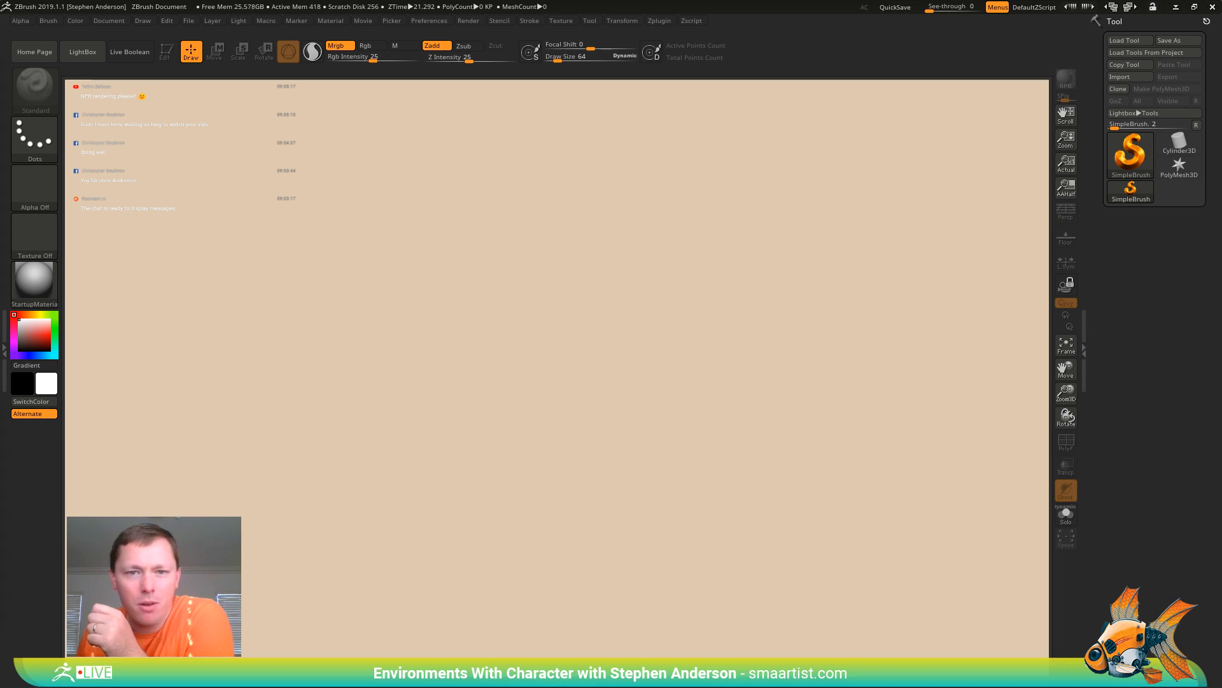
Look at the Tribute design theme image, DesignTheme_04.jpg, and return to the empty ZBrush canvas
drag(0, 53, 415, 89)
click(867, 87)
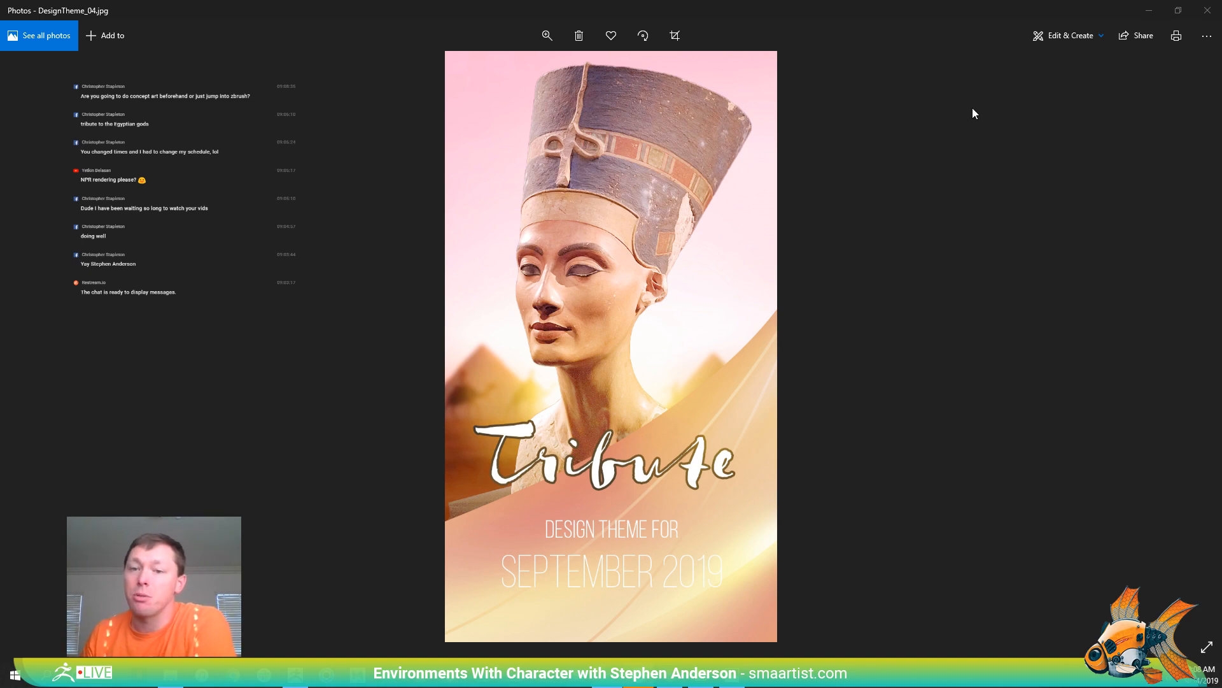
click(1149, 10)
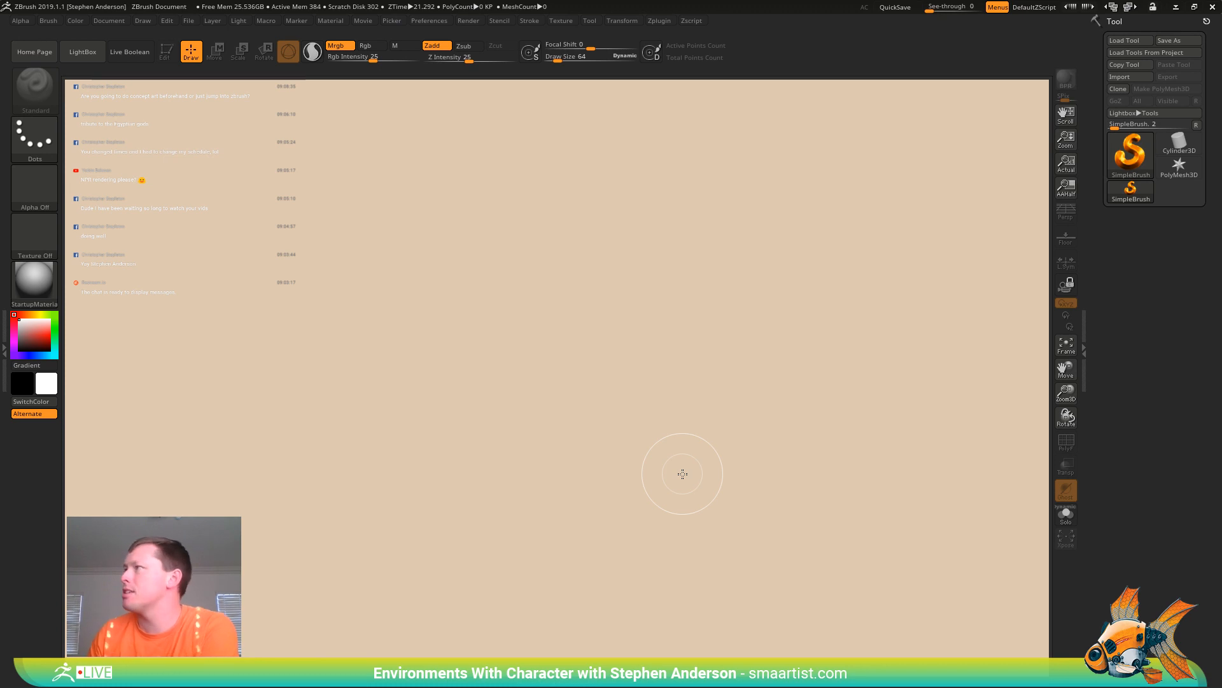
click(1129, 42)
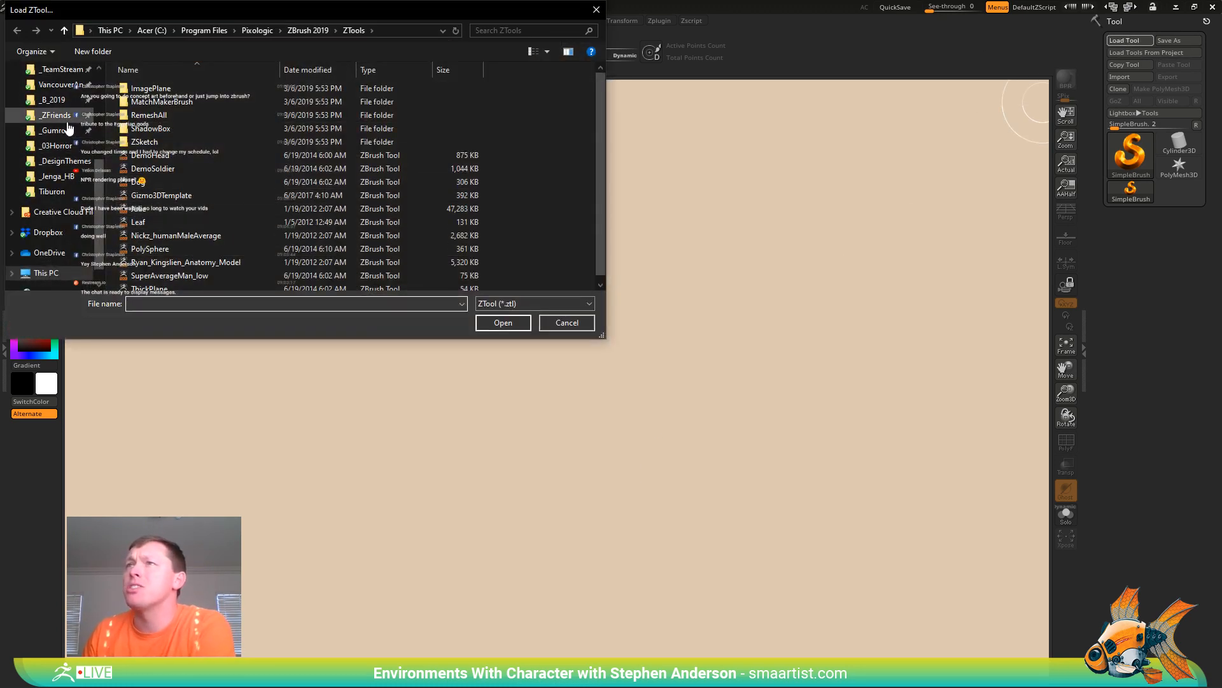
scroll(63, 191, up, 2)
click(79, 191)
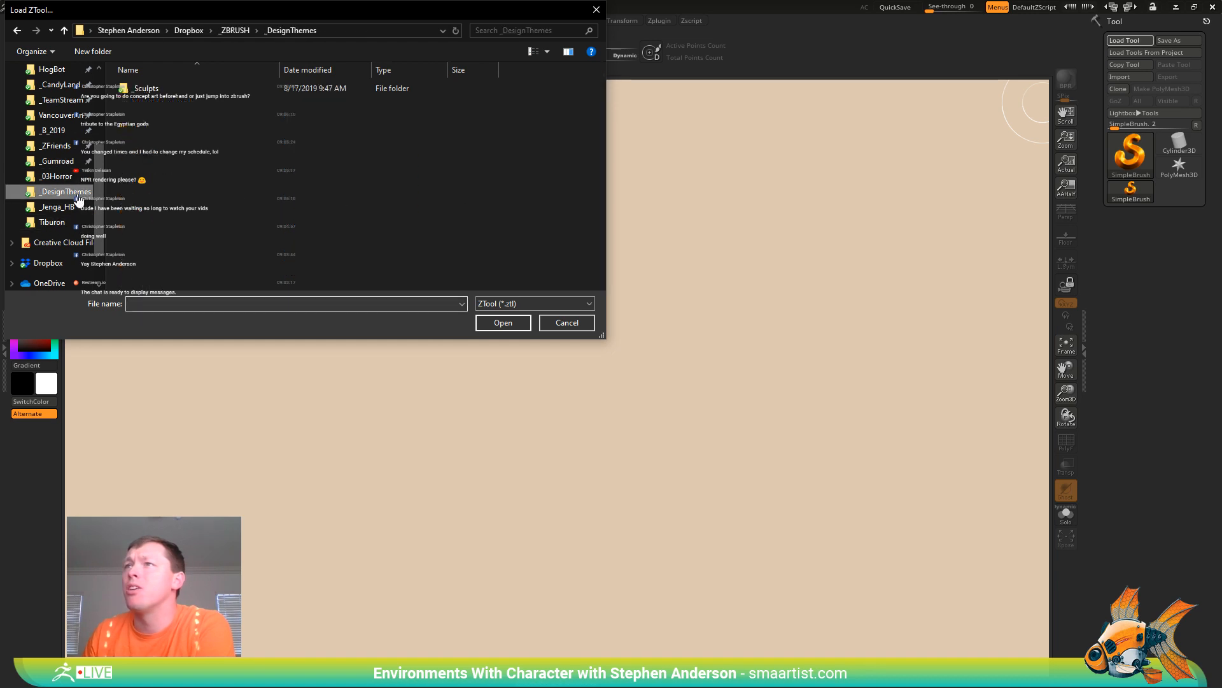
double_click(147, 89)
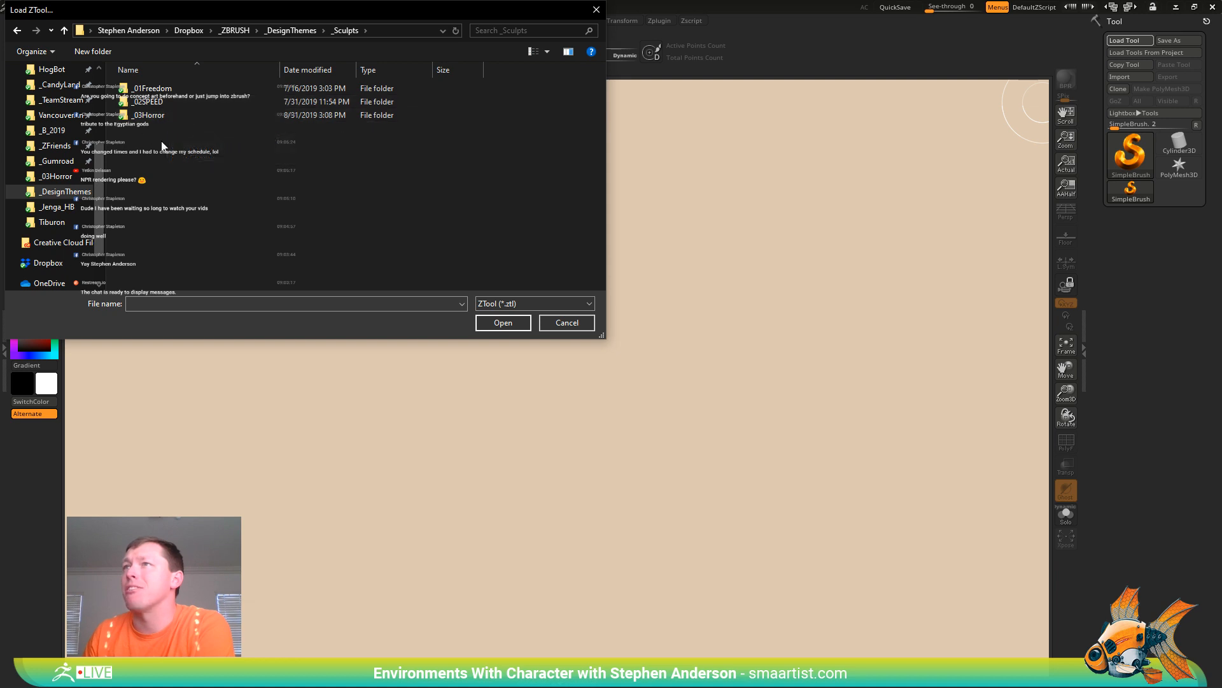
click(560, 323)
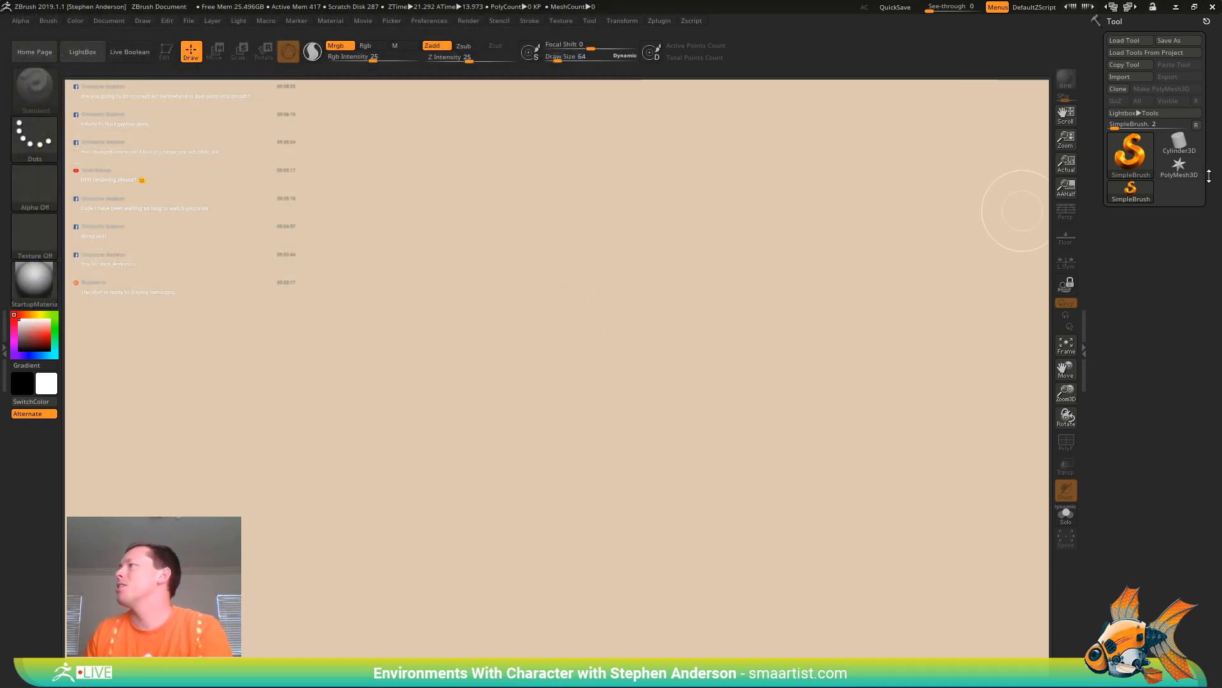
Place a Cylinder3D on the canvas in Edit mode and display its polygon wireframe
click(1183, 146)
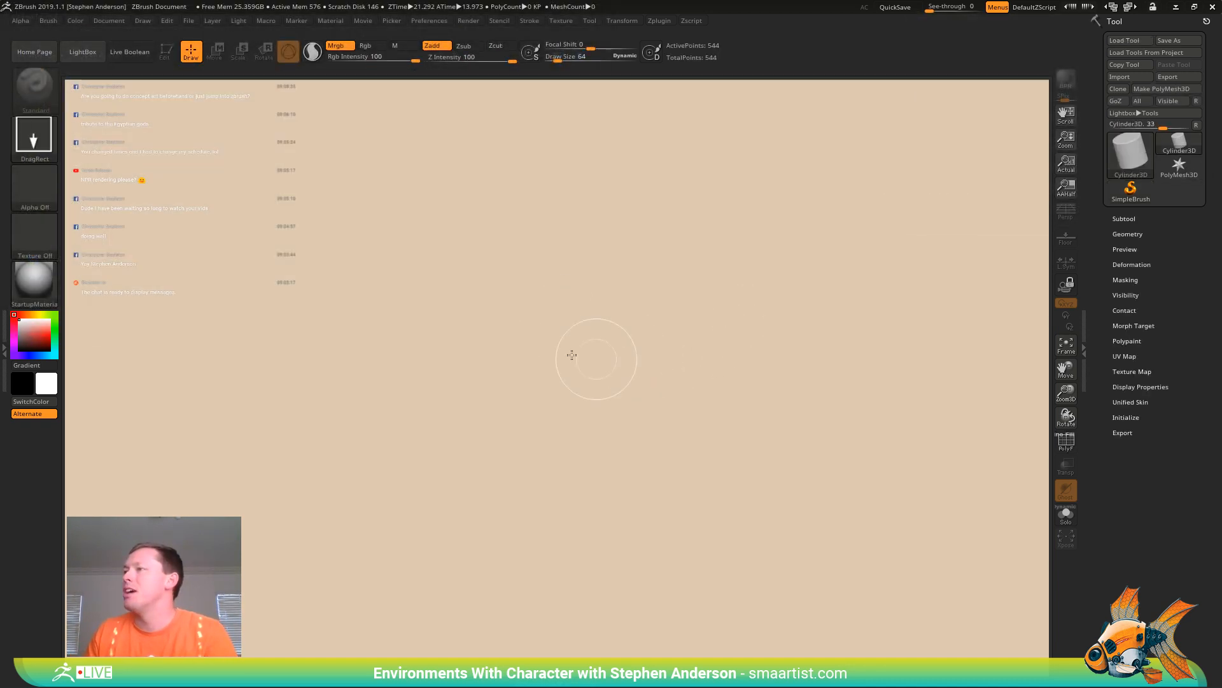
drag(535, 338, 536, 464)
key(t)
key(f)
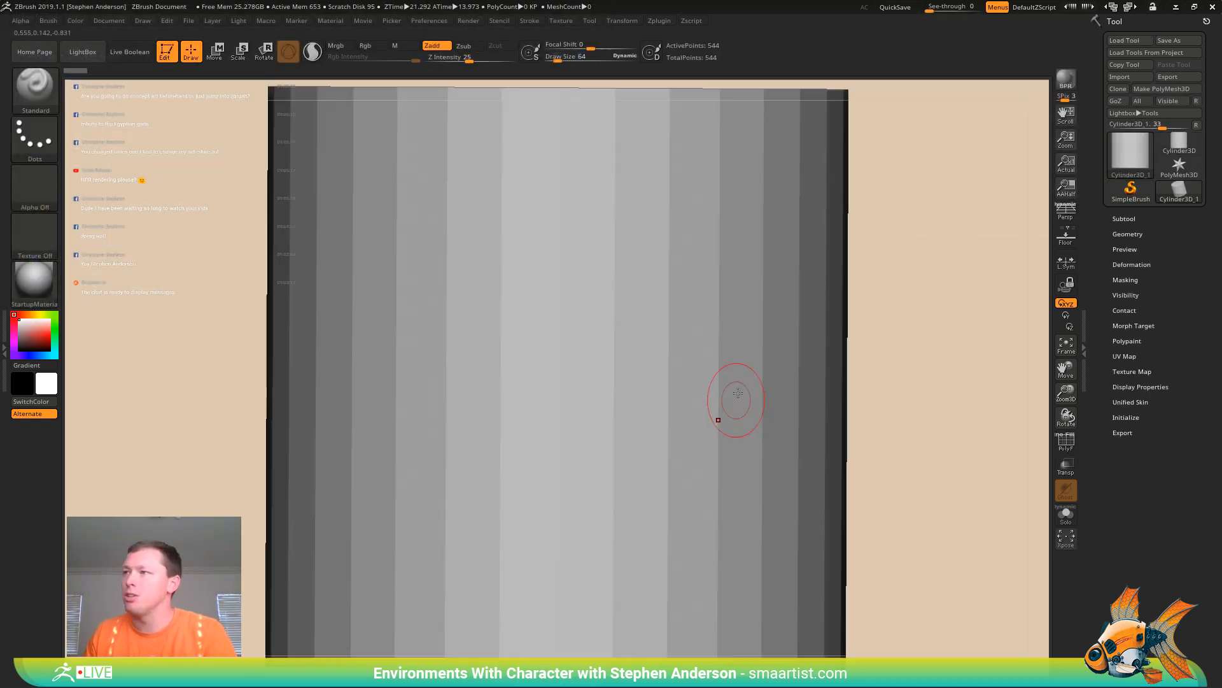
mouse_move(931, 270)
ctrl+right_down()
mouse_move(778, 262)
mouse_move(726, 278)
mouse_move(671, 261)
mouse_move(671, 289)
ctrl+right_up()
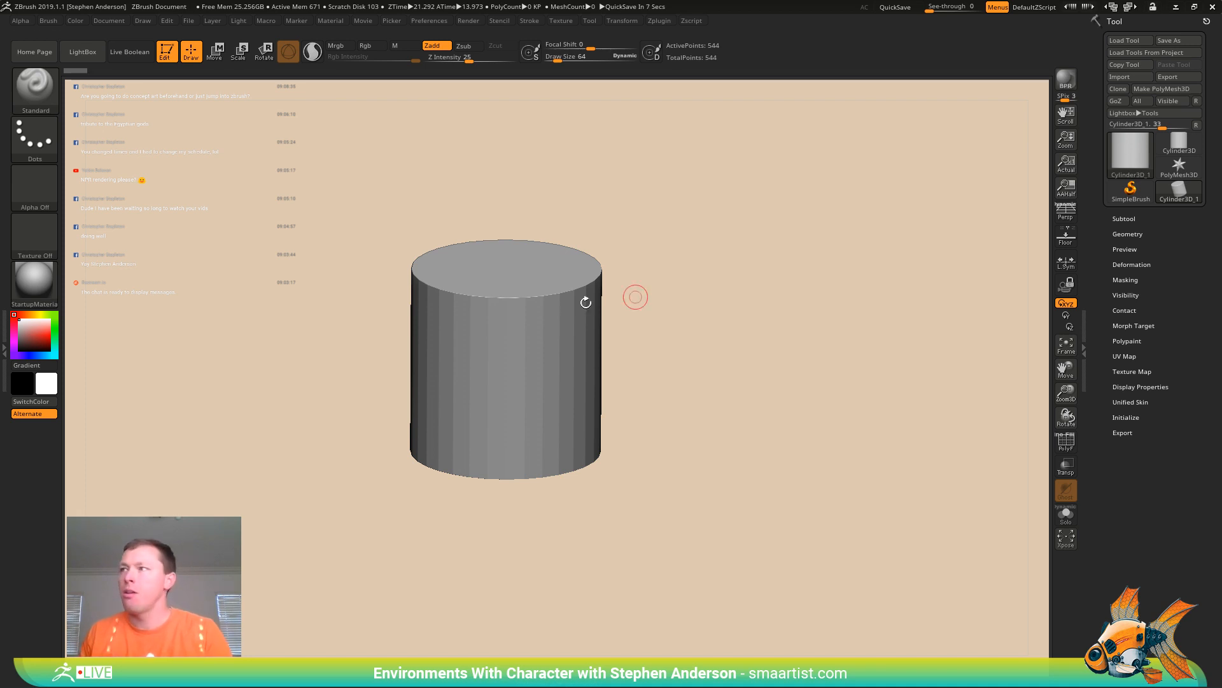
drag(810, 295, 797, 366)
key(shift+f)
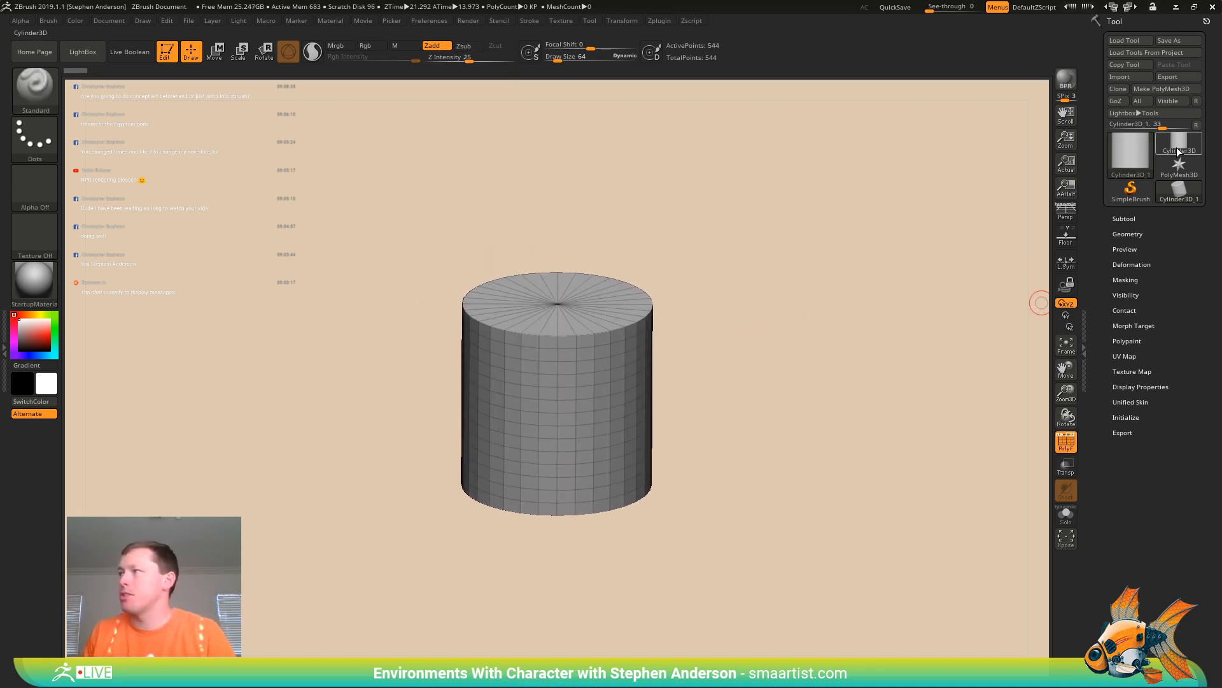
Initialize the cylinder with 4 vertical divisions, 60 horizontal divisions and a Z size of 29
mouse_move(1178, 148)
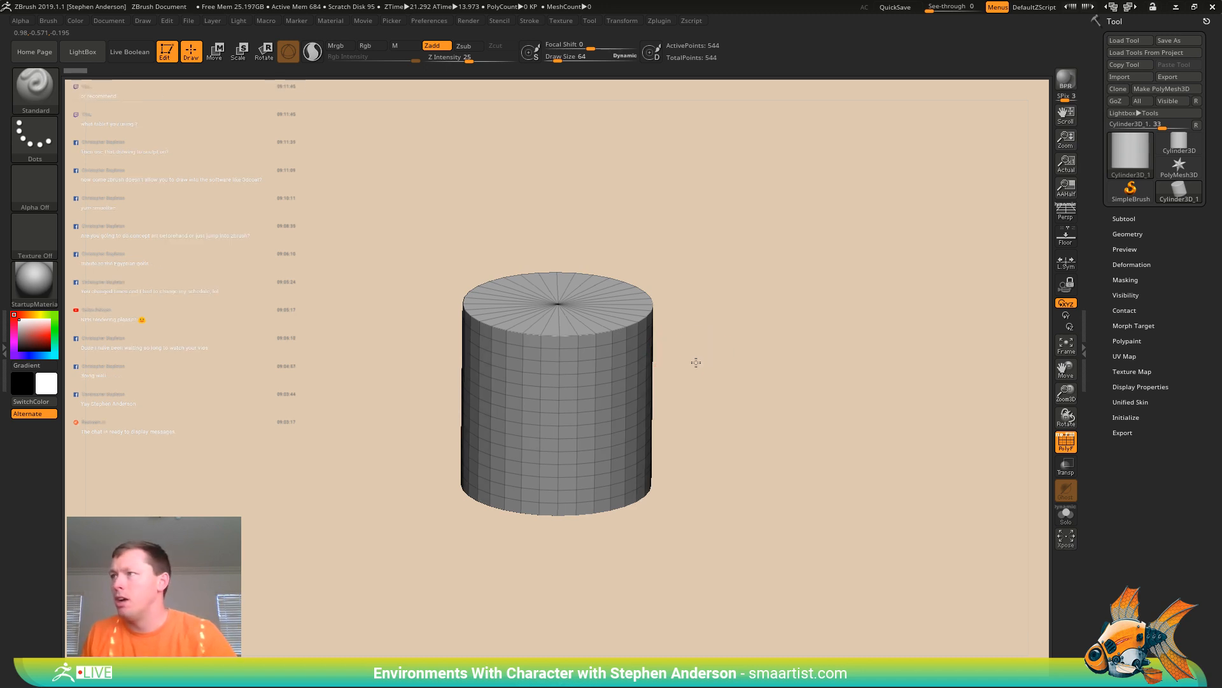
drag(693, 357, 695, 356)
ctrl+right_drag(694, 356, 767, 376)
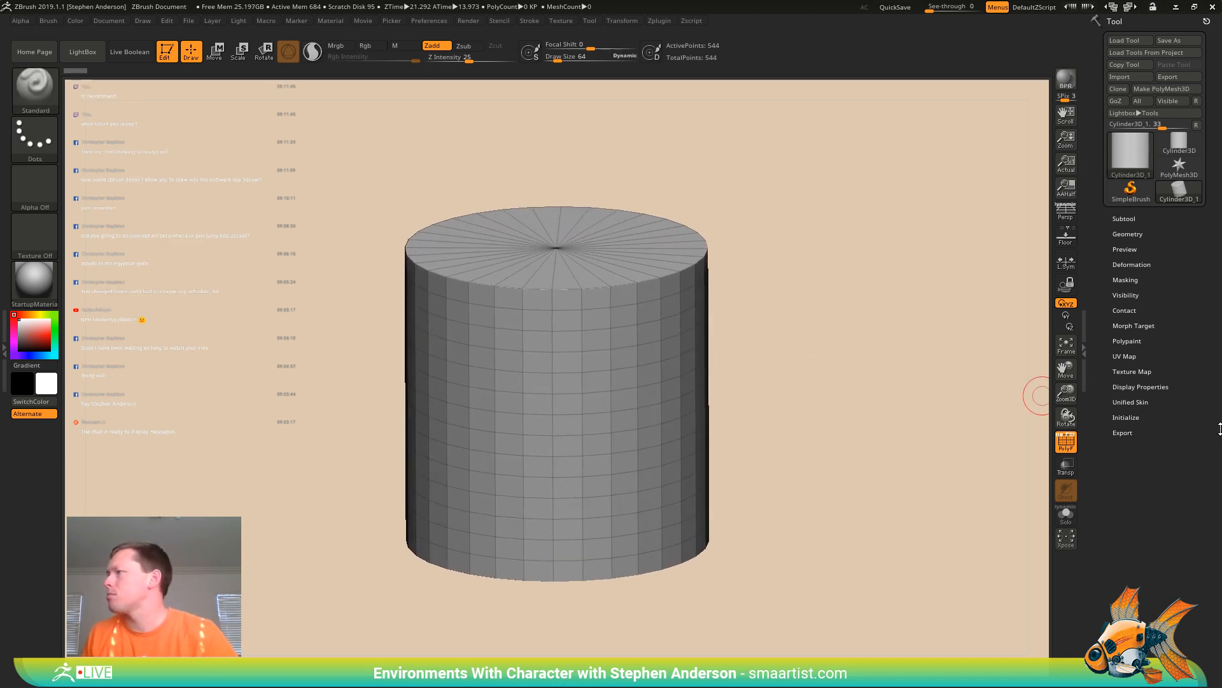
click(1131, 417)
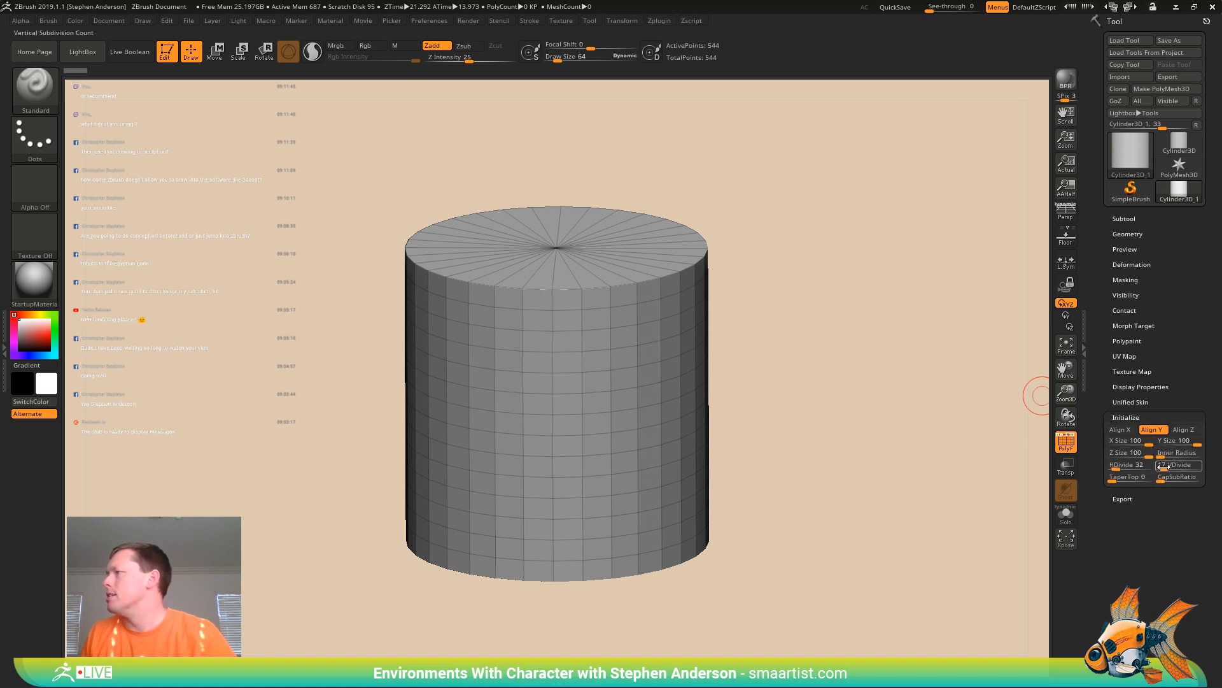
drag(1174, 465, 1157, 467)
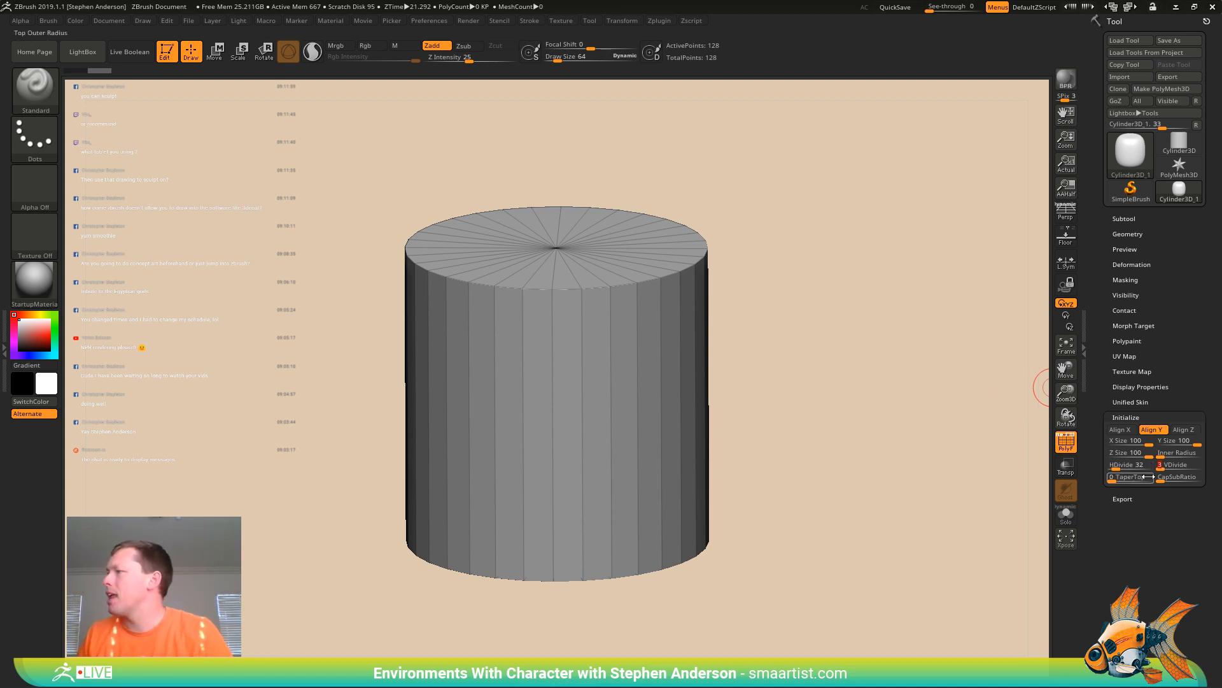
drag(1114, 468, 1126, 465)
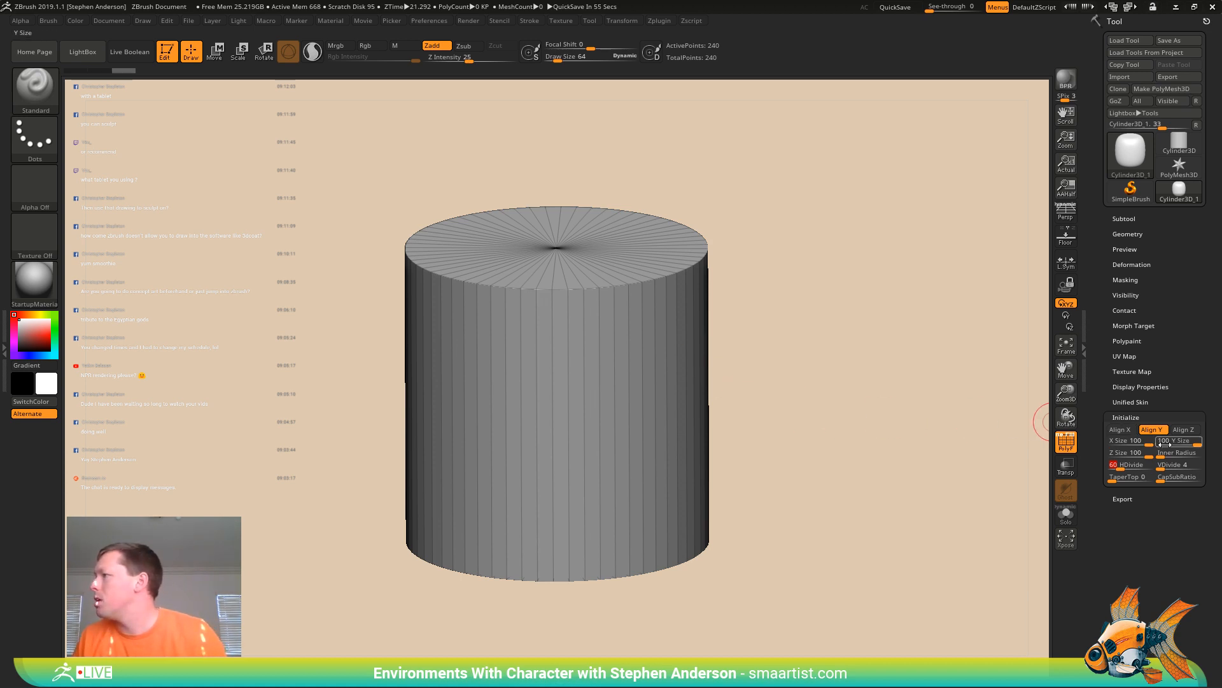
drag(1190, 442, 1122, 453)
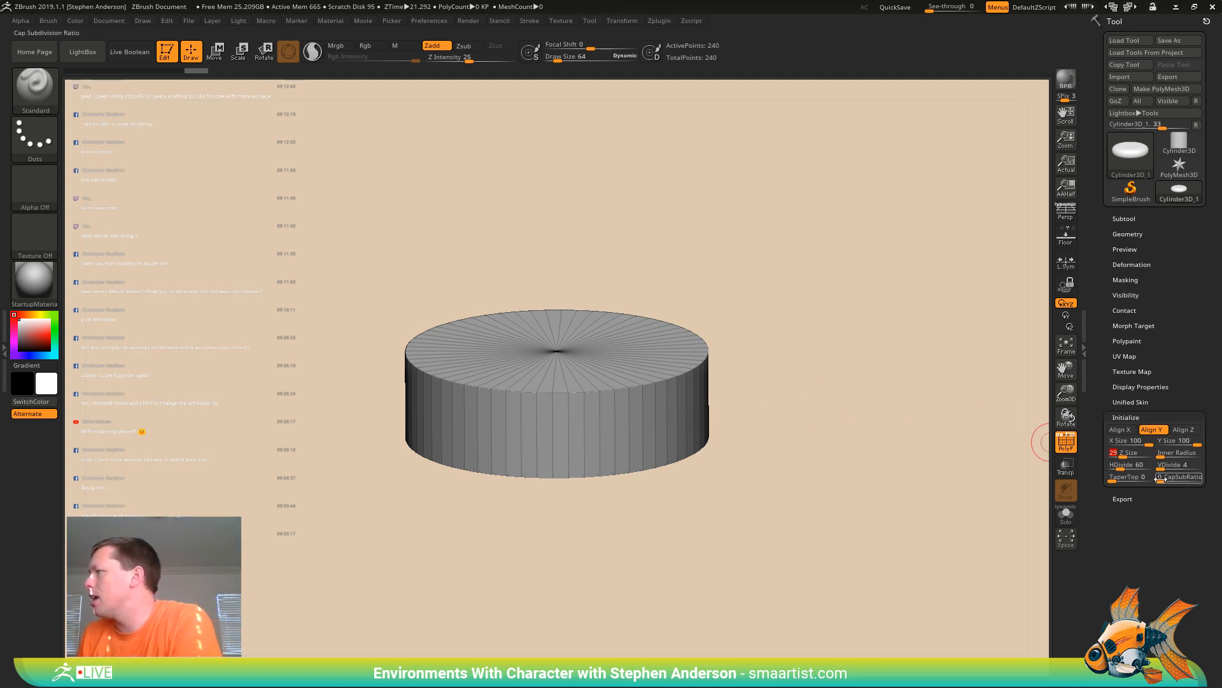
Try different horizontal division counts for the flattened cylinder and settle on an HDivide of 50
drag(1118, 468, 1124, 469)
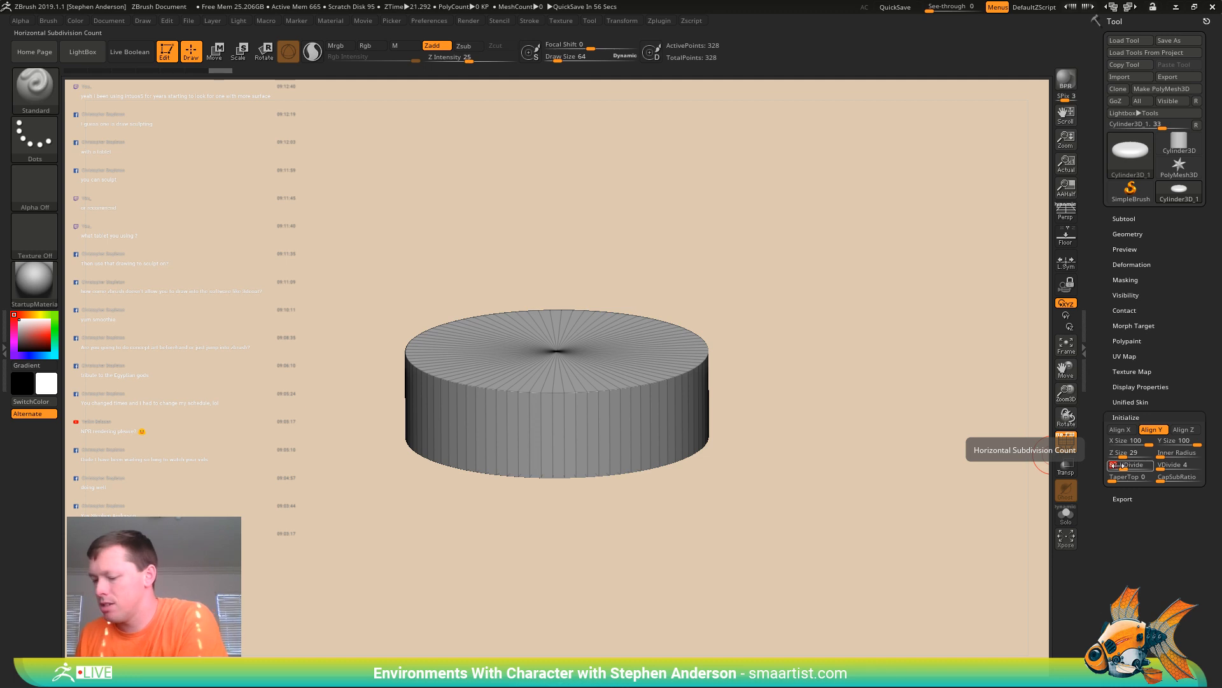
drag(1106, 467, 1104, 467)
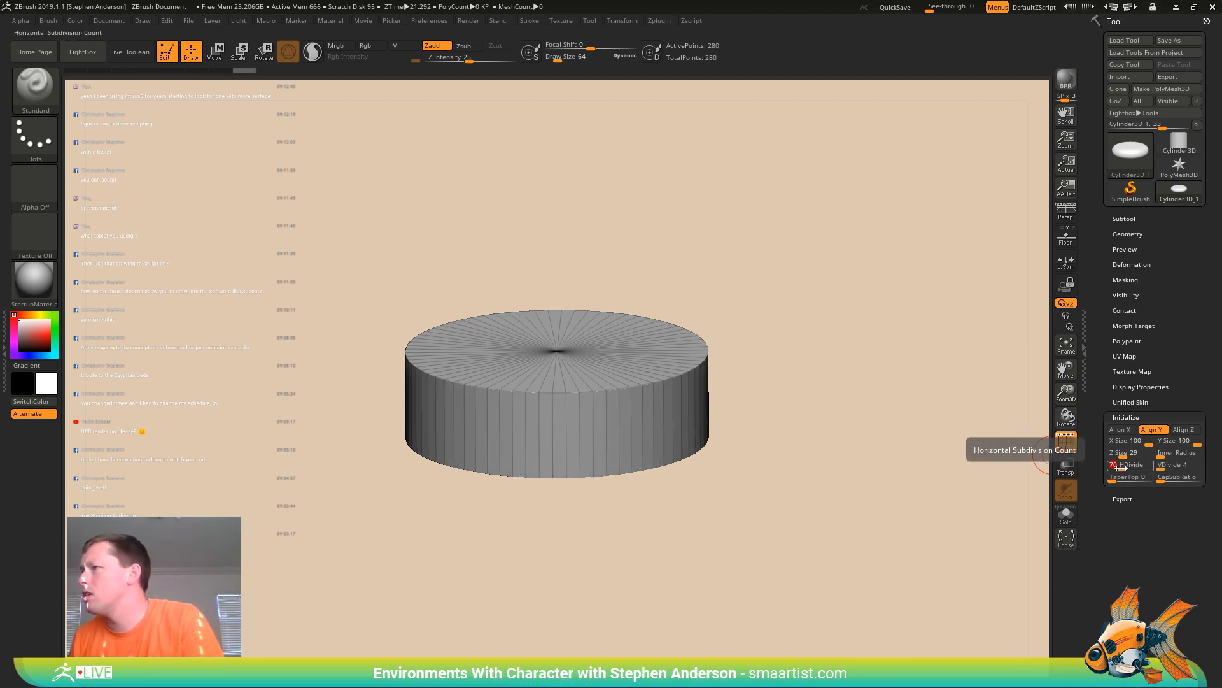
drag(1119, 467, 1119, 467)
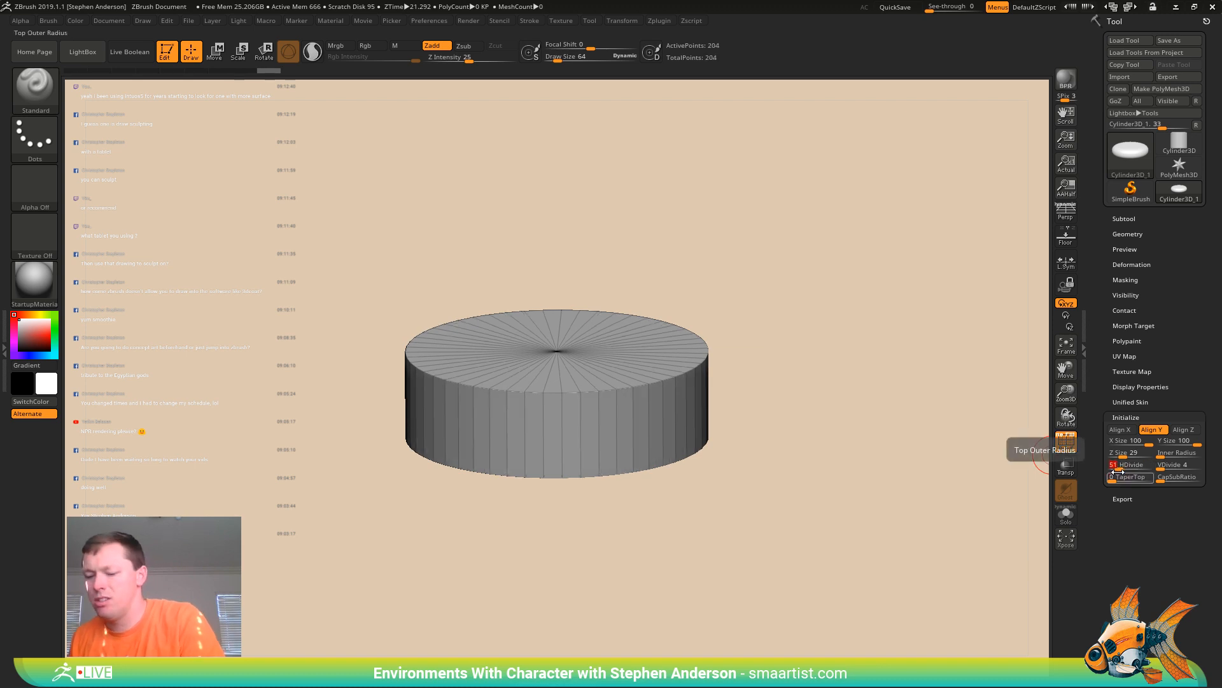
drag(1116, 468, 1114, 468)
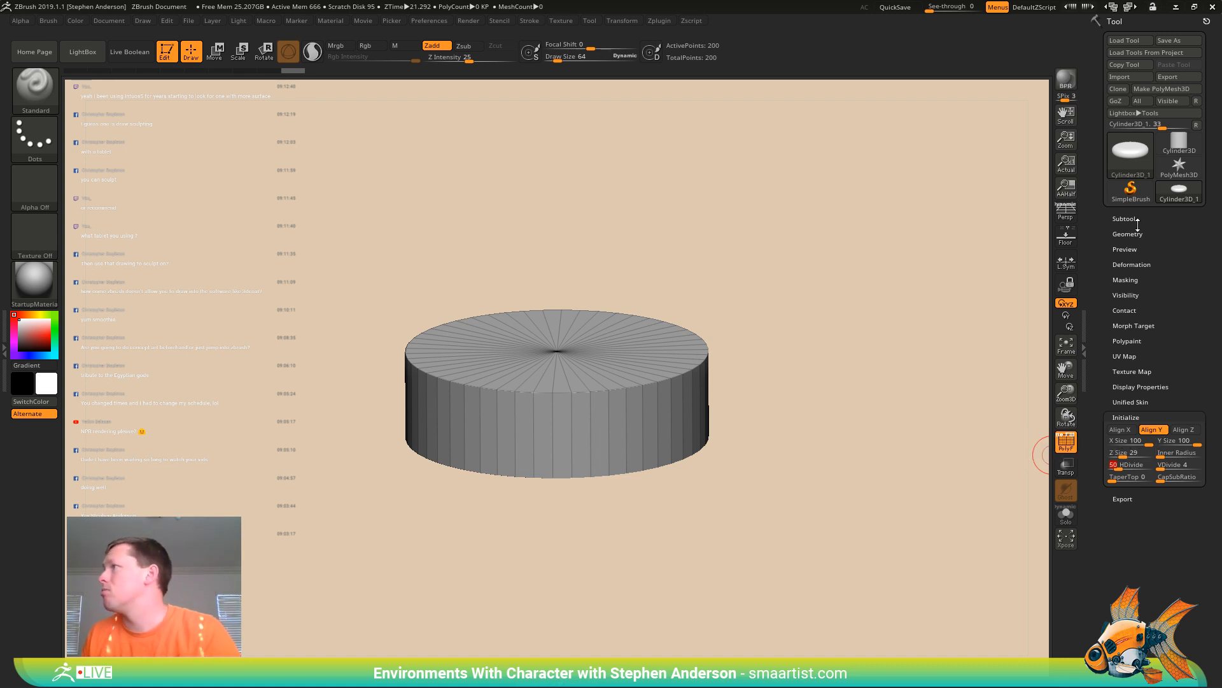
Convert the cylinder to a PolyMesh3D and restore the tool list's default number of visible items
click(1174, 89)
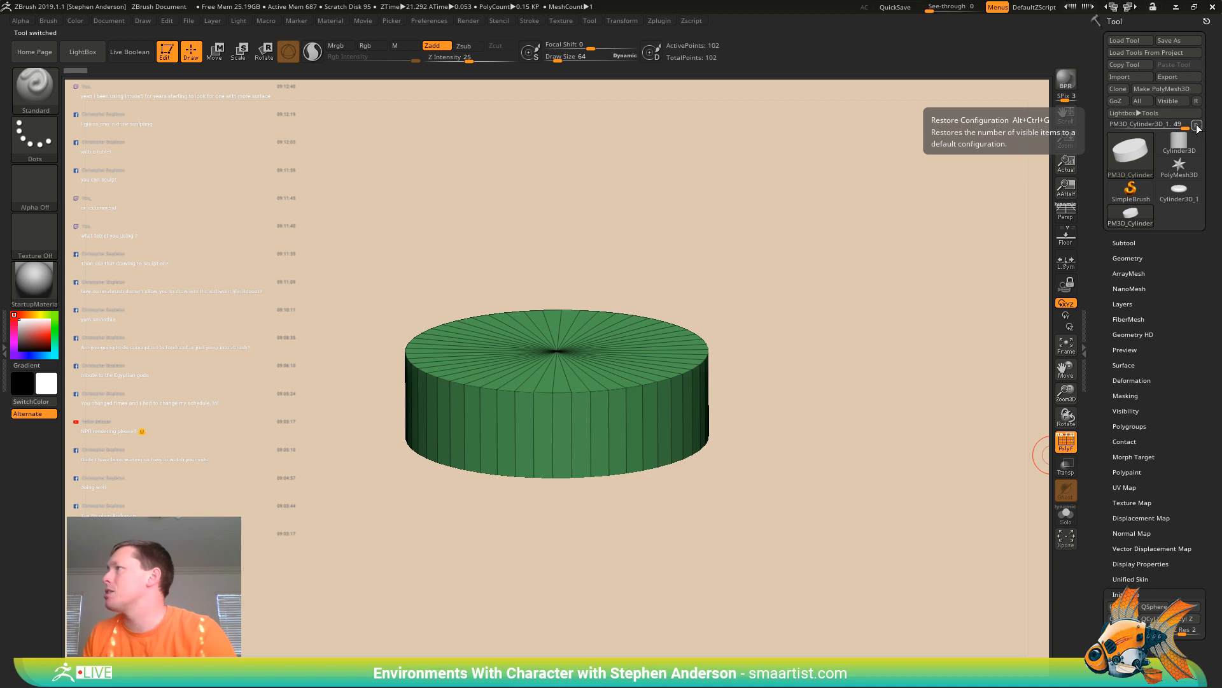
click(1197, 126)
mouse_move(1170, 164)
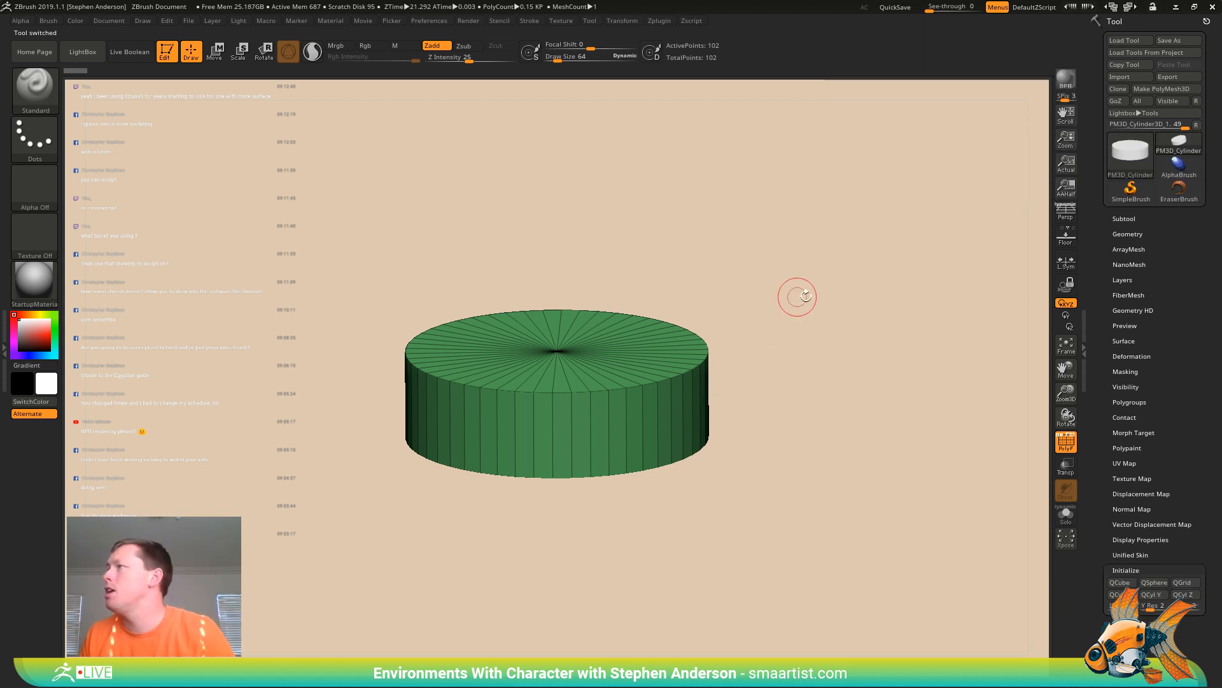
Duplicate the cylinder subtool twice
click(1124, 218)
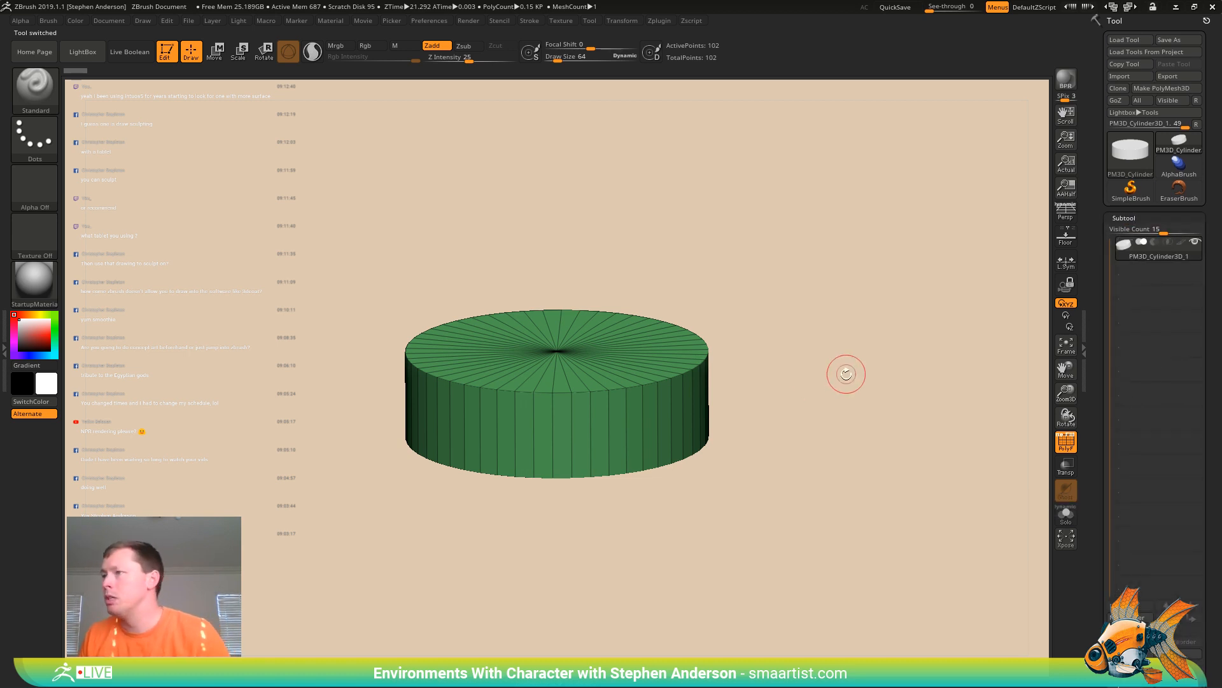
key(ctrl+shift+d)
key(ctrl+shift+d)
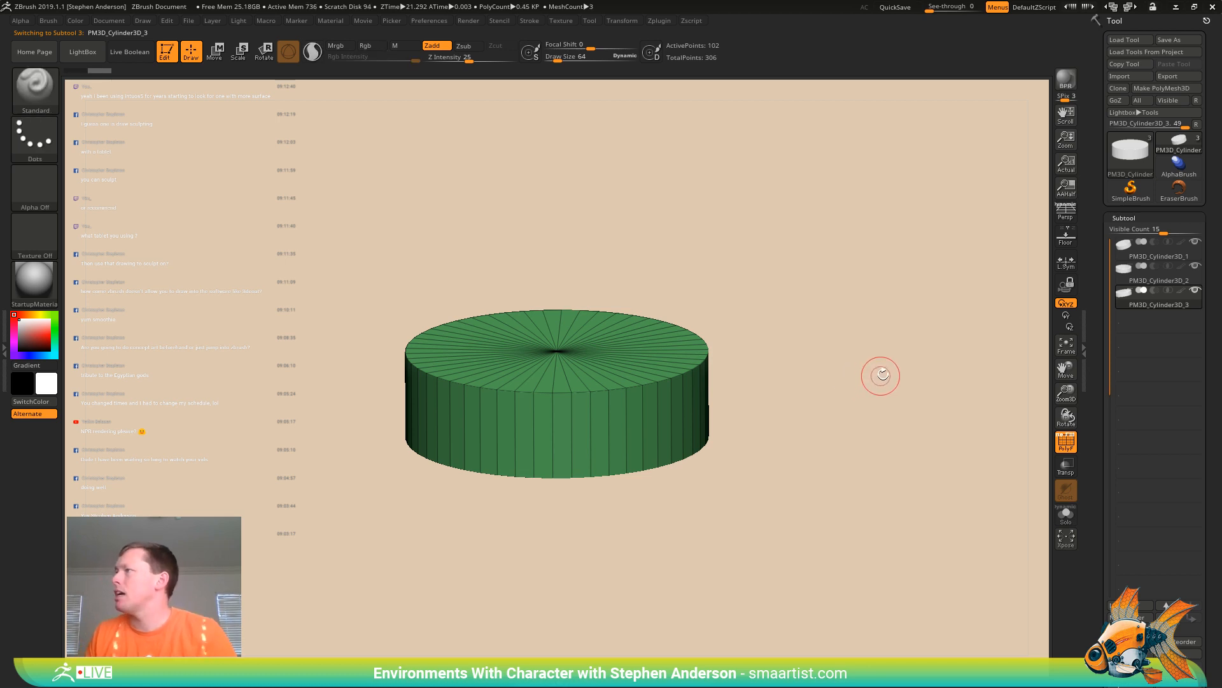
Rename the third cylinder subtool GripRing
click(1129, 641)
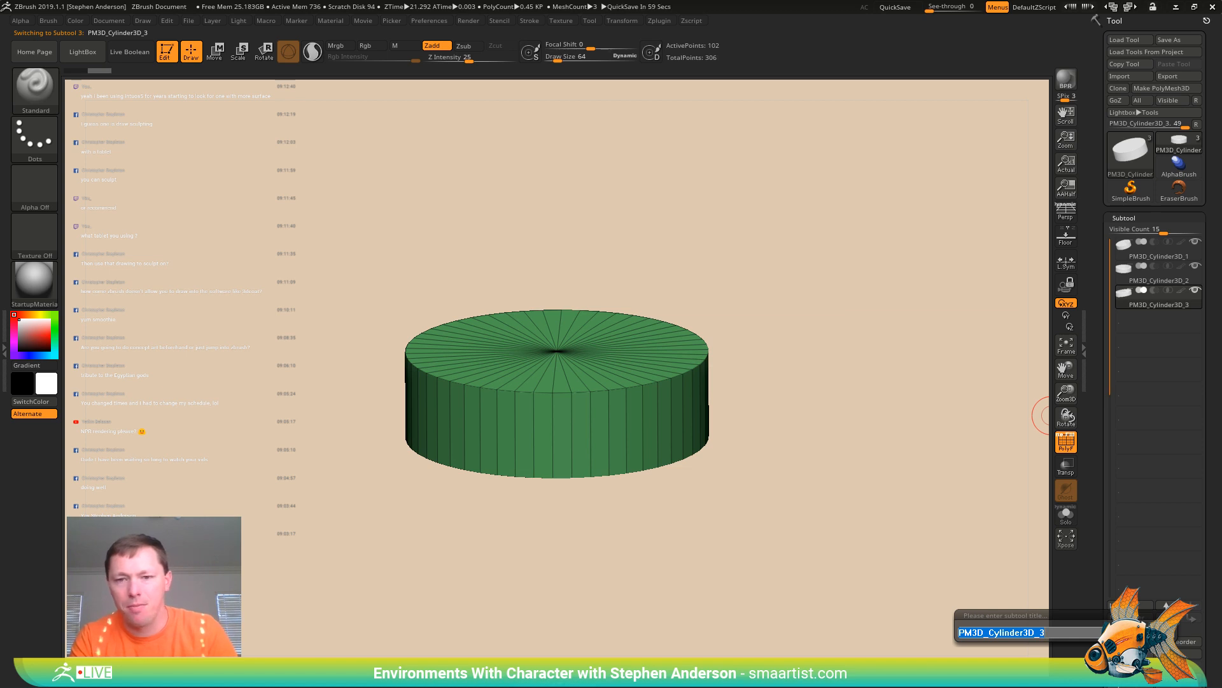
text(Grip)
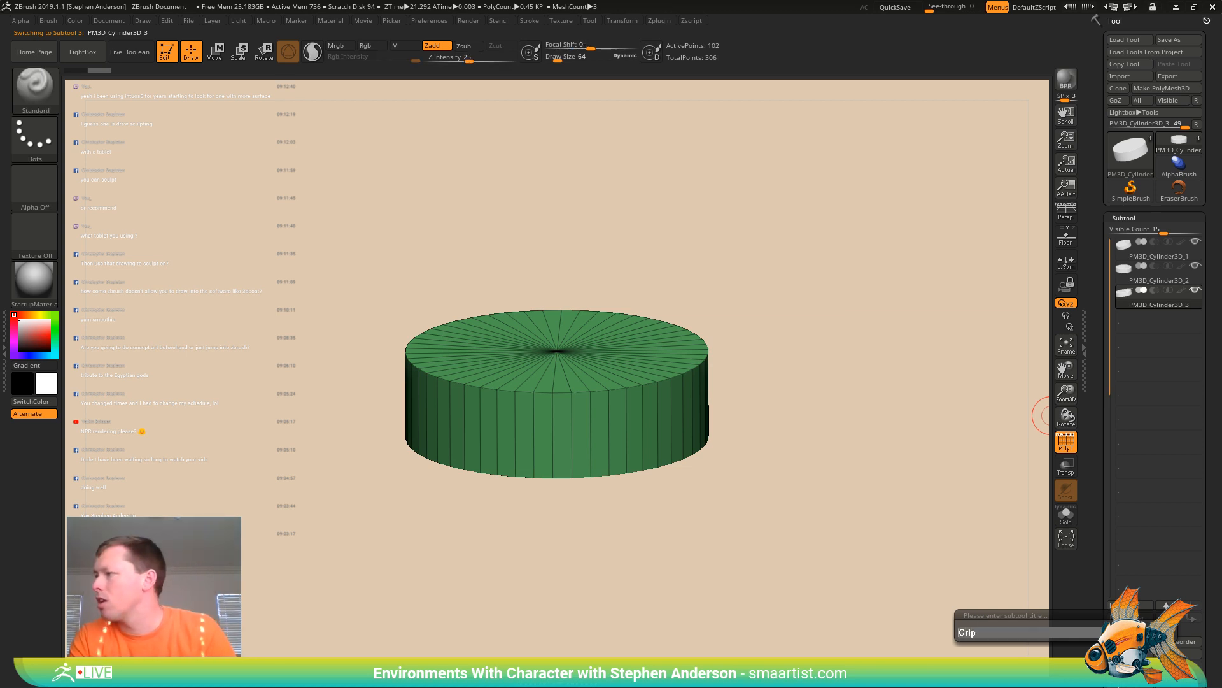
text(Ring)
key(Return)
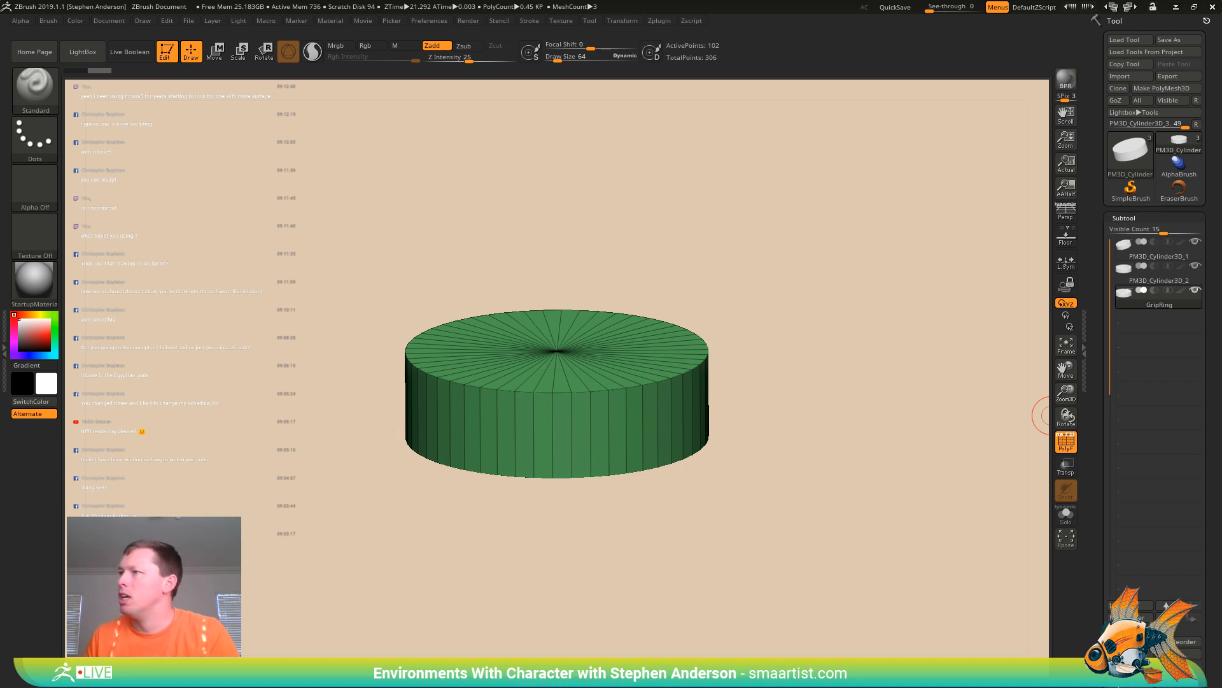
Switch to the ZModeler brush and configure its polygon action as PolyGroup on a Polyloop with the Checker option
shift+drag(772, 445, 555, 430)
key(b)
key(z)
key(m)
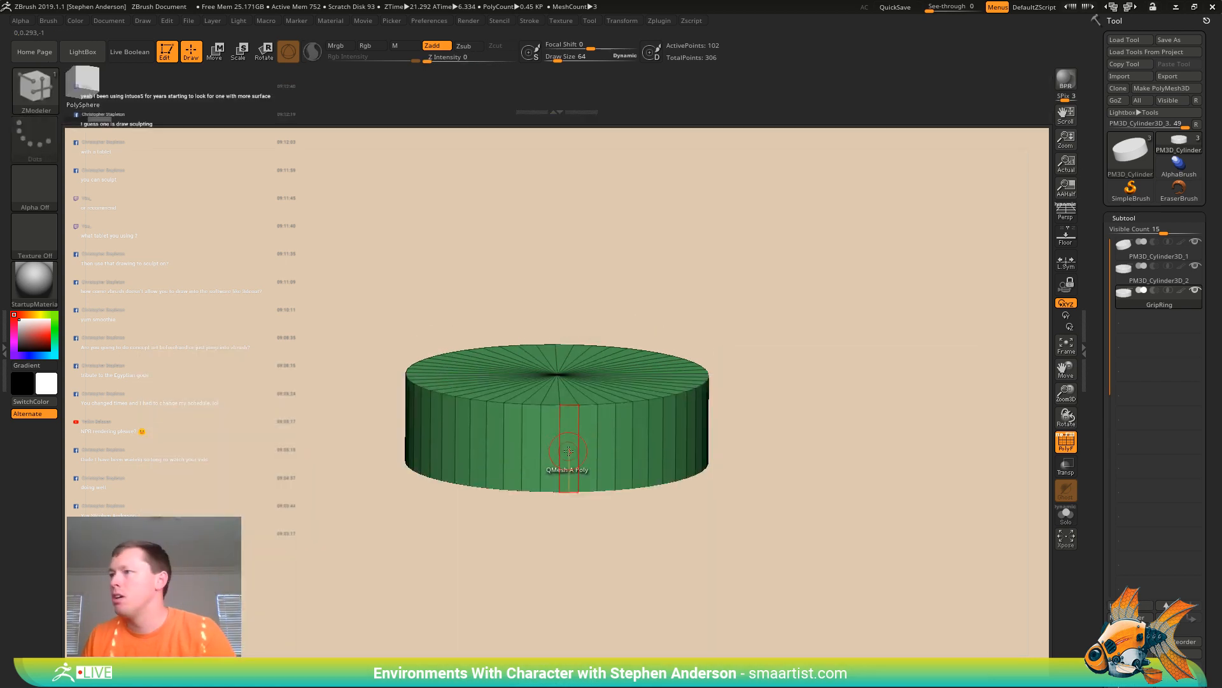
key(space)
click(545, 347)
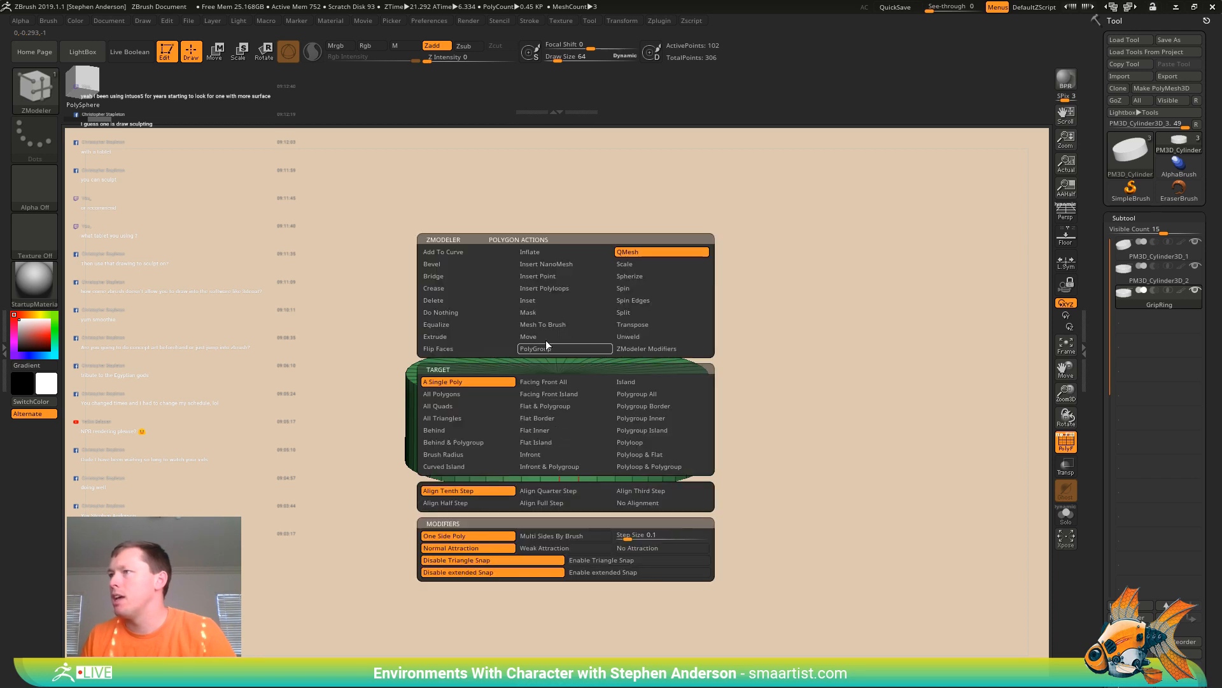
click(647, 440)
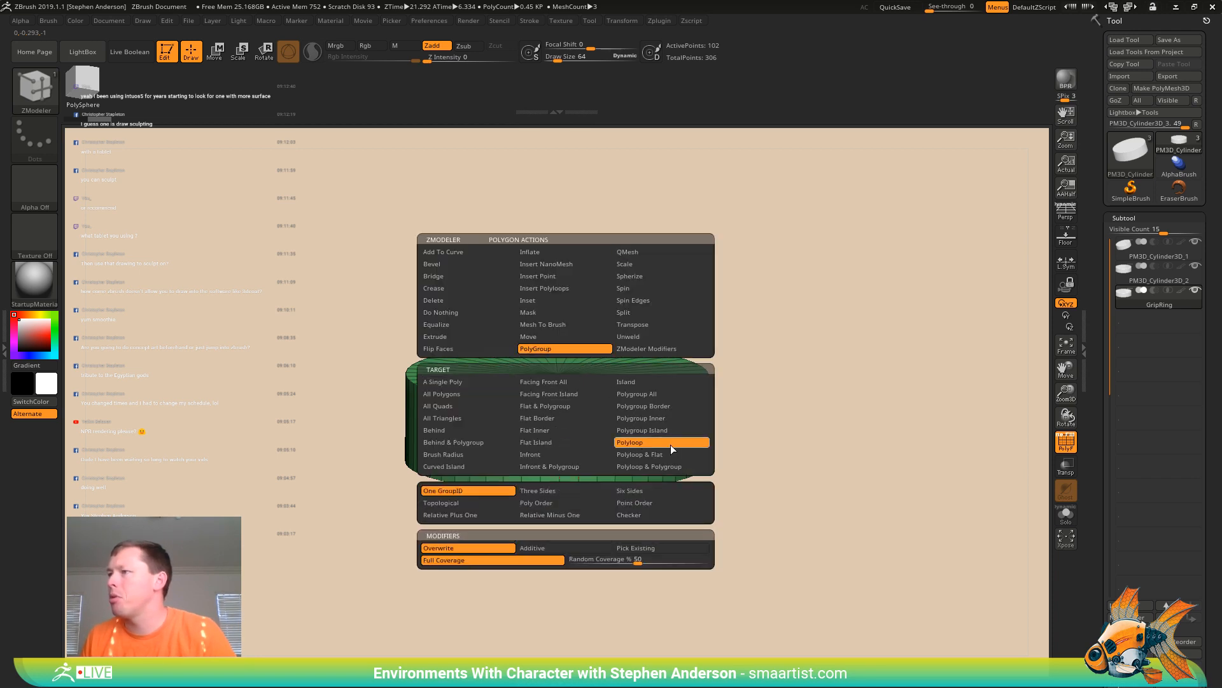
click(675, 514)
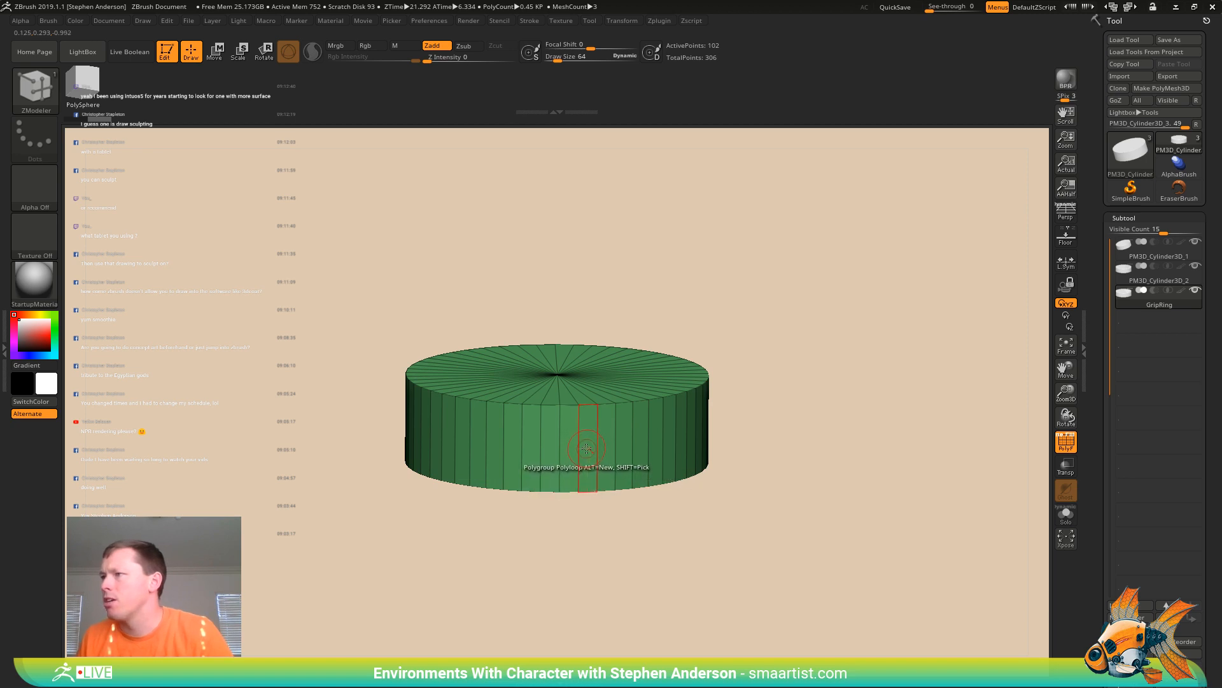
Apply alternating checker polygroups around GripRing's side faces and isolate the subtool with Solo mode
click(580, 443)
drag(783, 433, 739, 451)
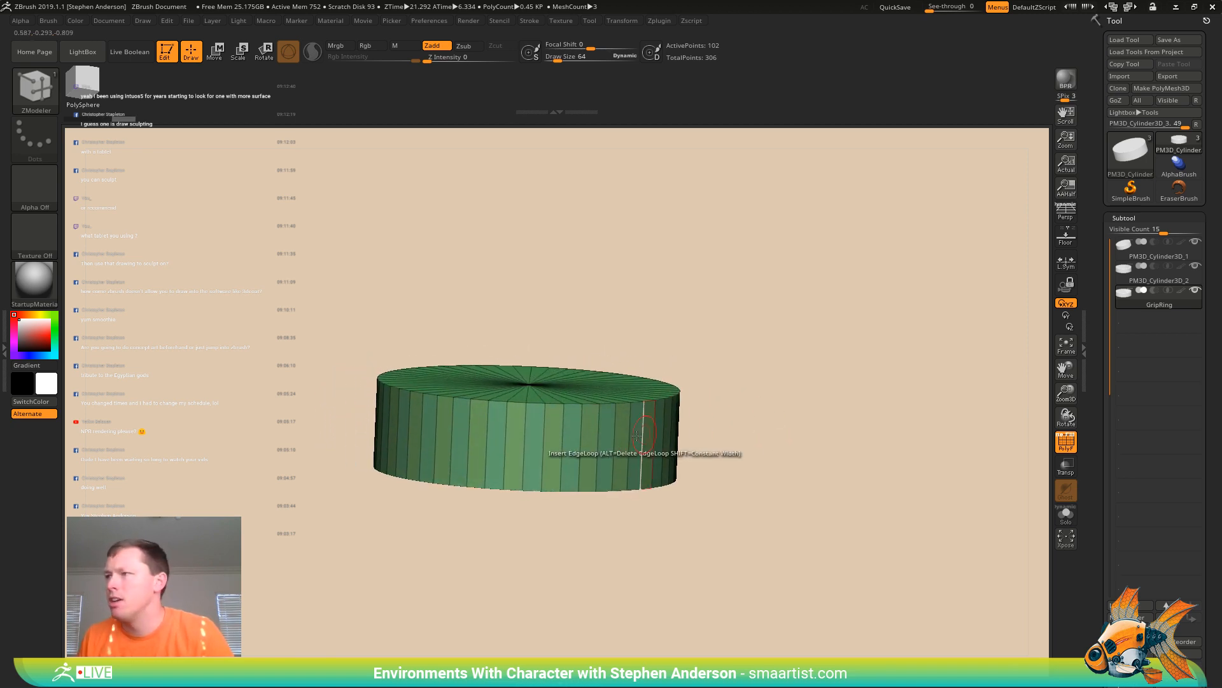
click(568, 447)
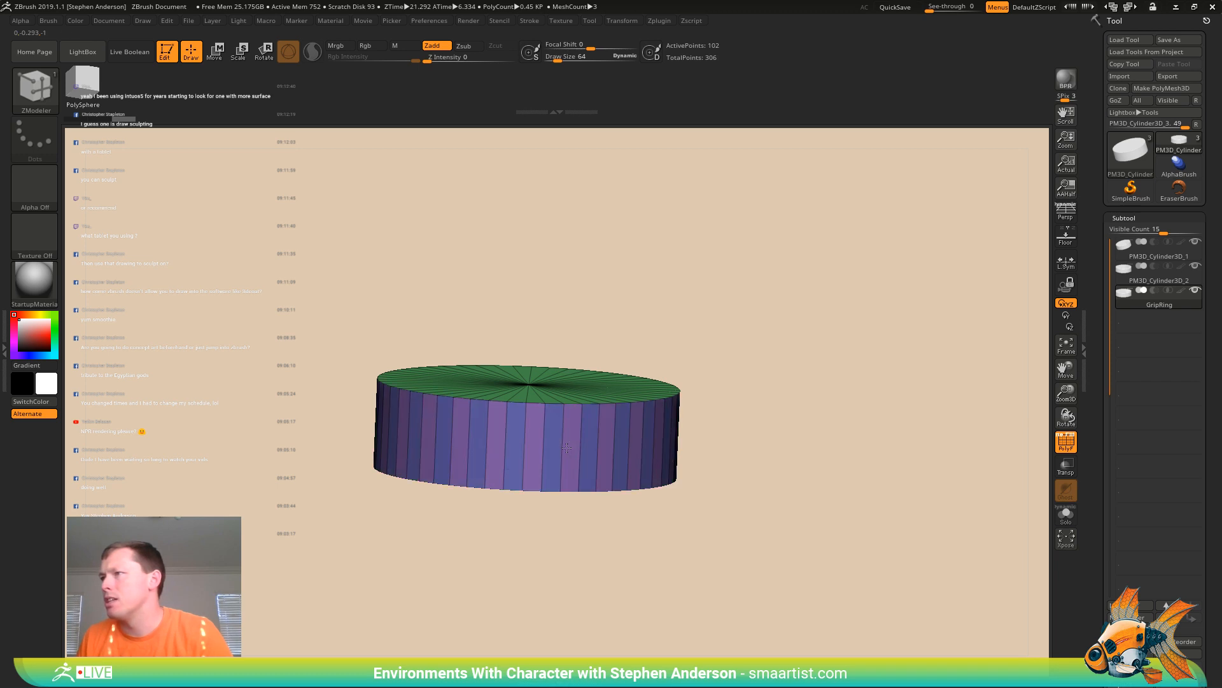
mouse_move(578, 489)
alt+right_down()
mouse_move(698, 436)
mouse_move(742, 470)
mouse_move(626, 468)
alt+right_up()
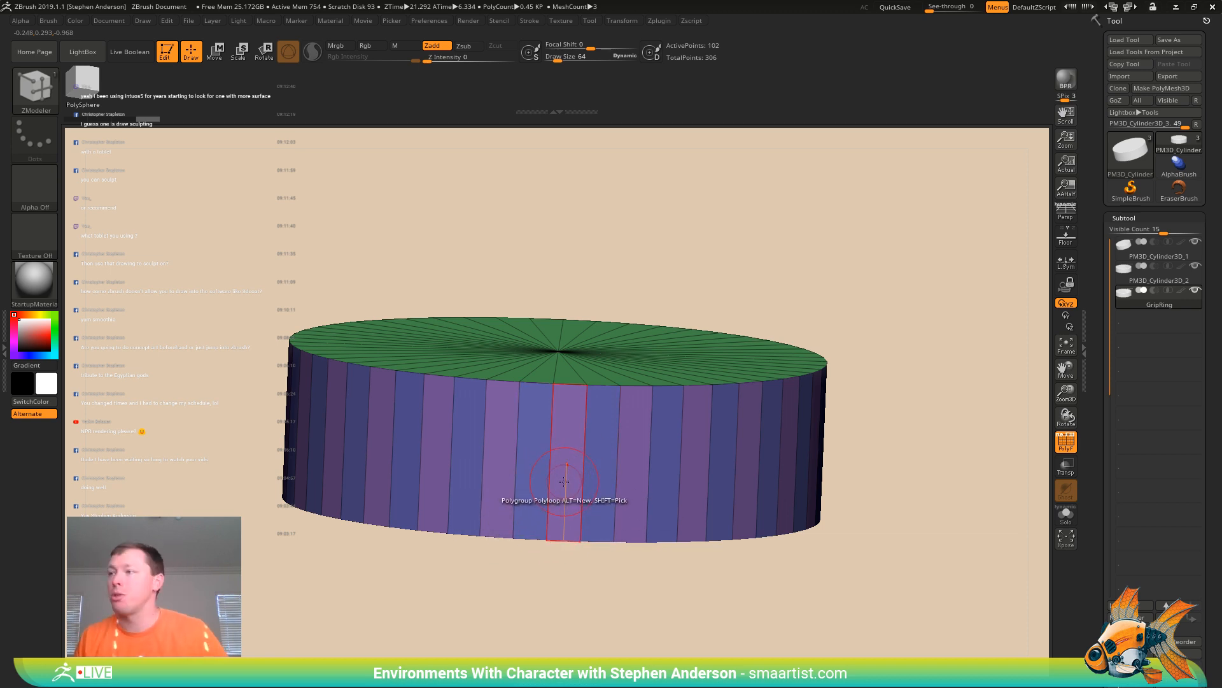
click(1067, 517)
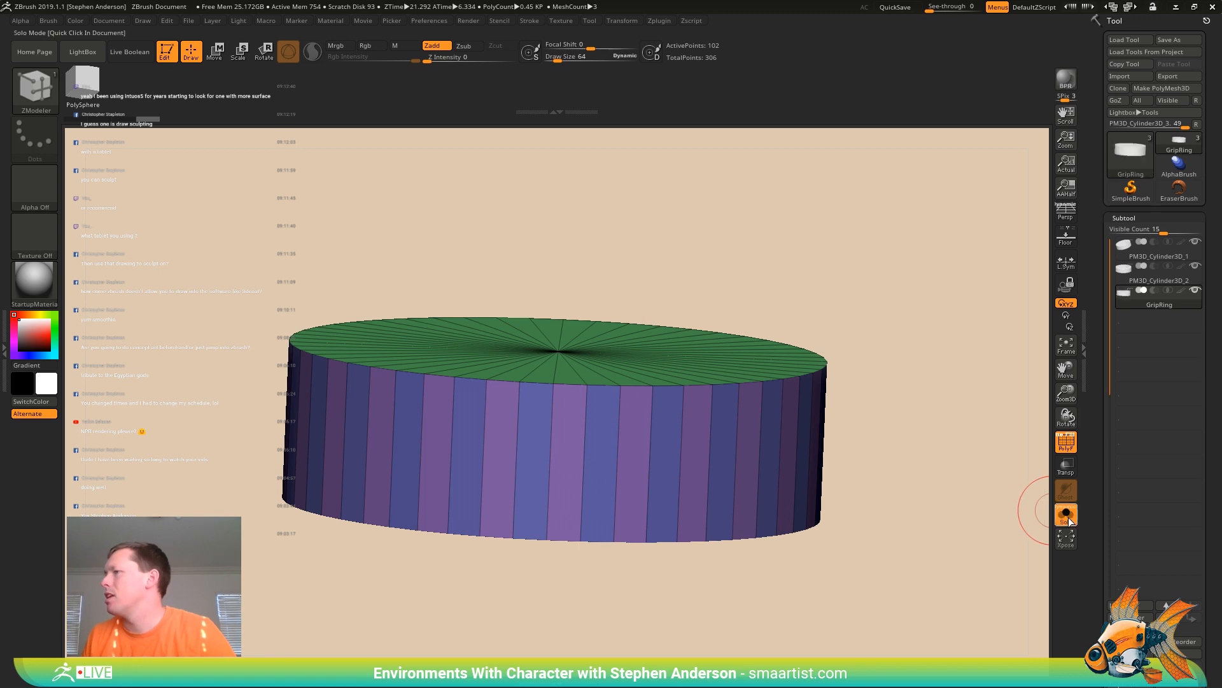
Set the ZModeler polygon action to Extrude on Polygroup All and extrude GripRing's alternating side faces outward slightly to form raised grips
right_click(634, 458)
click(514, 337)
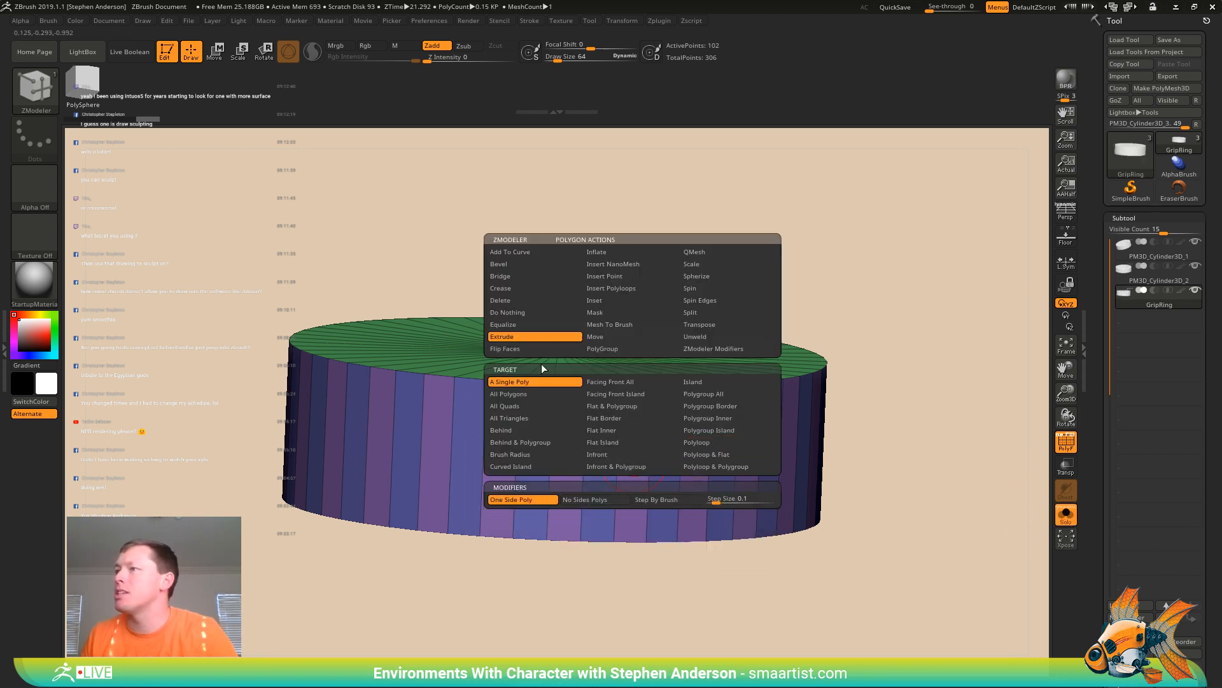
click(730, 395)
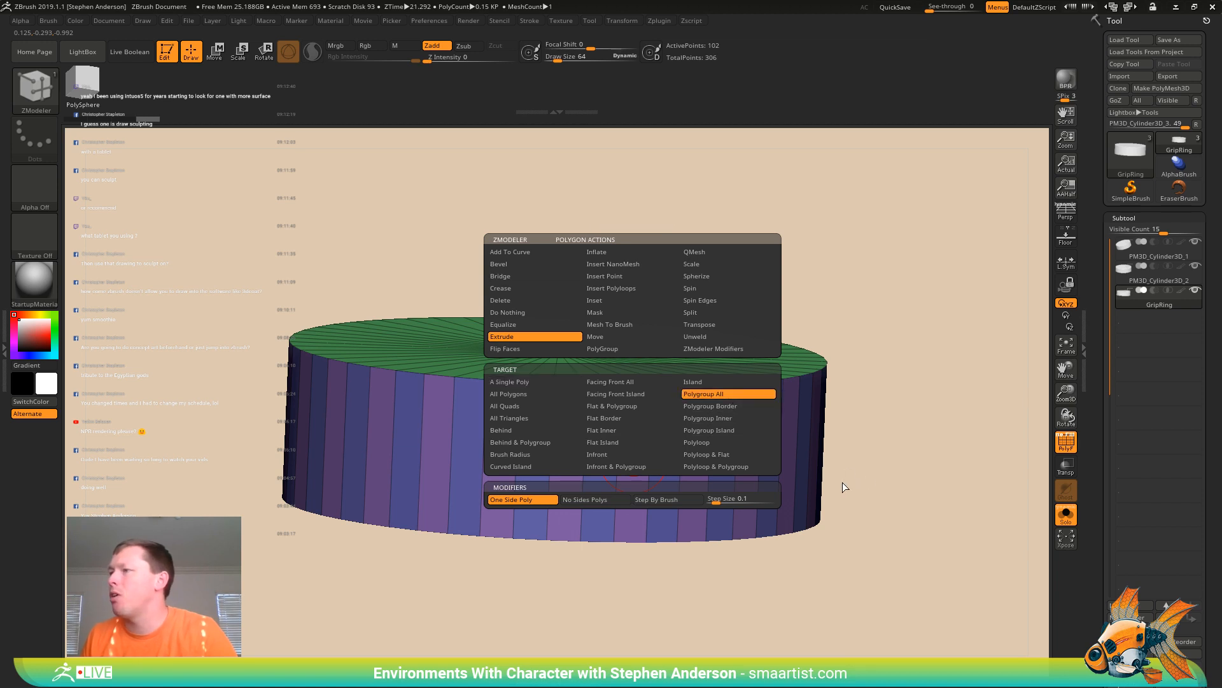
drag(789, 454, 815, 456)
key(shift+f)
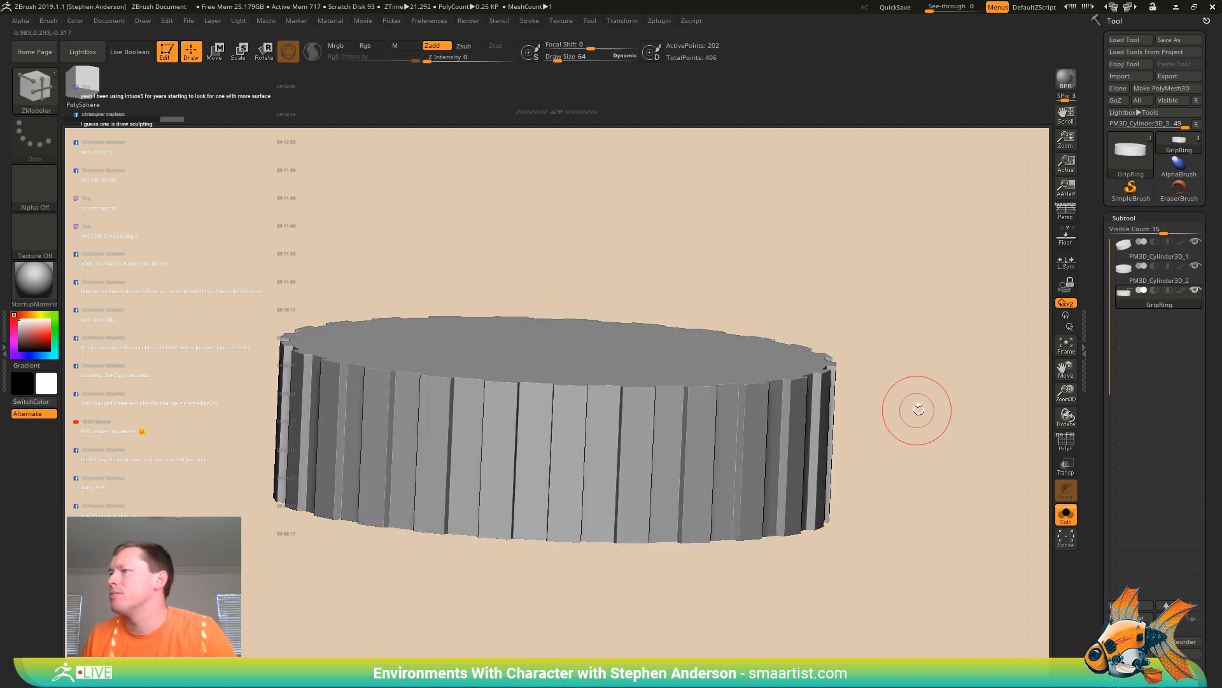
mouse_move(916, 409)
mouse_down()
mouse_move(886, 442)
mouse_move(911, 428)
mouse_up()
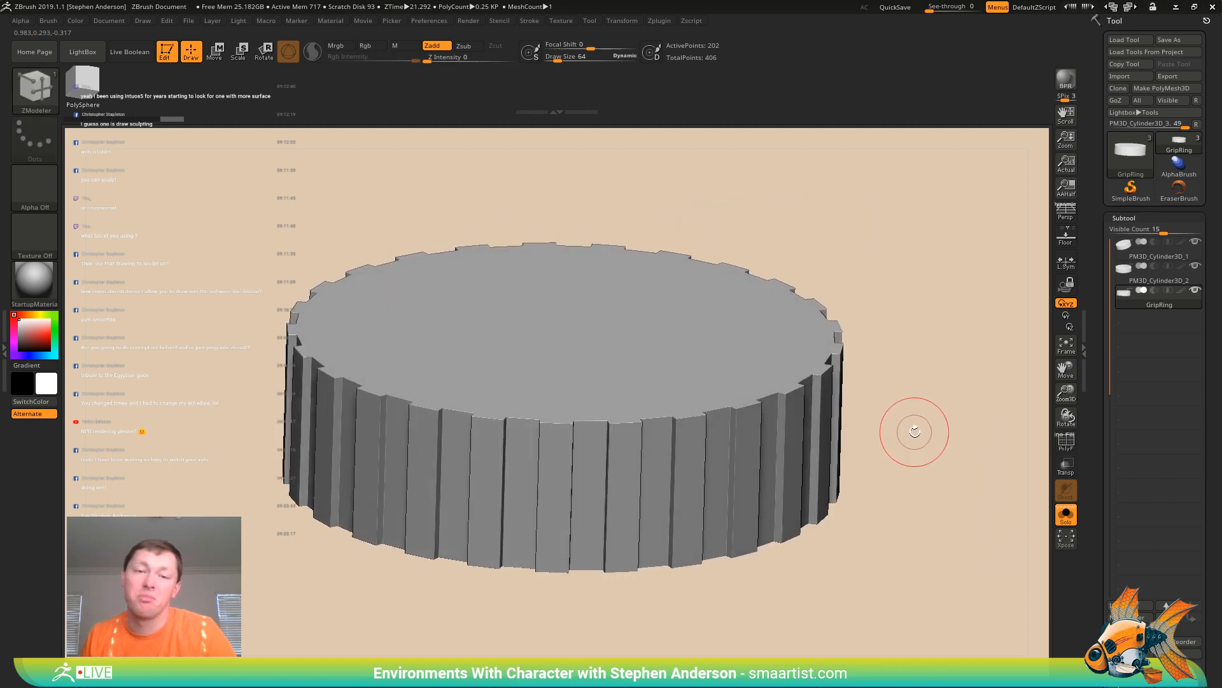
key(shift+f)
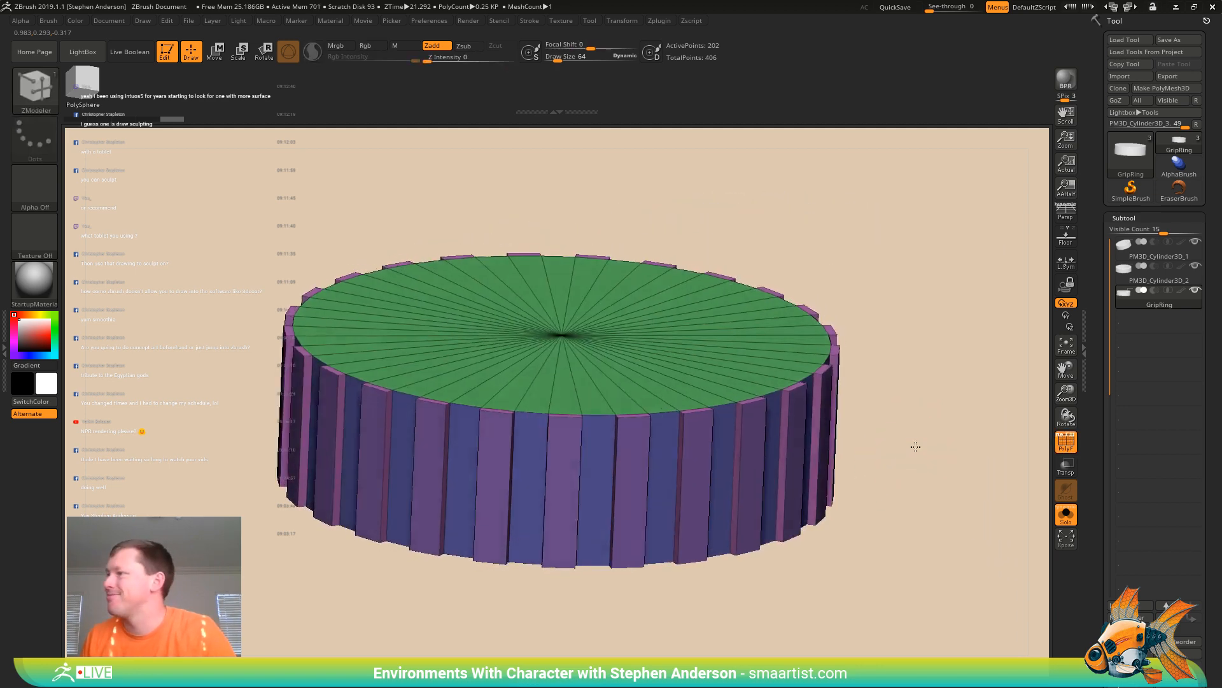
Crease GripRing's edges with a crease tolerance of 45 and turn on its dynamic subdivision
key(space)
scroll(1218, 609, down, 5)
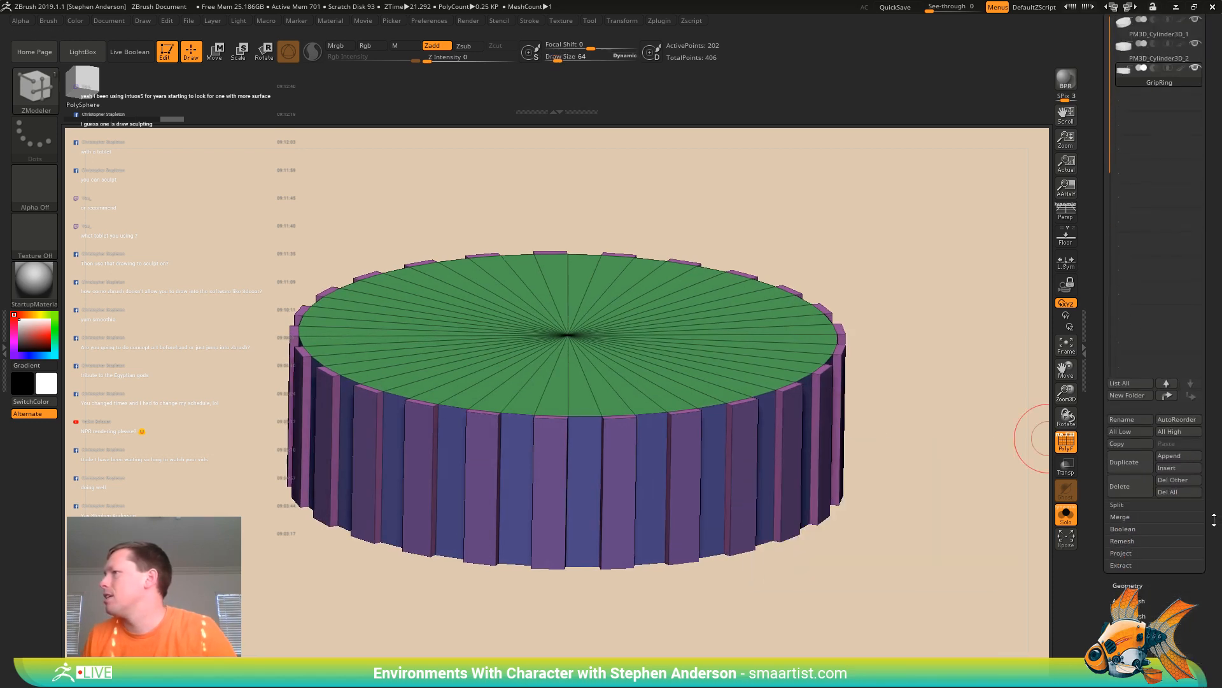
click(1132, 533)
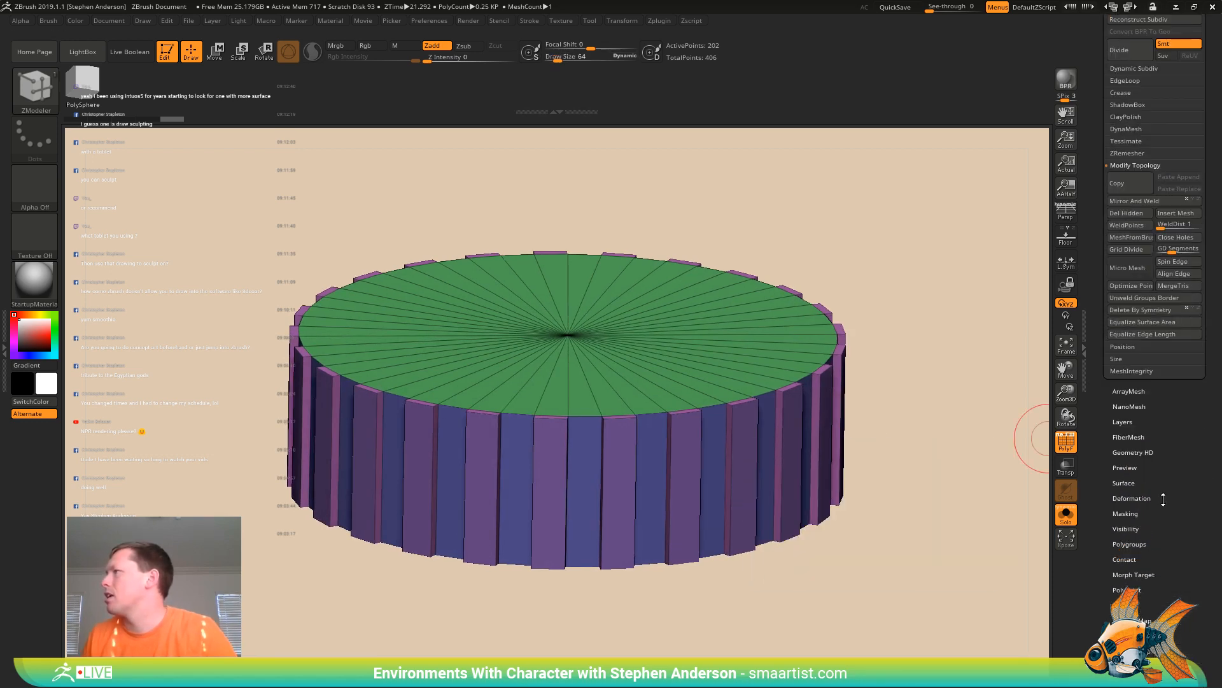
click(1121, 93)
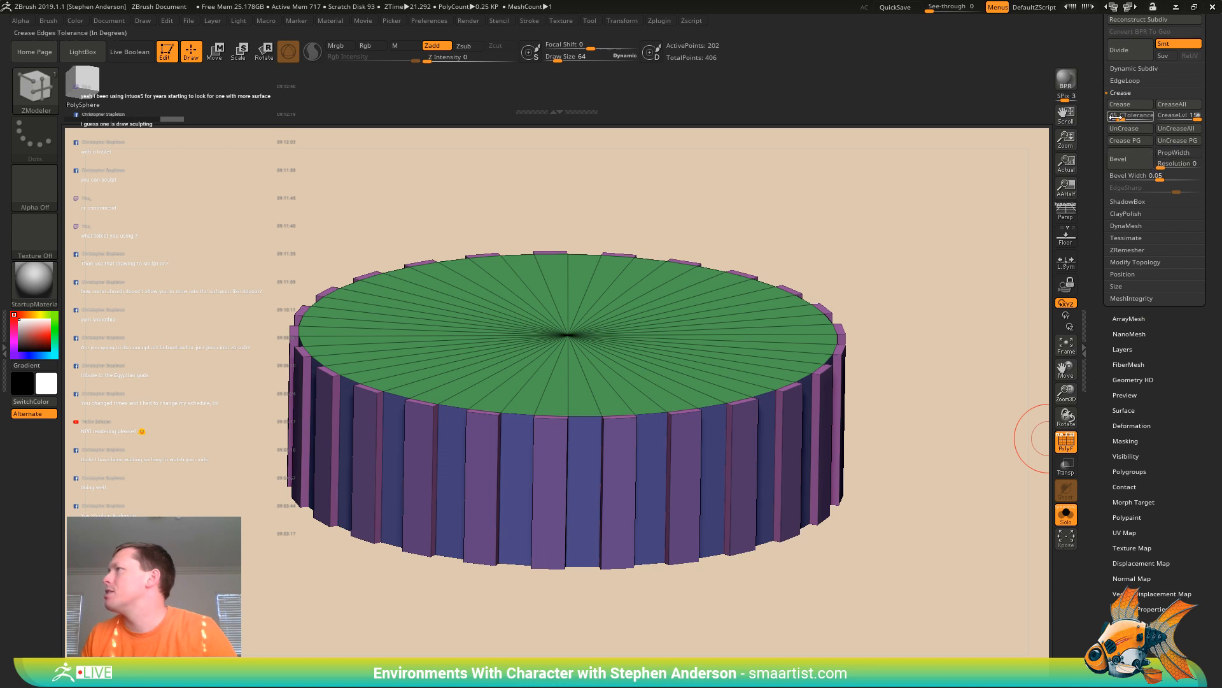
click(1132, 103)
drag(960, 278, 938, 289)
key(d)
click(636, 227)
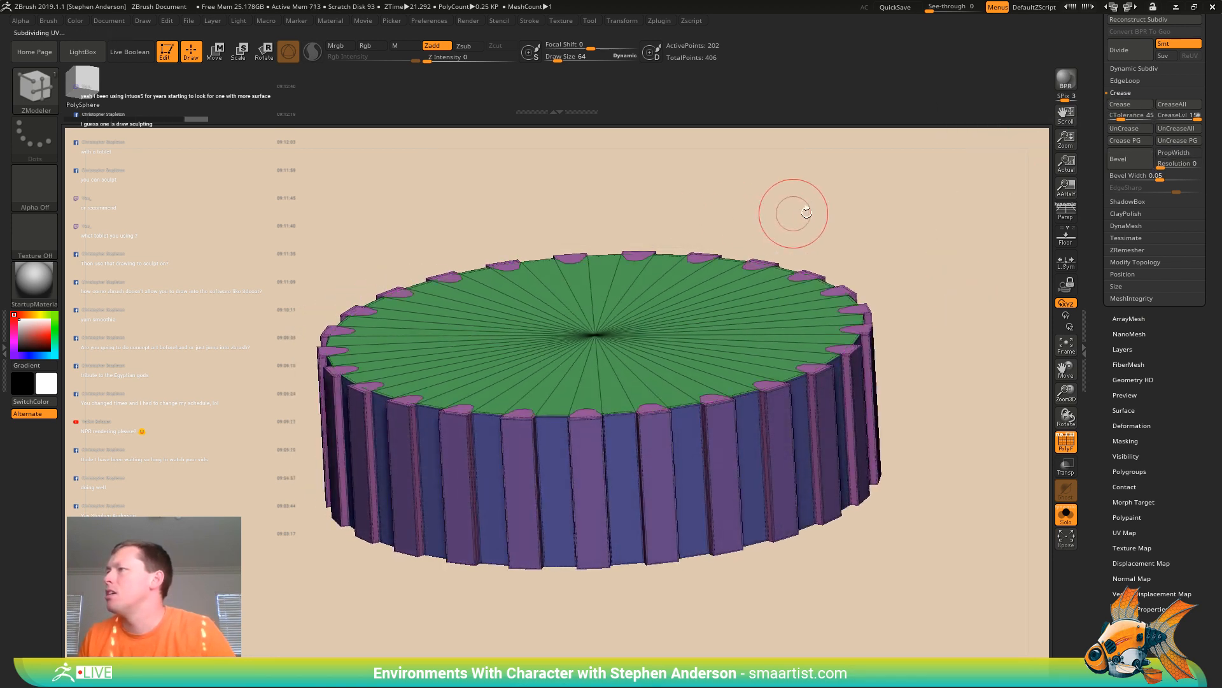
Reselect the ZModeler brush and review the smoothed GripRing with and without its polyframe display
key(shift+f)
key(b)
key(z)
key(m)
drag(915, 218, 910, 223)
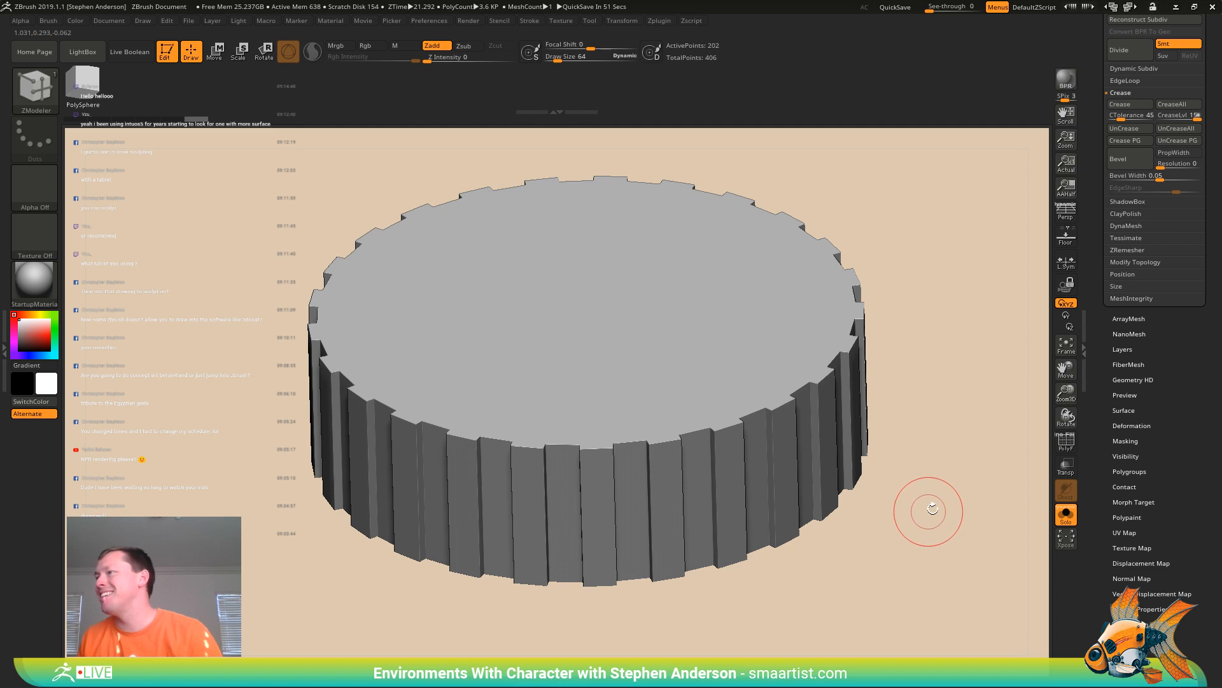
ctrl+right_drag(930, 511, 649, 403)
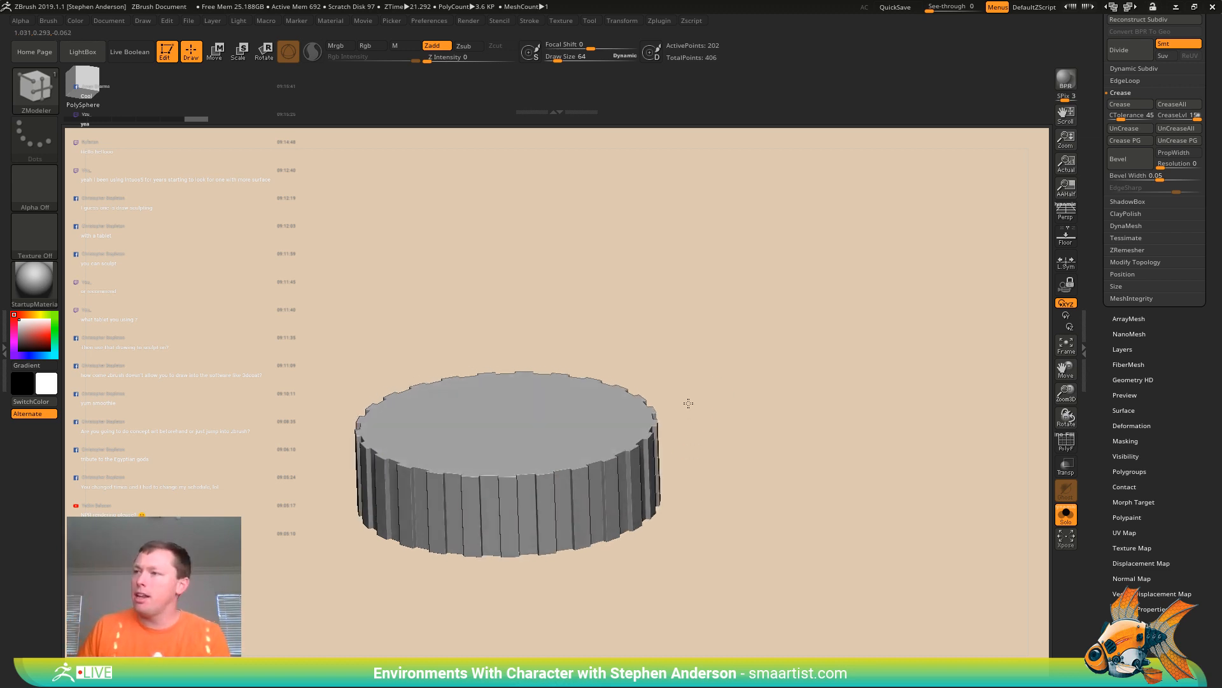
drag(688, 403, 686, 388)
key(shift+f)
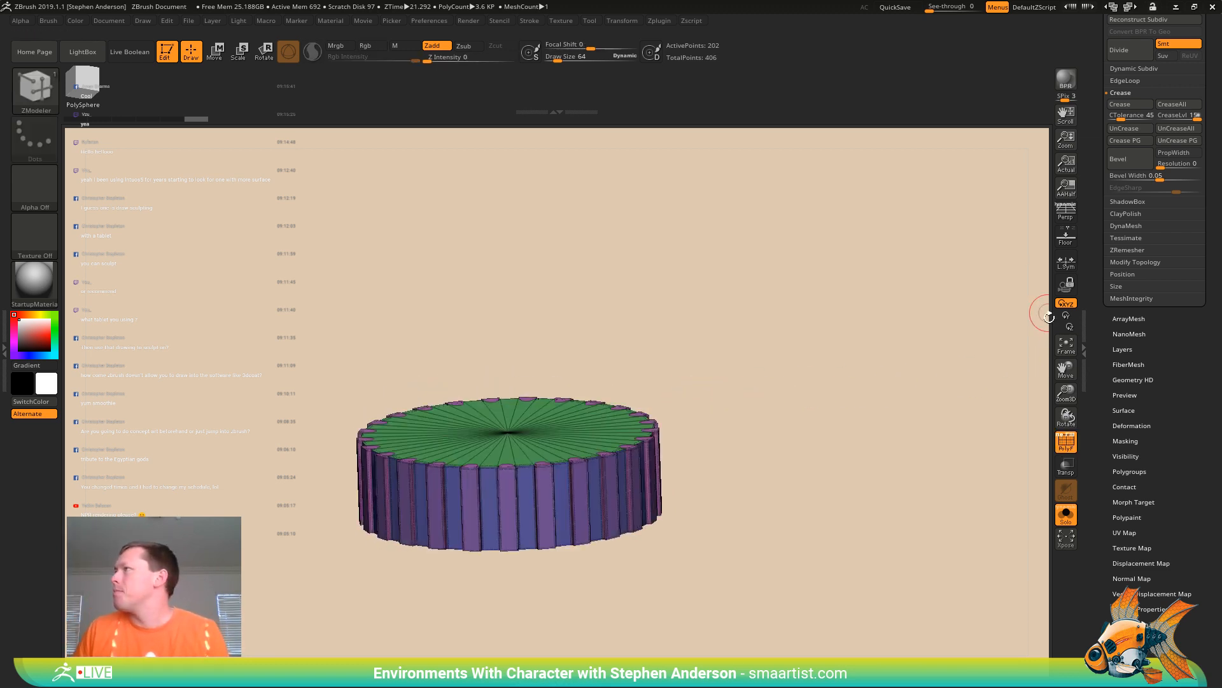
Turn off Solo mode and move the second cylinder subtool straight up until it protrudes slightly above GripRing
alt+click(670, 463)
drag(770, 439, 776, 425)
click(1061, 522)
shift+drag(786, 469, 715, 423)
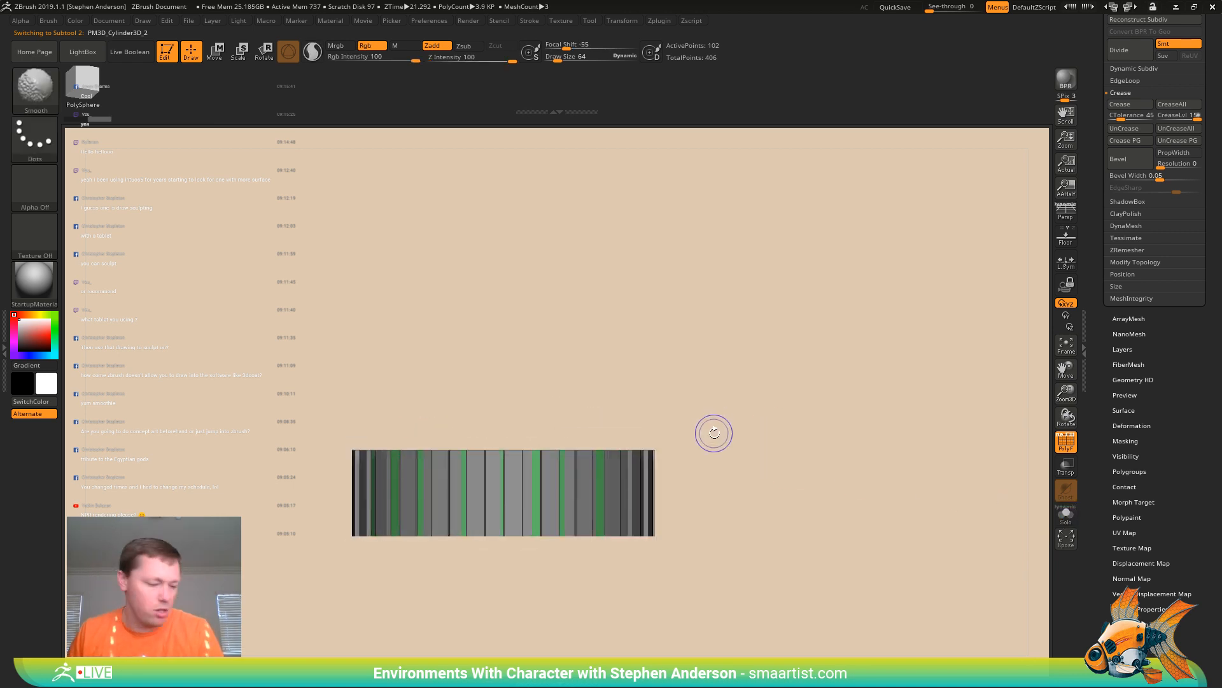
key(w)
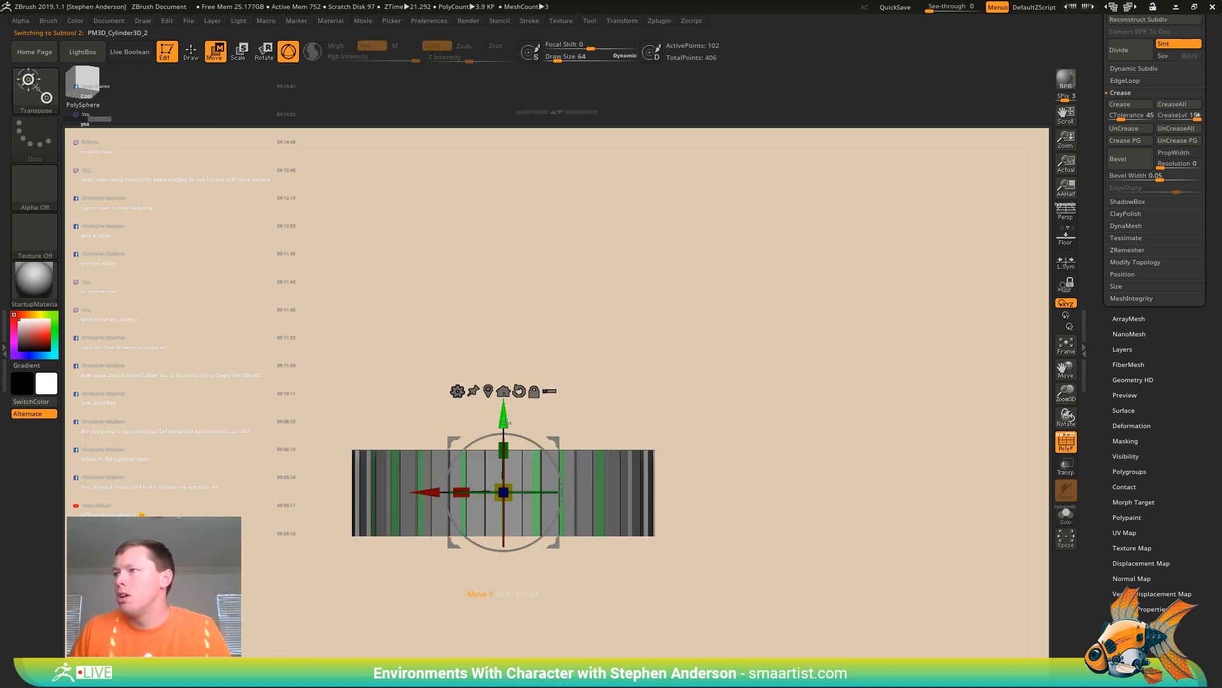
drag(500, 422, 514, 547)
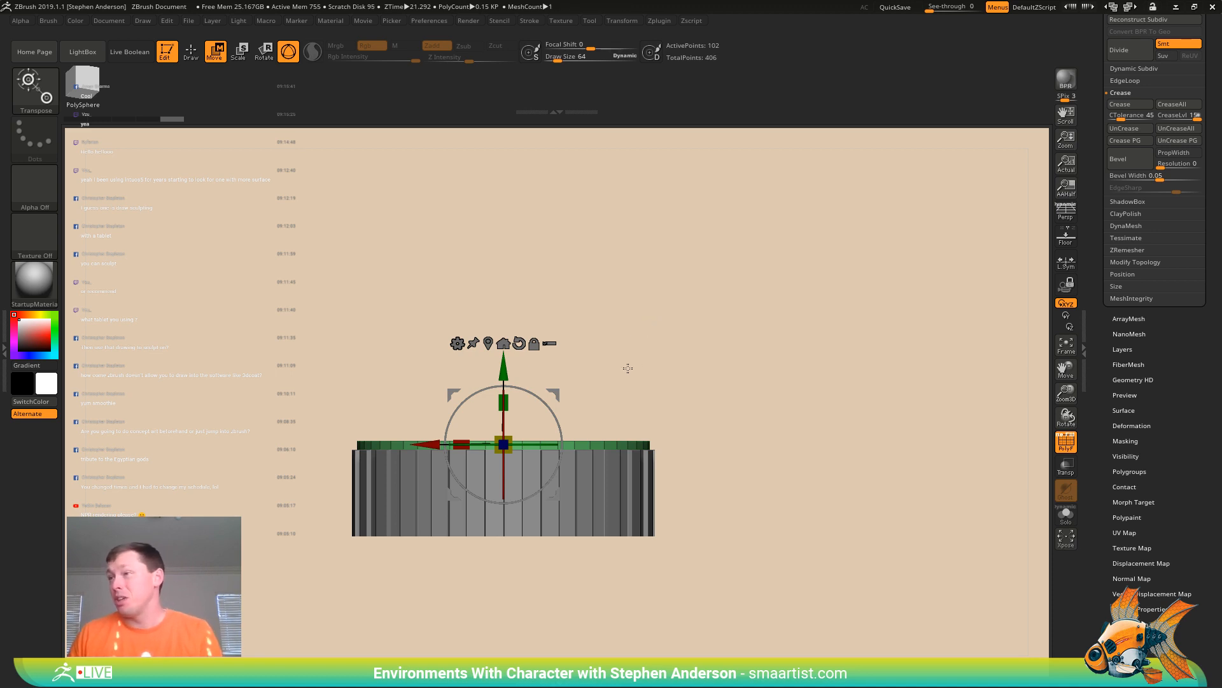
drag(627, 368, 652, 388)
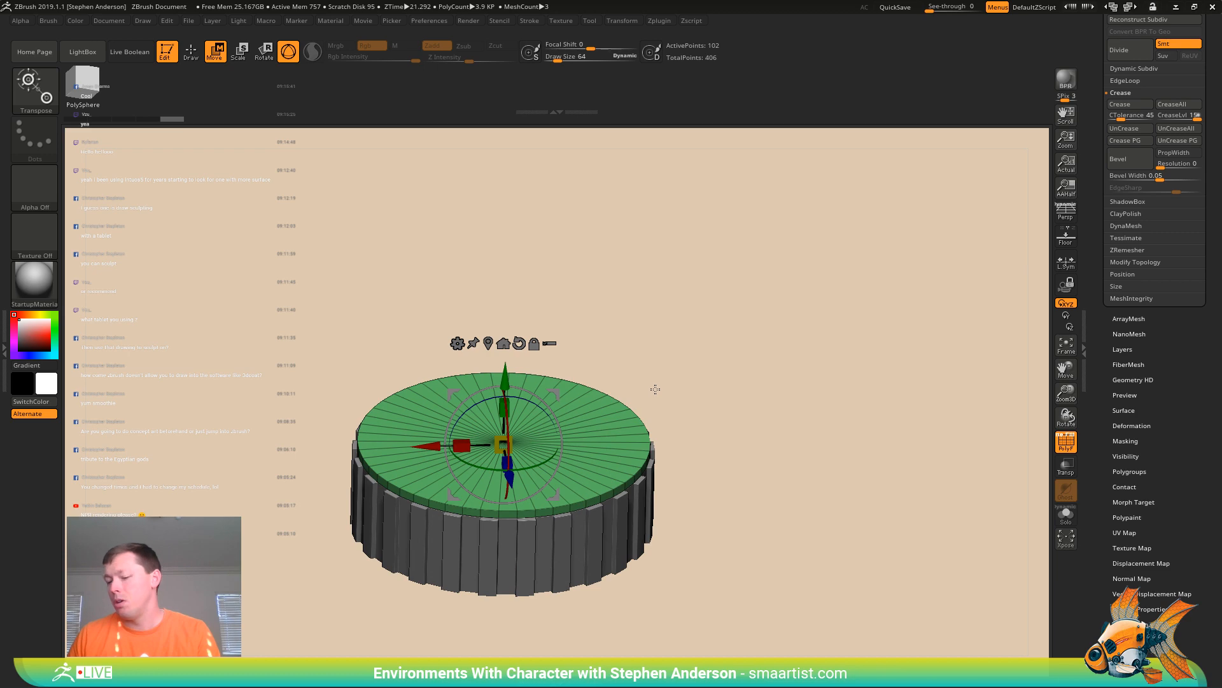
Make GripRing the active subtool, isolate it with Solo mode and return to Draw mode over its top face
key(ctrl+d)
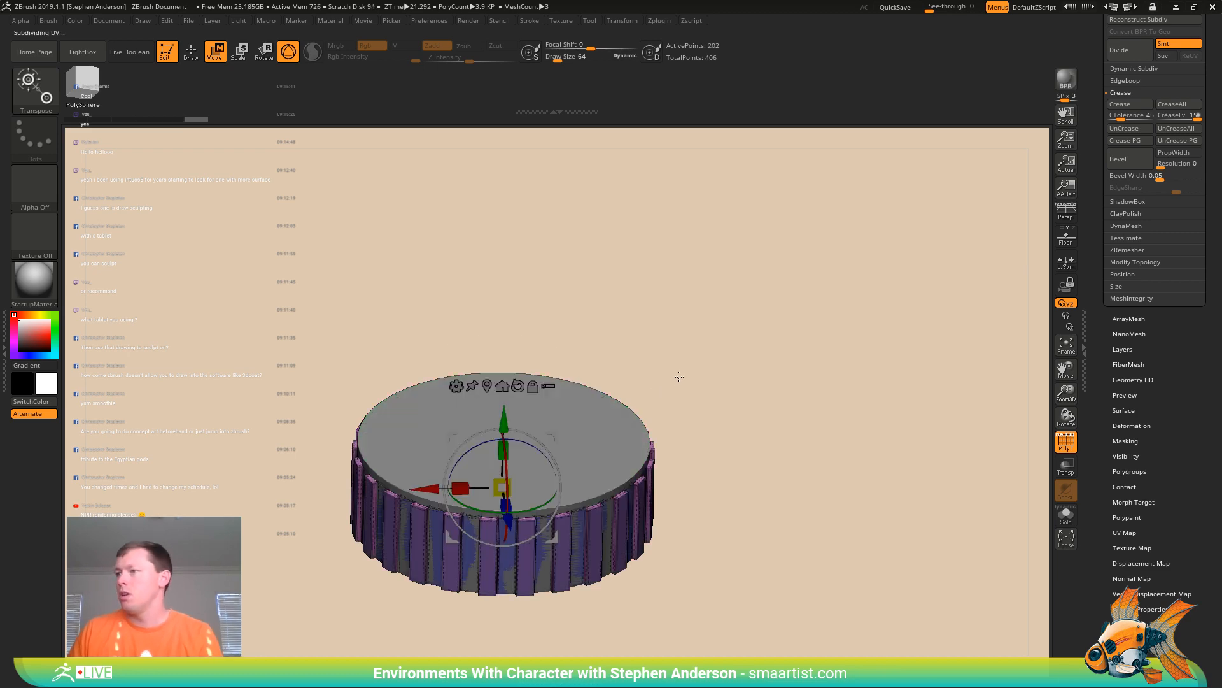
click(1066, 514)
mouse_move(783, 411)
mouse_down()
mouse_move(759, 284)
mouse_move(778, 460)
mouse_move(758, 390)
mouse_move(762, 411)
mouse_up()
key(q)
mouse_move(729, 374)
mouse_down()
mouse_move(761, 333)
mouse_move(767, 382)
mouse_move(796, 226)
mouse_move(745, 421)
mouse_up()
ctrl+shift+click(507, 461)
ctrl+shift+click(745, 410)
alt+drag(714, 360, 633, 388)
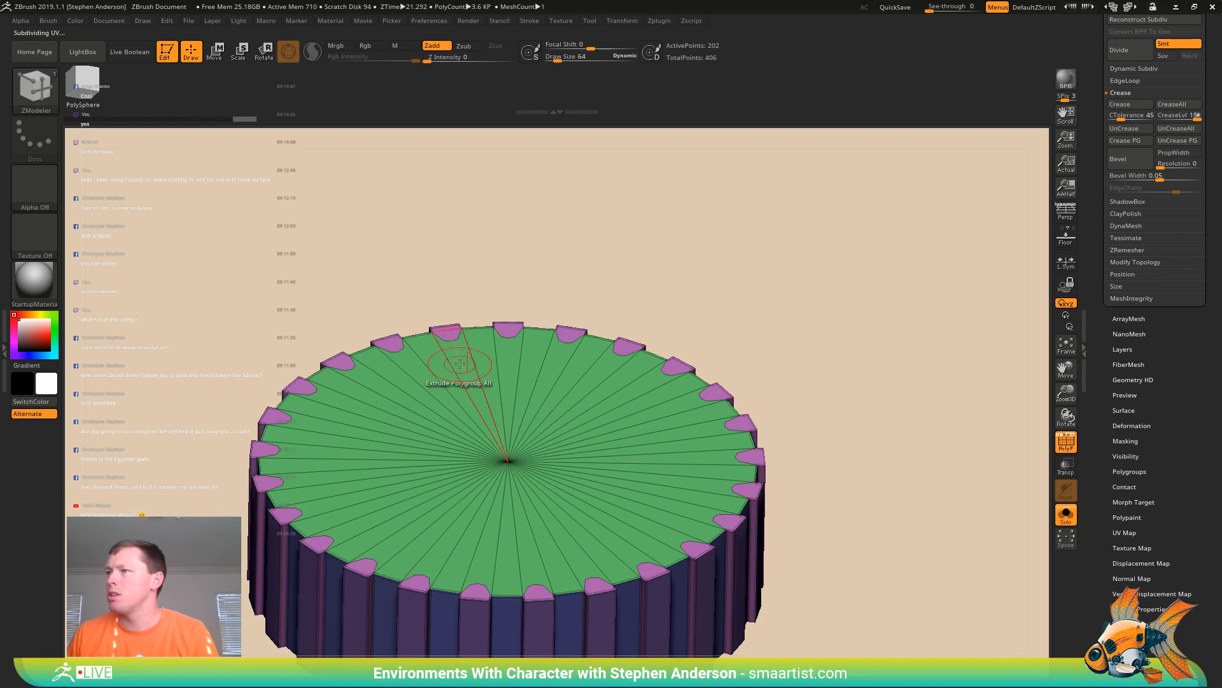
Crease the border of GripRing's top-face polygroup using the Crease action with the Polygroup All target and Polygroup Border modifier
key(space)
click(317, 287)
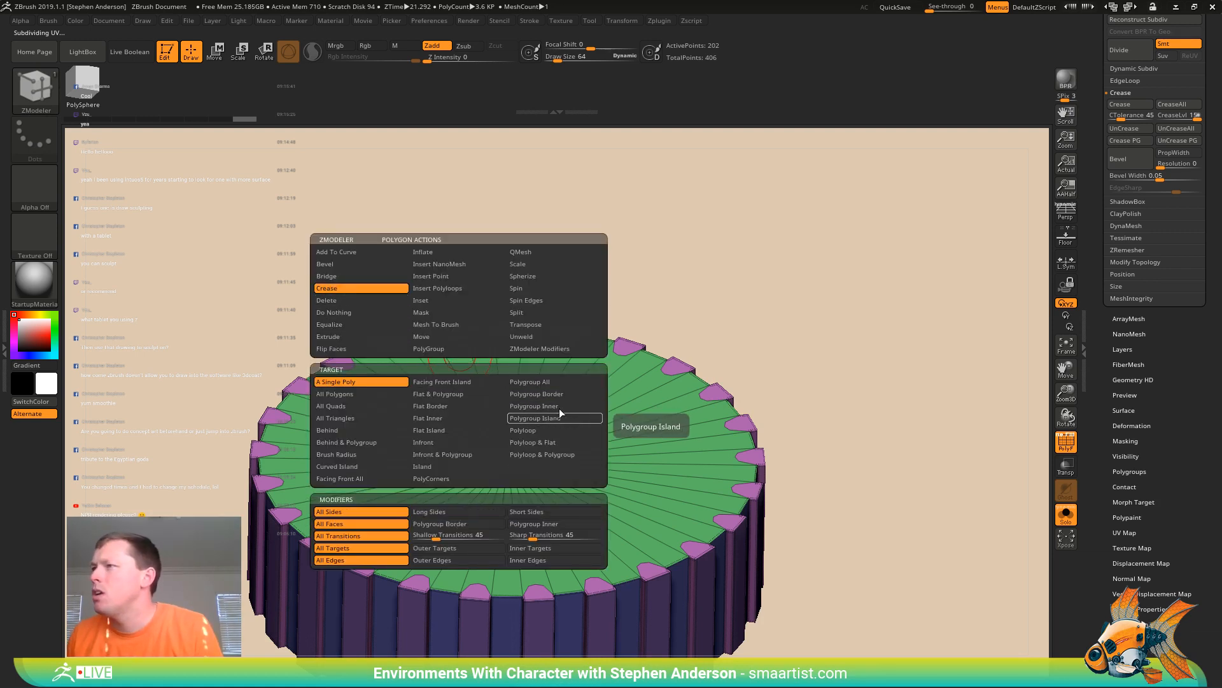
click(550, 381)
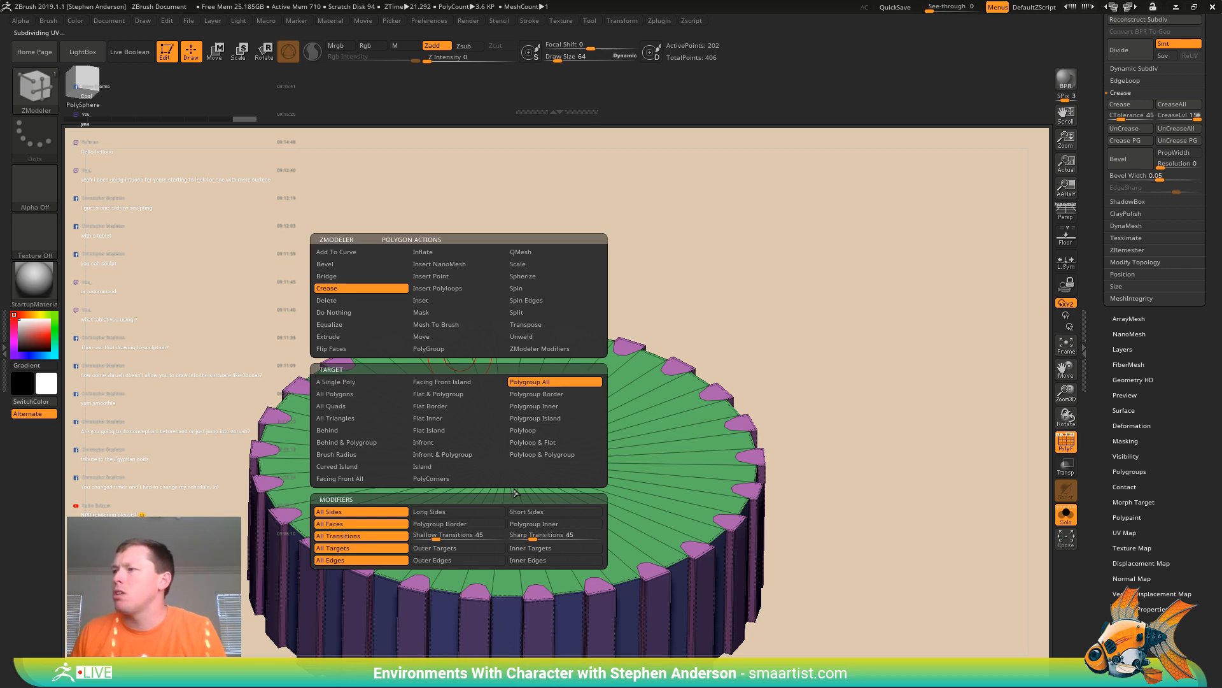
click(446, 523)
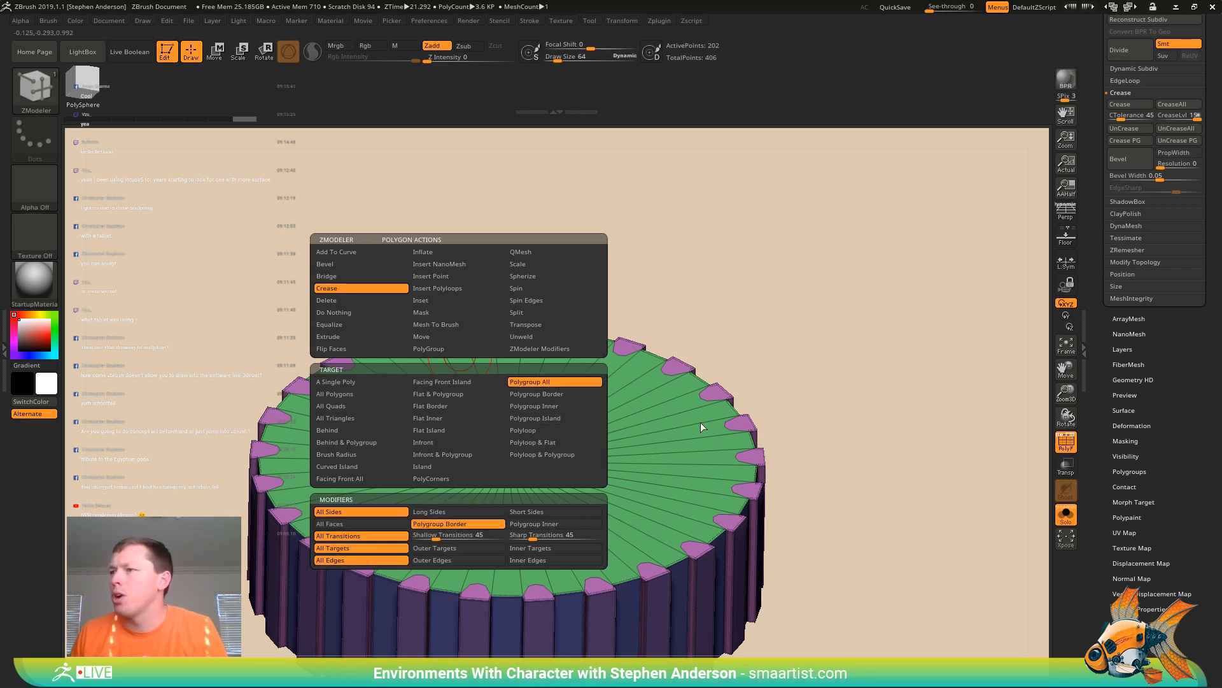
click(677, 403)
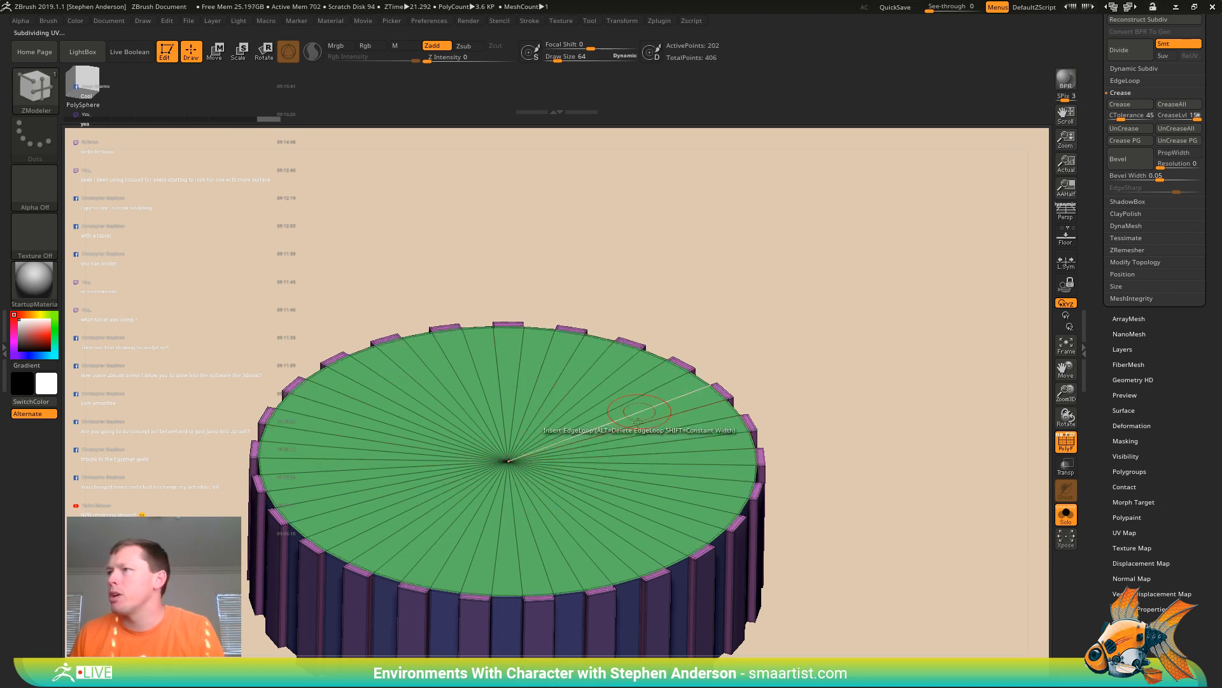
Set the ZModeler polygon action to Extrude on Polygroup All and extrude GripRing's cap faces outward slightly
right_drag(638, 422, 541, 421)
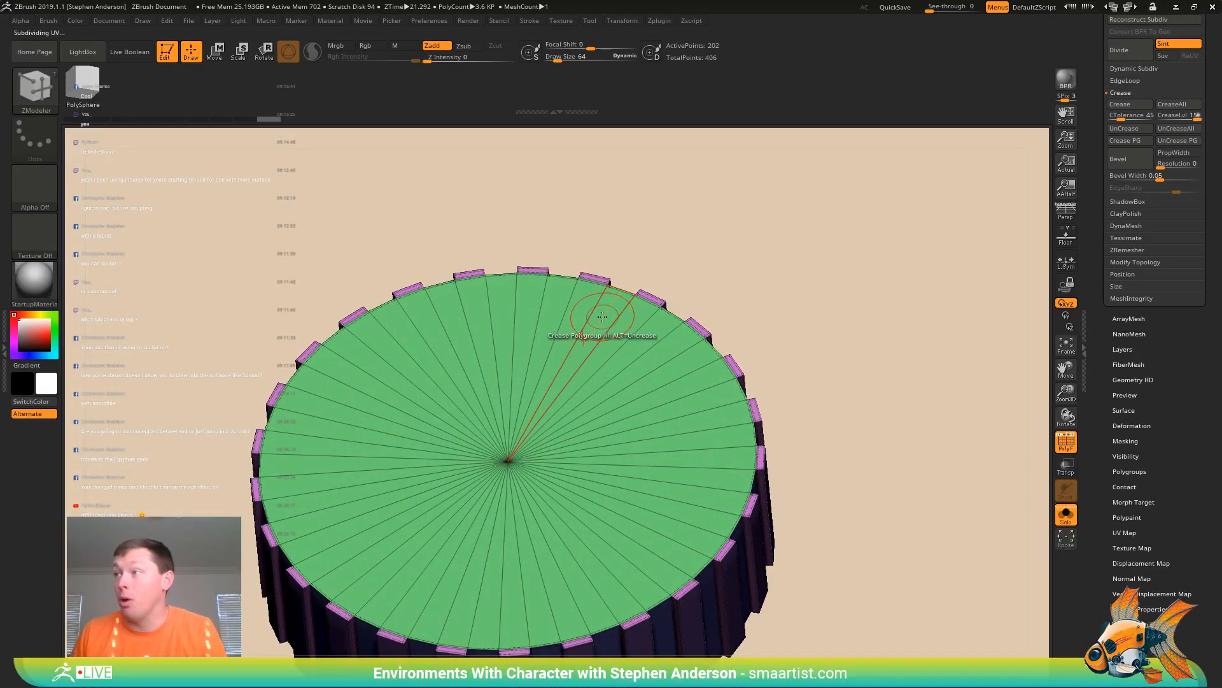
key(space)
click(502, 335)
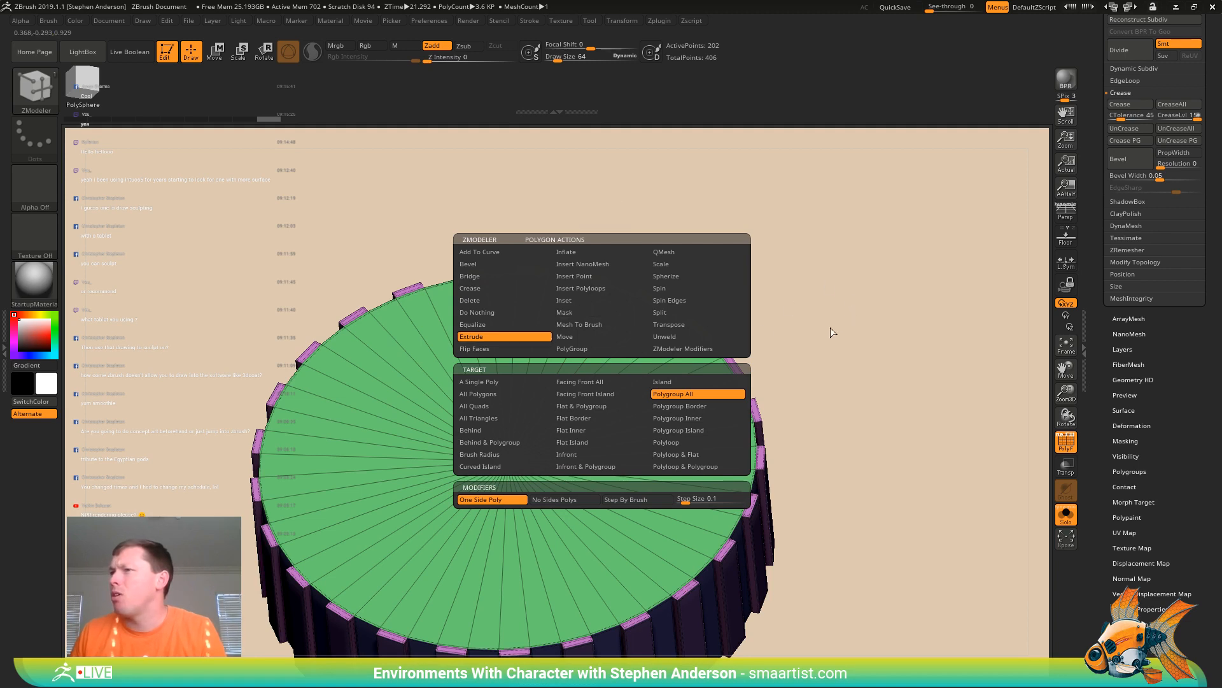
drag(831, 331, 790, 318)
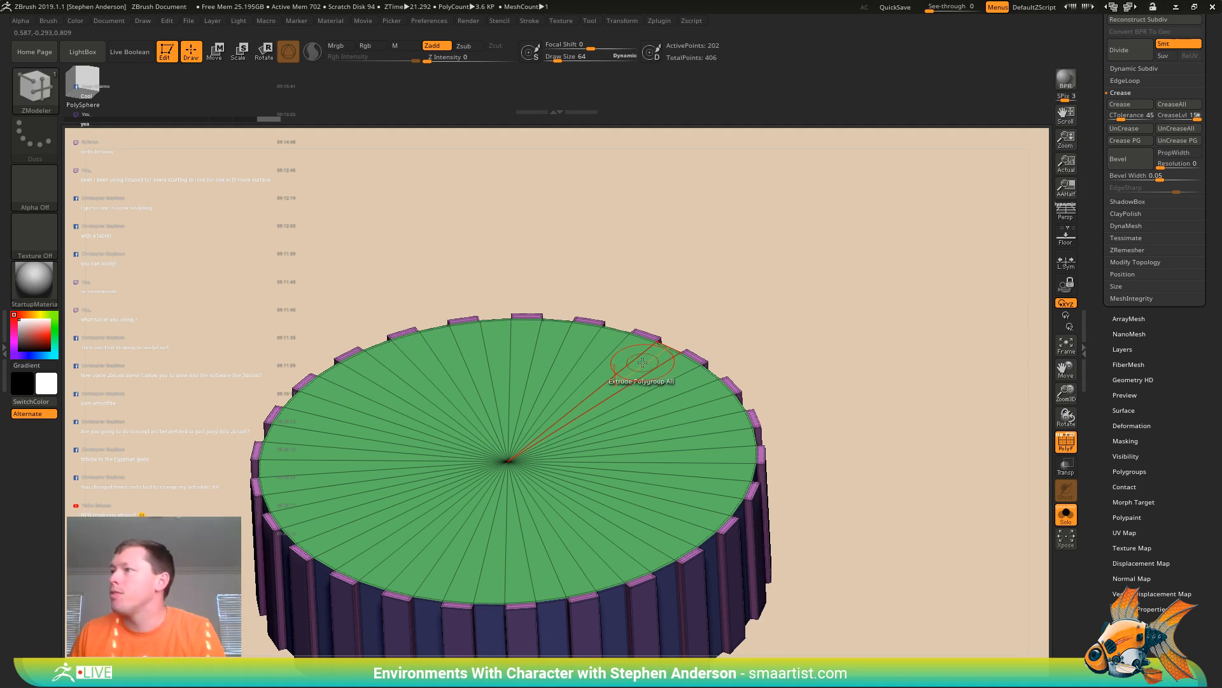
drag(643, 361, 627, 312)
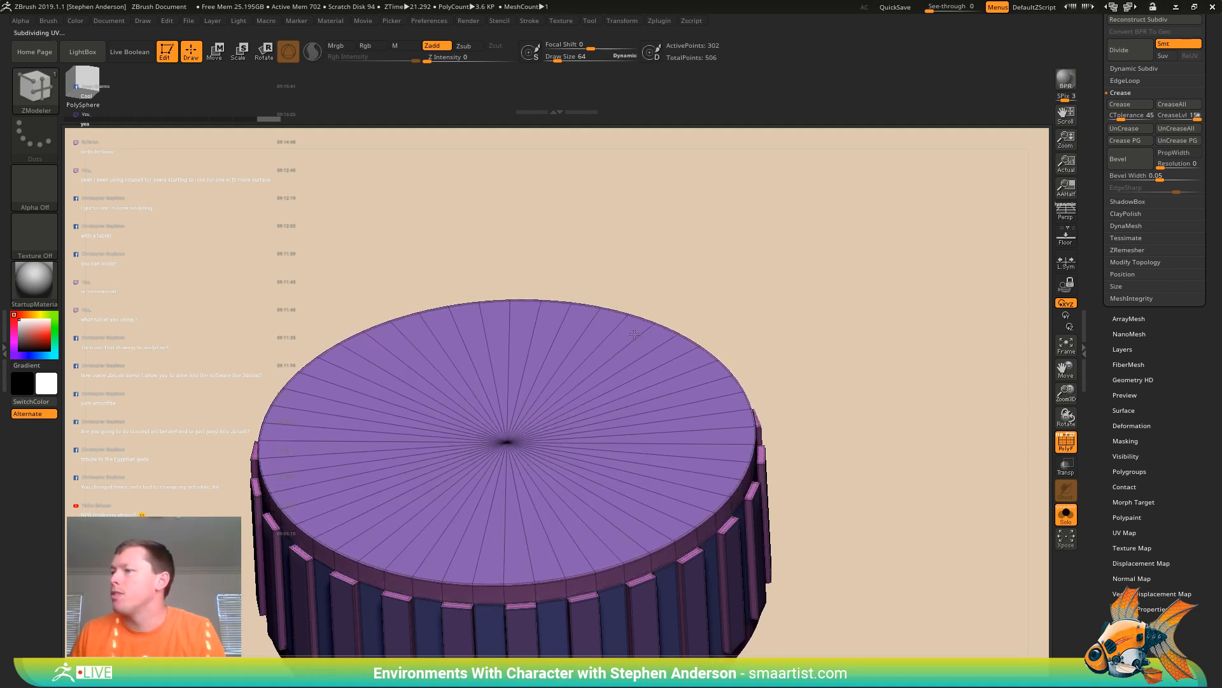
Compare GripRing with and without the extruded caps, examining the grips and cap edges up close
ctrl+right_drag(700, 356, 722, 328)
mouse_move(716, 326)
mouse_down()
mouse_move(655, 306)
mouse_move(710, 330)
mouse_up()
key(shift+f)
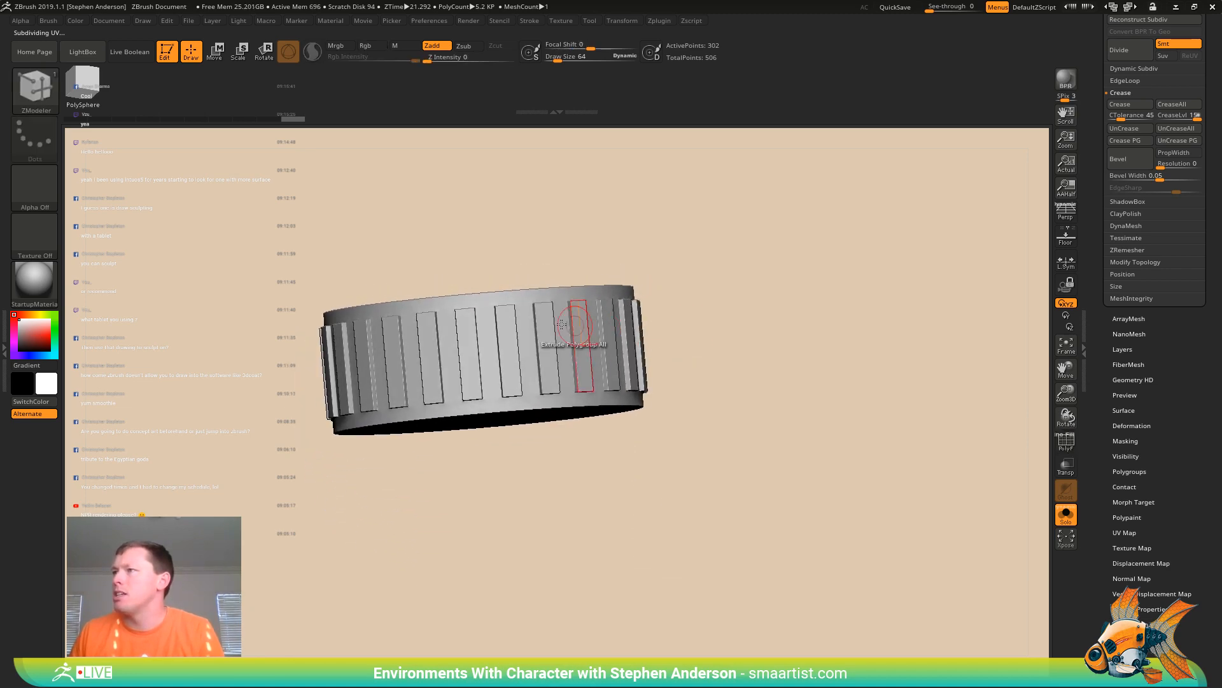
ctrl+right_drag(579, 344, 595, 369)
drag(595, 369, 605, 408)
key(shift+f)
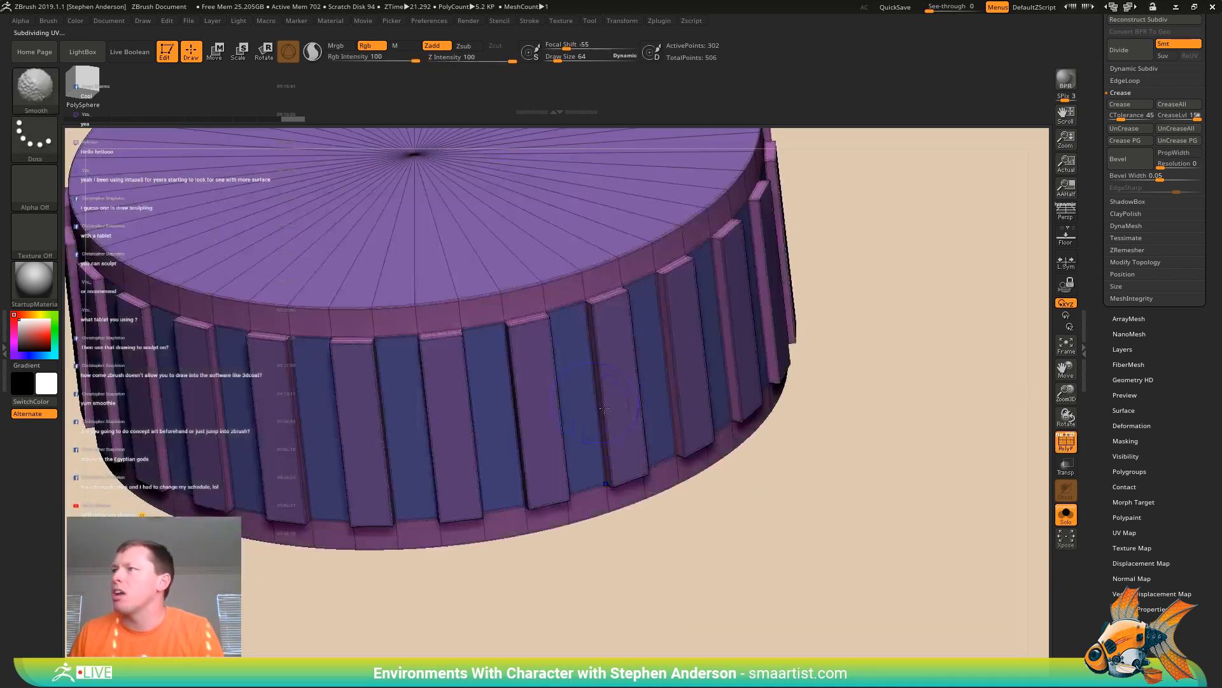
key(shift+f)
mouse_move(615, 423)
right_down()
mouse_move(628, 341)
mouse_move(592, 382)
mouse_move(559, 469)
right_up()
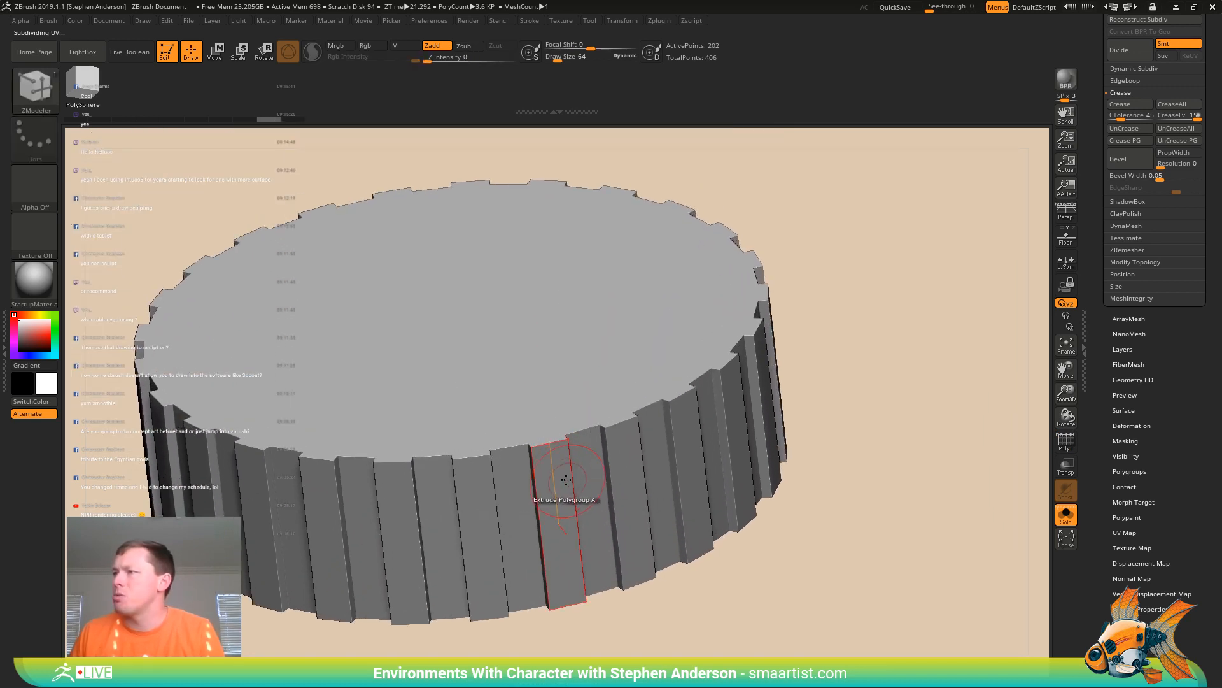
click(576, 476)
mouse_move(622, 437)
ctrl+right_down()
mouse_move(593, 411)
mouse_move(586, 436)
mouse_move(606, 436)
mouse_move(655, 497)
mouse_move(561, 487)
mouse_move(717, 383)
mouse_move(541, 375)
ctrl+right_up()
key(shift+f)
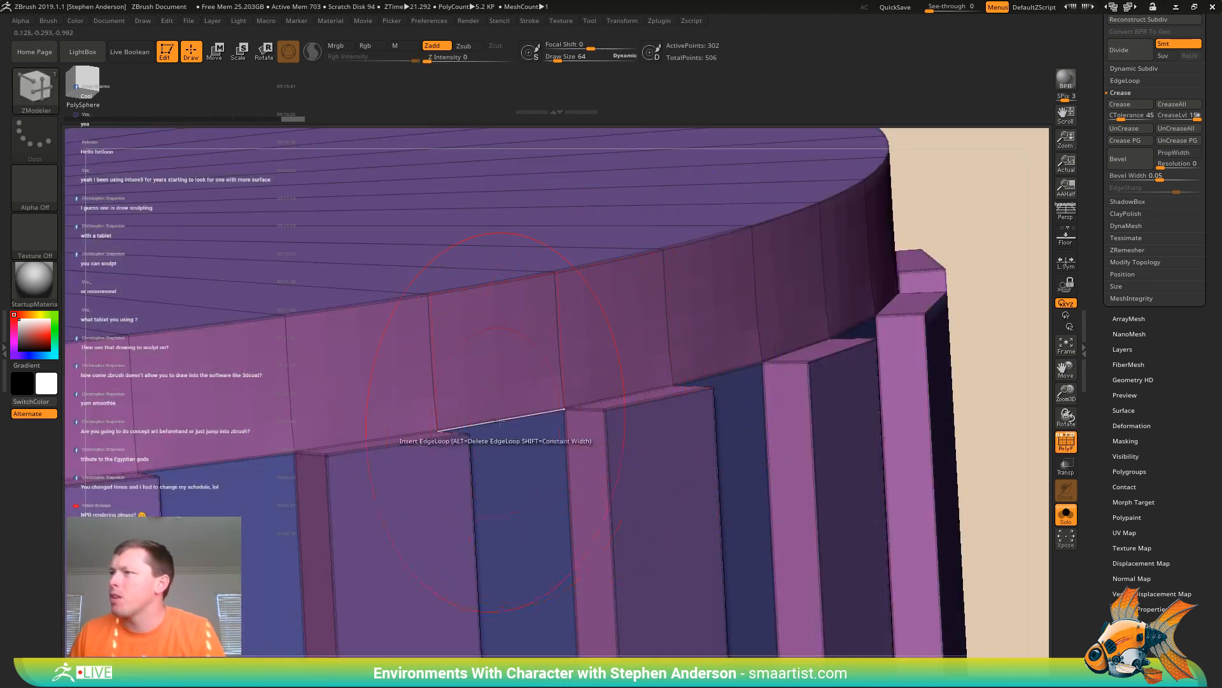
Reduce the draw size to 8 and undo the extrusion of GripRing's caps
key(s)
drag(563, 409, 552, 408)
mouse_move(627, 417)
right_down()
mouse_move(600, 422)
mouse_move(567, 380)
mouse_move(574, 402)
right_up()
key(shift+f)
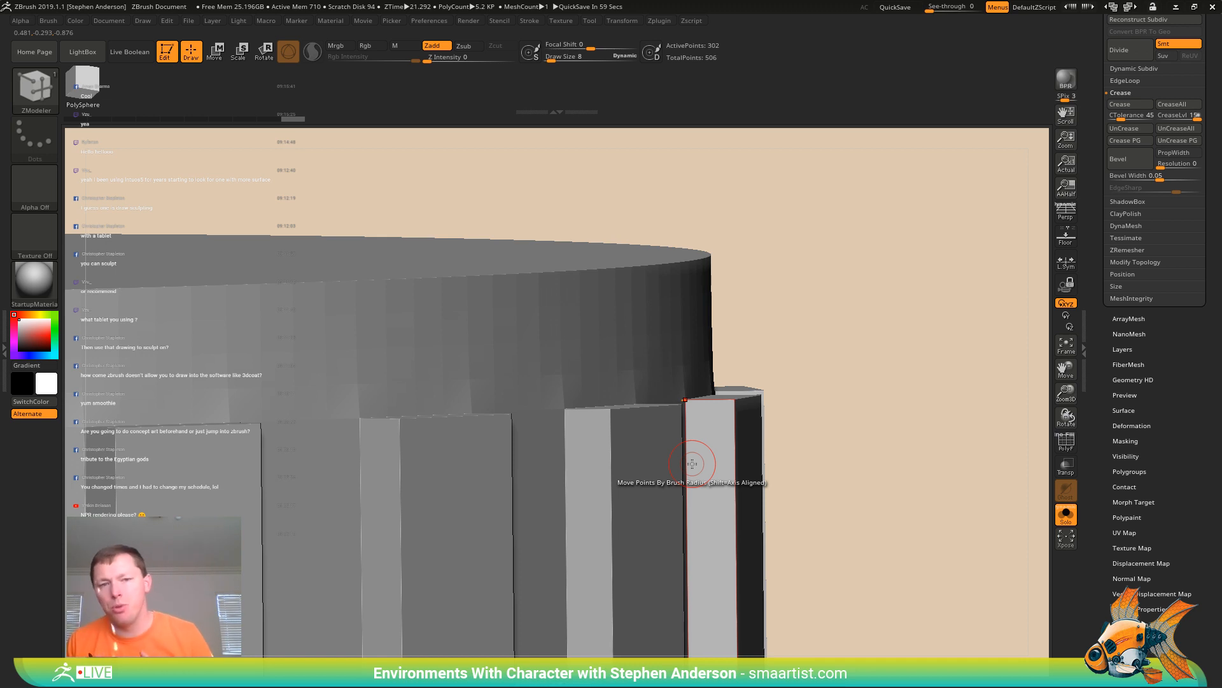
alt+click(561, 378)
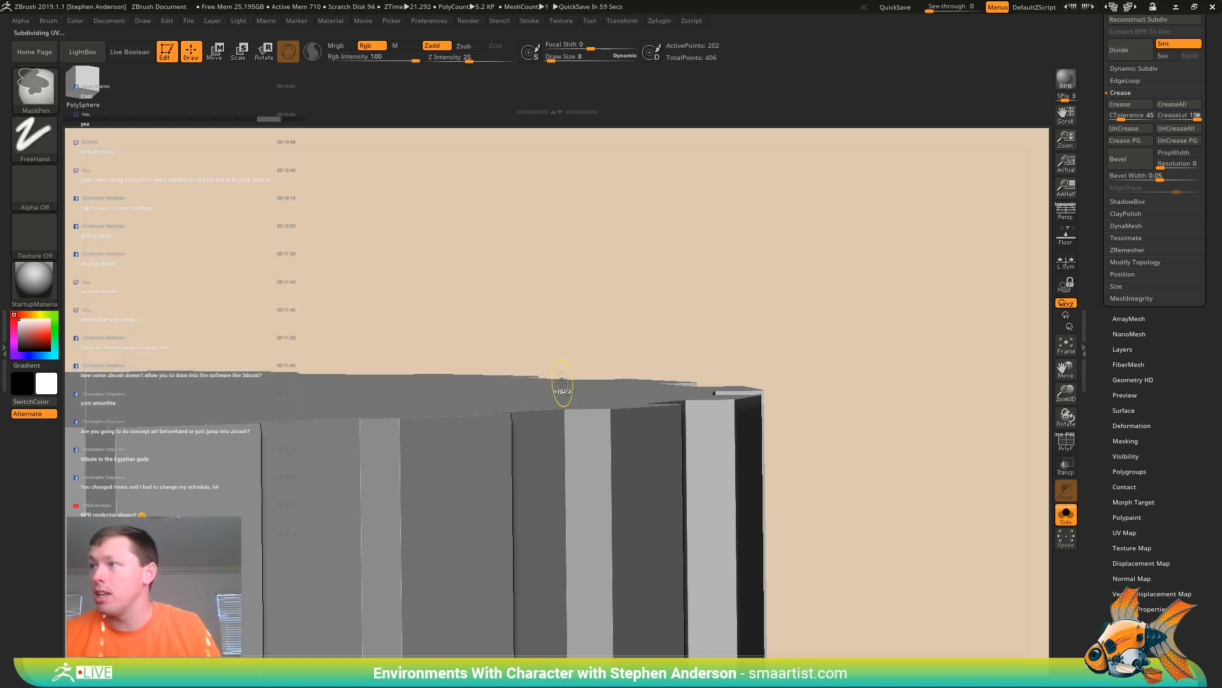
Turn off Solo mode, select the second cylinder subtool and nudge it down slightly against GripRing's top
ctrl+right_drag(594, 409, 643, 382)
key(Down)
click(1064, 524)
mouse_move(484, 433)
right_down()
mouse_move(432, 367)
mouse_move(445, 379)
mouse_move(502, 352)
mouse_move(628, 353)
right_up()
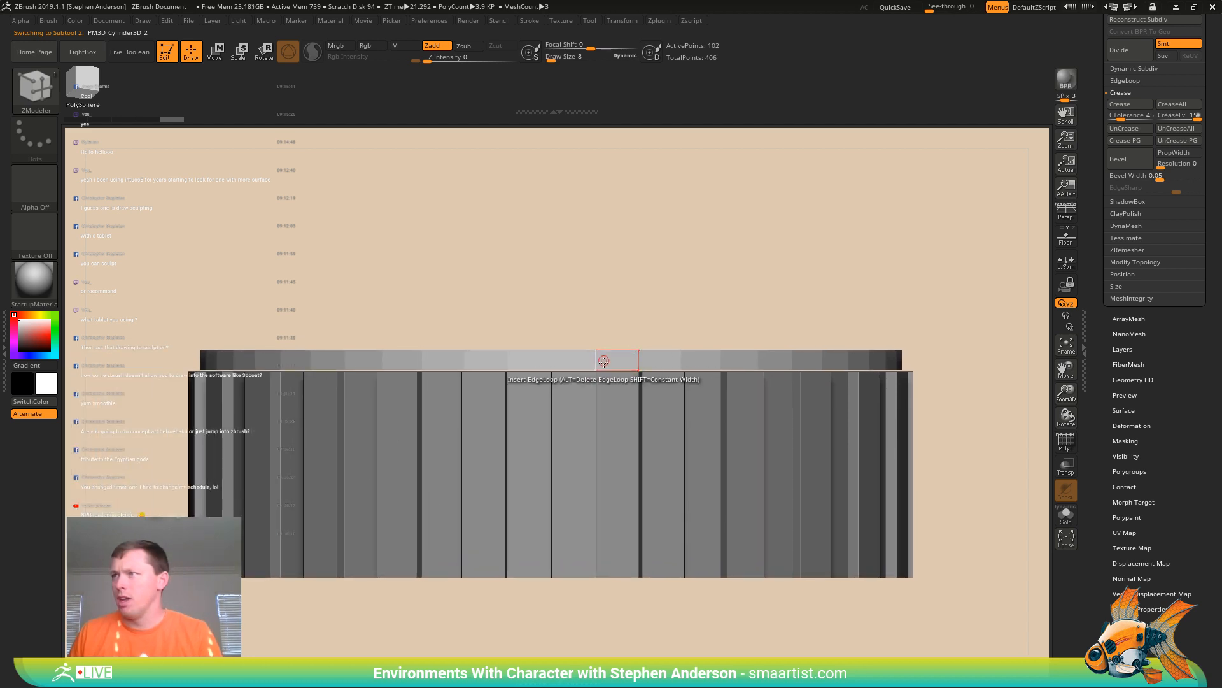
key(w)
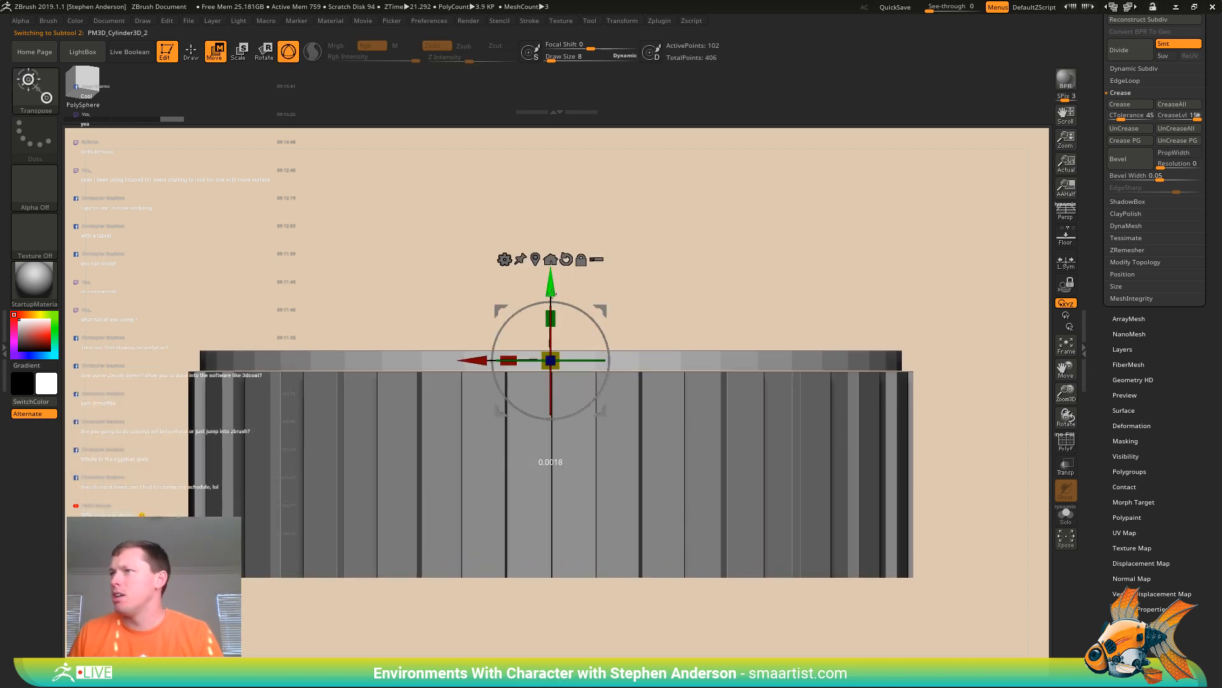
drag(551, 293, 551, 294)
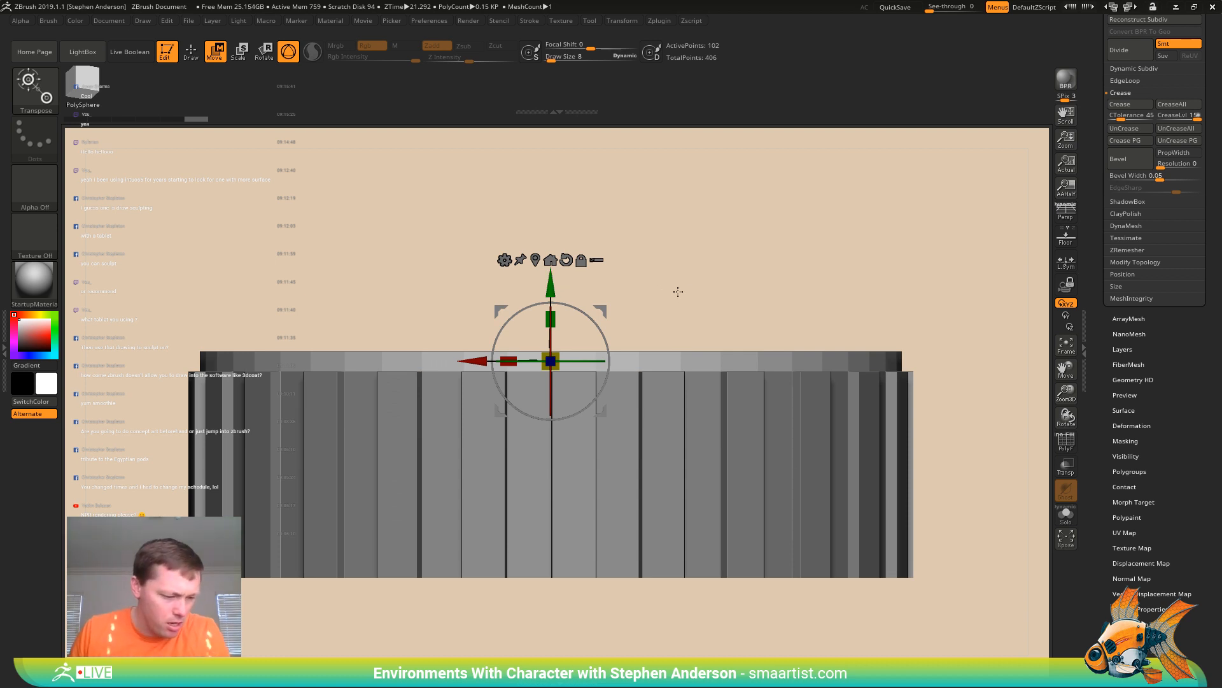
Undo the thin cylinder's last nudge and duplicate it upward, leaving only a narrow gap between the two stacked discs
ctrl+right_drag(672, 287, 687, 292)
key(ctrl+z)
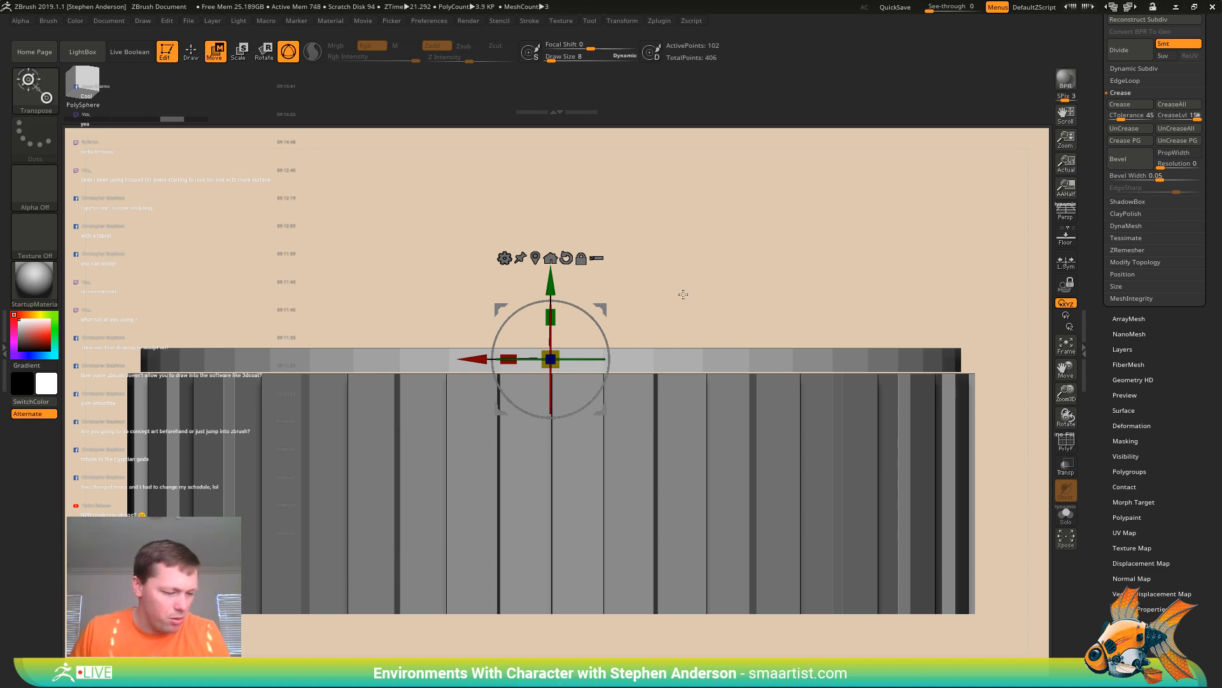
key(ctrl)
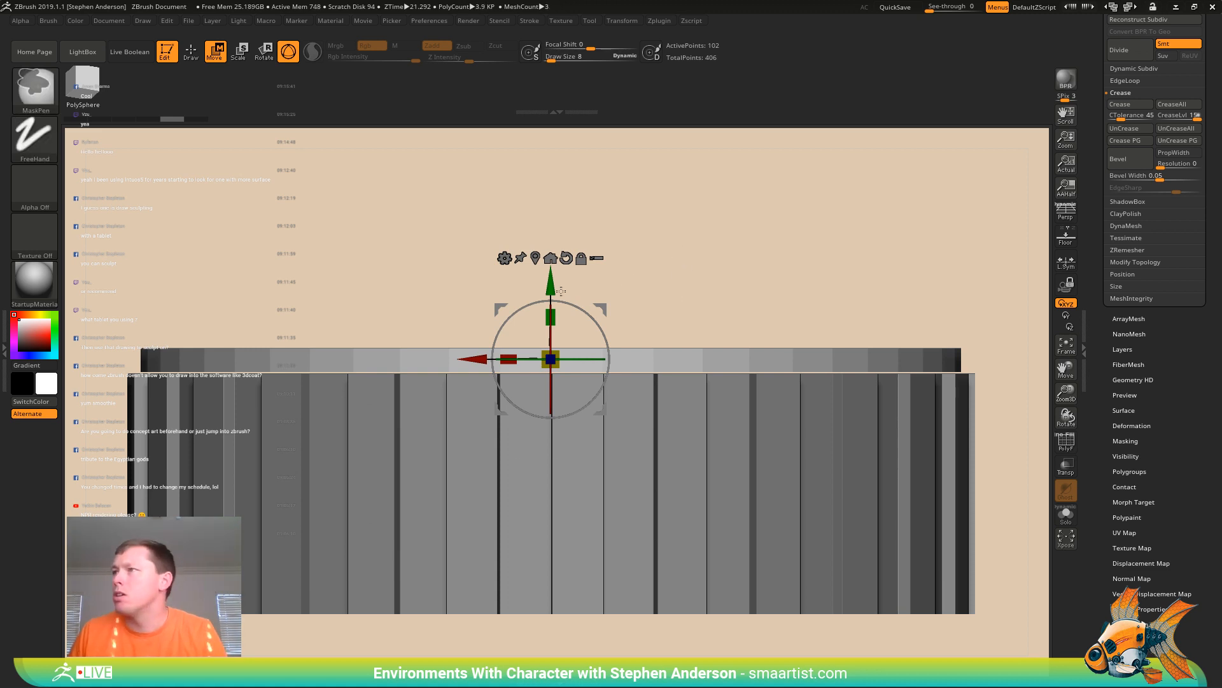
ctrl+drag(552, 290, 555, 261)
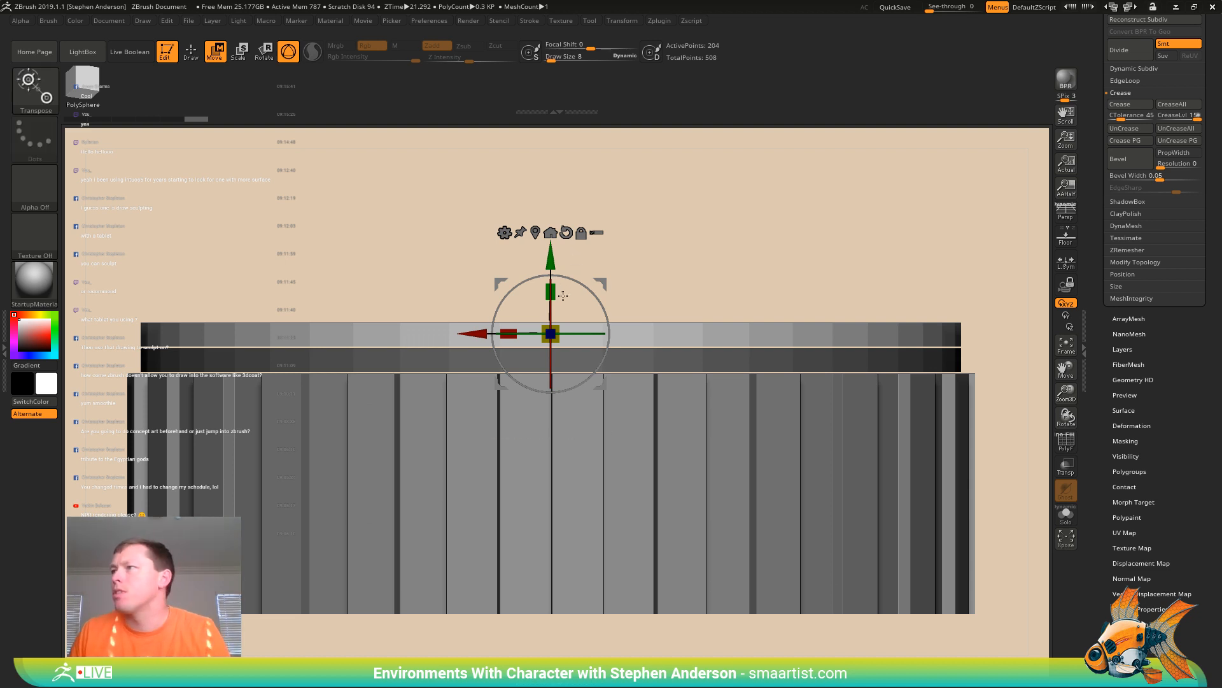
drag(552, 261, 560, 311)
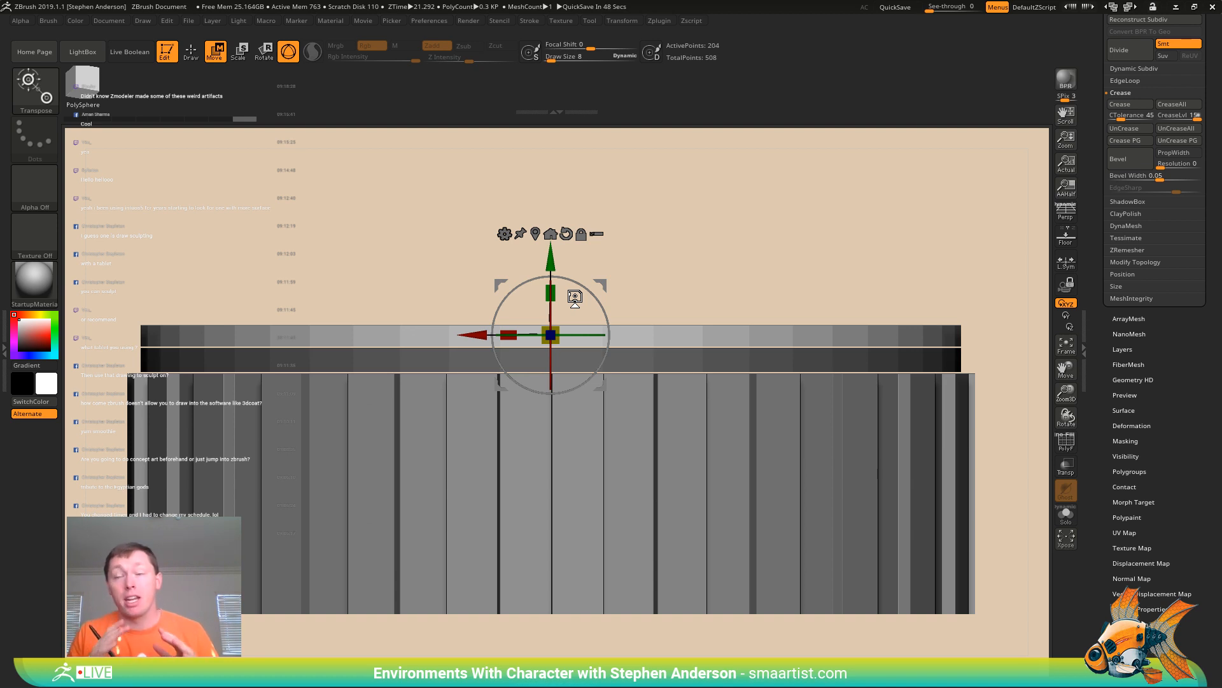
Isolate GripRing with its polyframe shown and examine the creased edges around the cap and side grips
key(q)
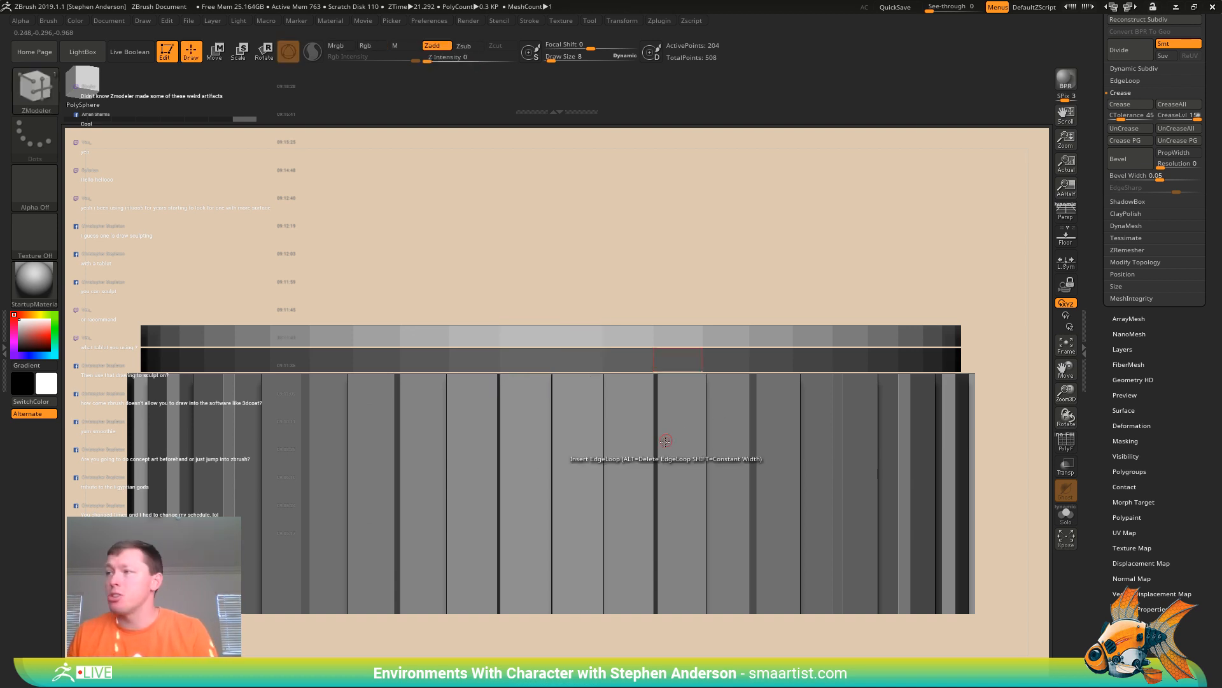
key(ctrl+d)
key(shift+f)
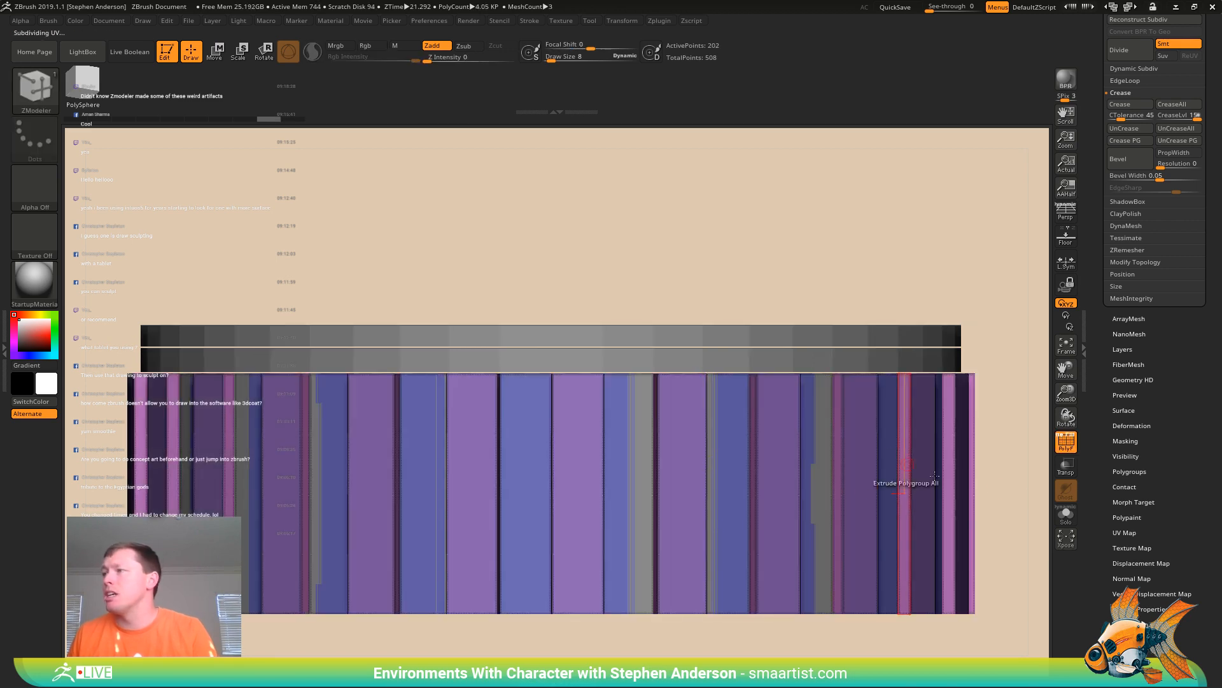
click(1065, 513)
right_drag(669, 407, 634, 444)
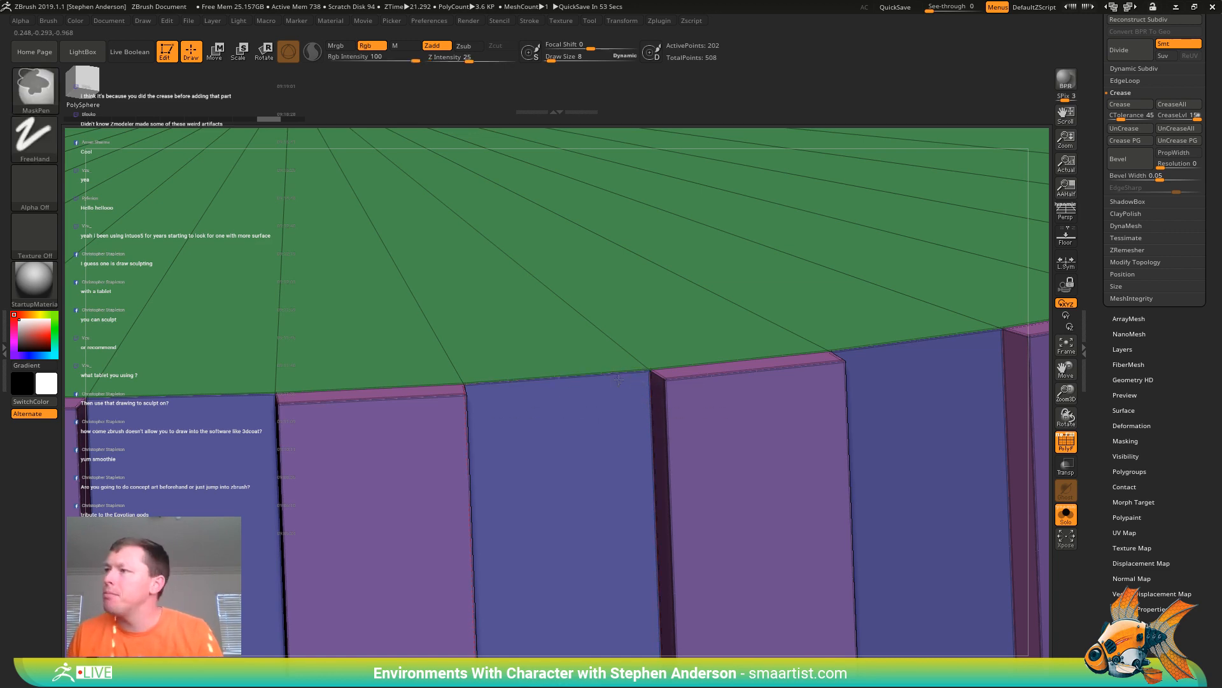
key(f)
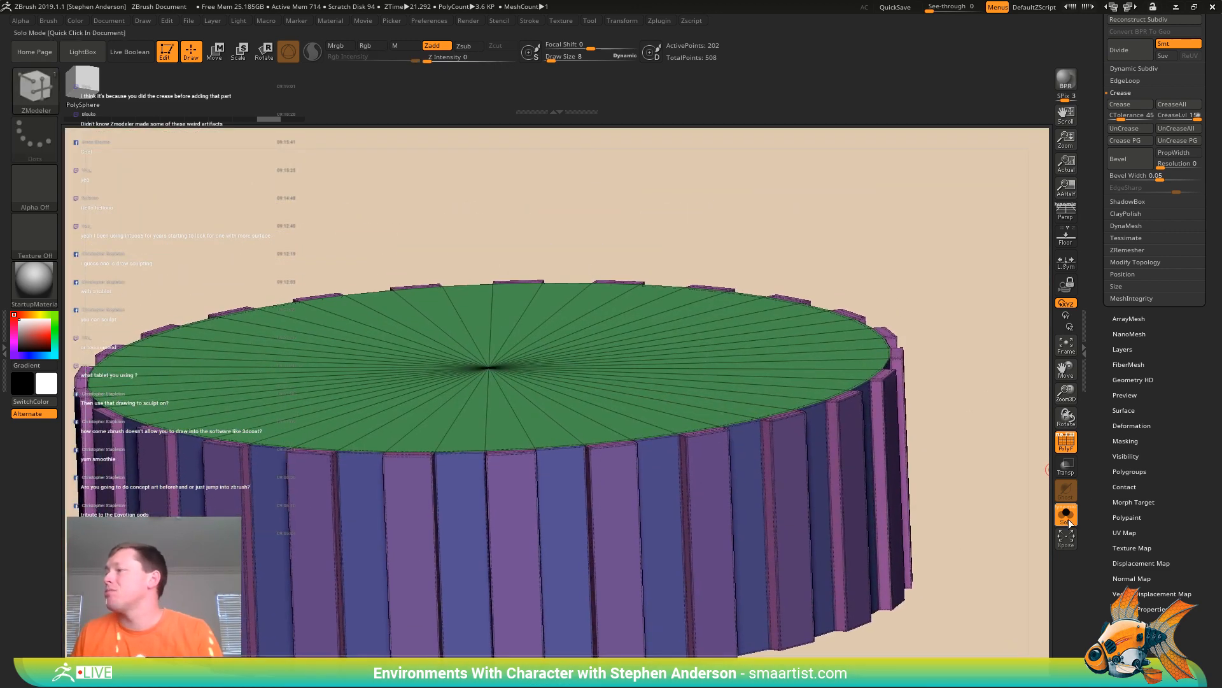
click(1073, 518)
Select the stacked disc subtool and scale its upper disc vertically to about 0.81
mouse_move(944, 339)
mouse_down()
mouse_move(938, 257)
mouse_move(917, 252)
mouse_up()
ctrl+right_drag(557, 357, 444, 389)
alt+click(549, 364)
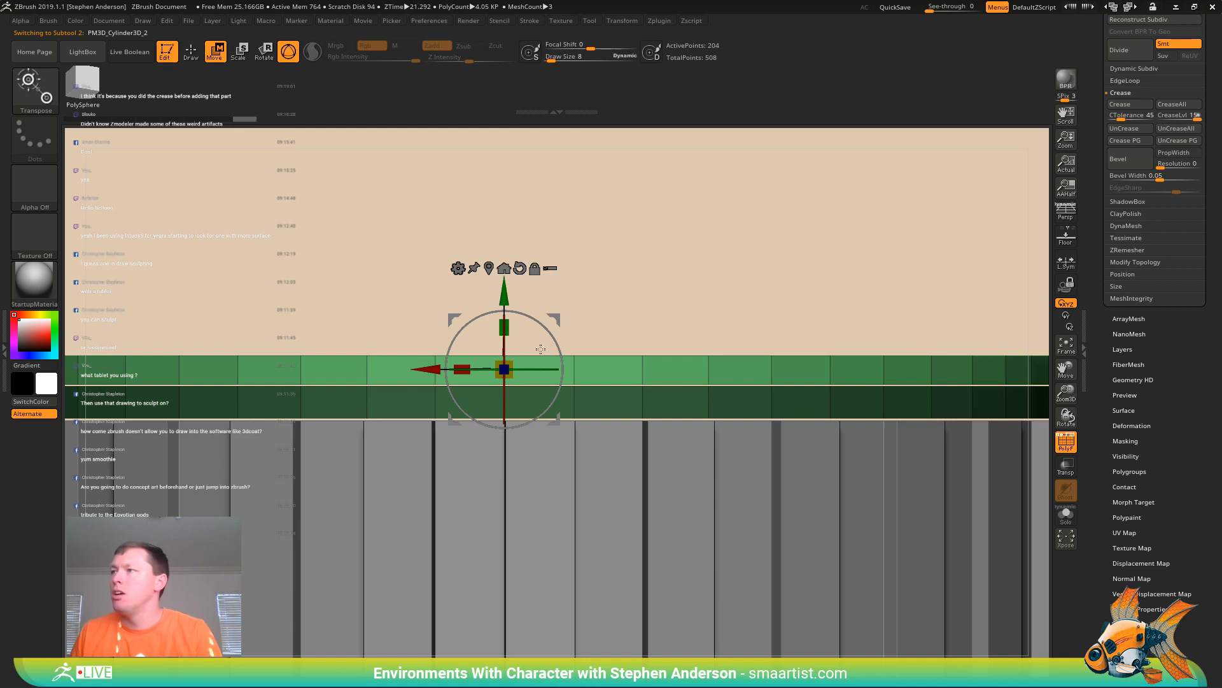
key(w)
drag(508, 328, 509, 431)
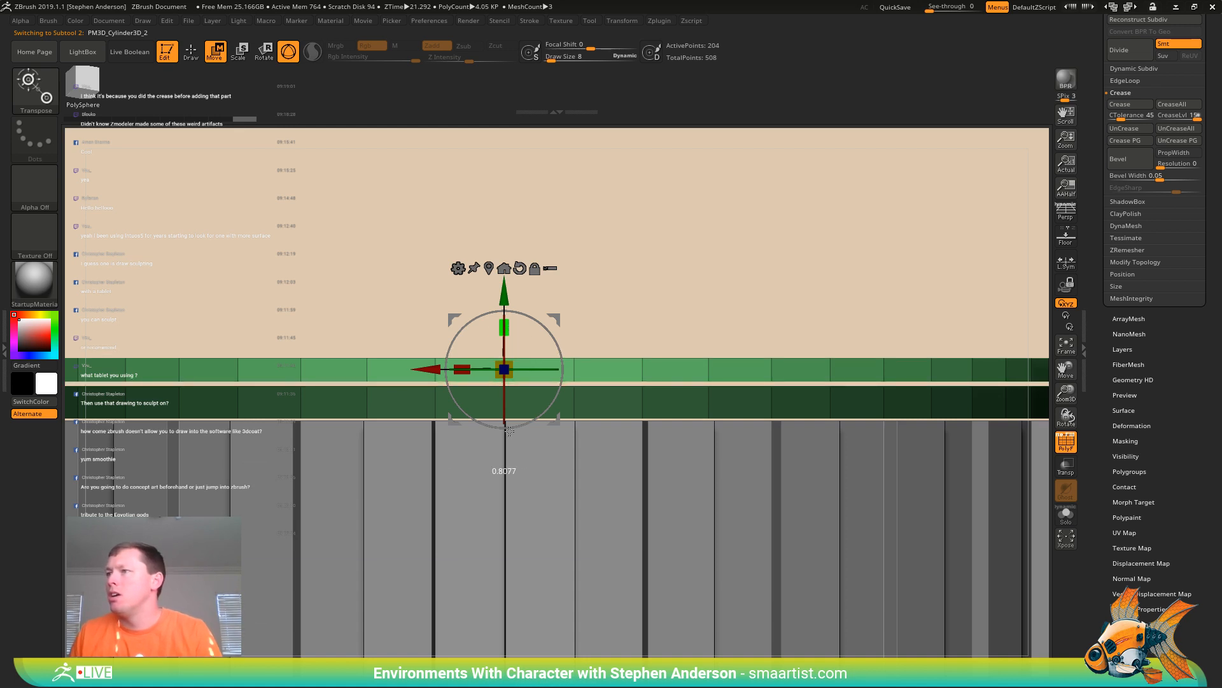
Duplicate the upper disc upward as a third disc and stretch it vertically by about 1.2, keeping a narrow gap below
drag(500, 299, 508, 69)
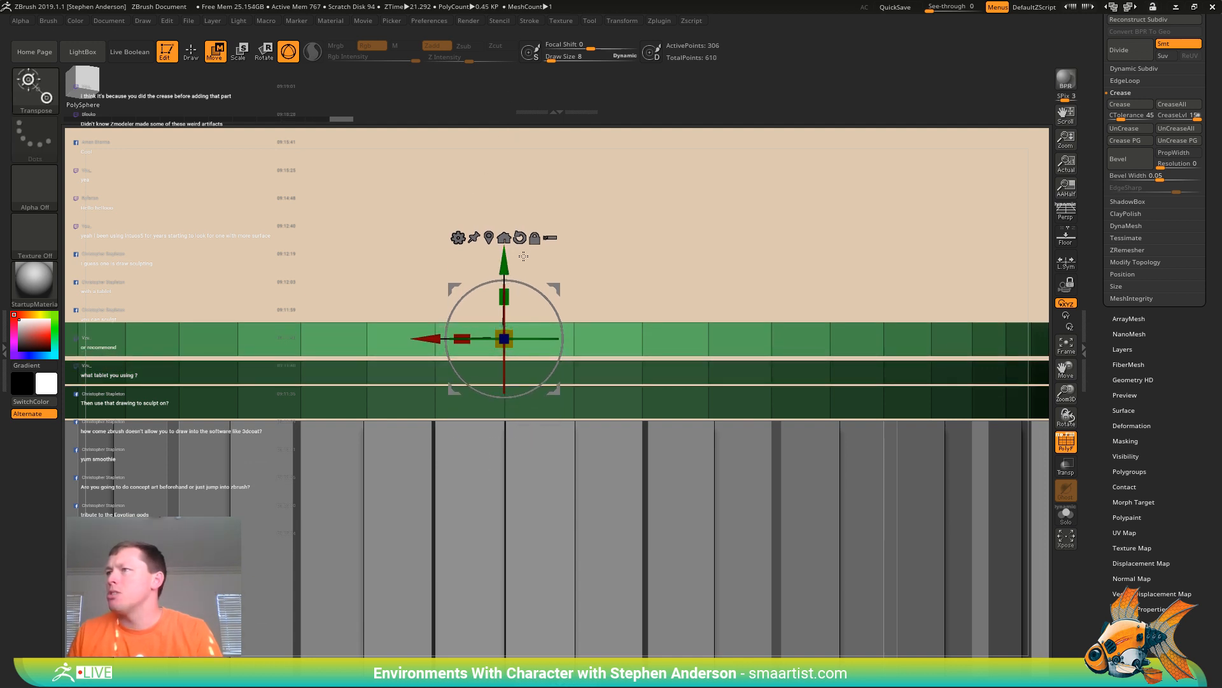
drag(505, 266, 504, 268)
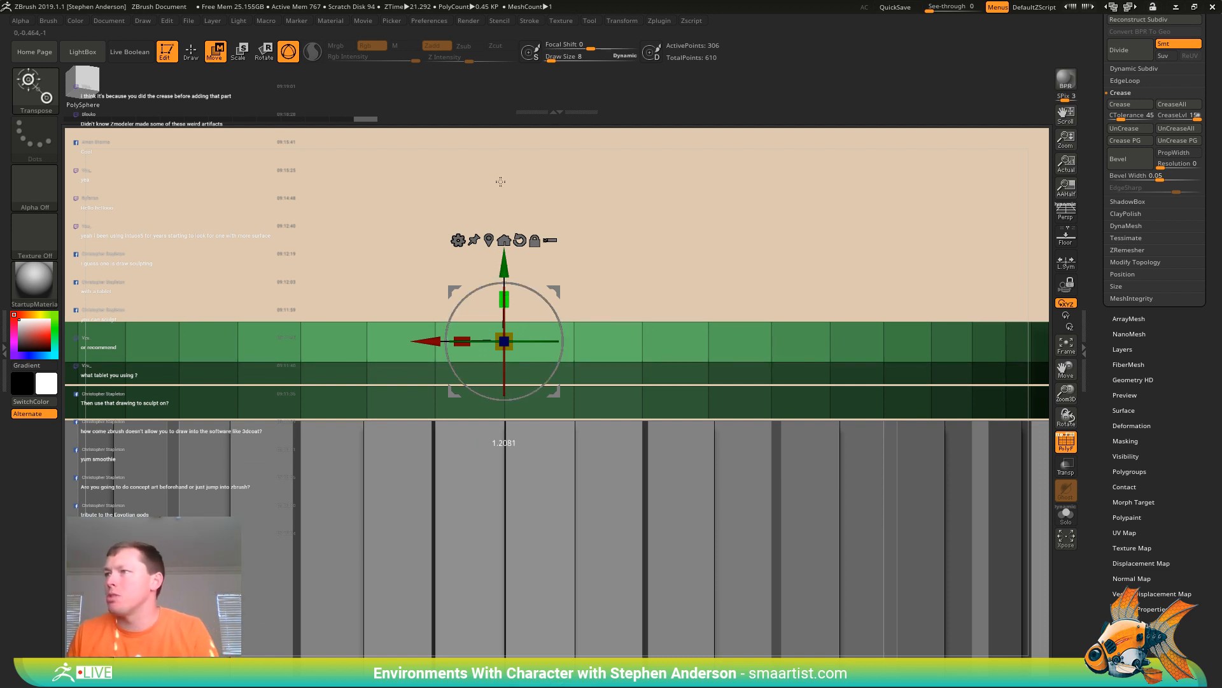
drag(500, 259, 505, 262)
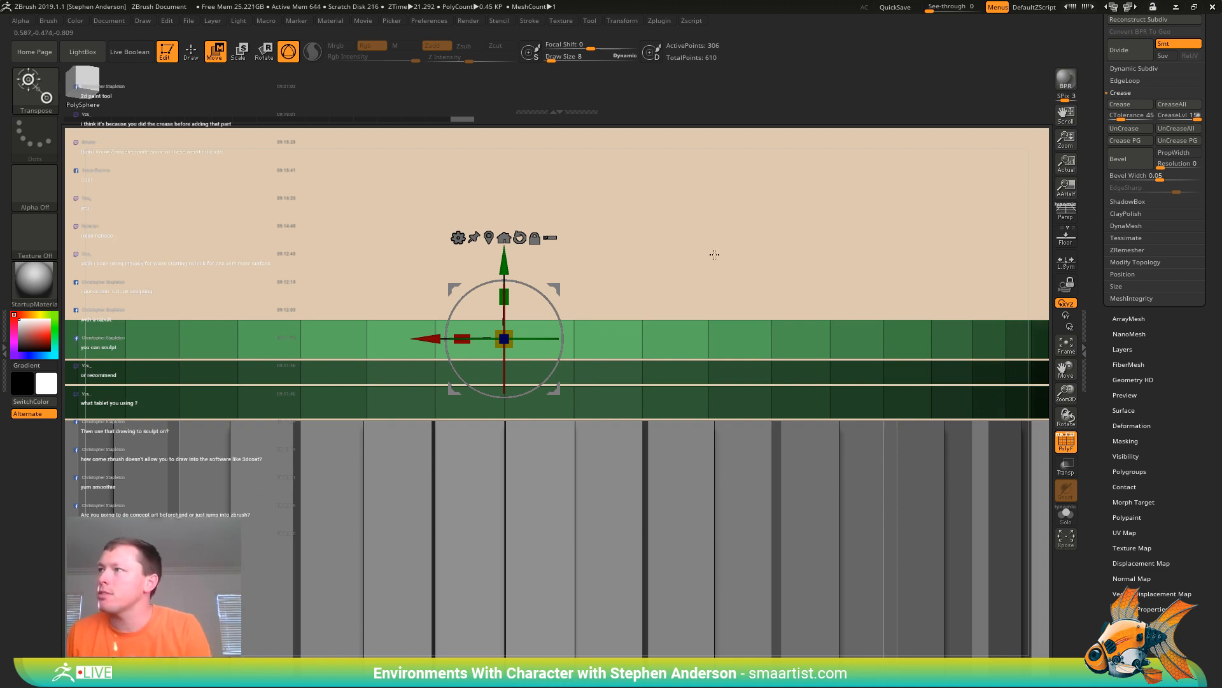
Assign the third disc's top face to a single new polygroup using ZModeler's PolyGroup action on Flat Island with One GroupID
drag(715, 253, 724, 245)
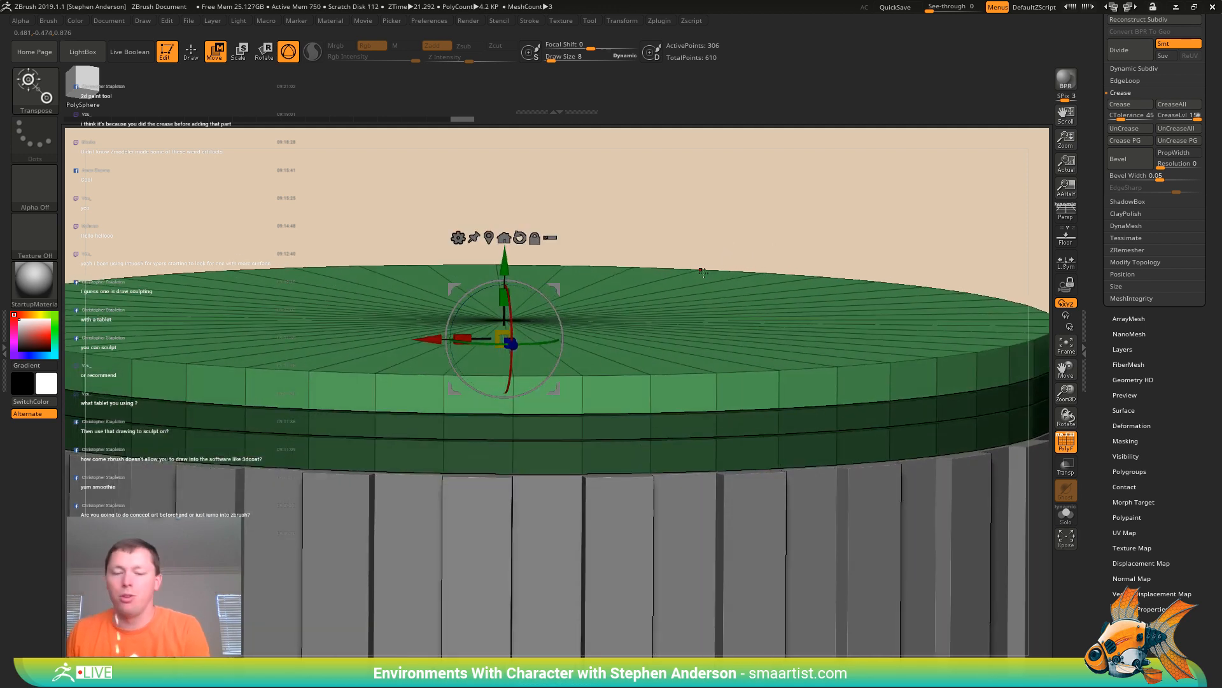
key(q)
key(space)
click(515, 348)
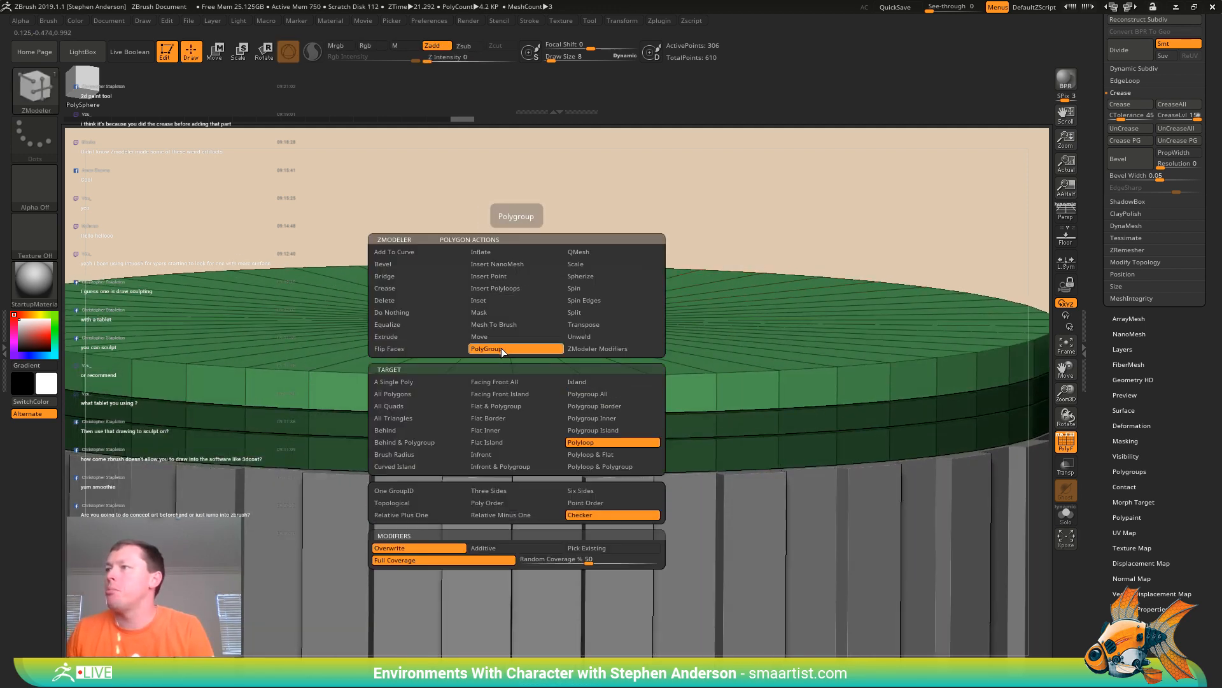
click(487, 442)
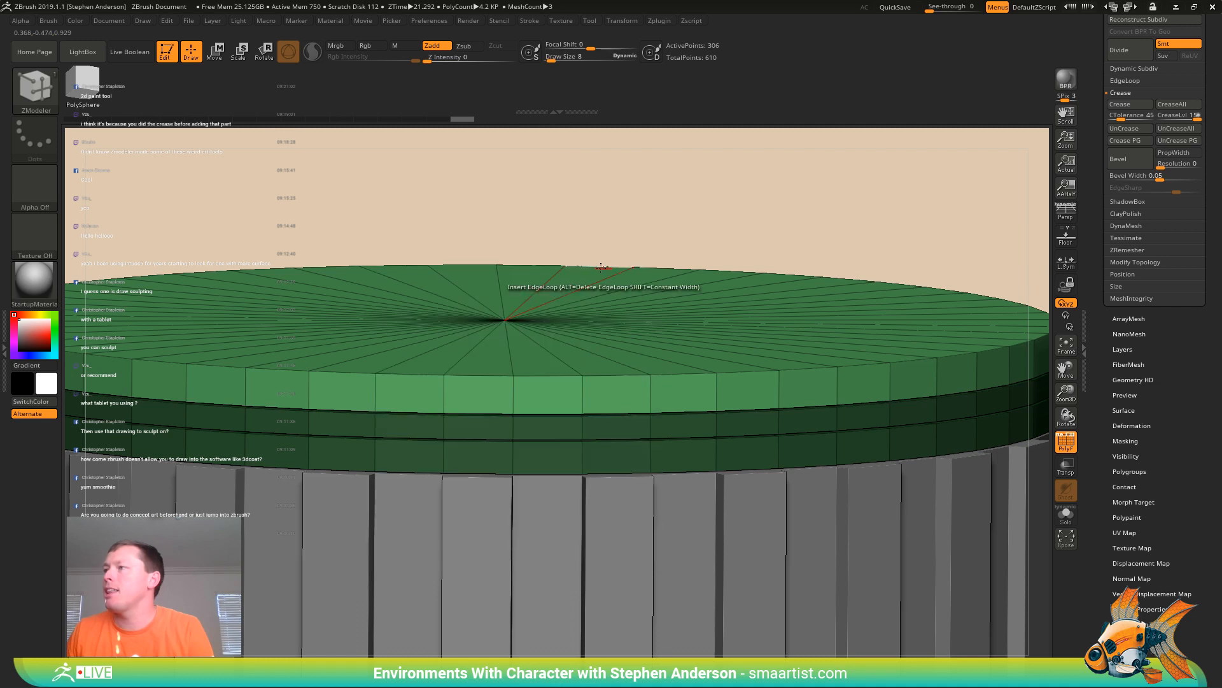
click(523, 278)
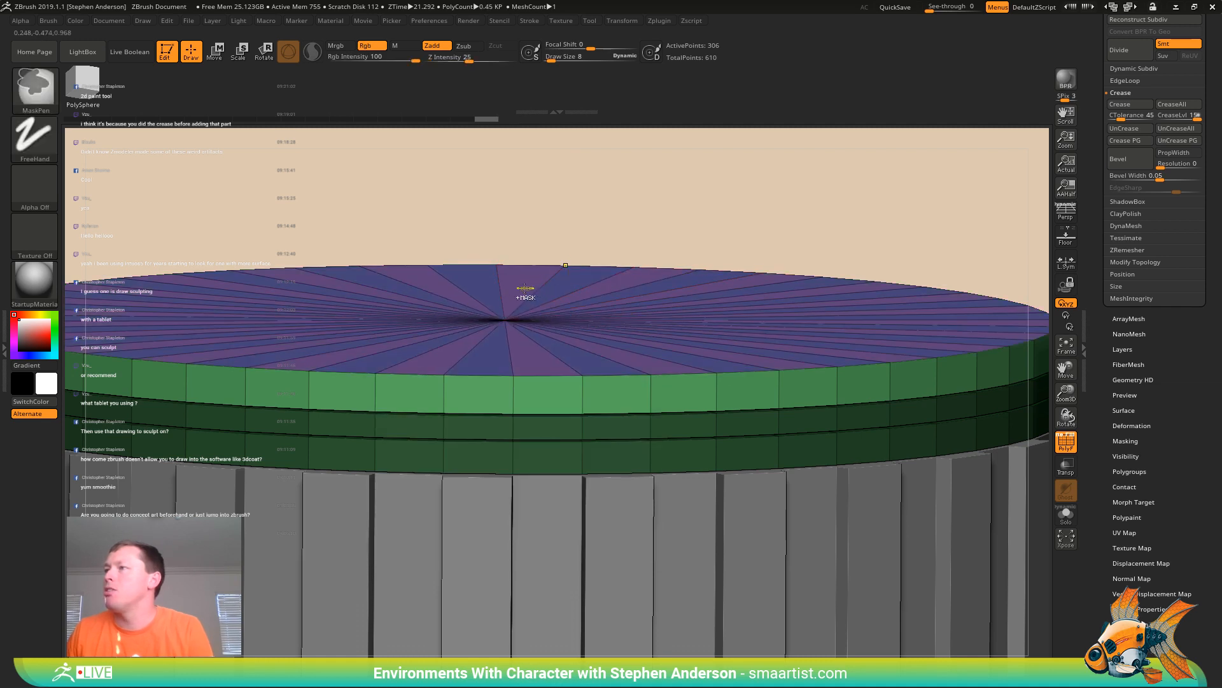
key(ctrl+z)
key(space)
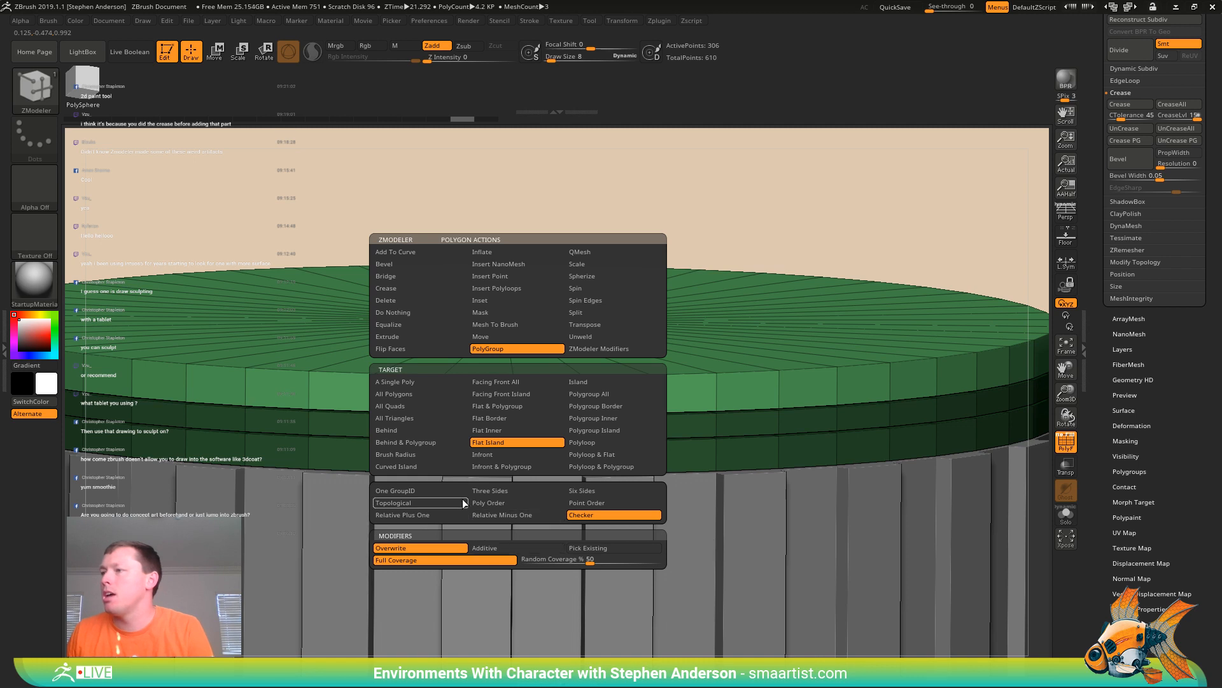
click(424, 491)
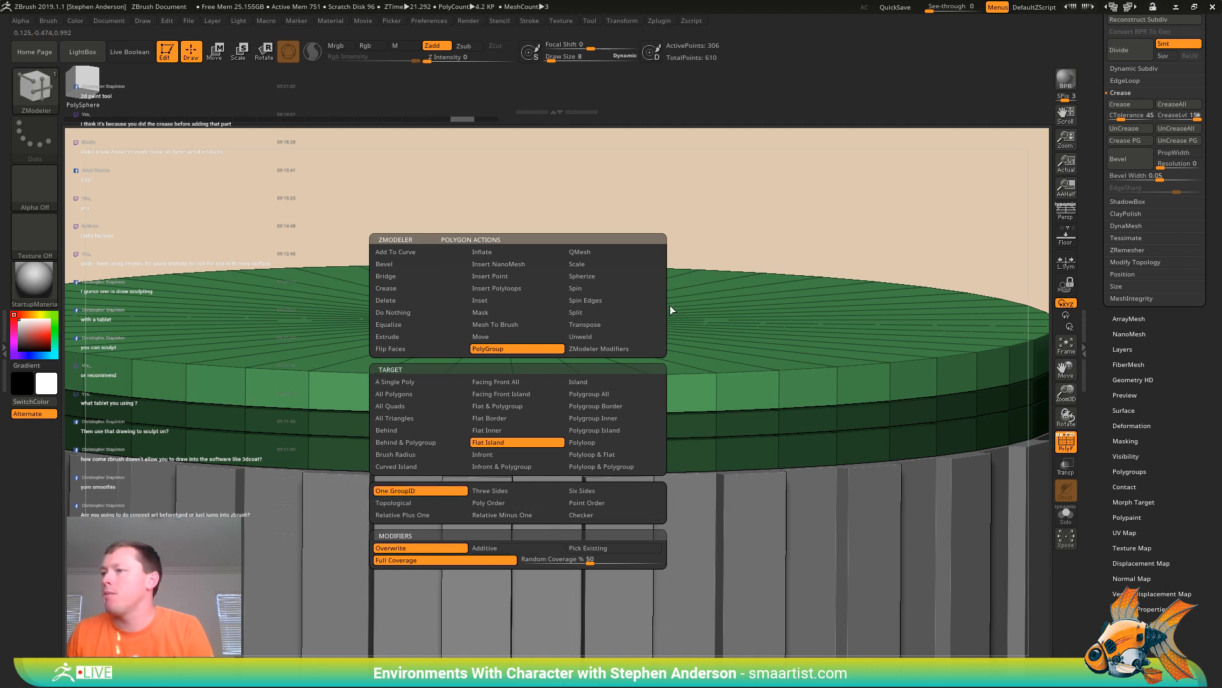
click(573, 275)
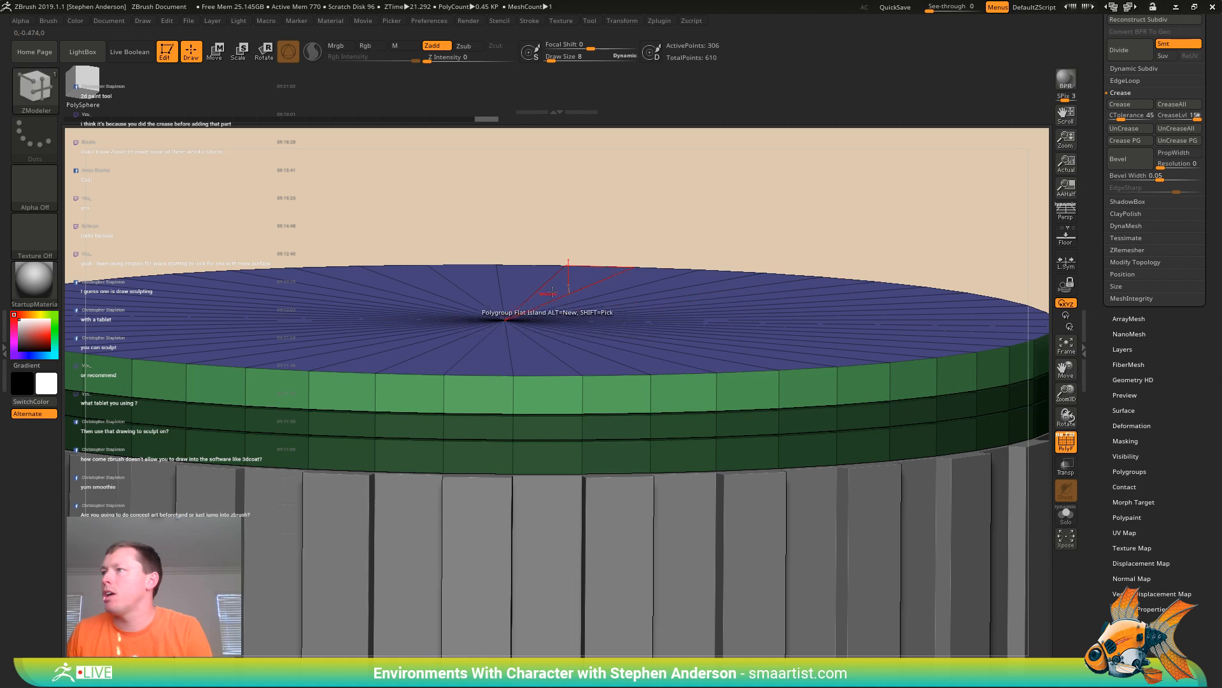
Inset the third disc's top face slightly as one region, using the Inset action on Polygroup Island with Inset Region
key(space)
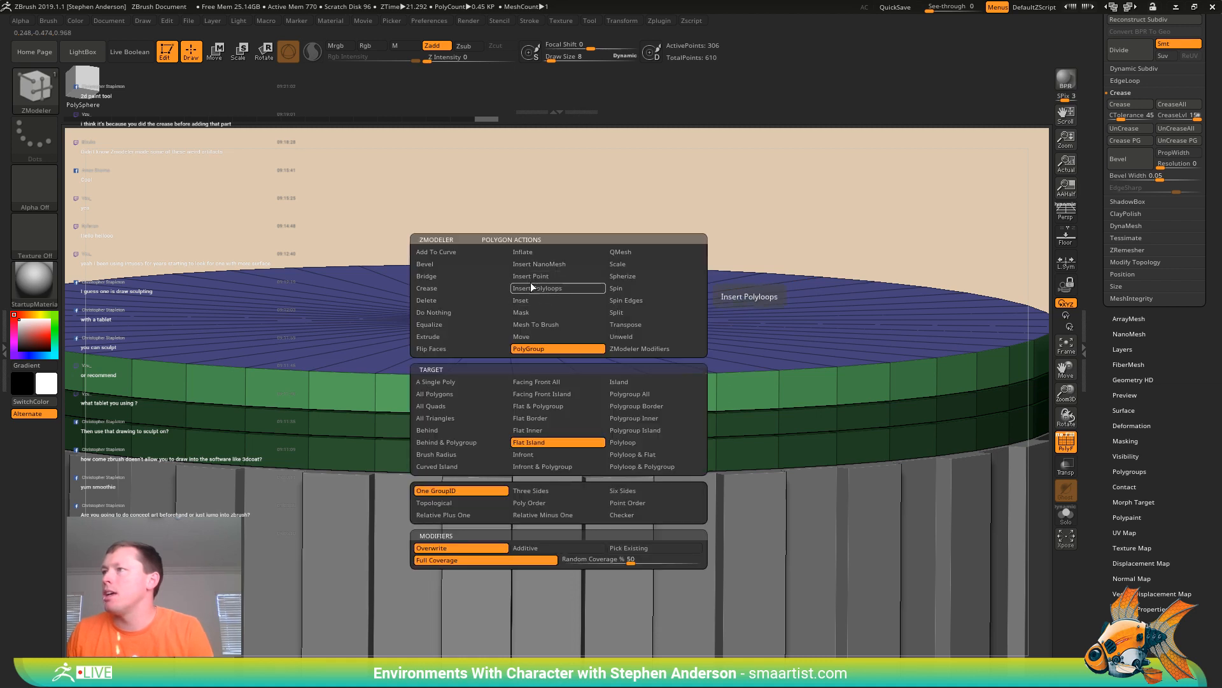
click(534, 299)
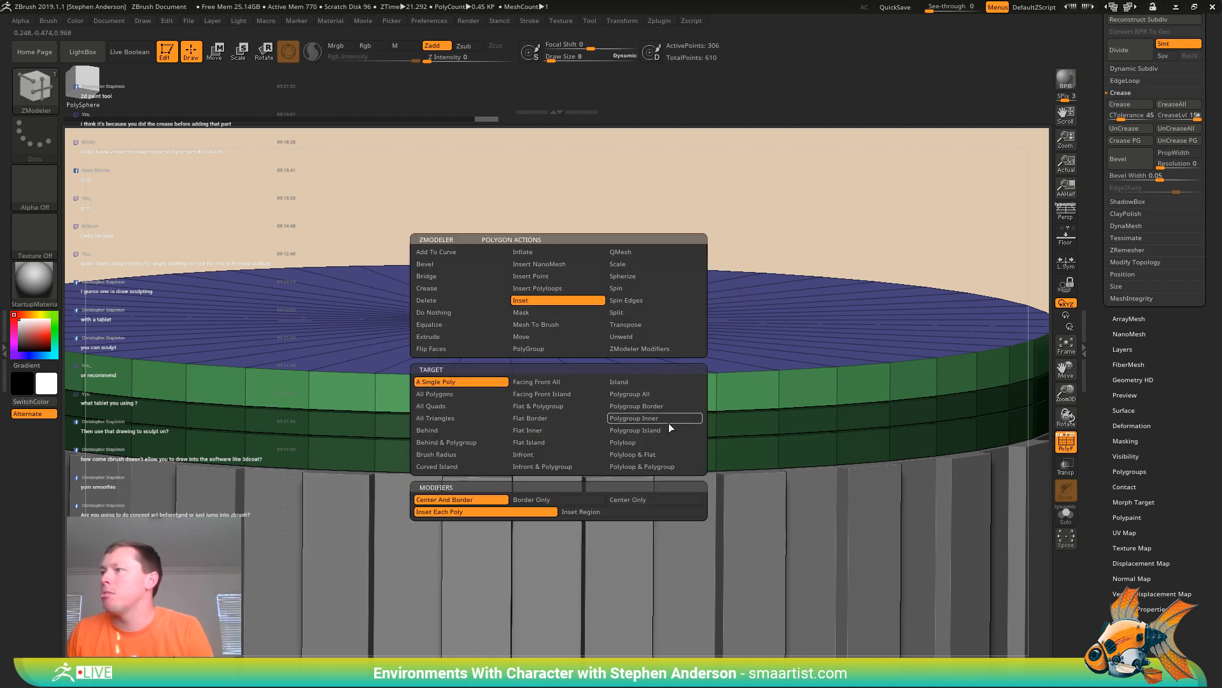
click(643, 430)
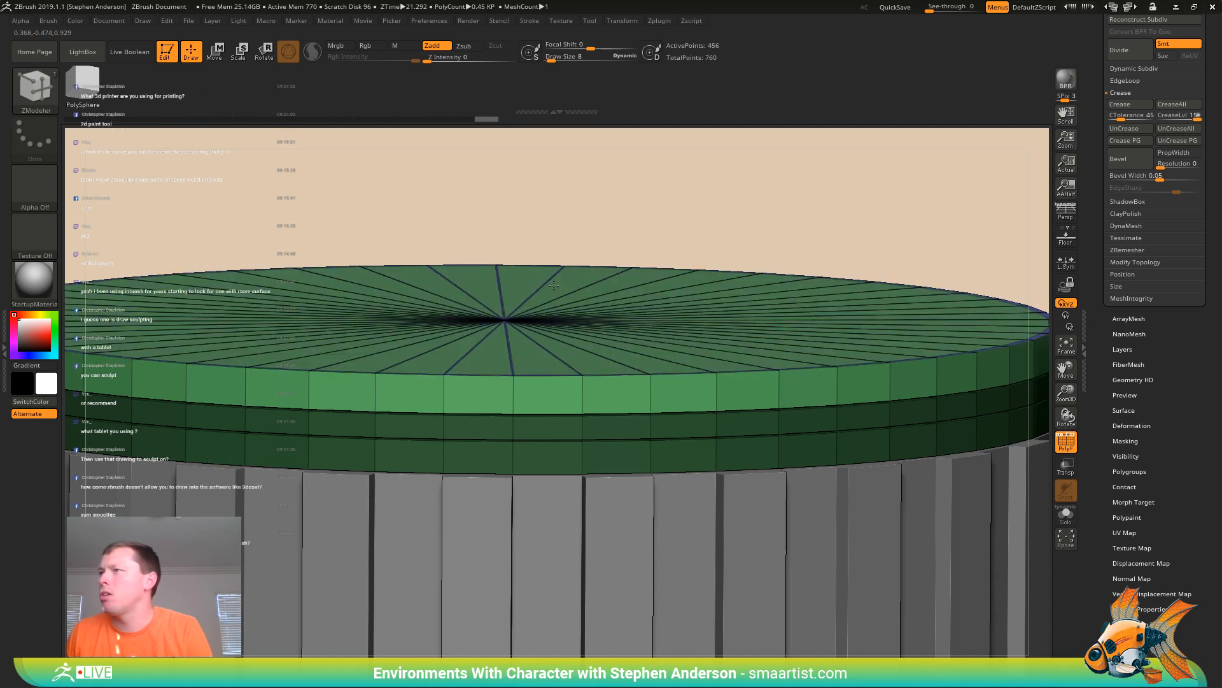
key(space)
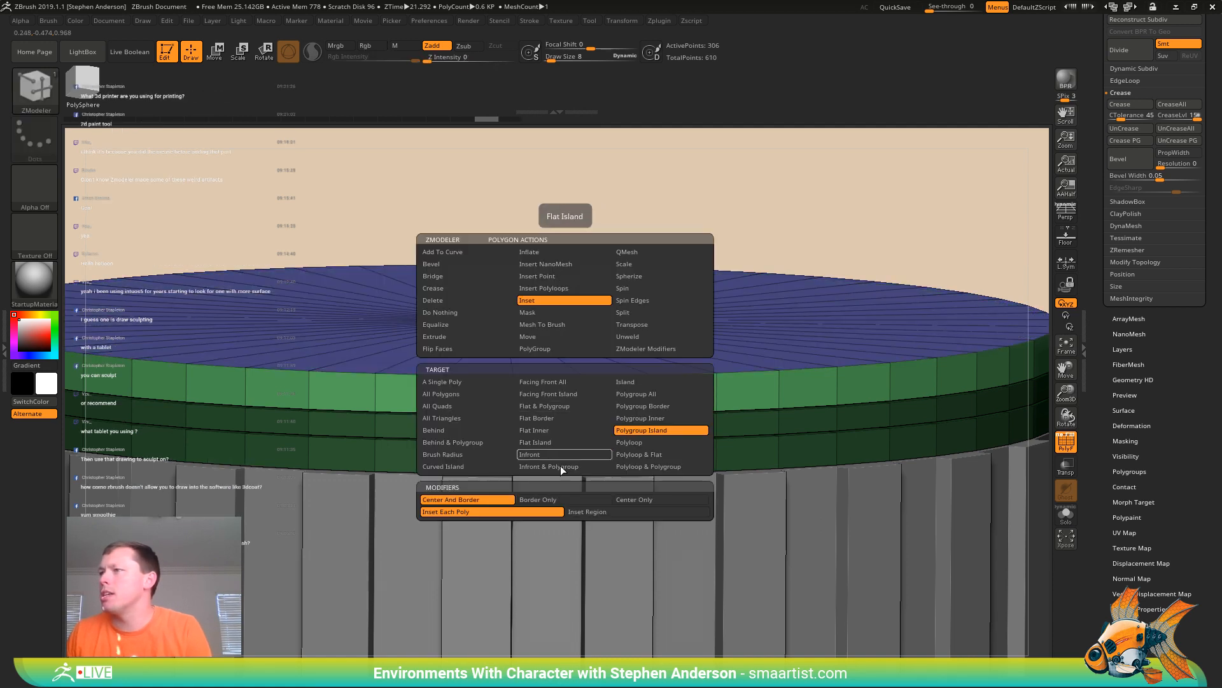
click(590, 512)
drag(565, 281, 529, 290)
Set the polygon action to Extrude on Polygroup Island and raise the inset top face without side walls, sloping its border into a bevel
key(space)
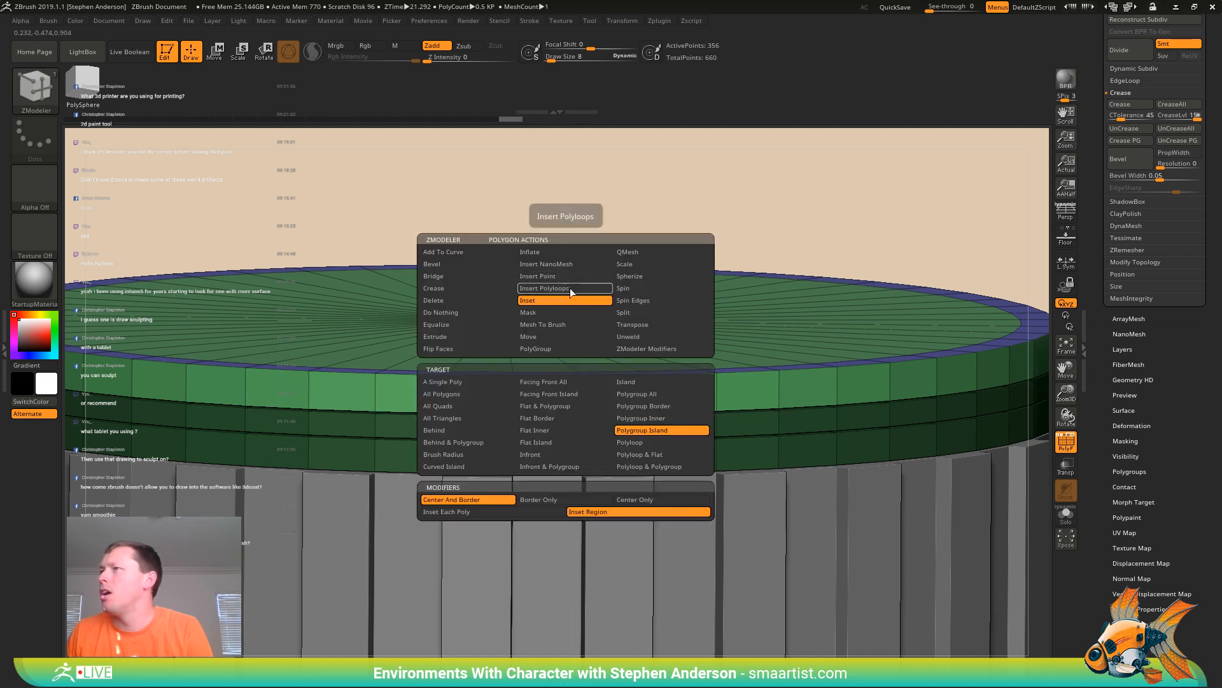
click(452, 337)
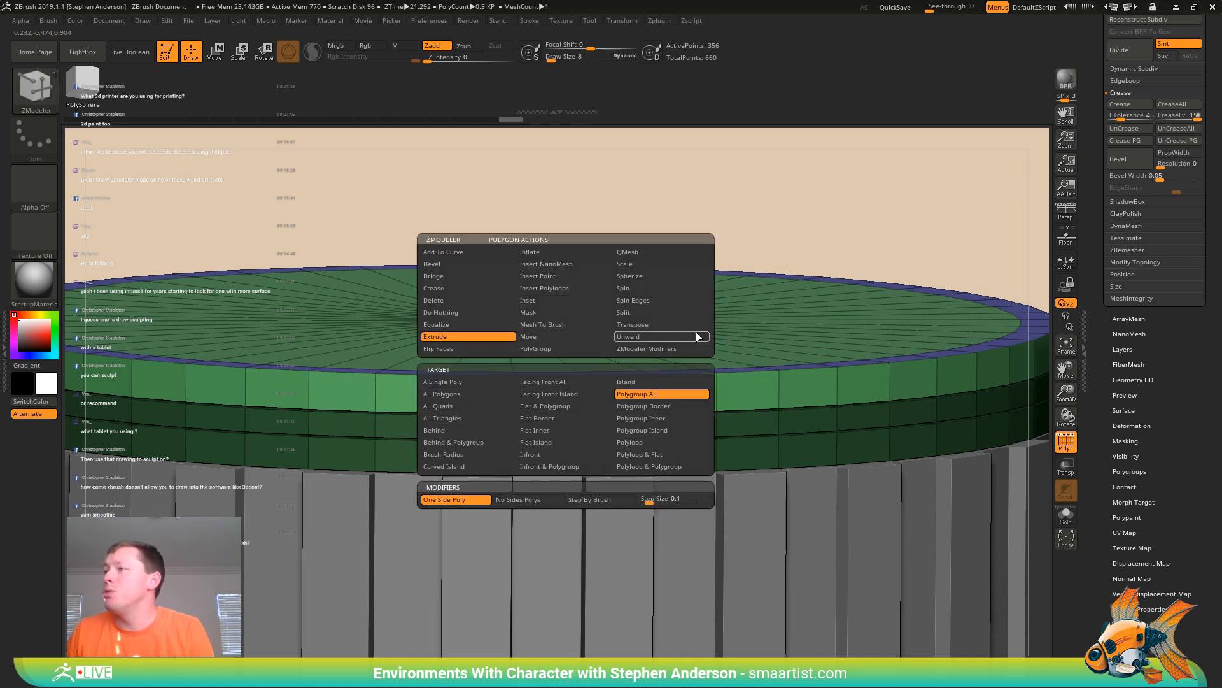
click(636, 383)
click(667, 431)
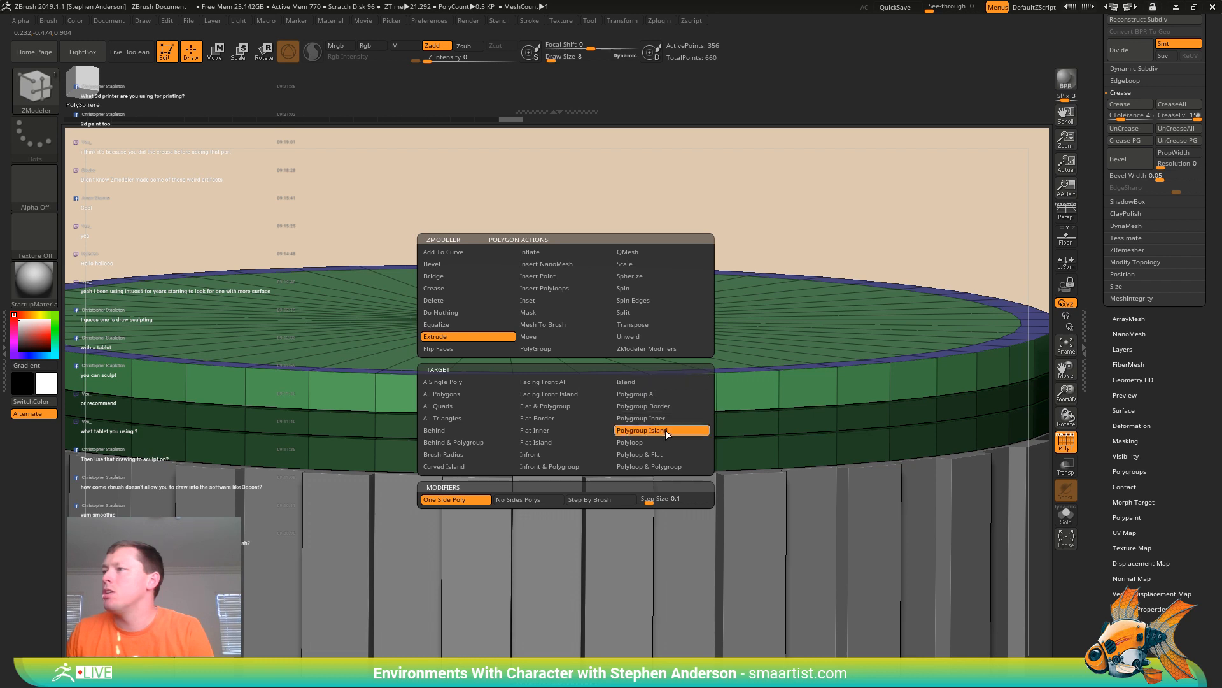
drag(563, 284, 560, 262)
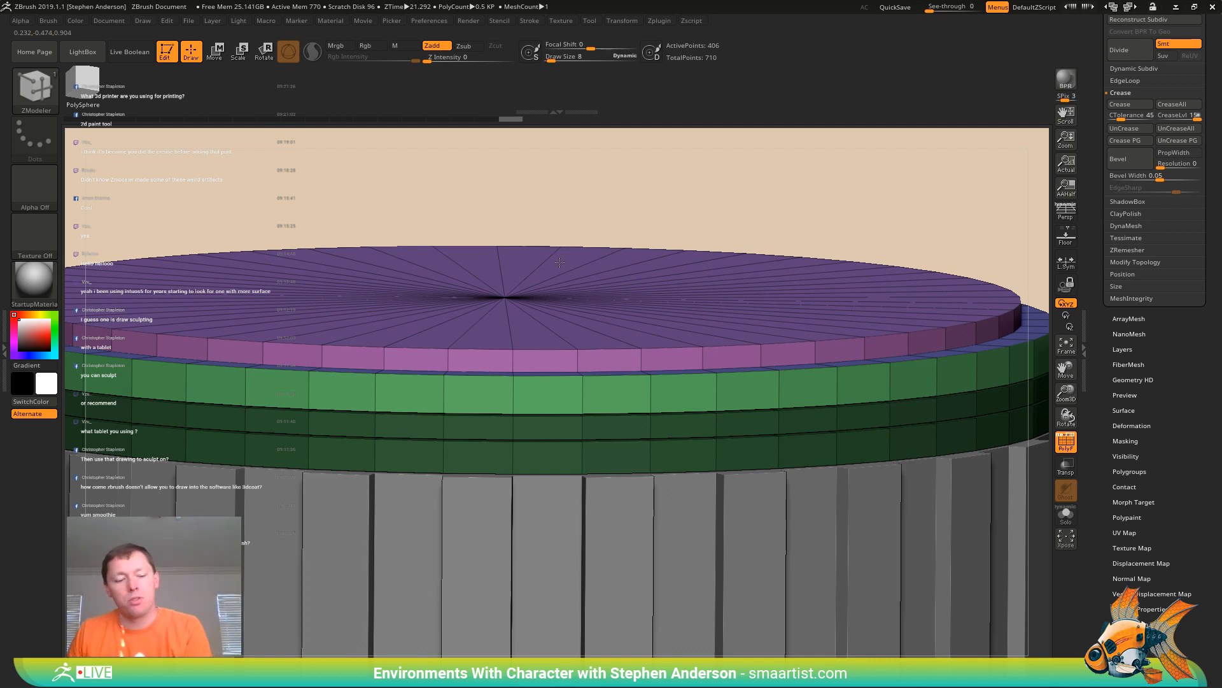
key(ctrl+z)
drag(559, 262, 560, 263)
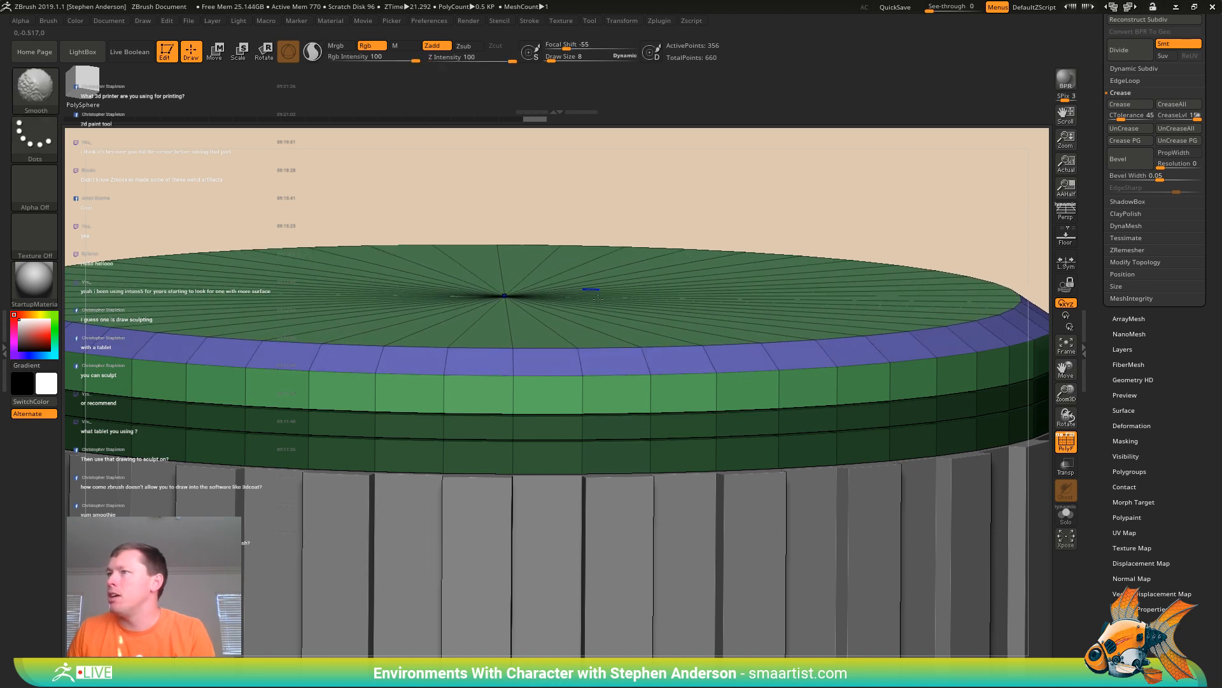
Mask everything except the inner top face and reset the gizmo's orientation at the unmasked area's center
ctrl+right_drag(841, 333, 864, 344)
key(shift+f)
right_drag(863, 298, 809, 370)
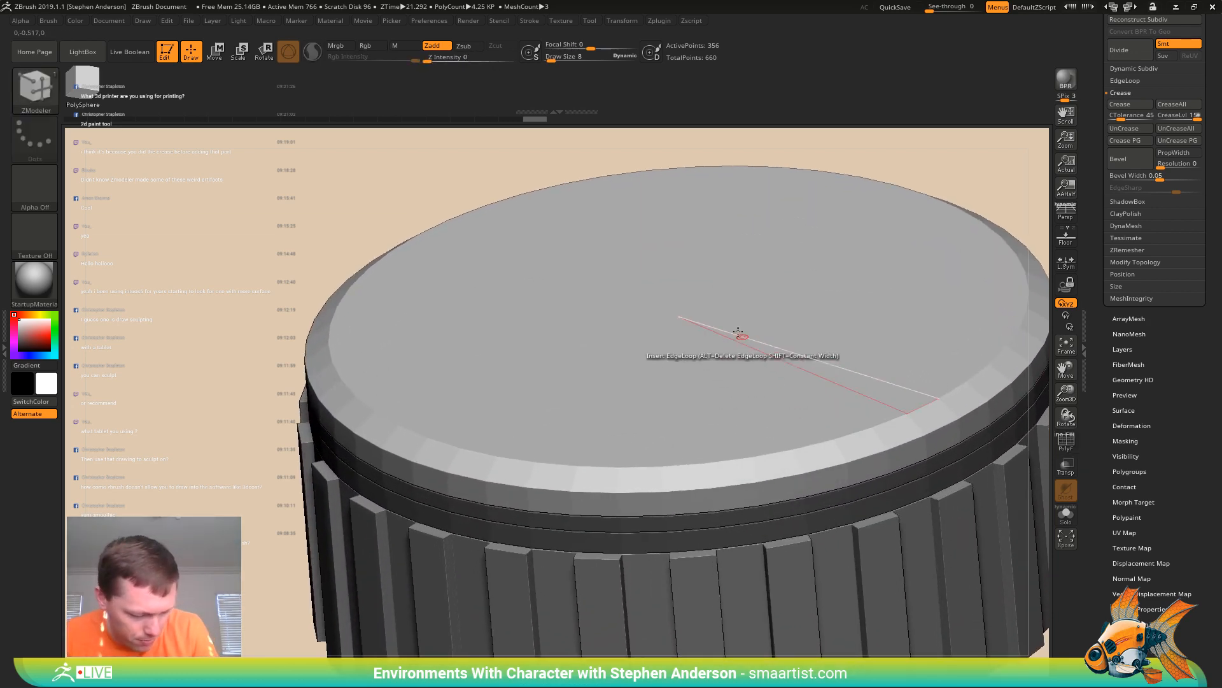
right_drag(785, 308, 622, 404)
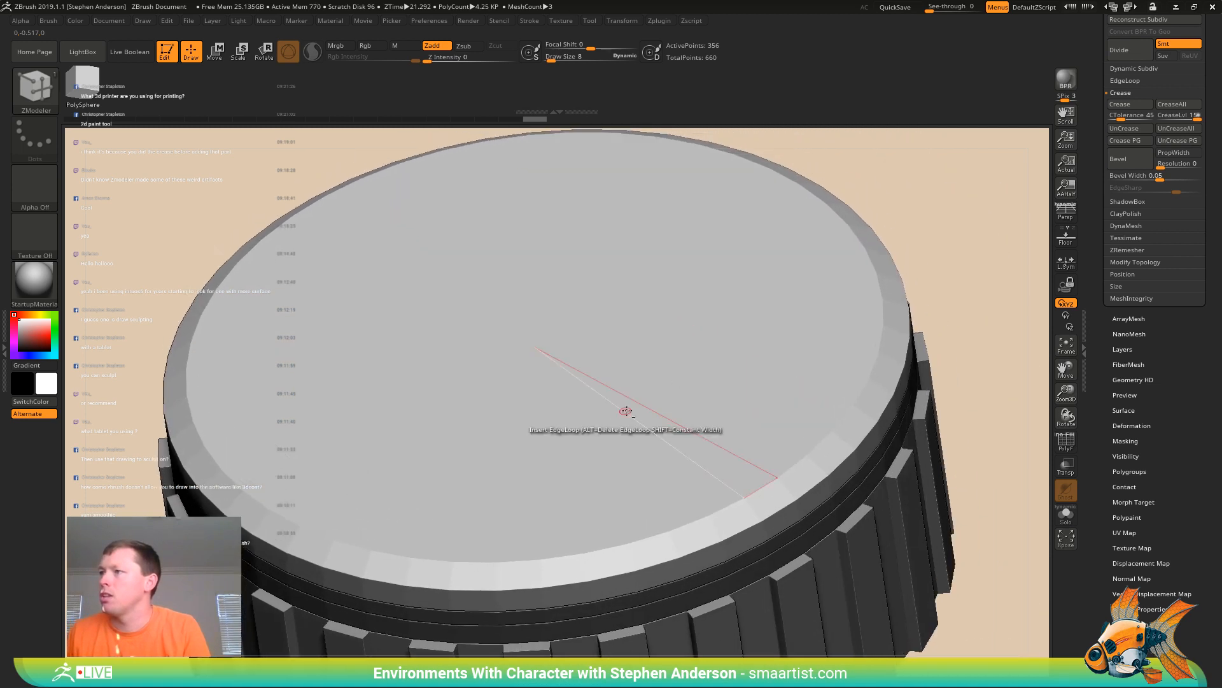
key(shift+f)
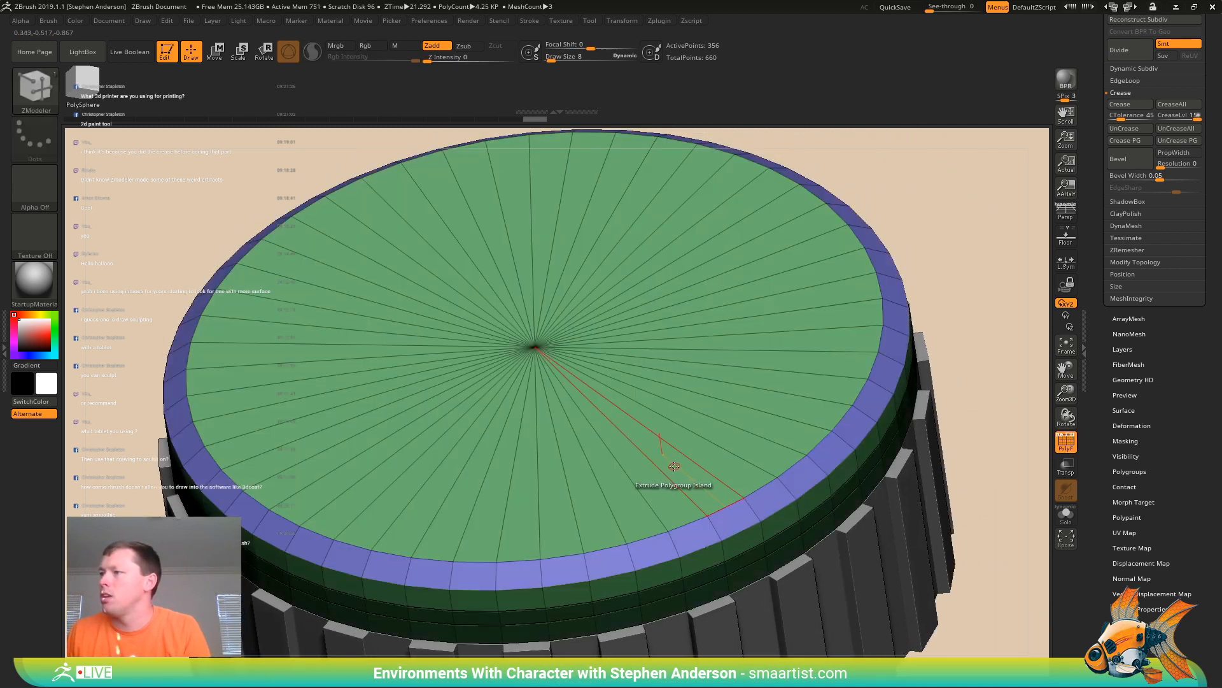
key(w)
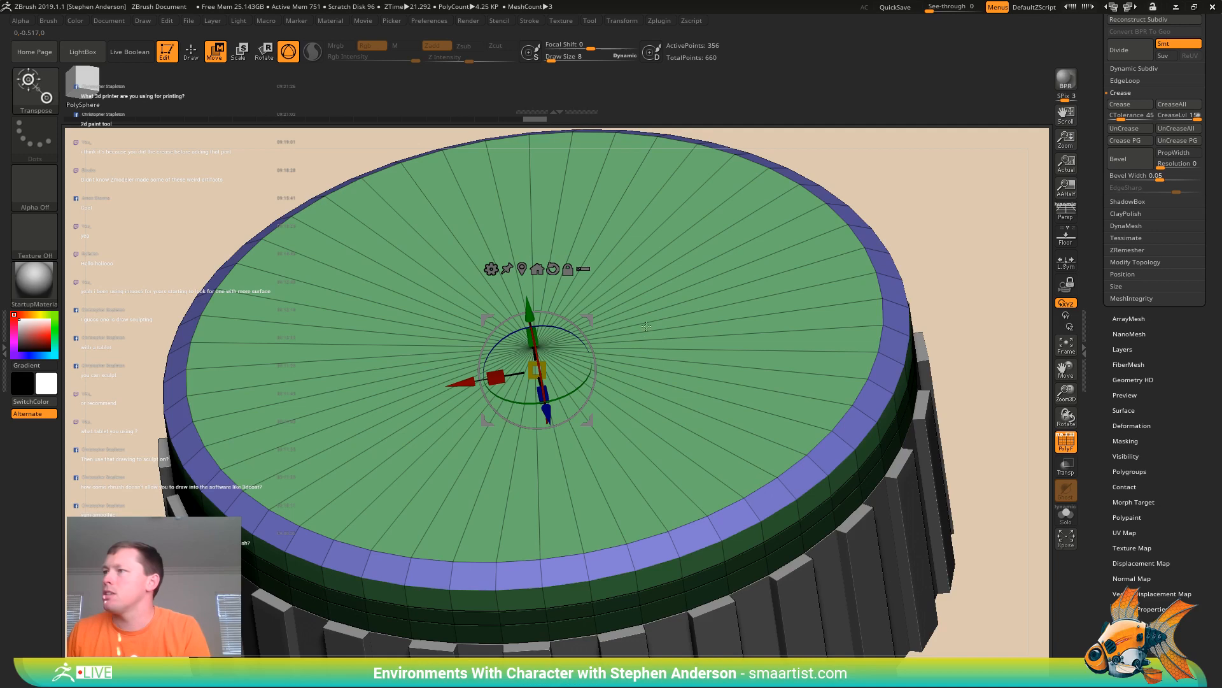
alt+click(696, 306)
ctrl+click(637, 318)
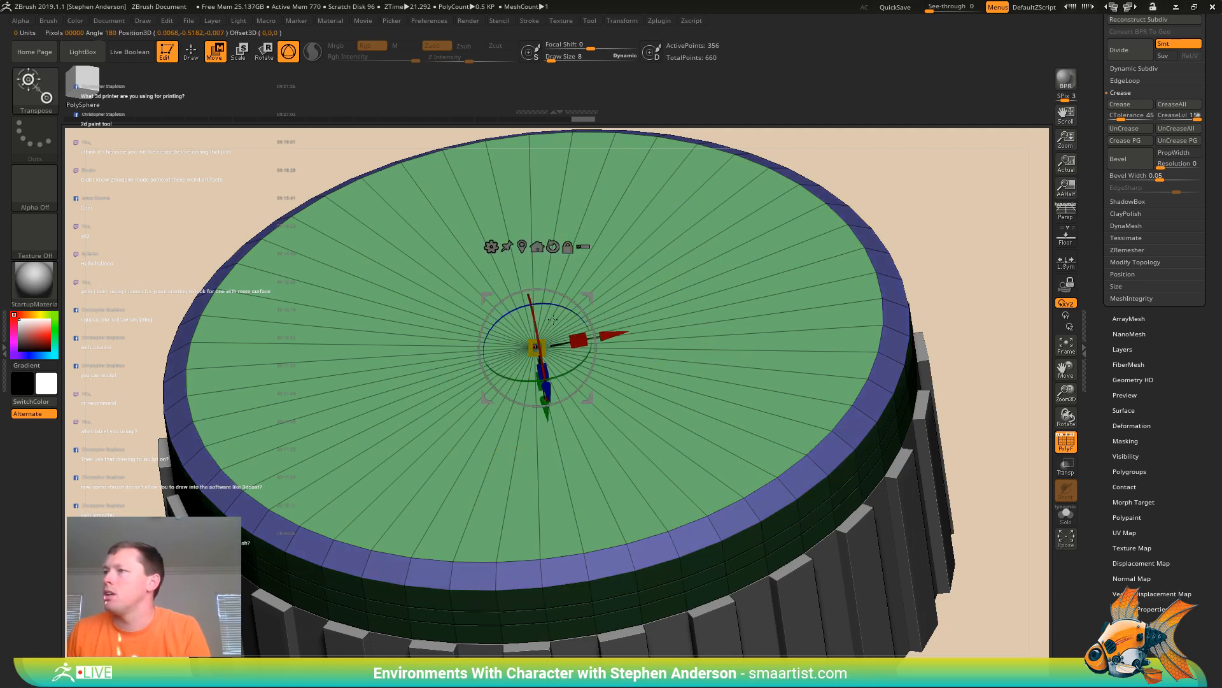
alt+click(553, 247)
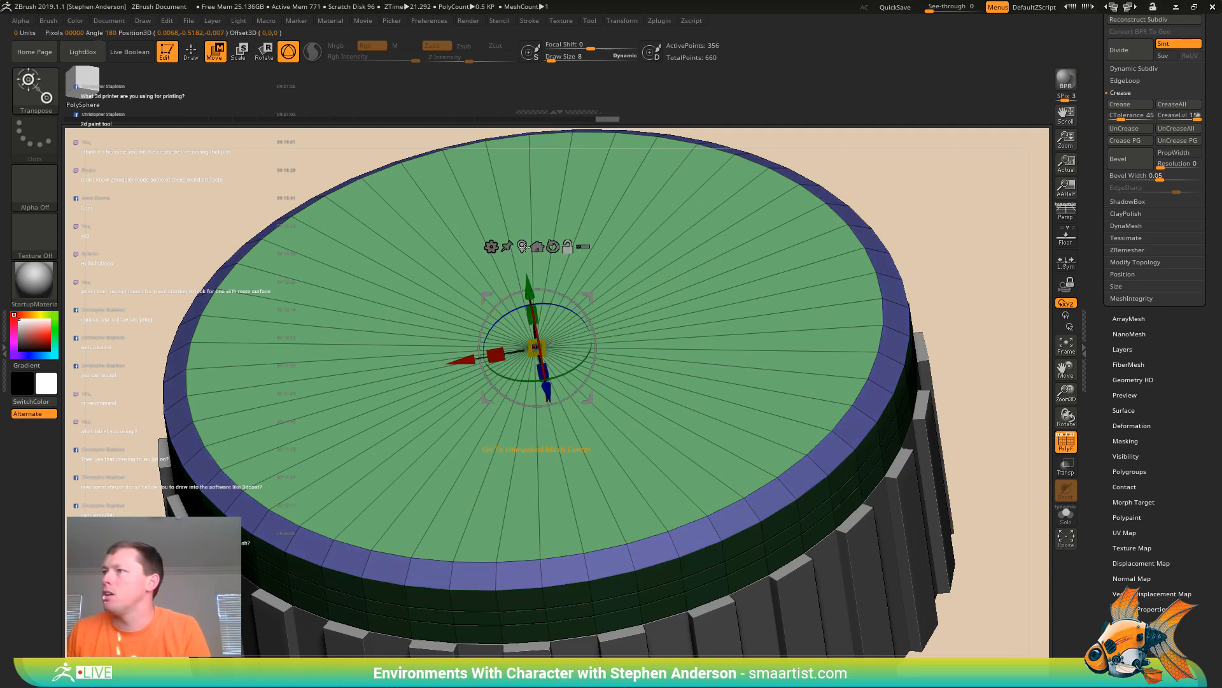
Center the gizmo on the unmasked top face and try clearing the mask from the stacked discs
alt+click(521, 246)
drag(937, 205, 884, 189)
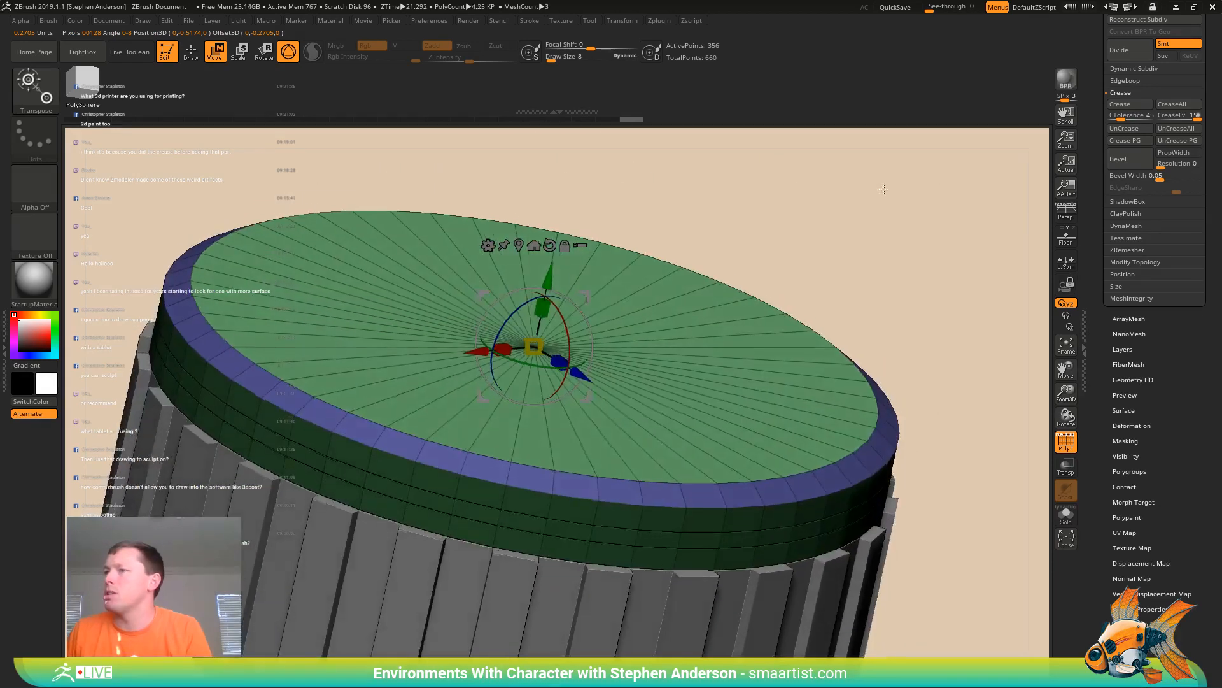
mouse_move(846, 265)
mouse_down()
mouse_move(866, 229)
mouse_move(922, 300)
mouse_up()
key(ctrl)
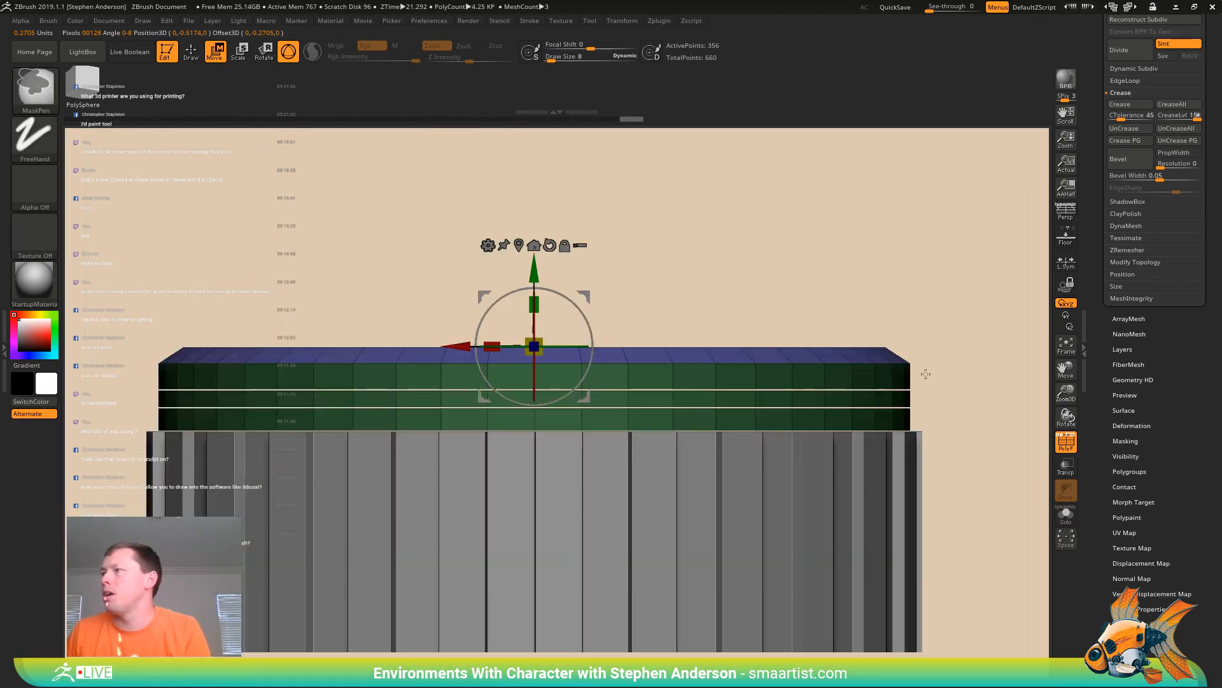
ctrl+drag(897, 503, 14, 565)
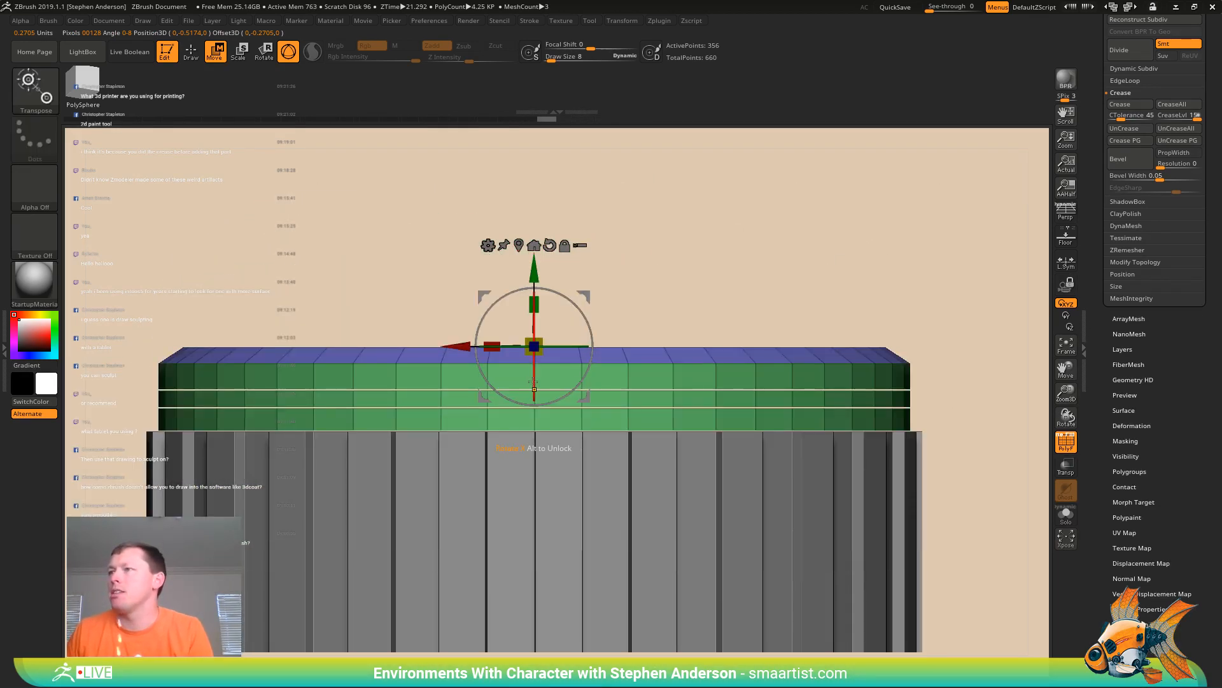
key(ctrl+z)
Return to Draw mode with the ZModeler brush and clear the mask from the stacked discs
mouse_move(572, 326)
mouse_down()
mouse_move(671, 245)
mouse_move(658, 226)
mouse_move(674, 246)
mouse_move(802, 222)
mouse_up()
drag(636, 328, 650, 313)
mouse_move(807, 235)
mouse_down()
mouse_move(720, 267)
mouse_move(698, 248)
mouse_up()
key(q)
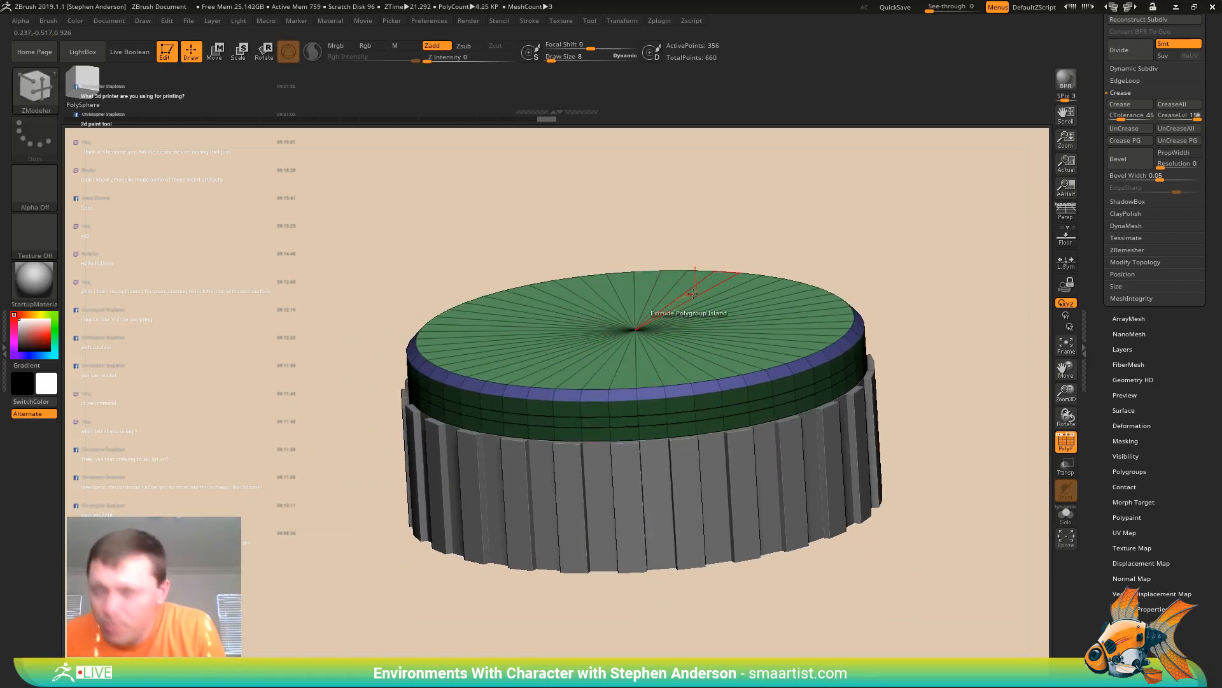
ctrl+right_drag(539, 390, 846, 328)
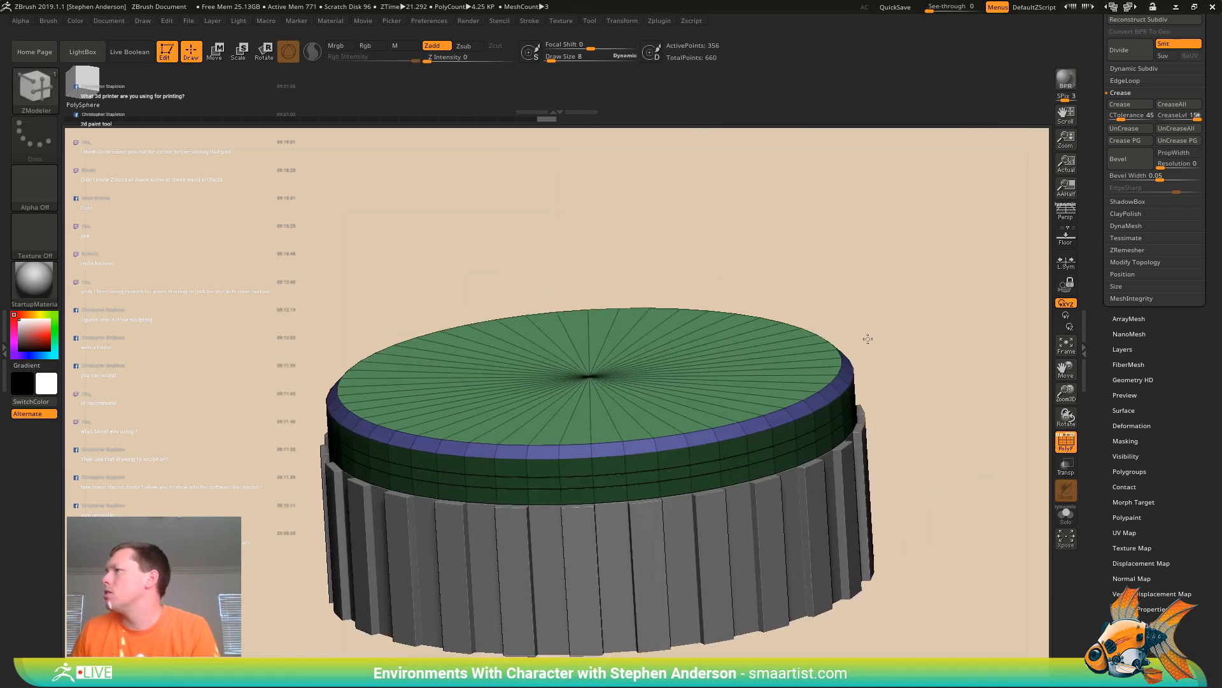
drag(984, 304, 945, 364)
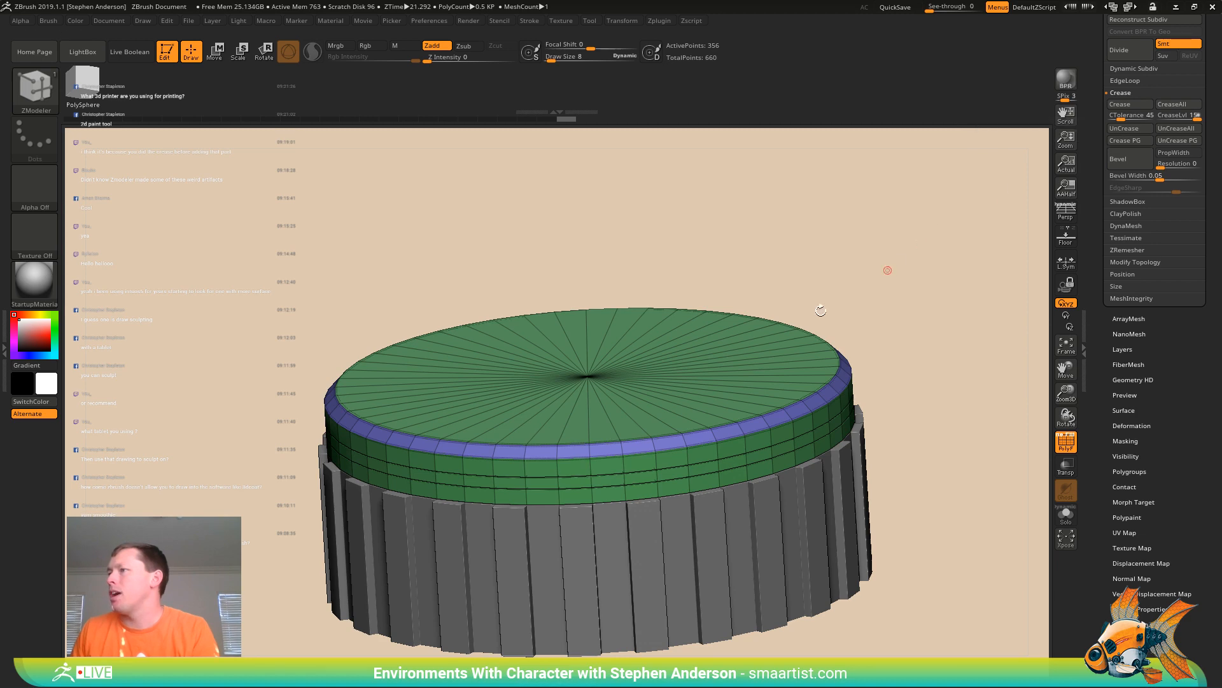
Preview dynamic subdivision on the stacked discs and switch the preview back off
ctrl+right_drag(614, 431, 573, 477)
key(d)
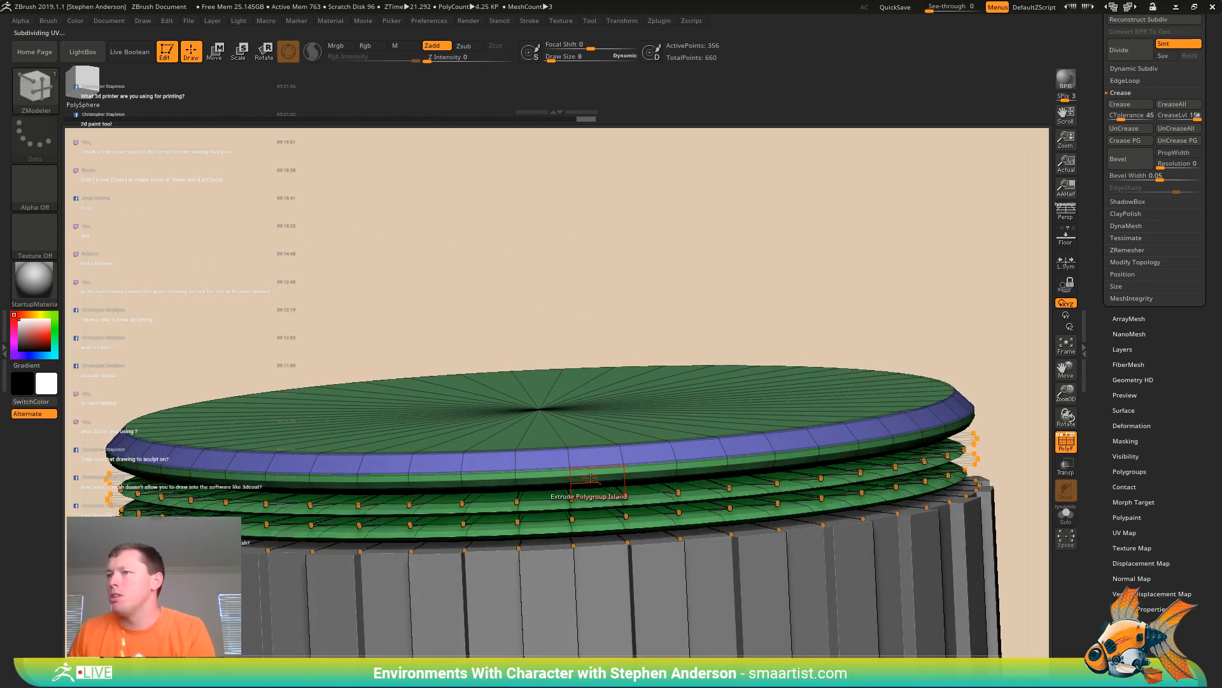
key(shift+d)
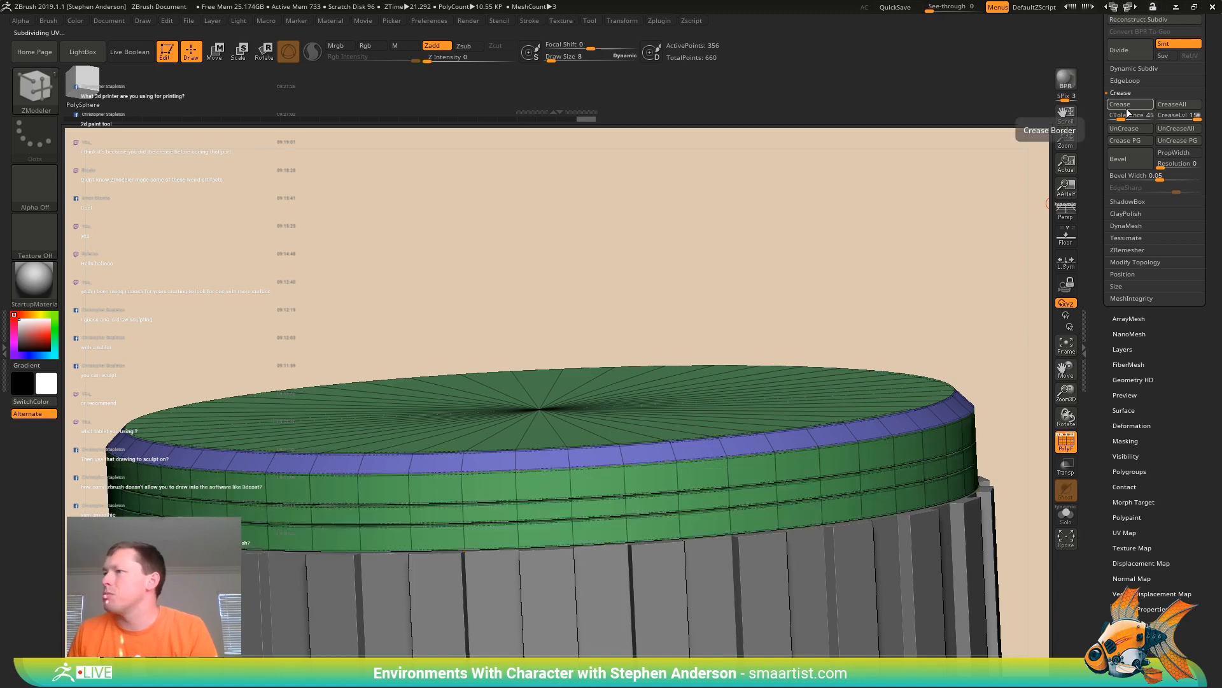
Examine the beveled cap and grip ring from several angles with the polyframe temporarily hidden
right_drag(453, 443, 576, 433)
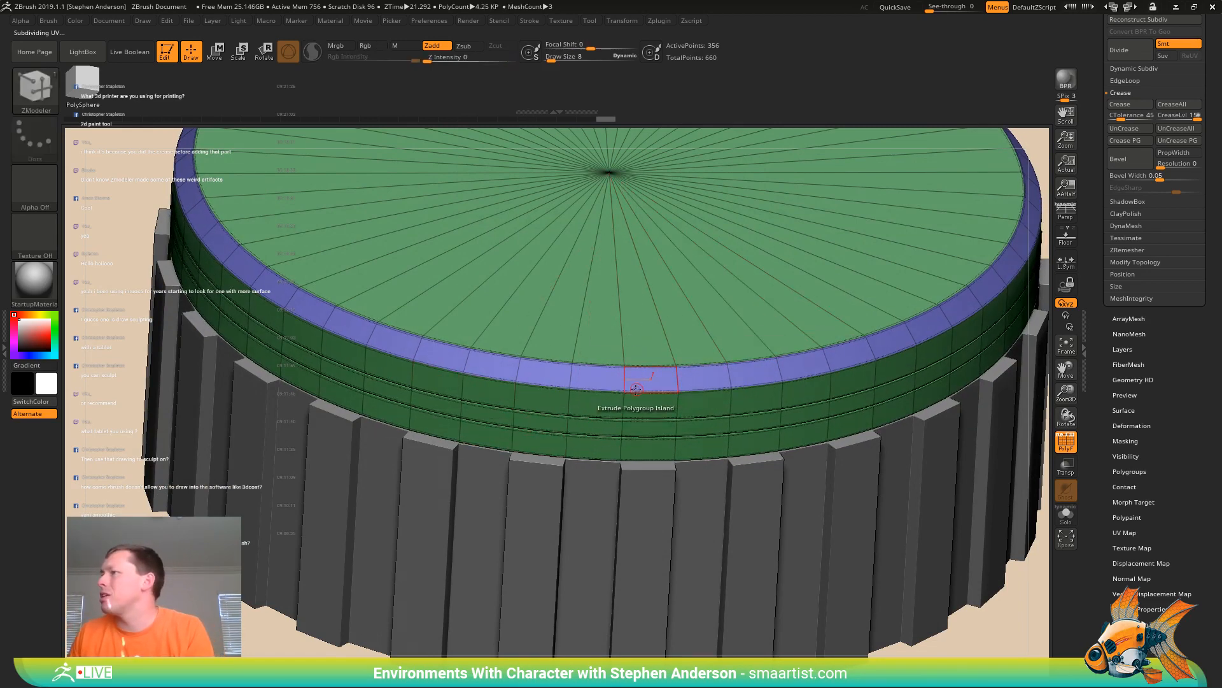
key(shift+f)
key(f)
right_drag(576, 362, 590, 424)
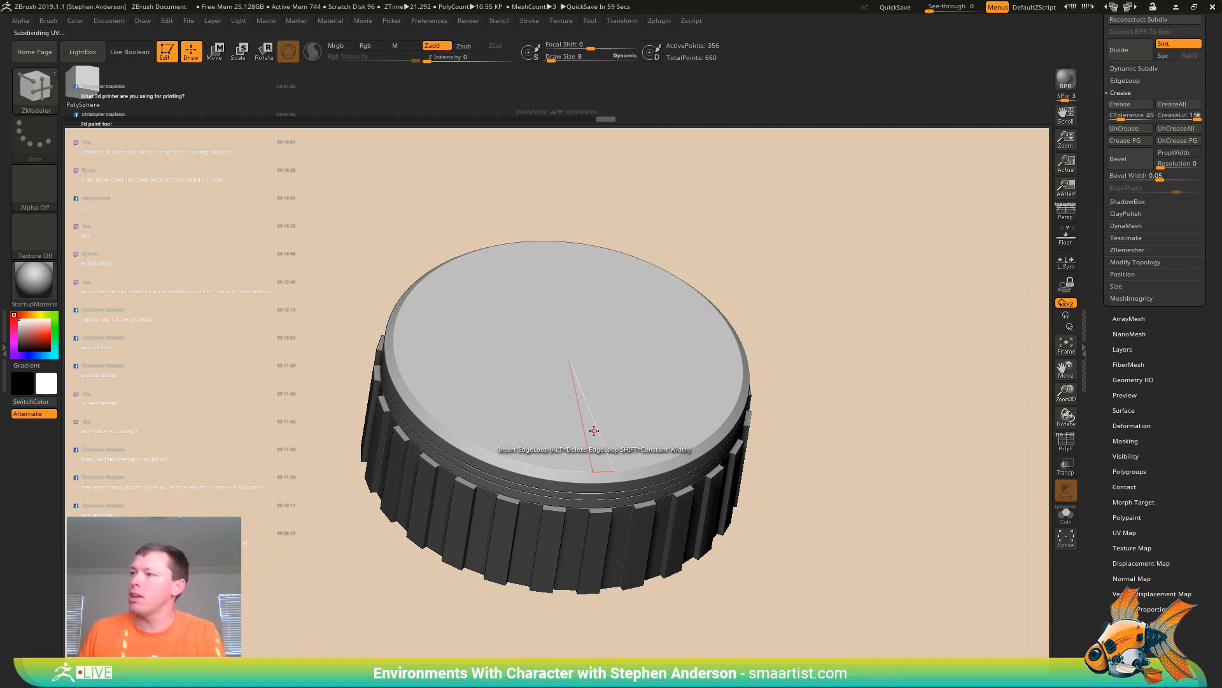
right_drag(594, 431, 715, 471)
key(shift+f)
right_drag(737, 397, 739, 437)
Show the subtool list, select the disc-and-cap subtool PM3D_Cylinder3D_2 and rename it LensTip
key(Down)
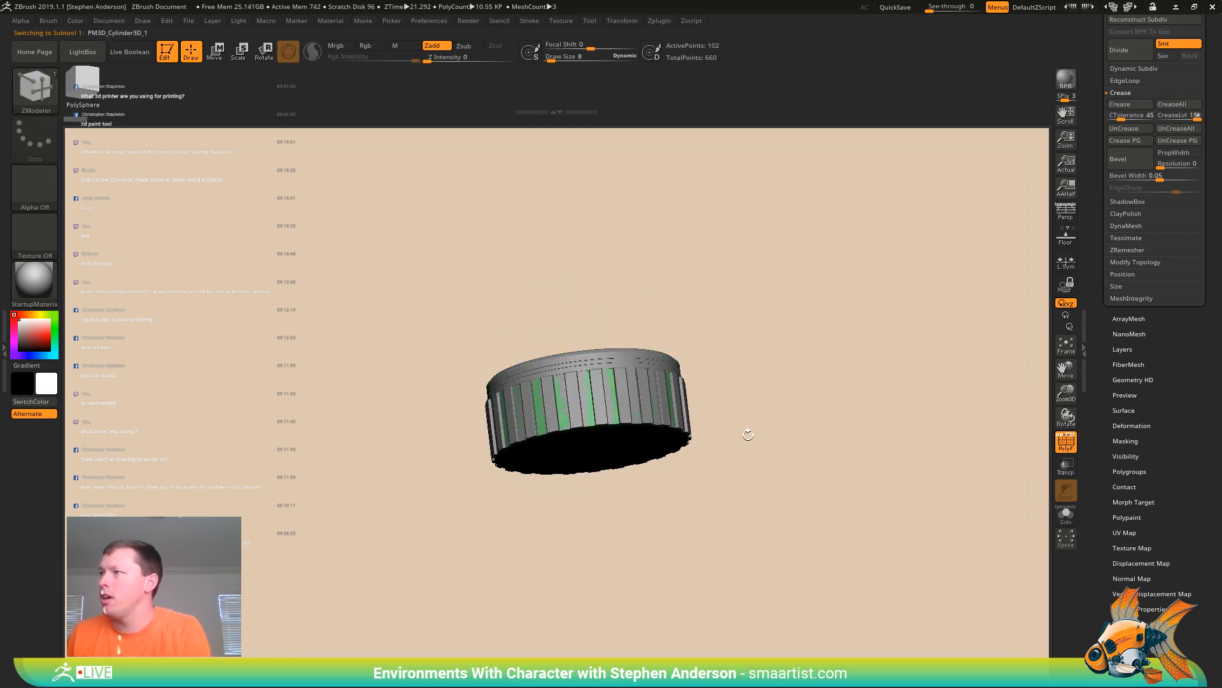
key(ctrl)
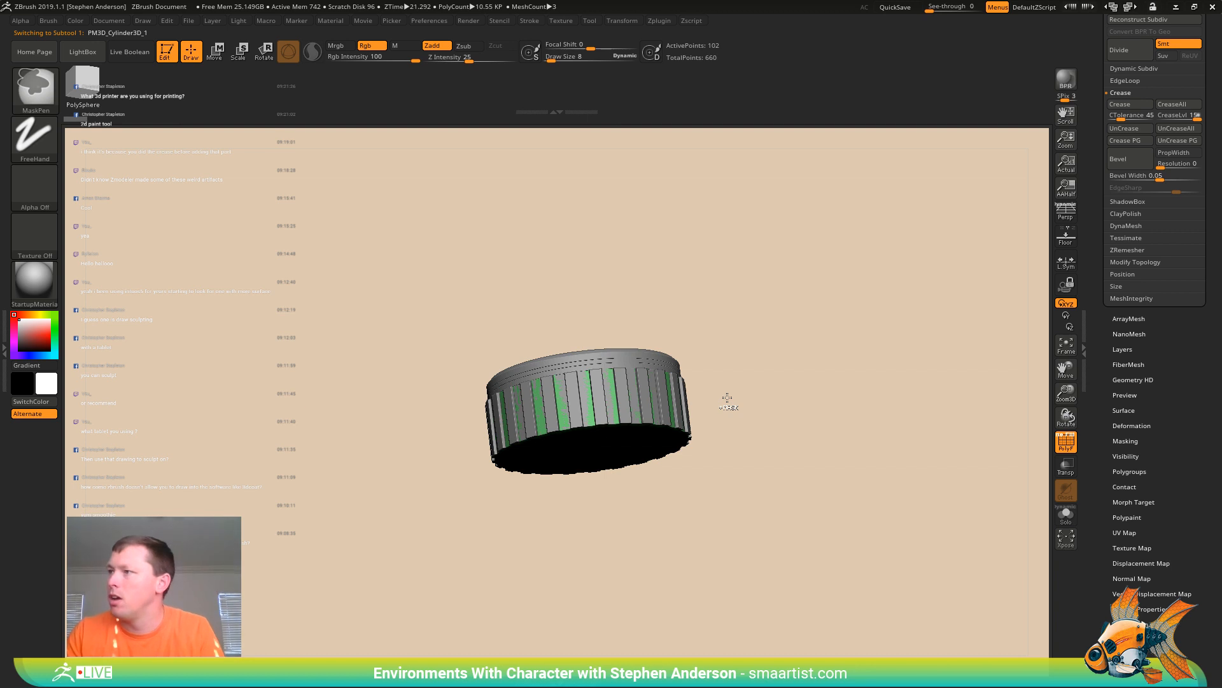
drag(1188, 353, 1155, 484)
click(1123, 217)
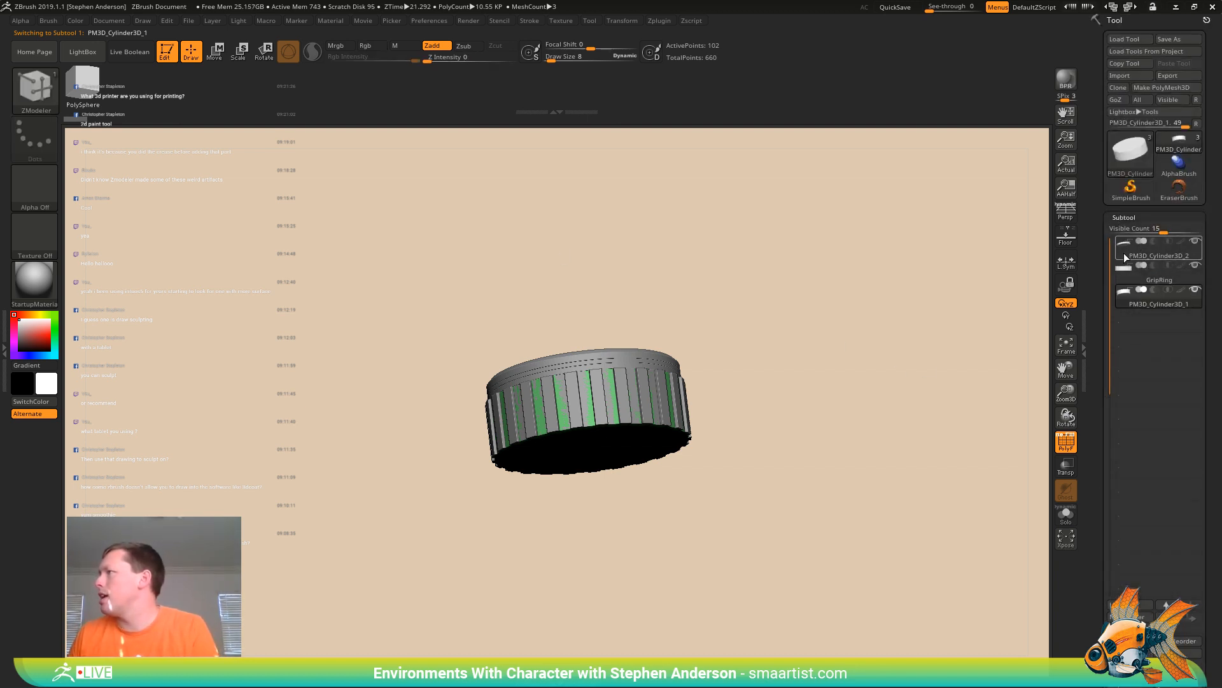
mouse_move(1132, 301)
click(1137, 273)
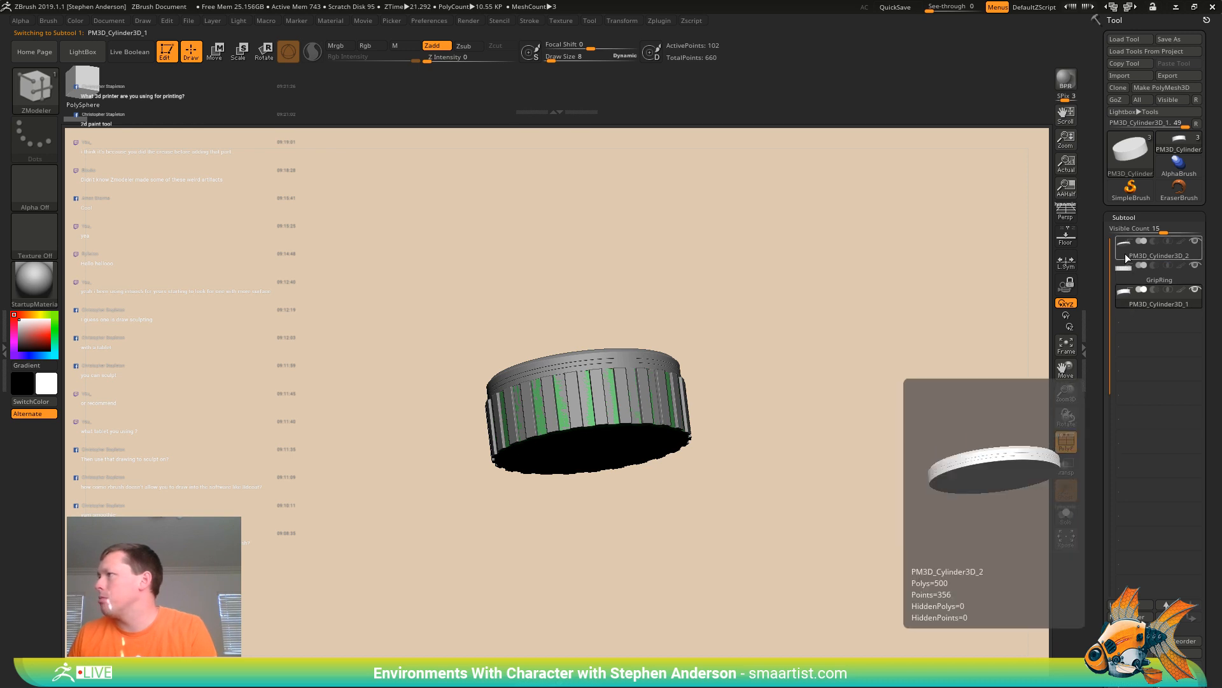
key(Up)
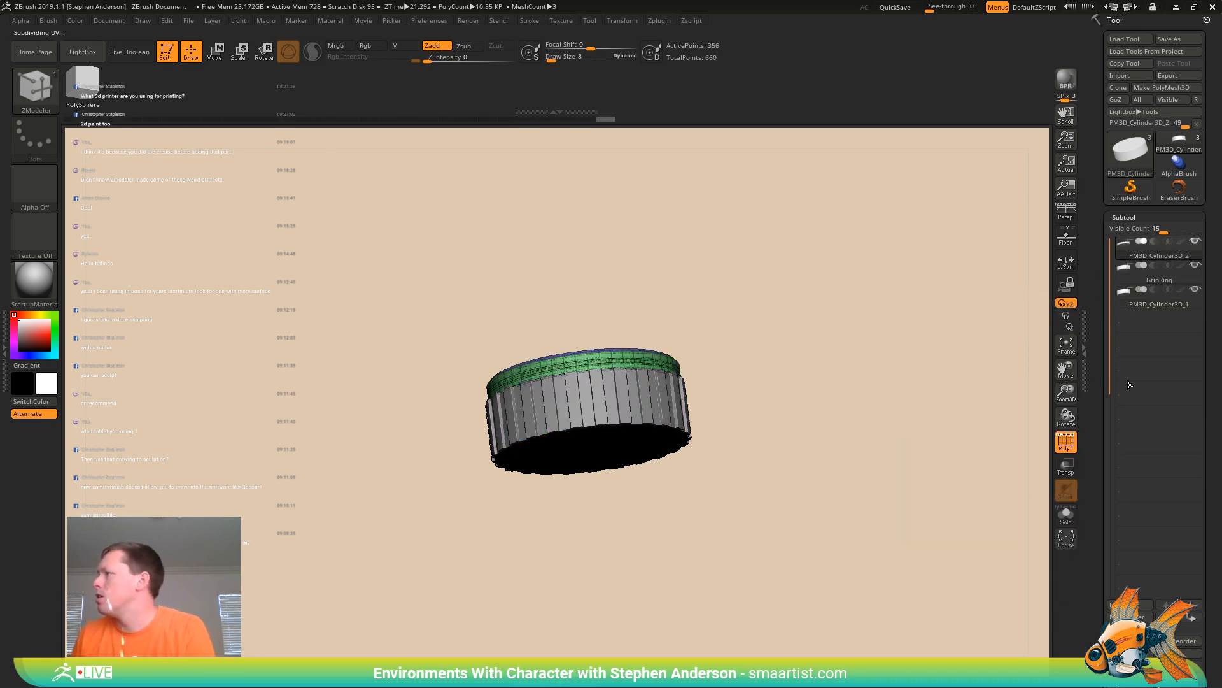
click(1148, 606)
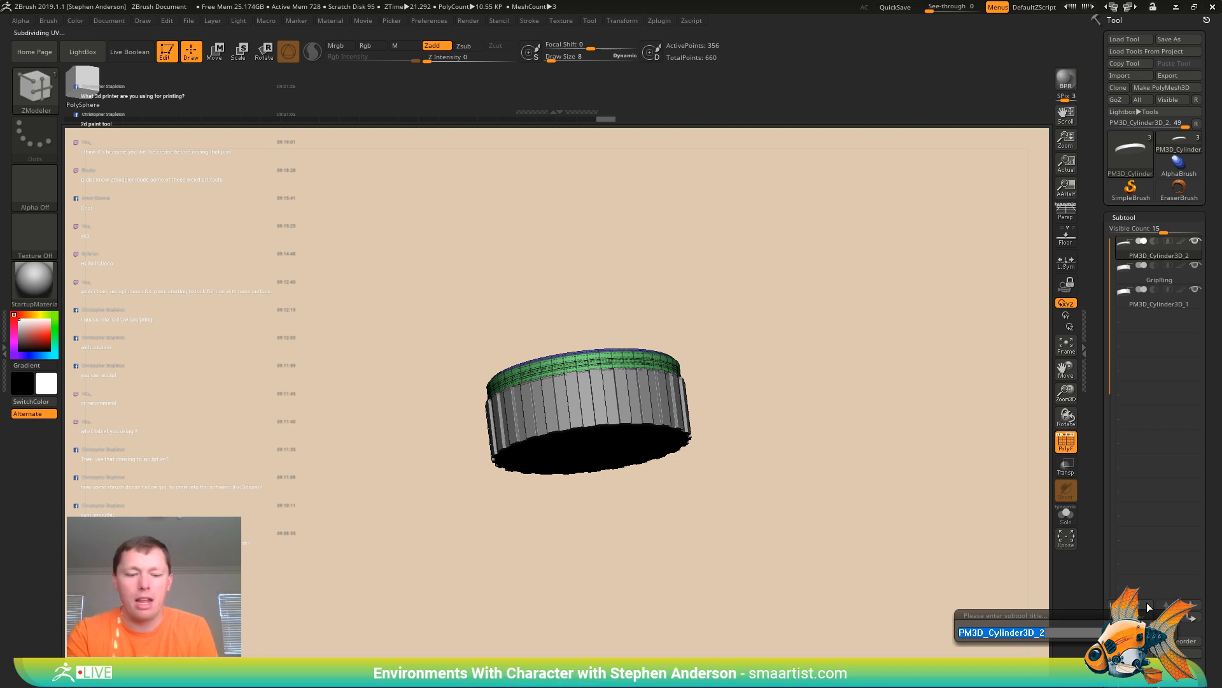
key(shift)
text(LensTip)
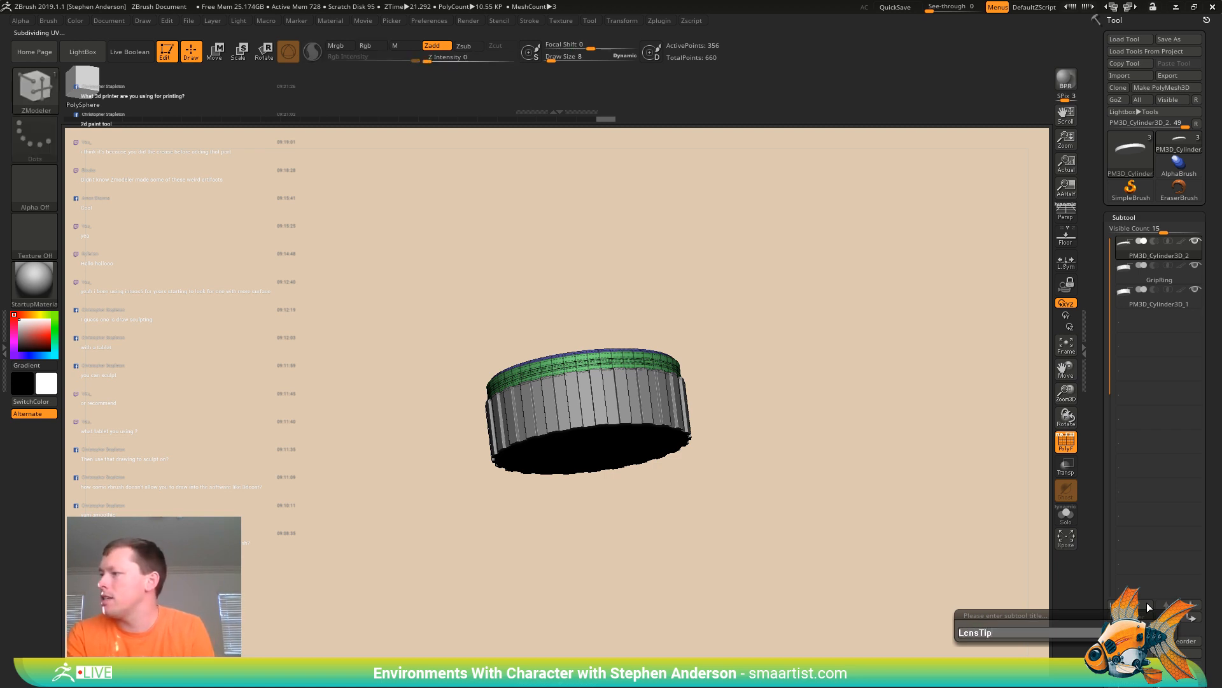
key(Return)
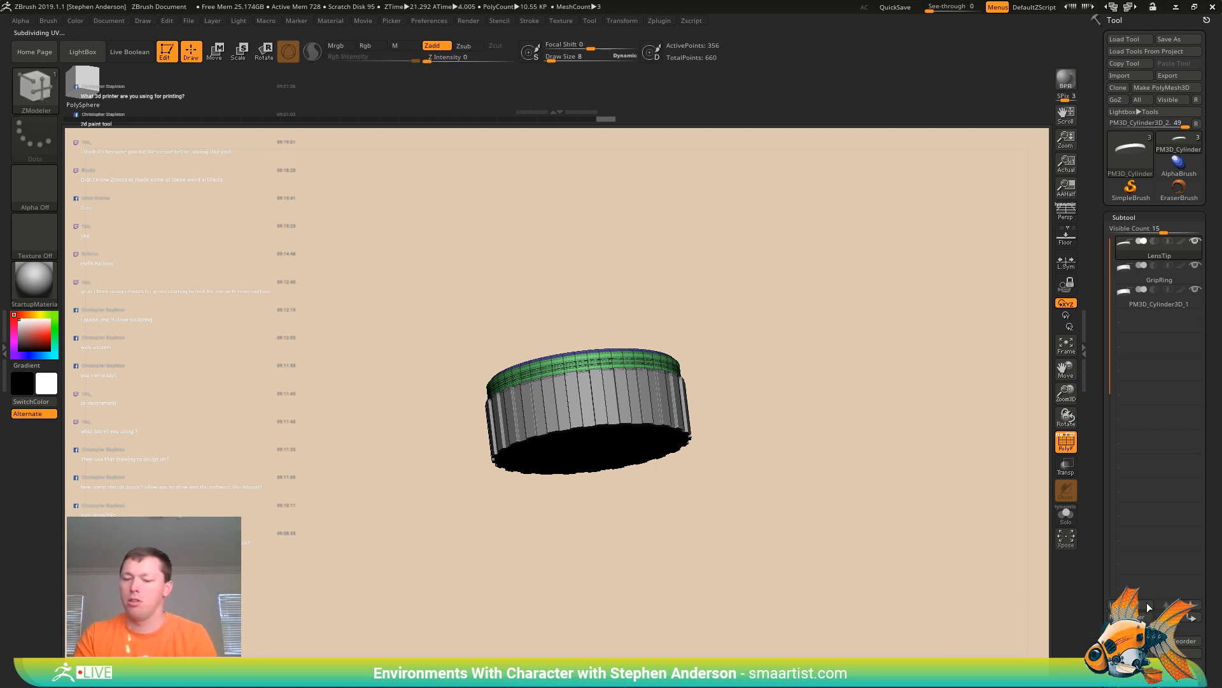
Select the cylinder subtool PM3D_Cylinder3D_1 and rename it LensBase
key(Down)
key(Down)
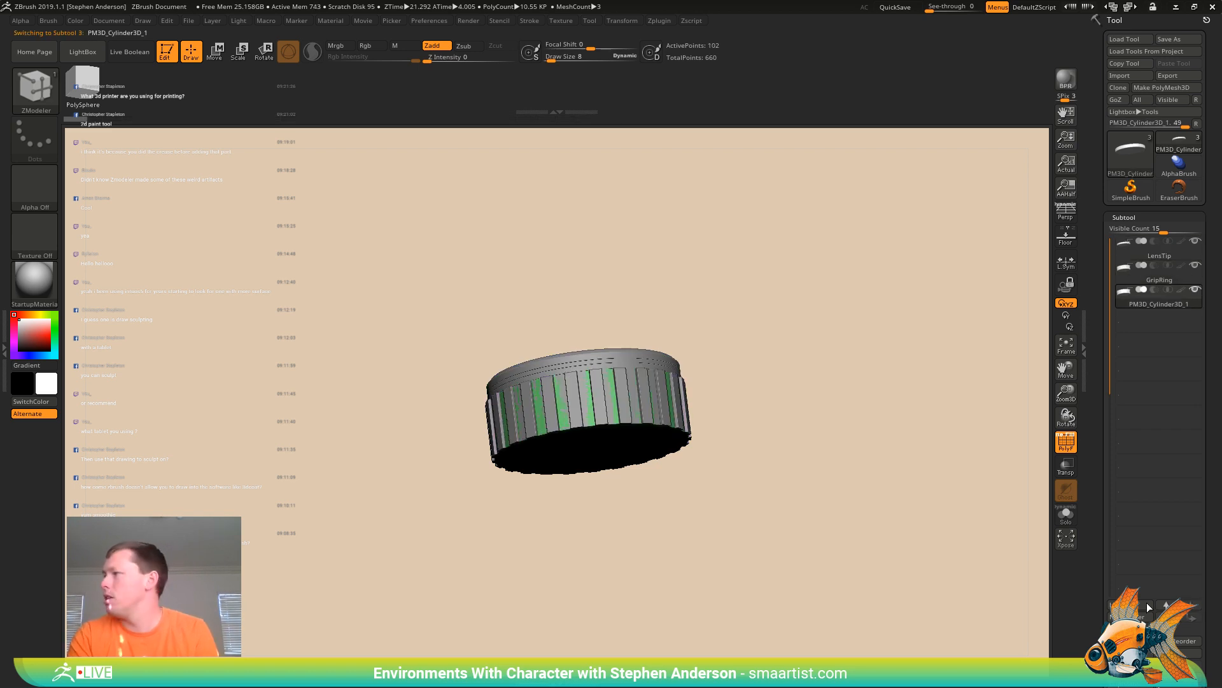
click(1128, 640)
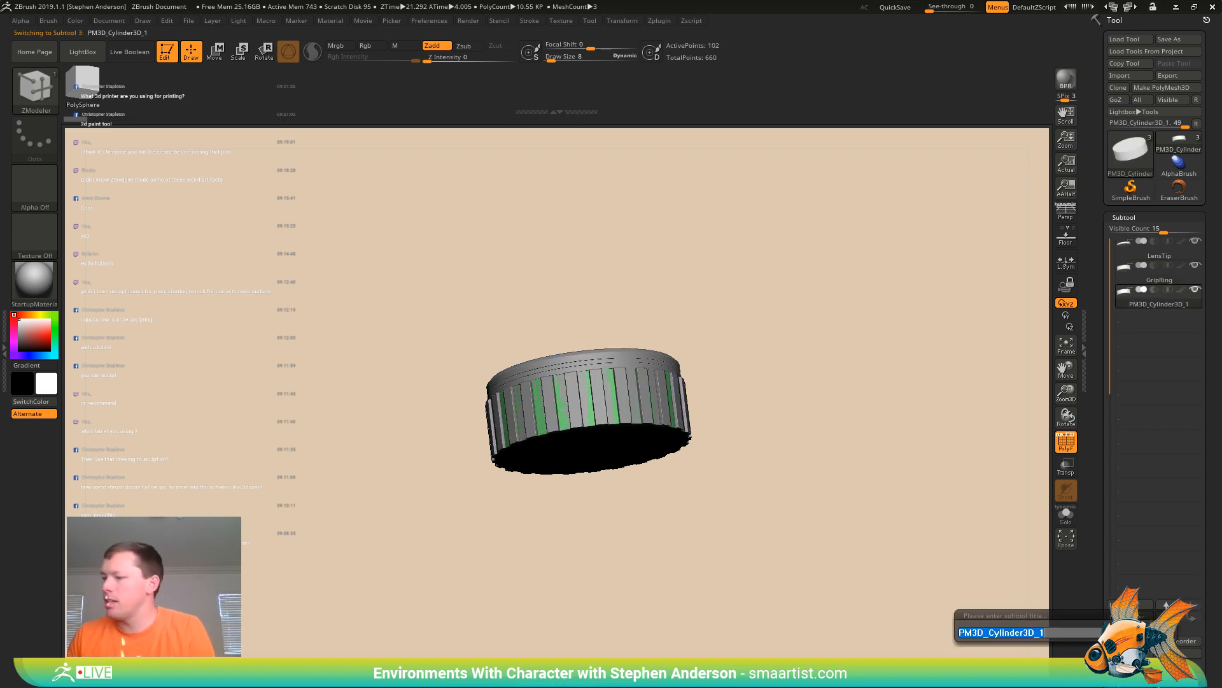
text(LensBase)
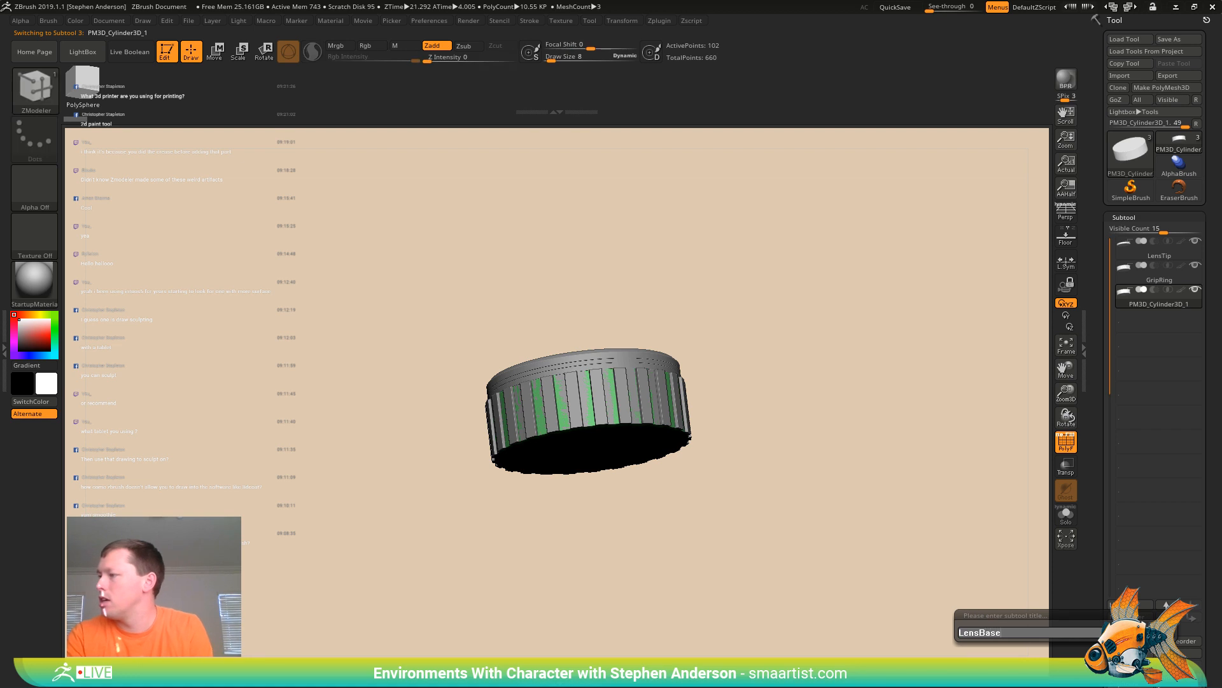
key(Return)
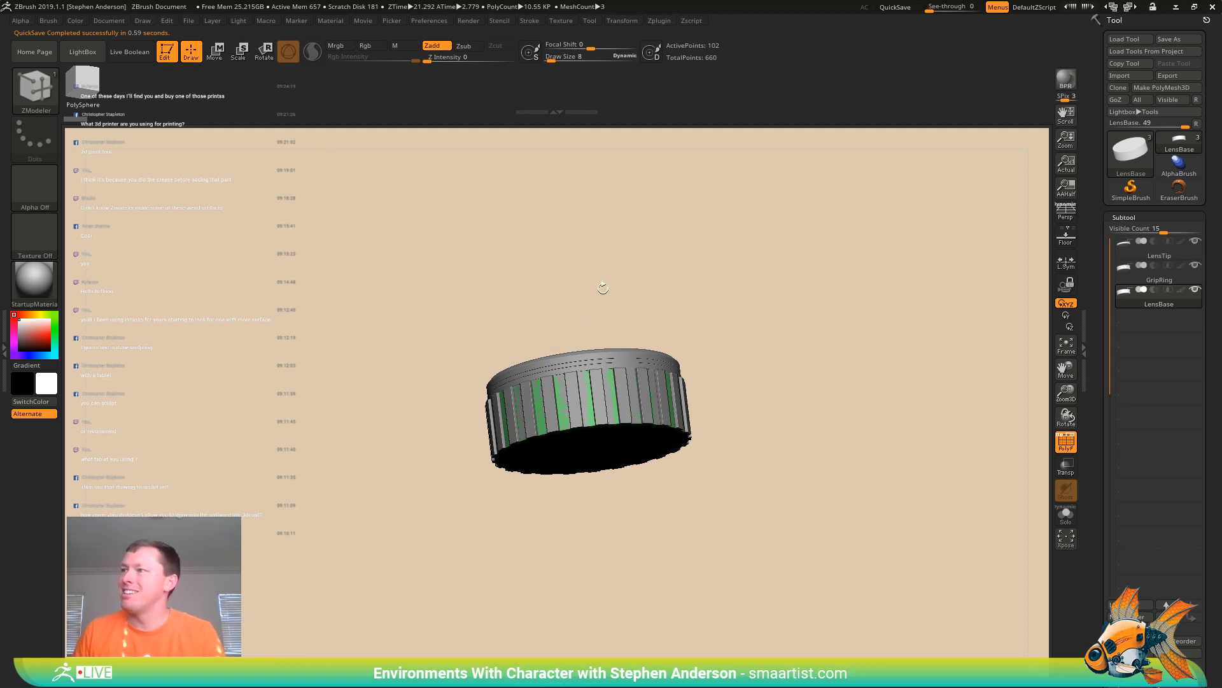
Move LensBase straight down until its top edge meets the bottom of the grip ring
drag(737, 357, 739, 373)
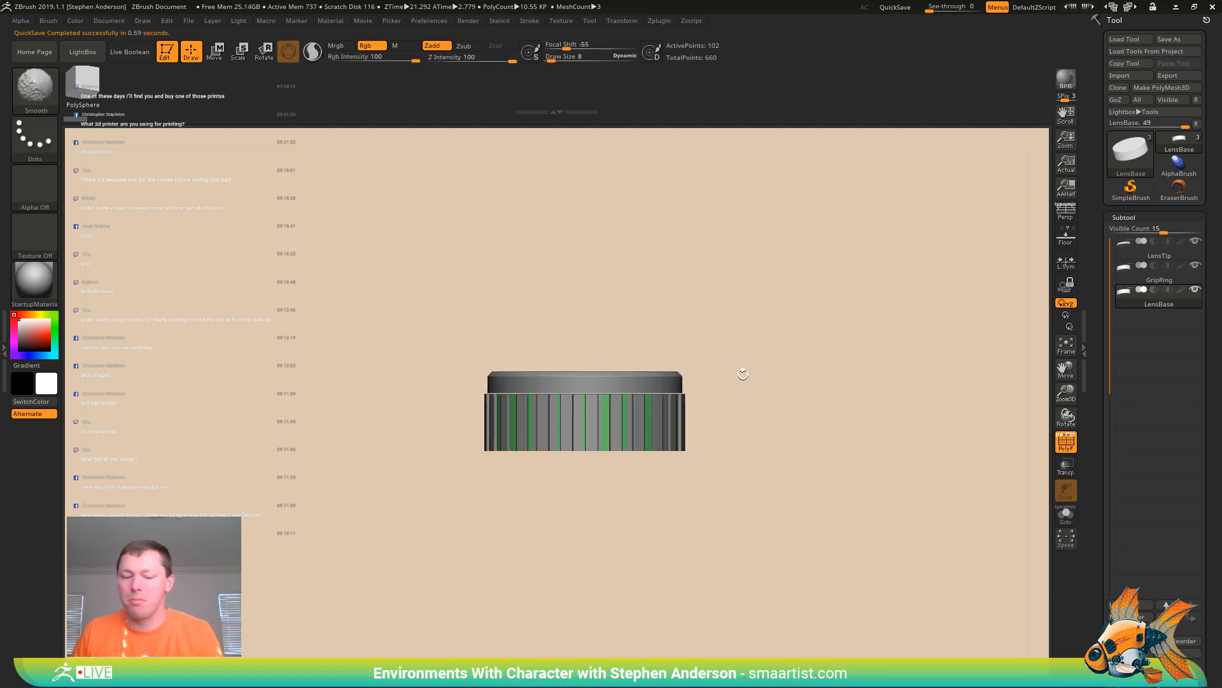
key(w)
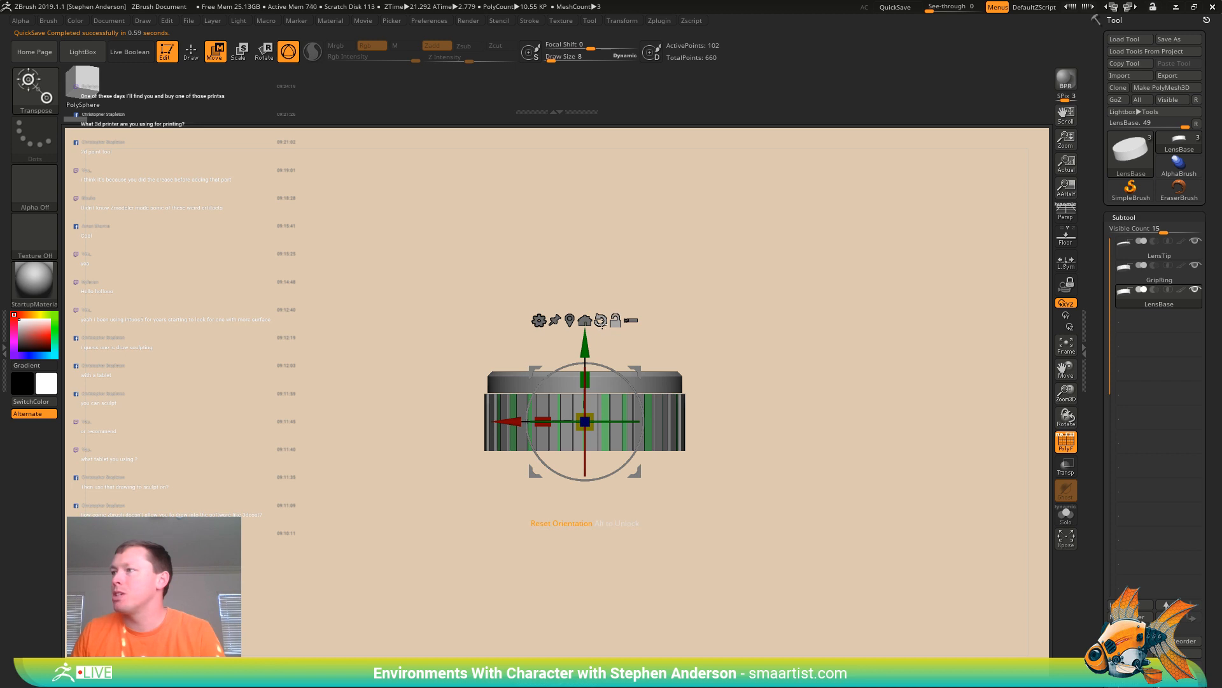
ctrl+drag(587, 347, 586, 404)
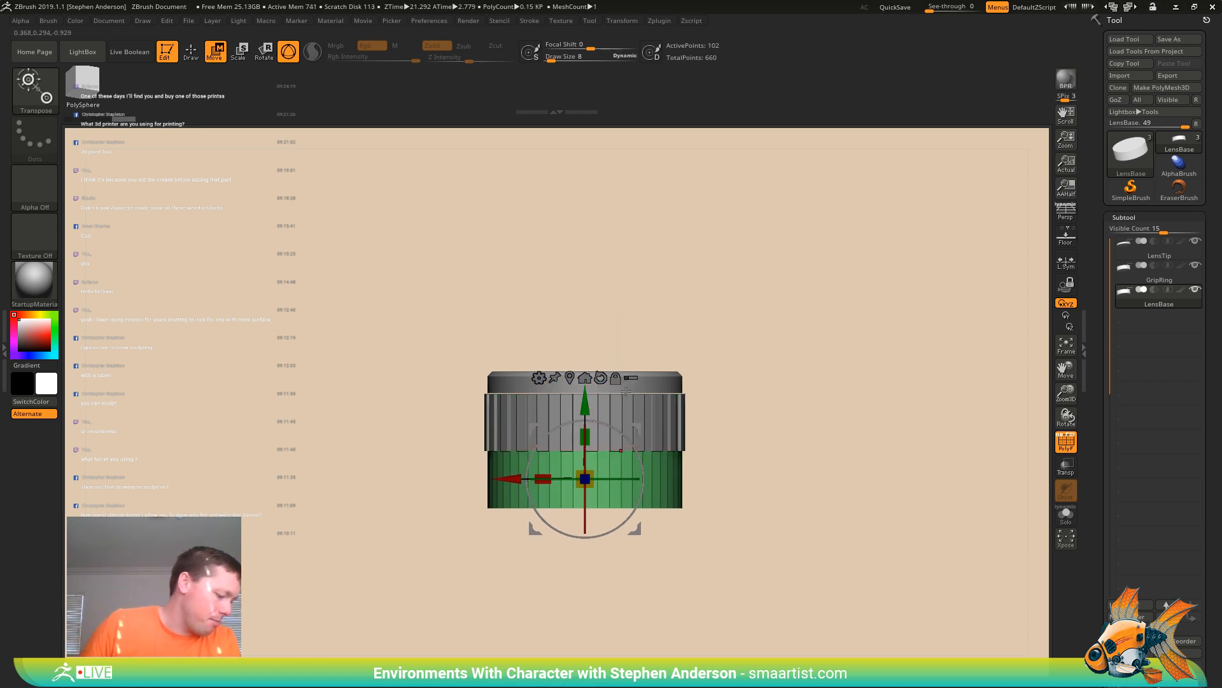
mouse_move(753, 450)
ctrl+right_down()
mouse_move(813, 532)
mouse_move(900, 450)
mouse_move(955, 440)
ctrl+right_up()
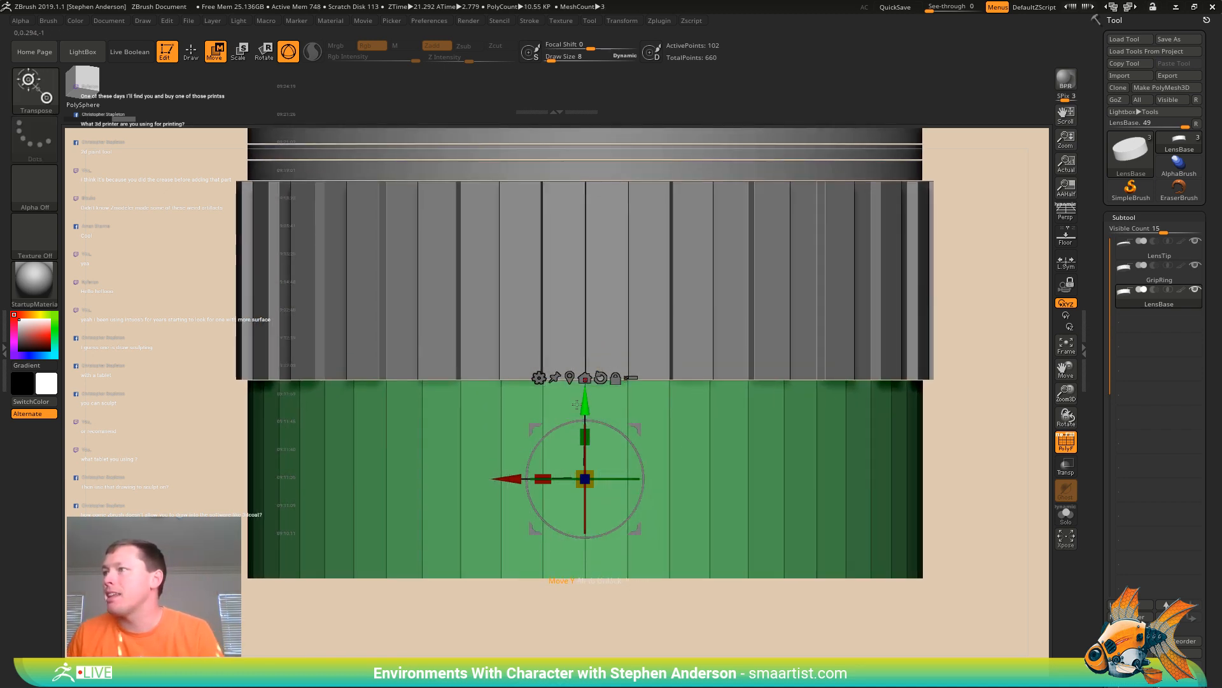
drag(585, 406, 585, 406)
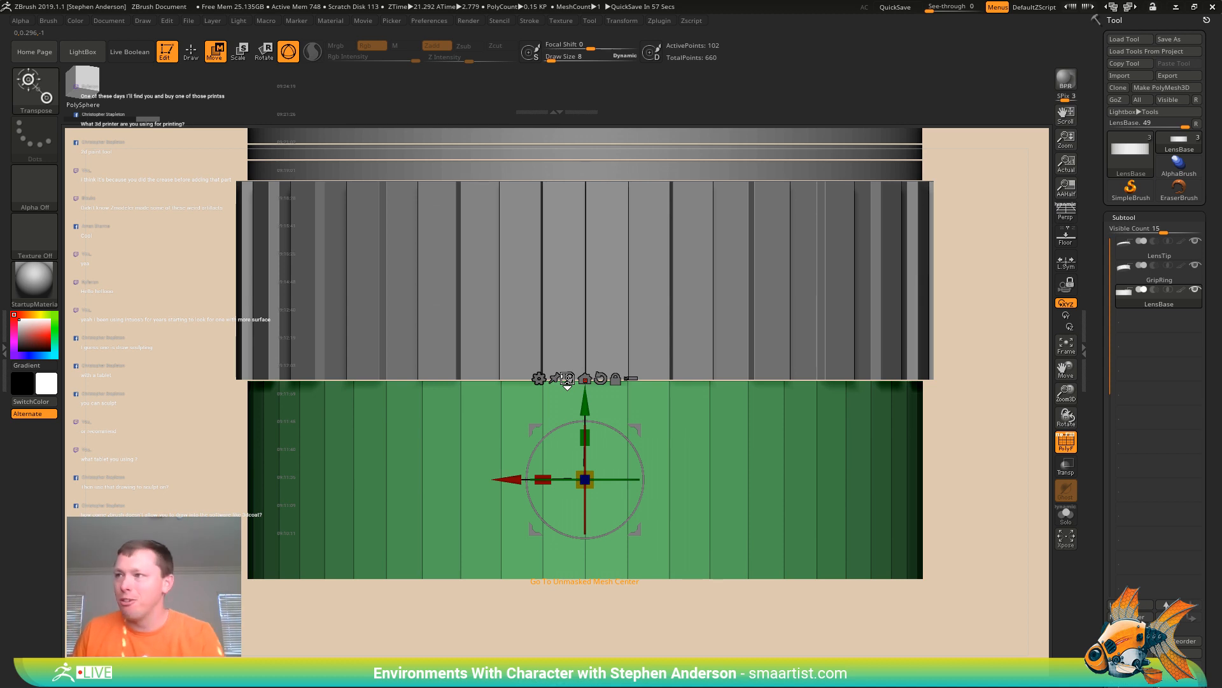
Open the Crease settings for LensBase and divide its side and end faces into separate polygroups with Groups By Normals
drag(1201, 653, 1201, 450)
click(1147, 591)
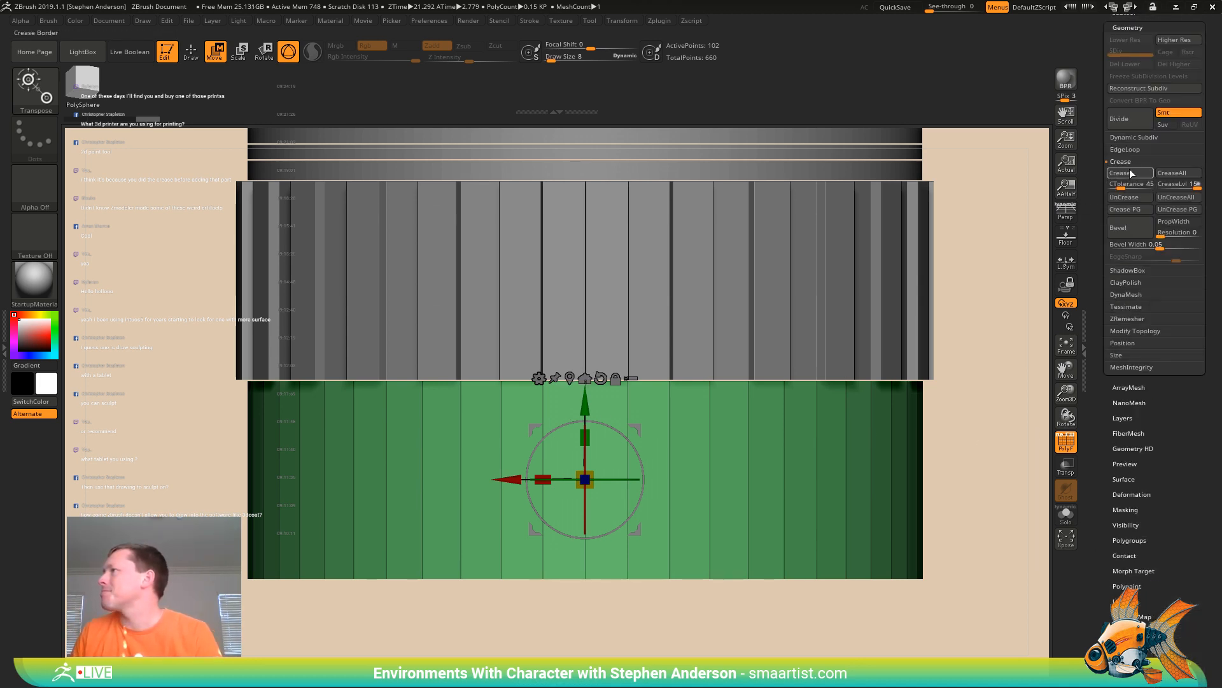
drag(980, 440, 980, 325)
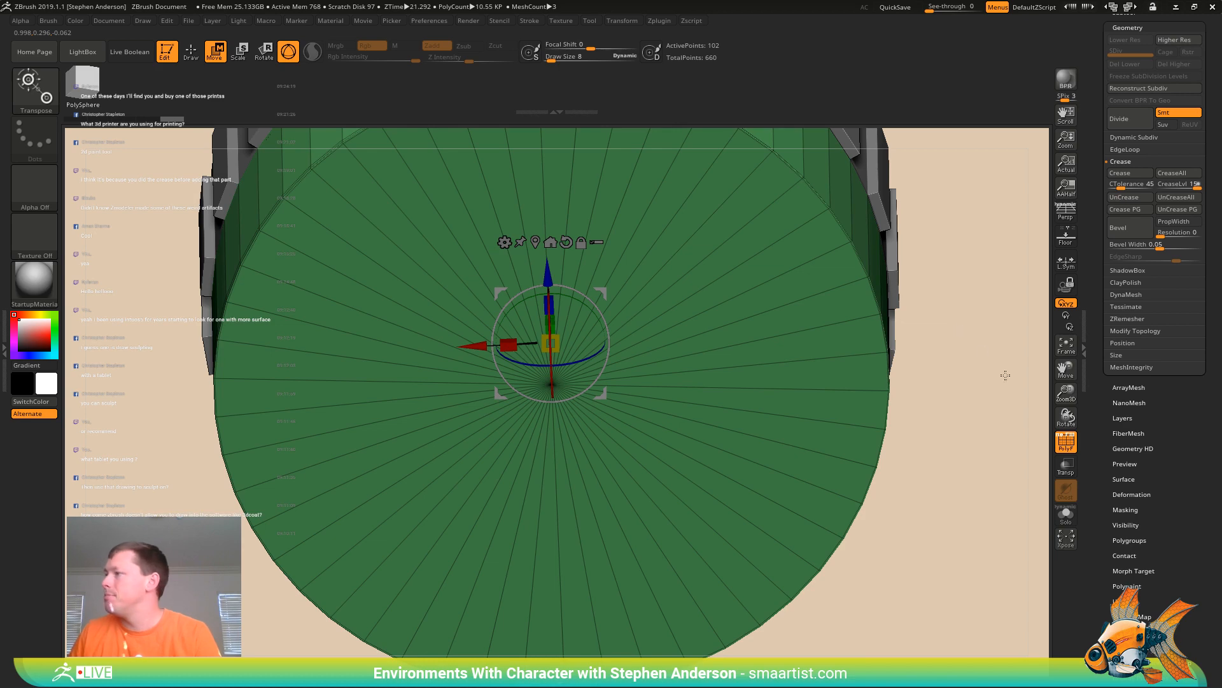
click(1128, 540)
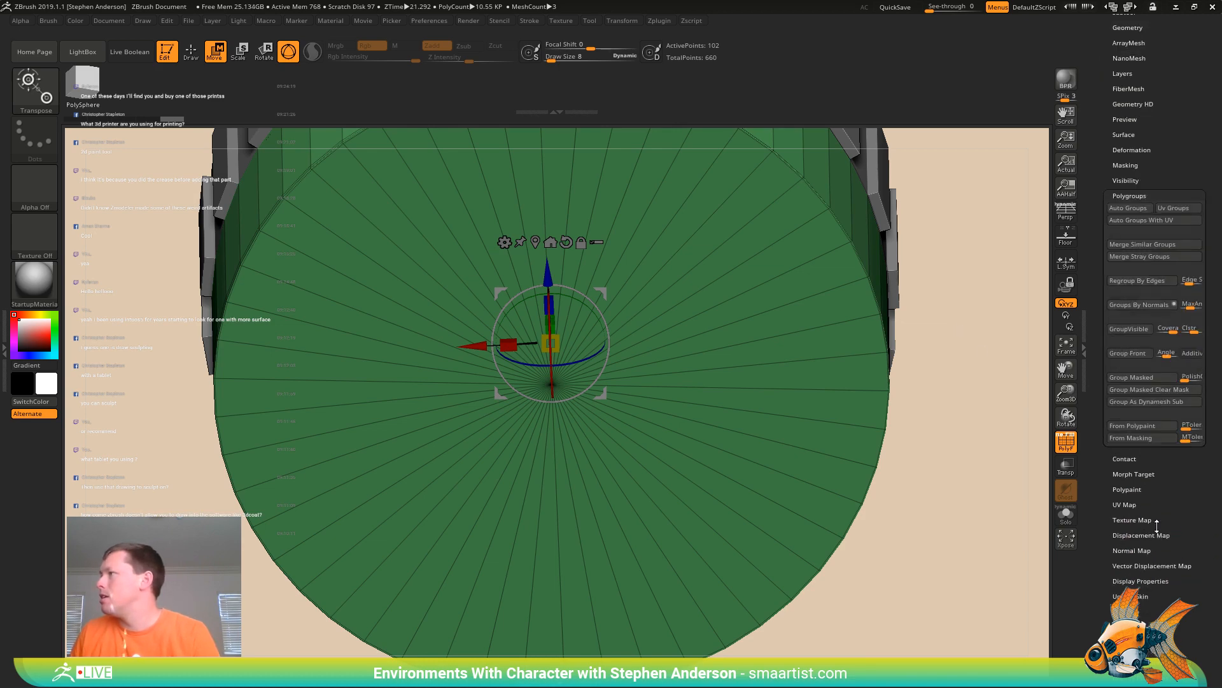
click(1139, 305)
drag(941, 319, 940, 426)
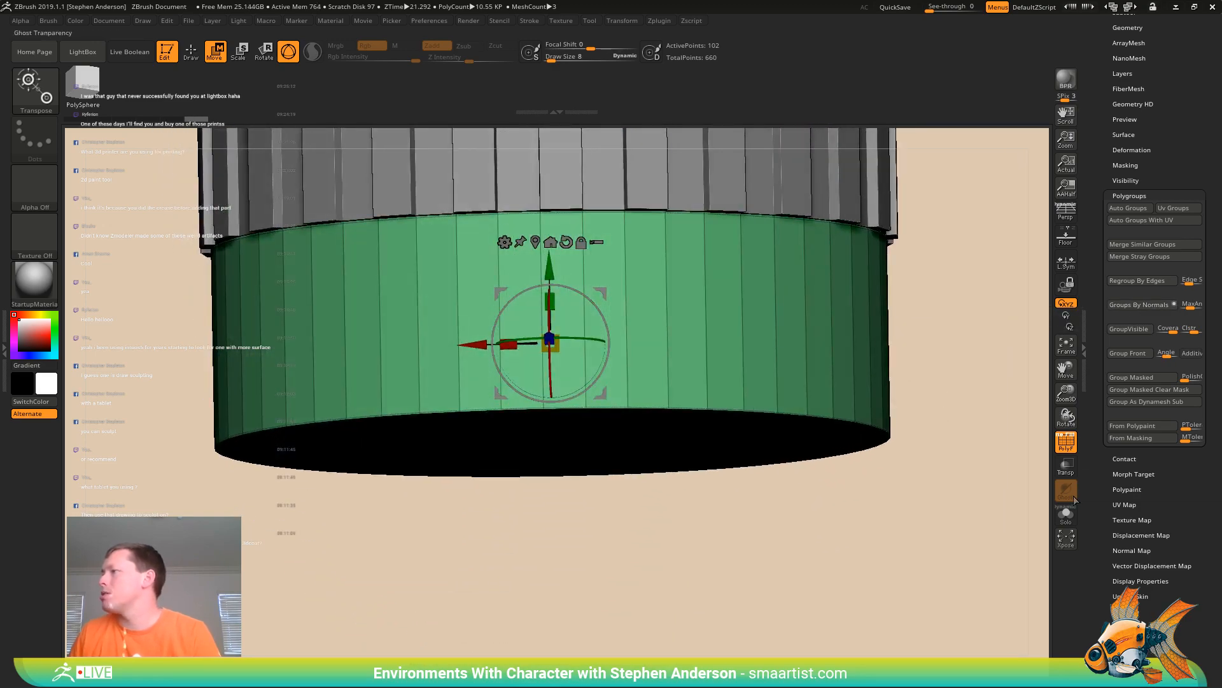
Isolate LensBase to examine the polygroups on its sides and both ends, and show the other subtools again
click(1065, 513)
drag(932, 380, 841, 286)
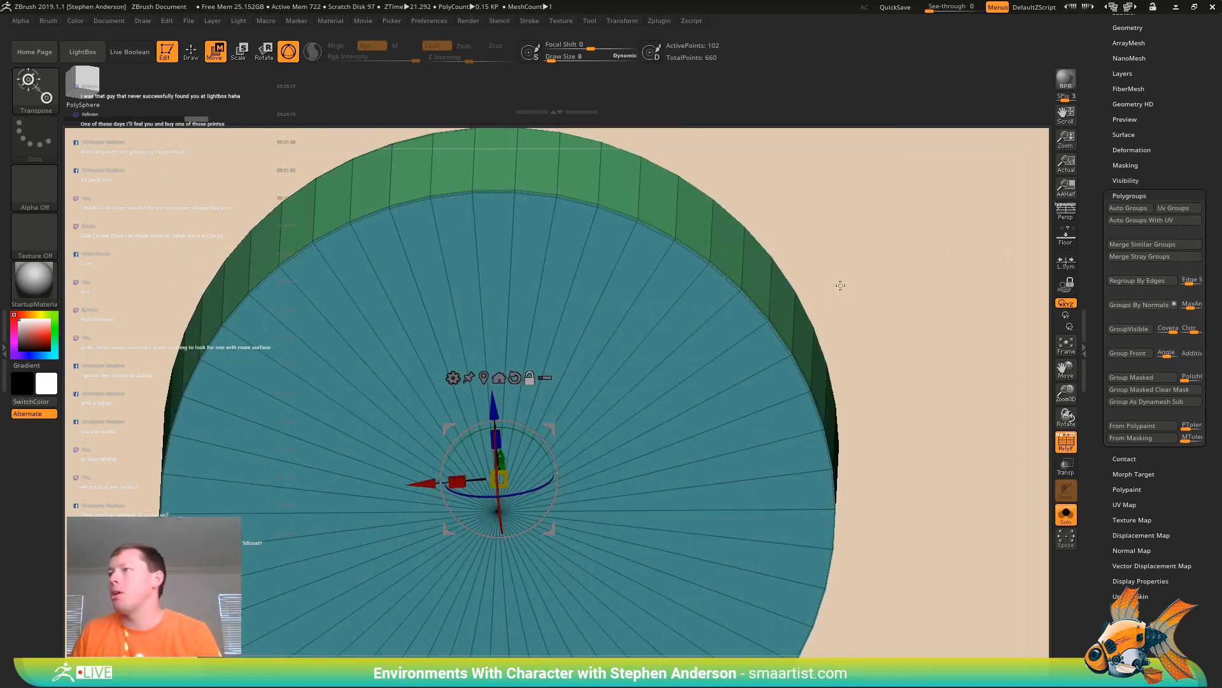
drag(822, 221, 832, 364)
ctrl+right_drag(831, 363, 806, 248)
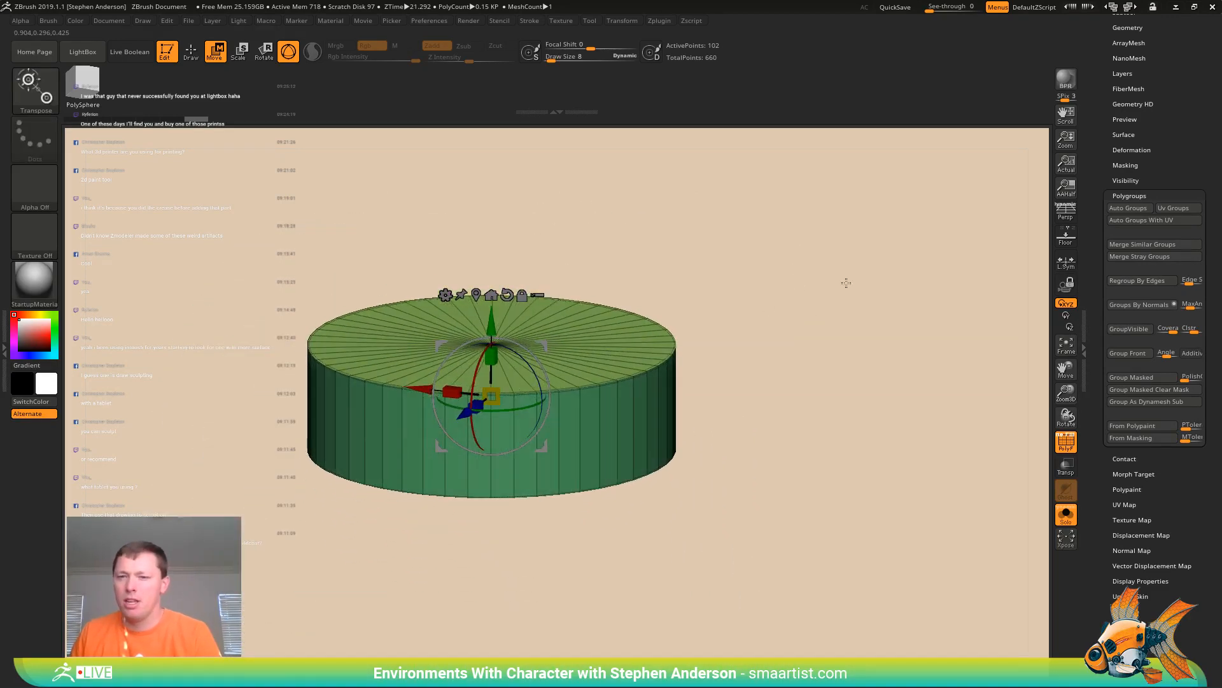
click(1066, 513)
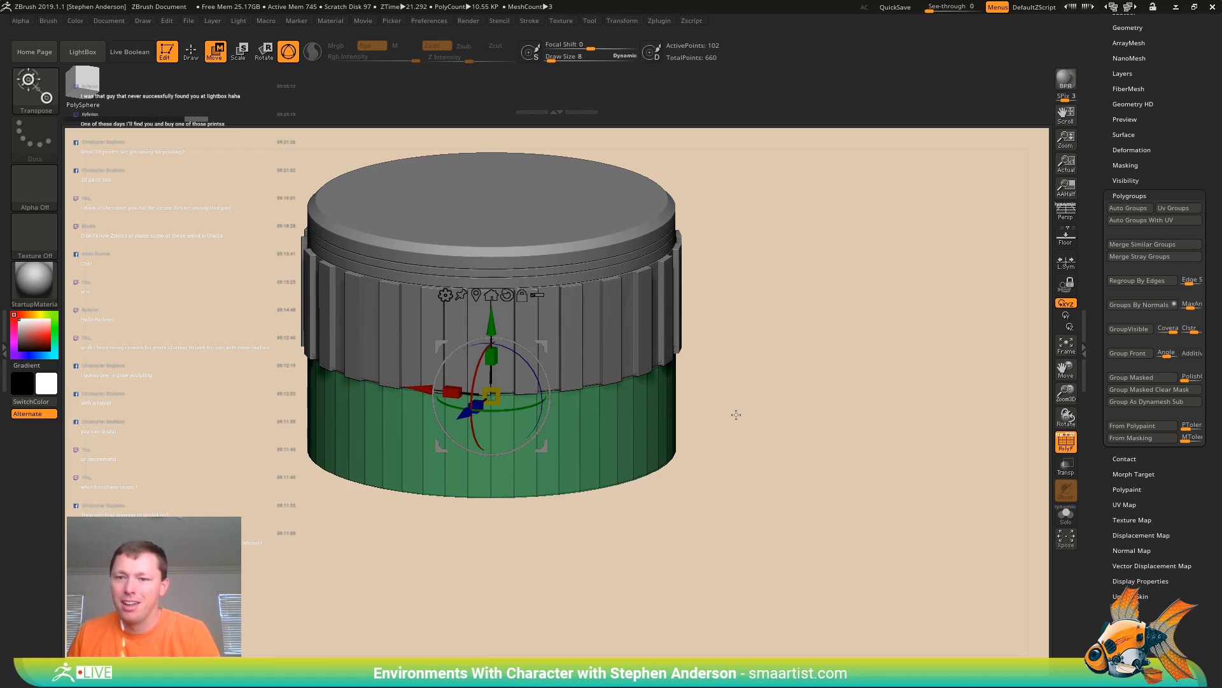
Centre the gizmo on LensBase's bottom end with its orientation reset, try to extrude along the vertical axis, and undo it
drag(718, 431, 769, 331)
alt+drag(561, 384, 842, 348)
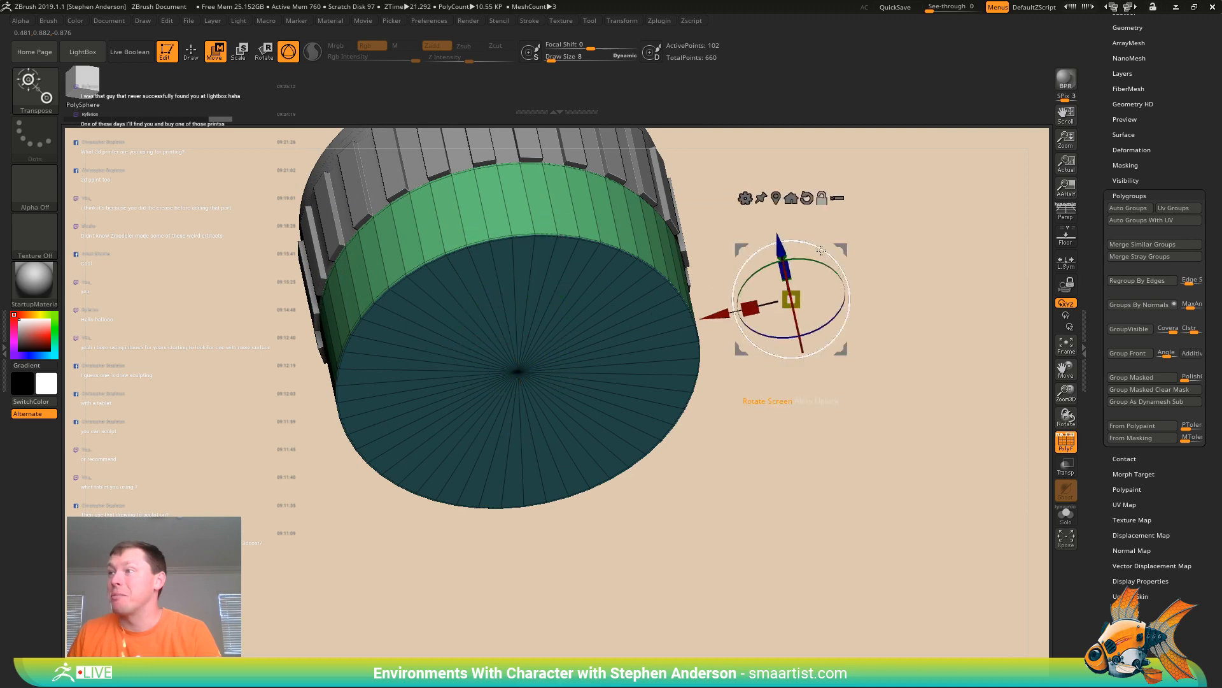
alt+click(518, 371)
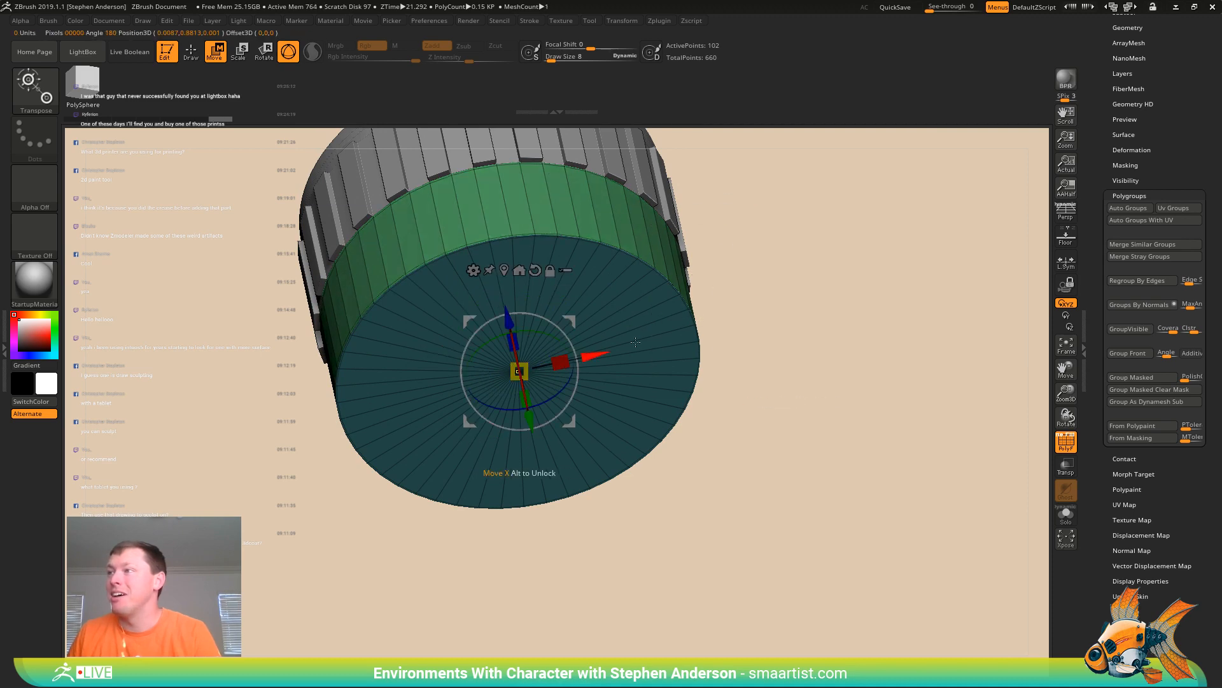
click(535, 270)
drag(788, 265, 658, 319)
ctrl+drag(517, 297, 516, 311)
key(ctrl+z)
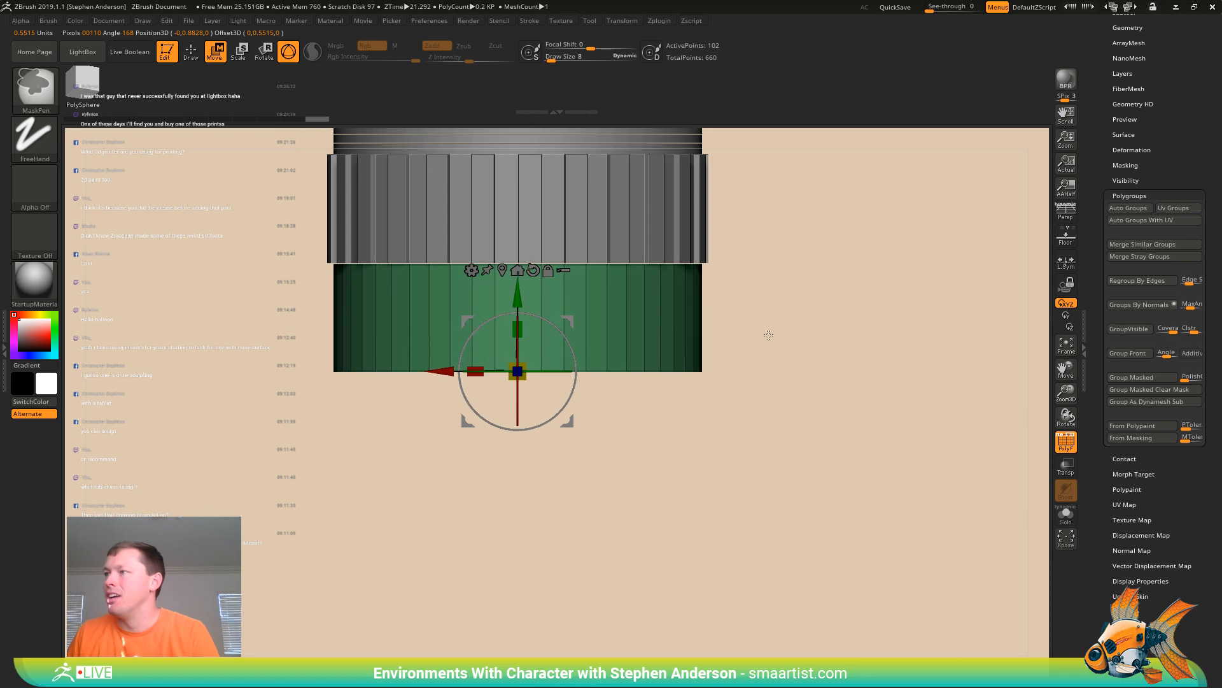
Extrude LensBase's bottom cap slightly outward as a Polygroup Island with the ZModeler brush to form a thin rim
mouse_move(769, 335)
mouse_down()
mouse_move(804, 265)
mouse_move(799, 237)
mouse_up()
key(q)
ctrl+right_drag(800, 237, 637, 379)
key(b)
key(z)
key(m)
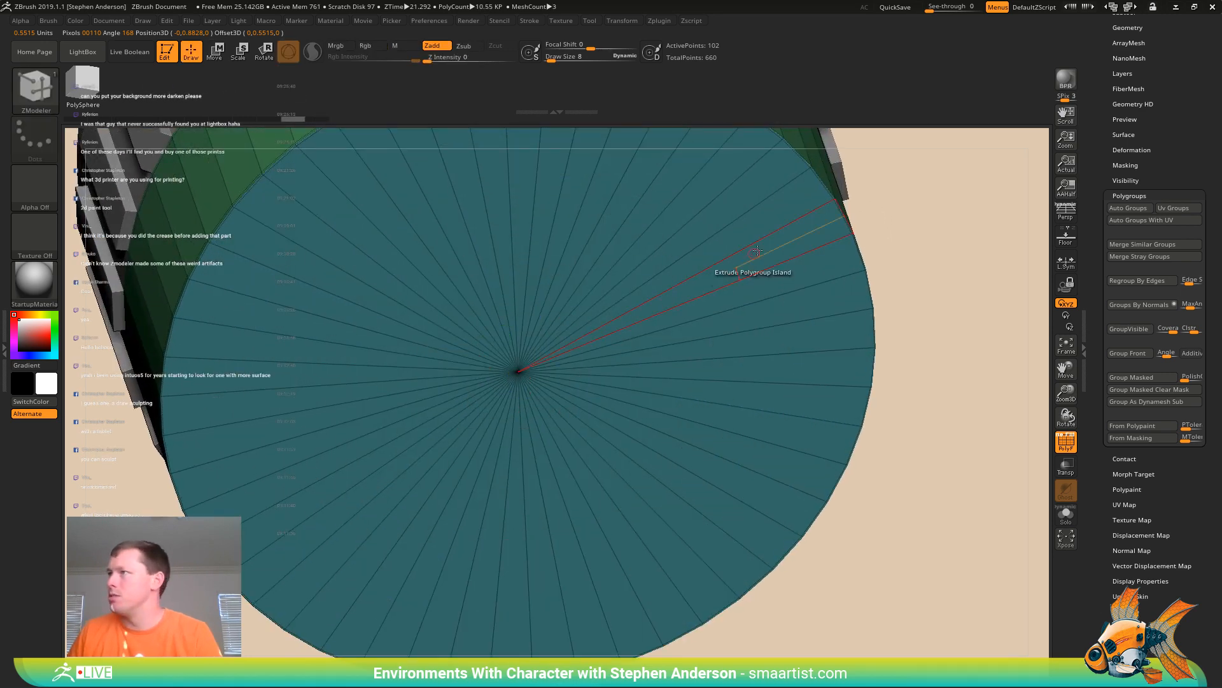
drag(822, 241, 675, 336)
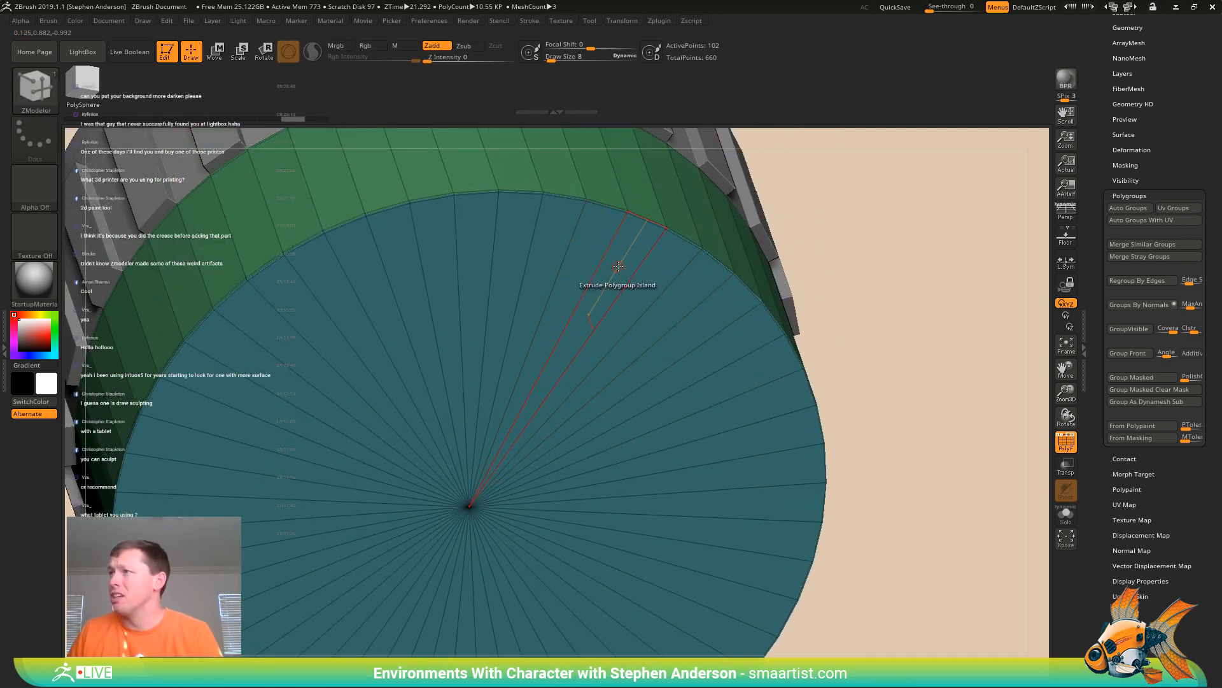
click(661, 273)
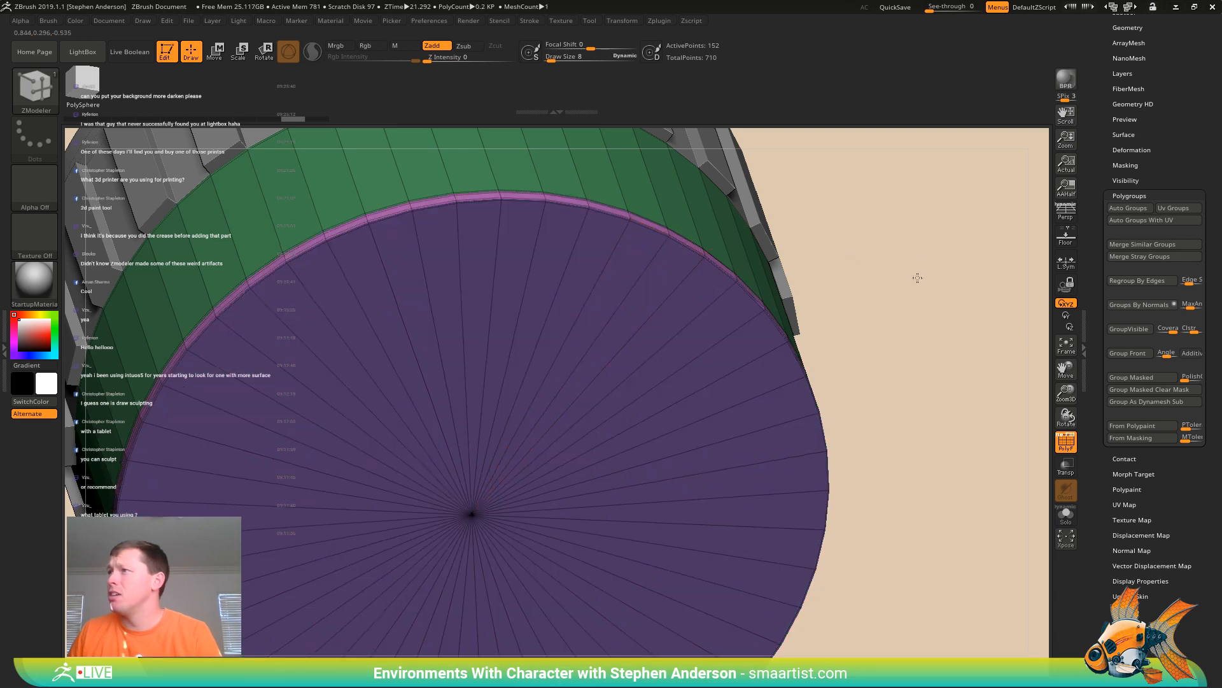
drag(915, 259, 589, 266)
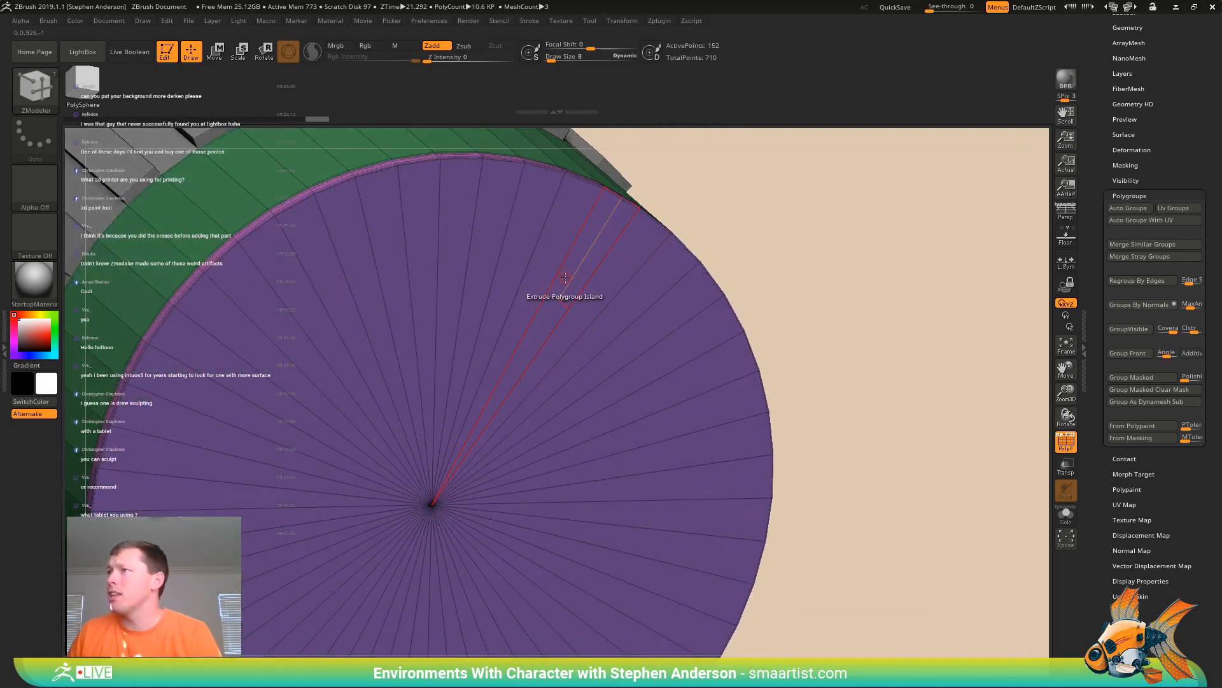
key(space)
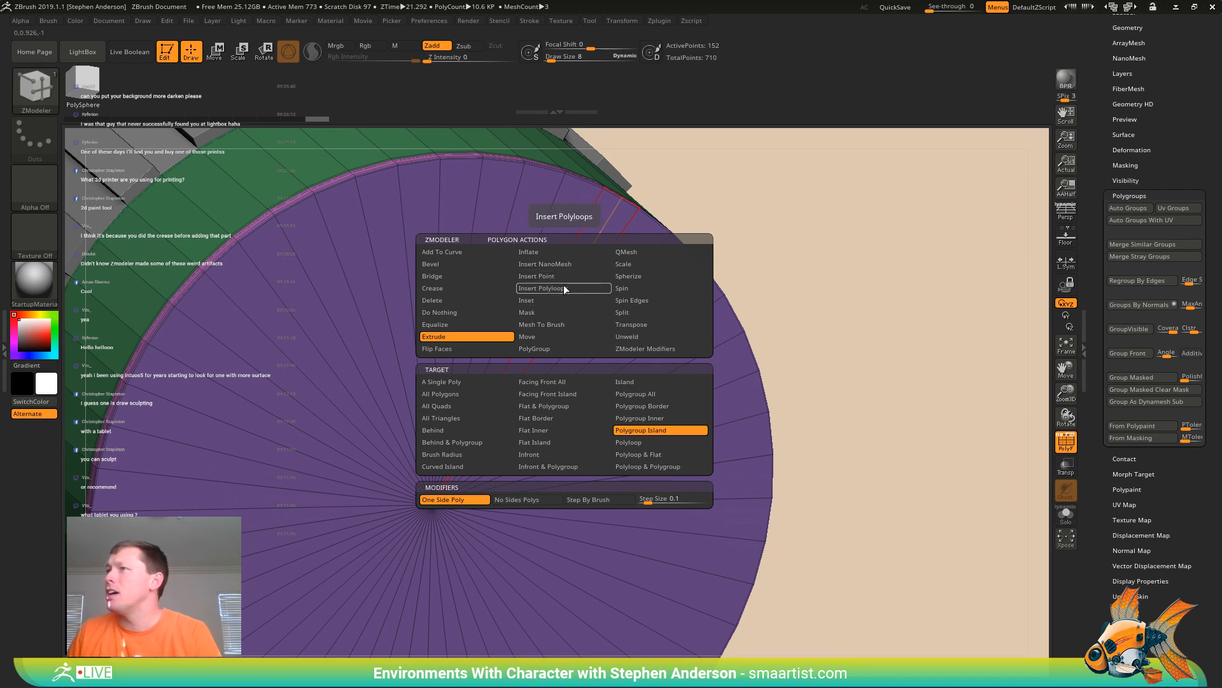
alt+drag(725, 260, 730, 378)
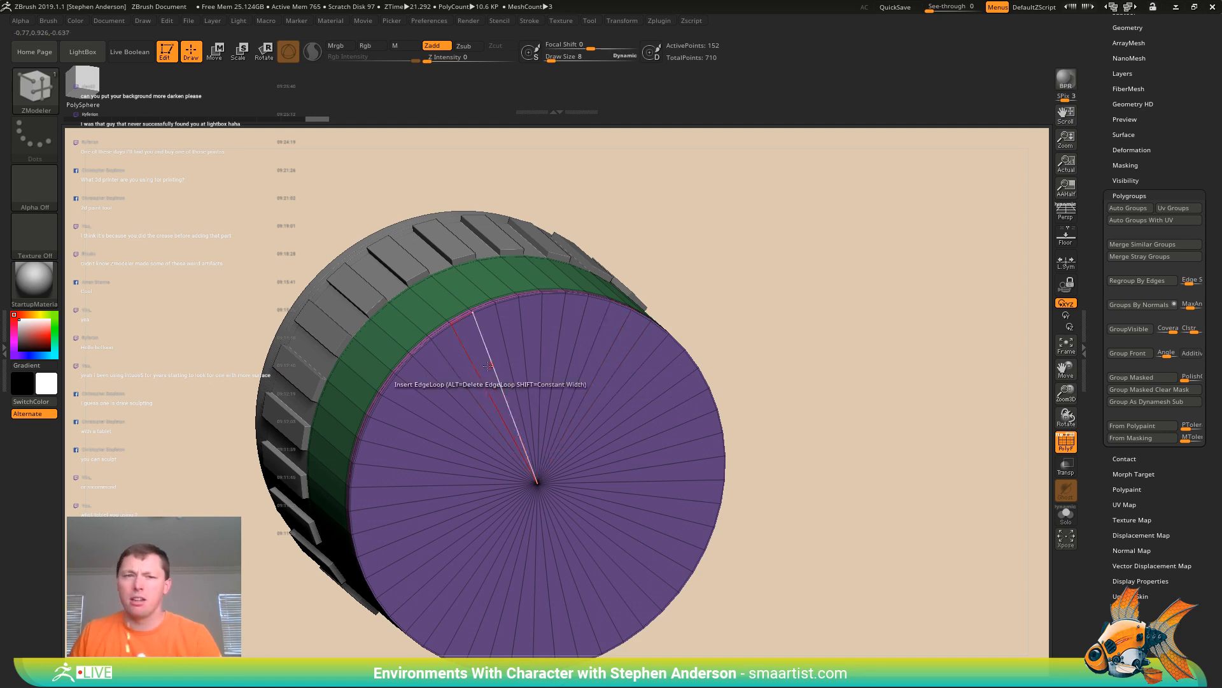
alt+right_drag(500, 371, 650, 364)
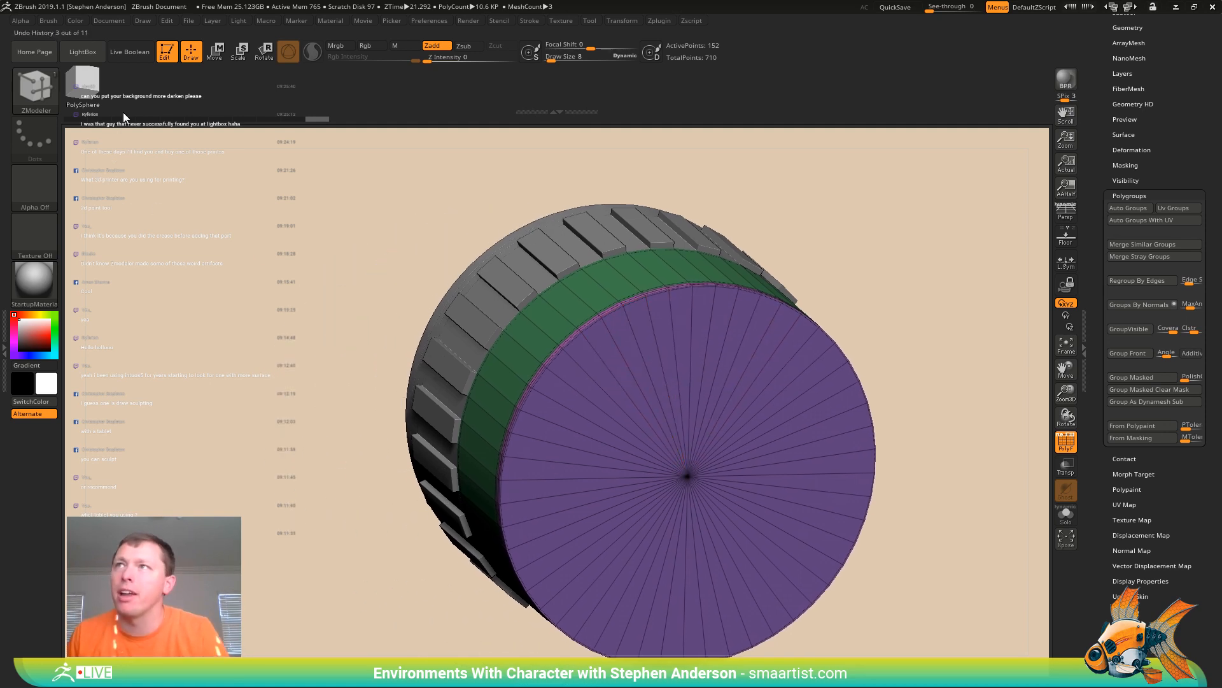
Darken the document background by sampling the dark grey of the interface as its Back colour
click(112, 21)
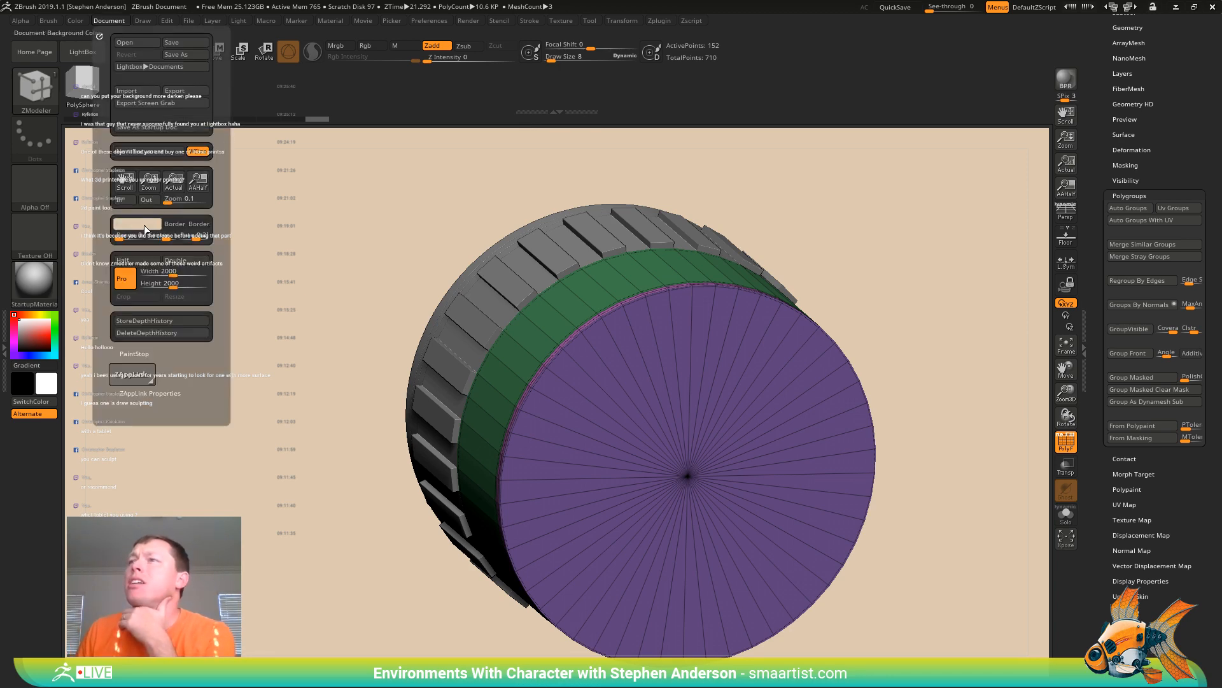
drag(145, 229, 327, 102)
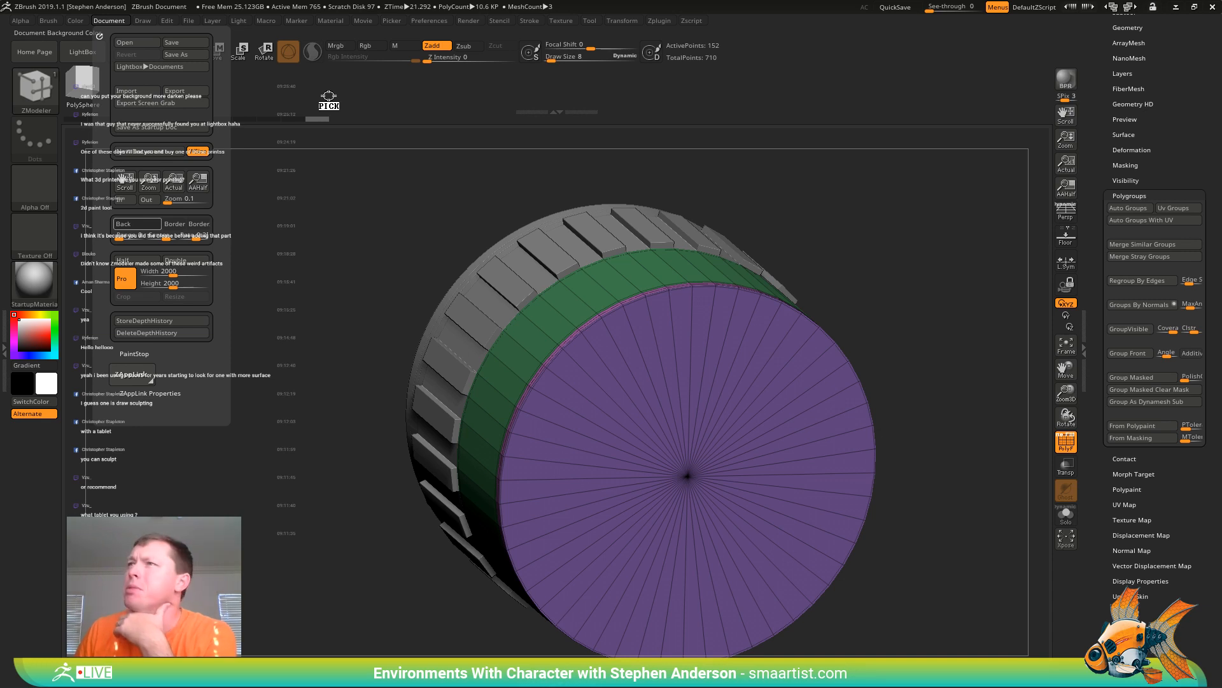
drag(324, 102, 226, 85)
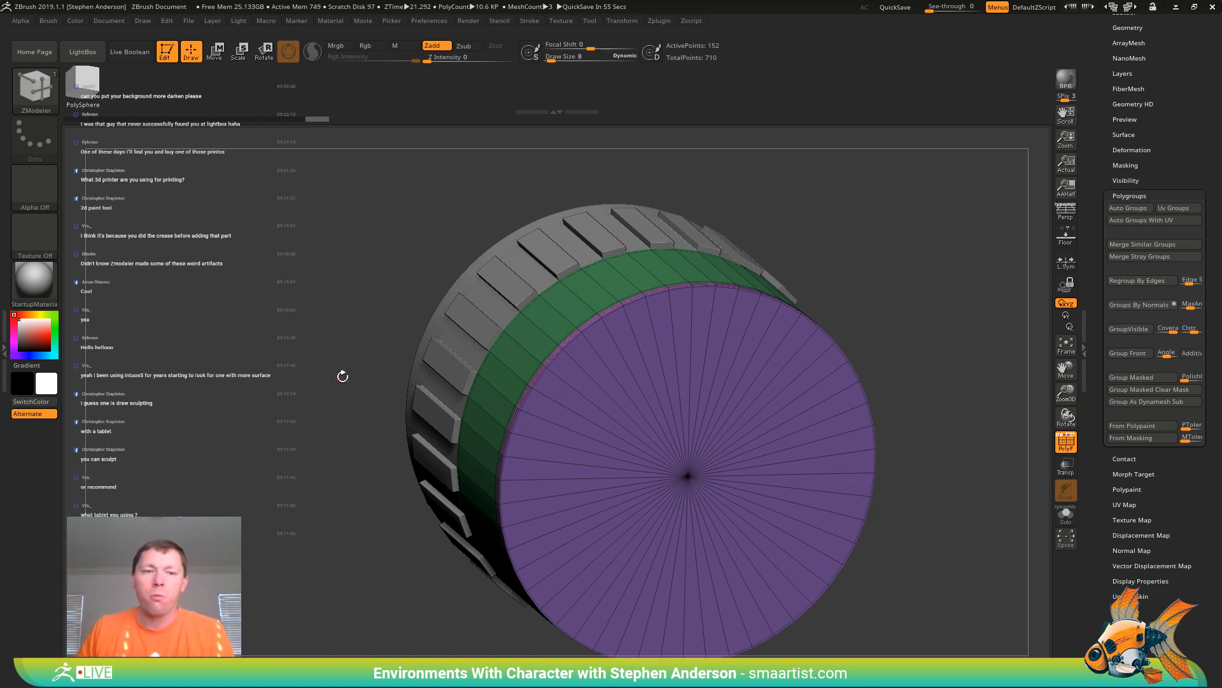
Sample the green of LensBase's side as the Back colour, and restore the background to the interface's dark grey
click(110, 21)
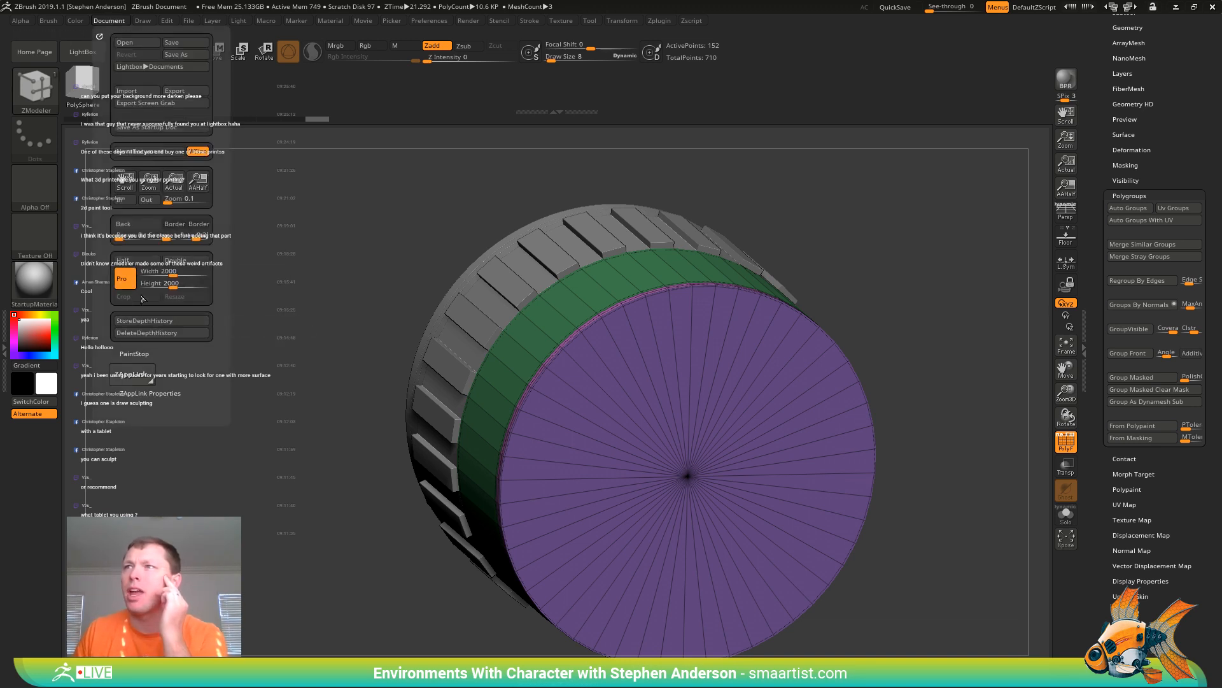
drag(123, 223, 619, 293)
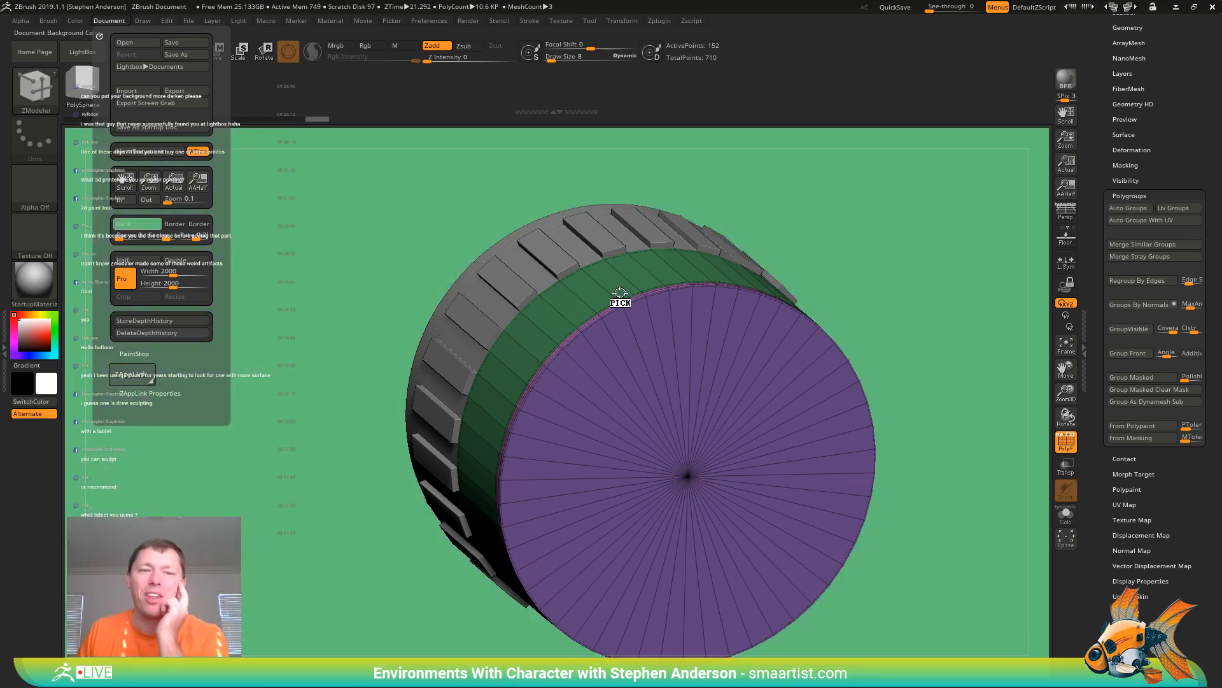
drag(620, 295, 225, 85)
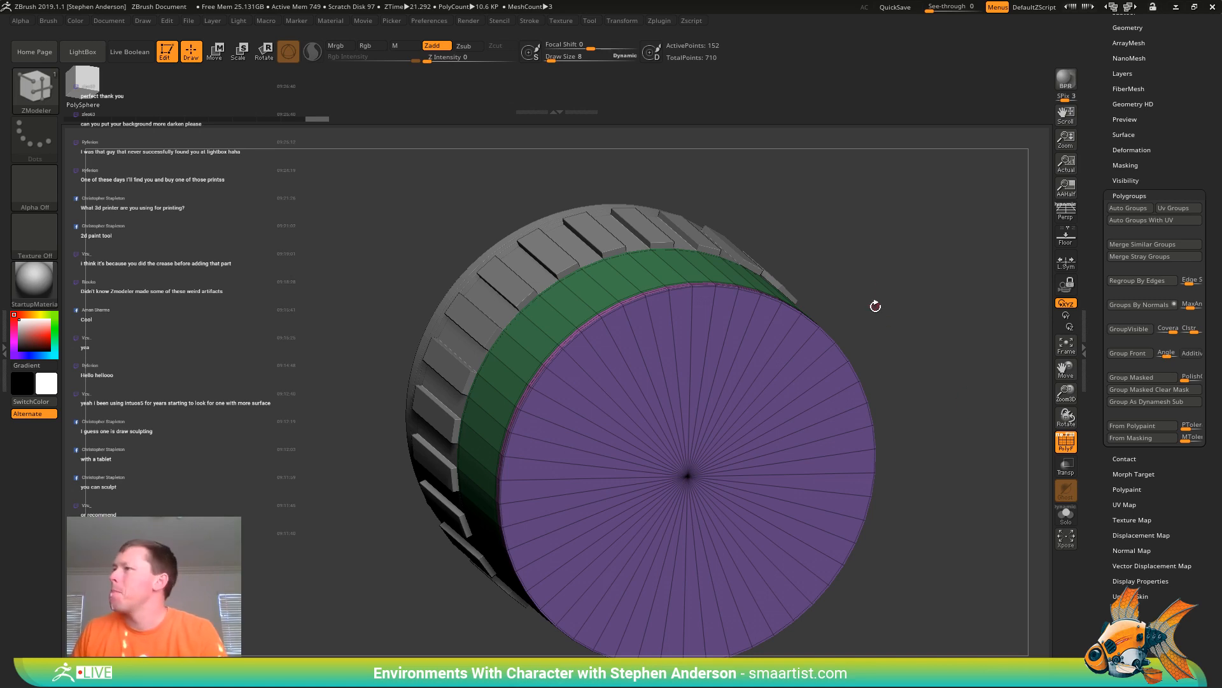
Inset LensBase's bottom cap with ZModeler's Inset on the Polygroup Island, leaving a narrow ring around its edge
drag(932, 353, 867, 308)
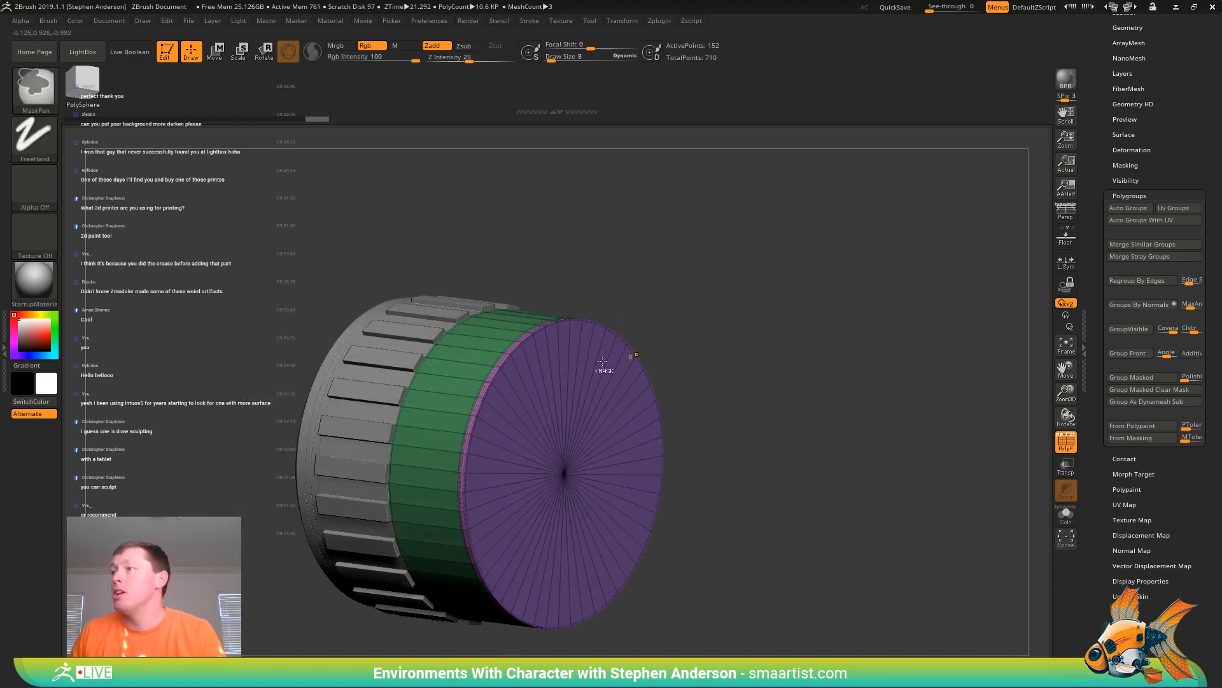
ctrl+right_drag(630, 357, 629, 423)
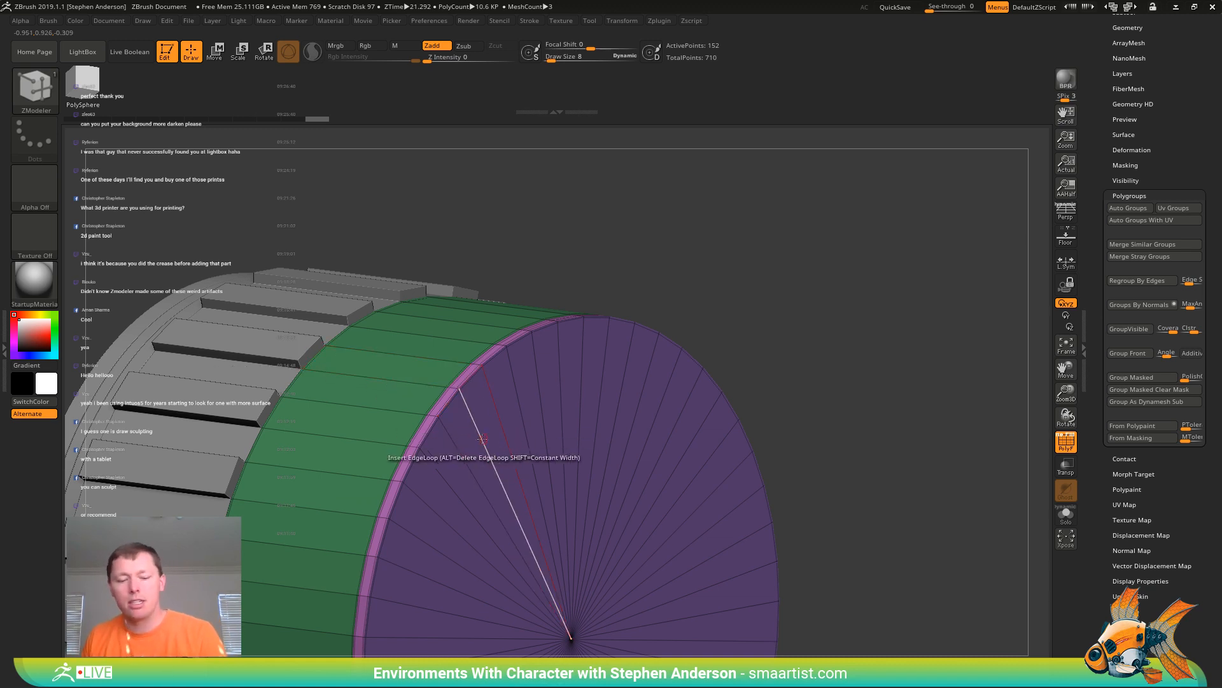
mouse_move(494, 422)
alt+right_down()
mouse_move(717, 390)
mouse_move(503, 403)
alt+right_up()
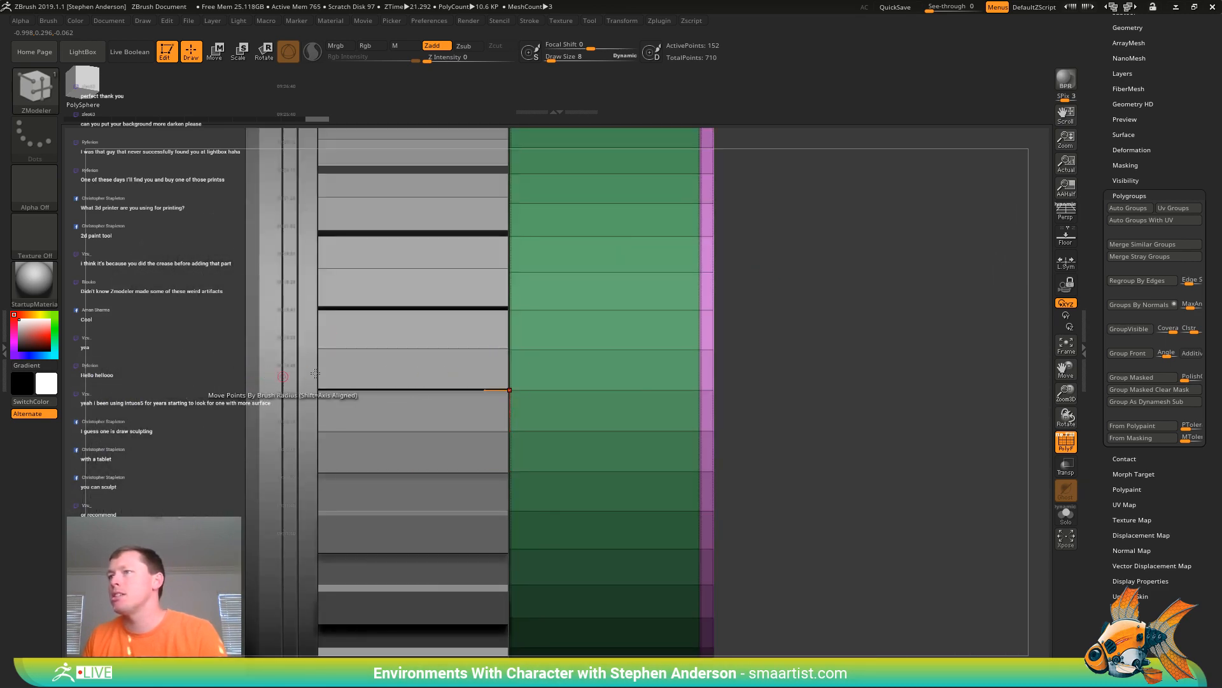
right_drag(654, 362, 515, 437)
key(space)
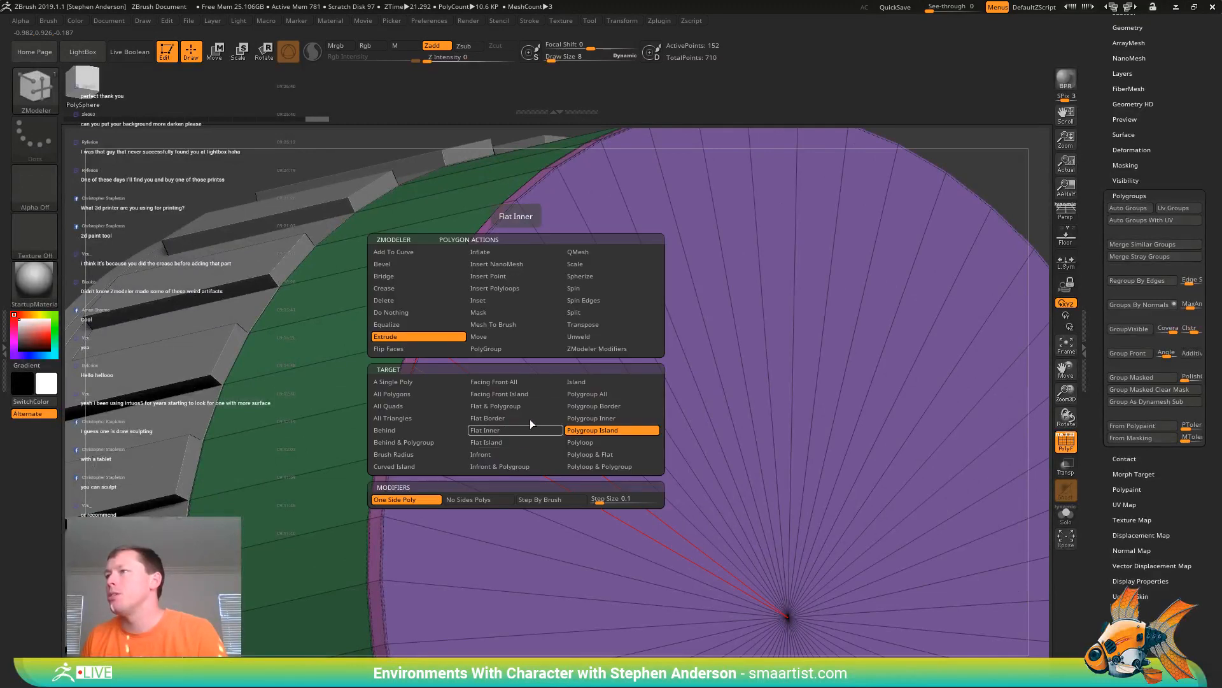
click(503, 301)
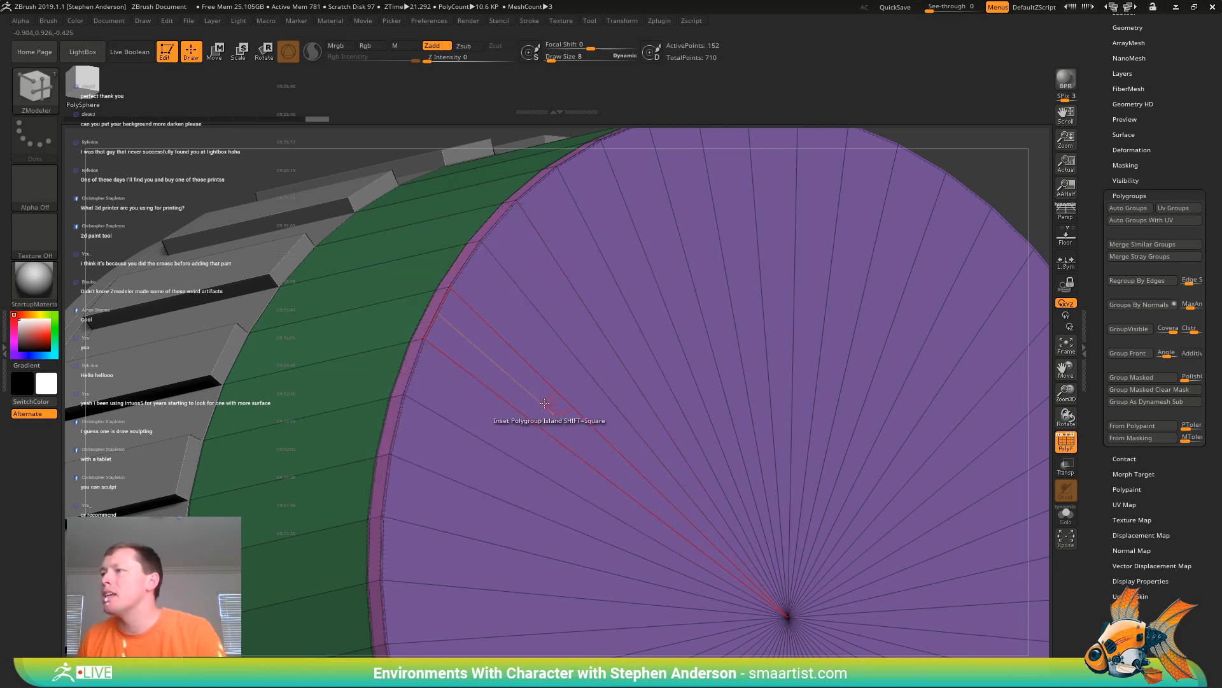
drag(524, 393, 541, 398)
alt+right_drag(561, 408, 442, 387)
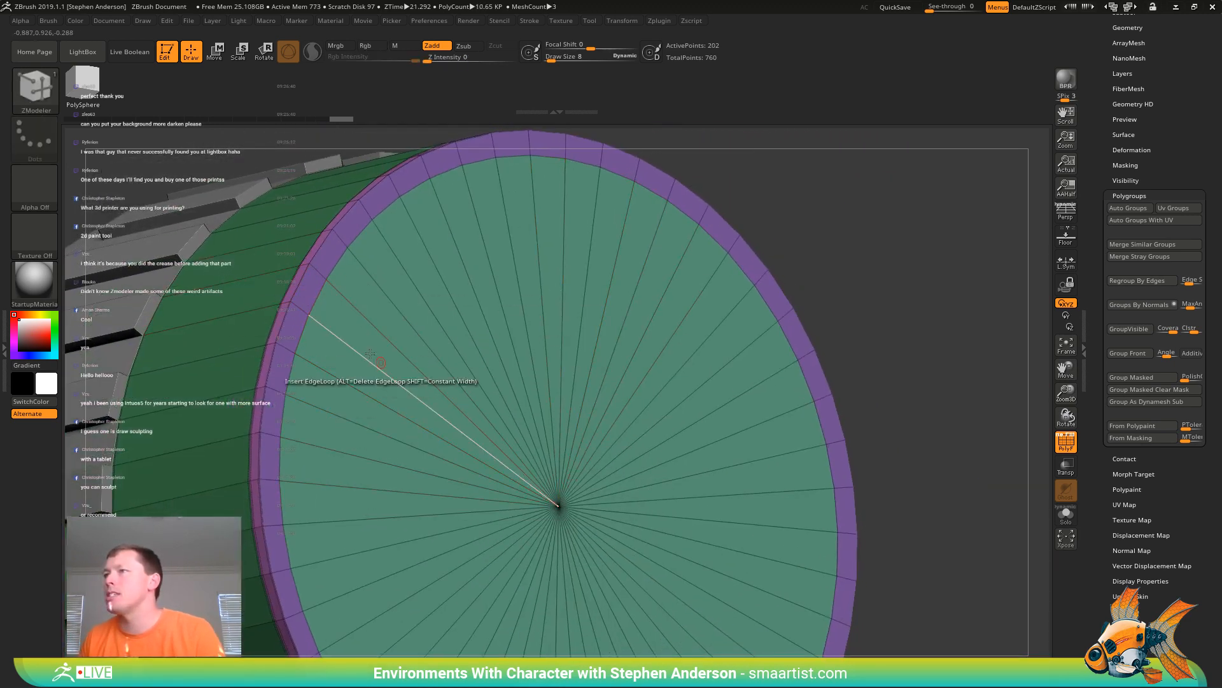
Collapse the Polyloop at LensBase's bottom rim into a bevel, check its profile, and undo both the collapse and the inset
ctrl+right_drag(284, 243, 270, 319)
key(space)
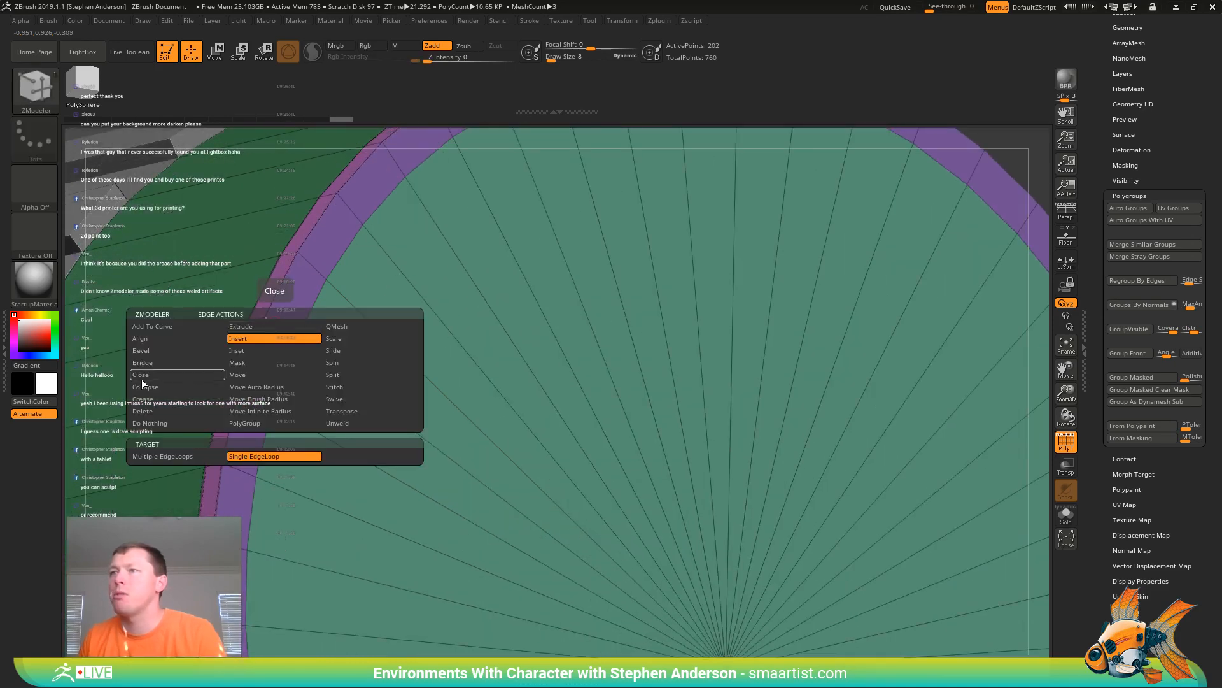
click(169, 387)
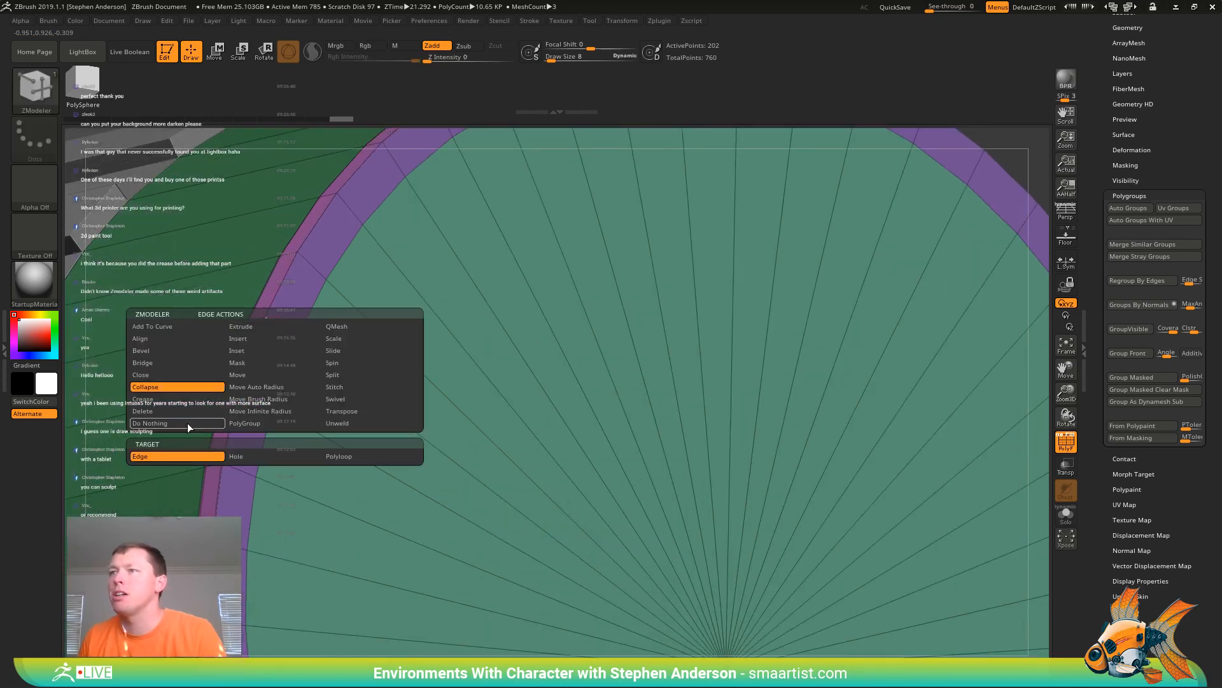
click(361, 455)
click(280, 334)
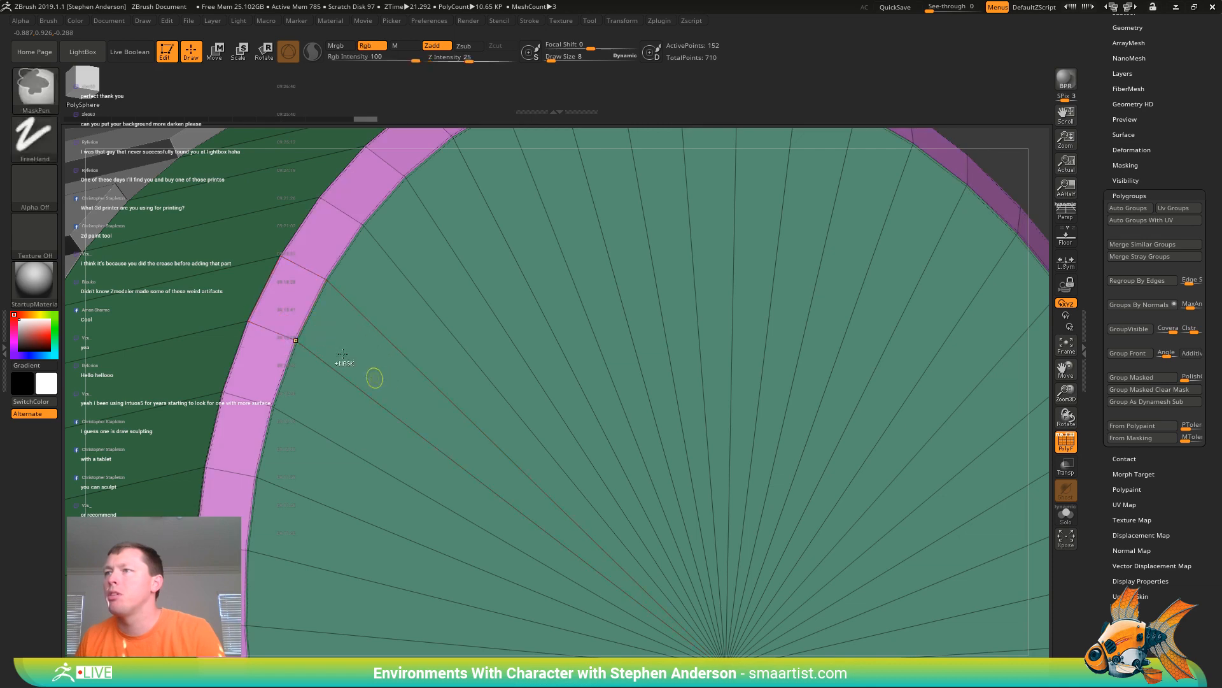
mouse_move(343, 353)
ctrl+right_down()
mouse_move(347, 305)
mouse_move(374, 275)
mouse_move(380, 313)
mouse_move(360, 302)
mouse_move(669, 310)
mouse_move(649, 317)
ctrl+right_up()
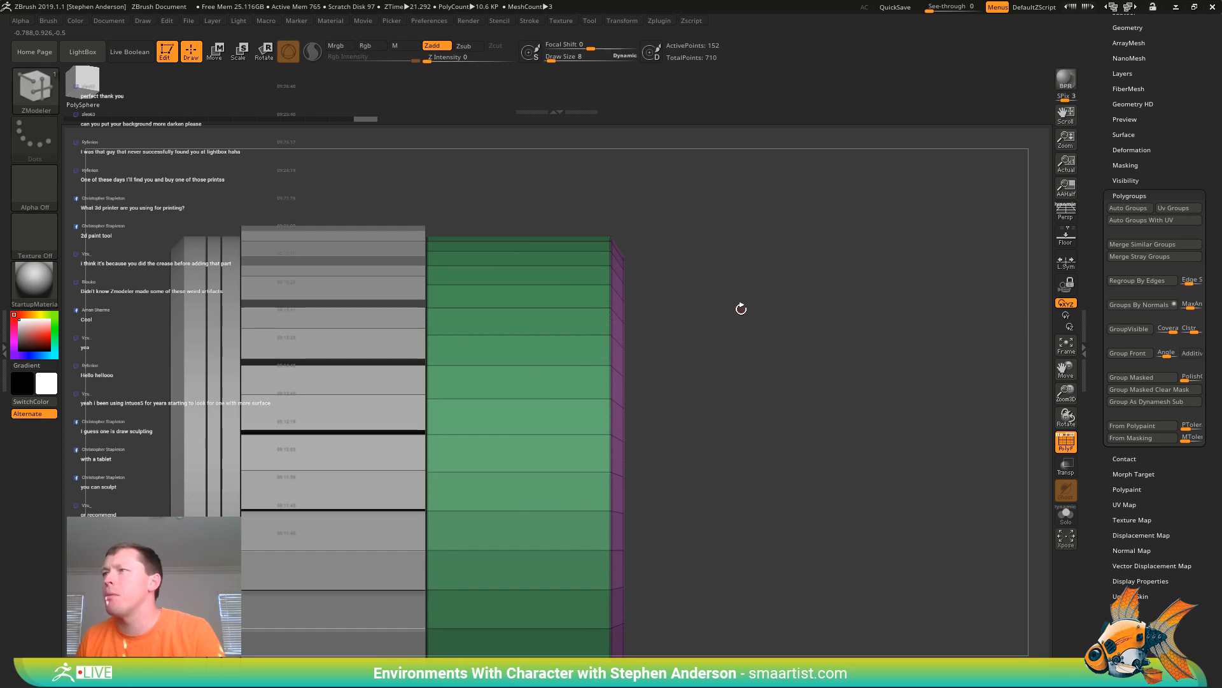
mouse_move(741, 309)
right_down()
mouse_move(701, 322)
mouse_move(741, 317)
mouse_move(811, 275)
mouse_move(786, 277)
mouse_move(818, 279)
mouse_move(787, 282)
right_up()
key(ctrl+z)
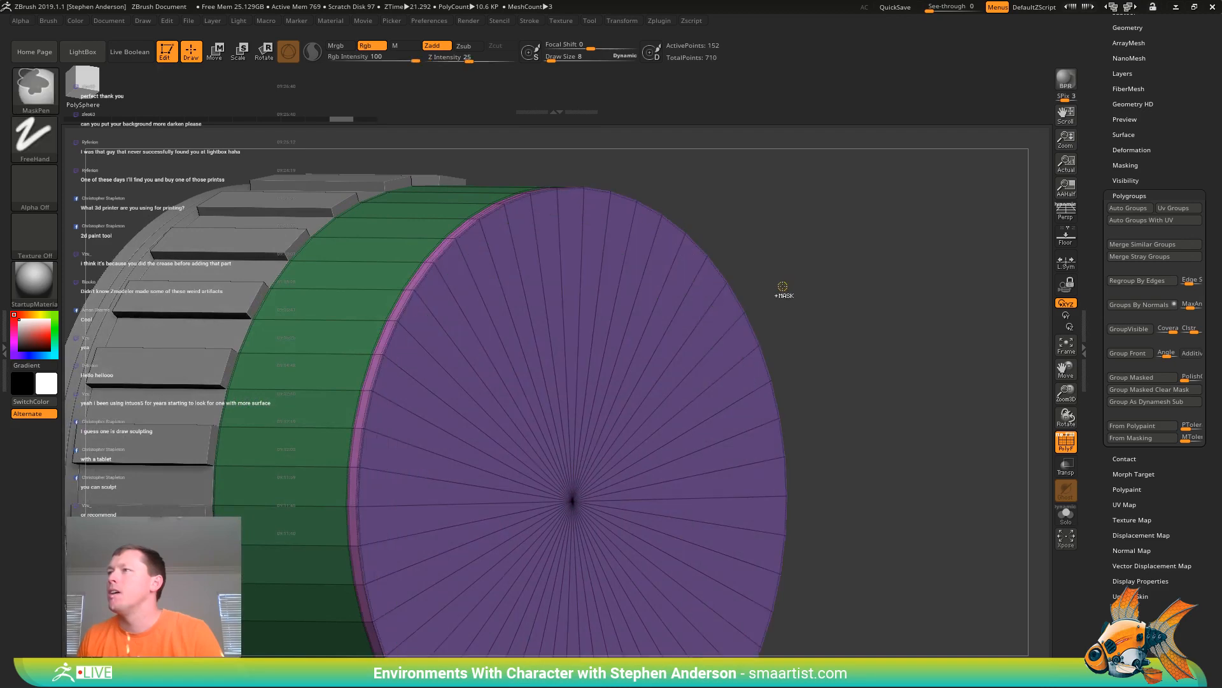
Mask all of LensBase except its bottom cap and centre the gizmo on that cap
key(w)
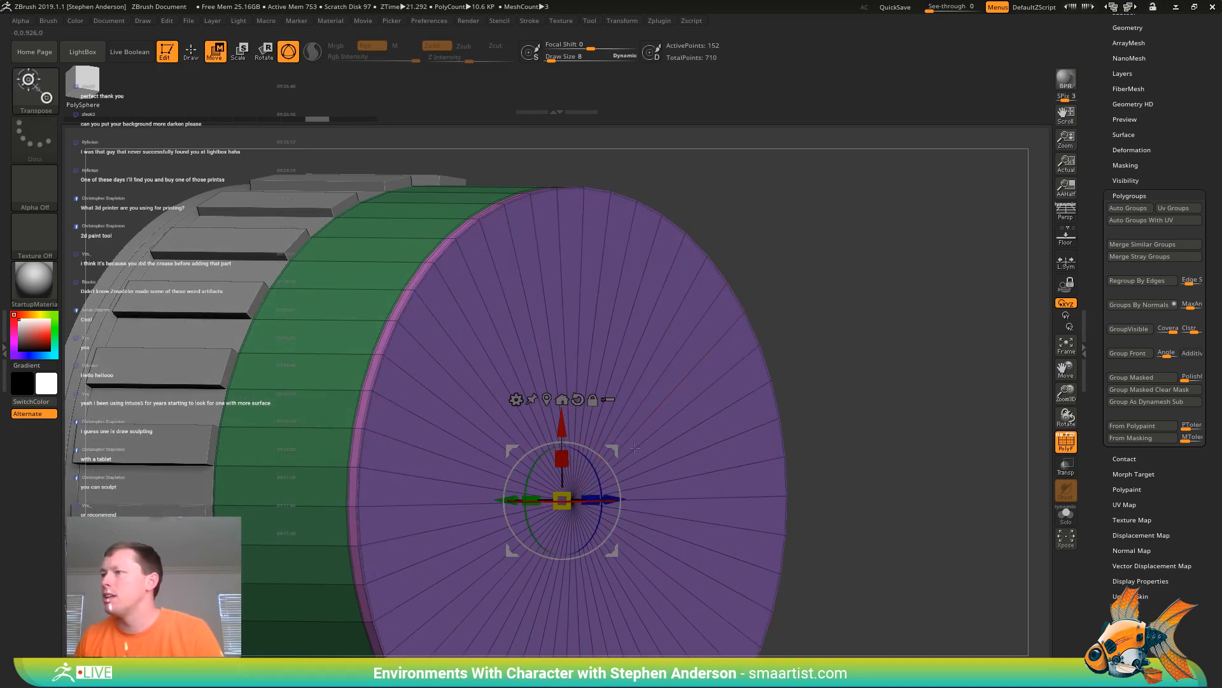
alt+click(674, 453)
click(573, 502)
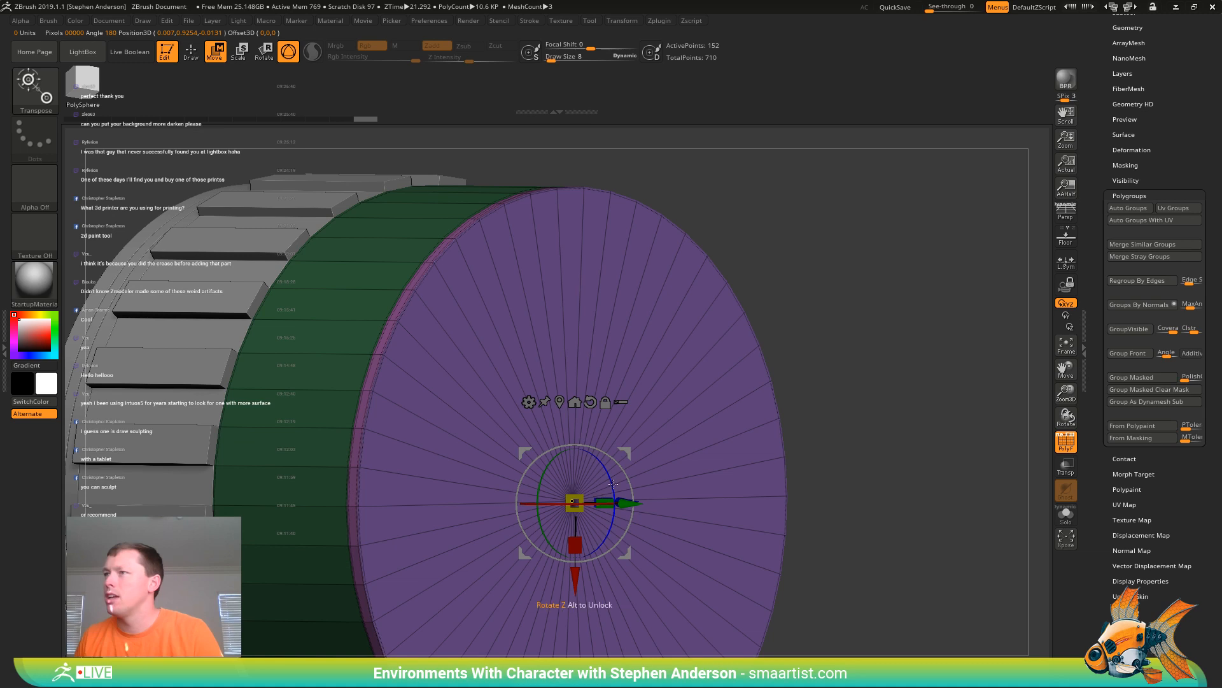
key(q)
key(w)
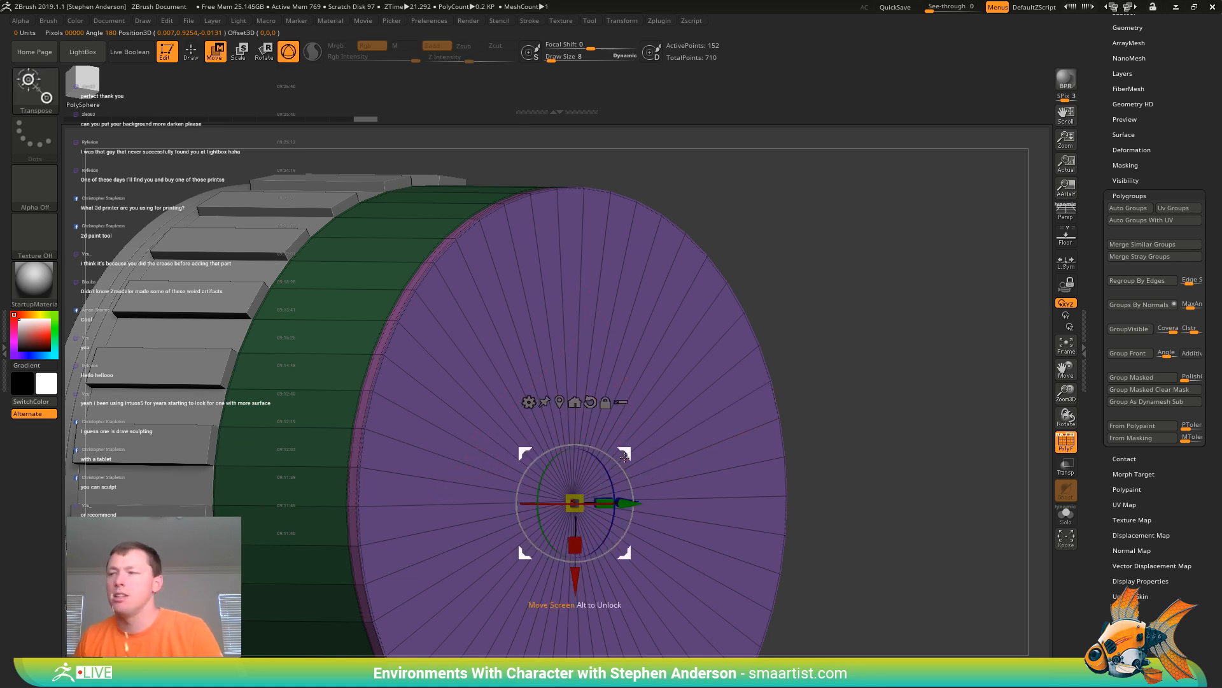
click(579, 494)
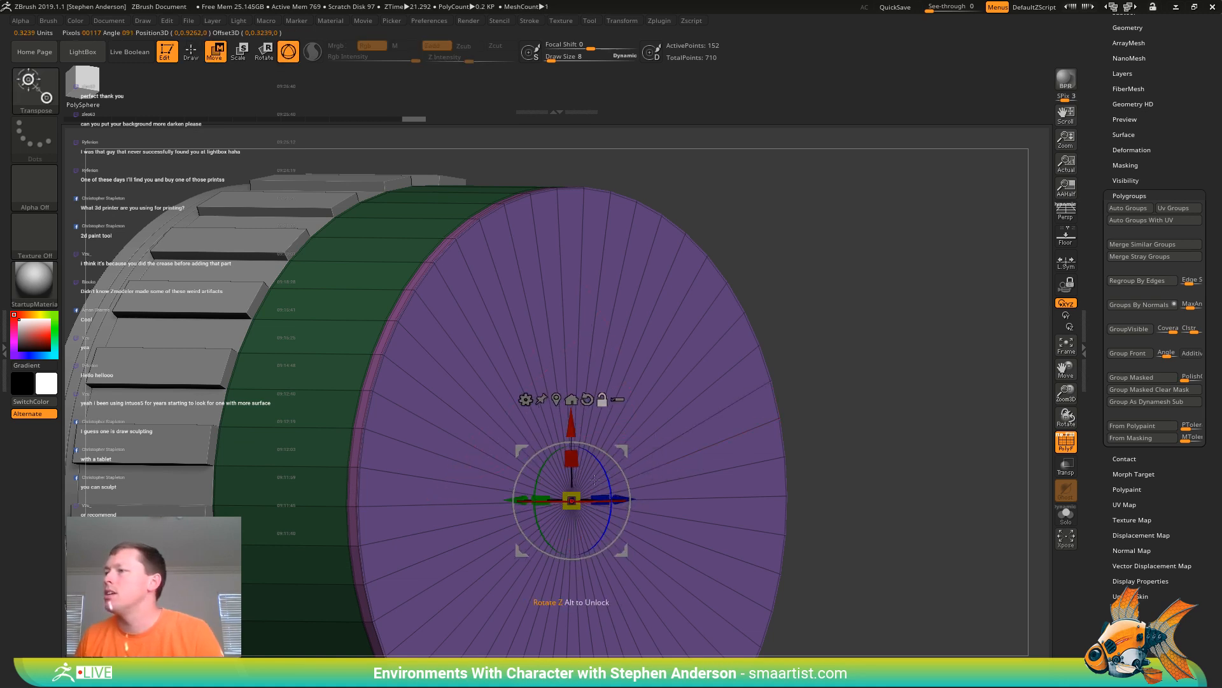
Scale LensBase's bottom cap uniformly inward to bevel the lower rim, and turn off the polyframe display
drag(576, 497, 568, 501)
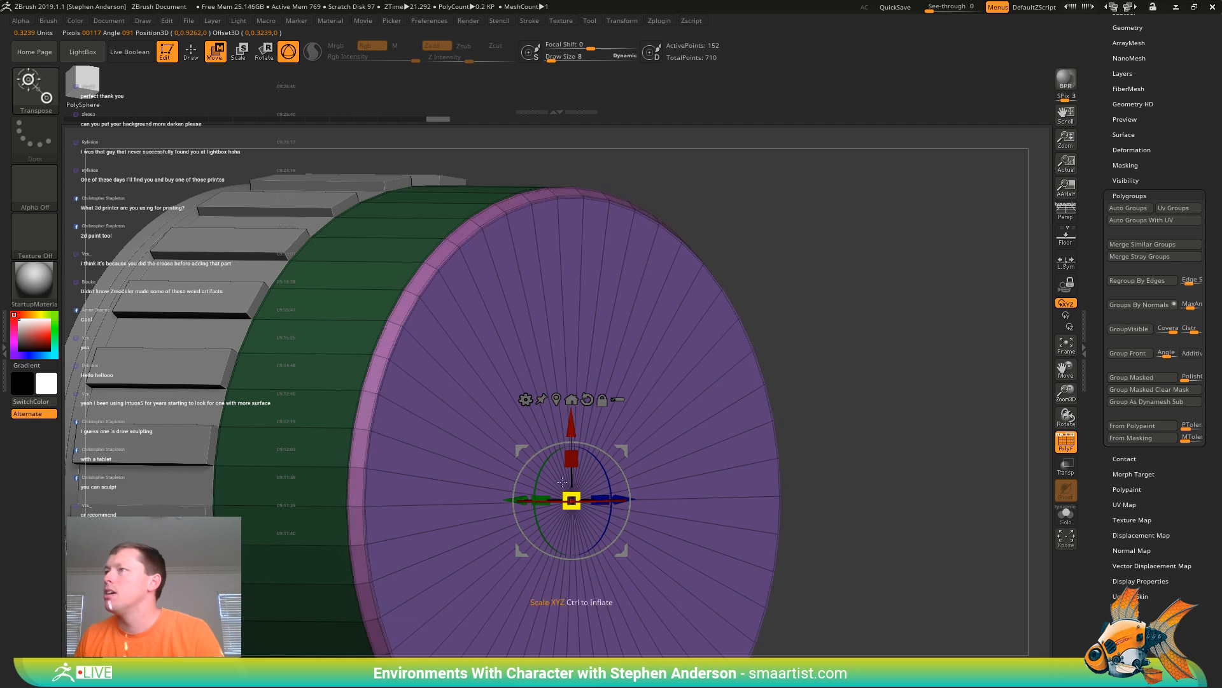
right_drag(612, 382, 704, 373)
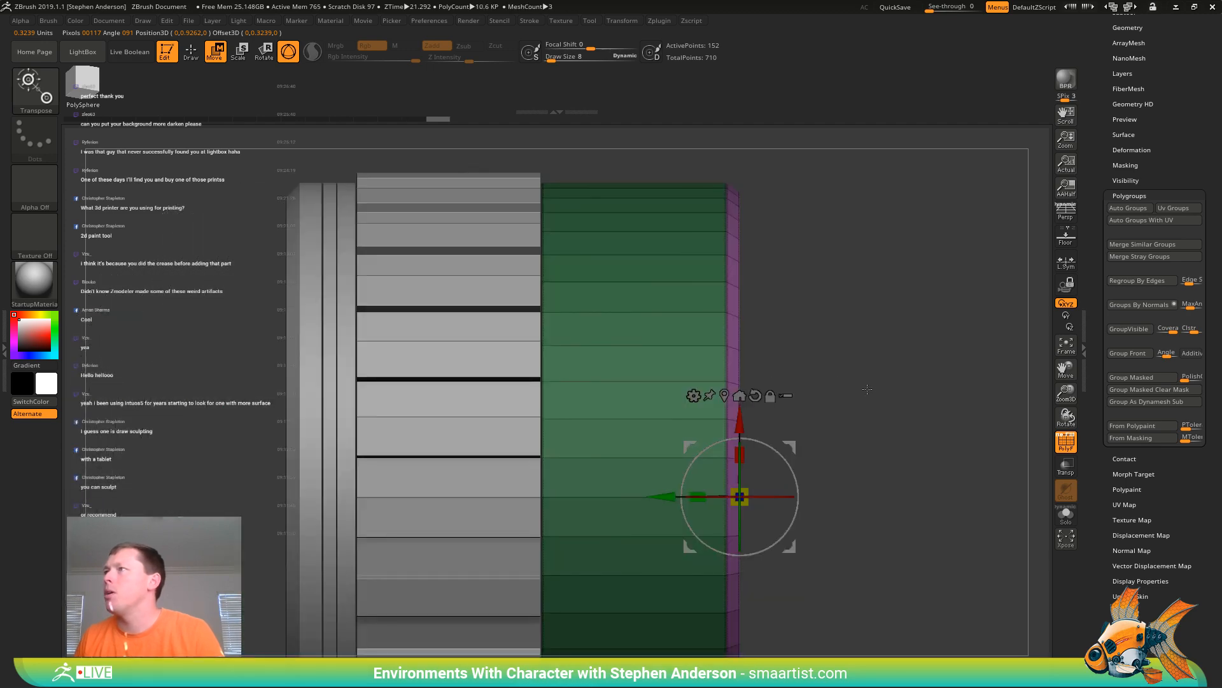
drag(740, 496, 744, 490)
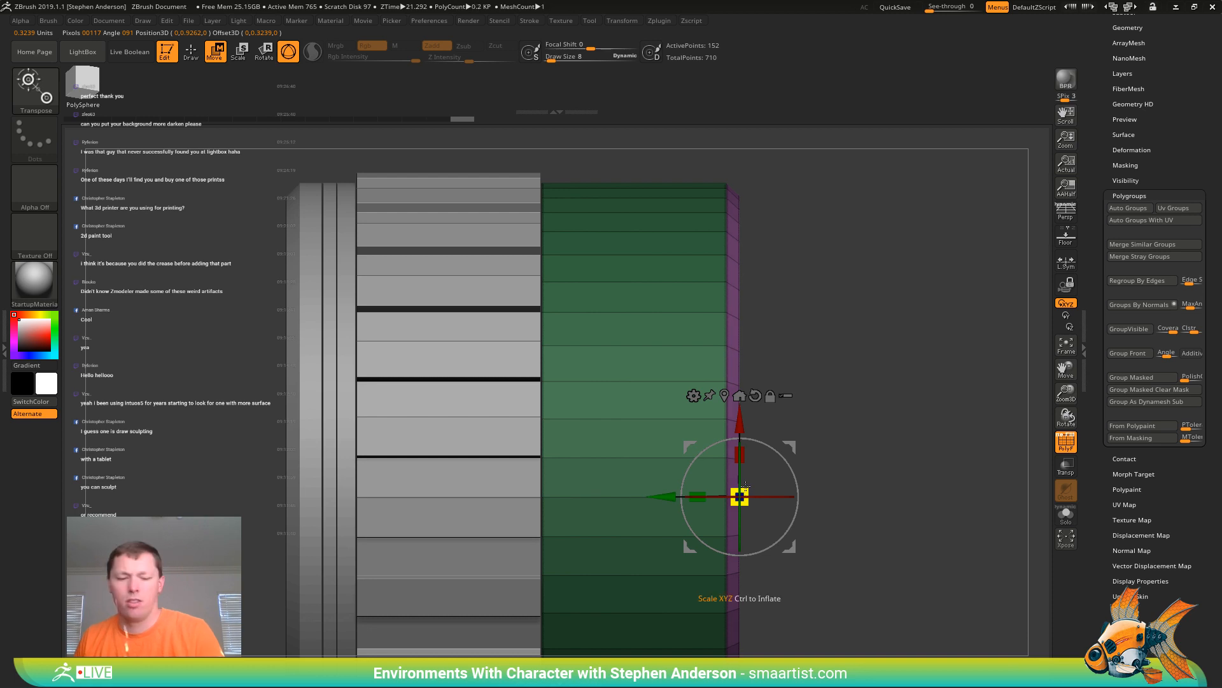
key(shift+f)
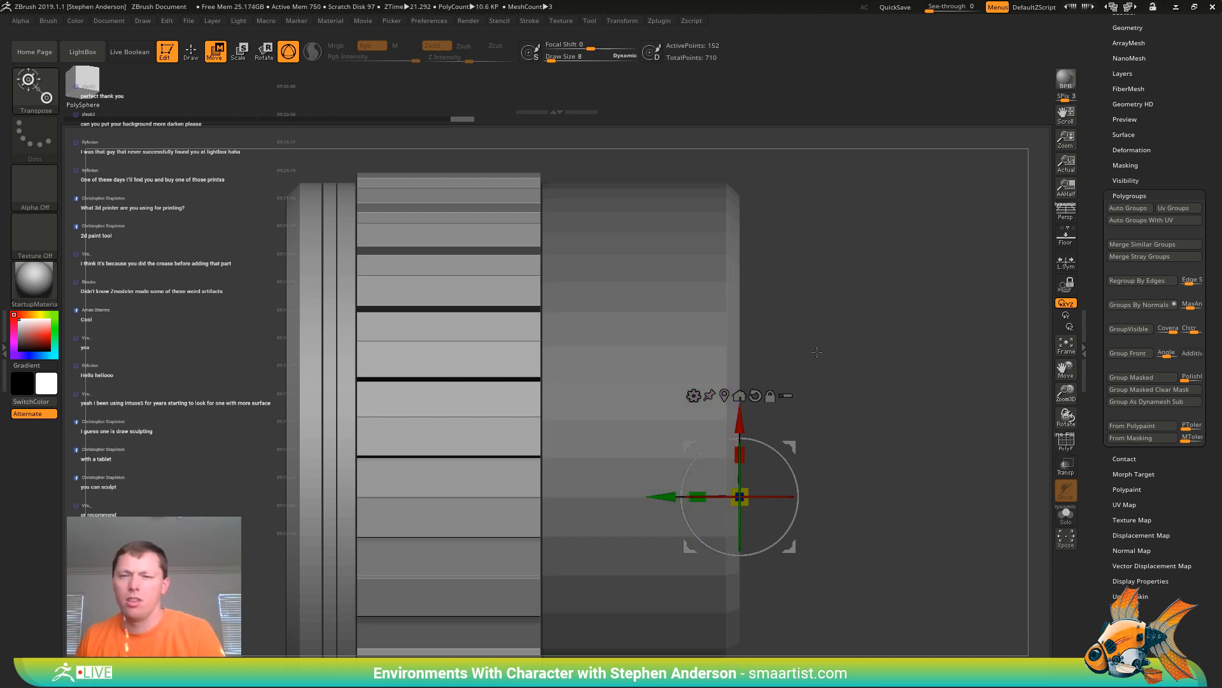
Clear LensBase's mask, preview the smoothed piece from several angles, and undo back to the masked, unsmoothed state
alt+drag(872, 334, 927, 369)
mouse_move(900, 314)
ctrl+mouse_down()
mouse_move(936, 387)
mouse_move(898, 383)
ctrl+mouse_up()
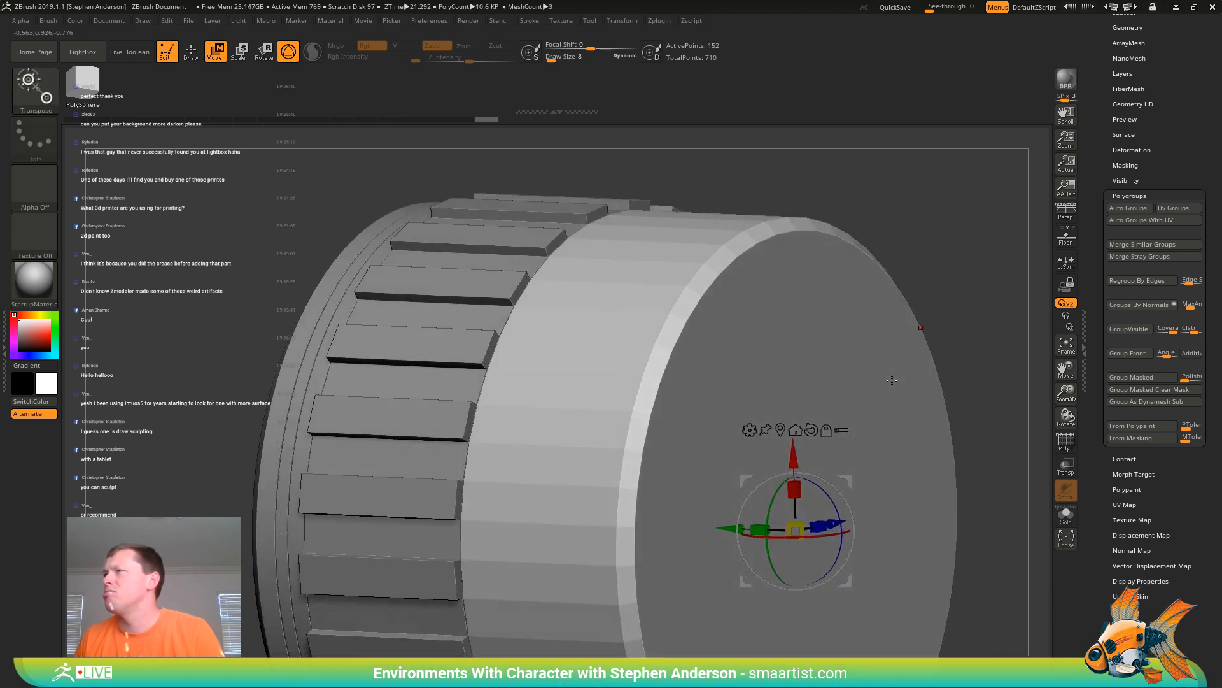
ctrl+right_drag(916, 402, 599, 412)
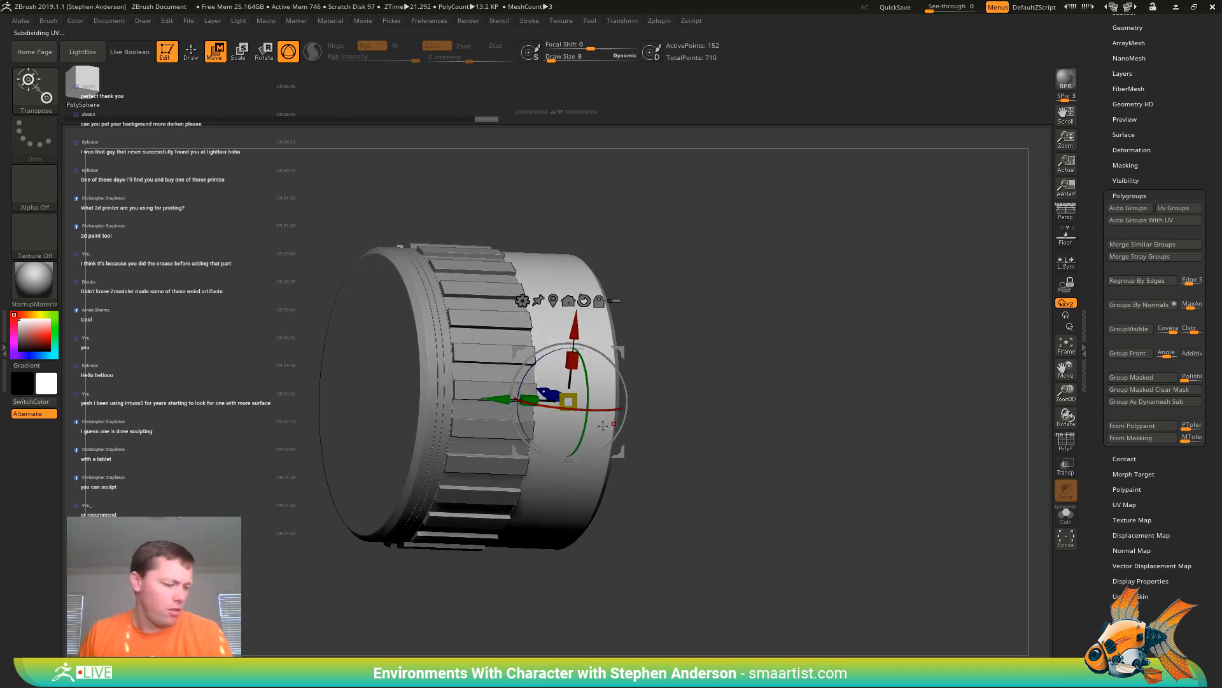
mouse_move(753, 372)
mouse_down()
mouse_move(724, 374)
mouse_move(762, 395)
mouse_move(778, 388)
mouse_move(743, 392)
mouse_up()
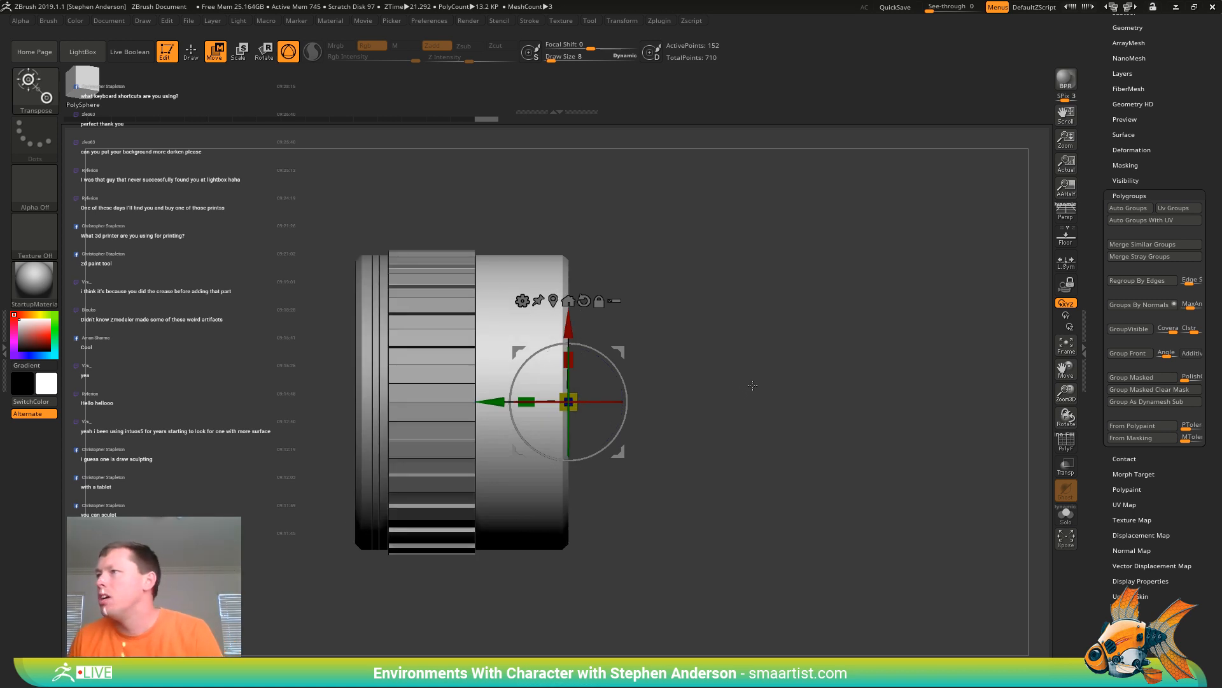
key(ctrl+z)
key(ctrl+z)
key(ctrl+z)
key(ctrl+z)
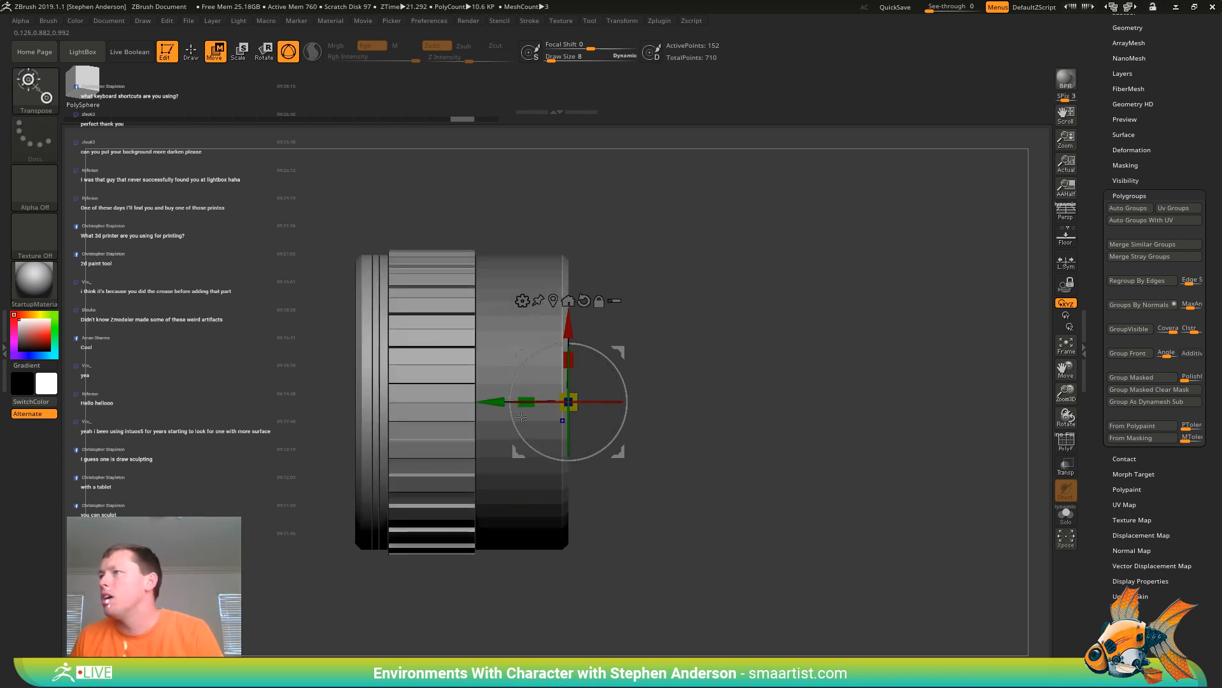
Move LensBase's unmasked bottom cap outward along the cylinder axis and scale it uniformly inward to widen the lower rim bevel
drag(502, 403, 510, 404)
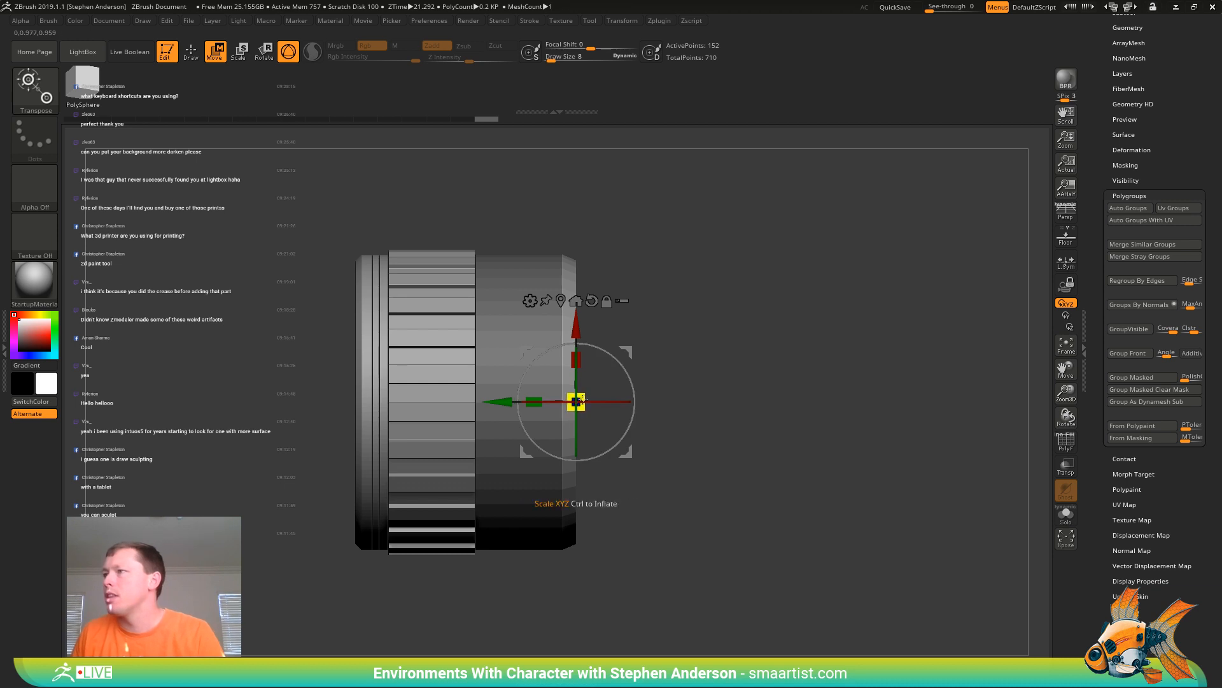
drag(724, 366, 687, 365)
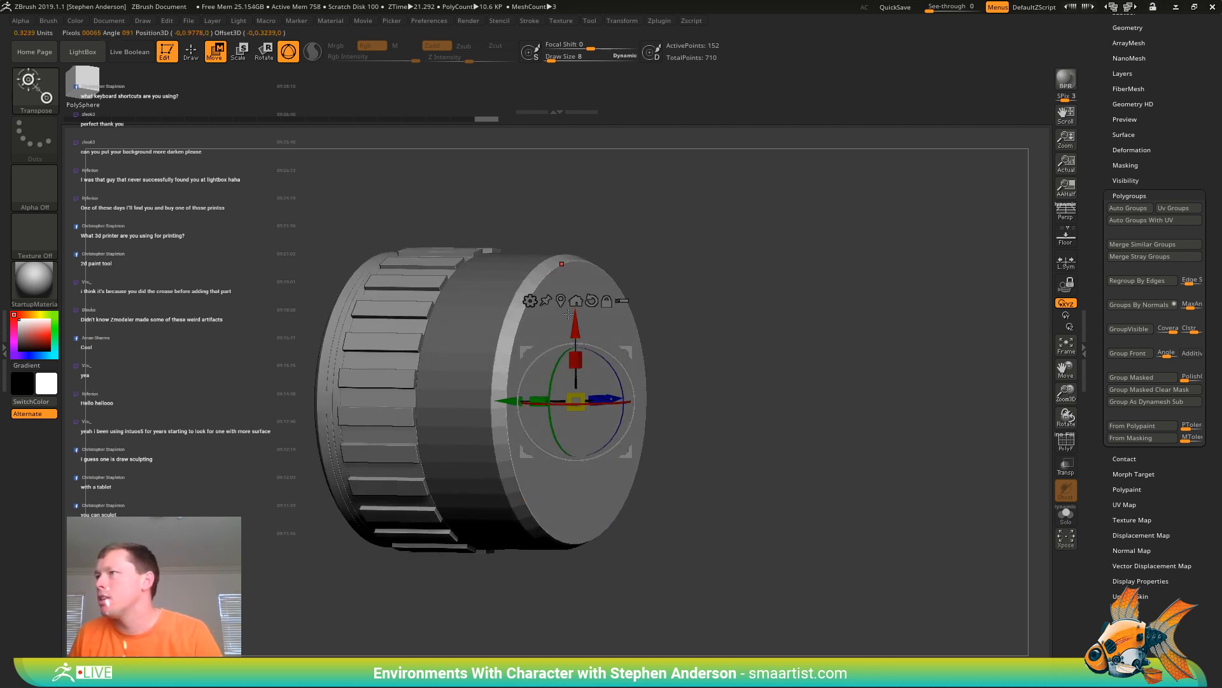
drag(576, 402, 513, 398)
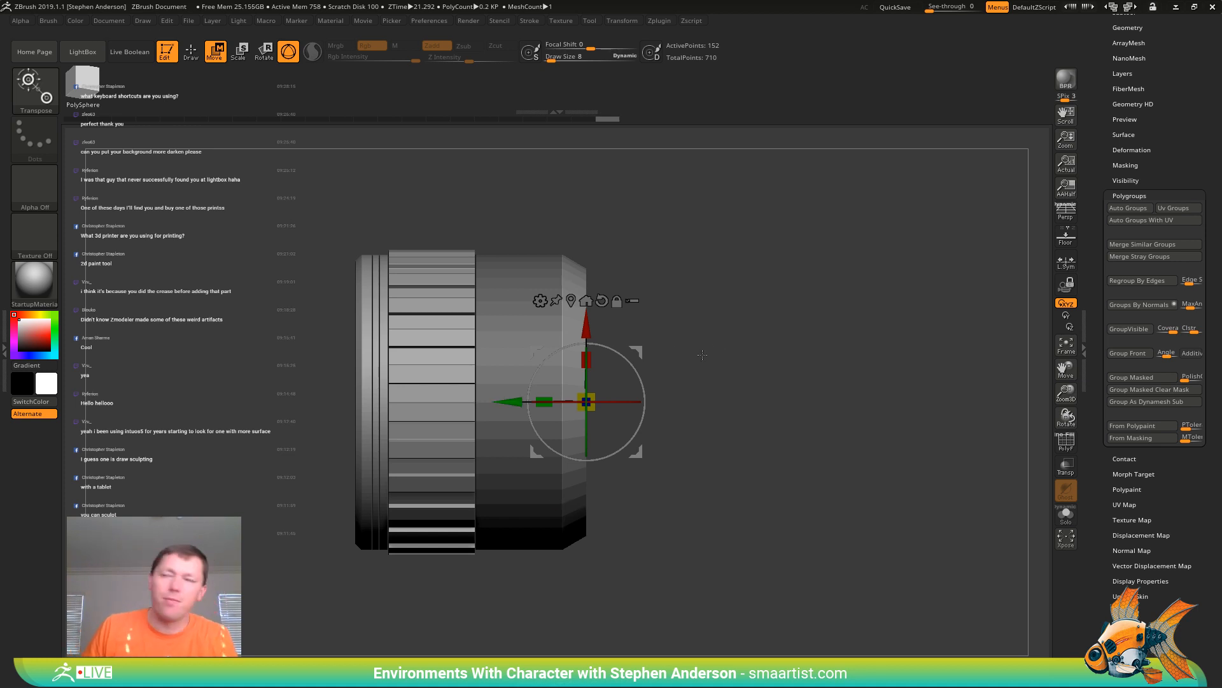
Clear LensBase's mask, return to Draw mode, and show the polyframe to inspect the topology of its beveled lower rim
drag(709, 362, 612, 356)
key(q)
key(shift+f)
ctrl+drag(576, 317, 595, 334)
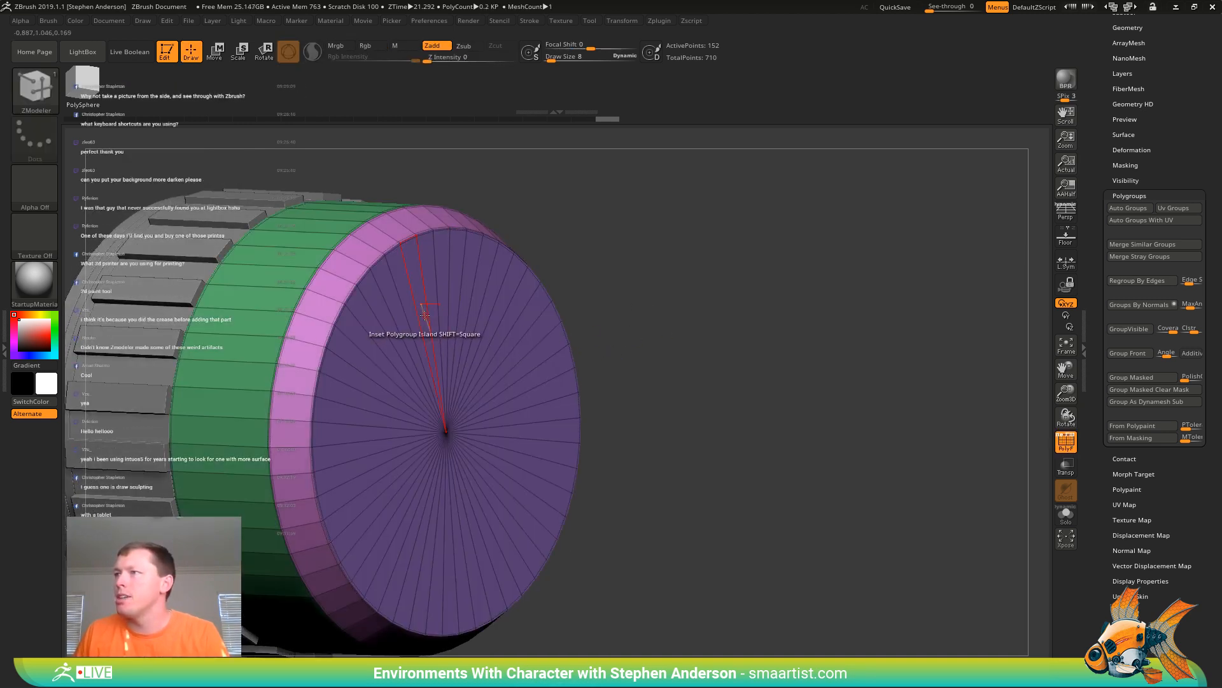
mouse_move(437, 292)
alt+right_down()
mouse_move(598, 301)
mouse_move(598, 328)
alt+right_up()
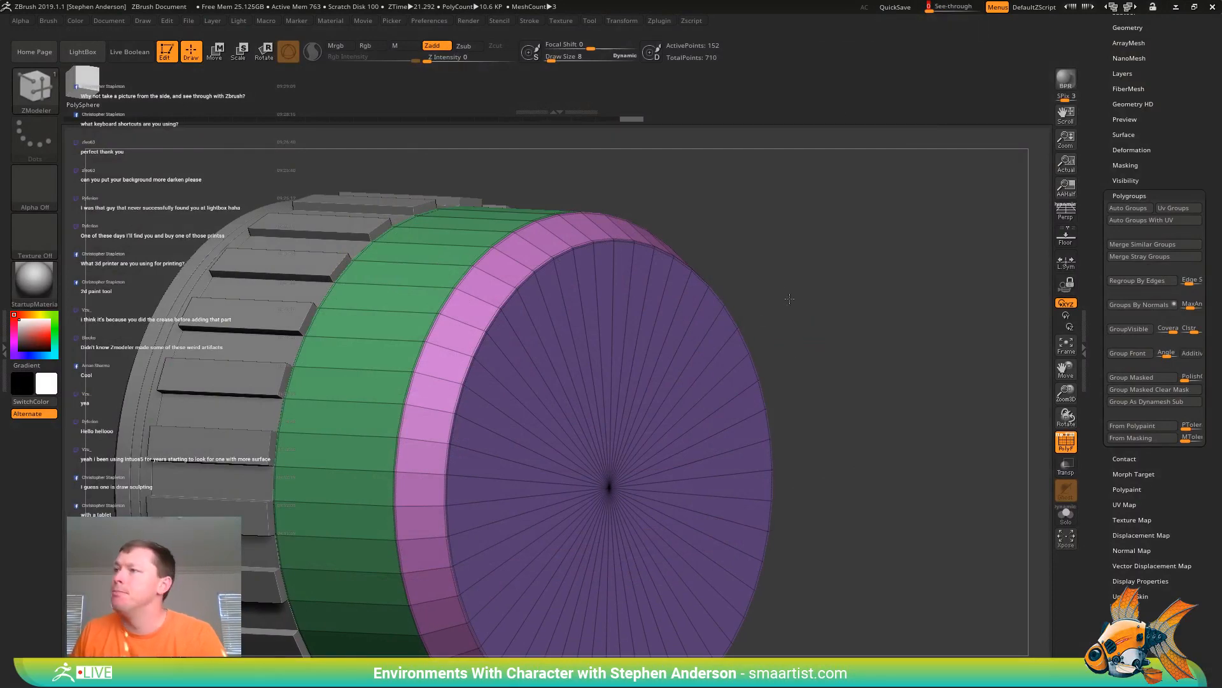
ctrl+right_drag(772, 293, 802, 282)
drag(802, 283, 787, 306)
right_drag(787, 307, 818, 345)
ctrl+right_drag(818, 346, 769, 304)
Make GripRing the active SubTool and undo its raised ribs, returning it to a plain faceted band
alt+click(493, 347)
mouse_move(722, 315)
mouse_down()
mouse_move(750, 325)
mouse_move(753, 365)
mouse_move(785, 345)
mouse_move(765, 338)
mouse_move(764, 314)
mouse_move(766, 334)
mouse_move(695, 312)
mouse_up()
key(shift+f)
key(shift+f)
key(shift+f)
key(b)
key(z)
key(m)
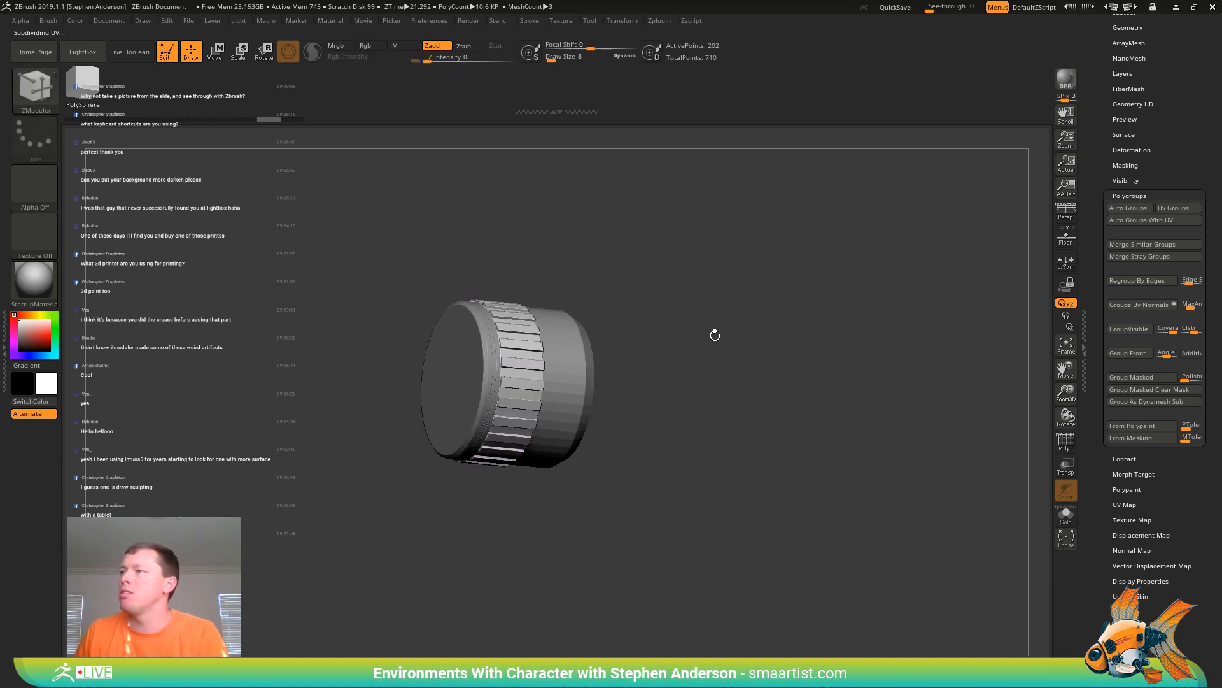
drag(1146, 54, 1139, 157)
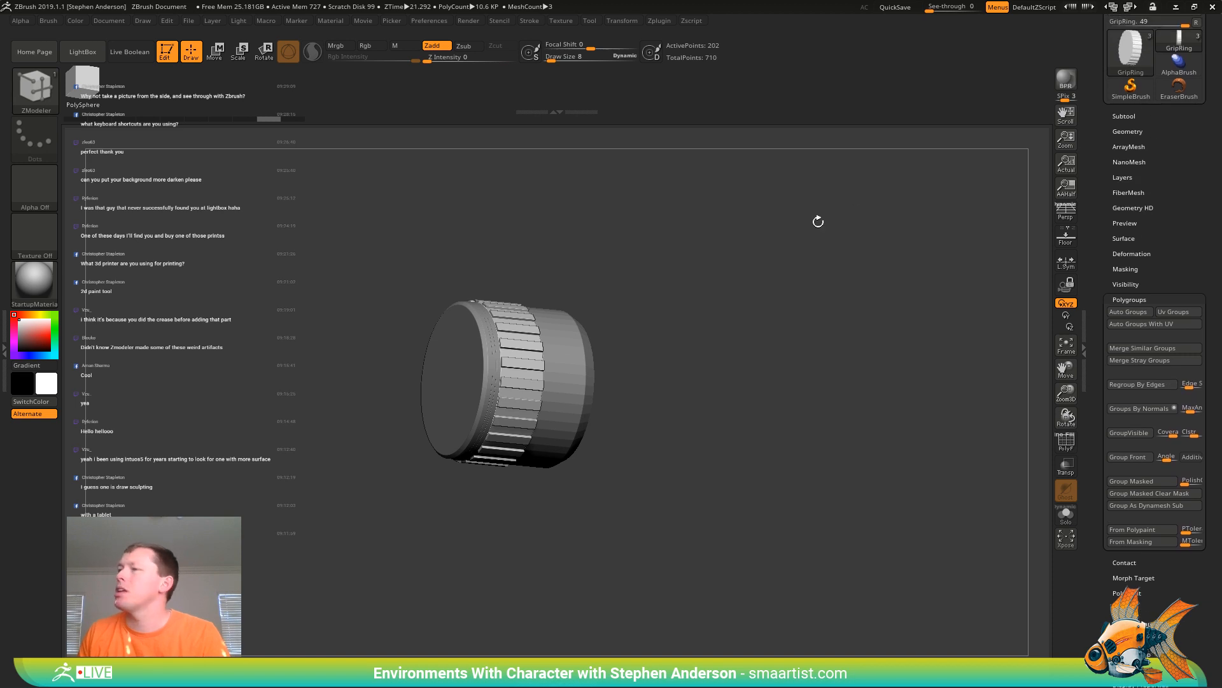
mouse_move(819, 221)
mouse_down()
mouse_move(778, 279)
mouse_move(788, 288)
mouse_move(723, 326)
mouse_move(772, 312)
mouse_up()
key(ctrl)
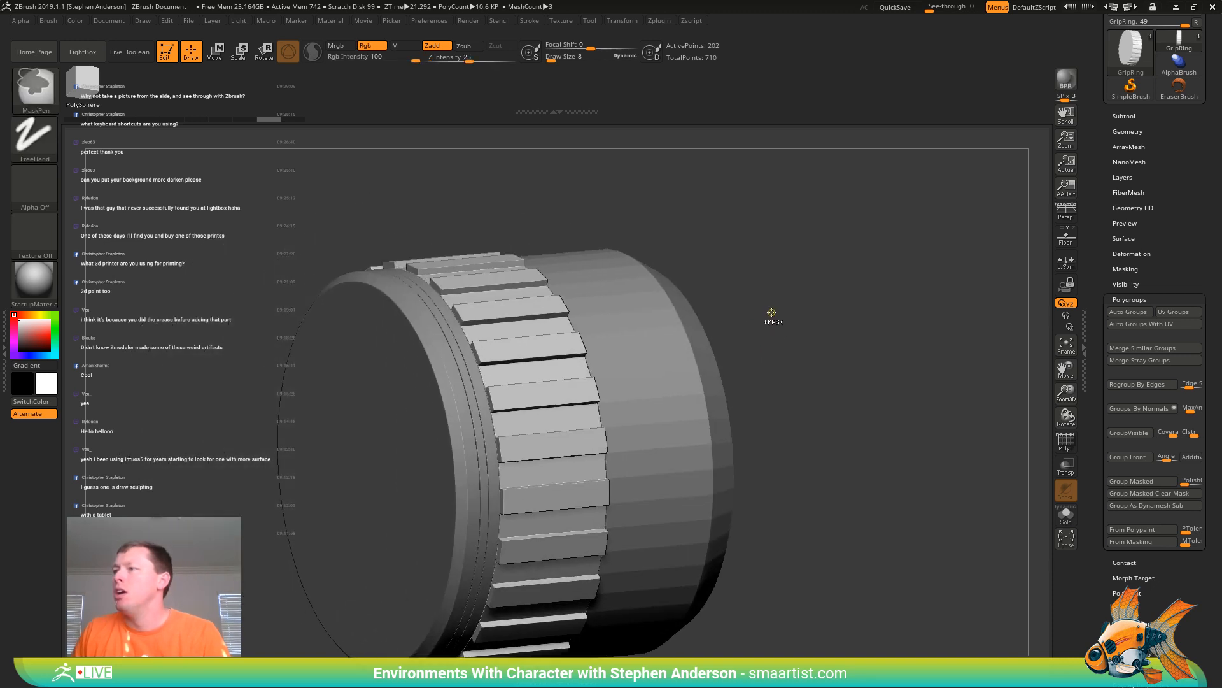
key(ctrl+z)
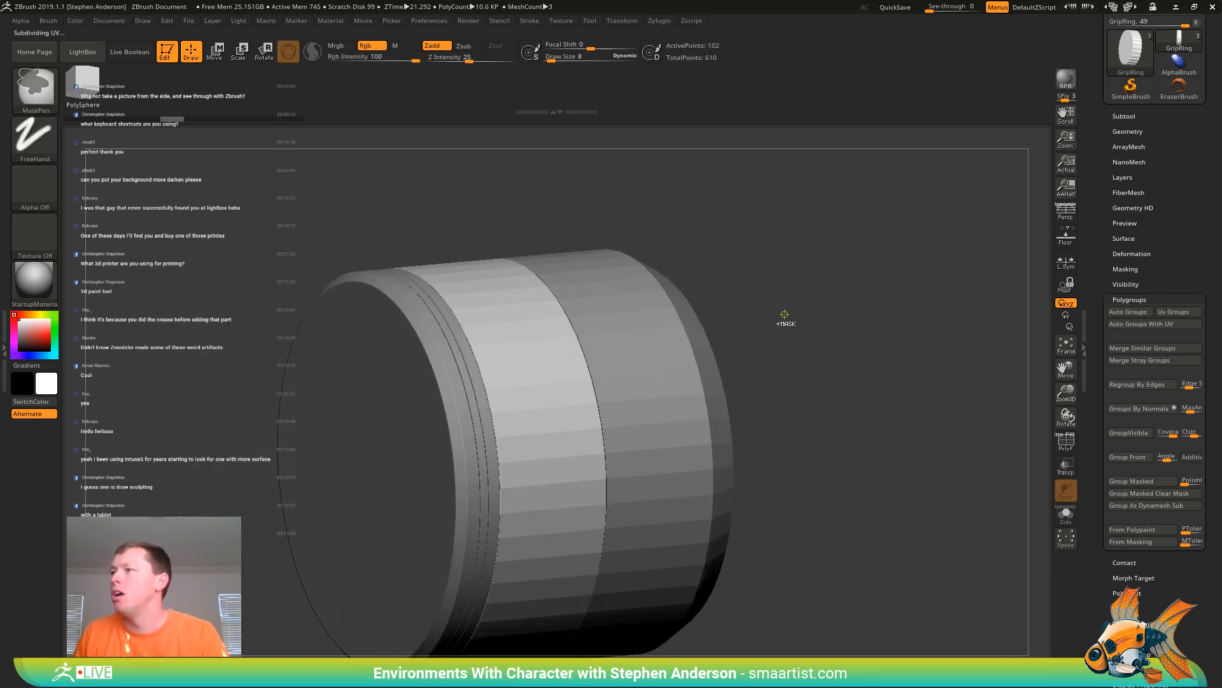
Merge all of GripRing's faces into a single polygroup and crease its rim edges
key(shift+f)
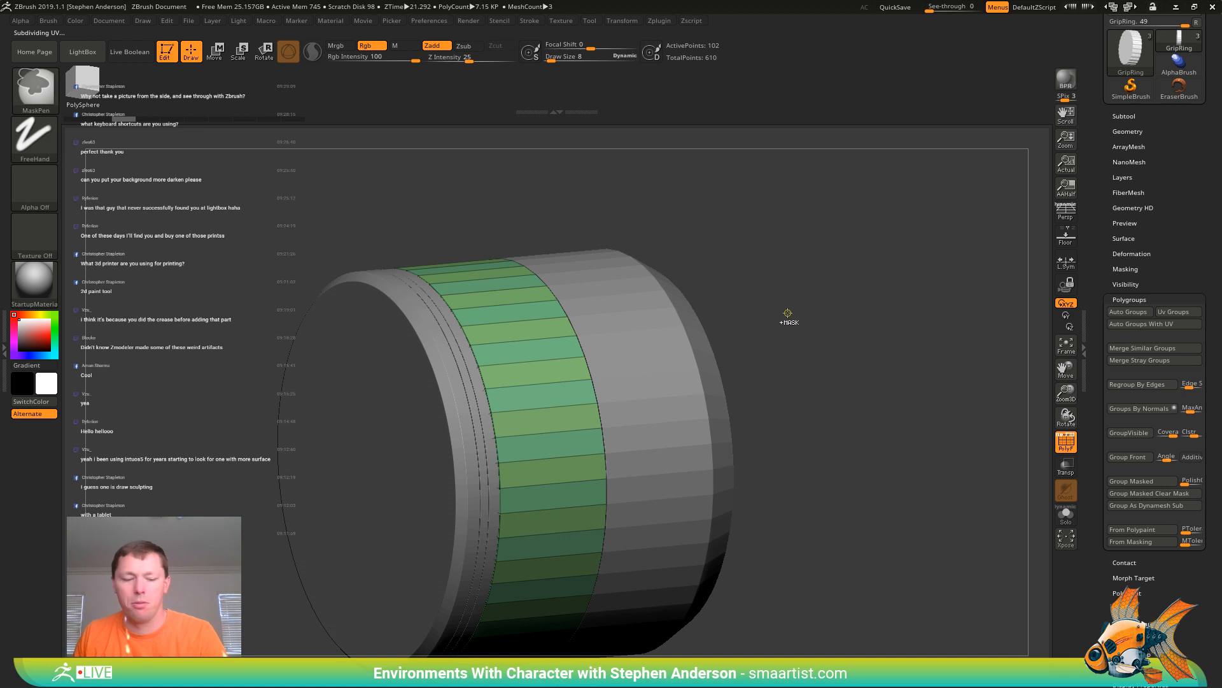
key(ctrl+w)
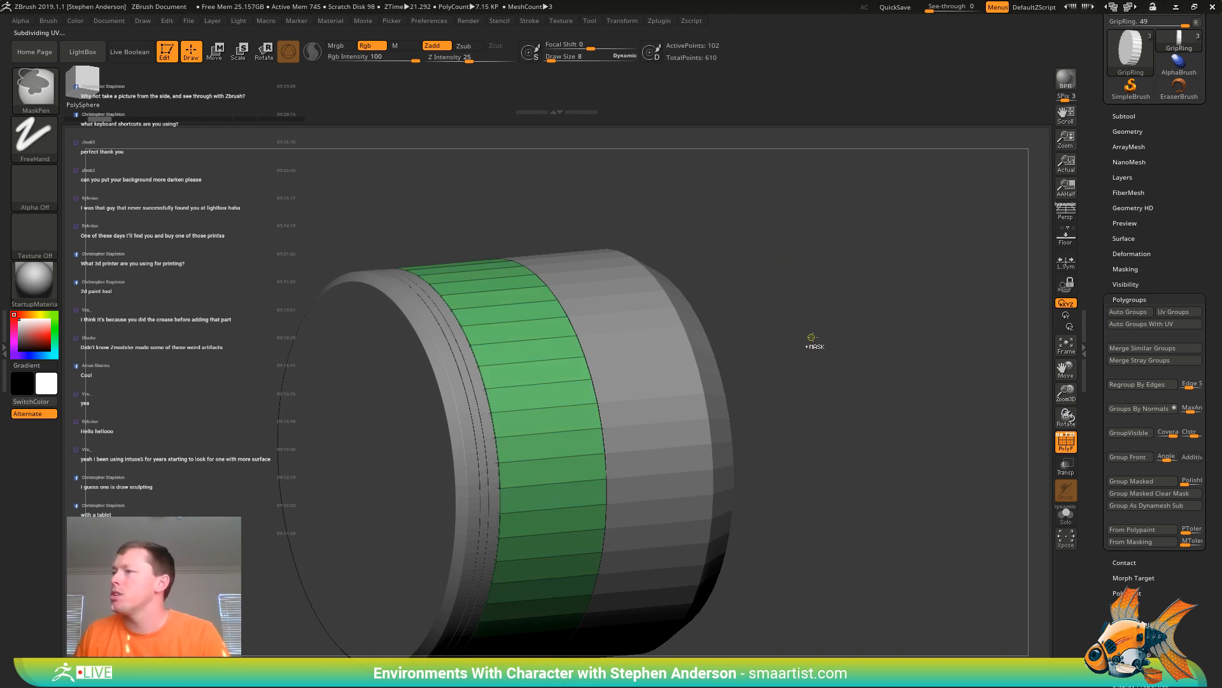
click(1128, 131)
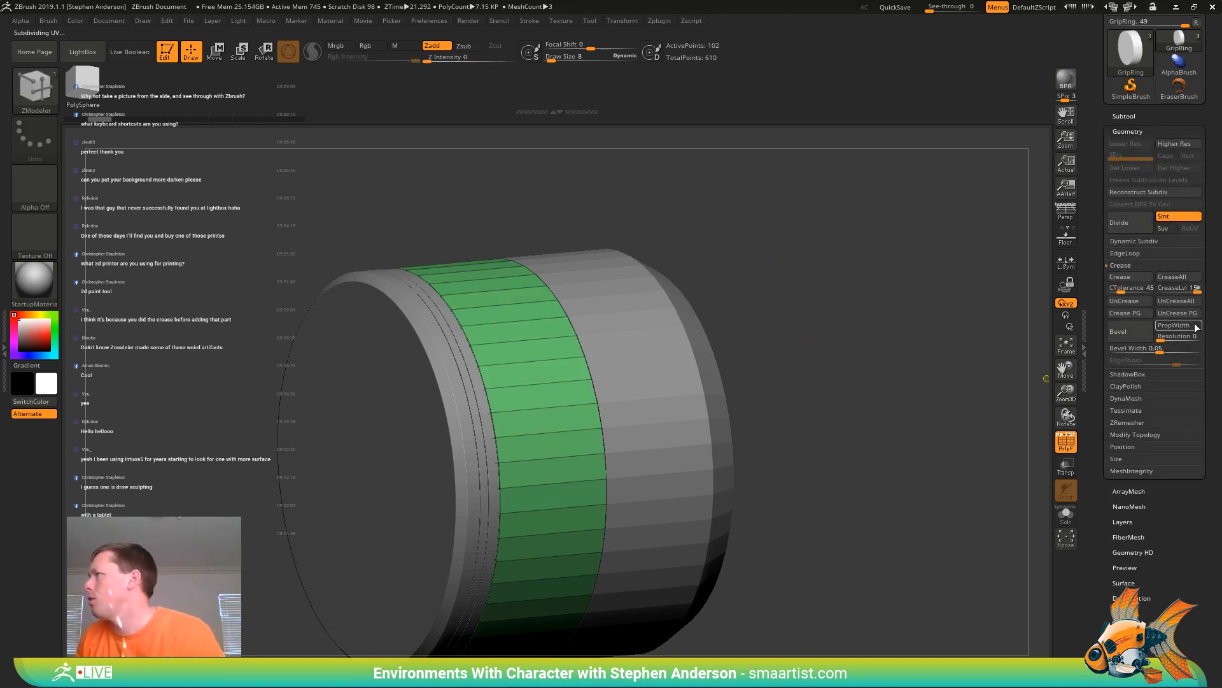
click(1140, 279)
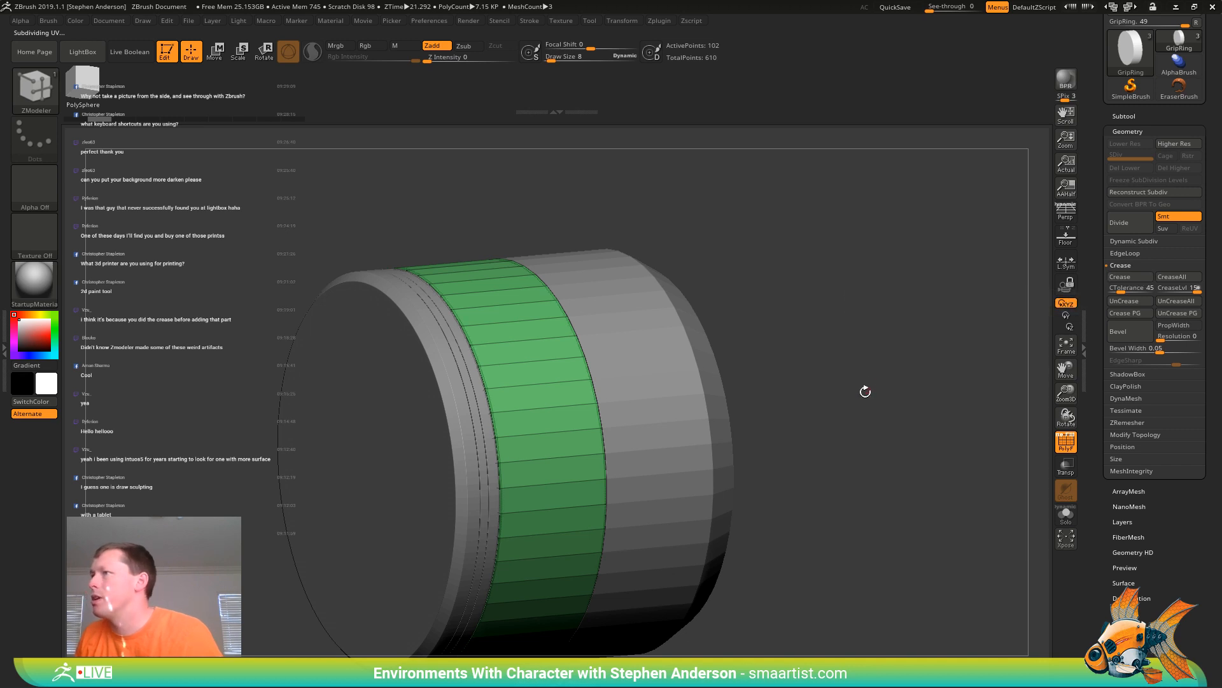
mouse_move(864, 390)
mouse_down()
mouse_move(846, 388)
mouse_move(860, 379)
mouse_up()
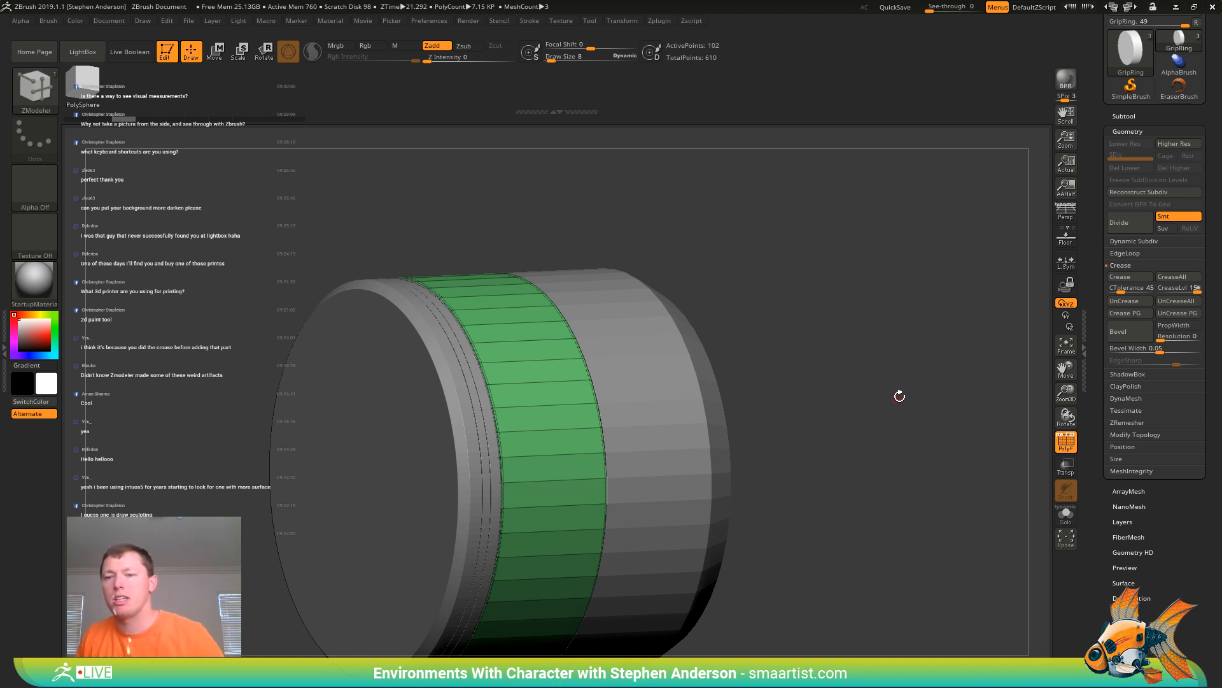
Measure the lens's full diameter with a Transpose line in the end-on view against the floor grid, and return to Draw mode
key(shift+p)
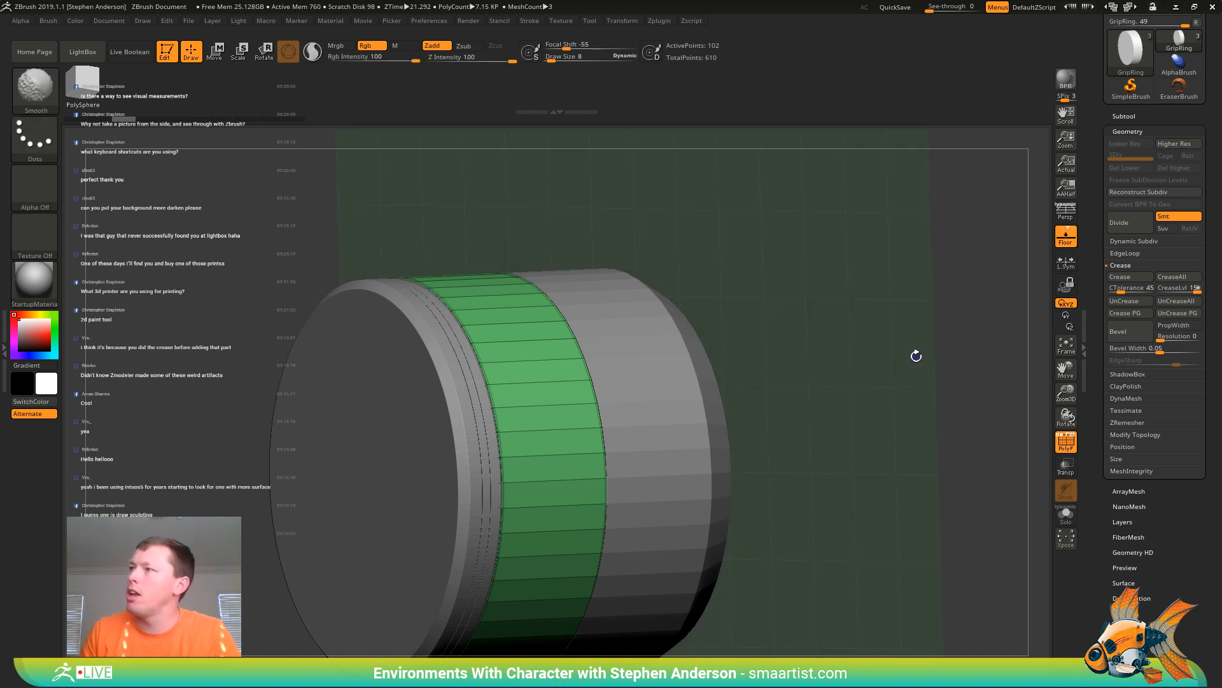
shift+drag(742, 308, 718, 319)
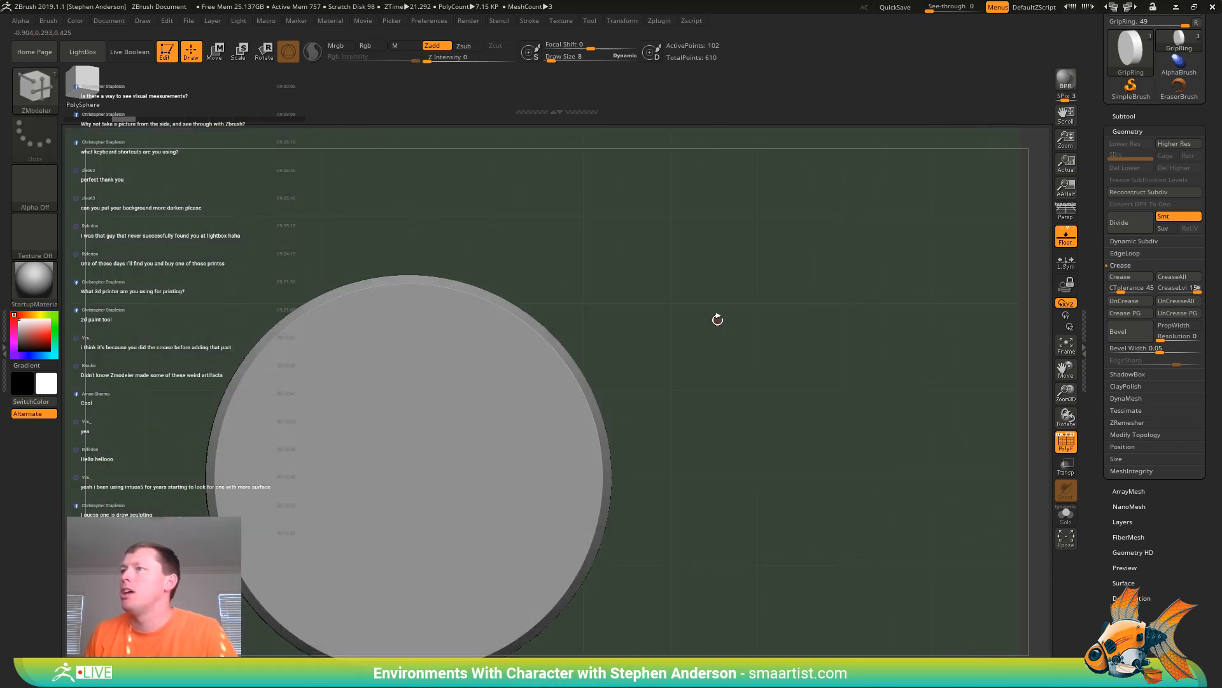
key(f)
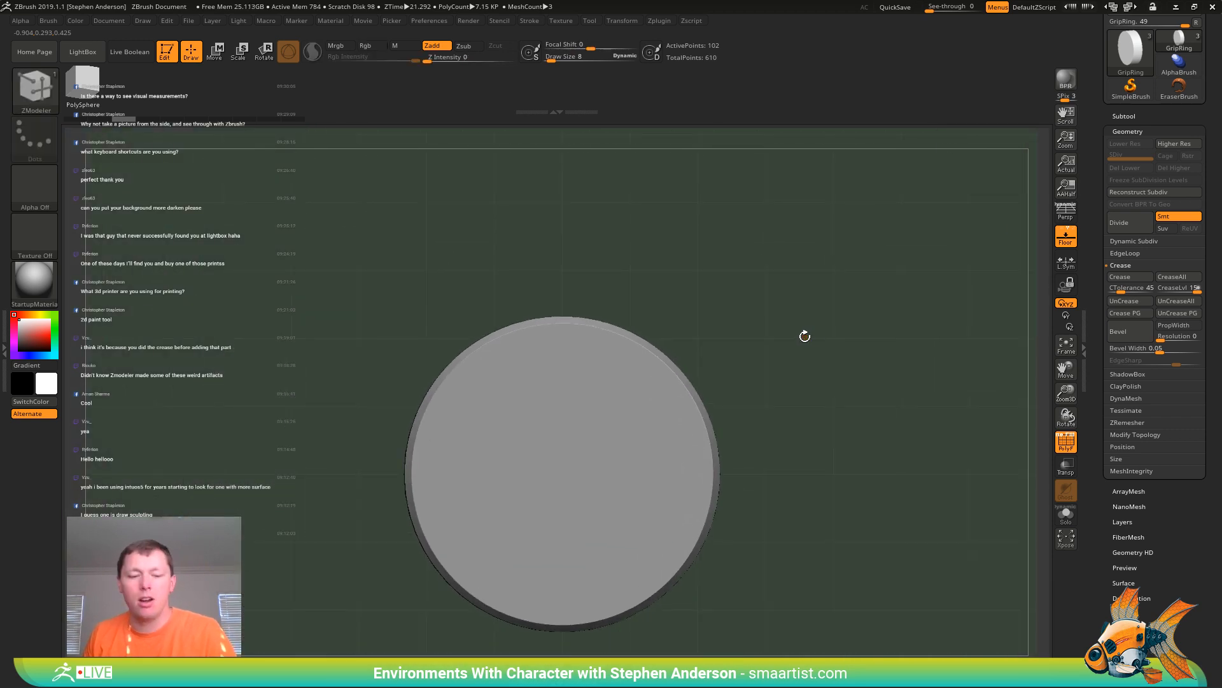
key(w)
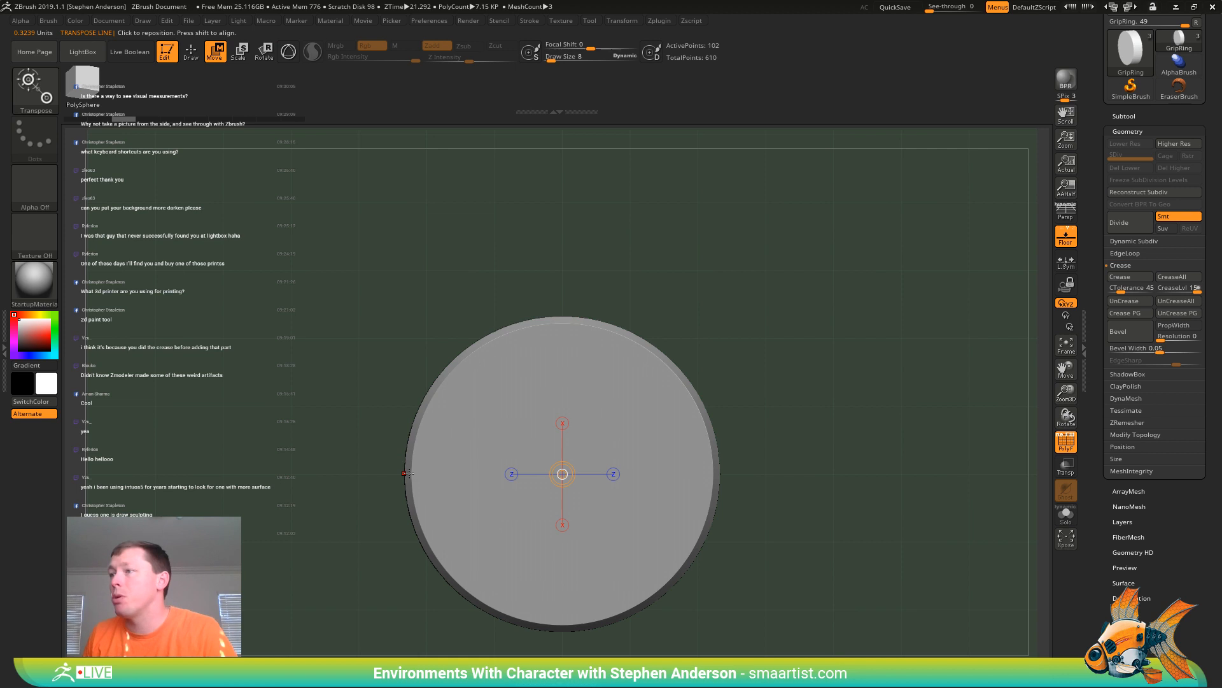
drag(406, 473, 720, 473)
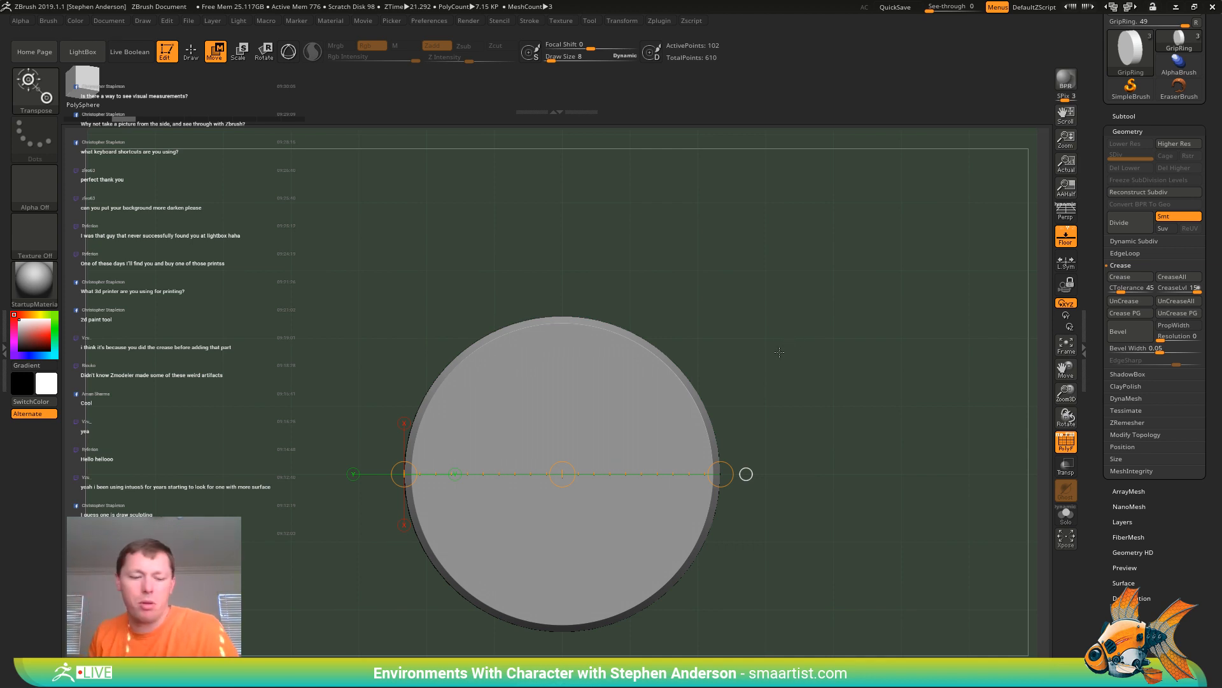
key(shift+p)
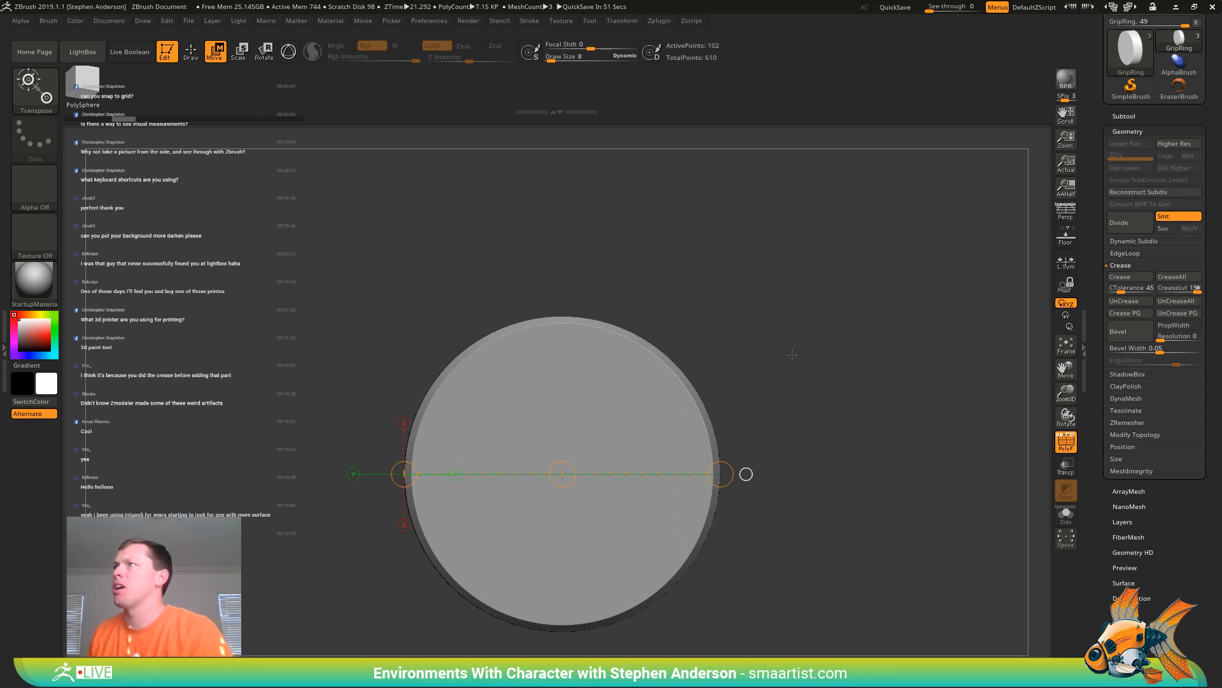
drag(809, 362, 804, 378)
key(shift+f)
key(shift+f)
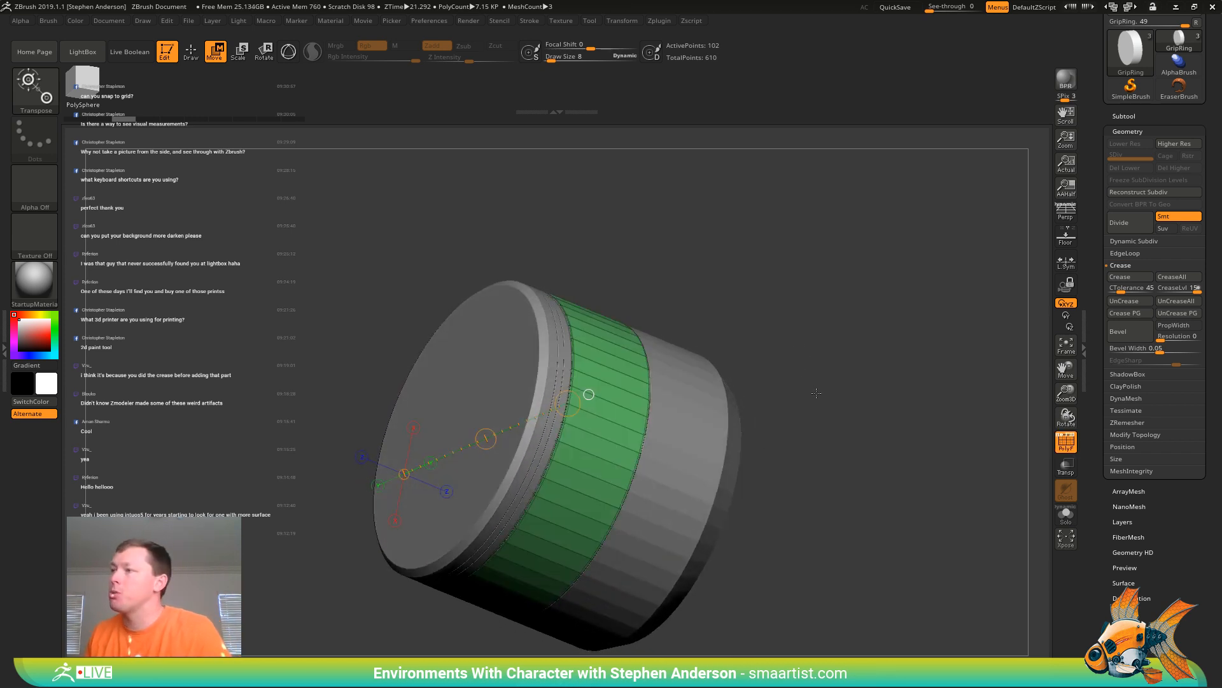
ctrl+right_drag(824, 382, 896, 373)
key(q)
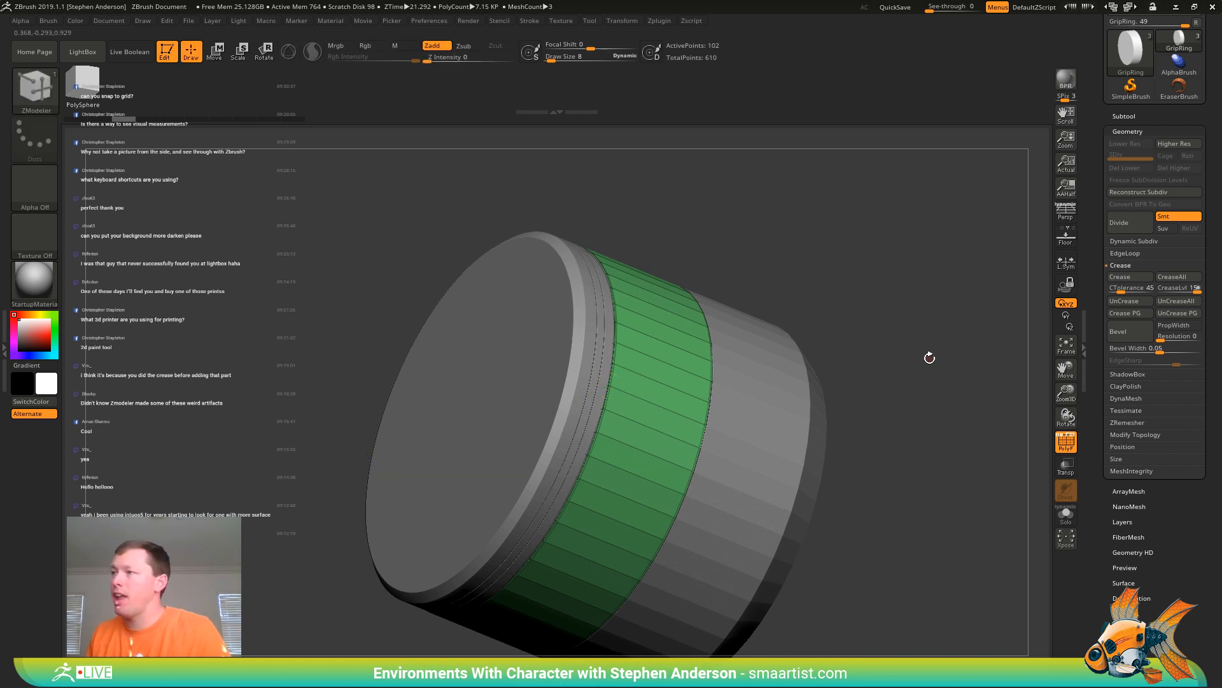
Make LensTip the active SubTool and set its crease level to 2
drag(928, 352, 834, 365)
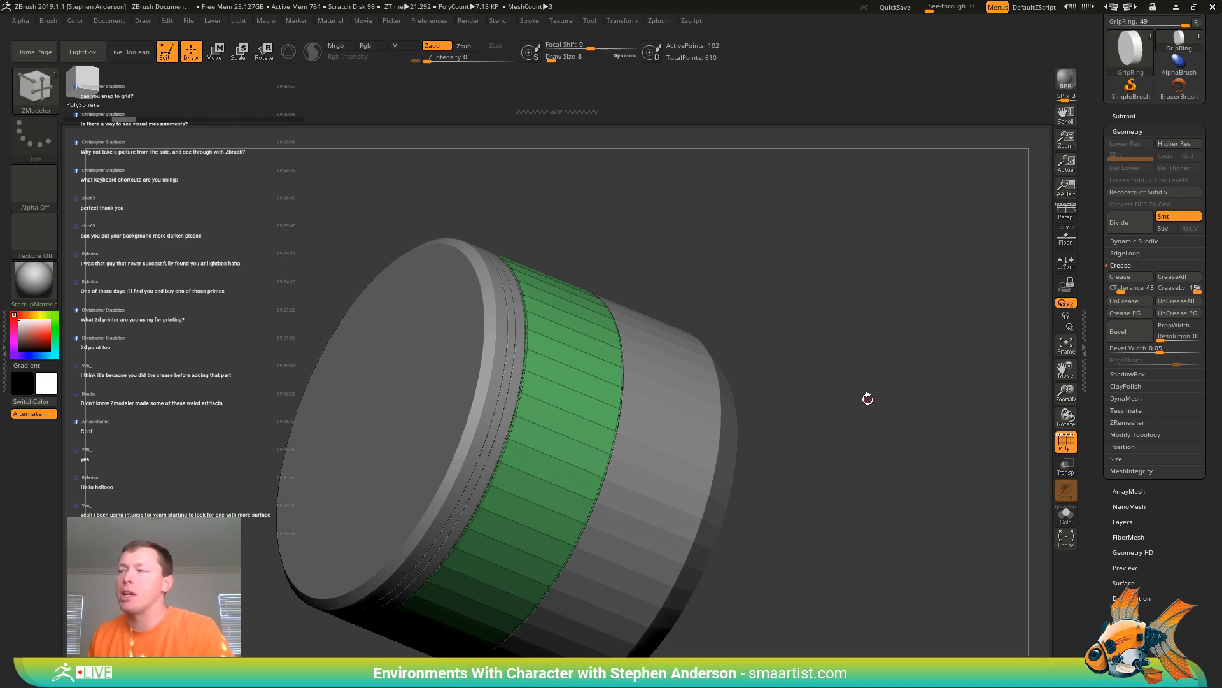
mouse_move(844, 398)
mouse_down()
mouse_move(824, 411)
mouse_move(831, 391)
mouse_up()
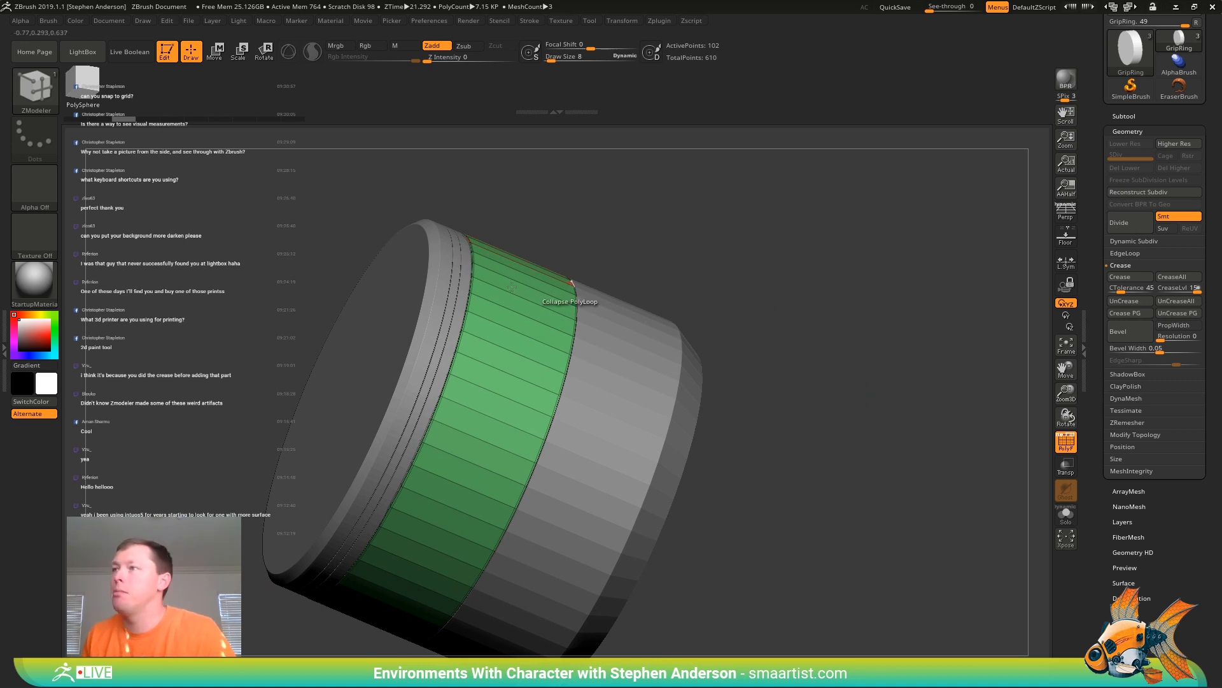
click(436, 311)
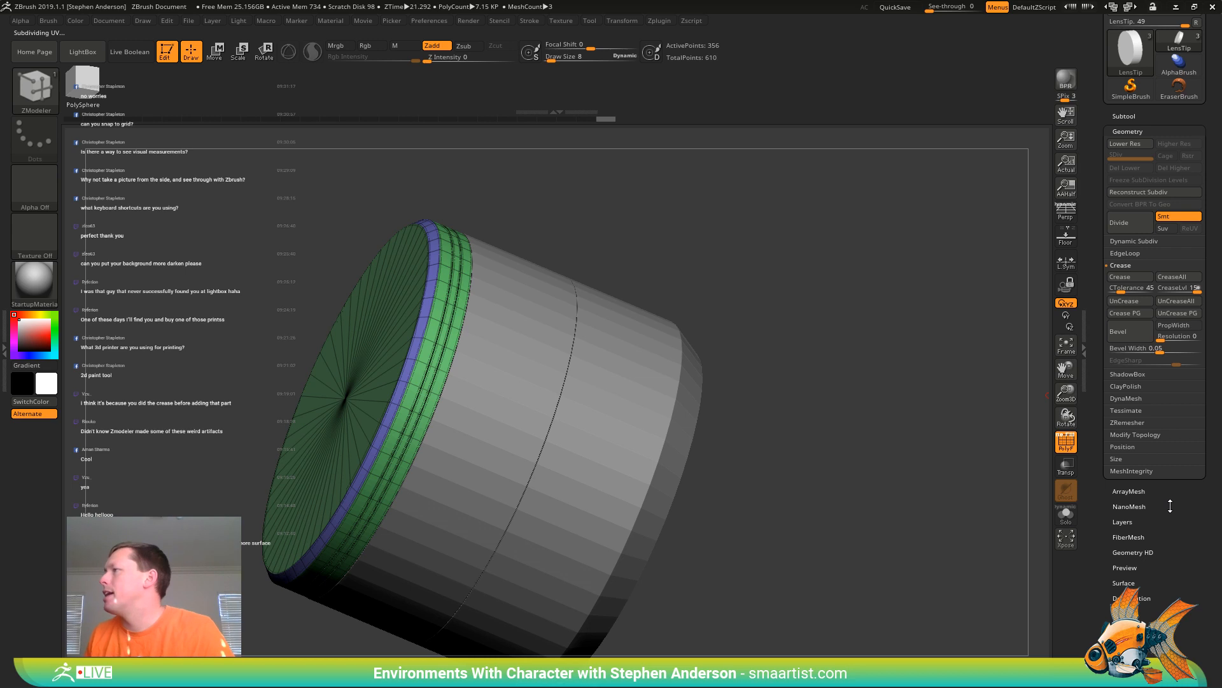
click(1192, 290)
drag(1192, 290, 1168, 293)
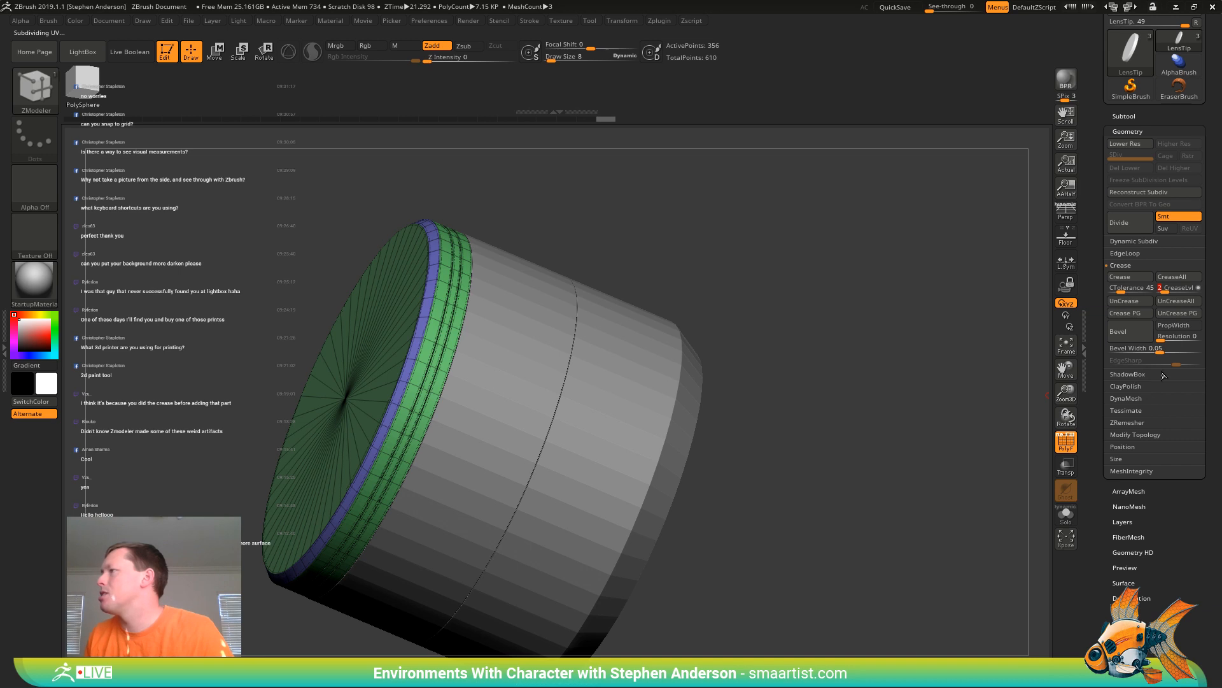
Raise LensTip's smooth dynamic subdivision with the polyframe off, and set its crease level to 3
click(1152, 241)
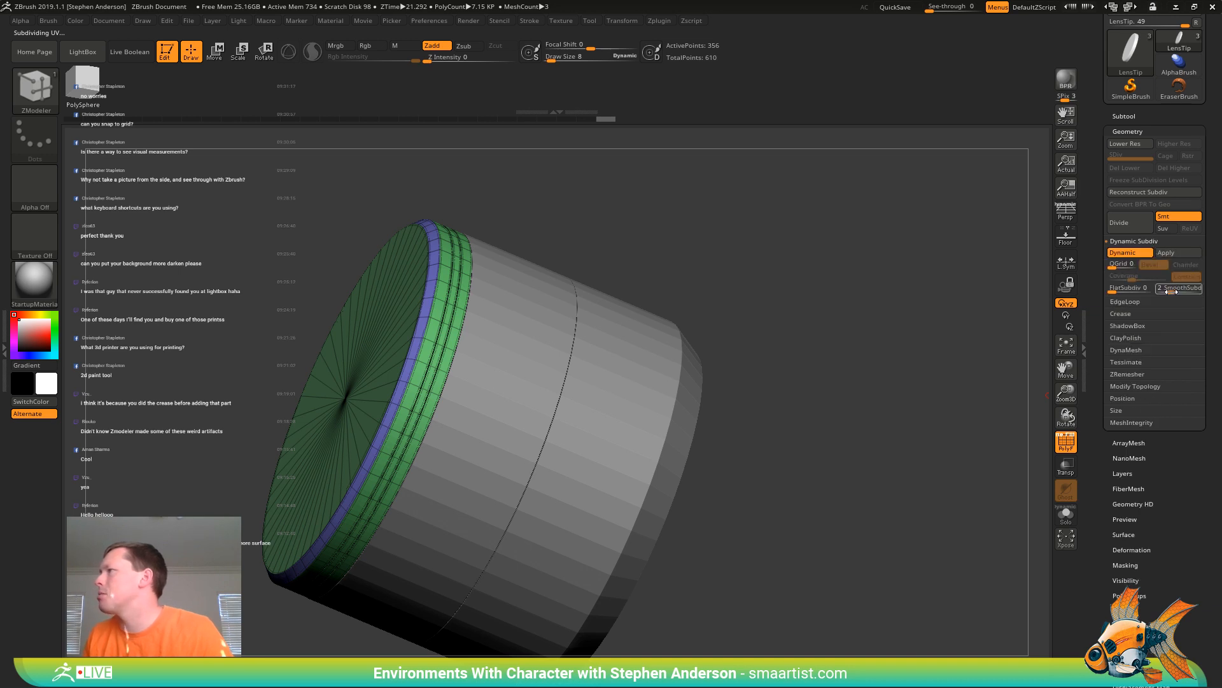
key(shift+f)
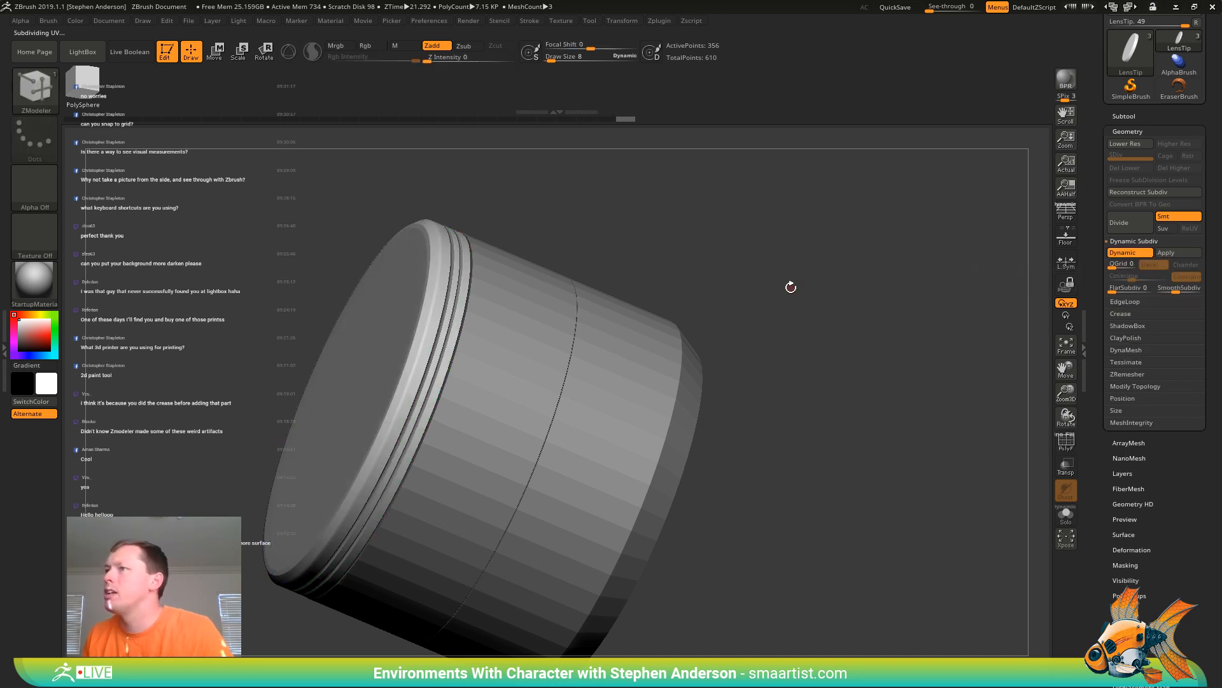
drag(791, 287, 814, 280)
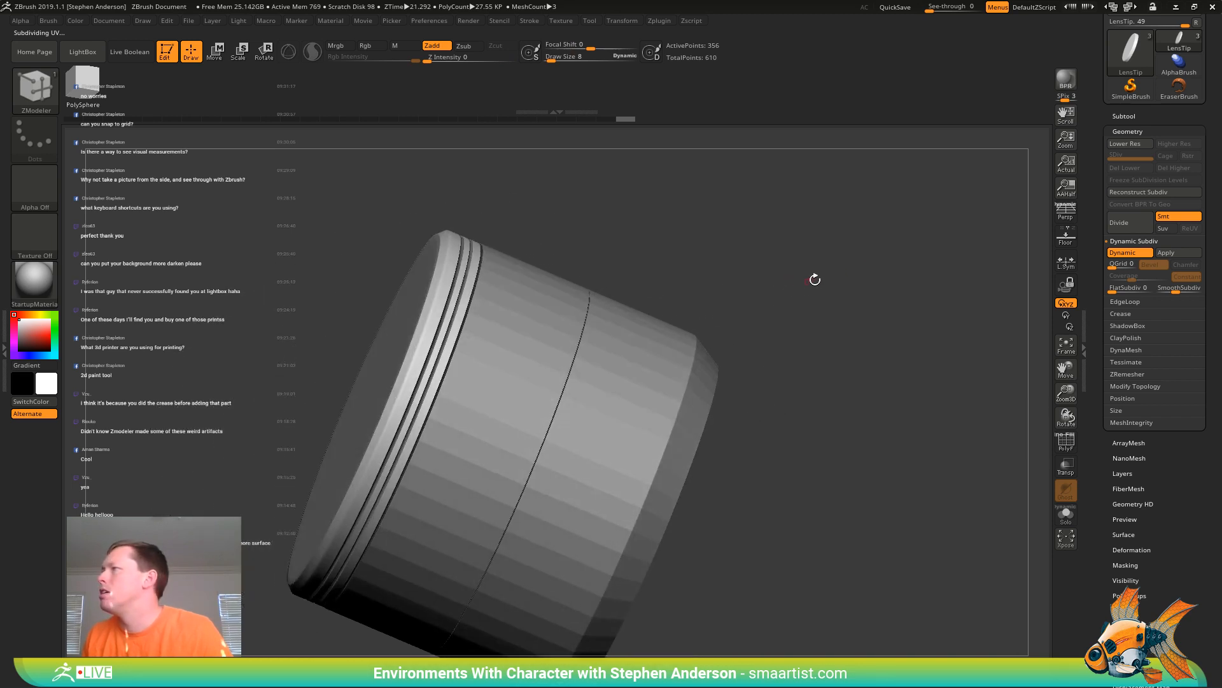
click(1179, 291)
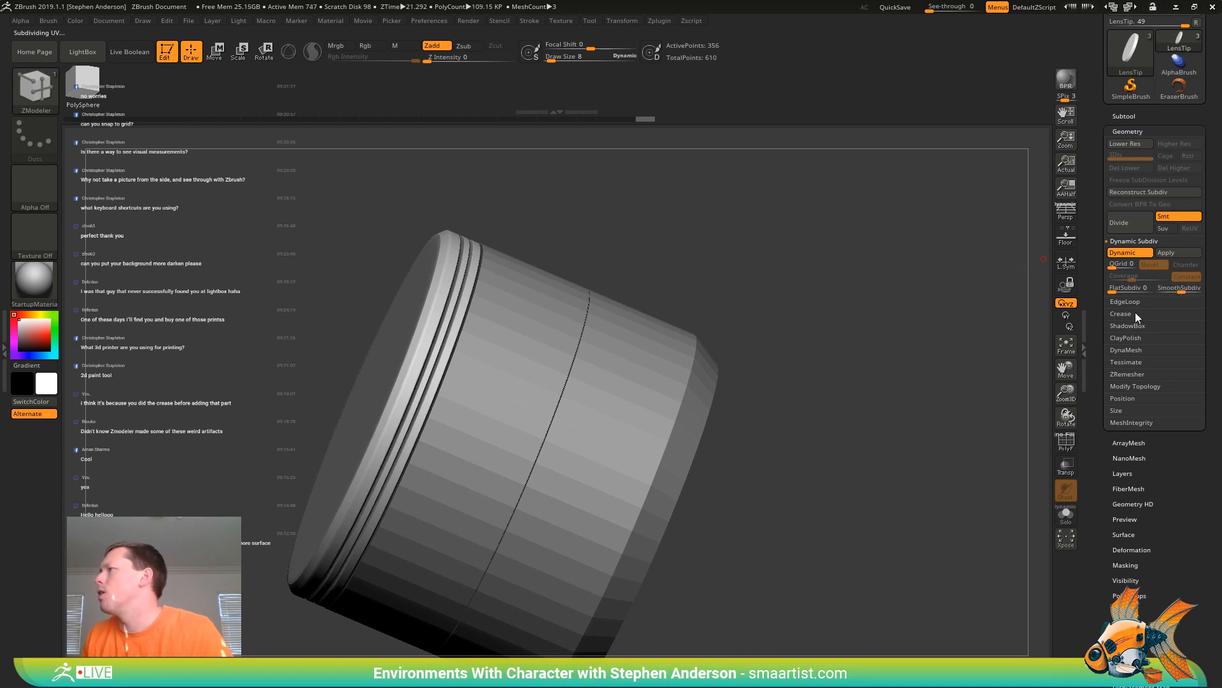
click(1122, 314)
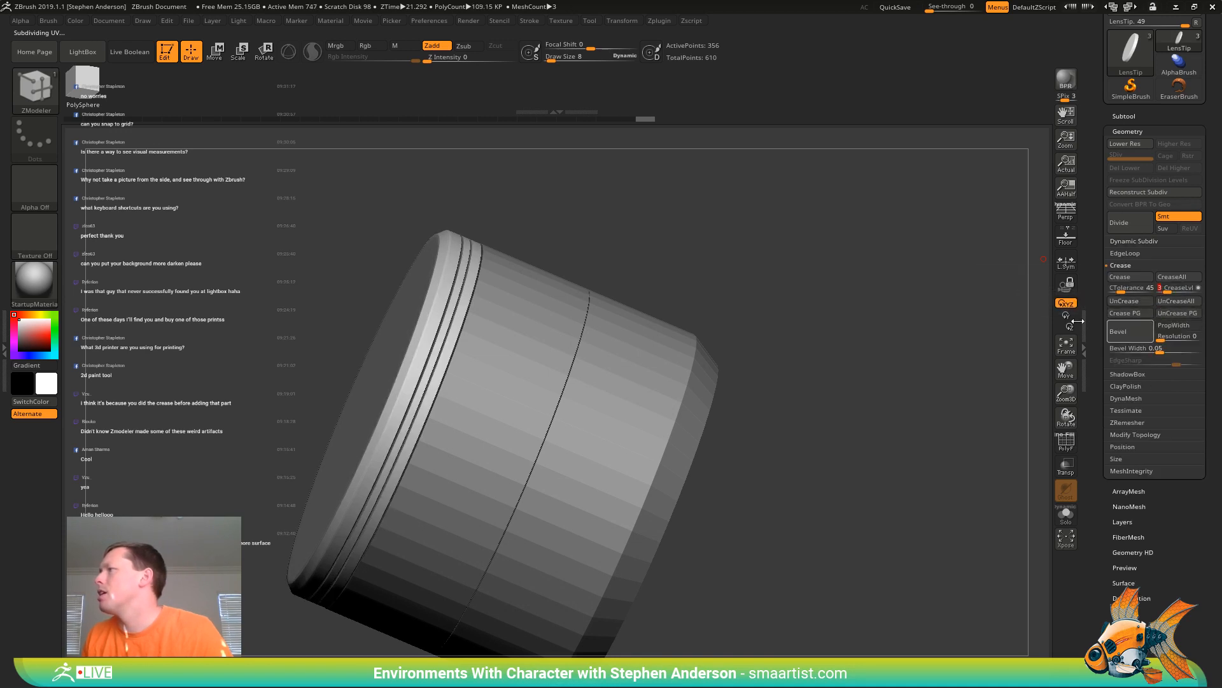
Make GripRing the active SubTool, subdivide it to level 3 and check its surface with and without the polyframe
mouse_move(849, 322)
mouse_down()
mouse_move(823, 323)
mouse_move(834, 331)
mouse_up()
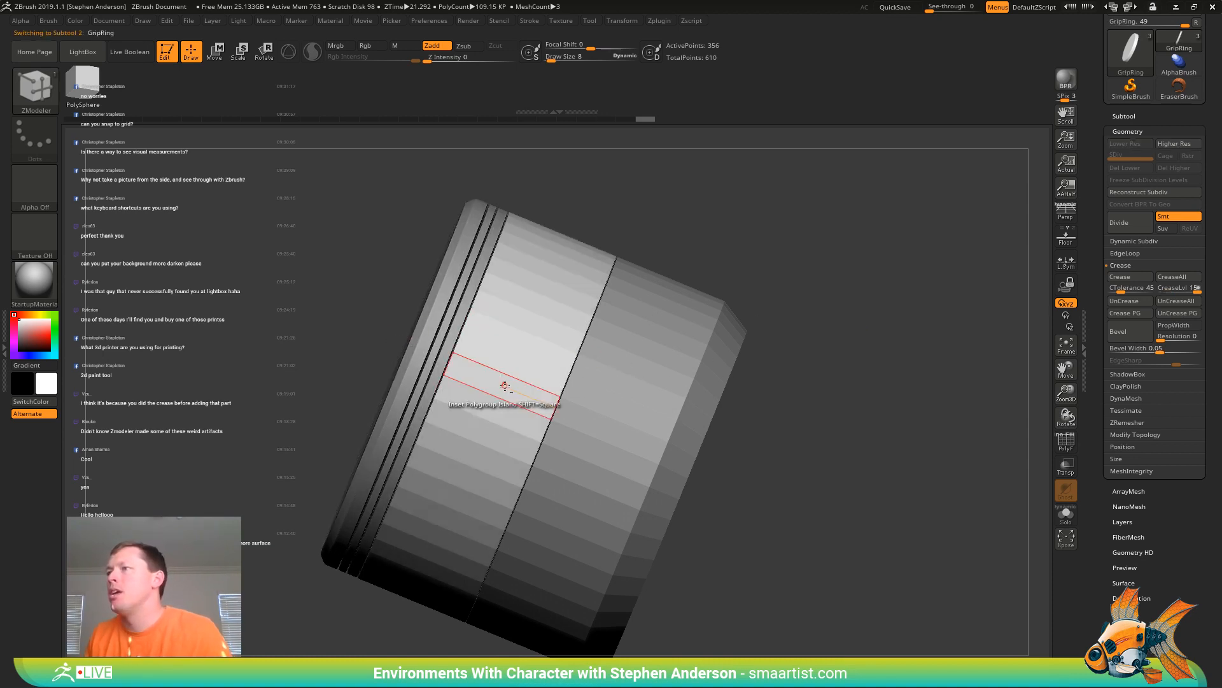
alt+click(536, 397)
key(shift+f)
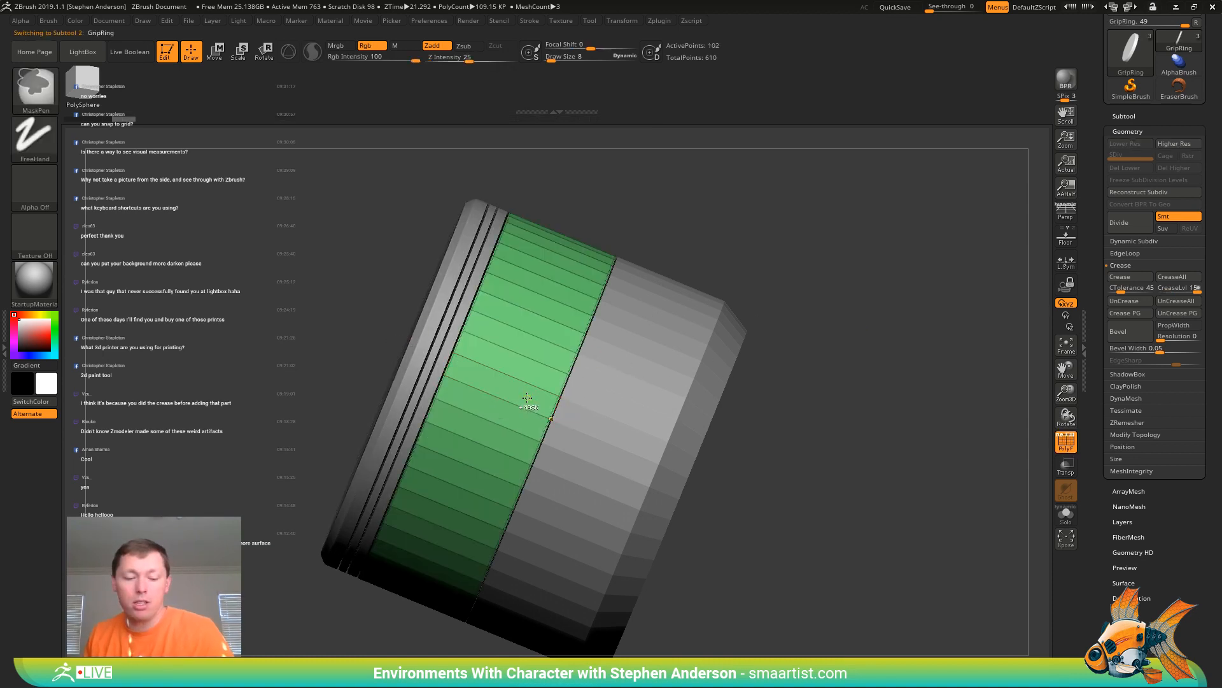
key(ctrl+d)
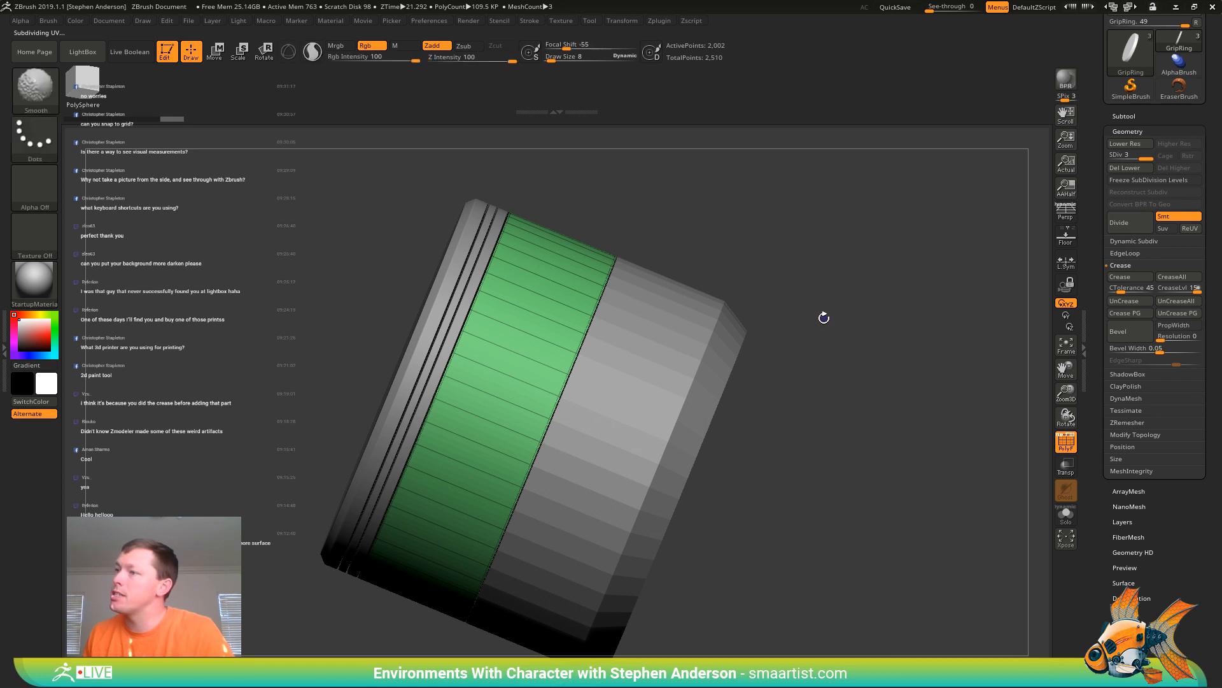
key(shift+f)
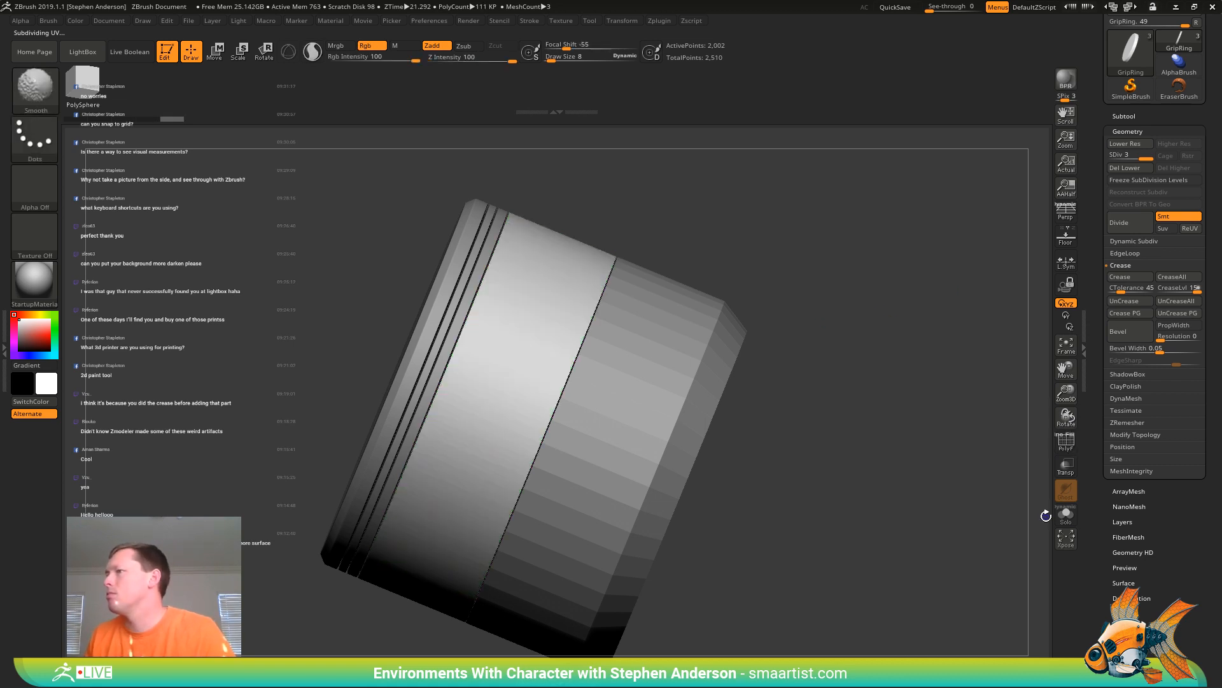
key(shift+f)
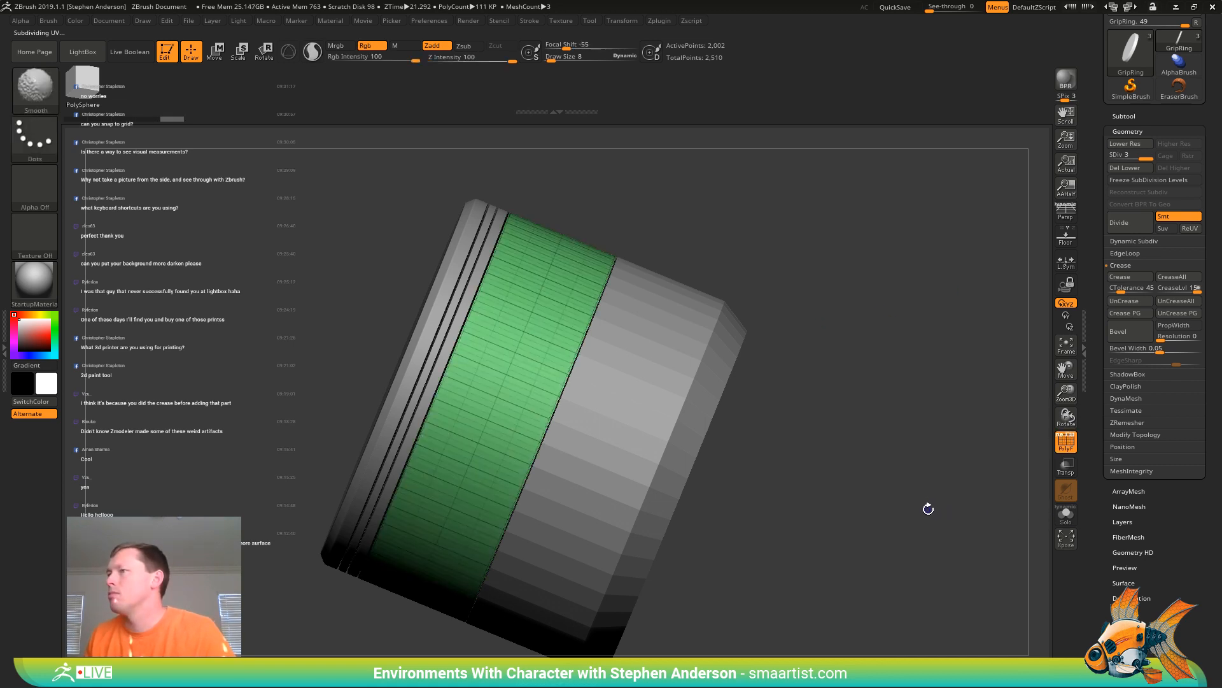
Step GripRing down to subdivision level 2 and delete its lower subdivision level
key(ctrl)
ctrl+right_drag(714, 414, 949, 398)
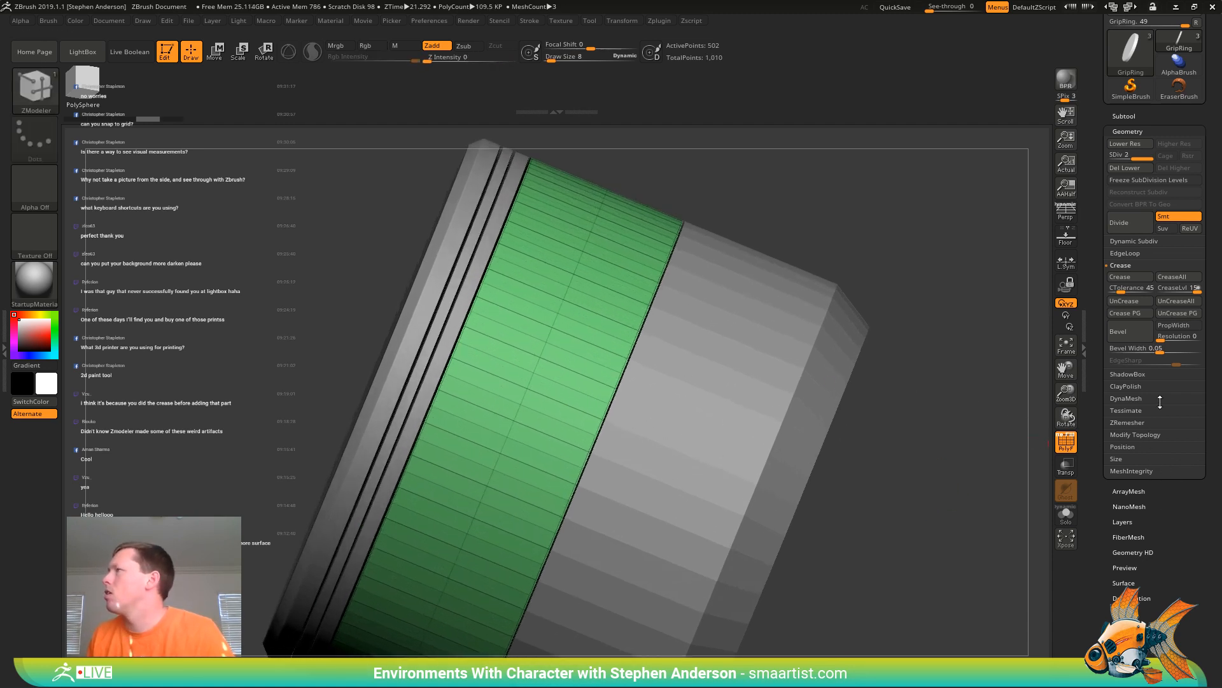
click(1130, 167)
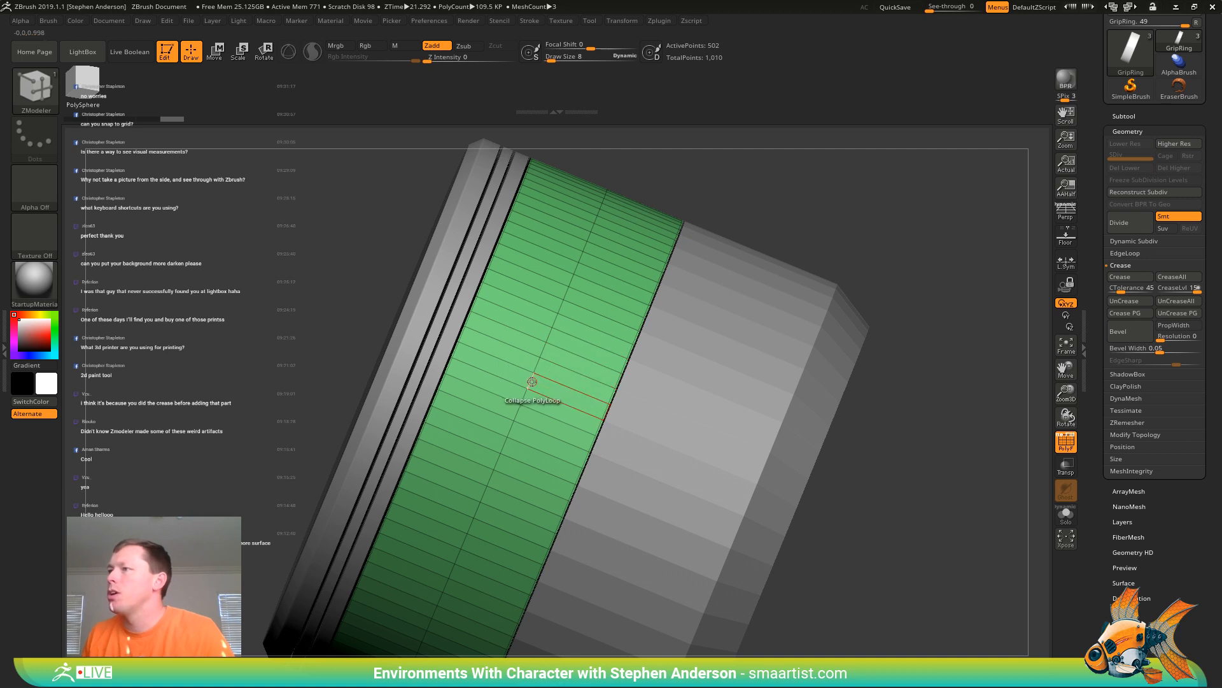
Set ZModeler's edge action to Insert Single EdgeLoop and remove the middle edge loop from GripRing's outer wall
key(space)
click(510, 372)
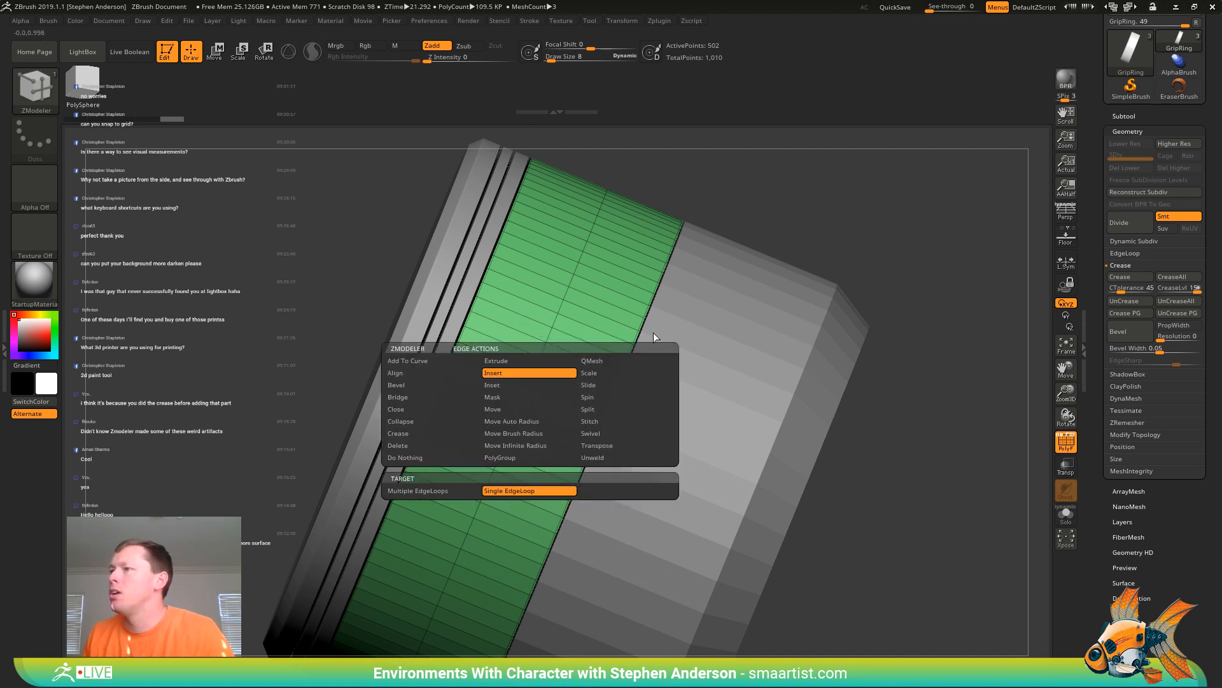
alt+click(538, 362)
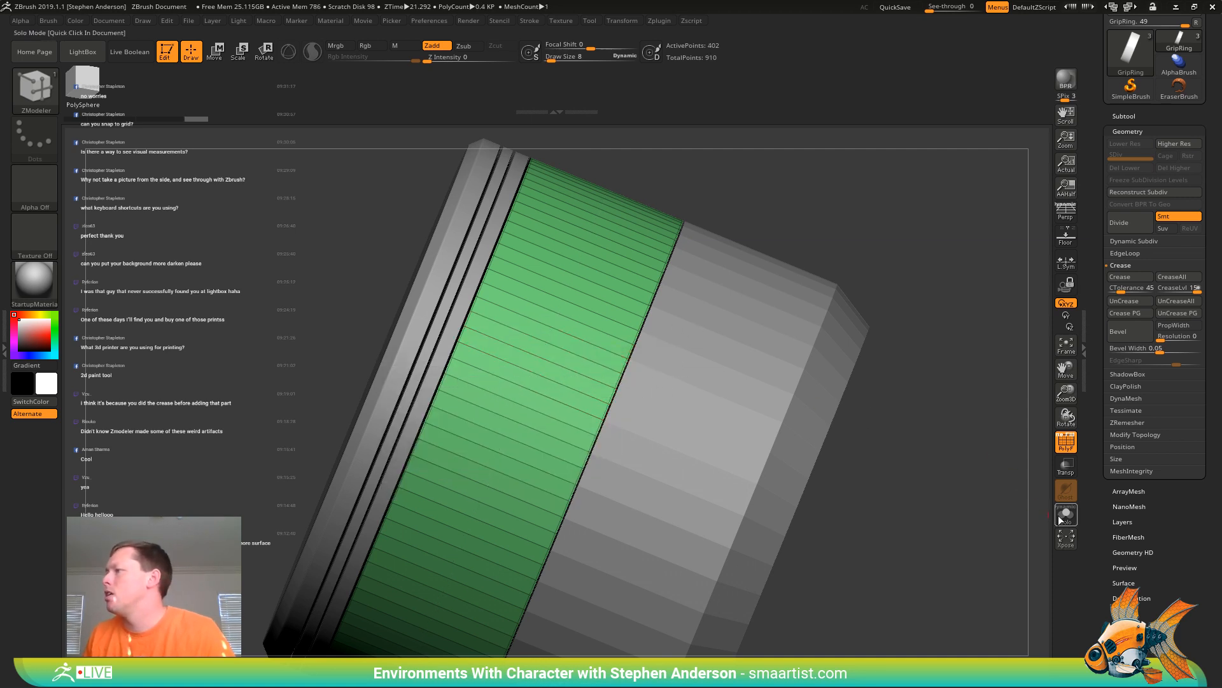
Solo GripRing and set ZModeler's edge action to Collapse while viewing its flat end cap
click(1067, 517)
right_drag(280, 337, 483, 353)
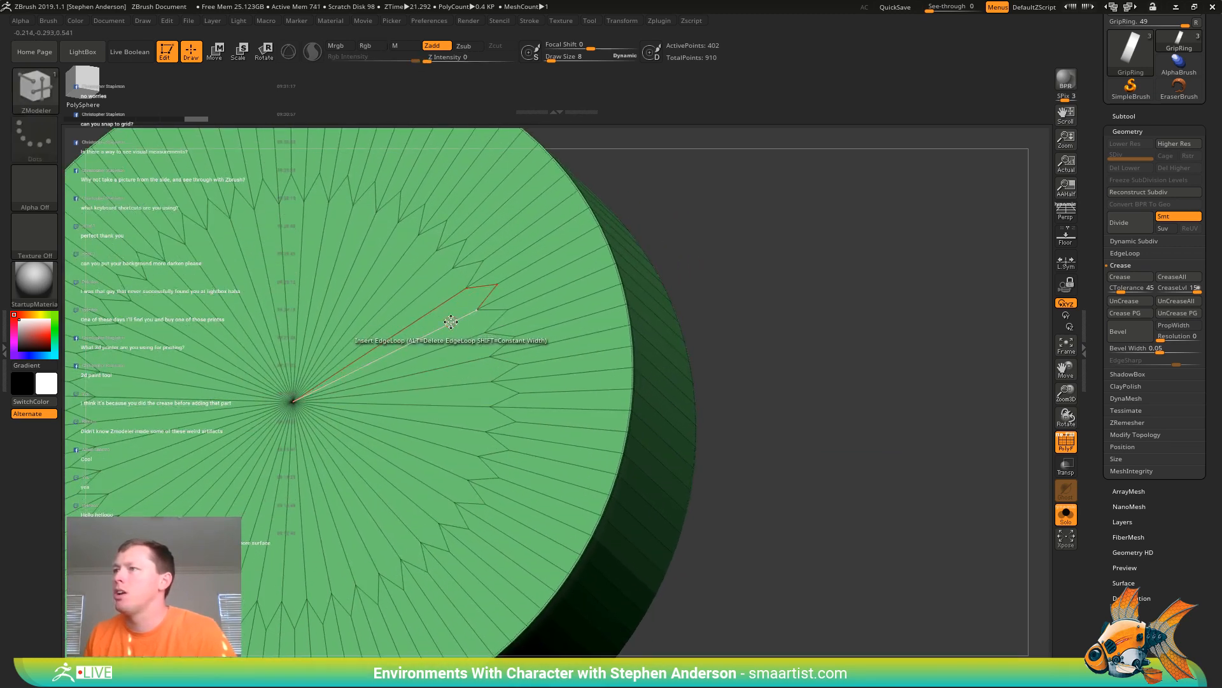
key(space)
click(338, 382)
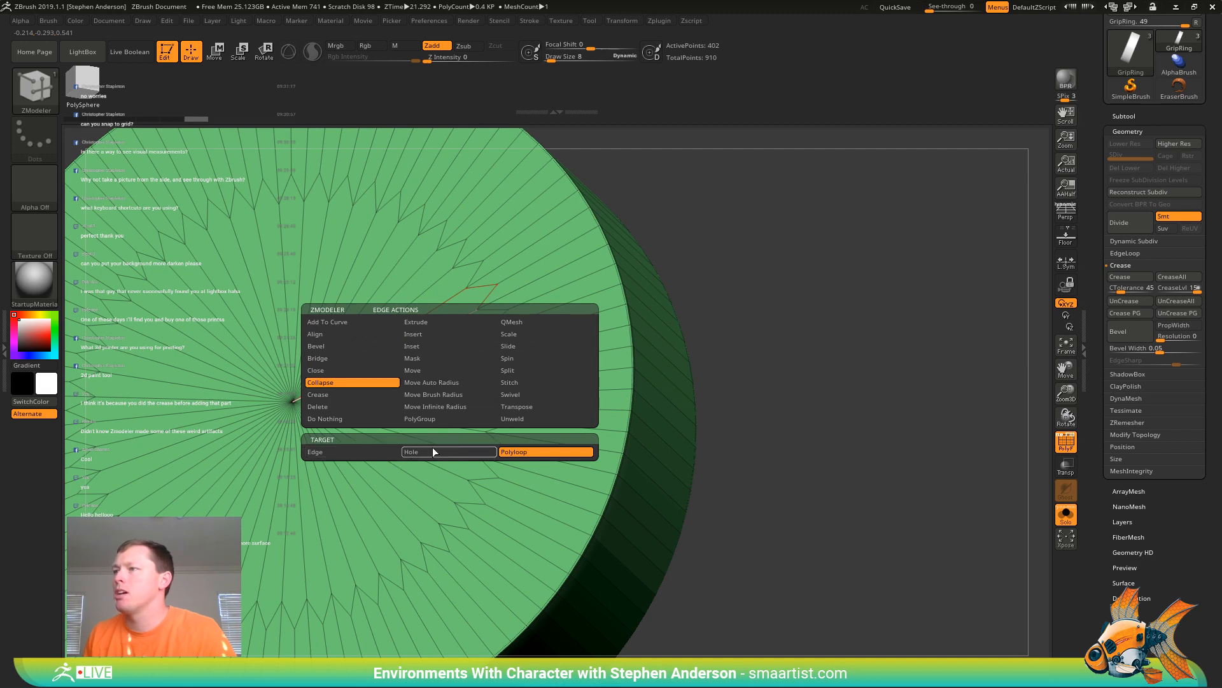
click(444, 331)
click(448, 328)
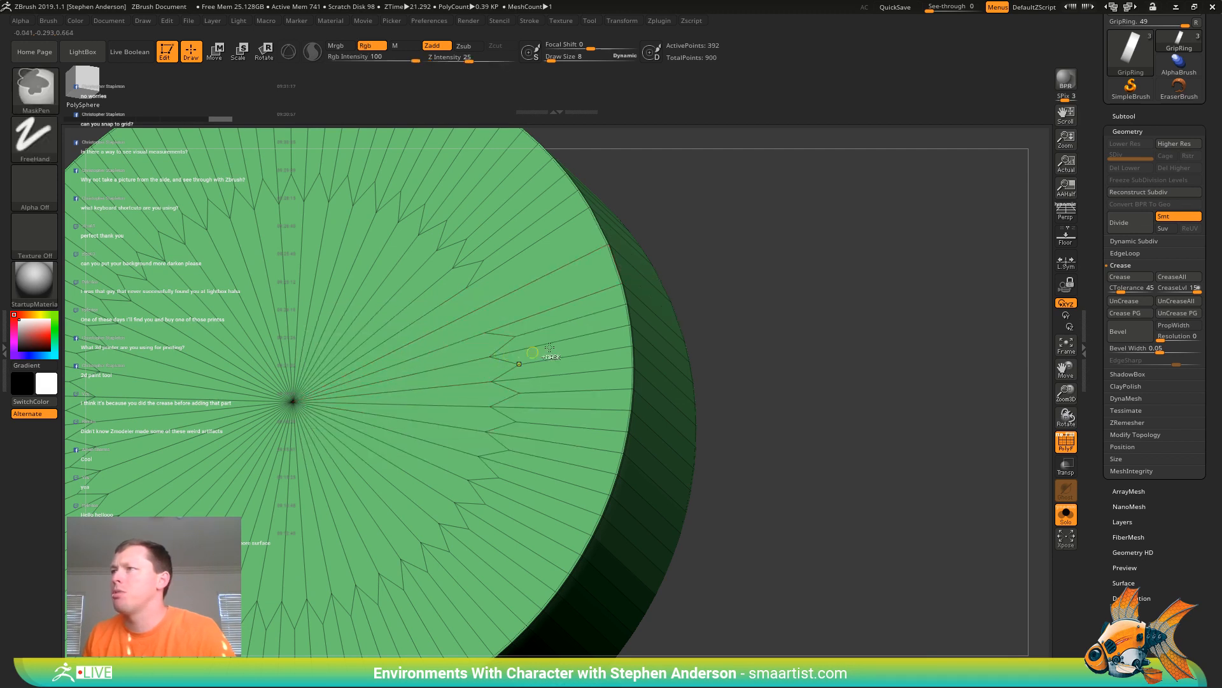
key(ctrl+z)
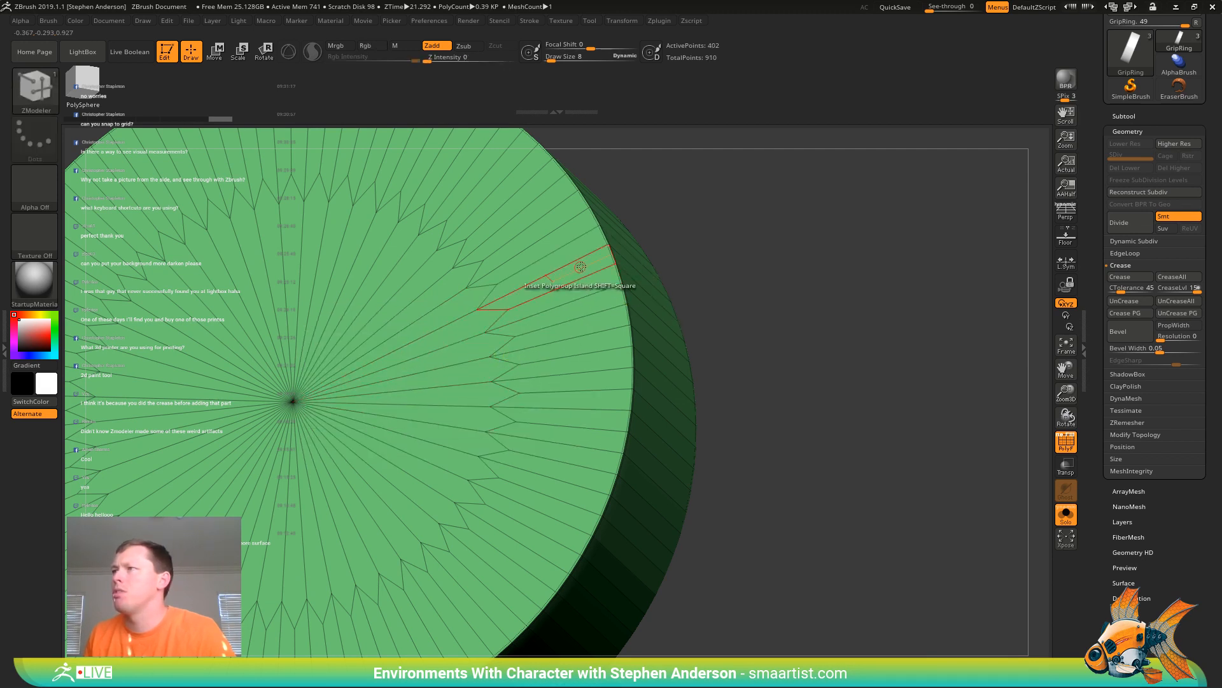
Collapse the extra zigzag ring of polygons on both of GripRing's end caps with Collapse PolyLoop
click(517, 285)
ctrl+right_drag(627, 299, 534, 274)
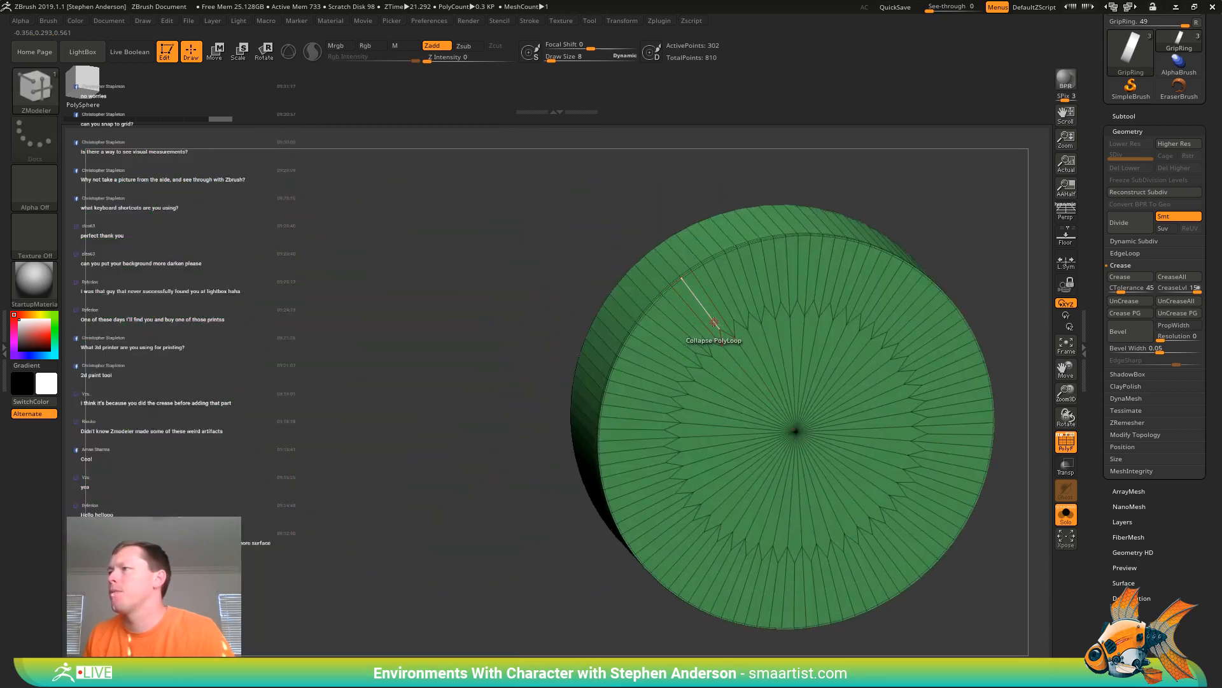
click(713, 321)
mouse_move(713, 321)
right_down()
mouse_move(834, 302)
mouse_move(813, 338)
mouse_move(682, 349)
mouse_move(760, 384)
mouse_move(754, 366)
right_up()
Preview GripRing under smooth dynamic subdivision with the polyframe off, and return to the unsubdivided polyframe view
key(ctrl+d)
key(ctrl+d)
key(shift+f)
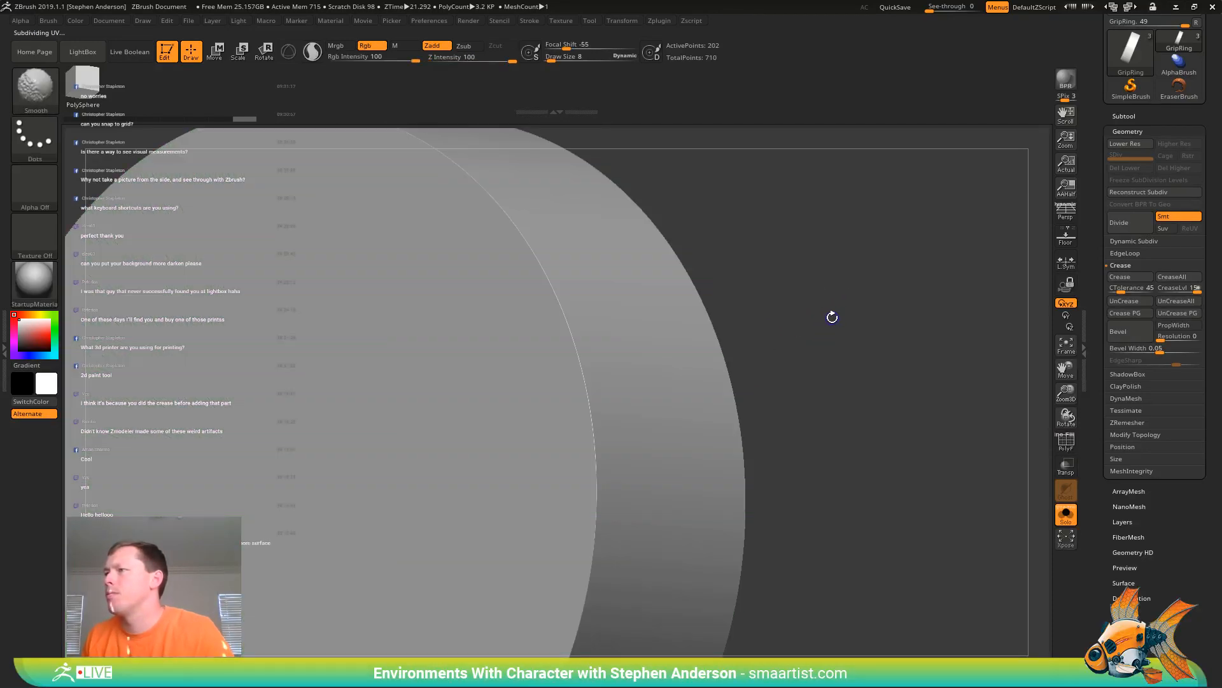
key(shift+f)
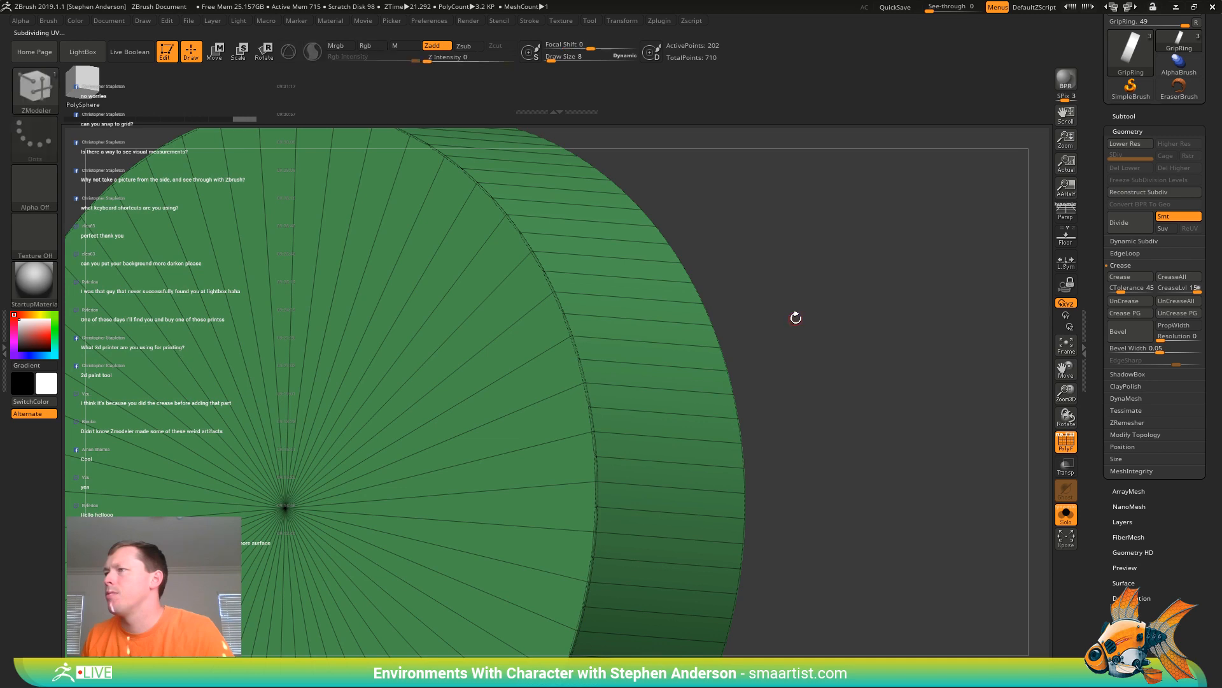
key(shift+d)
Delete the flat end caps on both sides of GripRing with ZModeler's polygon action Delete Flat Island
mouse_move(720, 319)
right_down()
mouse_move(605, 320)
mouse_move(582, 337)
mouse_move(568, 320)
mouse_move(614, 319)
mouse_move(605, 322)
right_up()
shift+right_drag(354, 453, 463, 415)
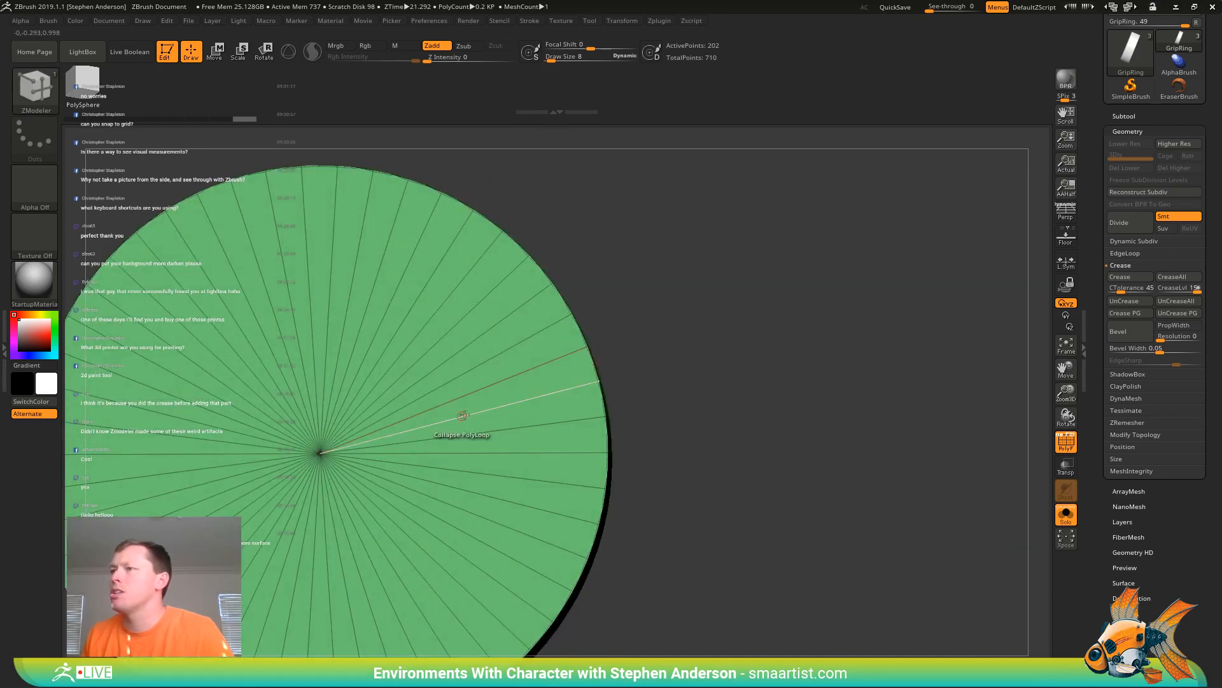
key(space)
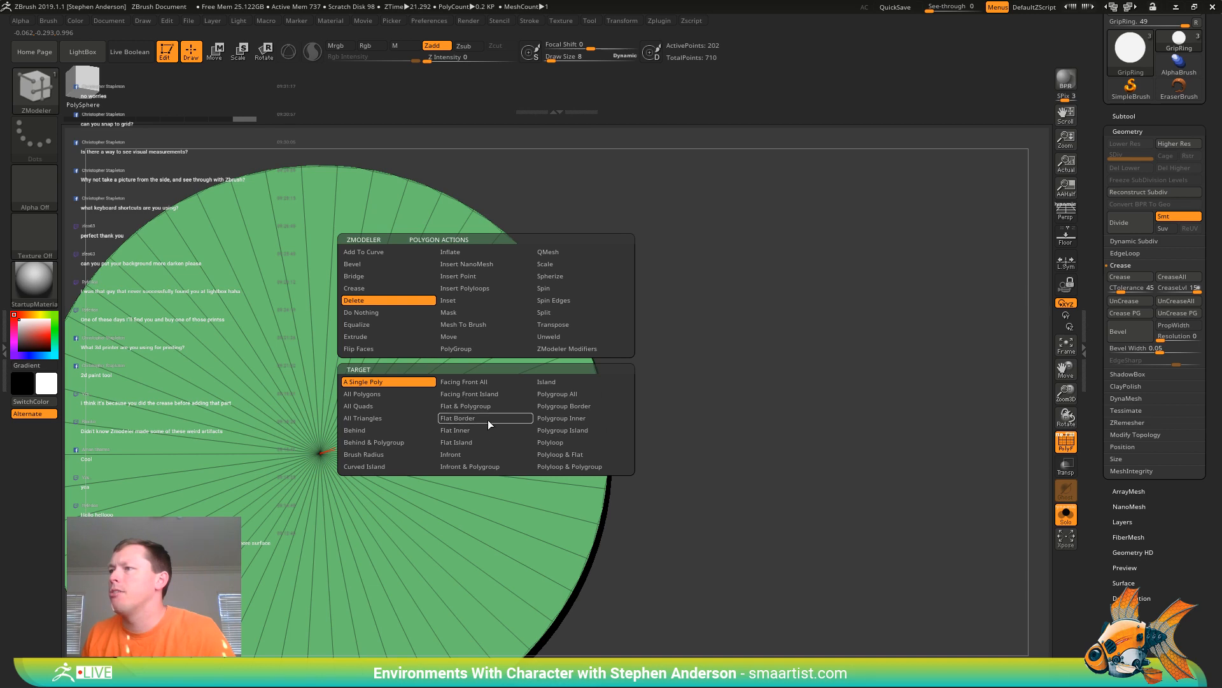
click(484, 442)
click(497, 366)
right_drag(783, 338, 715, 350)
click(690, 356)
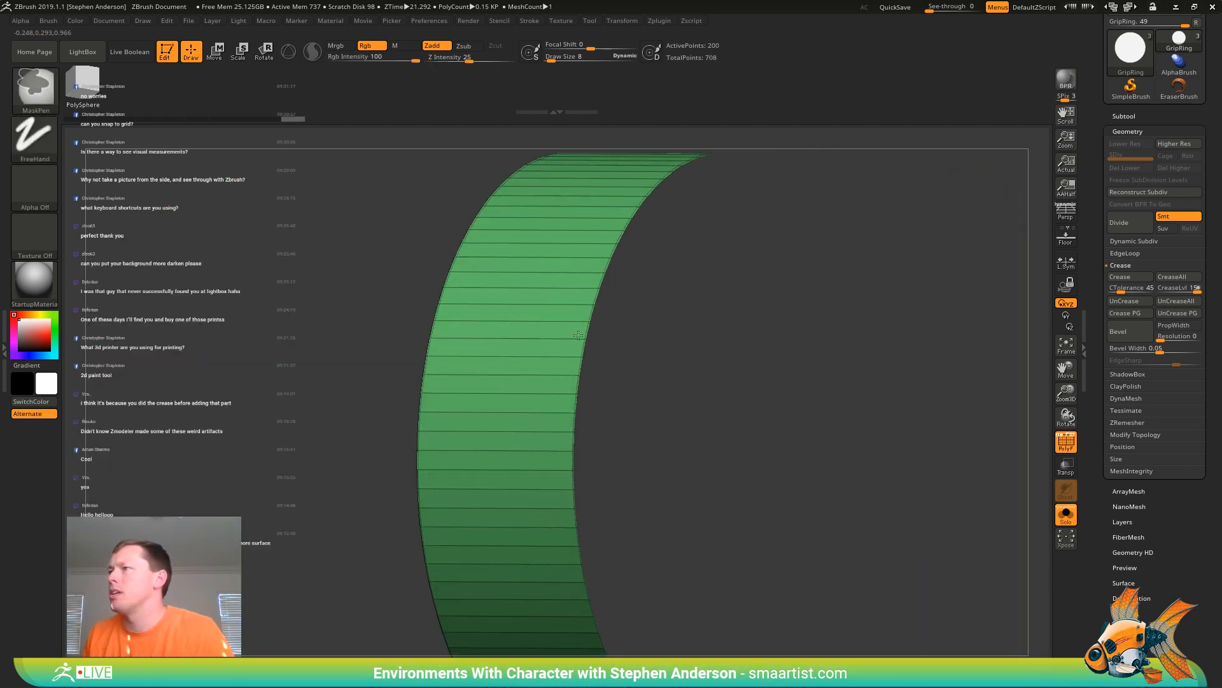
Set ZModeler's edge action to Close with the Convex Hole target, a manual Resolution and the Polygroup Flat modifier
right_drag(577, 334, 599, 315)
key(space)
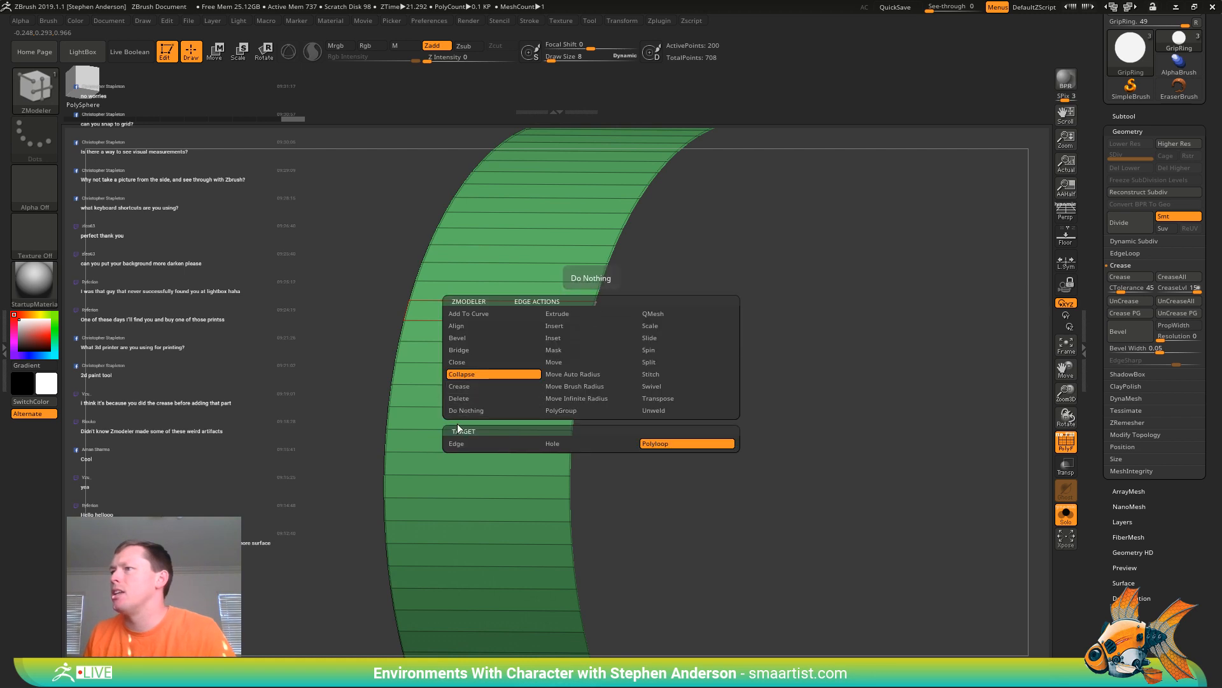
click(487, 362)
click(582, 441)
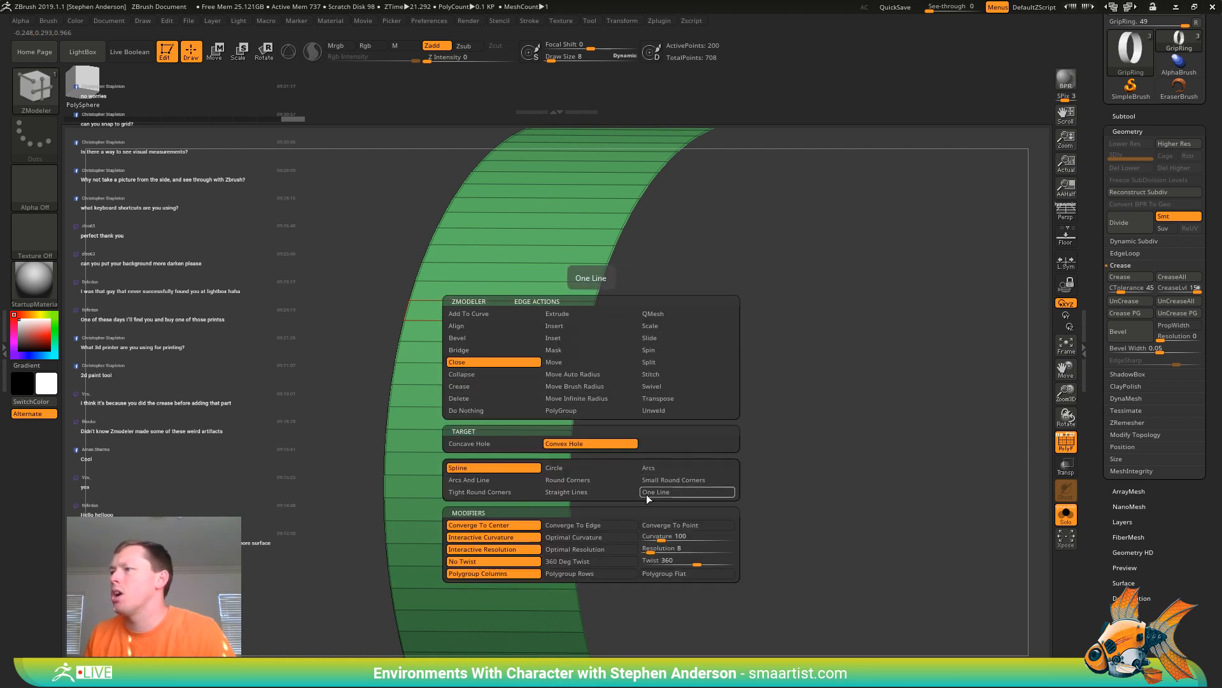
click(648, 549)
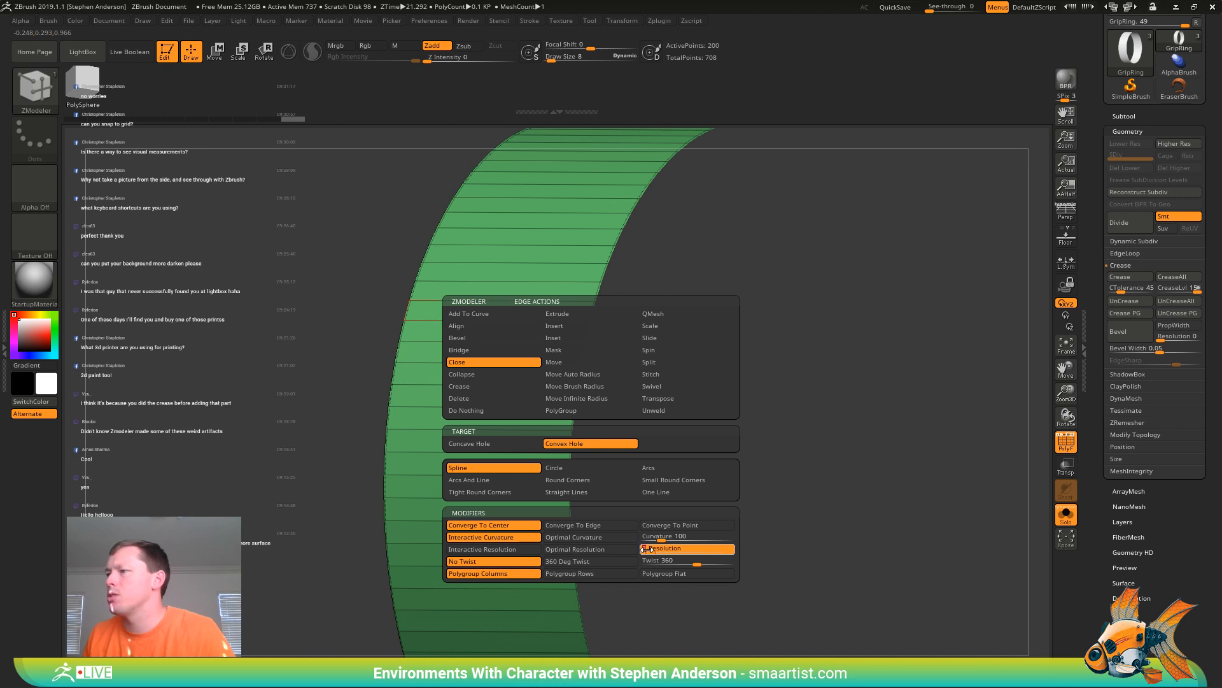
click(679, 574)
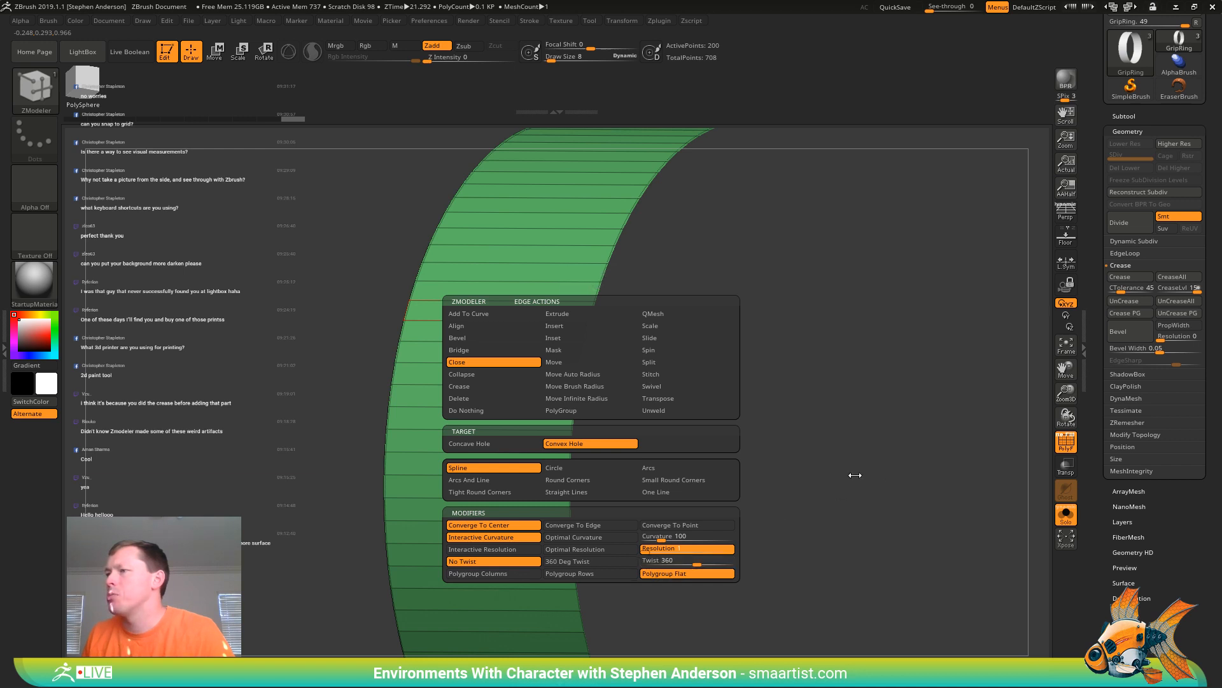
Close the open holes on both ends of GripRing and raise its smooth dynamic subdivision
click(563, 486)
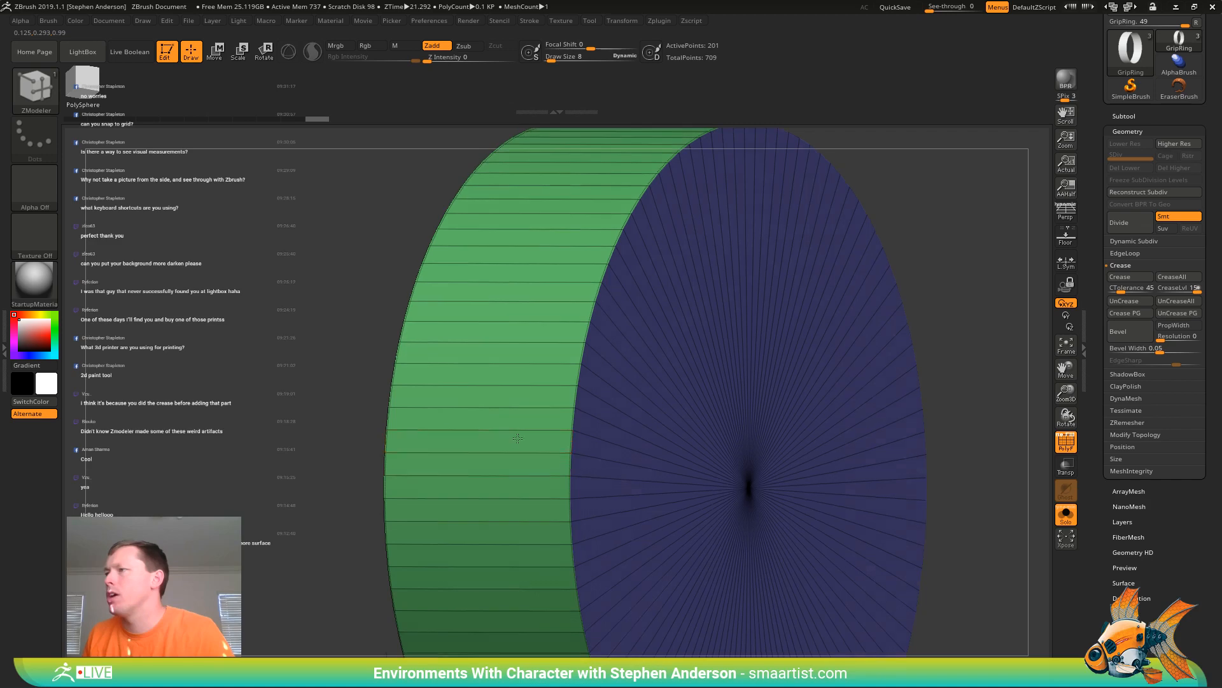
right_drag(563, 486, 578, 439)
key(ctrl+d)
key(ctrl+d)
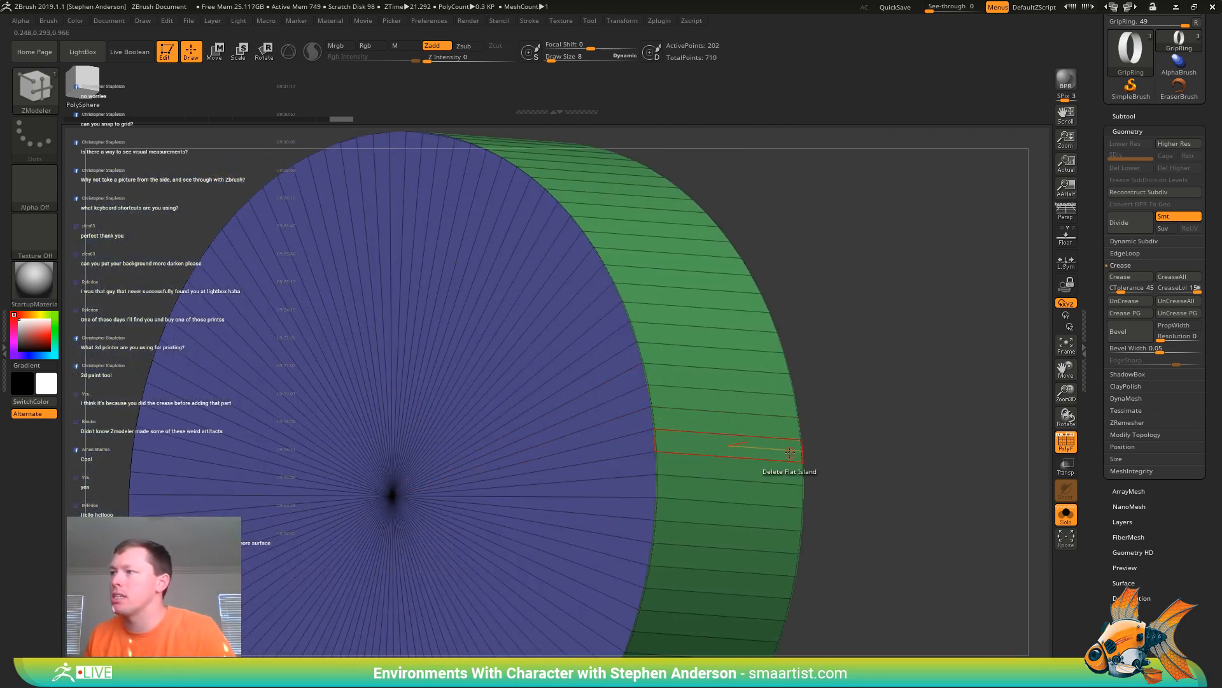
right_drag(873, 404, 728, 387)
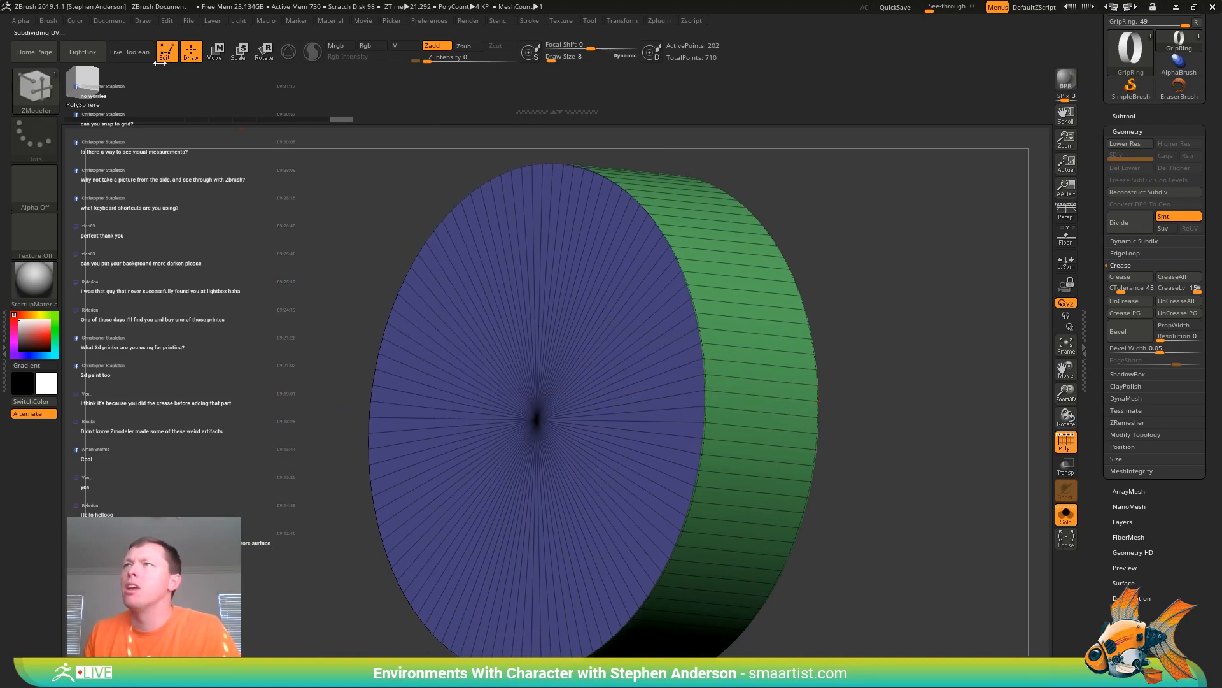
Change the document background to a lighter grey sampled from the material preview sphere
click(109, 21)
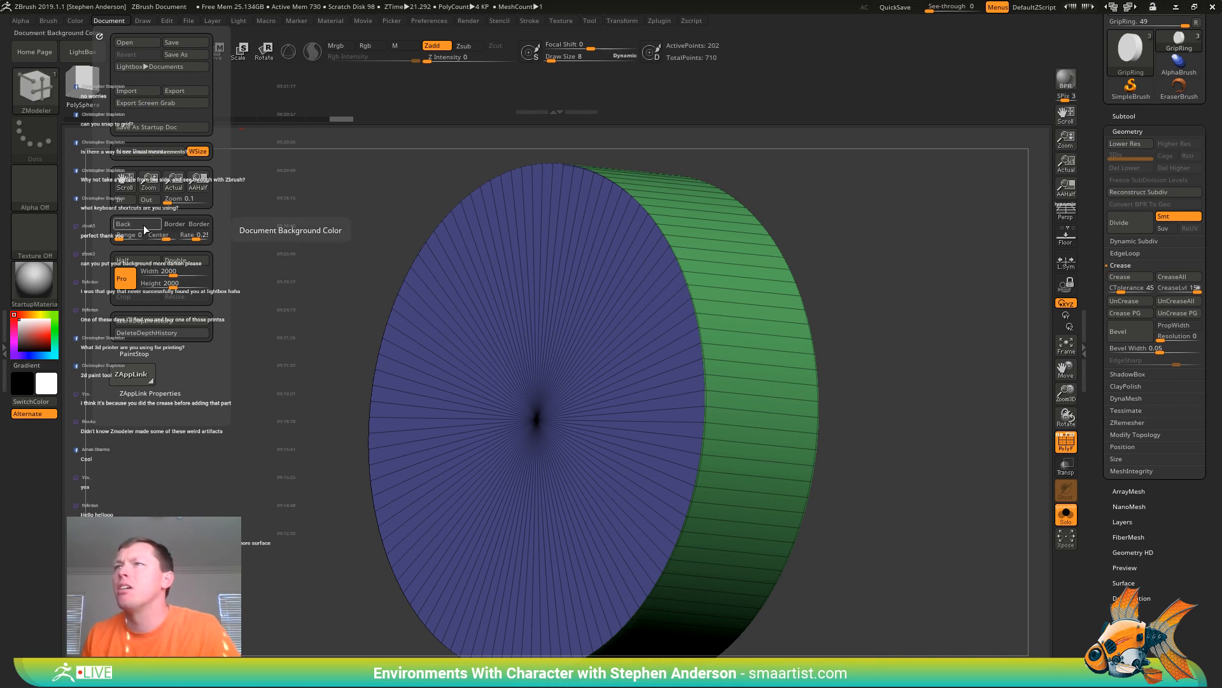
drag(143, 224, 45, 285)
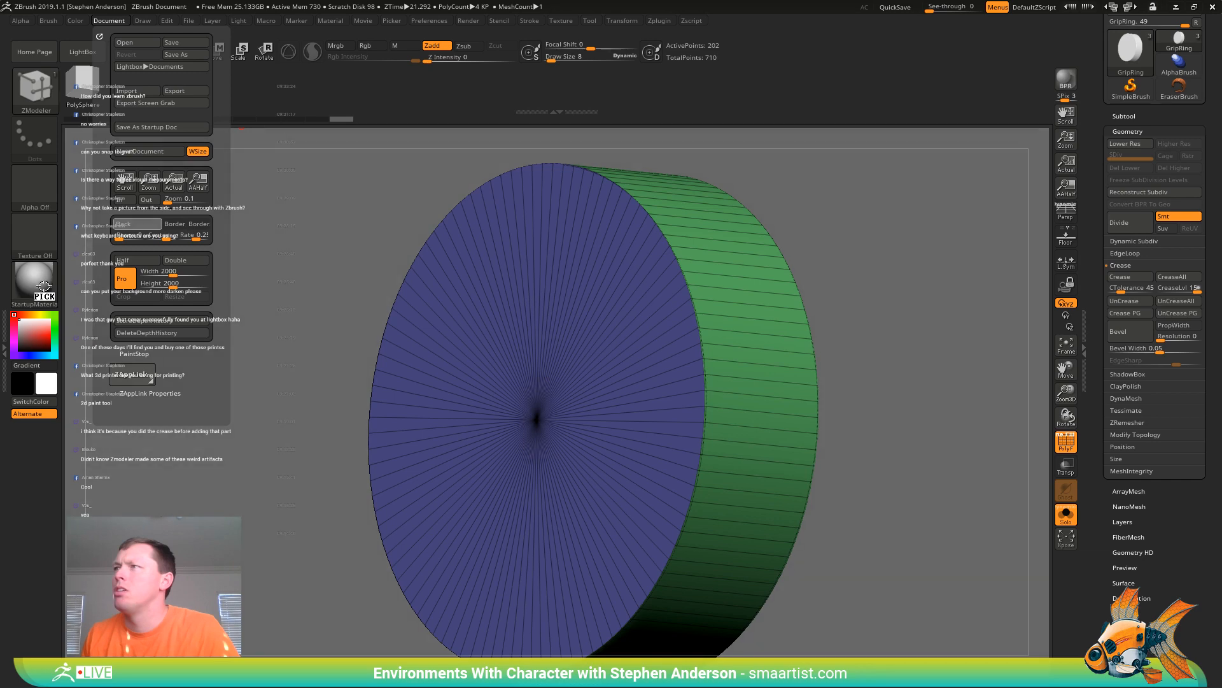
drag(43, 285, 44, 286)
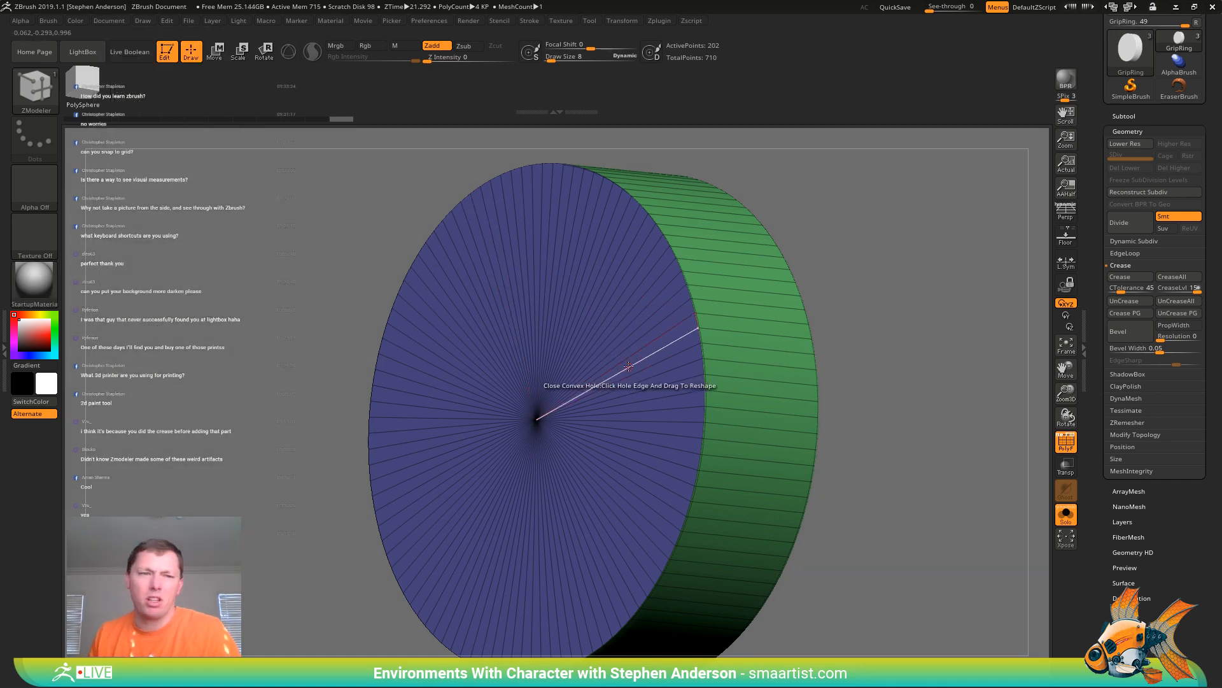
Assign alternating polygroups around GripRing's outer wall with ZModeler's PolyGroup Polyloop action in Checker mode, using Overwrite and Full Coverage
drag(628, 367, 794, 361)
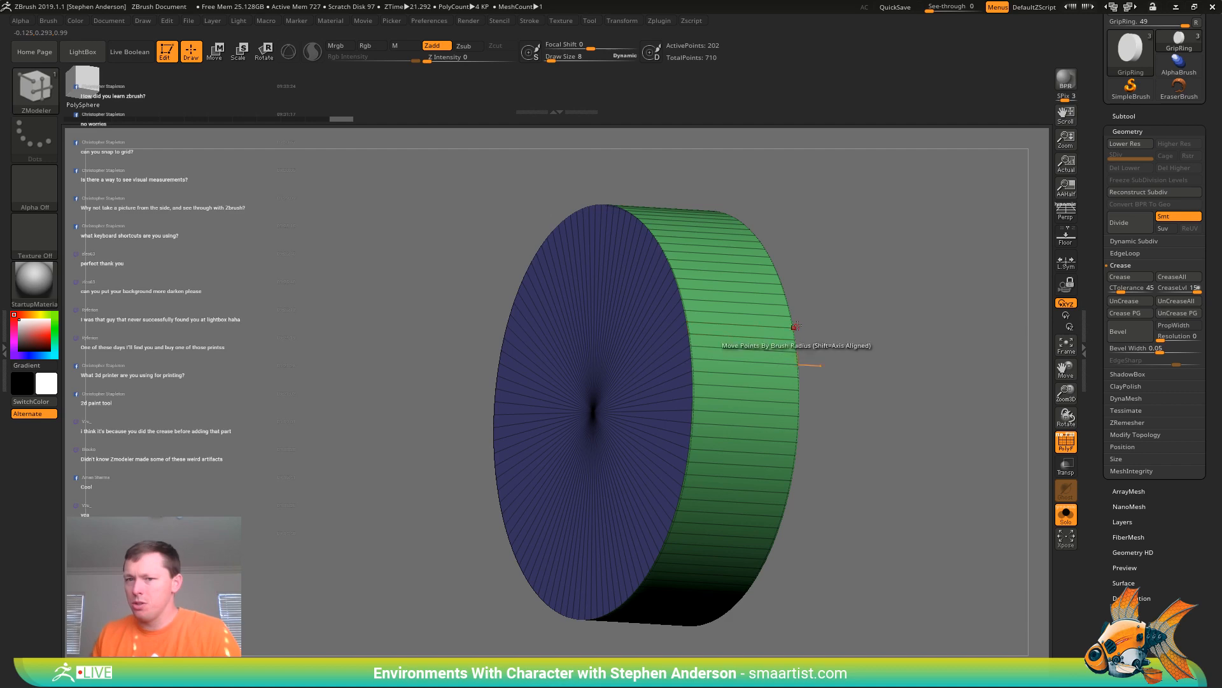
drag(797, 326, 750, 337)
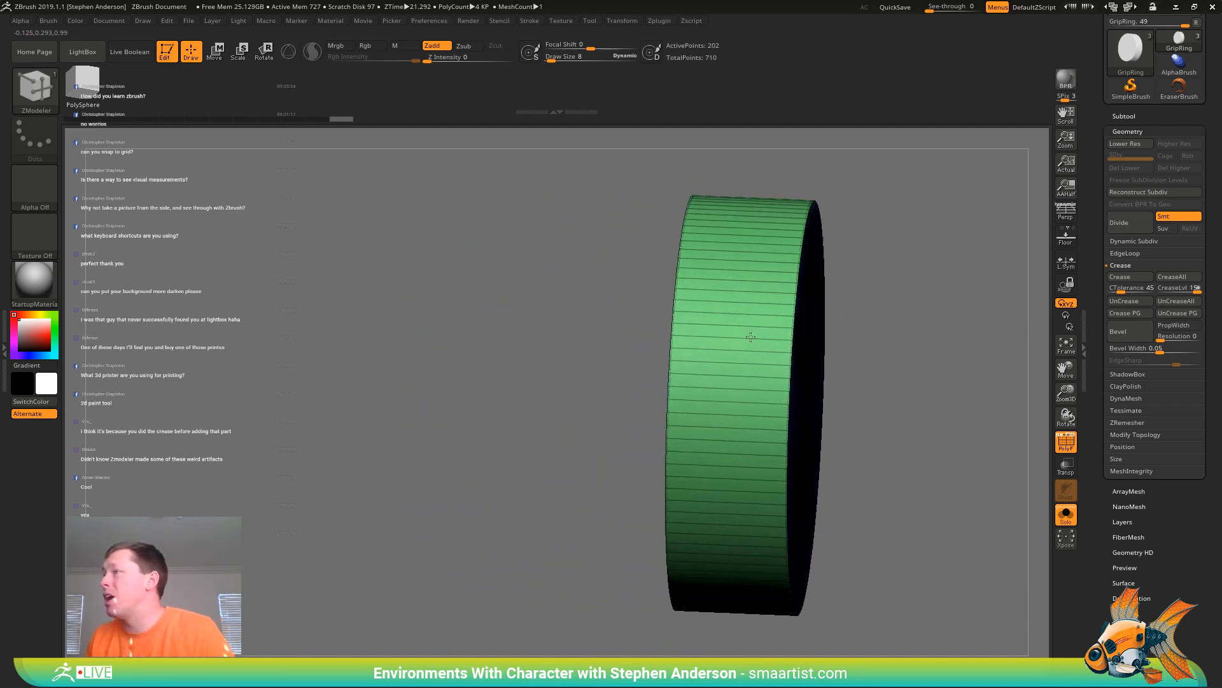
right_drag(751, 337, 766, 371)
key(space)
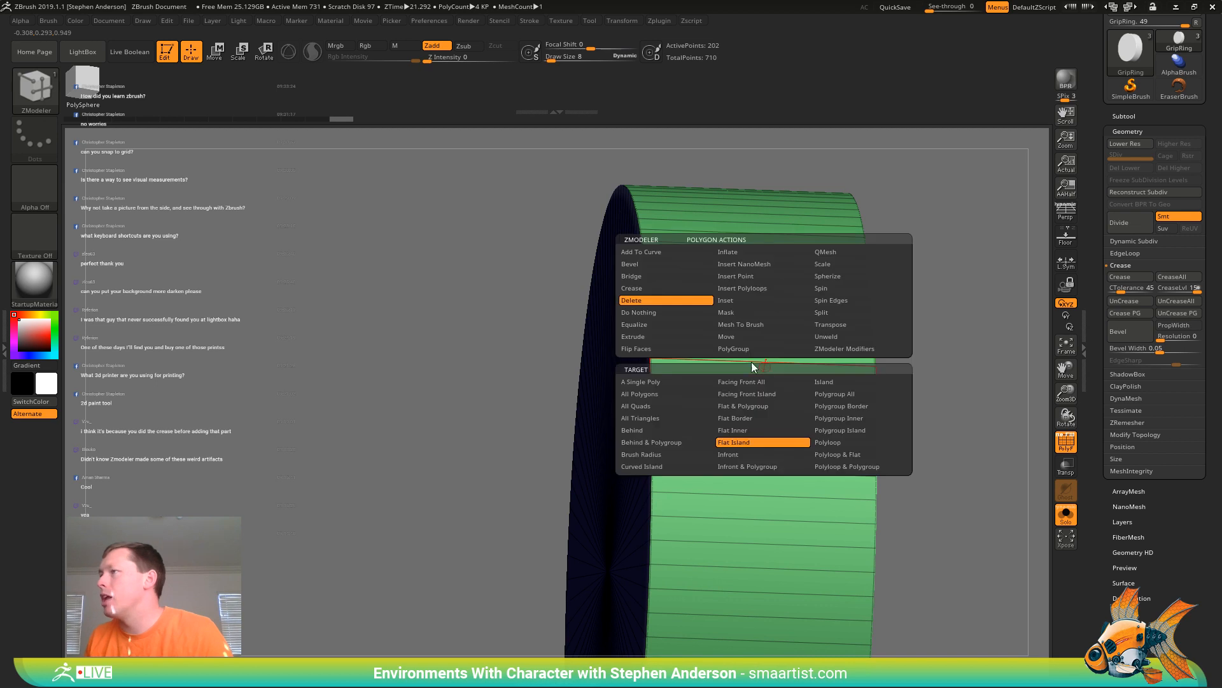
click(796, 348)
click(856, 441)
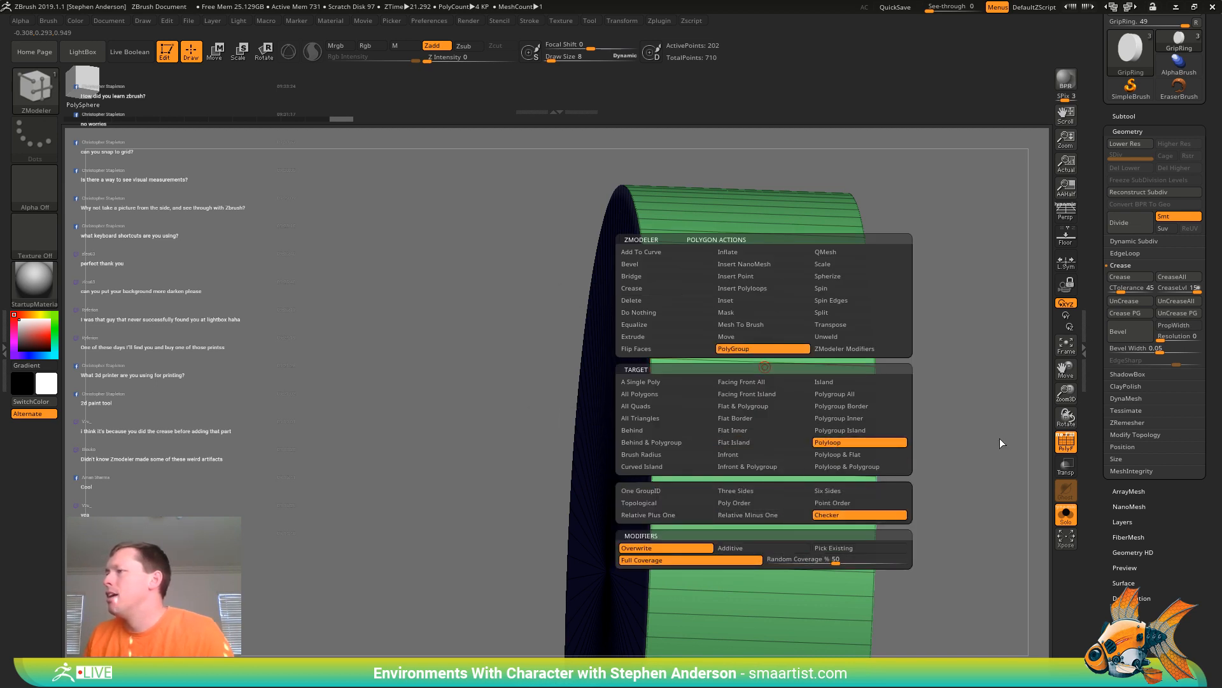
click(764, 386)
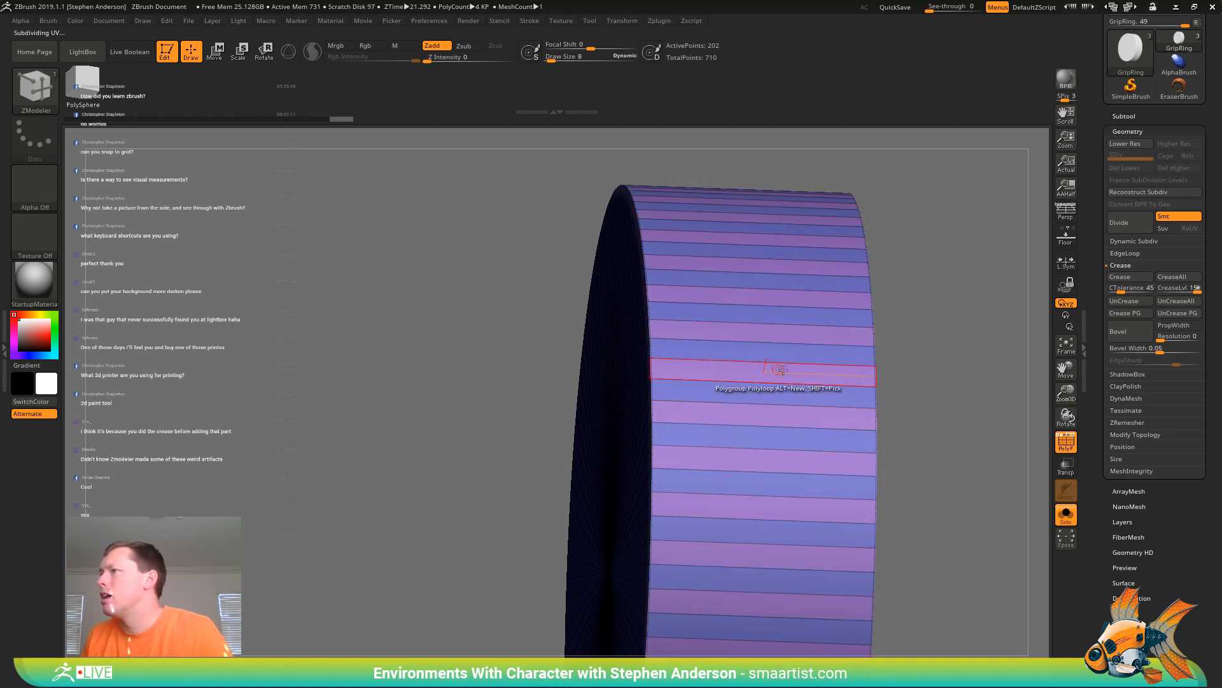
mouse_move(781, 369)
right_down()
mouse_move(811, 369)
mouse_move(790, 372)
right_up()
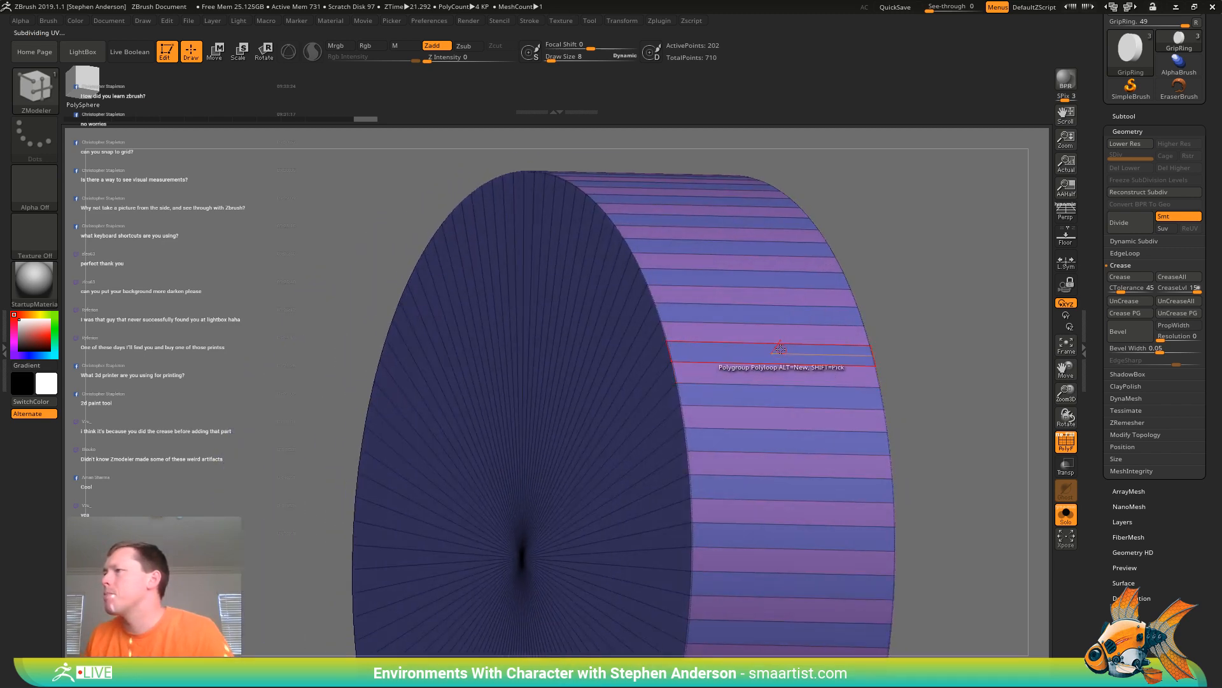
Set ZModeler's polygon action to Extrude with the Polygroup All target and One Side Poly modifier
key(space)
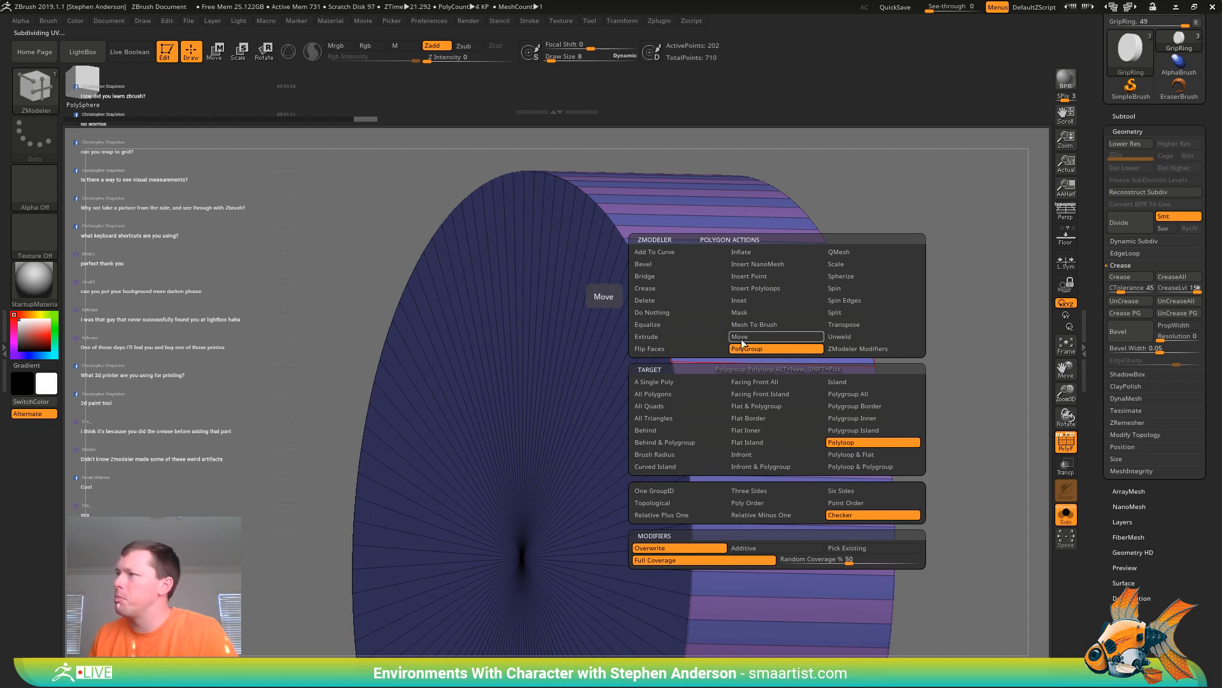
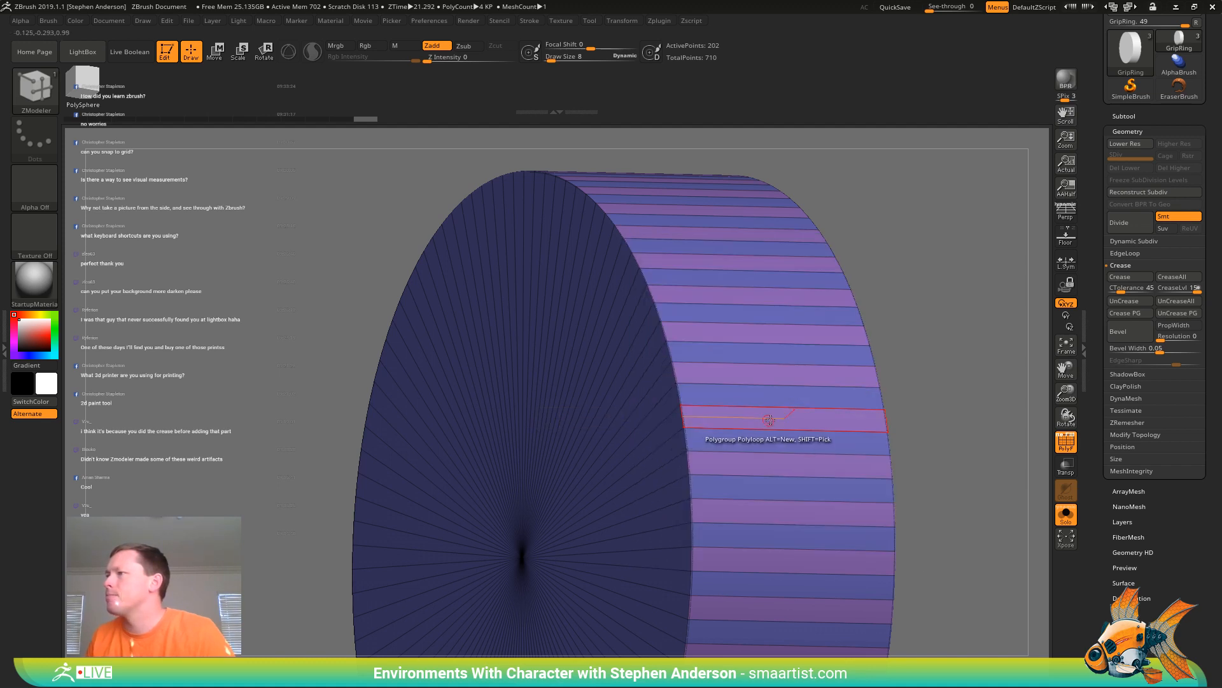
key(space)
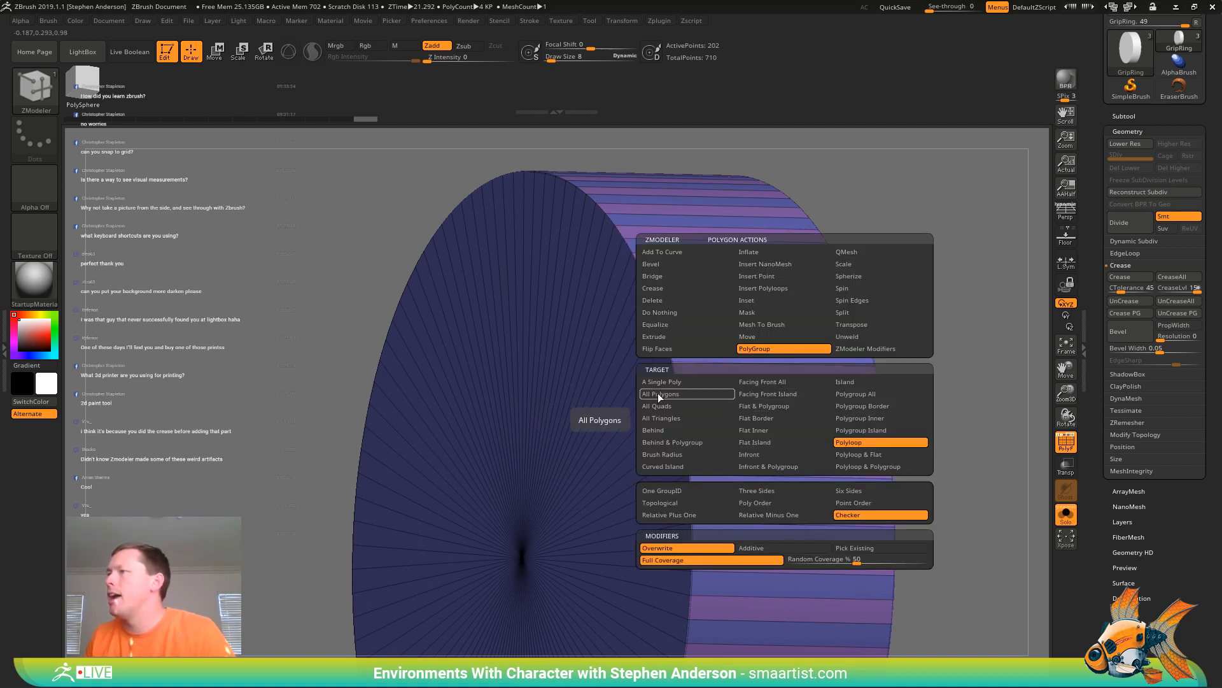
click(676, 337)
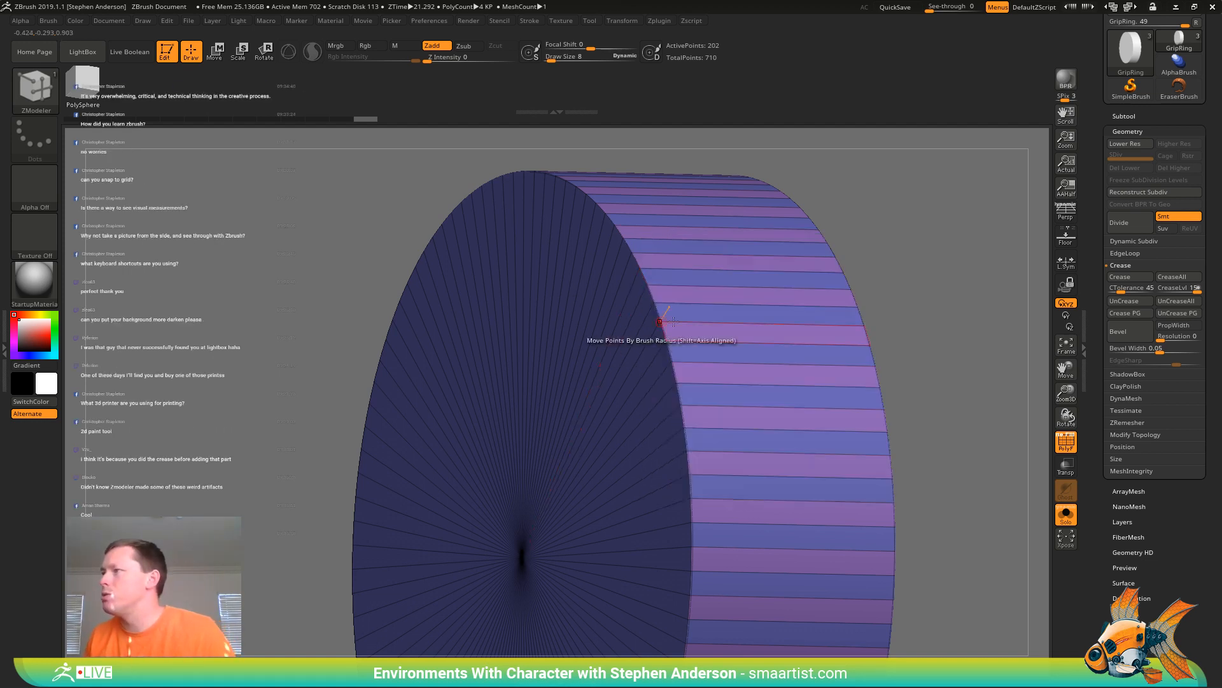
key(space)
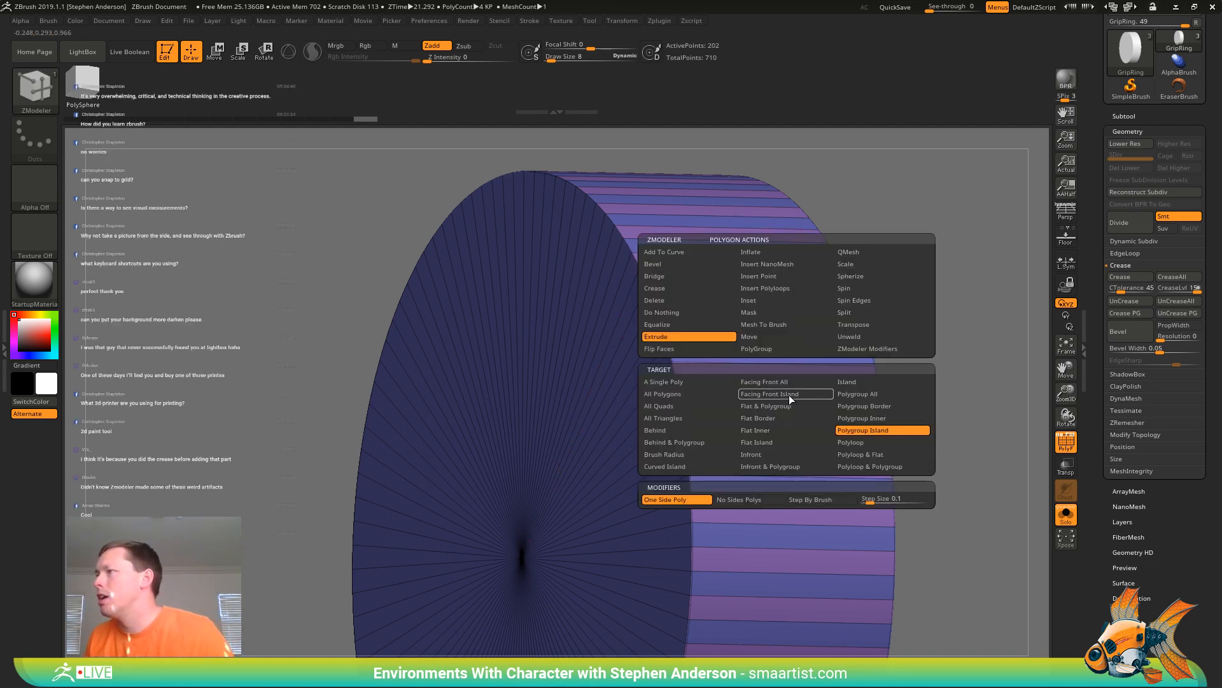
click(874, 393)
Try a slight extrusion of every other strip around GripRing's outer wall
mouse_move(786, 396)
mouse_down()
mouse_move(789, 421)
mouse_move(787, 387)
mouse_up()
key(ctrl+z)
key(ctrl+z)
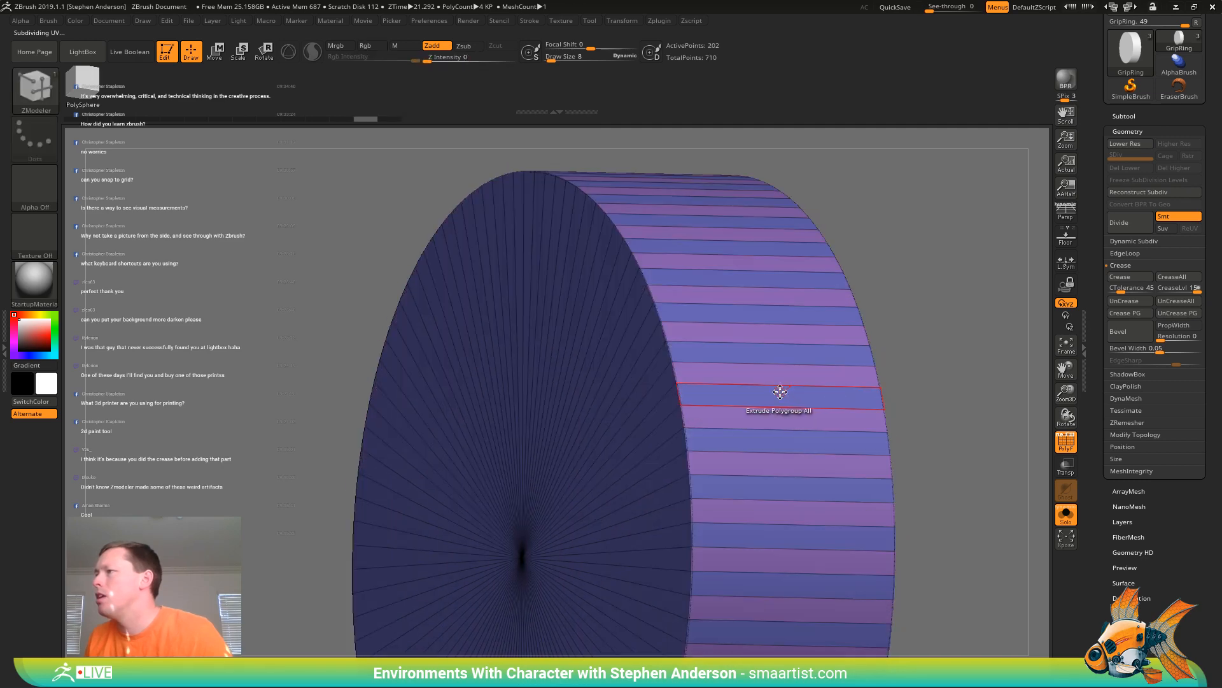
Reassign the Checker polygroups around GripRing's wall with the PolyGroup Polyloop action to get fresh alternating groups
key(space)
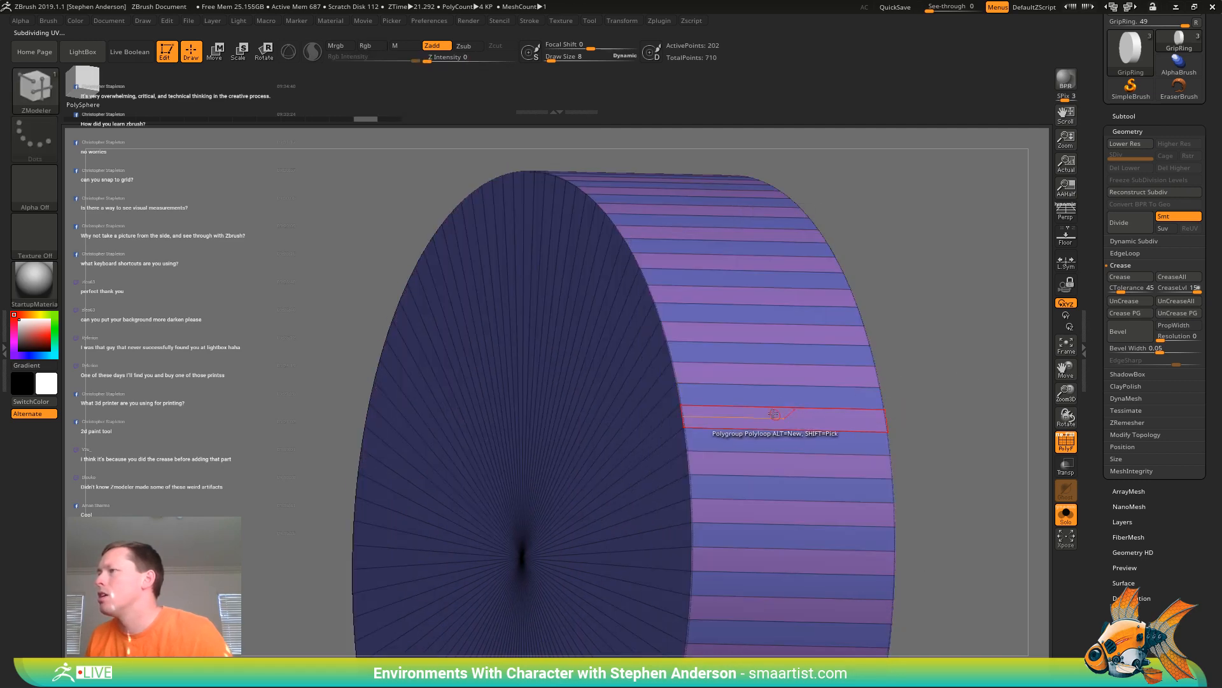
click(780, 392)
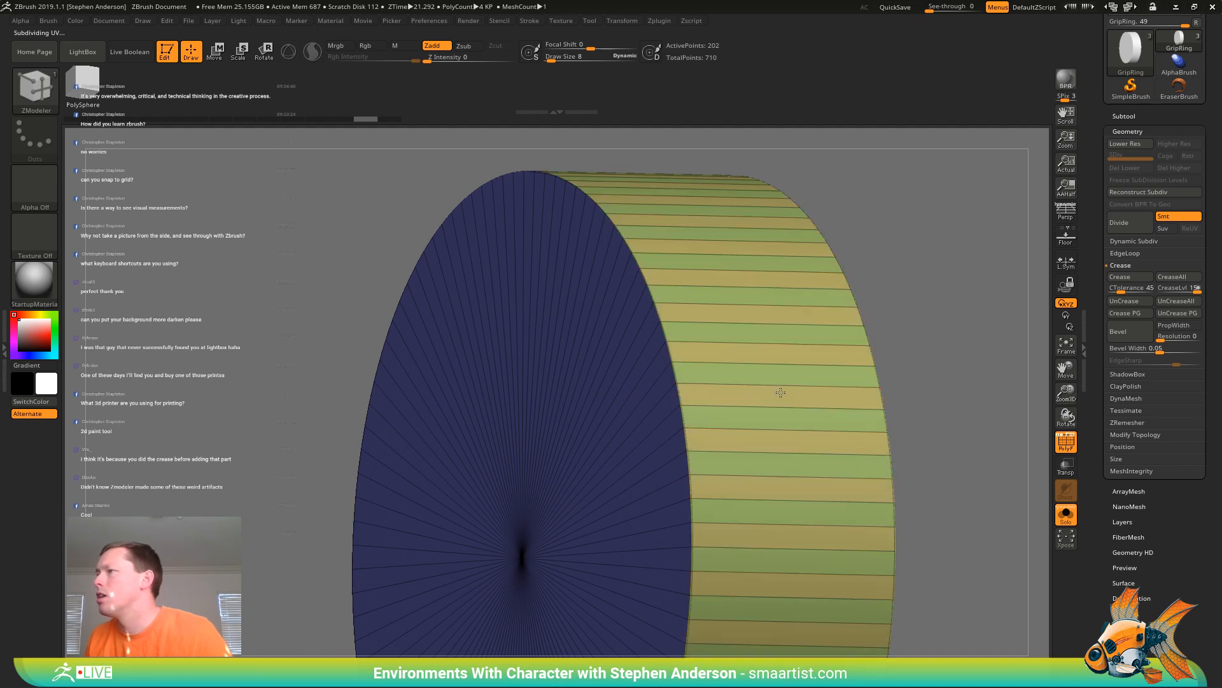
click(780, 392)
Extrude one set of alternating wall strips on GripRing using Extrude with the Polygroup All target
key(space)
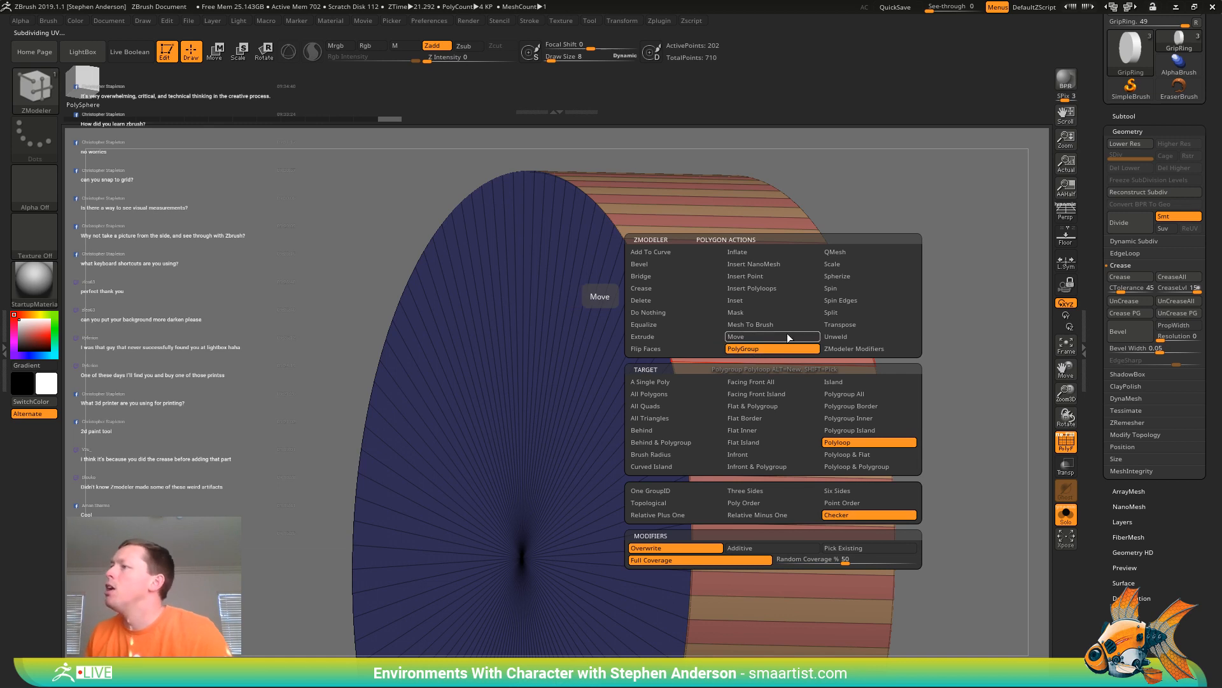
click(659, 336)
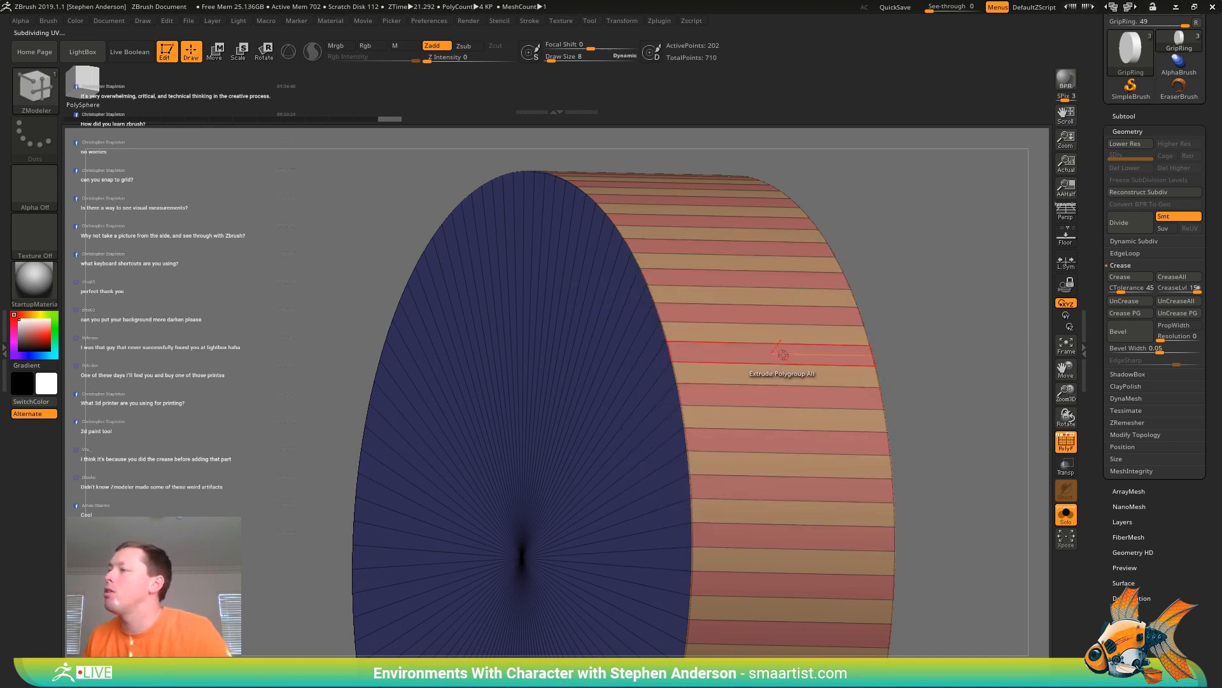
drag(782, 352, 784, 348)
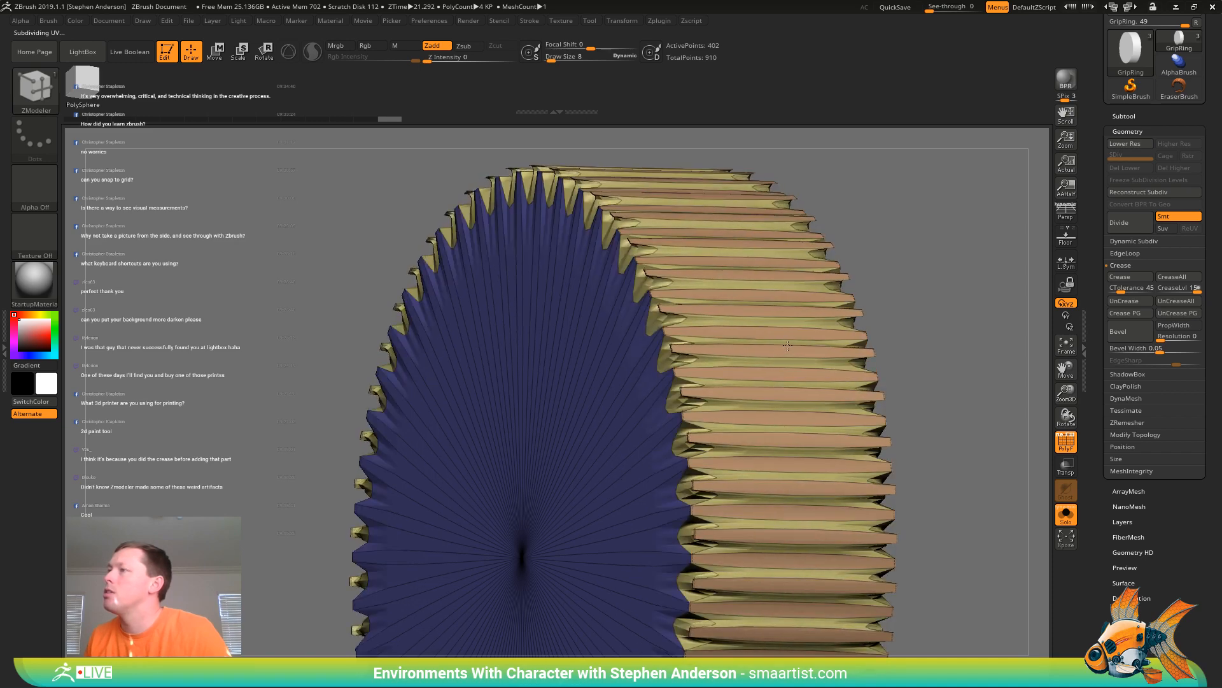
Examine the extruded ribs without smoothing or polyframe, alongside the other lens parts
key(shift+d)
mouse_move(751, 355)
right_down()
mouse_move(789, 334)
mouse_move(766, 323)
mouse_move(774, 371)
mouse_move(738, 341)
mouse_move(783, 382)
mouse_move(796, 435)
mouse_move(828, 442)
right_up()
key(ctrl)
key(shift+f)
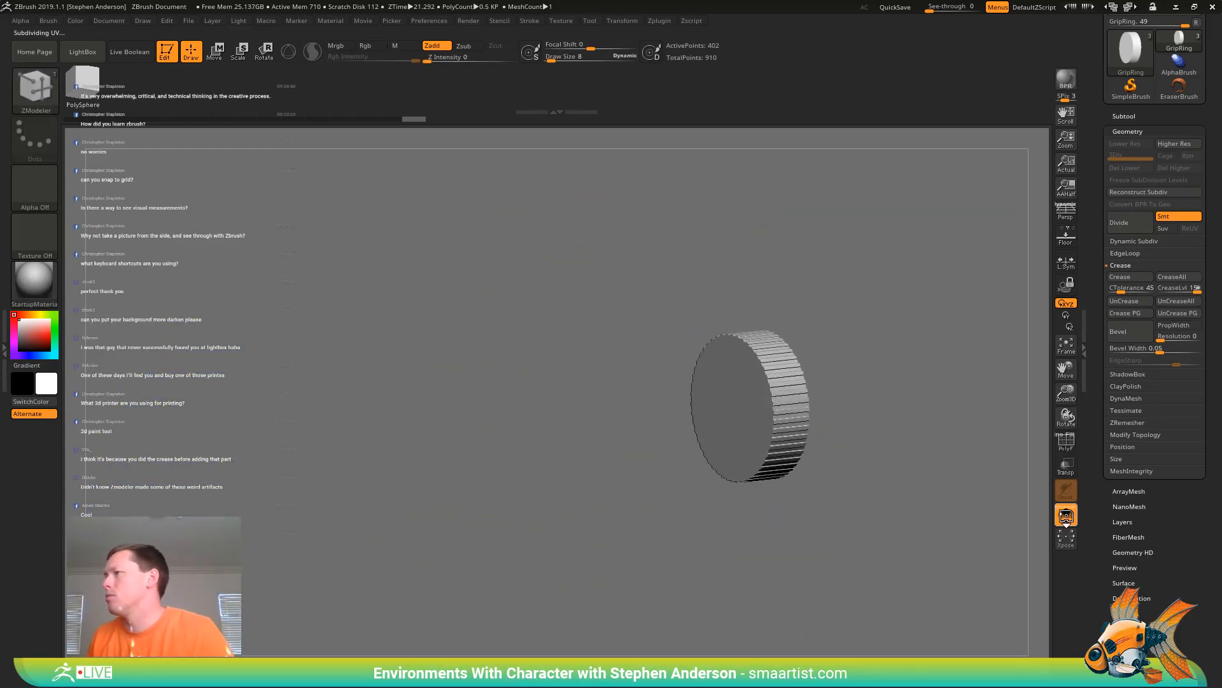
click(1067, 516)
mouse_move(804, 383)
right_down()
mouse_move(768, 407)
mouse_move(802, 423)
mouse_move(842, 528)
right_up()
Undo GripRing's rib extrusion, its alternating polygroups and the last hole closure
key(ctrl+z)
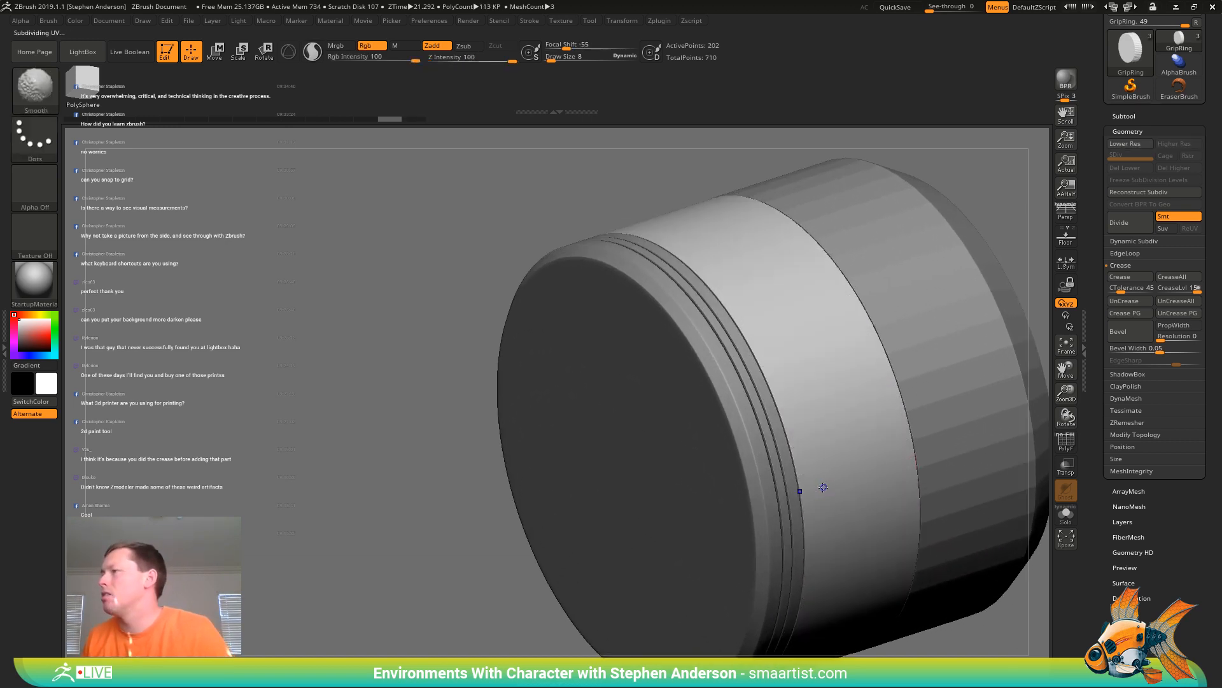
key(shift+f)
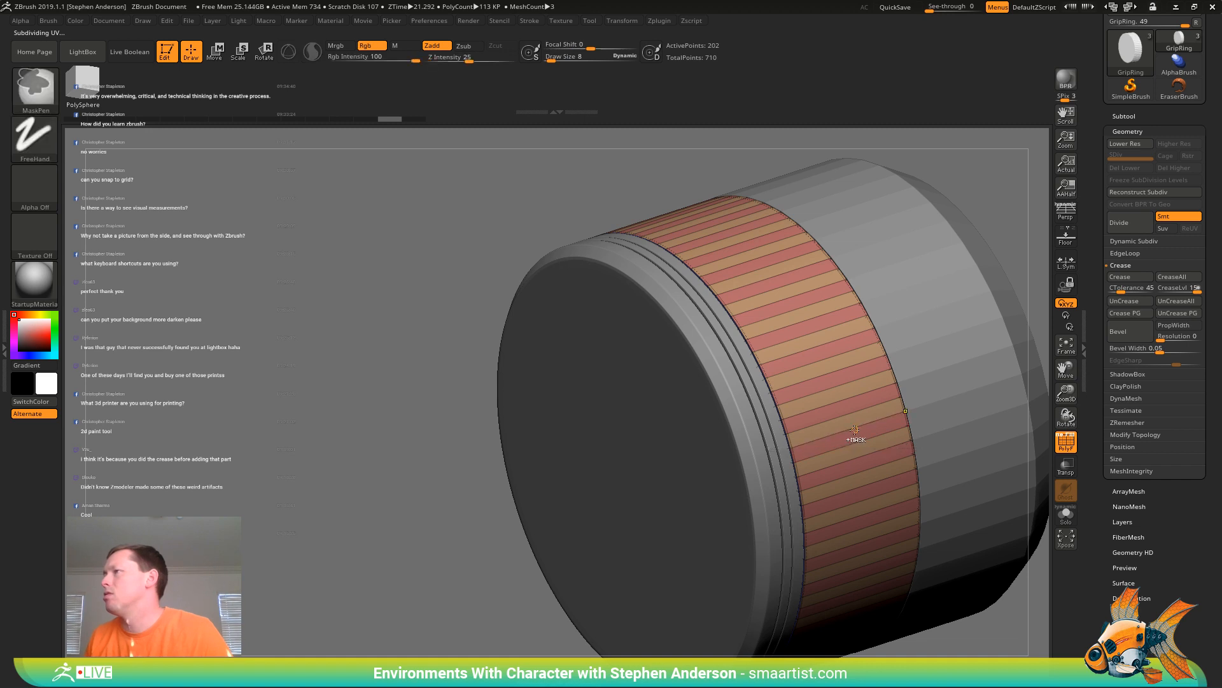
key(ctrl+z)
key(ctrl+z)
key(ctrl+z)
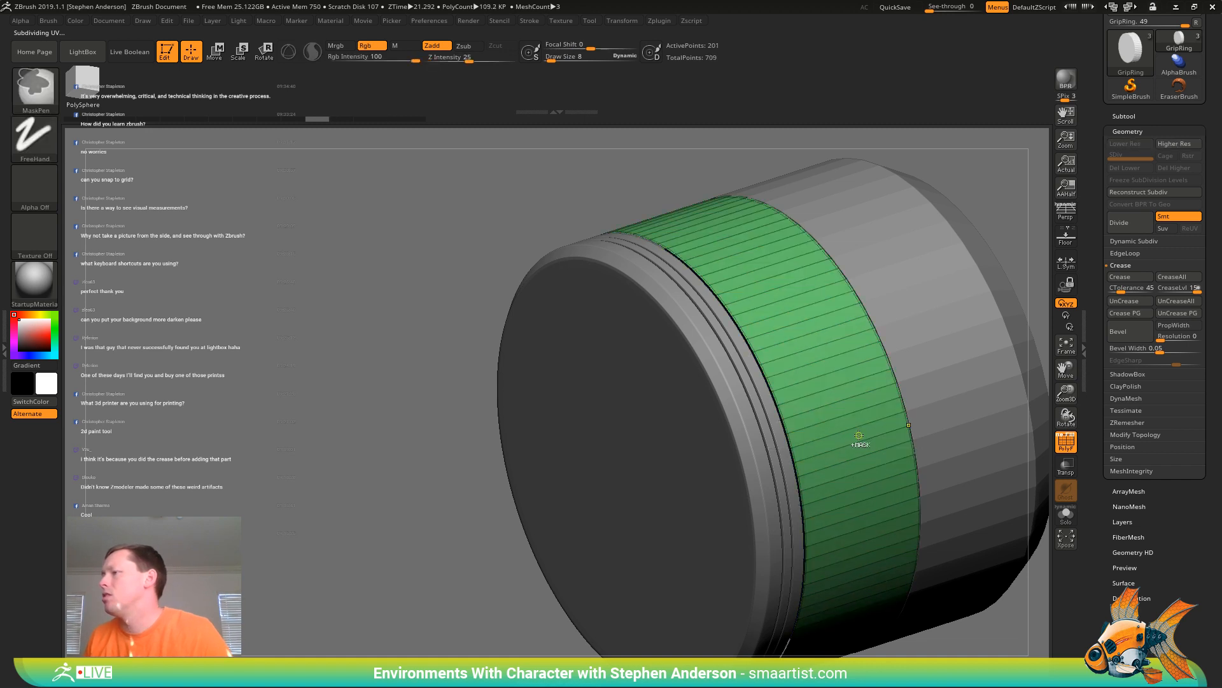
key(shift+f)
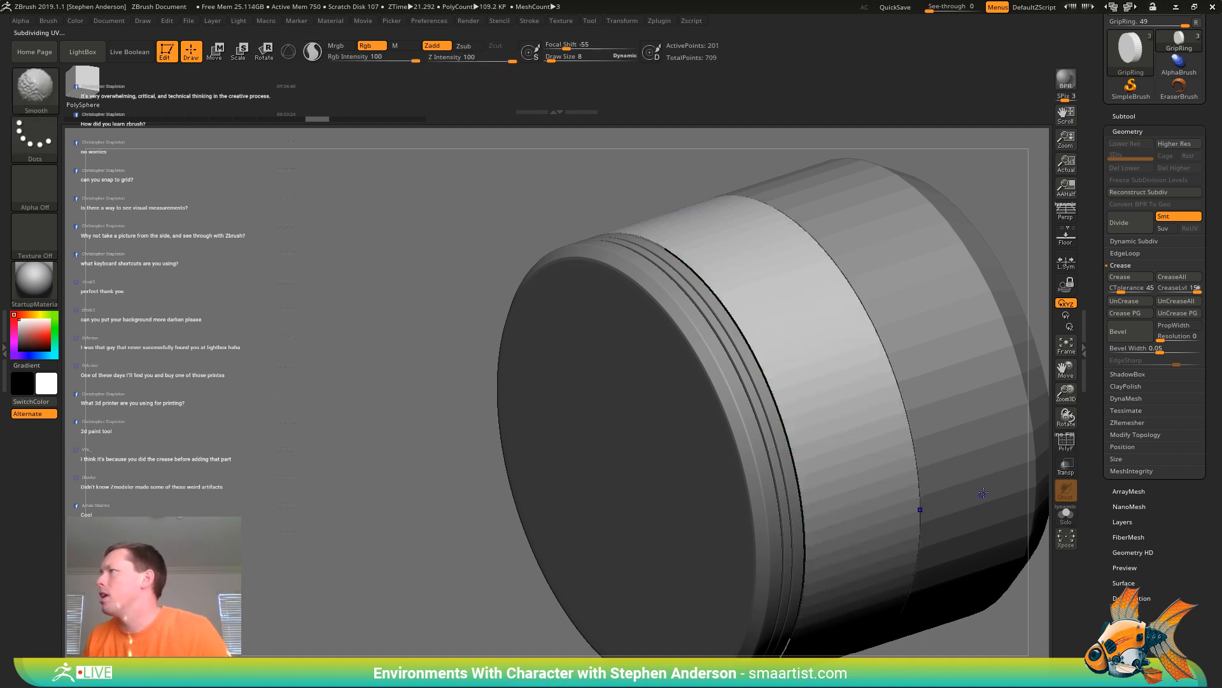
Subdivide GripRing once, isolate it with its polyframe shown and delete the lower subdivision level
key(ctrl)
key(ctrl+d)
key(shift+f)
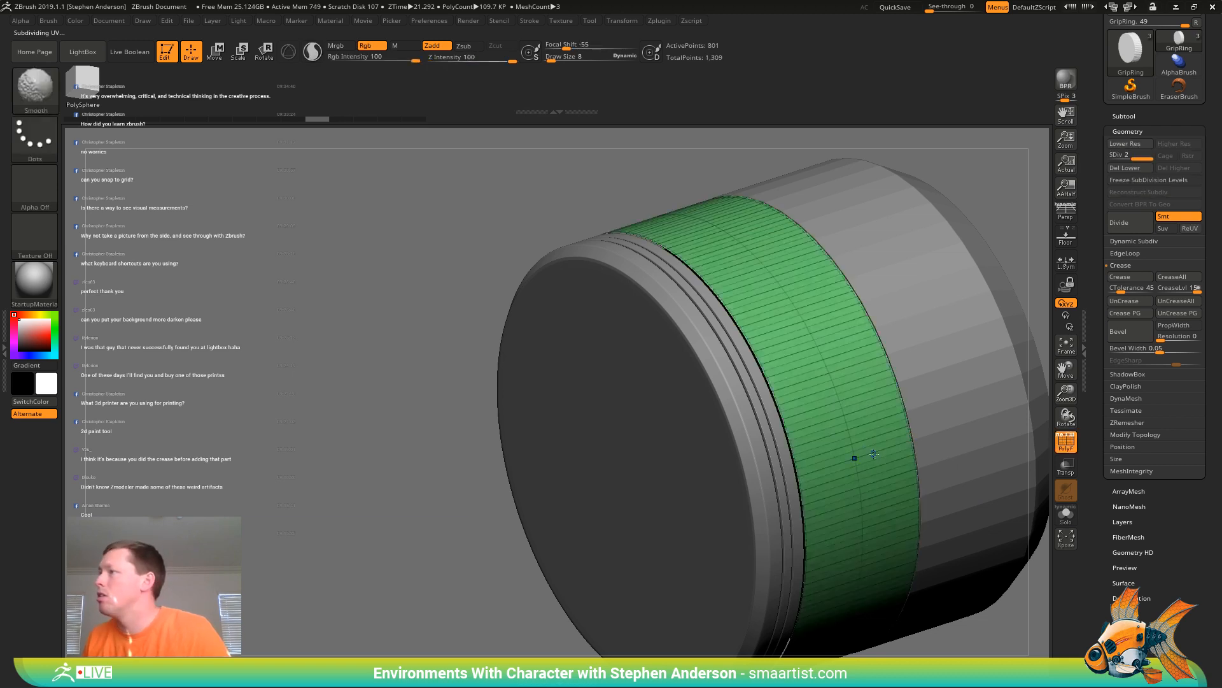
click(1067, 514)
drag(993, 309, 1009, 296)
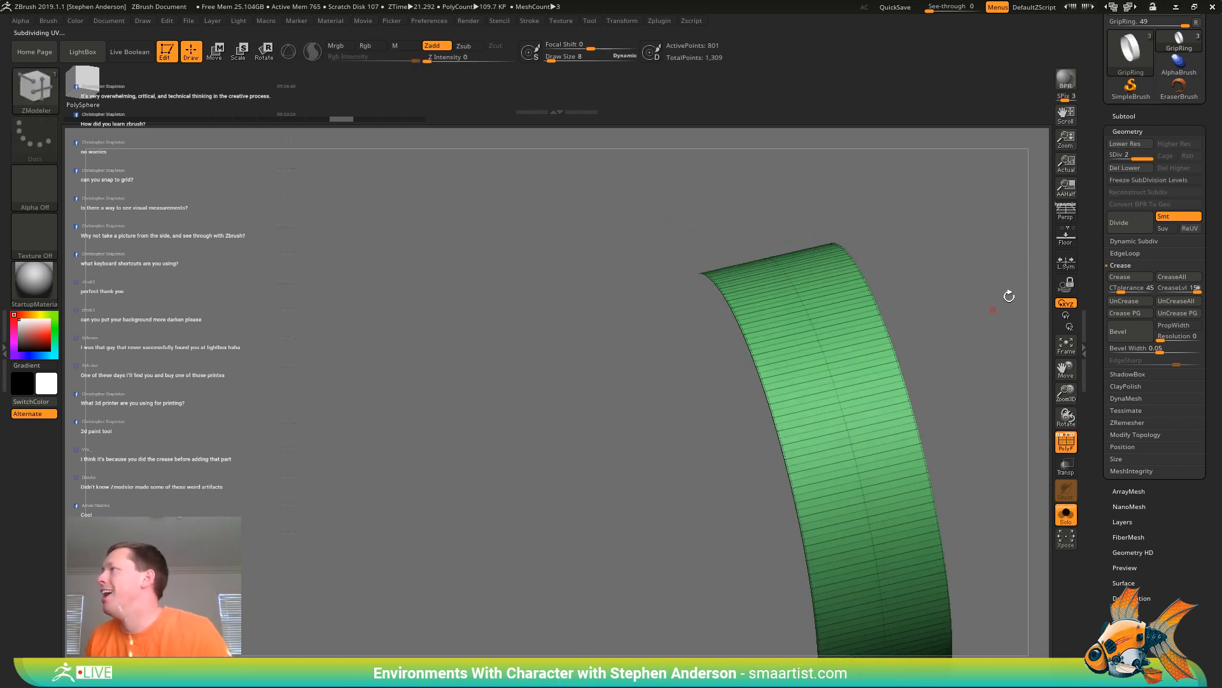
click(1123, 170)
Delete the middle edge loop around GripRing's wall using ZModeler's edge Insert action with the Single EdgeLoop target
ctrl+right_drag(832, 407, 843, 401)
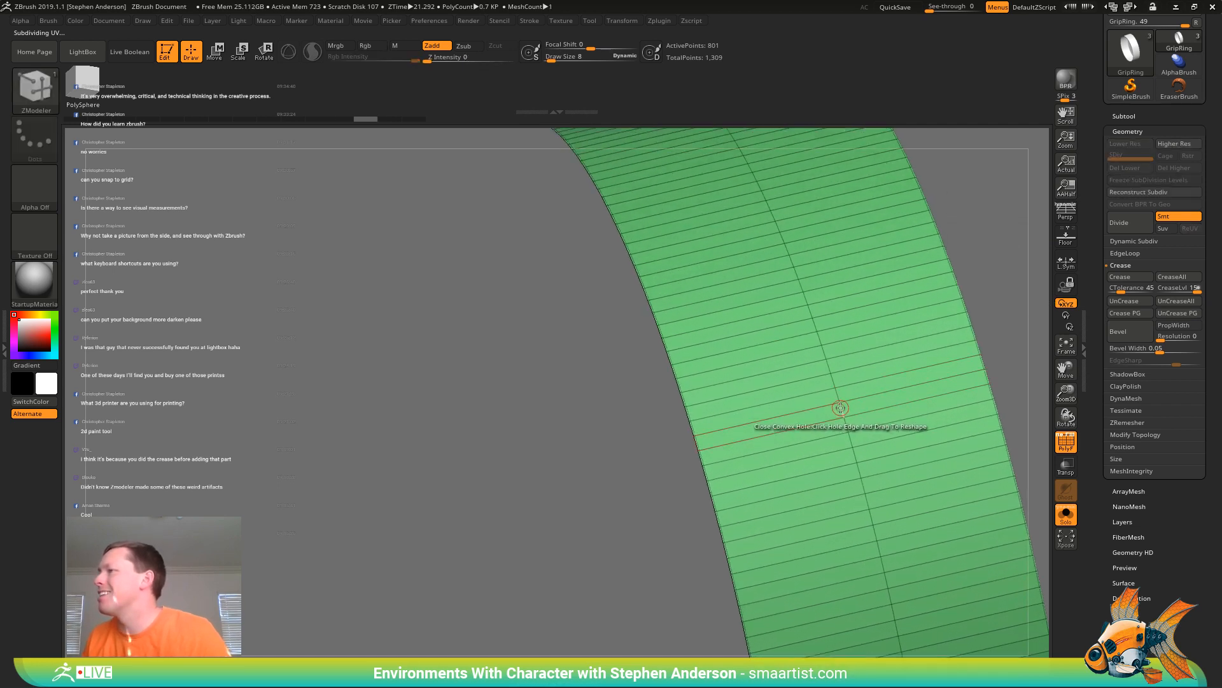
right_click(841, 408)
click(832, 373)
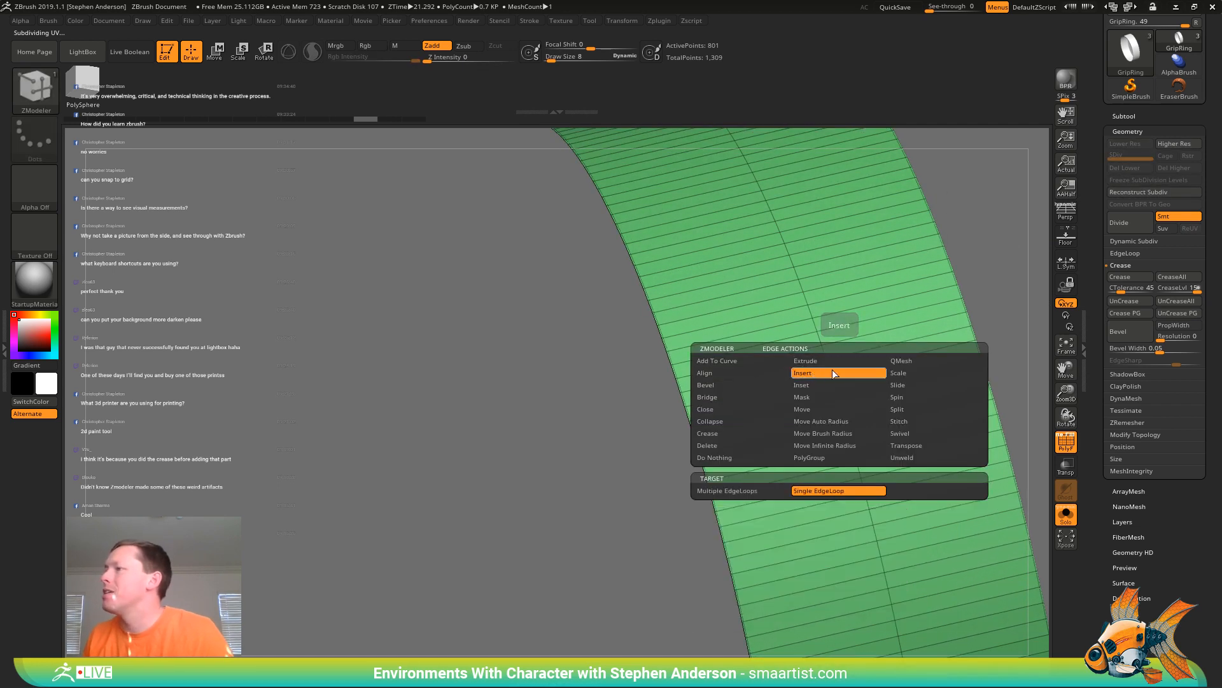
click(825, 352)
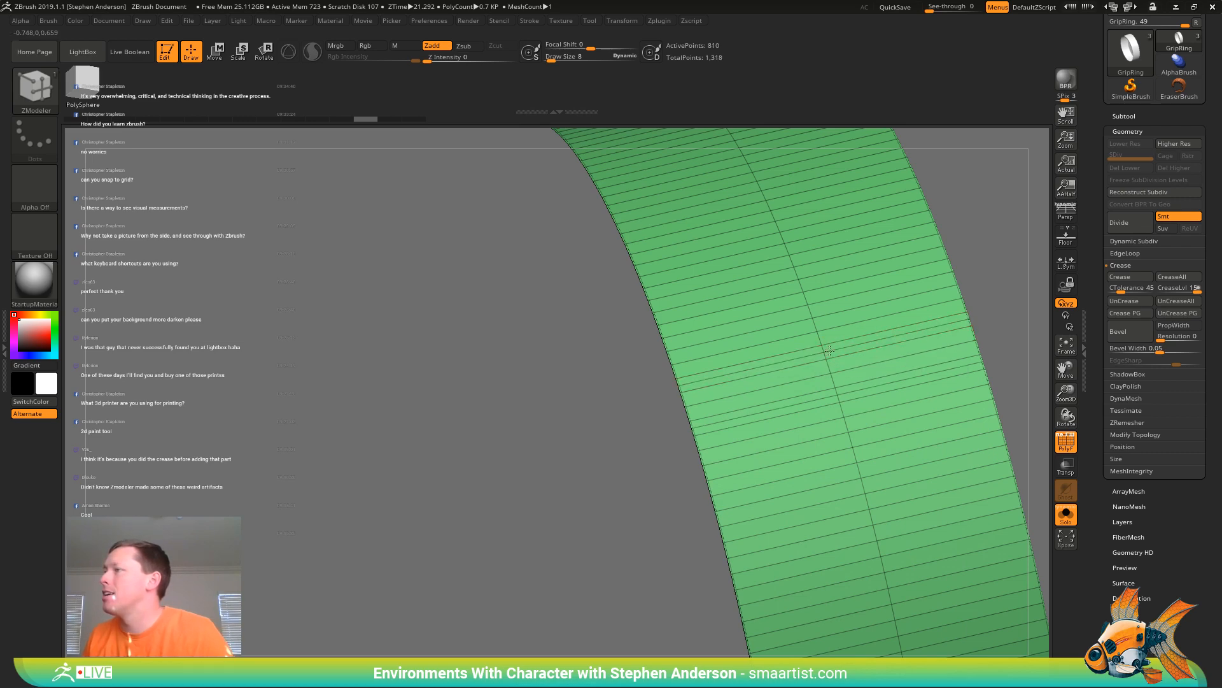
key(ctrl+z)
key(ctrl+z)
key(ctrl+z)
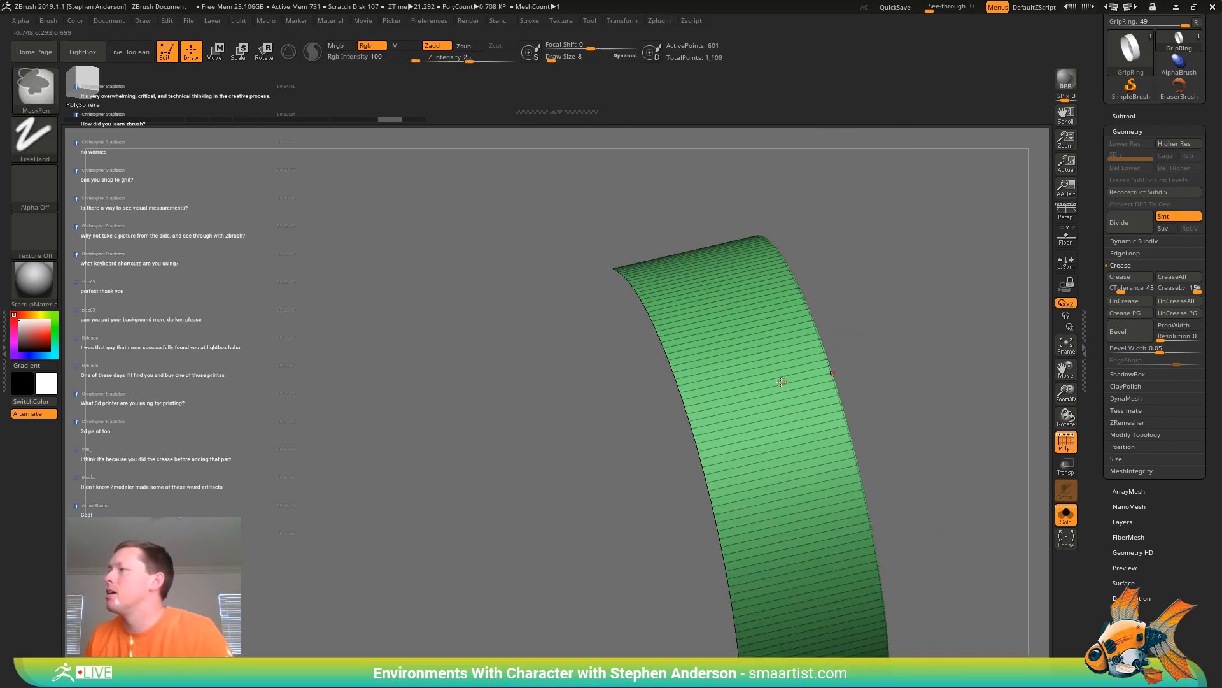
Hide GripRing's remaining cap polygroup and remove it with Del Hidden, leaving only the wall
mouse_move(802, 371)
right_down()
mouse_move(662, 376)
mouse_move(818, 372)
mouse_move(613, 383)
mouse_move(695, 503)
right_up()
key(ctrl+shift)
ctrl+shift+click(691, 511)
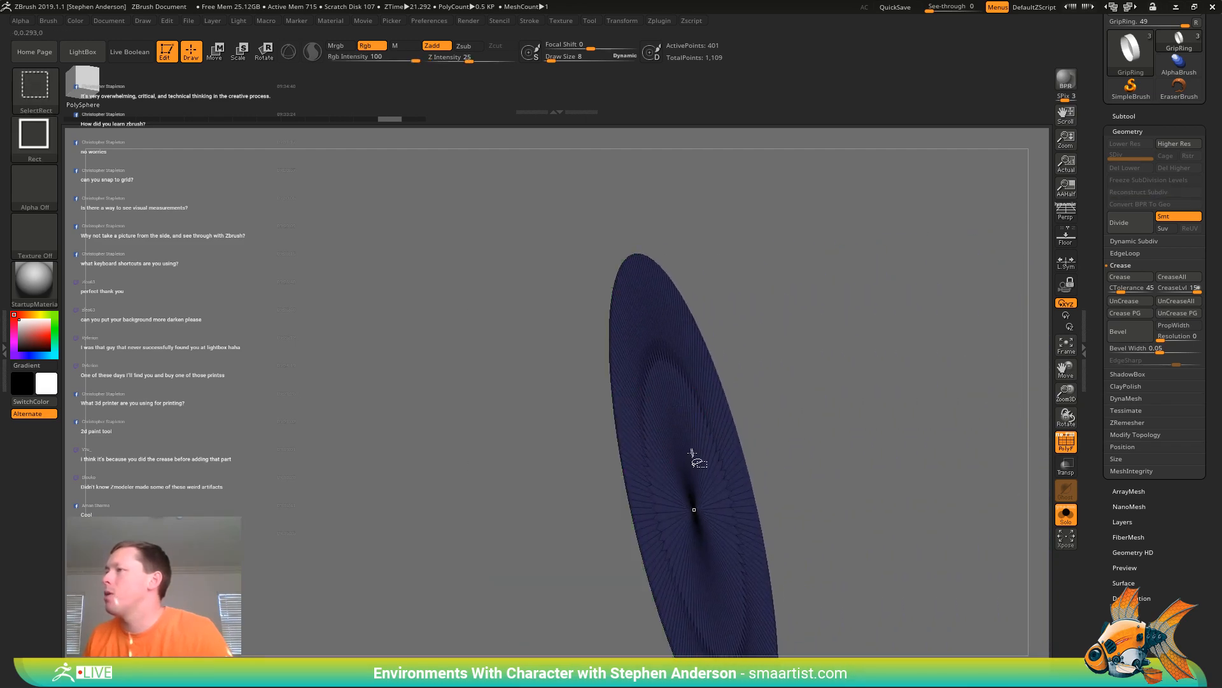
ctrl+shift+click(702, 455)
right_drag(701, 456, 1018, 407)
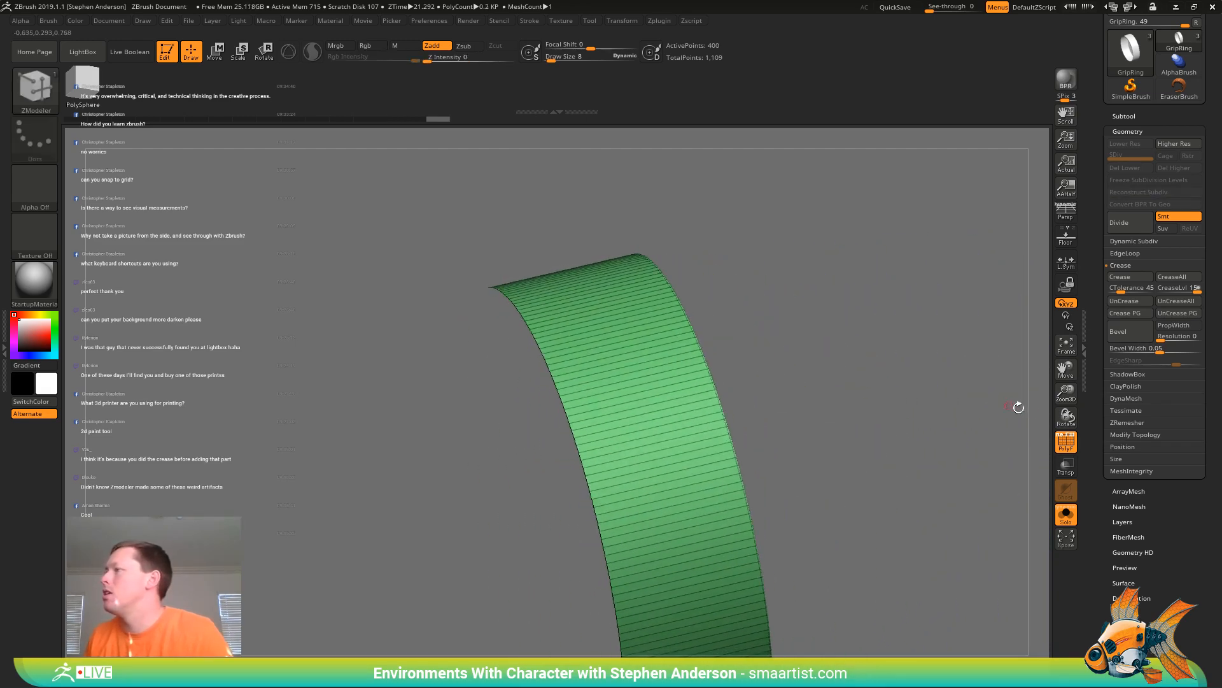
click(1145, 435)
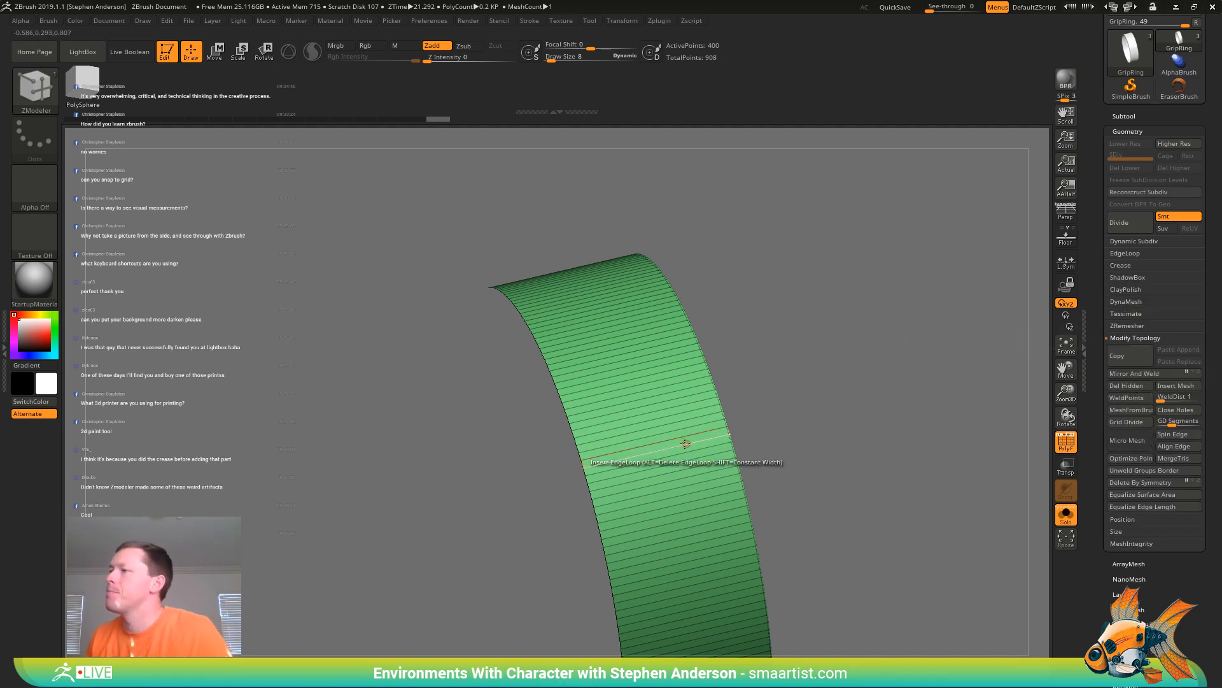
Close both open ends of GripRing with ZModeler's edge action Close and the Convex Hole target
right_drag(685, 444, 611, 475)
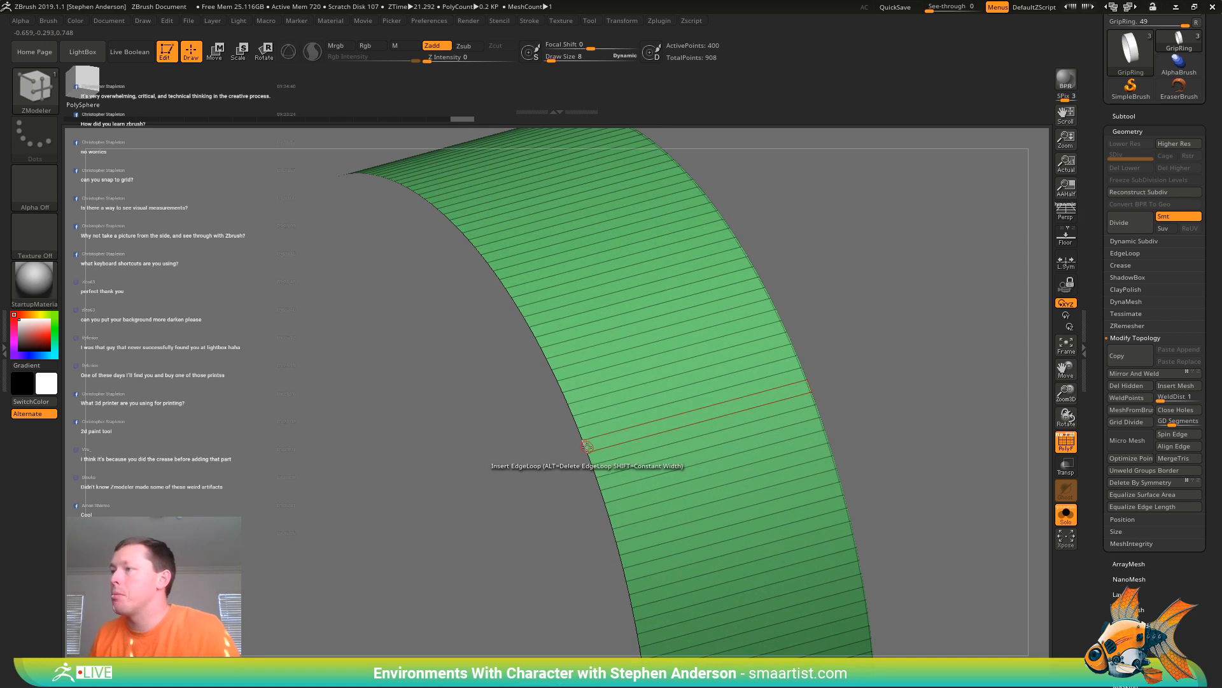
key(space)
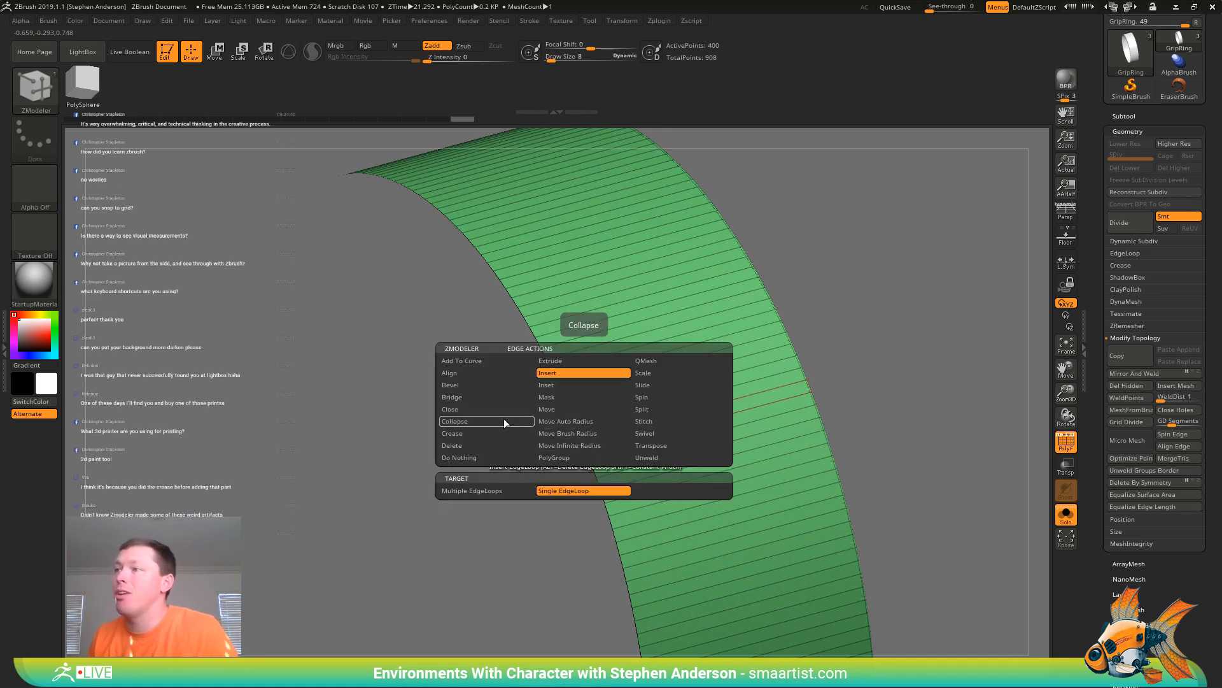
click(463, 407)
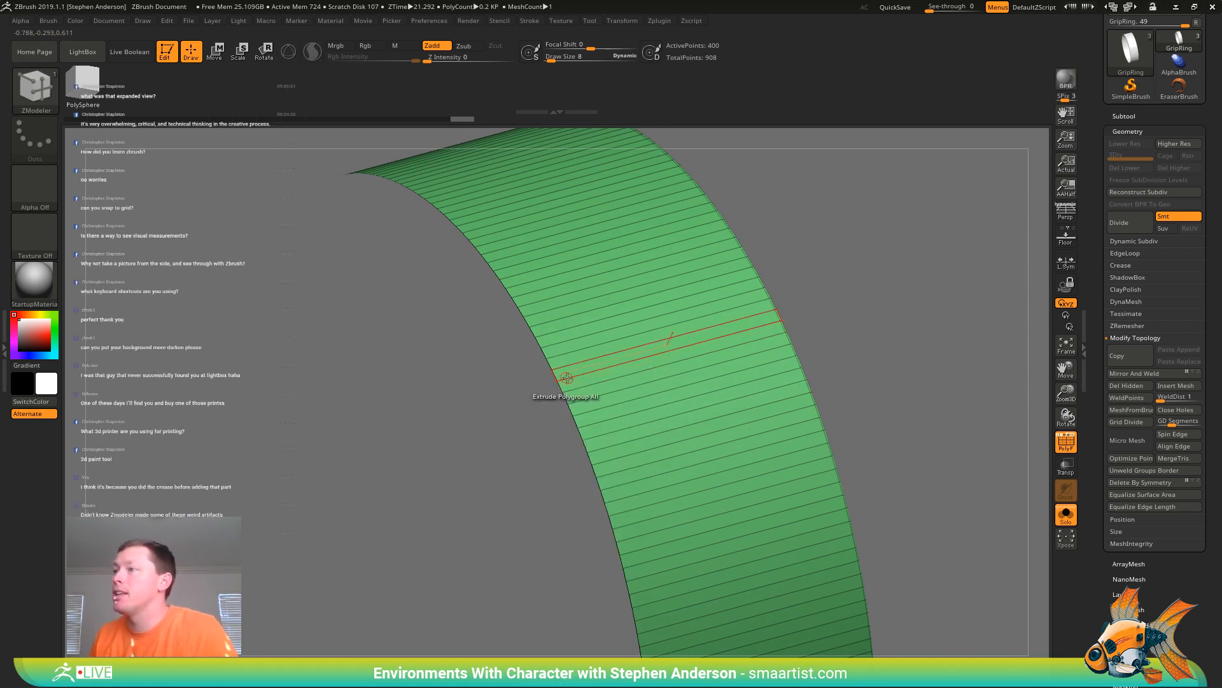
click(1122, 265)
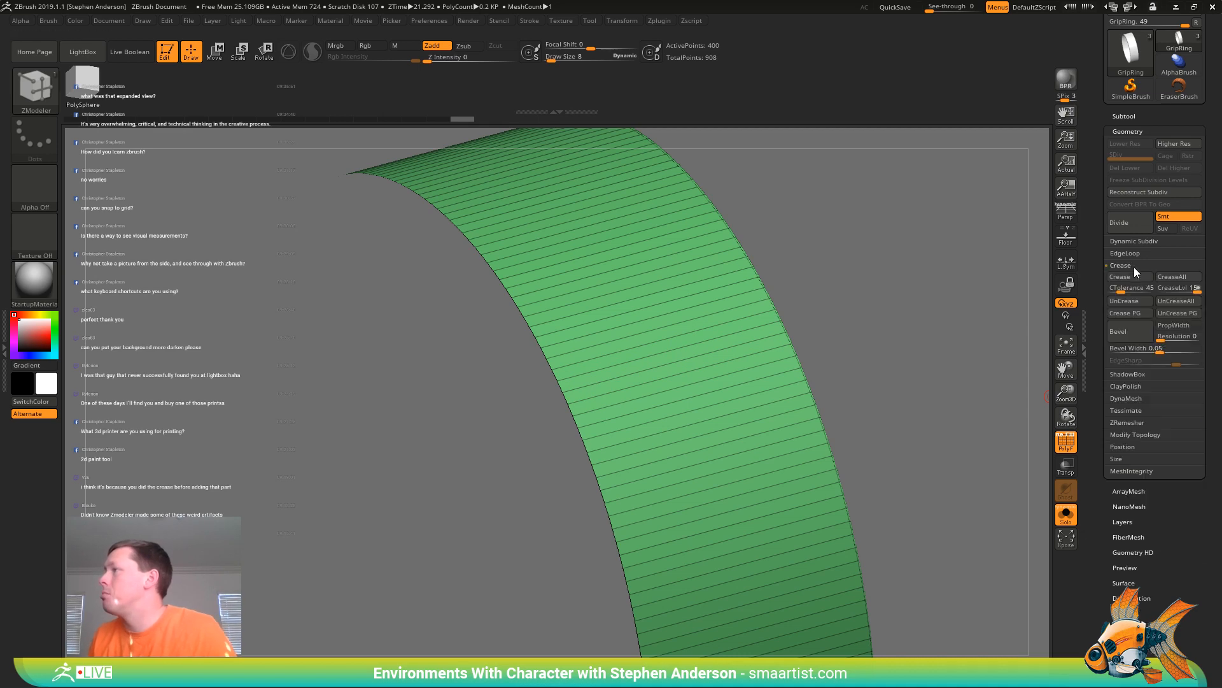
click(564, 388)
right_drag(748, 368, 825, 361)
click(797, 362)
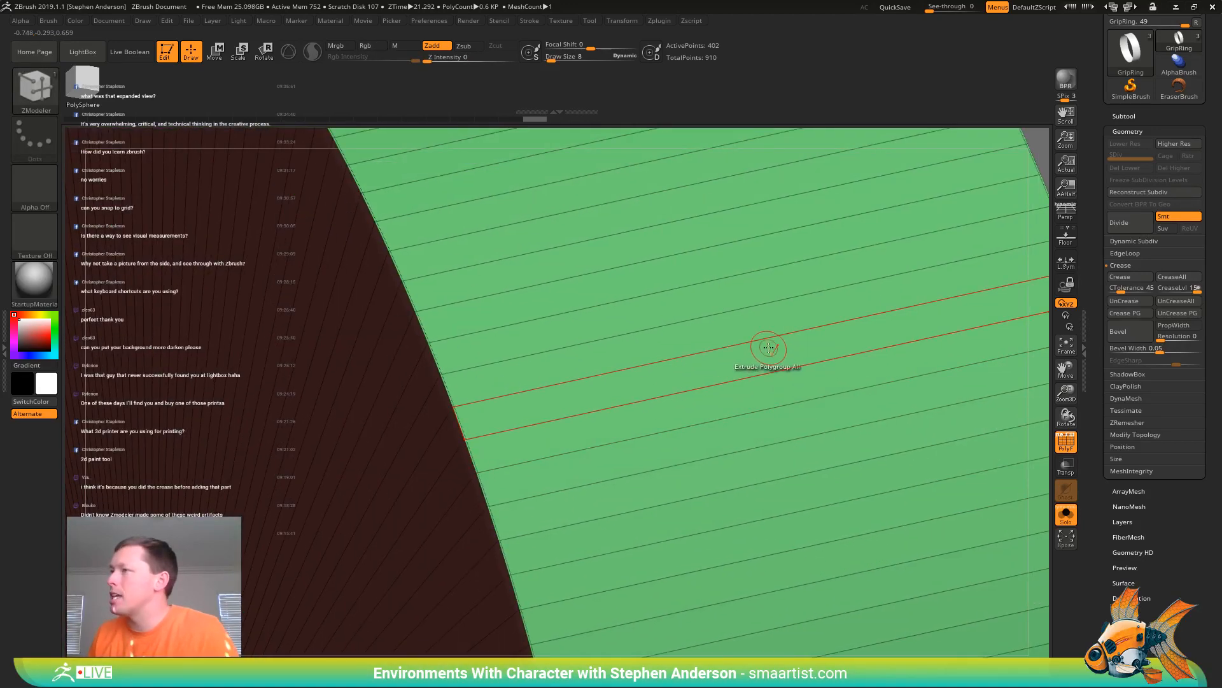
Assign alternating polygroups to the denser strips around GripRing's wall with the PolyGroup Polyloop action in Checker mode
key(space)
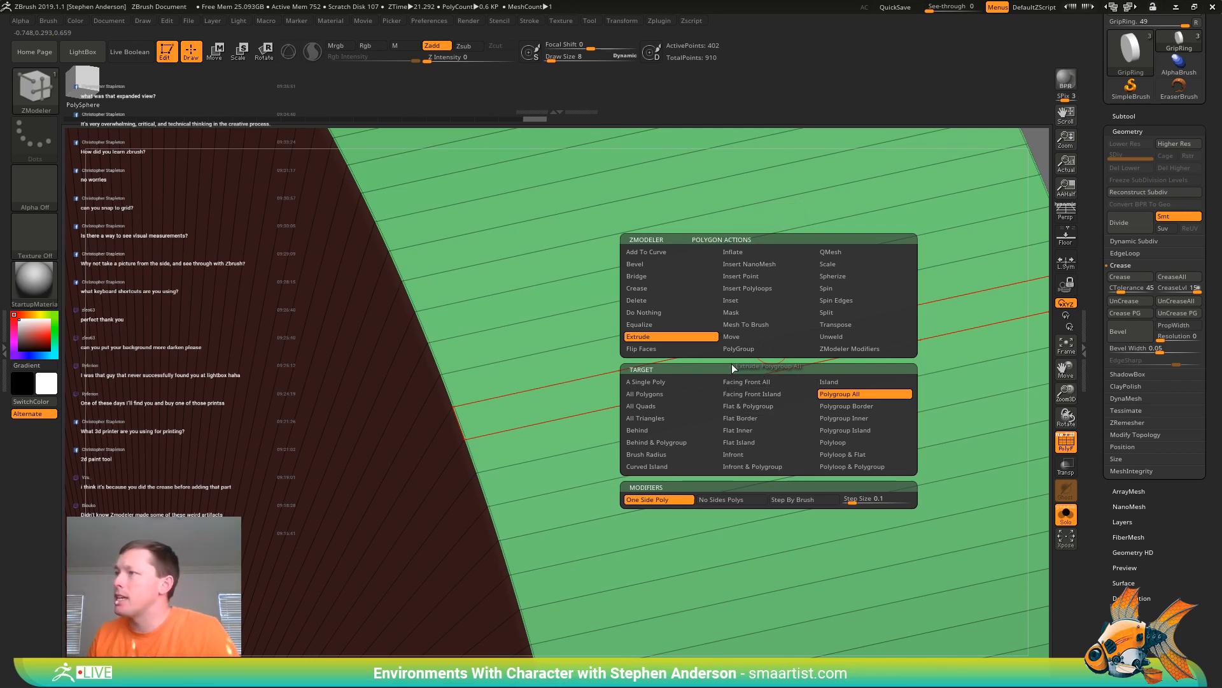
click(750, 349)
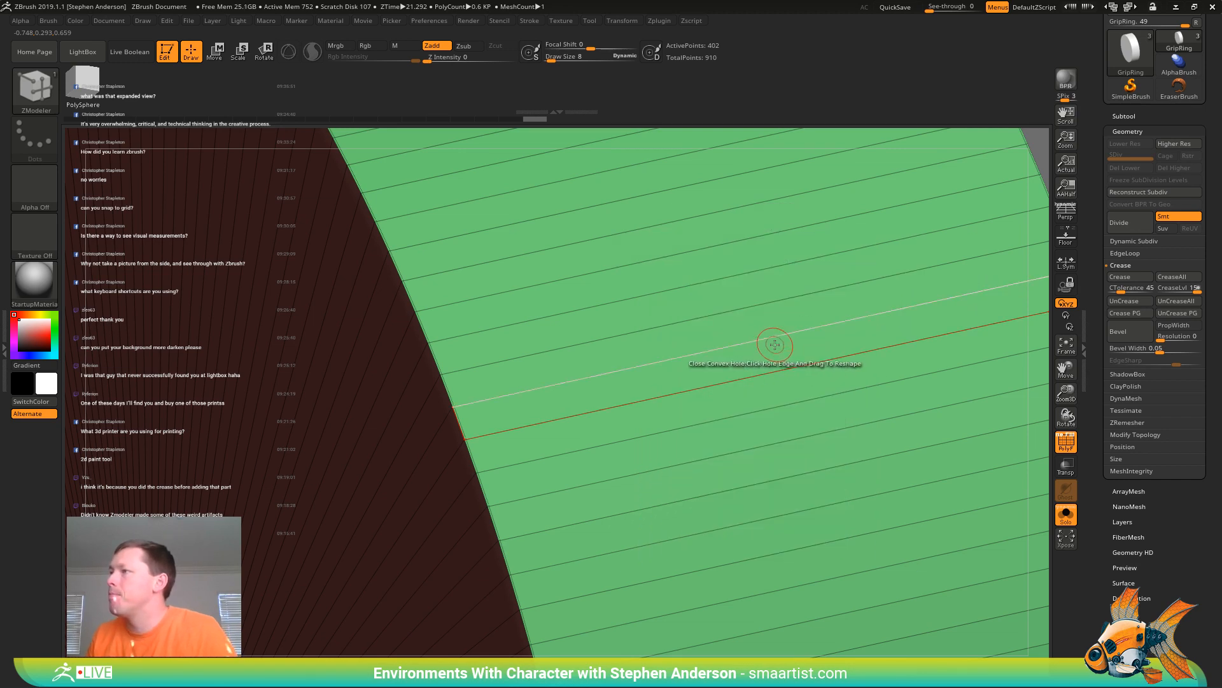
click(772, 346)
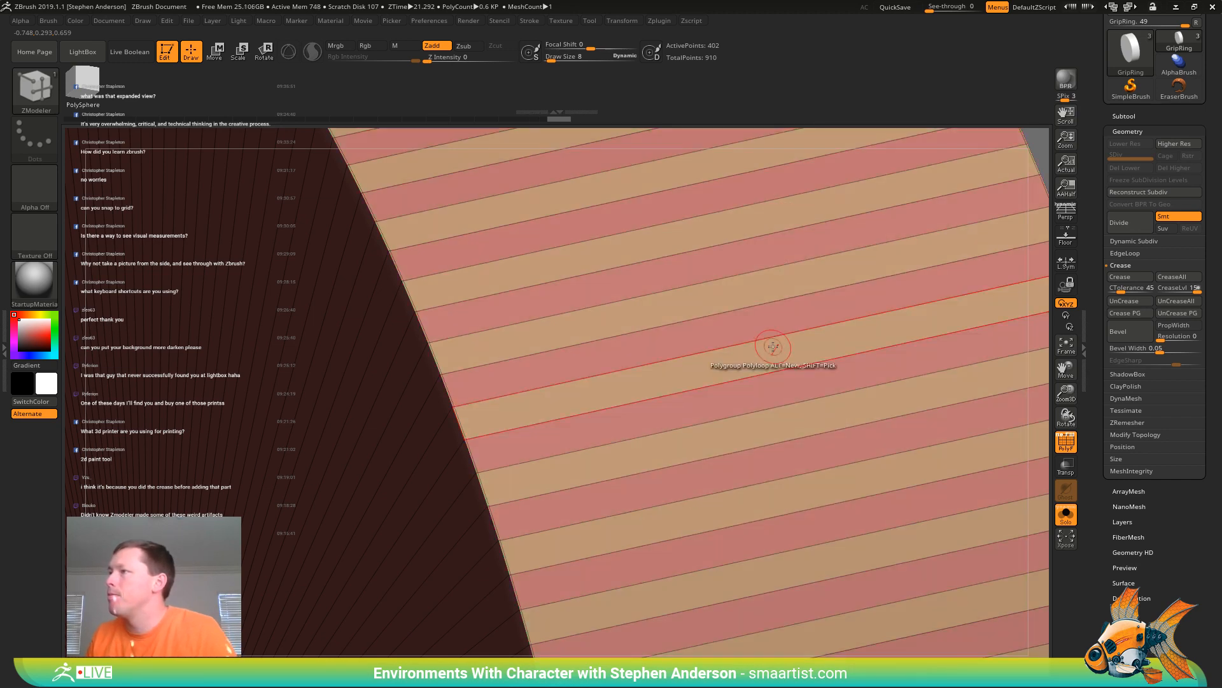
click(770, 346)
click(770, 347)
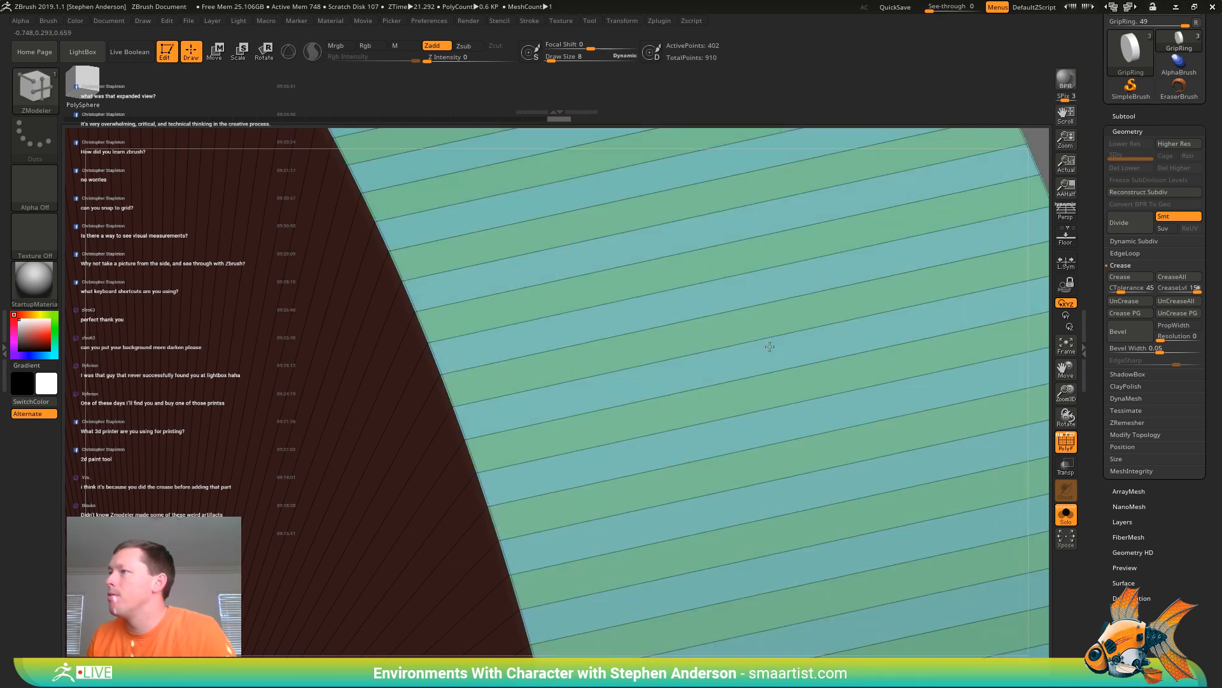
Extrude one set of GripRing's alternating wall strips outward as ribs with ZModeler's polygon action Extrude and the Polygroup All target
ctrl+right_drag(775, 343, 554, 404)
key(space)
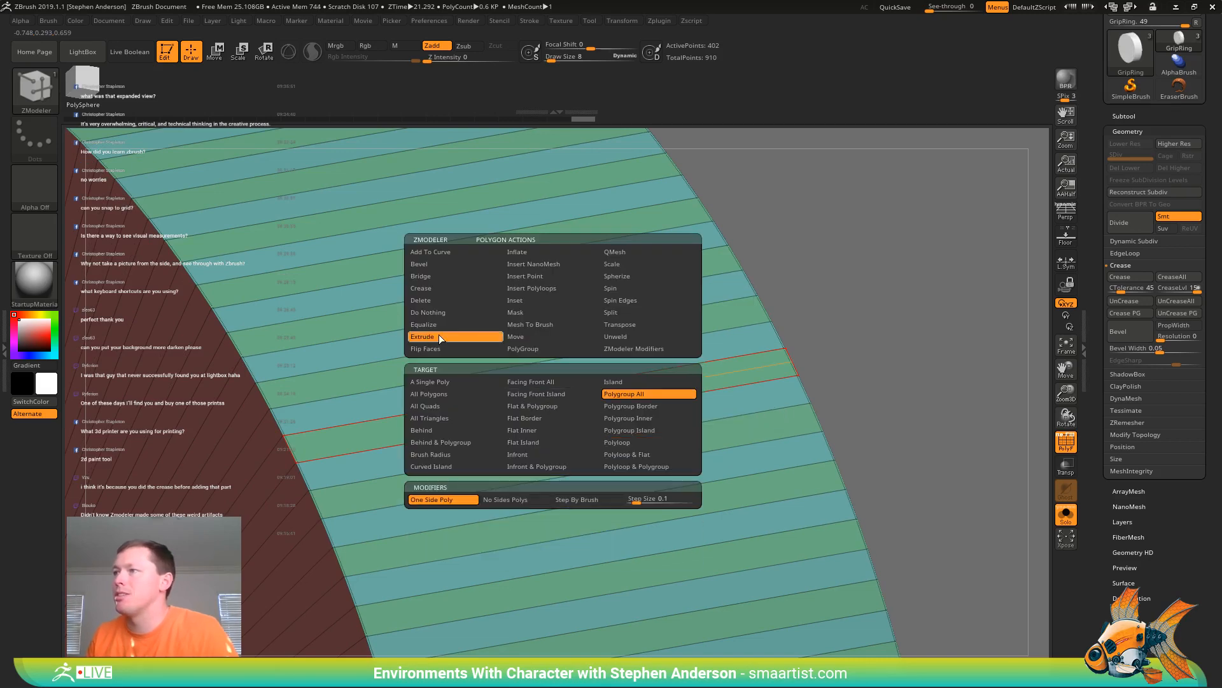
drag(529, 373, 540, 364)
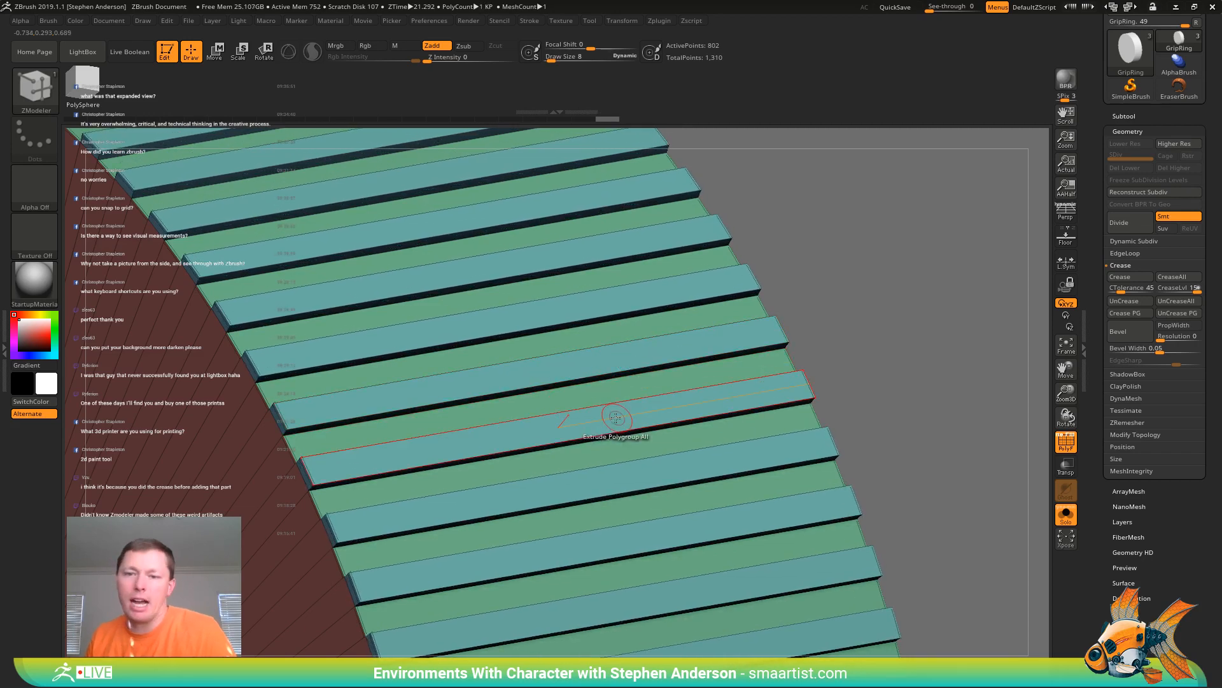
ctrl+right_drag(592, 417, 596, 336)
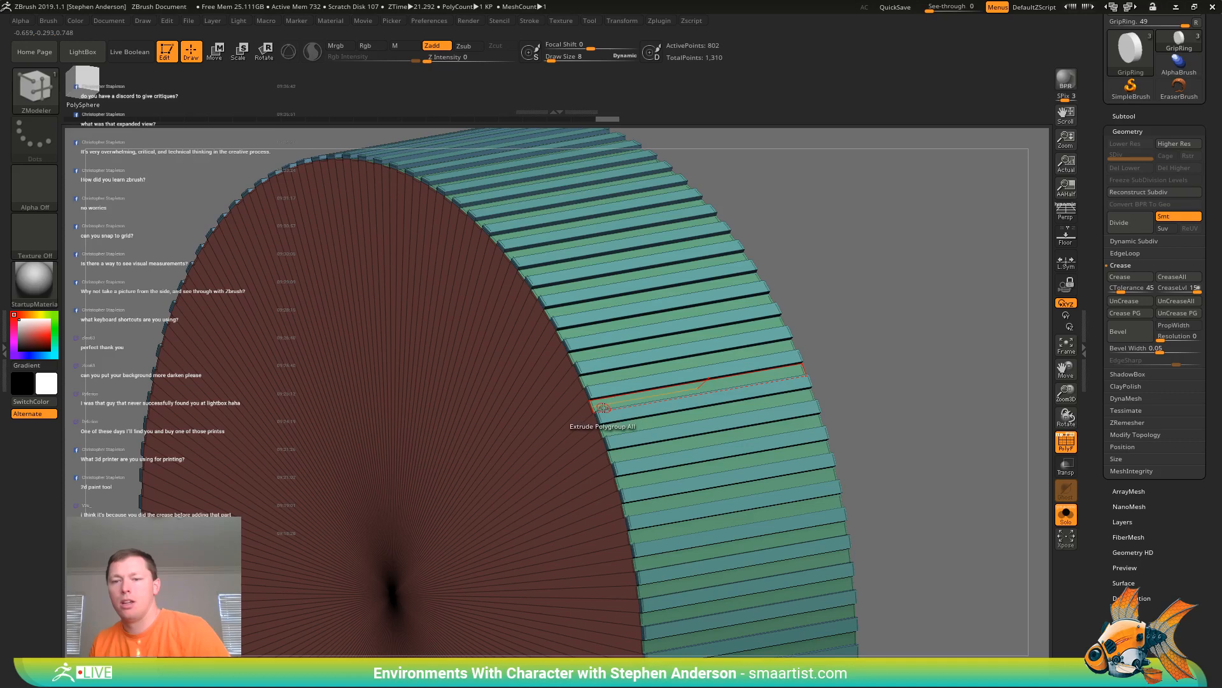
Turn off the polyframe and Solo mode to compare the extruded grip ribs with the surrounding lens parts
mouse_move(591, 408)
ctrl+right_down()
mouse_move(687, 387)
mouse_move(818, 404)
ctrl+right_up()
key(shift+f)
click(1066, 514)
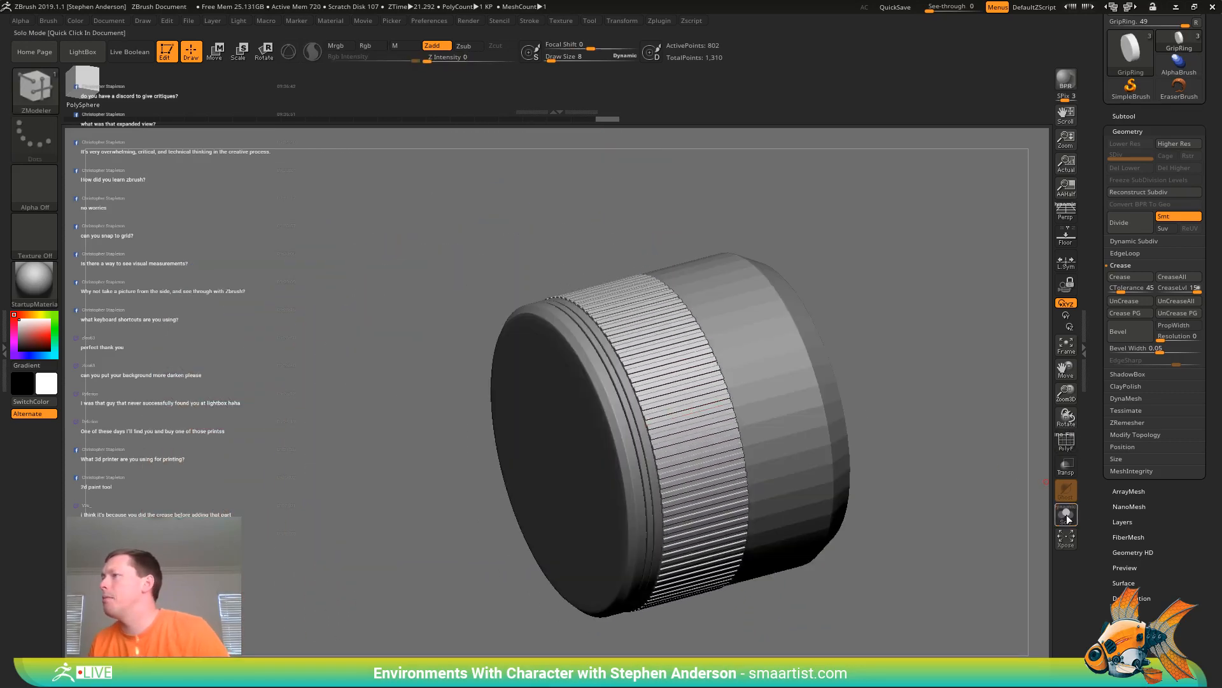
ctrl+right_drag(827, 459, 812, 394)
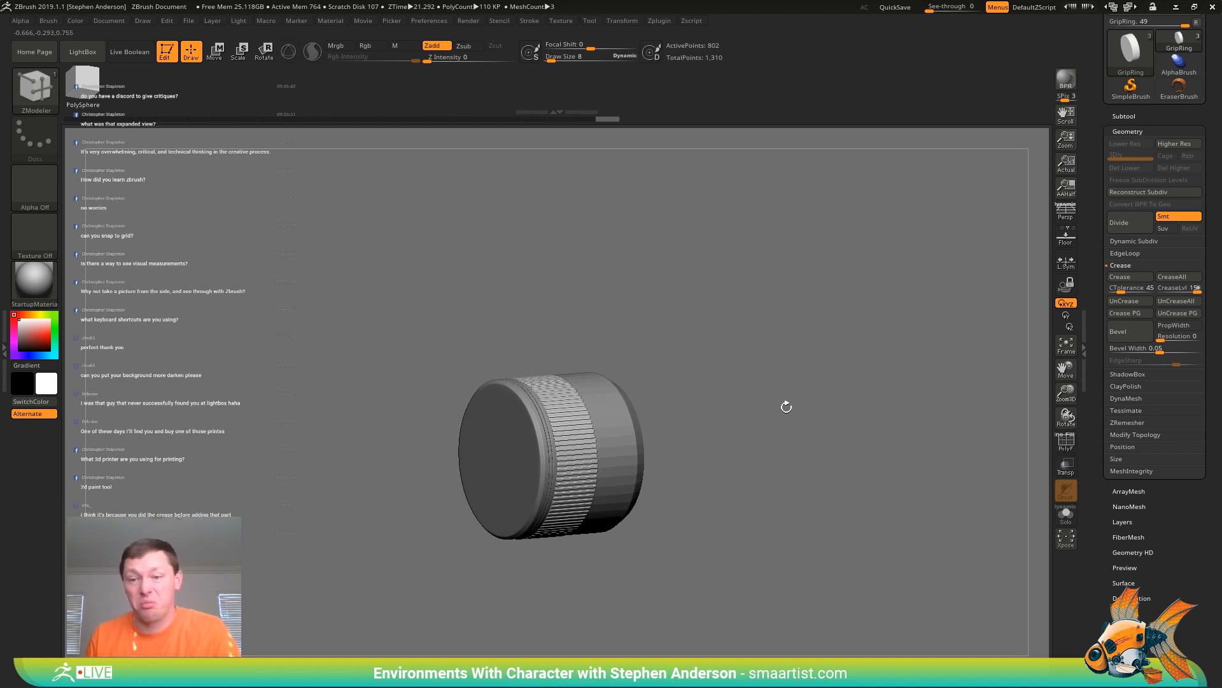
right_drag(767, 389, 538, 475)
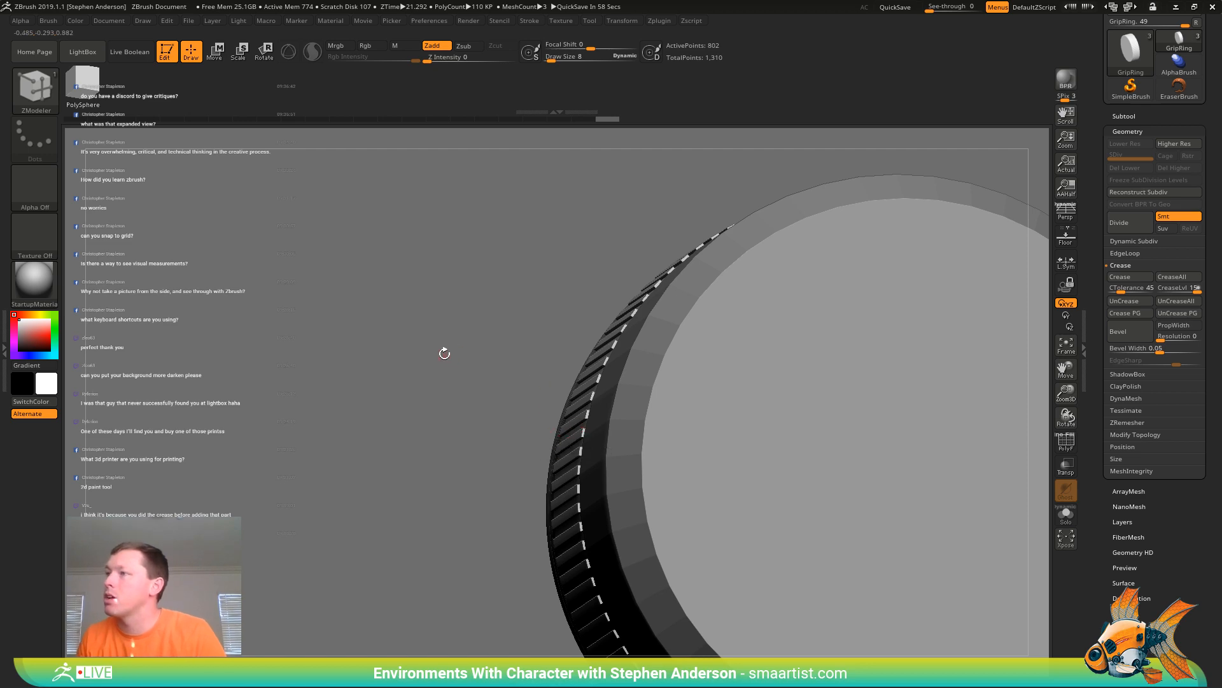
Turn on Dynamic Subdiv for GripRing and crease its hard edges with the Crease command
drag(444, 354, 371, 403)
key(ctrl+d)
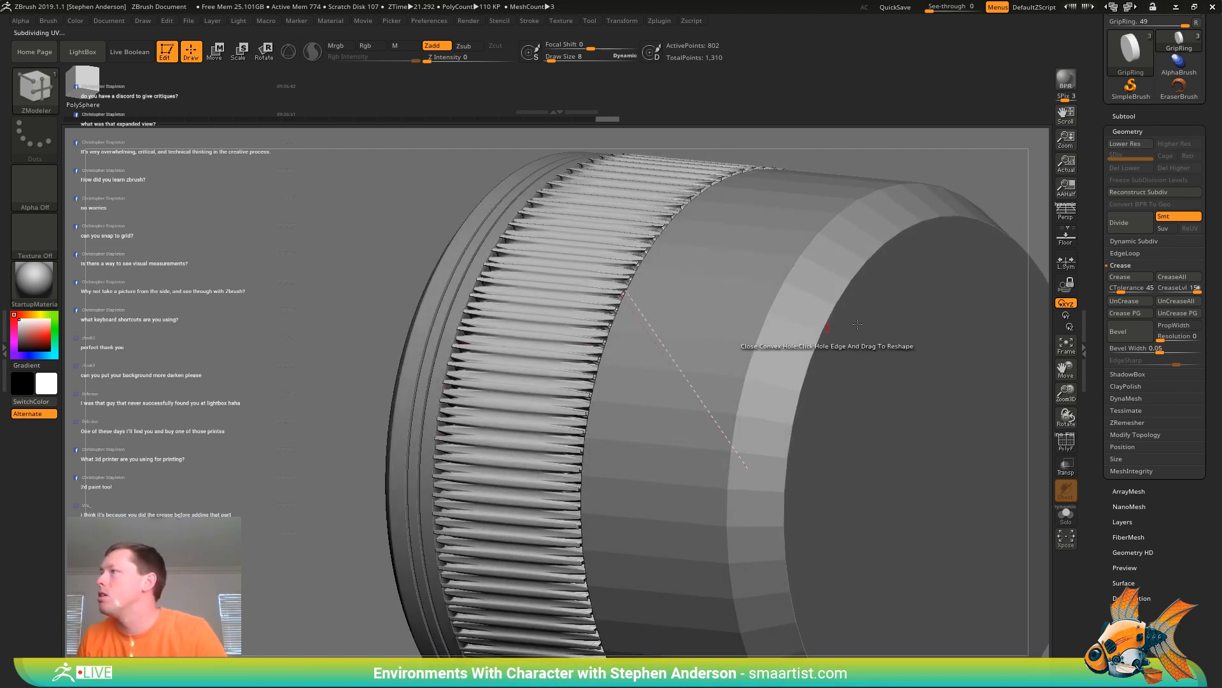
click(1121, 278)
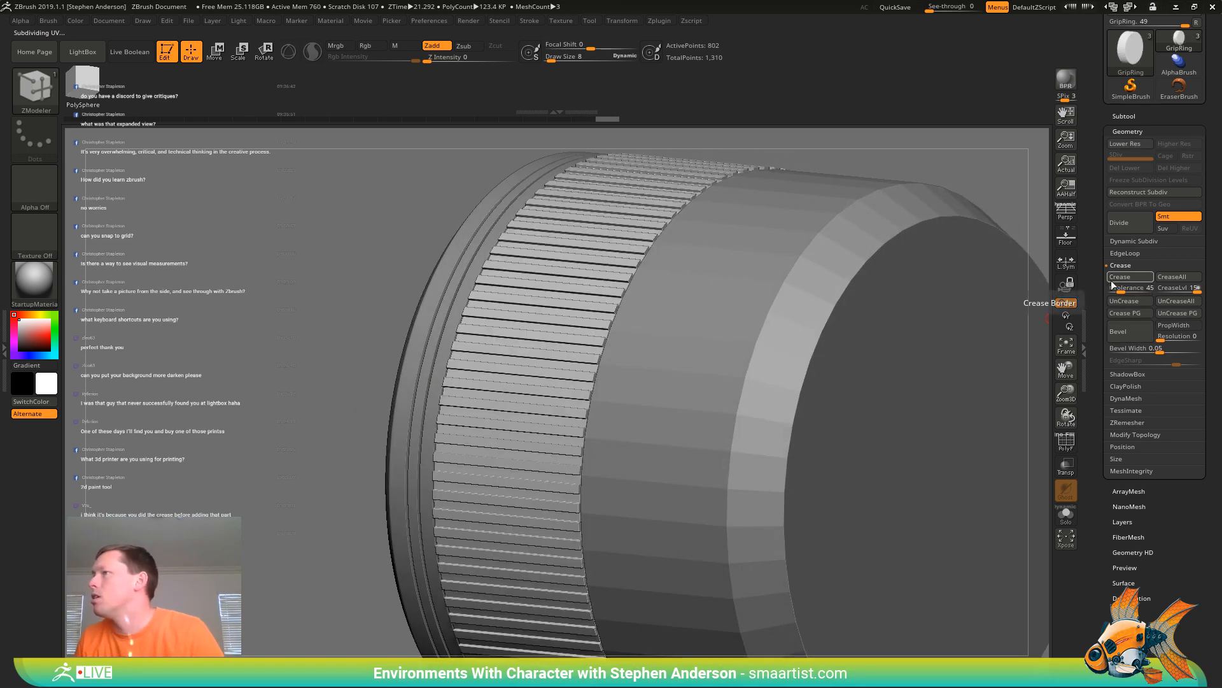
drag(573, 355, 796, 357)
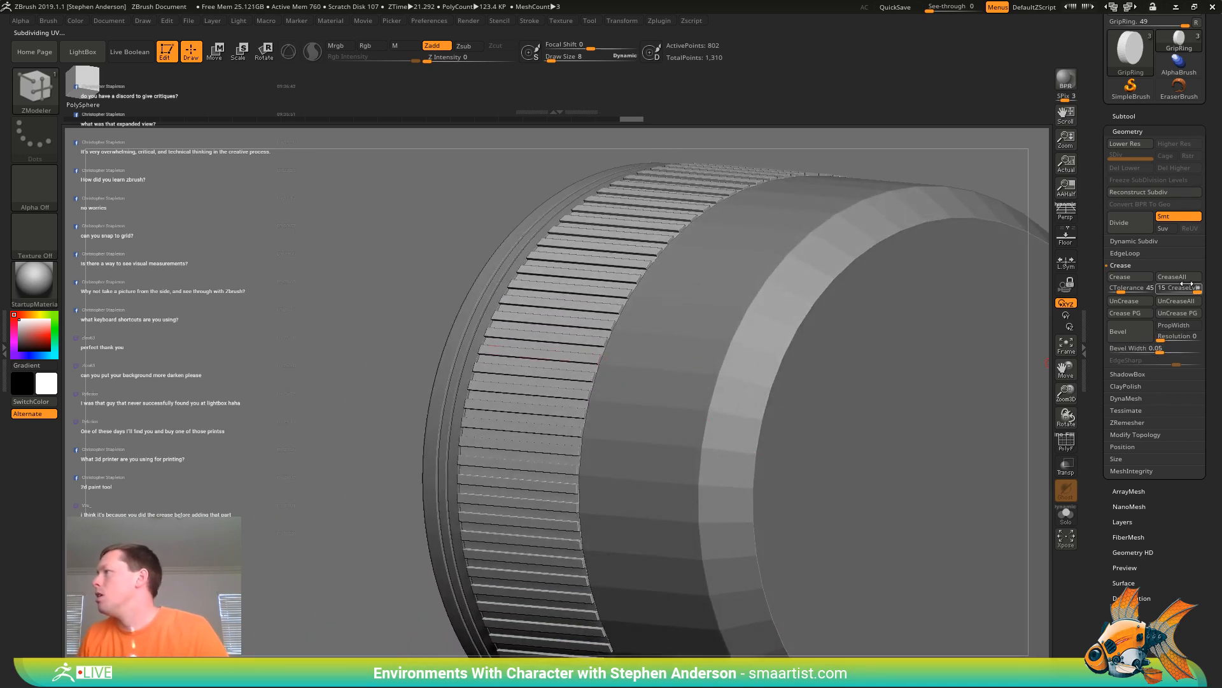
Set GripRing's crease level to 3 and its Dynamic Subdiv SmoothSubdiv to 3
drag(1189, 288, 1170, 293)
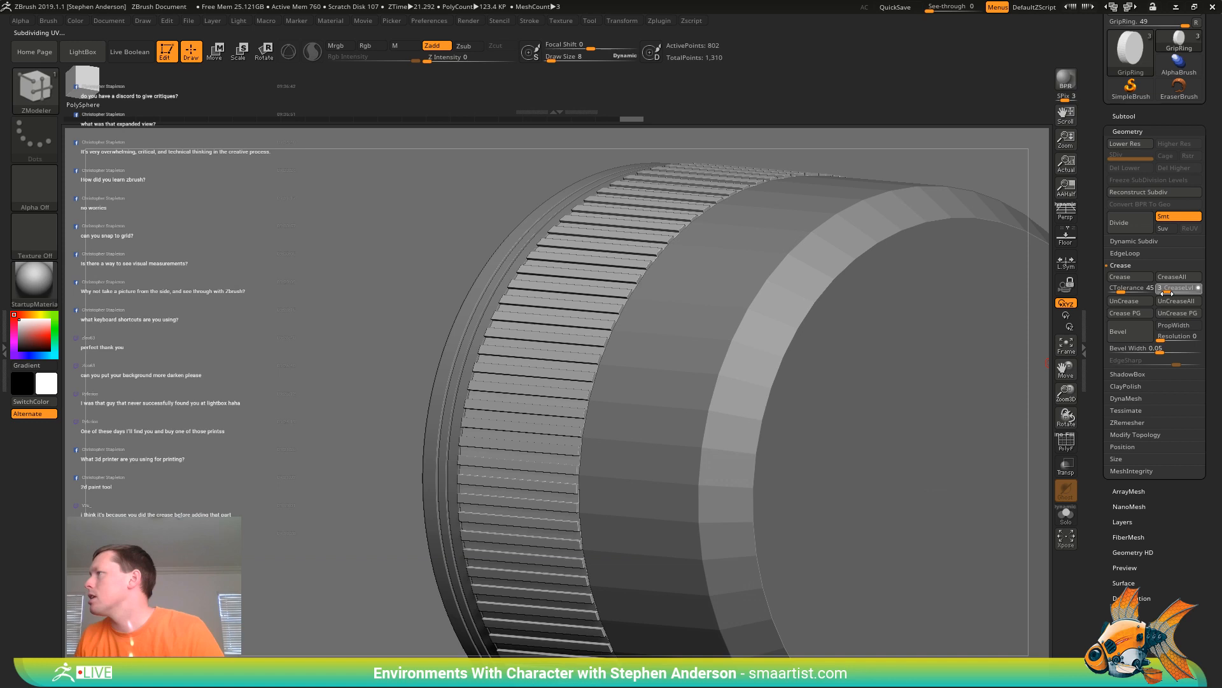
click(1143, 242)
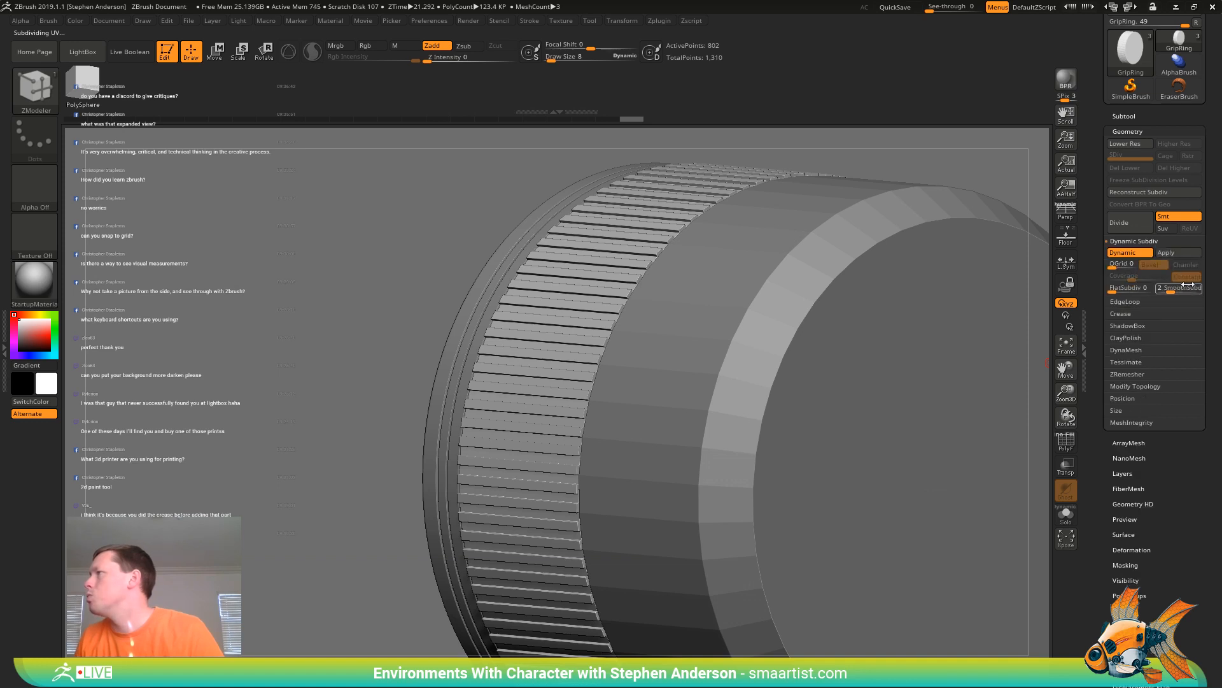
drag(1171, 291, 1177, 289)
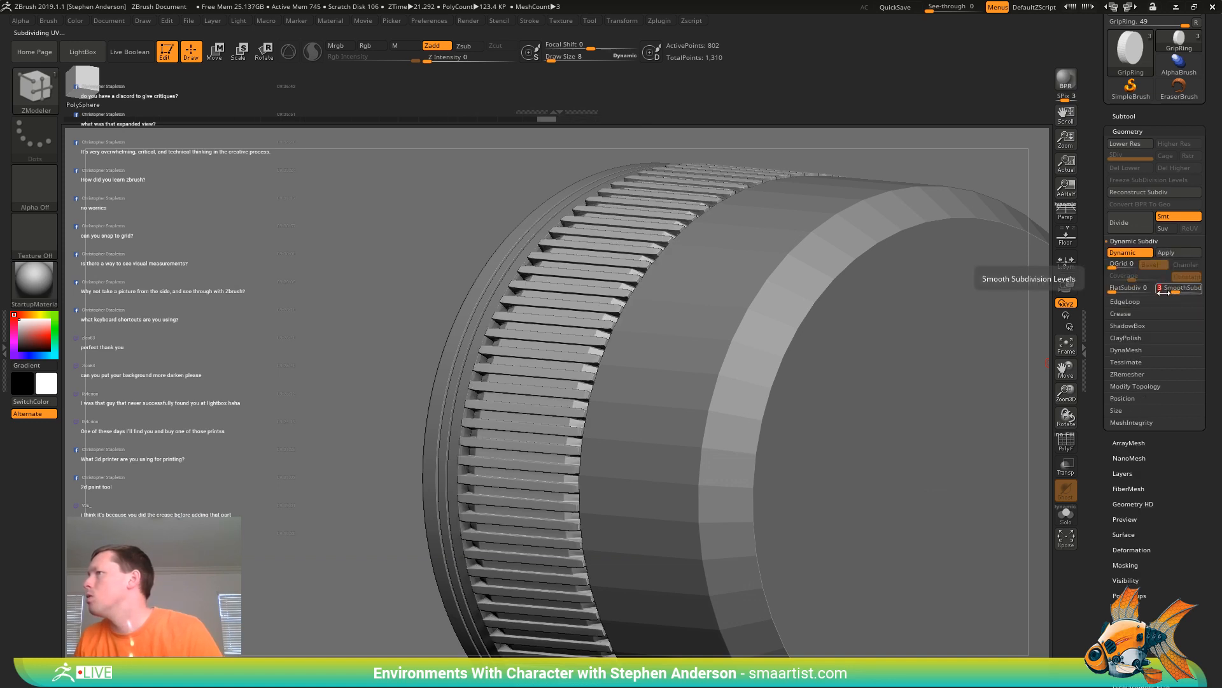
right_drag(630, 304, 892, 363)
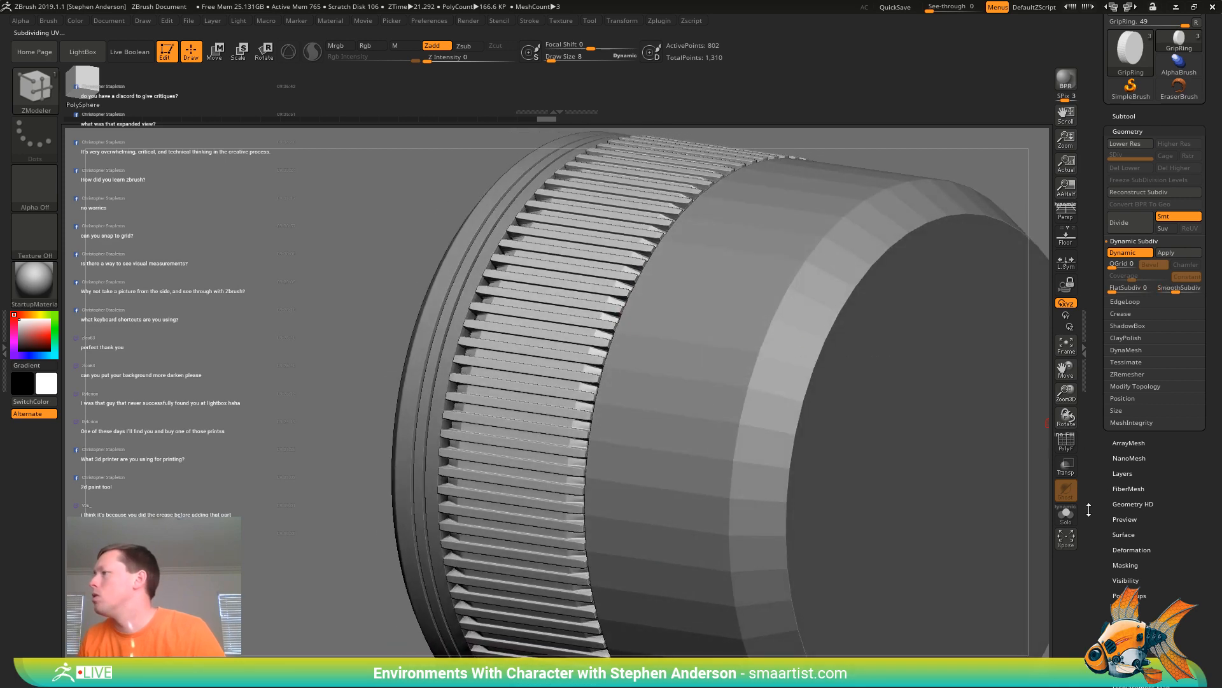
Isolate GripRing and add a narrow inset to its end caps with ZModeler's polygon action Inset and the Polygroup All target
click(1065, 513)
right_drag(784, 382, 576, 382)
key(shift+f)
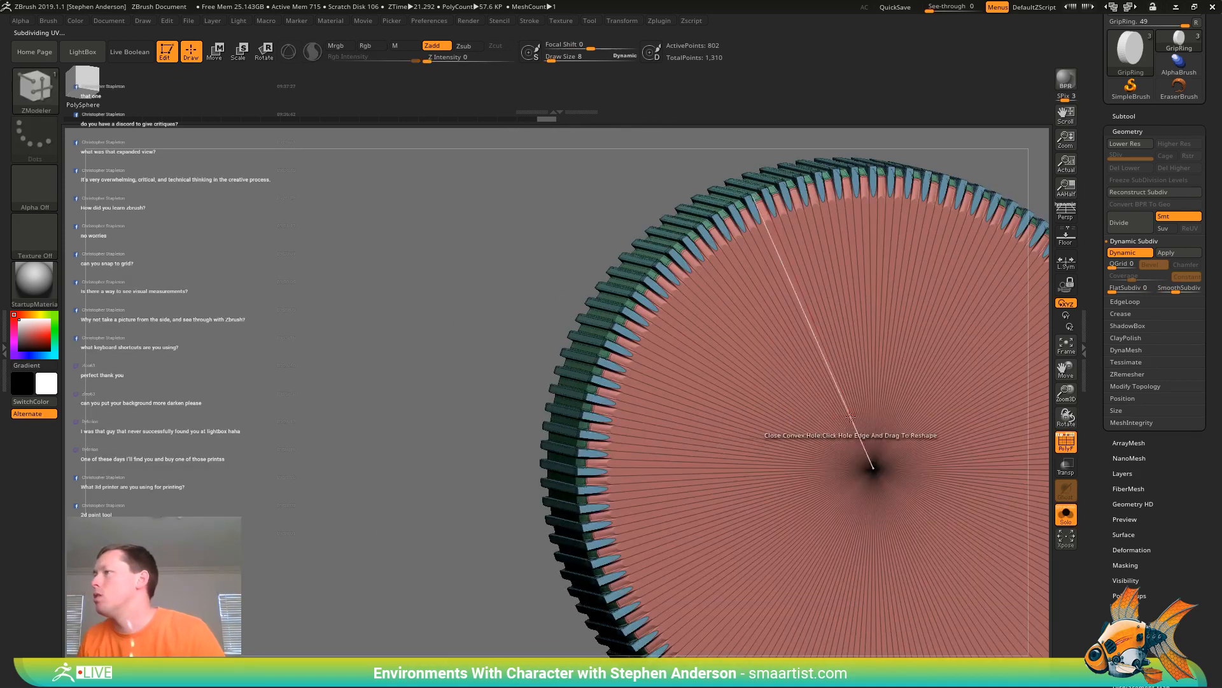
ctrl+right_drag(669, 311, 727, 396)
key(shift+d)
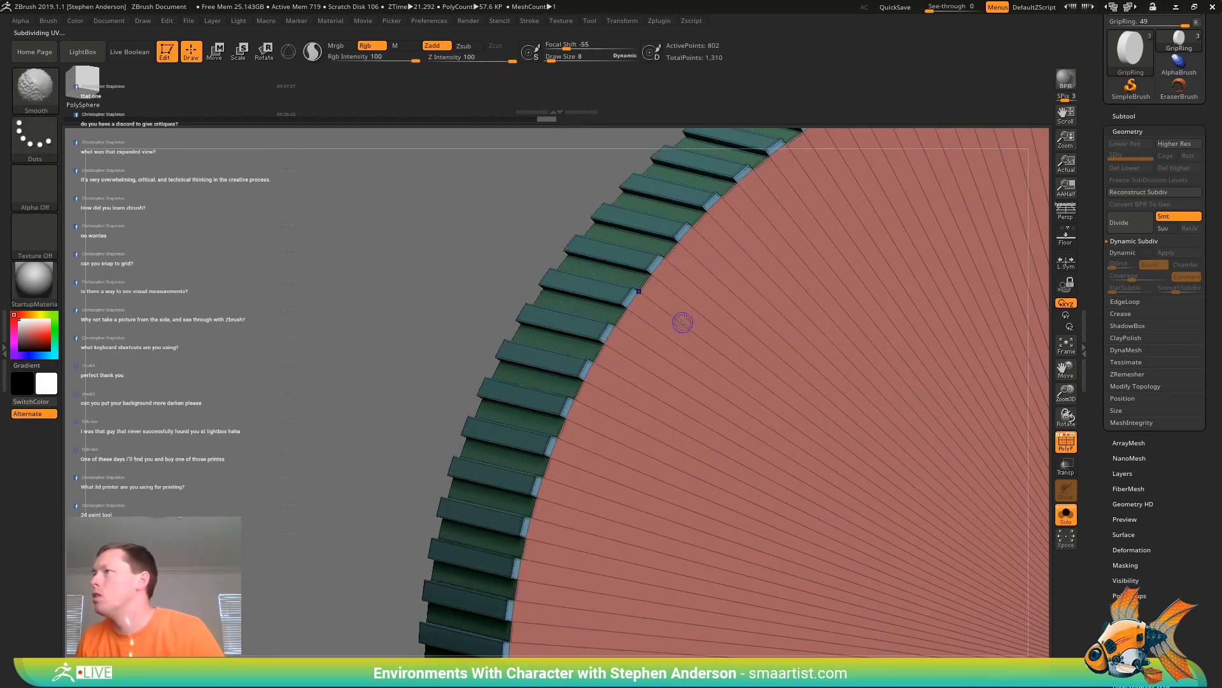
key(space)
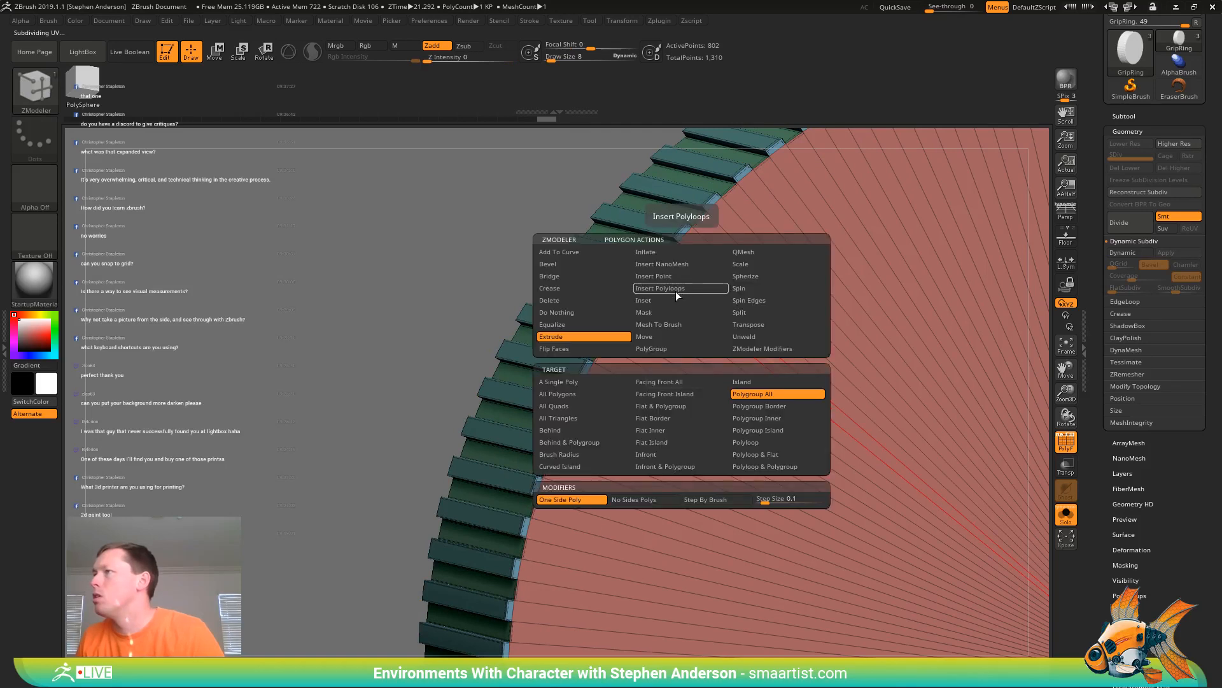
click(570, 288)
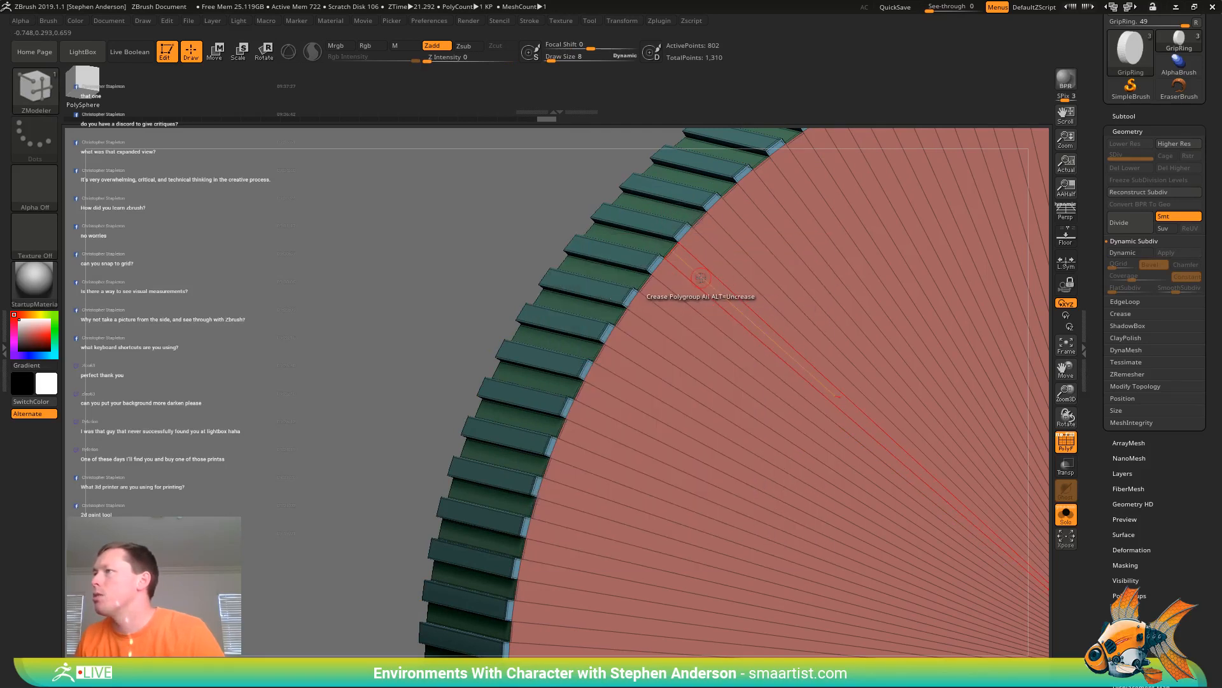
key(space)
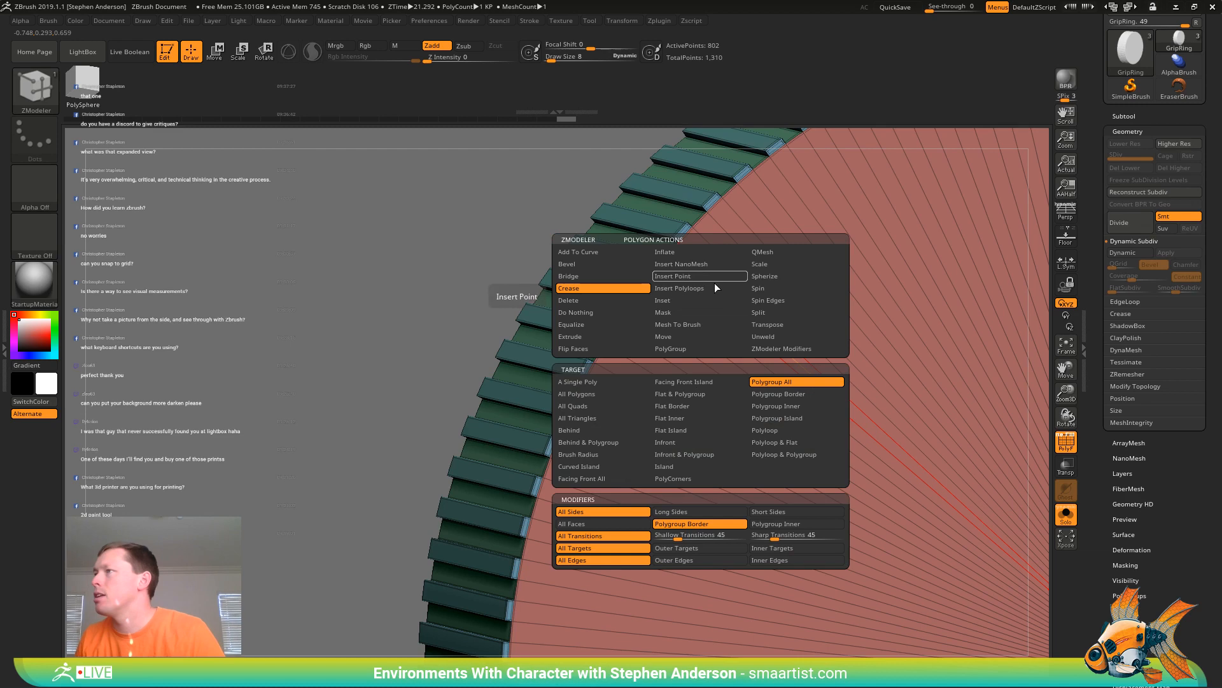
click(676, 300)
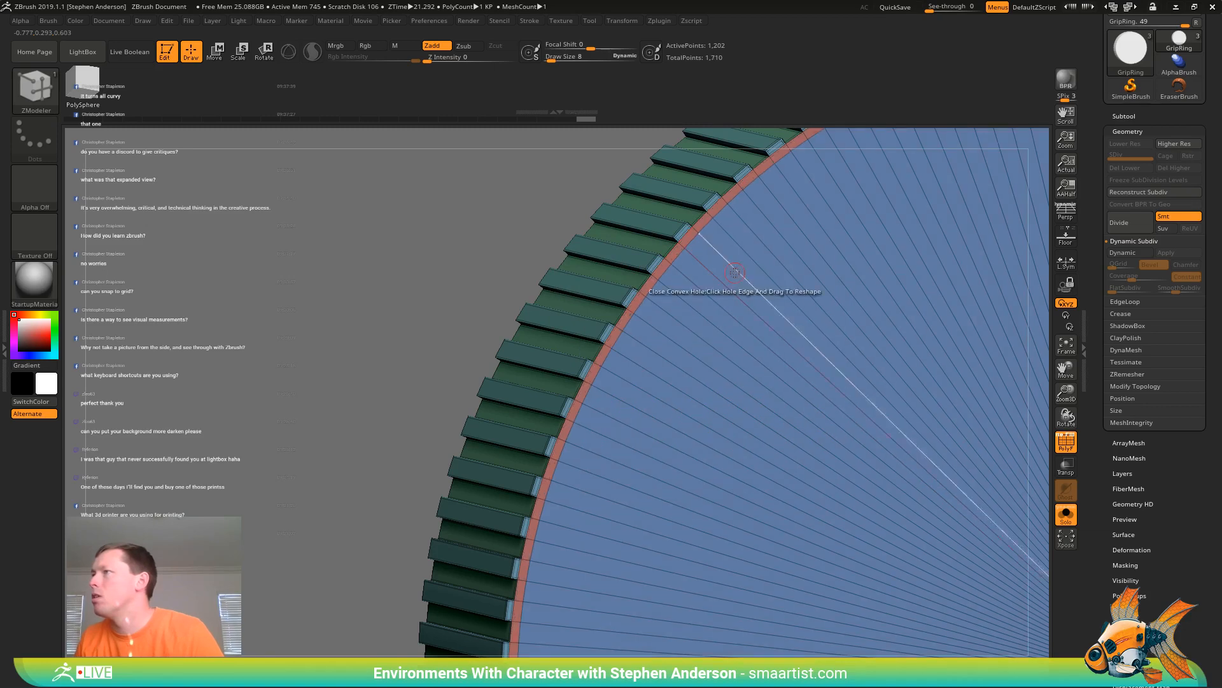
Preview GripRing with Dynamic Subdiv and examine how the caps and ribs smooth, with and without the polyframe
key(d)
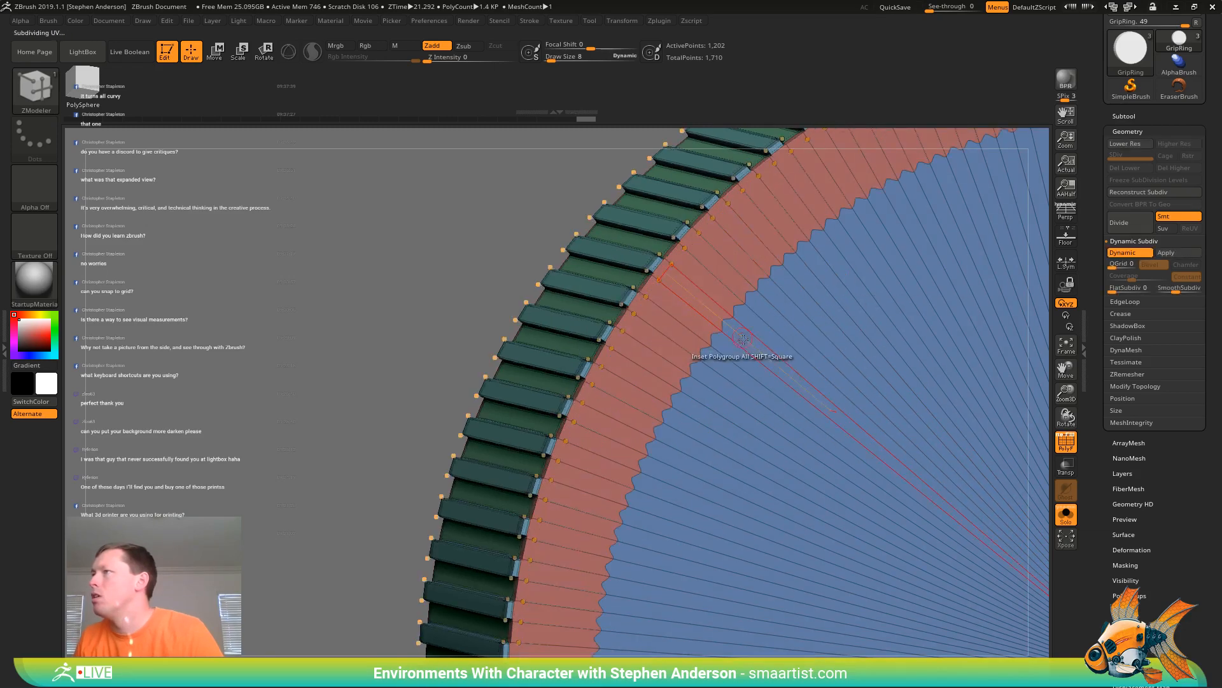
key(shift+f)
mouse_move(801, 366)
ctrl+right_down()
mouse_move(689, 311)
mouse_move(731, 286)
mouse_move(719, 294)
ctrl+right_up()
key(shift+f)
ctrl+right_drag(643, 325, 554, 344)
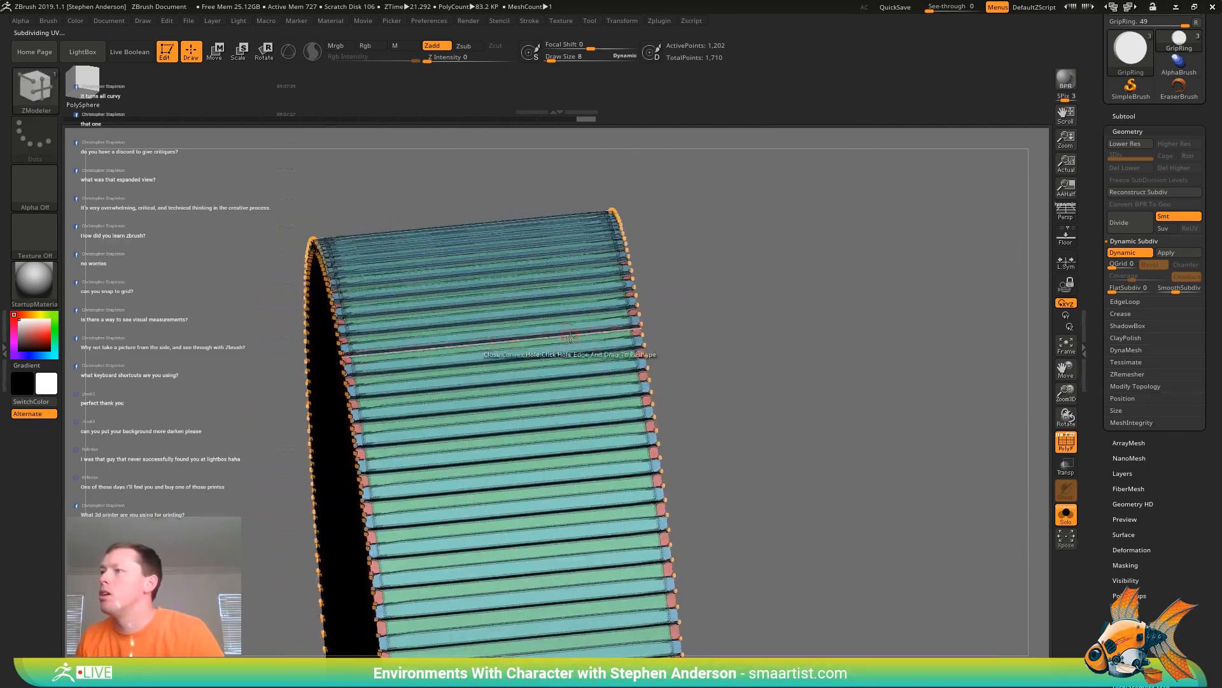
key(shift+f)
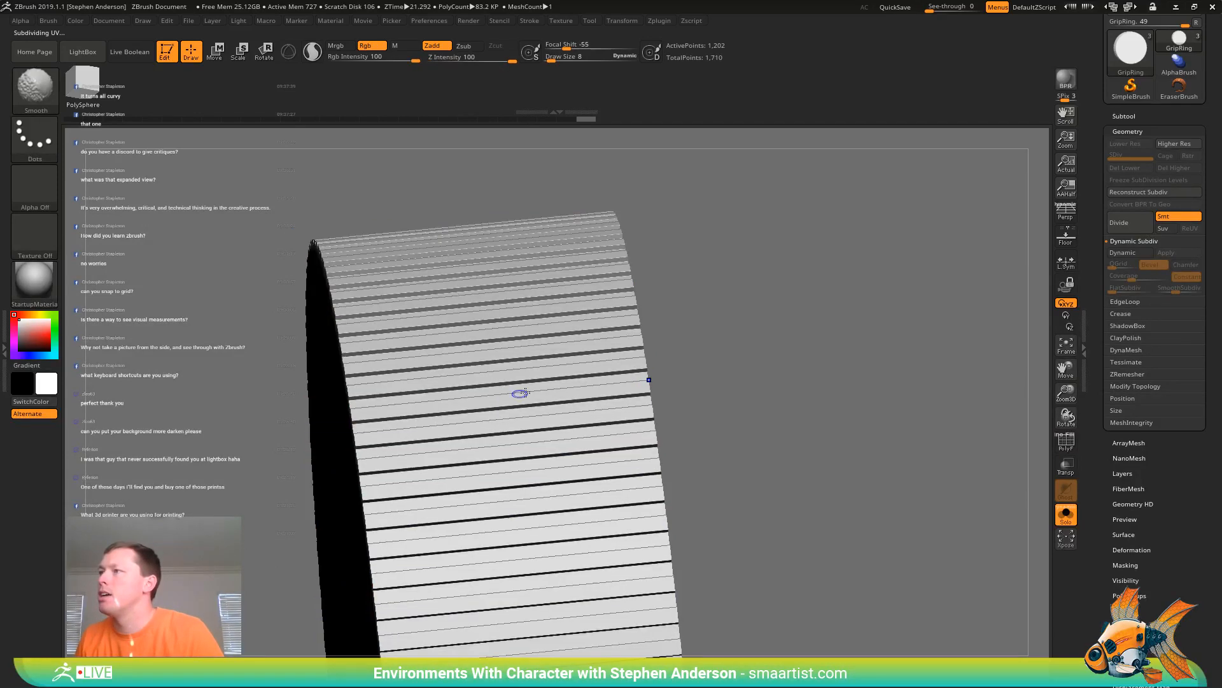
key(shift+f)
Insert edge loops around the middle and near each rim of GripRing's wall with ZModeler's edge Insert action and Multiple EdgeLoops target
key(shift+d)
key(b)
key(z)
key(m)
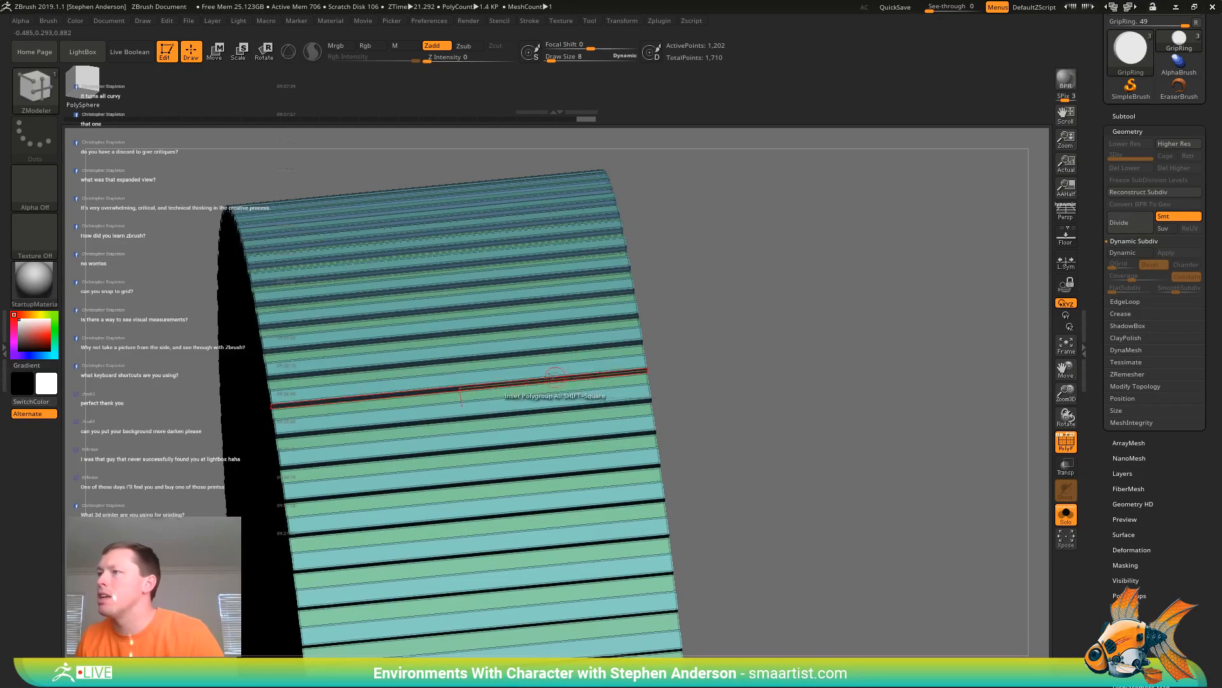
key(space)
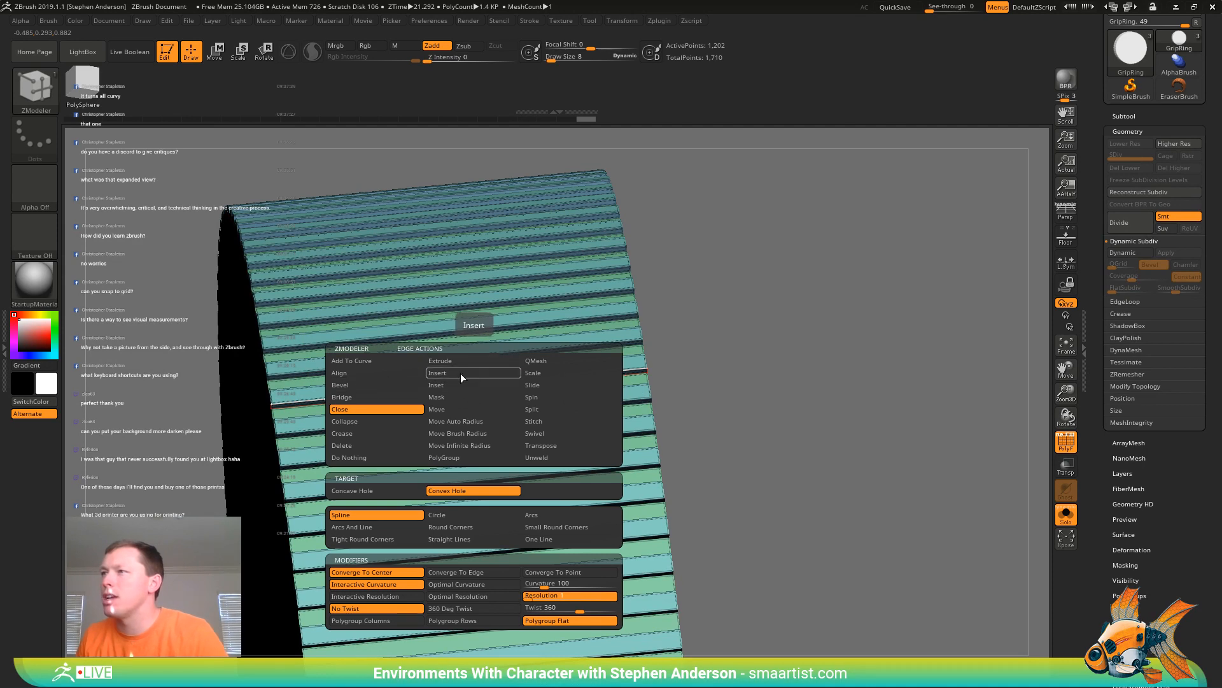
click(464, 372)
click(369, 491)
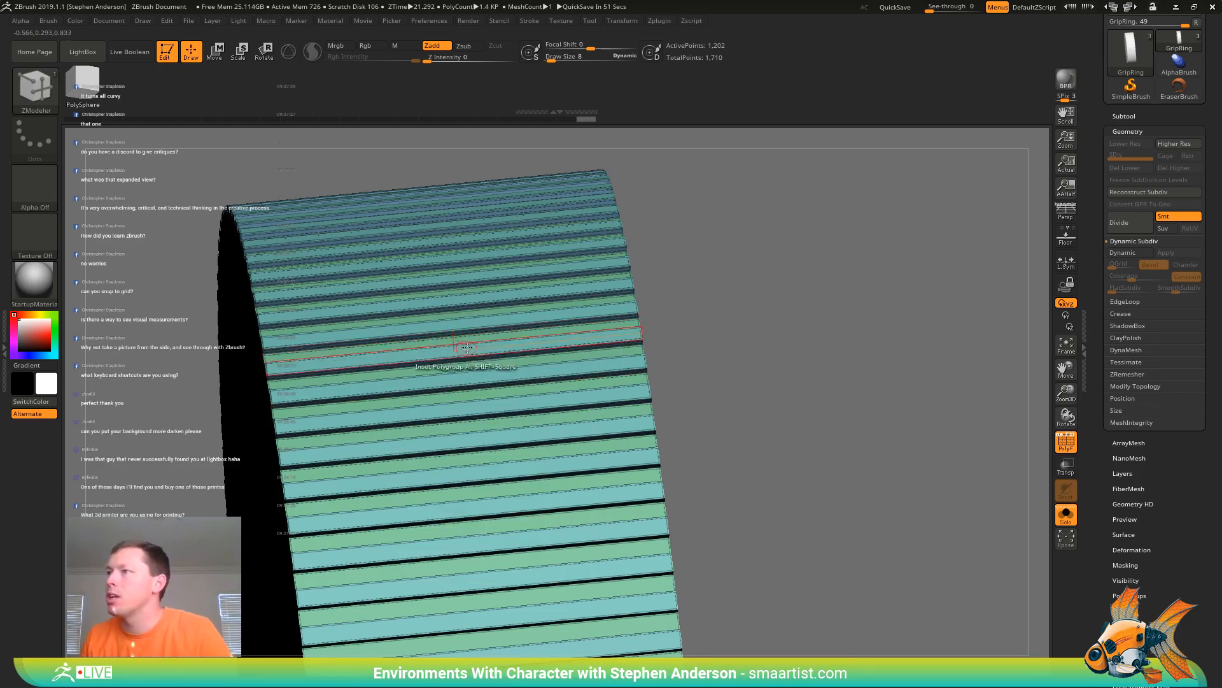
click(506, 538)
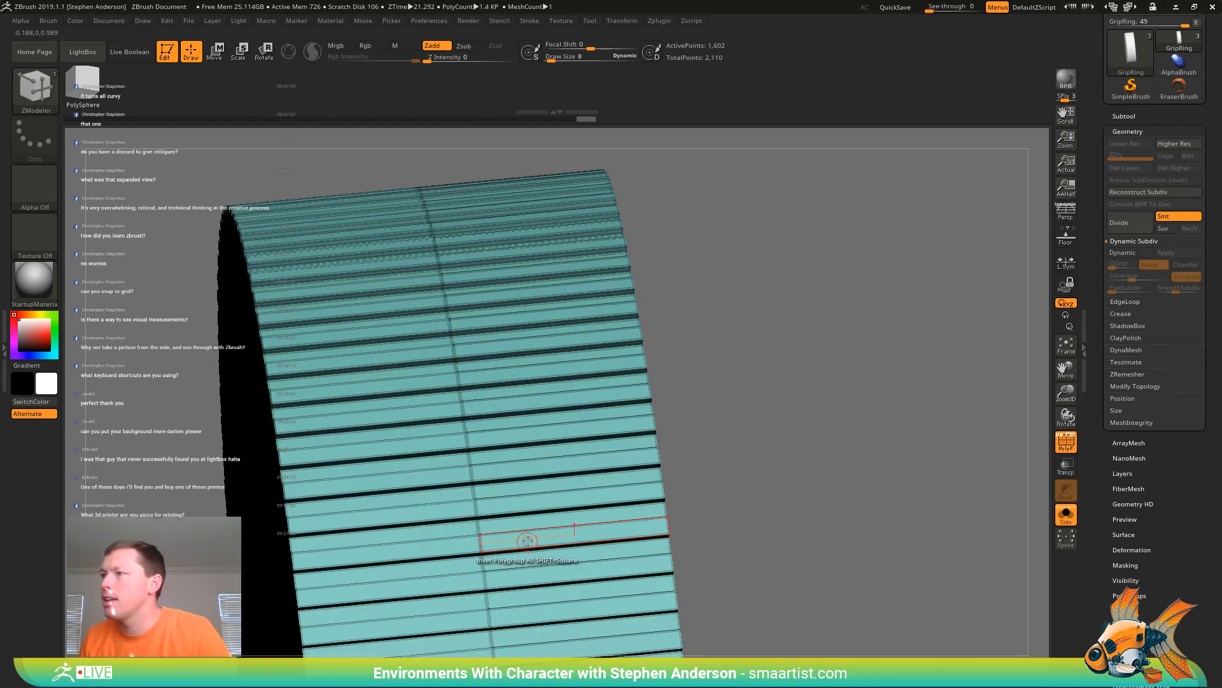
click(587, 524)
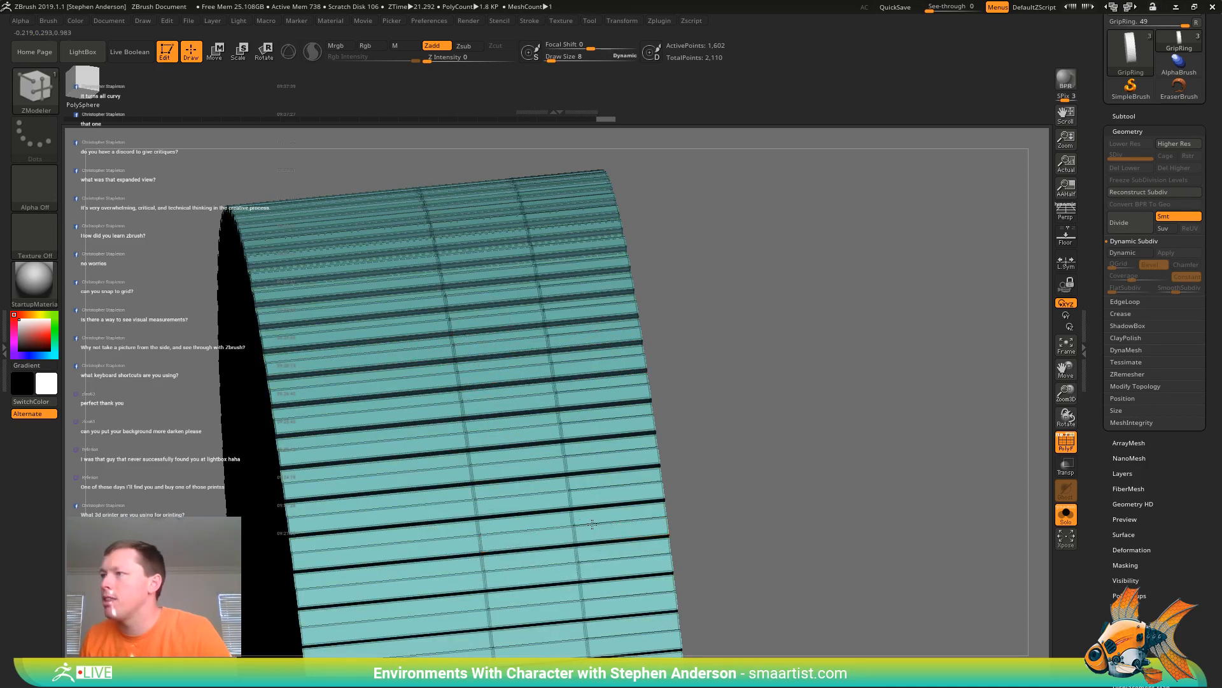
click(383, 546)
click(334, 546)
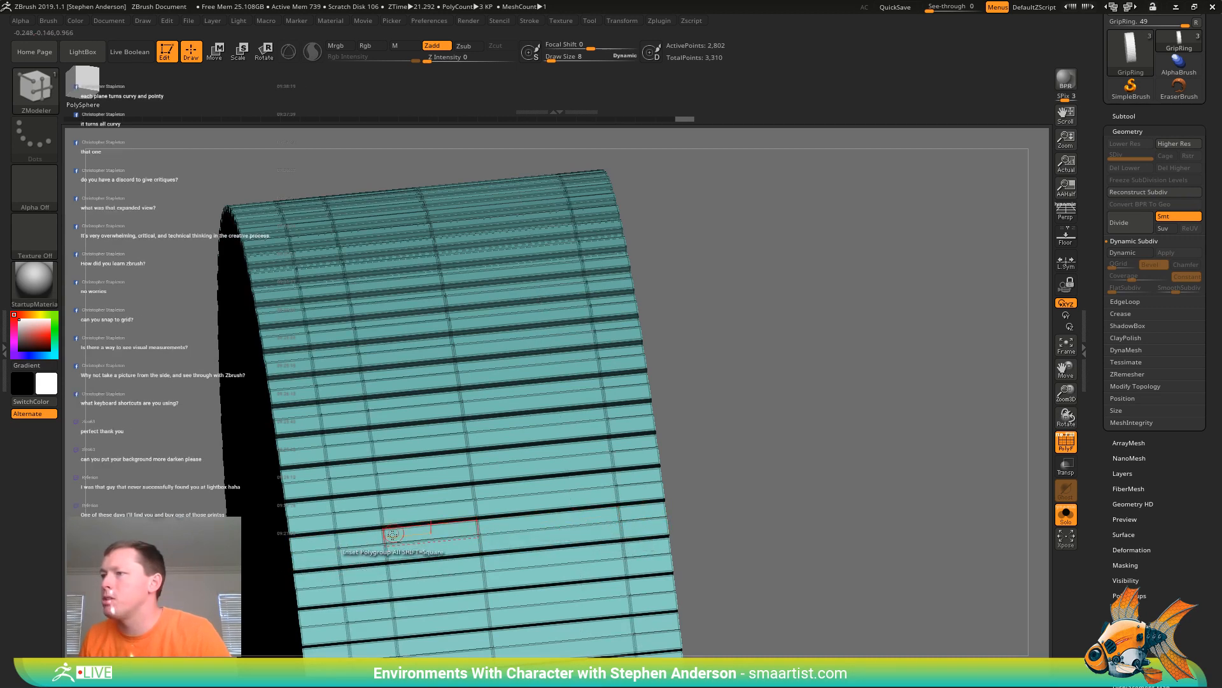
key(ctrl+z)
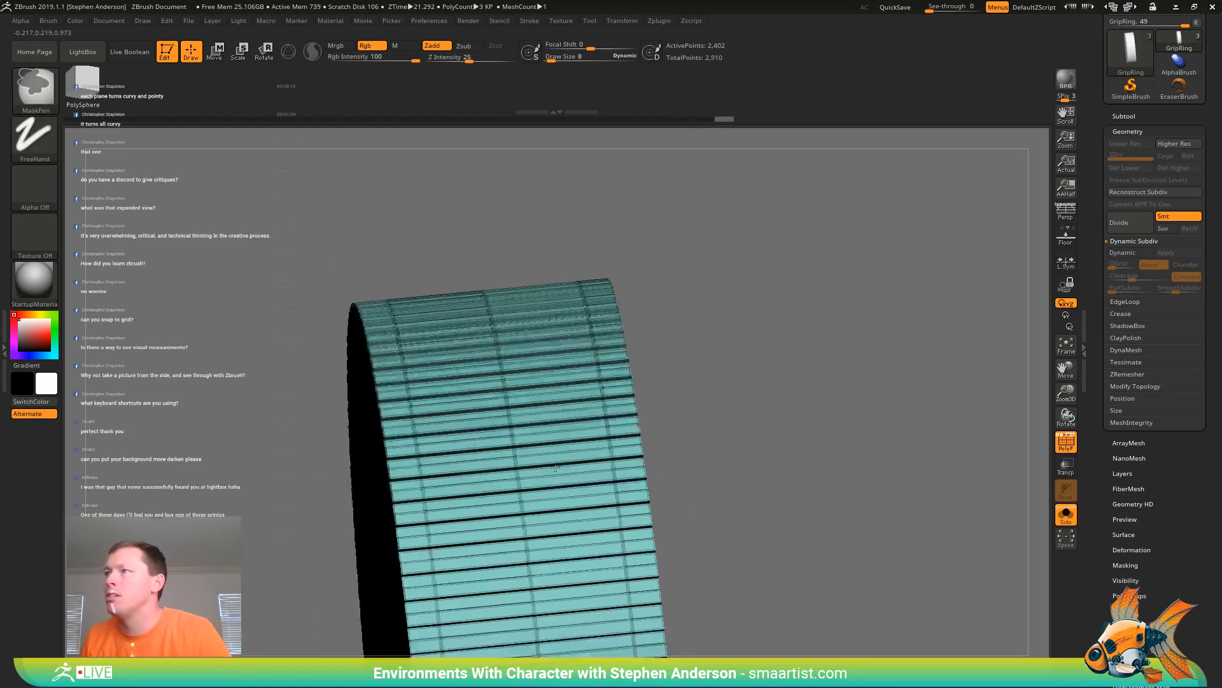
Uncrease the inserted edge loops around GripRing's wall with ZModeler's edge Crease action and the EdgeLoop Partial target
mouse_move(555, 467)
ctrl+right_down()
mouse_move(780, 412)
mouse_move(777, 515)
ctrl+right_up()
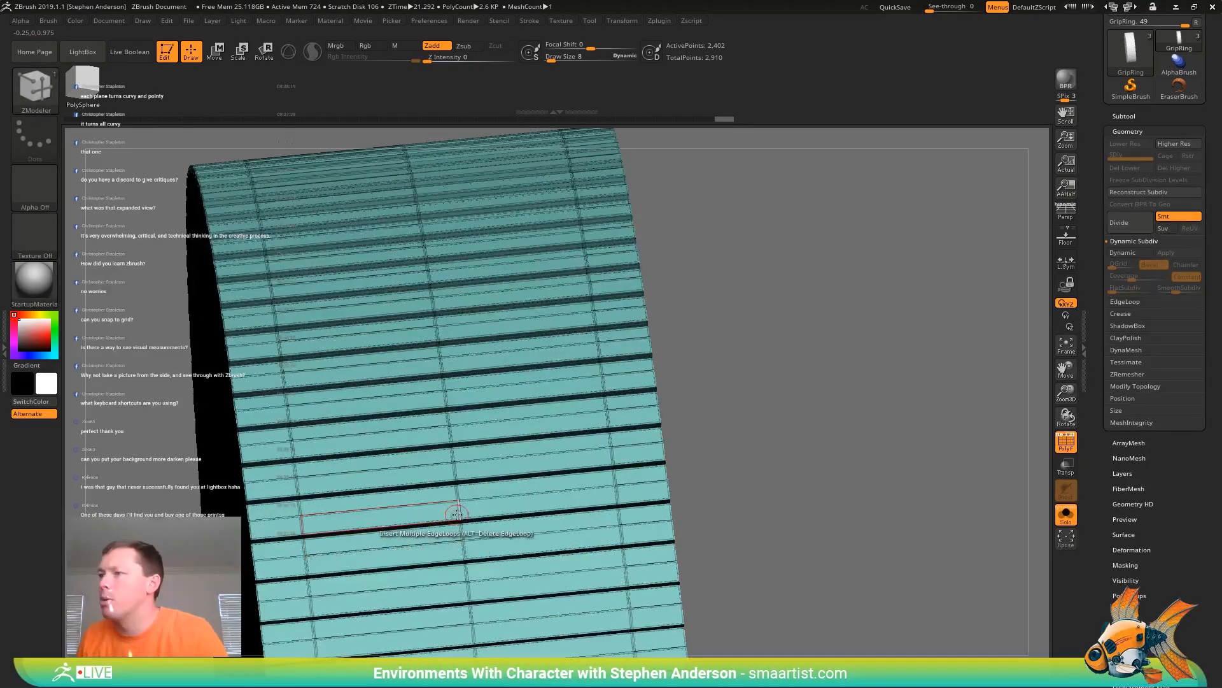
key(space)
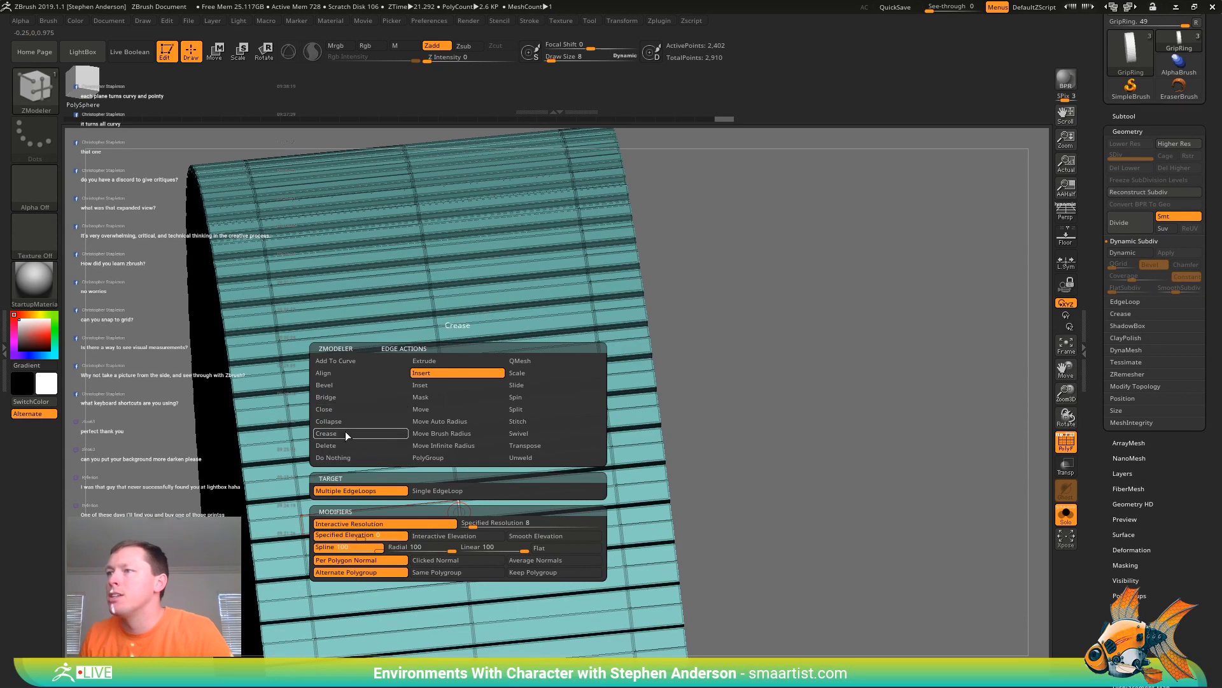
click(345, 430)
click(445, 491)
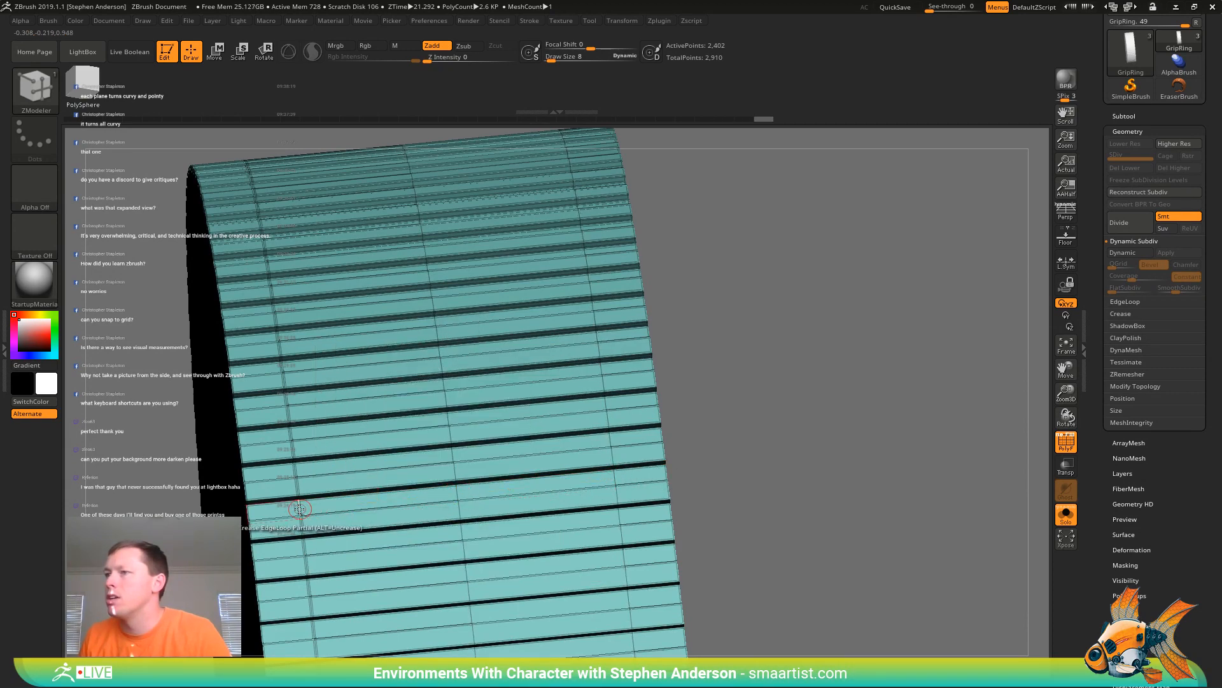
Turn Dynamic Subdiv back on for GripRing, hide the polyframe and show the ribbed ring among all lens parts
key(d)
key(shift)
key(shift+f)
mouse_move(557, 484)
ctrl+right_down()
mouse_move(502, 467)
mouse_move(487, 392)
ctrl+right_up()
click(1063, 524)
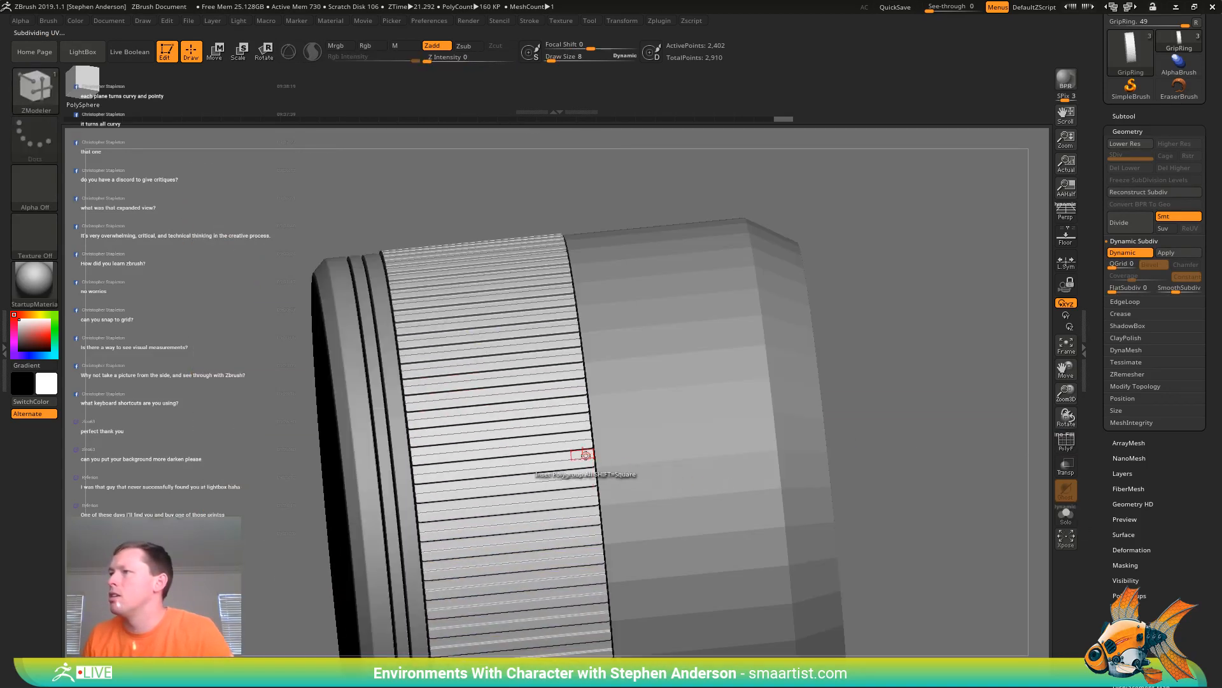
mouse_move(584, 455)
right_down()
mouse_move(545, 497)
mouse_move(485, 363)
mouse_move(547, 491)
mouse_move(547, 448)
mouse_move(546, 479)
mouse_move(535, 460)
mouse_move(605, 443)
right_up()
Make the LensBase subtool active and display its polygroups with Dynamic Subdiv on, facing its end cap
alt+click(604, 443)
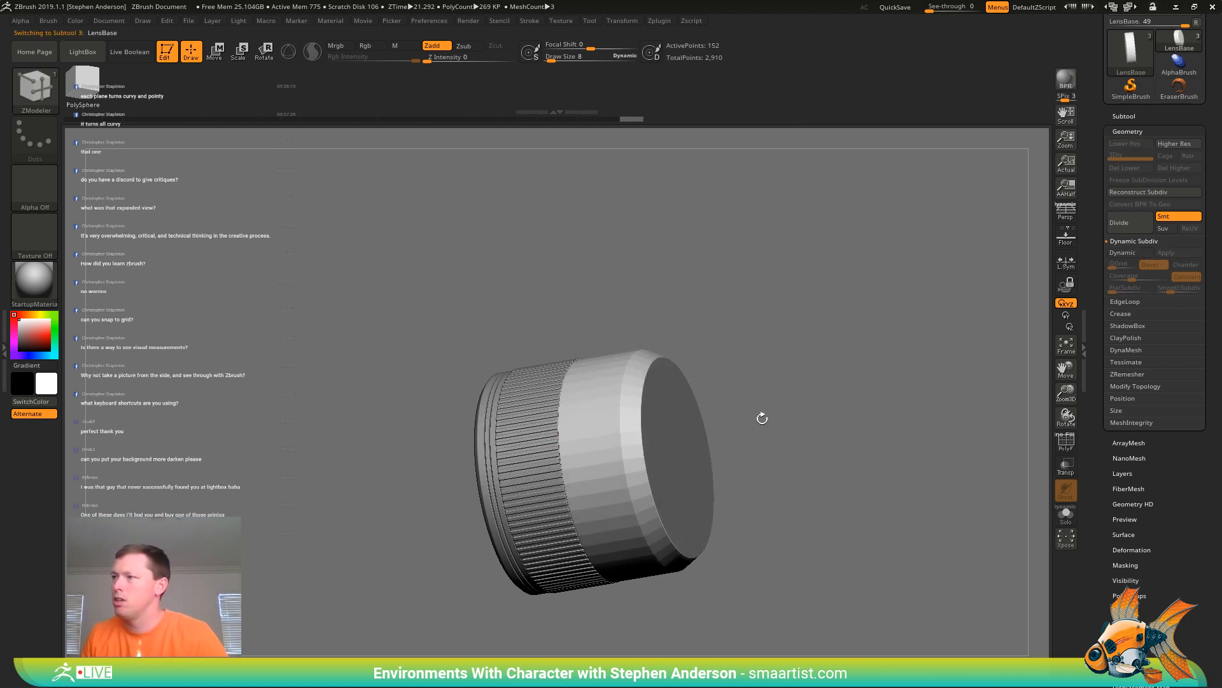
right_drag(799, 435, 696, 404)
key(shift+f)
mouse_move(545, 404)
right_down()
mouse_move(560, 433)
mouse_move(642, 441)
mouse_move(560, 433)
right_up()
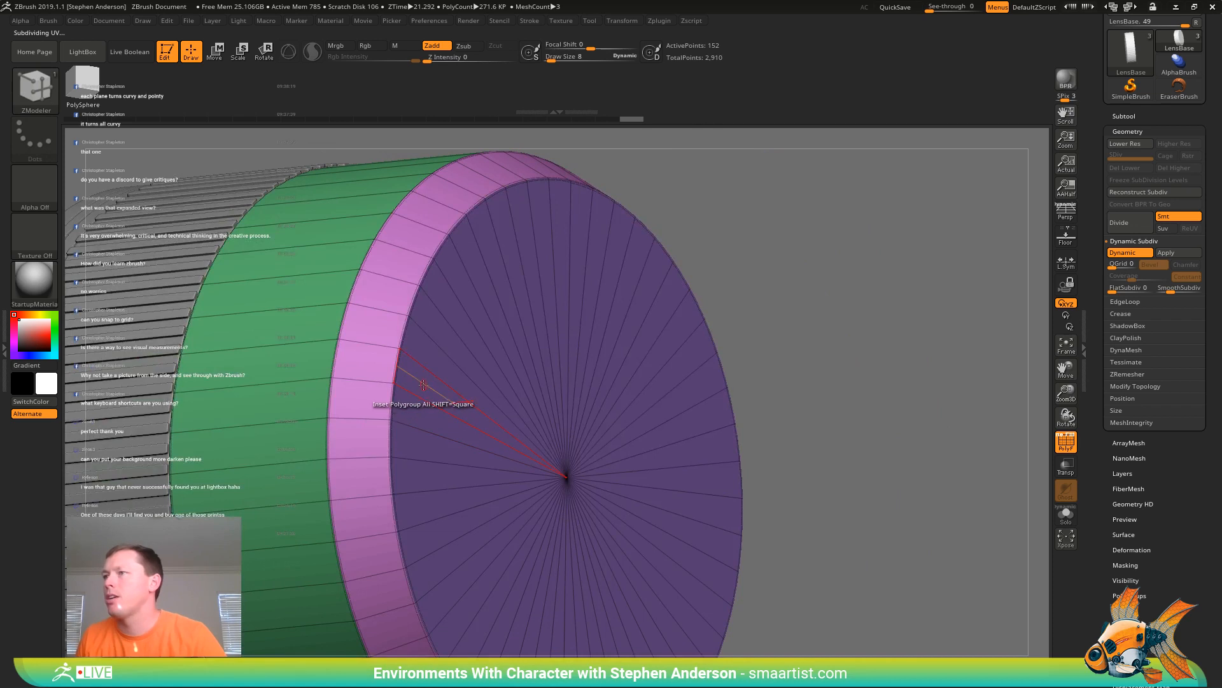
Extrude LensBase's end cap repeatedly with ZModeler's polygon Extrude action and Polygroup Island target to form thin stepped bands
key(space)
click(298, 336)
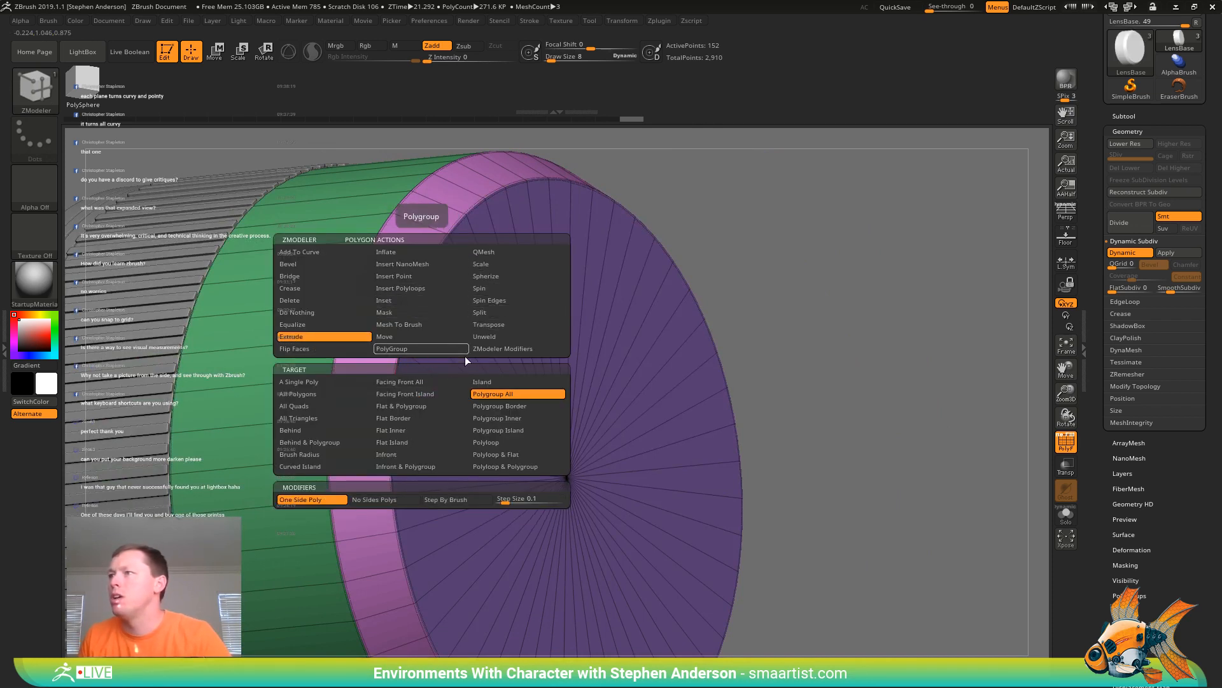
click(533, 429)
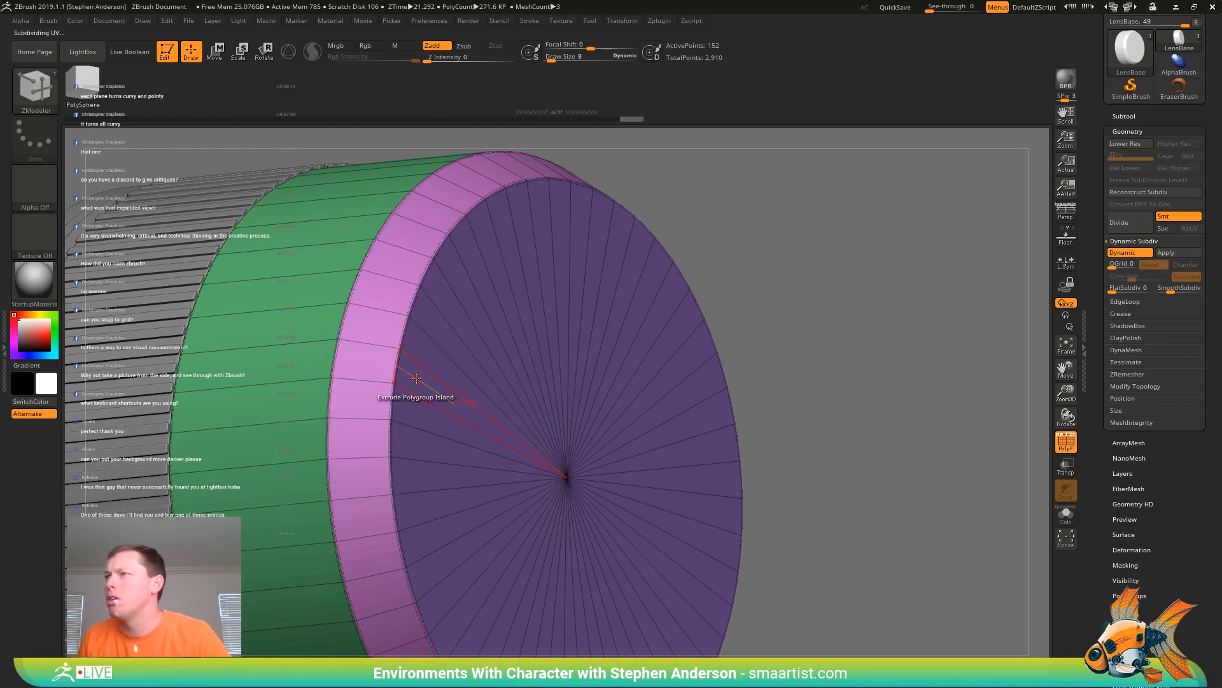
drag(416, 378, 420, 378)
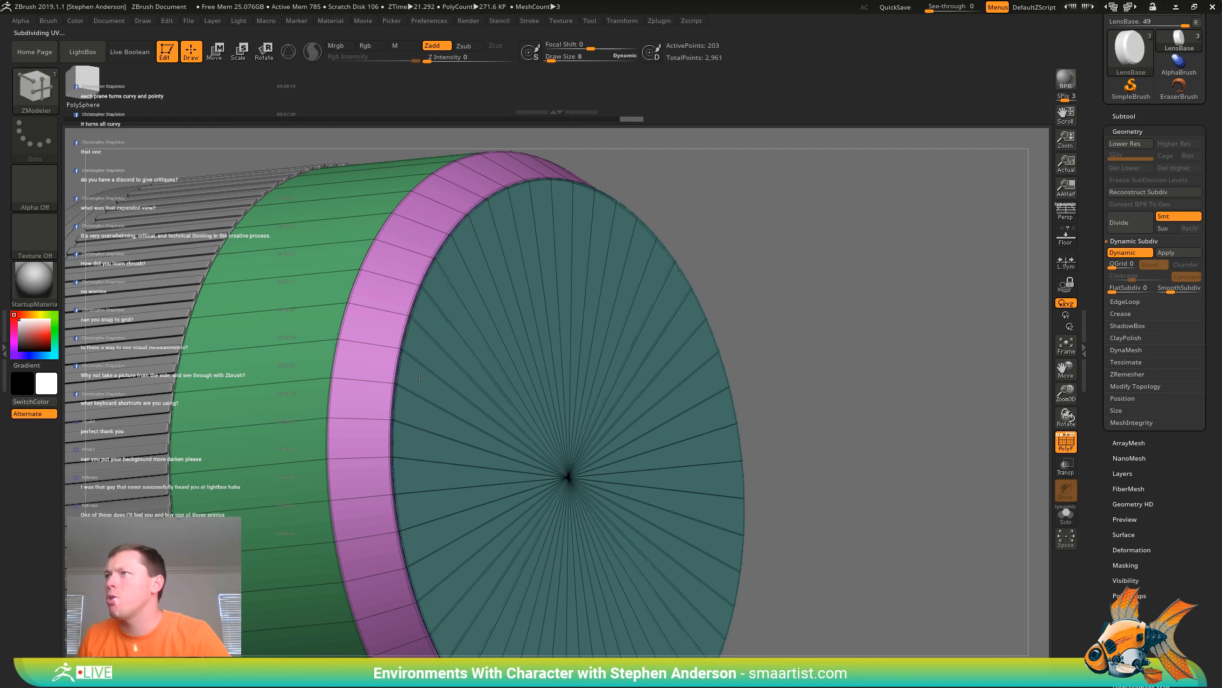
mouse_move(469, 374)
right_down()
mouse_move(485, 376)
mouse_move(463, 371)
mouse_move(483, 390)
mouse_move(556, 363)
mouse_move(502, 326)
mouse_move(481, 395)
mouse_move(504, 376)
mouse_move(490, 380)
right_up()
mouse_move(494, 381)
mouse_down()
mouse_move(582, 367)
mouse_move(511, 378)
mouse_up()
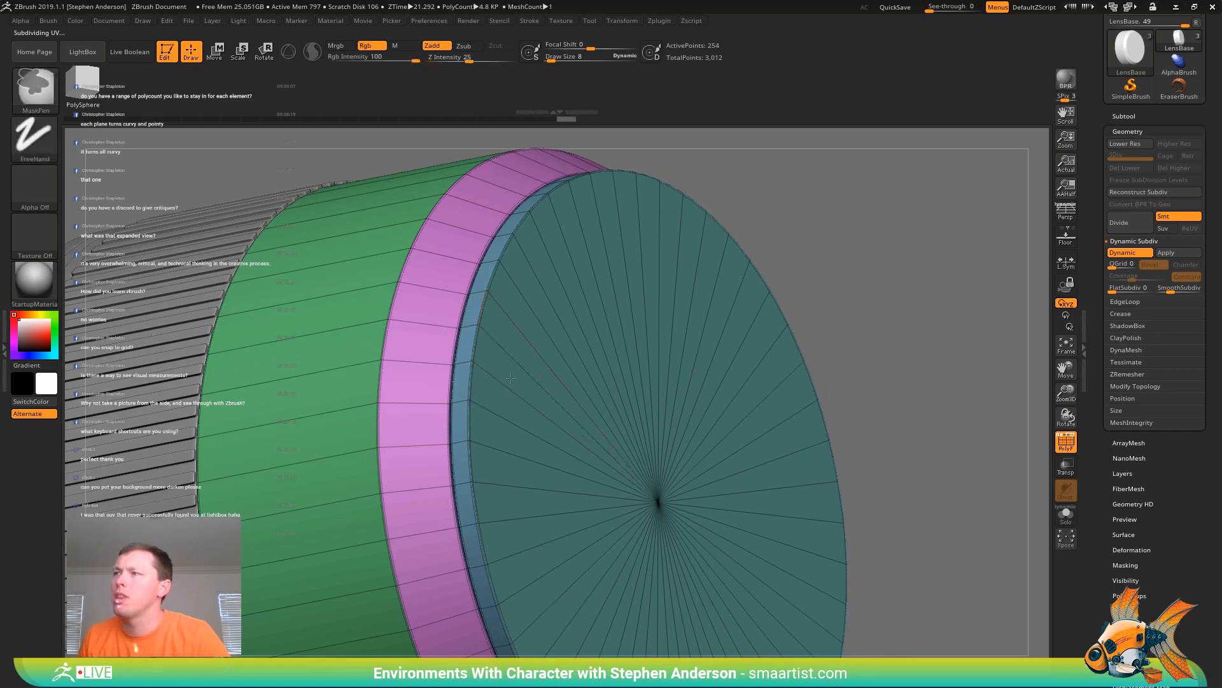
mouse_move(510, 378)
right_down()
mouse_move(580, 394)
mouse_move(580, 410)
mouse_move(579, 399)
mouse_move(529, 396)
mouse_move(609, 490)
right_up()
mouse_move(471, 352)
mouse_down()
mouse_move(488, 349)
mouse_move(473, 348)
mouse_up()
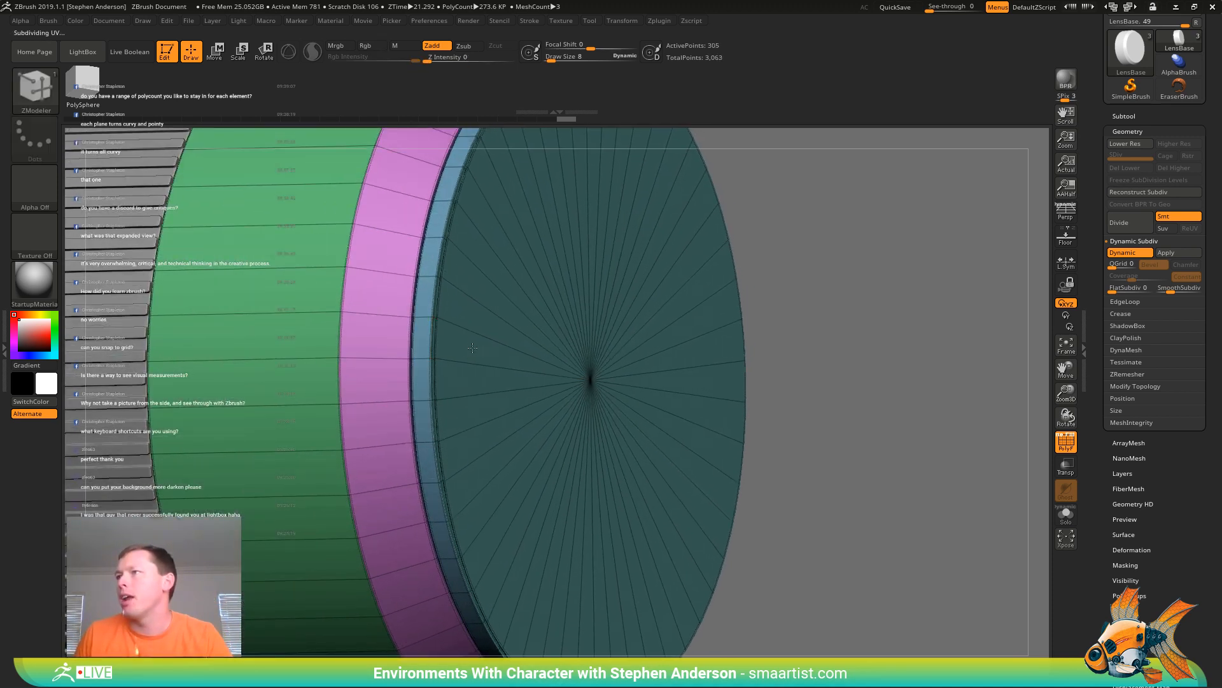
key(ctrl)
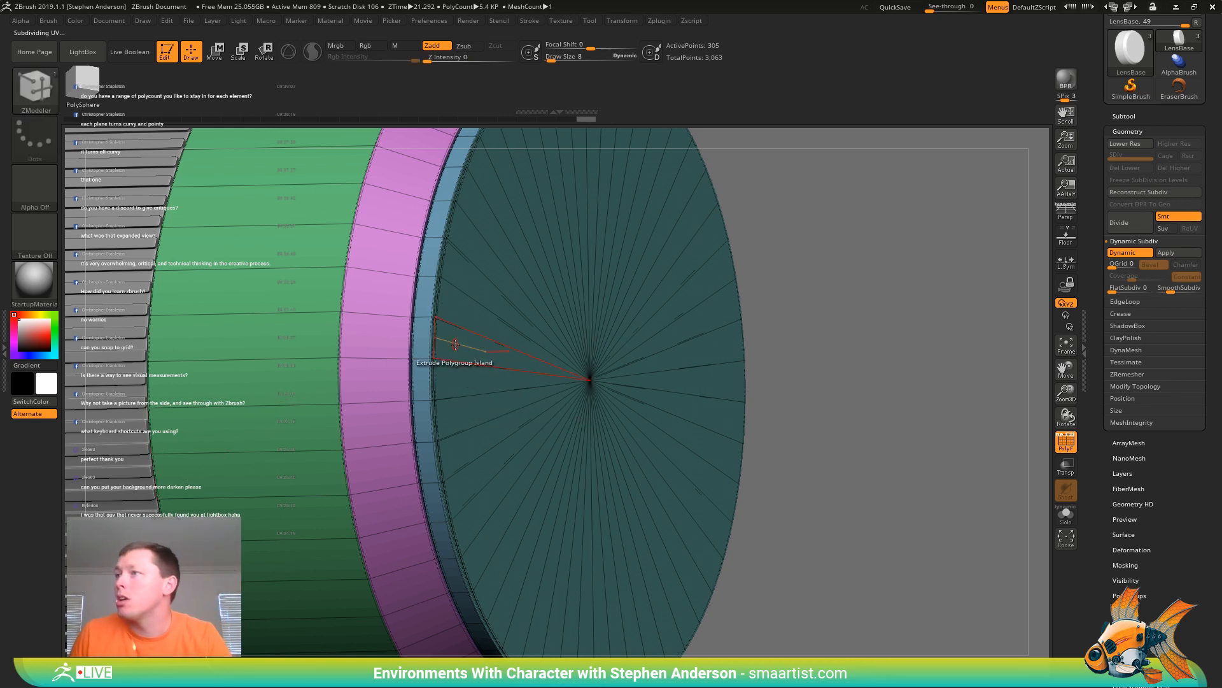
drag(456, 334, 464, 344)
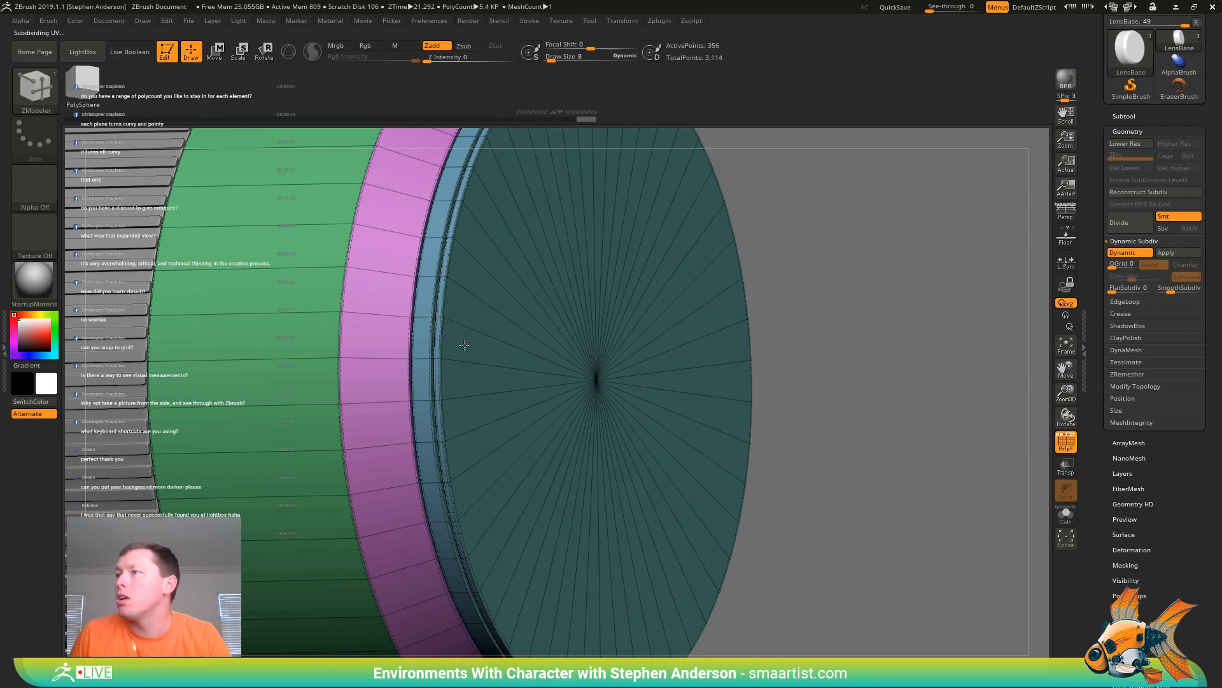
Inspect LensBase's extruded end bands in side view with the polyframe hidden
mouse_move(485, 342)
ctrl+right_down()
mouse_move(461, 337)
mouse_move(471, 356)
mouse_move(452, 366)
mouse_move(587, 354)
ctrl+right_up()
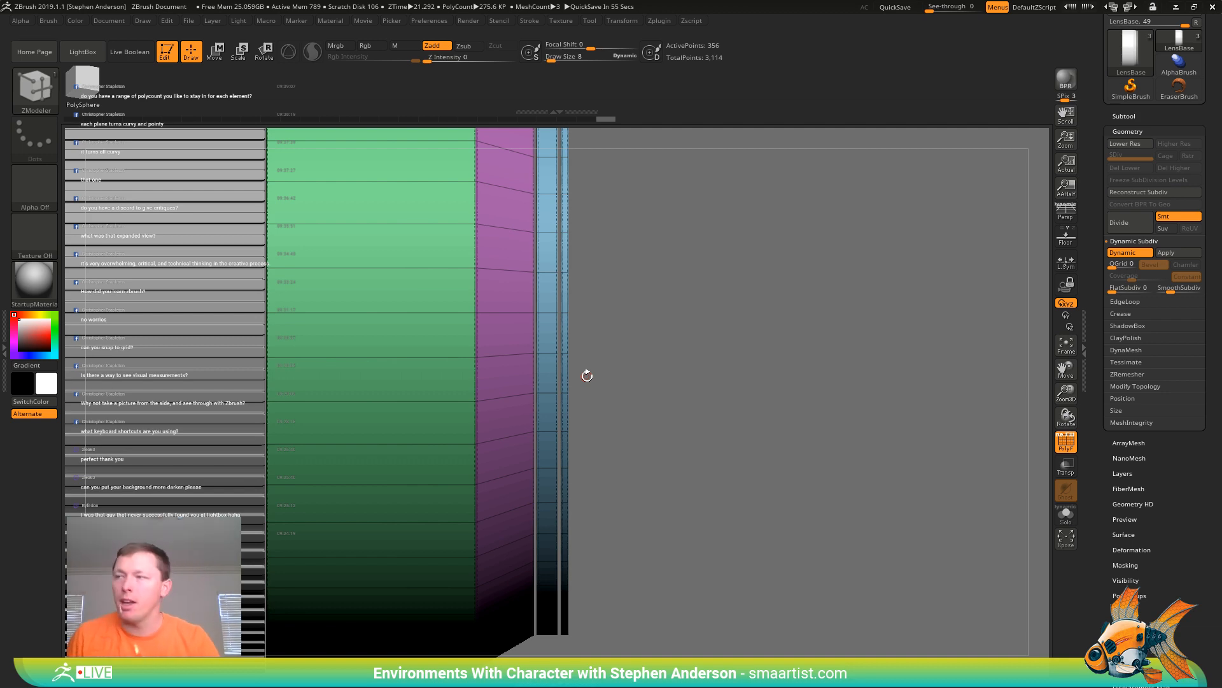
ctrl+right_drag(575, 404, 572, 319)
alt+right_drag(572, 318, 531, 382)
key(shift+f)
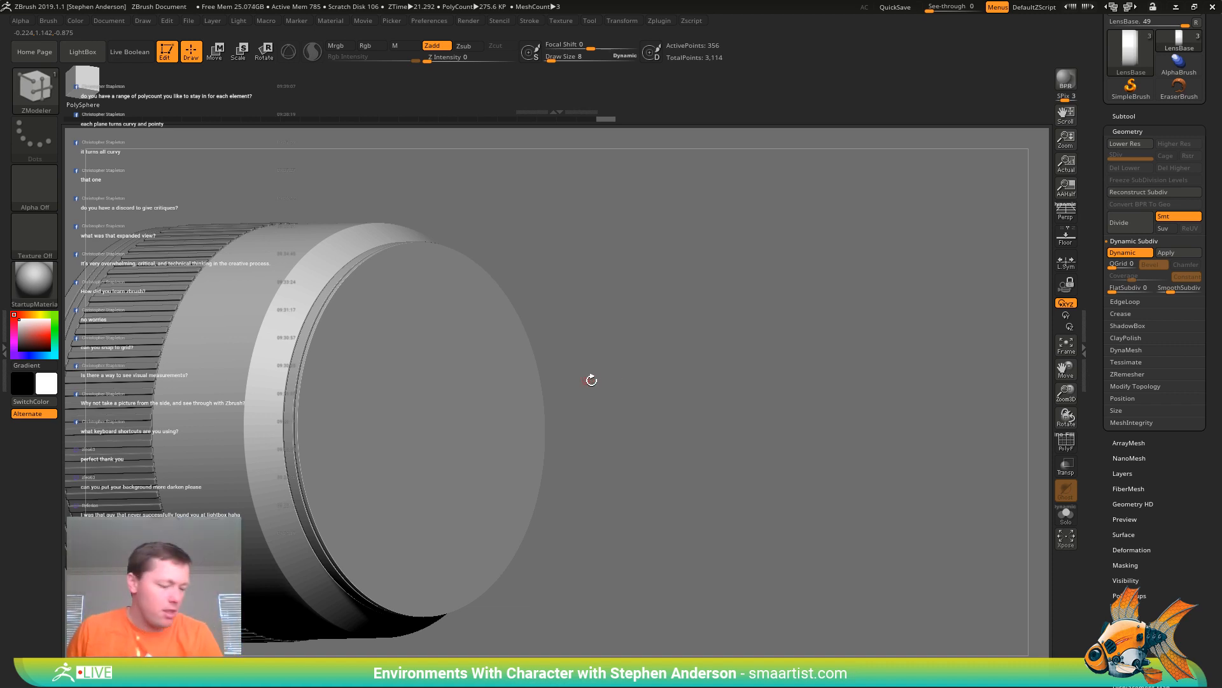
right_drag(621, 403, 656, 394)
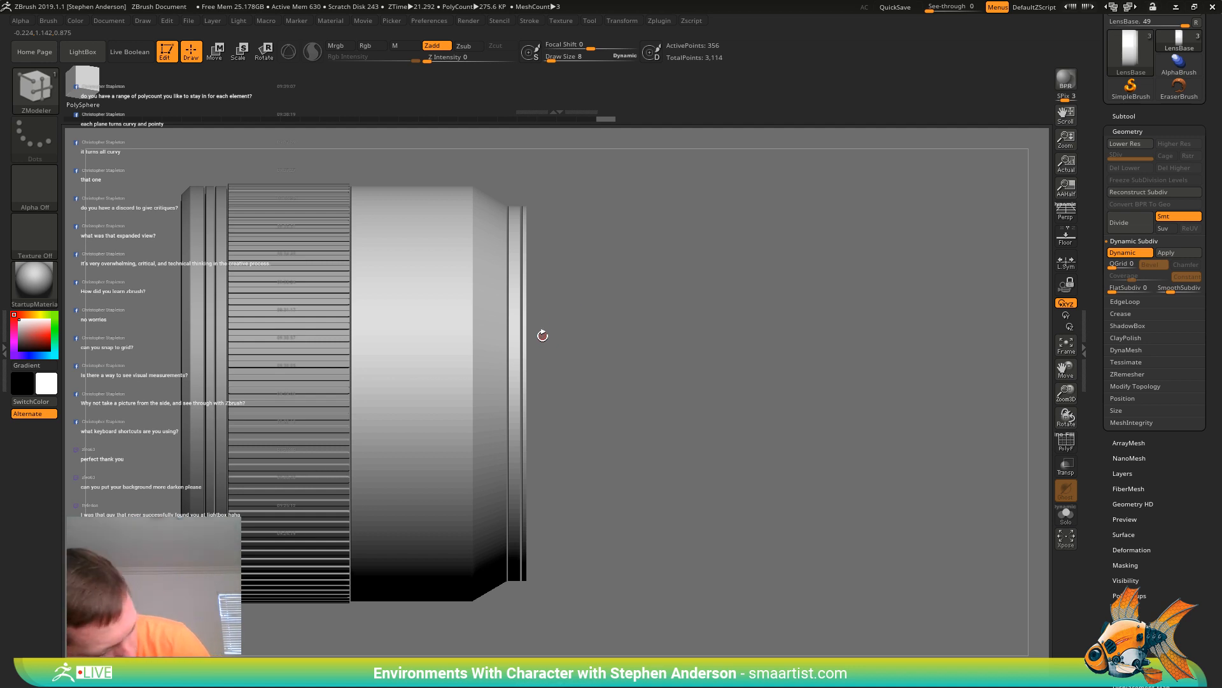
With the polyframe shown, mask all of LensBase except its end disc and duplicate that disc slightly outward with the Gizmo
key(shift+f)
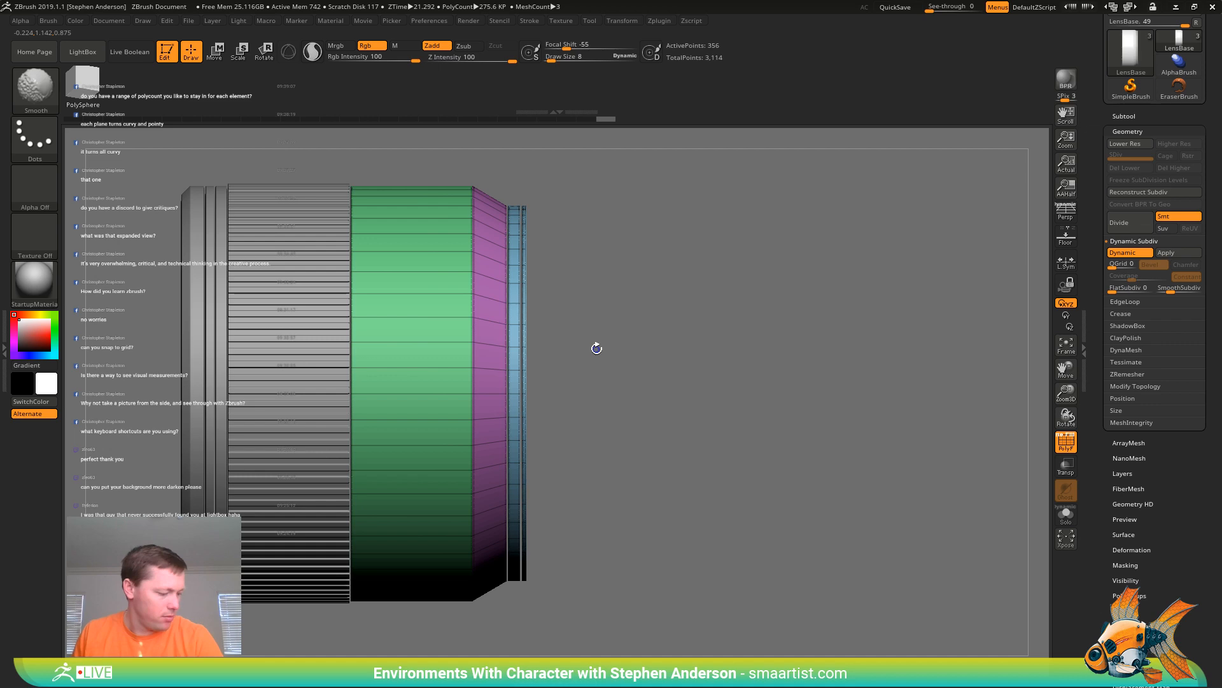
ctrl+right_drag(571, 318, 598, 342)
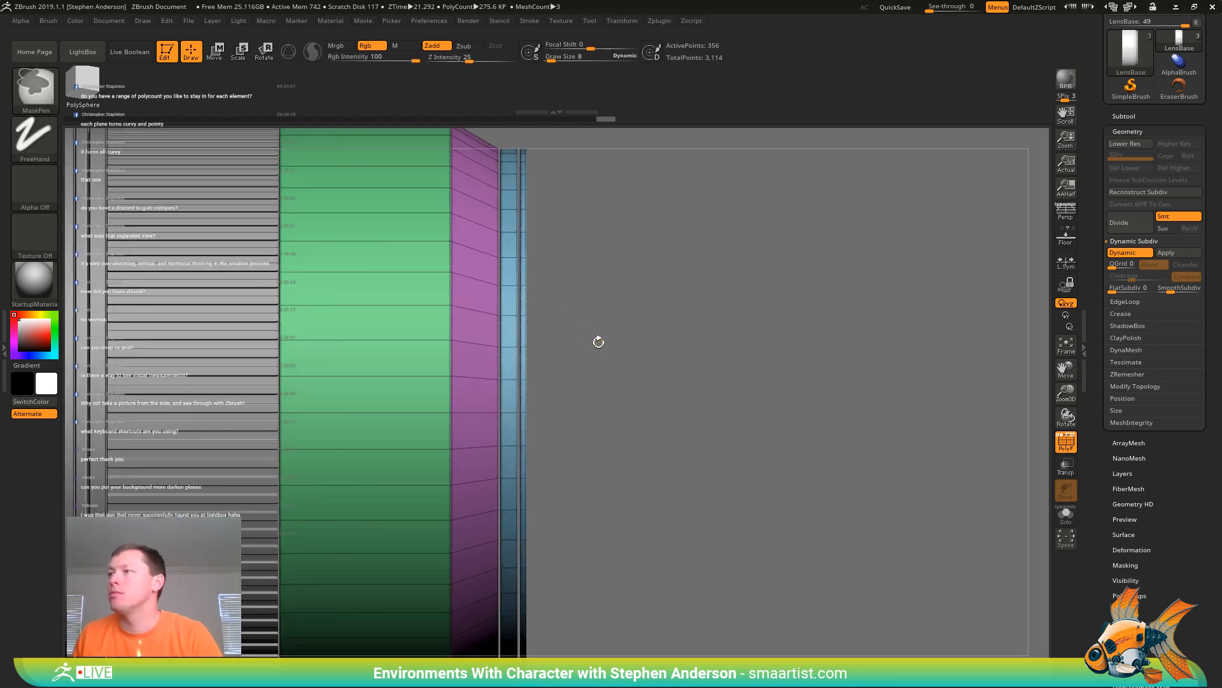
ctrl+right_drag(588, 247, 583, 240)
mouse_move(608, 170)
ctrl+mouse_down()
mouse_move(549, 390)
mouse_move(522, 645)
ctrl+mouse_up()
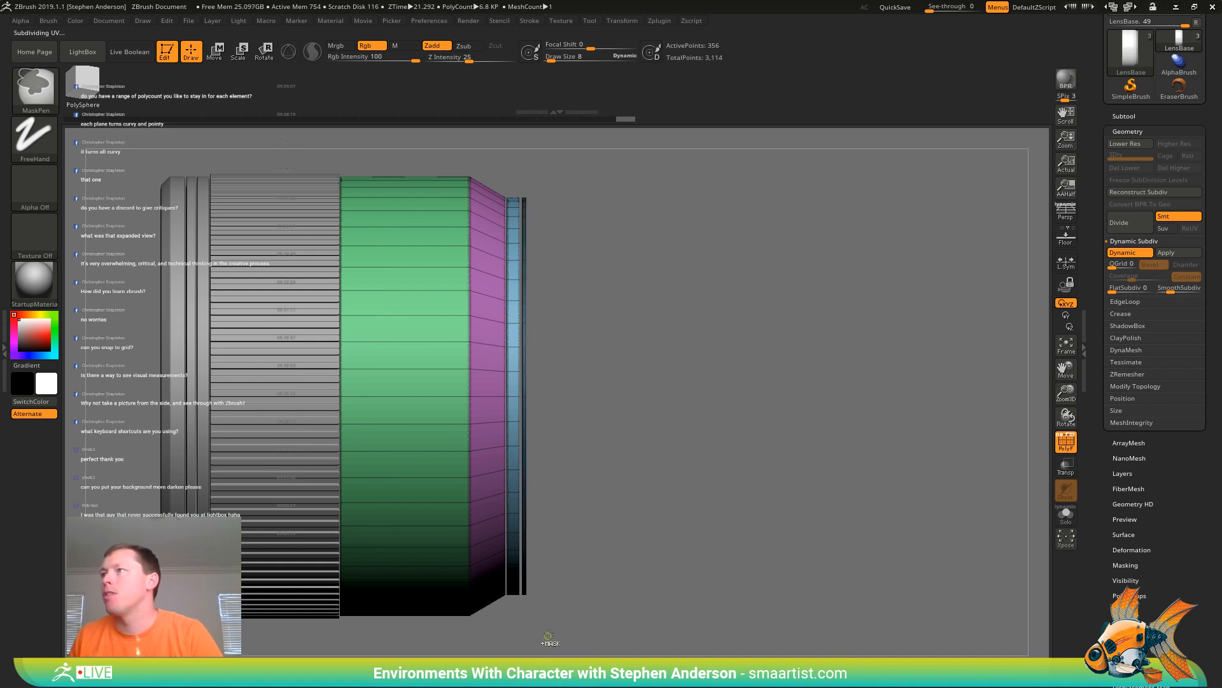
key(w)
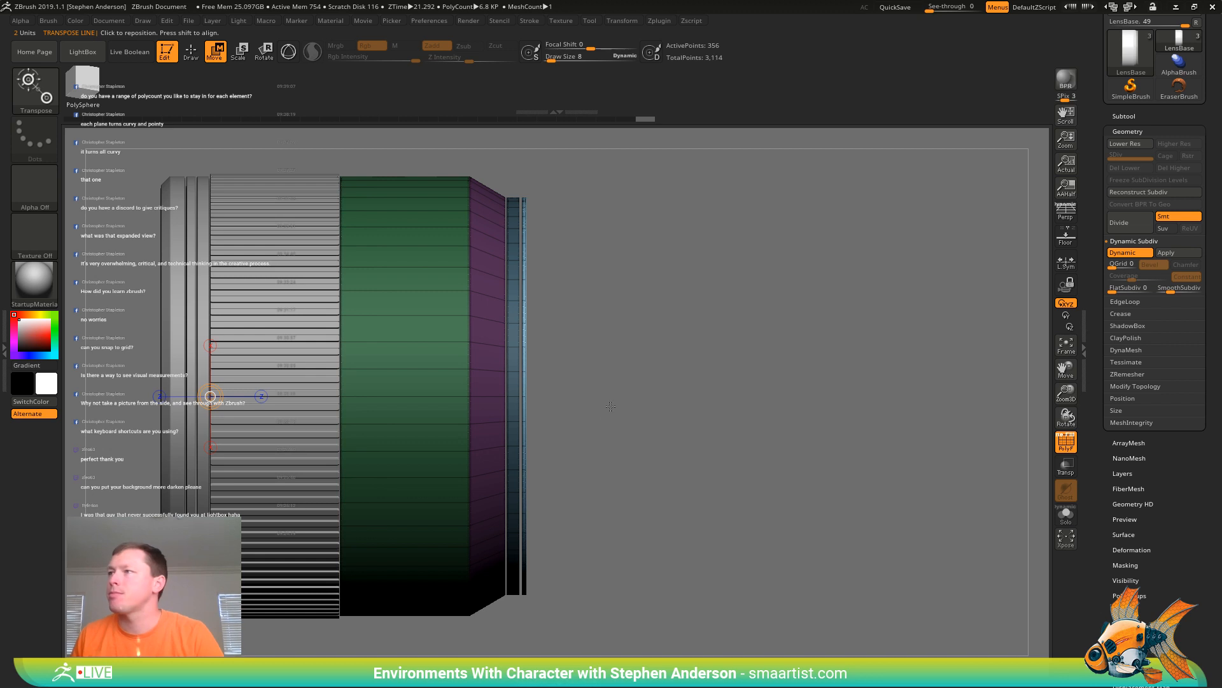
key(y)
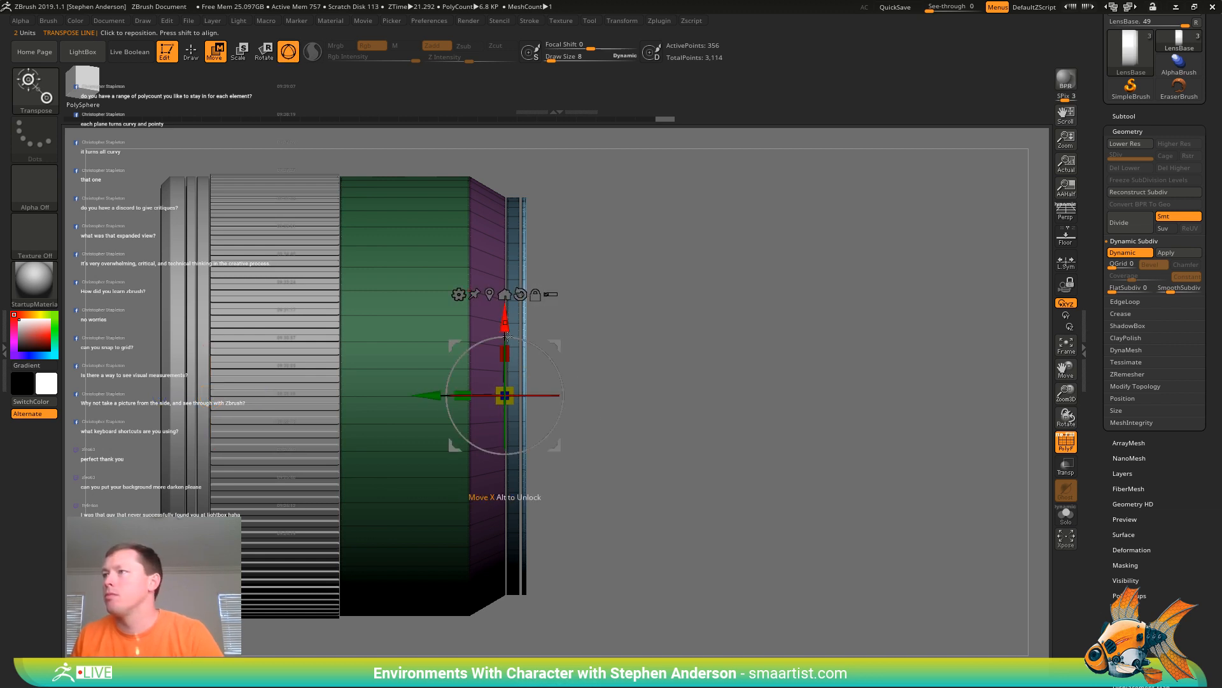
ctrl+drag(433, 395, 460, 395)
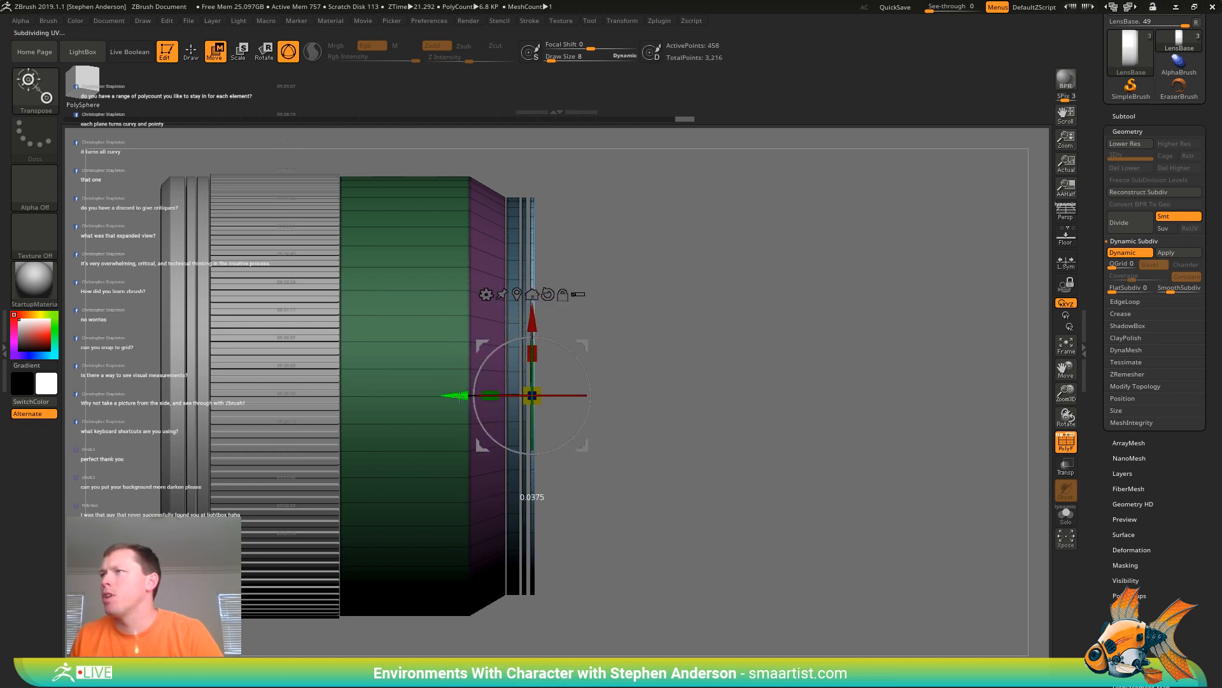
ctrl+right_drag(570, 372, 569, 417)
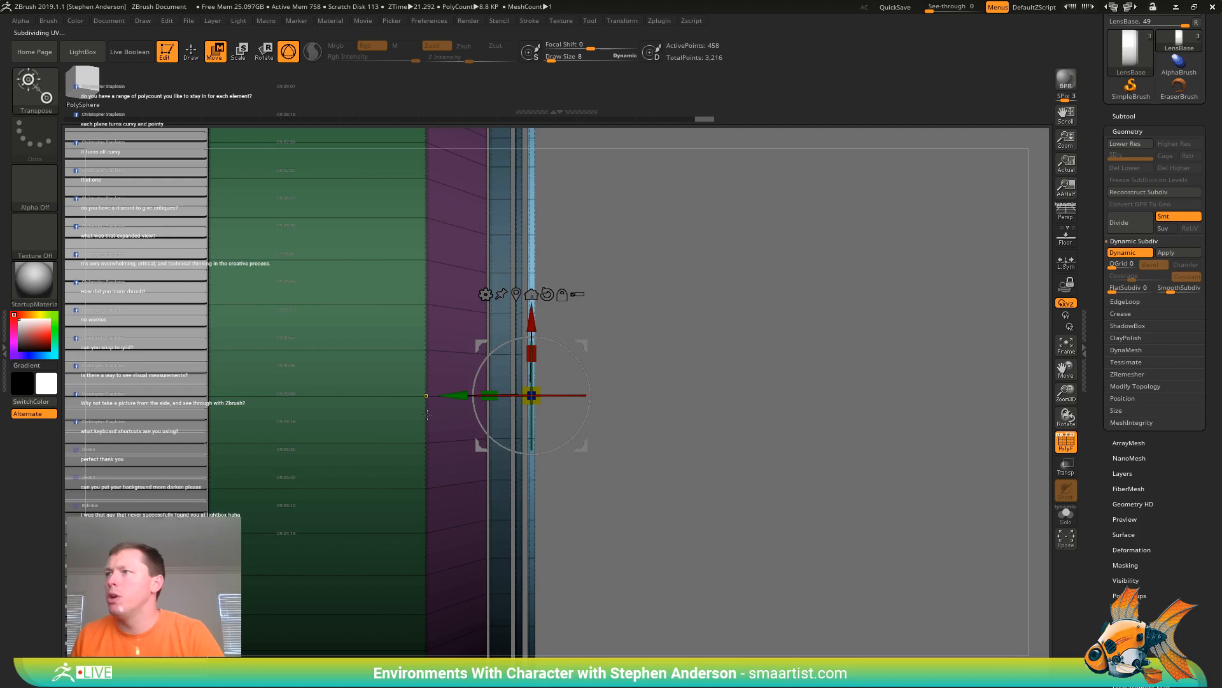
drag(455, 395, 450, 396)
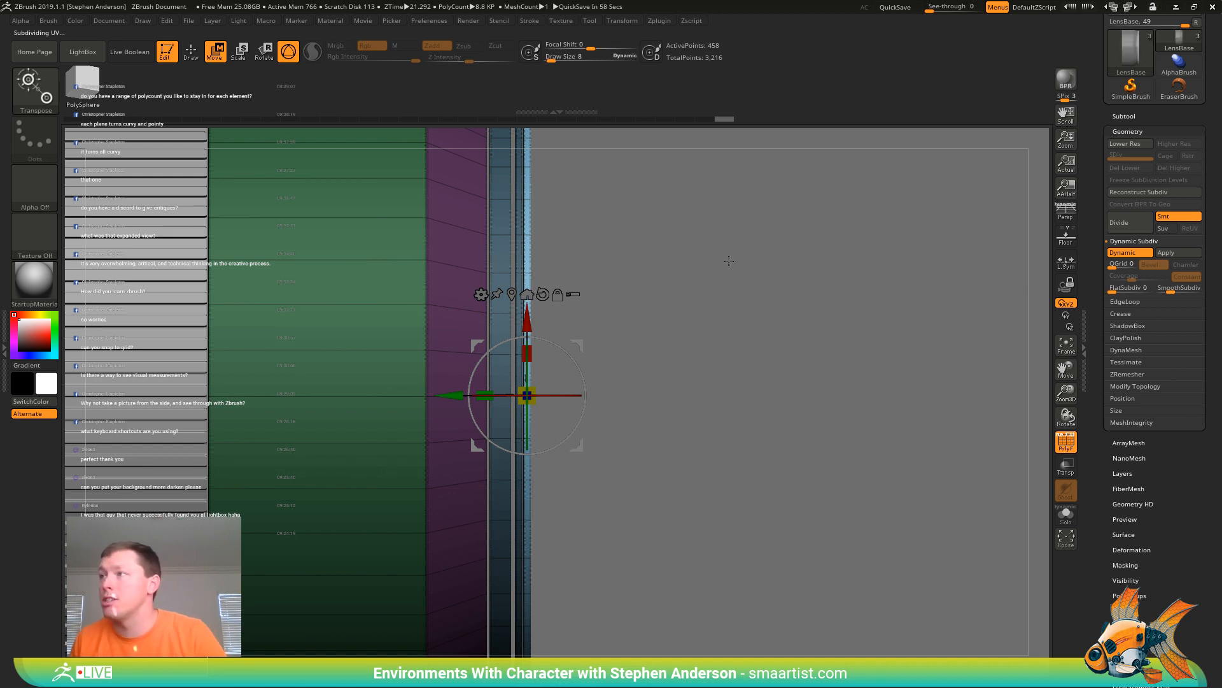
ctrl+drag(527, 394, 920, 370)
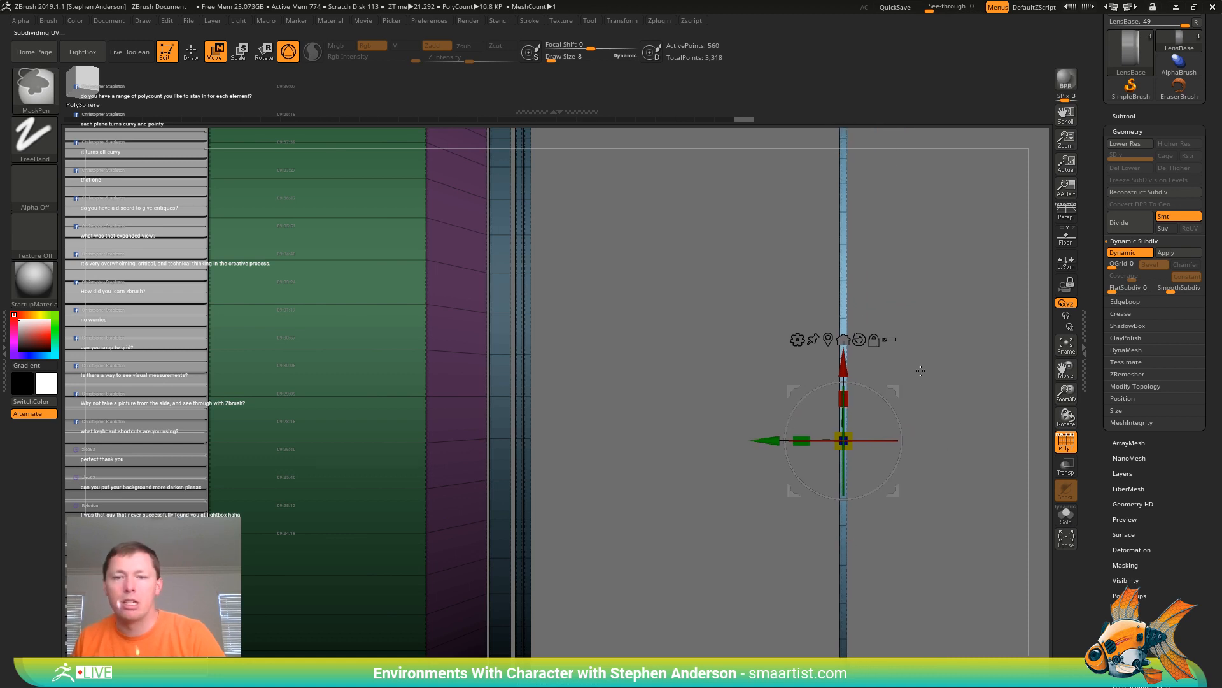
key(ctrl+z)
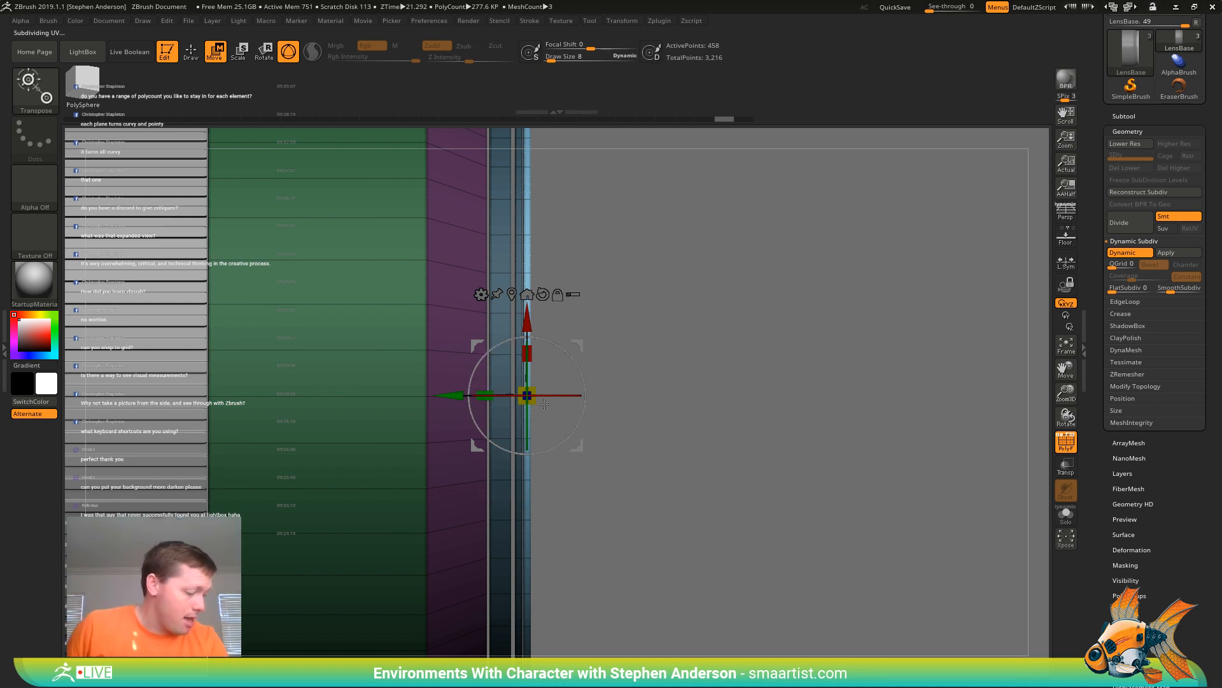
ctrl+right_drag(690, 332, 782, 333)
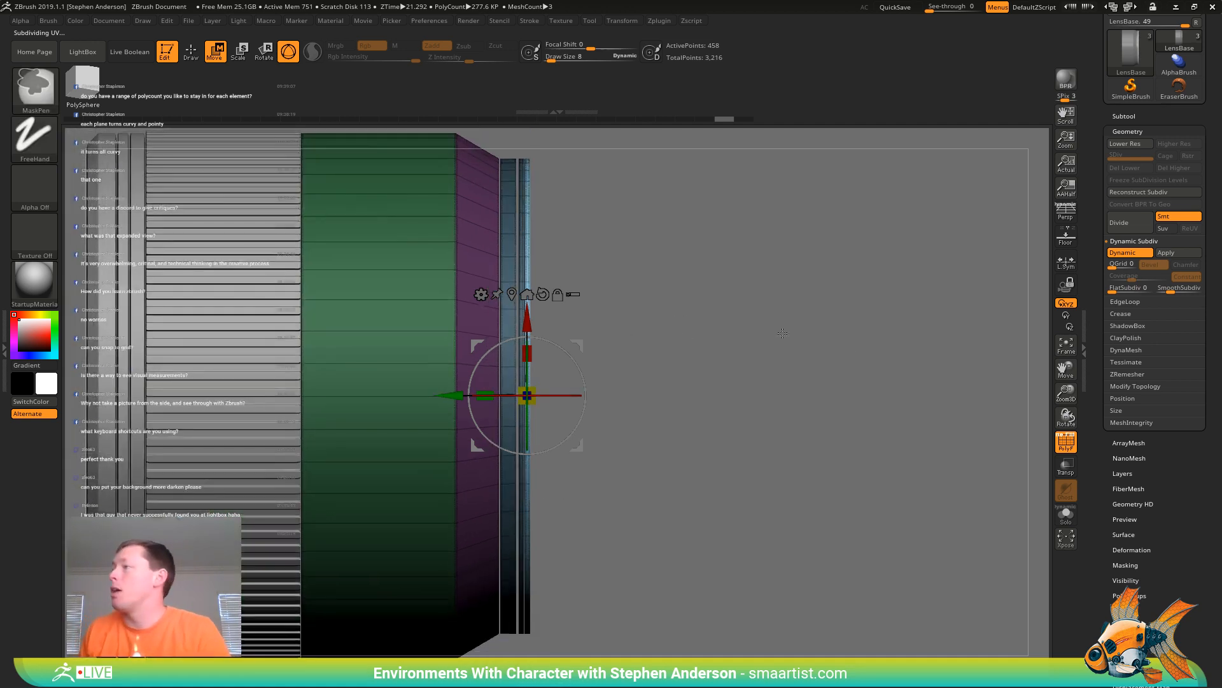
Split the unmasked end disc off LensBase into its own subtool and rename it CameraBody
click(1122, 115)
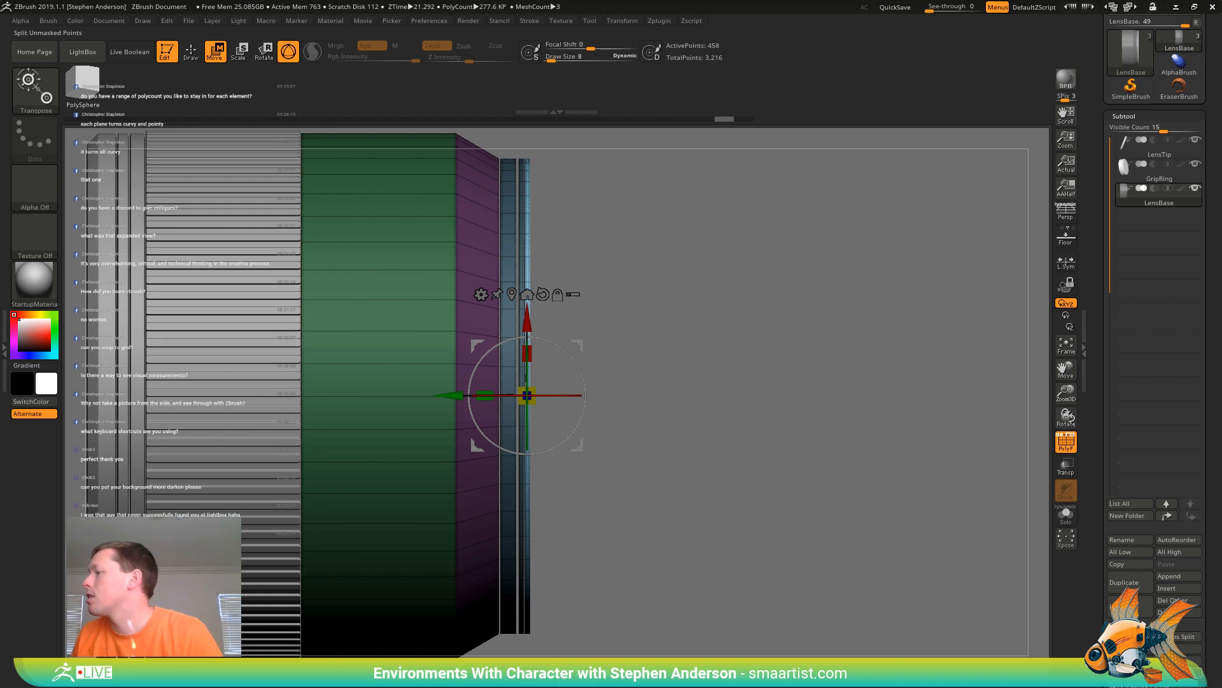
click(1154, 672)
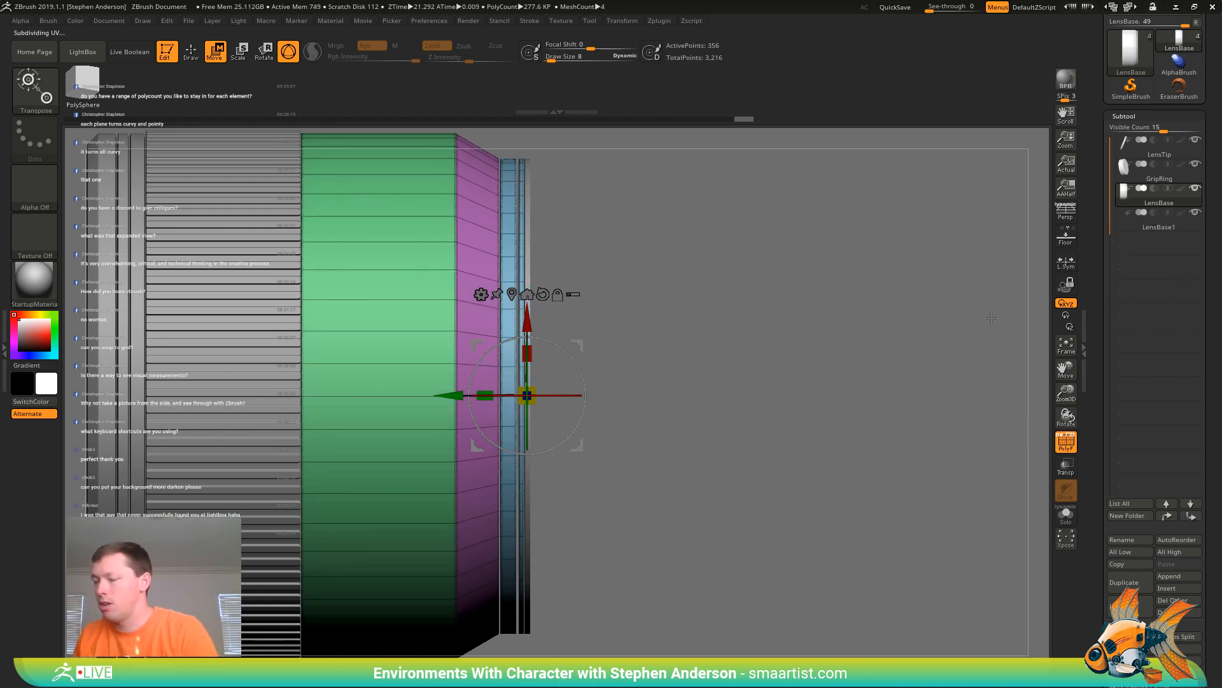
key(Down)
click(1144, 540)
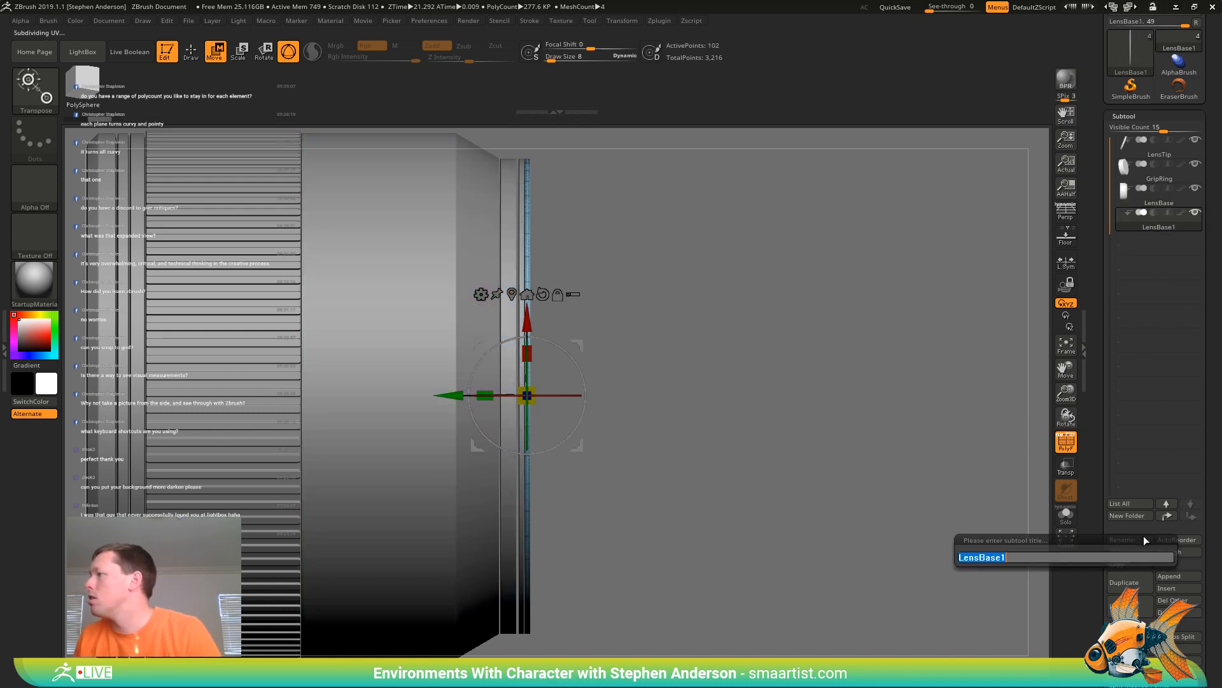
text(Camera)
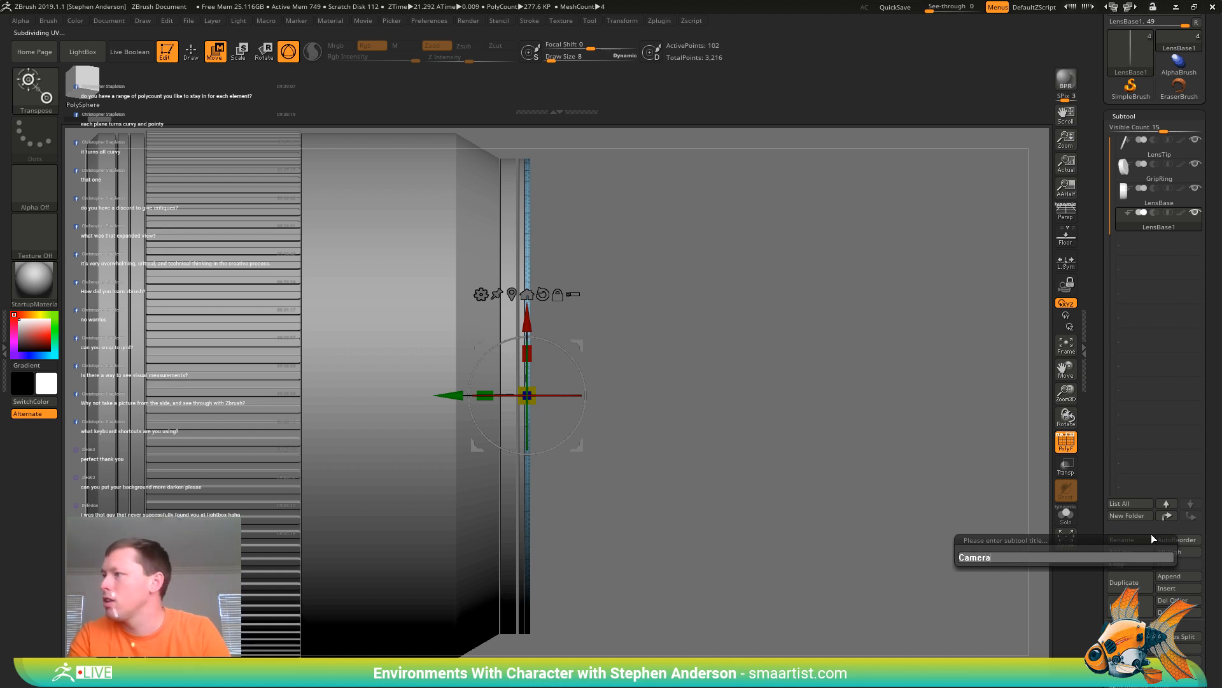
text(Body)
key(Return)
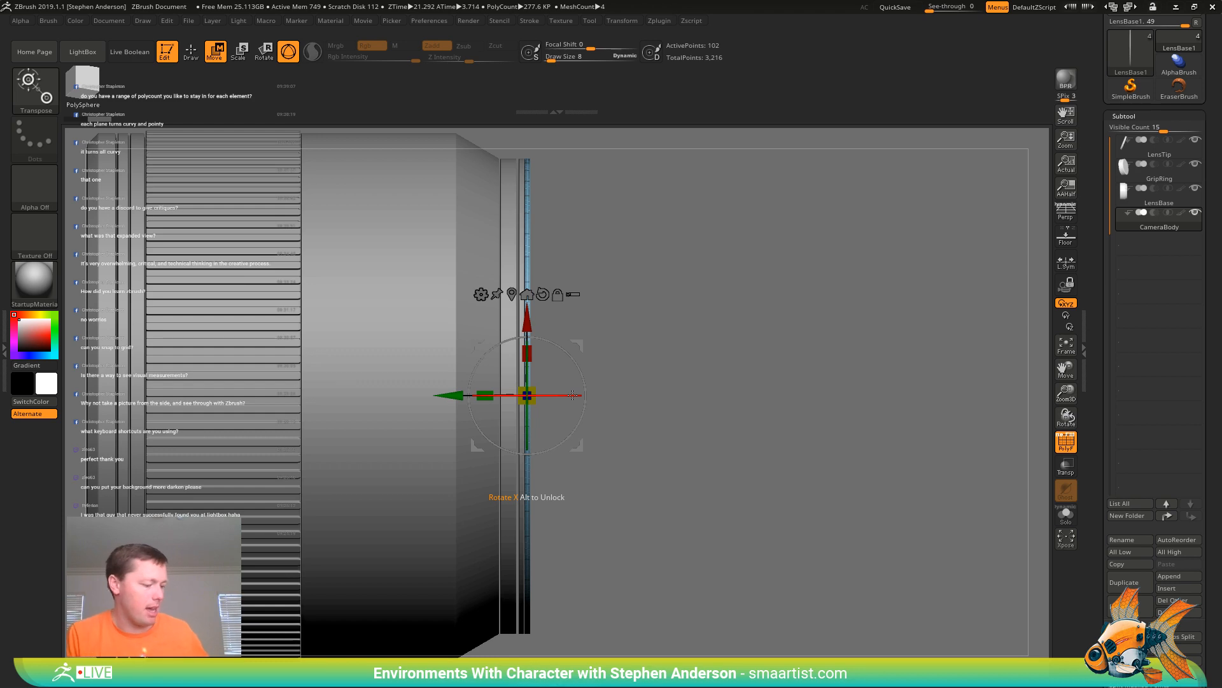
Thicken the CameraBody disc by masking its lens-side edge and moving the outer face away from the lens with the Gizmo
drag(709, 362, 692, 365)
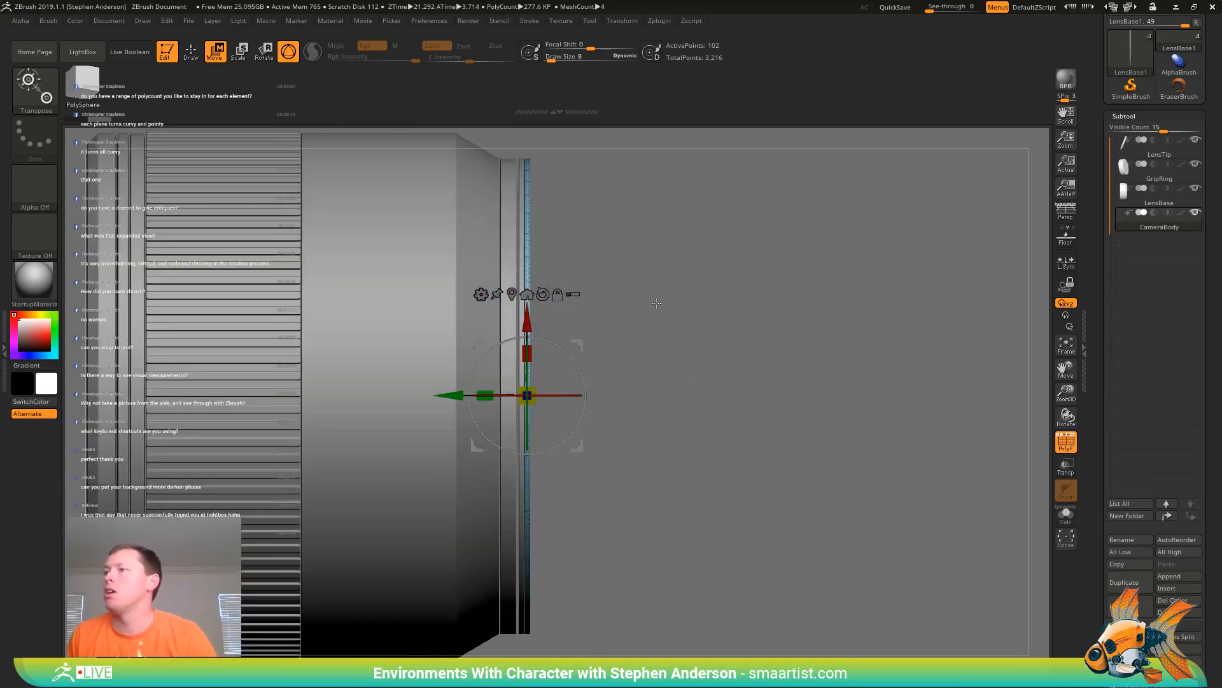
mouse_move(656, 303)
alt+right_down()
mouse_move(669, 359)
mouse_move(674, 278)
alt+right_up()
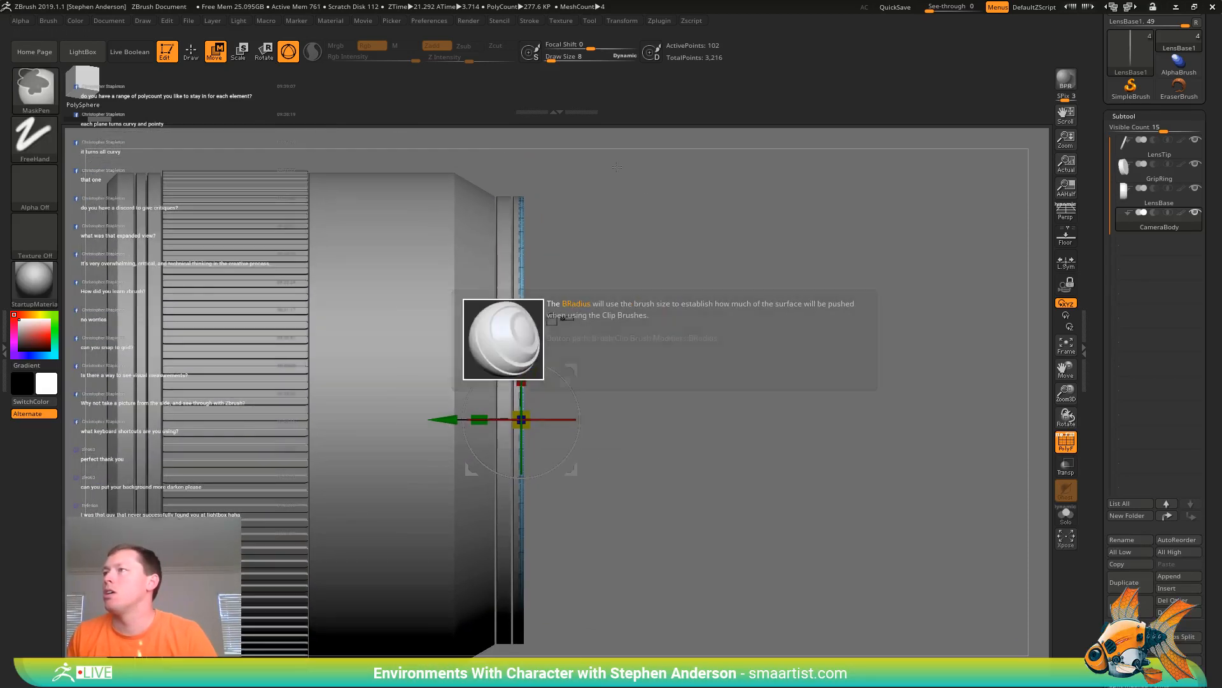
ctrl+drag(614, 164, 522, 666)
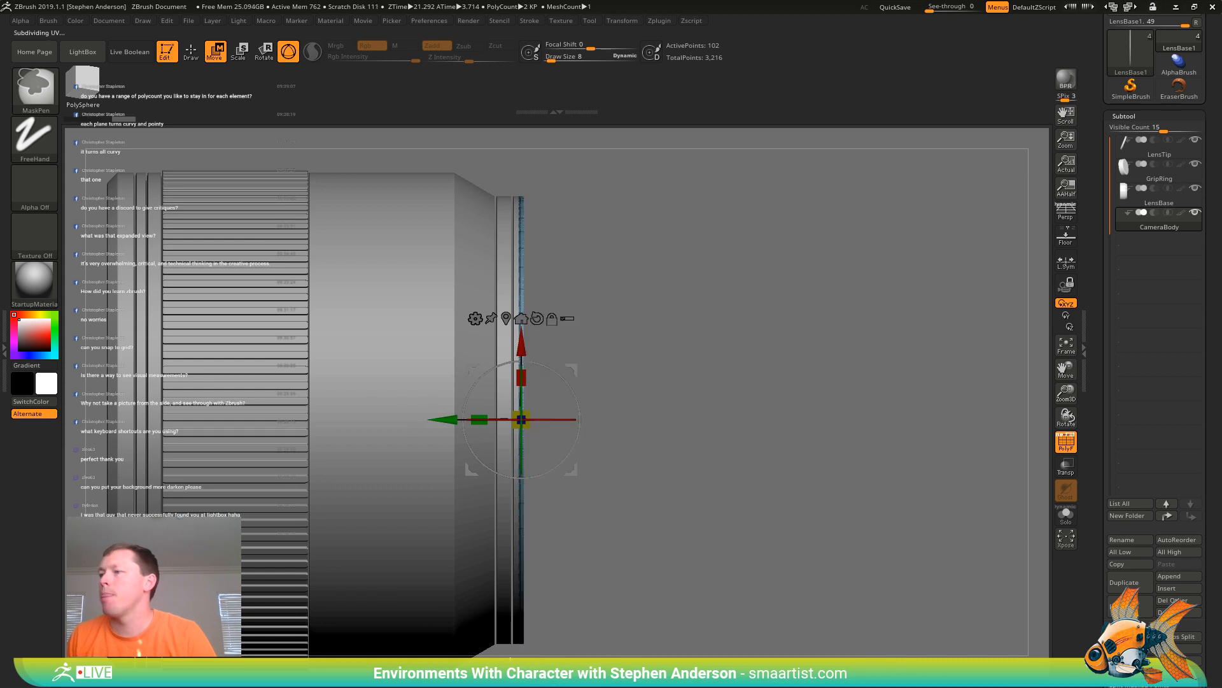
drag(443, 419, 475, 417)
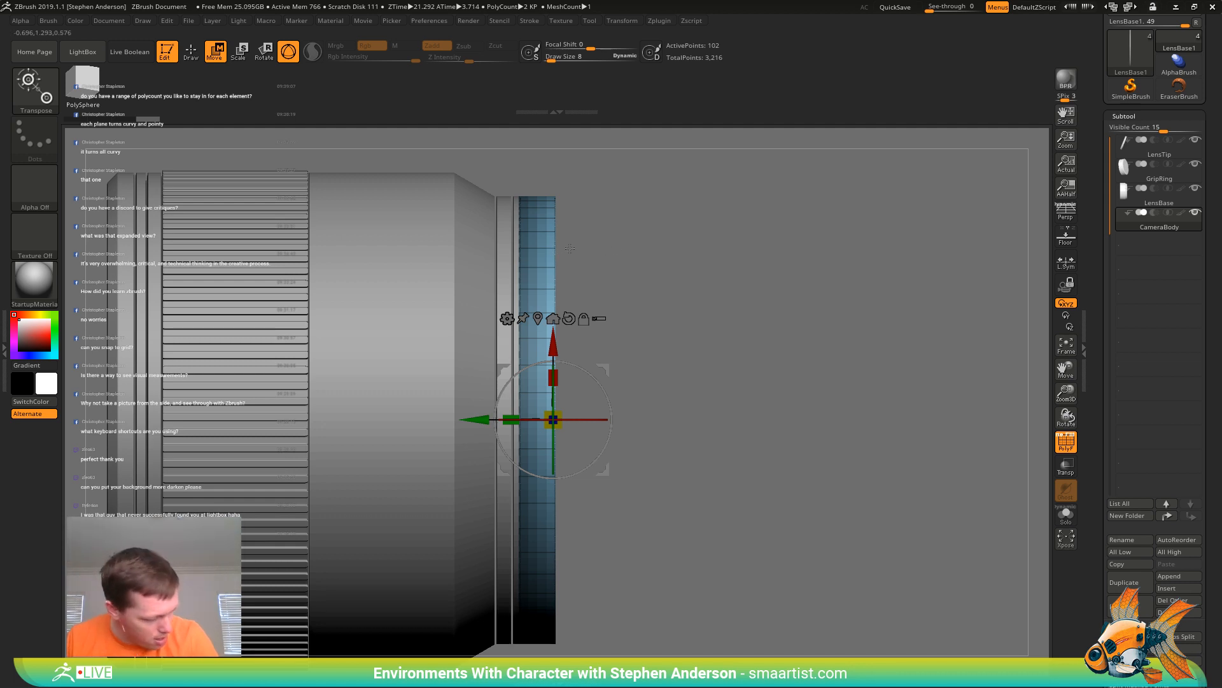
Insert an edge loop around CameraBody's wall close to the lens side with ZModeler's edge Insert action
key(q)
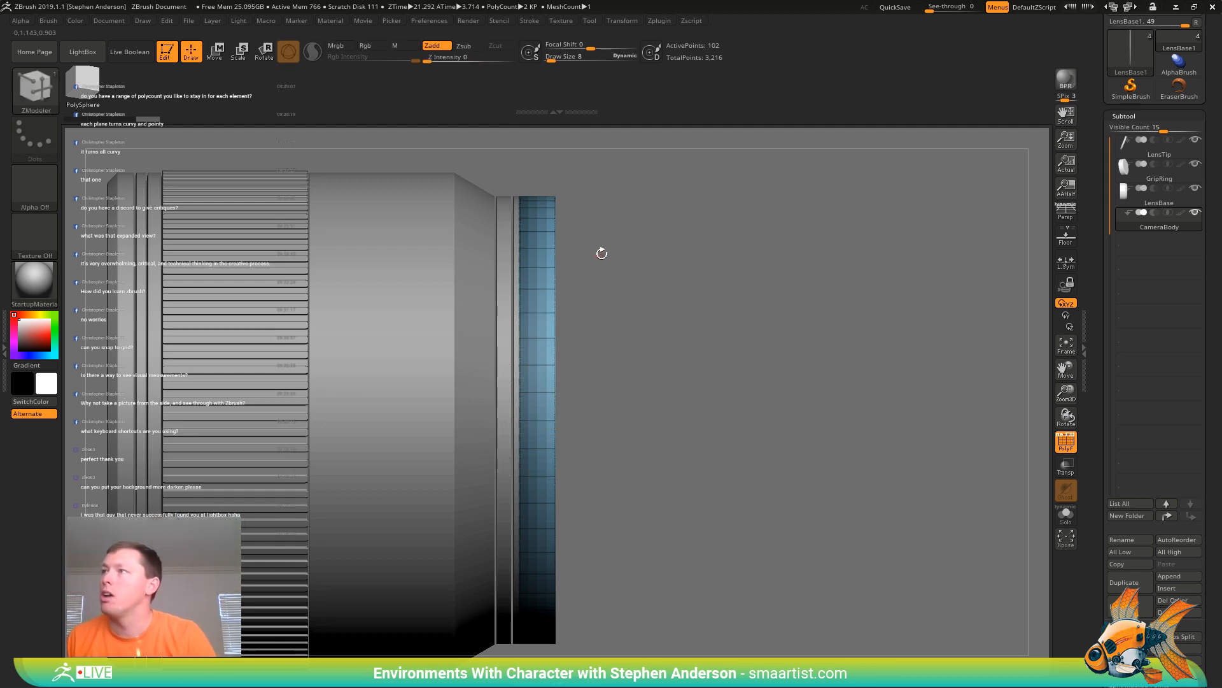
key(b)
key(z)
key(m)
key(space)
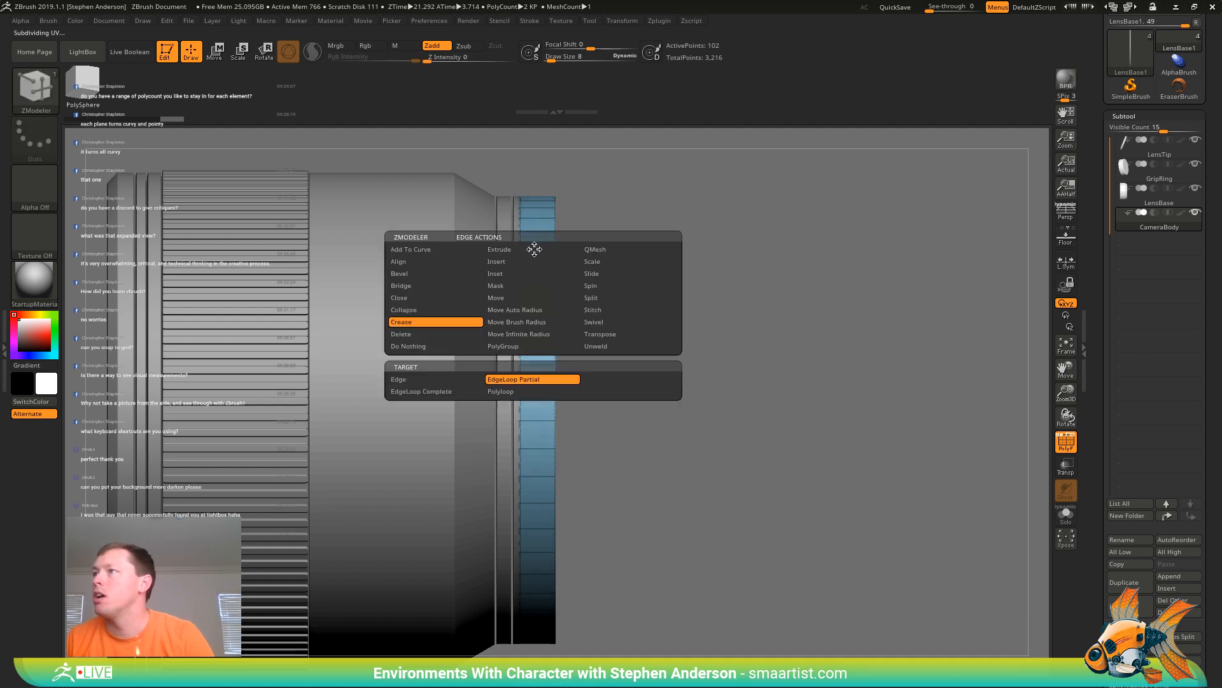
click(500, 262)
click(518, 379)
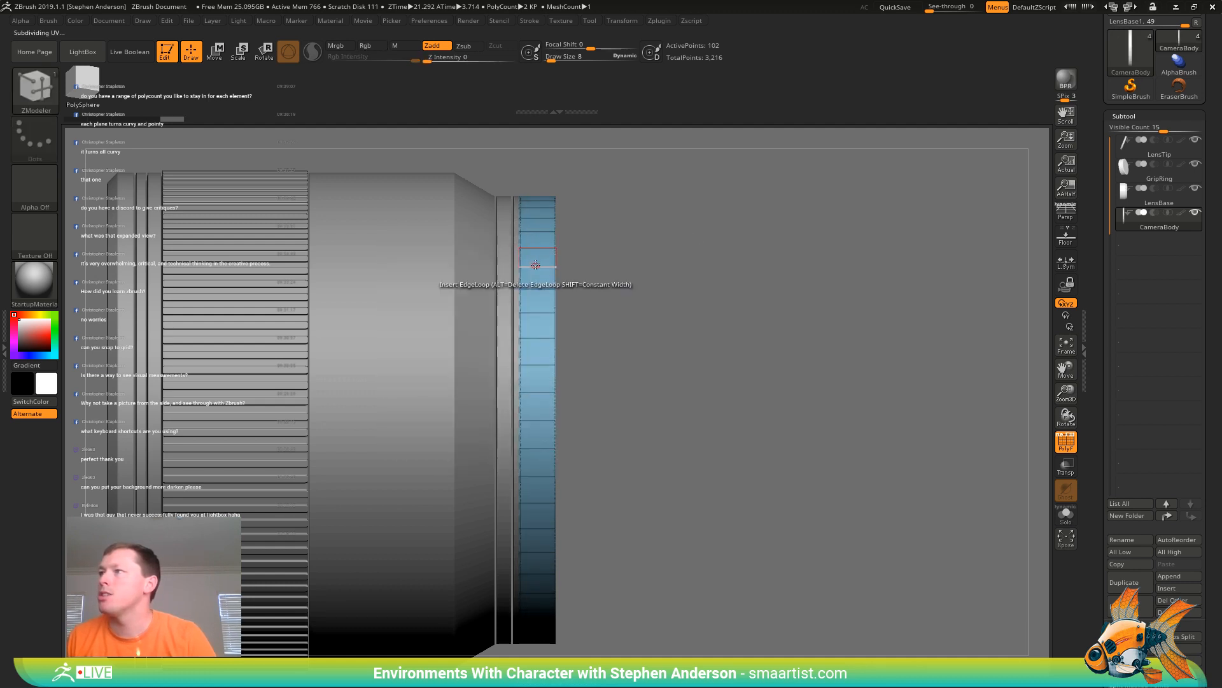
drag(532, 258, 523, 248)
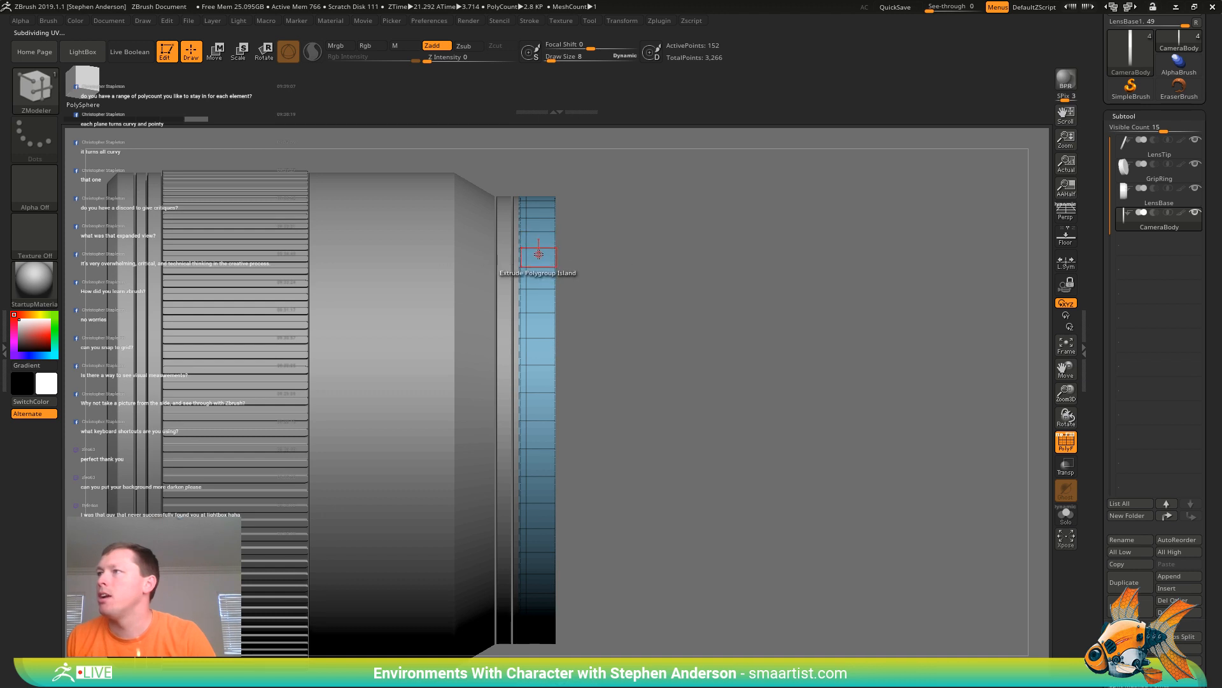
Extrude the outer band of CameraBody's wall outward with ZModeler's Extrude Polyloop, and add an edge loop near the band's lens side
key(space)
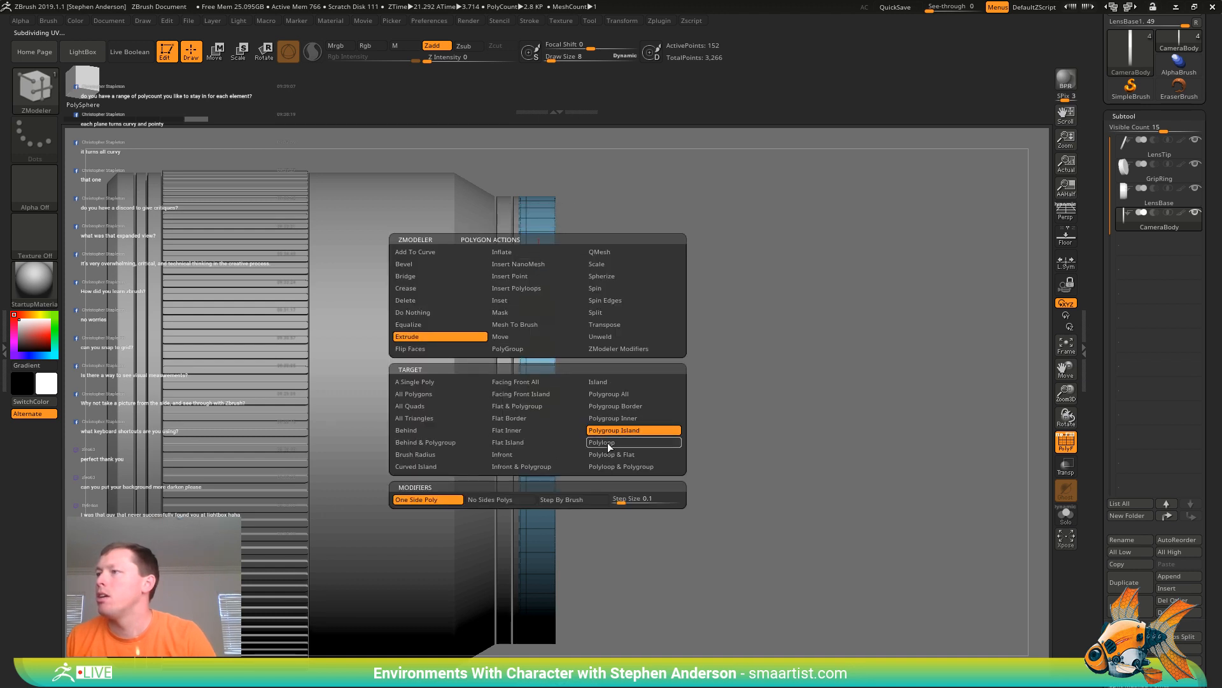
click(607, 441)
drag(537, 294, 636, 262)
key(shift+f)
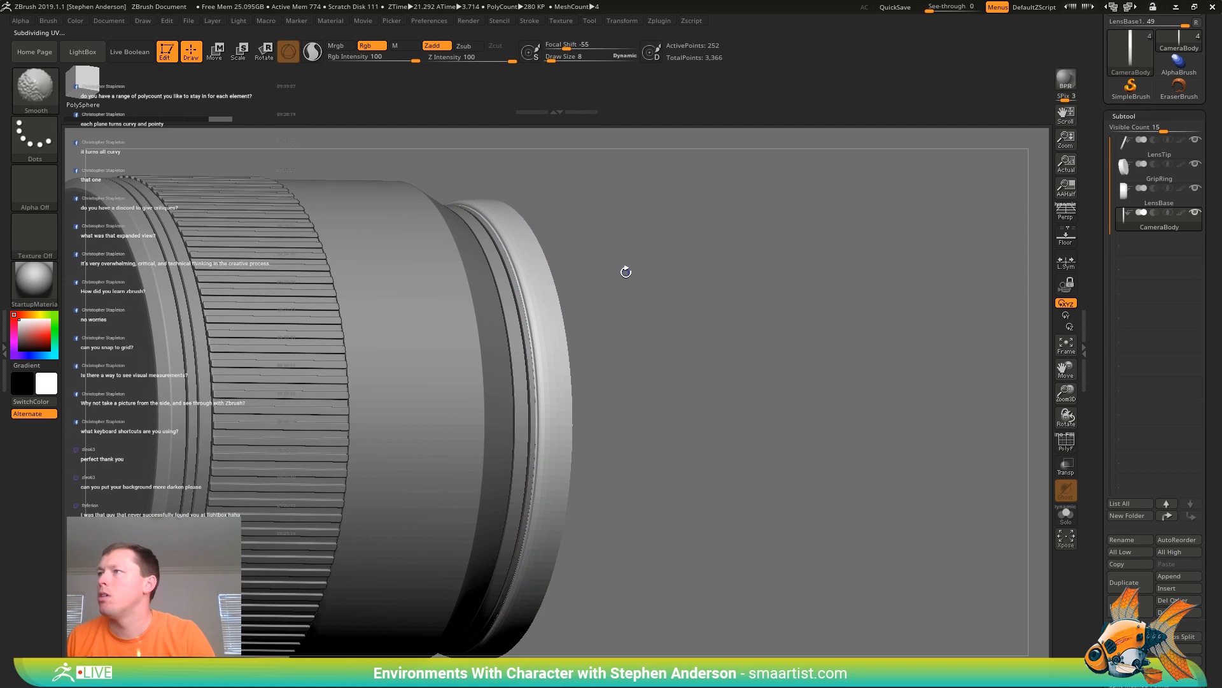
key(shift+d)
mouse_move(617, 276)
right_down()
mouse_move(555, 275)
mouse_move(594, 284)
right_up()
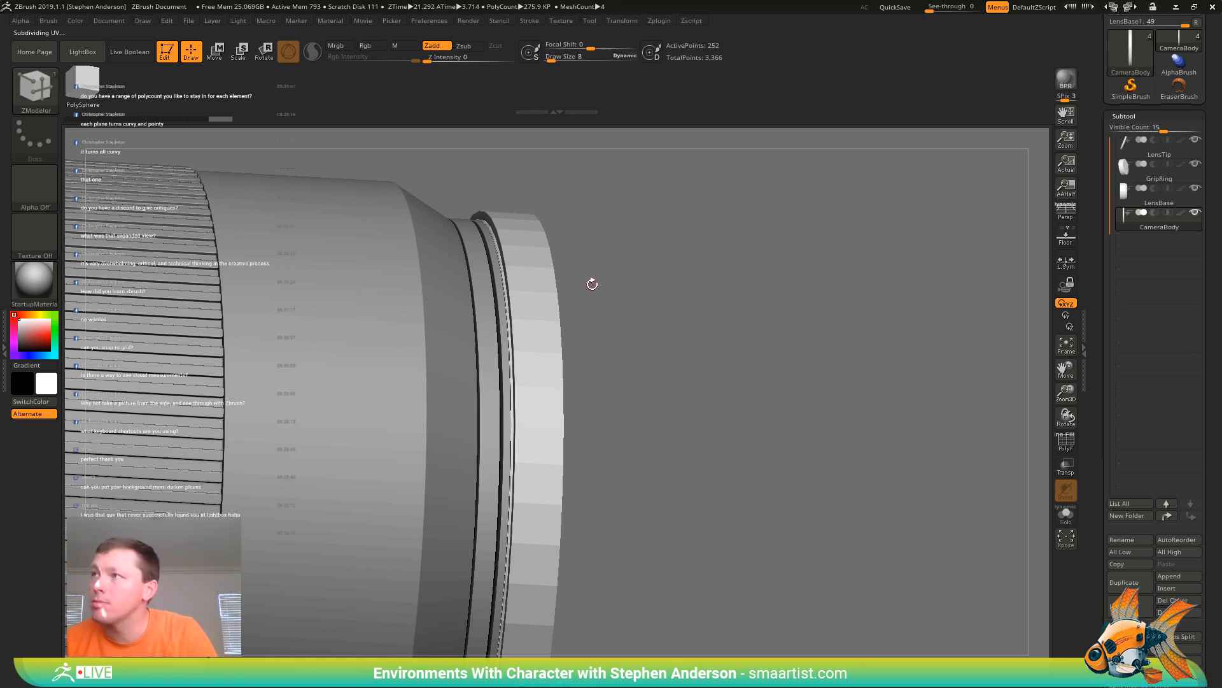
mouse_move(591, 283)
right_down()
mouse_move(591, 298)
mouse_move(594, 278)
right_up()
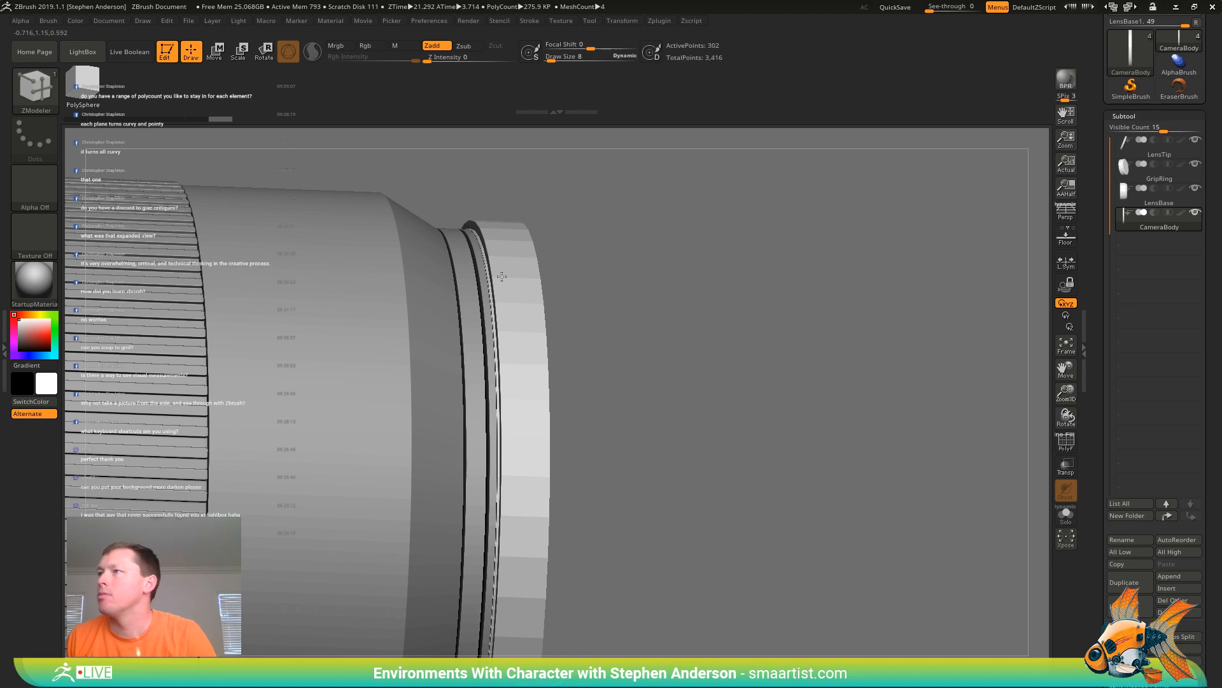
Show the polyframe and floor grid, then mask the lower half of CameraBody as seen facing its end disc
key(shift+f)
mouse_move(584, 281)
right_down()
mouse_move(562, 256)
mouse_move(575, 270)
right_up()
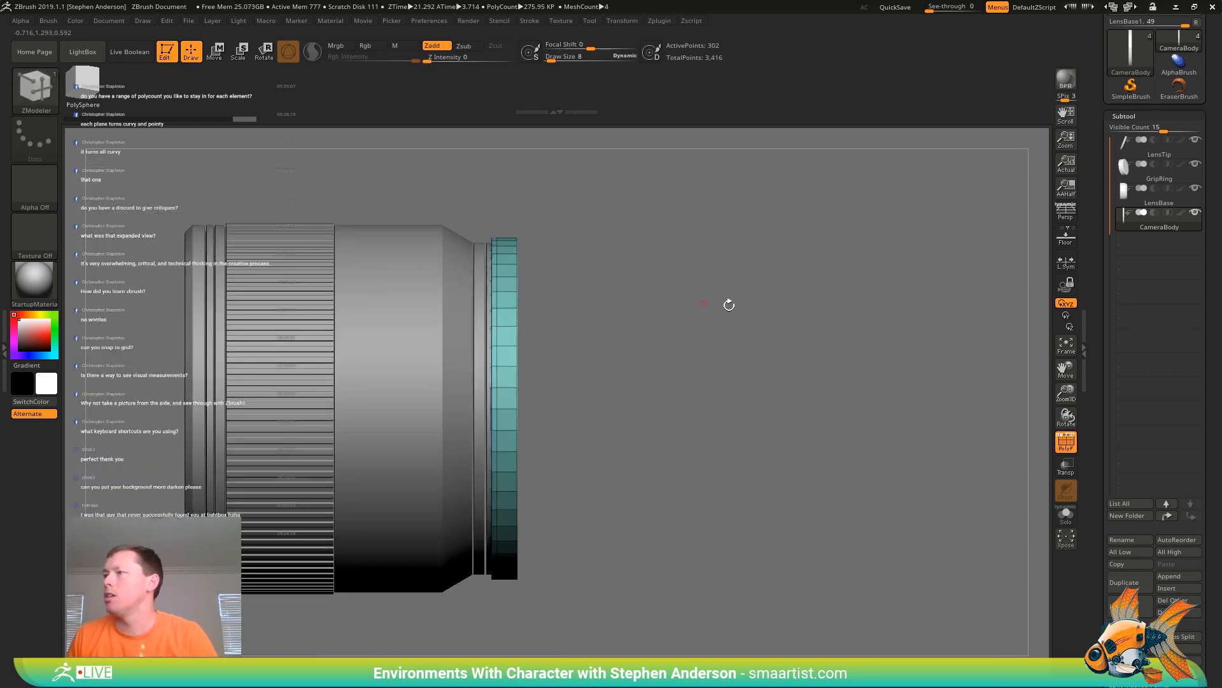
key(shift+p)
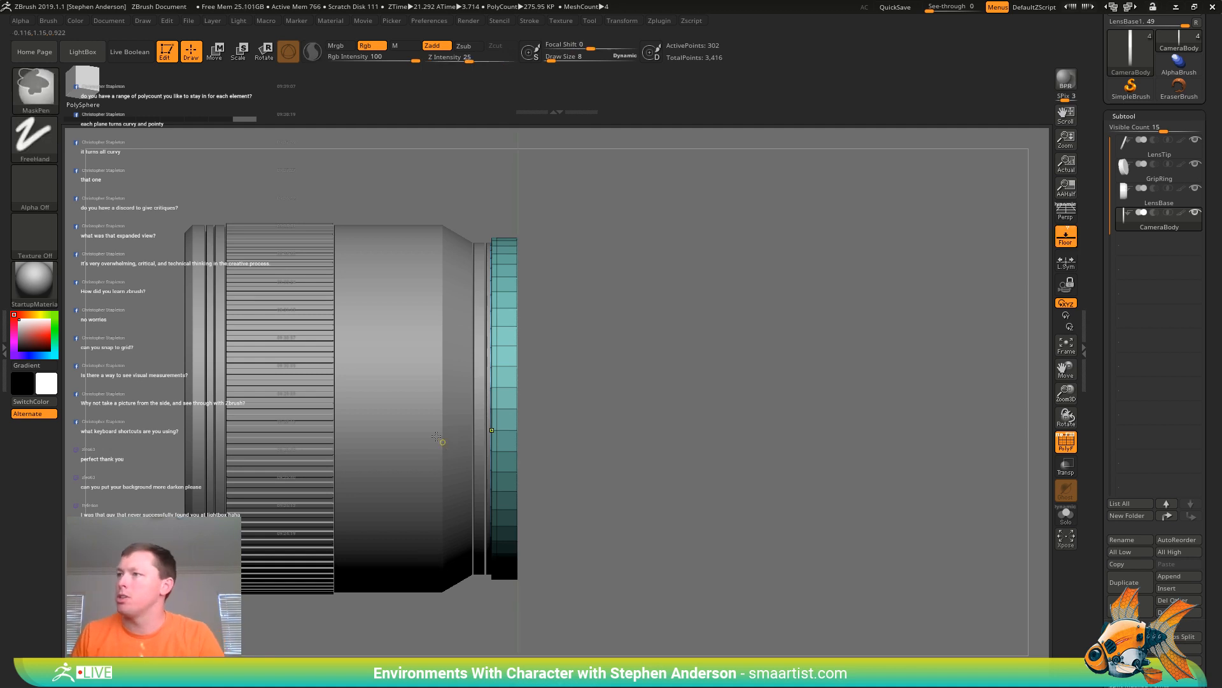
mouse_move(436, 437)
ctrl+right_down()
mouse_move(567, 414)
mouse_move(517, 421)
ctrl+right_up()
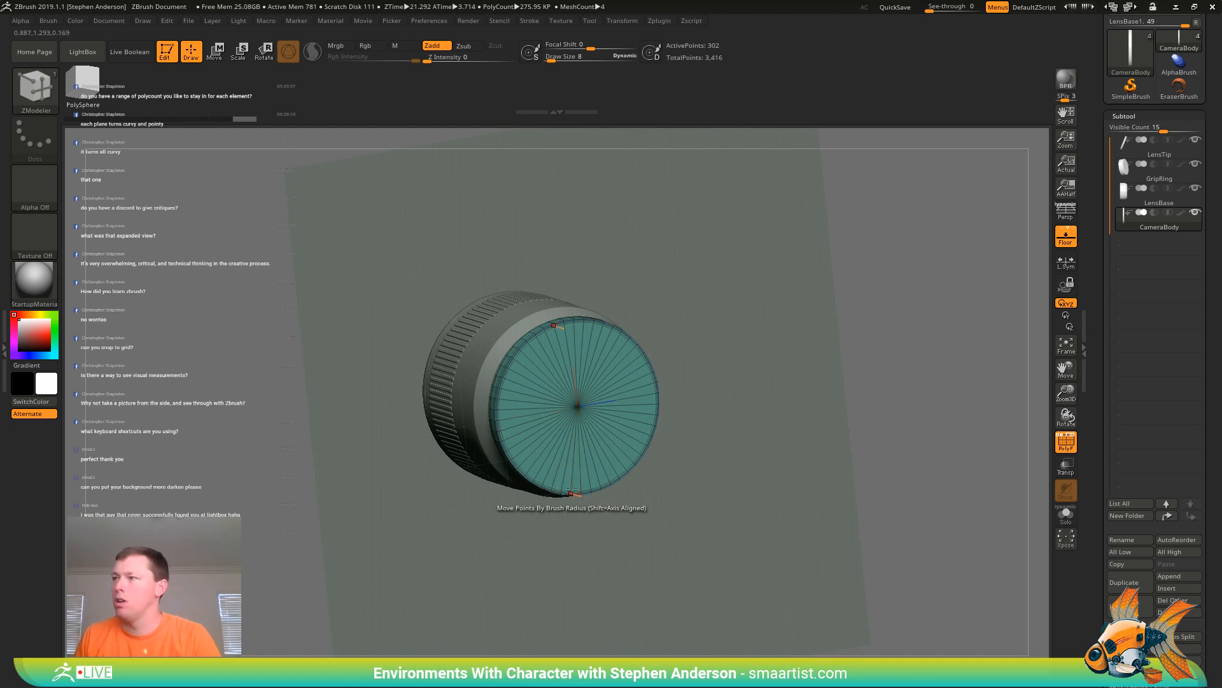
mouse_move(571, 490)
right_down()
mouse_move(655, 451)
mouse_move(638, 412)
mouse_move(577, 513)
mouse_move(584, 521)
right_up()
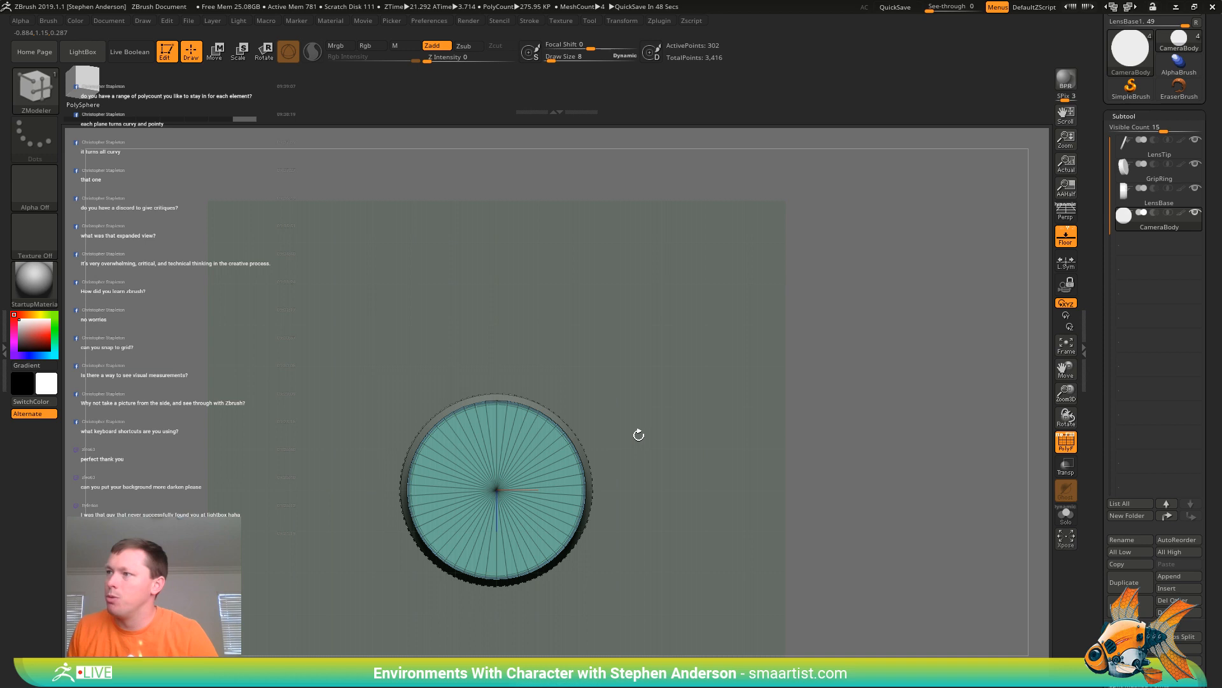
ctrl+right_drag(588, 484, 672, 462)
alt+right_drag(673, 462, 717, 417)
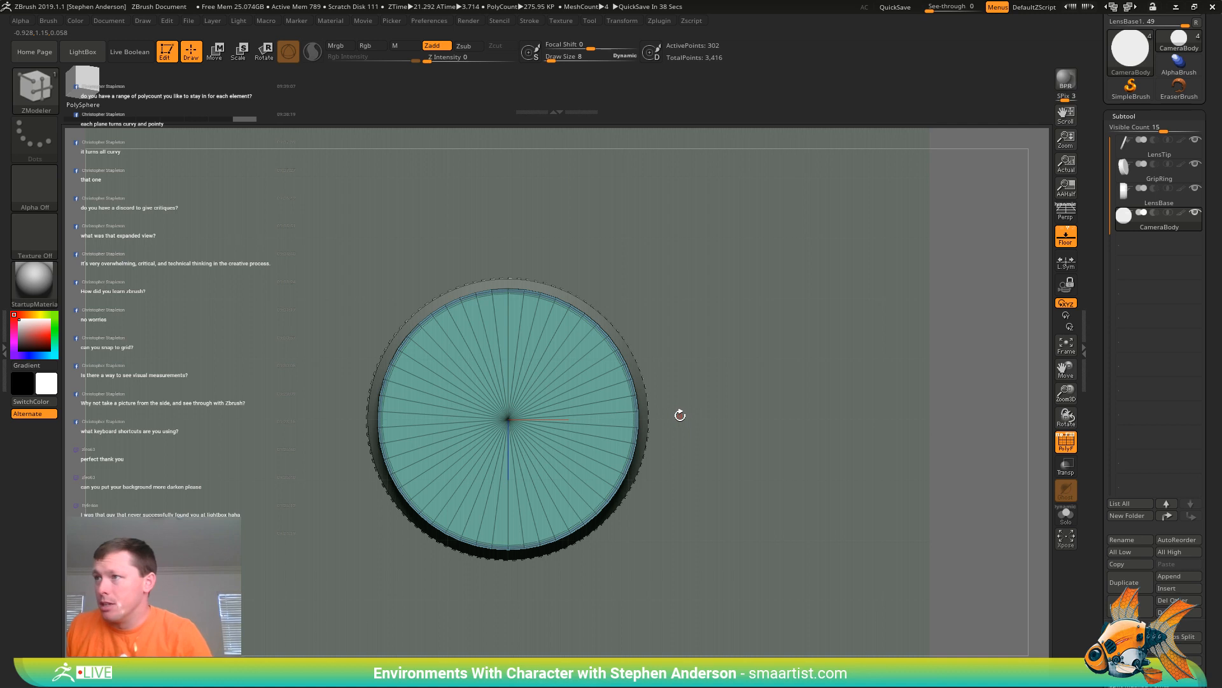
key(ctrl)
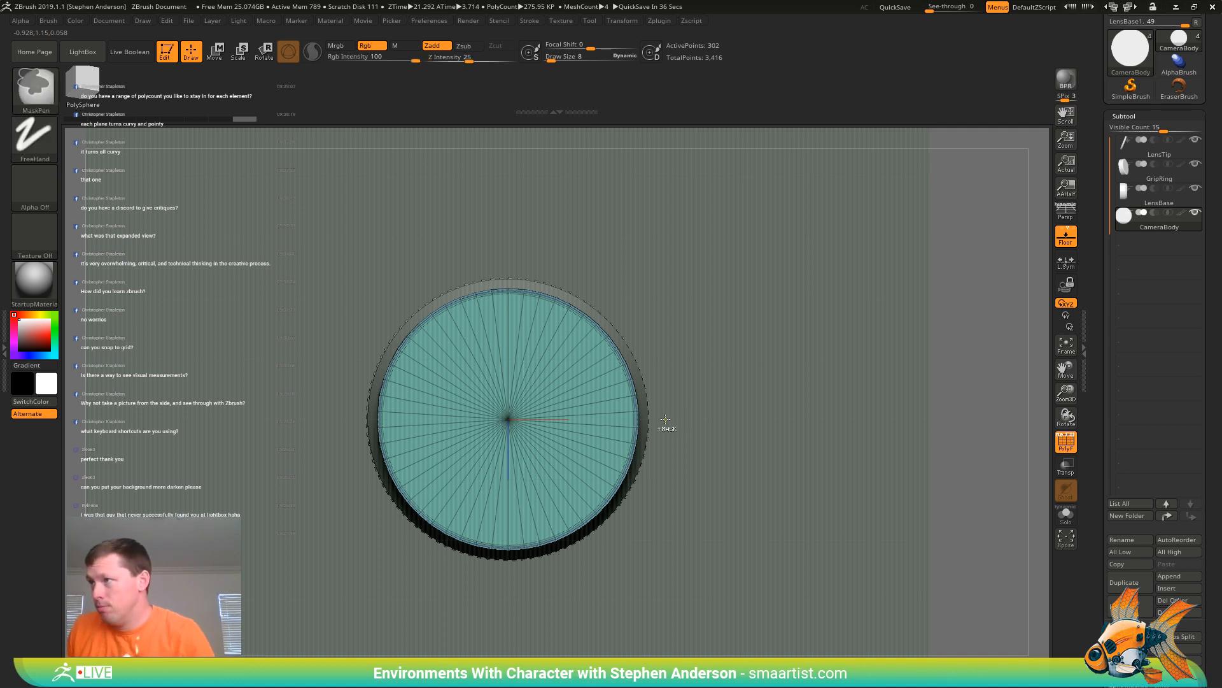
mouse_move(666, 416)
ctrl+mouse_down()
mouse_move(567, 554)
mouse_move(317, 626)
ctrl+mouse_up()
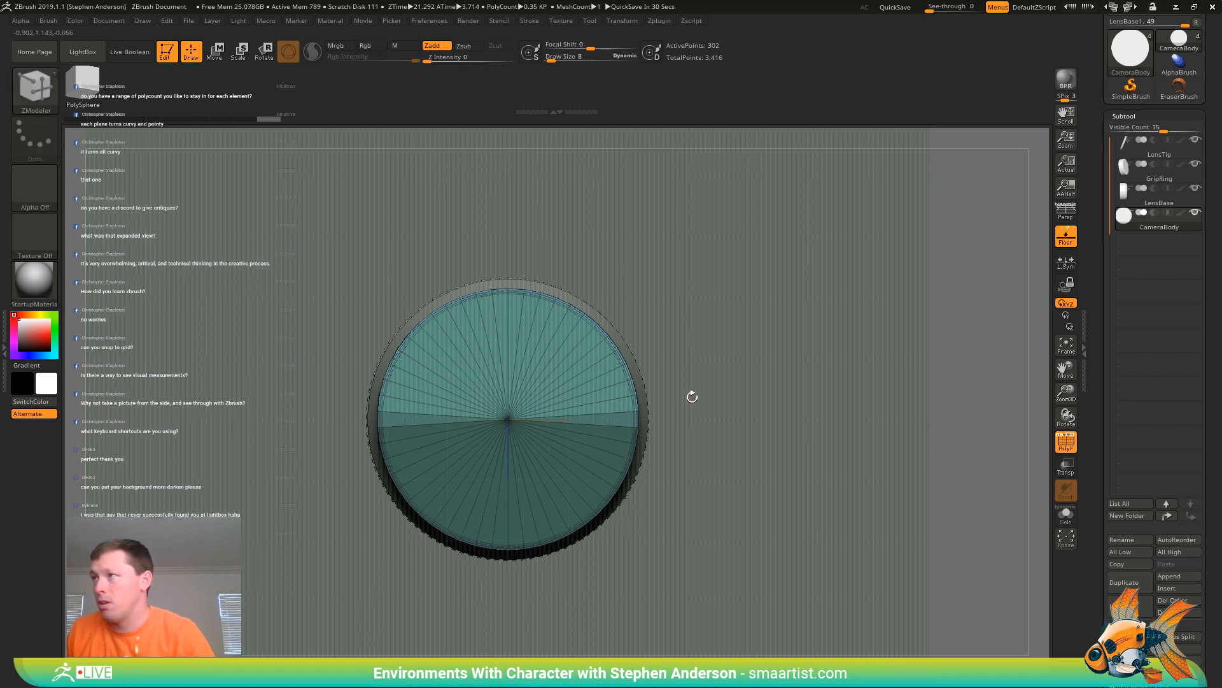
Hide CameraBody's lower half, growing the visible region by one row of polygons, and solo the subtool
mouse_move(690, 395)
mouse_down()
mouse_move(758, 388)
mouse_move(745, 391)
mouse_move(745, 423)
mouse_move(709, 423)
mouse_up()
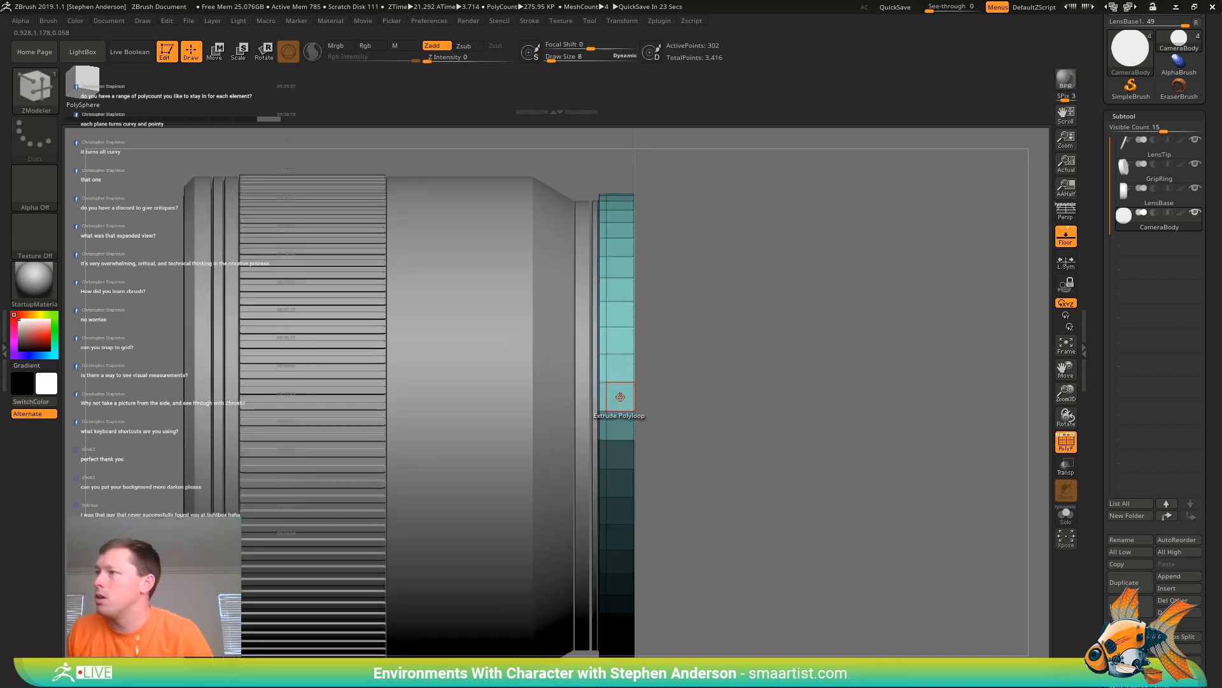
key(space)
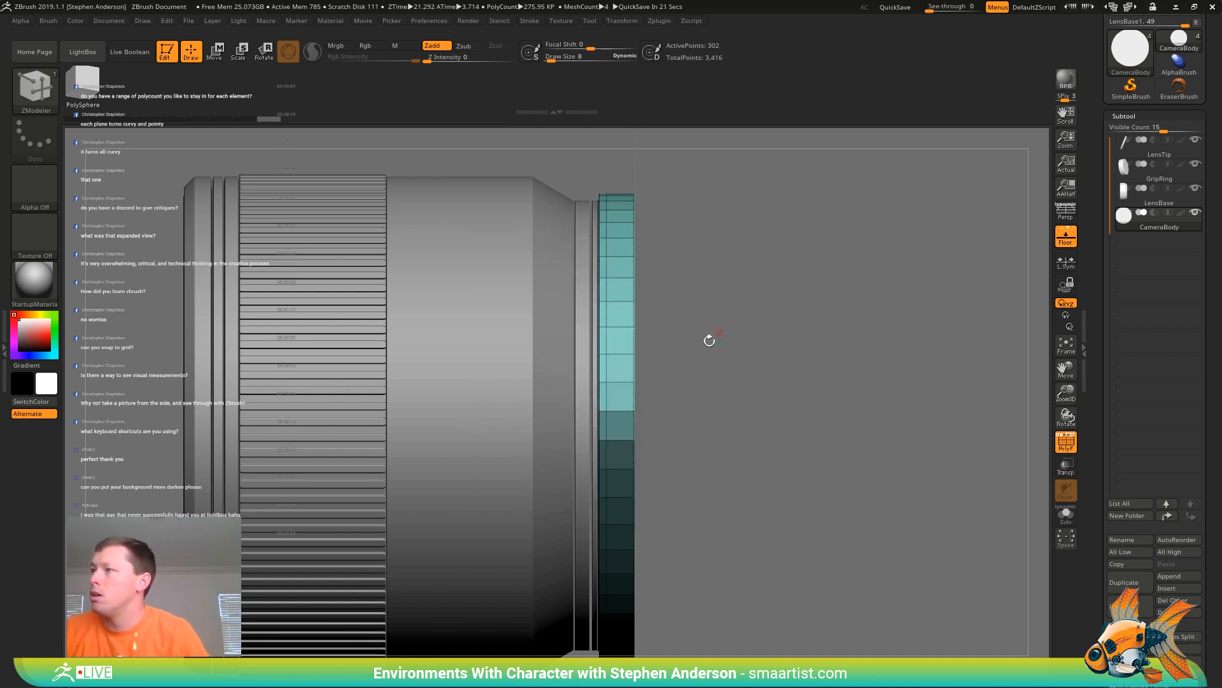
key(ctrl+shift)
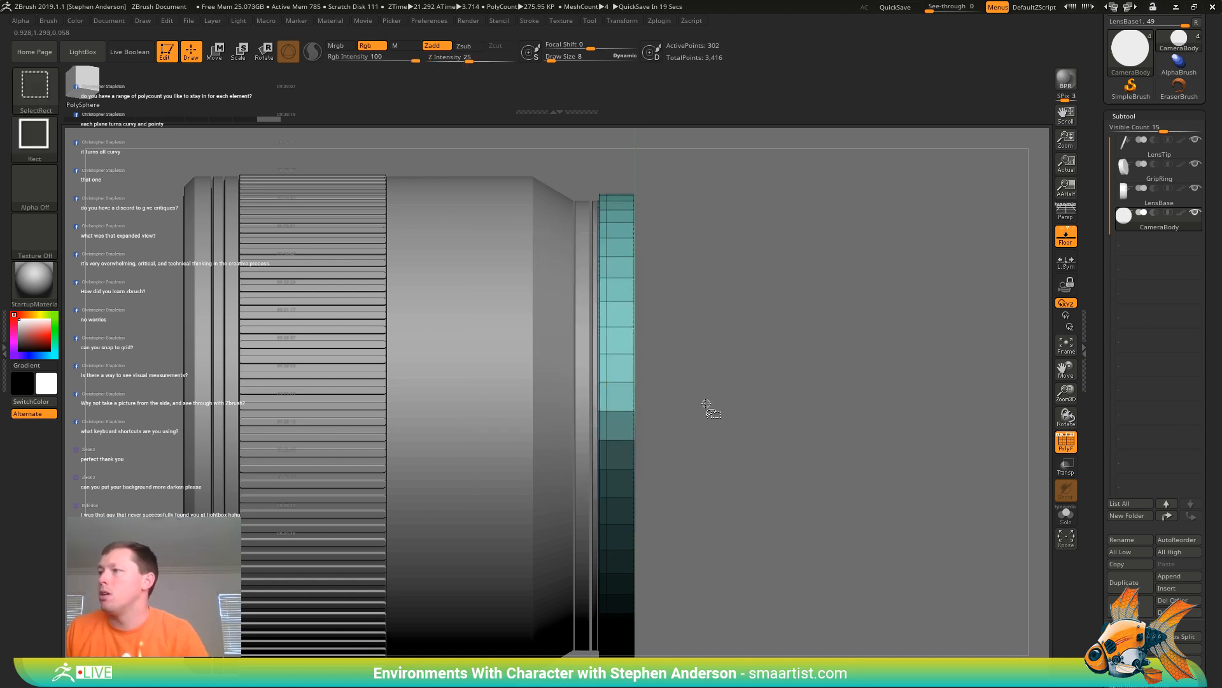
ctrl+shift+drag(706, 401, 547, 679)
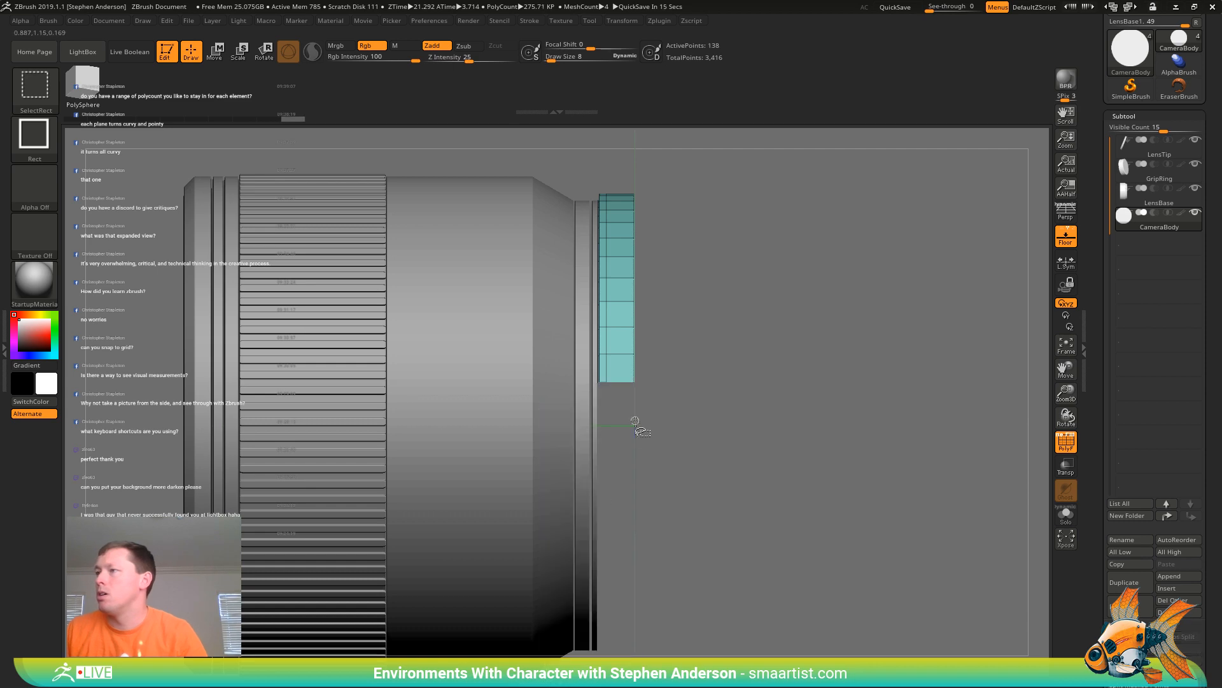
key(ctrl+shift+x)
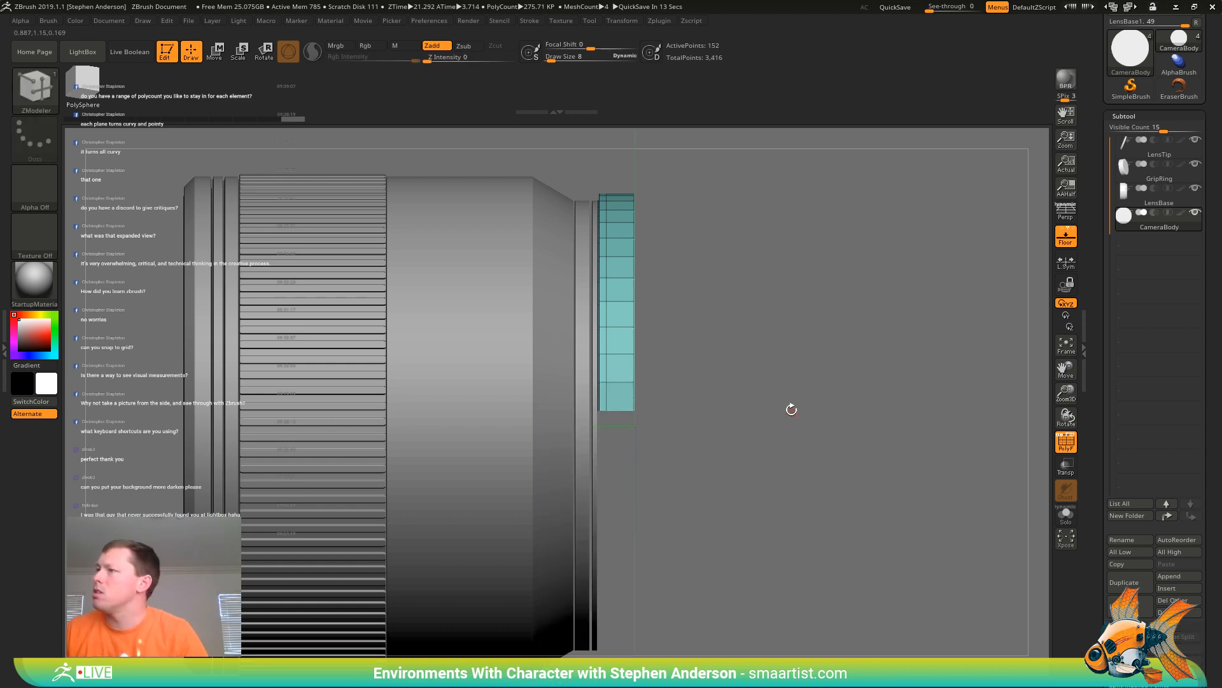
drag(791, 410, 700, 480)
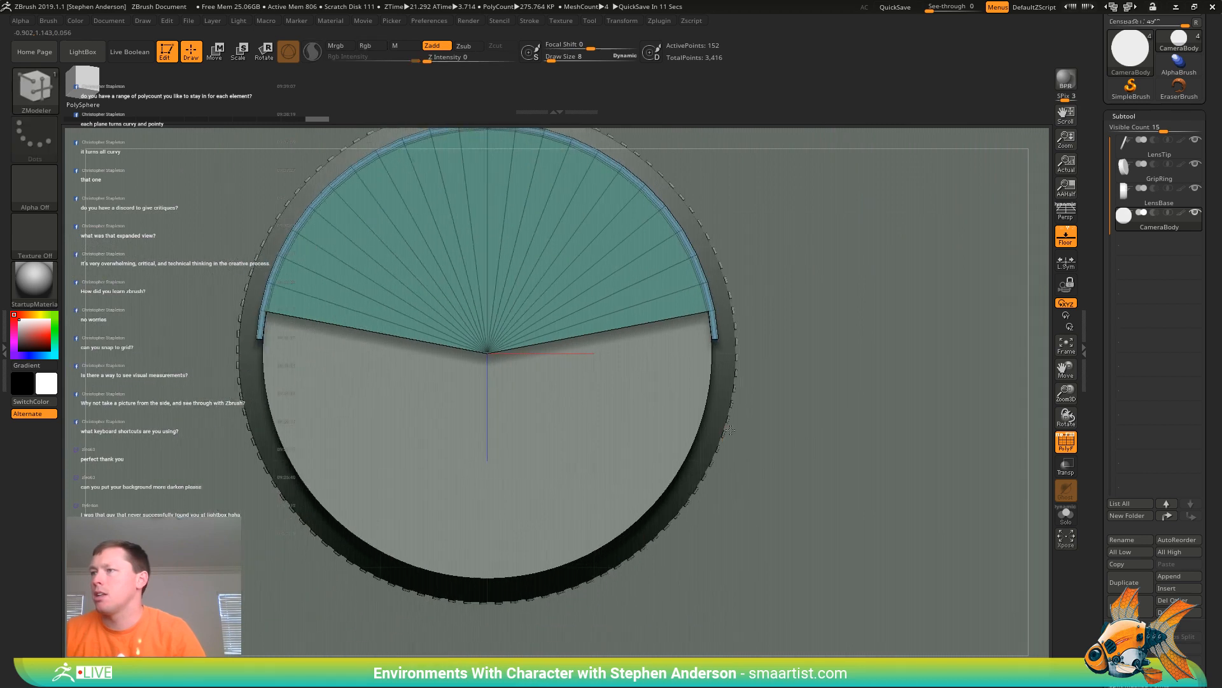
key(ctrl+shift+s)
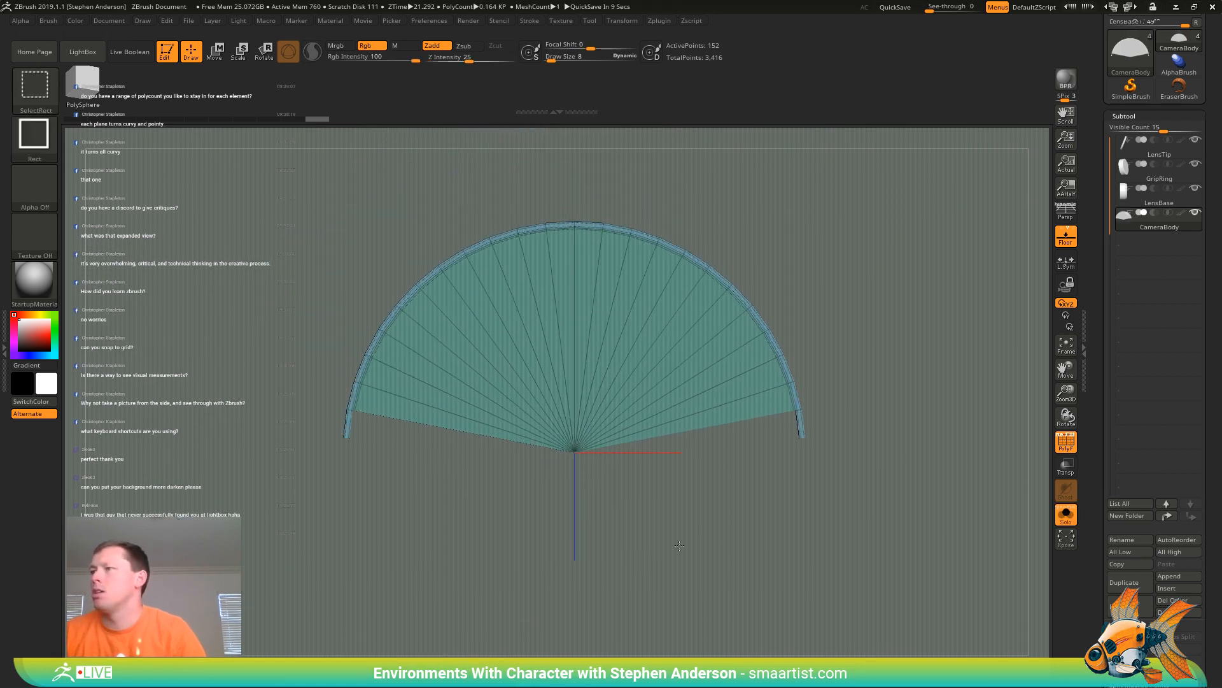
Isolate the wide band of CameraBody's upper-half wall as its own polygroup and unhide the rest of the disc
ctrl+shift+drag(676, 422, 472, 541)
ctrl+shift+click(352, 438)
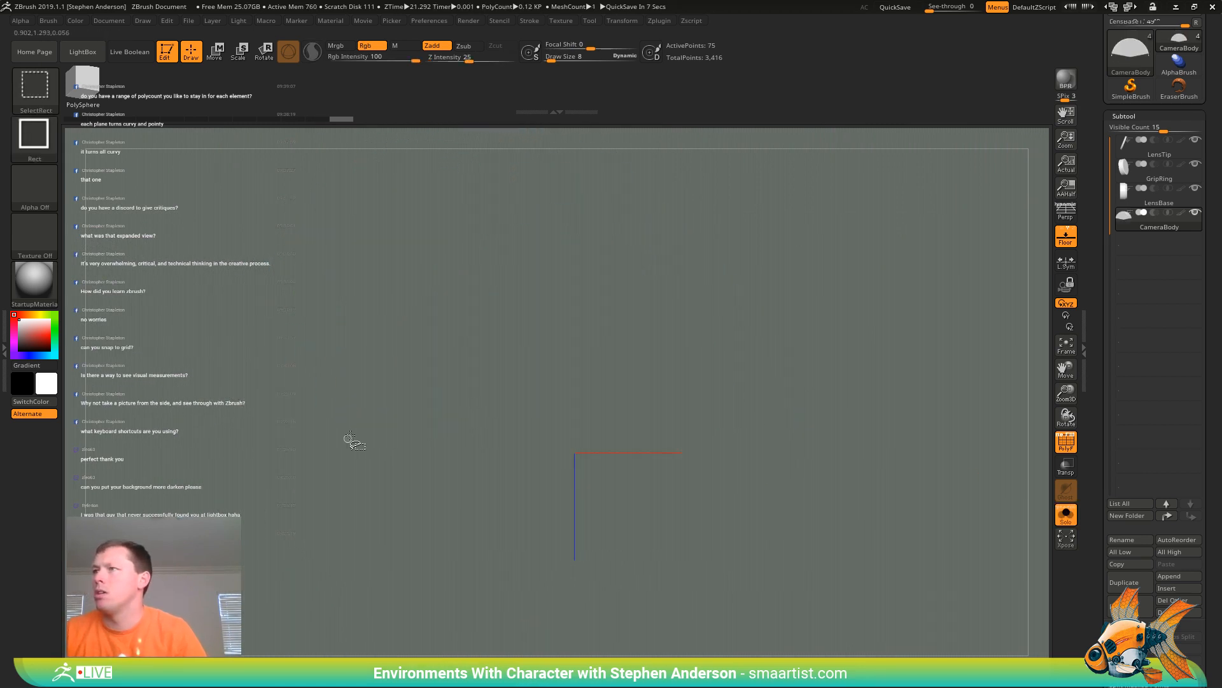
drag(421, 401, 697, 425)
ctrl+shift+drag(339, 207, 444, 513)
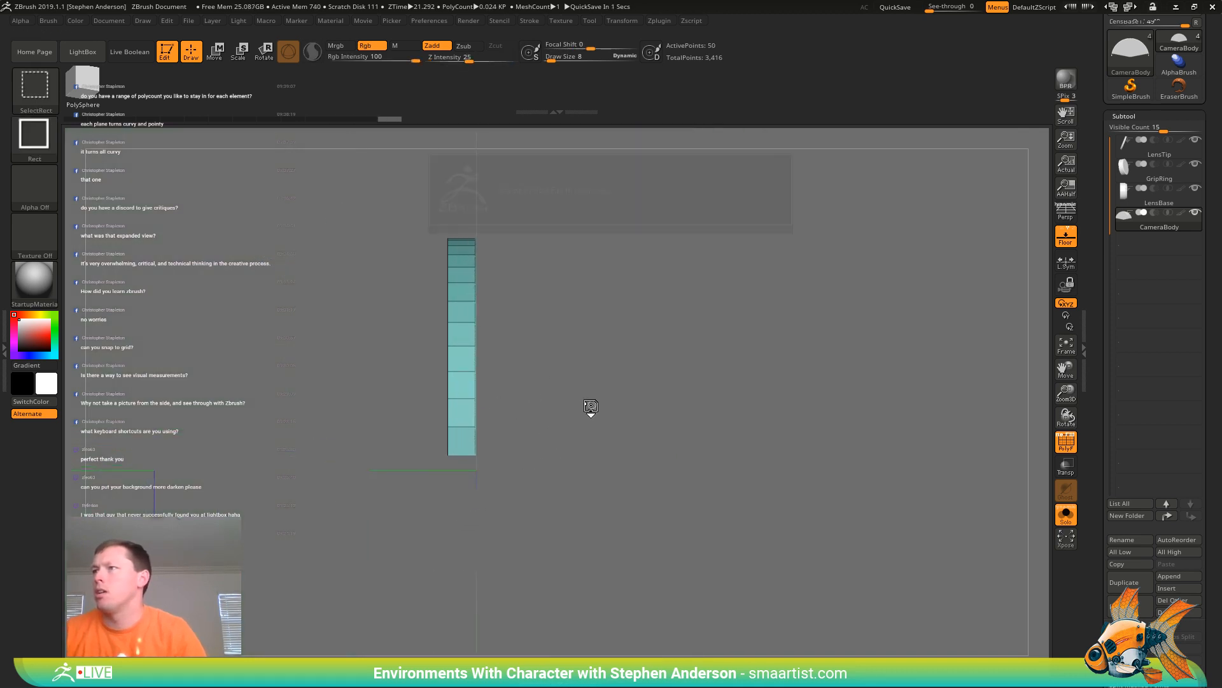
ctrl+shift+click(575, 411)
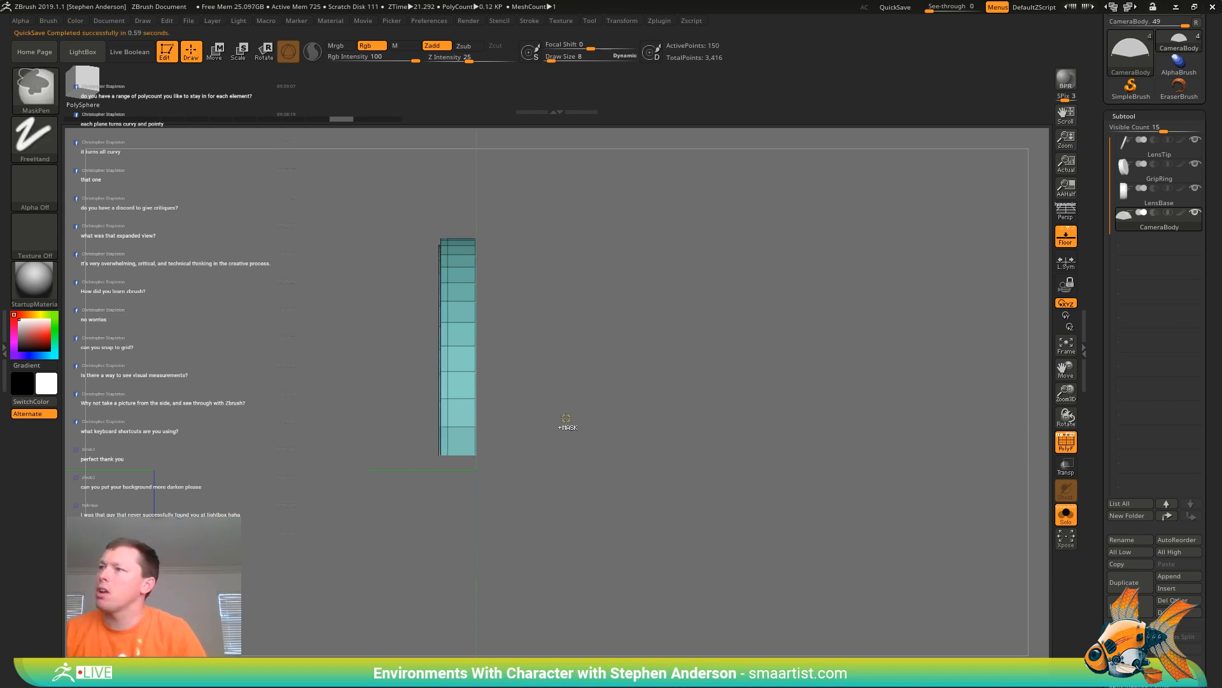
ctrl+shift+click(566, 419)
ctrl+alt+shift+drag(368, 227, 455, 513)
key(ctrl+w)
ctrl+shift+click(656, 446)
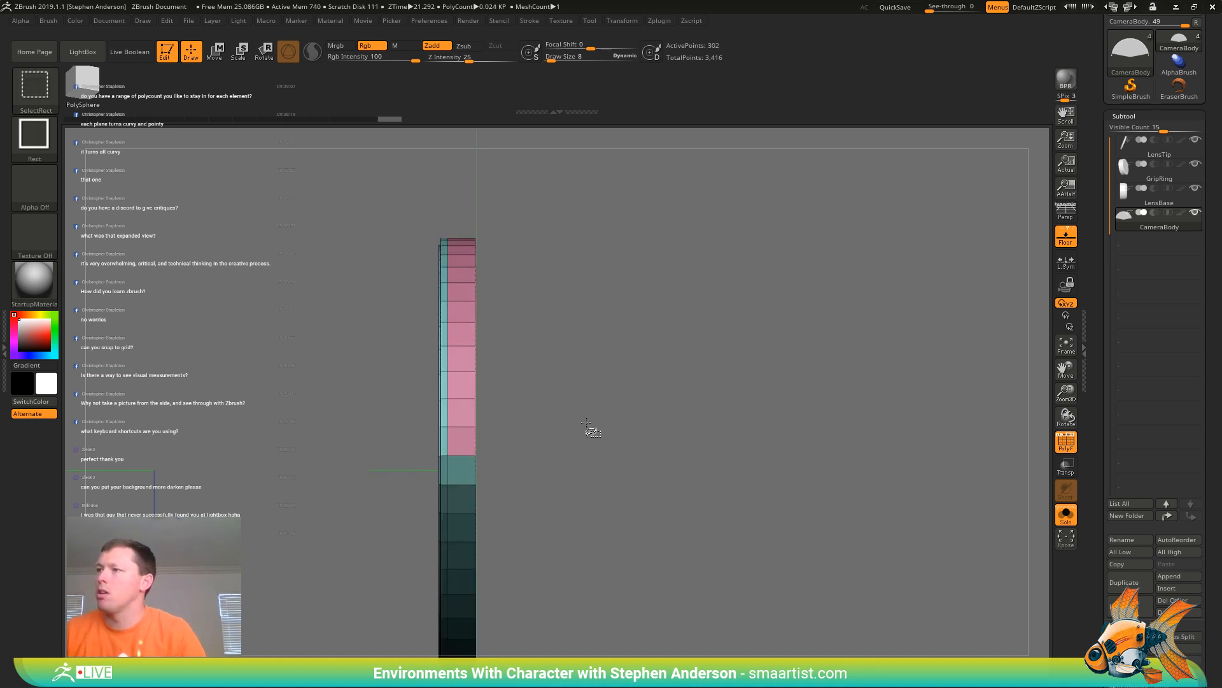
Try extruding CameraBody's unmasked upper half upward by about 0.55 with the Gizmo
mouse_move(590, 430)
mouse_down()
mouse_move(507, 438)
mouse_move(526, 374)
mouse_up()
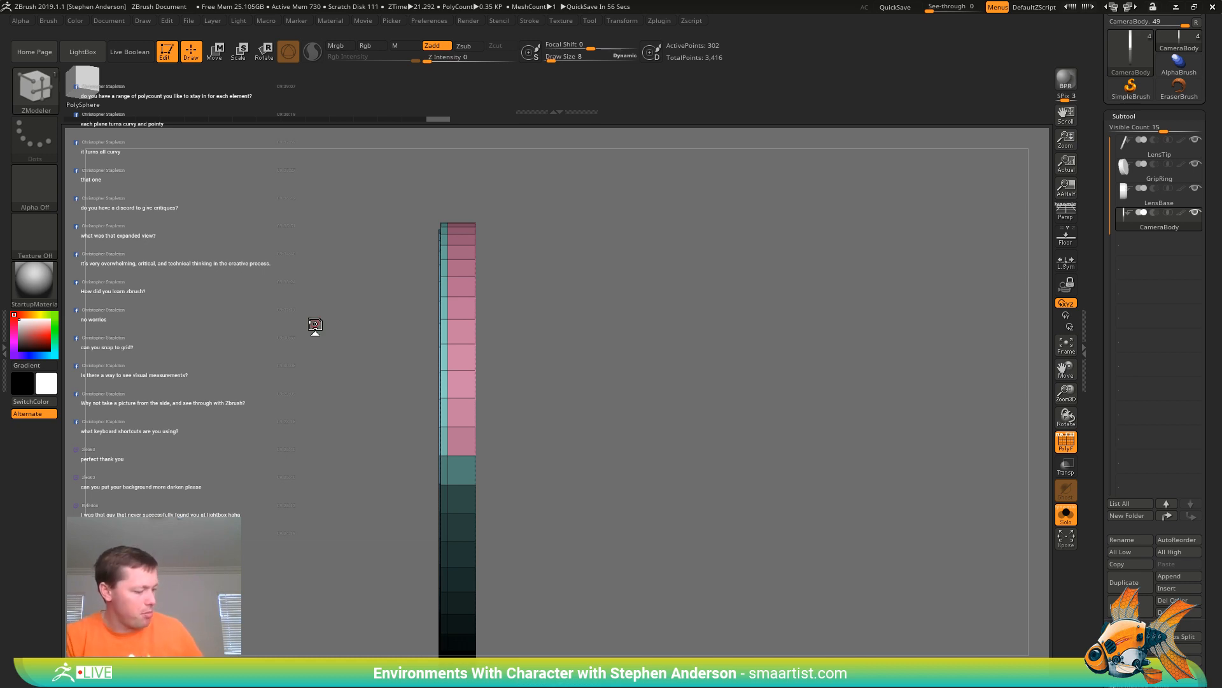
mouse_move(567, 360)
mouse_down()
mouse_move(605, 376)
mouse_move(576, 349)
mouse_move(614, 406)
mouse_move(579, 420)
mouse_up()
key(w)
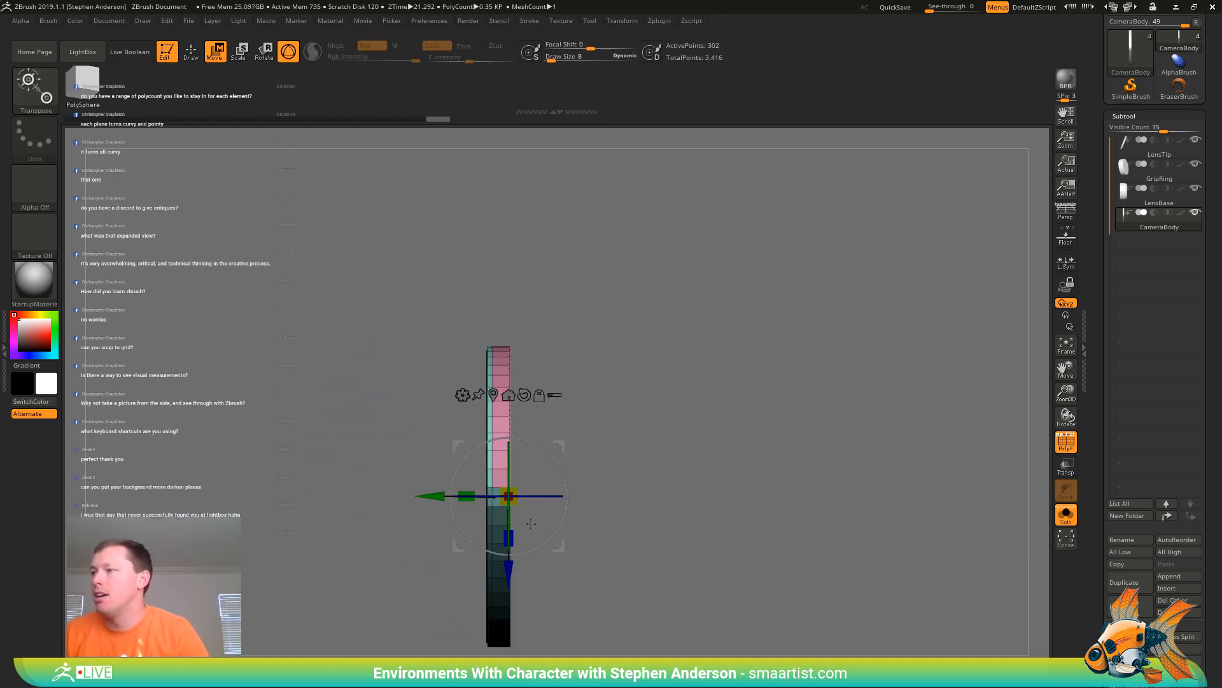
drag(500, 571, 500, 482)
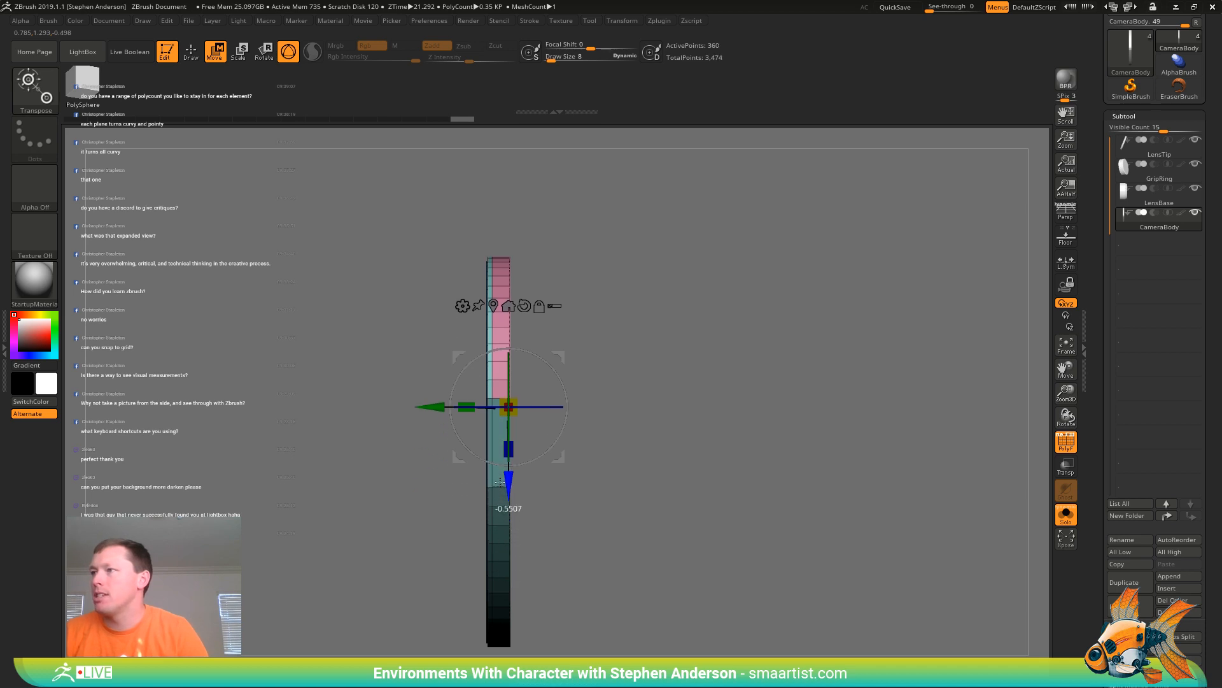
drag(623, 403, 592, 387)
key(ctrl+z)
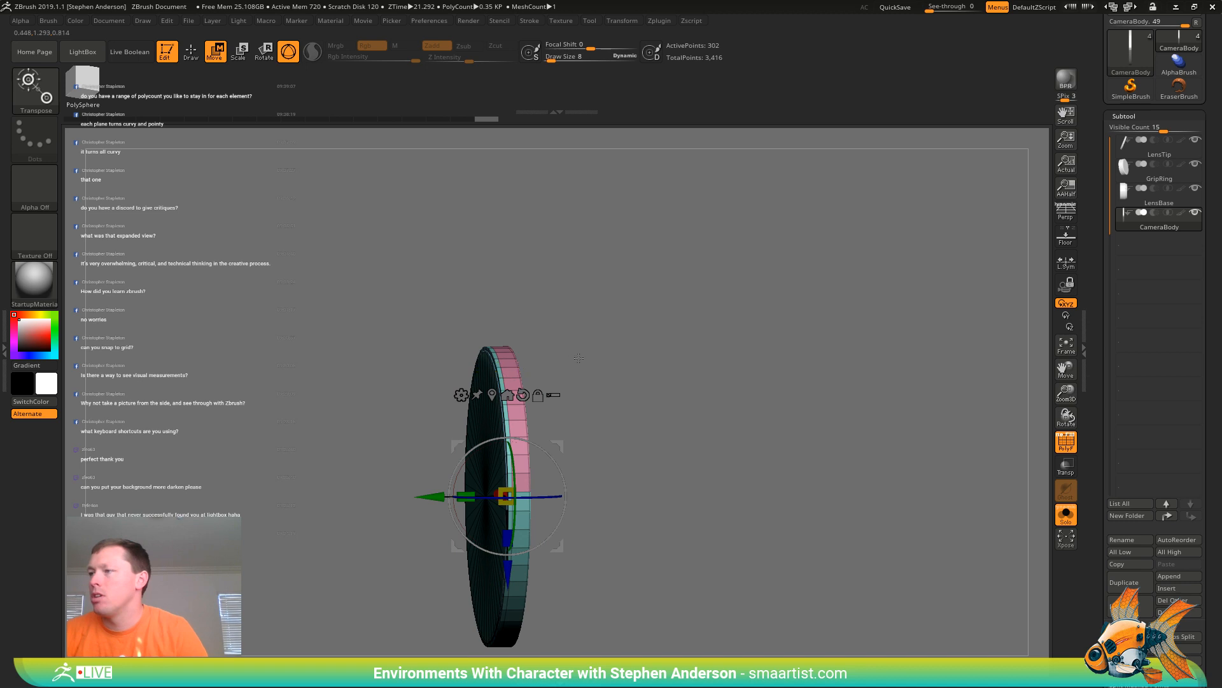
Mask the pink upper wall band with ZModeler's Mask action on Polygroup Island, then invert the mask so only that band stays editable
right_drag(579, 358, 622, 305)
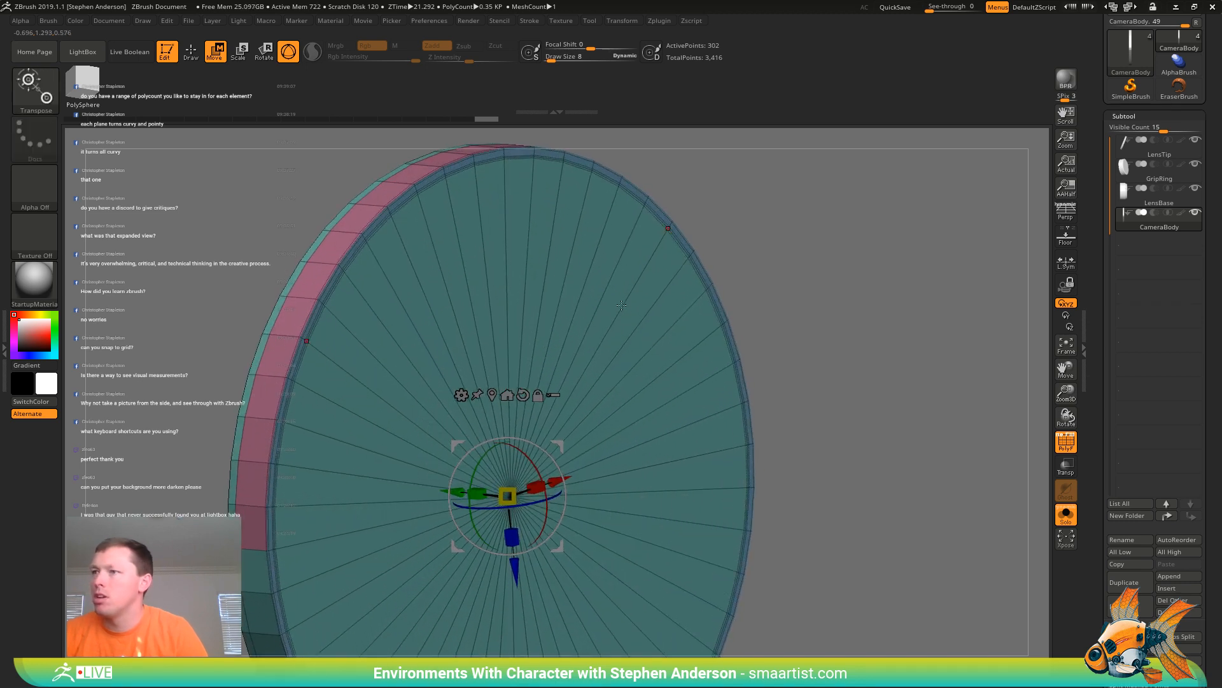
right_drag(437, 333, 494, 318)
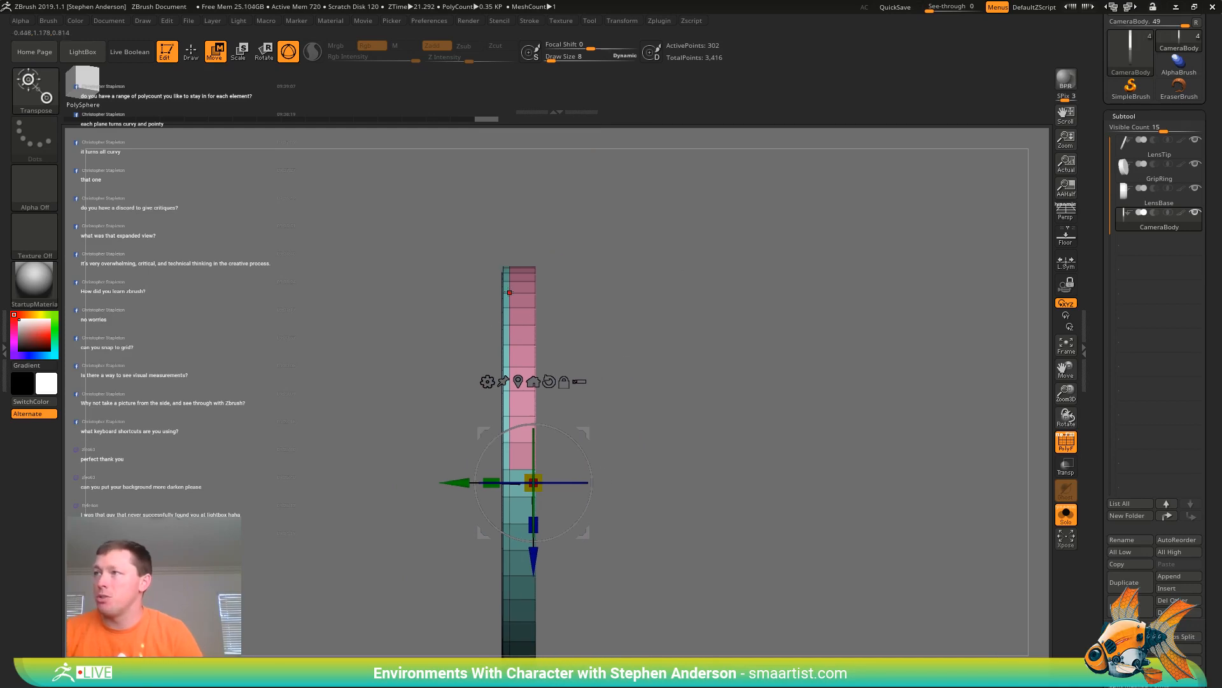
key(b)
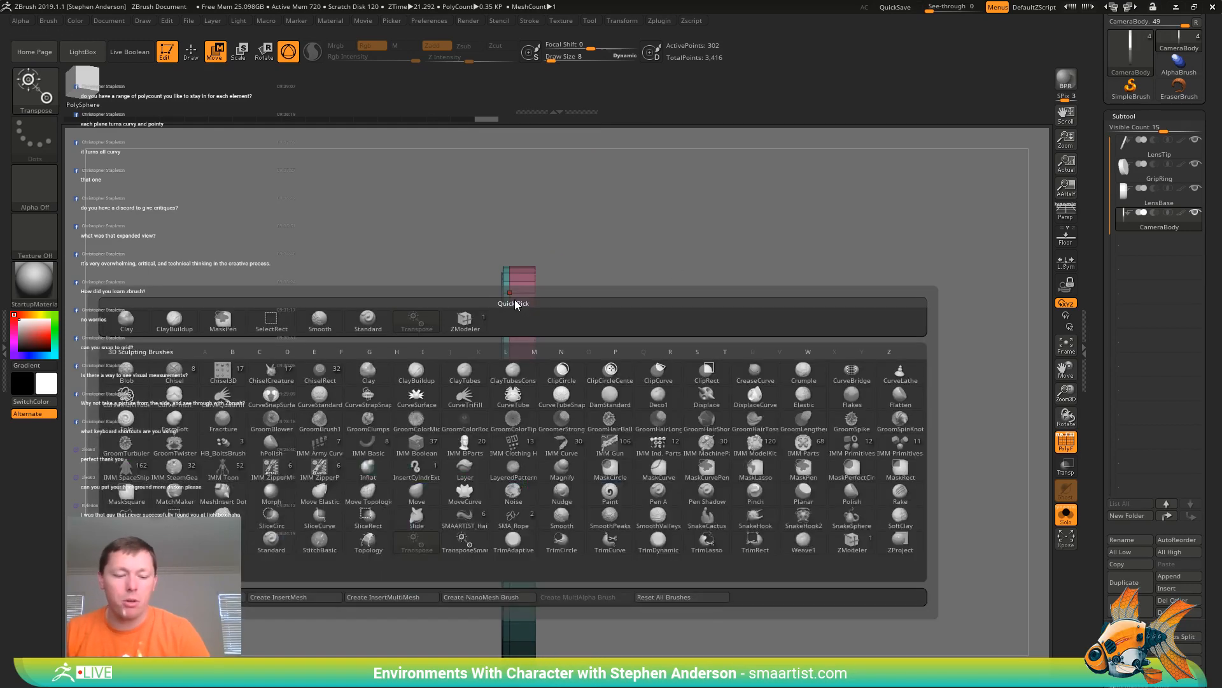
key(z)
key(m)
key(space)
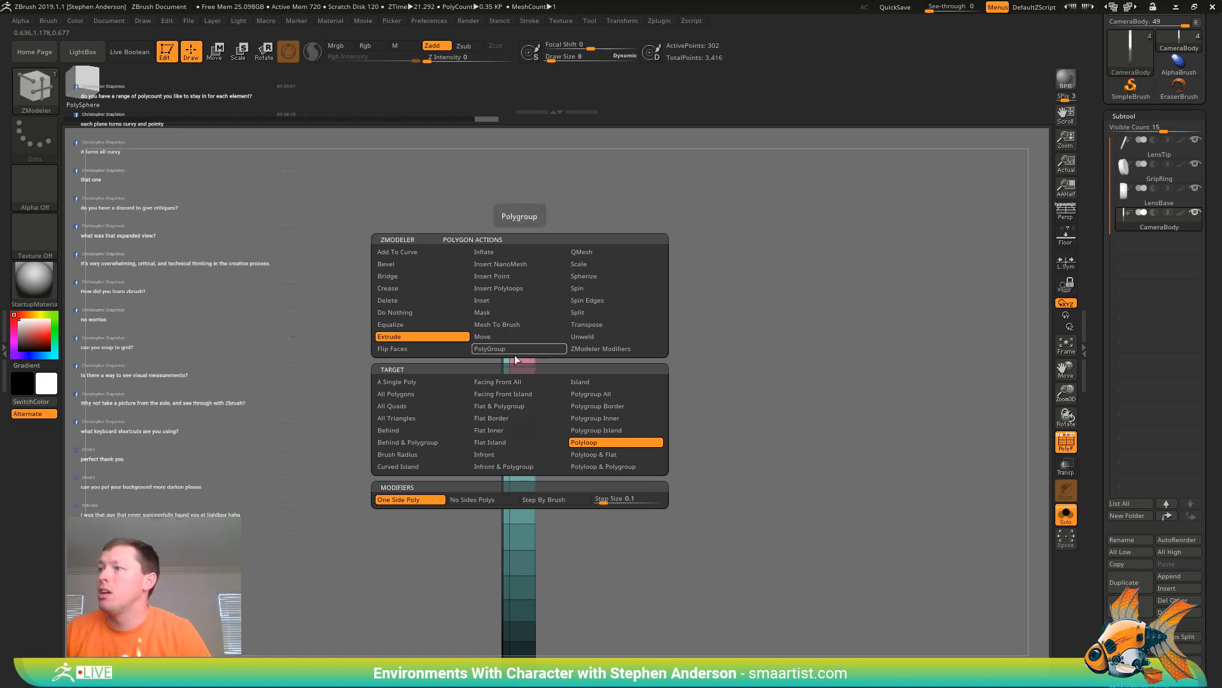
click(494, 312)
click(628, 430)
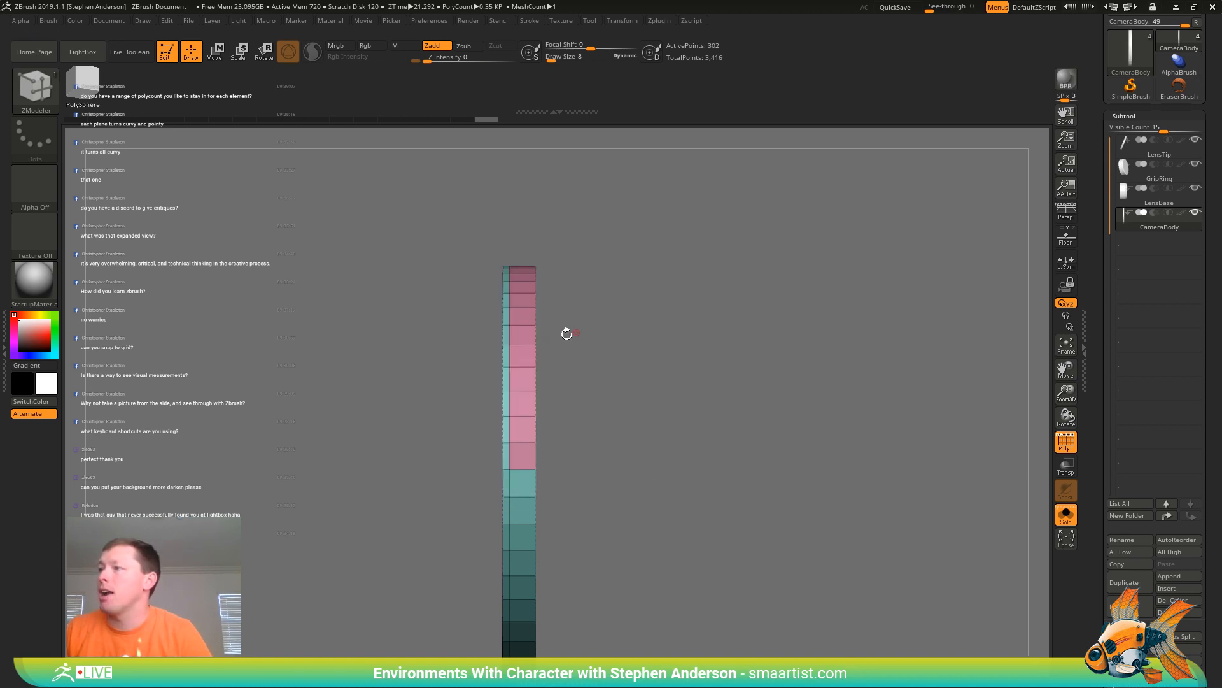
click(523, 354)
mouse_move(636, 359)
mouse_down()
mouse_move(592, 362)
mouse_move(614, 363)
mouse_up()
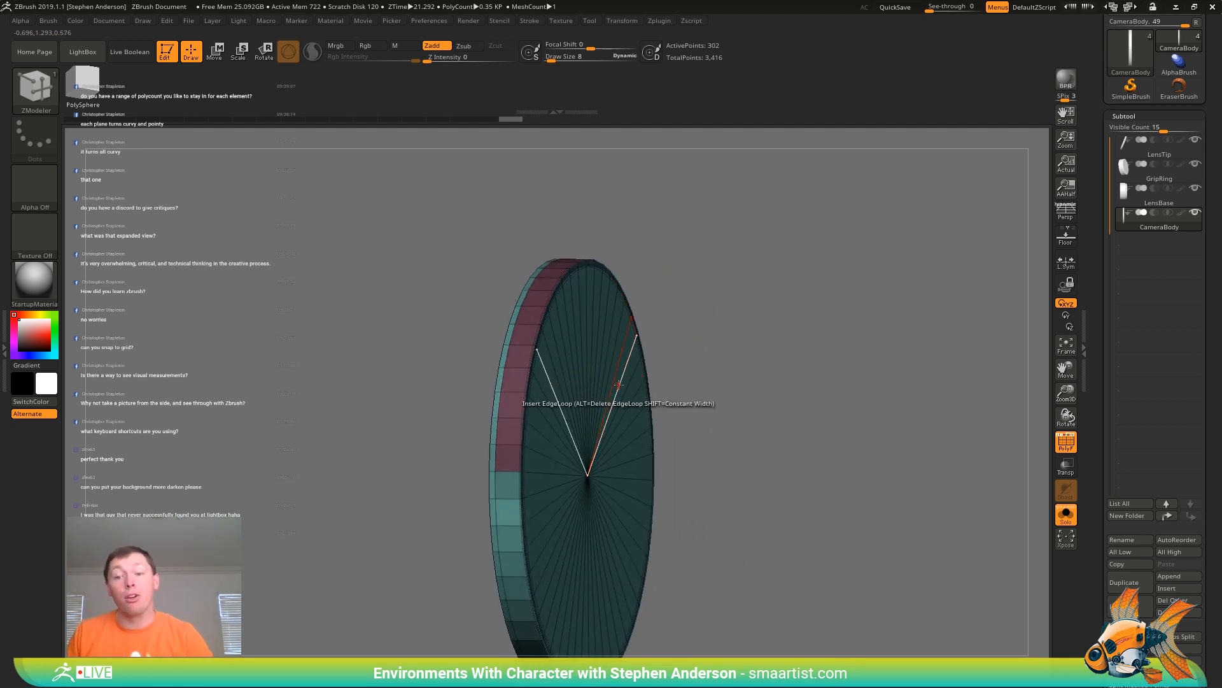
drag(734, 308, 713, 322)
ctrl+click(699, 324)
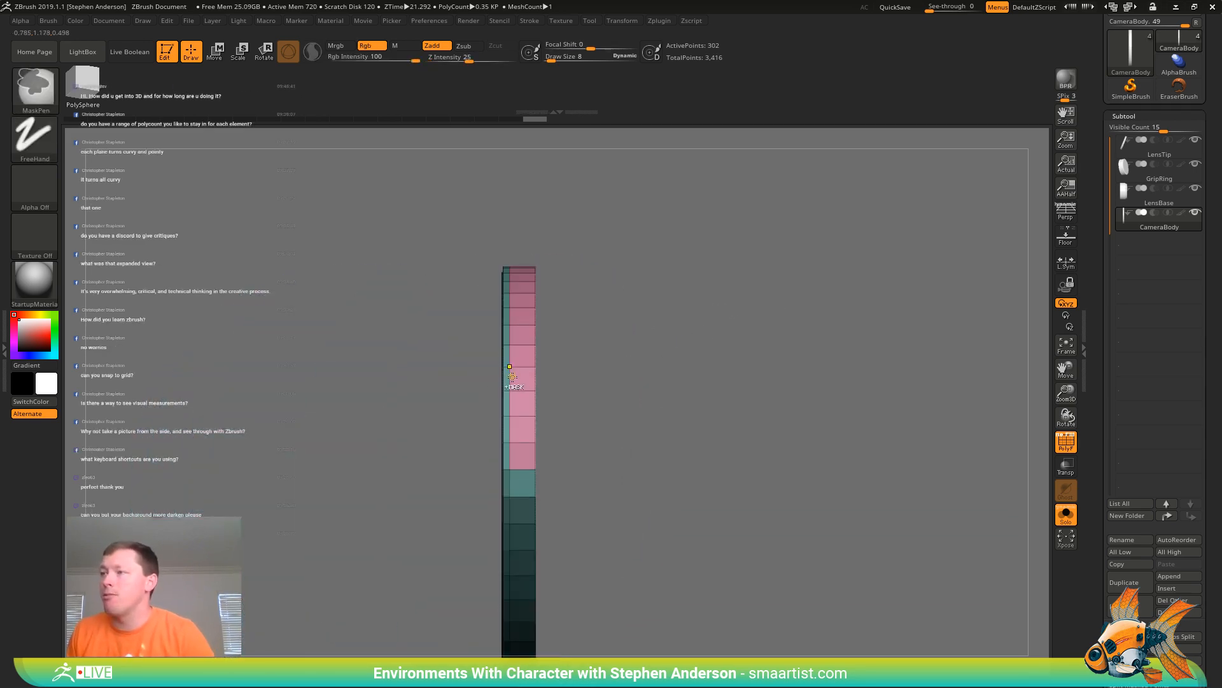
Activate the Gizmo and center it on CameraBody's unmasked upper wall band
drag(592, 354, 592, 366)
key(w)
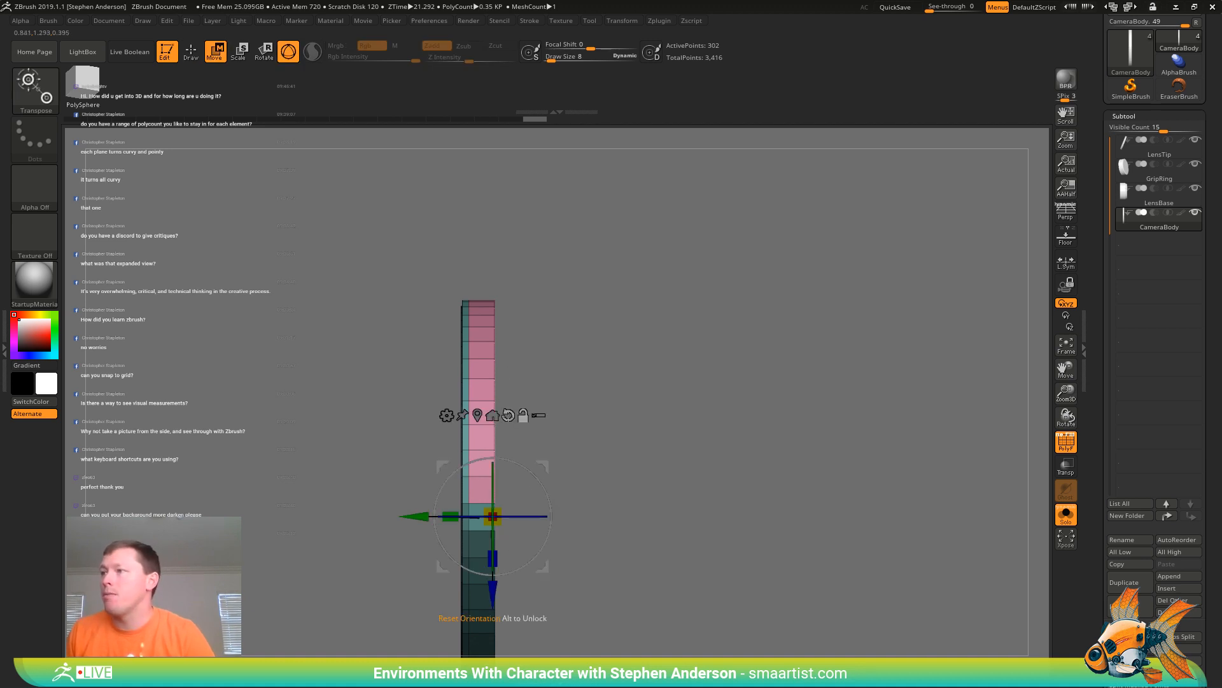
click(477, 415)
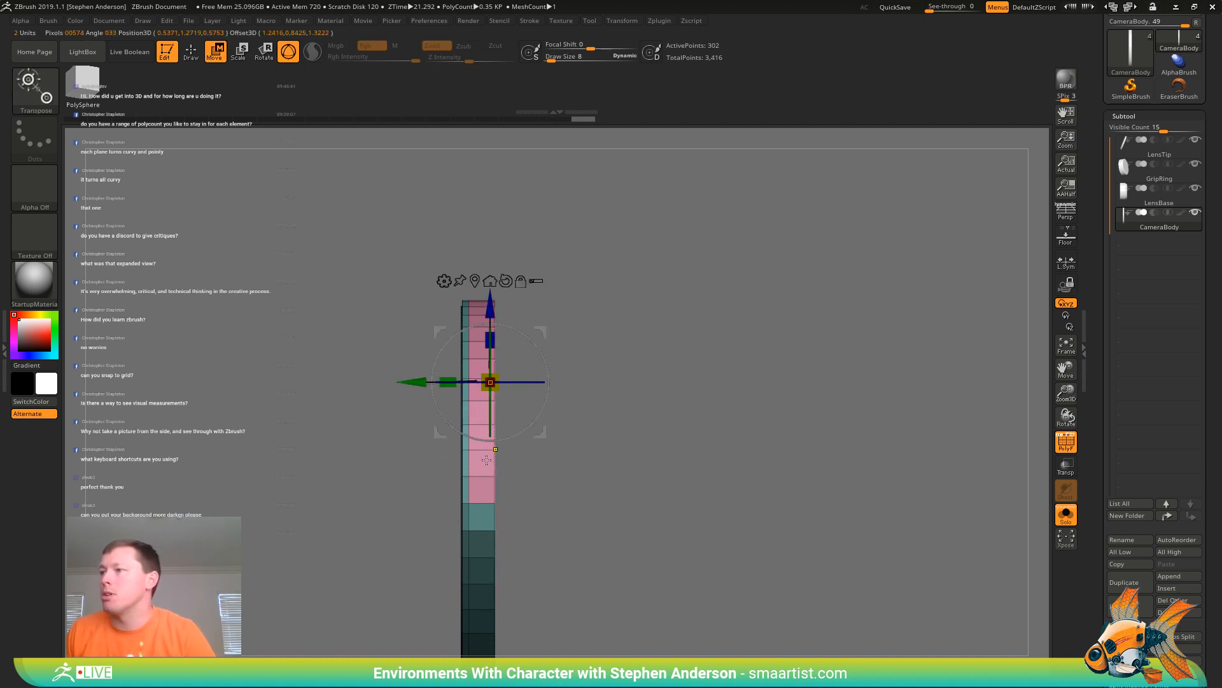
Try extruding the unmasked upper wall band straight up from the disc with the Gizmo
ctrl+drag(487, 307, 481, 163)
right_drag(712, 316, 649, 362)
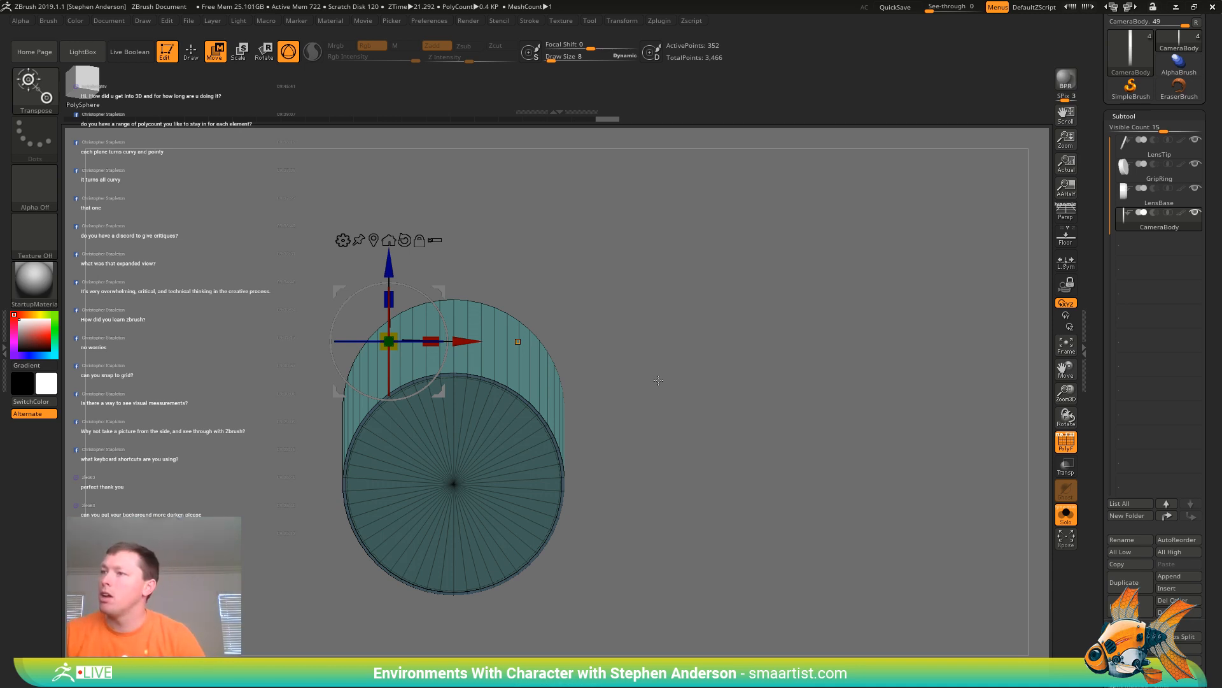
right_drag(661, 379, 532, 454)
key(ctrl+z)
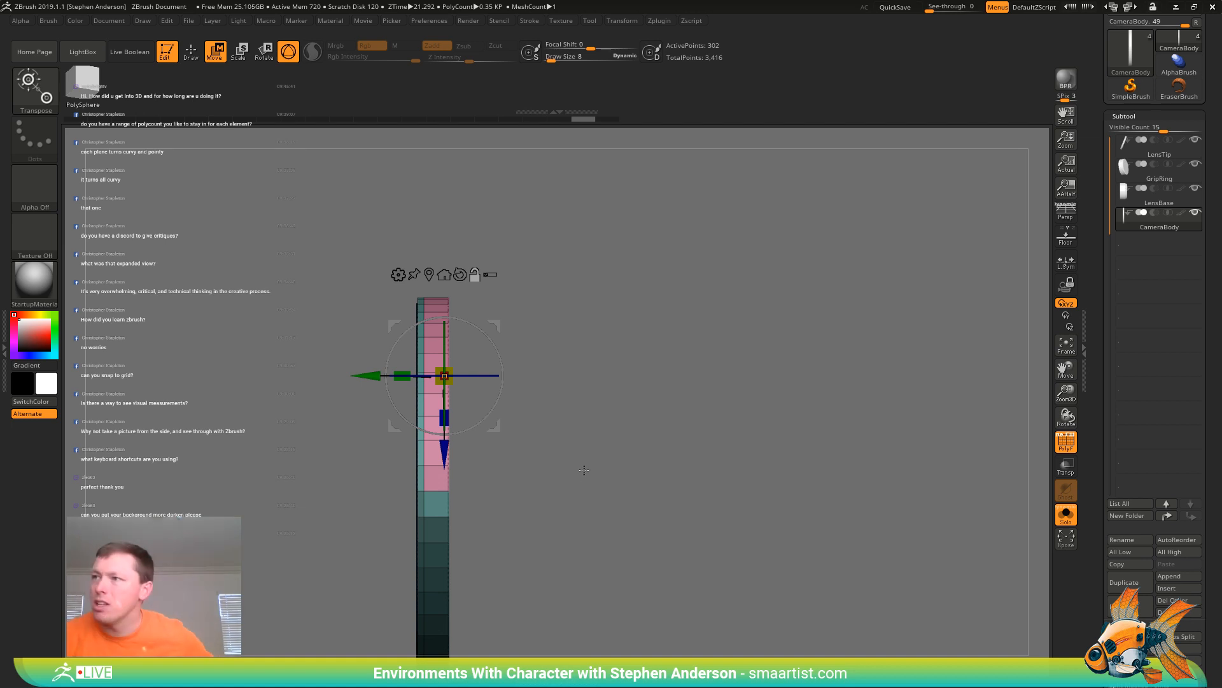
Mask the lower part of the CameraBody and extrude its unmasked top rim upward
right_drag(584, 470, 549, 442)
ctrl+drag(575, 520, 304, 390)
right_drag(579, 382, 562, 376)
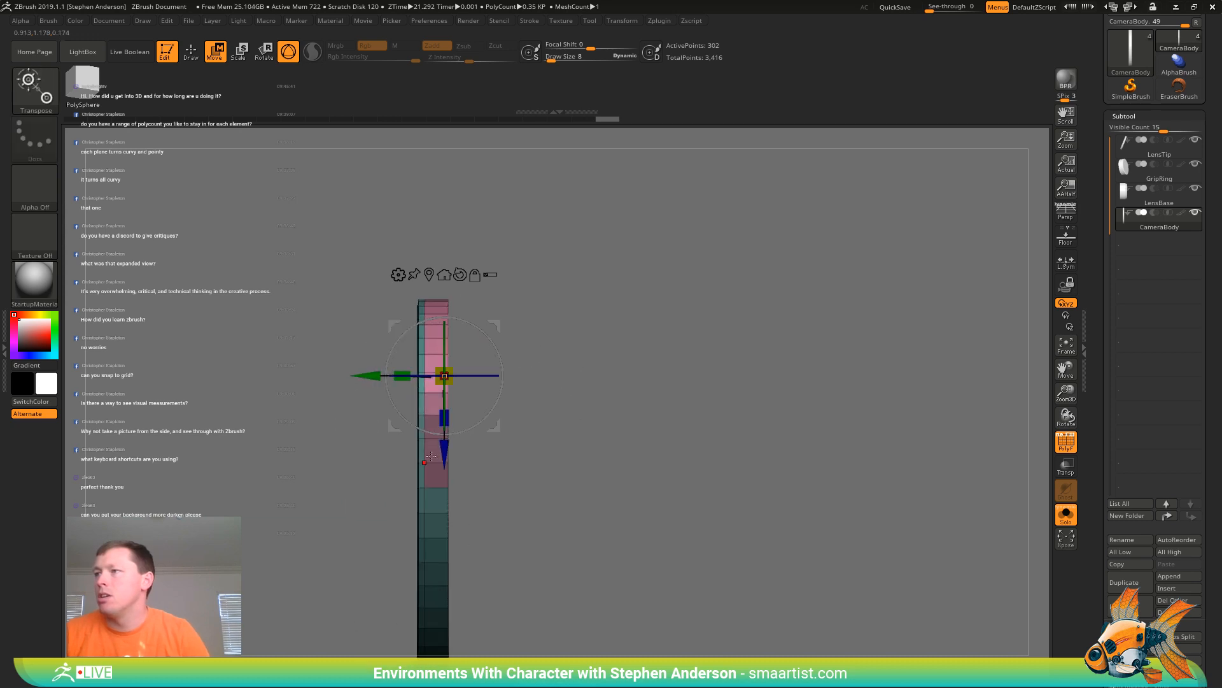
ctrl+drag(439, 451, 442, 281)
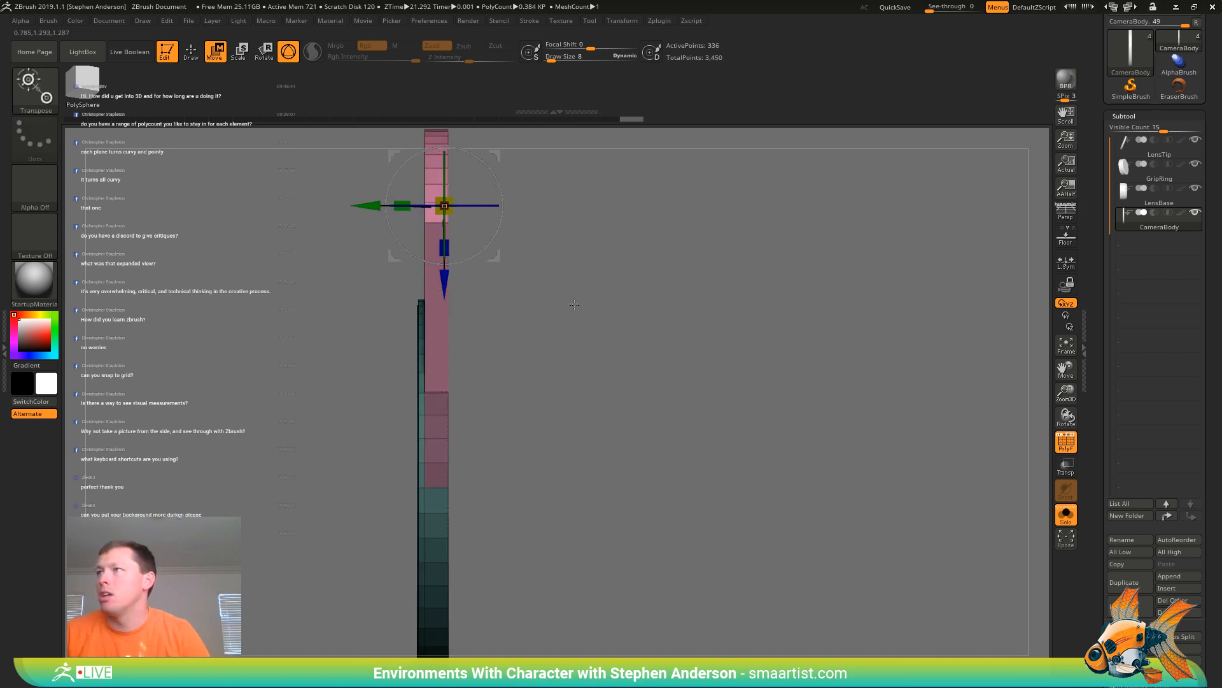
right_drag(583, 300, 571, 372)
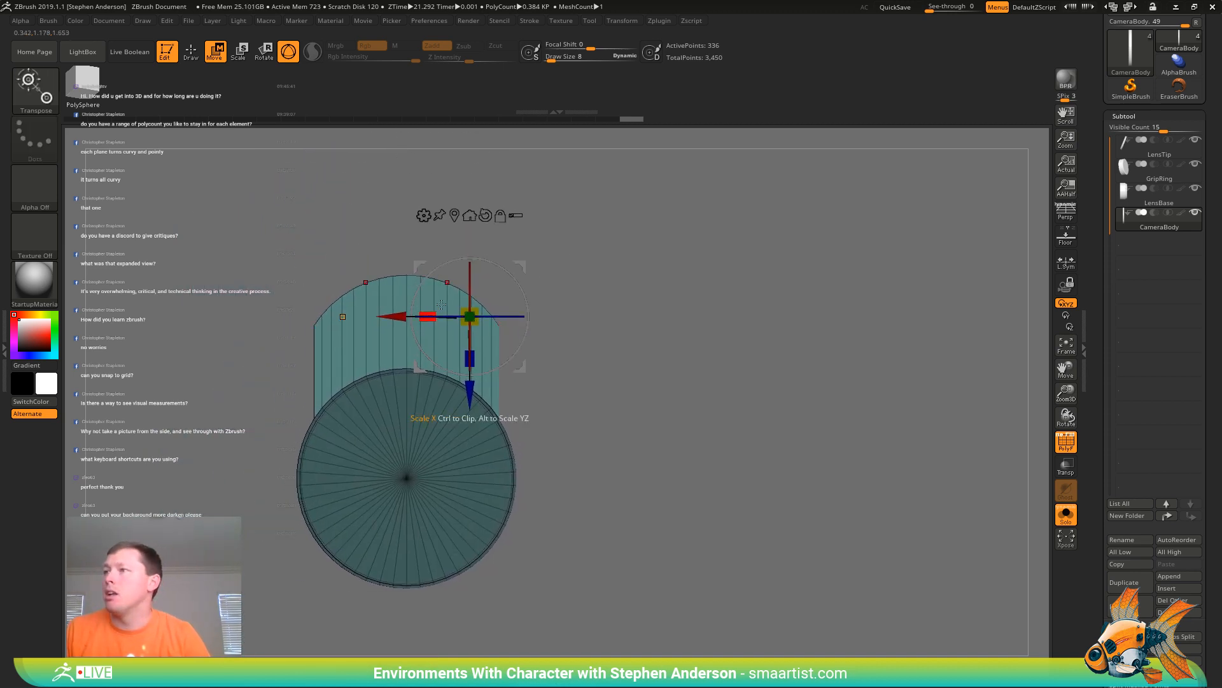
Lower the extruded section to just above the round disc and narrow its top slightly along X
drag(429, 310, 444, 309)
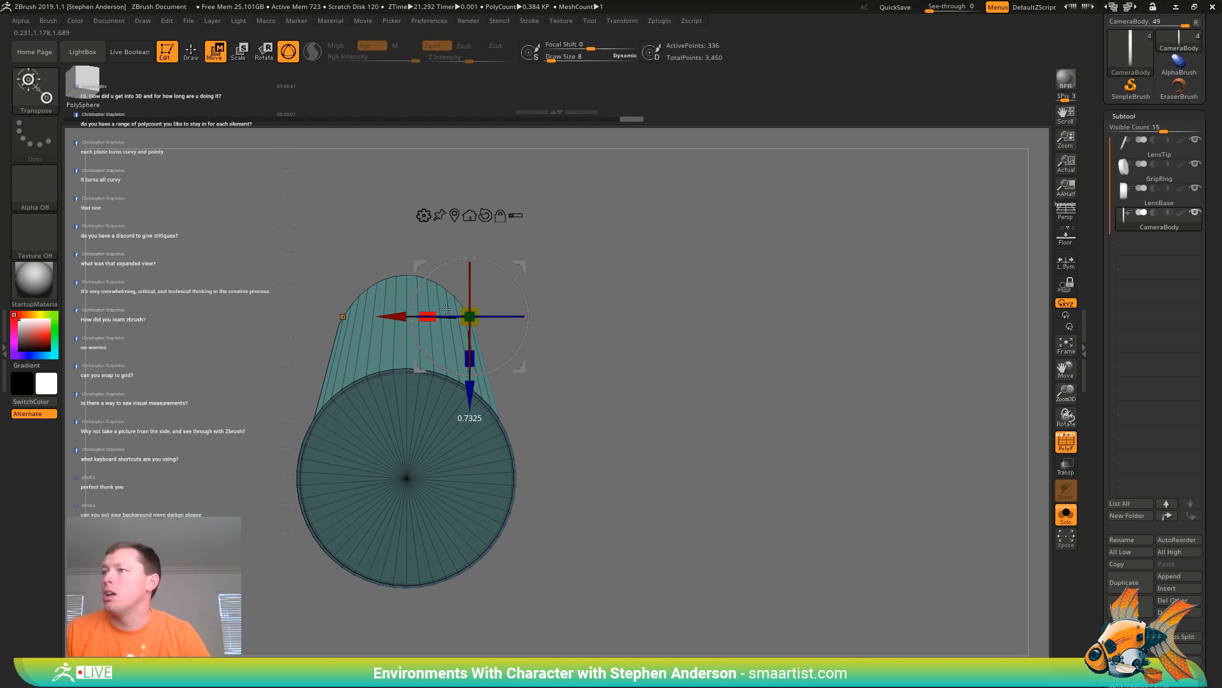
drag(470, 389, 468, 440)
key(ctrl+z)
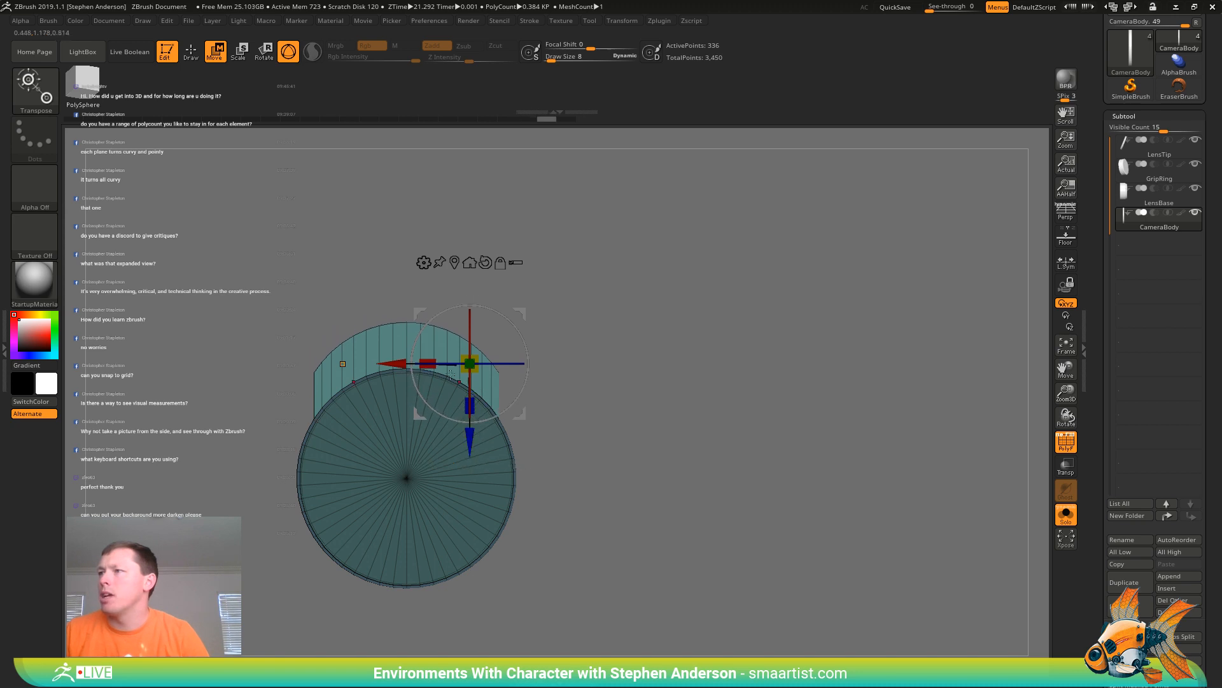
drag(428, 357, 434, 358)
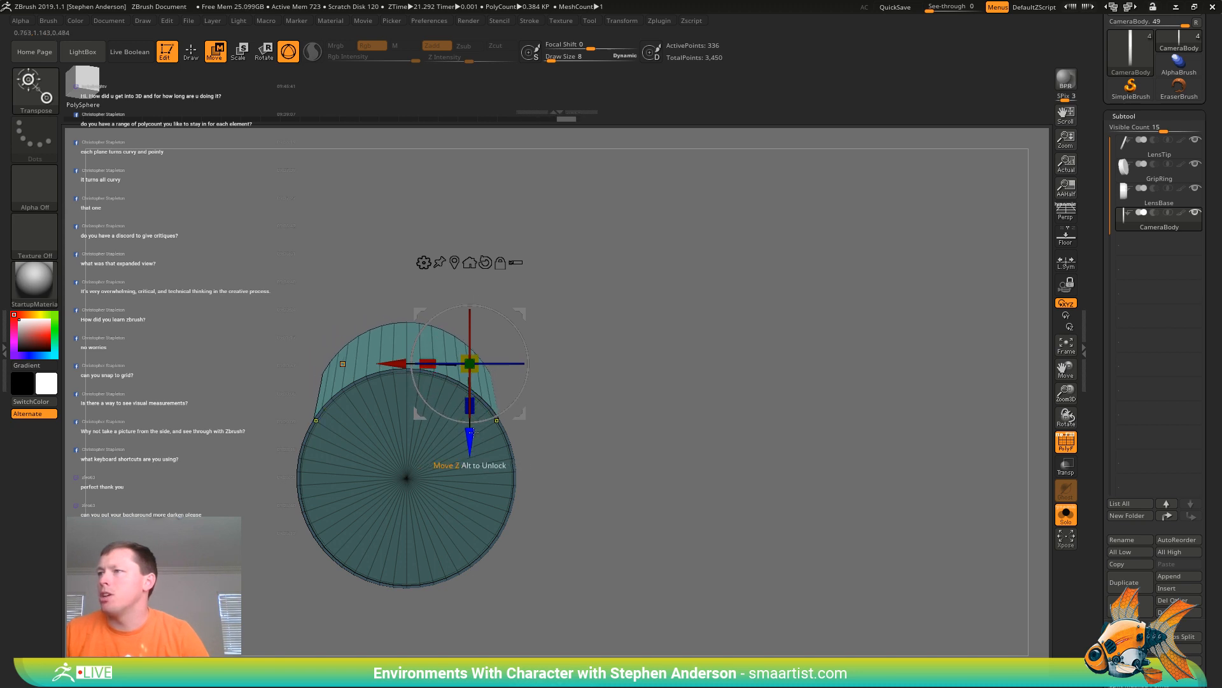
Extrude the top of the body upward once more, narrow its end along X, and clear the mask
ctrl+drag(469, 439, 457, 376)
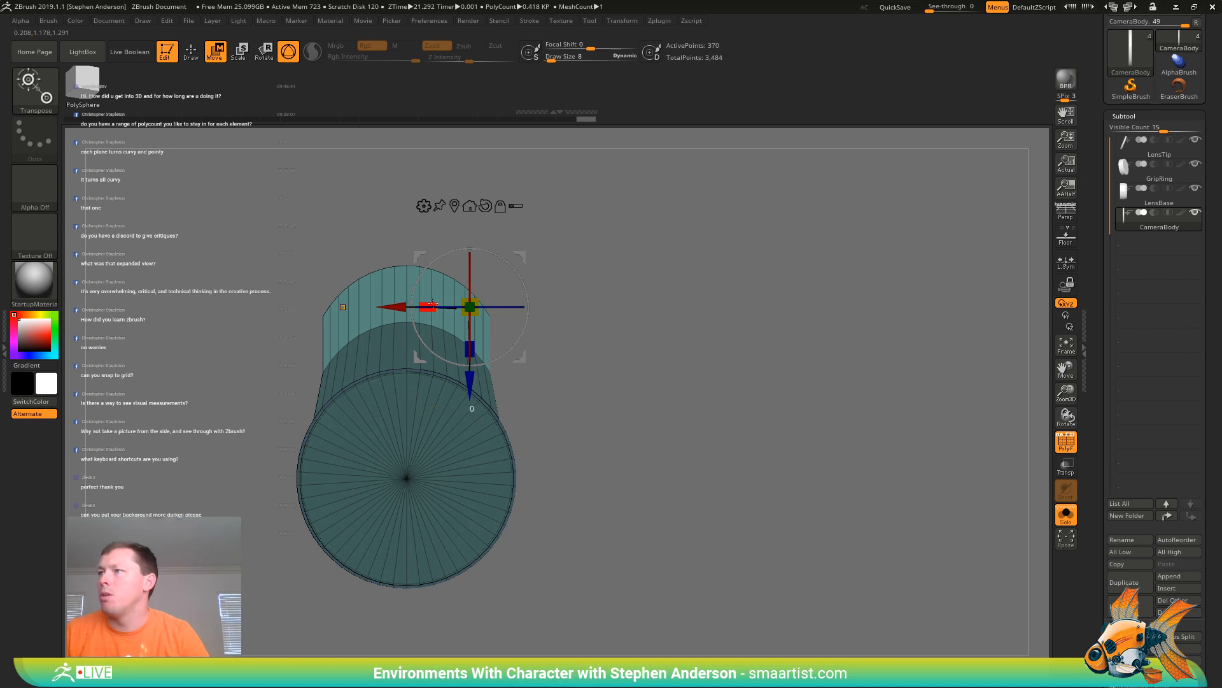
drag(433, 303, 440, 300)
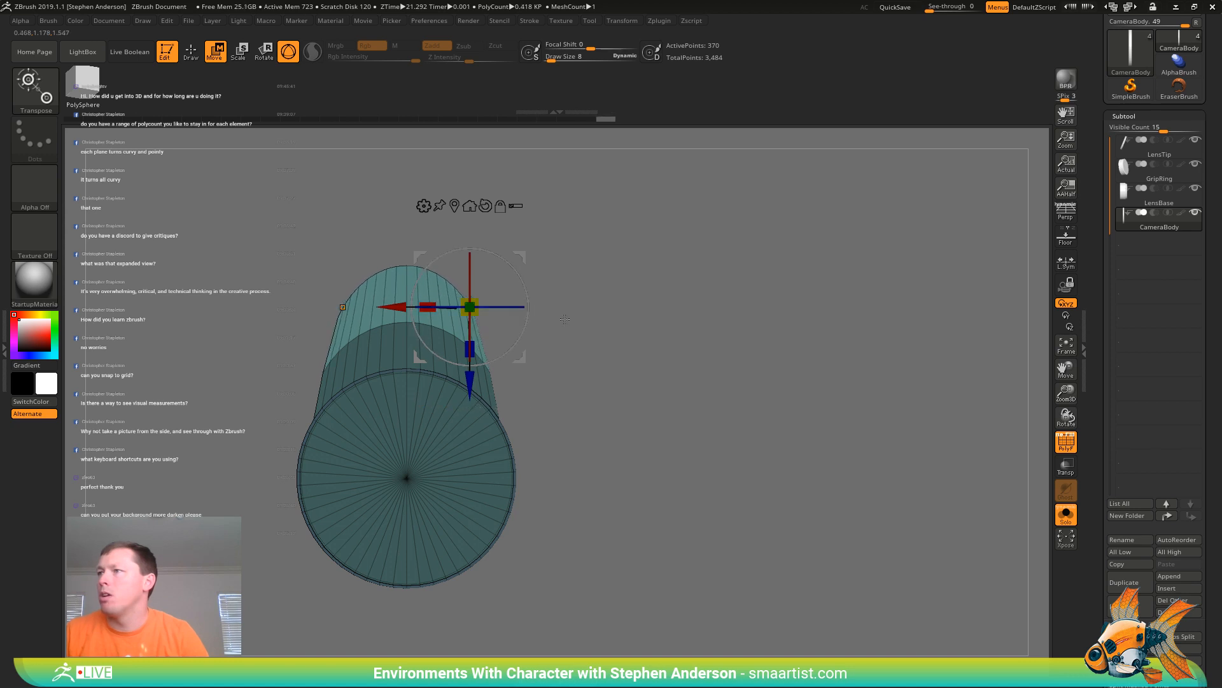
key(q)
drag(567, 401, 526, 396)
right_drag(526, 396, 587, 424)
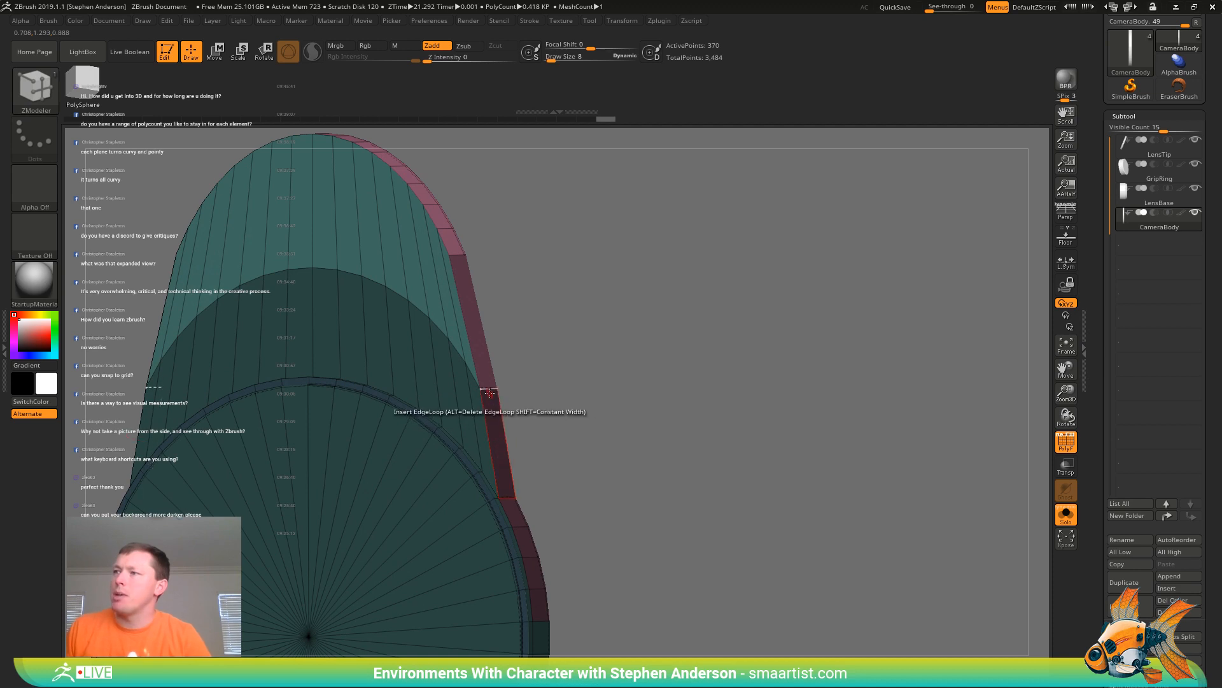
ctrl+drag(539, 355, 528, 369)
Try deleting the edge loop that crosses the middle of the upper extension
key(space)
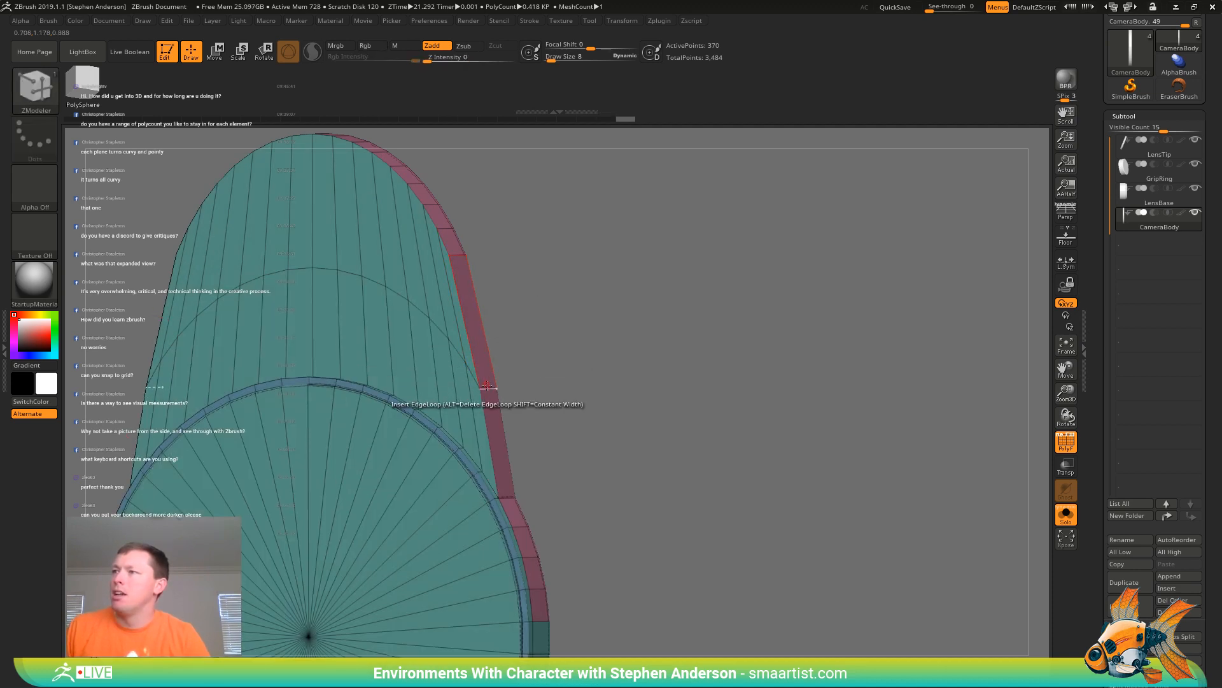
alt+click(475, 380)
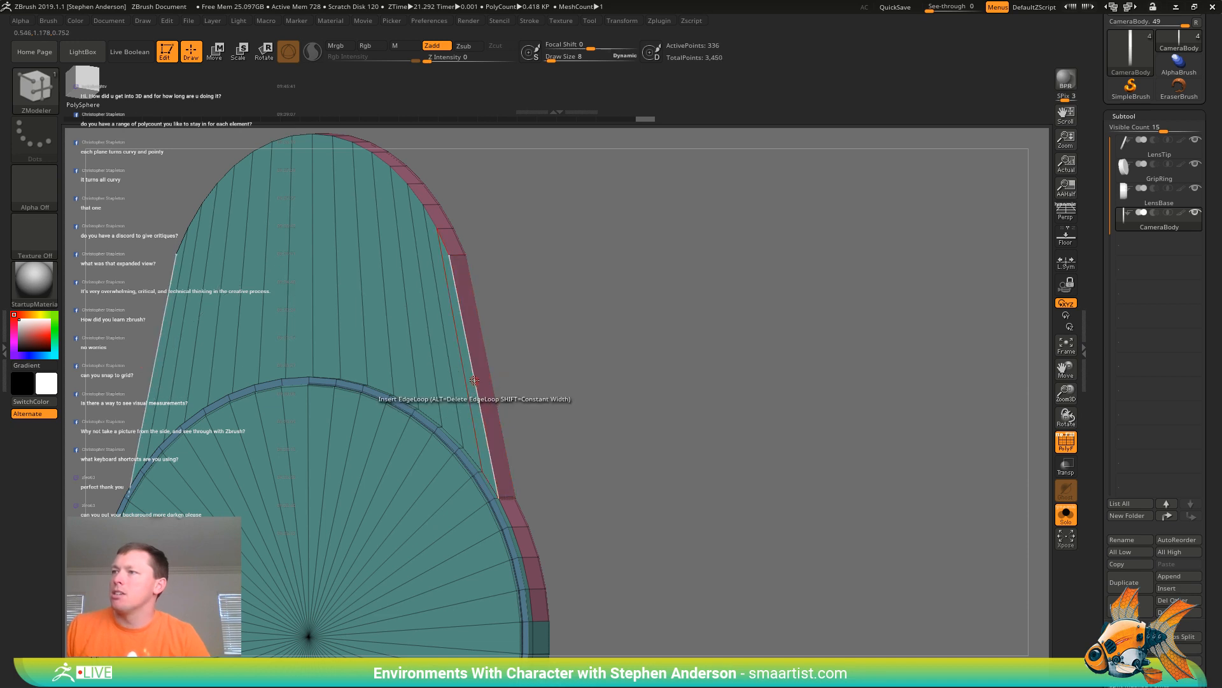
key(ctrl+z)
Switch masking to the MaskLasso brush, mask the tip above the middle edge loop, and invert the mask
ctrl+right_drag(587, 362, 600, 332)
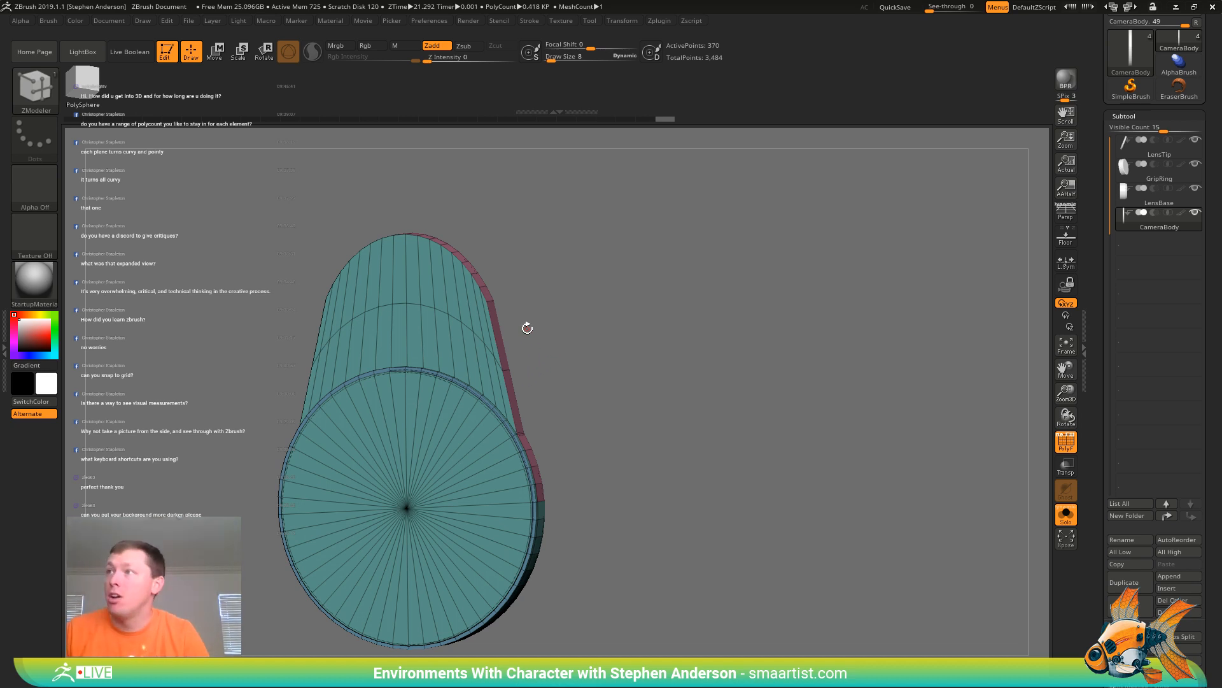
mouse_move(527, 328)
shift+mouse_down()
mouse_move(540, 314)
mouse_move(591, 365)
shift+mouse_up()
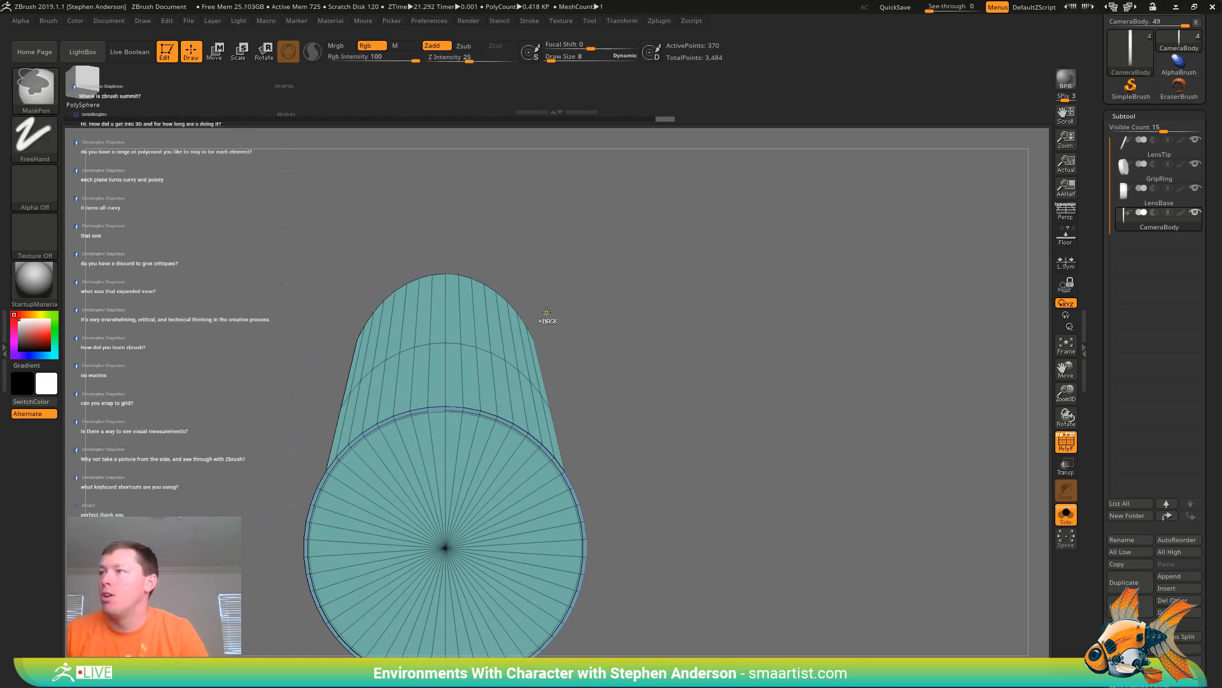
key(b)
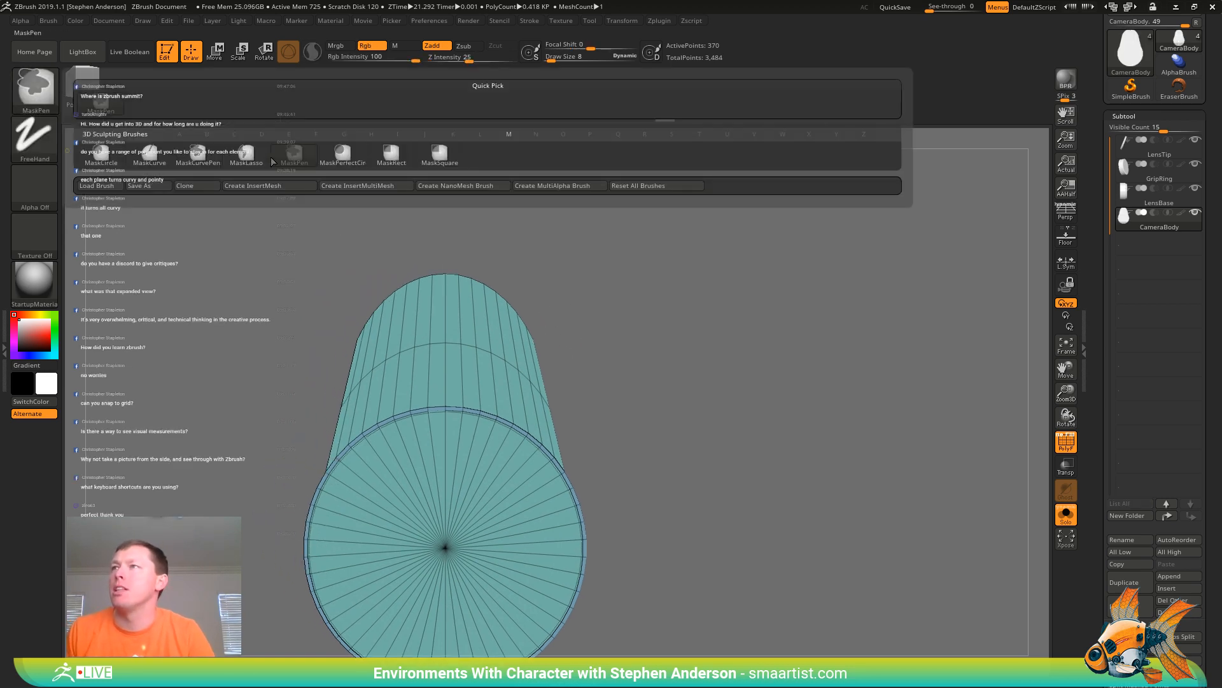
click(269, 159)
mouse_move(576, 298)
ctrl+mouse_down()
mouse_move(532, 347)
mouse_move(450, 312)
mouse_move(354, 347)
mouse_move(726, 219)
mouse_move(739, 230)
ctrl+mouse_up()
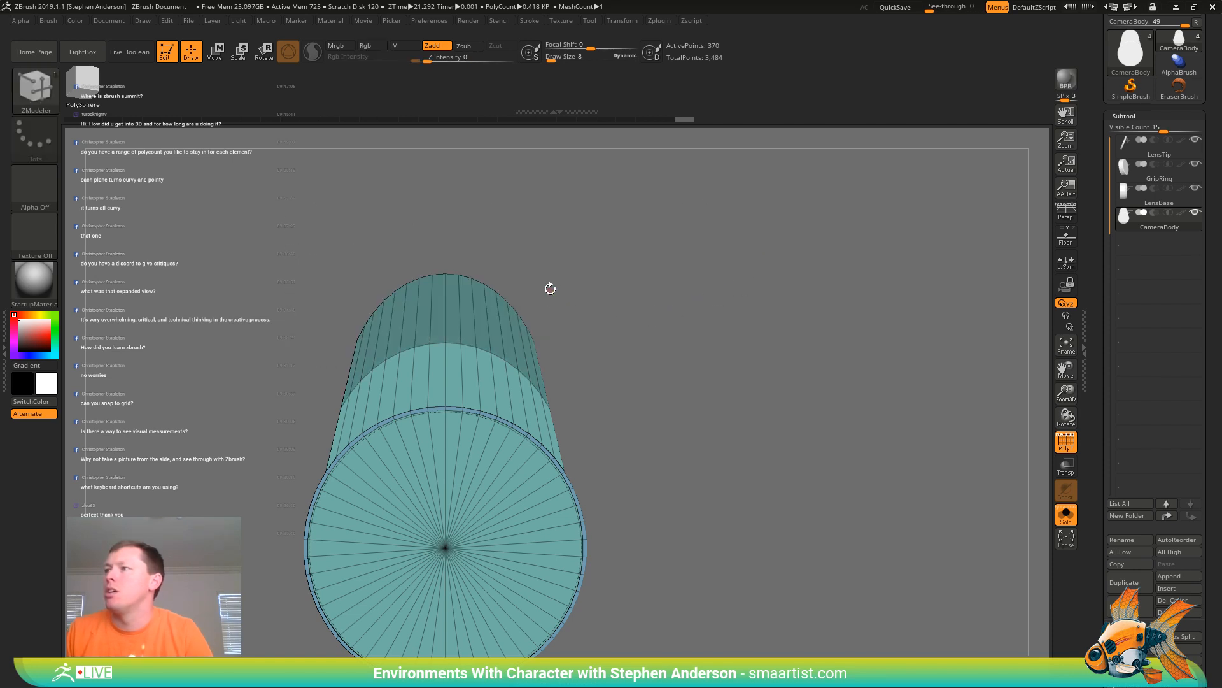
drag(548, 286, 622, 296)
ctrl+click(581, 291)
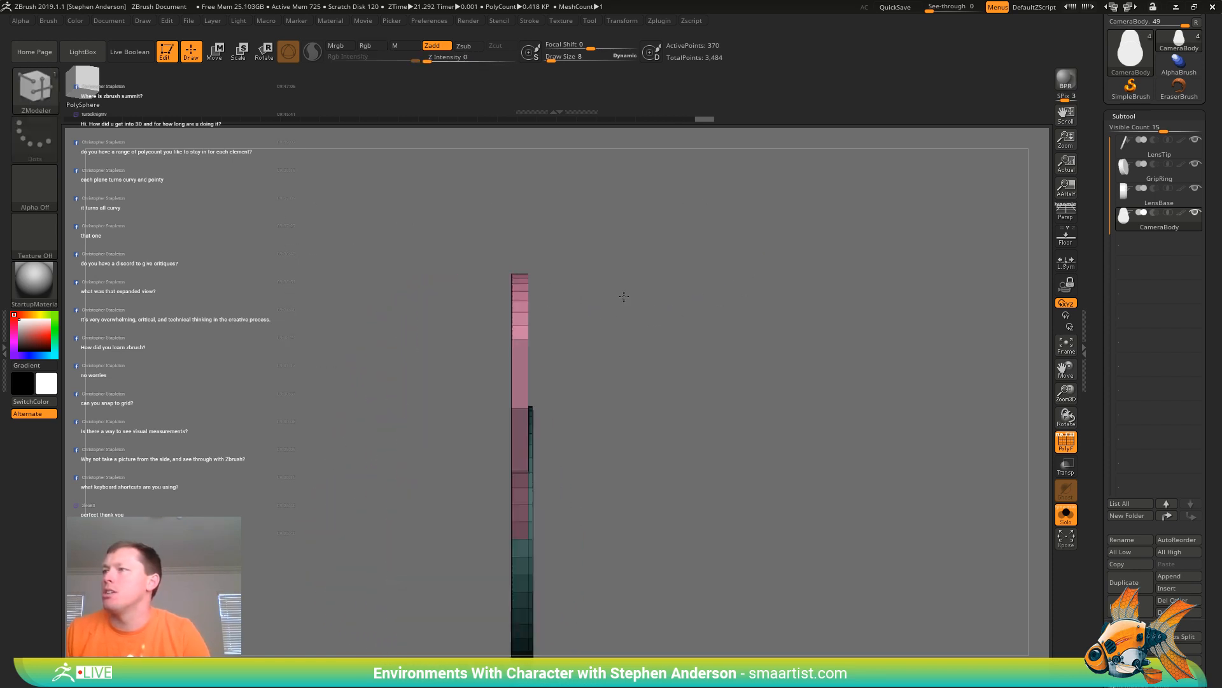
Move the gizmo onto the unmasked tip and extrude it upward and slightly toward the front bezel side
key(b)
key(z)
key(m)
key(w)
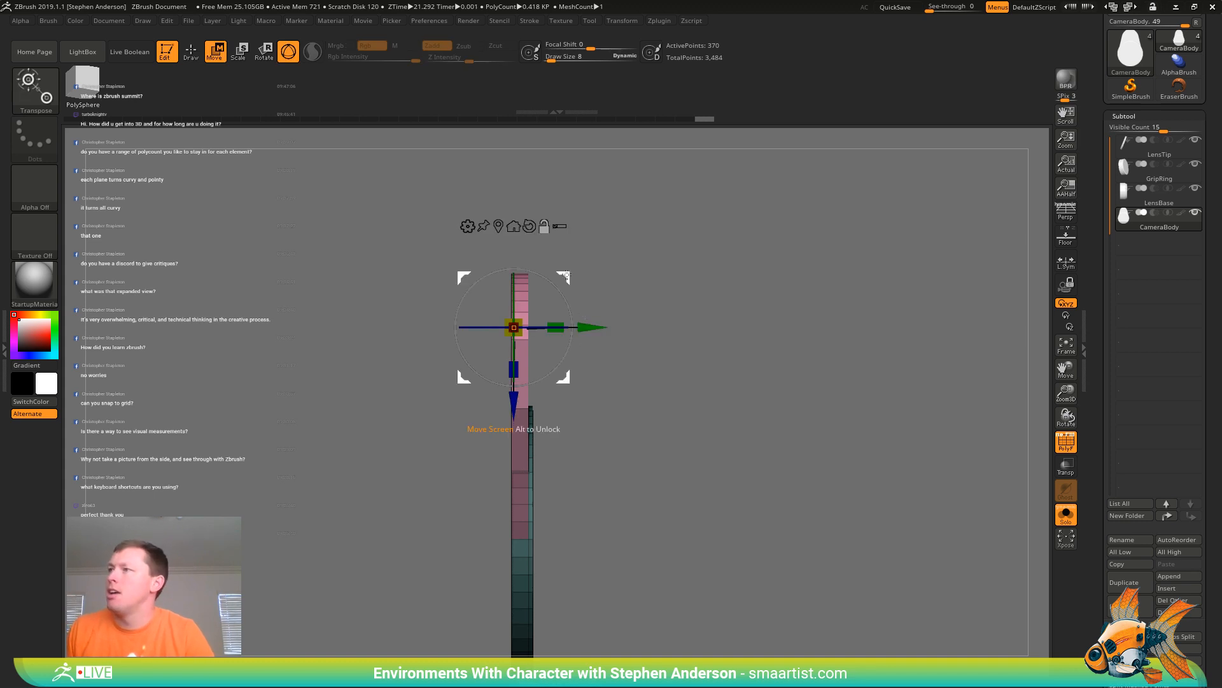
key(ctrl)
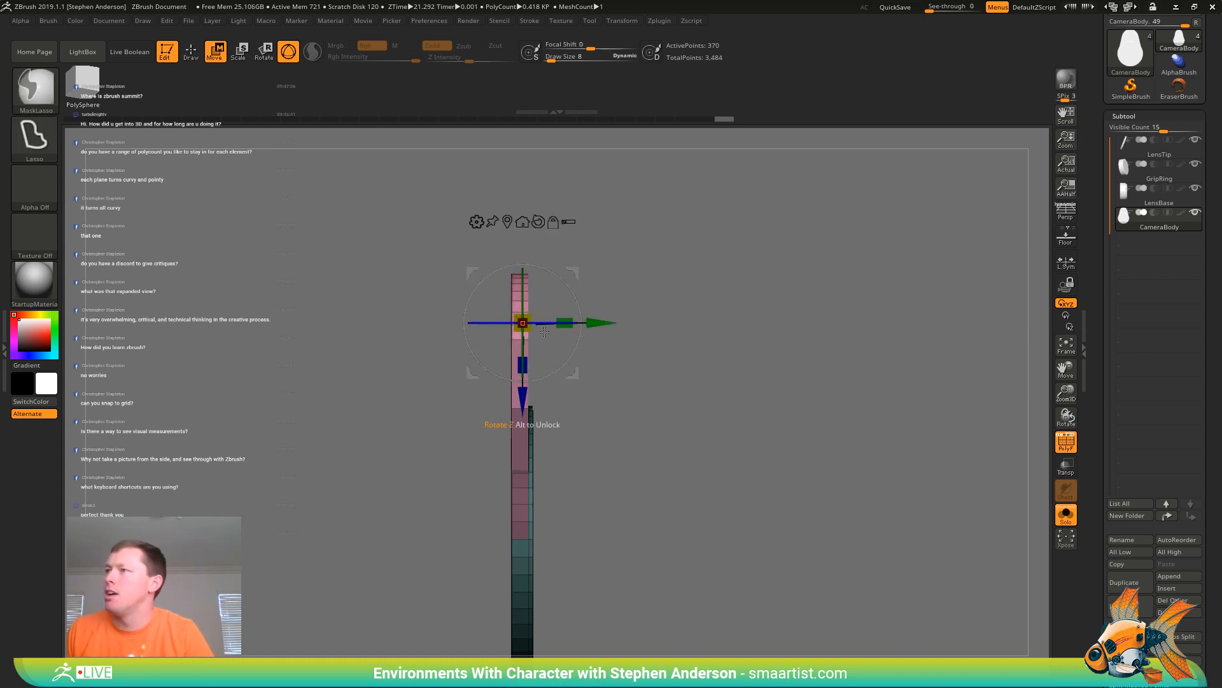
ctrl+drag(575, 275, 585, 243)
mouse_move(692, 292)
mouse_down()
mouse_move(671, 294)
mouse_move(688, 300)
mouse_up()
key(q)
Delete the body's flat face islands and the leftover faces around the tip with ZModeler's Delete action on Flat Island
alt+drag(660, 357, 659, 302)
mouse_move(659, 303)
mouse_down()
mouse_move(630, 311)
mouse_move(704, 294)
mouse_up()
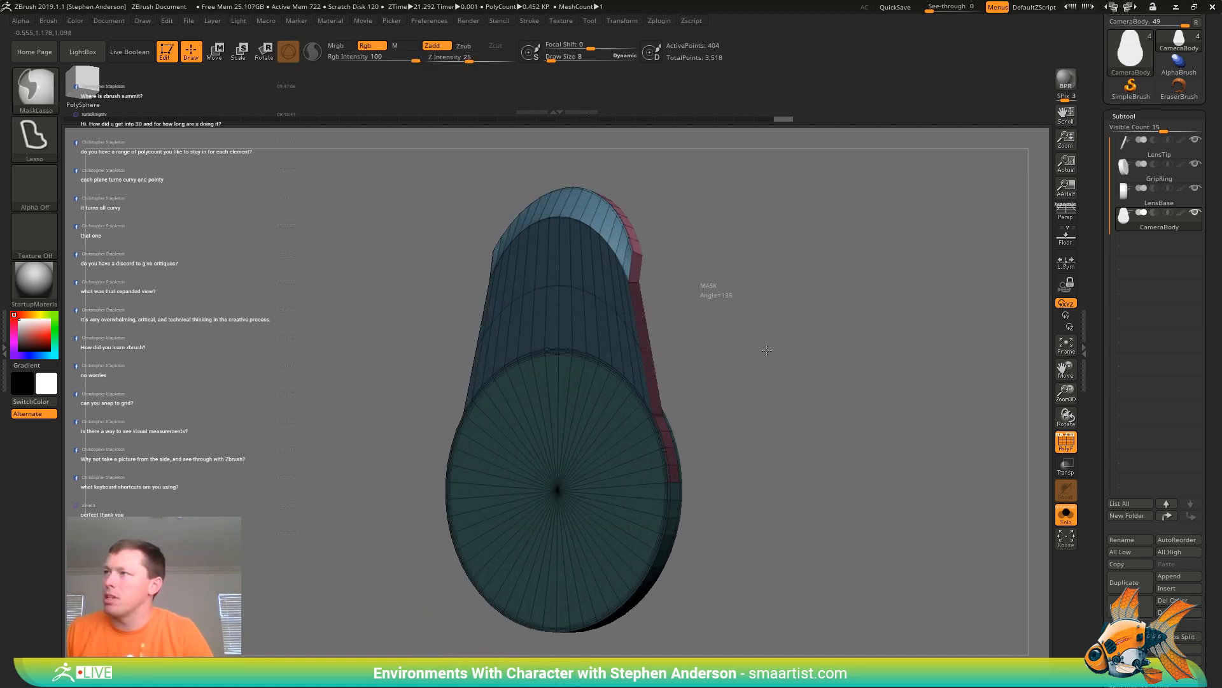
key(space)
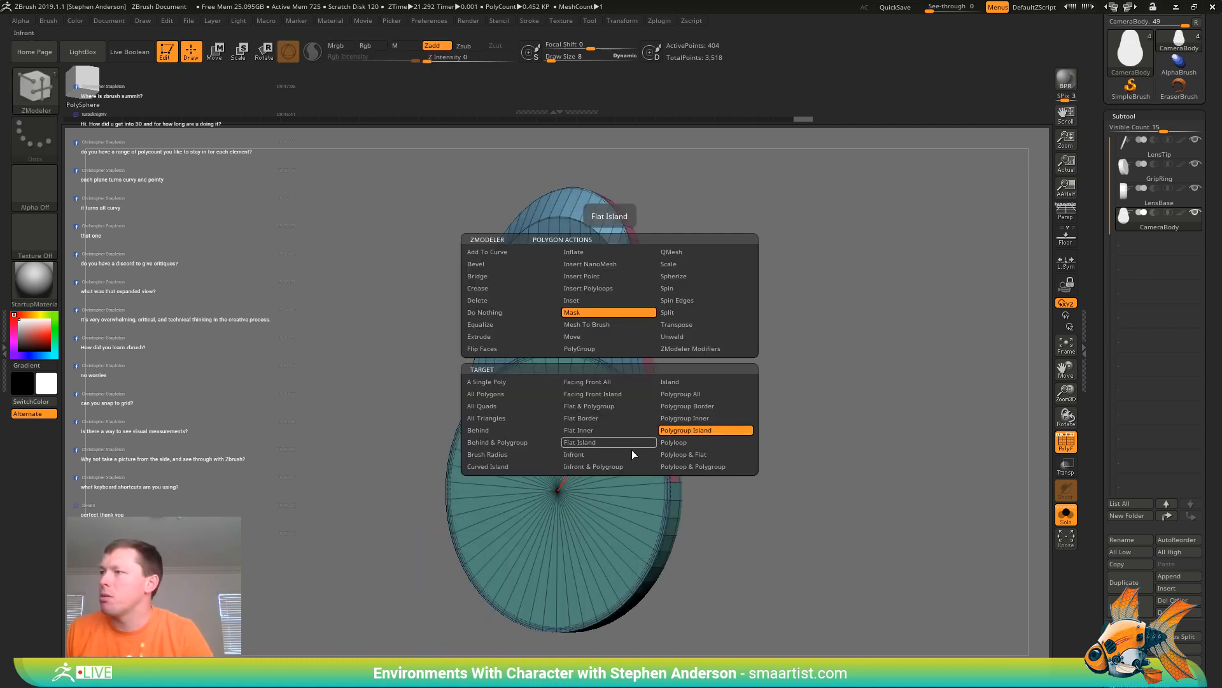
click(503, 300)
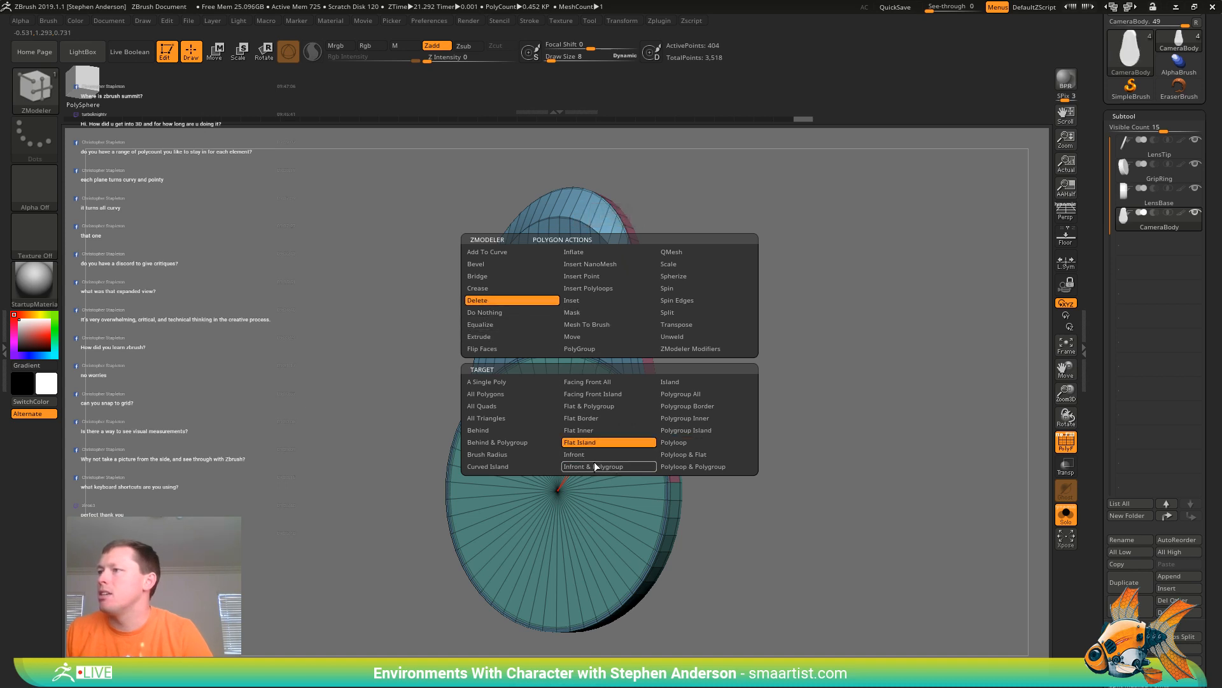
click(627, 455)
drag(486, 382, 605, 223)
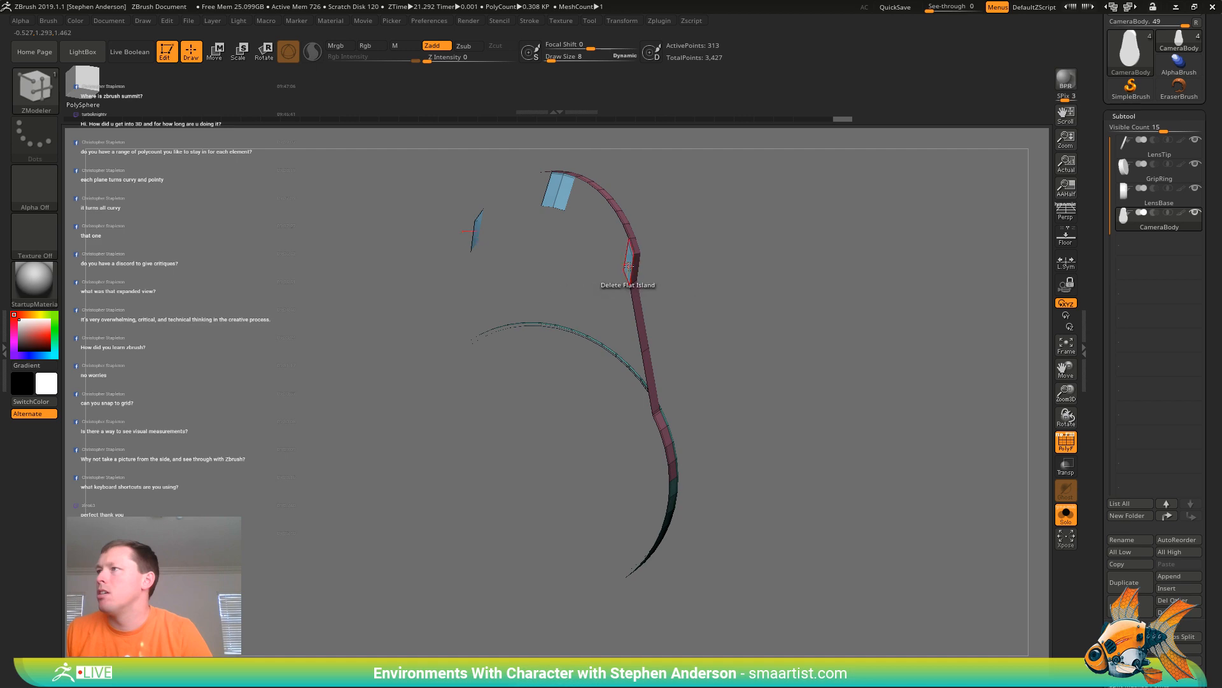
click(564, 192)
Mask the curved upper lip with a lasso and turn it into its own polygroup
mouse_move(741, 233)
mouse_down()
mouse_move(753, 226)
mouse_move(706, 205)
mouse_move(741, 216)
mouse_move(683, 251)
mouse_move(736, 276)
mouse_move(715, 274)
mouse_move(715, 260)
mouse_move(709, 284)
mouse_move(678, 256)
mouse_move(643, 254)
mouse_move(697, 239)
mouse_move(633, 243)
mouse_up()
key(ctrl)
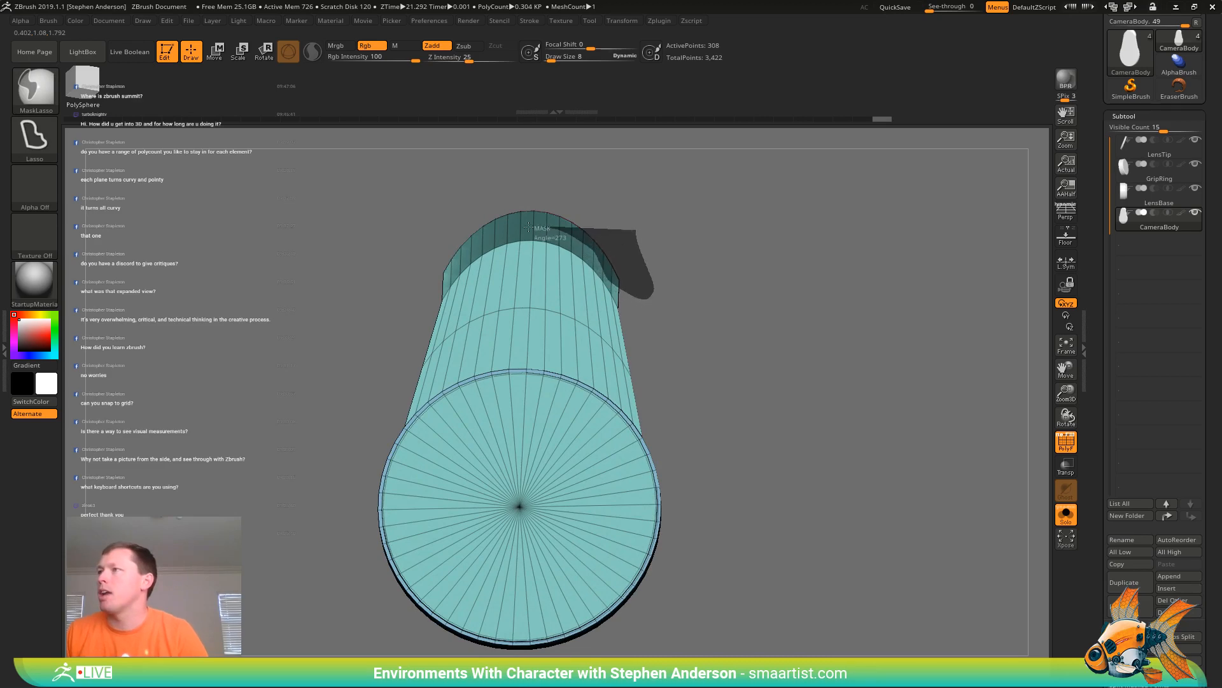
mouse_move(611, 171)
ctrl+mouse_down()
mouse_move(689, 216)
mouse_move(675, 212)
mouse_move(679, 261)
mouse_move(696, 258)
mouse_move(681, 237)
ctrl+mouse_up()
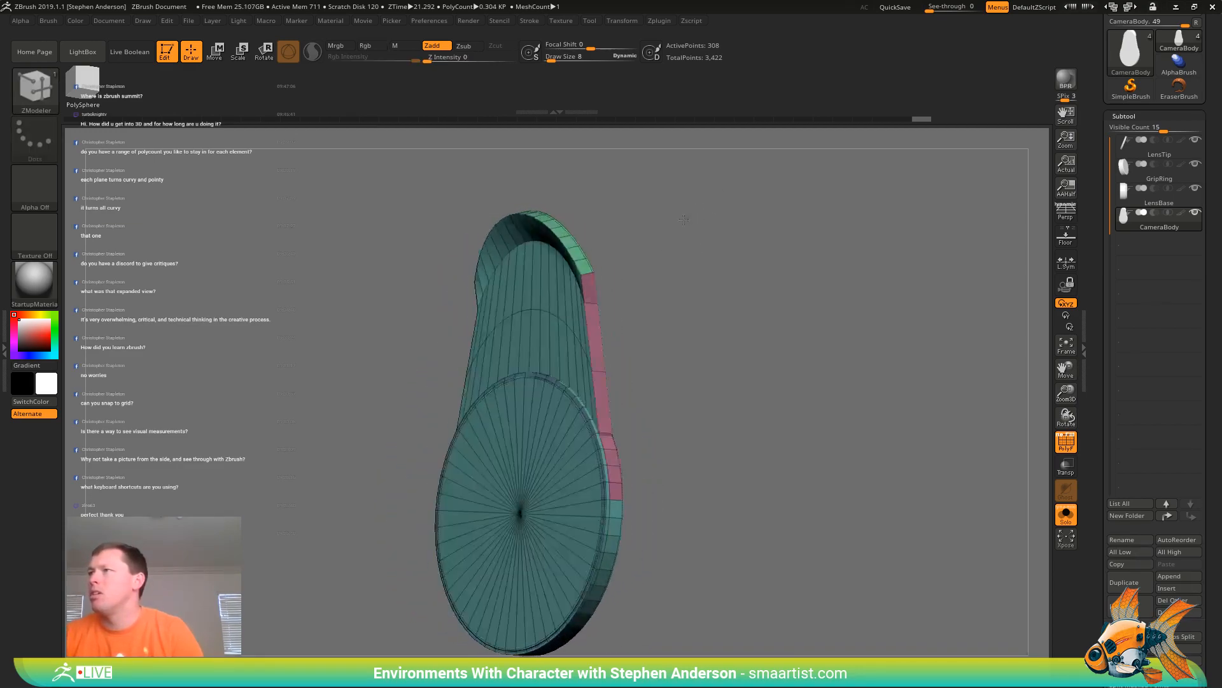
Mask the lip's polygroup with ZModeler's Mask action on Polygroup Island, and invert the mask
key(space)
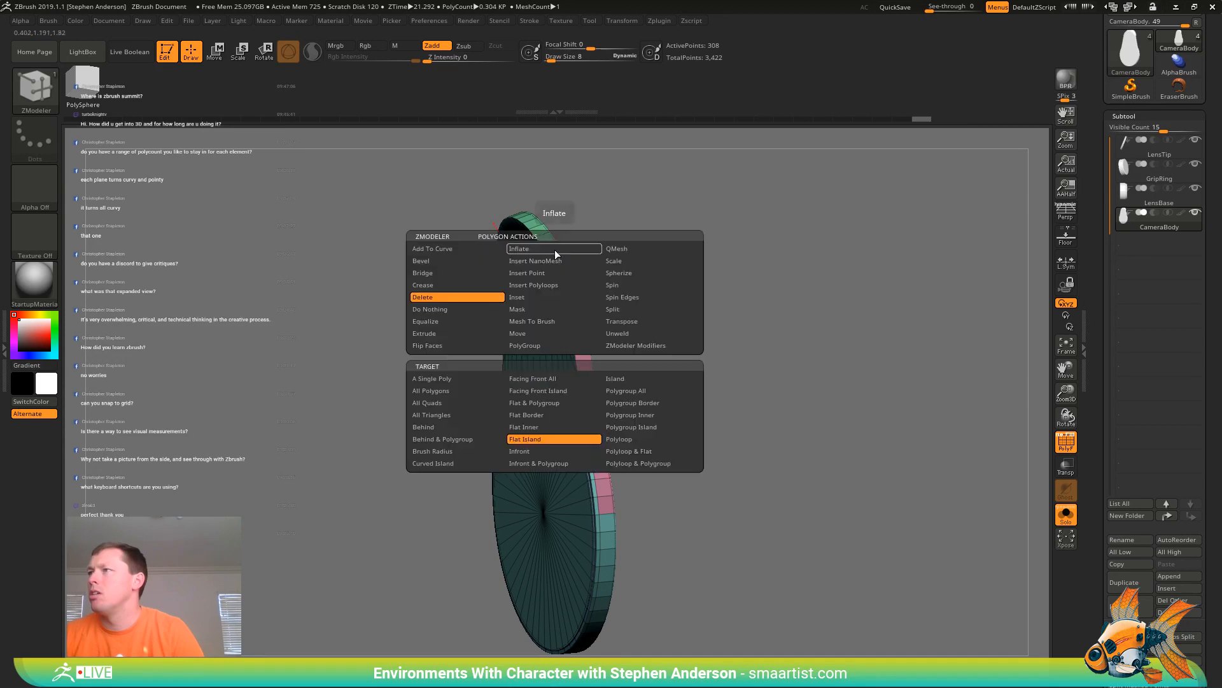
click(553, 309)
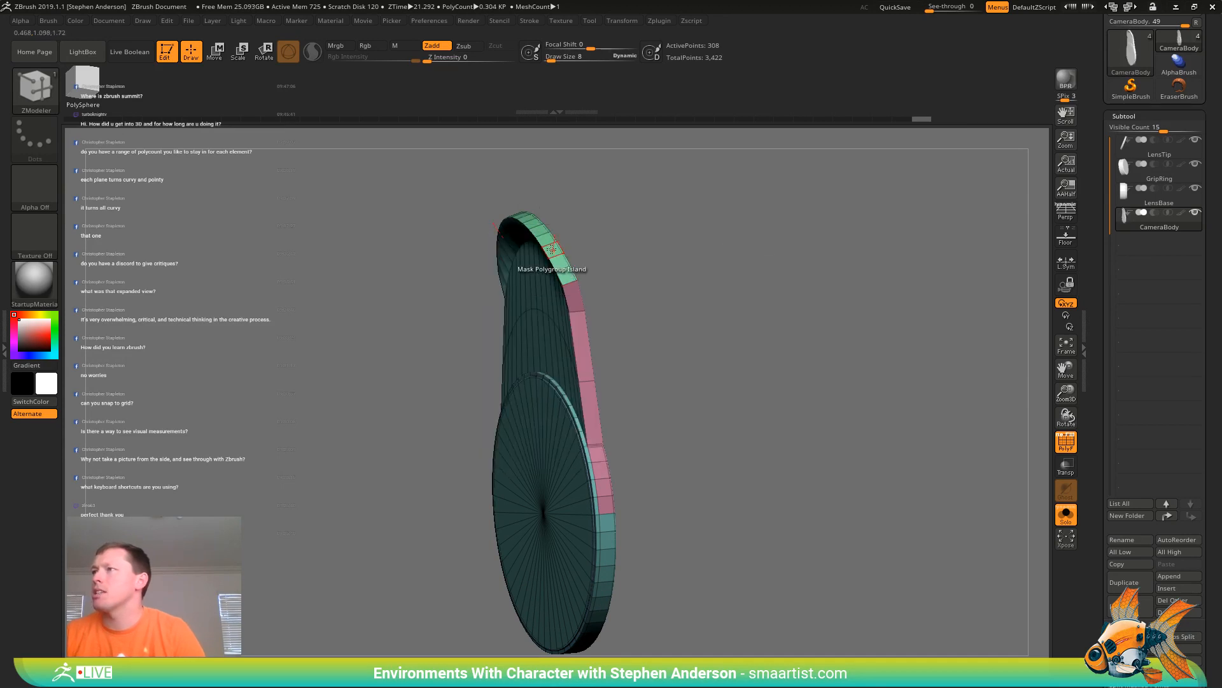
click(552, 253)
ctrl+click(714, 253)
shift+drag(669, 290, 652, 280)
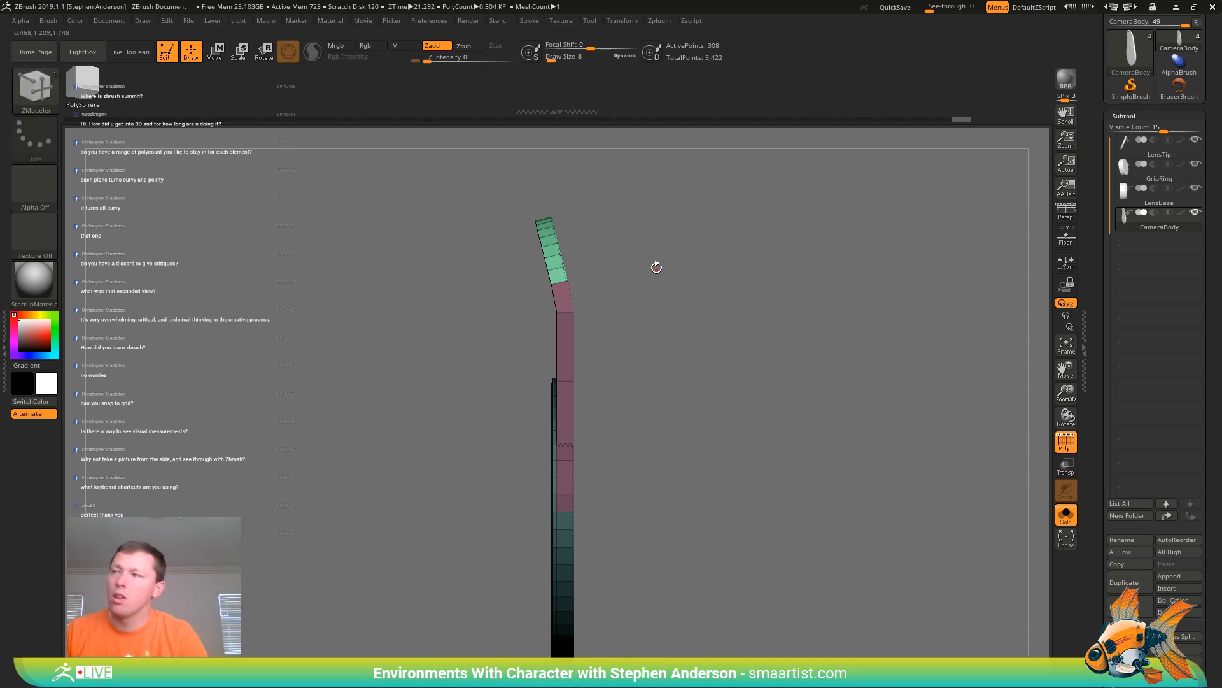
Unmask the neck below the lip as well and place the transform gizmo on it
key(w)
drag(664, 254, 785, 251)
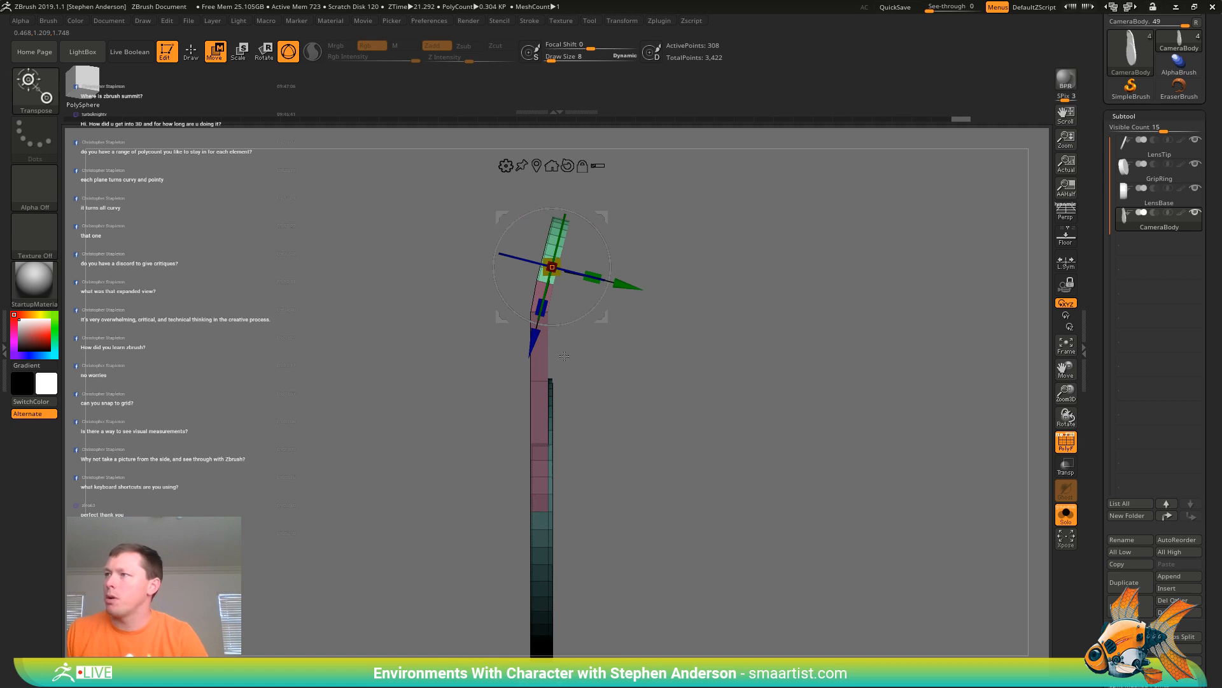
key(q)
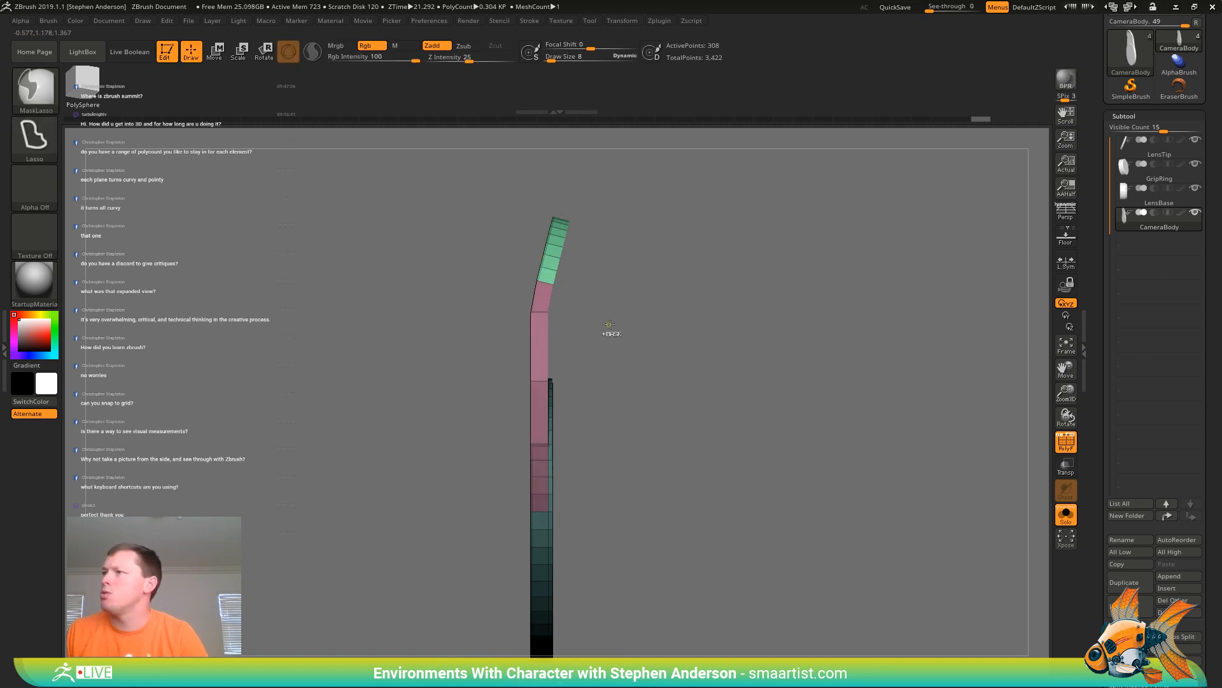
key(w)
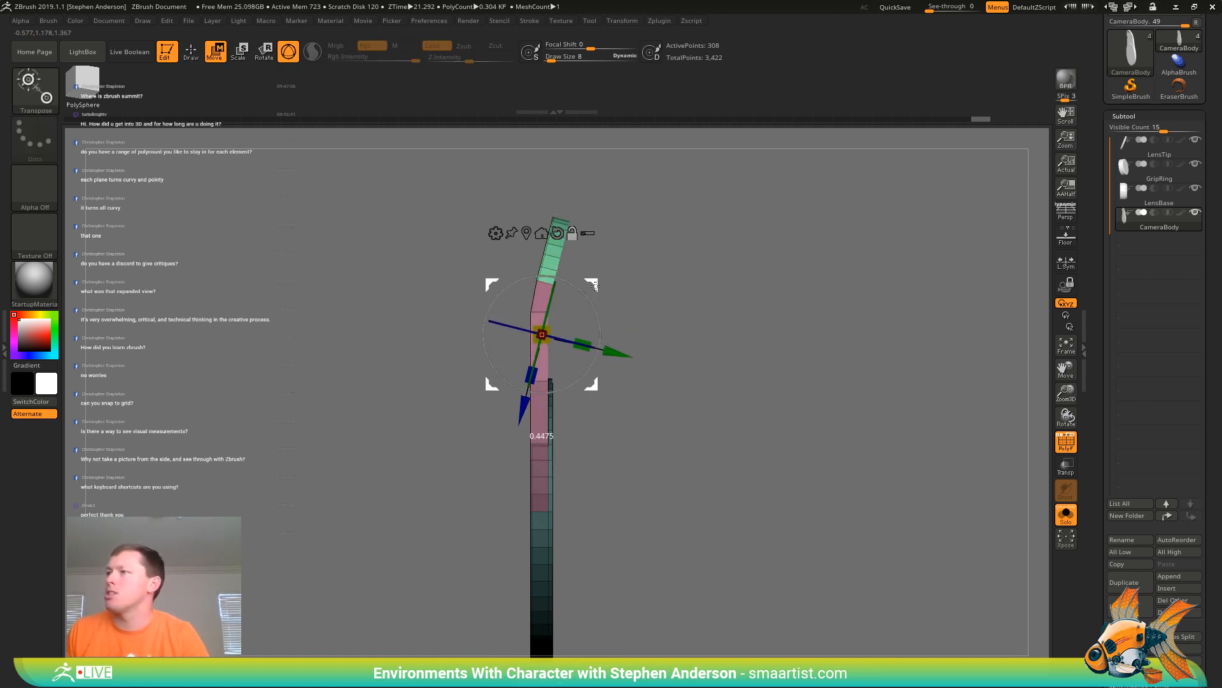
drag(650, 404, 593, 414)
mouse_move(644, 450)
ctrl+mouse_down()
mouse_move(524, 380)
mouse_move(414, 424)
mouse_move(356, 477)
mouse_move(720, 636)
mouse_move(758, 636)
ctrl+mouse_up()
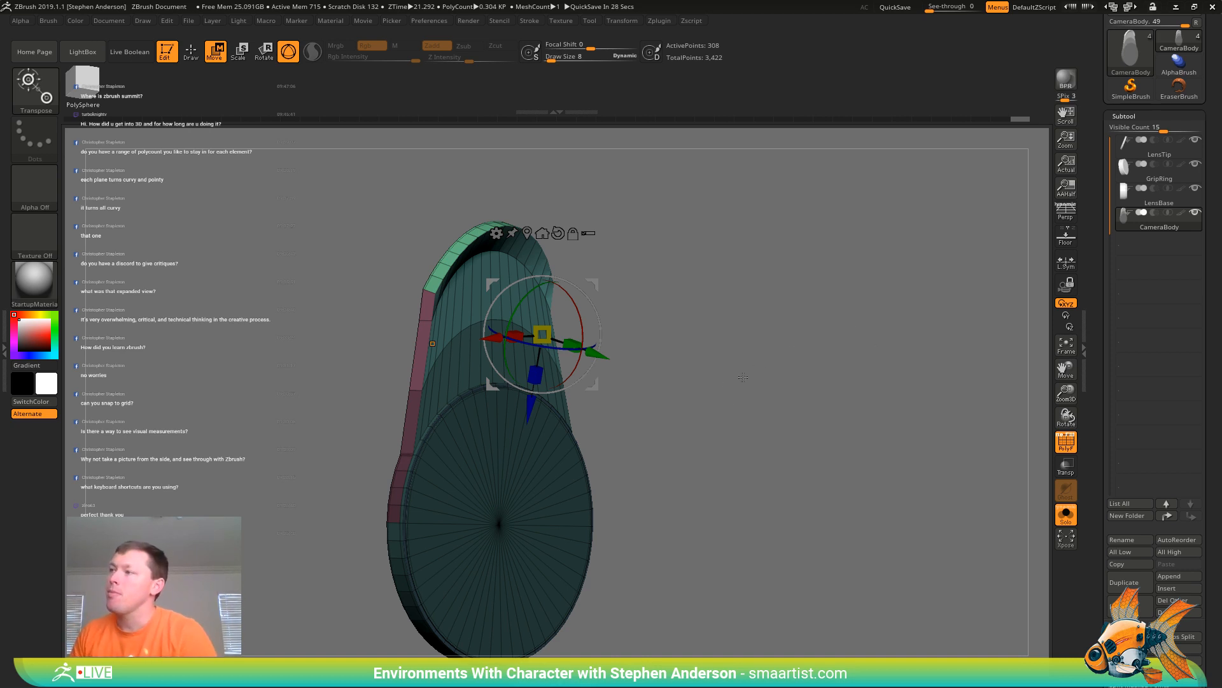
Reposition the transform gizmo's pivot on the neck in the side view and return to Draw mode
drag(743, 377, 692, 332)
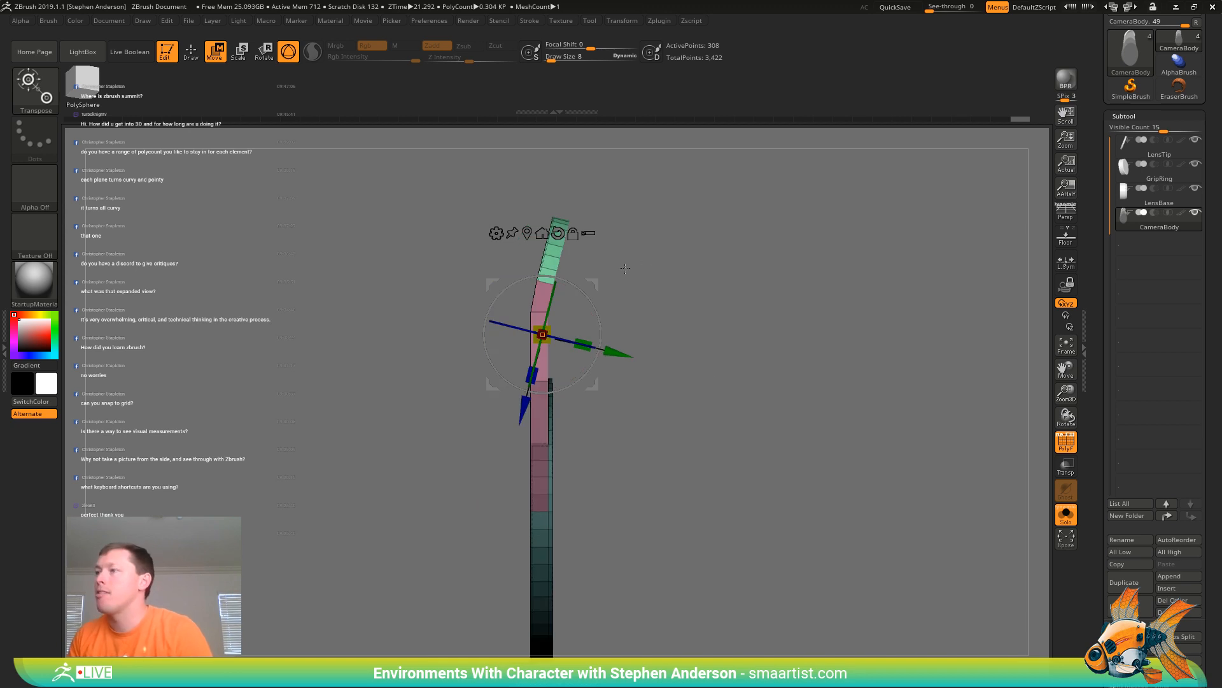
mouse_move(594, 279)
alt+mouse_down()
mouse_move(594, 322)
mouse_move(589, 281)
alt+mouse_up()
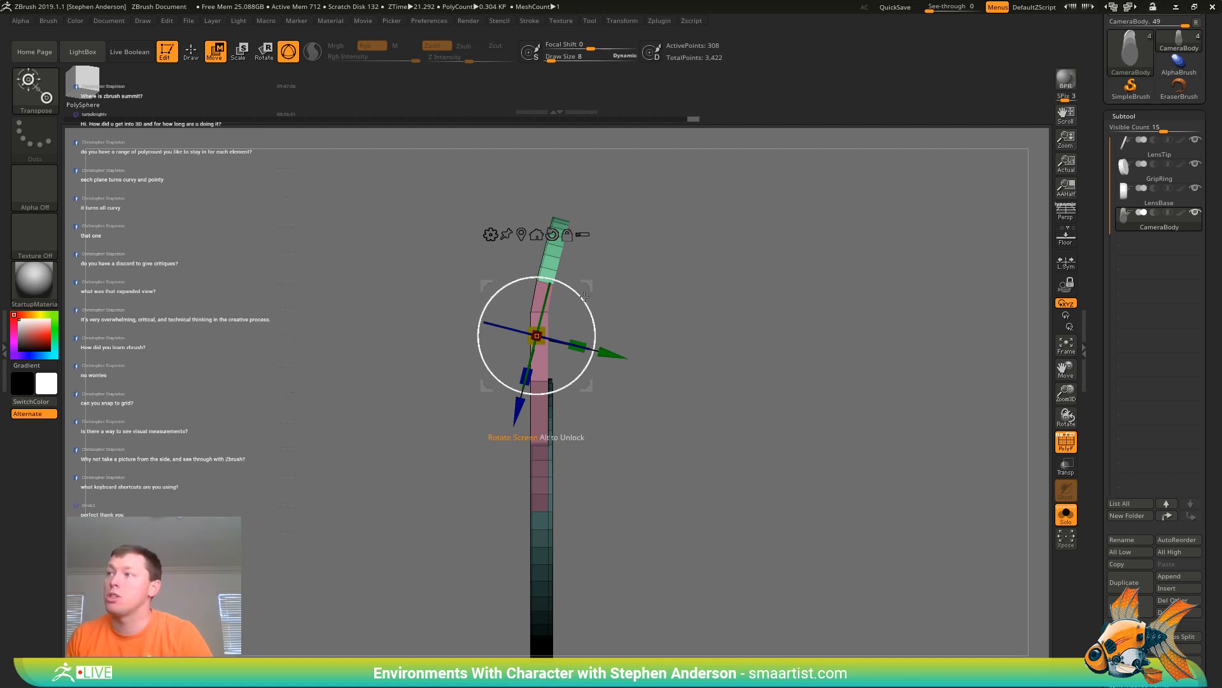
mouse_move(591, 283)
alt+mouse_down()
mouse_move(589, 316)
mouse_move(621, 282)
mouse_move(596, 278)
alt+mouse_up()
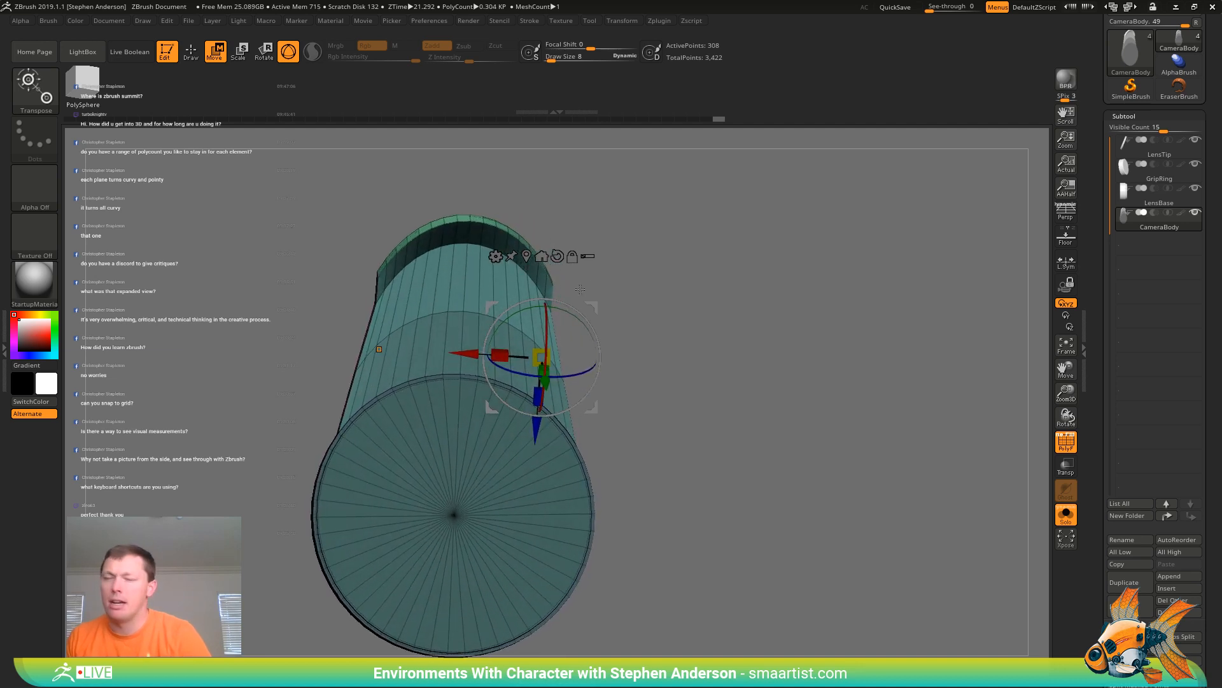
key(q)
mouse_move(463, 272)
right_down()
mouse_move(500, 244)
mouse_move(492, 222)
right_up()
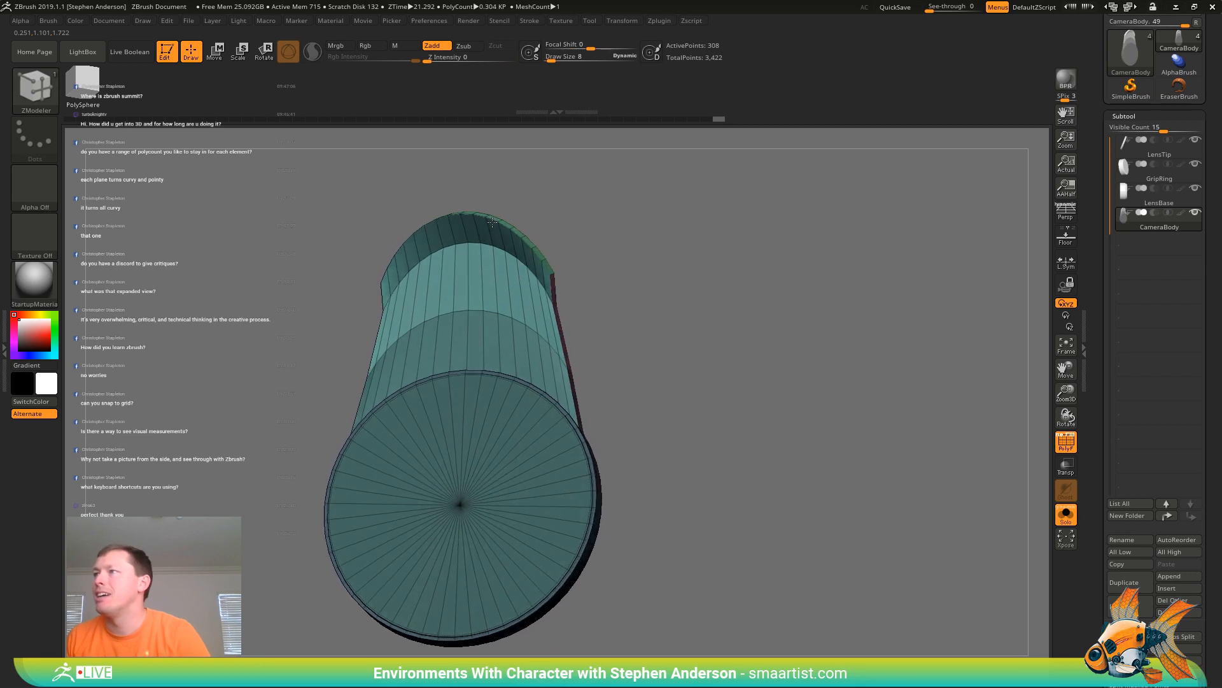
Mask the CameraBody with Mask Polygroup Island and the mask lasso, leaving only the neck's bend edge below the lip unmasked
alt+click(506, 270)
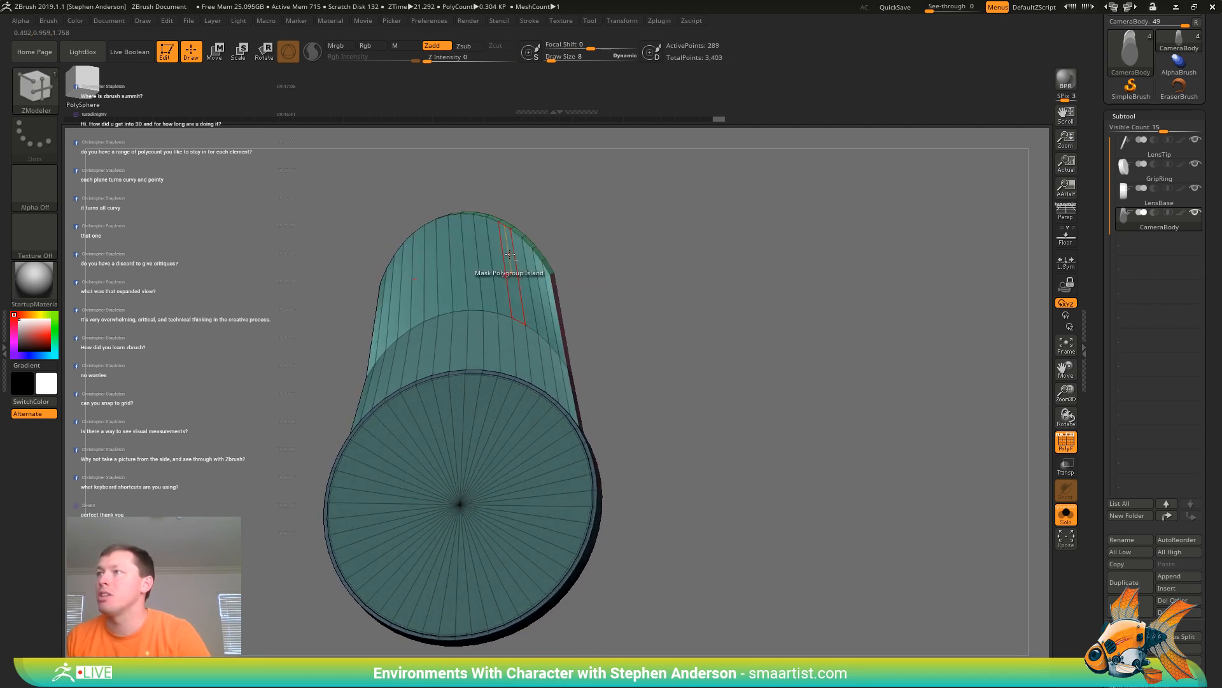
right_drag(493, 286, 471, 311)
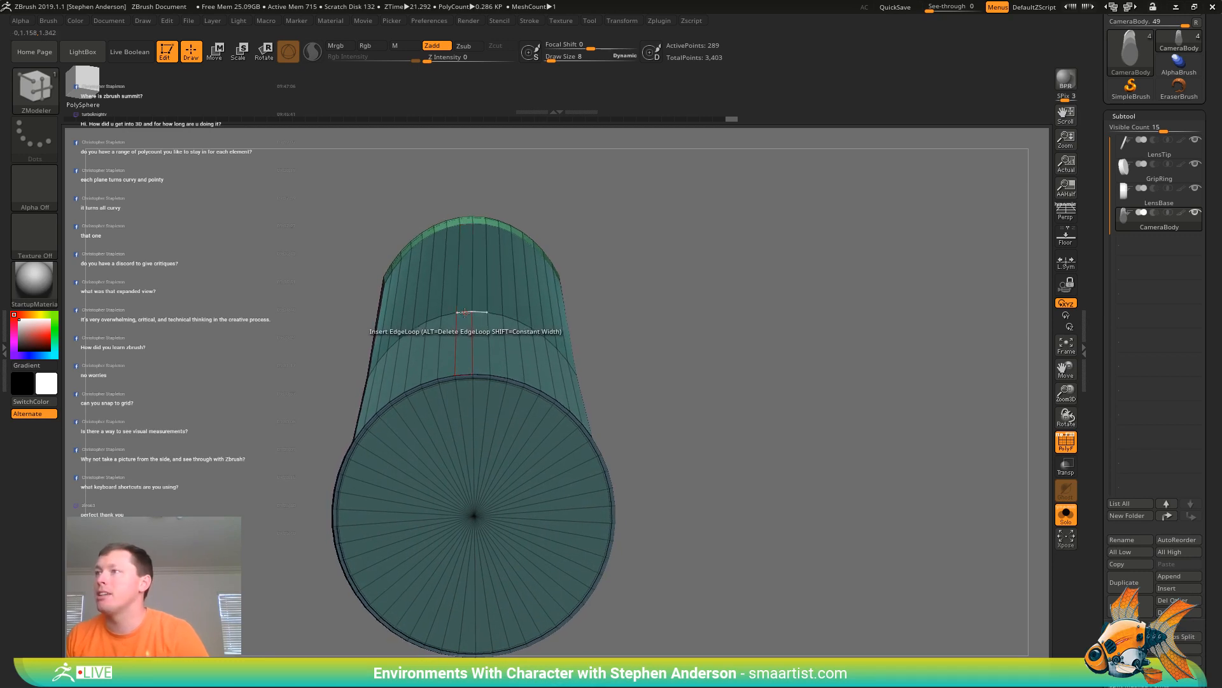
key(ctrl)
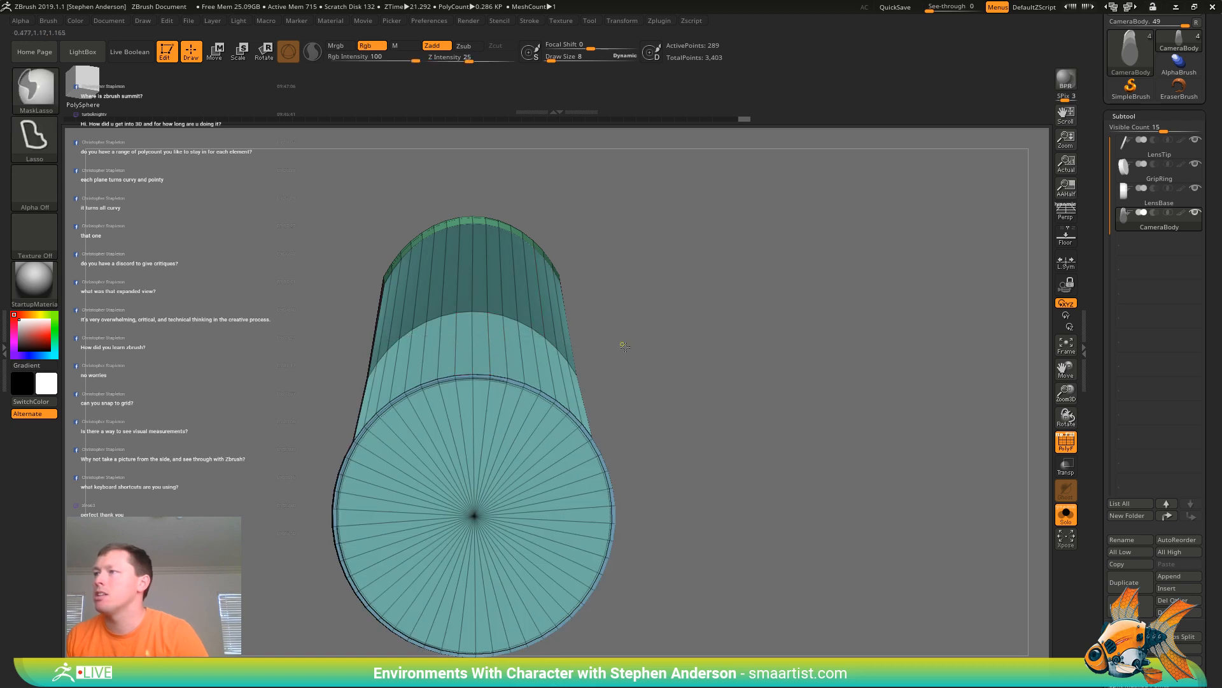
mouse_move(625, 346)
ctrl+mouse_down()
mouse_move(491, 354)
mouse_move(398, 295)
mouse_move(613, 348)
mouse_move(598, 340)
mouse_move(638, 308)
ctrl+mouse_up()
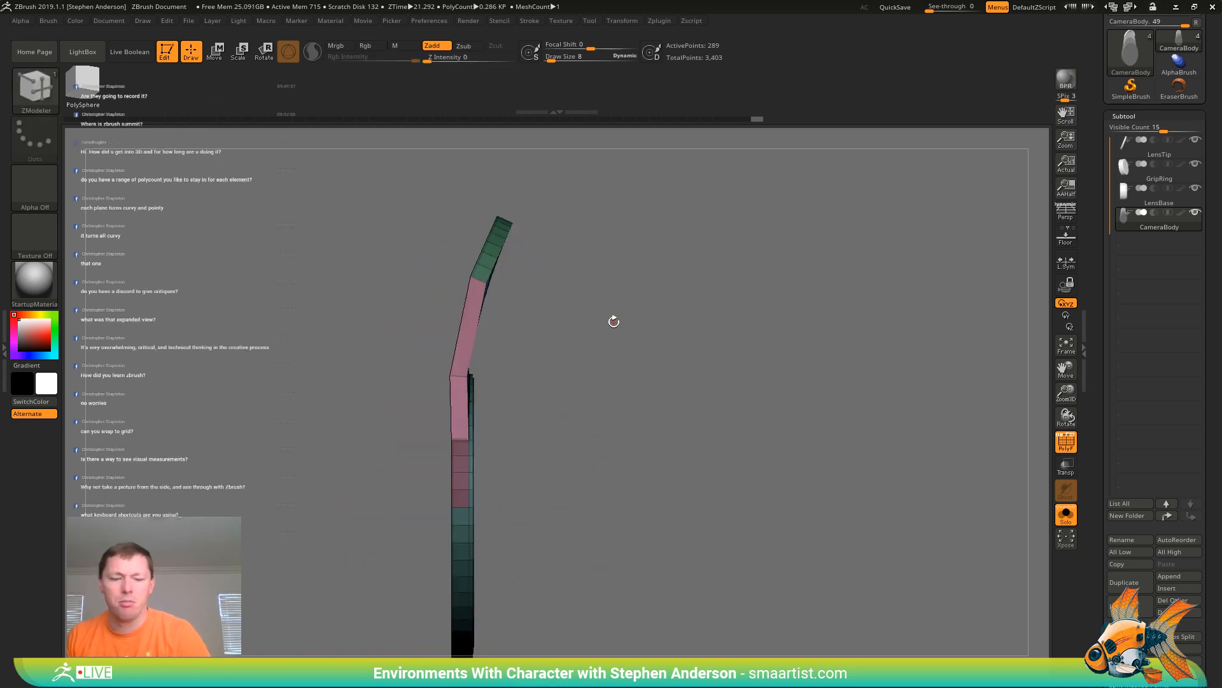
Reset the transform gizmo's orientation and flatten the unmasked bend edge into a straight, level line across the neck
key(w)
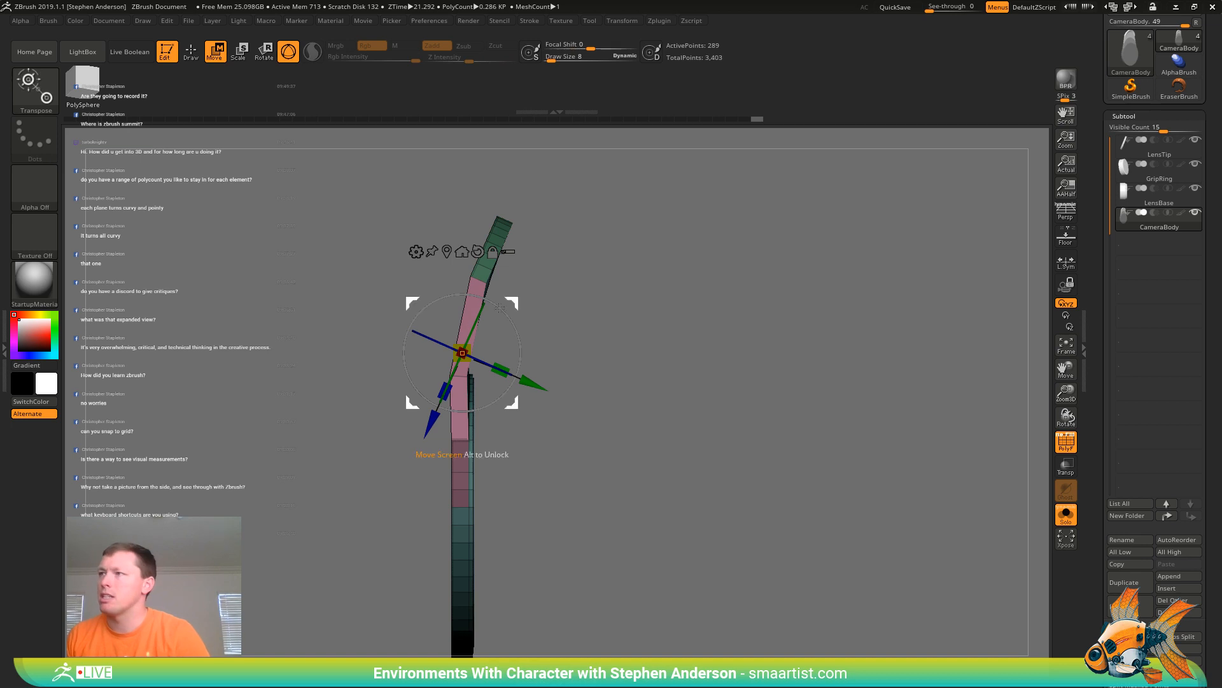
click(478, 253)
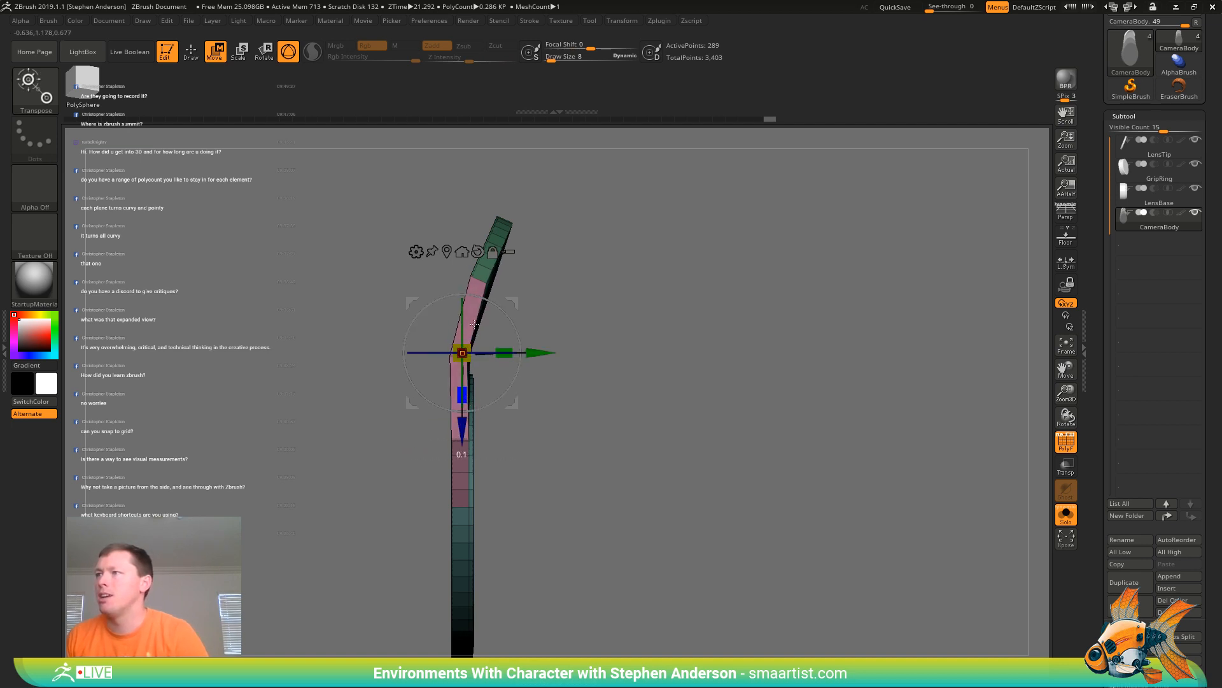
drag(476, 298, 485, 385)
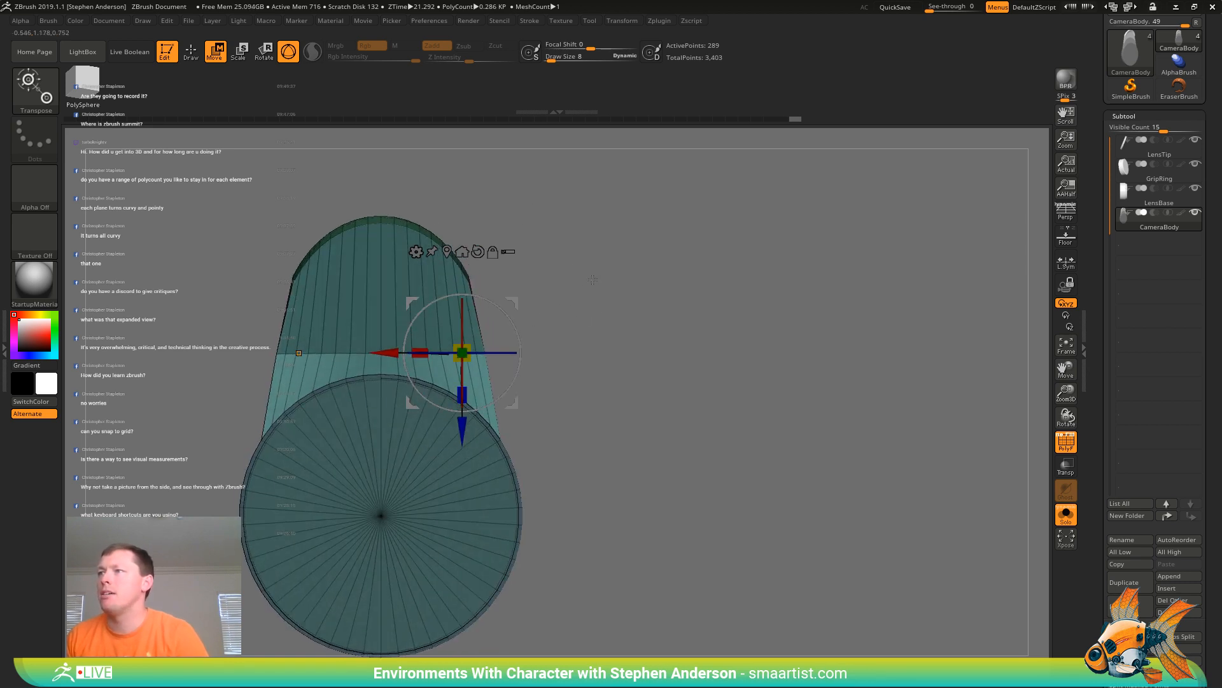
mouse_move(593, 279)
mouse_down()
mouse_move(644, 284)
mouse_move(605, 283)
mouse_up()
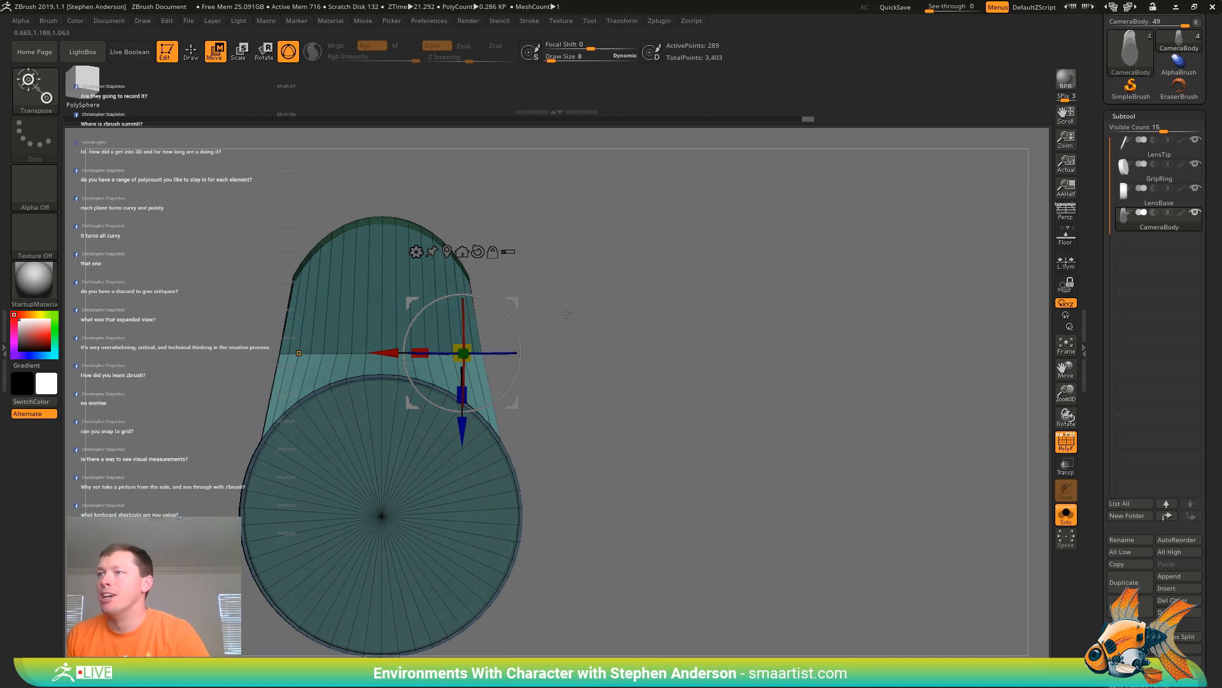
drag(568, 316, 592, 317)
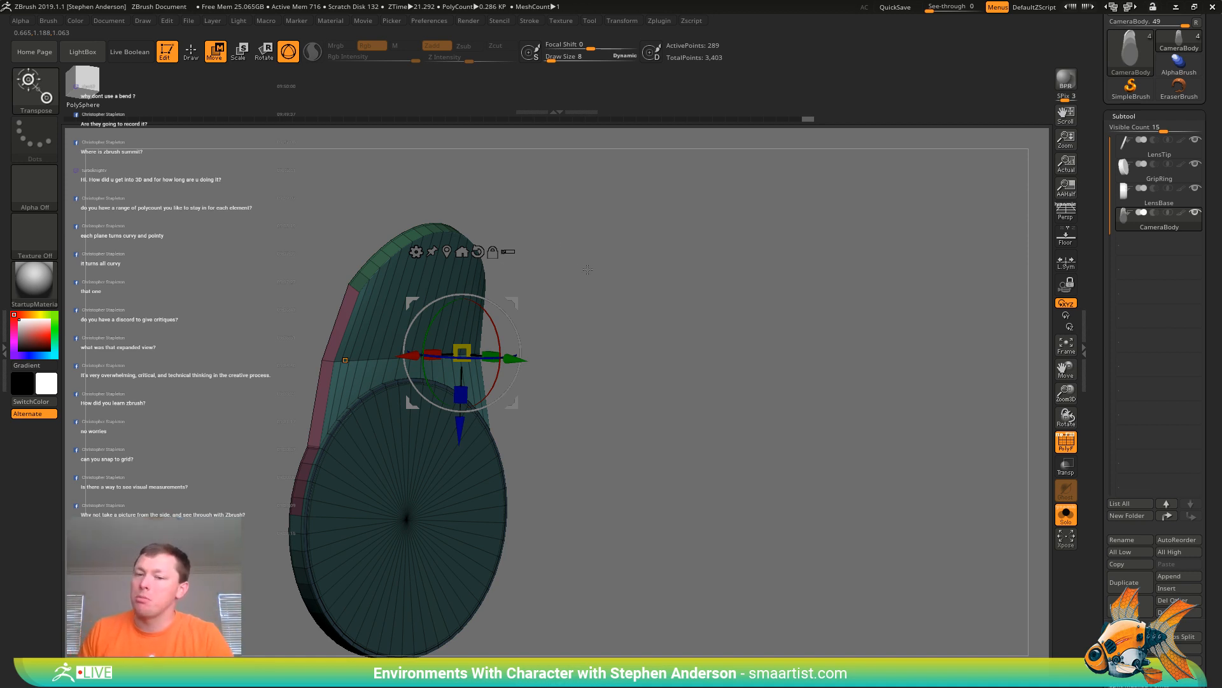
shift+drag(601, 269, 482, 282)
drag(580, 283, 557, 297)
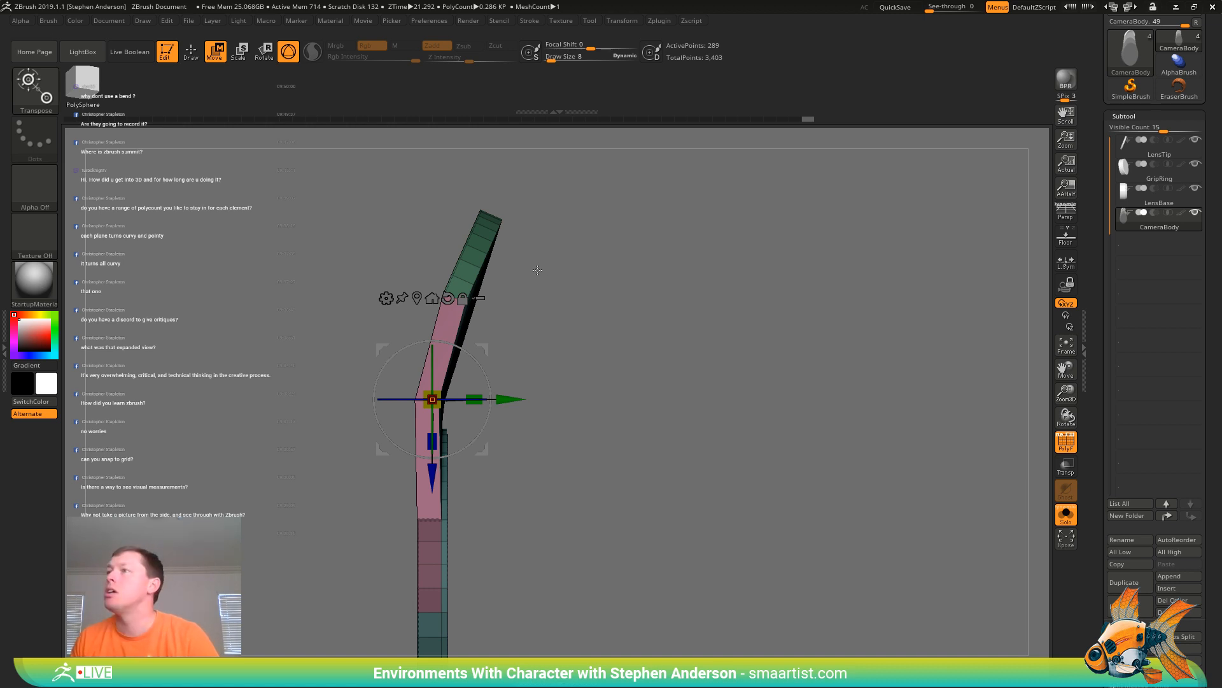
Adjust the mask with the mask lasso so that only the front edge of the neck's bend stays unmasked
key(q)
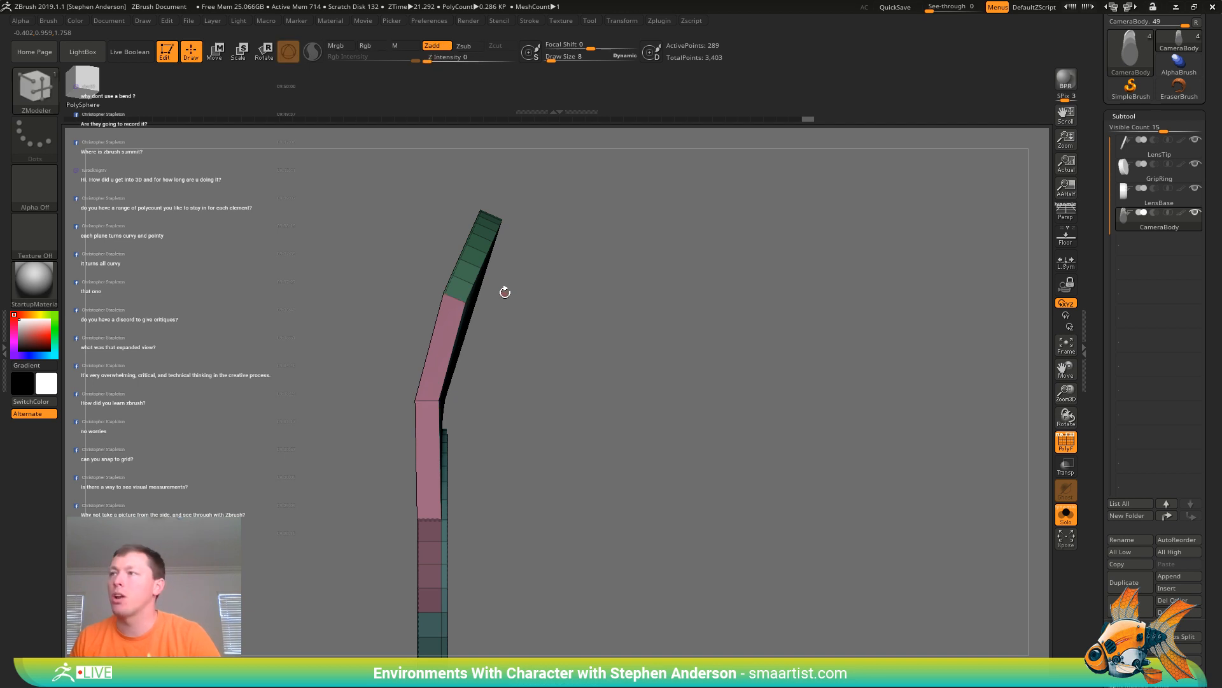
key(ctrl+shift)
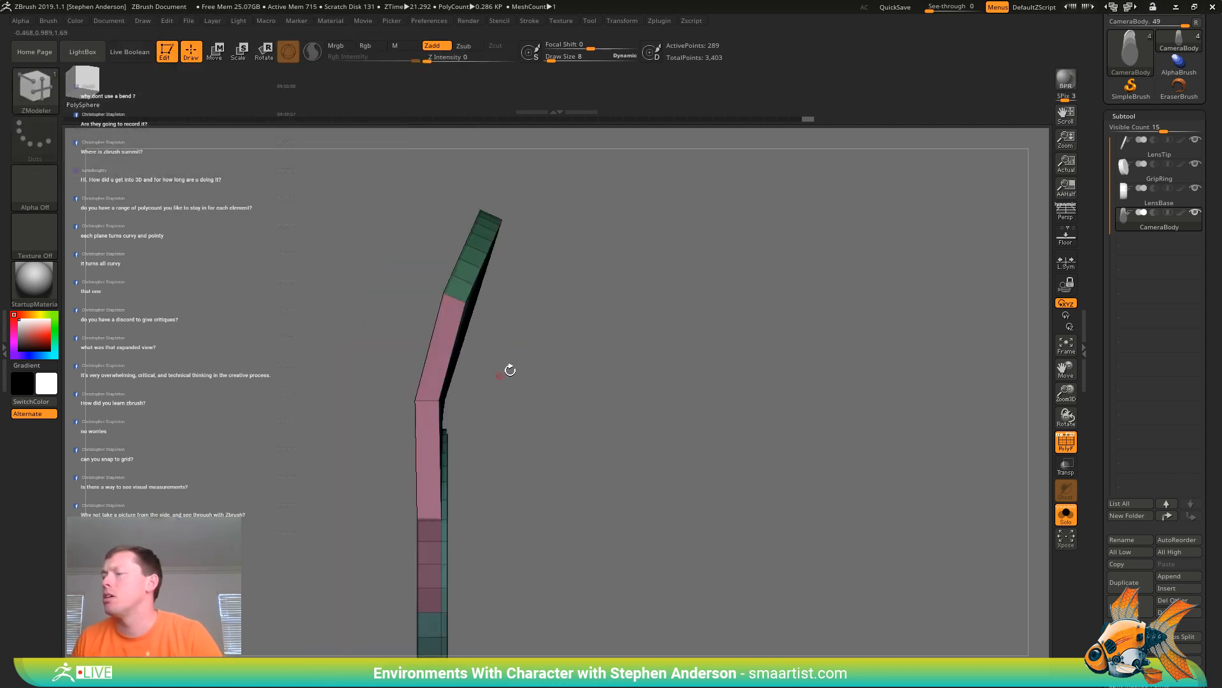
drag(507, 365, 480, 372)
mouse_move(479, 373)
right_down()
mouse_move(499, 371)
mouse_move(428, 380)
mouse_move(401, 411)
mouse_move(480, 398)
right_up()
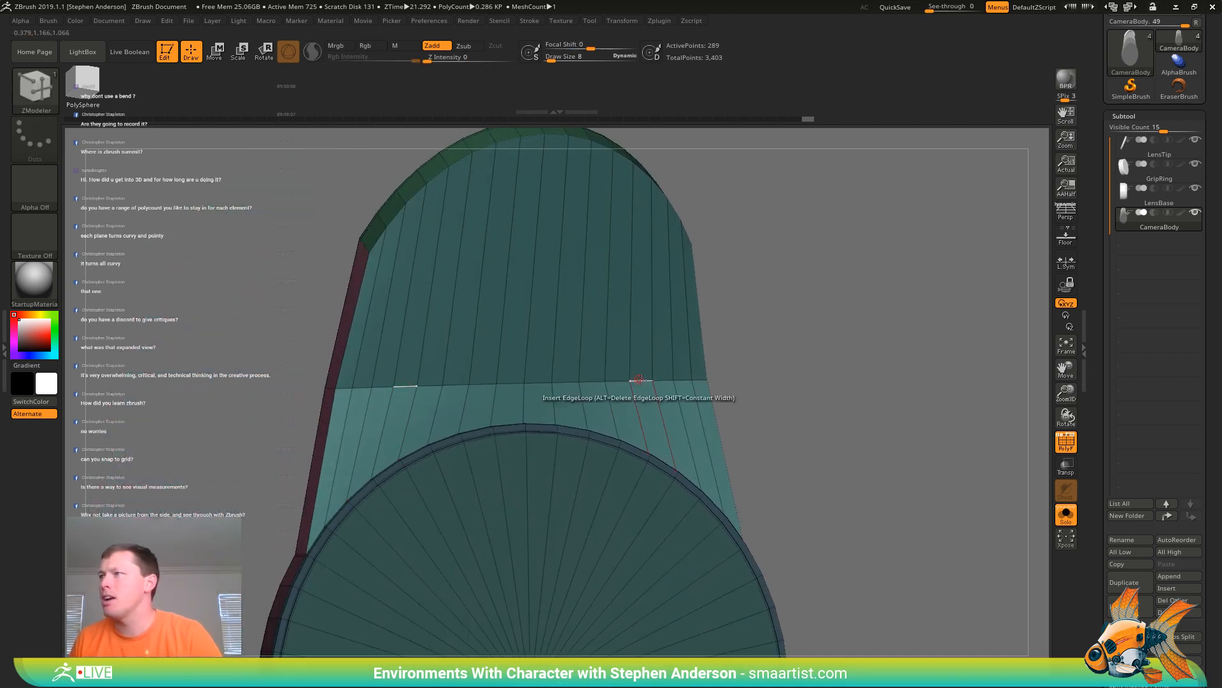
mouse_move(627, 385)
right_down()
mouse_move(612, 412)
mouse_move(549, 391)
right_up()
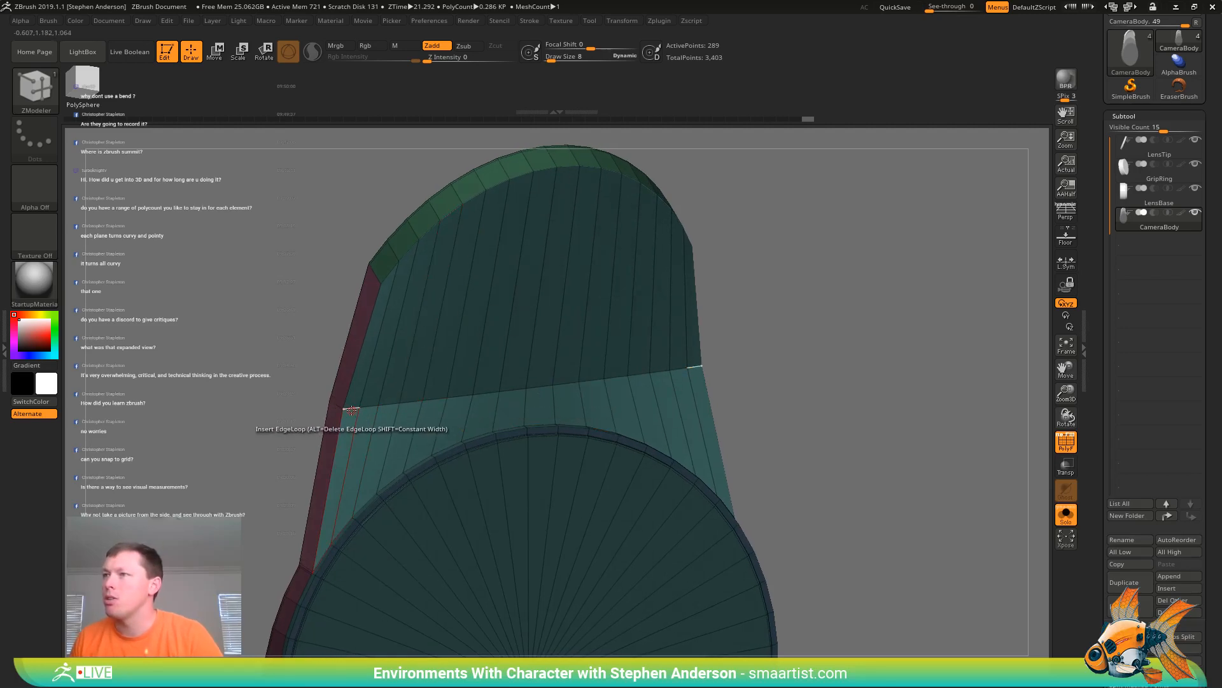
right_drag(351, 410, 321, 396)
mouse_move(315, 381)
ctrl+shift+mouse_down()
mouse_move(432, 425)
mouse_move(701, 382)
mouse_move(306, 357)
ctrl+shift+mouse_up()
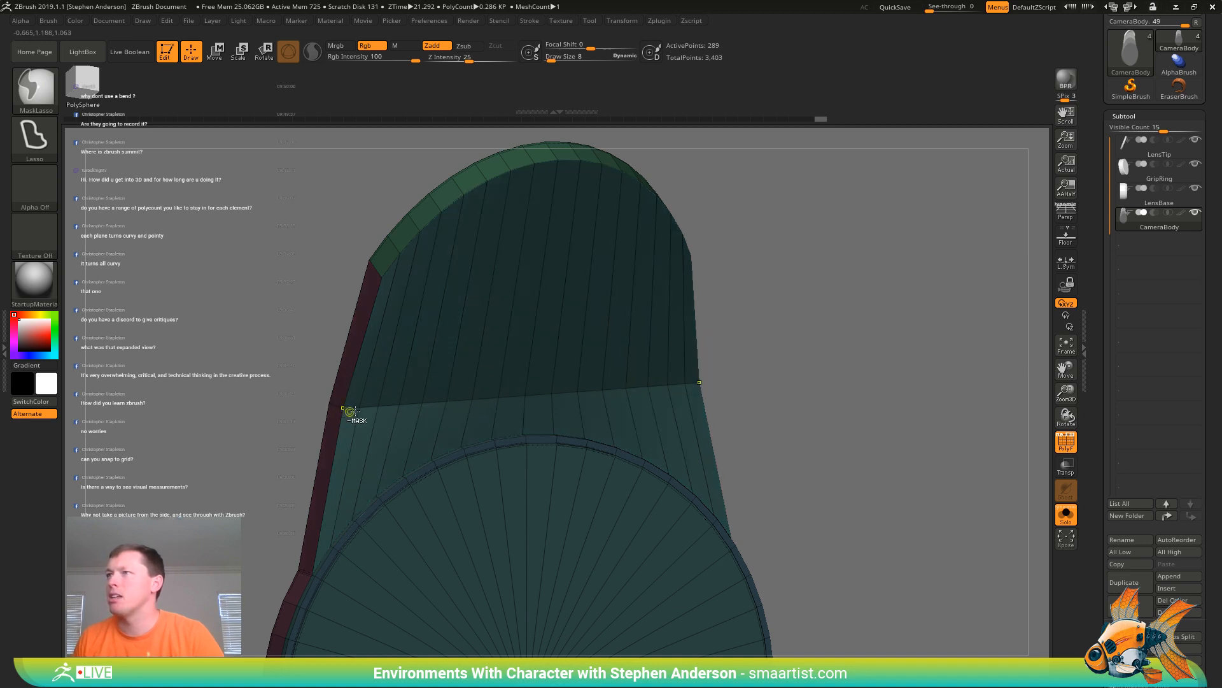
ctrl+drag(218, 342, 223, 459)
mouse_move(293, 379)
ctrl+mouse_down()
mouse_move(470, 417)
mouse_move(791, 398)
mouse_move(790, 337)
ctrl+mouse_up()
right_drag(337, 405, 313, 390)
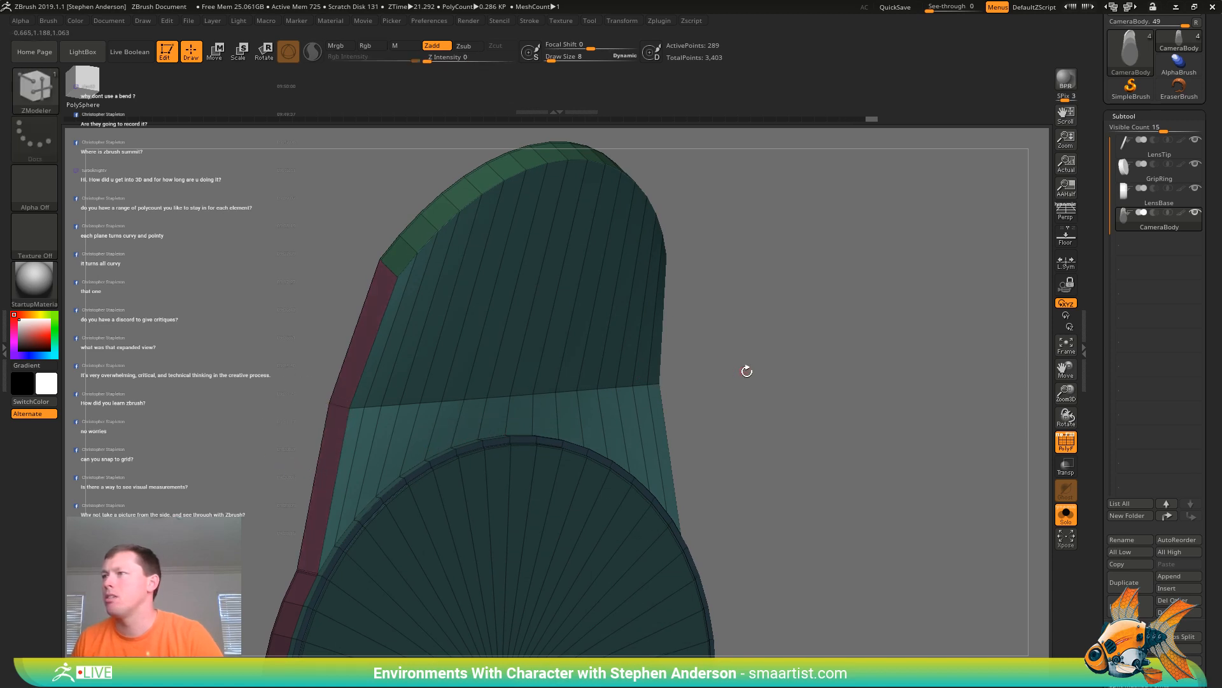
ctrl+click(786, 402)
ctrl+click(785, 415)
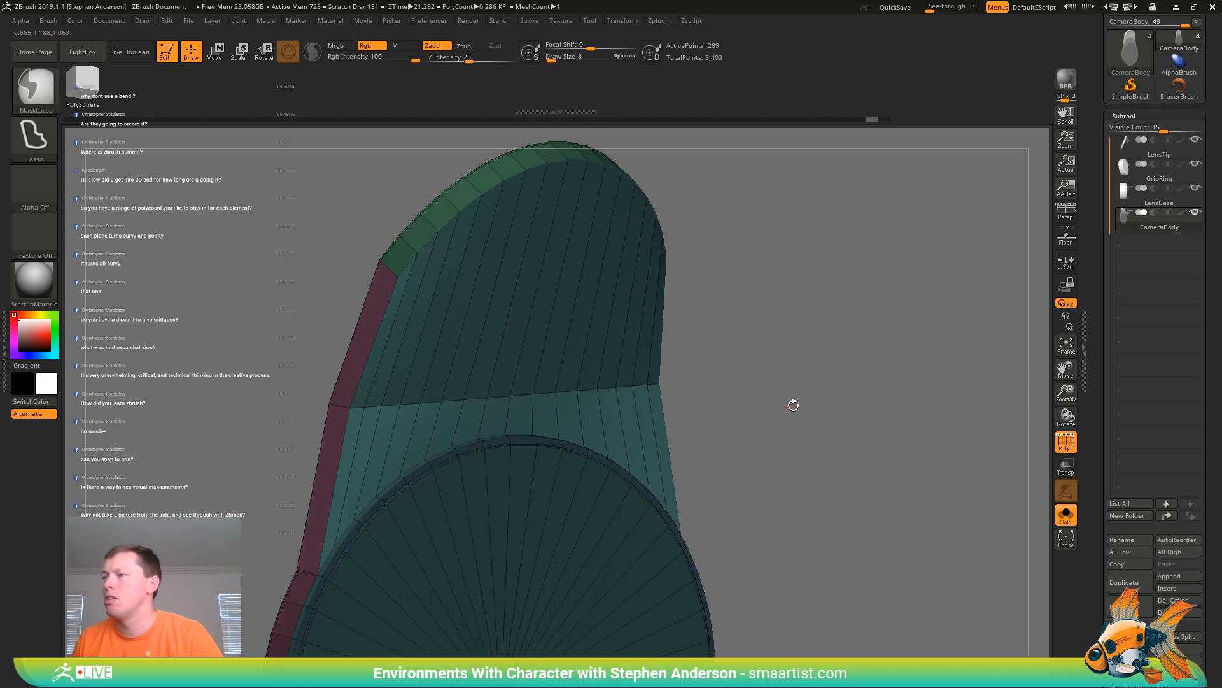
Switch from the gizmo to the Transpose line in Scale mode and draw it corner to corner along the front bend edge
key(w)
key(e)
drag(785, 384, 719, 387)
key(y)
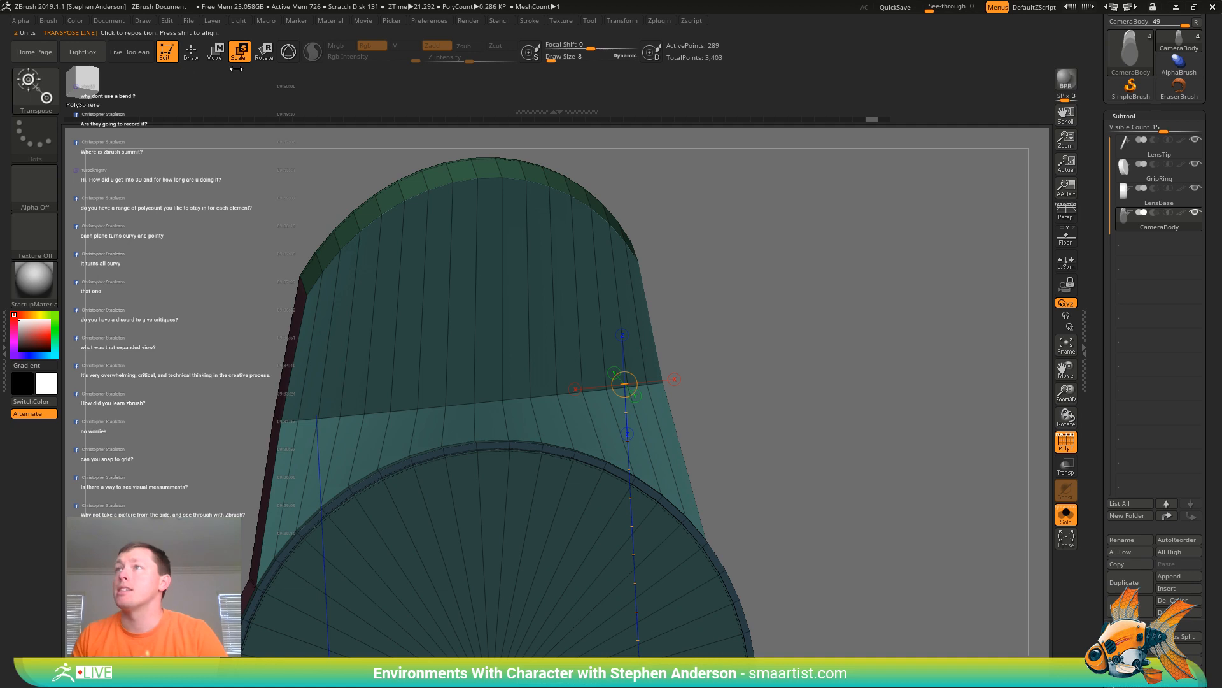
right_drag(331, 420, 307, 430)
drag(366, 301, 575, 217)
drag(281, 422, 664, 382)
drag(251, 421, 280, 440)
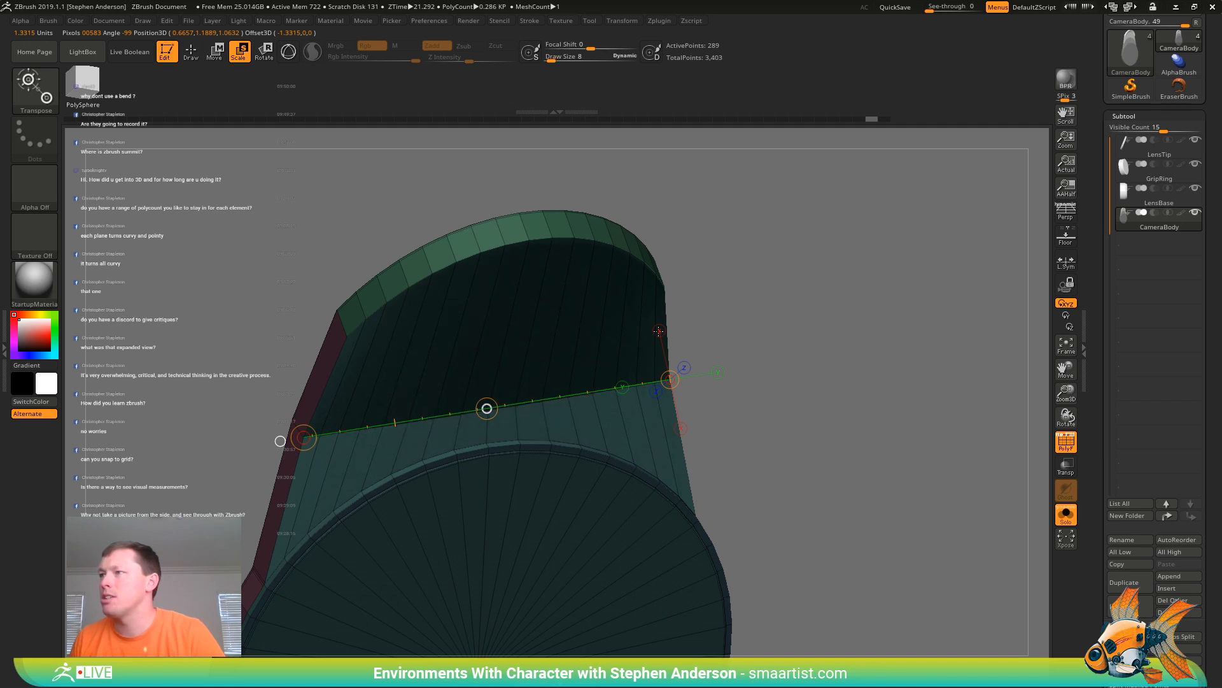
Redraw the Transpose line between the two corners of the front bend edge and check its alignment up close
right_drag(674, 376, 622, 589)
right_drag(524, 368, 489, 313)
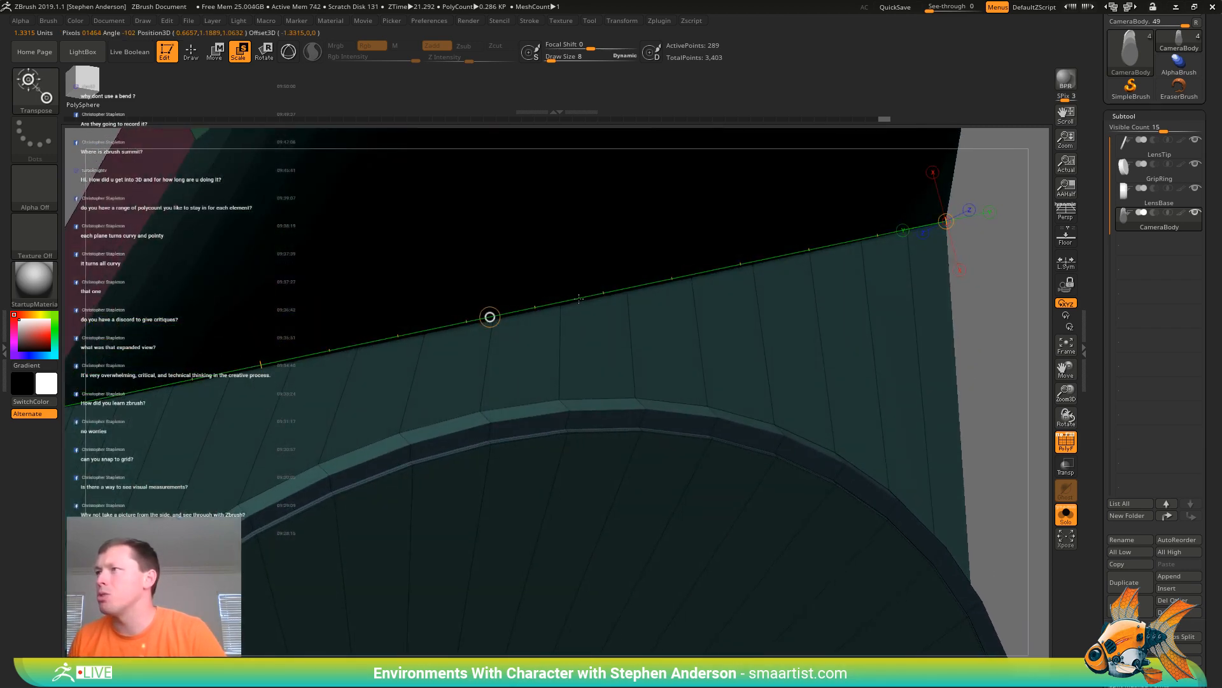
right_drag(724, 274, 508, 384)
click(549, 268)
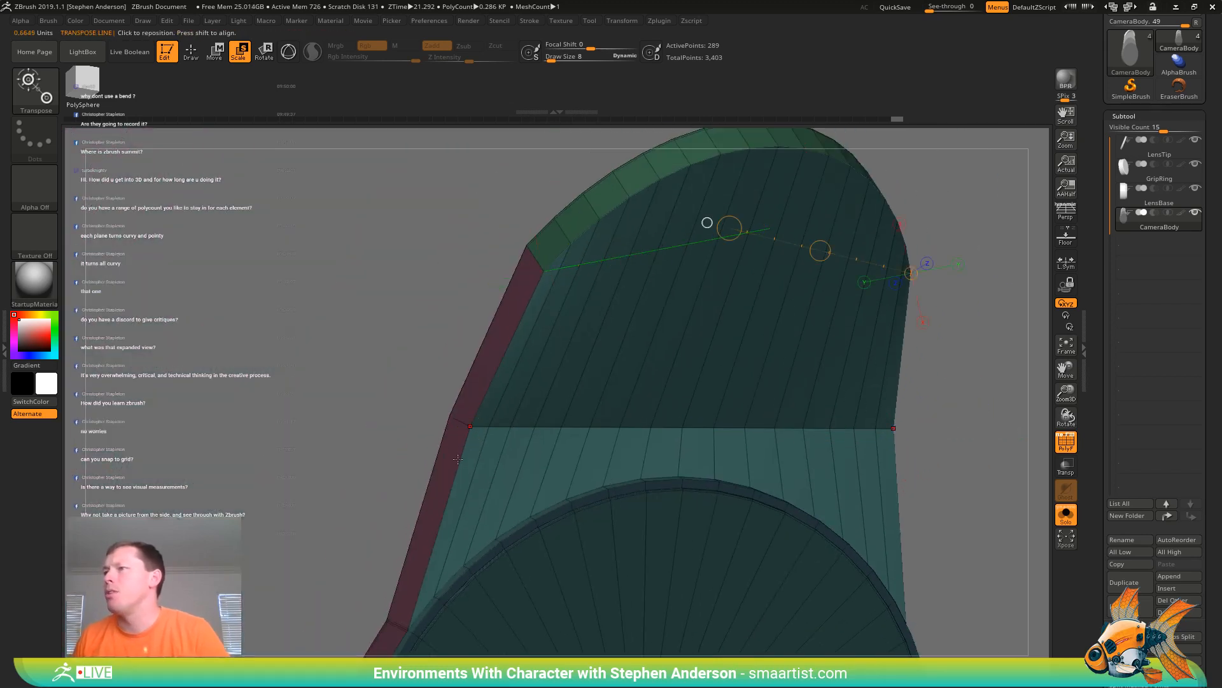
drag(472, 425, 917, 428)
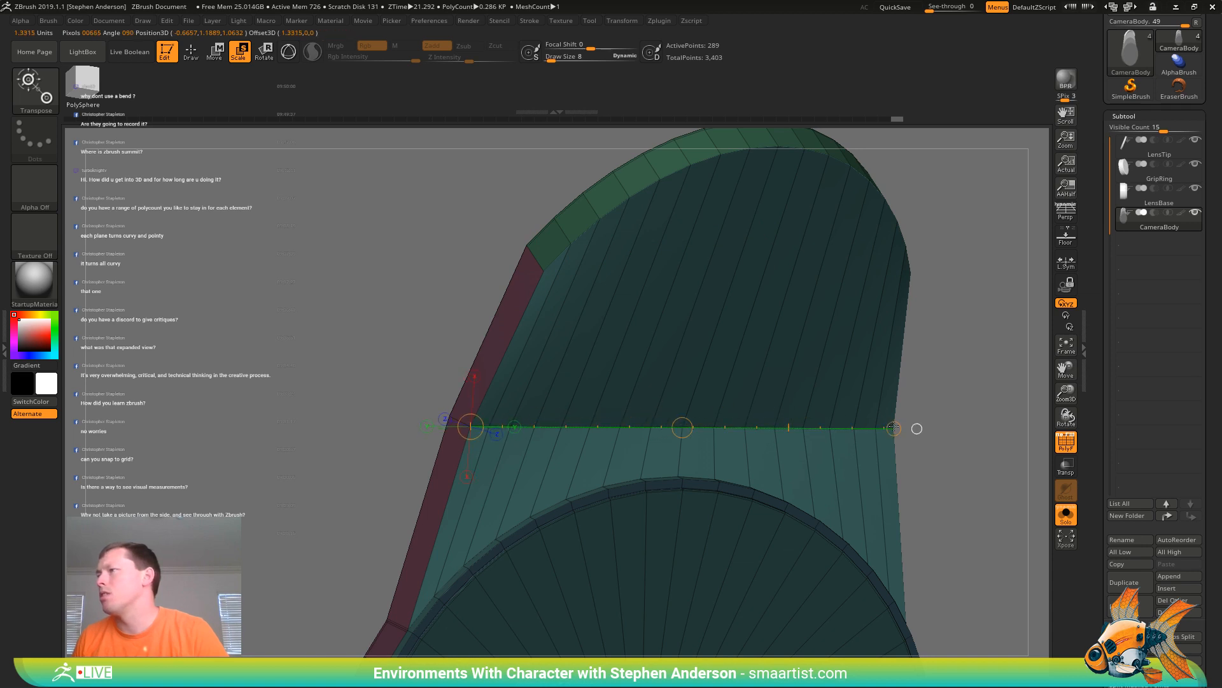
right_drag(939, 402, 965, 370)
alt+right_drag(973, 381, 791, 324)
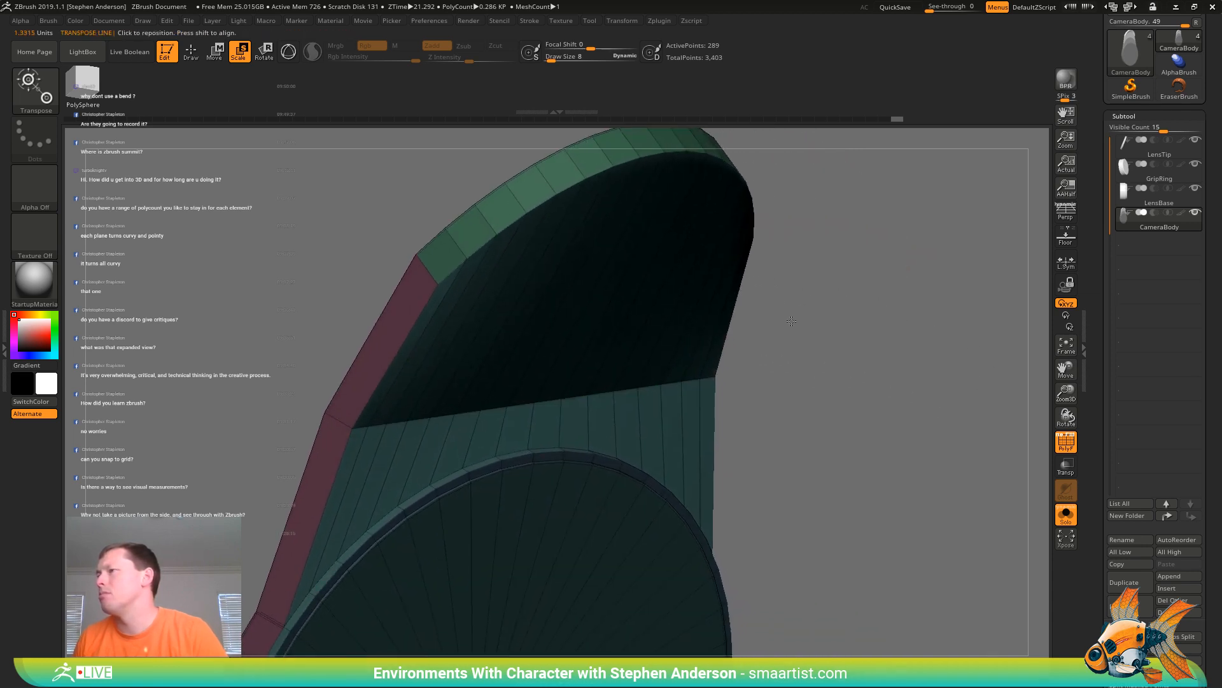
ctrl+right_drag(840, 278, 881, 352)
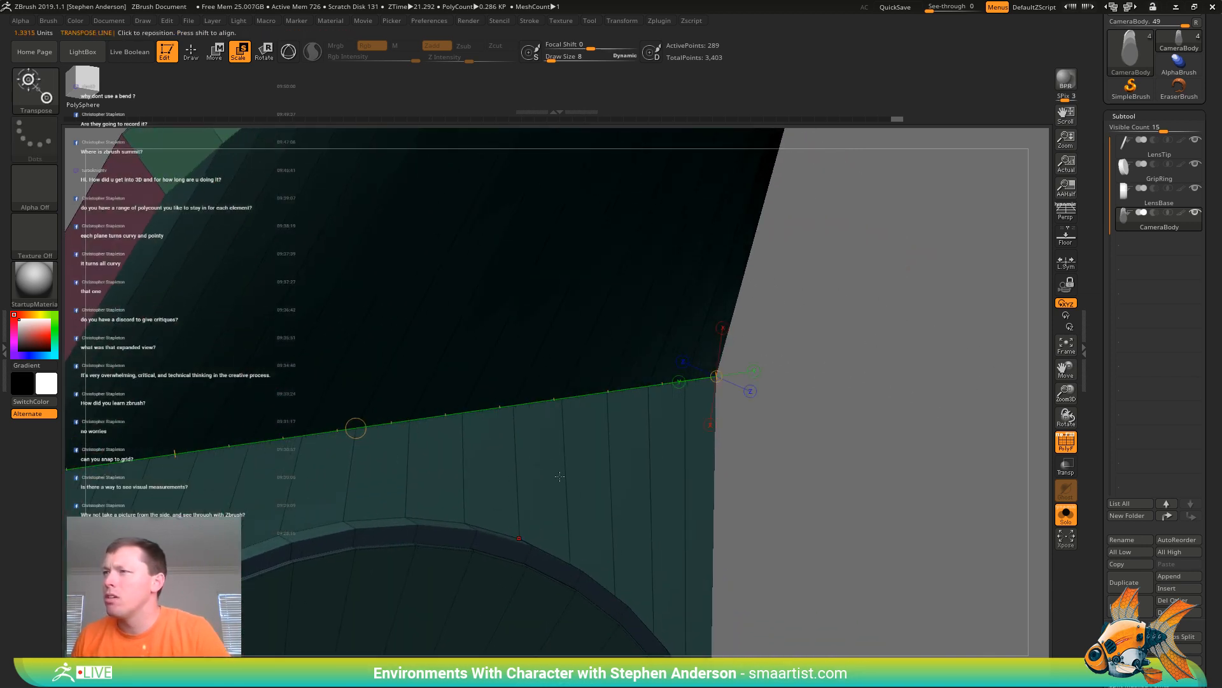
right_drag(560, 476, 538, 436)
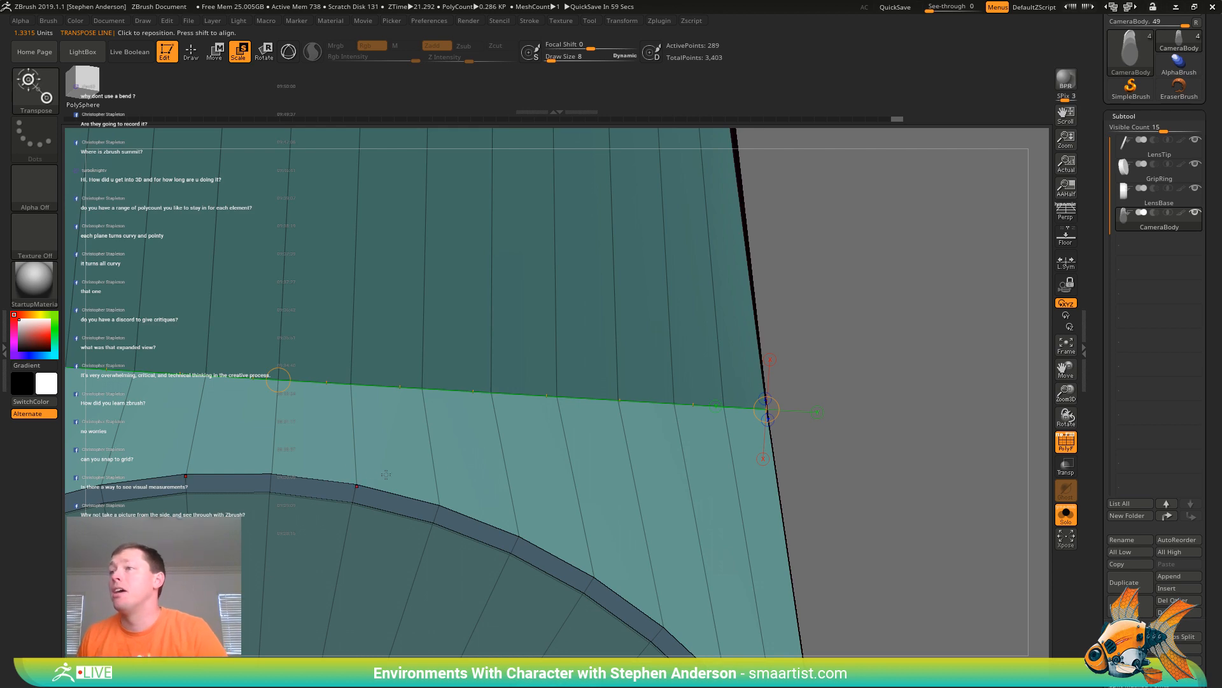
Bring the transform gizmo back in Move mode at the Transpose line's midpoint in the side view, with its orientation reset
right_drag(386, 475, 529, 400)
click(529, 399)
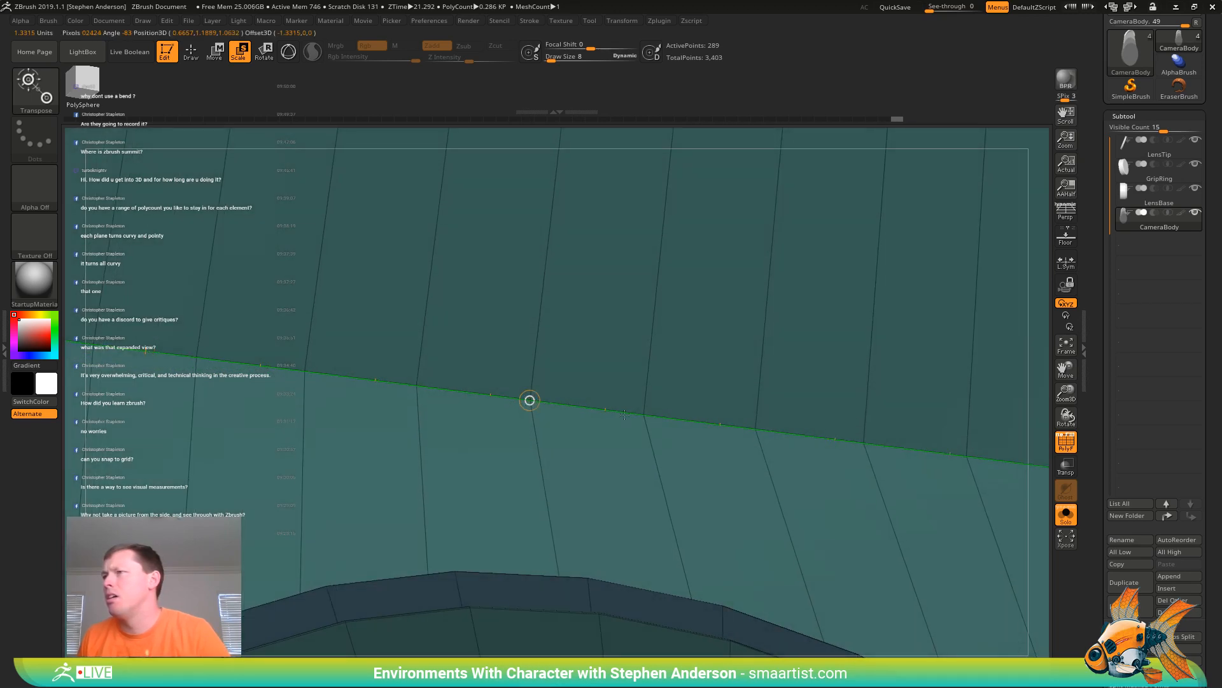
right_drag(923, 367, 725, 313)
ctrl+right_drag(725, 313, 806, 388)
mouse_move(805, 388)
alt+right_down()
mouse_move(752, 289)
mouse_move(770, 380)
alt+right_up()
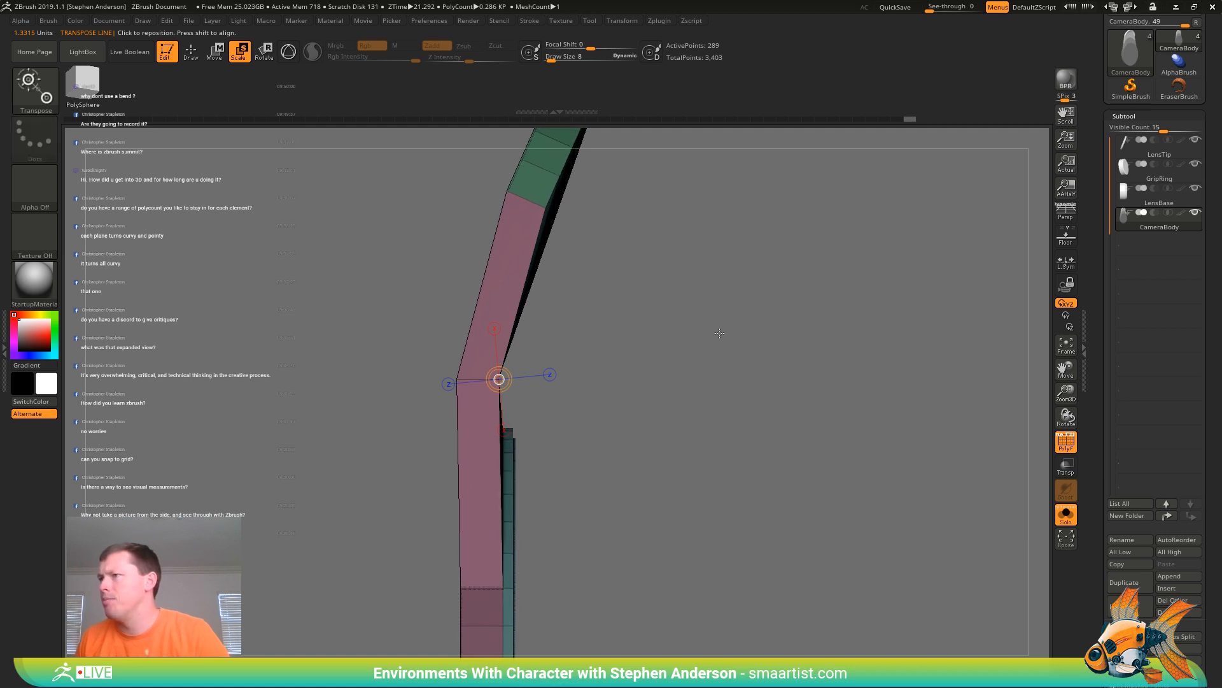
ctrl+right_drag(719, 333, 720, 340)
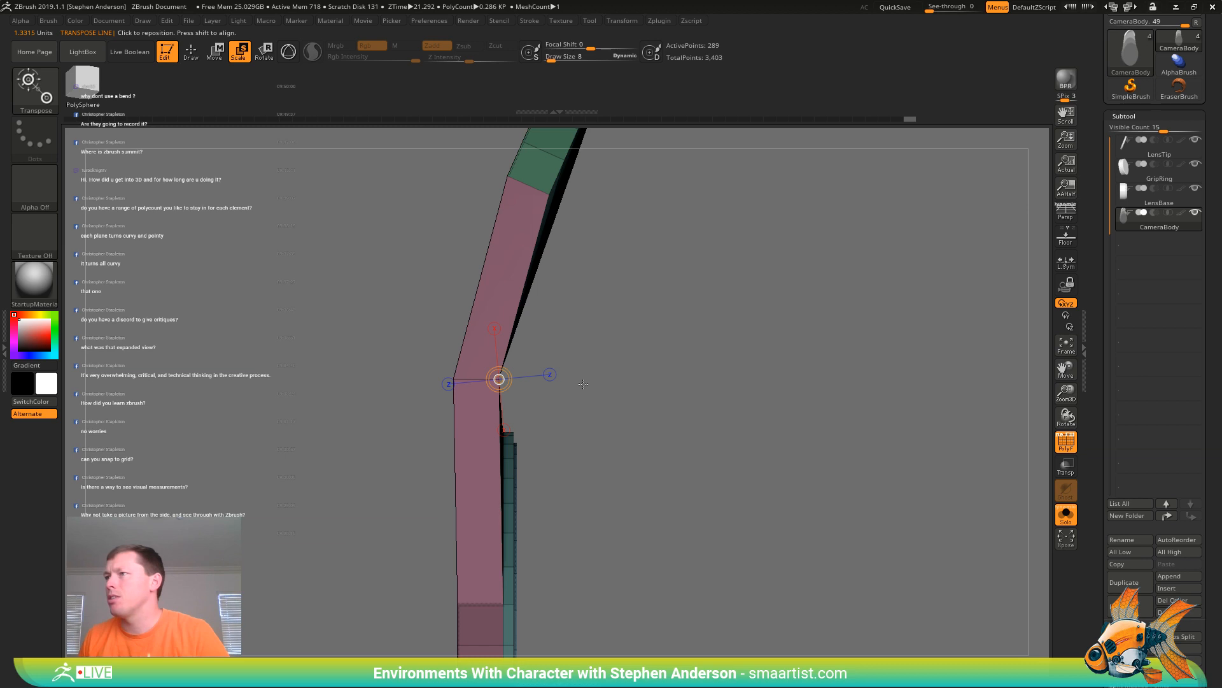
key(w)
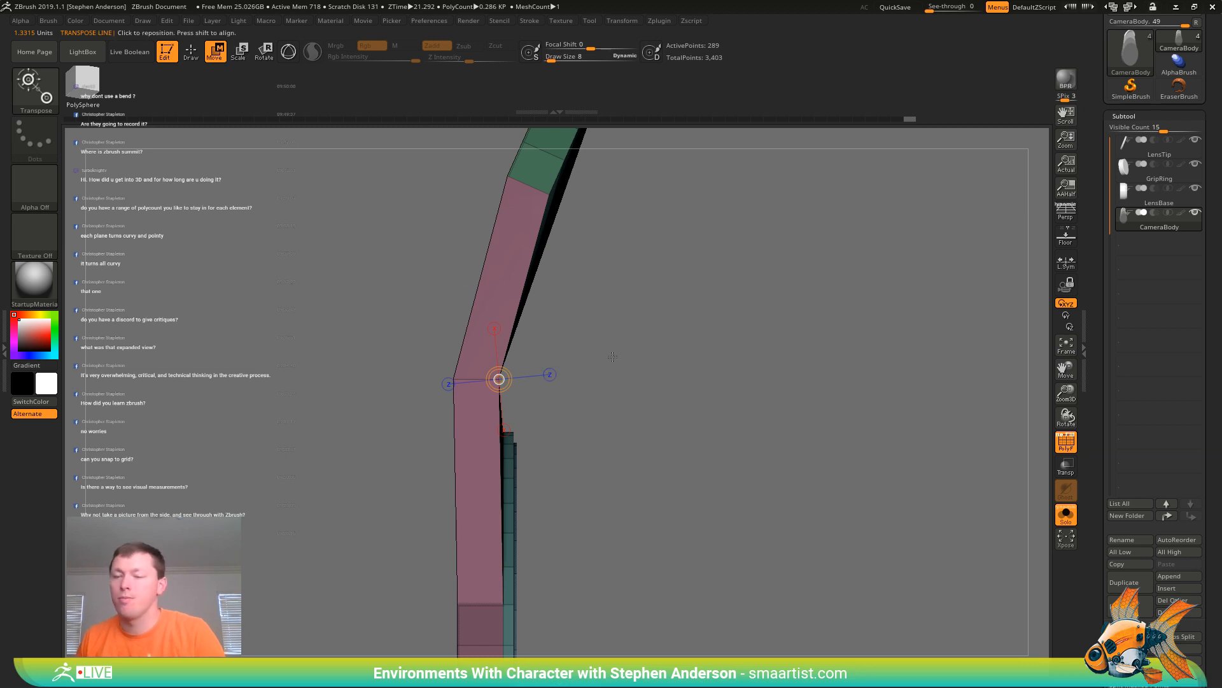
key(y)
click(514, 278)
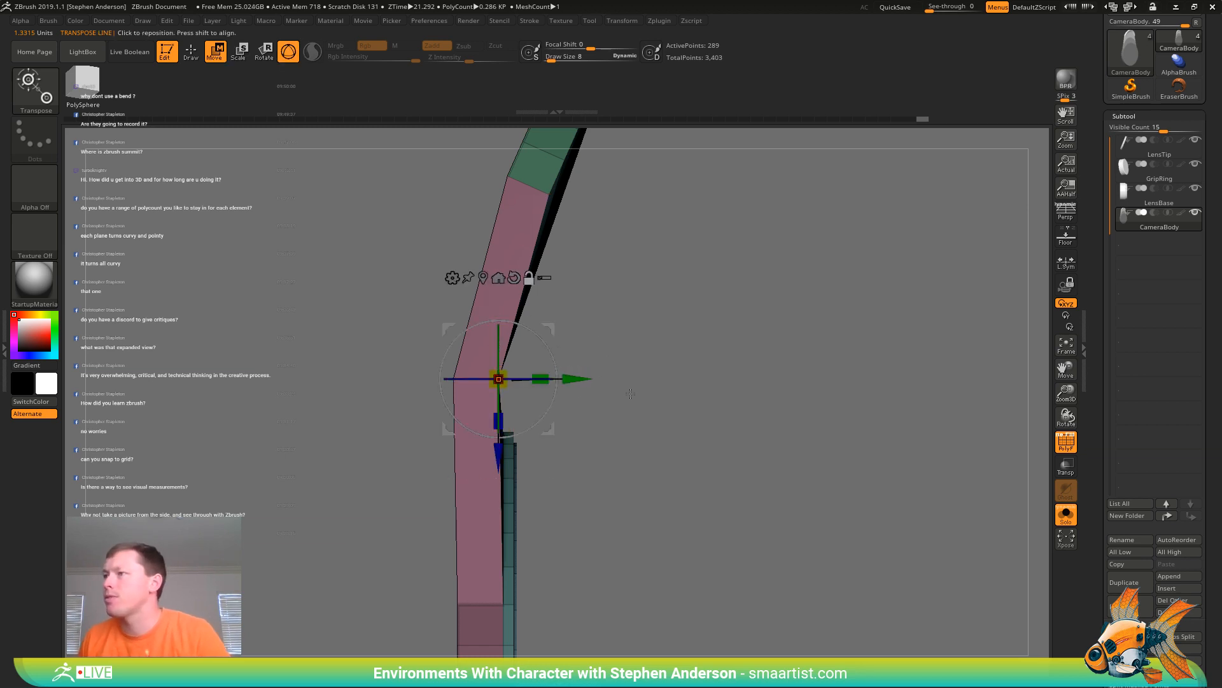
Try to move the front bend edge outward and clear the mask, and undo both changes
ctrl+right_drag(659, 360, 653, 332)
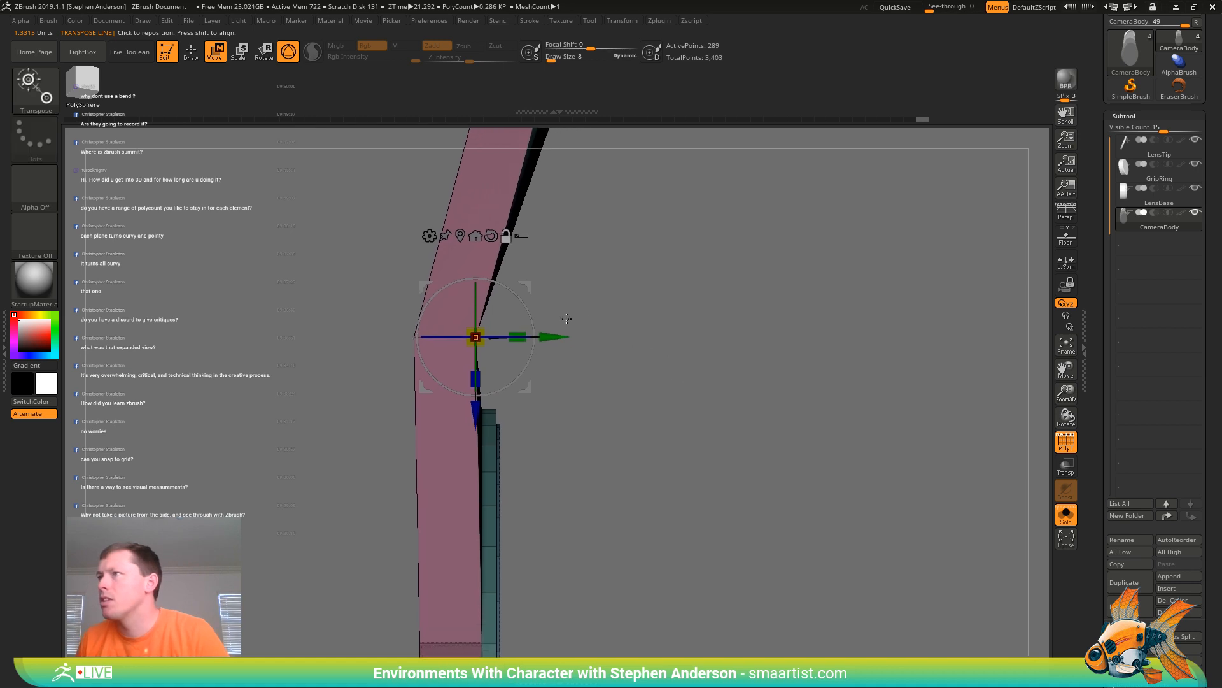
drag(557, 334, 573, 331)
right_drag(652, 342, 699, 293)
ctrl+drag(723, 290, 728, 304)
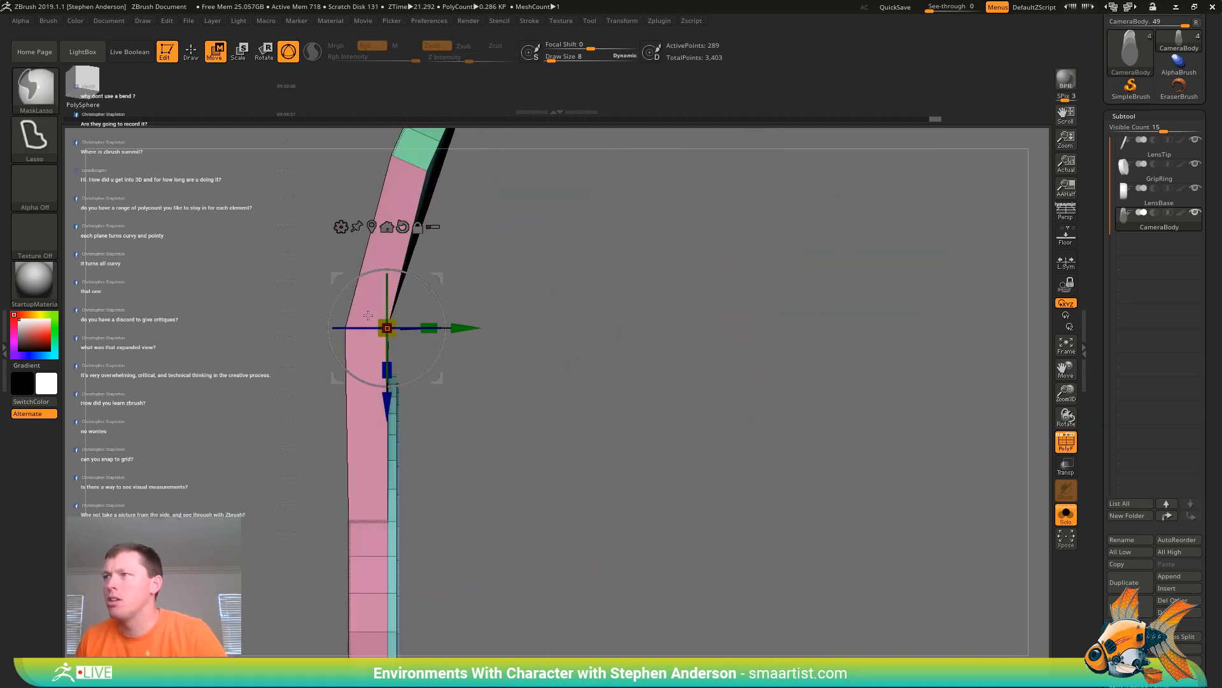
key(ctrl+z)
key(ctrl+z)
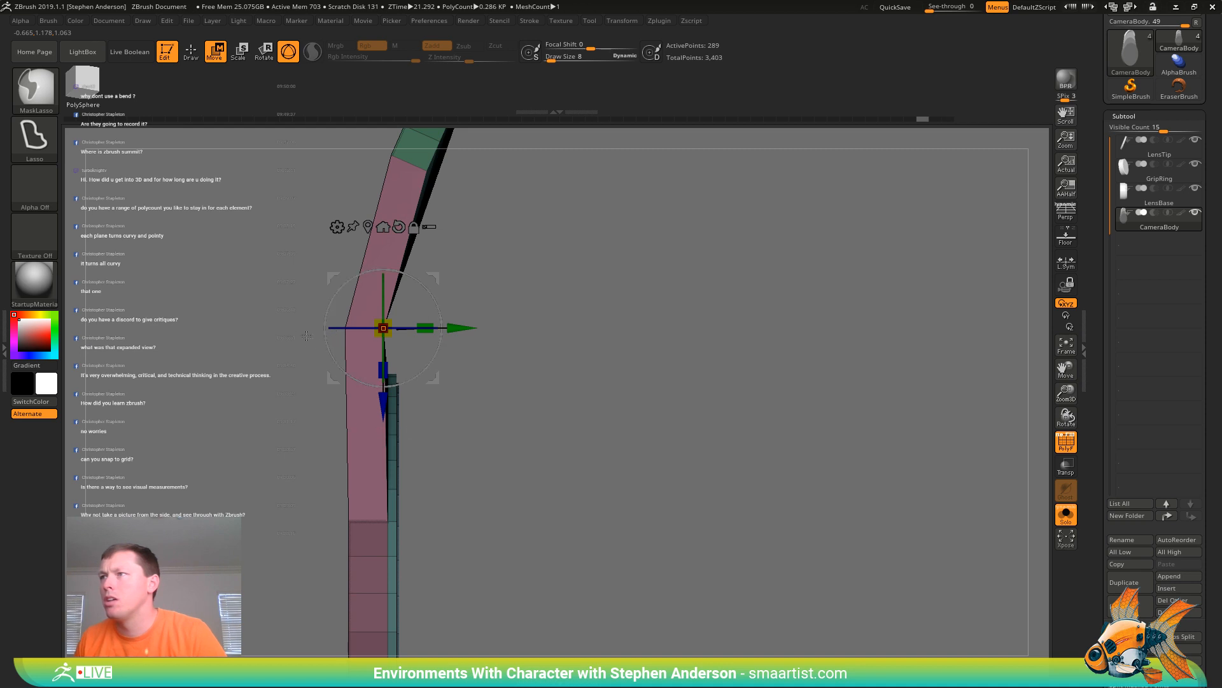
Unmask the back edge of the neck's bend as well and move the whole bend forward to straighten the lower neck
mouse_move(278, 303)
ctrl+mouse_down()
mouse_move(331, 341)
mouse_move(357, 338)
ctrl+mouse_up()
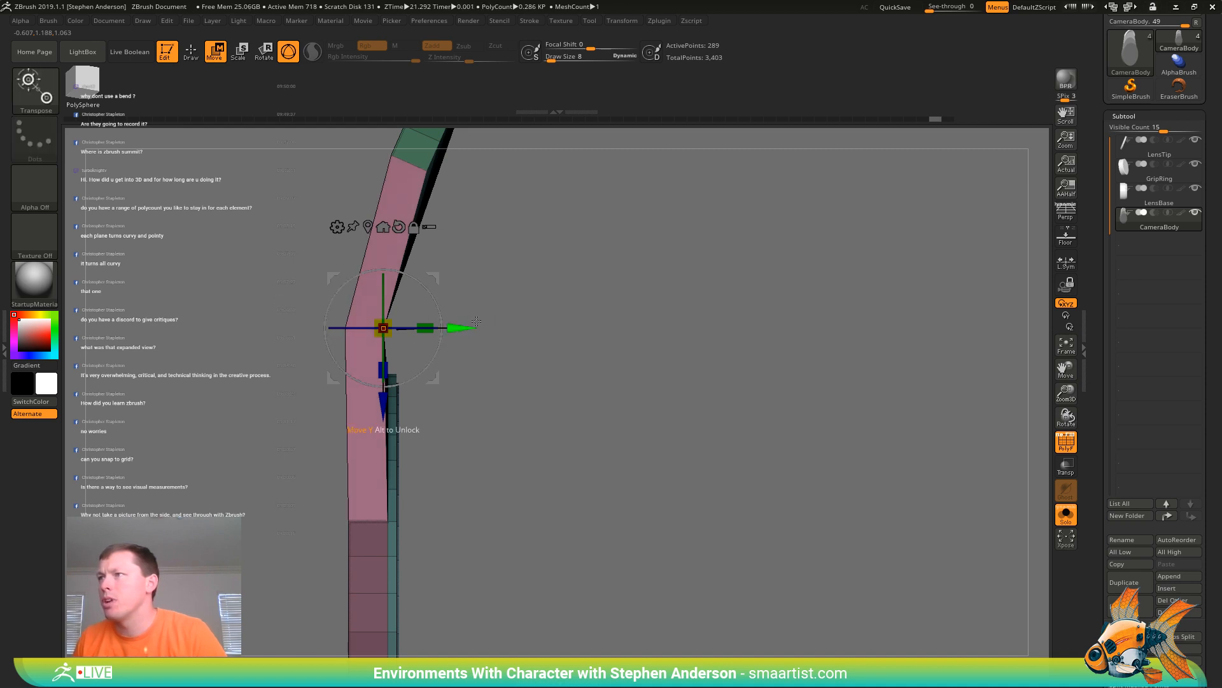
drag(477, 321, 454, 294)
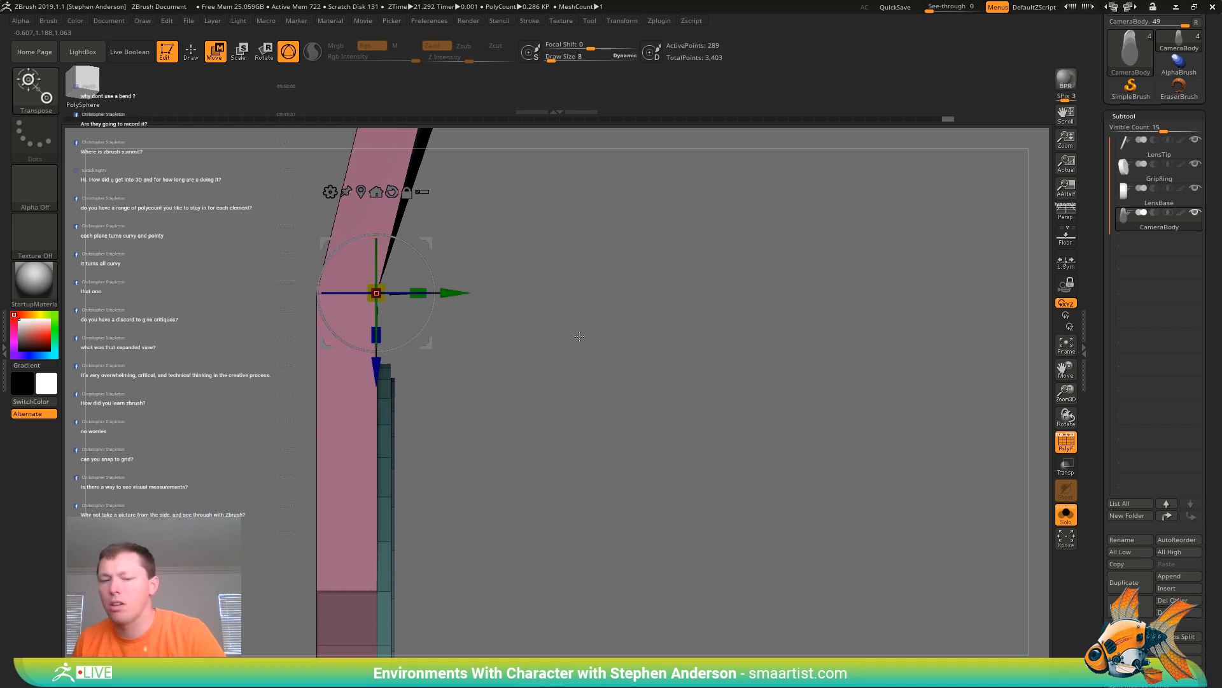
Clear the mask on the CameraBody and check the straightened neck from the front and the side
key(q)
mouse_move(653, 311)
mouse_down()
mouse_move(605, 226)
mouse_move(581, 335)
mouse_move(523, 337)
mouse_up()
key(ctrl)
shift+right_drag(523, 336, 573, 306)
mouse_move(509, 272)
alt+right_down()
mouse_move(476, 303)
mouse_move(548, 277)
mouse_move(497, 322)
mouse_move(610, 279)
mouse_move(578, 277)
alt+right_up()
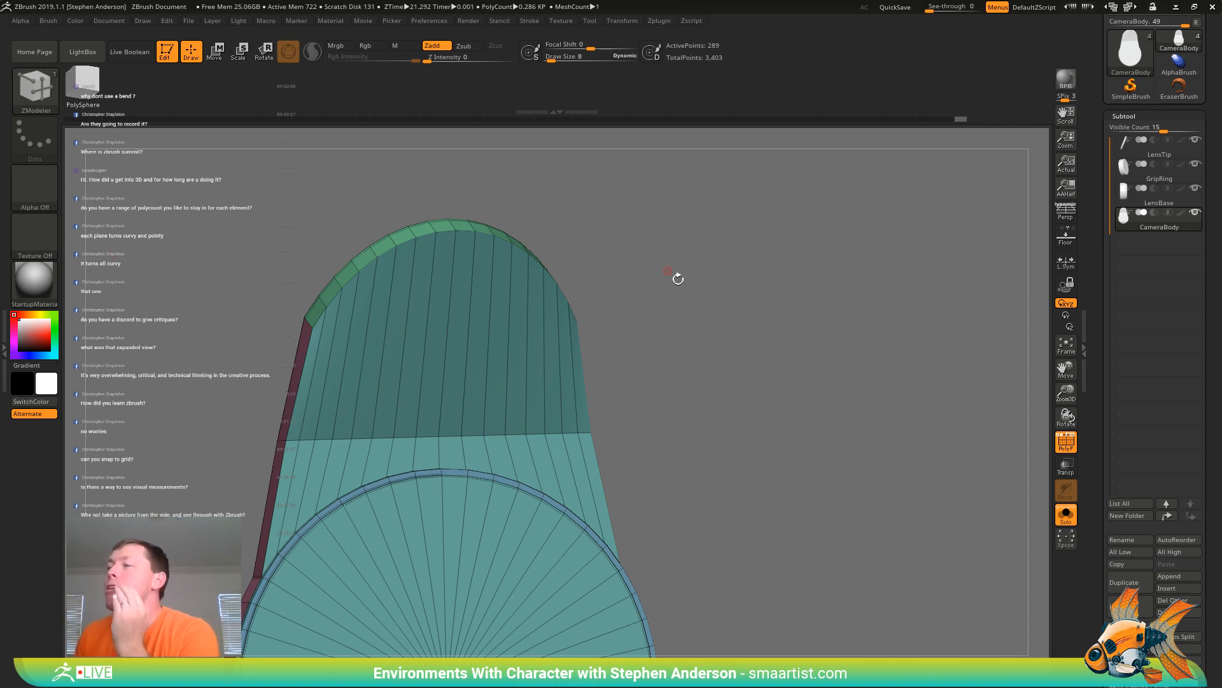
right_drag(658, 297, 655, 325)
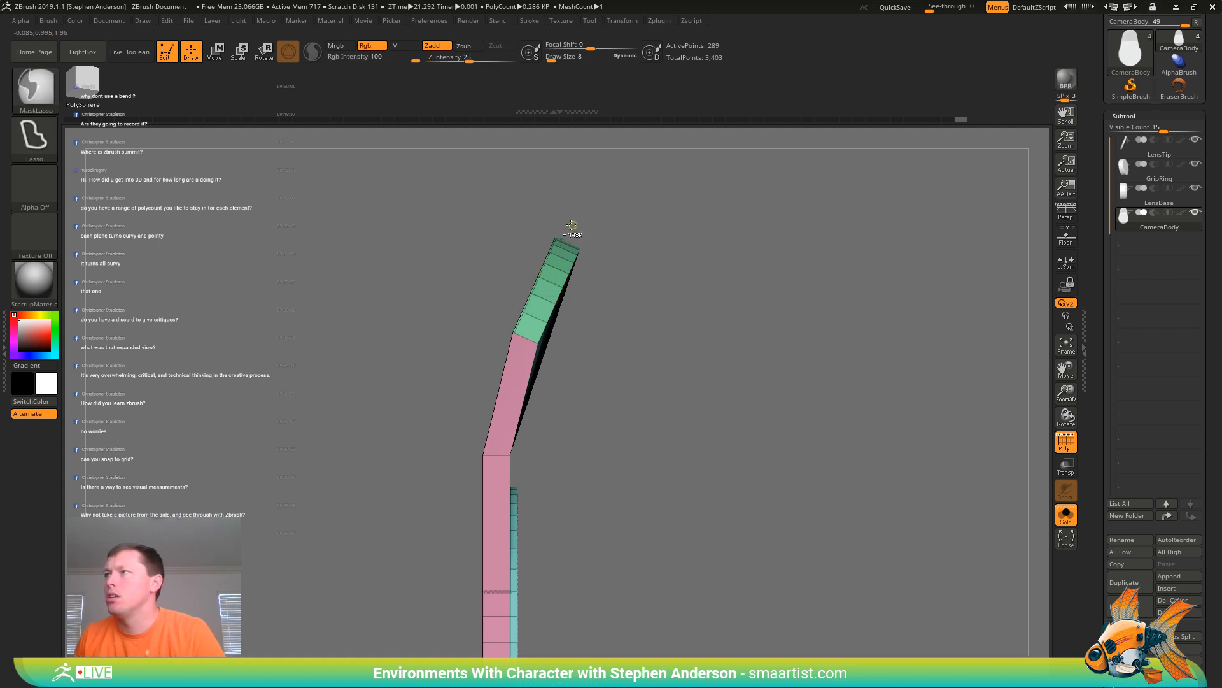
Mask along the tilted top section, try flattening it with a Transpose line drawn across its thickness, and undo the flattening
mouse_move(568, 229)
ctrl+mouse_down()
mouse_move(470, 297)
mouse_move(490, 382)
mouse_move(500, 389)
mouse_move(532, 368)
ctrl+mouse_up()
key(w)
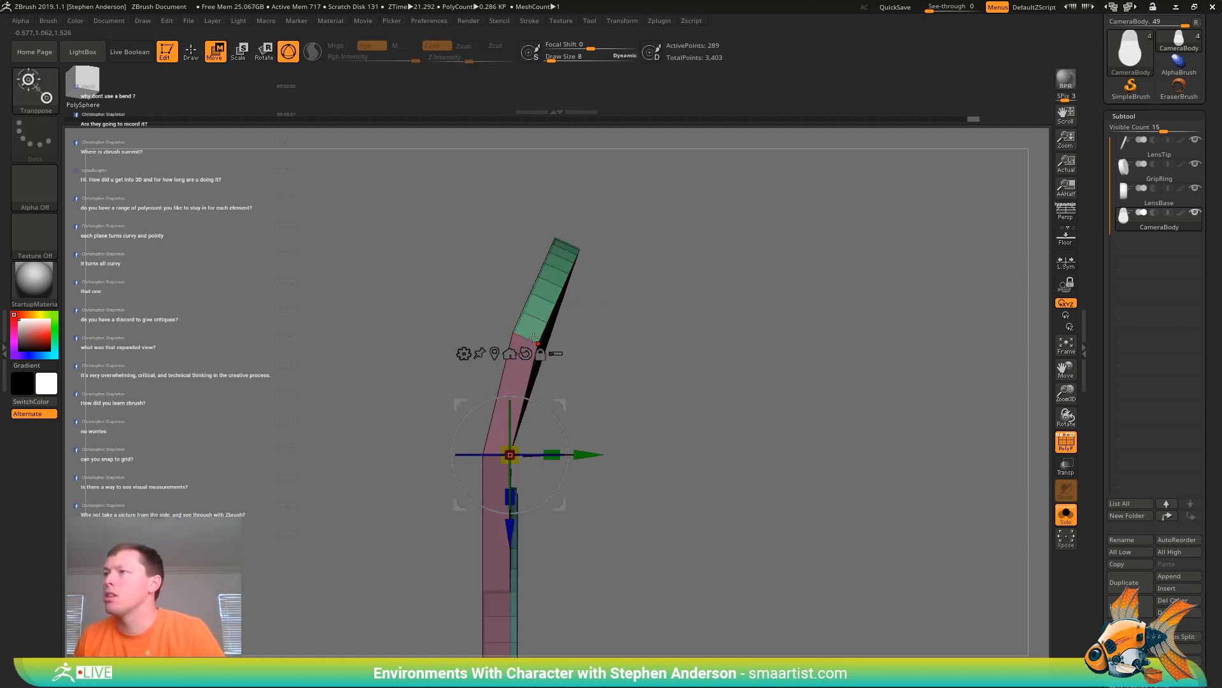
key(y)
drag(536, 338, 515, 335)
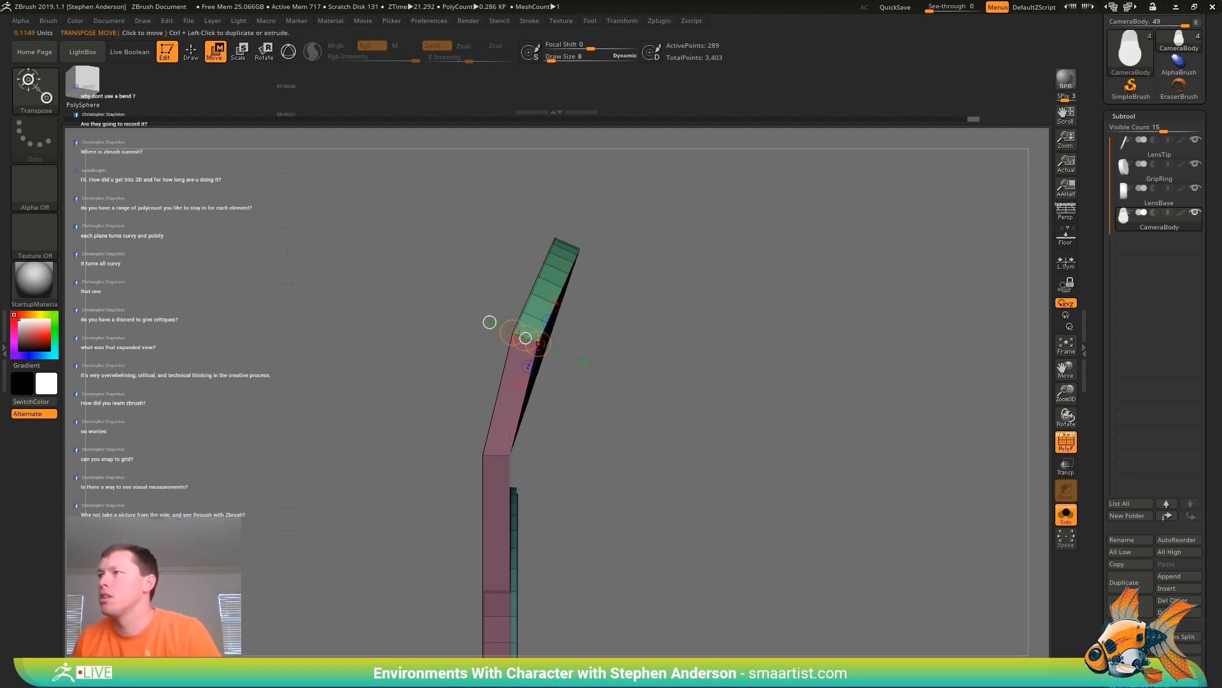
click(538, 343)
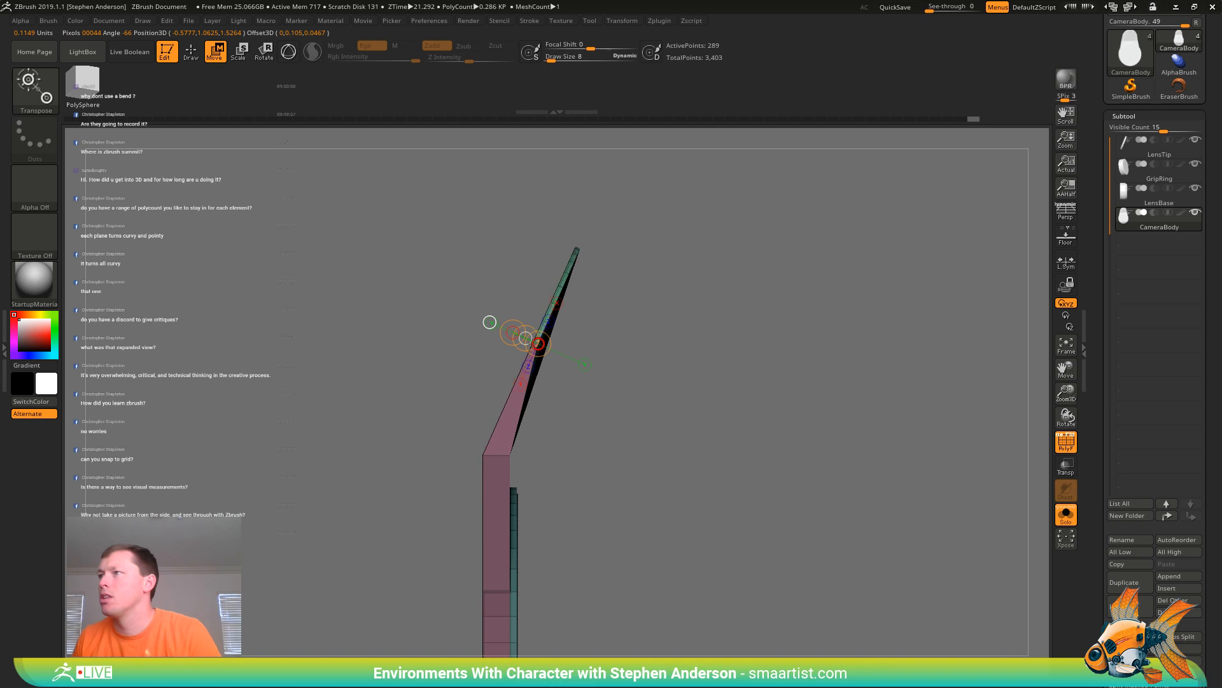
key(ctrl+z)
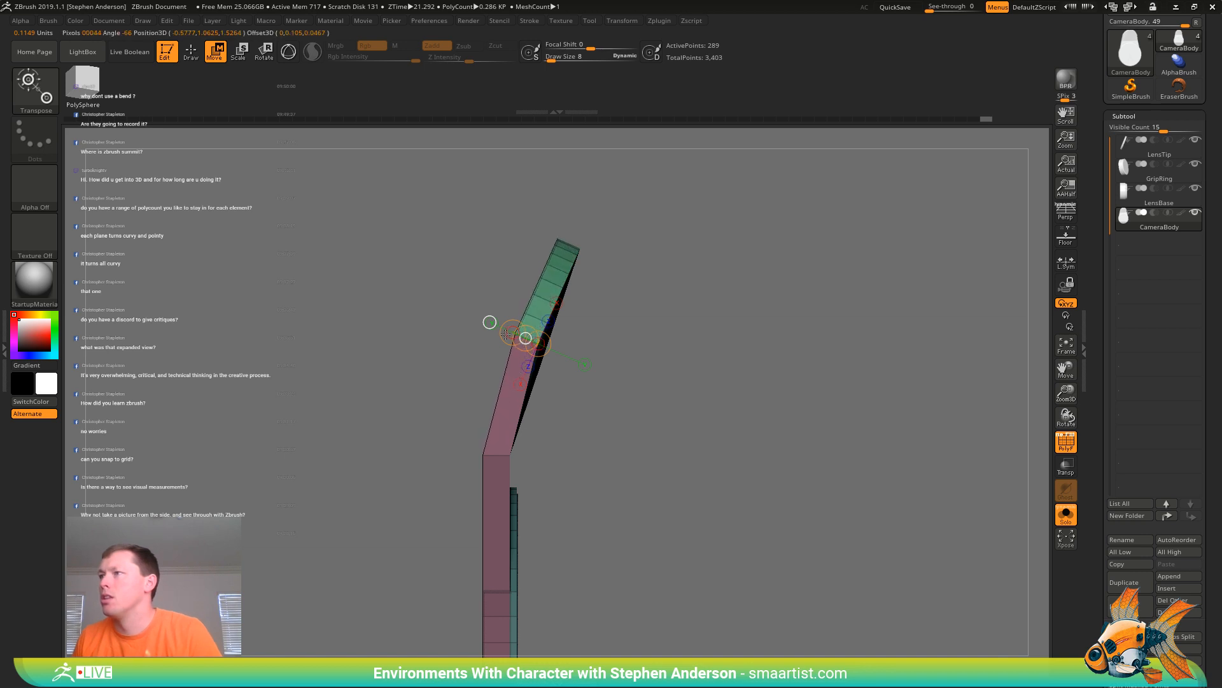
Remask the tilted top section so its front face is free, and move that face outward along a perpendicular Transpose line to thicken the section
mouse_move(593, 216)
ctrl+mouse_down()
mouse_move(620, 238)
mouse_move(606, 313)
mouse_move(519, 369)
ctrl+mouse_up()
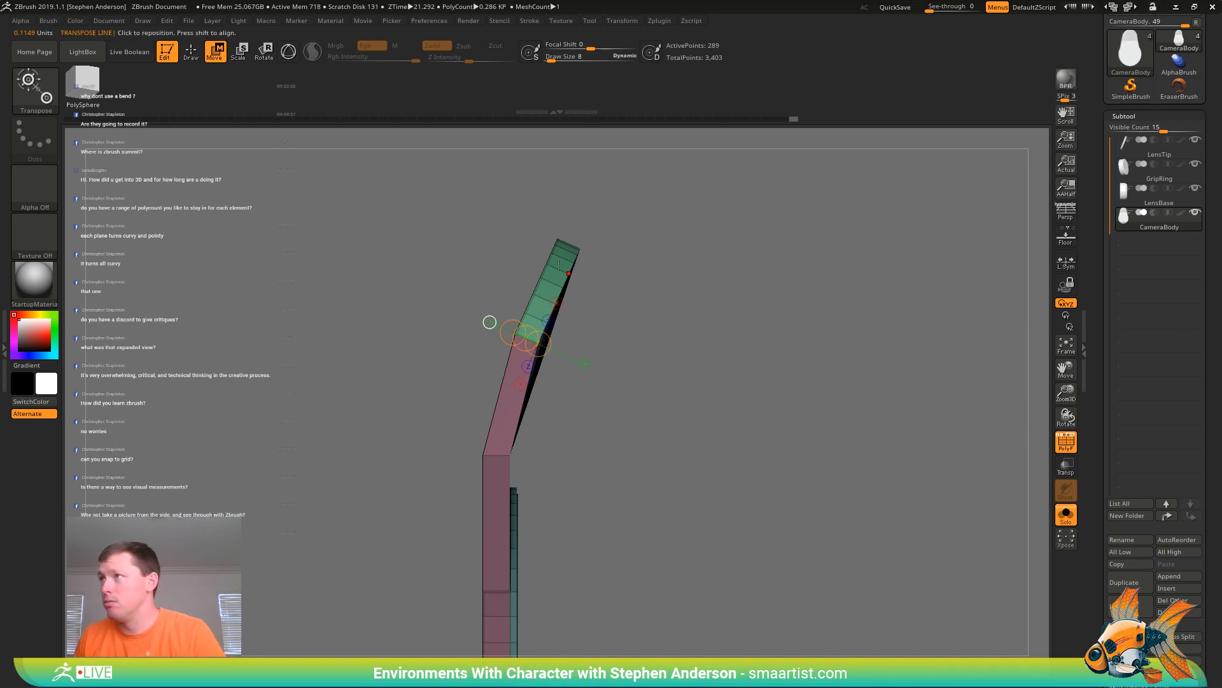
drag(568, 274, 496, 244)
drag(569, 274, 625, 302)
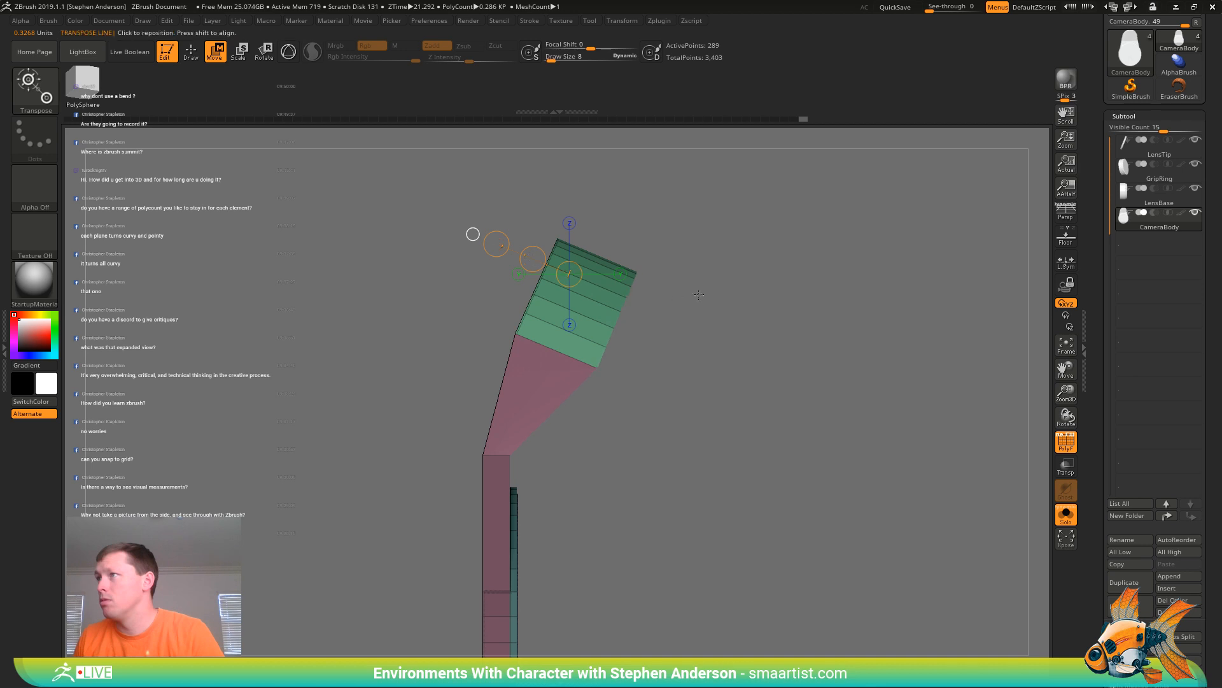
drag(699, 295, 656, 282)
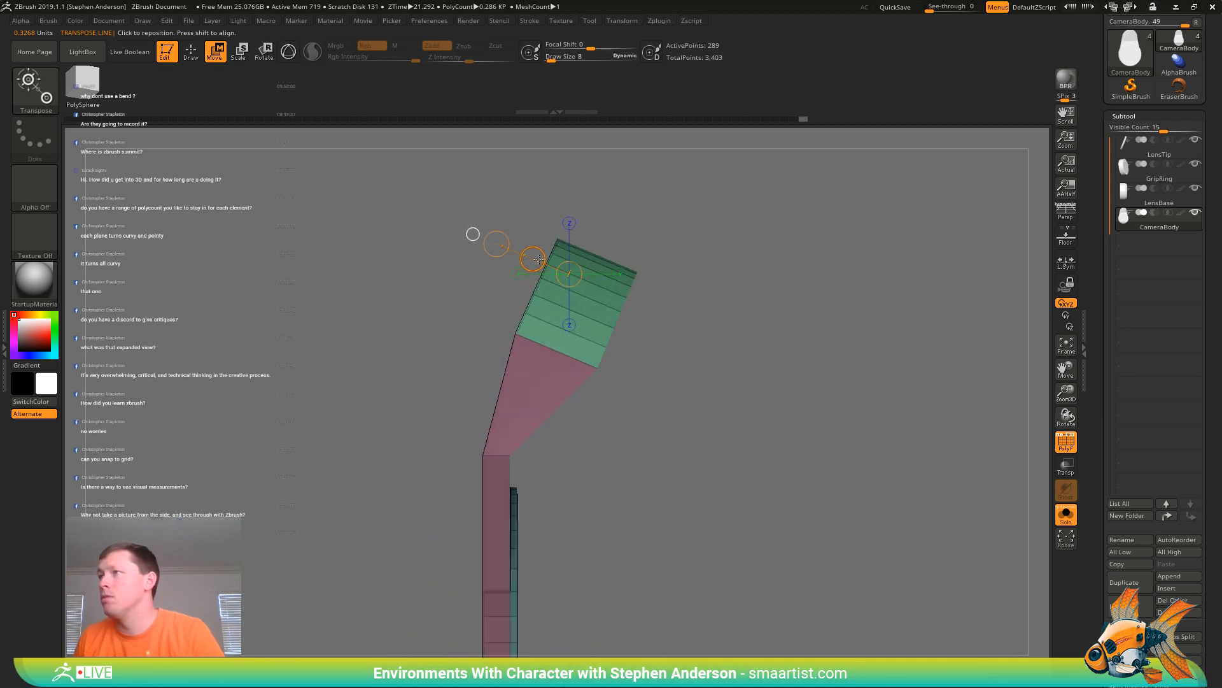
drag(538, 259, 486, 245)
drag(592, 255, 684, 271)
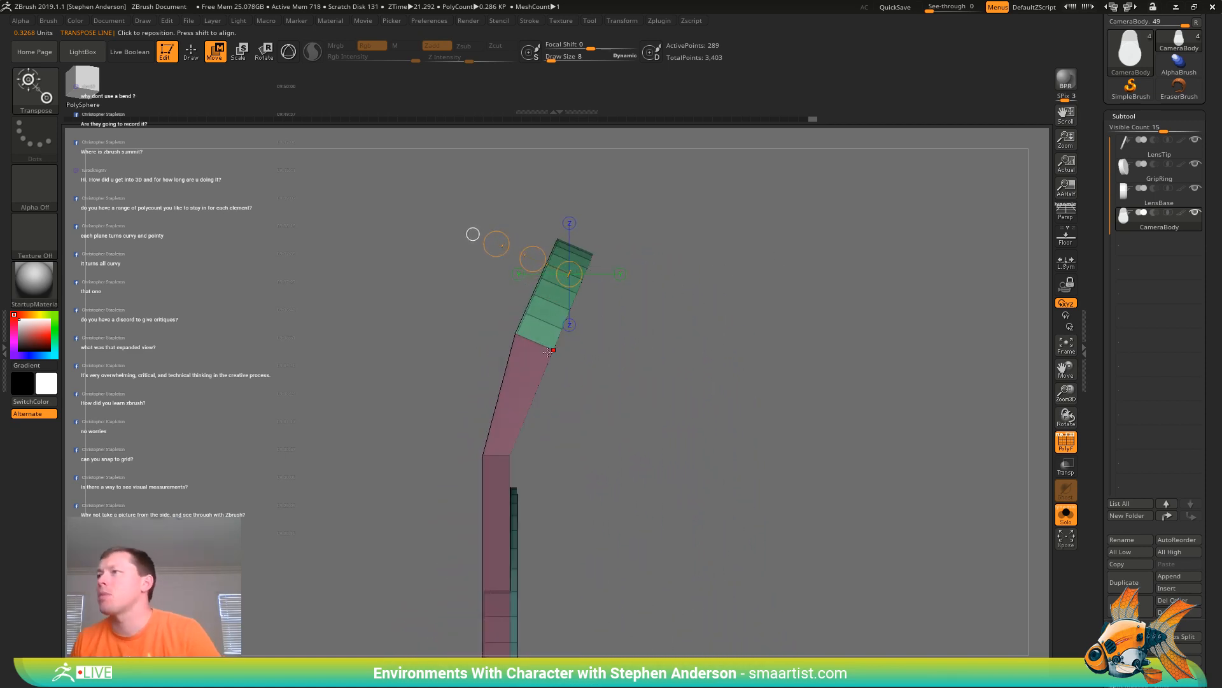
Mask the neck below the top section, try rotating the section about the front bend corner, and undo the rotation
mouse_move(569, 372)
ctrl+alt+mouse_down()
mouse_move(429, 295)
mouse_move(415, 318)
ctrl+alt+mouse_up()
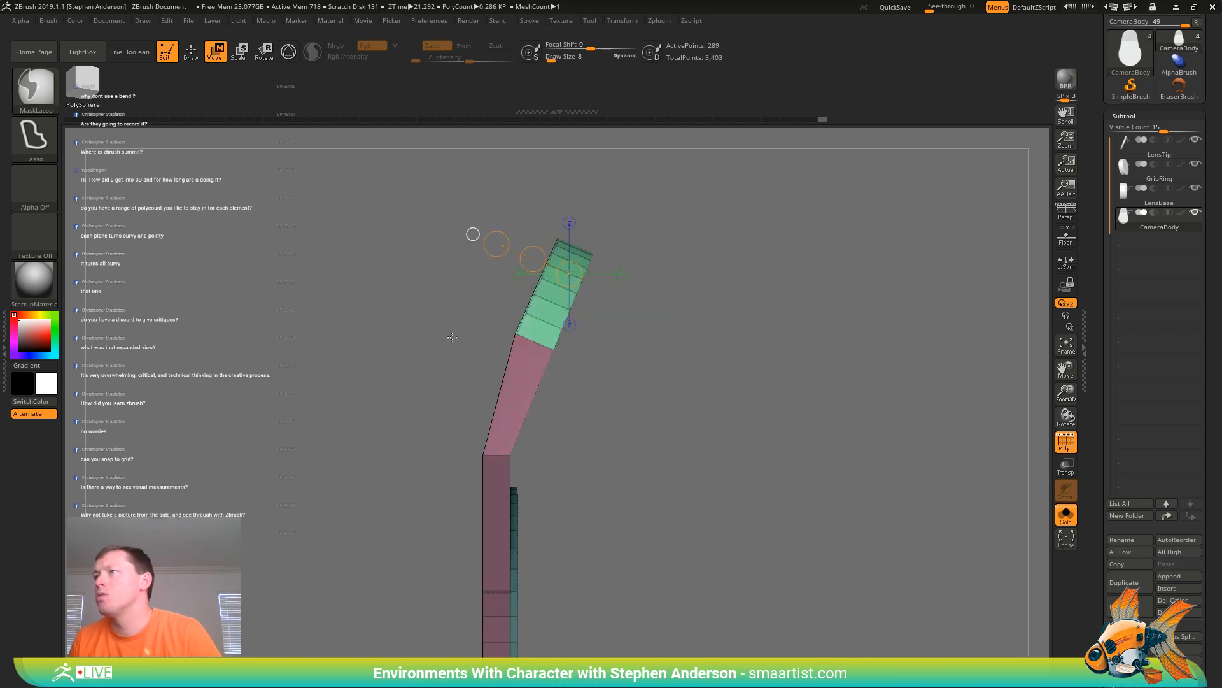
drag(547, 349, 574, 309)
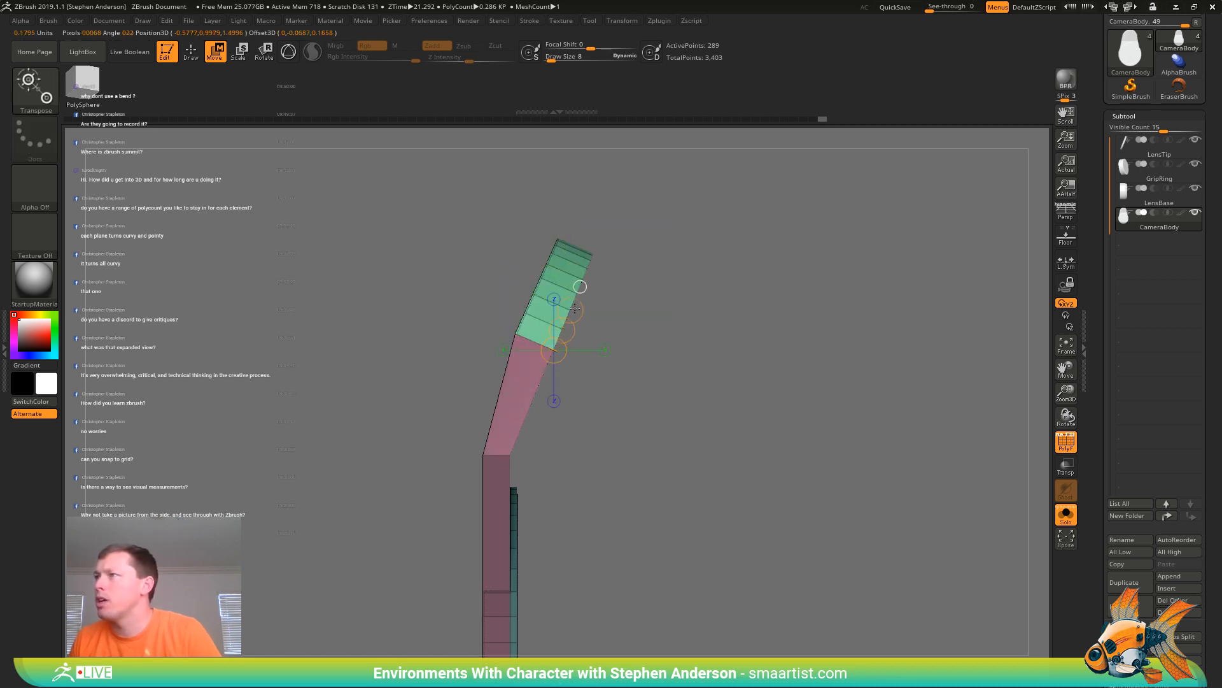
drag(604, 242, 661, 322)
key(r)
key(ctrl+z)
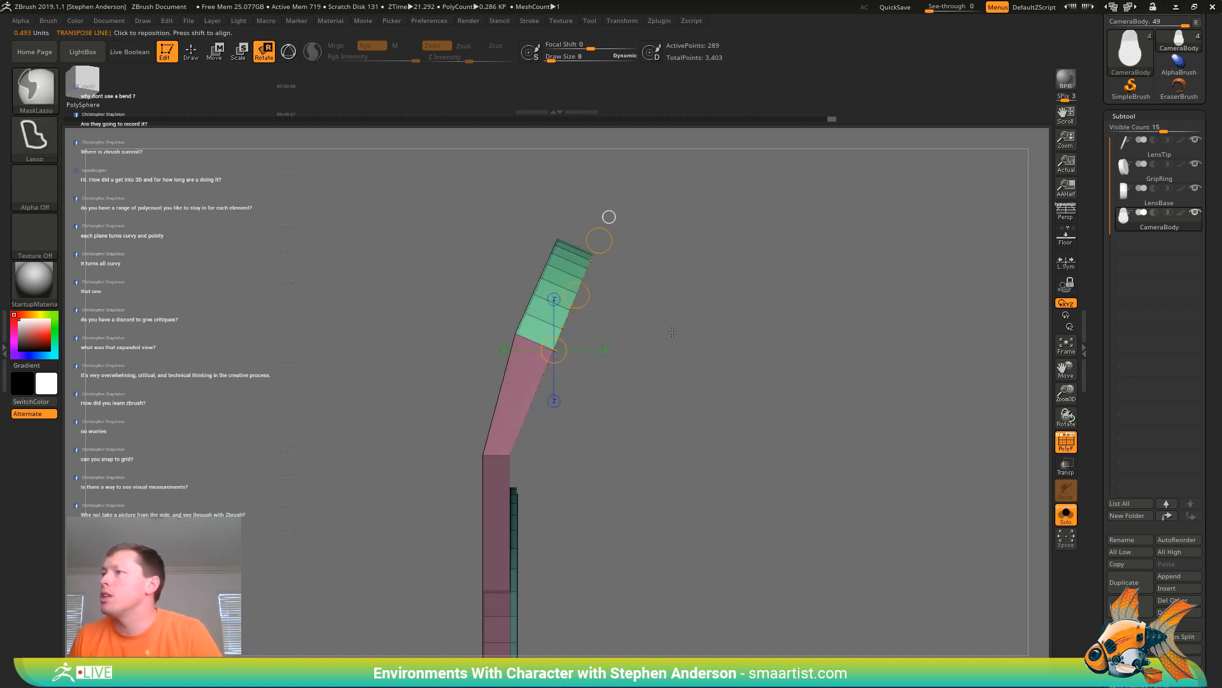
key(q)
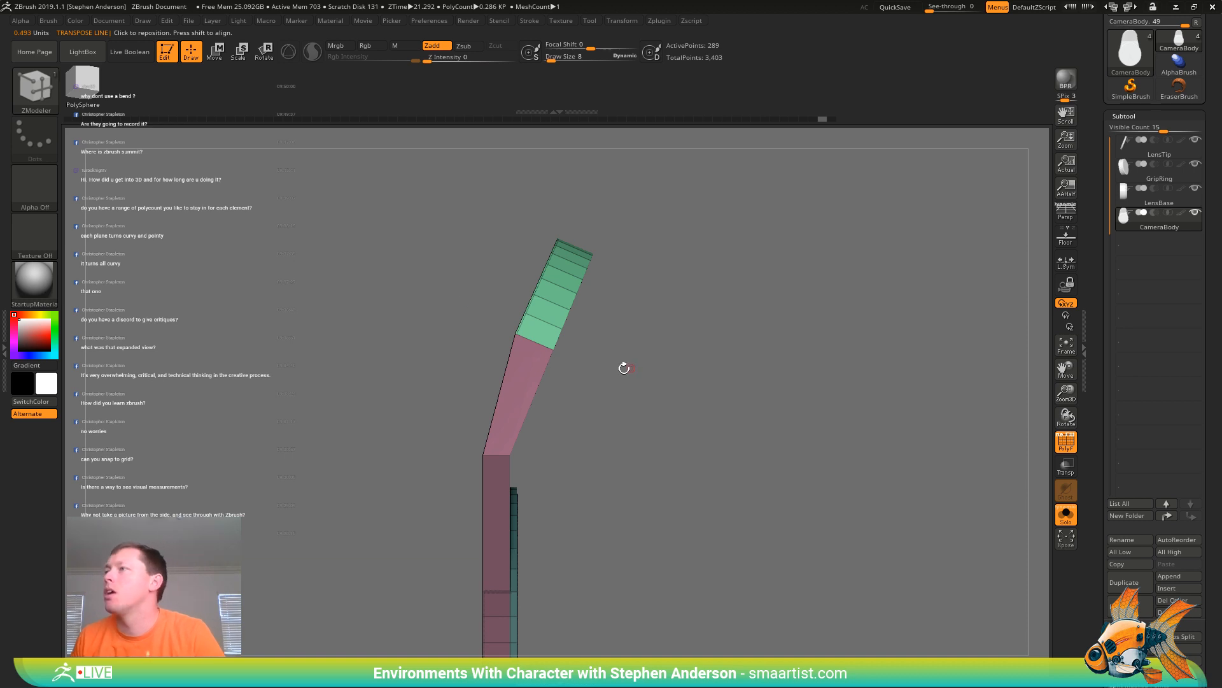
mouse_move(624, 368)
mouse_down()
mouse_move(774, 347)
mouse_move(637, 360)
mouse_up()
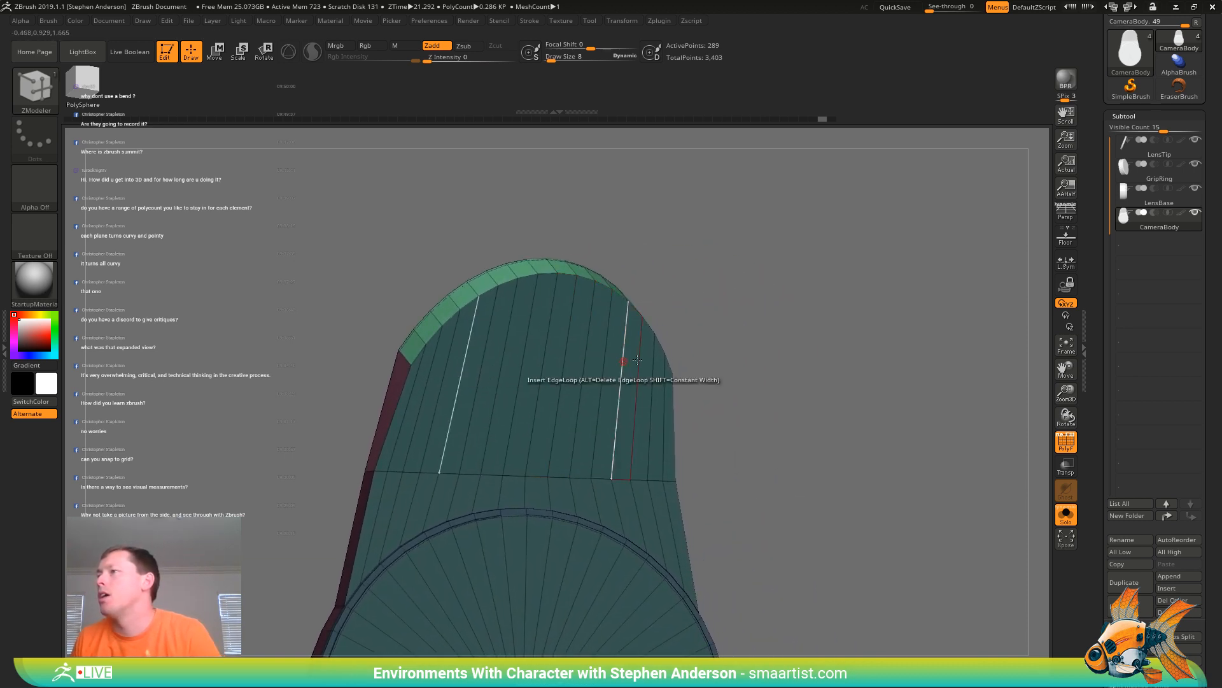
drag(766, 333, 748, 350)
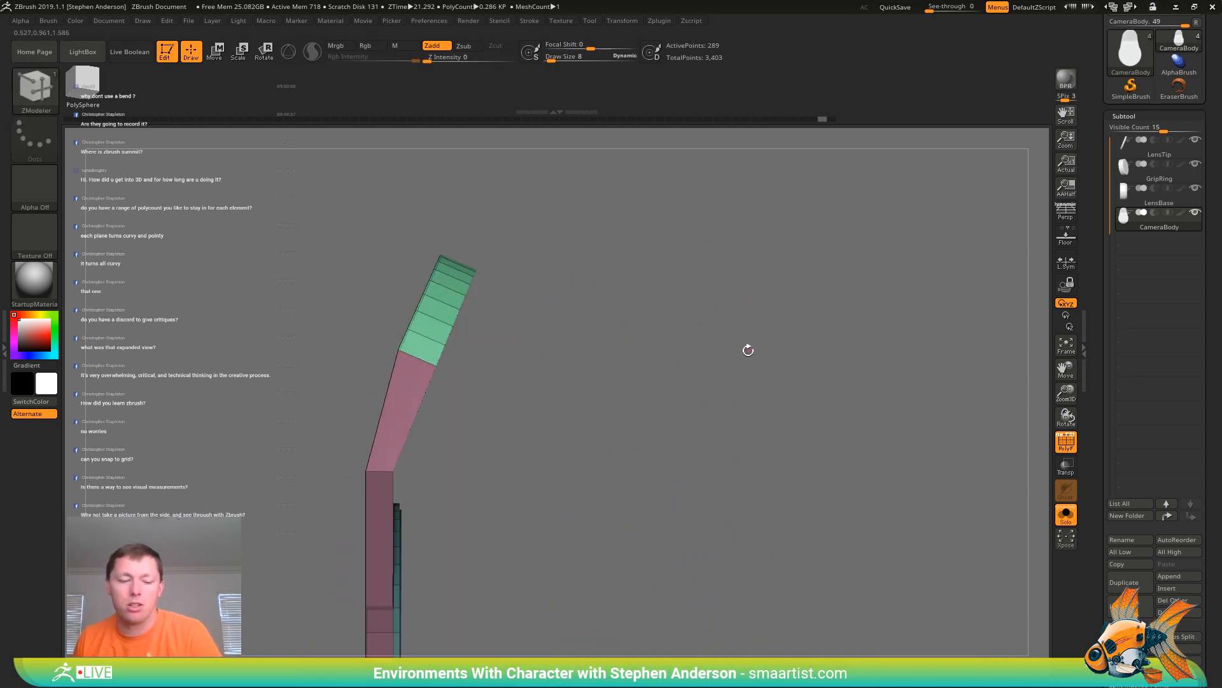
Try folding the top section forward to roughly horizontal, check it from the front, and undo the fold
key(w)
key(r)
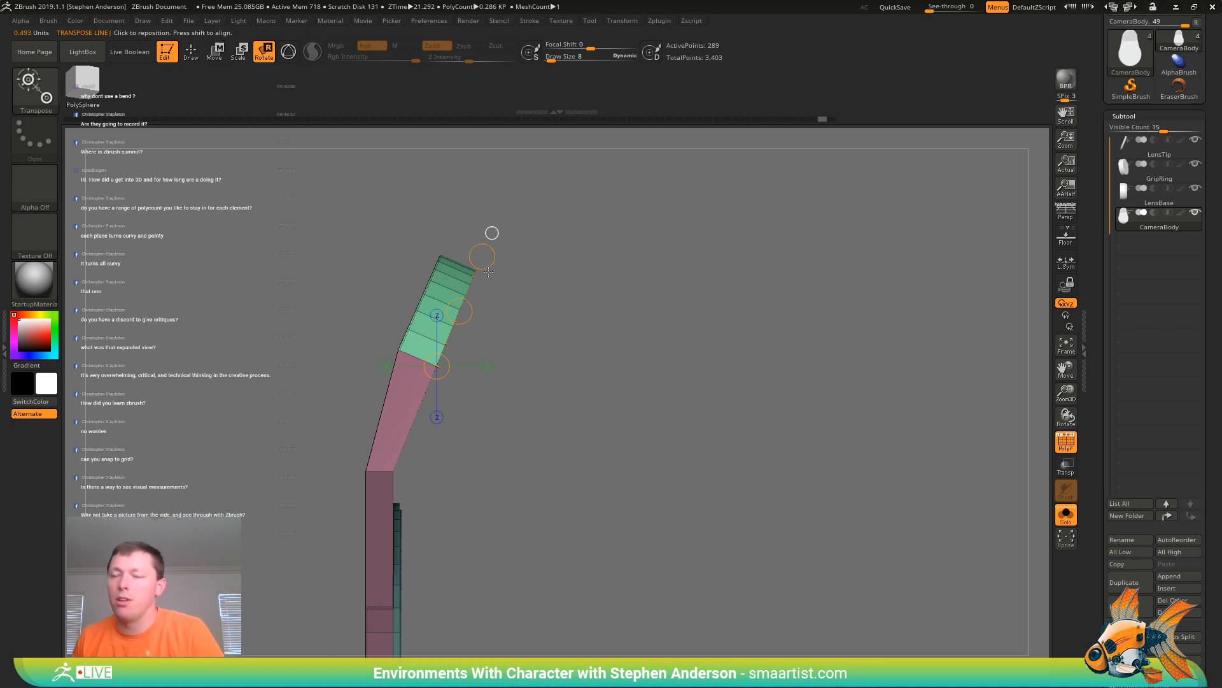
drag(483, 255, 660, 309)
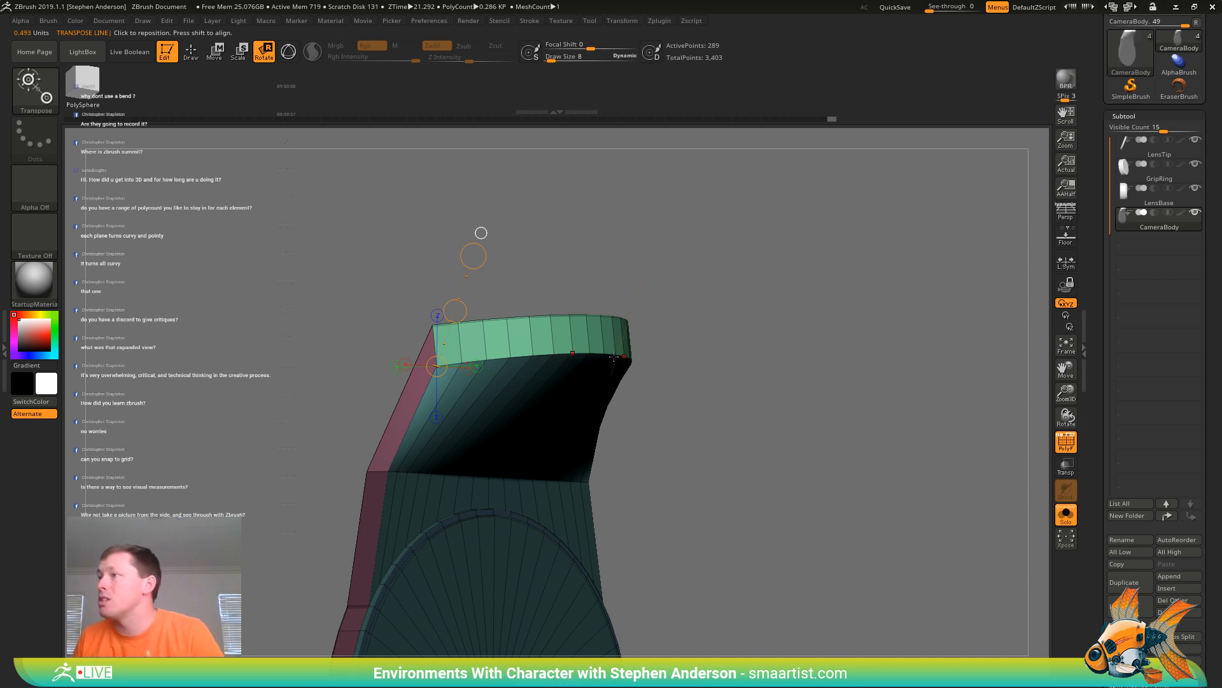
drag(726, 357, 633, 366)
click(713, 382)
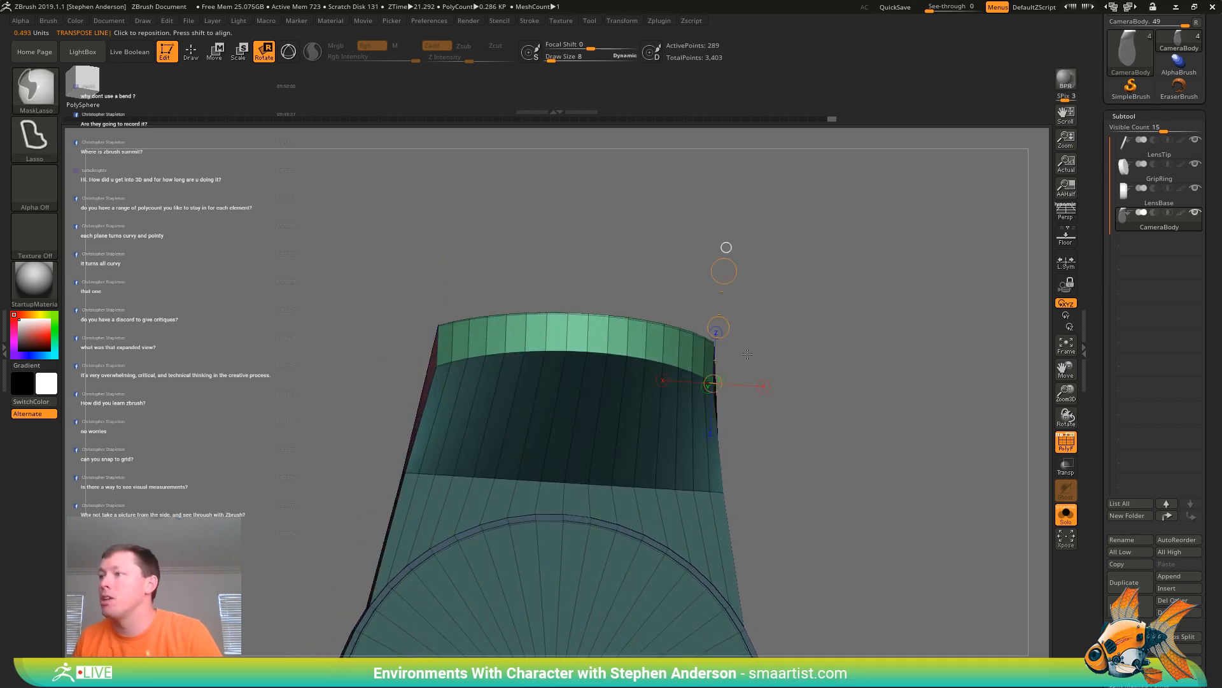
mouse_move(748, 354)
ctrl+right_down()
mouse_move(739, 299)
mouse_move(720, 295)
mouse_move(696, 374)
mouse_move(714, 365)
mouse_move(663, 352)
mouse_move(700, 394)
mouse_move(624, 358)
ctrl+right_up()
key(q)
Slice straight across the base of the tilted top section in the side view with the SliceCurve brush
ctrl+shift+click(33, 82)
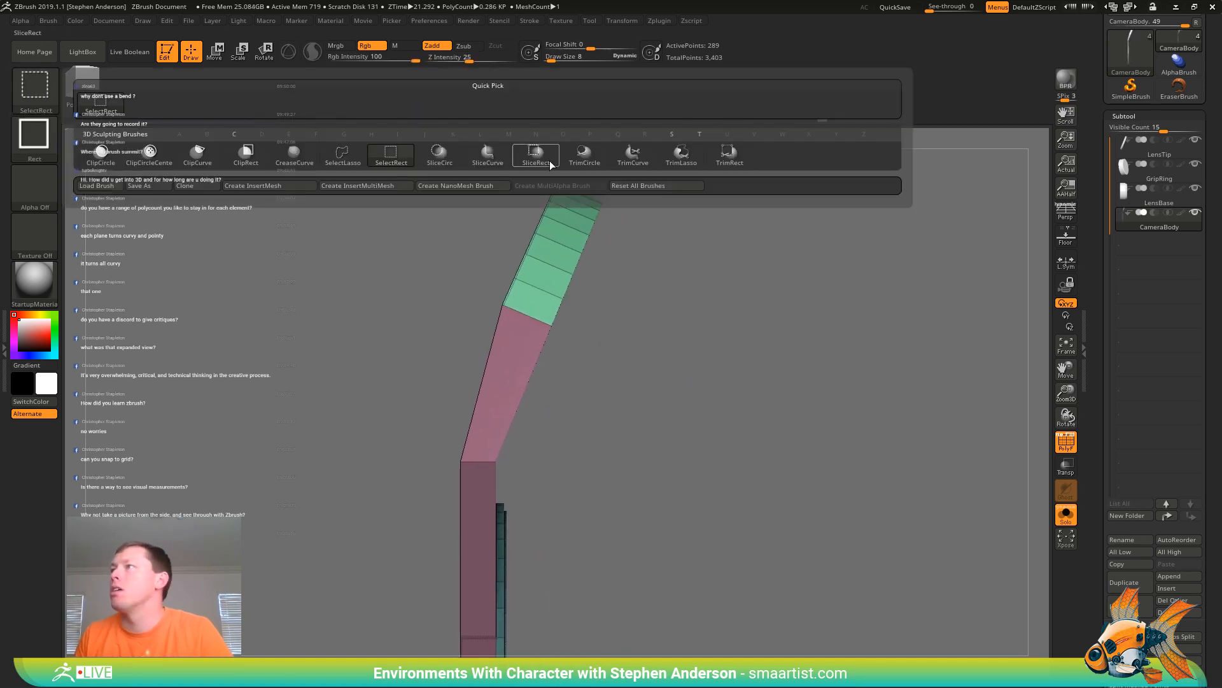
click(486, 159)
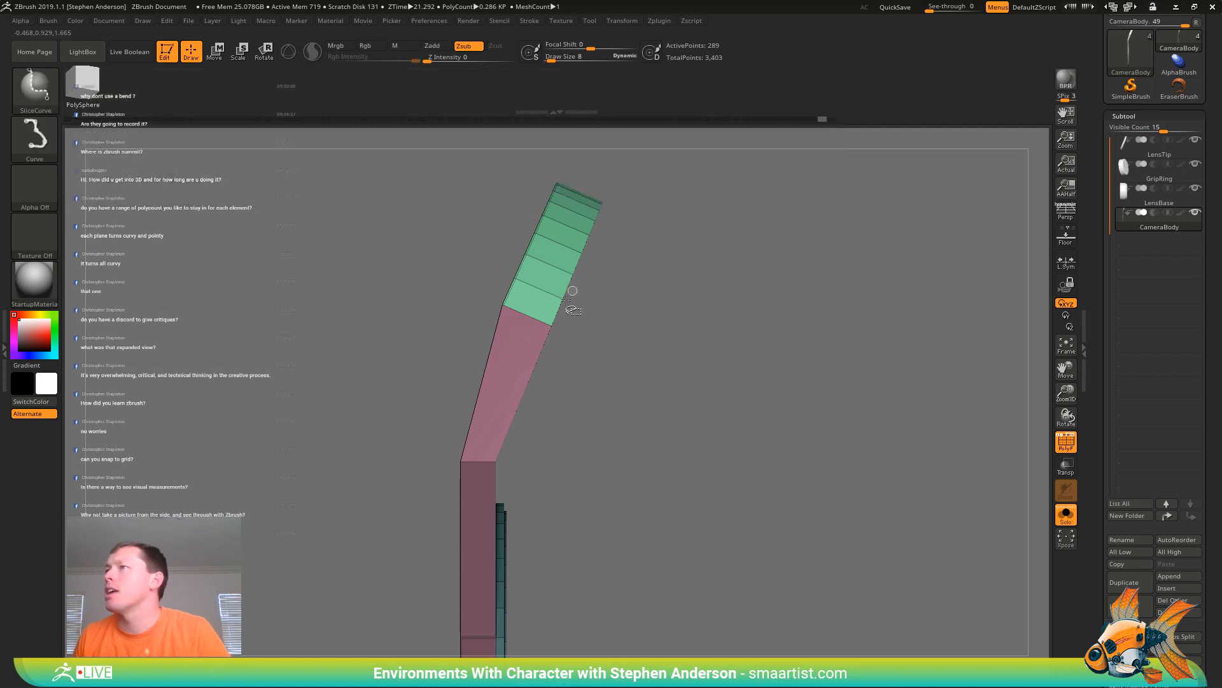
ctrl+shift+drag(452, 296, 647, 373)
right_drag(639, 333, 126, 313)
key(ctrl+z)
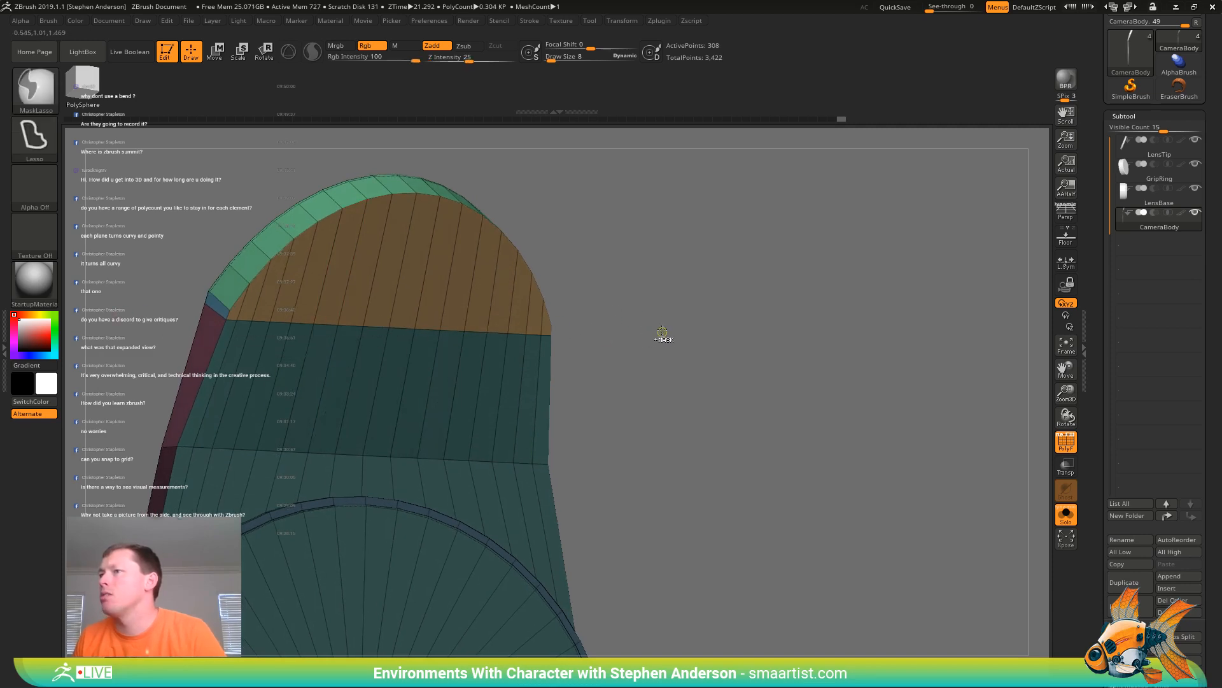
alt+right_drag(677, 293, 767, 275)
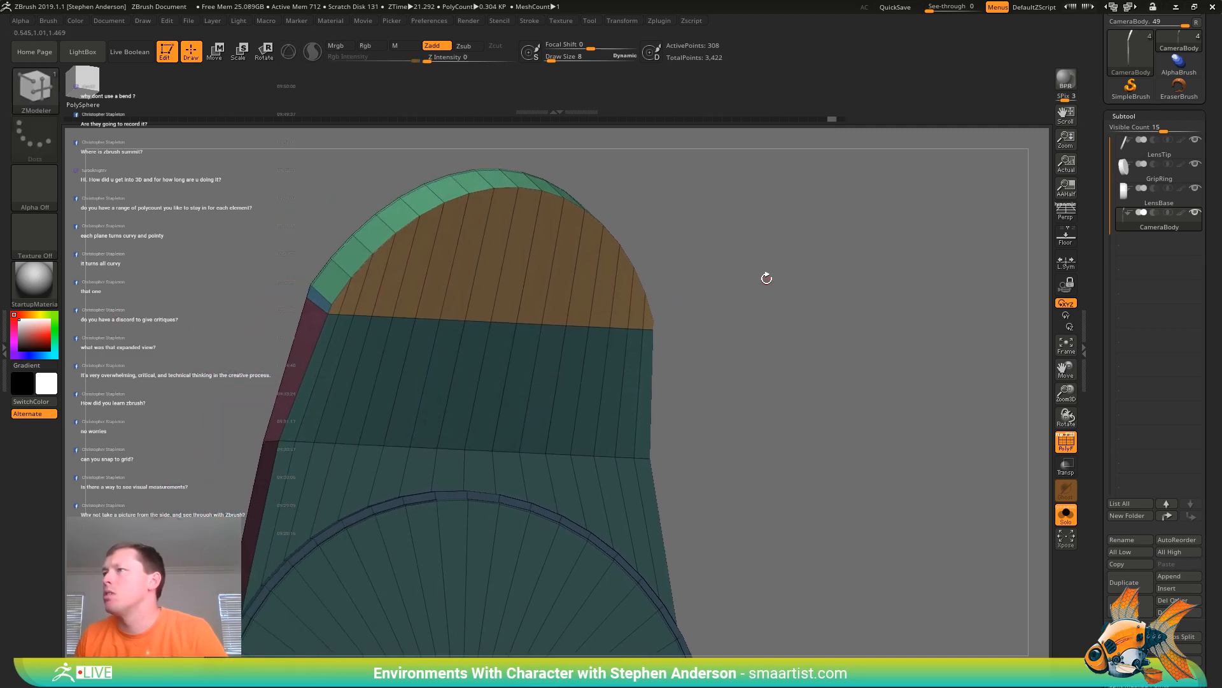
Clear the old mask and mask the neck below the new slice in the side view, ready for rotating
ctrl+drag(789, 247, 835, 371)
mouse_move(816, 367)
right_down()
mouse_move(751, 331)
mouse_move(805, 299)
mouse_move(786, 292)
mouse_move(789, 319)
mouse_move(748, 321)
right_up()
right_click(716, 388)
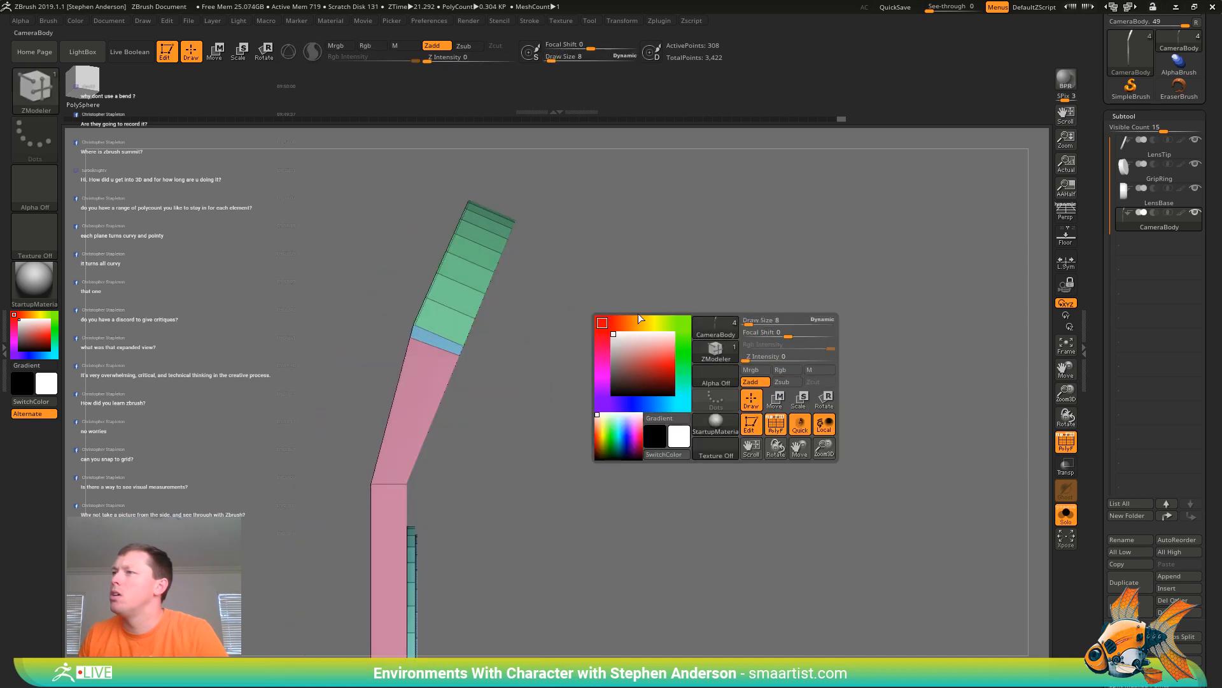
alt+right_drag(491, 354, 477, 395)
key(ctrl)
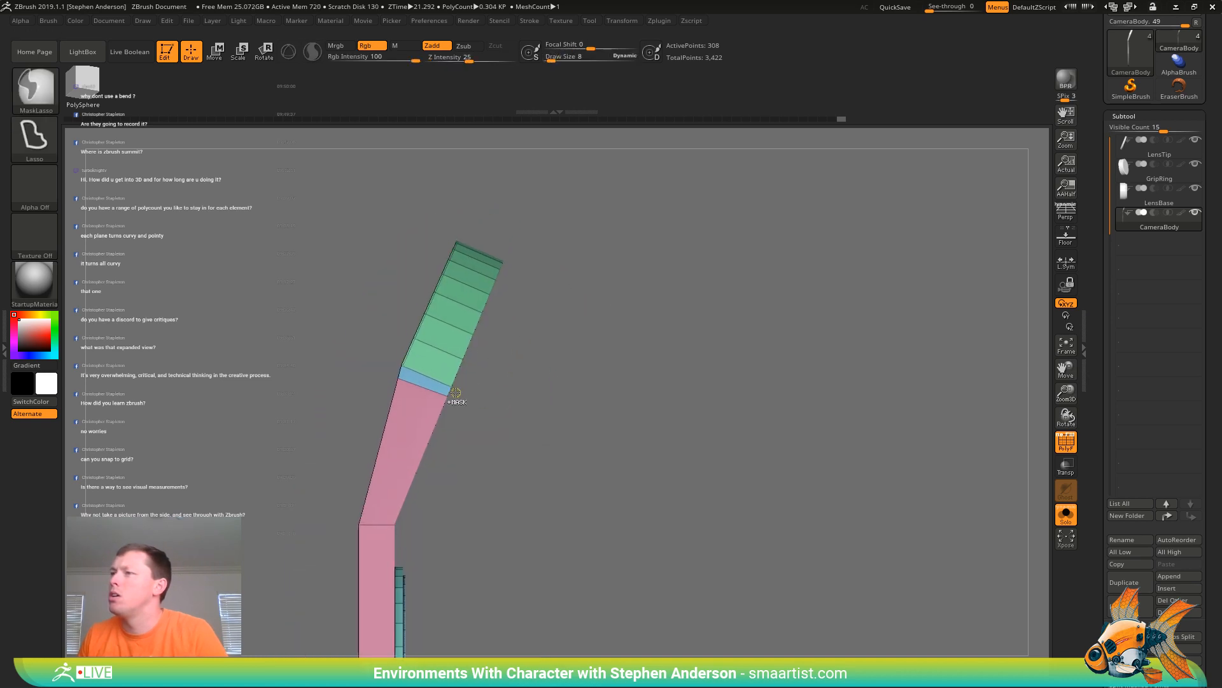
mouse_move(456, 391)
ctrl+mouse_down()
mouse_move(618, 275)
mouse_move(343, 249)
mouse_move(265, 328)
mouse_move(280, 329)
ctrl+mouse_up()
key(r)
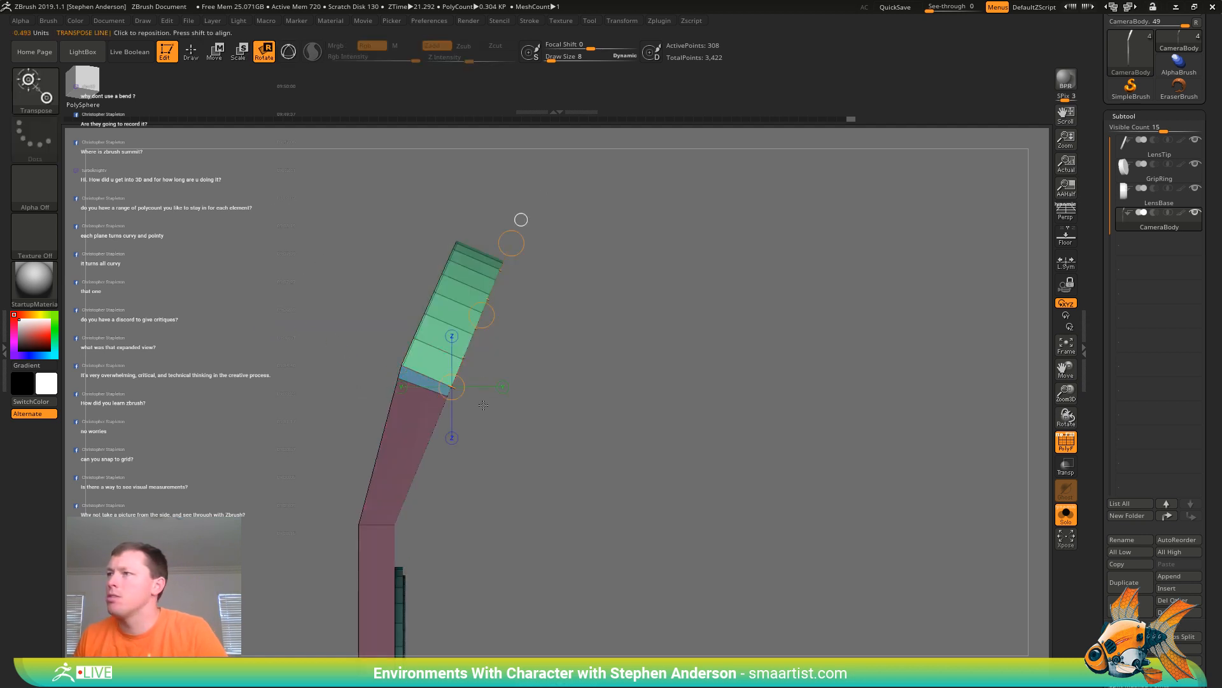
Rotate the unmasked top section forward to horizontal around a Transpose line anchored at the front bend corner, and check it from the front
click(436, 320)
drag(445, 395, 529, 334)
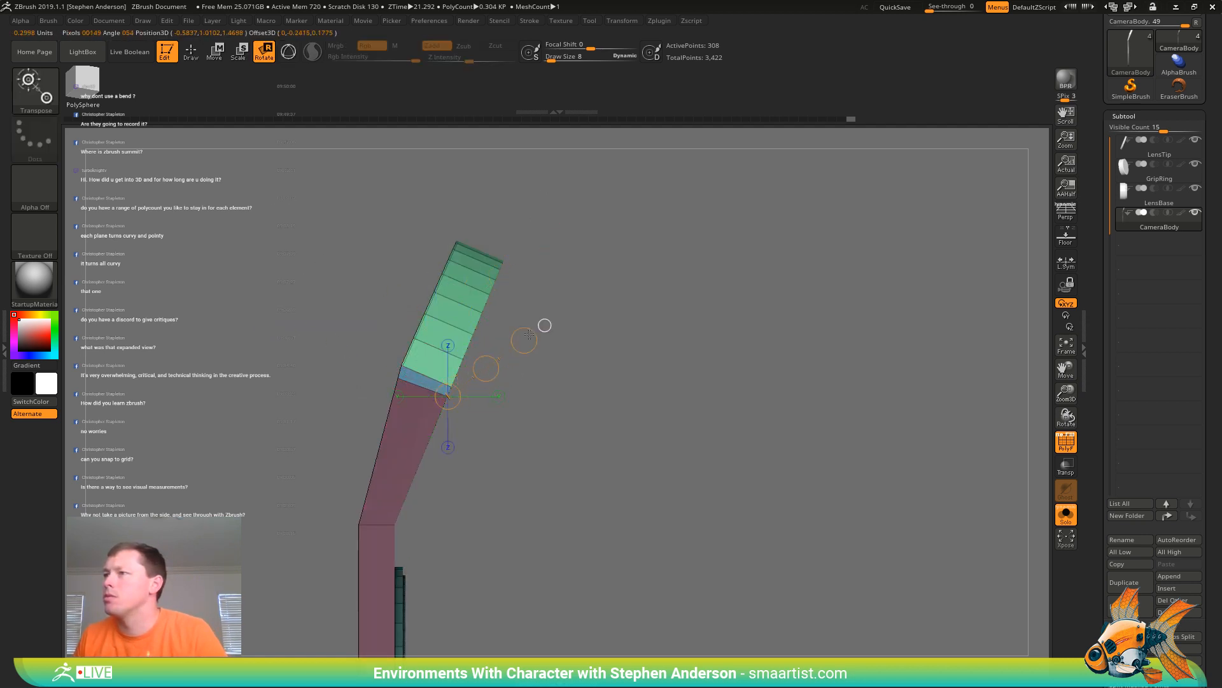
drag(584, 282, 597, 461)
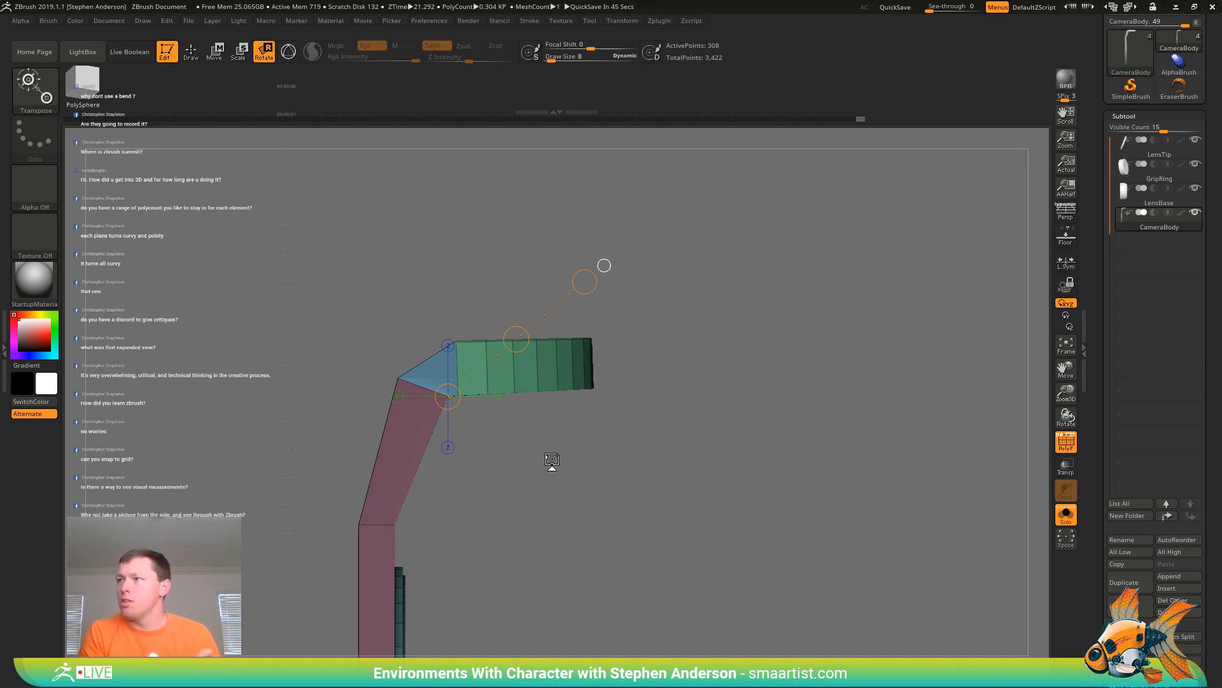
drag(616, 508, 822, 432)
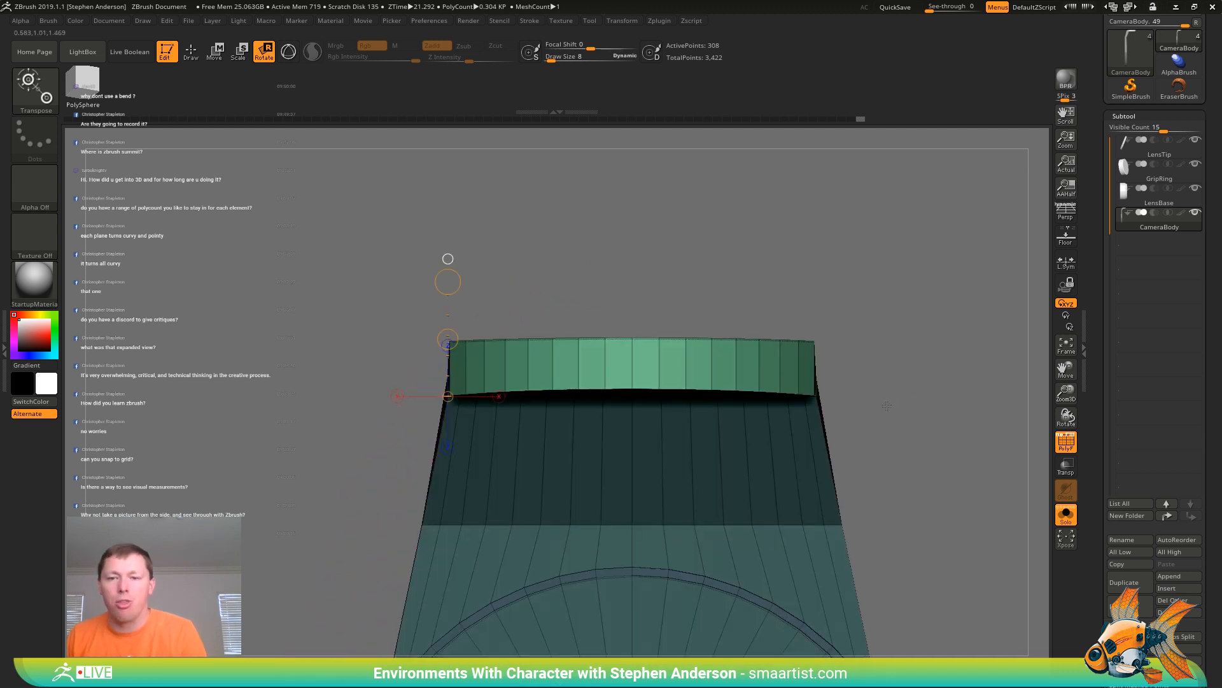
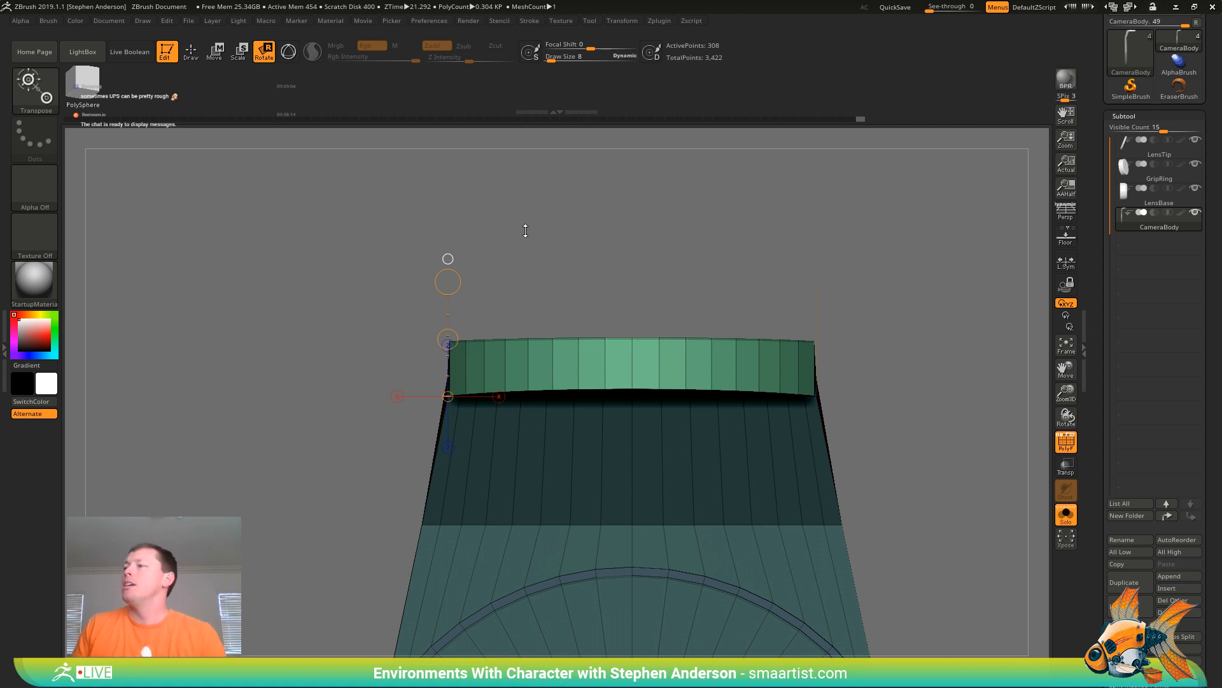
drag(693, 276, 674, 332)
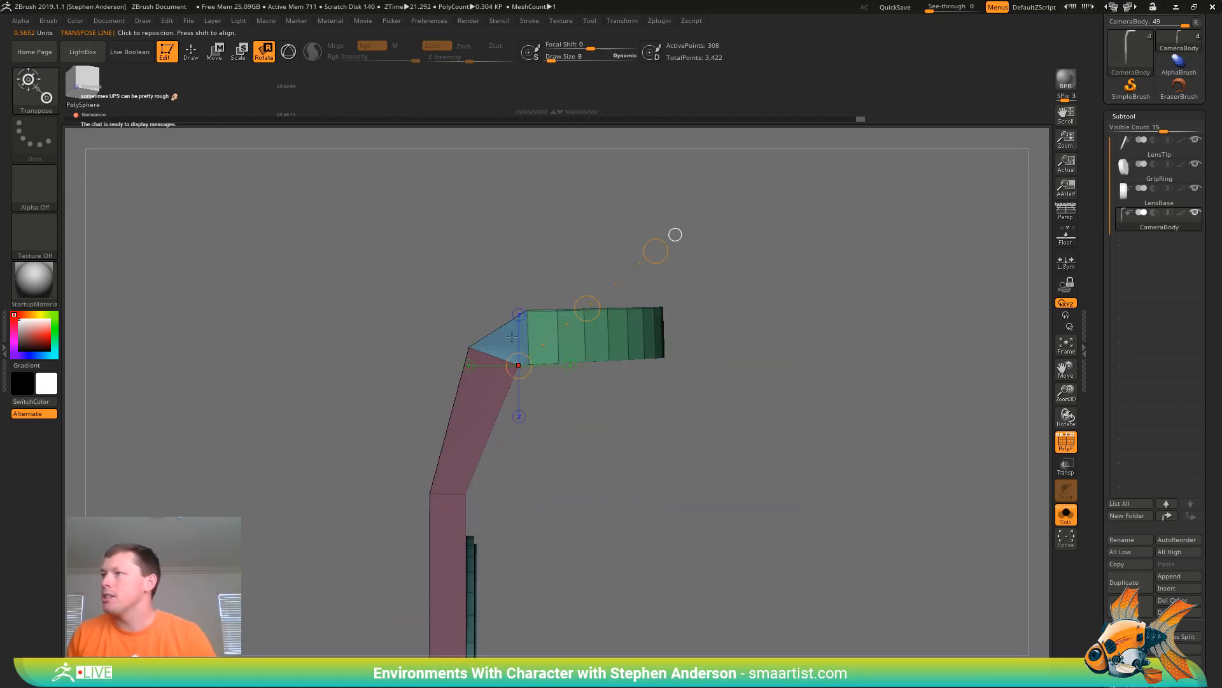
Draw a horizontal Transpose line from the bend's back corner, flatten the folded top section into a vertical face, and move it forward
shift+drag(469, 347, 635, 349)
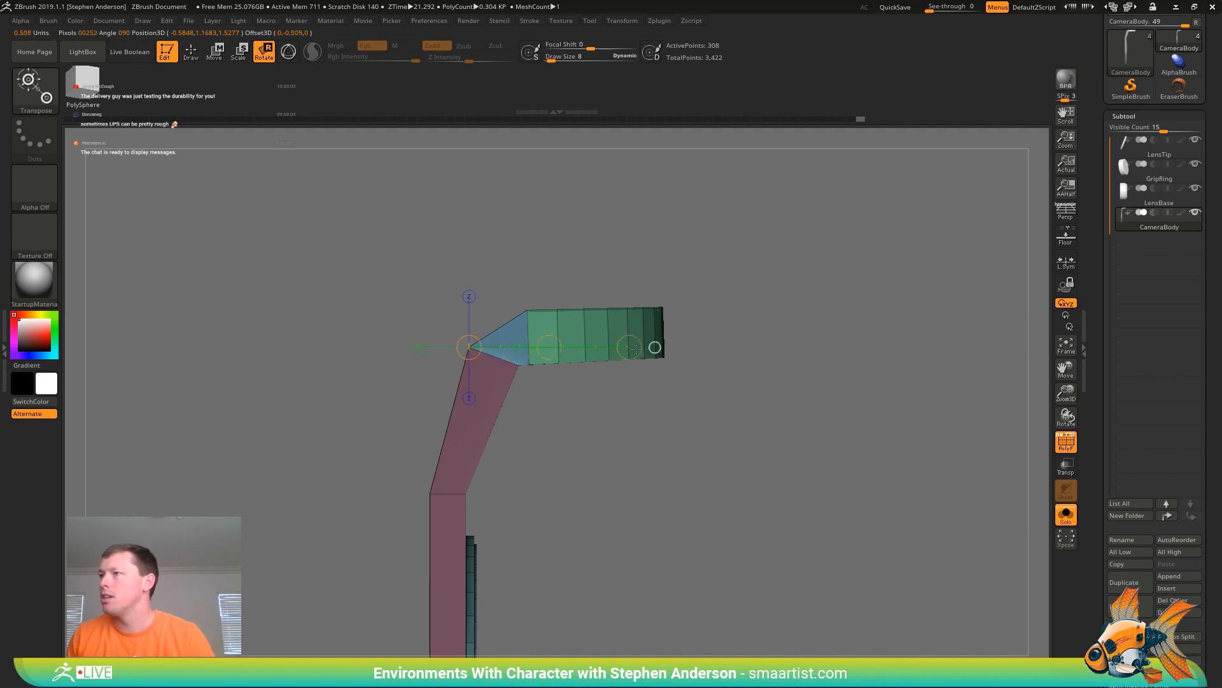
key(w)
click(469, 347)
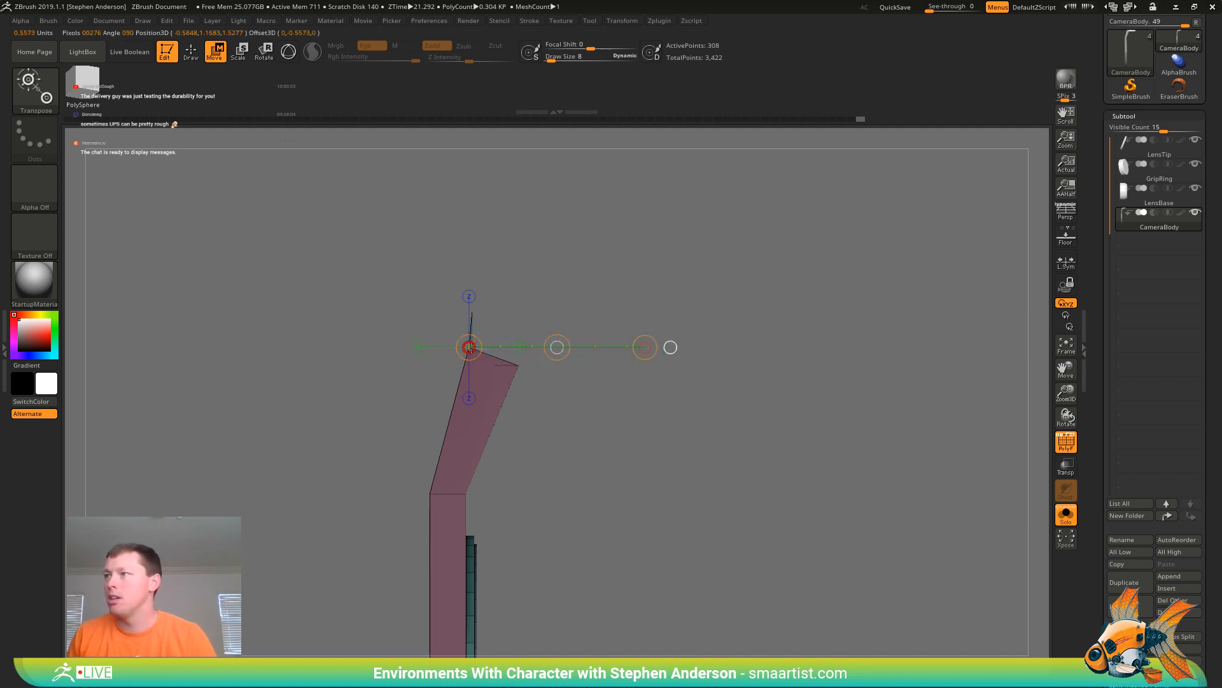
drag(469, 347, 582, 345)
Draw a vertical Transpose line beside the lip in the front view and raise the unmasked lip face slightly
right_drag(617, 399, 555, 396)
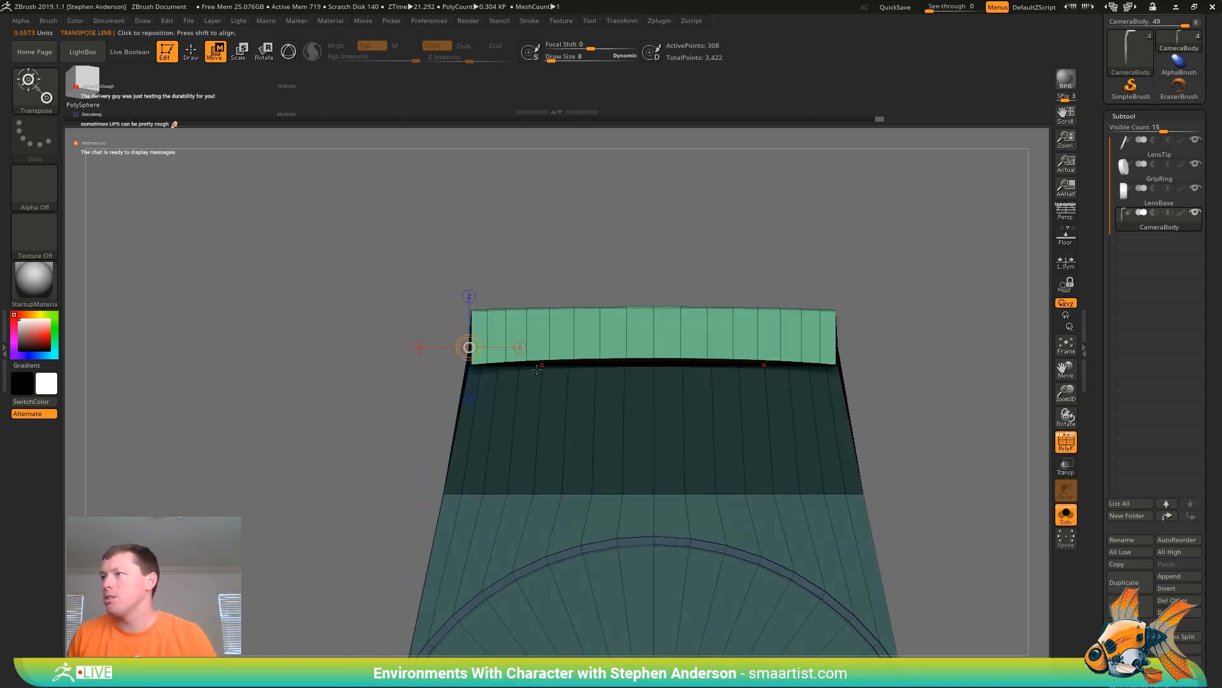
click(470, 297)
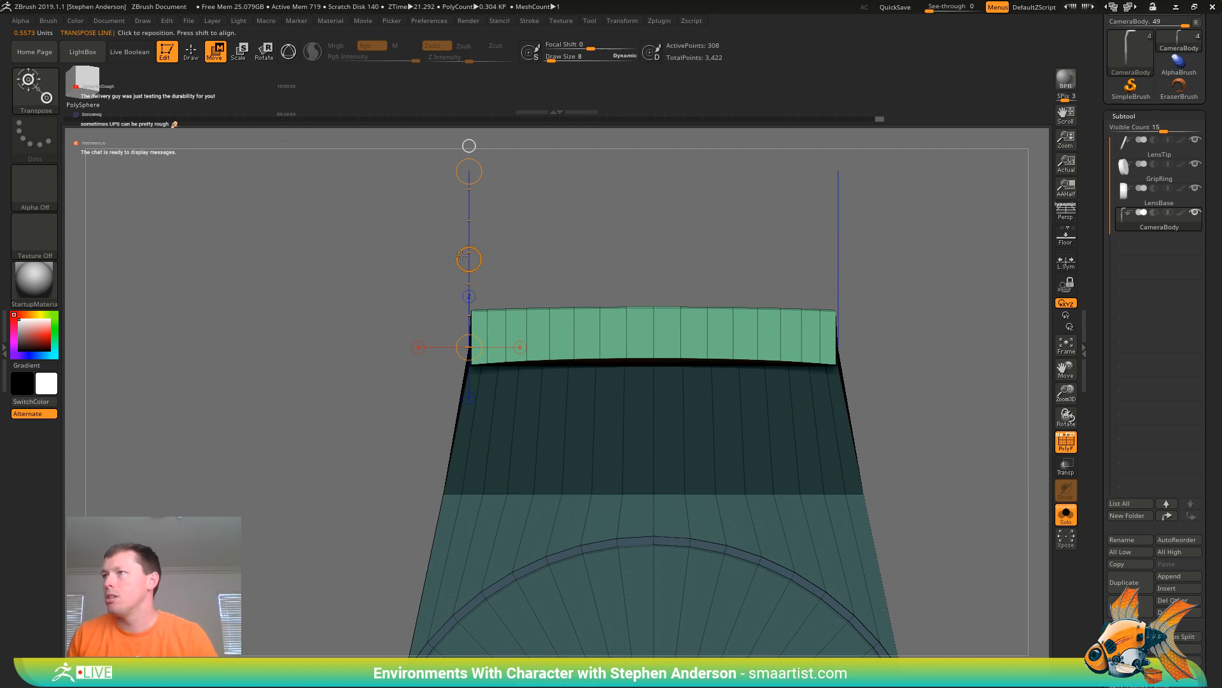
drag(469, 258, 469, 250)
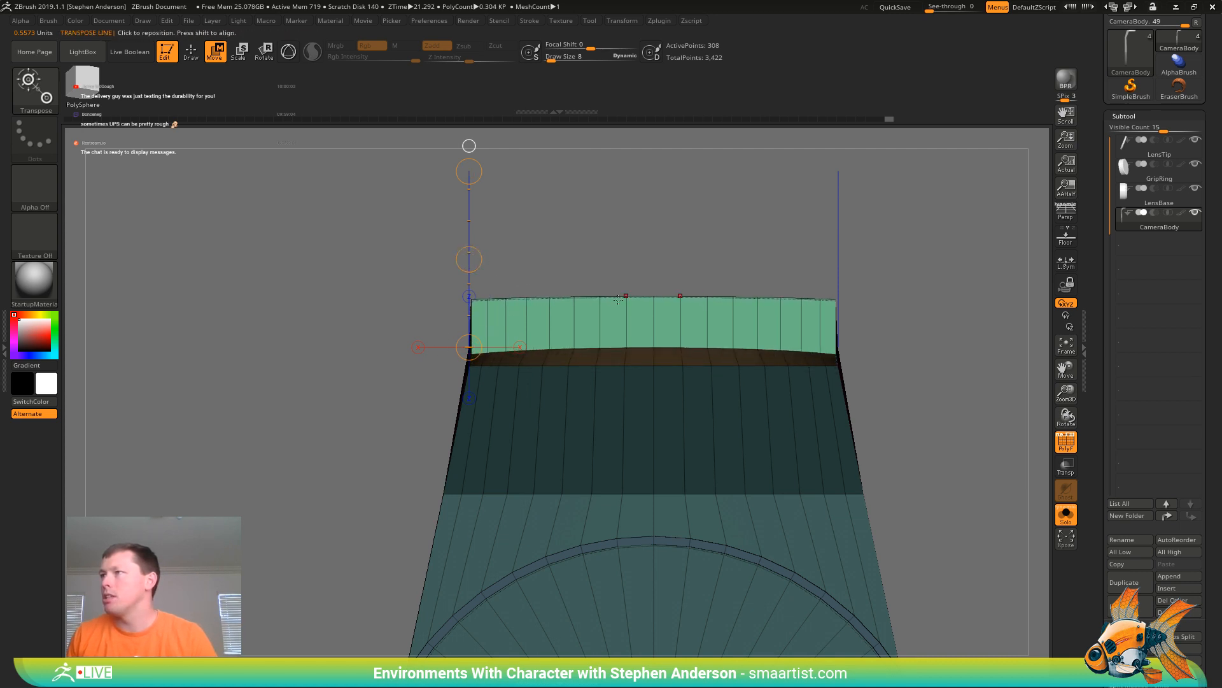
Mask the lip's upper edge and flatten its curved lower edge straight along a vertical Transpose line in the front view
mouse_move(403, 320)
ctrl+mouse_down()
mouse_move(831, 261)
mouse_move(913, 310)
mouse_move(408, 322)
ctrl+mouse_up()
drag(470, 368, 470, 274)
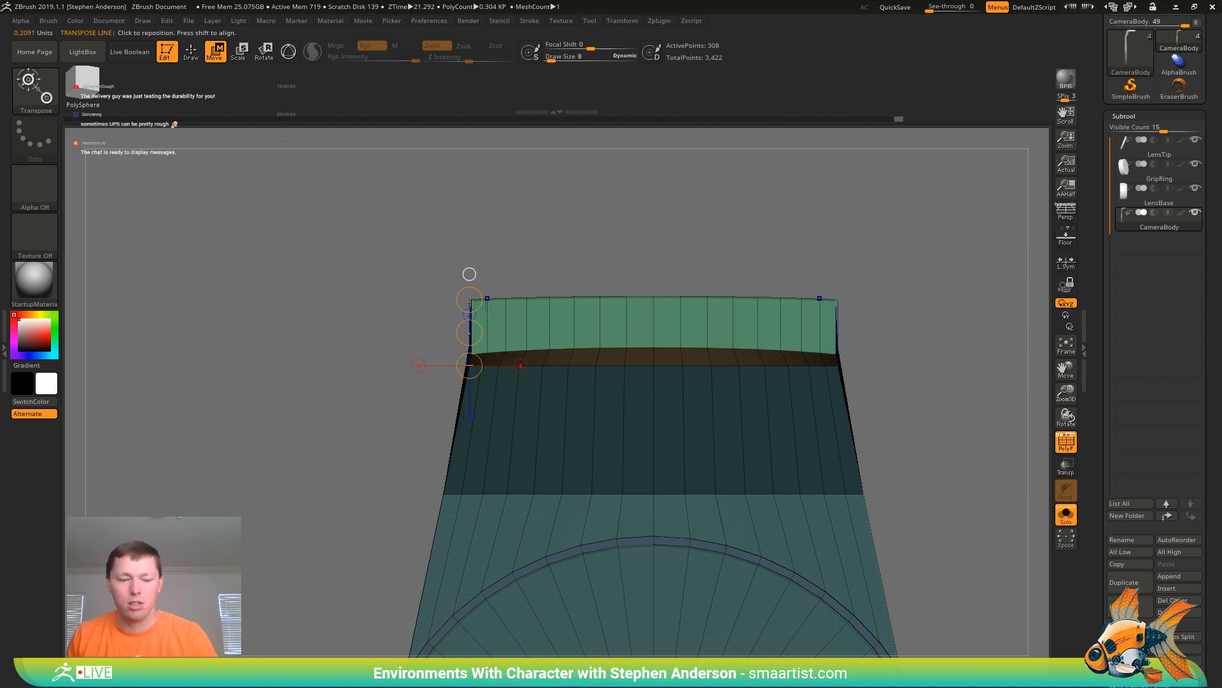
click(599, 336)
click(598, 336)
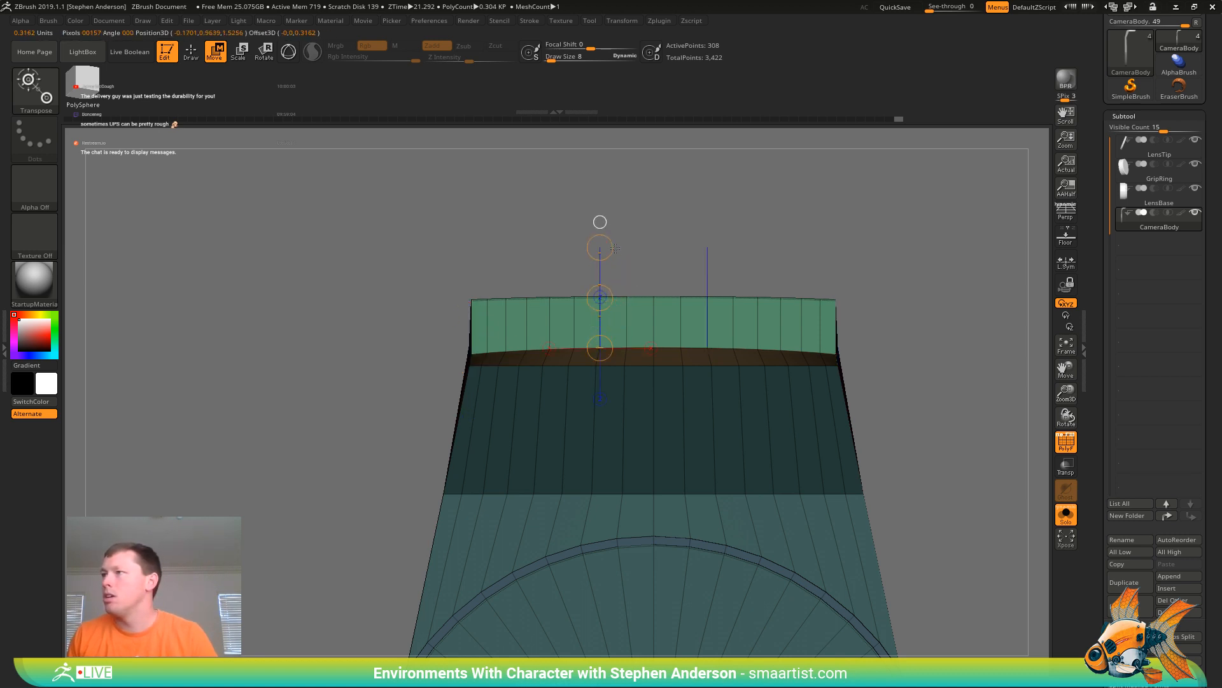
drag(545, 367, 542, 257)
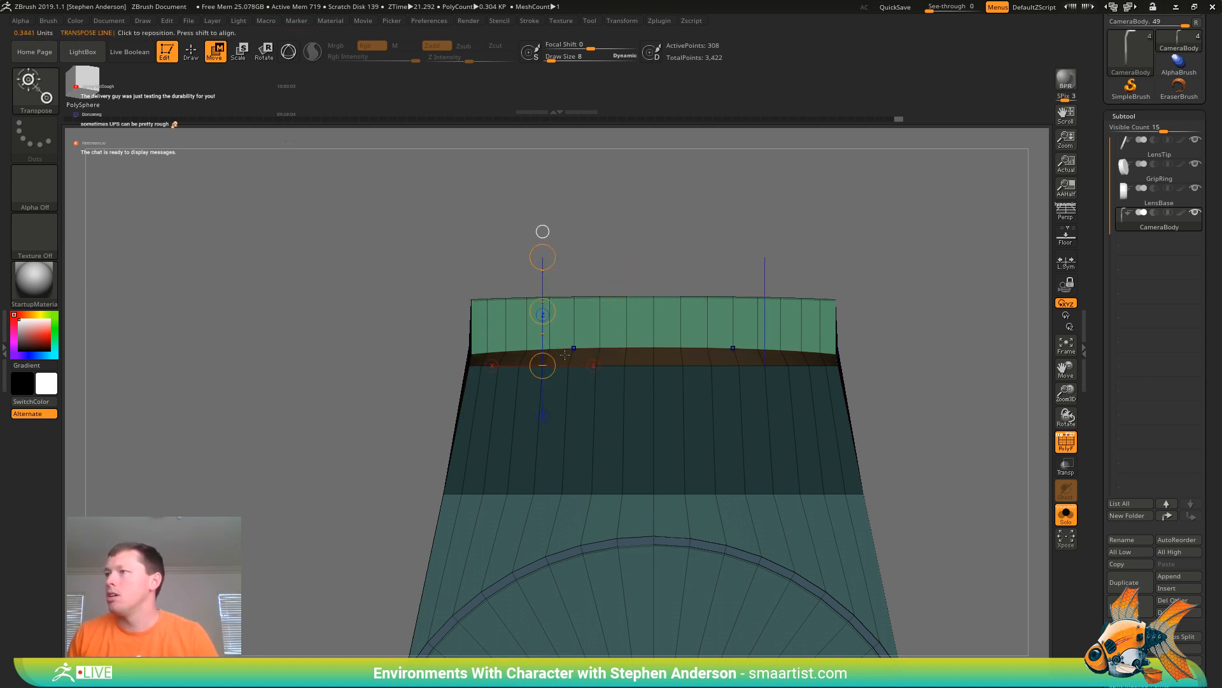
drag(543, 366, 542, 360)
mouse_move(620, 296)
mouse_down()
mouse_move(716, 253)
mouse_move(671, 252)
mouse_up()
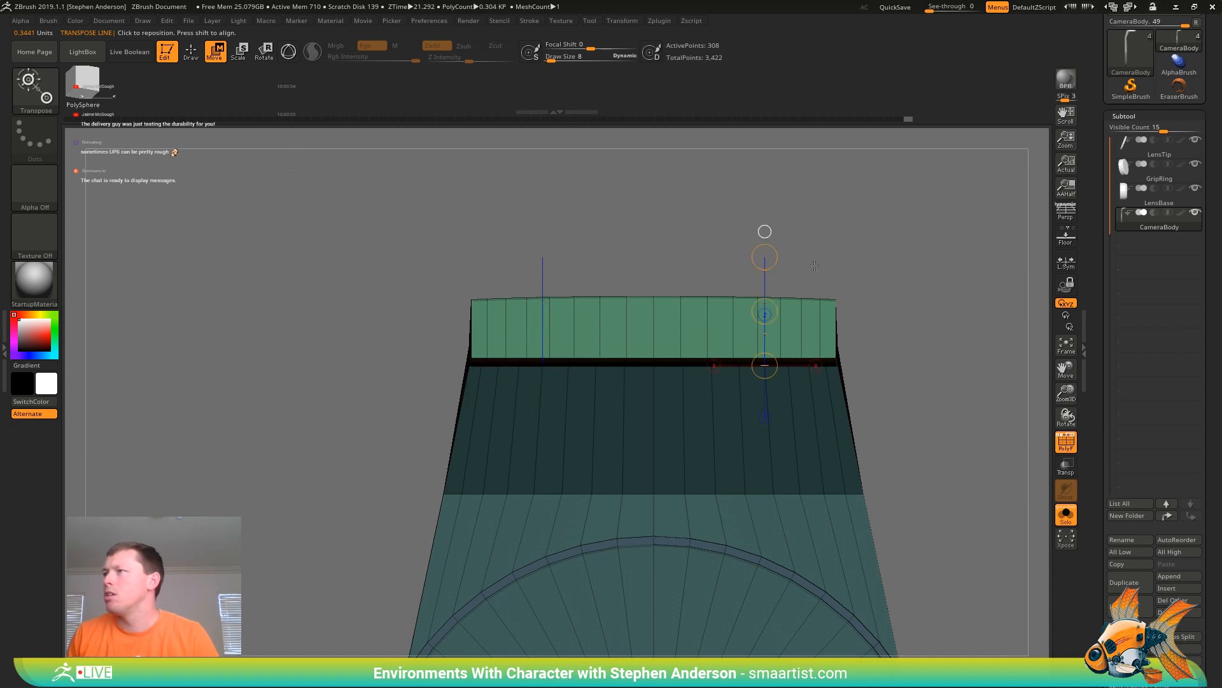
Free the lip's upper edge by masking the lower one, flatten it straight, and raise it in the side view
ctrl+drag(911, 298, 878, 258)
mouse_move(872, 279)
ctrl+alt+mouse_down()
mouse_move(755, 317)
mouse_move(474, 298)
ctrl+alt+mouse_up()
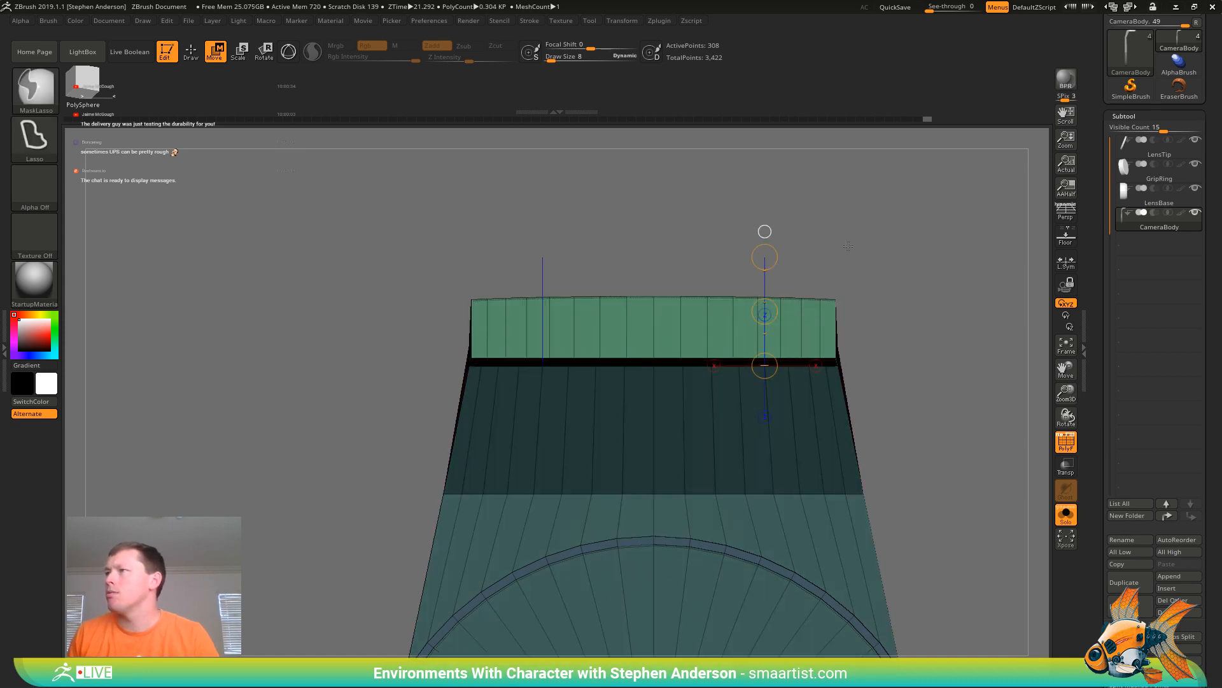
drag(767, 362, 764, 344)
shift+drag(891, 289, 921, 291)
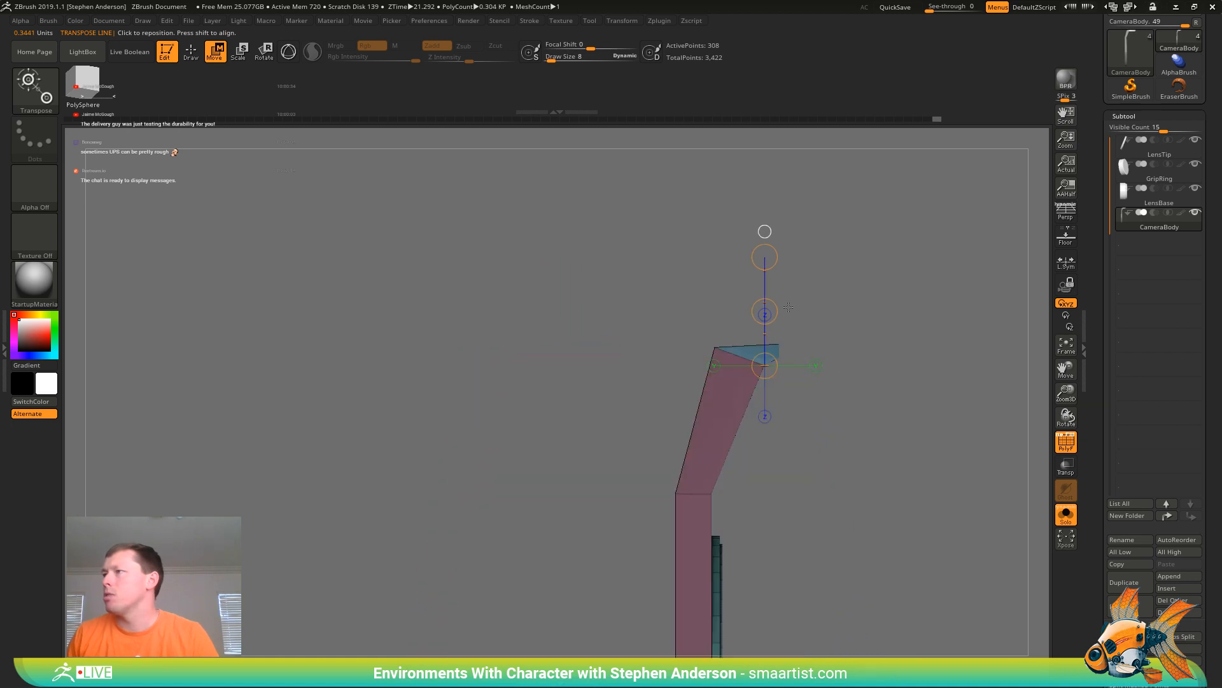
drag(764, 312, 769, 287)
alt+drag(856, 312, 736, 296)
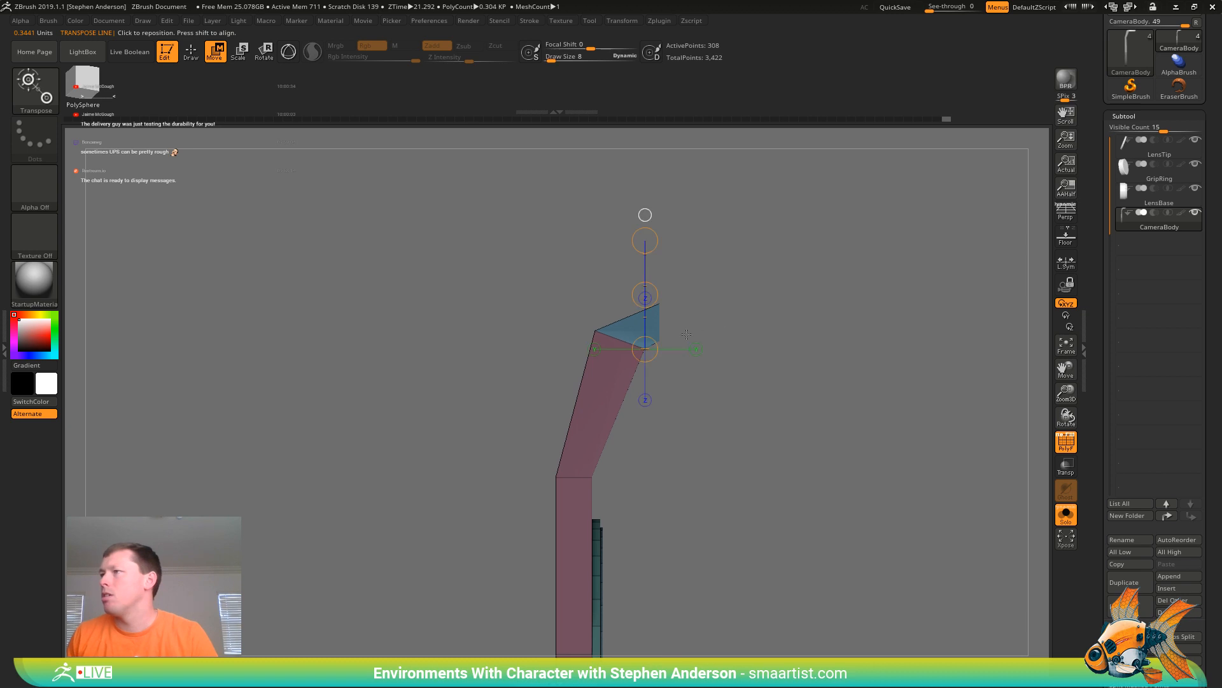
Mask around the bend in the side view, move its front corner back, and shift the top section back above the neck
mouse_move(687, 335)
ctrl+mouse_down()
mouse_move(683, 358)
mouse_move(641, 341)
mouse_move(588, 398)
mouse_move(691, 358)
mouse_move(703, 369)
mouse_move(630, 347)
mouse_move(632, 377)
ctrl+mouse_up()
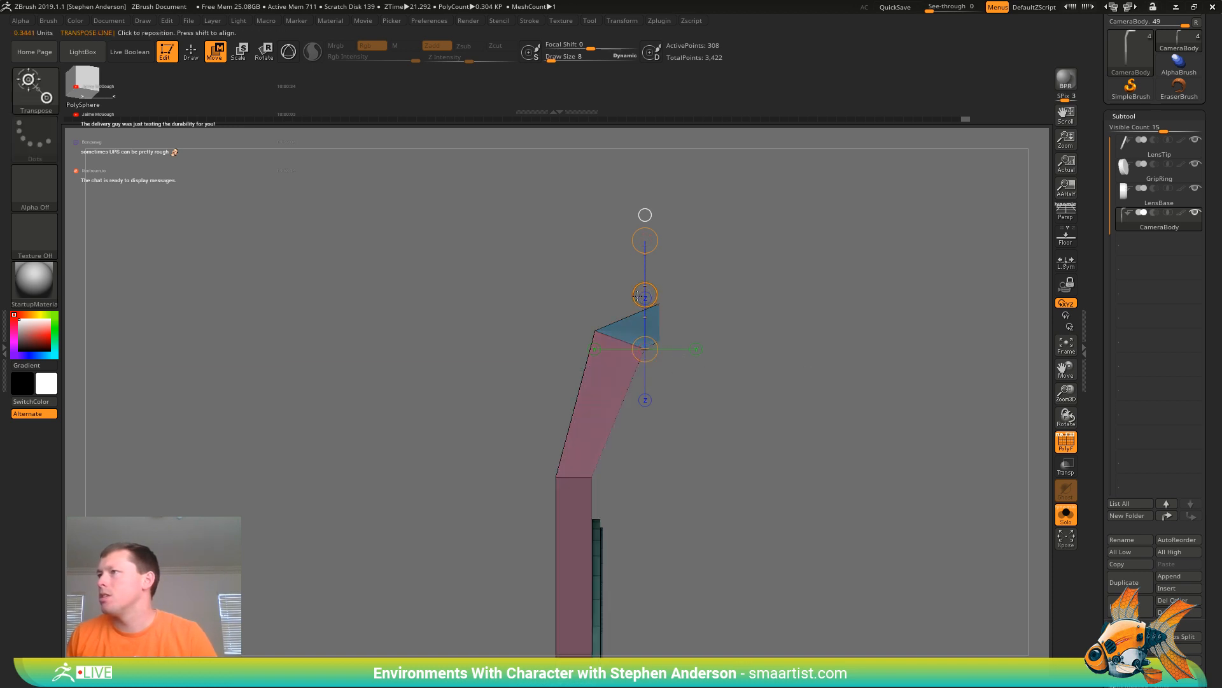
drag(645, 295, 629, 300)
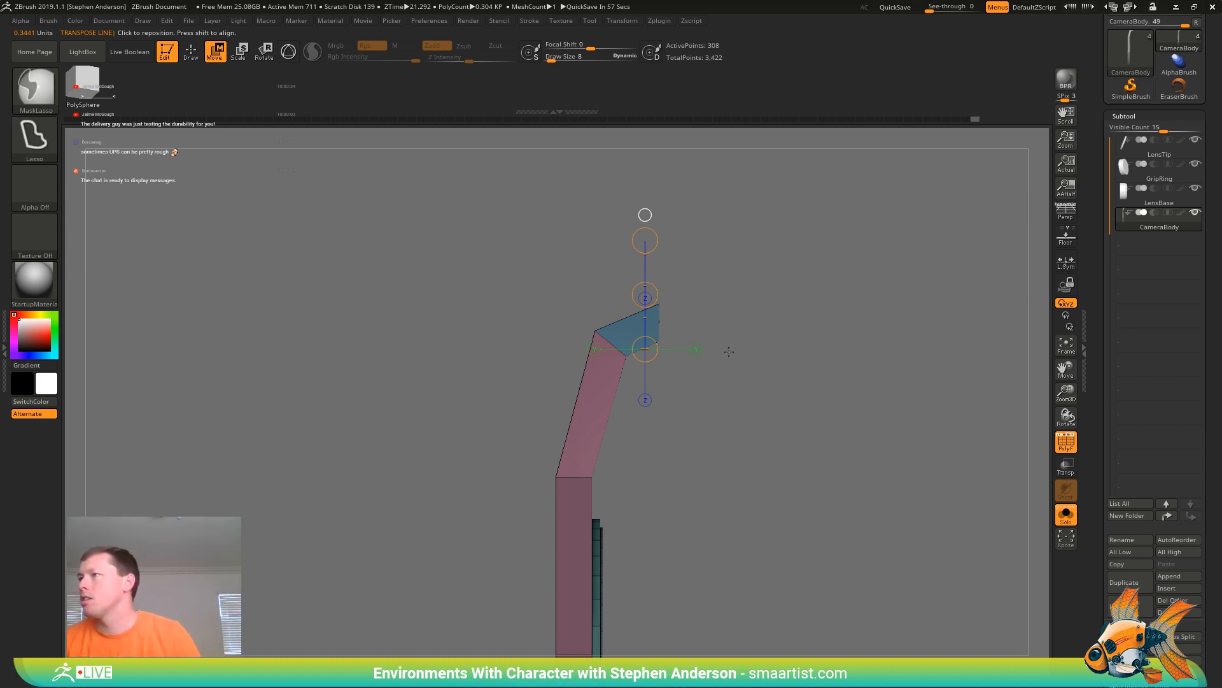
mouse_move(760, 376)
ctrl+mouse_down()
mouse_move(747, 279)
mouse_move(674, 377)
mouse_move(681, 325)
mouse_move(783, 319)
mouse_move(690, 319)
ctrl+mouse_up()
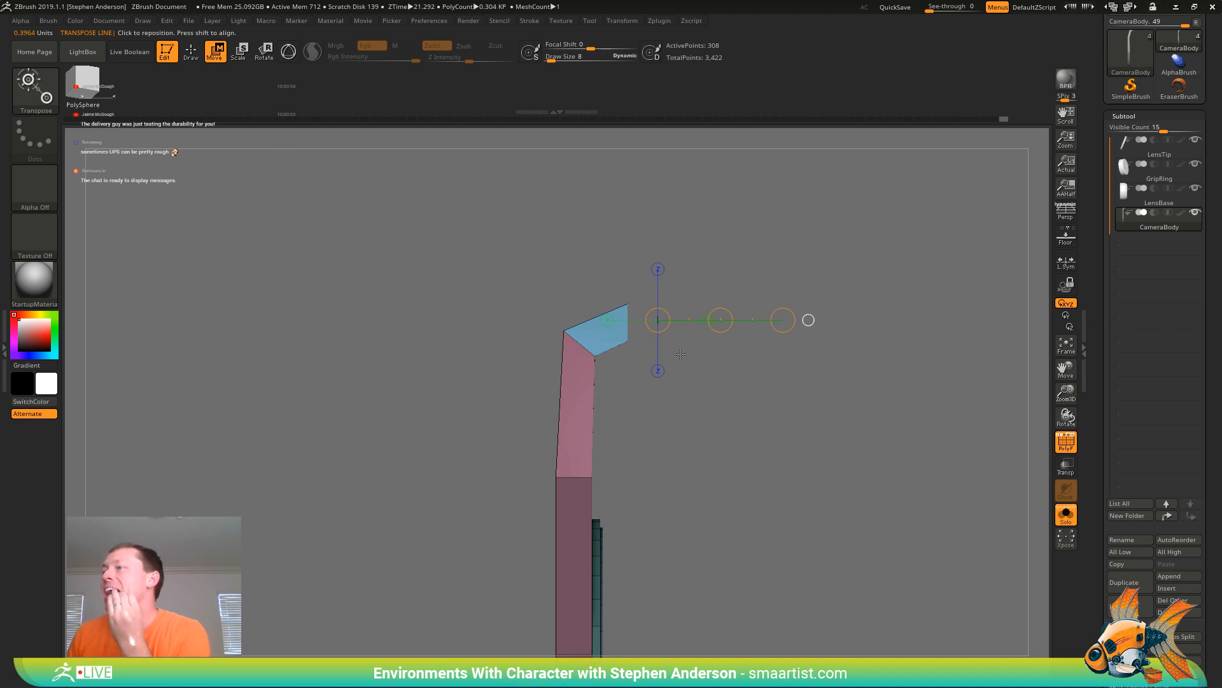
mouse_move(678, 360)
ctrl+right_down()
mouse_move(638, 404)
mouse_move(659, 411)
mouse_move(707, 372)
ctrl+right_up()
Isolate the bend's back corner with masking and move it back along a horizontal Transpose line until the neck is vertical
mouse_move(627, 316)
shift+mouse_down()
mouse_move(753, 317)
mouse_move(705, 316)
shift+mouse_up()
mouse_move(719, 390)
ctrl+mouse_down()
mouse_move(638, 357)
mouse_move(612, 241)
mouse_move(723, 392)
mouse_move(715, 418)
mouse_move(696, 413)
mouse_move(734, 416)
ctrl+mouse_up()
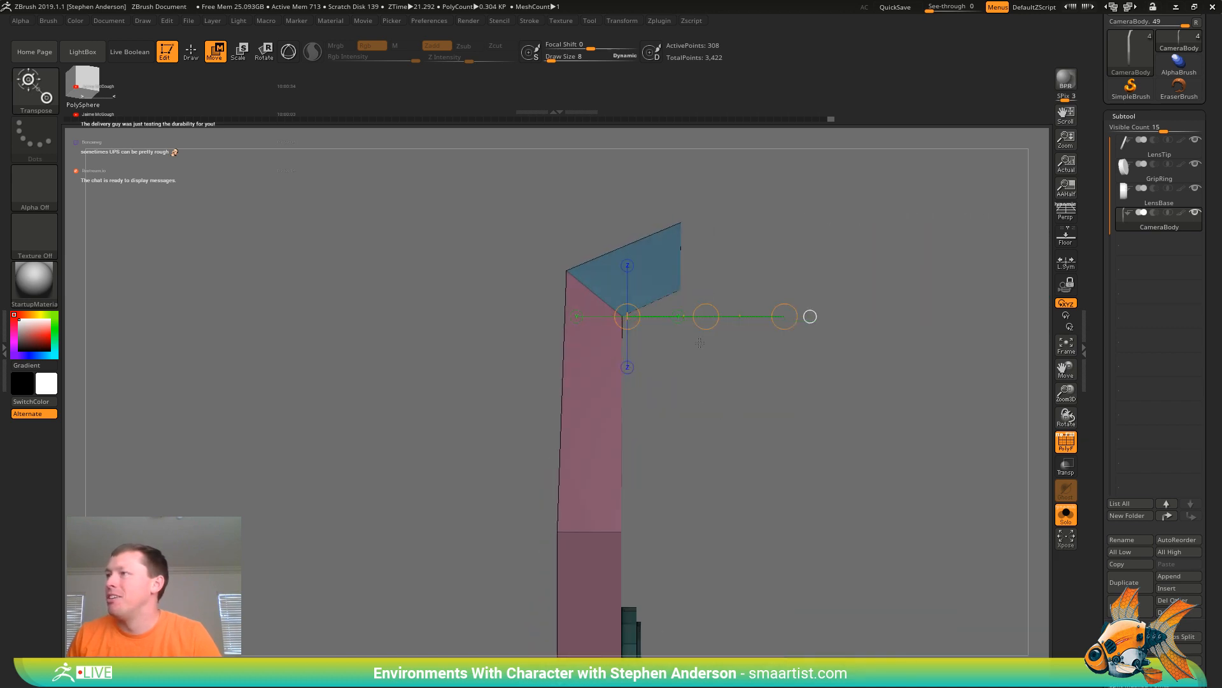
drag(705, 316, 696, 313)
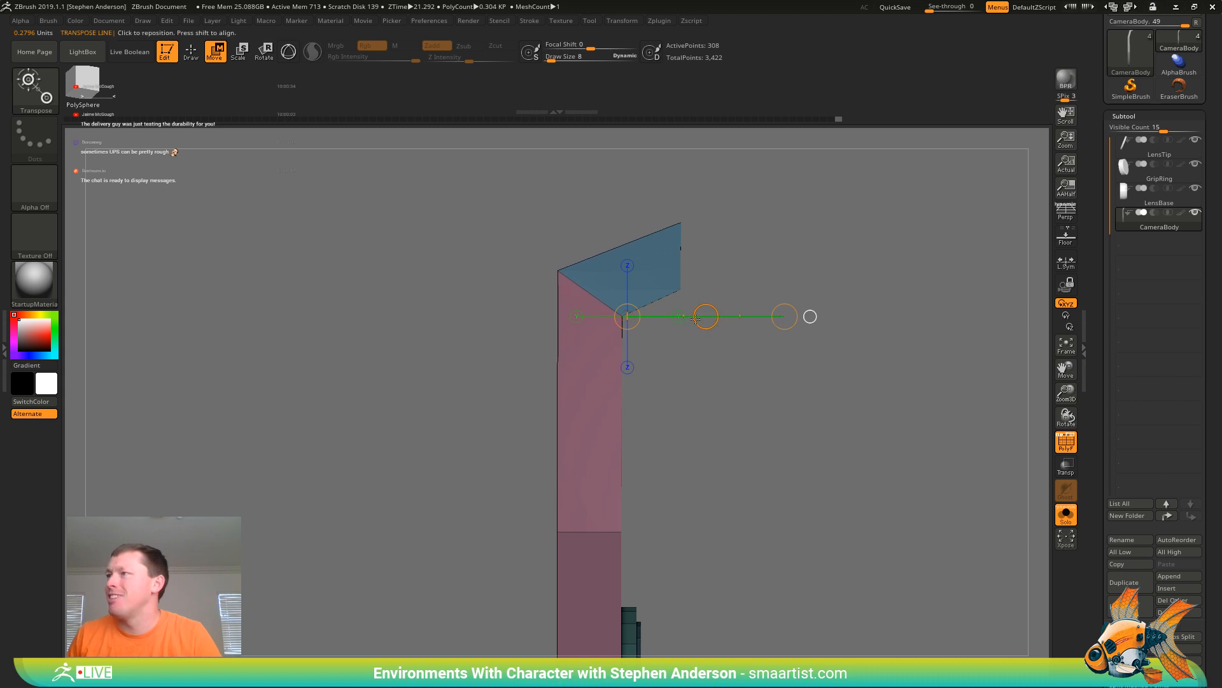
drag(706, 316, 705, 316)
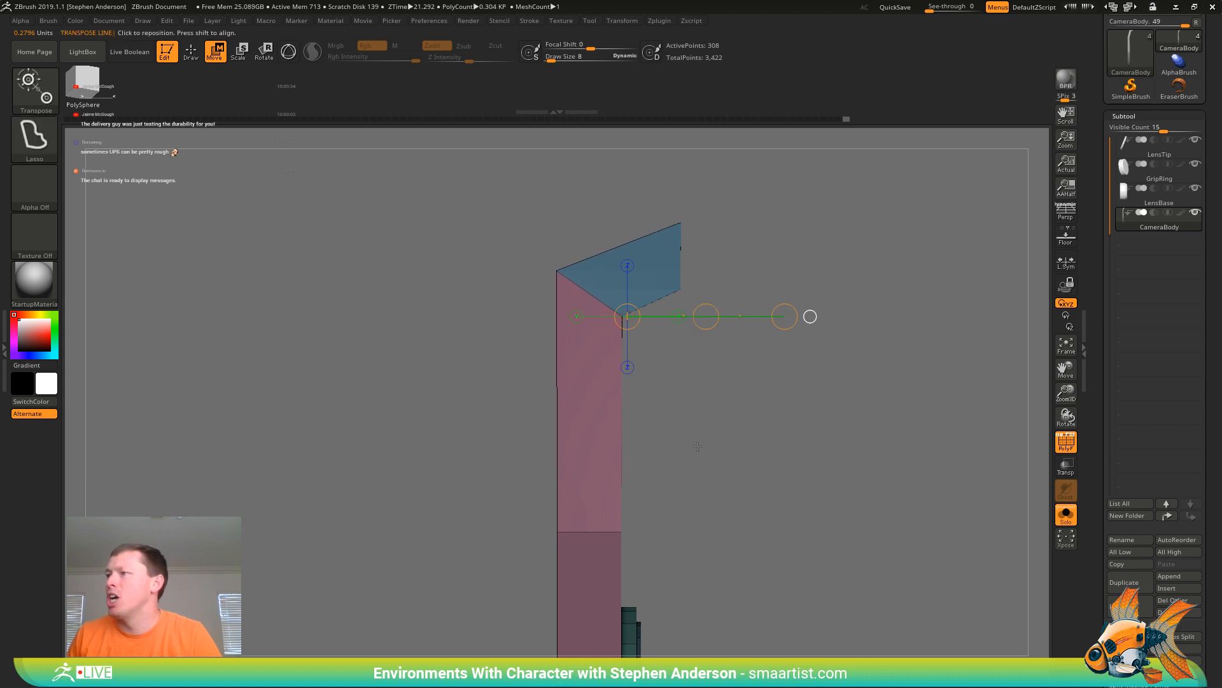
Return to drawing mode, clear the mask, and select the Move brush with a draw size of 44 for the lip
mouse_move(699, 447)
ctrl+right_down()
mouse_move(744, 417)
mouse_move(699, 419)
mouse_move(771, 388)
ctrl+right_up()
key(q)
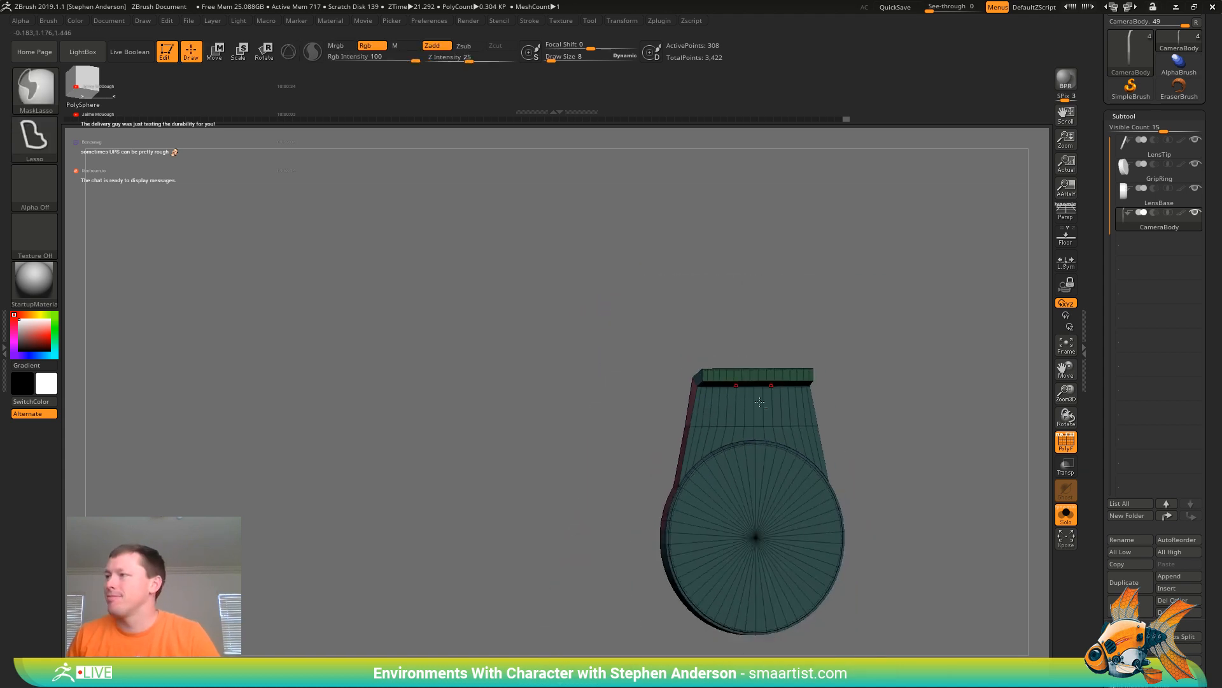
alt+right_drag(878, 379, 706, 338)
mouse_move(732, 338)
ctrl+mouse_down()
mouse_move(744, 432)
mouse_move(769, 421)
mouse_move(783, 465)
mouse_move(788, 387)
mouse_move(778, 348)
mouse_move(762, 347)
ctrl+mouse_up()
ctrl+right_drag(762, 347, 846, 489)
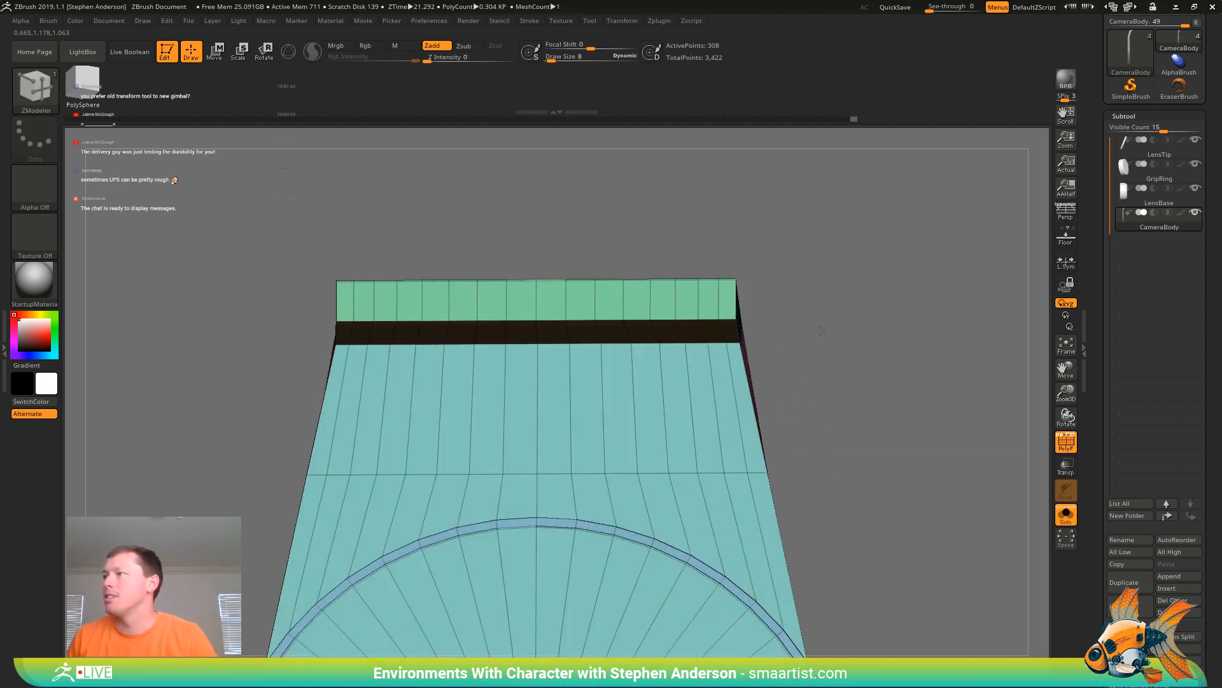
mouse_move(846, 489)
mouse_down()
mouse_move(813, 413)
mouse_move(797, 307)
mouse_move(777, 344)
mouse_move(742, 293)
mouse_move(756, 294)
mouse_up()
key(b)
key(m)
key(v)
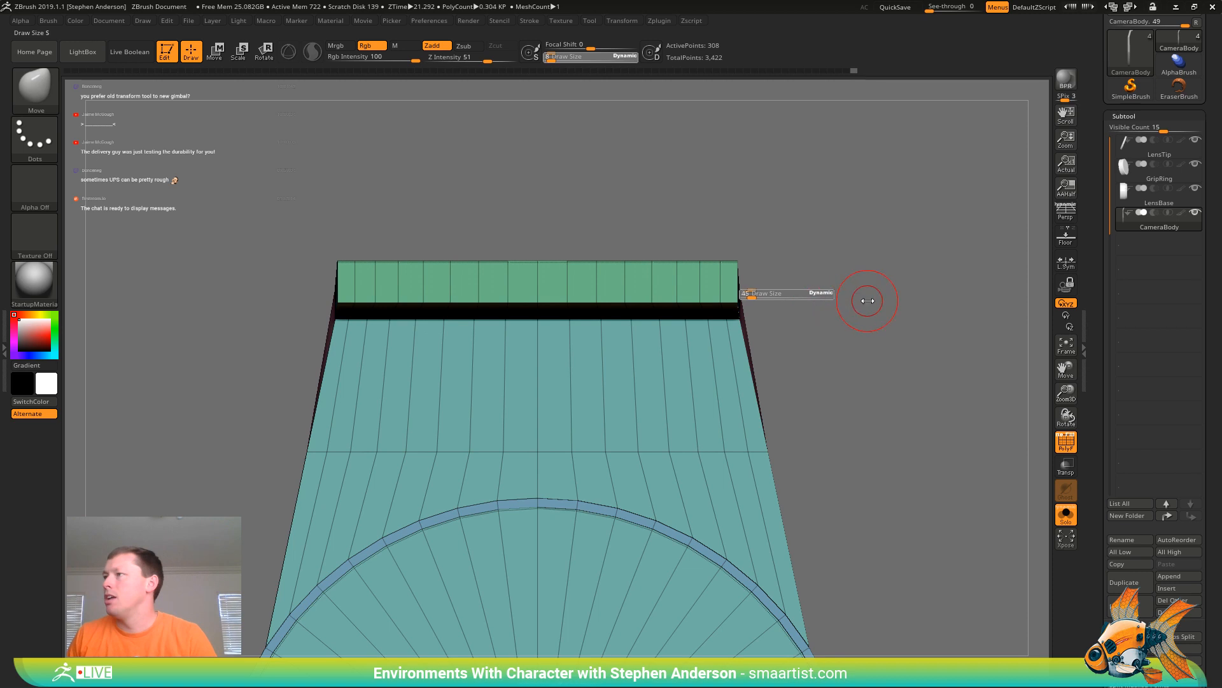
drag(867, 301, 747, 294)
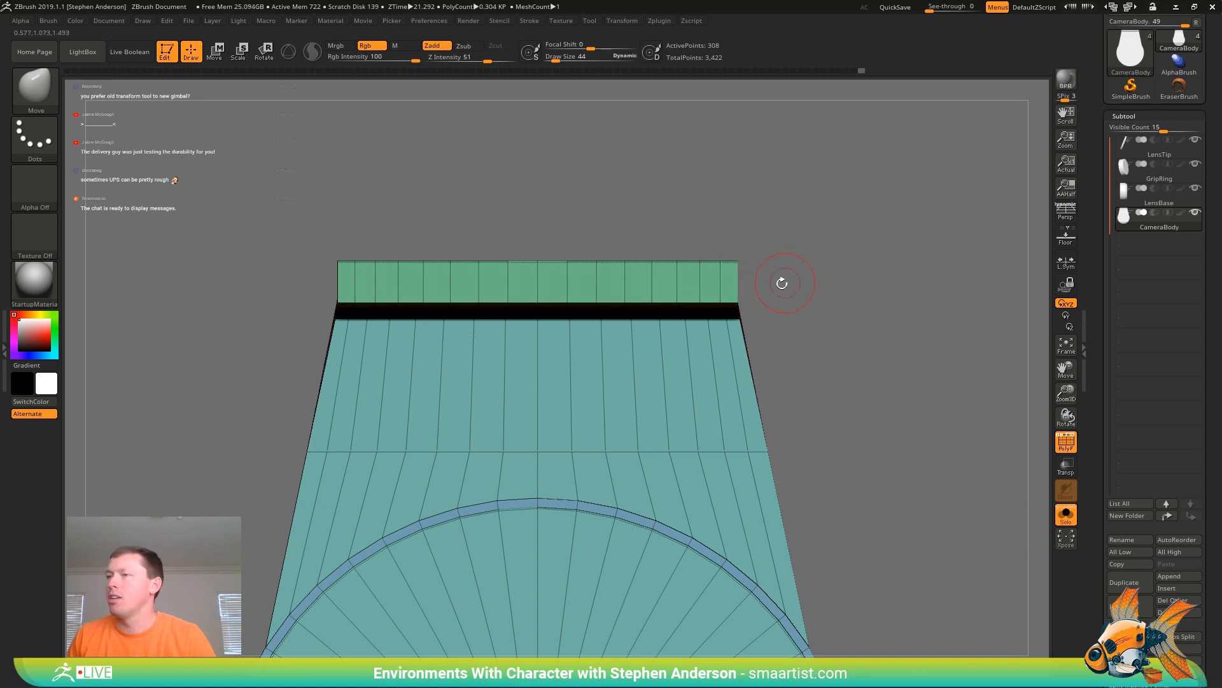
Mask the body below the lip, switch to the Gizmo with reset orientation, and scale the lip's front face narrower in X
key(w)
ctrl+click(717, 266)
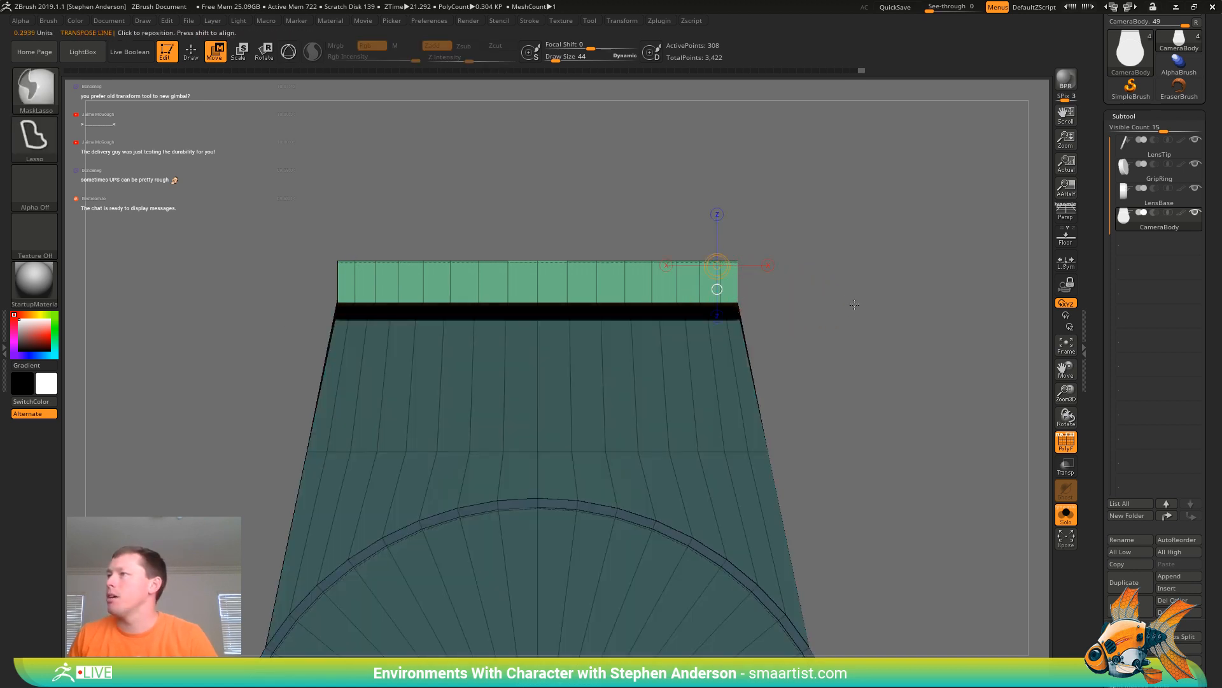
key(e)
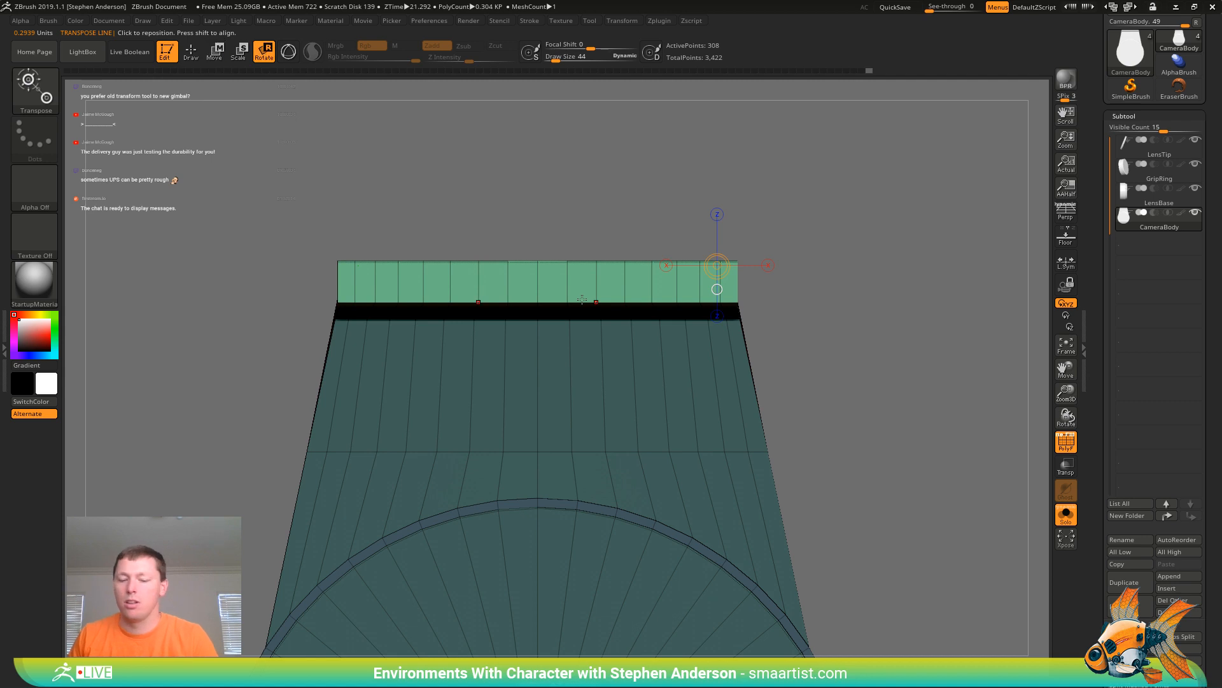
key(y)
click(730, 164)
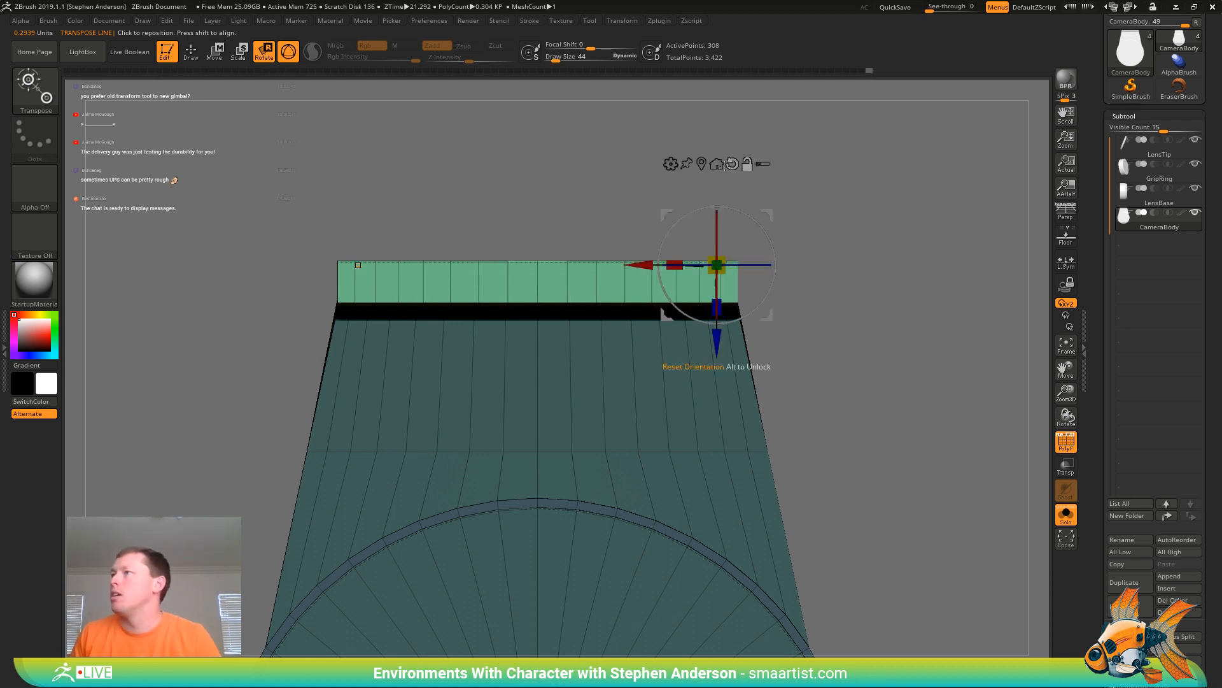
click(717, 163)
drag(593, 273, 615, 273)
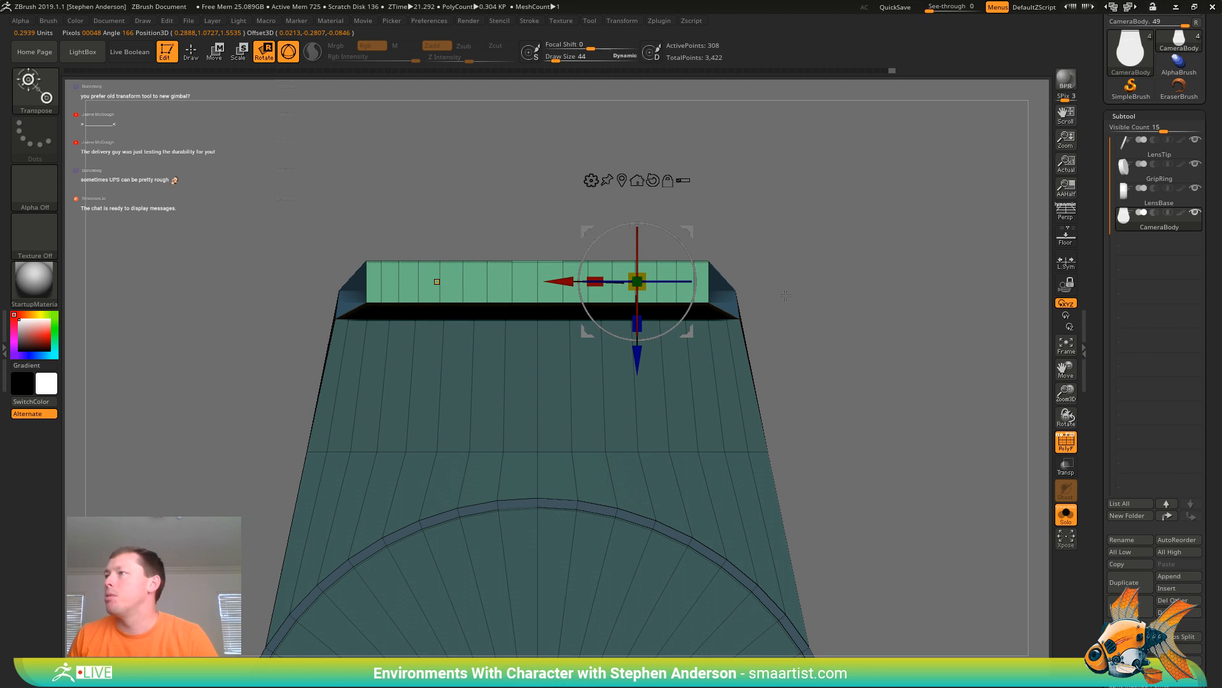
mouse_move(786, 284)
mouse_down()
mouse_move(838, 291)
mouse_move(777, 293)
mouse_up()
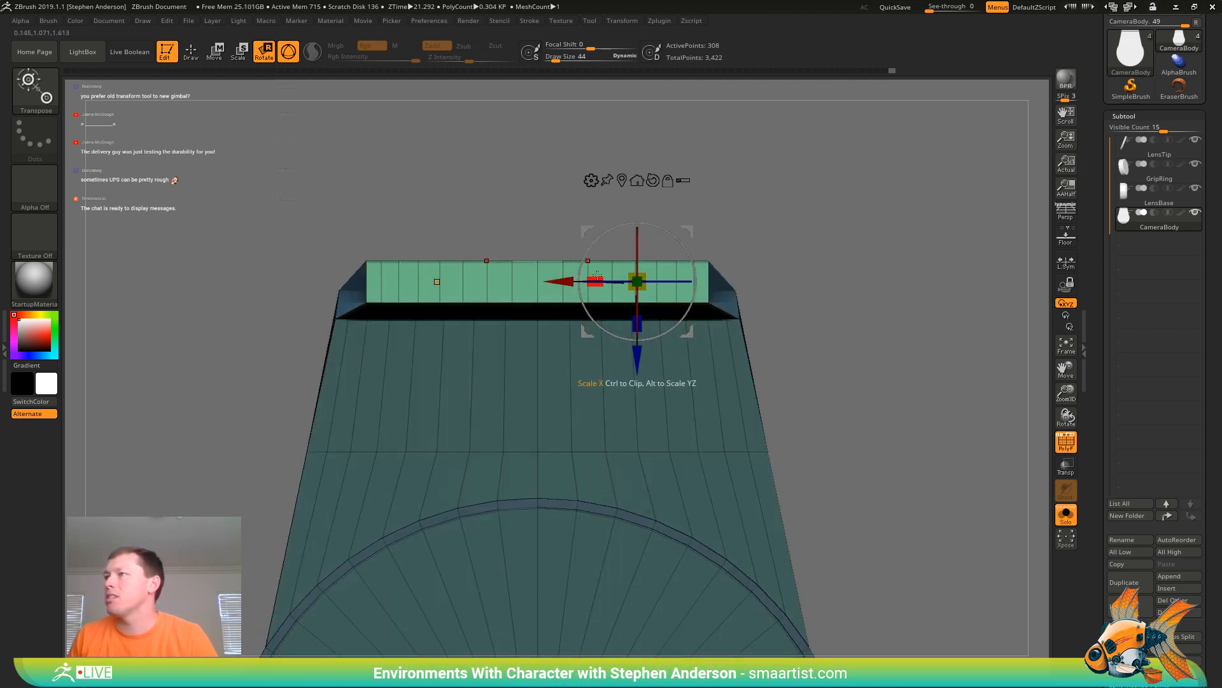
mouse_move(596, 280)
mouse_down()
mouse_move(350, 342)
mouse_move(350, 293)
mouse_up()
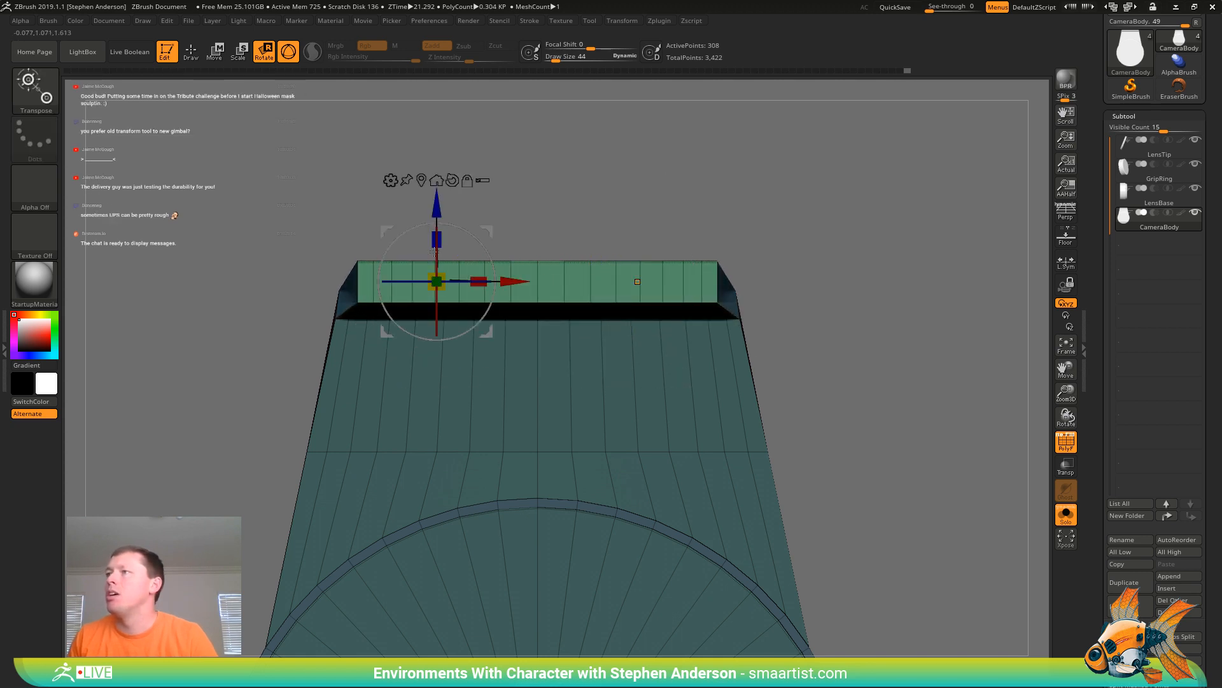
Taper the lip's front face by masking and scaling its edges narrower toward the top, and lower the upper edge by 0.0183
drag(481, 280, 474, 275)
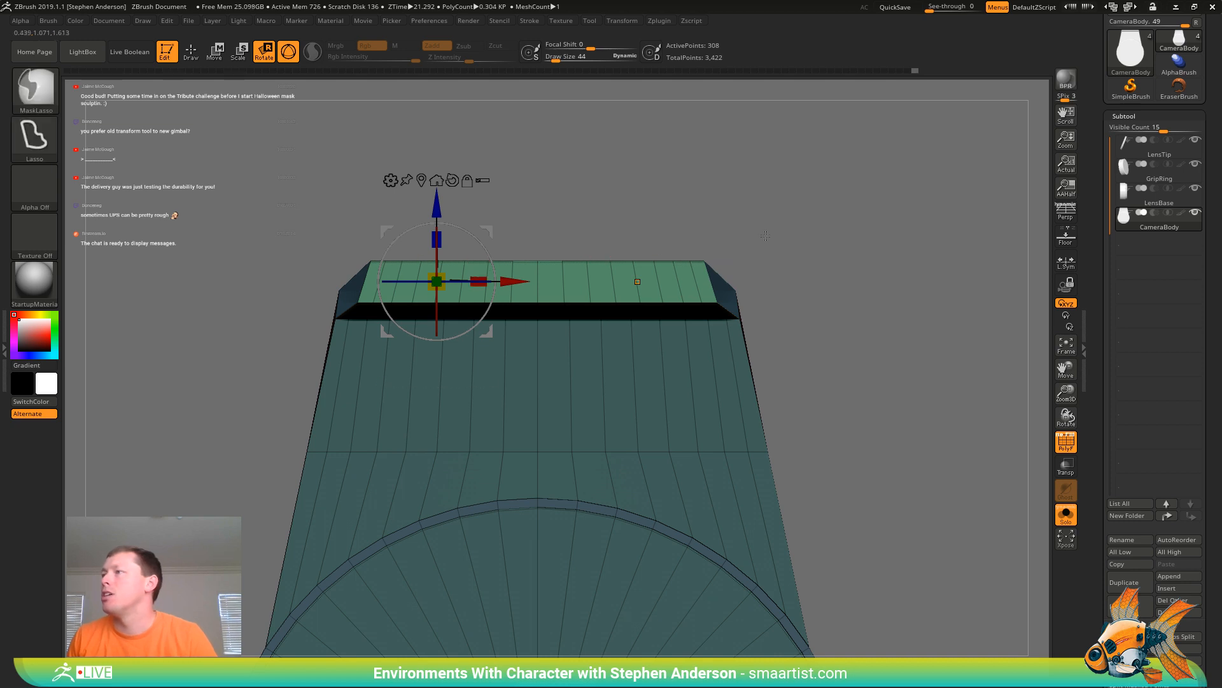
ctrl+drag(767, 277, 767, 277)
ctrl+click(736, 296)
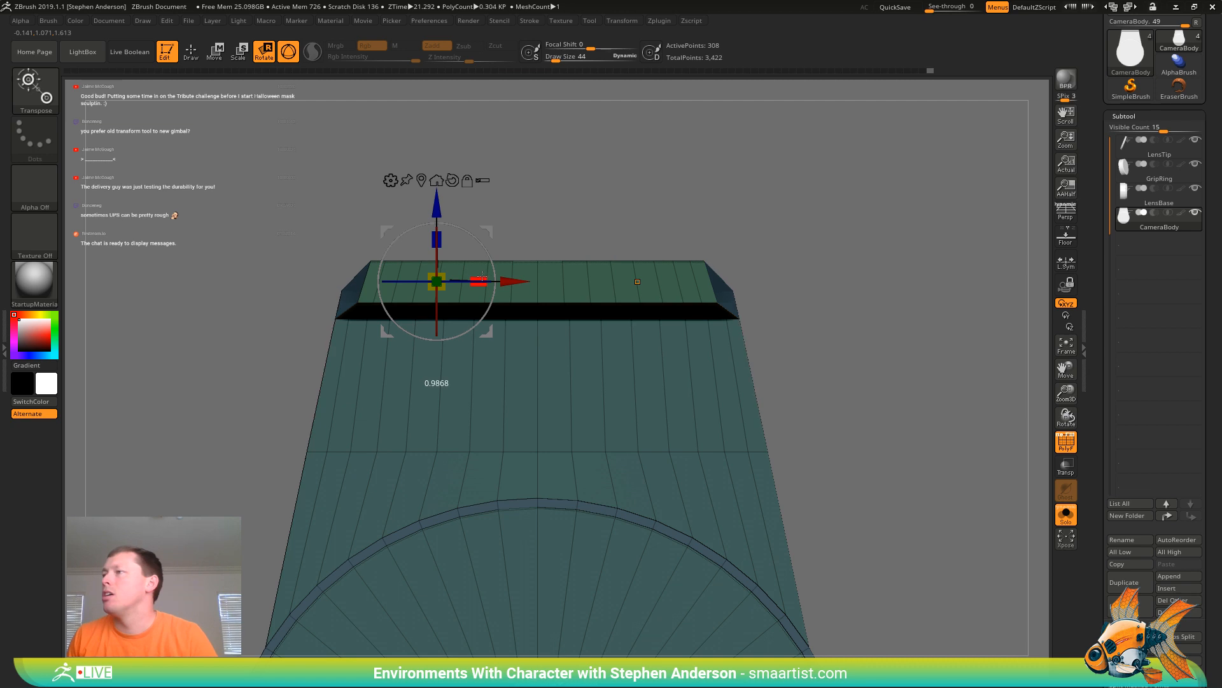
drag(482, 276, 483, 275)
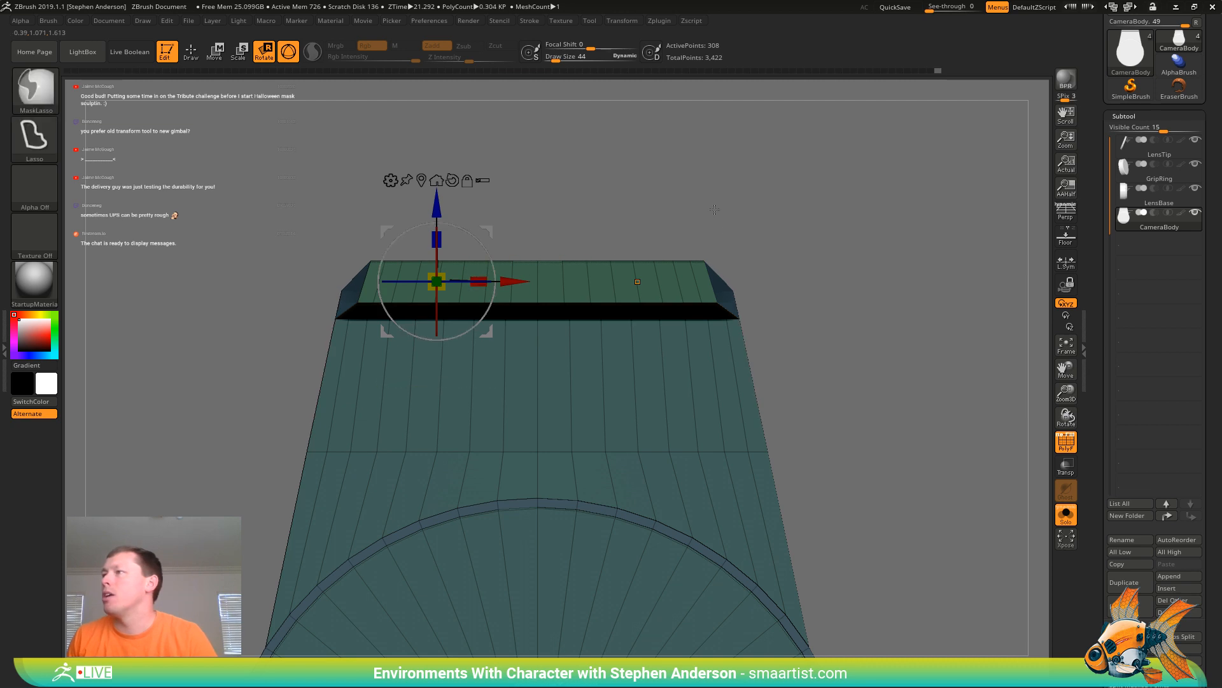
mouse_move(716, 250)
ctrl+mouse_down()
mouse_move(627, 266)
mouse_move(406, 267)
mouse_move(407, 225)
ctrl+mouse_up()
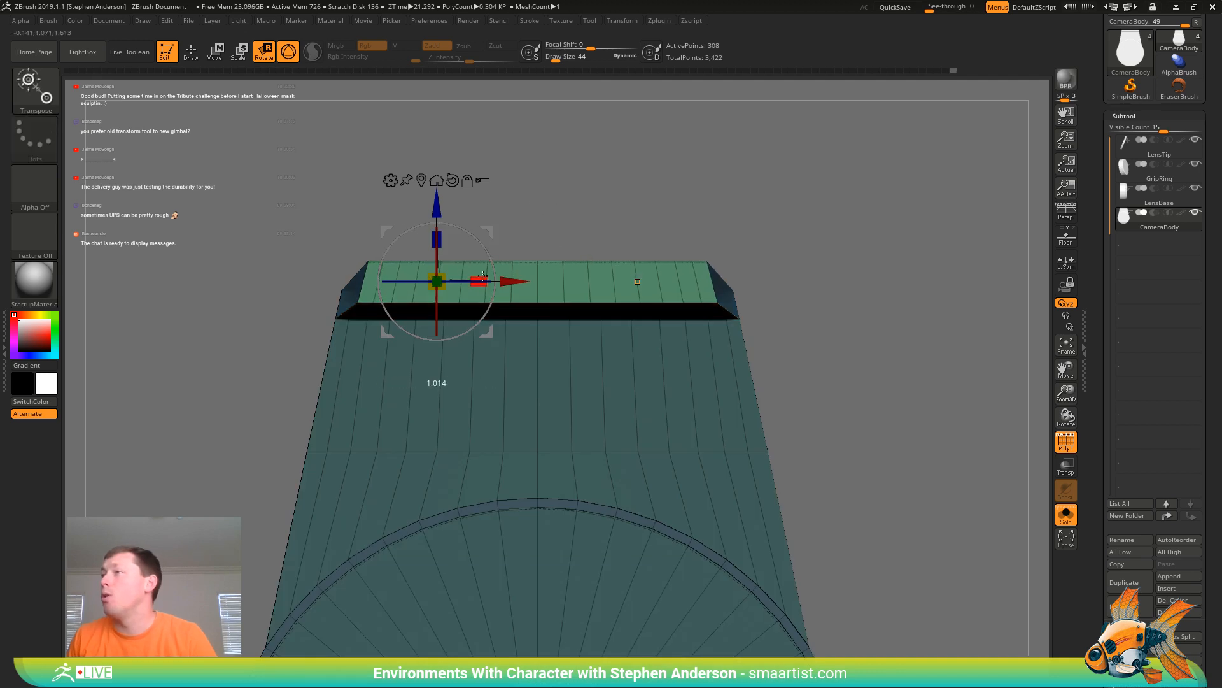
drag(437, 210, 437, 217)
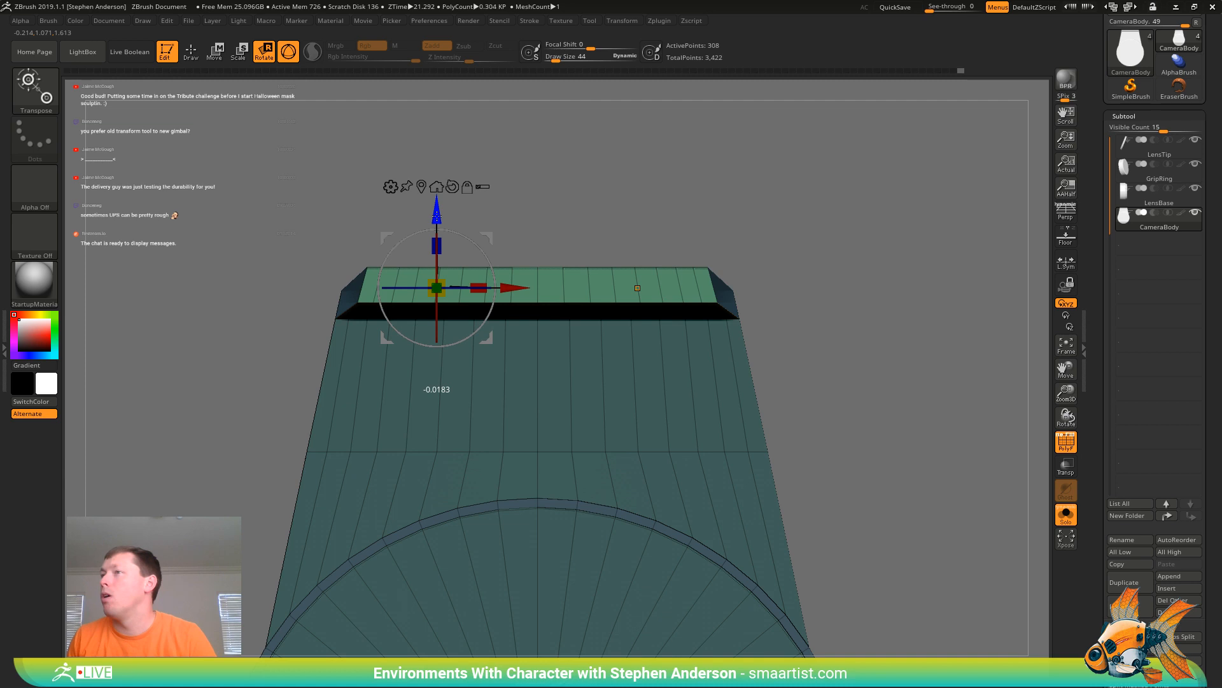
Extrude the lip's front face forward along Y in the side view, and scale its front edge narrower in the top view
drag(668, 208, 701, 198)
mouse_move(559, 199)
ctrl+mouse_down()
mouse_move(514, 343)
mouse_move(399, 294)
mouse_move(457, 216)
ctrl+mouse_up()
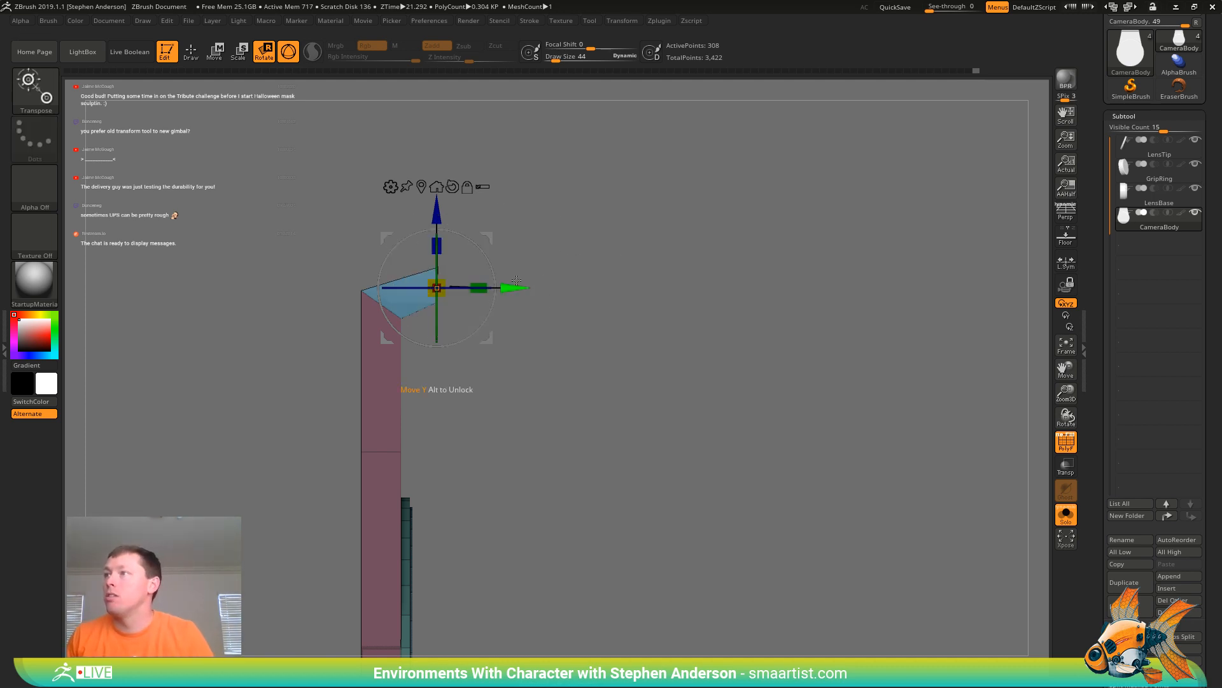
ctrl+drag(517, 280, 595, 280)
drag(796, 242, 861, 181)
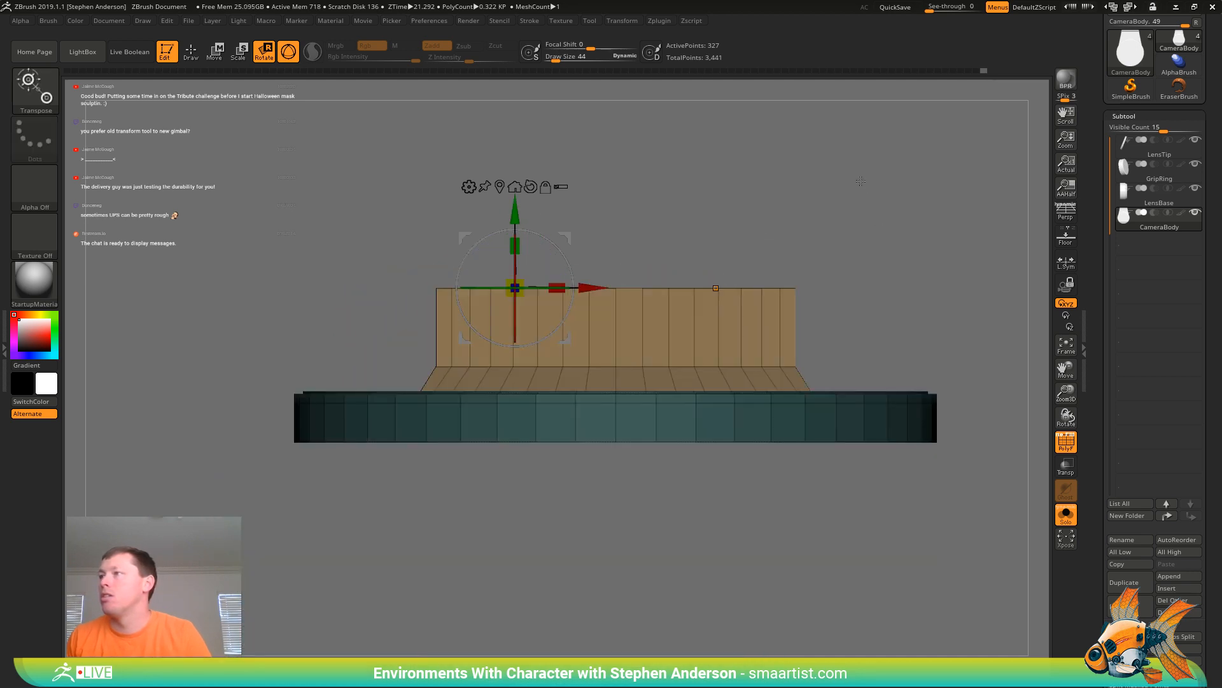
drag(567, 280, 534, 282)
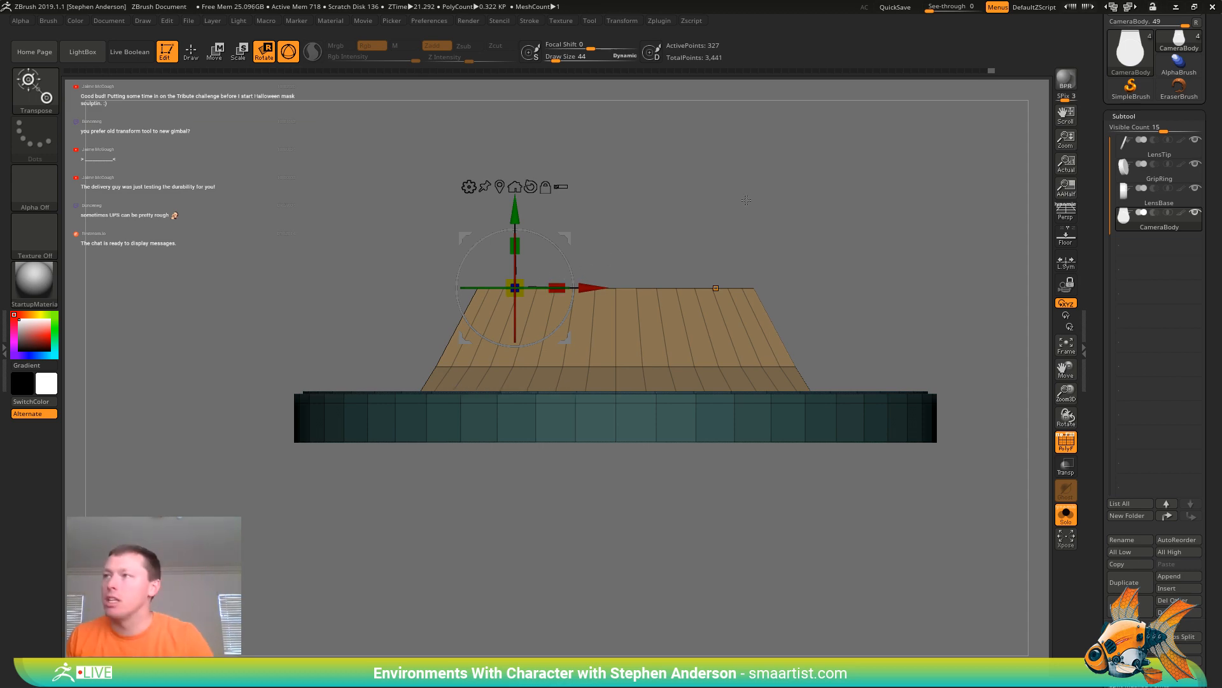
In the top view, mask the outer corners of the lip's front edge and move the rest forward along Y by 0.0099
drag(761, 189, 814, 178)
ctrl+right_drag(813, 178, 828, 227)
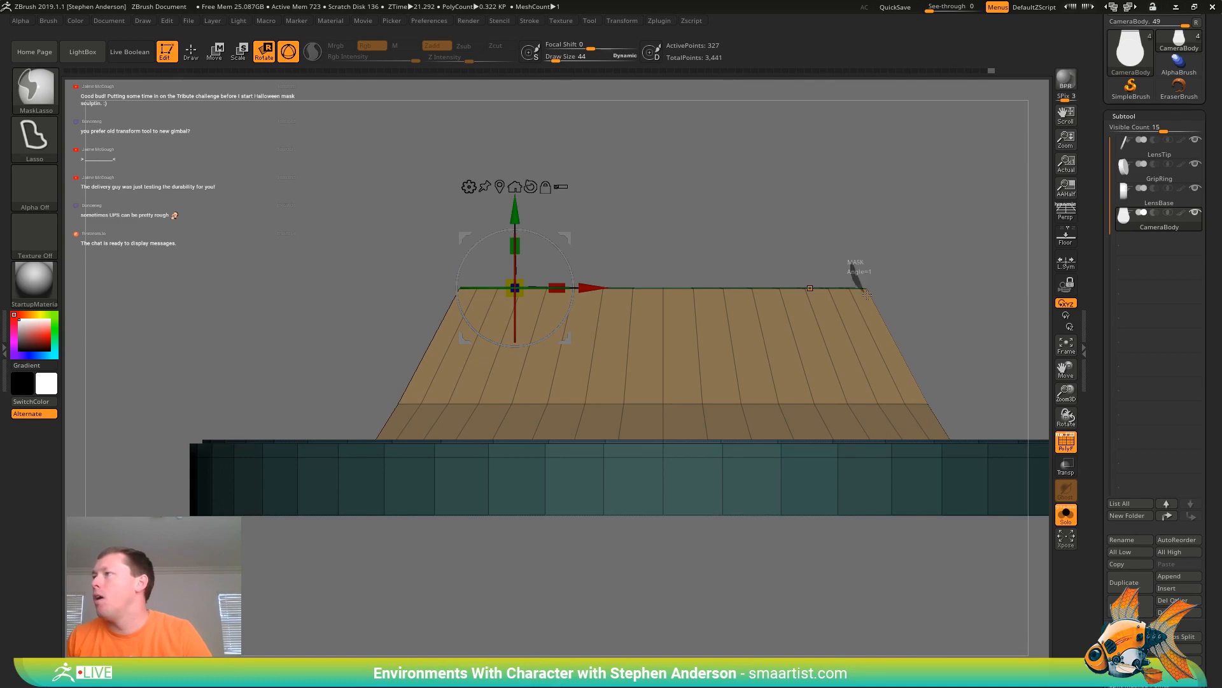
mouse_move(866, 294)
ctrl+mouse_down()
mouse_move(923, 274)
mouse_move(904, 220)
mouse_move(916, 219)
mouse_move(846, 245)
mouse_move(846, 188)
mouse_move(732, 214)
ctrl+mouse_up()
drag(515, 215, 514, 209)
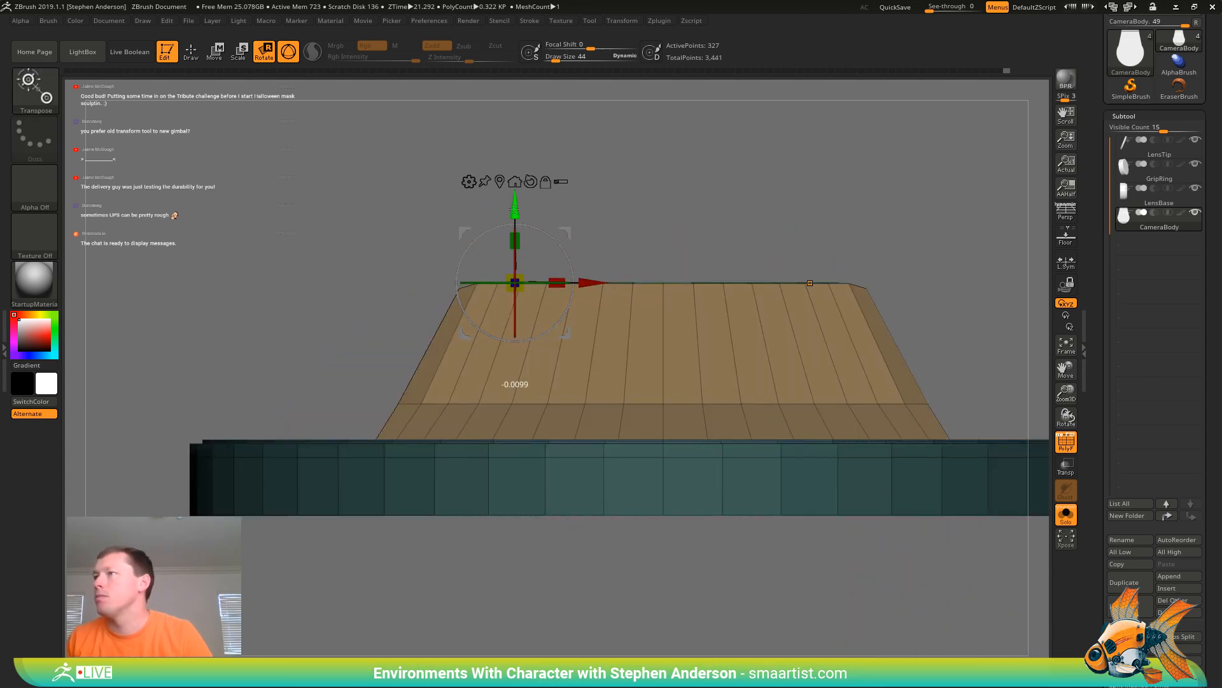
Return to drawing mode and cut across the lip just behind its front edge with SliceCurve in the top view
drag(738, 267, 697, 219)
key(shift+f)
mouse_move(698, 219)
right_down()
mouse_move(718, 251)
mouse_move(622, 210)
mouse_move(626, 196)
mouse_move(740, 289)
right_up()
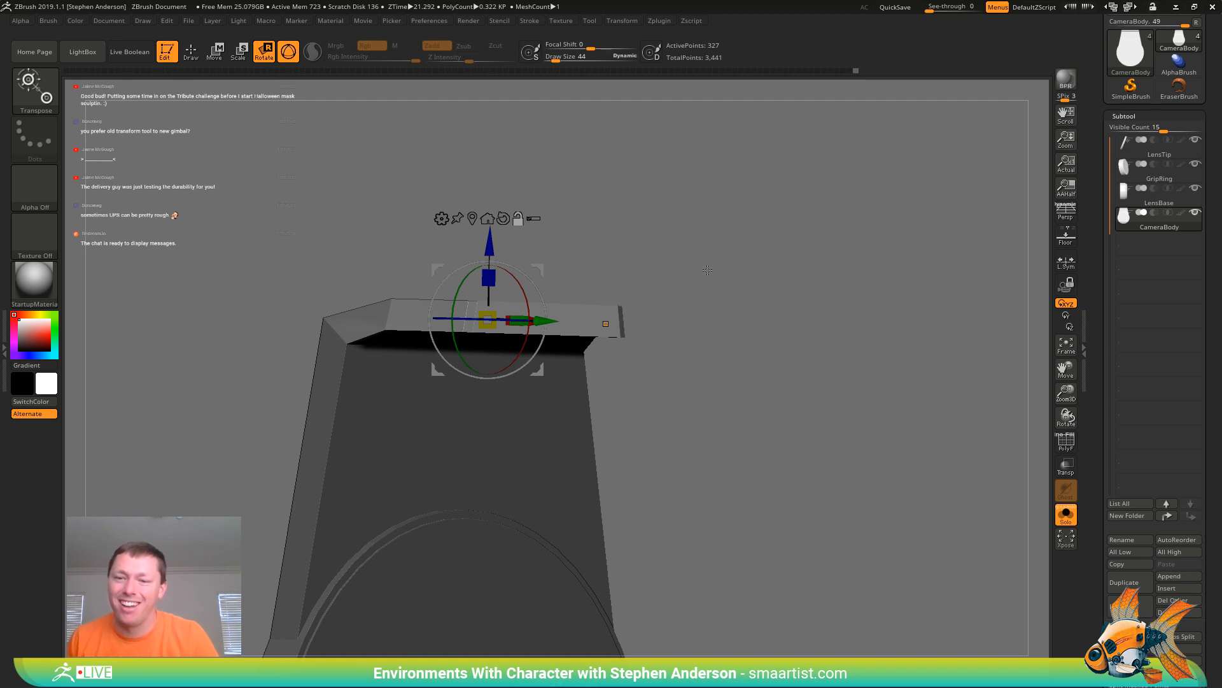
key(q)
mouse_move(704, 284)
right_down()
mouse_move(813, 293)
mouse_move(755, 266)
right_up()
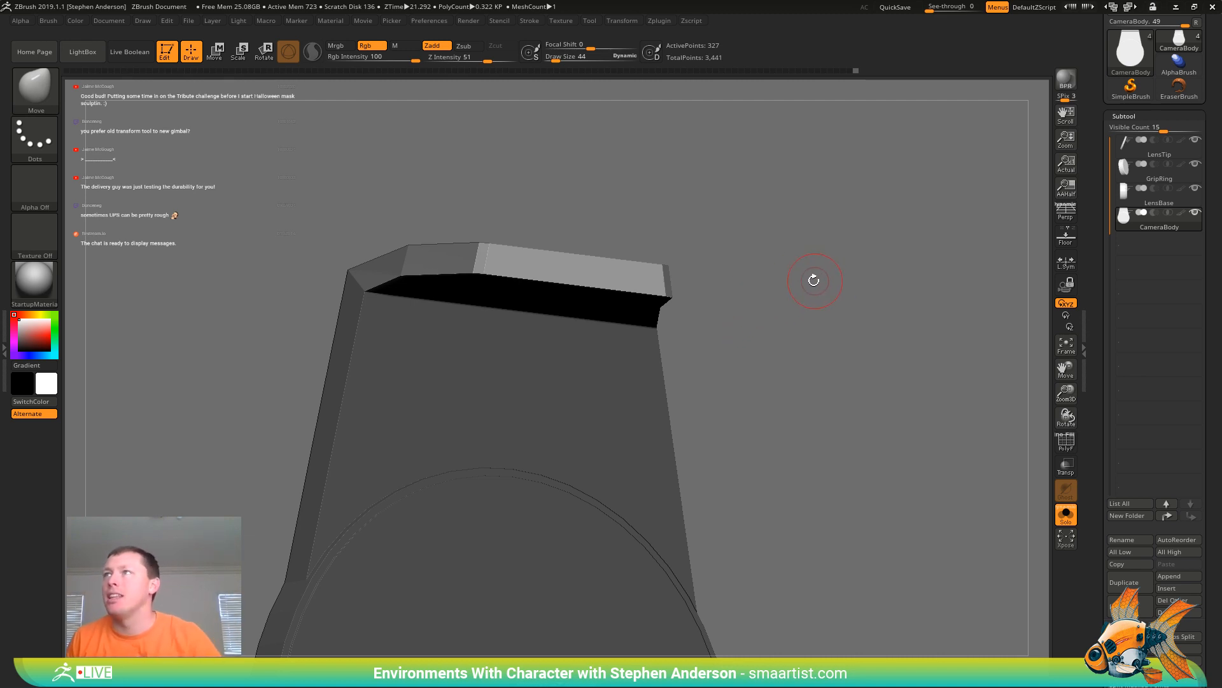
drag(775, 266, 808, 204)
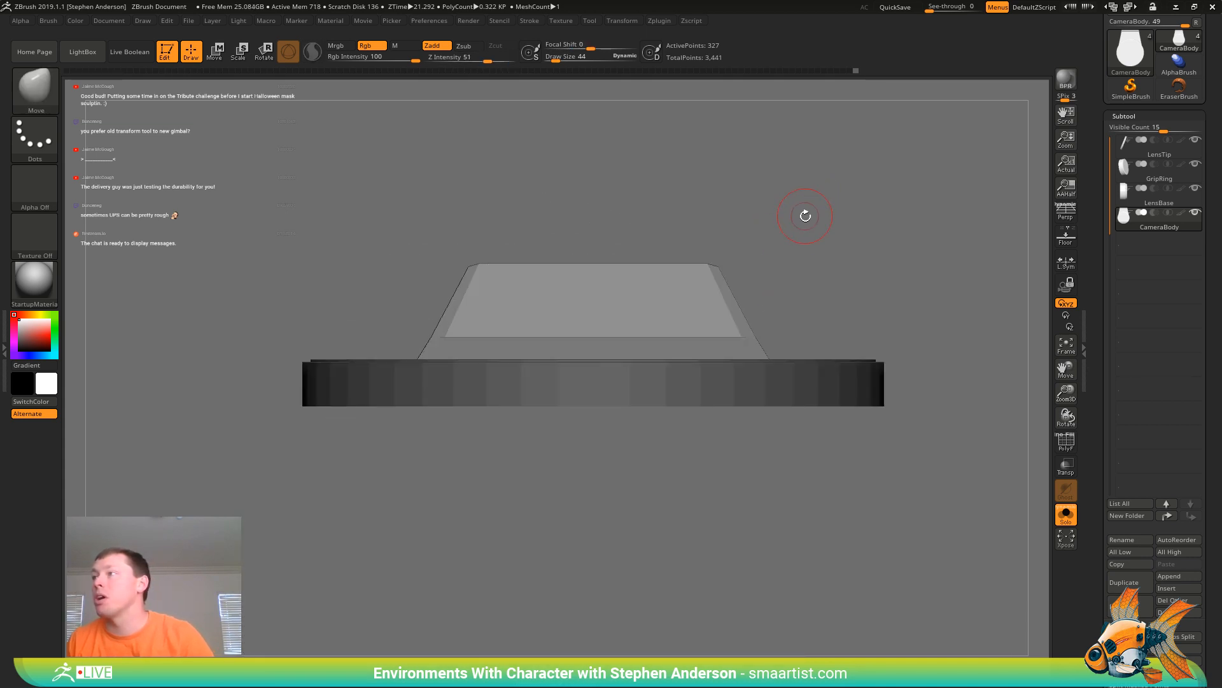
key(shift+f)
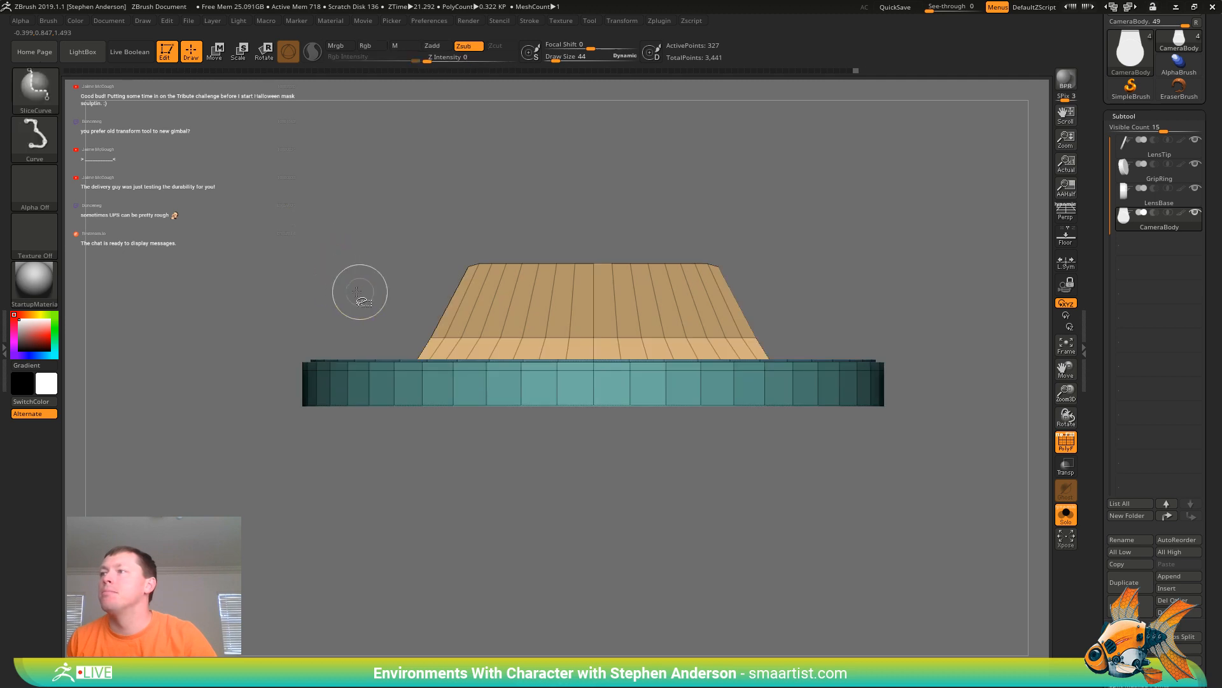
mouse_move(344, 291)
ctrl+shift+mouse_down()
mouse_move(942, 290)
mouse_move(941, 273)
ctrl+shift+mouse_up()
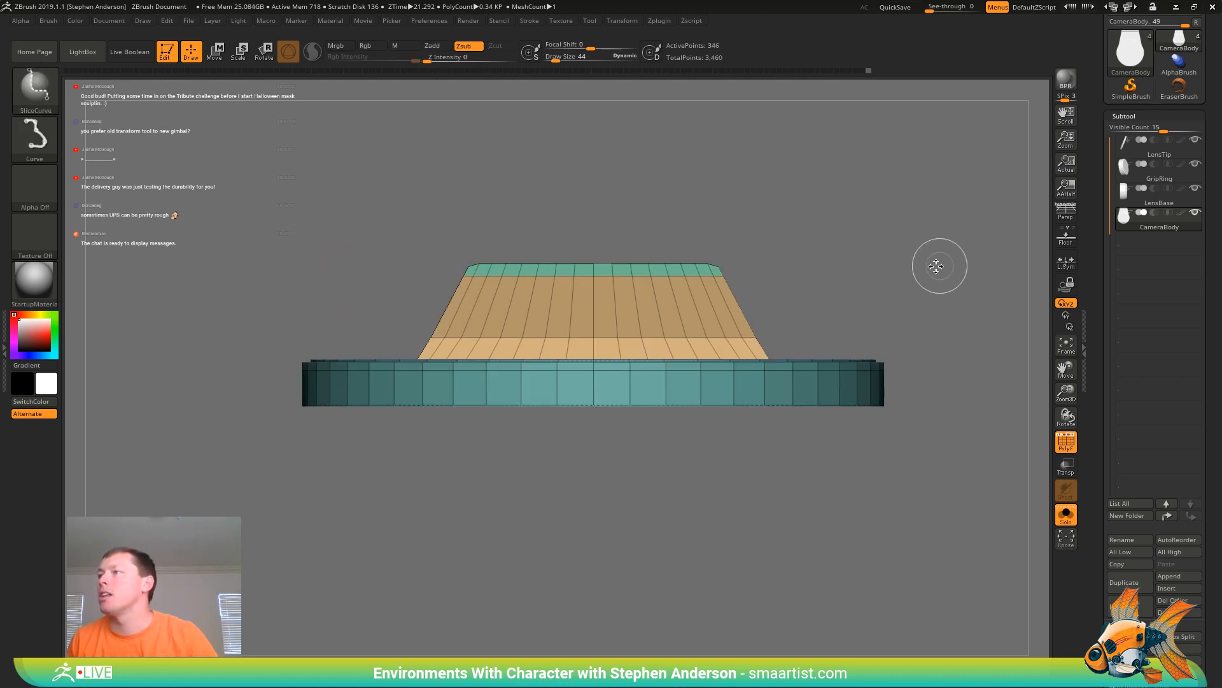
Mask the middle of the lip's front edge, invert the mask, and move that middle portion slightly forward along Y
mouse_move(793, 239)
mouse_down()
mouse_move(773, 245)
mouse_move(802, 279)
mouse_move(753, 271)
mouse_move(717, 238)
mouse_move(660, 264)
mouse_move(505, 246)
mouse_up()
key(ctrl)
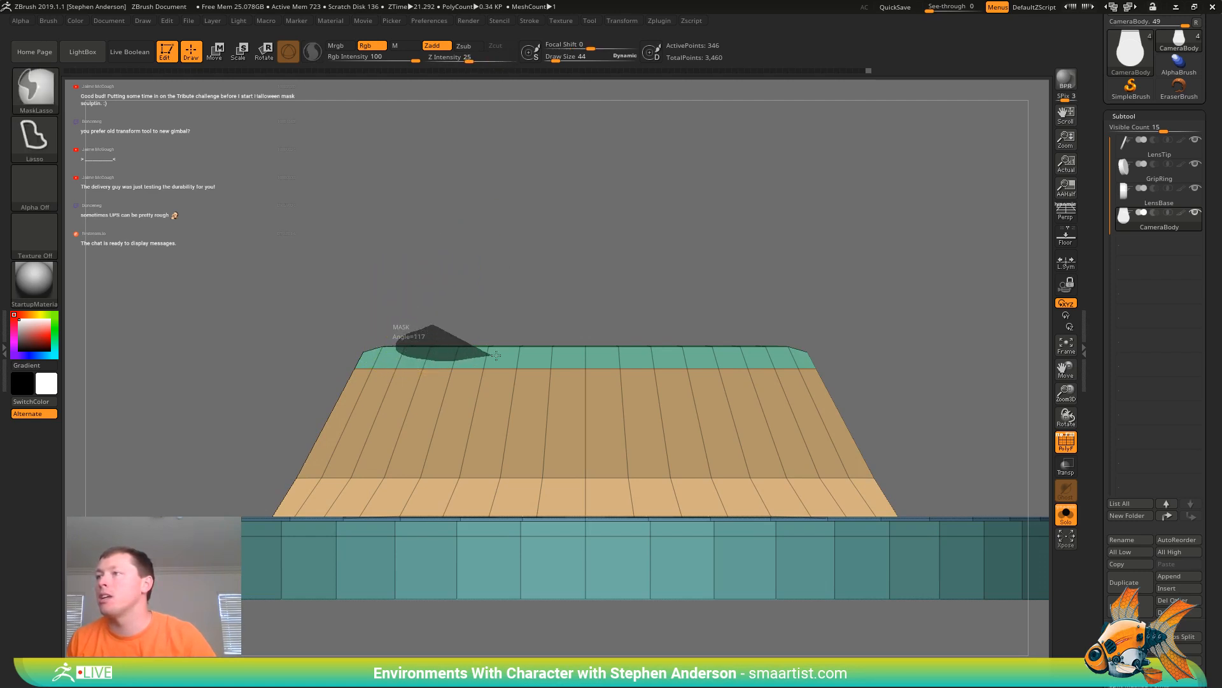
mouse_move(586, 350)
ctrl+mouse_down()
mouse_move(649, 290)
mouse_move(643, 266)
ctrl+mouse_up()
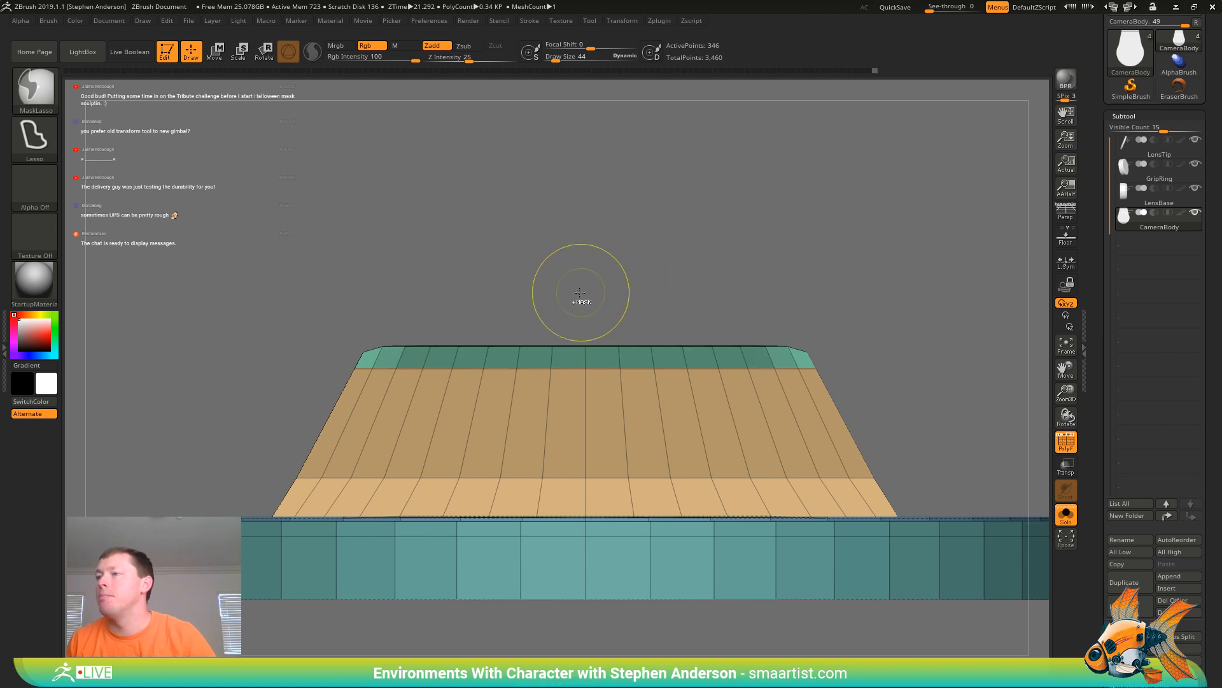
ctrl+click(592, 262)
key(w)
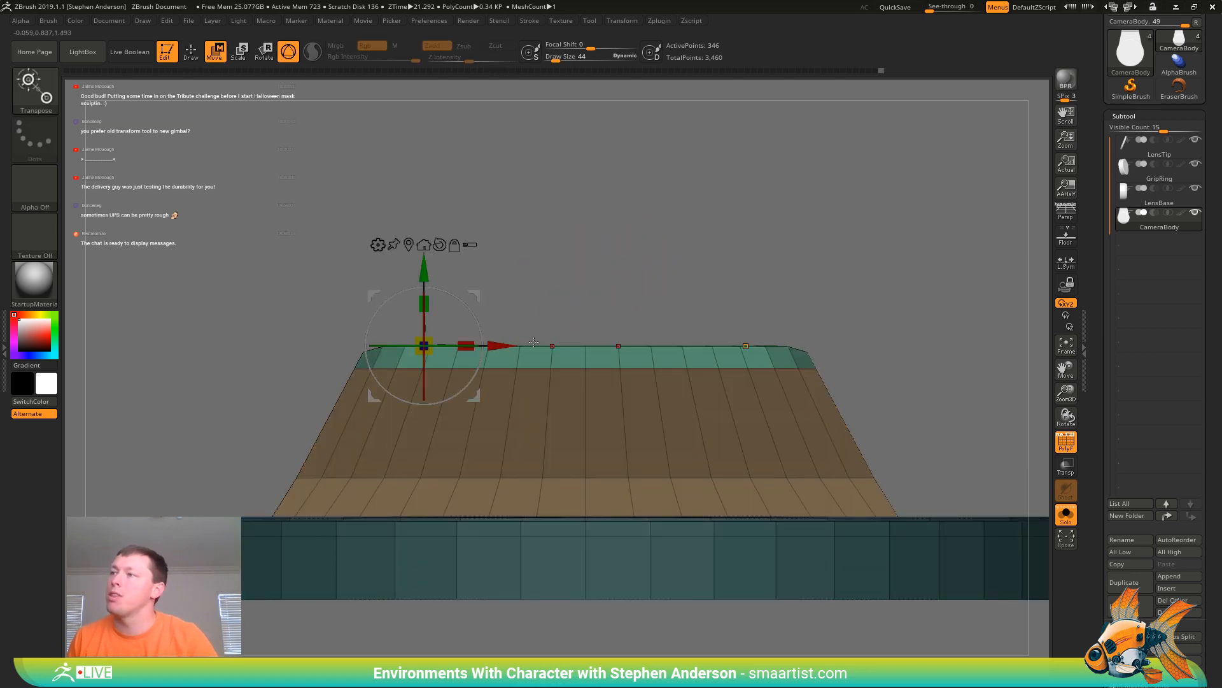
drag(431, 278, 424, 274)
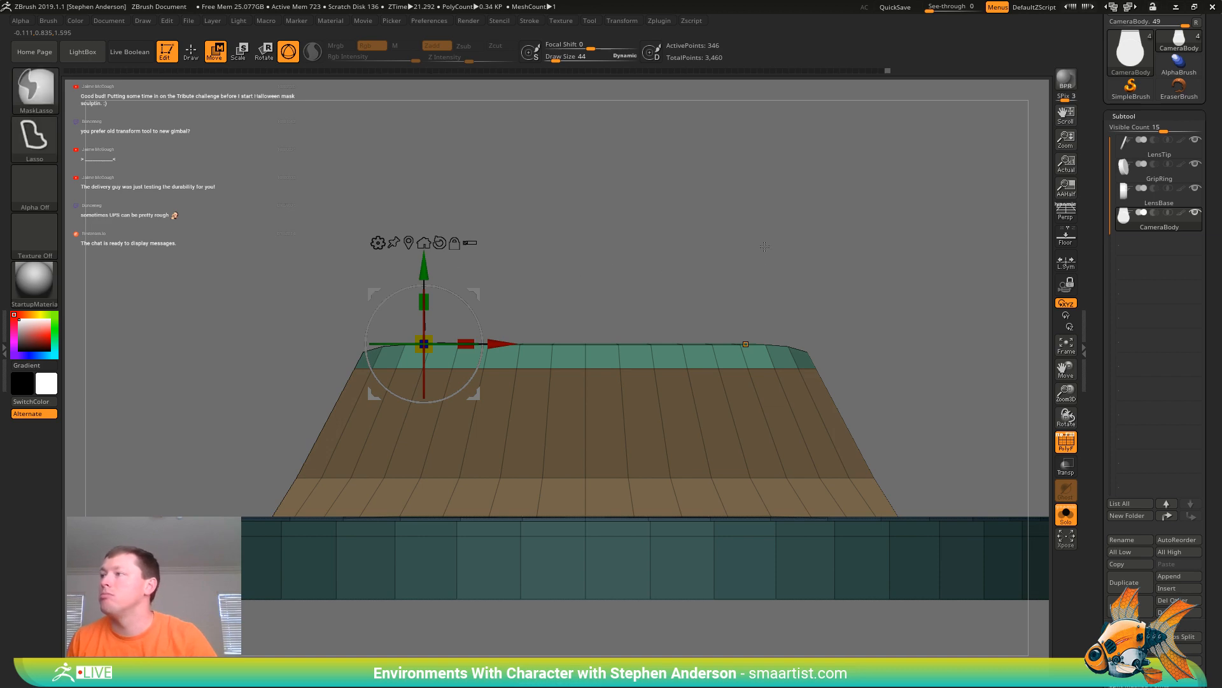
drag(790, 261, 826, 255)
key(shift+f)
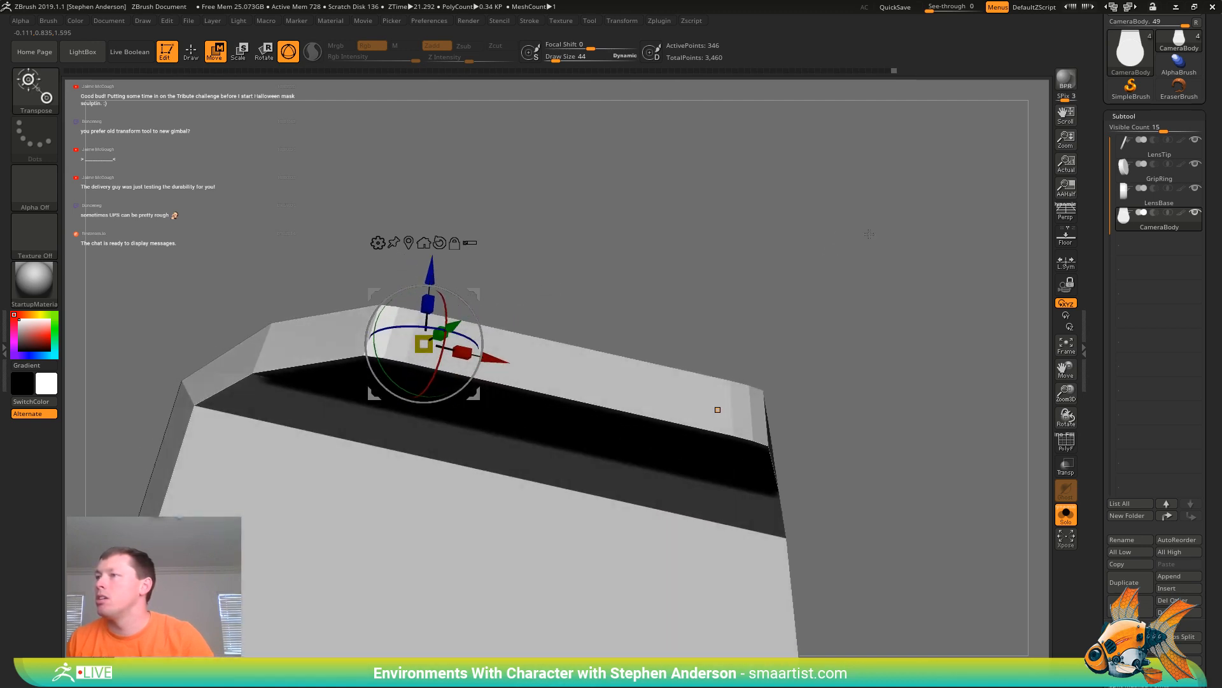
In the side view, mask everything except the lip's front end and extrude it forward along Y
ctrl+right_drag(869, 233, 816, 235)
key(q)
mouse_move(841, 254)
mouse_down()
mouse_move(802, 298)
mouse_move(872, 296)
mouse_move(595, 313)
mouse_move(565, 300)
mouse_move(621, 369)
mouse_move(554, 317)
mouse_up()
key(shift+f)
mouse_move(453, 303)
mouse_down()
mouse_move(453, 208)
mouse_move(415, 299)
mouse_move(505, 310)
mouse_up()
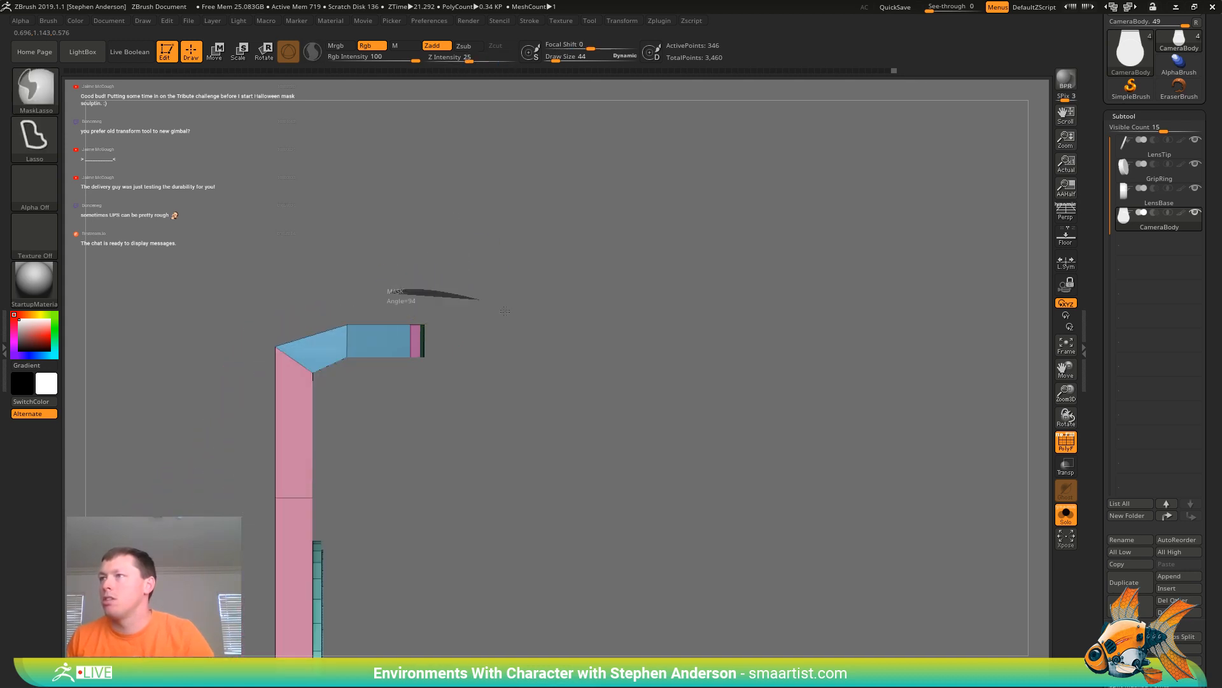
ctrl+drag(419, 397, 403, 376)
key(w)
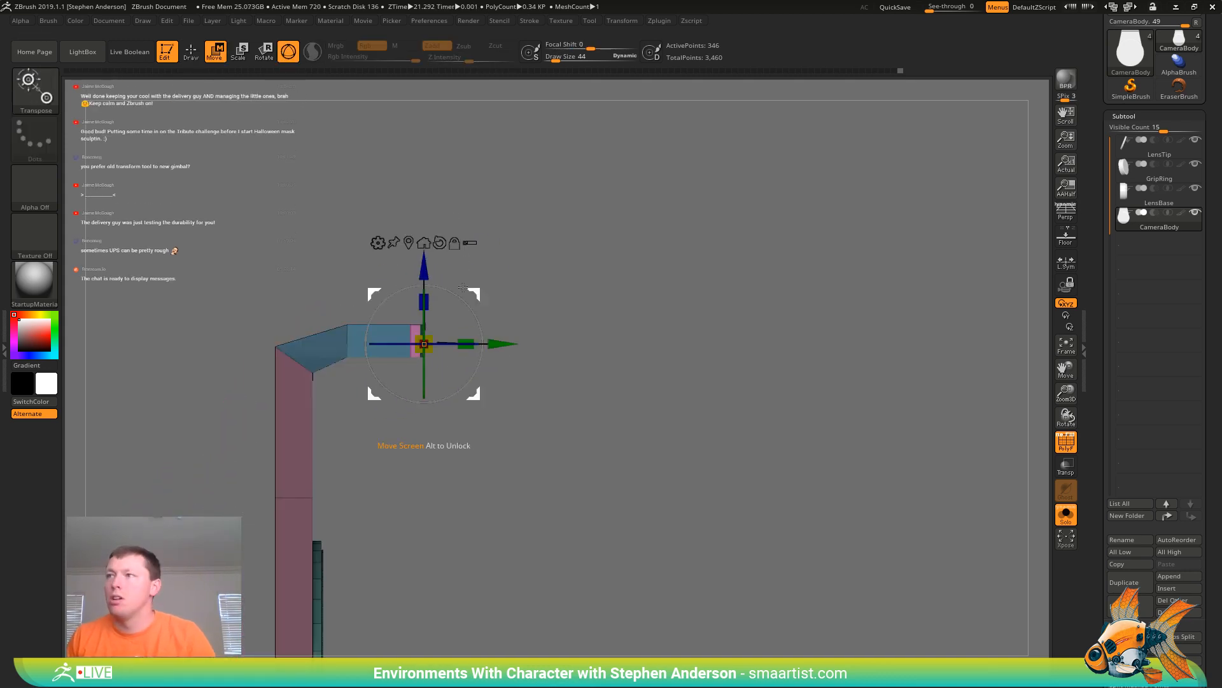
ctrl+drag(502, 343, 543, 337)
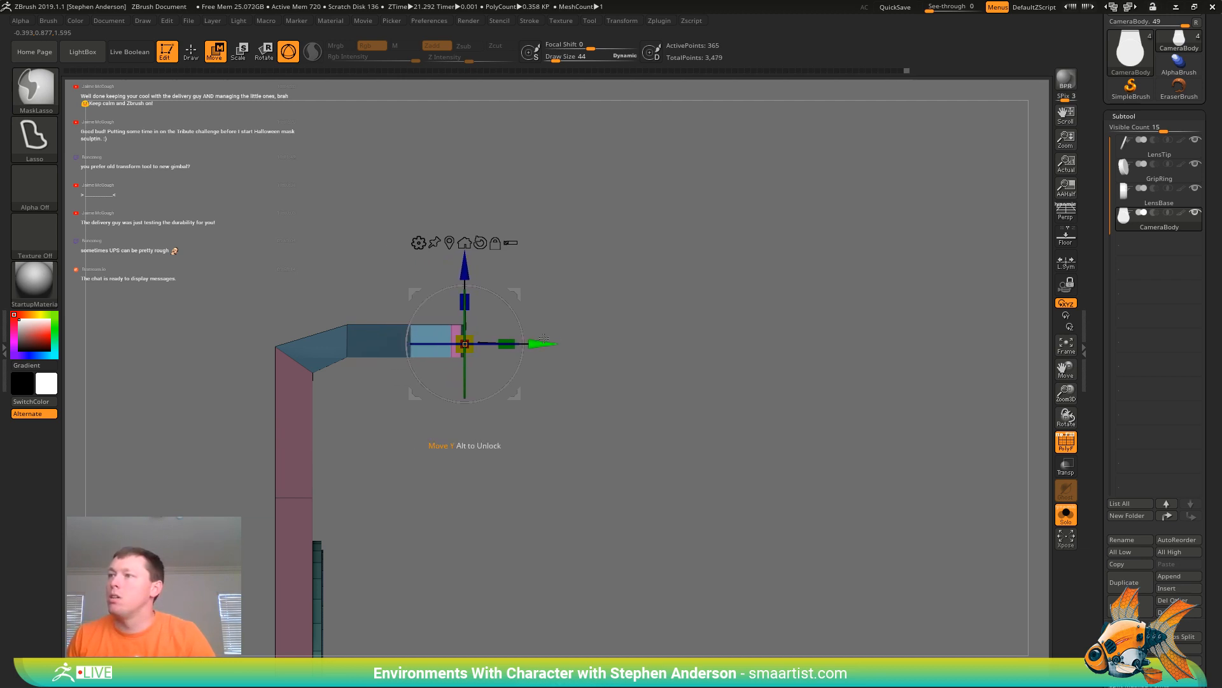
Isolate the whole lip with the mask and raise it slightly in the side view
mouse_move(620, 318)
ctrl+mouse_down()
mouse_move(428, 387)
mouse_move(559, 314)
mouse_move(508, 371)
mouse_move(324, 312)
mouse_move(344, 357)
ctrl+mouse_up()
drag(516, 296, 524, 279)
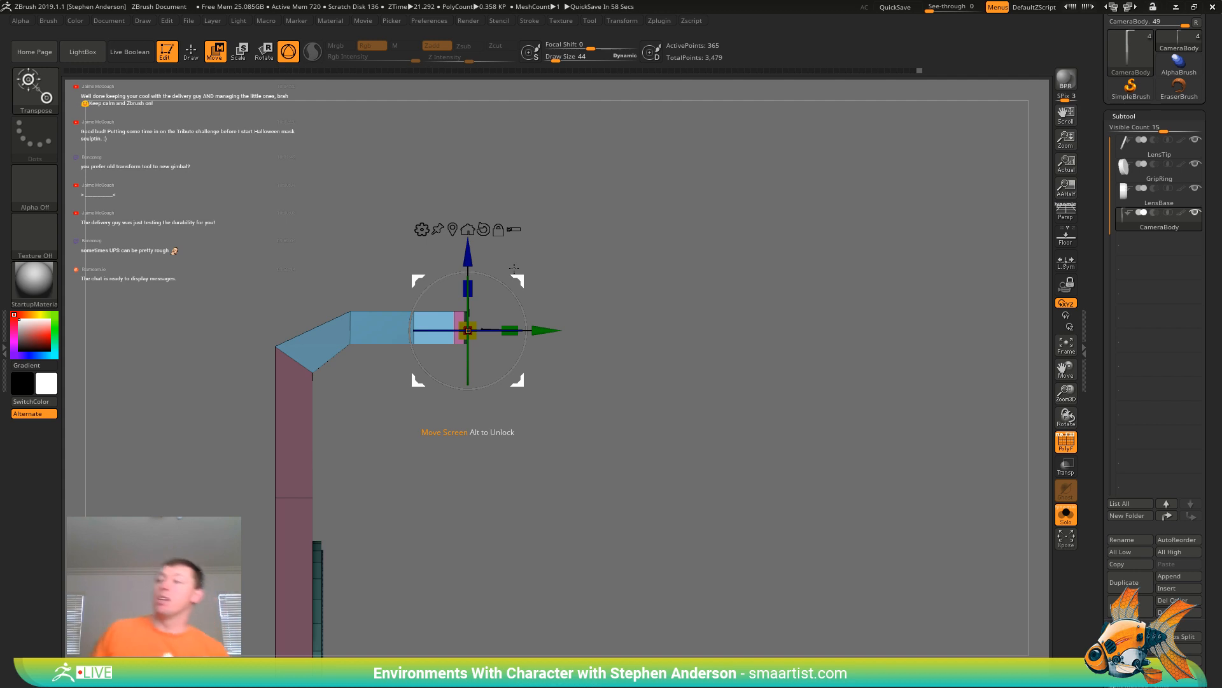
Tilt the lip upward about its bend using the Transpose line, and undo the extra tilt tried on its front segment
key(y)
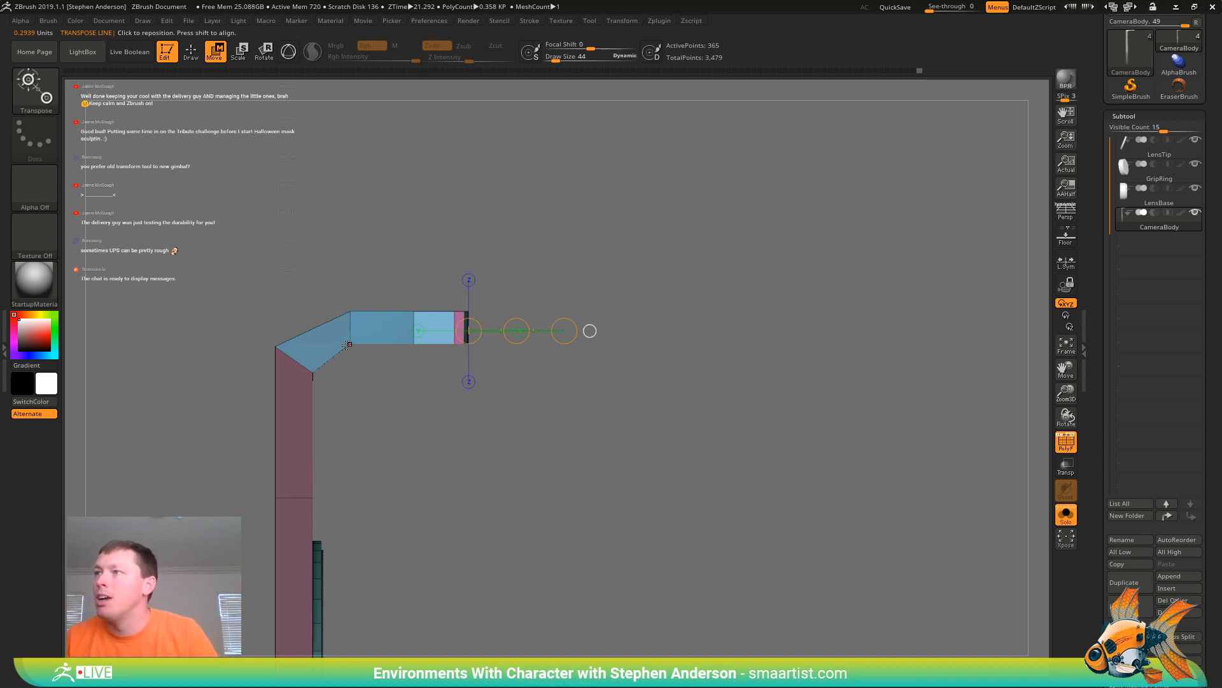
drag(347, 345, 408, 339)
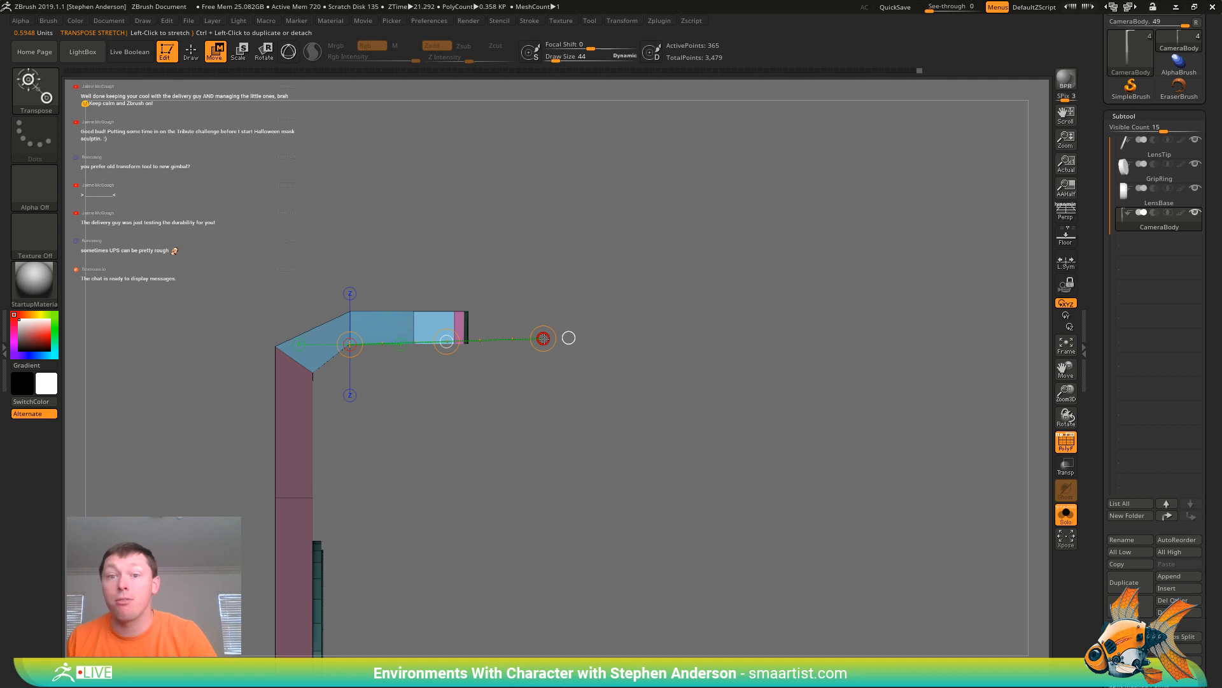
drag(543, 338, 537, 318)
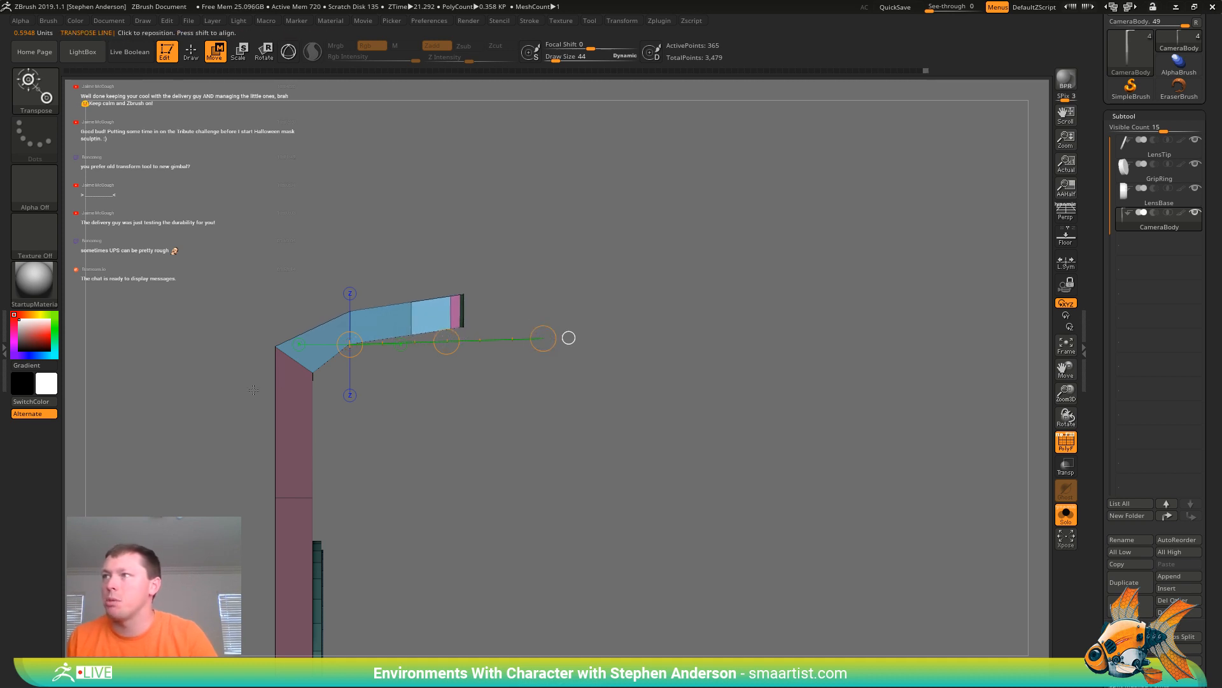
drag(548, 334, 571, 272)
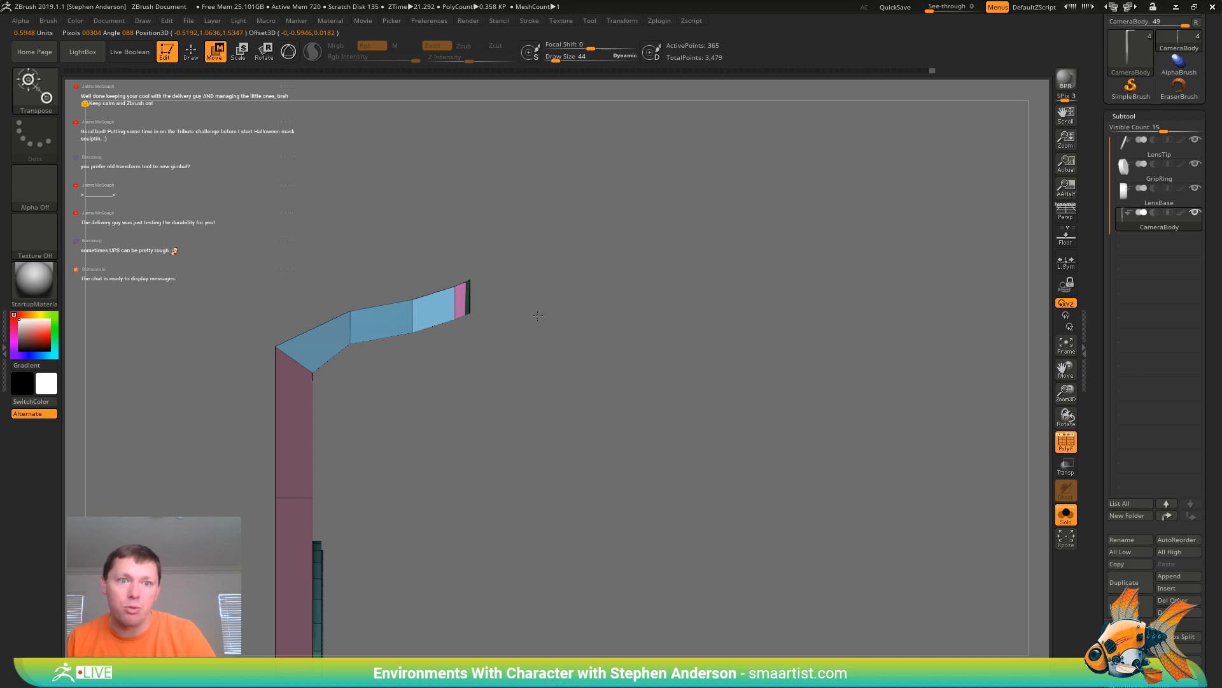
key(ctrl+z)
Return to drawing mode, check the lip's shape, and turn off Solo to show the lens parts with the camera body
mouse_move(474, 391)
alt+right_down()
mouse_move(622, 376)
mouse_move(655, 451)
mouse_move(681, 415)
alt+right_up()
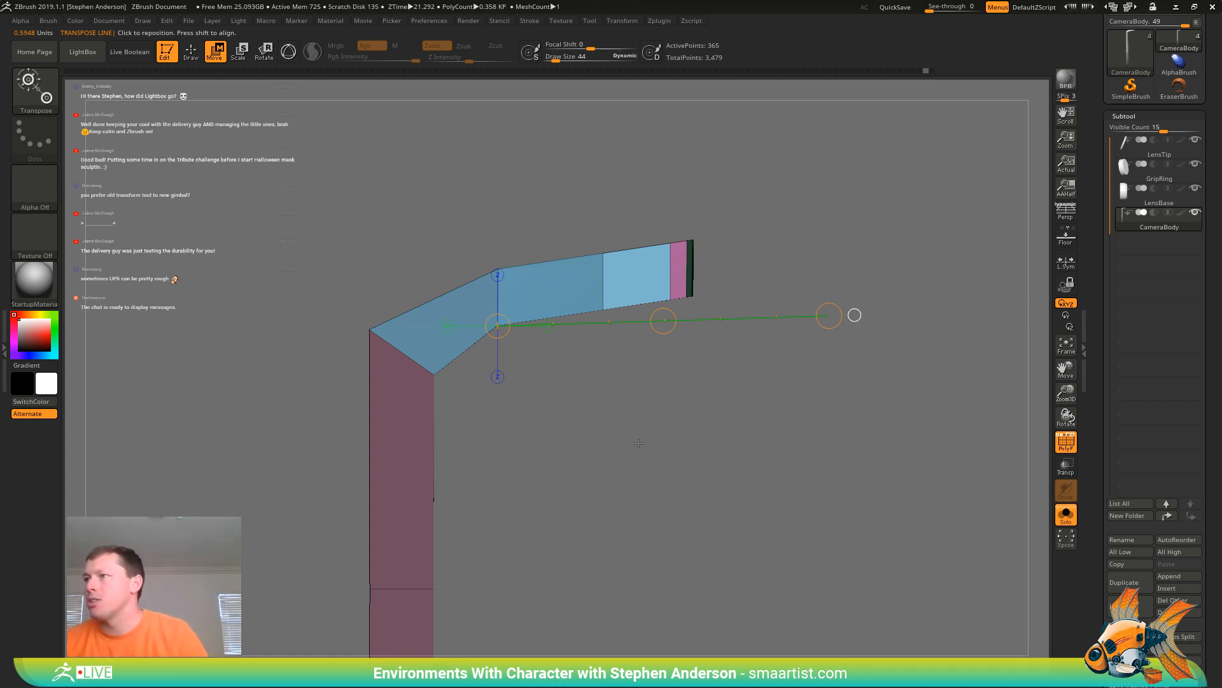
mouse_move(638, 443)
mouse_down()
mouse_move(666, 429)
mouse_move(646, 419)
mouse_up()
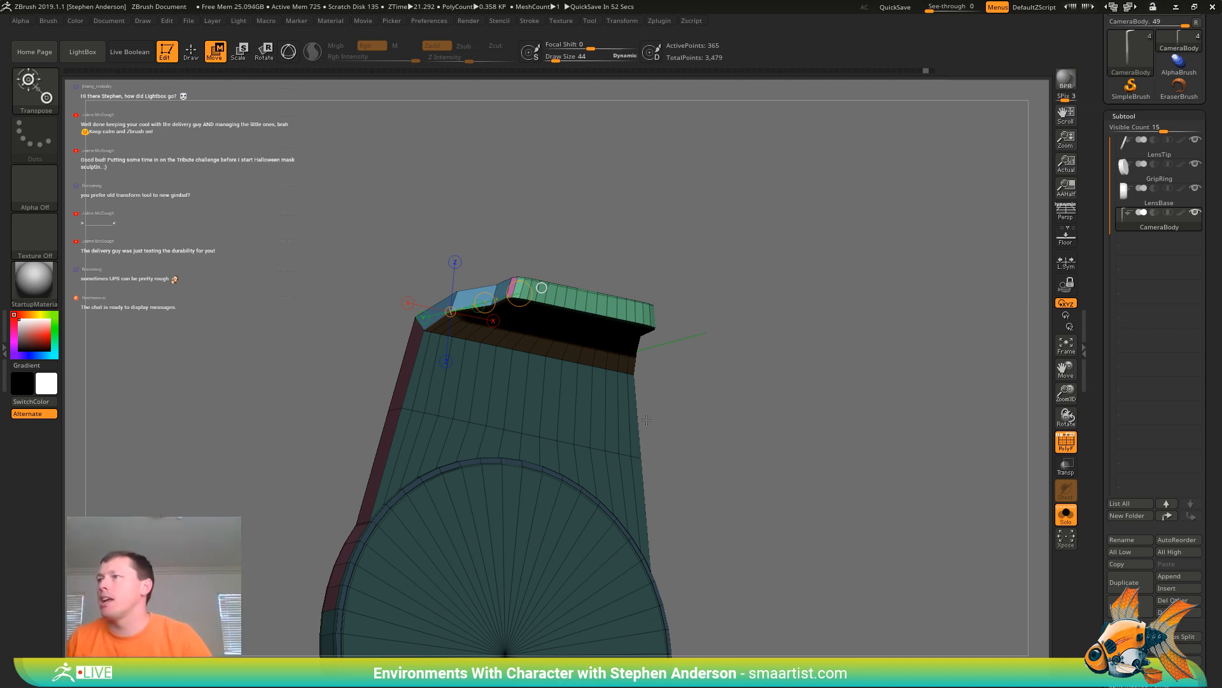
mouse_move(646, 419)
mouse_down()
mouse_move(729, 328)
mouse_move(779, 350)
mouse_move(744, 345)
mouse_move(687, 436)
mouse_up()
key(q)
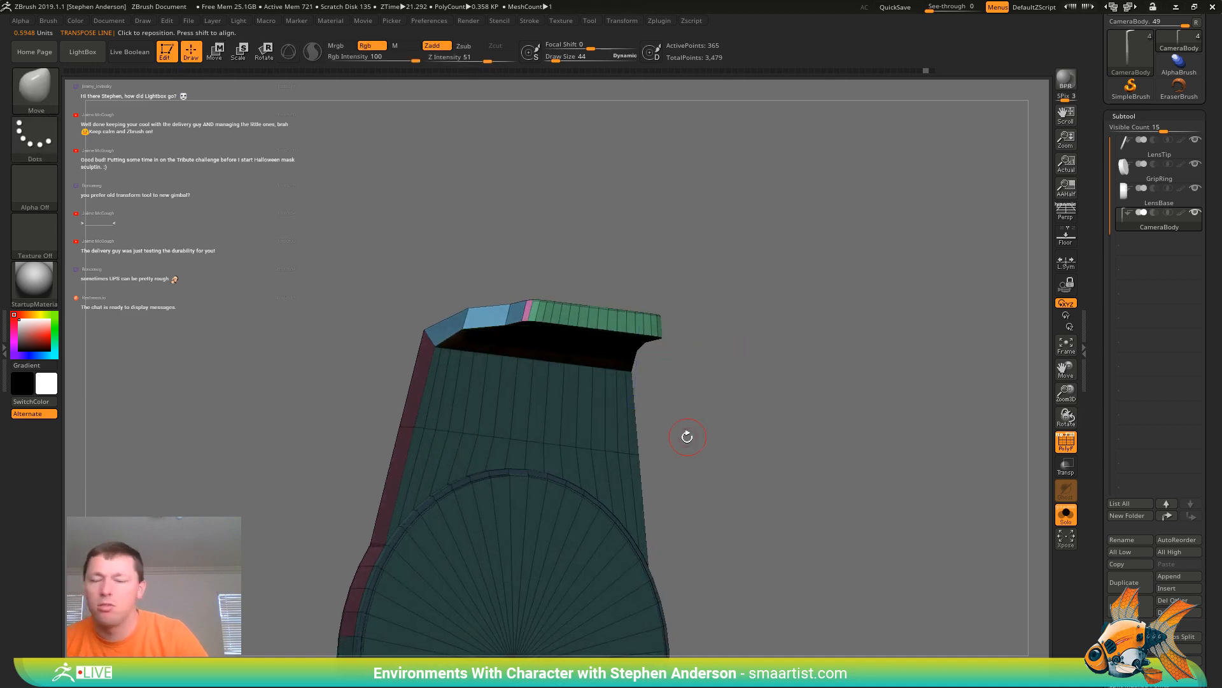
right_drag(687, 436, 729, 369)
ctrl+drag(729, 368, 781, 459)
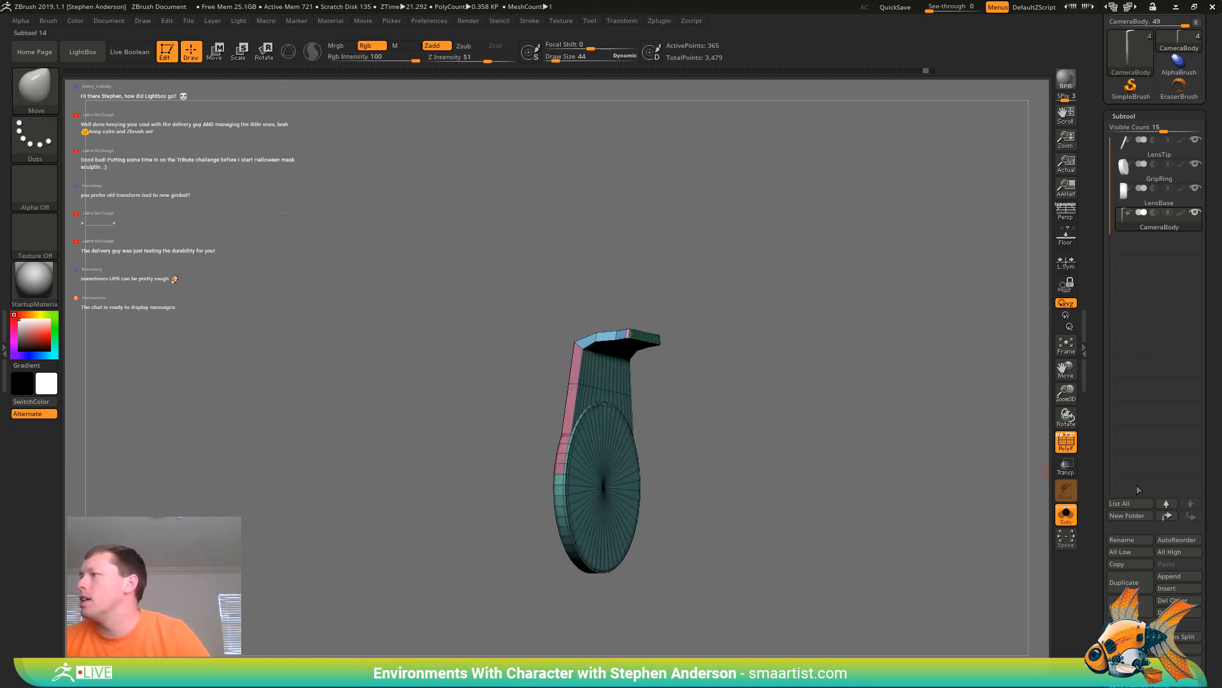
click(1075, 522)
drag(808, 382, 708, 357)
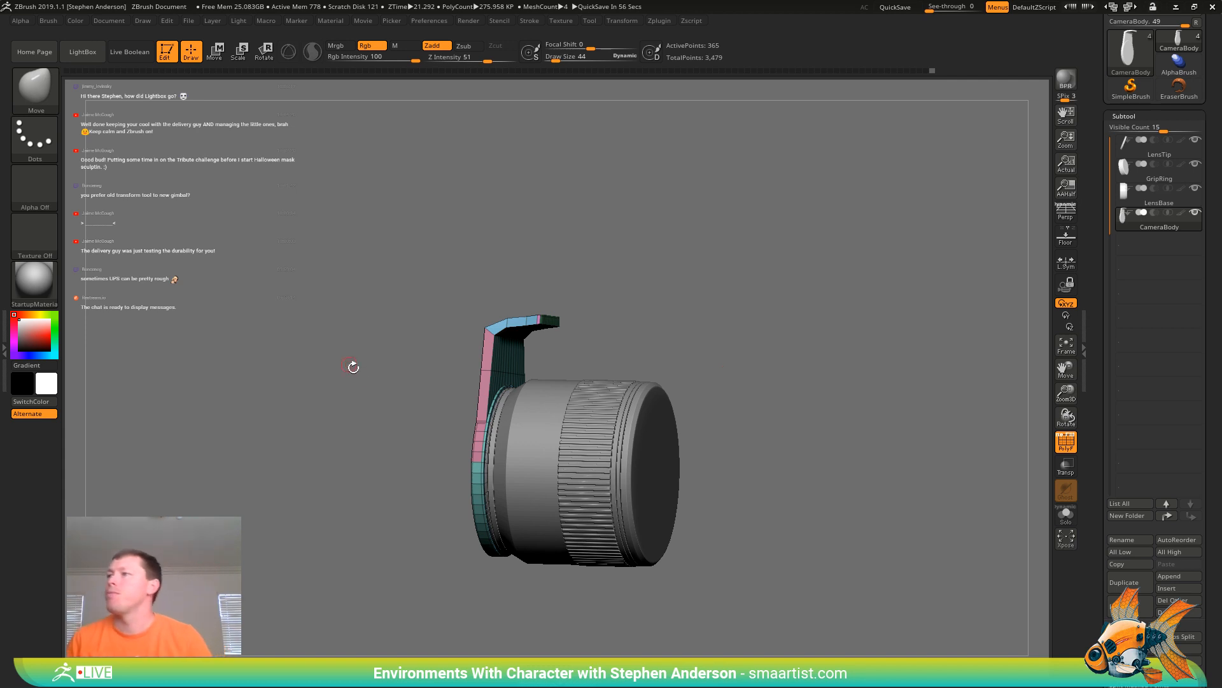
In the side view, mask the body below the upper neck and lower the neck top and lip with a vertical Transpose line
shift+drag(591, 324, 606, 320)
ctrl+right_drag(607, 320, 615, 373)
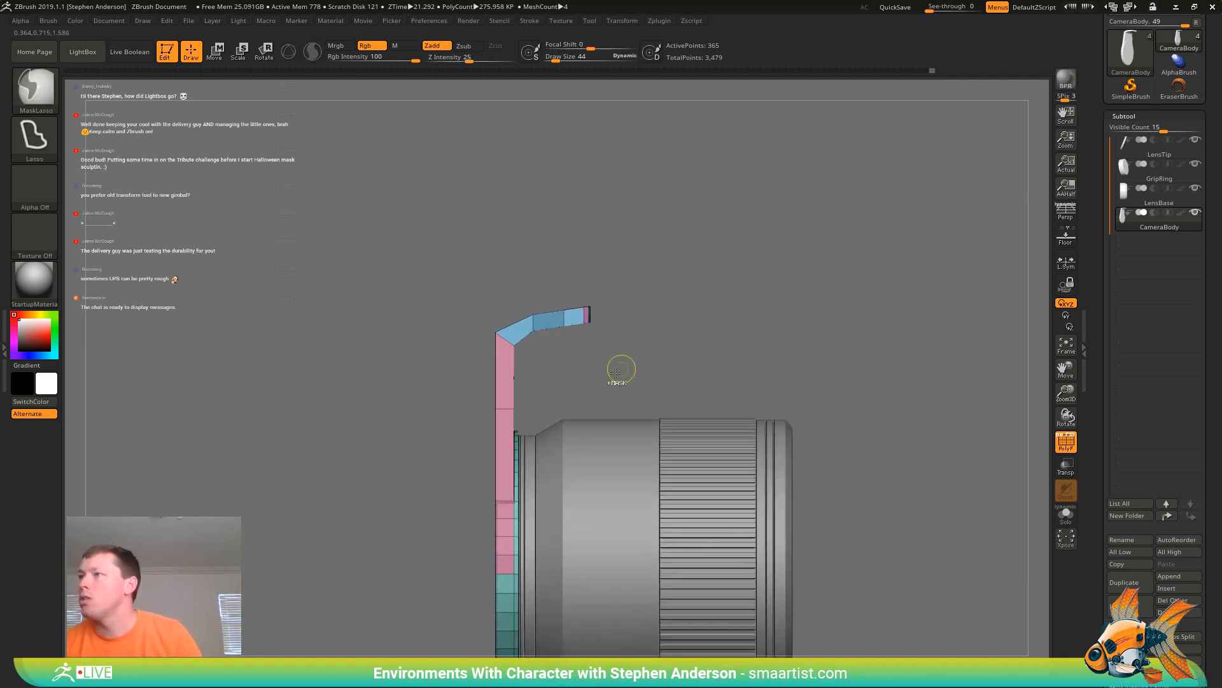
mouse_move(637, 356)
ctrl+alt+mouse_down()
mouse_move(415, 300)
mouse_move(410, 320)
ctrl+alt+mouse_up()
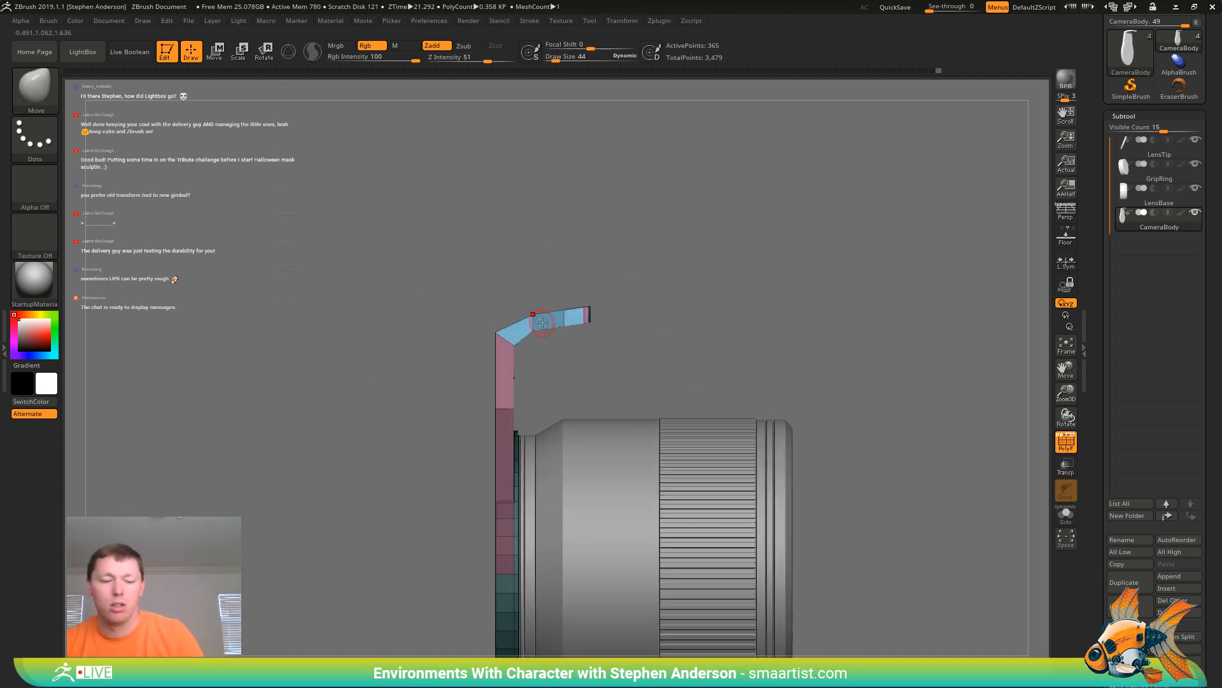
key(w)
shift+drag(513, 347, 514, 201)
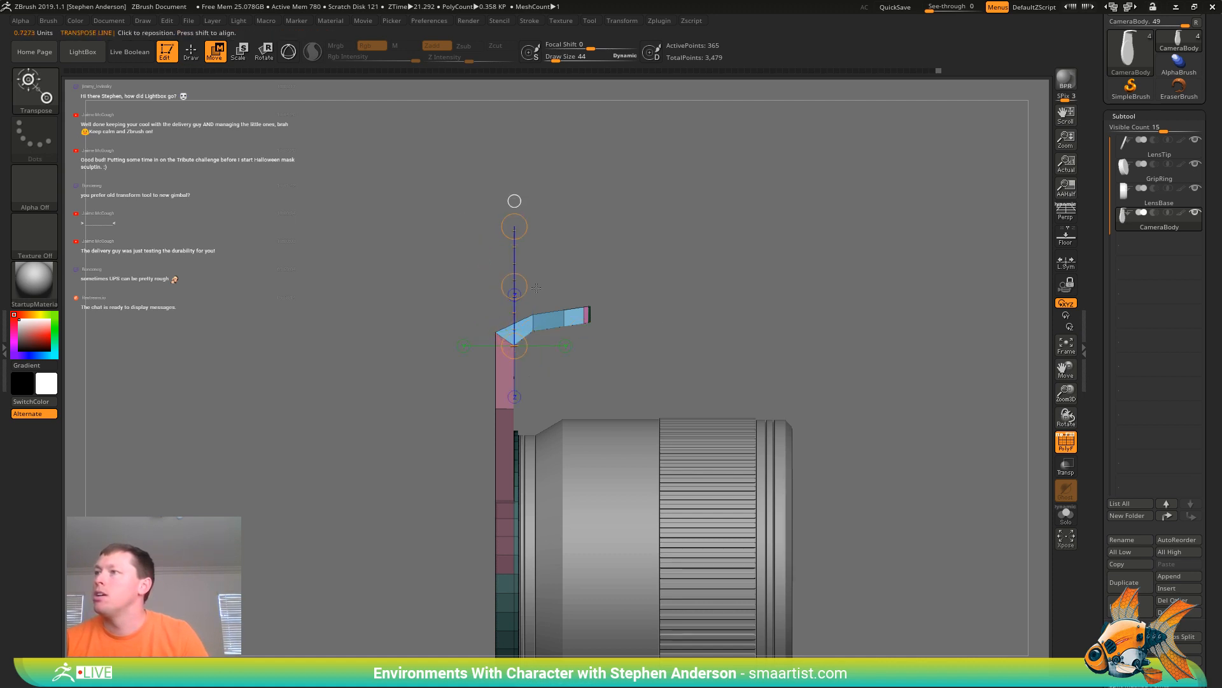
drag(514, 285, 517, 313)
Unmask more of the neck down toward the disc and lower the whole unmasked top slightly closer to the lens
key(ctrl)
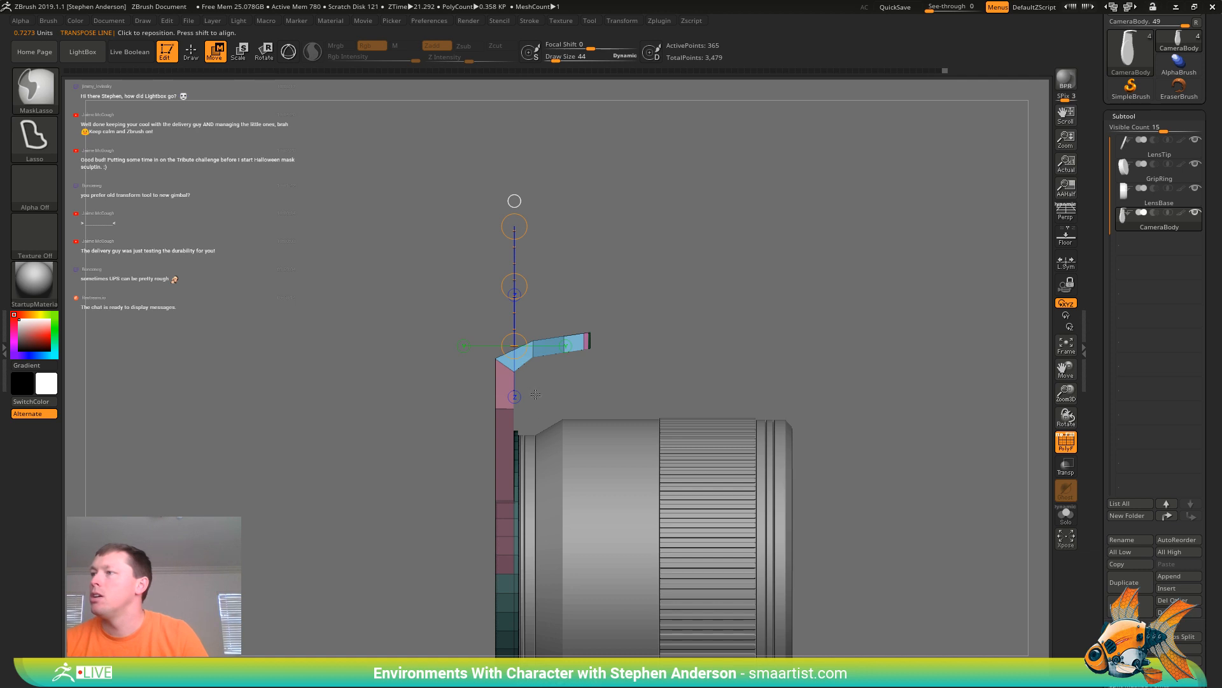
ctrl+alt+drag(535, 394, 401, 401)
mouse_move(582, 373)
mouse_down()
mouse_move(535, 373)
mouse_move(585, 370)
mouse_move(576, 361)
mouse_up()
drag(514, 285, 516, 300)
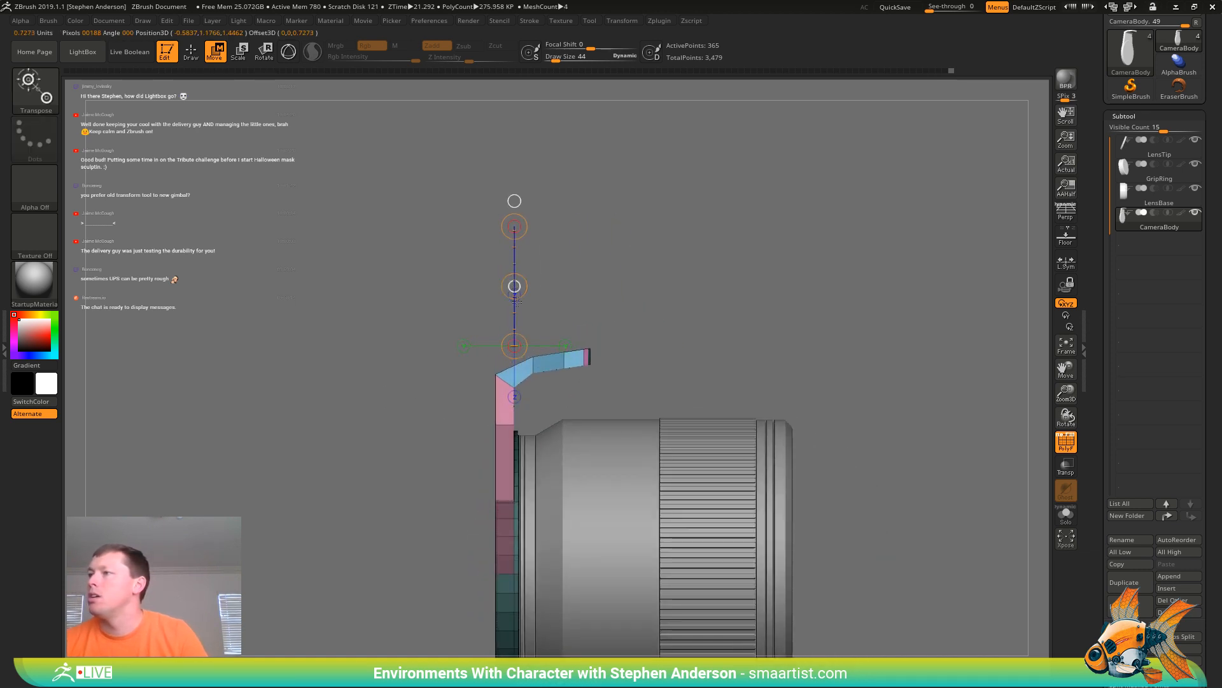
Clear the mask, switch to the ZModeler brush, and set its polygon action to Extrude with the Polyloop target
mouse_move(611, 296)
mouse_down()
mouse_move(668, 295)
mouse_move(688, 319)
mouse_move(769, 307)
mouse_up()
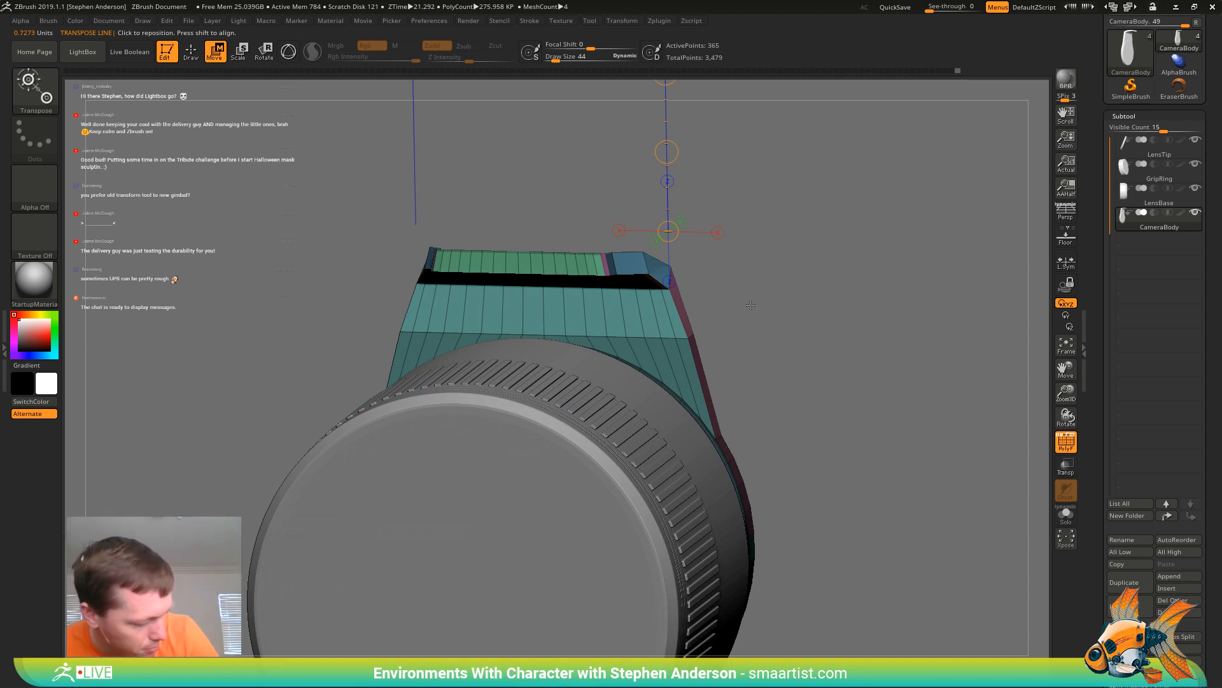
drag(751, 305, 823, 393)
drag(845, 335, 774, 353)
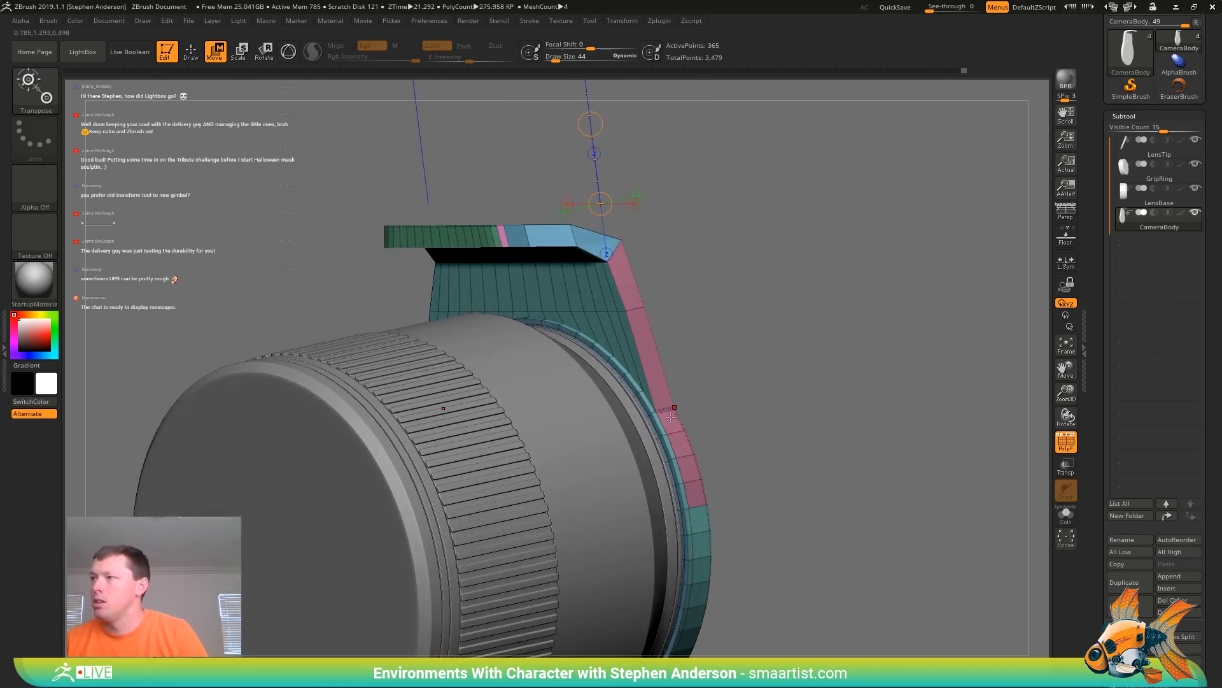
key(b)
key(z)
key(m)
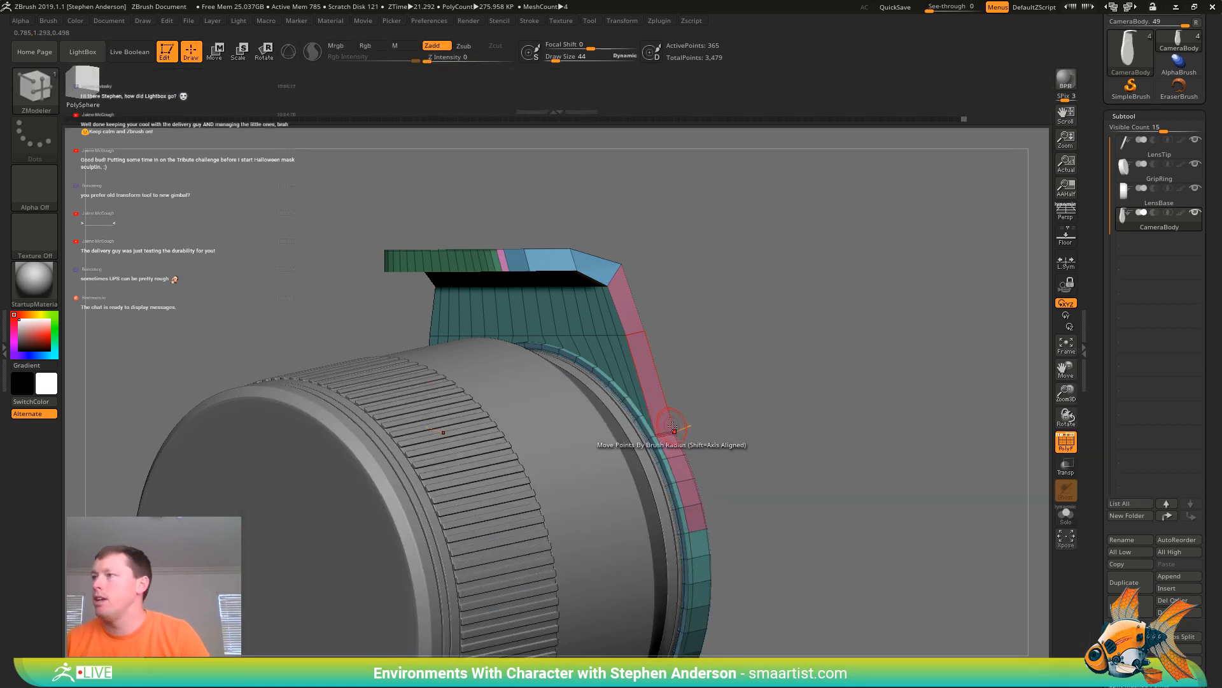
key(space)
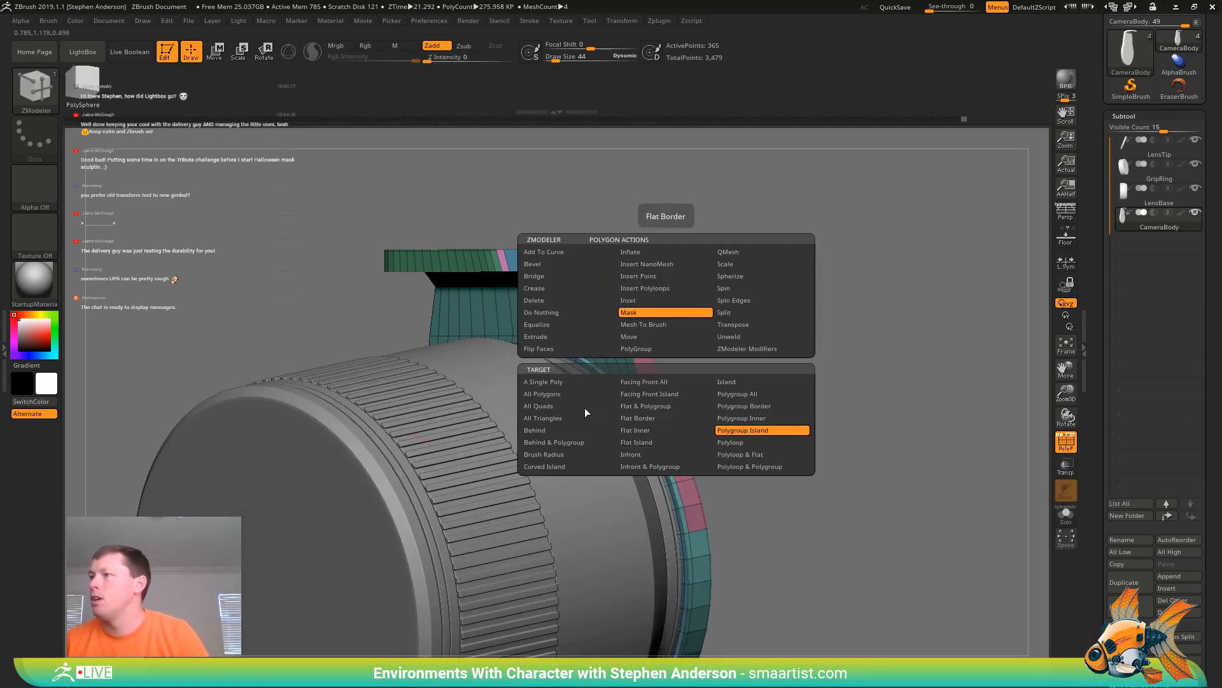
click(552, 336)
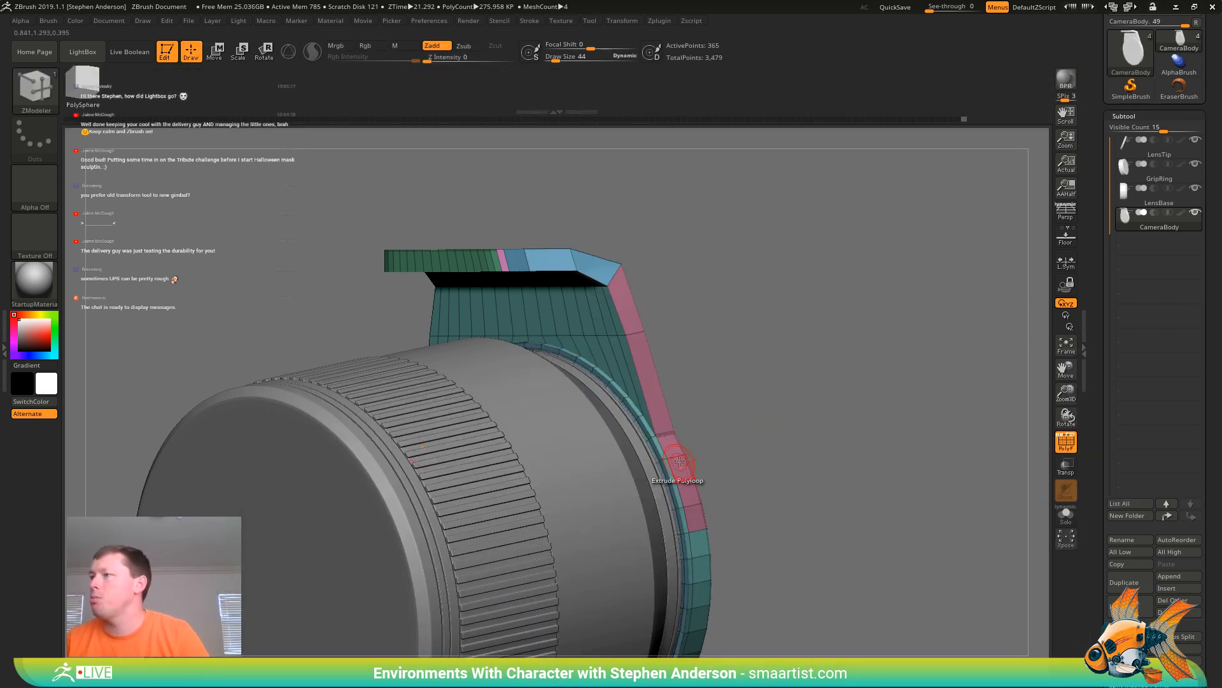
Try to extrude the polyloop along the camera body's outer rim outward
drag(688, 481, 688, 453)
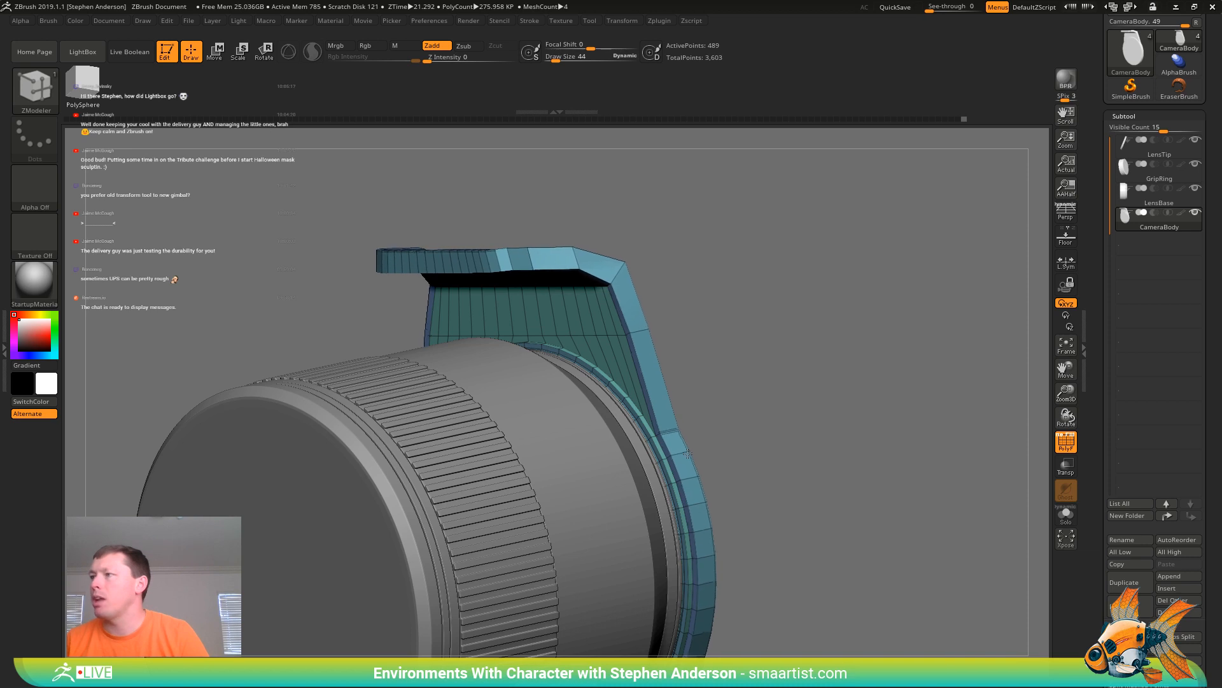
mouse_move(689, 453)
mouse_down()
mouse_move(708, 442)
mouse_move(684, 456)
mouse_up()
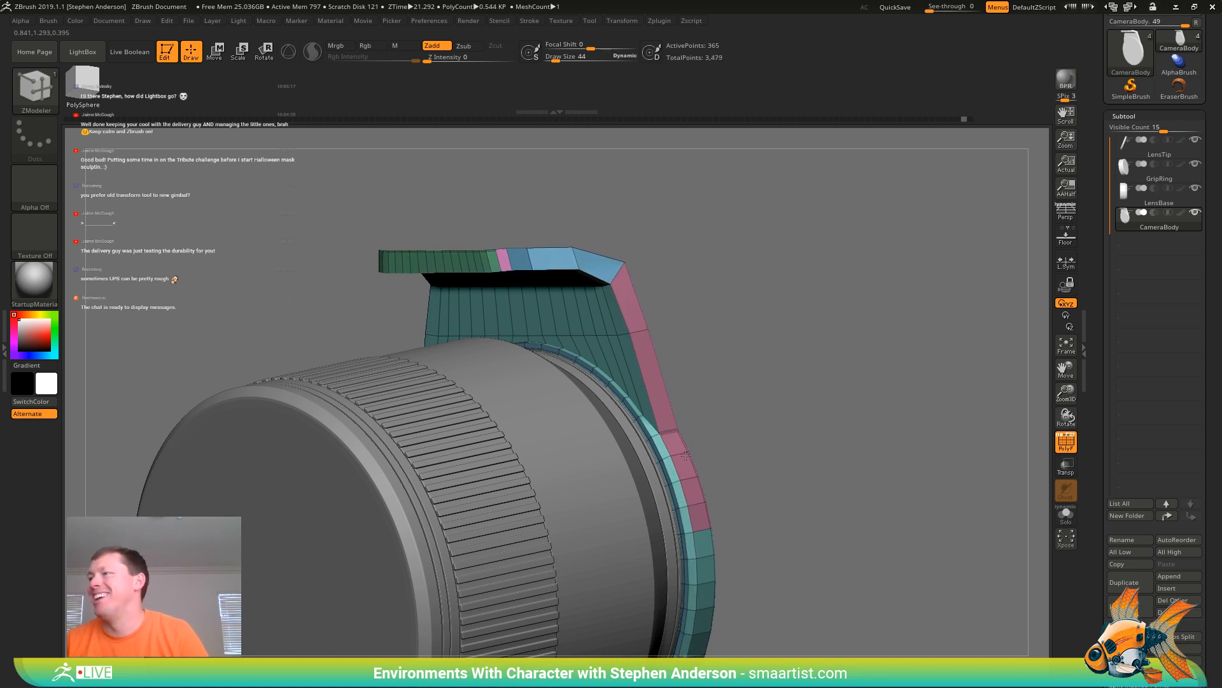
Delete the edge loop near the lip's front and insert a new one between the lip's bend and its rear corner
drag(745, 456, 713, 339)
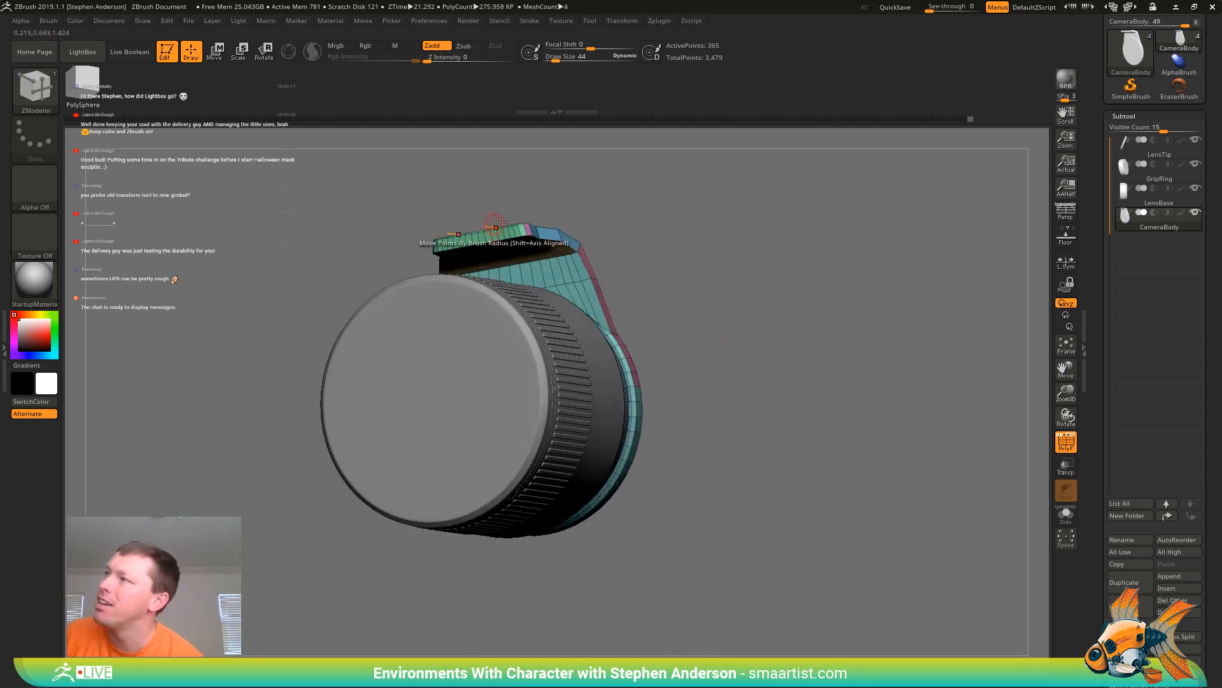
right_drag(551, 233, 506, 309)
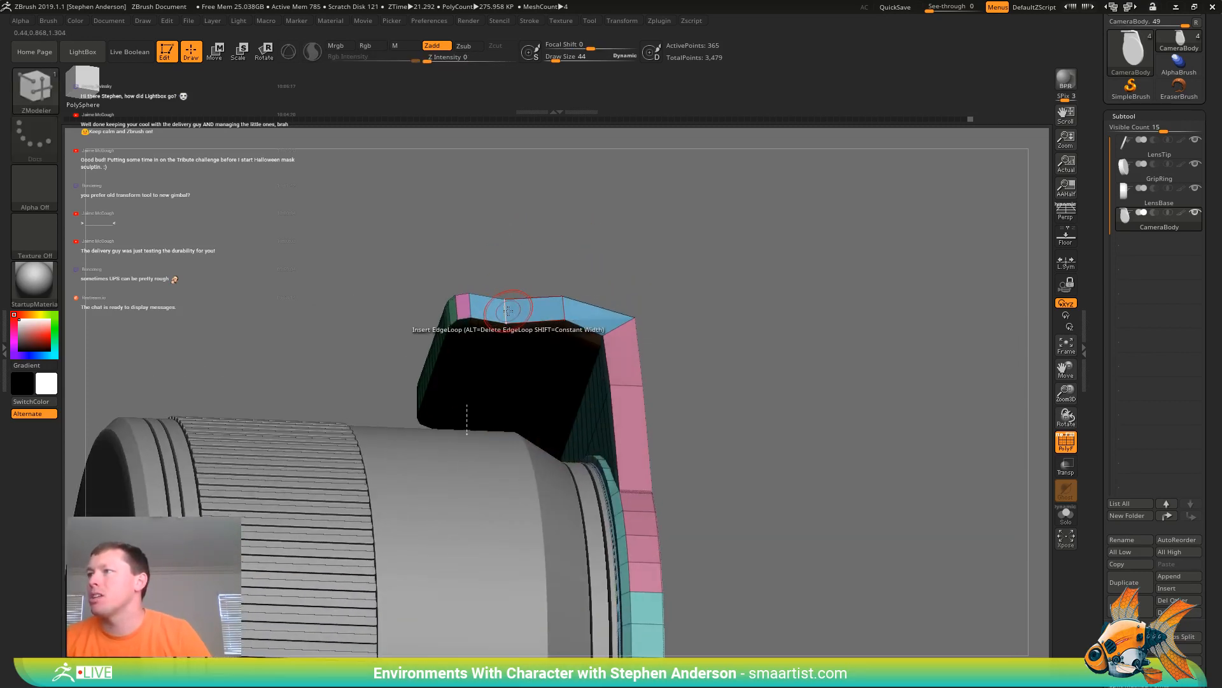
alt+click(505, 311)
right_drag(579, 251, 563, 328)
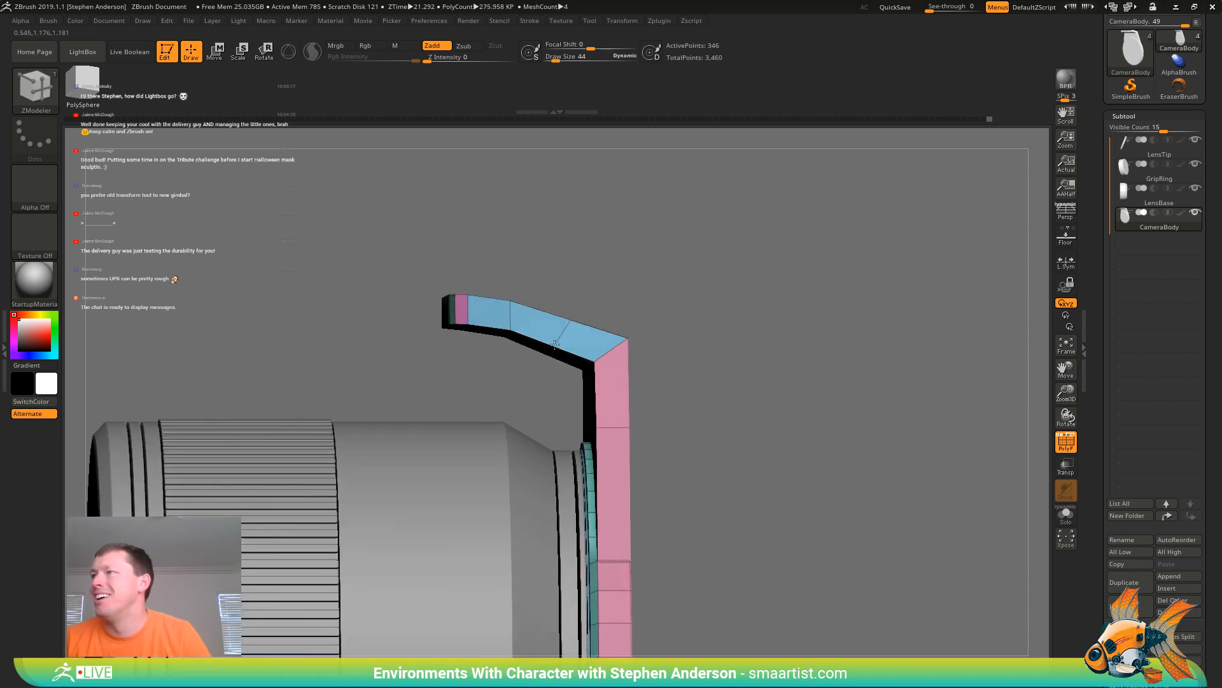
right_drag(572, 325, 583, 299)
In the side view, mask the whole camera body except the newly inserted lip edge loop
key(ctrl)
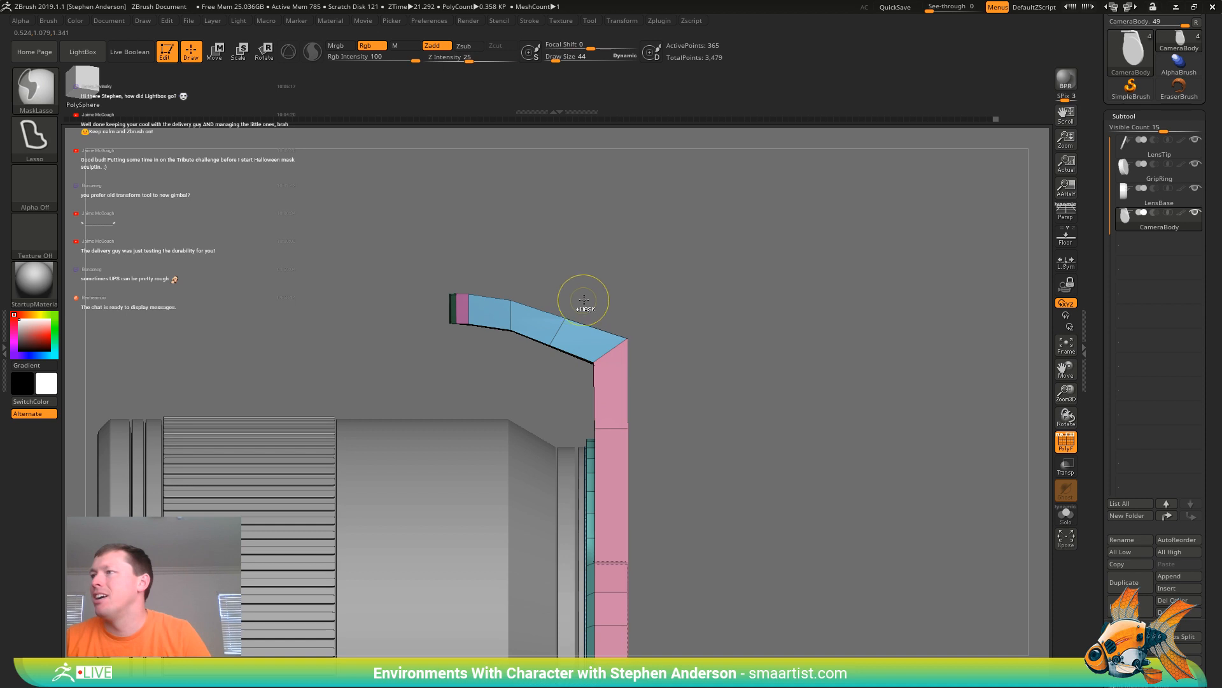
ctrl+drag(540, 328, 563, 304)
ctrl+click(568, 289)
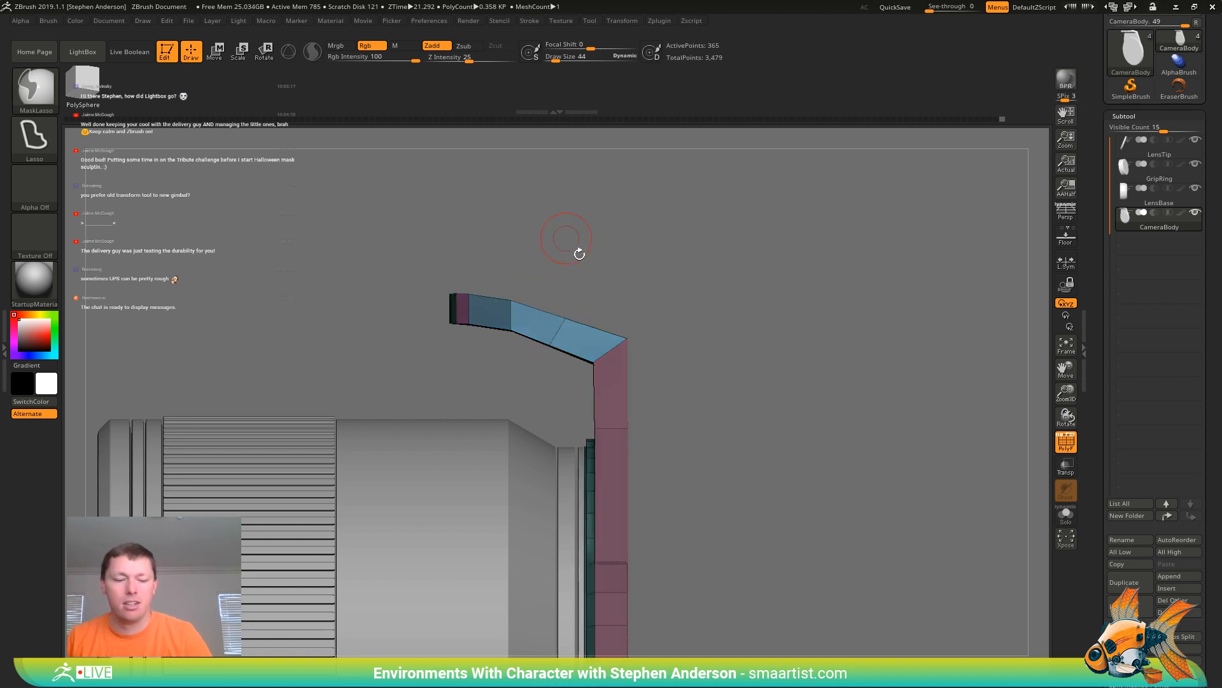
Try to raise the unmasked lip edge loop along a slanted Transpose line
key(w)
drag(550, 346, 575, 292)
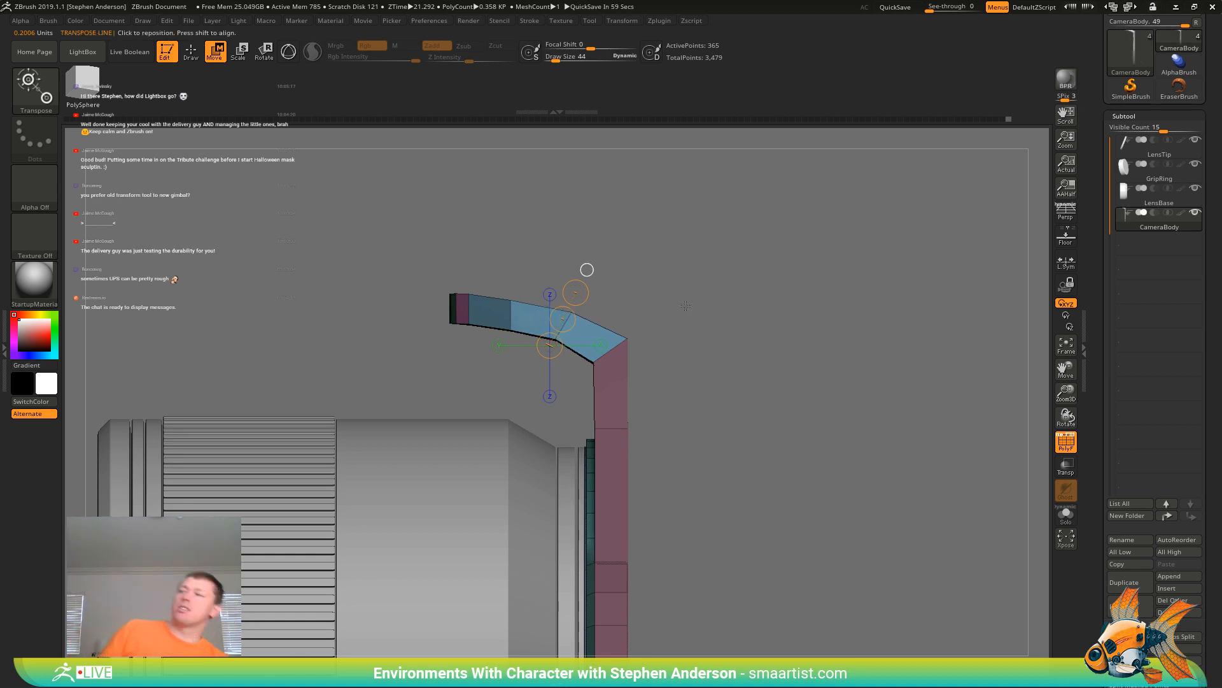
mouse_move(701, 294)
mouse_down()
mouse_move(731, 278)
mouse_move(726, 251)
mouse_move(712, 305)
mouse_up()
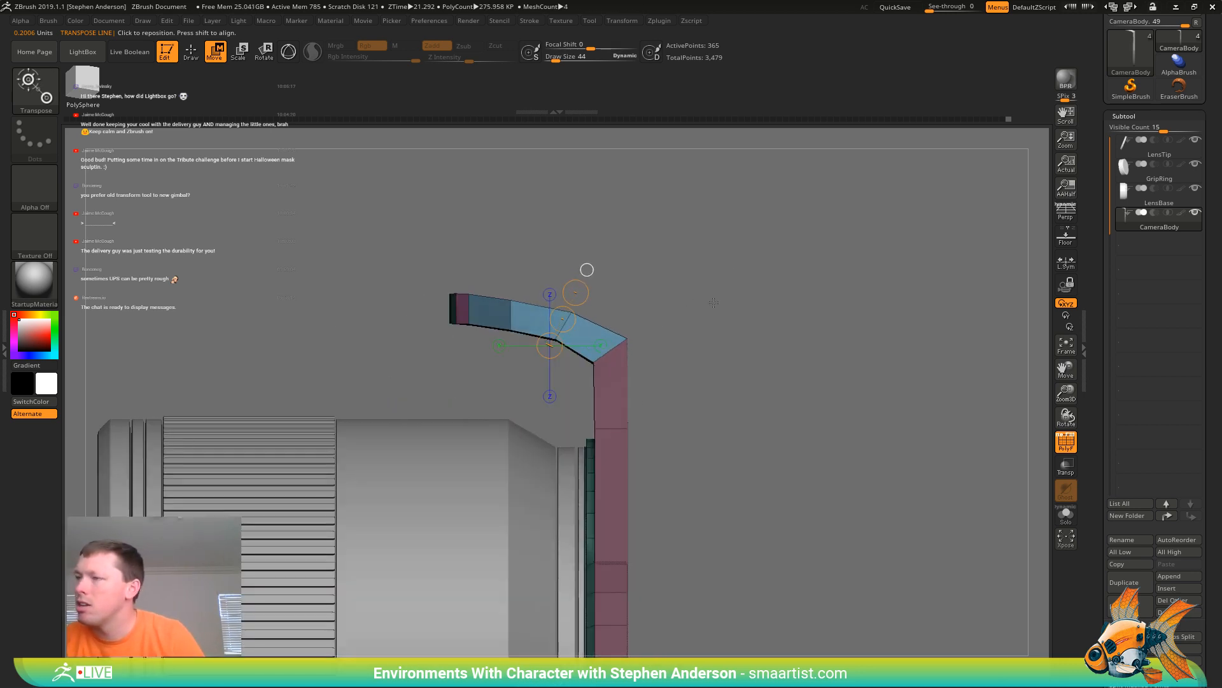
key(q)
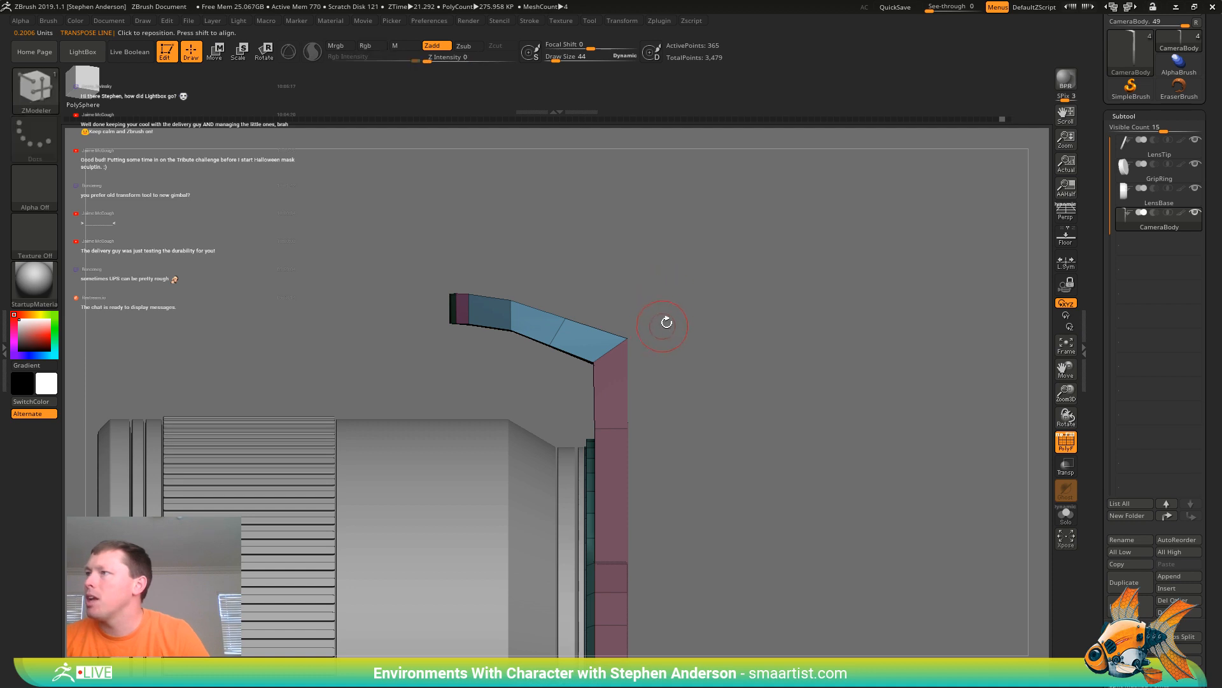
Move the unmasked edge loop slightly up and outward with Transpose to round the lip's profile
ctrl+right_drag(666, 322, 672, 339)
key(w)
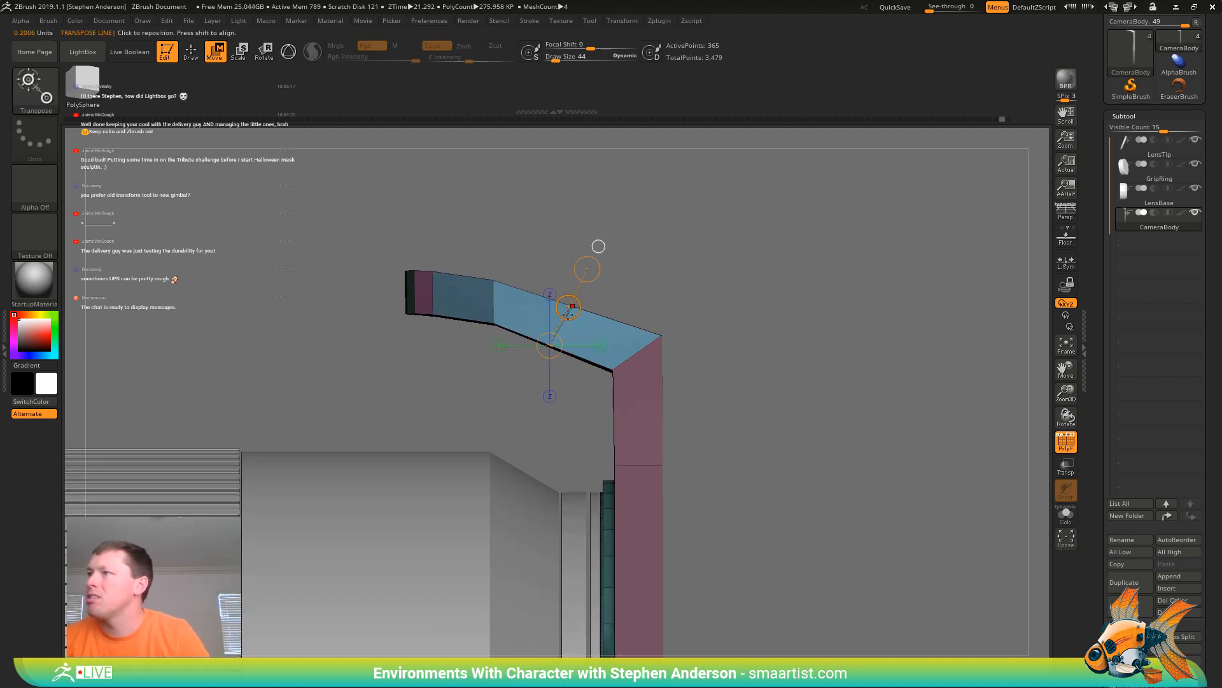
drag(569, 307, 576, 302)
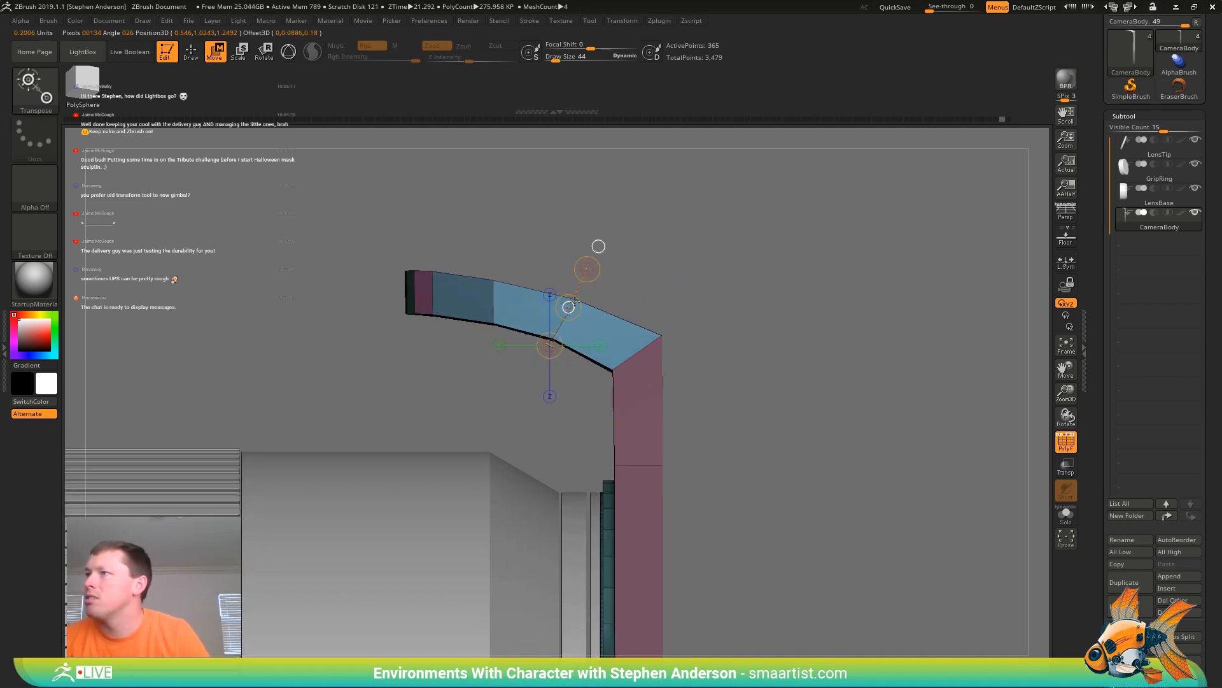
Isolate the lip's front and middle edge loops in turn by masking and nudge each with Transpose to smooth the arch
mouse_move(468, 231)
ctrl+mouse_down()
mouse_move(512, 299)
mouse_move(484, 338)
mouse_move(505, 291)
mouse_move(494, 245)
ctrl+mouse_up()
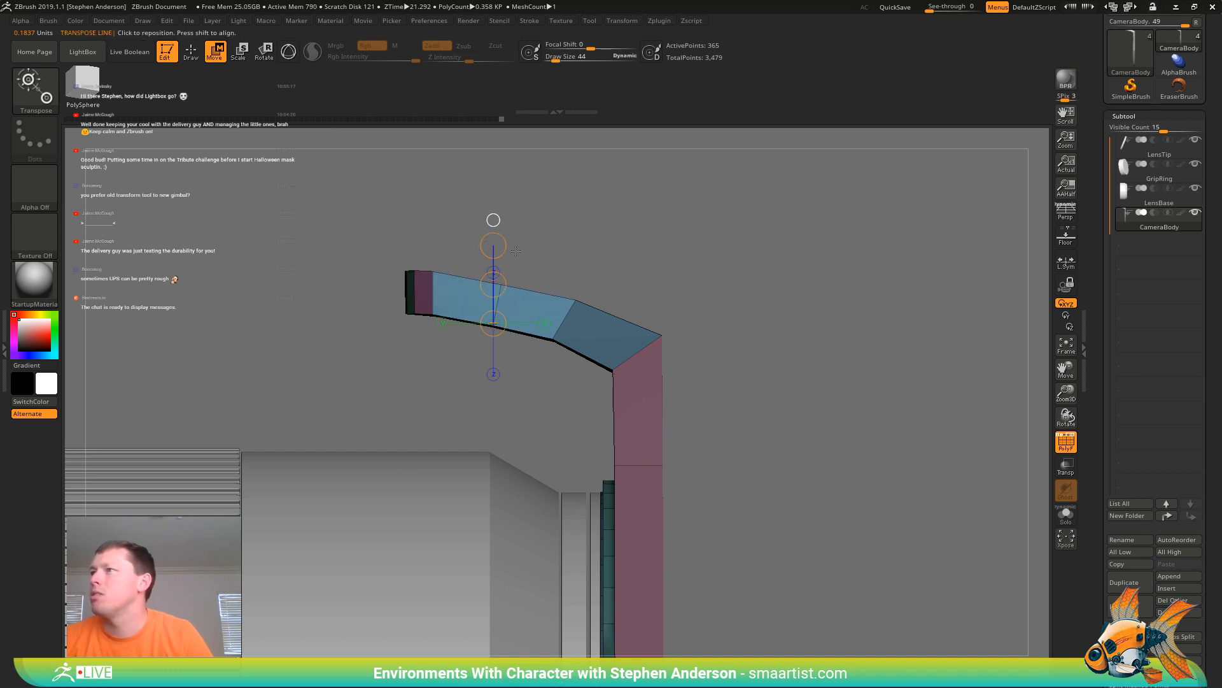
mouse_move(639, 295)
alt+mouse_down()
mouse_move(577, 273)
mouse_move(563, 285)
alt+mouse_up()
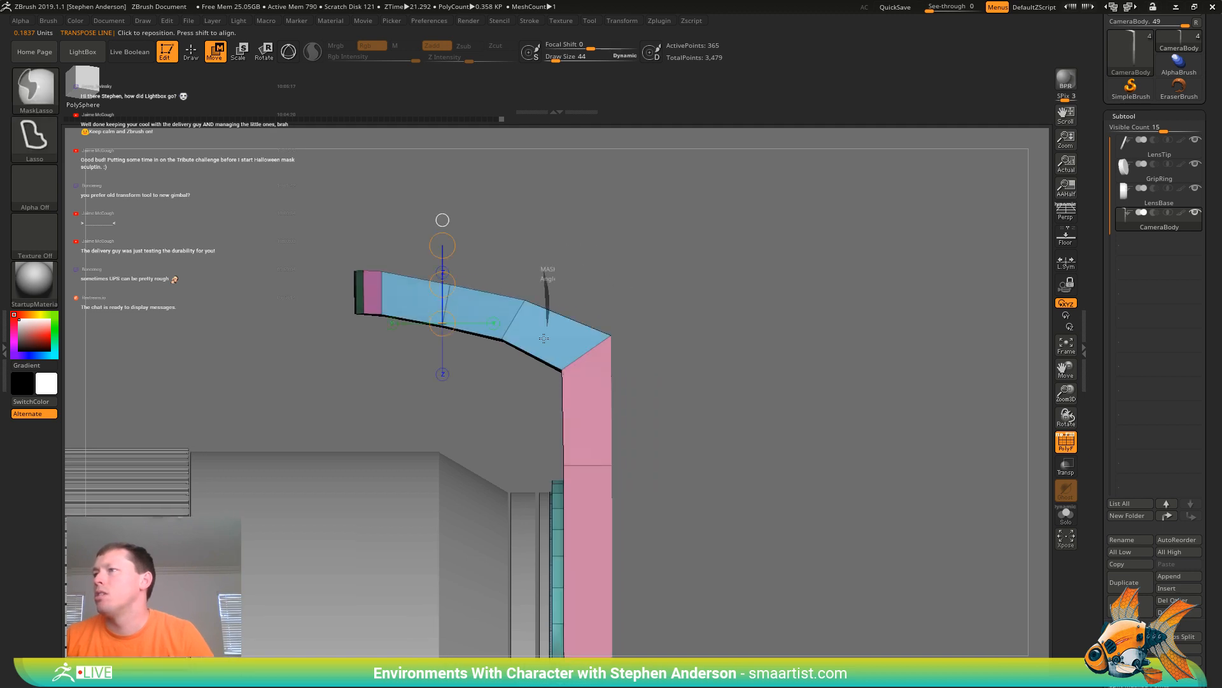
mouse_move(544, 339)
ctrl+alt+mouse_down()
mouse_move(479, 306)
mouse_move(528, 261)
ctrl+alt+mouse_up()
mouse_move(501, 339)
mouse_down()
mouse_move(565, 270)
mouse_move(548, 265)
mouse_up()
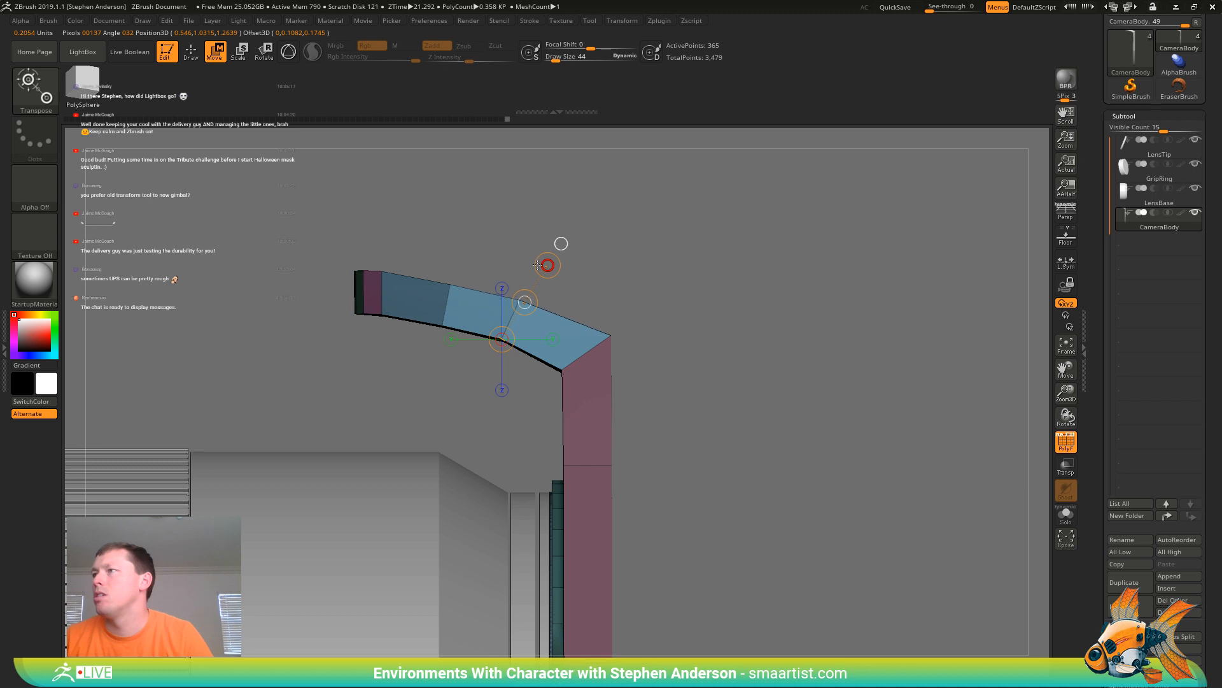
drag(523, 301, 525, 302)
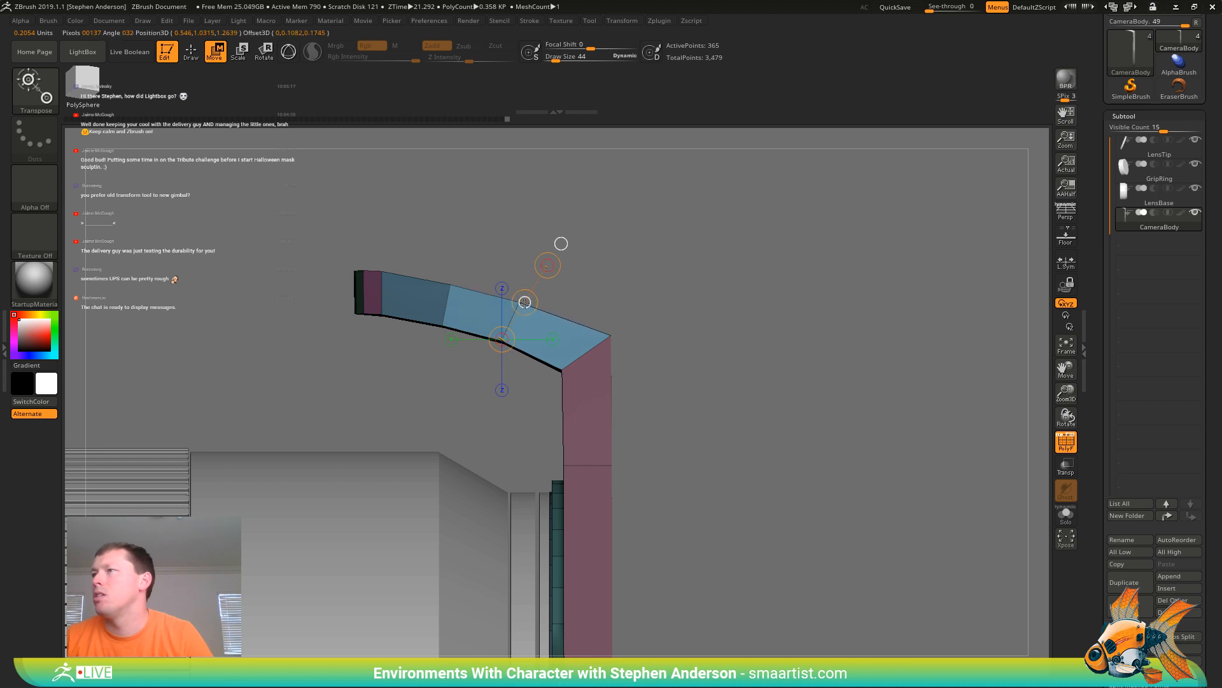
Clear the mask, set the ZModeler edge action to Bevel on EdgeLoop Complete, and bevel the corner between lip and neck
key(q)
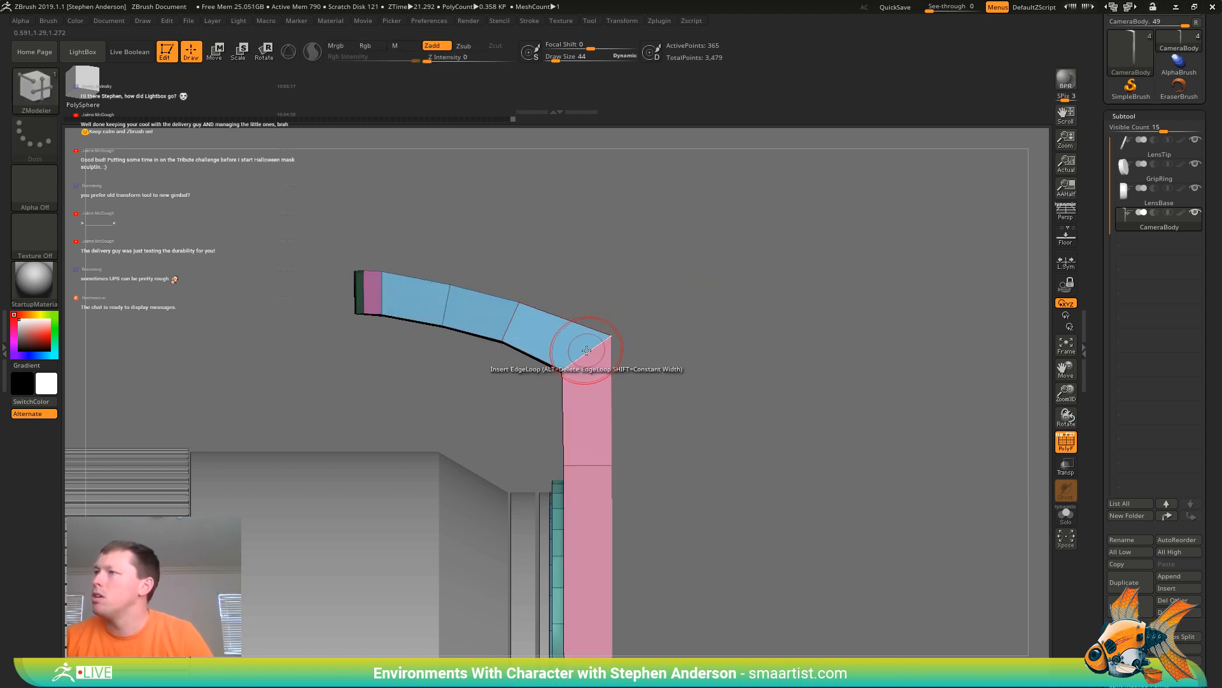
key(space)
click(477, 375)
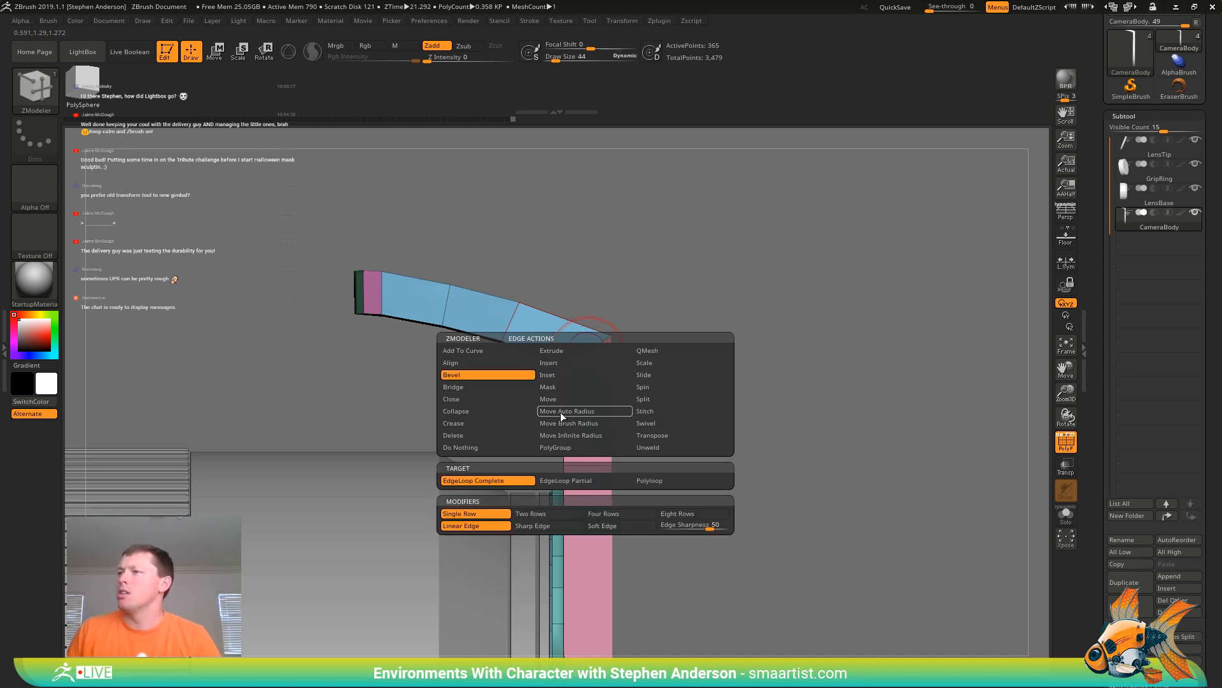
drag(561, 347, 597, 347)
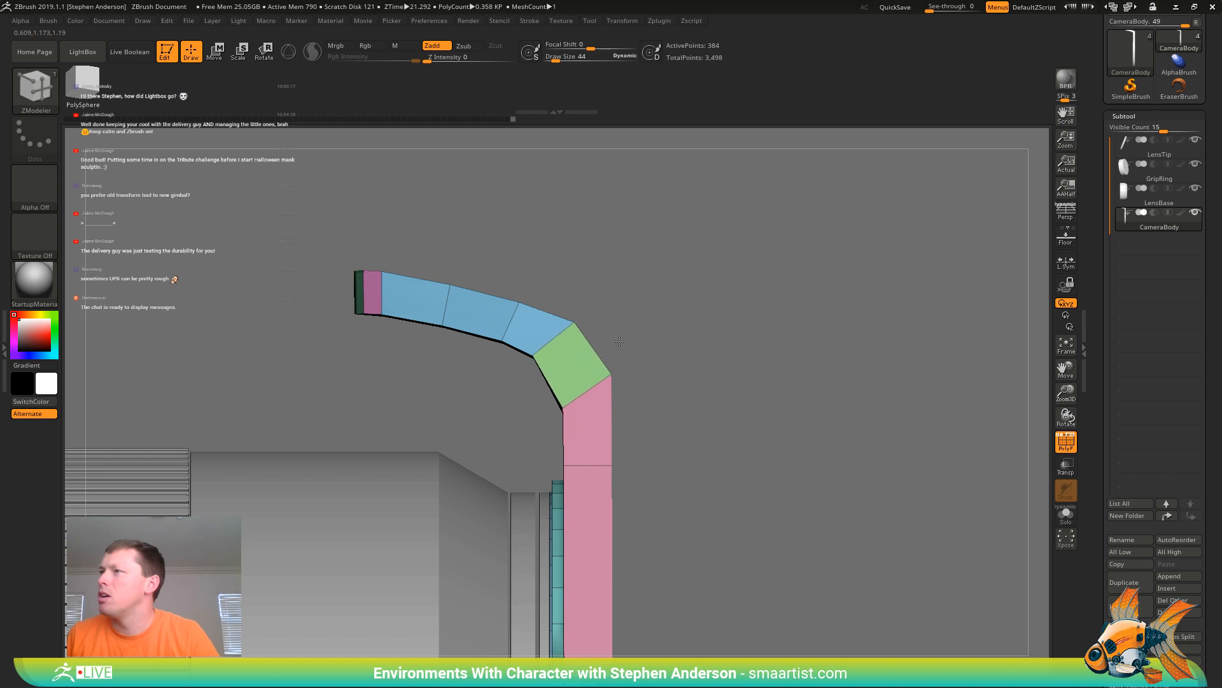
drag(674, 330, 700, 315)
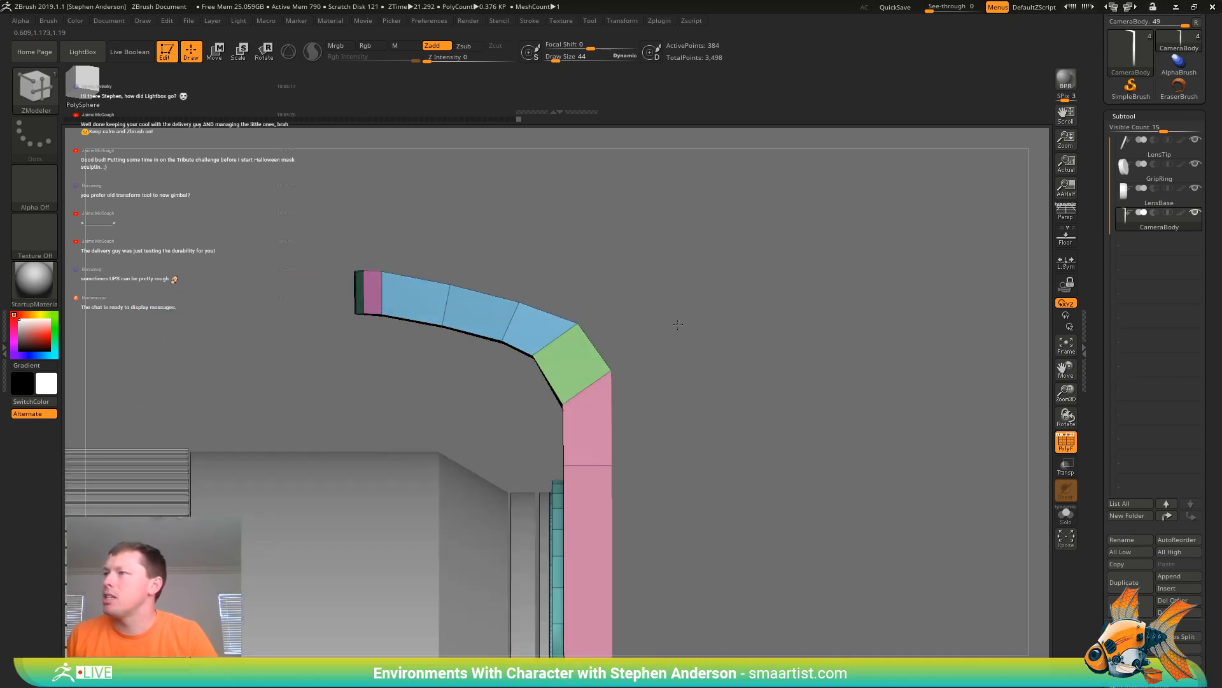
Switch the ZModeler edge action to Insert and add one edge loop through the middle of the beveled corner
key(space)
click(541, 384)
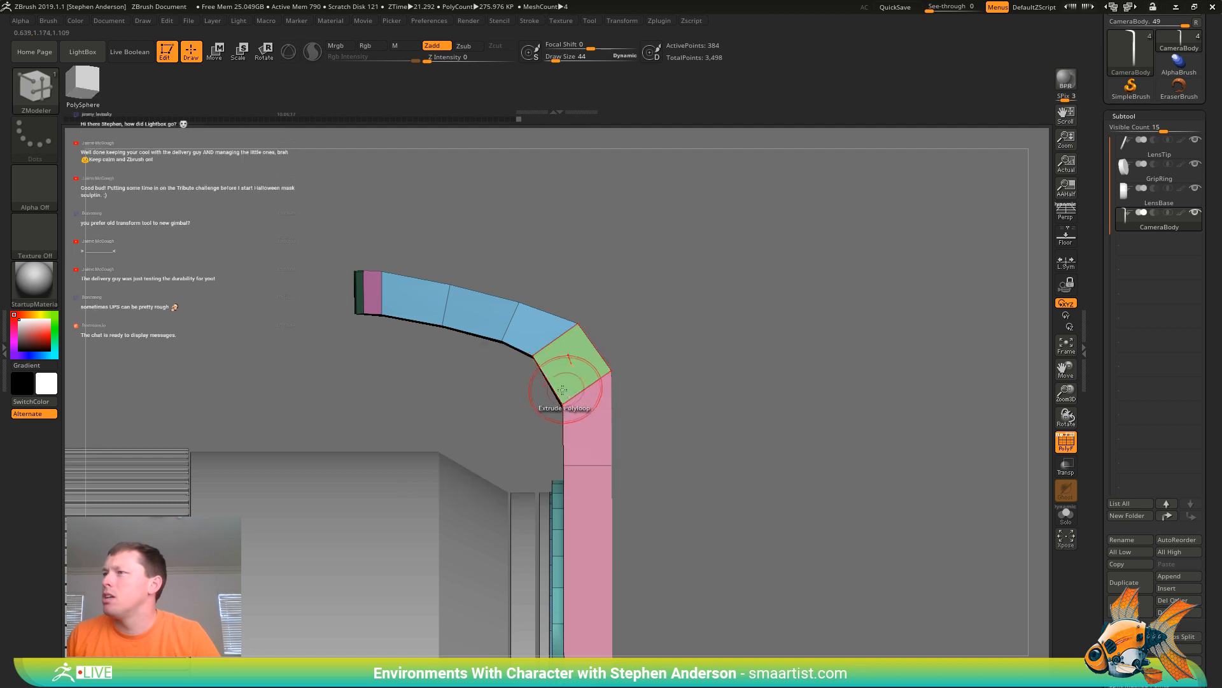
click(548, 382)
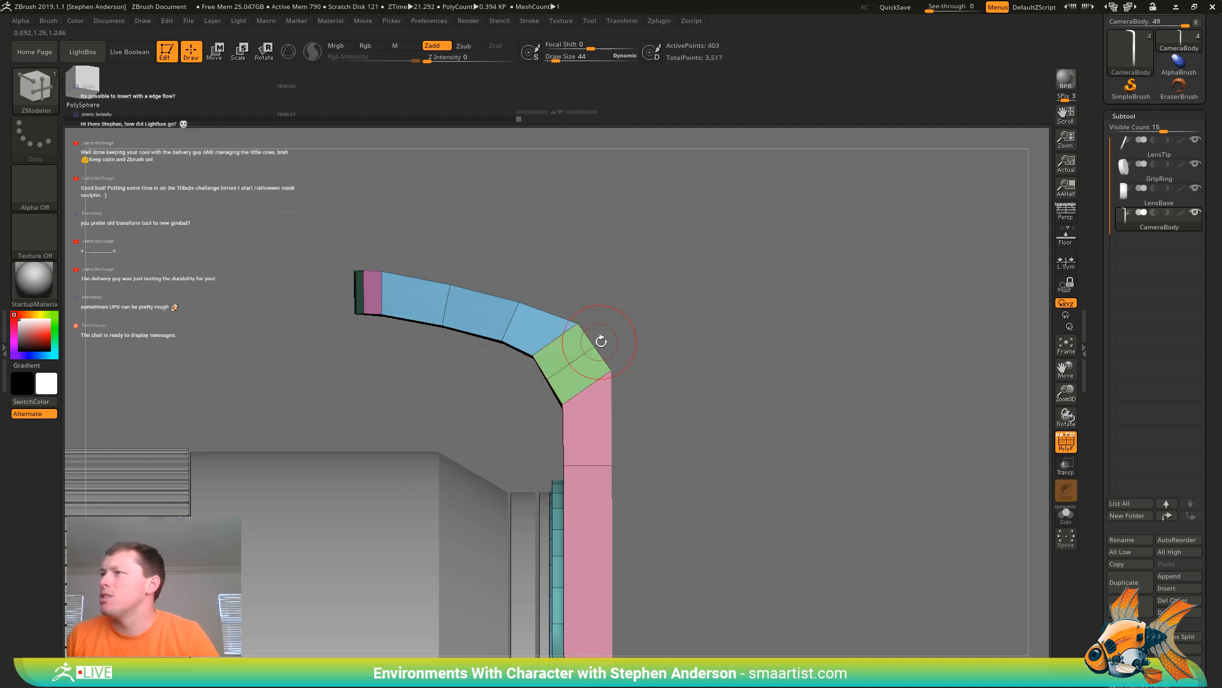
Using the edge Transpose action with EdgeLoop Partial, pull the beveled corner's middle loop outward and clear the mask
key(space)
click(671, 441)
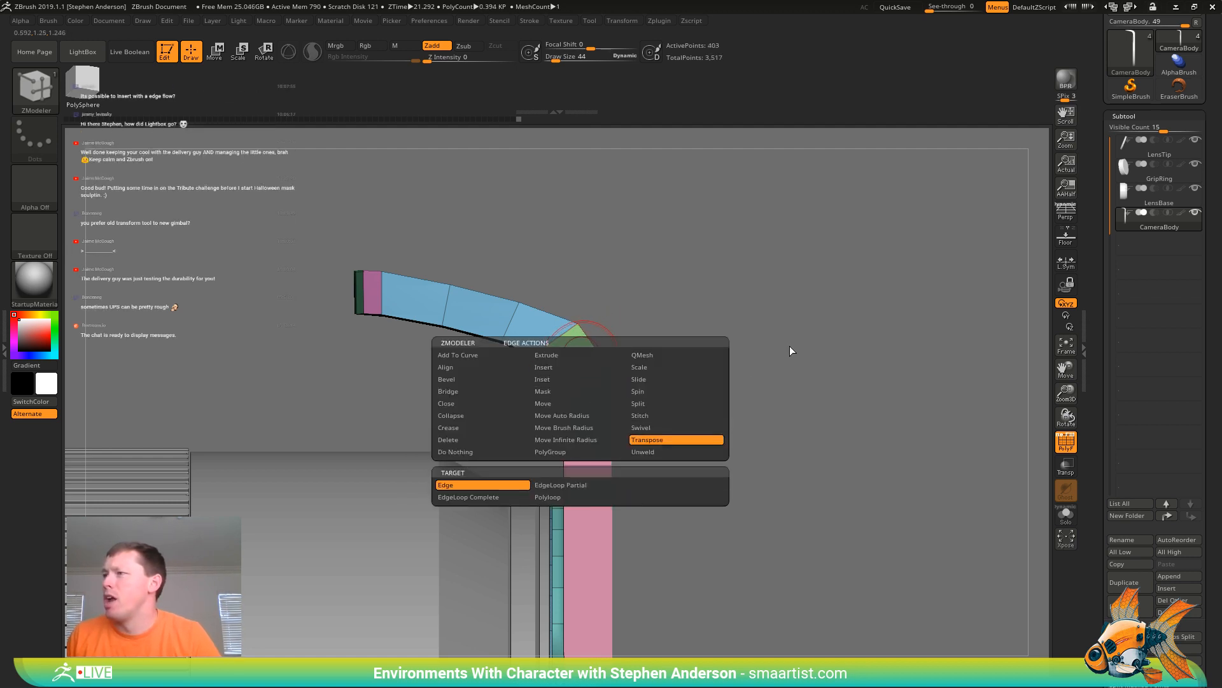
click(573, 484)
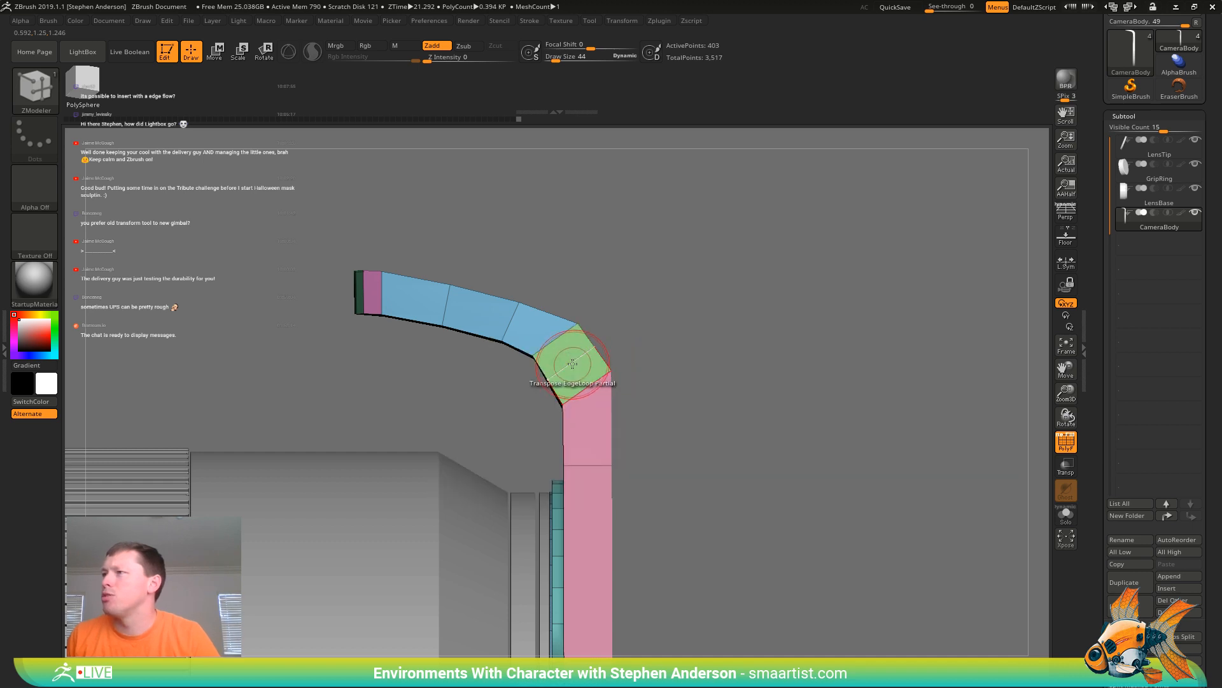
click(588, 357)
key(y)
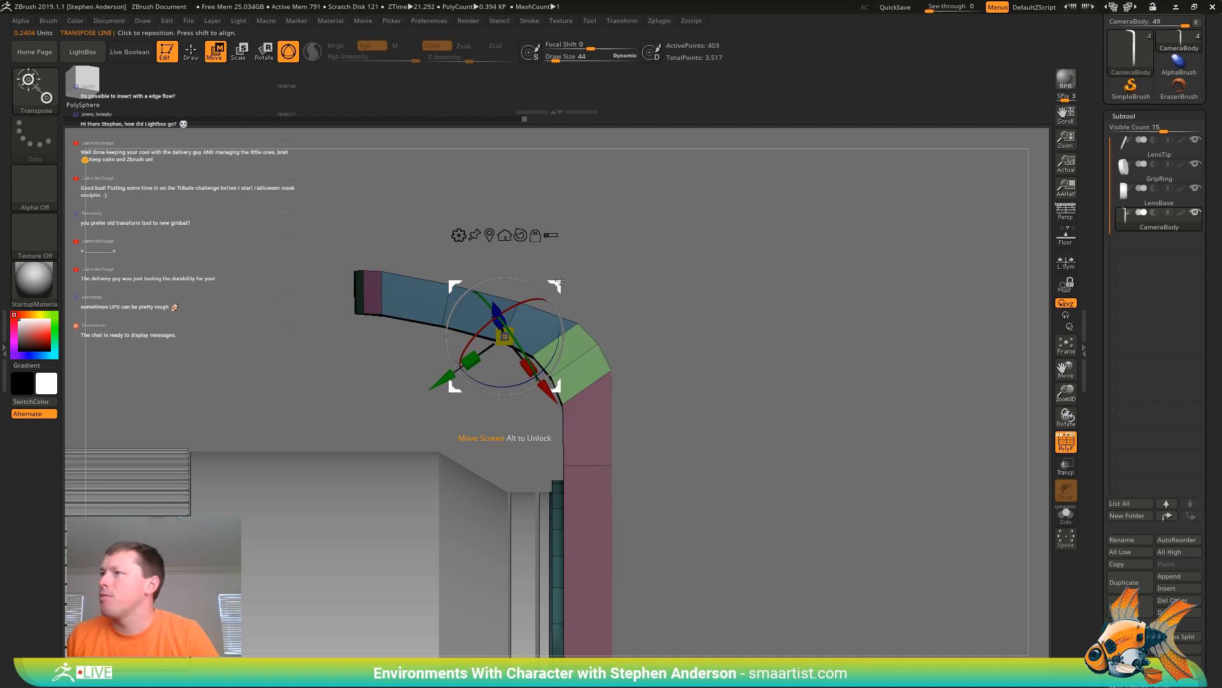
key(q)
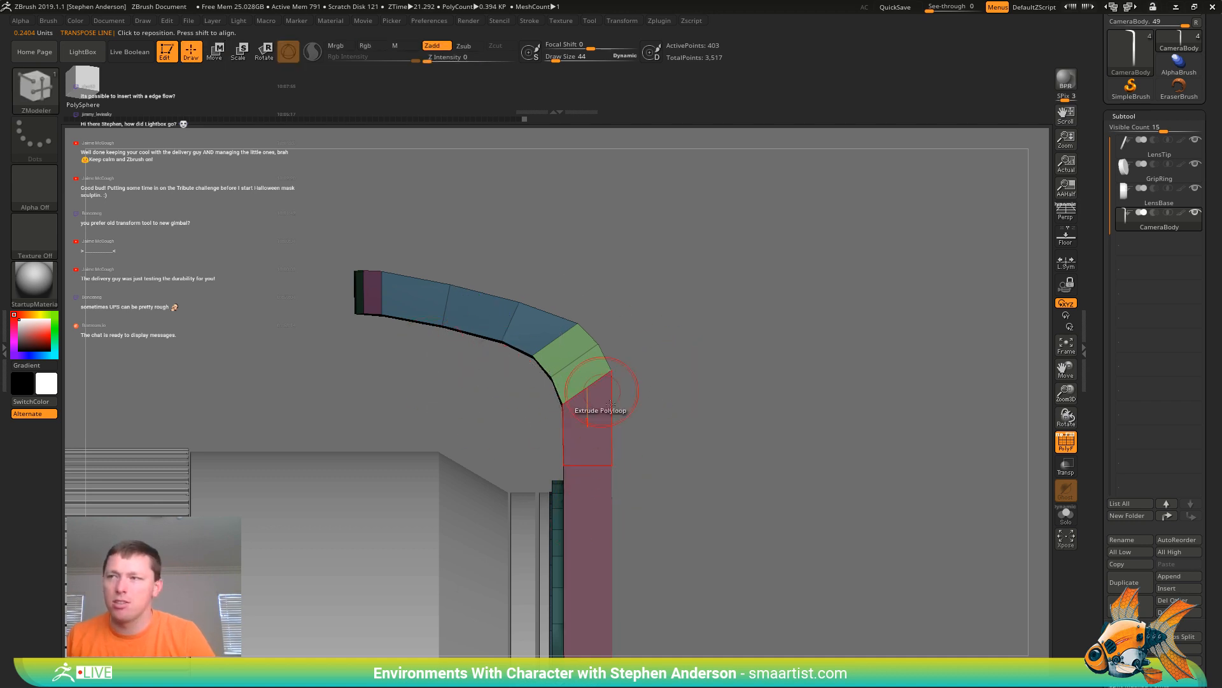
mouse_move(737, 366)
mouse_down()
mouse_move(777, 348)
mouse_move(728, 363)
mouse_up()
Turn off the polyframe and check the rounded lip against the lens from several angles
key(shift+f)
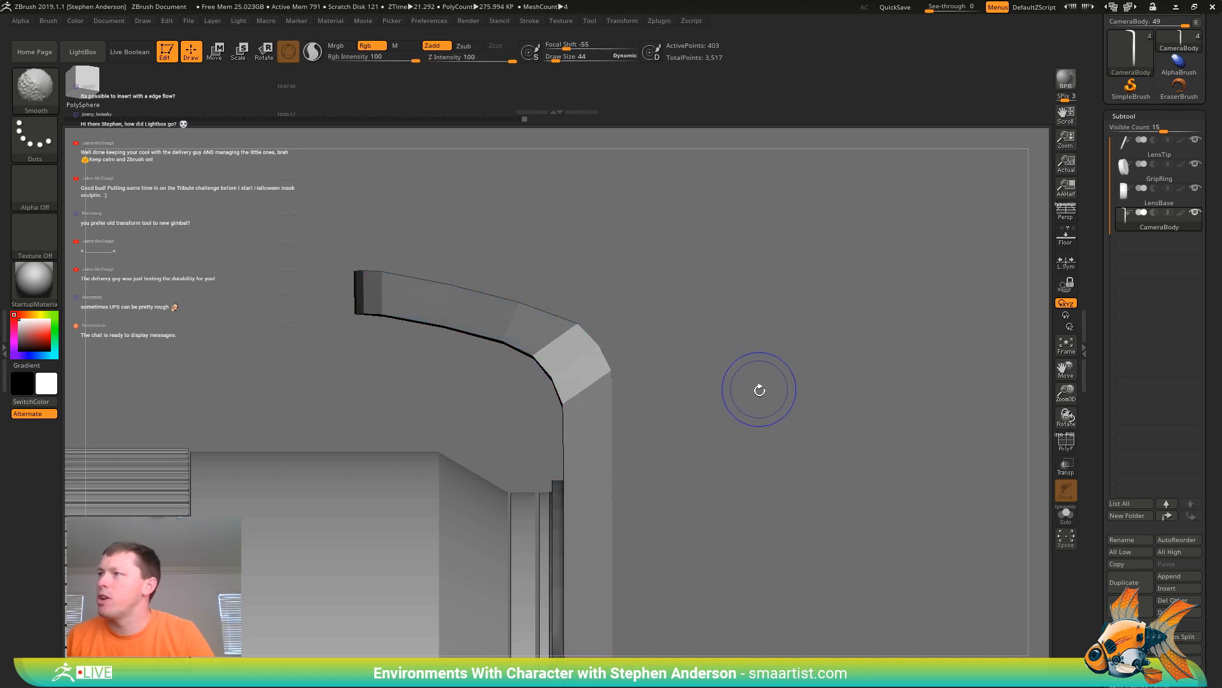
ctrl+right_drag(759, 387, 651, 344)
right_drag(679, 390, 653, 377)
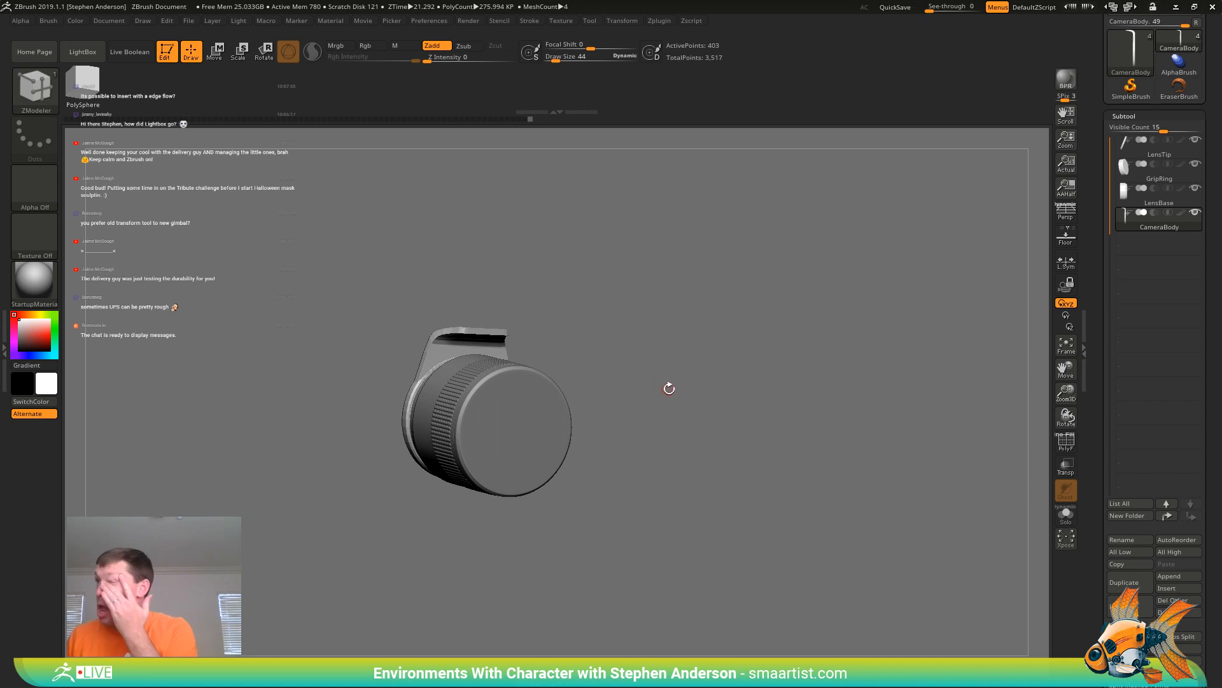
mouse_move(669, 387)
mouse_down()
mouse_move(687, 377)
mouse_move(654, 372)
mouse_up()
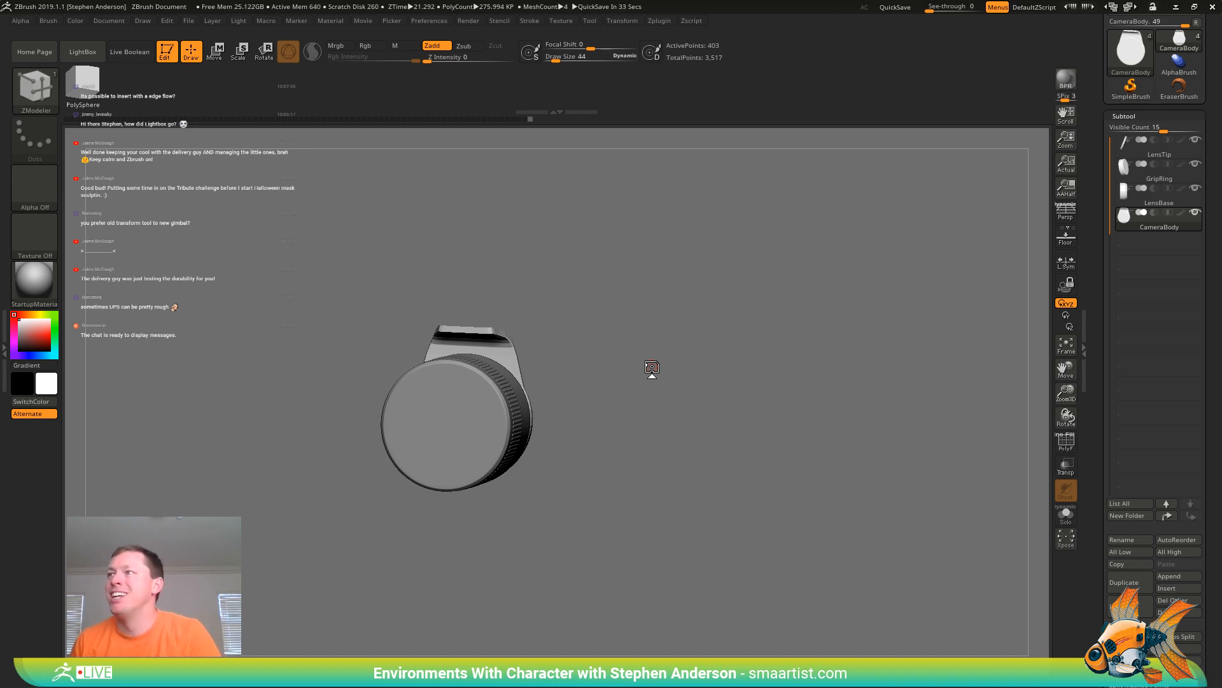
drag(628, 341, 637, 322)
Turn the polyframe back on and mask the camera body so that only the front part of the lip stays unmasked
ctrl+right_drag(499, 322, 632, 415)
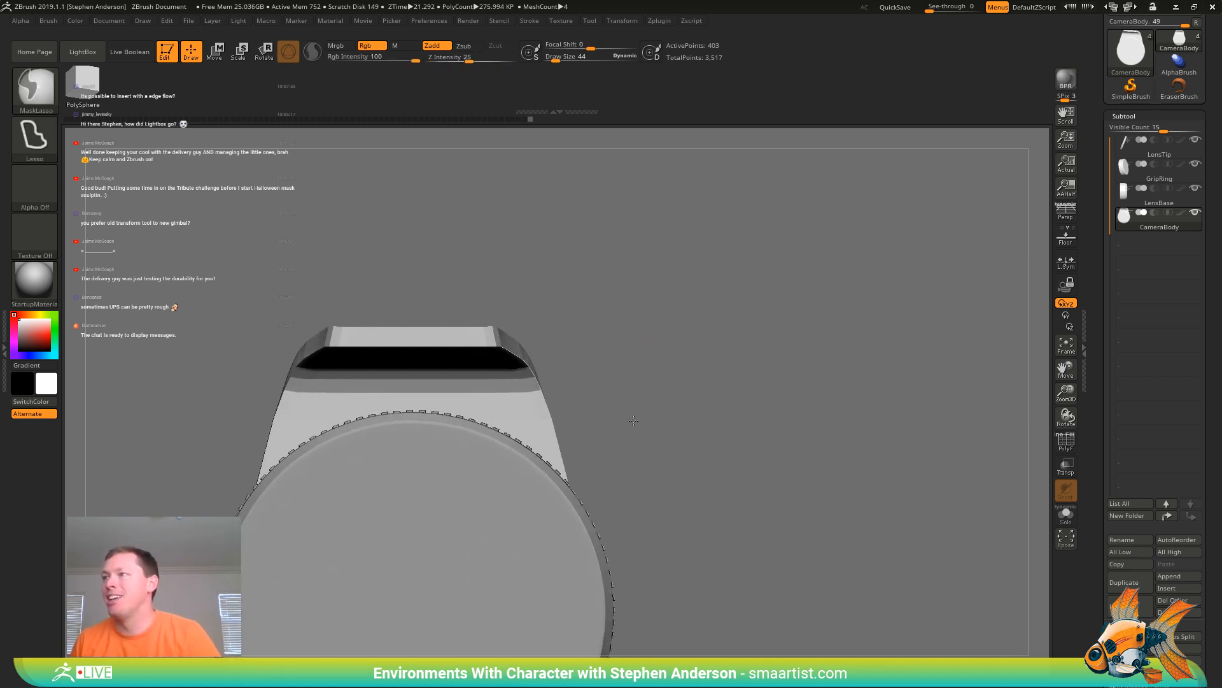
key(shift+f)
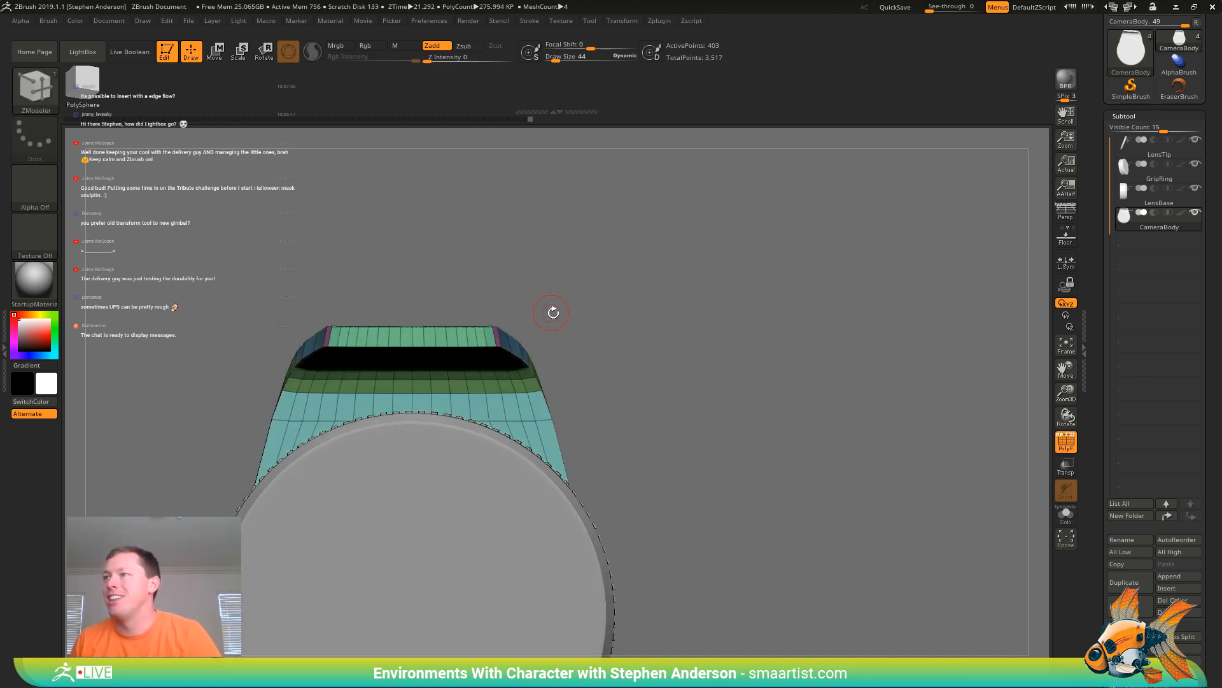
mouse_move(566, 344)
ctrl+mouse_down()
mouse_move(393, 340)
mouse_move(321, 287)
mouse_move(600, 284)
ctrl+mouse_up()
mouse_move(633, 286)
ctrl+right_down()
mouse_move(666, 322)
mouse_move(662, 298)
ctrl+right_up()
ctrl+click(662, 298)
Reset the gizmo's orientation, center it on the unmasked front of the lip, scale it slightly along X, and clear the mask
key(w)
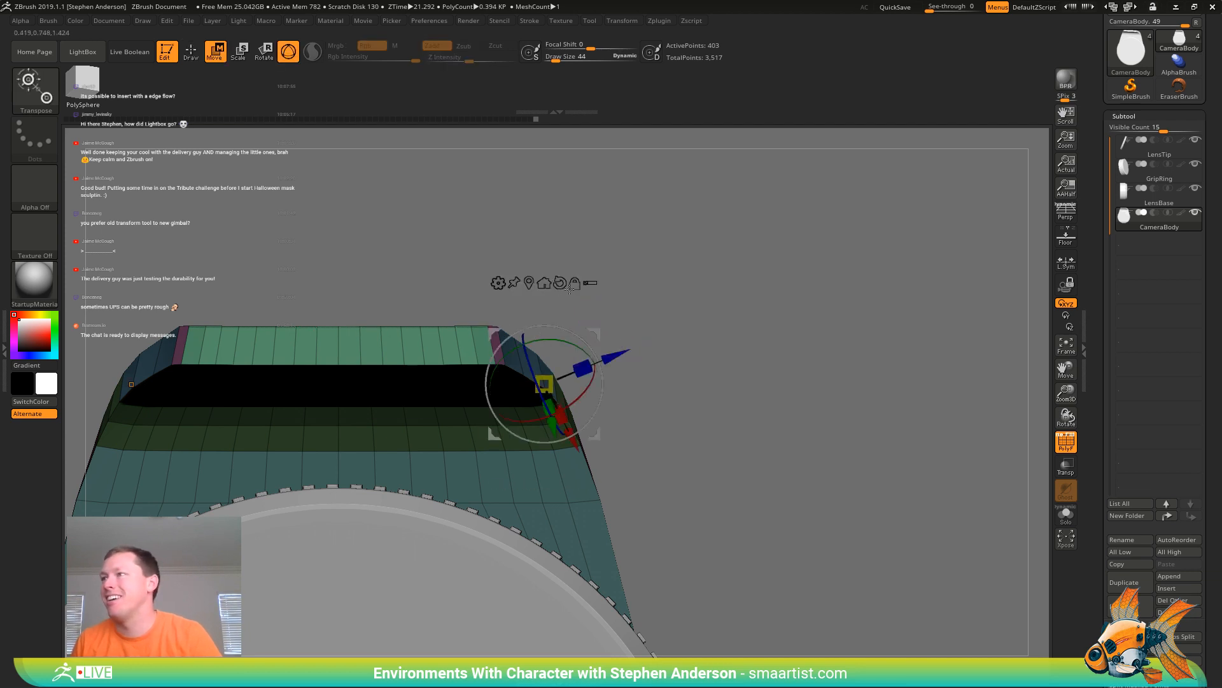
click(559, 282)
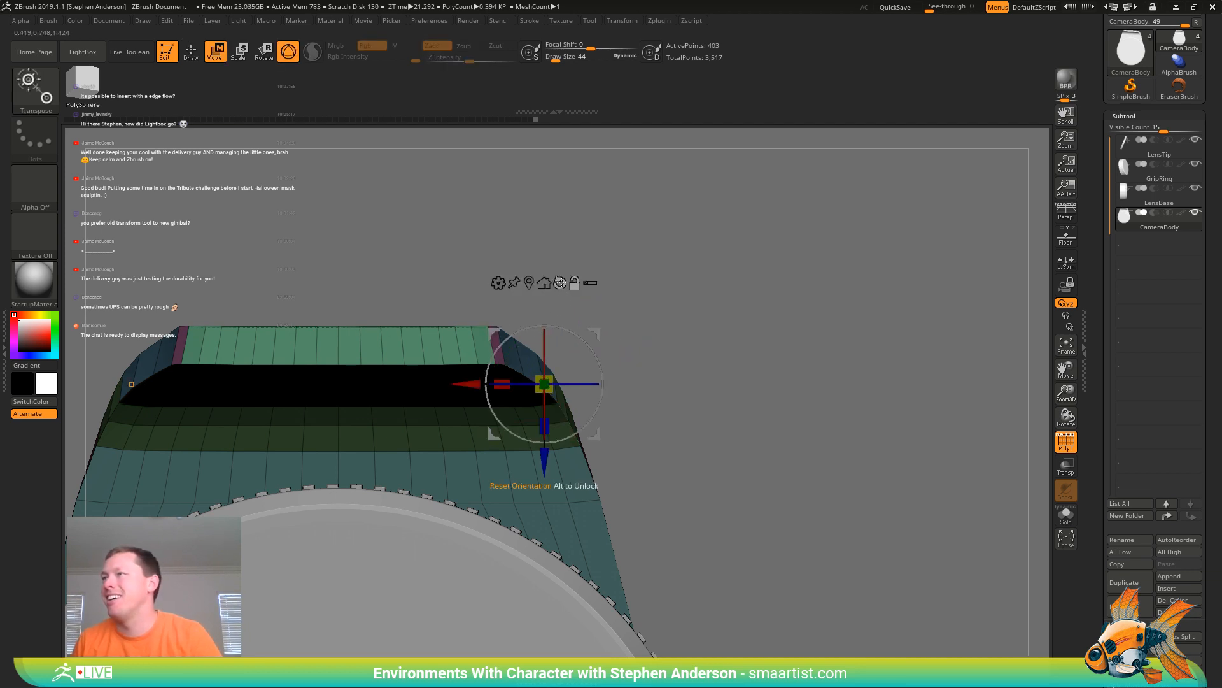
click(529, 282)
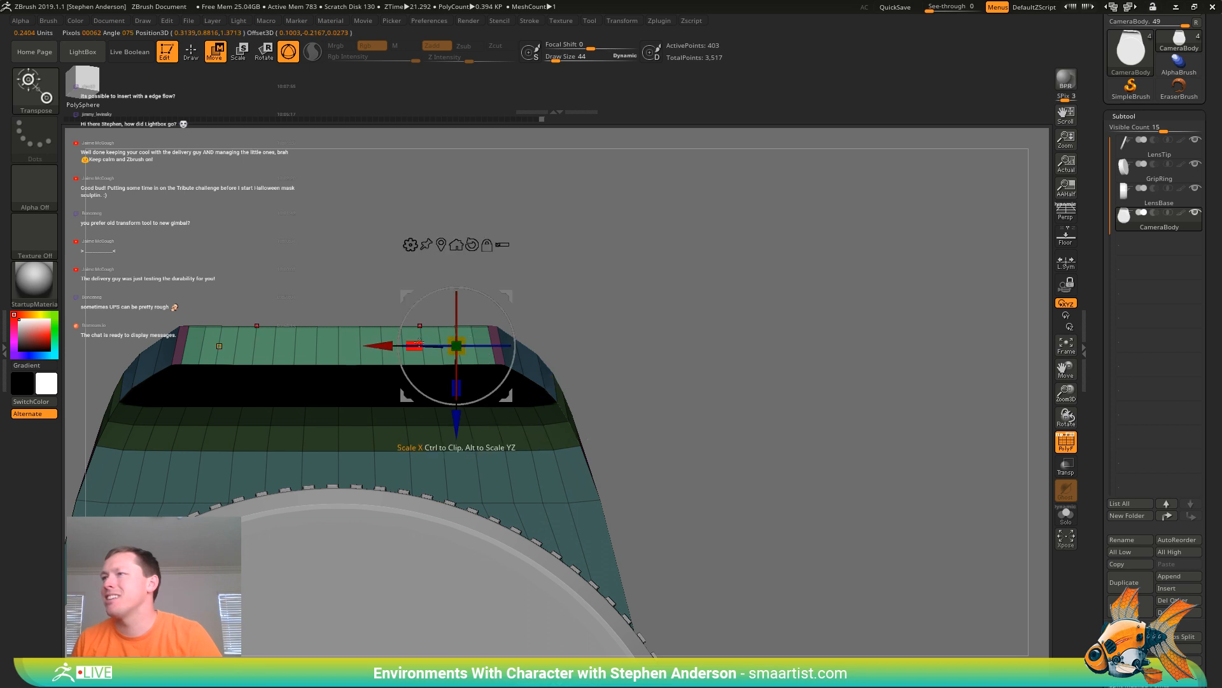
drag(414, 342, 419, 341)
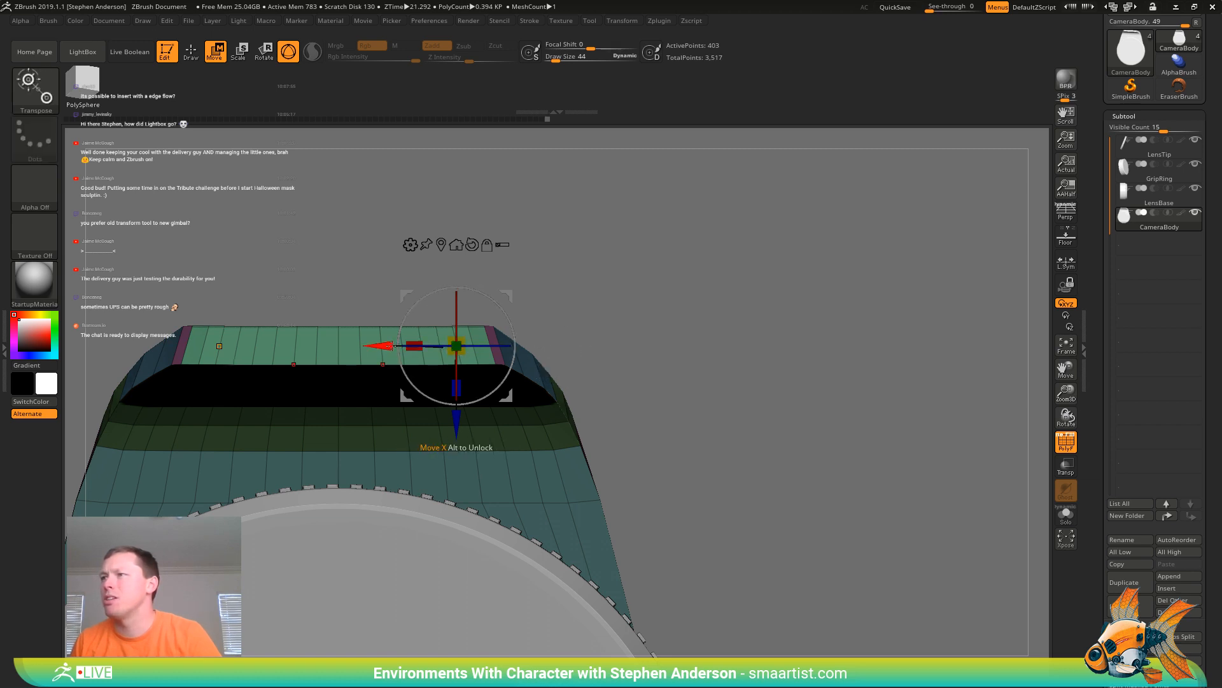
alt+drag(533, 337, 511, 356)
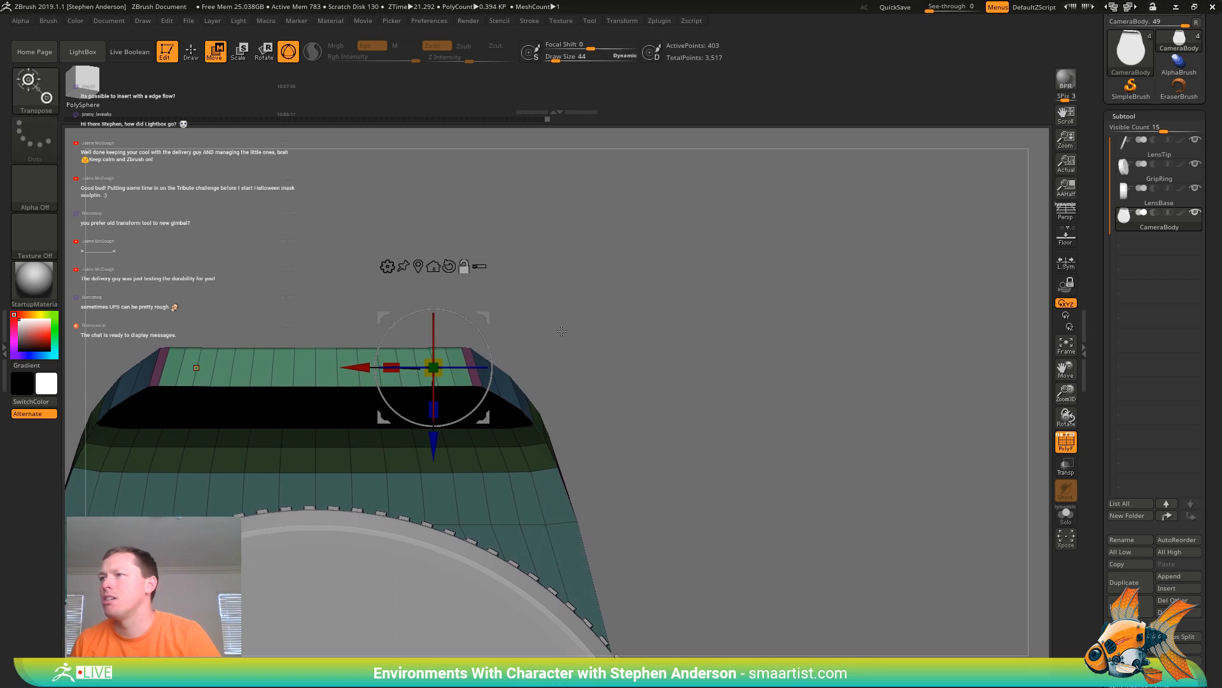
alt+drag(567, 325, 702, 284)
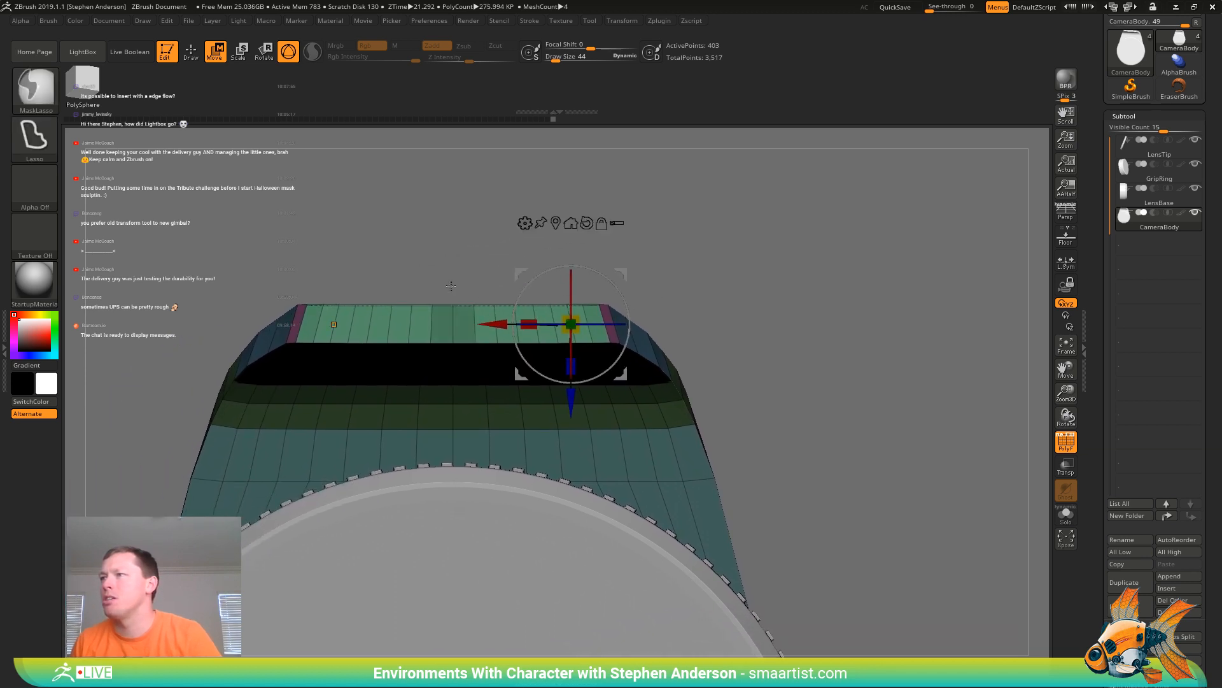
drag(544, 325, 542, 320)
mouse_move(655, 315)
ctrl+mouse_down()
mouse_move(591, 310)
mouse_move(596, 292)
mouse_move(652, 279)
ctrl+mouse_up()
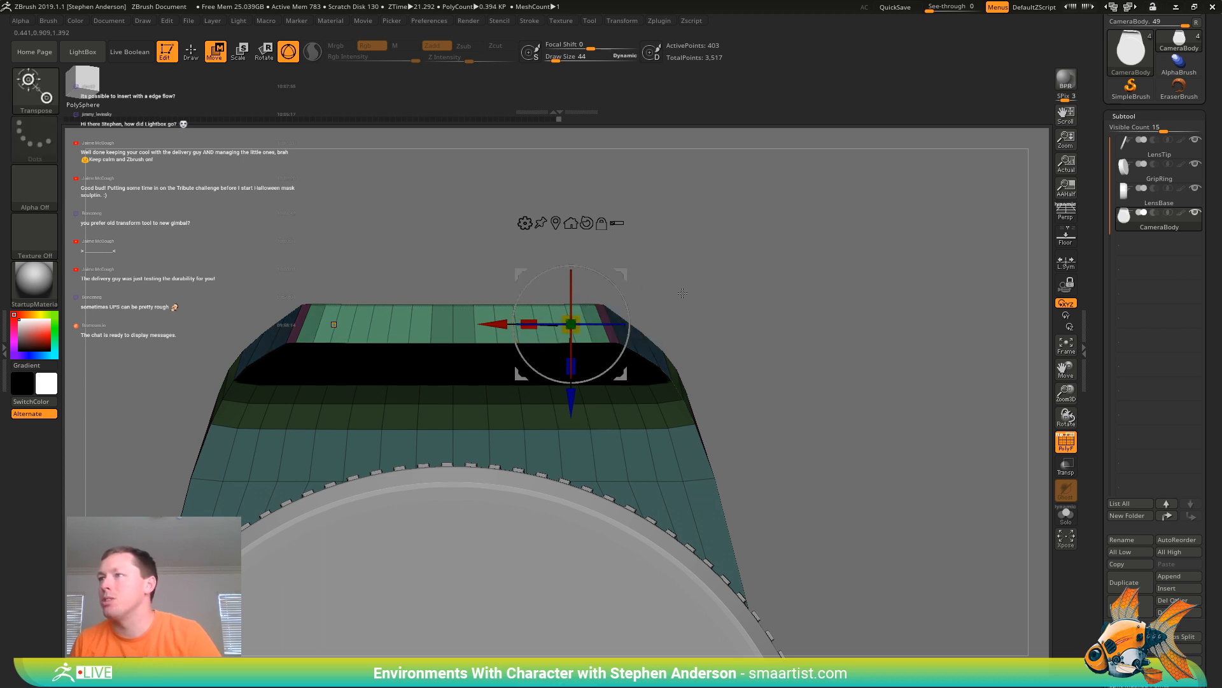
key(q)
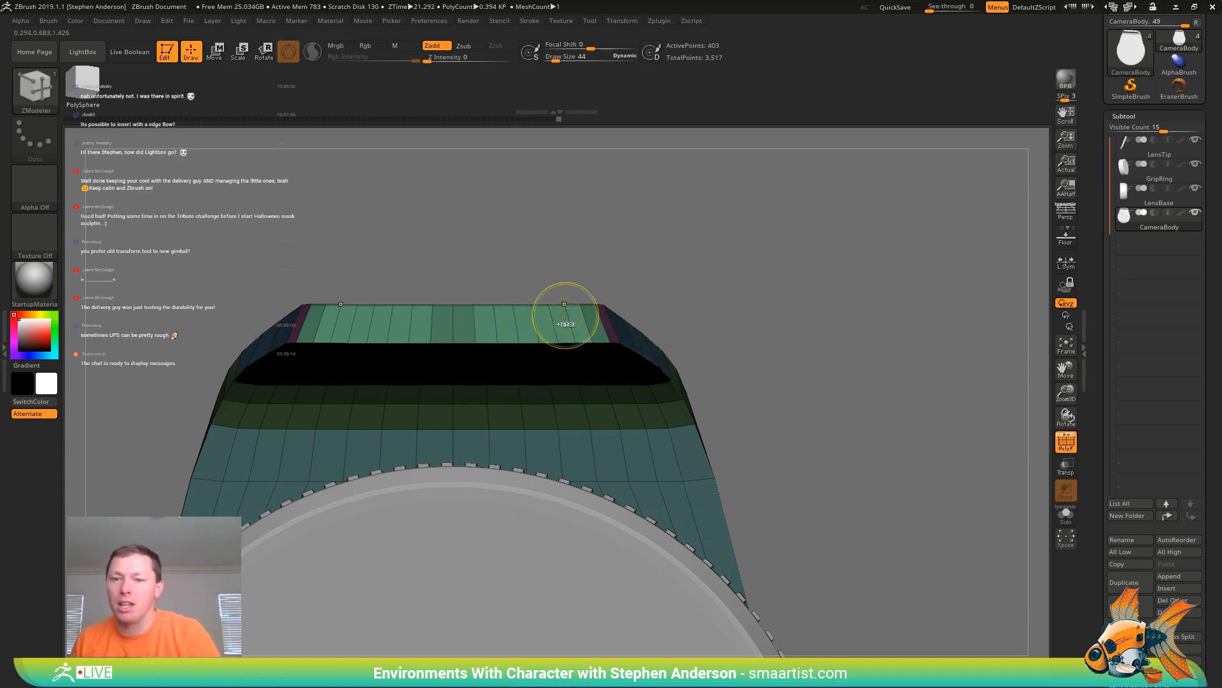
mouse_move(567, 317)
ctrl+right_down()
mouse_move(601, 357)
mouse_move(674, 325)
mouse_move(642, 347)
mouse_move(579, 350)
ctrl+right_up()
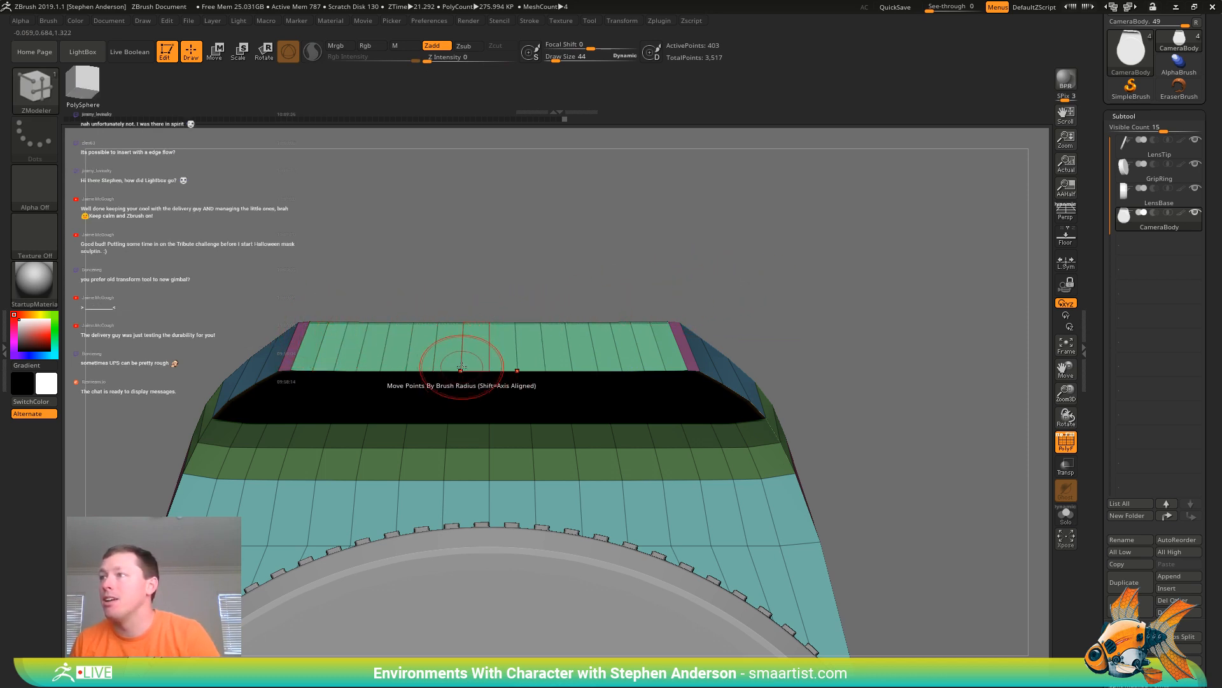
Try moving points of the lip's front edge, and set up a vertical Transpose line rising from its lower front edge
drag(461, 366, 463, 325)
key(ctrl+z)
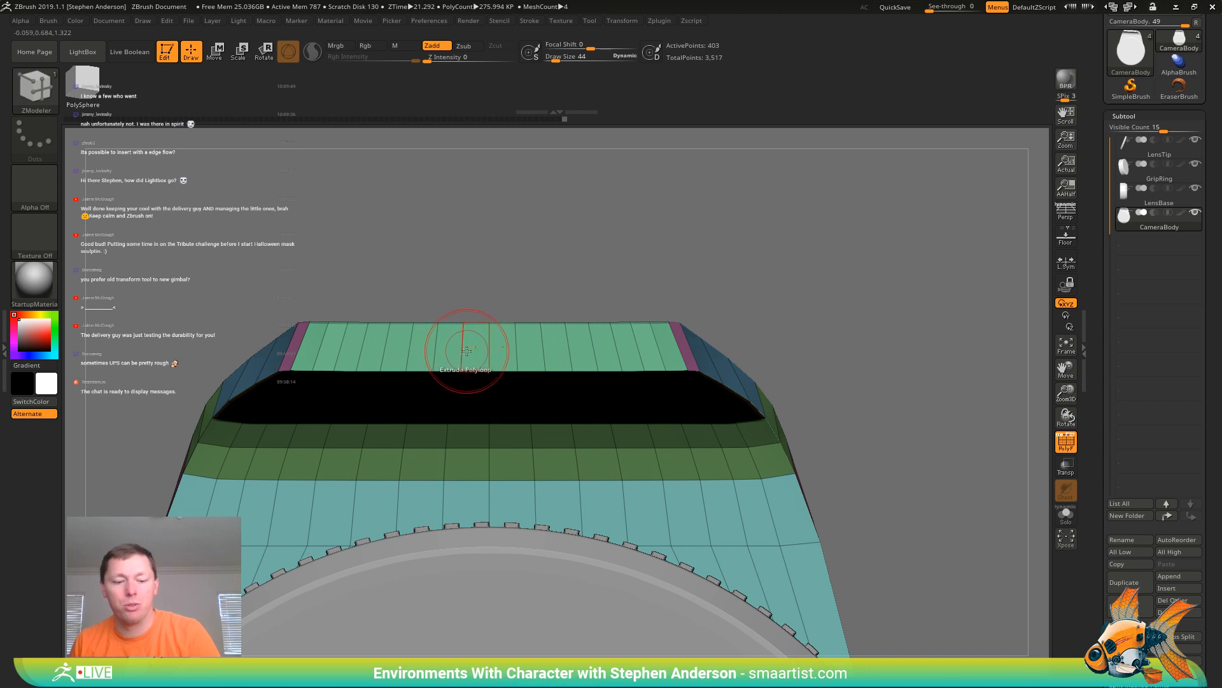
key(w)
key(y)
click(461, 371)
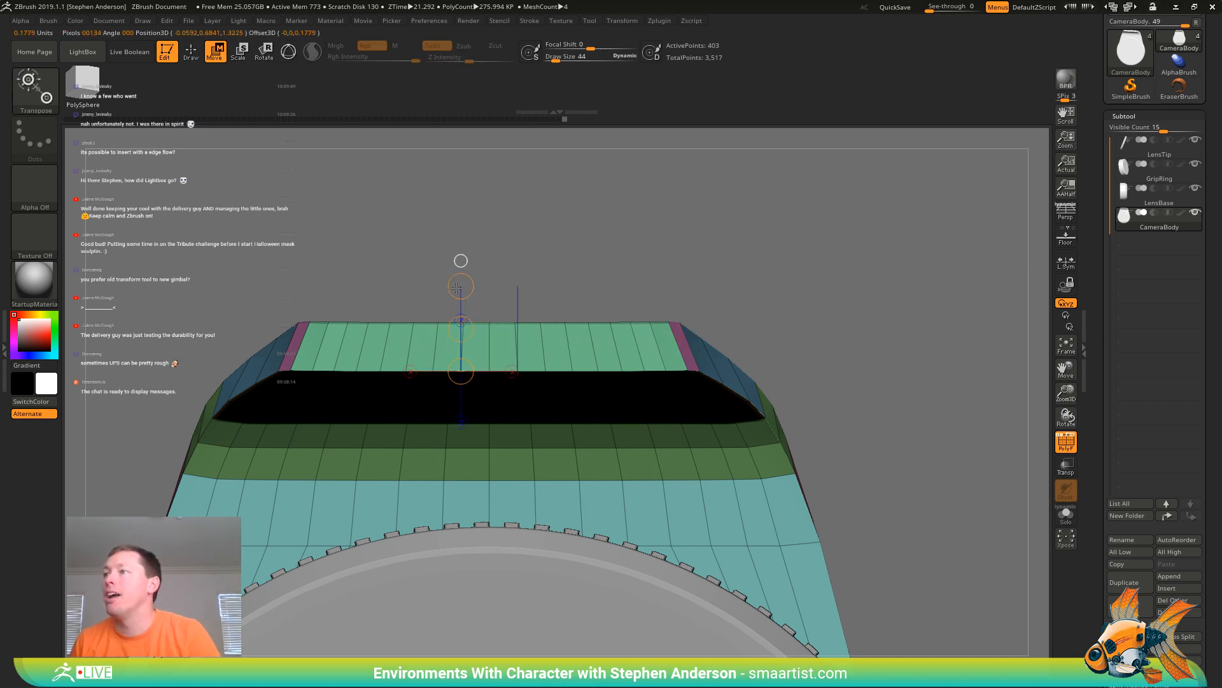
drag(461, 372, 454, 327)
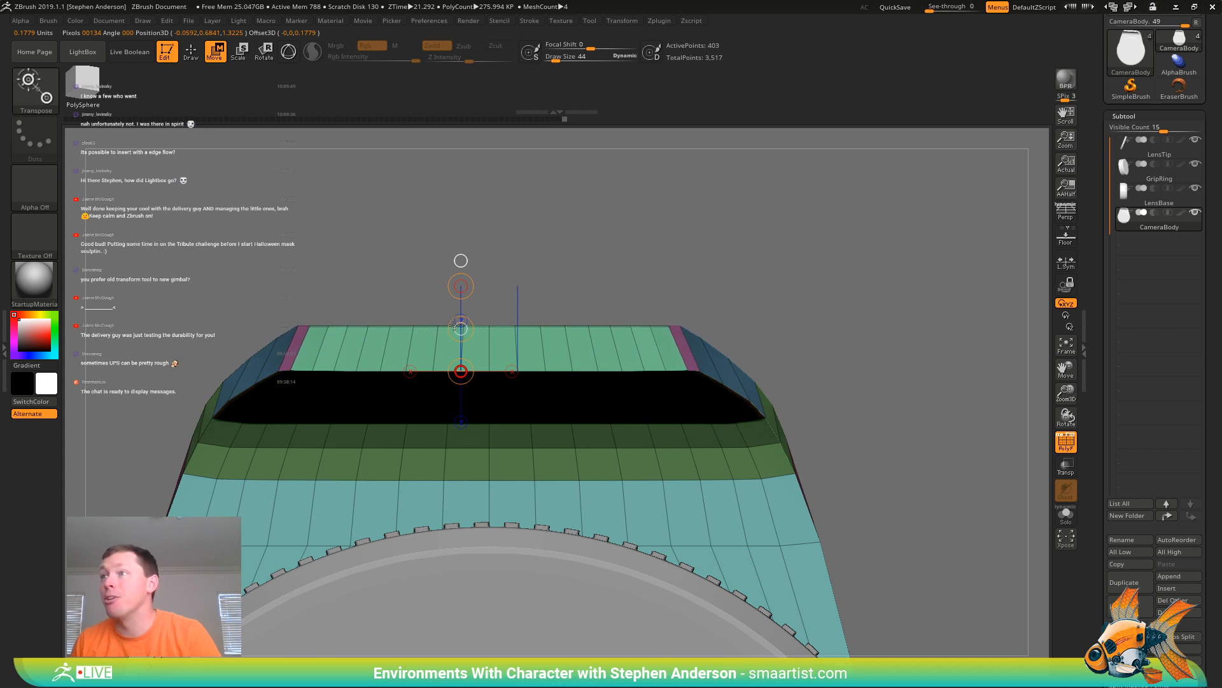
In side view, mask the camera body so that only the front tip of the lip stays unmasked
drag(622, 267, 725, 284)
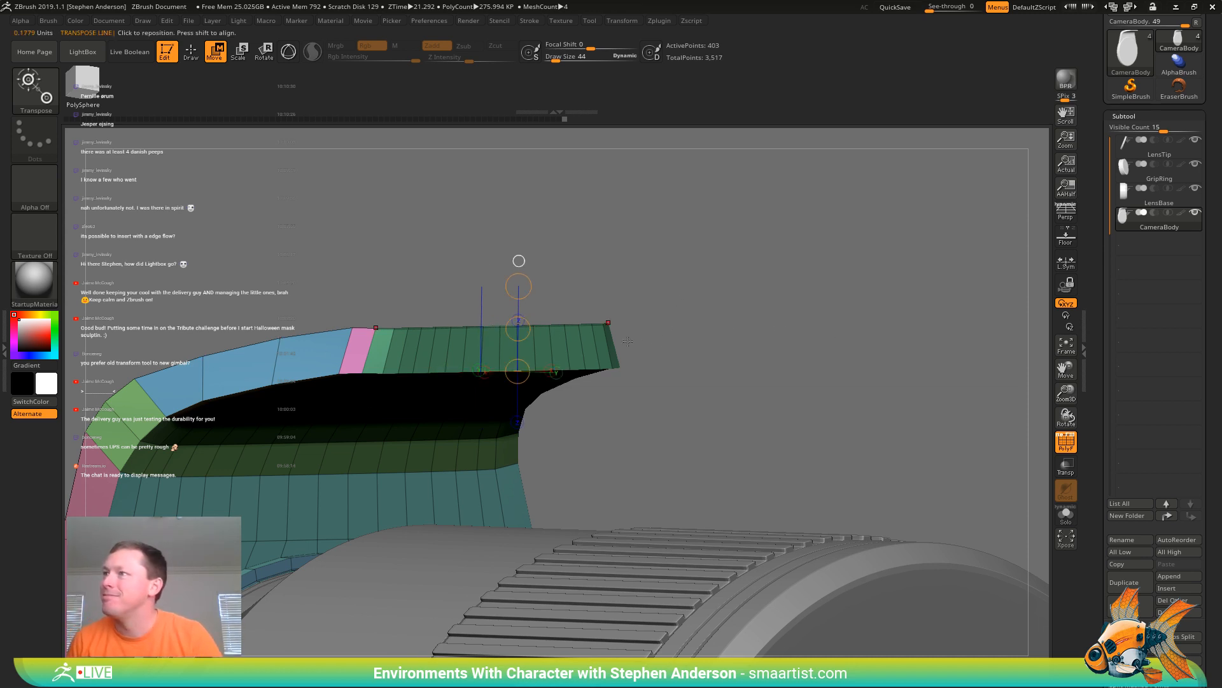
drag(733, 338, 707, 309)
alt+drag(666, 272, 732, 382)
key(ctrl)
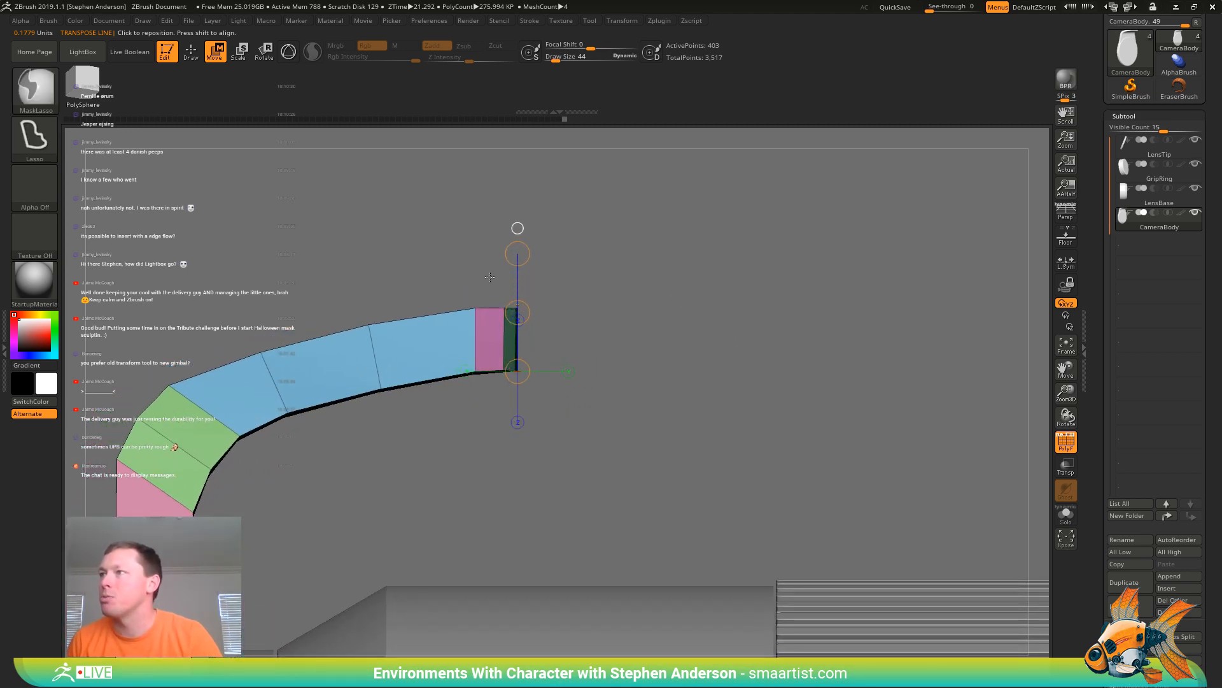
mouse_move(487, 313)
ctrl+mouse_down()
mouse_move(571, 401)
mouse_move(641, 283)
ctrl+mouse_up()
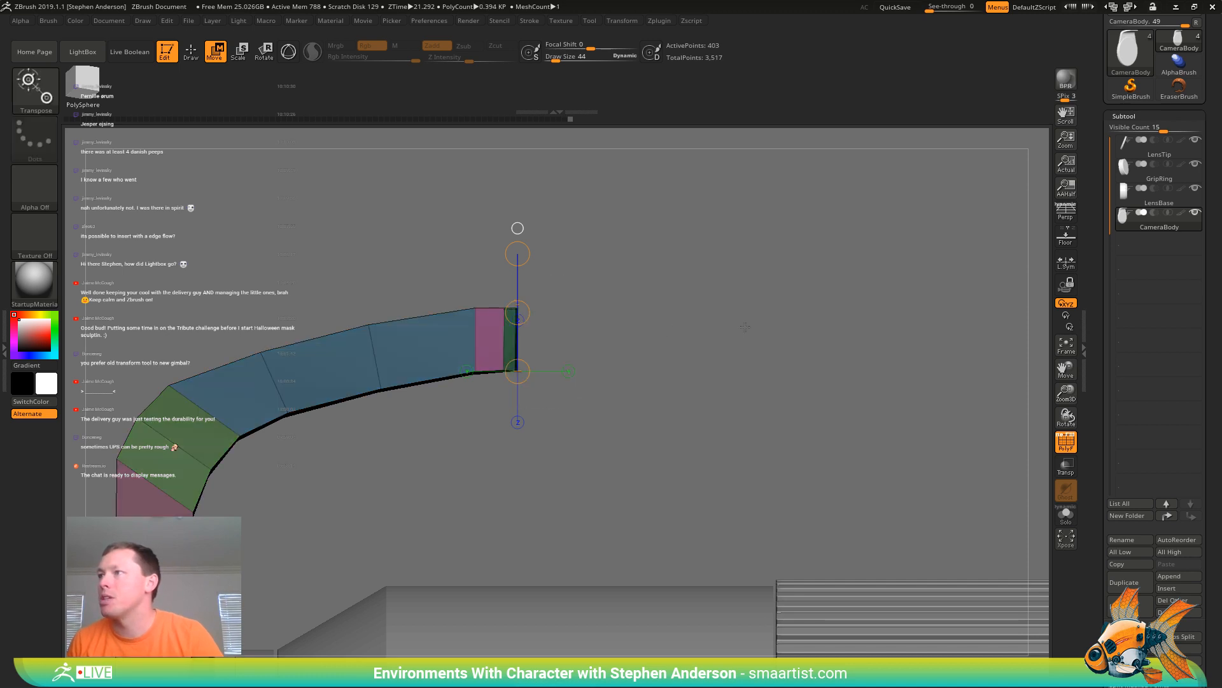
mouse_move(744, 331)
mouse_down()
mouse_move(750, 260)
mouse_move(720, 338)
mouse_up()
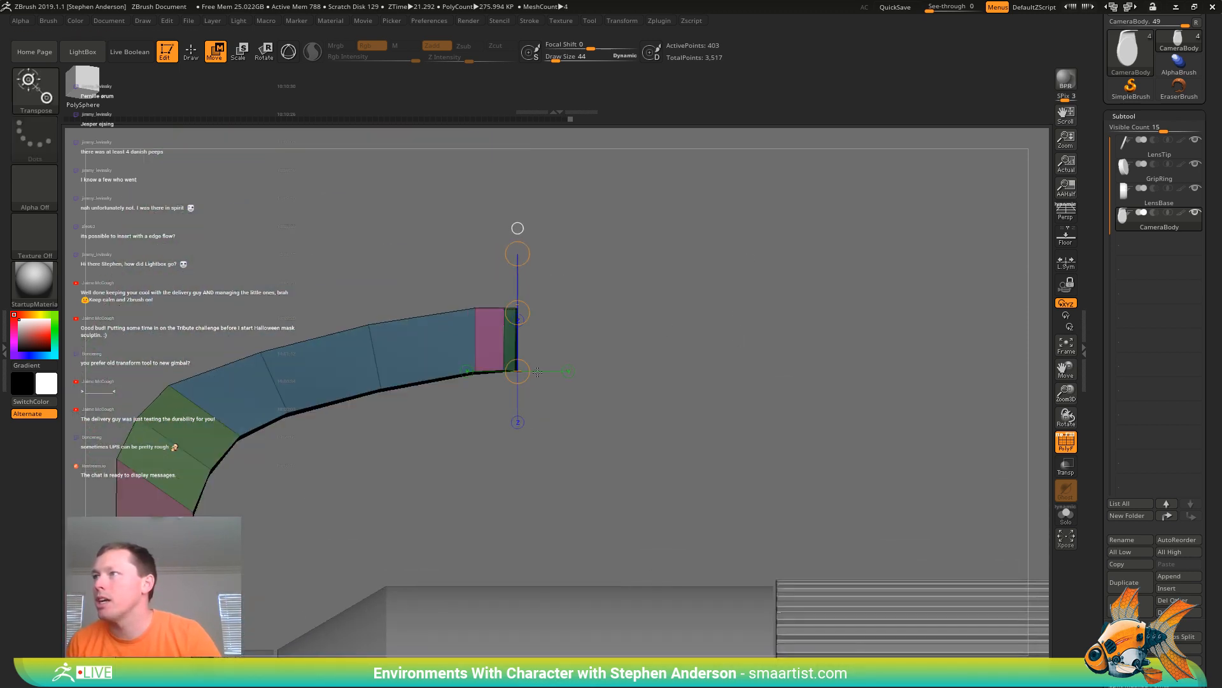
Lay a Transpose line forward from the lip's top edge and move the unmasked tip slightly upward
drag(475, 311, 562, 295)
key(r)
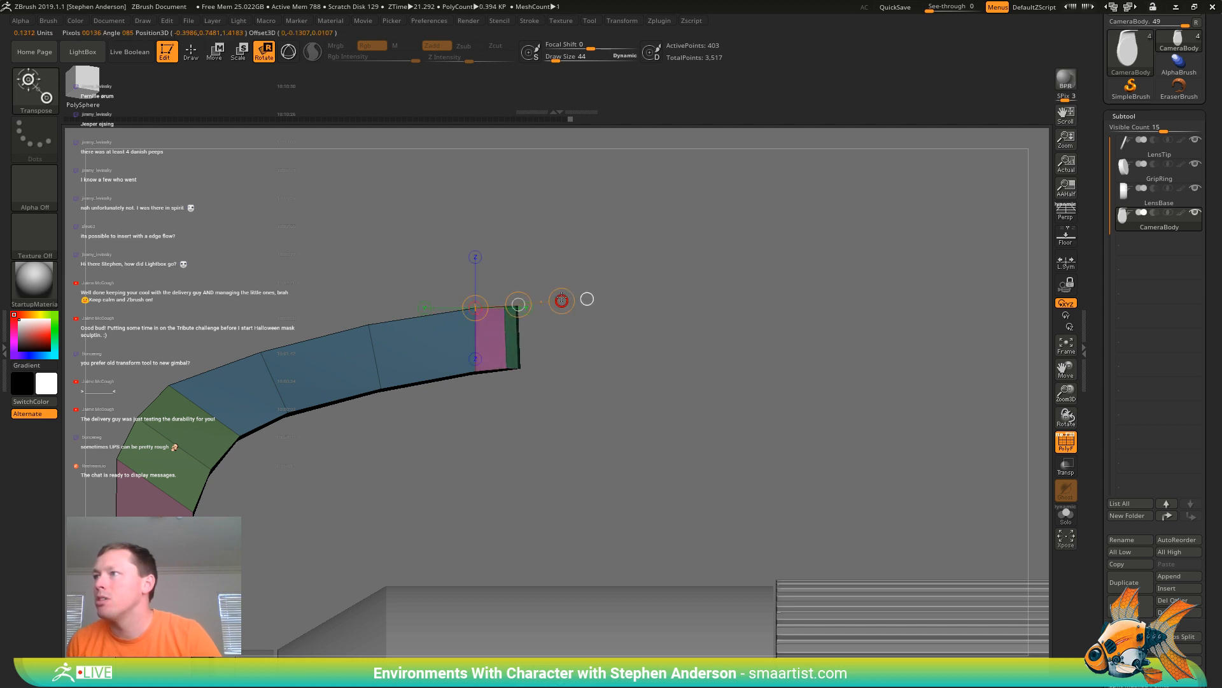
key(ctrl+z)
key(w)
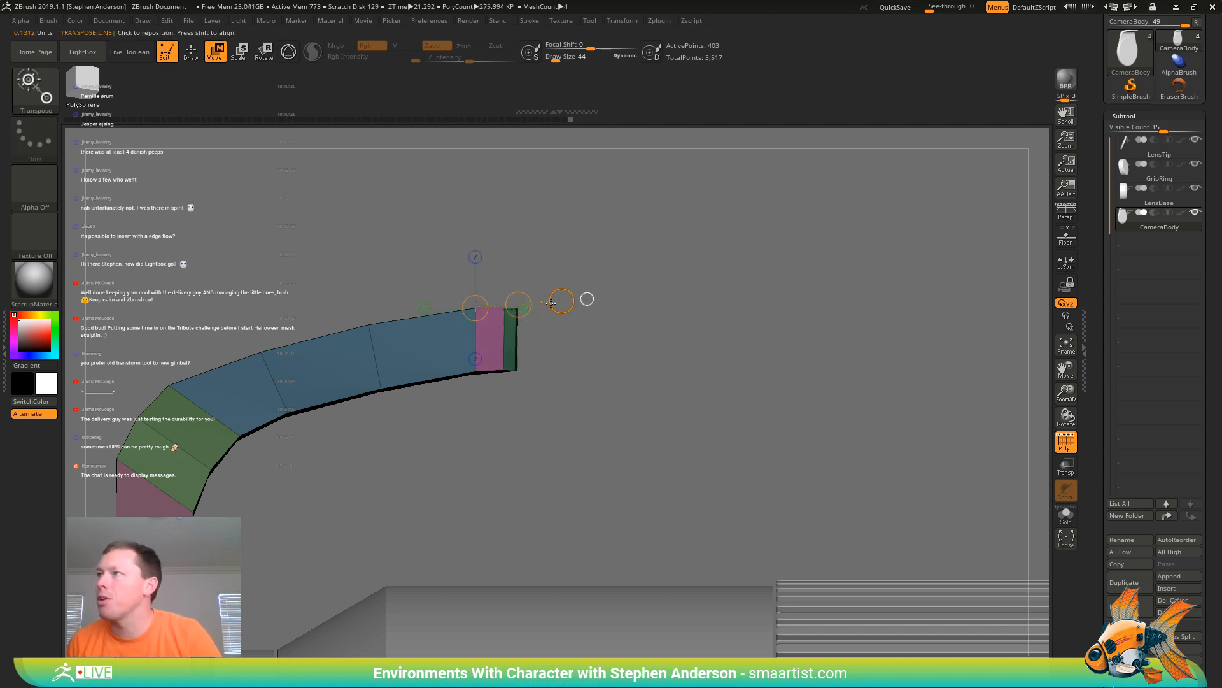
drag(561, 298, 564, 285)
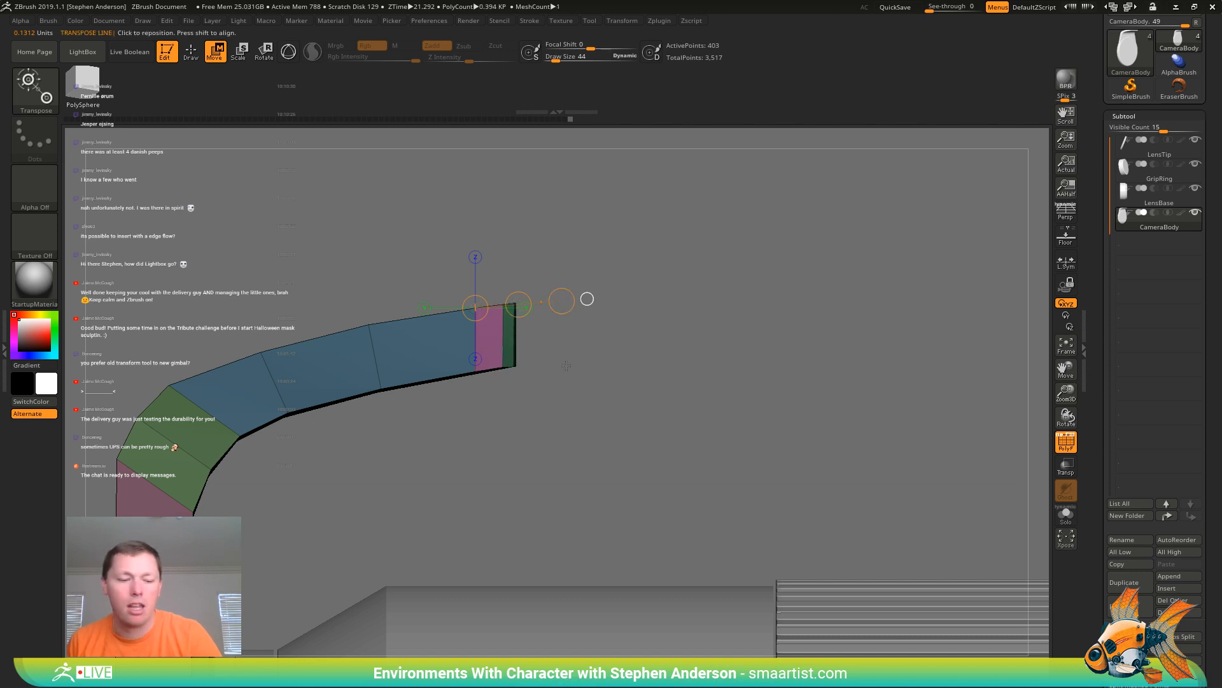
Turn on double-sided display for the camera body and view the underside of its lip
key(q)
drag(558, 368, 589, 323)
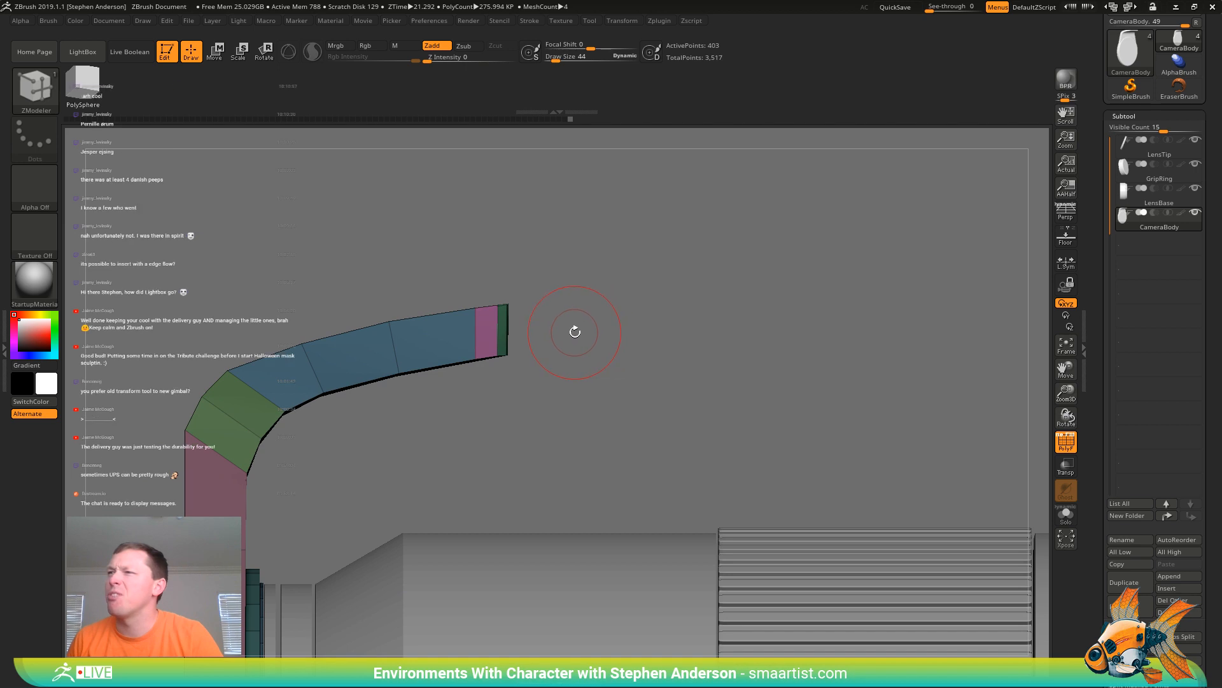
drag(571, 340, 796, 287)
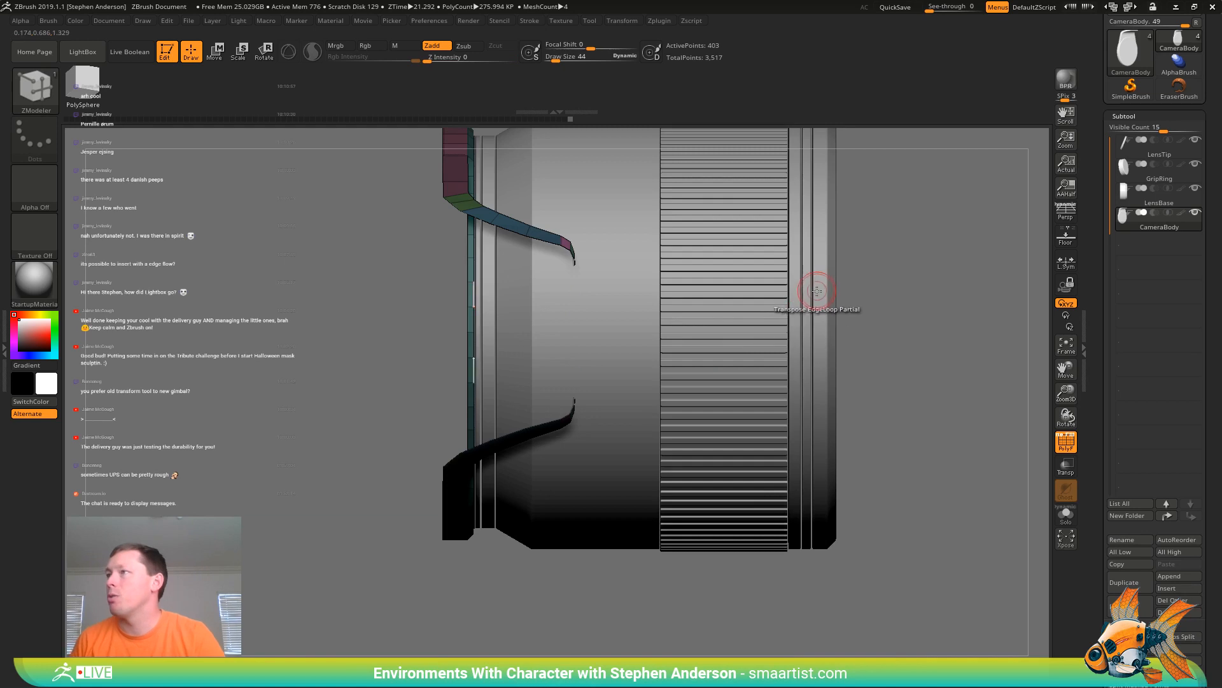
ctrl+right_drag(542, 273, 638, 274)
alt+right_drag(646, 232, 548, 248)
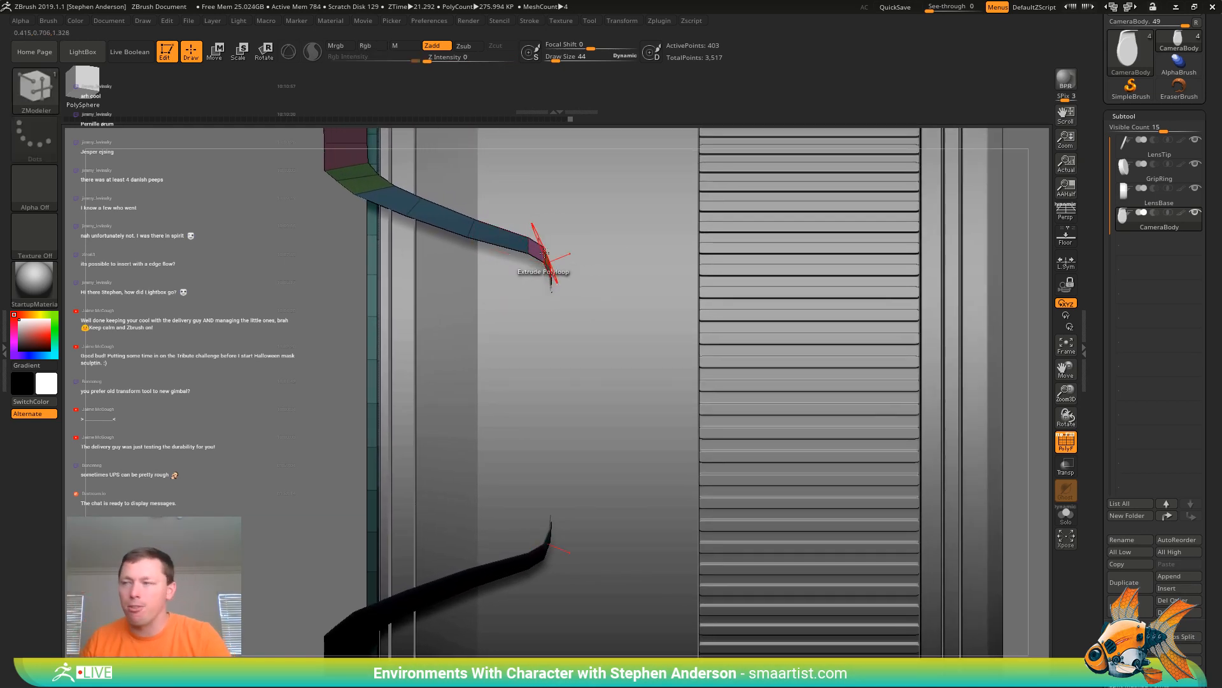
drag(1213, 627, 1137, 202)
click(1140, 189)
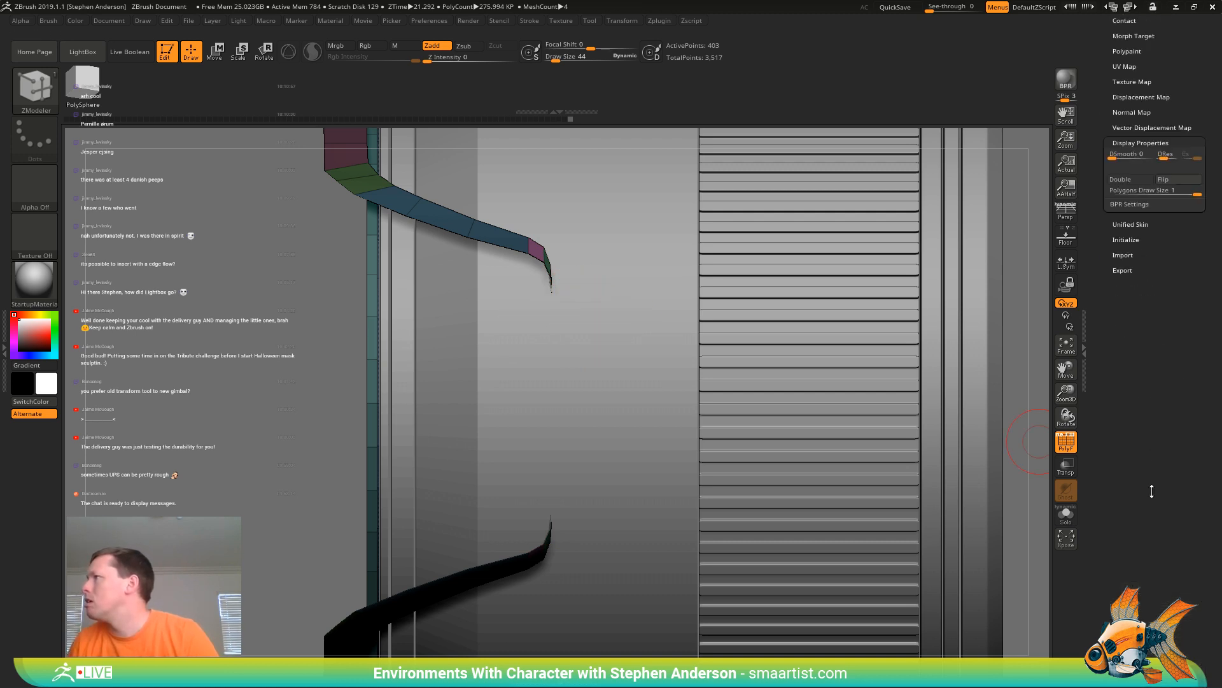
click(1130, 225)
alt+right_drag(506, 349, 499, 365)
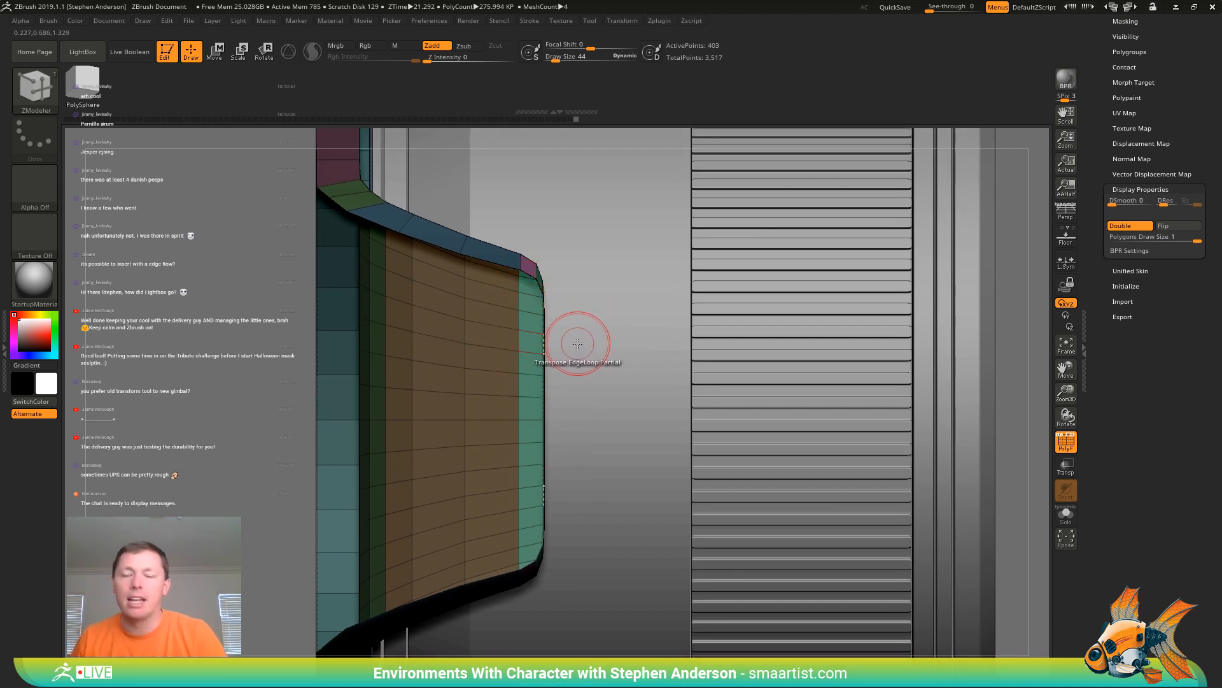
Lay a Transpose line across the full width of the lip's front strip and bow the front edge outward
key(w)
click(540, 276)
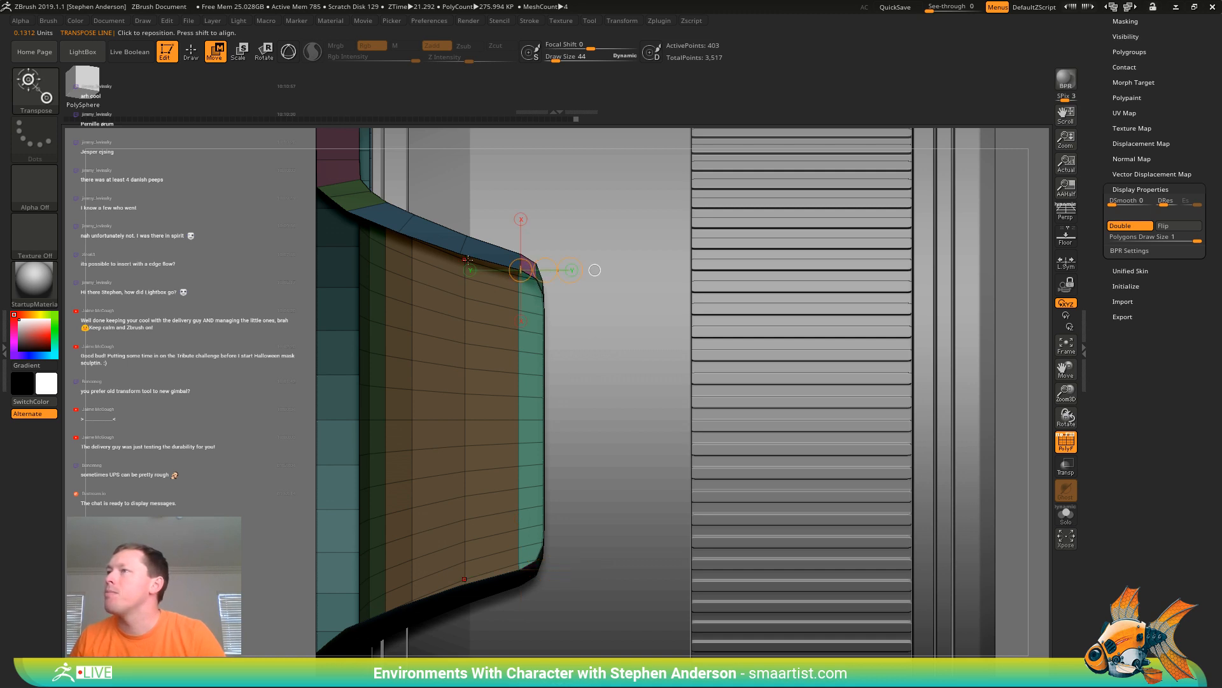
drag(405, 231, 517, 251)
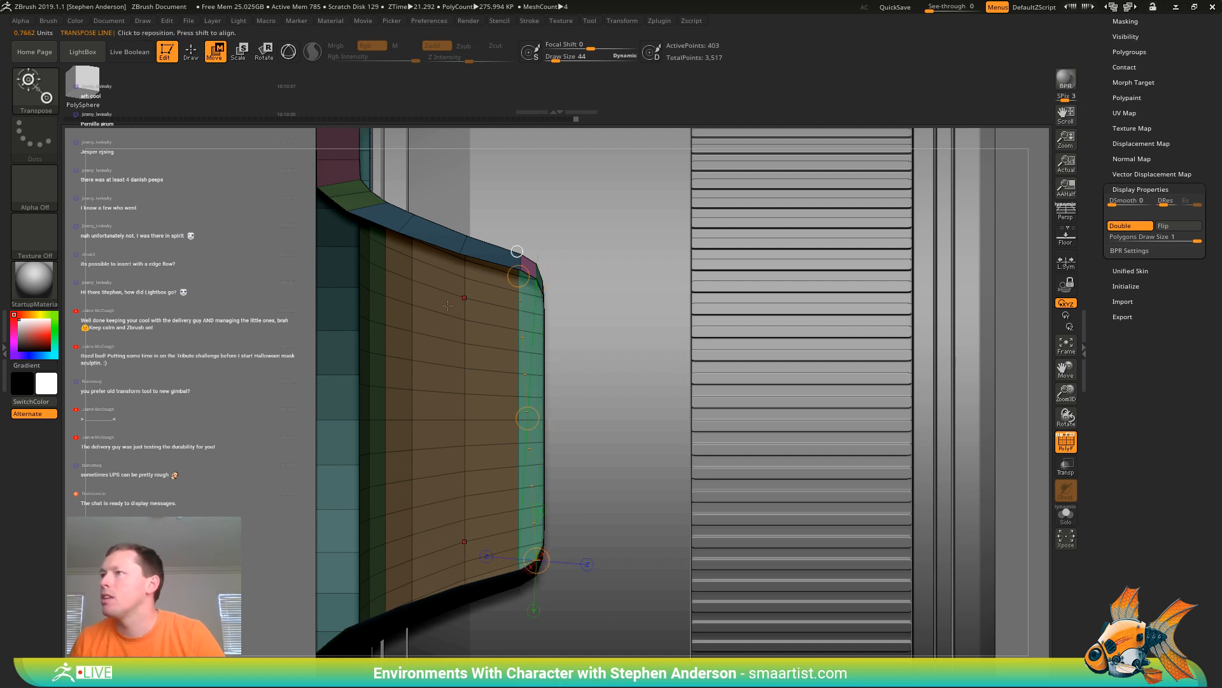
drag(437, 301, 442, 340)
mouse_move(520, 276)
mouse_down()
mouse_move(518, 589)
mouse_move(519, 275)
mouse_up()
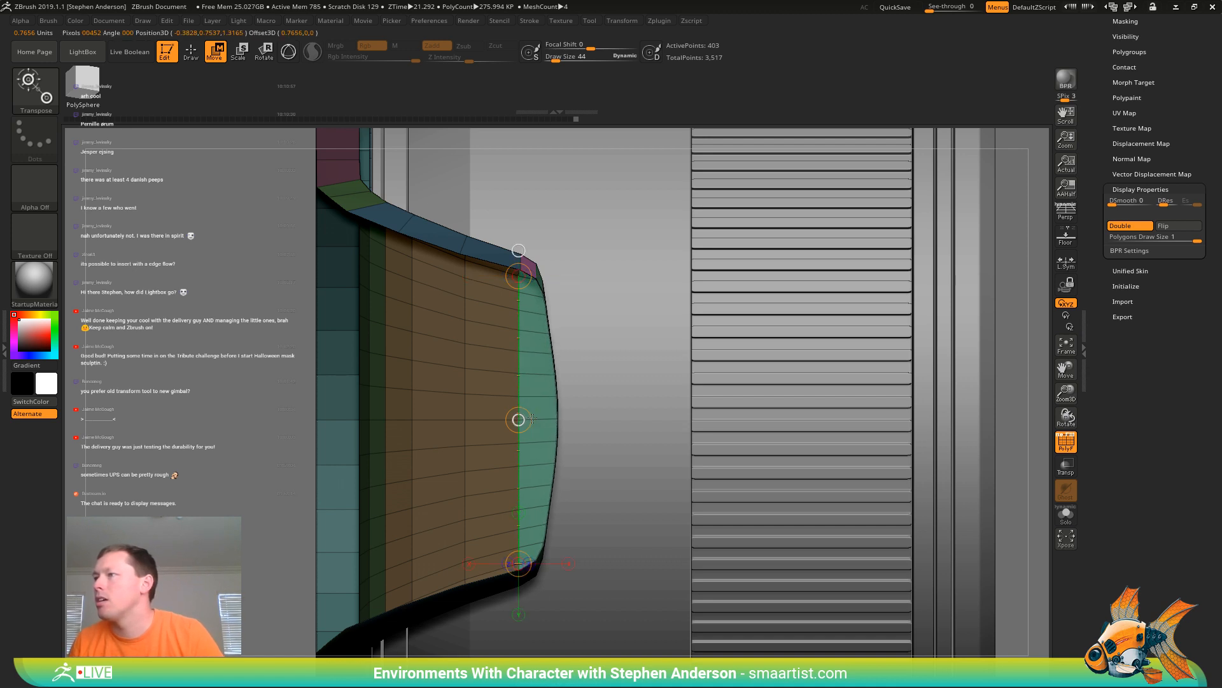
mouse_move(521, 419)
mouse_down()
mouse_move(542, 418)
mouse_move(527, 418)
mouse_up()
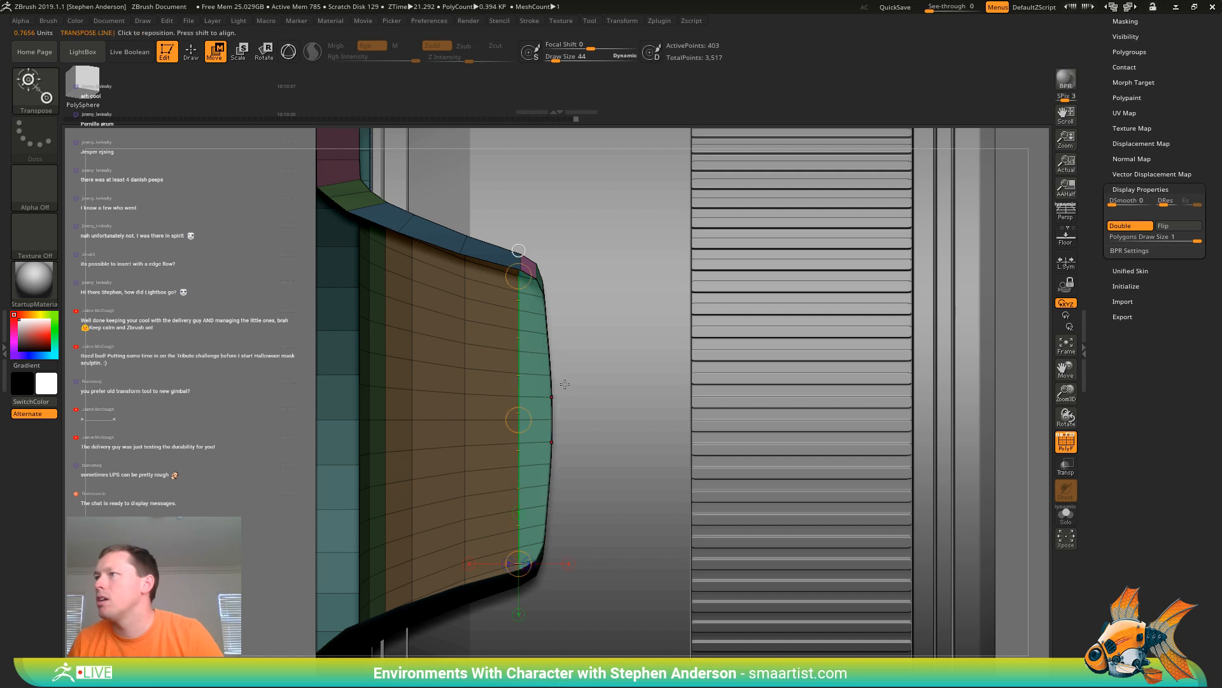
Mask all but the middle points of the lip's front edge and push them slightly outward with a Transpose line
key(ctrl)
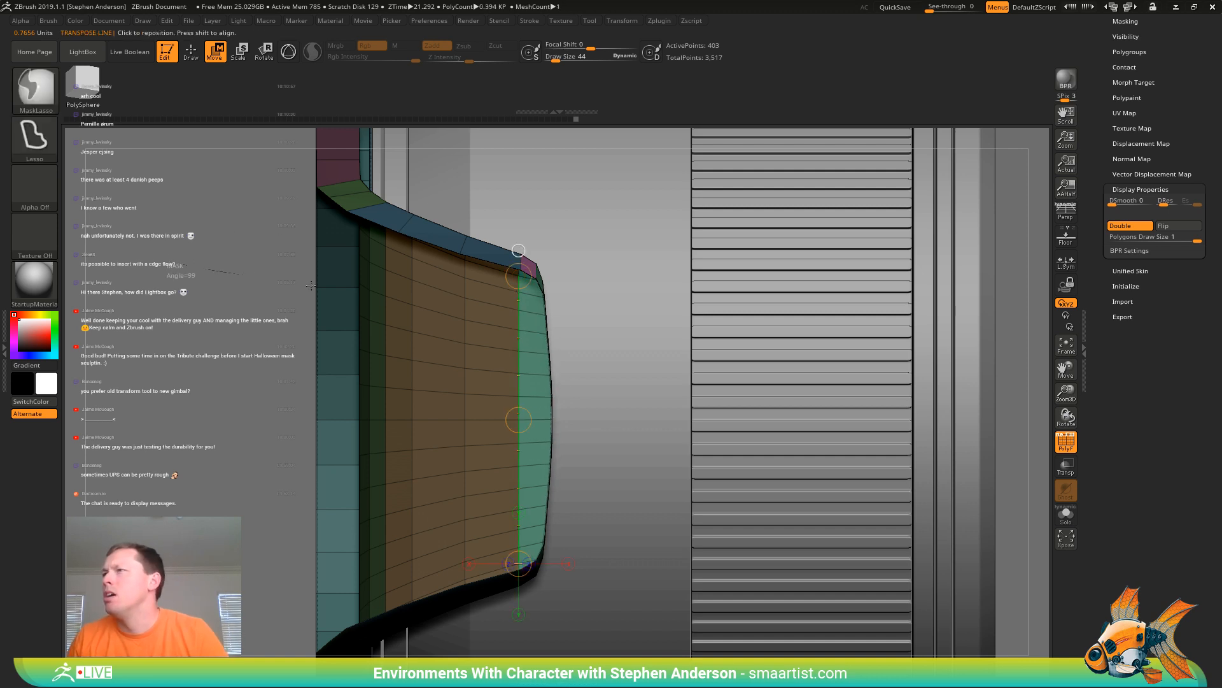
mouse_move(539, 307)
ctrl+mouse_down()
mouse_move(327, 196)
mouse_move(172, 203)
ctrl+mouse_up()
mouse_move(224, 442)
ctrl+mouse_down()
mouse_move(458, 409)
mouse_move(533, 323)
mouse_move(190, 286)
mouse_move(130, 452)
ctrl+mouse_up()
ctrl+click(163, 435)
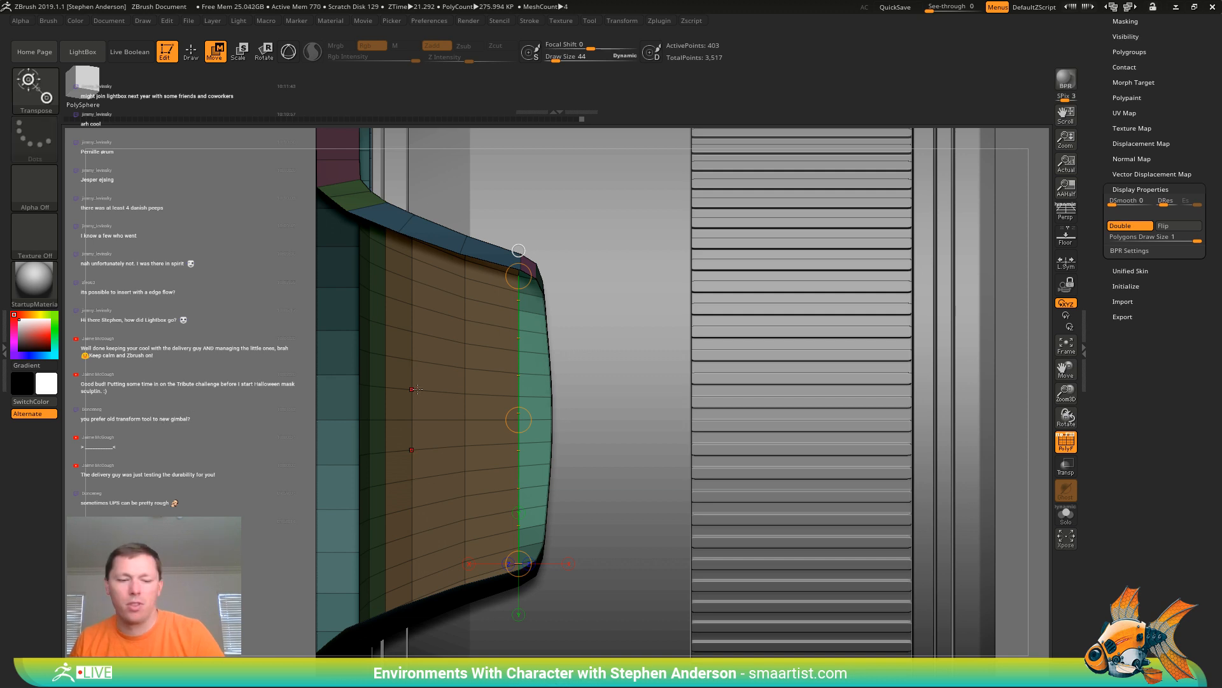
key(q)
ctrl+click(227, 417)
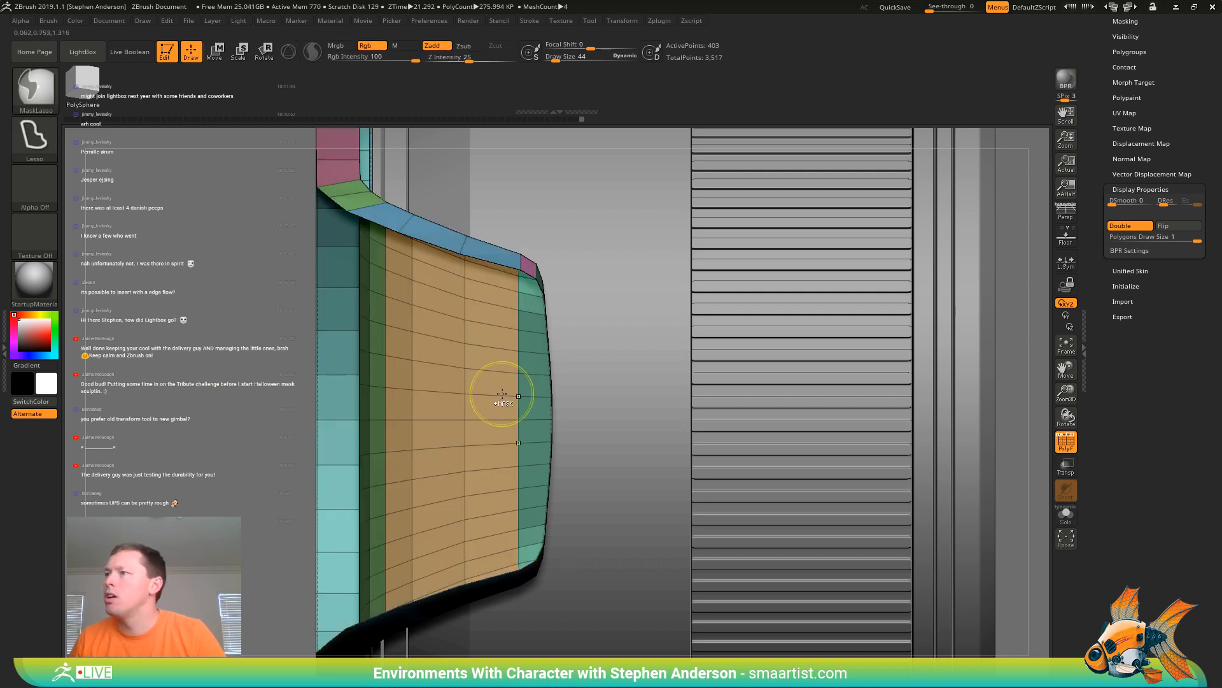
ctrl+click(501, 395)
ctrl+click(237, 444)
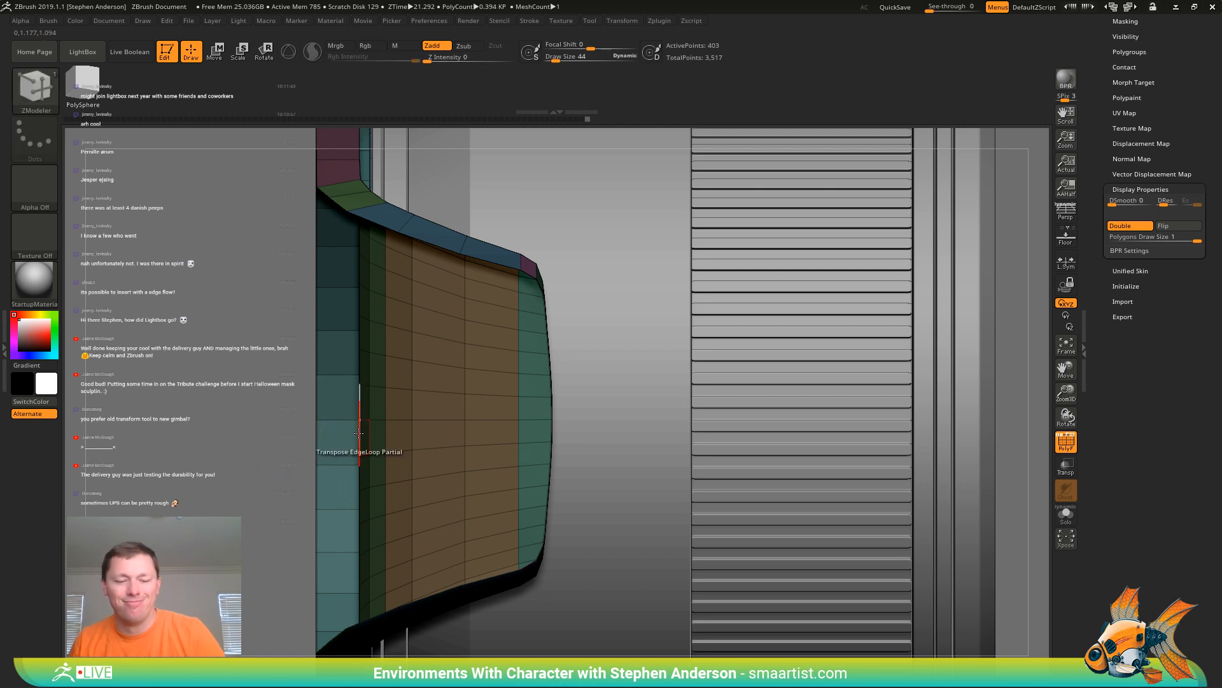
key(w)
shift+drag(550, 399, 645, 396)
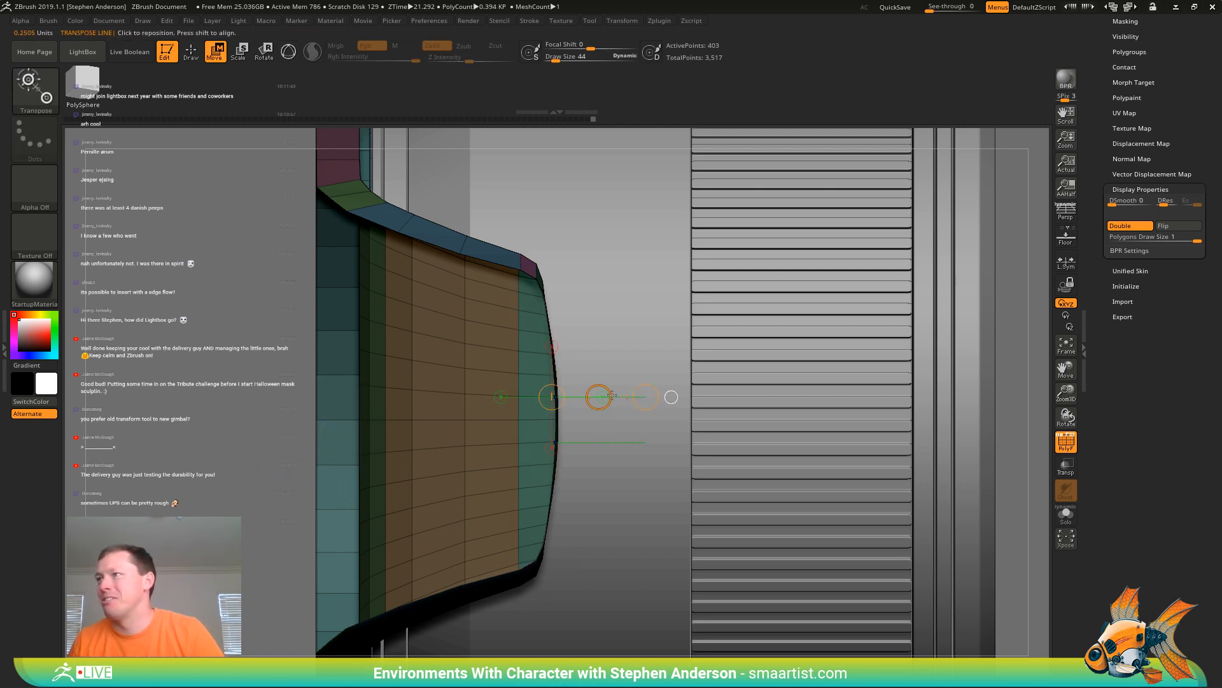
Isolate the camera body and redo its mask so that the lip's front strip stays unmasked
click(1067, 517)
ctrl+click(573, 326)
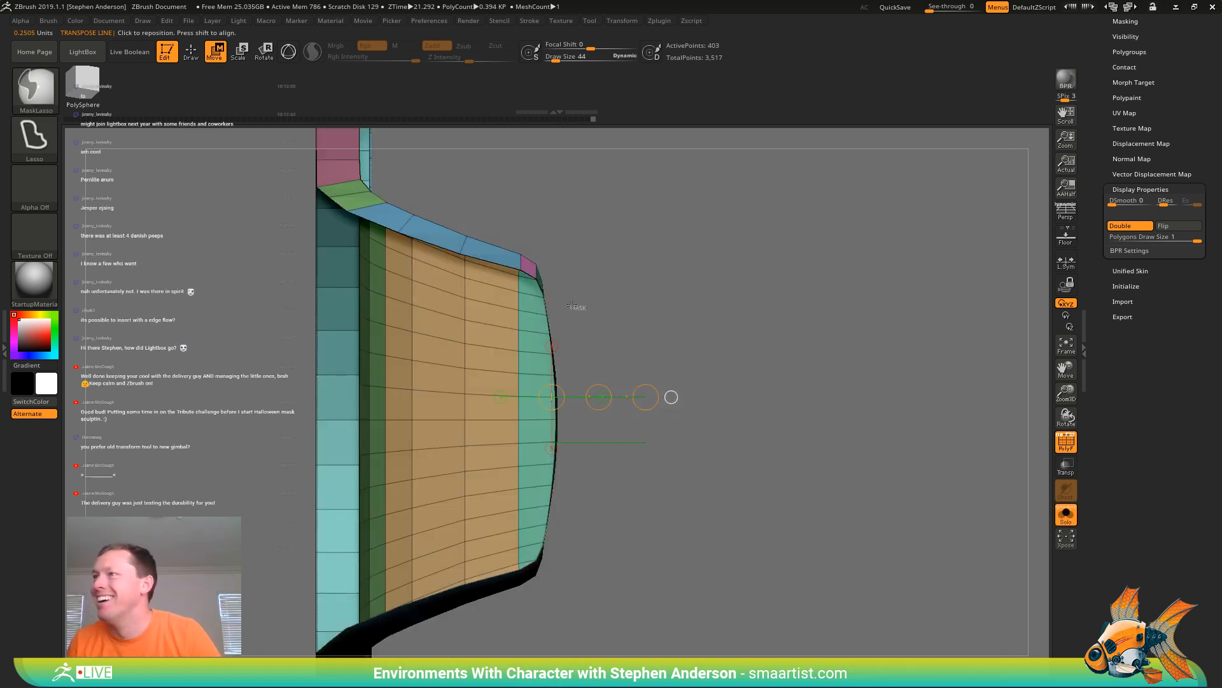
mouse_move(536, 312)
ctrl+mouse_down()
mouse_move(551, 461)
mouse_move(668, 396)
mouse_move(669, 418)
ctrl+mouse_up()
ctrl+click(654, 333)
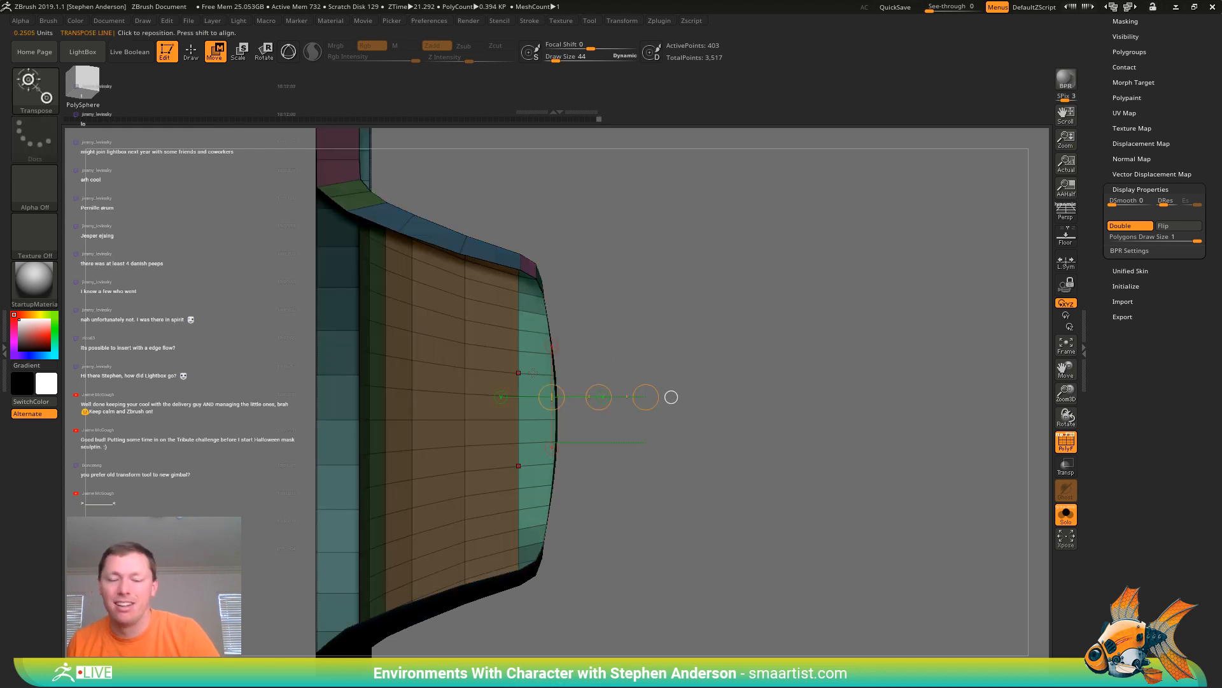
Shift the outer points of the lip's front strip with the Move brush to even out the curve near its end
key(q)
key(w)
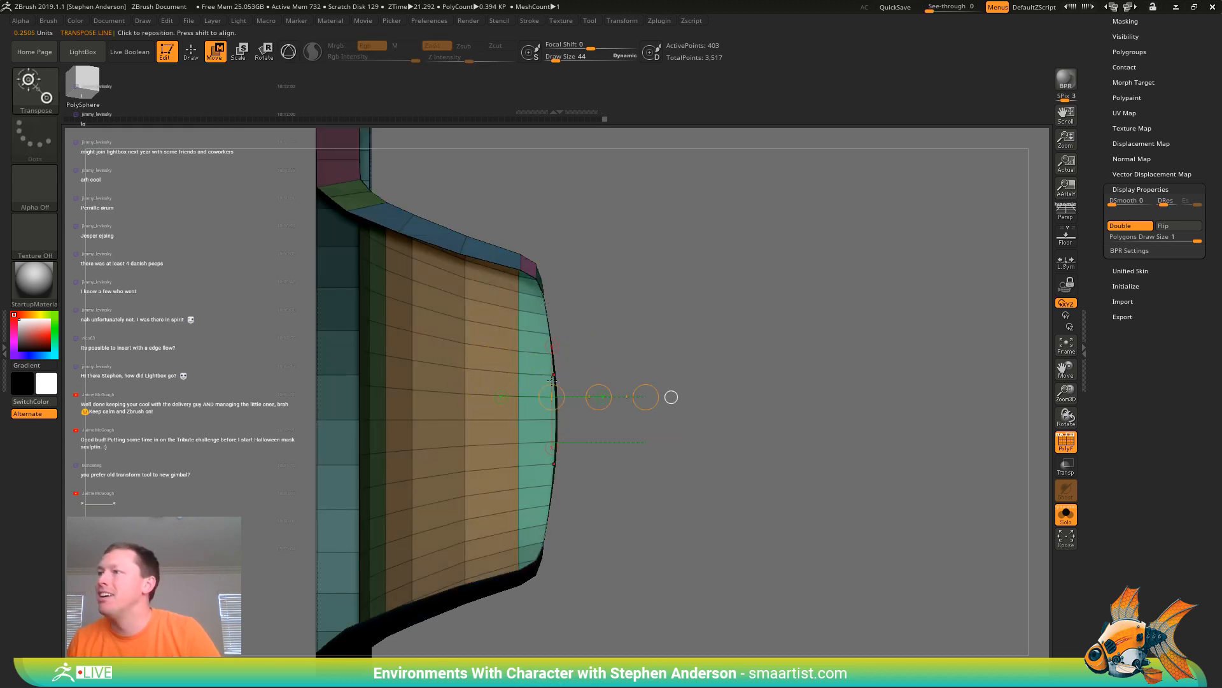
mouse_move(519, 373)
shift+mouse_down()
mouse_move(654, 373)
mouse_move(596, 372)
mouse_move(622, 450)
mouse_move(626, 245)
mouse_move(633, 333)
mouse_move(823, 336)
mouse_move(468, 356)
shift+mouse_up()
key(q)
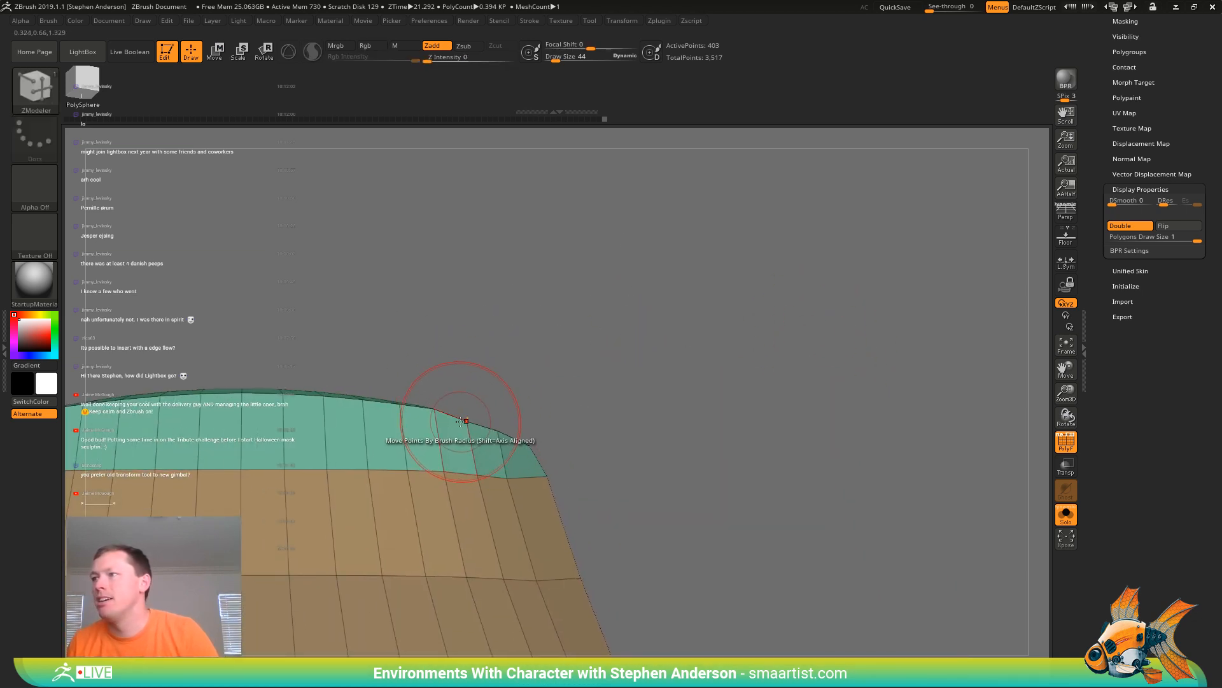
key(b)
key(m)
key(v)
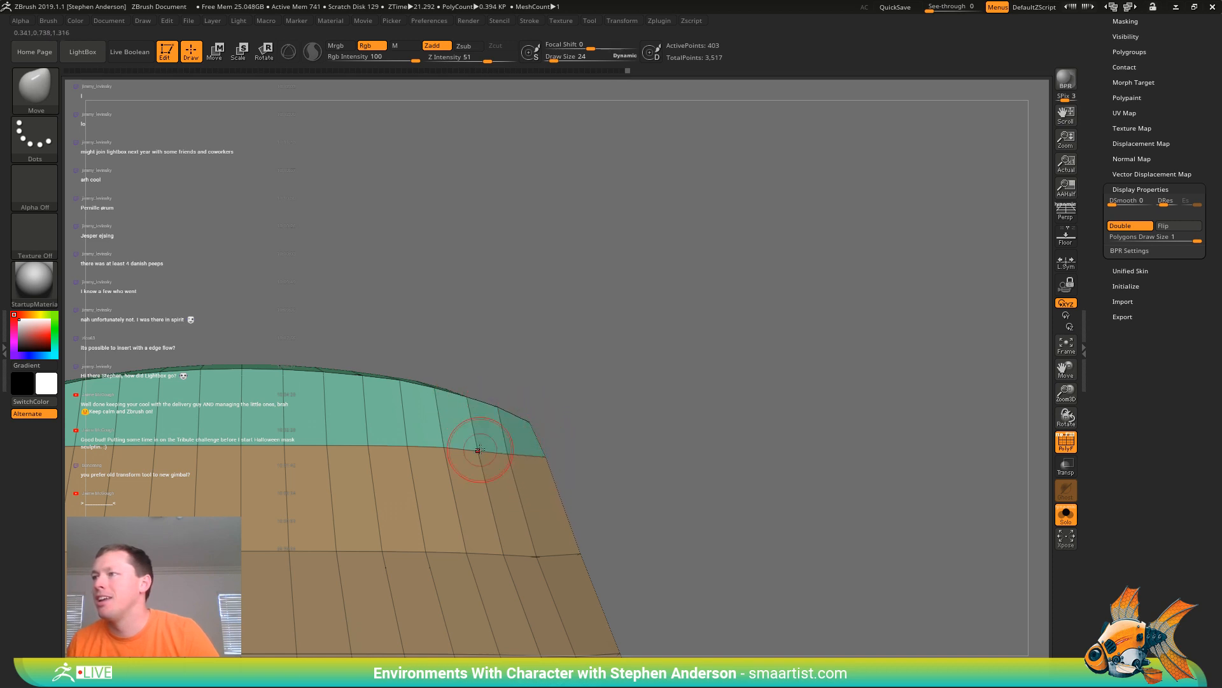
drag(513, 455, 630, 427)
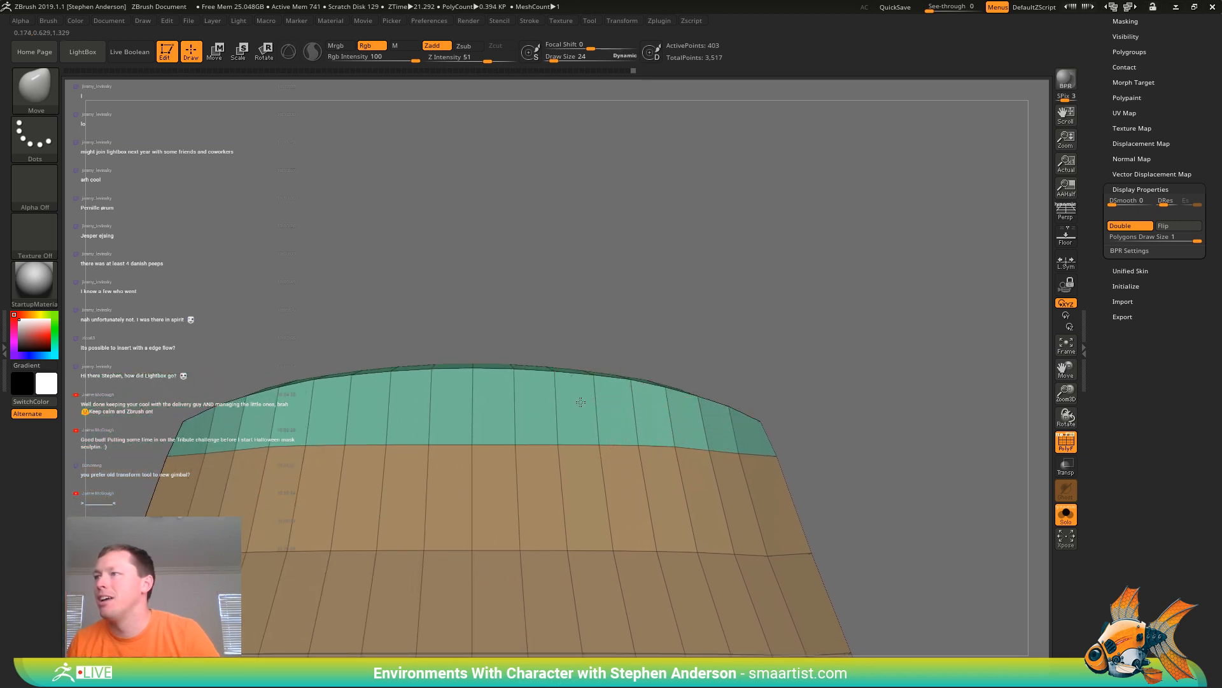
mouse_move(580, 401)
right_down()
mouse_move(582, 493)
mouse_move(581, 401)
mouse_move(546, 388)
mouse_move(581, 366)
mouse_move(496, 376)
mouse_move(551, 386)
right_up()
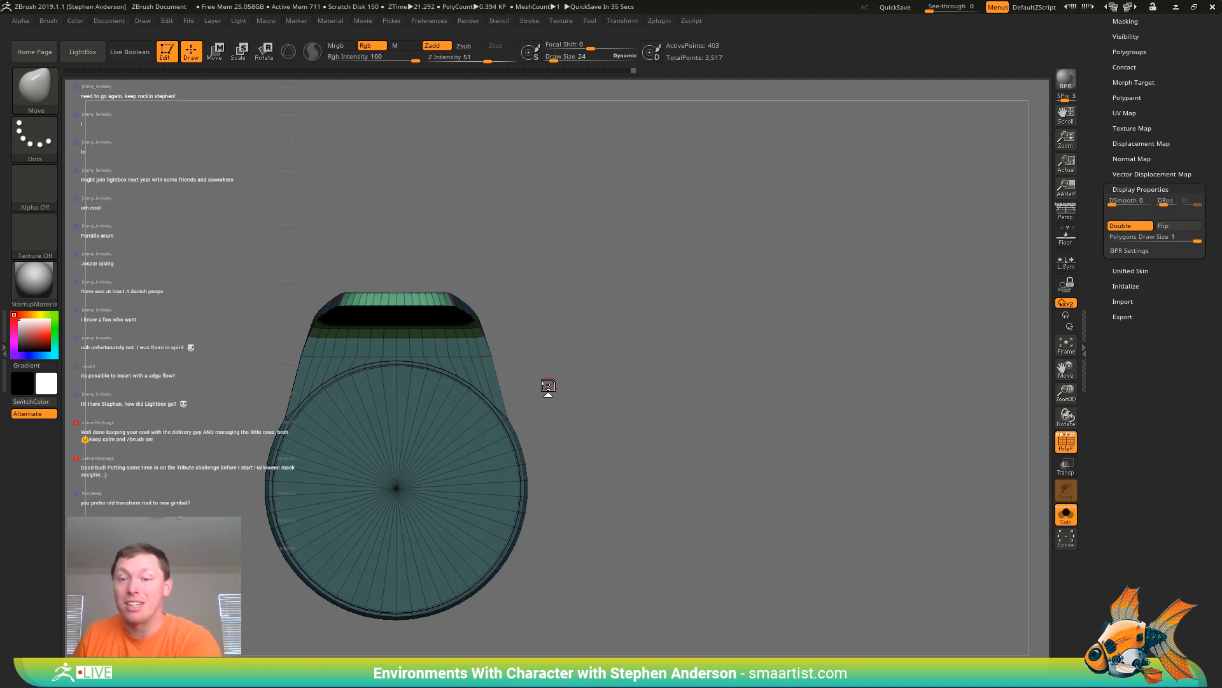
Soften the mask's border behind the lip by inverting the mask, blurring it twice and inverting it back, leaving the front strip unmasked
mouse_move(577, 334)
mouse_down()
mouse_move(595, 316)
mouse_move(595, 333)
mouse_up()
ctrl+right_drag(422, 301, 573, 400)
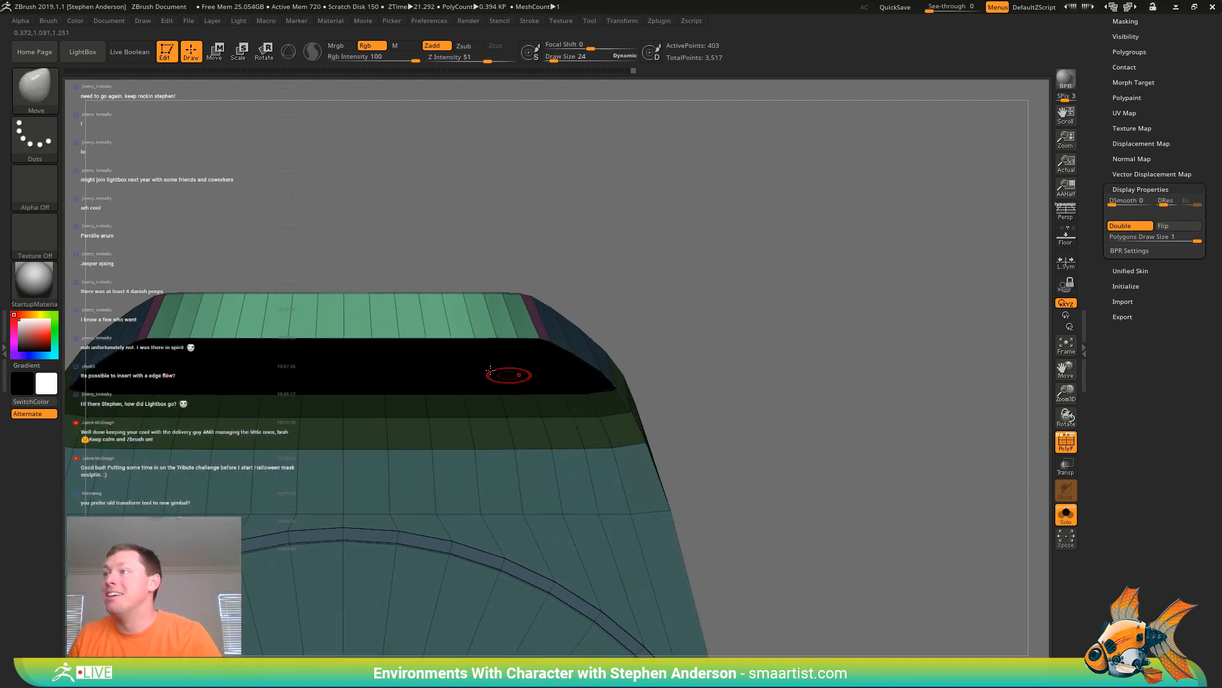
alt+right_drag(463, 351, 599, 364)
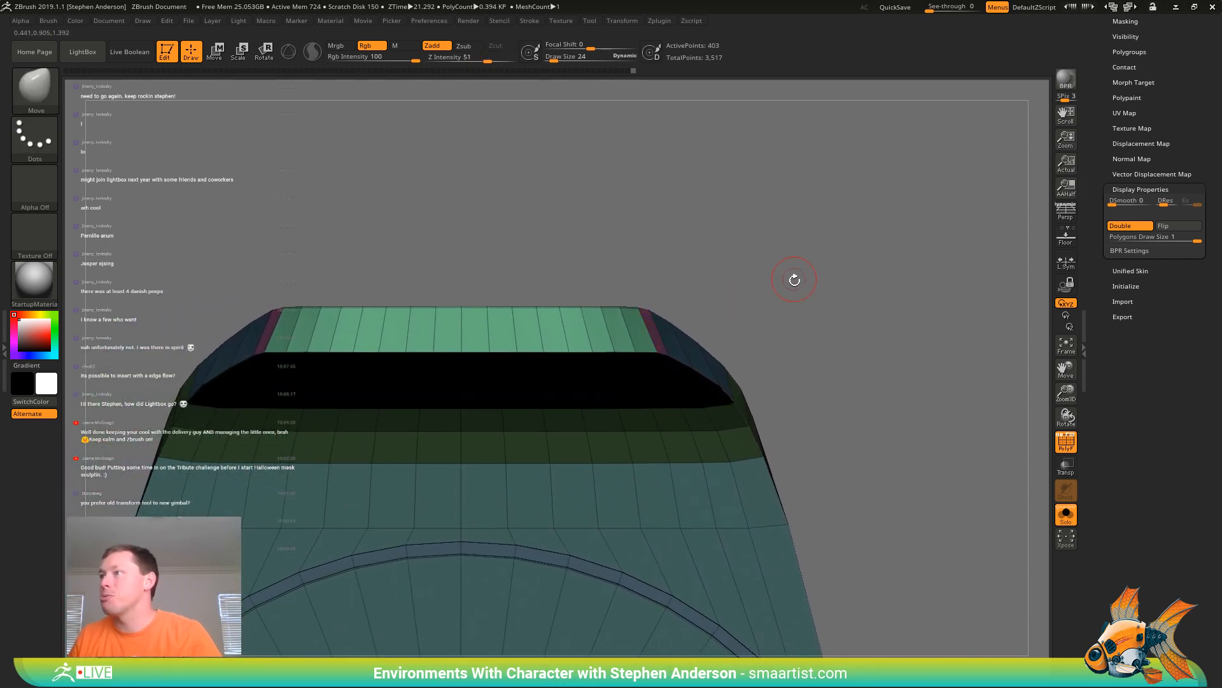
key(w)
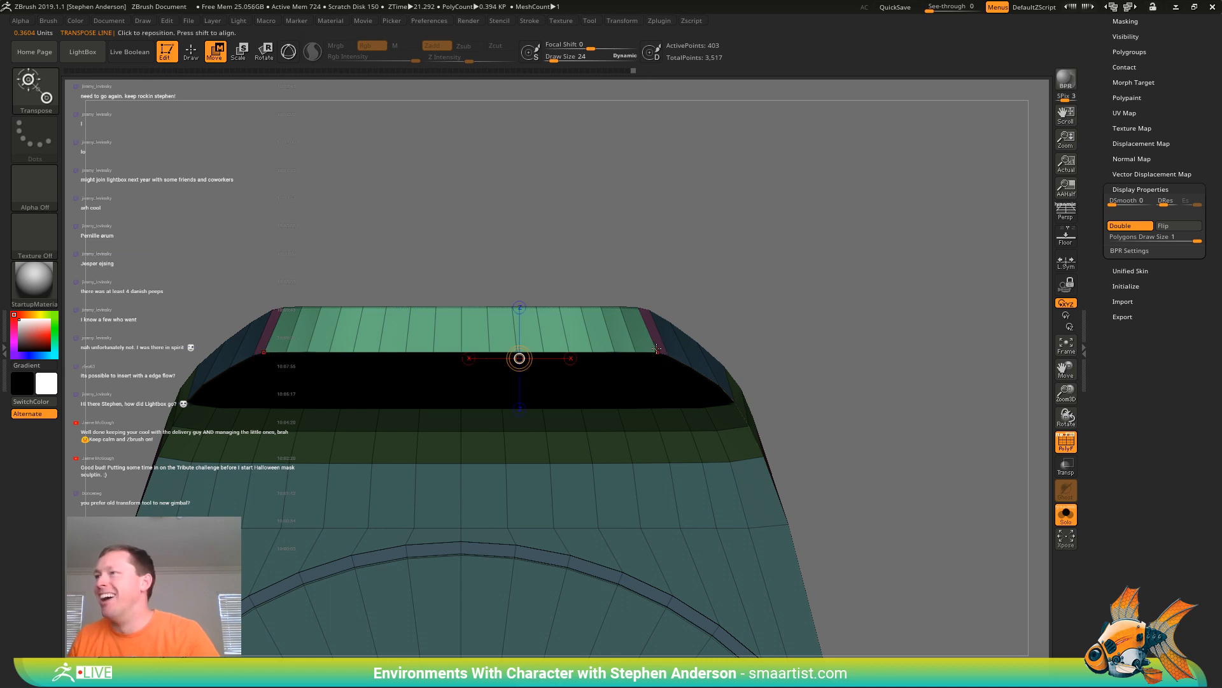
right_drag(674, 331, 769, 288)
key(q)
ctrl+click(804, 303)
ctrl+click(627, 310)
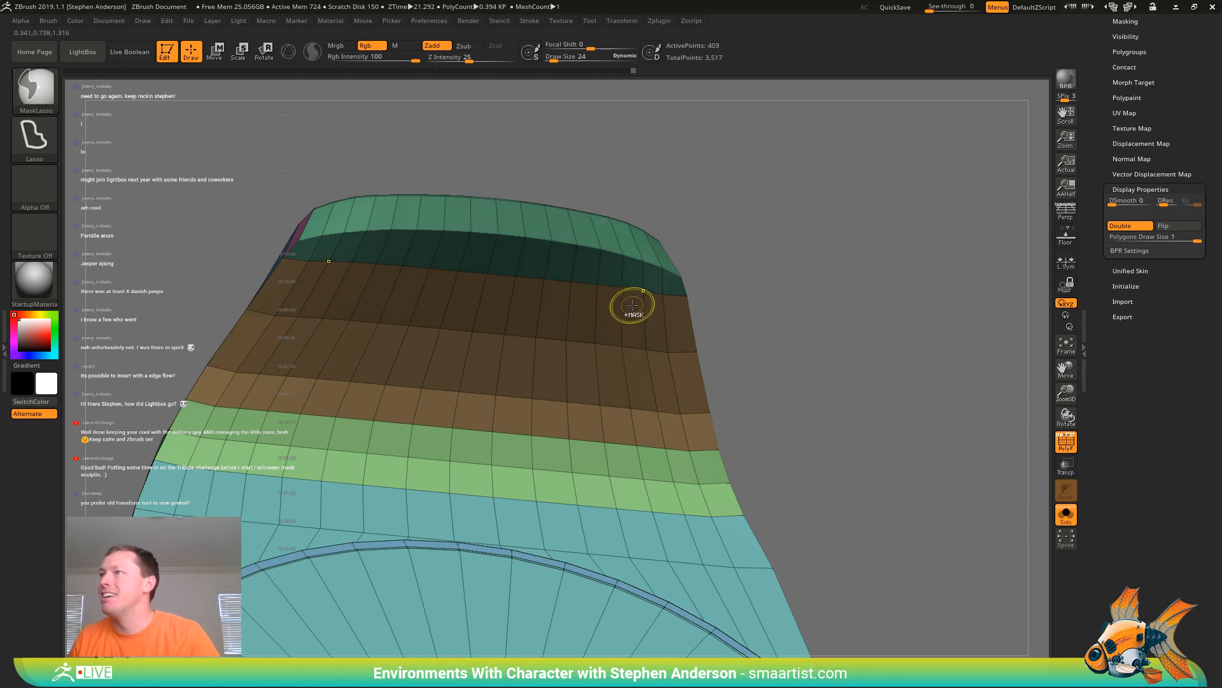
ctrl+click(630, 309)
ctrl+click(803, 295)
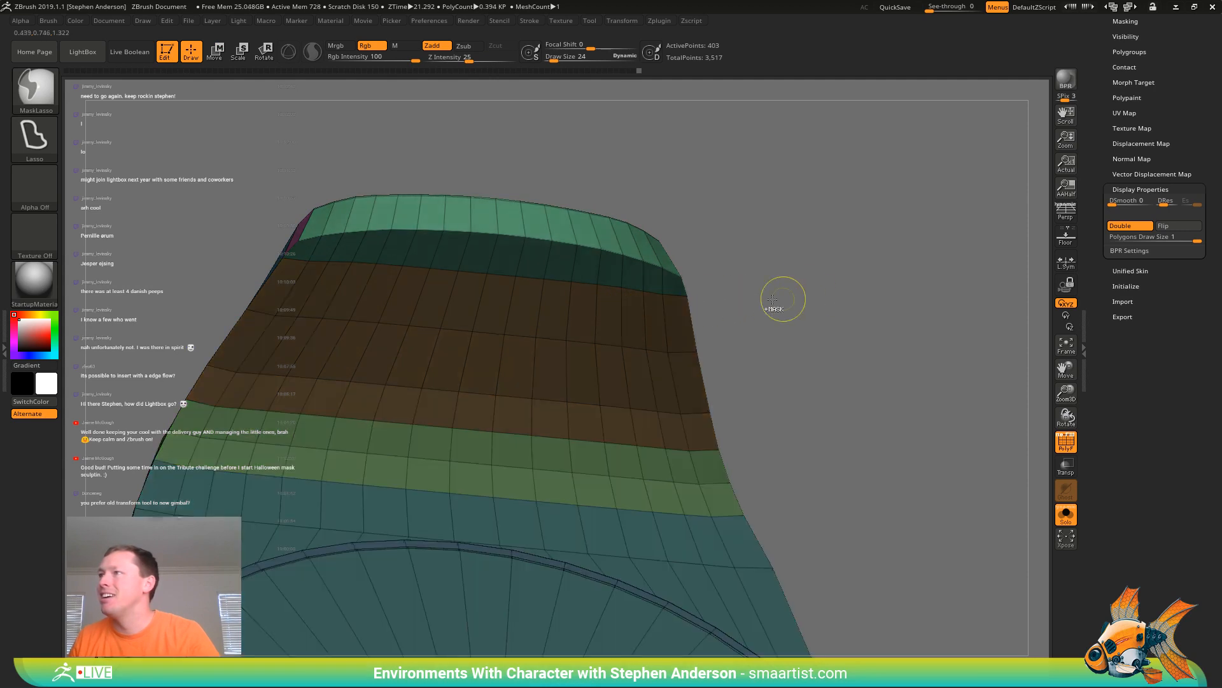
Lay a vertical Transpose line at the middle of the lip's front strip and arch the strip slightly upward
right_drag(613, 293, 601, 318)
key(w)
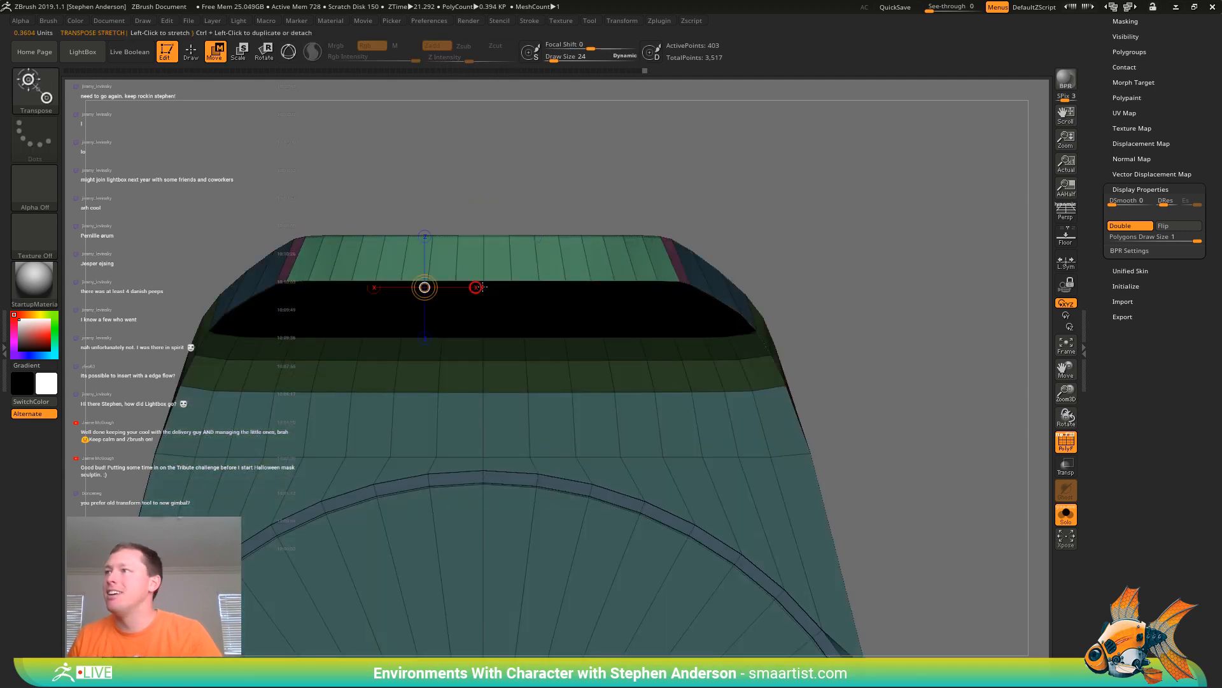
mouse_move(484, 281)
mouse_down()
mouse_move(484, 201)
mouse_move(489, 237)
mouse_move(482, 217)
mouse_up()
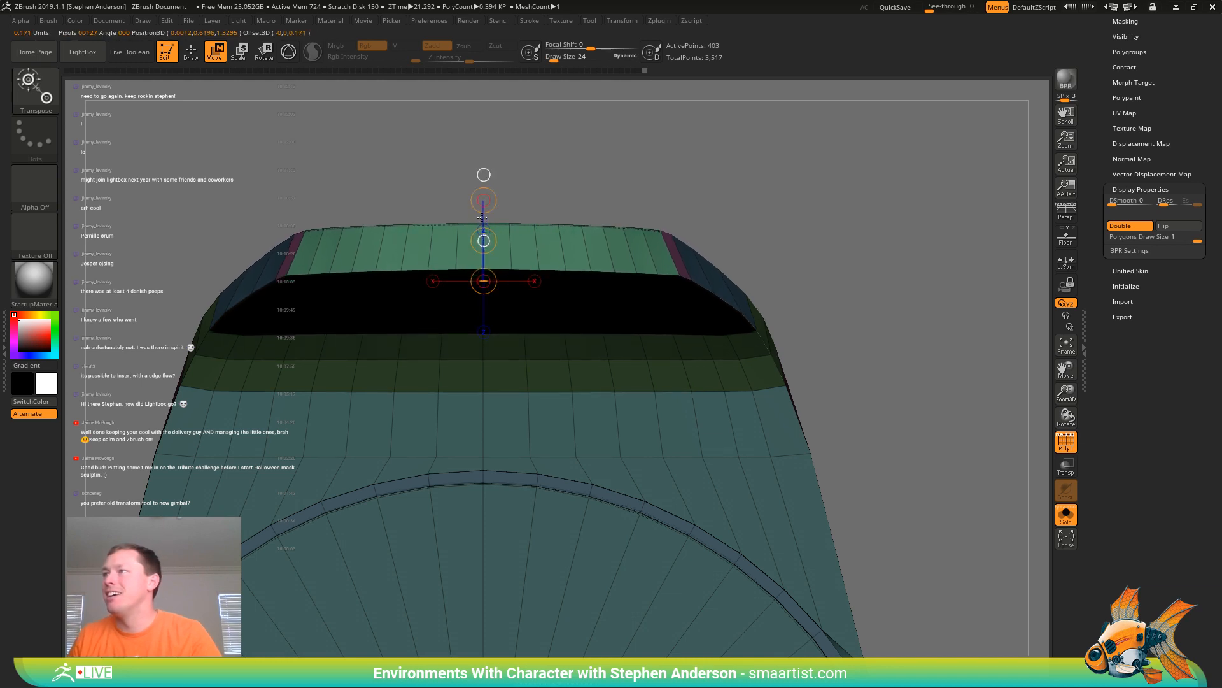
Mask the camera body below its upper bend from the side, leaving the lip and bend free with a soft transition
mouse_move(732, 250)
ctrl+right_down()
mouse_move(731, 202)
mouse_move(700, 246)
mouse_move(658, 243)
ctrl+right_up()
mouse_move(695, 228)
ctrl+mouse_down()
mouse_move(739, 287)
mouse_move(667, 333)
mouse_move(529, 181)
mouse_move(354, 321)
mouse_move(364, 378)
ctrl+mouse_up()
ctrl+click(755, 297)
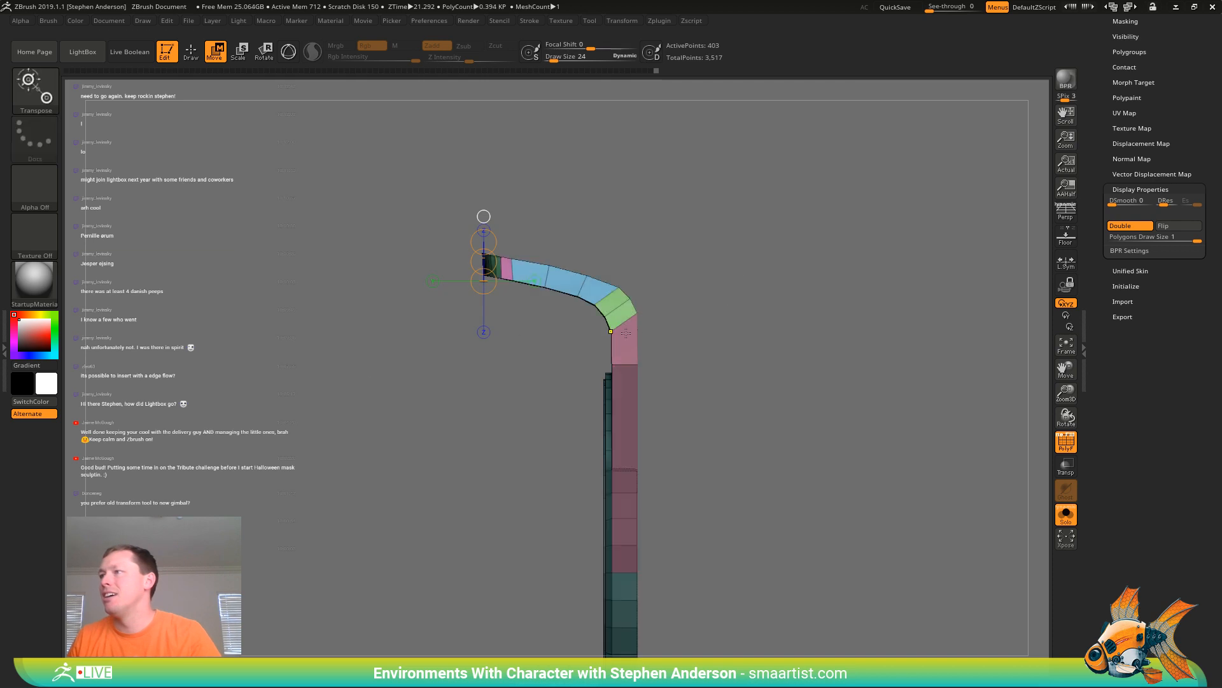
ctrl+click(662, 327)
key(q)
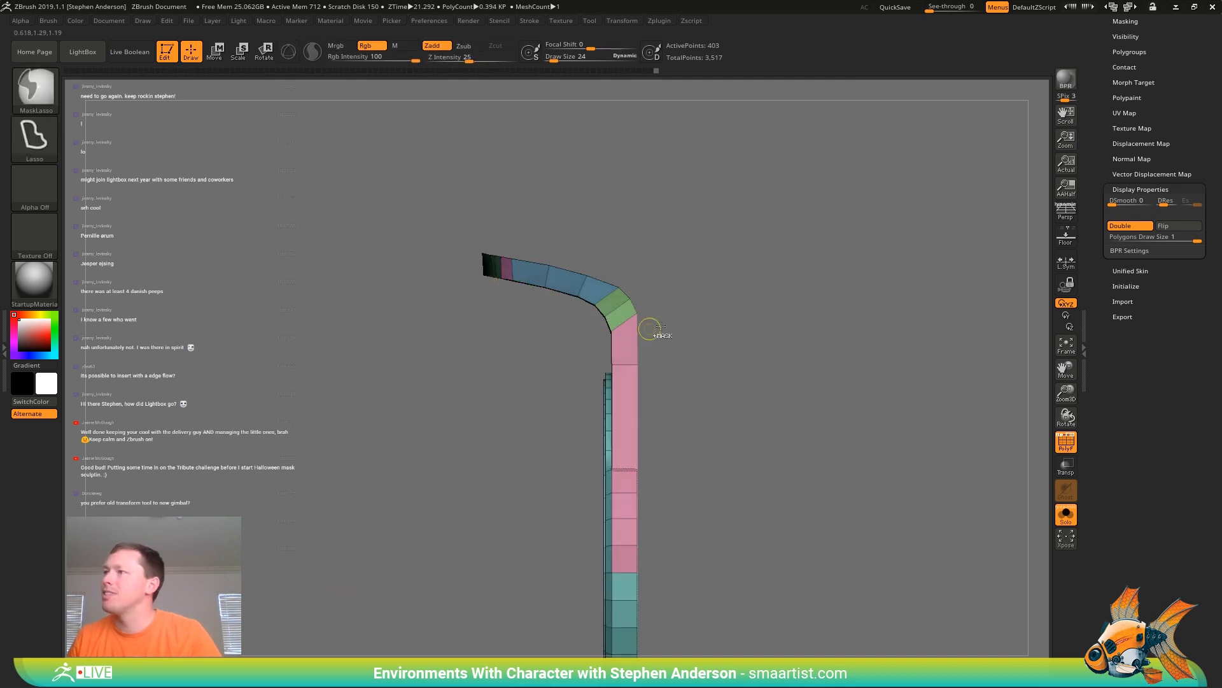
ctrl+click(725, 321)
Move the unmasked lip slightly down with the Transpose line and clear the mask from the camera body
key(w)
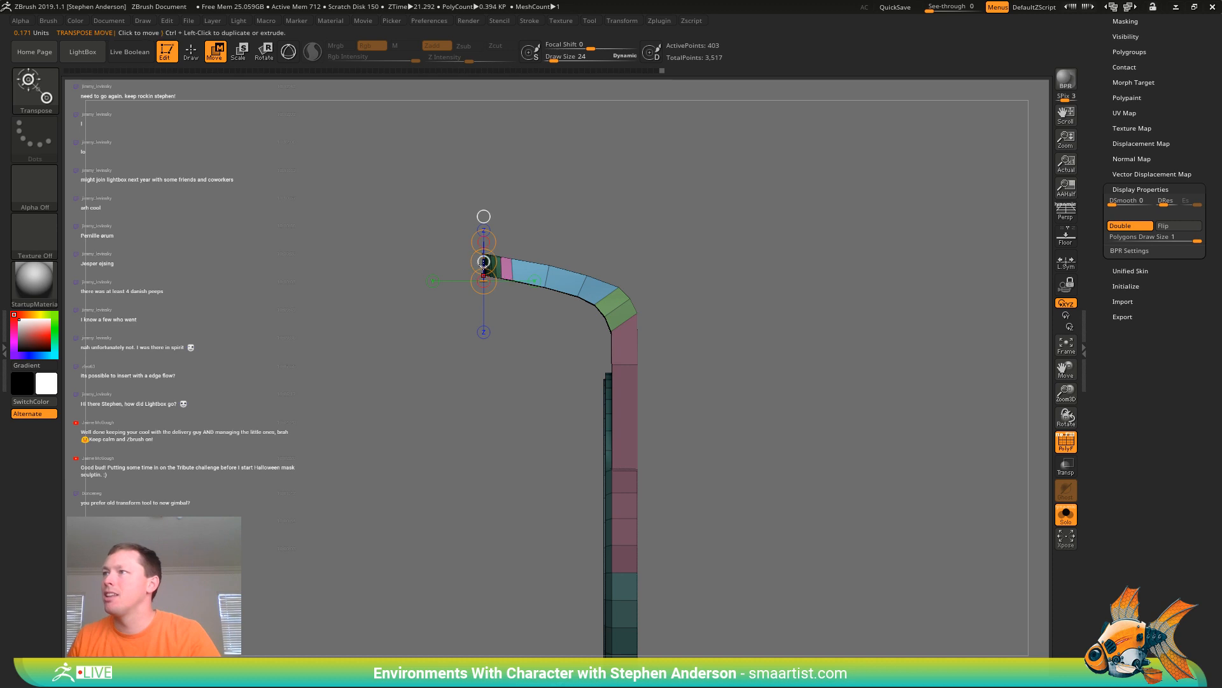
drag(483, 260, 481, 269)
shift+drag(731, 242, 805, 276)
ctrl+right_drag(804, 275, 694, 285)
ctrl+drag(693, 286, 682, 578)
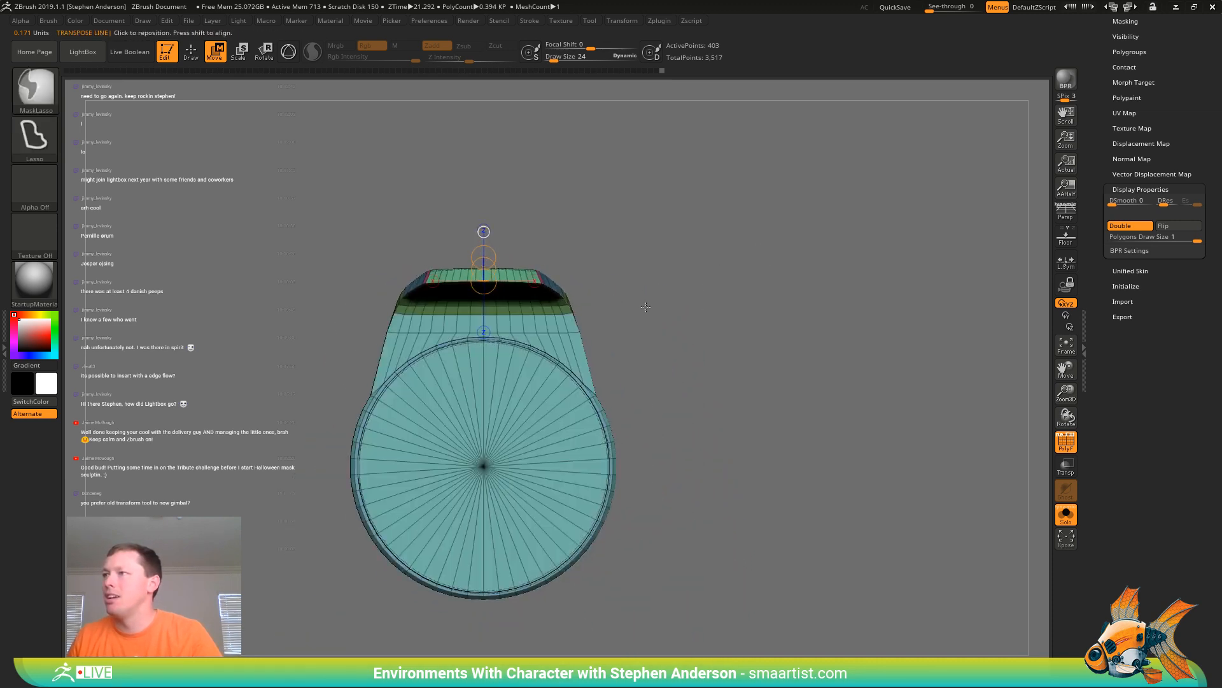
Mask the disc of the camera body with a softened transition at the neck, keeping the neck and lip unmasked
mouse_move(549, 290)
ctrl+mouse_down()
mouse_move(605, 326)
mouse_move(678, 308)
ctrl+mouse_up()
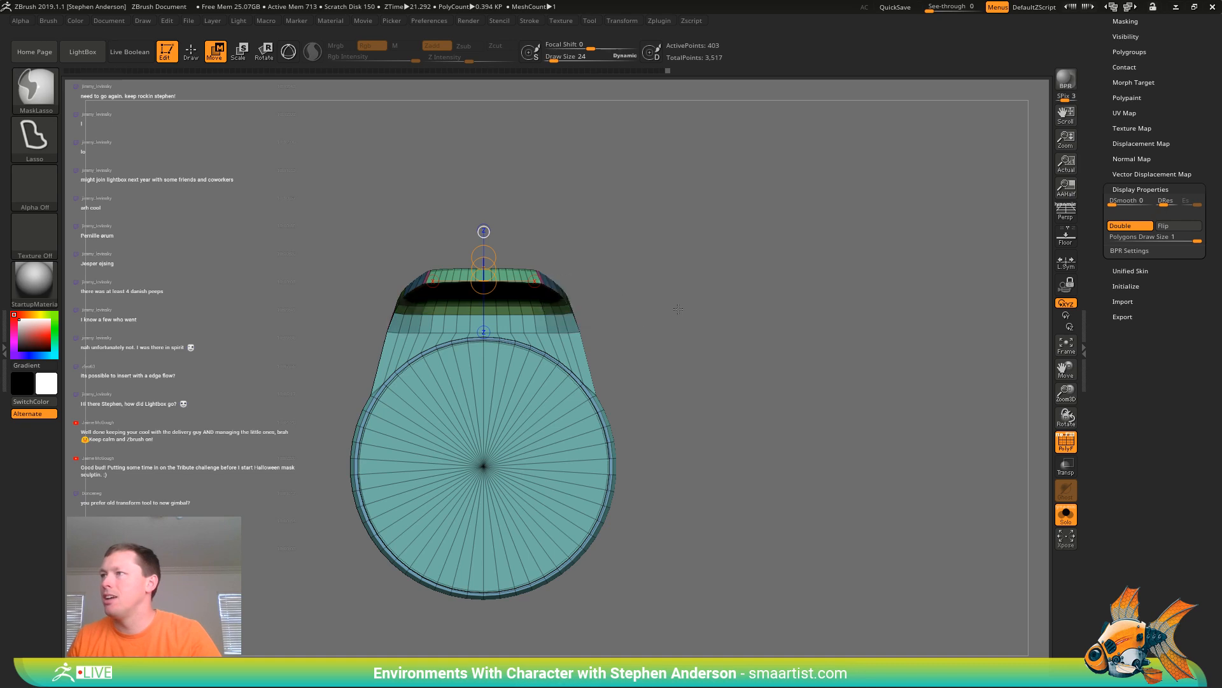
key(q)
ctrl+click(671, 303)
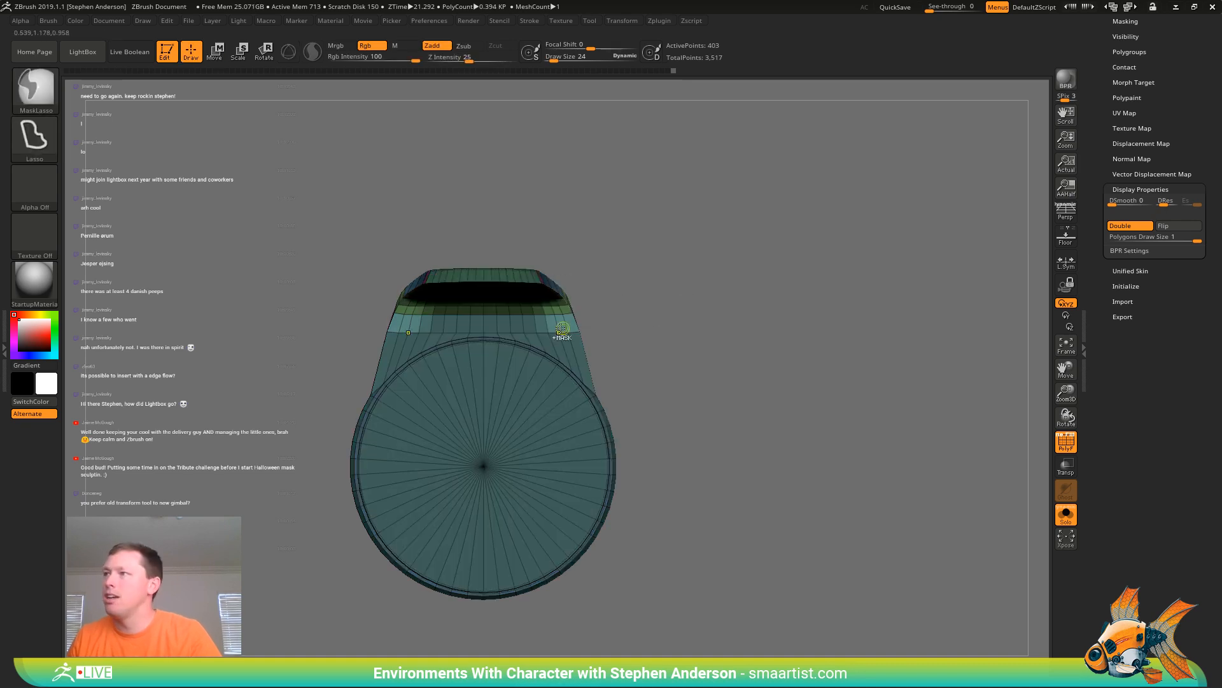
ctrl+click(630, 315)
ctrl+click(572, 332)
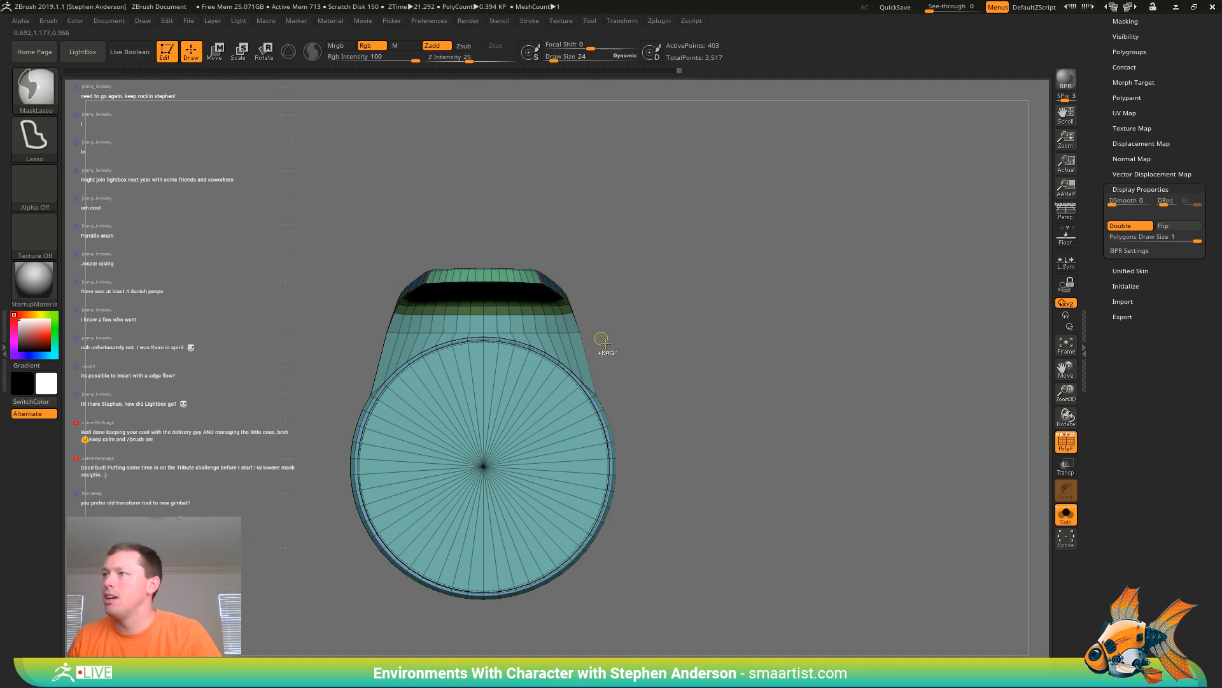
mouse_move(554, 338)
ctrl+mouse_down()
mouse_move(338, 333)
mouse_move(433, 647)
mouse_move(724, 513)
mouse_move(701, 471)
ctrl+mouse_up()
Try to move the unmasked neck and lip slightly upward with Transpose, and undo the move together with the last mask change
mouse_move(671, 363)
right_down()
mouse_move(644, 356)
mouse_move(726, 441)
mouse_move(712, 355)
right_up()
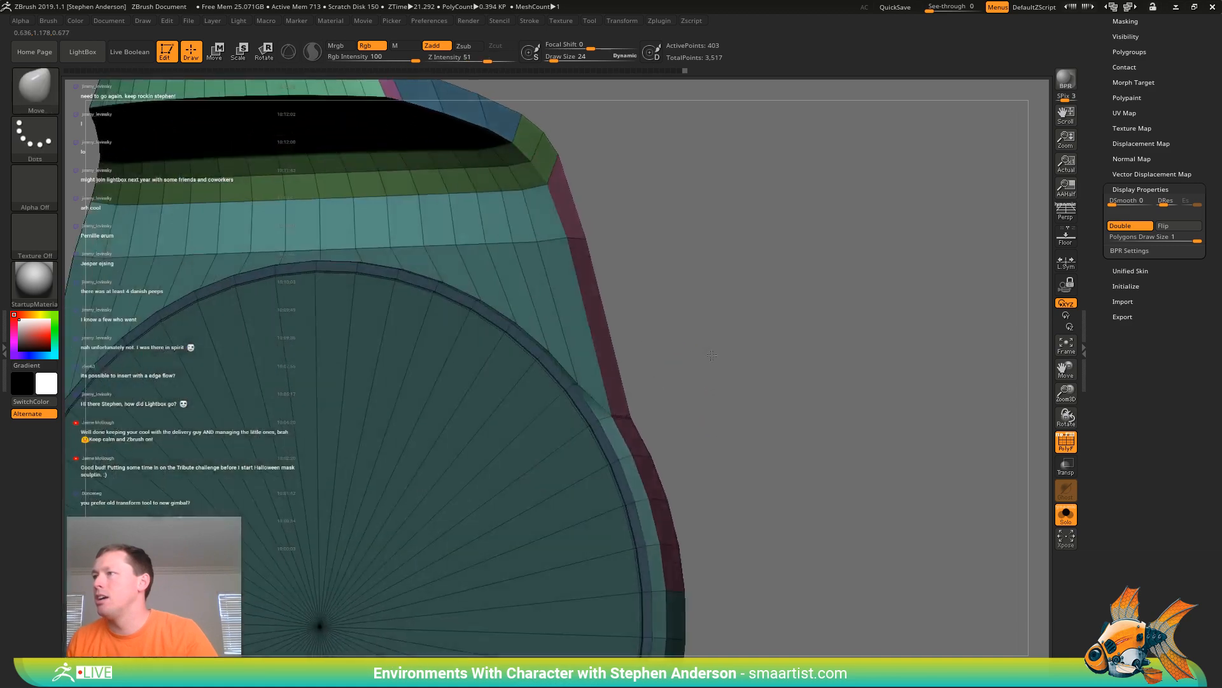
key(w)
key(f)
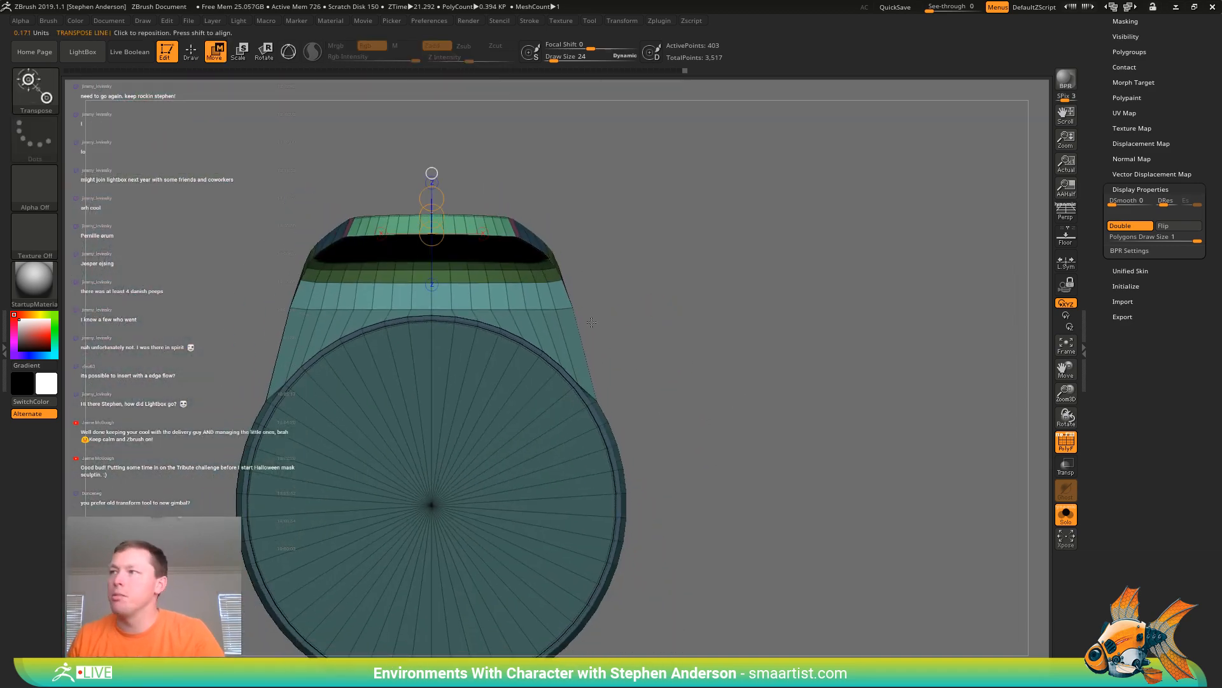
drag(431, 220, 430, 203)
key(ctrl+z)
key(ctrl+z)
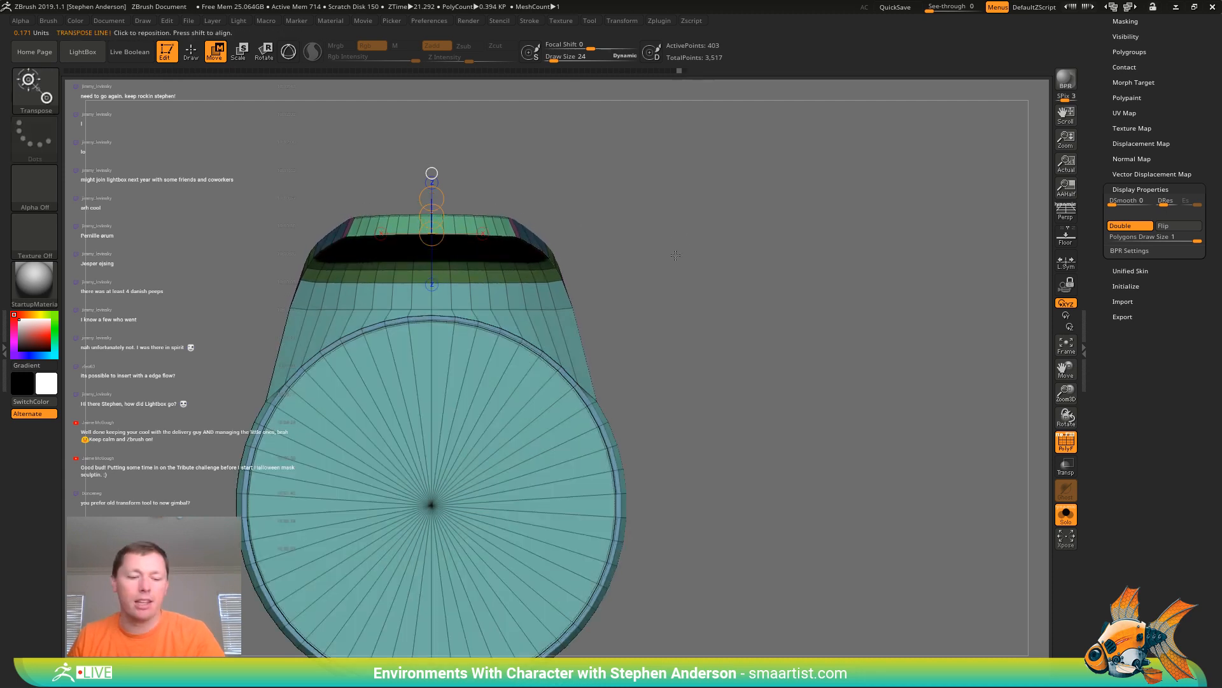
Show the other subtools again and examine the camera body's lip and open back against the lens
key(q)
ctrl+right_drag(671, 257, 592, 235)
mouse_move(651, 298)
right_down()
mouse_move(614, 296)
mouse_move(700, 302)
right_up()
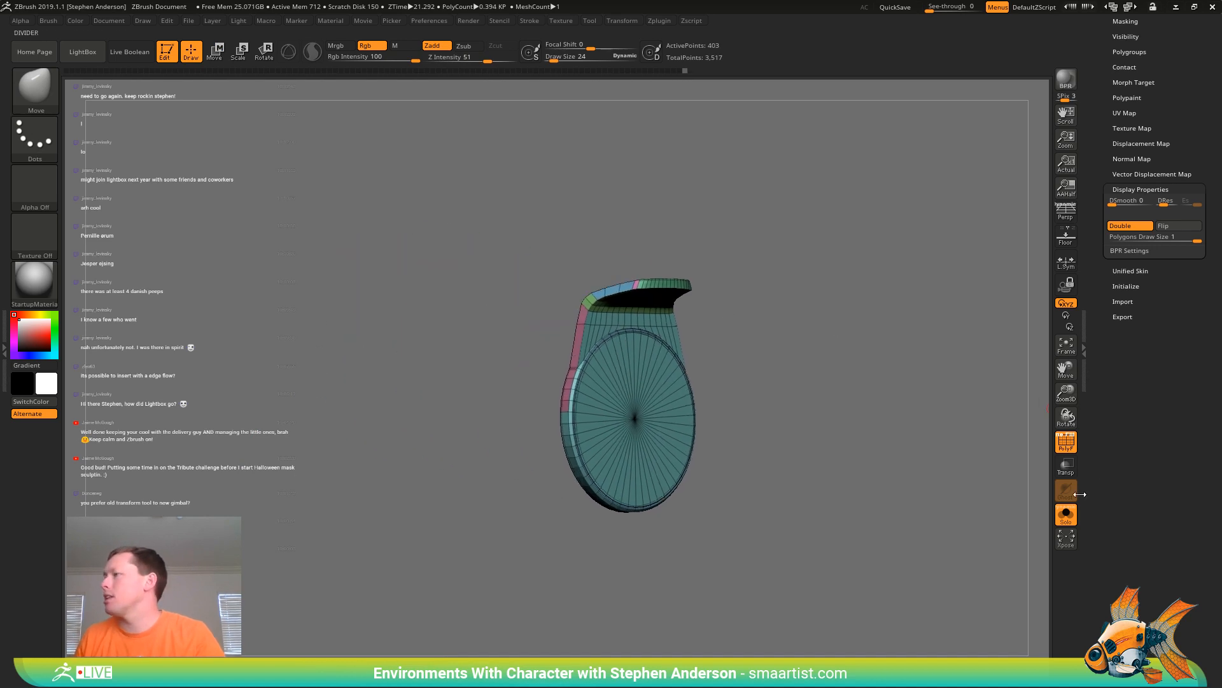
click(1065, 515)
right_drag(802, 299, 812, 295)
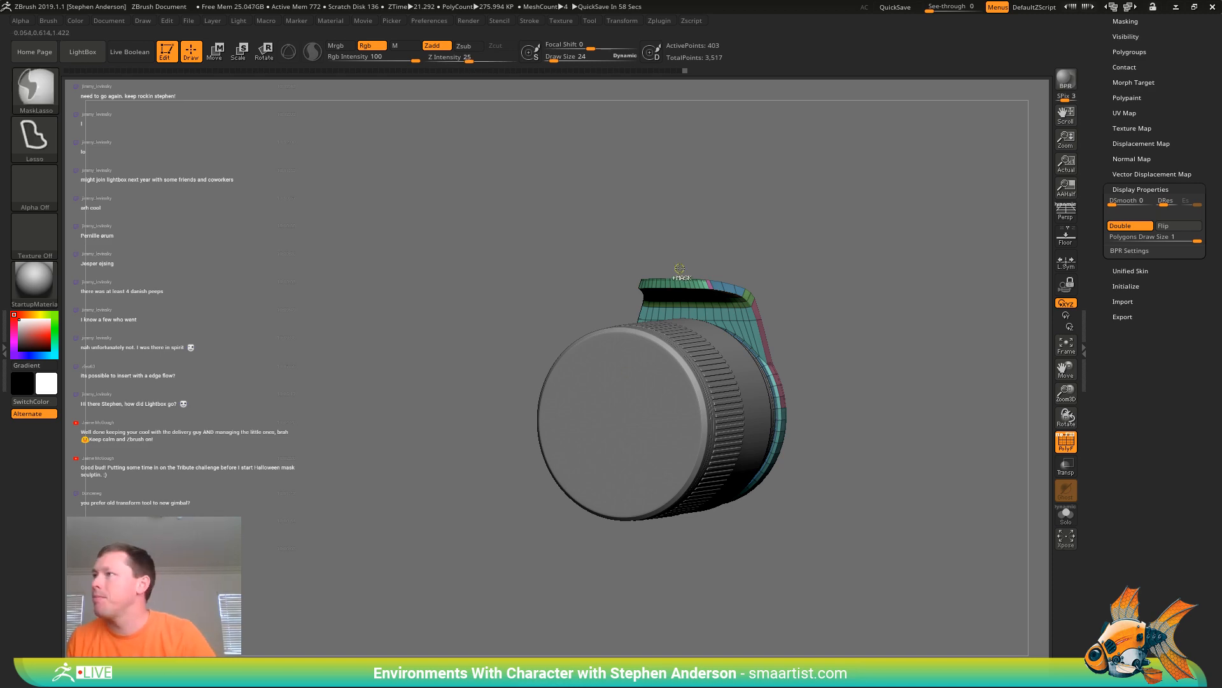
mouse_move(680, 278)
ctrl+right_down()
mouse_move(760, 287)
mouse_move(665, 317)
mouse_move(615, 315)
mouse_move(658, 280)
ctrl+right_up()
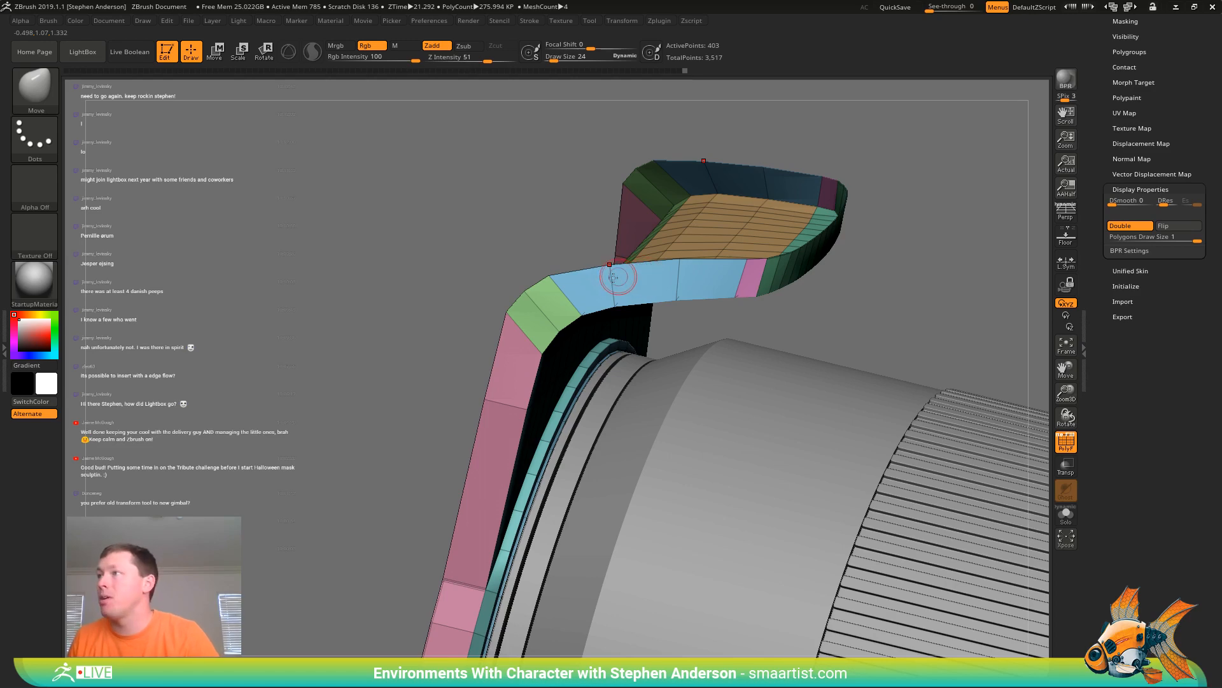
Close the open back of the camera body with ZModeler's Close Hole edge action
key(b)
key(z)
key(m)
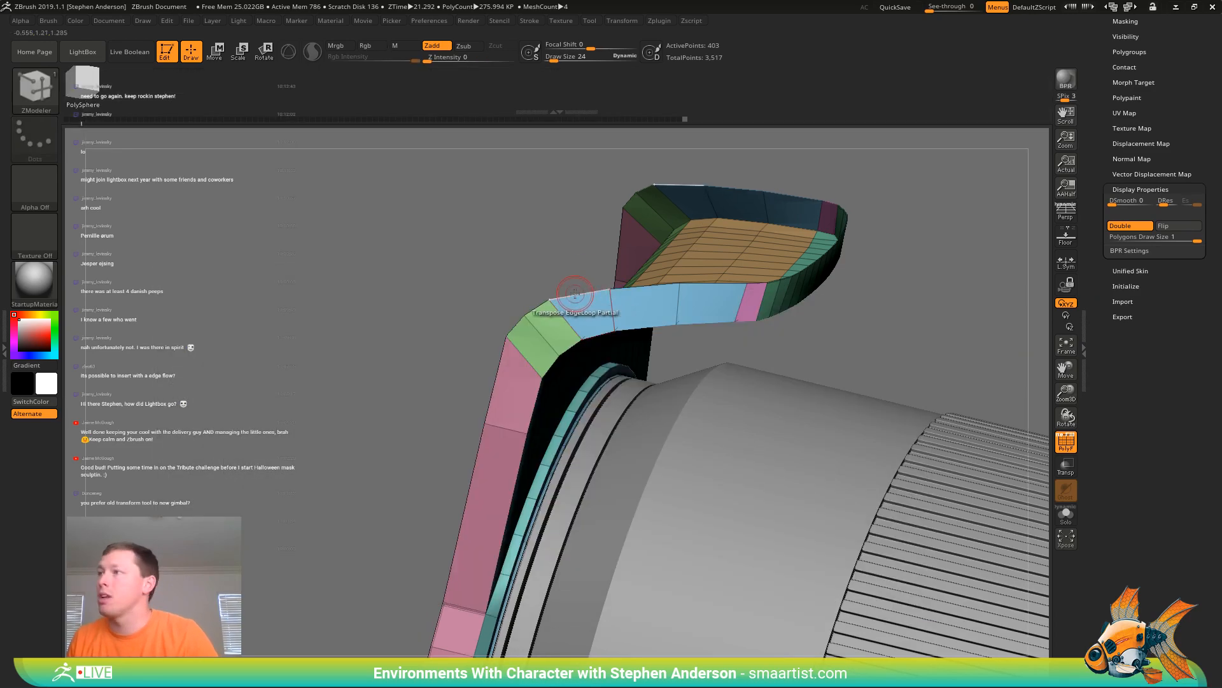
key(space)
click(451, 341)
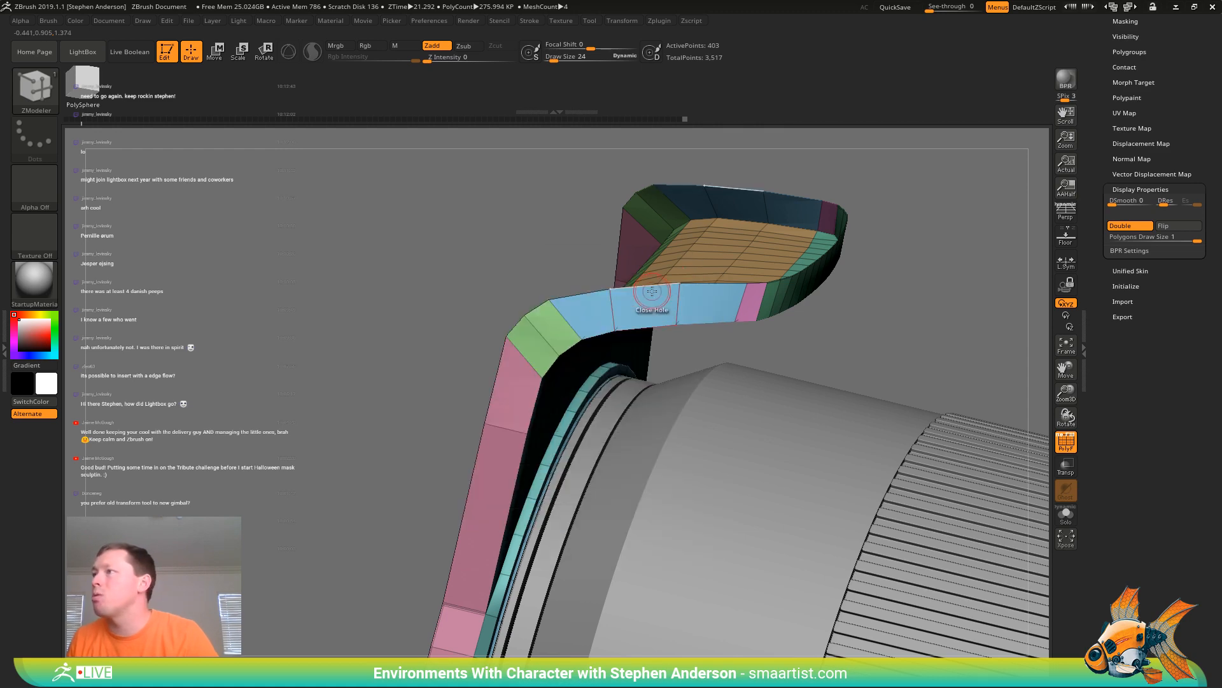
click(670, 309)
mouse_move(669, 308)
right_down()
mouse_move(795, 344)
mouse_move(541, 436)
mouse_move(501, 434)
mouse_move(528, 408)
mouse_move(560, 328)
right_up()
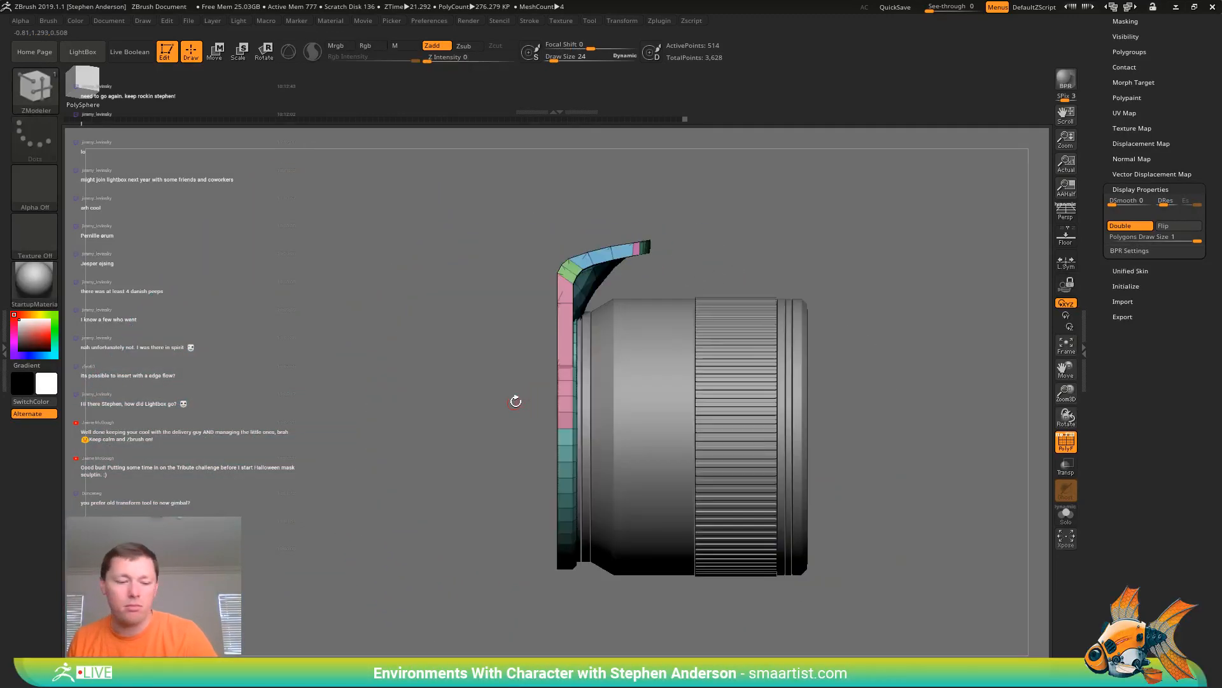
Isolate the camera body and extrude its closed back straight backward along a horizontal Transpose line into a deep block
right_drag(513, 401, 318, 423)
key(w)
click(1066, 514)
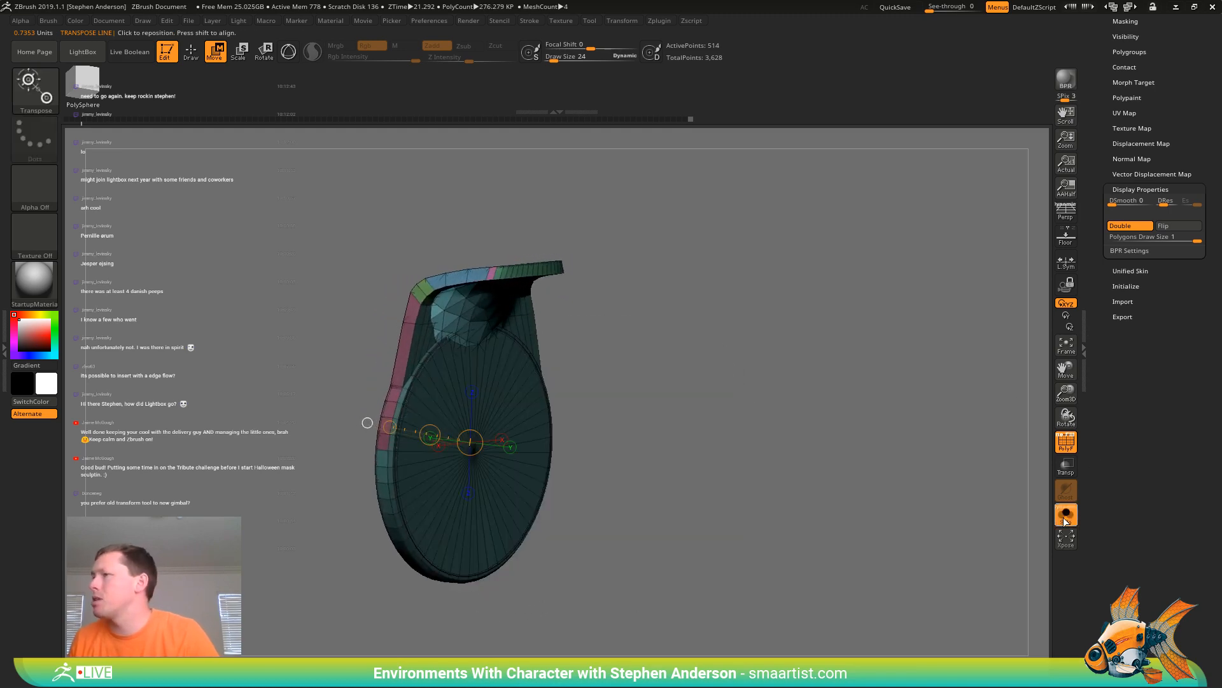
mouse_move(810, 529)
right_down()
mouse_move(840, 518)
mouse_move(828, 519)
right_up()
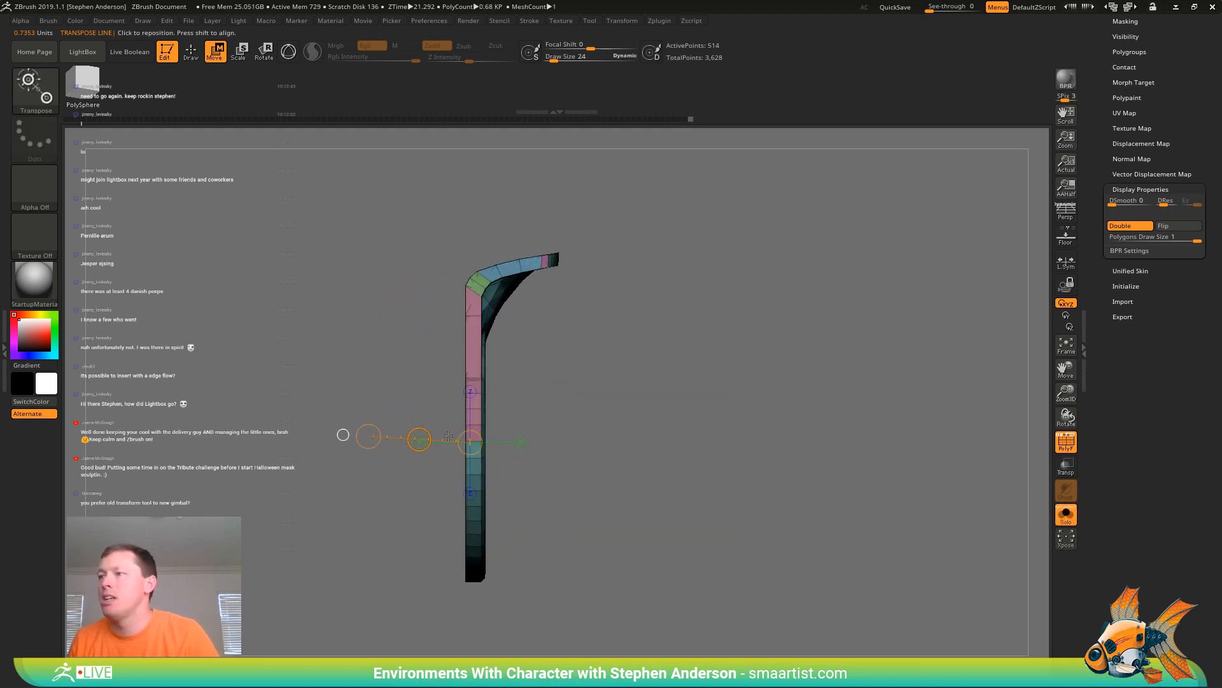
drag(465, 379, 296, 379)
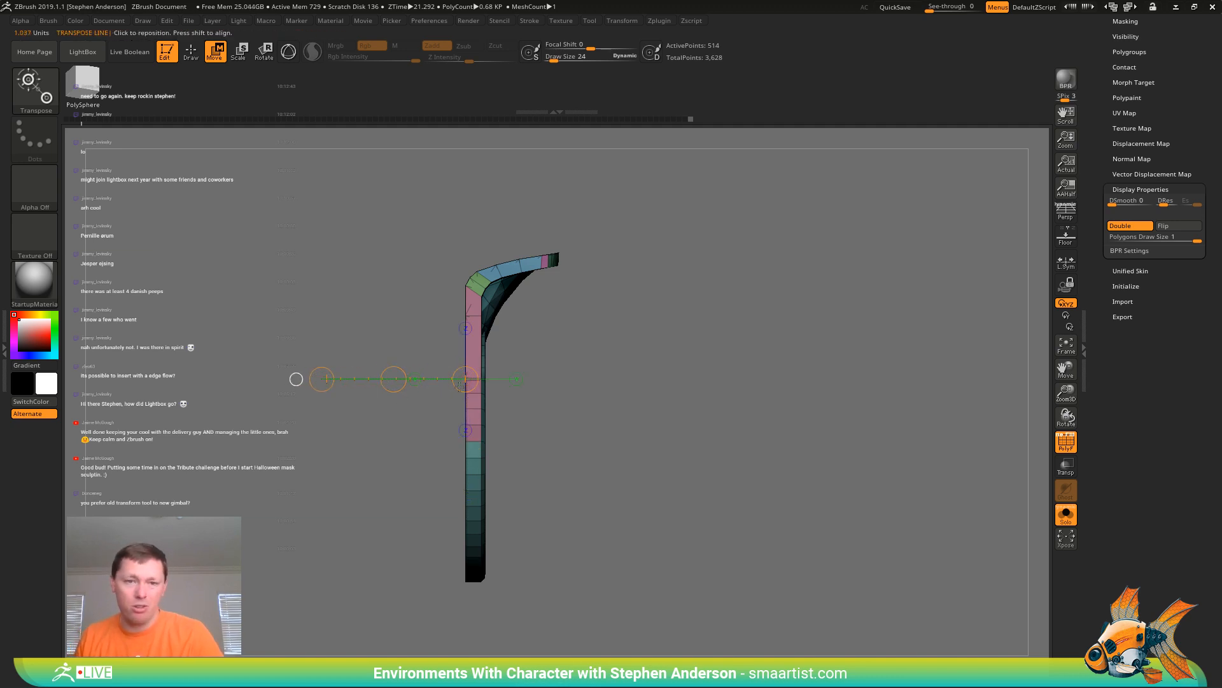
key(ctrl)
ctrl+drag(404, 376, 230, 394)
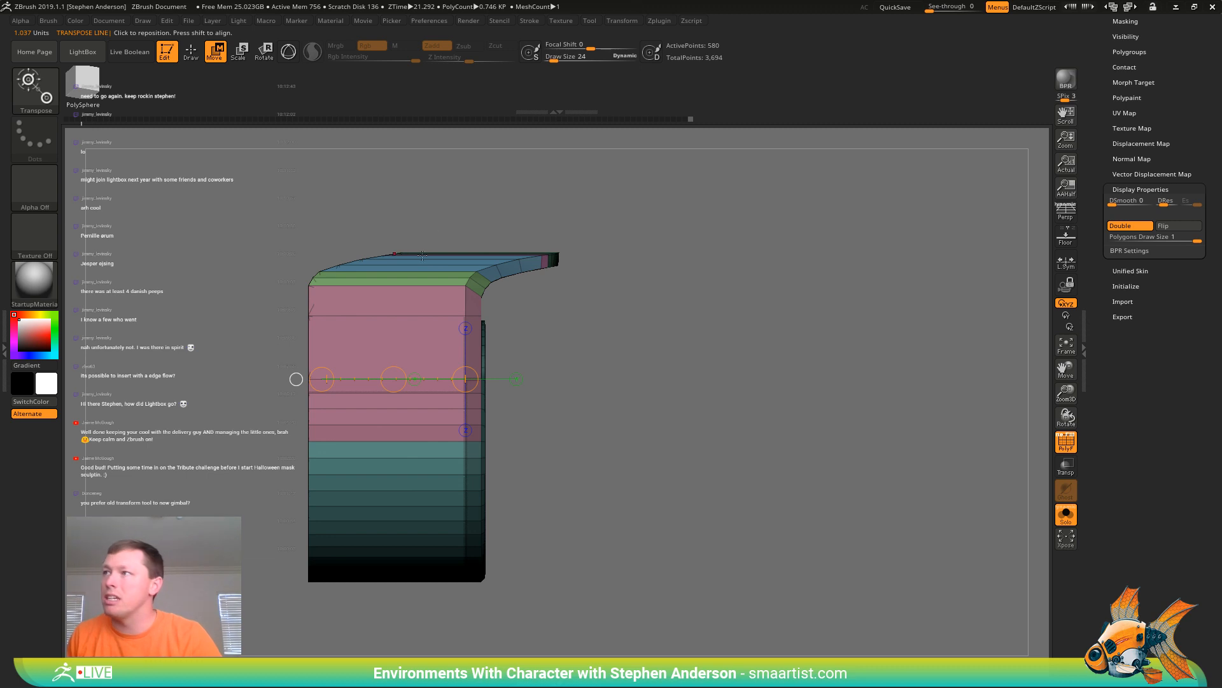
Clear the mask, isolate the triangulated cap polygroup of the camera body and view it from the side
right_drag(422, 256, 471, 267)
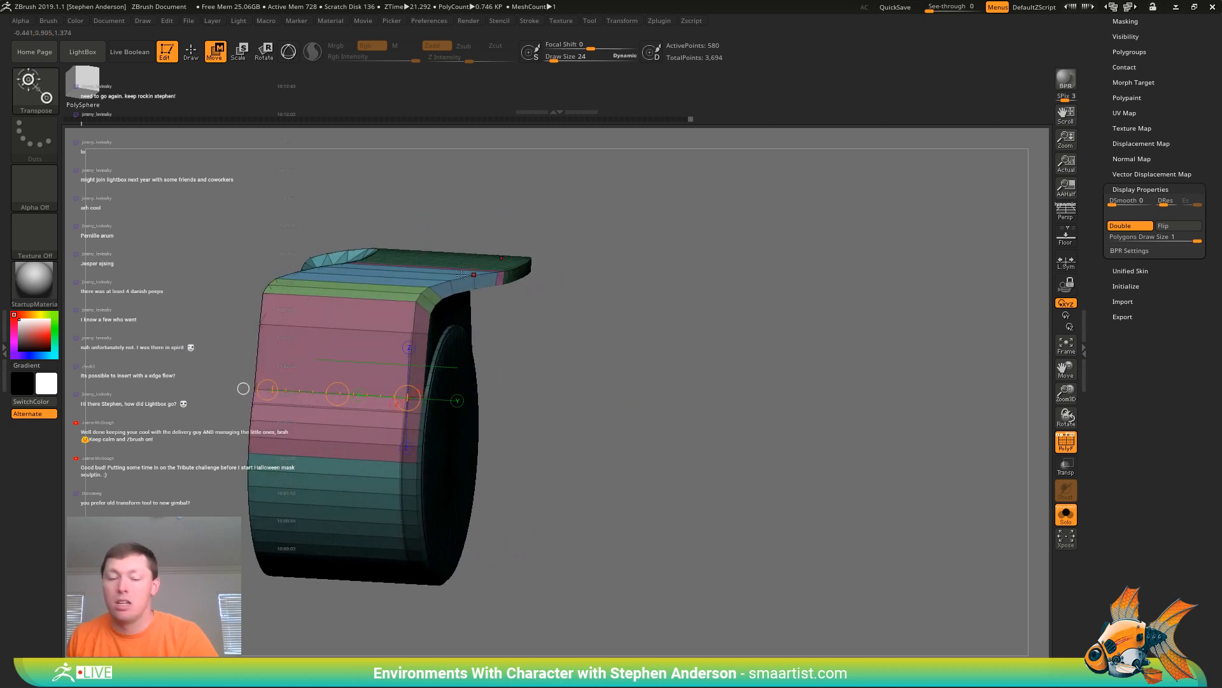
key(q)
alt+drag(419, 197, 503, 253)
mouse_move(503, 223)
ctrl+mouse_down()
mouse_move(536, 253)
mouse_move(382, 395)
ctrl+mouse_up()
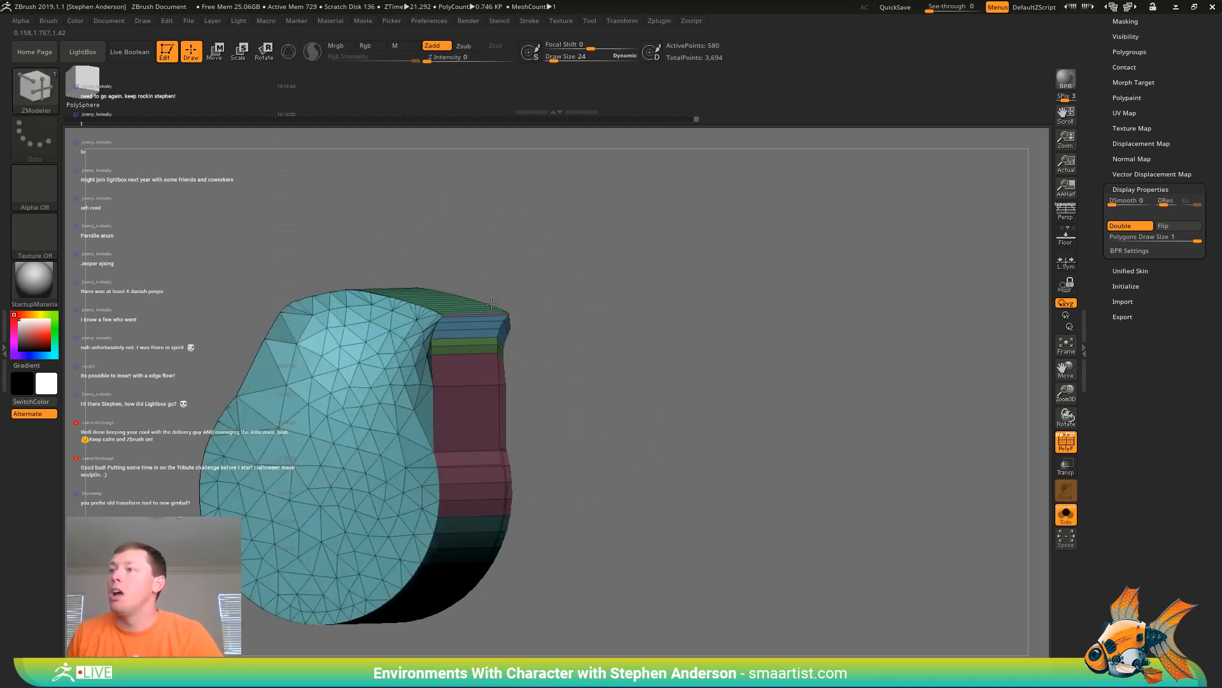
ctrl+shift+click(385, 398)
drag(490, 346, 744, 328)
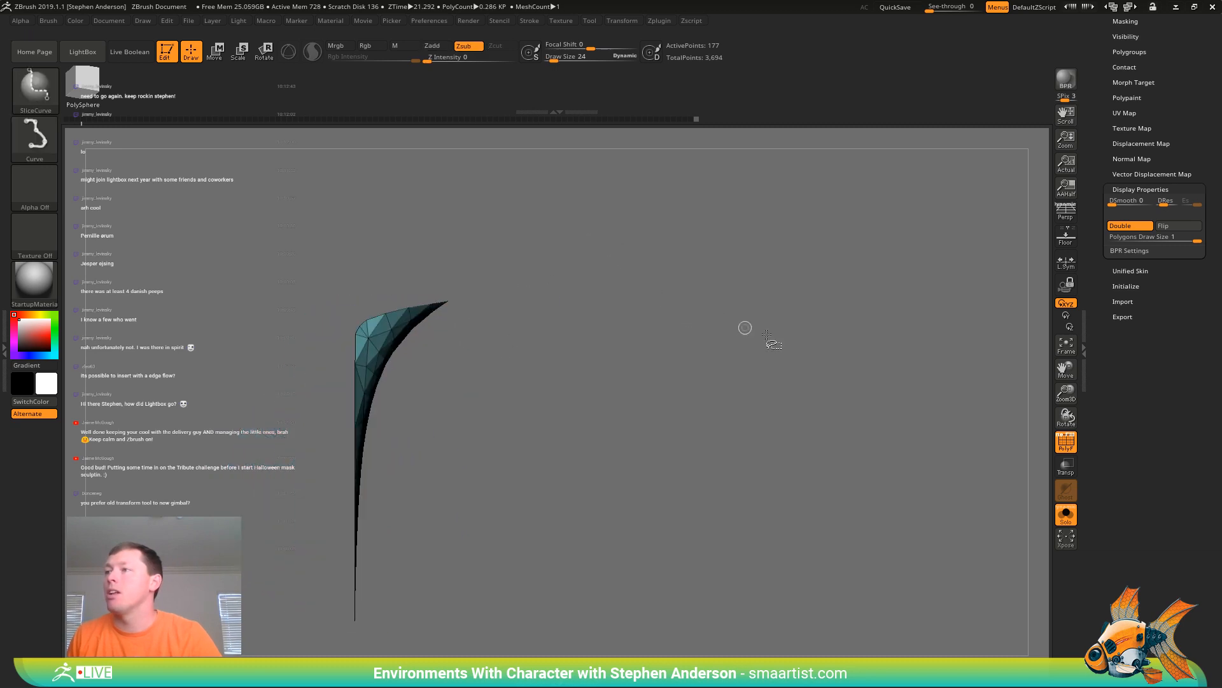
Isolate the camera body without its triangulated back cap, delete the hidden cap geometry, and inspect the opened back and front
ctrl+shift+click(368, 342)
drag(1183, 68, 1182, 335)
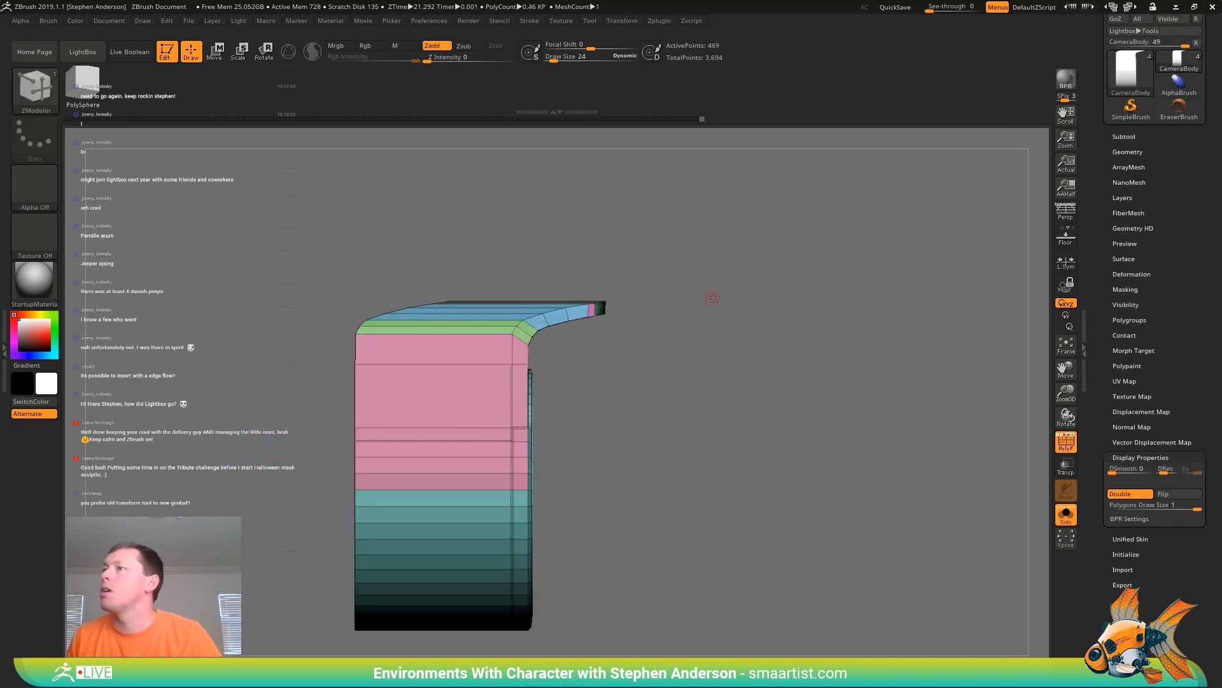
drag(712, 295, 747, 284)
click(1130, 152)
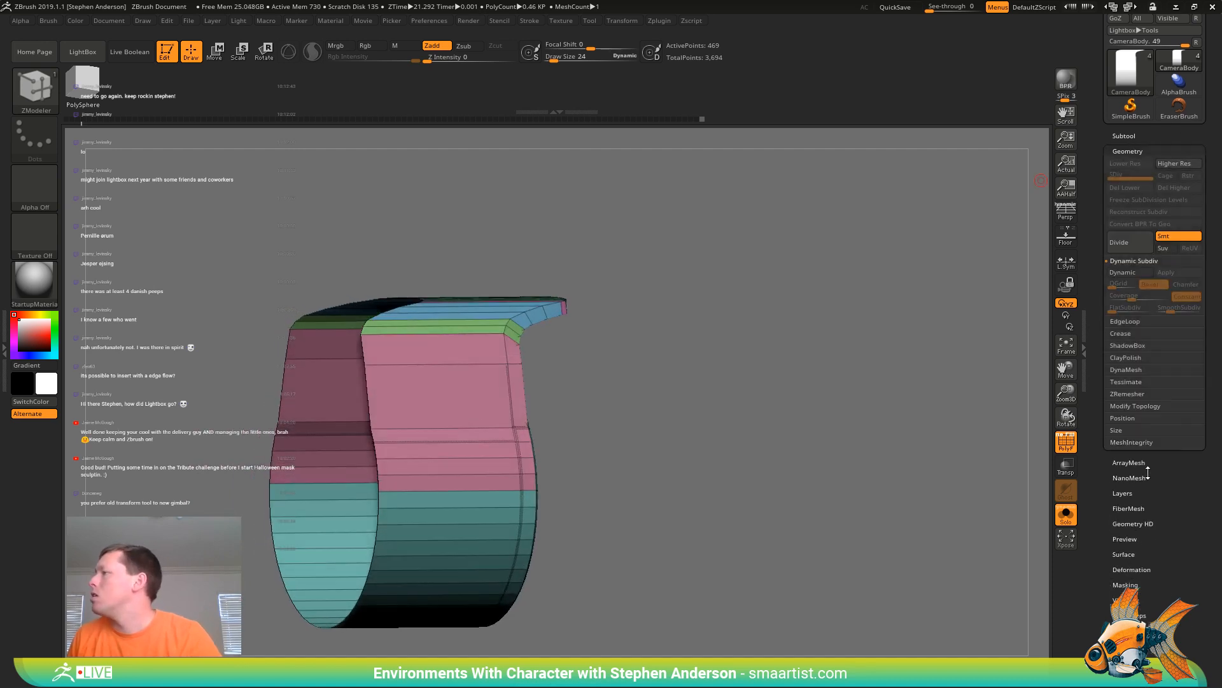
click(1146, 407)
click(1131, 405)
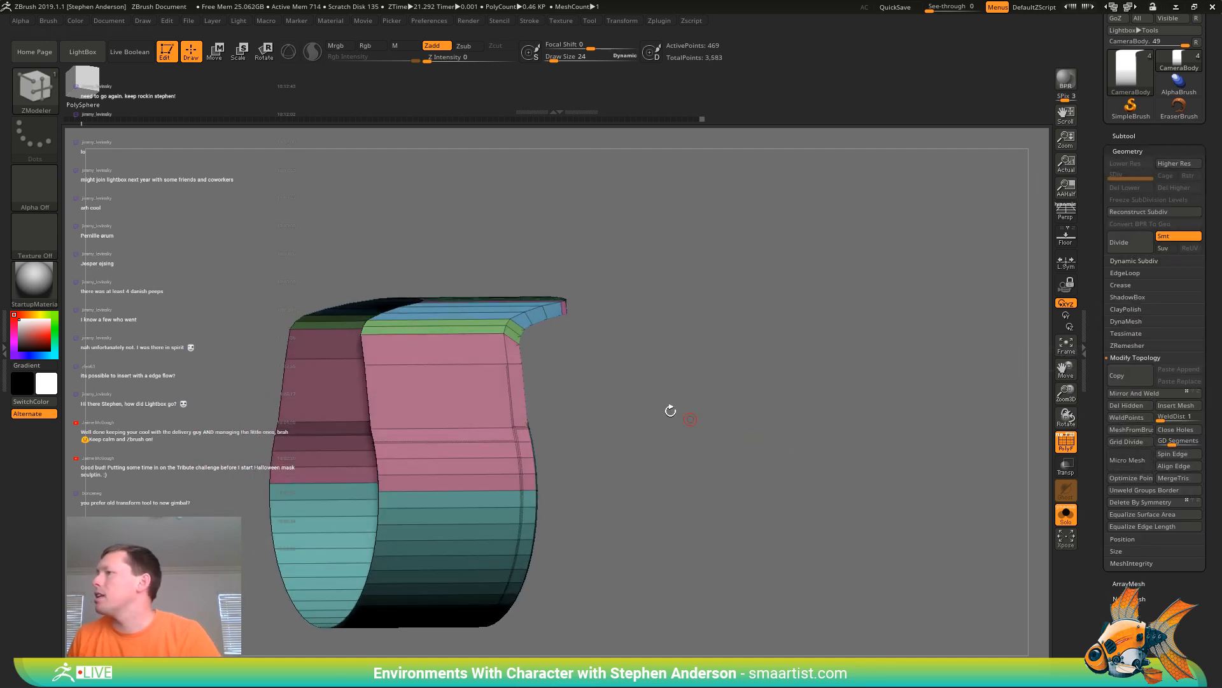
drag(668, 409, 715, 418)
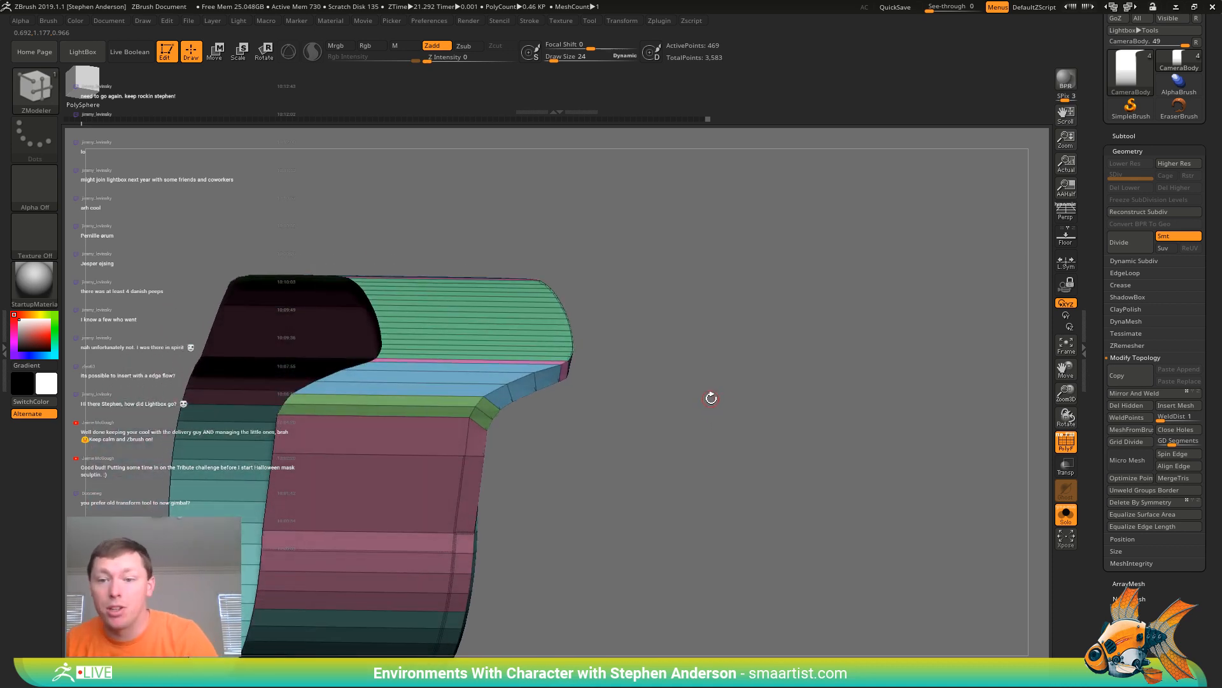
drag(726, 363, 679, 358)
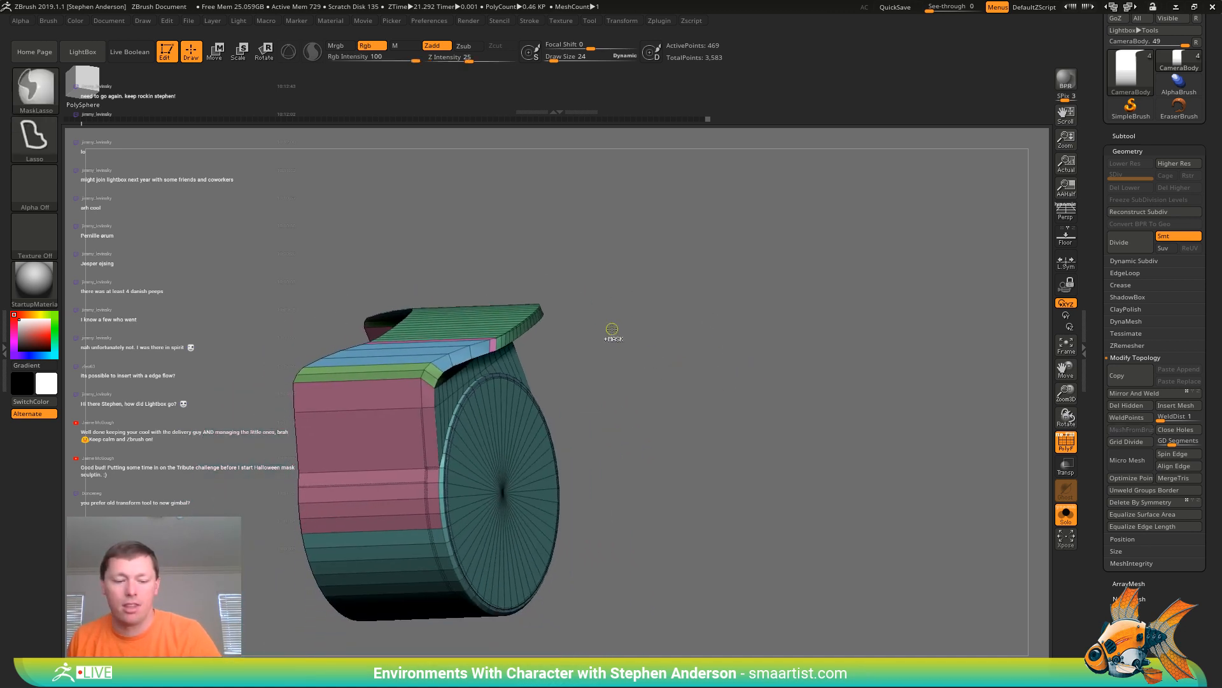
Create a folder named _04Tribute inside _DesignThemes\_Sculpts from the tool's save dialog, leaving the tool itself unsaved
key(ctrl+s)
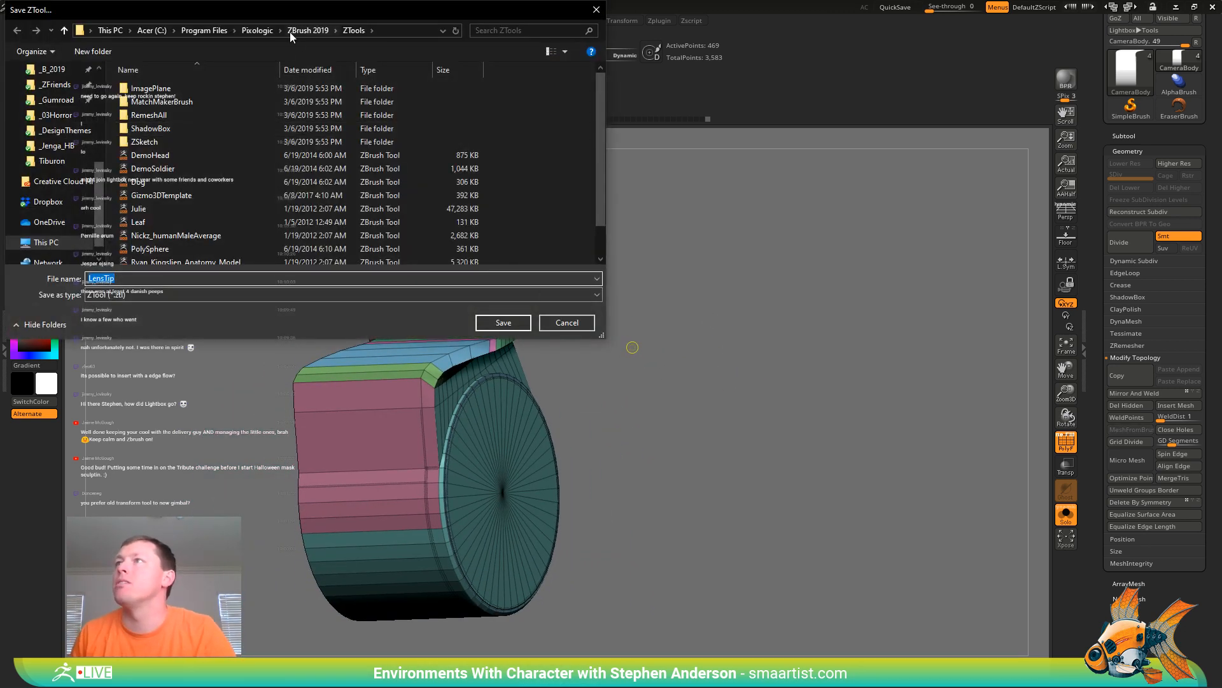
click(64, 130)
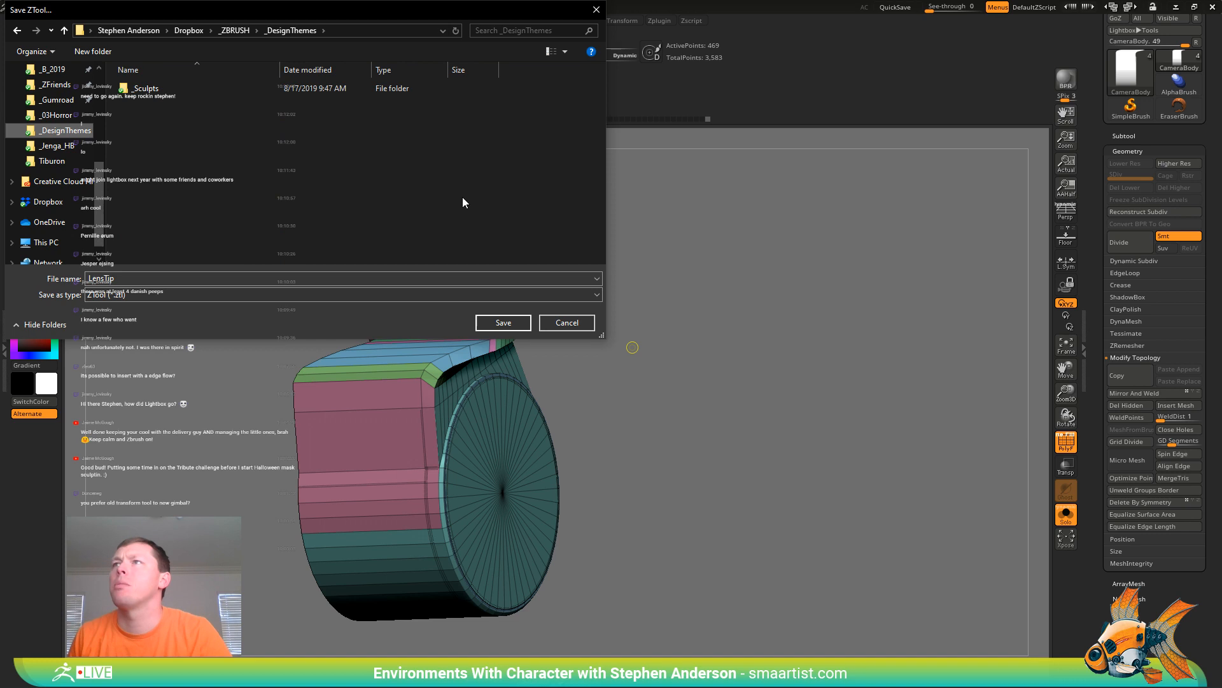
double_click(154, 91)
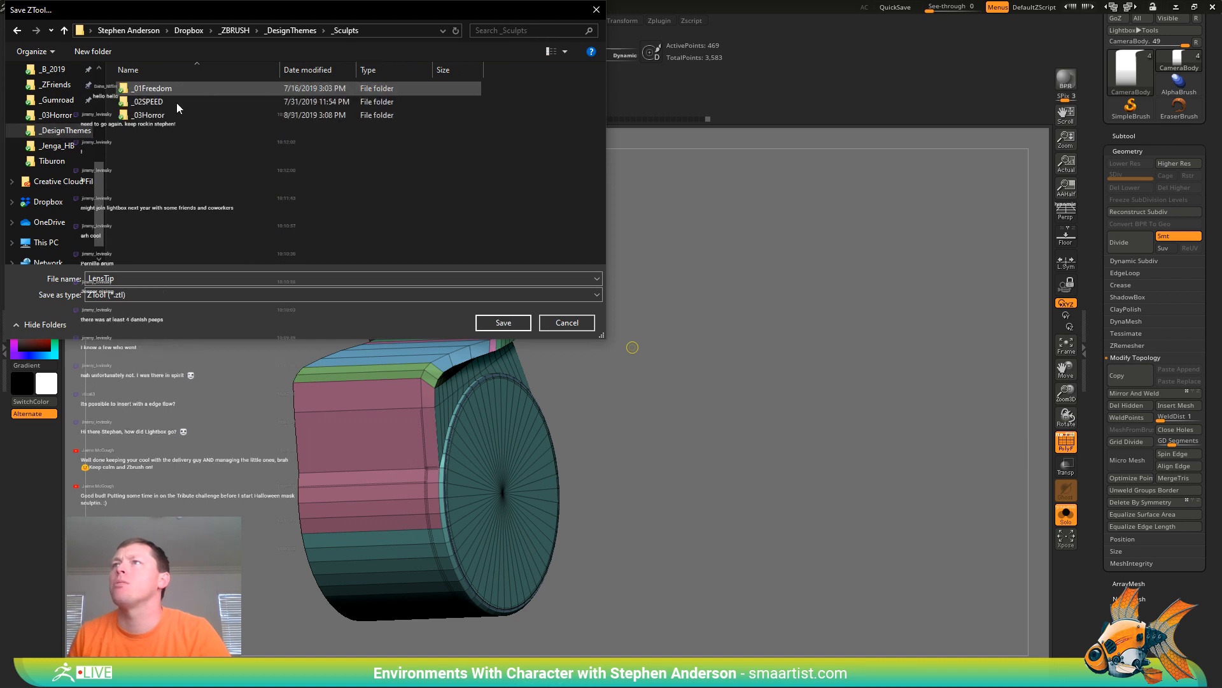
right_click(186, 194)
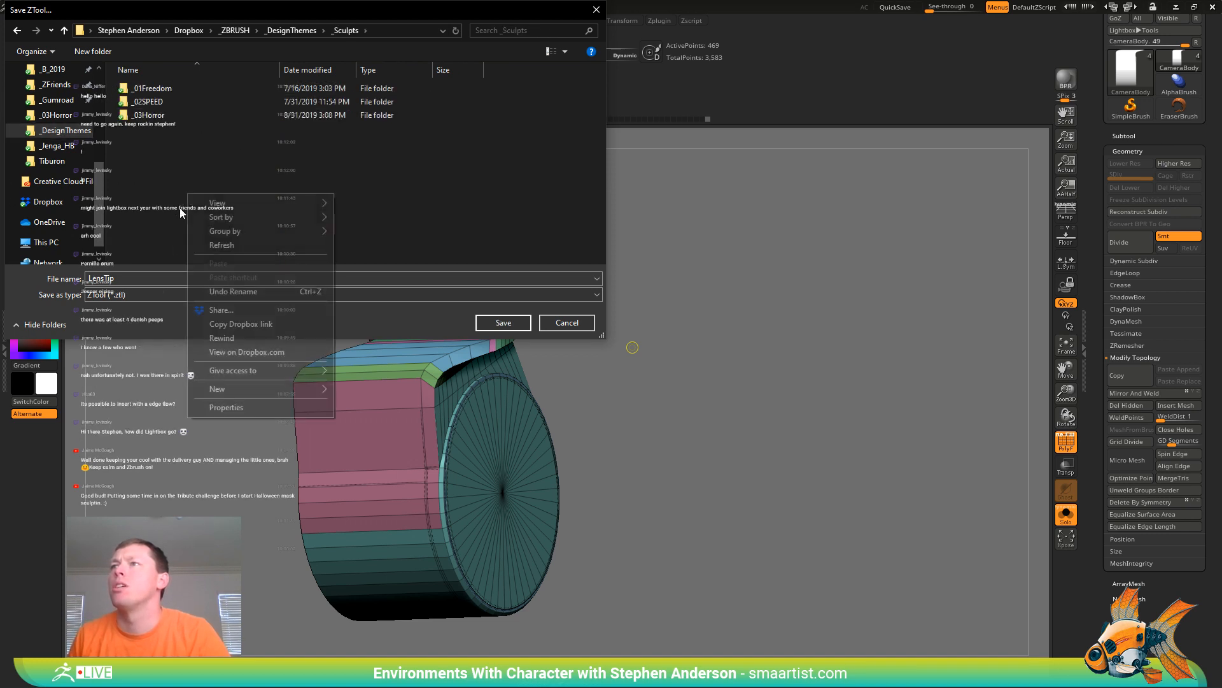
click(93, 51)
text(_04)
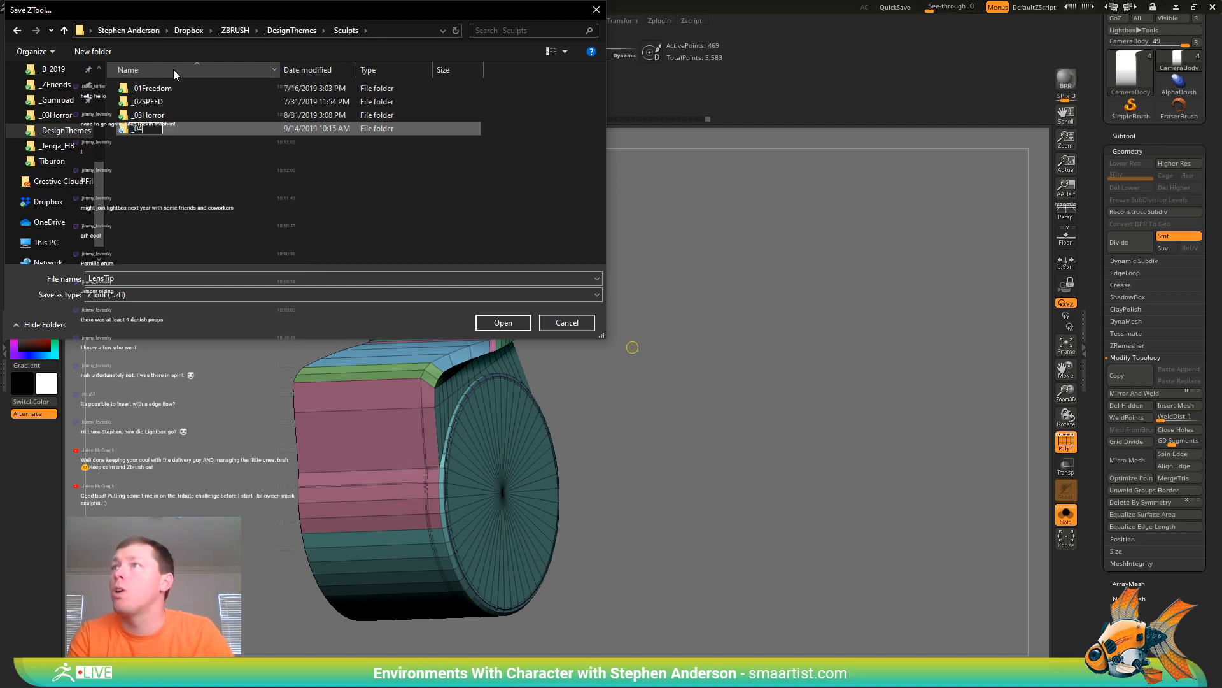
text(Tribute)
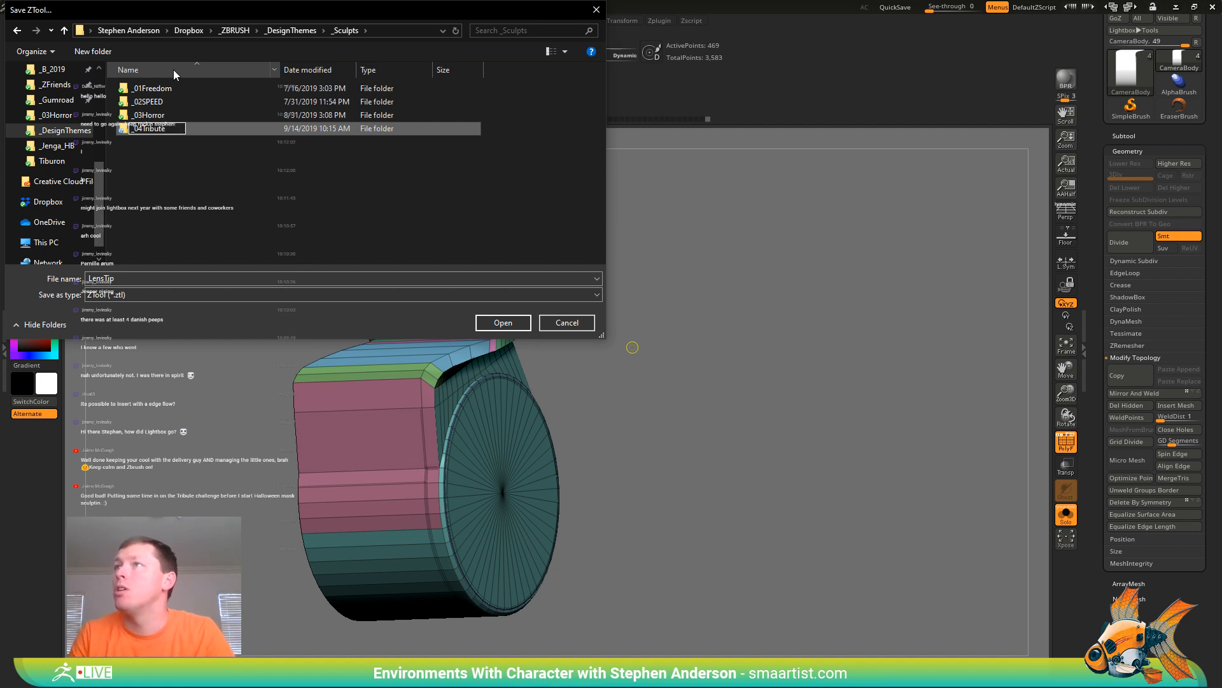
key(Return)
double_click(150, 127)
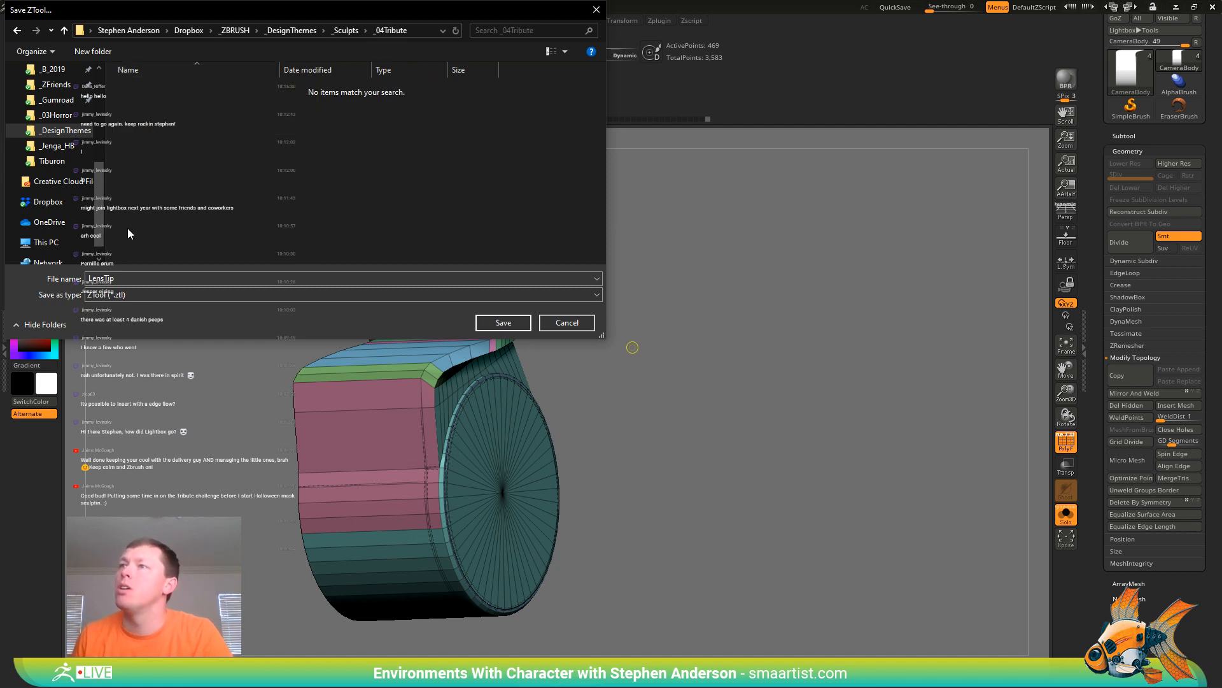
double_click(185, 279)
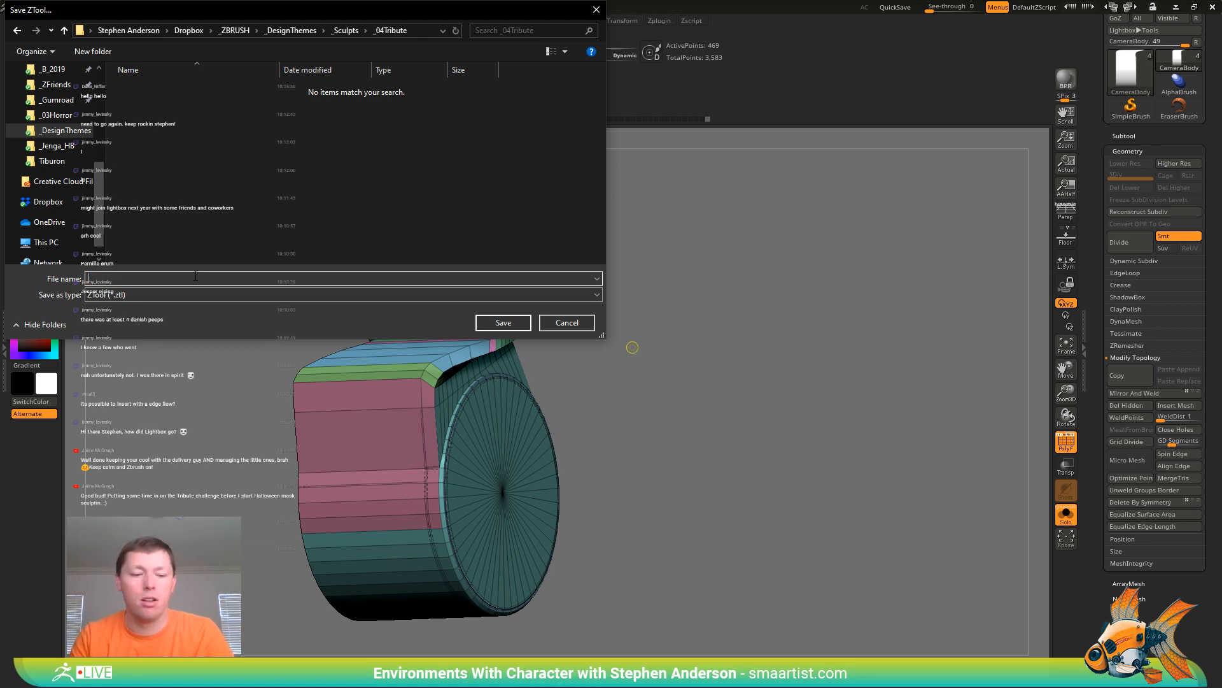
click(567, 323)
Duplicate the LensTip subtool, move the copy to the first place in the subtool list and hide it
click(1130, 136)
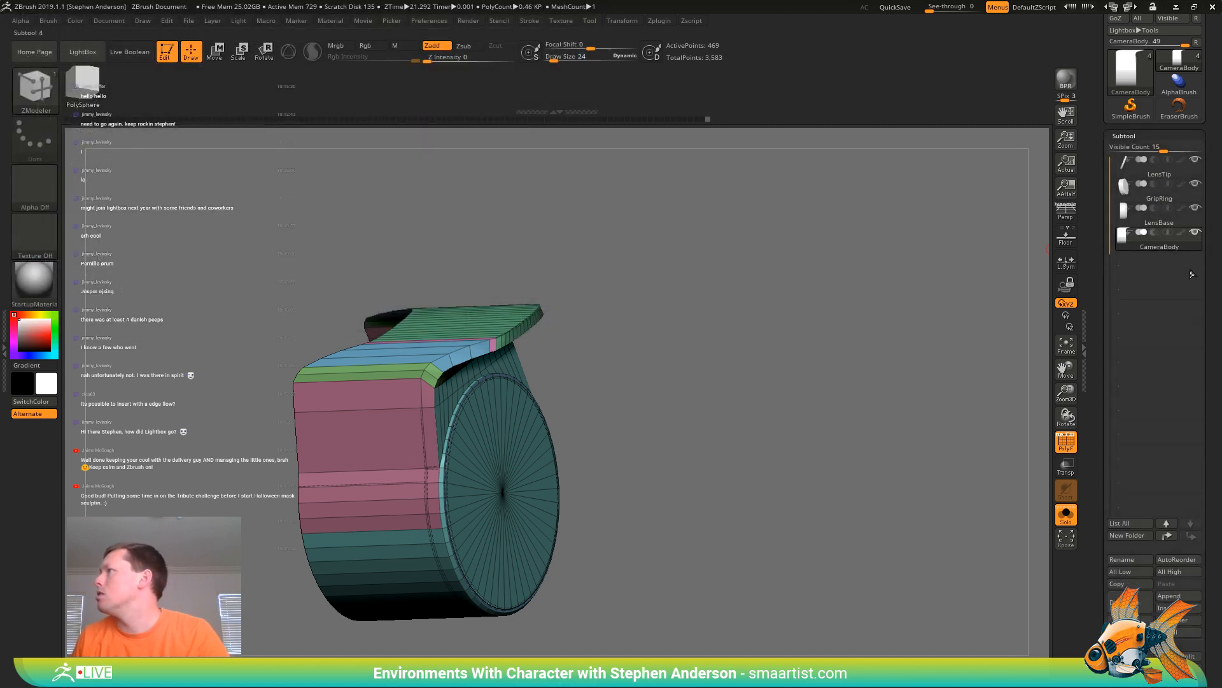
click(1128, 170)
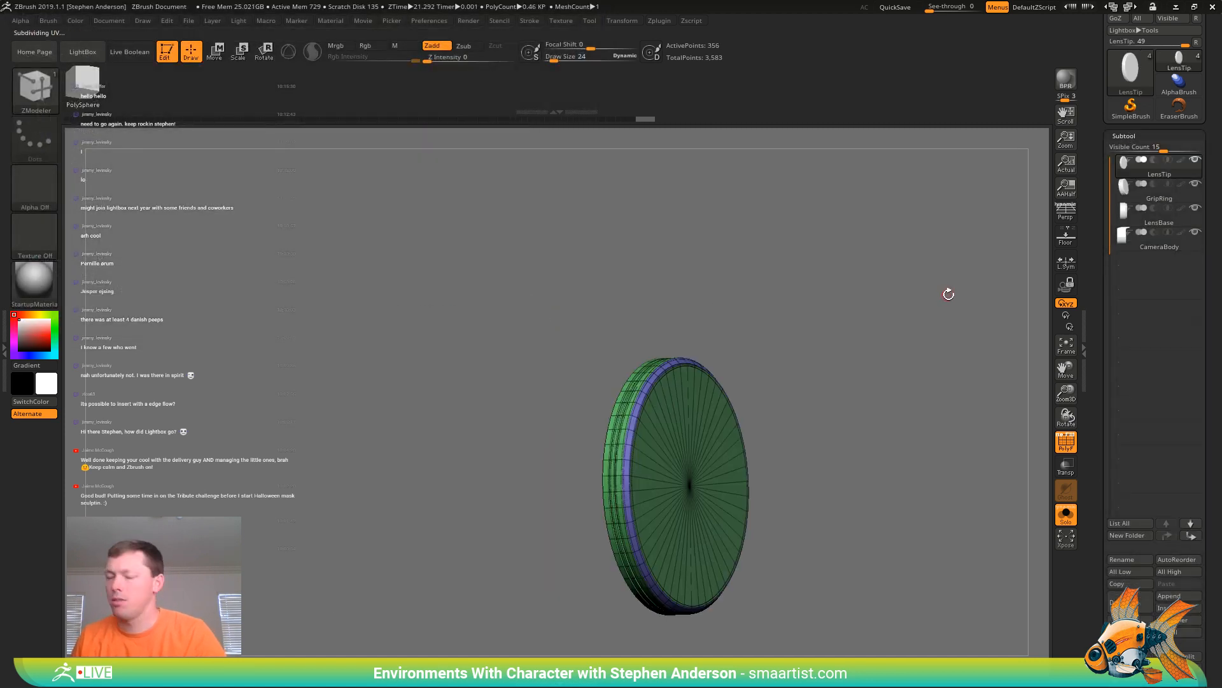
key(ctrl+shift)
key(ctrl+shift+d)
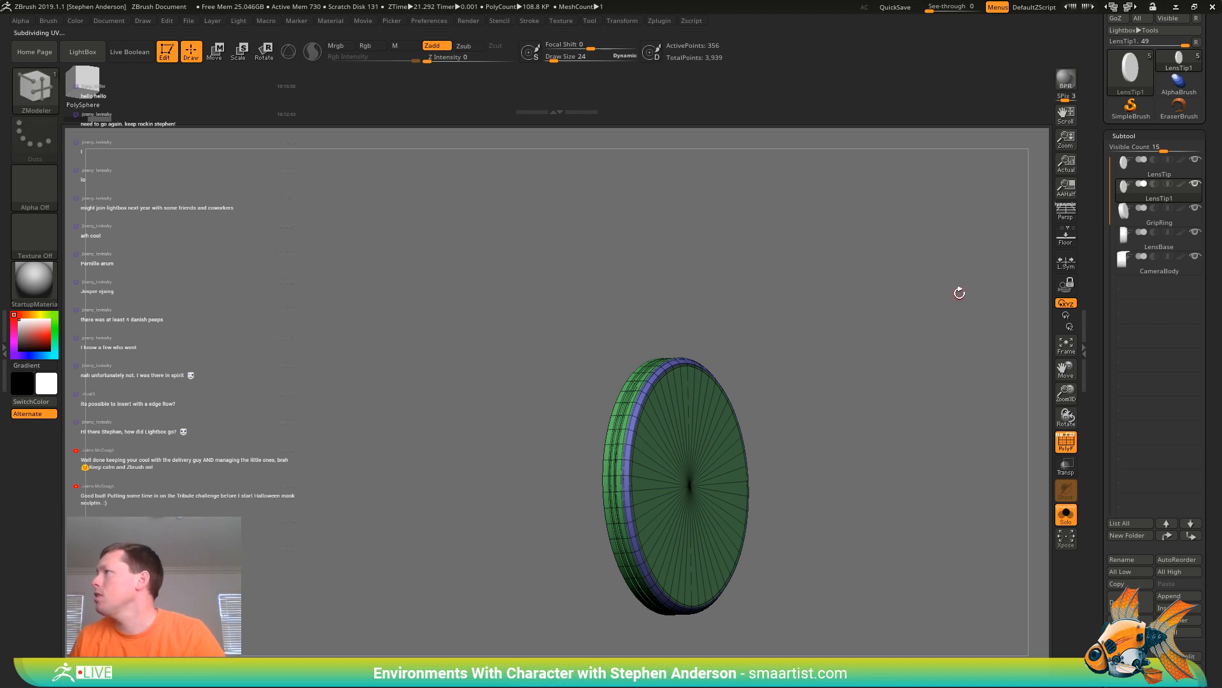
key(ctrl+Up)
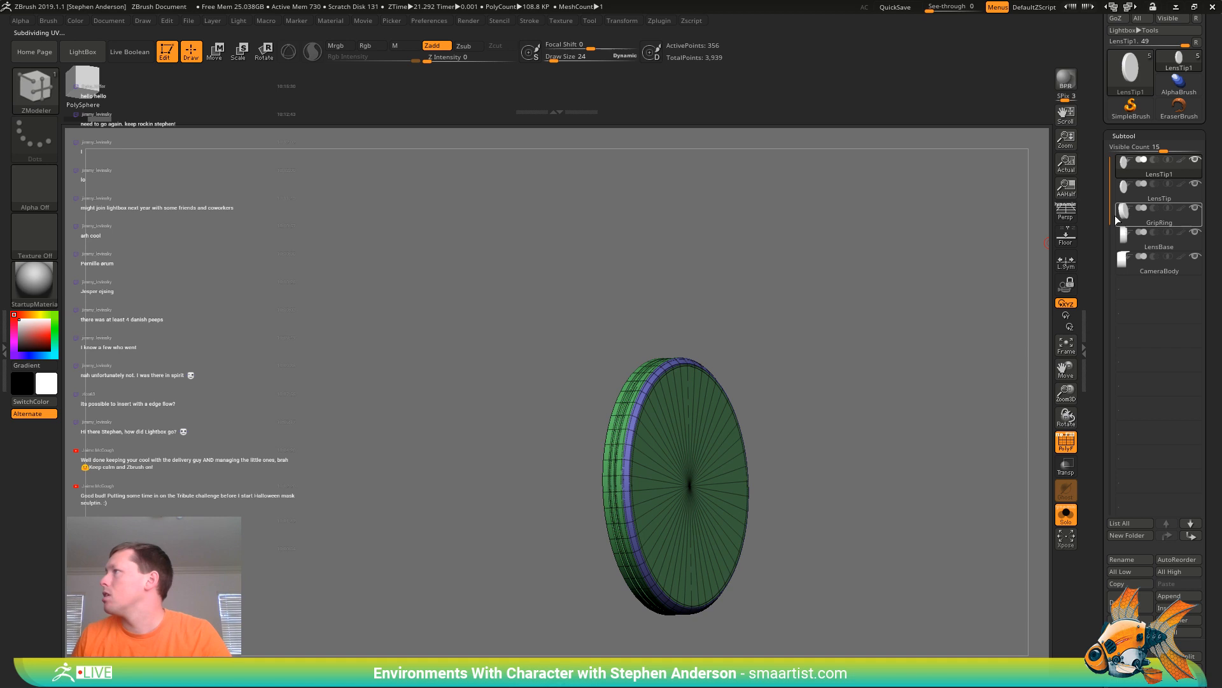
click(1195, 161)
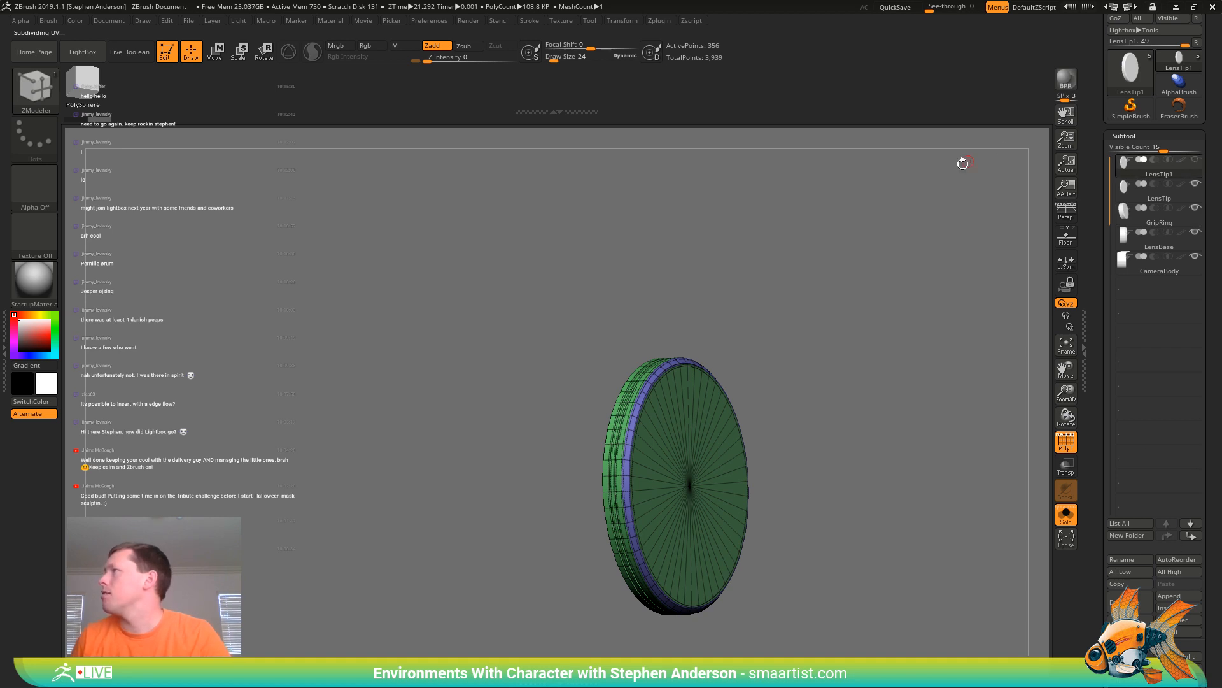
Make CameraBody the active subtool again
key(Down)
key(Down)
key(Down)
key(Down)
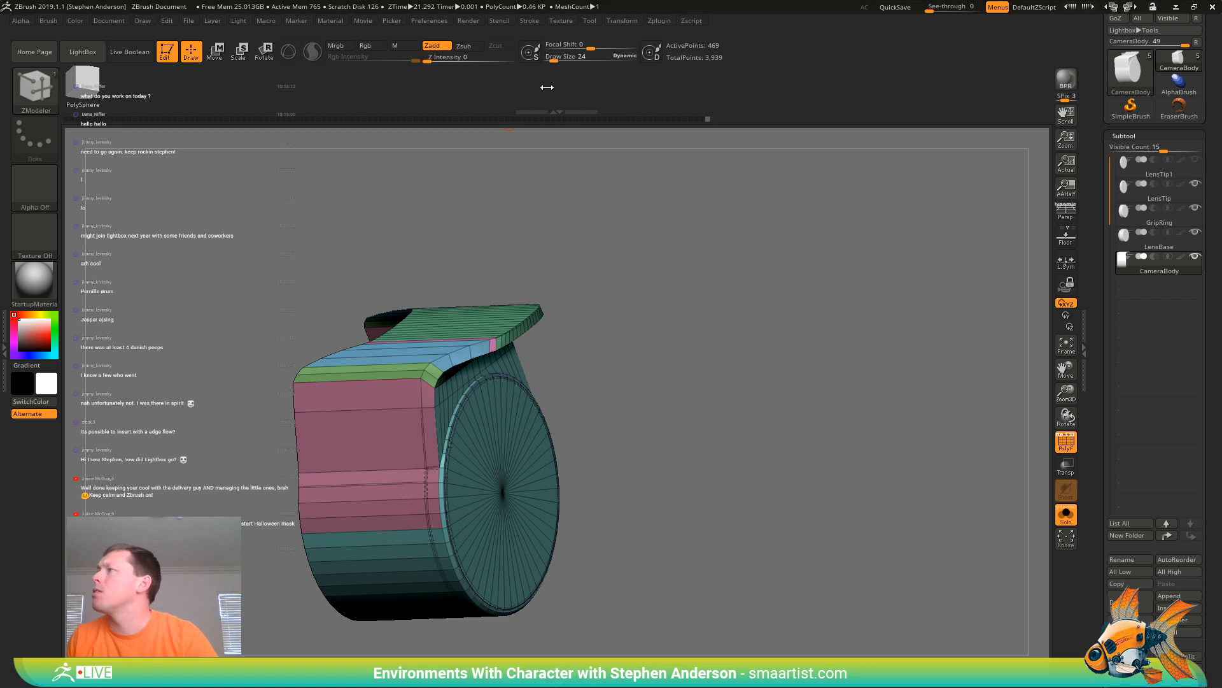
Check the file naming in the _03Horror folder and save the tool as Tribute_01 in _DesignThemes\_Sculpts\_04Tribute
key(ctrl+s)
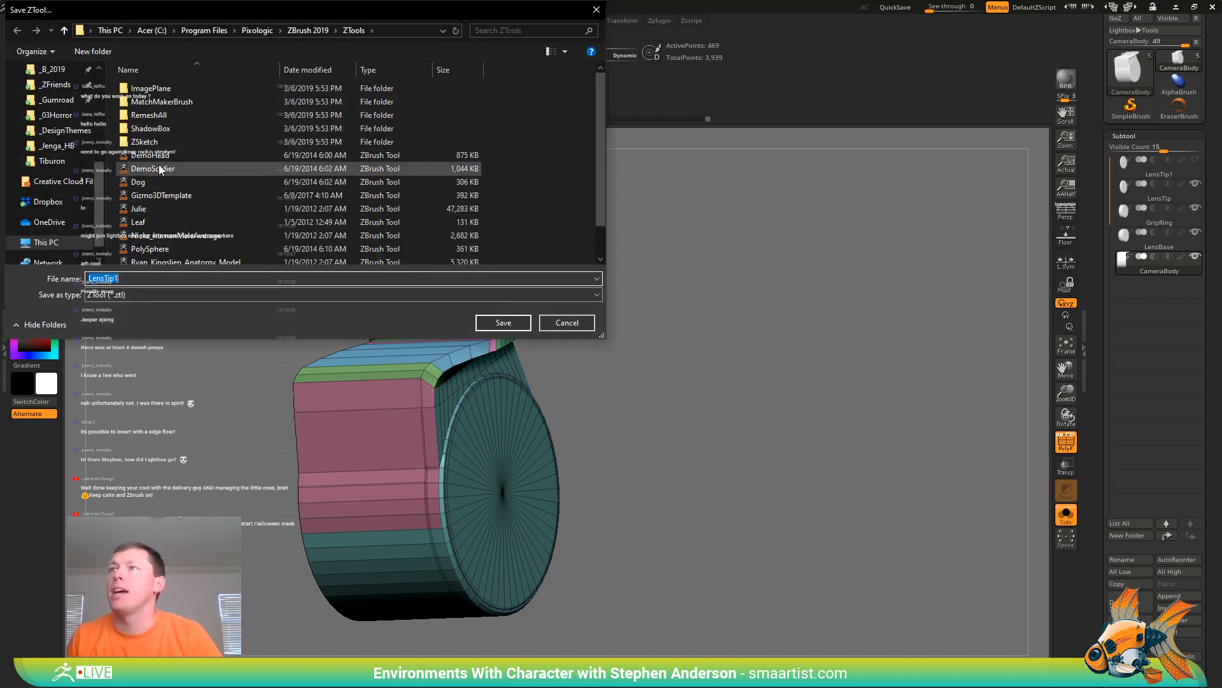
click(64, 130)
click(155, 94)
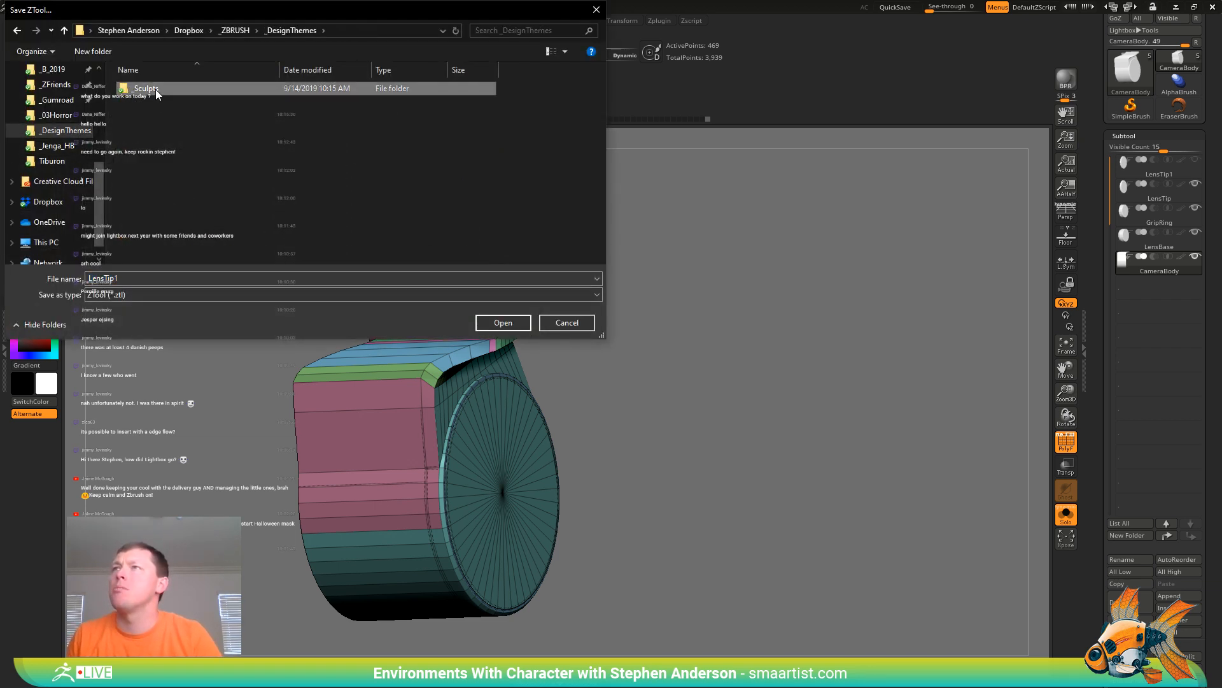
double_click(156, 91)
double_click(182, 135)
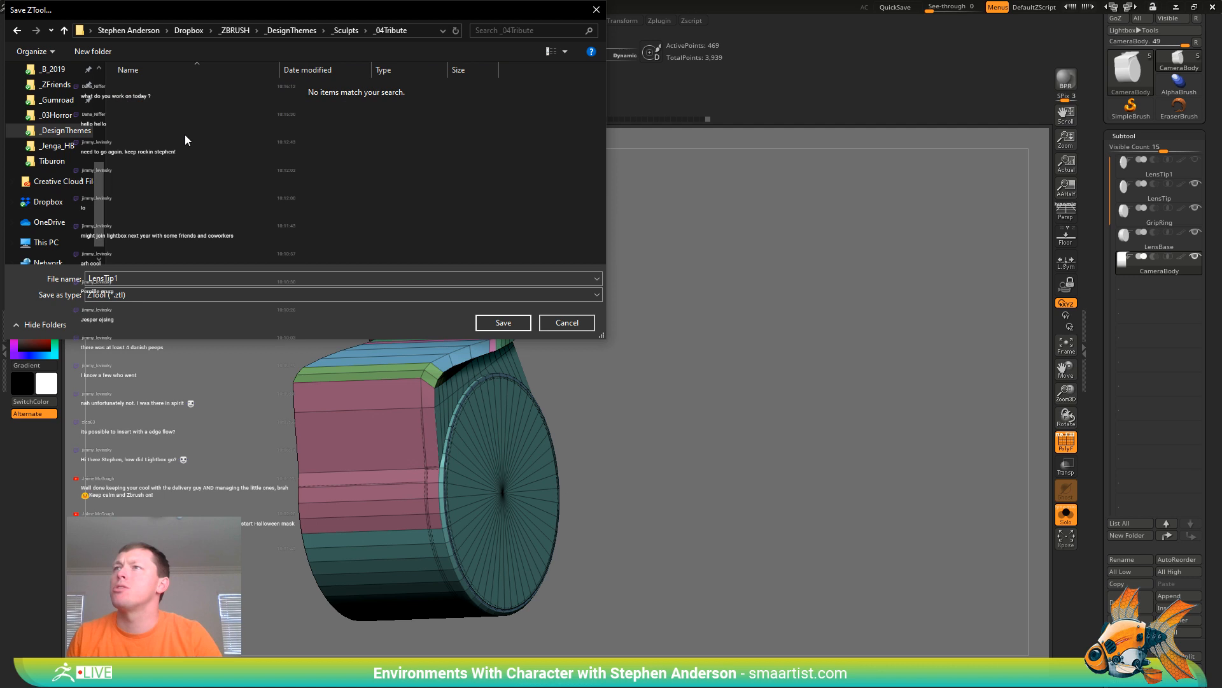
double_click(204, 278)
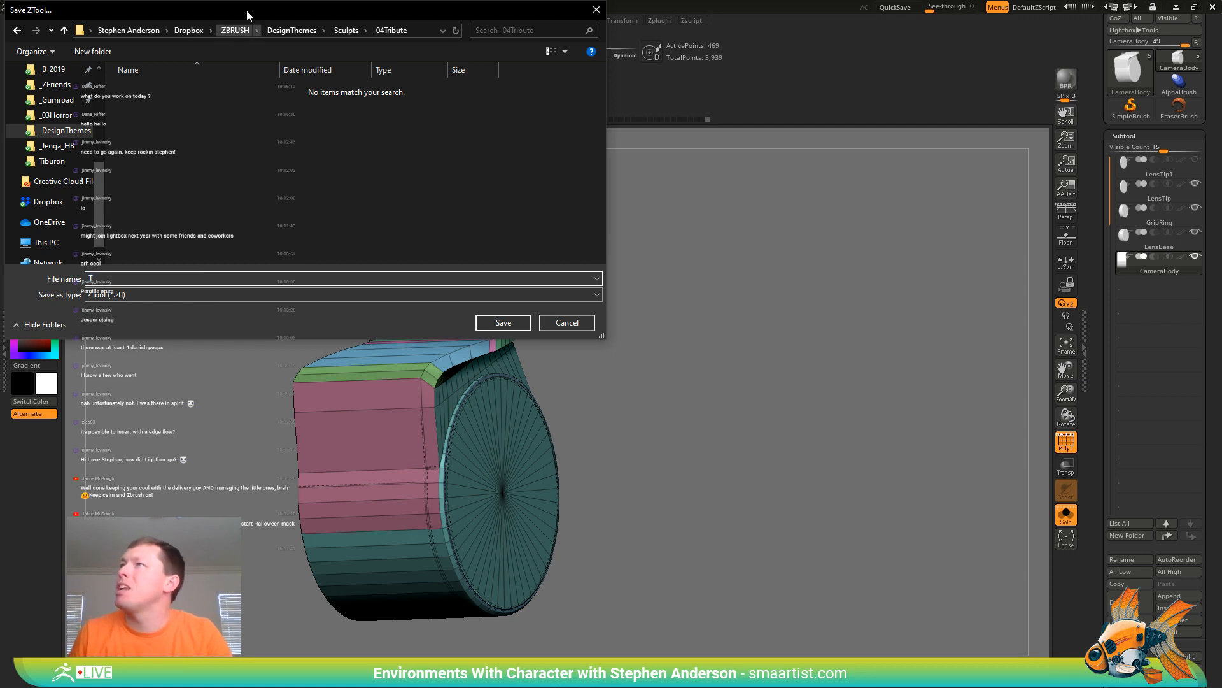
click(346, 30)
double_click(172, 118)
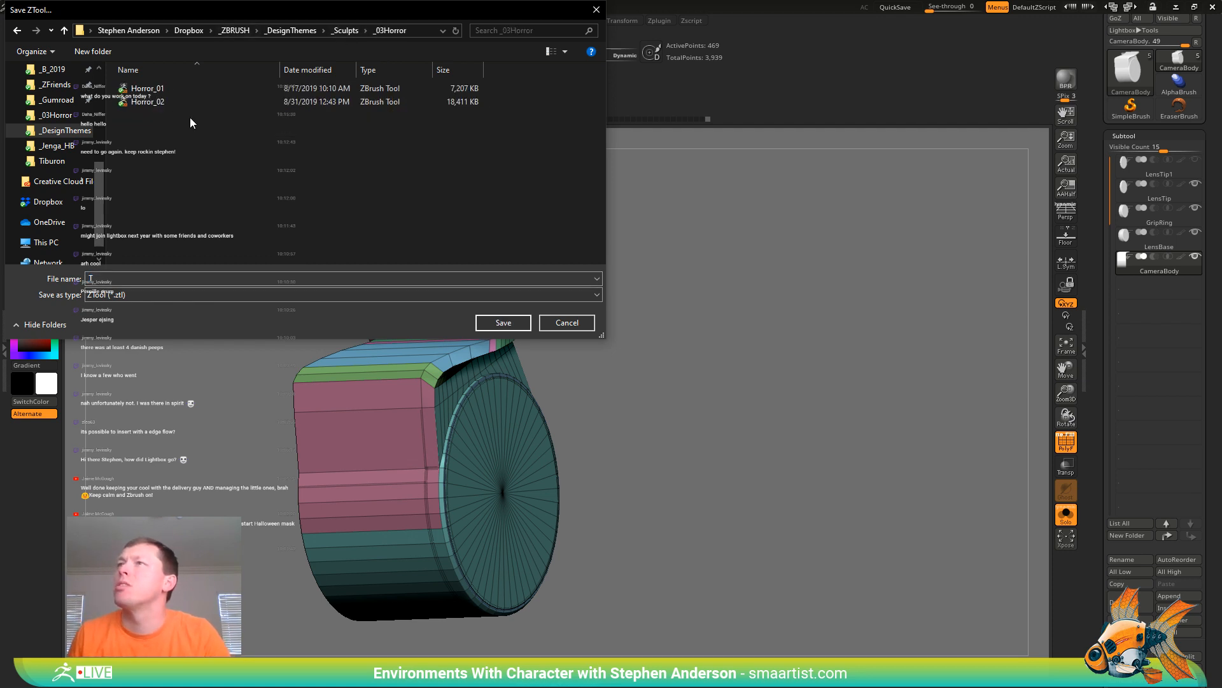
click(347, 30)
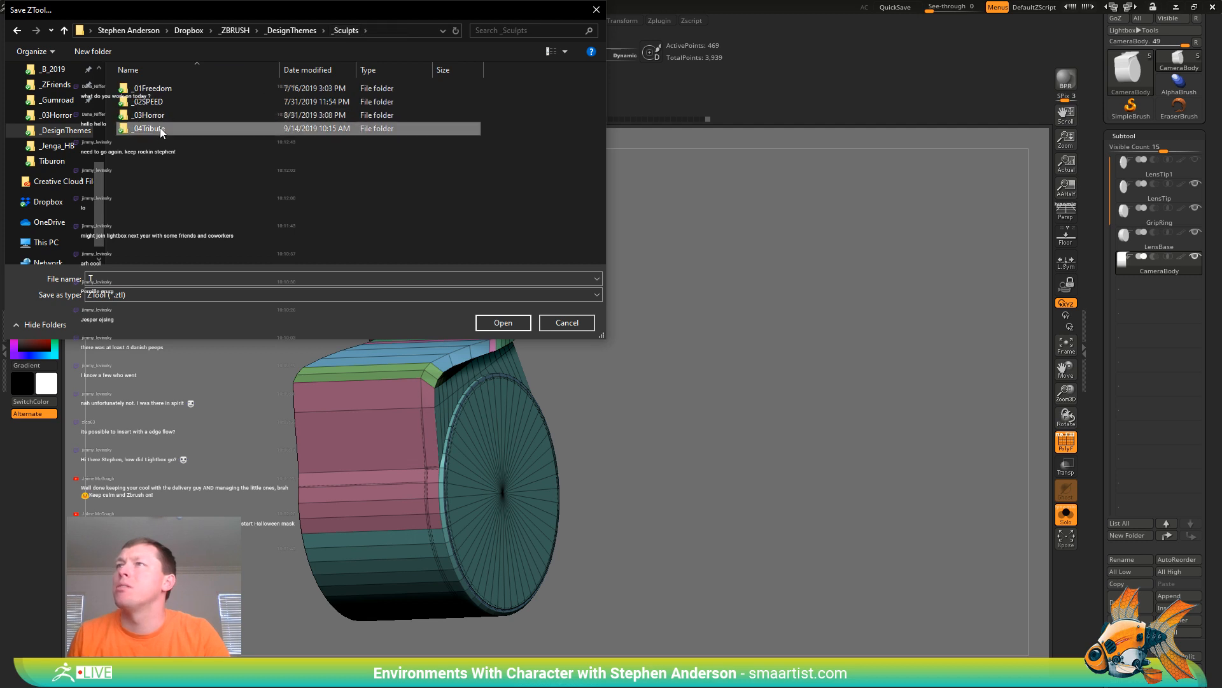
double_click(153, 129)
click(164, 281)
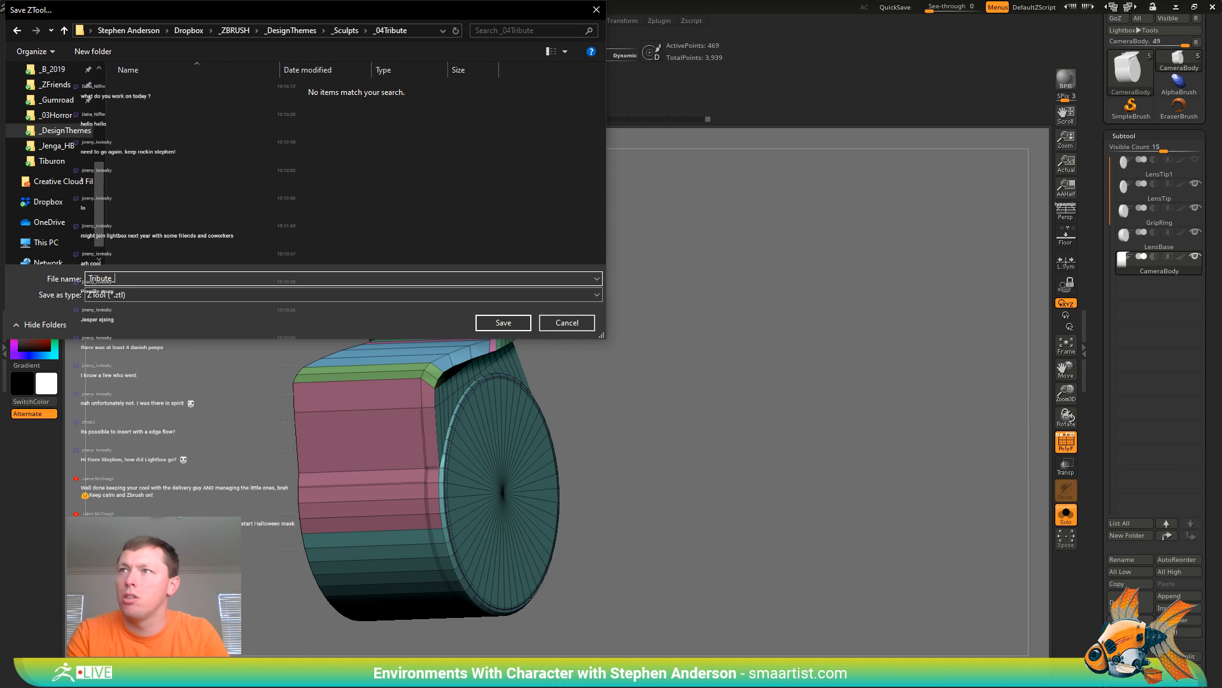
click(509, 323)
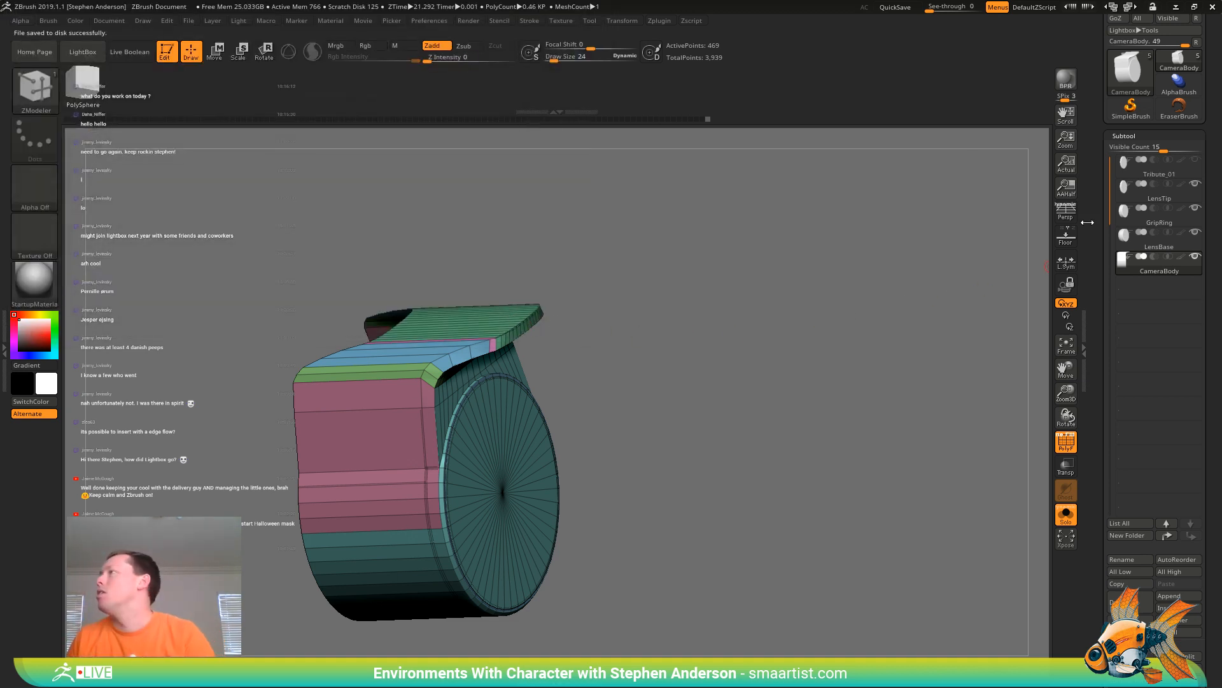
Load the Candyland_21 tool from the _CandyLand project folder
drag(1213, 112, 1207, 171)
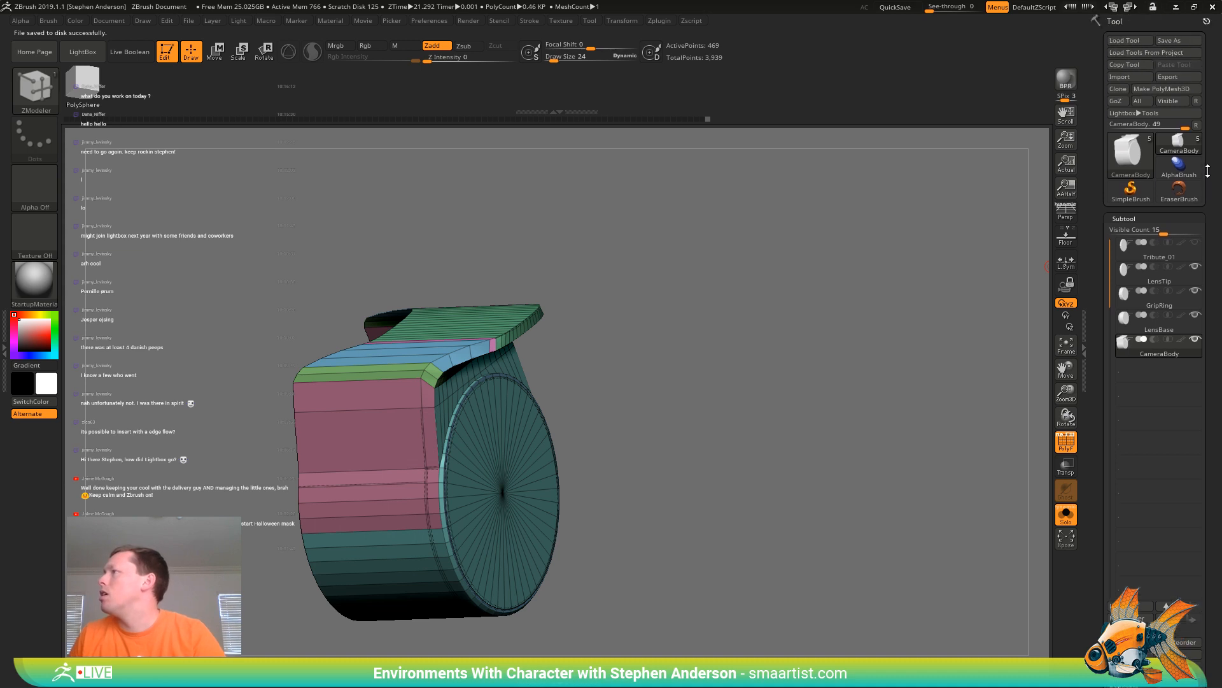
click(1146, 44)
click(61, 232)
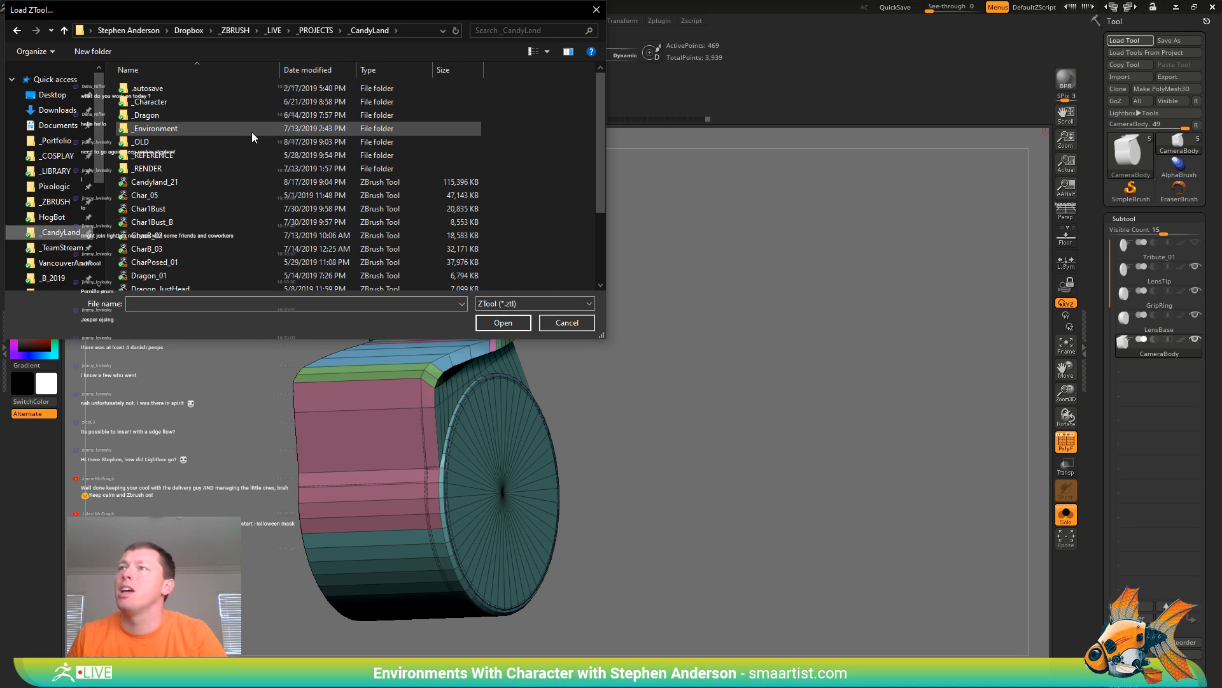
drag(601, 135, 583, 221)
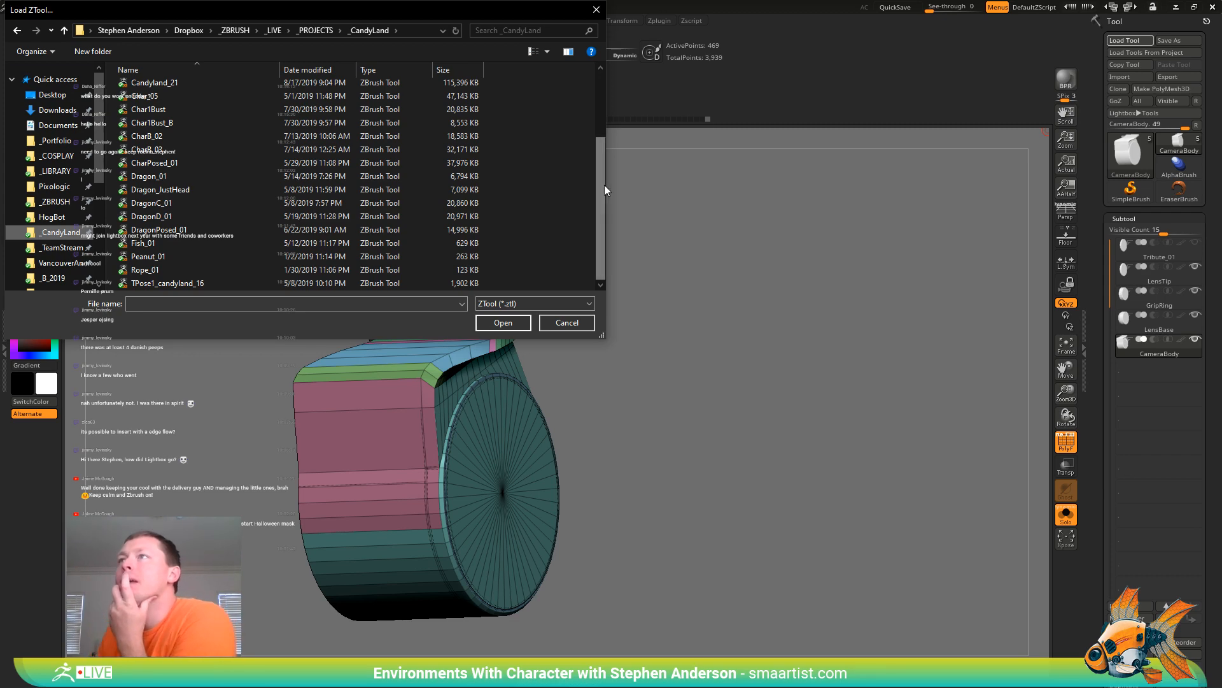
double_click(167, 83)
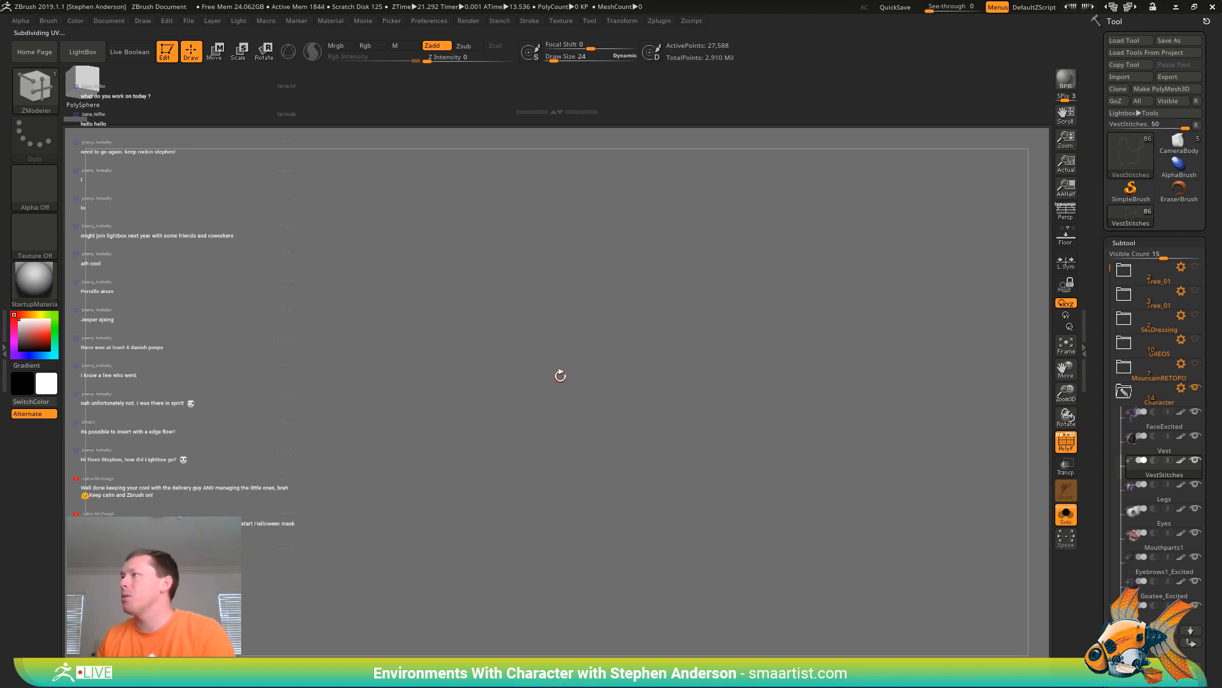
Turn off Solo and PolyFrame and examine the whole Candyland character riding the dragon
click(1067, 515)
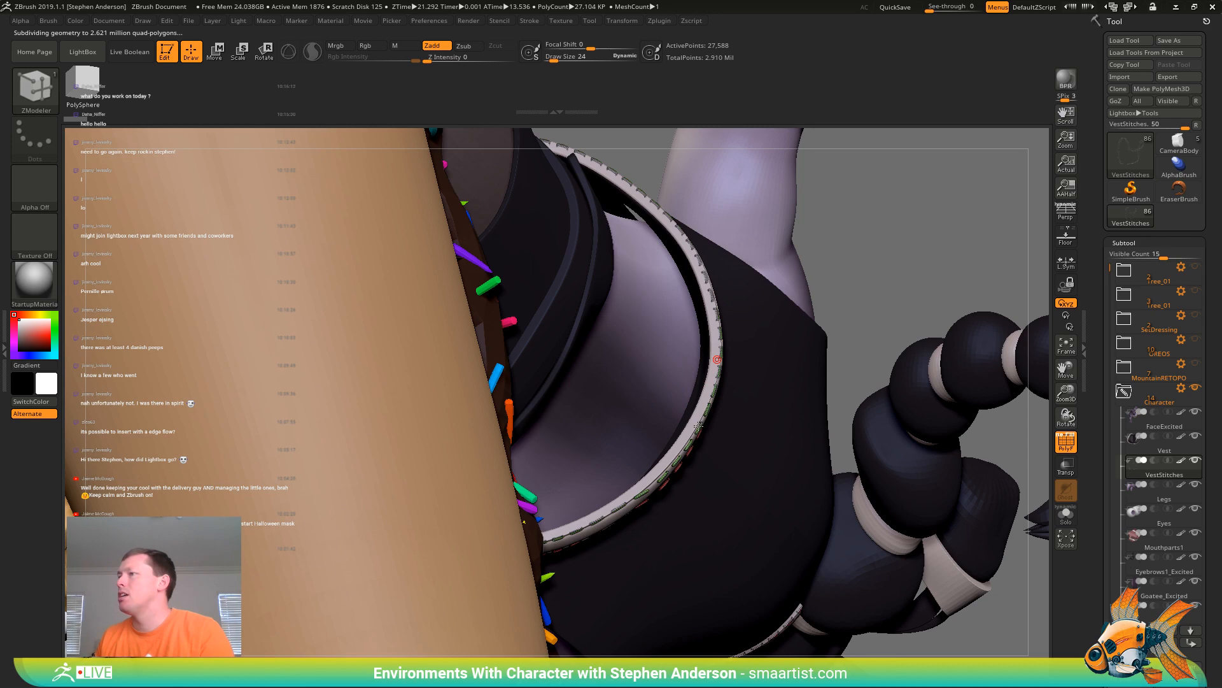
right_drag(698, 425, 706, 450)
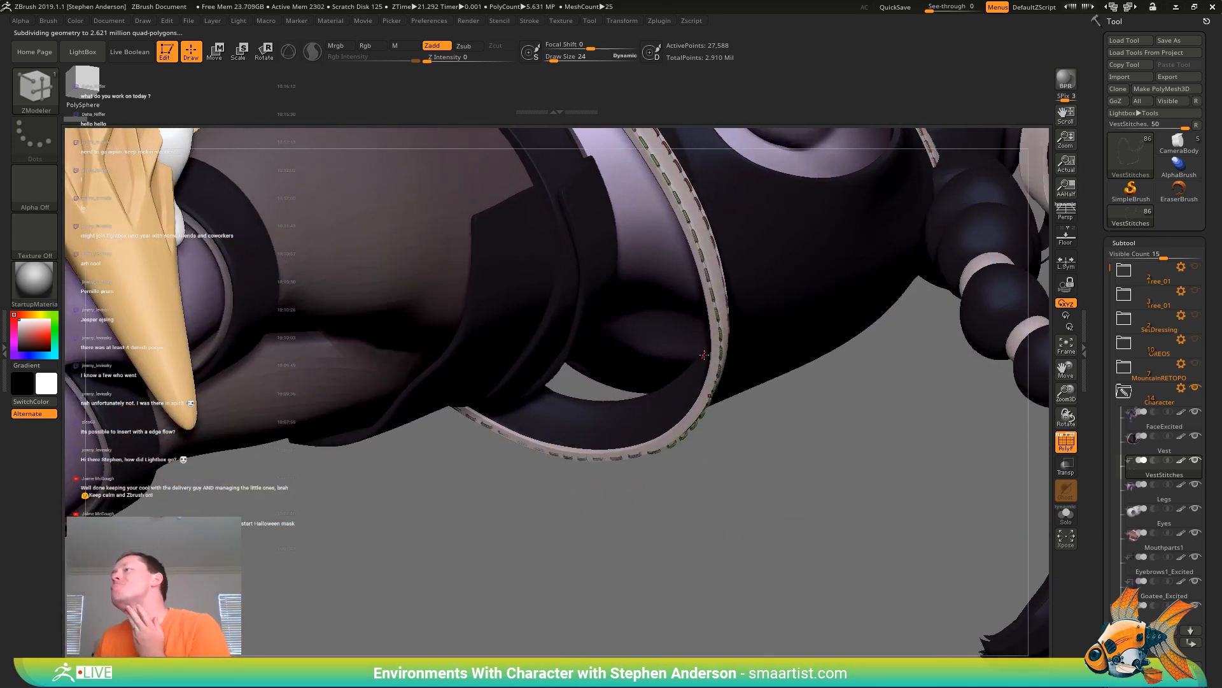
mouse_move(704, 354)
right_down()
mouse_move(716, 488)
mouse_move(739, 443)
mouse_move(734, 280)
mouse_move(752, 253)
mouse_move(731, 450)
mouse_move(862, 319)
mouse_move(862, 372)
mouse_move(879, 370)
right_up()
key(shift+f)
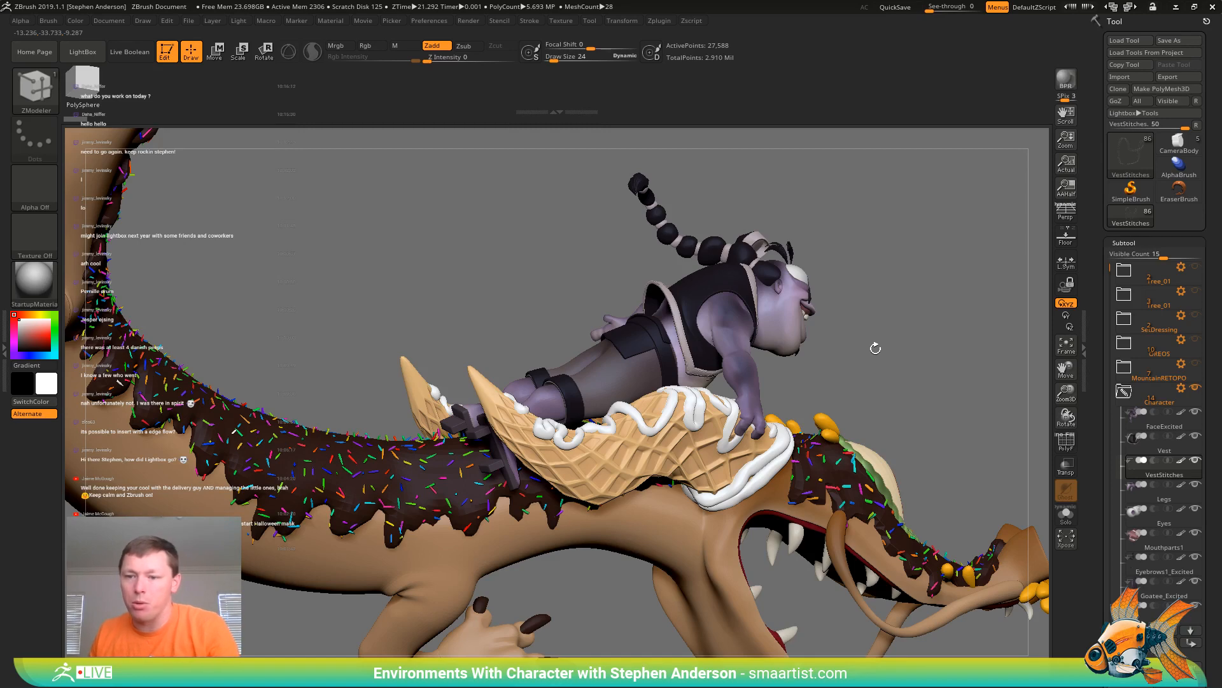
mouse_move(868, 343)
right_down()
mouse_move(752, 320)
mouse_move(1002, 401)
mouse_move(805, 312)
right_up()
click(1186, 425)
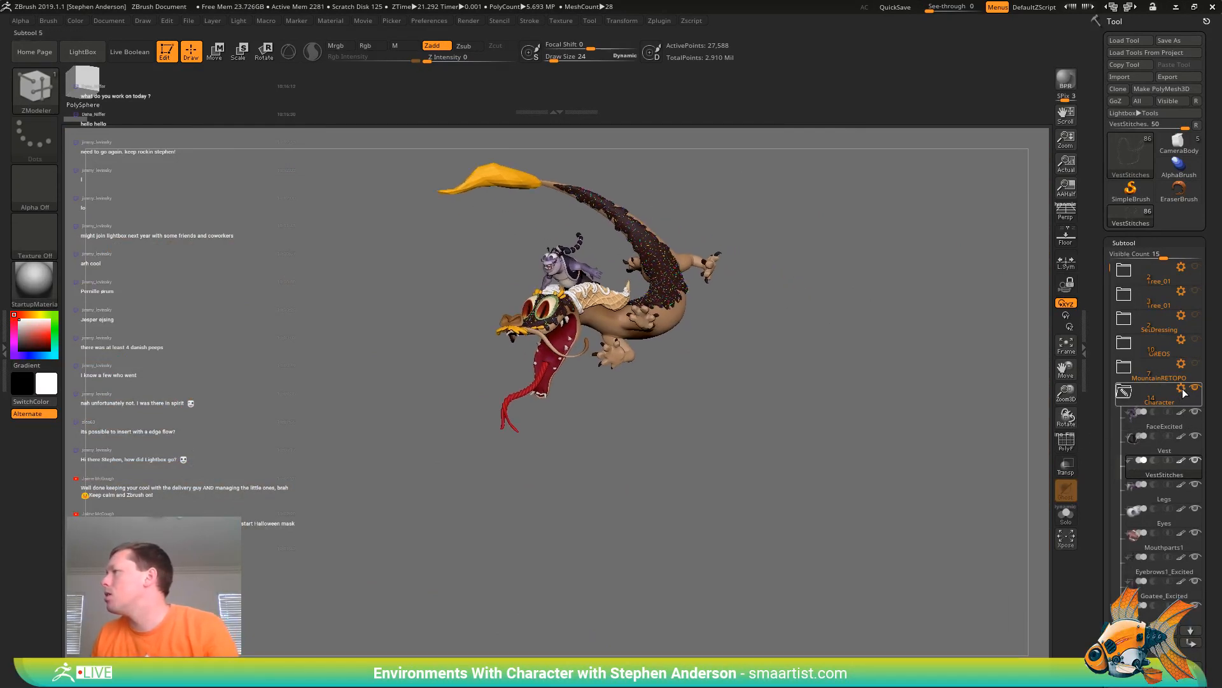
Collapse the expanded Character folder, hide it and the Dragon_01 folder, and show the MountainRETOPO folder
click(1125, 391)
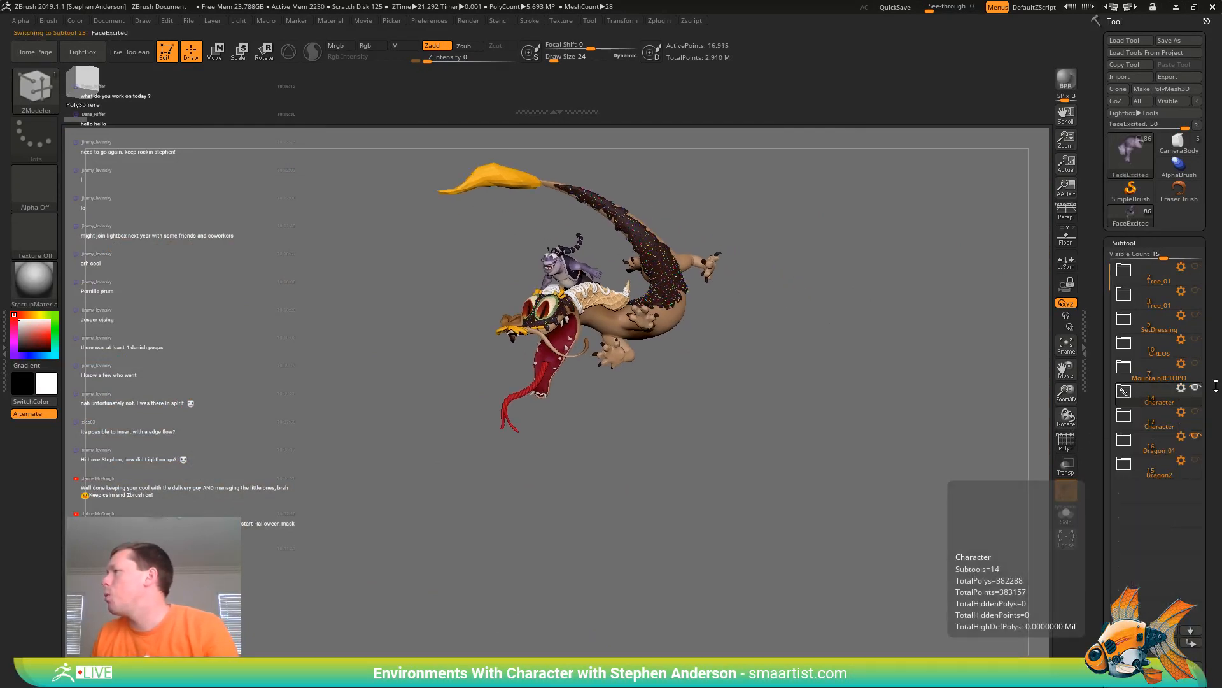
click(1195, 387)
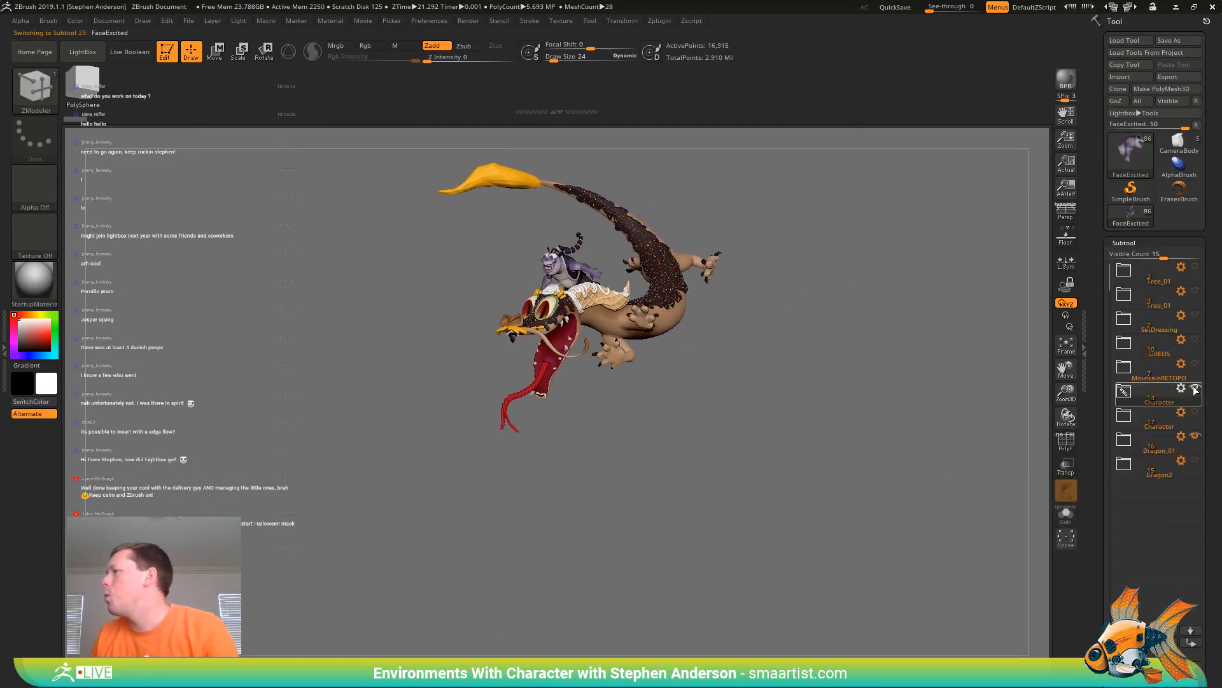
click(1195, 443)
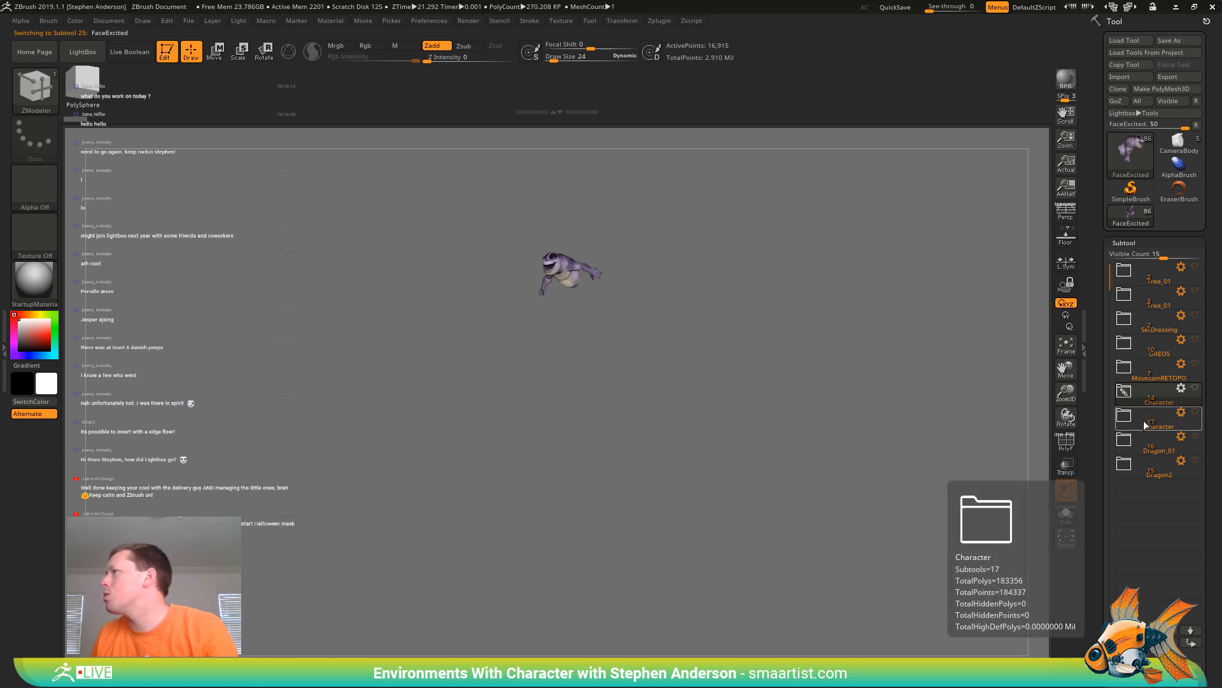
click(1195, 363)
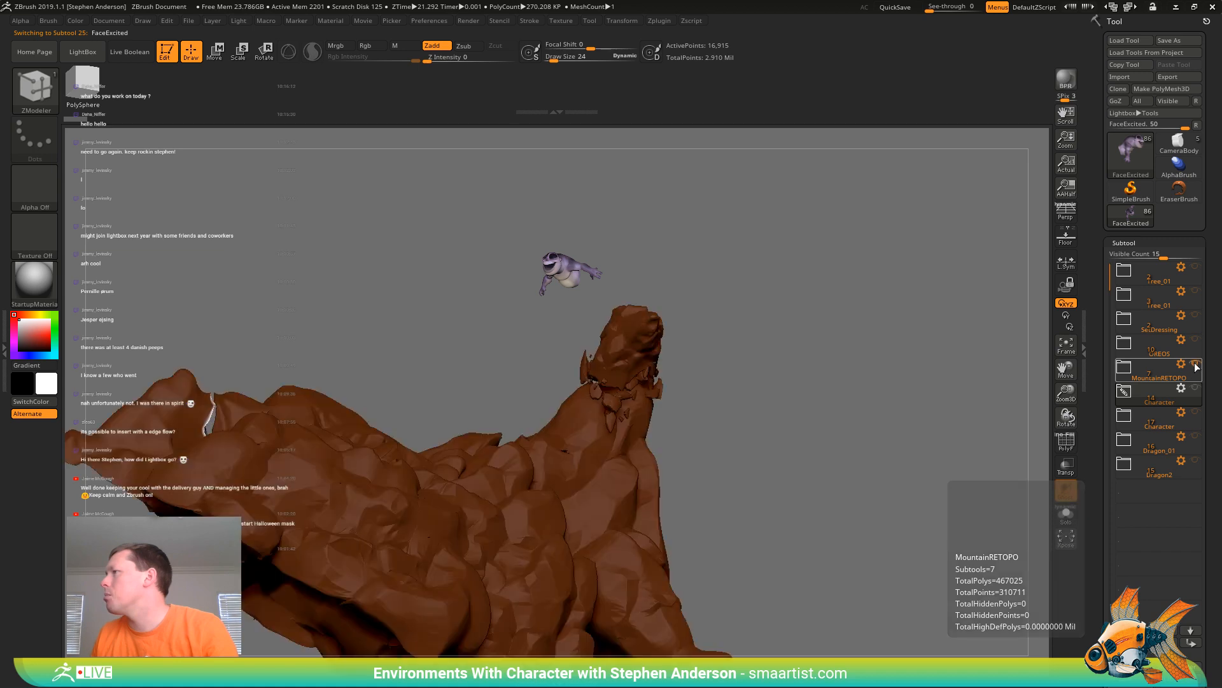
Rename the MountainRETOPO folder to Mountain
click(1124, 370)
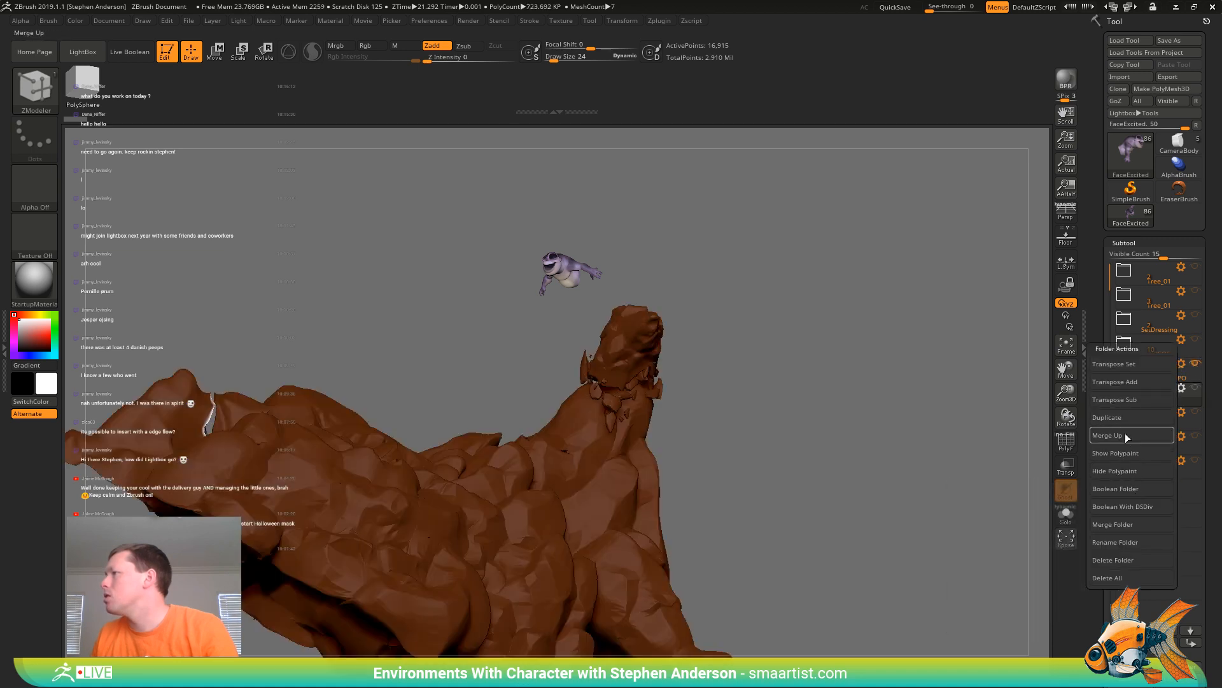
click(1140, 539)
text(Mou)
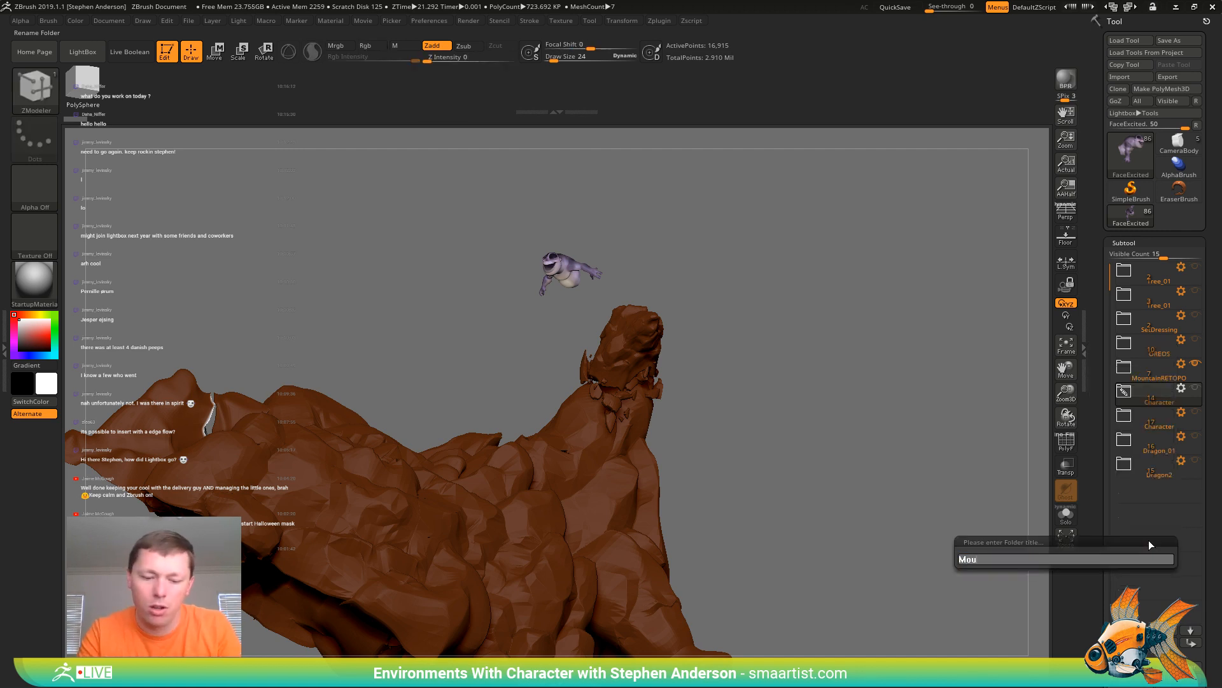
text(ntain)
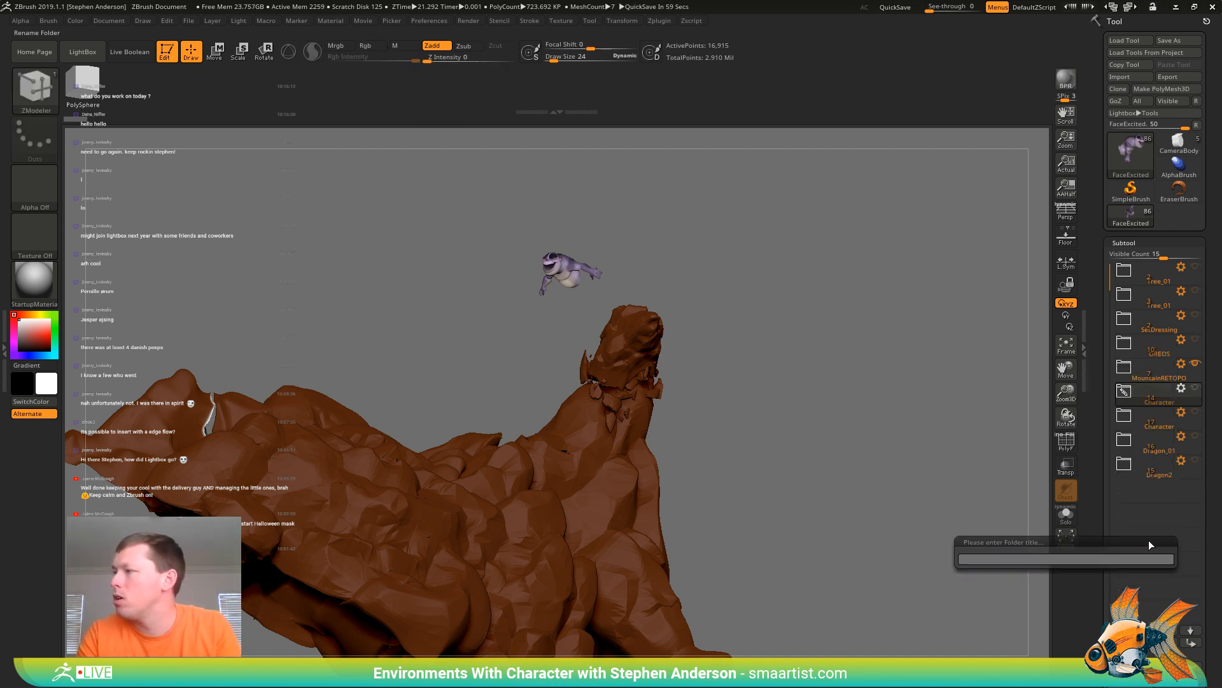
key(Return)
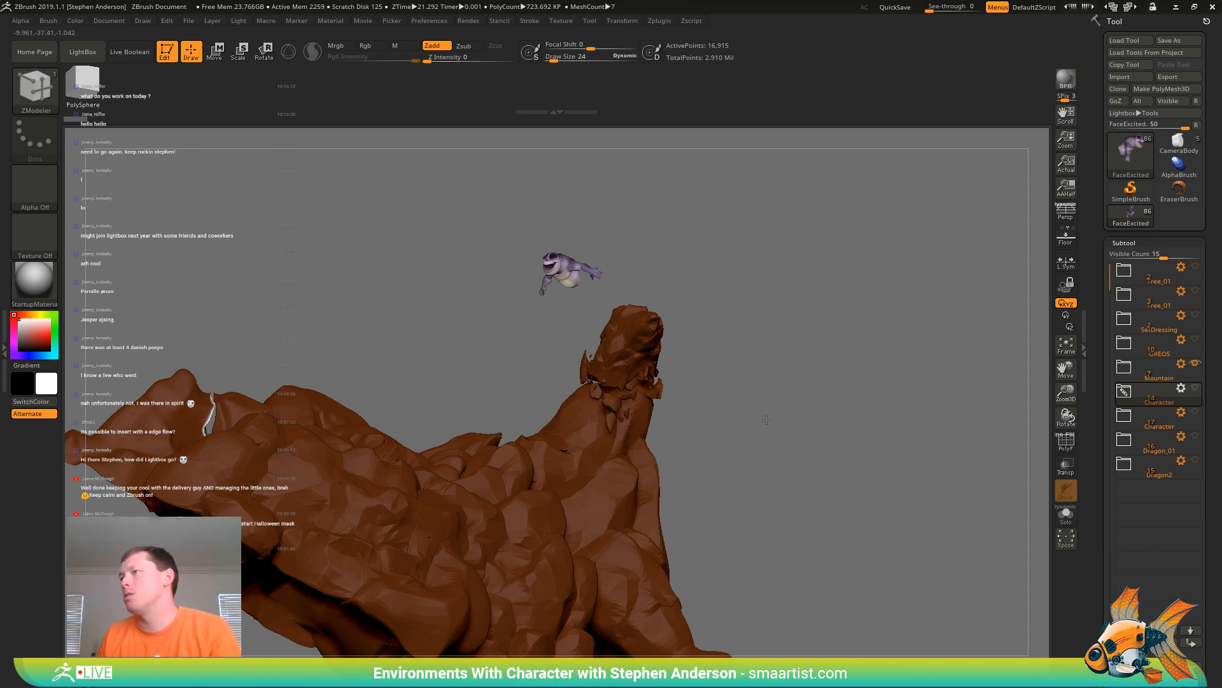
Turn on PolyFrame and make the mountain's main rock mesh the active subtool
mouse_move(767, 420)
mouse_down()
mouse_move(777, 389)
mouse_move(843, 335)
mouse_move(834, 402)
mouse_move(656, 526)
mouse_up()
key(ctrl)
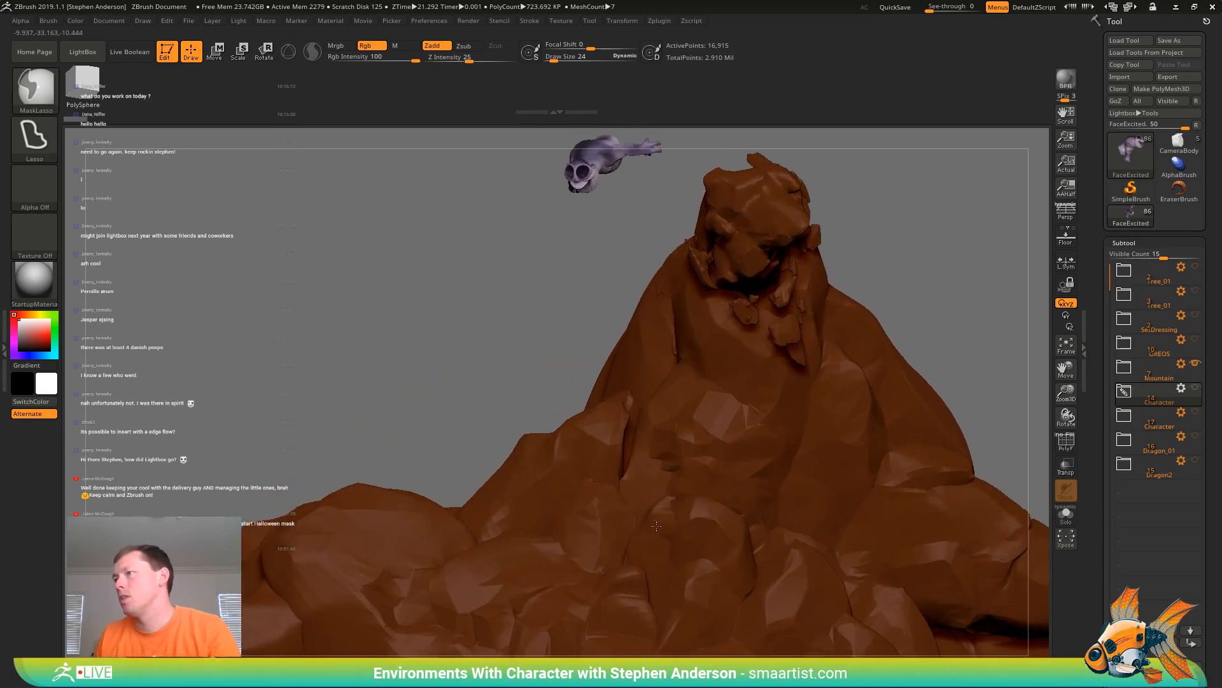
mouse_move(517, 286)
mouse_down()
mouse_move(613, 478)
mouse_move(567, 464)
mouse_move(545, 307)
mouse_move(596, 449)
mouse_up()
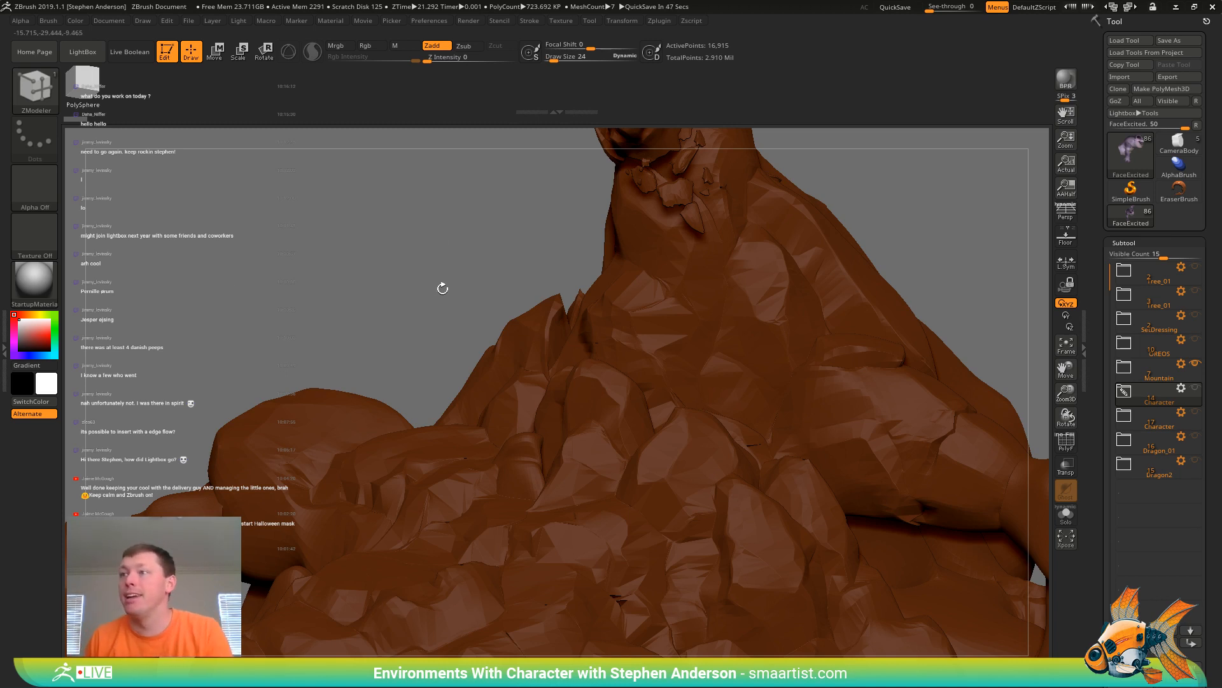
mouse_move(434, 356)
ctrl+right_down()
mouse_move(407, 286)
mouse_move(311, 399)
ctrl+right_up()
right_drag(445, 318, 466, 410)
key(shift+f)
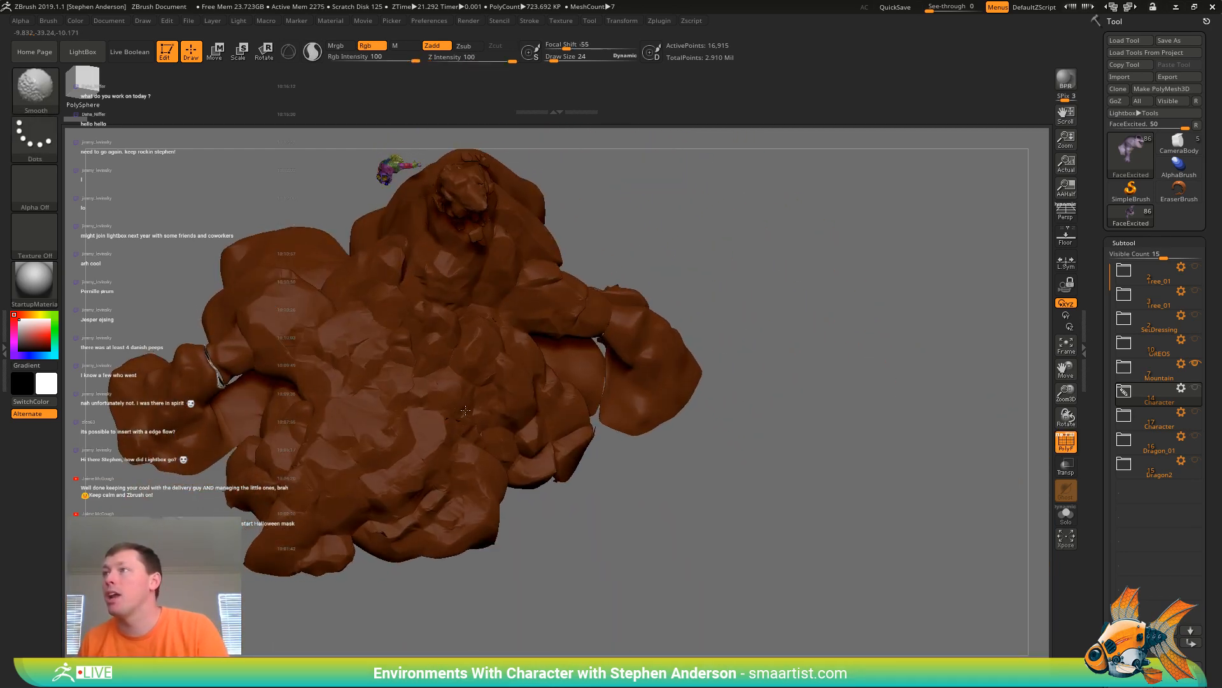
alt+click(491, 399)
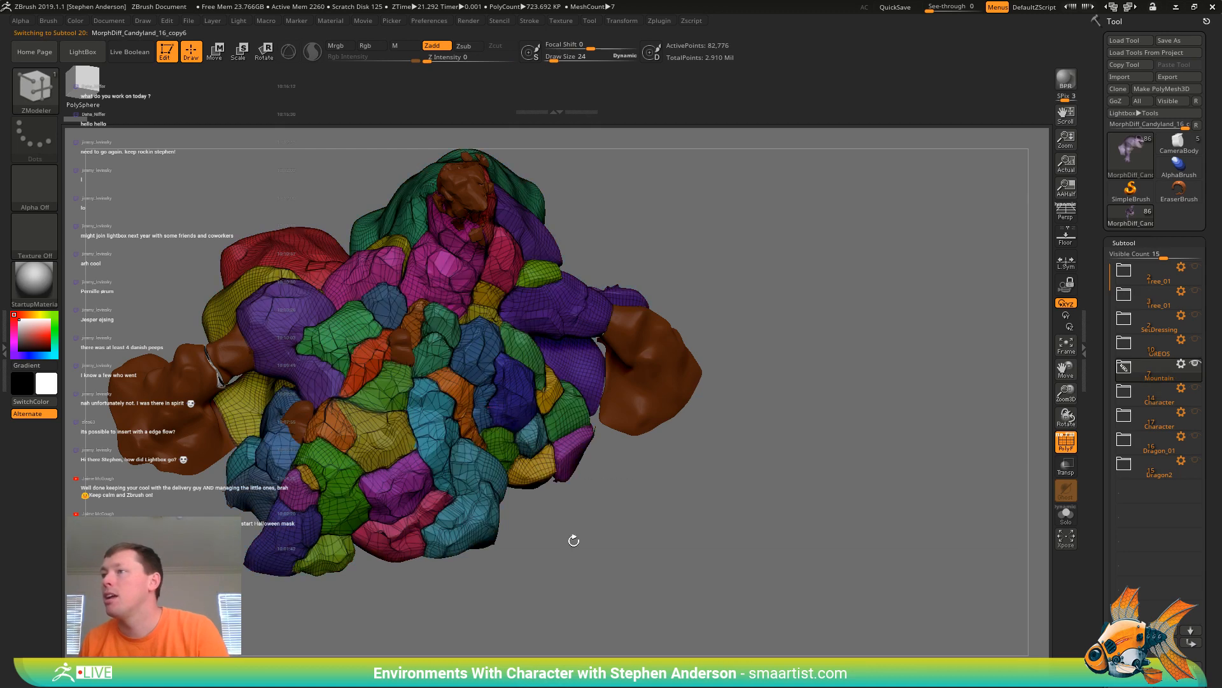
Turn on Dynamic Subdivision for the mountain's main rock mesh, keeping PolyFrame on
mouse_move(573, 540)
right_down()
mouse_move(449, 434)
mouse_move(401, 428)
mouse_move(445, 433)
mouse_move(484, 459)
mouse_move(510, 439)
mouse_move(474, 411)
mouse_move(669, 469)
mouse_move(633, 449)
mouse_move(665, 464)
mouse_move(673, 483)
mouse_move(677, 474)
right_up()
key(shift+f)
key(ctrl+d)
key(shift+f)
Mask everything except the purple arm-like polygroup of the mountain and return to Draw mode
key(w)
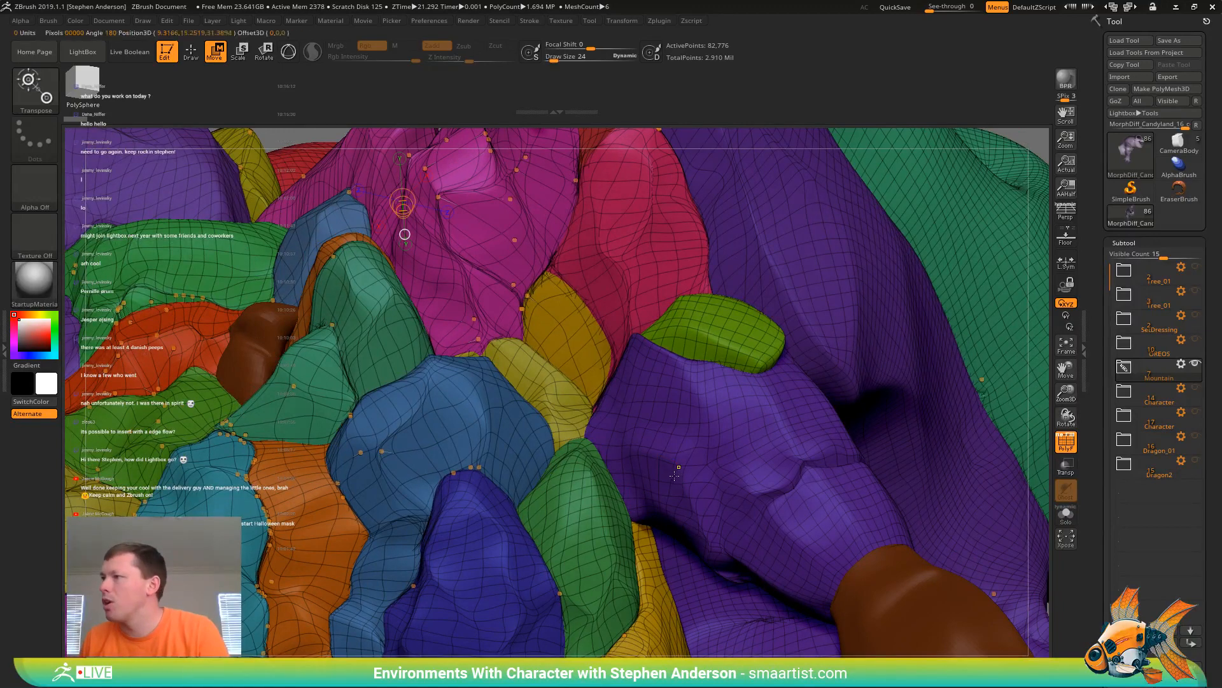
ctrl+click(675, 474)
key(q)
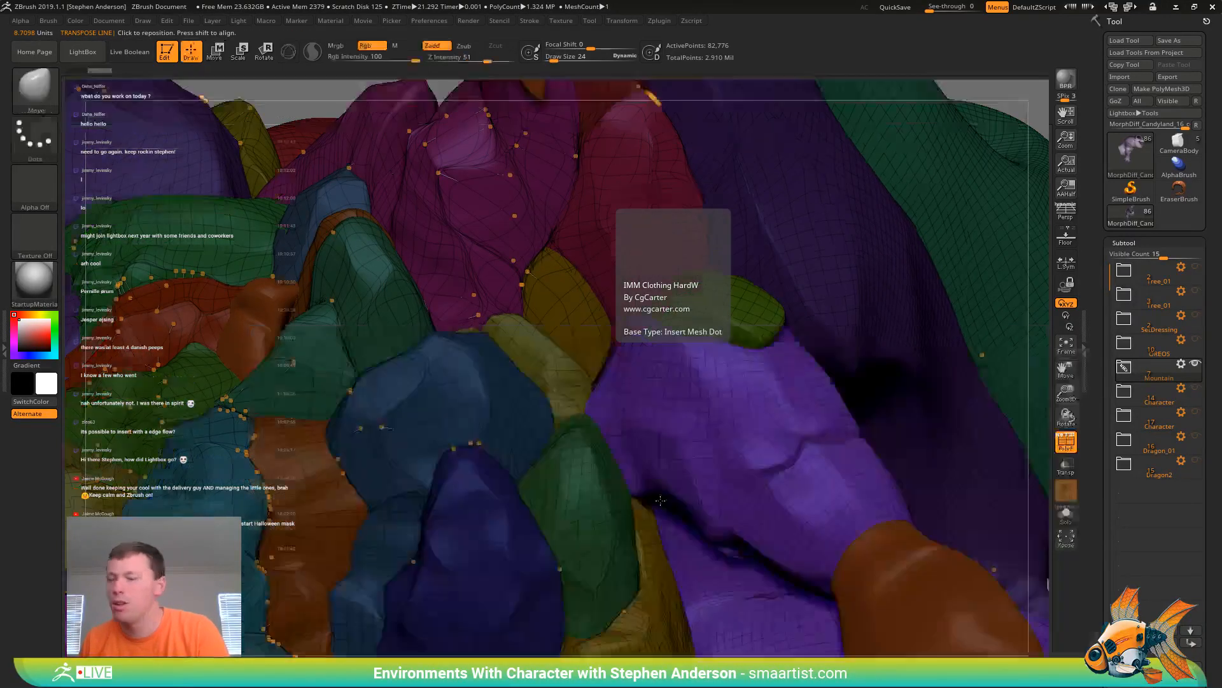
Reshape the inner end of the unmasked purple rock against the neighbouring green and blue rocks, using the Move brush at draw size 3683
key(s)
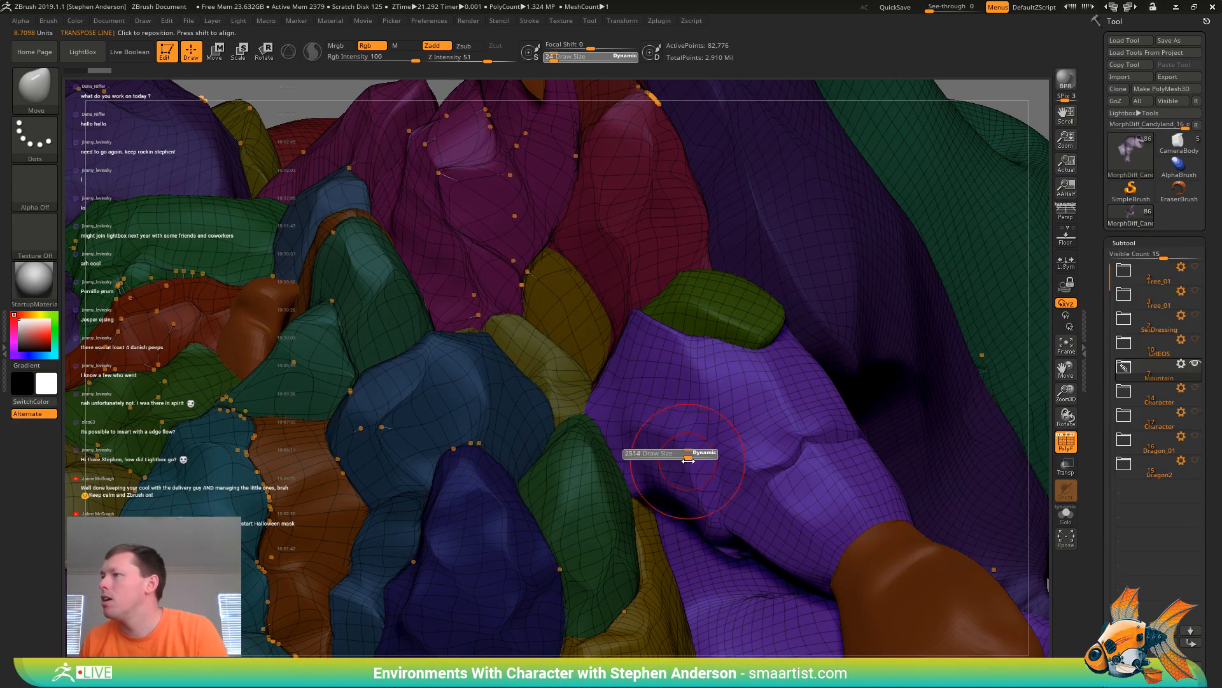
drag(688, 460, 700, 460)
right_drag(694, 461, 624, 475)
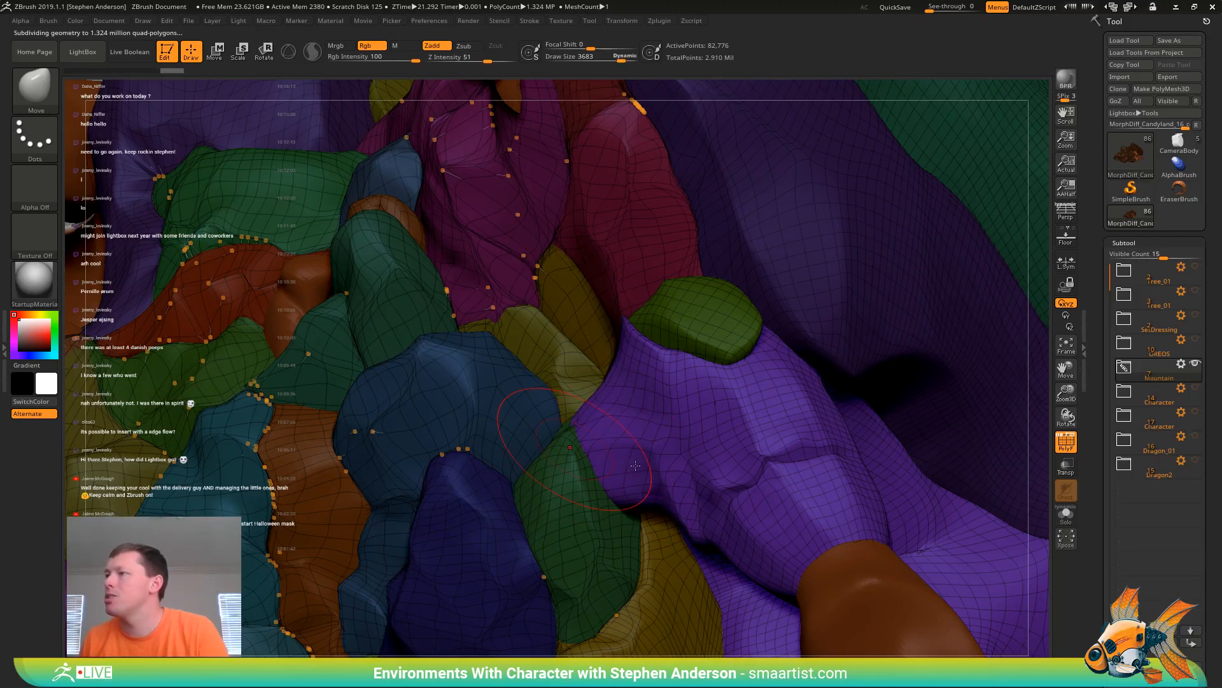
mouse_move(545, 452)
right_down()
mouse_move(613, 436)
mouse_move(632, 520)
mouse_move(588, 501)
right_up()
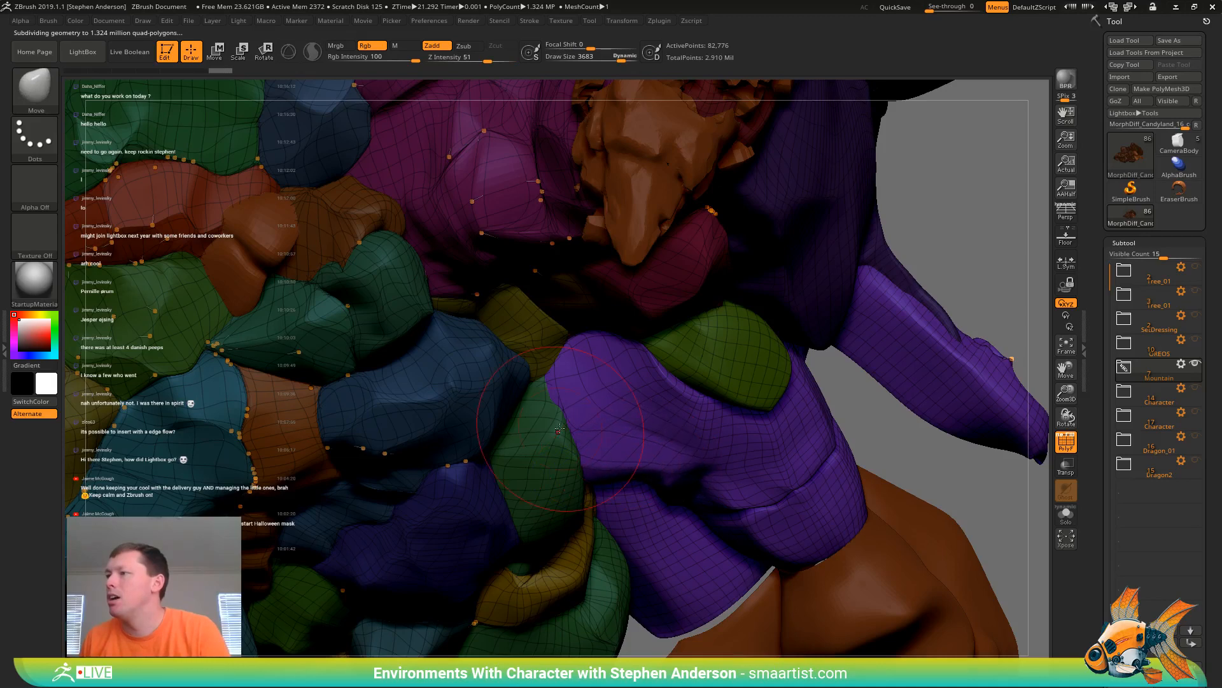
right_drag(558, 401, 573, 463)
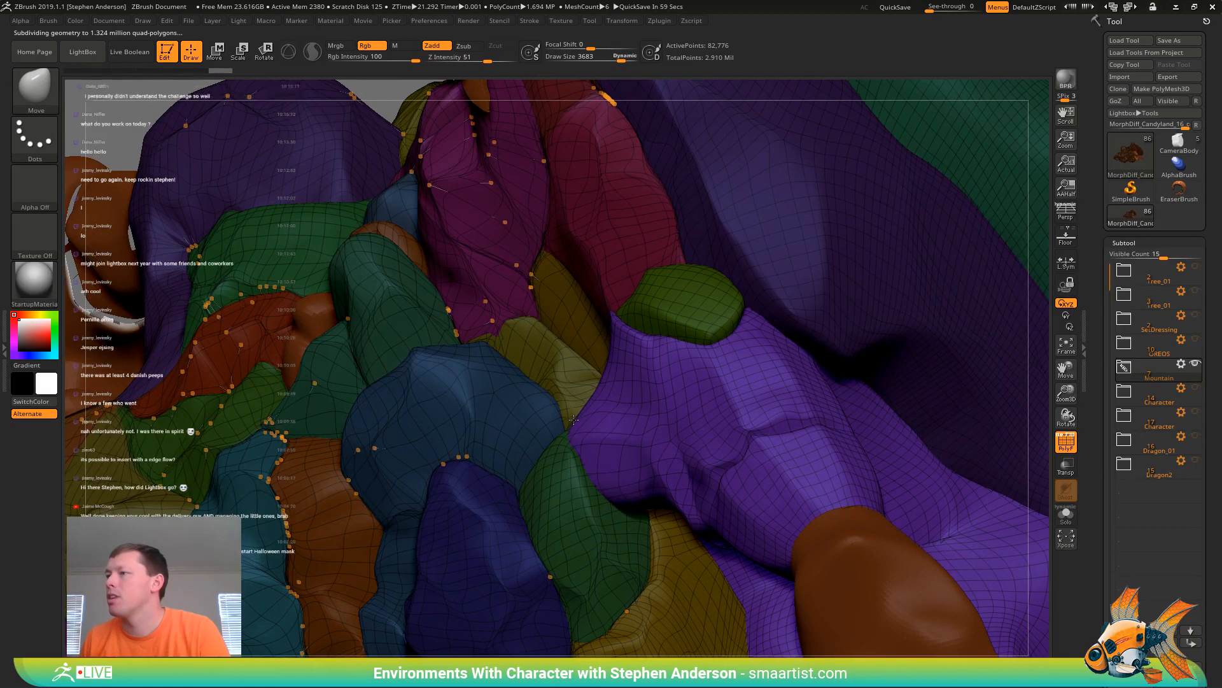
mouse_move(574, 418)
right_down()
mouse_move(610, 478)
mouse_move(509, 400)
mouse_move(558, 420)
mouse_move(529, 431)
right_up()
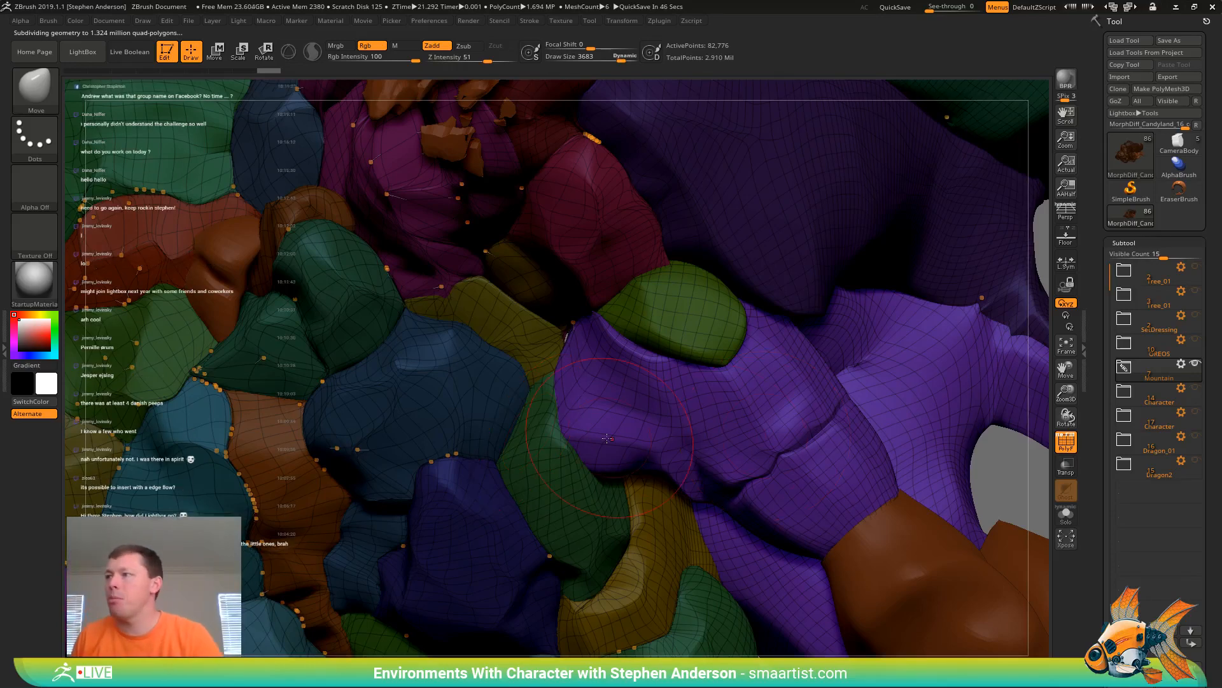
right_drag(529, 431, 579, 465)
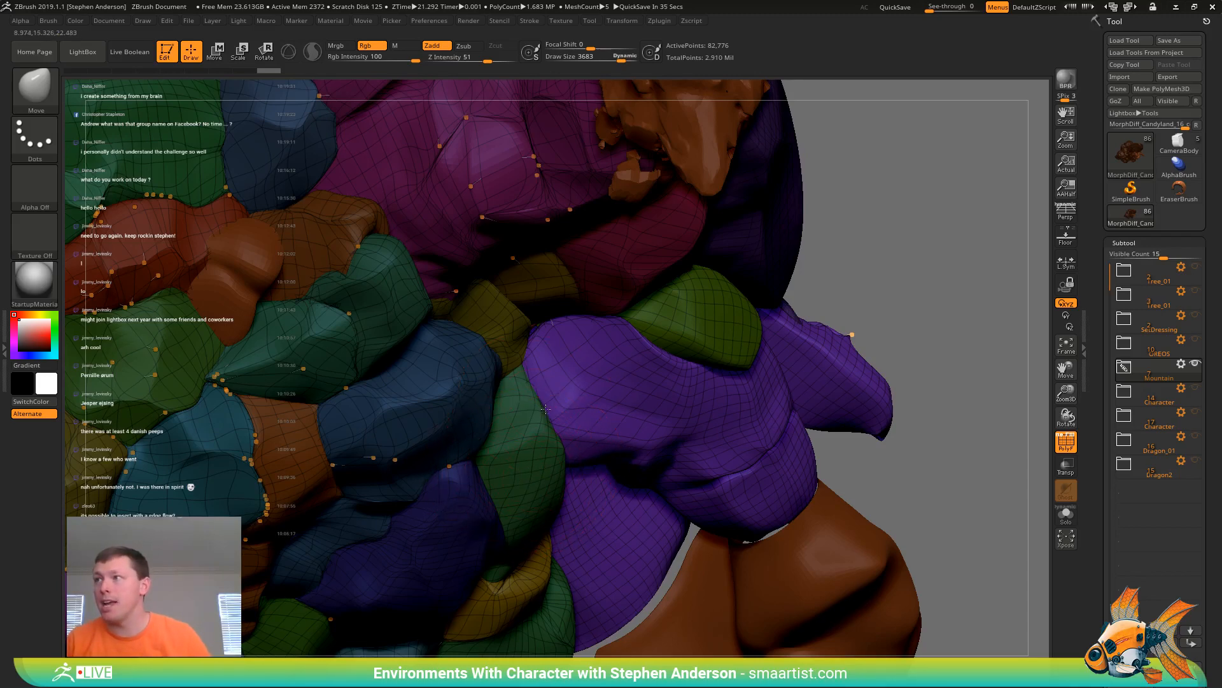
mouse_move(542, 472)
right_down()
mouse_move(553, 384)
mouse_move(560, 400)
right_up()
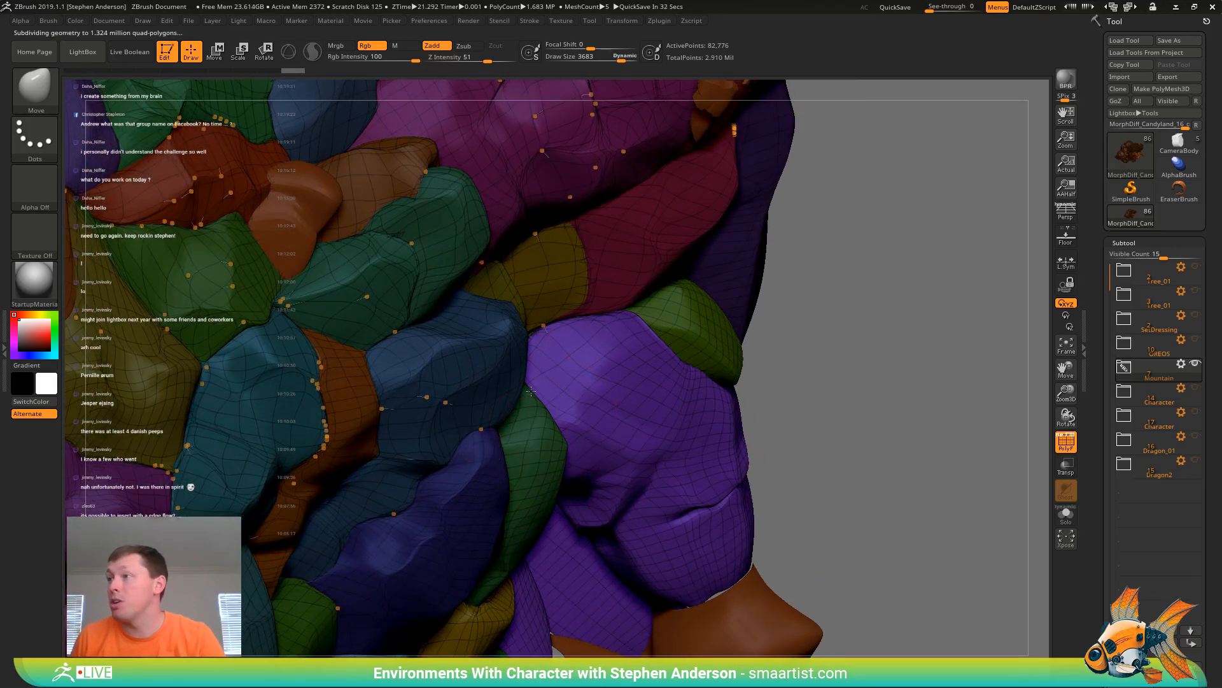
mouse_move(546, 426)
right_down()
mouse_move(496, 399)
mouse_move(564, 408)
right_up()
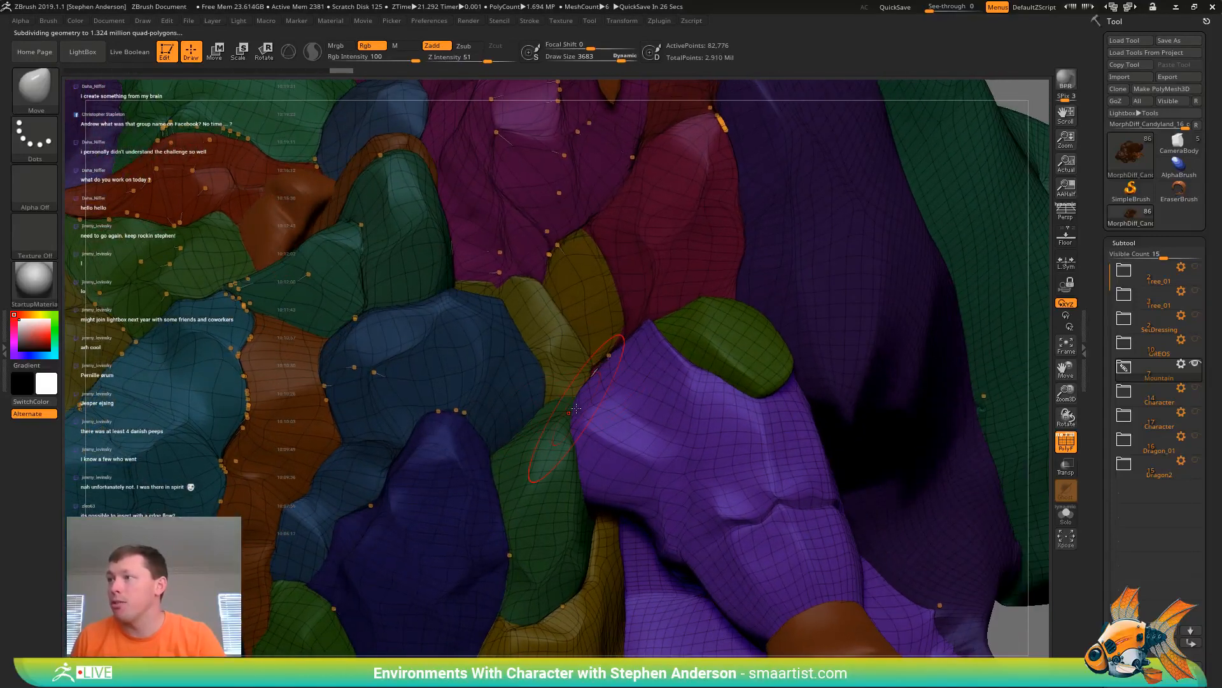
Refine the purple rock's inner edge where it meets the yellow and green rocks, using the Move brush at draw size 1288
key(s)
drag(576, 408, 570, 415)
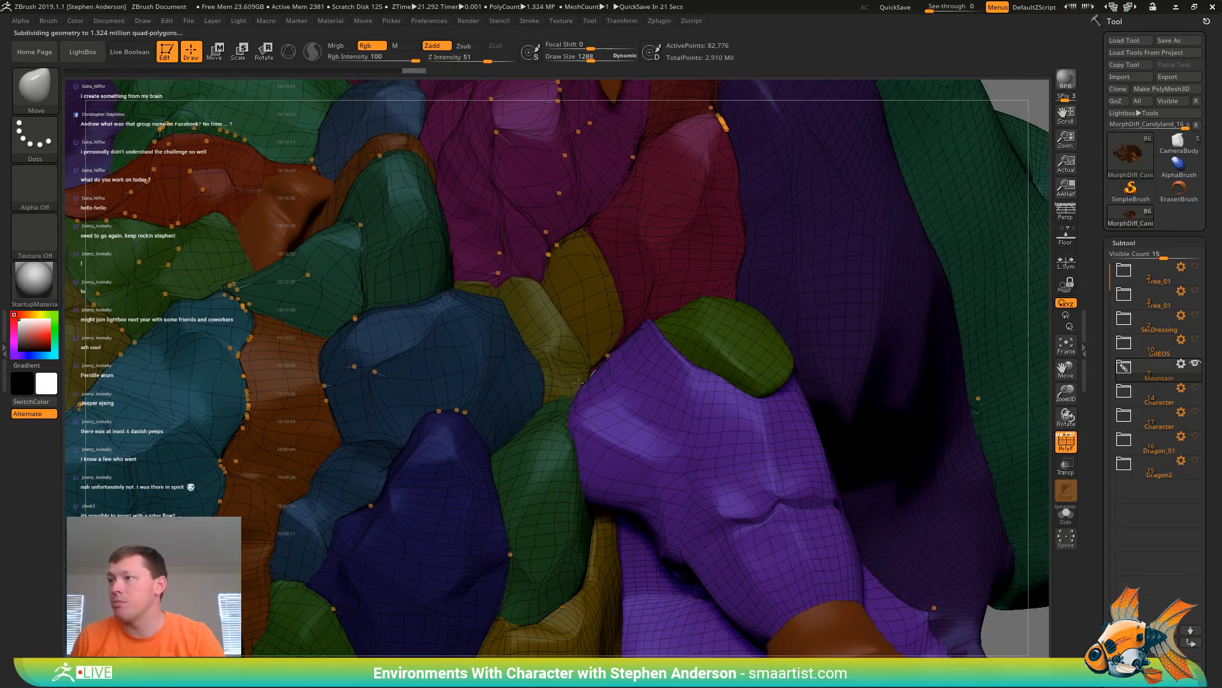
mouse_move(572, 433)
right_down()
mouse_move(571, 405)
mouse_move(611, 416)
right_up()
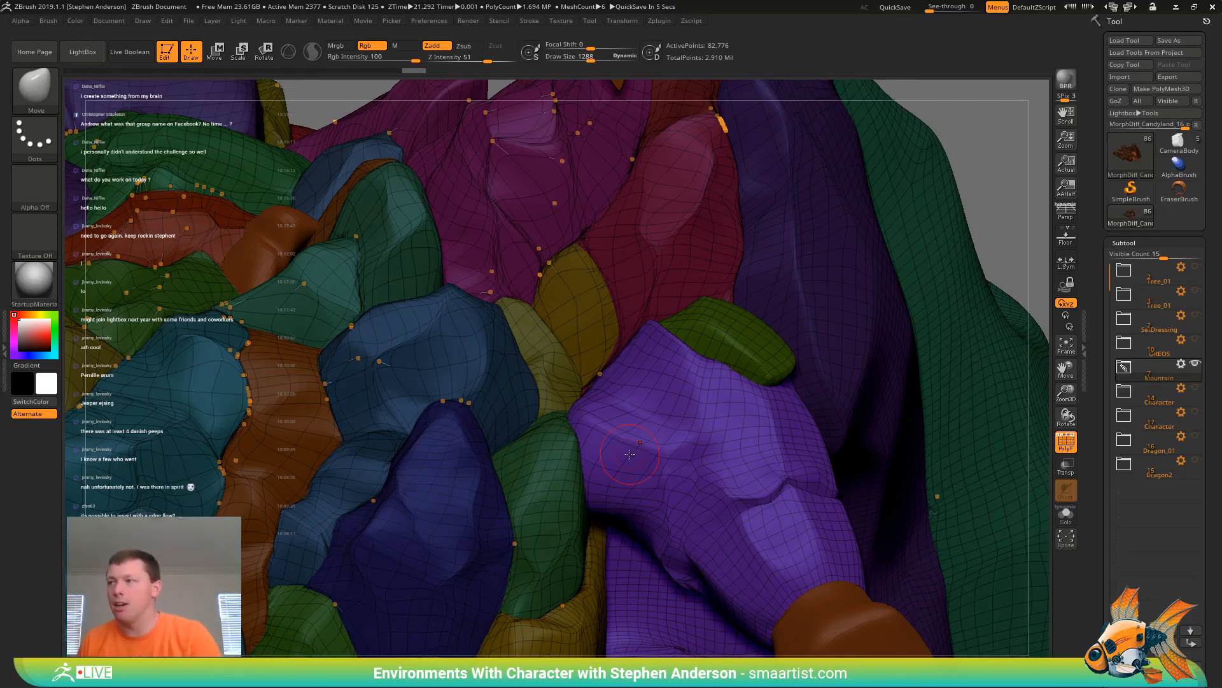
right_drag(618, 398, 584, 399)
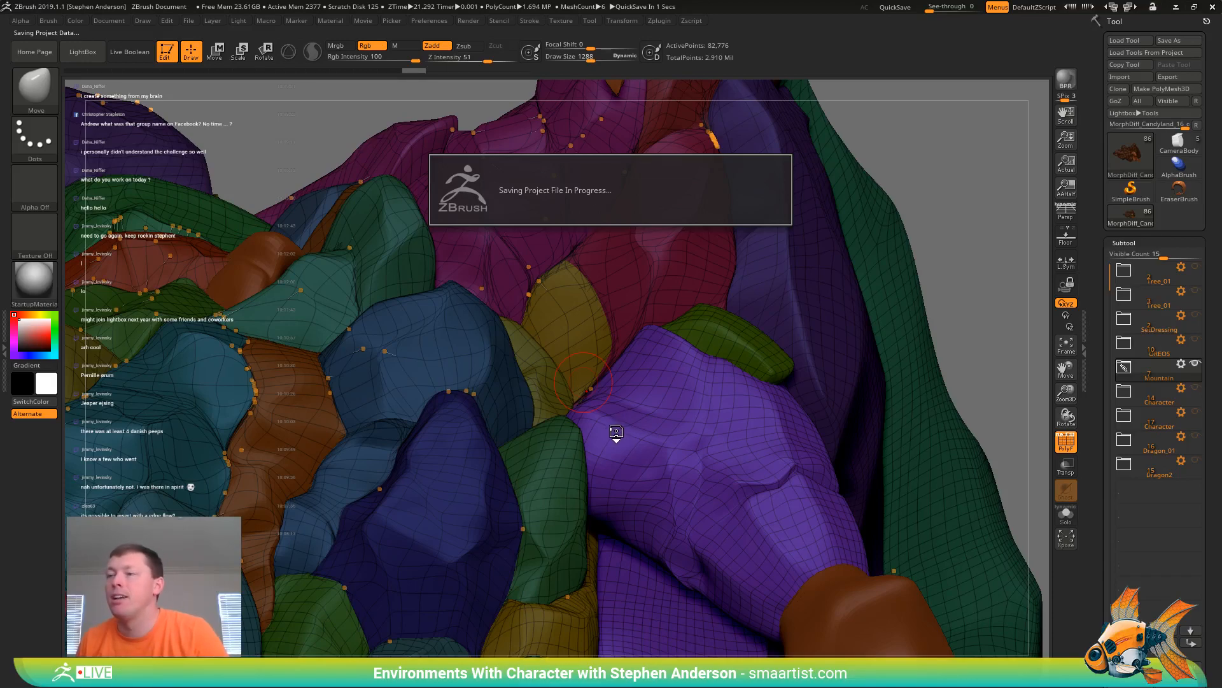
mouse_move(584, 425)
right_down()
mouse_move(621, 419)
mouse_move(573, 405)
right_up()
Turn off PolyFrame and clear the mask from the mountain mesh
key(shift+f)
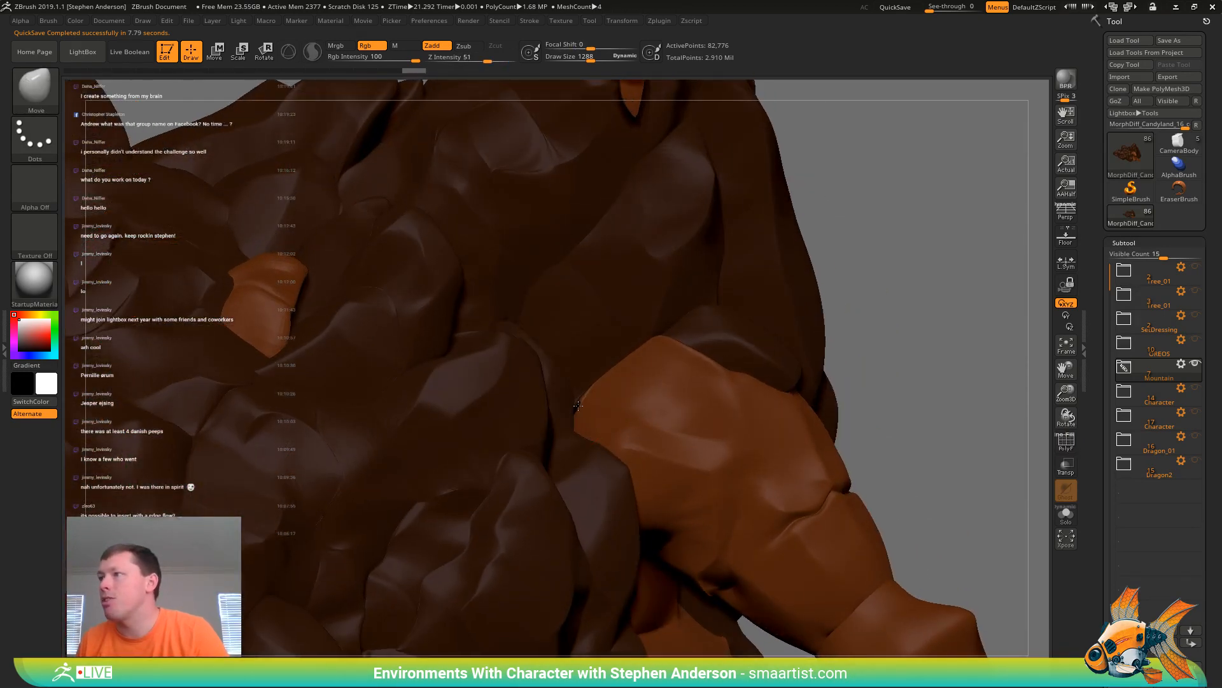
key(shift+d)
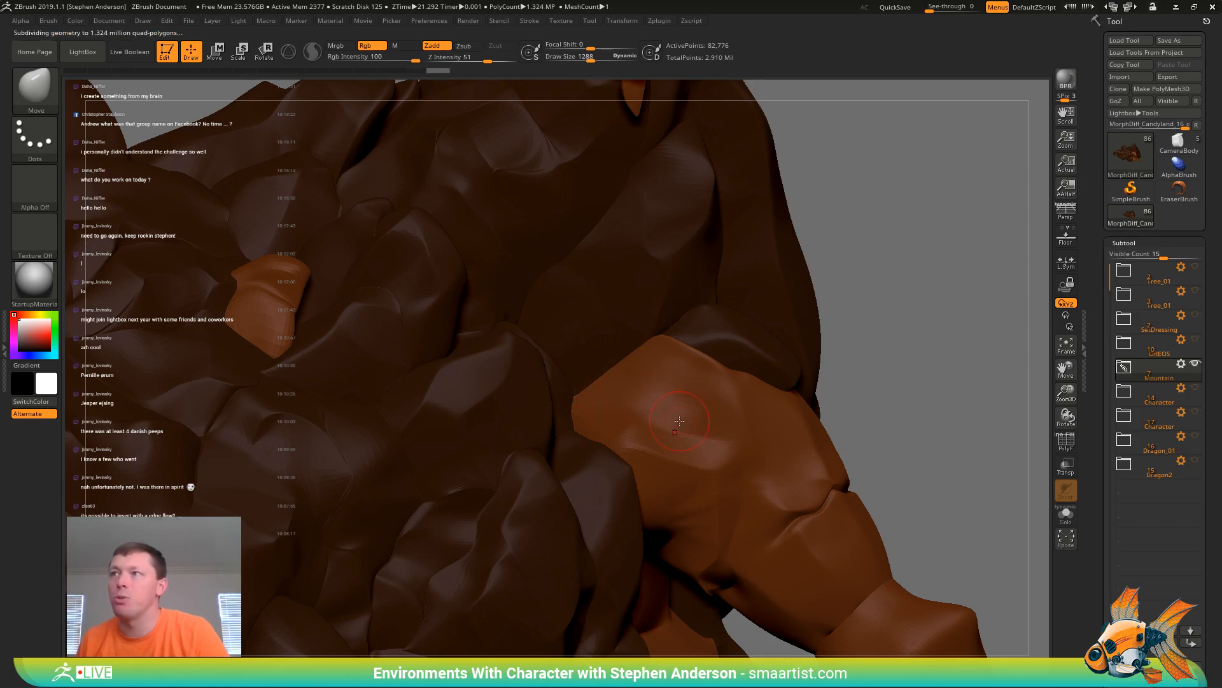
ctrl+right_drag(690, 417, 846, 337)
ctrl+drag(859, 300, 882, 310)
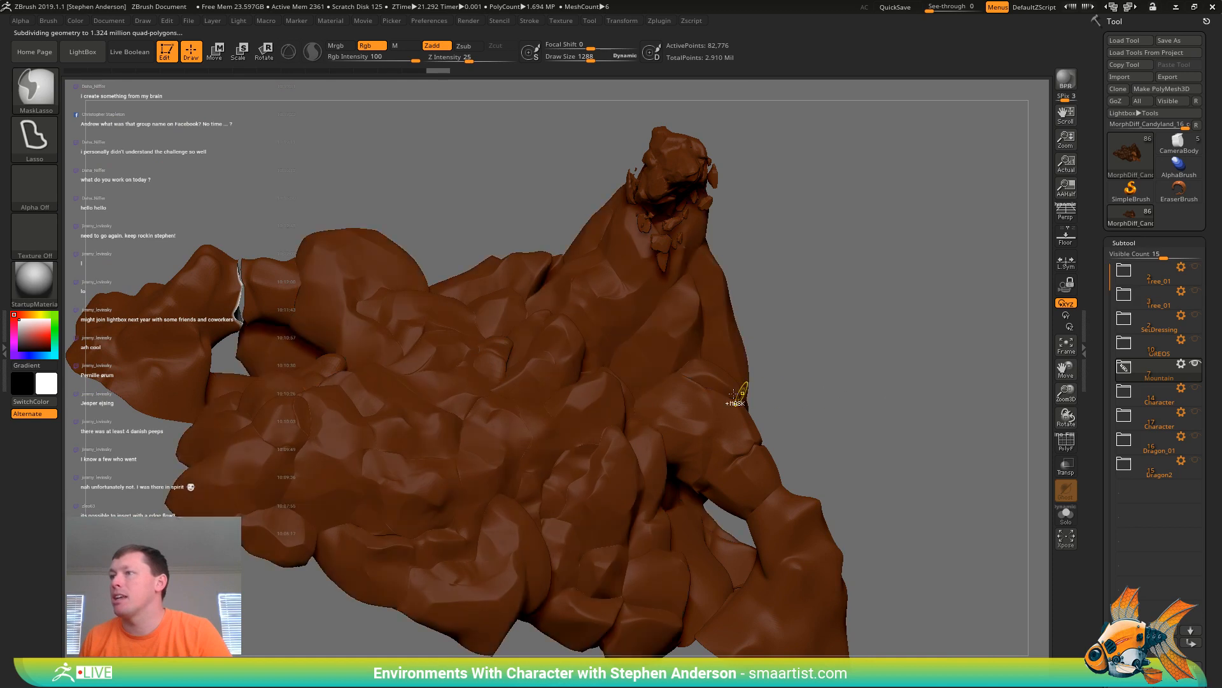
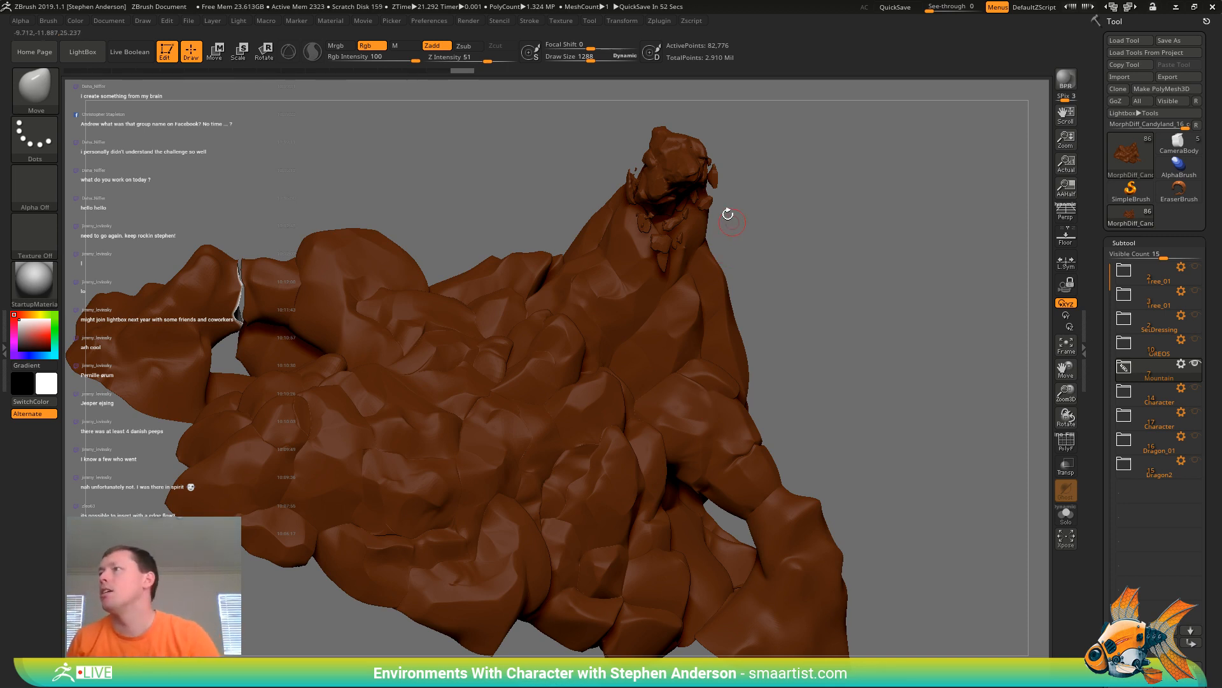
Make the separate rock at the end of the mountain's arm beside the pale gap the active subtool
mouse_move(827, 308)
mouse_down()
mouse_move(815, 302)
mouse_move(908, 297)
mouse_move(882, 298)
mouse_up()
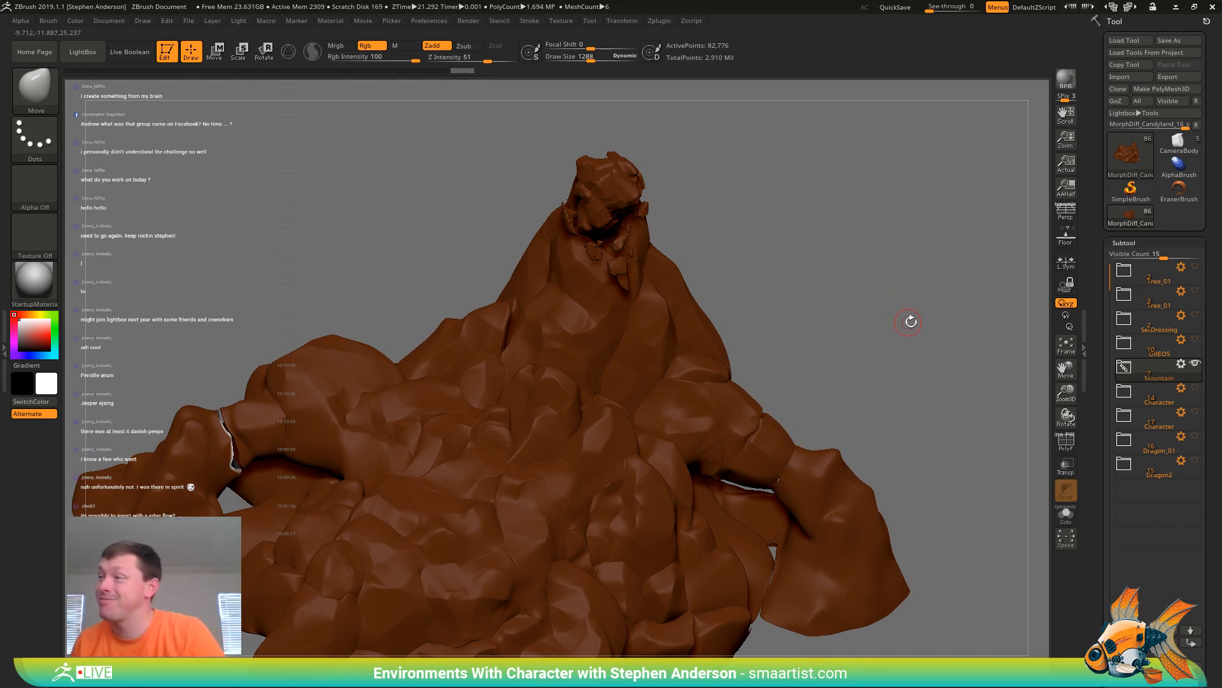
drag(864, 324, 834, 328)
right_drag(425, 448, 327, 479)
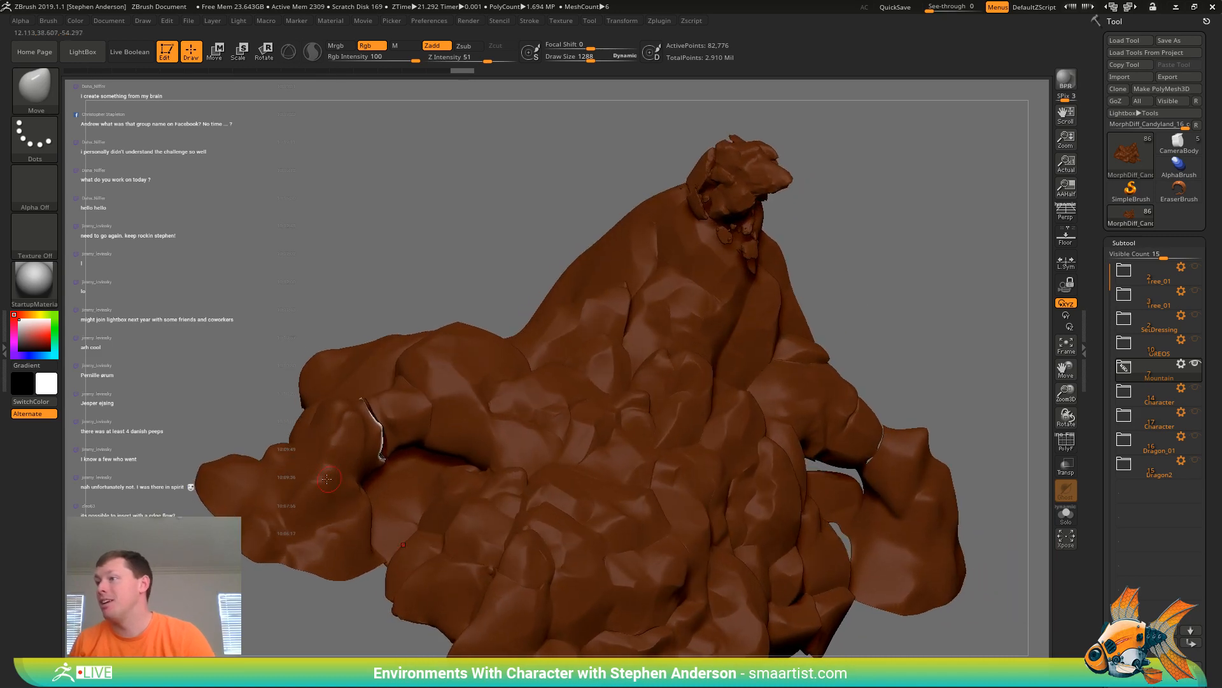
alt+click(341, 495)
mouse_move(704, 497)
alt+right_down()
mouse_move(634, 394)
mouse_move(597, 395)
mouse_move(572, 428)
mouse_move(373, 367)
mouse_move(405, 373)
mouse_move(396, 382)
alt+right_up()
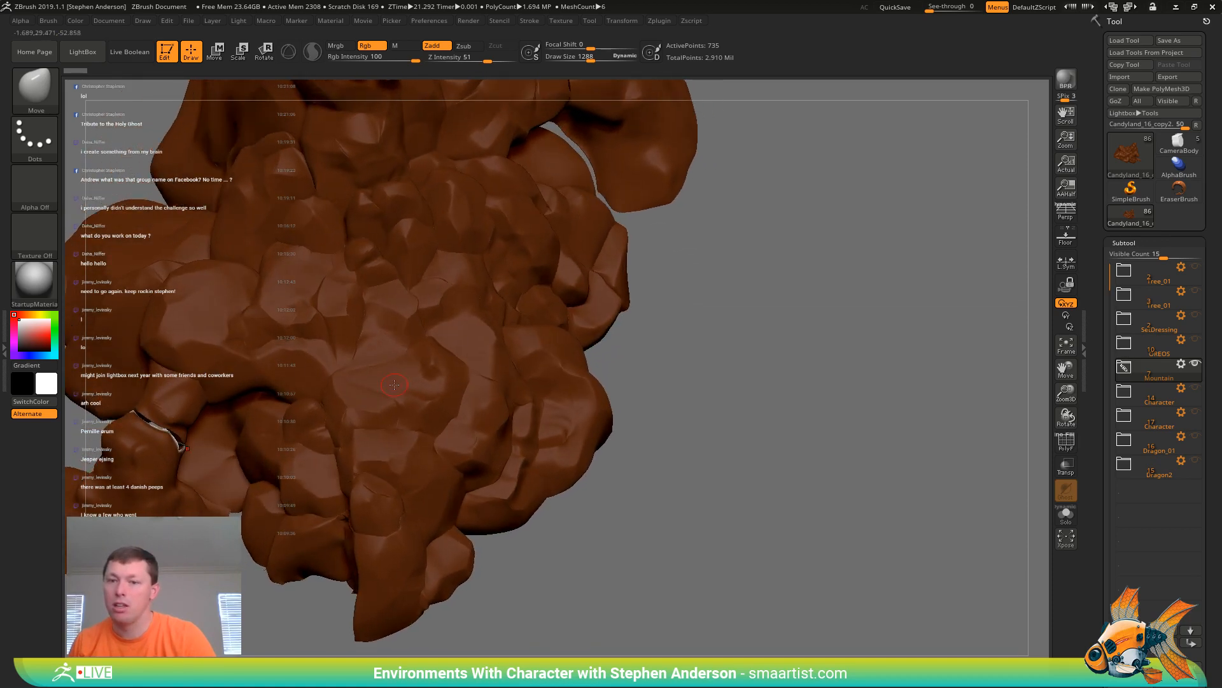
Switch to the TrimDynamic brush over the lower rocks of the mountain
right_drag(389, 379, 398, 399)
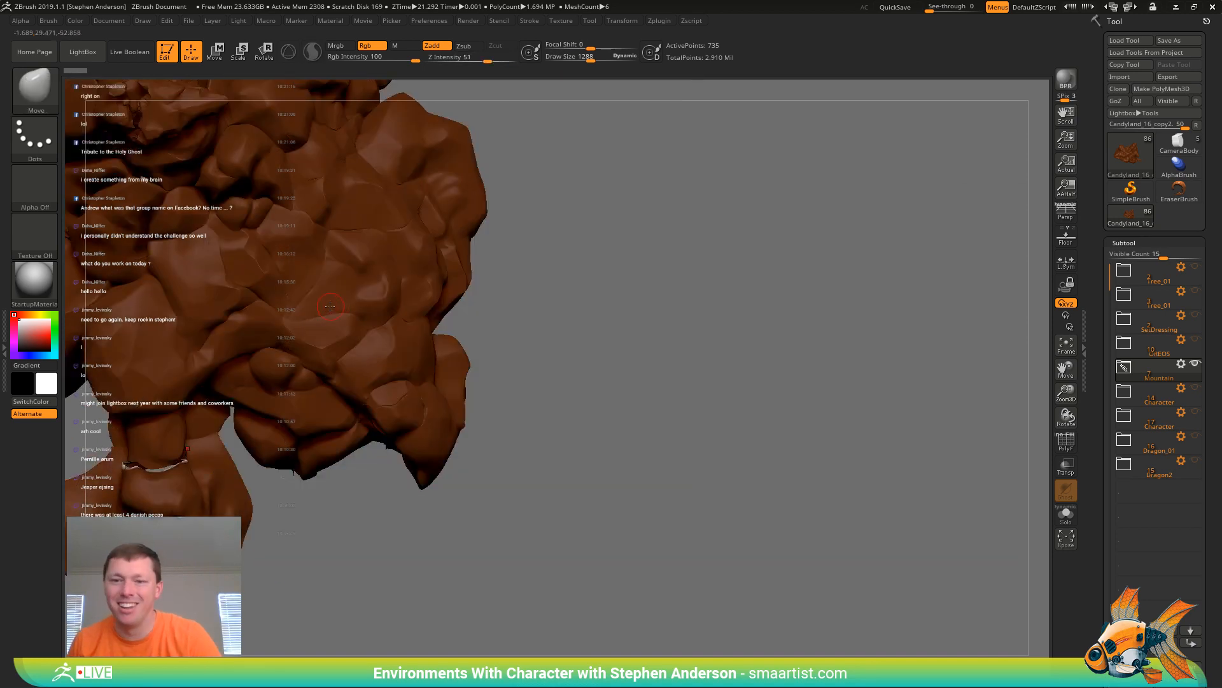
key(b)
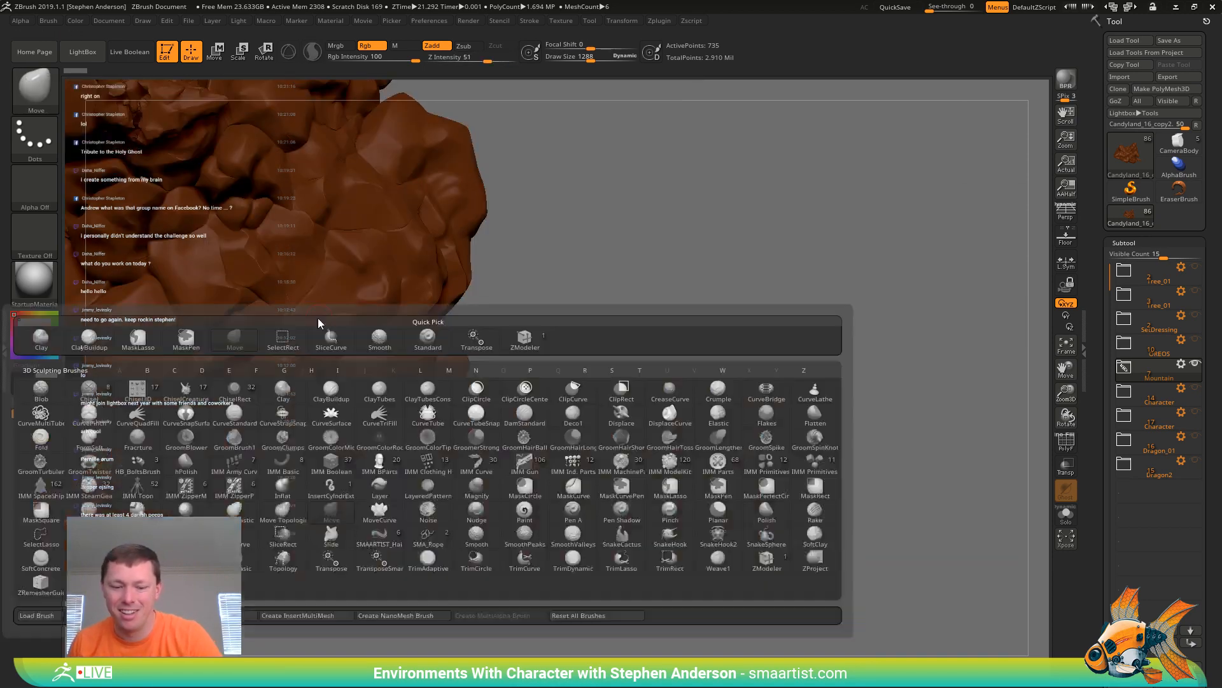
key(t)
key(d)
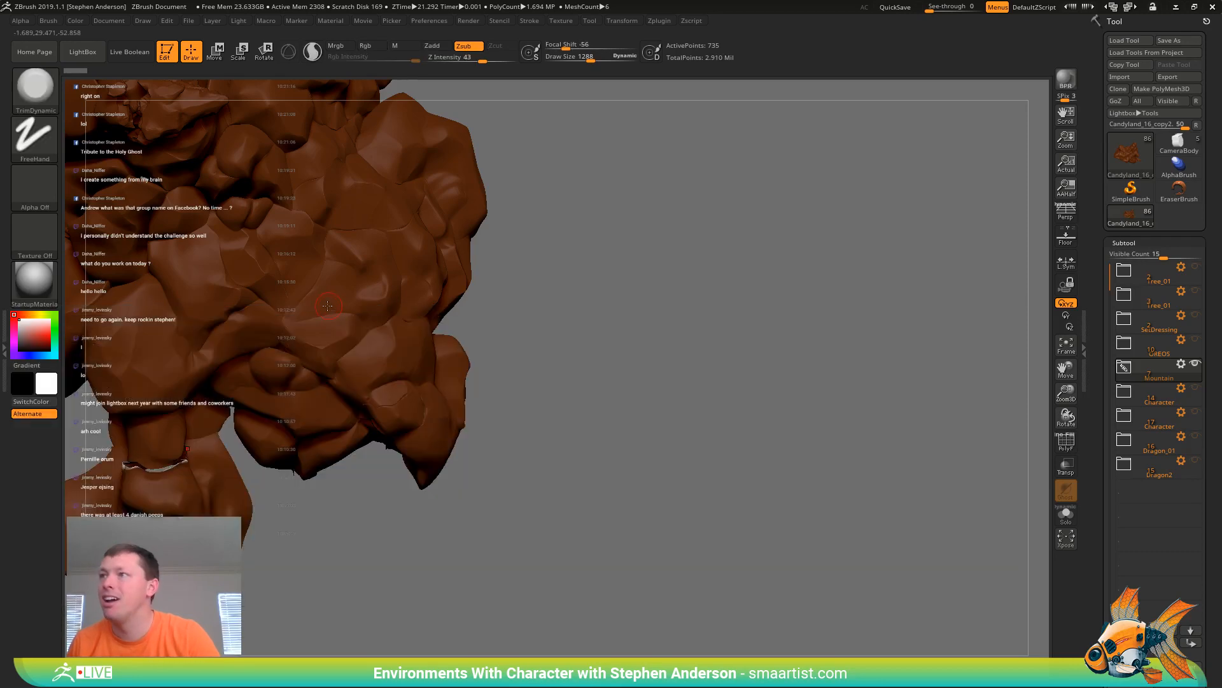
Set the TrimDynamic brush's draw size to 2955 and clear any mask from the active rock
key(s)
drag(343, 308, 374, 307)
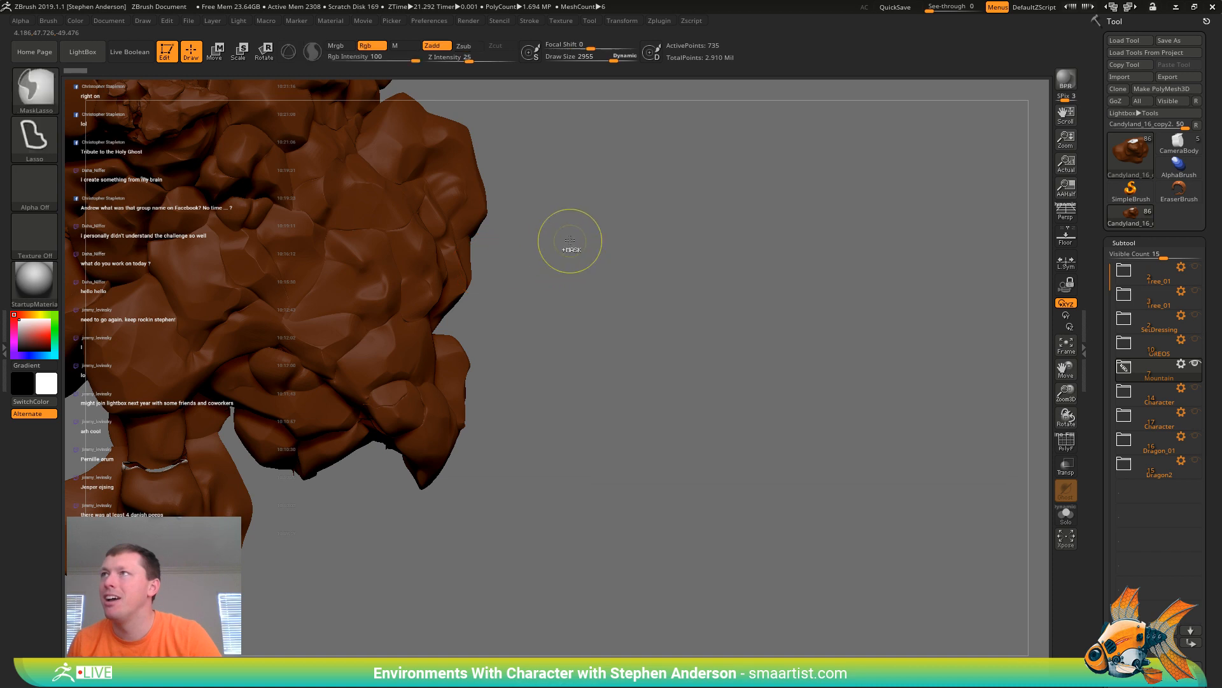
ctrl+drag(571, 242, 615, 290)
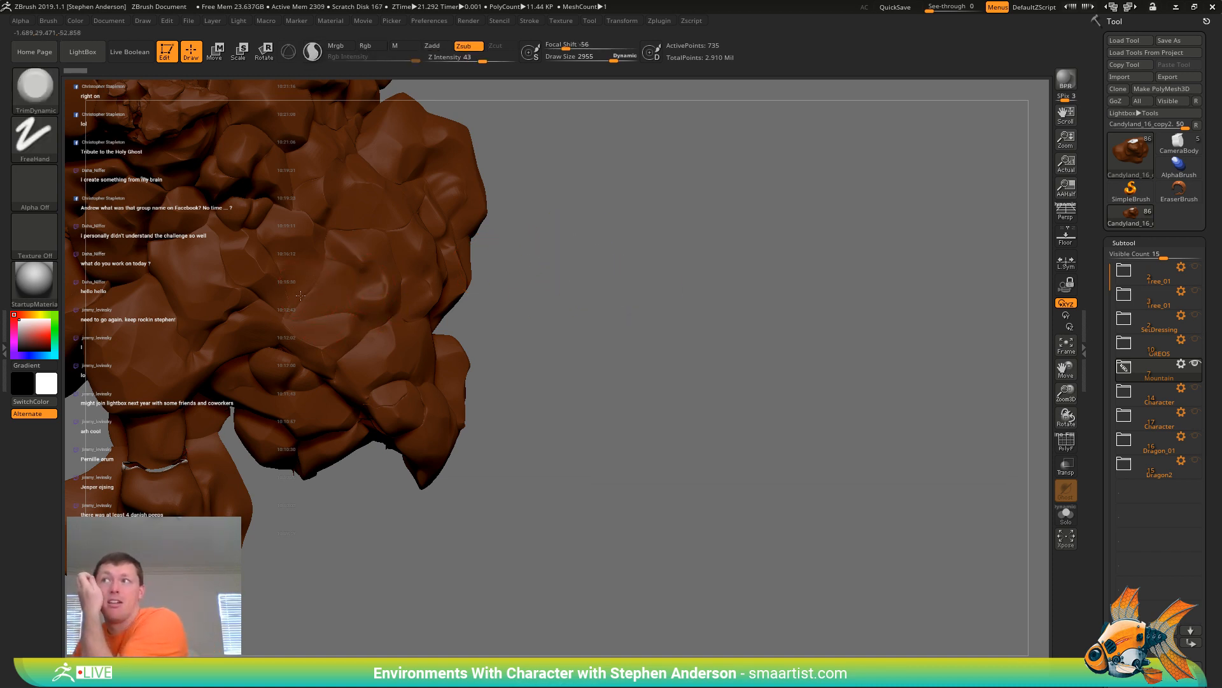
drag(519, 260, 556, 262)
right_drag(332, 289, 318, 290)
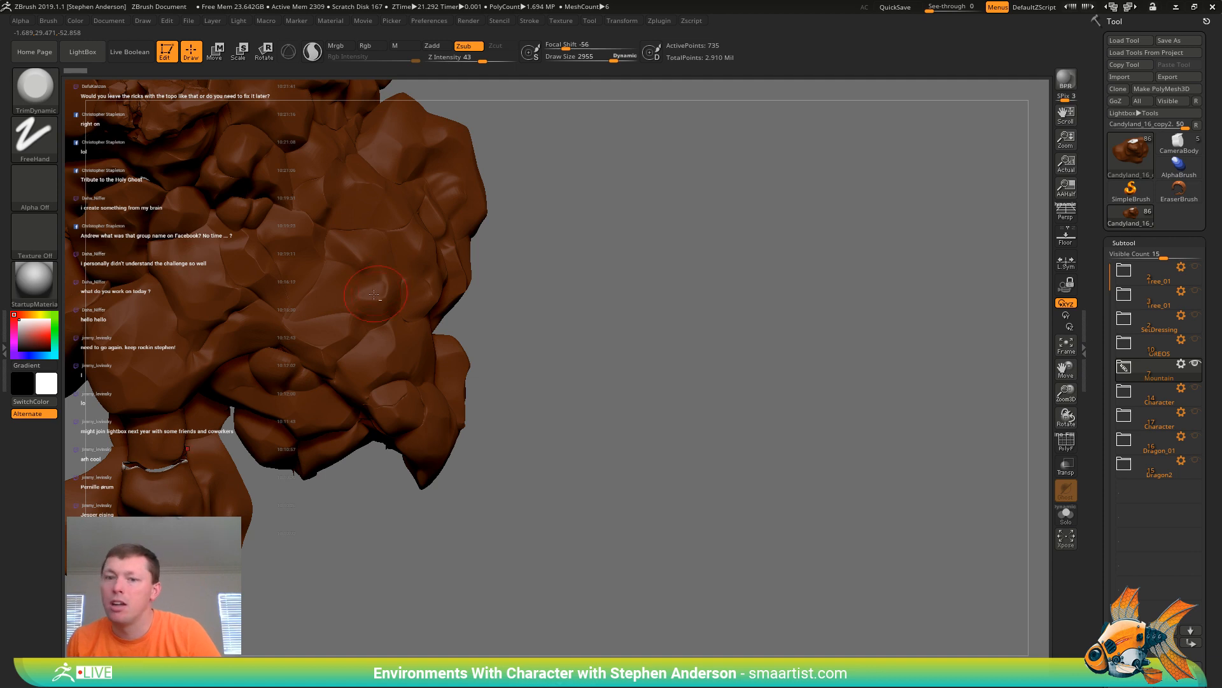
Turn on PolyFrame and make the main multicoloured mountain rock mesh the active subtool
mouse_move(327, 321)
right_down()
mouse_move(342, 315)
mouse_move(430, 369)
mouse_move(420, 390)
mouse_move(501, 368)
right_up()
key(shift+f)
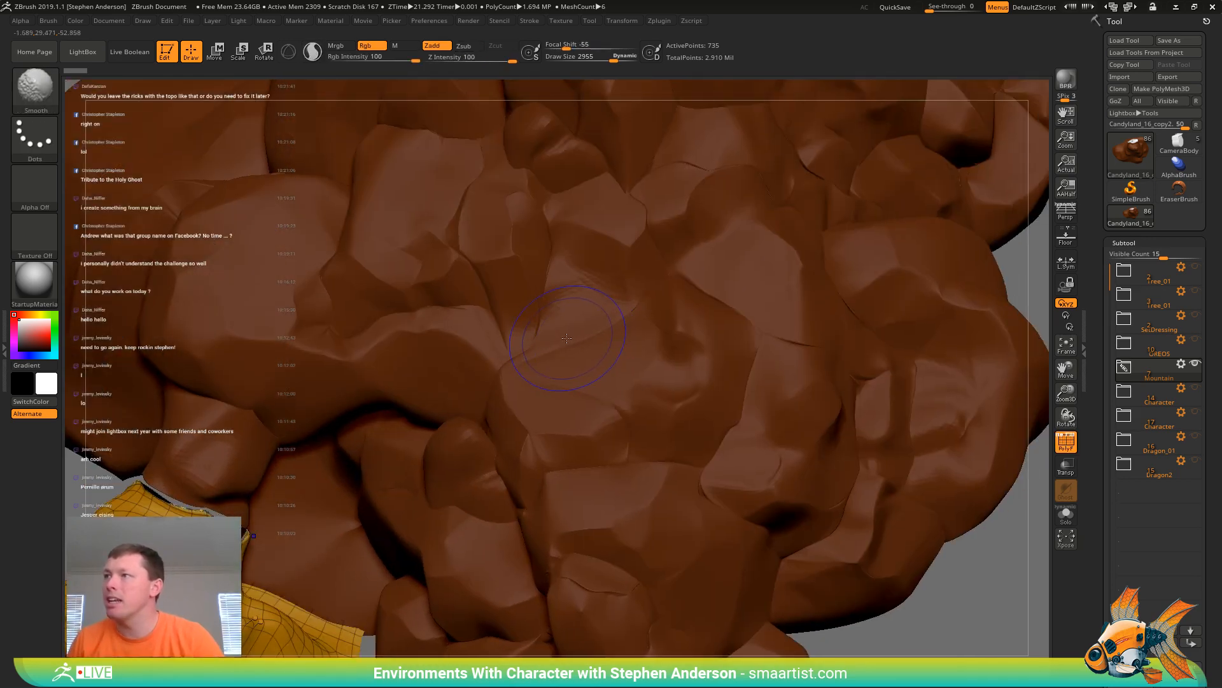
alt+click(522, 360)
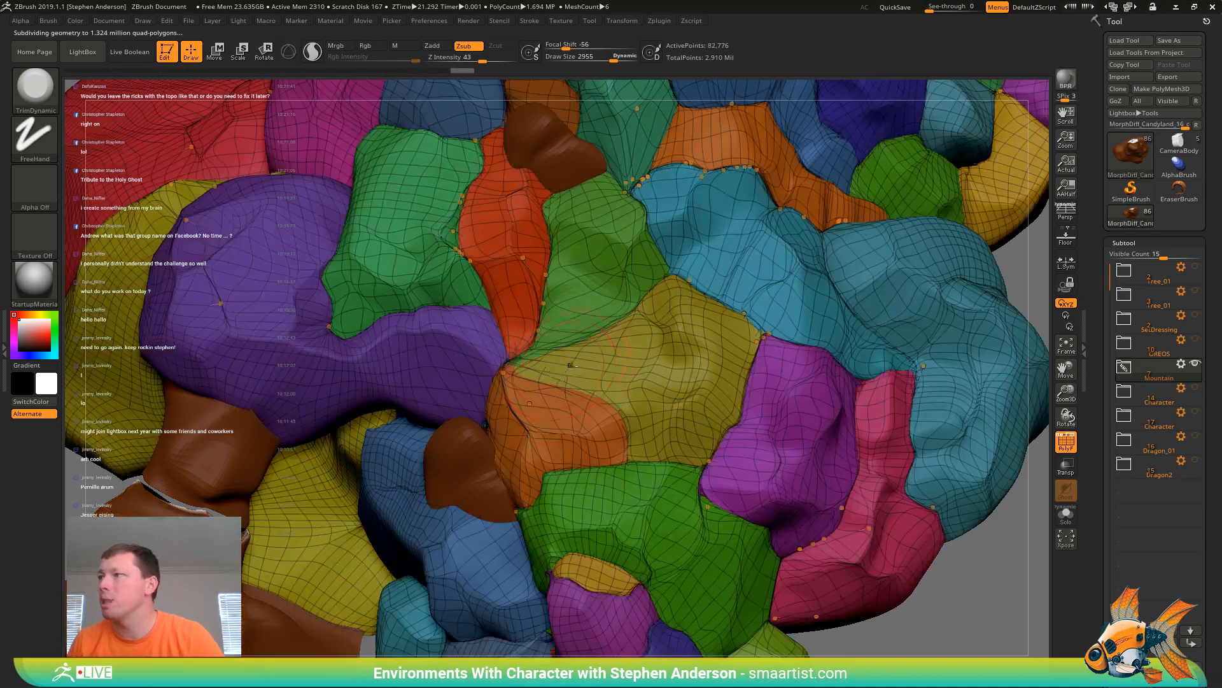
mouse_move(567, 366)
right_down()
mouse_move(595, 384)
mouse_move(613, 358)
mouse_move(567, 391)
right_up()
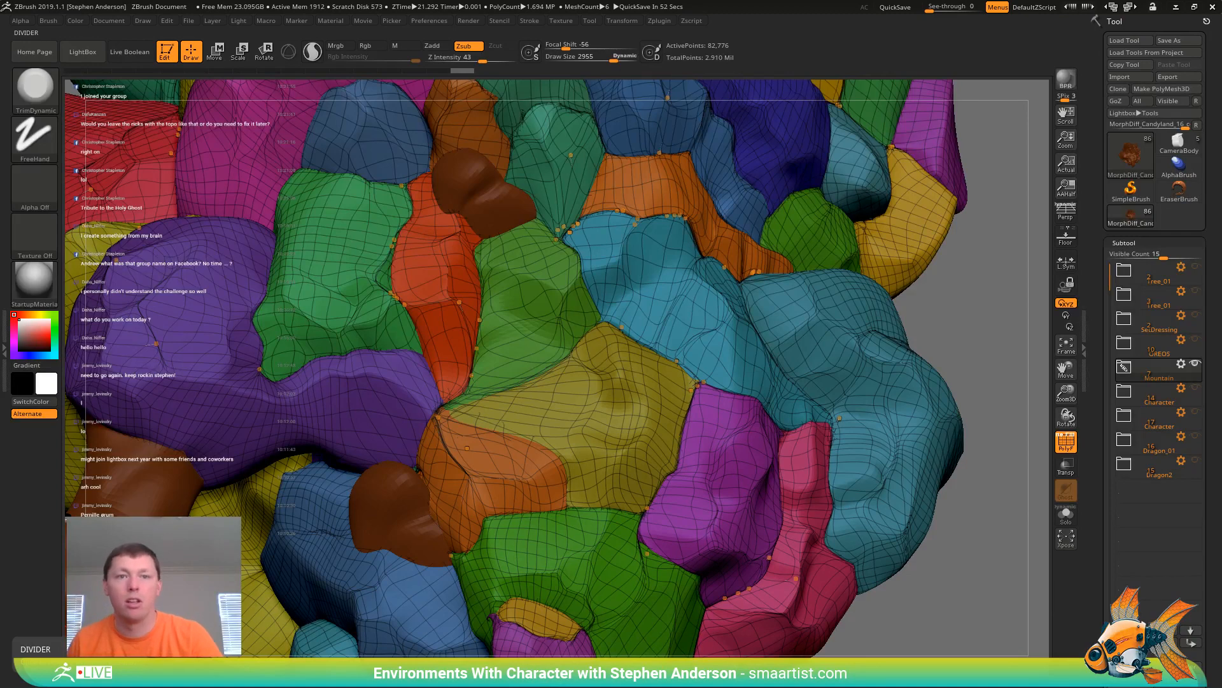
Switch to the web browser, go to facebook.com and open the No Spare Time Design Challenge group
drag(1221, 10, 756, 12)
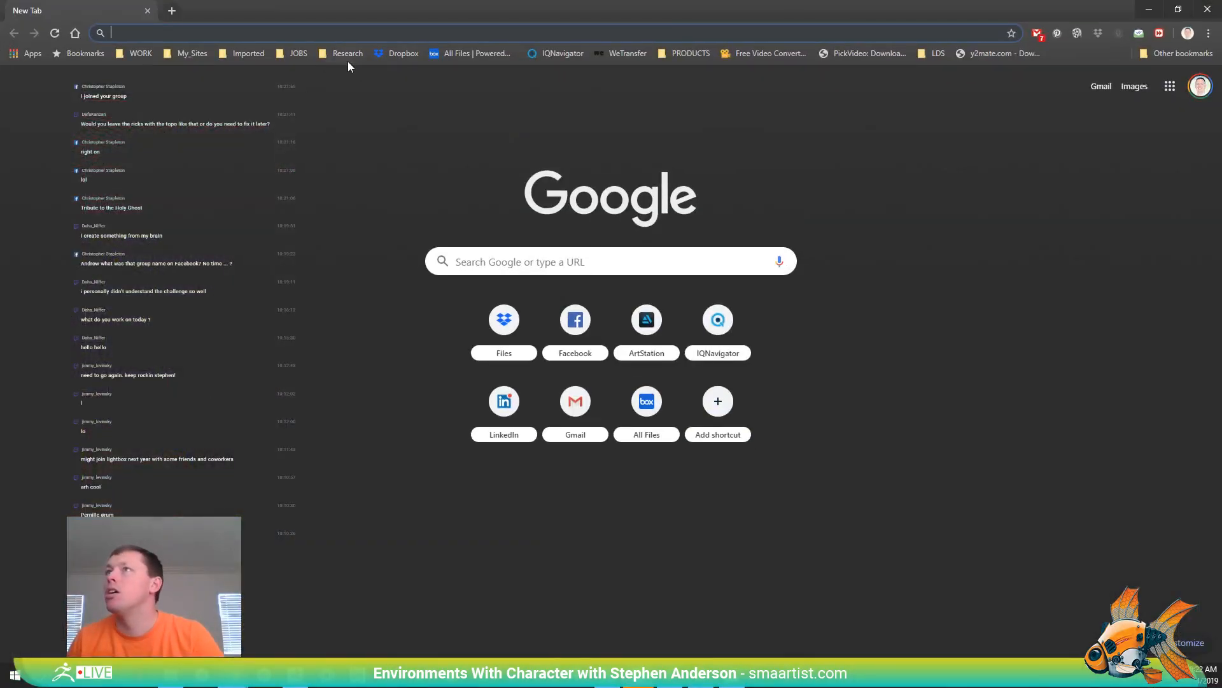
text(facebook.com)
key(Return)
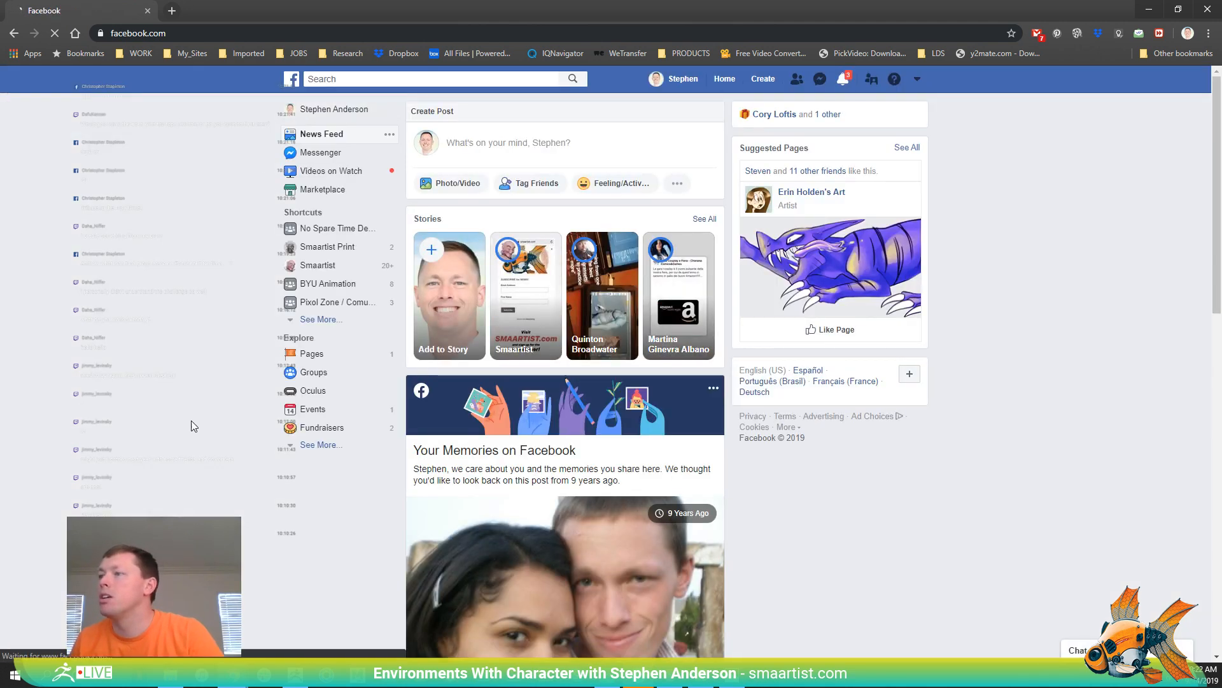
scroll(191, 425, down, 4)
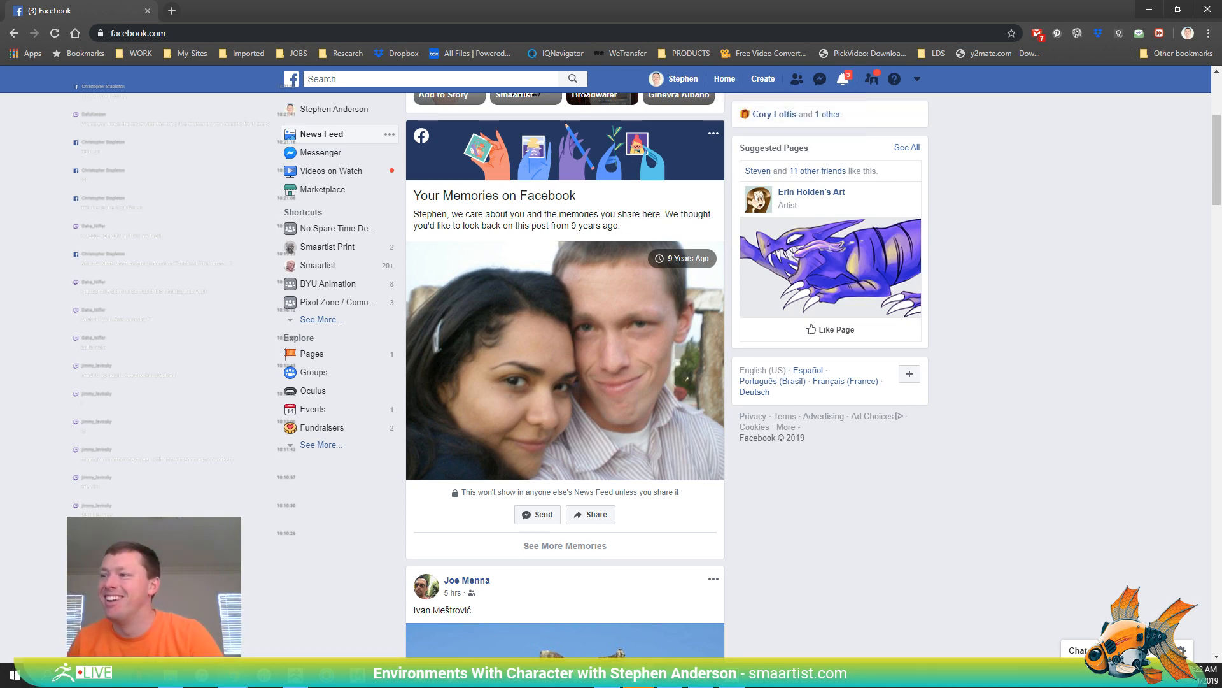
scroll(141, 266, up, 4)
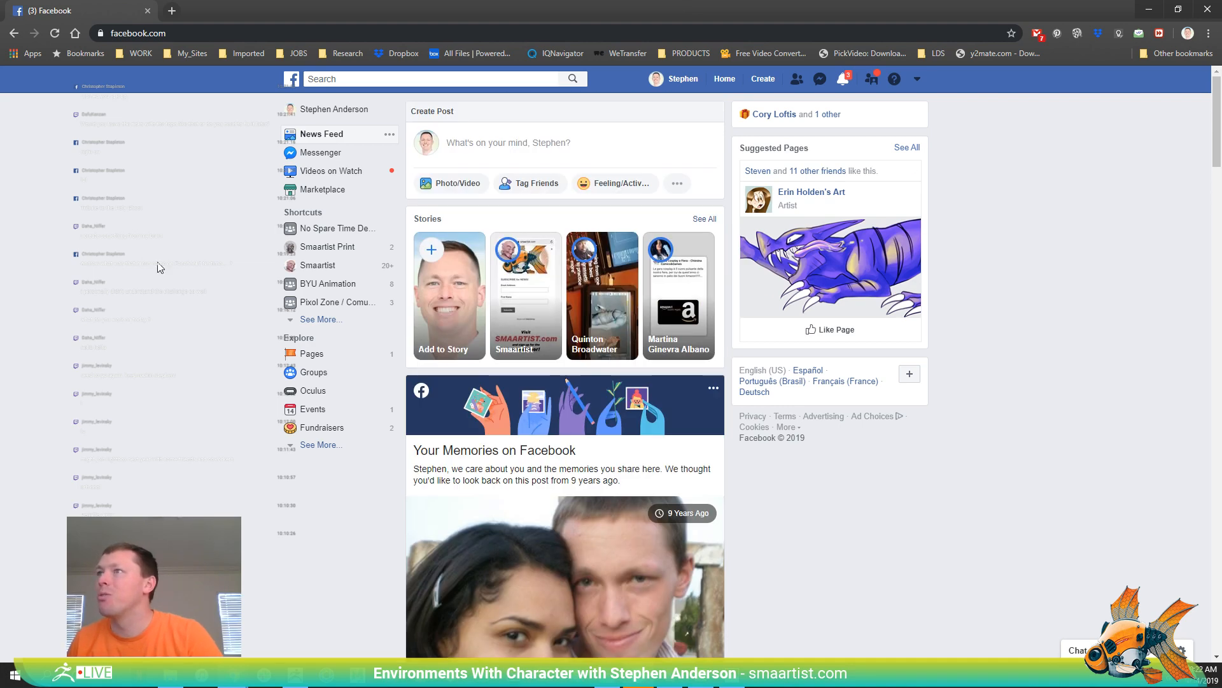
click(334, 230)
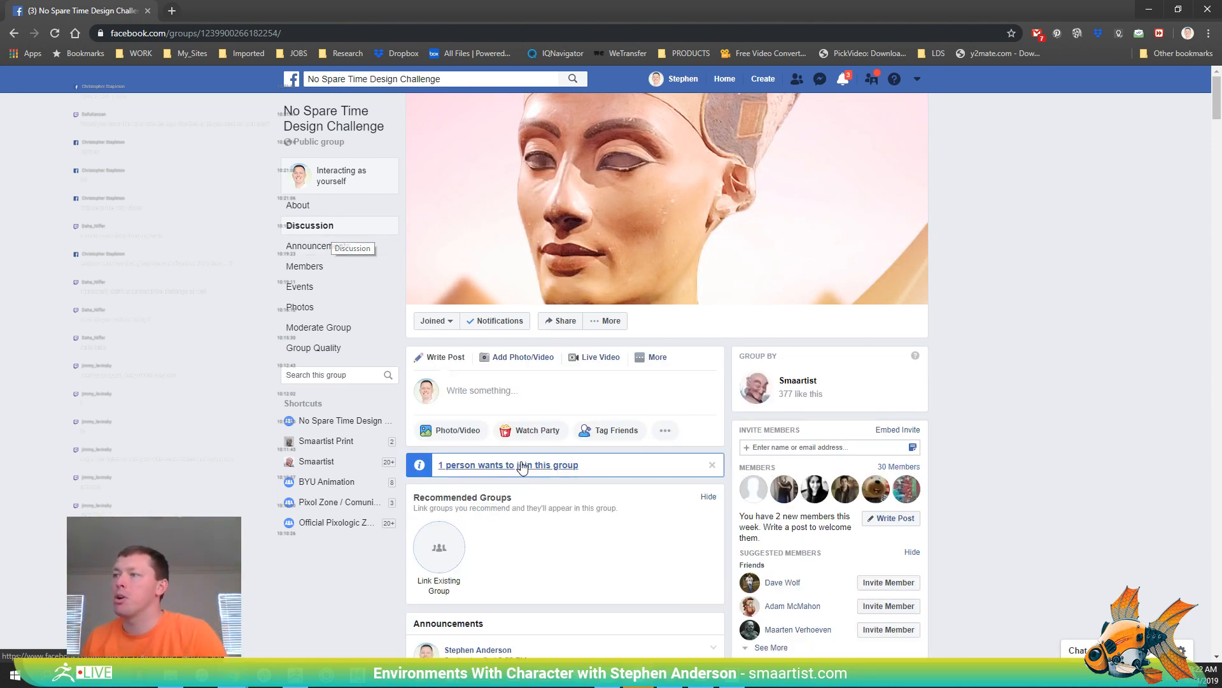
Approve the group's pending member request and return to its discussion page
click(520, 465)
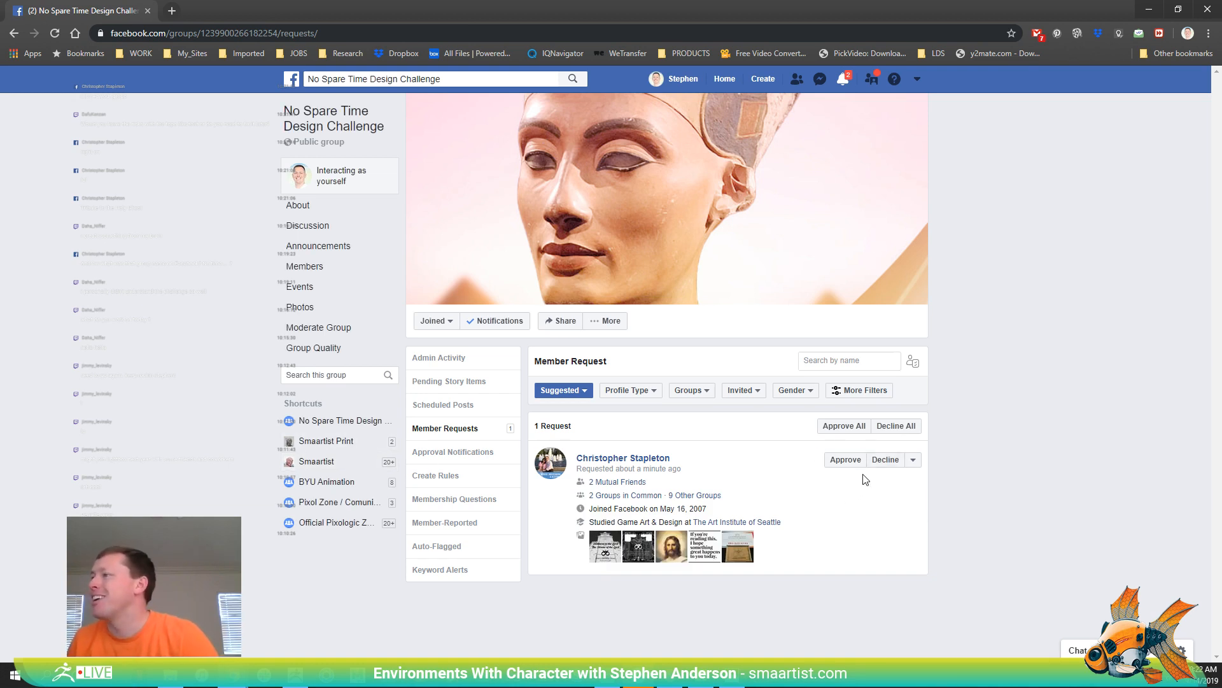
click(847, 460)
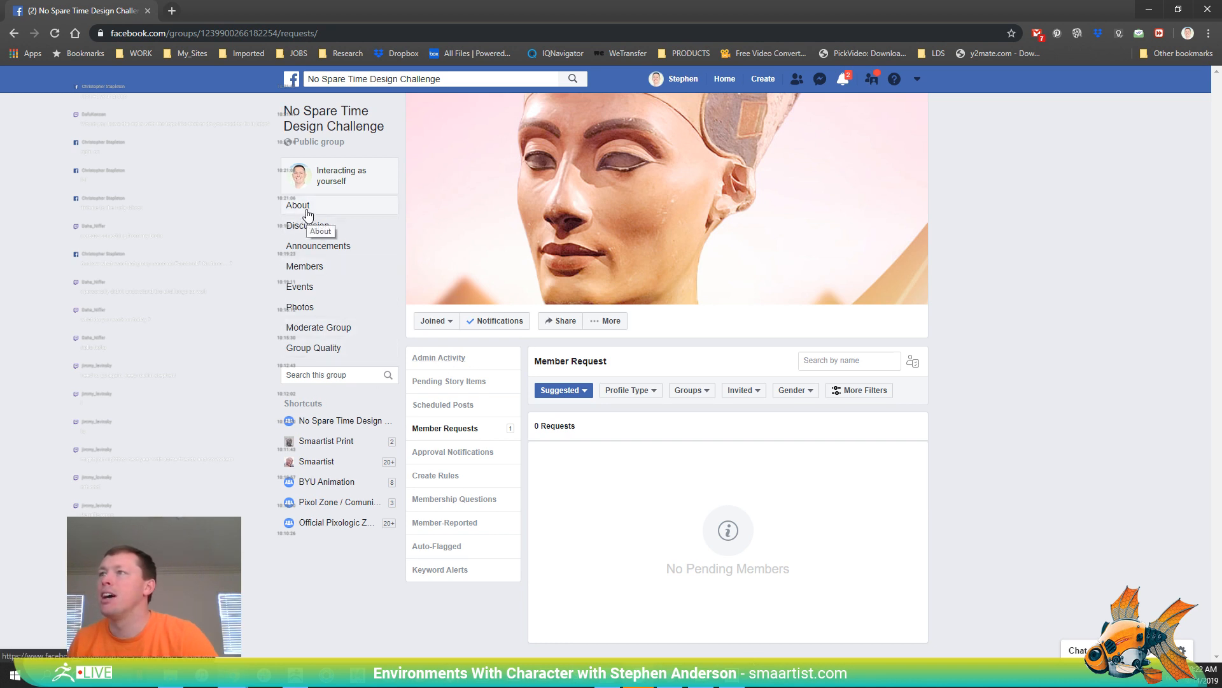
click(330, 125)
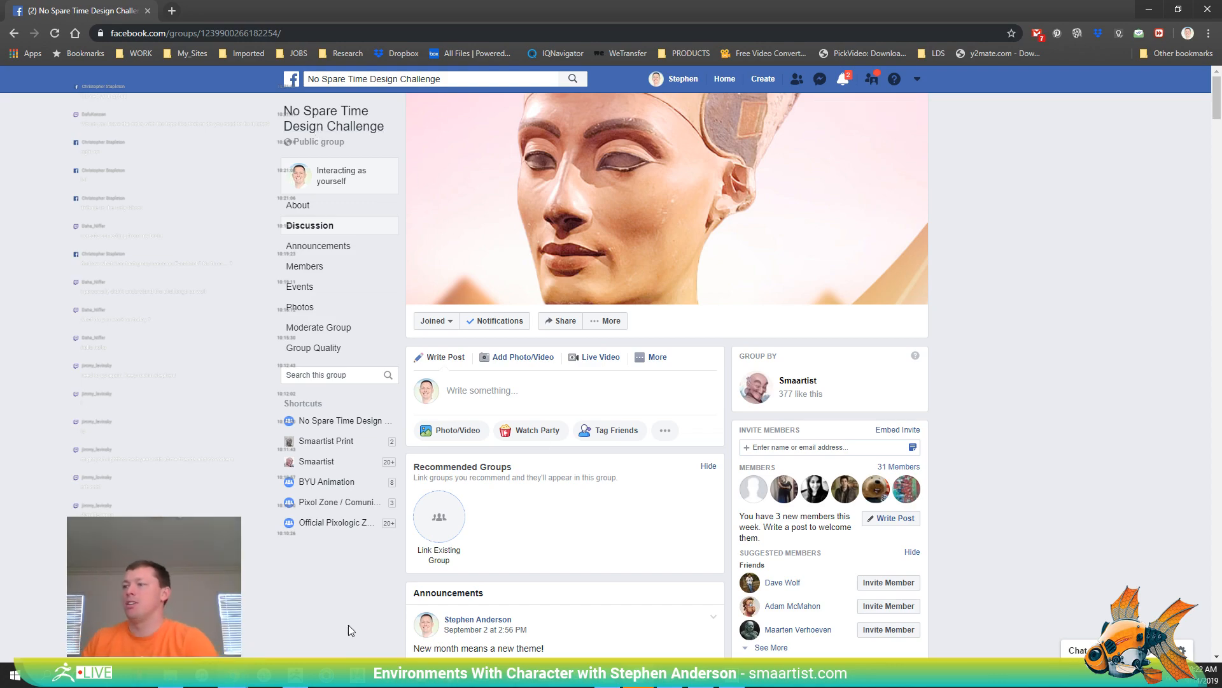
Look through the group's recent posts, from the September theme down to the undead teen and spring-mounted bat artworks
scroll(348, 614, down, 3)
scroll(348, 615, down, 15)
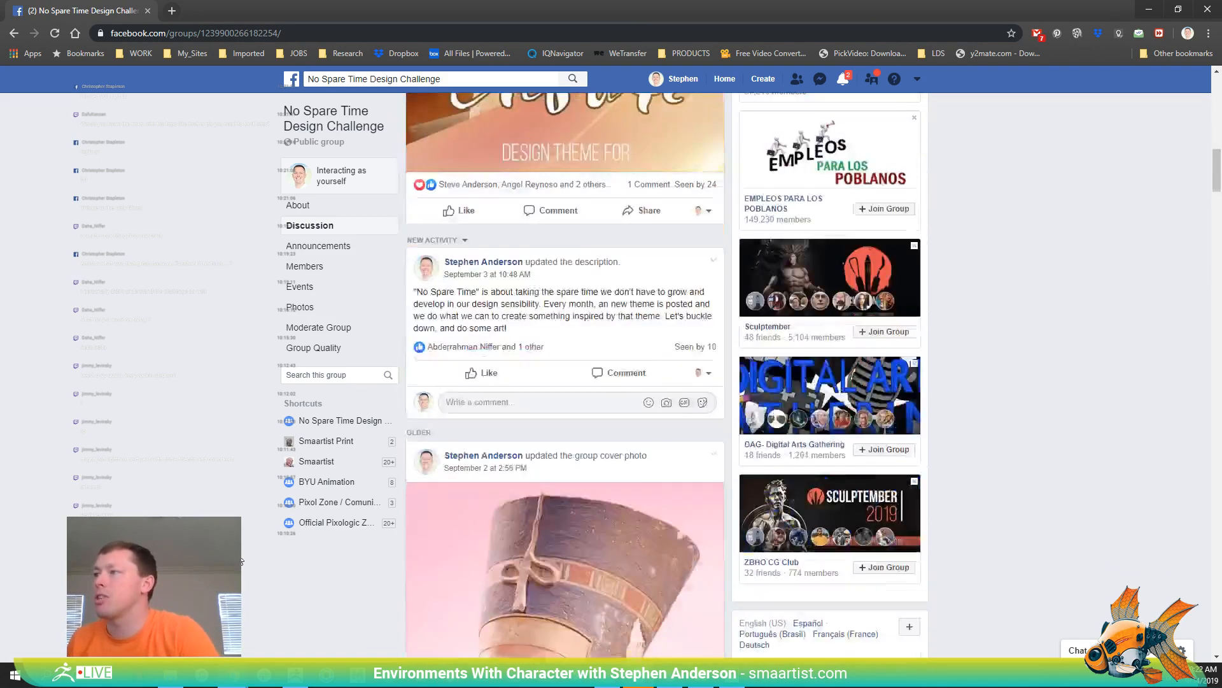
scroll(241, 560, down, 15)
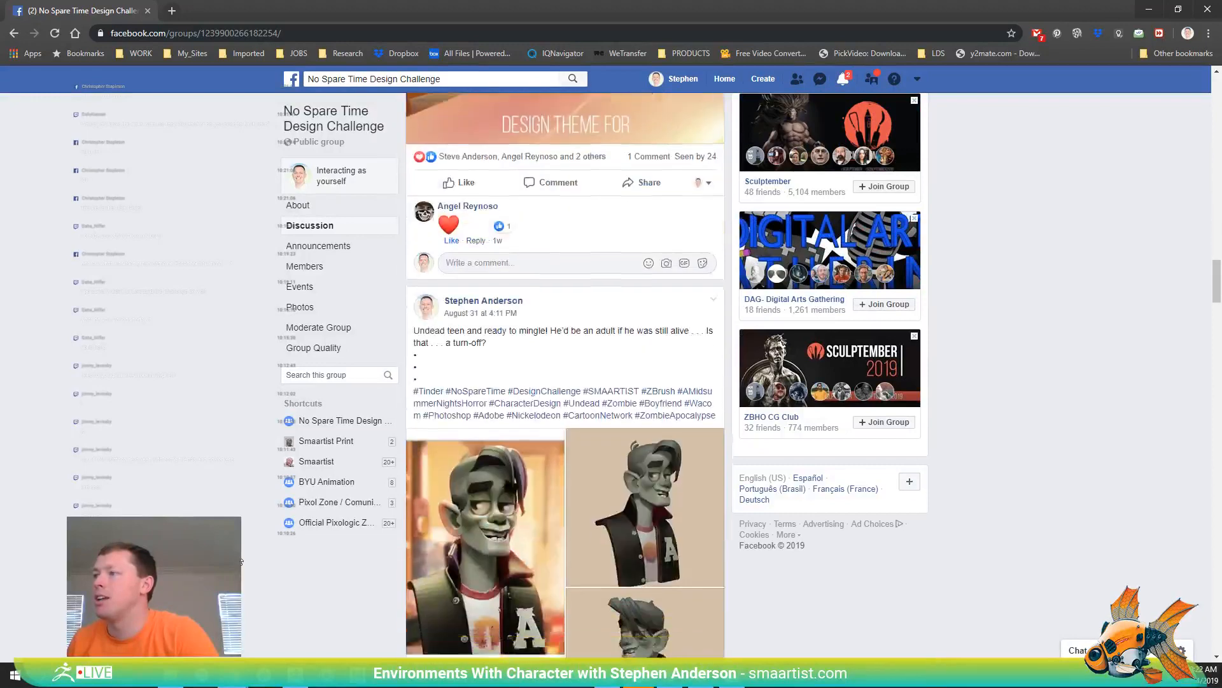
scroll(565, 375, up, 4)
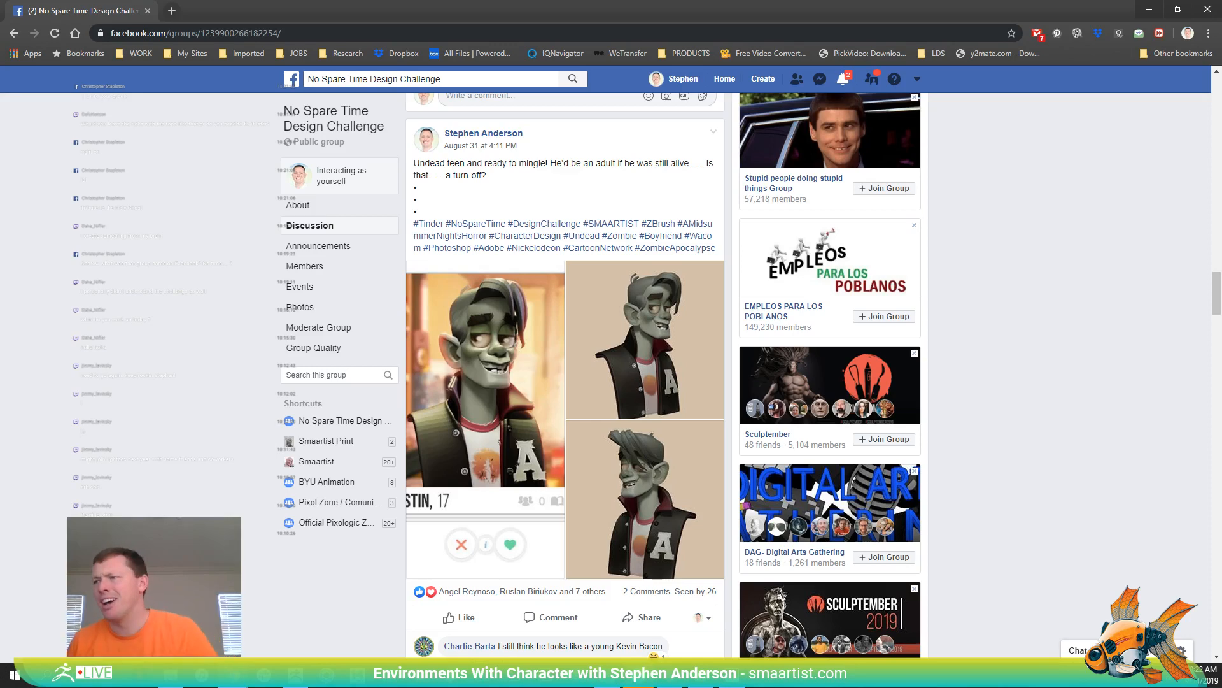
scroll(565, 401, down, 1)
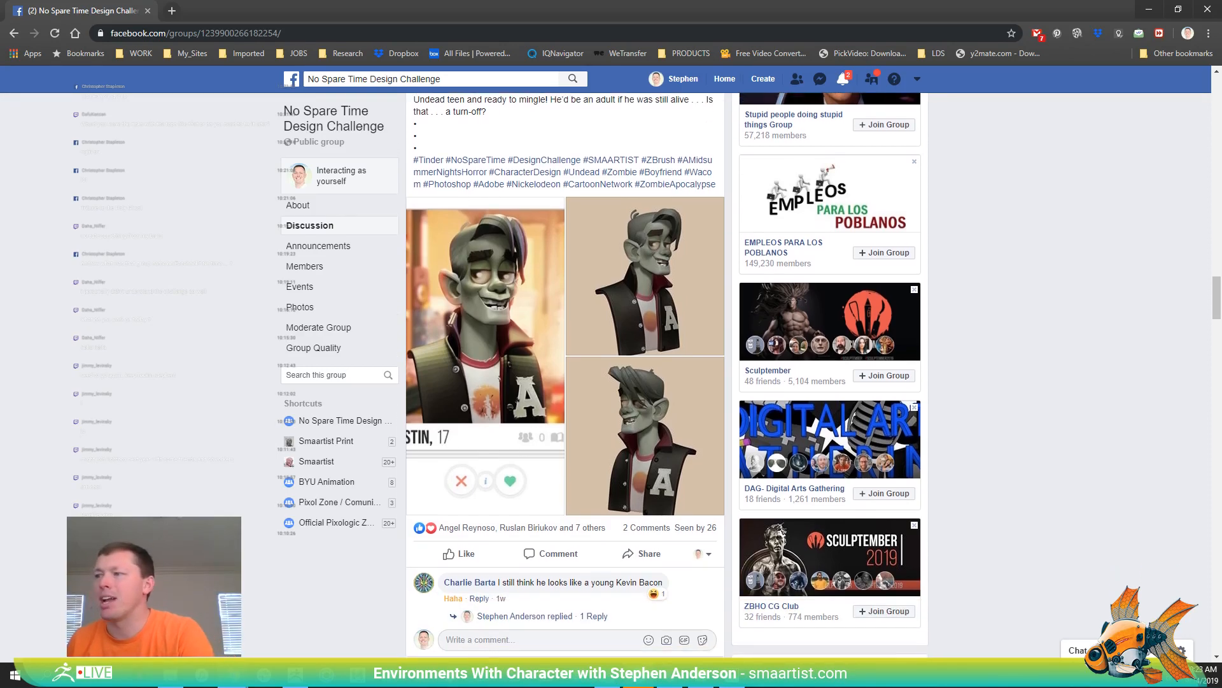
scroll(565, 376, down, 7)
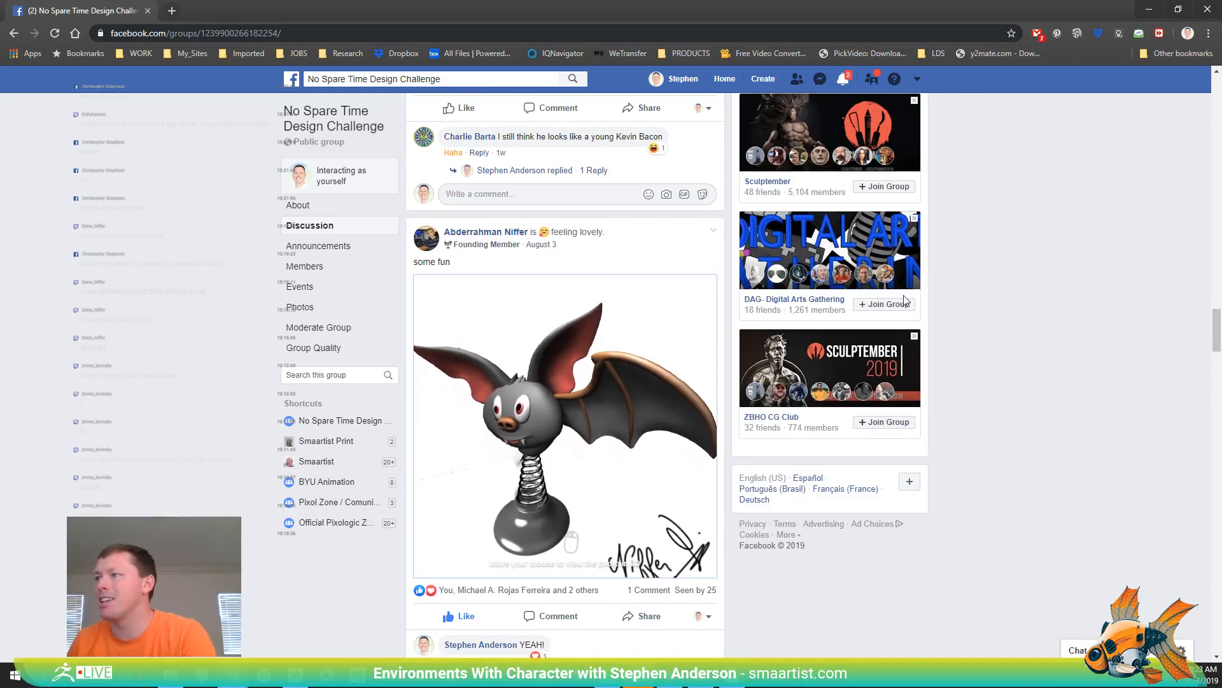
drag(879, 304, 629, 425)
click(167, 487)
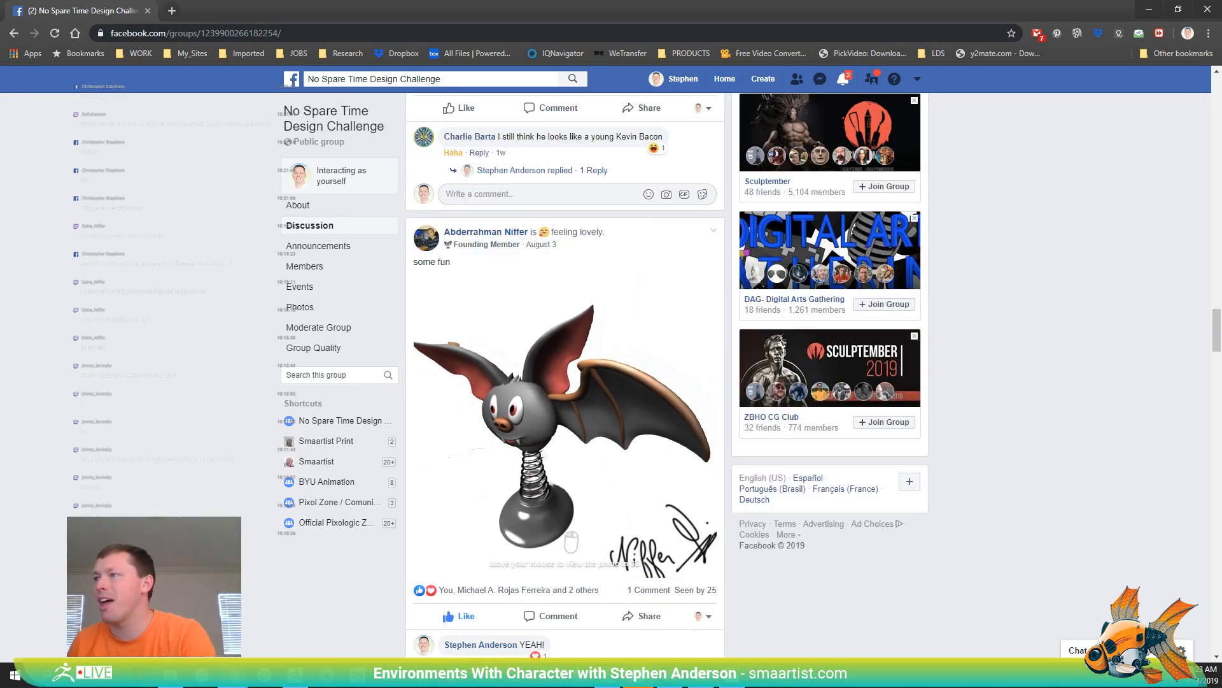
Review the older posts, including the rocket turtle, A Midsummer Night's Horror and Speed themes, and return to the start of the page
scroll(166, 486, down, 13)
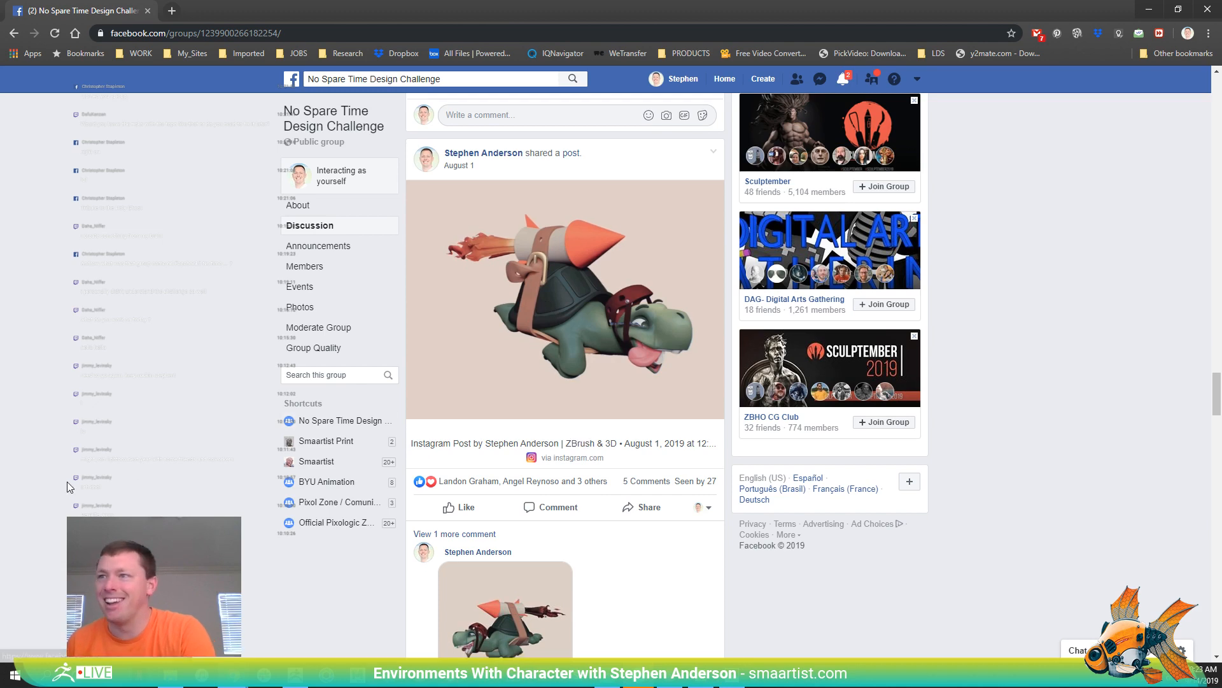
scroll(67, 481, down, 15)
scroll(75, 484, down, 15)
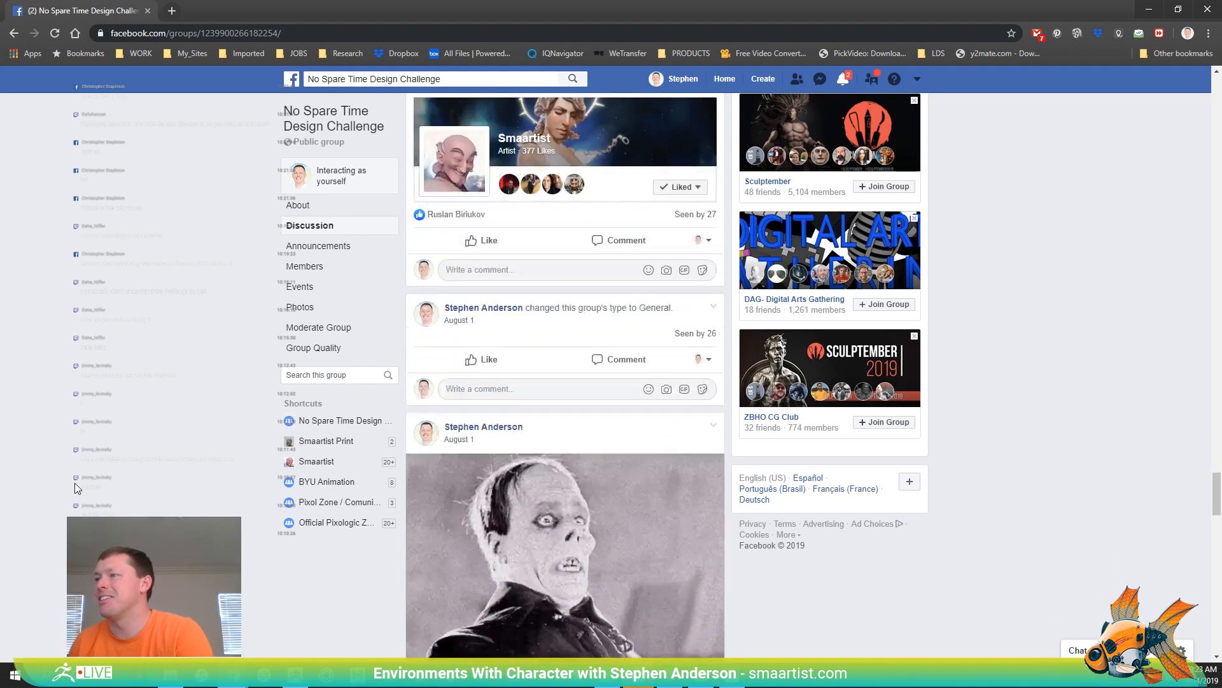
scroll(74, 483, down, 15)
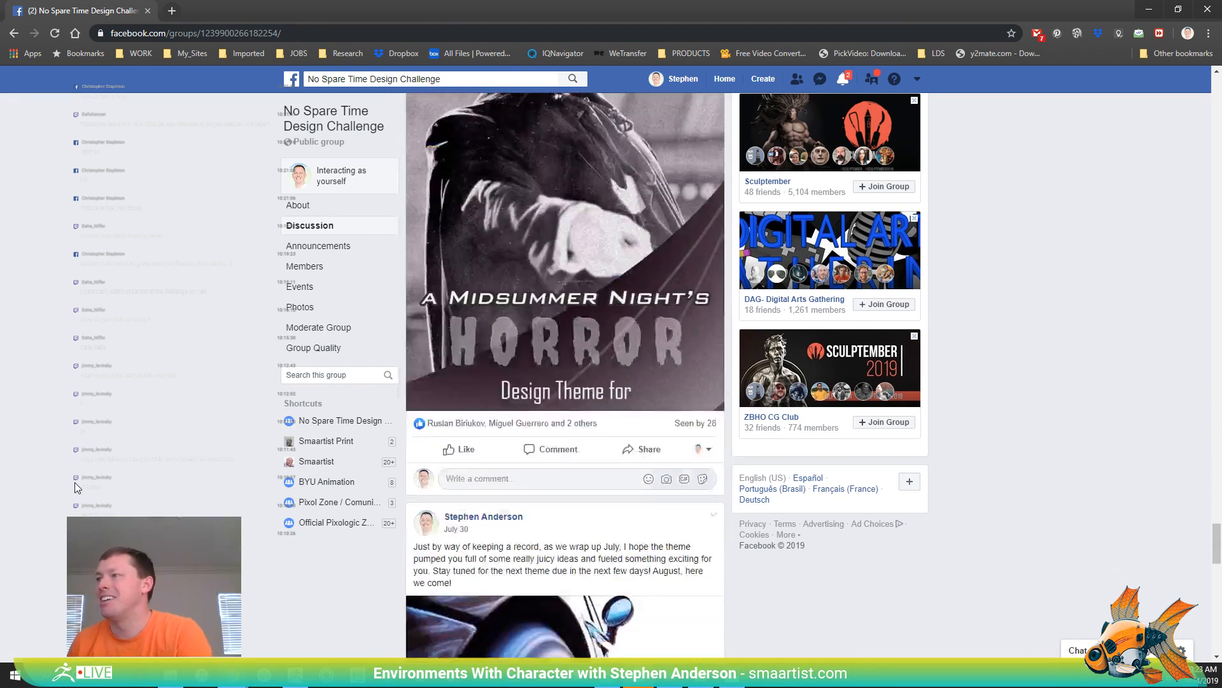
scroll(75, 483, up, 2)
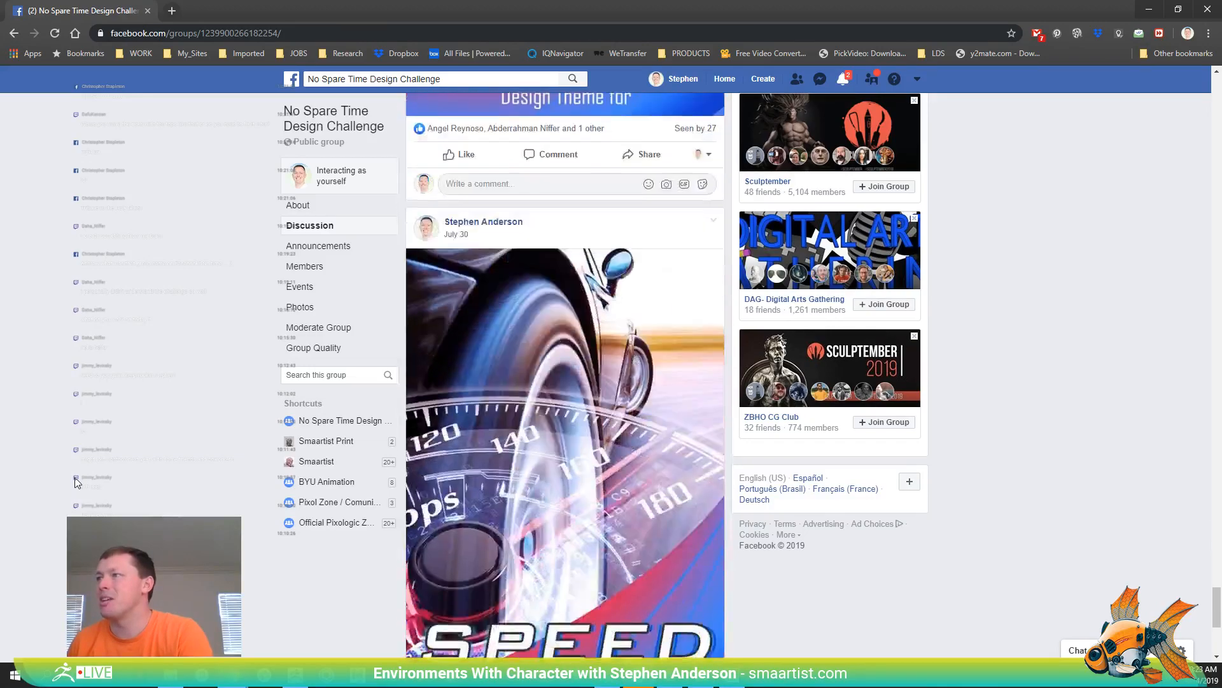
scroll(75, 483, down, 6)
scroll(75, 482, up, 20)
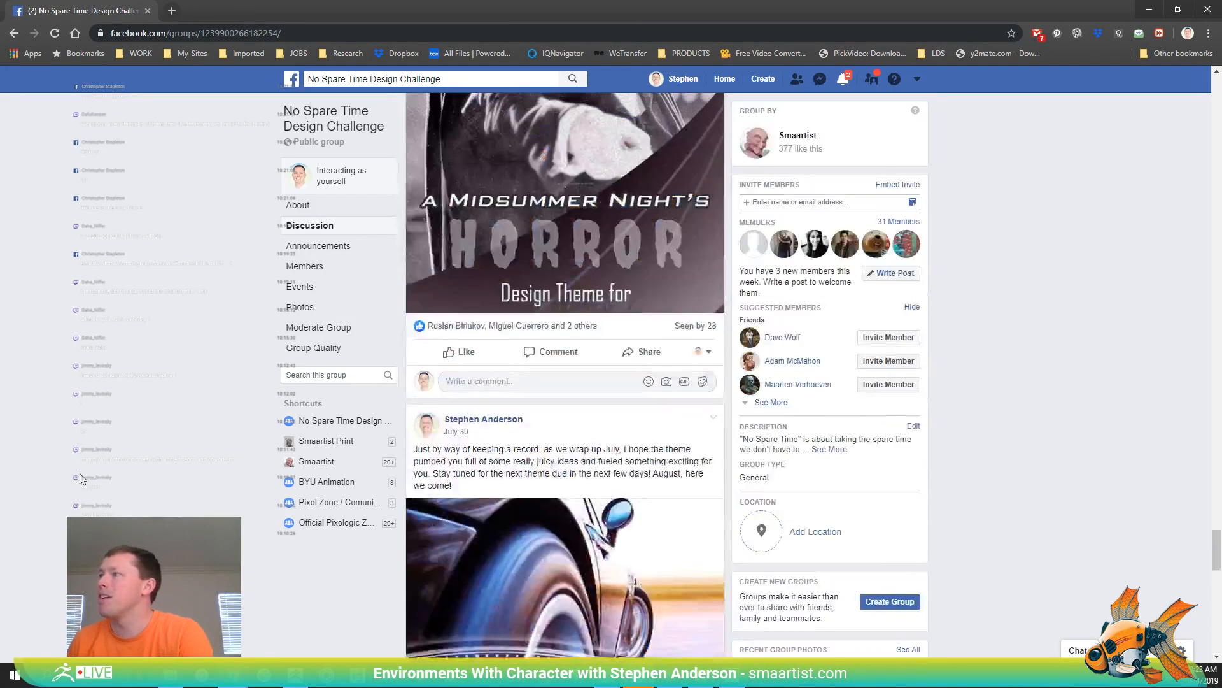
scroll(79, 477, up, 20)
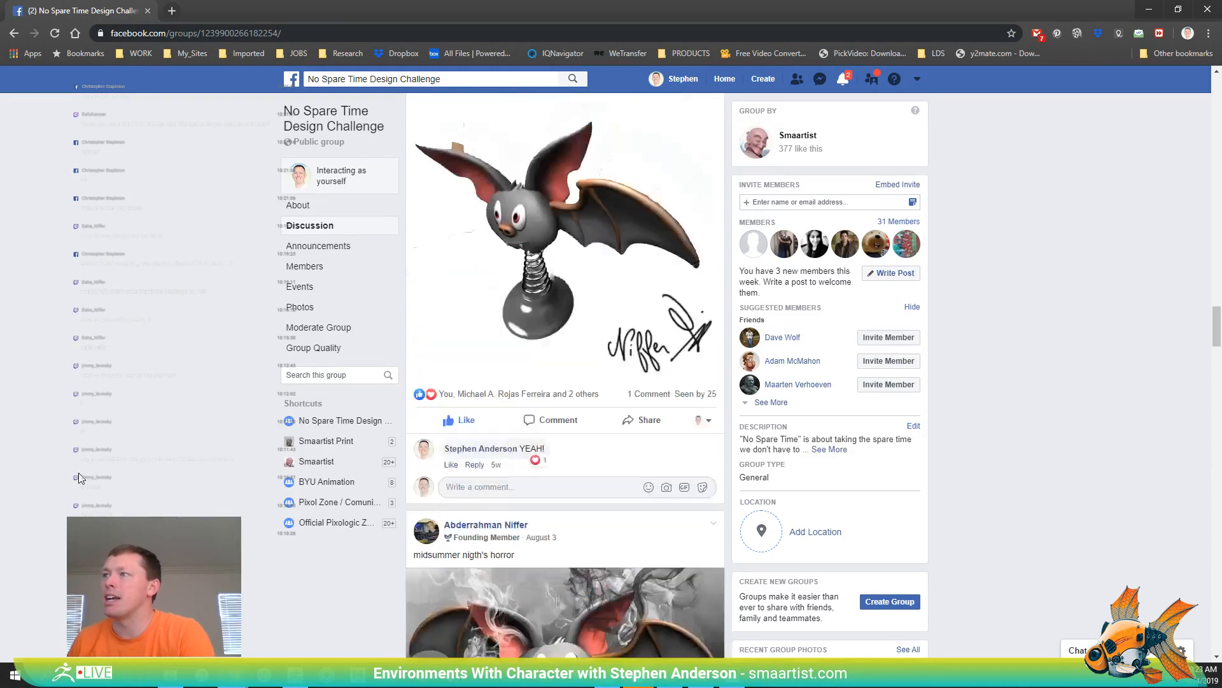
scroll(78, 478, up, 10)
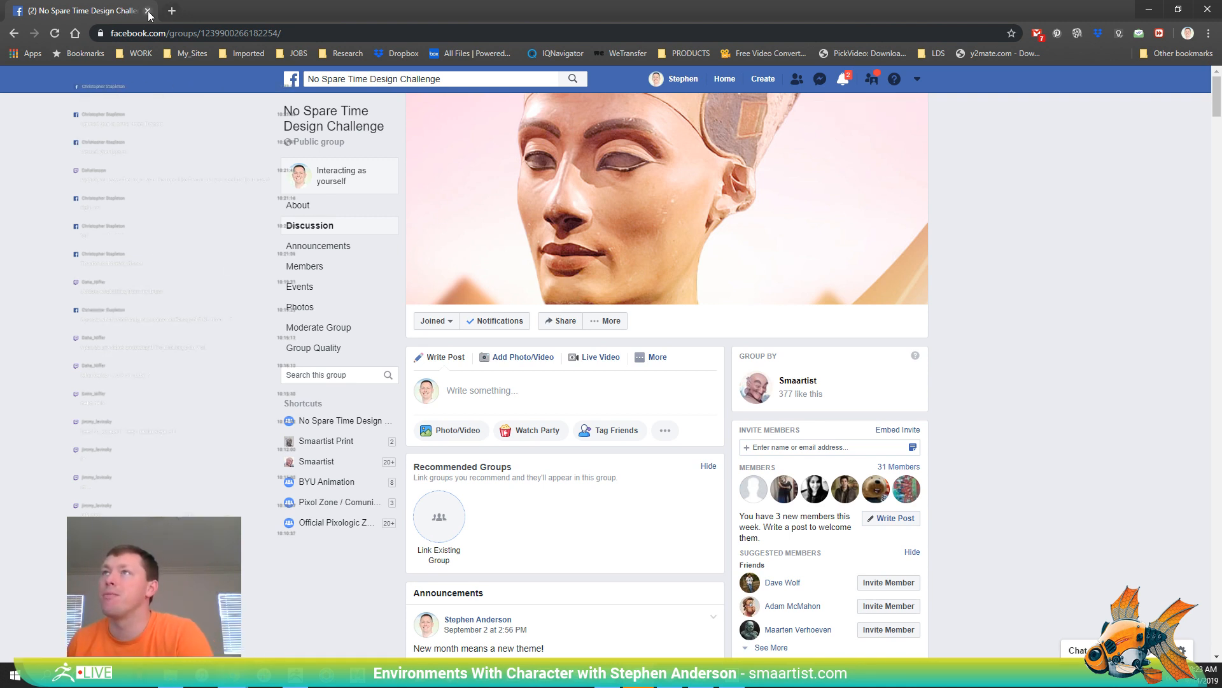
Minimise the browser to return to ZBrush and turn off PolyFrame on the mountain
click(1149, 9)
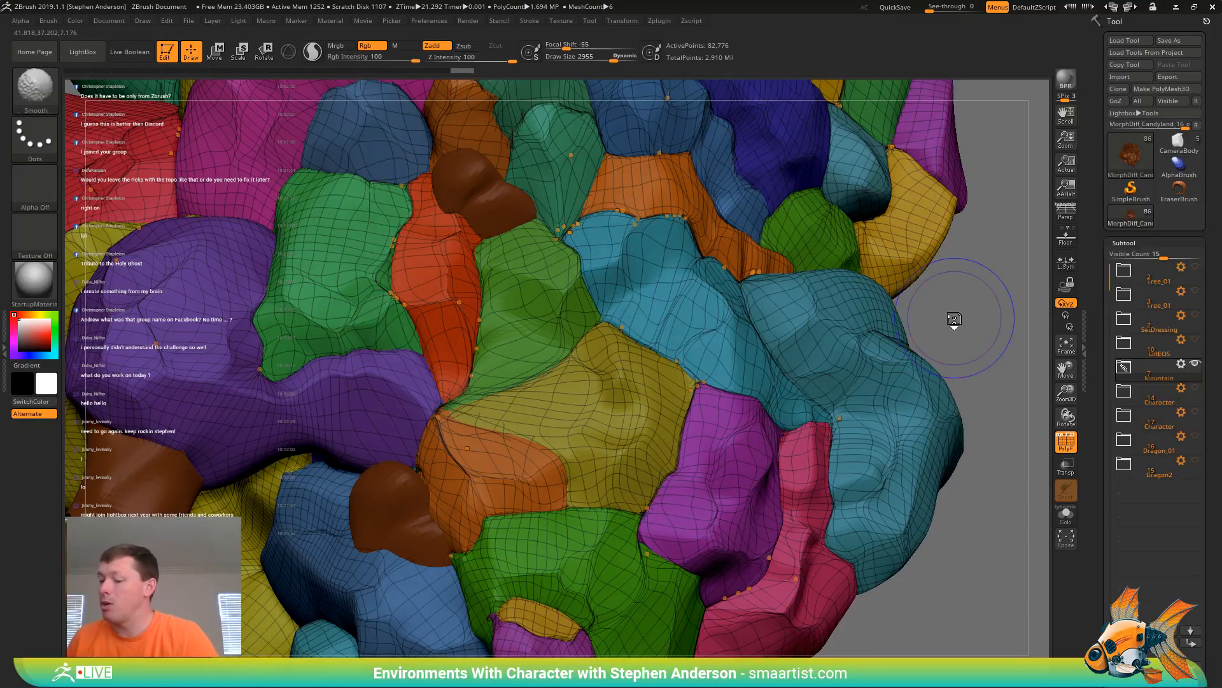
key(shift+f)
key(alt)
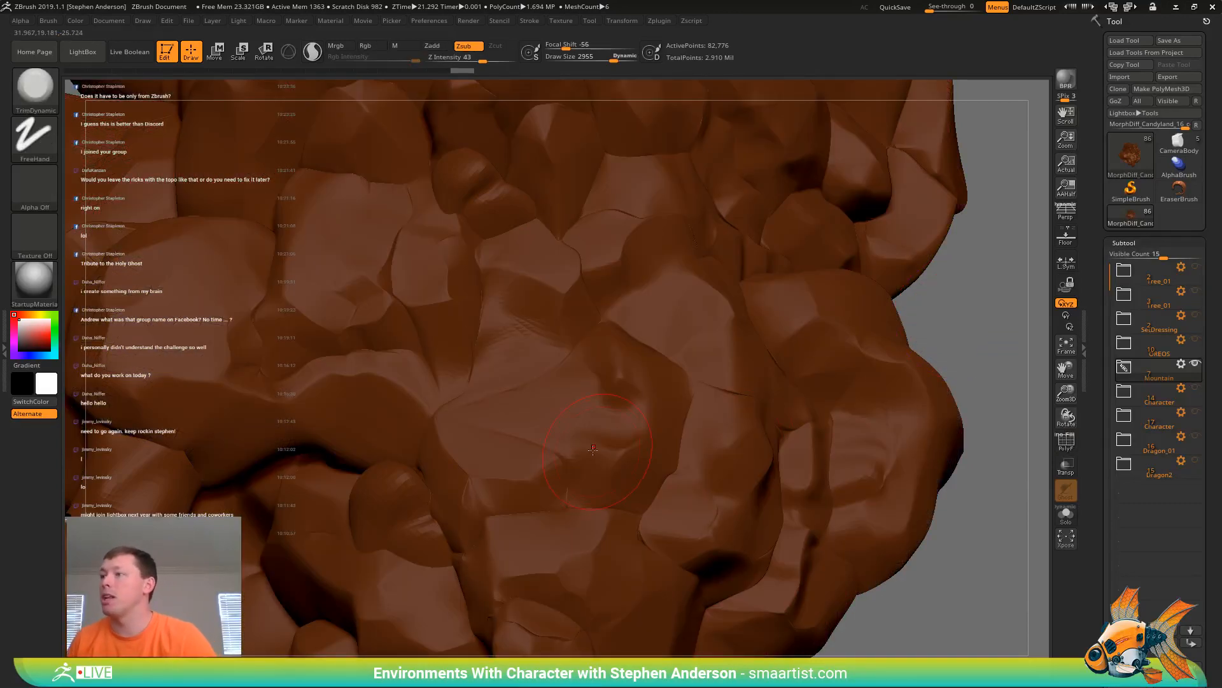
Reshape the large central rock and the edges of its neighbours using the Move brush at draw size 4282
right_drag(586, 481, 562, 469)
key(b)
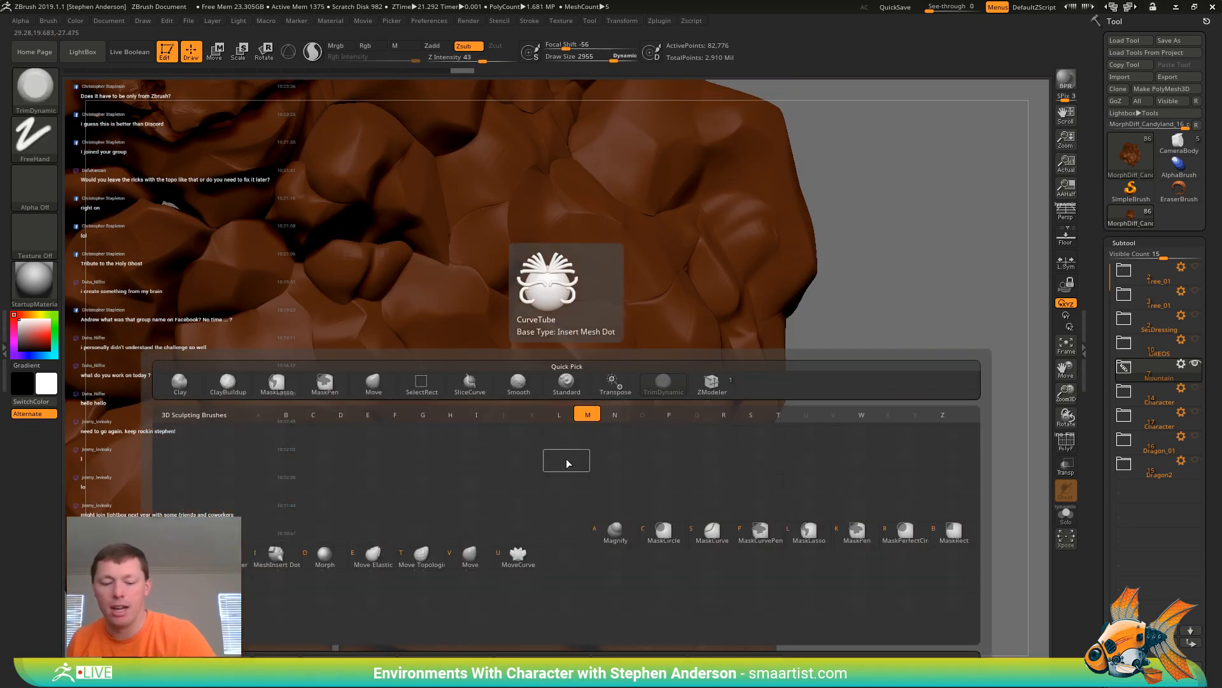
key(m)
key(v)
key(ctrl+d)
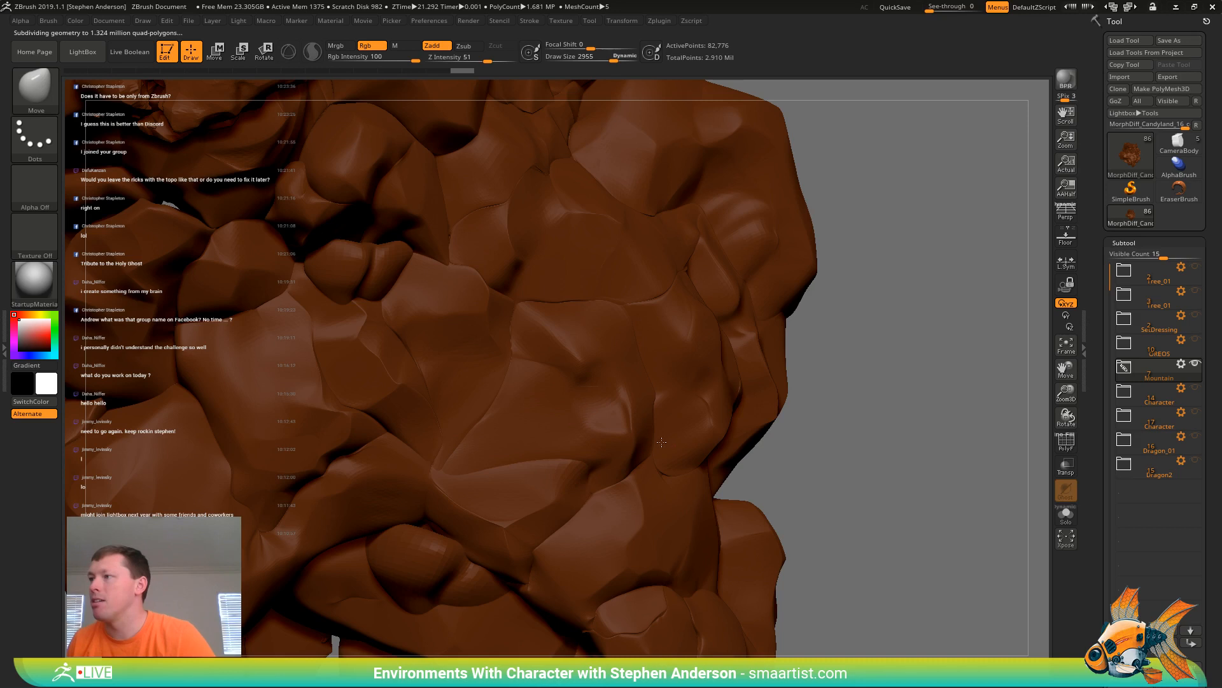
key(s)
drag(625, 413, 707, 408)
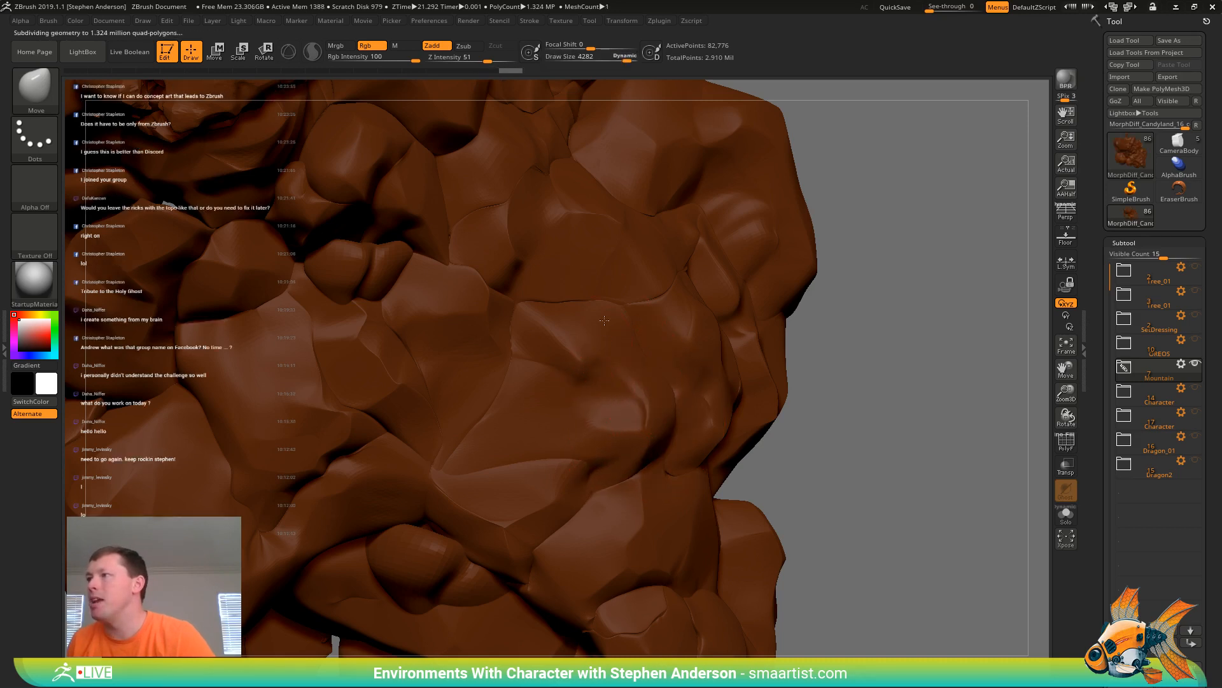
drag(604, 320, 691, 298)
drag(640, 353, 659, 357)
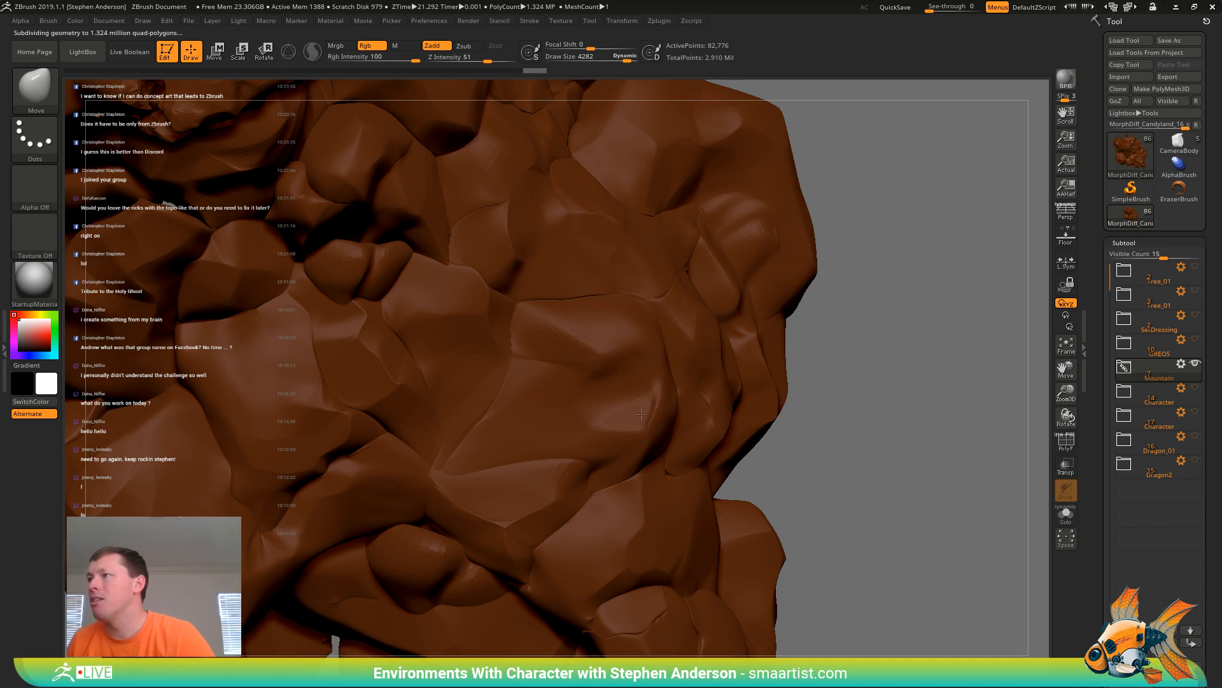
drag(589, 481, 610, 510)
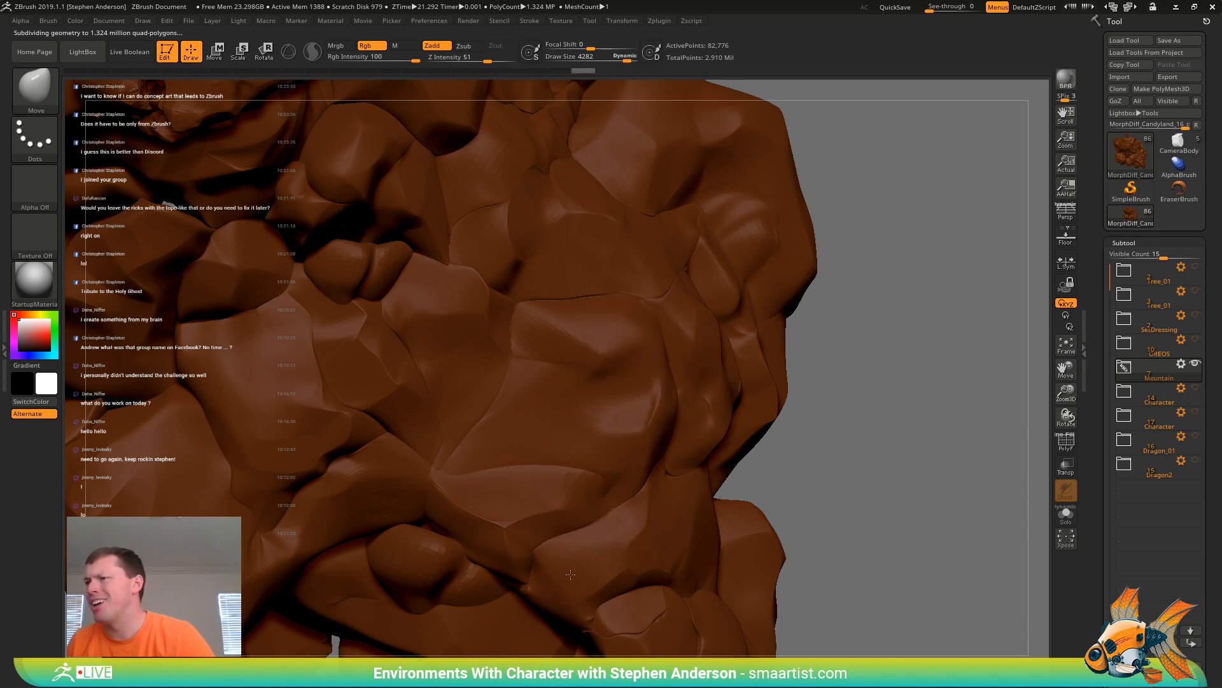
drag(532, 542, 592, 603)
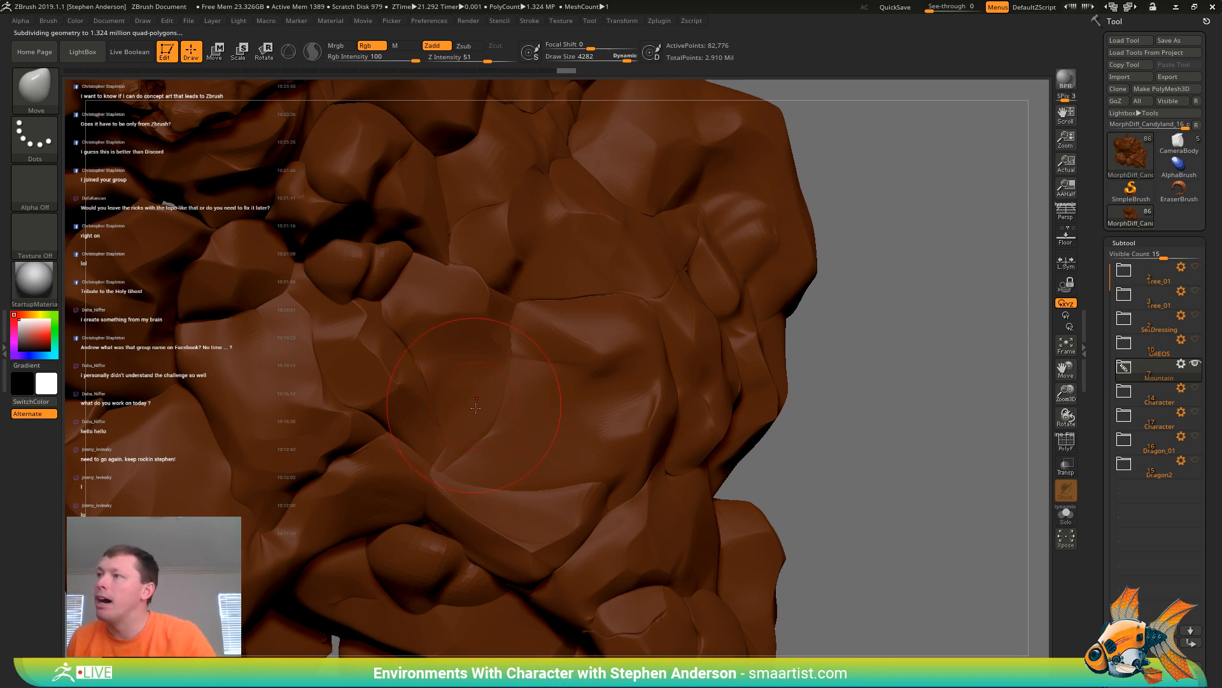
drag(353, 460, 324, 466)
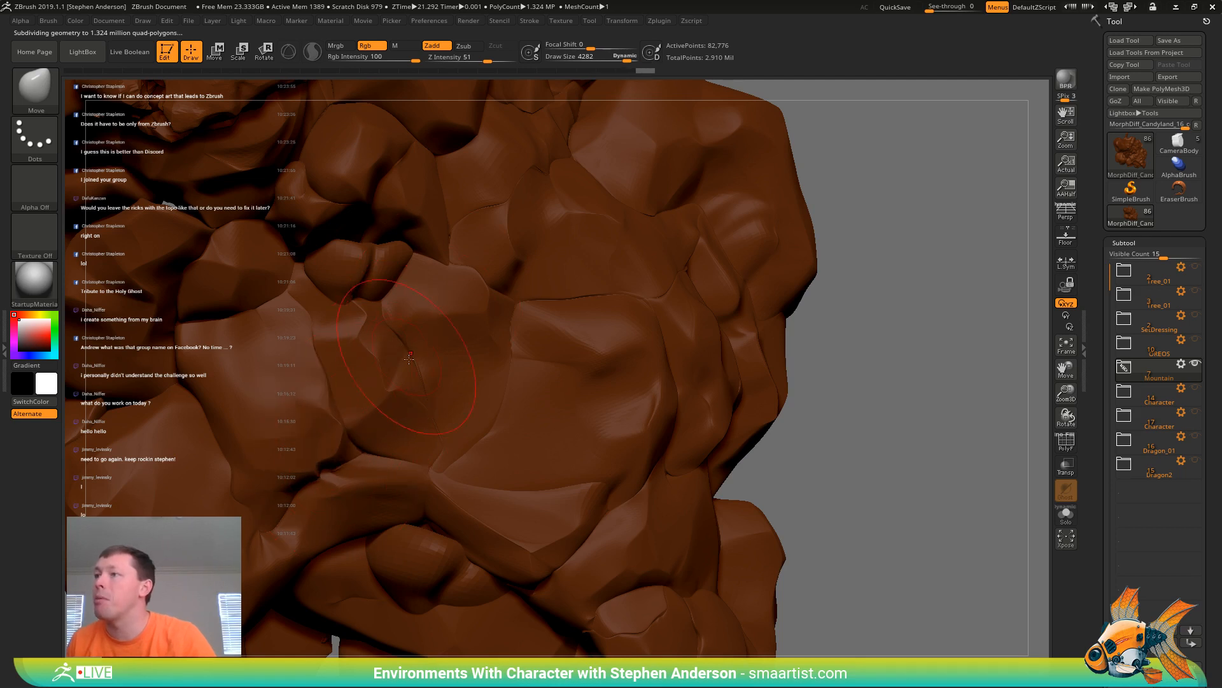
Push the upper edge of the rock beside the central one with the Move brush at draw size 3635, and smooth its surface
key(s)
drag(323, 397, 312, 397)
mouse_move(453, 363)
mouse_down()
mouse_move(426, 350)
mouse_move(479, 326)
mouse_move(485, 355)
mouse_move(477, 328)
mouse_move(429, 291)
mouse_up()
mouse_move(460, 344)
right_down()
mouse_move(448, 277)
mouse_move(433, 338)
right_up()
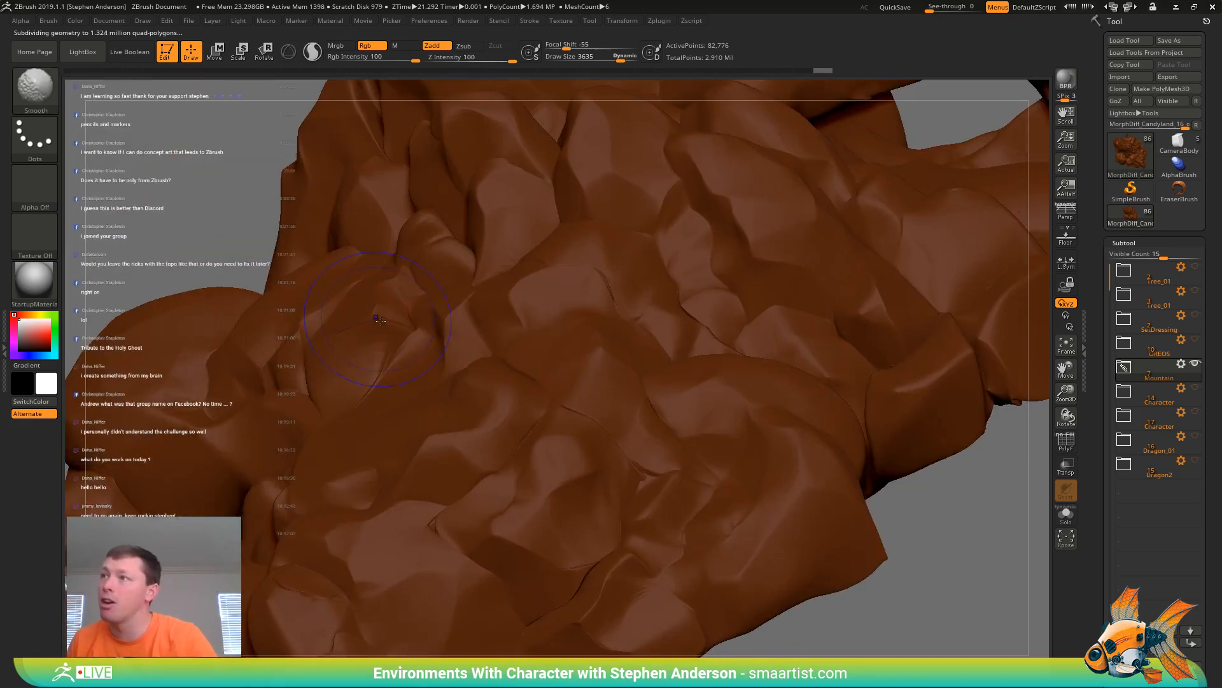
shift+drag(427, 340, 417, 347)
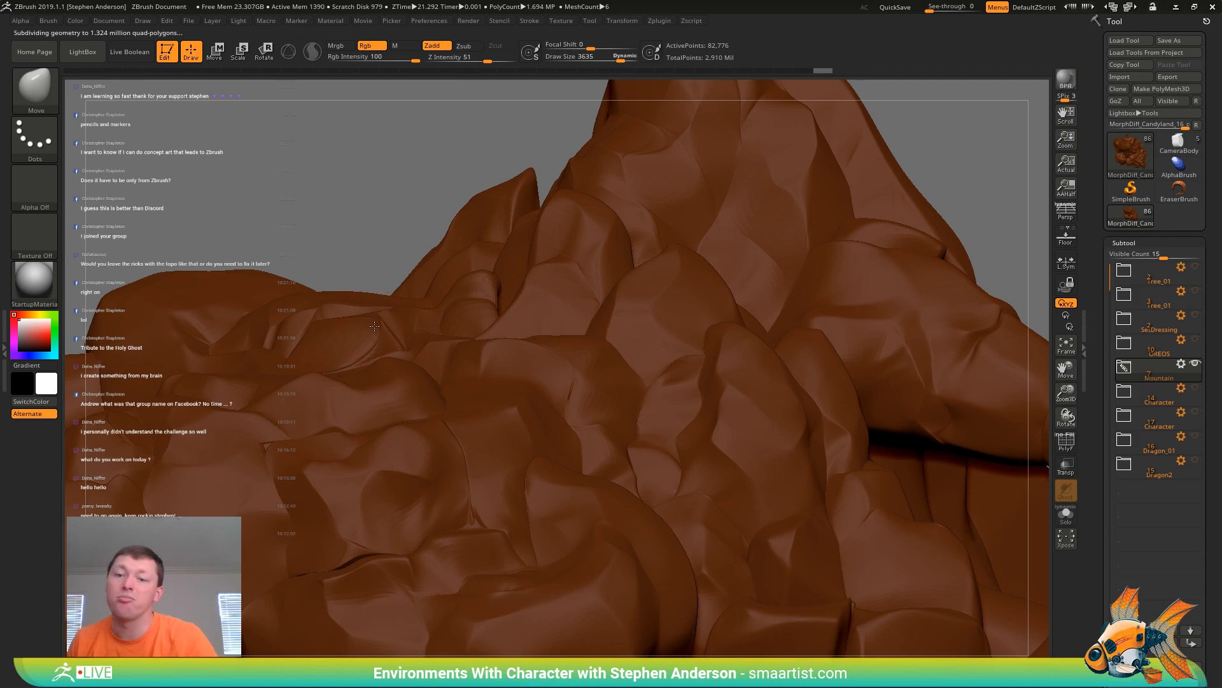
Open the Move brush's draw size for adjustment at the folded crease between the rocks
mouse_move(401, 344)
right_down()
mouse_move(378, 340)
mouse_move(403, 373)
right_up()
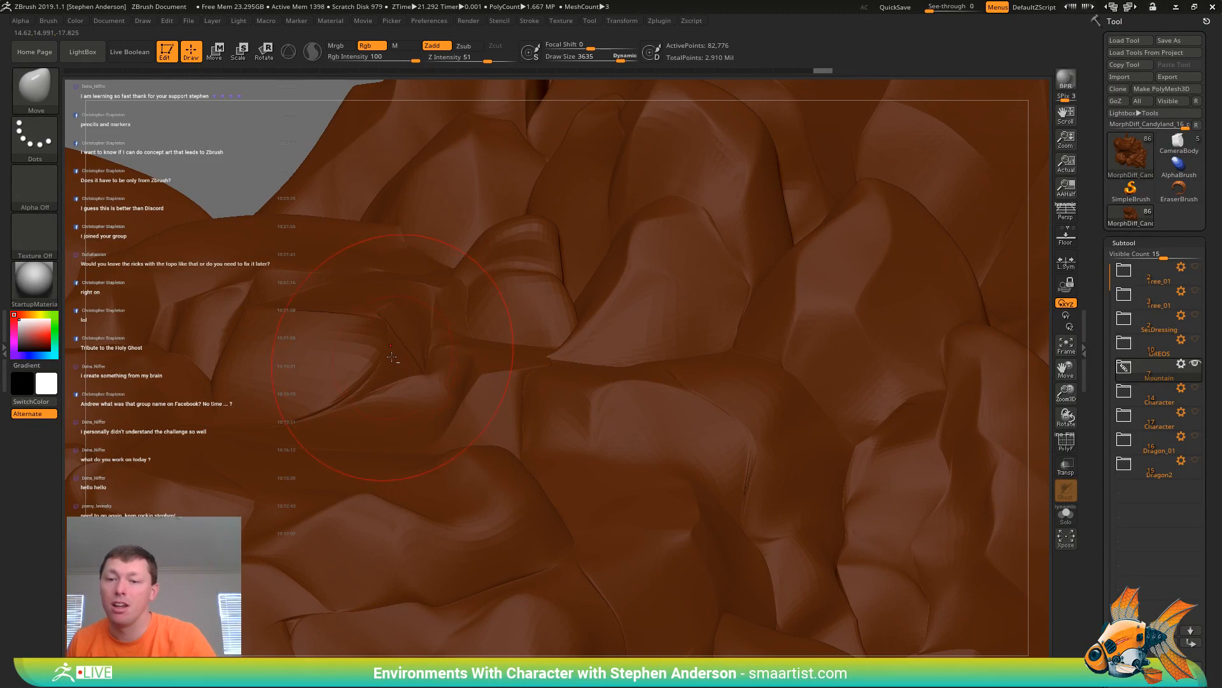
mouse_move(448, 349)
right_down()
mouse_move(471, 352)
mouse_move(446, 311)
right_up()
key(s)
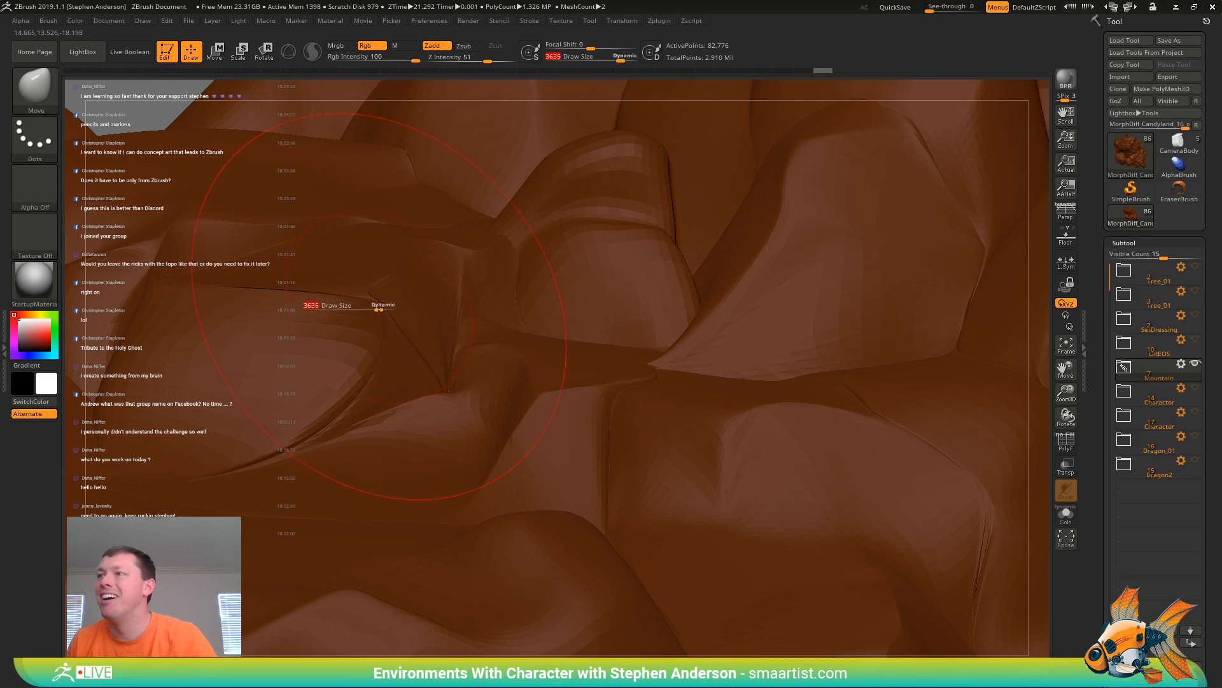
Reduce the draw size to 1652 and turn on the dynamic subdivision preview for the mountain rocks
drag(379, 306, 345, 308)
key(shift)
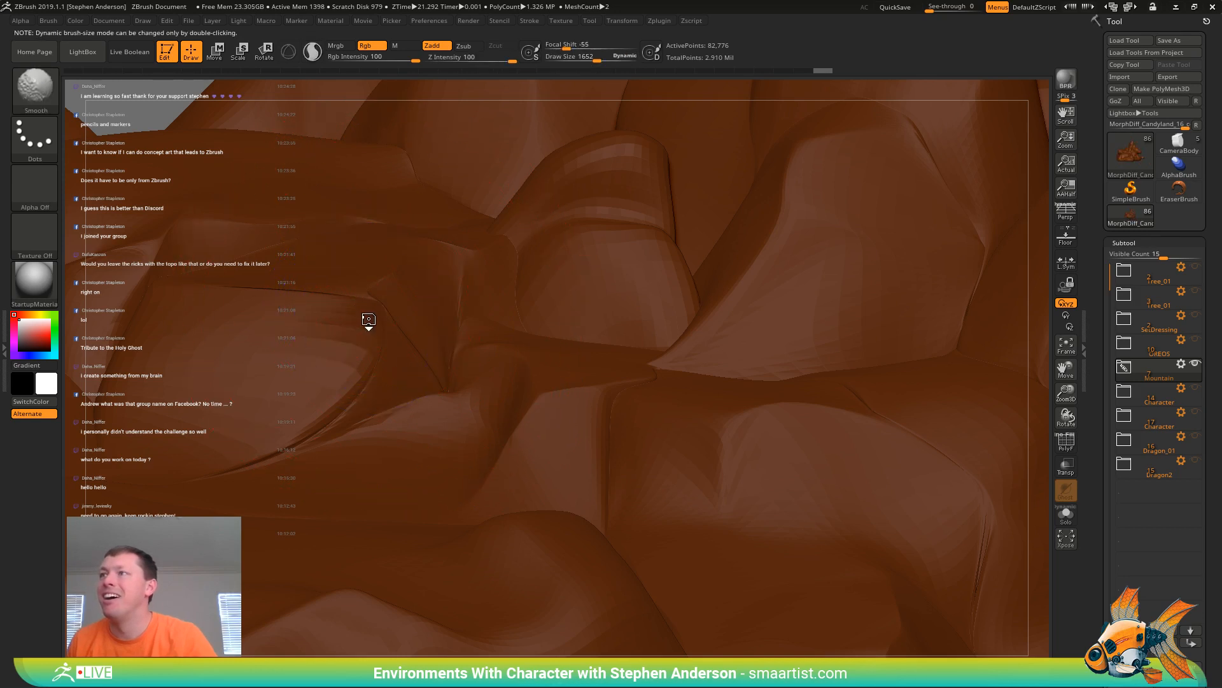
key(ctrl+d)
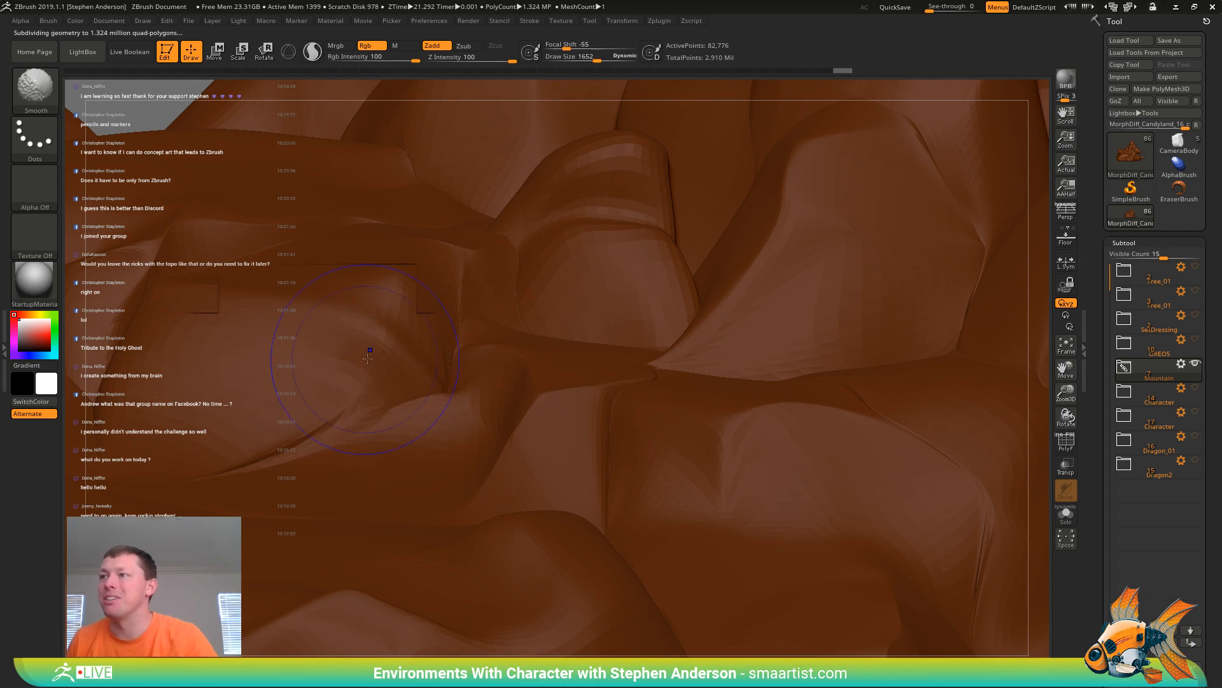
mouse_move(353, 398)
right_down()
mouse_move(319, 456)
mouse_move(269, 489)
right_up()
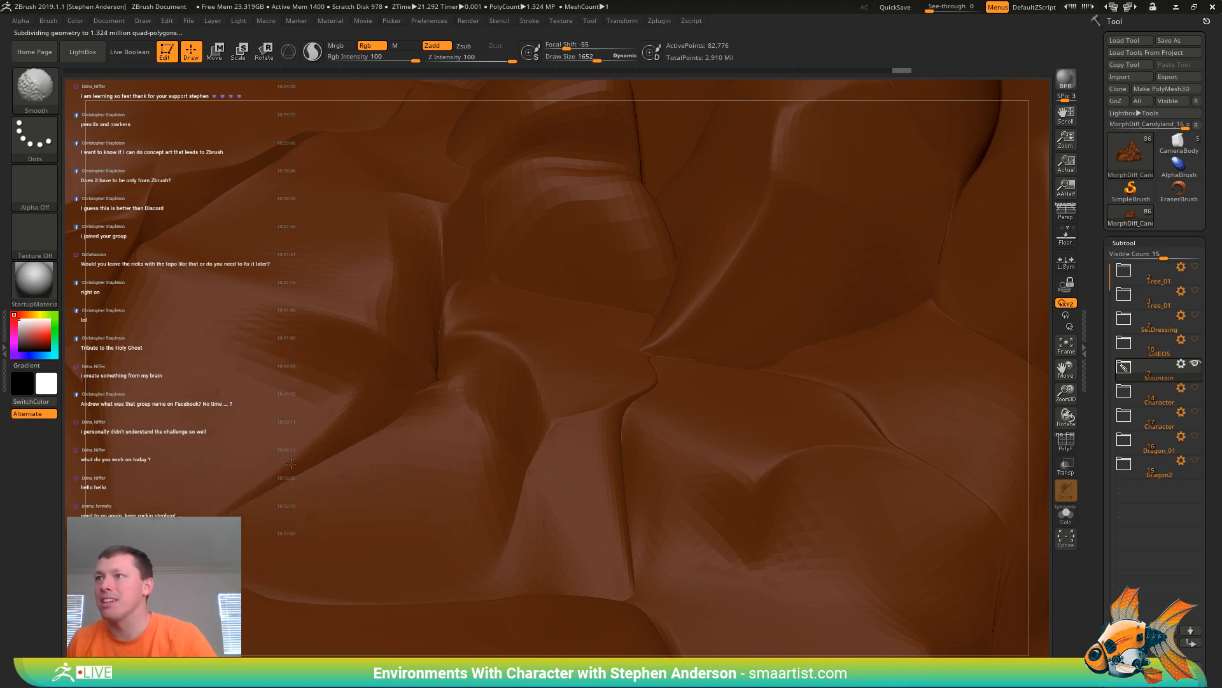
Switch to the TrimDynamic brush and turn off dynamic subdivision on the mountain rocks
key(shift)
key(b)
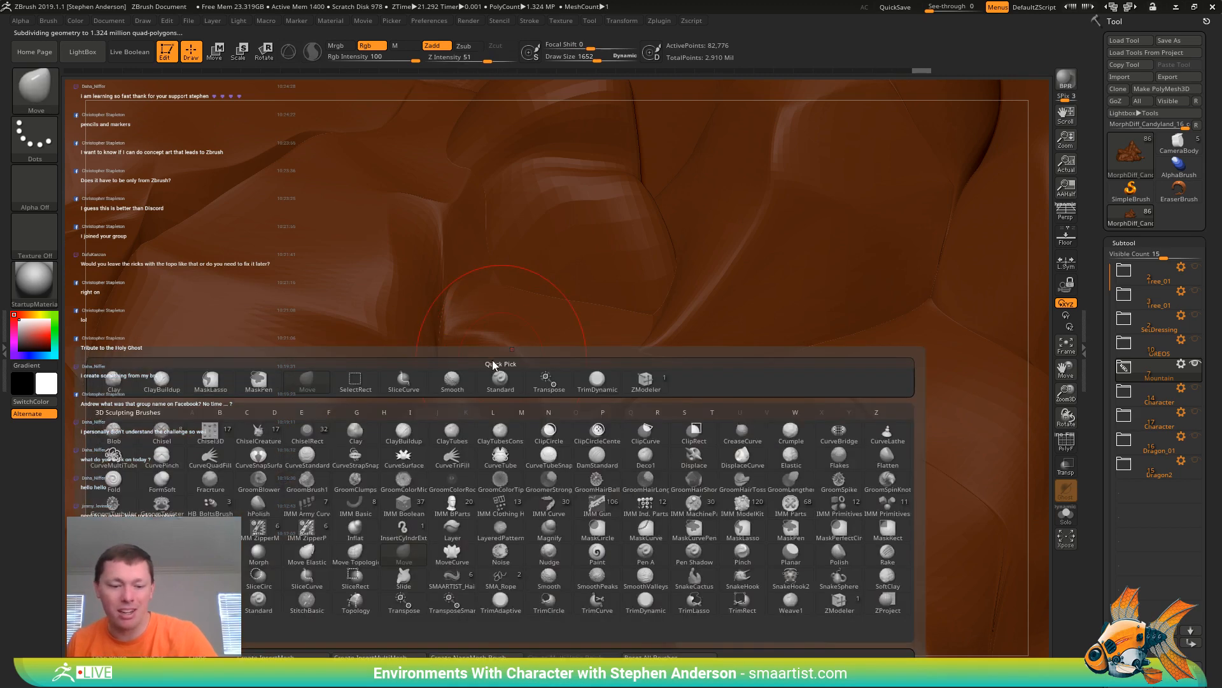
key(t)
key(d)
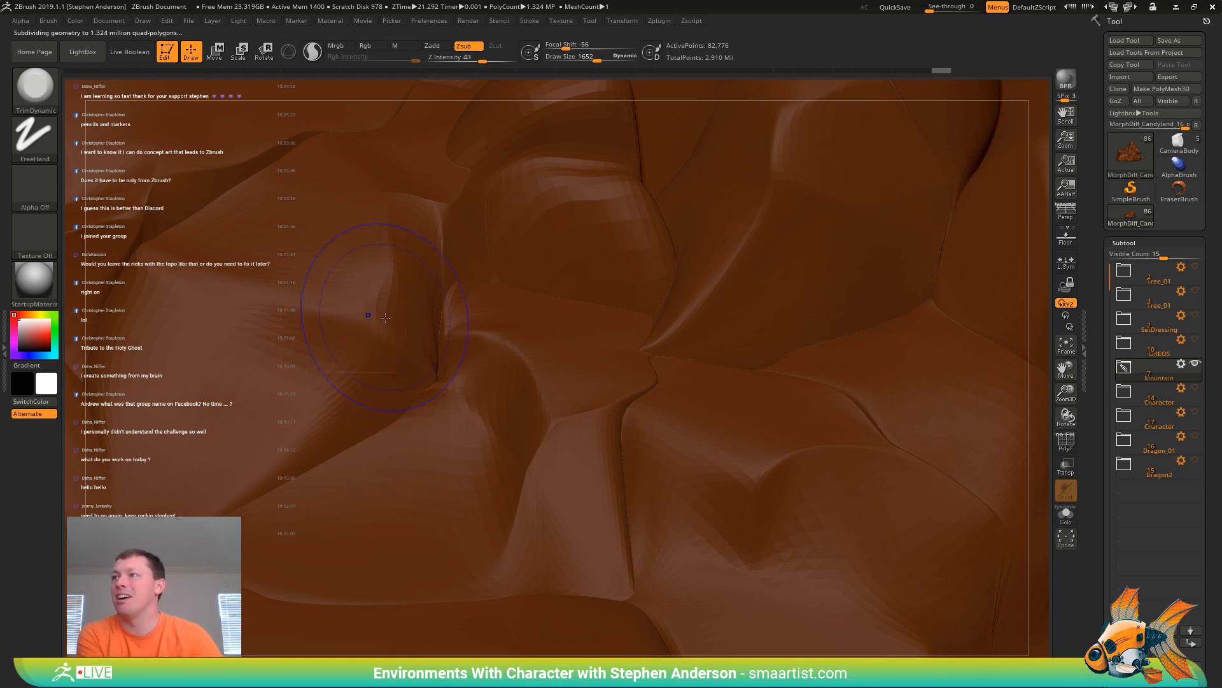
key(shift+d)
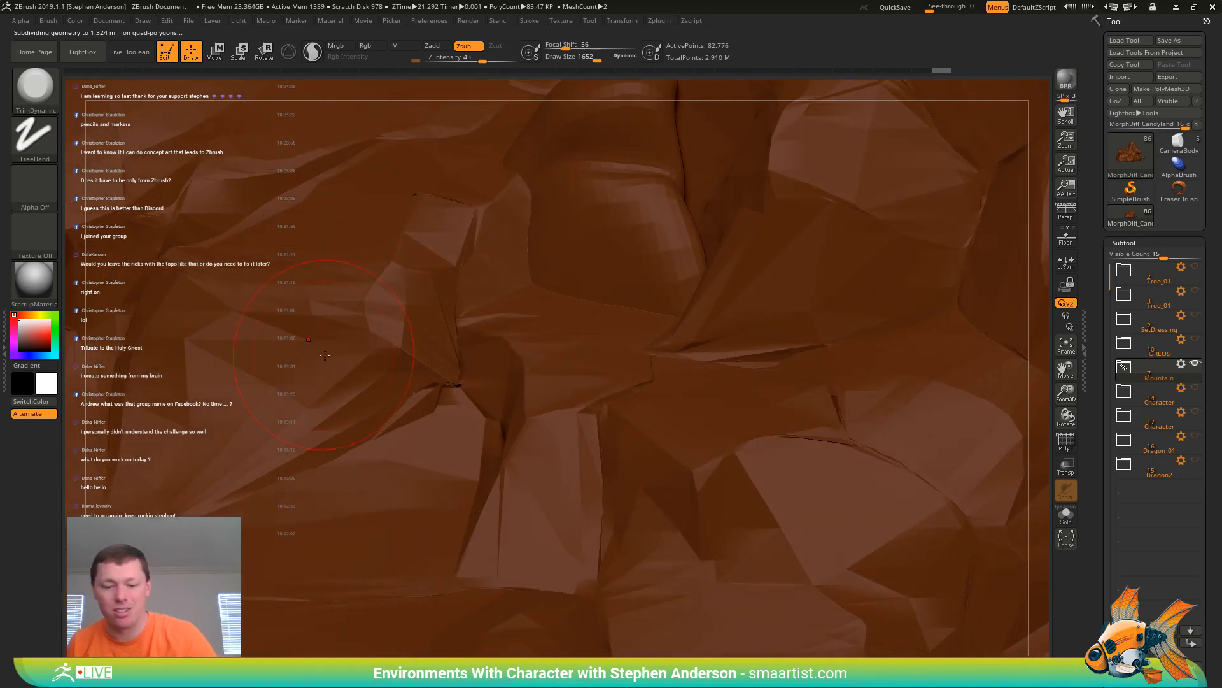
Choose the Pinch brush at draw size 560 and pinch the edges across the red rock with the polyframe shown
key(b)
key(i)
key(s)
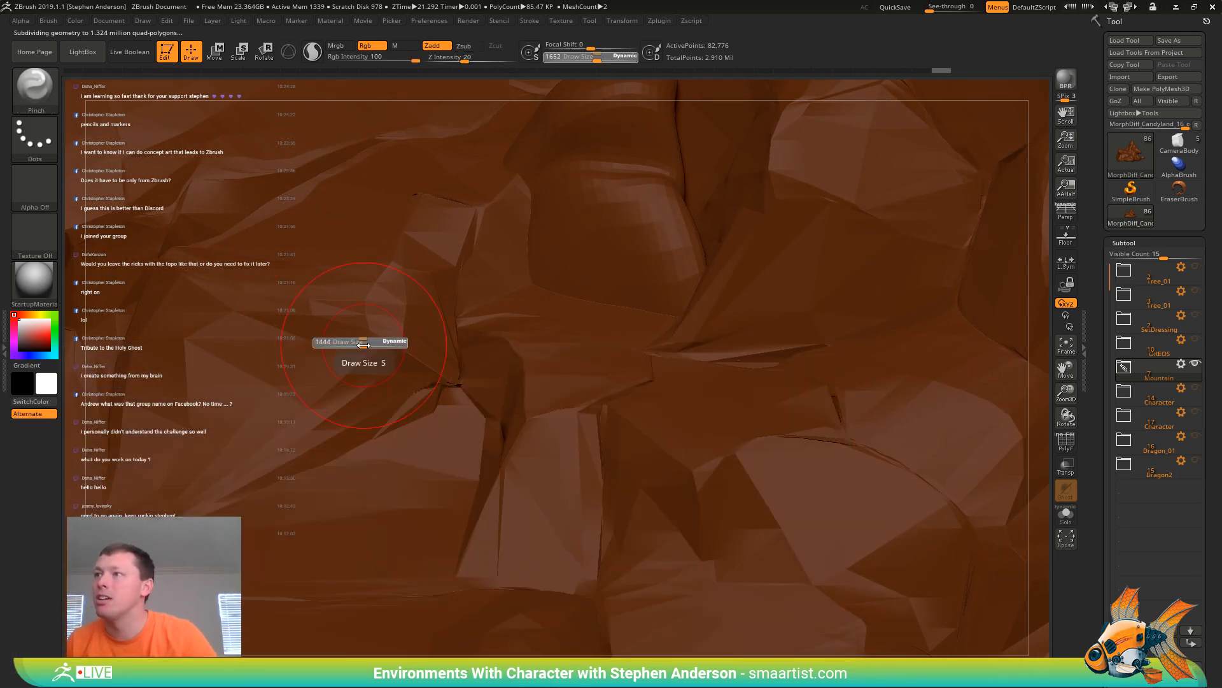
drag(357, 345, 358, 352)
key(shift+f)
drag(258, 346, 355, 349)
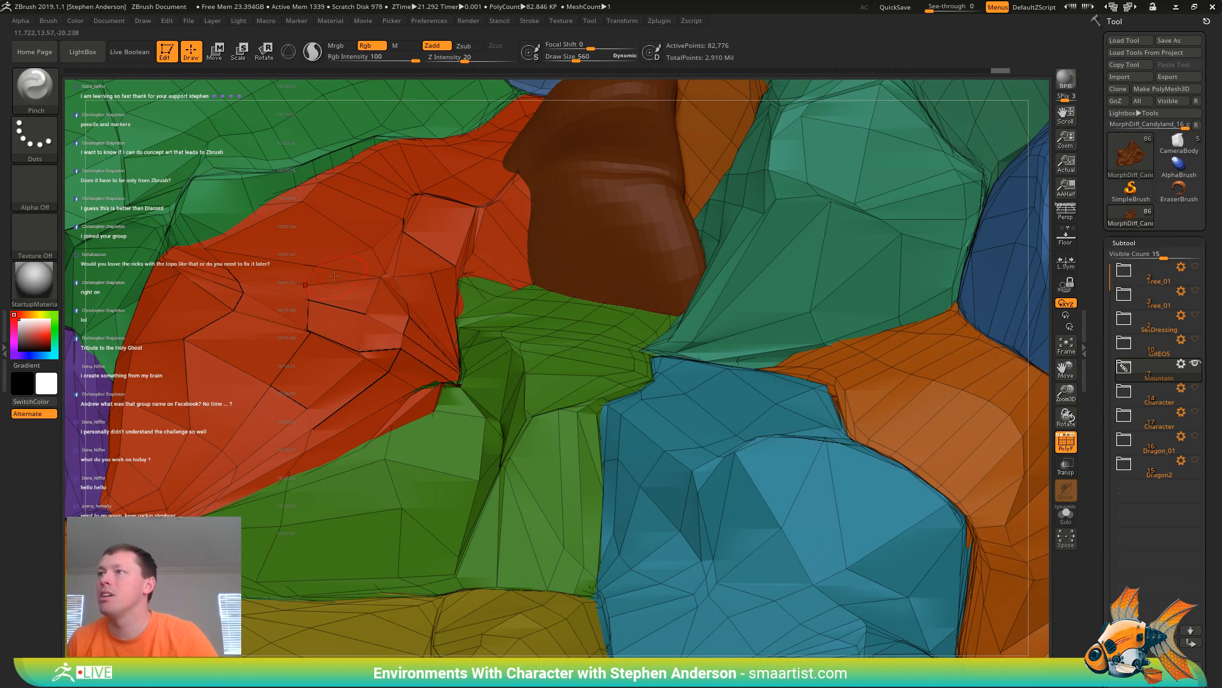
Hide the polyframe, pinch the rock's ridge further, and check its shape with dynamic subdivision
key(shift+f)
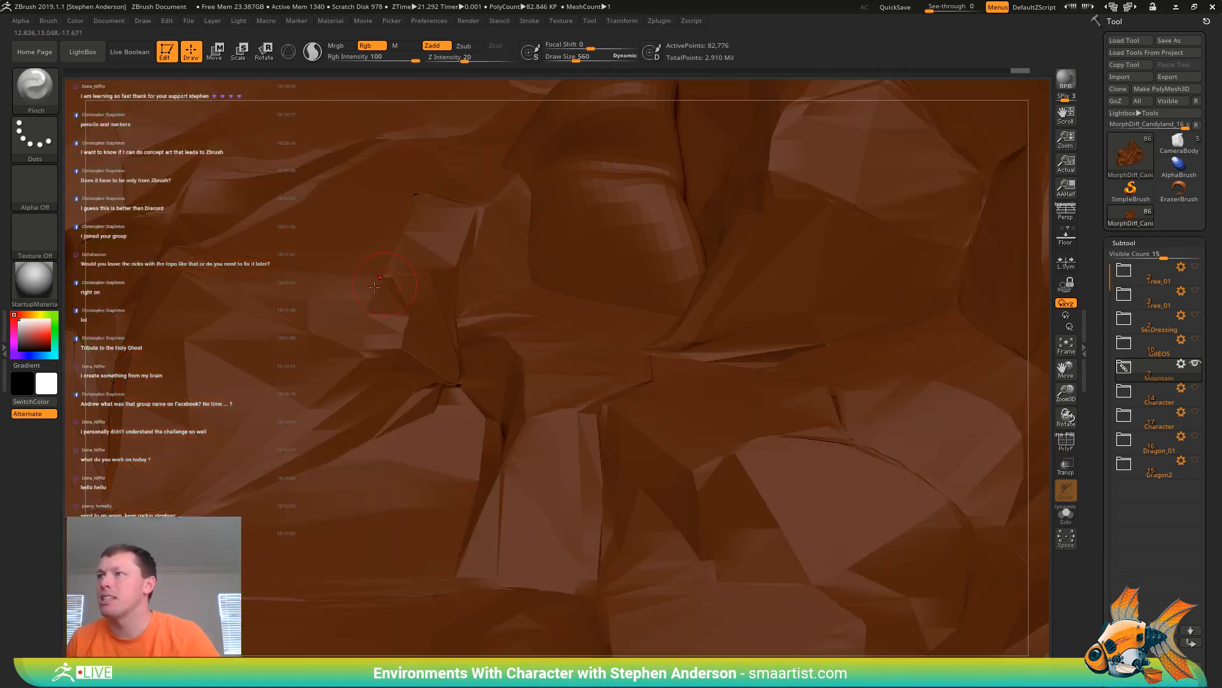
drag(349, 272, 399, 319)
key(ctrl+d)
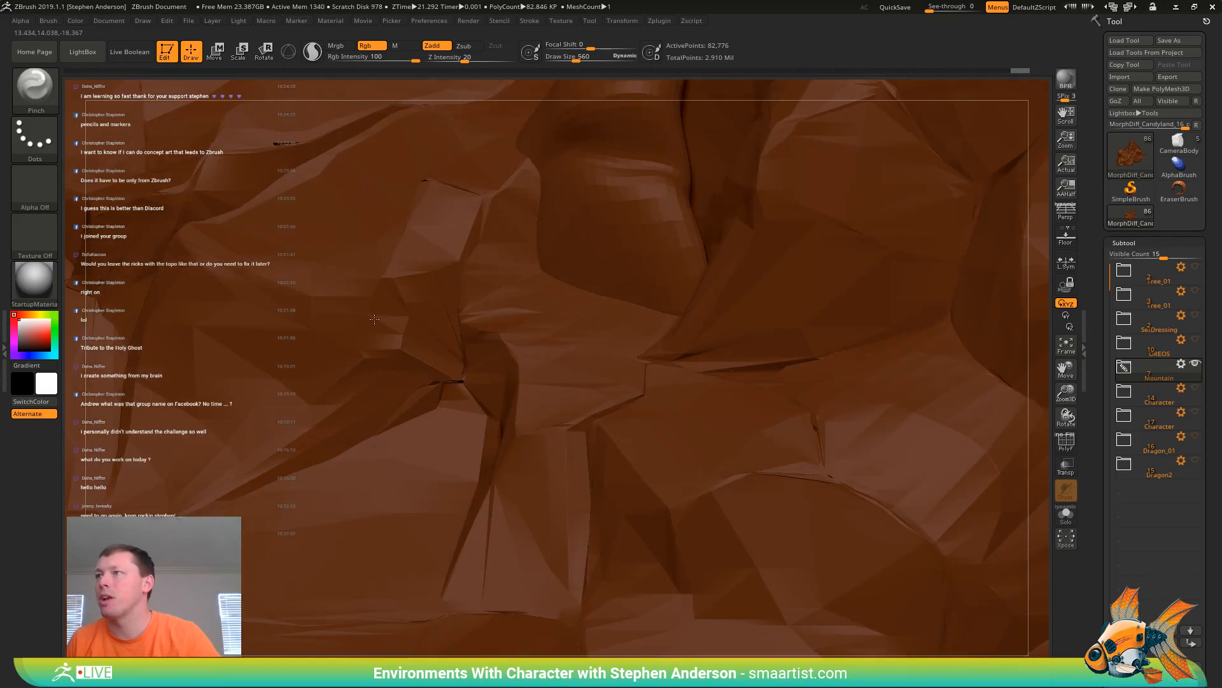
right_drag(400, 305, 350, 344)
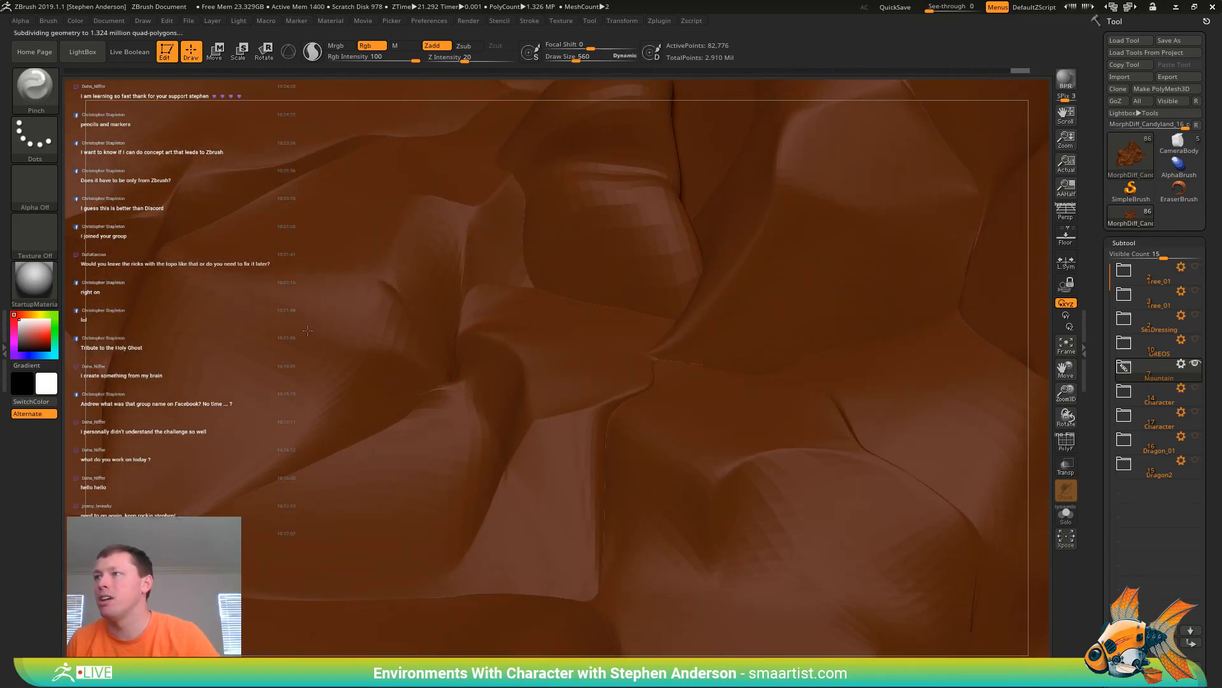
key(shift+d)
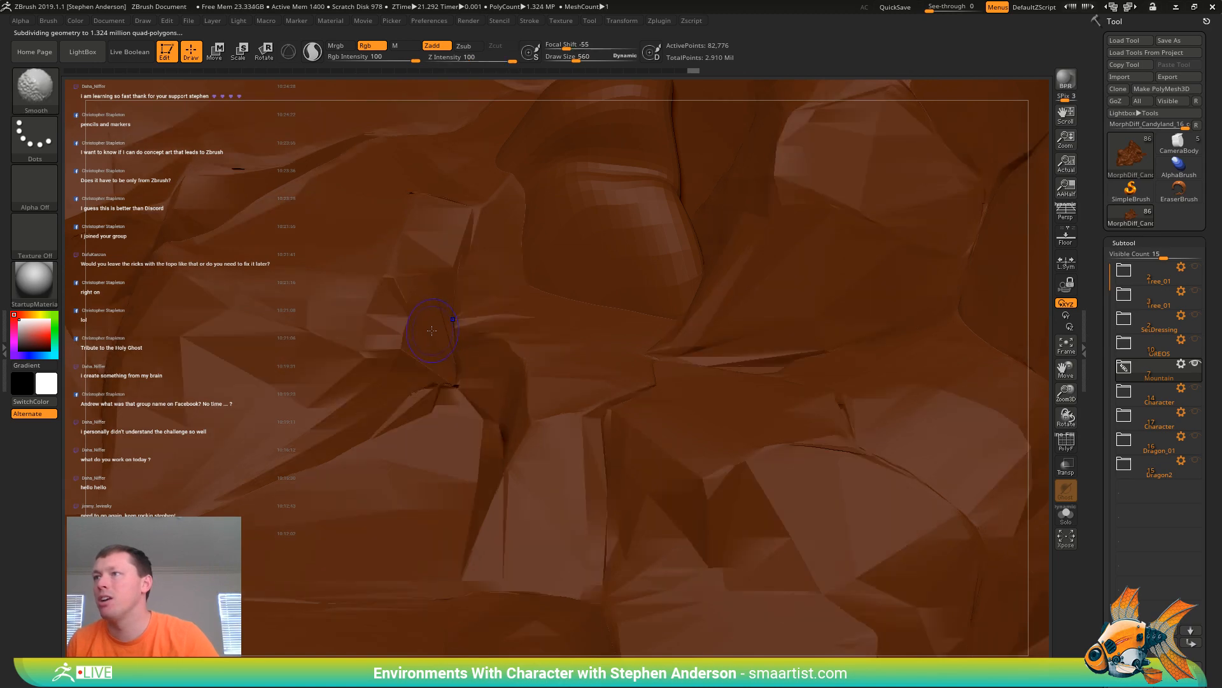
Insert edge loops across the facets of the red rock using ZModeler's edge Insert action
key(shift+f)
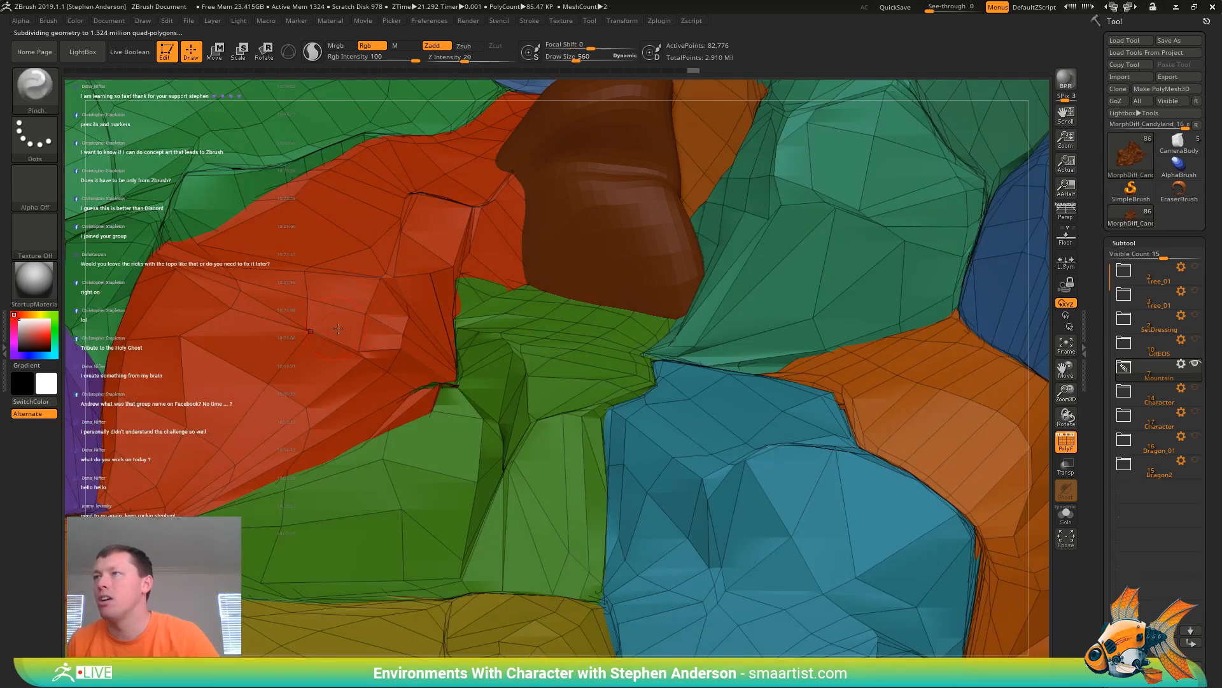
right_drag(346, 333, 363, 342)
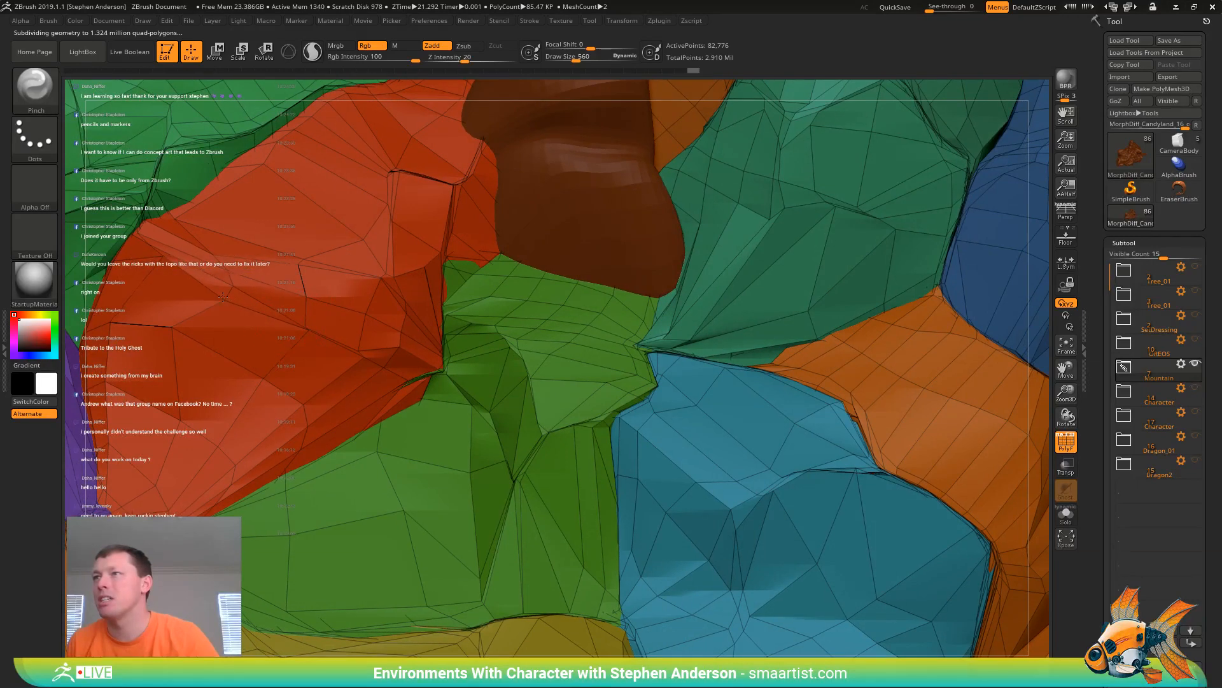
key(b)
key(z)
key(m)
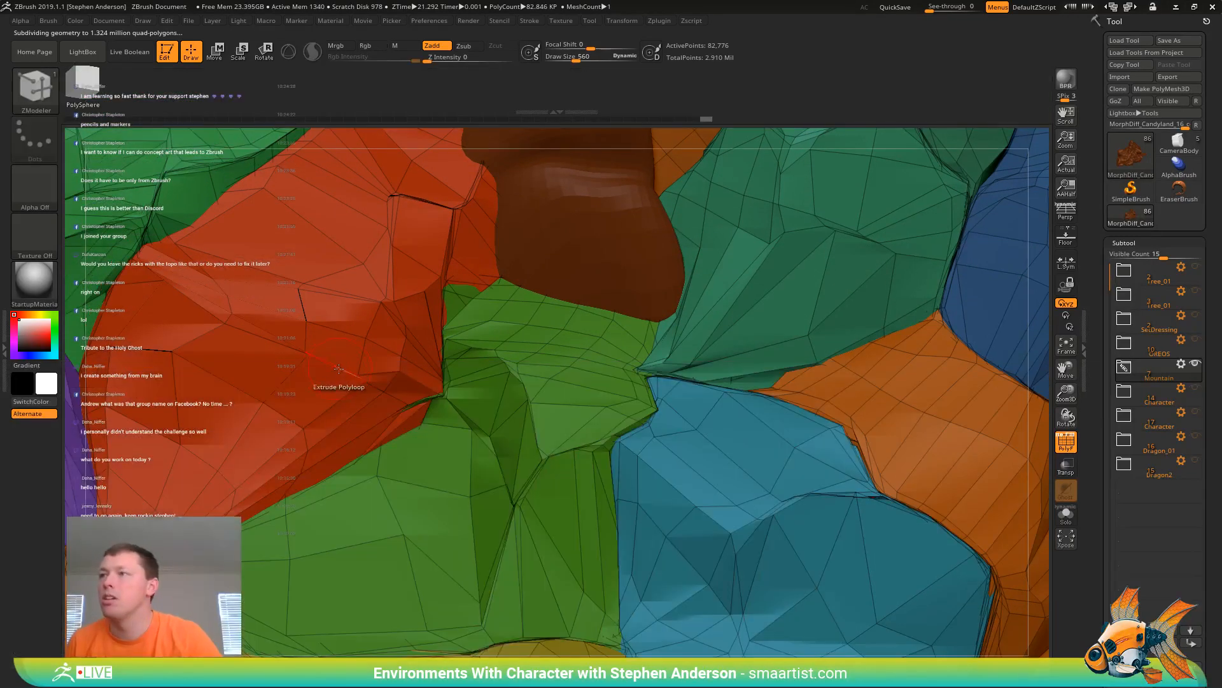
key(space)
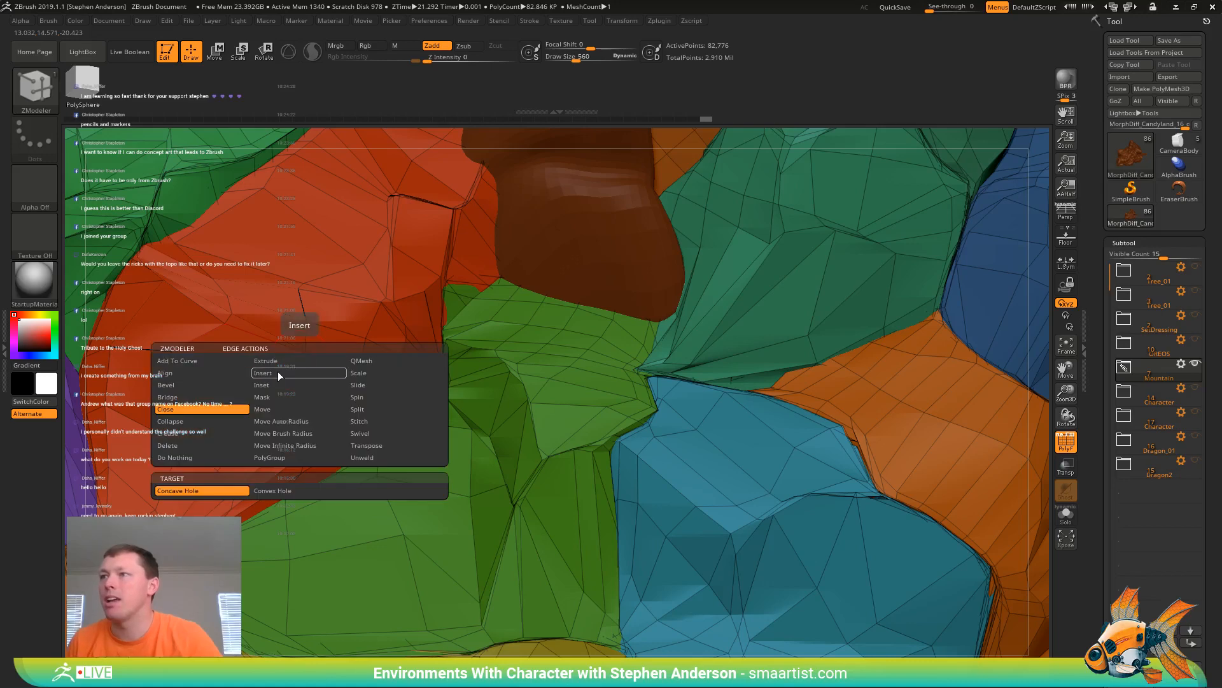
click(279, 372)
click(297, 356)
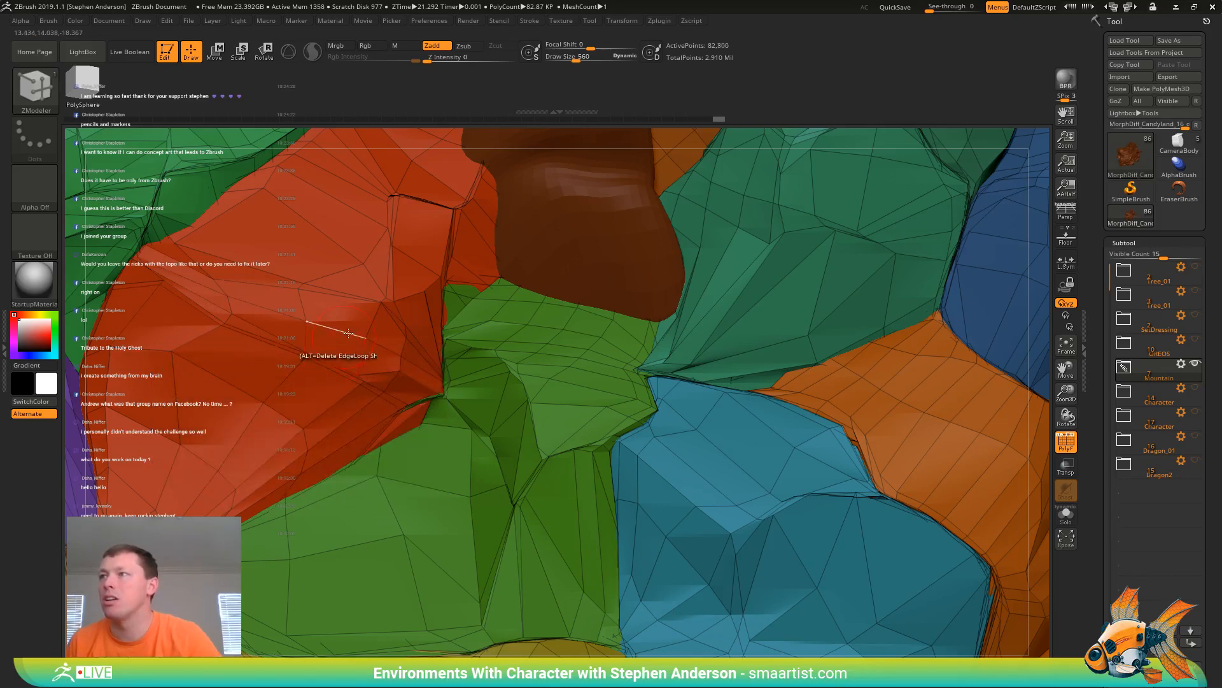
click(383, 298)
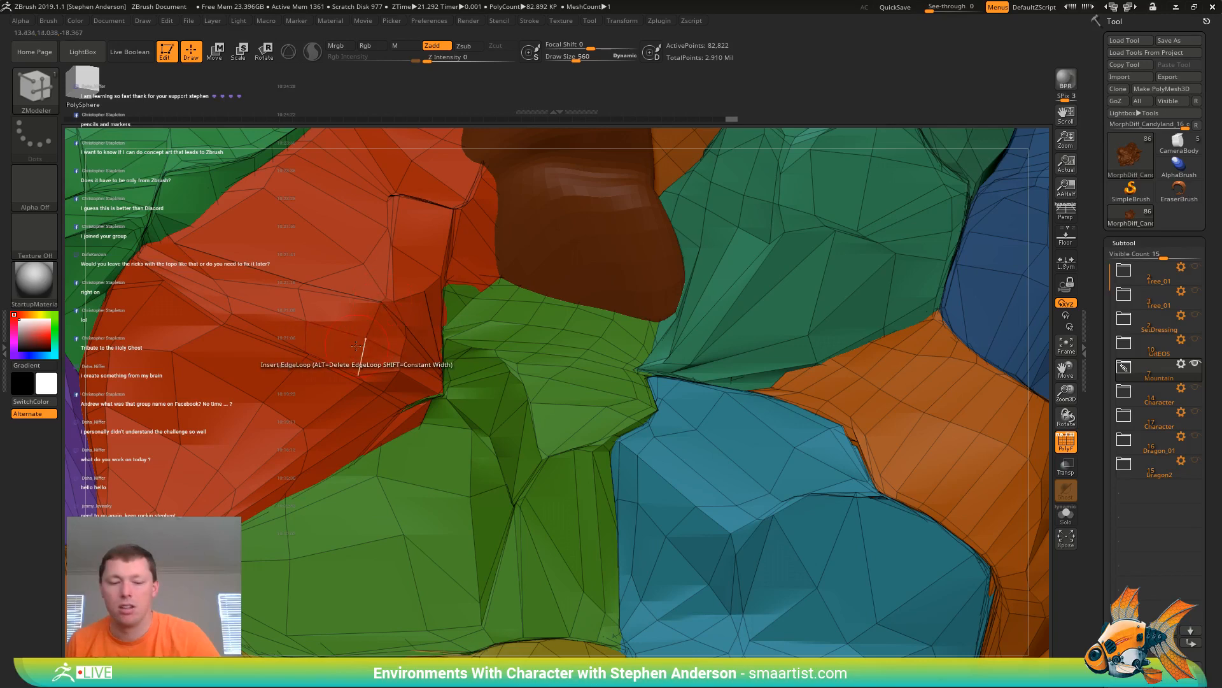
Examine the edited rock with dynamic subdivision, both from farther away and with the polyframe shown
key(d)
key(shift+f)
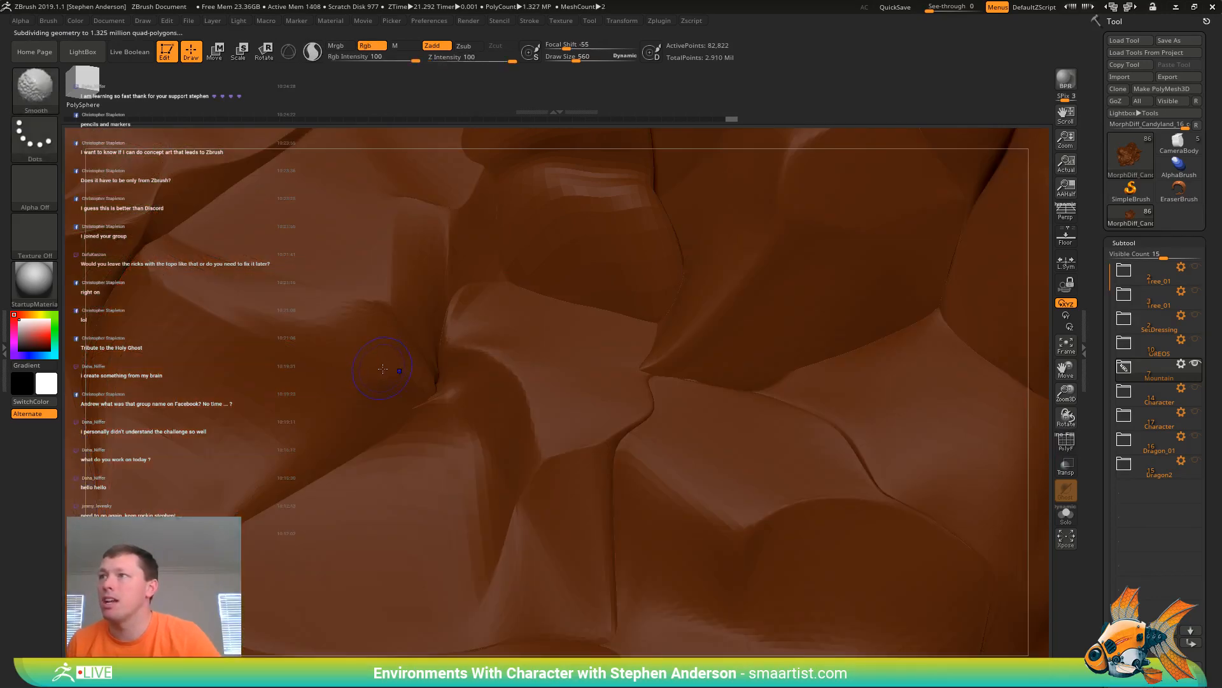
ctrl+right_drag(357, 372, 270, 277)
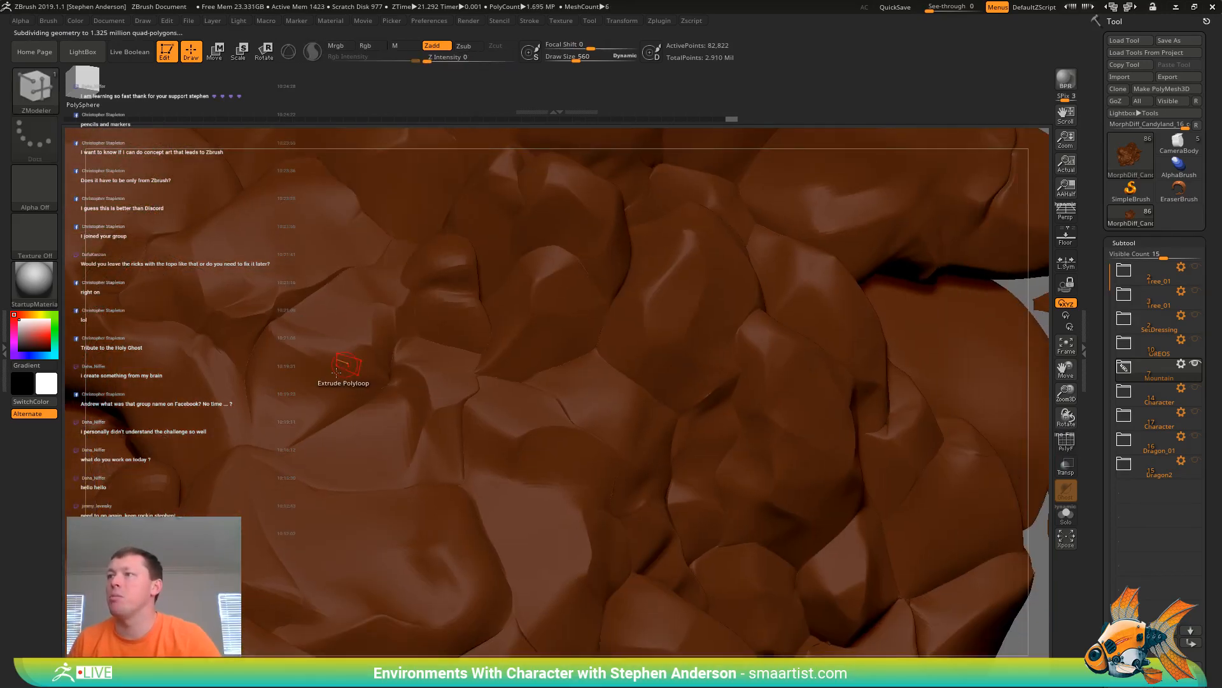
right_drag(346, 363, 363, 383)
key(shift+f)
ctrl+right_drag(309, 349, 305, 364)
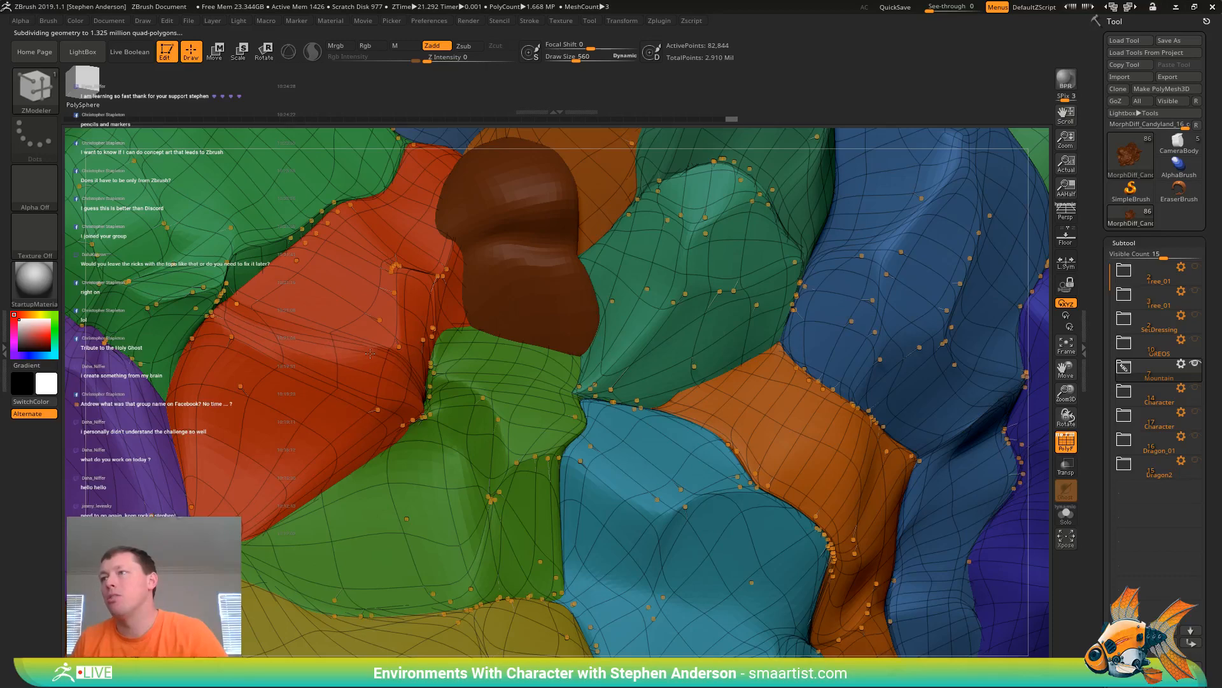
Sharpen the red rock's edges with the Pinch brush and check them in the dynamic subdivision preview
key(d)
key(b)
key(p)
key(i)
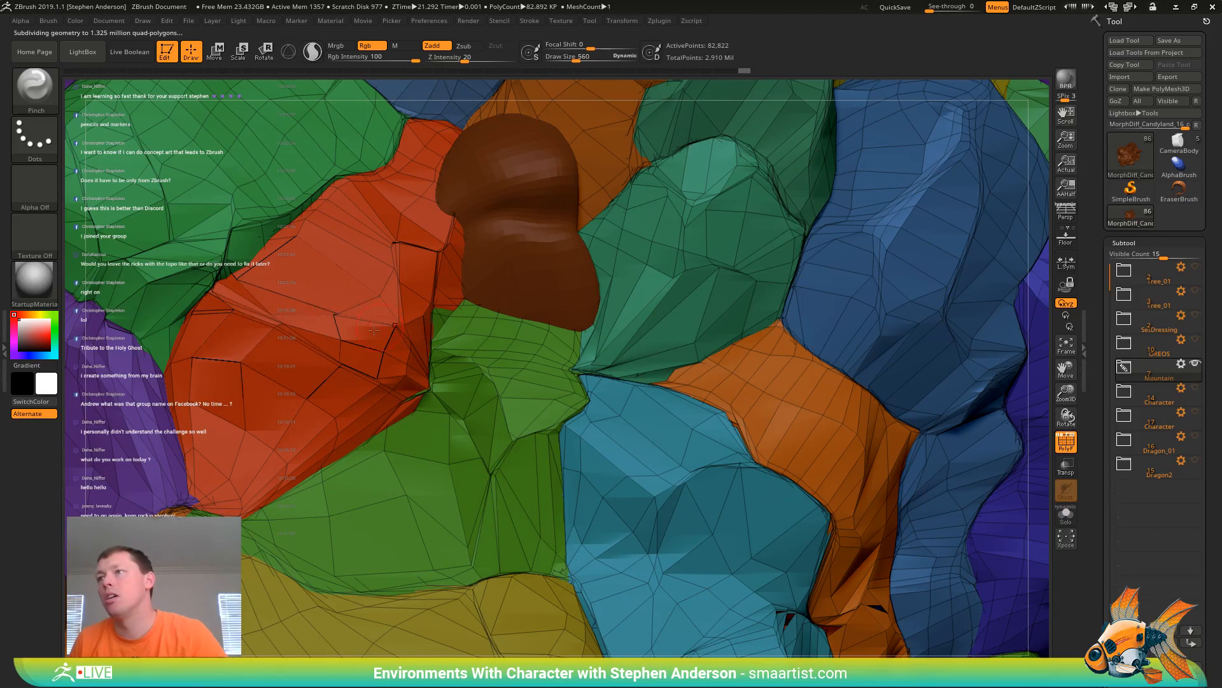
key(d)
key(shift+f)
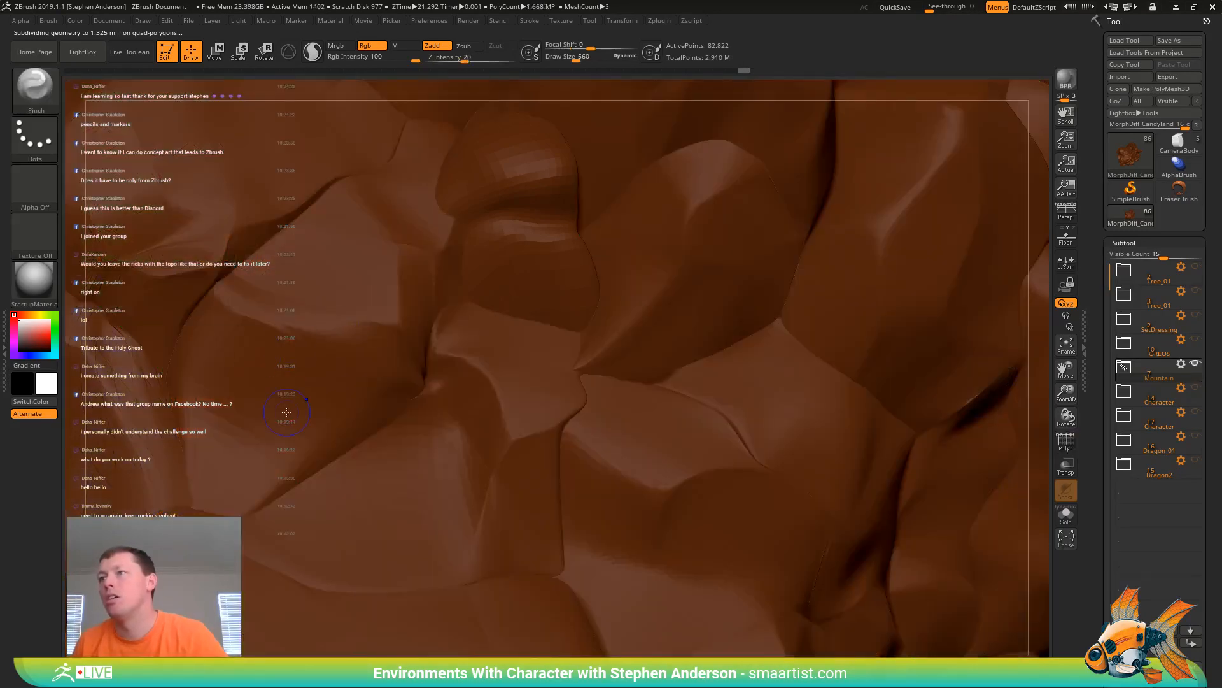
key(shift+f)
key(shift+d)
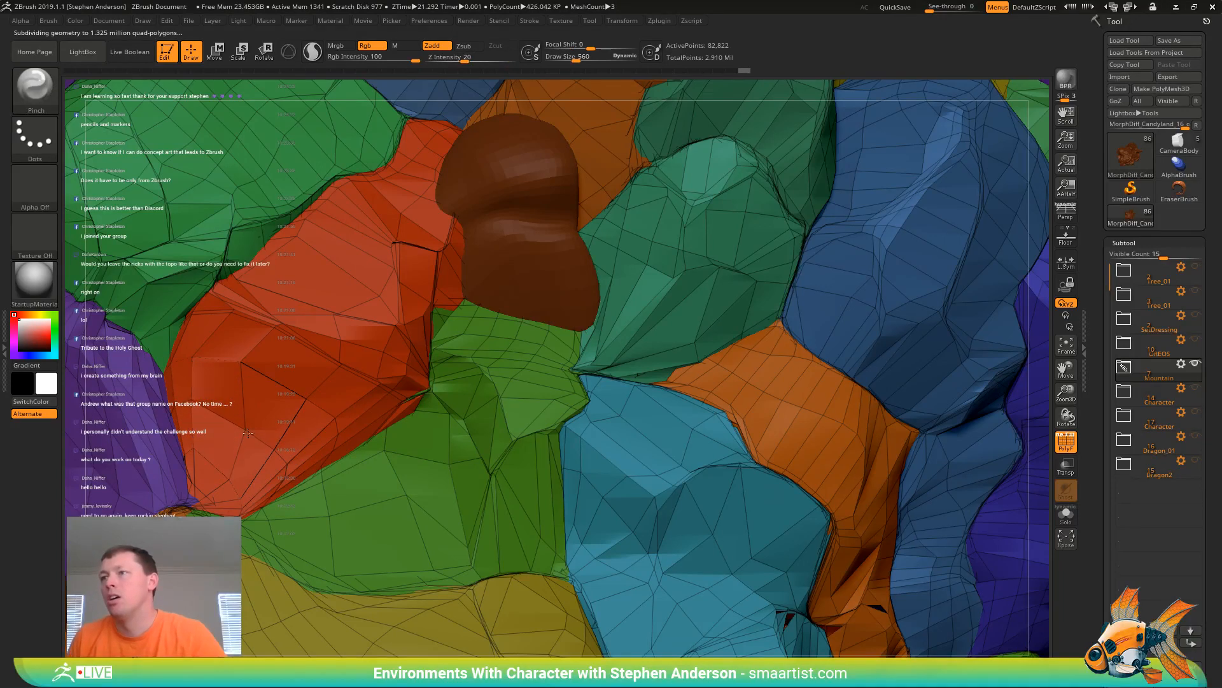
Reshape the facets of the red rock with the Move brush
key(b)
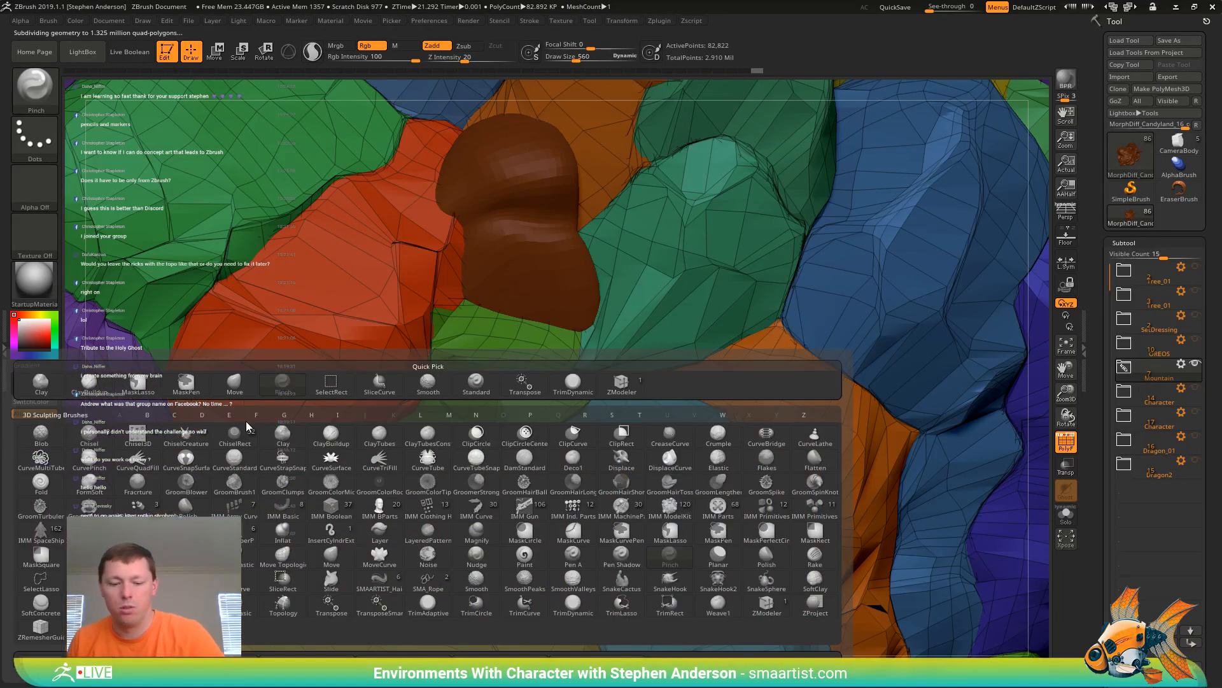
key(m)
key(v)
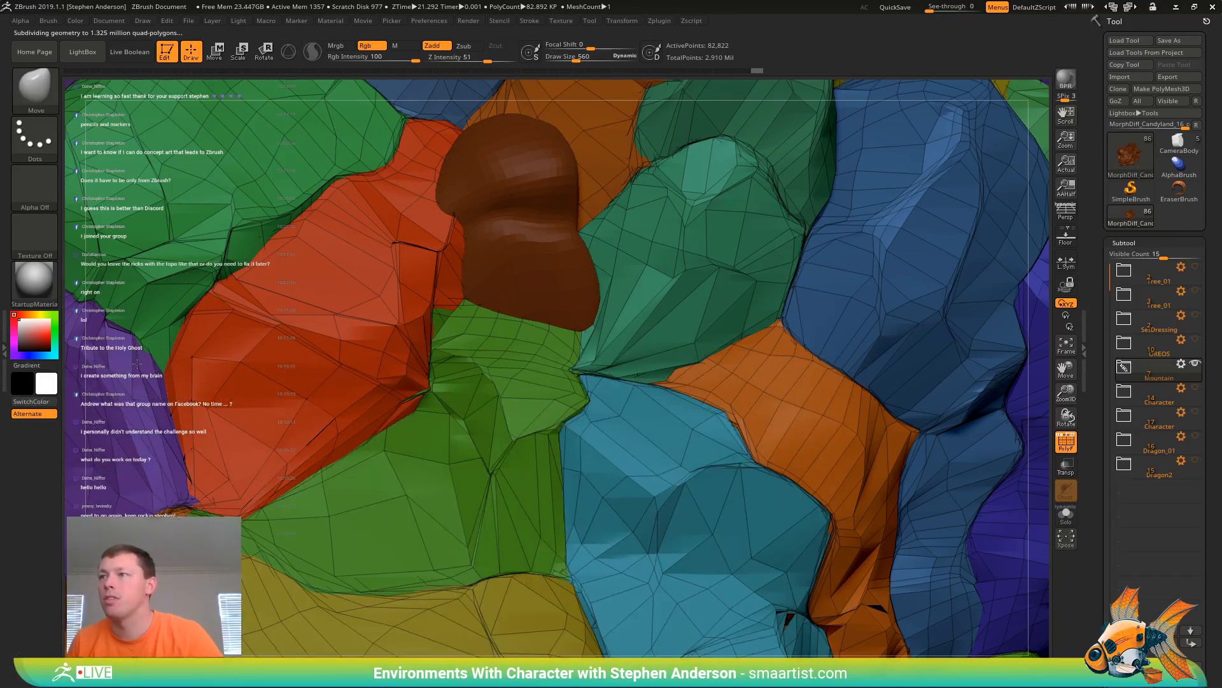
right_drag(251, 378, 288, 337)
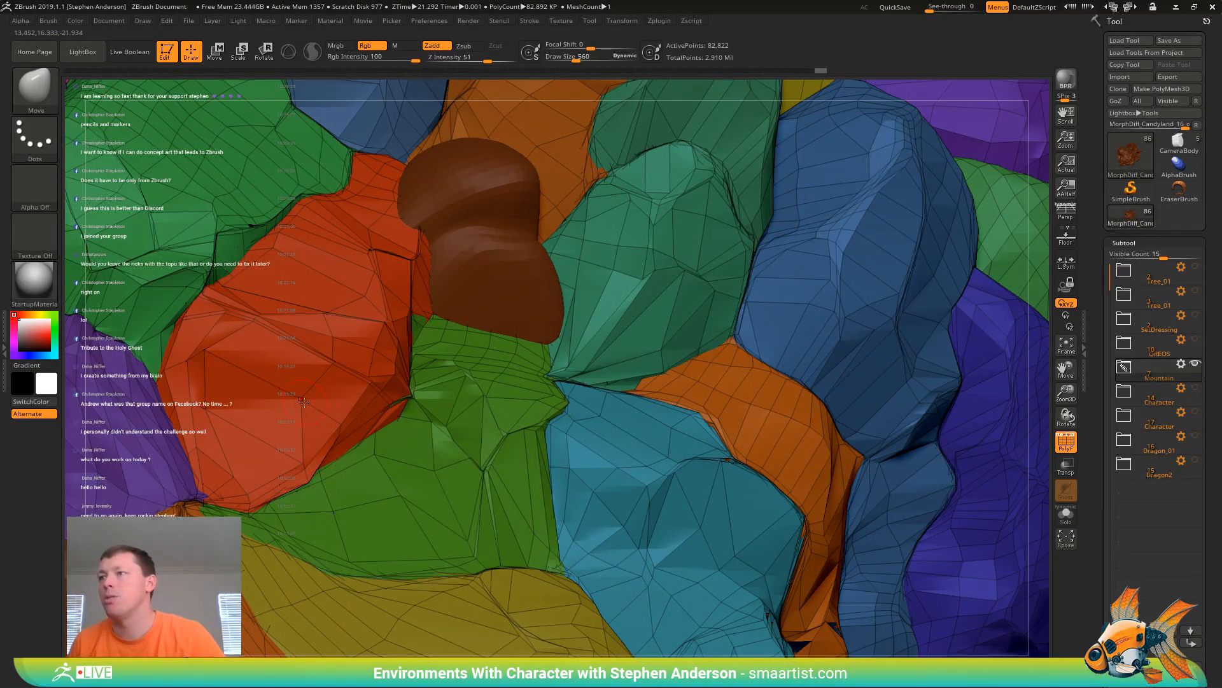
right_drag(316, 388, 346, 366)
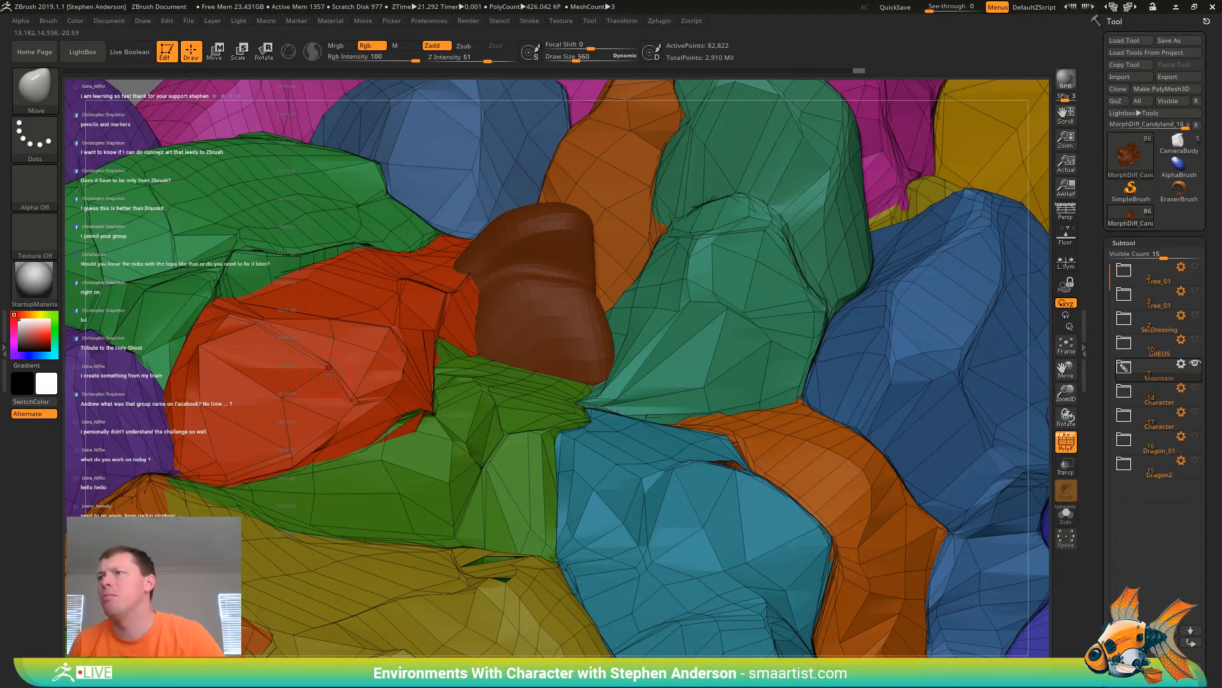
Examine the reshaped rock and the whole mountain with dynamic subdivision and the polyframe hidden
key(d)
key(shift+f)
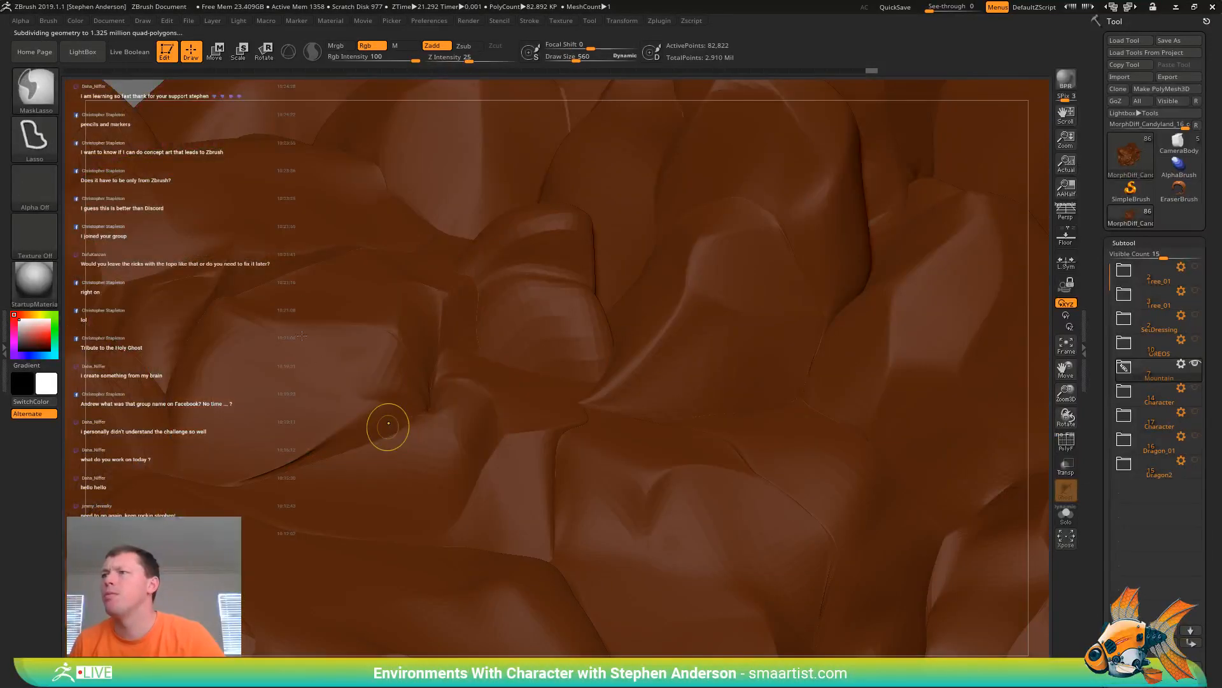
ctrl+right_drag(387, 426, 302, 297)
key(shift)
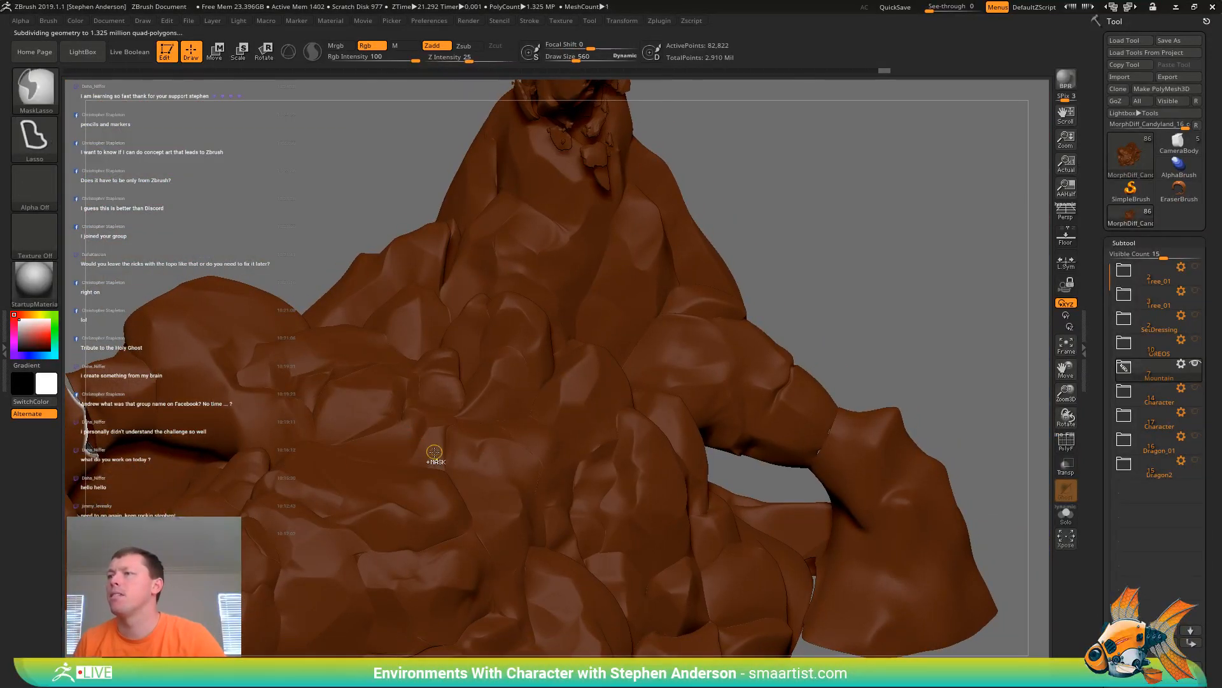
ctrl+right_drag(434, 456, 350, 384)
mouse_move(470, 445)
right_down()
mouse_move(477, 489)
mouse_move(503, 441)
mouse_move(344, 452)
mouse_move(294, 463)
mouse_move(290, 476)
mouse_move(468, 478)
right_up()
Make the Candyland_16_copy2 rock outcrop the active subtool and show its polyframe up close
alt+click(352, 465)
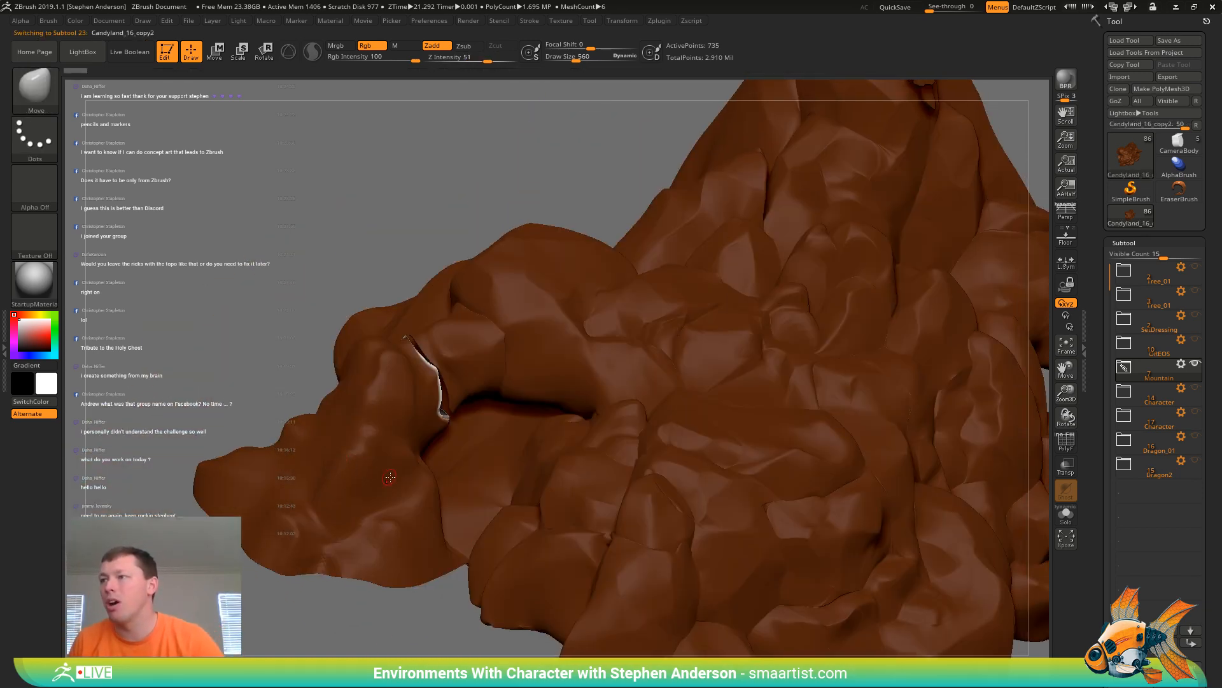
key(shift+f)
ctrl+right_drag(380, 475, 366, 481)
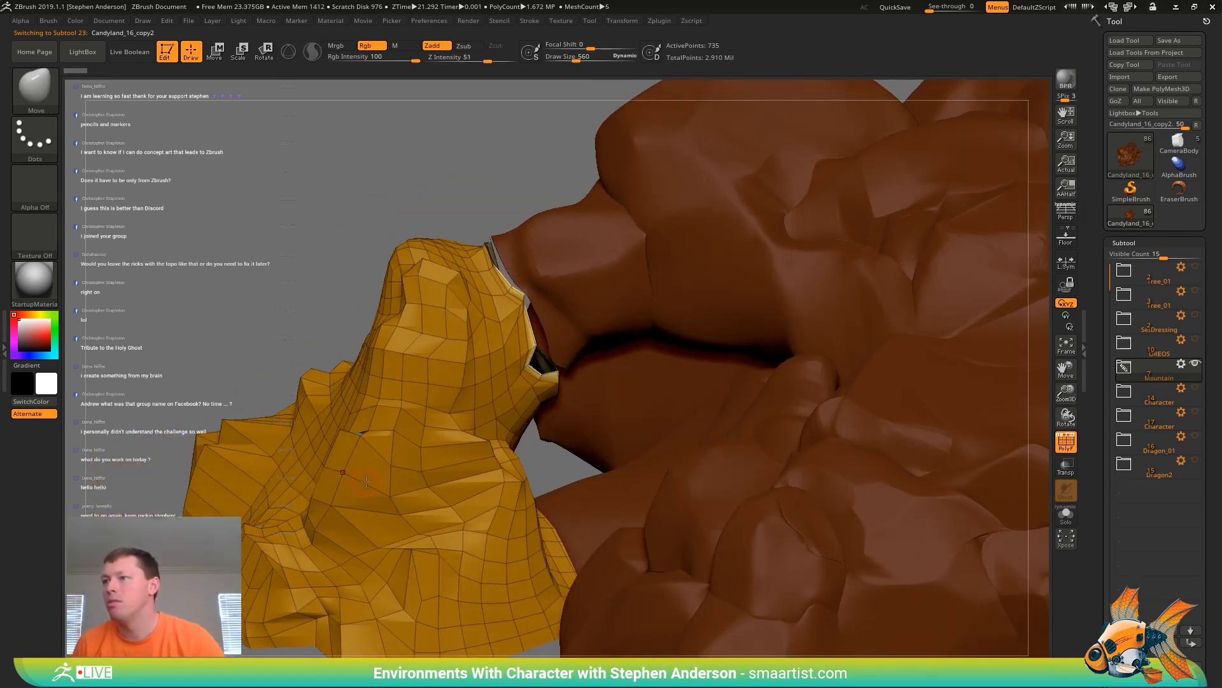
Edit the outcrop's edge loops with ZModeler and preview the surface with dynamic subdivision and no polyframe
key(b)
key(z)
key(m)
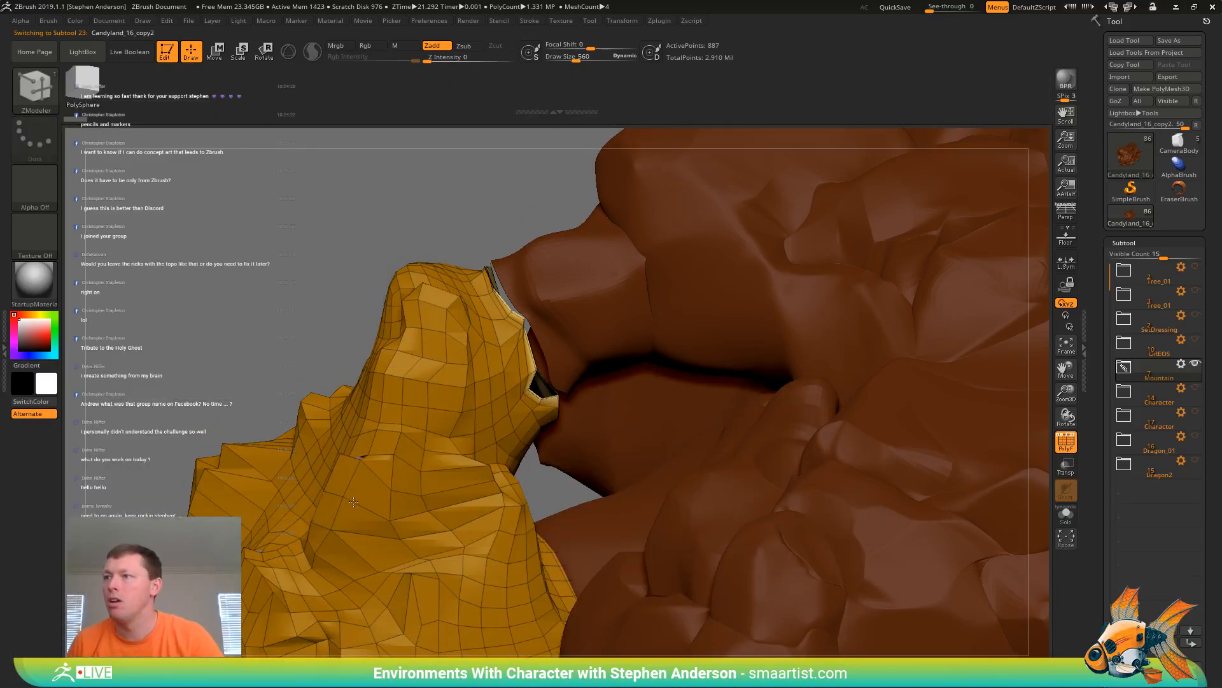
key(d)
click(360, 502)
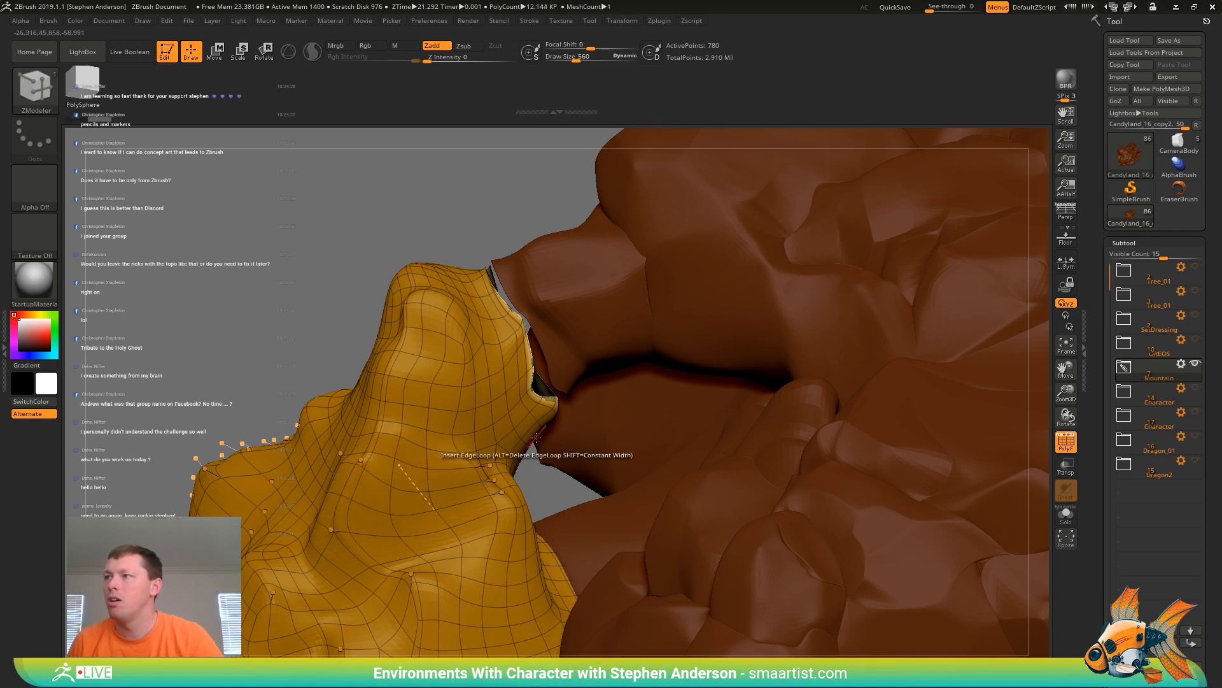
key(shift+f)
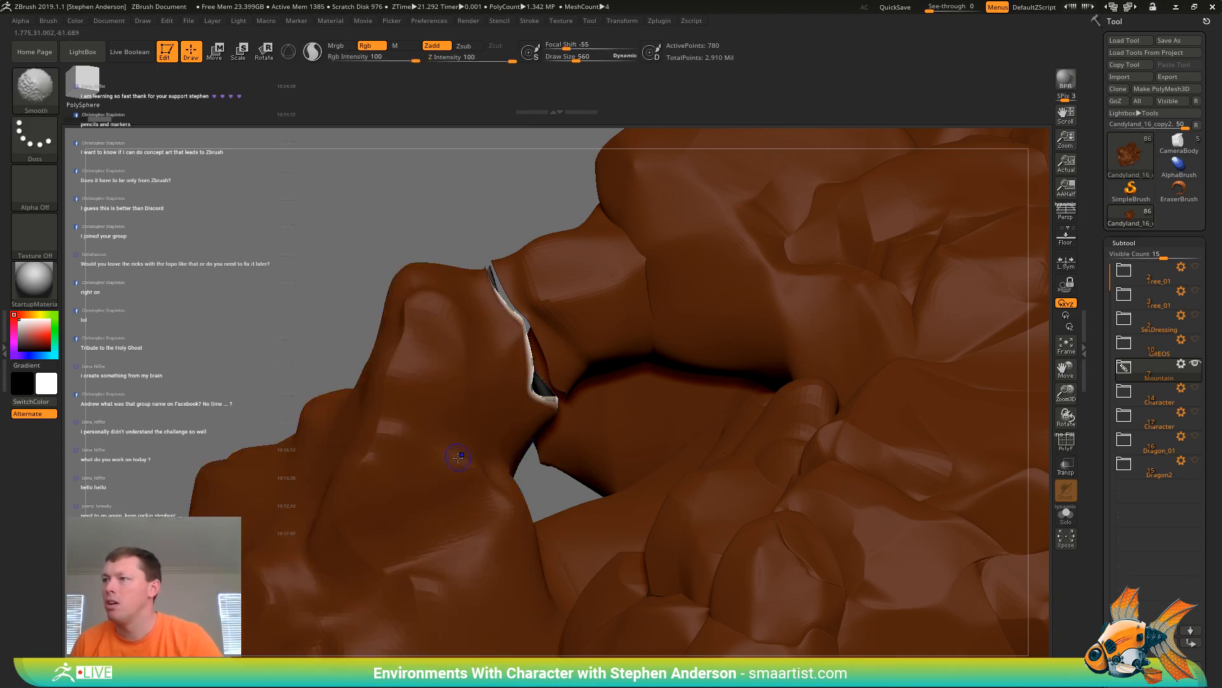
Insert additional edge loops across the rock outcrop with ZModeler on its low-poly mesh, then preview the result with dynamic subdivision
key(shift+f)
key(shift+d)
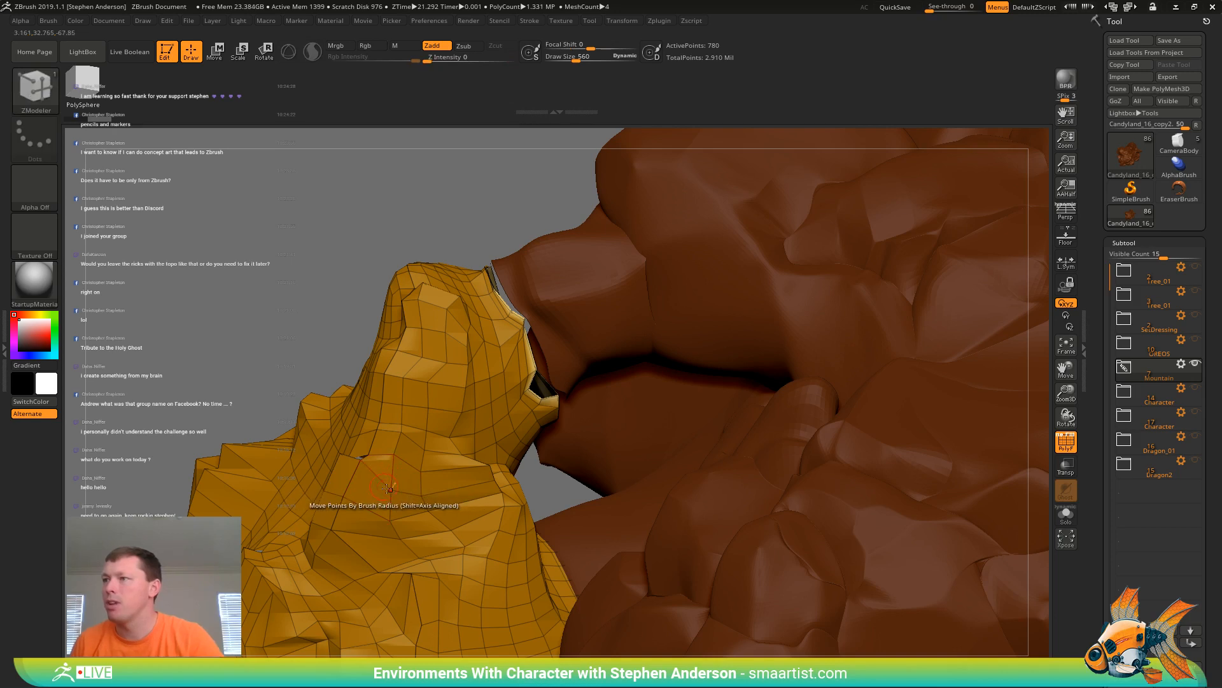
click(391, 497)
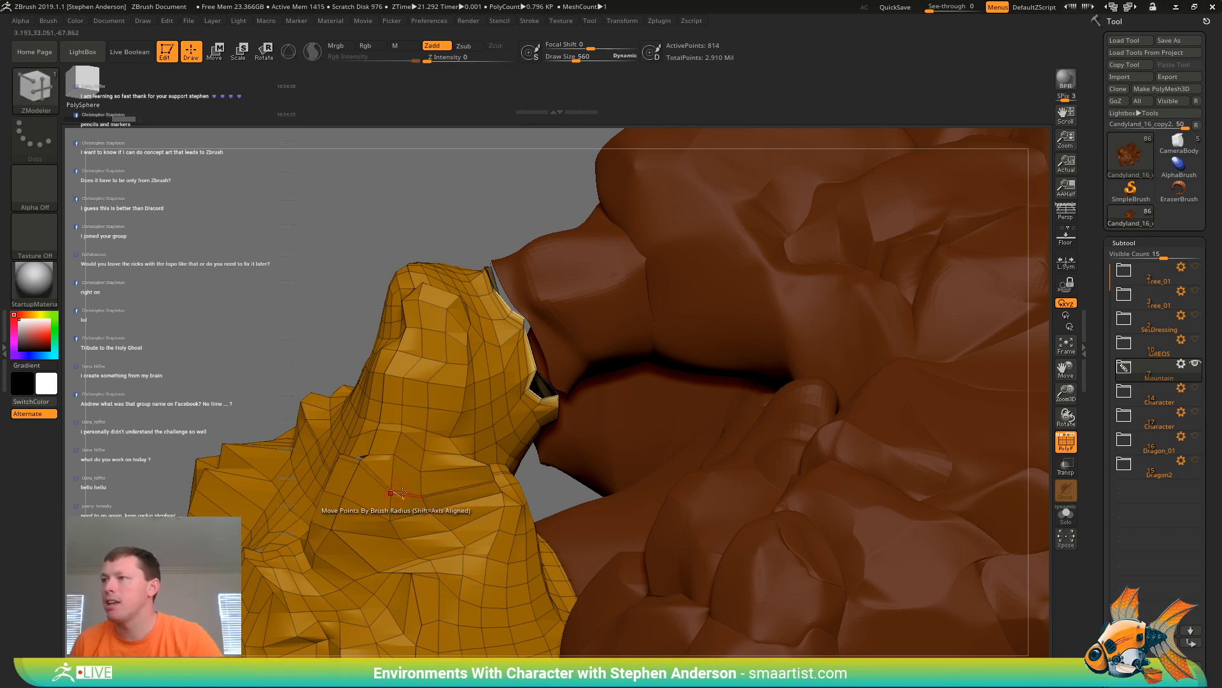
click(478, 466)
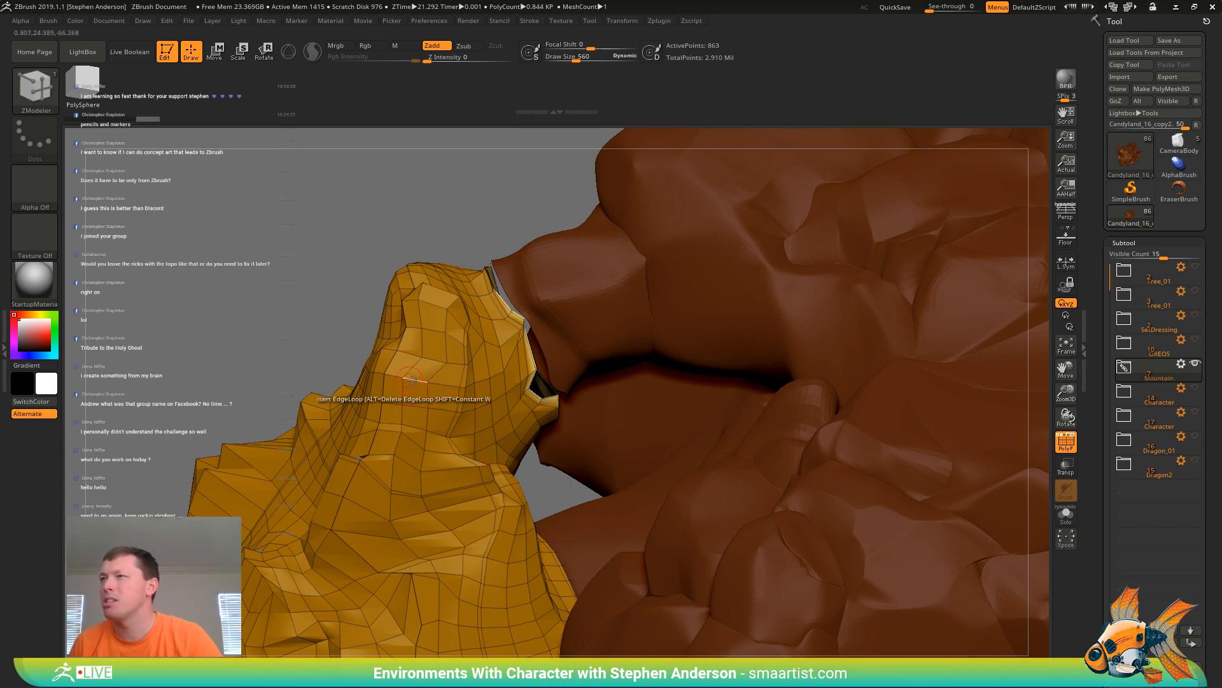
right_drag(427, 375, 325, 376)
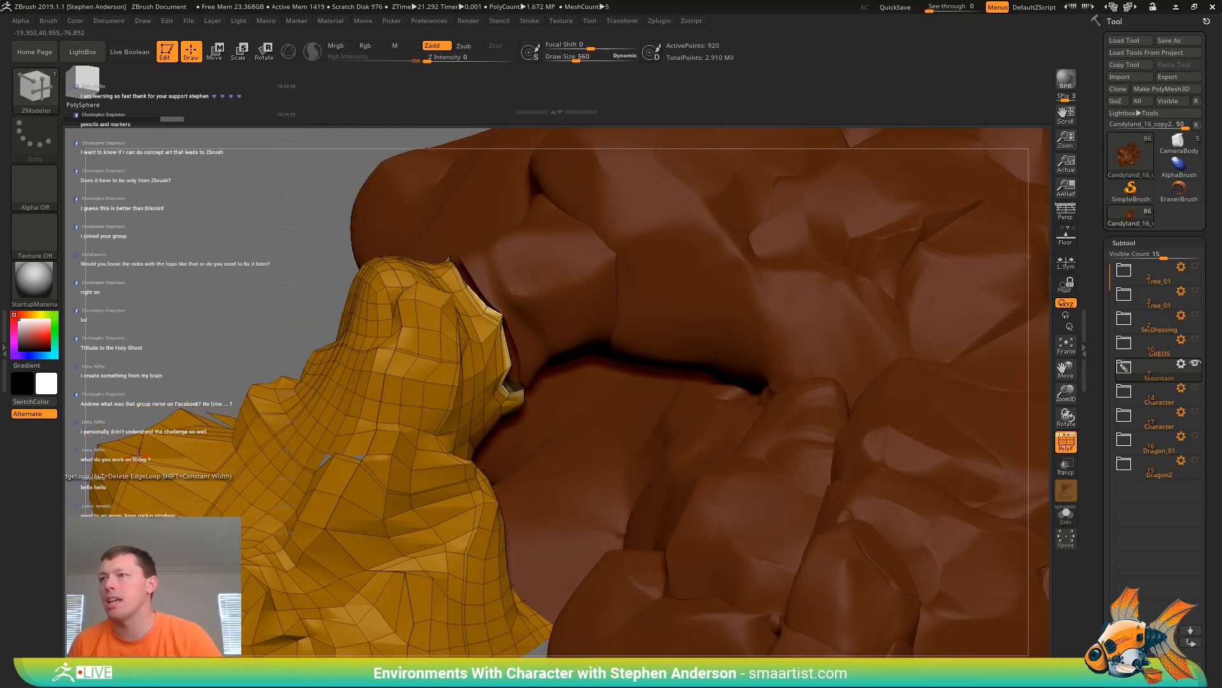
click(143, 449)
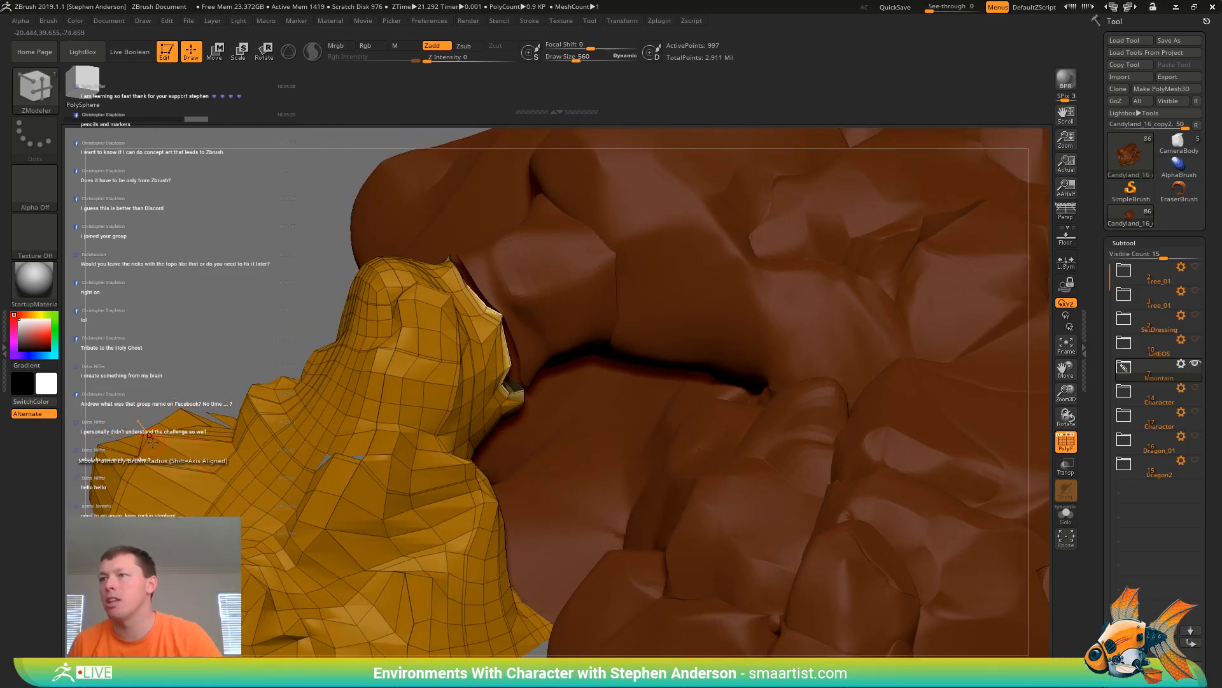
click(146, 439)
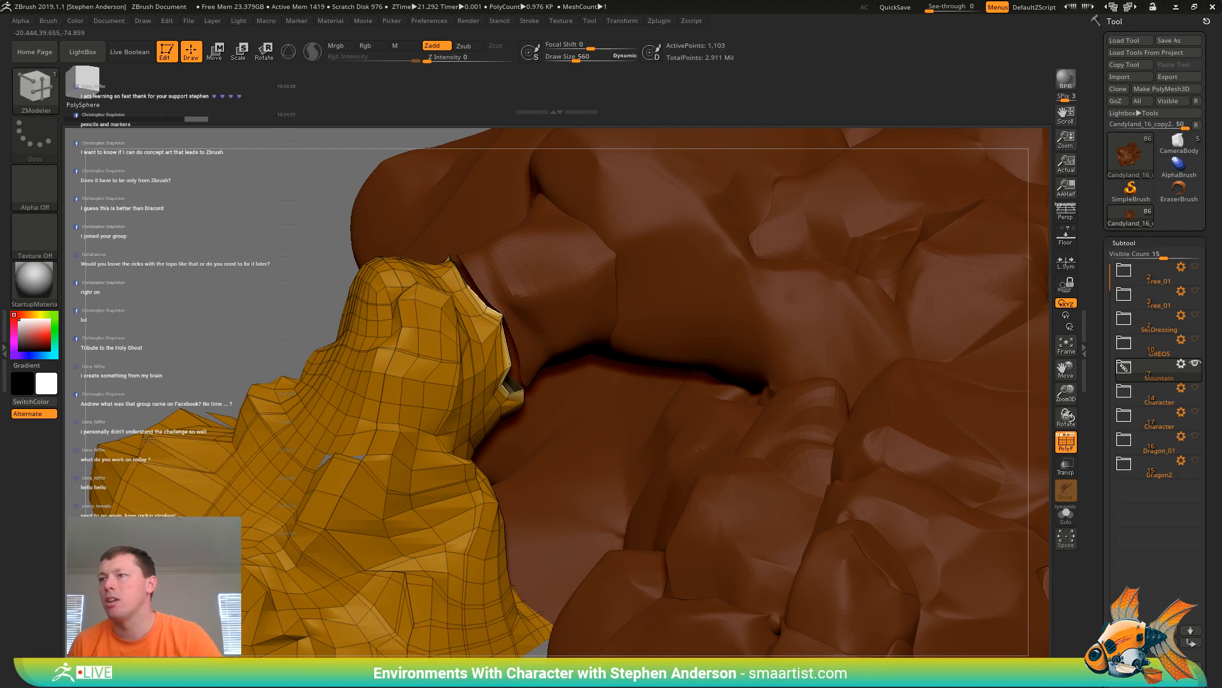
mouse_move(260, 497)
right_down()
mouse_move(395, 540)
mouse_move(365, 507)
mouse_move(490, 431)
mouse_move(431, 460)
mouse_move(465, 497)
right_up()
key(shift+f)
key(shift+f)
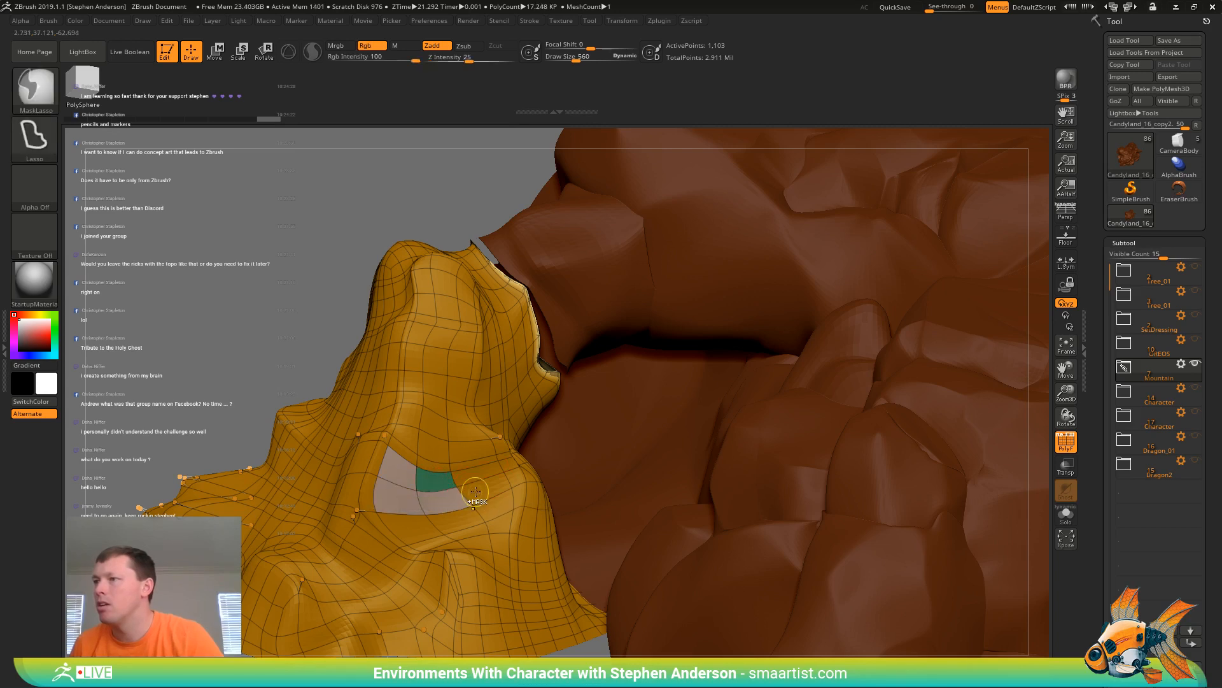
Set ZModeler's Extrude target to A Single Poly and turn a small patch of polygons on the outcrop's front into a separate polygroup
drag(429, 481, 441, 485)
key(space)
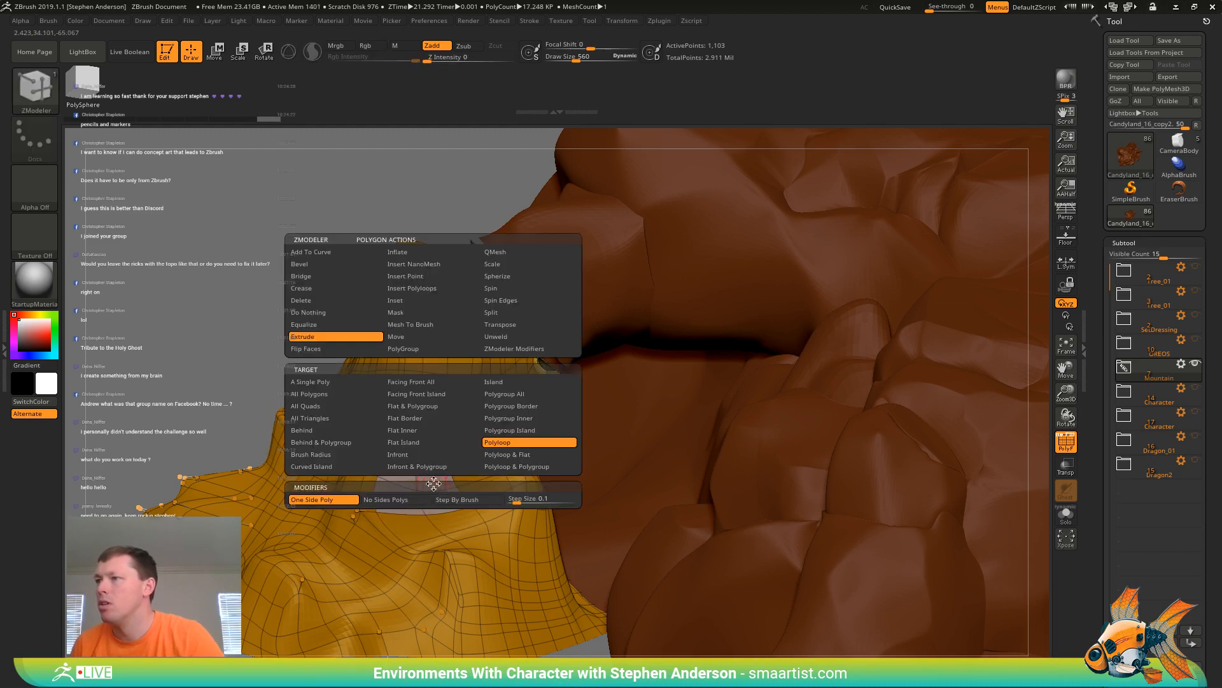
click(361, 382)
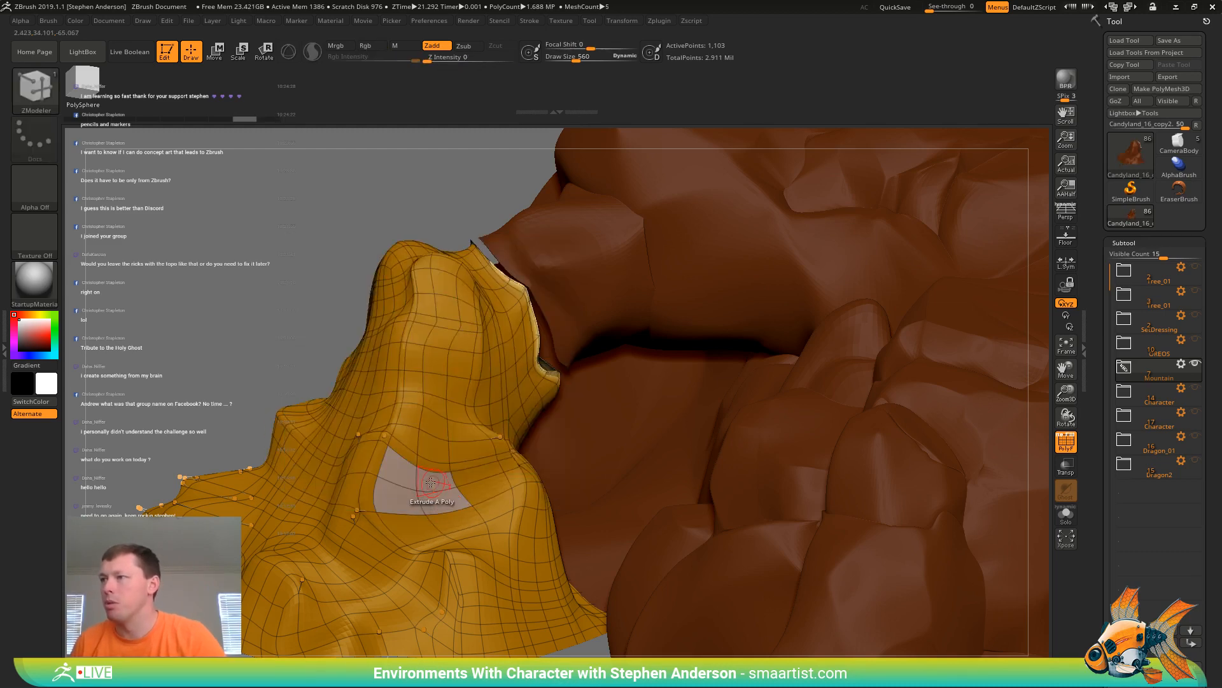
click(431, 482)
key(ctrl+shift+z)
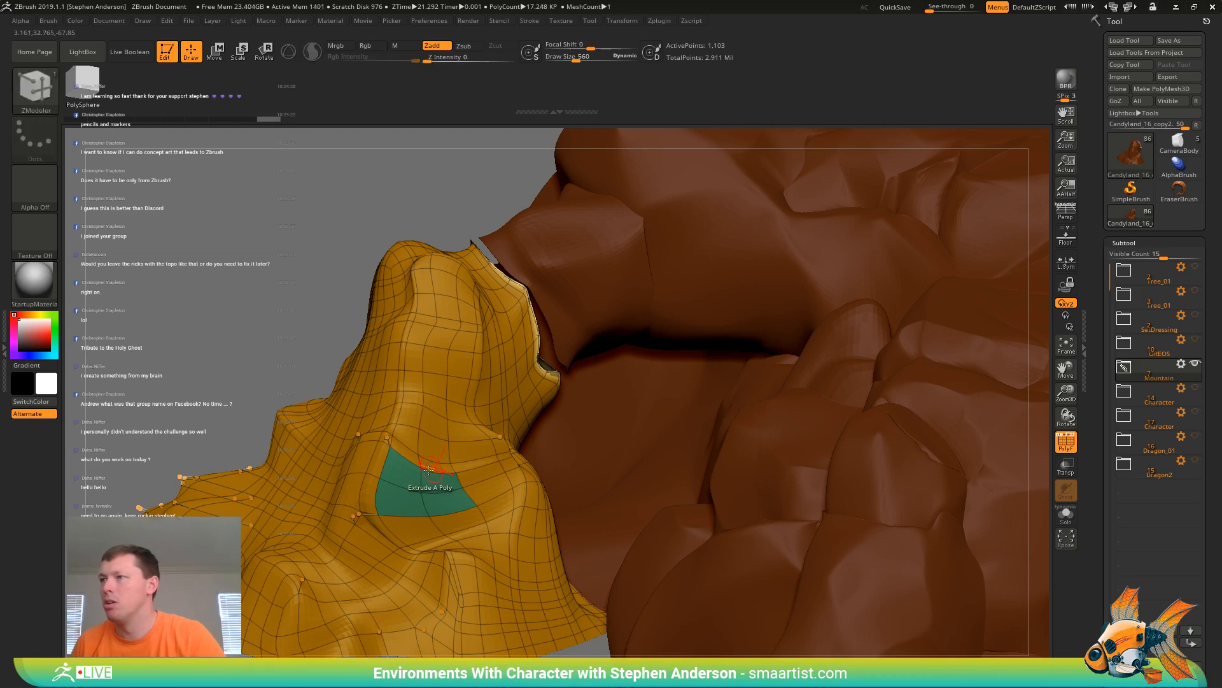
Mask the outcrop except the green patch and lay a Move transpose line along that patch
mouse_move(428, 486)
right_down()
mouse_move(408, 487)
mouse_move(443, 498)
mouse_move(446, 488)
right_up()
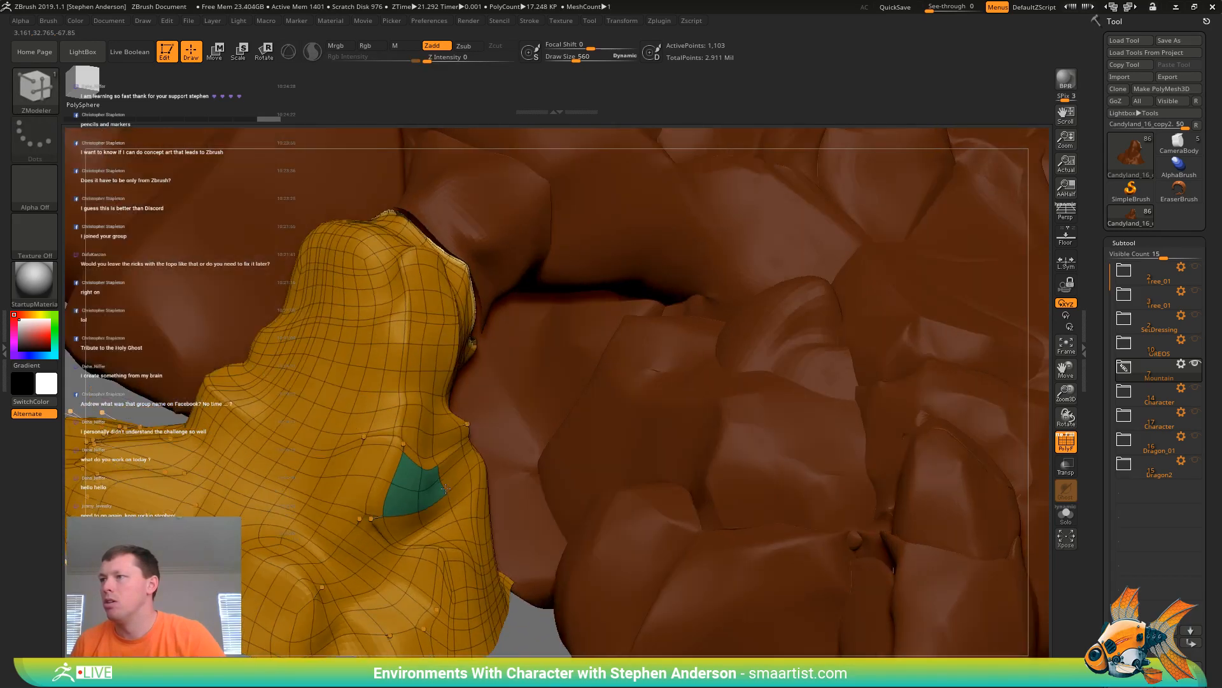
key(w)
ctrl+click(445, 490)
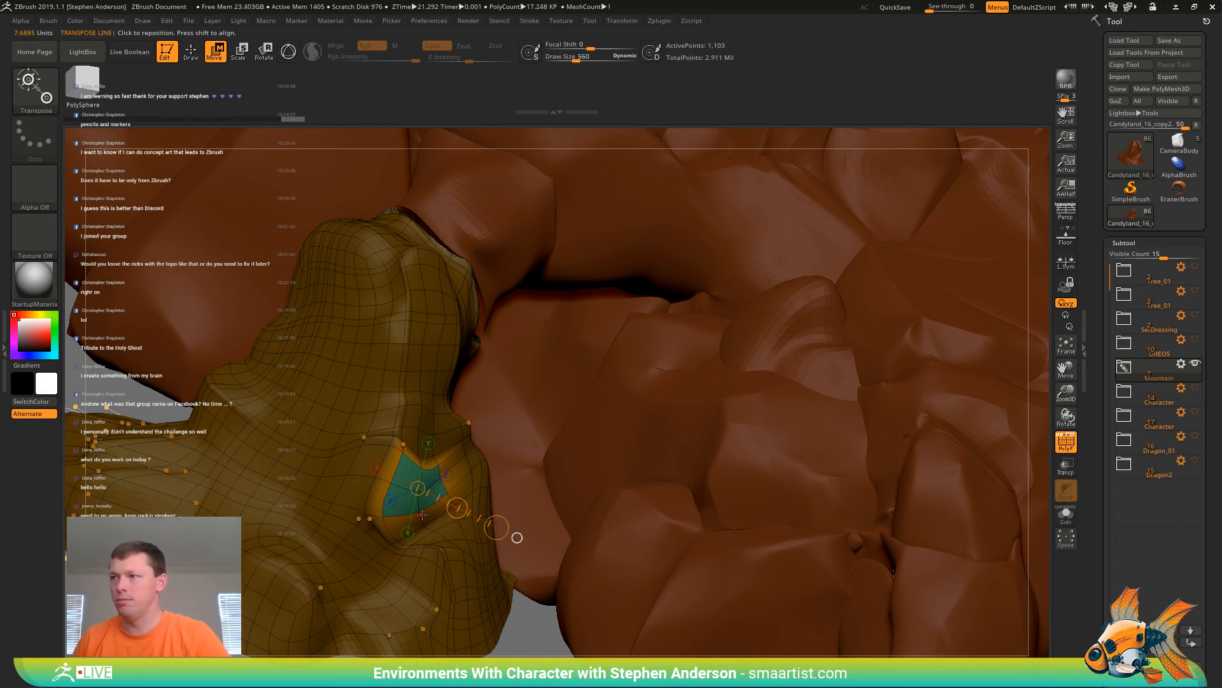
drag(387, 516, 410, 453)
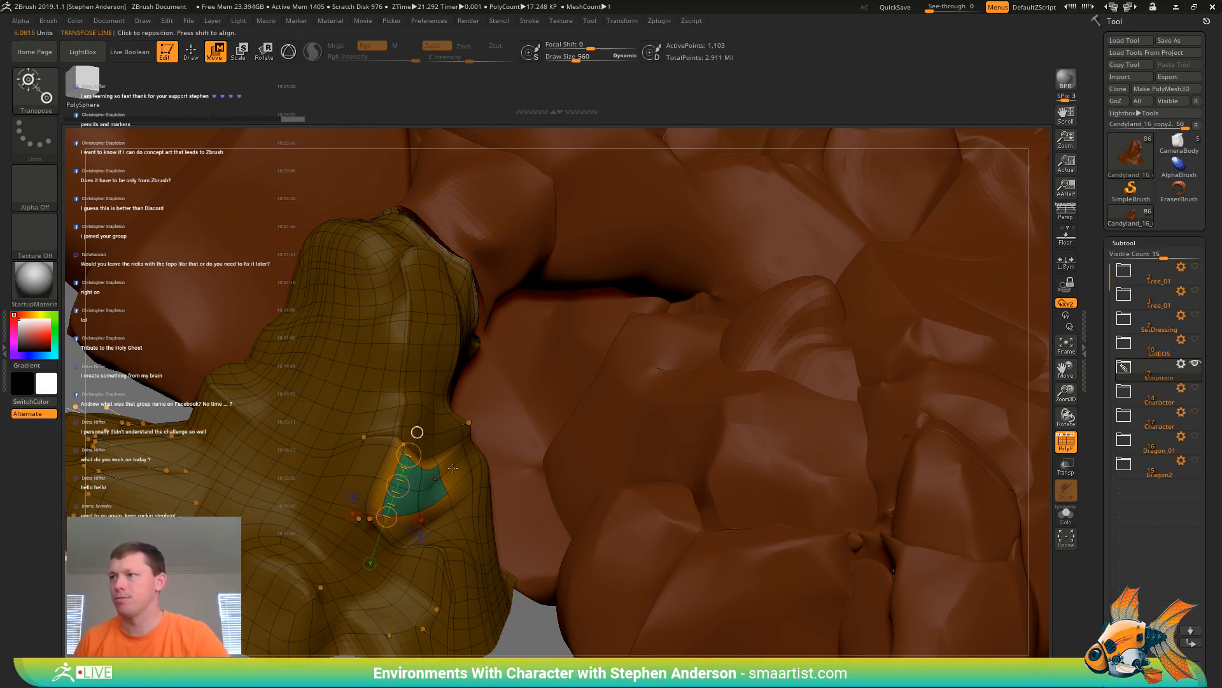
right_drag(428, 458, 489, 458)
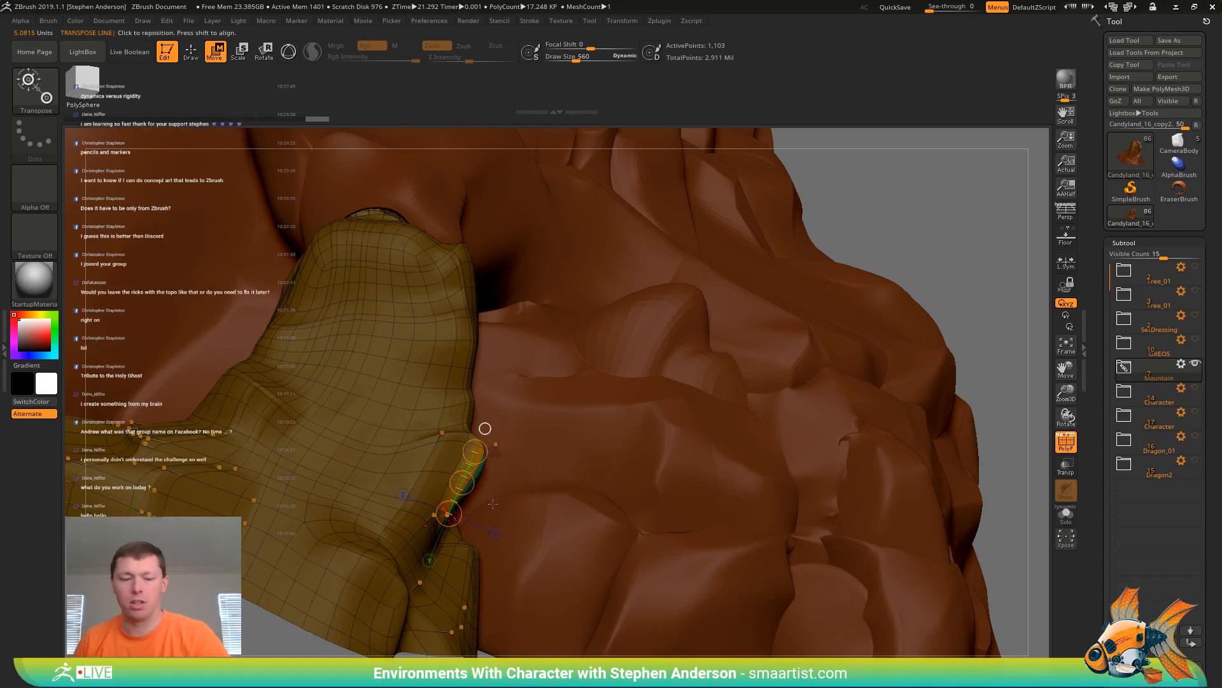
Soften the mask, work the exposed patch with the Move brush at draw size 2357, and clear the mask
key(b)
key(m)
key(v)
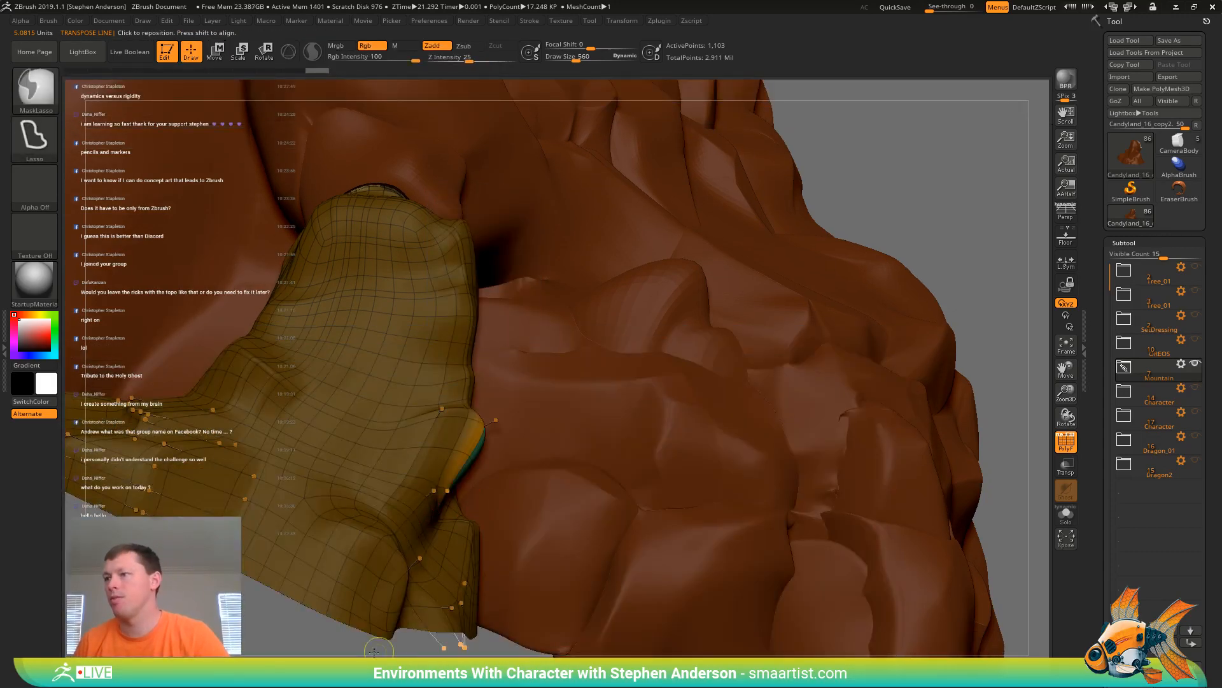
ctrl+click(419, 539)
key(s)
drag(436, 507, 461, 507)
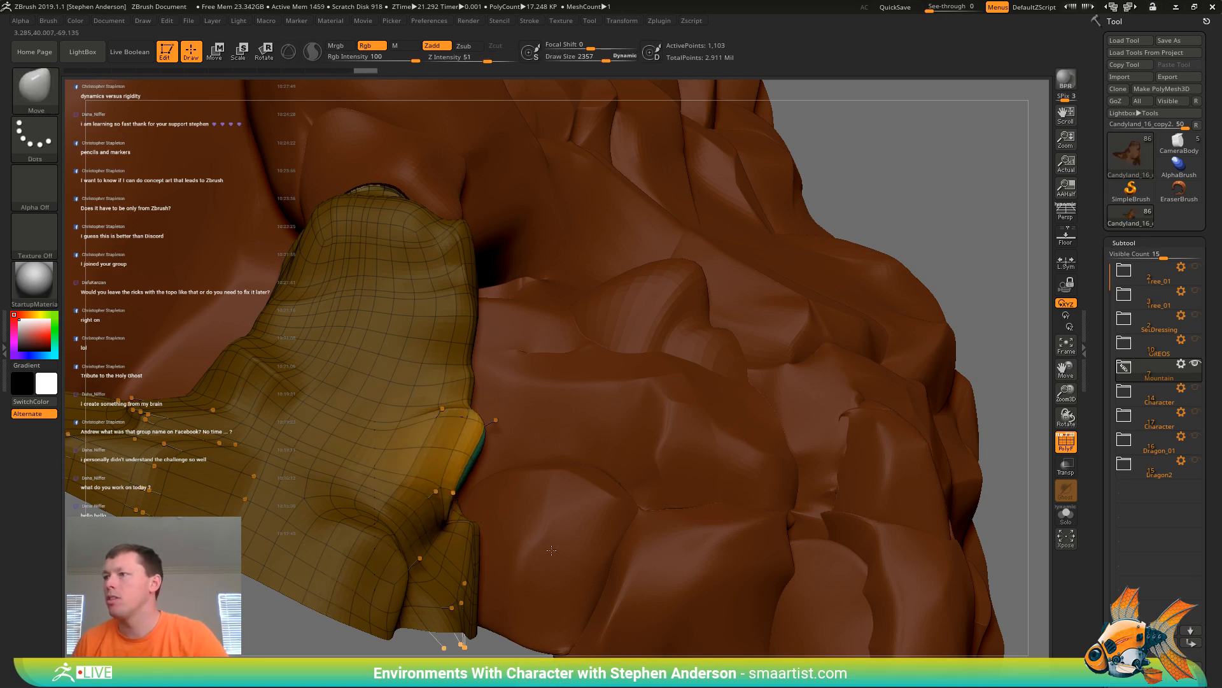
right_drag(447, 528, 293, 547)
ctrl+drag(286, 644, 275, 636)
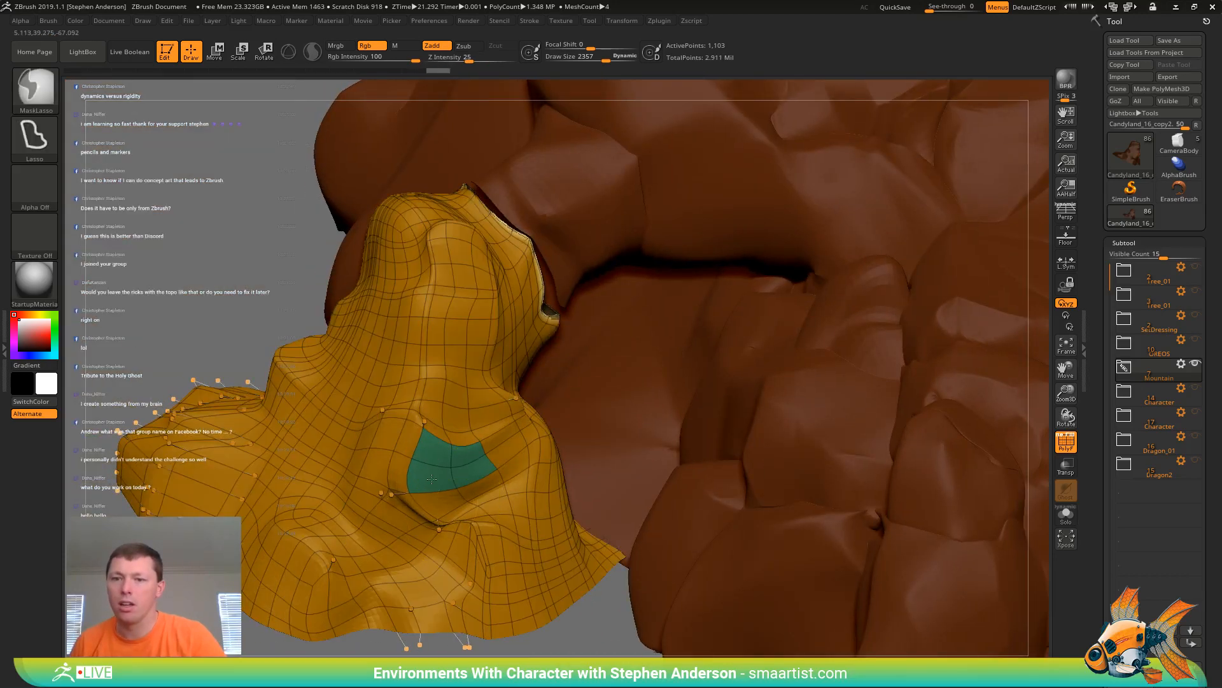
Hide the polyframe and reshape the lower part of the outcrop with the Move brush at draw size 1816
mouse_move(463, 517)
ctrl+right_down()
mouse_move(461, 488)
mouse_move(485, 512)
mouse_move(454, 494)
mouse_move(438, 459)
mouse_move(467, 523)
ctrl+right_up()
key(shift+f)
key(s)
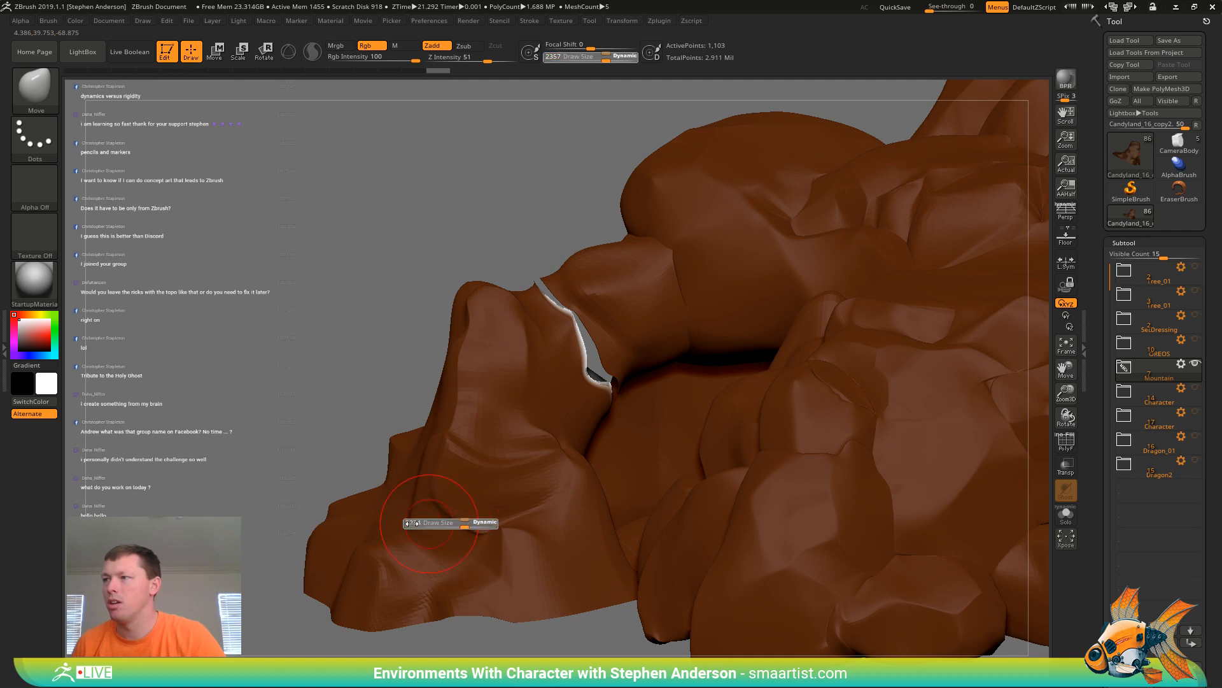
shift+drag(470, 528, 456, 513)
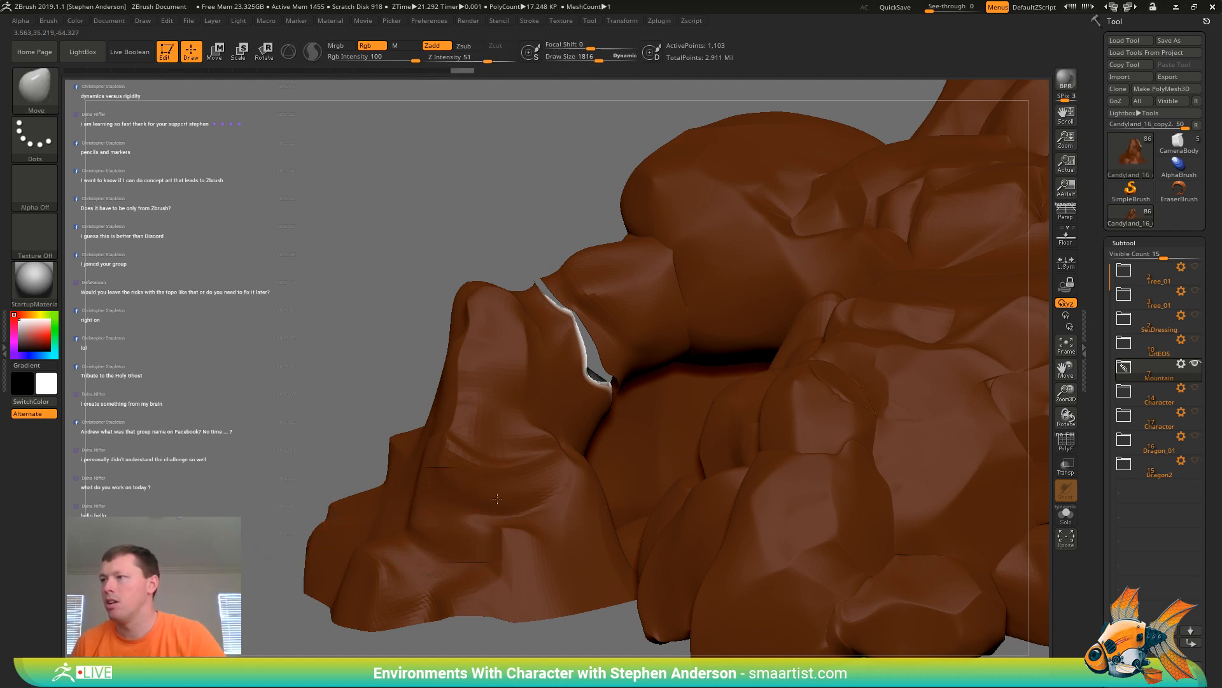
mouse_move(471, 513)
right_down()
mouse_move(428, 521)
mouse_move(455, 517)
right_up()
drag(455, 516, 437, 534)
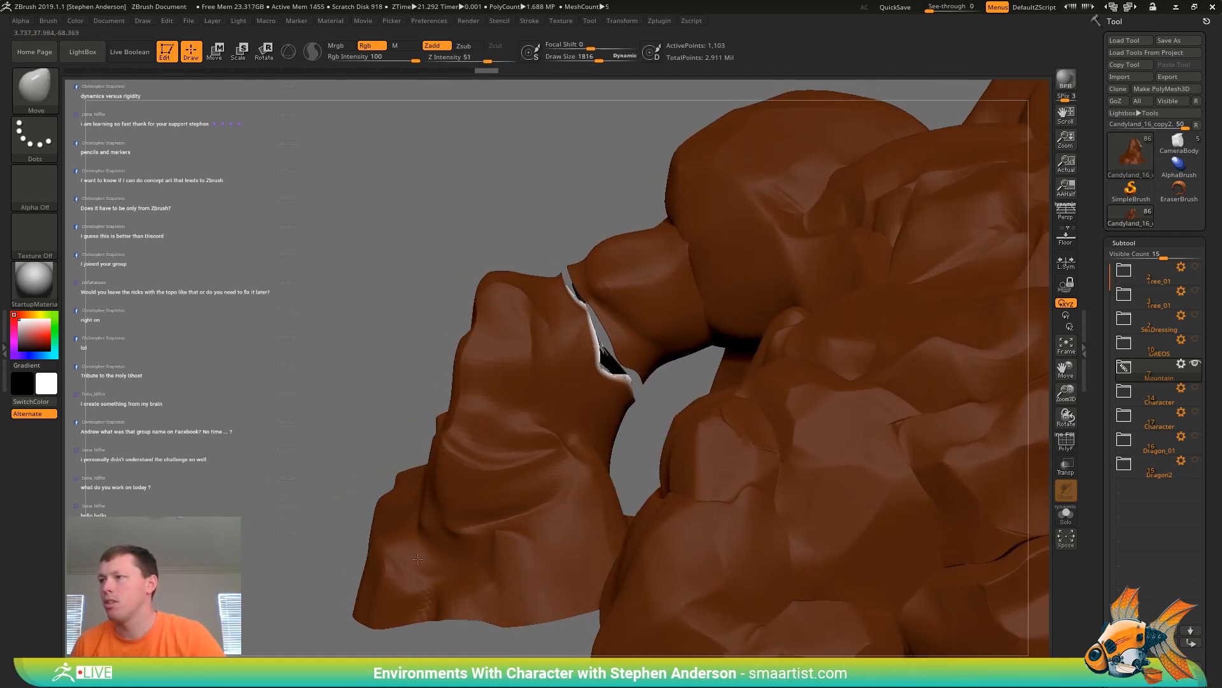
right_drag(462, 527, 474, 527)
right_drag(458, 546, 480, 530)
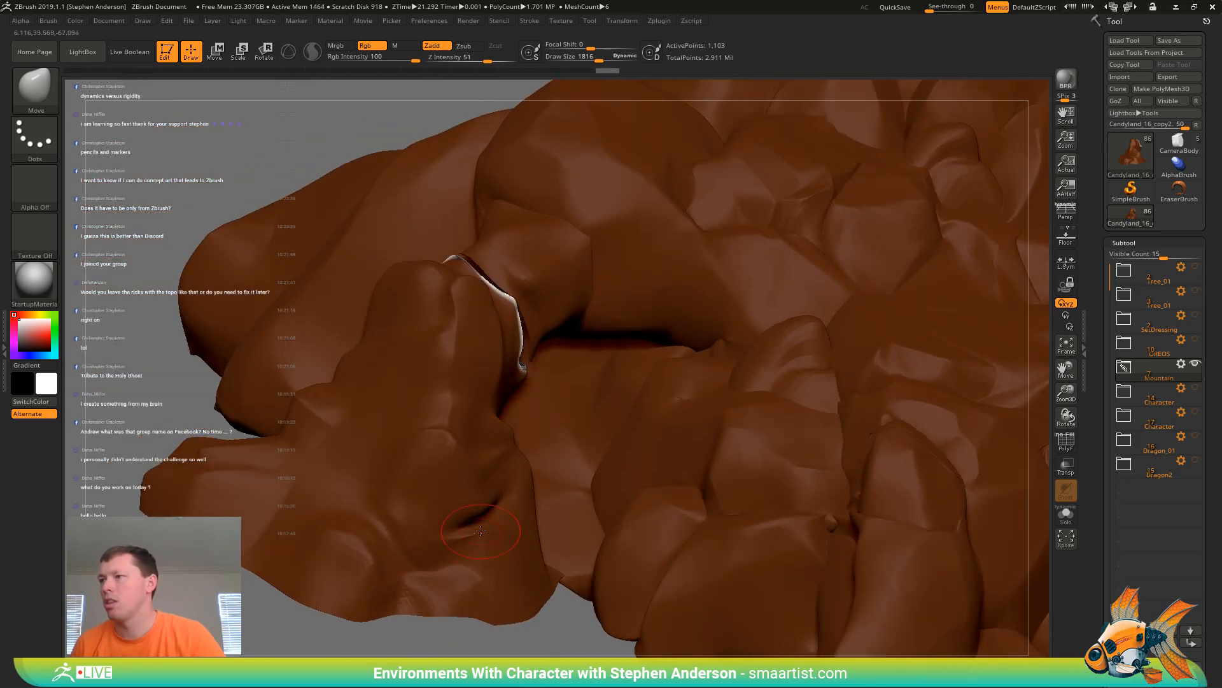
Mask the lower front edge of the outcrop with lasso selections
key(ctrl)
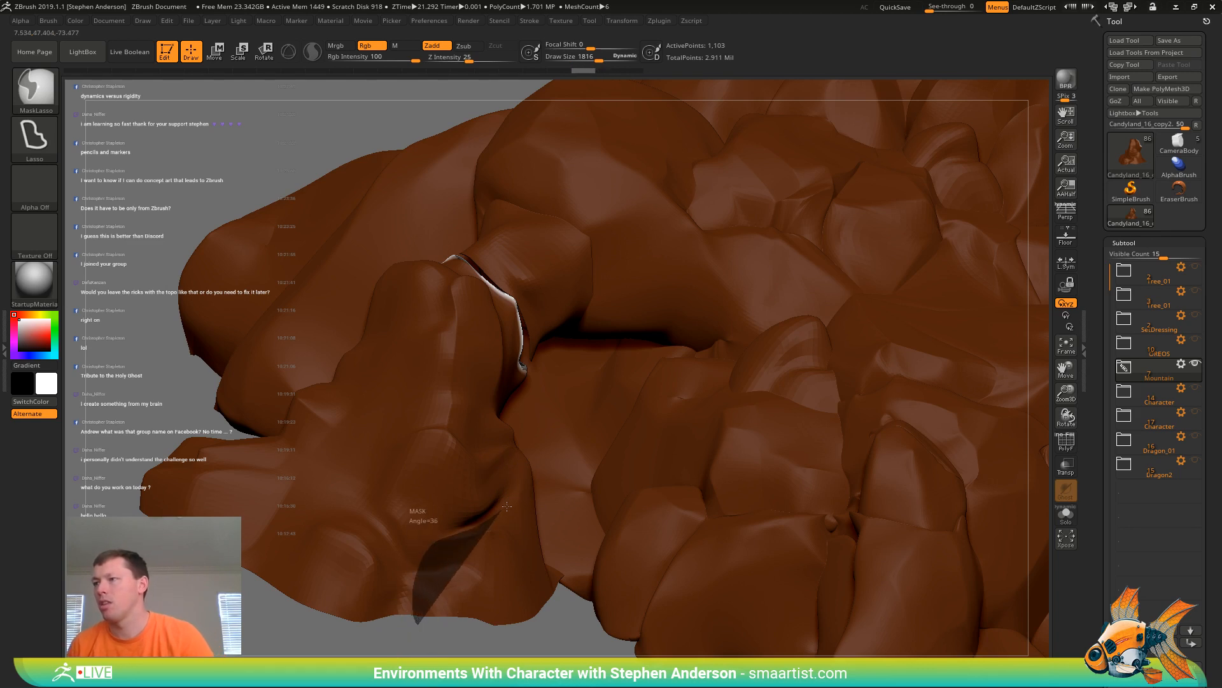
ctrl+drag(506, 506, 503, 510)
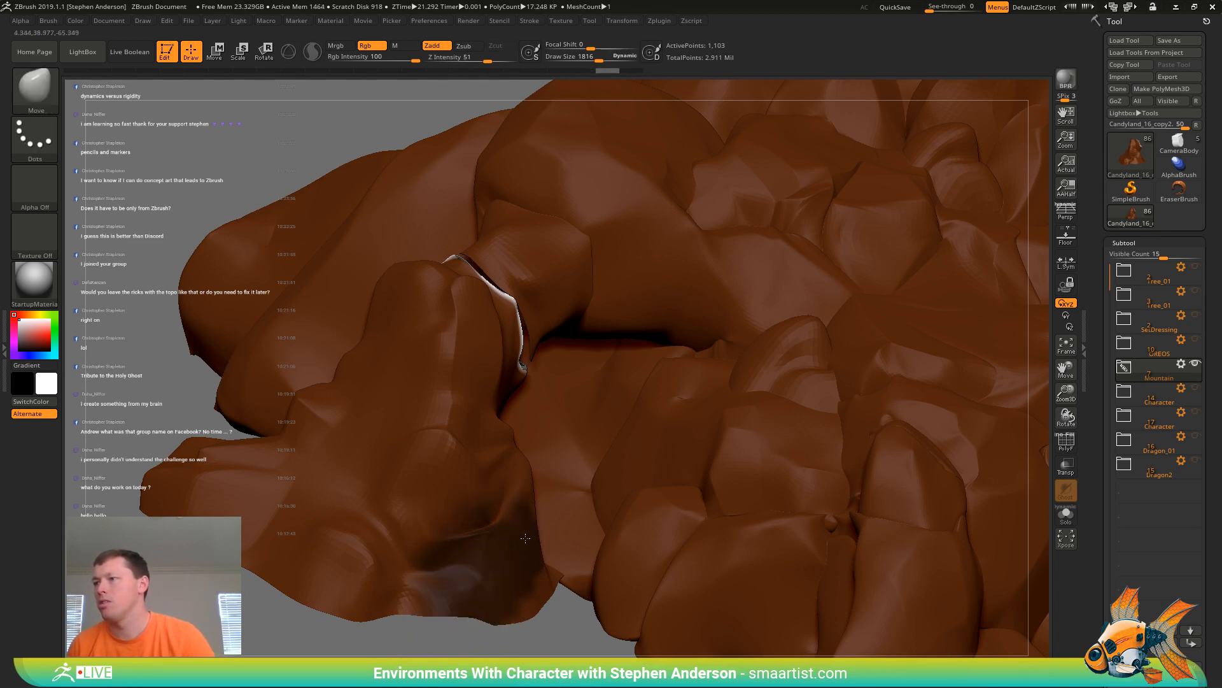
mouse_move(518, 528)
right_down()
mouse_move(492, 546)
mouse_move(467, 519)
mouse_move(441, 589)
right_up()
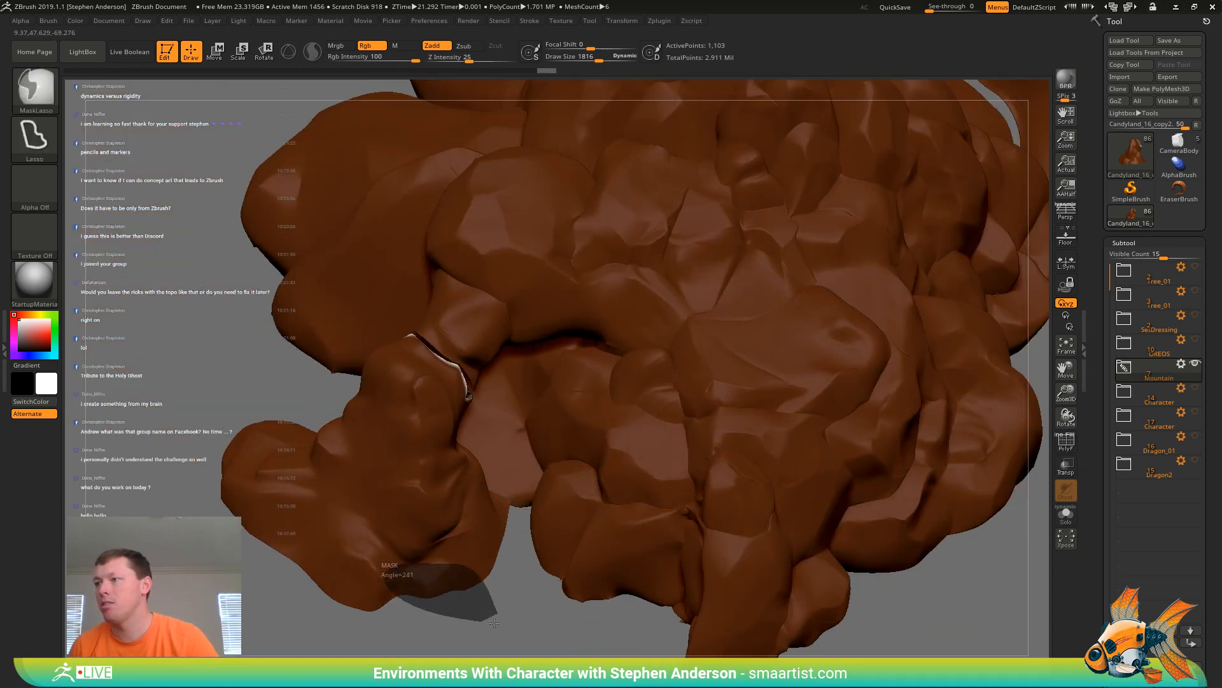
ctrl+drag(494, 622, 491, 619)
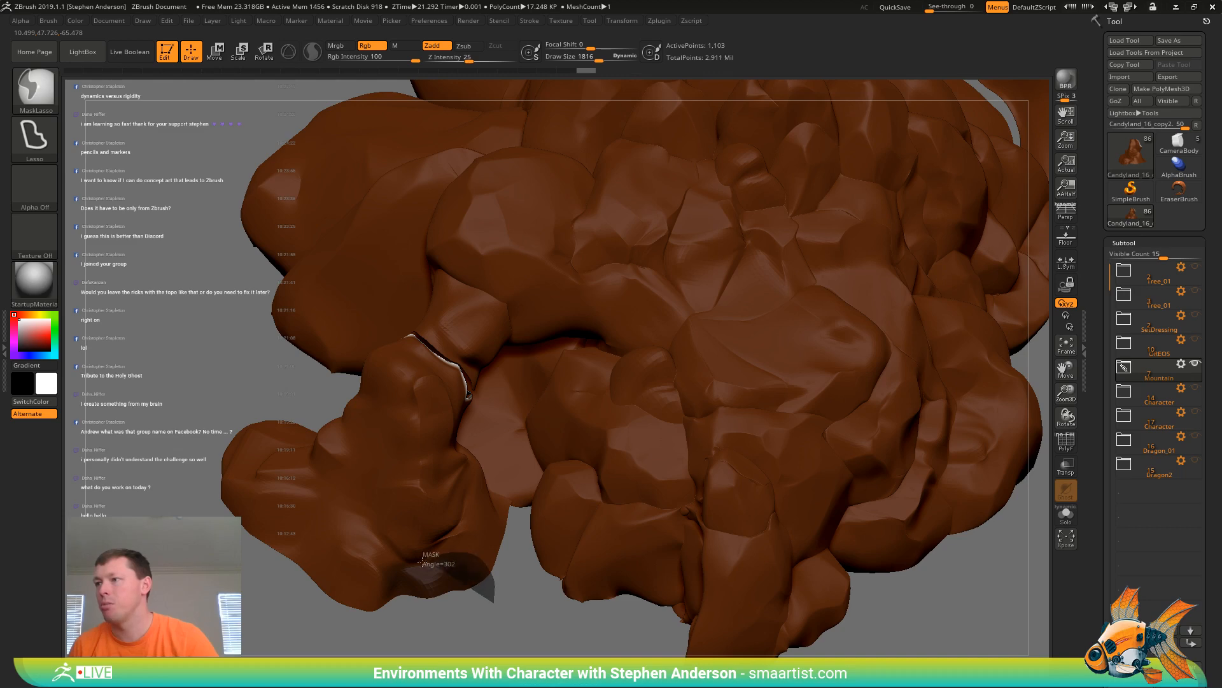
ctrl+drag(422, 562, 446, 607)
right_drag(446, 606, 420, 564)
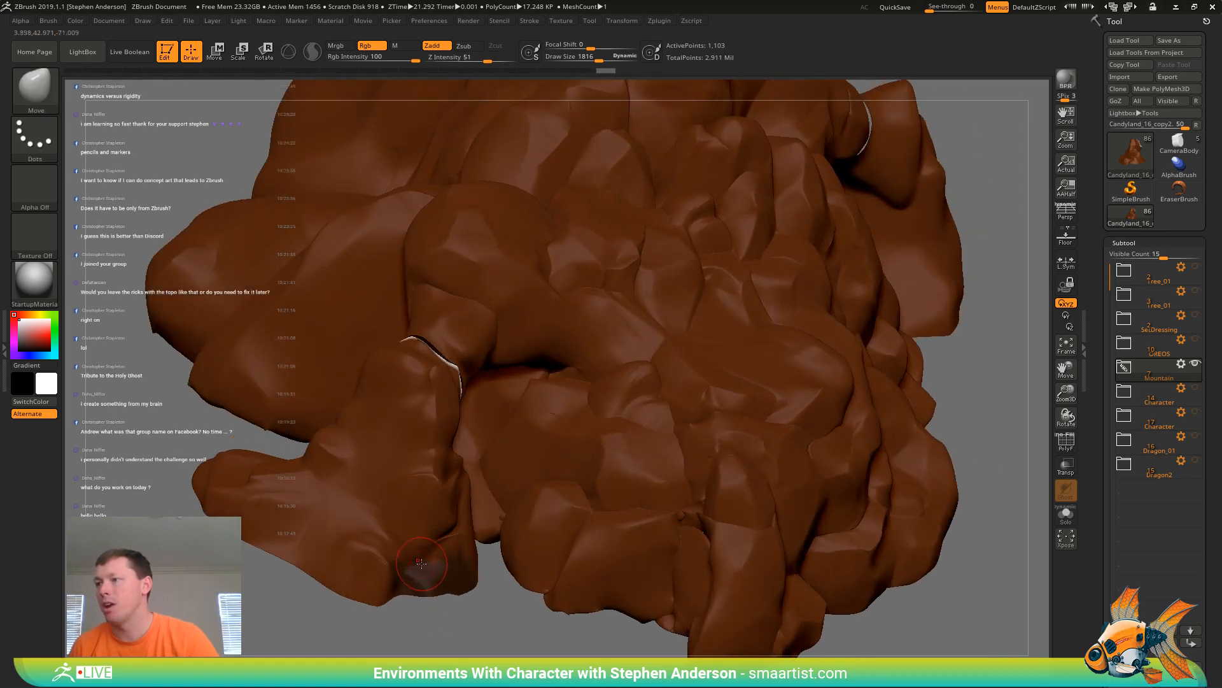
Isolate the outcrop's bottom corner with an inverted, softened lasso mask and place a Move transpose line at that corner
key(ctrl)
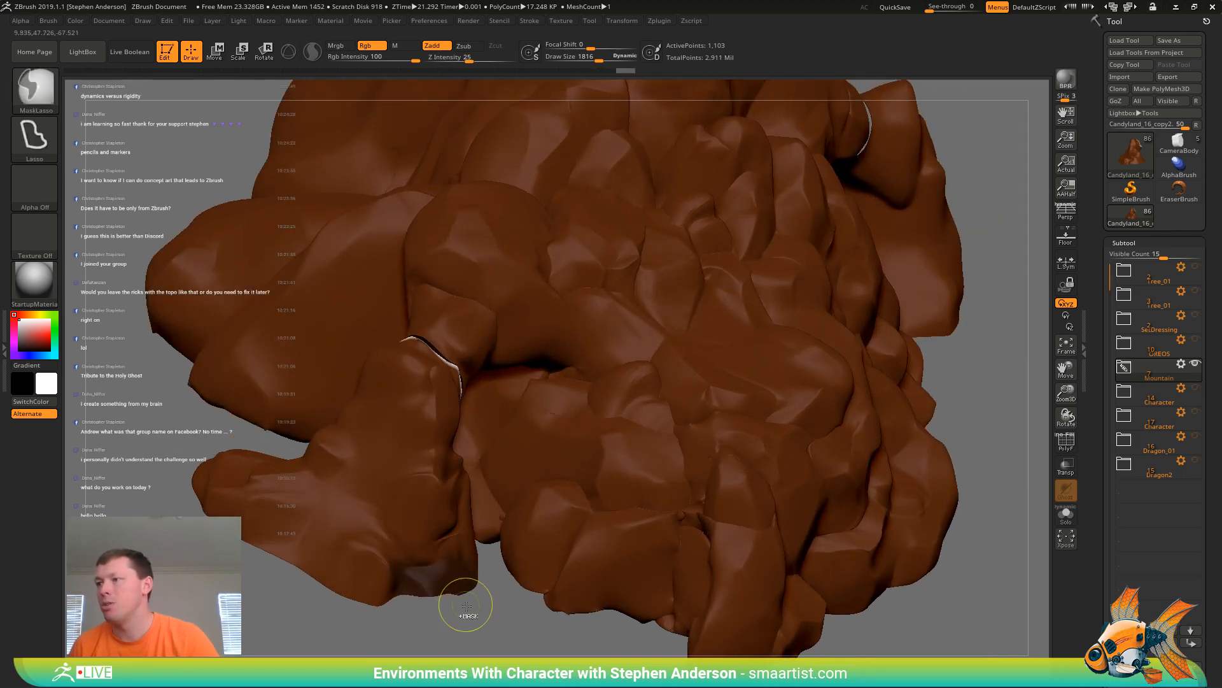
right_drag(494, 612, 468, 606)
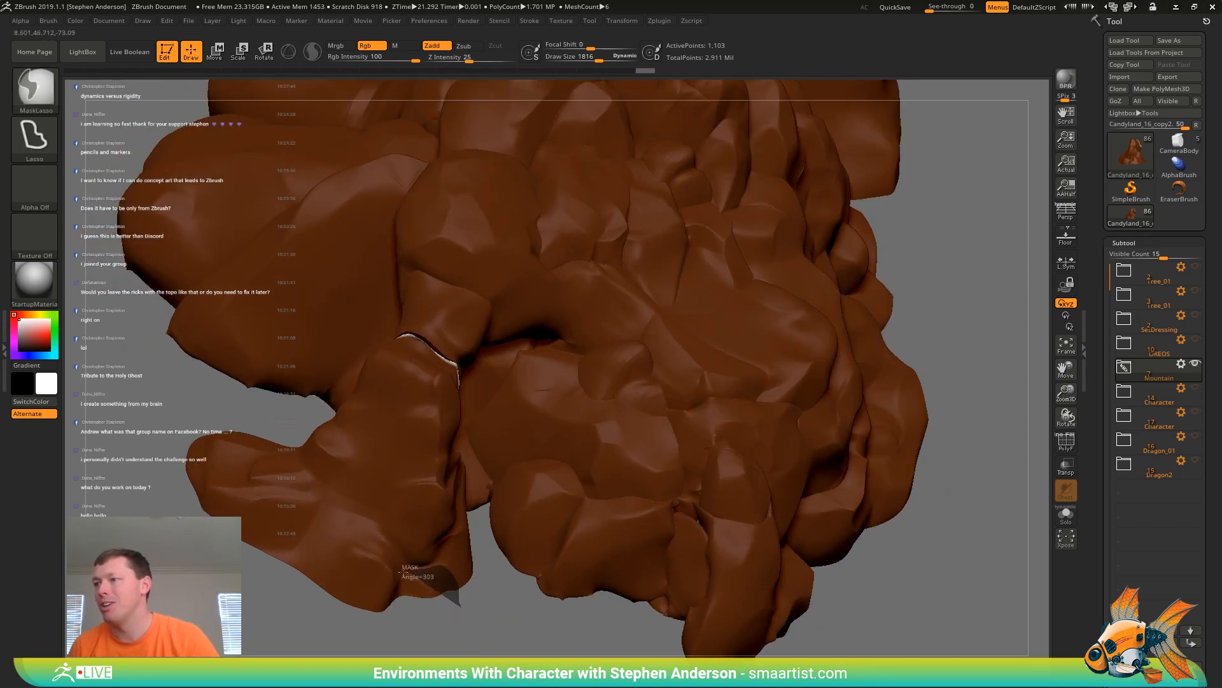
ctrl+drag(448, 609, 456, 605)
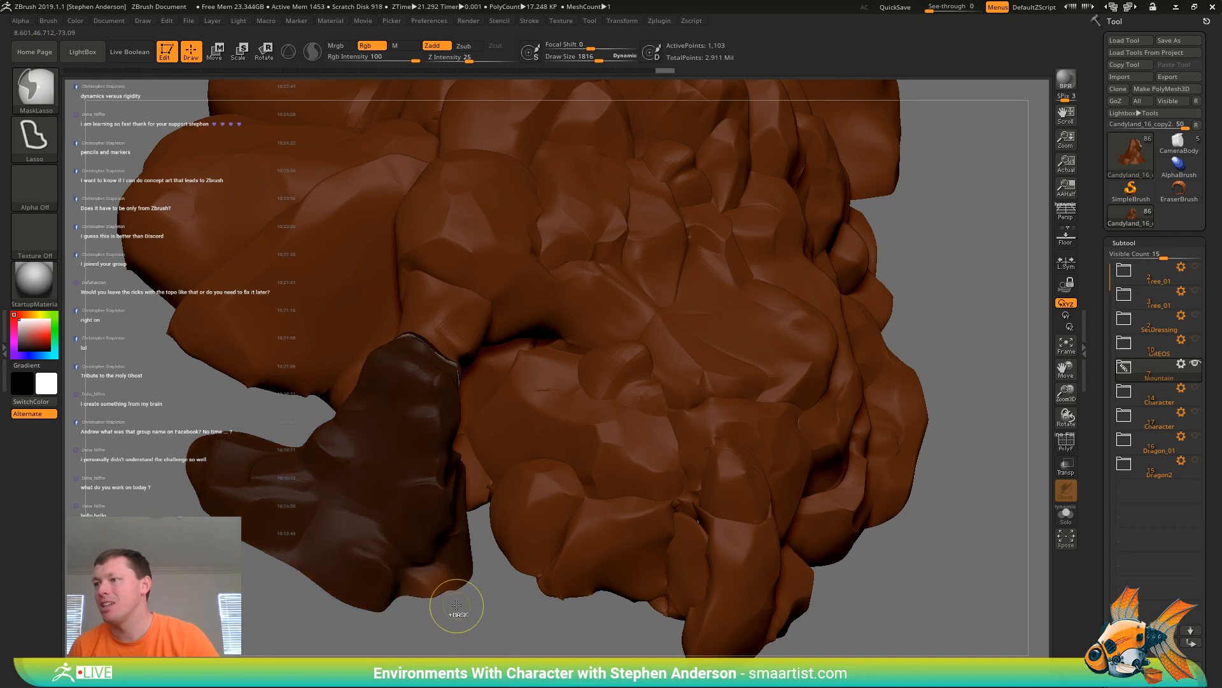
ctrl+click(462, 618)
ctrl+click(471, 618)
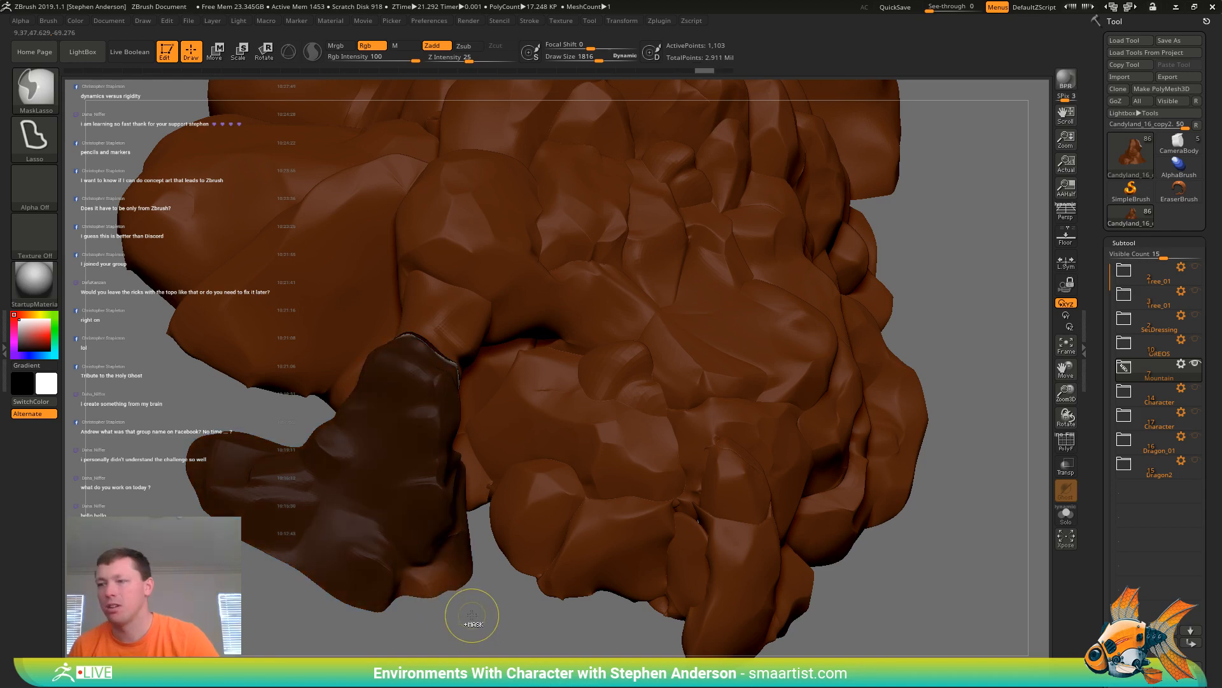
key(w)
right_drag(436, 612, 446, 576)
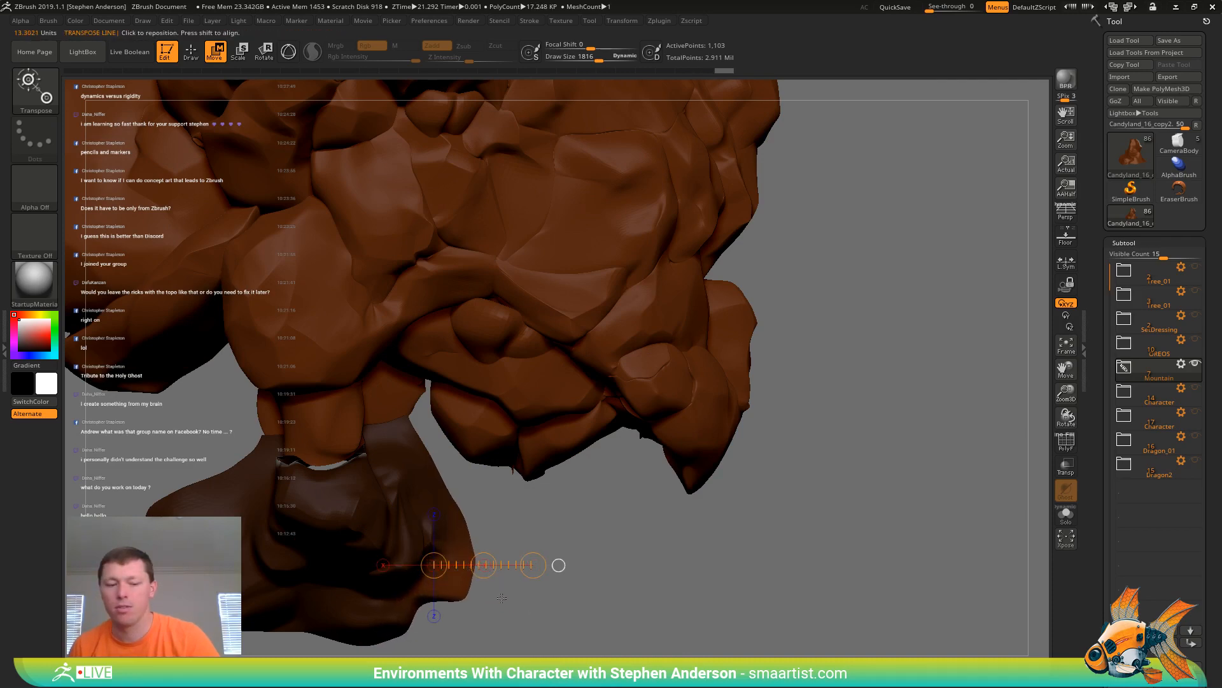
Make the Candyland_16_copy3 rock above the outcrop the active subtool, show its polyframe, and smooth its outer side
key(q)
mouse_move(512, 578)
right_down()
mouse_move(286, 386)
mouse_move(382, 470)
mouse_move(387, 449)
mouse_move(413, 467)
right_up()
key(shift+f)
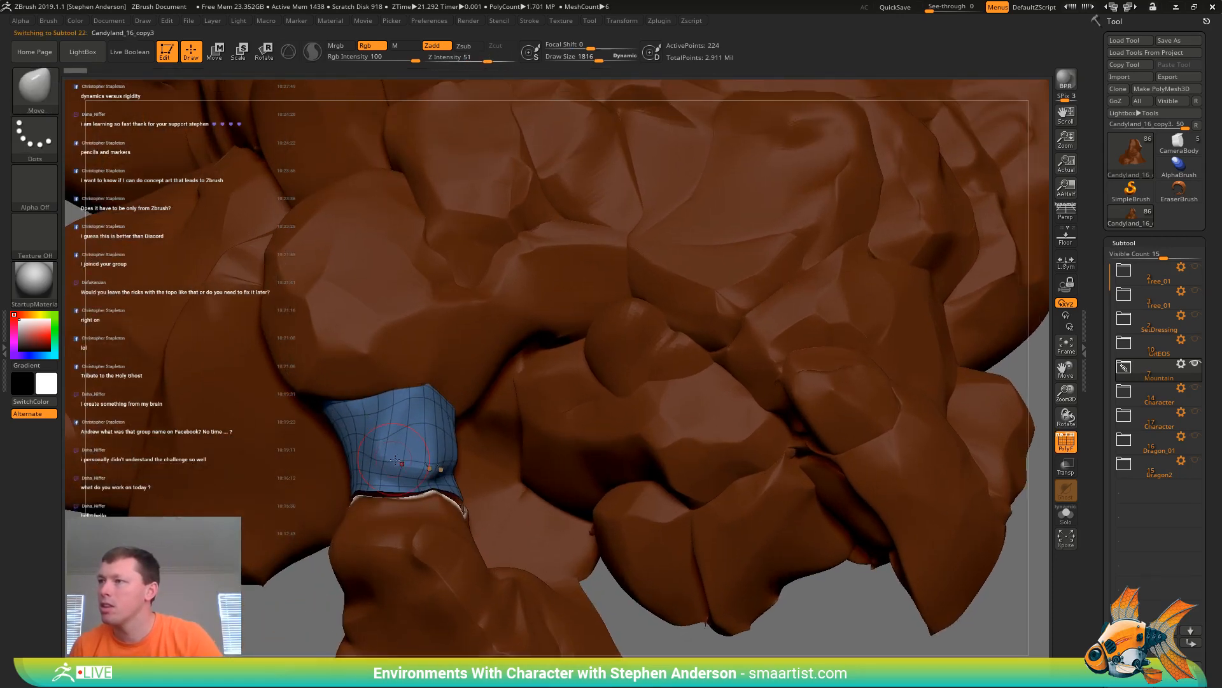
key(ctrl)
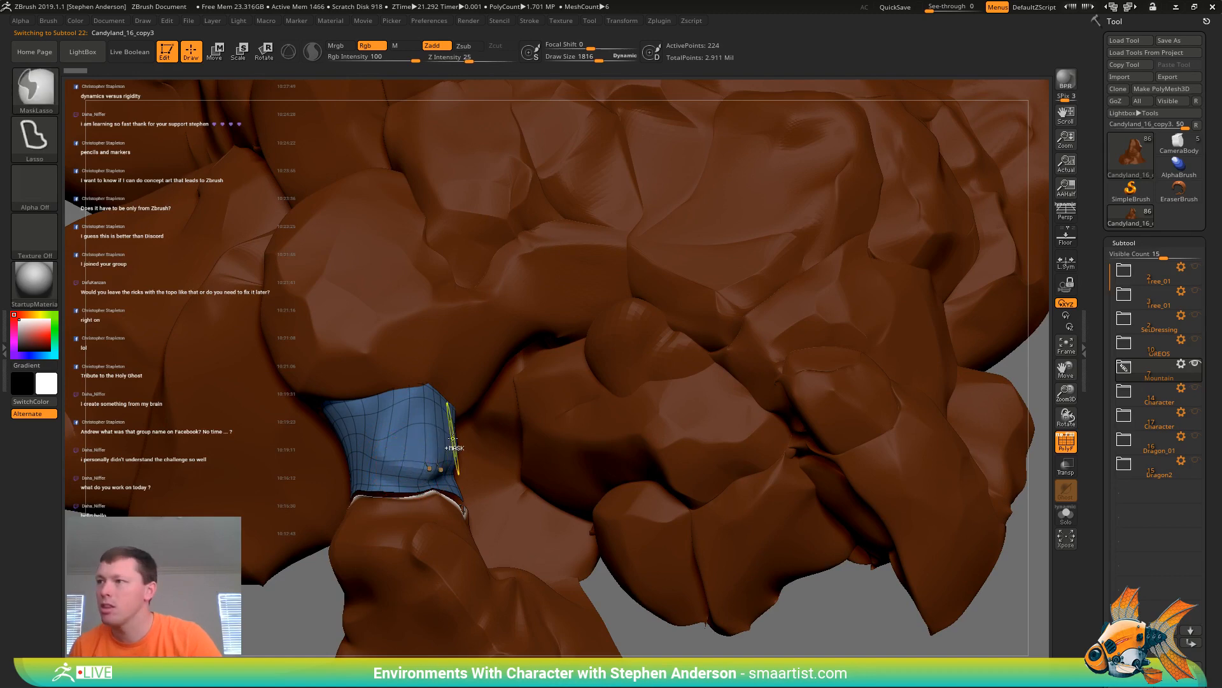
key(shift)
shift+drag(449, 442, 444, 447)
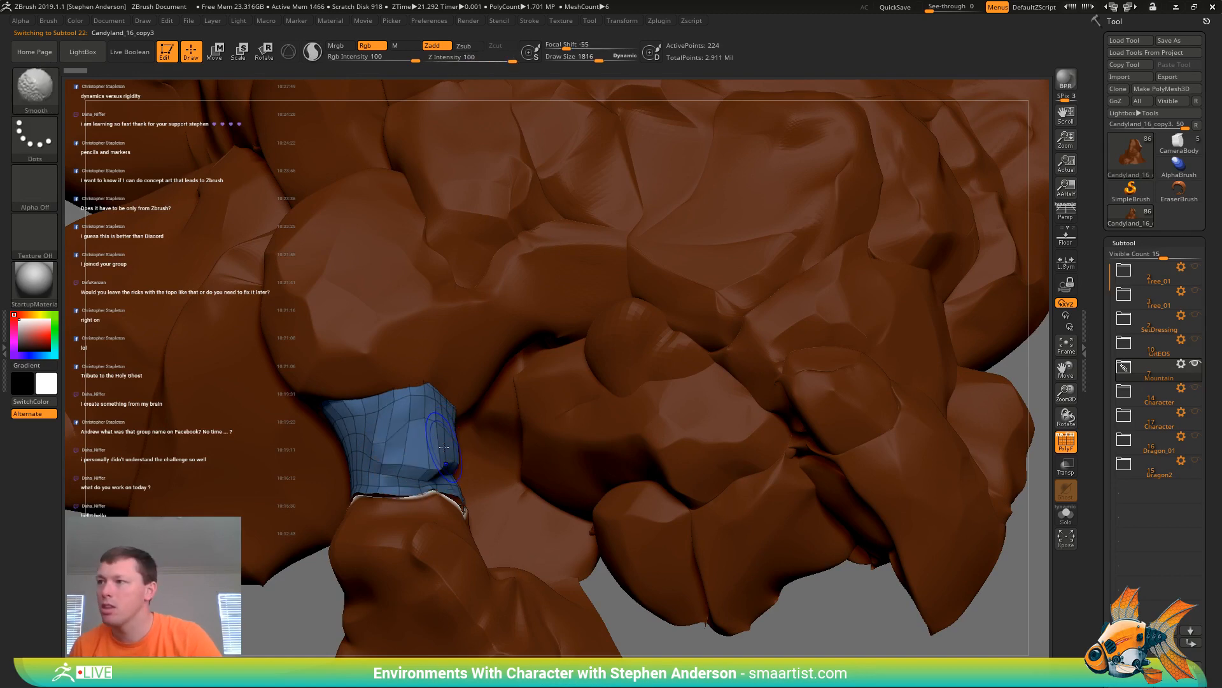
right_drag(445, 446, 453, 437)
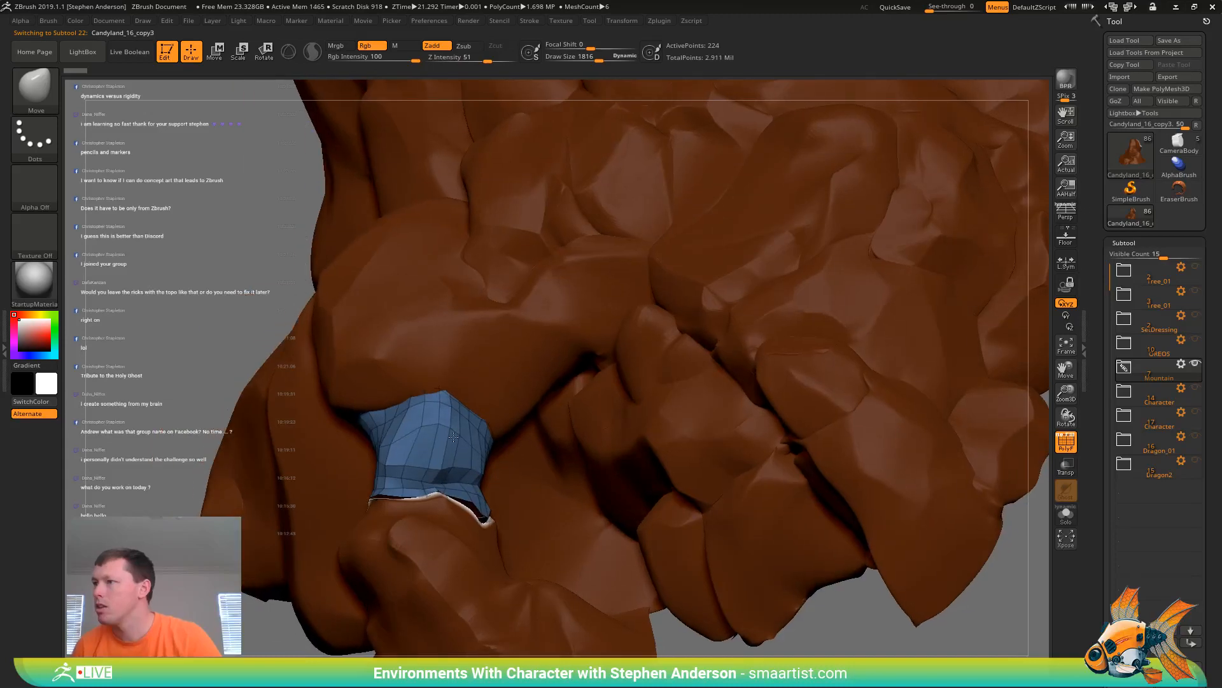
Isolate the active rock and set ZModeler's edge action to Close with the Convex Hole target
click(1066, 514)
mouse_move(462, 479)
right_down()
mouse_move(484, 446)
mouse_move(524, 423)
mouse_move(645, 527)
right_up()
key(ctrl)
alt+right_drag(341, 519, 436, 453)
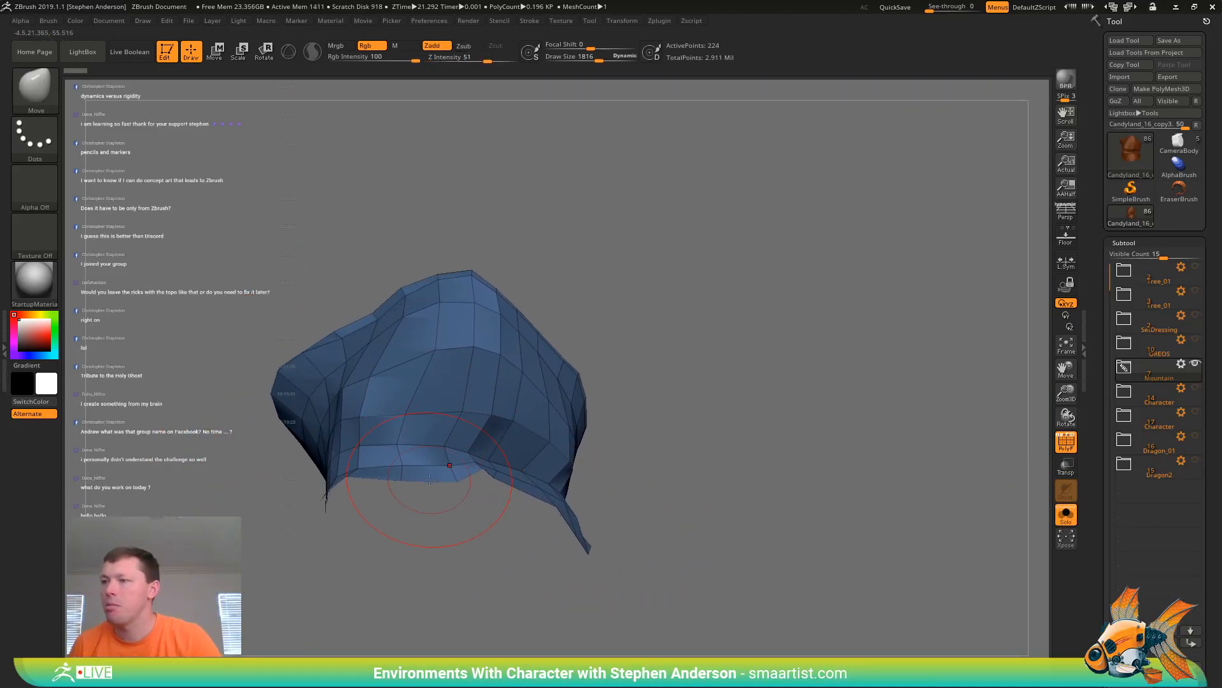
key(b)
key(z)
key(m)
key(space)
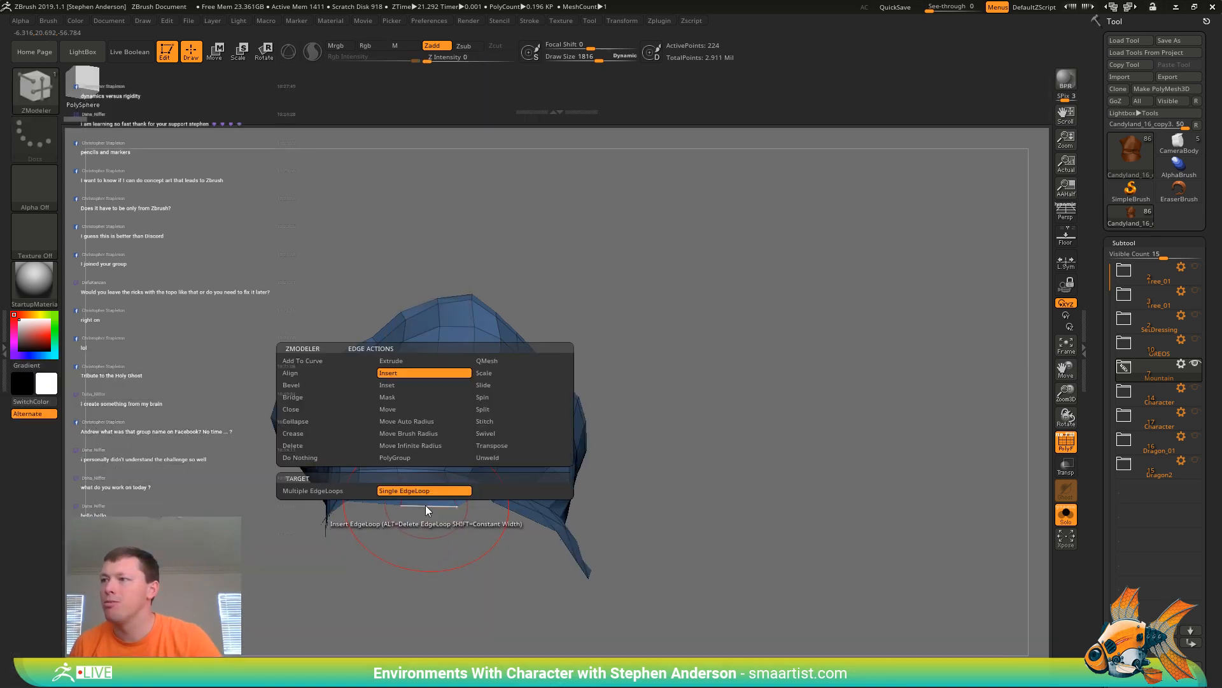
click(311, 410)
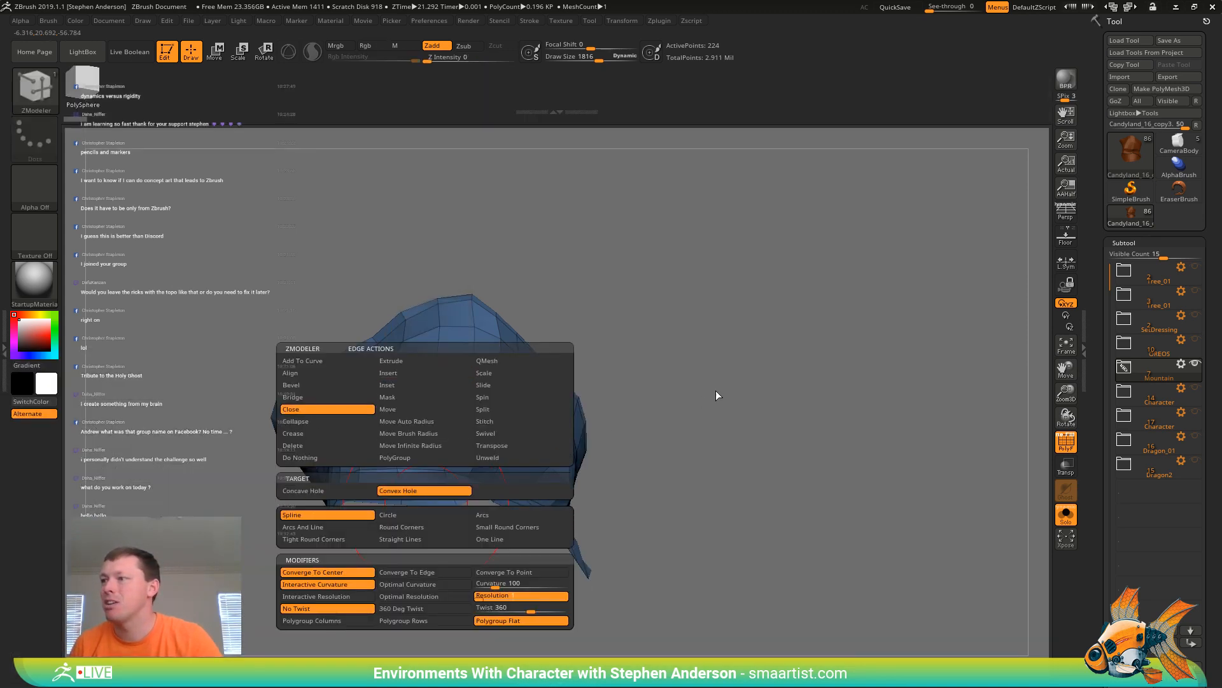
Turn off the rock's dynamic subdivision preview, close its open end with a convex cap, and bring back the surrounding rocks
key(d)
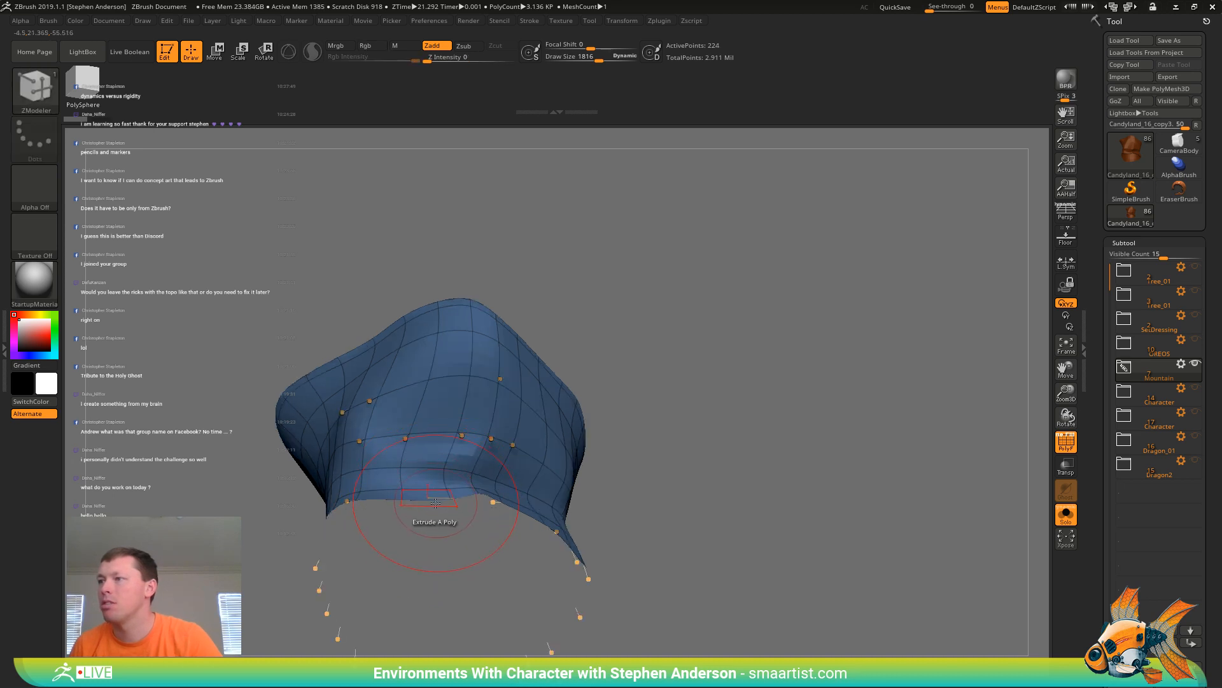
key(shift+d)
click(430, 504)
right_drag(437, 498, 494, 502)
click(334, 417)
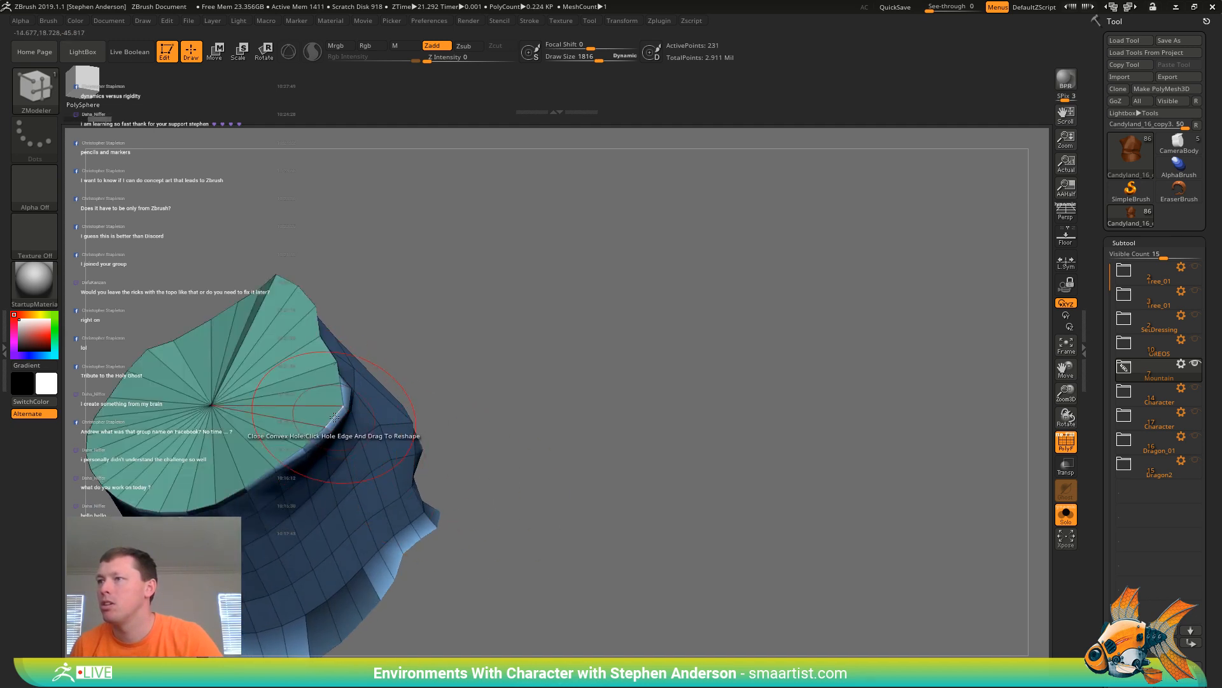
right_drag(334, 417, 486, 431)
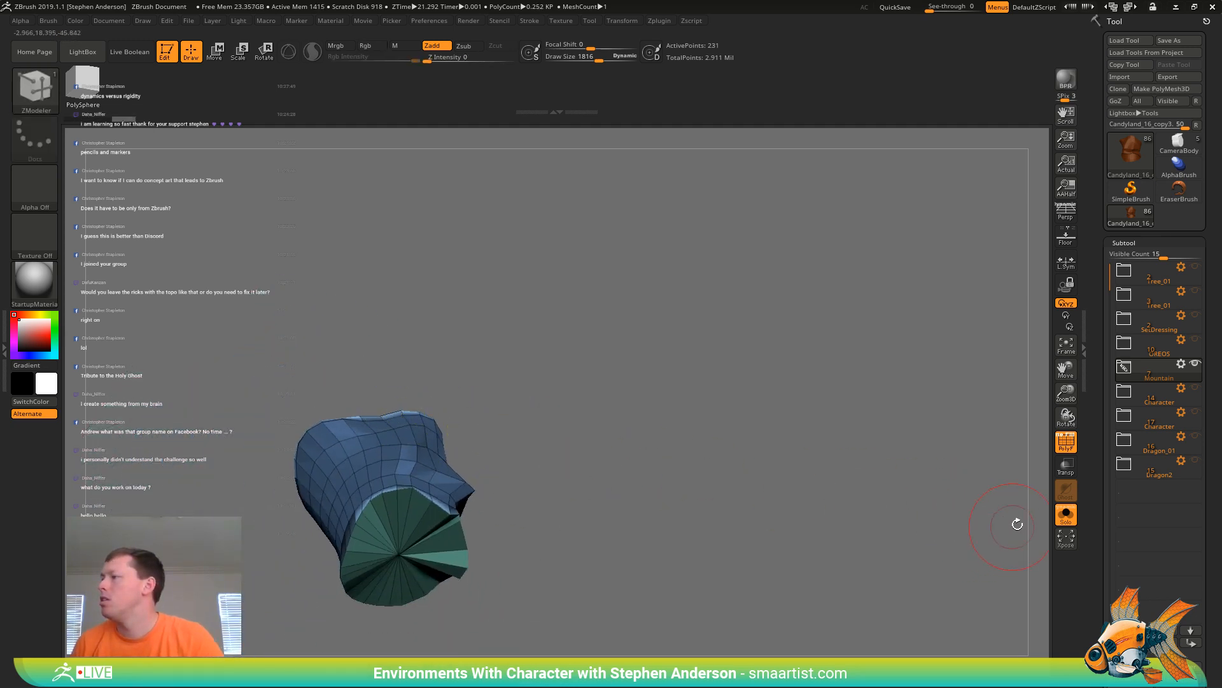
click(1066, 514)
mouse_move(382, 483)
right_down()
mouse_move(335, 481)
mouse_move(369, 485)
right_up()
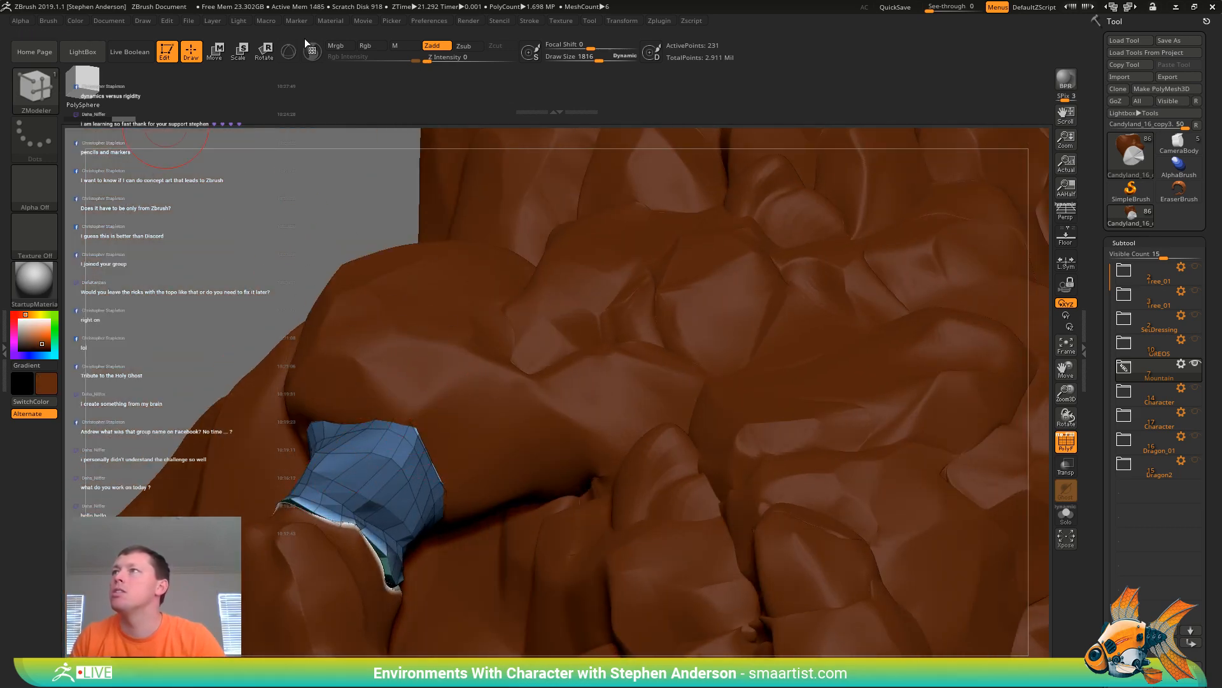
Fill the newly capped rock and the Candyland_16_copy2 rock below it with the dark brown colour
click(75, 21)
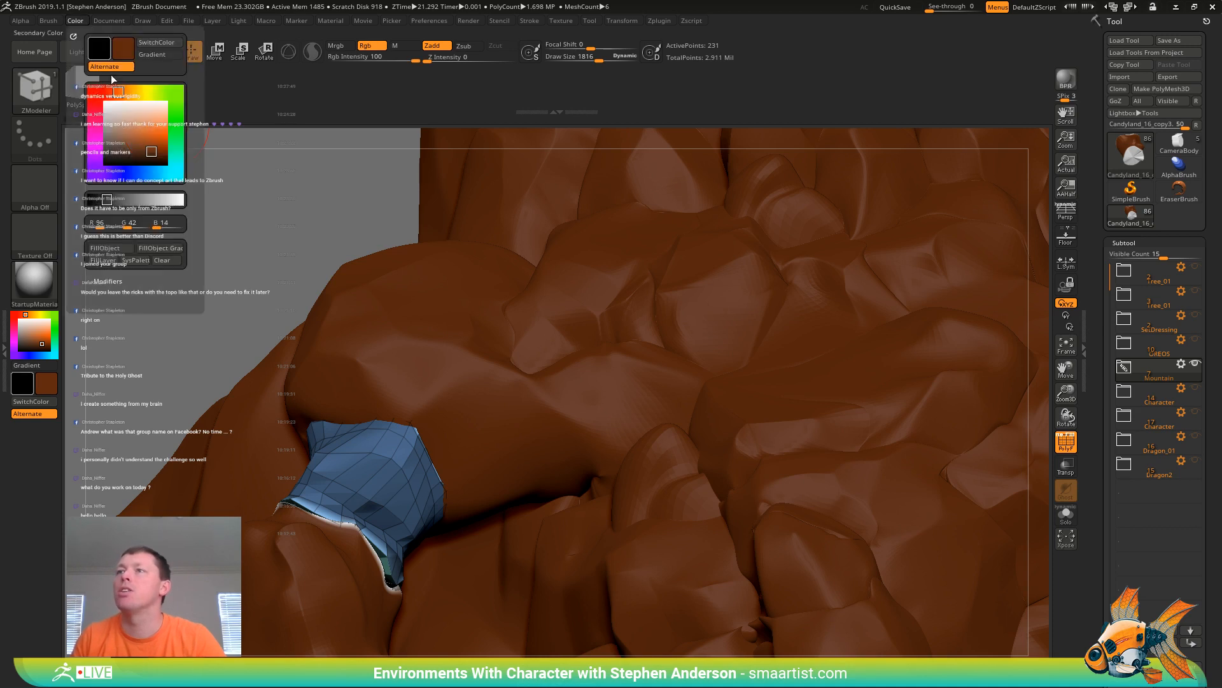
click(113, 247)
alt+click(337, 551)
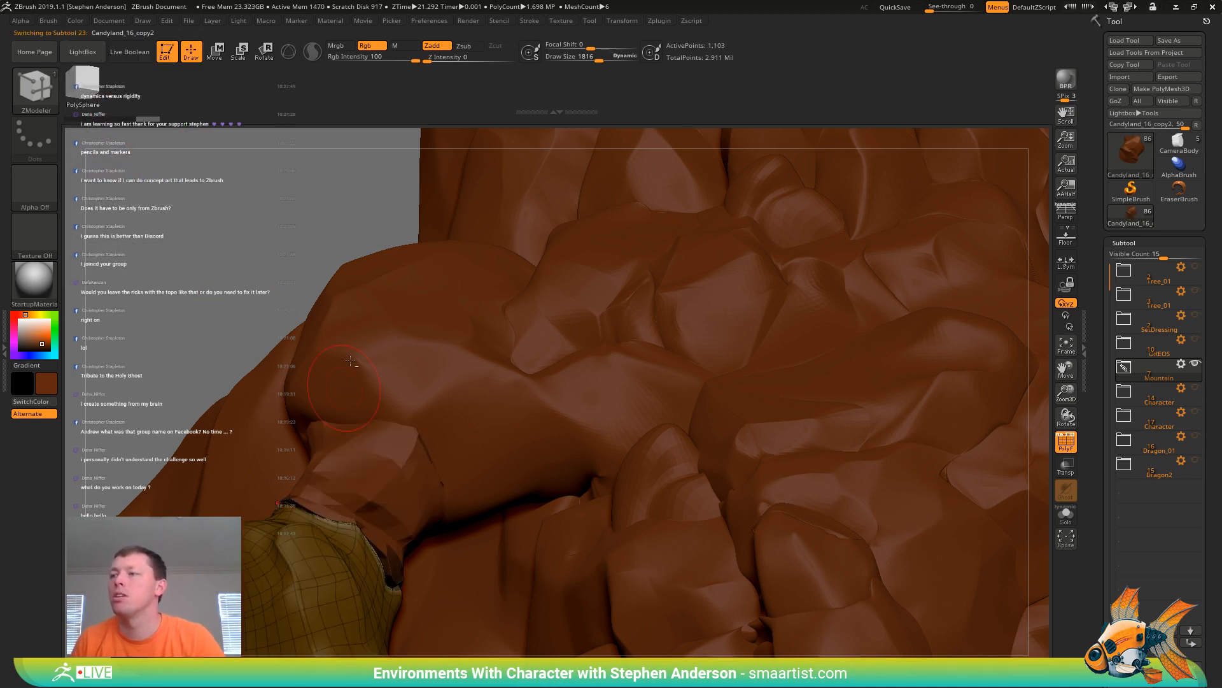
click(79, 20)
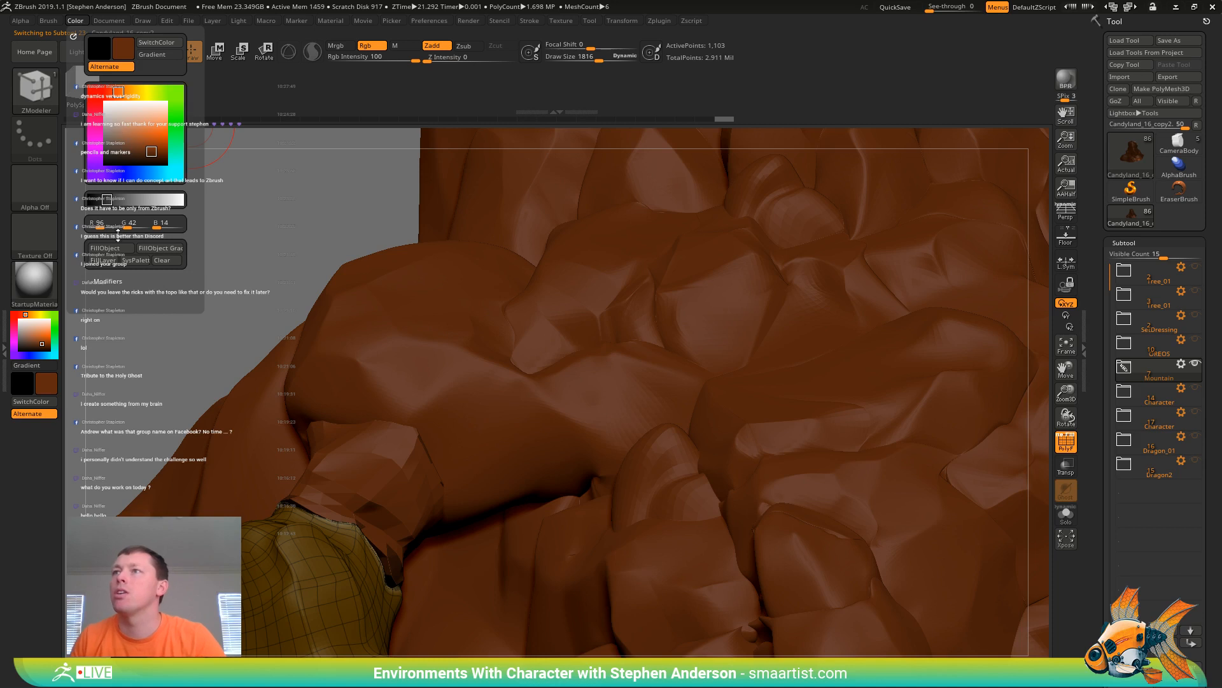
ctrl+drag(220, 224, 257, 273)
key(shift+f)
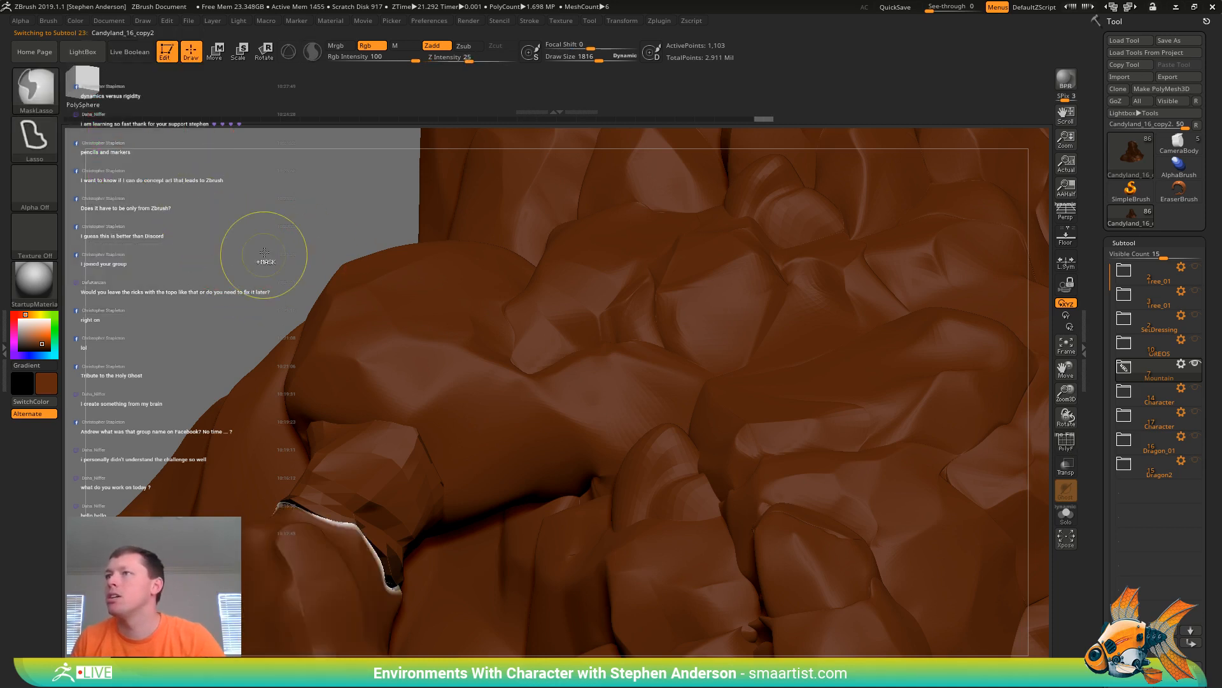
click(73, 21)
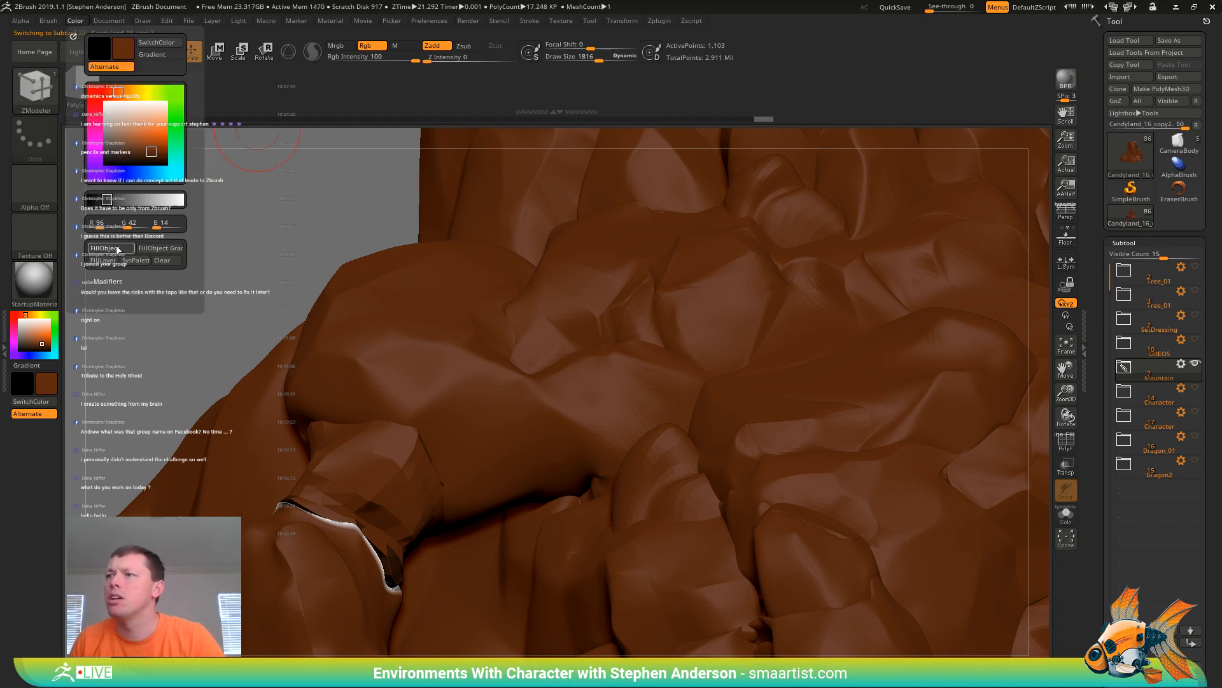
click(117, 248)
Make the capped Candyland_16_copy3 rock active again and turn on its dynamic subdivision preview
drag(304, 286, 389, 463)
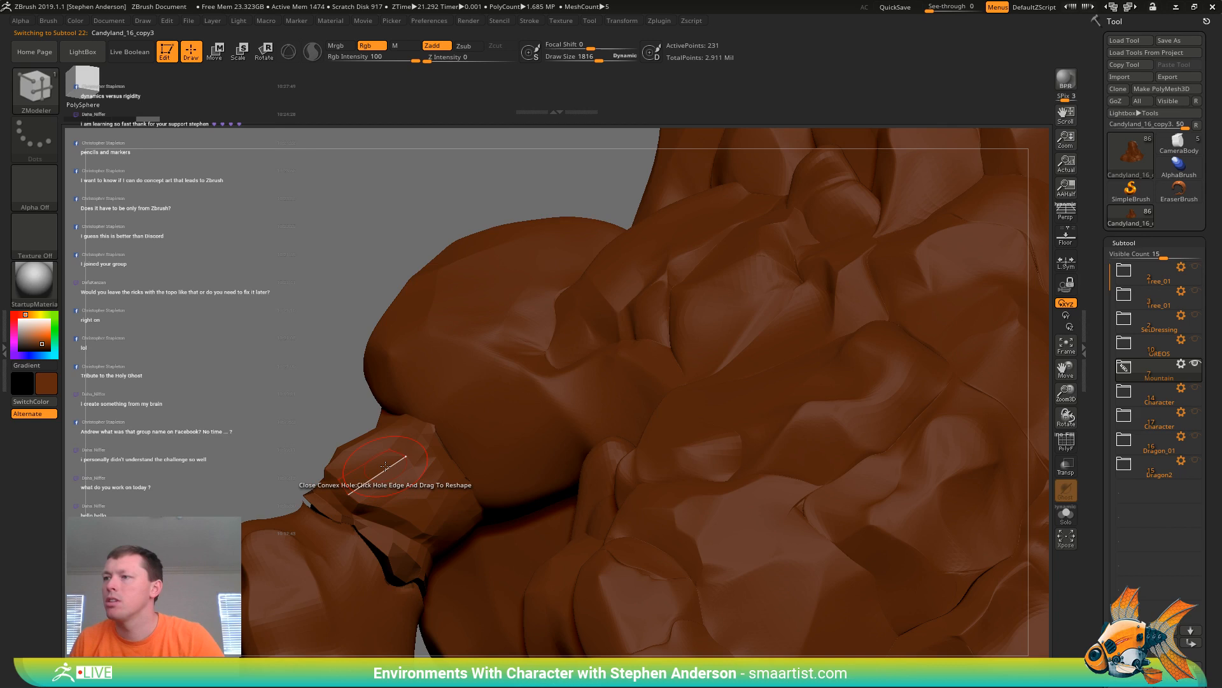
key(d)
ctrl+right_drag(374, 463, 338, 392)
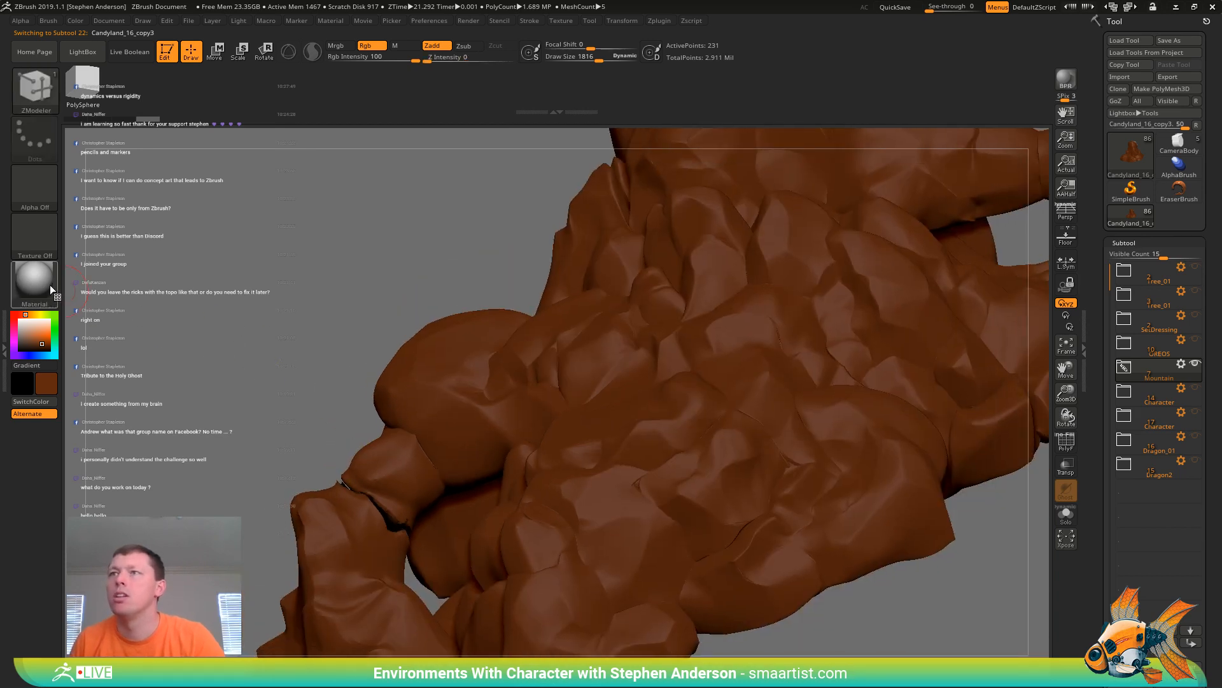
Fill the Candyland_16_copy3 and Candyland_16_copy2 rocks with the SkinShade4 material and brown colour using Mrgb
drag(55, 288, 445, 363)
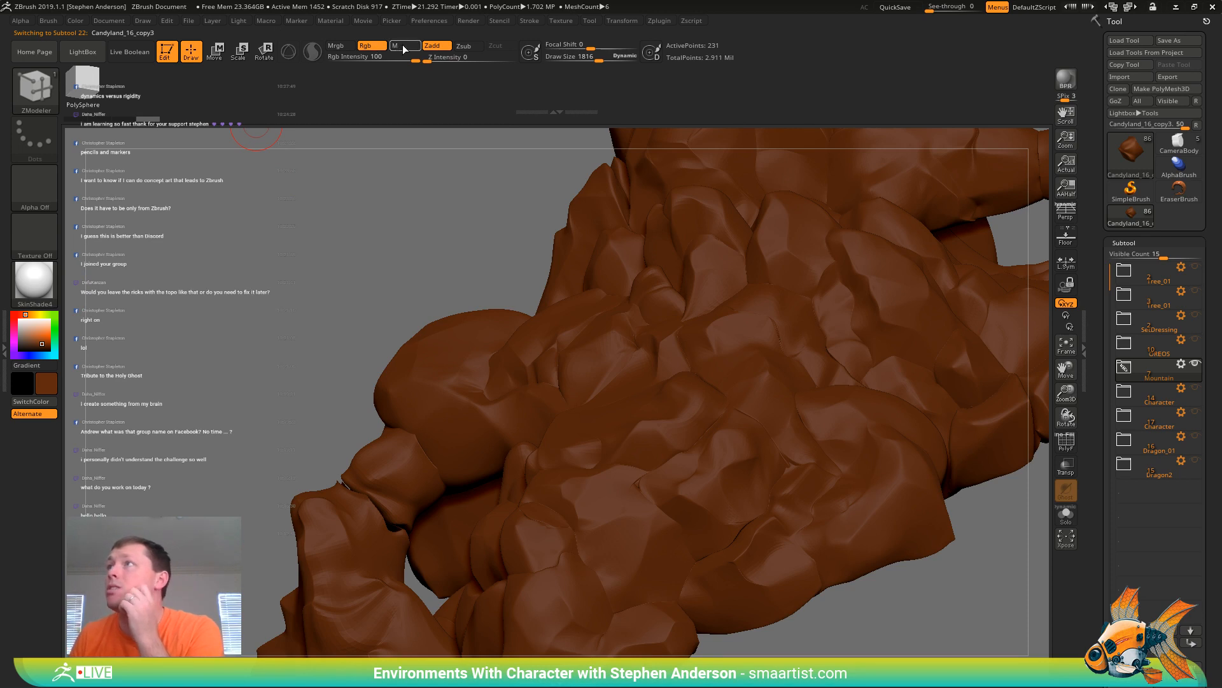
click(333, 44)
click(71, 20)
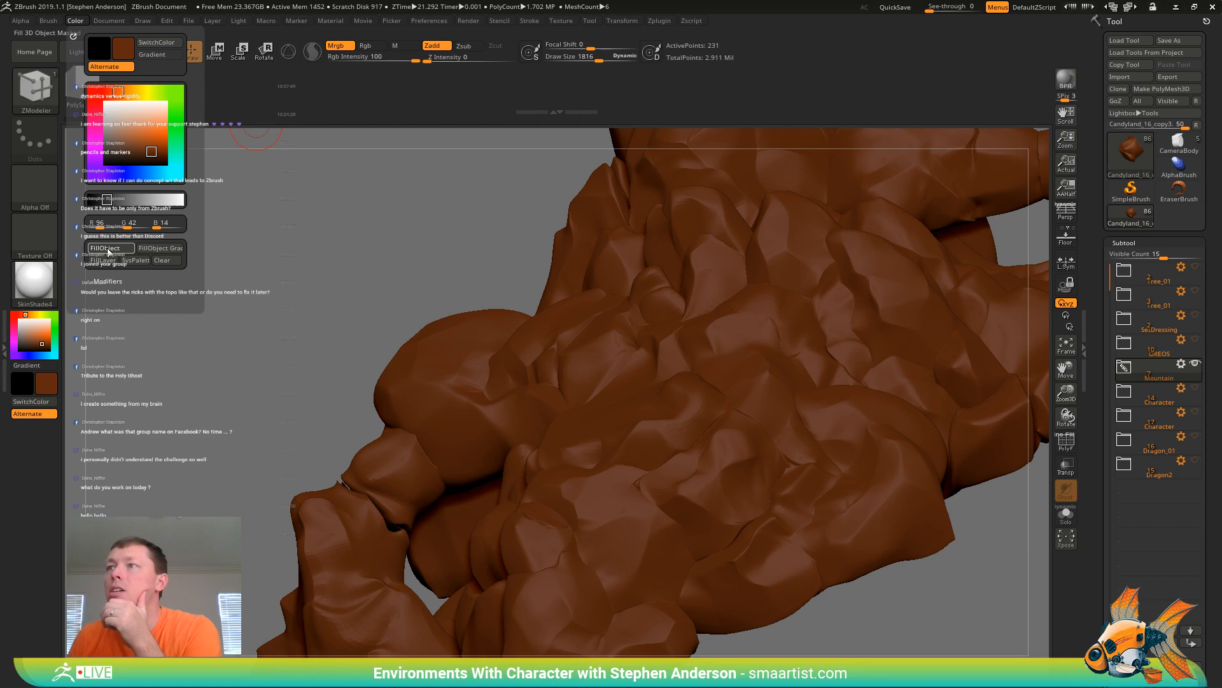
click(108, 249)
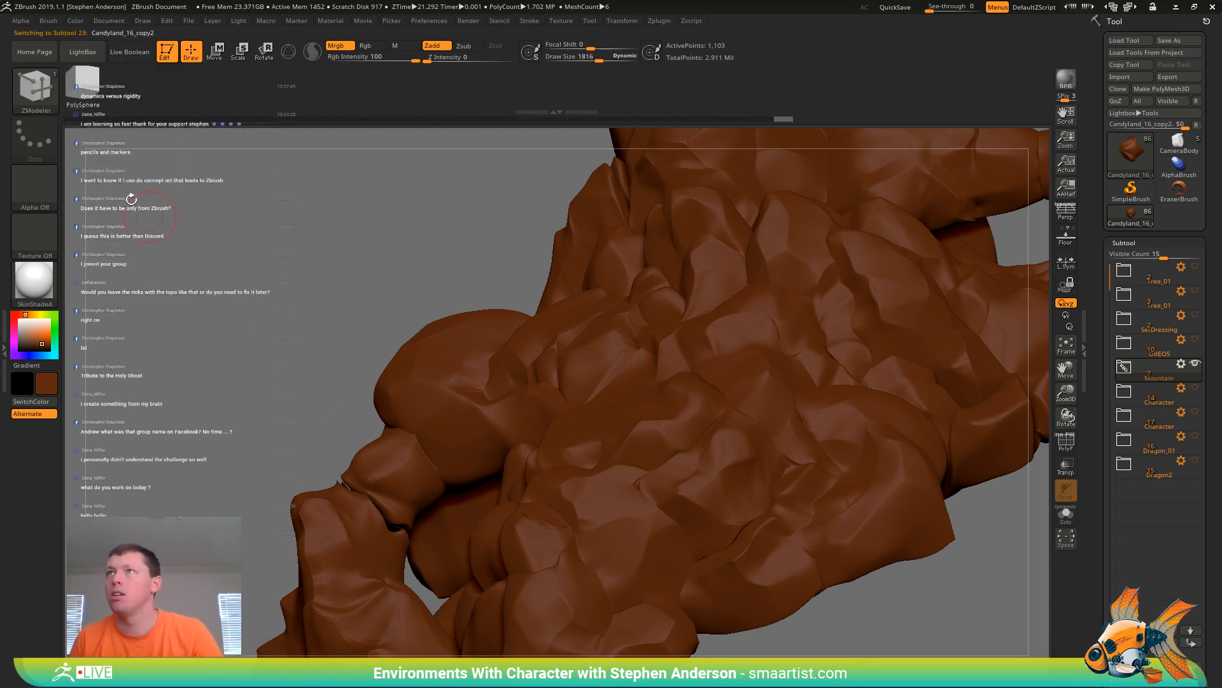
click(75, 20)
click(109, 249)
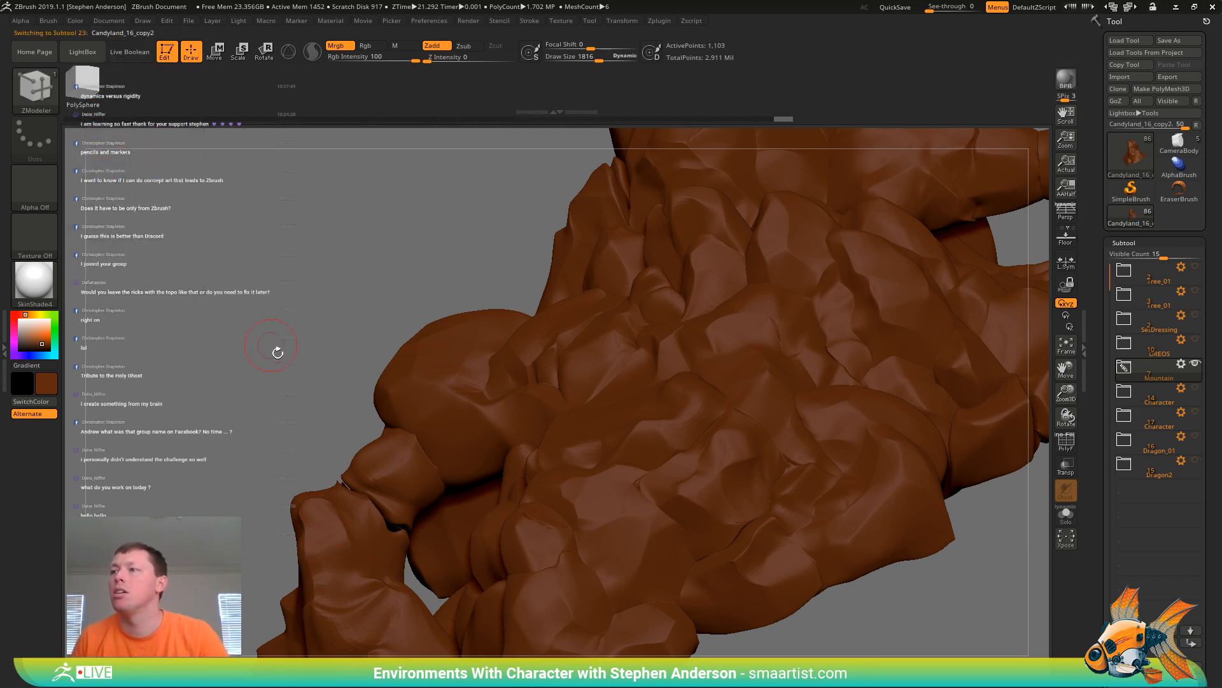
Isolate the Candyland_16_copy2 rock with its polyframe shown and dynamic subdivision off
drag(311, 439, 367, 584)
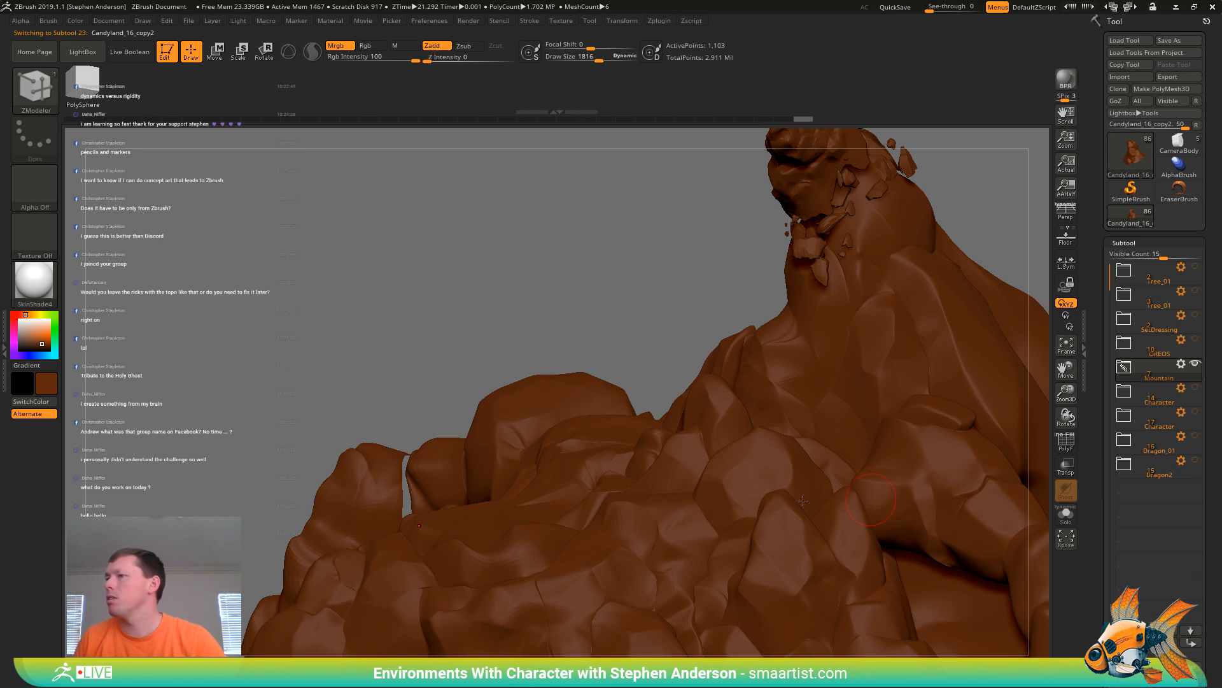
ctrl+right_drag(375, 449, 540, 591)
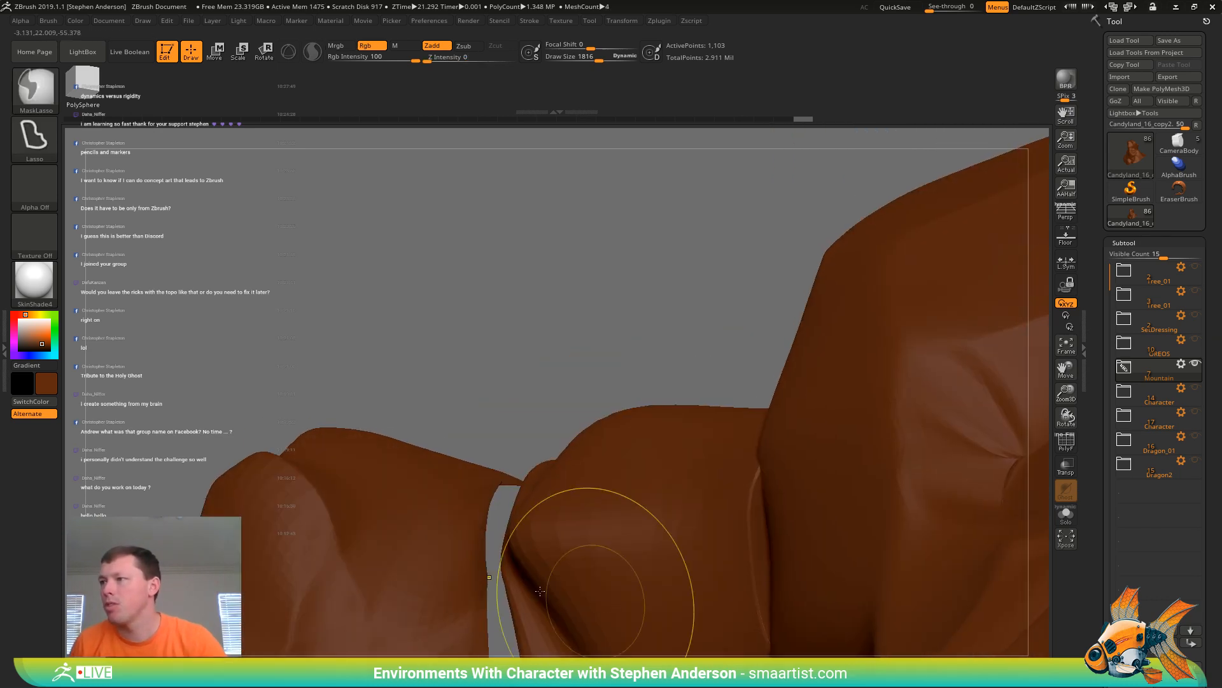
key(shift+f)
key(shift+d)
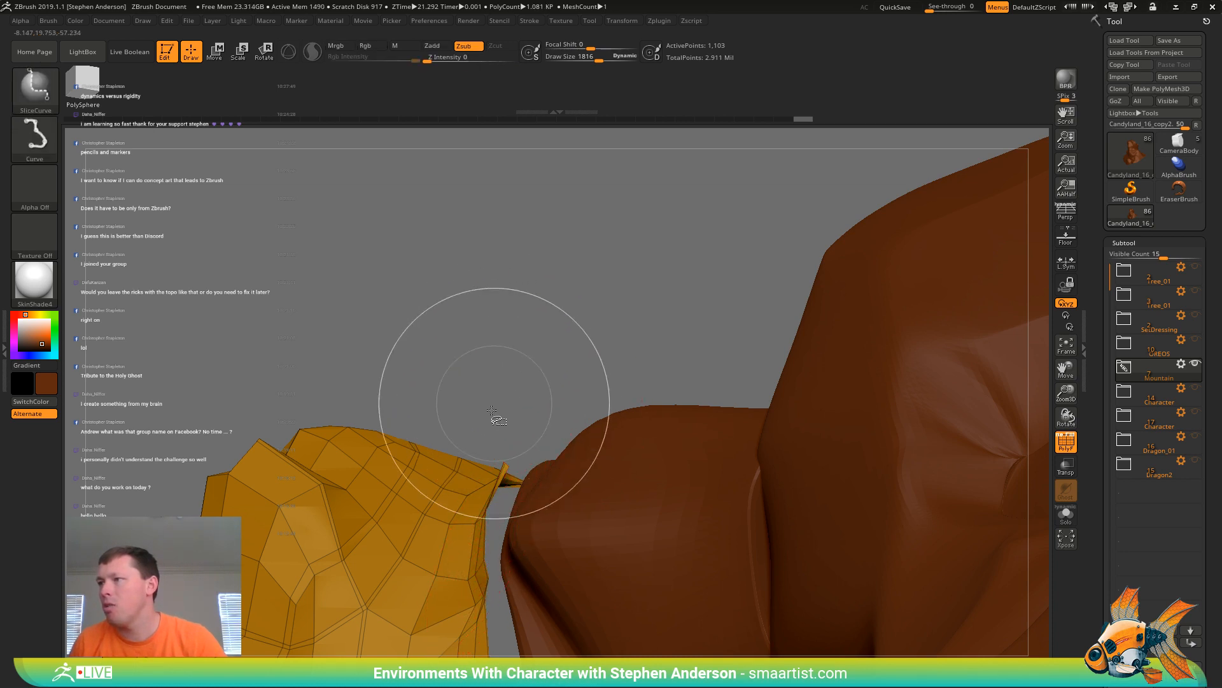
mouse_move(494, 421)
right_down()
mouse_move(505, 468)
mouse_move(369, 446)
mouse_move(410, 447)
right_up()
click(1066, 515)
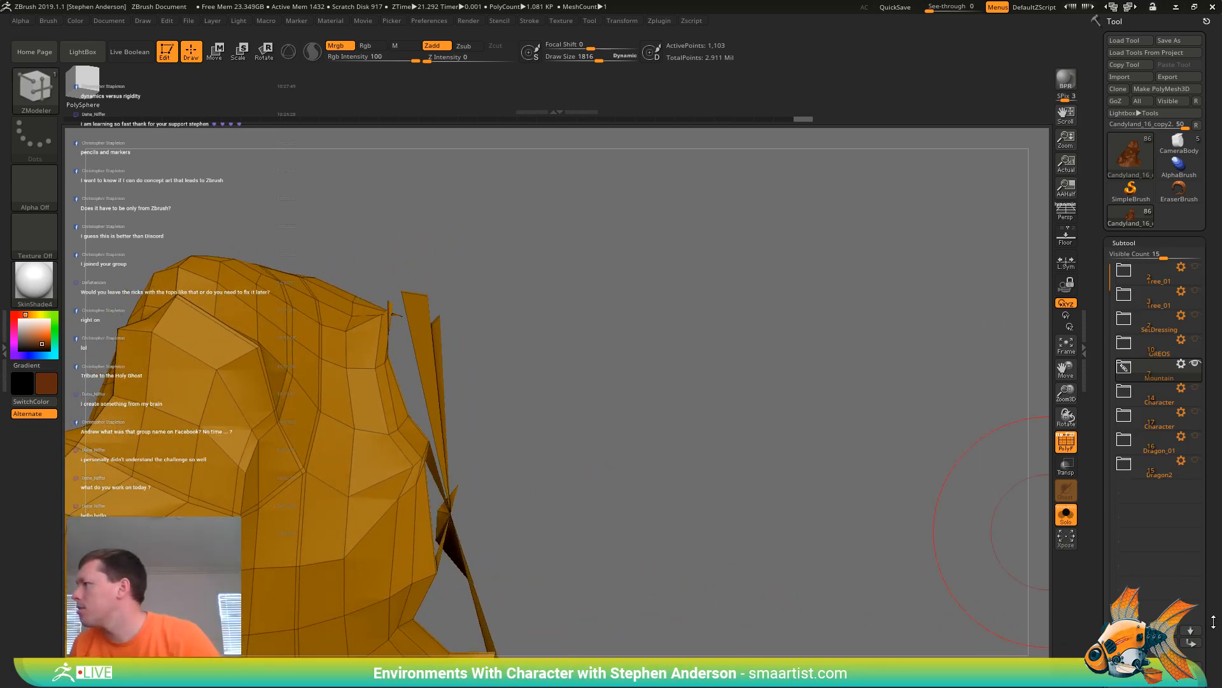
Switch the selection brush to SelectRect and try to isolate the stray faces in the middle of the rock's opening
drag(1216, 622, 1201, 565)
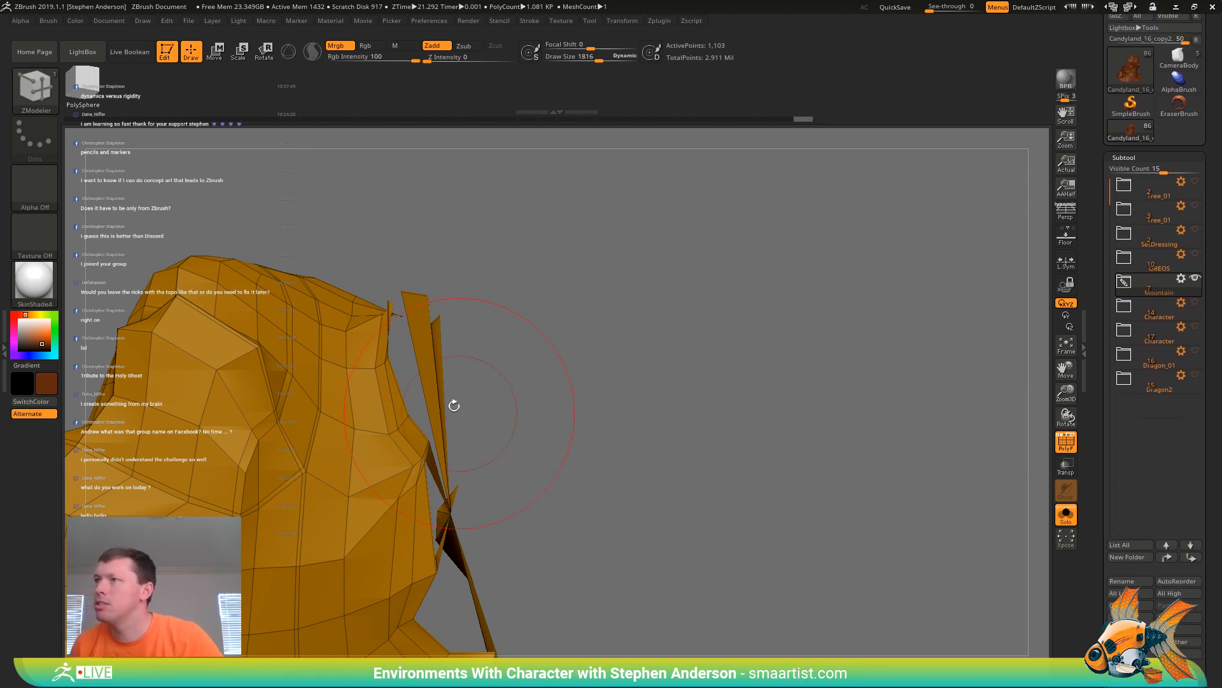
mouse_move(454, 406)
right_down()
mouse_move(450, 428)
mouse_move(493, 494)
right_up()
mouse_move(521, 477)
ctrl+shift+mouse_down()
mouse_move(610, 542)
mouse_move(621, 529)
ctrl+shift+mouse_up()
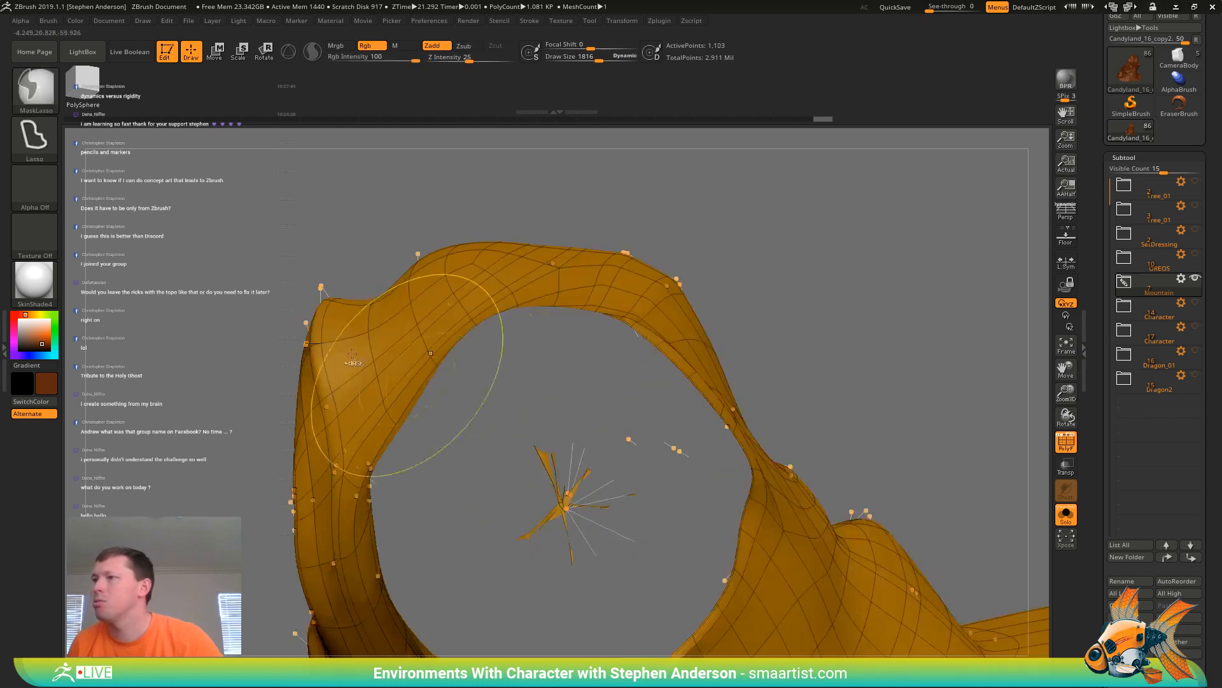
click(45, 99)
ctrl+shift+click(104, 103)
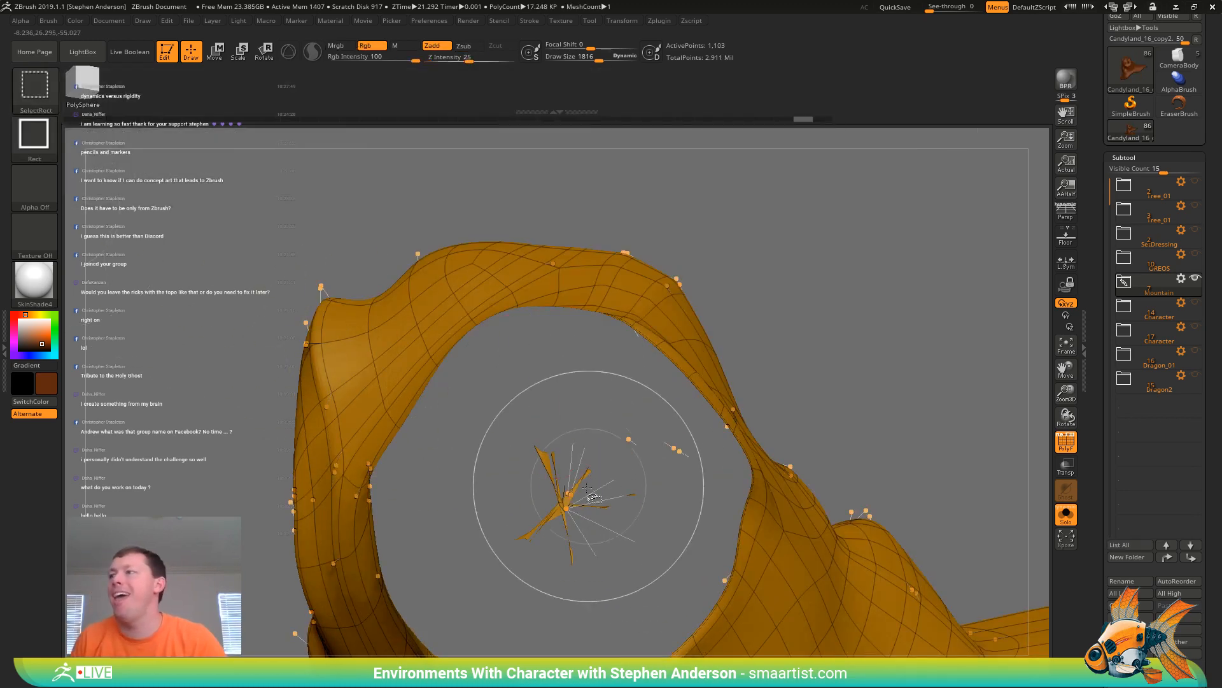
ctrl+shift+drag(521, 464, 616, 547)
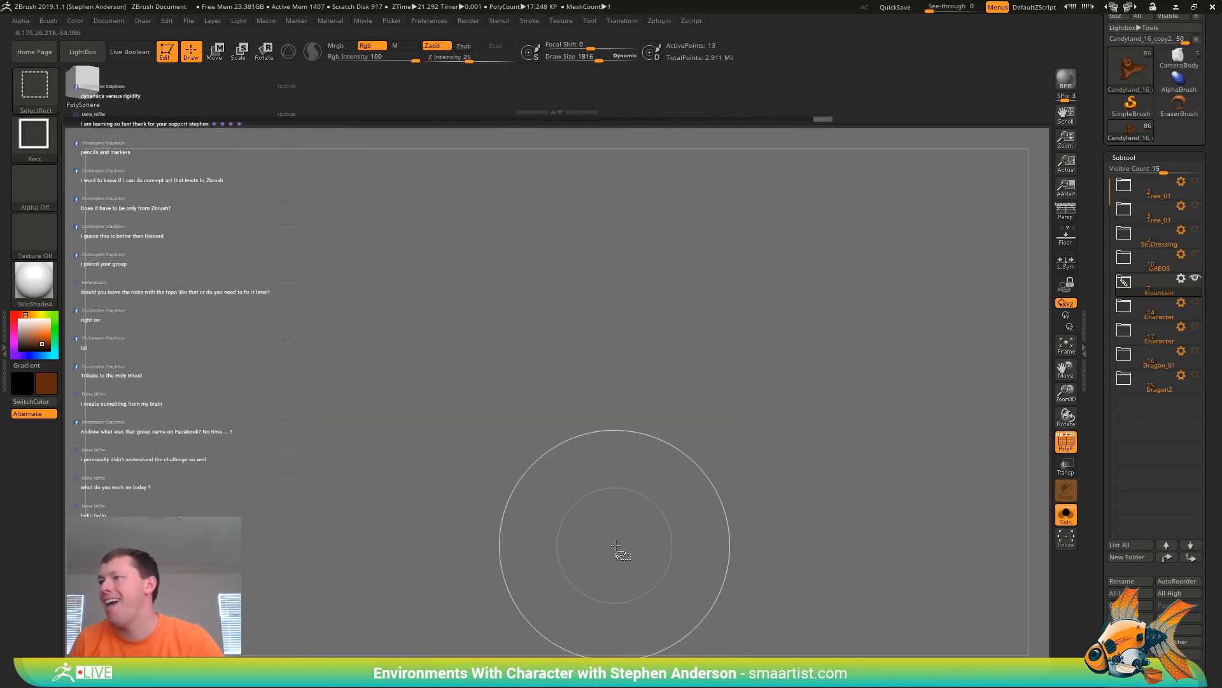
ctrl+shift+click(726, 420)
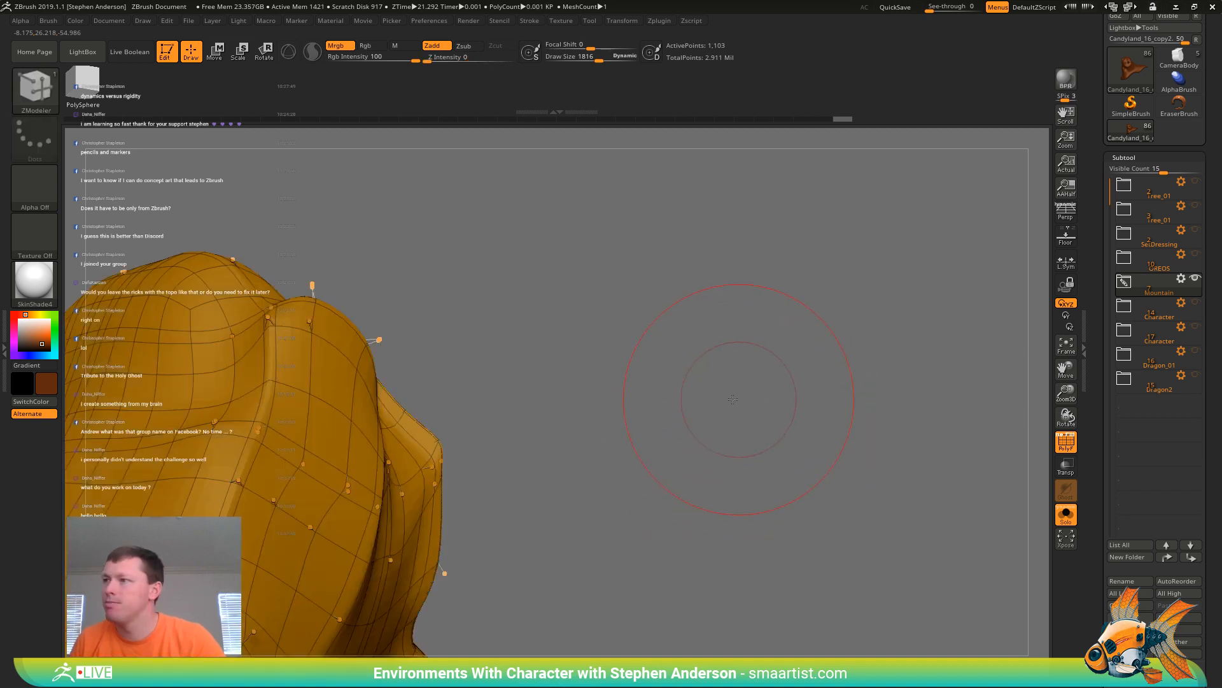
Isolate the radial cap faces across the rock's opening using rectangular selections and an inverted visibility
drag(694, 387, 576, 414)
ctrl+alt+shift+drag(566, 486, 521, 560)
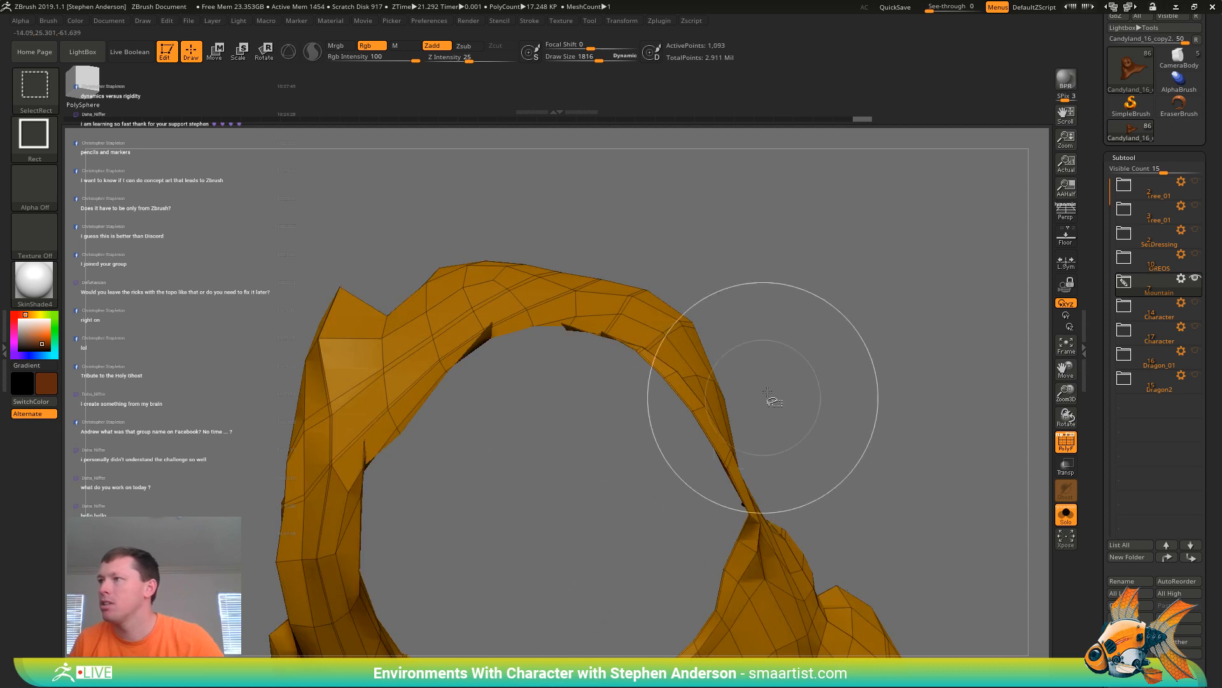
drag(797, 322, 785, 357)
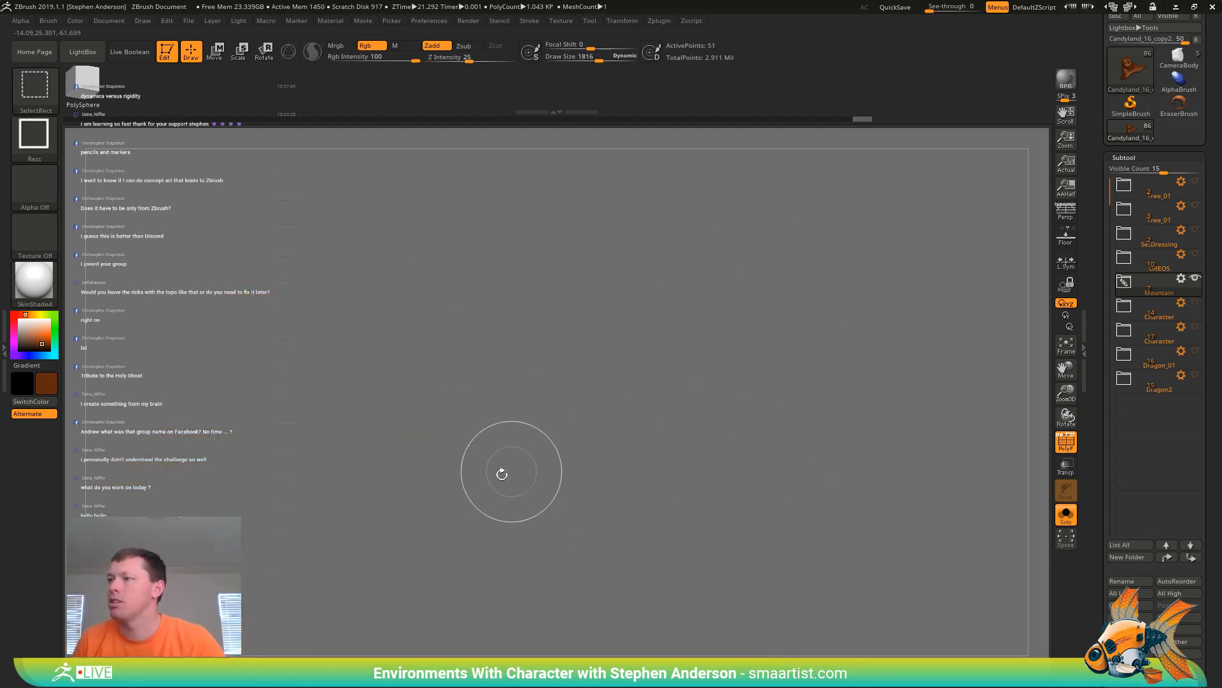
drag(502, 473, 535, 514)
ctrl+alt+shift+drag(292, 453, 626, 522)
mouse_move(626, 522)
right_down()
mouse_move(603, 543)
mouse_move(605, 584)
mouse_move(560, 494)
right_up()
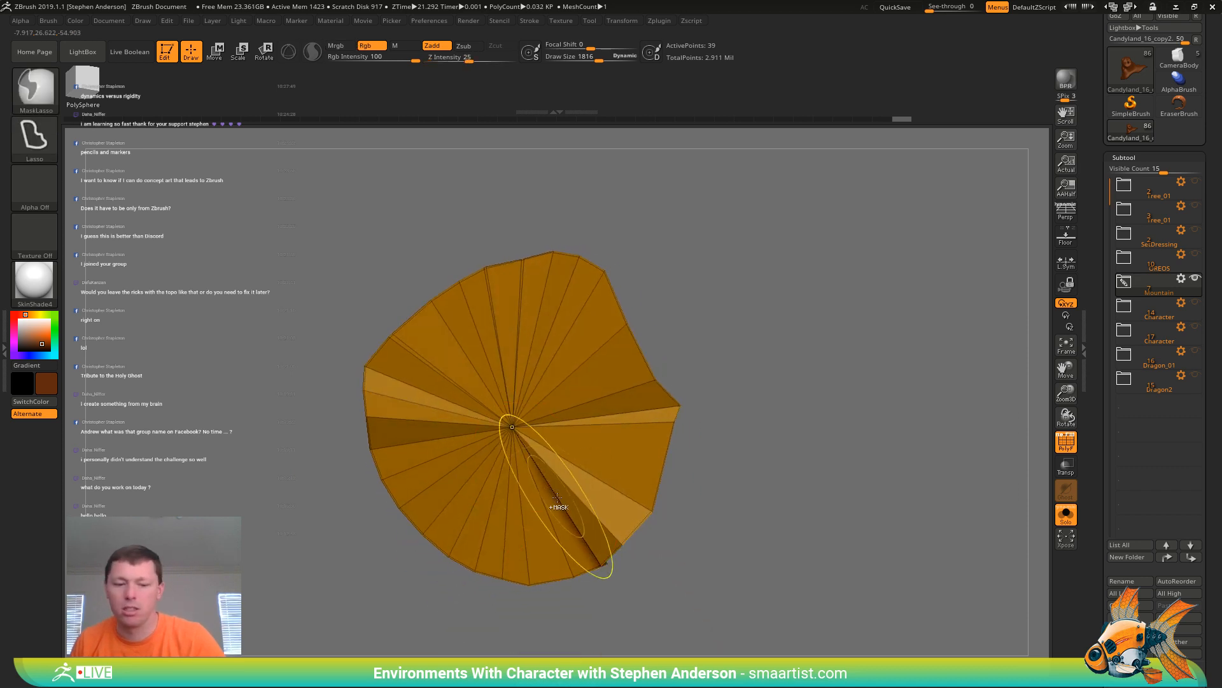
Assign the isolated cap faces a new polygroup, flip their normals, and unhide the rest of the rock
key(ctrl+w)
drag(1197, 605, 1187, 488)
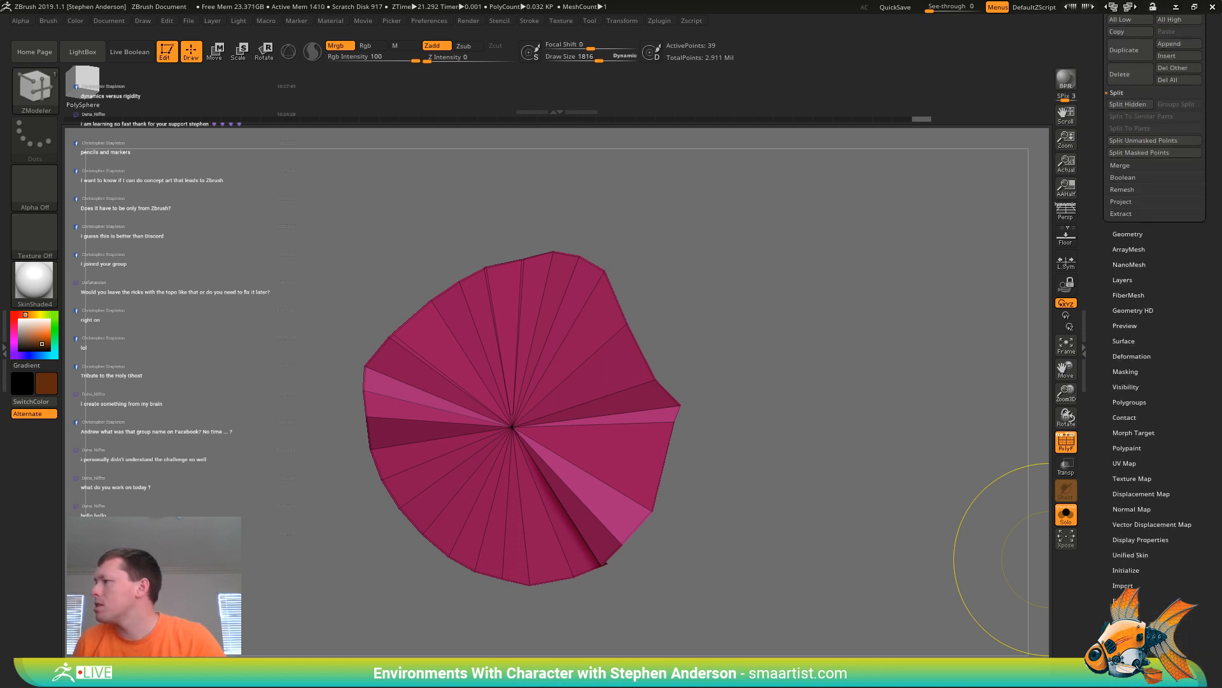
click(1140, 540)
click(1174, 258)
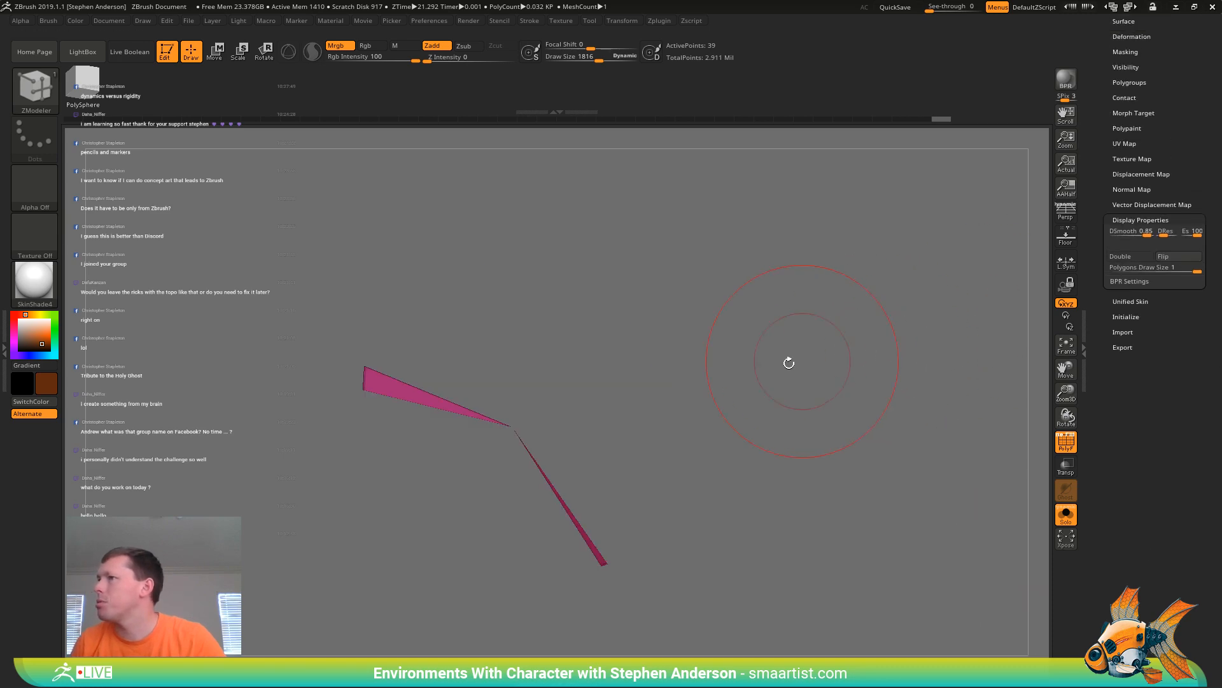
mouse_move(788, 361)
mouse_down()
mouse_move(726, 365)
mouse_move(693, 396)
mouse_move(555, 406)
mouse_up()
ctrl+shift+click(739, 393)
Set the draw size to 1106, try smoothing the centre of the cap, and undo the smoothing
ctrl+right_drag(556, 406, 552, 436)
key(s)
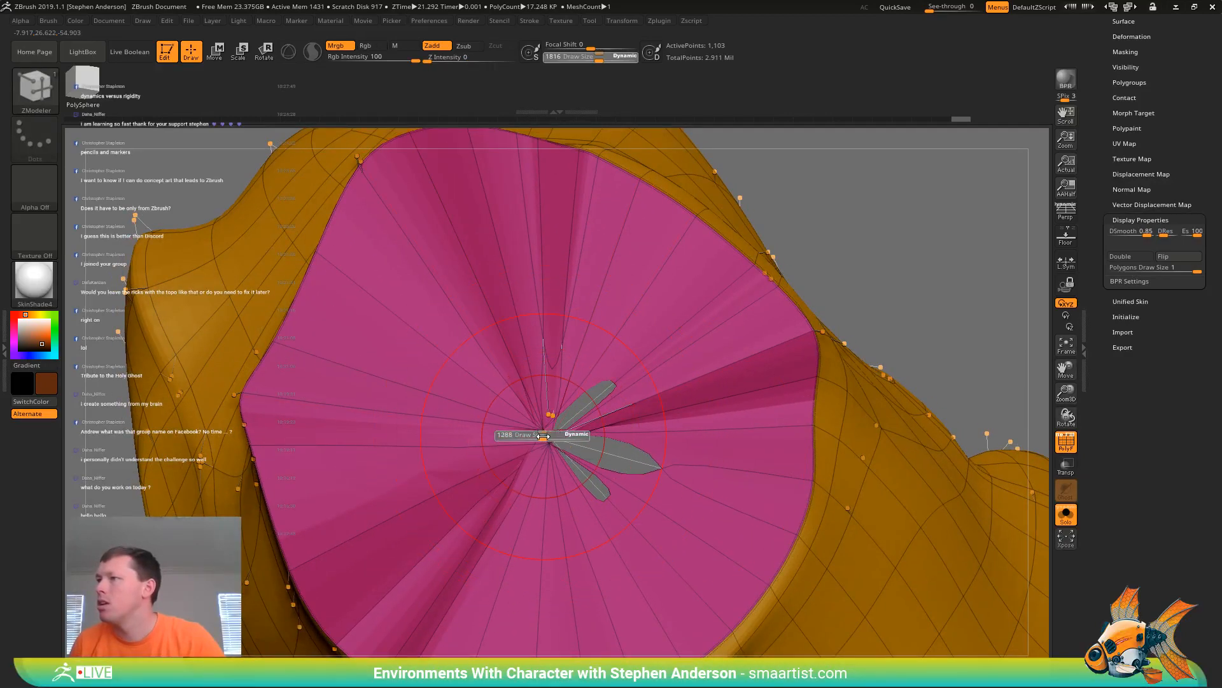
drag(543, 436, 541, 427)
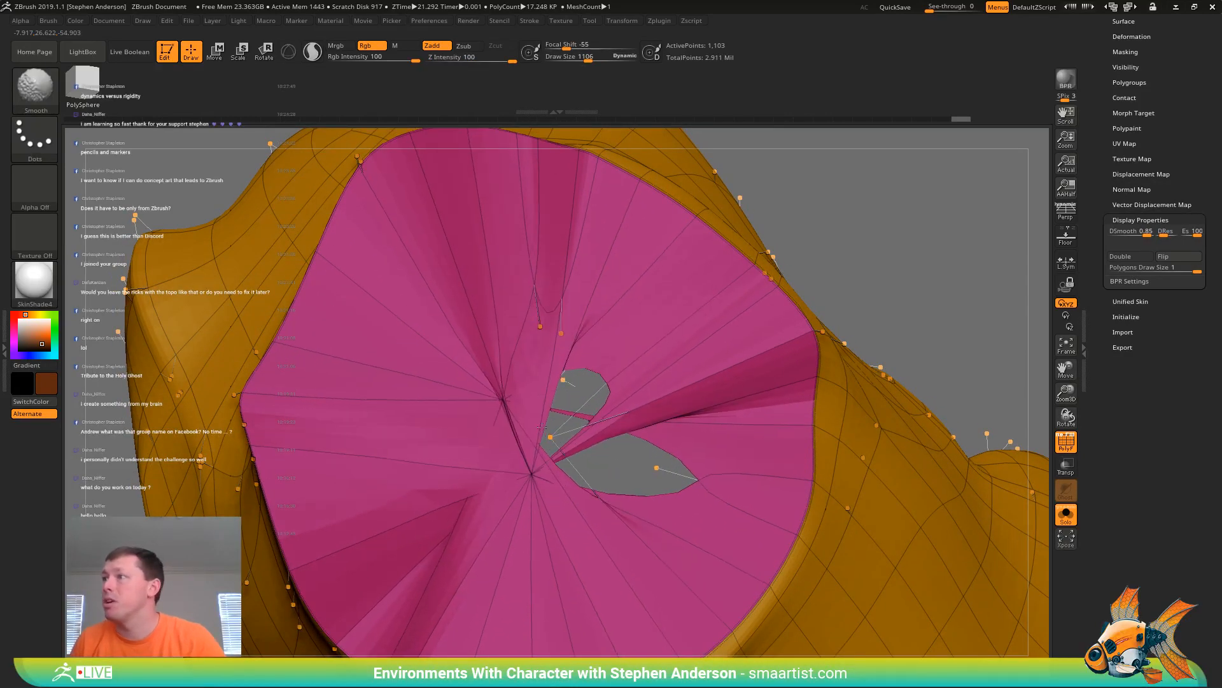
right_drag(542, 428, 578, 442)
key(ctrl+z)
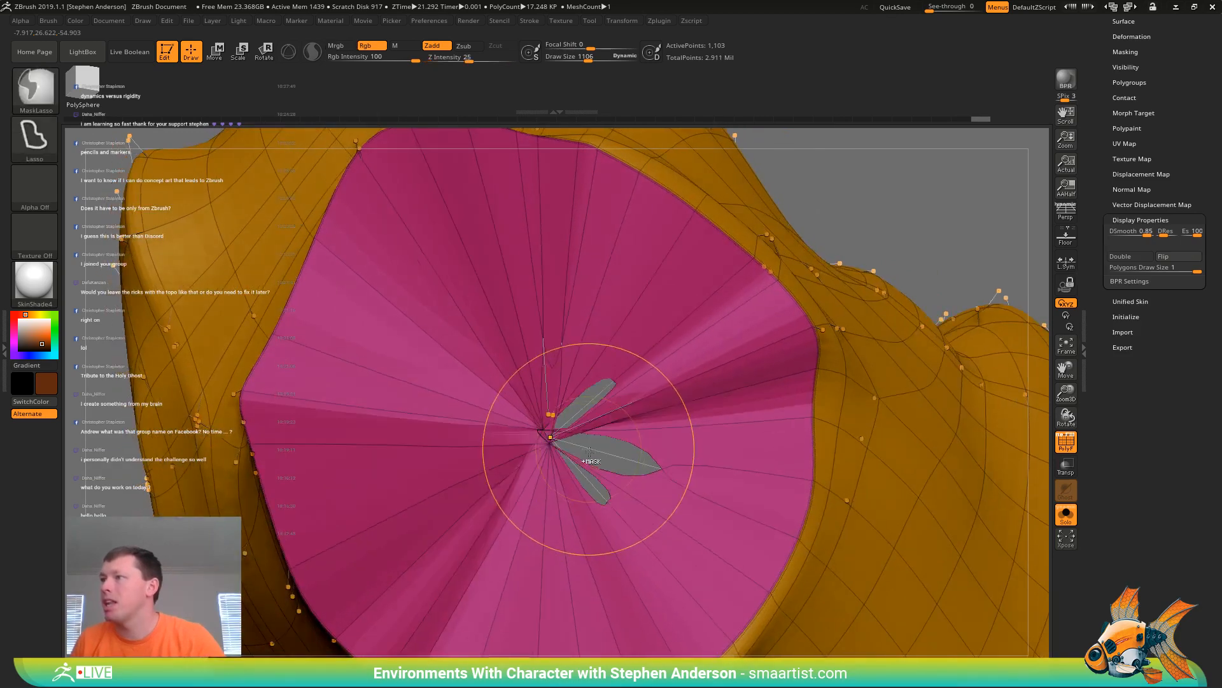
Using ZModeler's Collapse action with the Edge target, collapse the short stray edge at the centre of the cap
key(shift+d)
key(b)
key(z)
key(m)
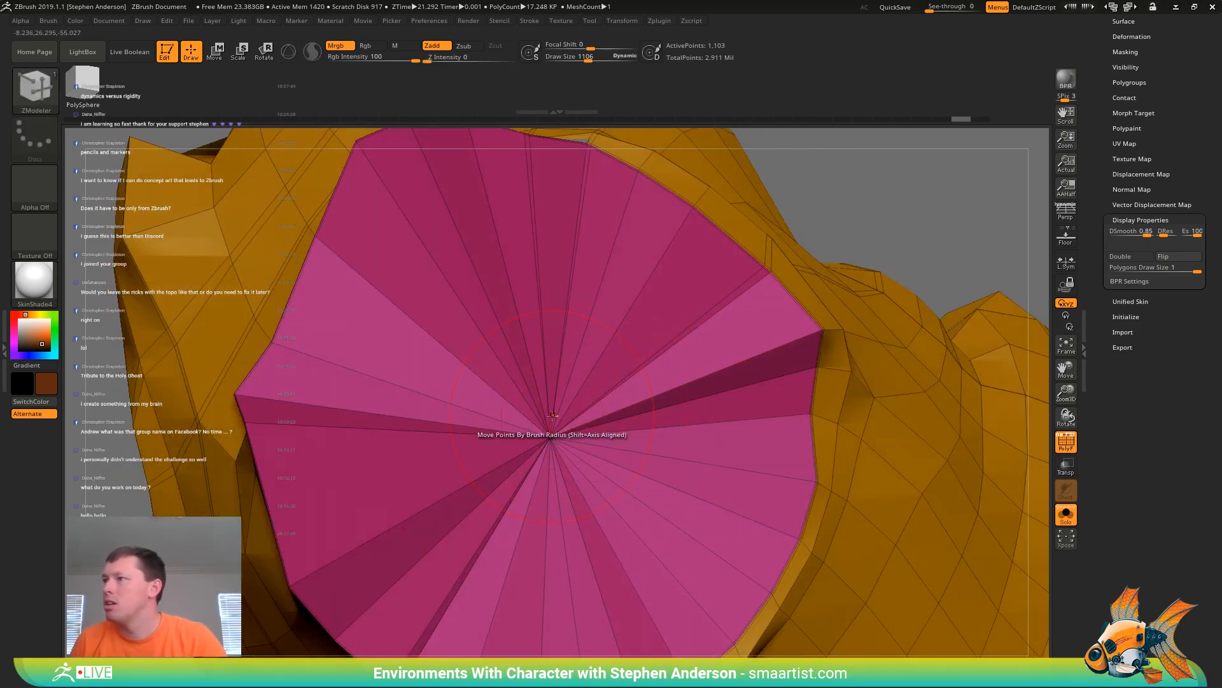
alt+right_drag(551, 433, 557, 439)
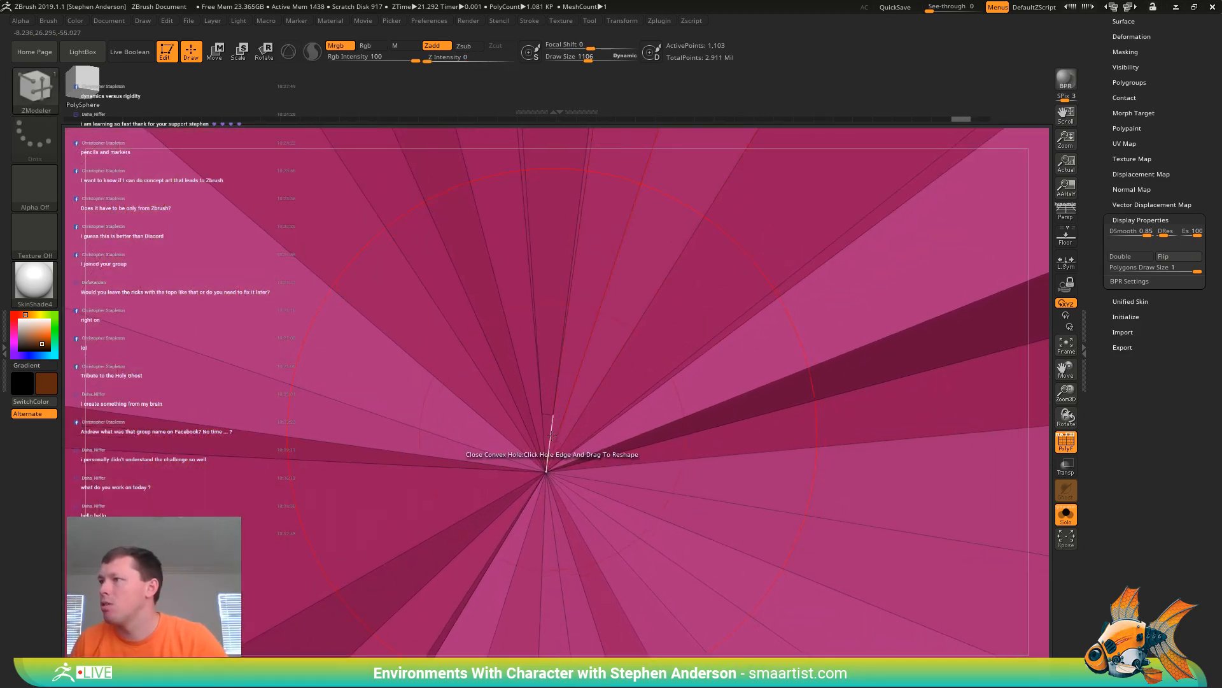
key(space)
click(434, 420)
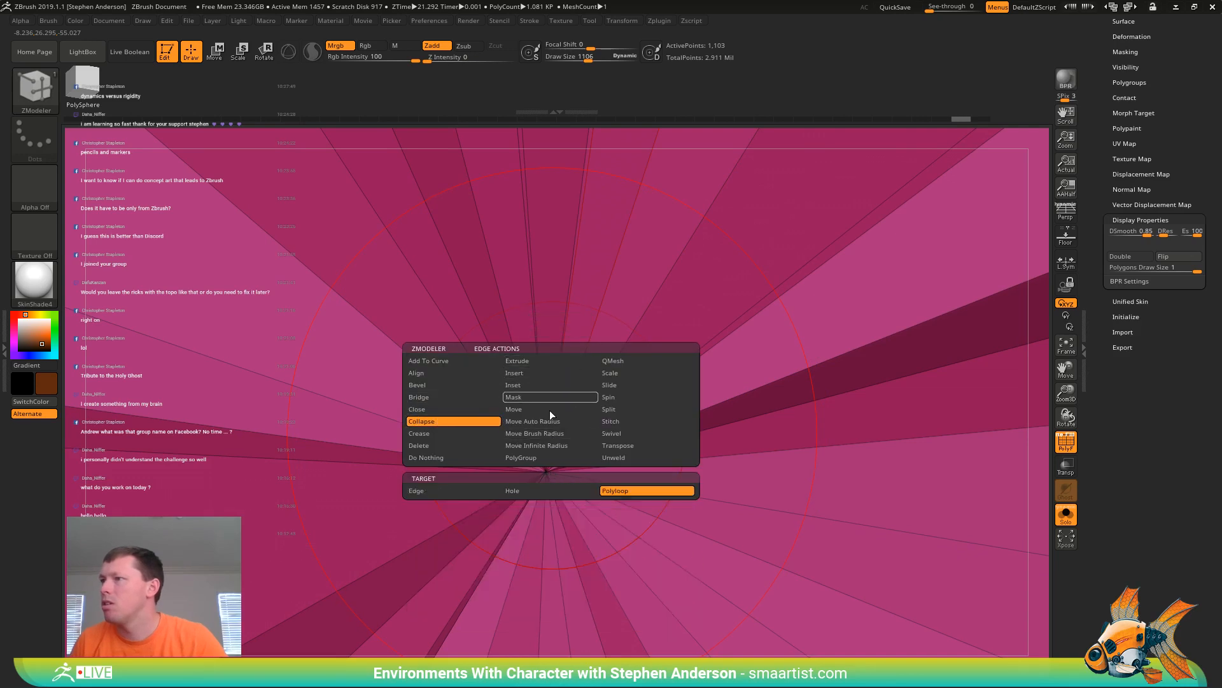
click(458, 491)
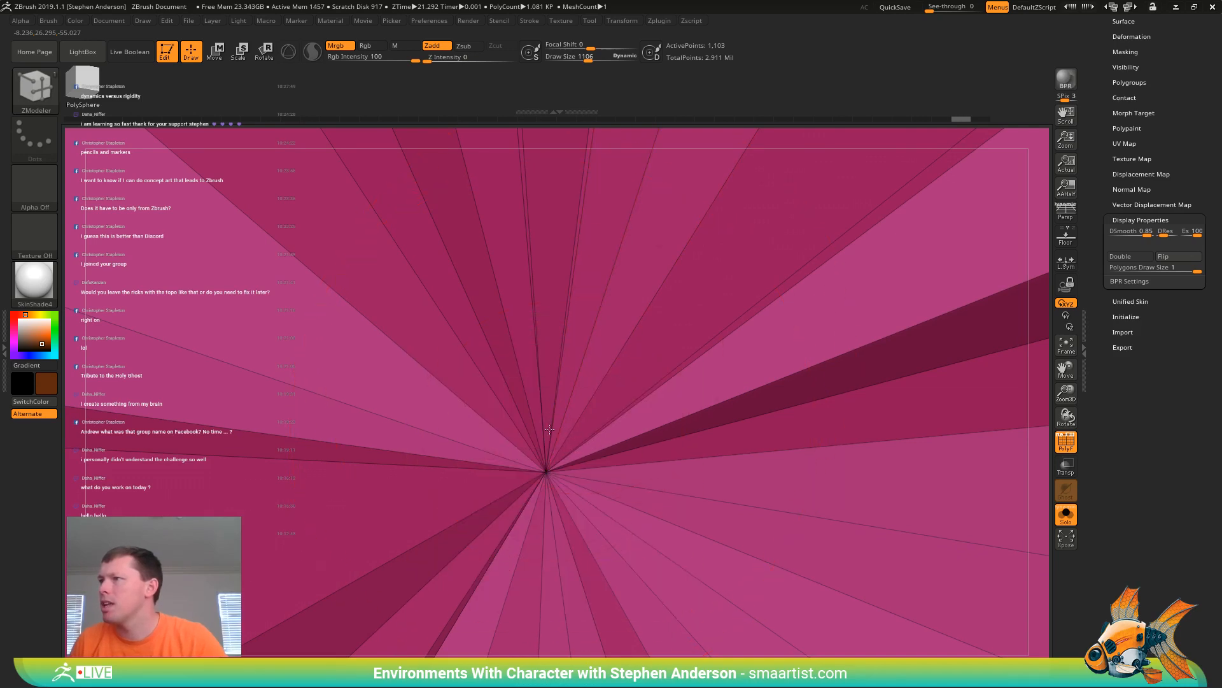
click(543, 427)
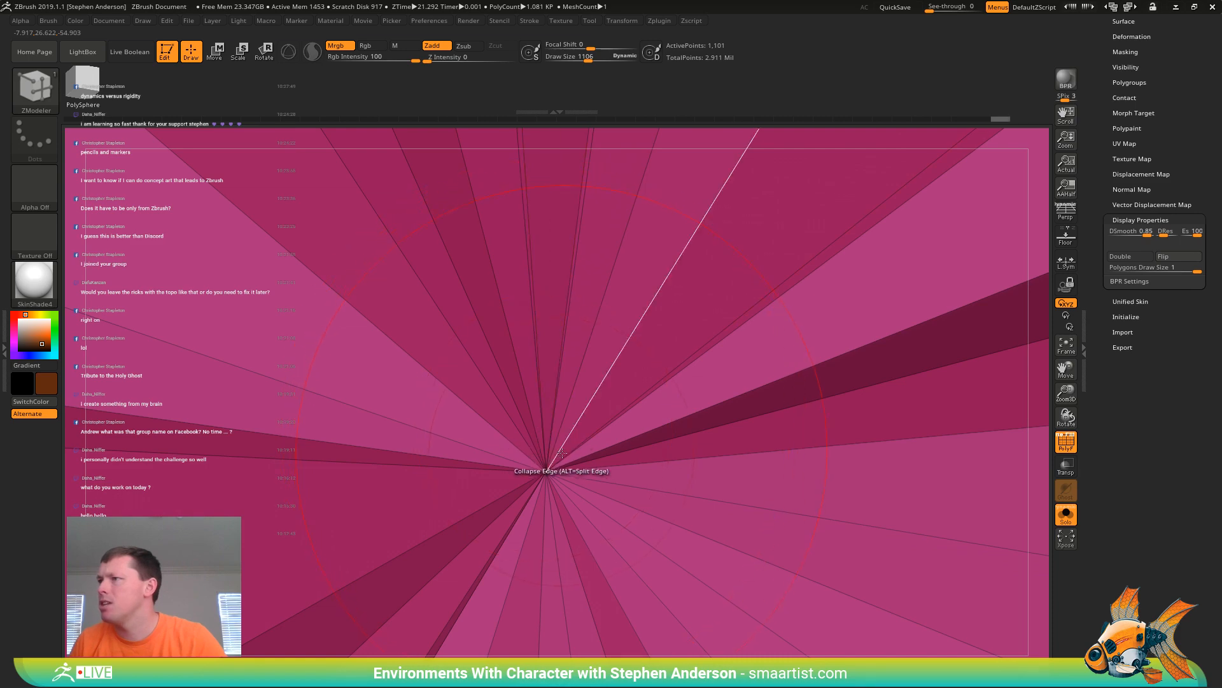
Weld the rock's duplicate points with WeldPoints and check the cap under dynamic subdivision
key(d)
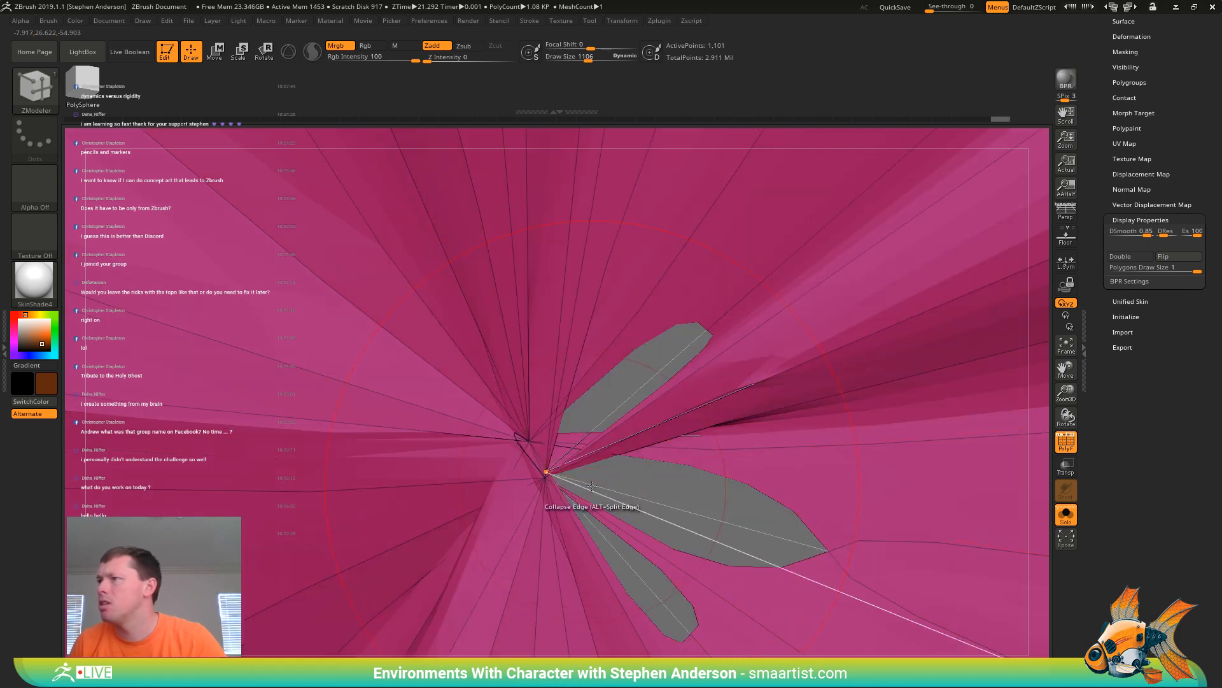
key(shift+d)
key(shift+d)
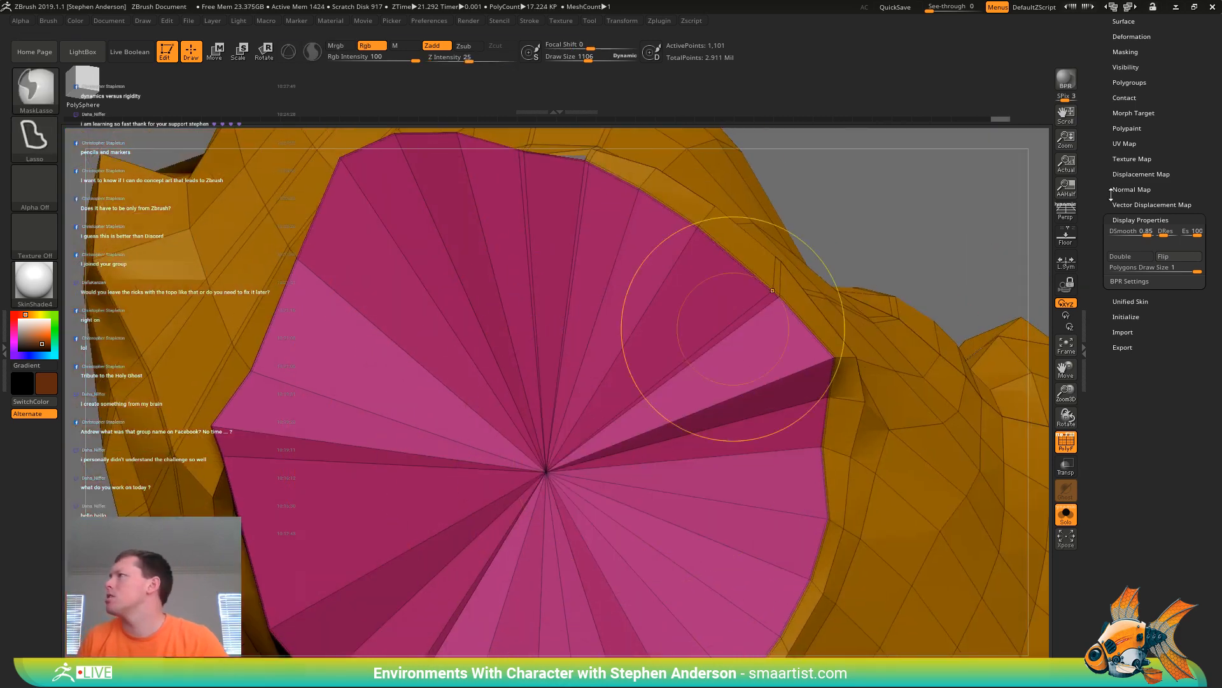
scroll(1143, 79, up, 3)
scroll(1143, 79, up, 3)
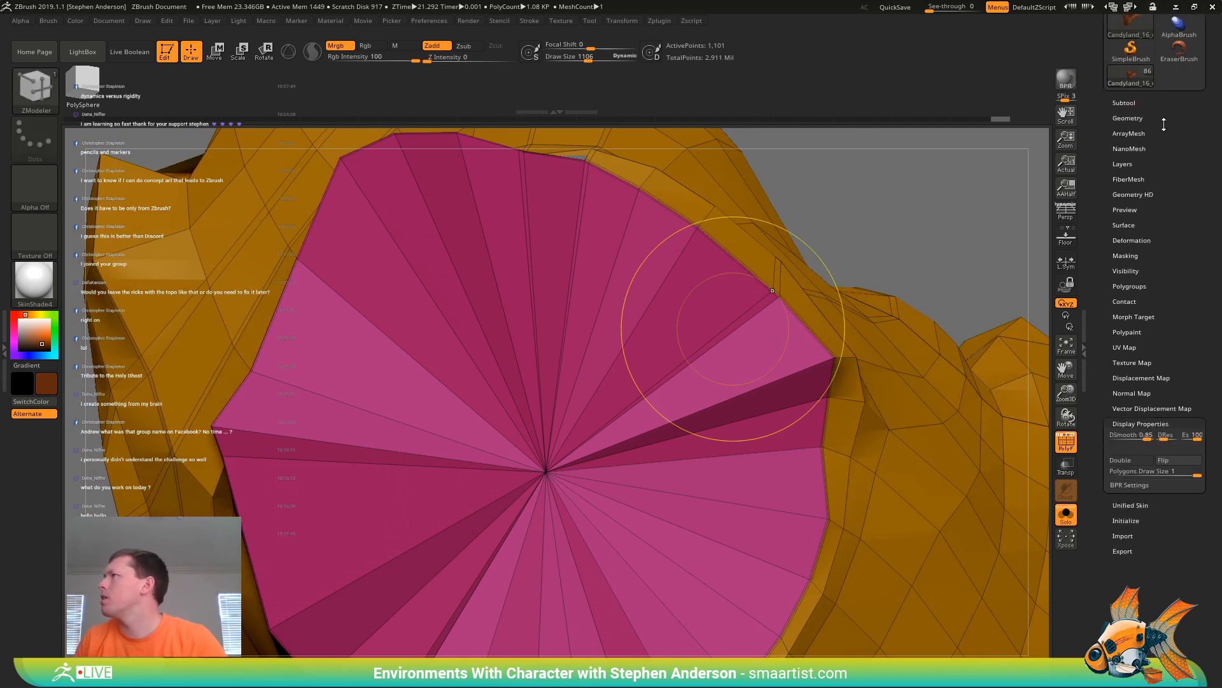
click(1128, 118)
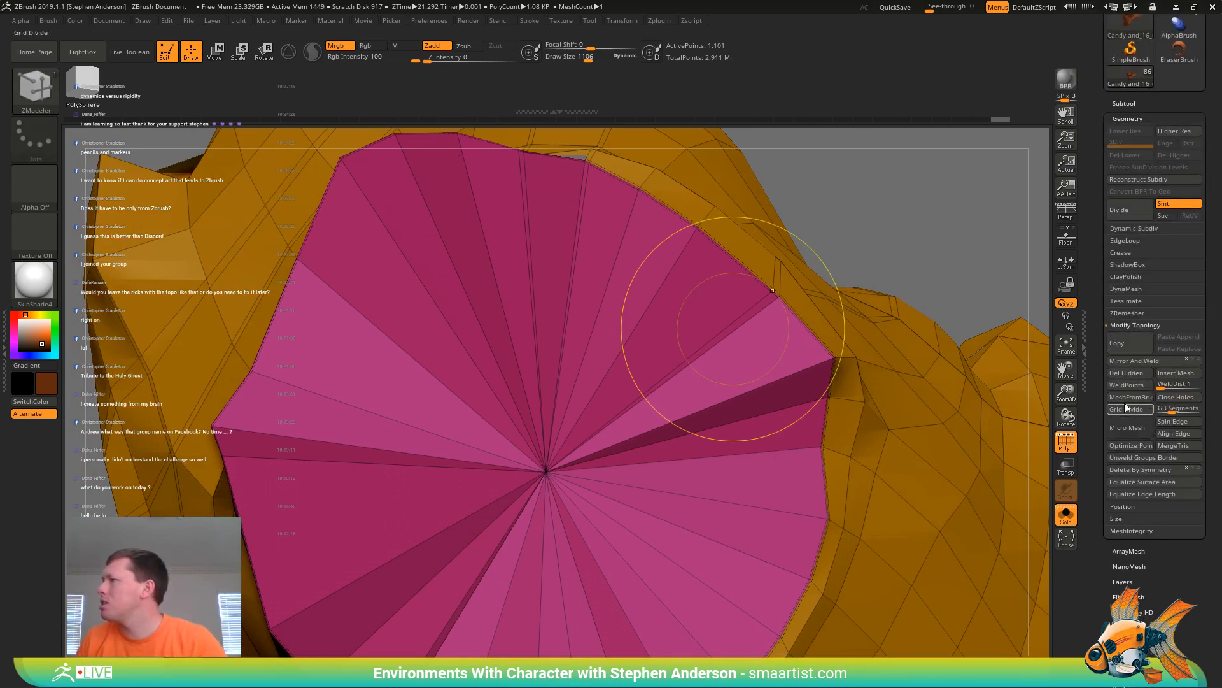
click(1128, 385)
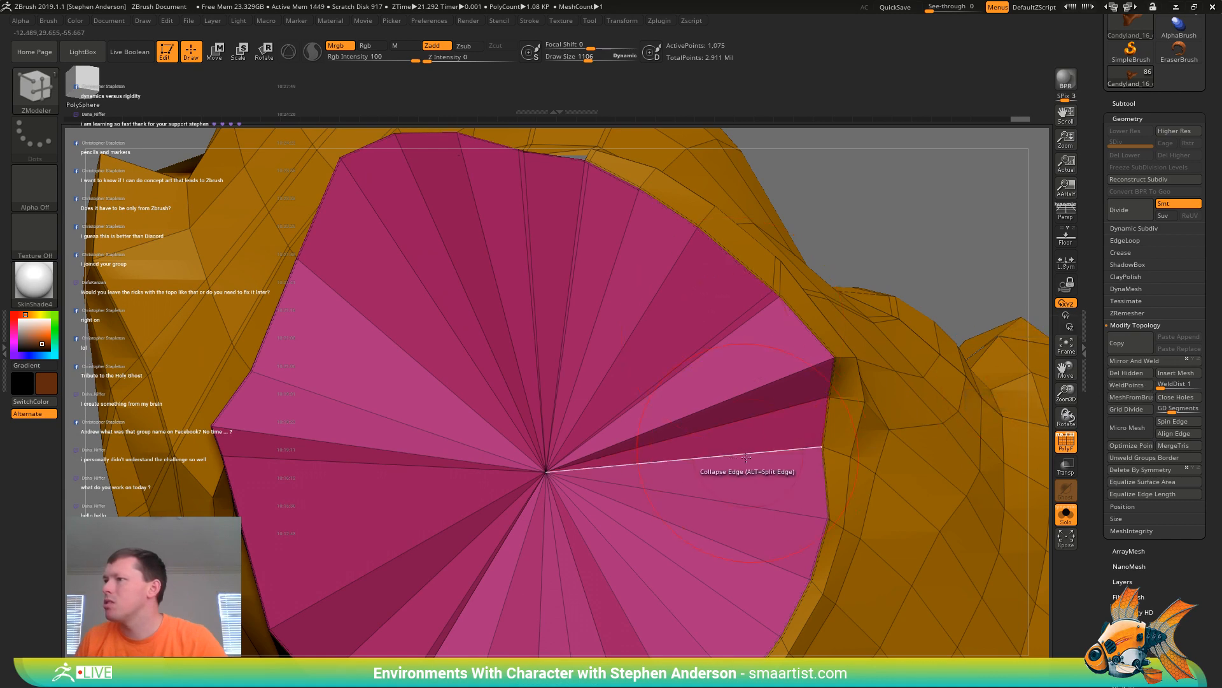
key(ctrl+d)
key(ctrl+d)
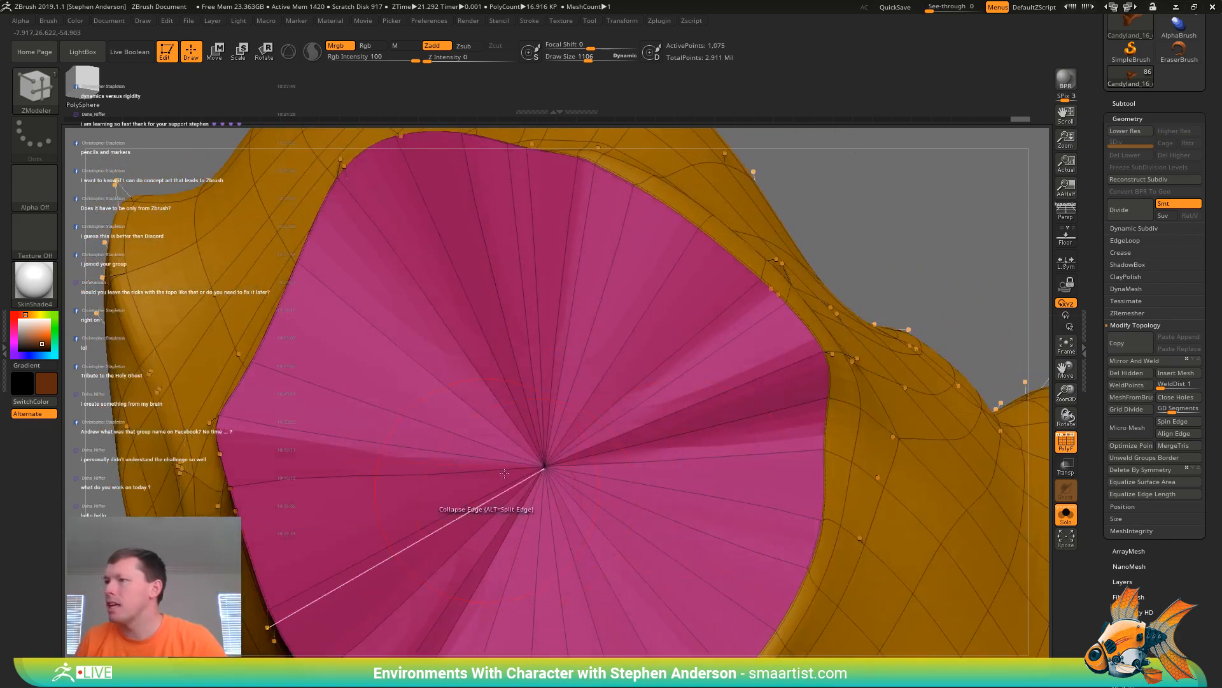
ctrl+right_drag(581, 524, 576, 519)
mouse_move(526, 431)
right_down()
mouse_move(561, 400)
mouse_move(528, 424)
mouse_move(542, 430)
right_up()
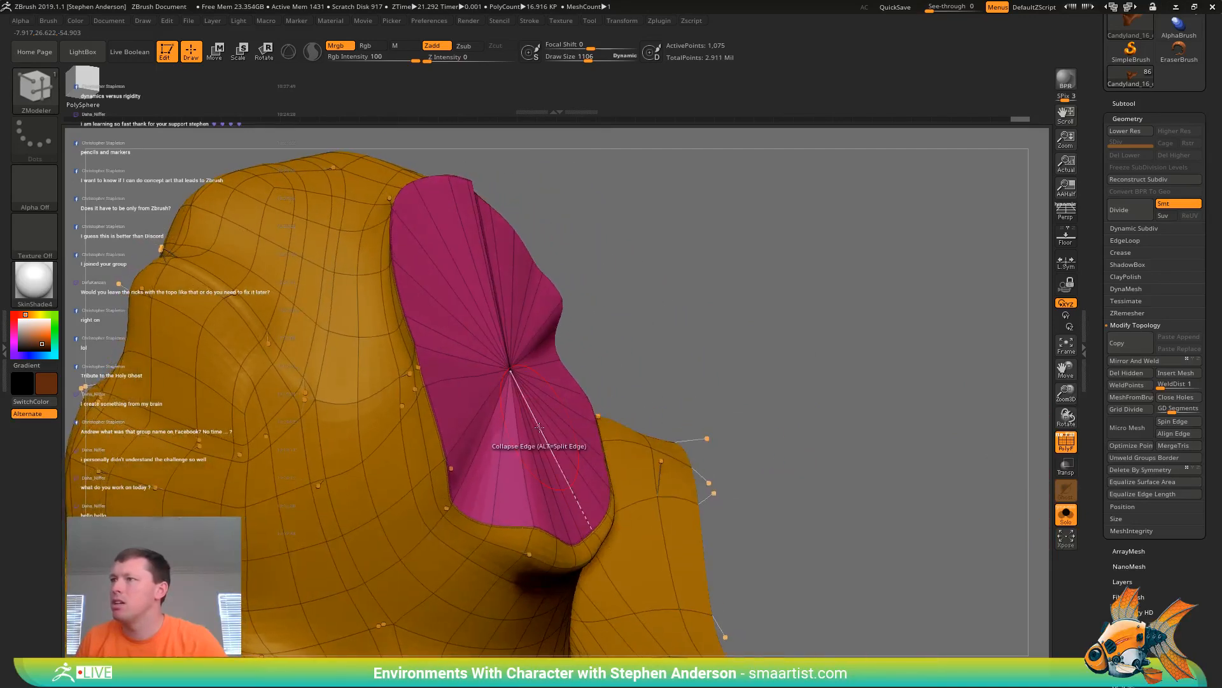
key(shift)
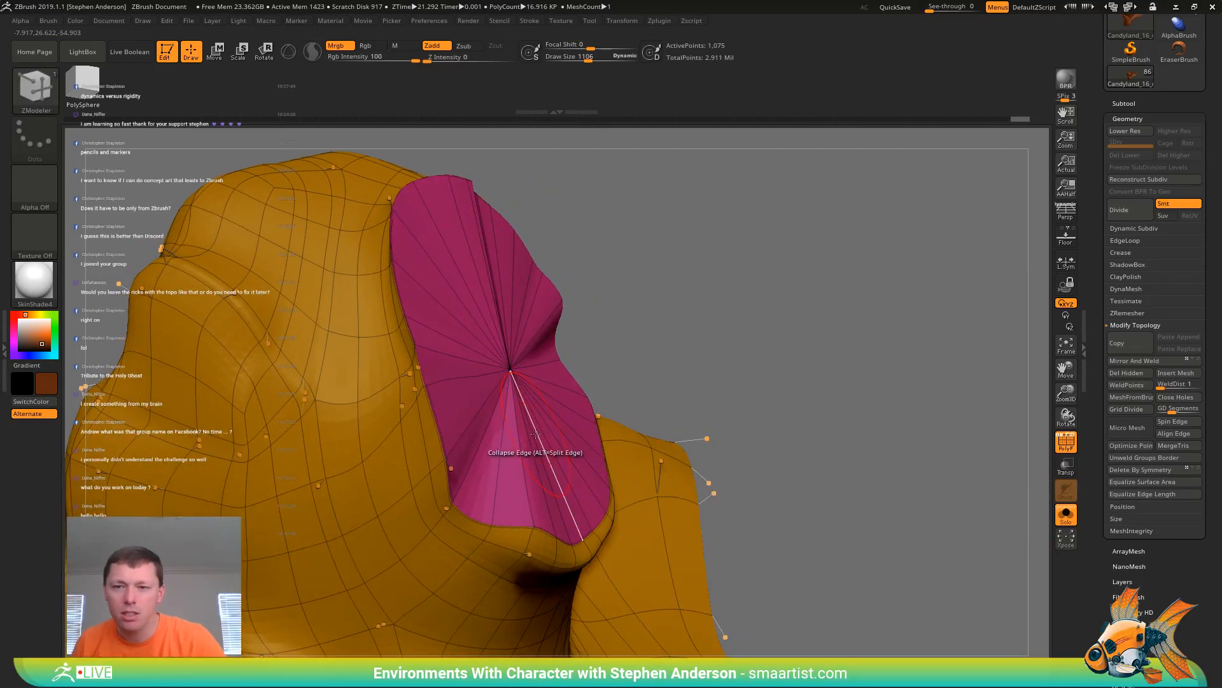
mouse_move(536, 434)
right_down()
mouse_move(519, 491)
mouse_move(500, 409)
mouse_move(553, 417)
mouse_move(506, 382)
mouse_move(554, 366)
mouse_move(605, 378)
mouse_move(595, 409)
mouse_move(547, 380)
mouse_move(523, 395)
right_up()
Mask the cap's polygroup by masking everything else and inverting the mask, so the surrounding rock stays editable
key(shift+f)
key(shift)
key(ctrl)
key(shift+f)
key(w)
ctrl+click(584, 455)
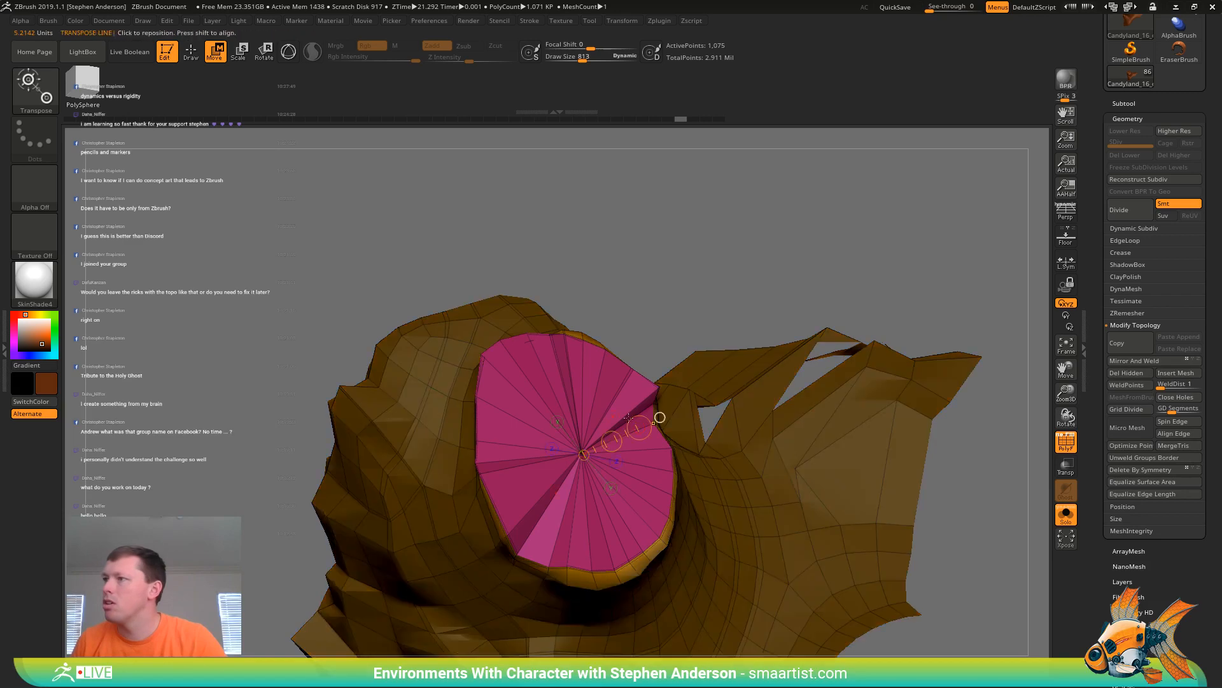
key(q)
ctrl+click(664, 317)
Pull the rock's rim outward beside the masked cap with the Move brush at draw size 1142
mouse_move(550, 426)
right_down()
mouse_move(572, 375)
mouse_move(581, 380)
right_up()
key(shift)
key(b)
key(m)
key(v)
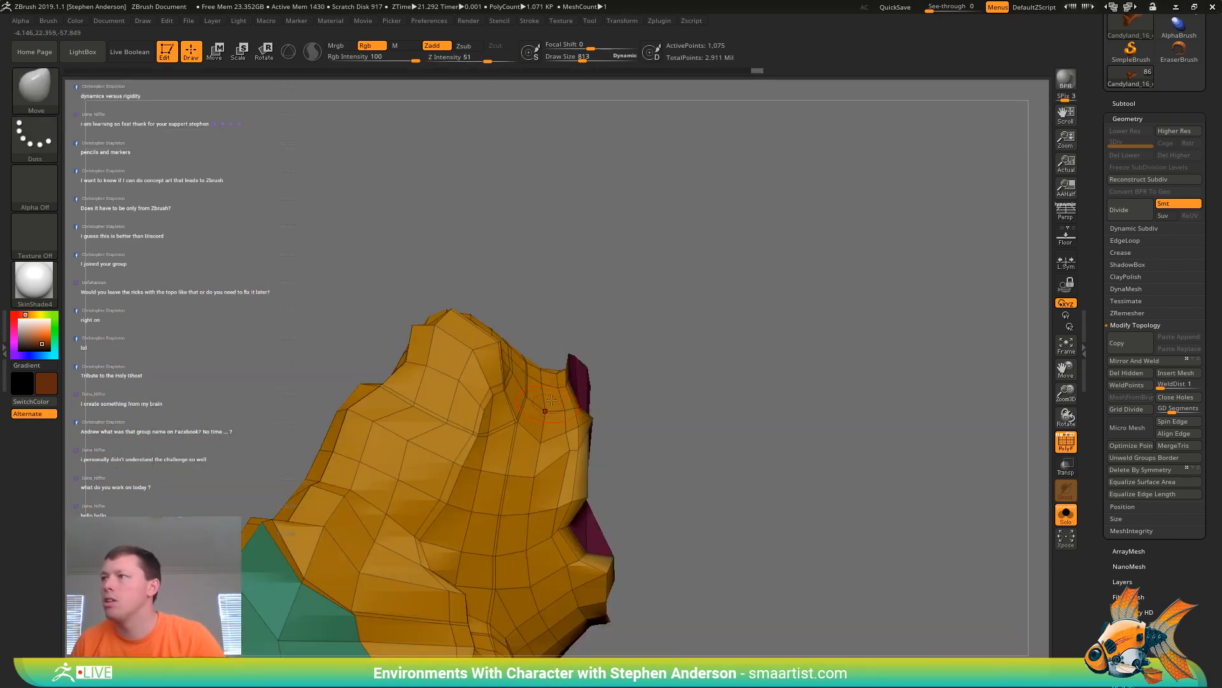
drag(555, 373, 561, 373)
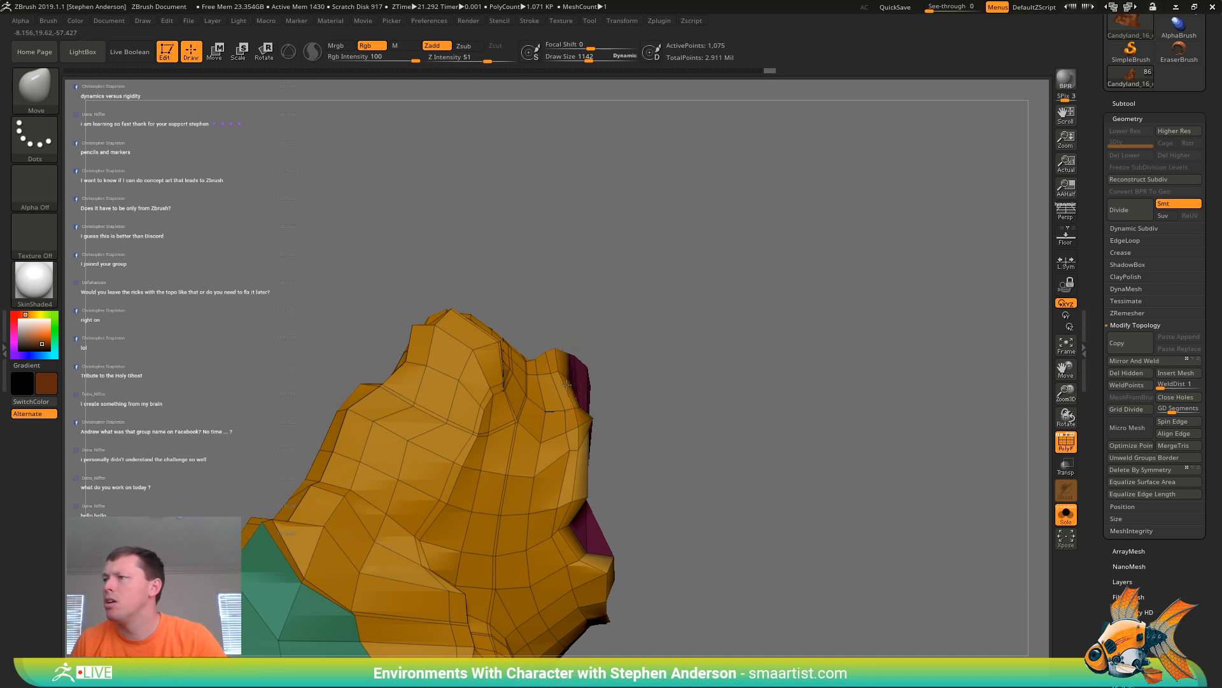
Set the draw size to 725 and shape the rock's rim around the masked cap from several sides
right_drag(566, 385, 551, 374)
key(s)
drag(546, 376, 538, 377)
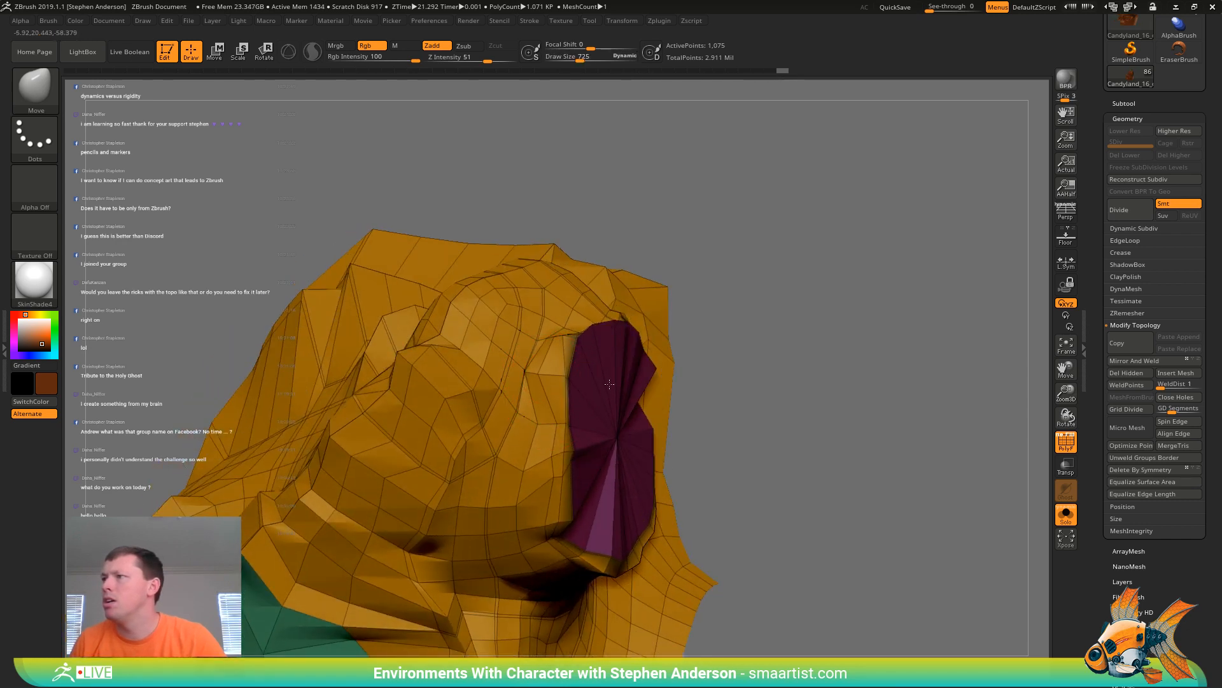
right_drag(557, 391, 563, 451)
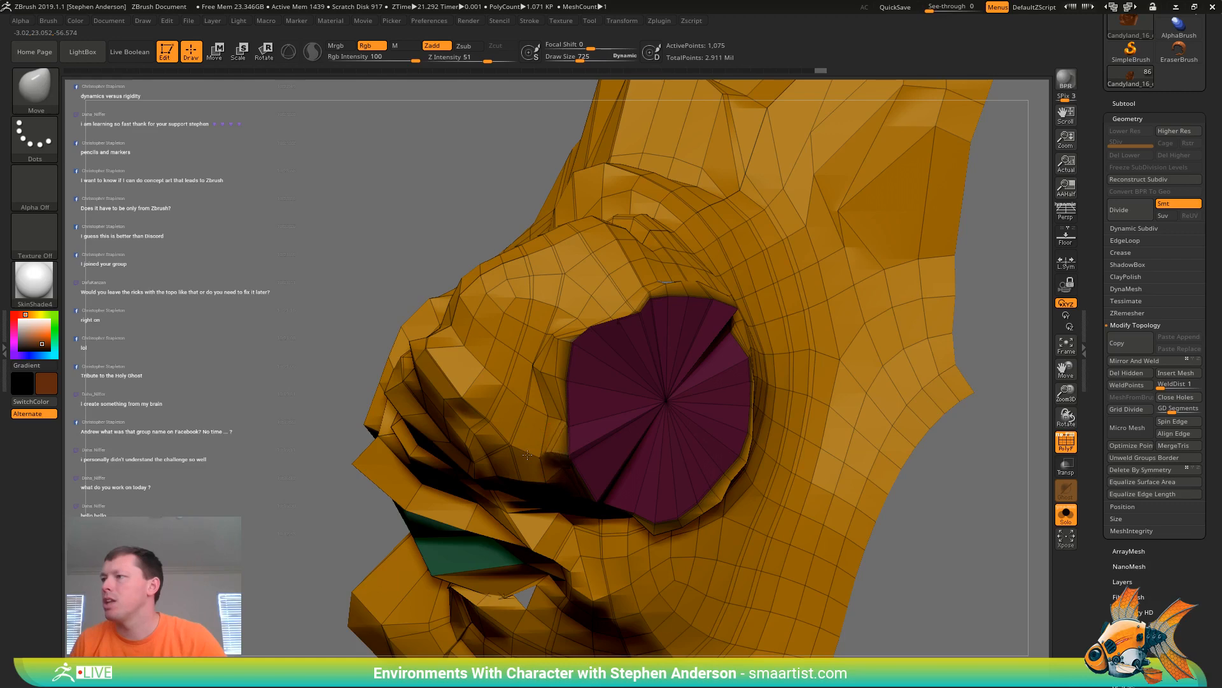
mouse_move(550, 461)
right_down()
mouse_move(587, 338)
mouse_move(560, 473)
mouse_move(546, 467)
right_up()
right_drag(569, 512, 486, 418)
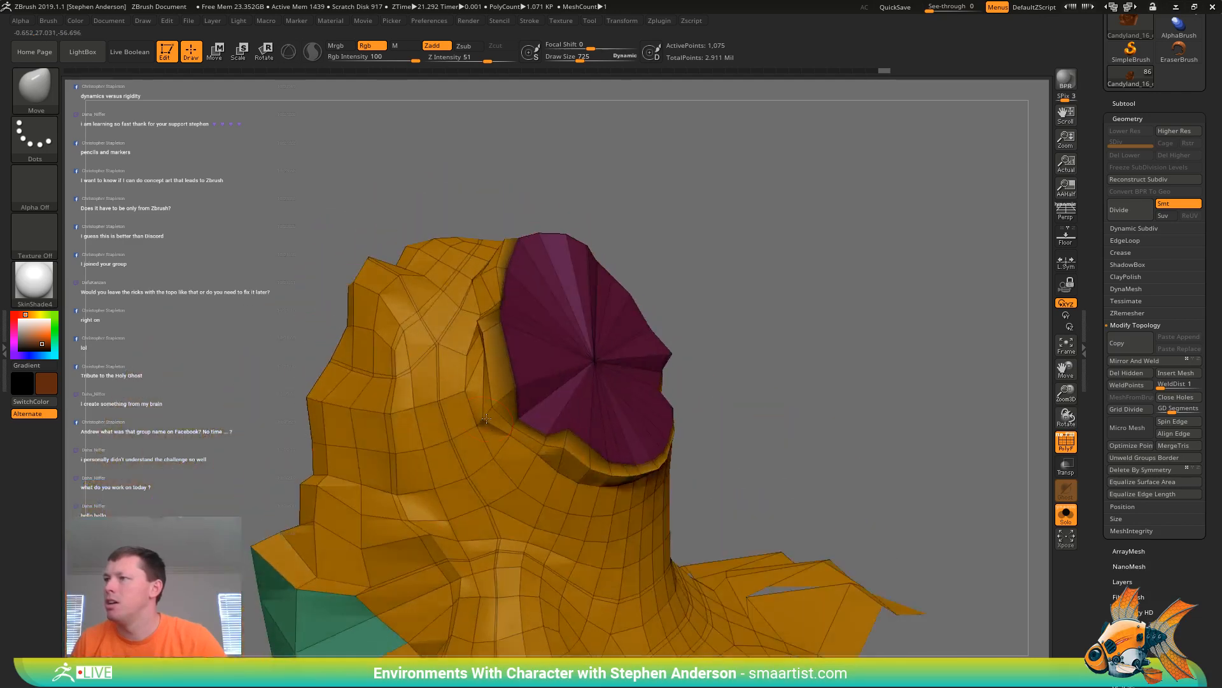
Reduce the draw size to 427 and refine the rim's folds and corners around the whole cap
key(s)
drag(382, 423, 357, 424)
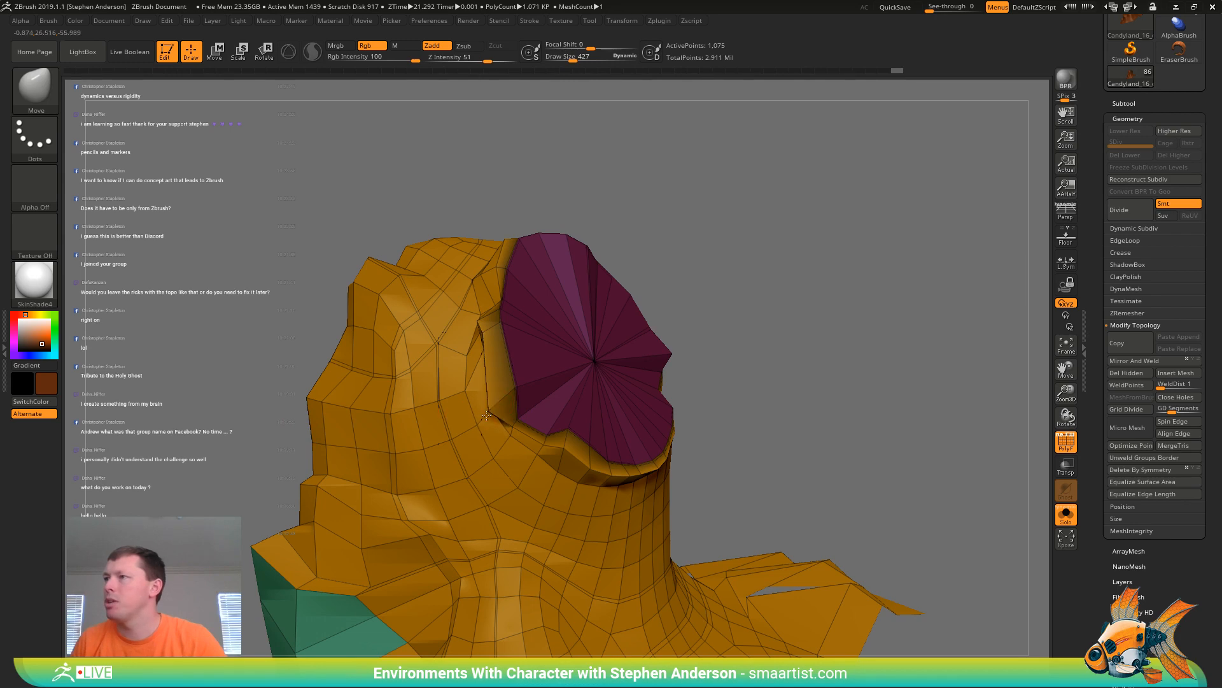
mouse_move(491, 334)
right_down()
mouse_move(449, 326)
mouse_move(477, 319)
mouse_move(471, 344)
right_up()
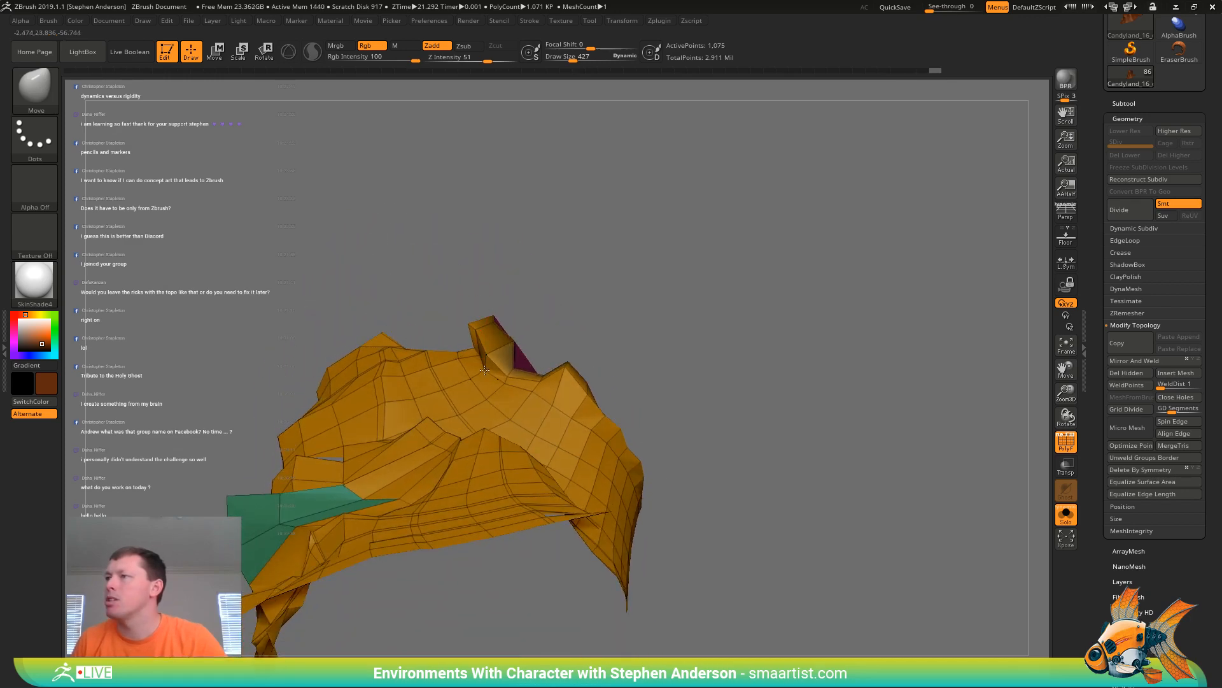
mouse_move(484, 369)
right_down()
mouse_move(571, 361)
mouse_move(525, 366)
mouse_move(542, 425)
mouse_move(436, 398)
mouse_move(492, 406)
right_up()
key(ctrl)
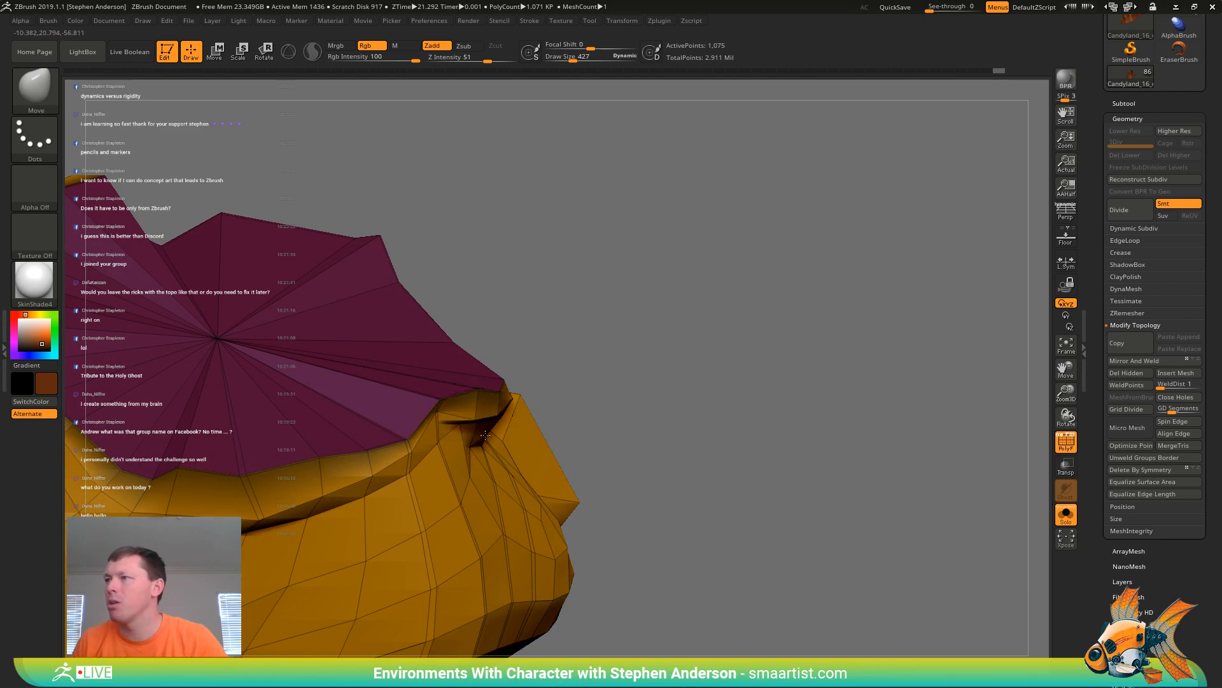
mouse_move(497, 411)
right_down()
mouse_move(415, 472)
mouse_move(366, 453)
mouse_move(391, 402)
mouse_move(373, 409)
right_up()
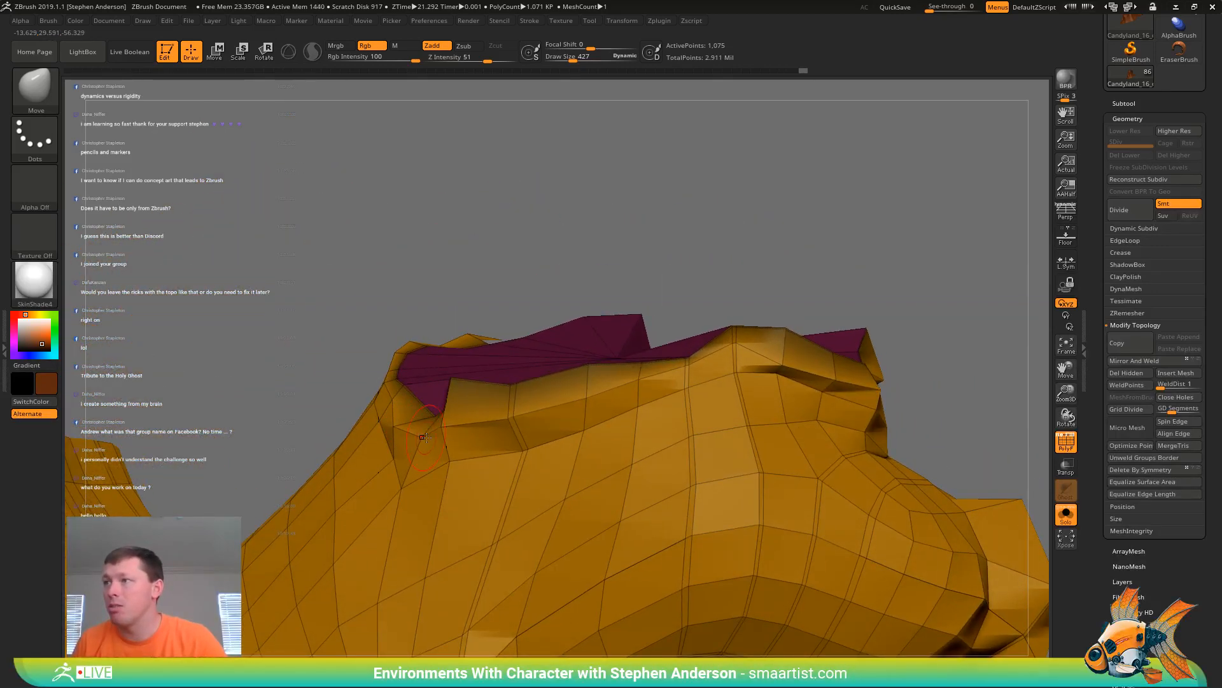
mouse_move(416, 380)
right_down()
mouse_move(546, 240)
mouse_move(552, 327)
mouse_move(573, 341)
mouse_move(571, 330)
mouse_move(593, 331)
mouse_move(595, 350)
mouse_move(686, 310)
right_up()
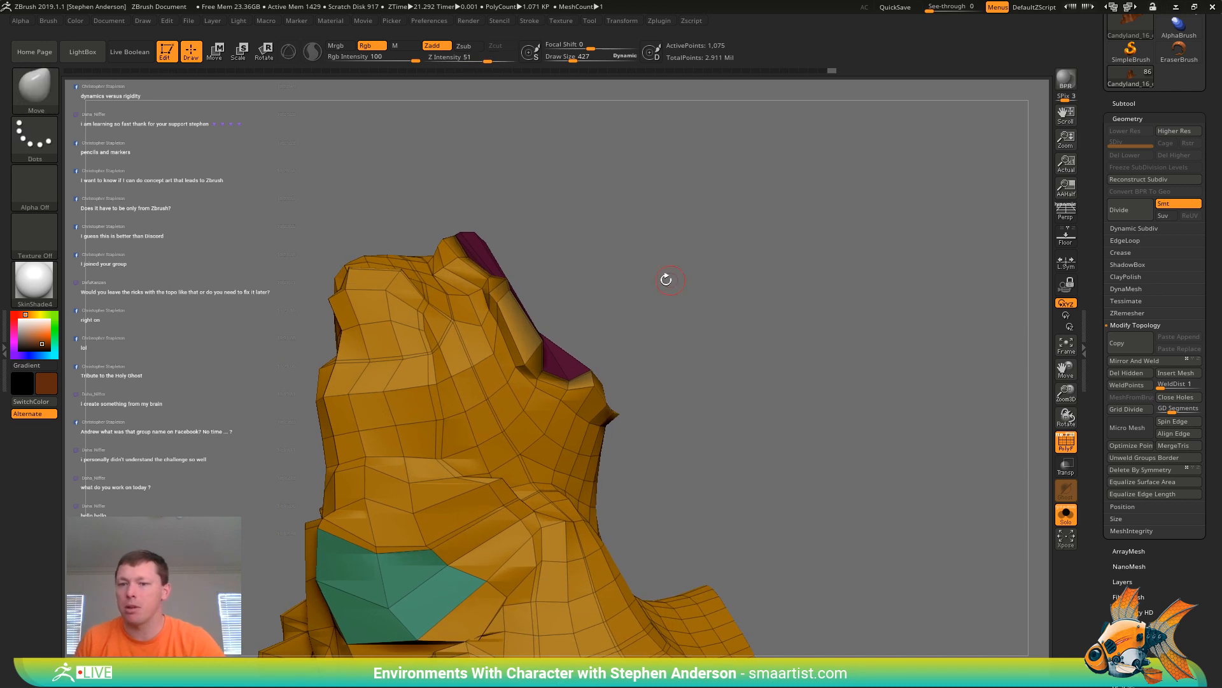
Hide the polyframe, leave solo mode to show the other rocks, and turn on dynamic subdivision
key(shift+f)
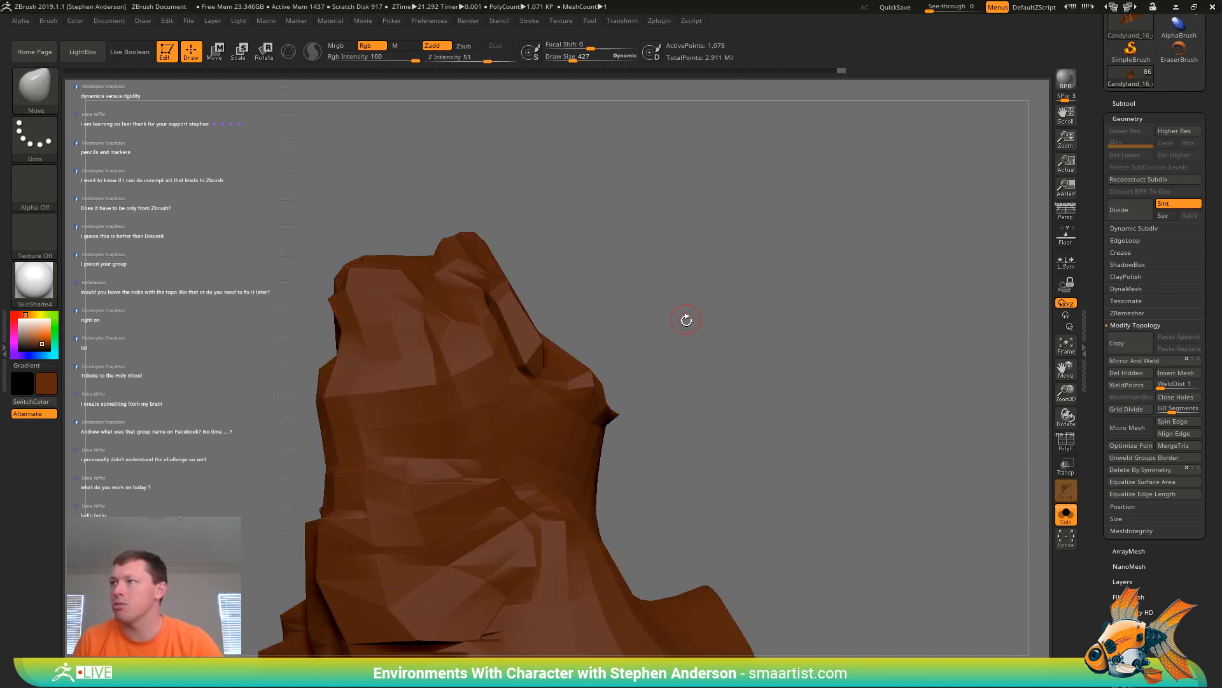
click(1064, 520)
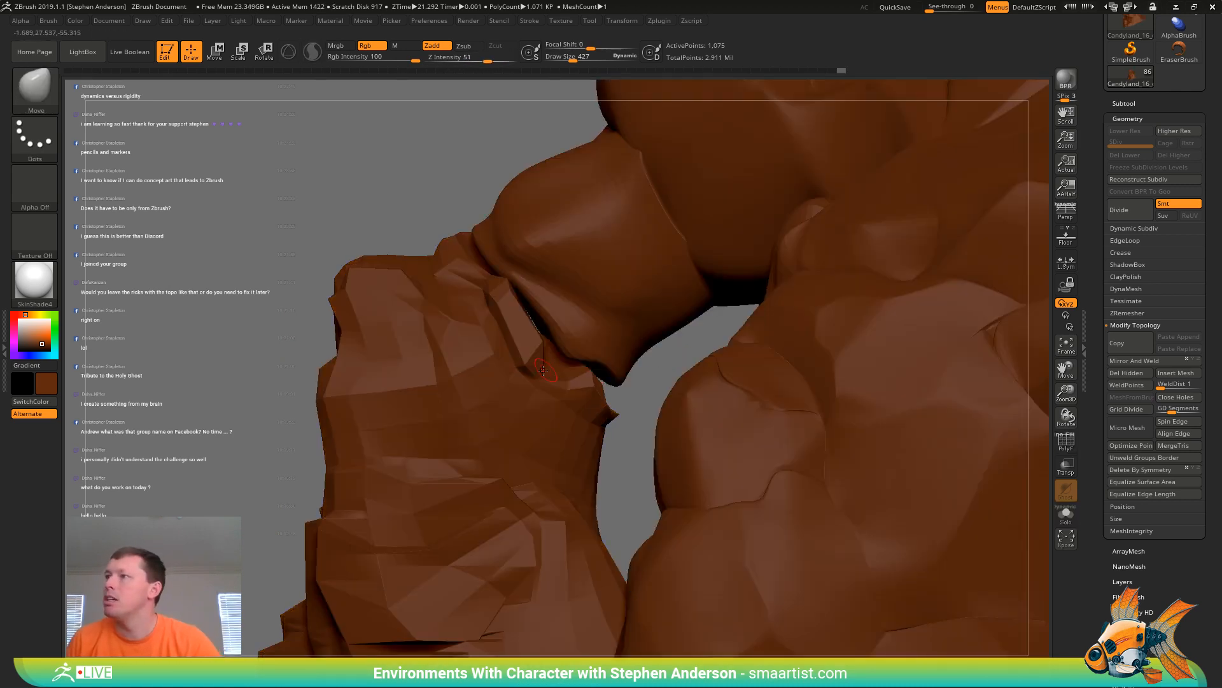
key(d)
mouse_move(536, 369)
right_down()
mouse_move(514, 366)
mouse_move(521, 382)
mouse_move(548, 366)
right_up()
Select the adjoining overhanging rock, pull its lower end toward the column top at draw size 2785, and undo the last pull
key(b)
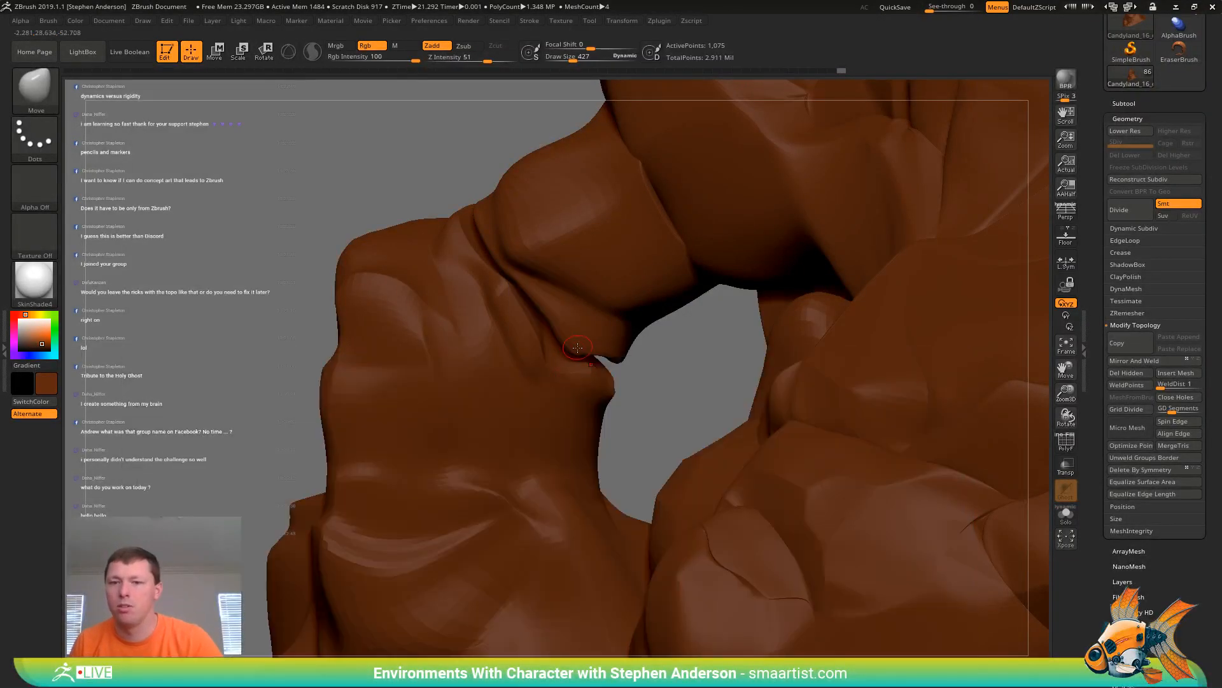
key(s)
drag(579, 358, 582, 358)
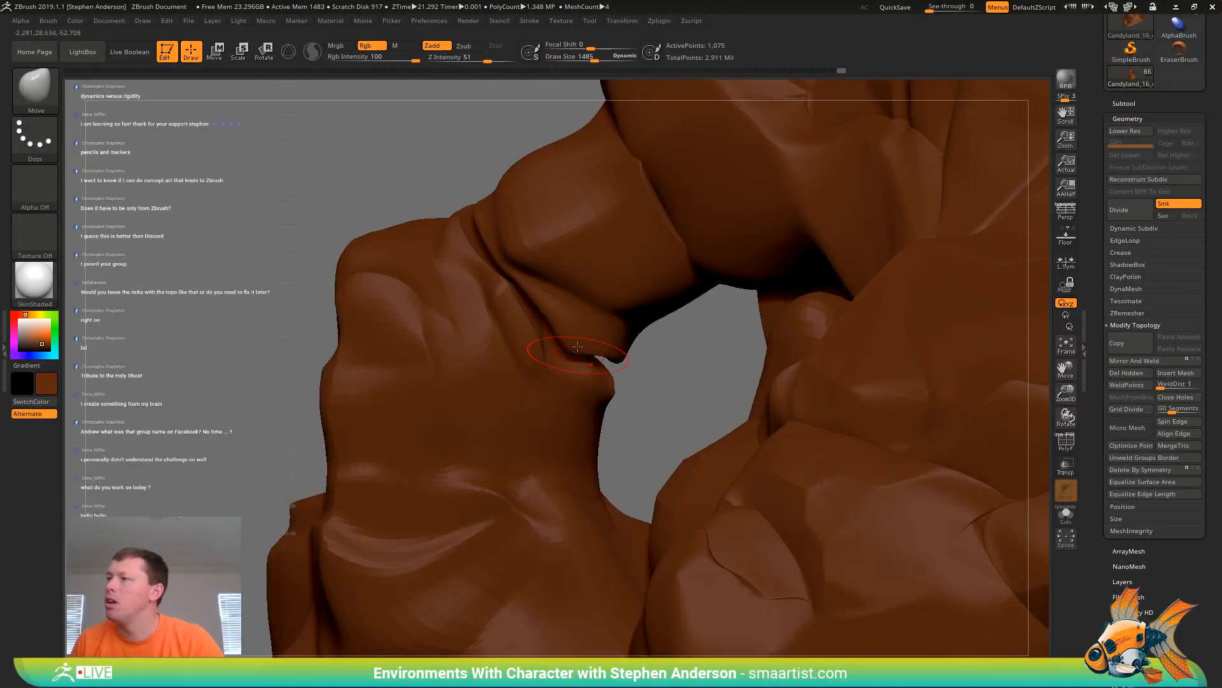
right_drag(583, 358, 578, 335)
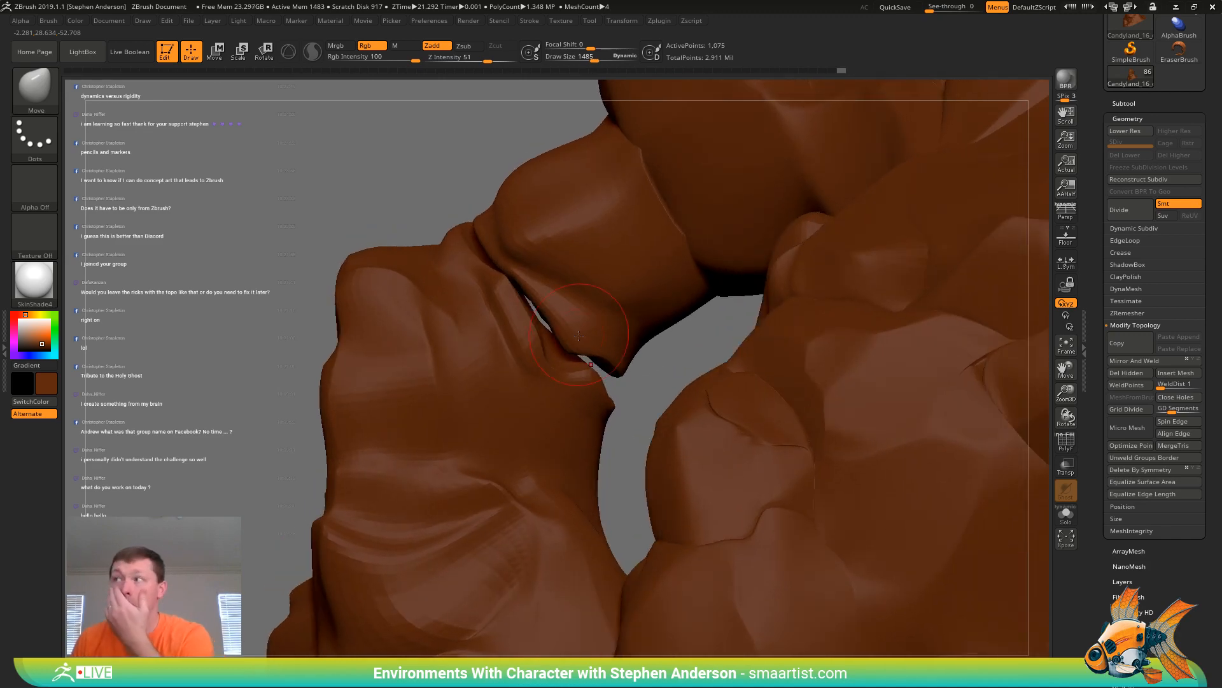
alt+click(634, 328)
key(s)
mouse_move(625, 367)
mouse_down()
mouse_move(640, 366)
mouse_move(610, 350)
mouse_move(627, 323)
mouse_move(527, 342)
mouse_move(610, 345)
mouse_move(553, 328)
mouse_up()
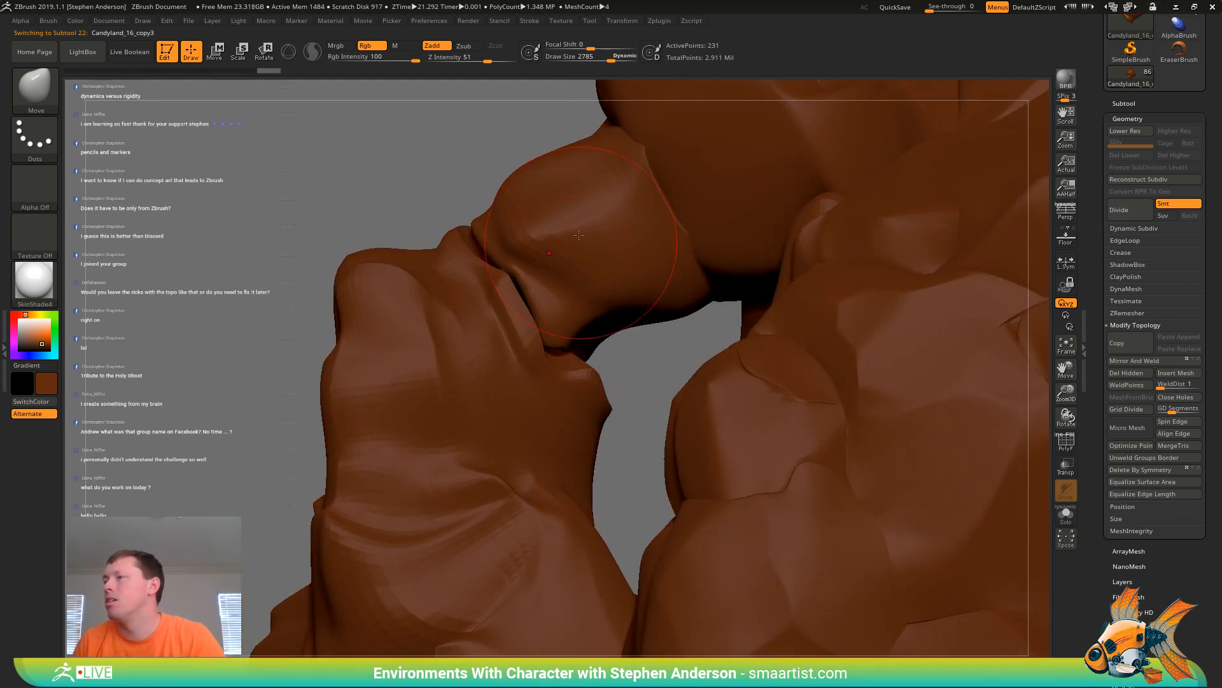
drag(488, 218, 496, 278)
drag(703, 297, 676, 281)
key(ctrl+z)
Lift the overhanging rock's lower tip and fit its base onto the column top with the Move brush
right_drag(616, 303, 739, 326)
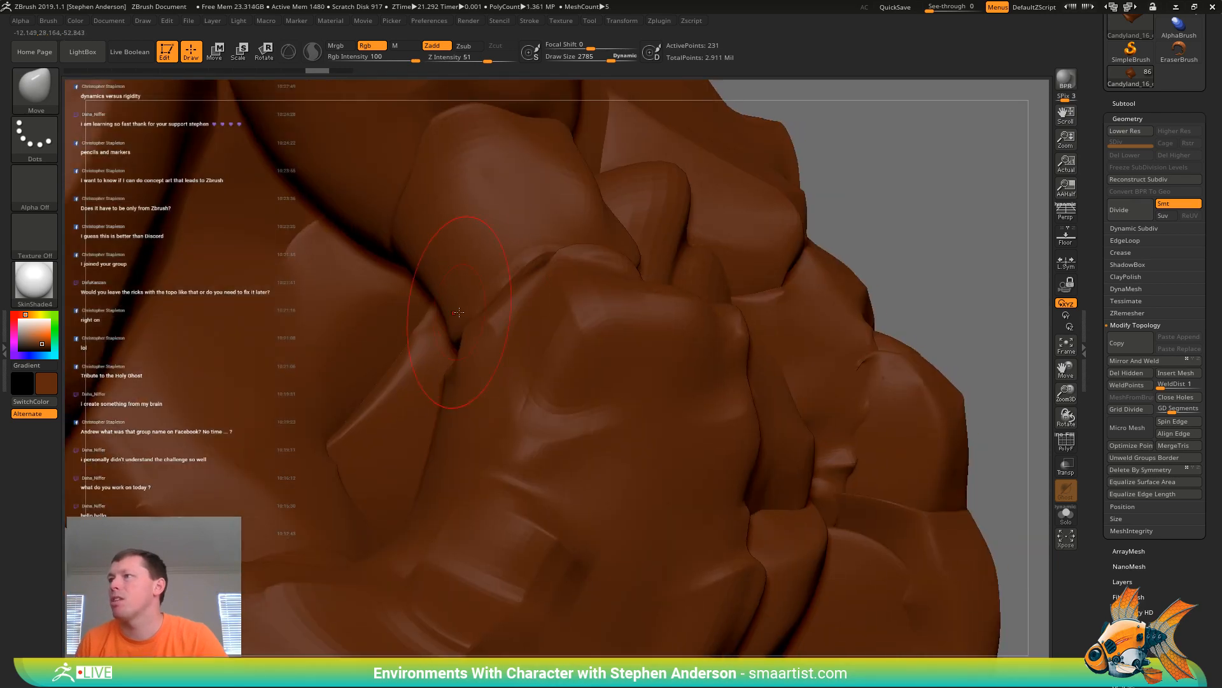
mouse_move(487, 298)
mouse_down()
mouse_move(527, 260)
mouse_move(474, 268)
mouse_up()
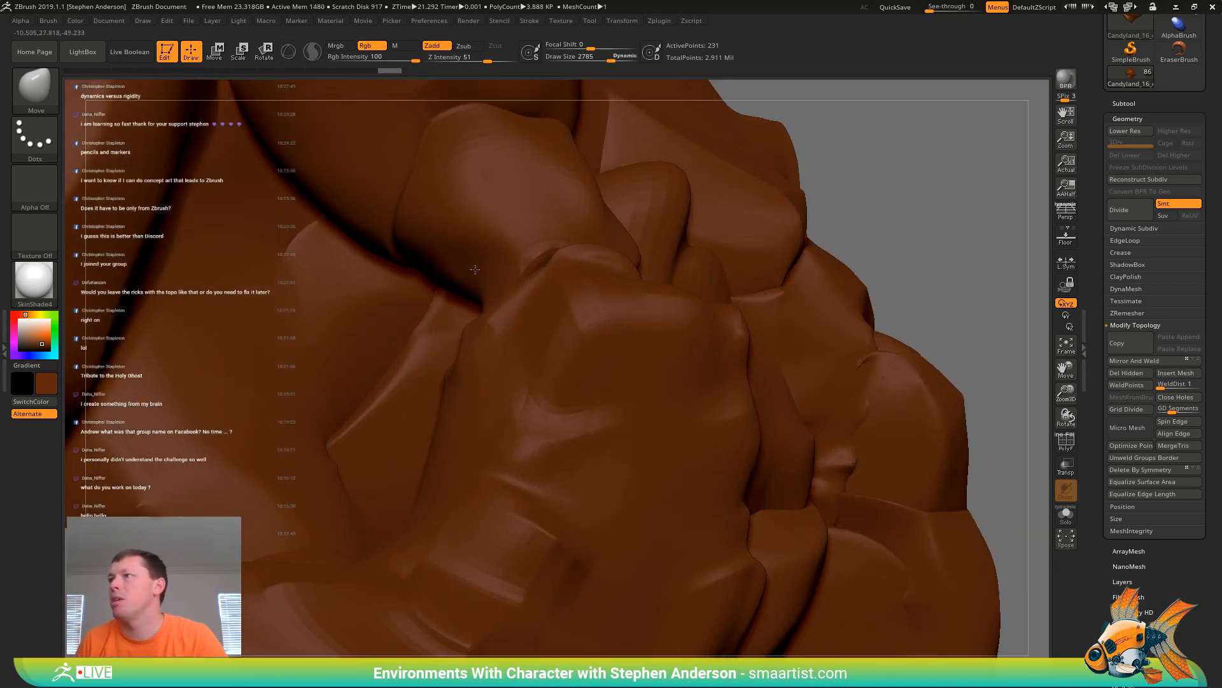
right_drag(475, 267, 552, 244)
drag(552, 245, 662, 232)
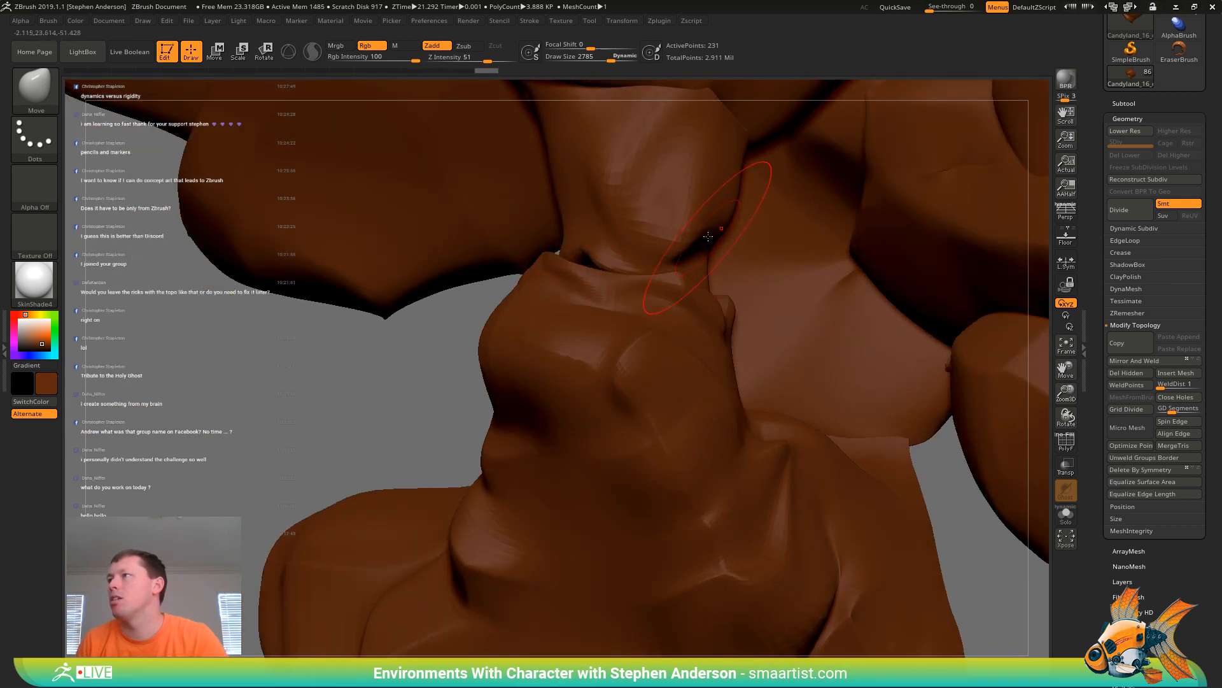
Show the polyframe and lift the crease on the overhanging rock's lower front with the Move brush at draw size 874
key(shift+f)
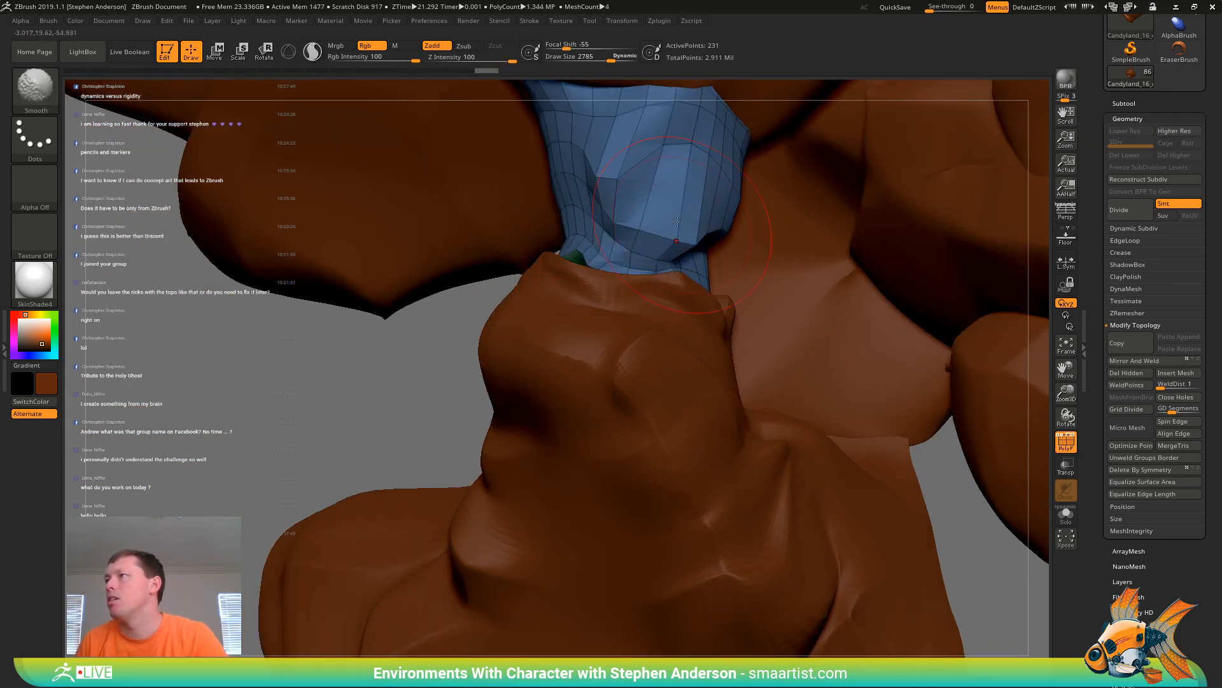
key(s)
drag(678, 222, 649, 222)
mouse_move(648, 222)
right_down()
mouse_move(641, 254)
mouse_move(664, 236)
right_up()
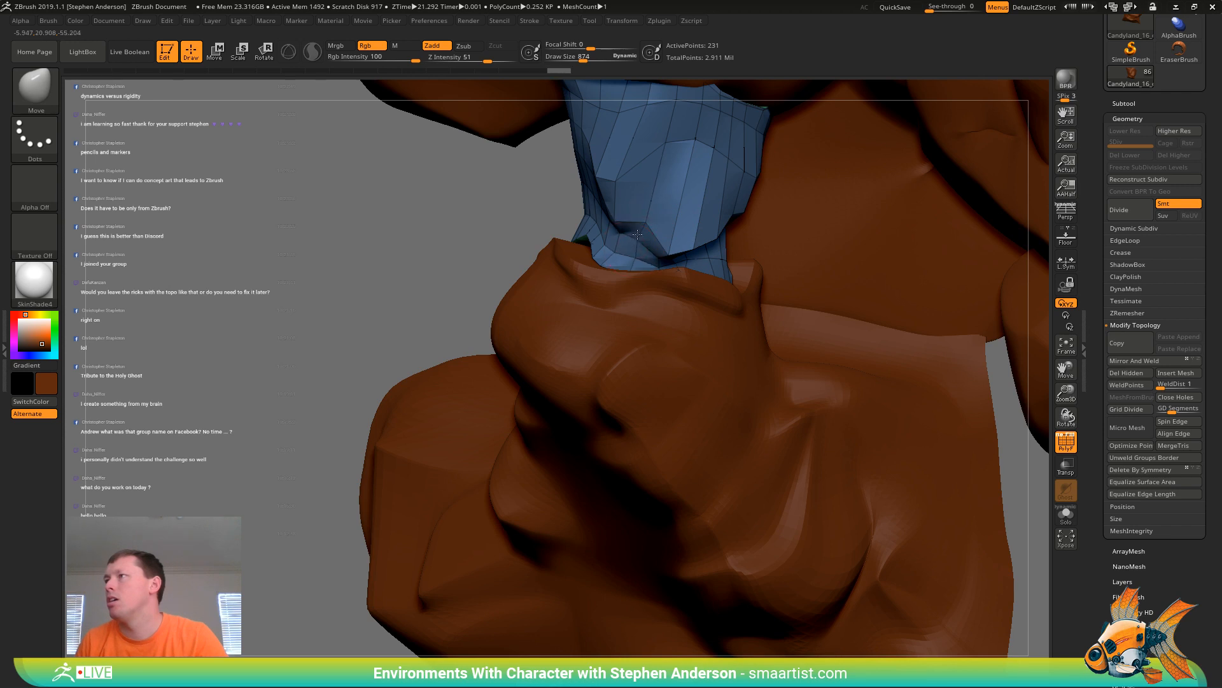
drag(637, 234, 647, 210)
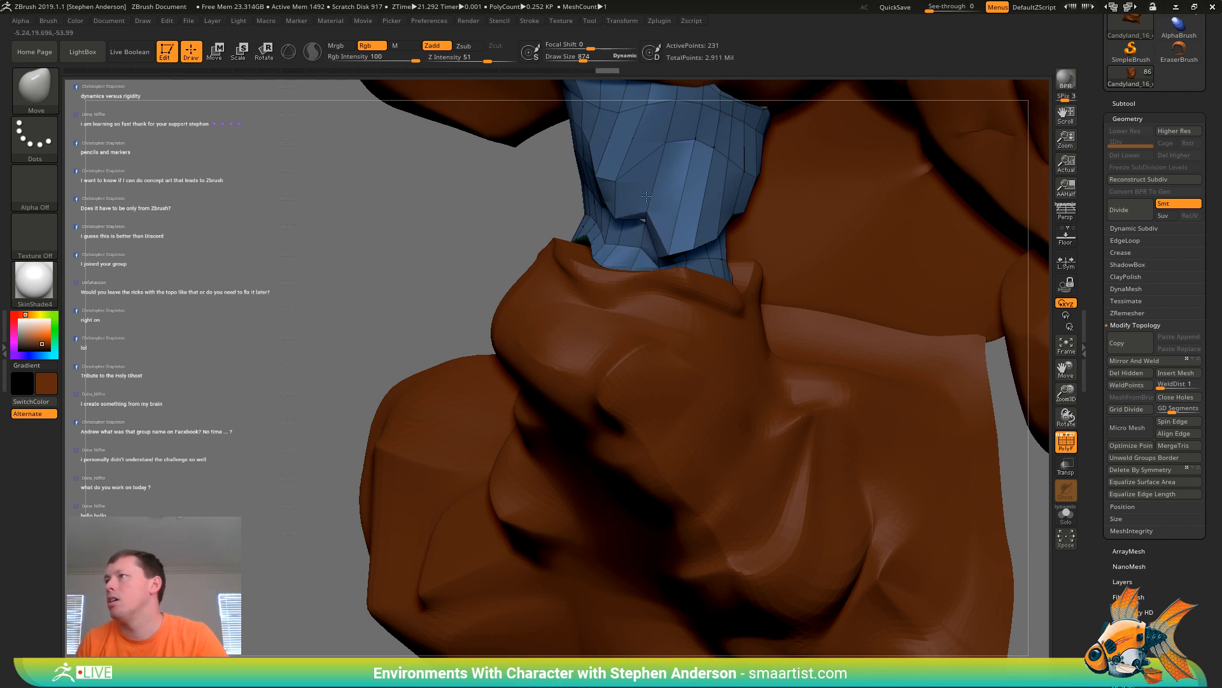
right_drag(624, 176, 581, 200)
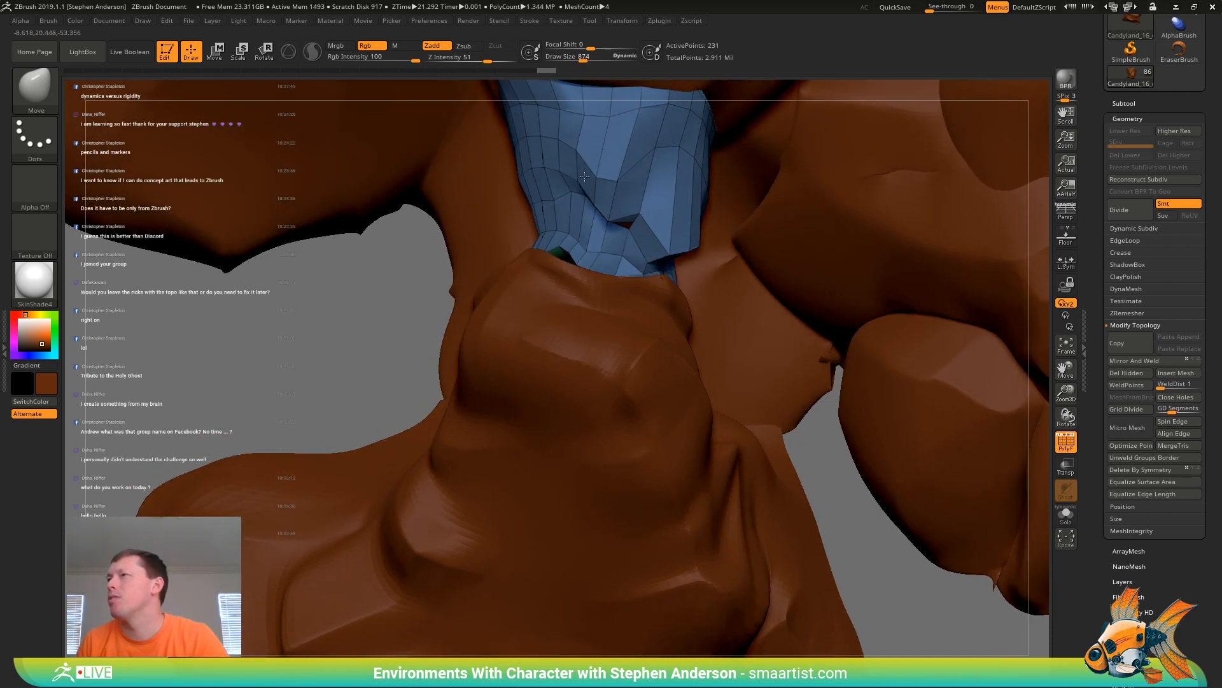
Reshape the overhanging rock's narrow waist and flared base rim around the column top with the Move brush
right_drag(585, 234, 580, 255)
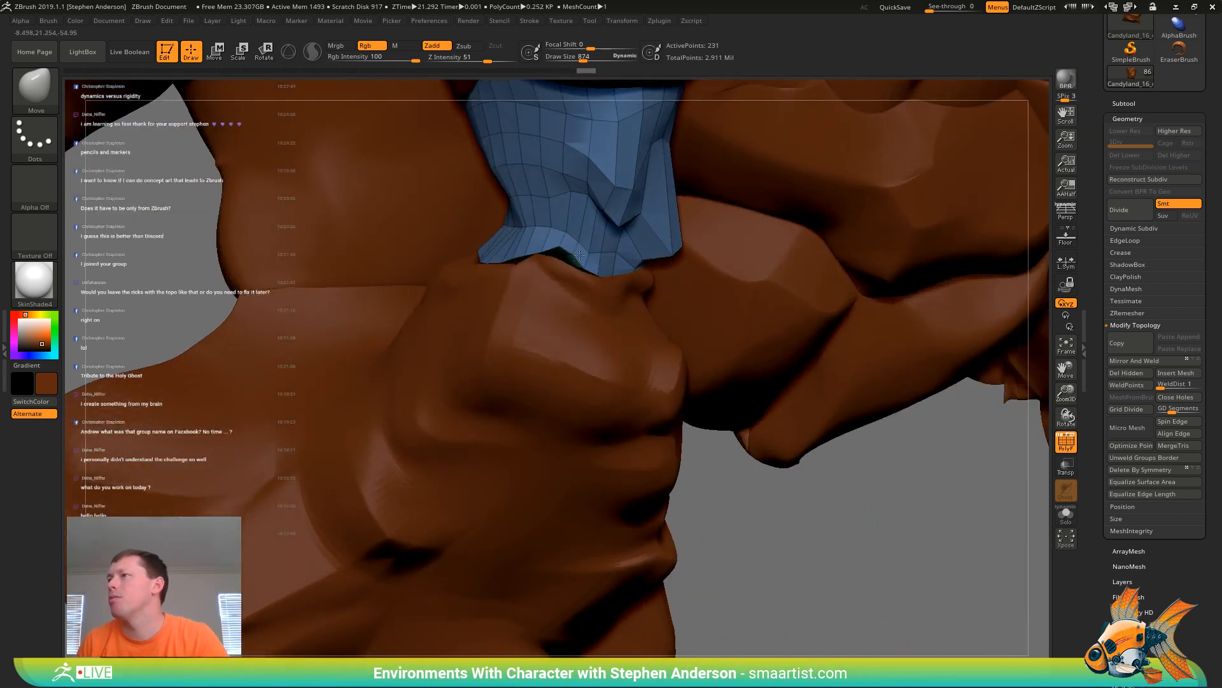
drag(554, 260, 538, 299)
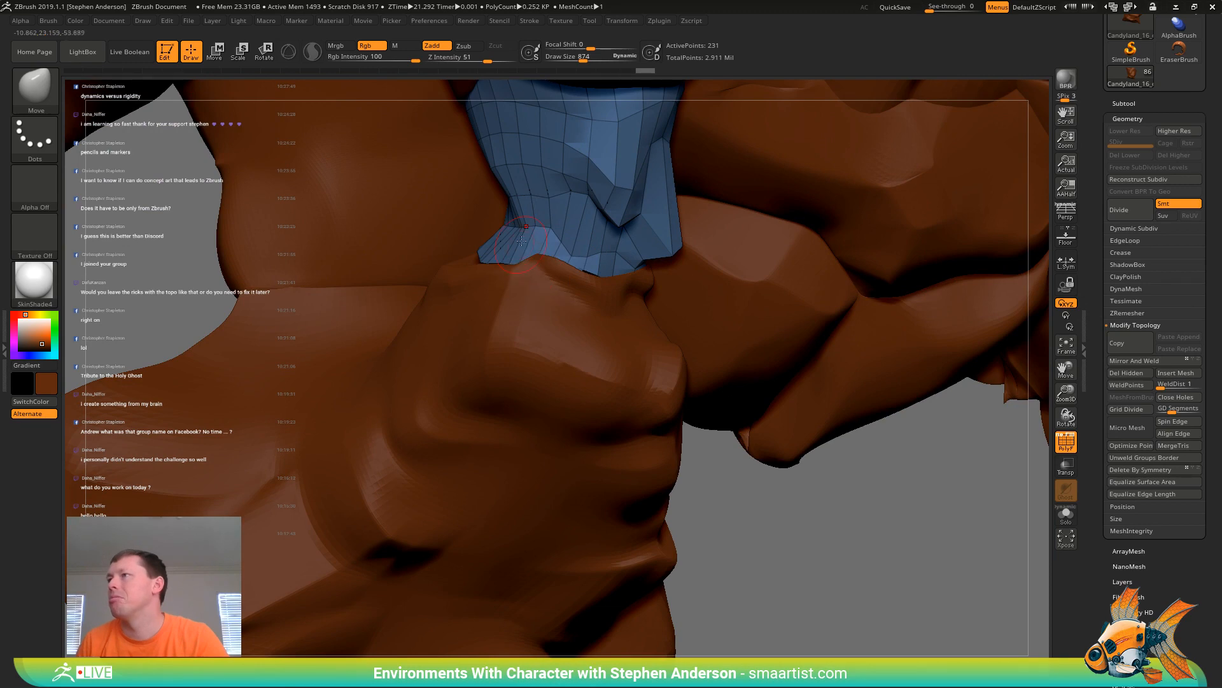
drag(522, 228, 497, 231)
right_drag(465, 226, 503, 228)
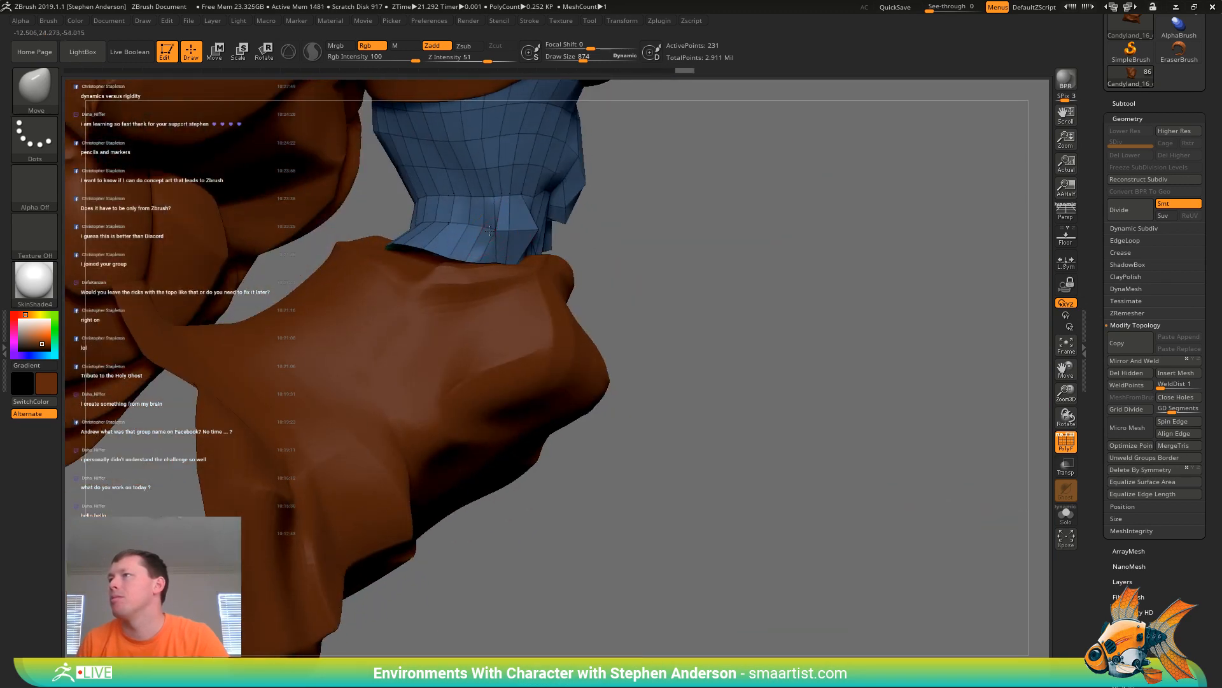
drag(489, 231, 472, 229)
right_drag(547, 259, 522, 312)
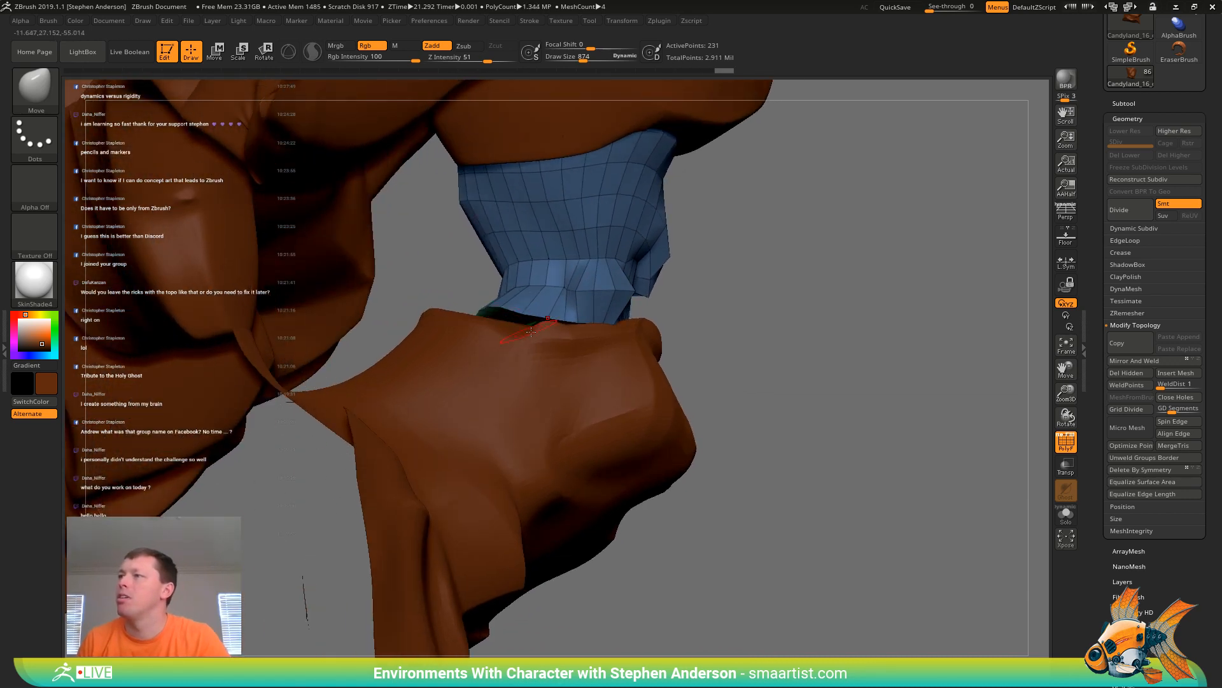
drag(531, 332, 548, 322)
Isolate the overhanging rock in solo mode and pull the centre of its bottom cap downward
right_drag(522, 354, 1036, 508)
click(1073, 518)
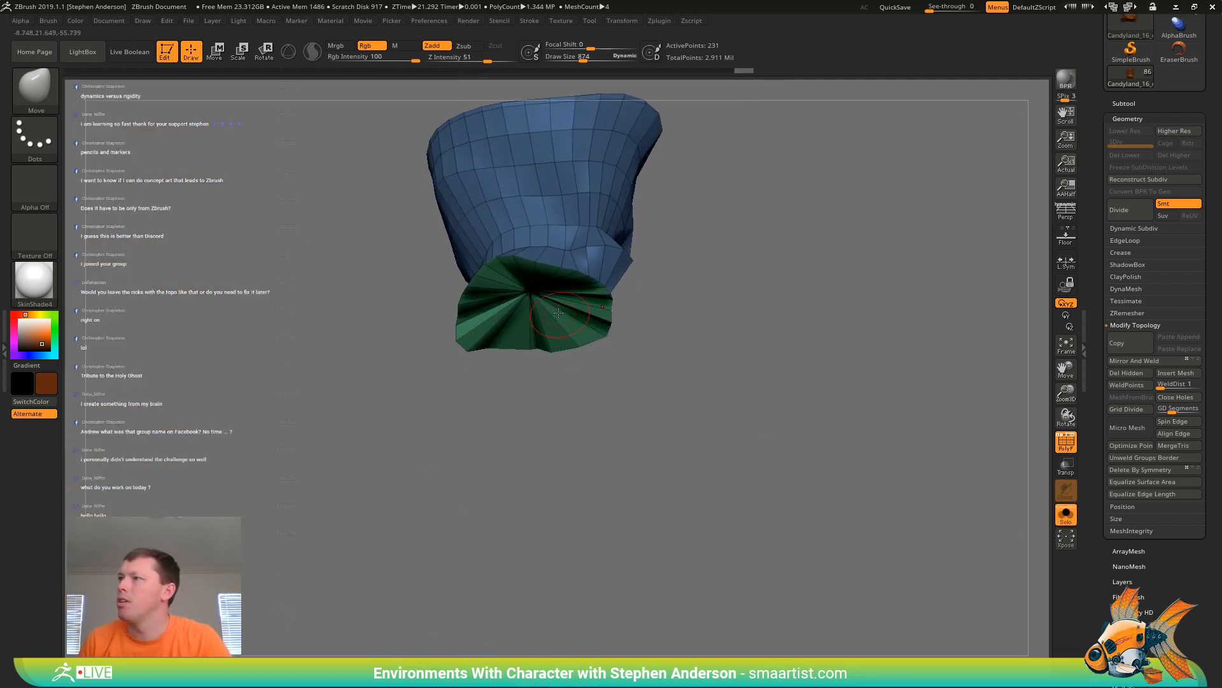
drag(528, 305, 536, 461)
right_drag(562, 317, 559, 357)
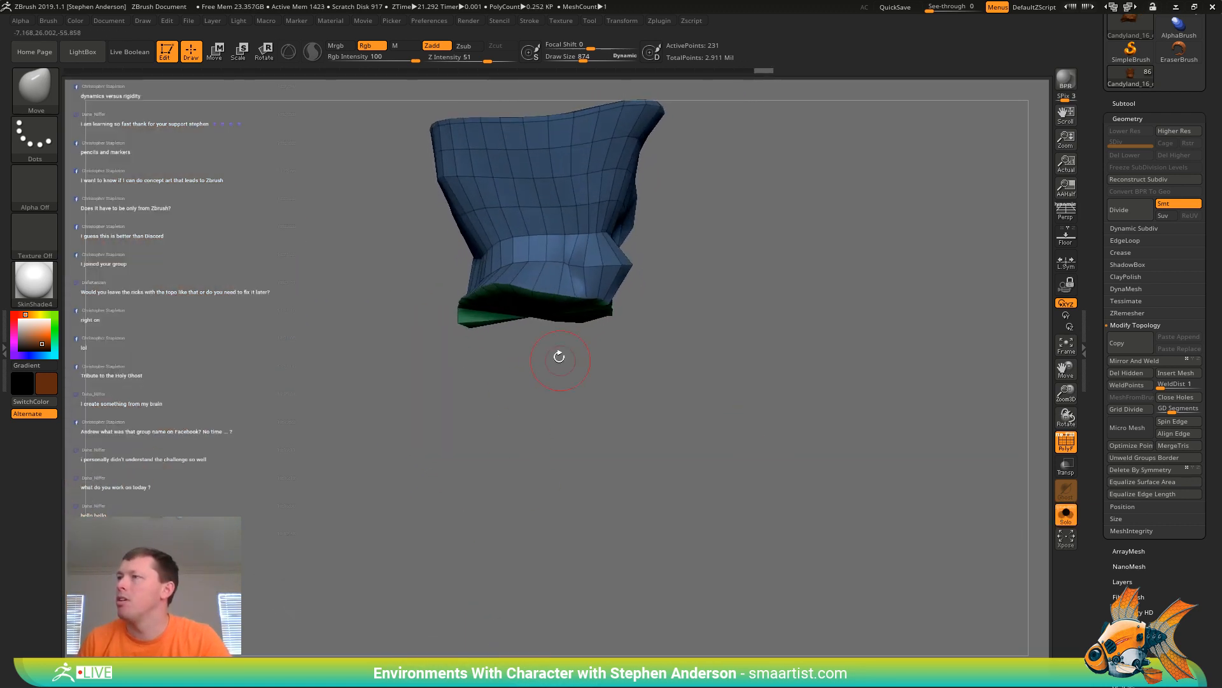
drag(538, 313, 541, 409)
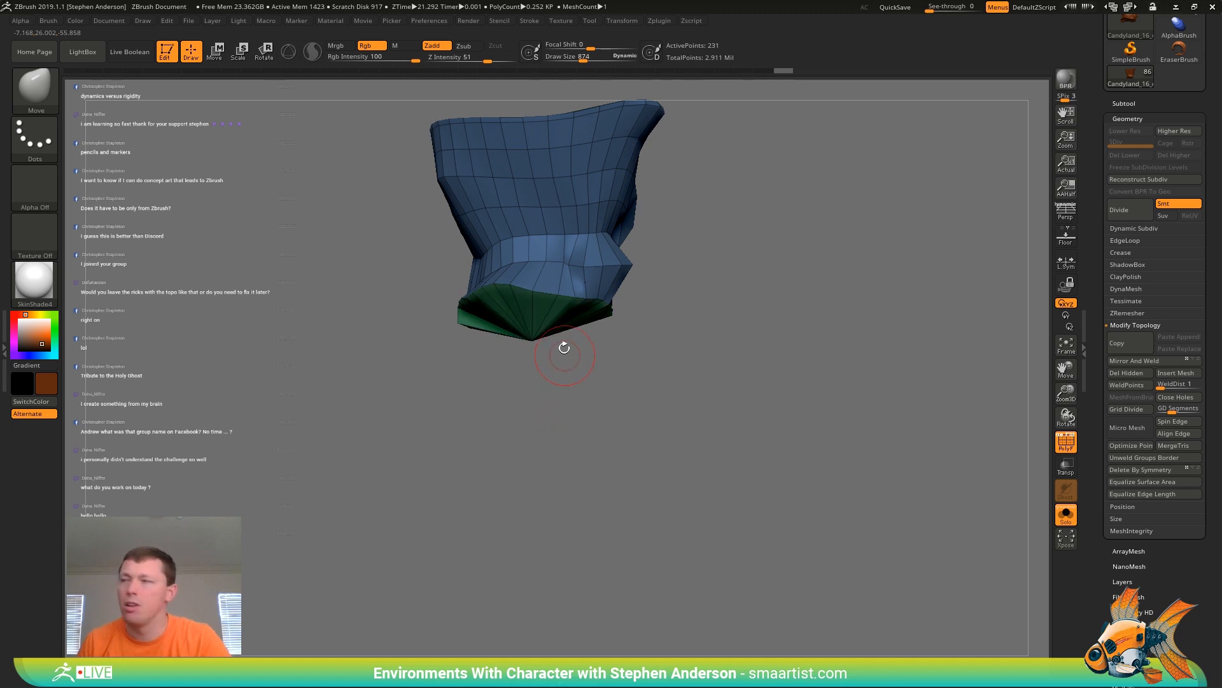
Mask the rock's upper body and extrude its unmasked lower end downward with the Transpose line
key(w)
mouse_move(564, 348)
mouse_down()
mouse_move(567, 445)
mouse_move(683, 283)
mouse_move(616, 364)
mouse_up()
mouse_move(679, 261)
ctrl+mouse_down()
mouse_move(512, 123)
mouse_move(236, 309)
ctrl+mouse_up()
drag(577, 408, 578, 343)
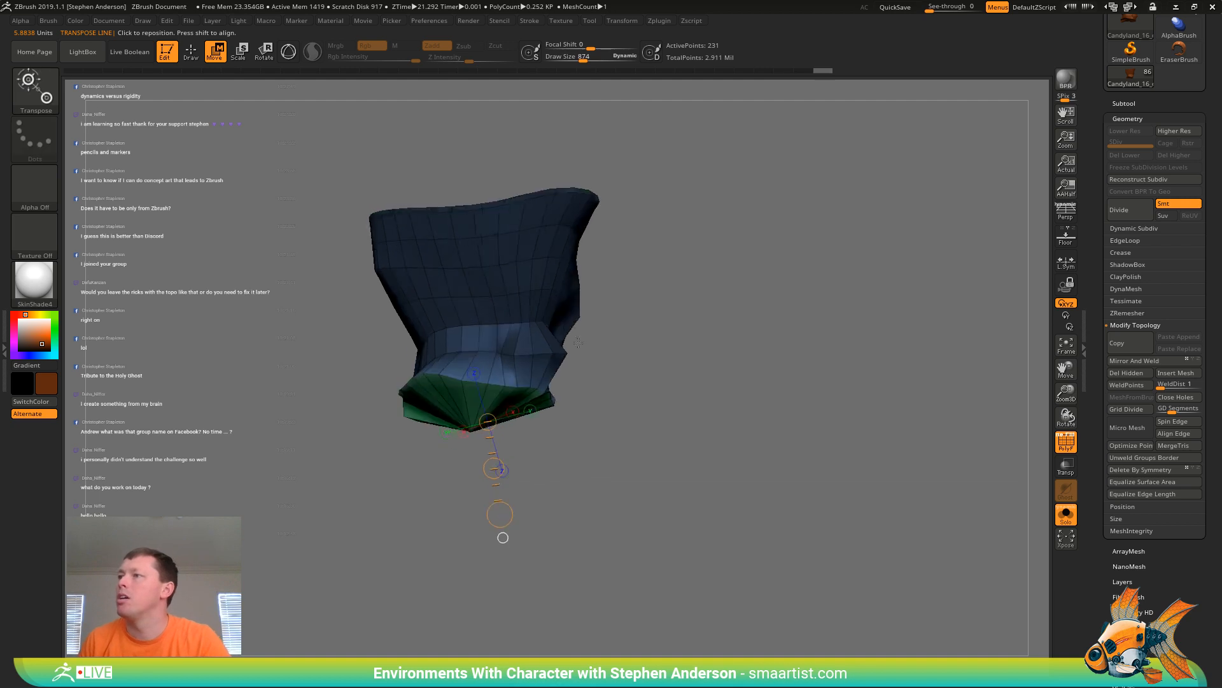
ctrl+drag(500, 514, 503, 520)
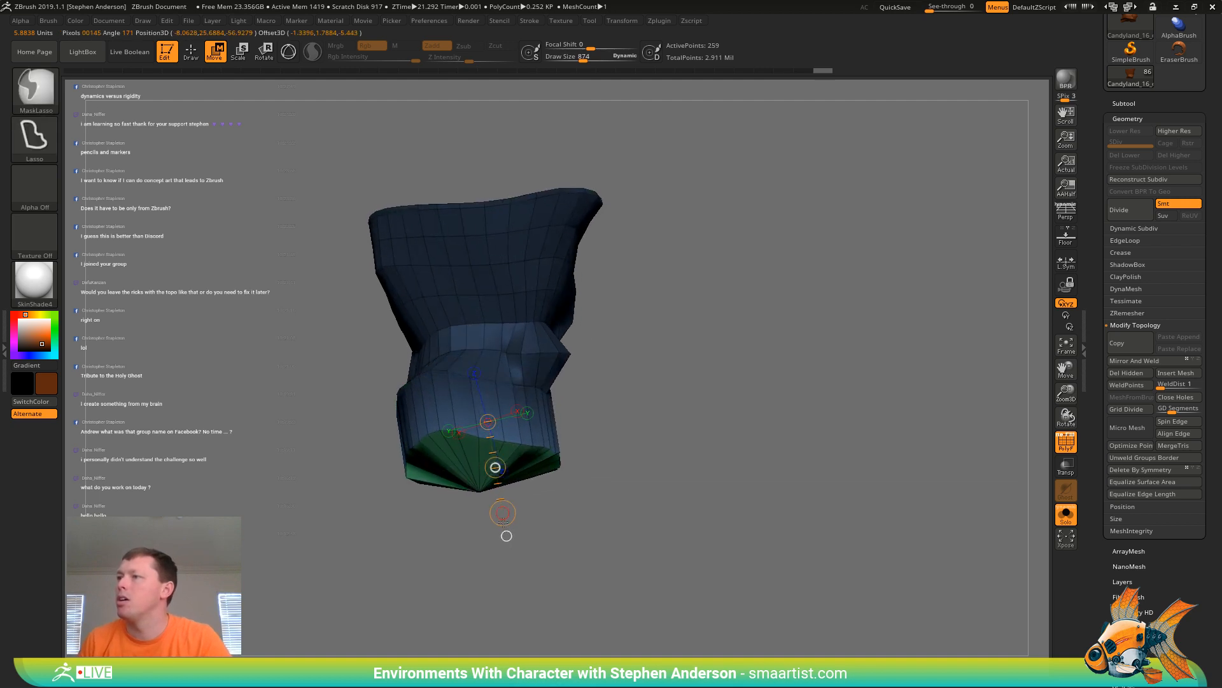
Leave solo mode and shift the rock's extruded end within the column top using the Transpose line
click(1065, 513)
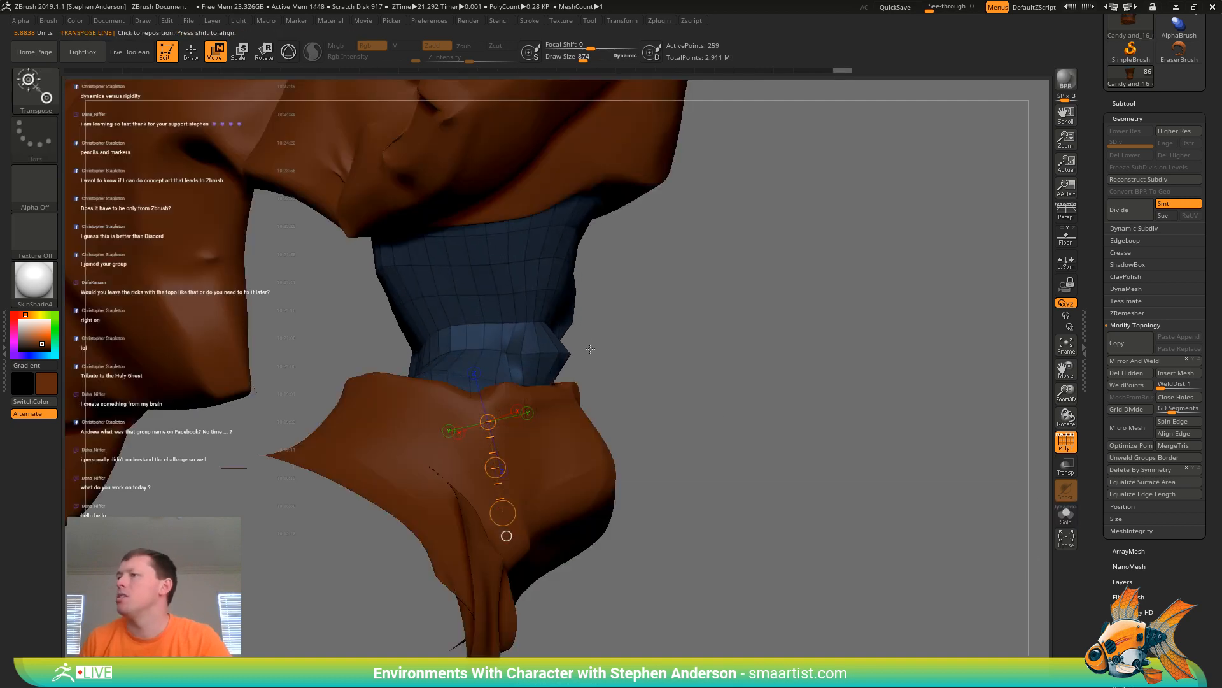
mouse_move(590, 348)
mouse_down()
mouse_move(472, 368)
mouse_move(535, 360)
mouse_move(505, 461)
mouse_up()
drag(410, 483, 403, 488)
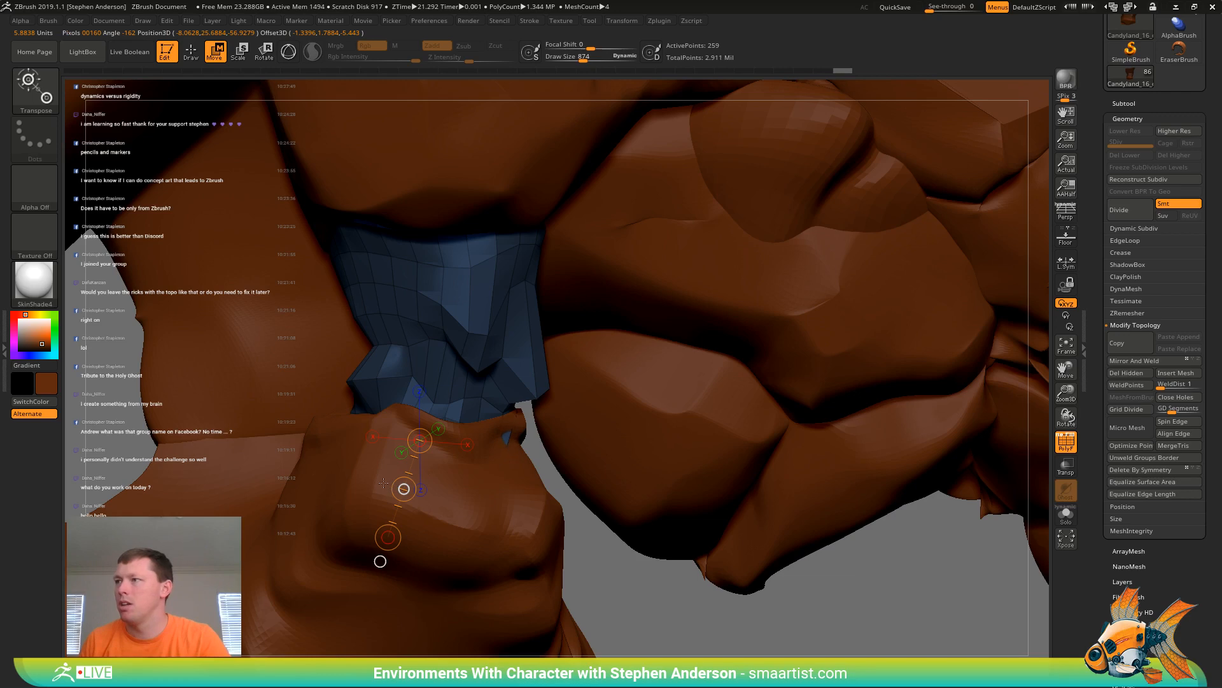
Return to the Move brush at draw size 2461, turn on dynamic subdivision for the rock, and hide the polyframe
key(b)
key(m)
key(v)
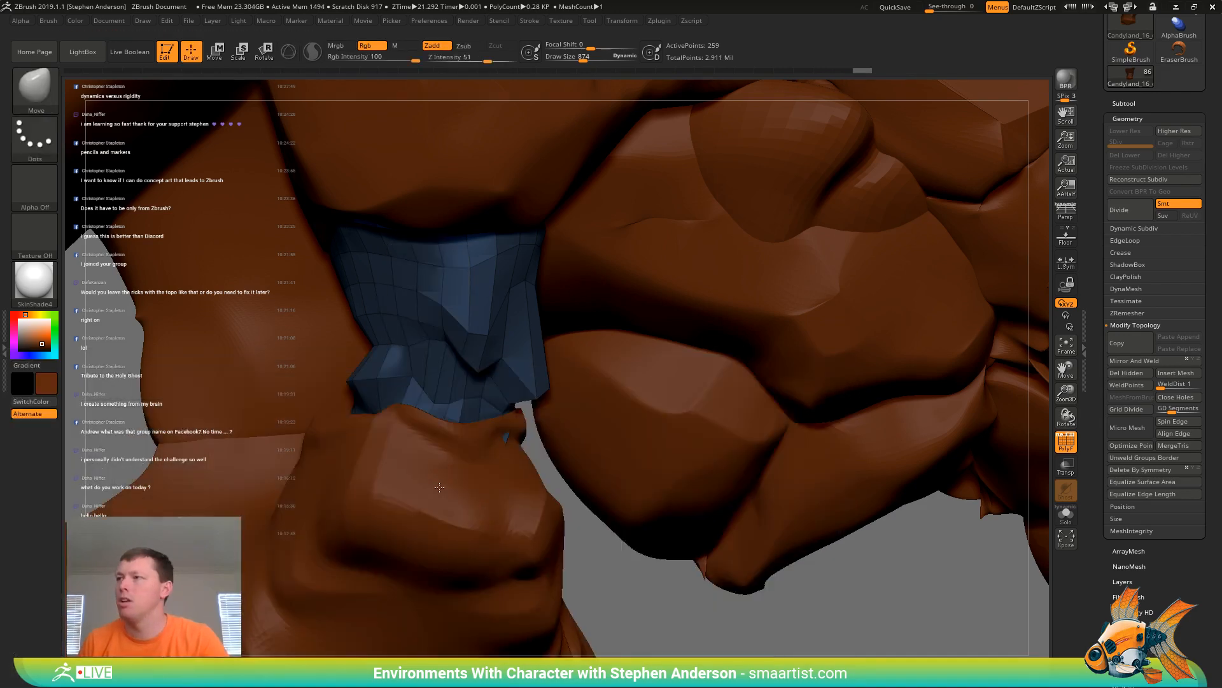
drag(439, 487, 503, 468)
key(s)
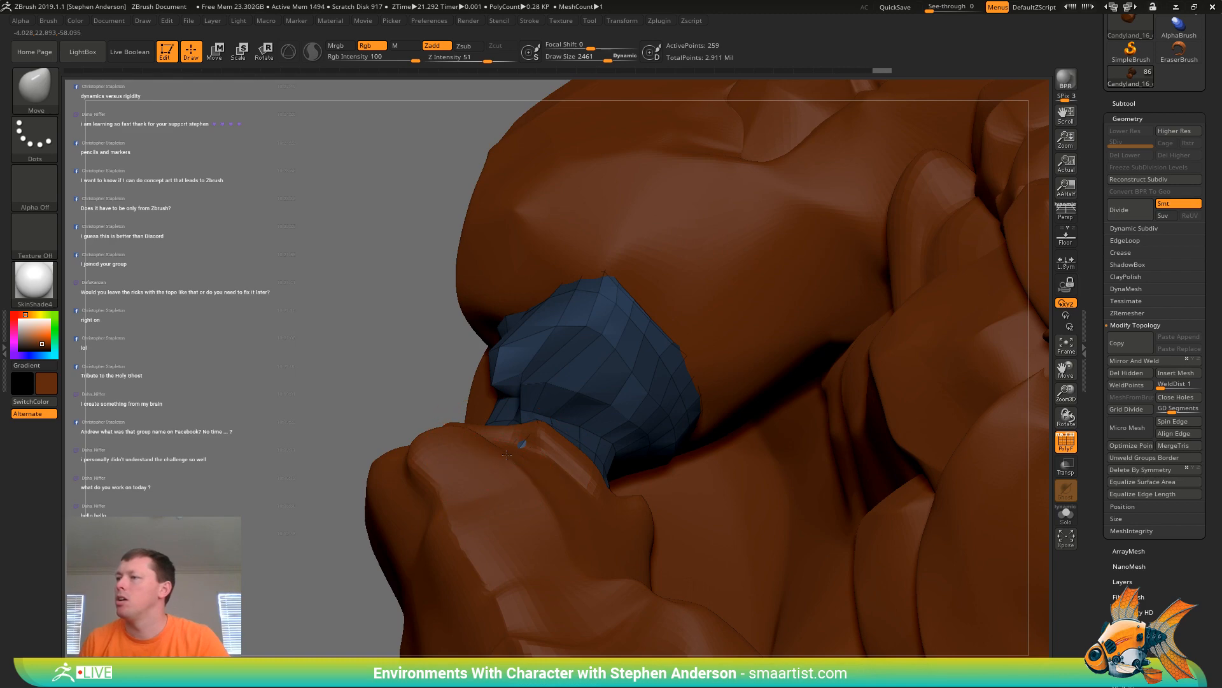
right_drag(560, 435, 260, 465)
key(d)
key(shift+f)
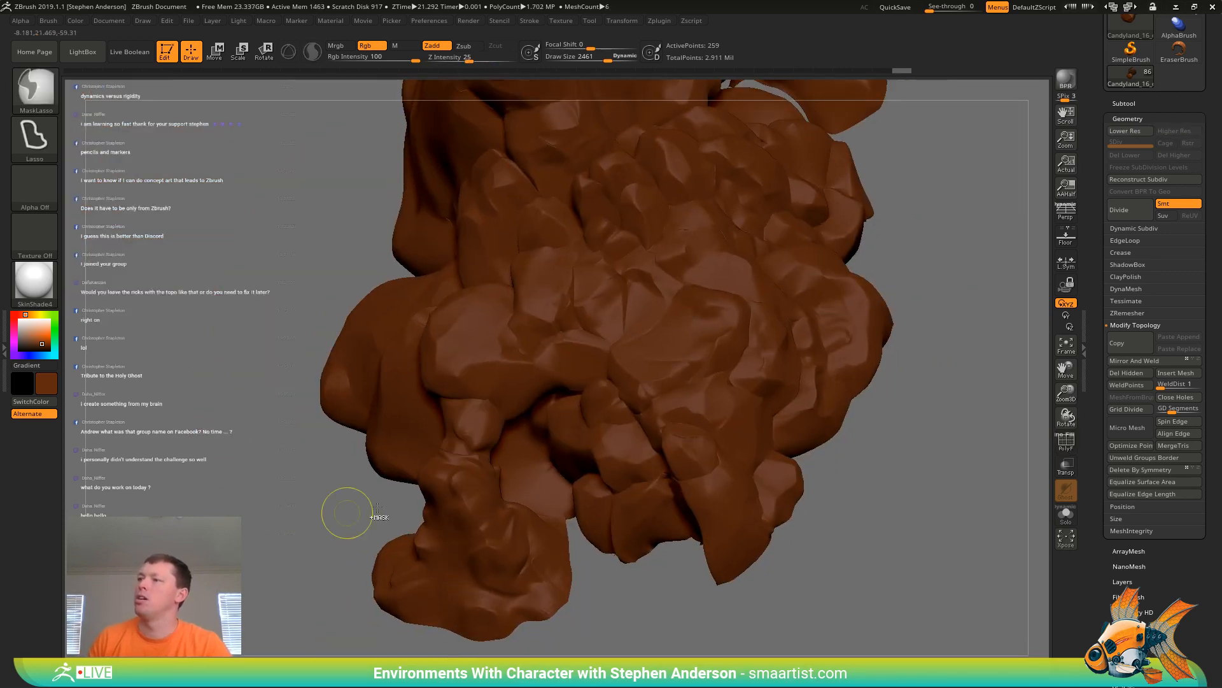
Select the column rock, set the Smooth brush's Z intensity to 2, and soften the column's upper part
mouse_move(341, 510)
right_down()
mouse_move(471, 457)
mouse_move(480, 341)
mouse_move(553, 370)
mouse_move(479, 352)
mouse_move(504, 337)
mouse_move(433, 347)
mouse_move(520, 386)
right_up()
mouse_move(434, 462)
right_down()
mouse_move(460, 465)
mouse_move(446, 474)
mouse_move(478, 580)
right_up()
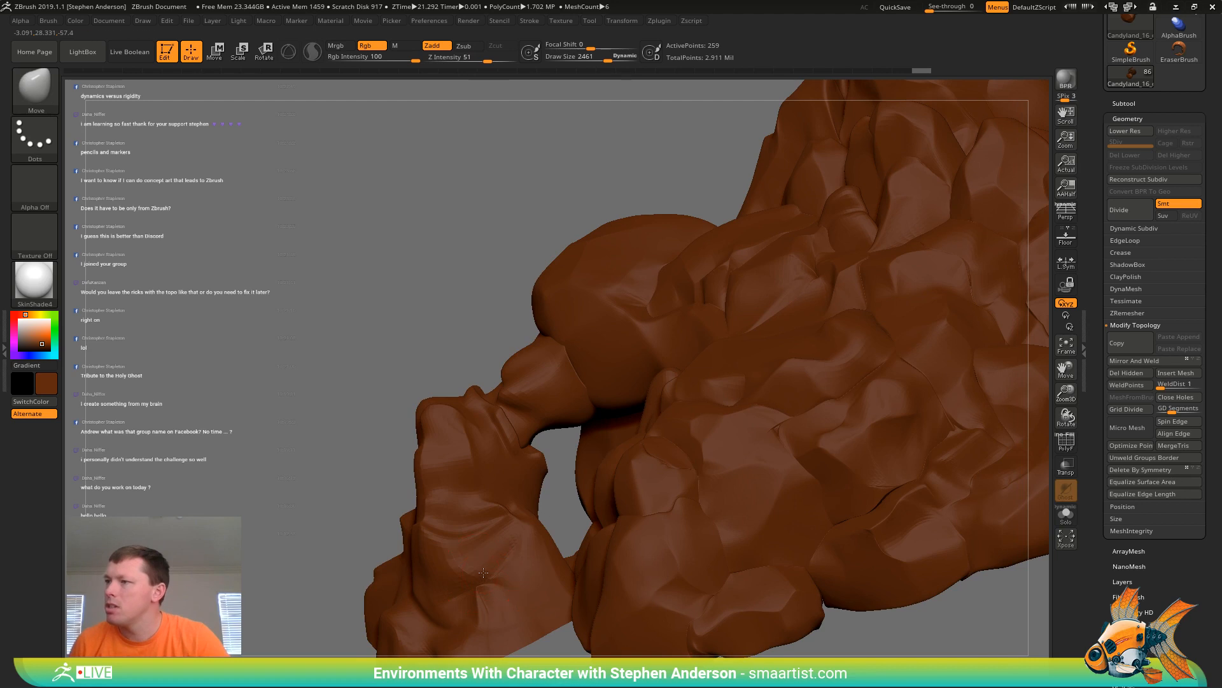
alt+click(483, 576)
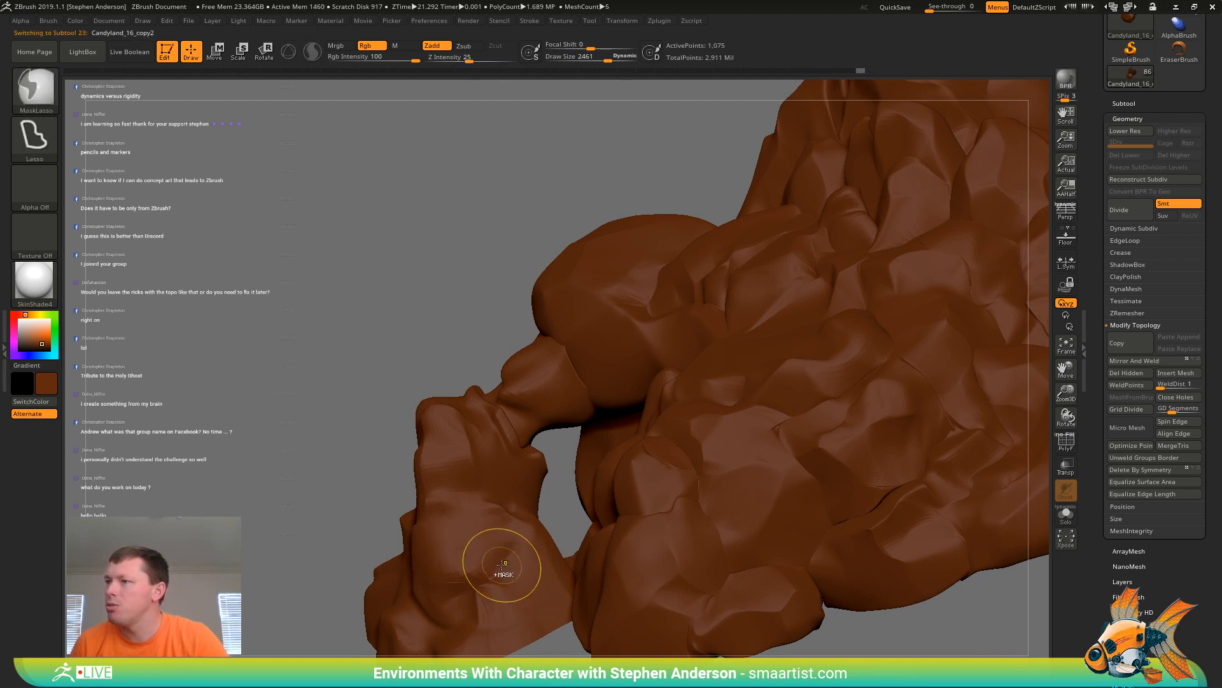
shift+drag(508, 62, 439, 61)
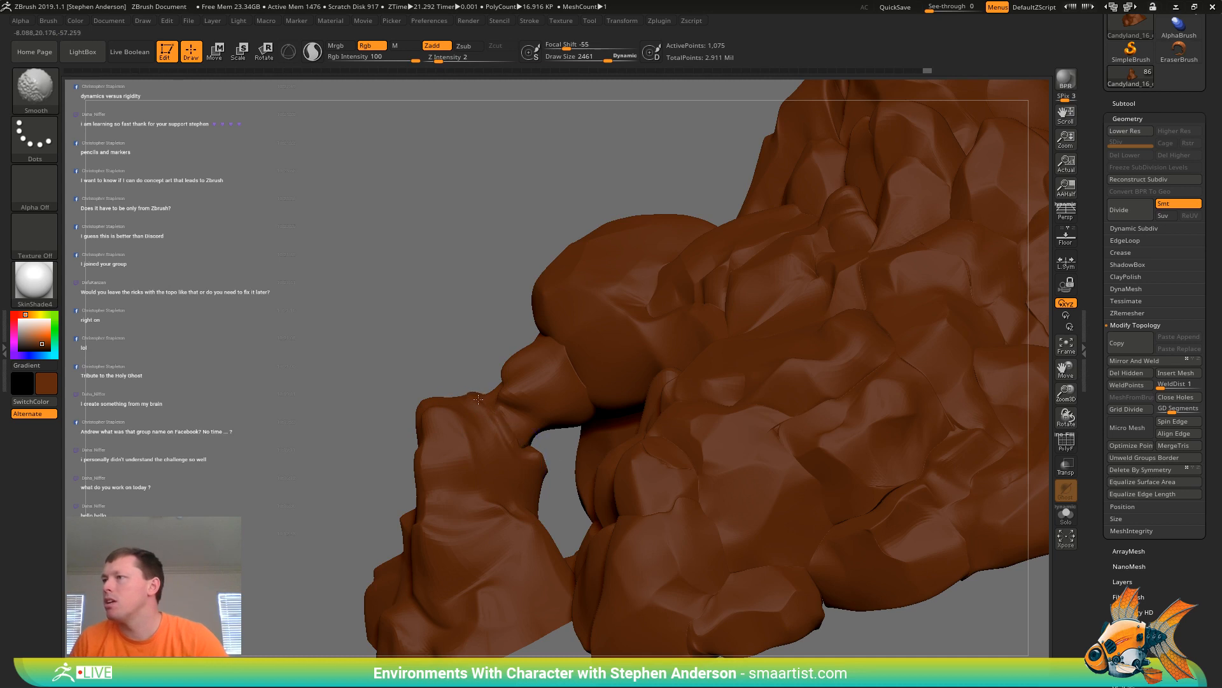
mouse_move(538, 466)
right_down()
mouse_move(542, 425)
mouse_move(541, 465)
right_up()
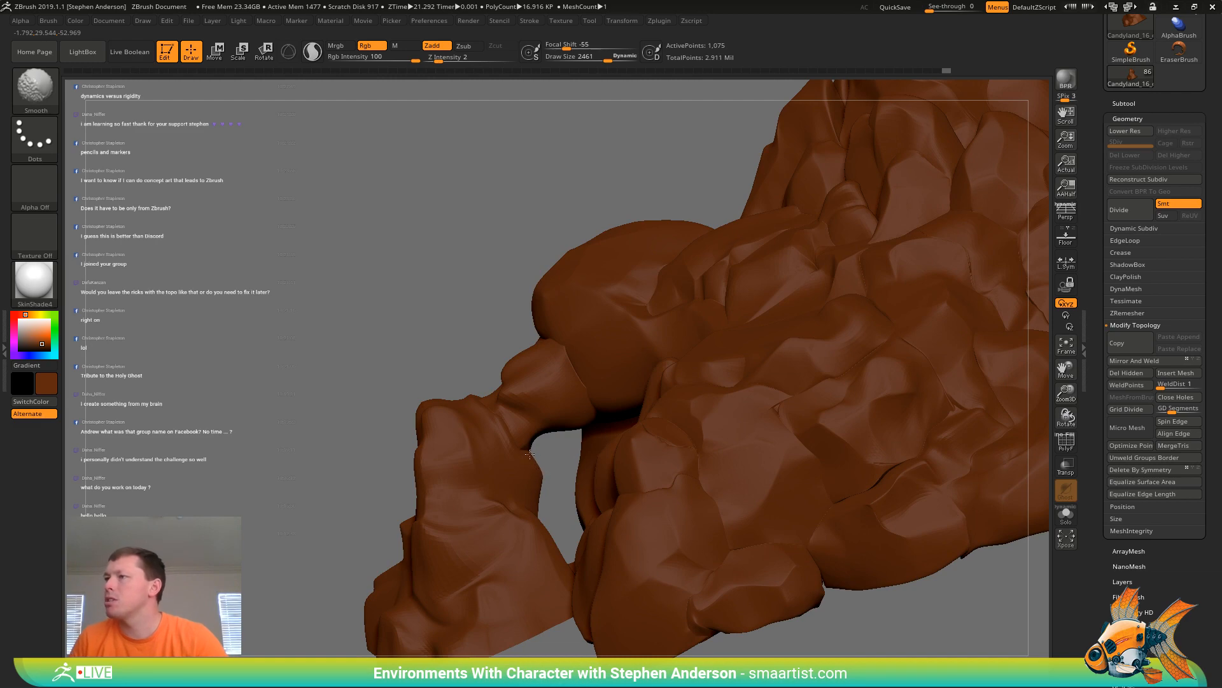
right_drag(529, 454, 461, 547)
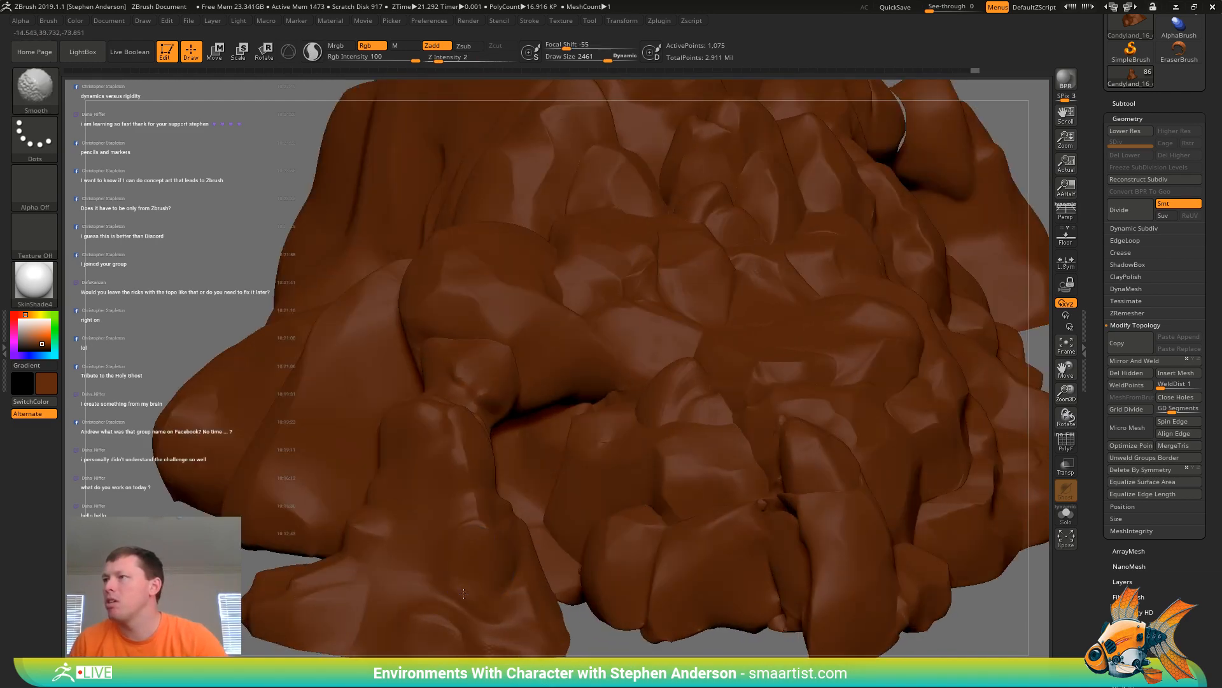
Reselect the overhanging rock, set the draw size to 938, and show its low-resolution polyframe
mouse_move(464, 584)
ctrl+right_down()
mouse_move(470, 450)
mouse_move(559, 417)
mouse_move(524, 461)
mouse_move(497, 438)
mouse_move(499, 452)
ctrl+right_up()
key(shift+f)
alt+click(505, 429)
key(shift+f)
key(s)
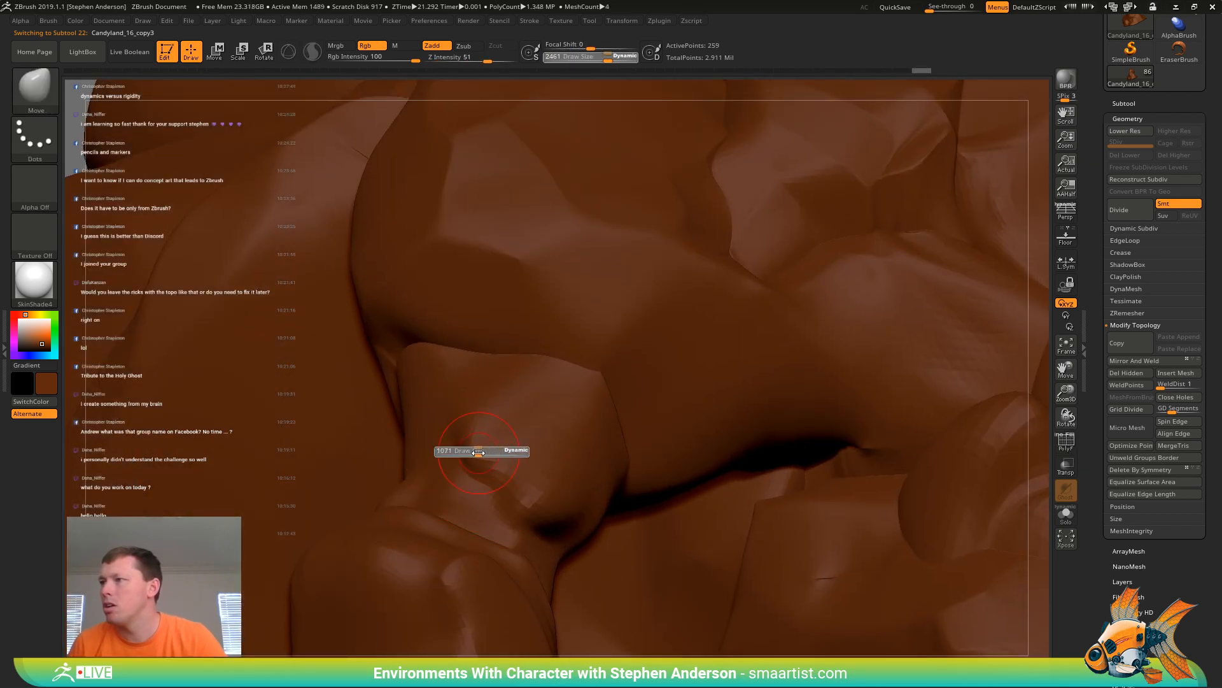
drag(479, 452, 472, 453)
key(shift+f)
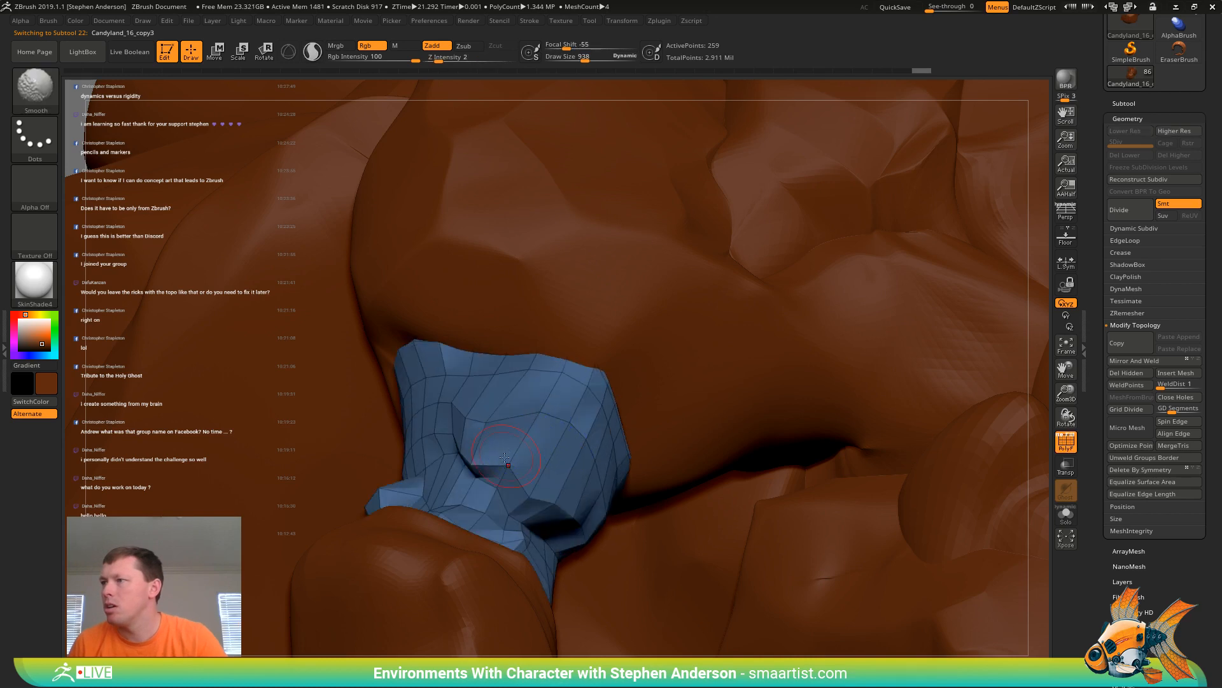
Set ZModeler's edge action to Insert and add two crossing edge loops at the crease on the rock's lower front
key(b)
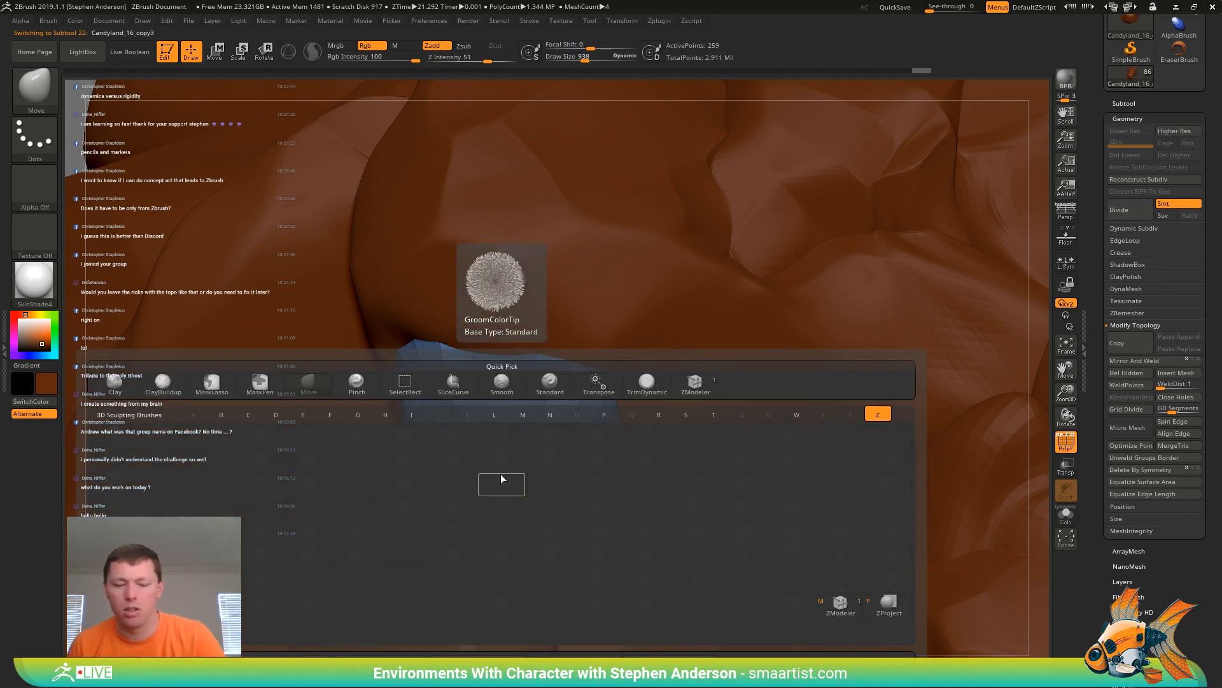
key(m)
key(space)
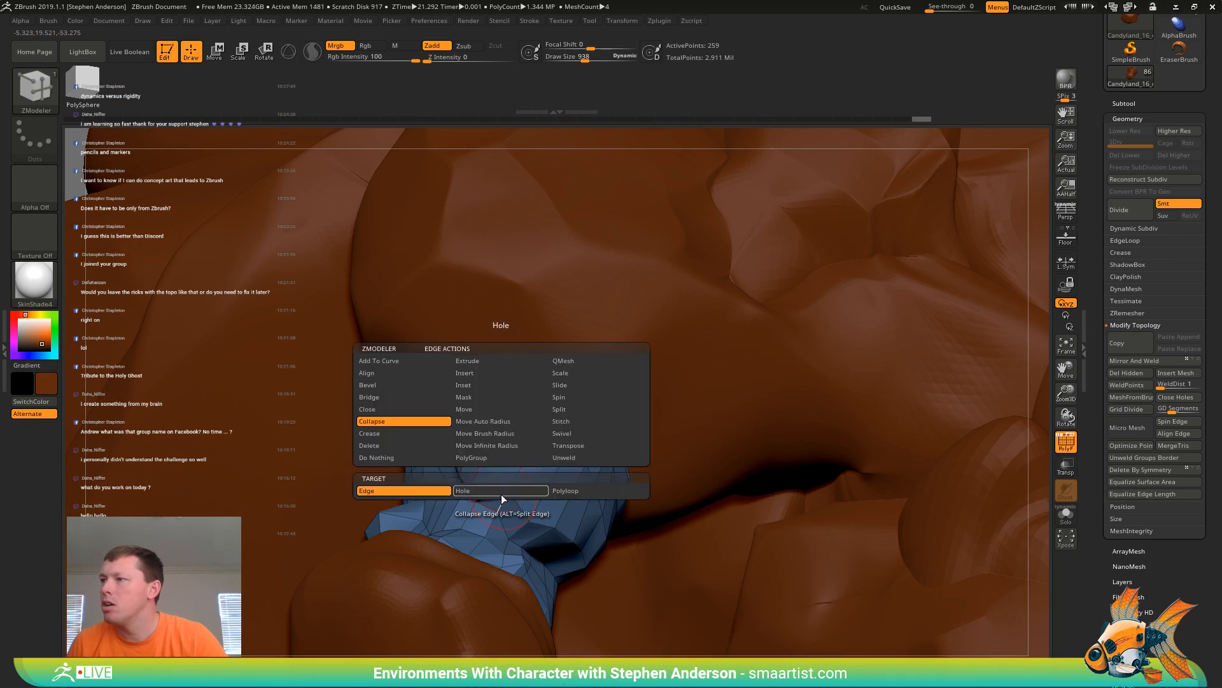
click(487, 371)
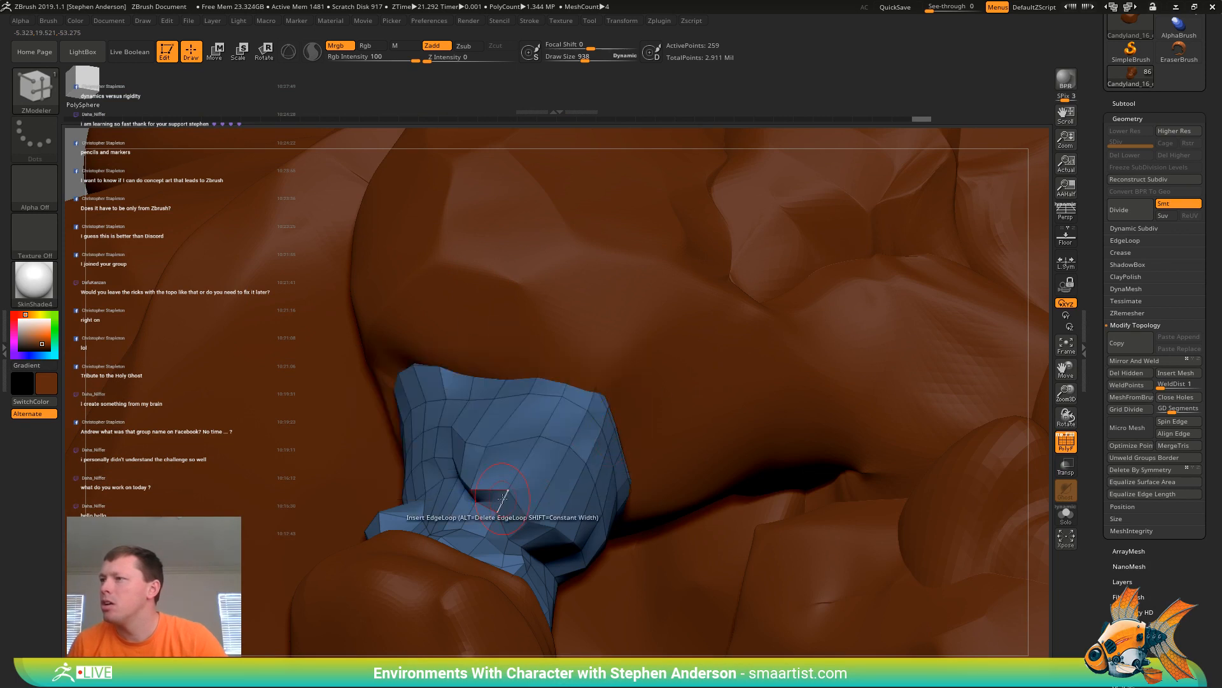
click(504, 496)
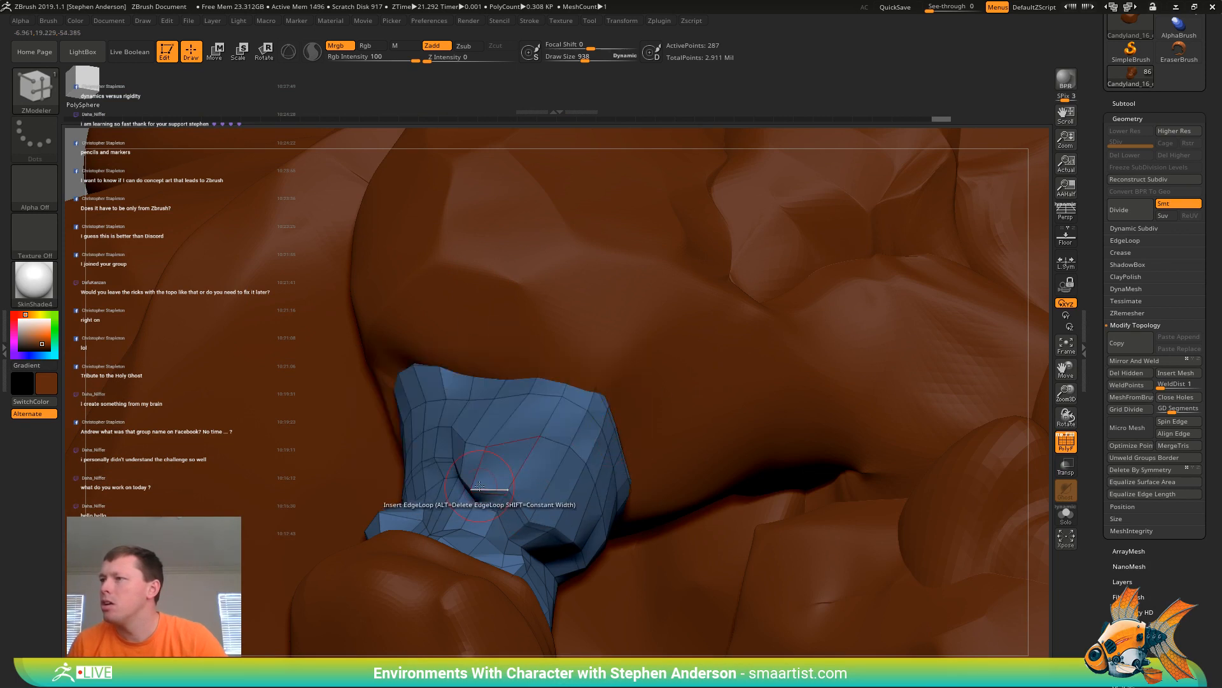
click(480, 487)
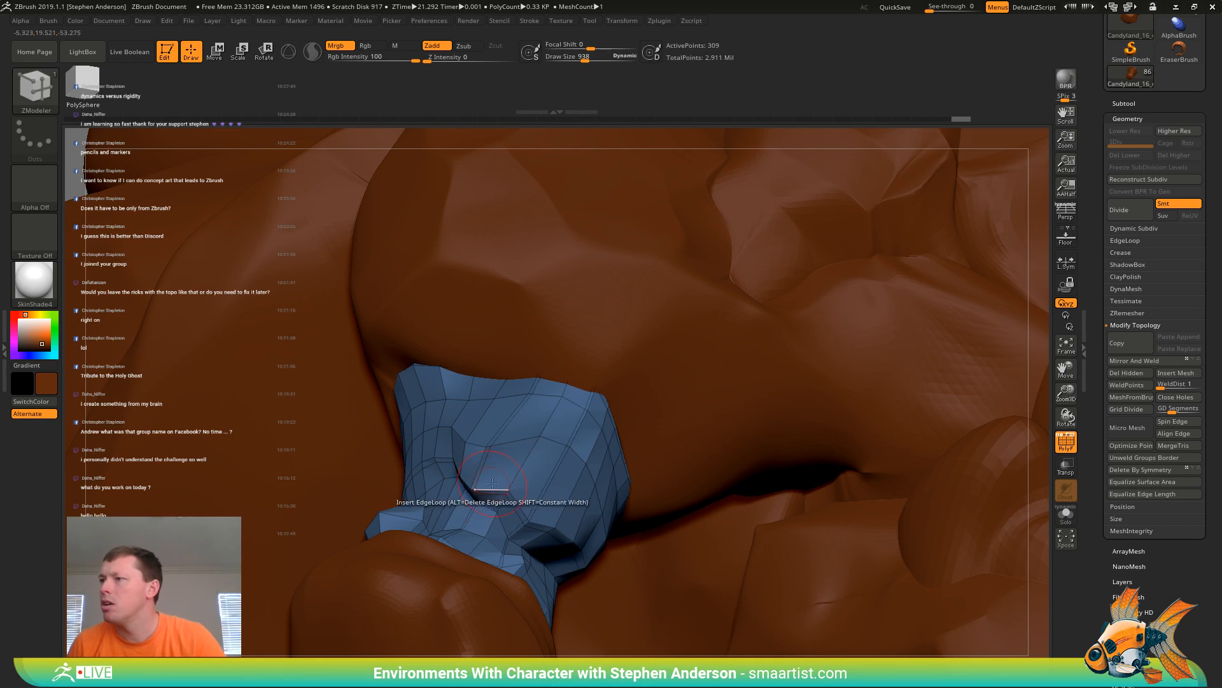
Turn on dynamic subdivision for the overhanging rock and hide its polyframe
key(ctrl+d)
key(shift+f)
mouse_move(553, 438)
right_down()
mouse_move(509, 445)
mouse_move(523, 453)
right_up()
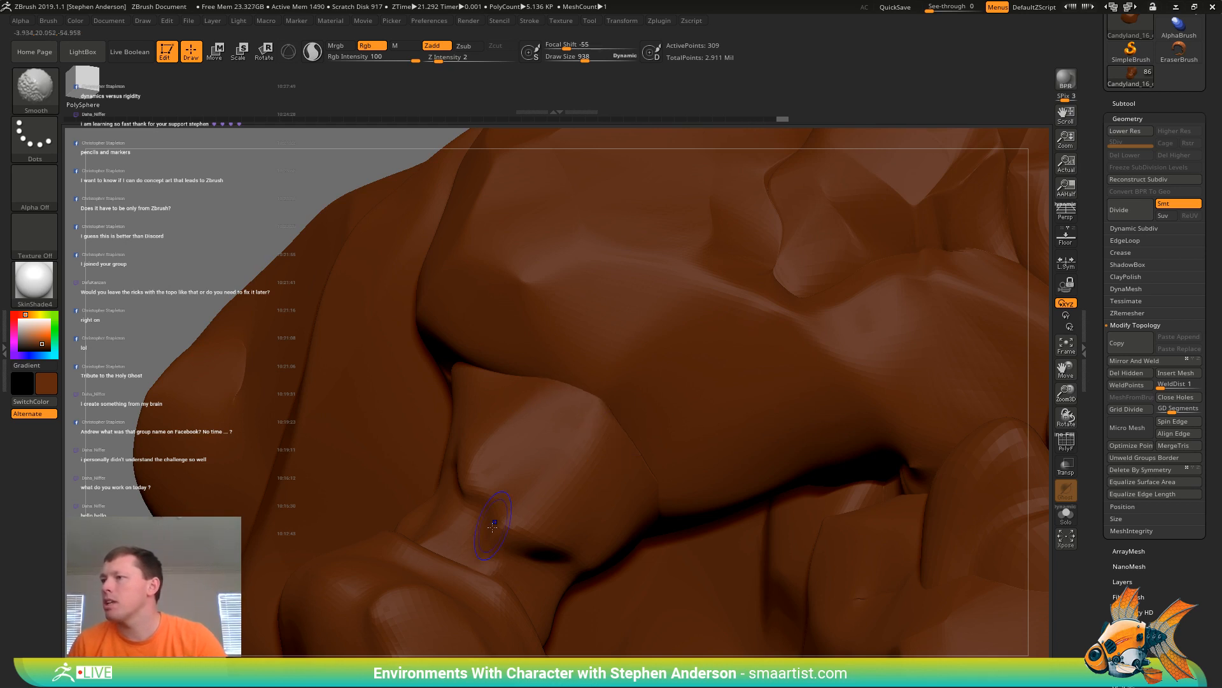
Insert another edge loop around the rock's neck below the crease with ZModeler, with the polyframe shown only for the edit
key(b)
key(z)
key(m)
key(shift+f)
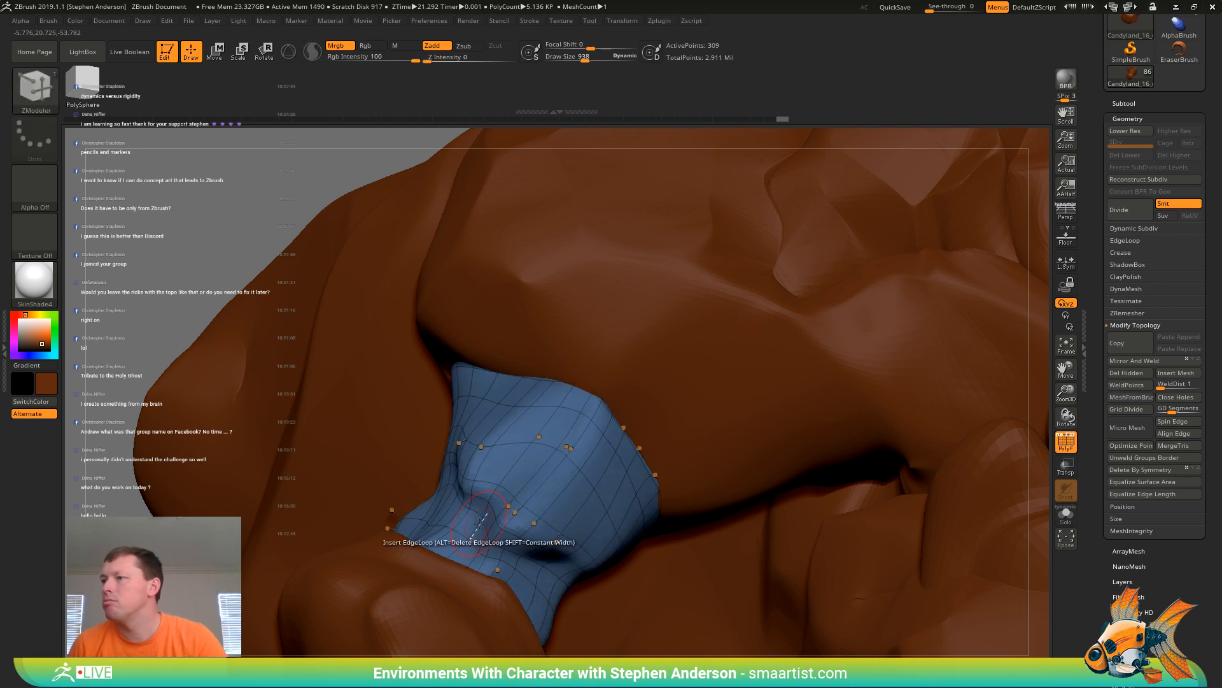
click(479, 522)
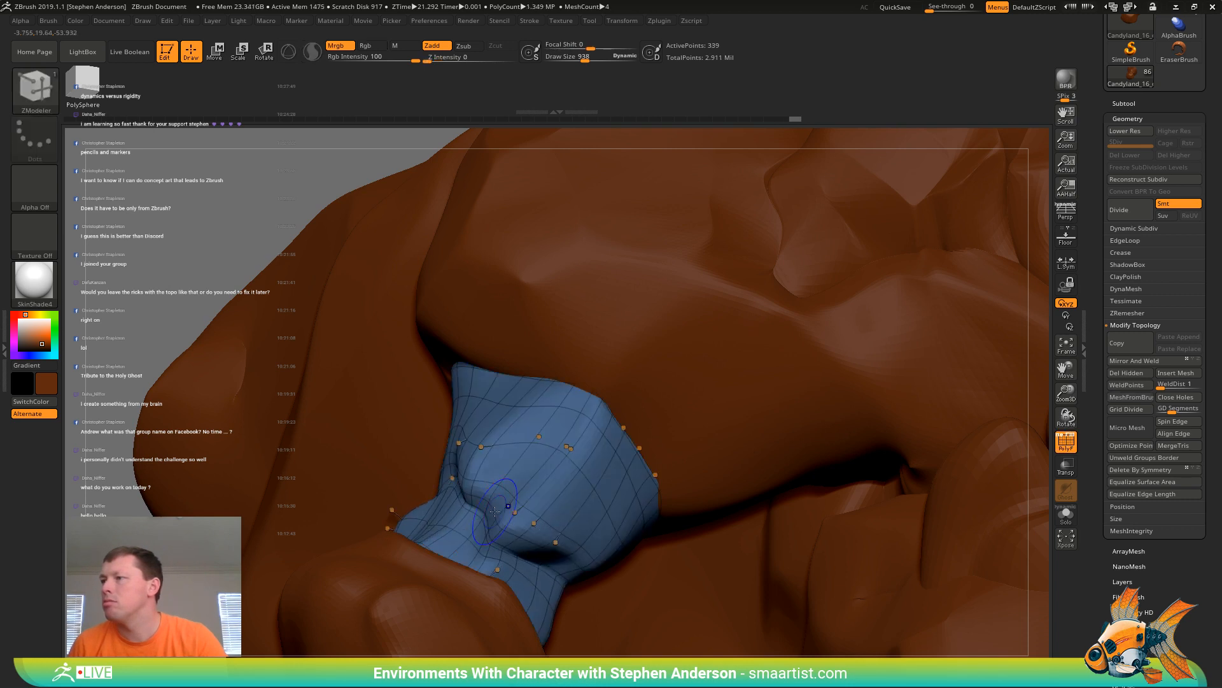
key(shift+f)
Select the column rock beneath the overhanging rock and show its polyframe
mouse_move(523, 550)
ctrl+right_down()
mouse_move(518, 564)
mouse_move(483, 565)
ctrl+right_up()
mouse_move(479, 616)
alt+right_down()
mouse_move(534, 495)
mouse_move(580, 531)
mouse_move(526, 437)
mouse_move(533, 470)
alt+right_up()
alt+click(533, 470)
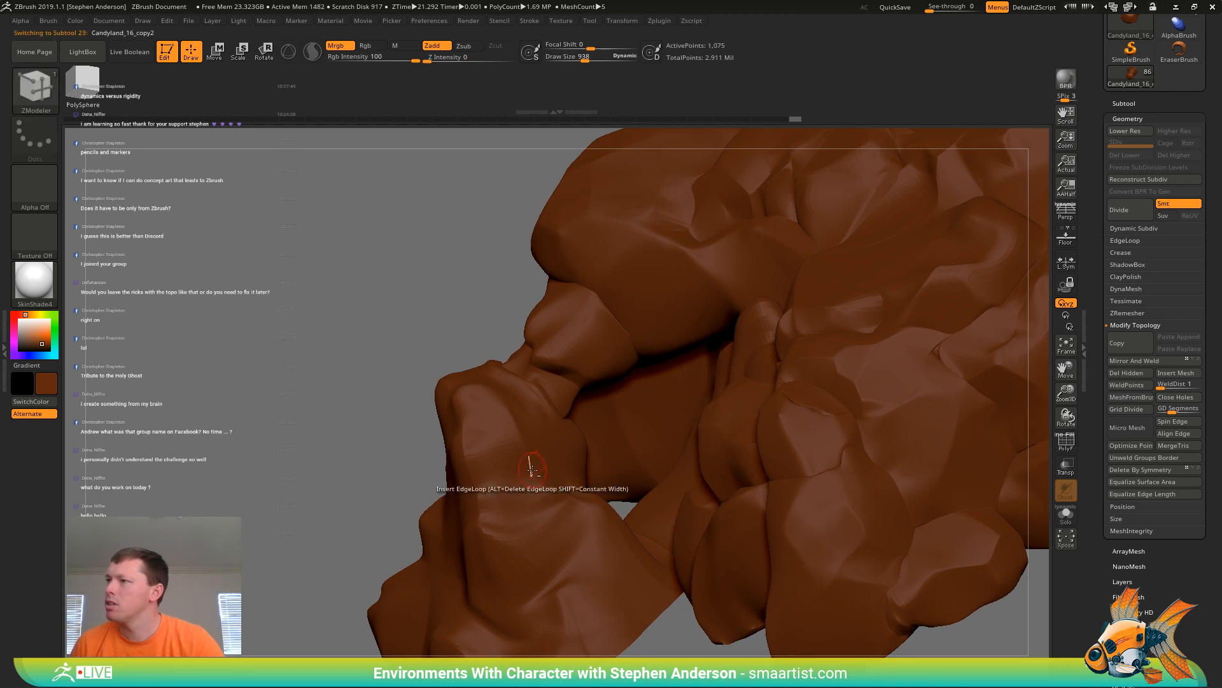
key(shift+f)
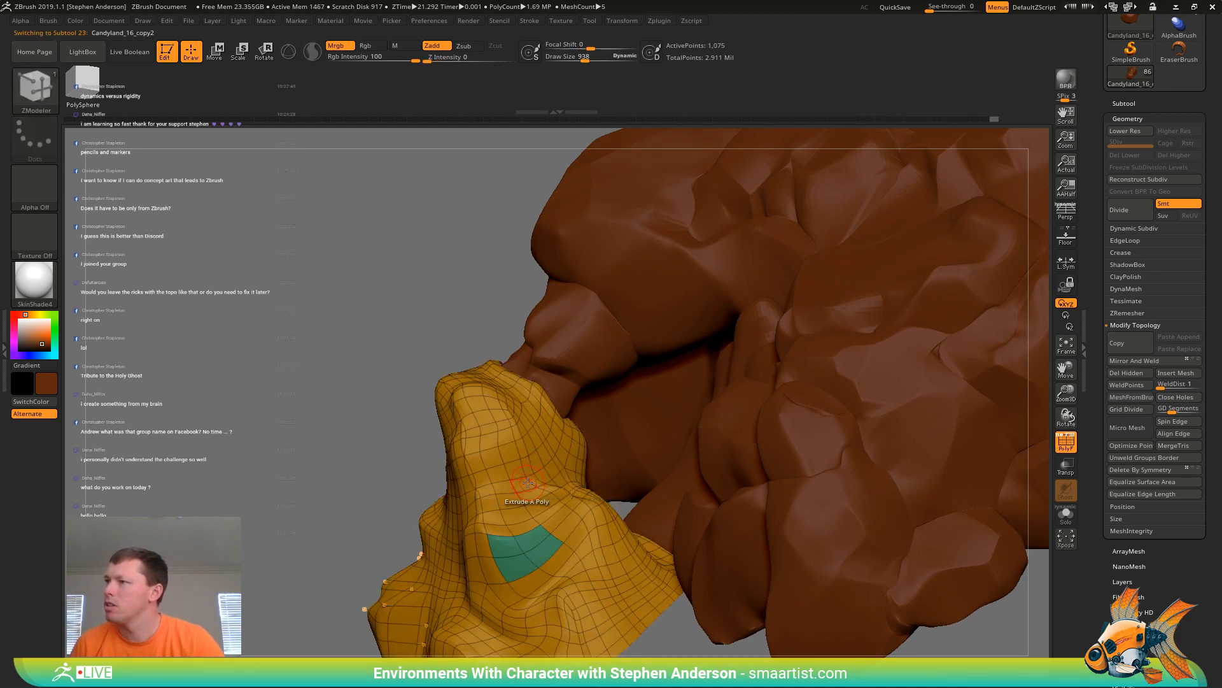
Insert edge loops around the column rock's upper front with ZModeler, checking the smooth result with the polyframe hidden between edits
click(527, 481)
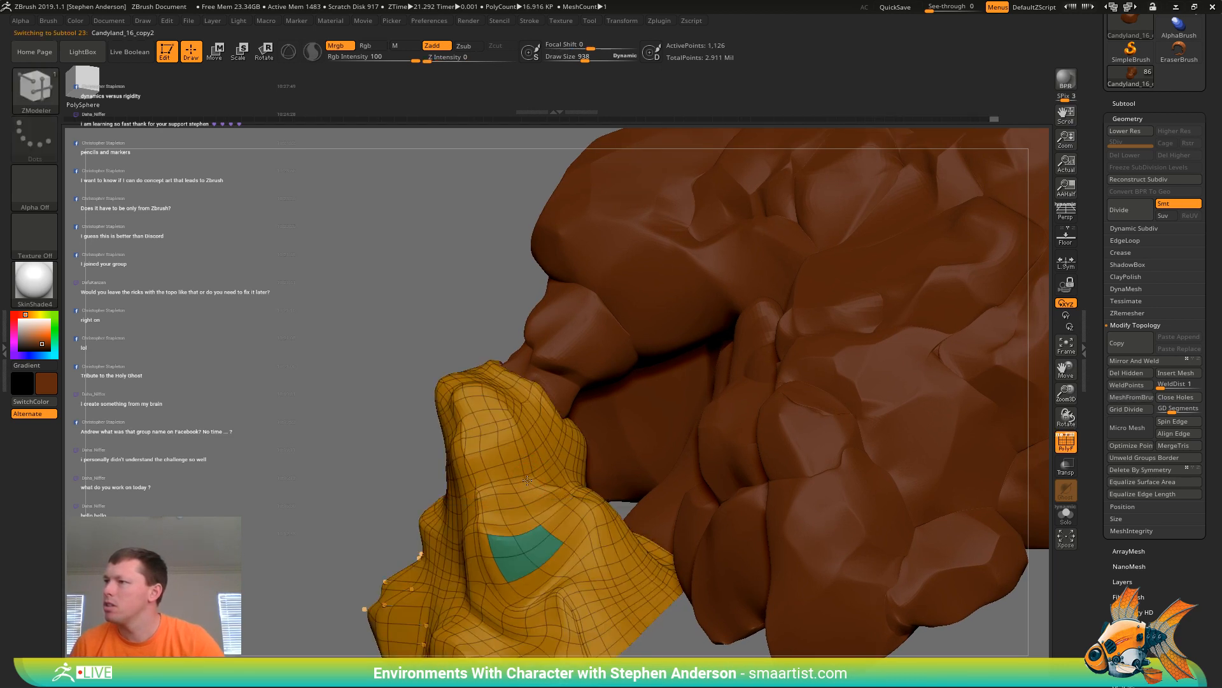
key(shift+f)
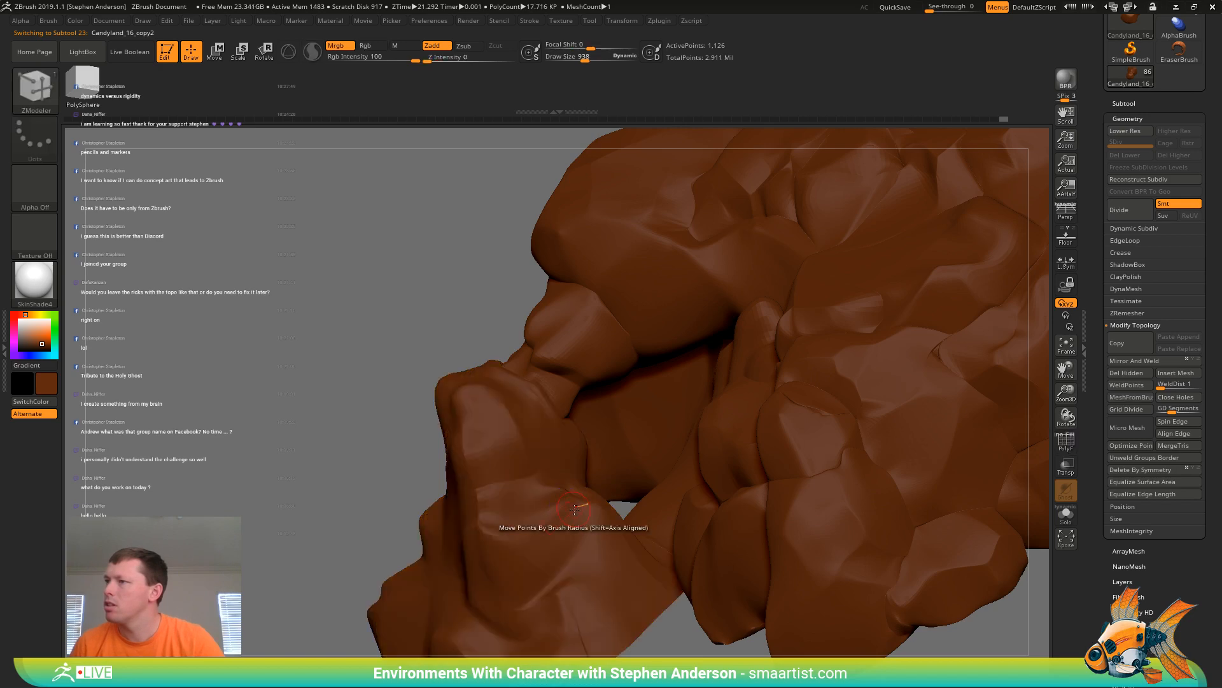
mouse_move(522, 475)
right_down()
mouse_move(540, 474)
mouse_move(509, 452)
right_up()
key(shift+f)
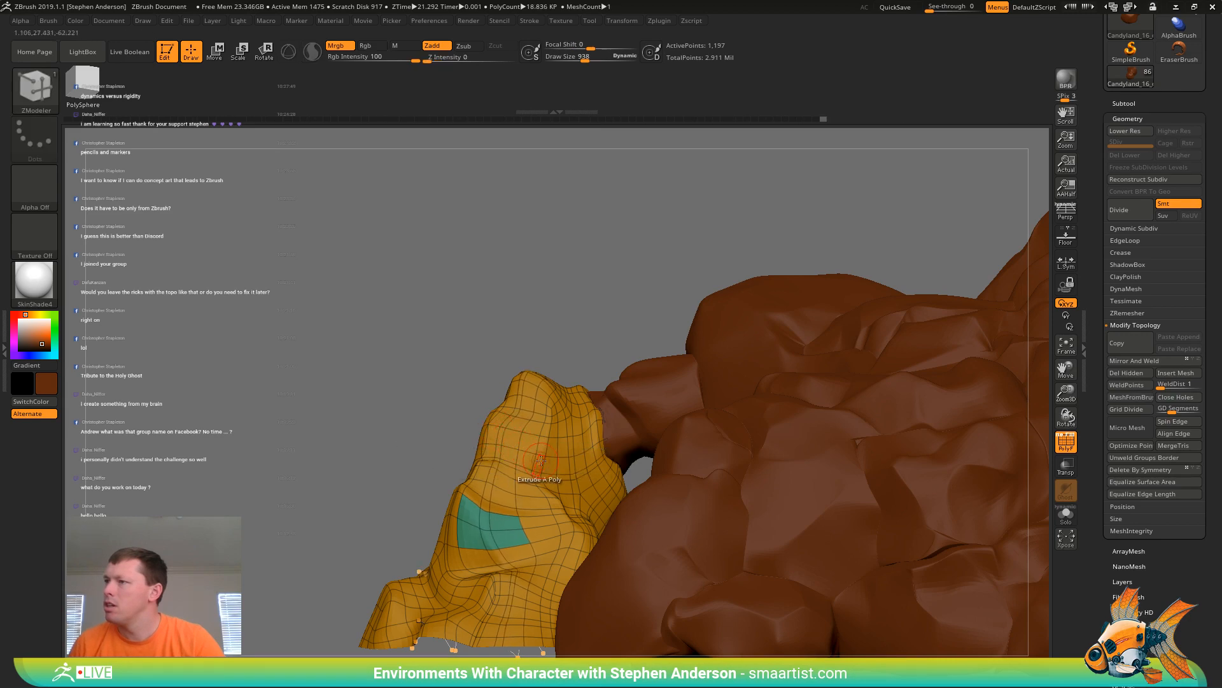
Insert two more edge loops on the column rock, one on its upper side and one through the bulge near its base, and hide the polyframe
key(shift+f)
mouse_move(493, 424)
right_down()
mouse_move(542, 482)
mouse_move(446, 469)
right_up()
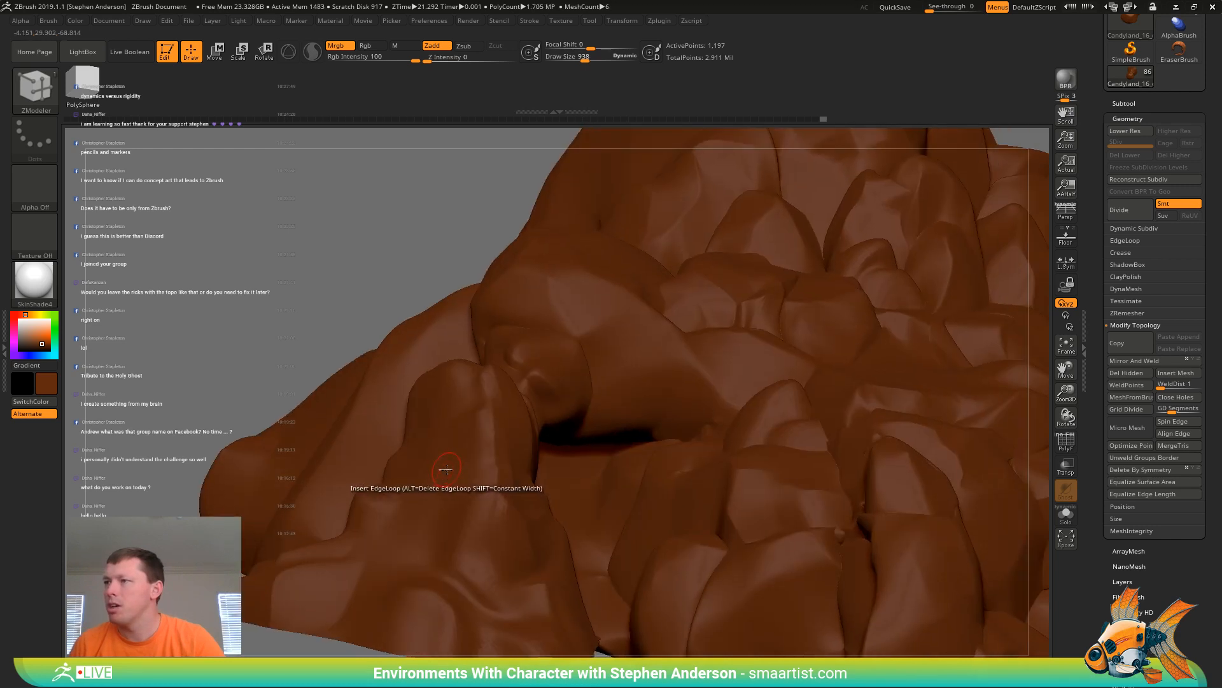
click(446, 469)
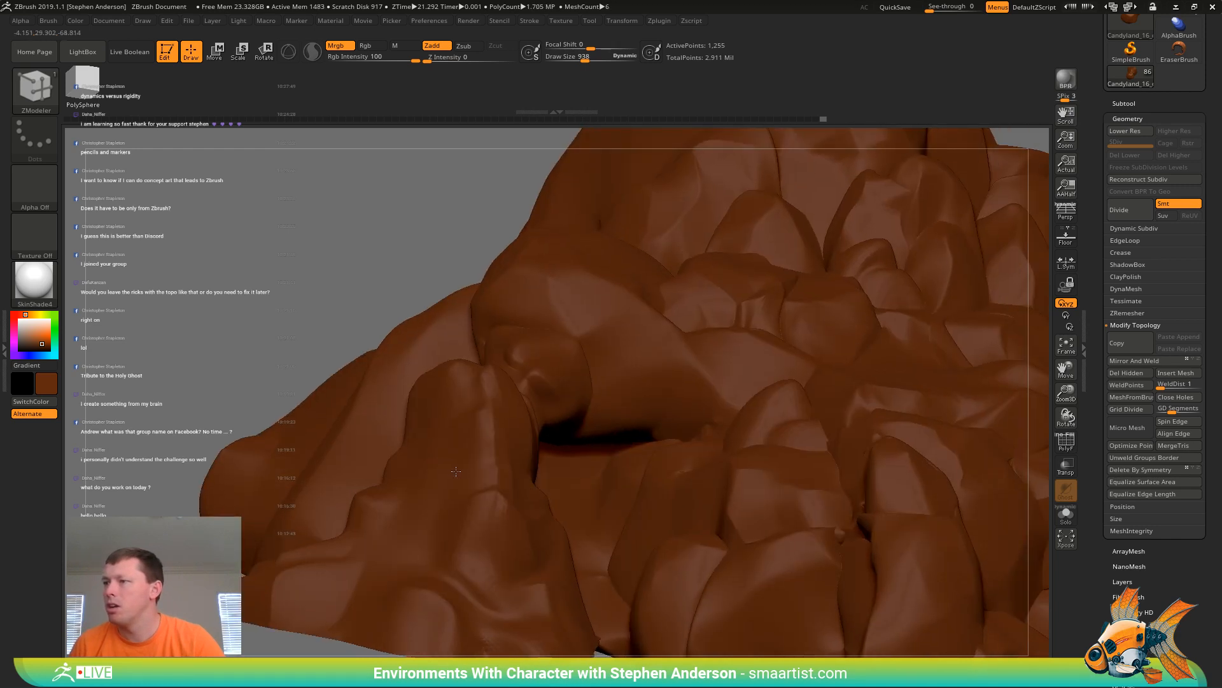
mouse_move(457, 472)
right_down()
mouse_move(432, 631)
mouse_move(454, 604)
mouse_move(425, 605)
right_up()
key(shift+f)
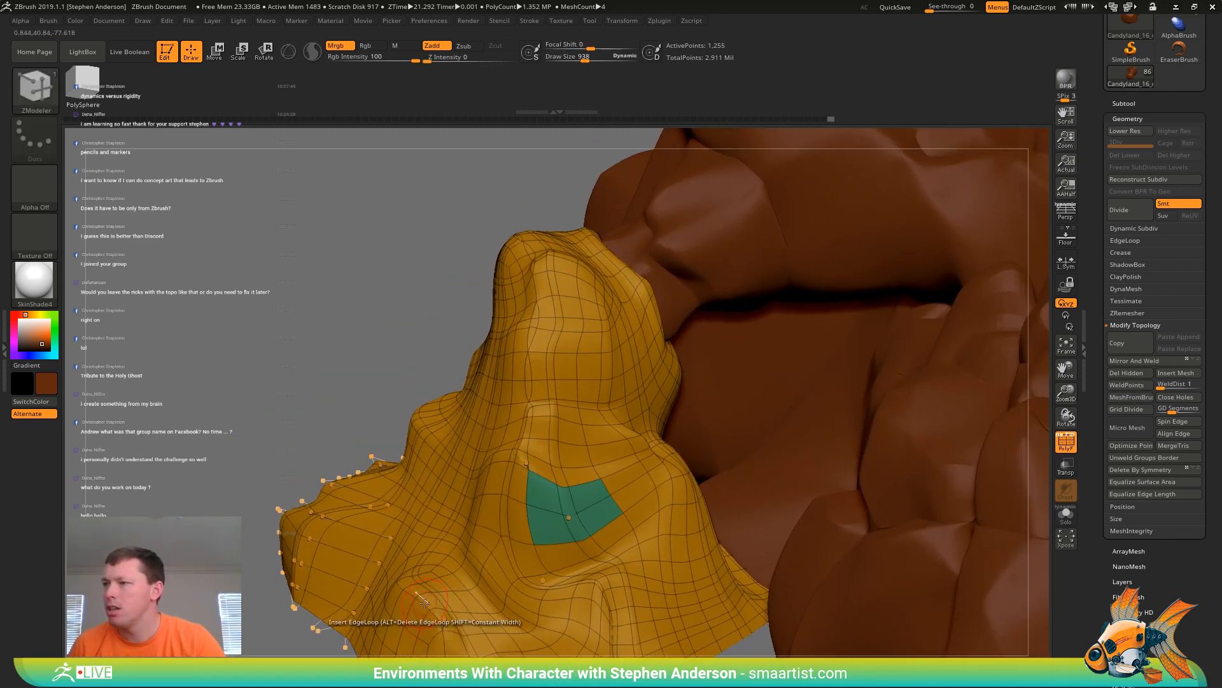
click(423, 602)
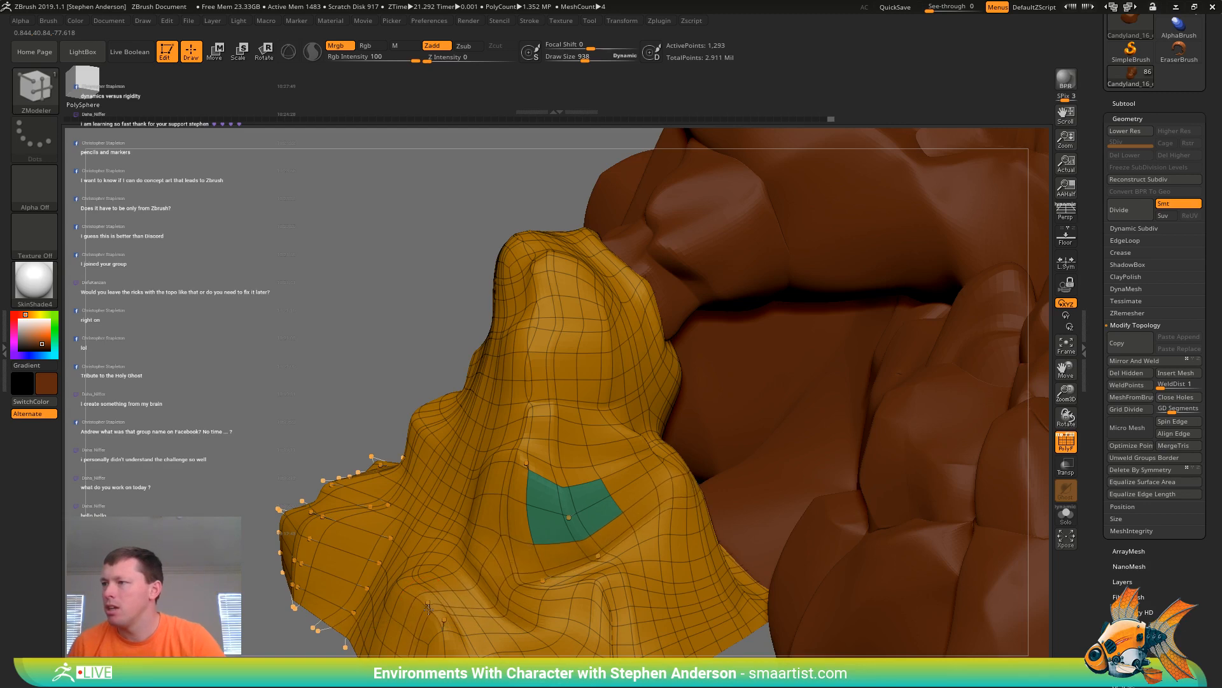
key(shift+f)
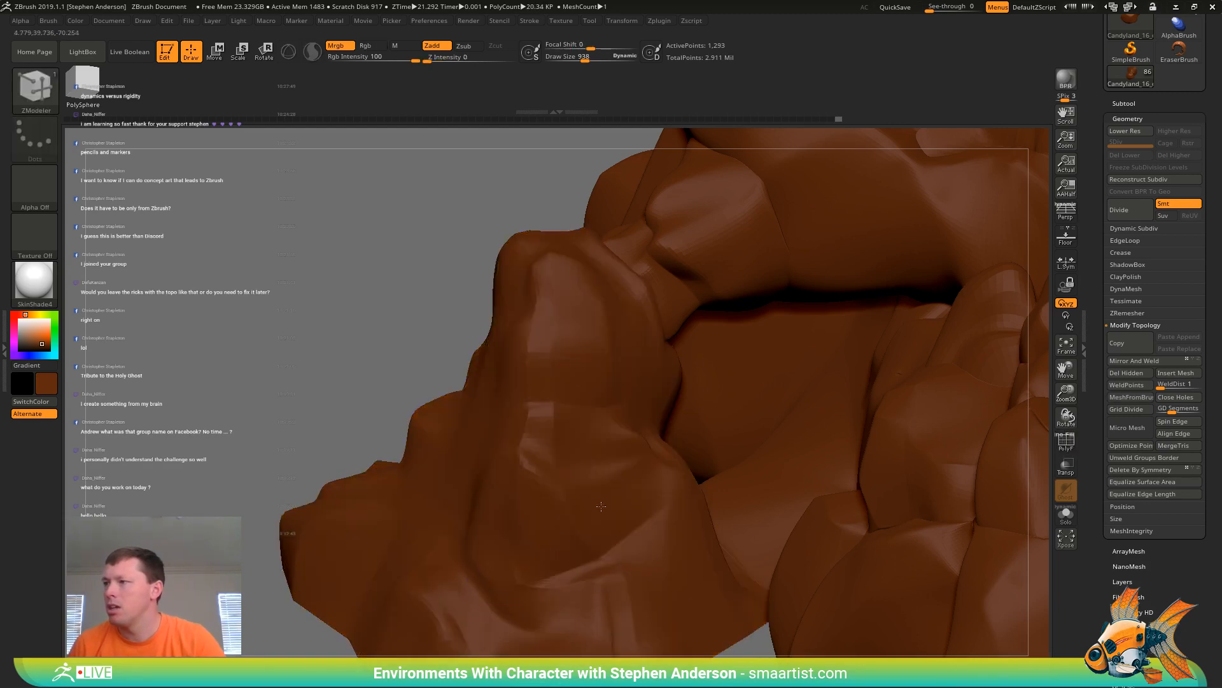
Examine the column rock's surface and edge flow around its base from several angles, with the polyframe on and off
mouse_move(559, 556)
alt+right_down()
mouse_move(650, 469)
mouse_move(631, 398)
mouse_move(656, 380)
alt+right_up()
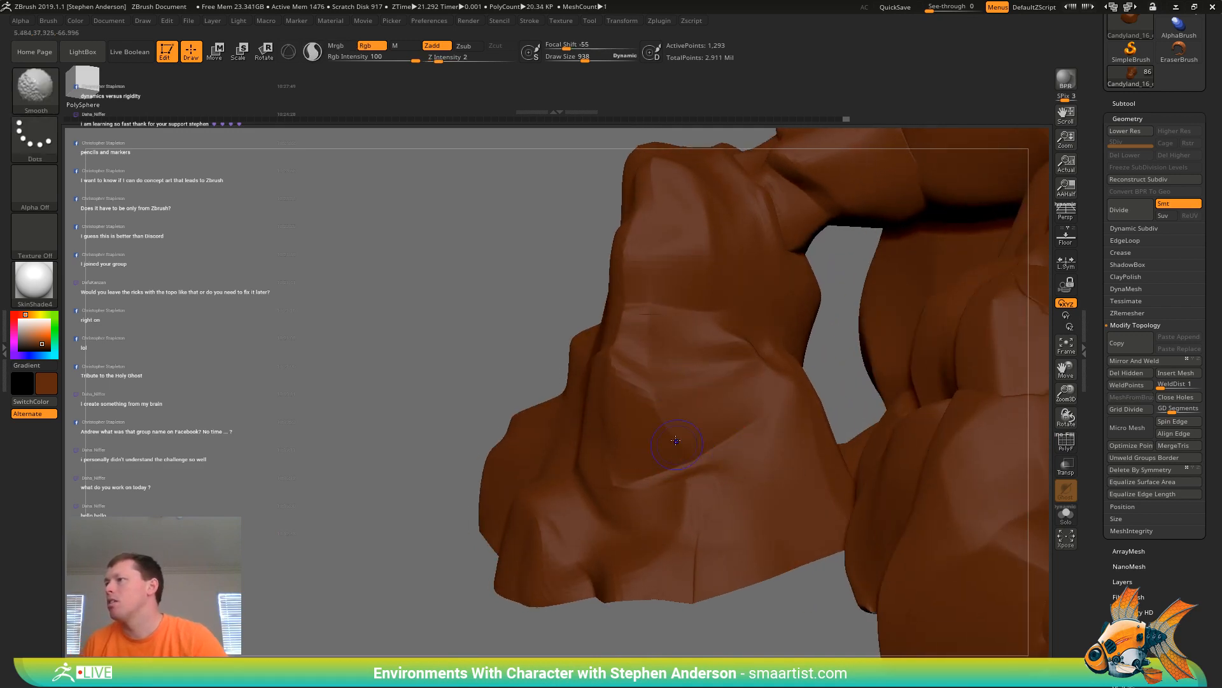
right_drag(795, 438, 756, 421)
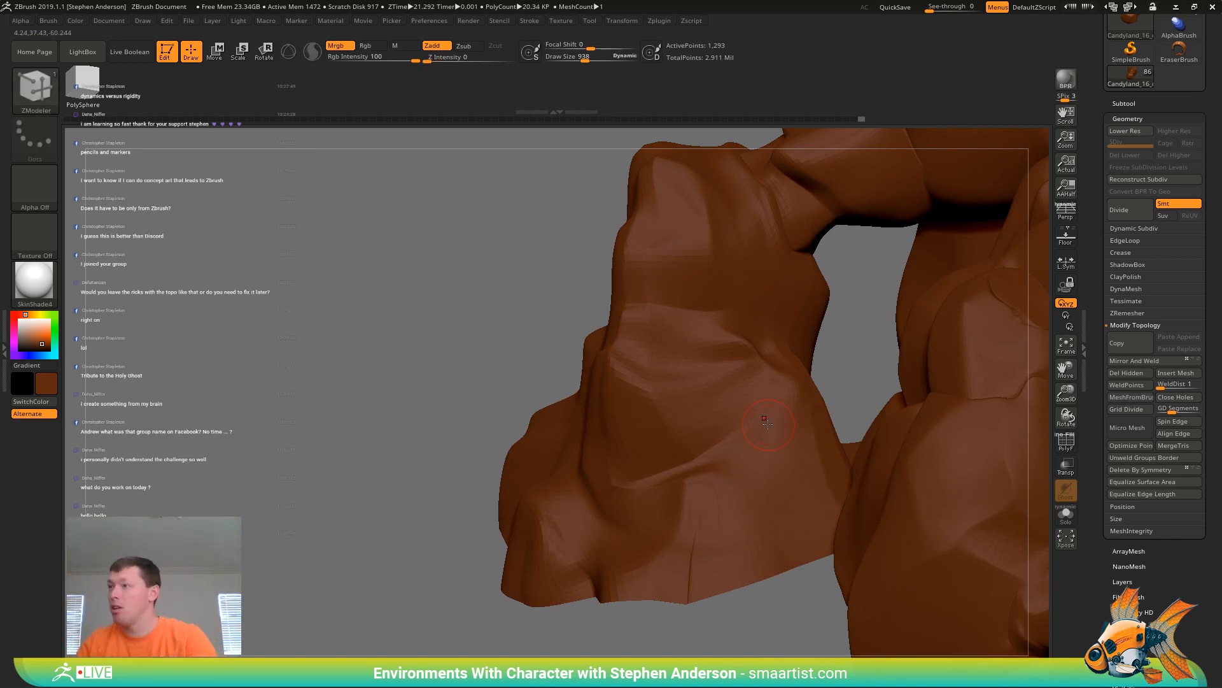
key(shift)
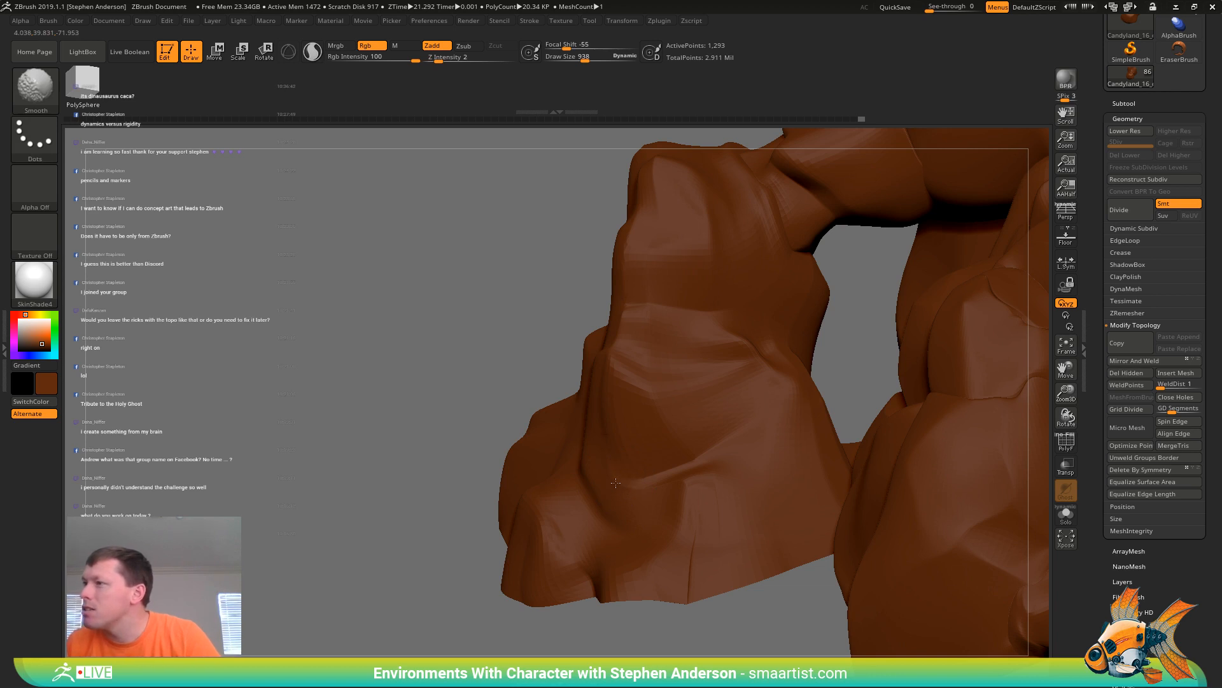
right_drag(701, 420, 573, 424)
key(shift+f)
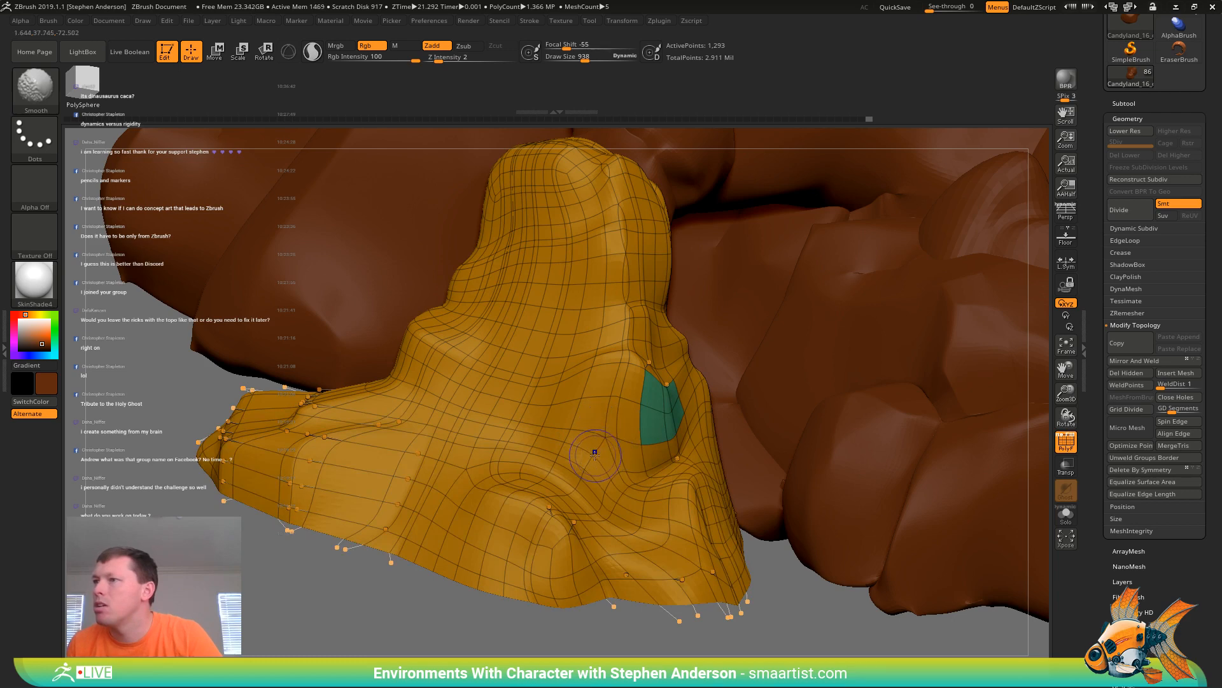
key(shift+f)
mouse_move(594, 464)
right_down()
mouse_move(564, 465)
mouse_move(641, 503)
right_up()
key(shift+f)
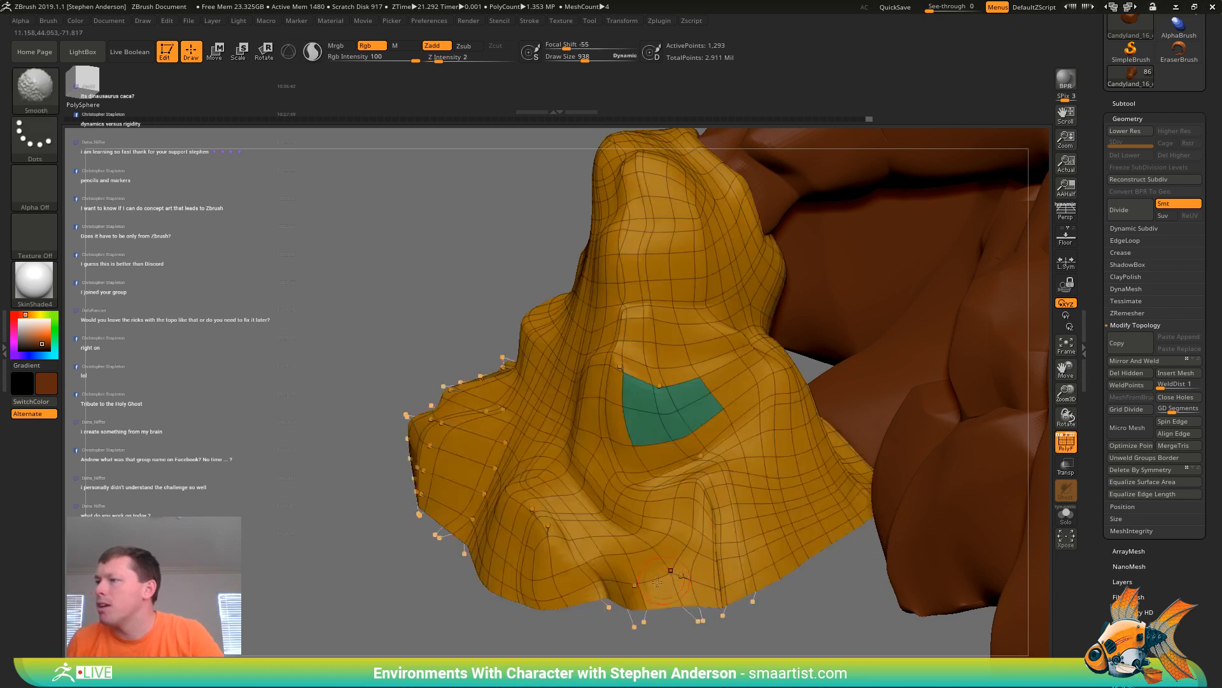
key(shift+f)
key(shift+f)
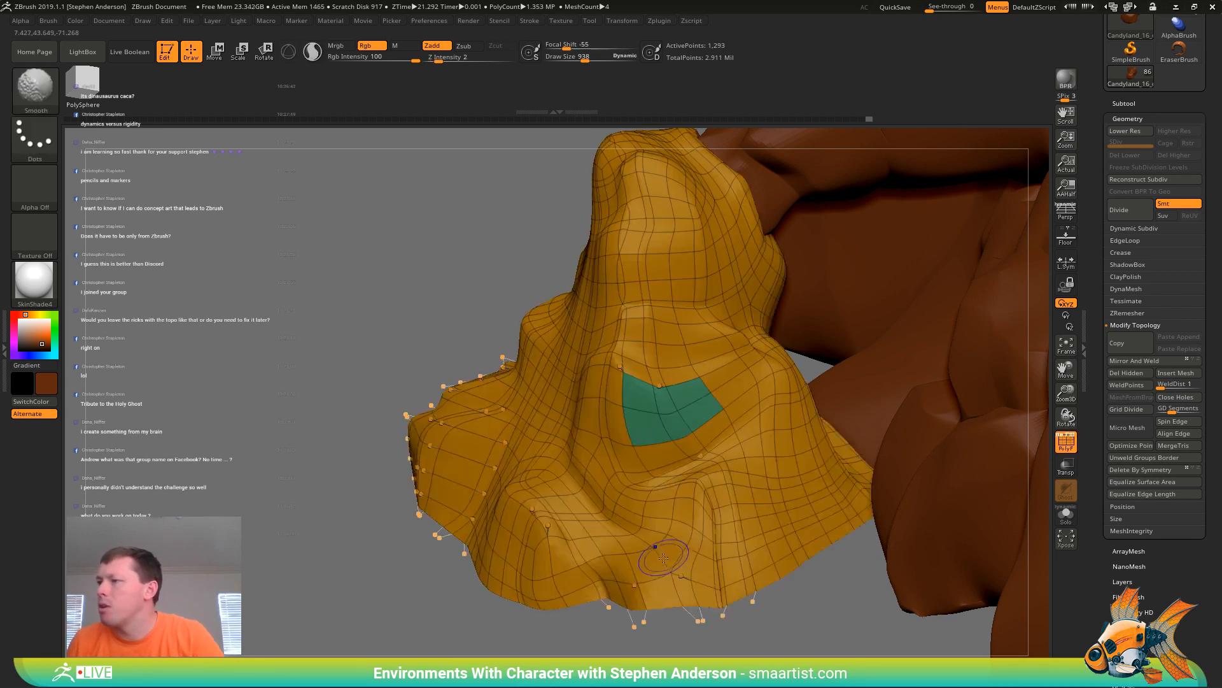
Insert an edge loop at the column rock's lower front edge, turning dynamic subdivision off only for the edit, and hide the polyframe
key(shift+d)
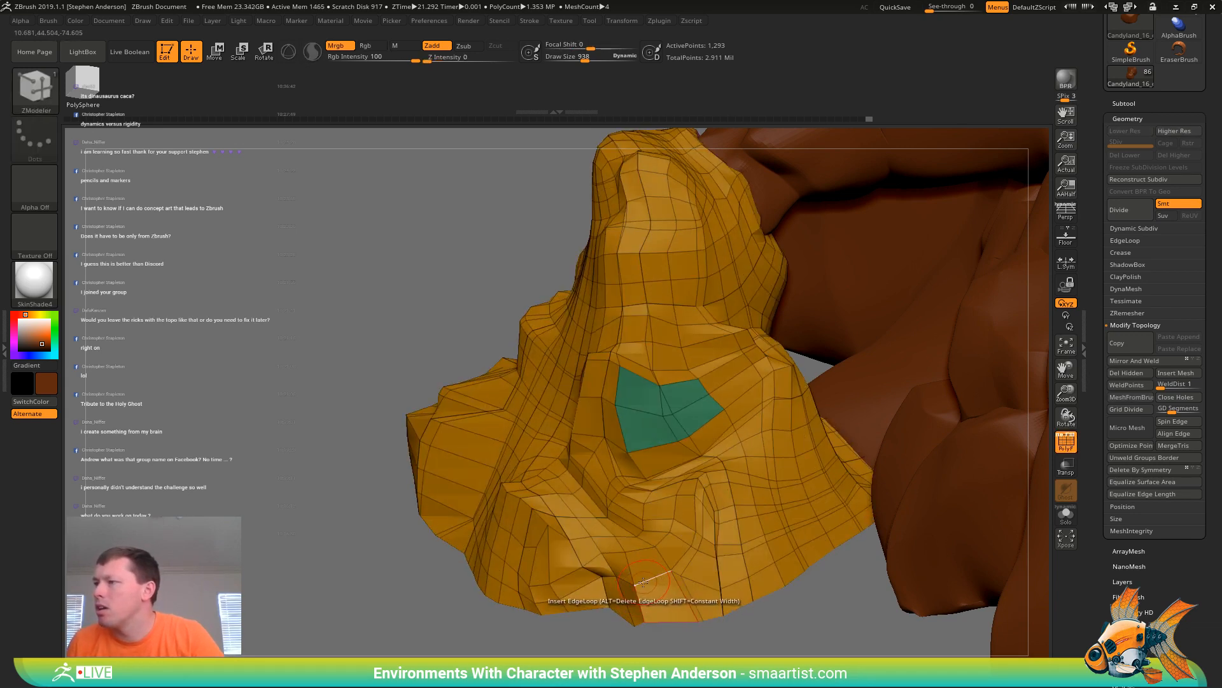
key(d)
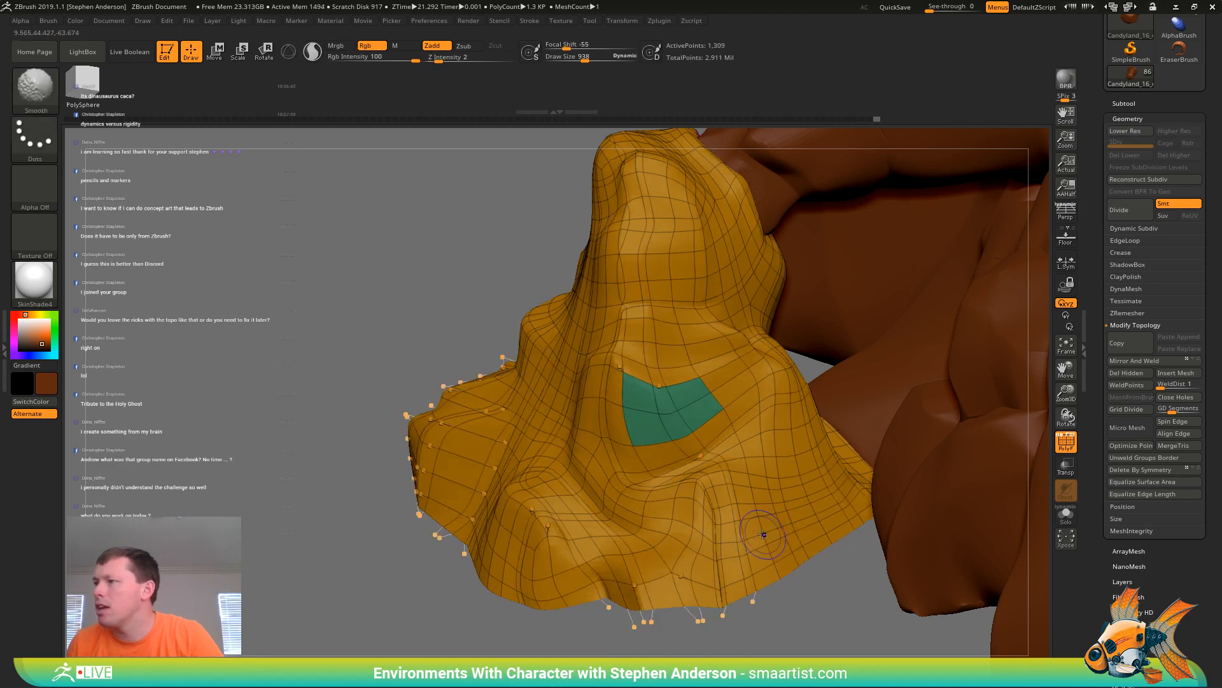
key(shift+f)
Select the central rock pile as the active subtool and show its polyframe
ctrl+right_drag(760, 536, 827, 465)
alt+right_drag(973, 465, 675, 486)
ctrl+right_drag(770, 499, 726, 497)
right_drag(535, 493, 623, 507)
alt+right_drag(805, 464, 648, 497)
alt+click(606, 519)
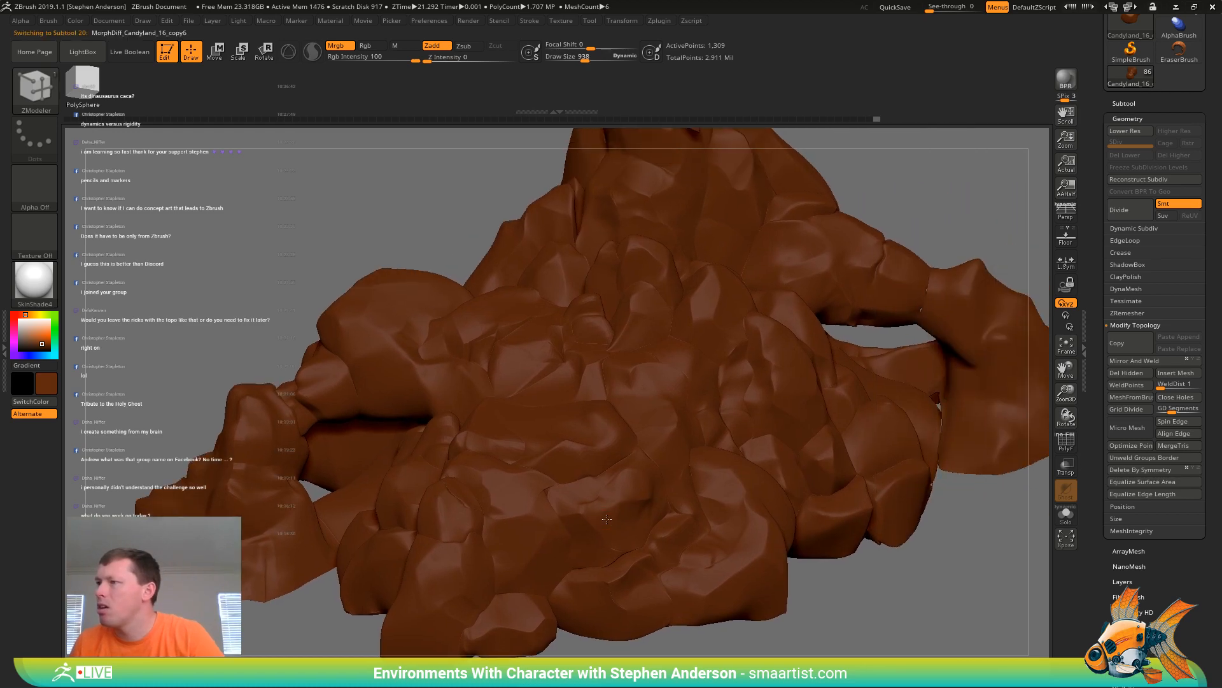
key(shift+f)
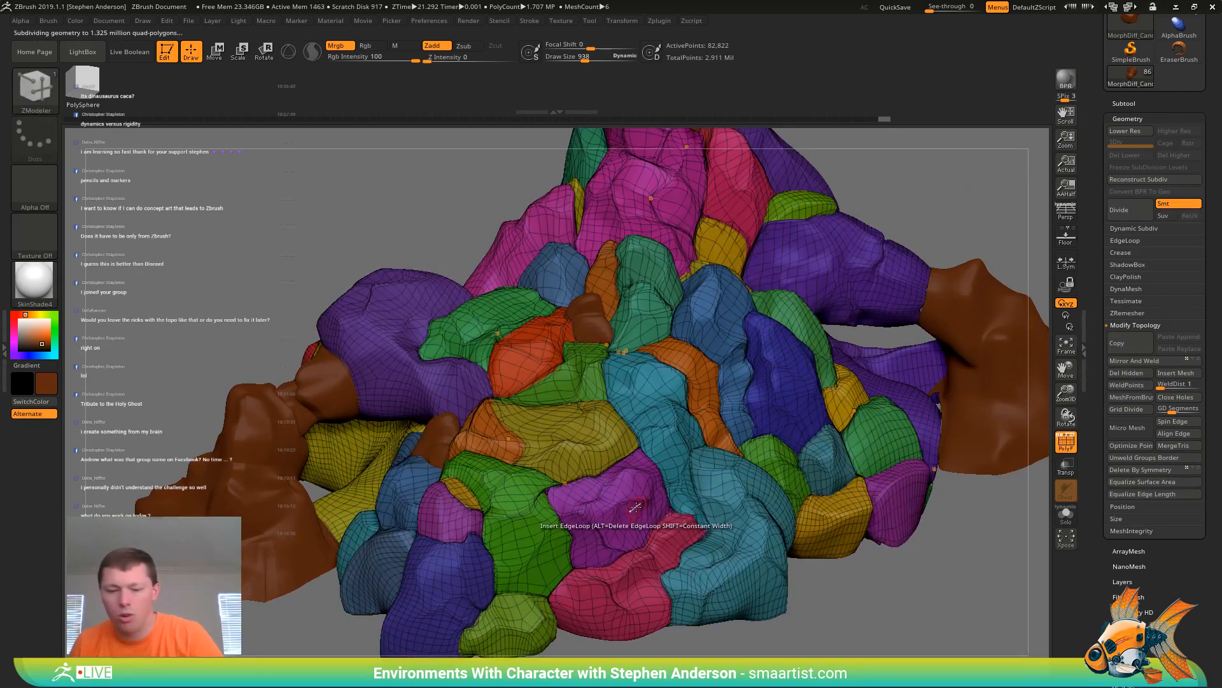
Choose the TrimDynamic brush with a draw size of 3129 and hide the rock pile's polyframe
key(b)
key(t)
key(d)
key(s)
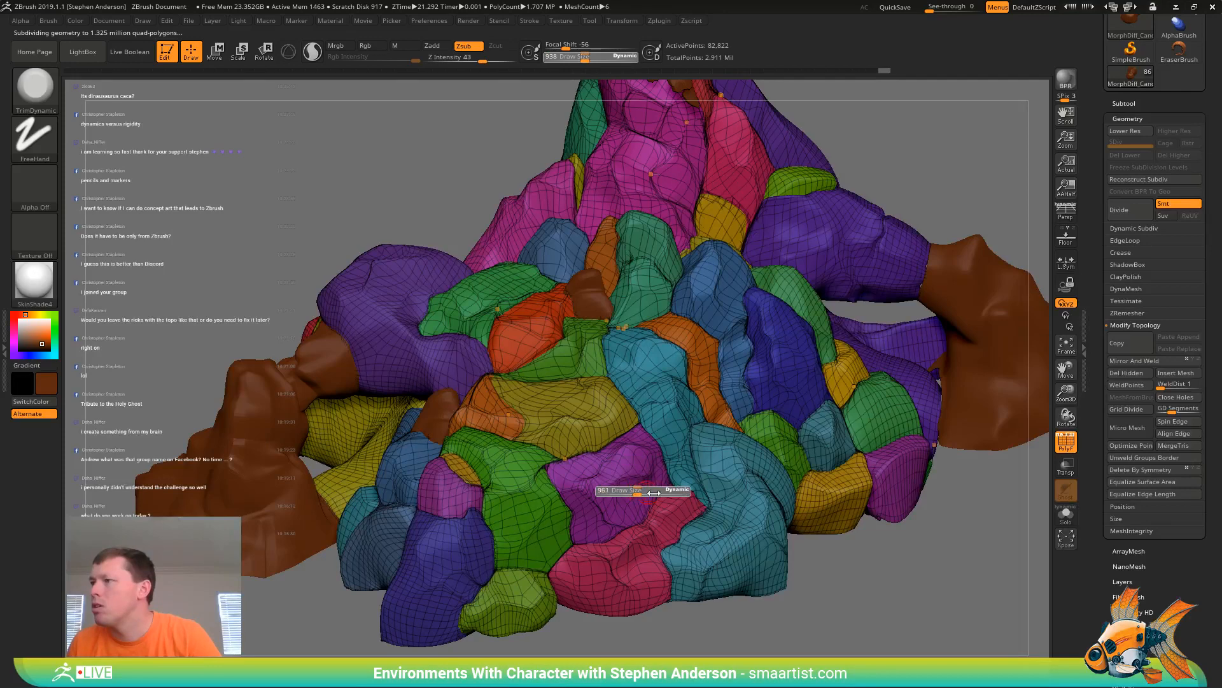
key(s)
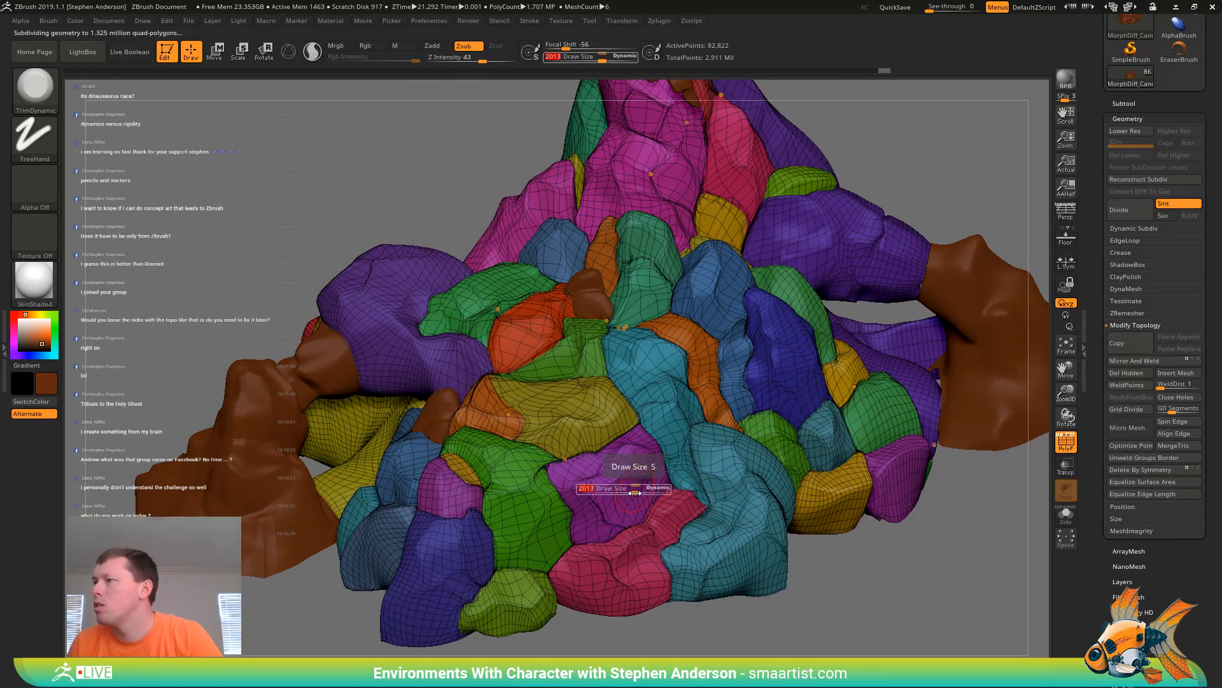
drag(629, 492, 650, 492)
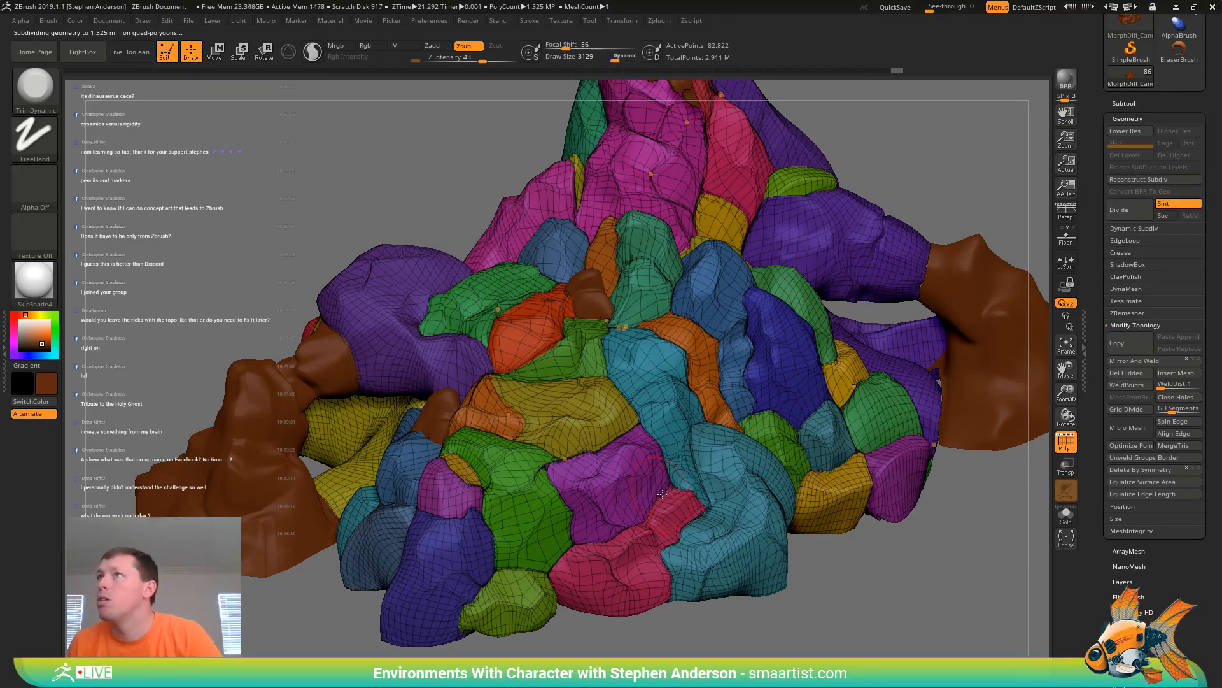
key(shift+f)
Increase the Smooth brush's Z intensity
mouse_move(662, 493)
right_down()
mouse_move(637, 504)
mouse_move(594, 462)
right_up()
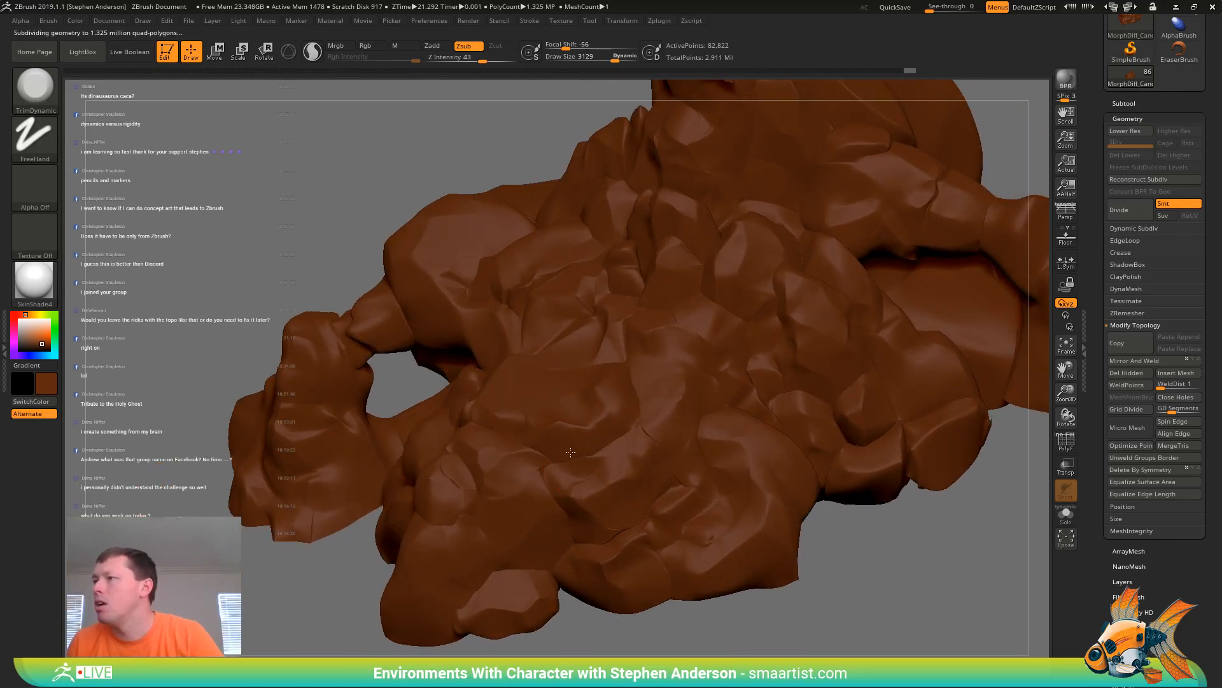
key(shift)
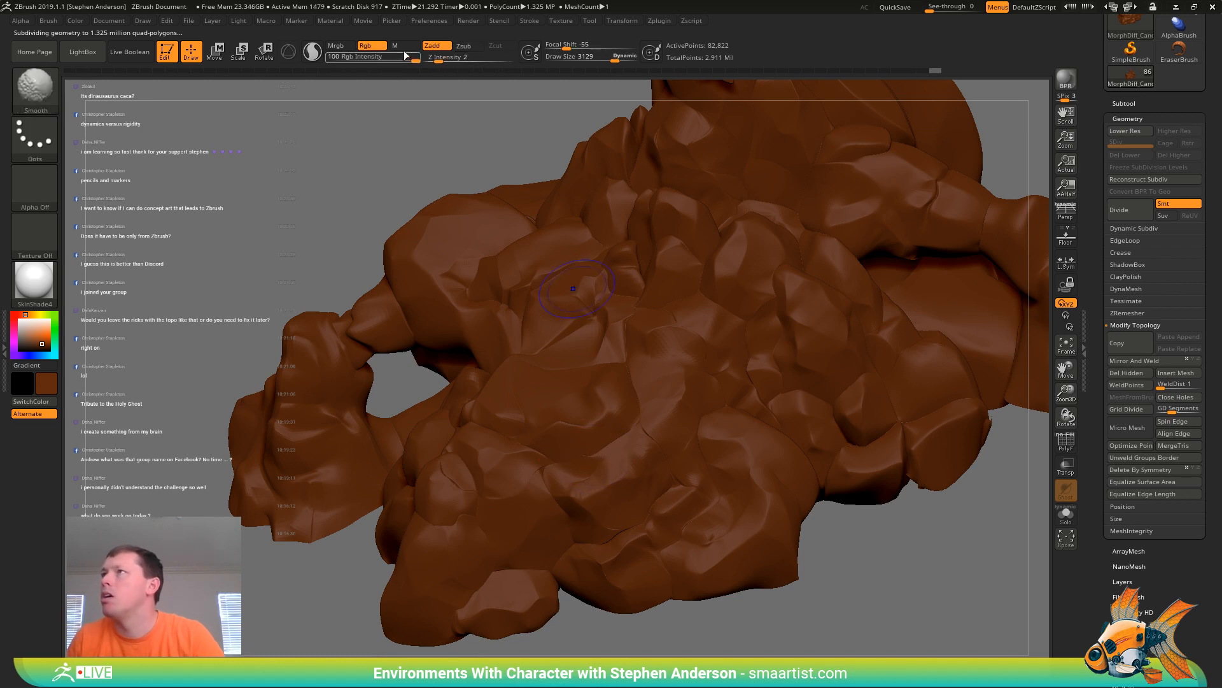
drag(439, 57, 471, 56)
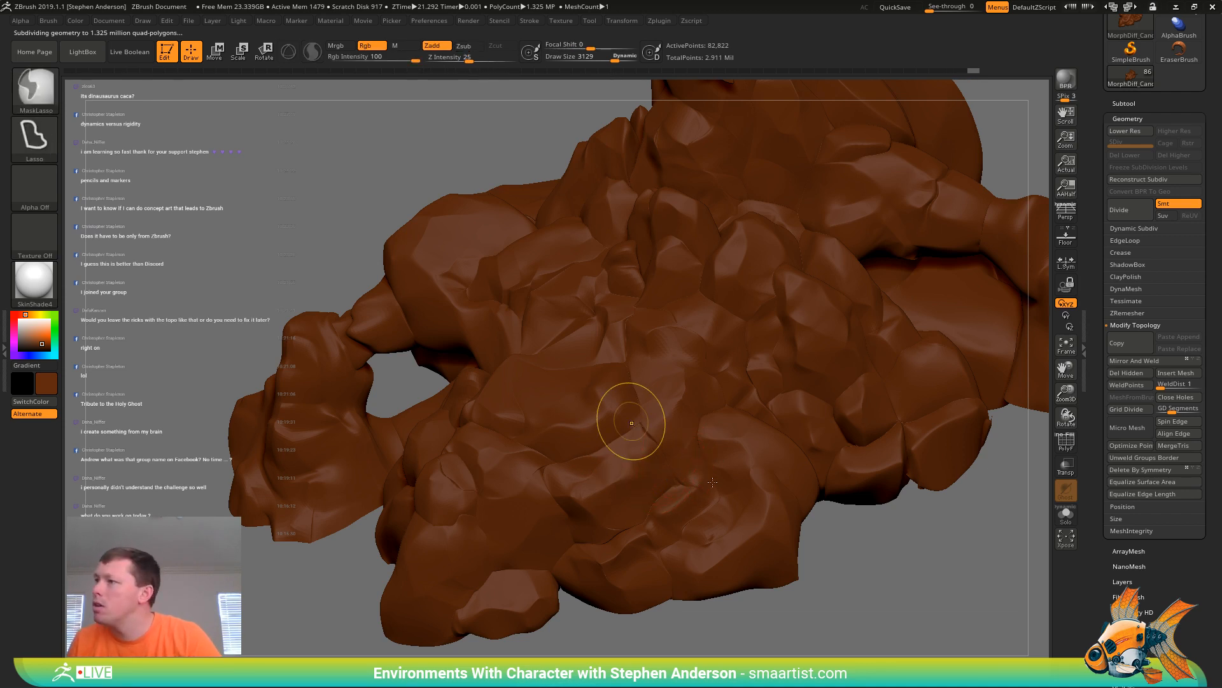
Frame the whole rock pile and open the NoiseMaker editor for its surface noise
ctrl+right_drag(627, 423, 620, 369)
key(f)
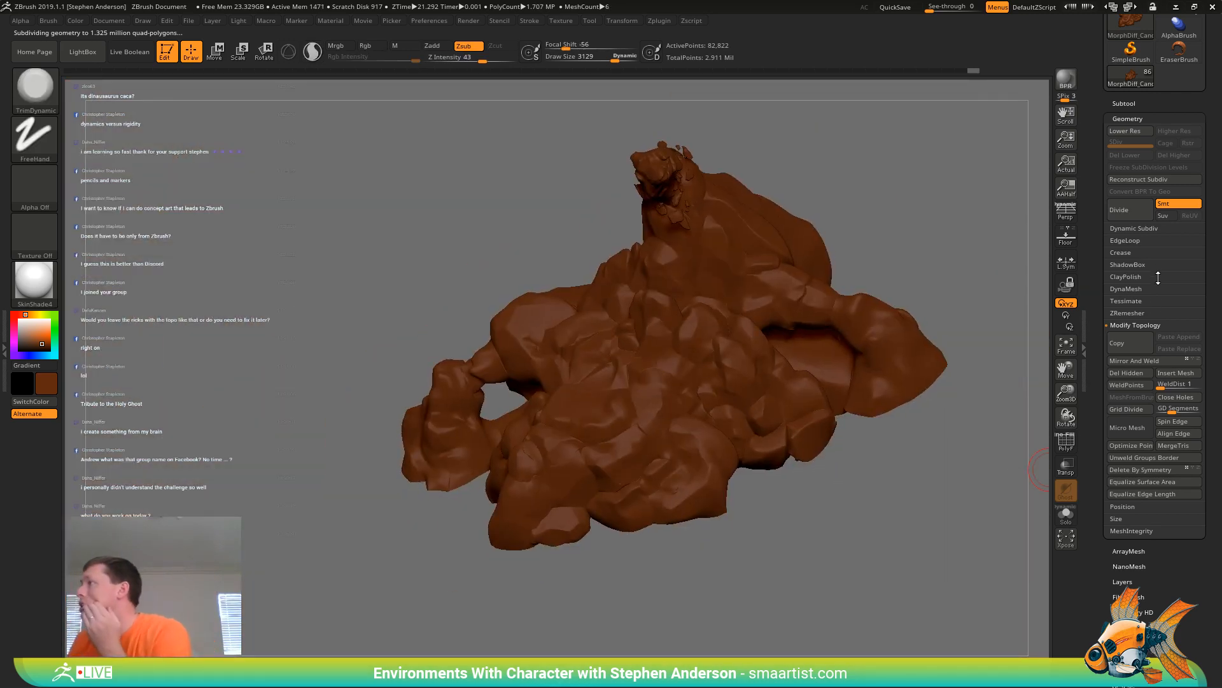
drag(891, 442, 835, 399)
drag(721, 388, 796, 408)
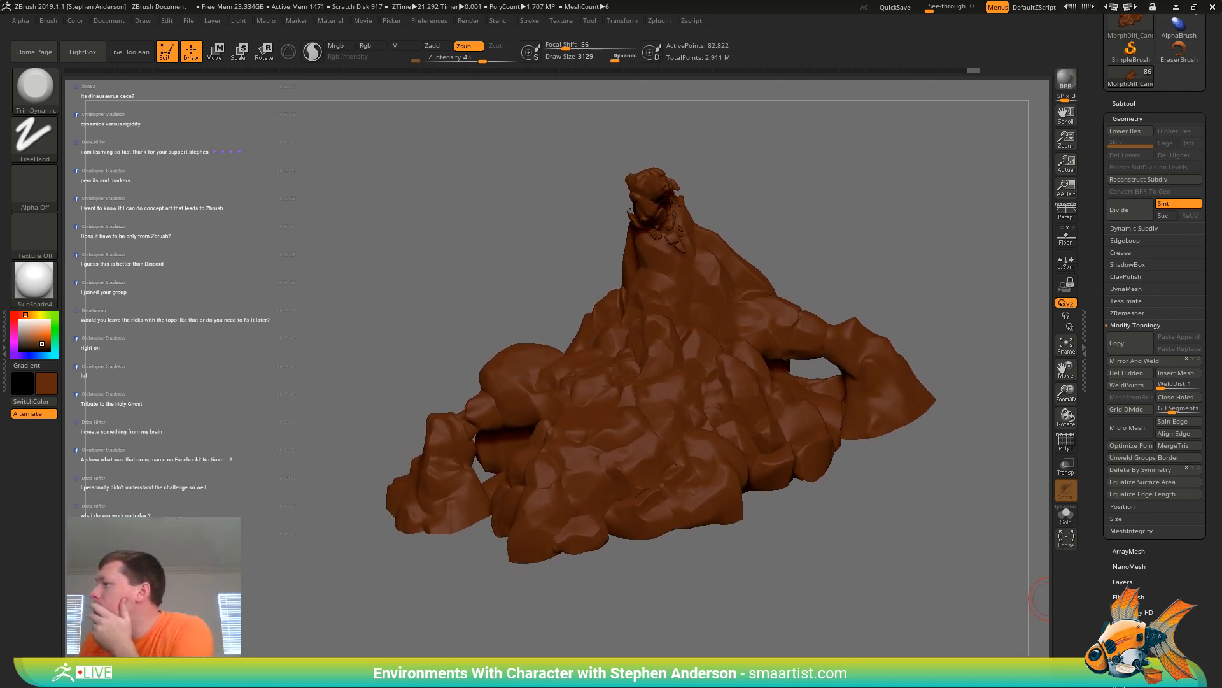
click(1127, 118)
click(1120, 226)
click(1123, 239)
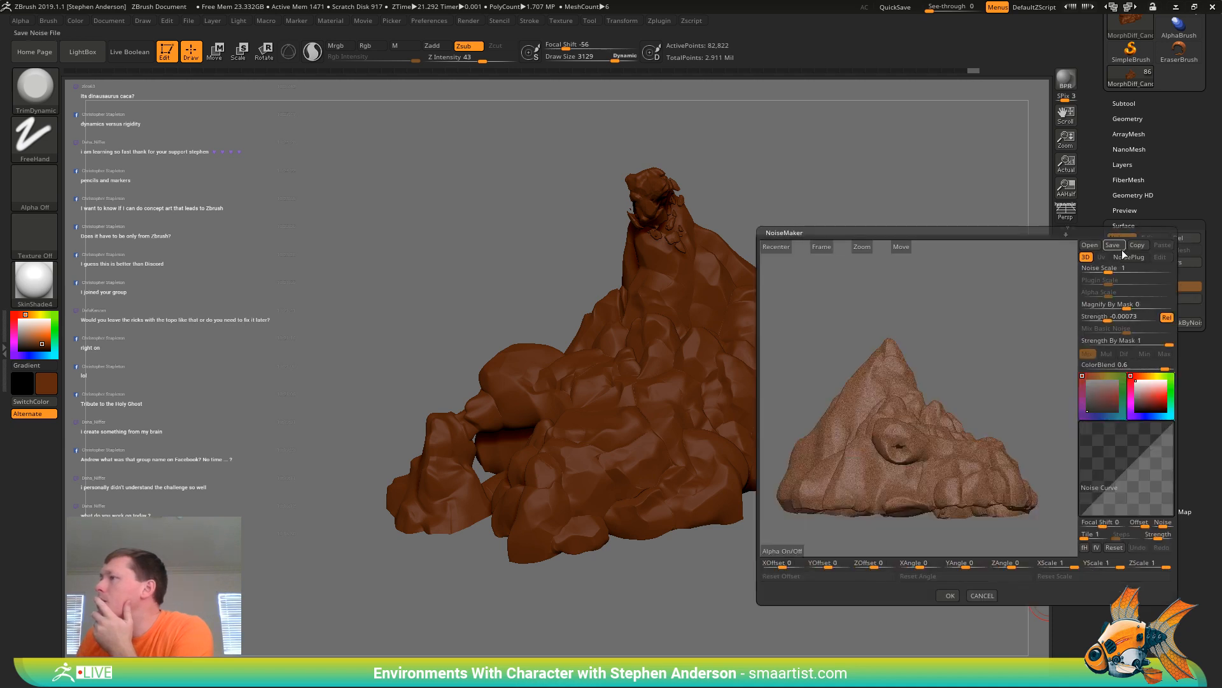
Set the noise scale to 512 and the color blend to 0, then inspect the rocks closely in the noise preview
drag(1121, 269, 1175, 270)
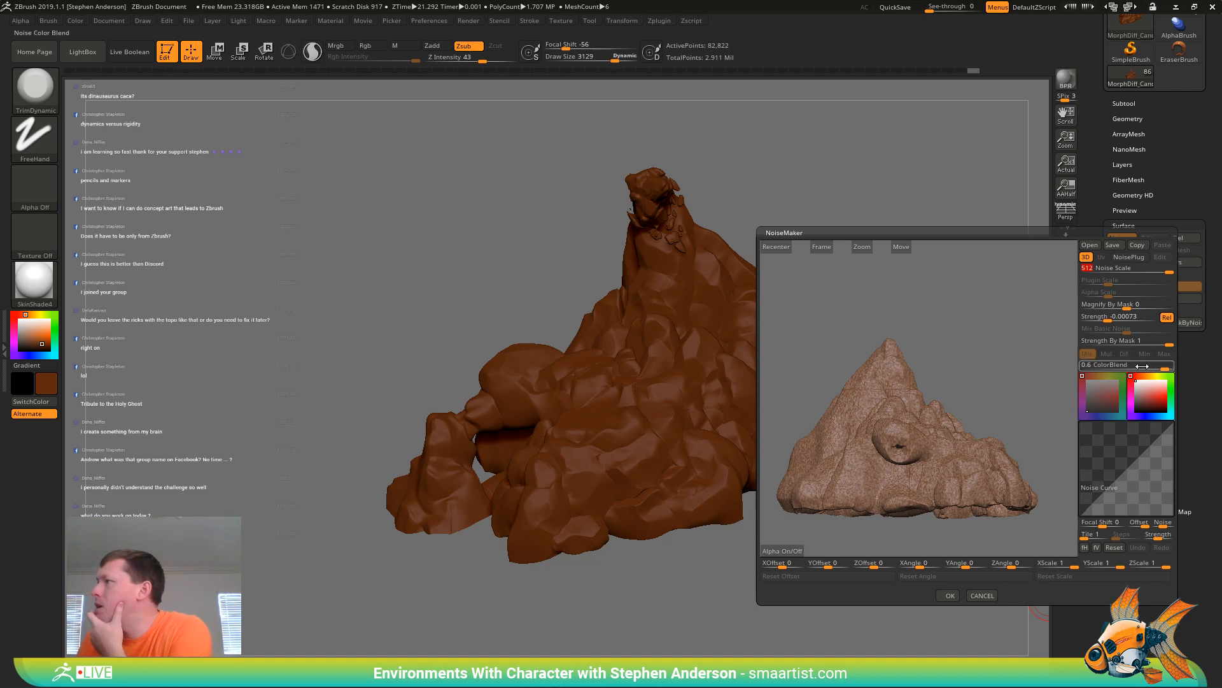
drag(1135, 363, 1083, 366)
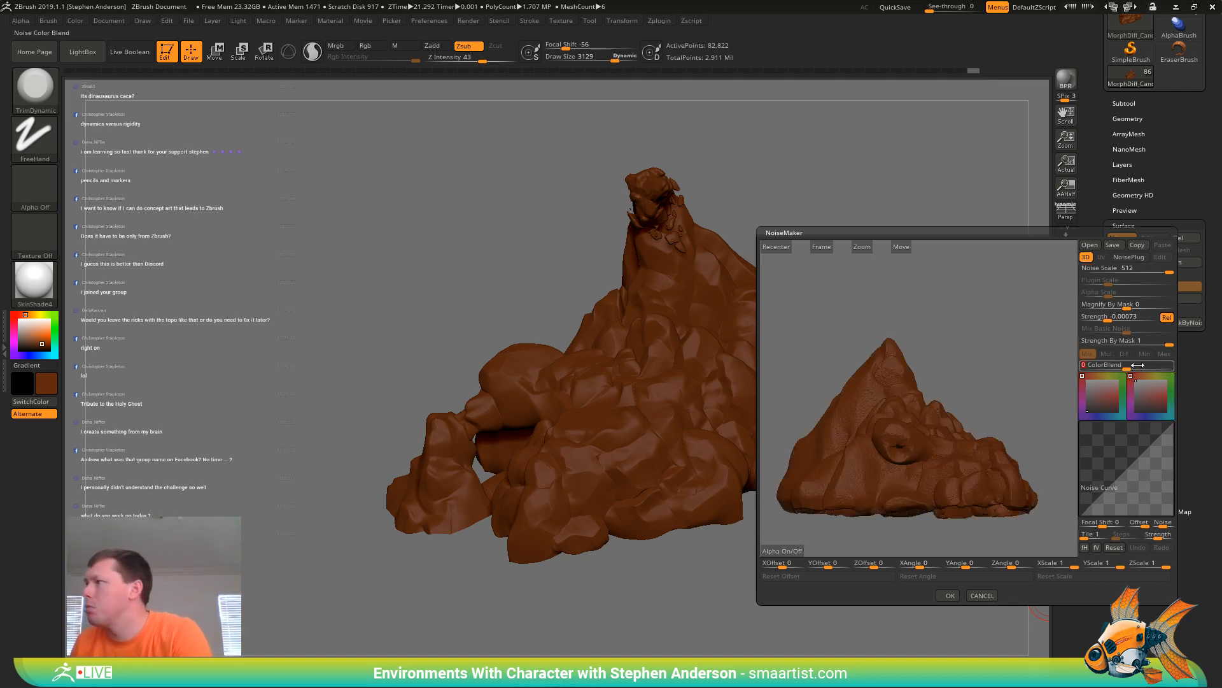
mouse_move(906, 413)
alt+mouse_down()
mouse_move(941, 461)
mouse_move(949, 441)
mouse_move(925, 461)
mouse_move(935, 456)
mouse_move(881, 407)
mouse_move(903, 417)
alt+mouse_up()
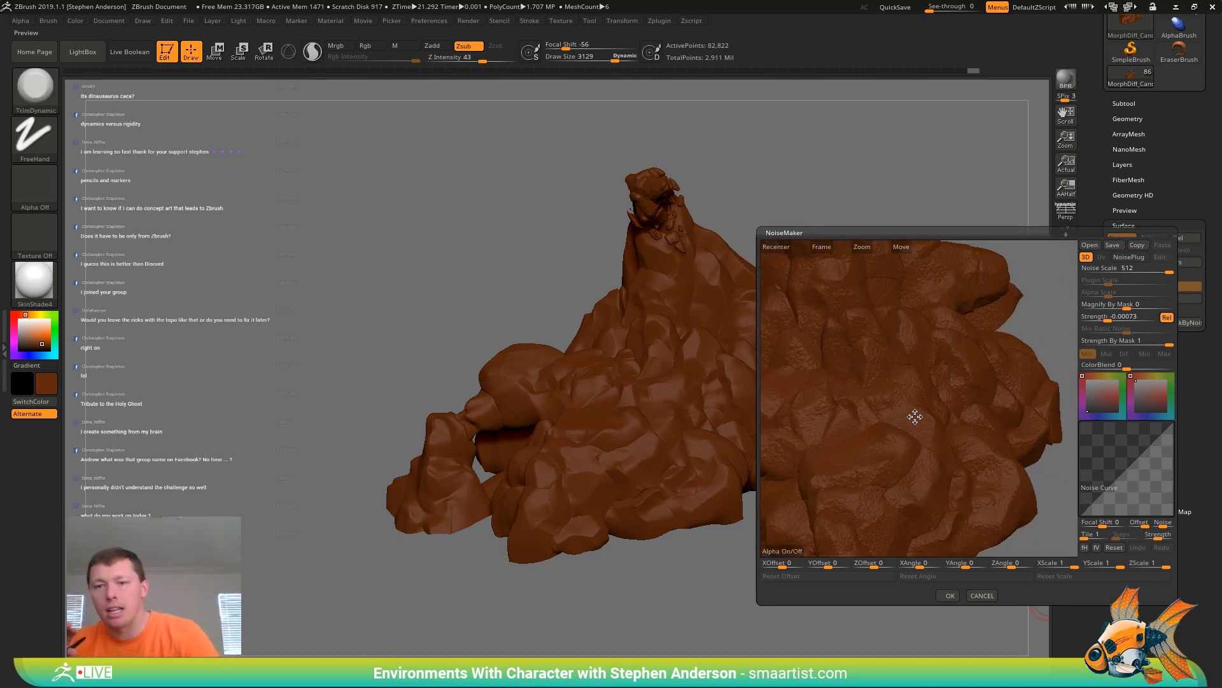
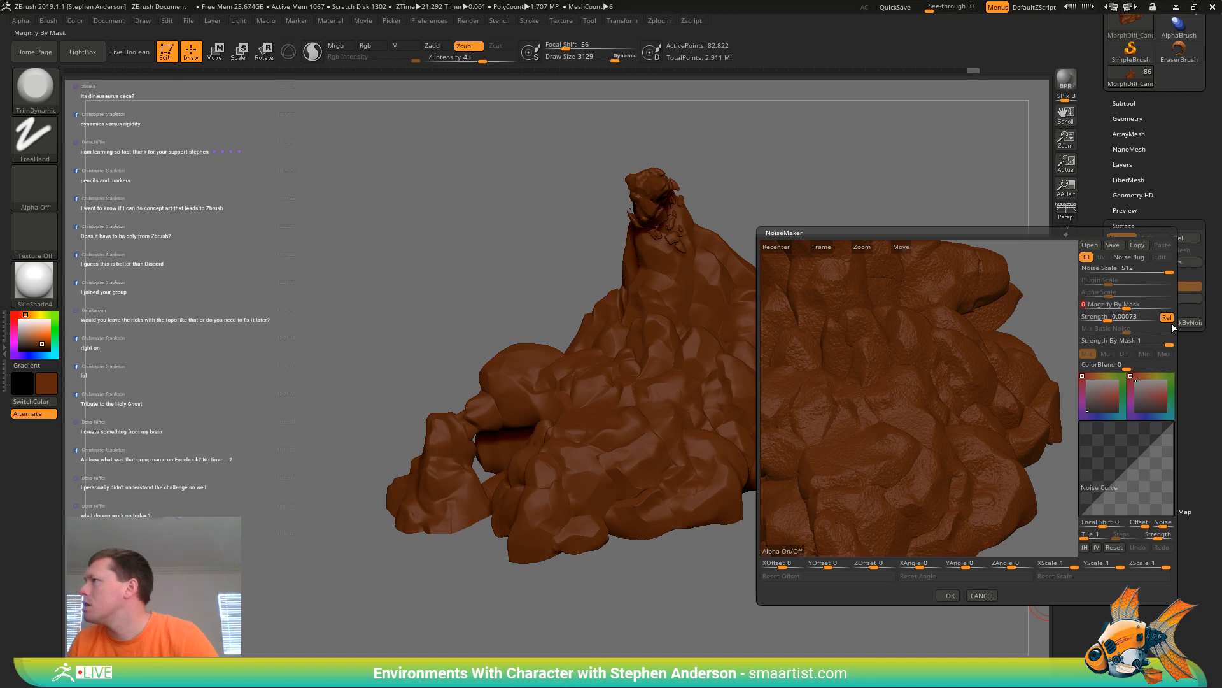
Set the noise strength to 0.00248 and toggle strength relative to scale
drag(1132, 308, 1144, 308)
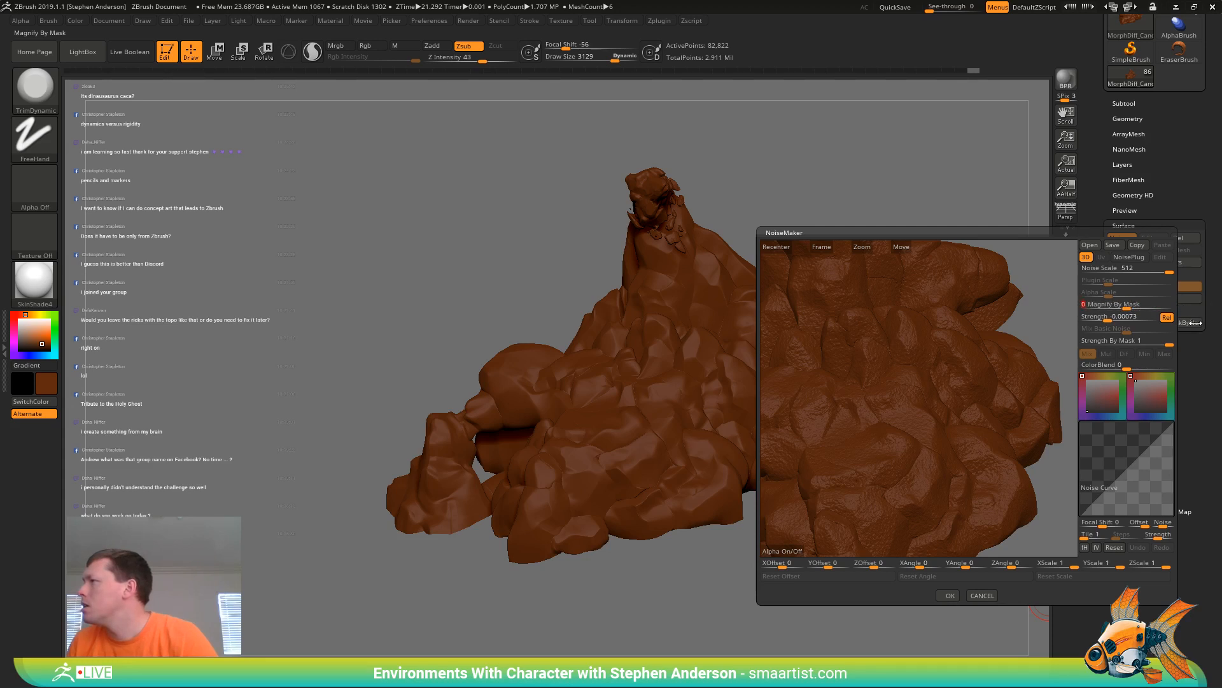
drag(1108, 318, 1131, 319)
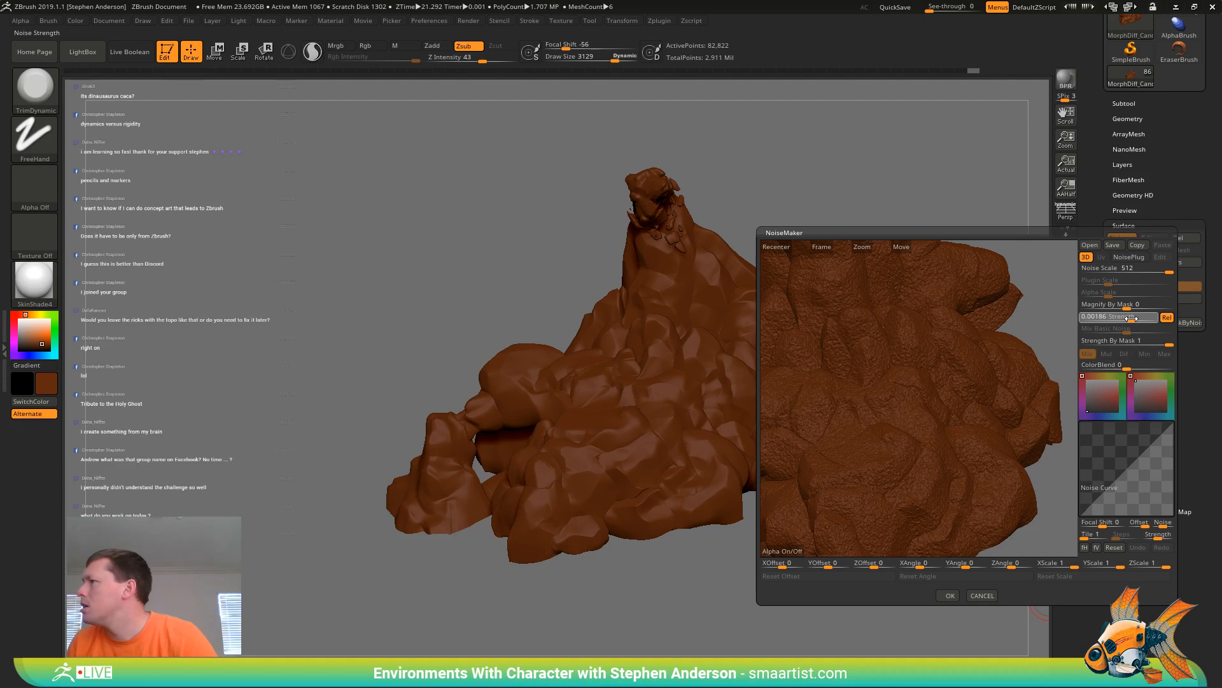
drag(1132, 318, 1133, 319)
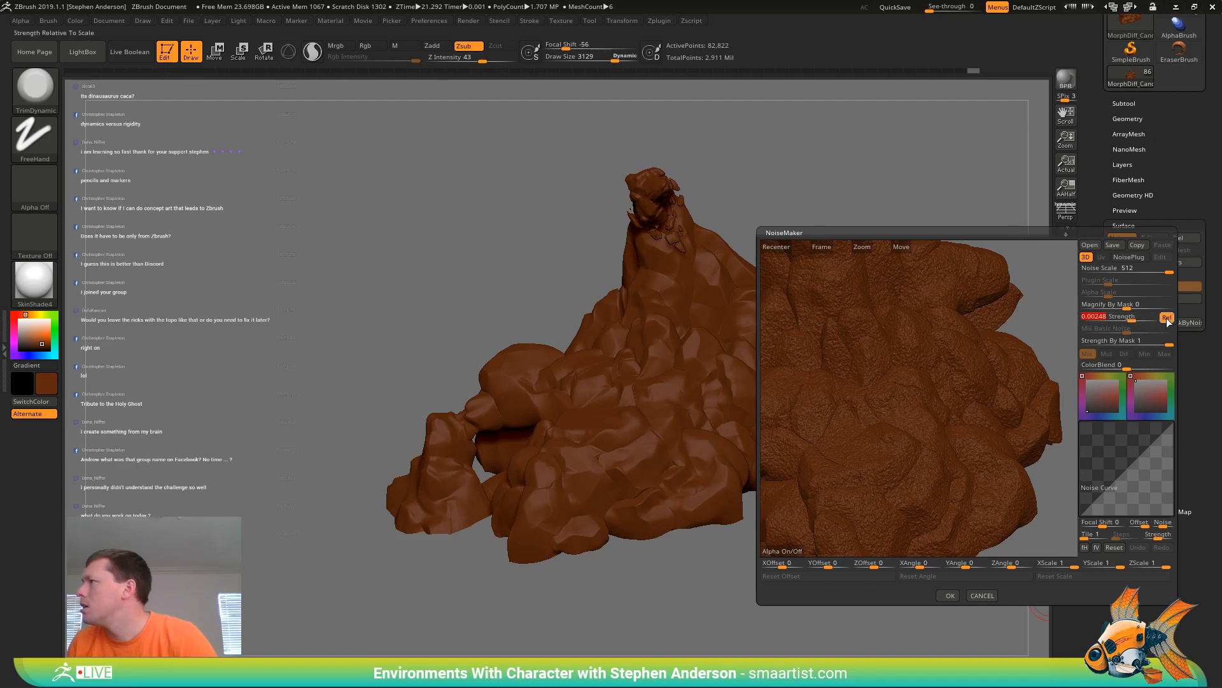
click(1167, 318)
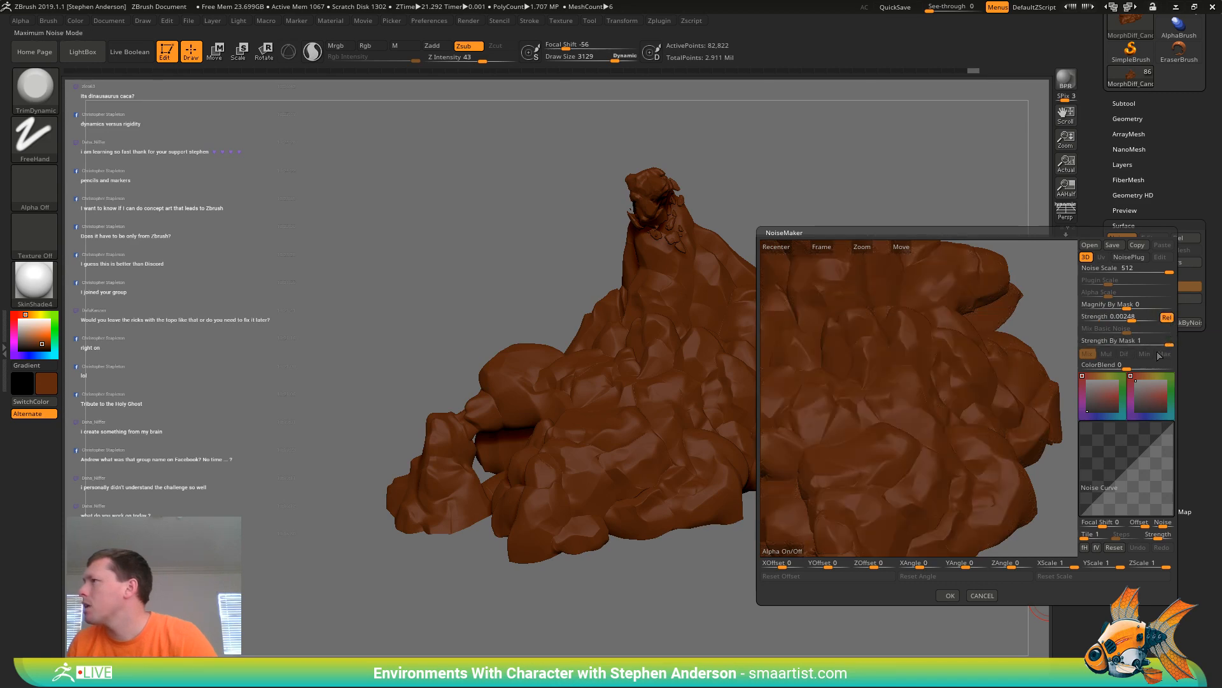
Fine-tune the rock pile's noise strength to 0.00248, try a noise scale of 1024, and accept the noise settings
click(1129, 317)
drag(1128, 317, 1137, 319)
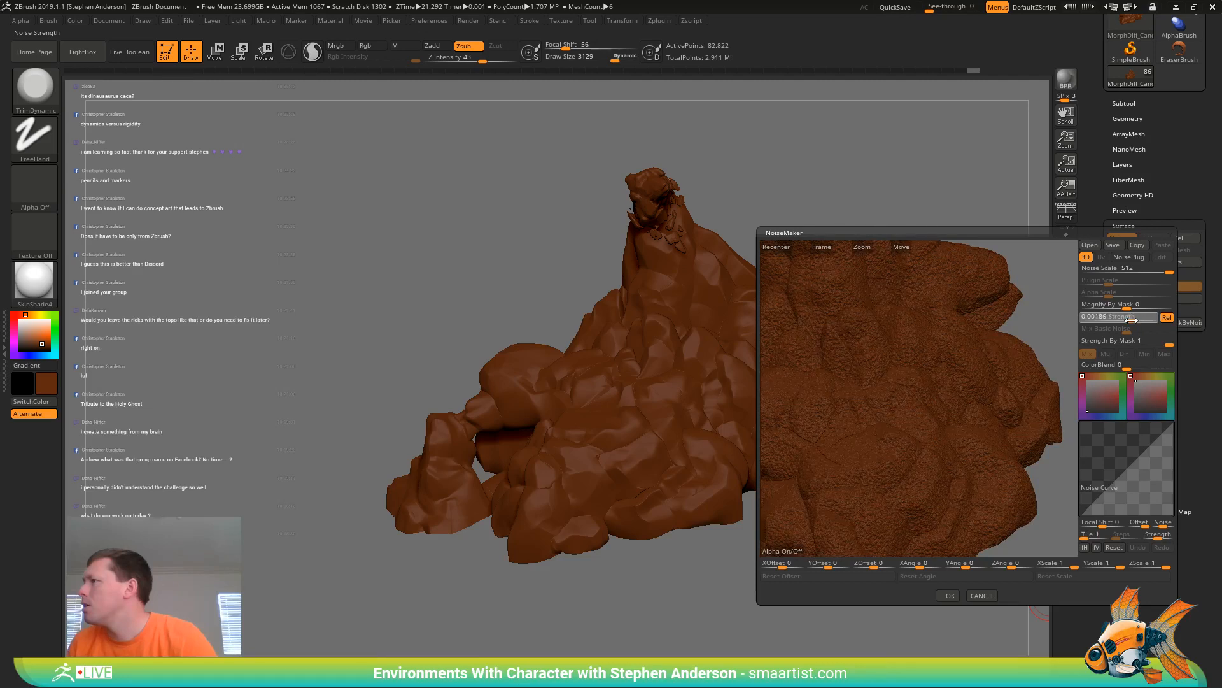
drag(1131, 320, 1132, 320)
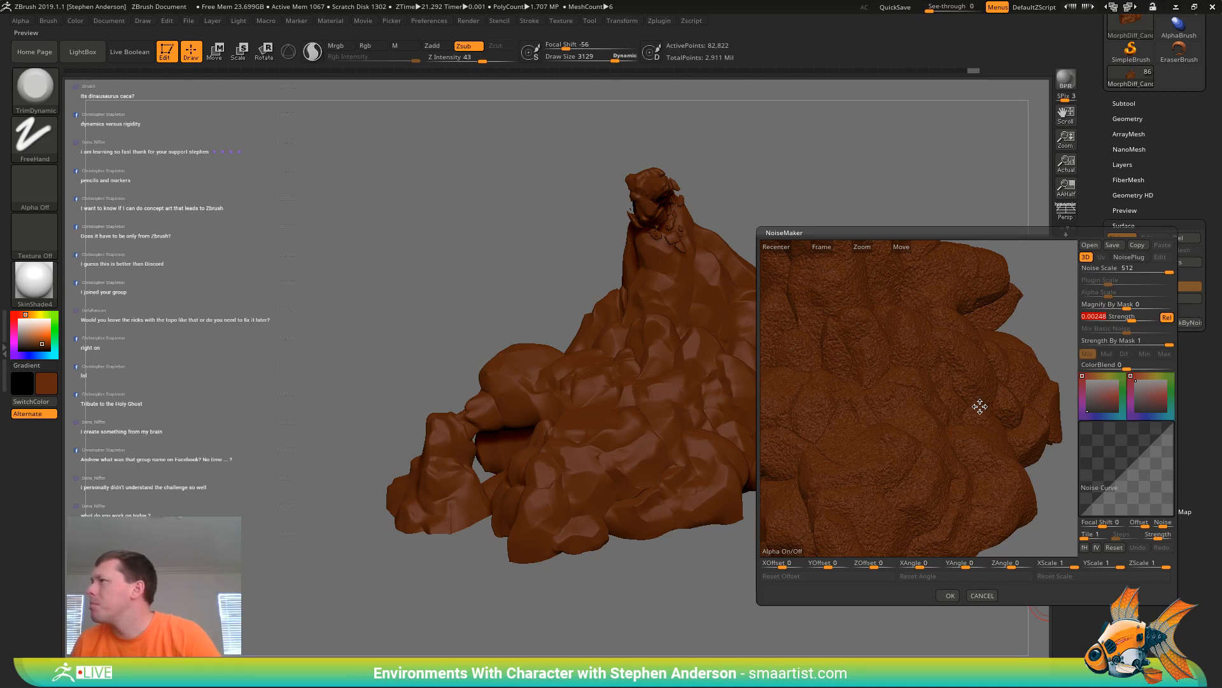
click(1093, 267)
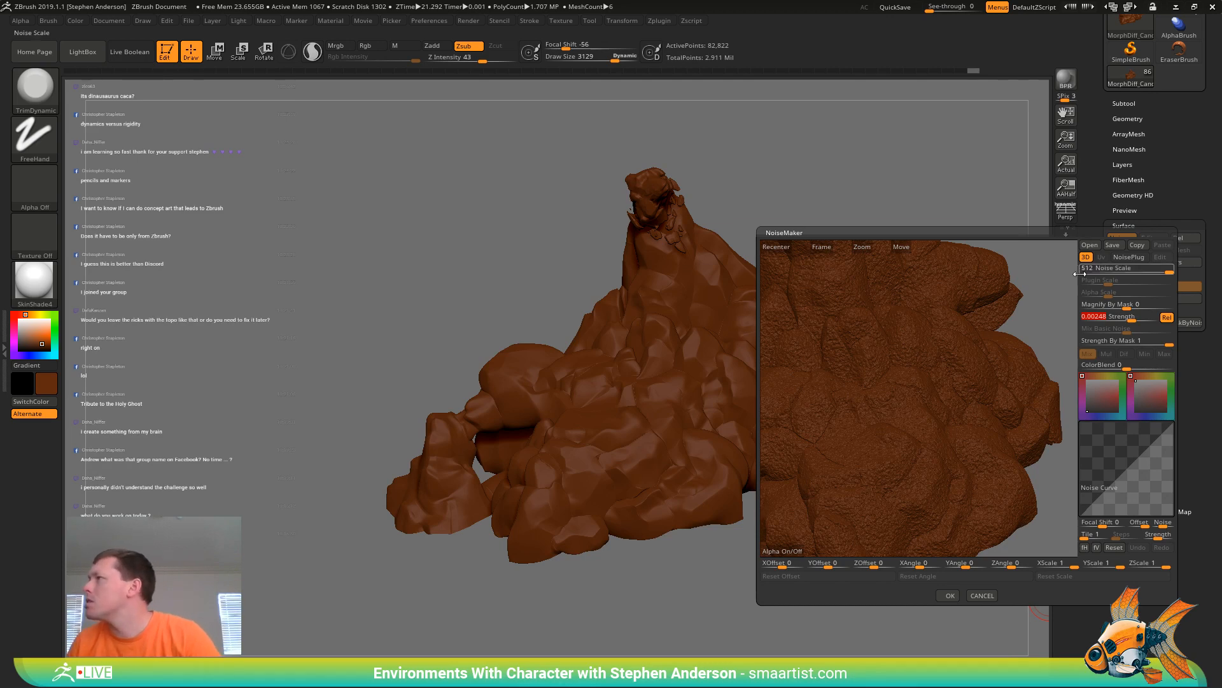
text(1024)
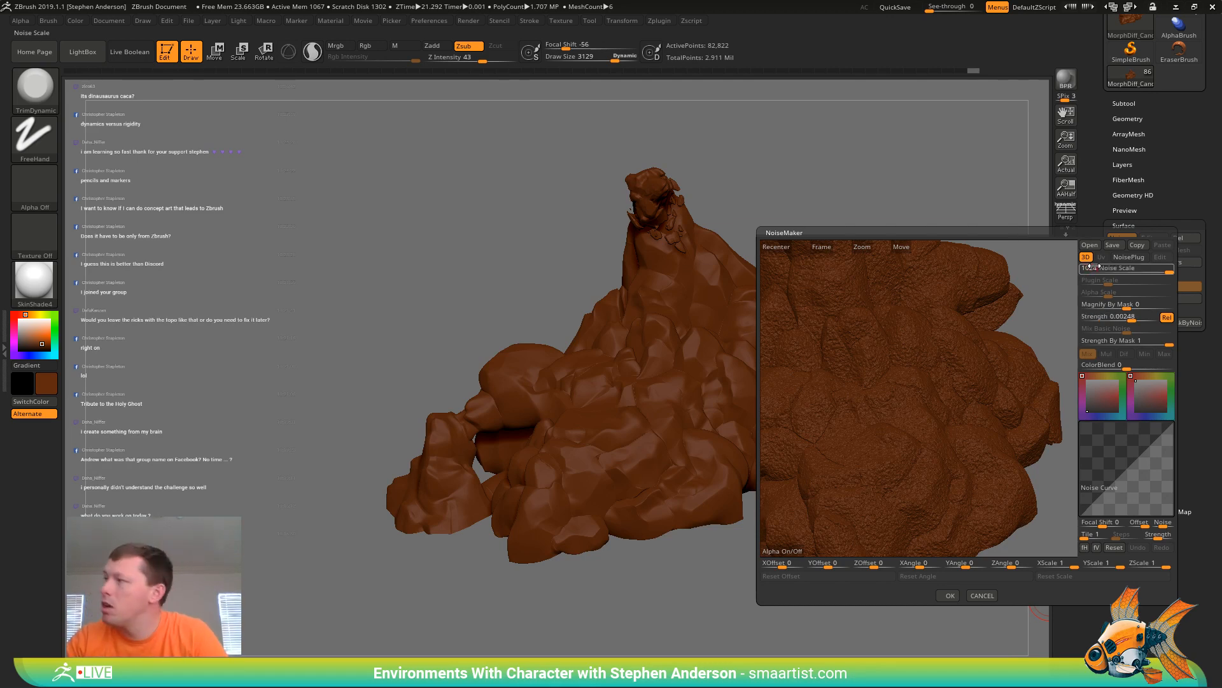
key(Return)
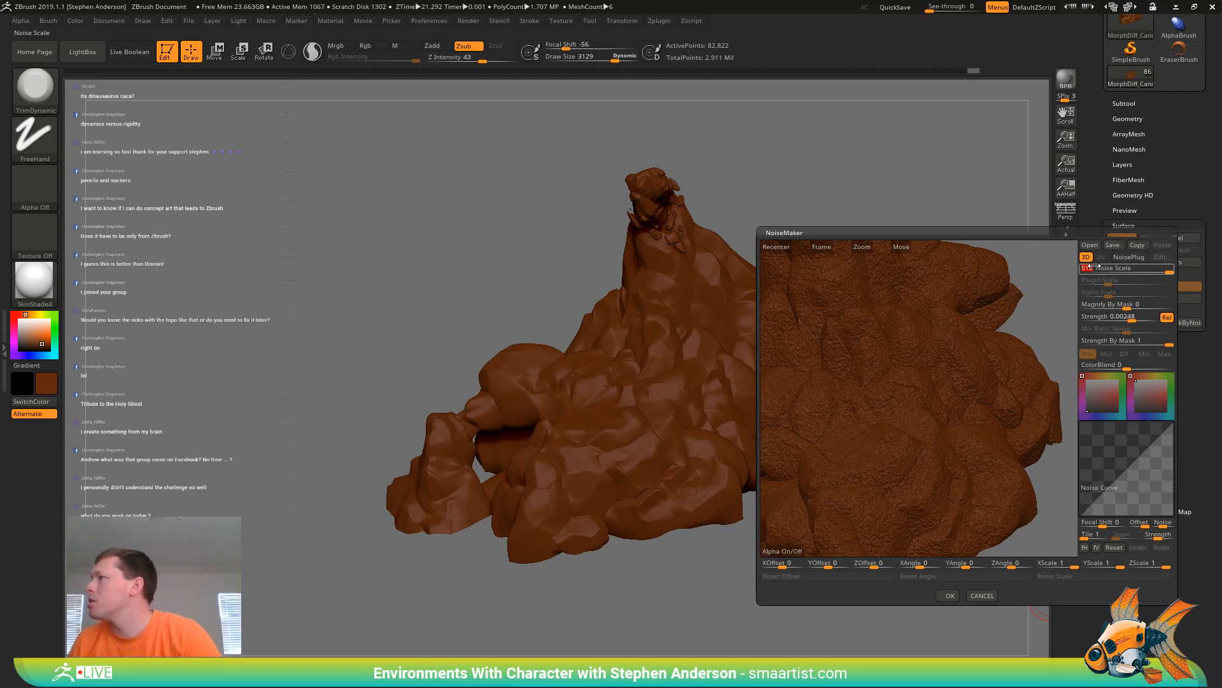
click(948, 595)
Apply the surface noise to the central rock pile's mesh and examine the result from other angles
mouse_move(879, 560)
right_down()
mouse_move(796, 546)
mouse_move(935, 512)
right_up()
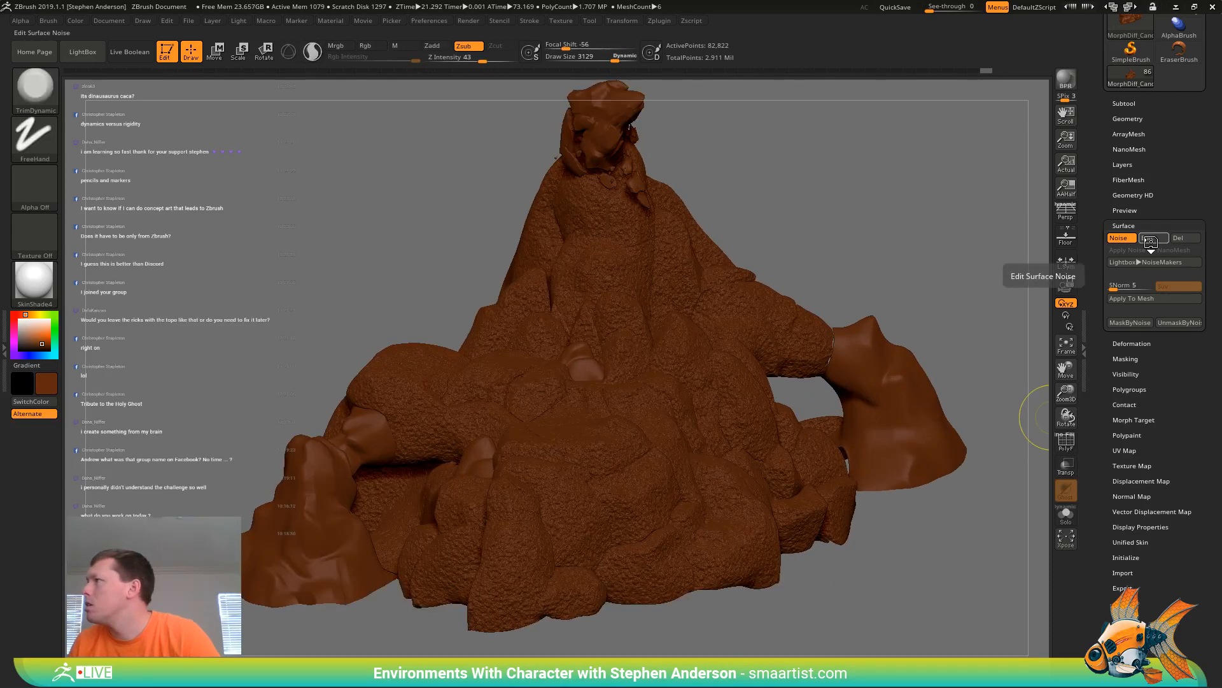
click(1159, 298)
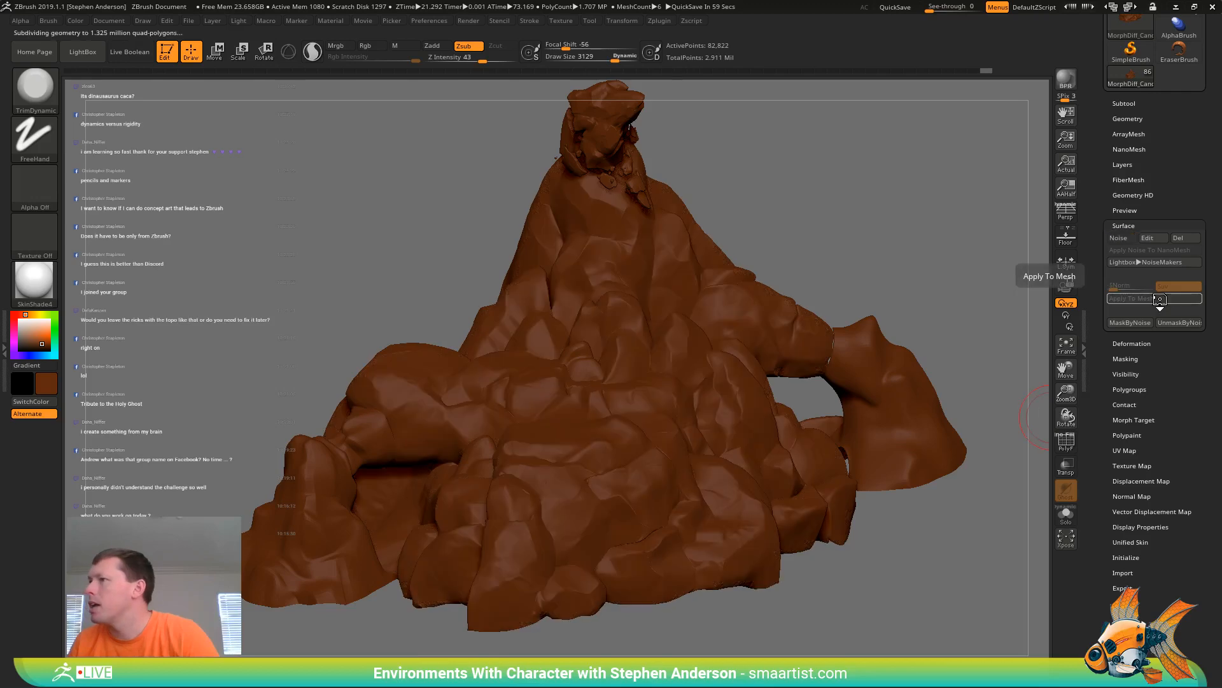
right_drag(825, 215, 814, 220)
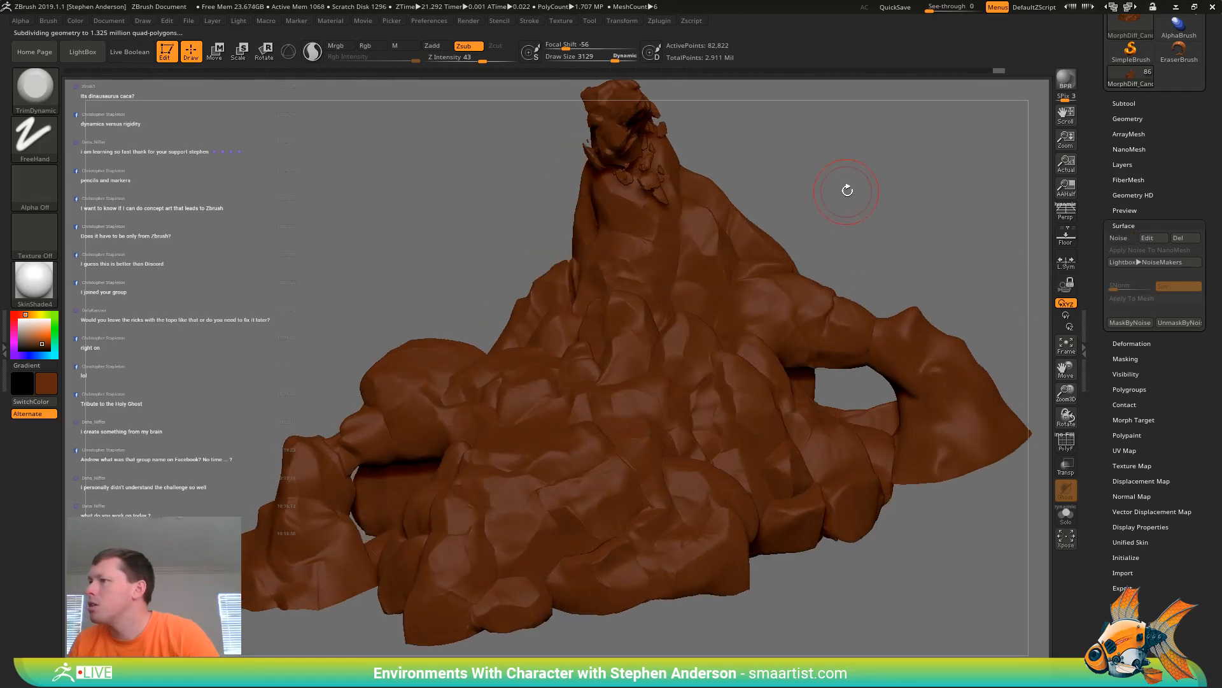
mouse_move(863, 175)
right_down()
mouse_move(868, 167)
mouse_move(854, 181)
right_up()
key(ctrl)
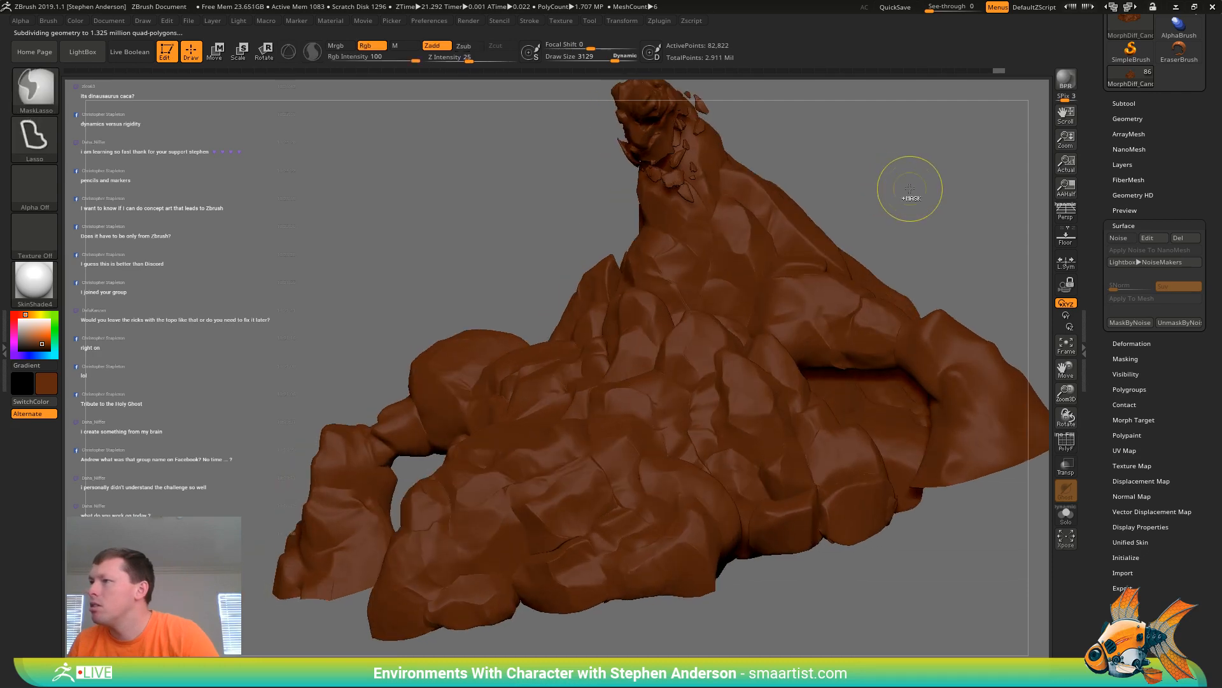
Compare the rock pile before and after applying the noise by undoing and redoing it, and inspect its wireframe
key(ctrl+z)
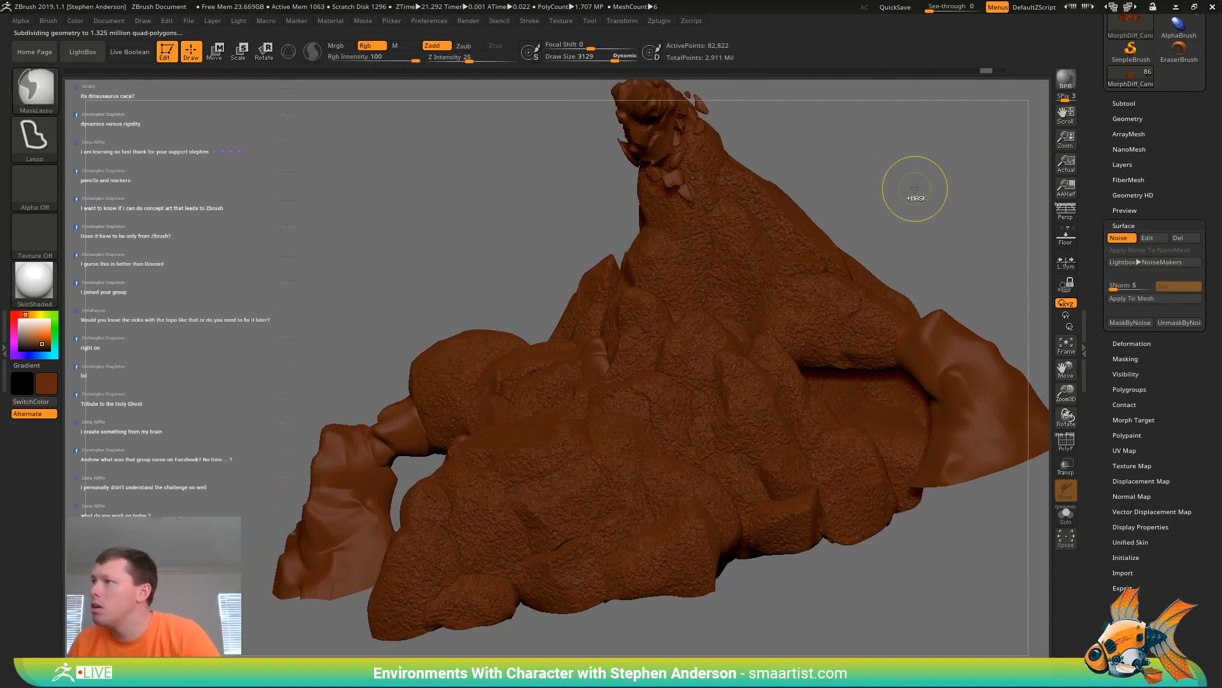
key(ctrl+shift+z)
key(ctrl+z)
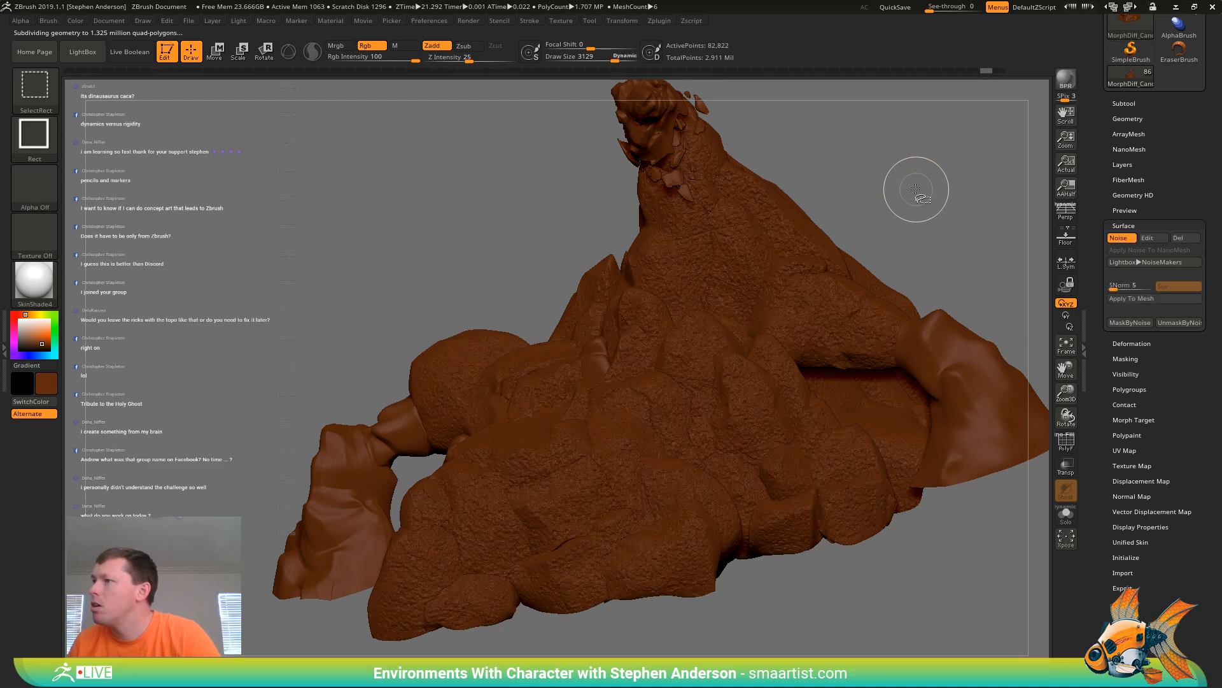
key(ctrl+shift+z)
key(ctrl+shift+z)
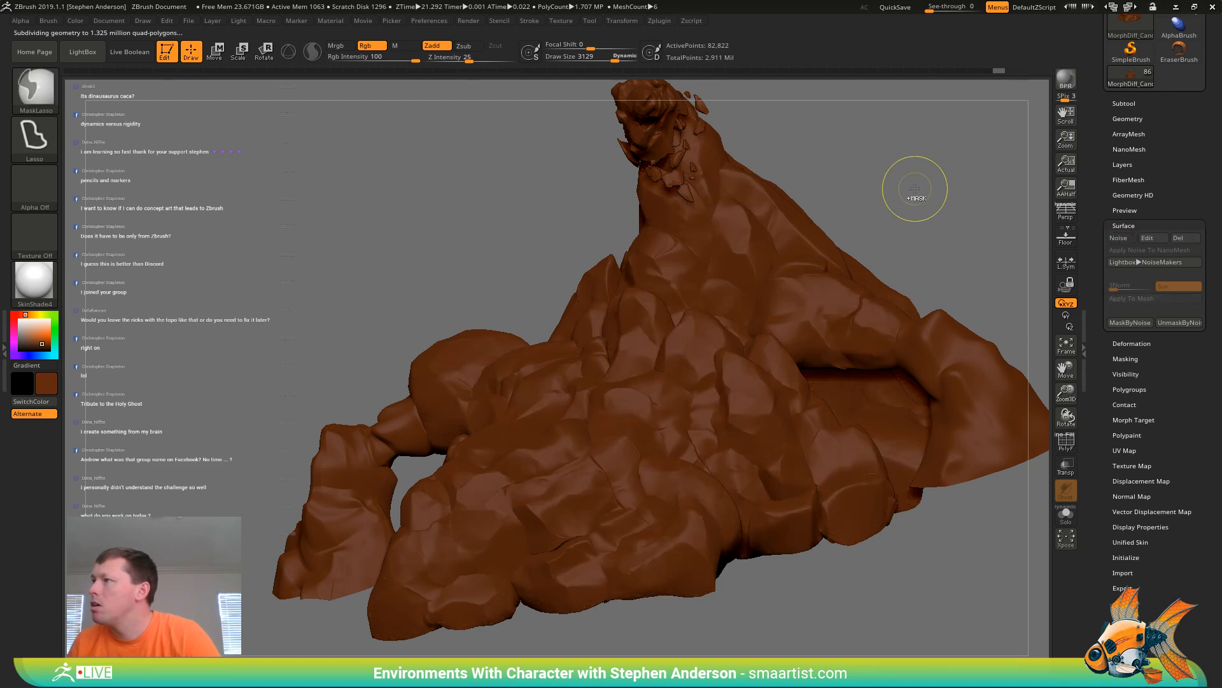
drag(914, 189, 826, 332)
key(shift+f)
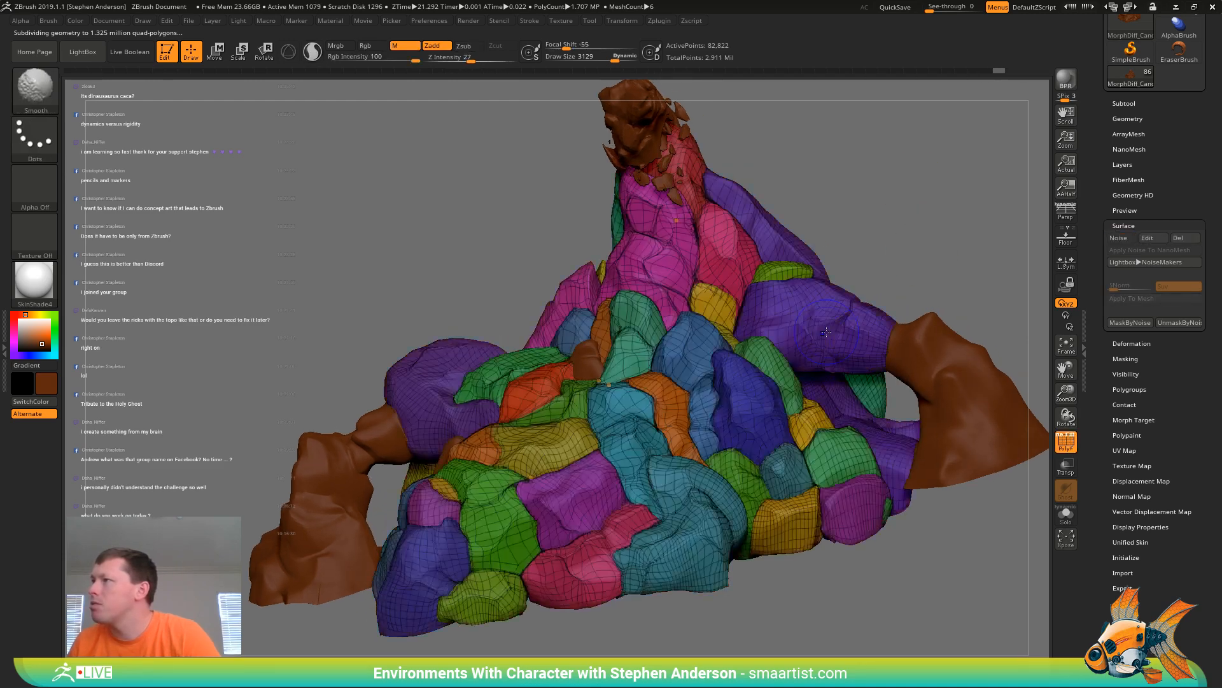
key(shift+f)
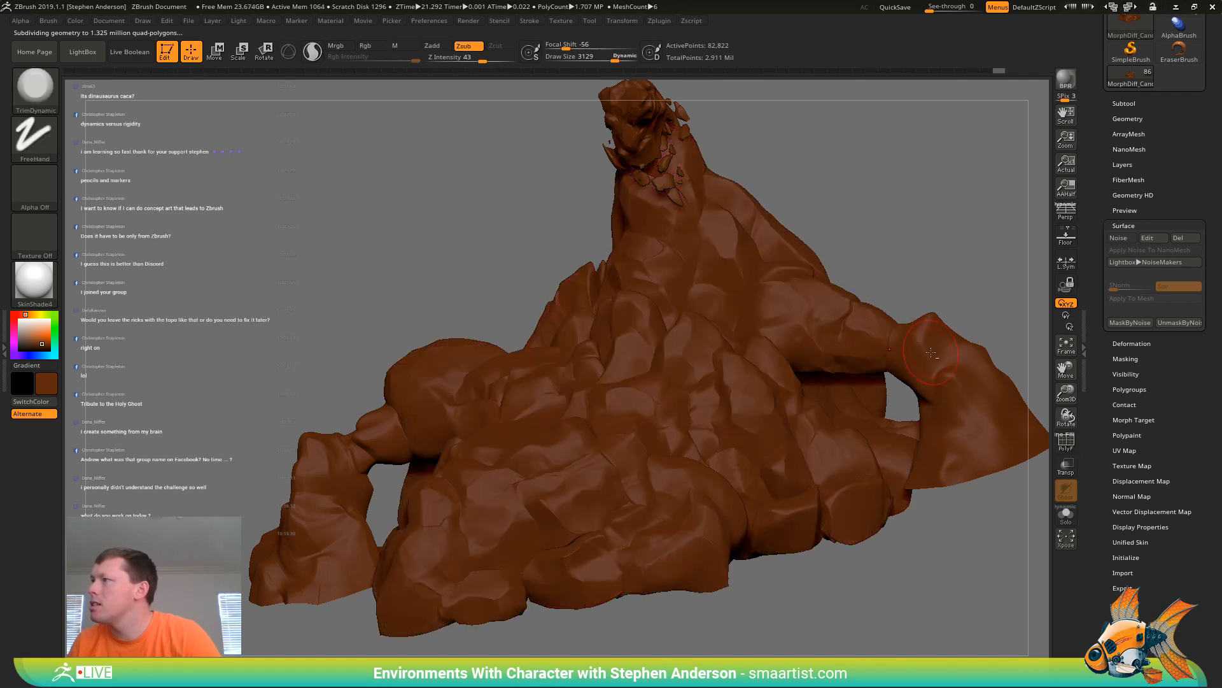
Select the rock arch beside the pile and give it surface noise with a noise scale of 512 and color blend 0
alt+click(929, 349)
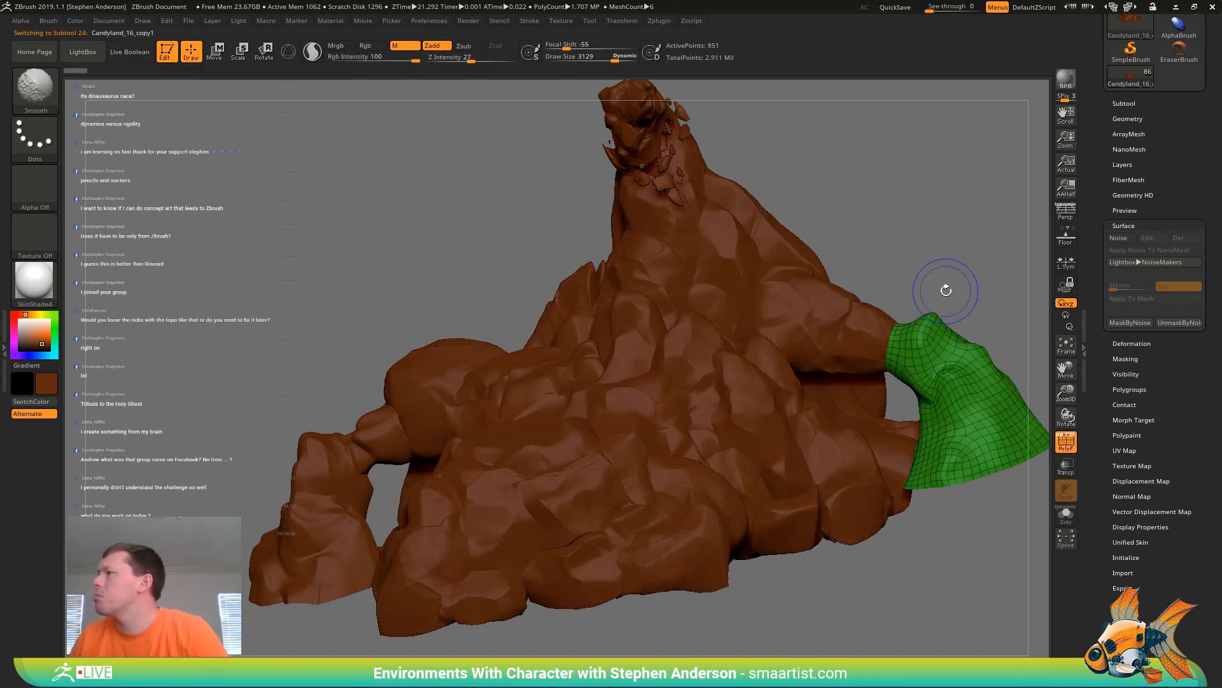
click(1120, 239)
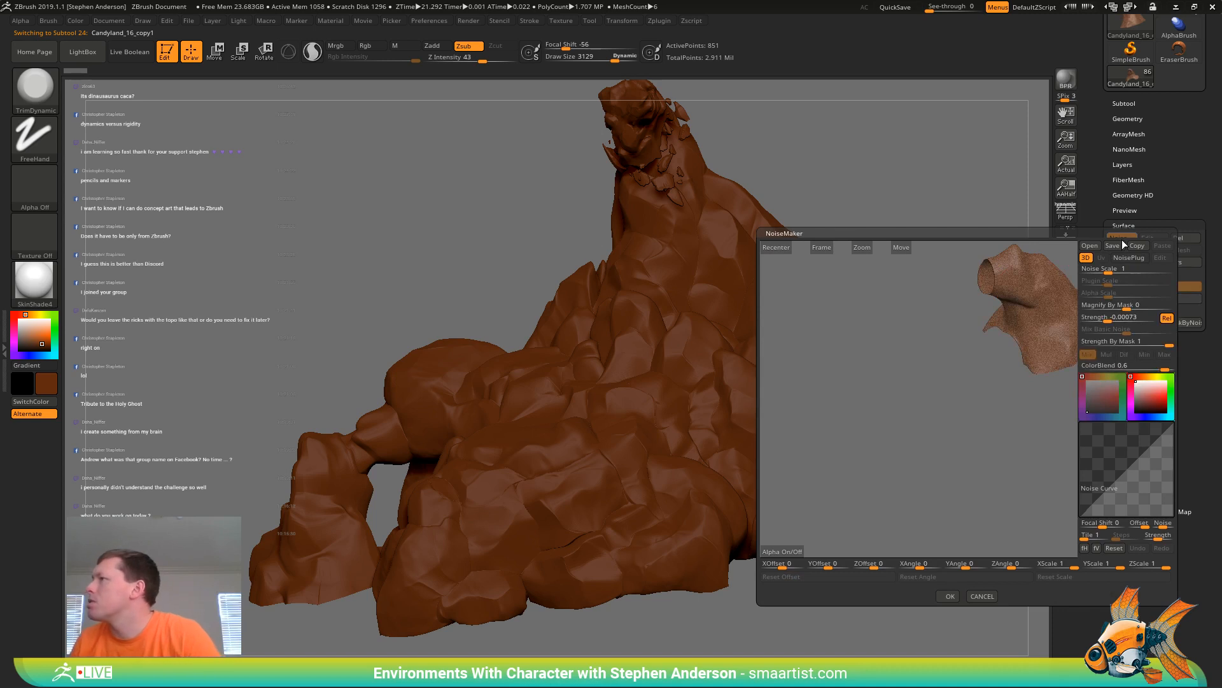
click(1108, 270)
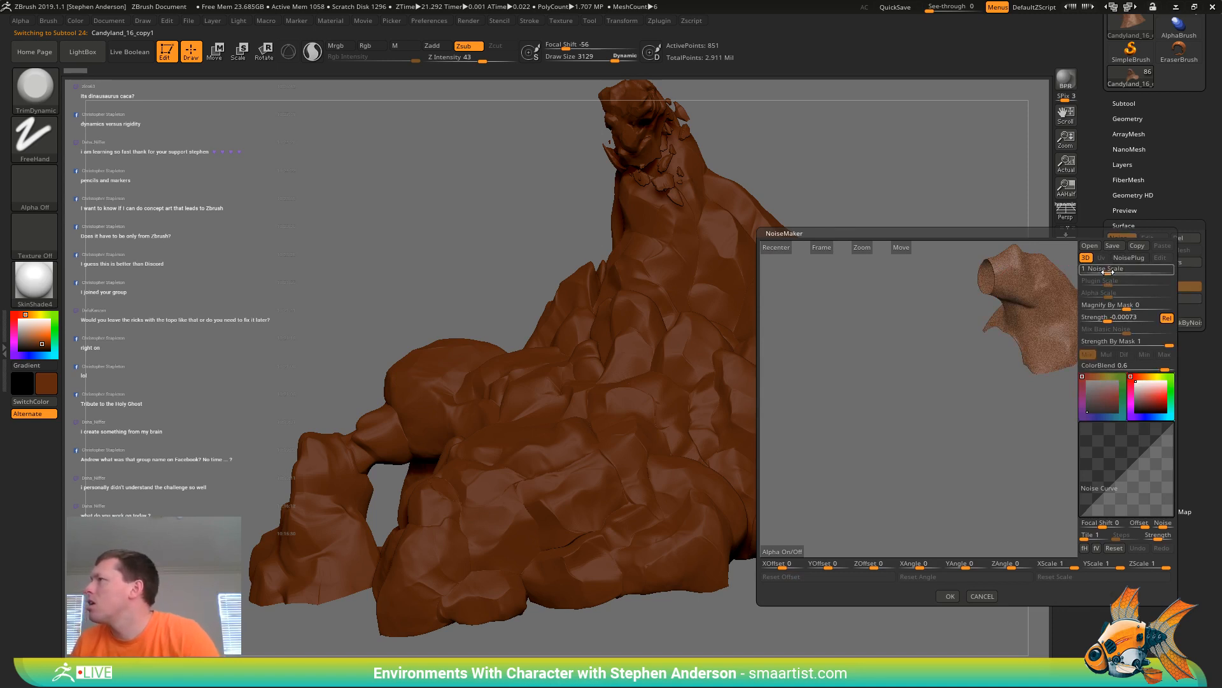
text(512)
key(Return)
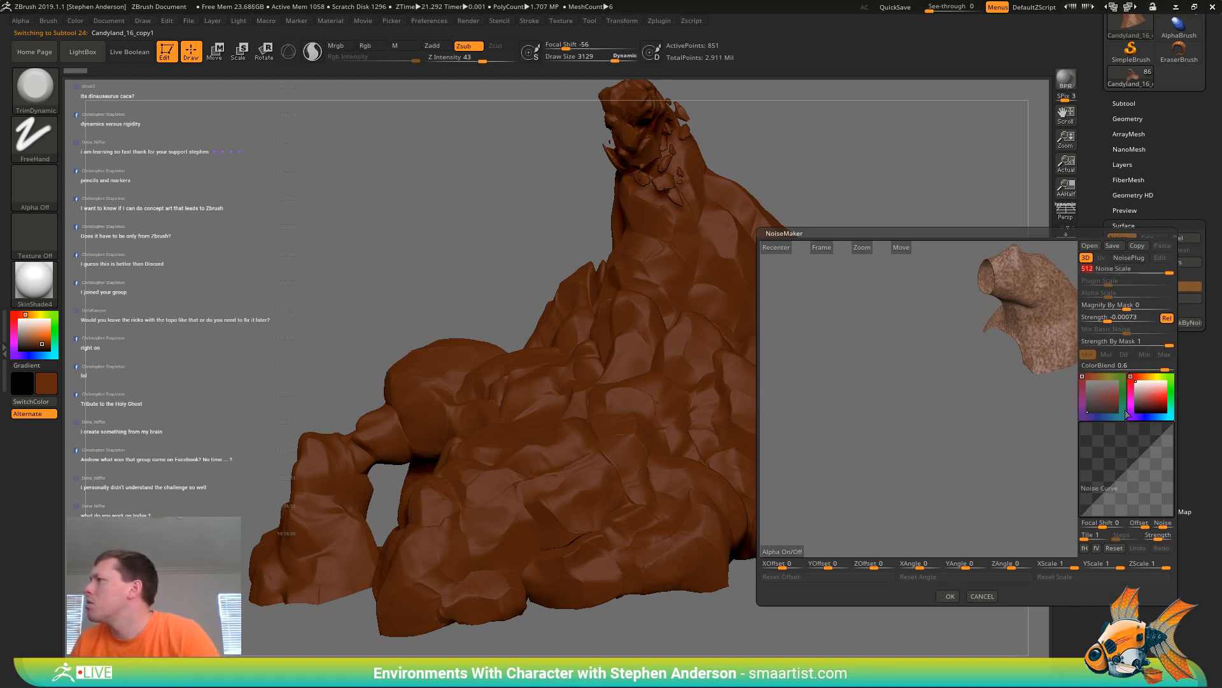
click(1122, 366)
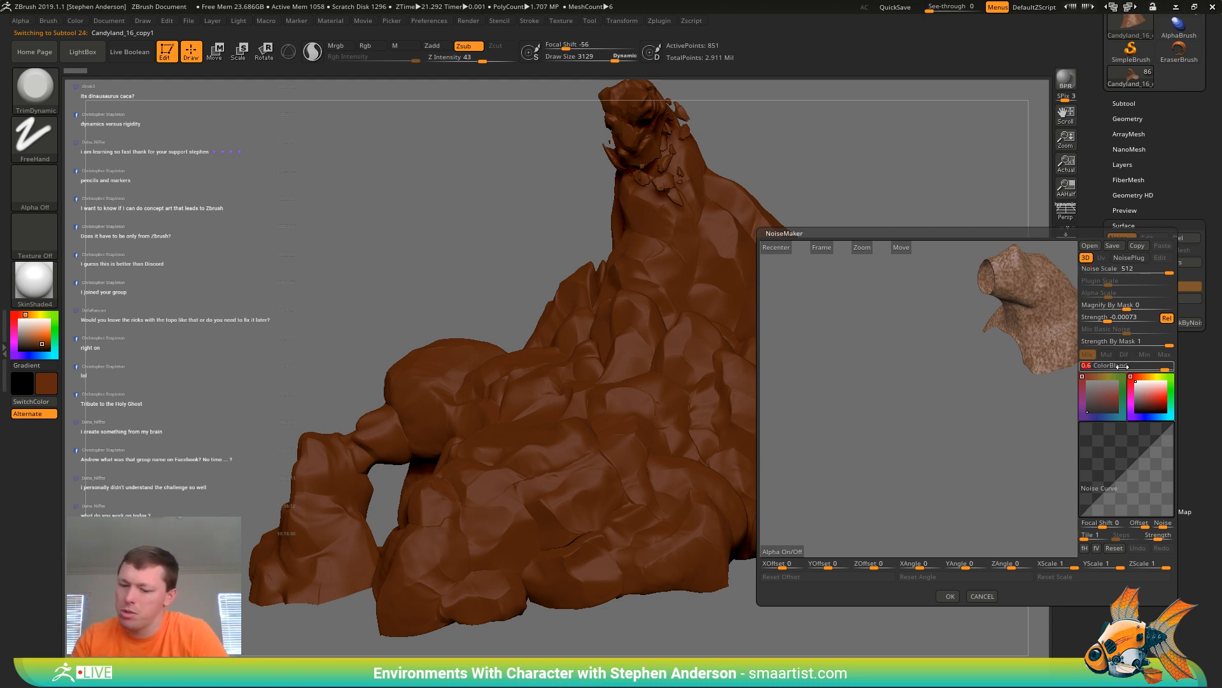
text(0)
key(Return)
Set the arch's noise strength to 0.00099, copy the noise settings, and apply the noise to its mesh
click(1122, 317)
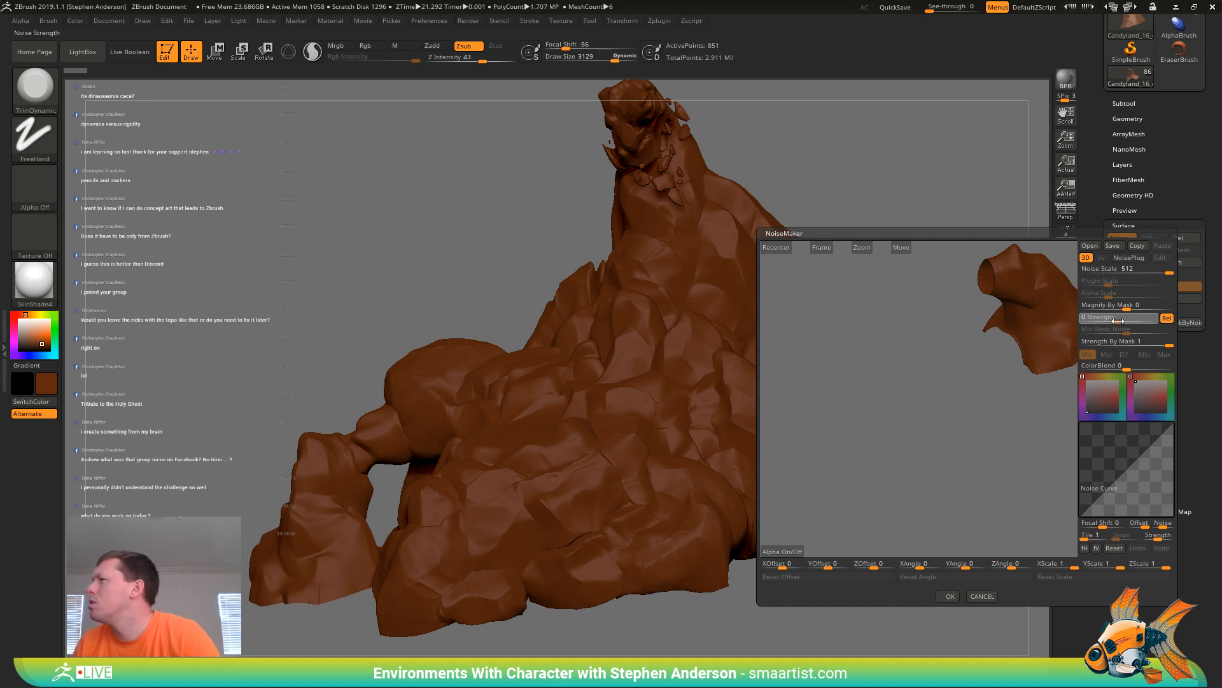
drag(1128, 321, 1129, 321)
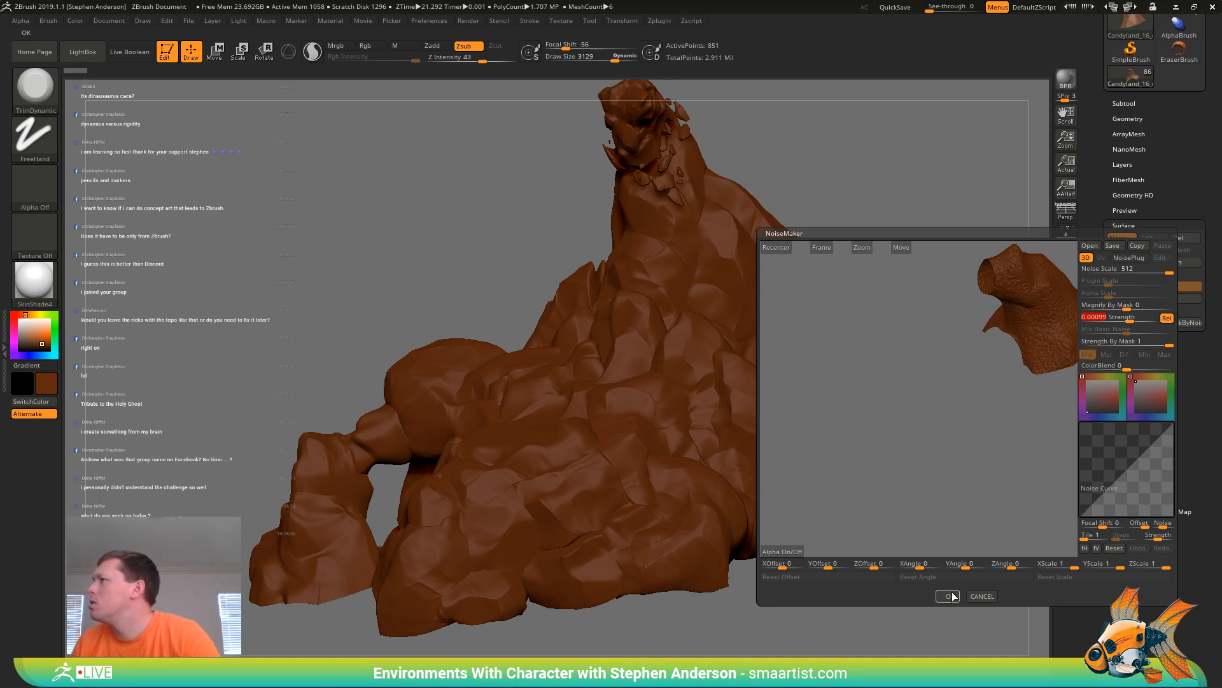
click(1138, 246)
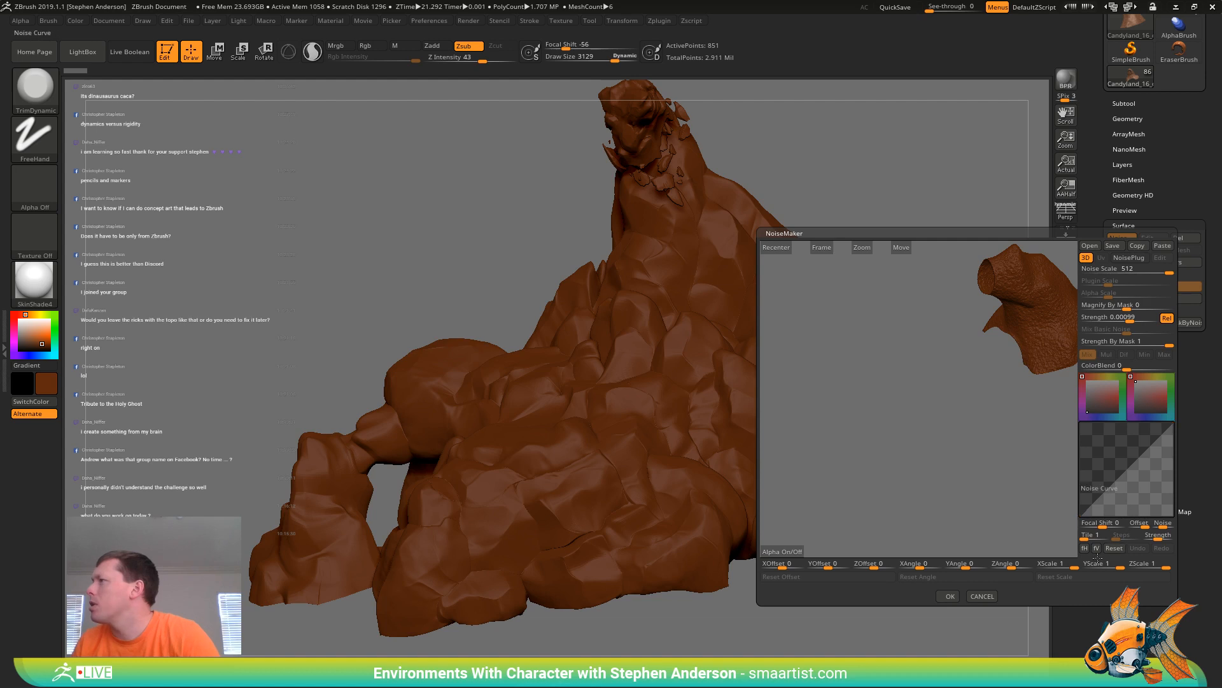
click(947, 597)
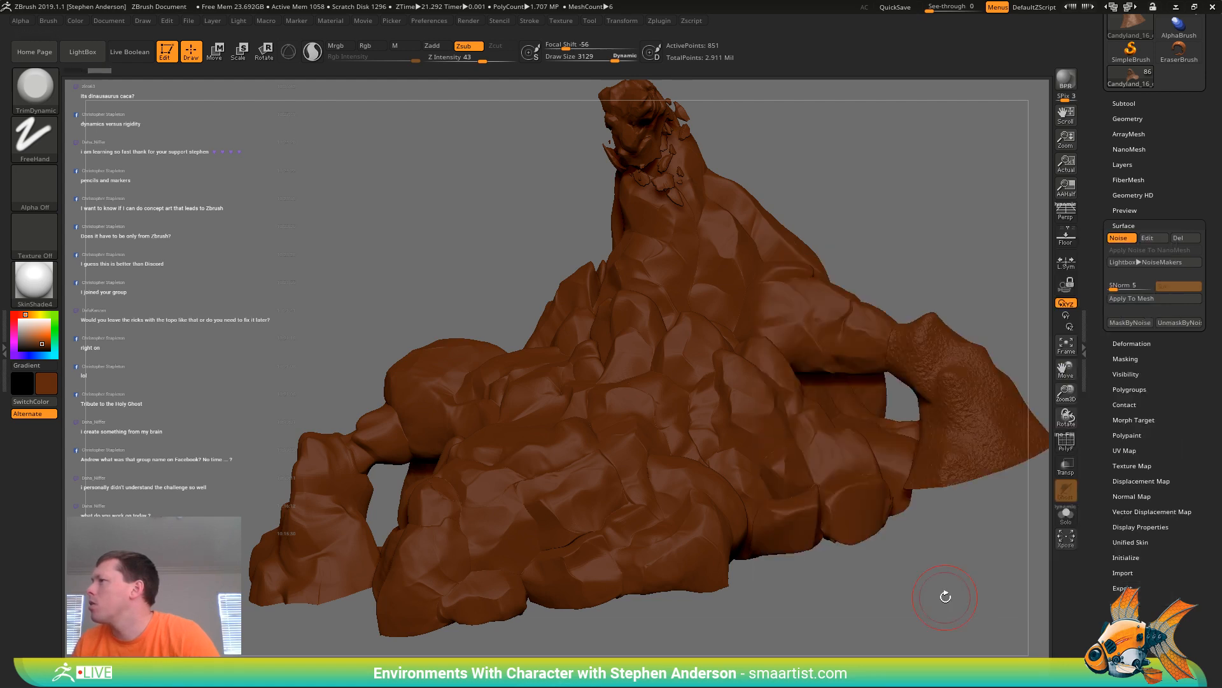
click(1144, 299)
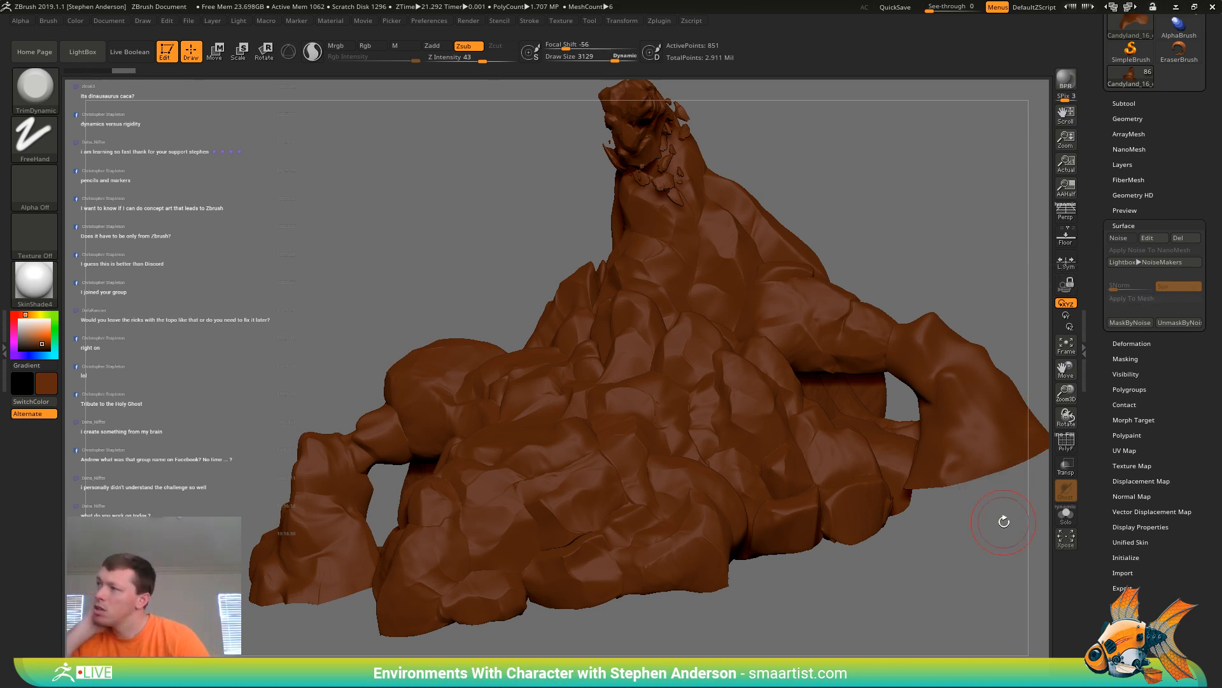
Try dividing the rock arch's mesh once and deleting its lower subdivision level, and undo these changes
key(ctrl)
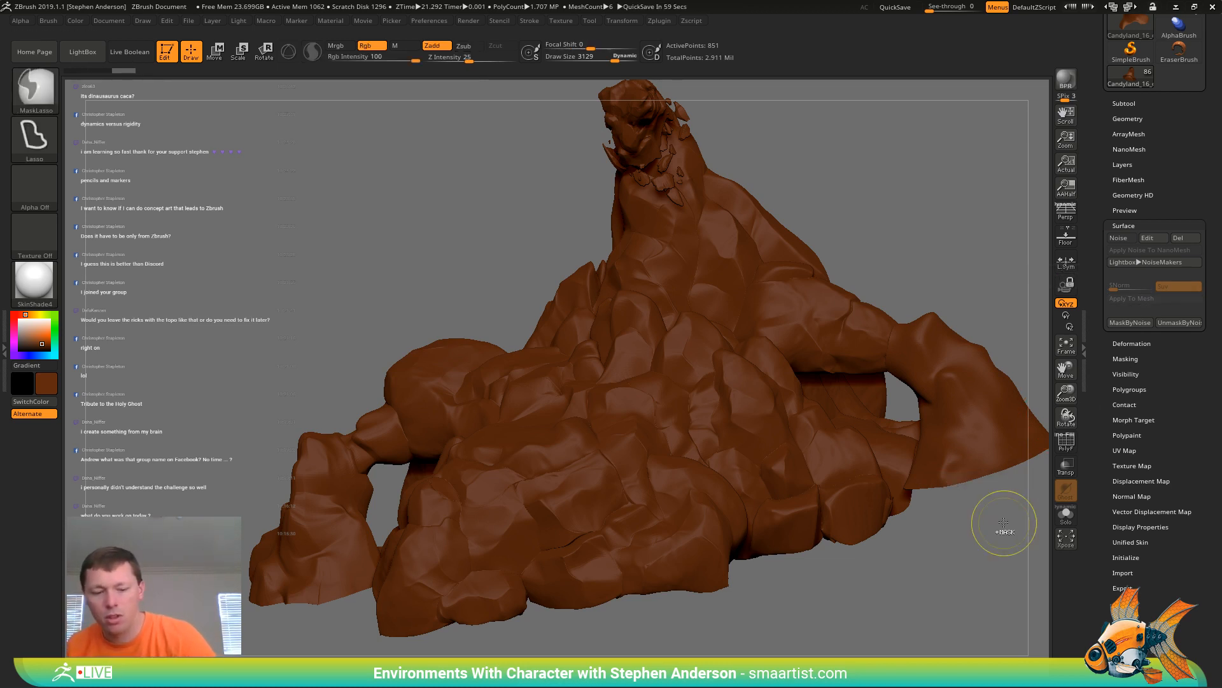
key(shift+f)
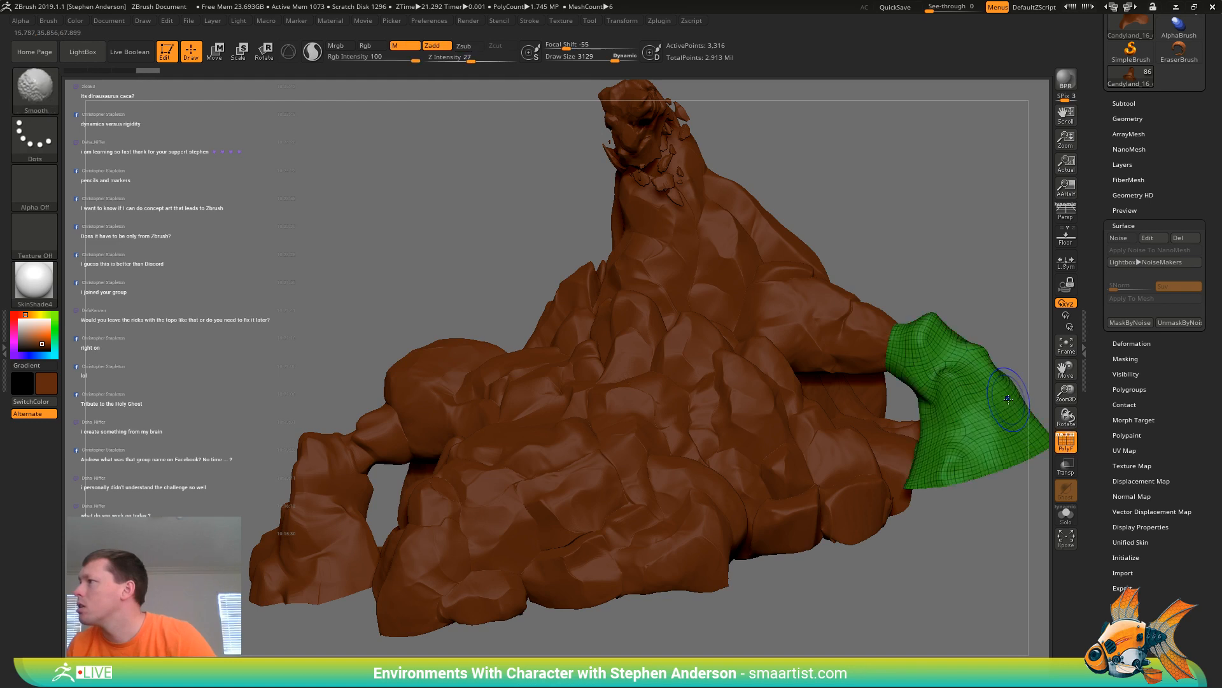
click(1127, 118)
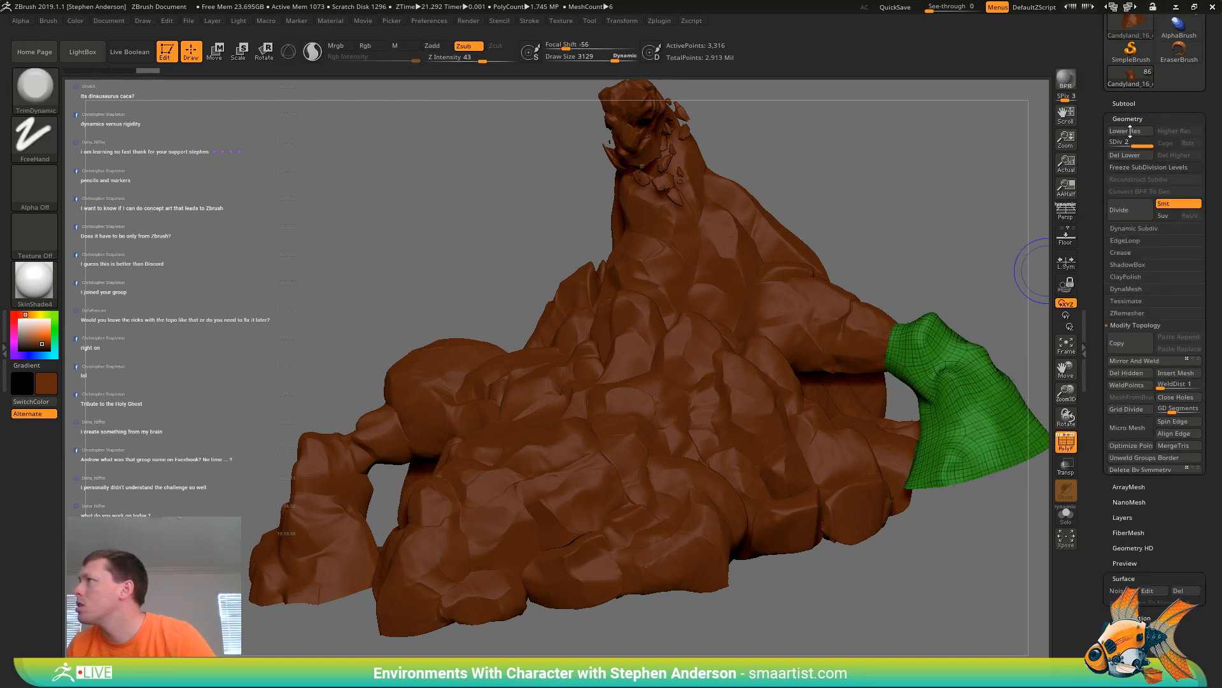
click(1141, 167)
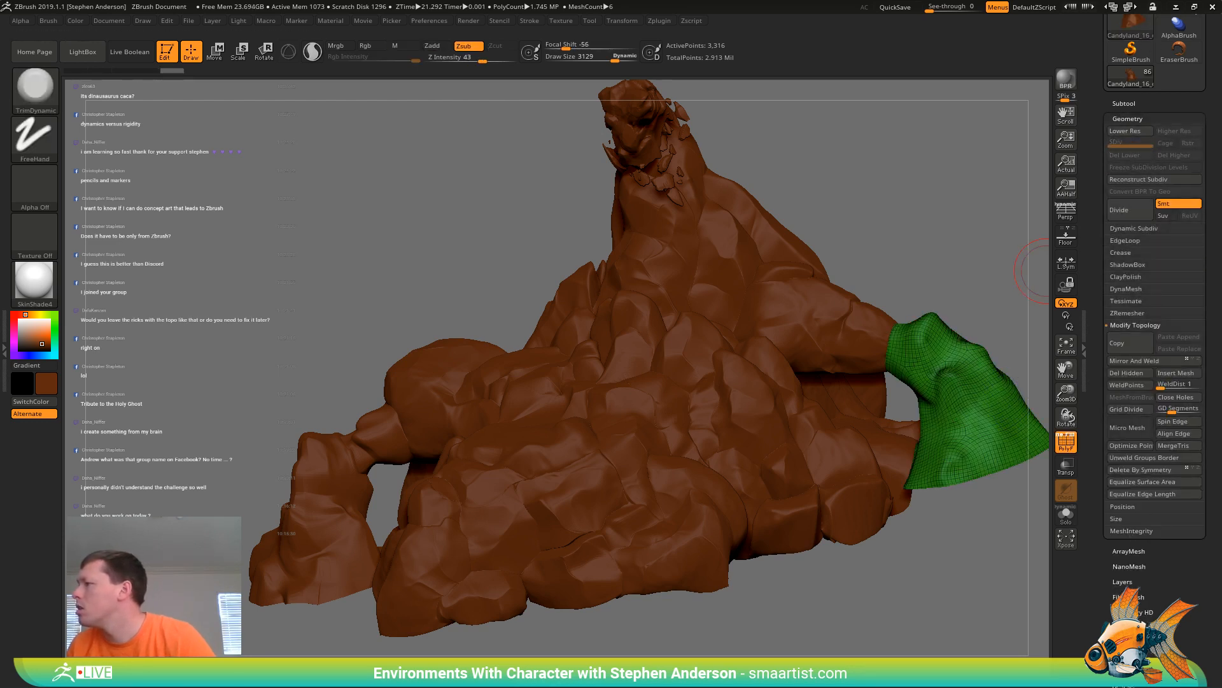
key(ctrl+z)
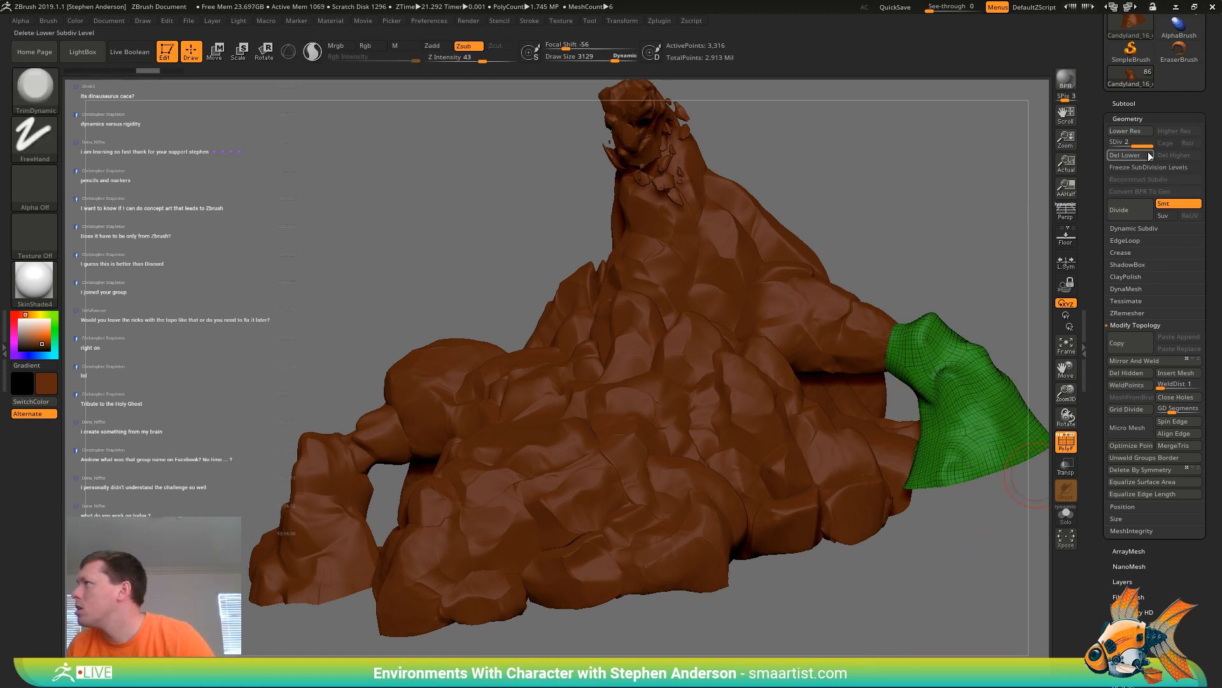
click(1132, 155)
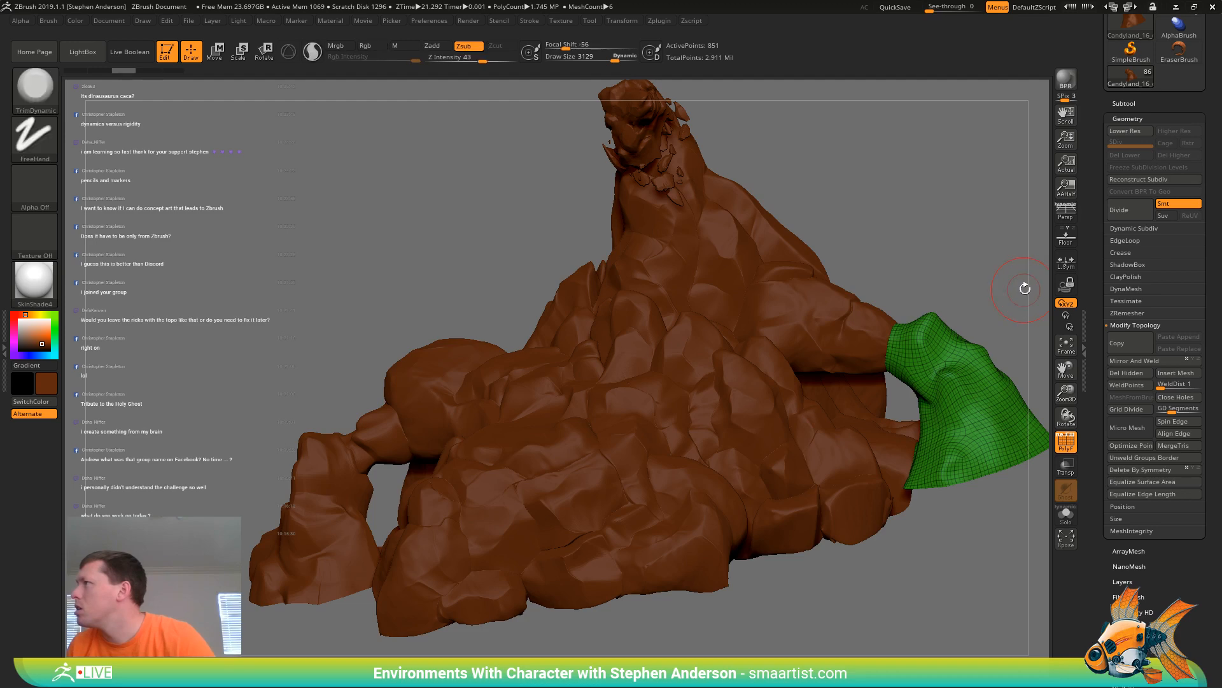
key(shift+f)
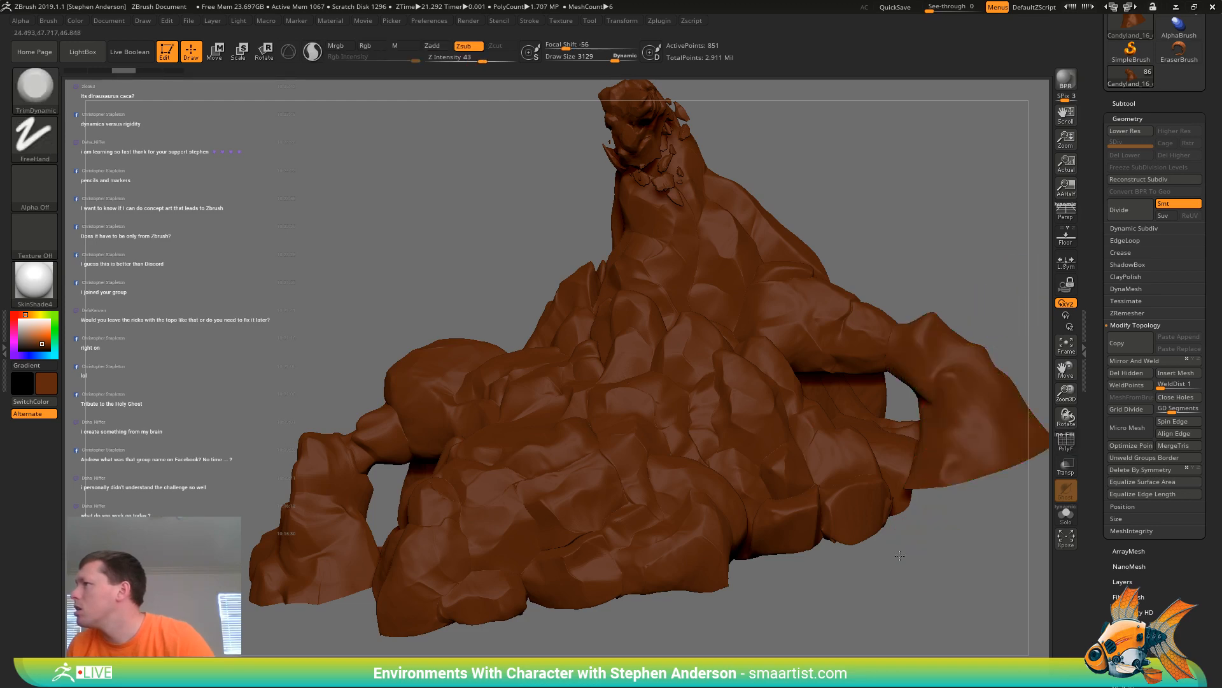
Frame the rock arch and compare its mesh with dynamic subdivision off and on
alt+drag(929, 550, 809, 559)
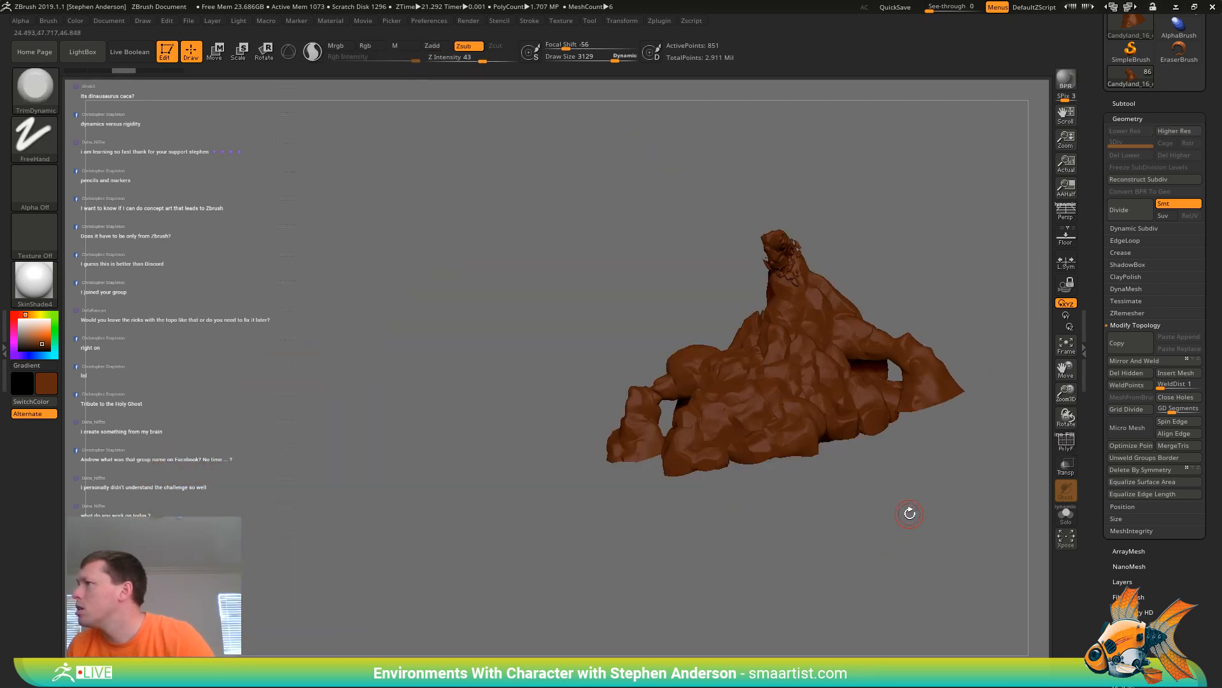
key(f)
key(ctrl+d)
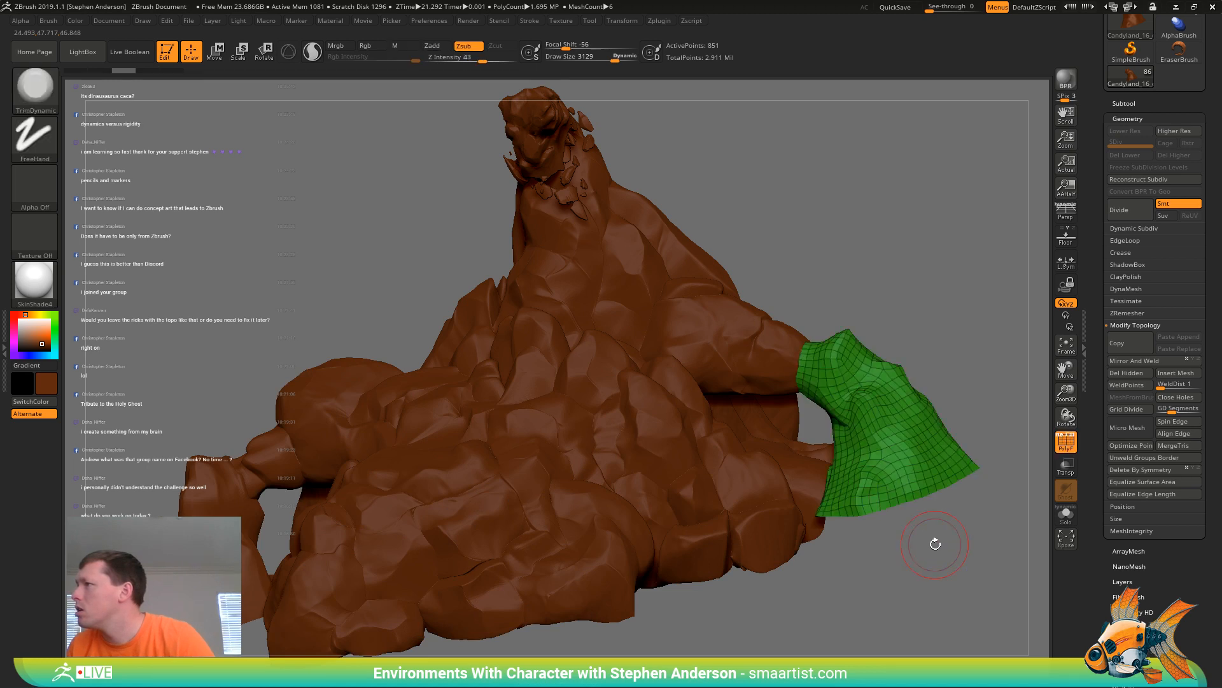
drag(936, 541, 939, 545)
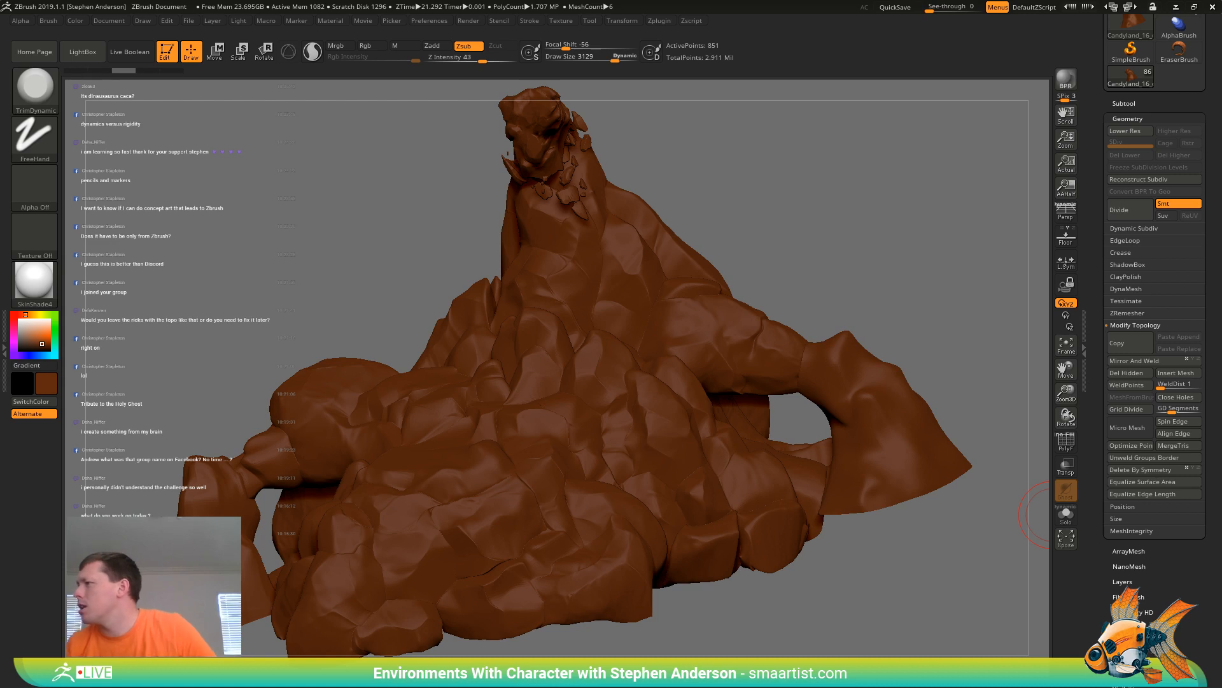
Paste the copied noise settings onto the rock arch's surface and apply the noise to its mesh
click(1128, 118)
click(1124, 225)
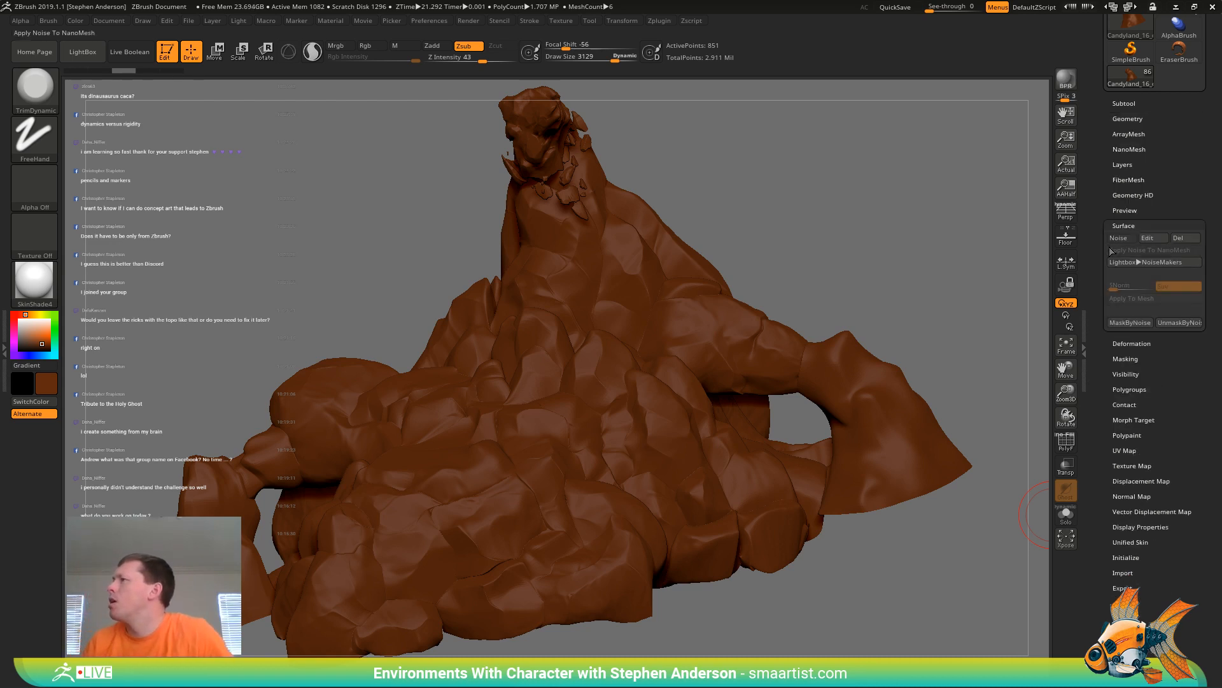
click(1117, 238)
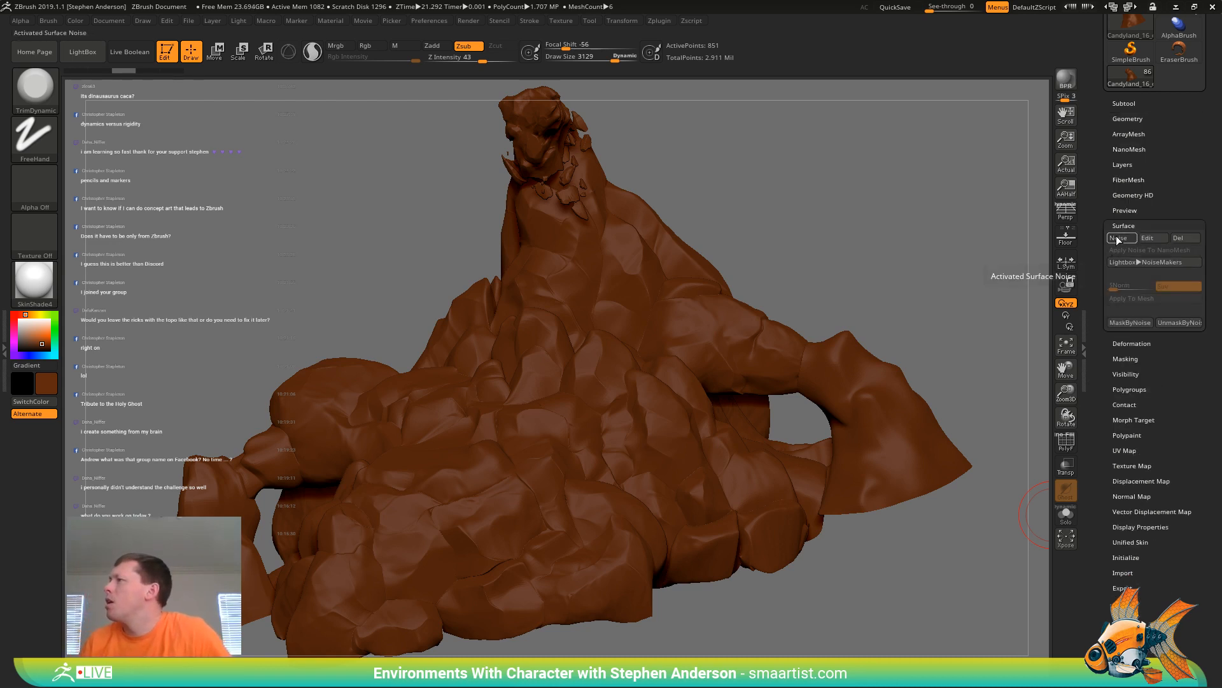
click(1149, 237)
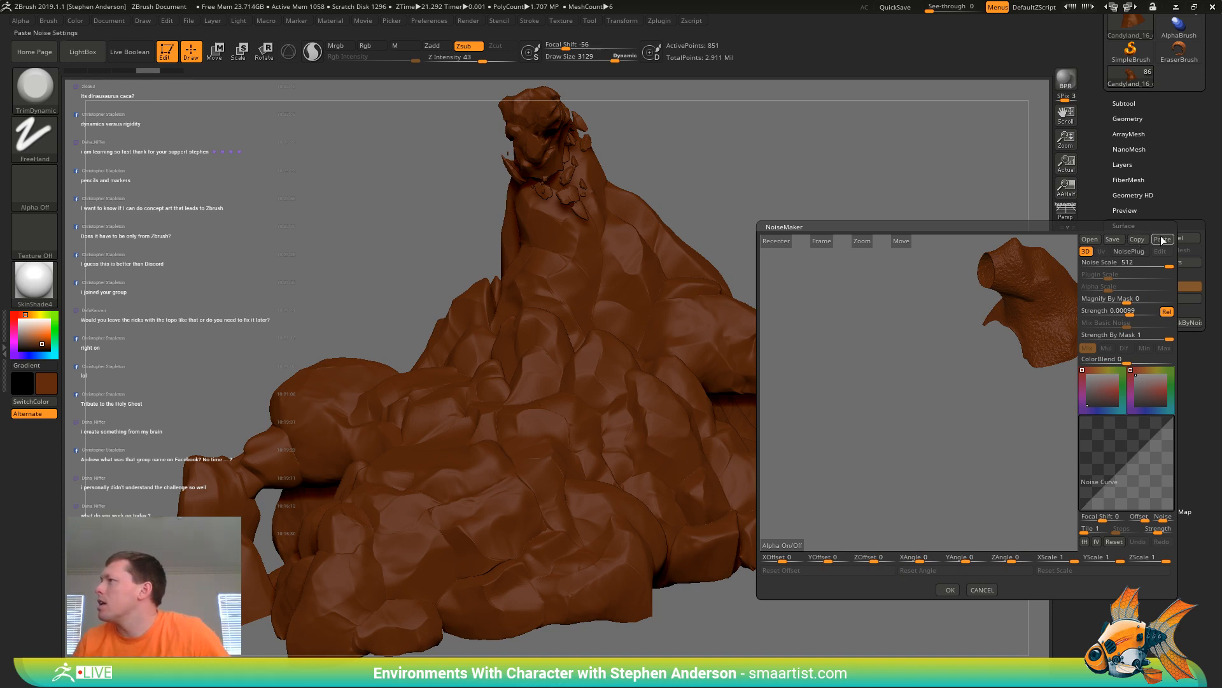
click(955, 592)
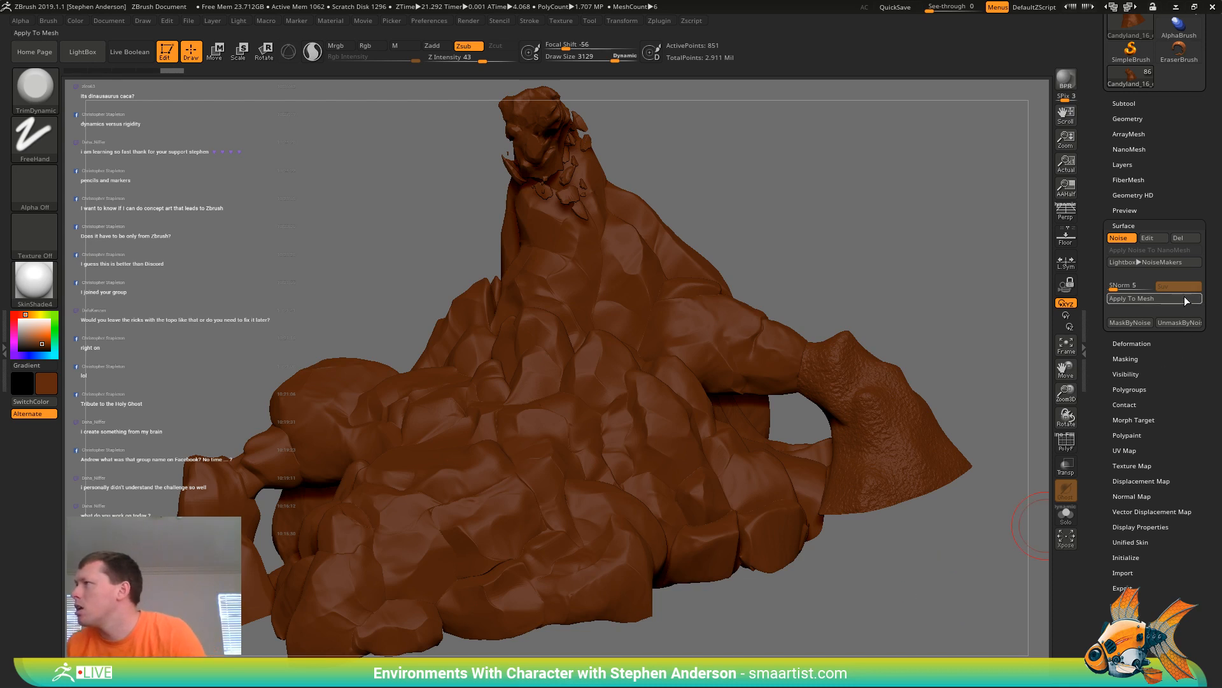
click(1182, 297)
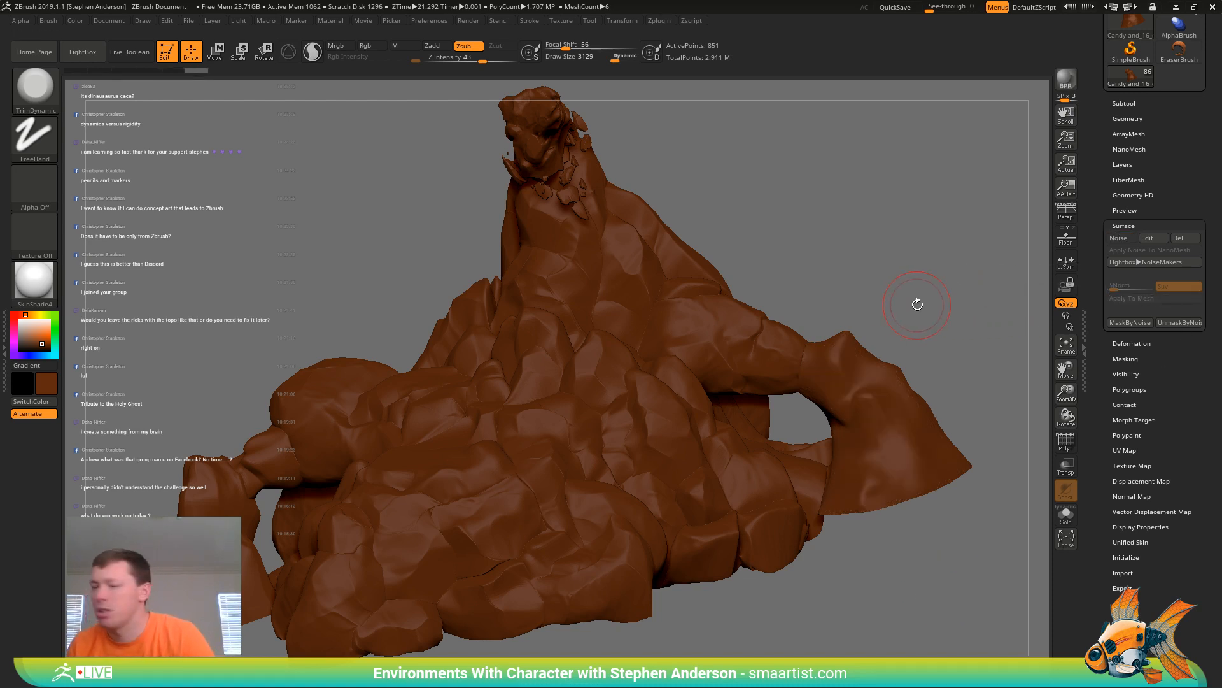
drag(918, 302, 917, 300)
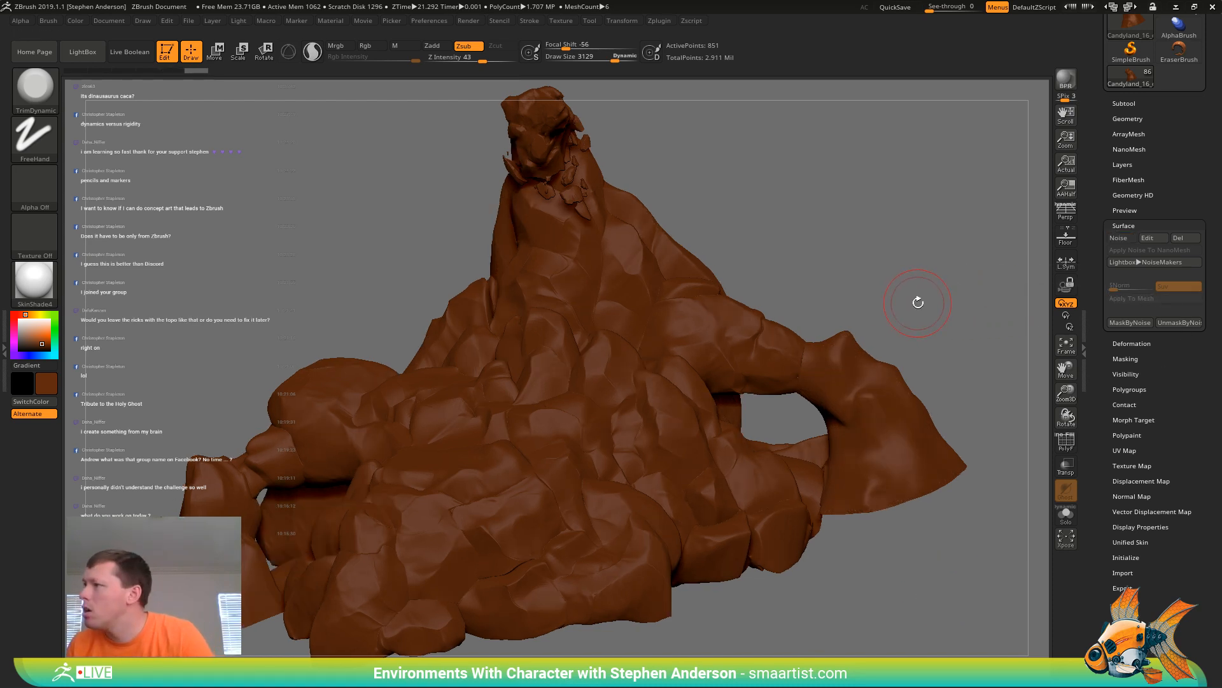
Select the rock at the mountain's far left foot and give it surface noise with scale 512 and strength 0.00099, checking the framed preview
alt+click(230, 516)
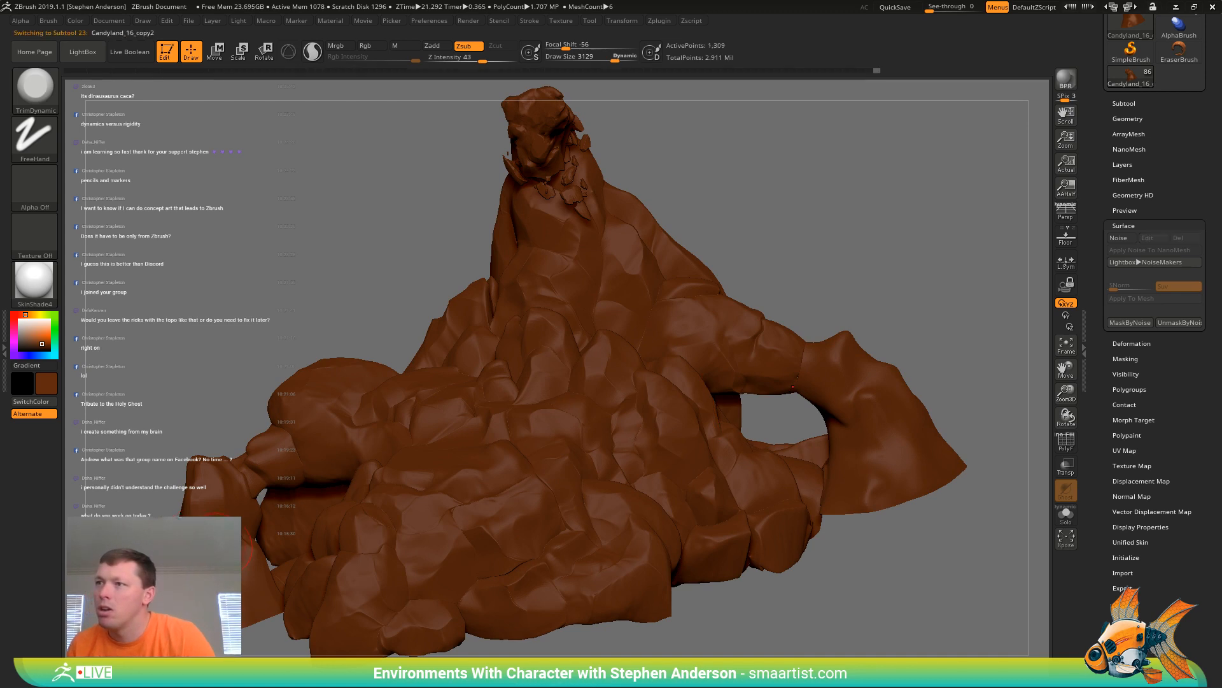
click(1121, 238)
click(1156, 243)
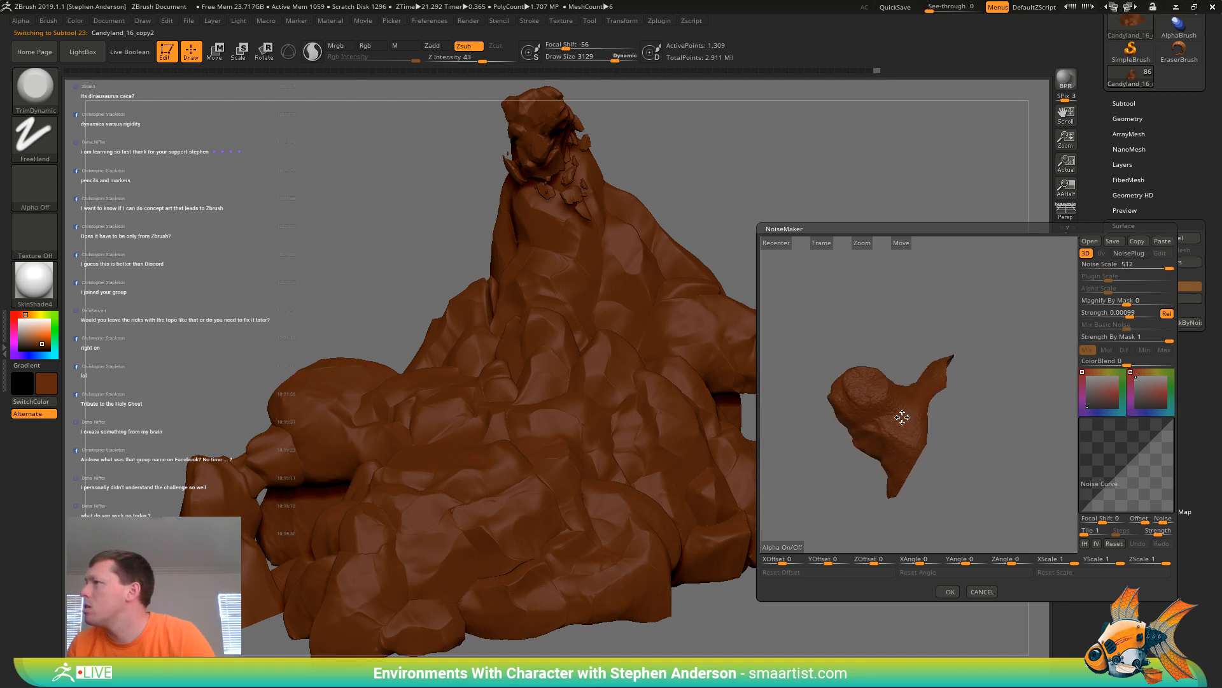
click(780, 244)
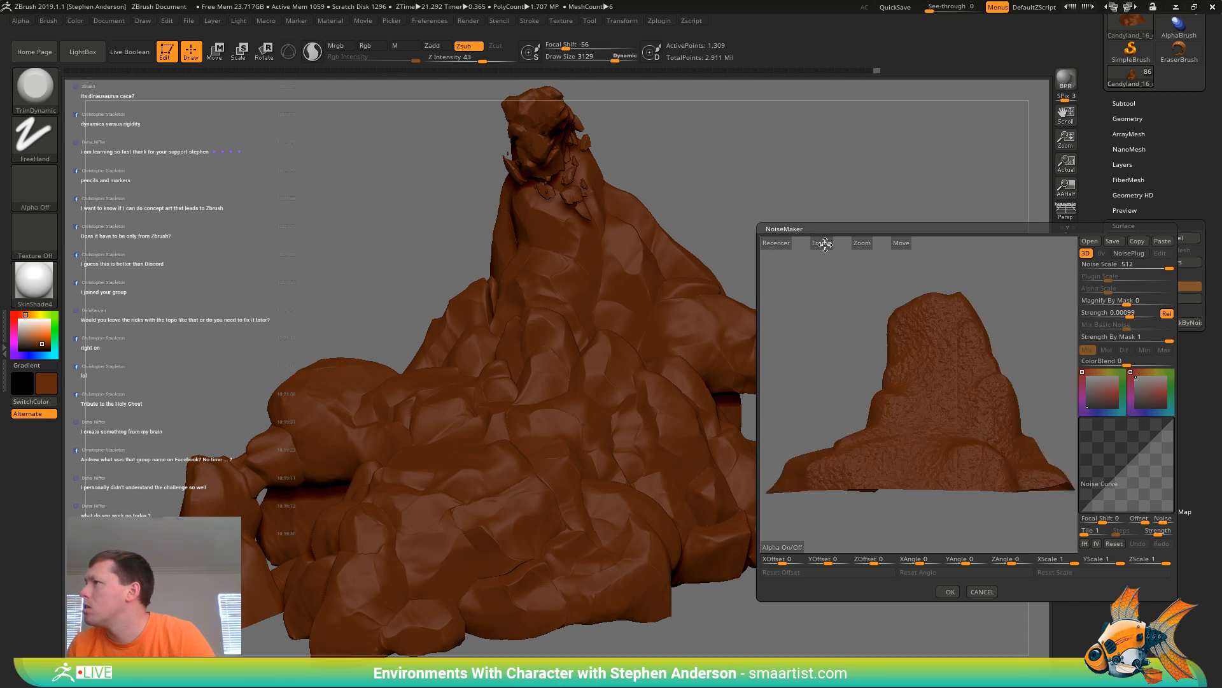
drag(850, 355, 870, 362)
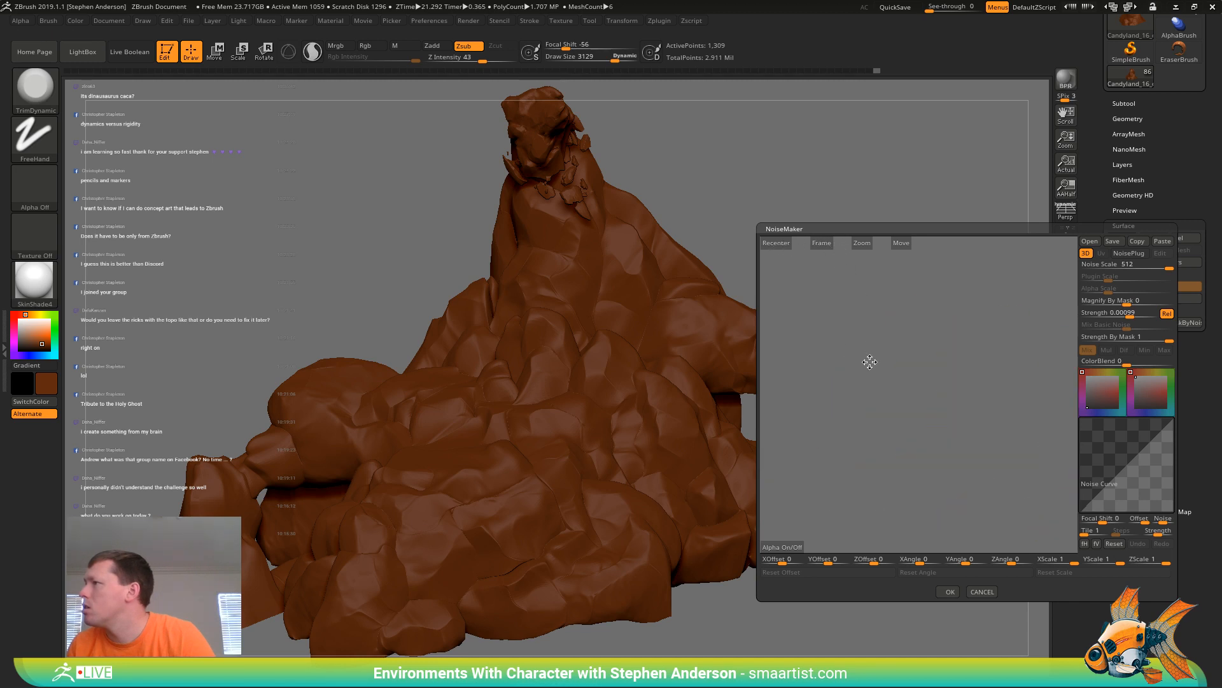
click(821, 242)
drag(1010, 337, 1005, 338)
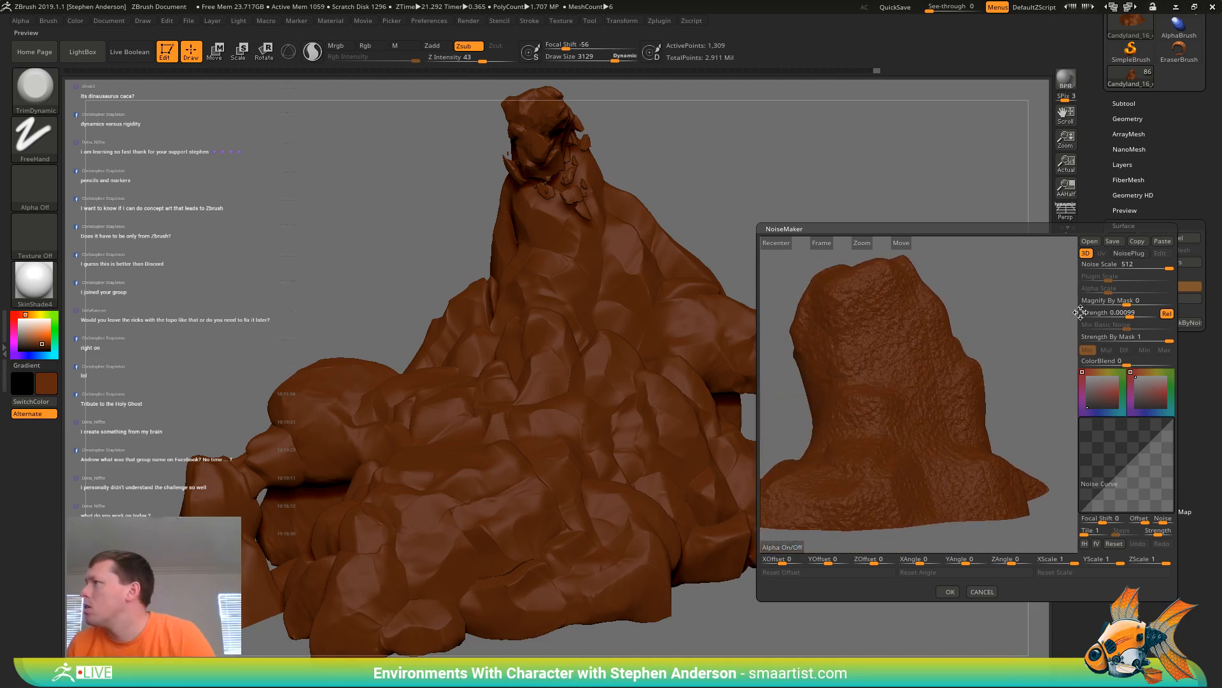
click(951, 592)
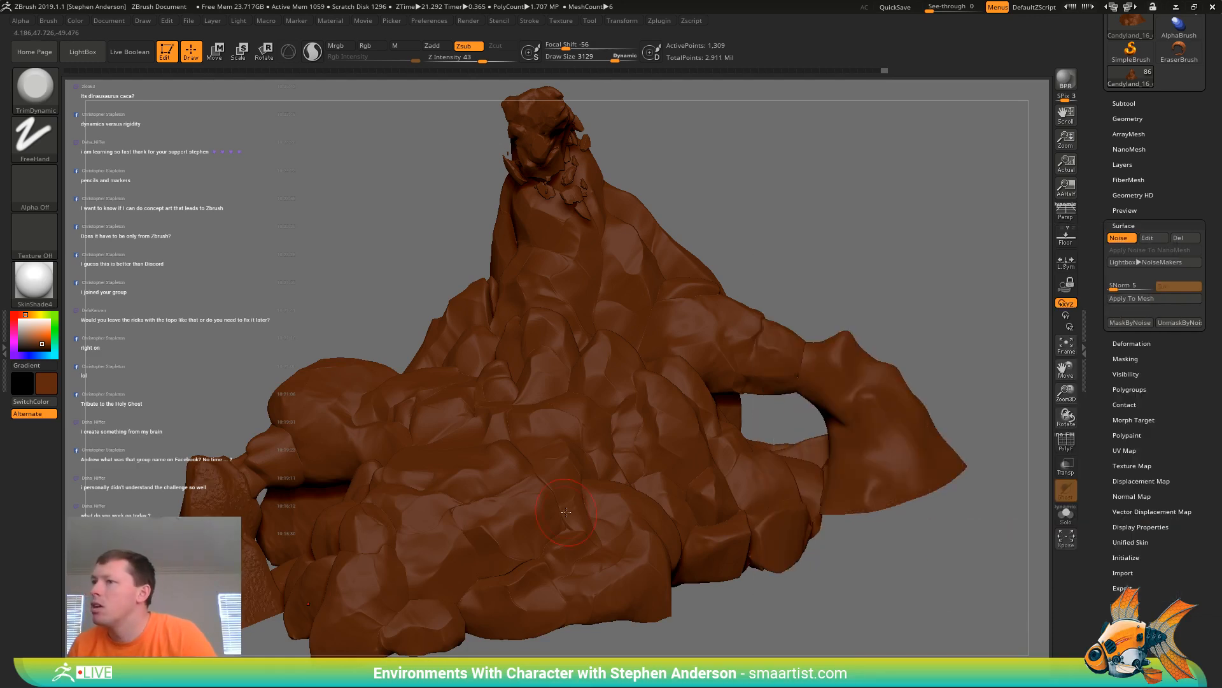
Select the small rock joining the left foot to the mountain, divide its mesh once, and delete its lower subdivision level
alt+click(284, 440)
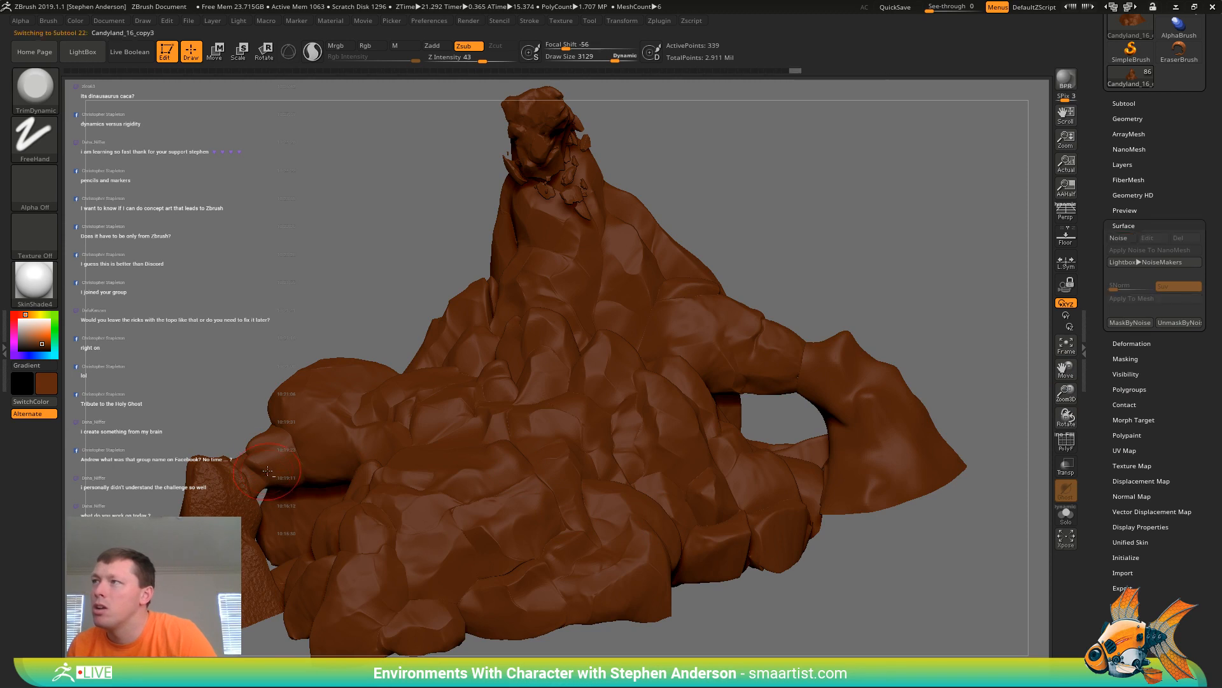
key(shift+f)
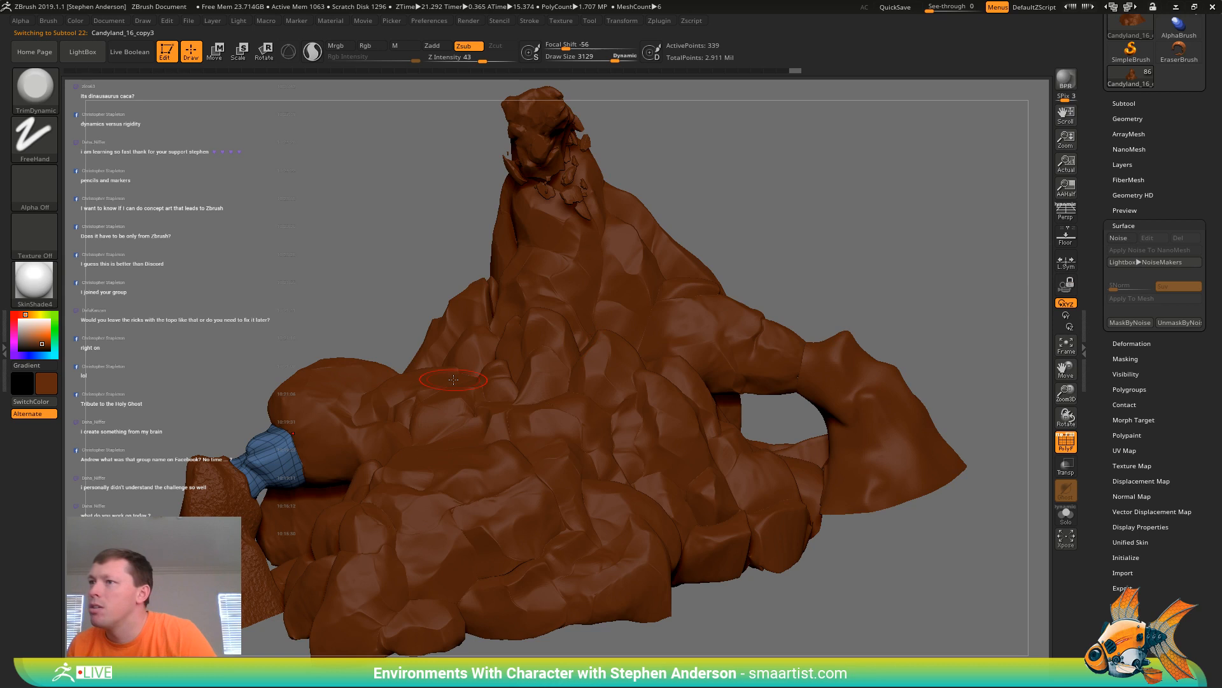
key(shift)
key(ctrl)
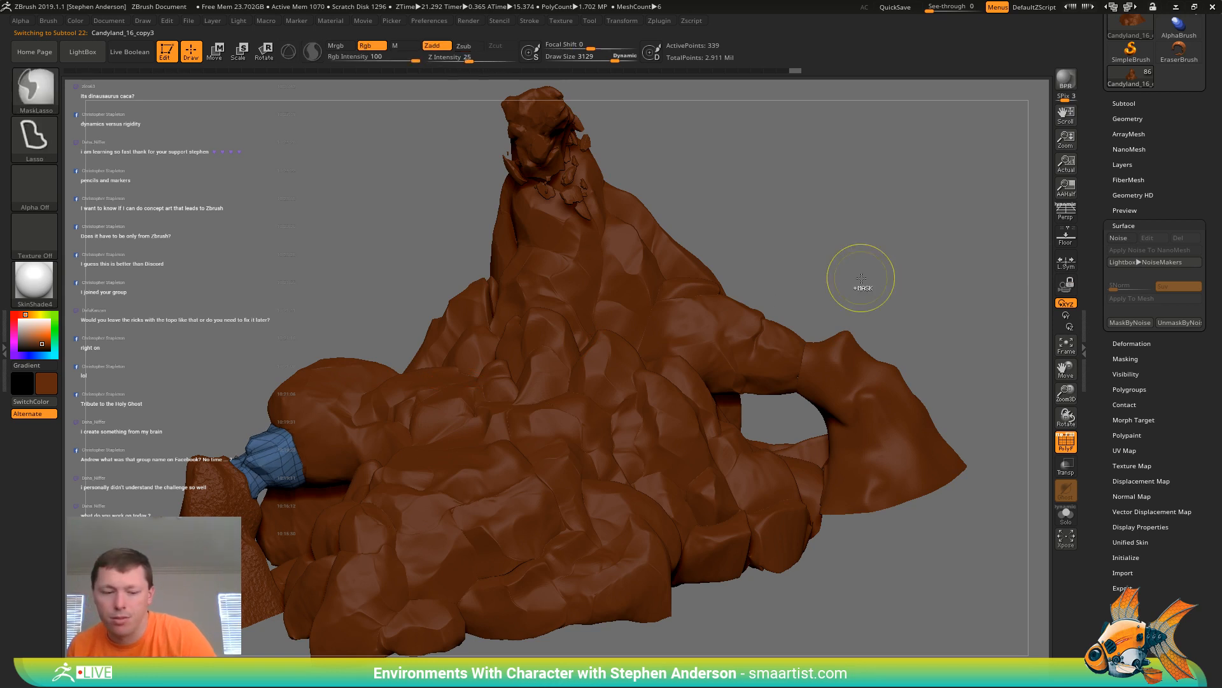
click(1127, 119)
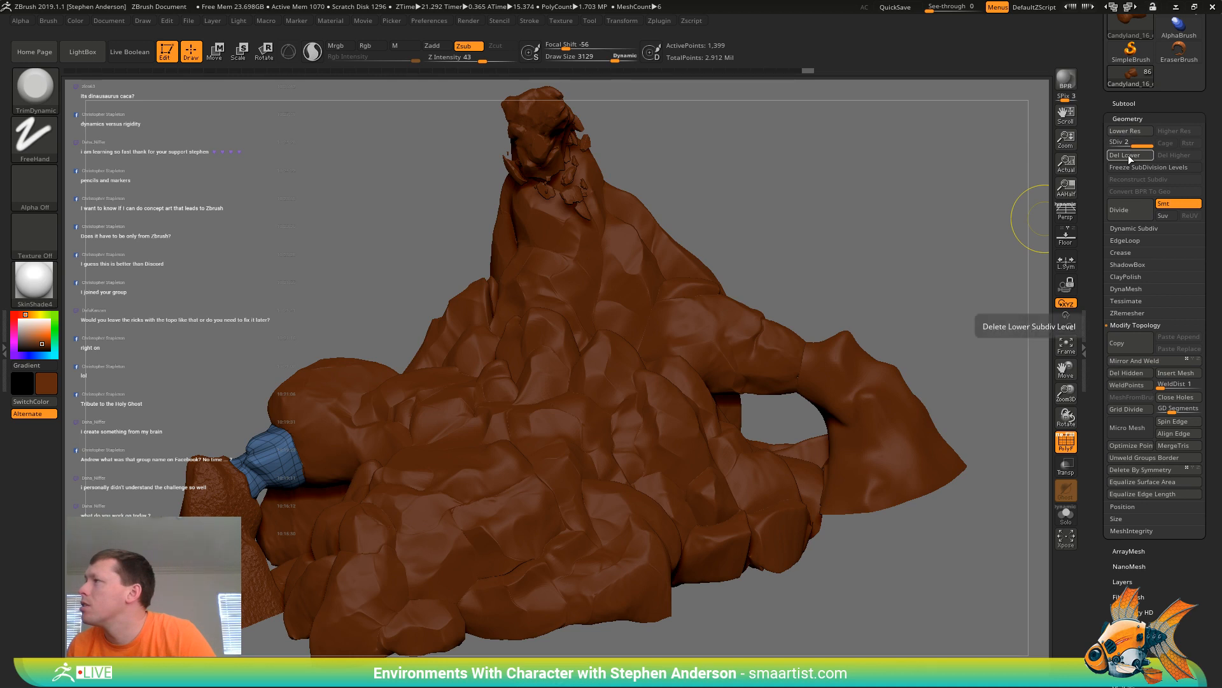
click(1128, 155)
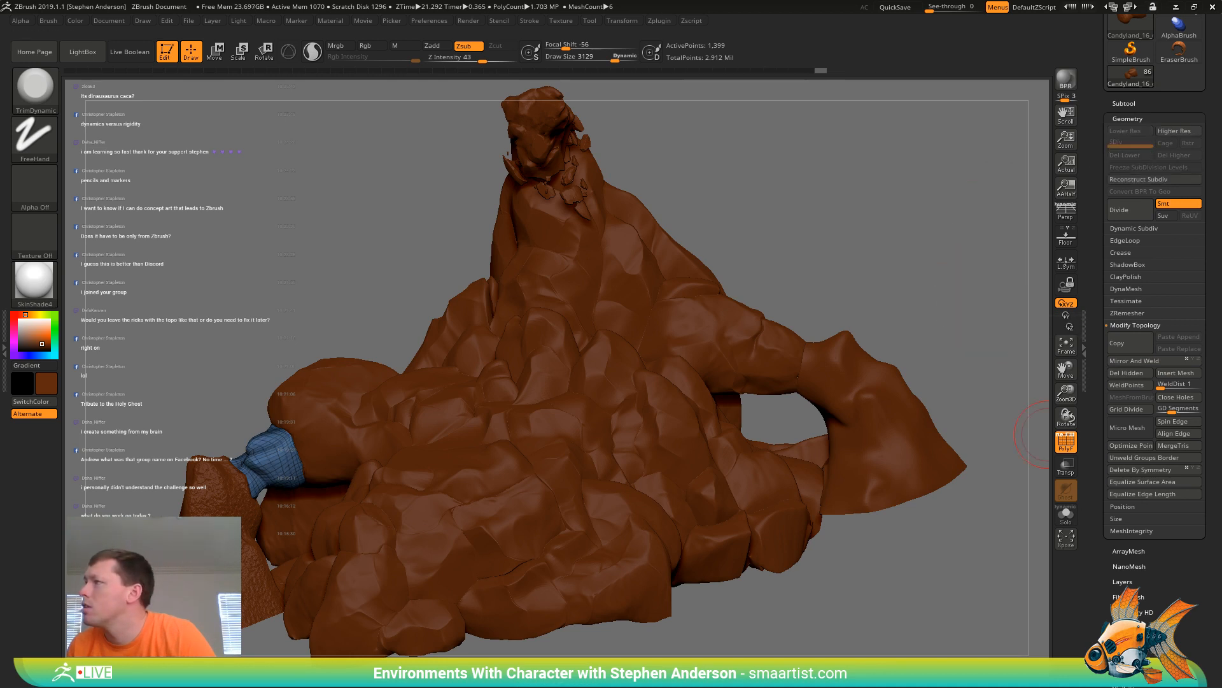
key(shift+f)
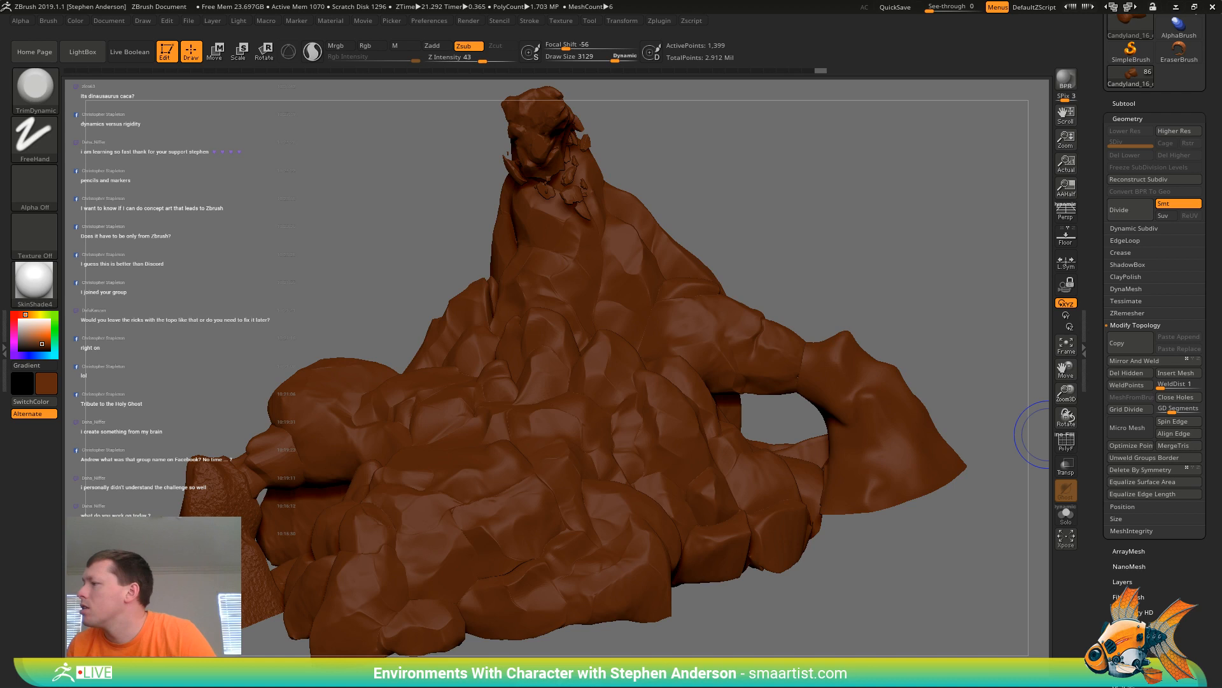
Give the small joining rock surface noise with scale 512 and strength 0.00099, and apply it to the mesh
scroll(1154, 318, down, 3)
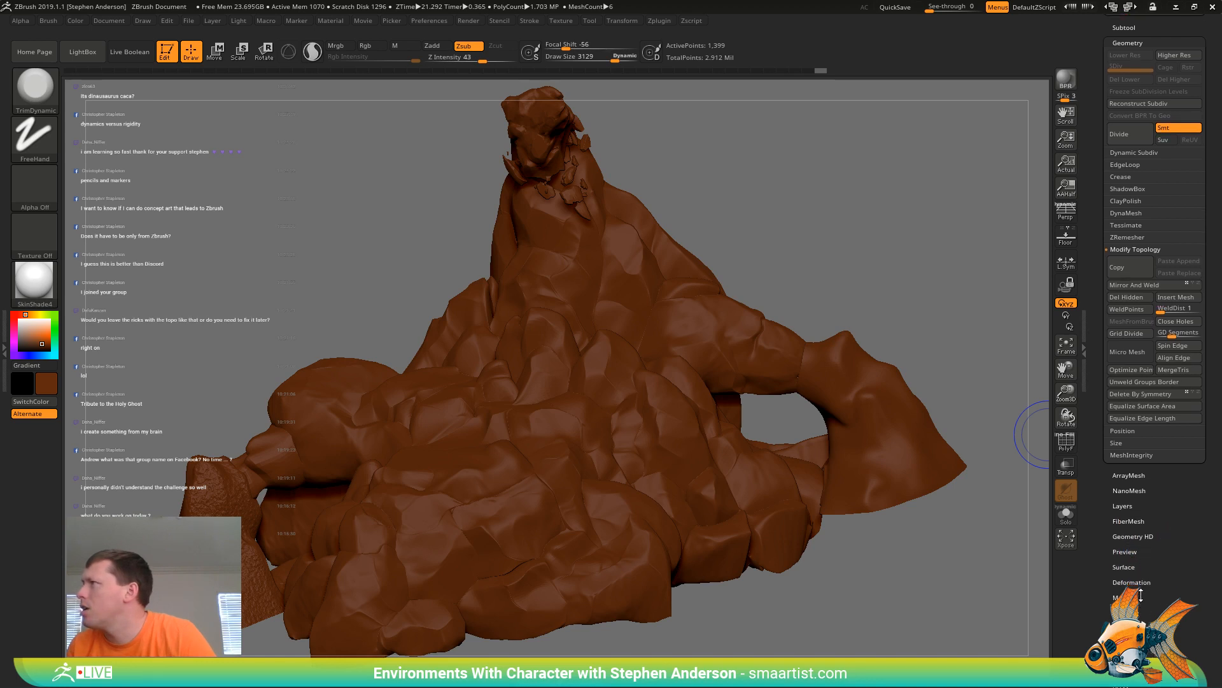
click(1123, 567)
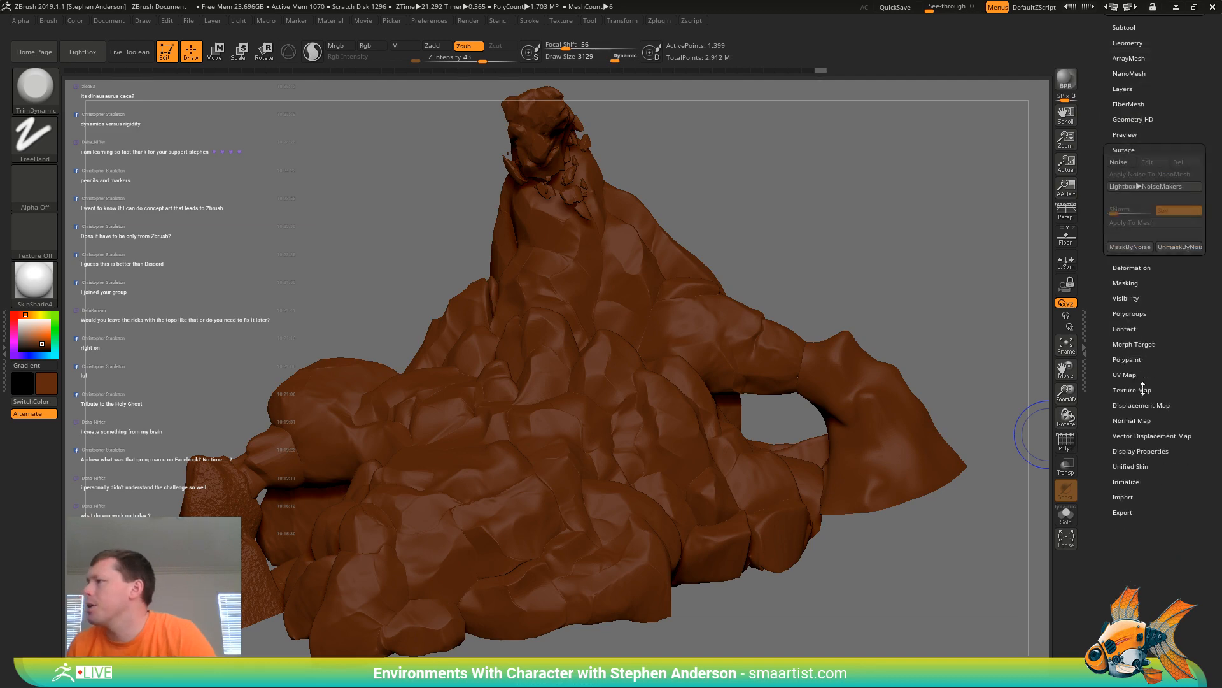
click(1133, 167)
click(1156, 167)
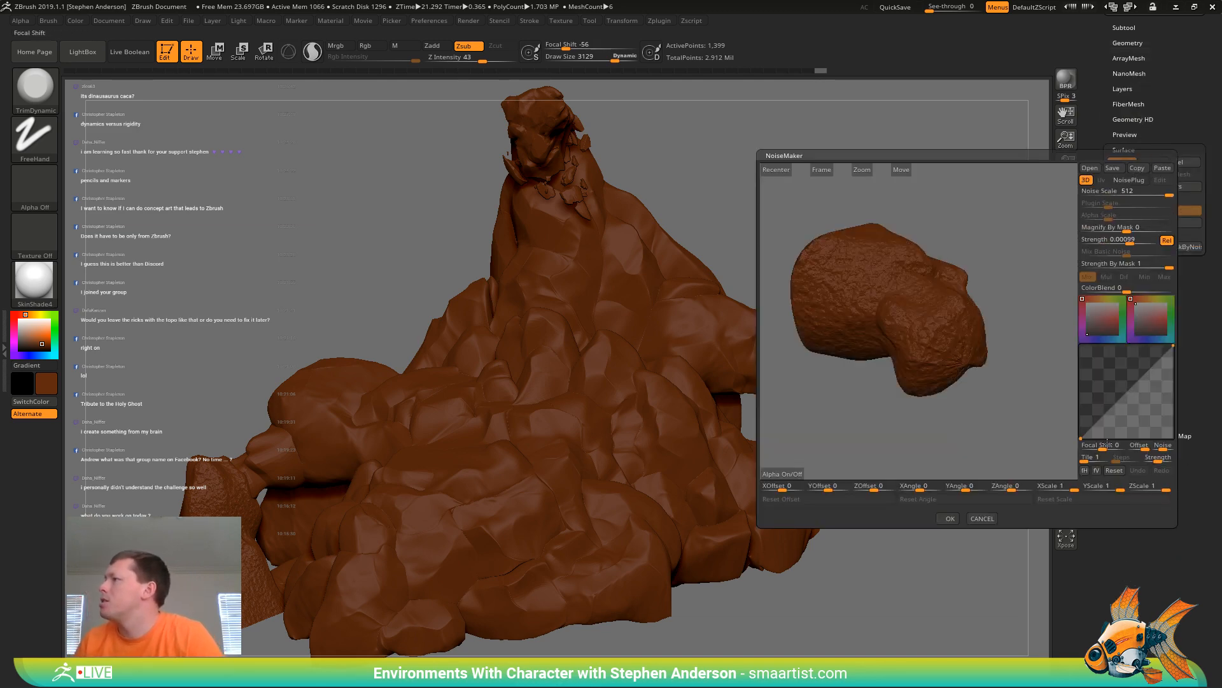
click(949, 518)
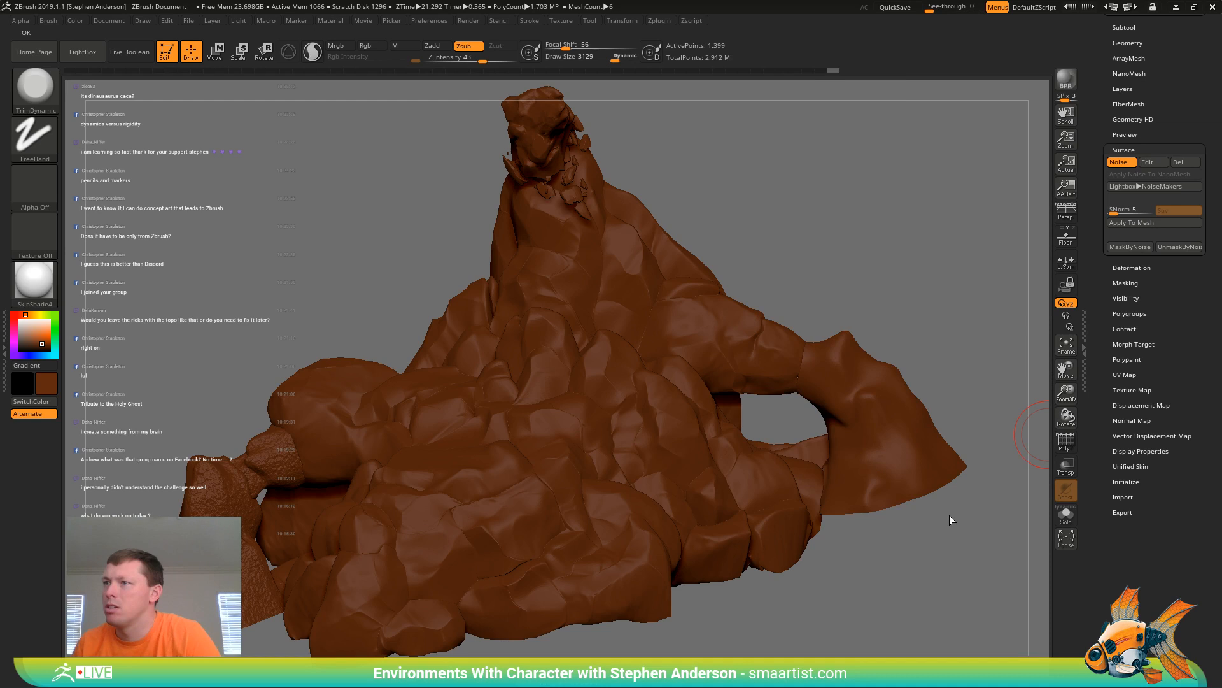
click(1159, 222)
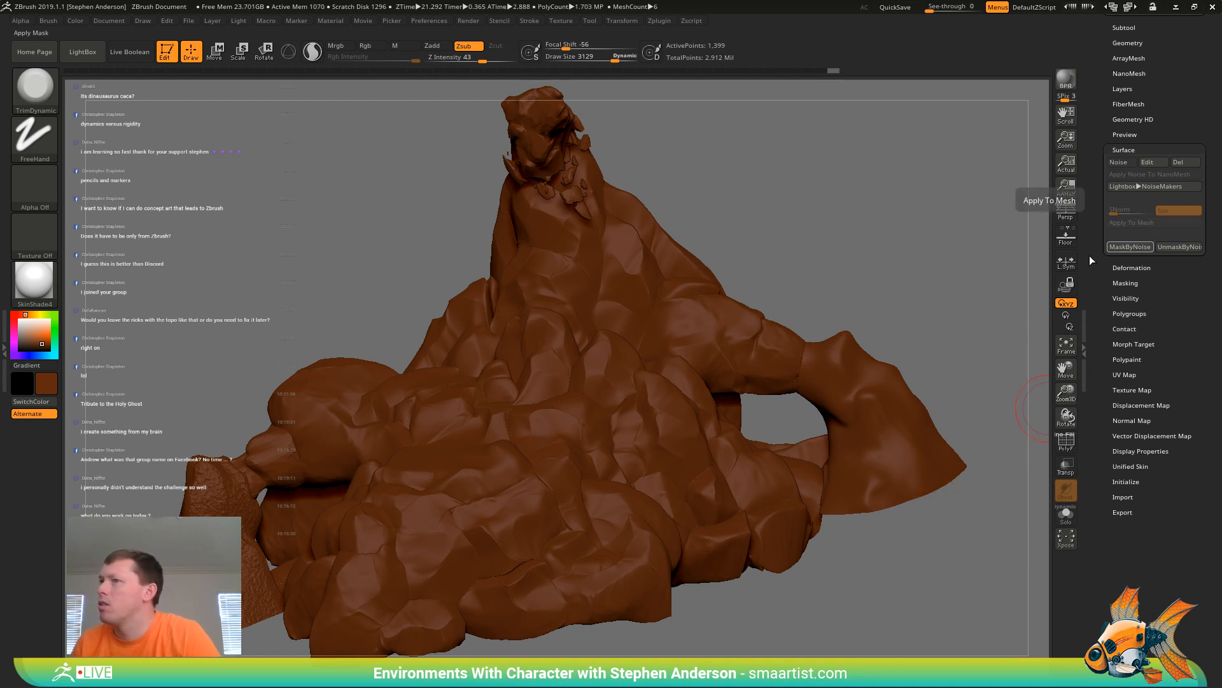
Apply the far left foot rock's noise to its mesh, and divide it once with the lower subdivision level deleted
alt+click(211, 509)
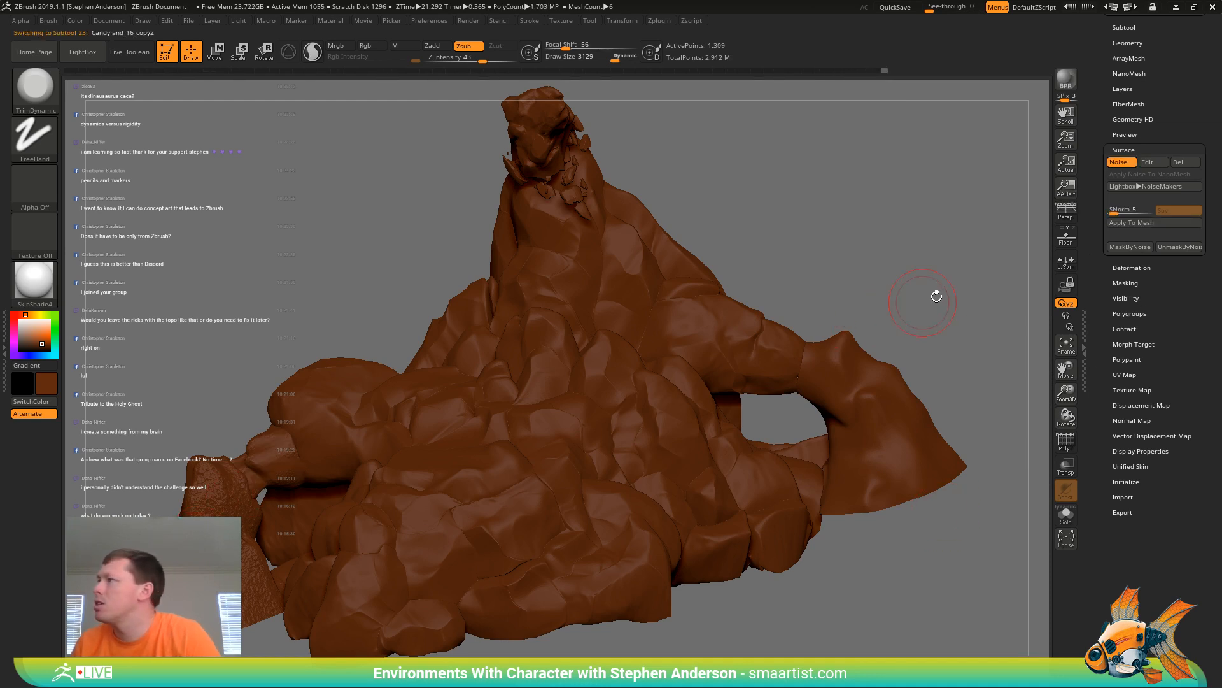
click(1144, 223)
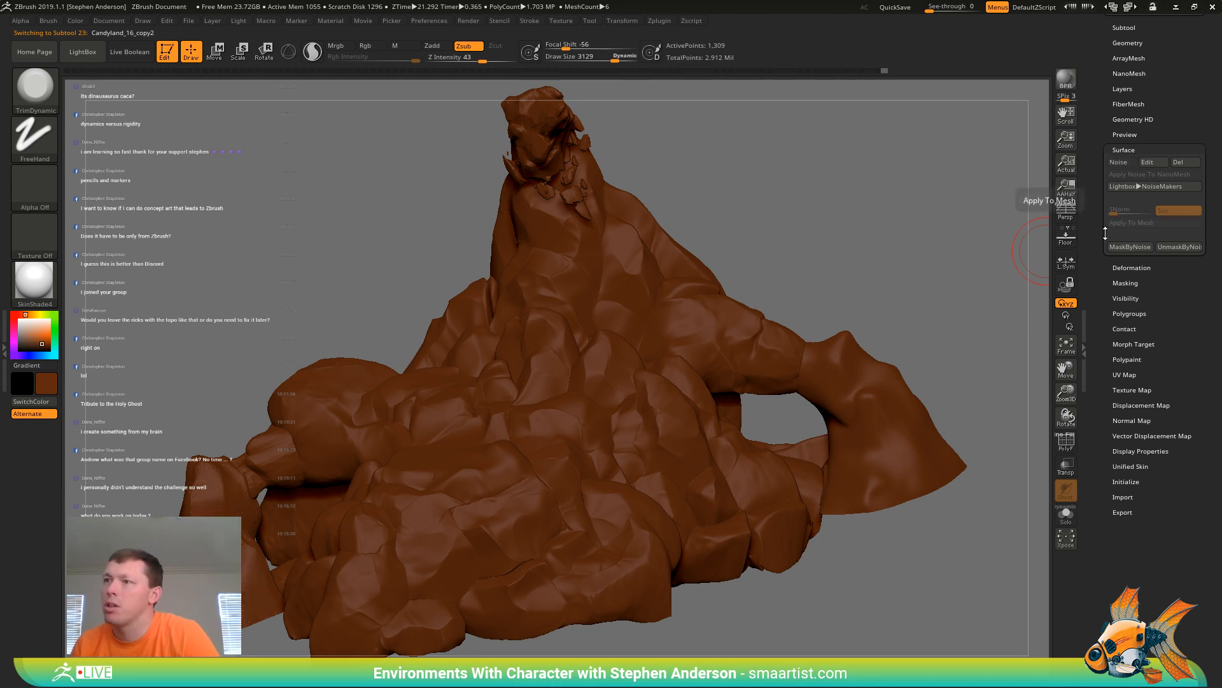
key(shift)
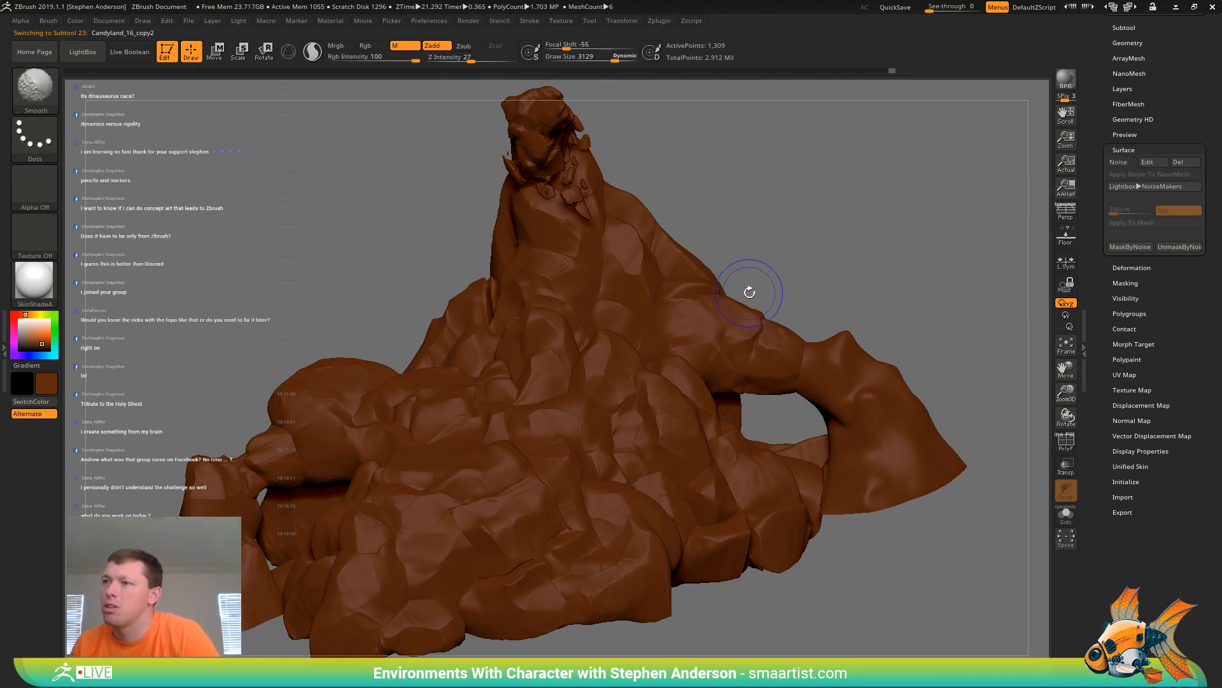
key(shift+f)
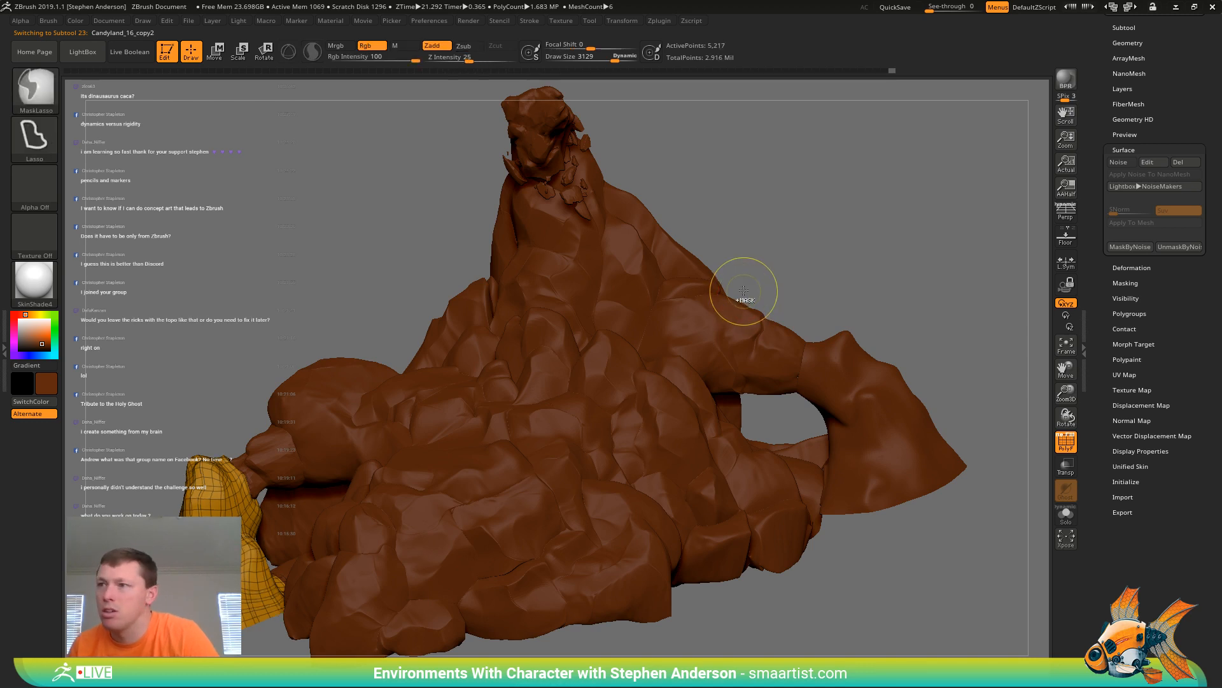
click(1136, 43)
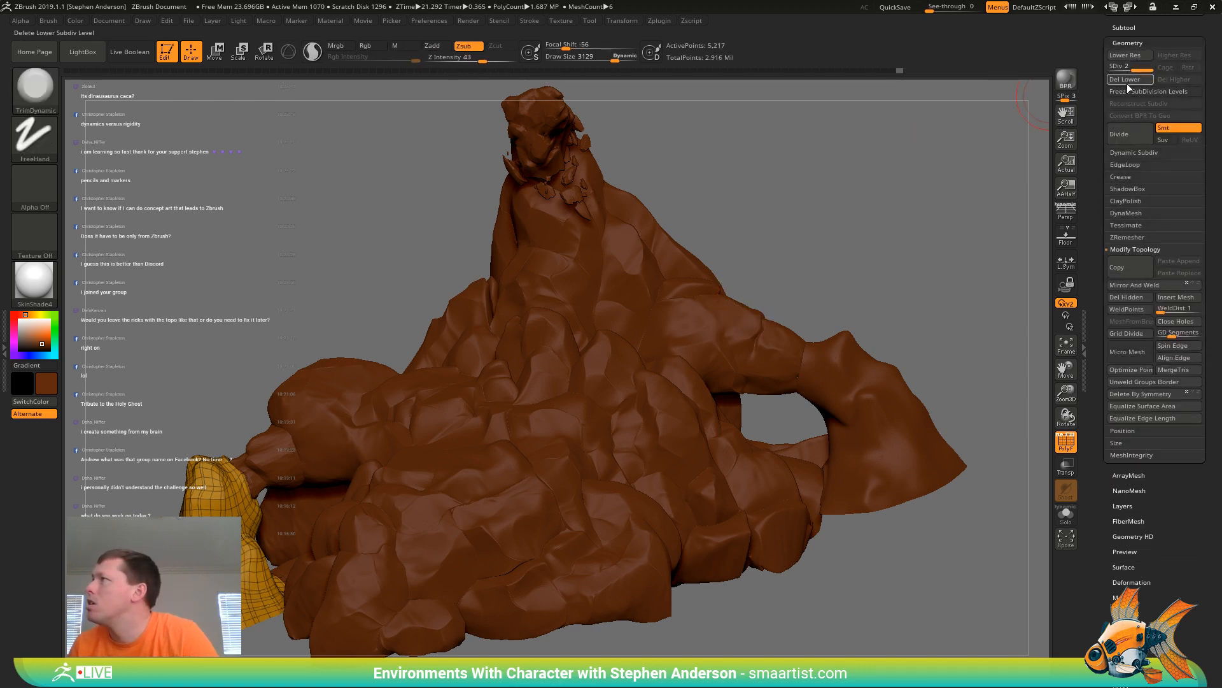
click(1128, 81)
key(shift+f)
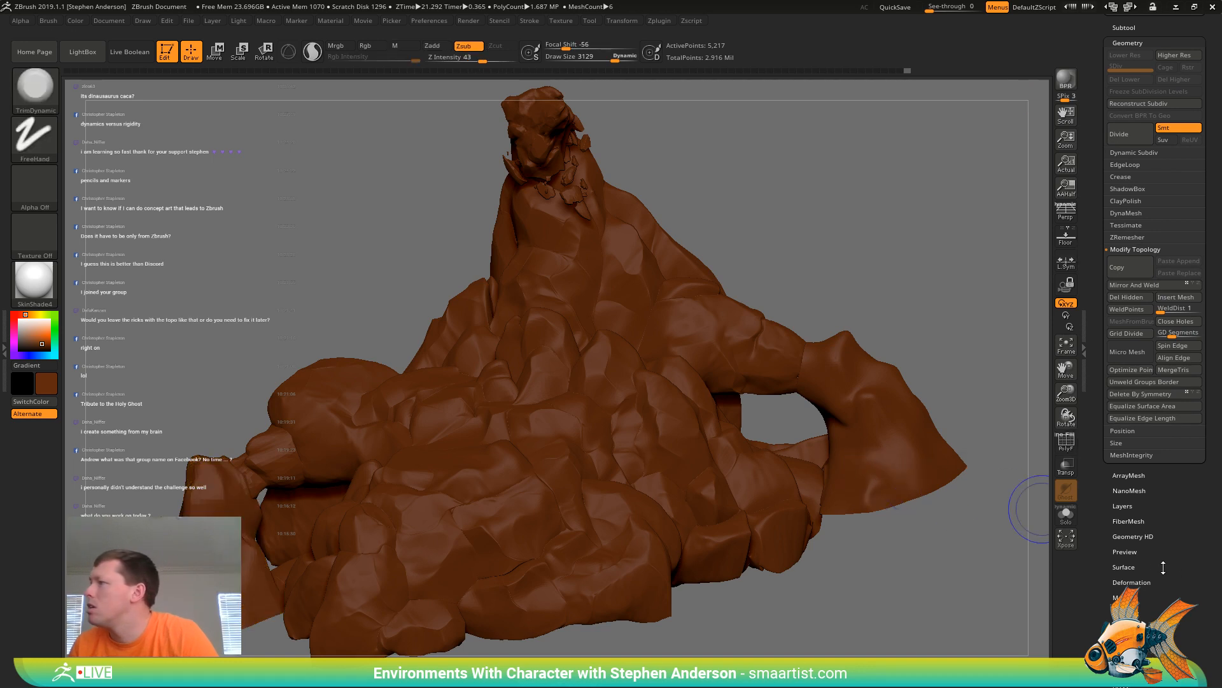
Give the divided left foot rock surface noise again with scale 512 and strength 0.00099, and apply it to the mesh
click(1127, 567)
click(1152, 163)
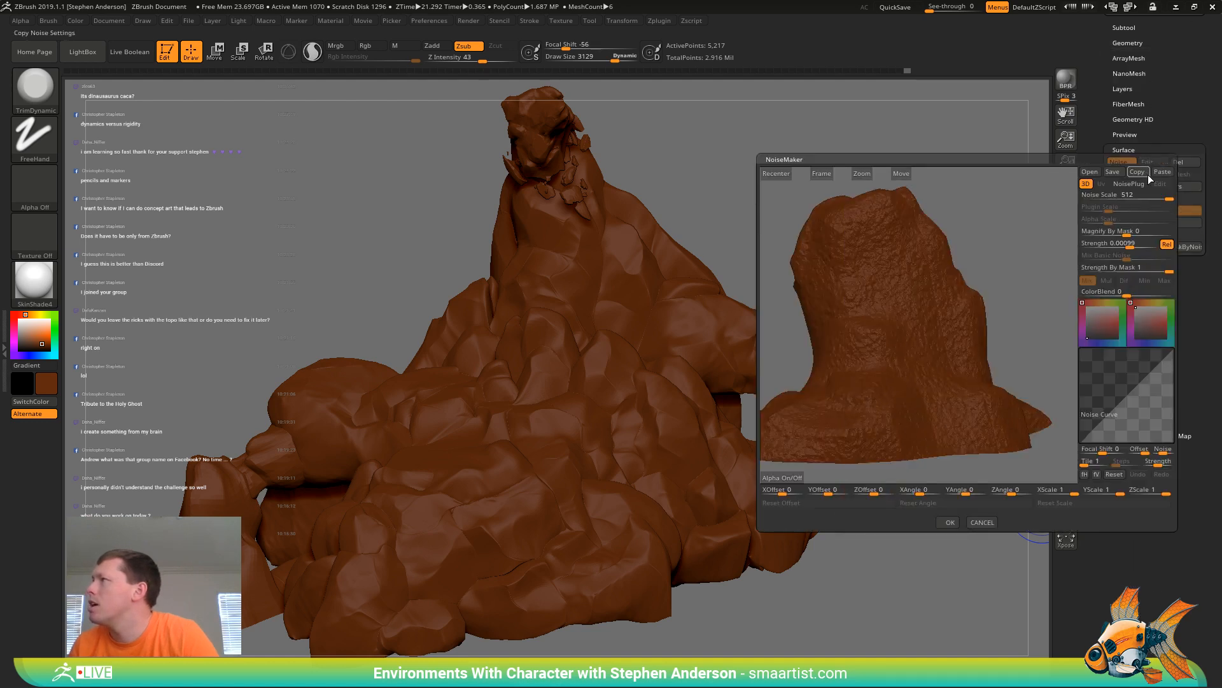
click(948, 522)
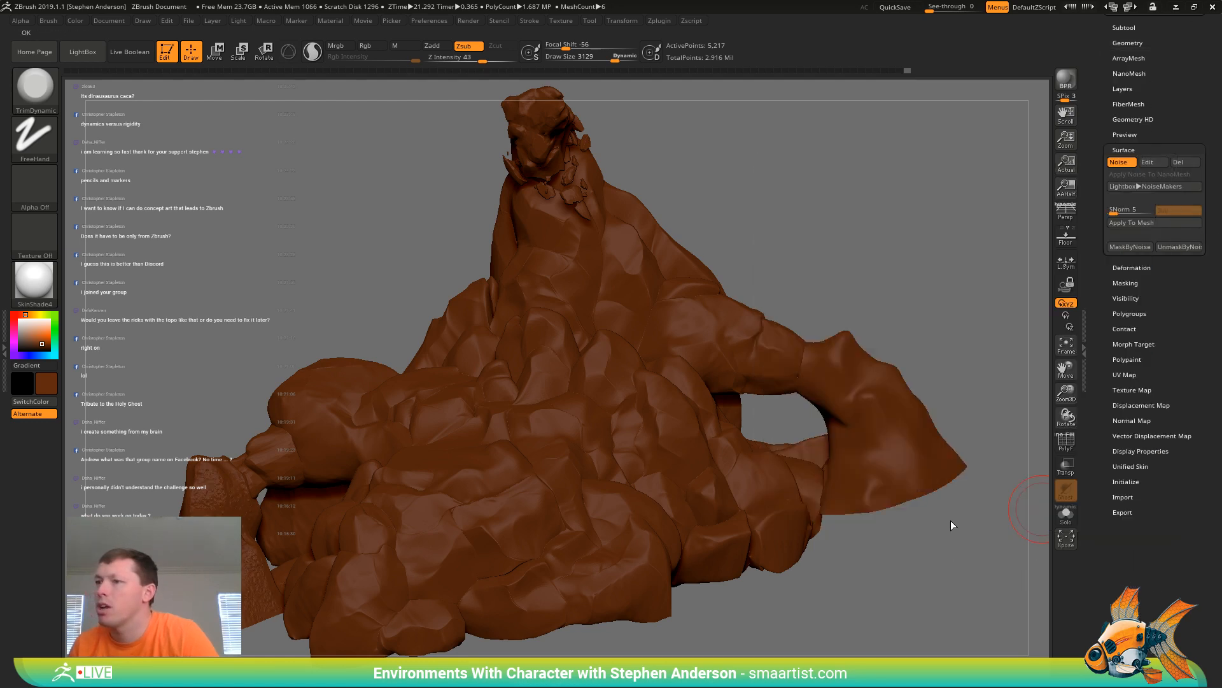
click(1164, 229)
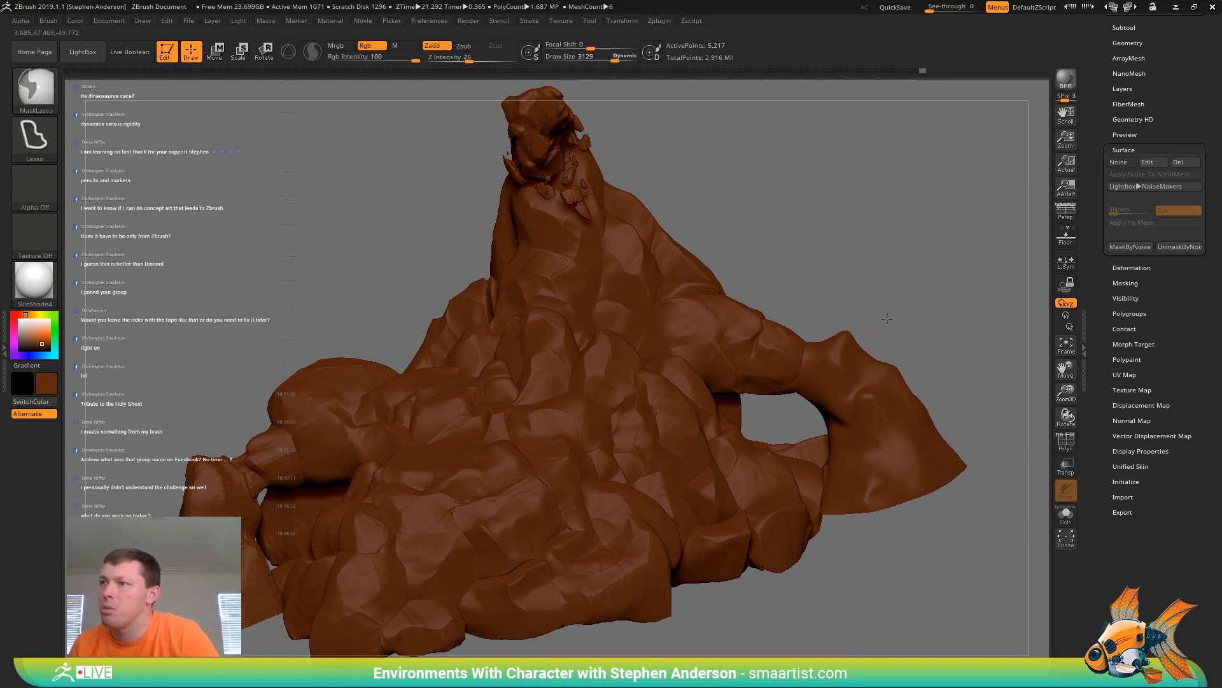
Select the mountain's central rock pile and examine its wireframe and polygroups with the whole mountain in view
drag(881, 367, 833, 309)
alt+right_drag(833, 309, 873, 315)
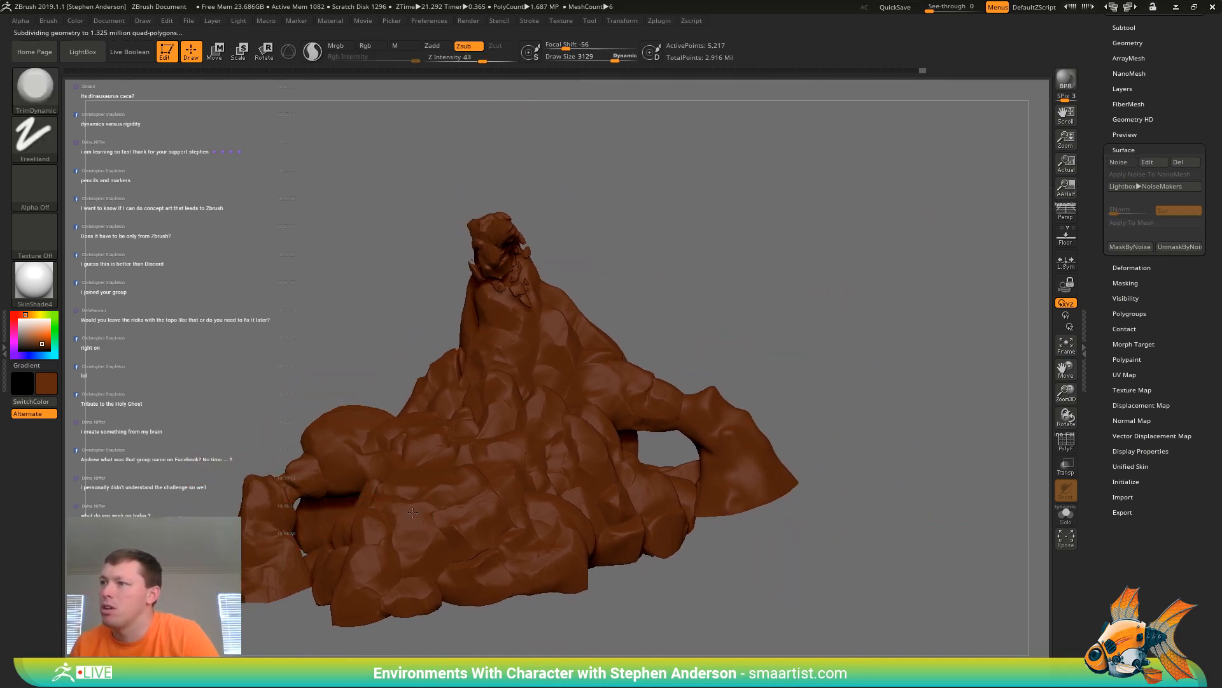
key(shift+f)
key(shift+f)
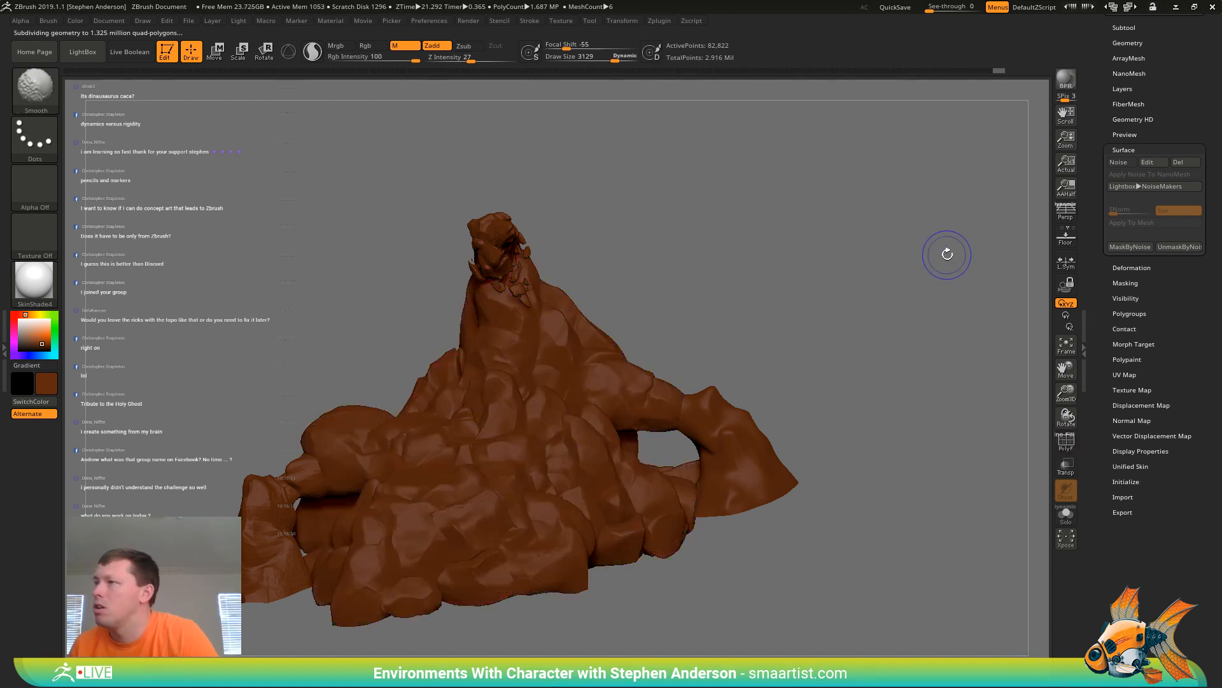
key(shift+f)
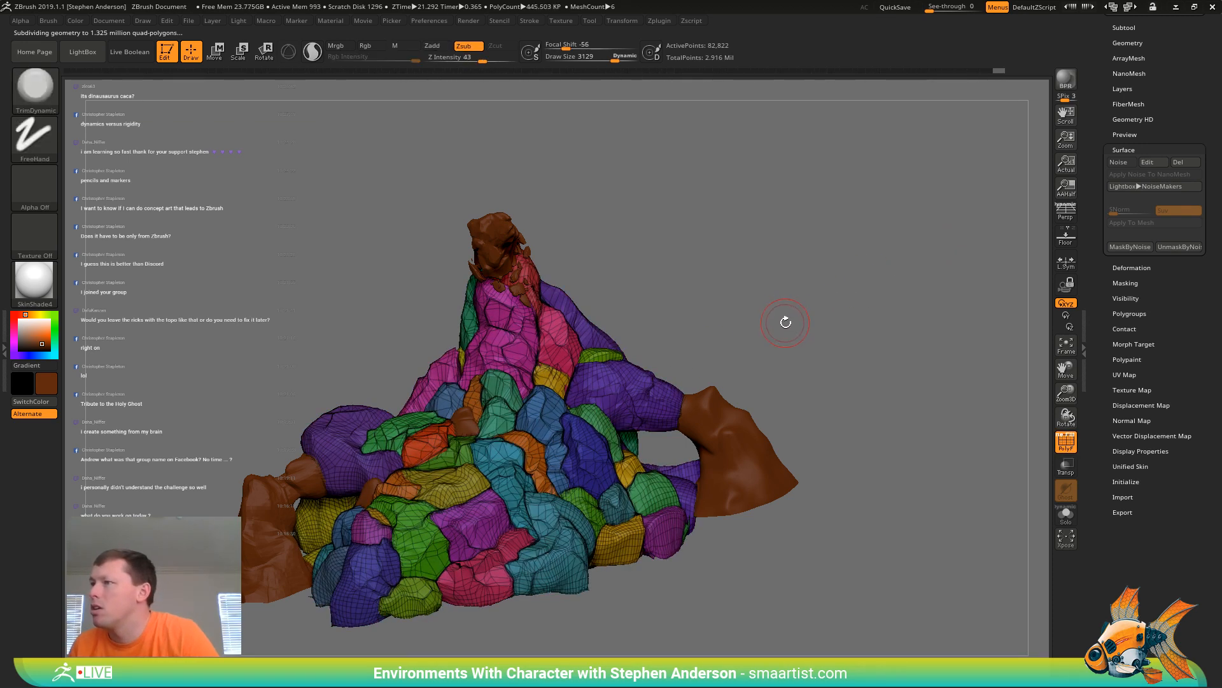
Divide the central rock pile once, delete its lower subdivision level, and hide the wireframe
key(ctrl)
key(ctrl+d)
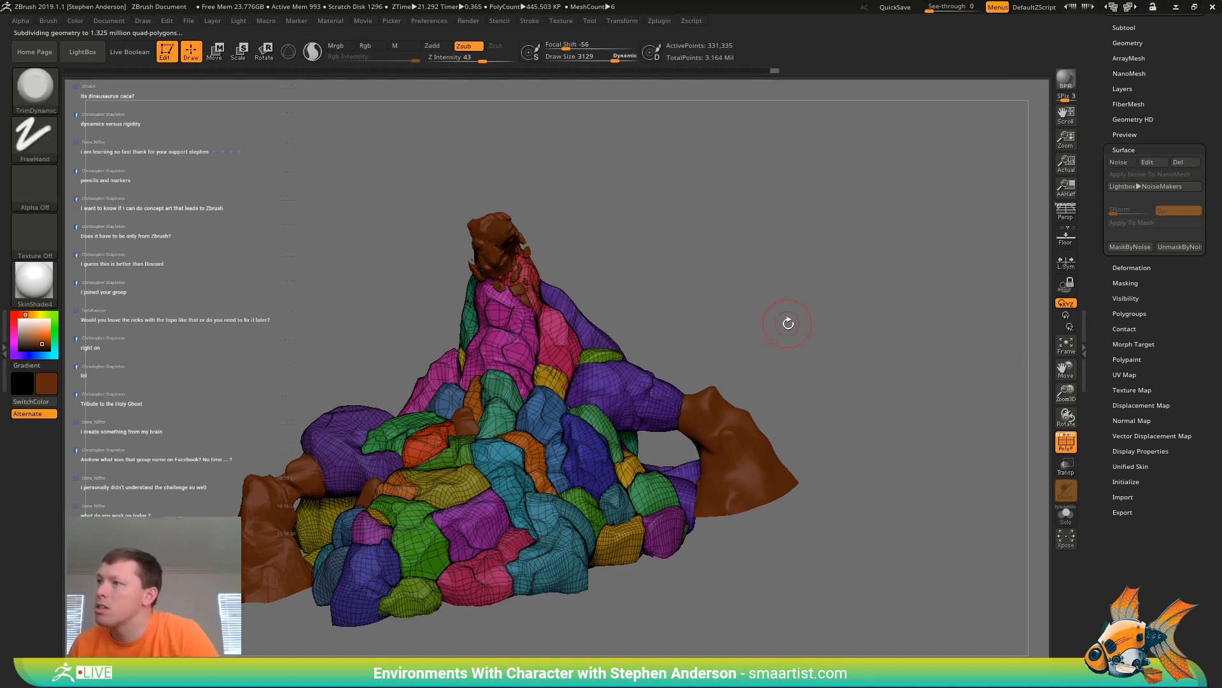
click(1128, 43)
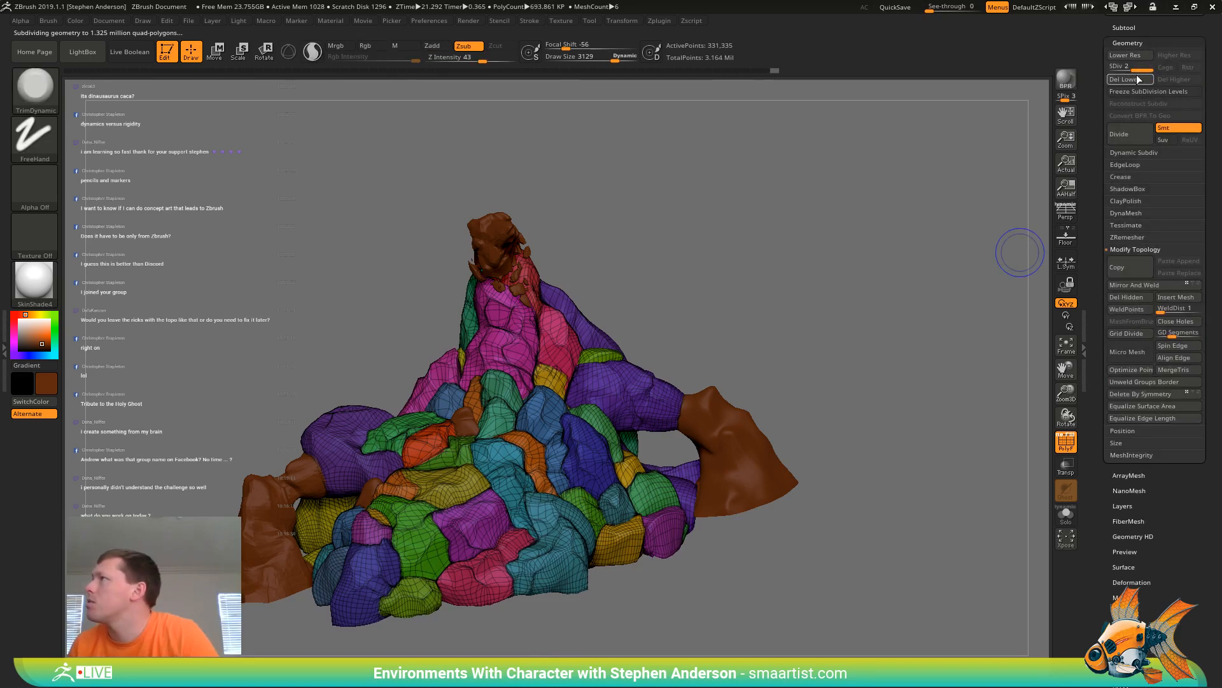
key(shift+f)
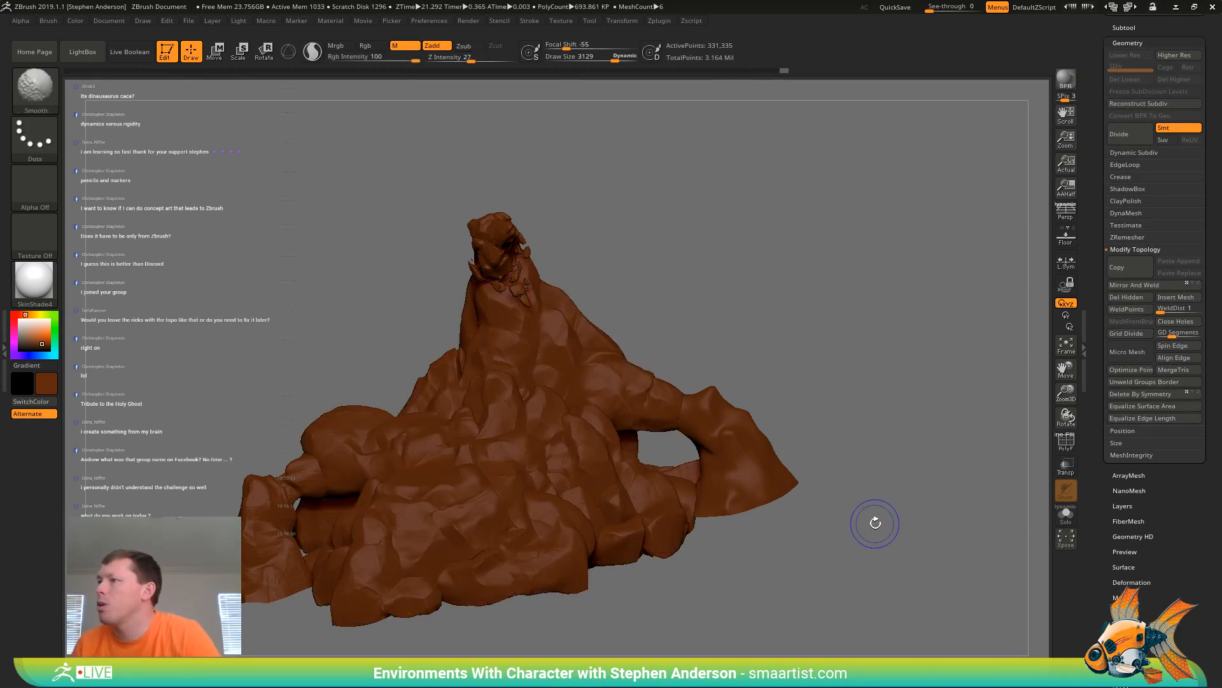
key(ctrl)
alt+drag(866, 540, 1039, 559)
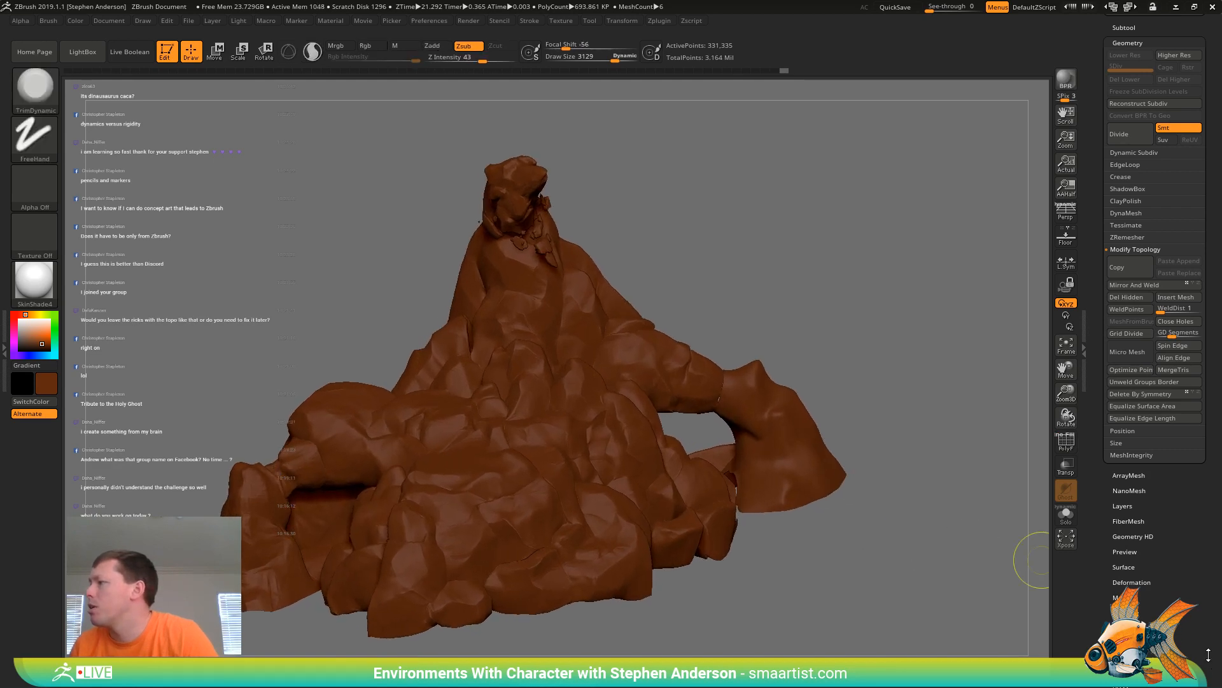
Give the divided central rock pile surface noise with scale 512, and apply it to the mesh
click(1126, 566)
click(1129, 162)
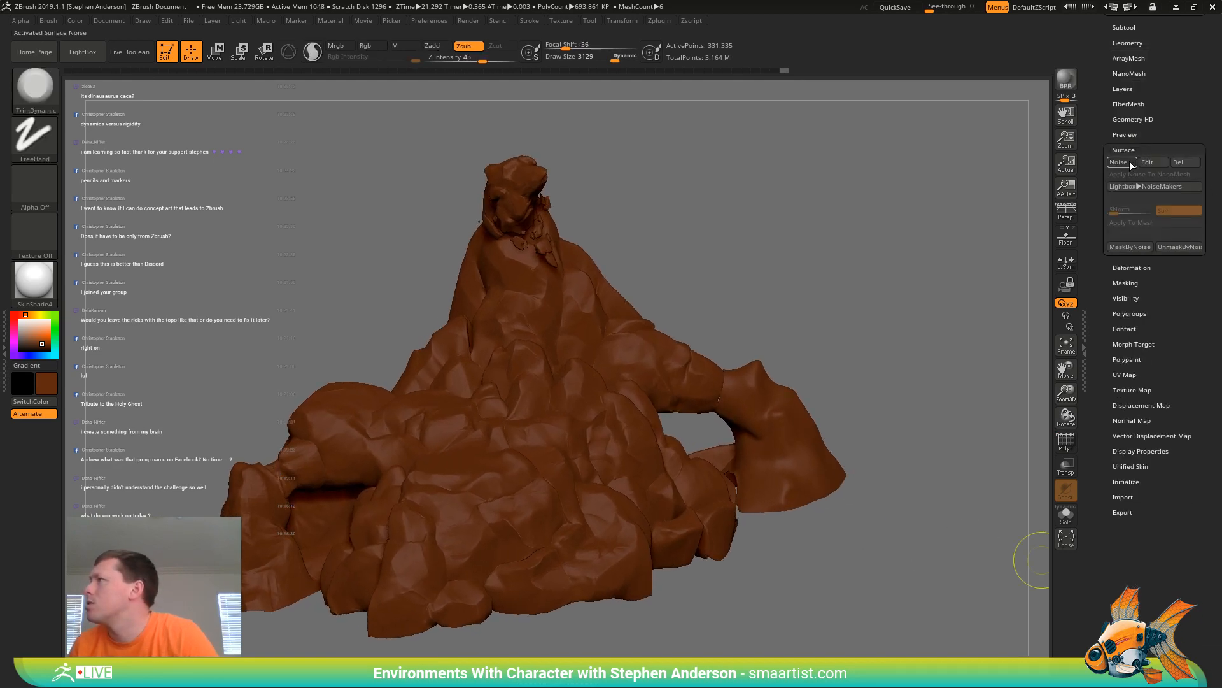
click(1125, 161)
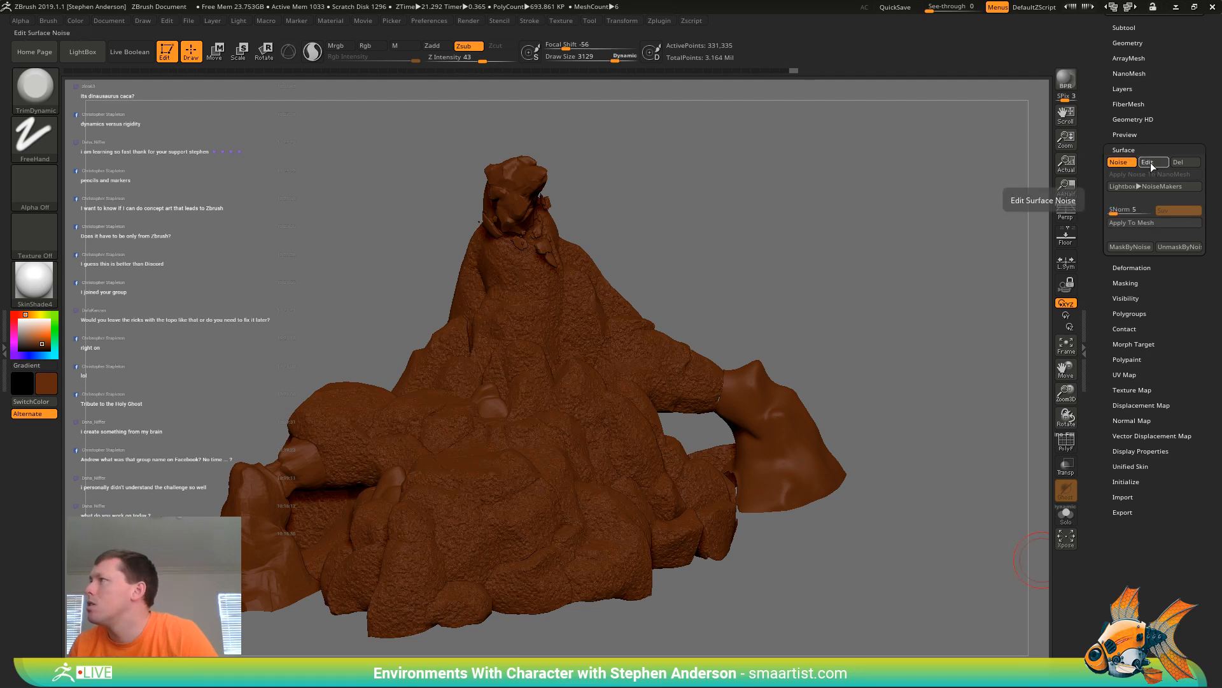
click(1149, 163)
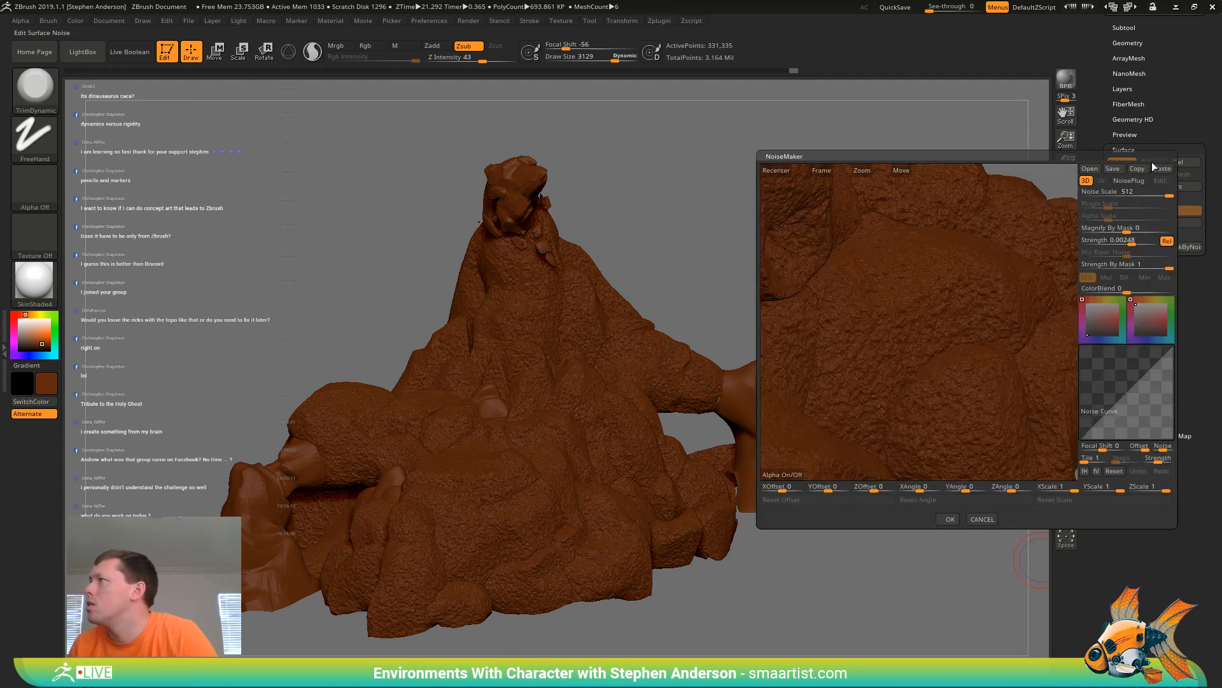
click(949, 519)
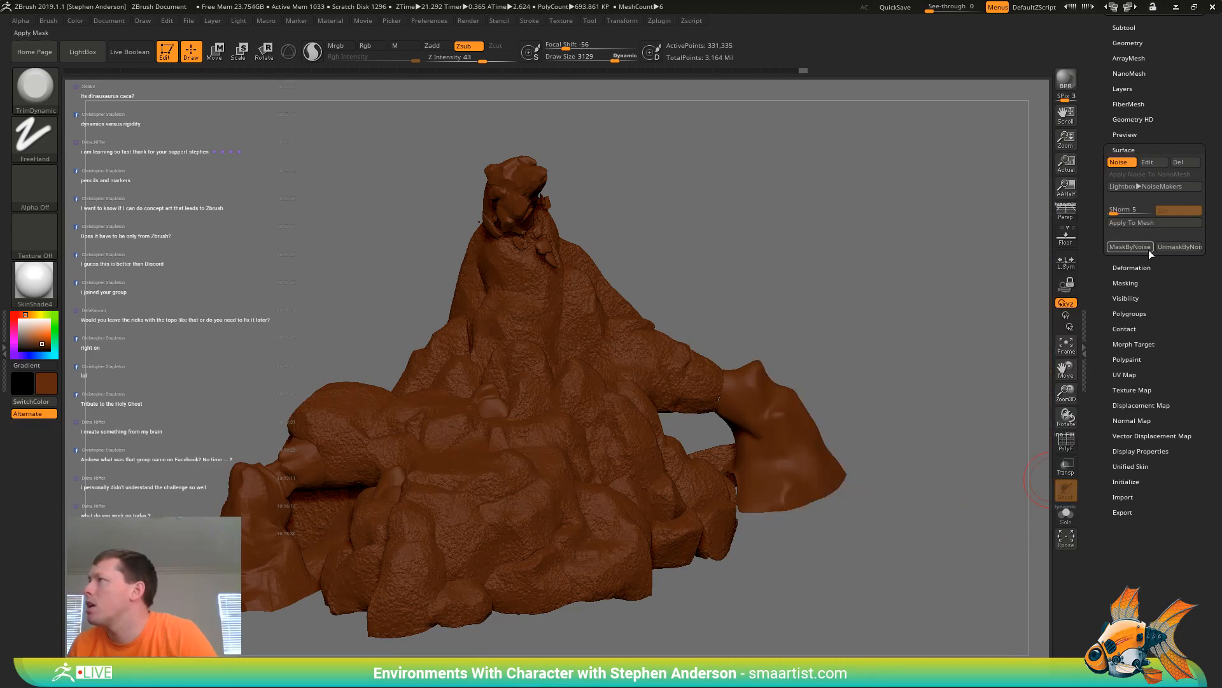
click(1144, 223)
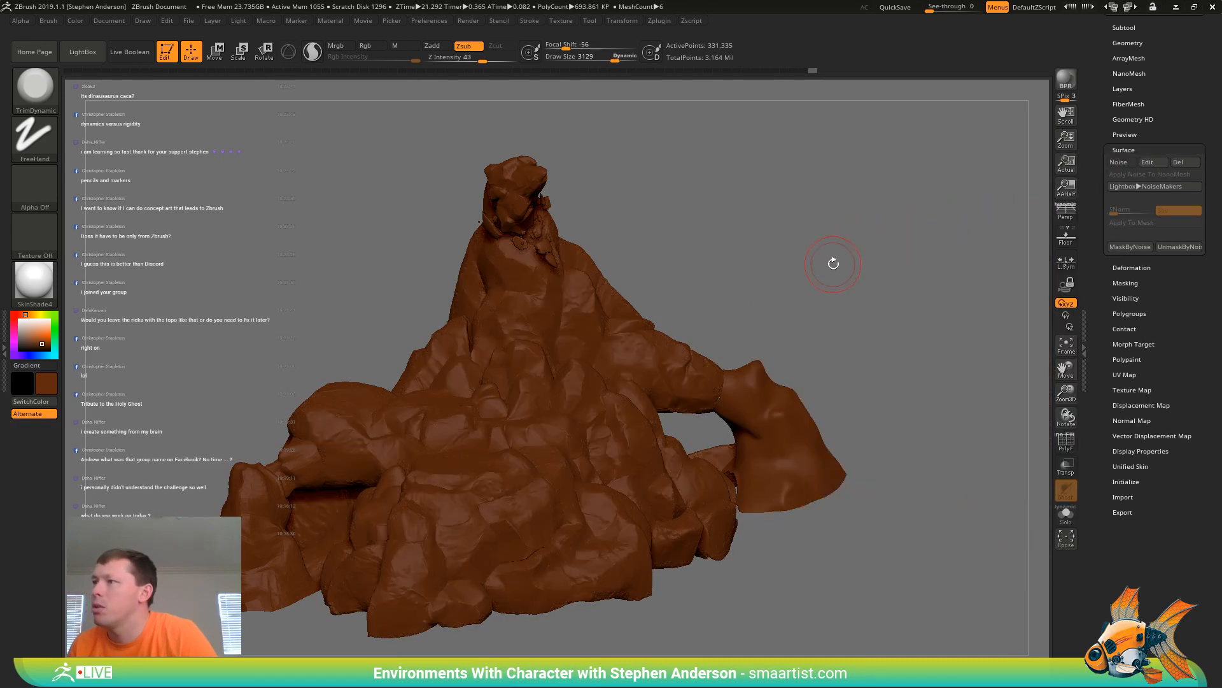
Select the two small rocks embedded in the pile, divide them once, and delete the lower subdivision level
mouse_move(834, 244)
mouse_down()
mouse_move(826, 233)
mouse_move(821, 262)
mouse_move(790, 270)
mouse_up()
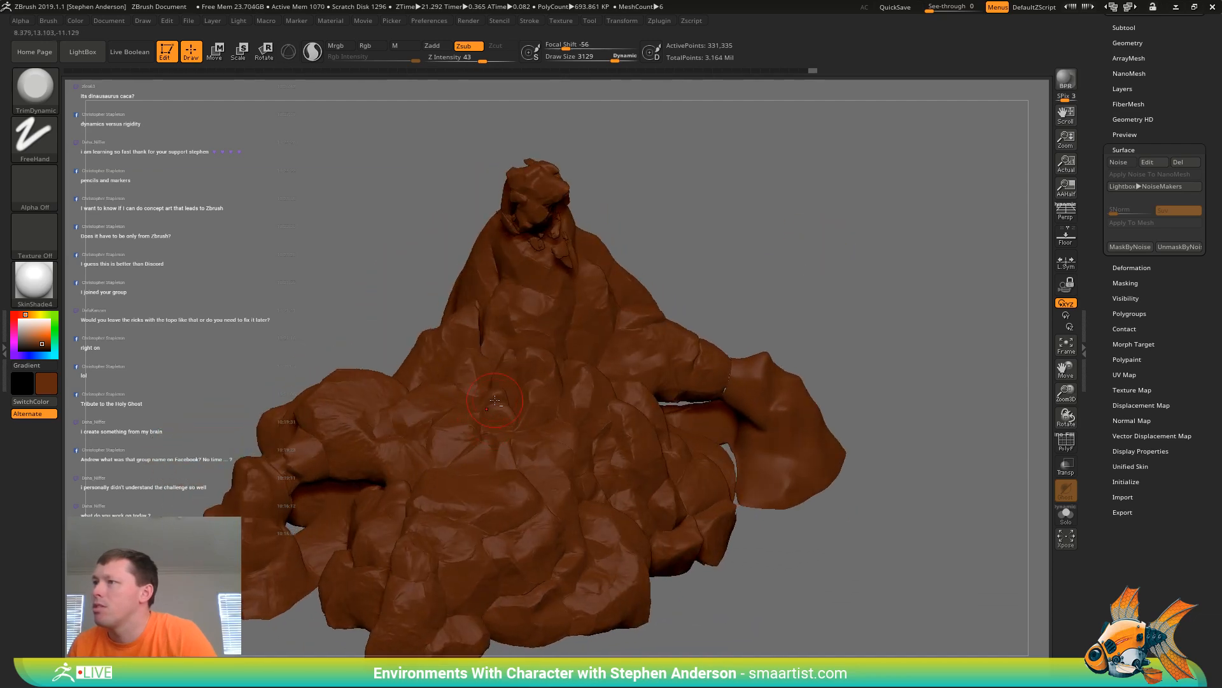
key(shift+f)
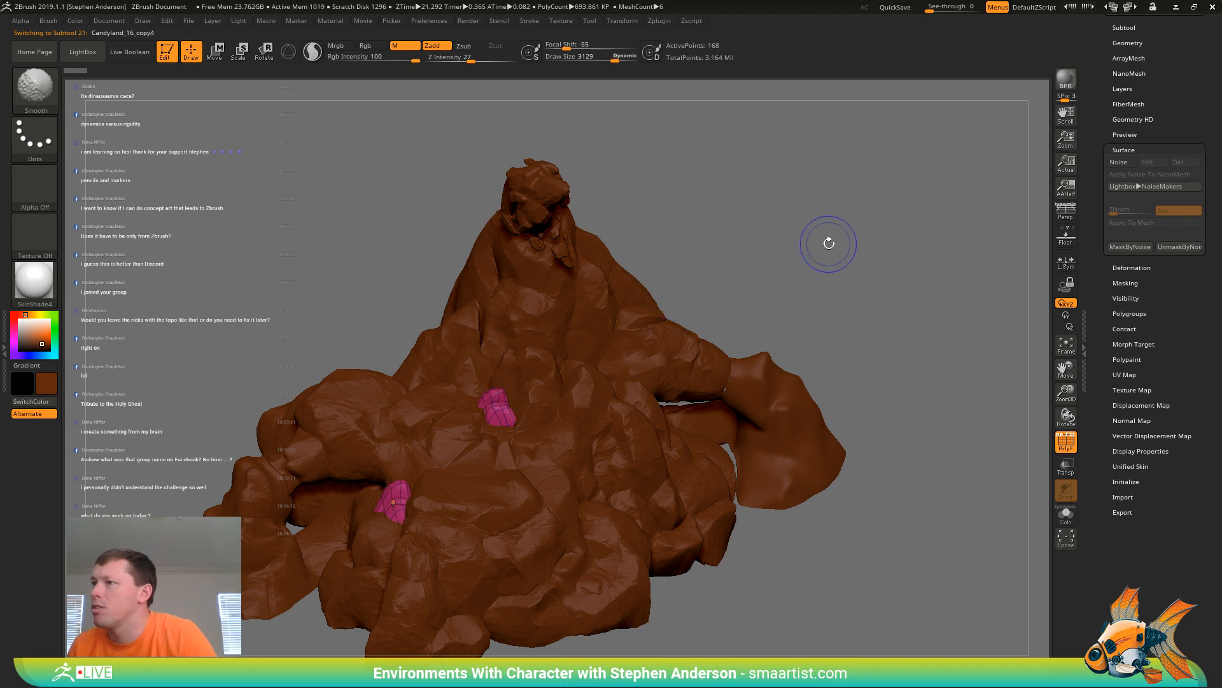
key(ctrl)
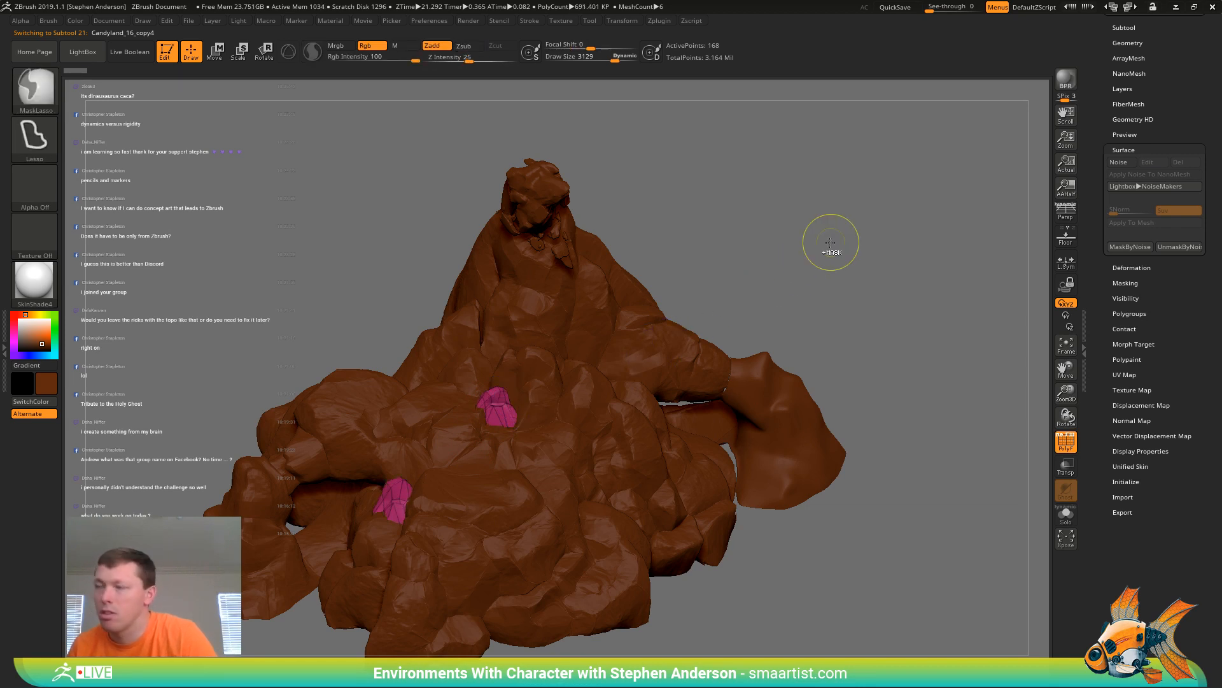
key(ctrl+d)
drag(1183, 69, 1155, 100)
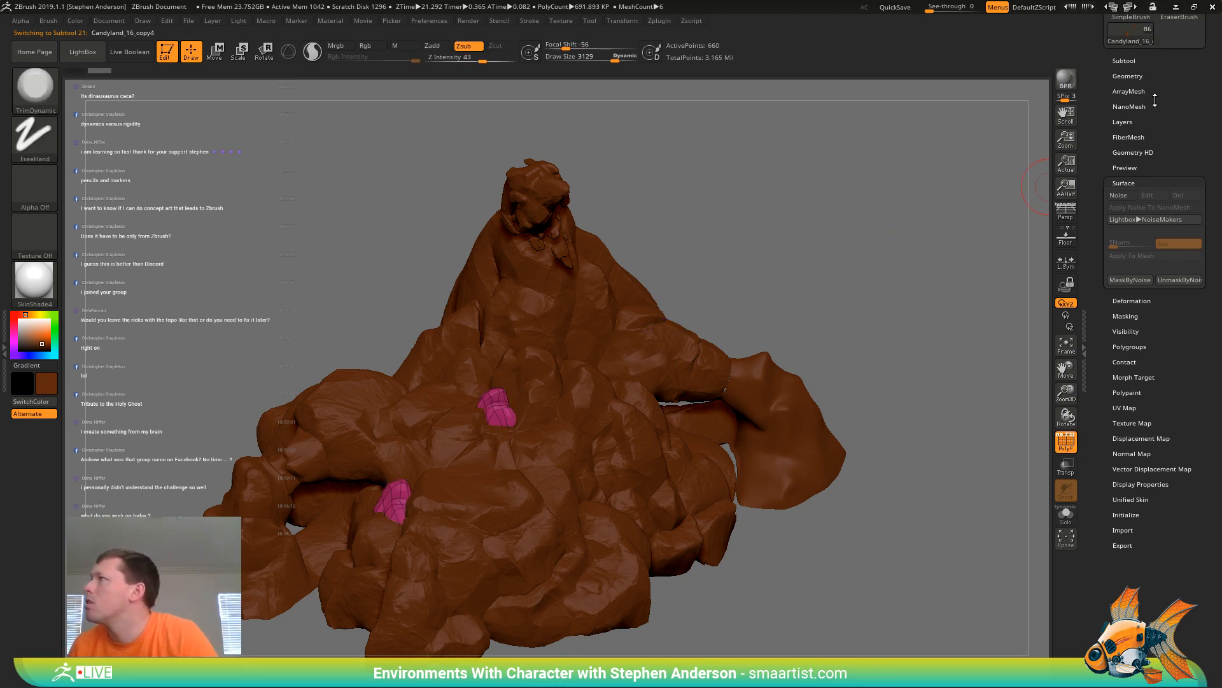
click(1129, 77)
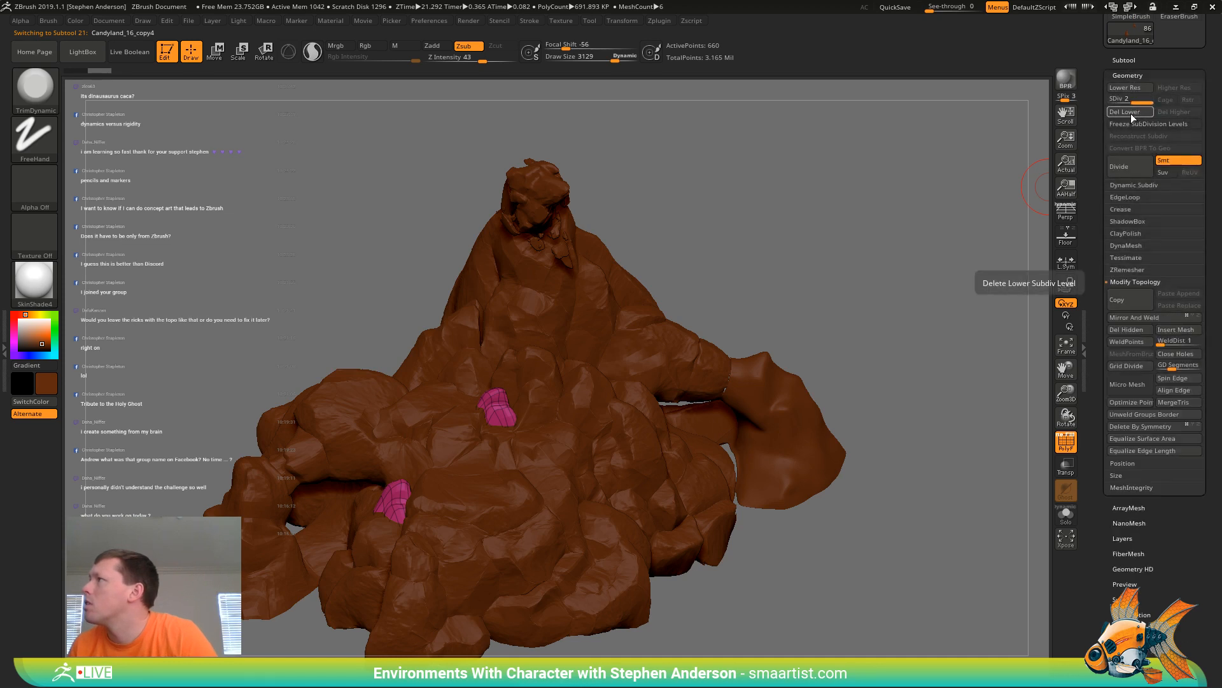
click(1127, 112)
key(shift)
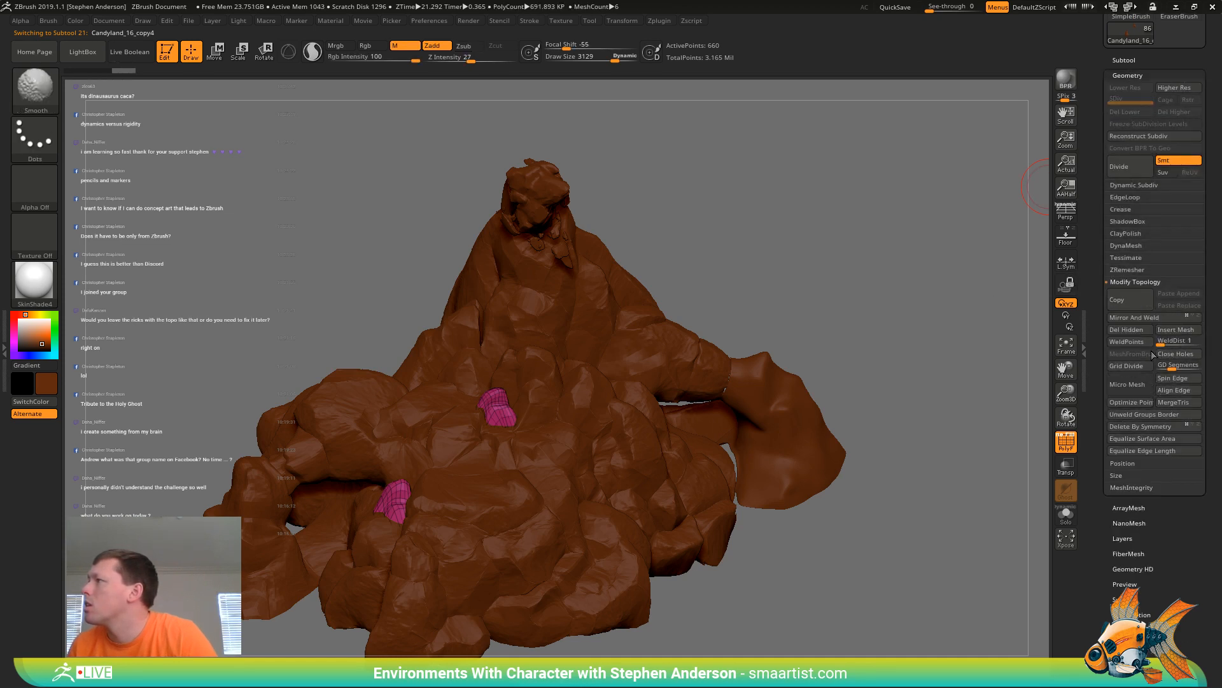
key(shift+f)
Add surface noise to the two small rocks using the copied noise settings, and apply it to their mesh
click(1158, 600)
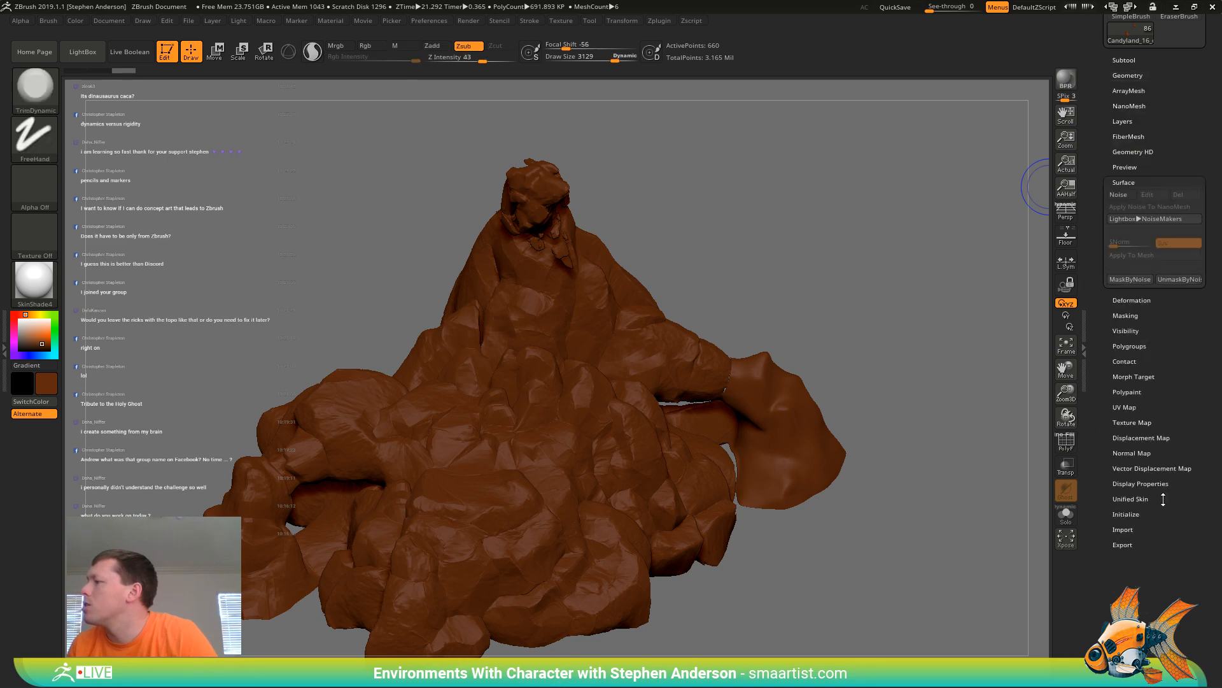
click(1132, 197)
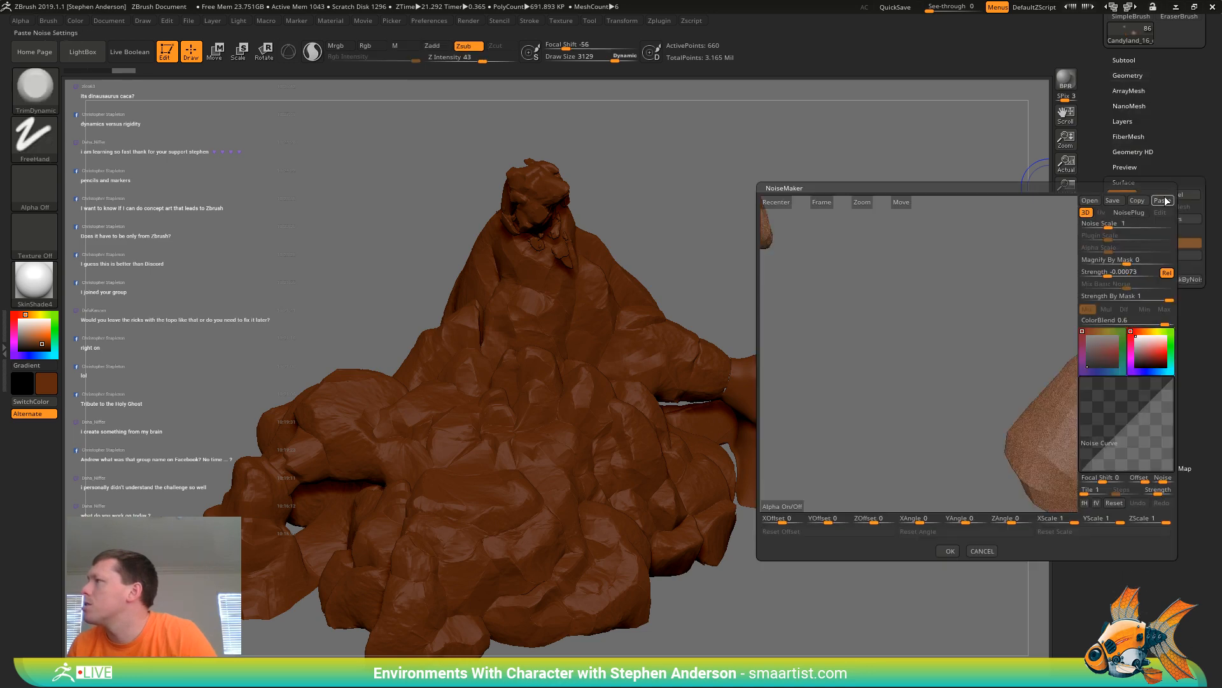
click(949, 551)
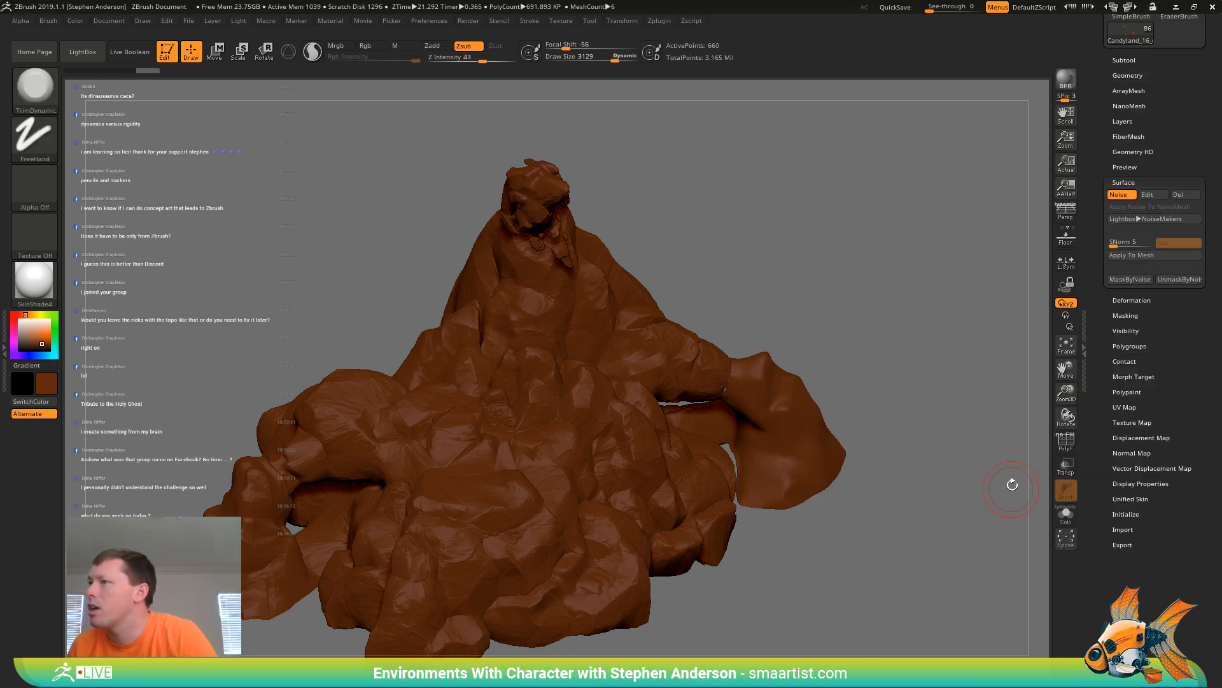
click(1147, 256)
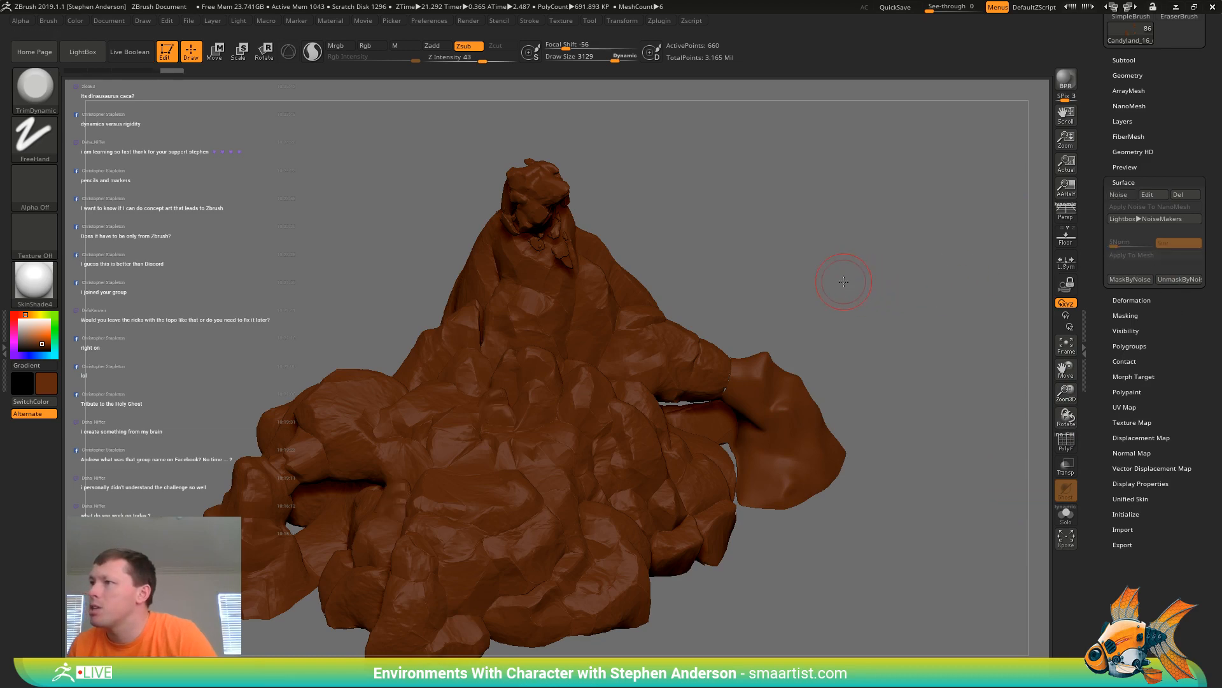
Divide the two small rocks once more and smooth them with Polish By Features
mouse_move(843, 280)
mouse_down()
mouse_move(859, 272)
mouse_move(854, 240)
mouse_move(846, 262)
mouse_up()
key(shift+f)
key(shift+f)
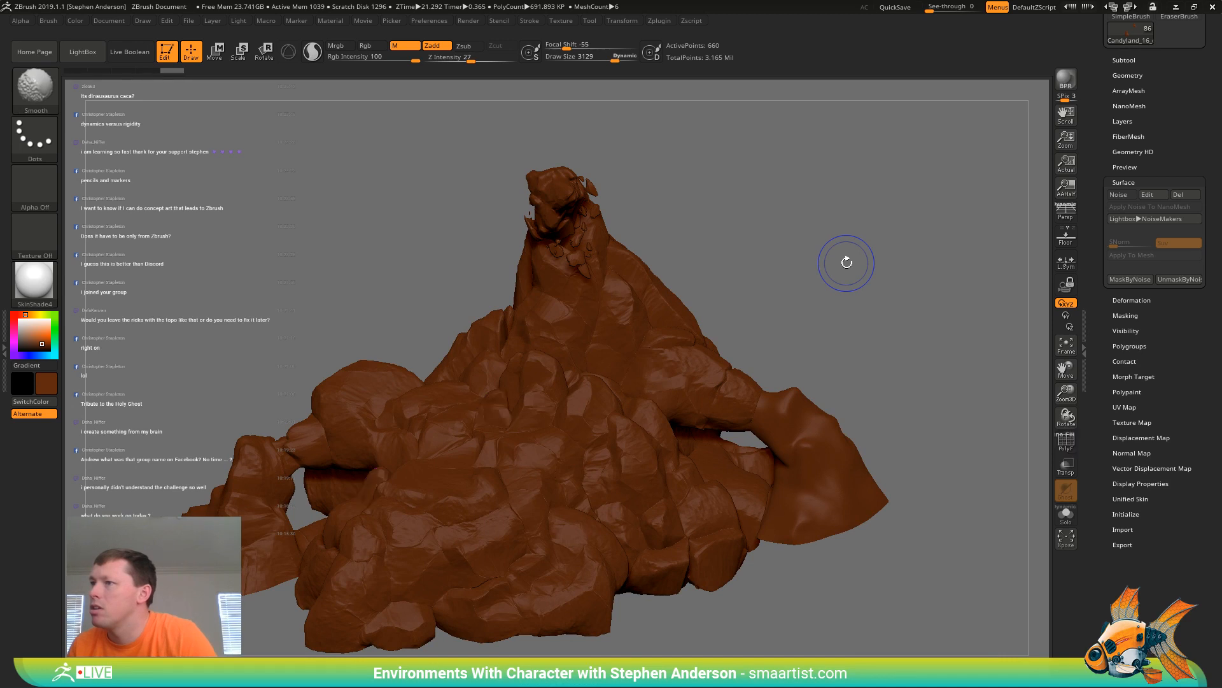
key(ctrl)
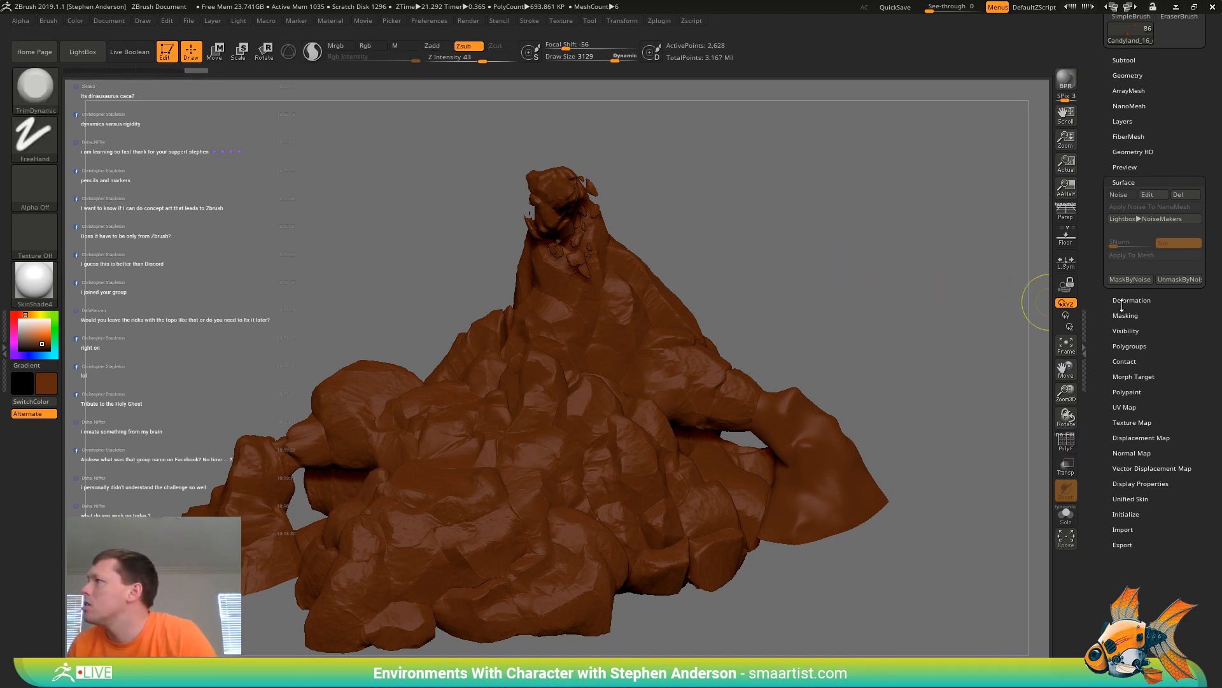
click(1128, 300)
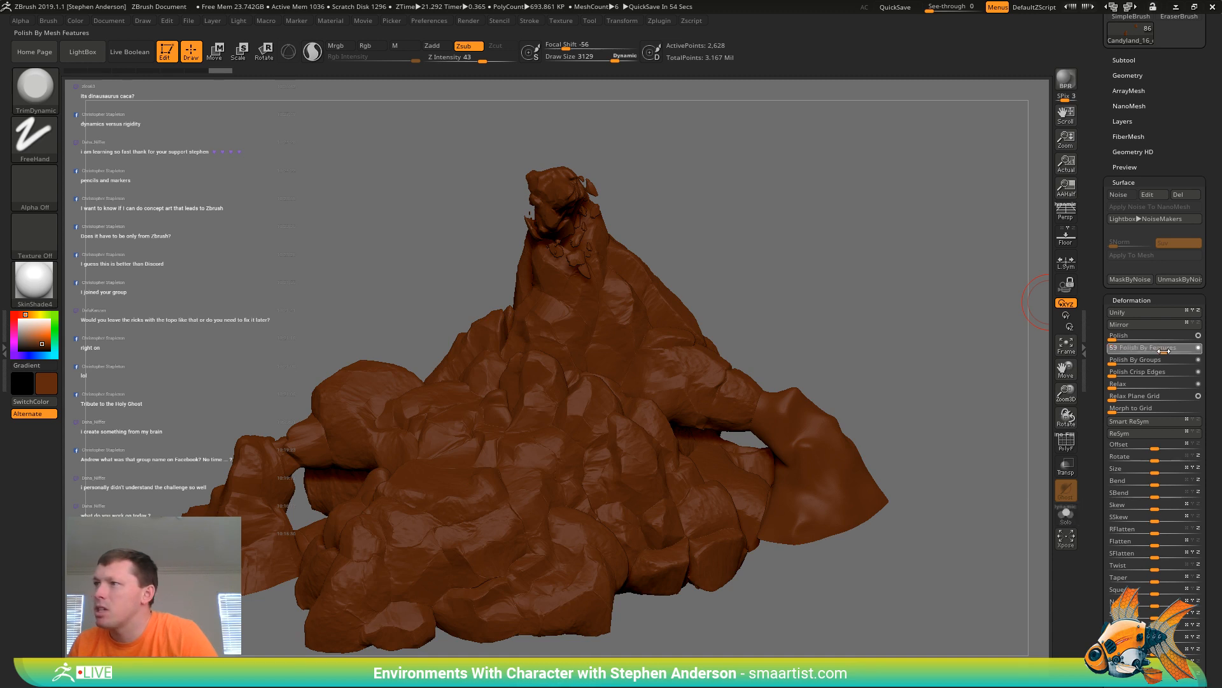
drag(1112, 352, 1198, 351)
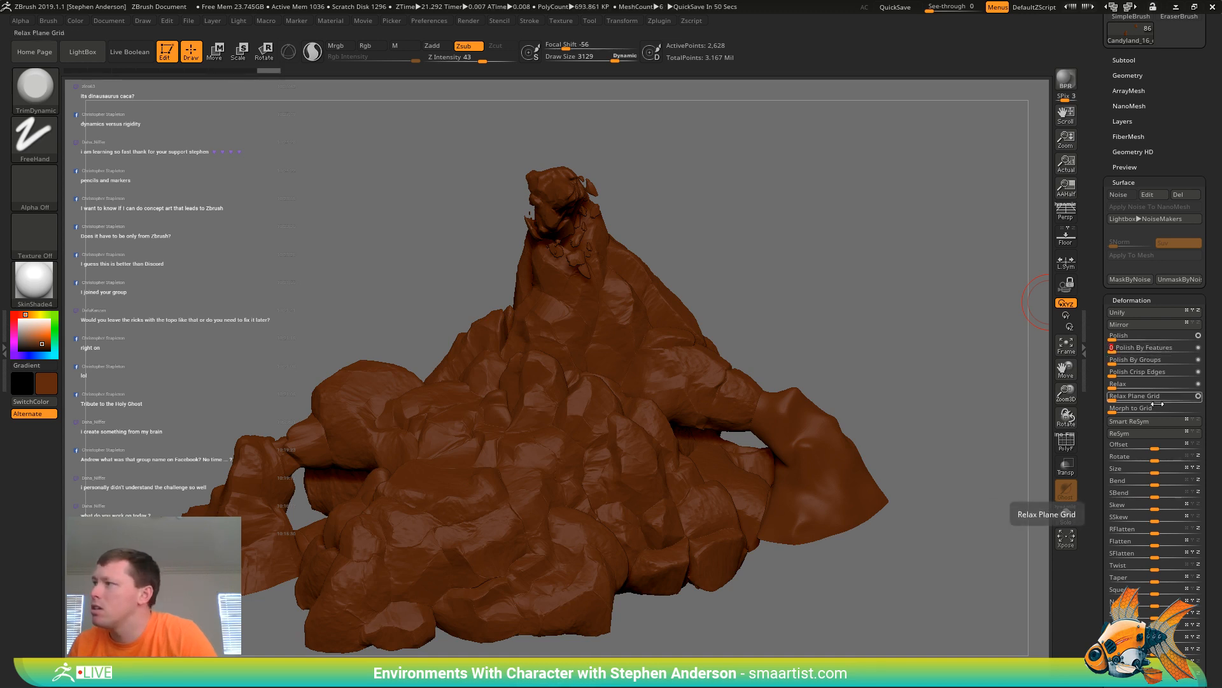
Run ClayPolish on the two small rocks and clear the resulting mask
click(1127, 76)
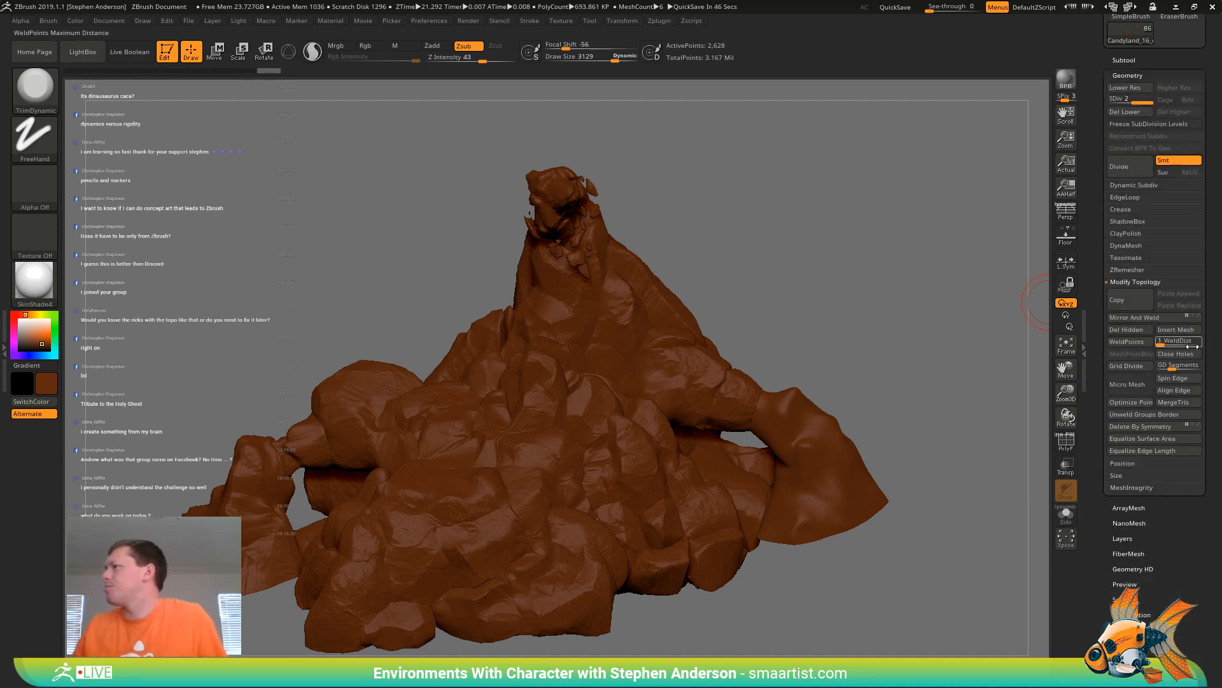
click(1139, 234)
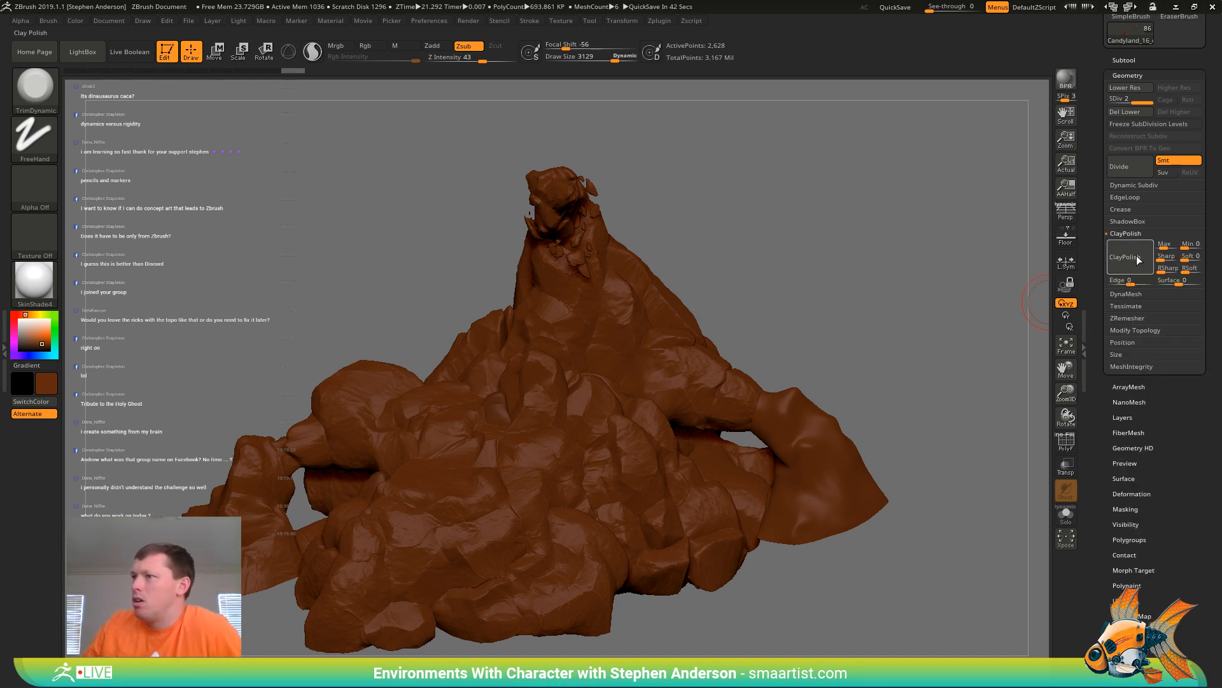
click(1136, 255)
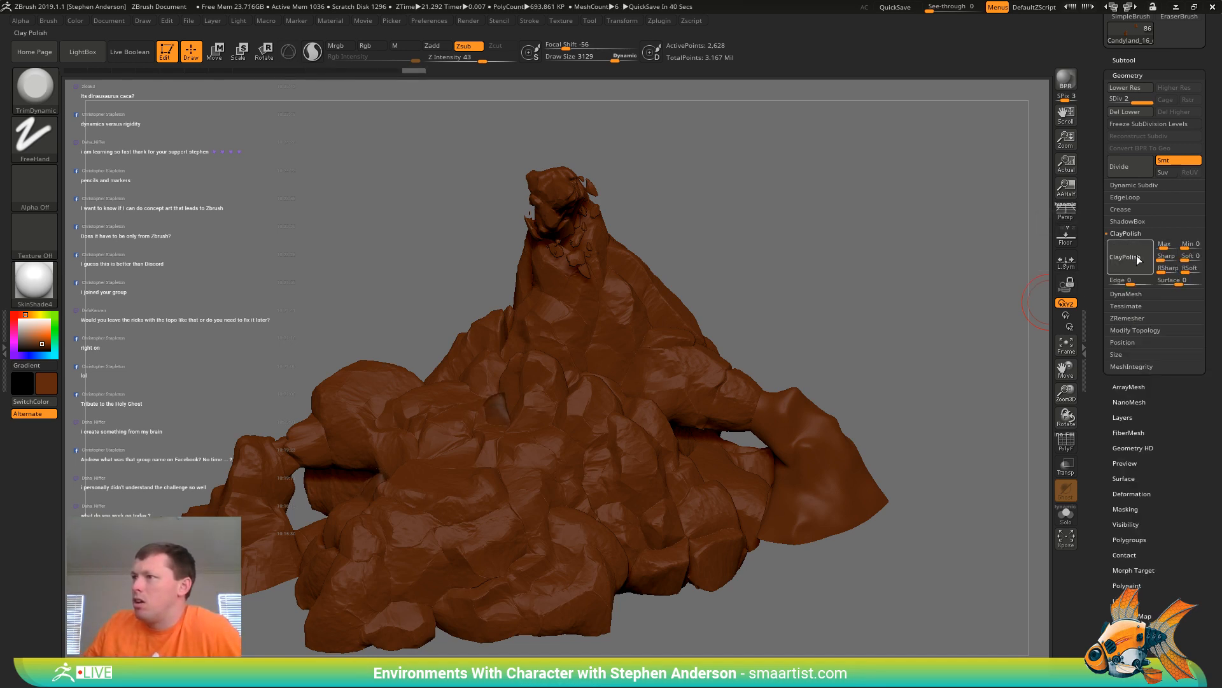
drag(734, 233, 772, 259)
key(shift)
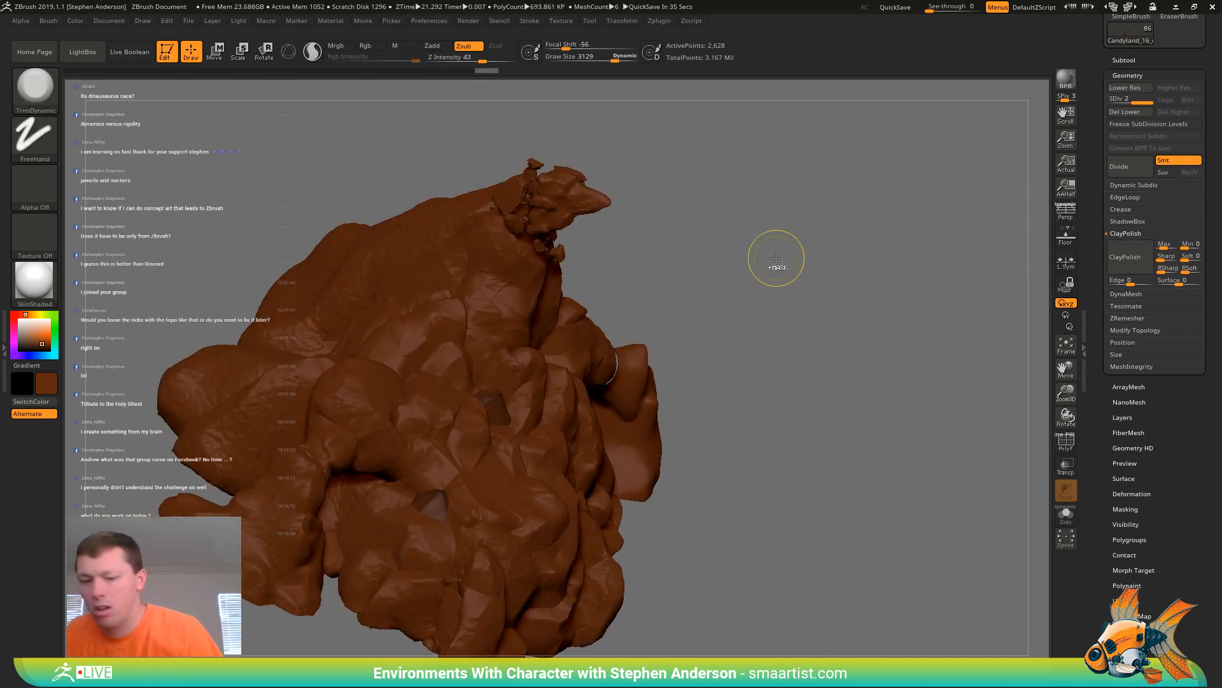
mouse_move(783, 261)
mouse_down()
mouse_move(760, 246)
mouse_move(775, 254)
mouse_move(783, 240)
mouse_move(779, 255)
mouse_move(791, 252)
mouse_up()
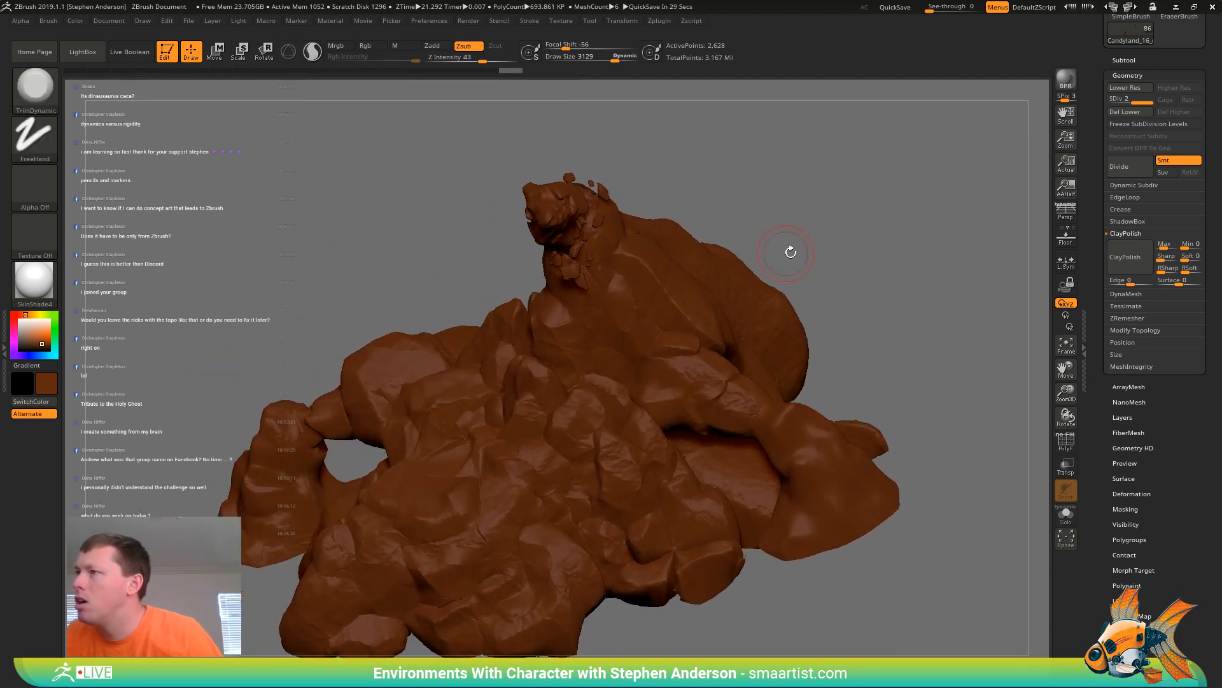
Isolate the two small rocks with their wireframe shown, and reshape the upper one with the Move brush
click(1066, 513)
key(ctrl)
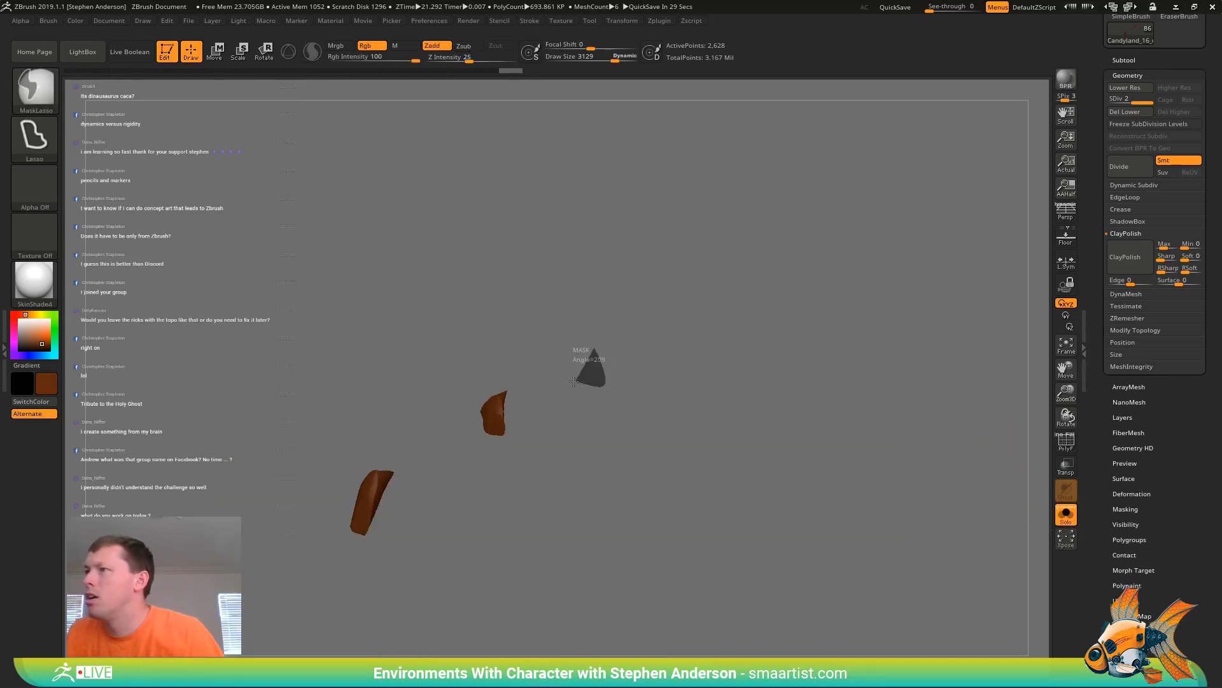
key(alt)
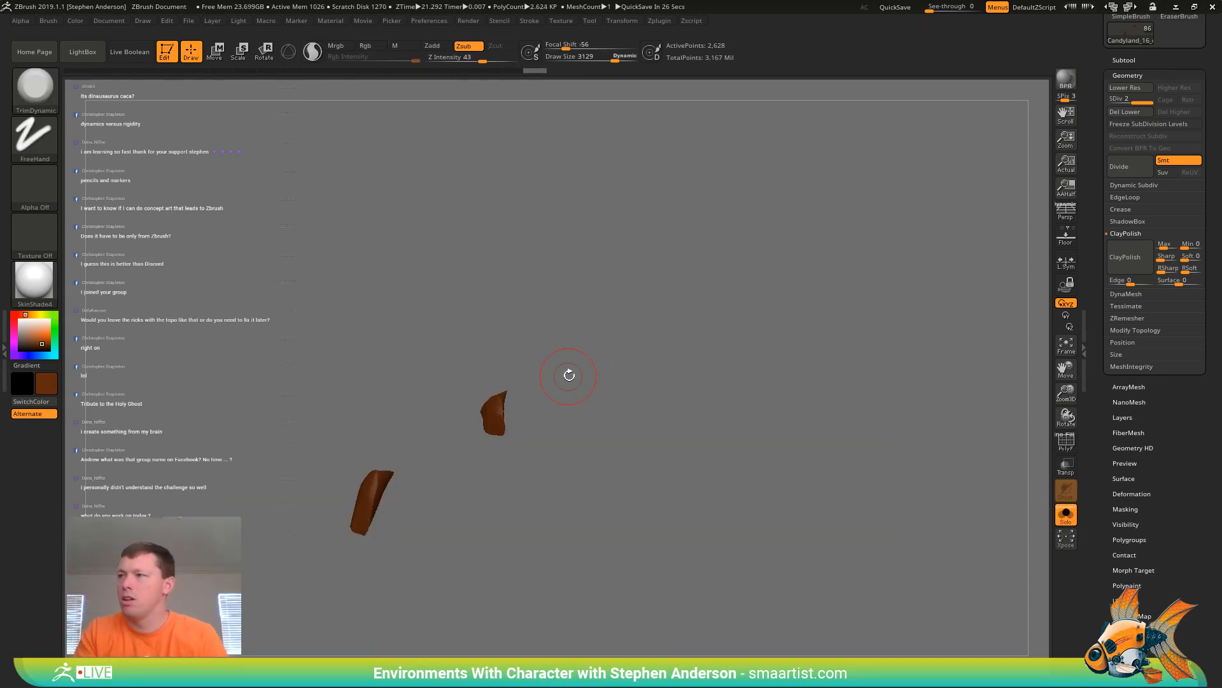
mouse_move(489, 412)
ctrl+right_down()
mouse_move(583, 527)
mouse_move(533, 437)
mouse_move(551, 401)
mouse_move(495, 368)
ctrl+right_up()
key(shift)
key(shift+f)
key(b)
key(m)
key(v)
drag(576, 389, 529, 394)
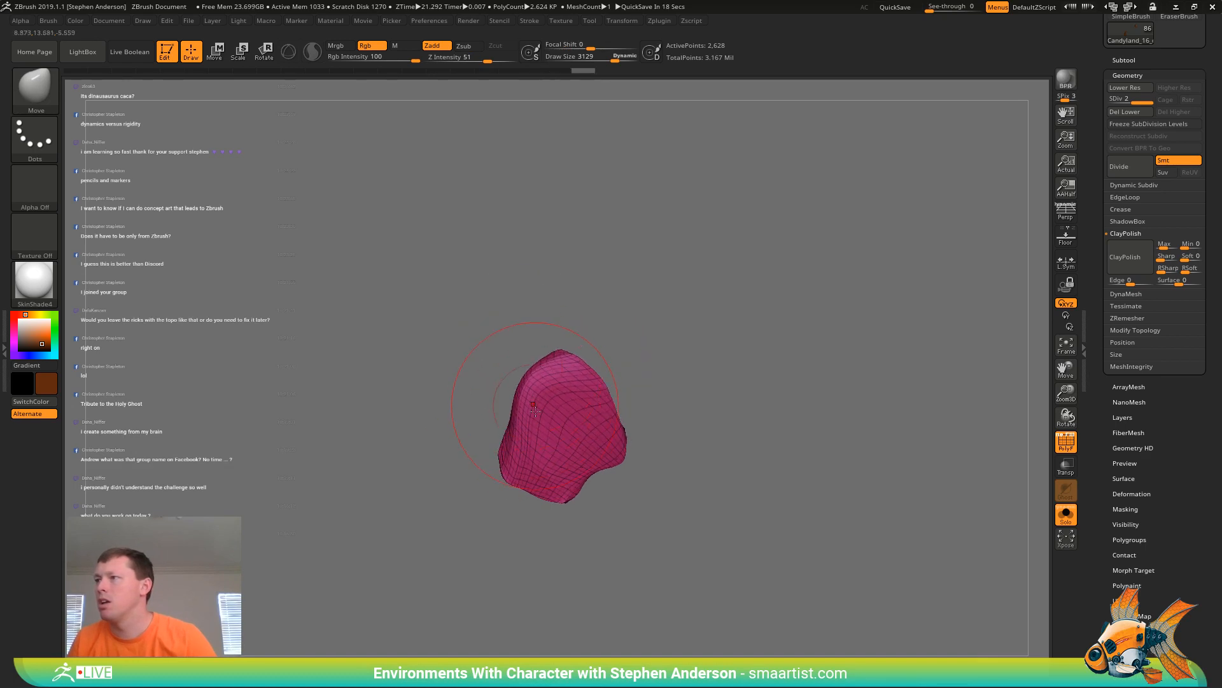
mouse_move(533, 427)
right_down()
mouse_move(519, 408)
mouse_move(1041, 474)
right_up()
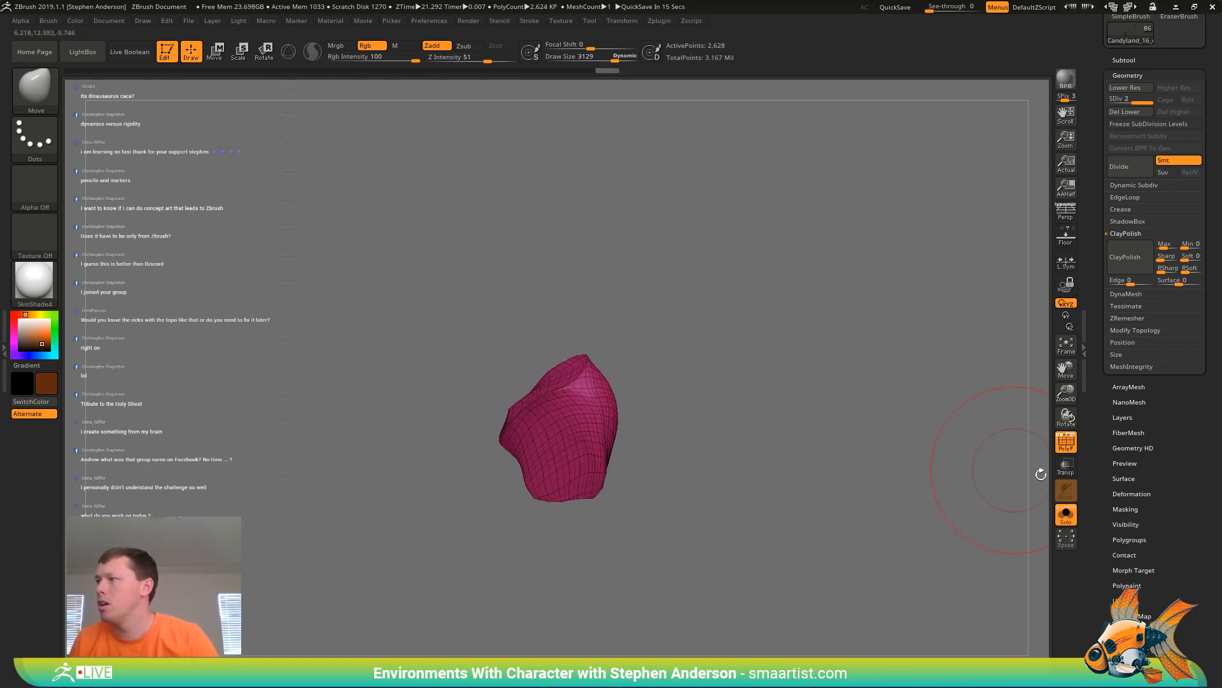
Show the whole mountain again without the wireframe, and apply surface noise to the mesh of the two small rocks
click(1066, 517)
key(ctrl)
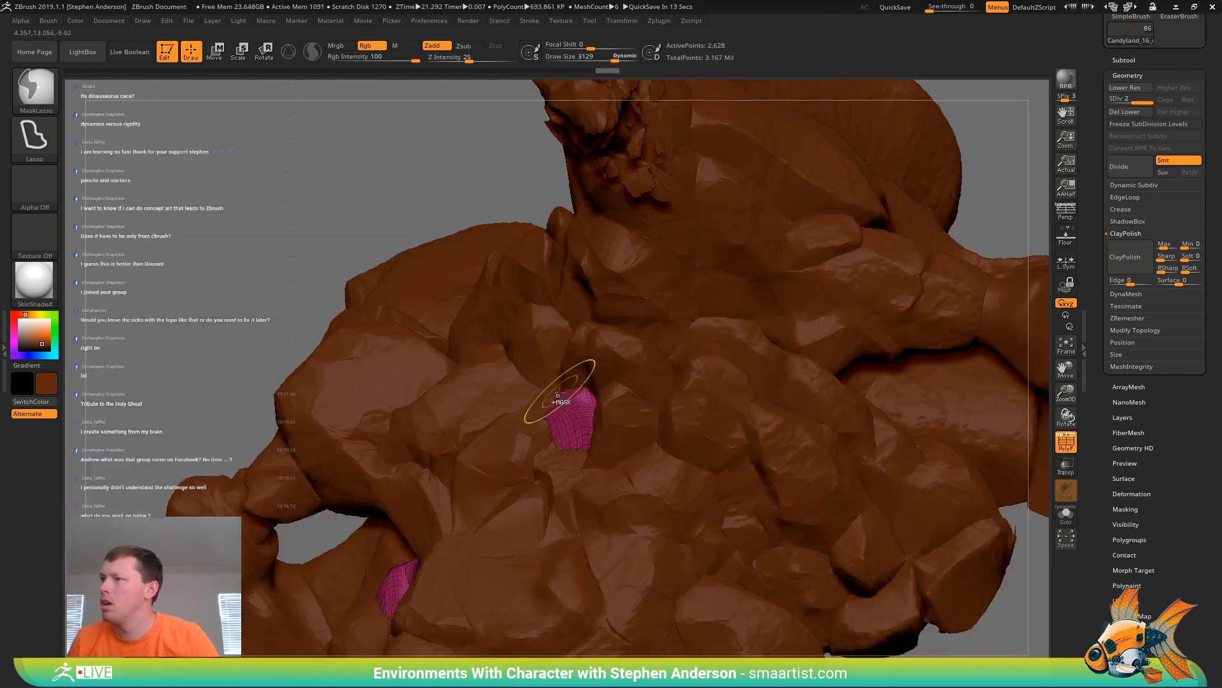
key(shift+f)
mouse_move(559, 392)
right_down()
mouse_move(596, 402)
mouse_move(582, 277)
mouse_move(605, 258)
right_up()
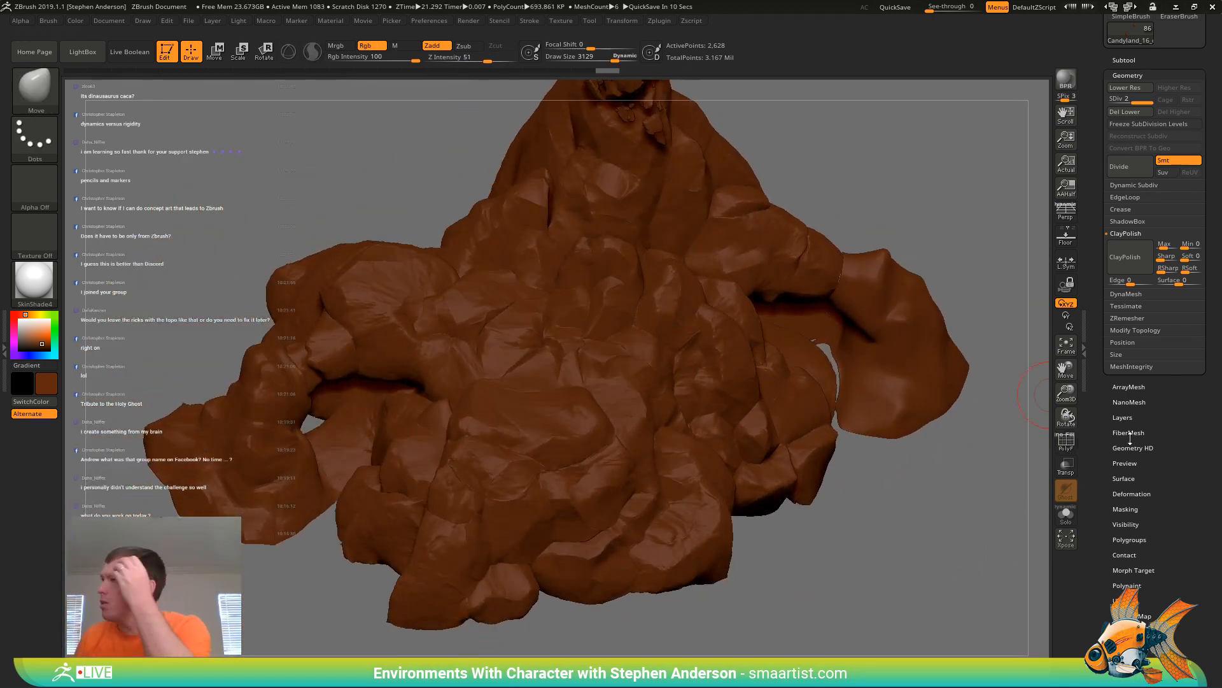
click(1132, 479)
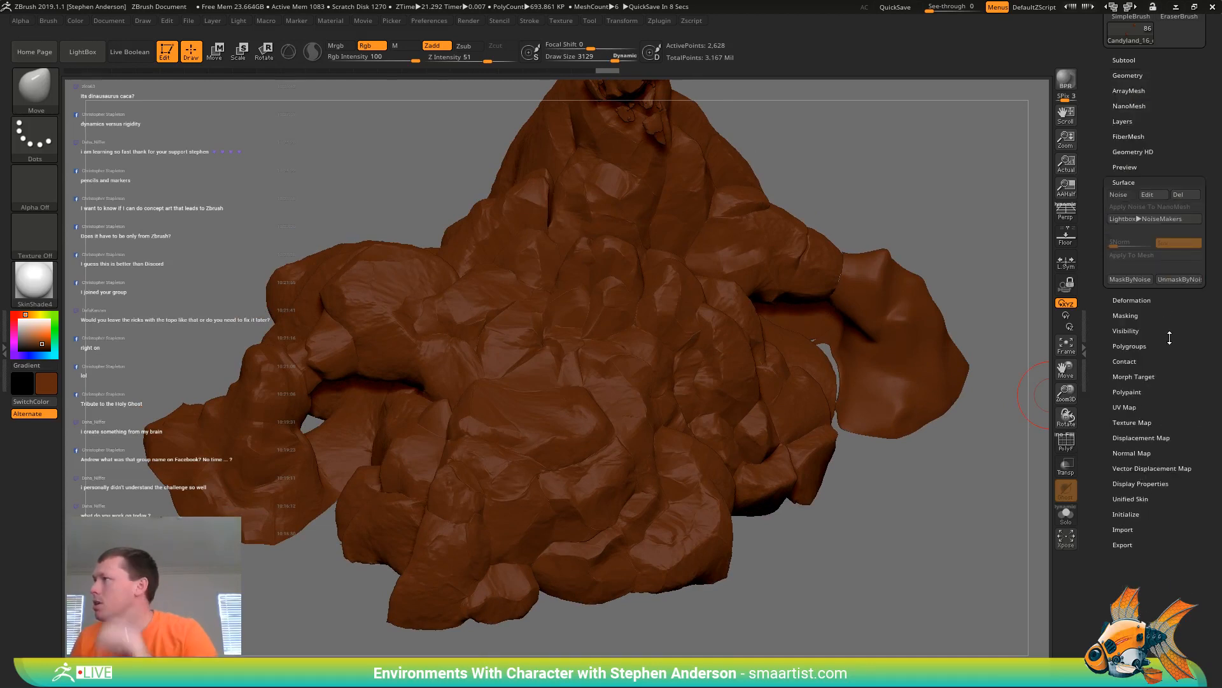
click(1119, 195)
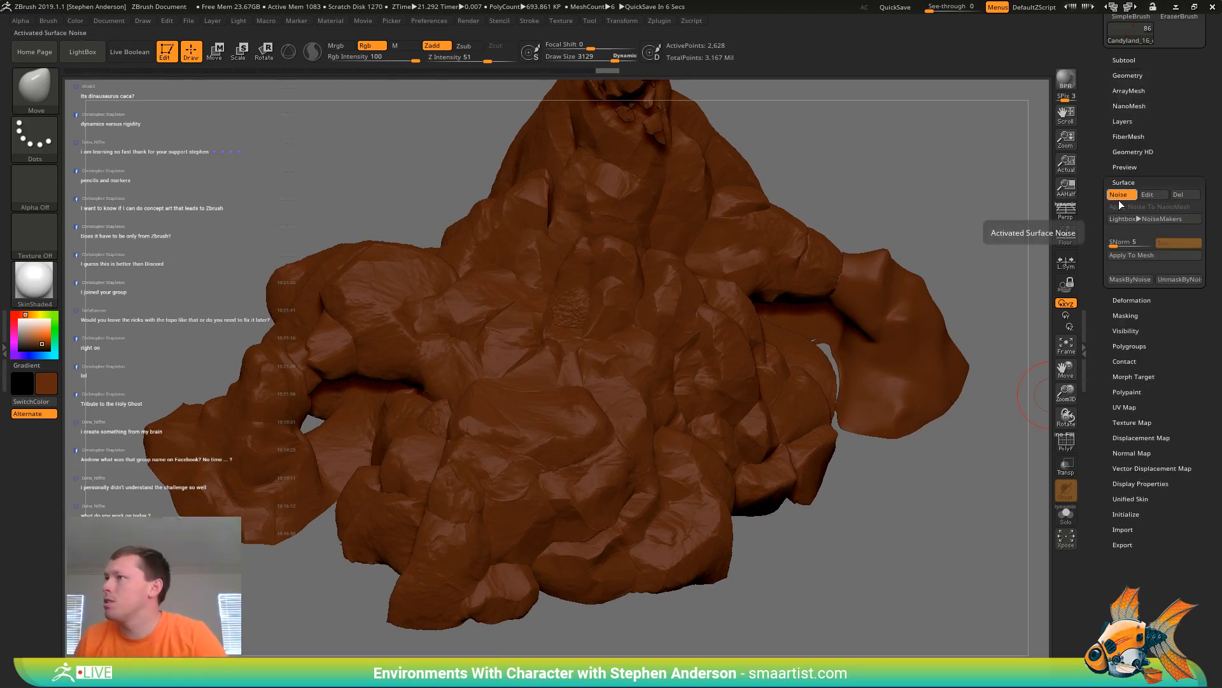
click(1145, 255)
mouse_move(636, 318)
right_down()
mouse_move(618, 358)
mouse_move(639, 352)
mouse_move(636, 313)
right_up()
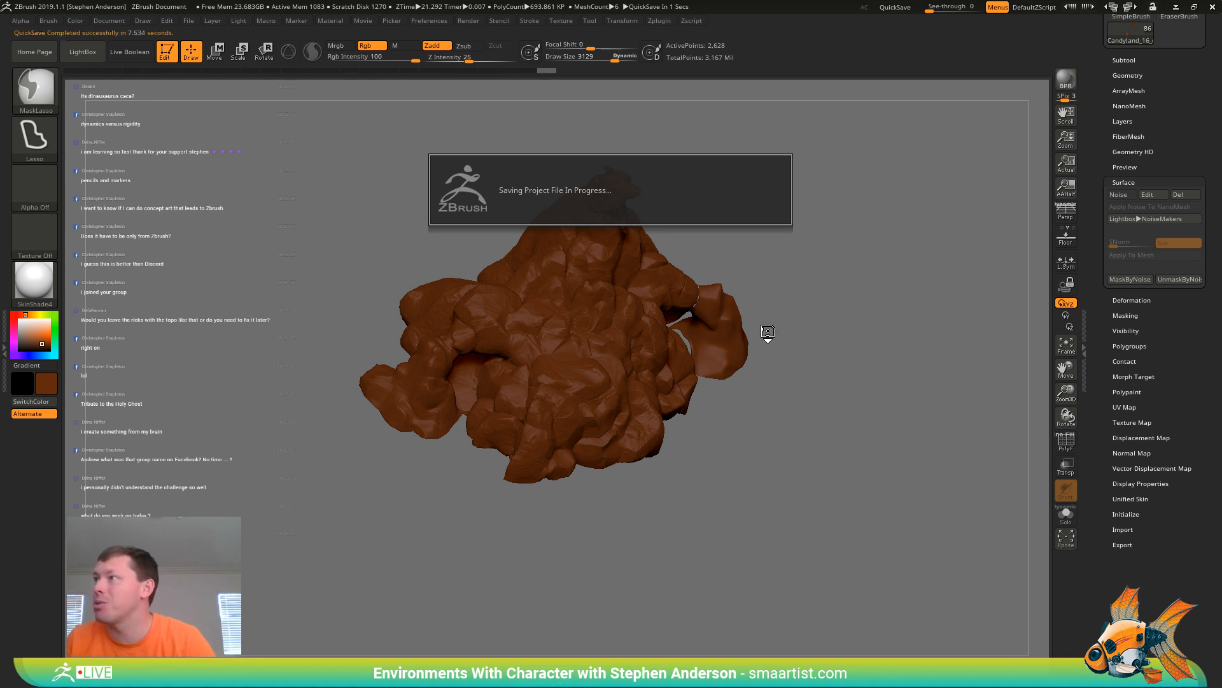
mouse_move(831, 319)
right_down()
mouse_move(788, 331)
mouse_move(821, 354)
right_up()
Select the large smooth rock at the end of the mountain's arm, divide it once, and delete its lower subdivision level
key(shift+f)
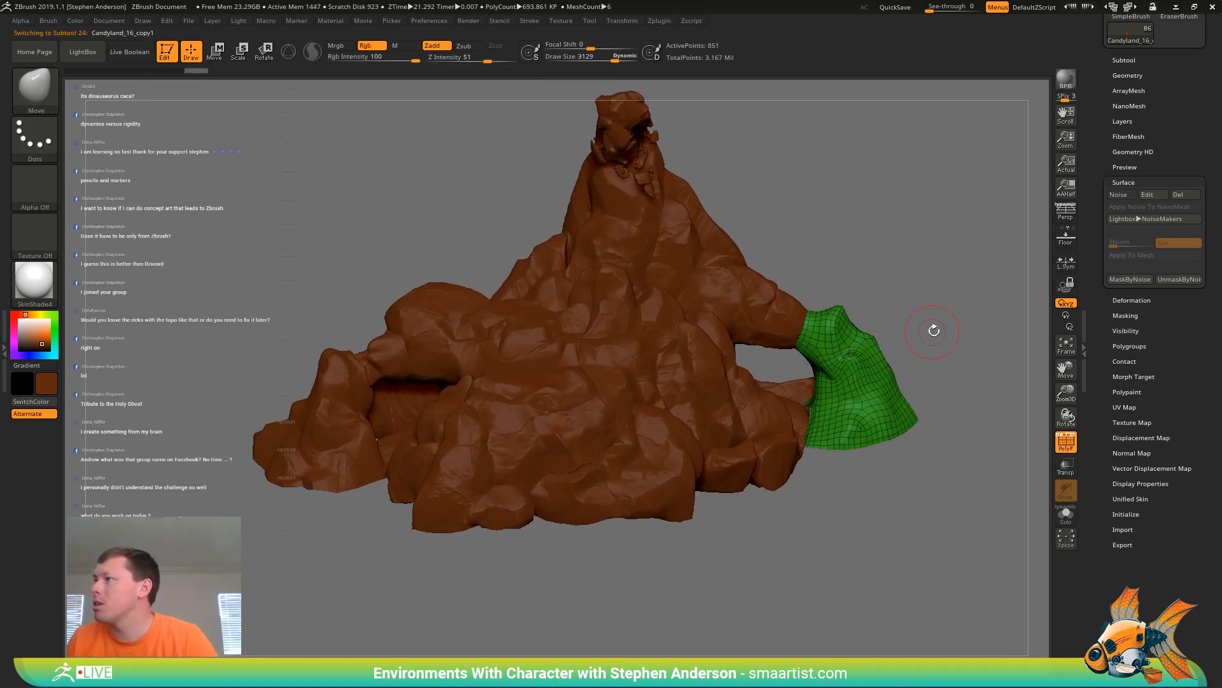
mouse_move(934, 331)
ctrl+right_down()
mouse_move(763, 380)
mouse_move(908, 327)
ctrl+right_up()
key(shift+f)
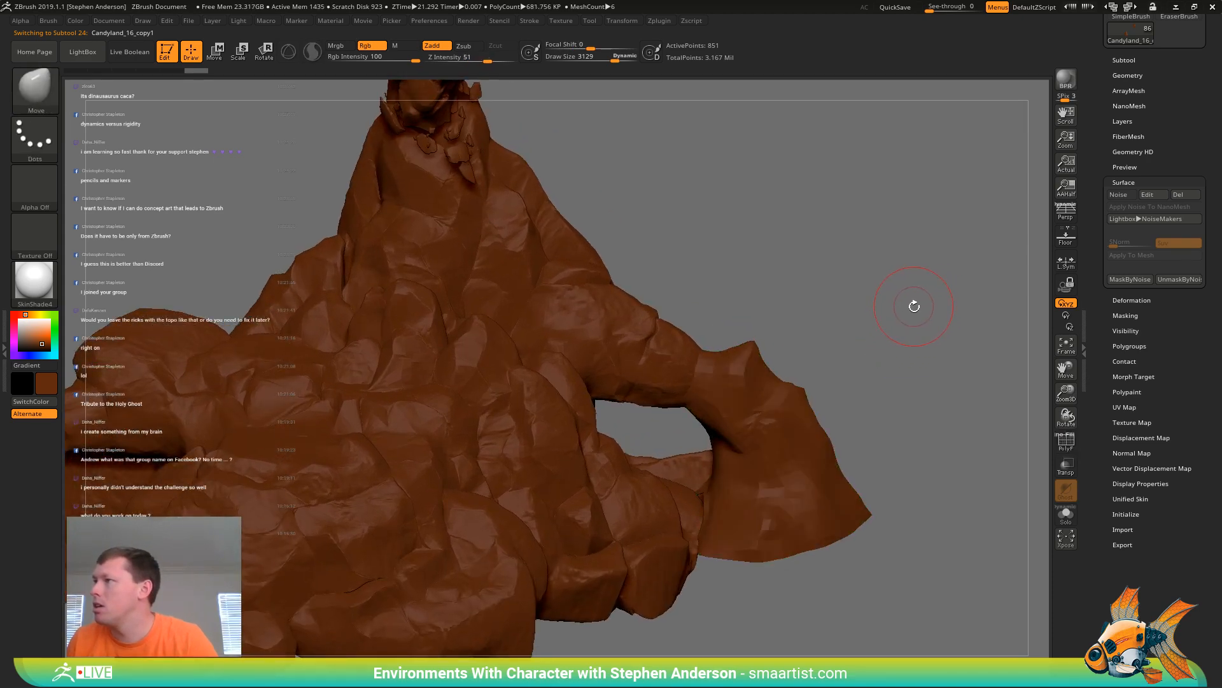
key(ctrl+d)
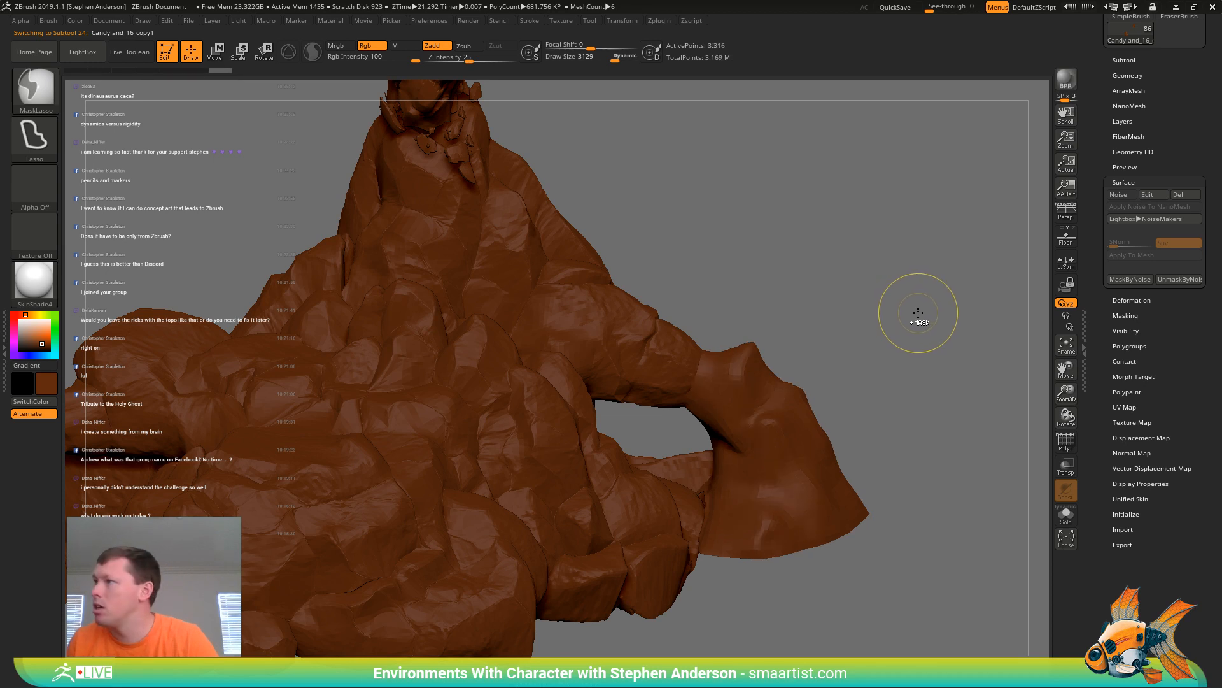
click(1127, 76)
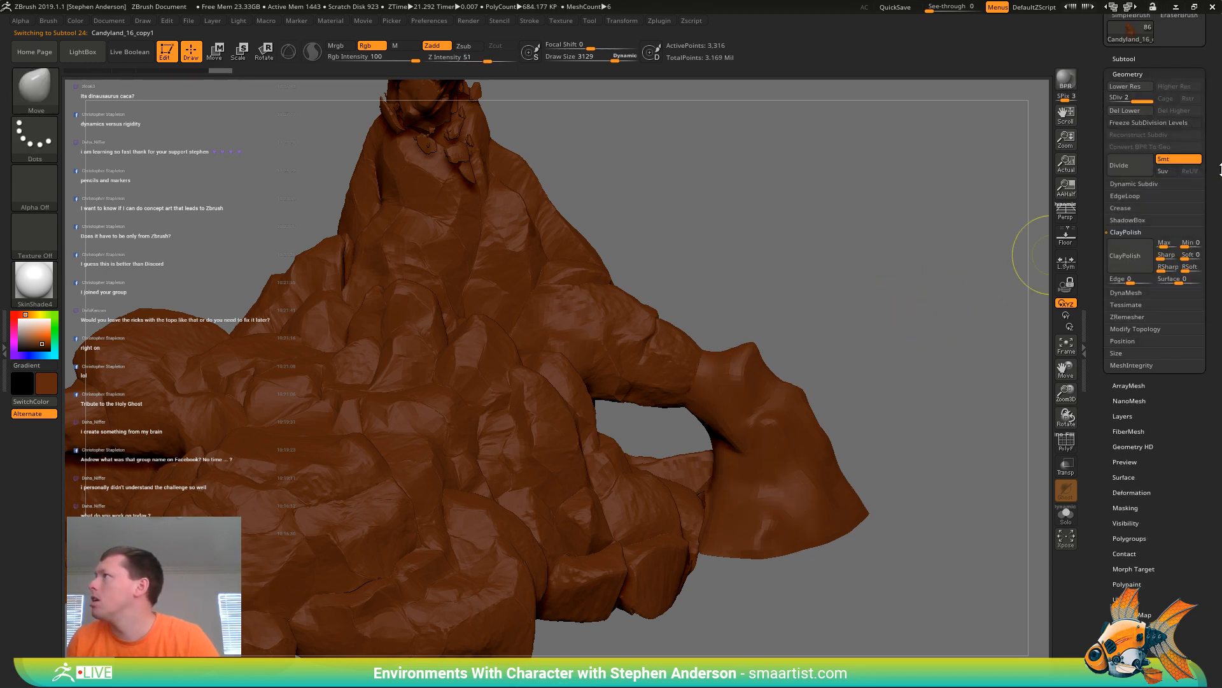
click(1124, 111)
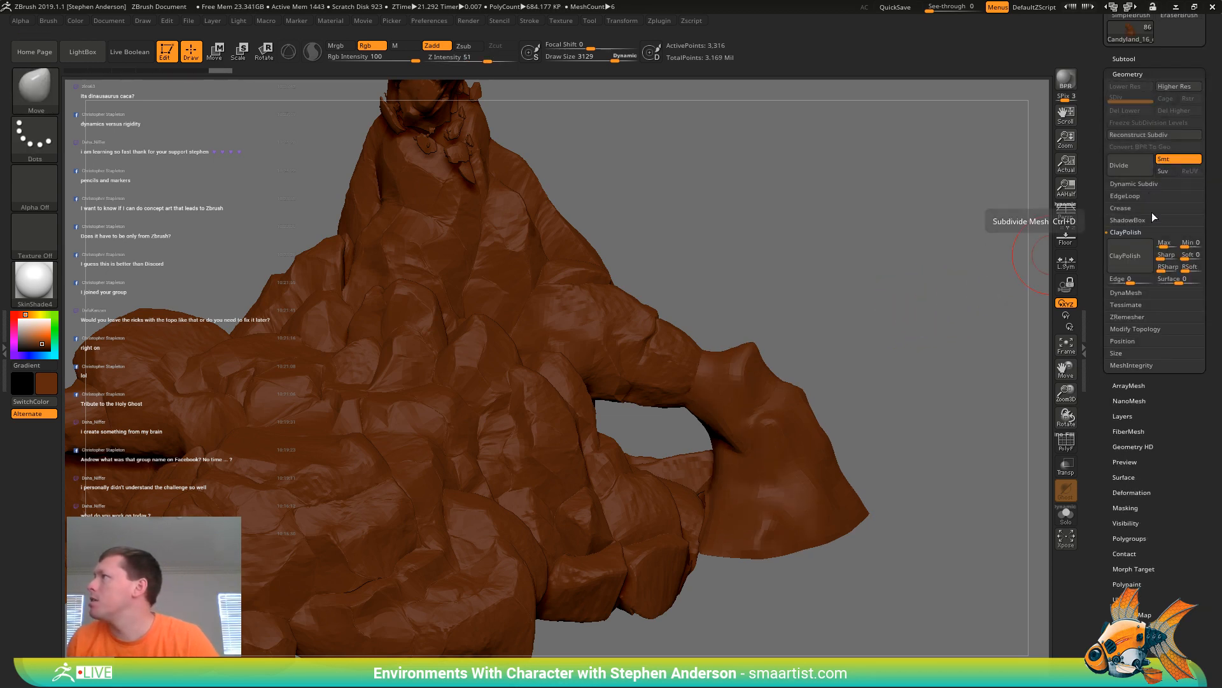
Isolate the large end rock, cap its open end with ZModeler's Convex Hole close action, and fill it with the current brown colour
click(1067, 515)
mouse_move(637, 394)
mouse_down()
mouse_move(546, 382)
mouse_move(494, 353)
mouse_move(471, 388)
mouse_move(483, 404)
mouse_up()
key(b)
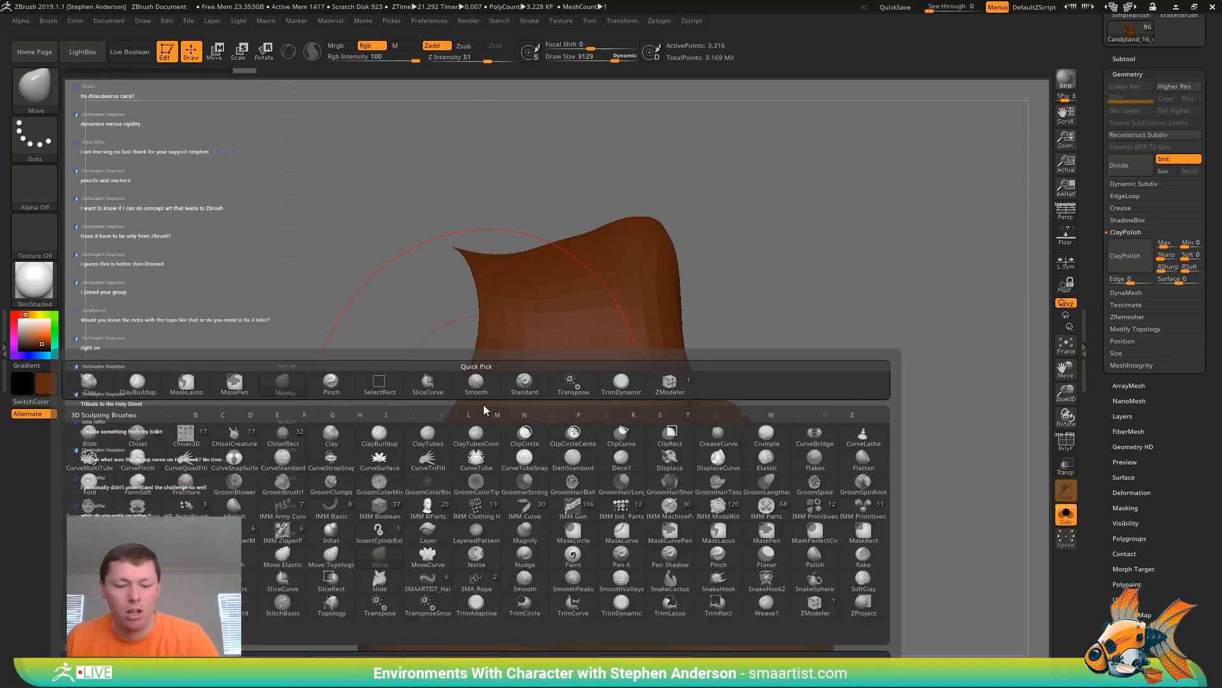
key(z)
key(m)
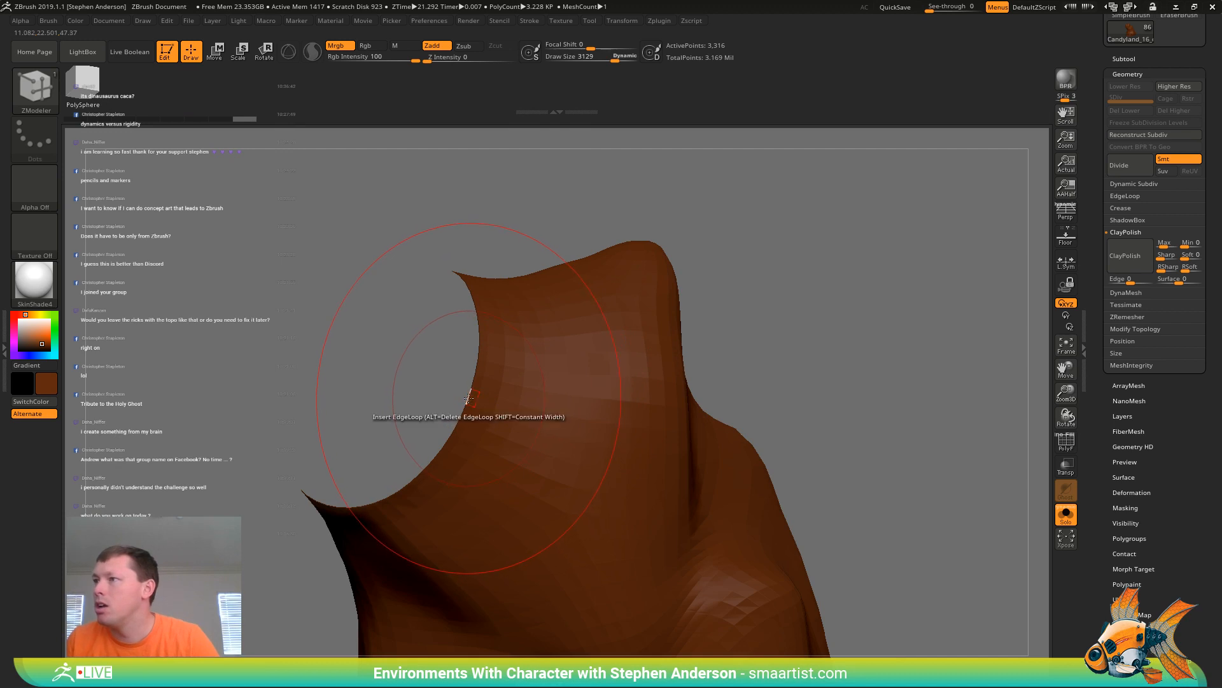
key(space)
click(452, 433)
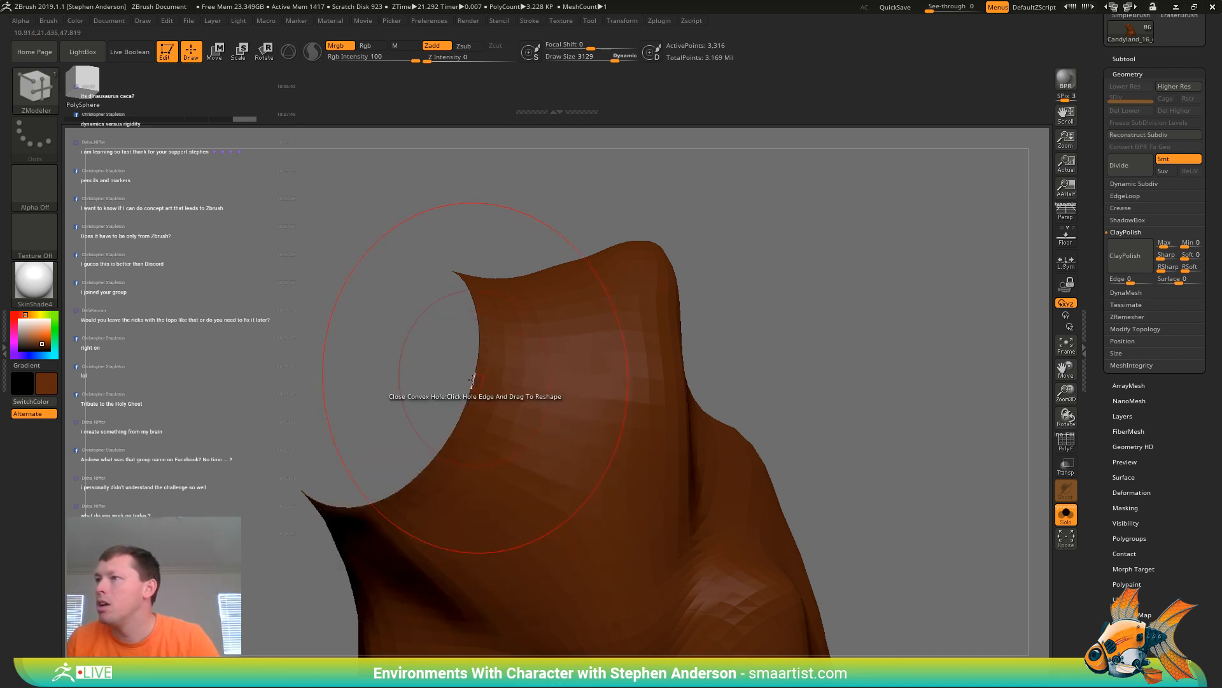
click(471, 390)
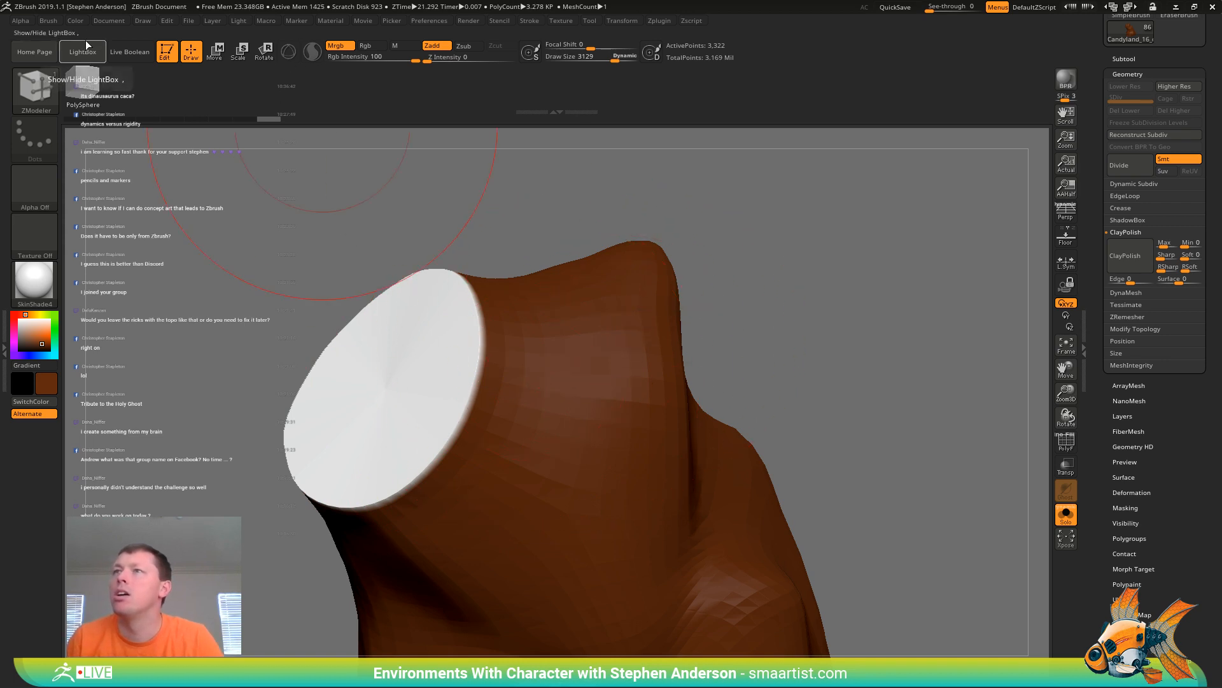
click(74, 20)
click(118, 247)
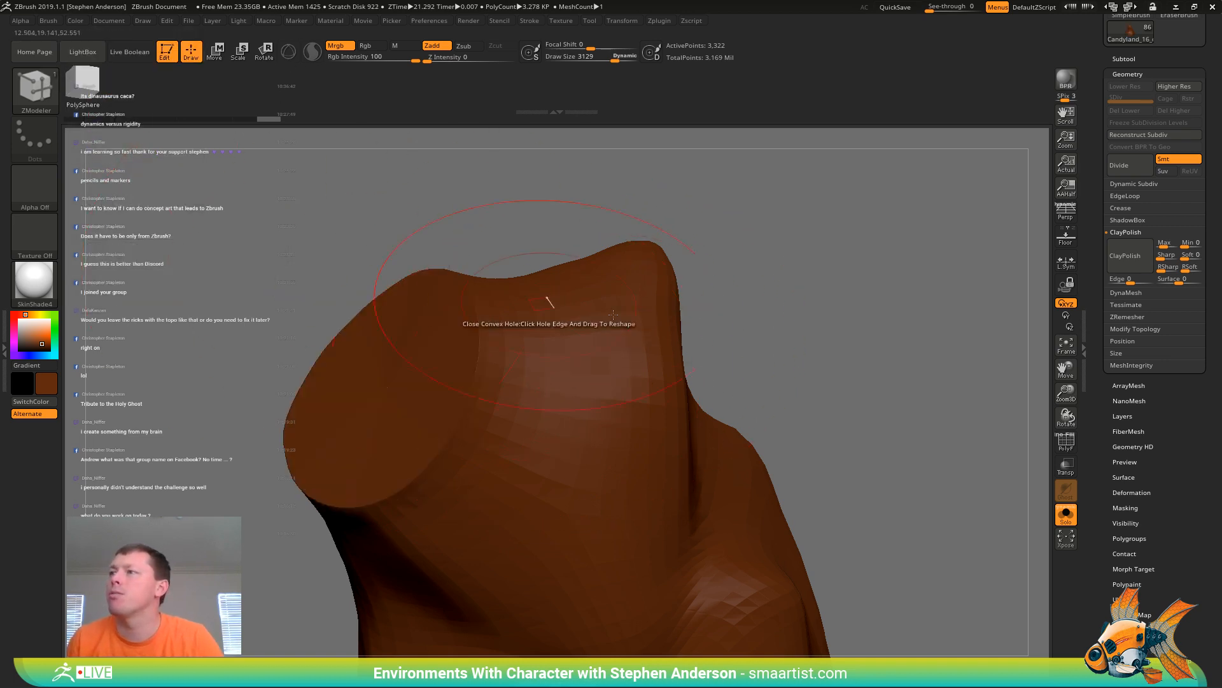
Bring back the whole mountain and reshape the end rock's capped edge around the arm rock using the Move brush at Draw Size 756
ctrl+right_drag(951, 385, 873, 319)
click(1066, 517)
drag(916, 475, 663, 352)
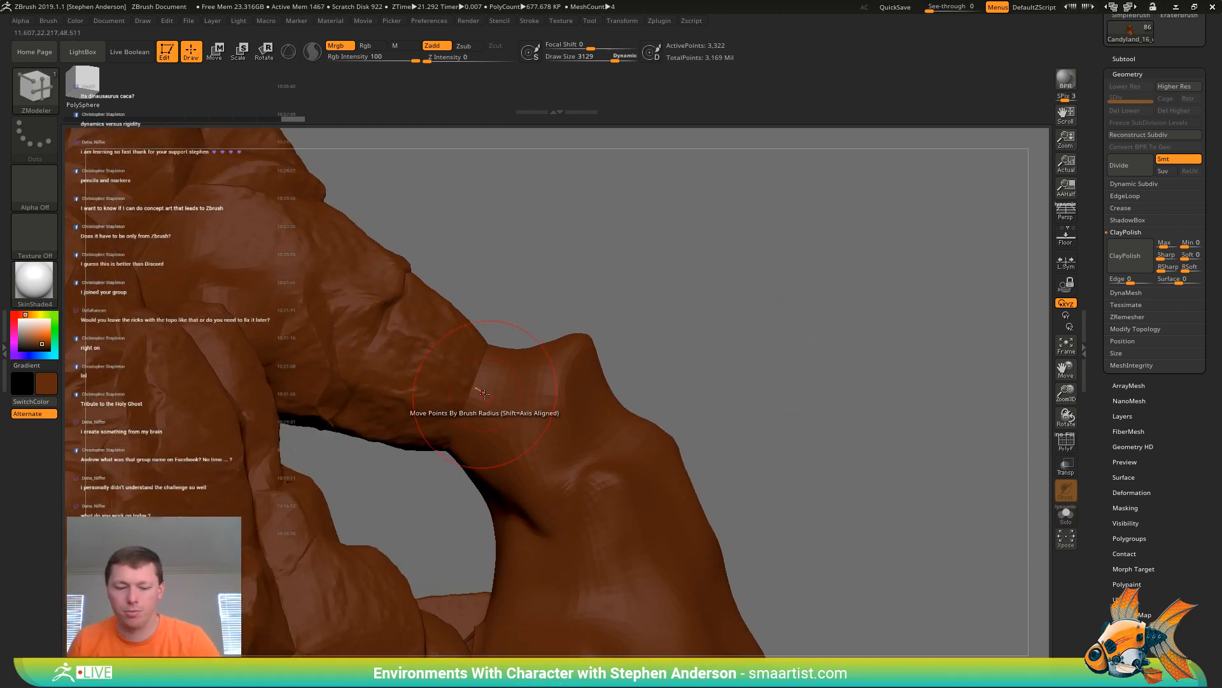
key(b)
key(m)
key(v)
key(s)
click(472, 362)
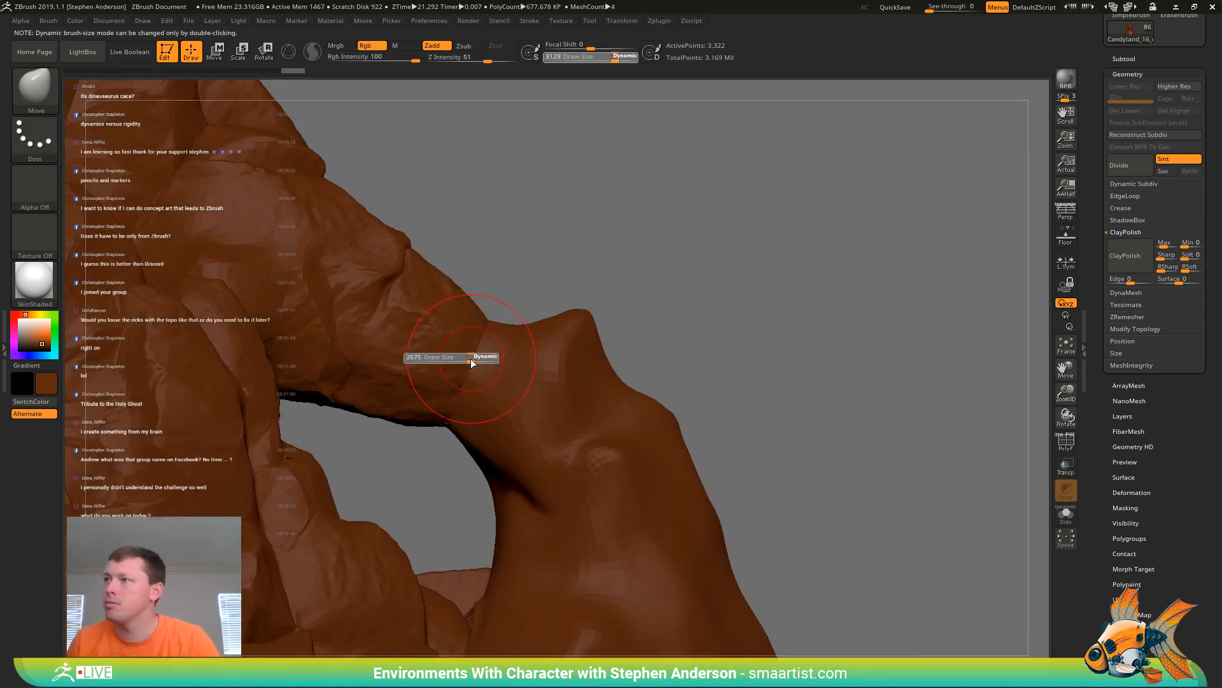
drag(423, 361, 951, 368)
key(s)
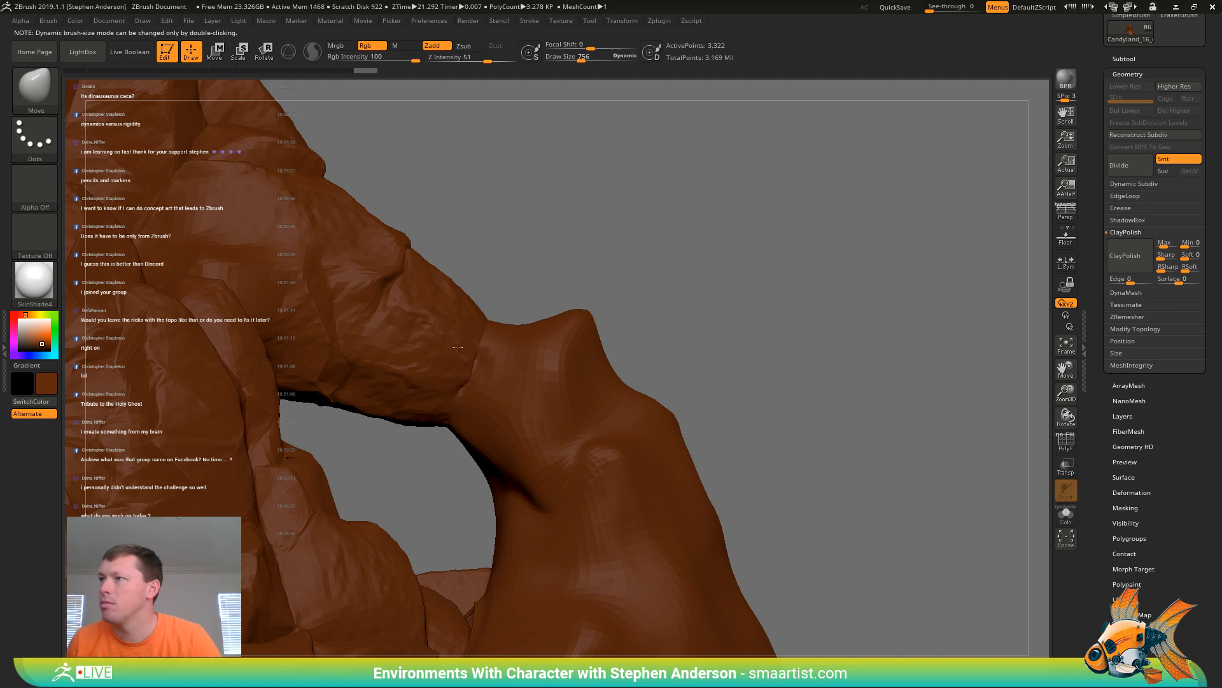
mouse_move(518, 351)
right_down()
mouse_move(414, 356)
mouse_move(503, 353)
mouse_move(450, 360)
mouse_move(487, 331)
right_up()
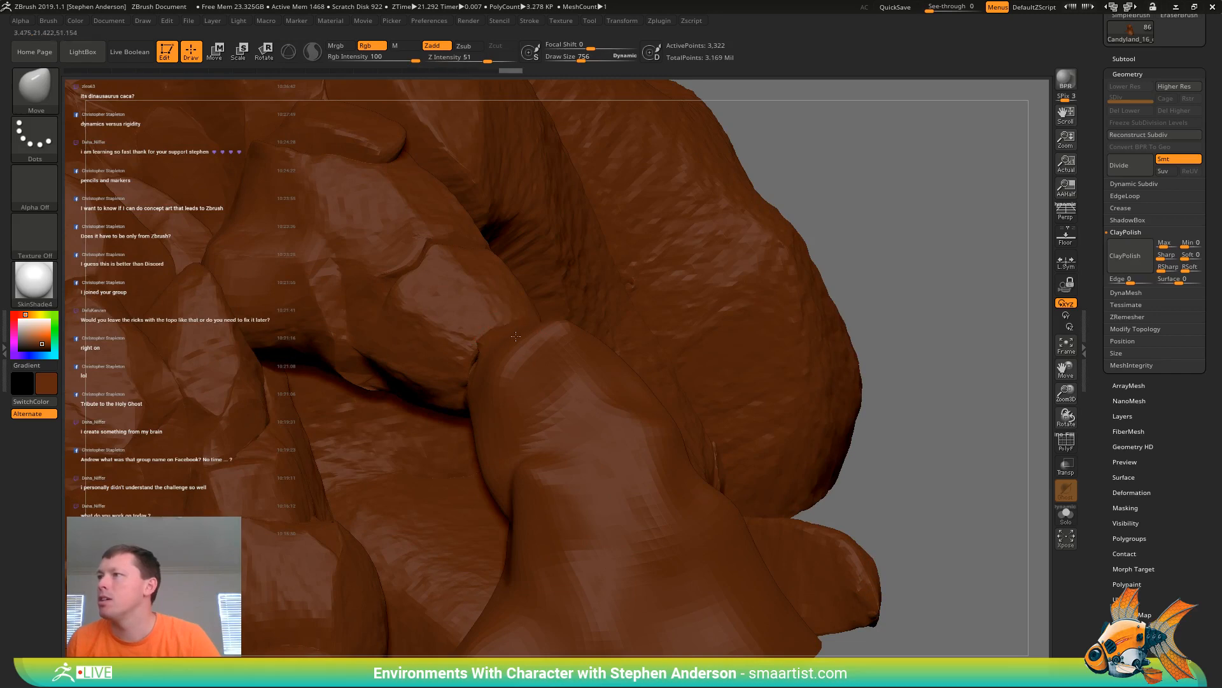
right_drag(515, 335, 563, 338)
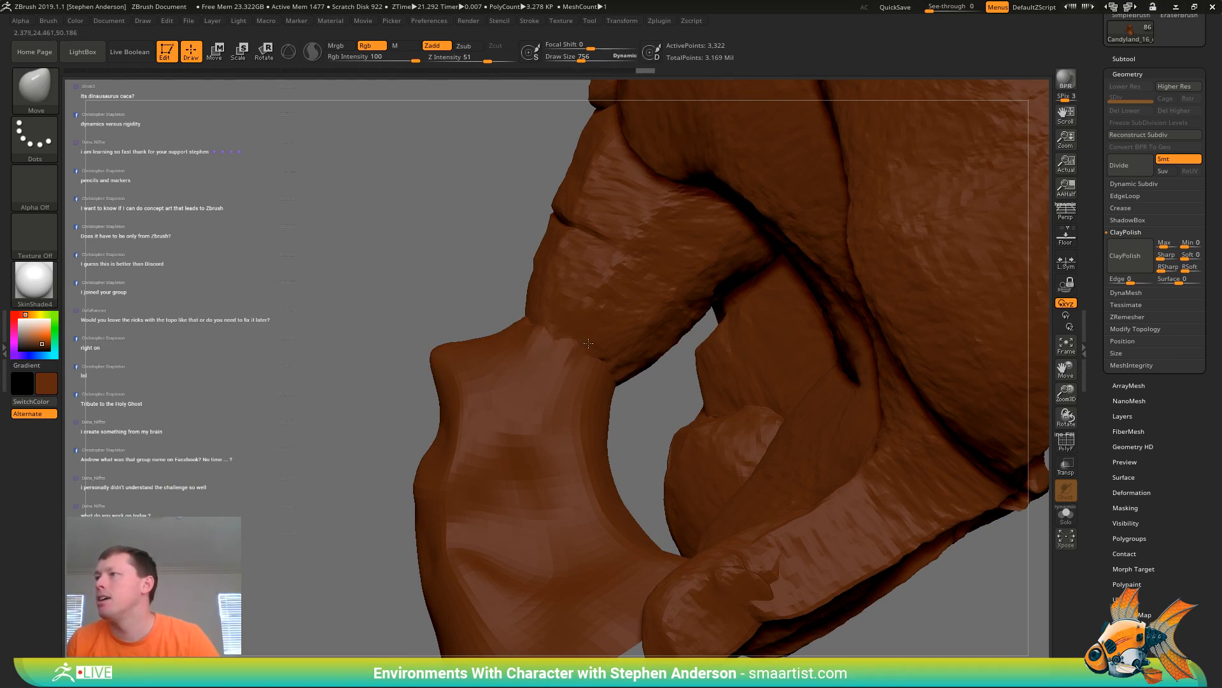
drag(570, 341, 554, 322)
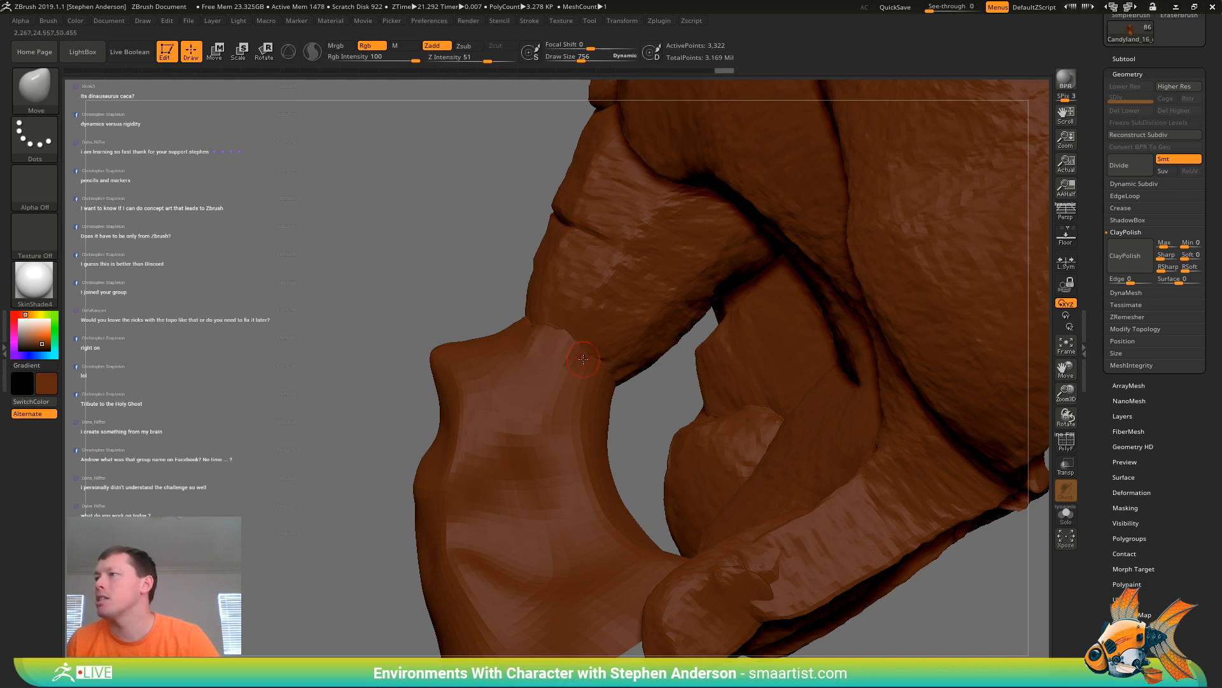
right_drag(581, 354, 611, 362)
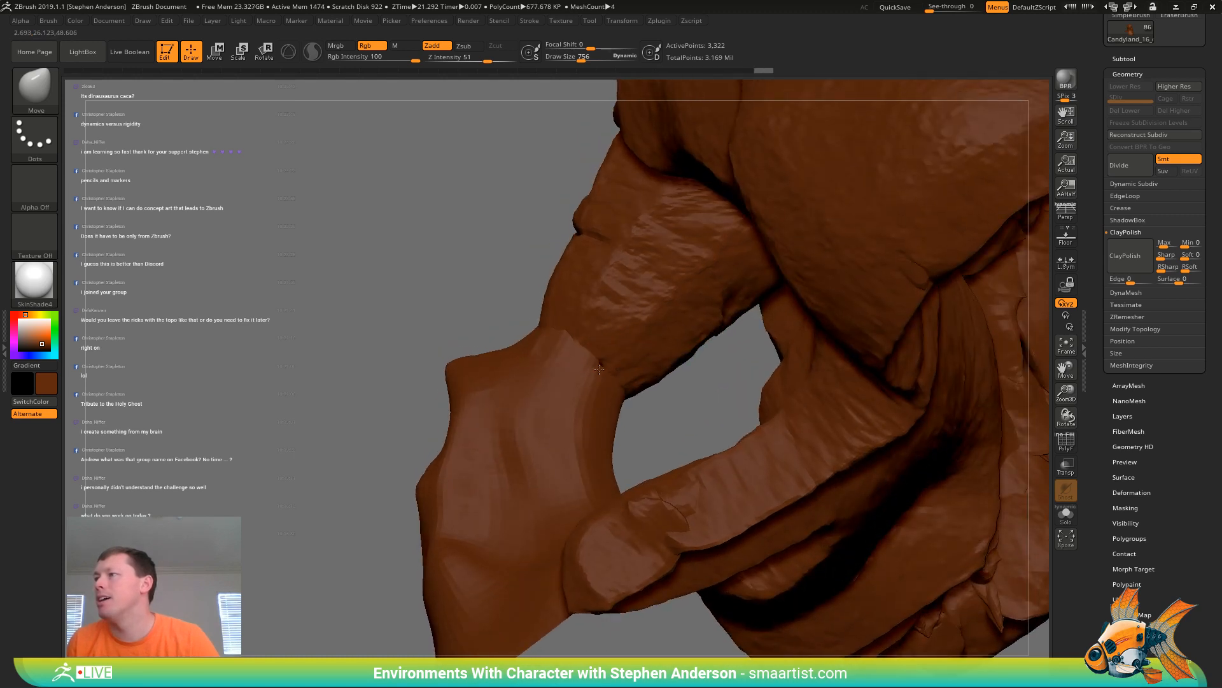
mouse_move(597, 360)
mouse_down()
mouse_move(548, 318)
mouse_move(517, 330)
mouse_move(527, 319)
mouse_up()
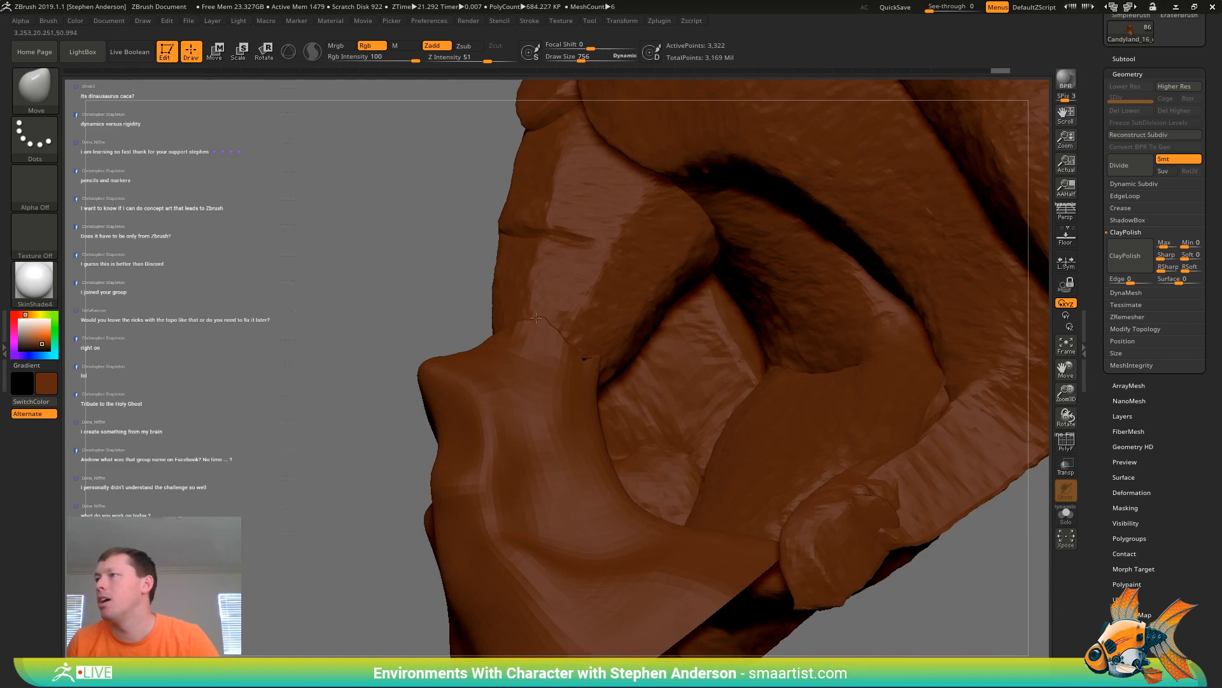
Set the Move brush's Draw Size to 1444, select the adjoining arm rock, and adjust its tip where it meets the end rock
mouse_move(537, 317)
right_down()
mouse_move(453, 347)
mouse_move(417, 396)
right_up()
key(s)
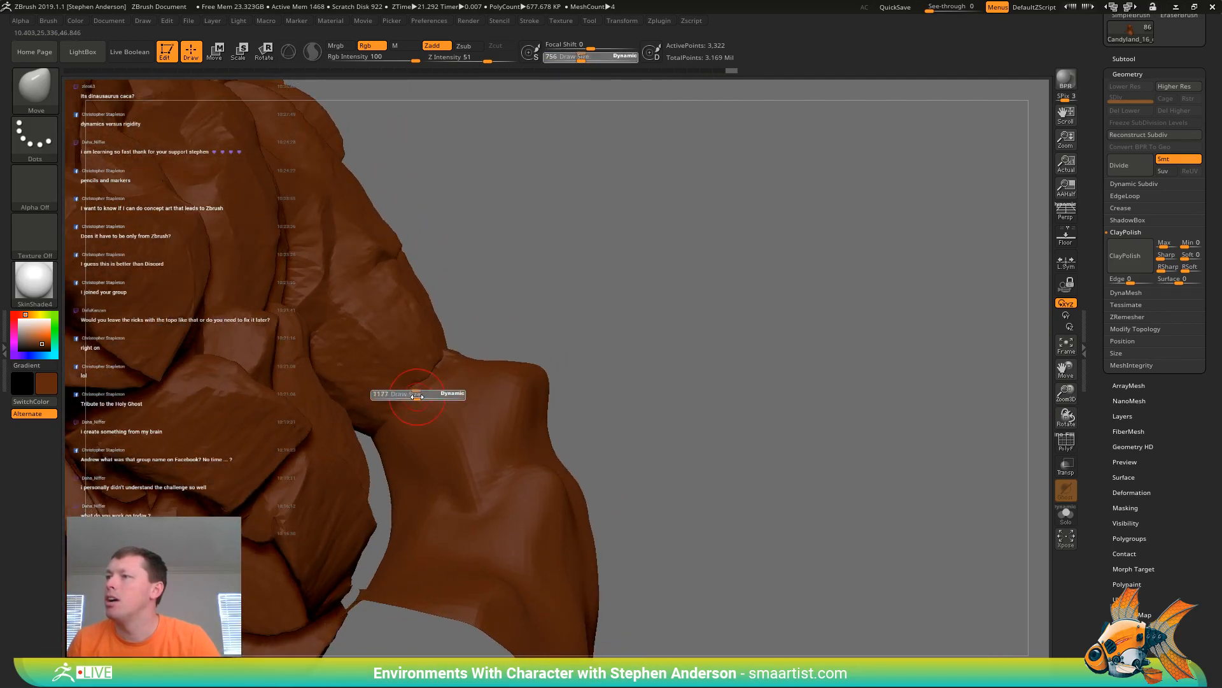
mouse_move(417, 396)
mouse_down()
mouse_move(396, 417)
mouse_move(436, 385)
mouse_up()
alt+click(391, 386)
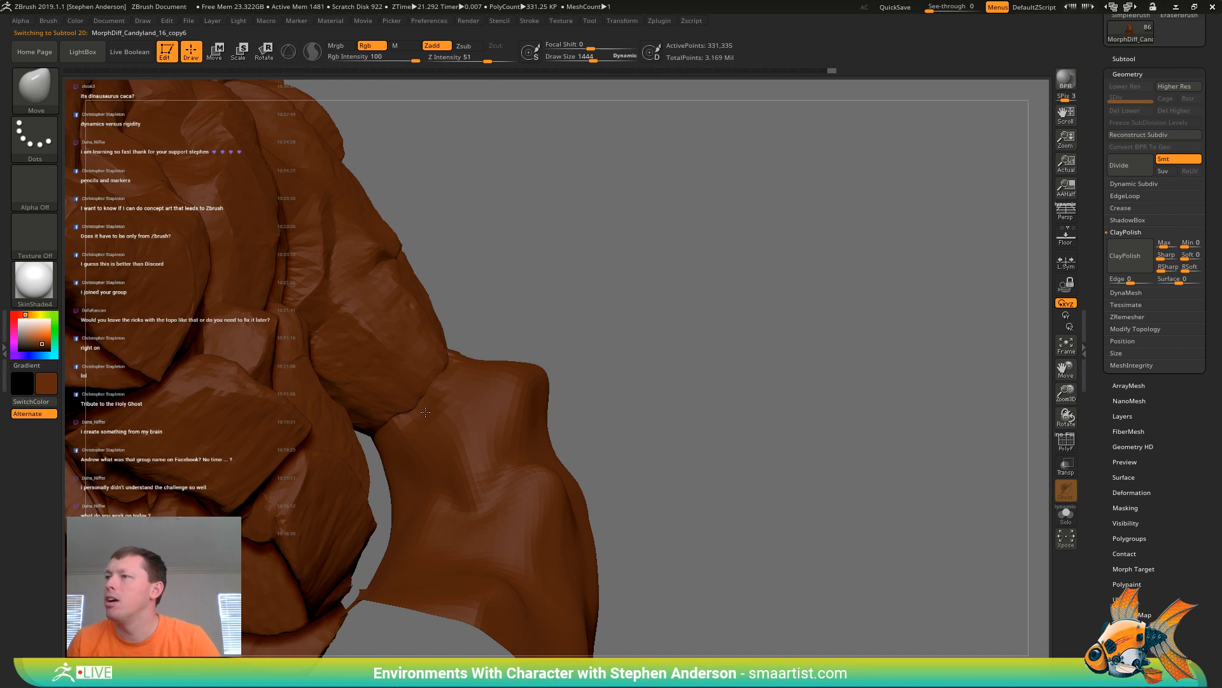
right_drag(448, 389, 438, 393)
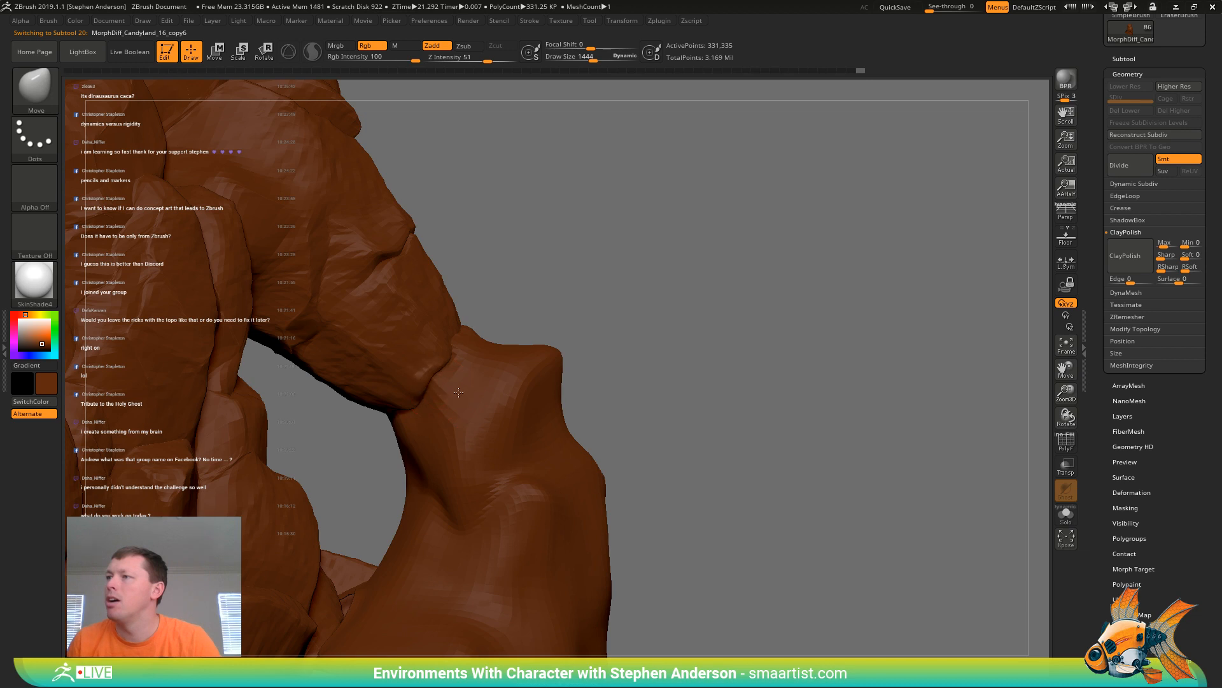
drag(459, 392, 443, 384)
right_drag(451, 385, 426, 398)
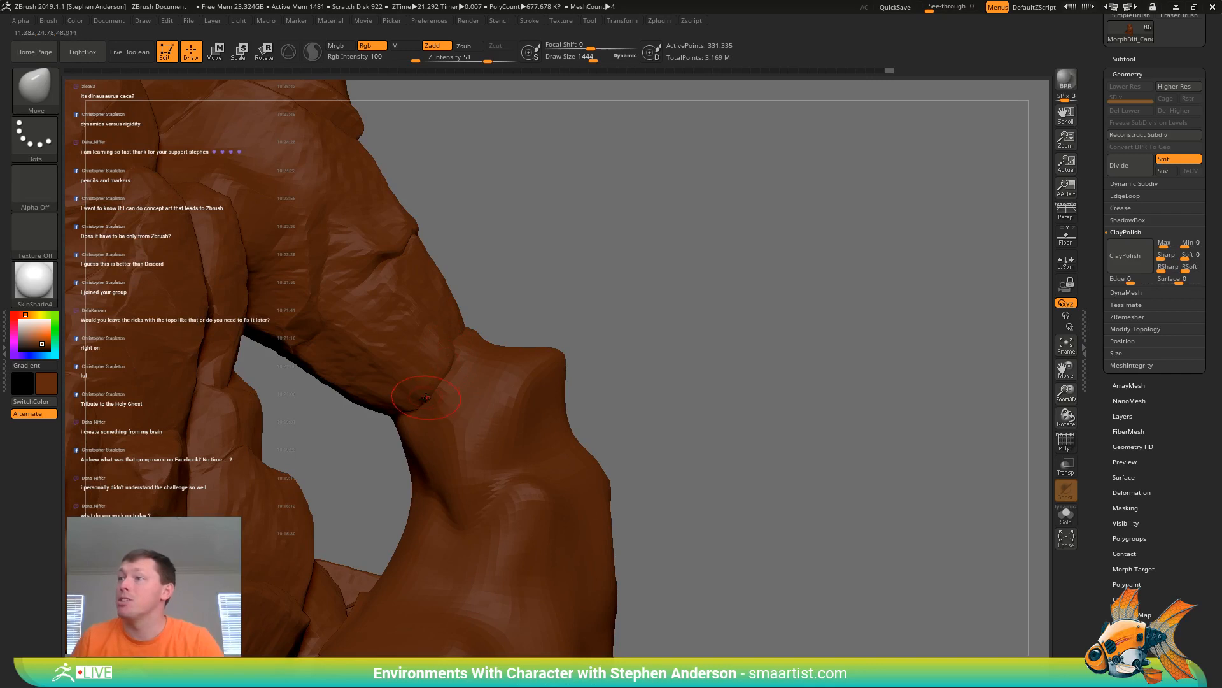
drag(426, 397, 465, 390)
Select the large end rock again and move its upper rim to fit against the arm rock, working from front and back
alt+click(466, 402)
right_drag(481, 389, 470, 387)
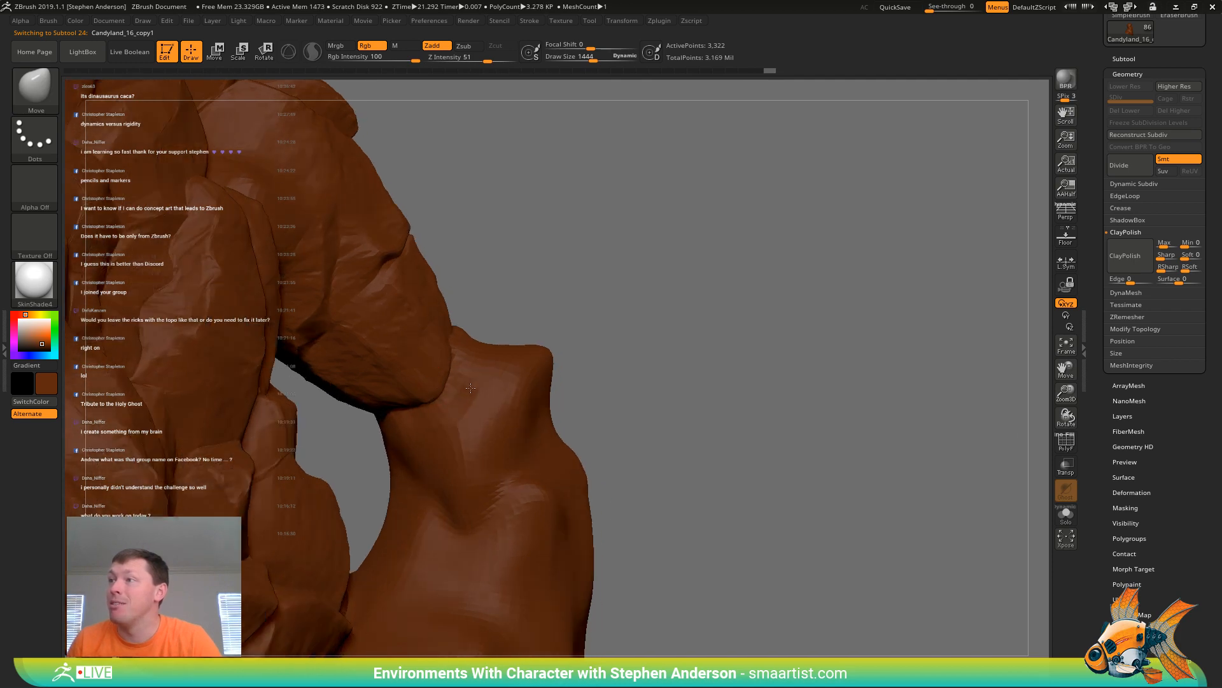
drag(434, 409, 439, 403)
mouse_move(440, 402)
right_down()
mouse_move(423, 365)
mouse_move(412, 415)
mouse_move(472, 373)
mouse_move(506, 373)
mouse_move(516, 386)
right_up()
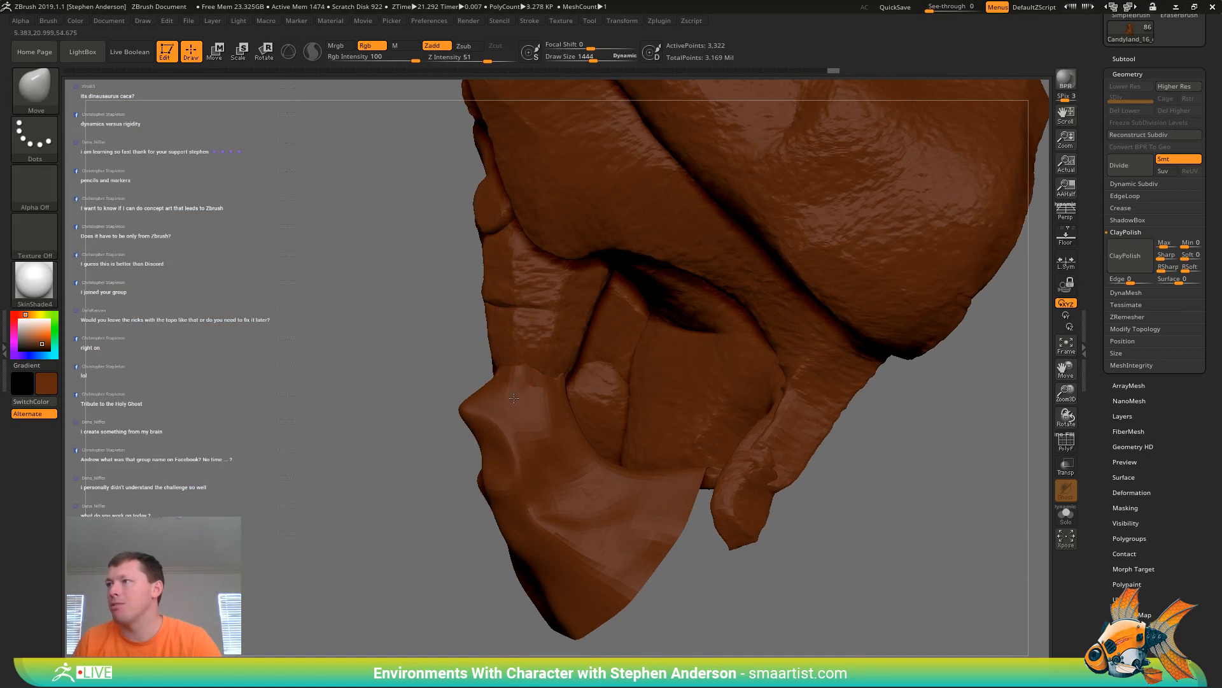
right_drag(548, 396, 533, 372)
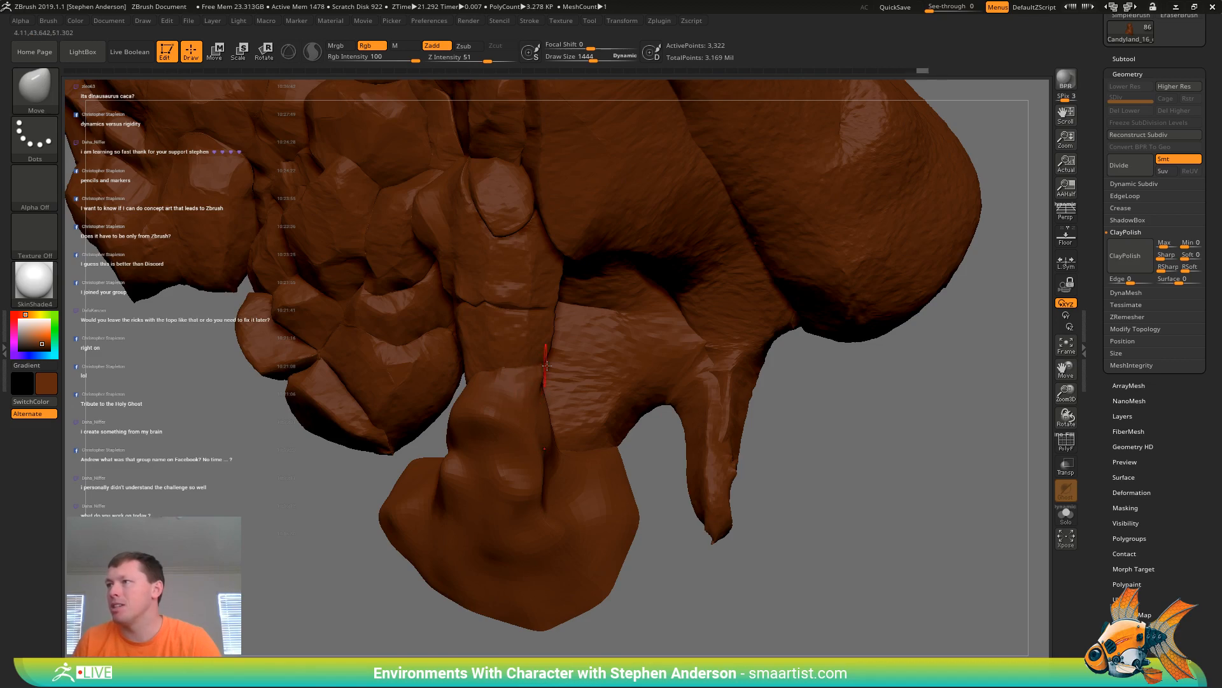
right_drag(535, 374, 449, 367)
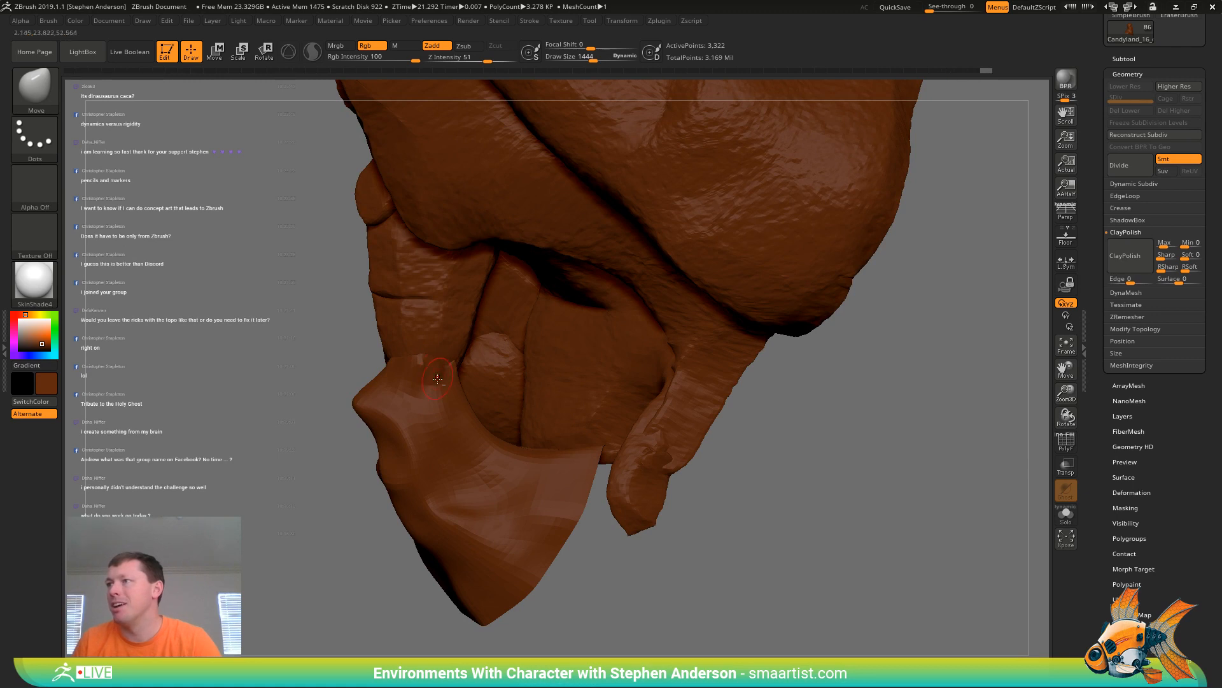
mouse_move(438, 379)
right_down()
mouse_move(403, 364)
mouse_move(414, 377)
mouse_move(432, 354)
right_up()
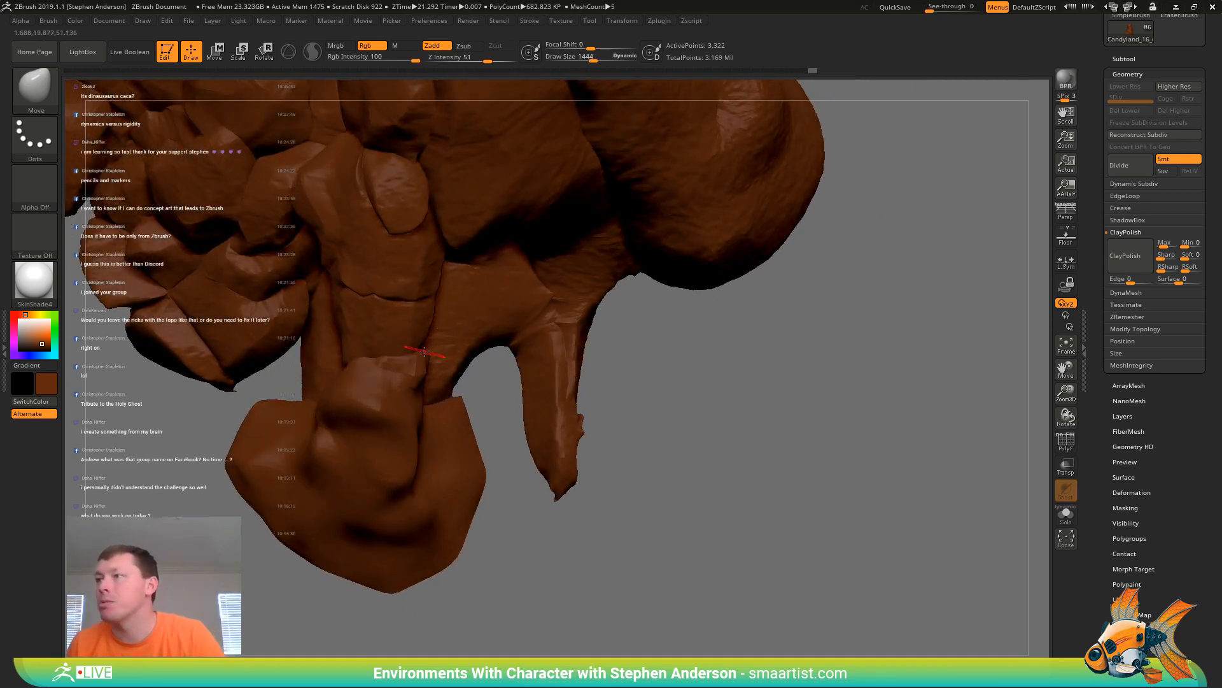
Set the Move brush's Draw Size to 1365 and adjust the end rock's upper rim where it meets the arm rock
key(s)
mouse_move(432, 354)
mouse_down()
mouse_move(471, 354)
mouse_move(428, 358)
mouse_up()
right_drag(428, 357, 315, 392)
key(s)
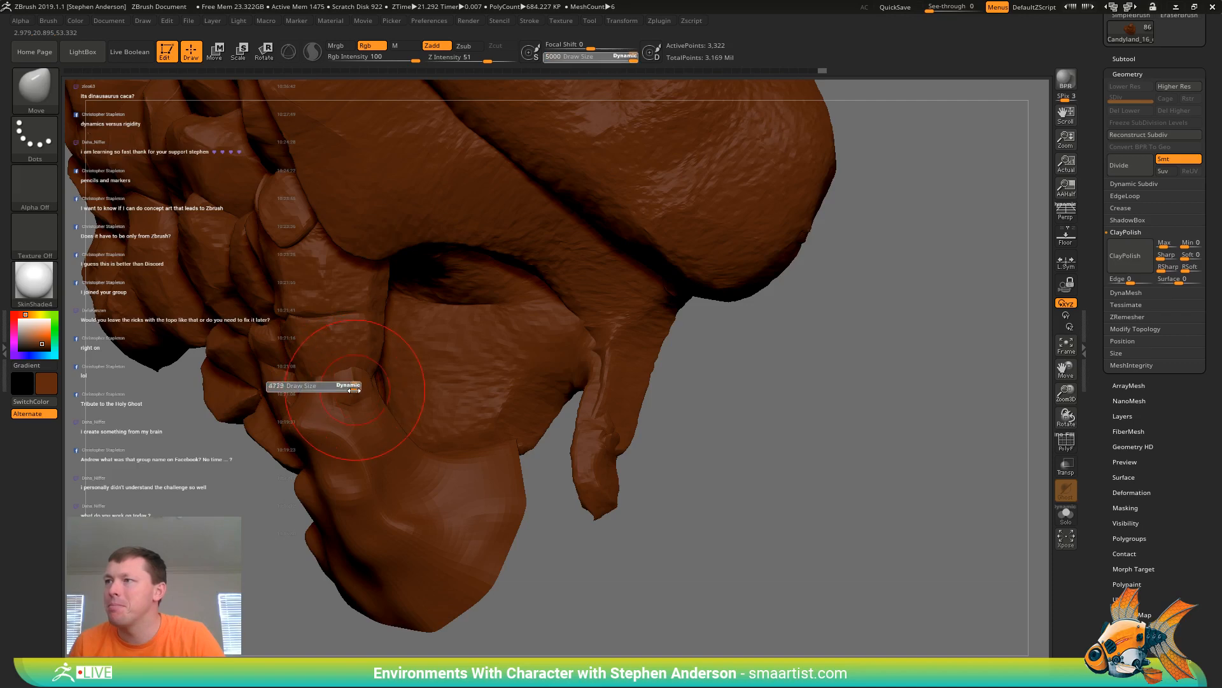
drag(321, 393, 315, 393)
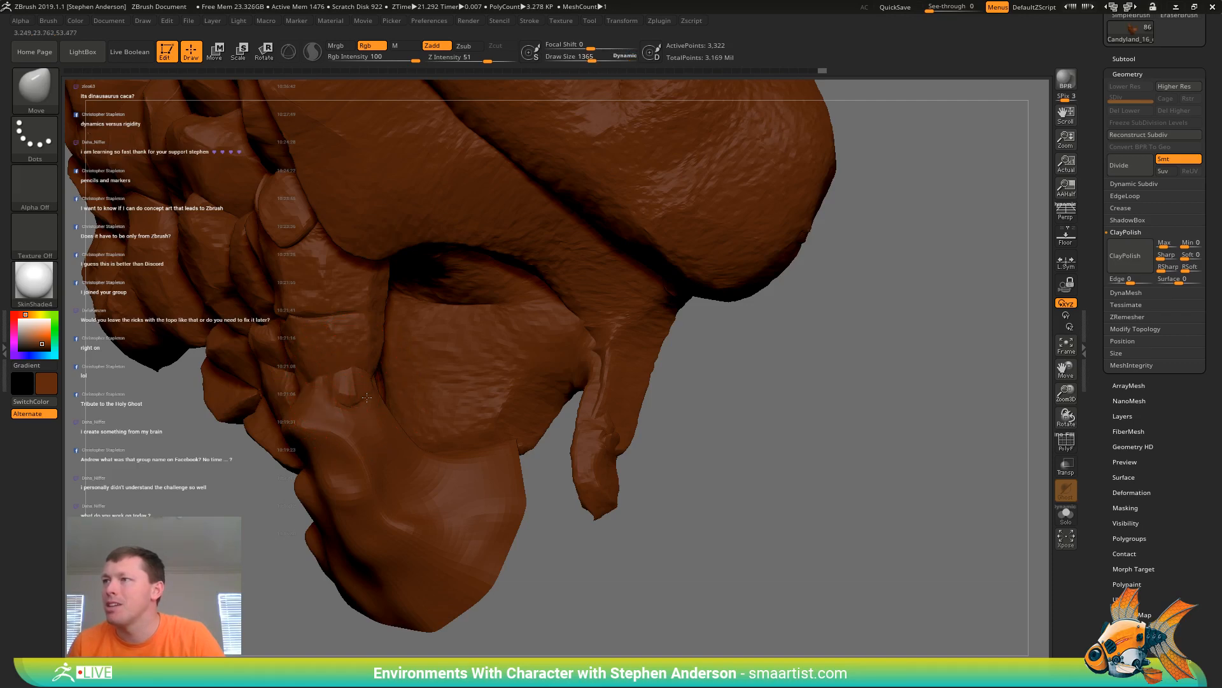
right_drag(364, 415, 391, 417)
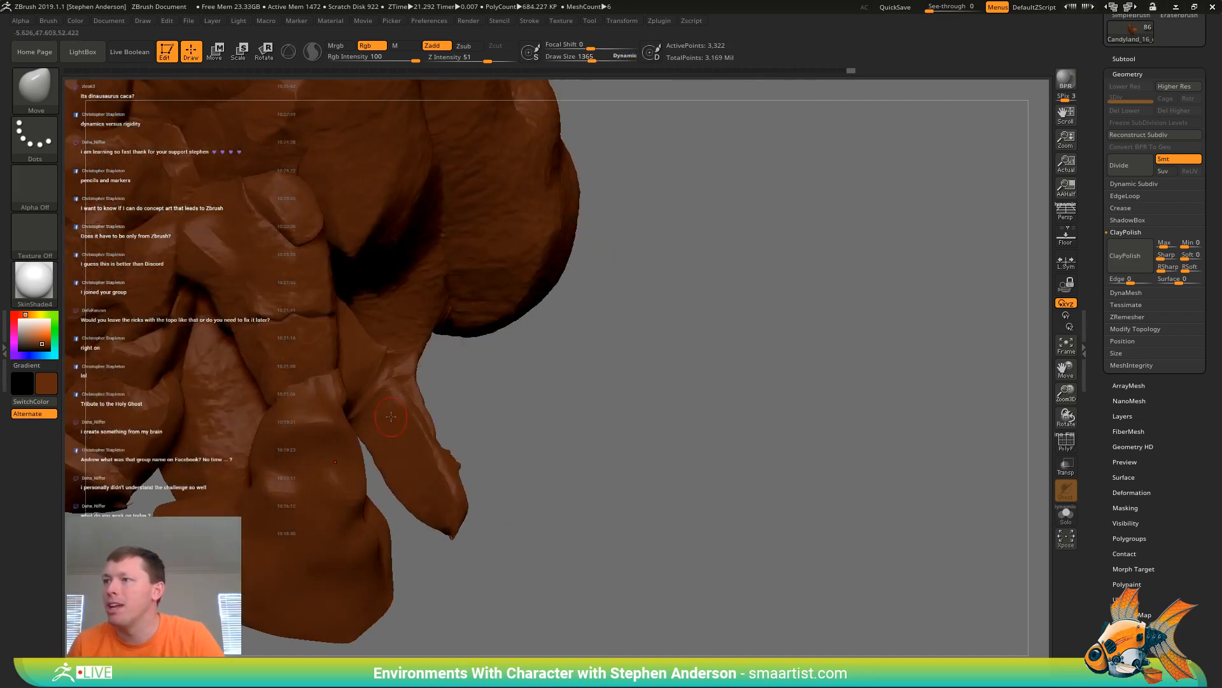
mouse_move(284, 486)
right_down()
mouse_move(330, 449)
mouse_move(353, 471)
right_up()
Check the end rock's wireframe, choose the Pinch brush, and pinch a ridge on the rock at Draw Size 938
key(shift+f)
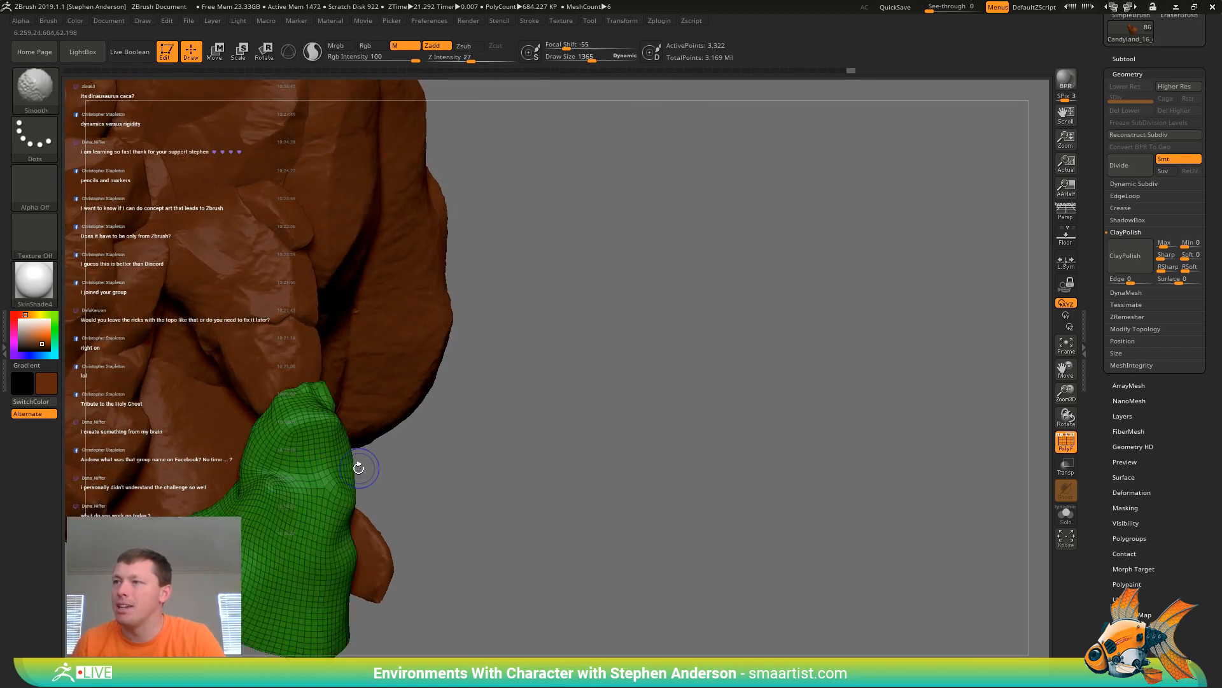
key(b)
key(p)
key(i)
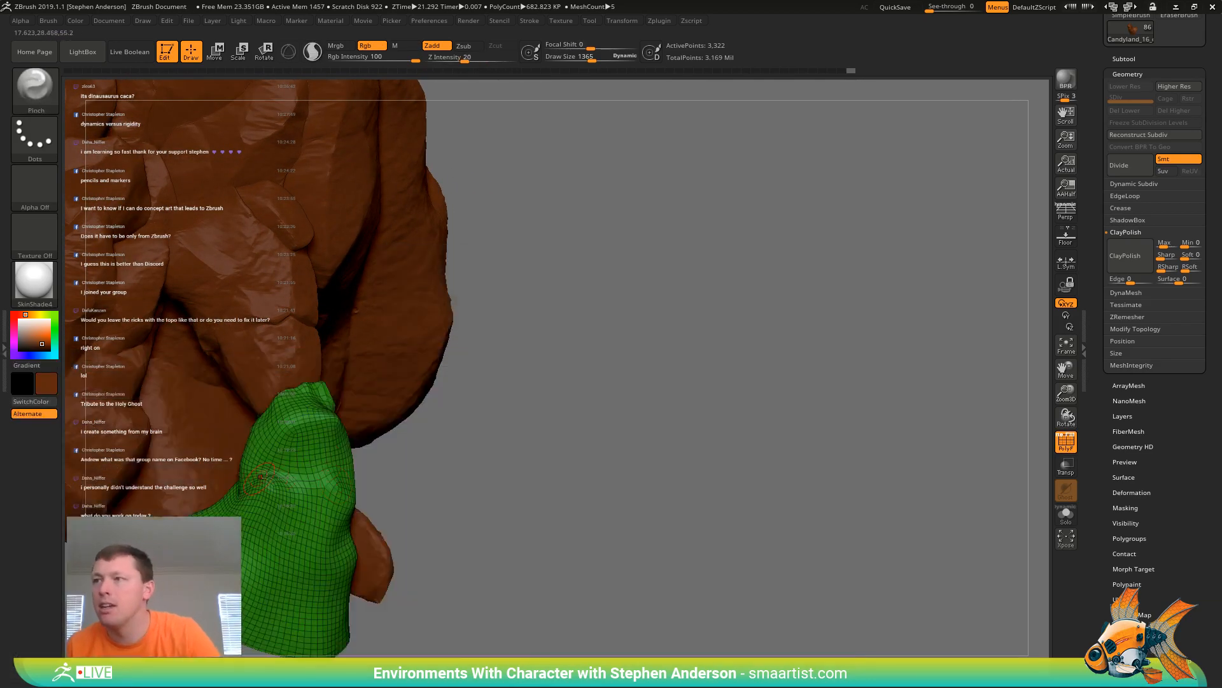
key(s)
drag(275, 487, 262, 540)
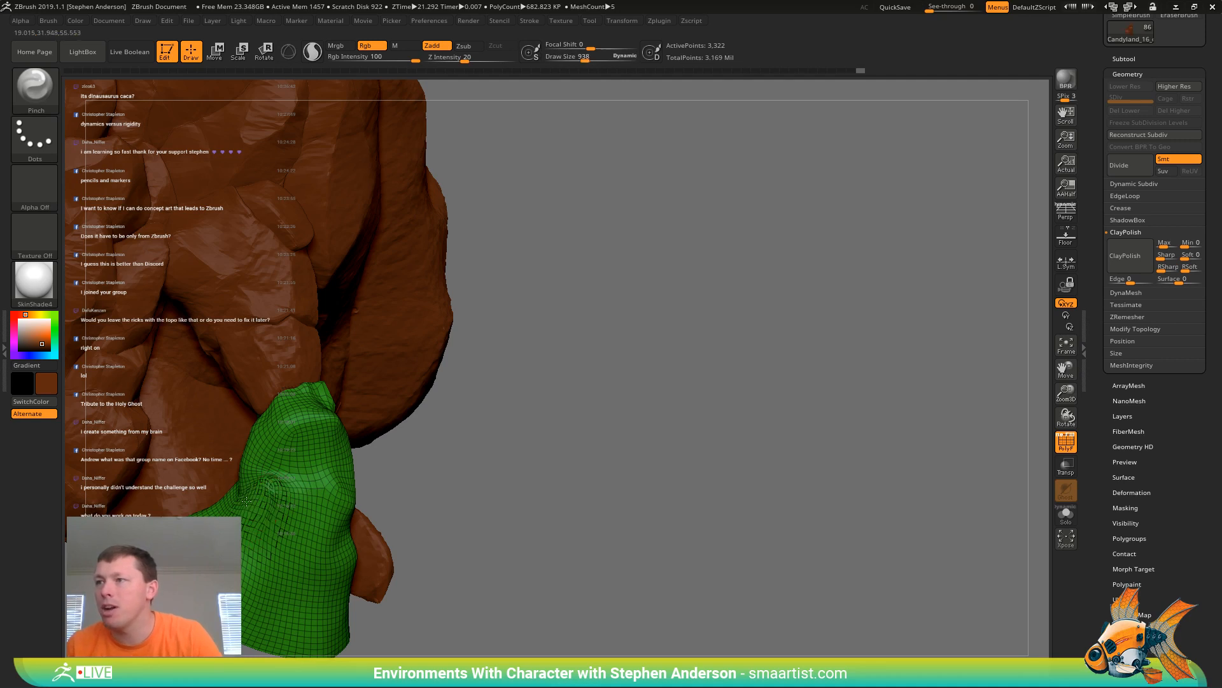
key(shift+f)
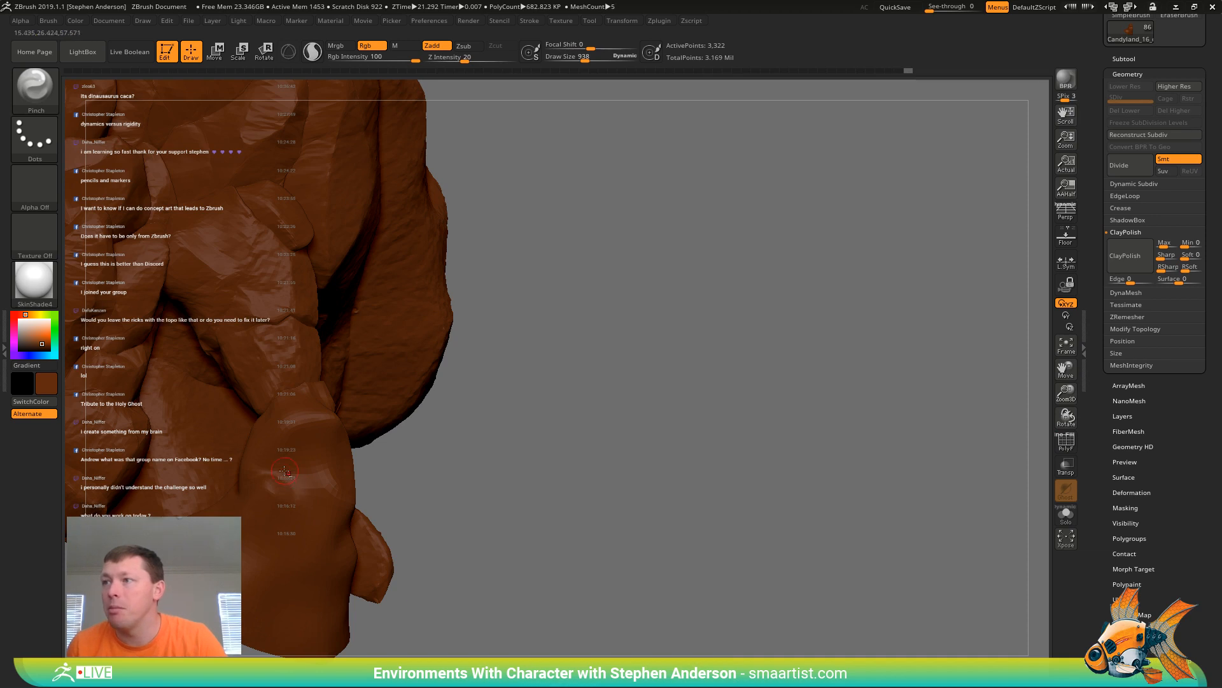
Sharpen the ridges around the end rock's upper rim and side with short Pinch strokes
click(310, 473)
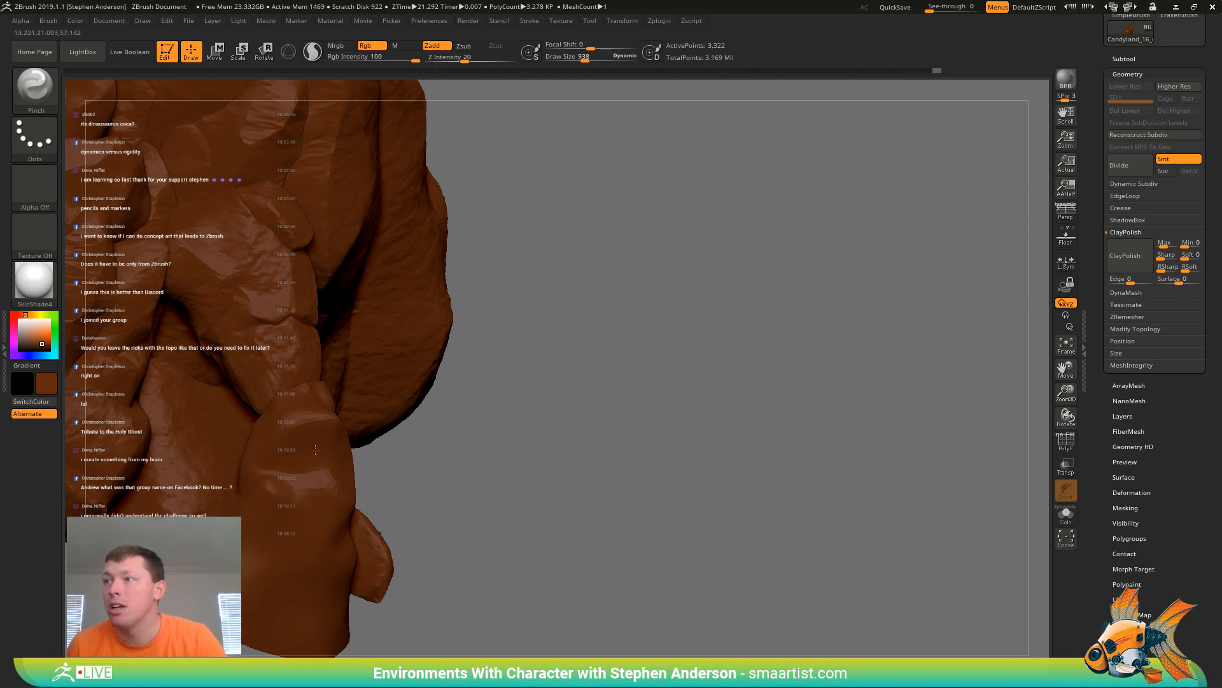
right_drag(310, 457, 285, 454)
click(279, 426)
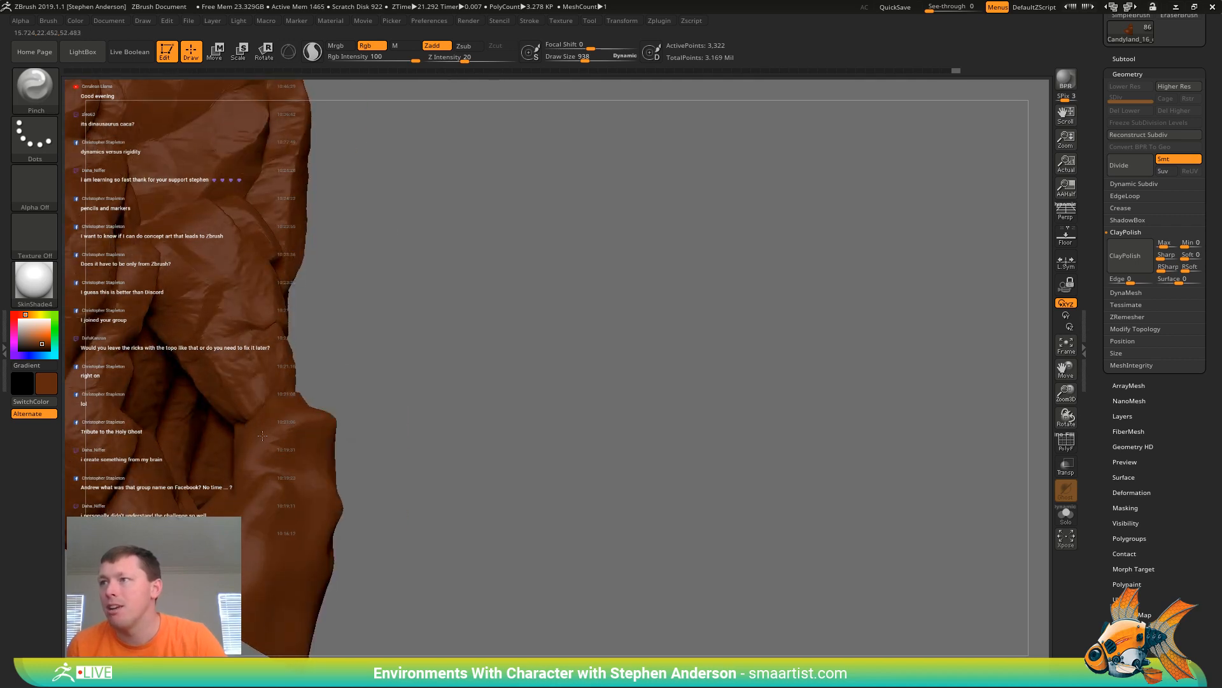
drag(279, 421, 294, 424)
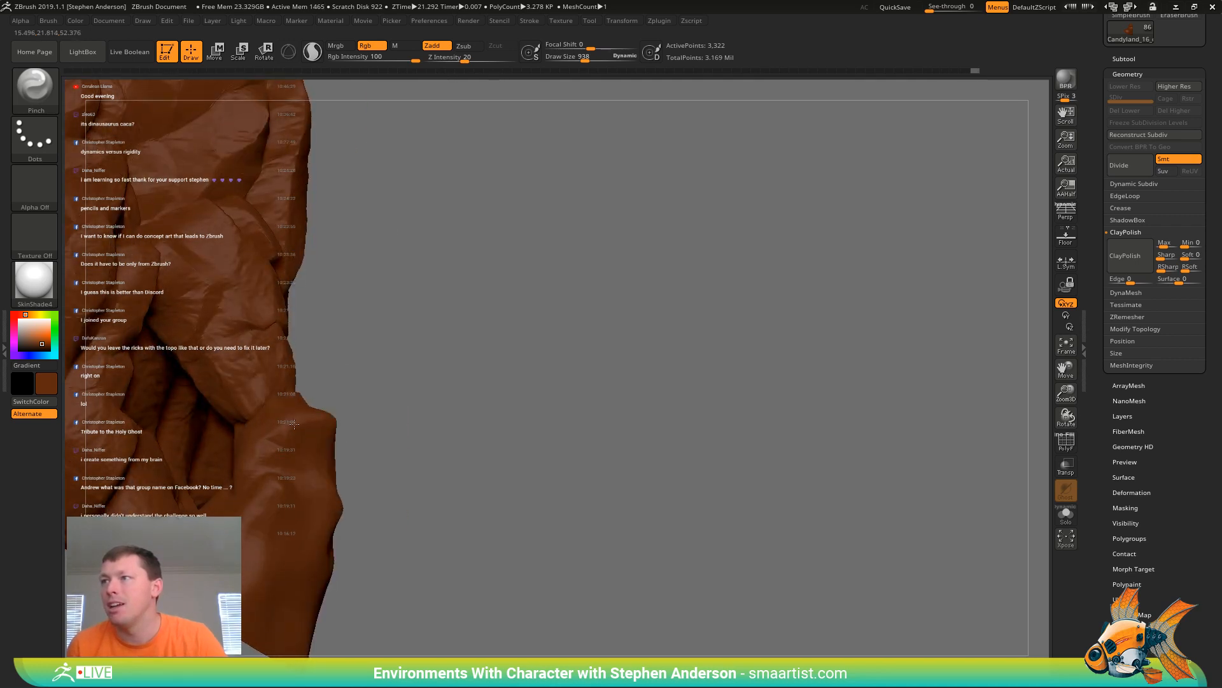
click(304, 407)
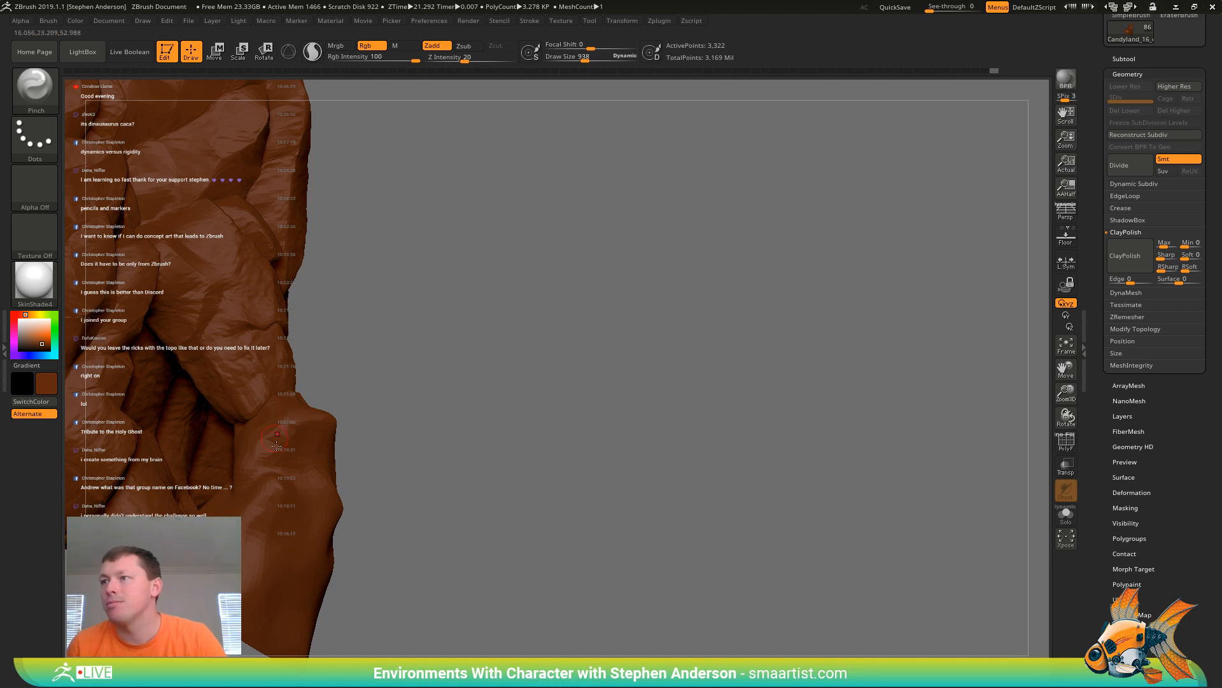
click(261, 547)
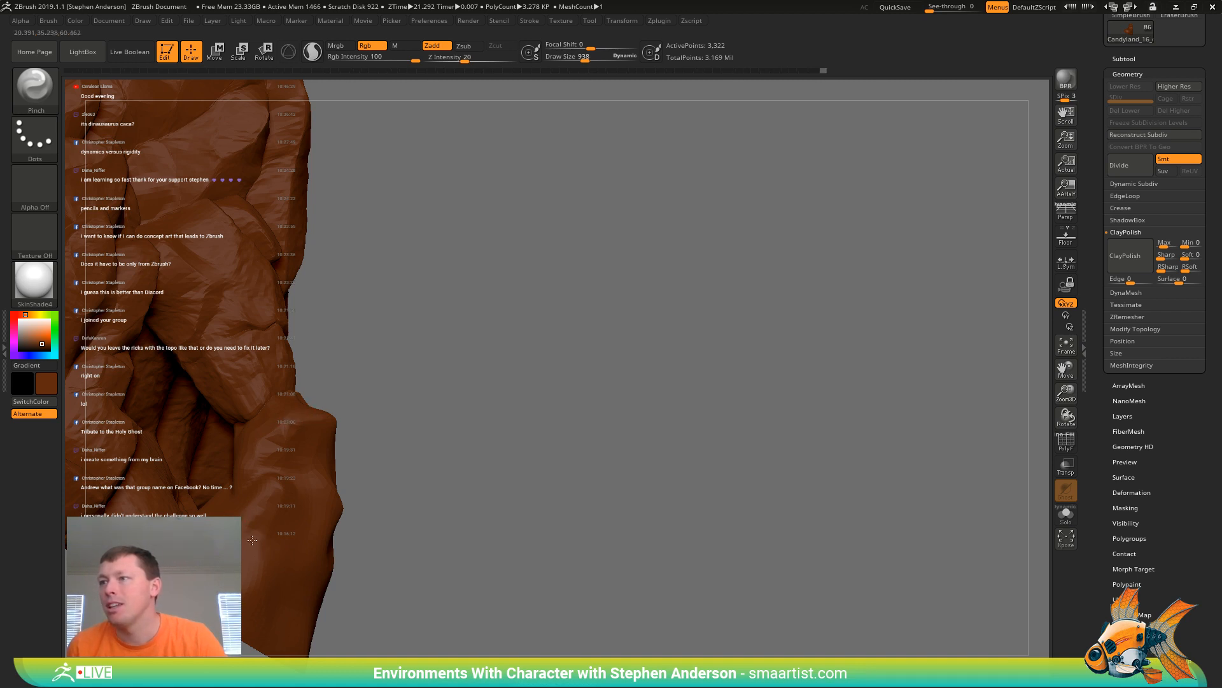
Pinch the creases along the end rock's inner side, next to the gap beneath the arm rock
right_drag(259, 557, 252, 557)
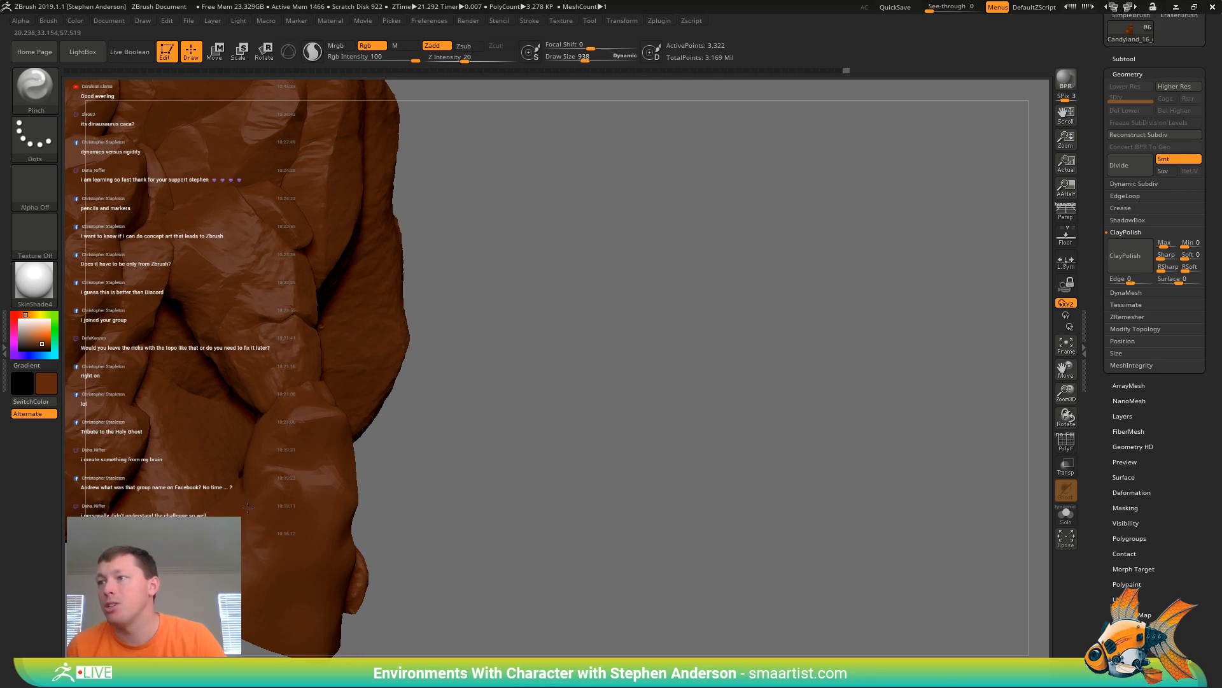
right_drag(258, 533, 227, 470)
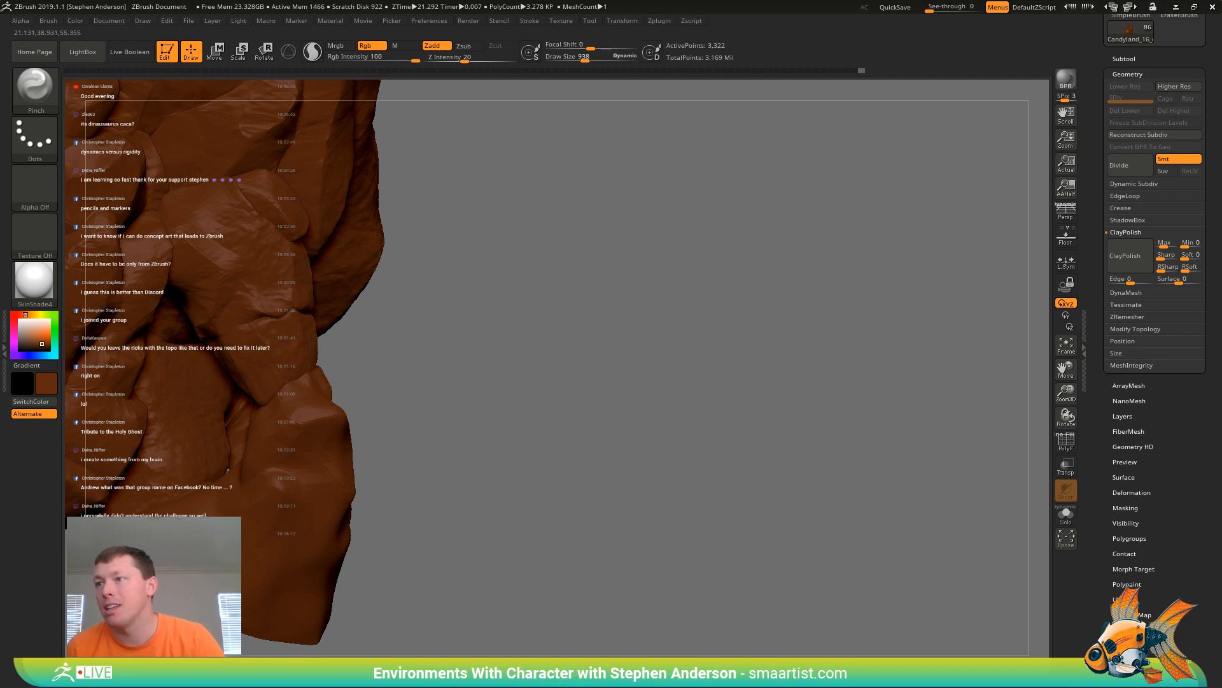
click(213, 511)
click(213, 511)
click(212, 511)
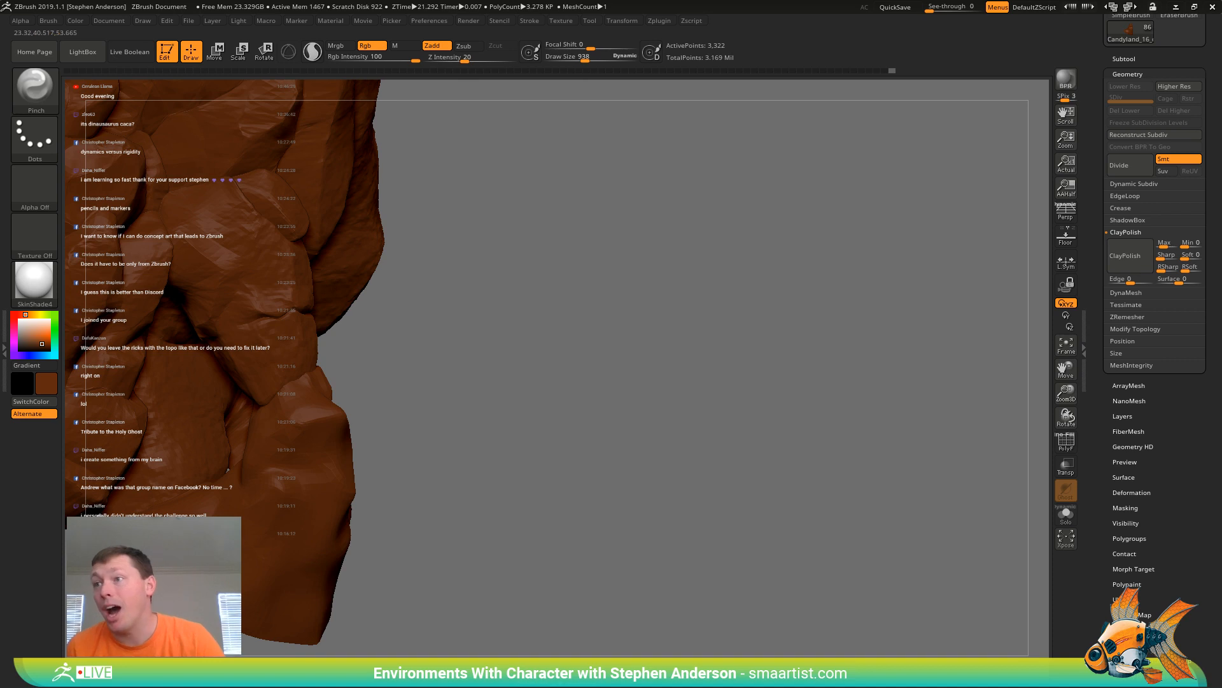
click(227, 470)
mouse_move(227, 470)
right_down()
mouse_move(255, 472)
mouse_move(268, 490)
mouse_move(233, 500)
mouse_move(274, 478)
mouse_move(239, 503)
right_up()
click(233, 484)
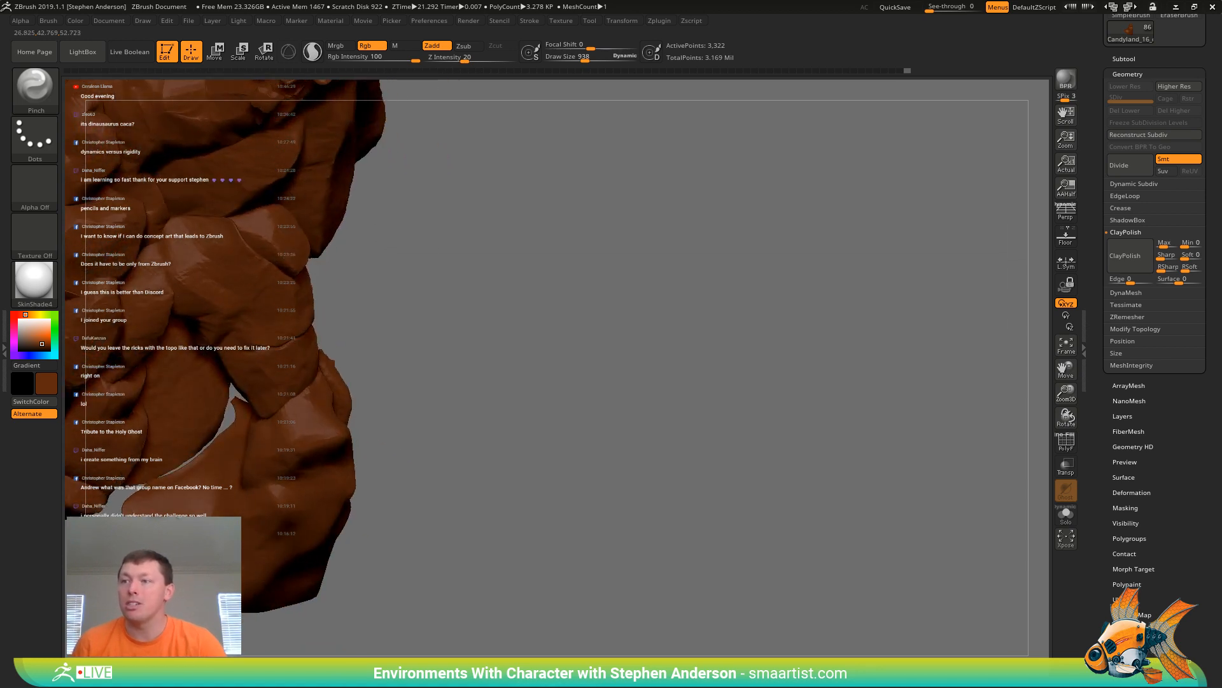
click(235, 484)
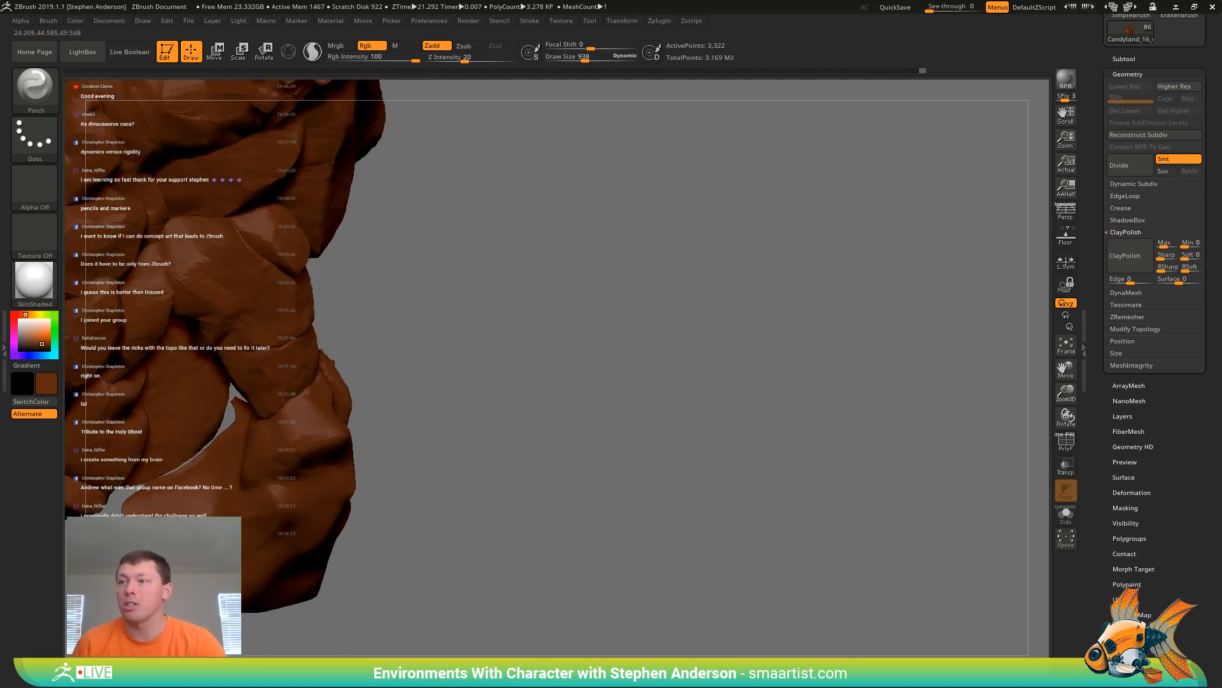
click(235, 484)
mouse_move(235, 483)
right_down()
mouse_move(191, 494)
mouse_move(210, 509)
right_up()
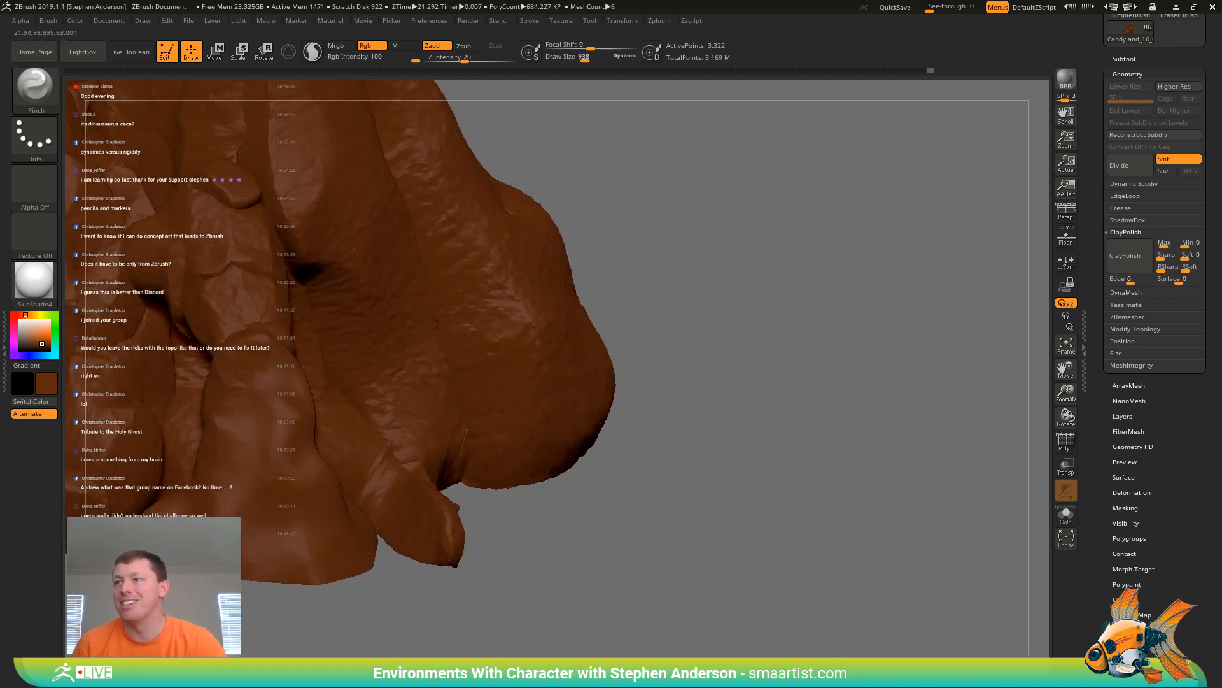
Pinch the front face edges of the end rock to tighten them down toward its base
click(242, 501)
click(244, 477)
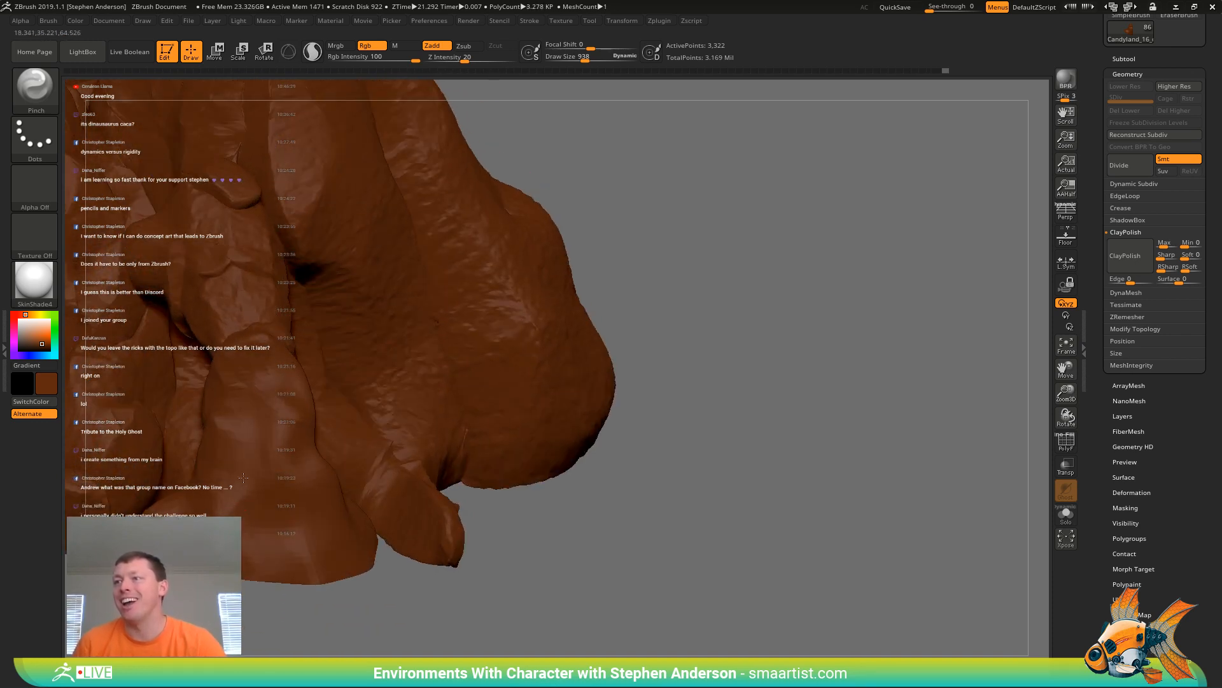
click(284, 434)
click(309, 487)
click(313, 469)
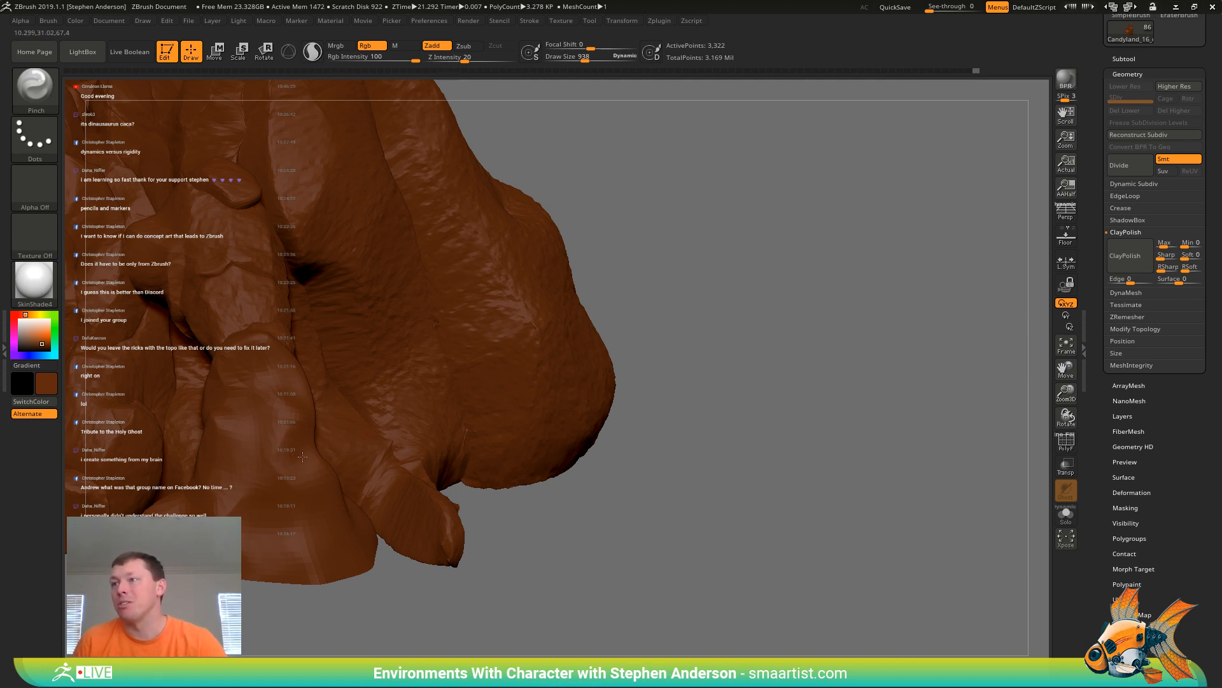
click(291, 484)
right_drag(284, 534, 275, 529)
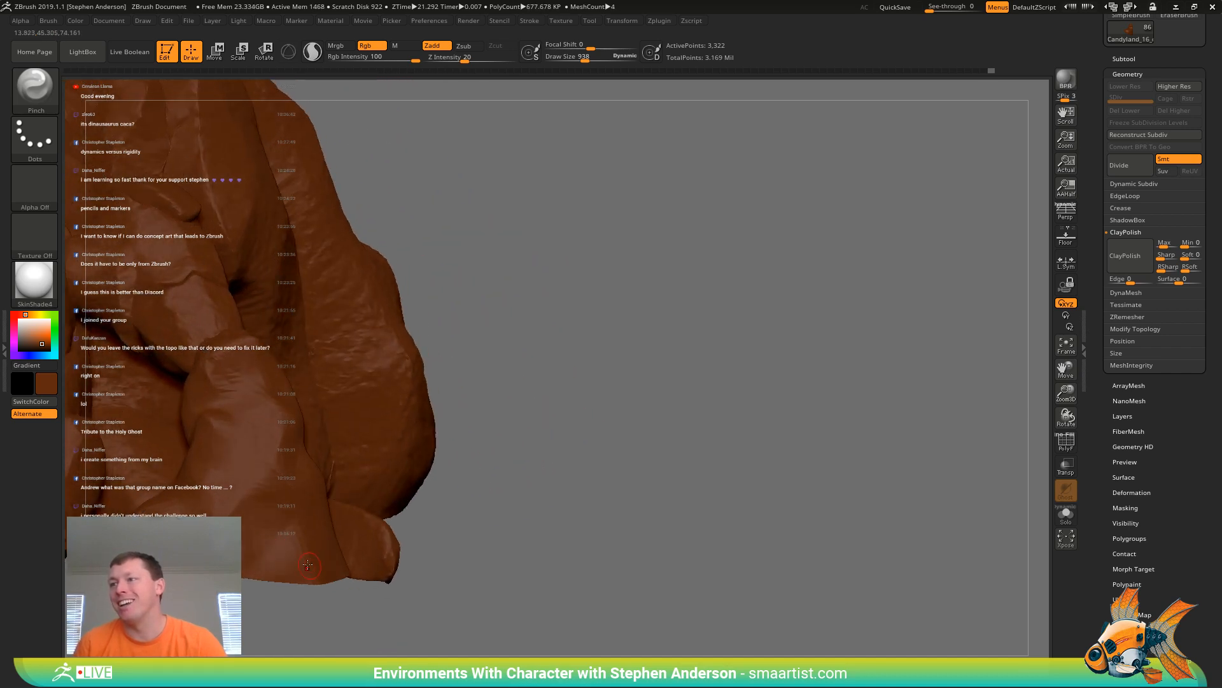
Paste the copied NoiseMaker settings onto the end rock and apply the surface noise to its mesh
right_drag(307, 576, 332, 493)
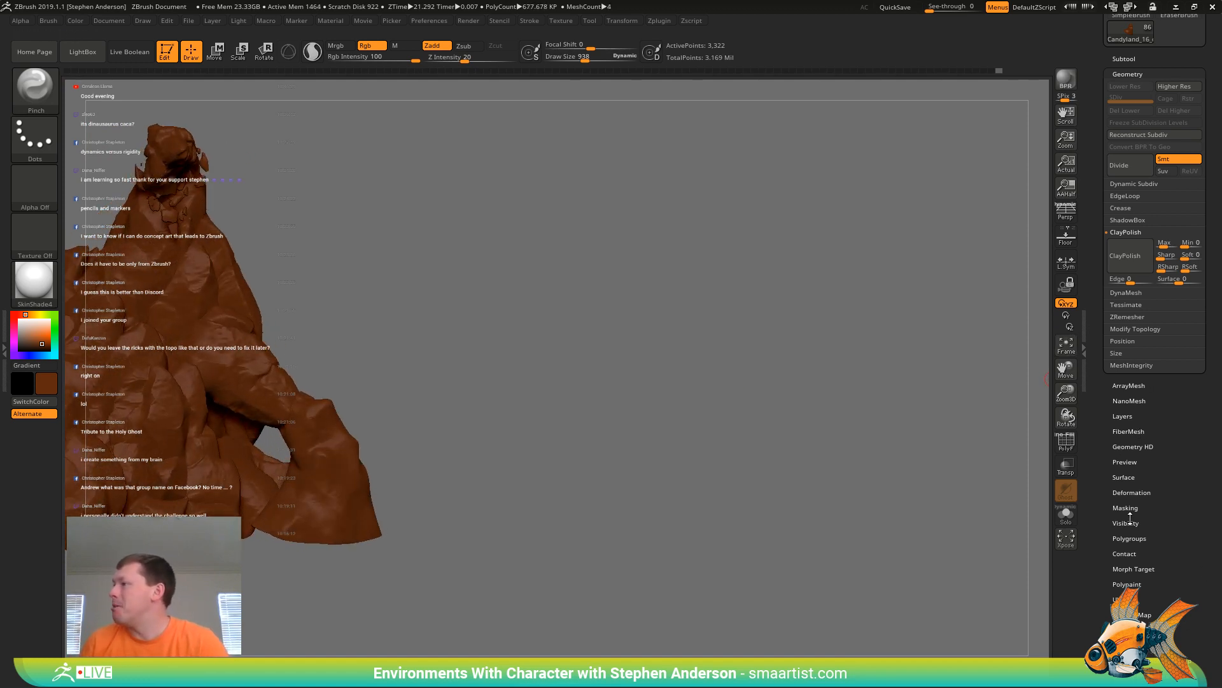
click(1130, 477)
click(1122, 283)
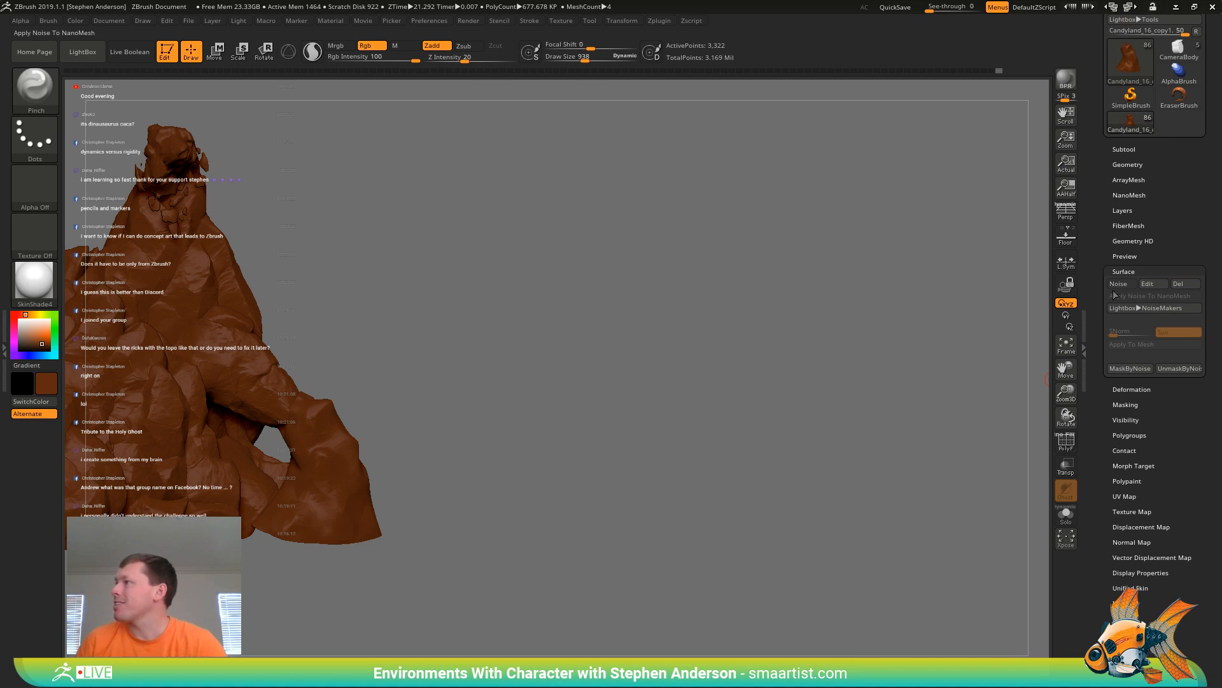
click(1153, 284)
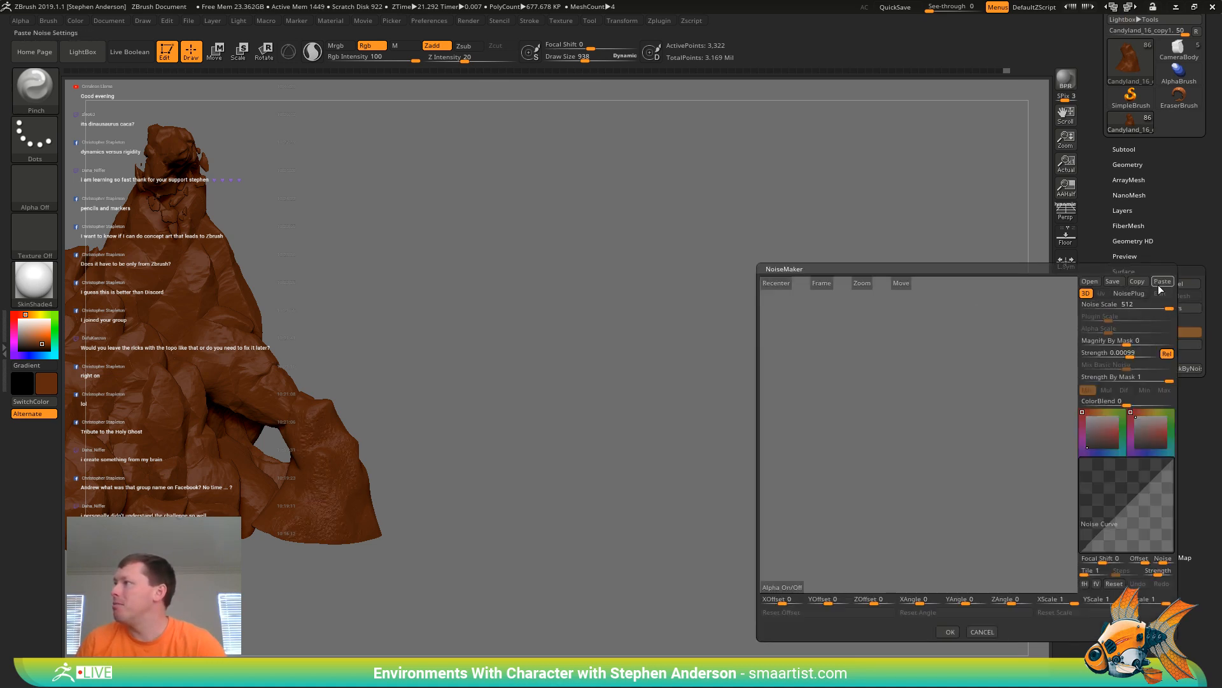
click(948, 632)
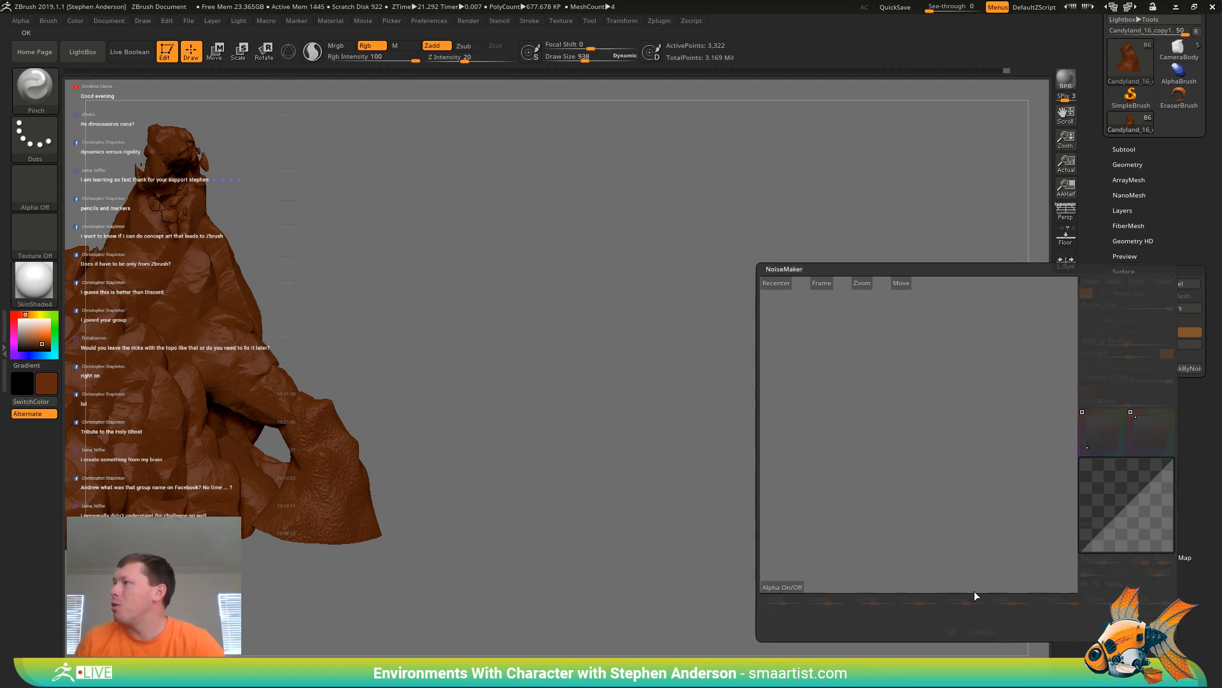
click(1128, 343)
Select the cluster of broken rocks at the mountain's summit and display its polygroup wireframe
drag(703, 459, 541, 418)
ctrl+right_drag(540, 418, 609, 450)
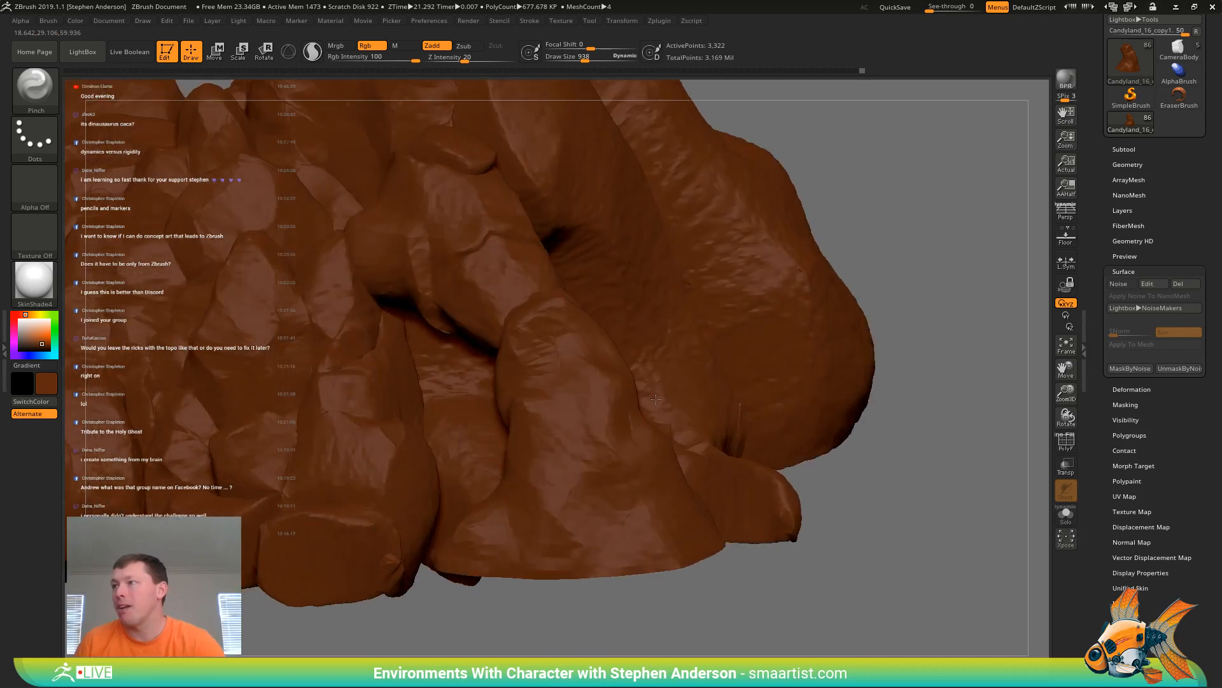
mouse_move(554, 422)
ctrl+right_down()
mouse_move(484, 407)
mouse_move(700, 433)
mouse_move(582, 447)
mouse_move(619, 453)
ctrl+right_up()
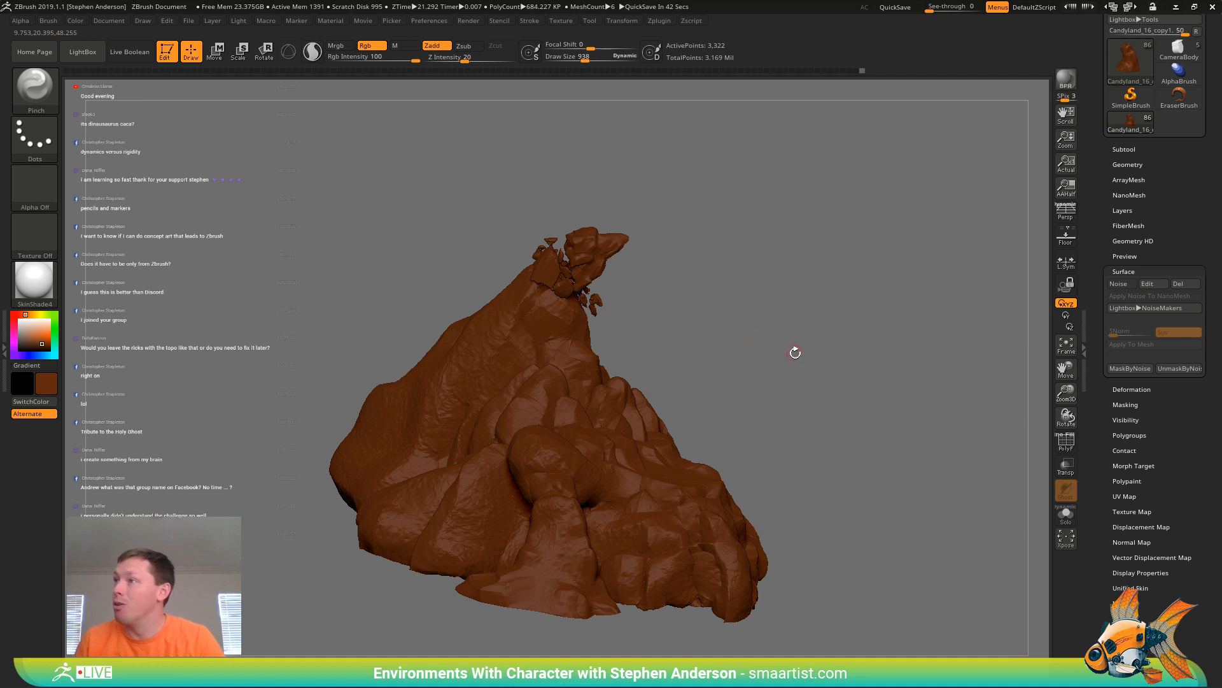
drag(794, 350, 612, 255)
ctrl+right_drag(612, 255, 568, 206)
alt+click(567, 206)
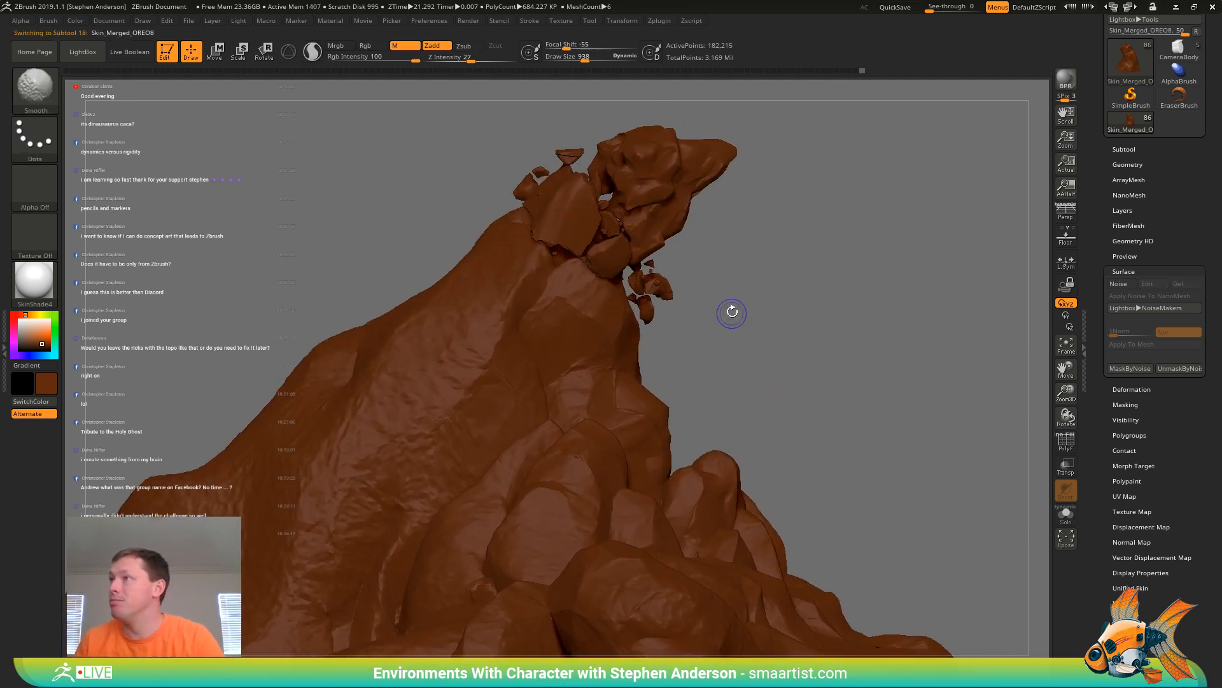
key(shift+f)
drag(818, 284, 729, 362)
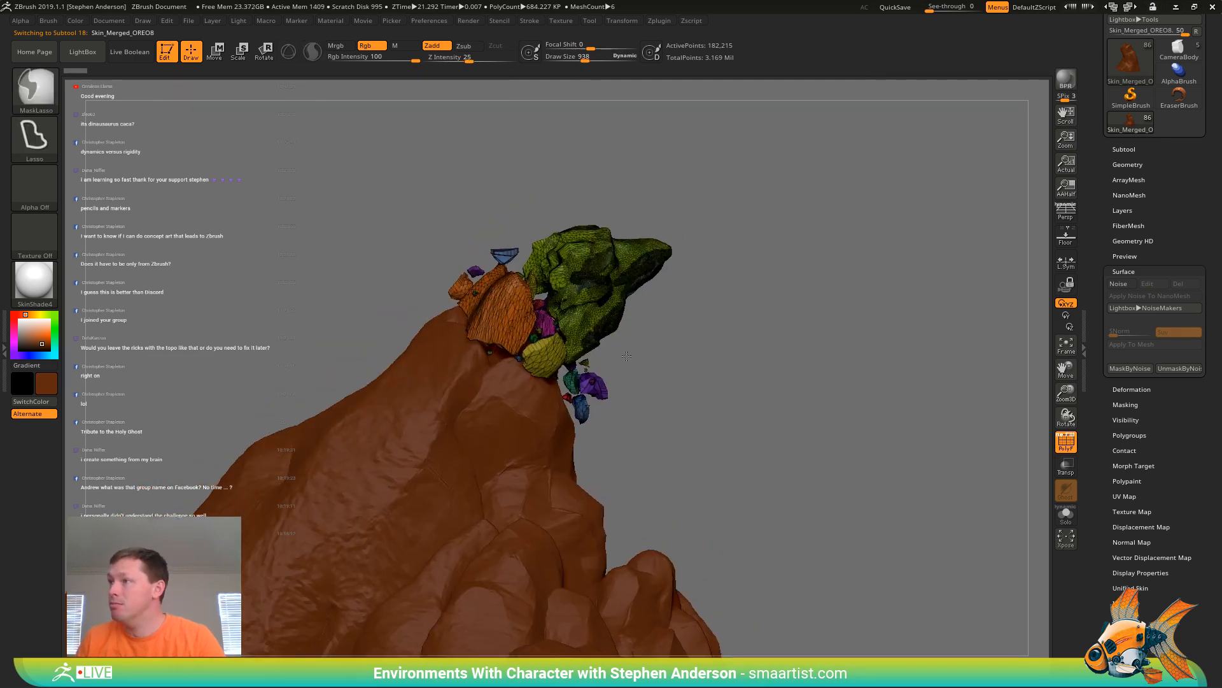
ctrl+right_drag(663, 347, 723, 376)
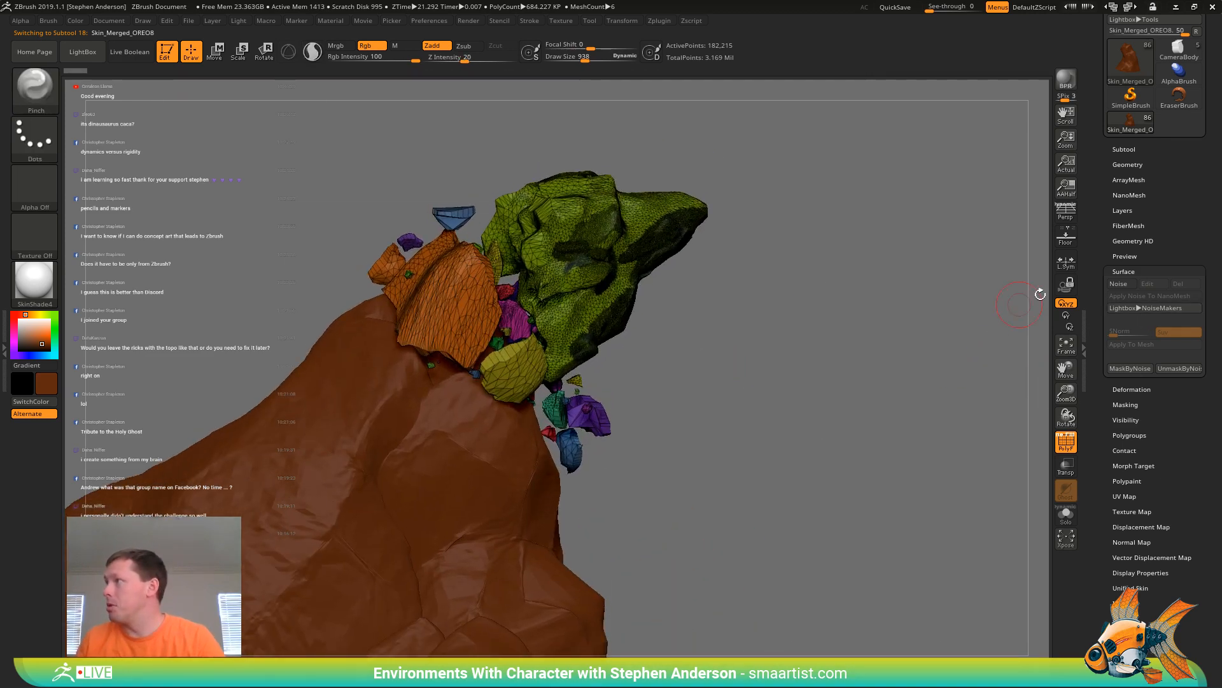
Add the copied NoiseMaker surface noise to the summit rocks, framing them in the preview before accepting
click(1124, 283)
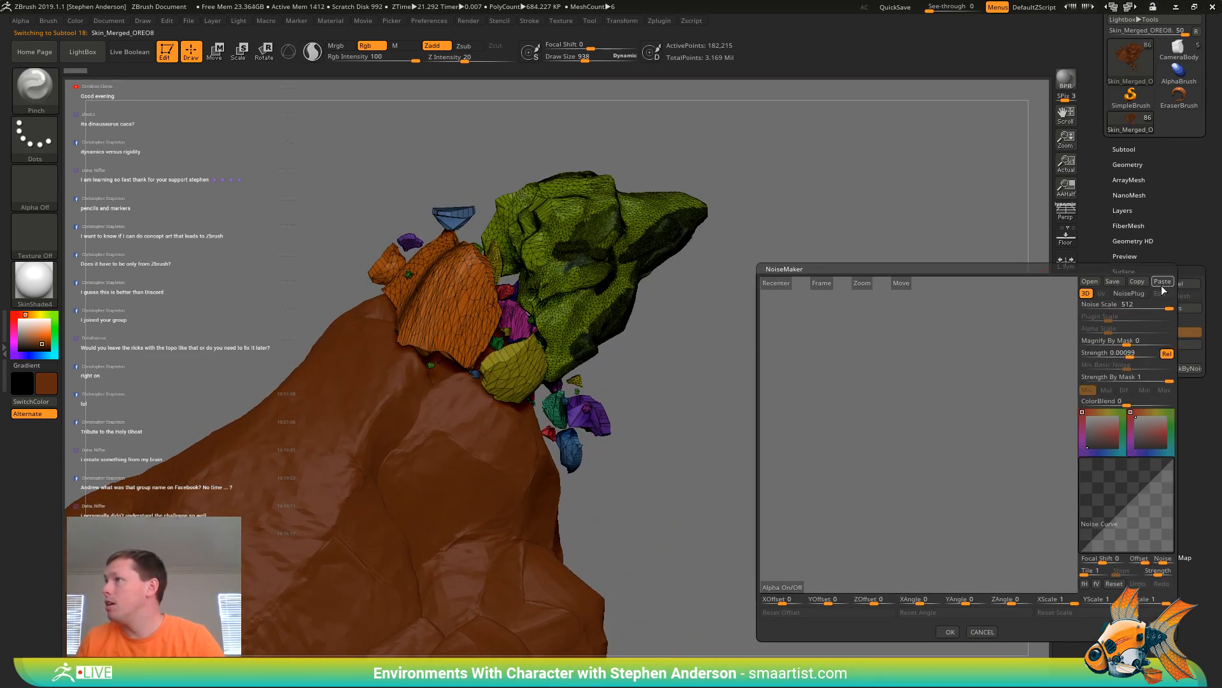
click(821, 283)
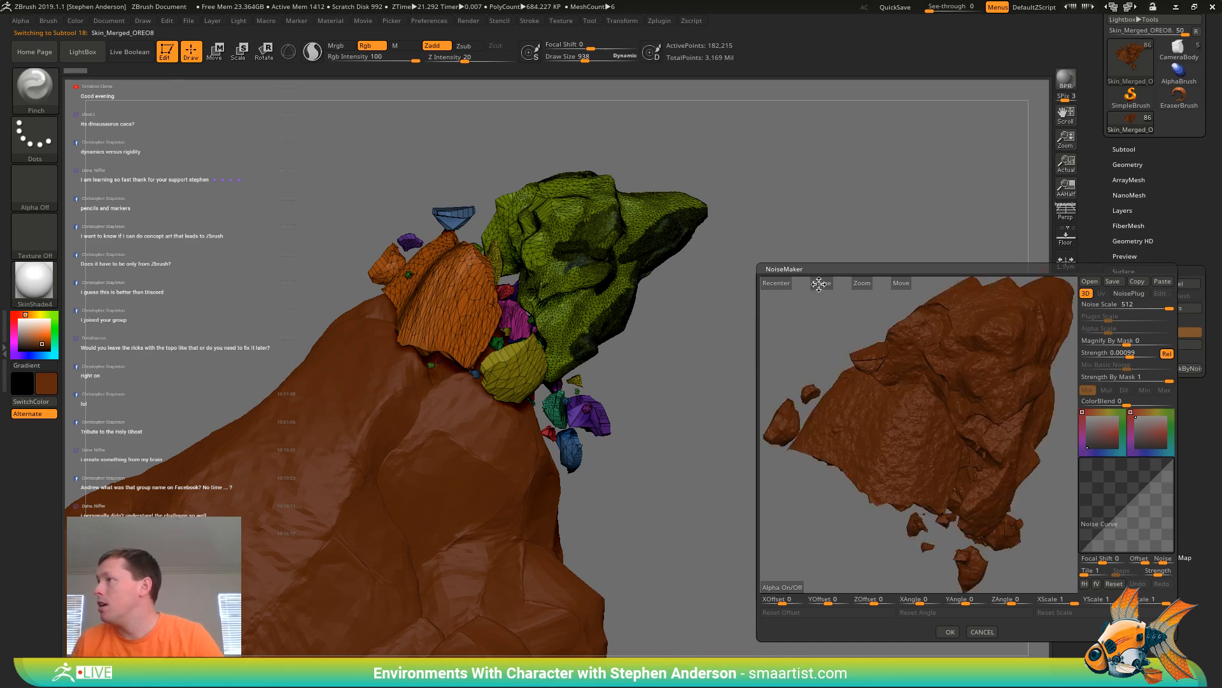
click(950, 632)
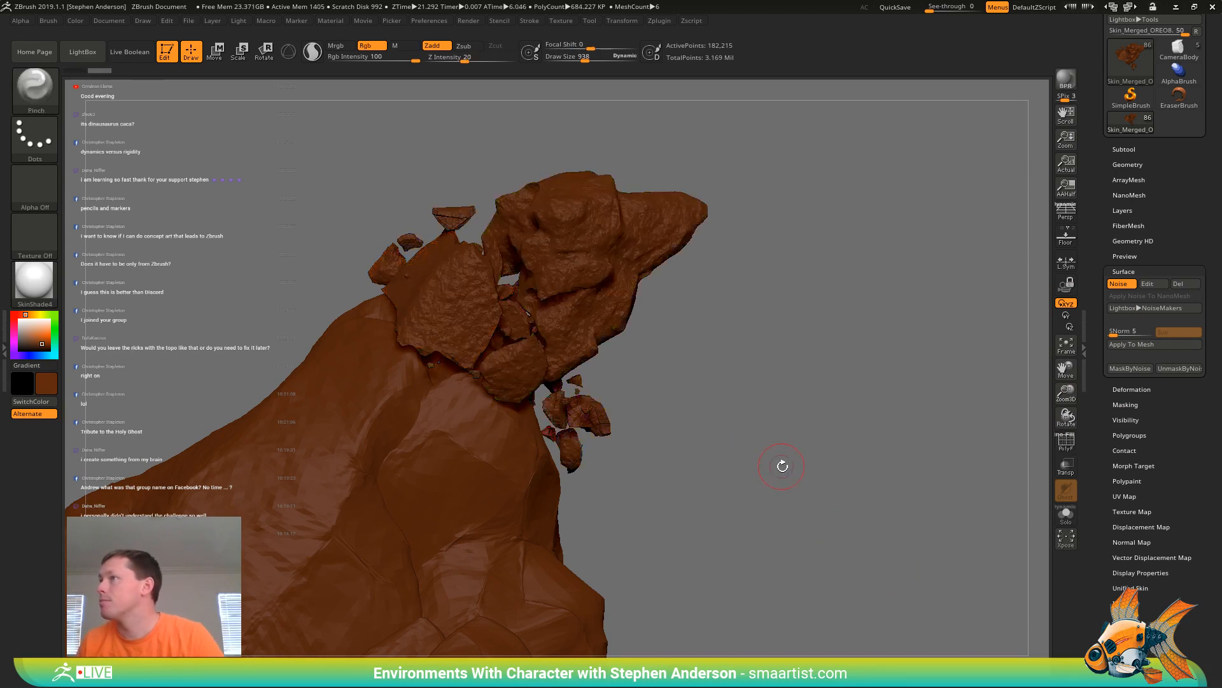
Try applying the surface noise to the summit rocks' mesh, check it from another angle, and undo it
click(1162, 344)
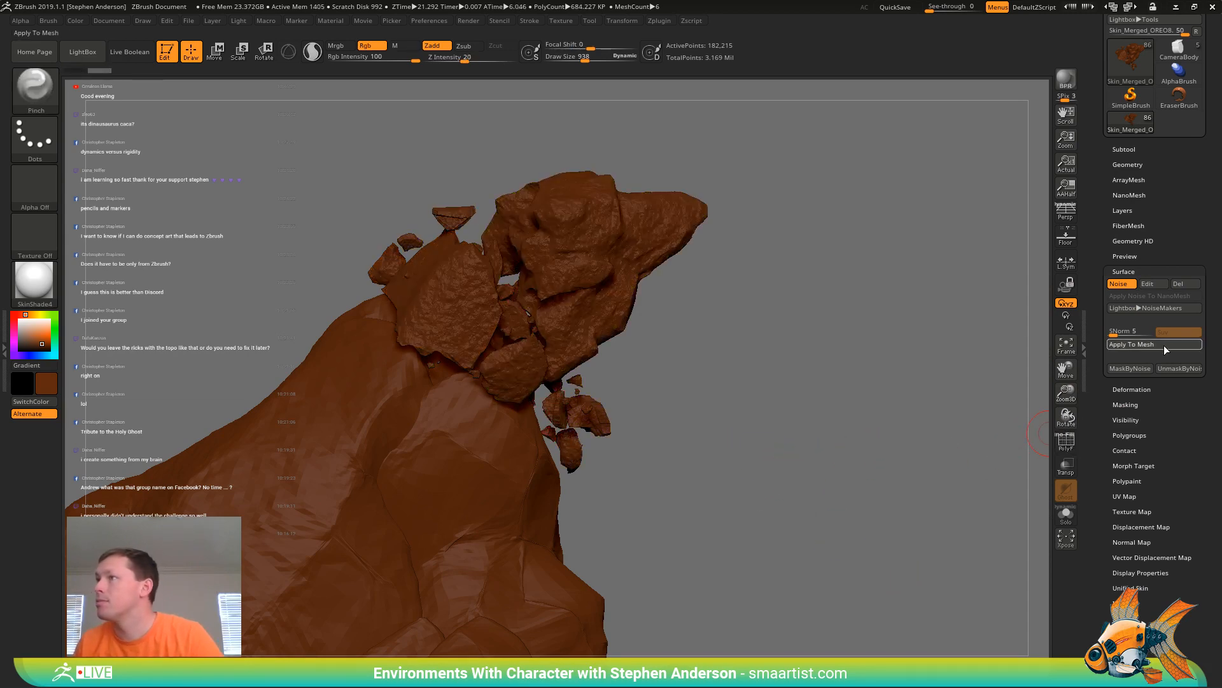
mouse_move(895, 404)
mouse_down()
mouse_move(772, 387)
mouse_move(823, 384)
mouse_up()
key(ctrl)
key(ctrl+z)
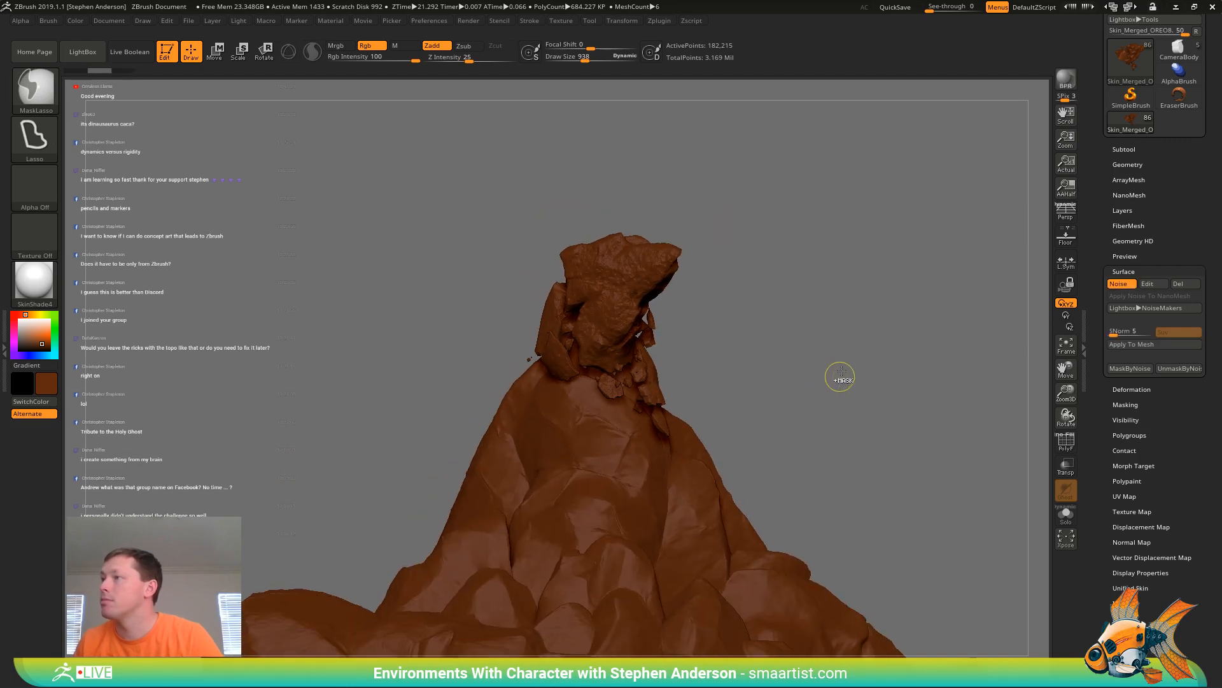
Adjust the summit rocks' surface noise strength to about 0.00099 in NoiseMaker, accept it, and apply the noise to their mesh
click(1156, 281)
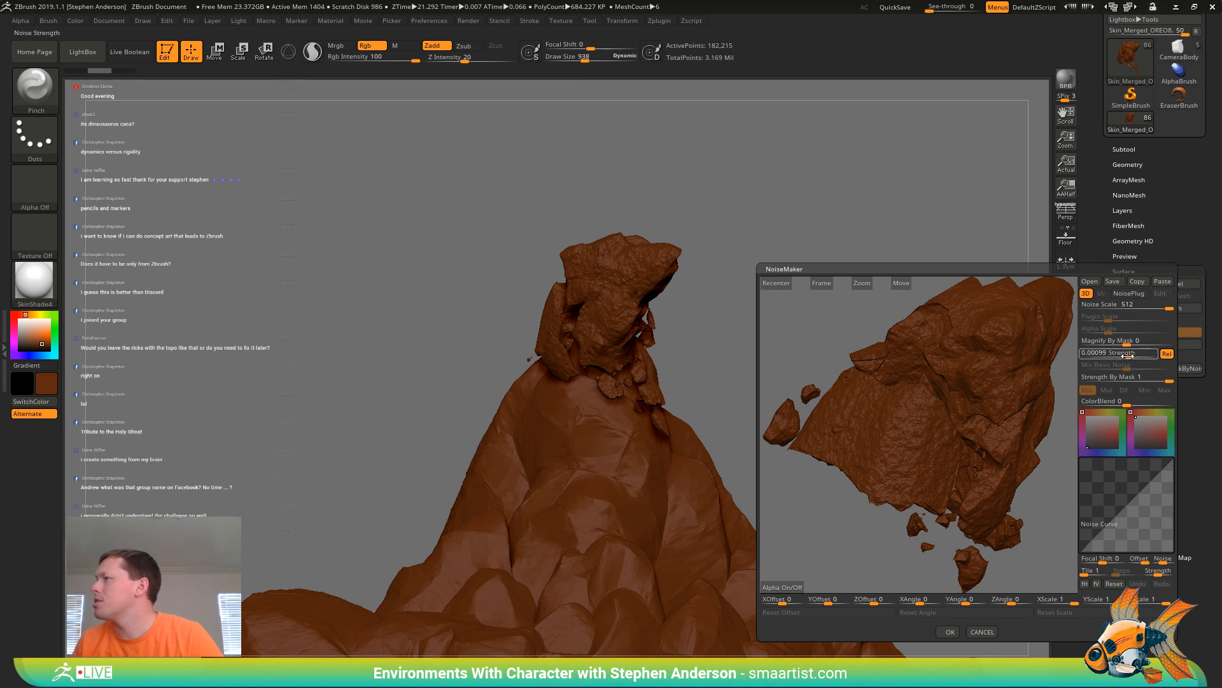
drag(1127, 355, 1128, 357)
click(950, 630)
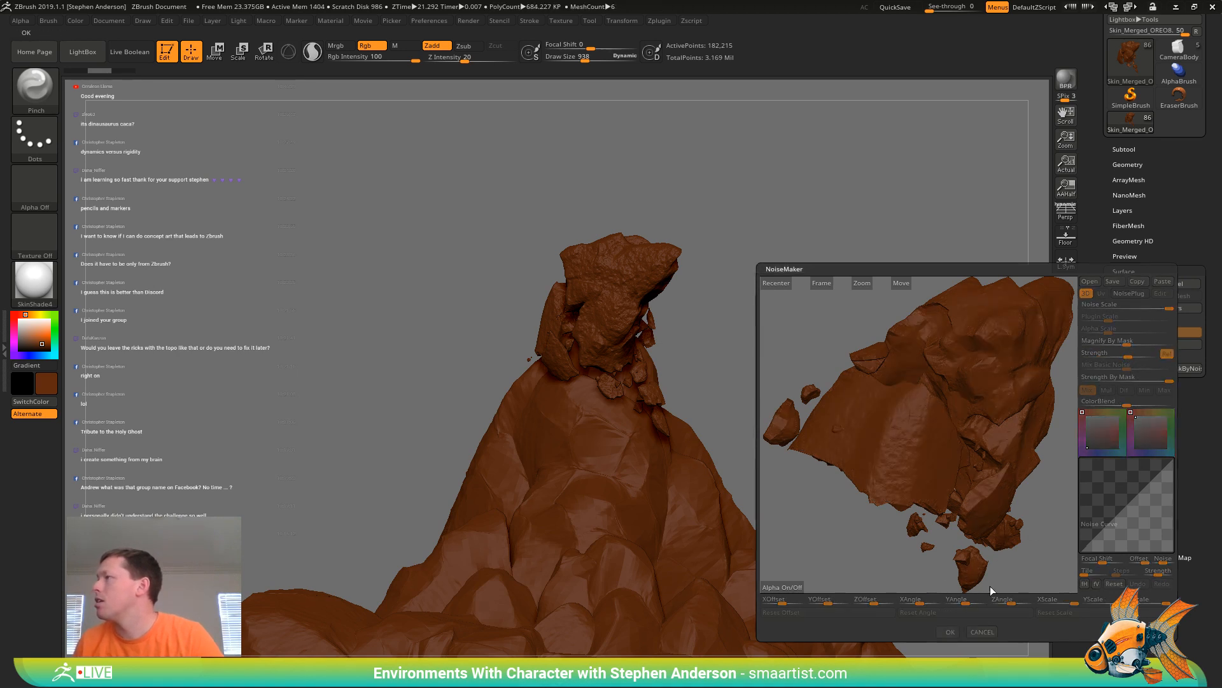
click(1130, 344)
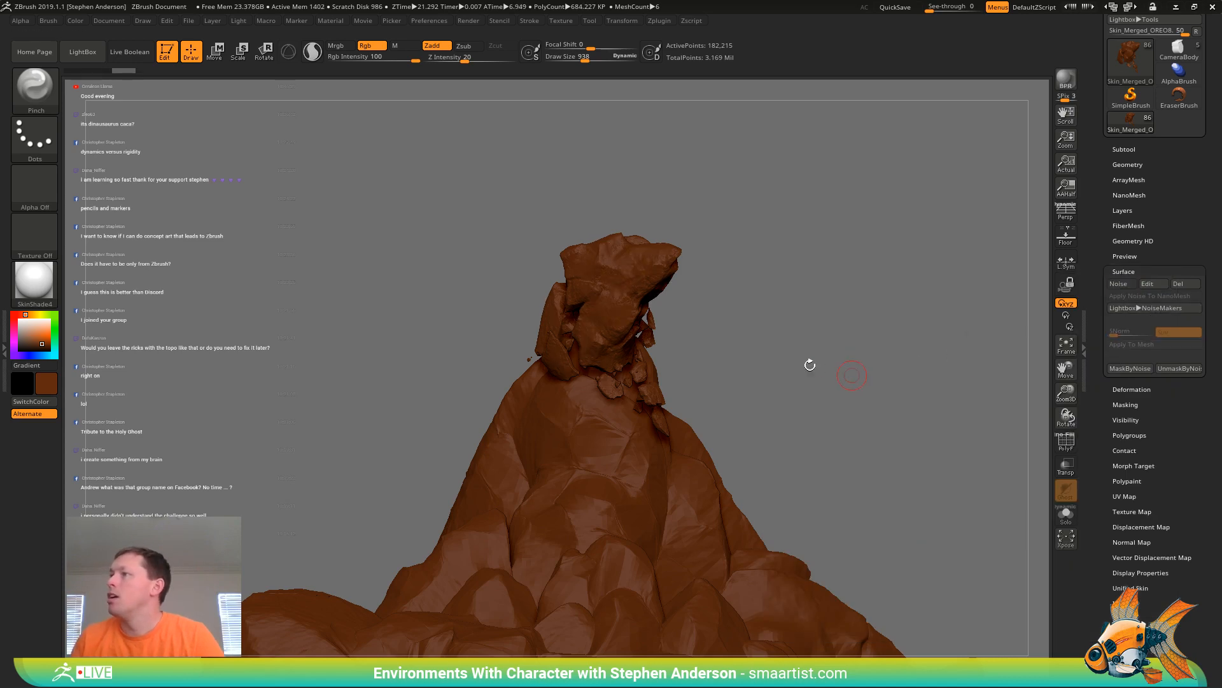
Make the Dragon2 subtool folder visible together with the whole mountain and view them from the front
drag(810, 365, 757, 321)
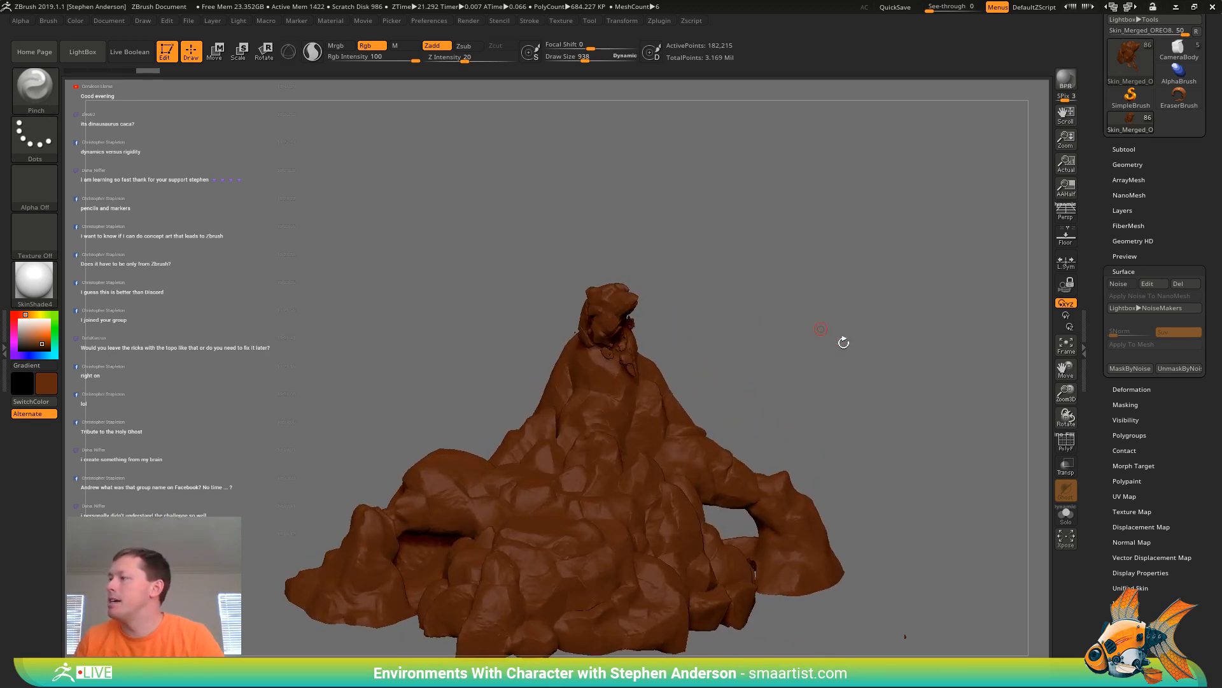
click(1138, 149)
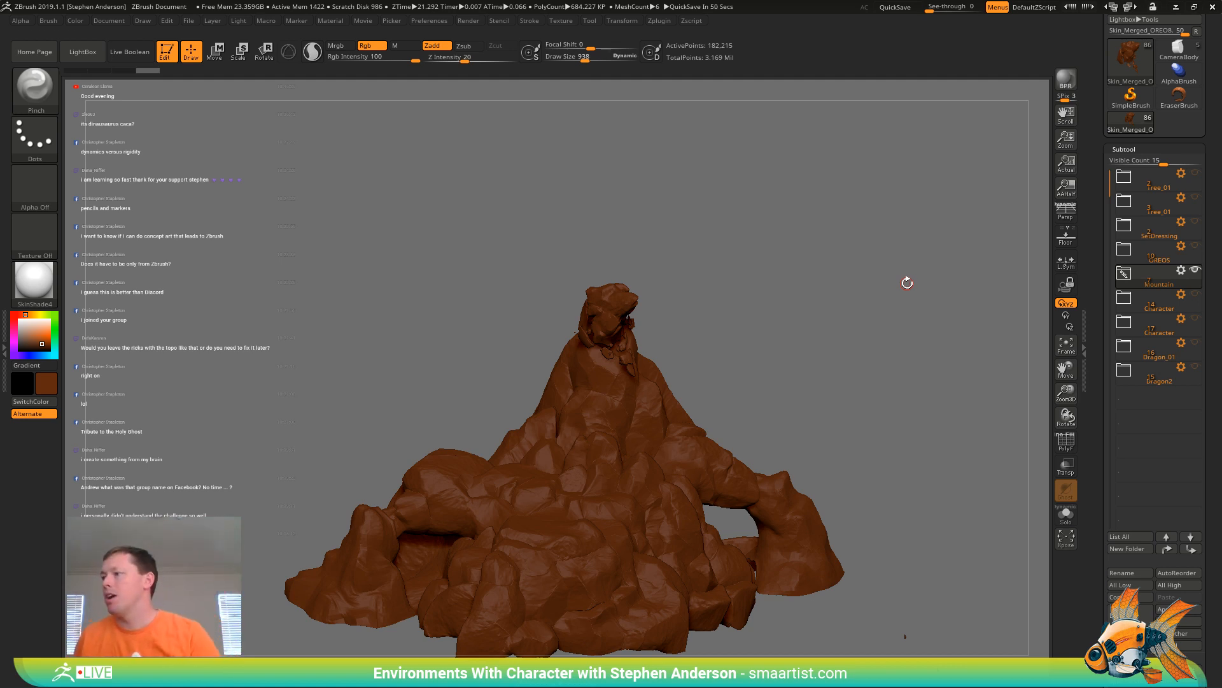
drag(876, 429, 871, 363)
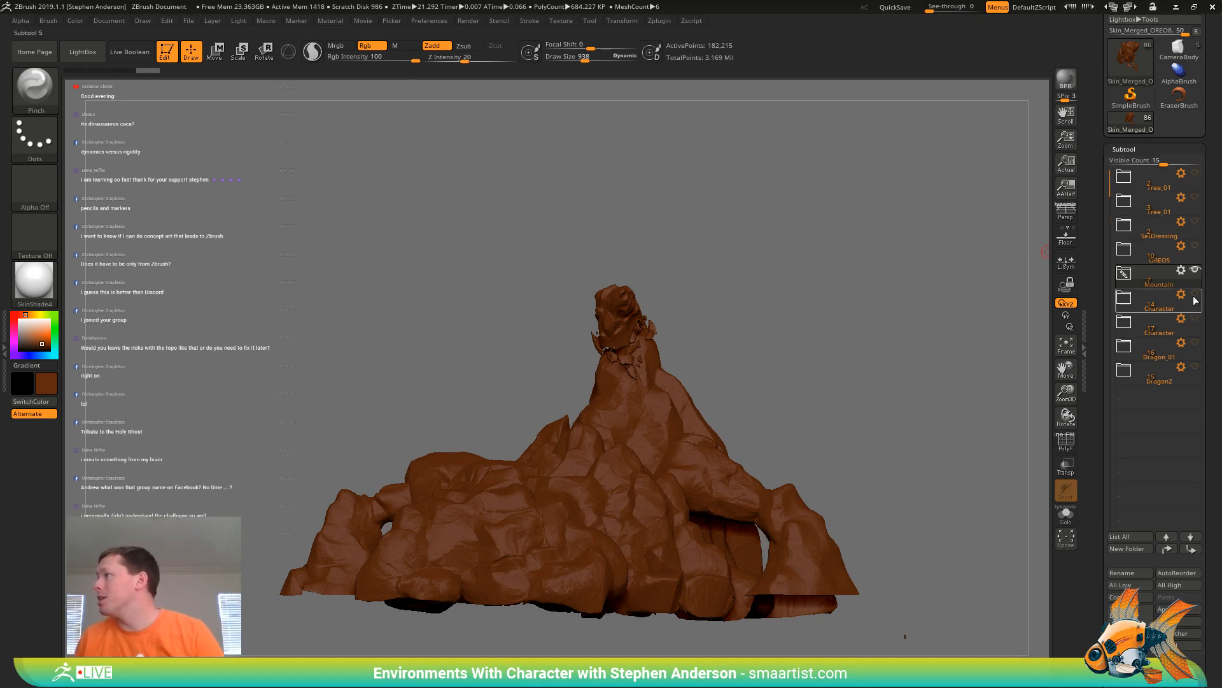
mouse_move(1198, 302)
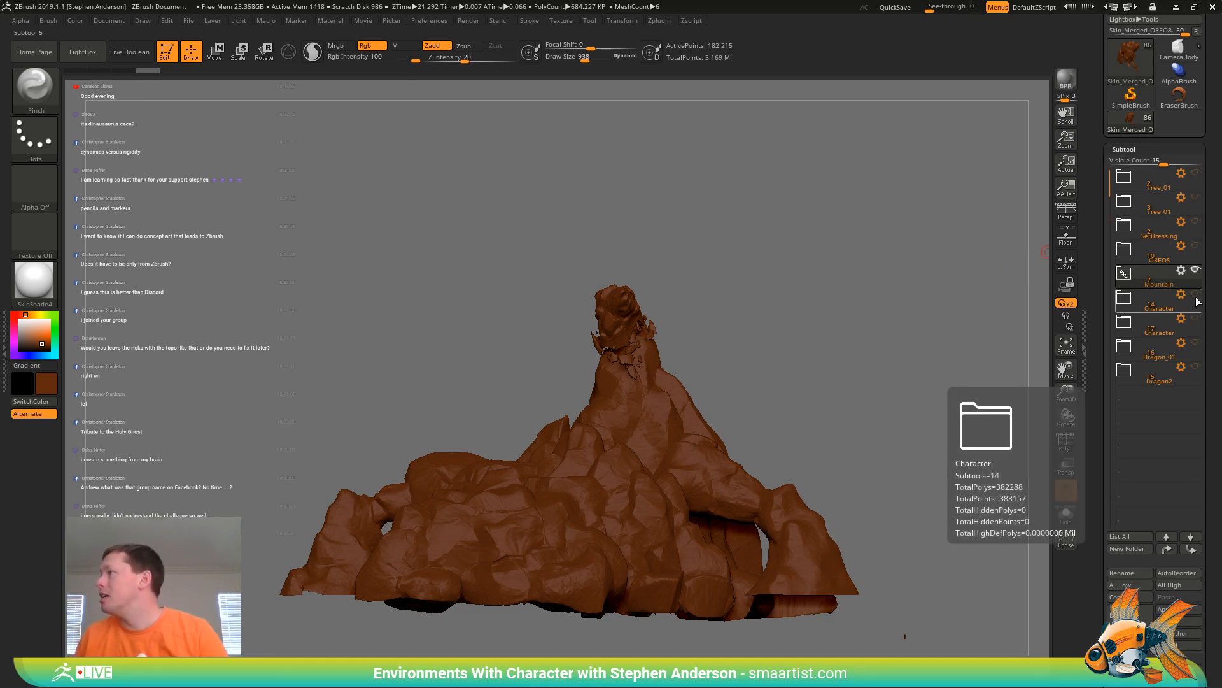
click(1194, 366)
right_drag(772, 335, 791, 350)
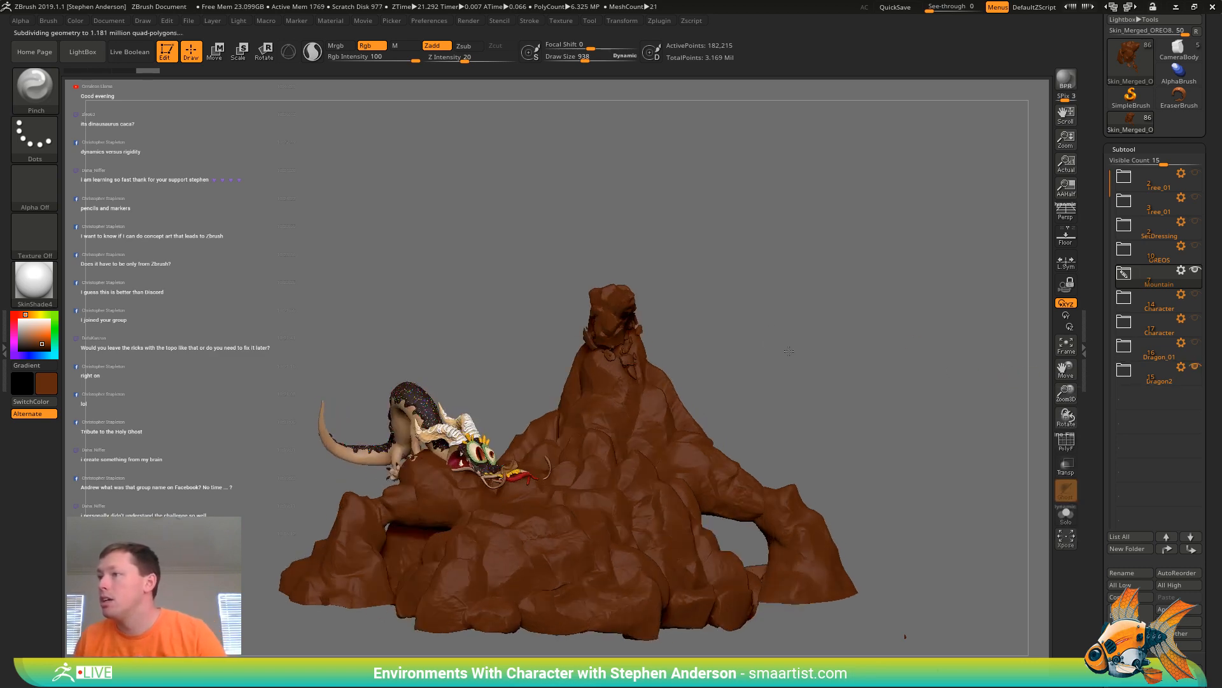
Hide the Dragon2 folder, show the OREOS folder and expand it to list its cookie subtools
ctrl+right_drag(483, 461, 567, 519)
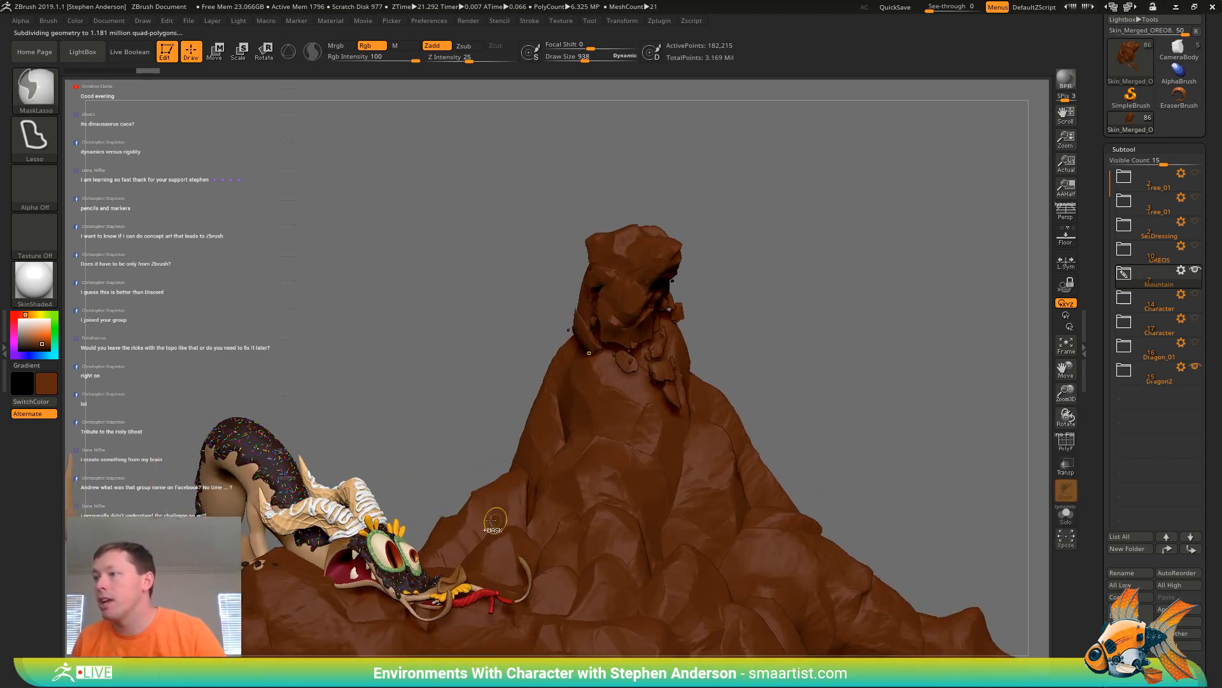
alt+right_drag(440, 602, 552, 459)
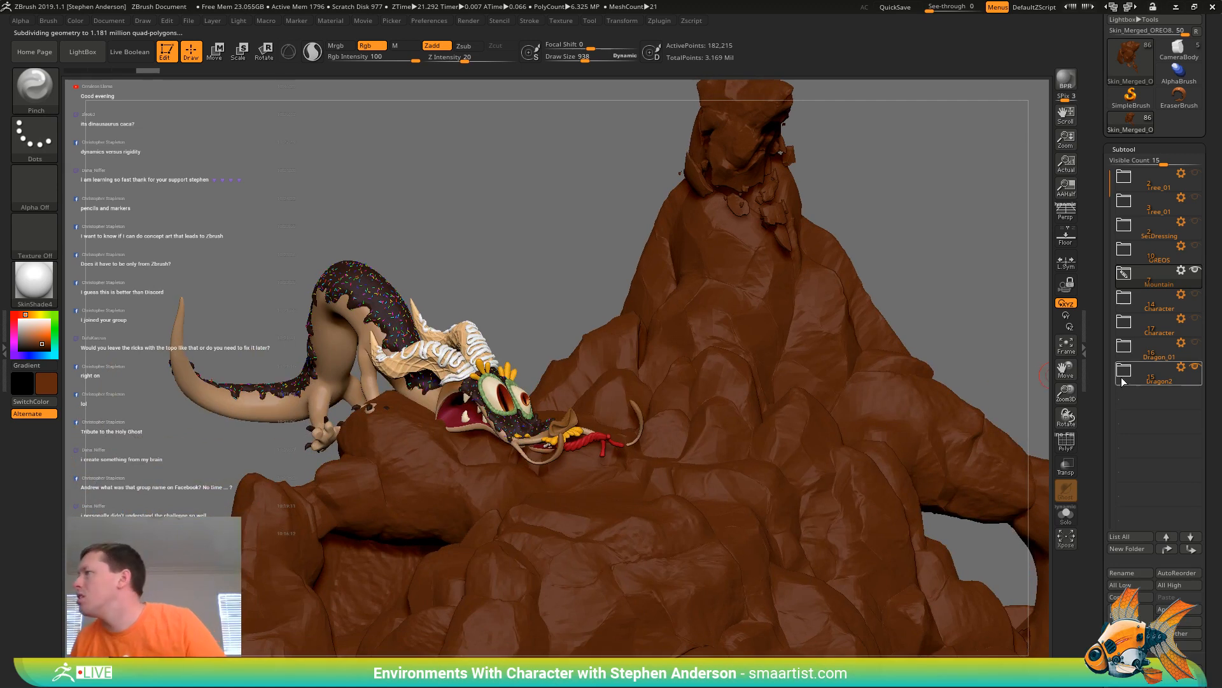
click(1194, 369)
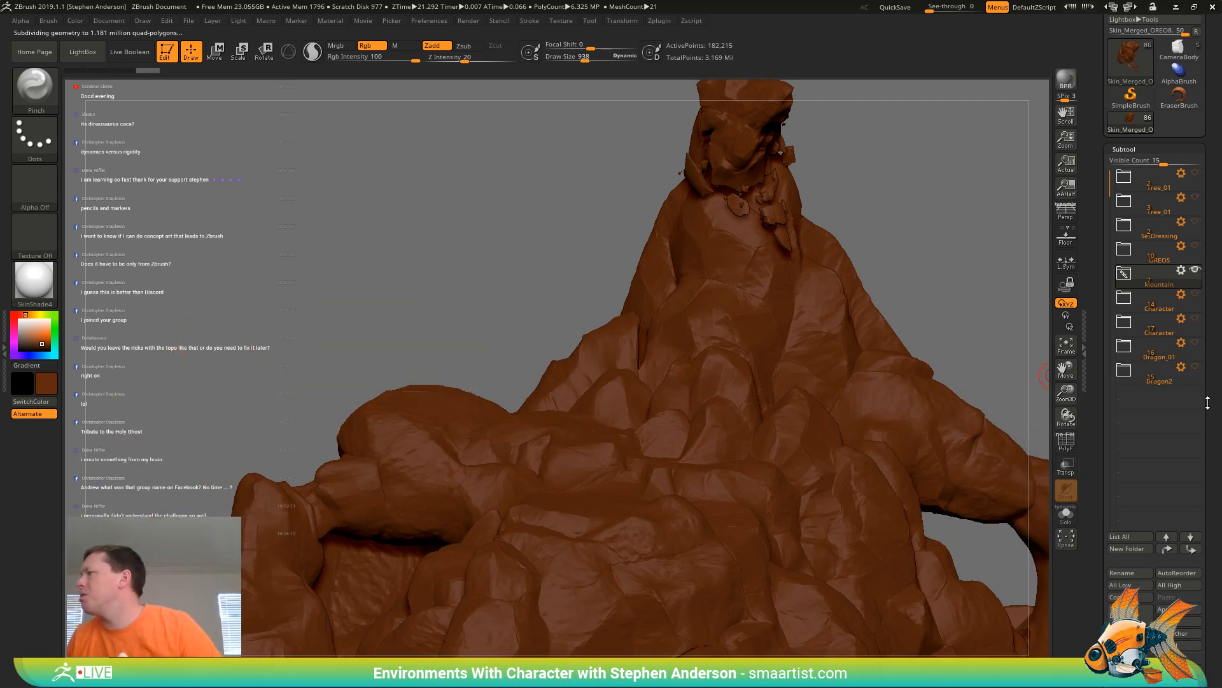
click(1195, 245)
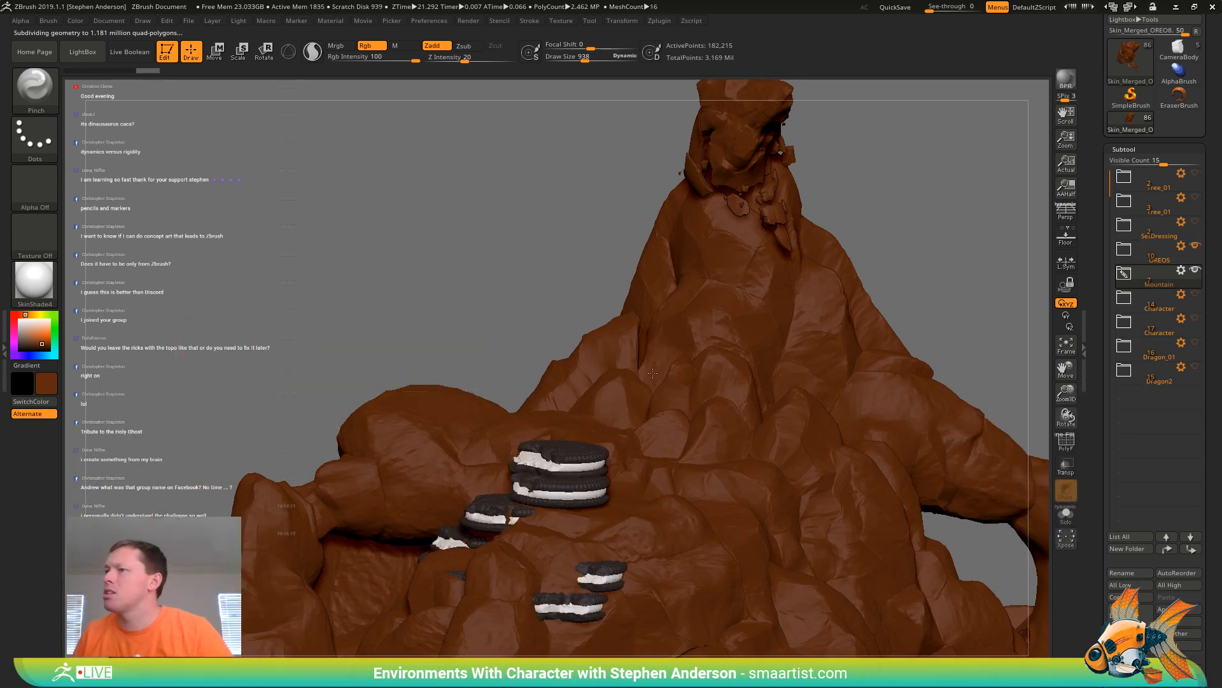
mouse_move(652, 373)
alt+right_down()
mouse_move(693, 293)
mouse_move(659, 353)
mouse_move(622, 365)
mouse_move(701, 371)
mouse_move(675, 388)
mouse_move(714, 365)
mouse_move(712, 381)
mouse_move(757, 438)
alt+right_up()
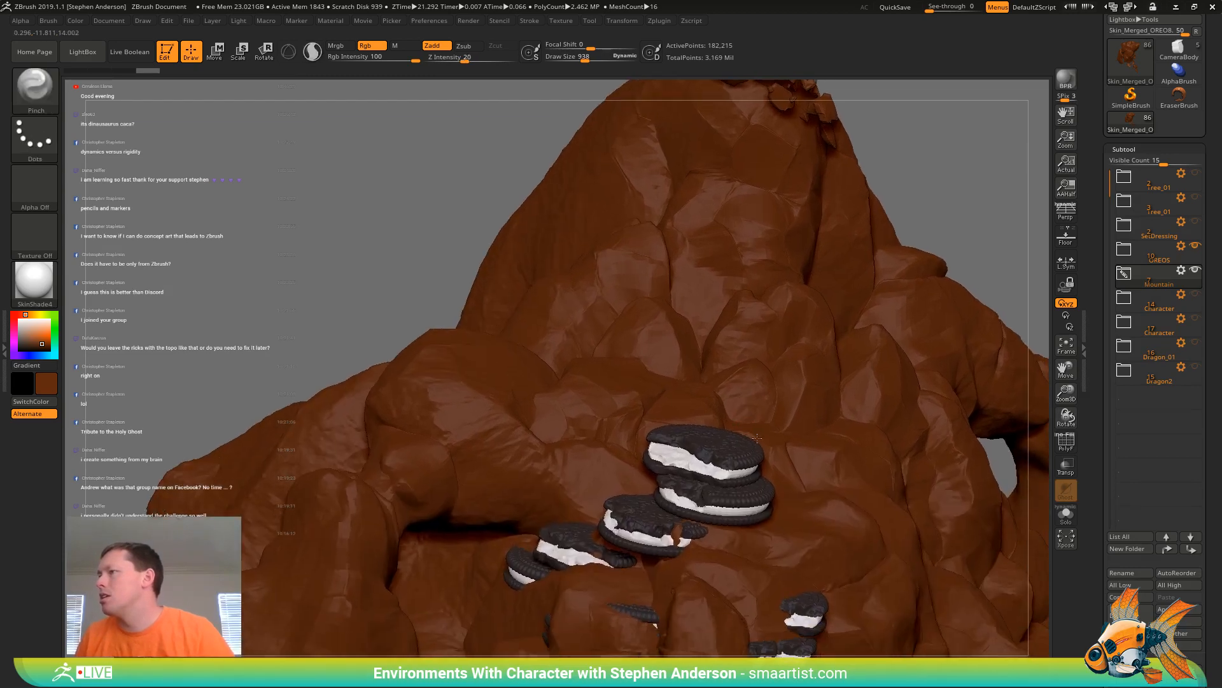
click(1125, 249)
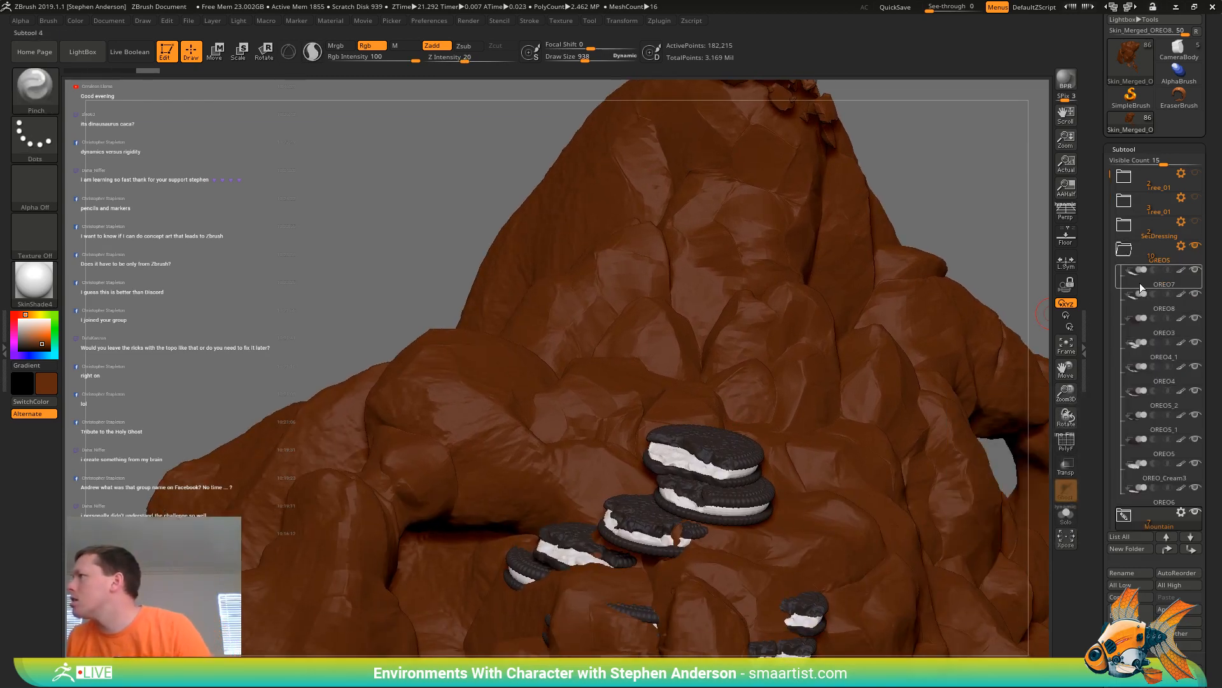
Select the broken cookie OREO4 below the two-cookie stack and reposition it with the transform gizmo, with polyframe on
alt+click(637, 523)
key(shift+f)
key(w)
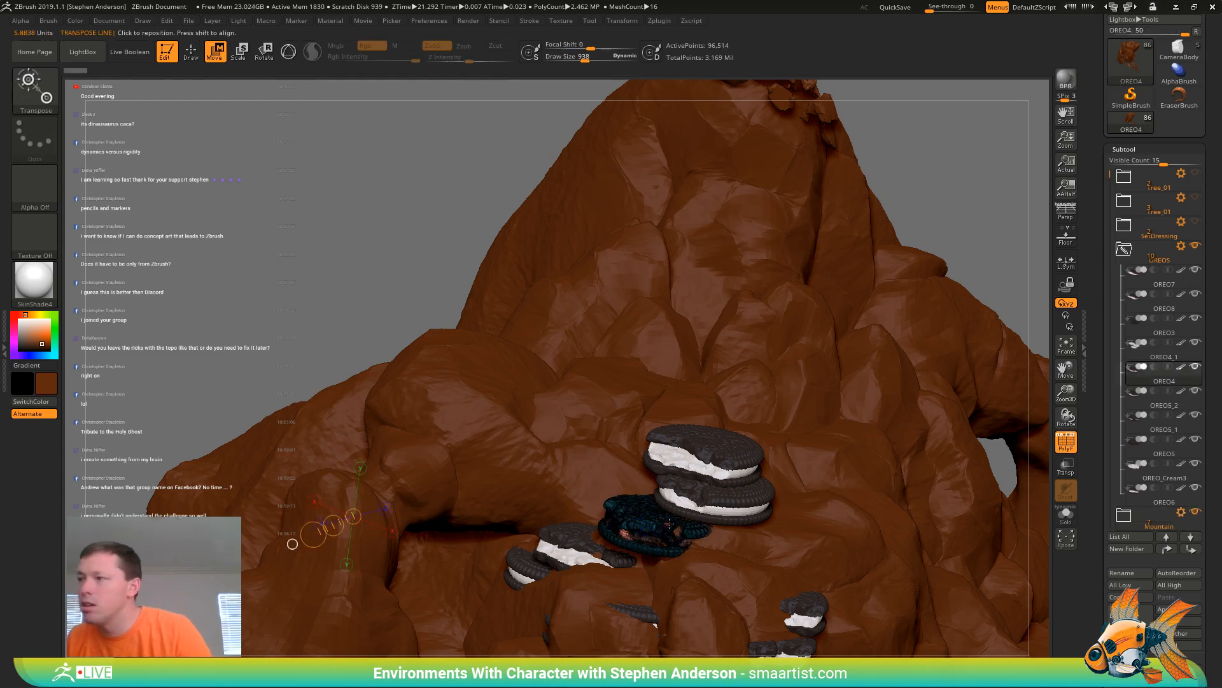
key(y)
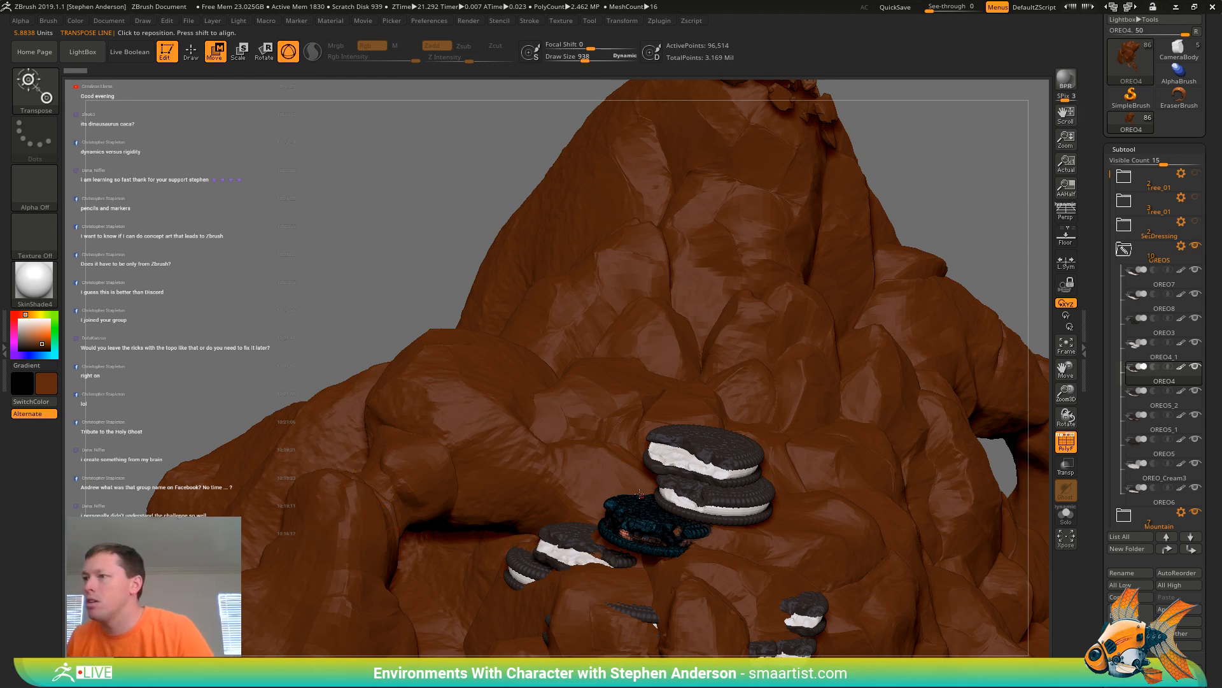
click(643, 511)
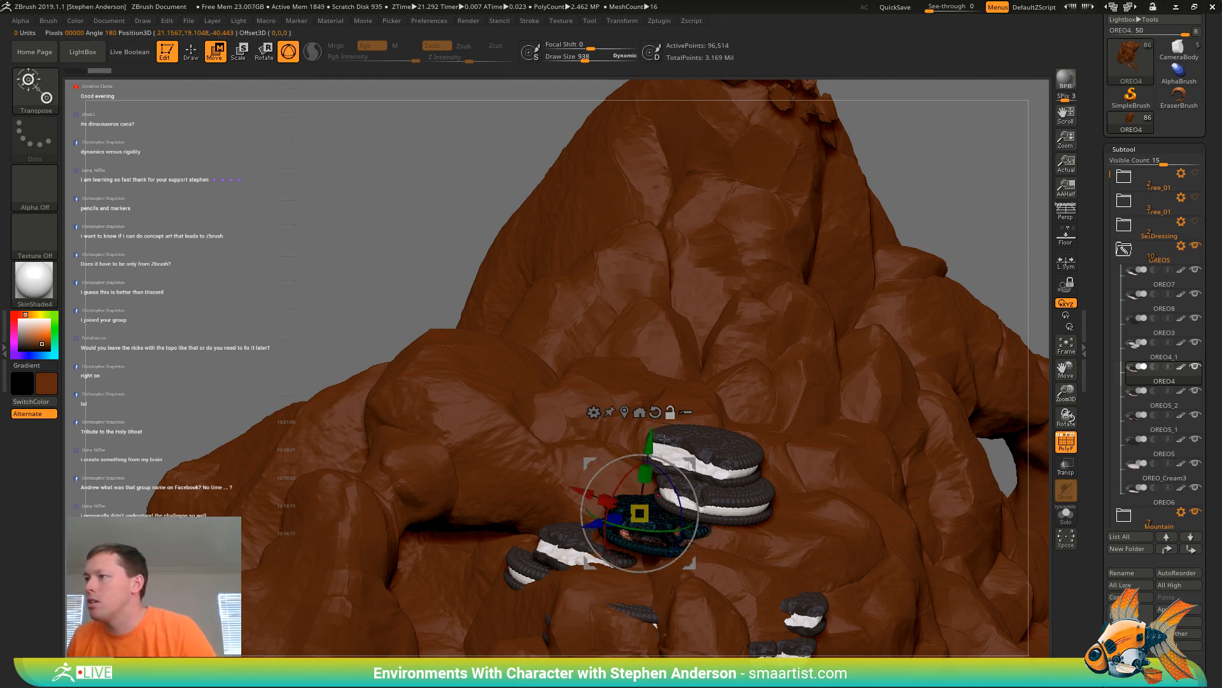
drag(688, 465, 708, 491)
right_drag(709, 490, 553, 549)
Select the cookie OREO8 beside OREO4 and move and rotate it so it leans next to its neighbour
alt+click(543, 545)
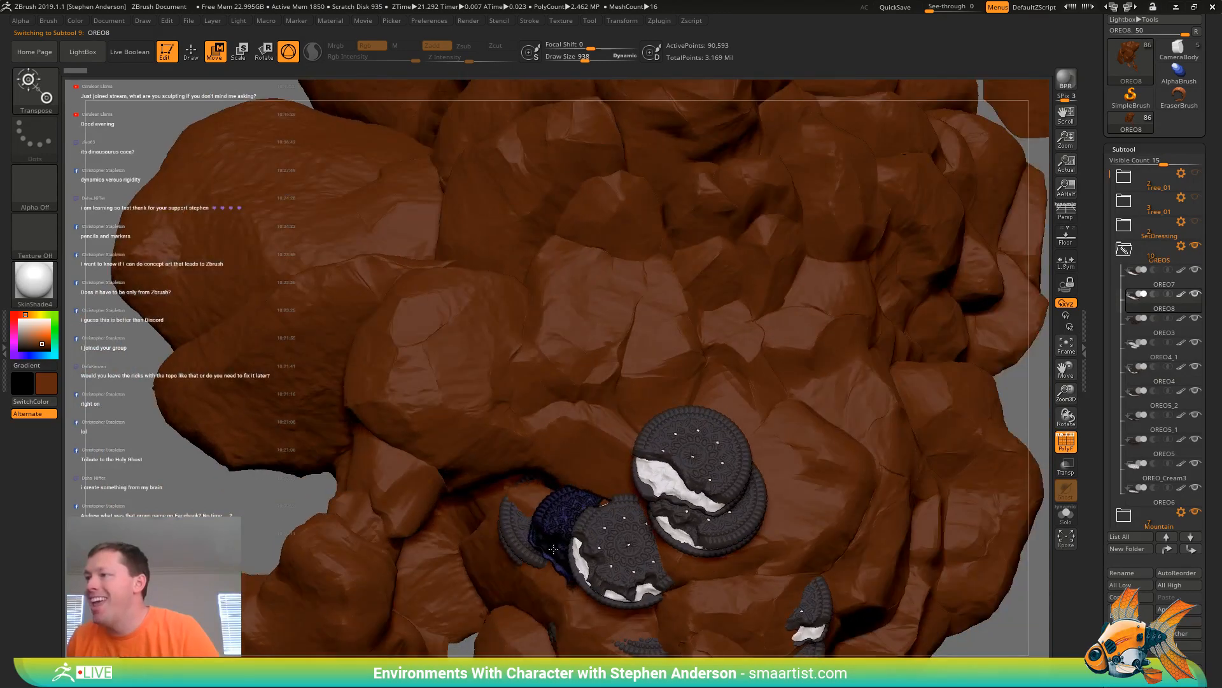
ctrl+drag(995, 629, 1022, 648)
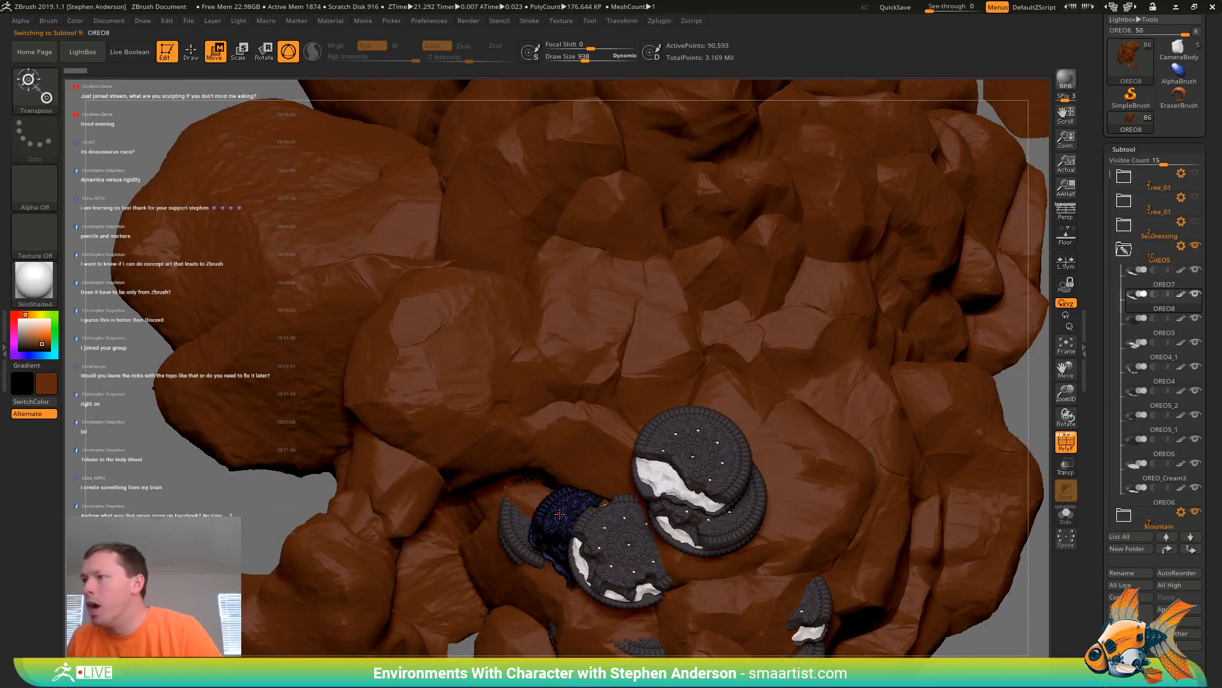
alt+click(565, 518)
drag(580, 520, 560, 535)
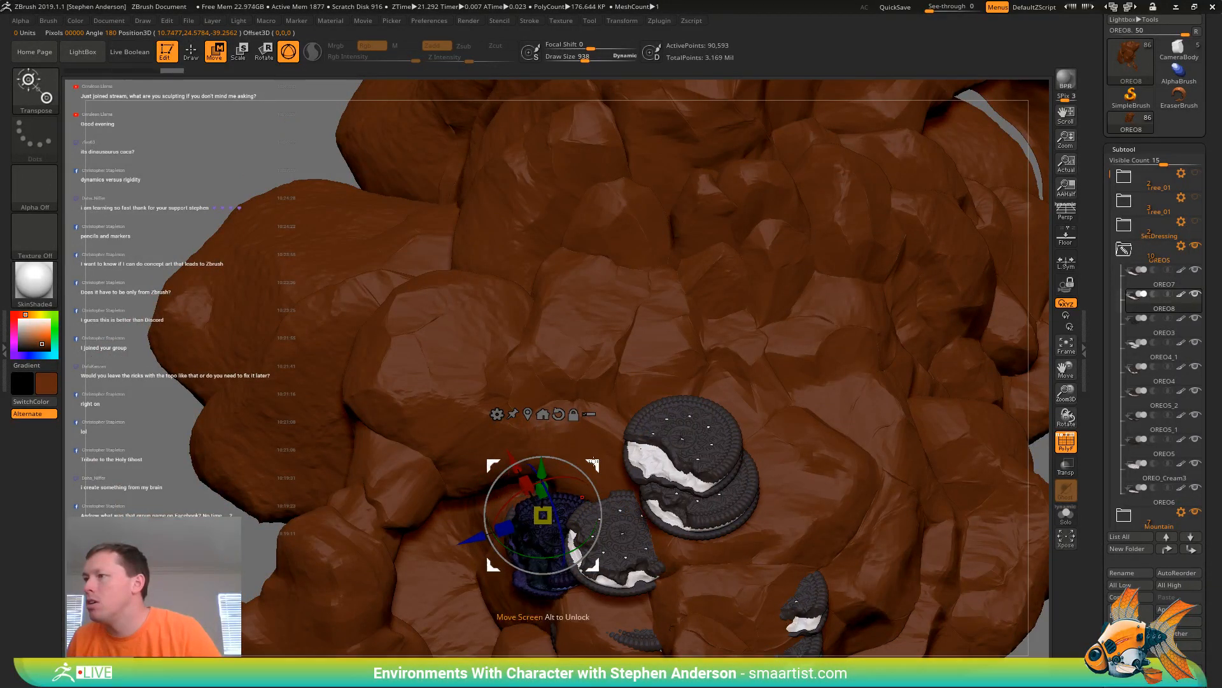
click(528, 414)
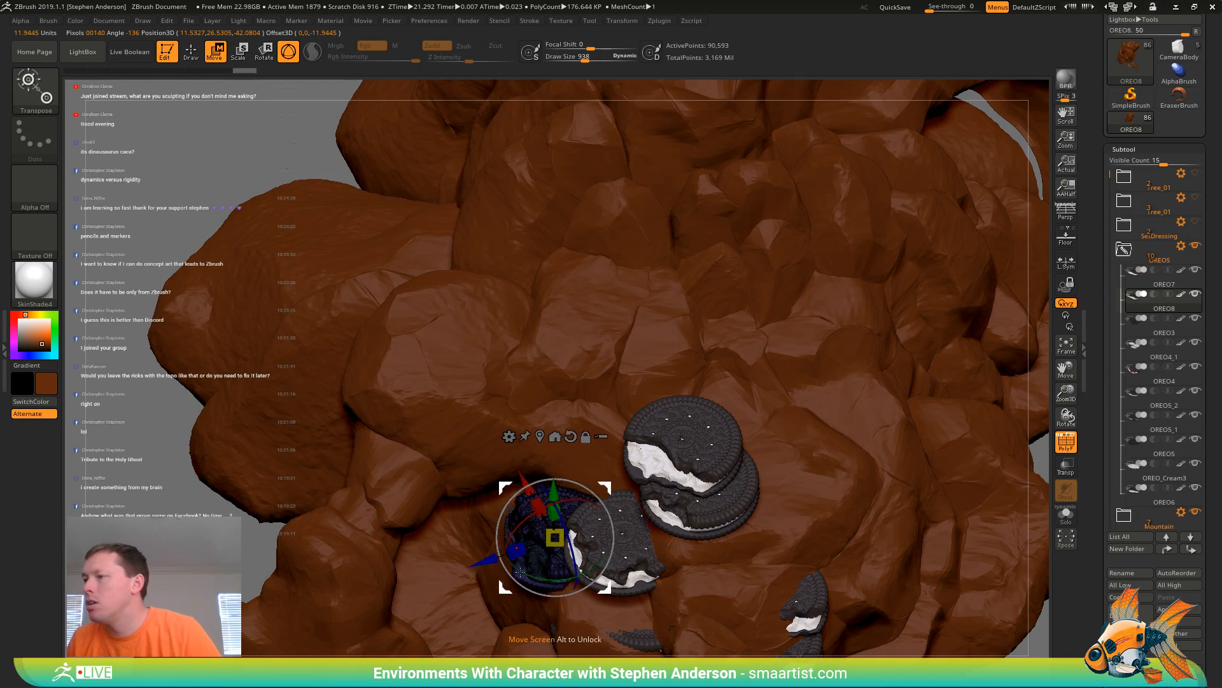
drag(510, 490, 484, 552)
Select the OREO3 cookie group and shift it out from under the neighbouring cookies along the rock surface
alt+click(499, 571)
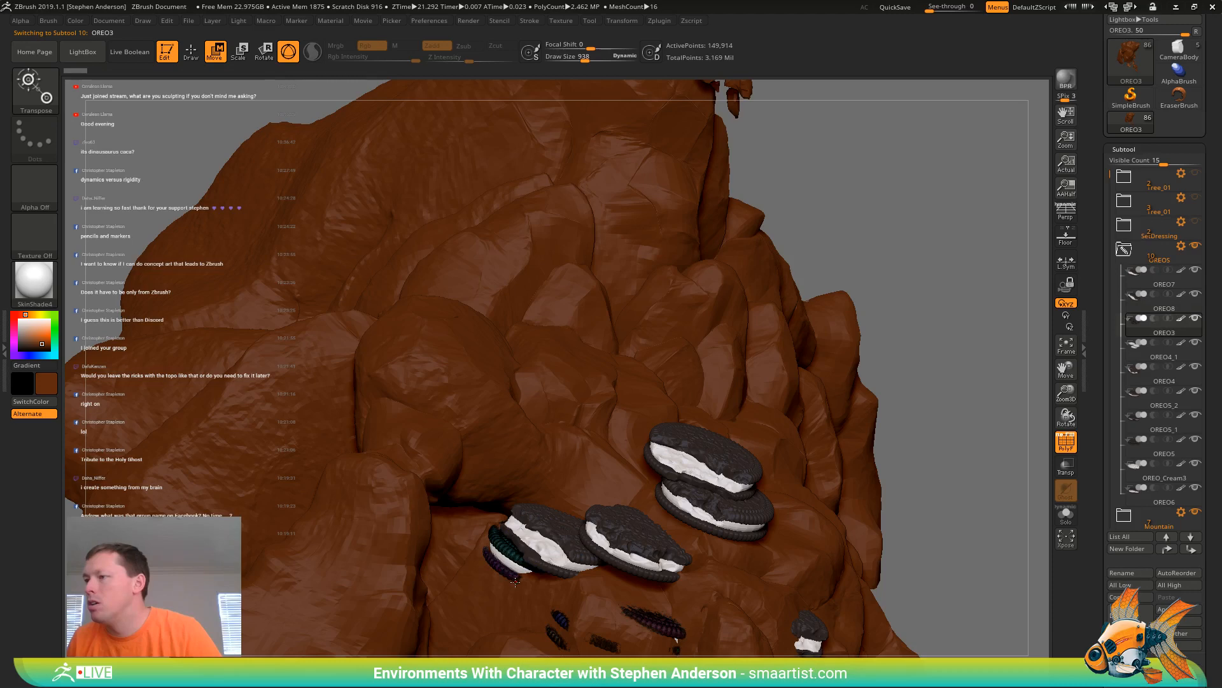
right_drag(548, 568, 620, 502)
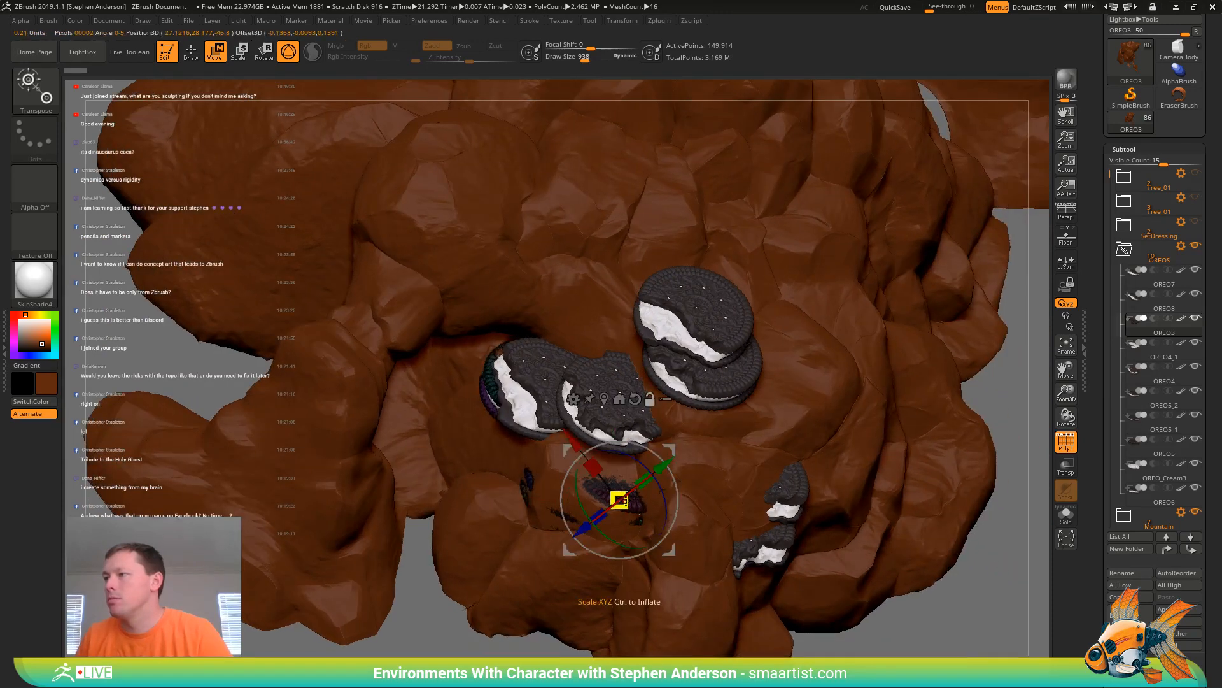
alt+click(634, 399)
drag(673, 448, 652, 442)
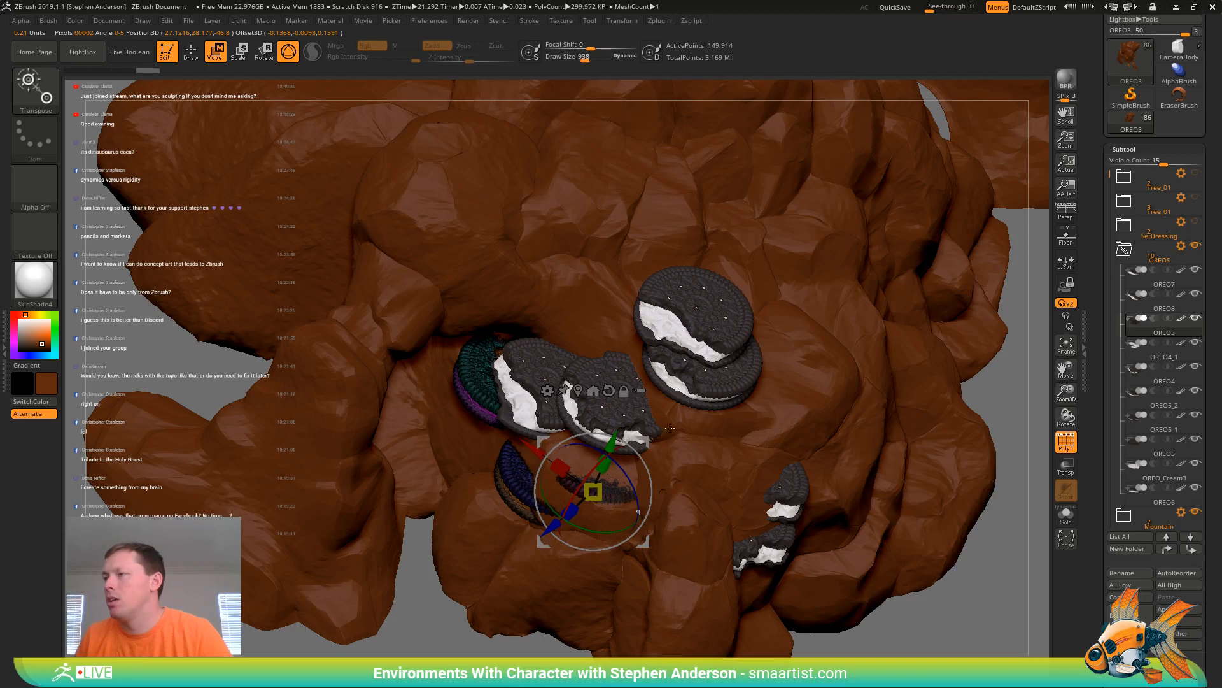
mouse_move(651, 442)
right_down()
mouse_move(669, 404)
mouse_move(651, 384)
right_up()
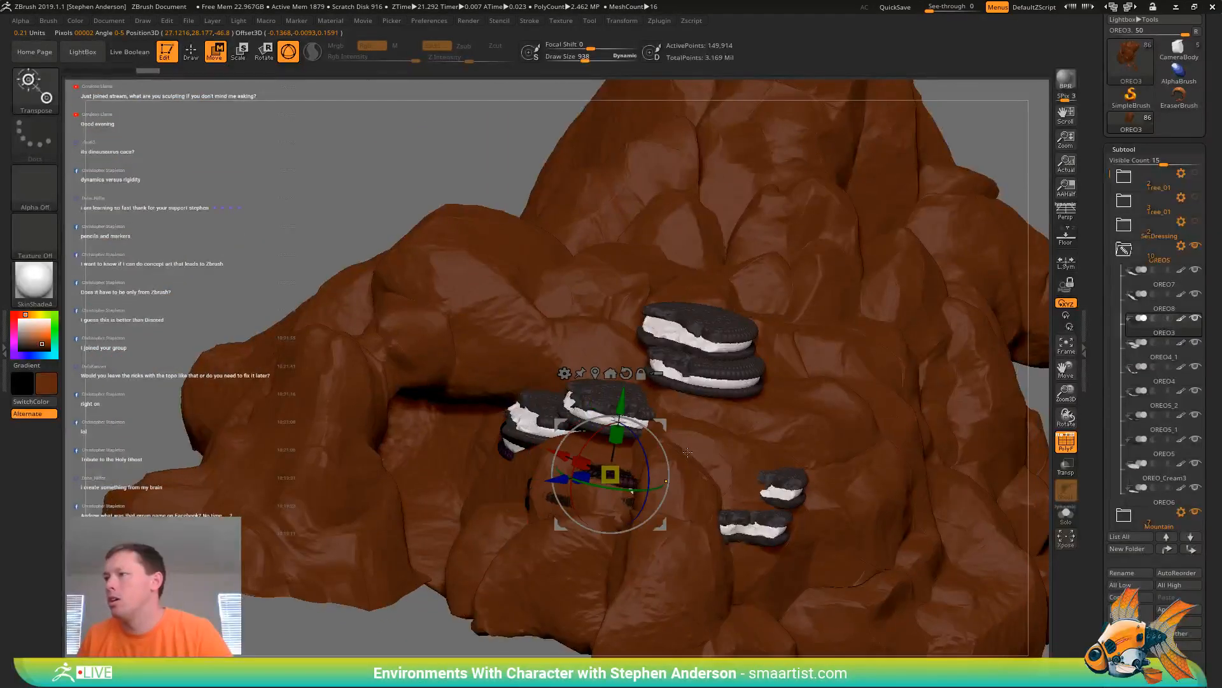
Isolate OREO3 in Solo mode and reveal all of its hidden geometry
key(ctrl)
click(1065, 524)
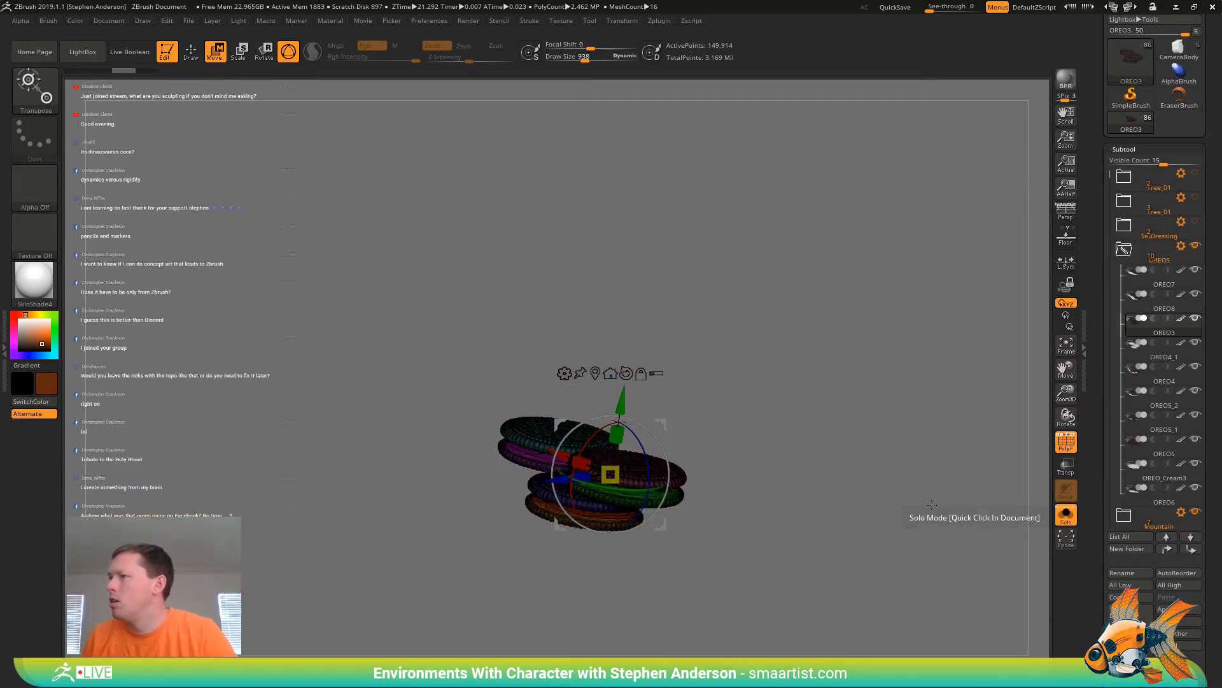
right_drag(575, 455, 597, 470)
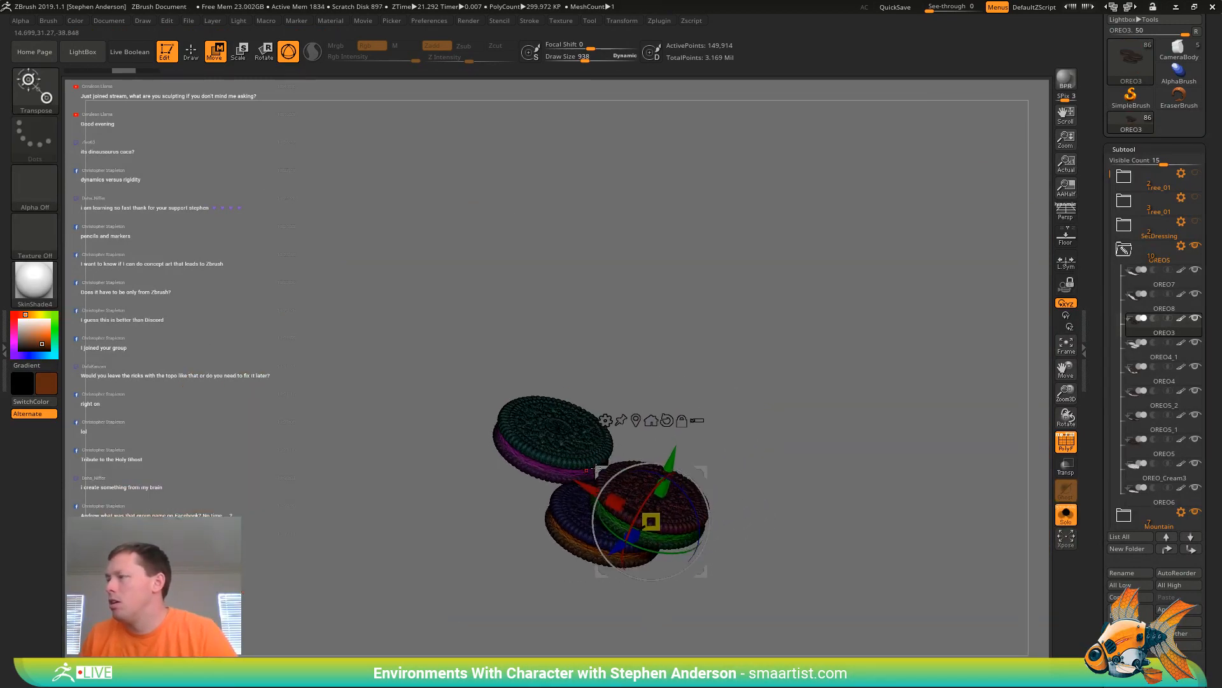
key(ctrl)
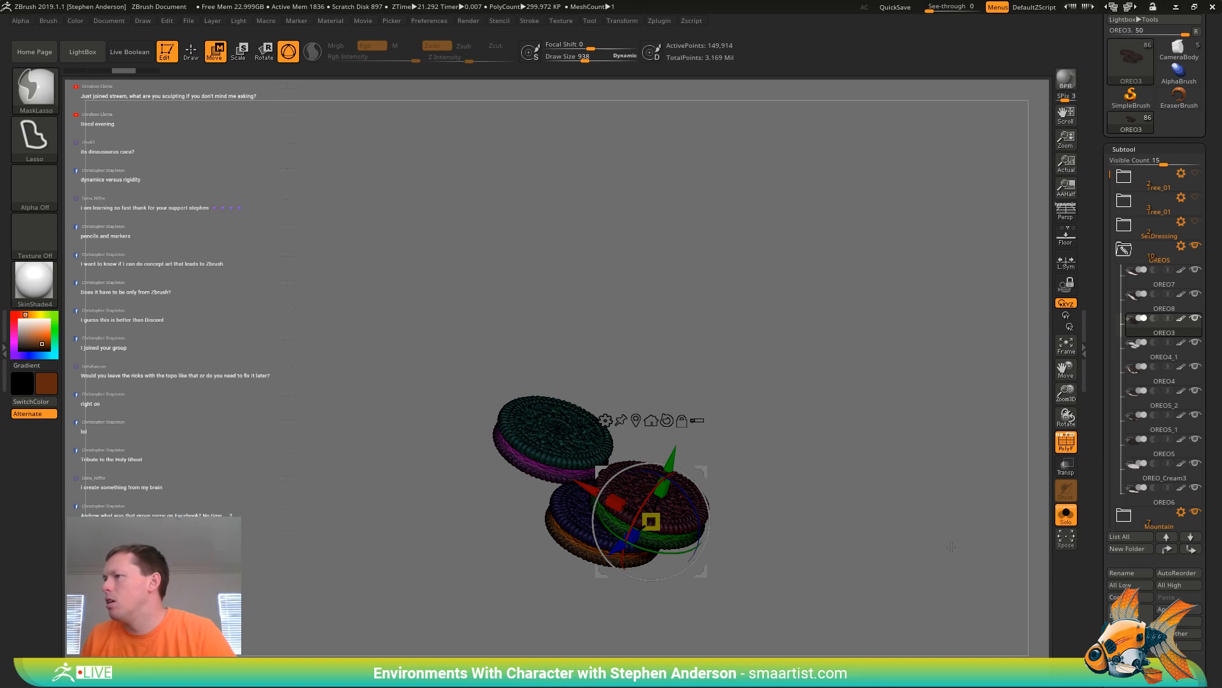
right_drag(937, 520, 922, 478)
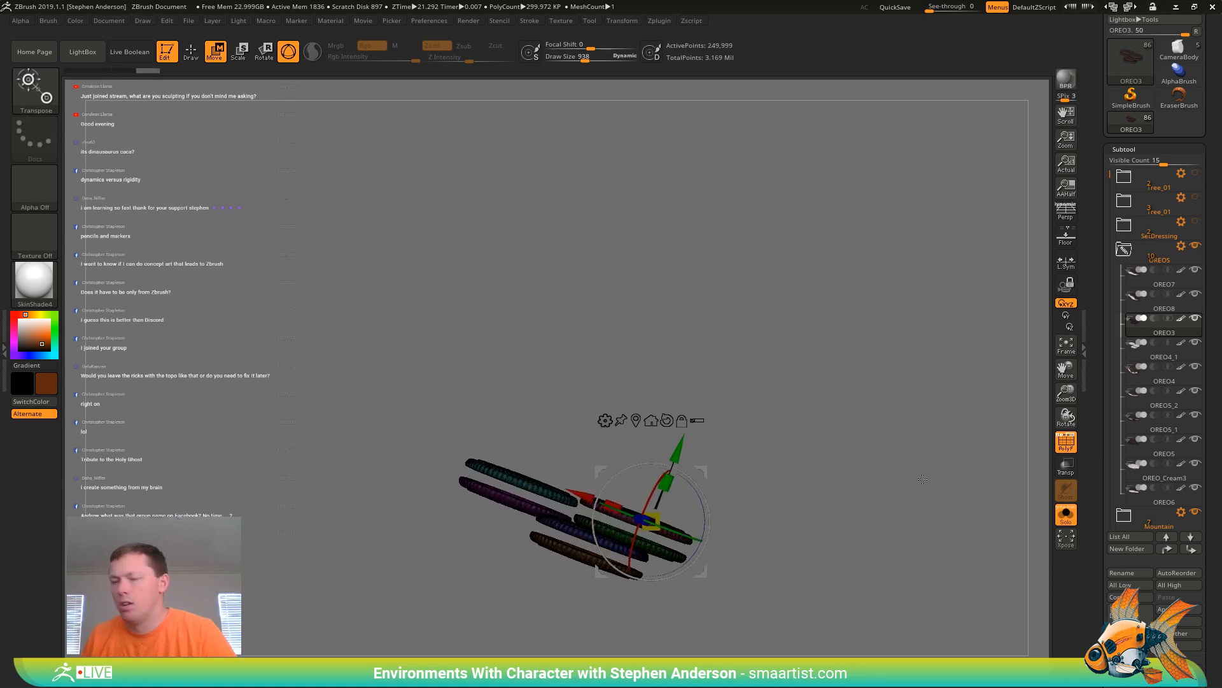
Switch to Draw mode and try to merge OREO3 down into the subtool below it
key(q)
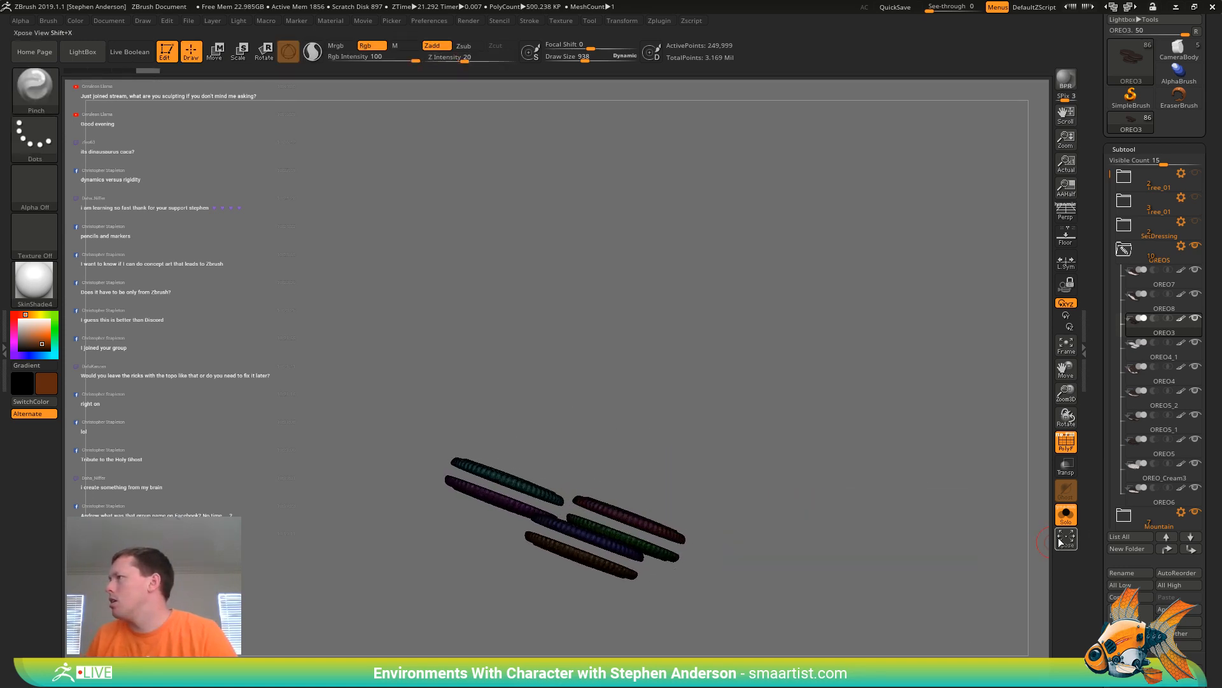
mouse_move(1135, 358)
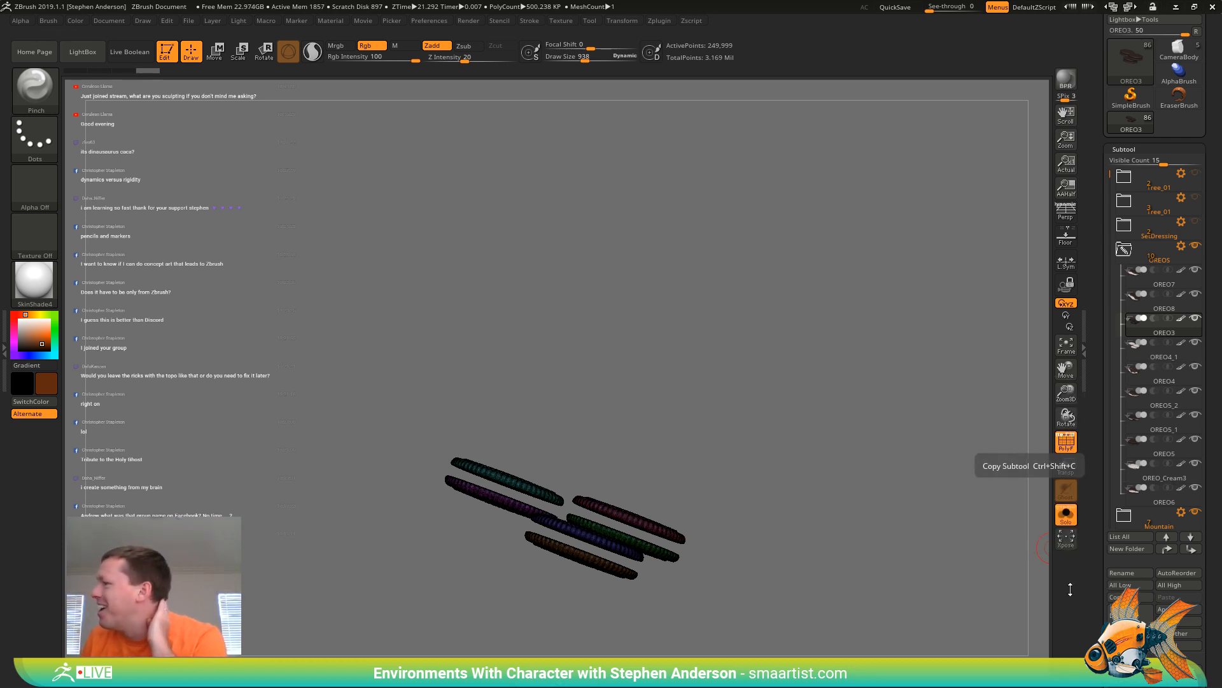
key(ctrl+m)
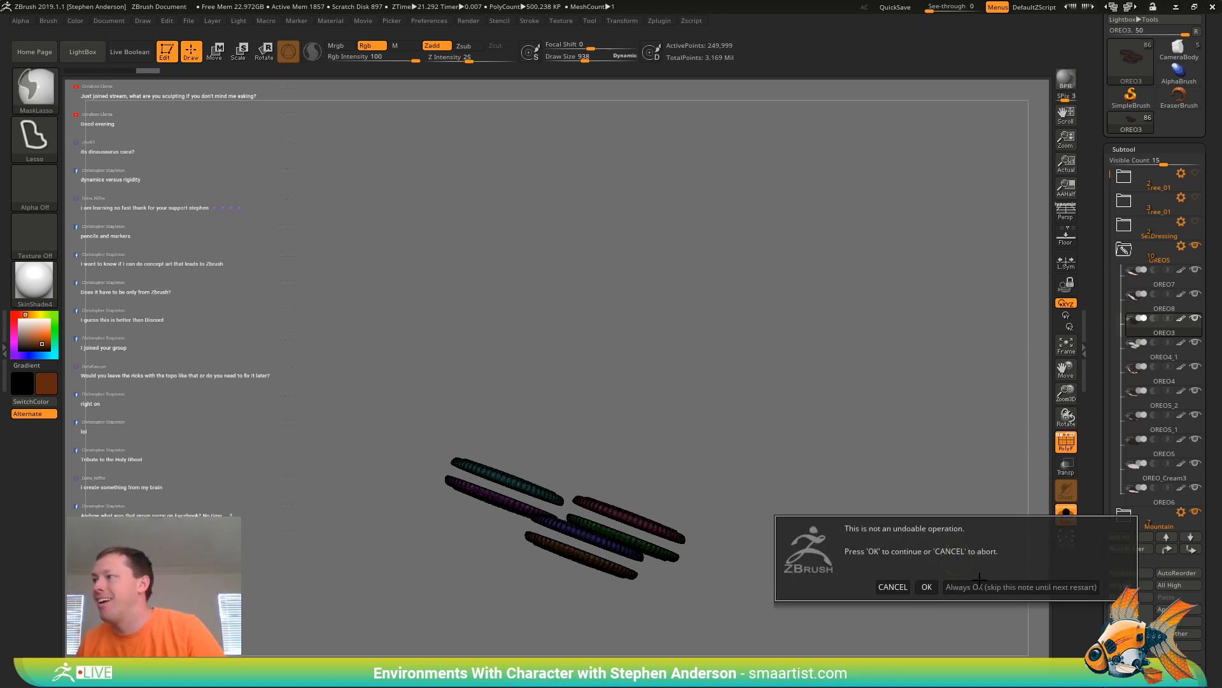
click(926, 585)
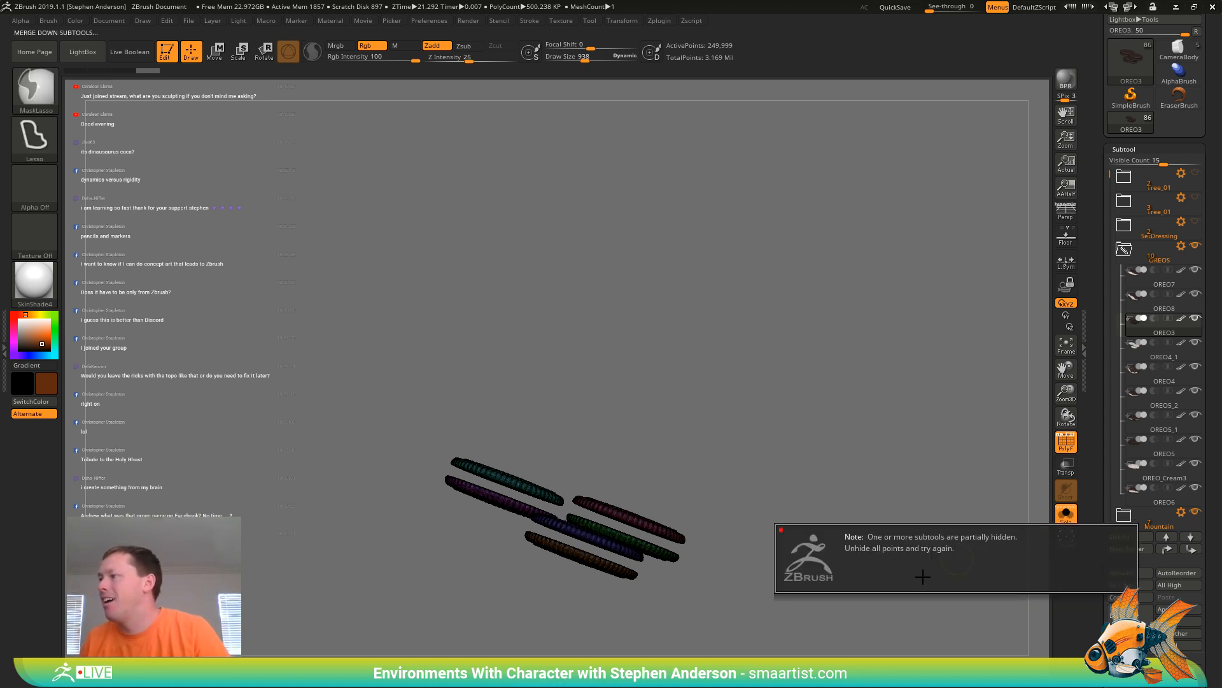
click(869, 463)
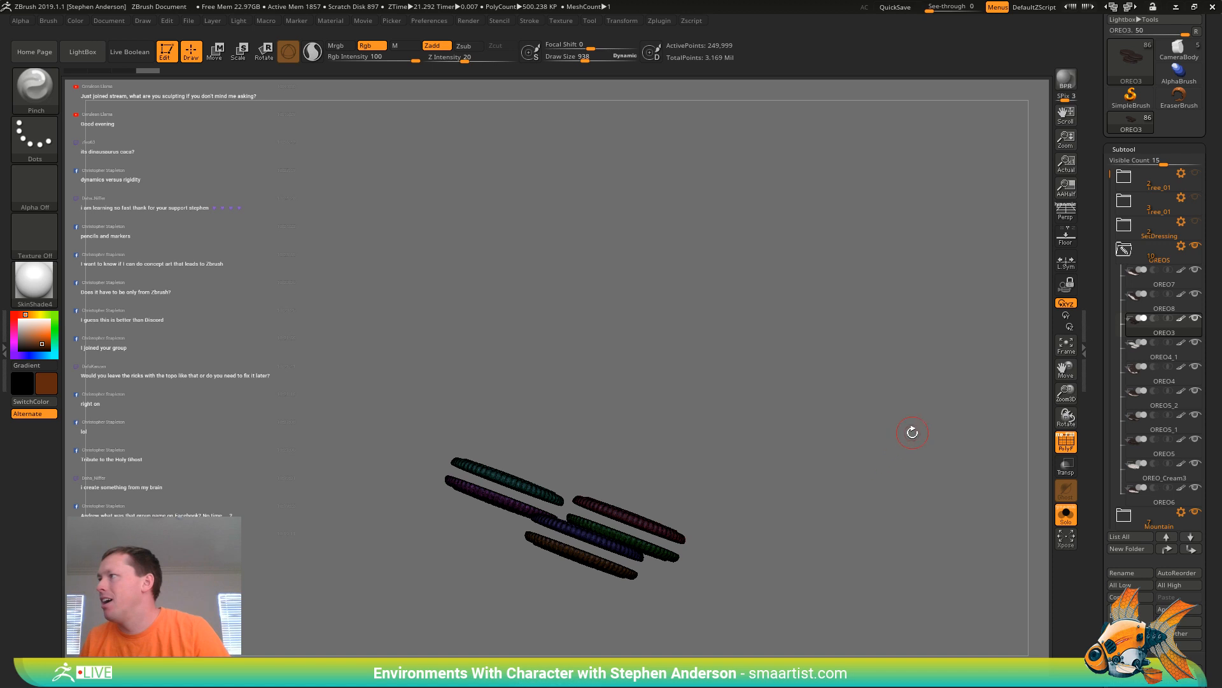
Select the cream subtool OREO4_1 below OREO3, invert its mesh visibility and reveal all of its geometry
drag(912, 433, 857, 442)
key(ctrl+shift)
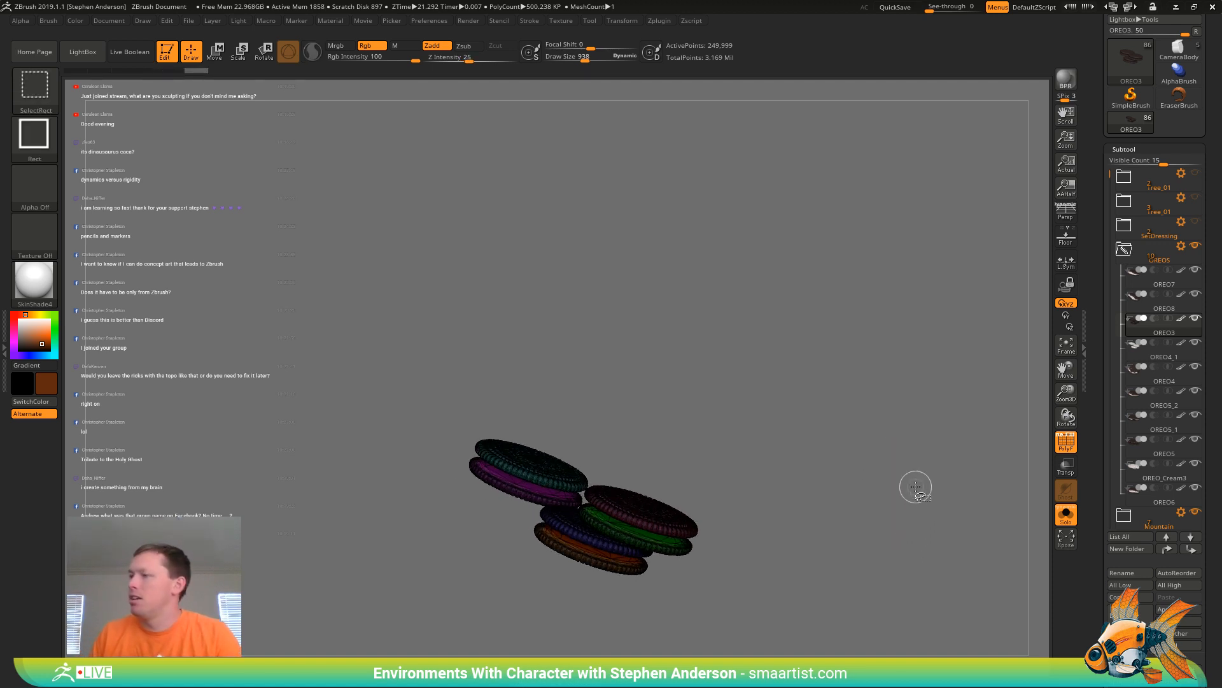
key(alt+Down)
ctrl+shift+drag(829, 422, 834, 510)
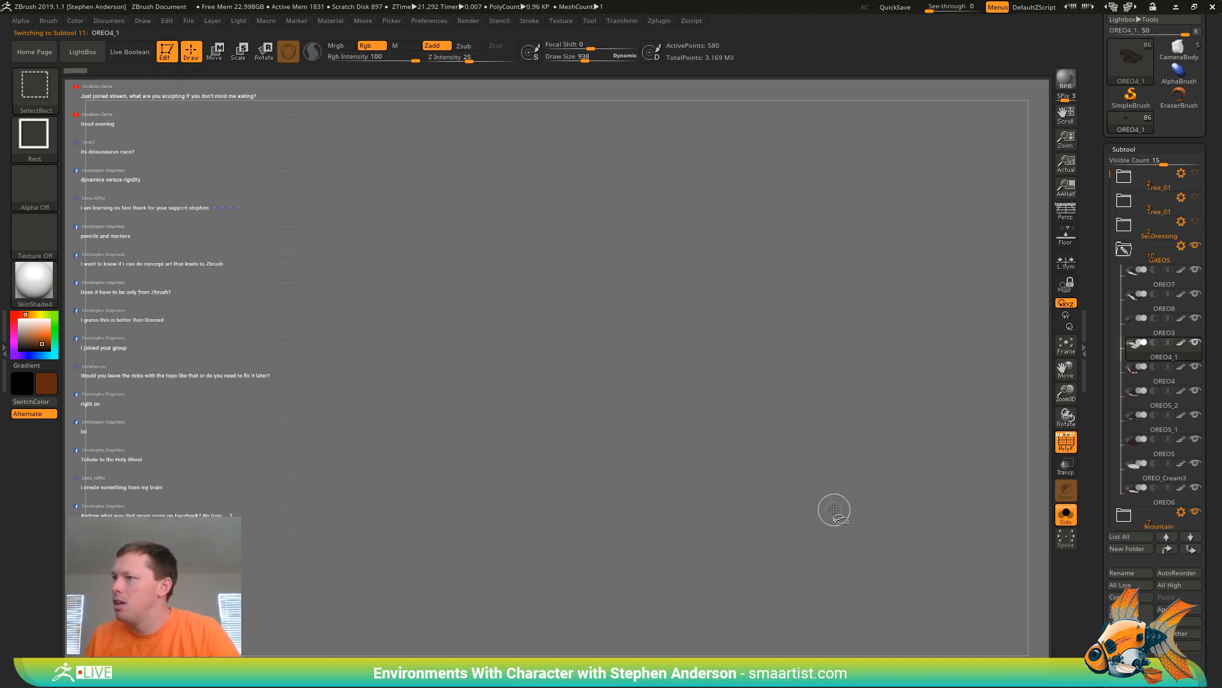
ctrl+shift+click(821, 484)
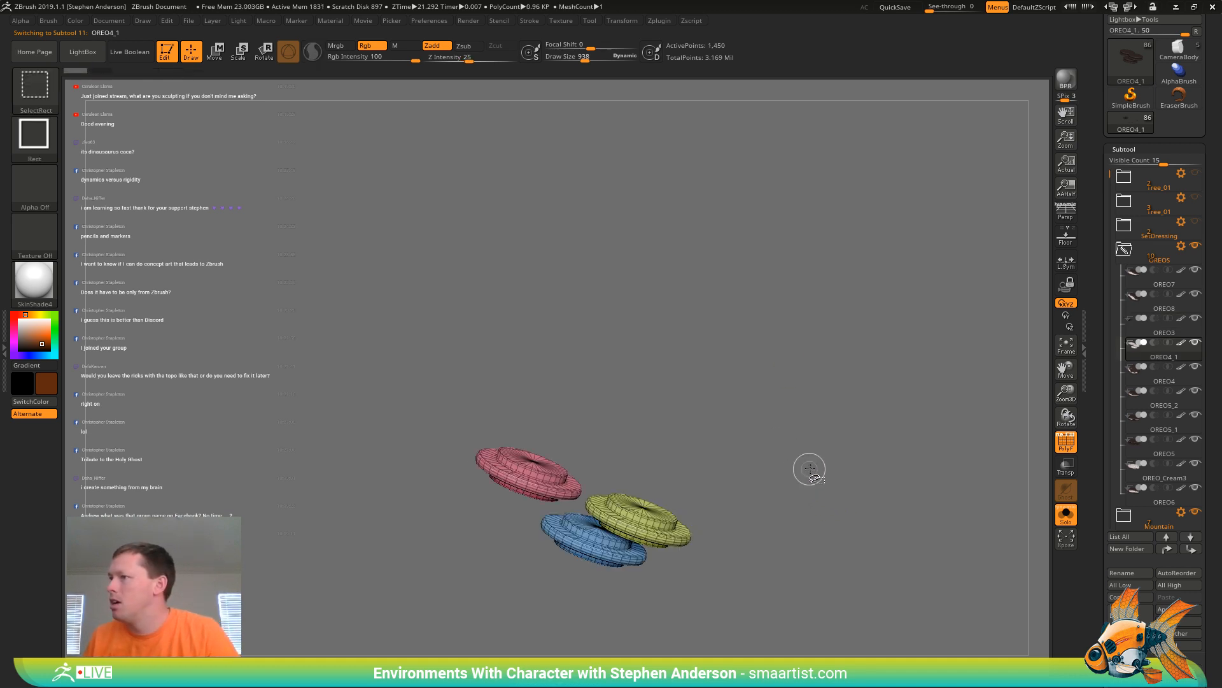
Undo the last reveal on OREO4_1 and delete its hidden geometry with Del Hidden
mouse_move(784, 482)
right_down()
mouse_move(846, 426)
mouse_move(812, 448)
mouse_move(758, 398)
mouse_move(750, 409)
right_up()
key(ctrl+z)
mouse_move(726, 455)
ctrl+right_down()
mouse_move(732, 404)
mouse_move(718, 489)
mouse_move(733, 437)
ctrl+right_up()
key(ctrl)
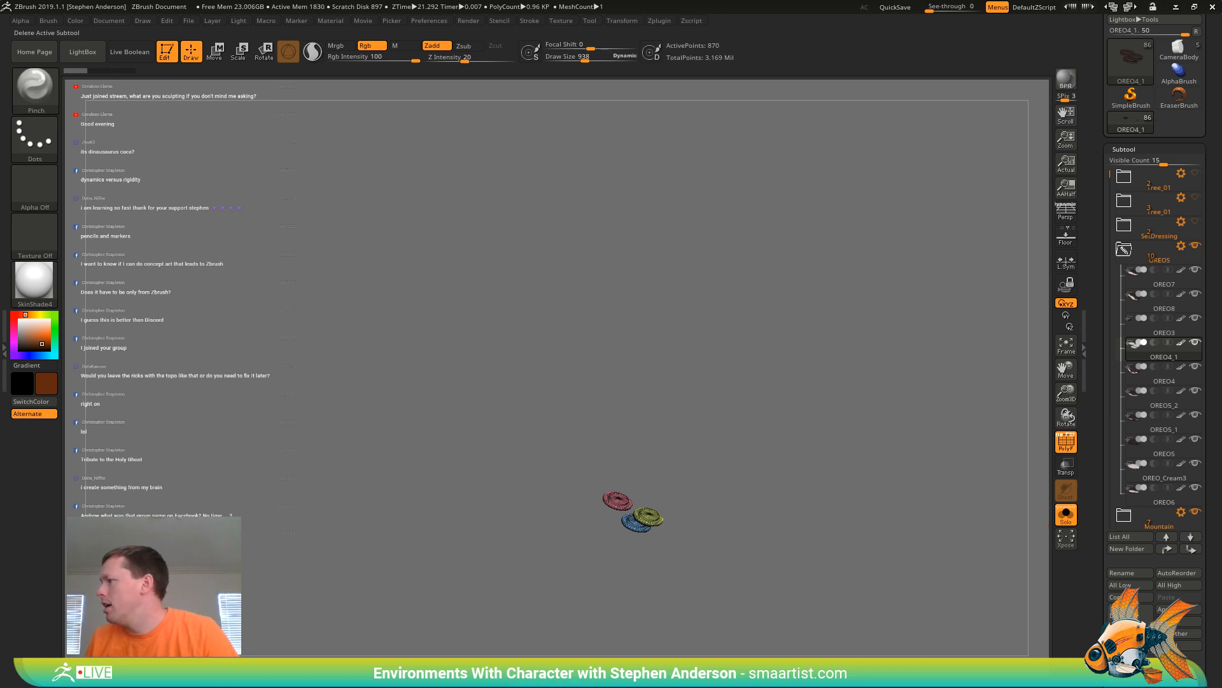
drag(1209, 655, 1203, 549)
click(1131, 508)
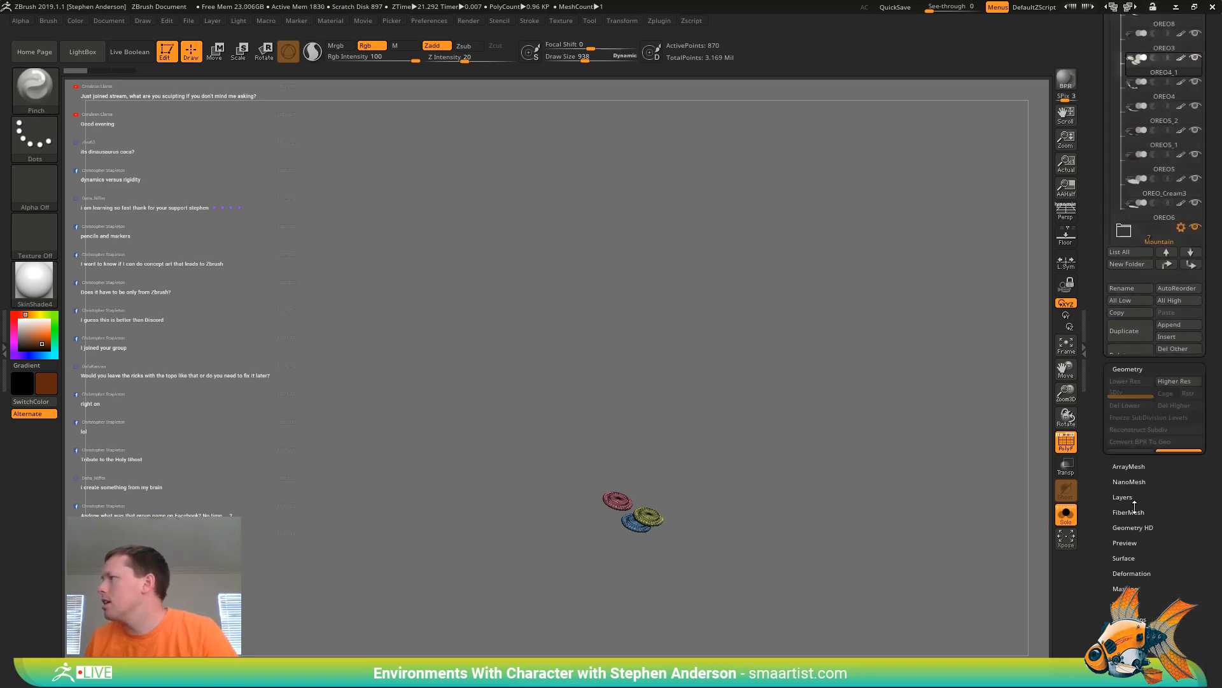
click(1135, 134)
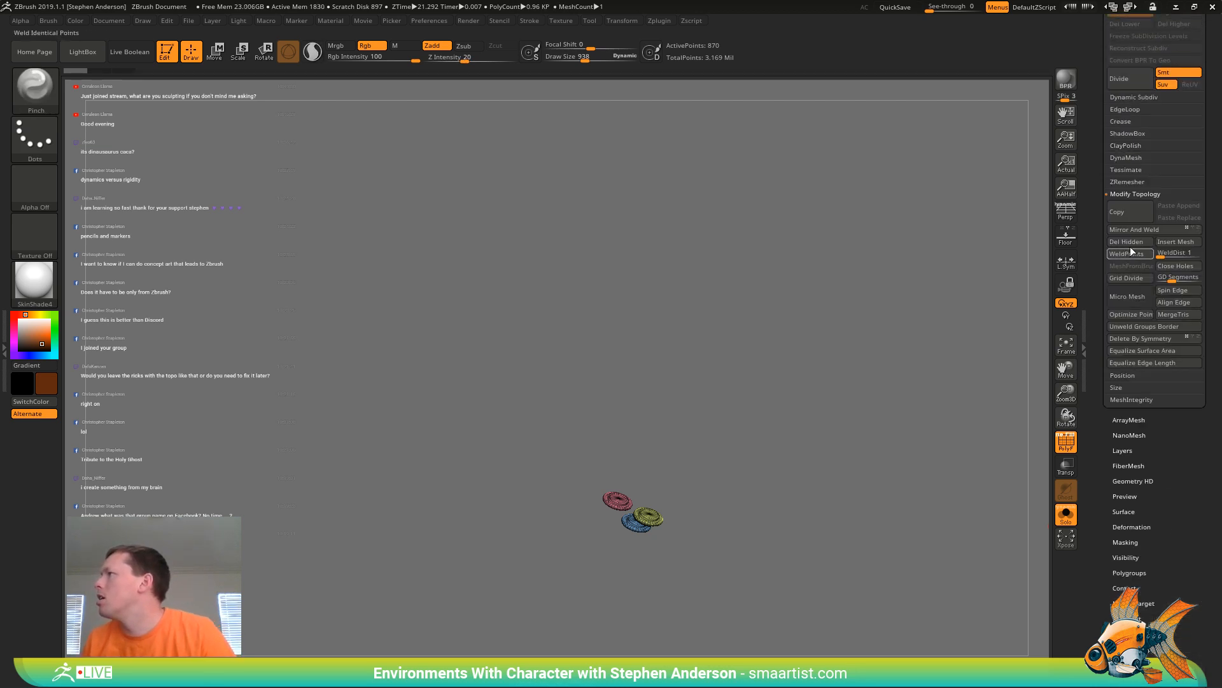
click(1130, 241)
mouse_move(728, 522)
ctrl+right_down()
mouse_move(780, 578)
mouse_move(731, 542)
ctrl+right_up()
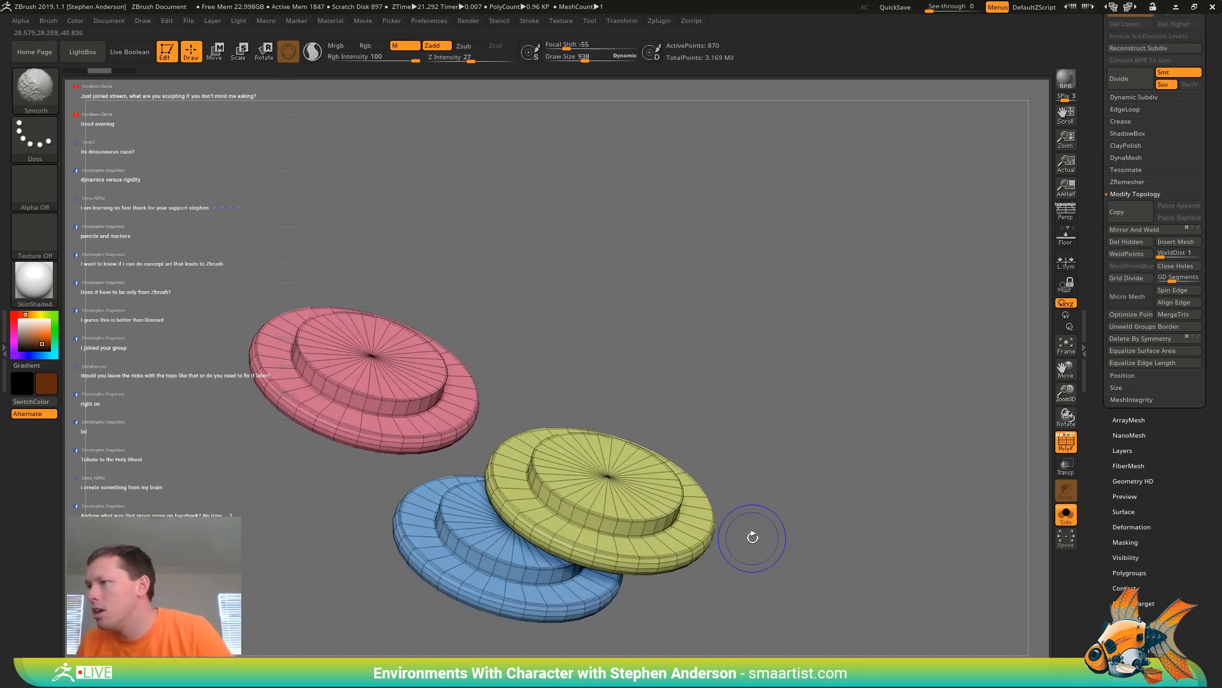
Subdivide the OREO4_1 cream discs once with polyframe off and reselect the OREO3 subtool
key(shift)
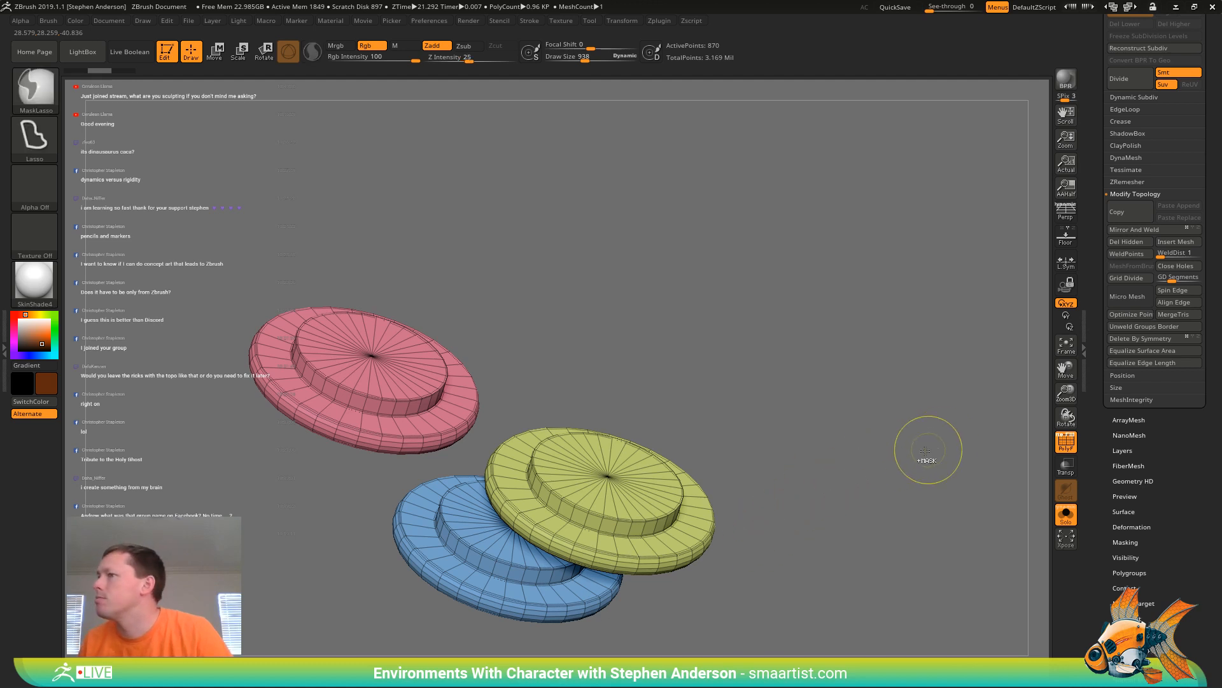
key(ctrl+d)
key(shift+f)
key(Up)
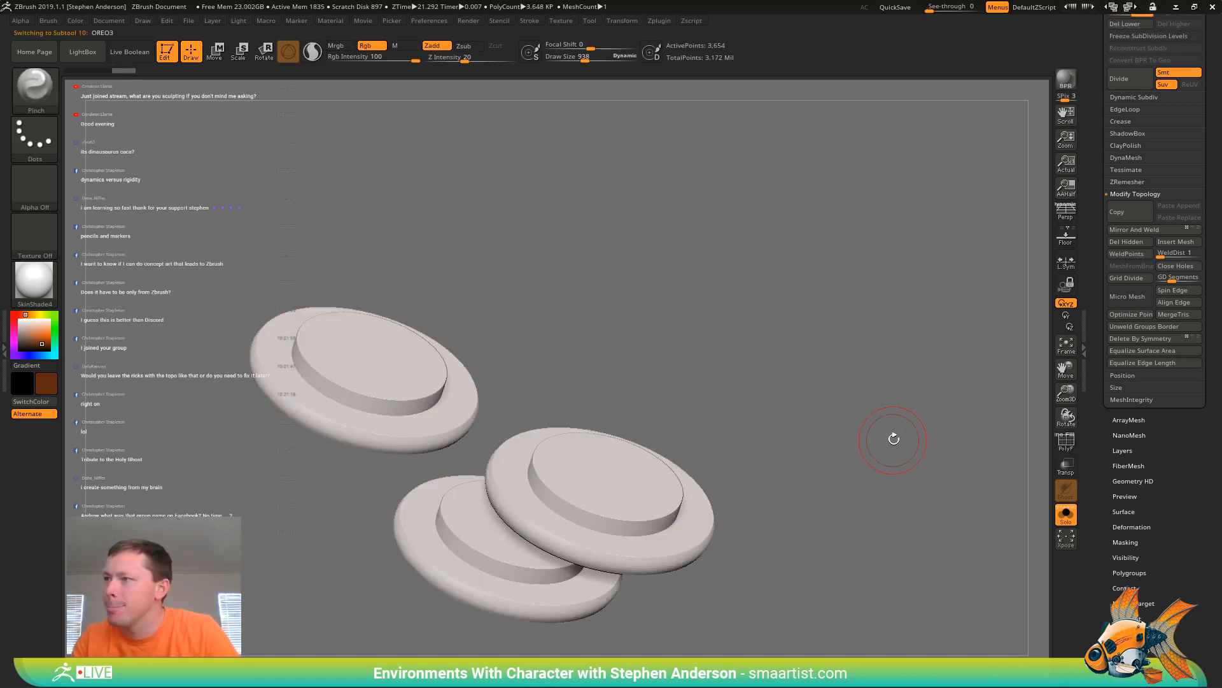
Merge OREO3 down into the cream subtool below it, check the cookies from above, and show the whole mountain scene
key(ctrl)
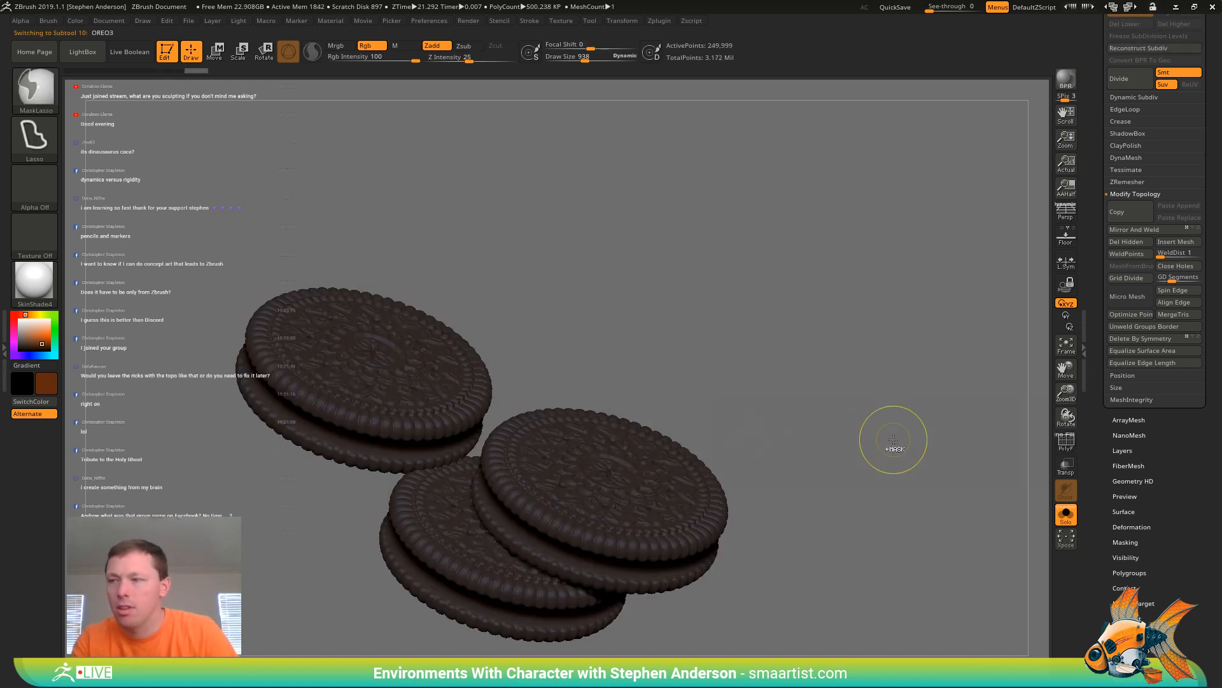
key(ctrl+m)
click(863, 467)
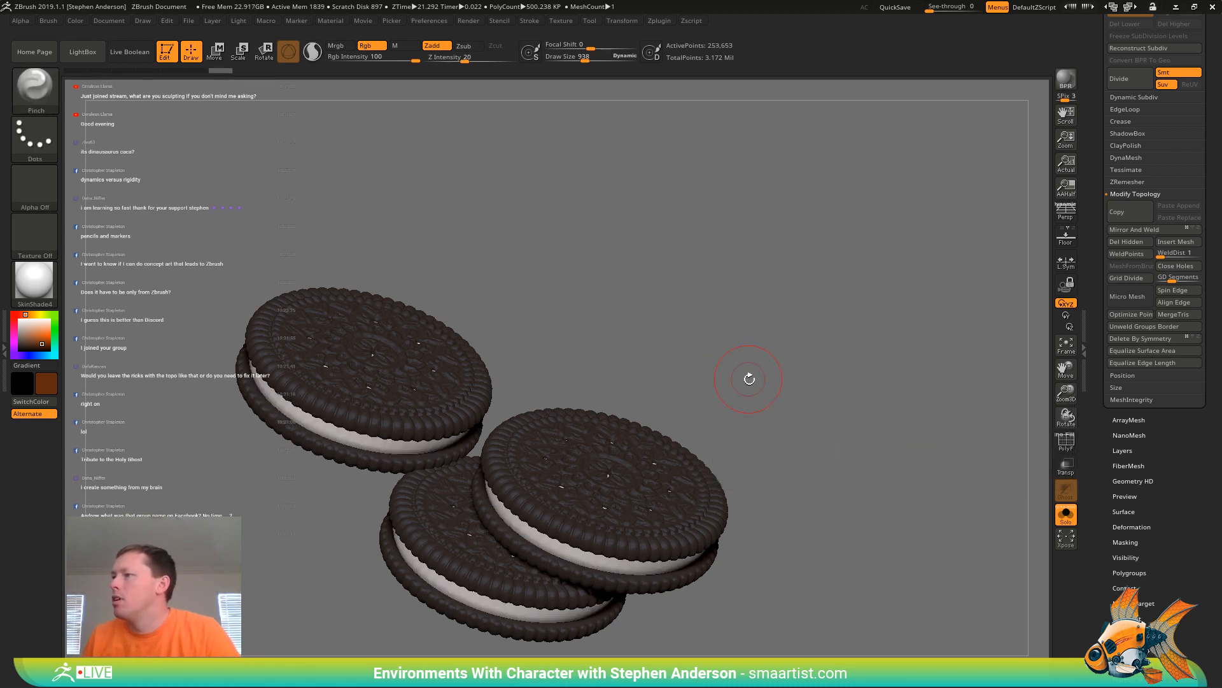
drag(749, 359, 735, 424)
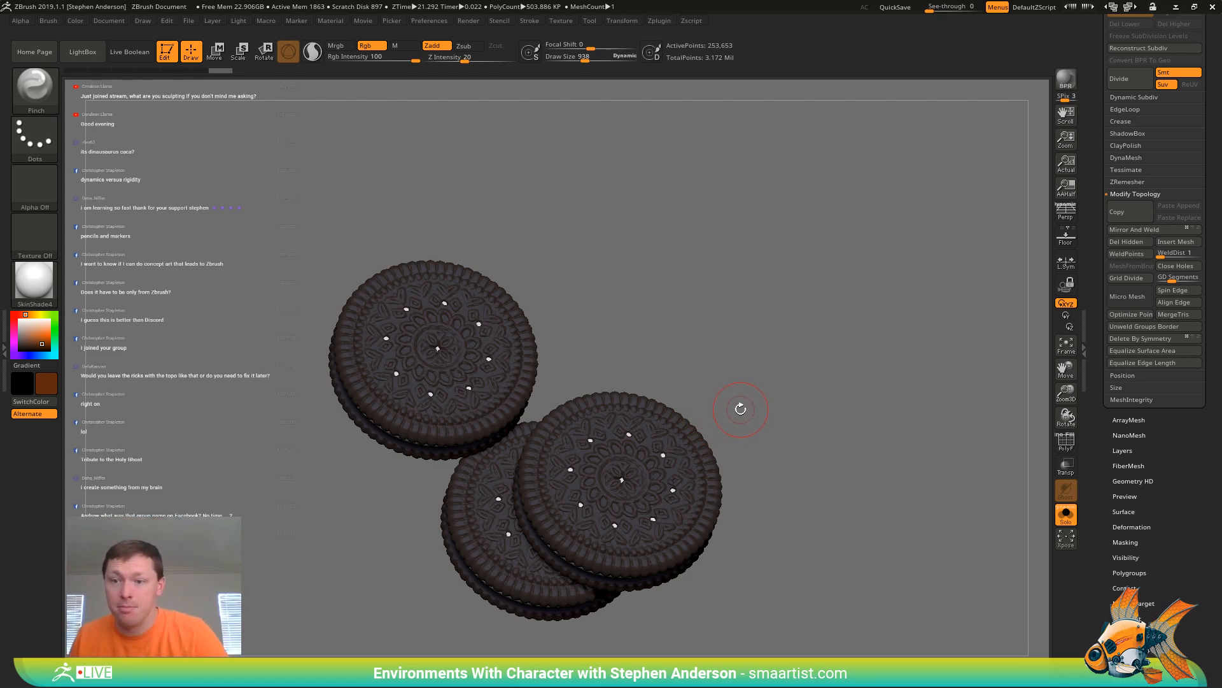
drag(757, 401, 913, 490)
click(1059, 519)
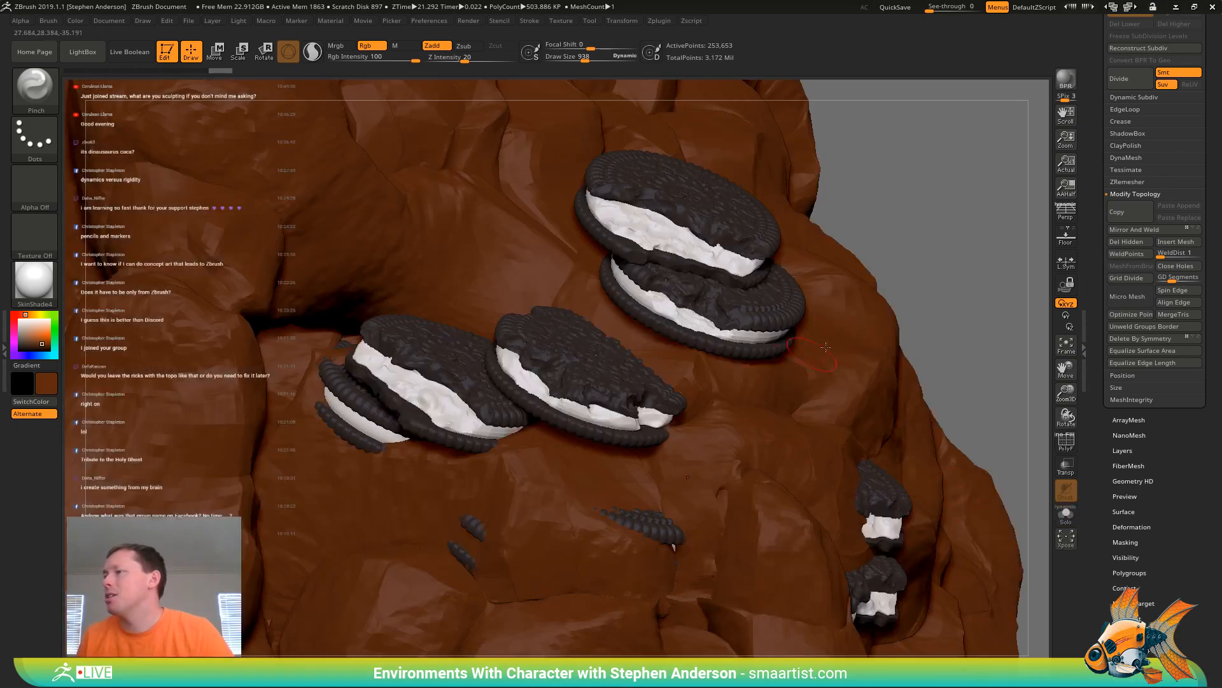
Isolate the leftmost whole cookie of the merged mesh, mask it, and reveal the other cookies within the full scene
drag(955, 356, 857, 284)
key(w)
drag(670, 450, 643, 447)
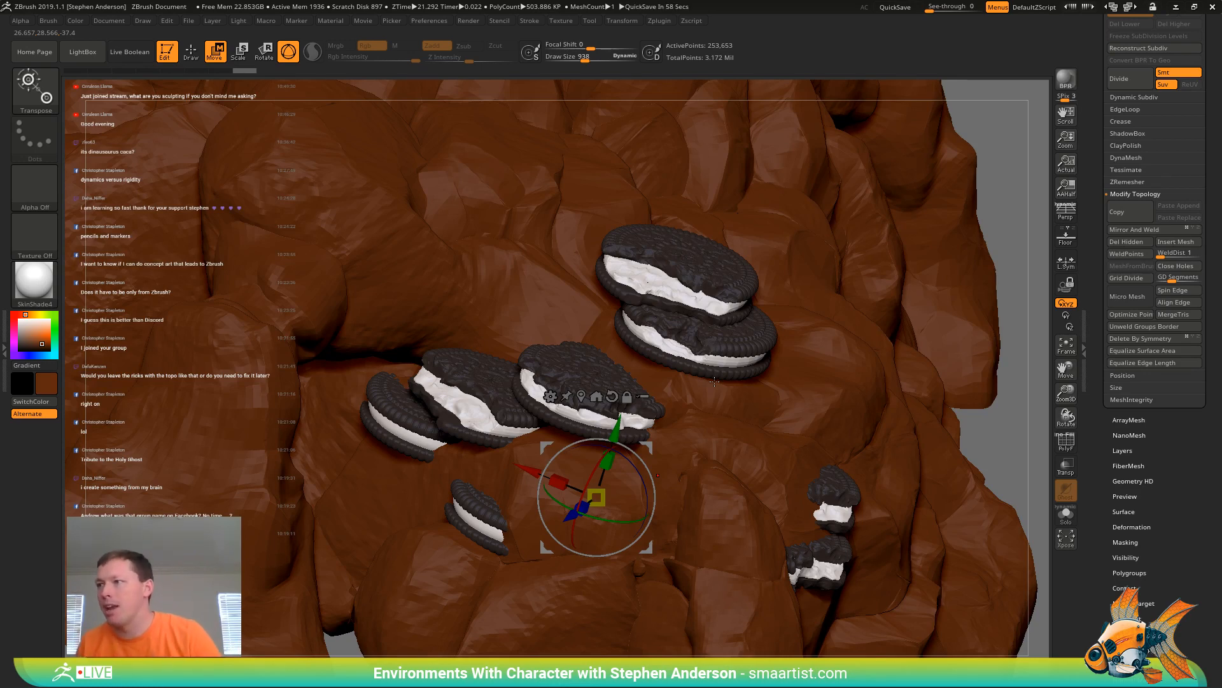
click(1070, 517)
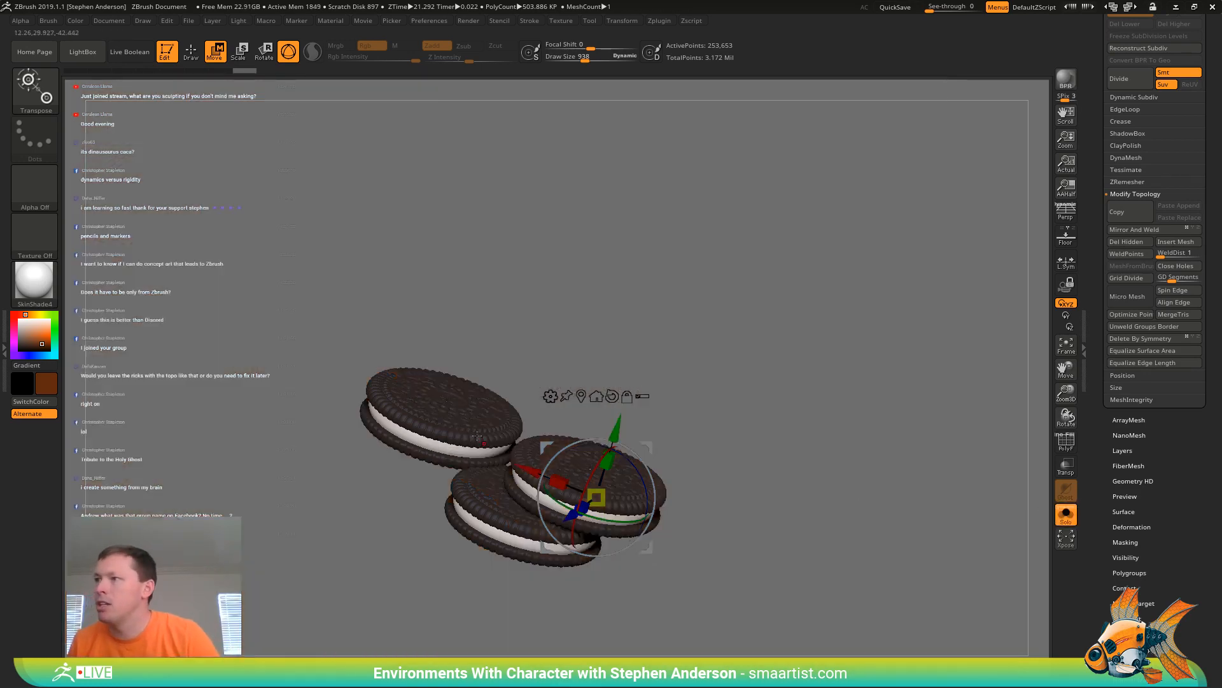
ctrl+shift+drag(262, 332, 484, 428)
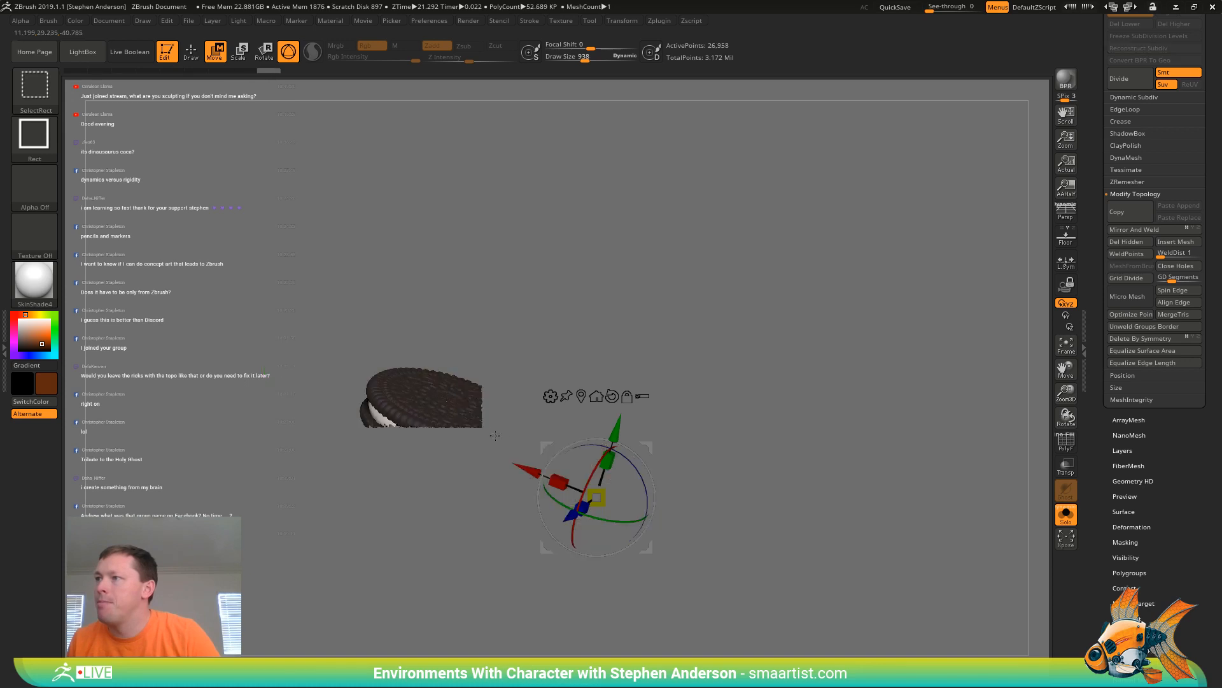
ctrl+shift+click(781, 446)
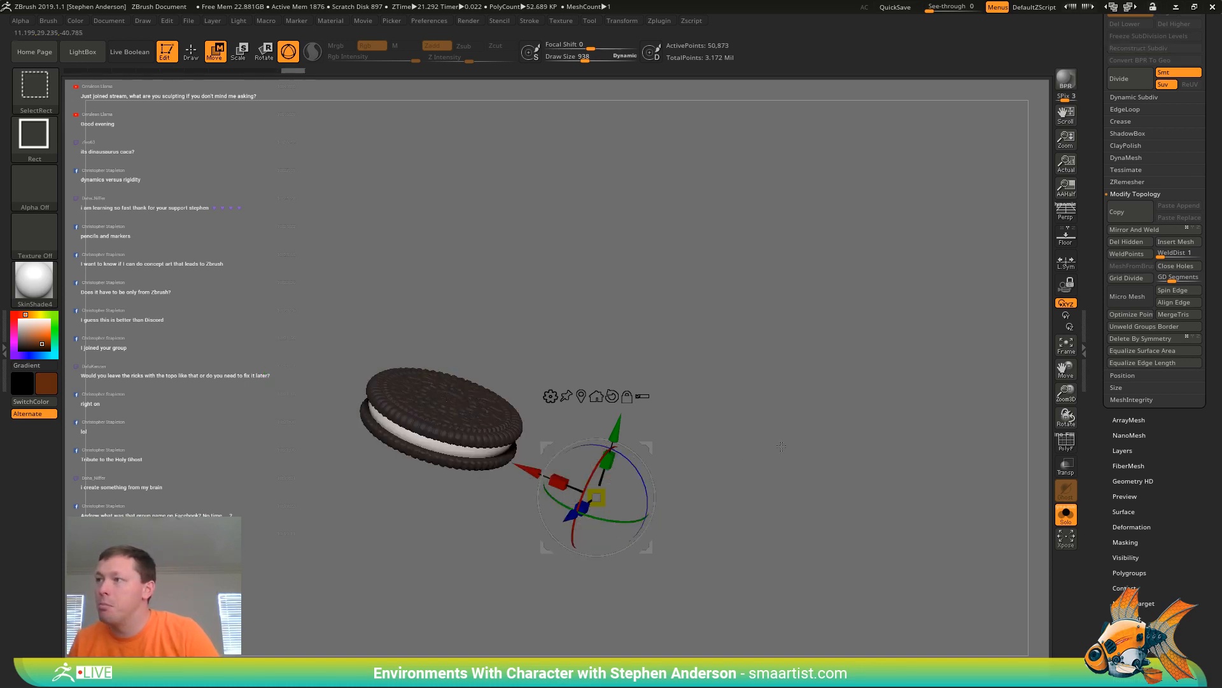
ctrl+shift+click(821, 412)
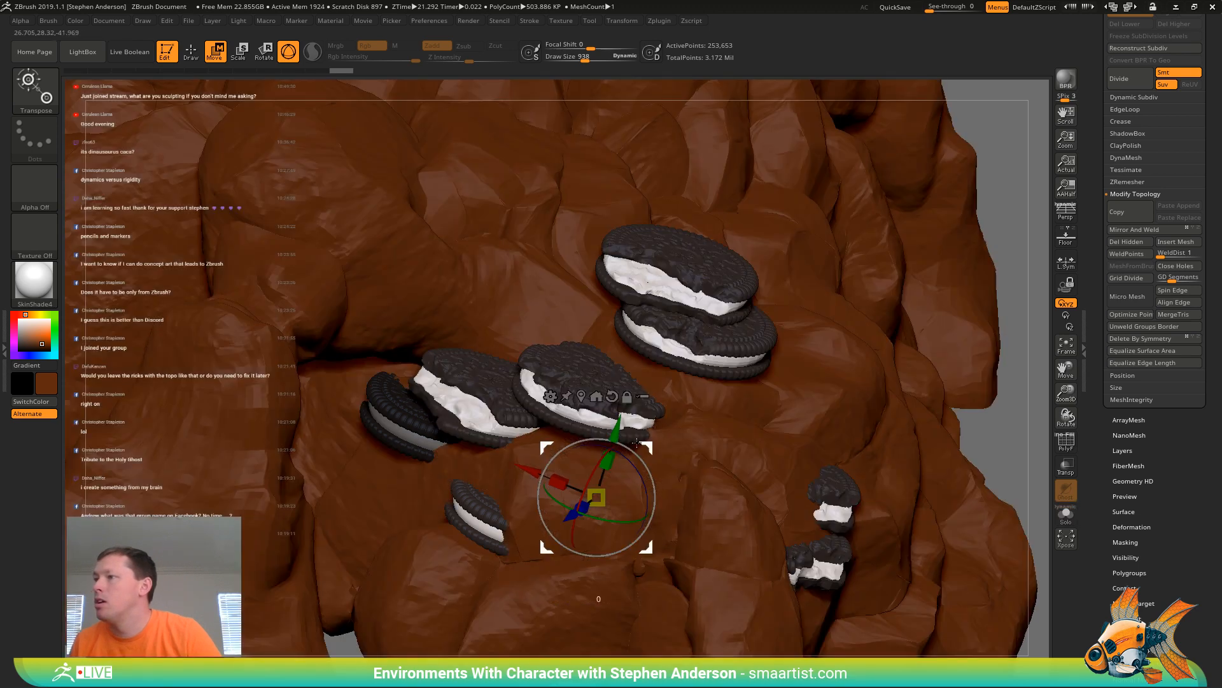
Try to move the unmasked cookies across the mountain, undo the move, and solo the cookie mesh
drag(637, 442, 609, 454)
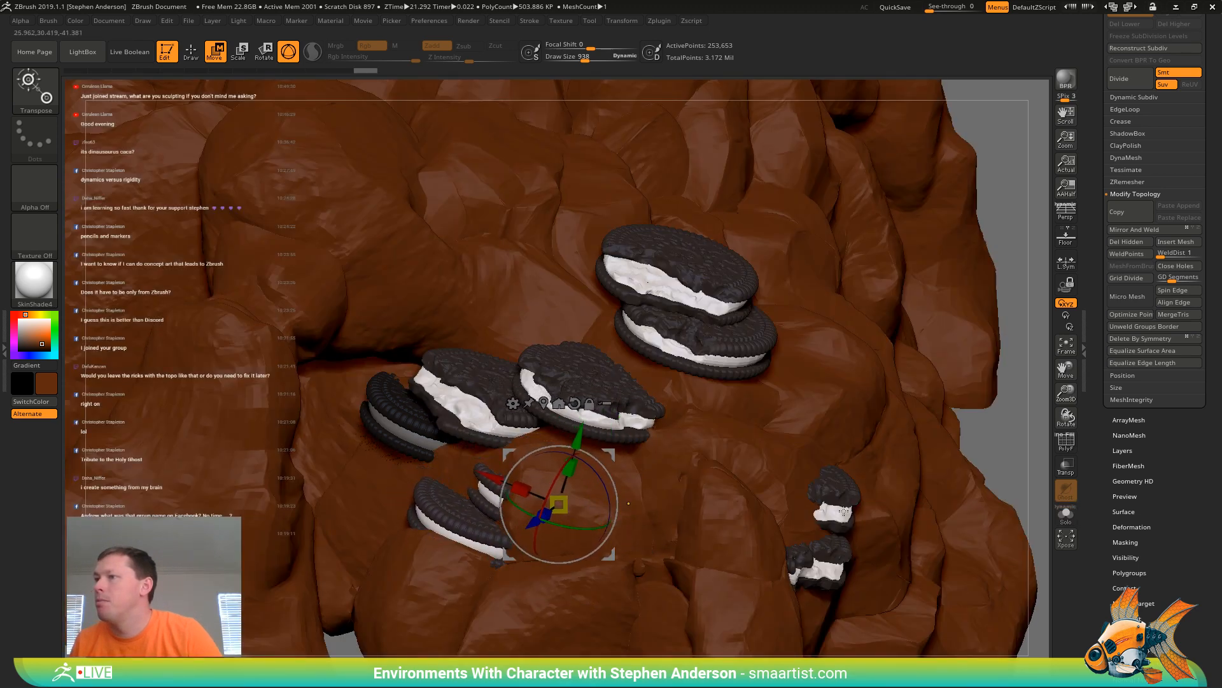
key(ctrl+z)
click(1064, 517)
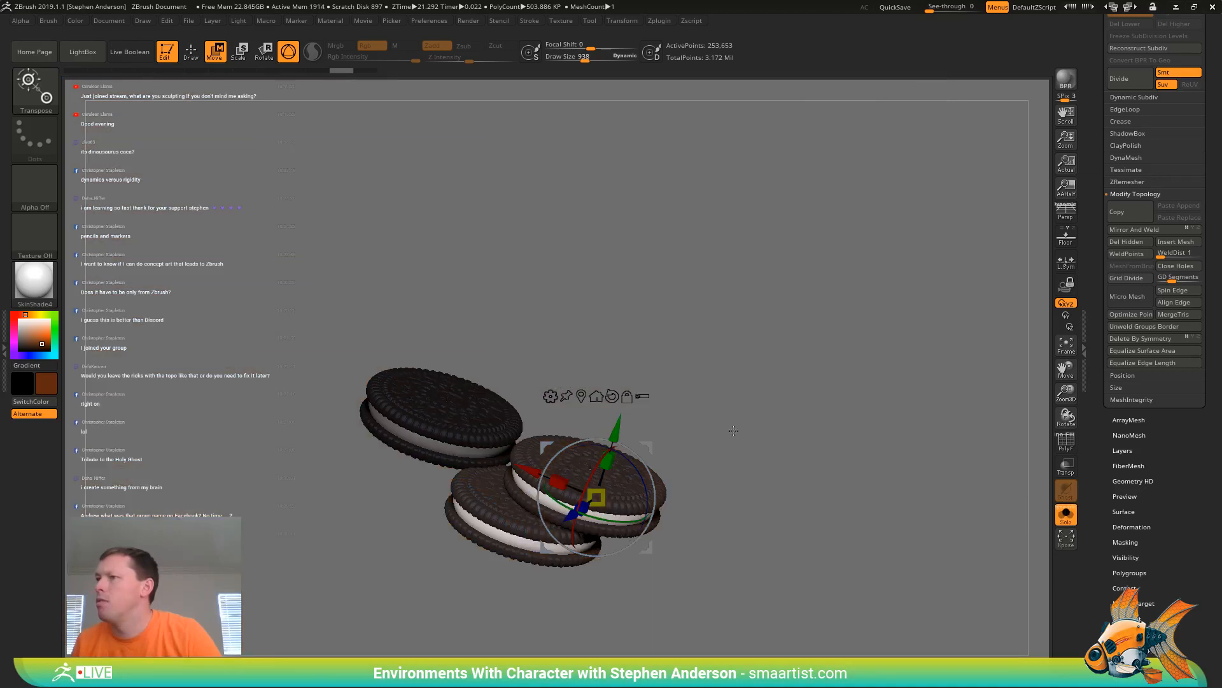
Switch to Draw mode, hide the extra cookies far from the main three, and reveal the whole mesh again
mouse_move(734, 429)
mouse_down()
mouse_move(780, 334)
mouse_move(578, 519)
mouse_move(815, 478)
mouse_move(896, 382)
mouse_move(886, 399)
mouse_up()
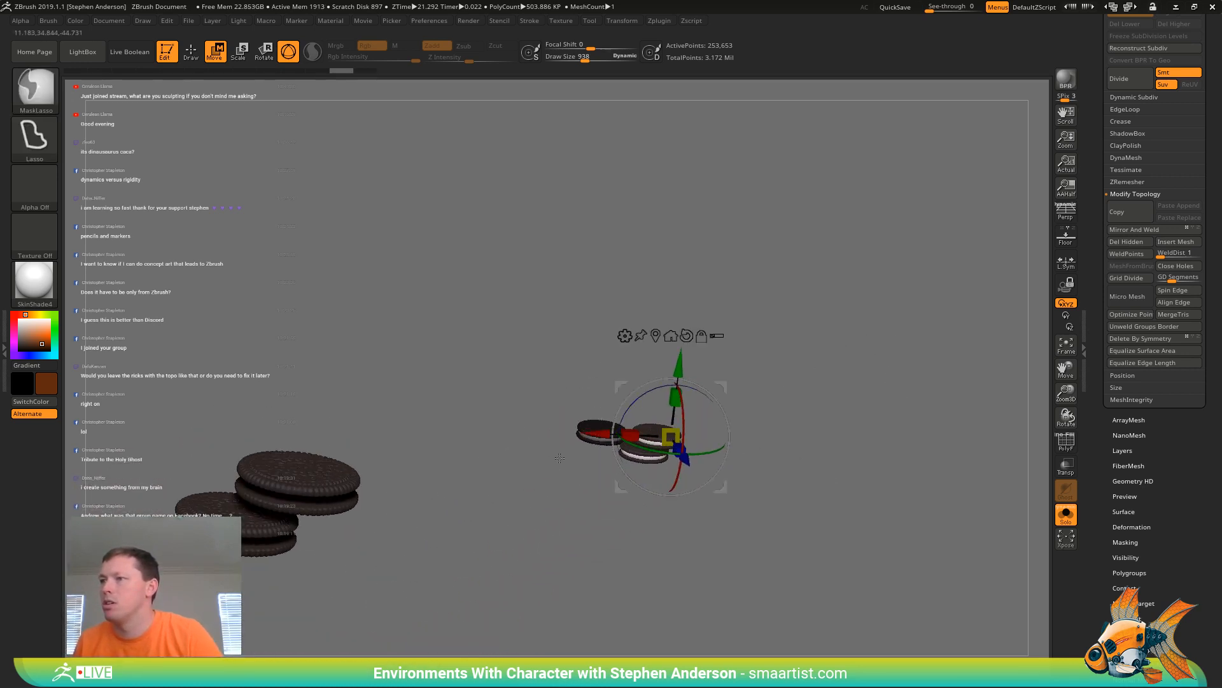
key(q)
drag(234, 428, 441, 382)
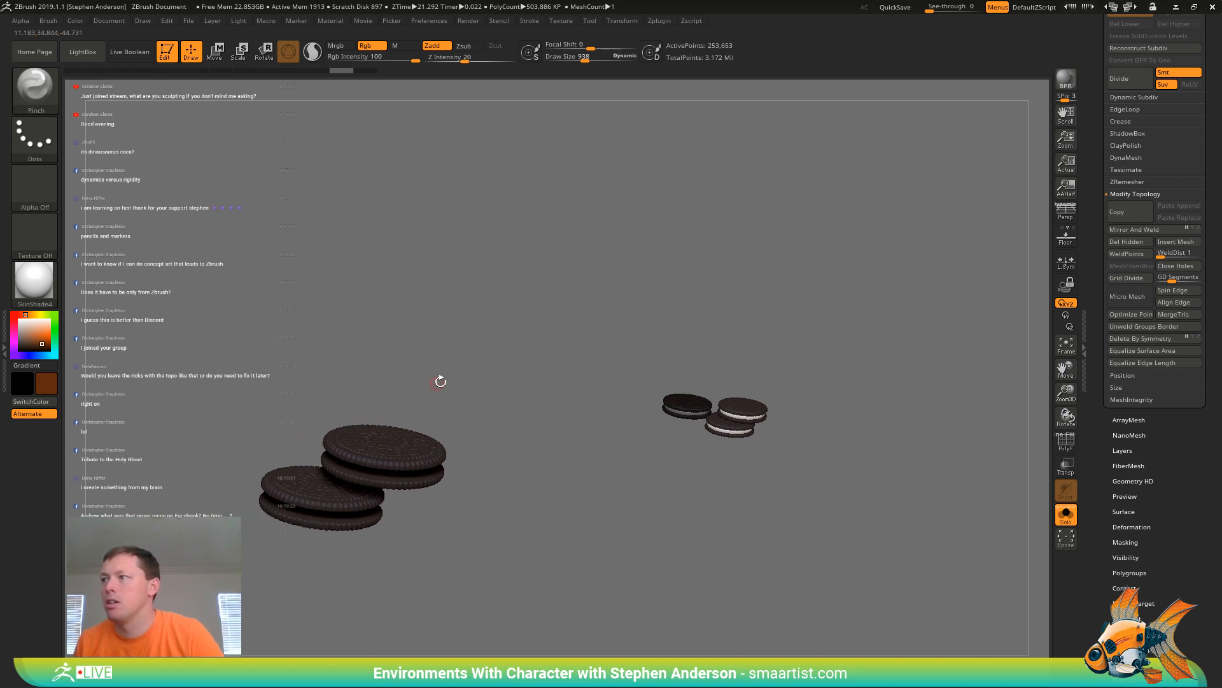
ctrl+shift+drag(177, 355, 510, 610)
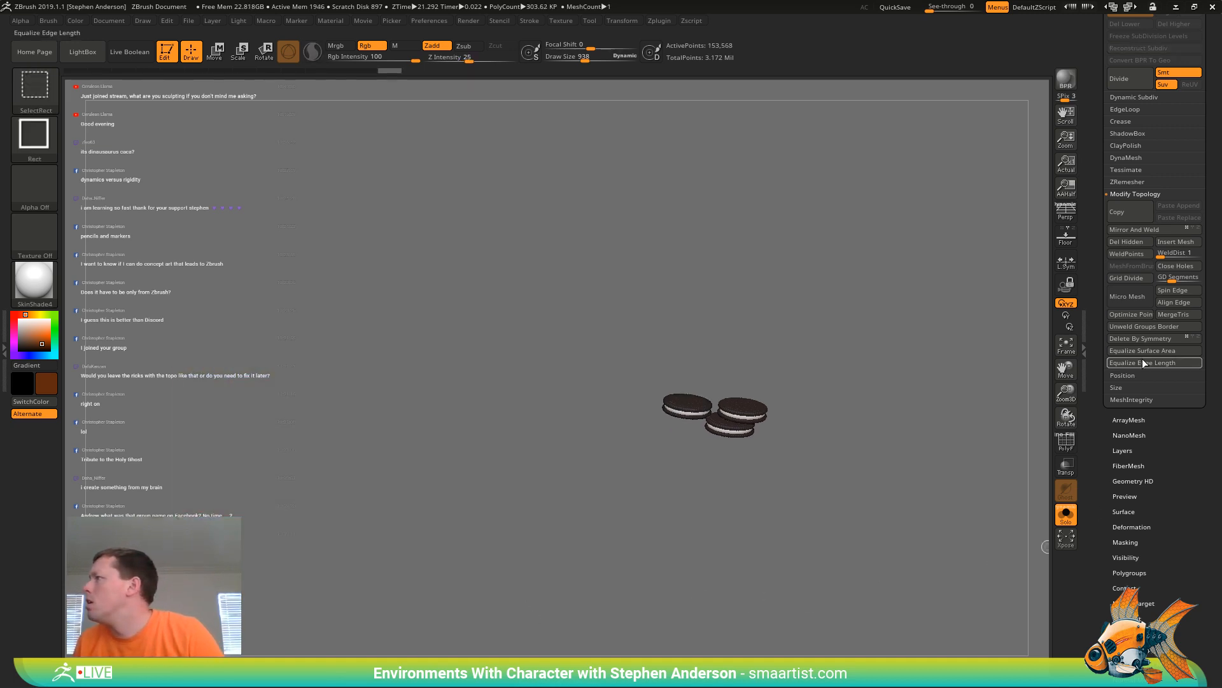
ctrl+shift+click(829, 382)
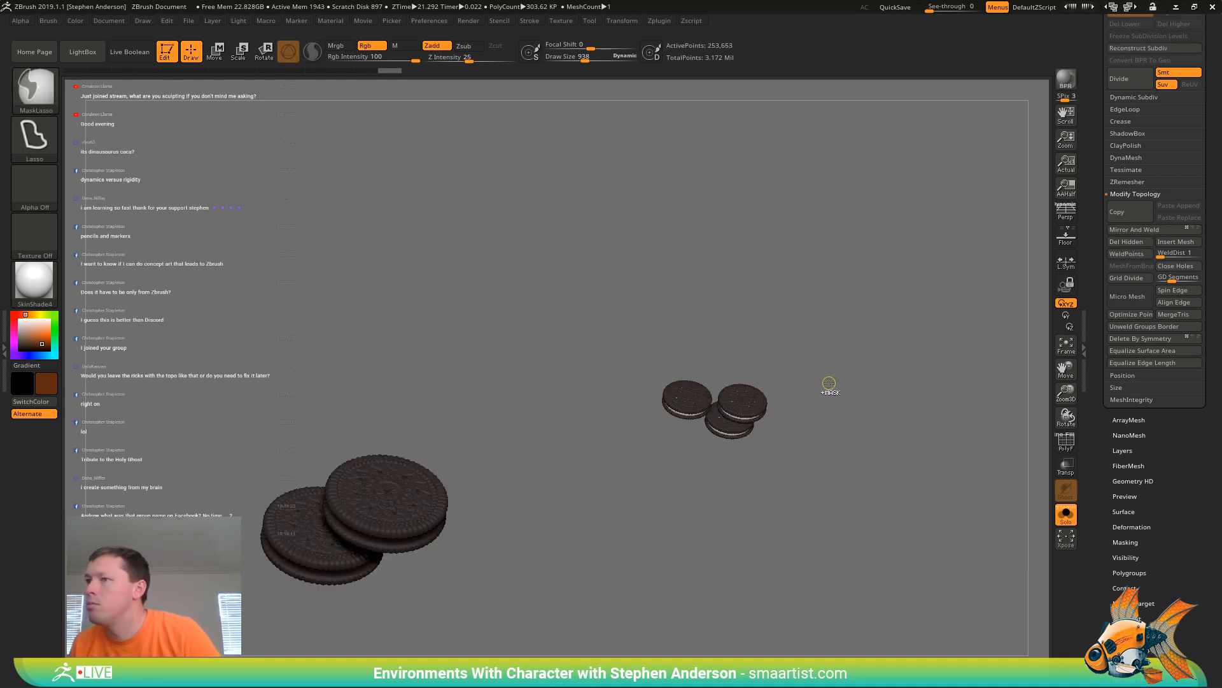
Check the cookies' polygroups with polyframe, hide the distant extra cookies, and remove them with Del Hidden
key(shift+f)
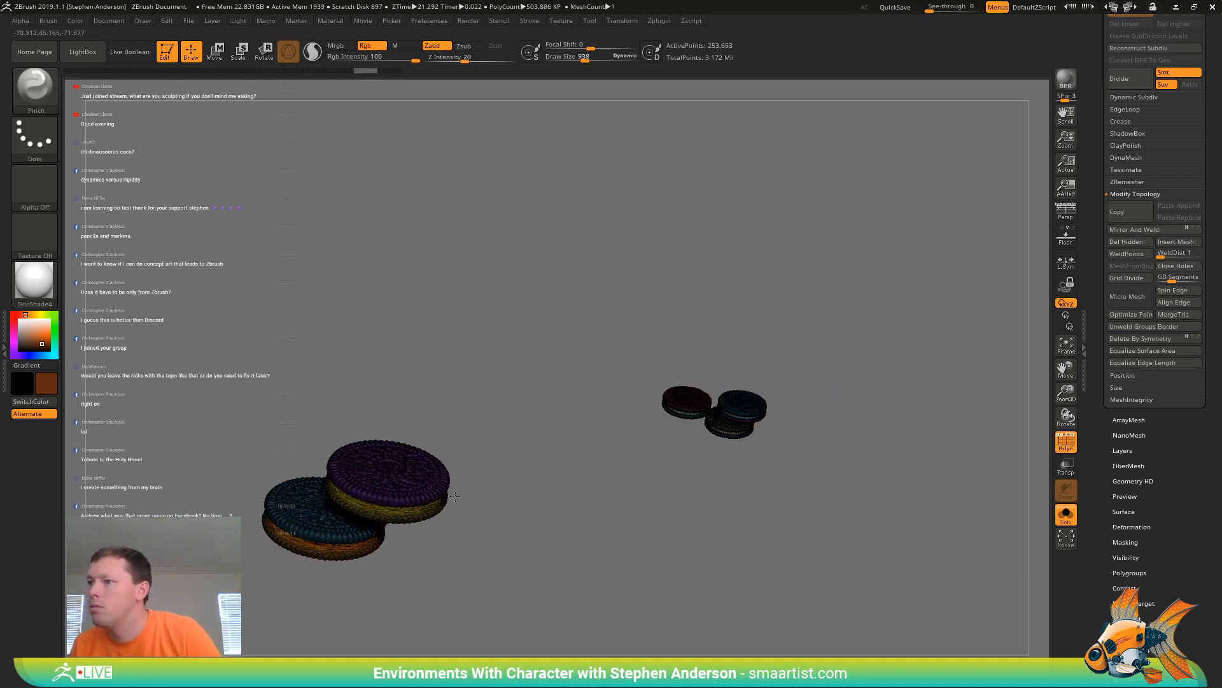
drag(448, 533, 464, 543)
key(shift+f)
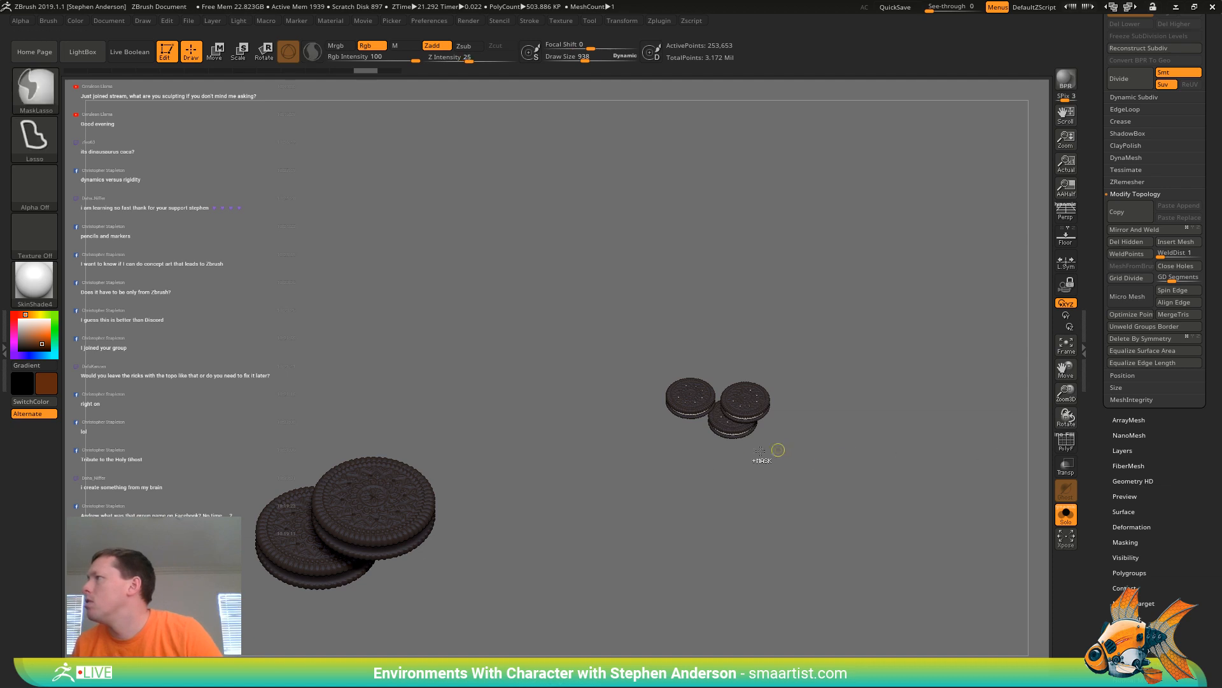
ctrl+shift+click(654, 469)
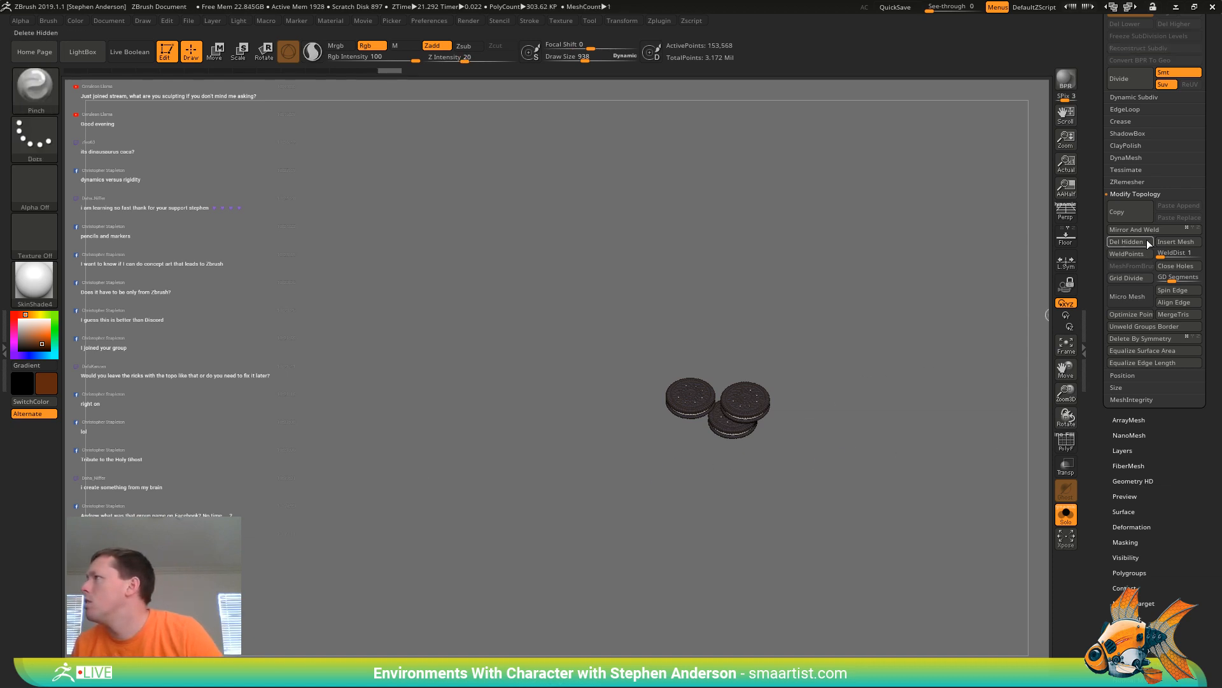
click(1129, 245)
right_drag(797, 457, 937, 591)
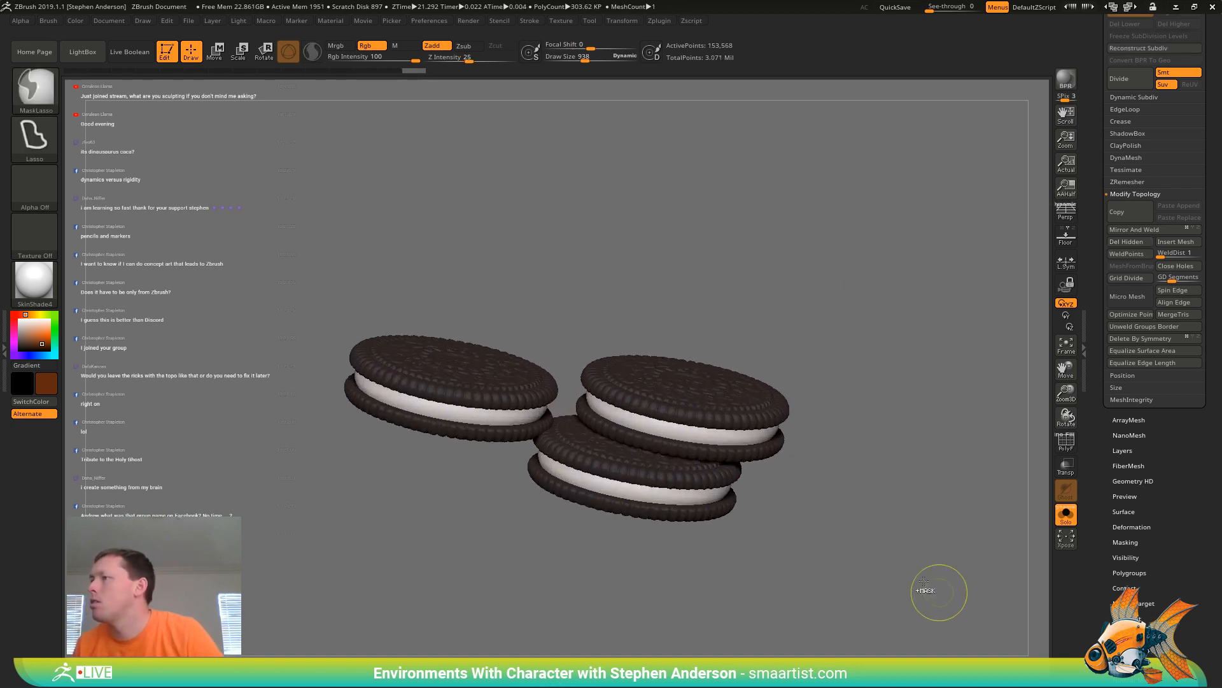
Try isolating and hiding individual wafer and cream pieces of the three remaining cookies by polygroup
click(1066, 519)
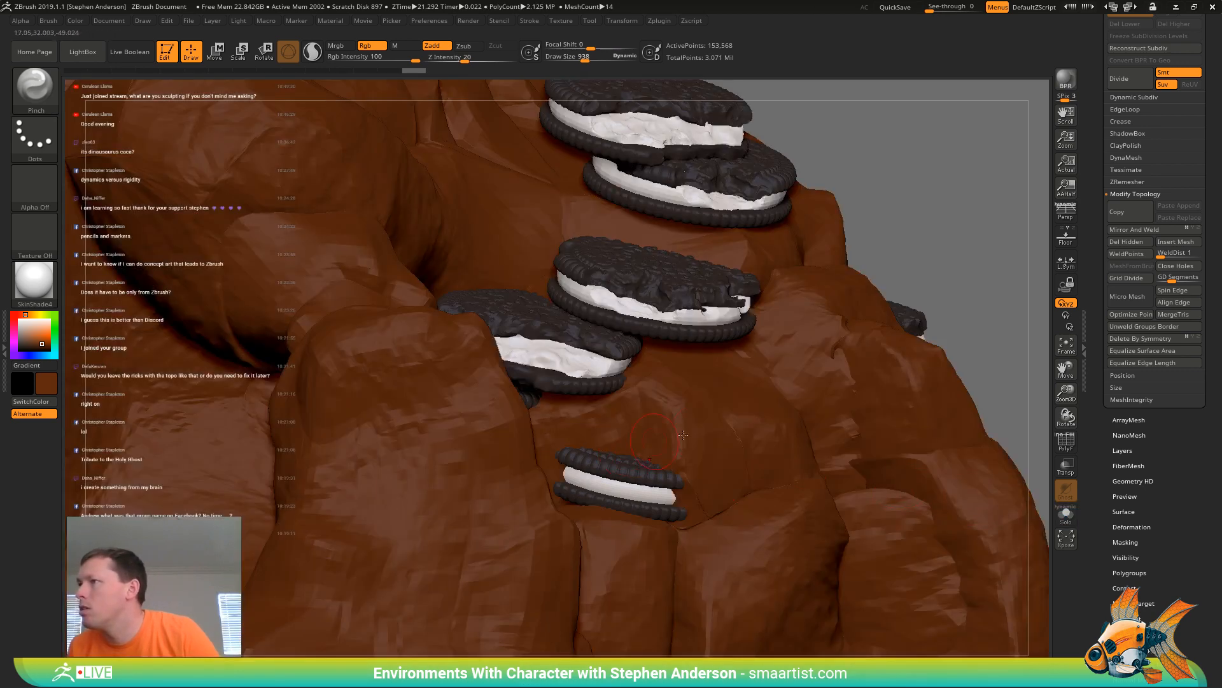
click(1065, 519)
right_drag(764, 439, 636, 420)
ctrl+shift+click(595, 414)
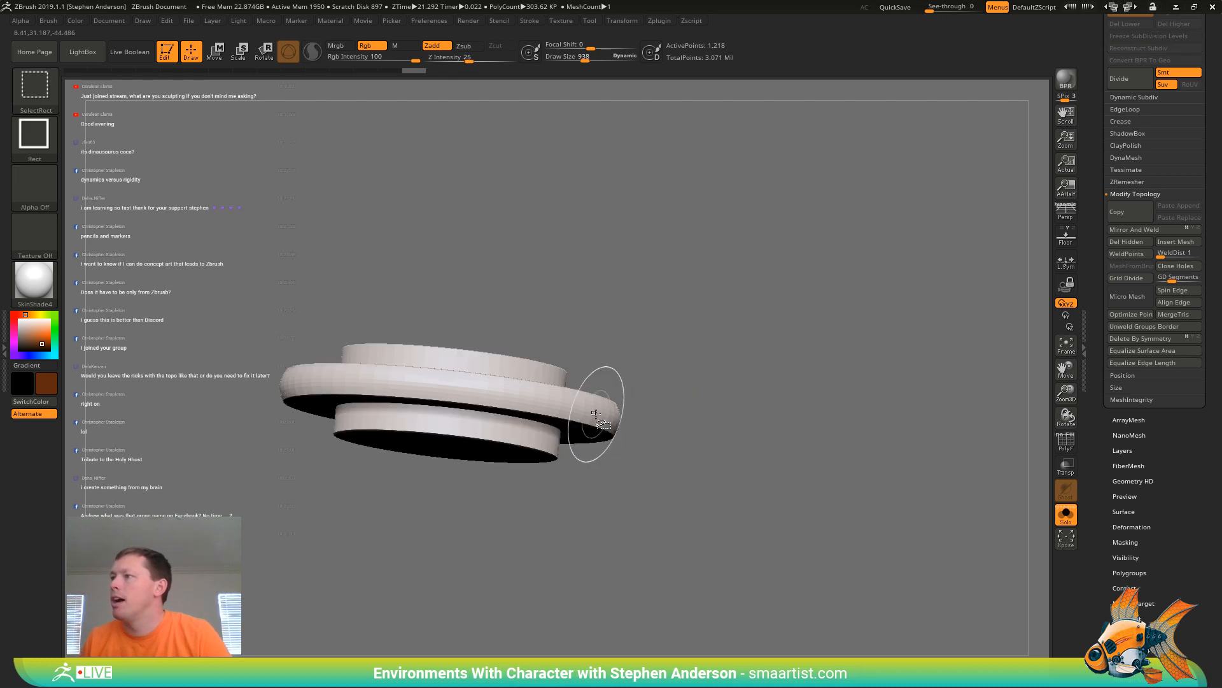
ctrl+shift+click(707, 428)
ctrl+shift+click(724, 418)
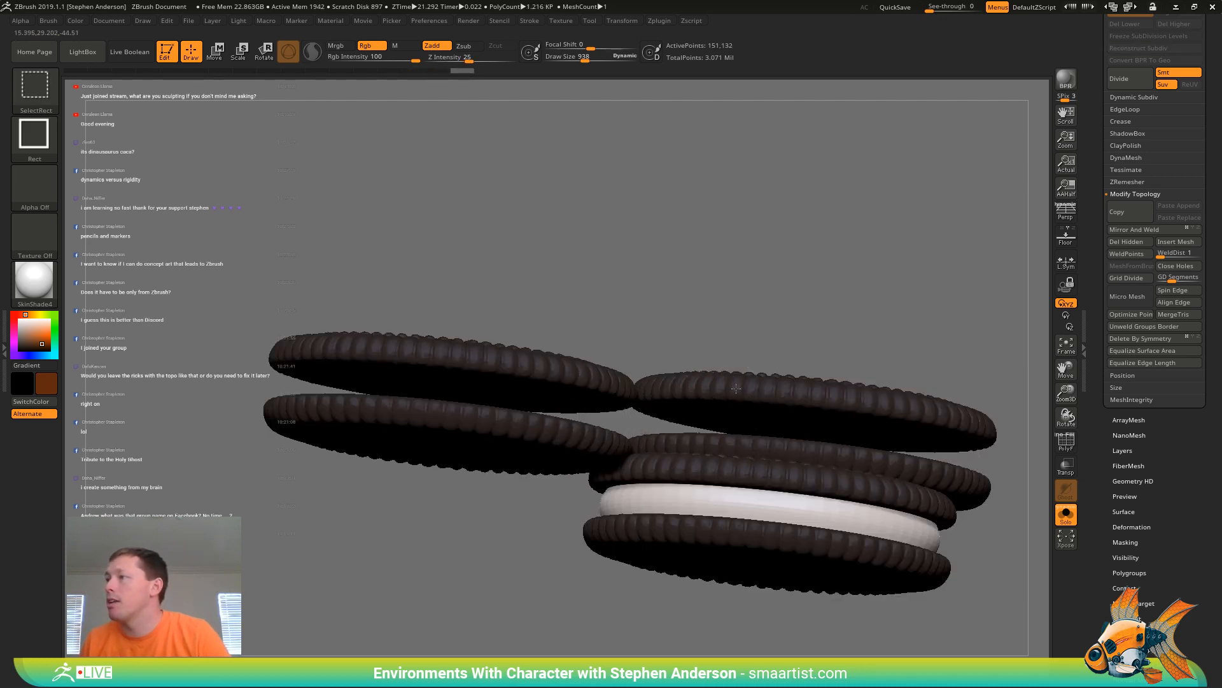
ctrl+shift+click(739, 393)
ctrl+shift+click(586, 392)
ctrl+shift+click(567, 442)
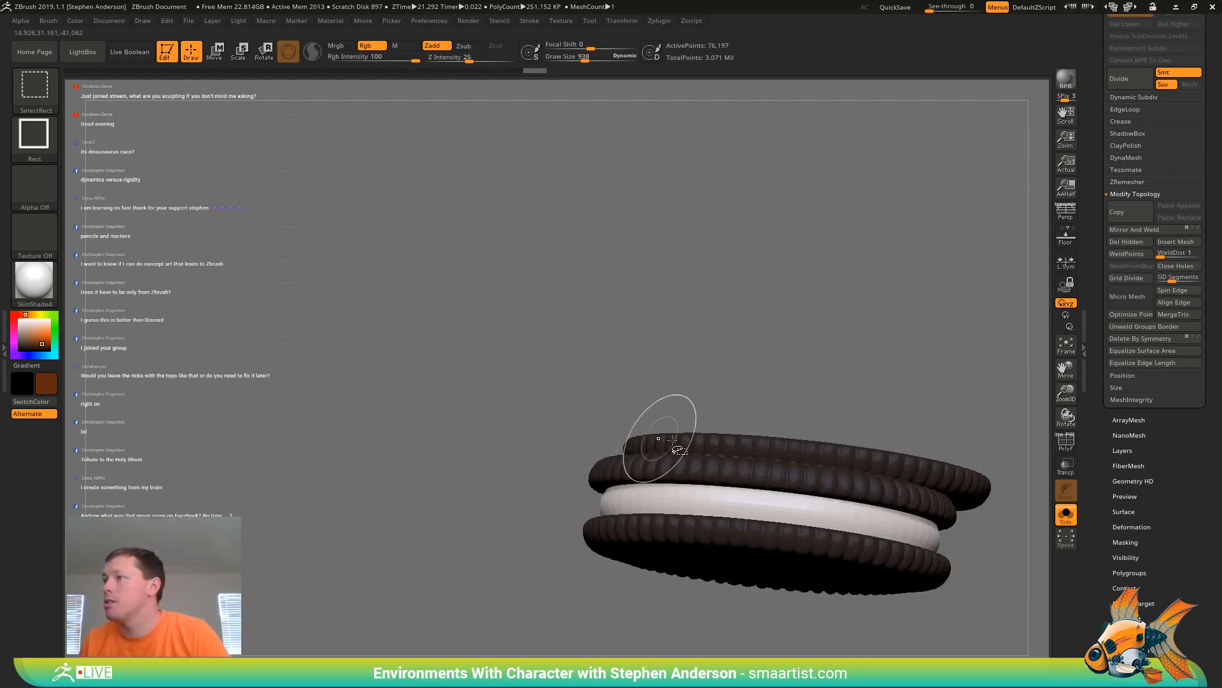
ctrl+shift+click(704, 446)
ctrl+shift+click(703, 505)
ctrl+shift+click(702, 528)
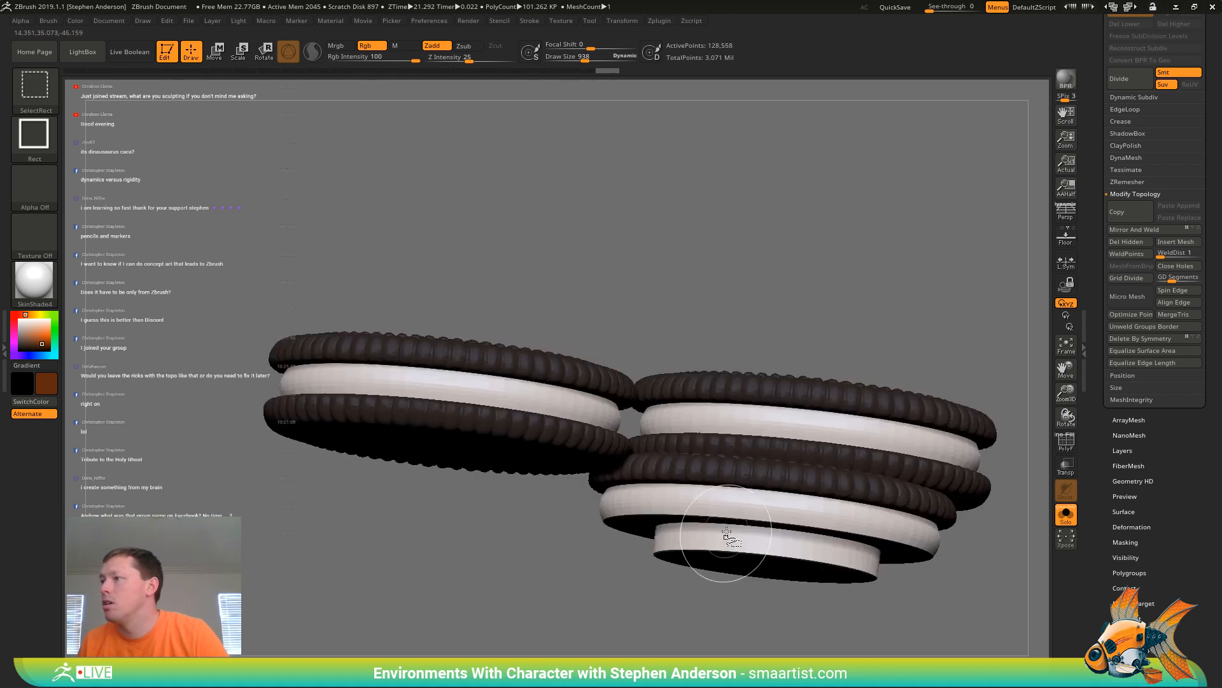
Undo the wafer and cream visibility changes until all three cookies are complete
key(ctrl+z)
key(ctrl+z)
key(ctrl+z)
key(ctrl+z)
key(ctrl+z)
key(ctrl+z)
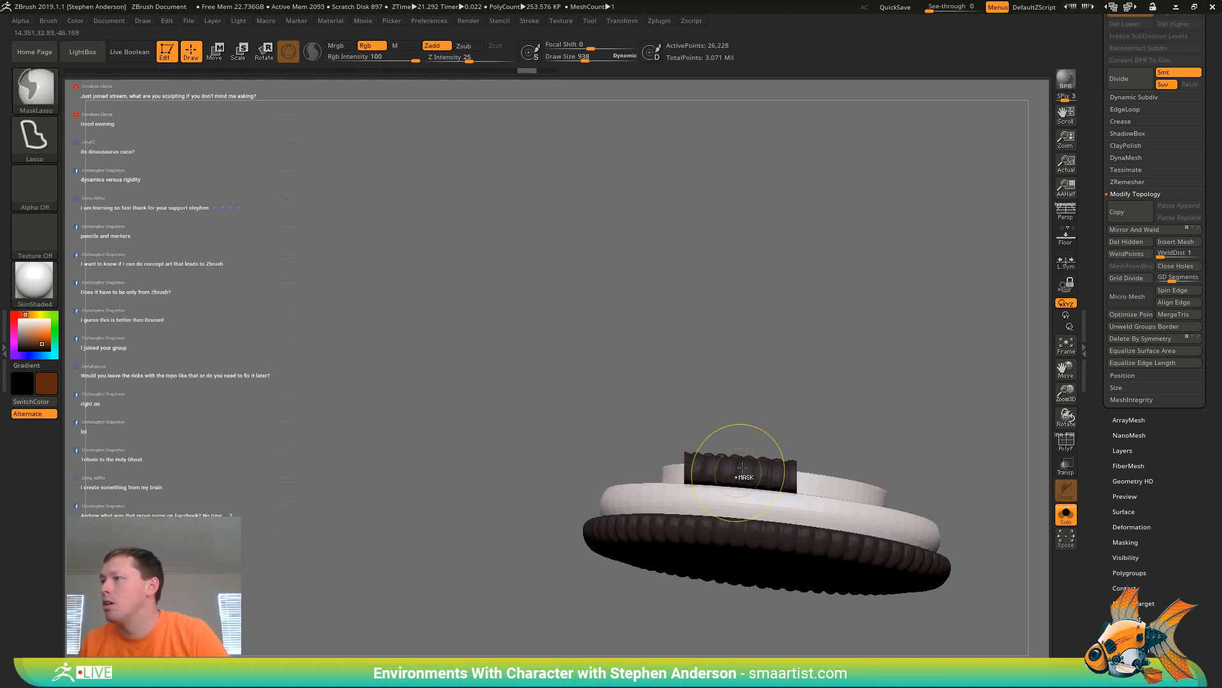
key(ctrl+z)
key(ctrl+z)
key(ctrl+z)
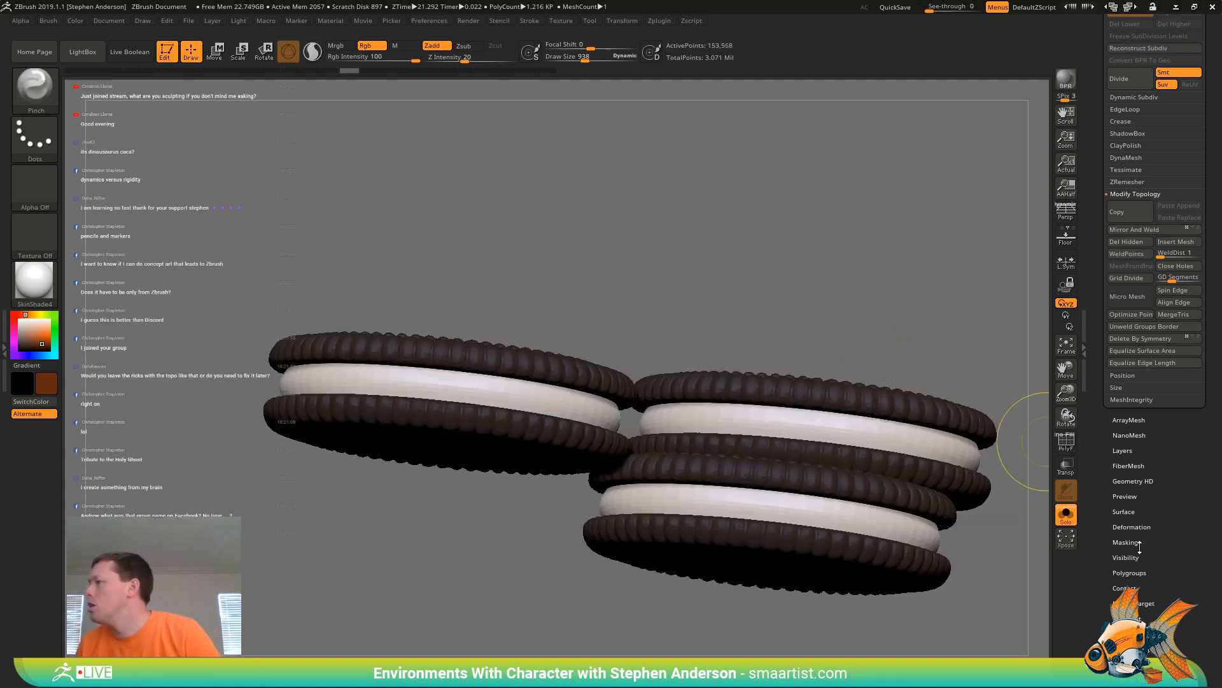
Assign new polygroups to the three cookies with Auto Groups and display them with polyframe
click(1130, 572)
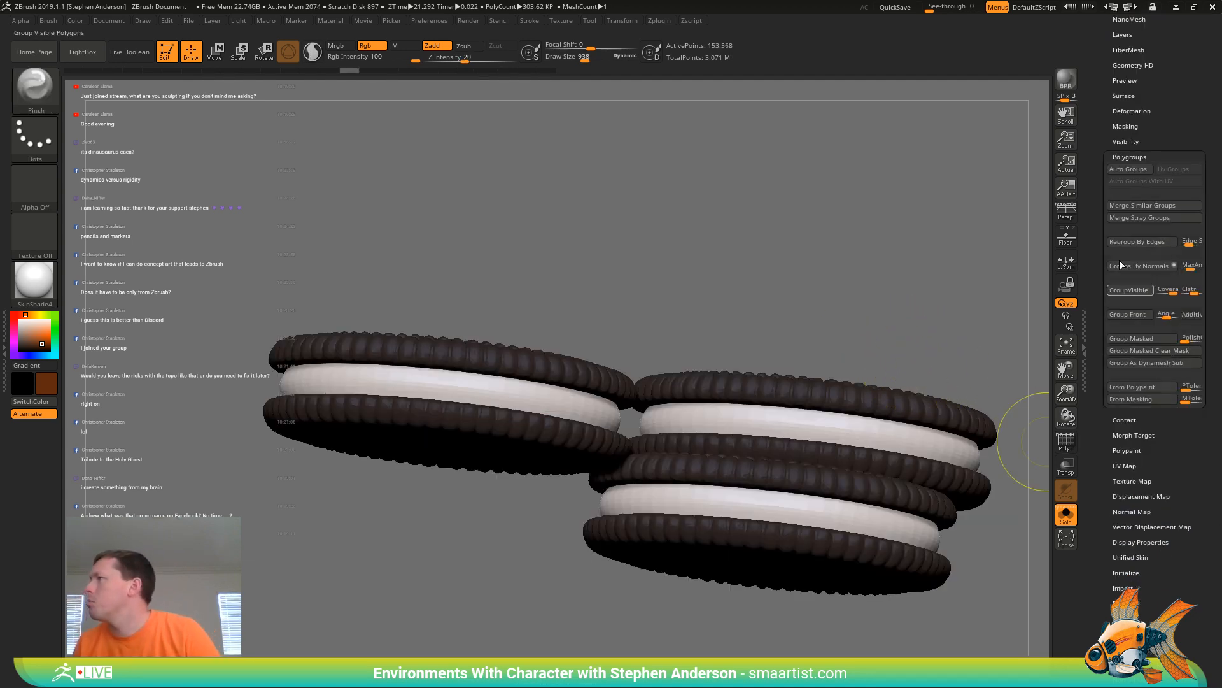
click(1130, 170)
key(shift+f)
drag(862, 308, 832, 245)
ctrl+right_drag(832, 245, 791, 197)
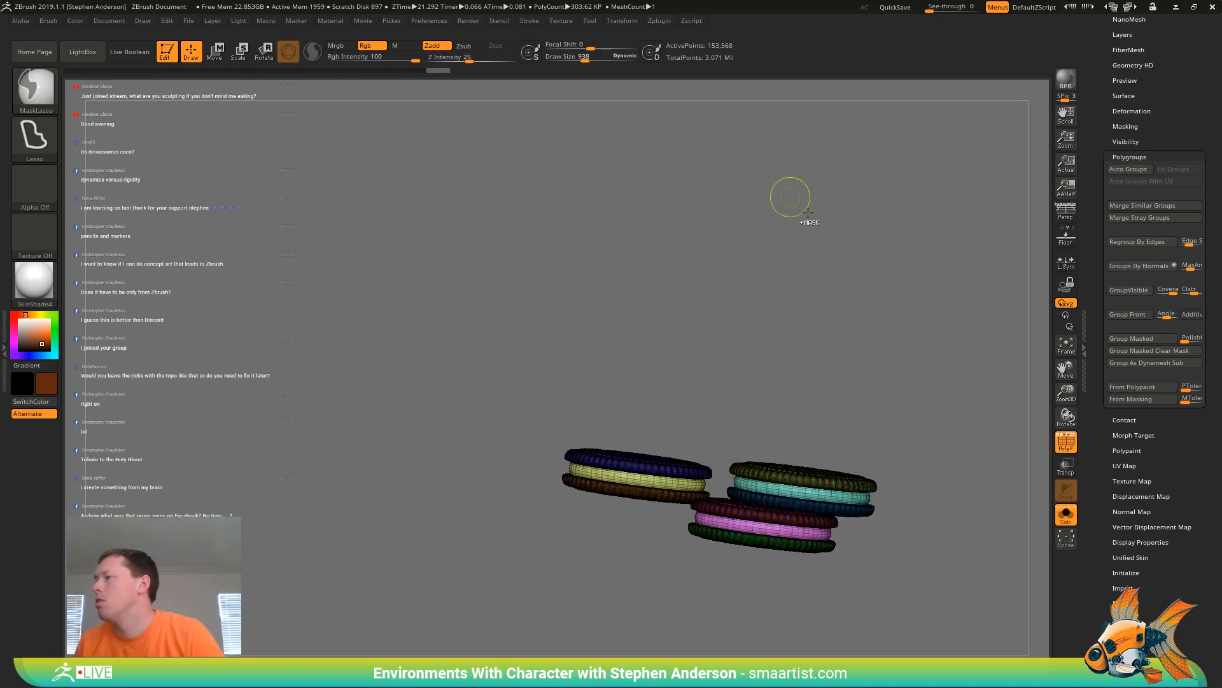
Show the full scene, isolate and mask the leftmost grouped cookie, turn on transparency, and reveal the other two cookies
click(1065, 514)
drag(936, 273, 888, 288)
ctrl+shift+drag(585, 417, 664, 526)
key(ctrl+shift+a)
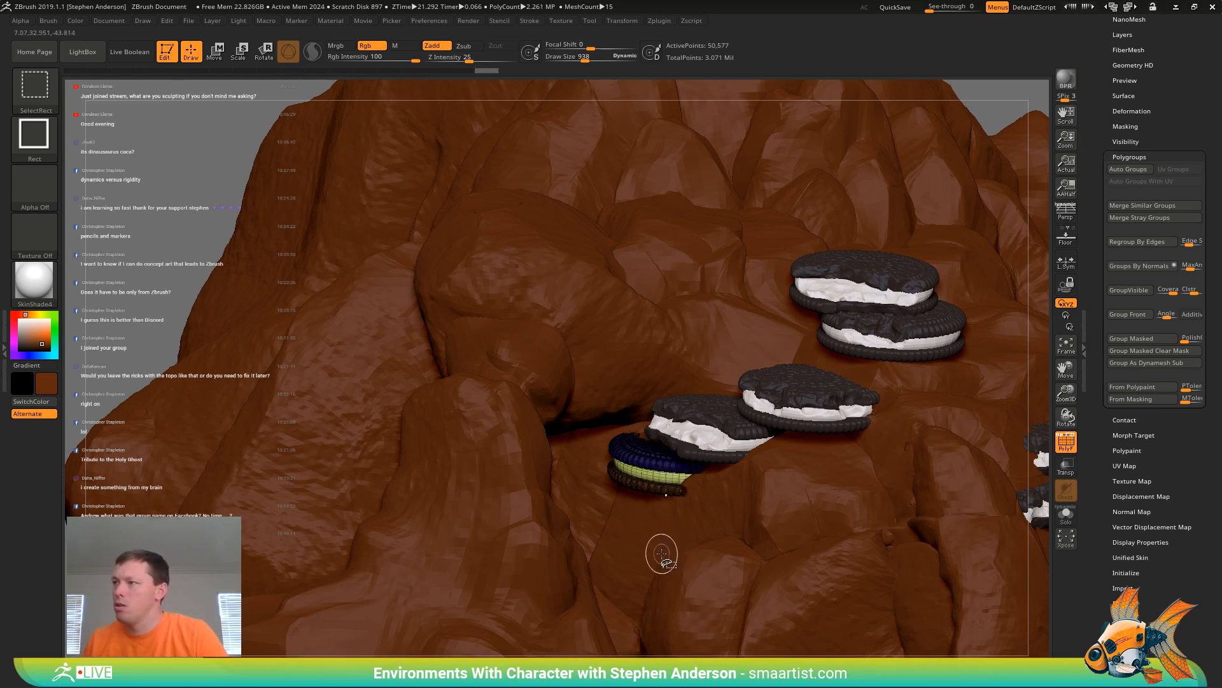
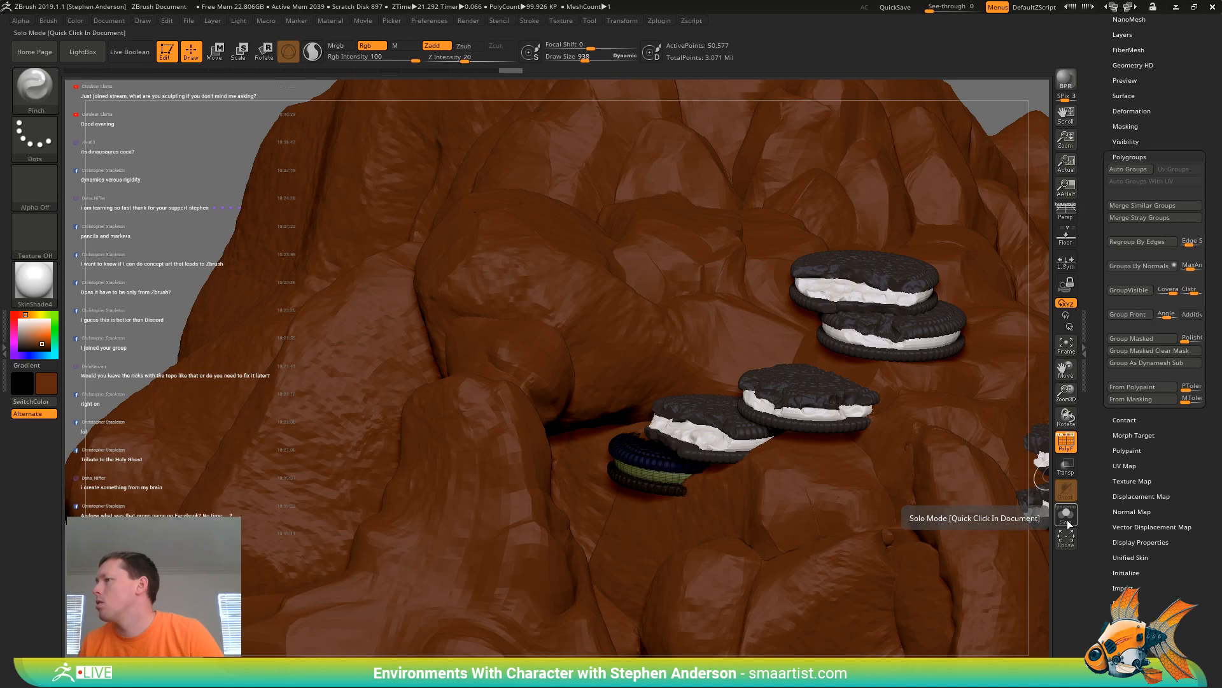
click(1065, 465)
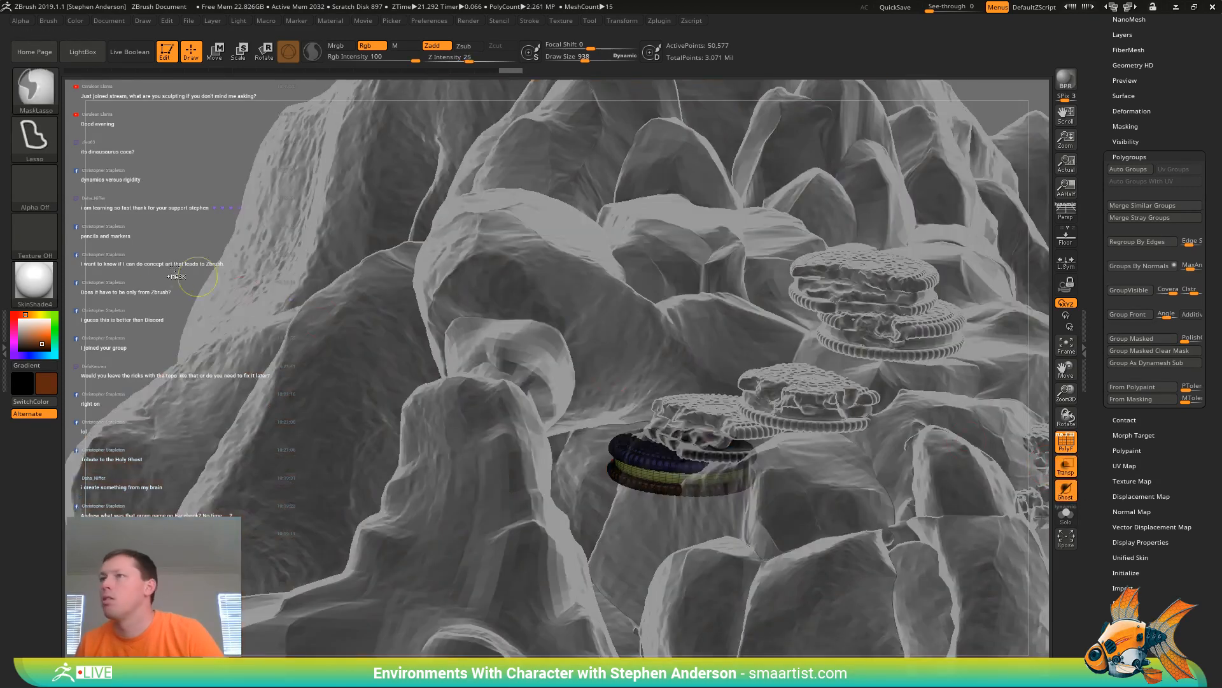
ctrl+shift+click(145, 256)
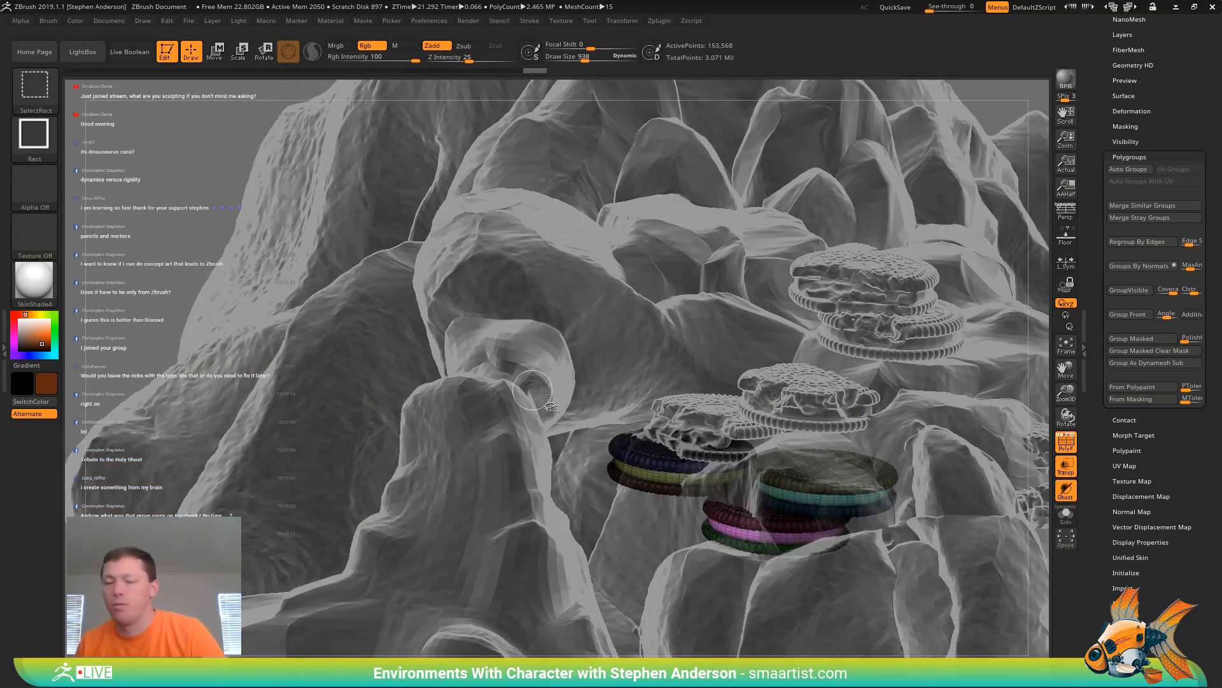
Try to move the two unmasked cookies down the mountain, inspect the mesh in solo mode, and undo the move
key(w)
mouse_move(899, 441)
mouse_down()
mouse_move(834, 434)
mouse_move(894, 473)
mouse_move(826, 541)
mouse_move(838, 546)
mouse_up()
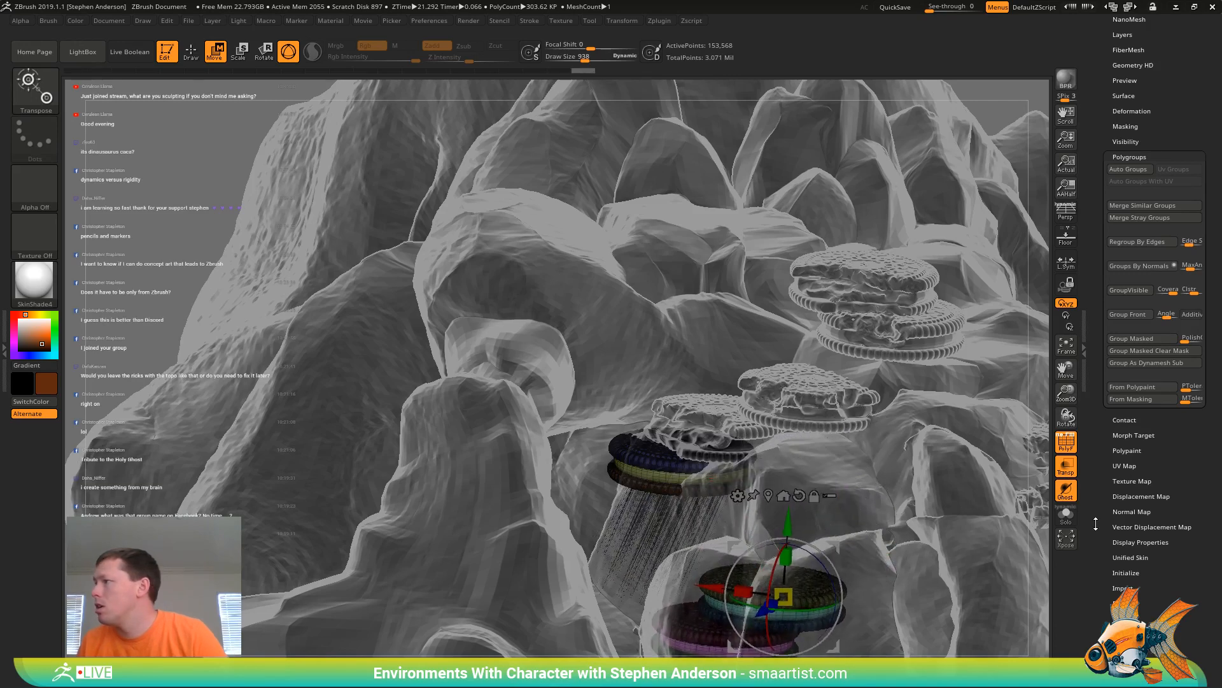
click(1066, 521)
right_drag(847, 484, 755, 452)
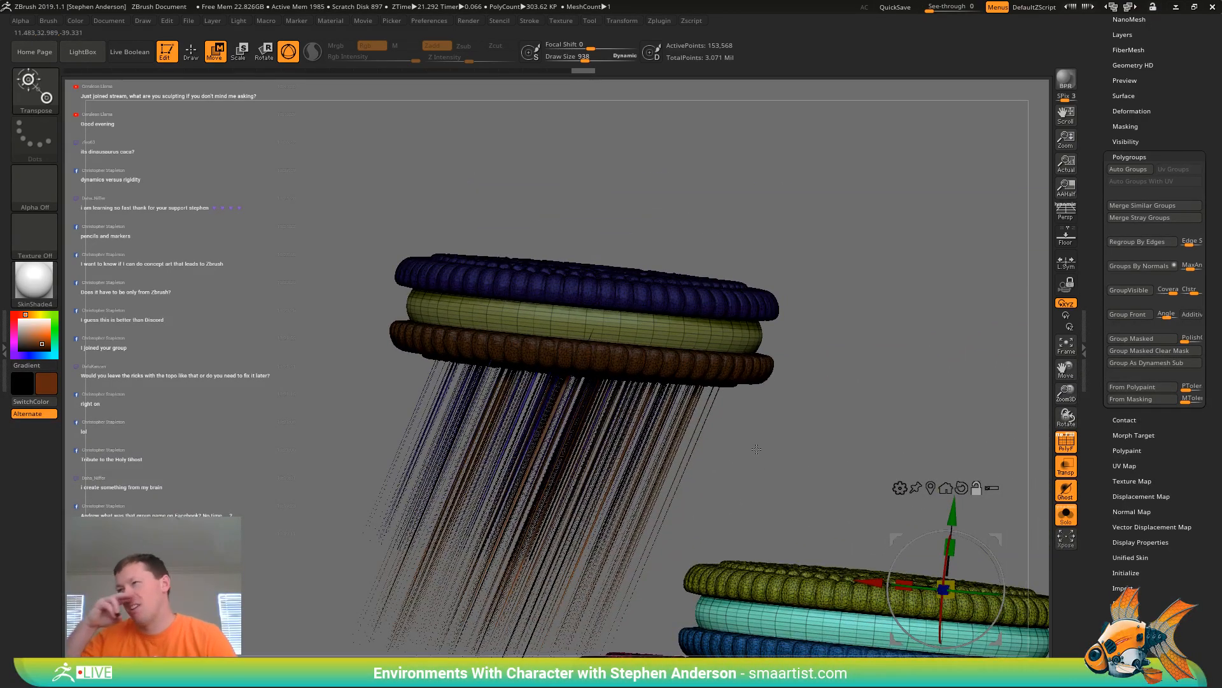
key(ctrl+z)
key(ctrl+z)
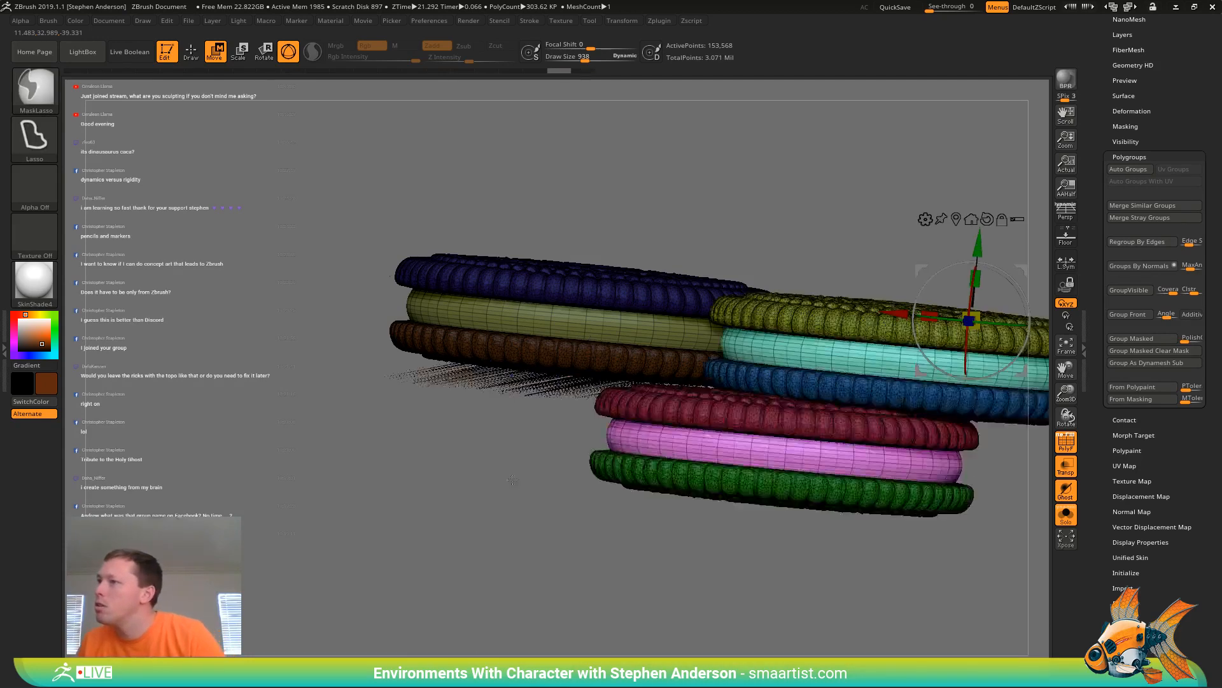
Isolate the bottom wafer of the leftmost cookie and assign it a single new polygroup
key(q)
drag(458, 494, 511, 441)
key(ctrl+shift)
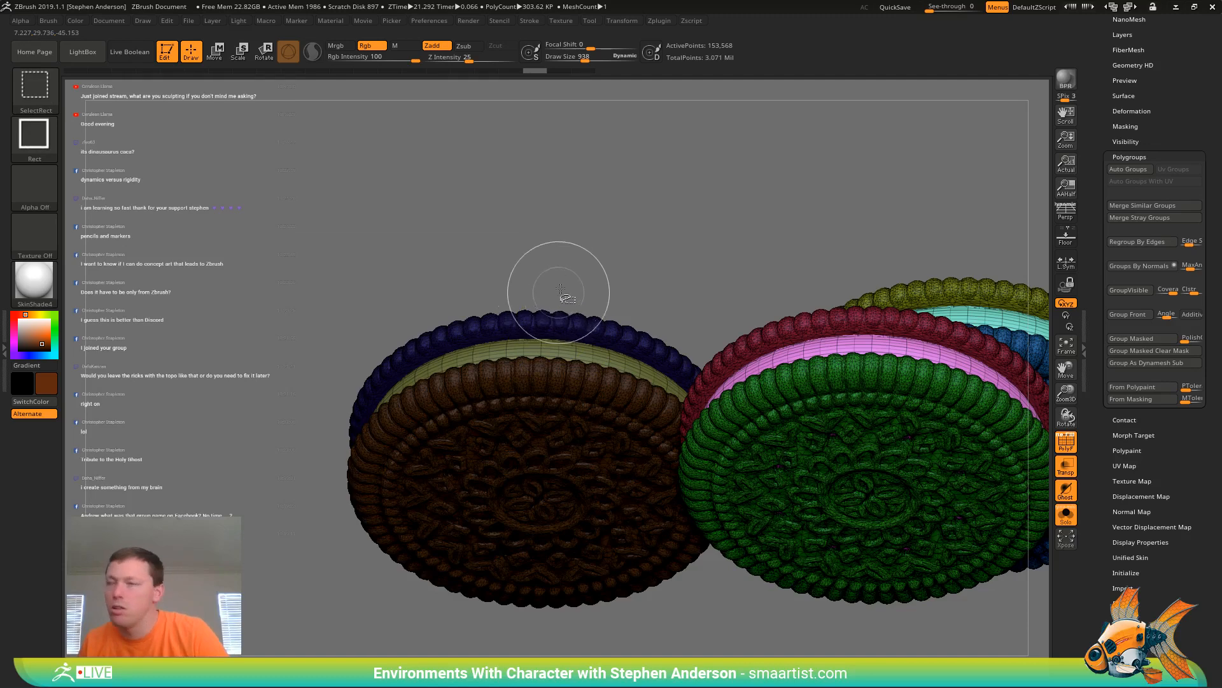
ctrl+click(639, 286)
drag(624, 289, 554, 350)
ctrl+shift+click(538, 360)
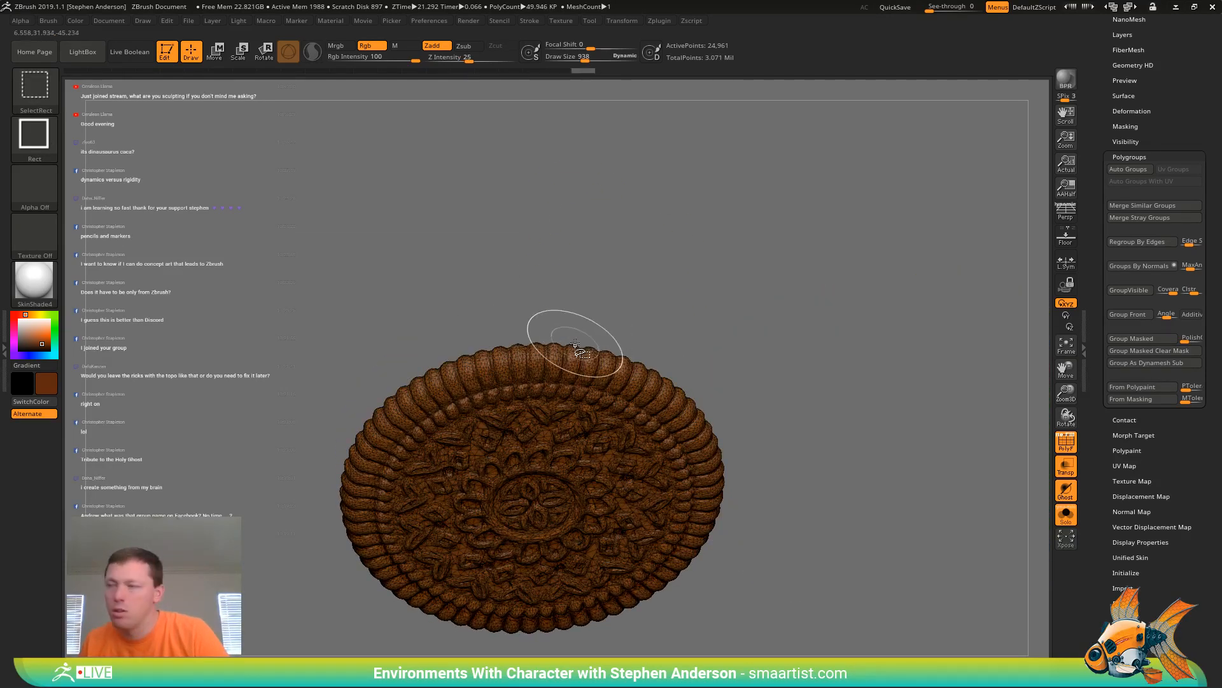
drag(635, 298, 578, 391)
mouse_move(579, 391)
ctrl+right_down()
mouse_move(576, 471)
mouse_move(558, 312)
mouse_move(553, 361)
ctrl+right_up()
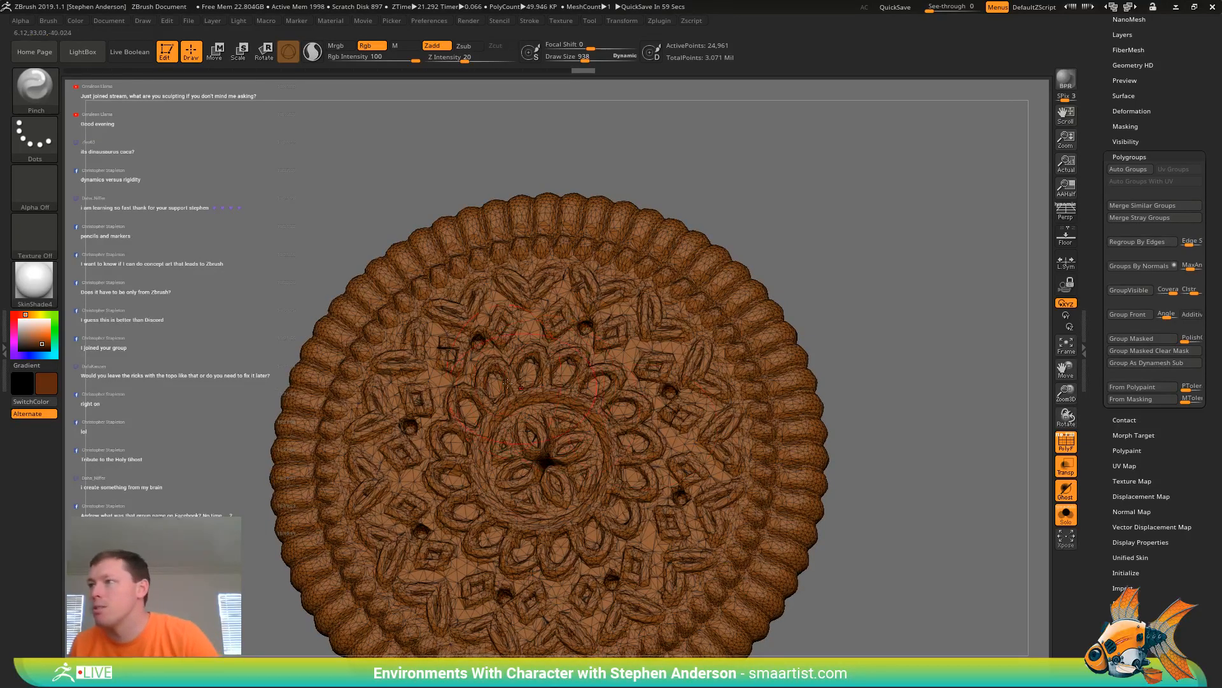
mouse_move(507, 383)
right_down()
mouse_move(588, 407)
mouse_move(575, 380)
right_up()
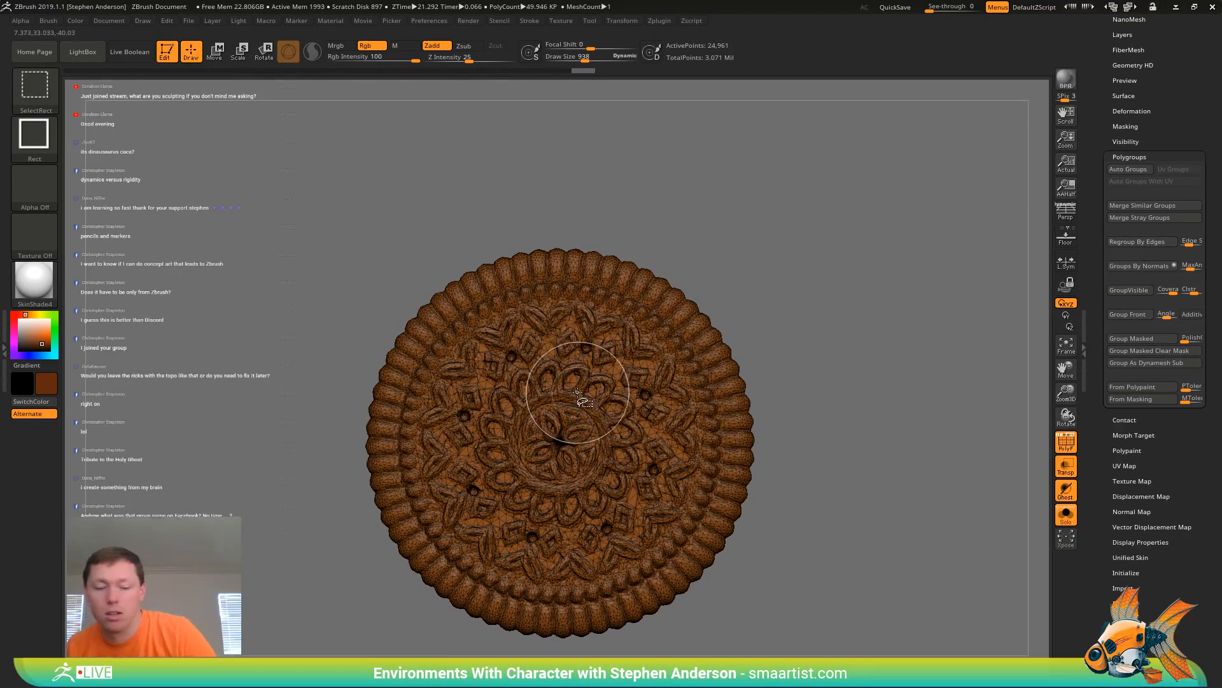
key(ctrl+w)
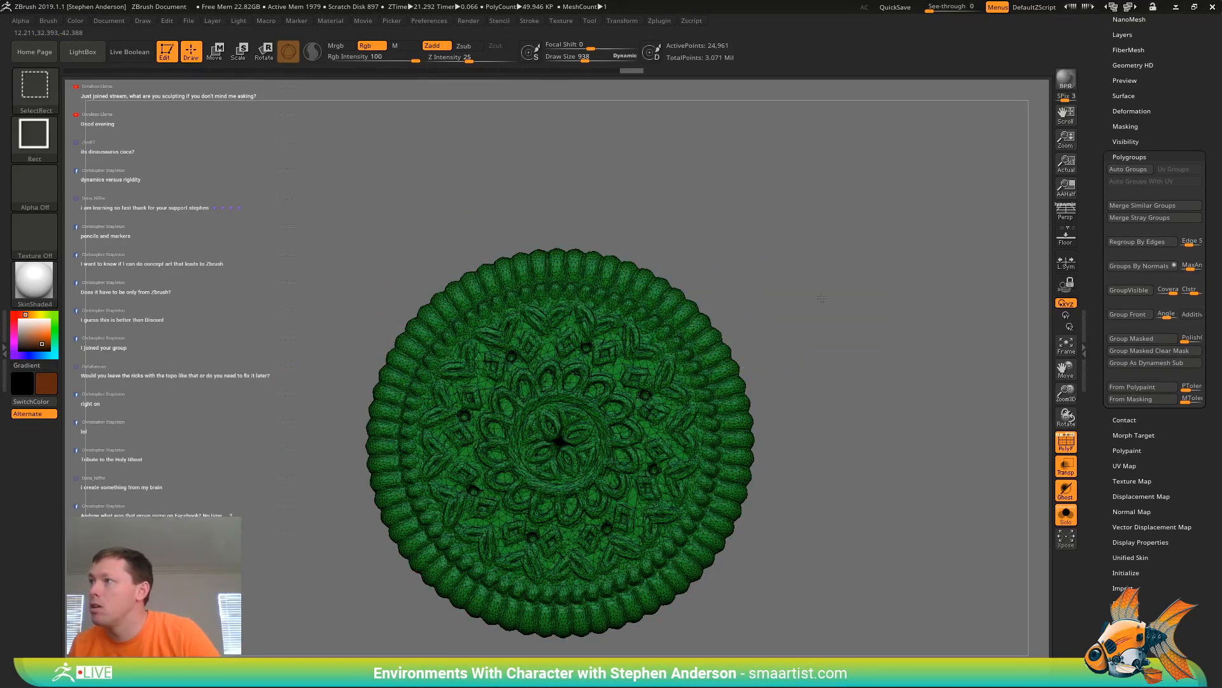
Give the leftmost cookie's top wafer and its cream filling each a new polygroup, and show all cookies again
ctrl+shift+click(822, 297)
right_drag(588, 336, 579, 221)
ctrl+shift+click(569, 217)
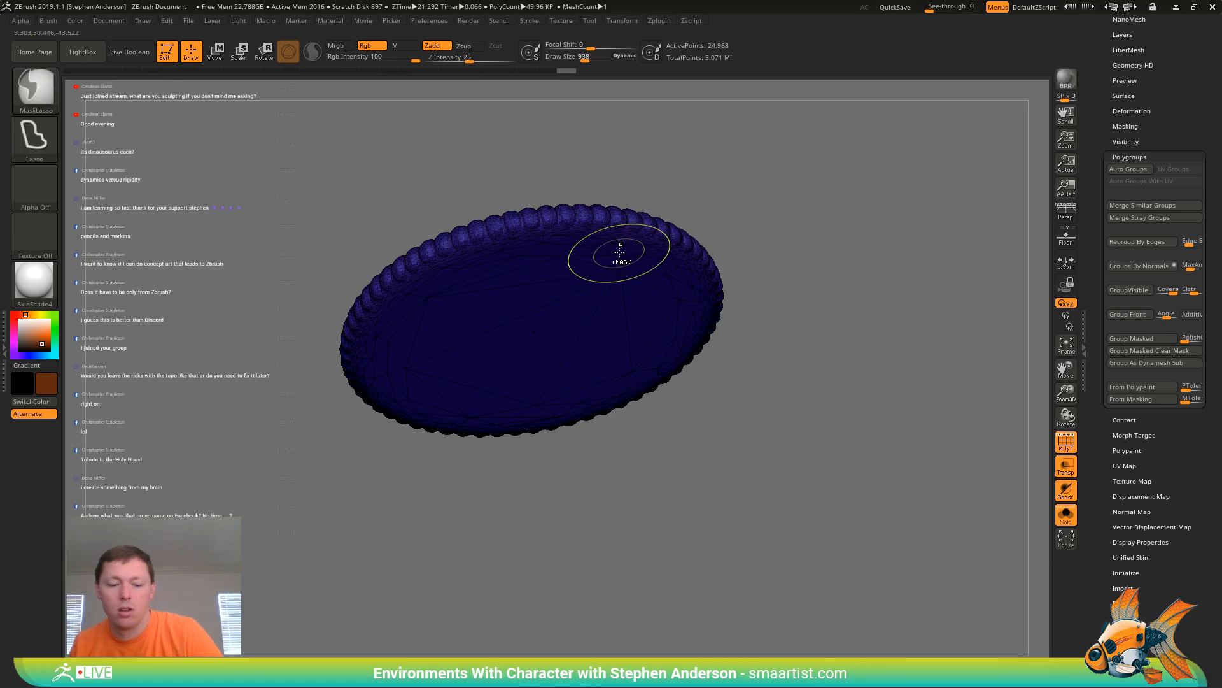
ctrl+shift+click(702, 219)
ctrl+shift+click(700, 220)
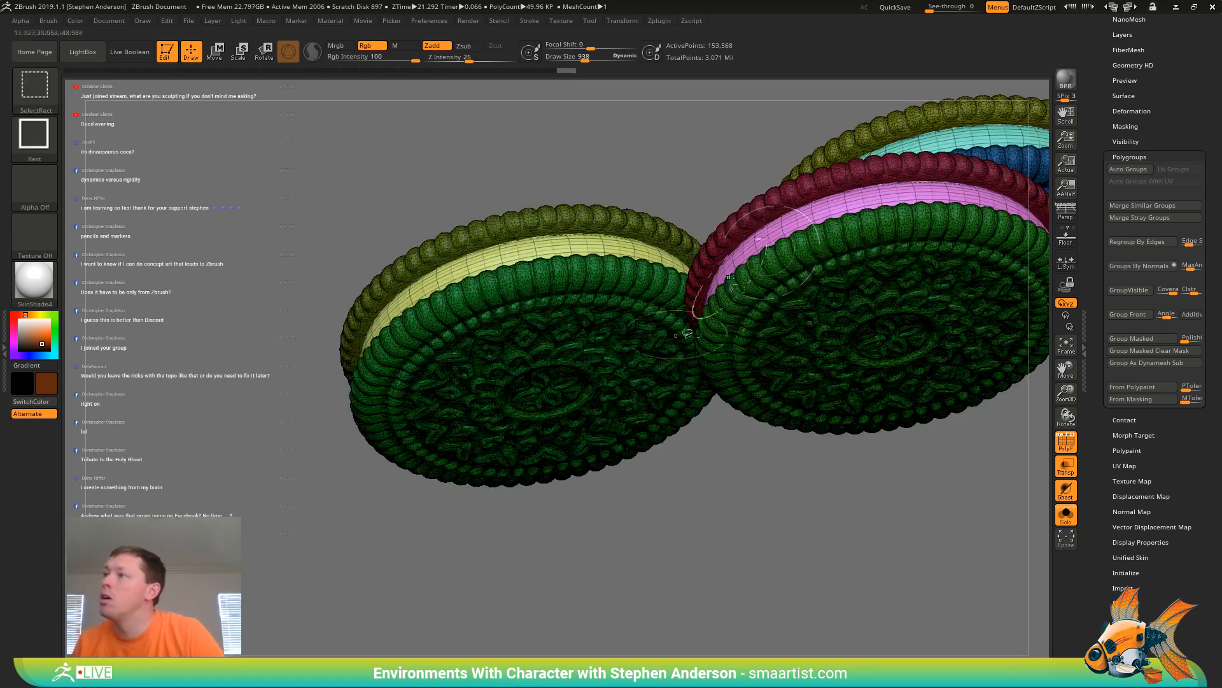
ctrl+shift+click(515, 252)
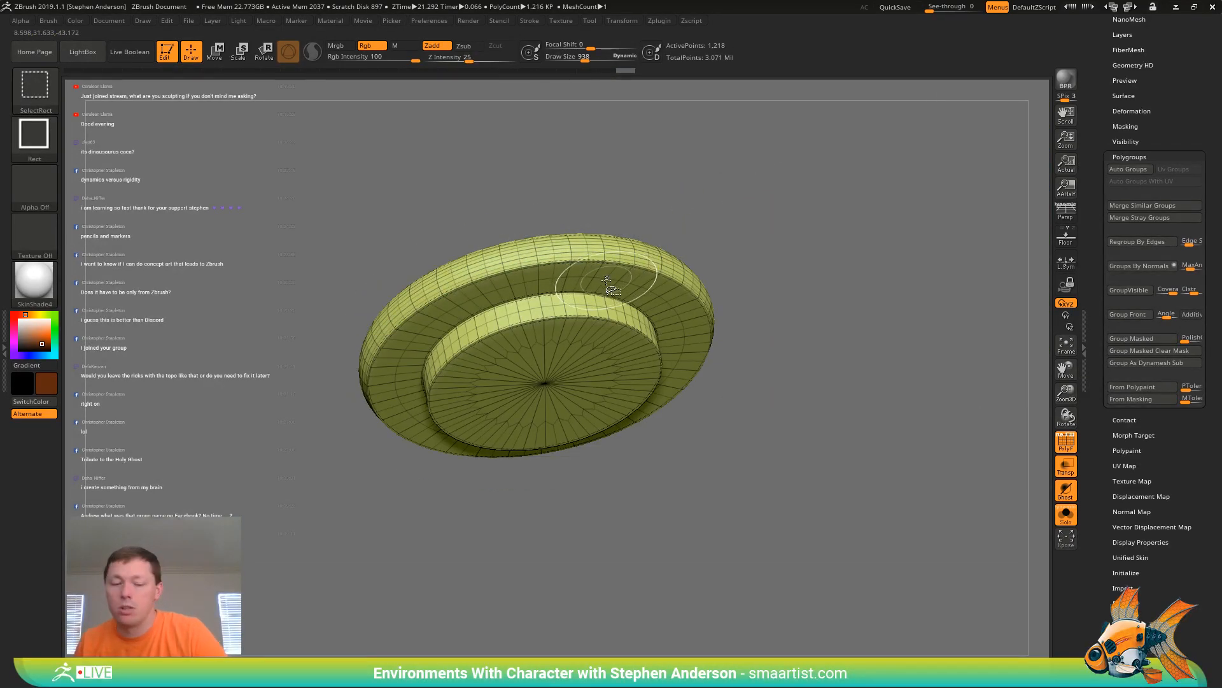
ctrl+shift+click(808, 246)
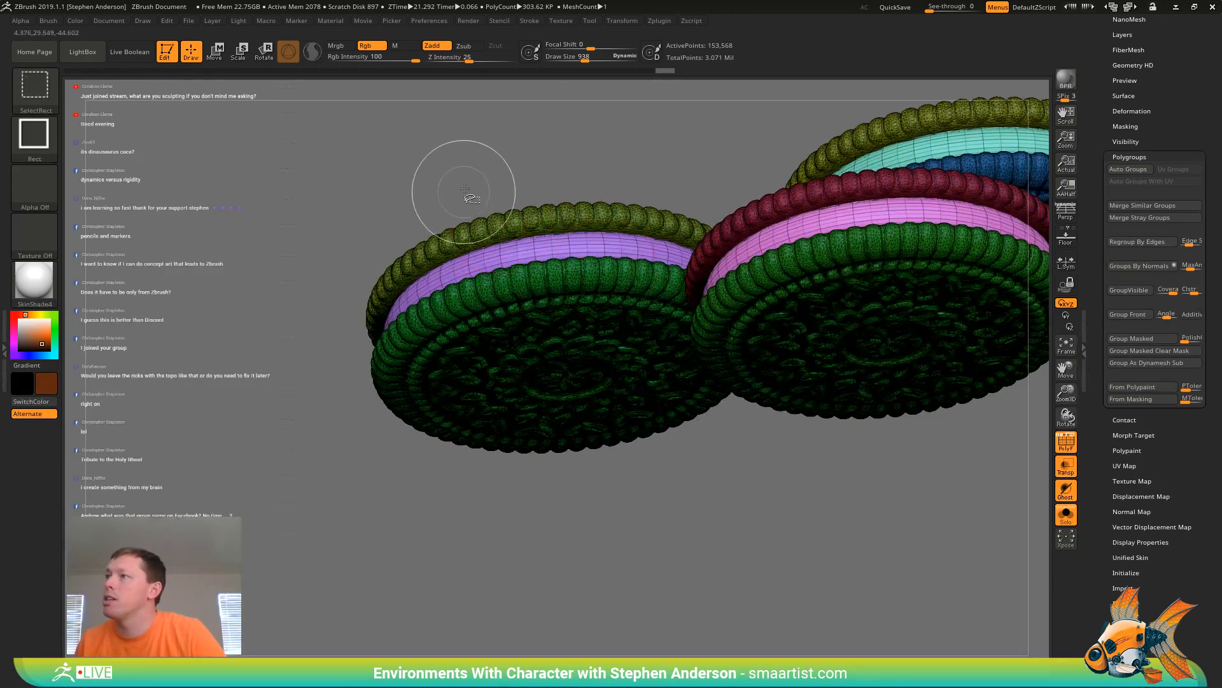
Isolate and mask the entire leftmost cookie, and bring the other two cookies back into view
ctrl+shift+drag(469, 172, 555, 340)
key(ctrl+shift+a)
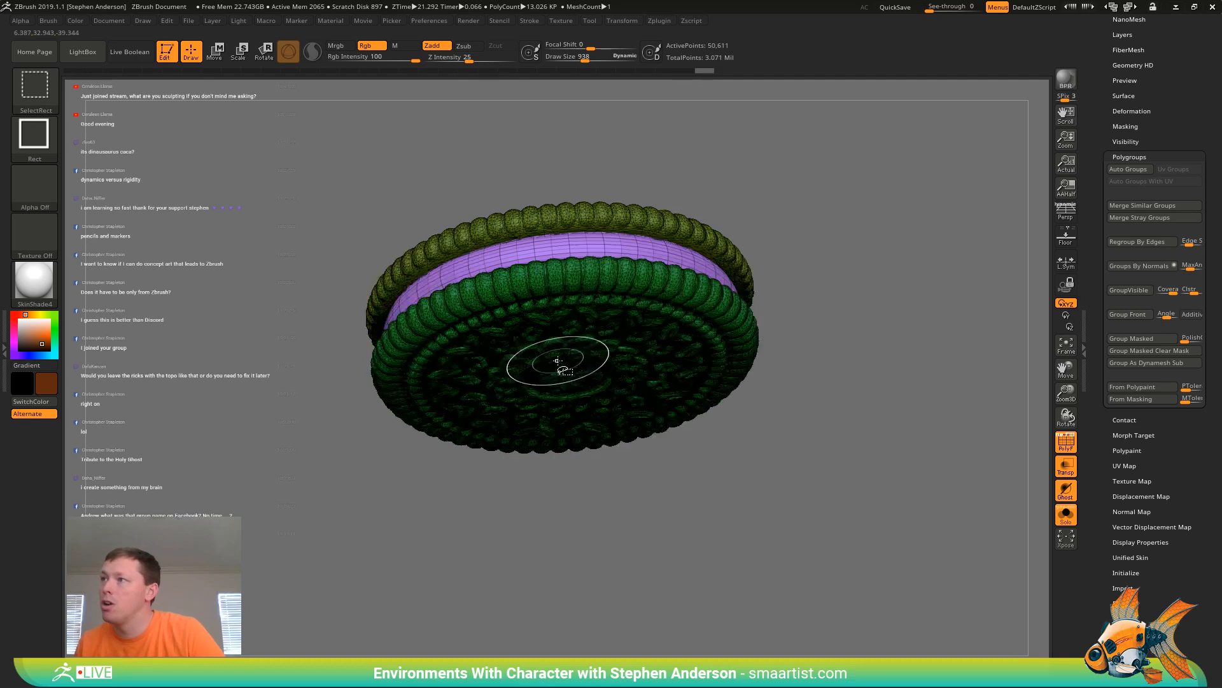
key(ctrl)
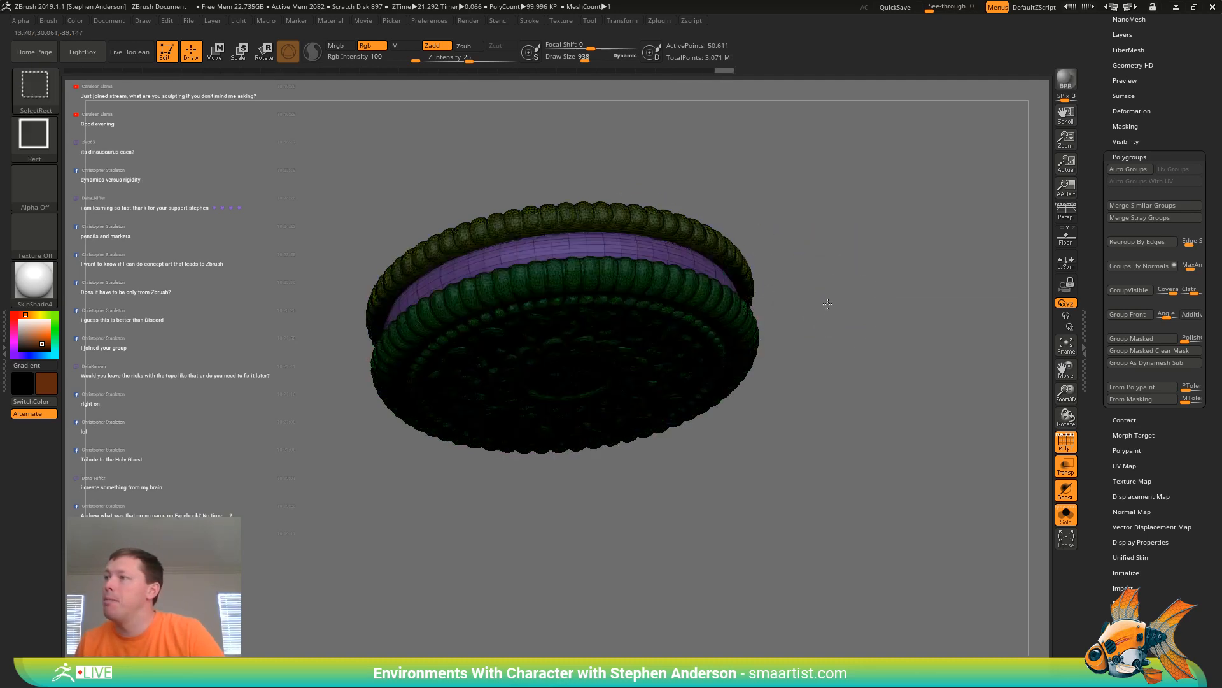
ctrl+shift+click(820, 258)
Try to move the two unmasked cookies with the gizmo and undo the move
ctrl+right_drag(825, 264, 846, 190)
key(w)
drag(1010, 183, 980, 321)
key(ctrl+z)
mouse_move(637, 272)
right_down()
mouse_move(661, 272)
mouse_move(619, 351)
mouse_move(627, 344)
right_up()
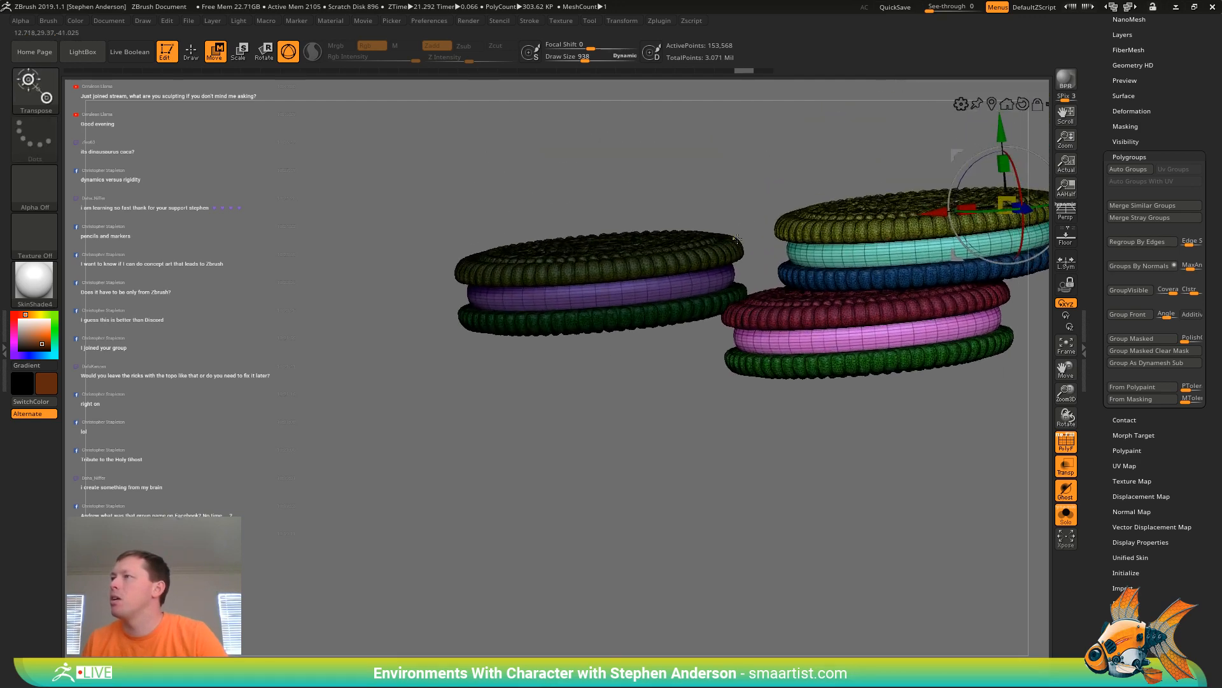
Check the mask on the leftmost cookie and leave solo mode to show the full mountain scene around the cookies
mouse_move(754, 232)
ctrl+mouse_down()
mouse_move(433, 404)
mouse_move(484, 439)
mouse_move(621, 343)
mouse_move(655, 491)
mouse_move(643, 476)
ctrl+mouse_up()
ctrl+right_drag(643, 476, 646, 408)
mouse_move(783, 241)
ctrl+mouse_down()
mouse_move(619, 207)
mouse_move(627, 466)
mouse_move(649, 482)
ctrl+mouse_up()
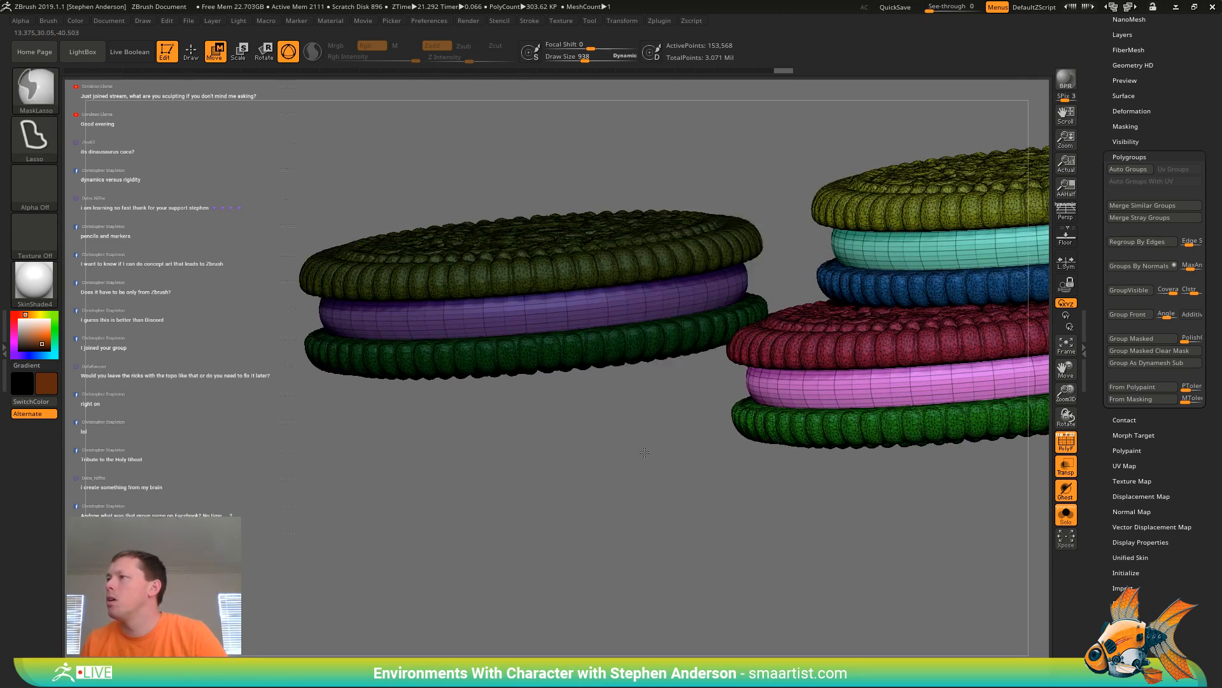
ctrl+right_drag(644, 454, 700, 281)
mouse_move(987, 249)
mouse_down()
mouse_move(1011, 281)
mouse_move(894, 388)
mouse_move(875, 490)
mouse_move(904, 494)
mouse_up()
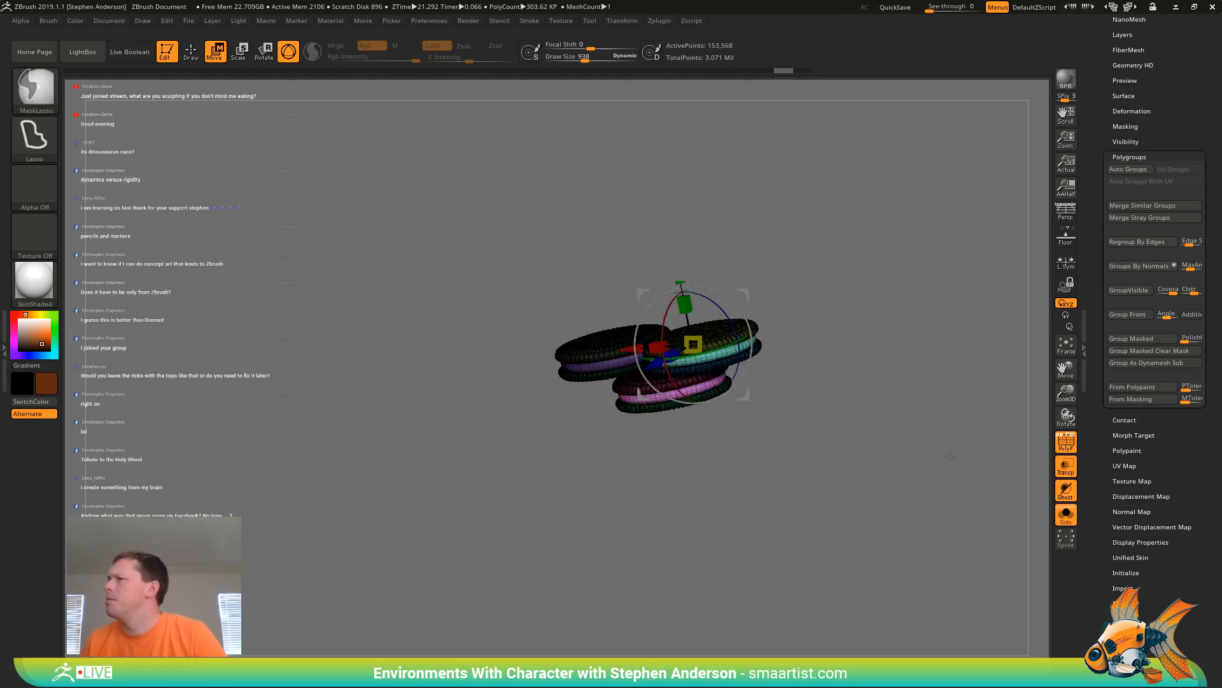
click(1068, 519)
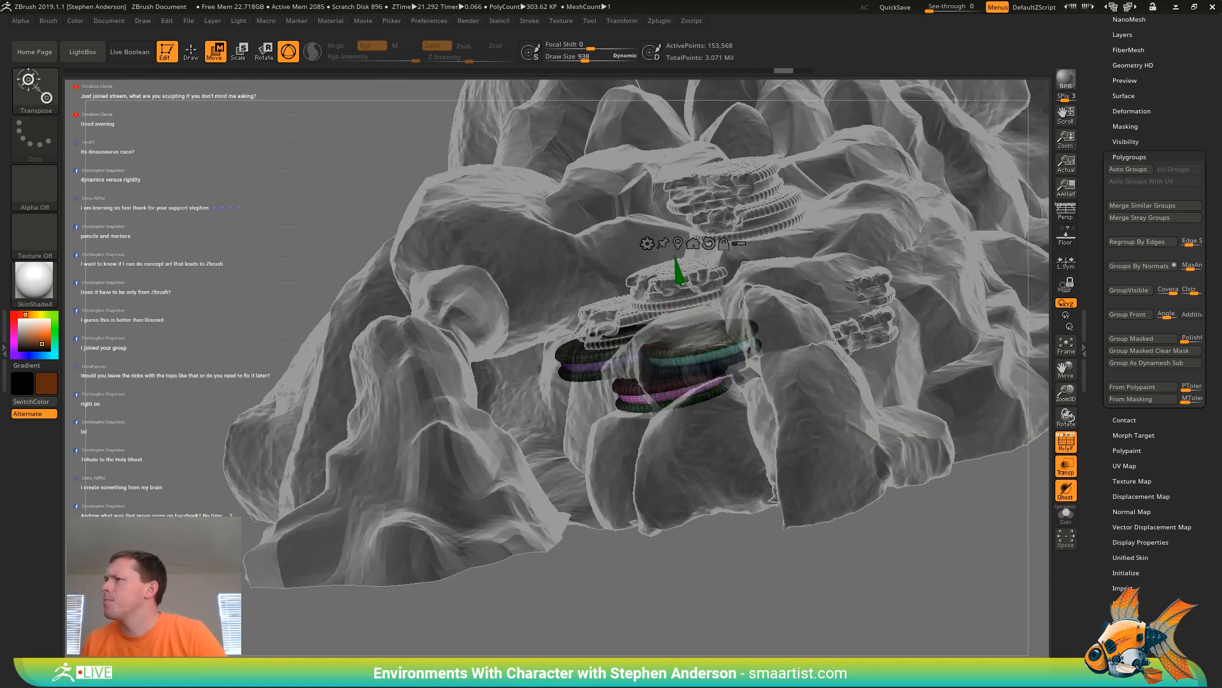
Move the unmasked cookies beneath the bitten cookies on the mountain and duplicate one lower down to extend the stack
drag(834, 339, 862, 364)
drag(744, 294, 719, 285)
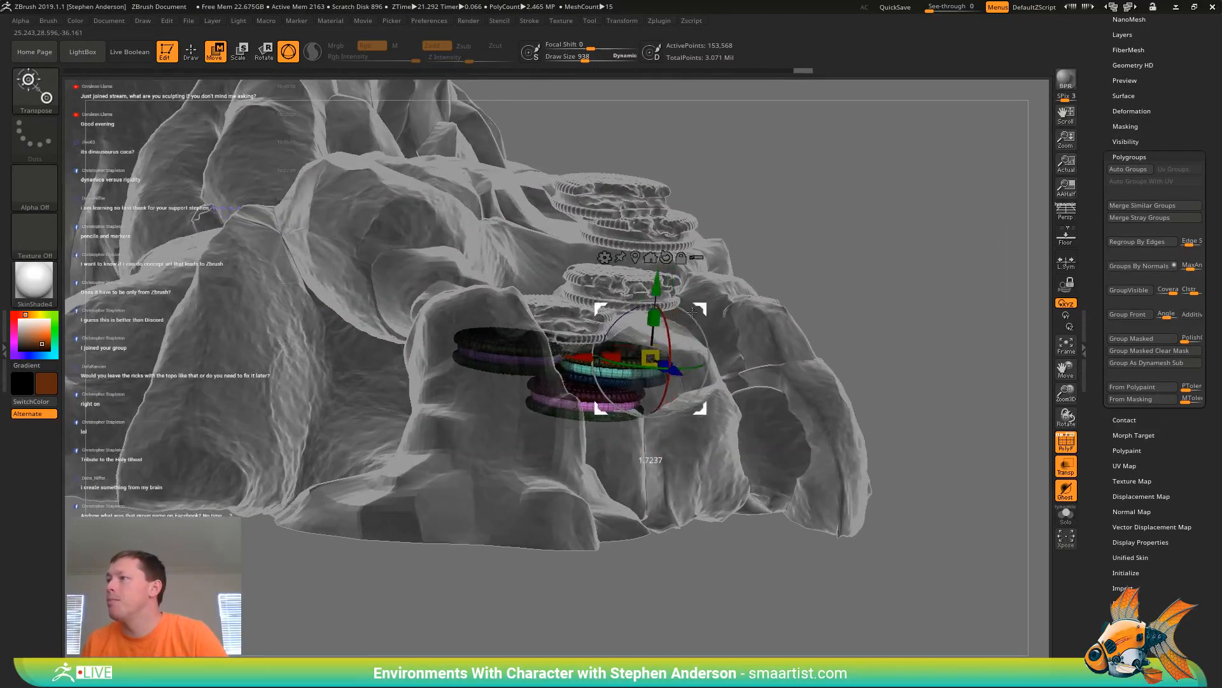
mouse_move(630, 333)
mouse_down()
mouse_move(708, 323)
mouse_move(675, 325)
mouse_move(617, 391)
mouse_up()
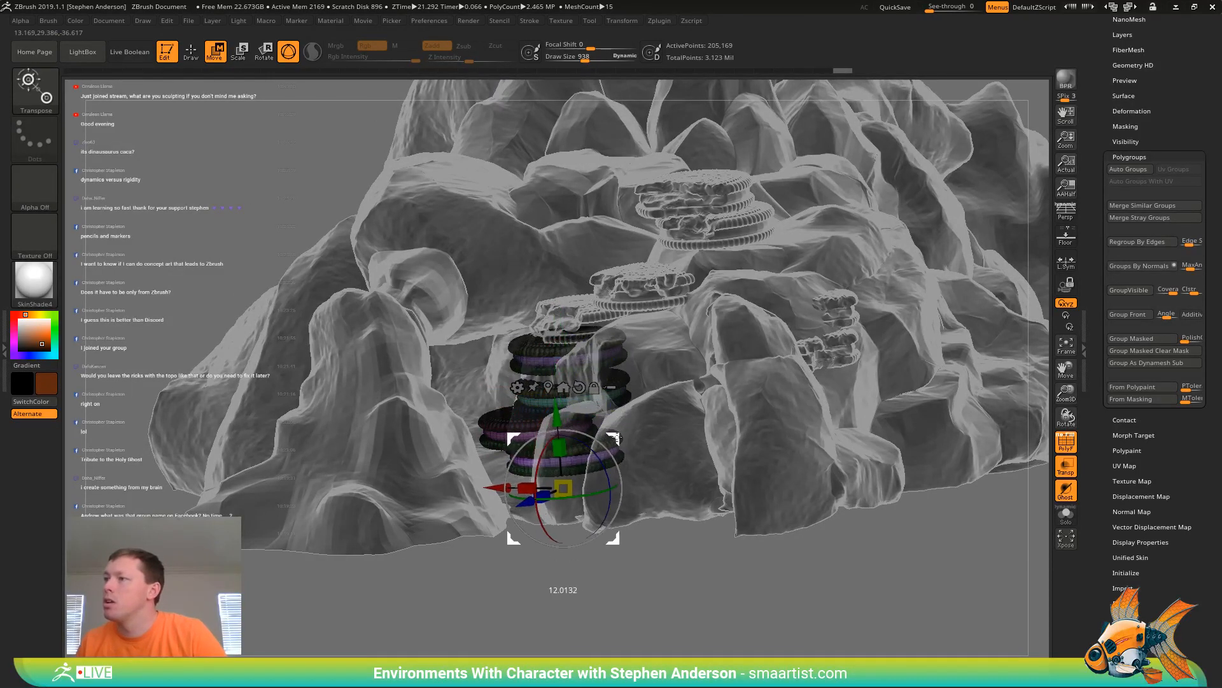
mouse_move(604, 440)
mouse_down()
mouse_move(659, 478)
mouse_move(637, 417)
mouse_move(685, 454)
mouse_up()
Turn off the polyframe and transparency displays and examine the new cookie stack on the chocolate mountain
key(q)
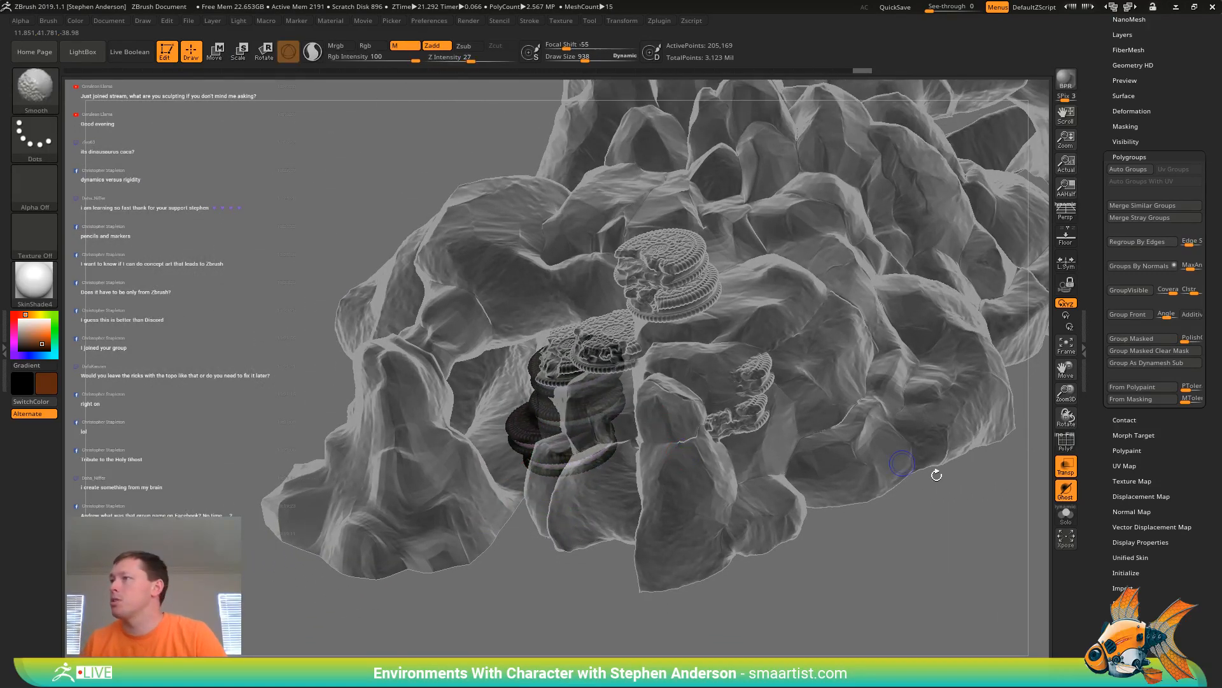
click(1065, 465)
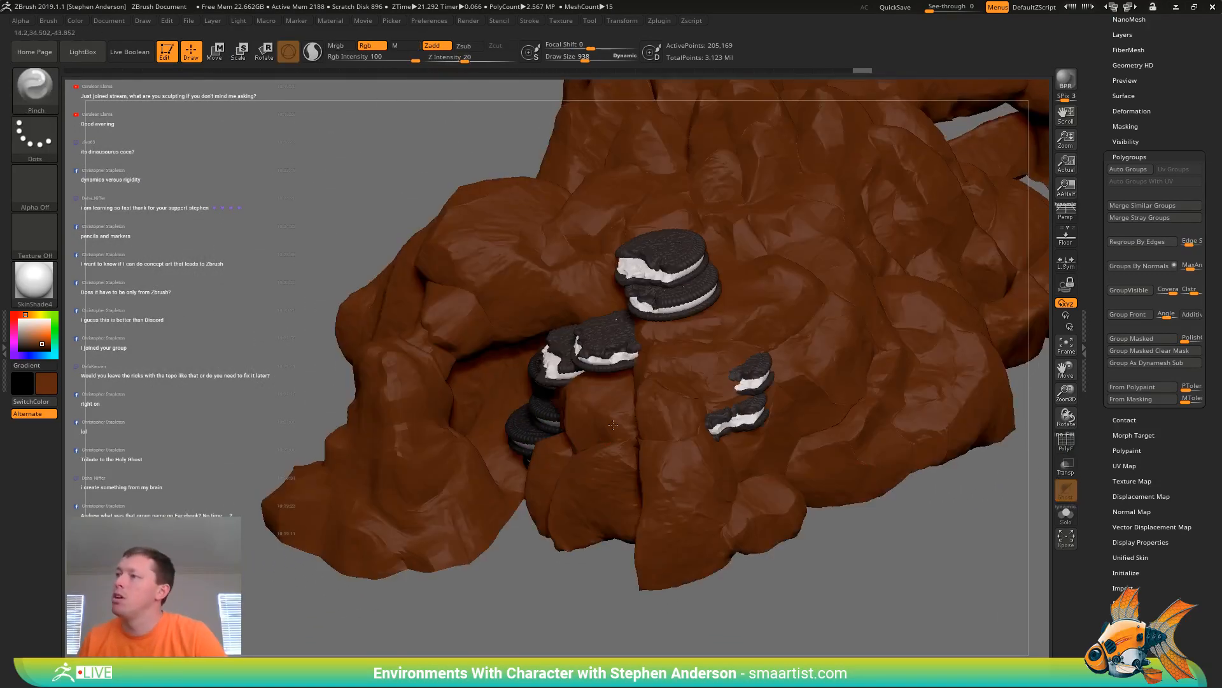
mouse_move(955, 445)
mouse_down()
mouse_move(628, 420)
mouse_move(568, 465)
mouse_move(591, 577)
mouse_up()
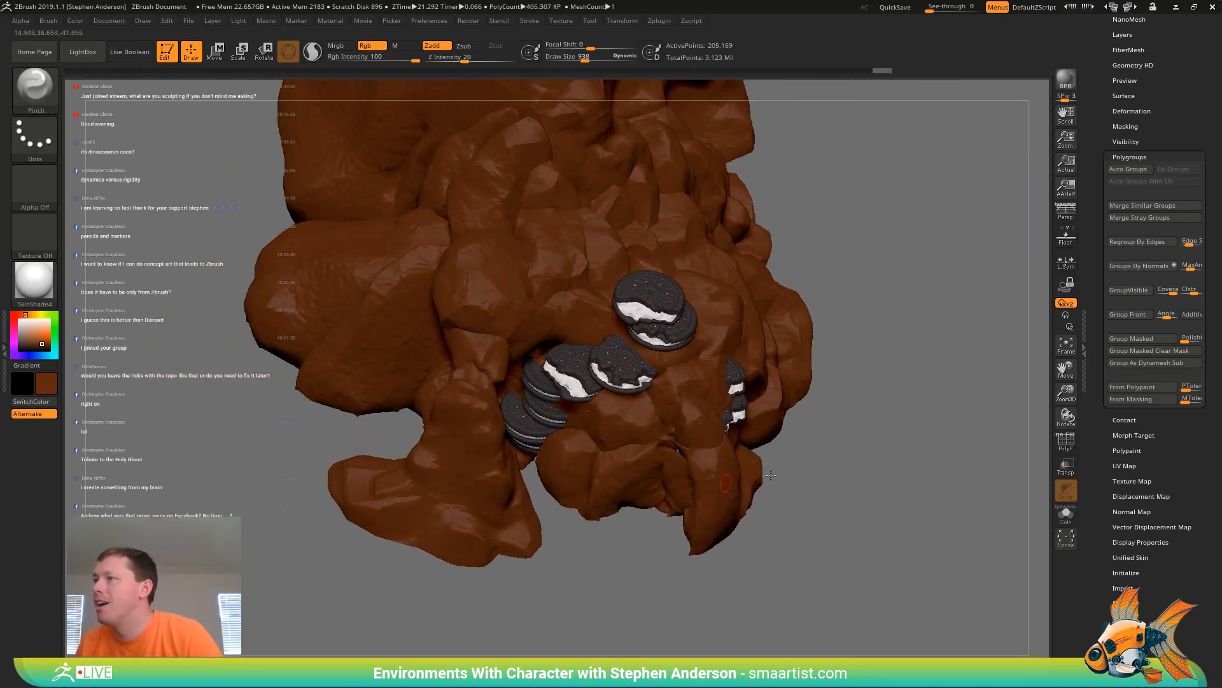
mouse_move(727, 581)
mouse_down()
mouse_move(876, 420)
mouse_move(668, 396)
mouse_move(650, 434)
mouse_move(670, 482)
mouse_up()
Select the OREO7 subtool, duplicate its bitten cookie, and move the copy down to the mountain's low front rock
key(w)
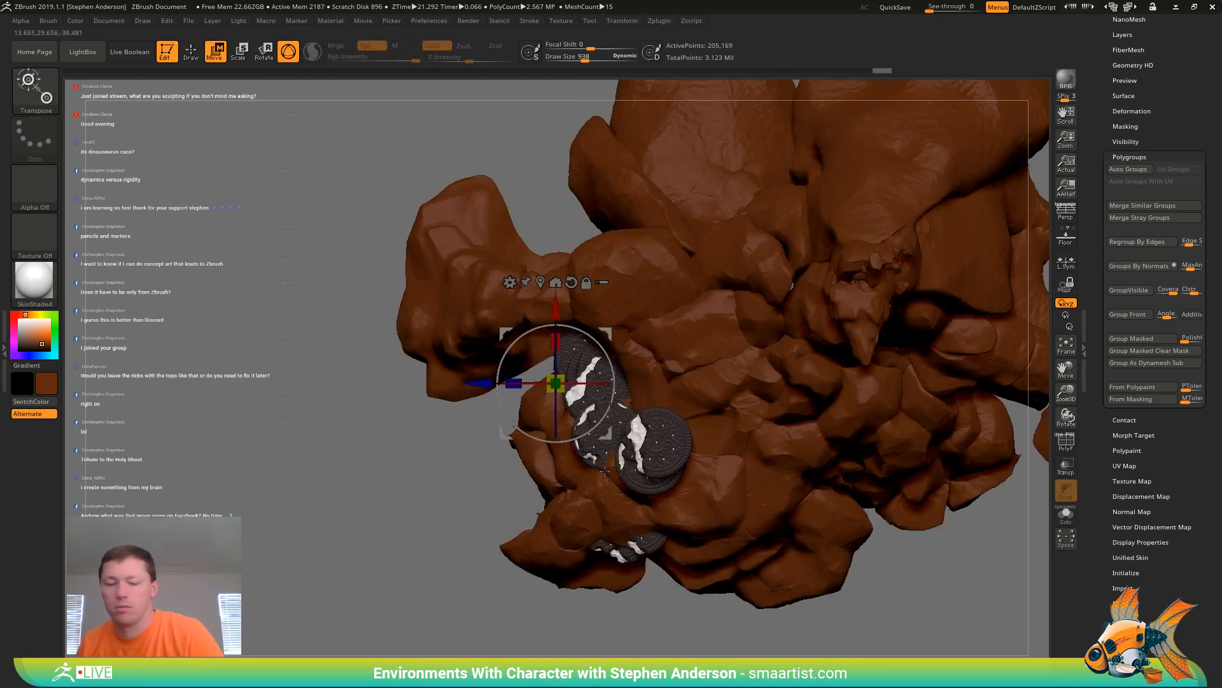
key(q)
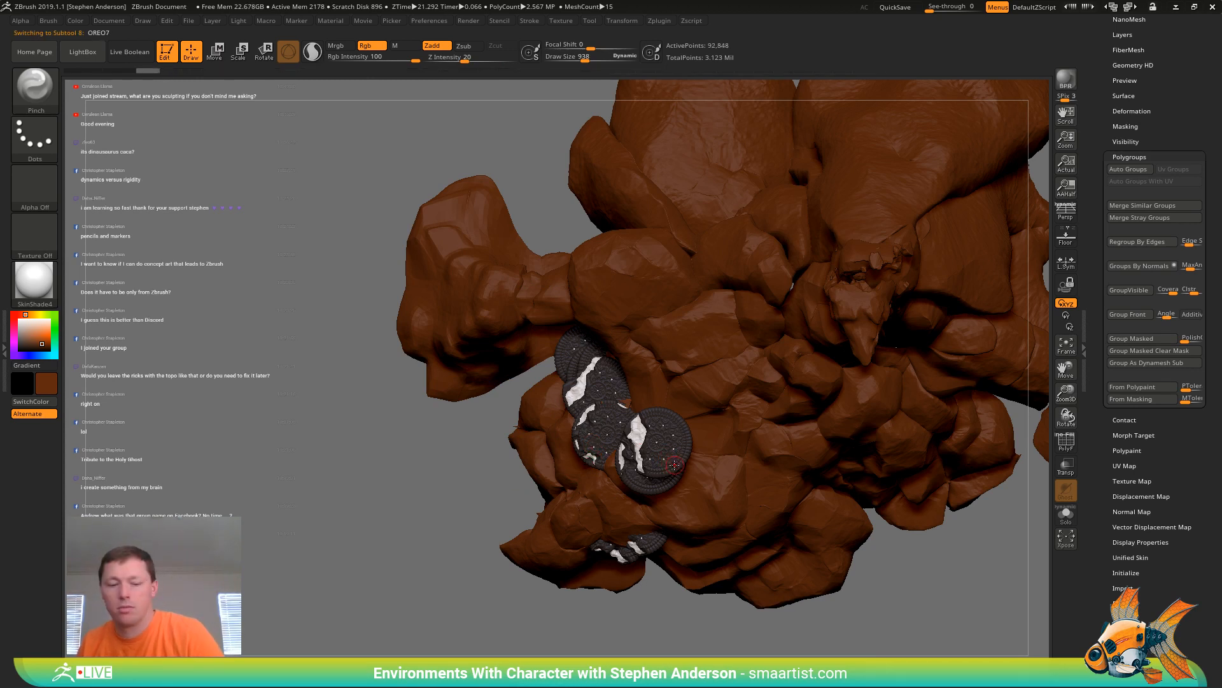
key(w)
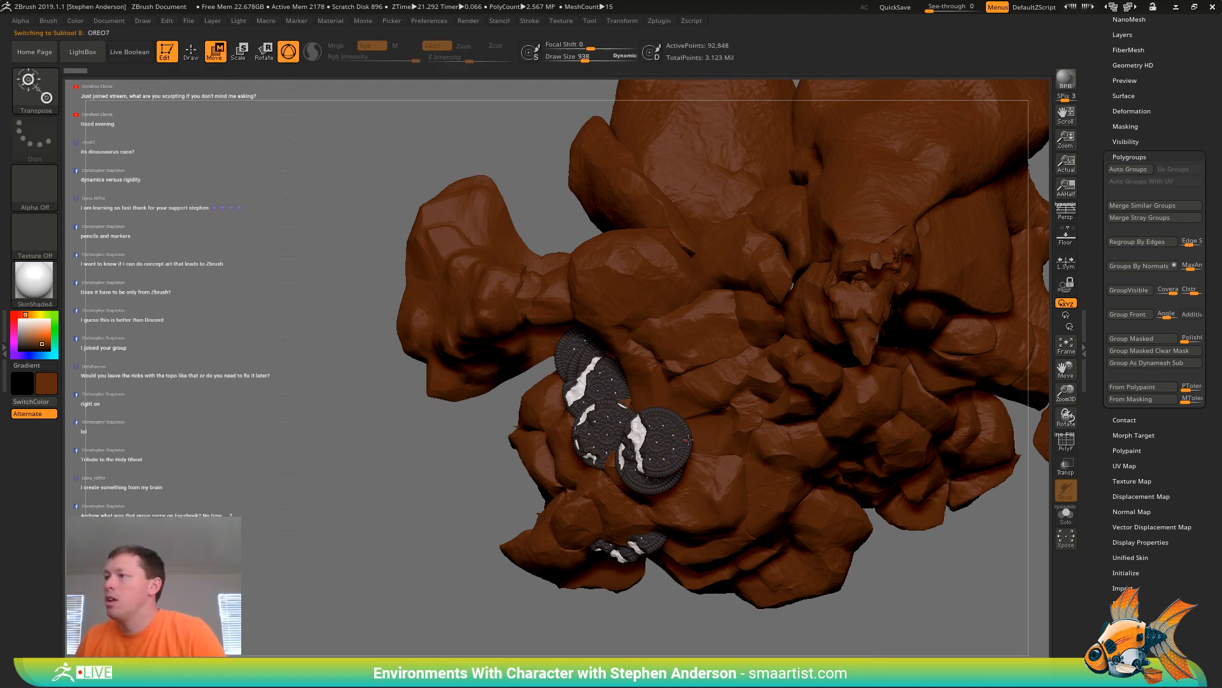
click(666, 443)
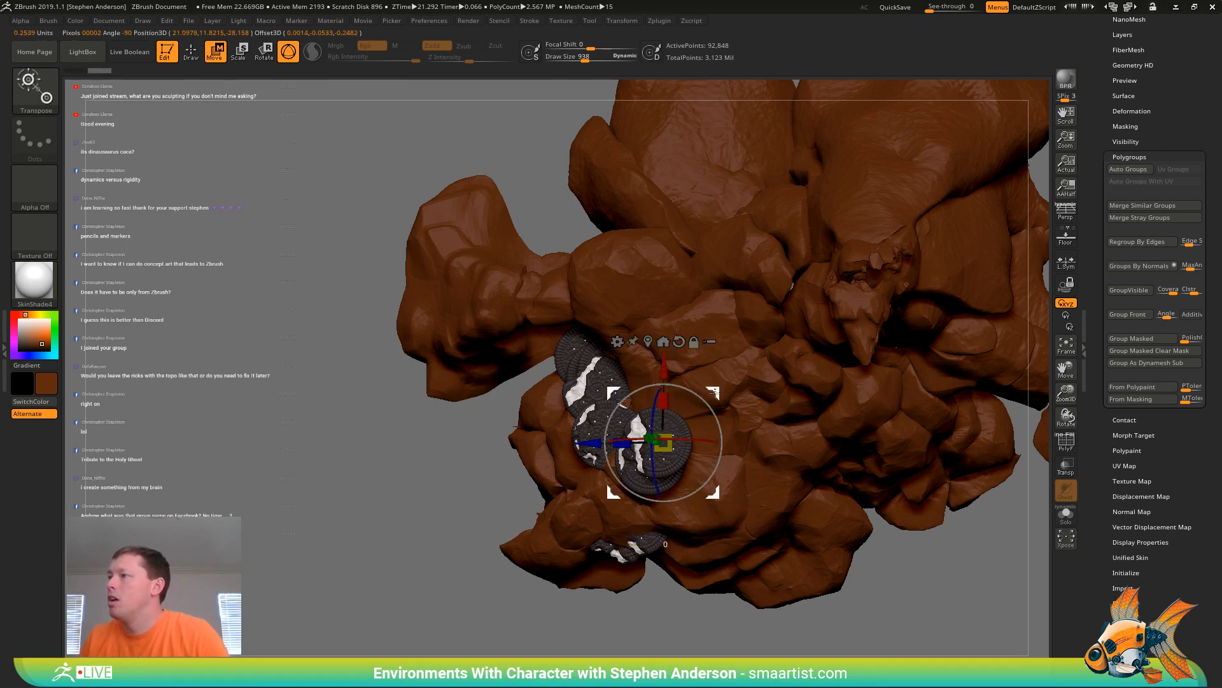
ctrl+drag(714, 393, 535, 341)
right_drag(607, 418, 686, 369)
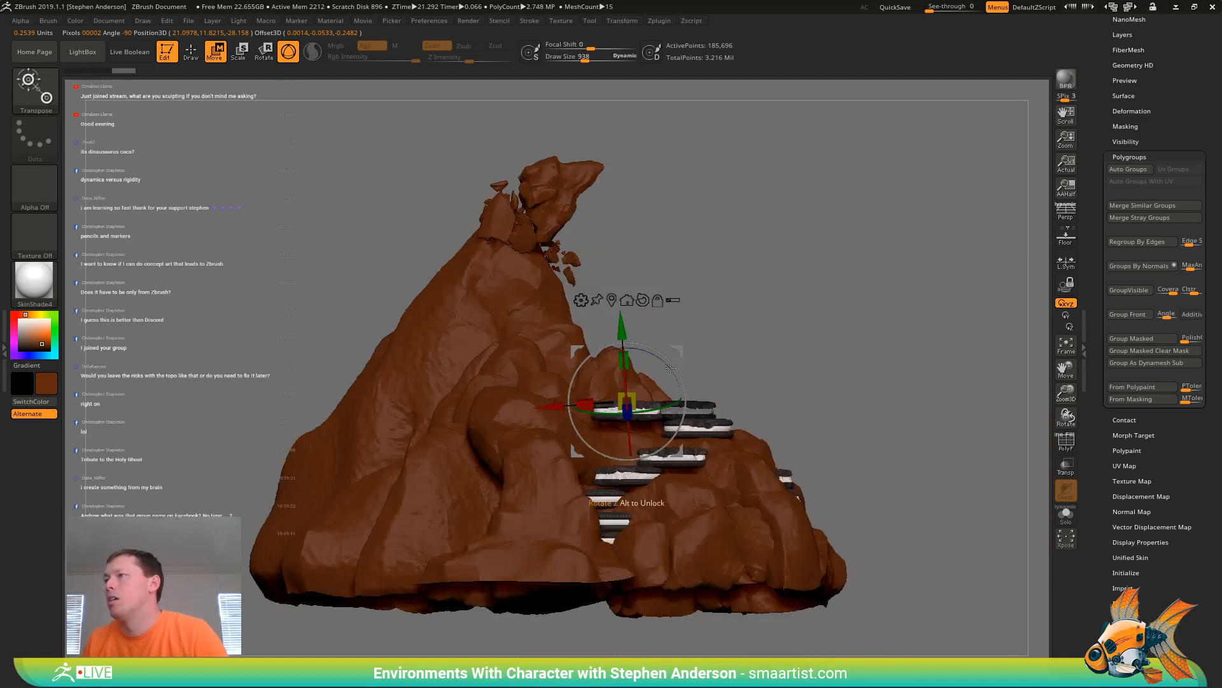
drag(677, 352, 644, 445)
Rotate the copied bitten cookie on the low front rock, reset the gizmo orientation, and nudge the cookie sideways into place
right_drag(631, 462, 614, 522)
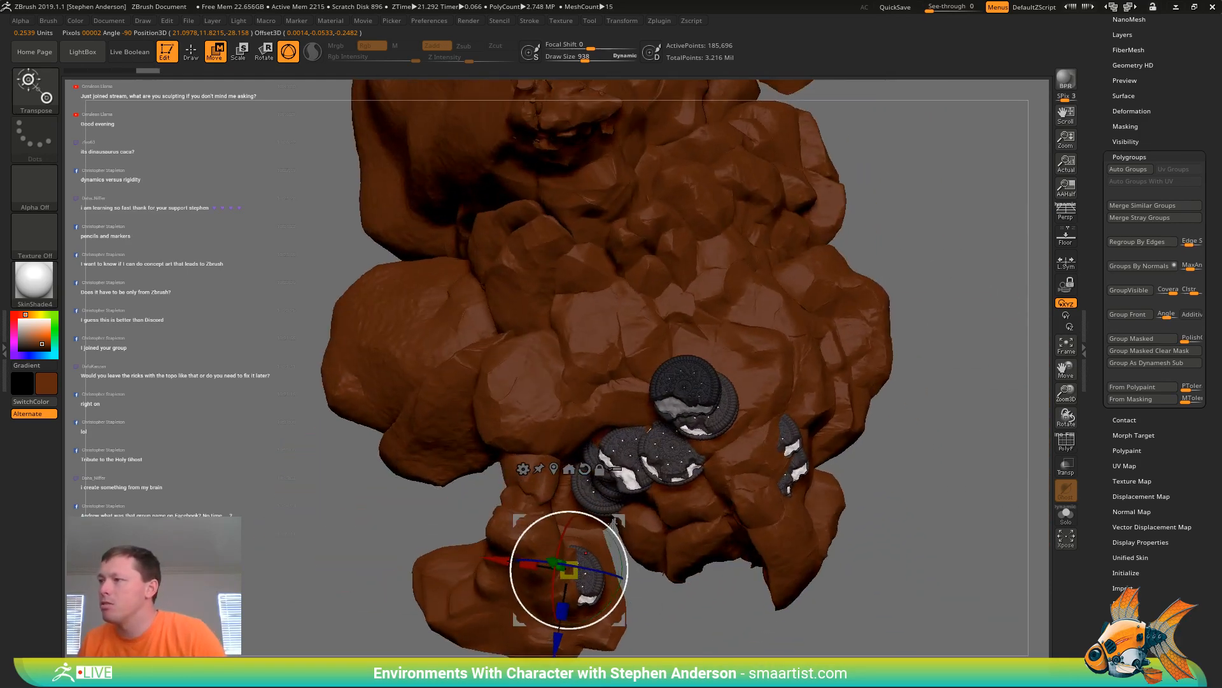
drag(614, 536, 572, 505)
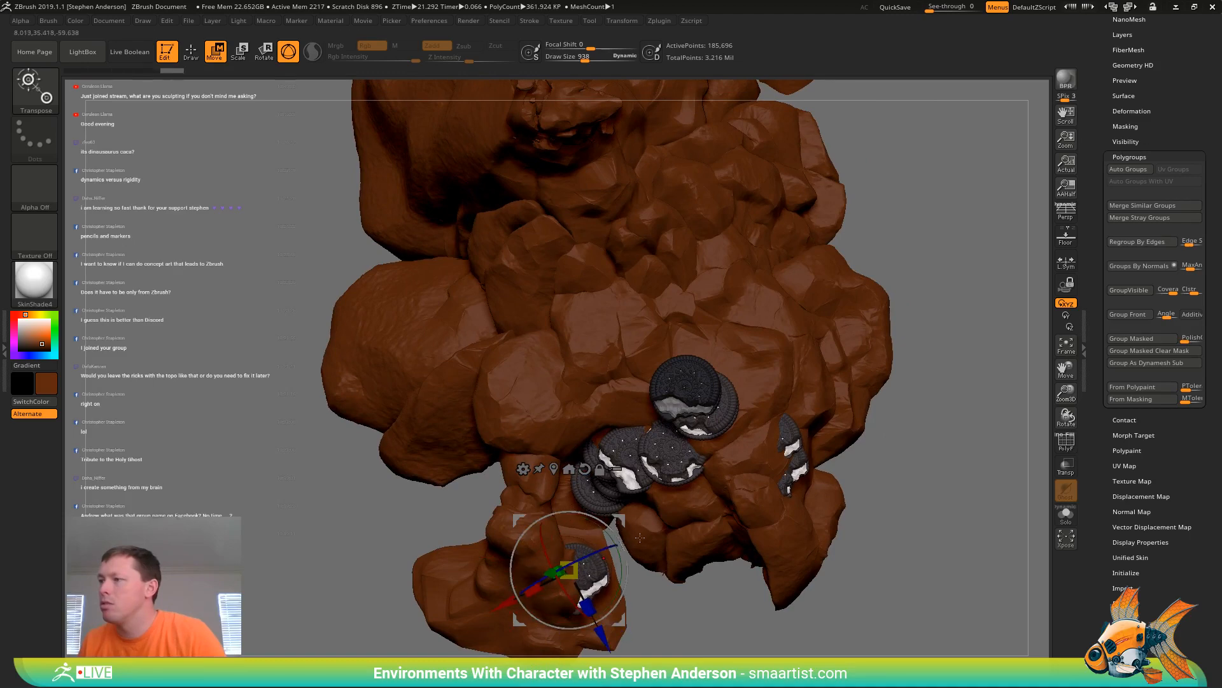
right_drag(584, 517, 616, 592)
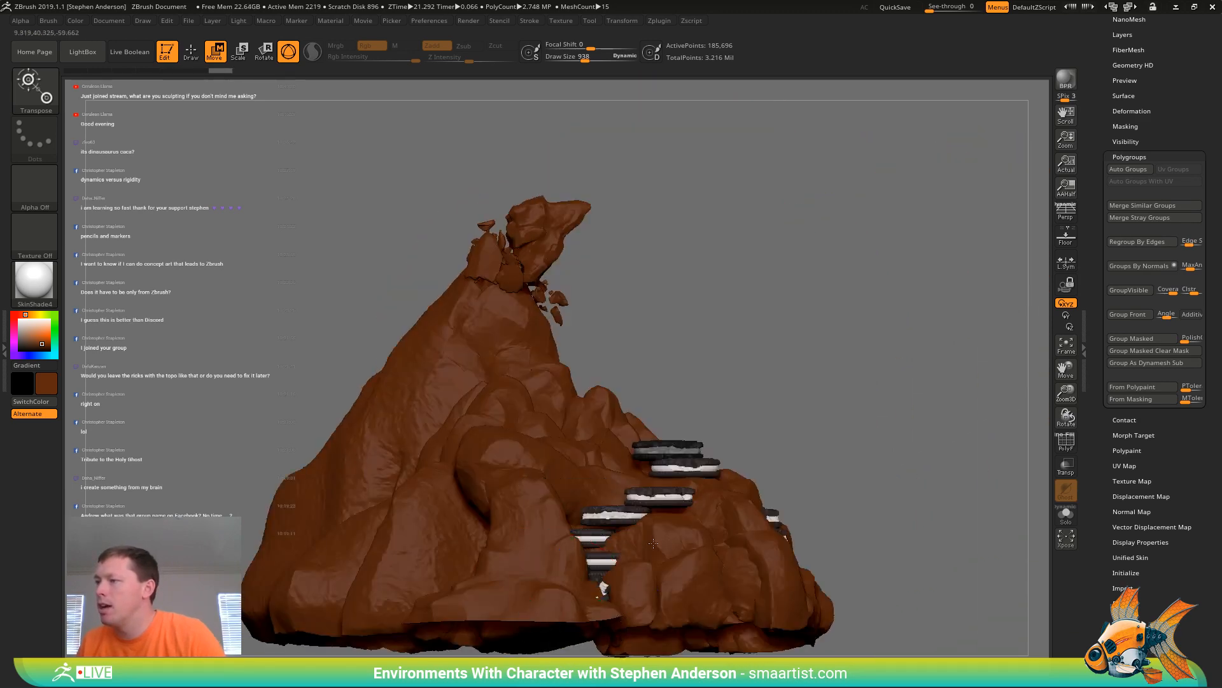
right_drag(653, 542, 612, 540)
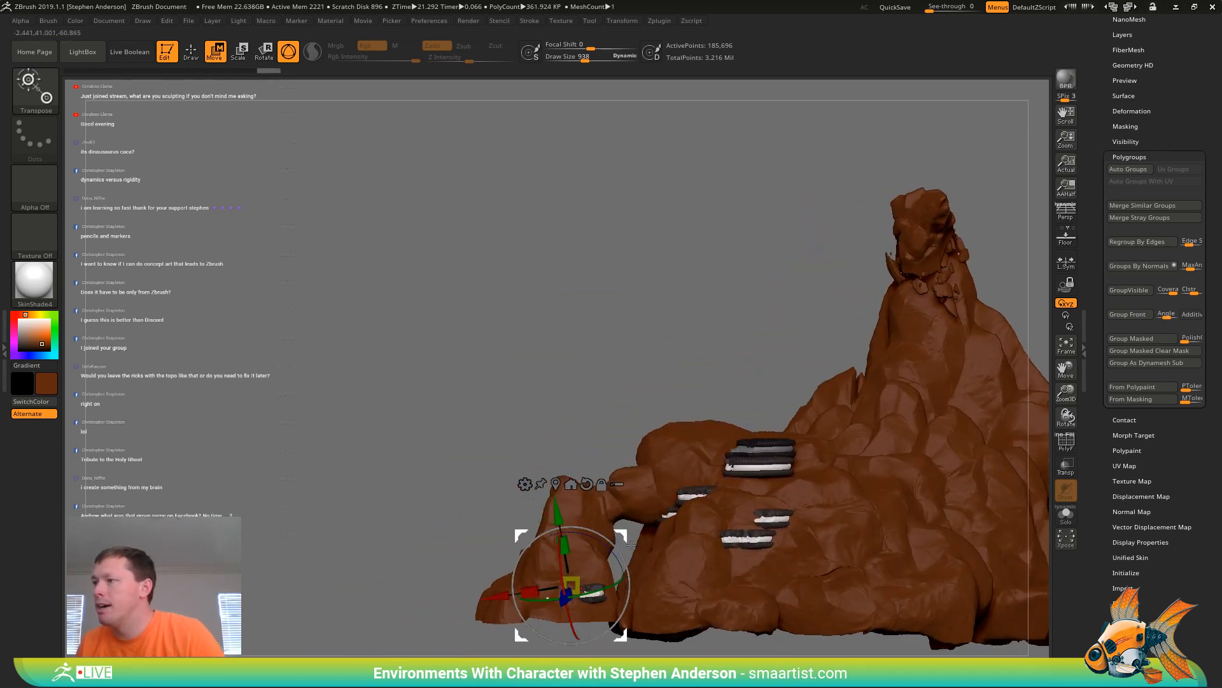
right_drag(651, 550, 656, 537)
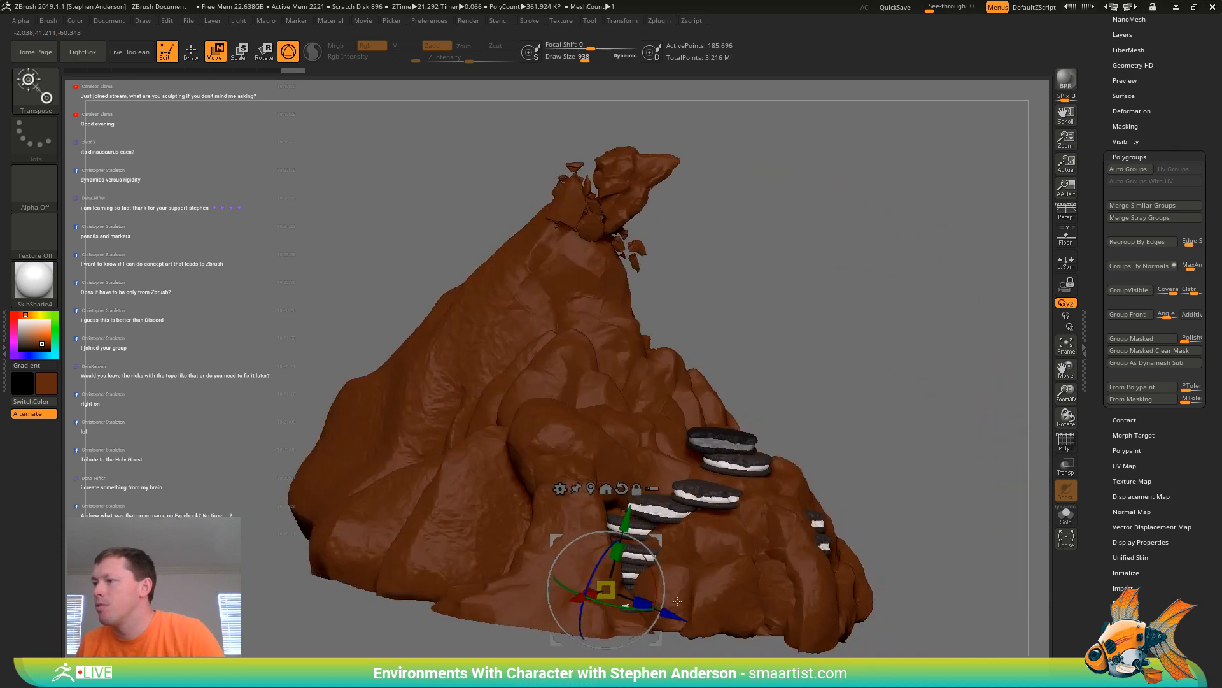
click(622, 489)
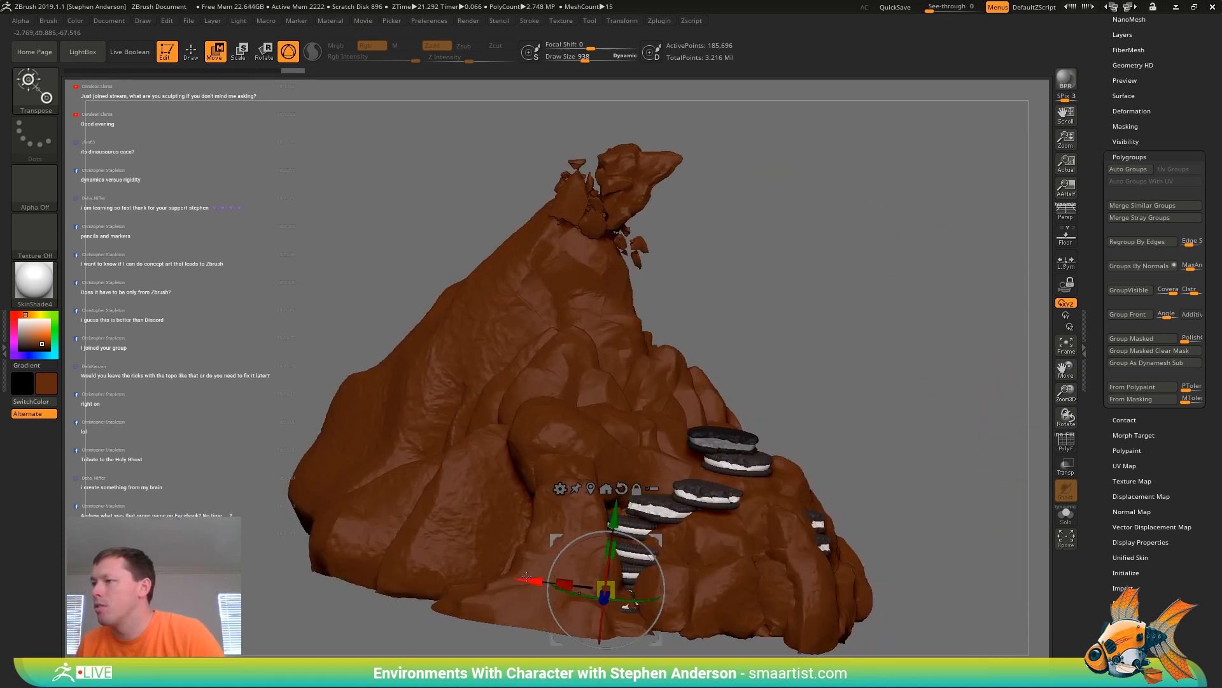
drag(526, 577, 536, 578)
right_drag(654, 550, 723, 494)
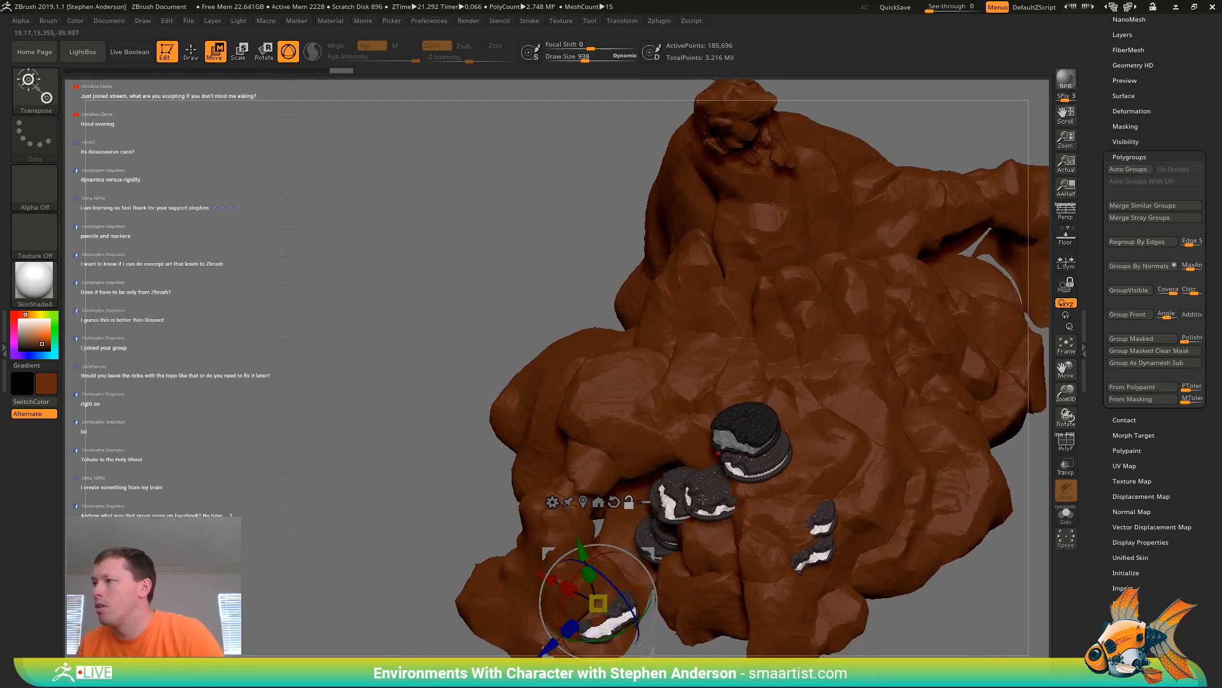
Make the OREOS subtool with the small bitten cookie active and display its polyframe
alt+click(826, 553)
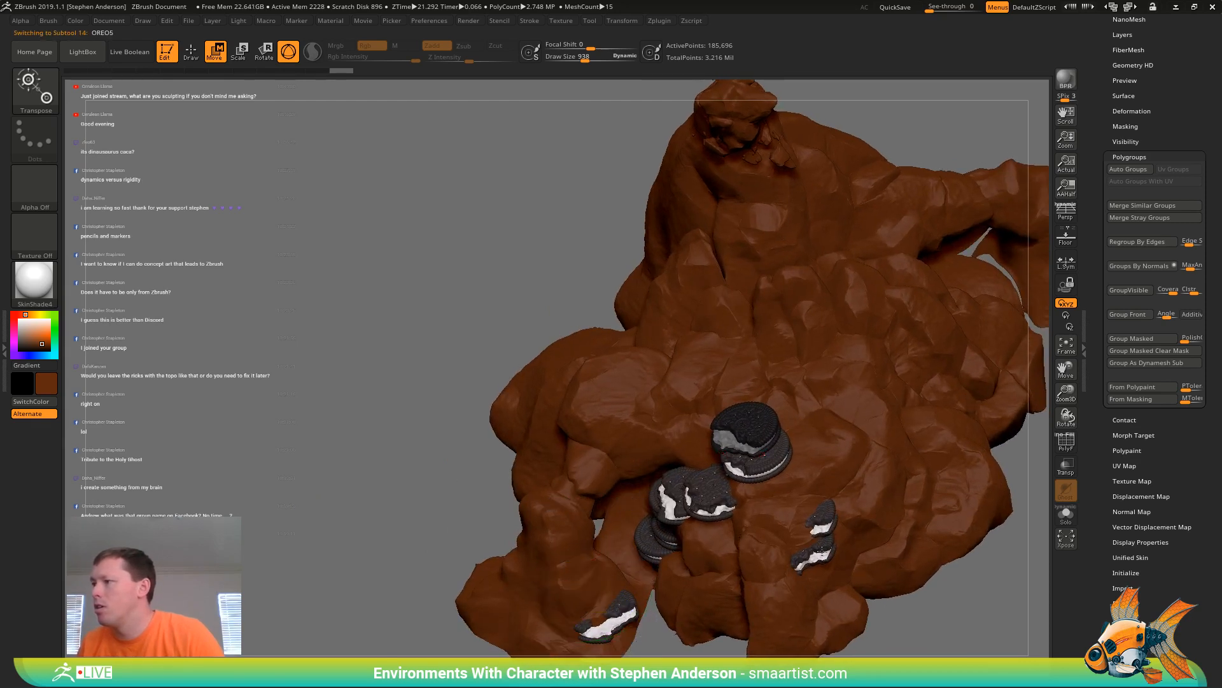
key(shift+f)
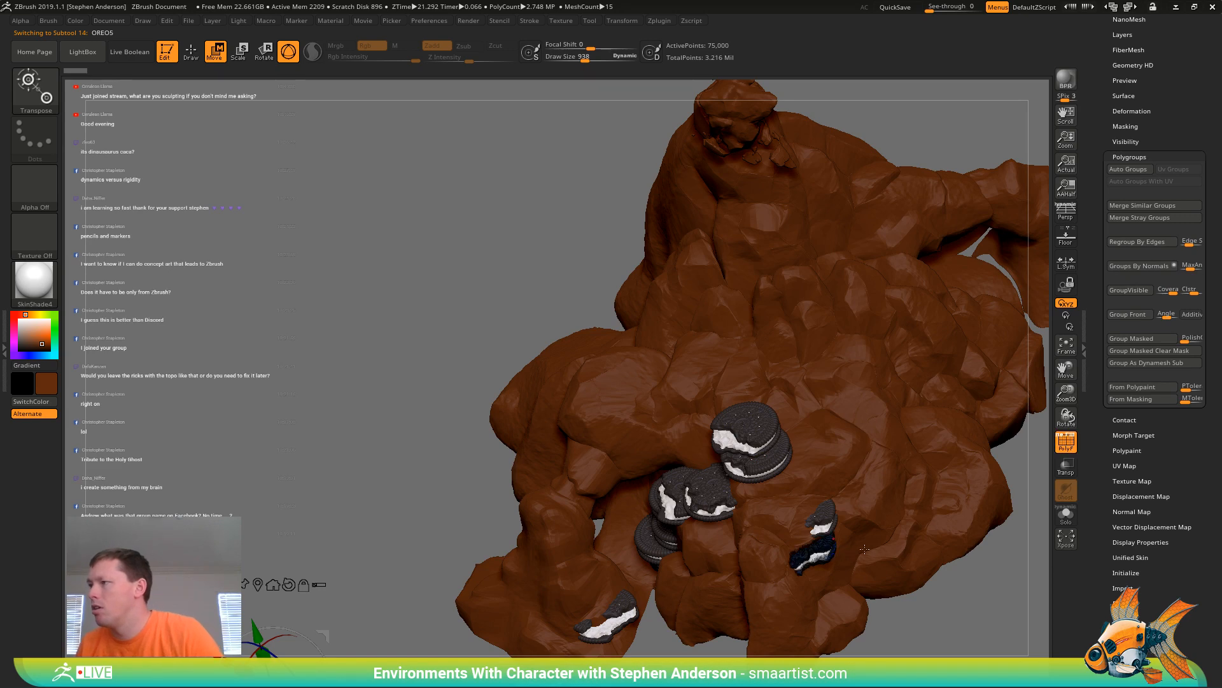
ctrl+right_drag(882, 545, 870, 512)
mouse_move(888, 621)
alt+right_down()
mouse_move(827, 566)
mouse_move(829, 528)
alt+right_up()
key(q)
alt+right_drag(893, 566, 756, 422)
ctrl+right_drag(756, 422, 923, 621)
drag(1156, 43, 1160, 184)
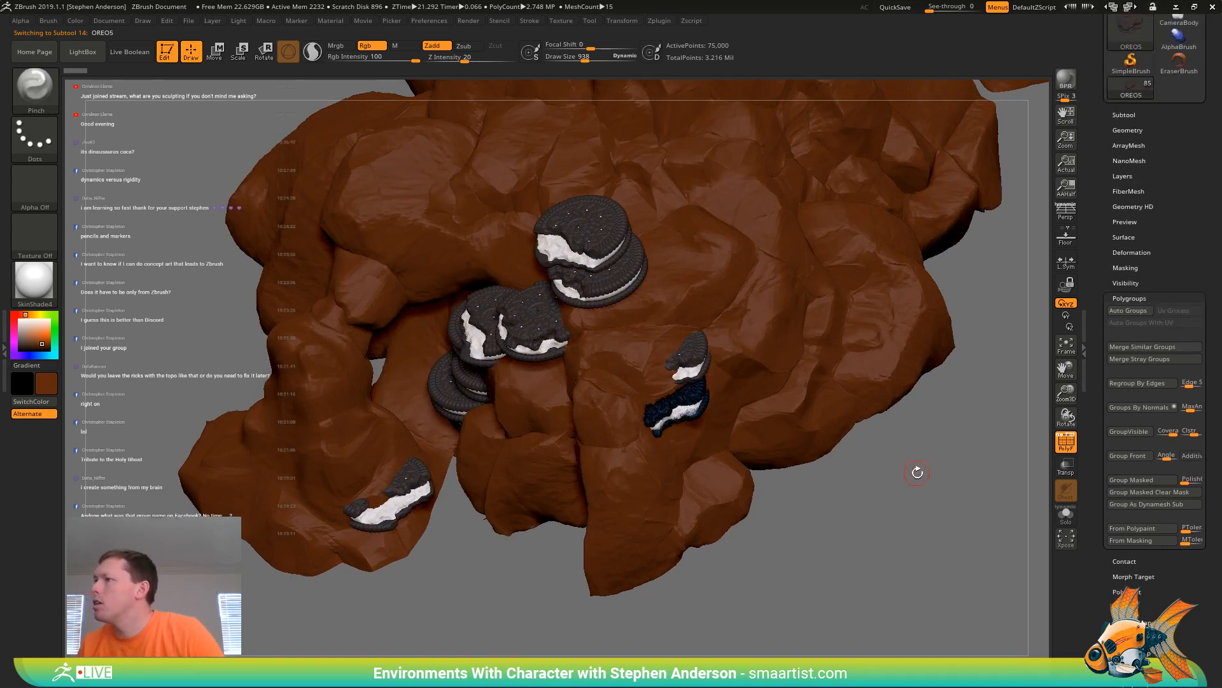
key(w)
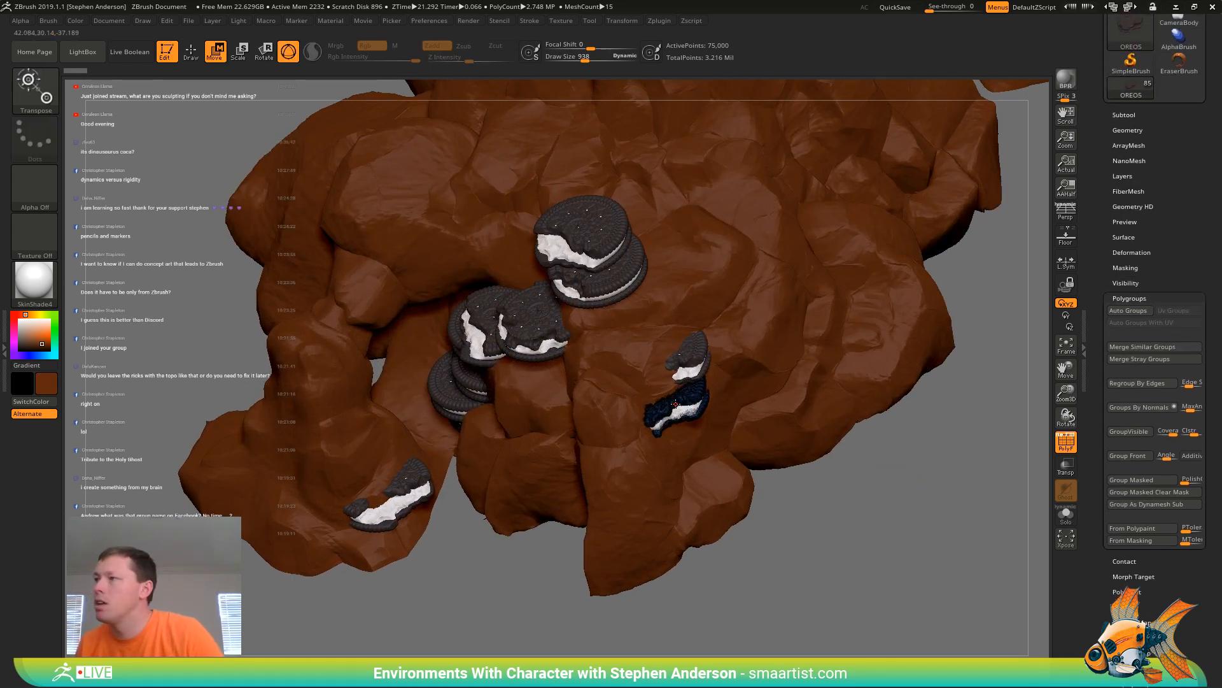
alt+click(692, 400)
drag(745, 347, 646, 395)
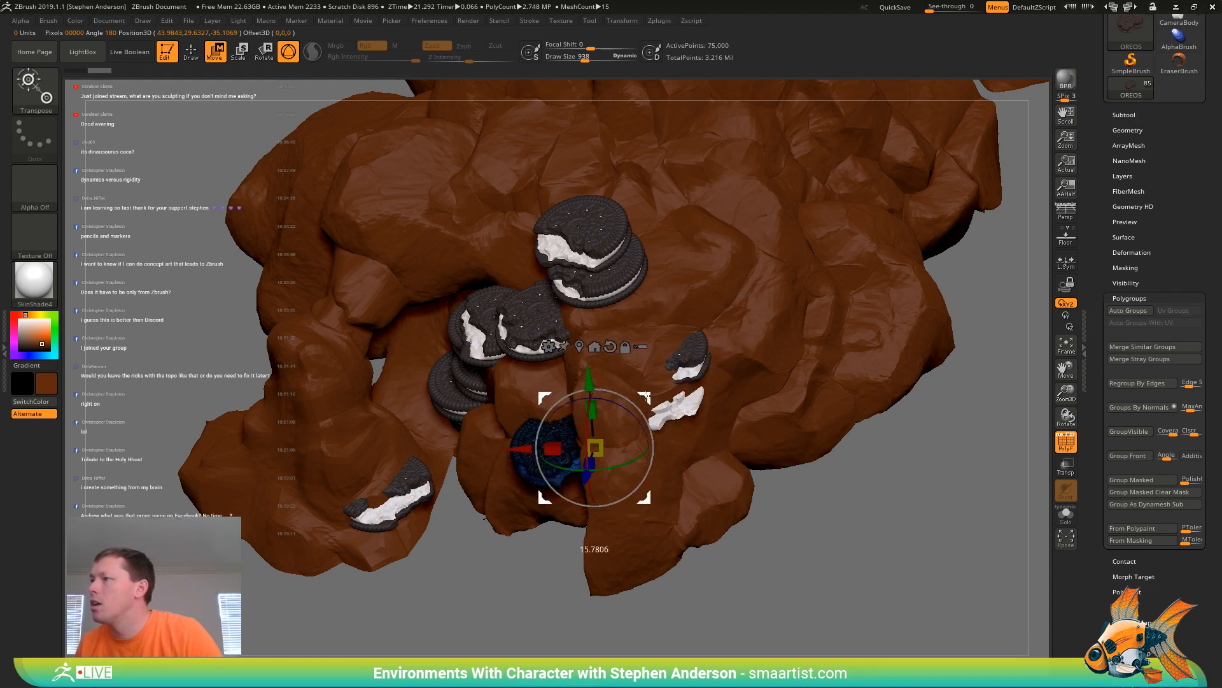
key(ctrl+z)
key(q)
Merge the OREO_Cream3 subtool into the OREOS cookie subtool, accept the non-undoable operation, and check the merged cookie in isolation
mouse_move(738, 408)
ctrl+right_down()
mouse_move(738, 453)
mouse_move(735, 438)
ctrl+right_up()
click(1128, 115)
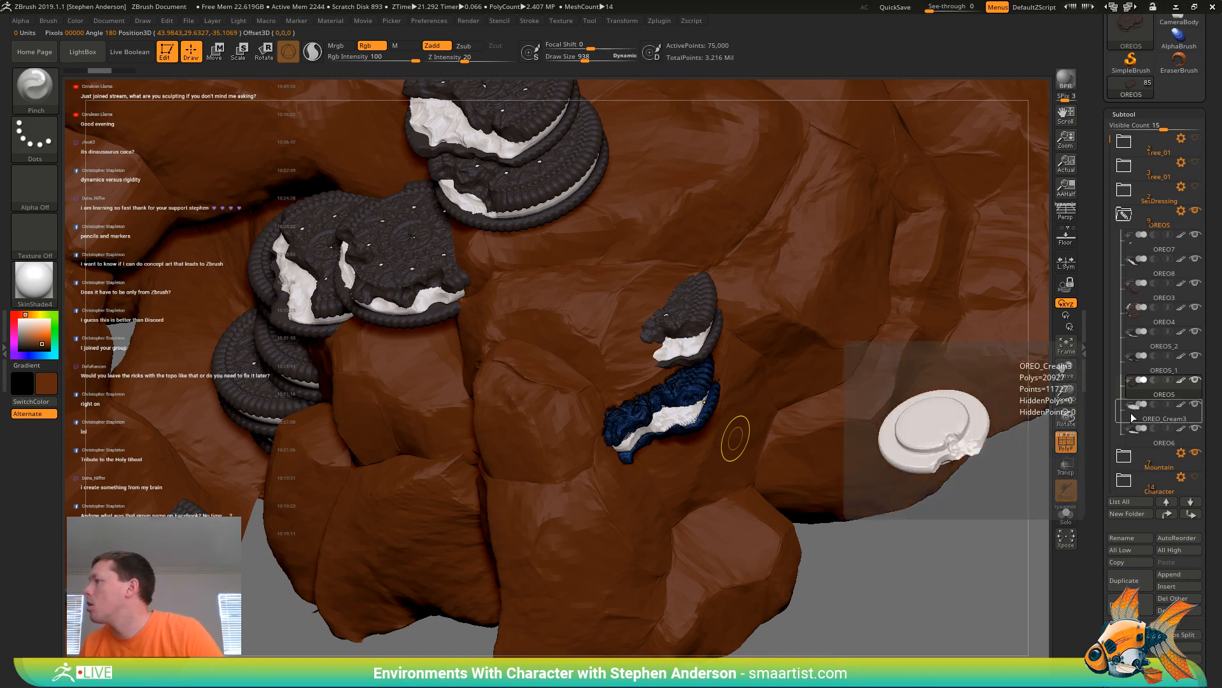
alt+click(996, 440)
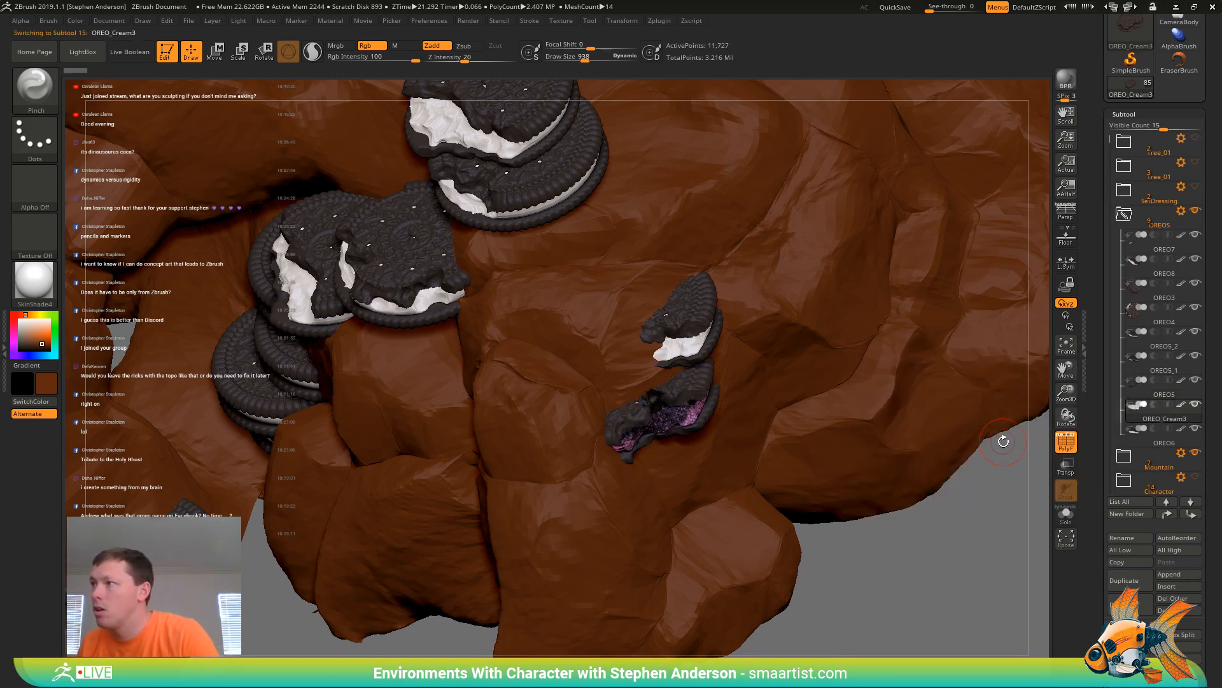
key(ctrl+d)
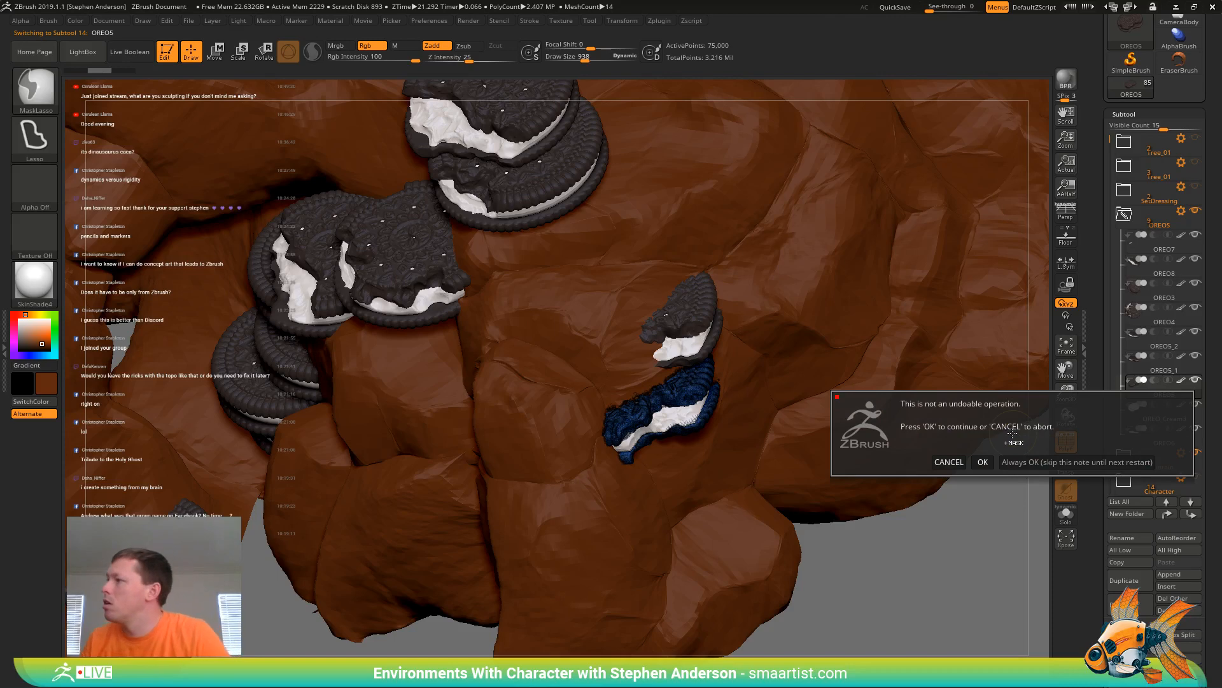
click(983, 461)
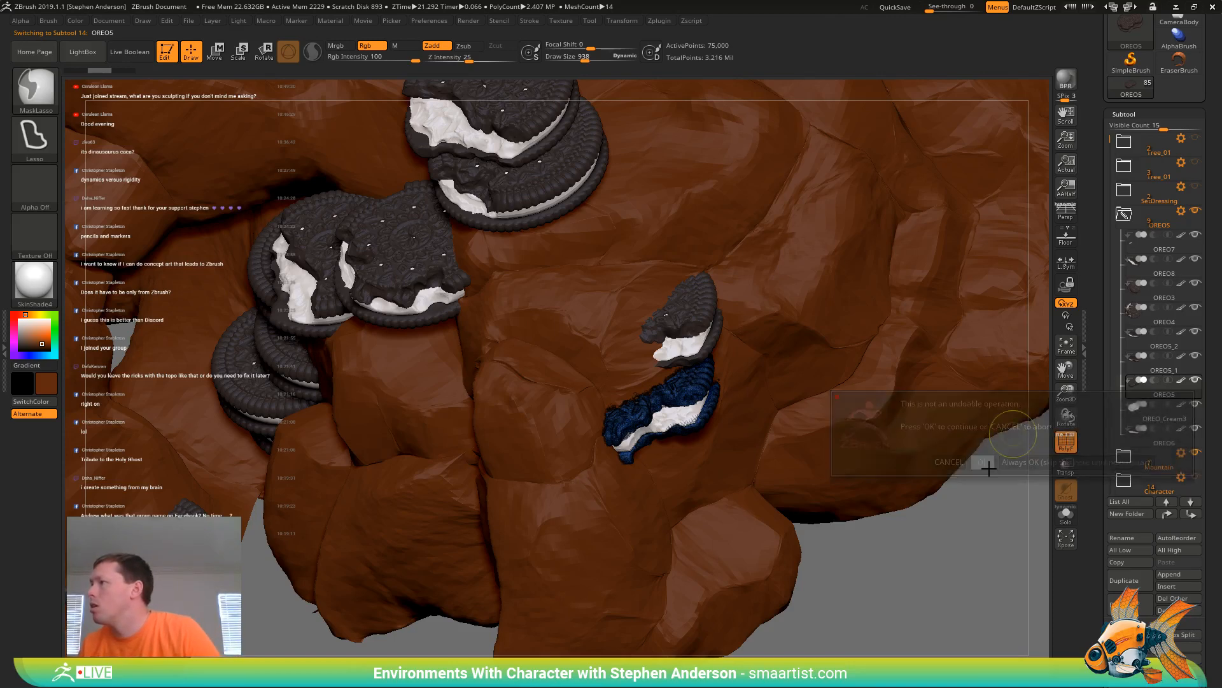
drag(919, 537, 887, 472)
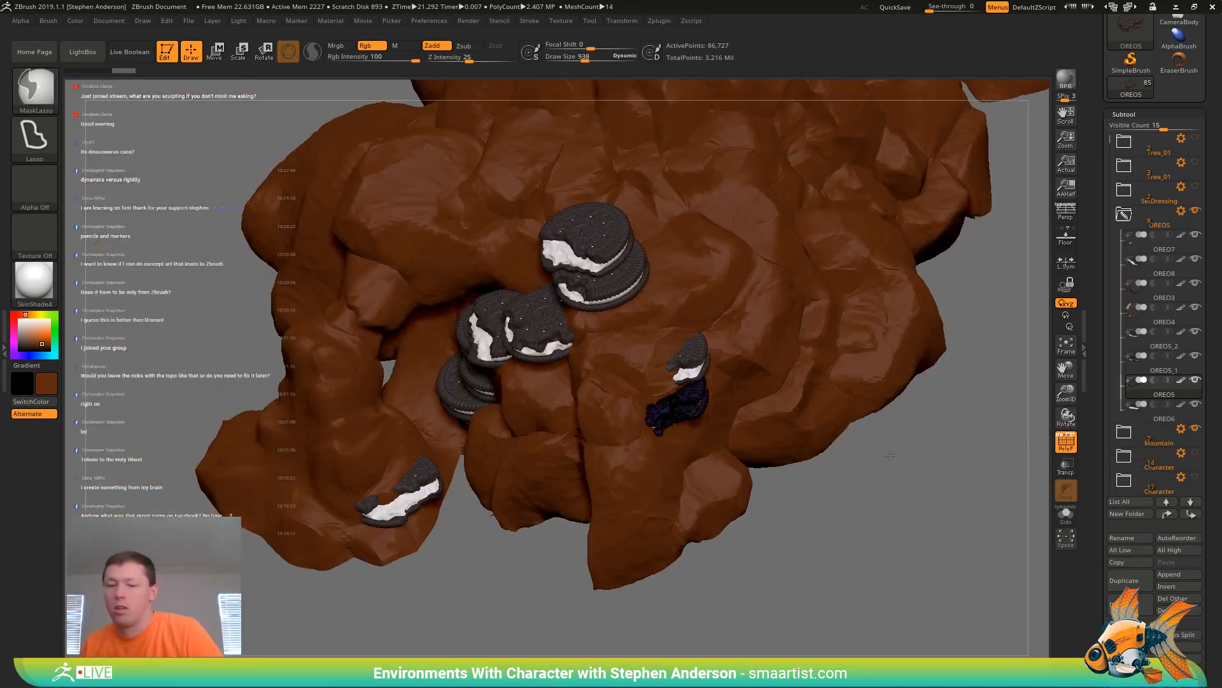
click(1062, 521)
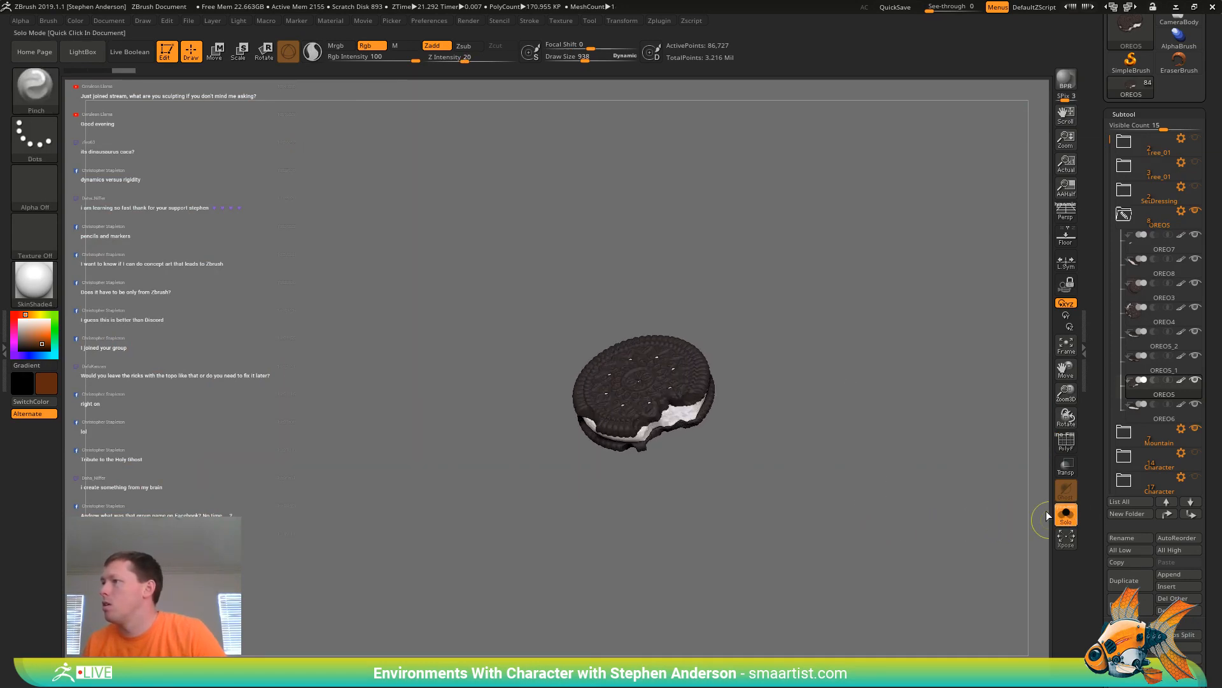
click(1065, 514)
Duplicate the merged small bitten cookie and move the copy across to the mountain's low front rock
key(w)
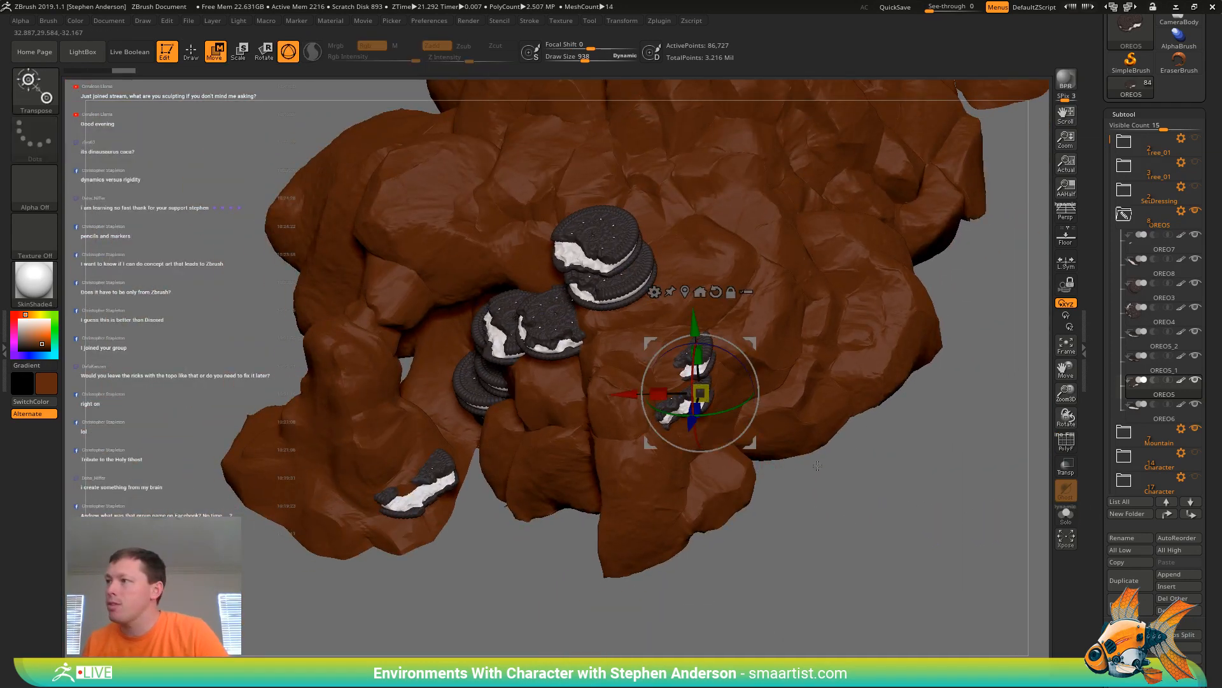
drag(817, 465, 732, 455)
drag(699, 352, 450, 476)
right_drag(541, 476, 428, 433)
drag(494, 449, 429, 414)
right_drag(280, 223, 399, 369)
right_drag(356, 280, 622, 409)
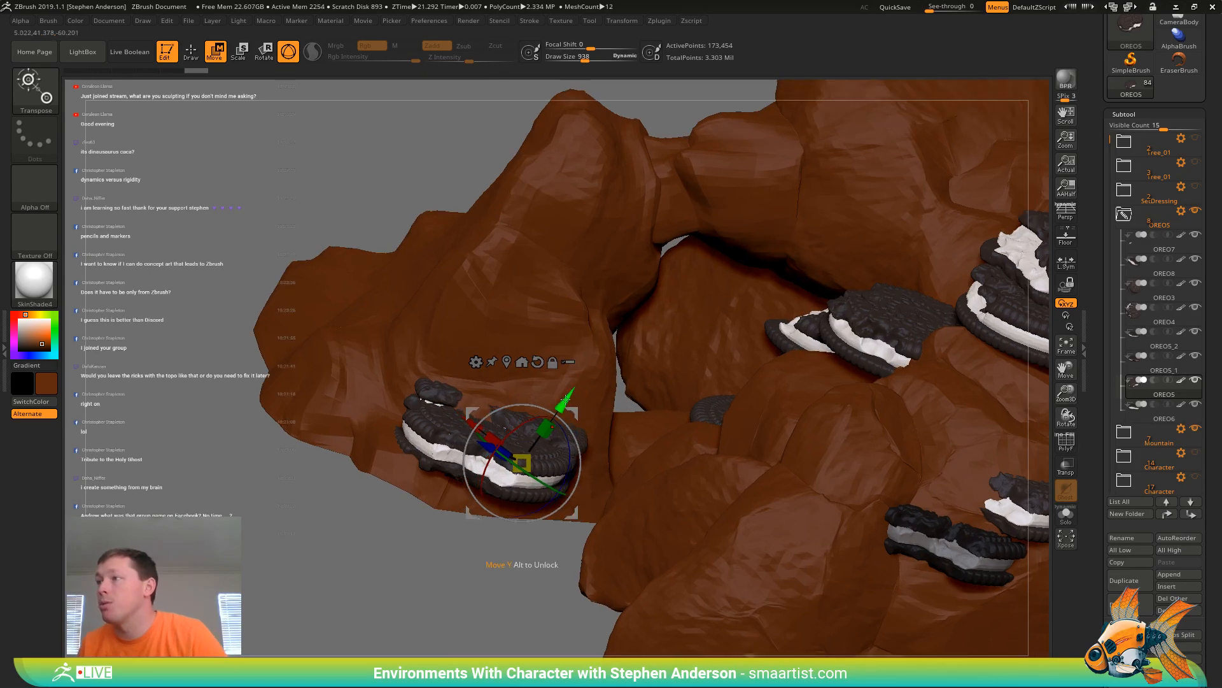
Lower the copied cookie beneath the other bitten cookie on the low front rock and reset the gizmo orientation
drag(566, 398, 538, 423)
right_drag(563, 430, 608, 443)
click(496, 365)
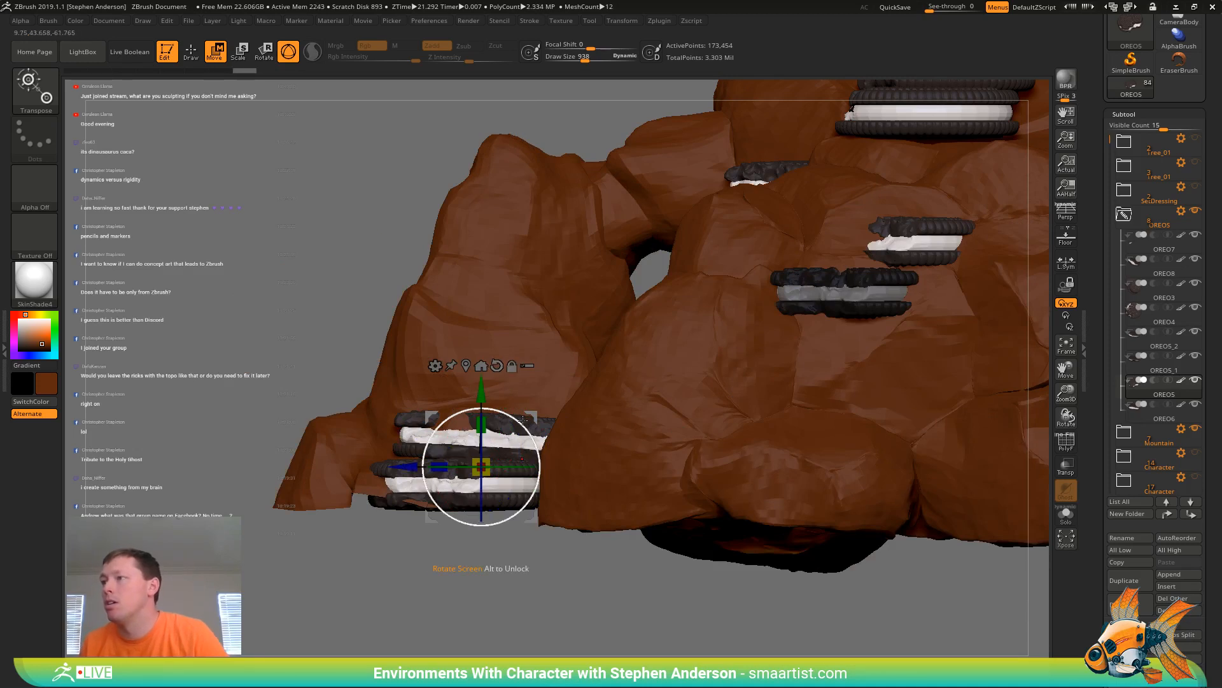
drag(525, 422, 539, 423)
Rotate the lower copied cookie and shift it so it stacks at an angle under the upper bitten cookie
right_drag(560, 455, 567, 334)
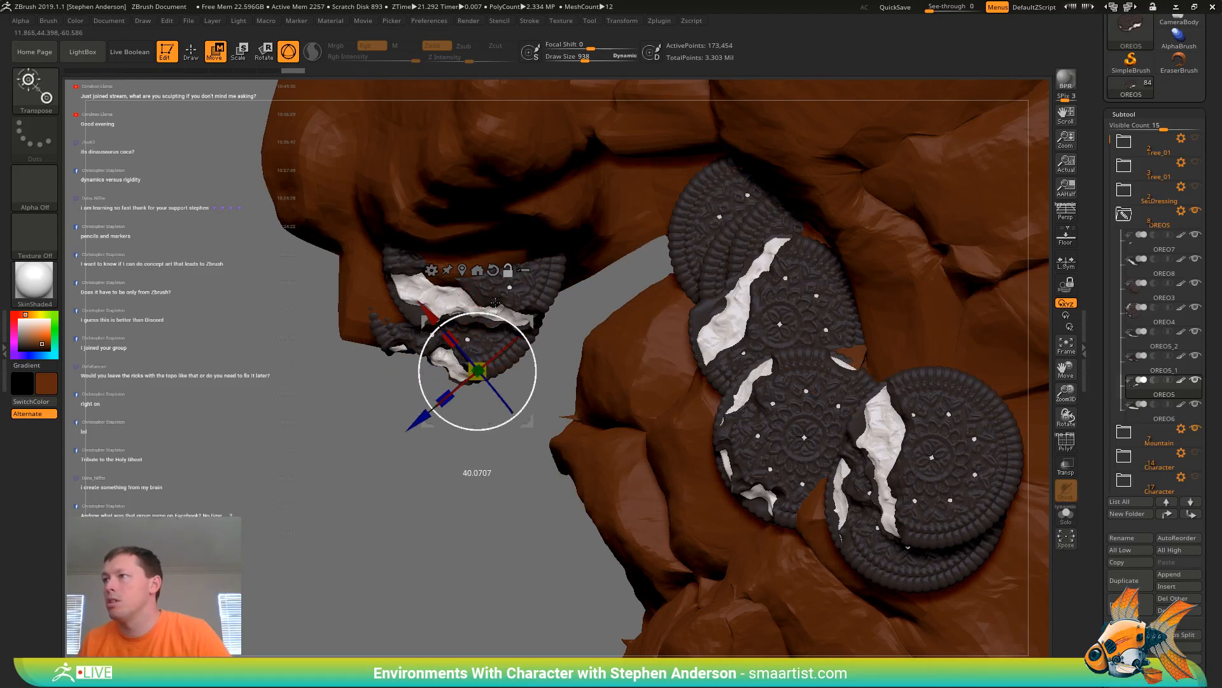
alt+drag(528, 319, 505, 237)
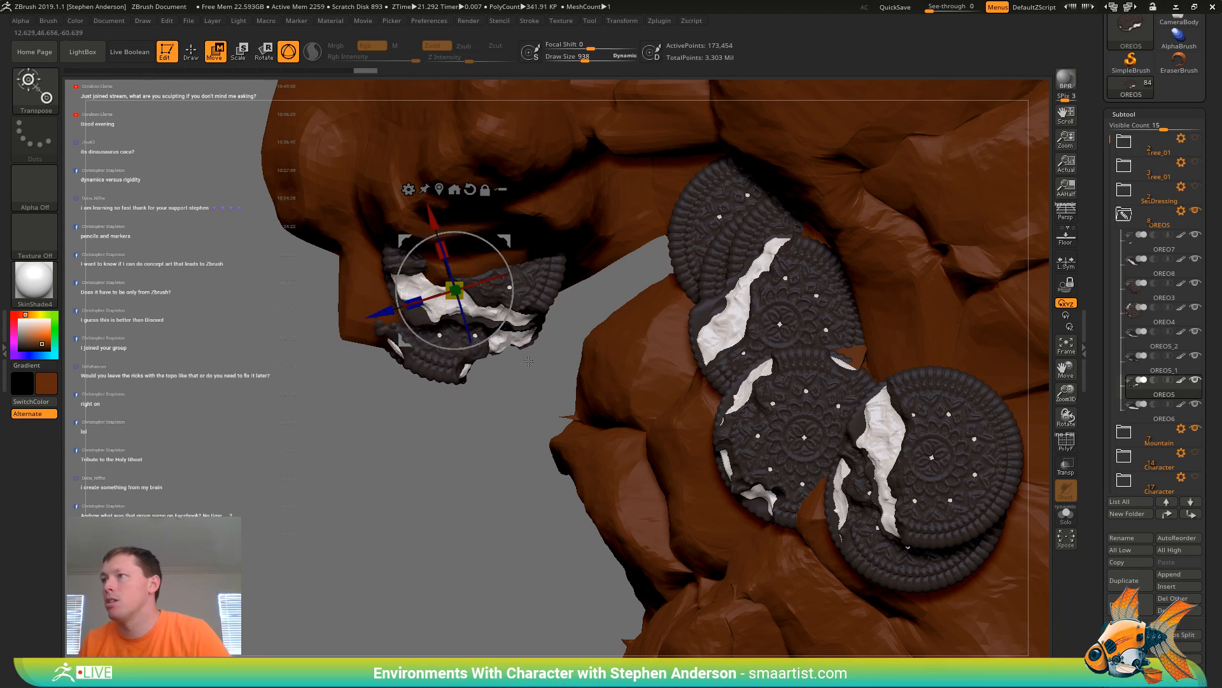
drag(548, 326, 541, 192)
mouse_move(541, 192)
ctrl+right_down()
mouse_move(707, 286)
mouse_move(678, 319)
mouse_move(638, 446)
mouse_move(807, 239)
mouse_move(799, 367)
mouse_move(808, 333)
mouse_move(757, 340)
mouse_move(648, 387)
mouse_move(664, 405)
ctrl+right_up()
key(q)
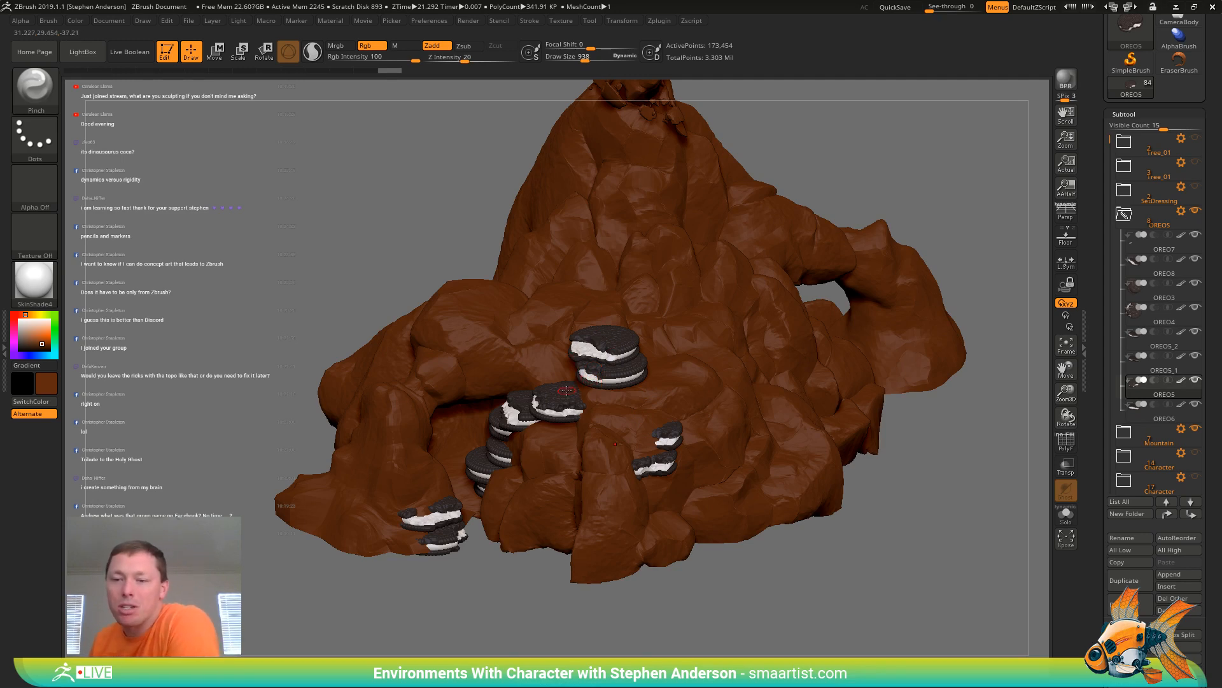
Make the OREO7 subtool active and mask everything except the bitten cookie on top of the highest stack
drag(739, 559, 856, 541)
drag(915, 489, 875, 549)
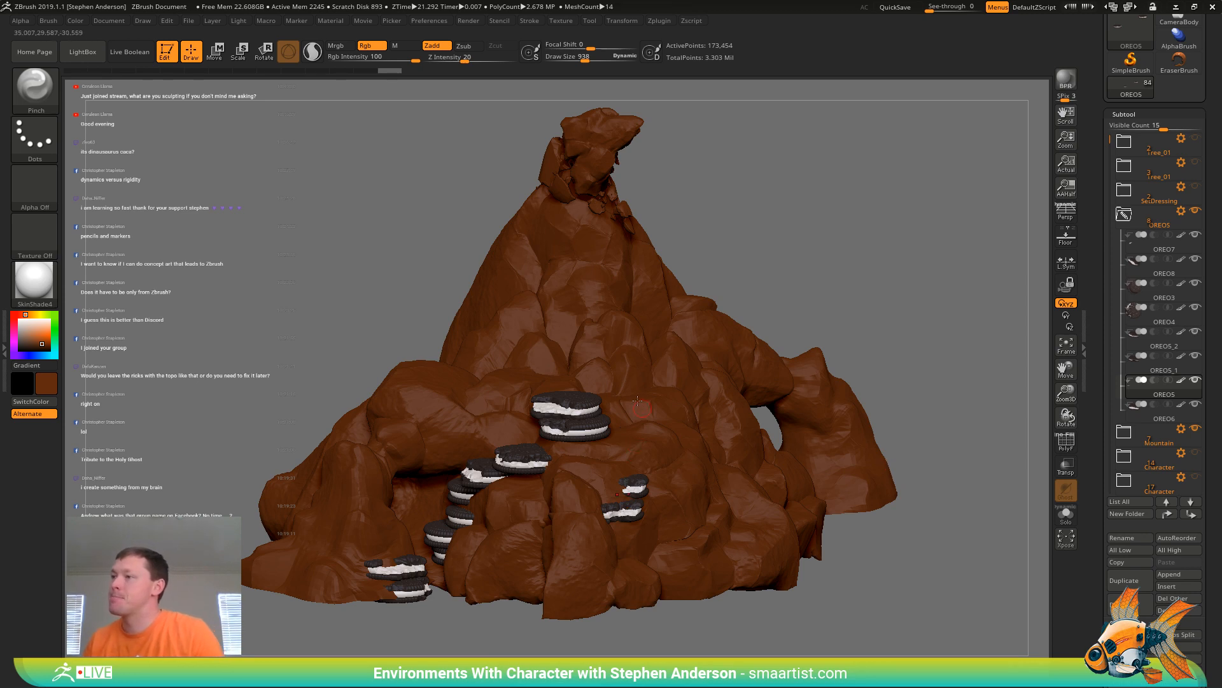
alt+click(585, 403)
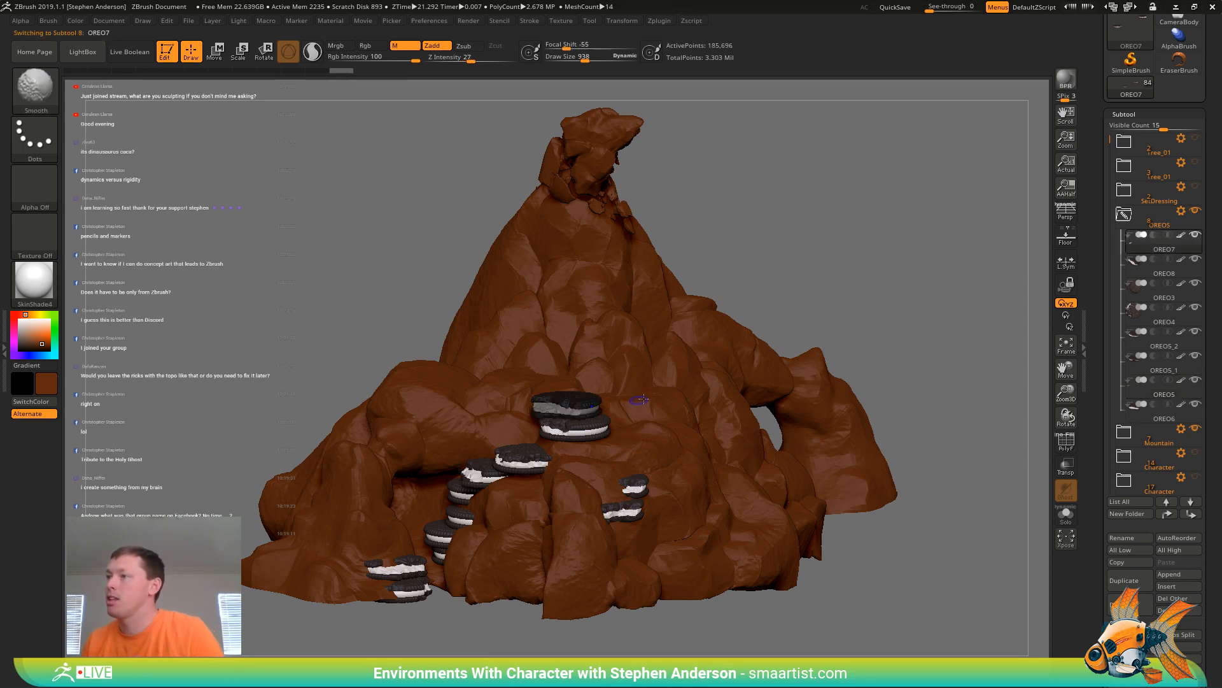
key(shift+f)
key(shift+f)
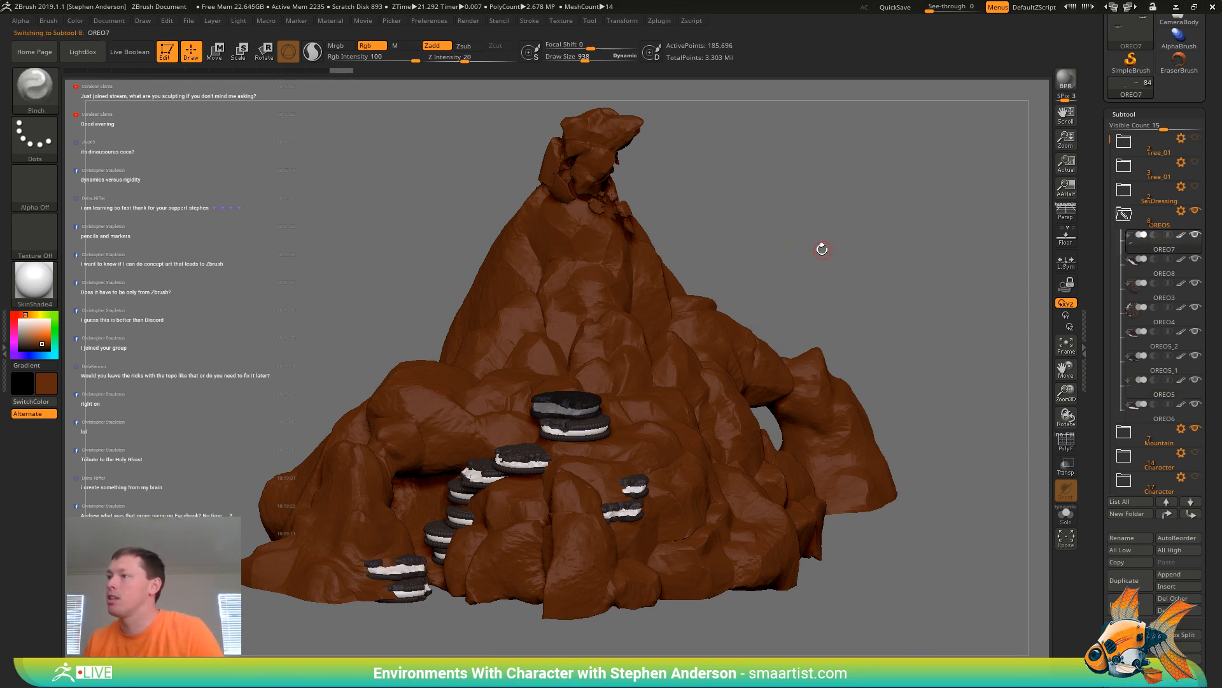
mouse_move(821, 268)
ctrl+shift+mouse_down()
mouse_move(484, 372)
mouse_move(690, 485)
mouse_move(774, 485)
mouse_move(808, 445)
ctrl+shift+mouse_up()
key(w)
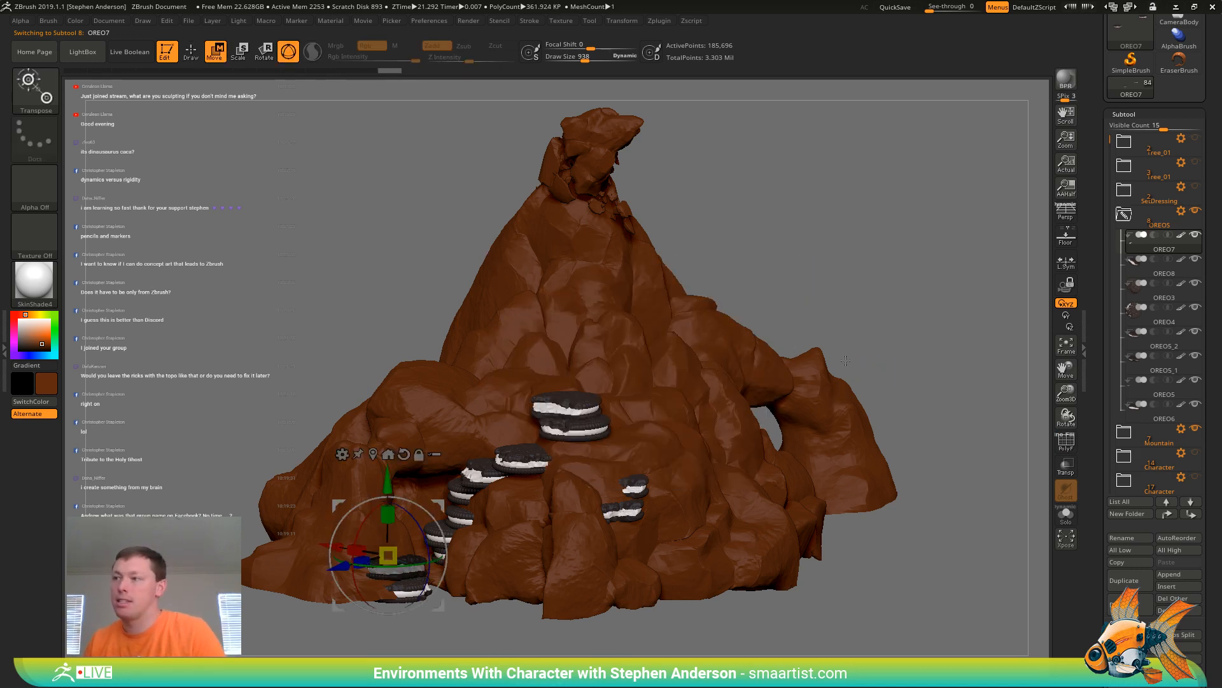
click(567, 405)
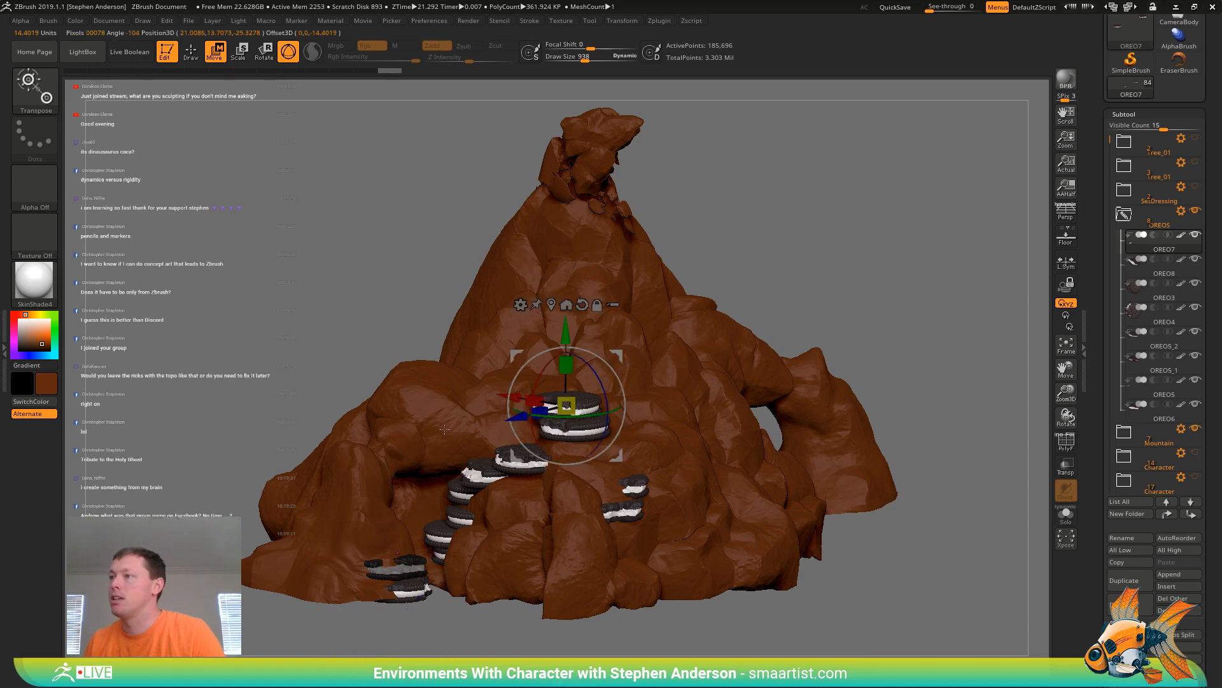
Duplicate the top bitten cookie and settle the copy on the bare rocks on the other side of the mountain's front
right_drag(629, 352, 662, 367)
ctrl+drag(552, 407, 790, 380)
ctrl+right_drag(790, 380, 793, 440)
drag(793, 440, 787, 438)
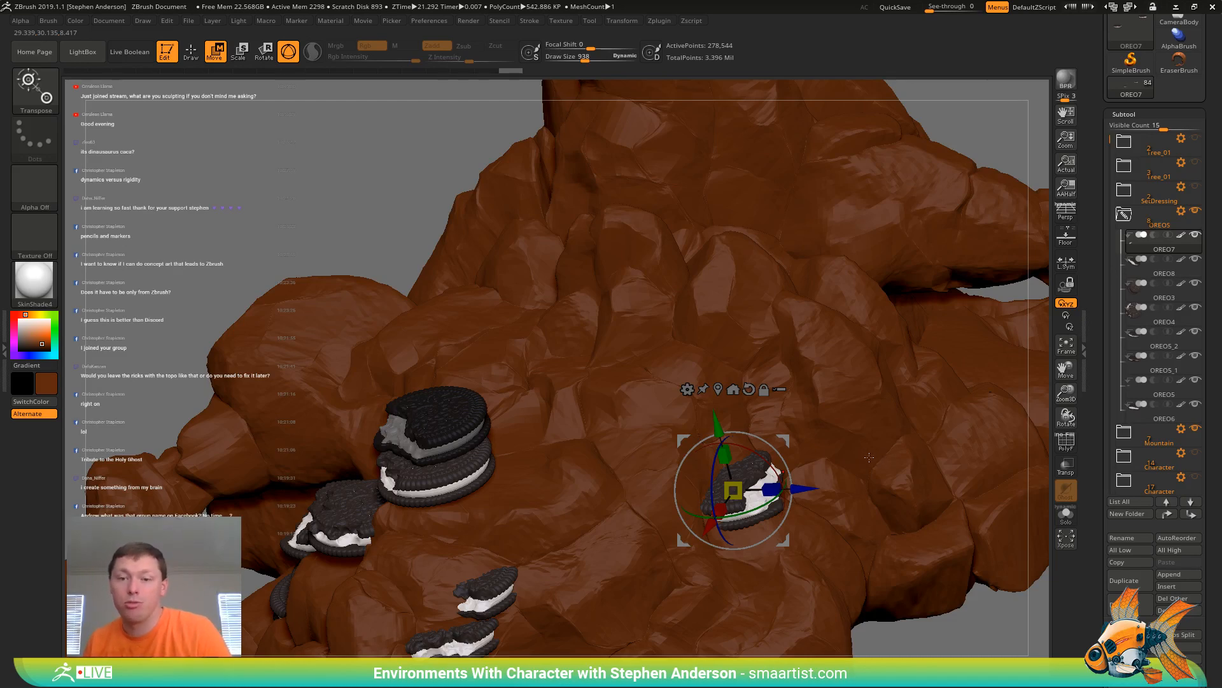
key(q)
right_drag(853, 454, 853, 437)
key(f)
ctrl+right_drag(788, 405, 785, 400)
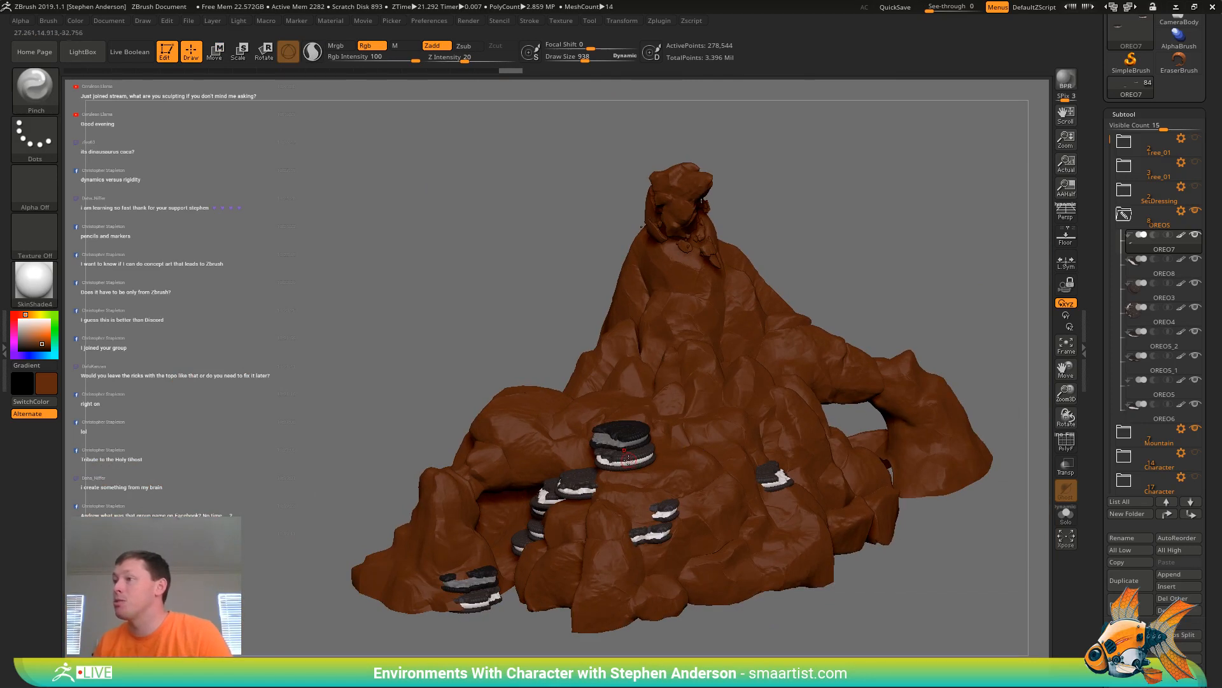
Make the OREOS_2 subtool active, display its polyframe, duplicate its cookie, and center the gizmo on the copy
alt+click(621, 457)
key(shift+f)
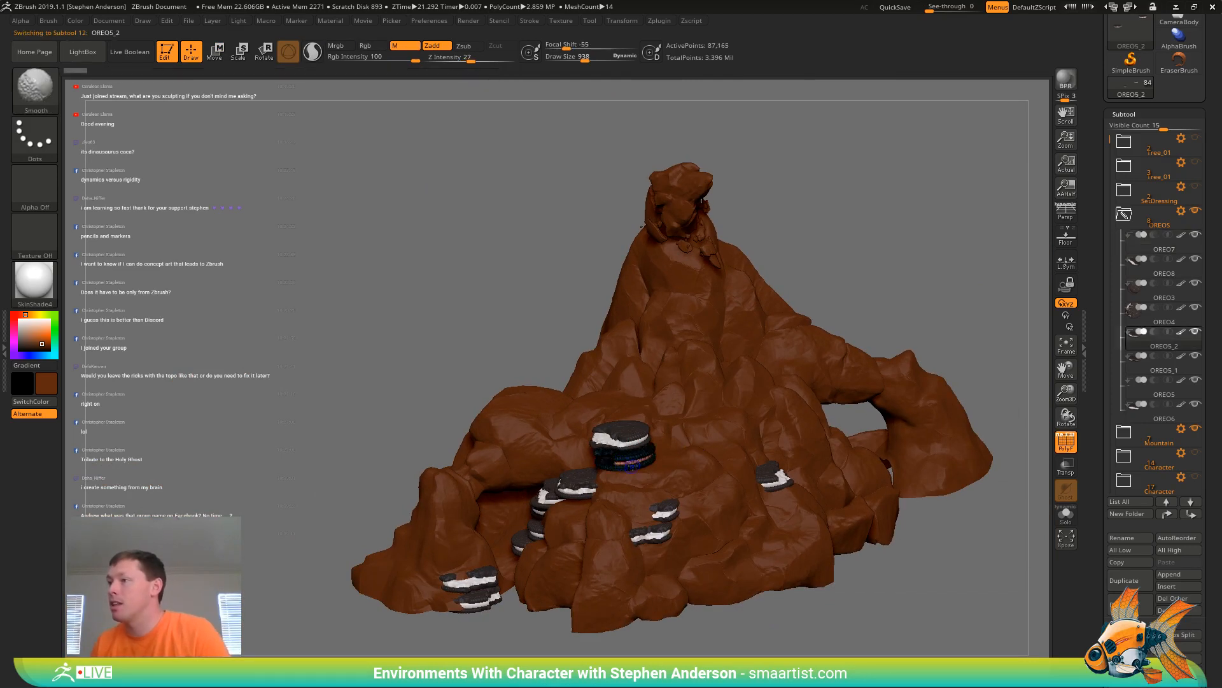
key(w)
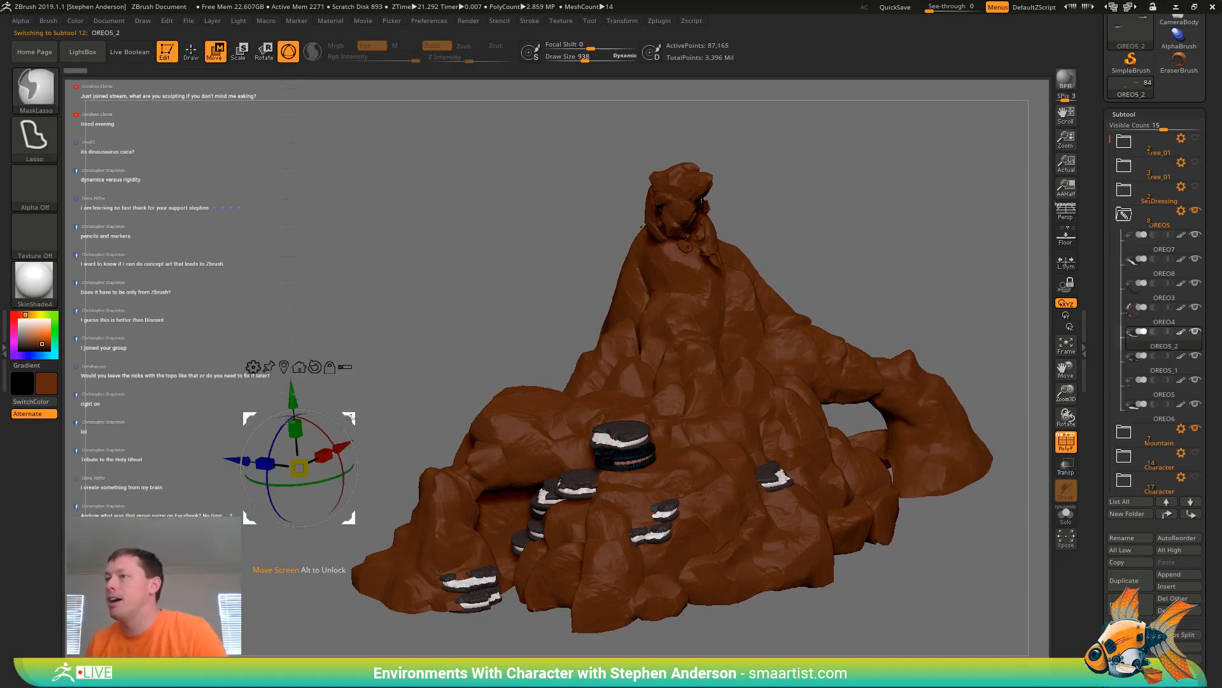
ctrl+drag(298, 468, 424, 469)
drag(521, 415, 644, 414)
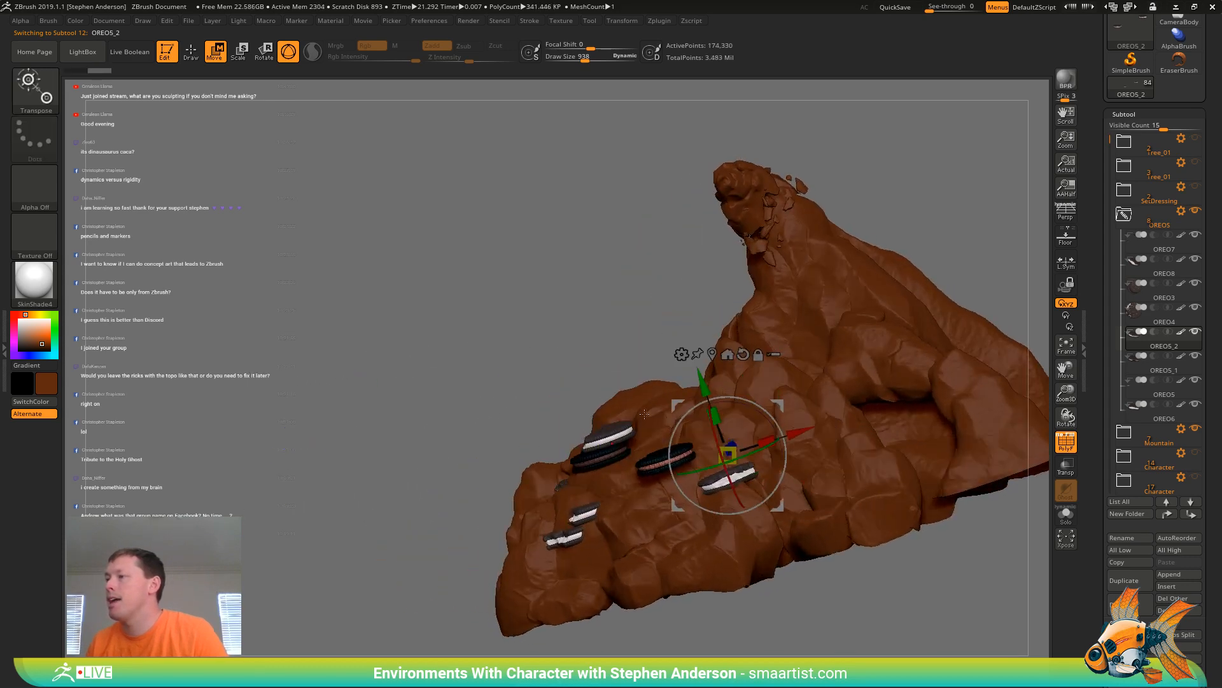
click(712, 354)
Stack the OREOS_2 copy on the newly placed bitten cookie, turn off the polyframe, and rotate the copy about 35 degrees
mouse_move(665, 466)
mouse_down()
mouse_move(769, 428)
mouse_move(775, 476)
mouse_up()
ctrl+right_drag(788, 492, 778, 563)
drag(705, 428, 743, 350)
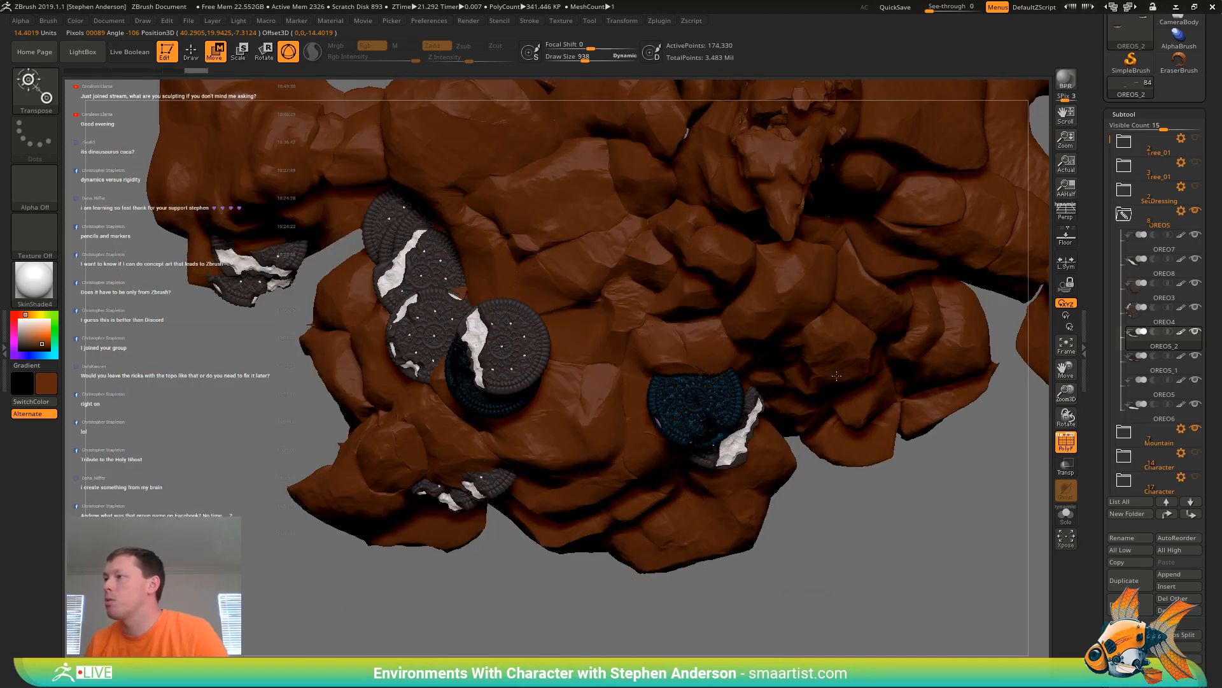
right_drag(748, 361, 815, 261)
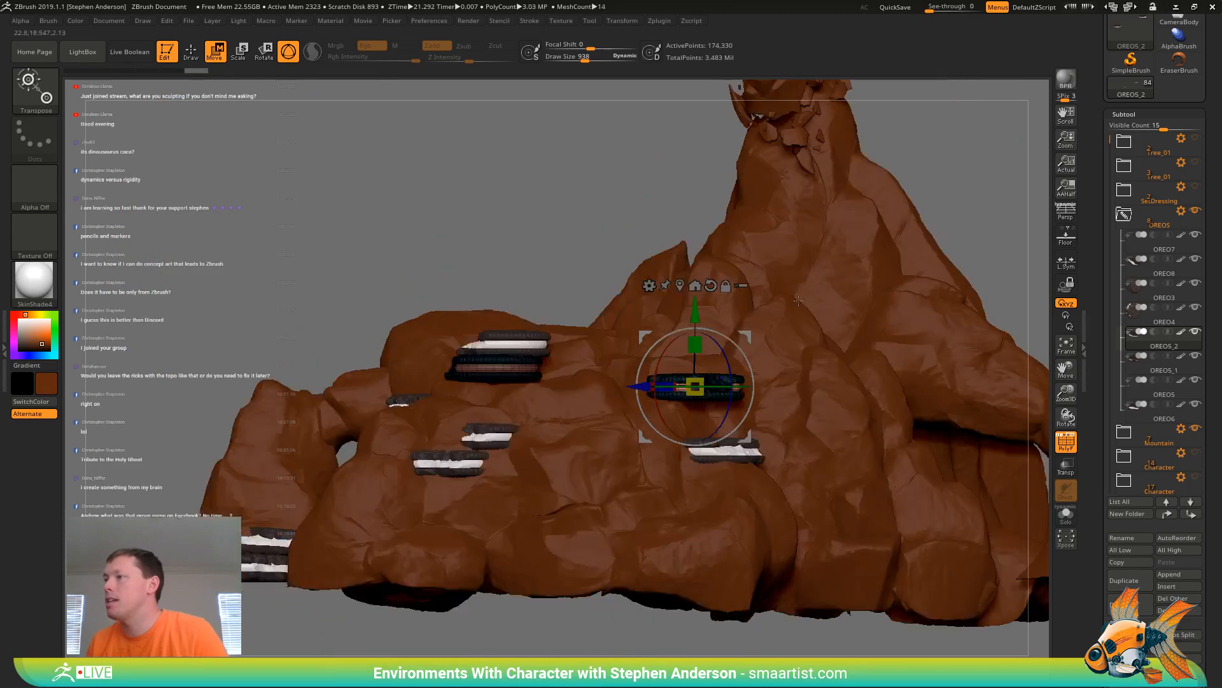
key(shift+f)
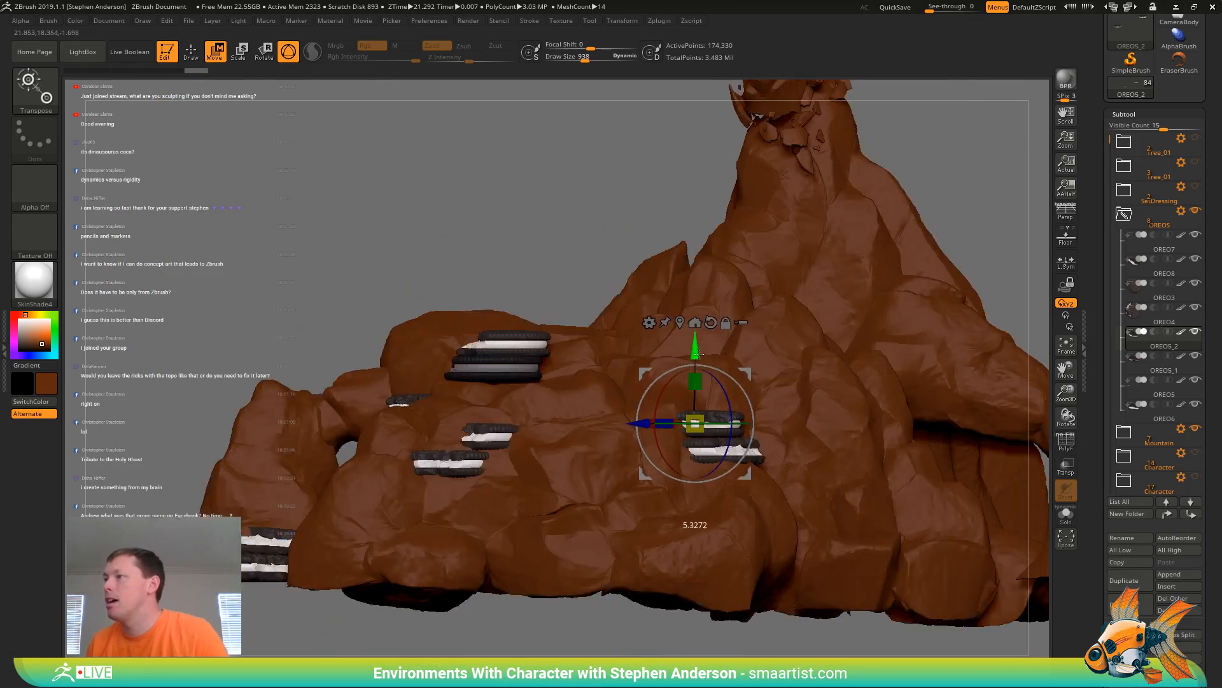
right_drag(699, 354, 752, 429)
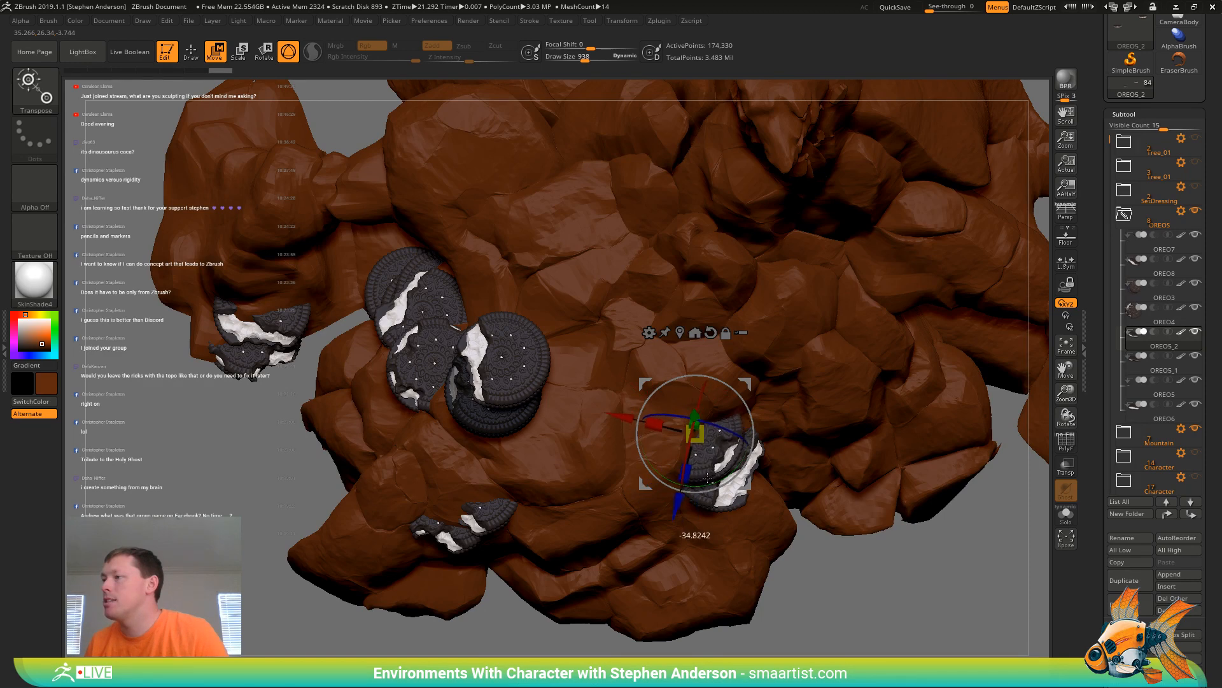
key(q)
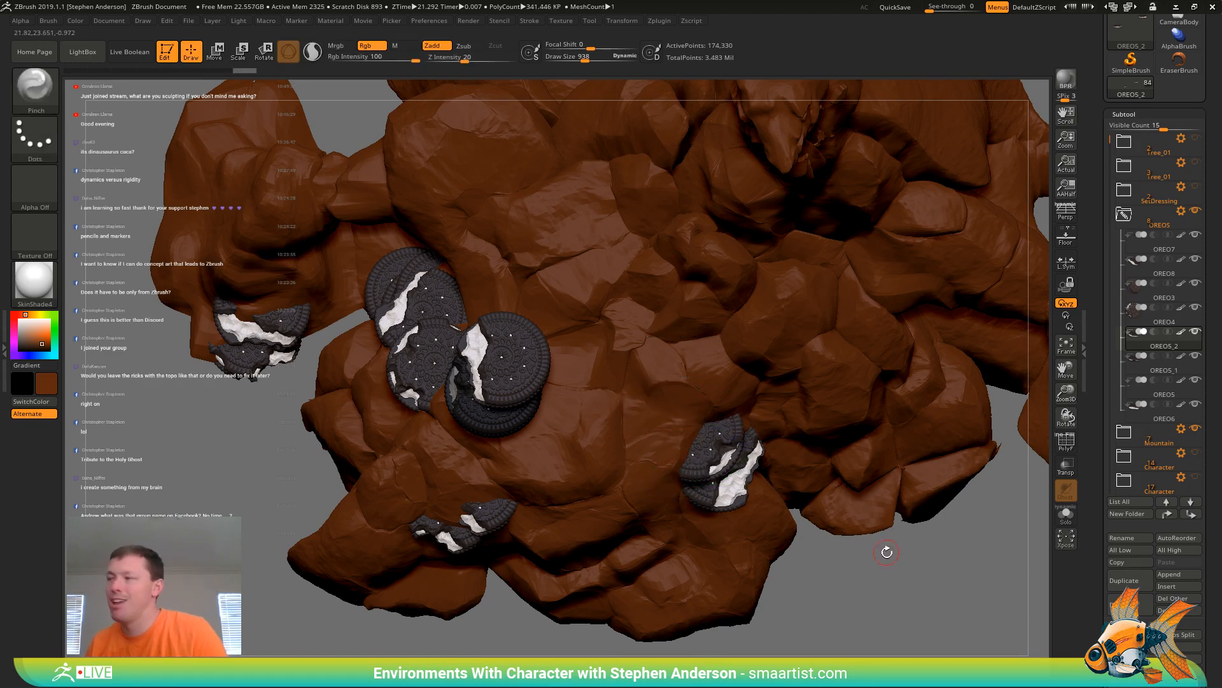
Collapse the OREOS subtool folder and show the Dragon_01 folder on the mountain
mouse_move(886, 551)
ctrl+right_down()
mouse_move(824, 545)
mouse_move(842, 505)
mouse_move(897, 532)
mouse_move(832, 564)
mouse_move(872, 544)
ctrl+right_up()
right_drag(687, 586, 910, 555)
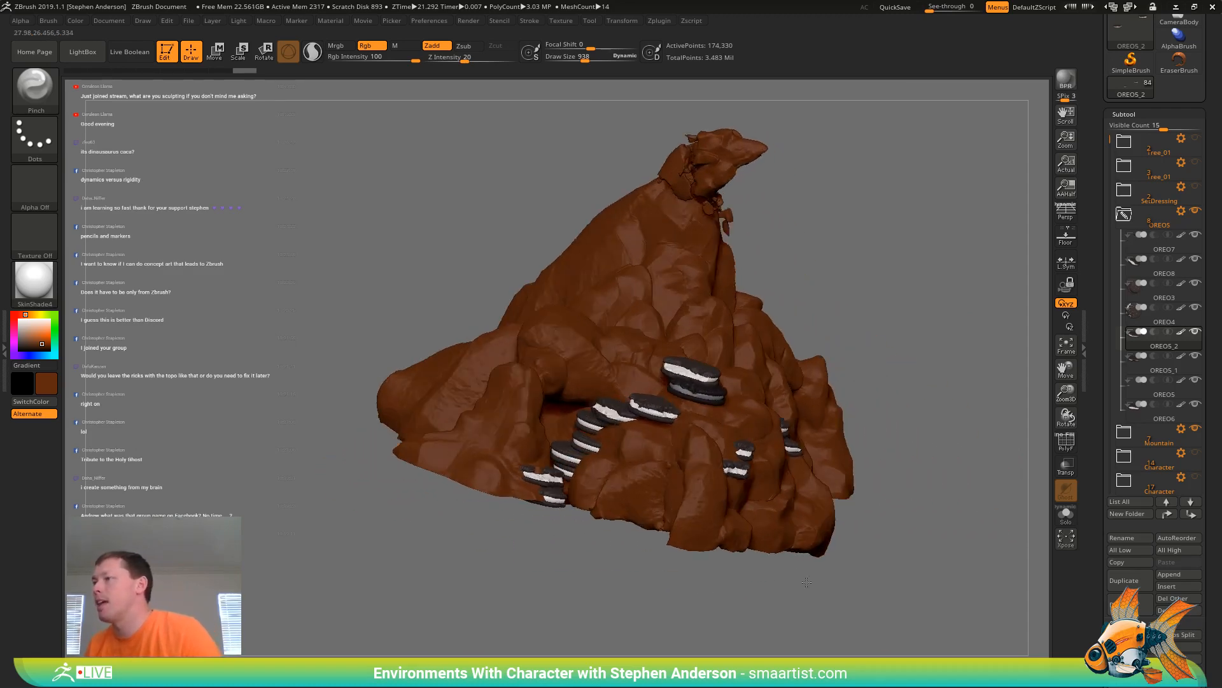
right_drag(906, 499, 885, 471)
alt+right_drag(962, 357, 874, 366)
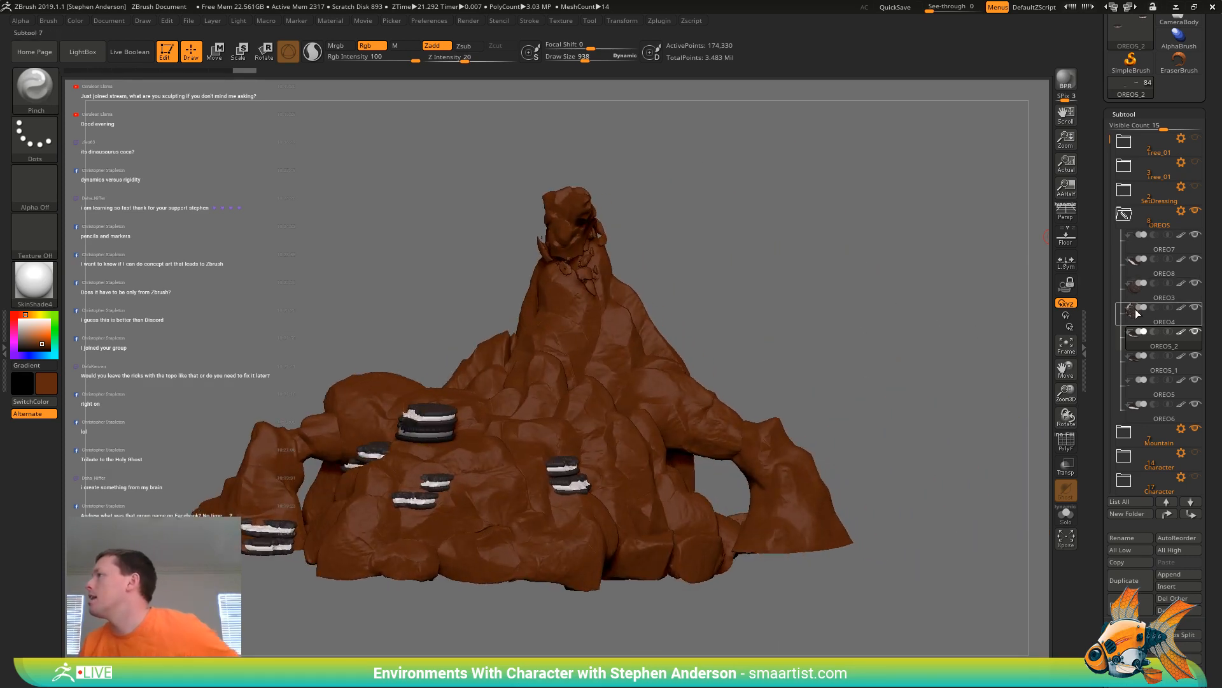
click(1125, 215)
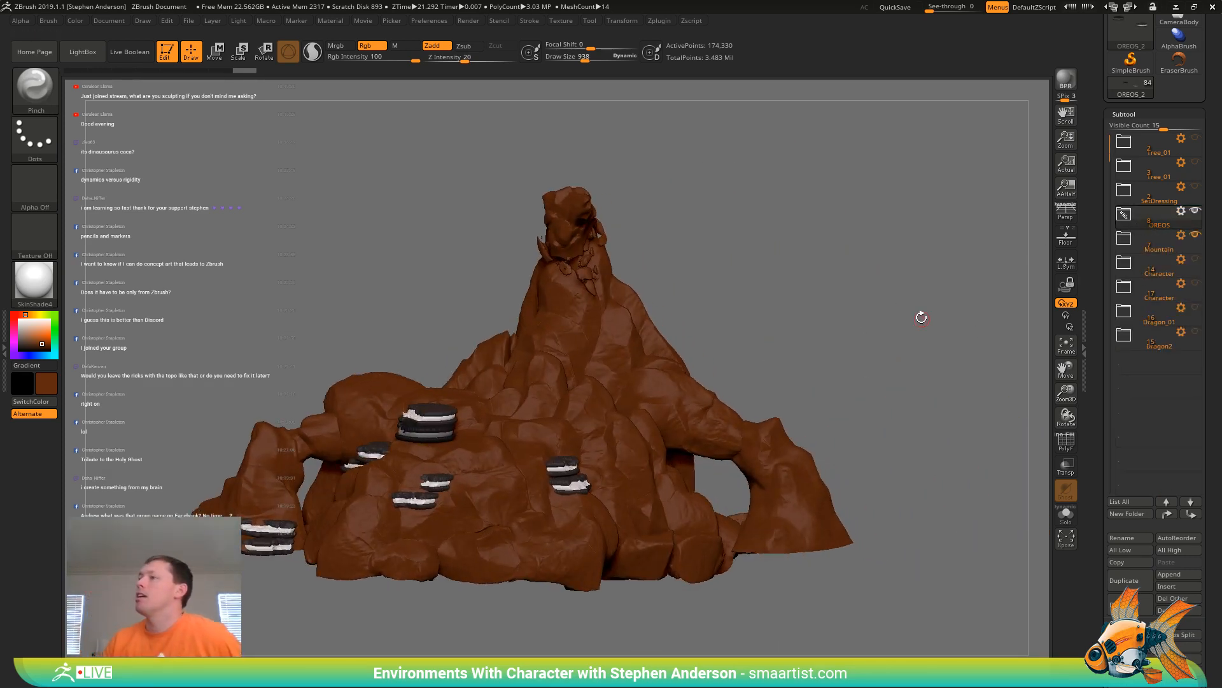
click(1191, 309)
Examine the first dragon above the cookie stacks and show the Dragon2 folder as well
drag(864, 376, 868, 374)
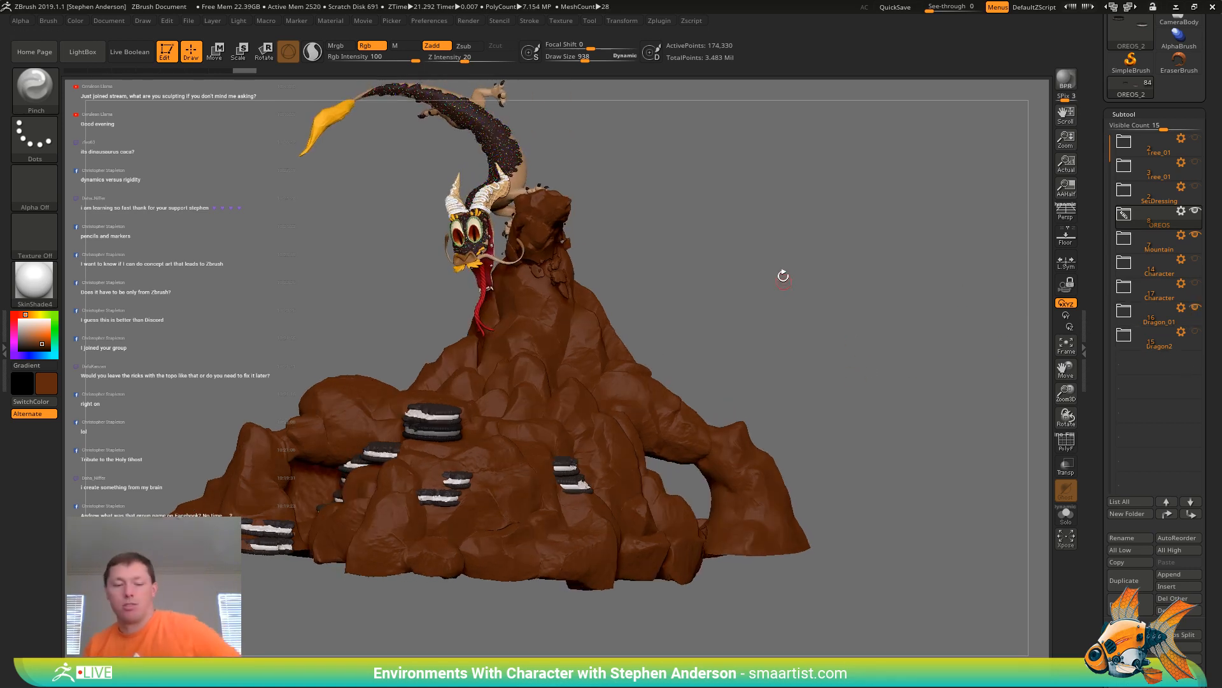
alt+drag(798, 310, 732, 439)
alt+drag(713, 394, 429, 465)
drag(427, 344, 569, 322)
alt+right_drag(321, 399, 706, 207)
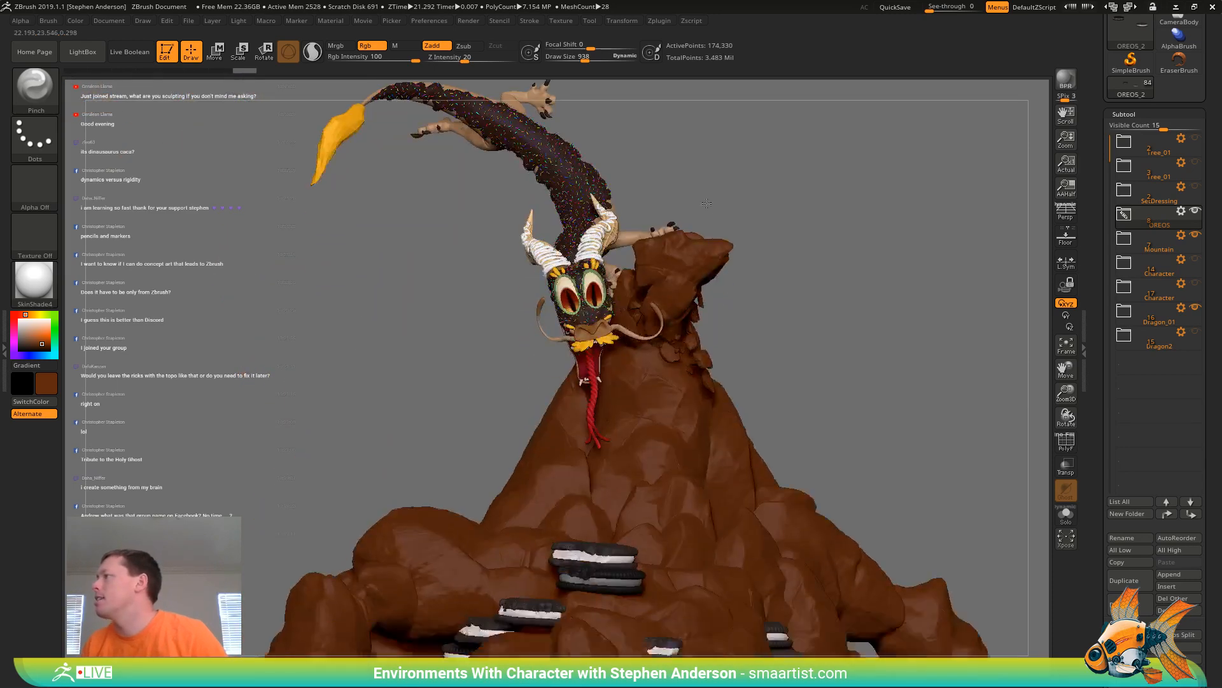
click(1195, 332)
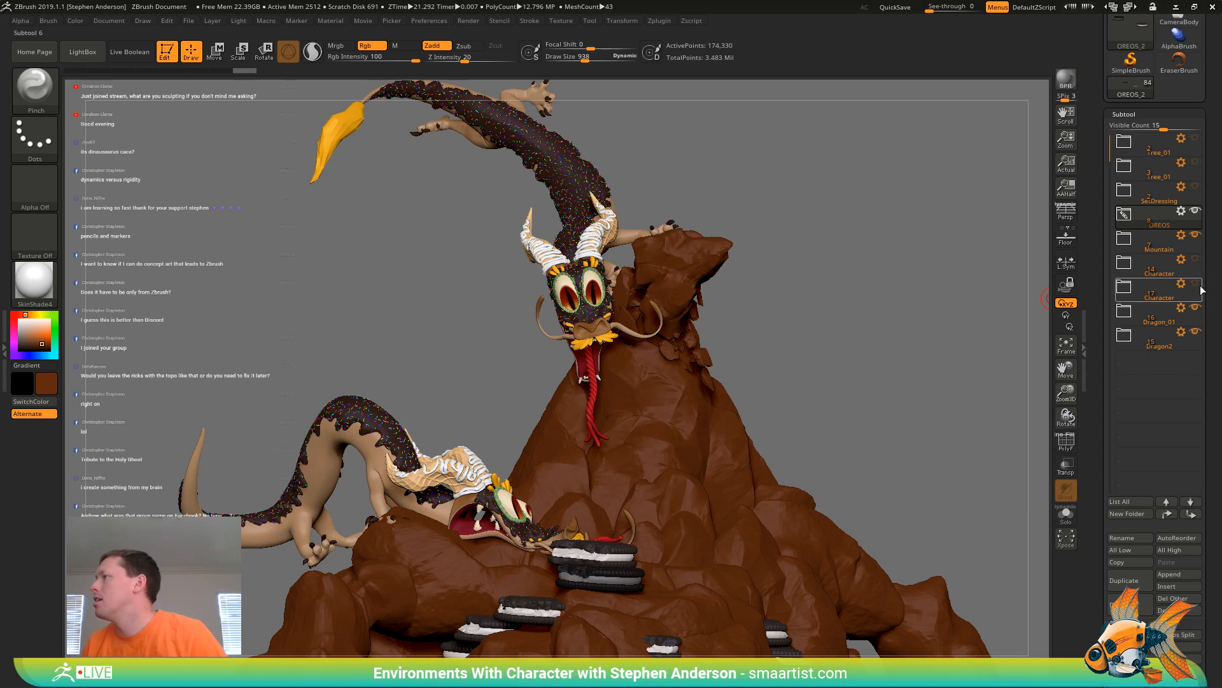
Show both Character subtool folders alongside the dragons on the mountain
click(1195, 258)
click(1196, 282)
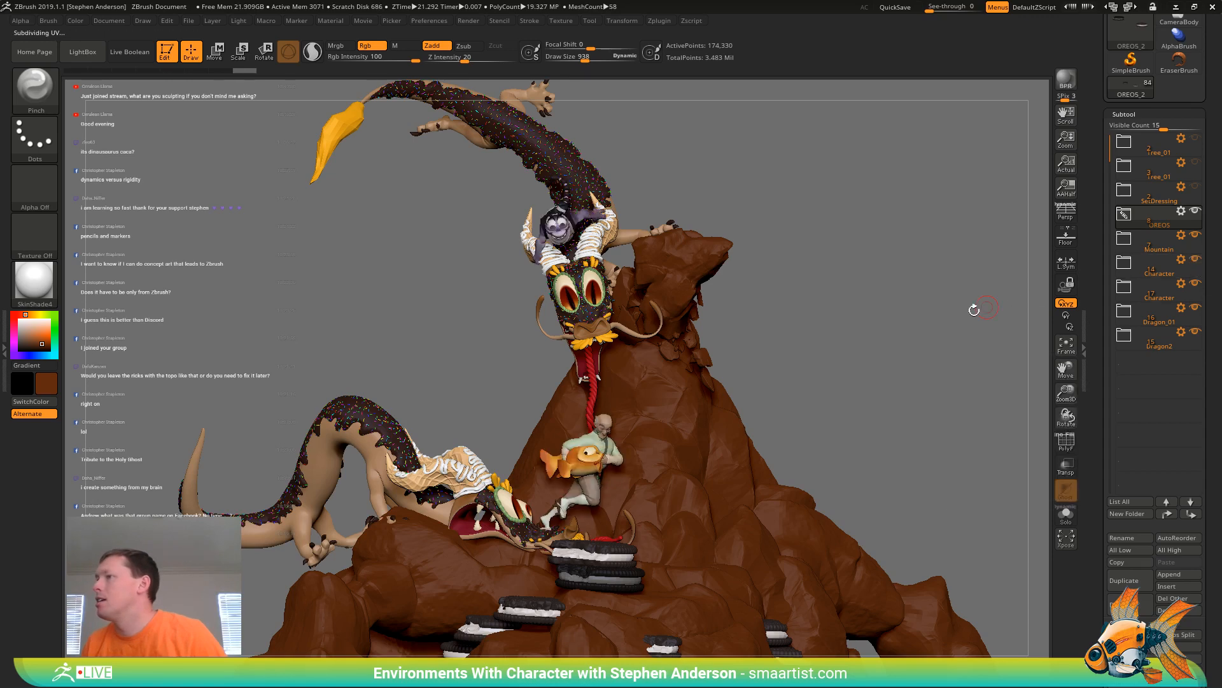
right_drag(879, 308, 869, 305)
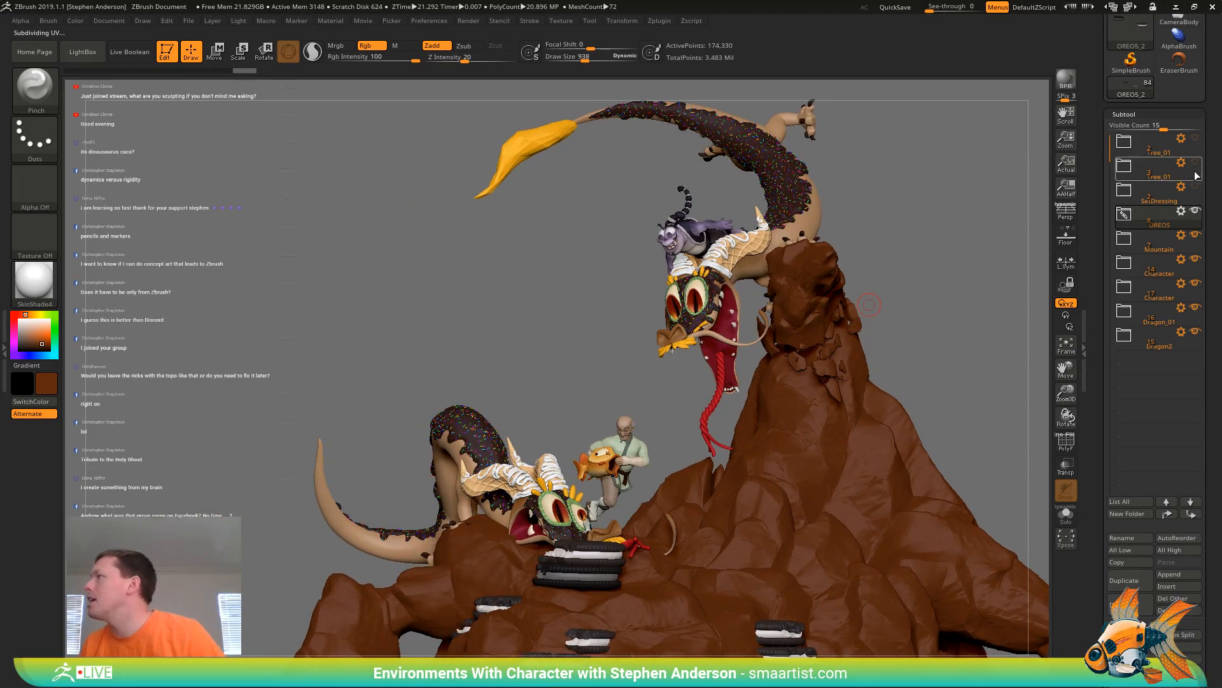
Show the second Tree_01 folder and the SetDressing folder to bring the blue tree and gumdrops into the scene
click(1194, 162)
right_drag(958, 263, 958, 259)
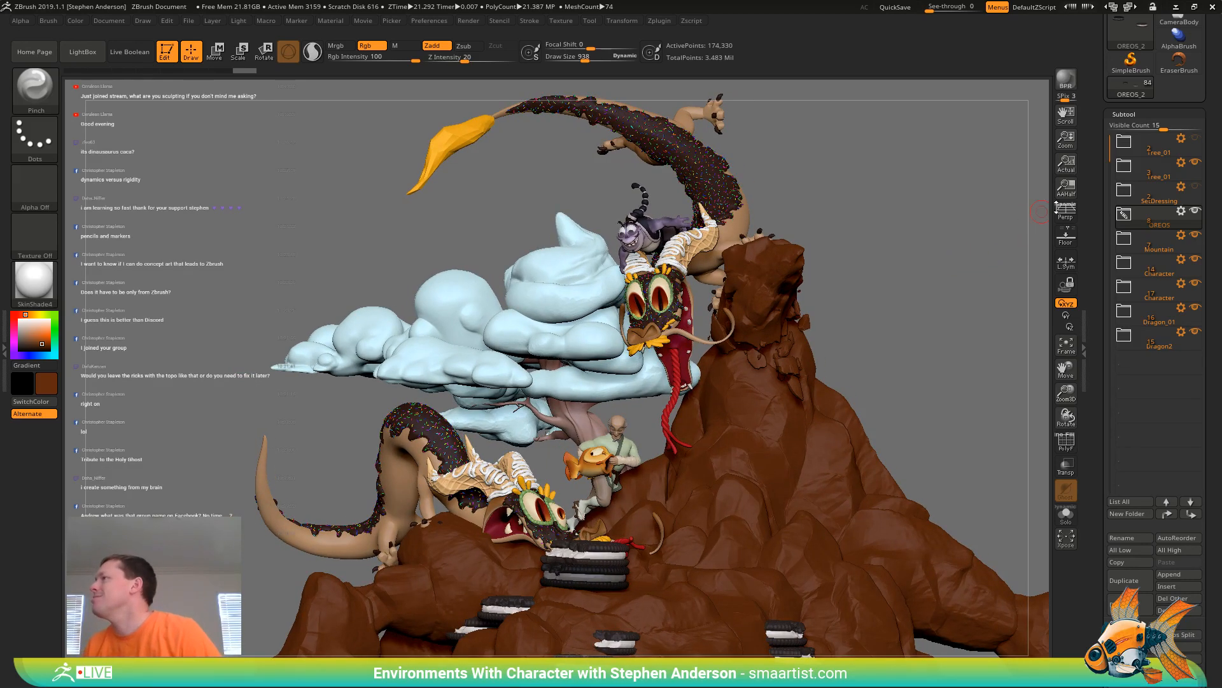
click(1199, 189)
right_drag(923, 312, 917, 322)
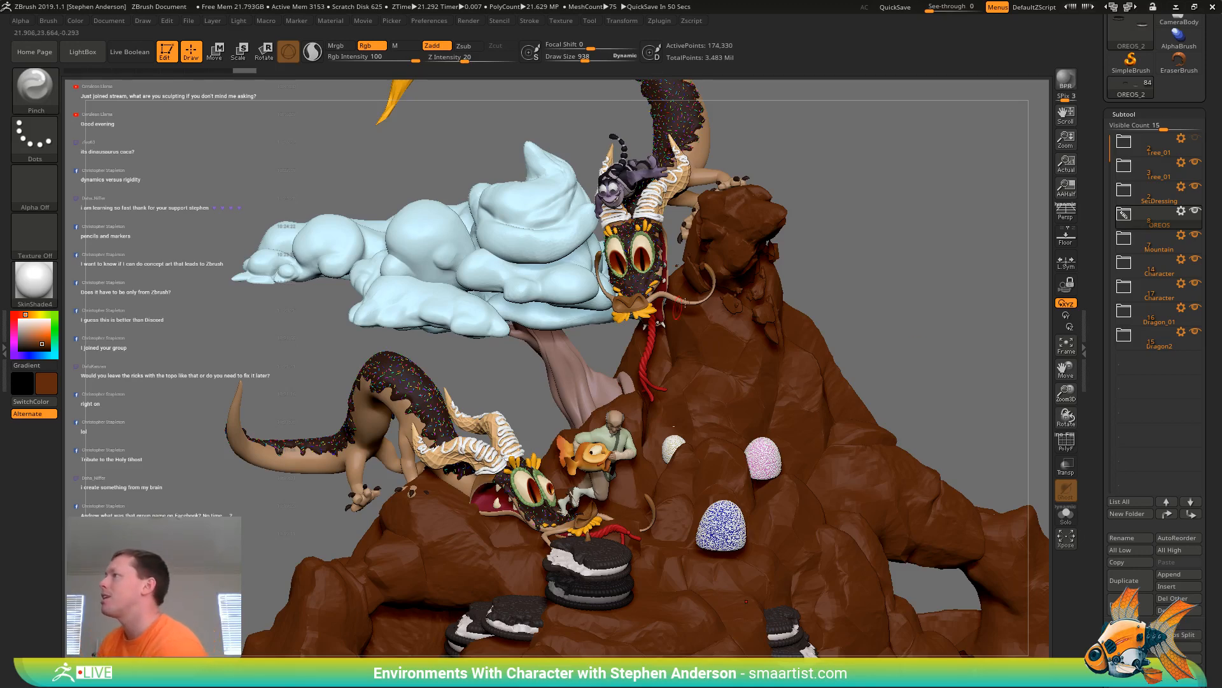
Expand the SetDressing folder, show its GrassBase subtool, and review the cookie stacks around the grass
click(1120, 195)
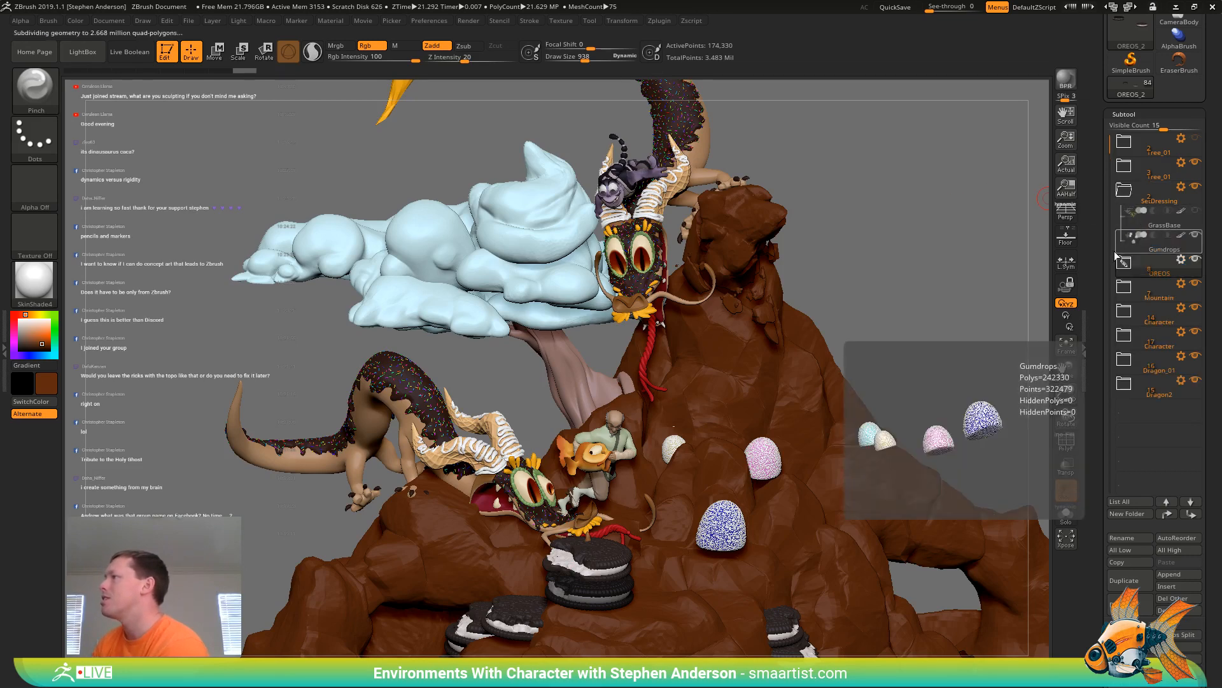
click(1196, 213)
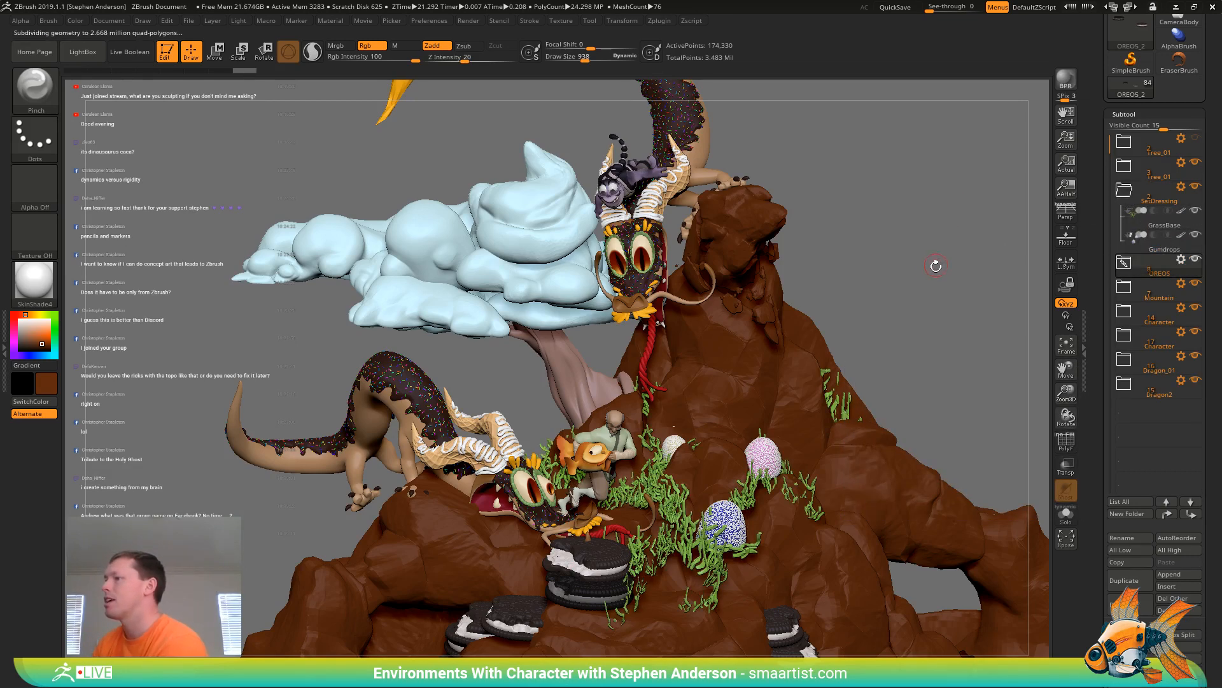
mouse_move(923, 252)
mouse_down()
mouse_move(986, 242)
mouse_move(917, 250)
mouse_move(931, 249)
mouse_move(941, 299)
mouse_move(931, 228)
mouse_move(937, 244)
mouse_move(981, 244)
mouse_move(894, 237)
mouse_up()
mouse_move(589, 506)
ctrl+right_down()
mouse_move(578, 475)
mouse_move(605, 429)
mouse_move(586, 455)
mouse_move(585, 476)
mouse_move(615, 448)
ctrl+right_up()
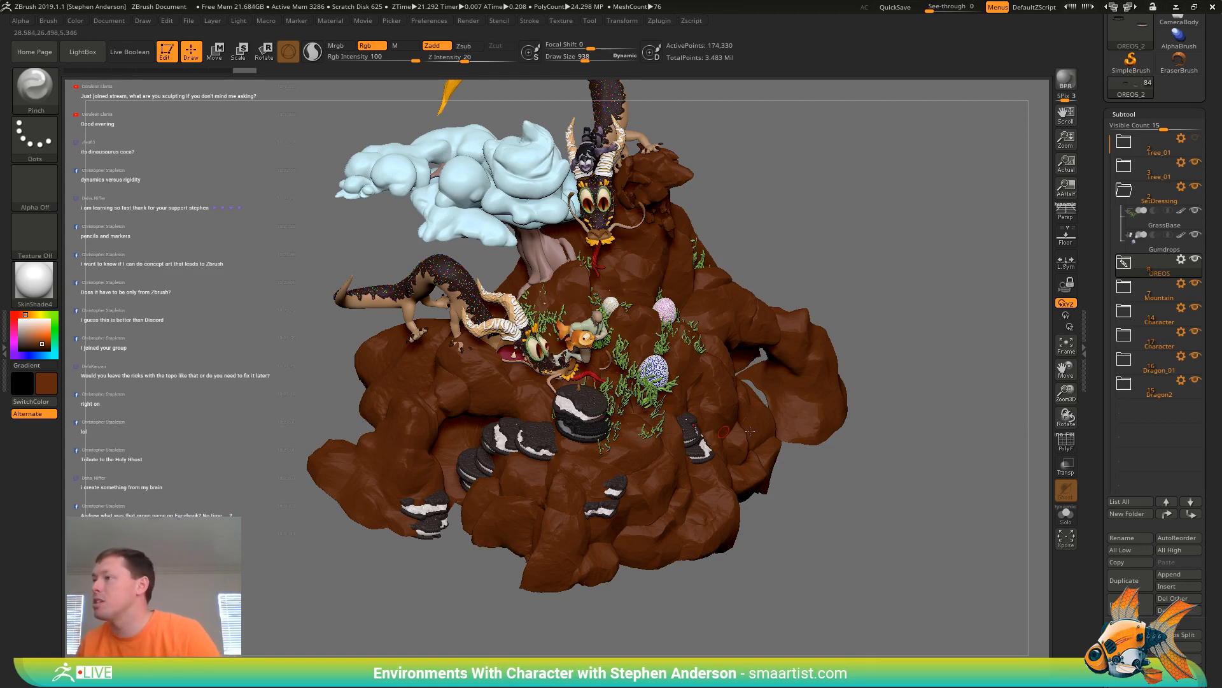
mouse_move(844, 510)
mouse_down()
mouse_move(836, 484)
mouse_move(834, 497)
mouse_up()
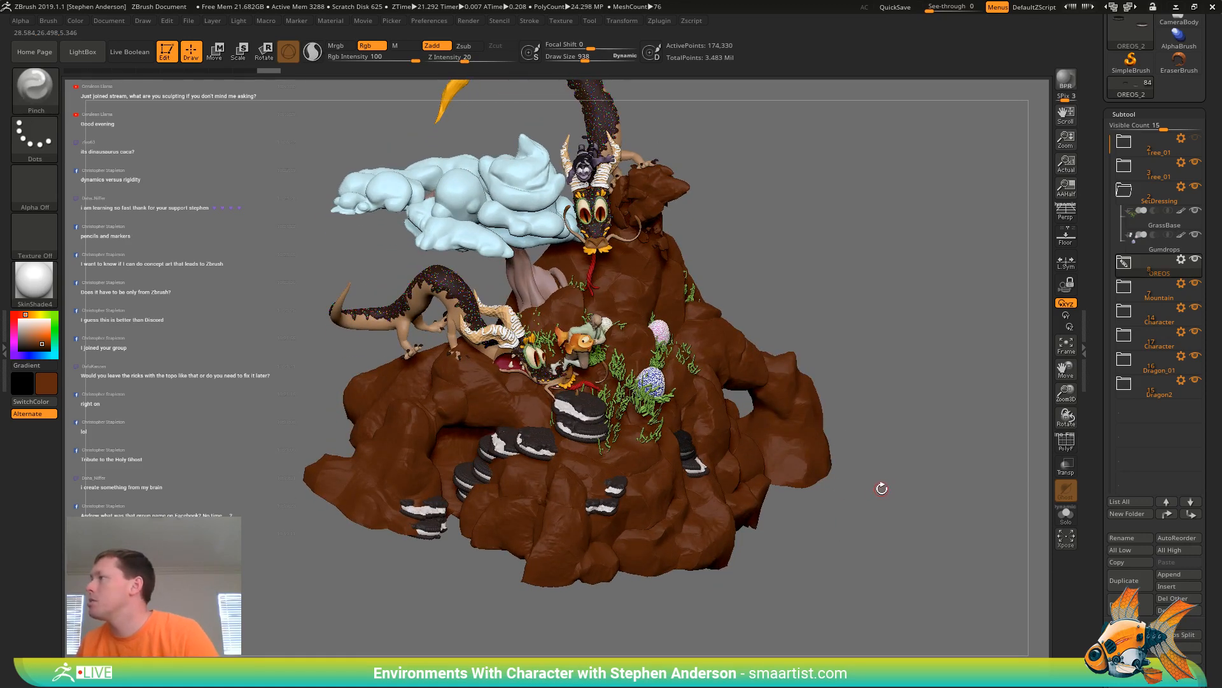
Try to move the unmasked OREOS_2 cookies from below the grass down the mountain, undoing each move
key(w)
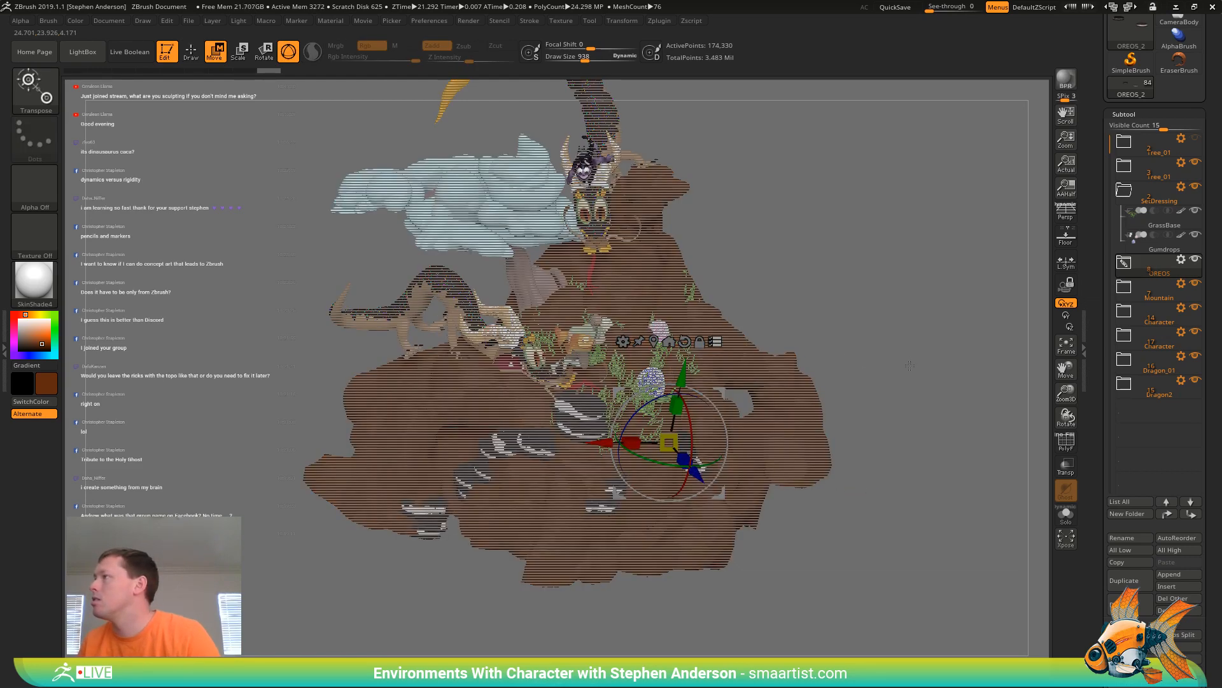
drag(905, 370, 890, 321)
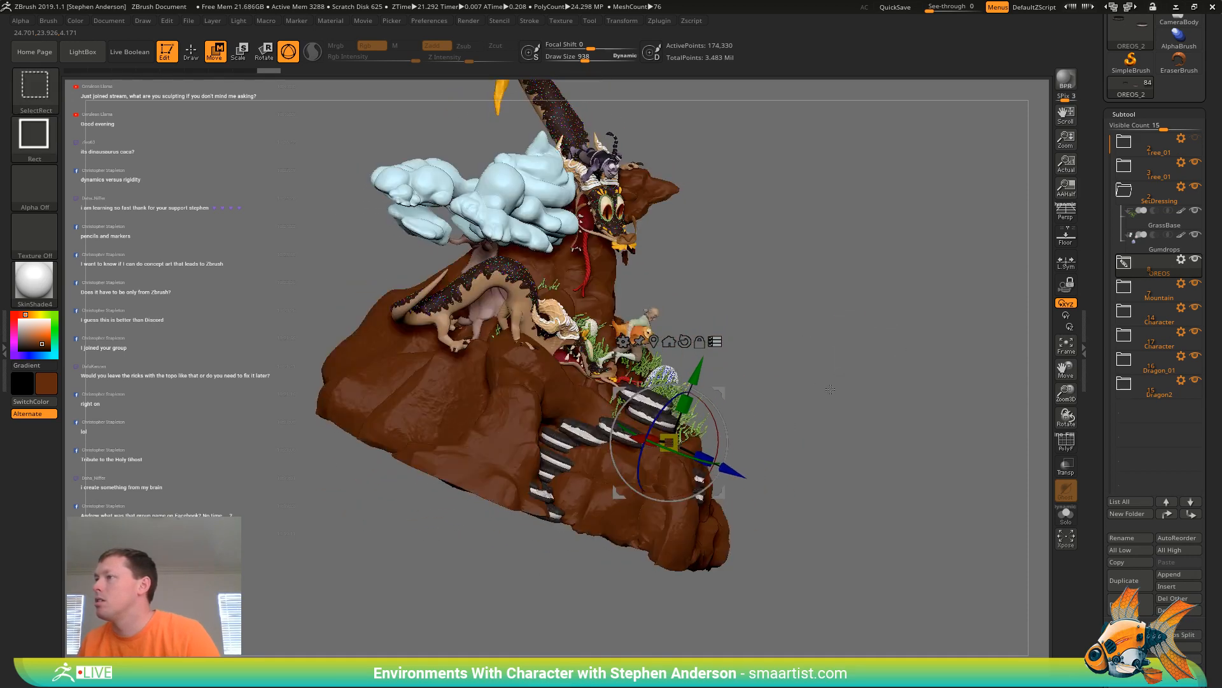
drag(827, 378, 827, 408)
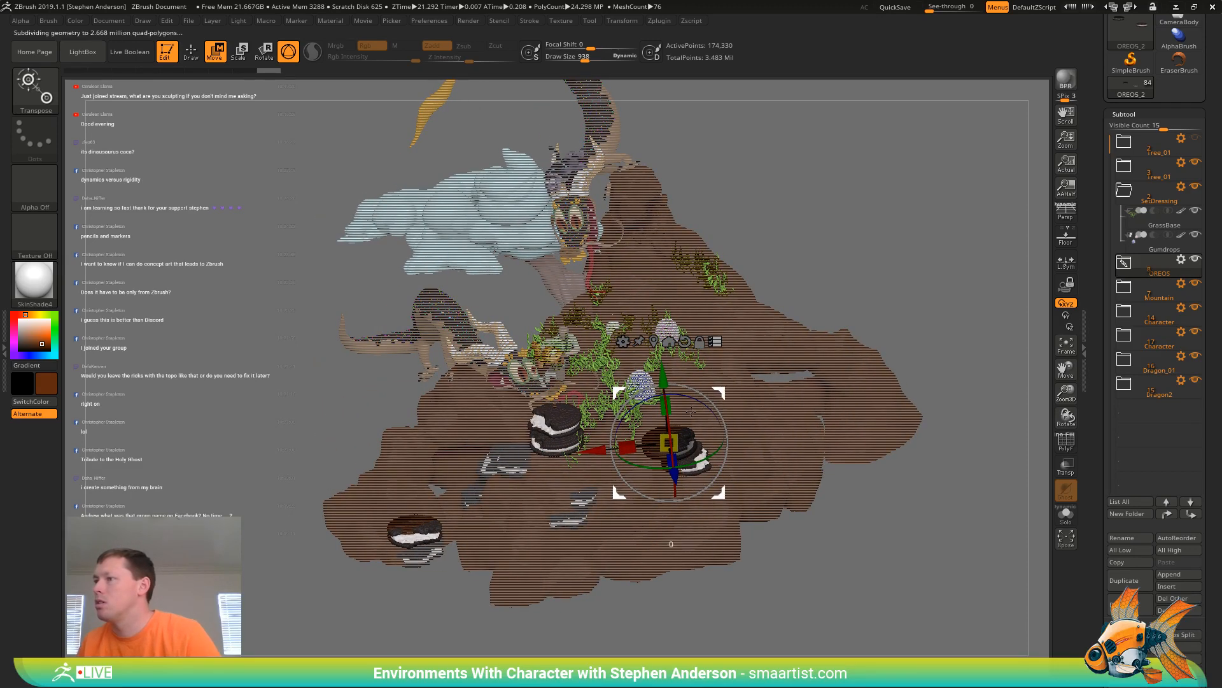
key(ctrl+shift)
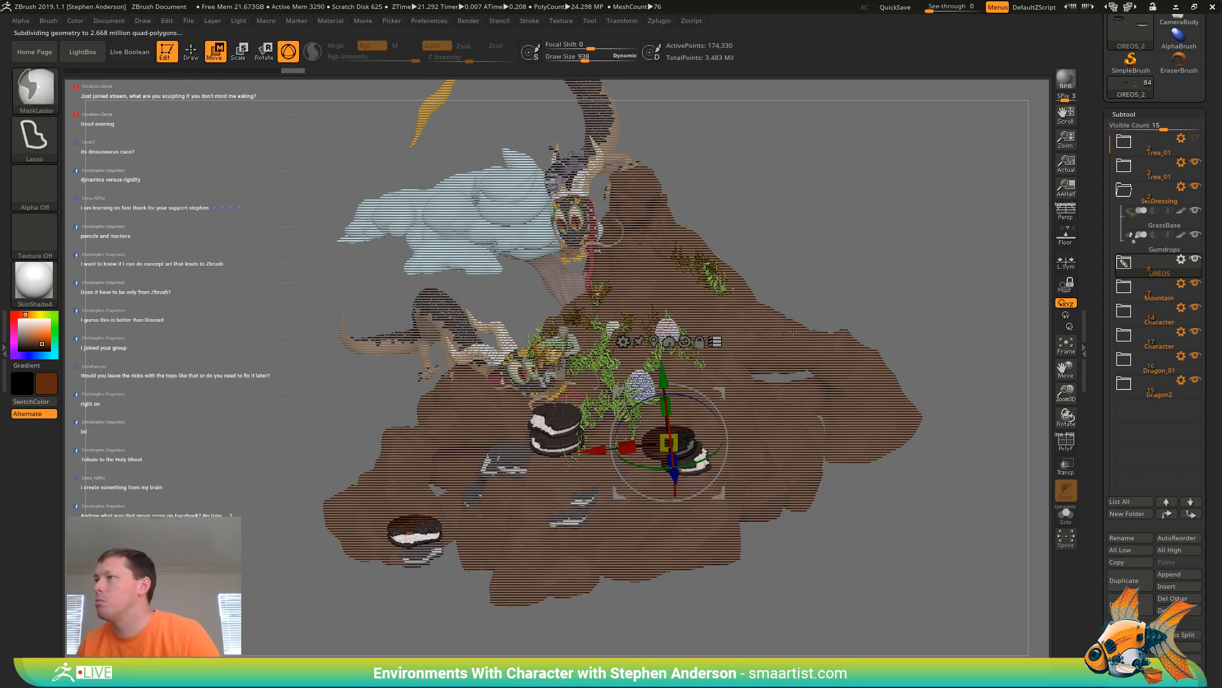
mouse_move(873, 198)
ctrl+alt+shift+mouse_down()
mouse_move(623, 314)
mouse_move(621, 333)
ctrl+alt+shift+mouse_up()
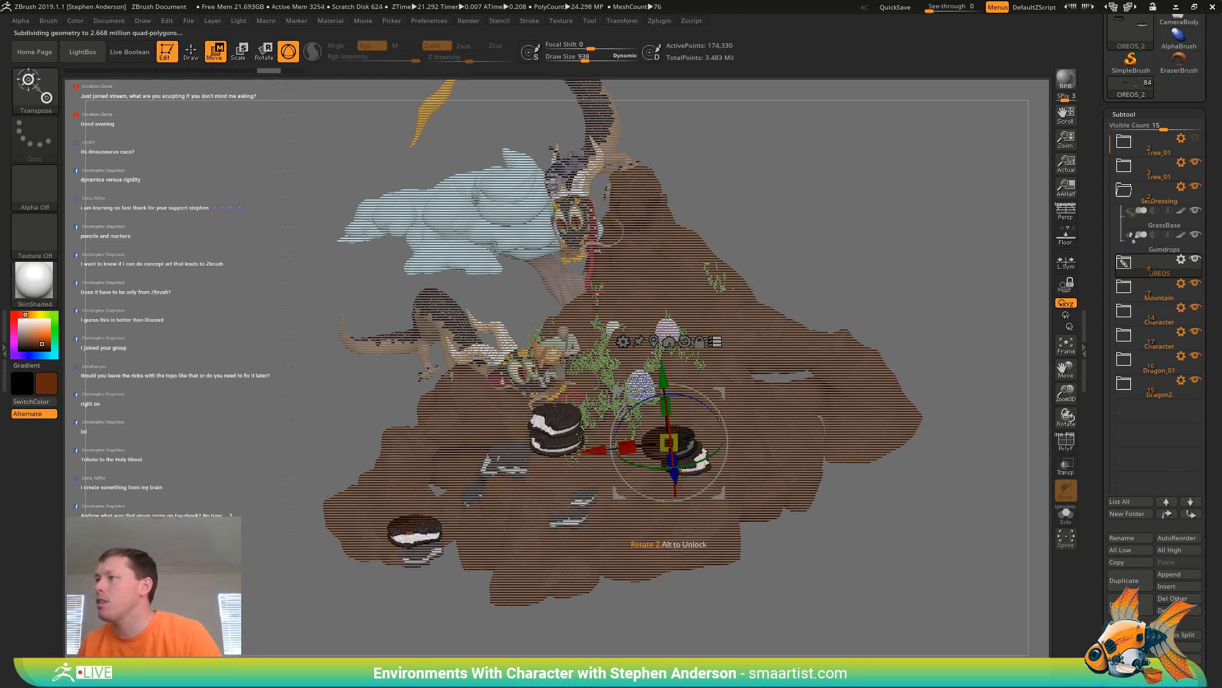
drag(720, 391, 673, 432)
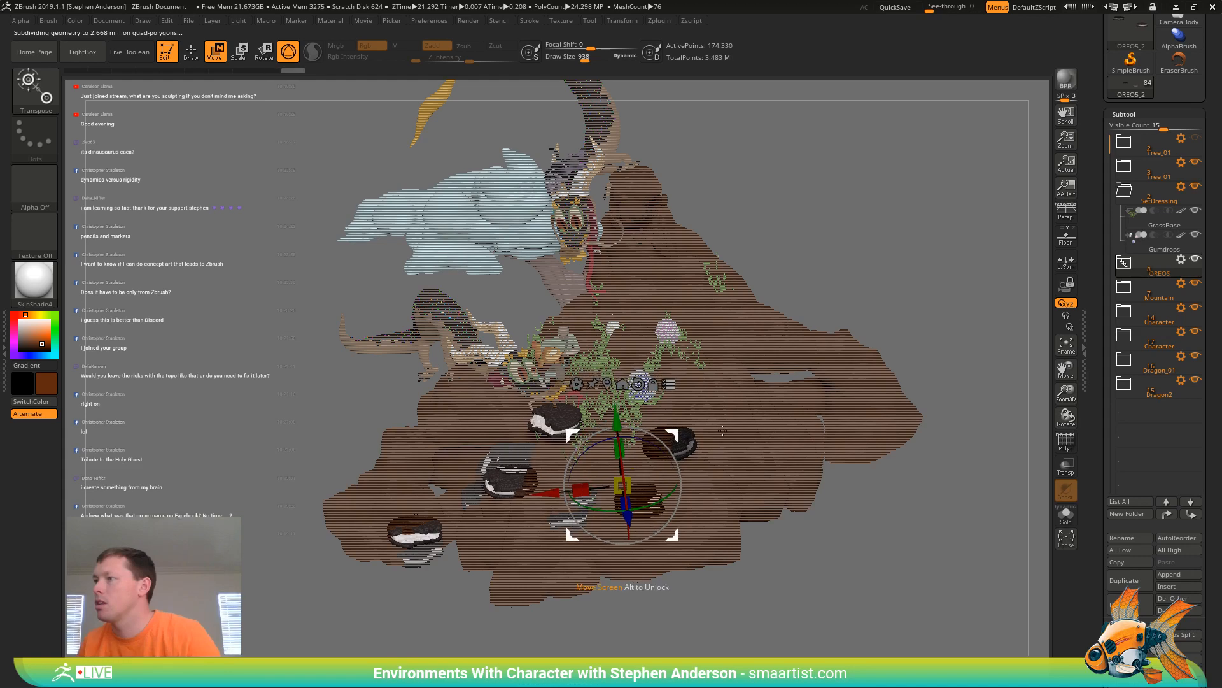
key(ctrl+z)
mouse_move(846, 474)
ctrl+mouse_down()
mouse_move(697, 523)
mouse_move(605, 354)
mouse_move(828, 341)
ctrl+mouse_up()
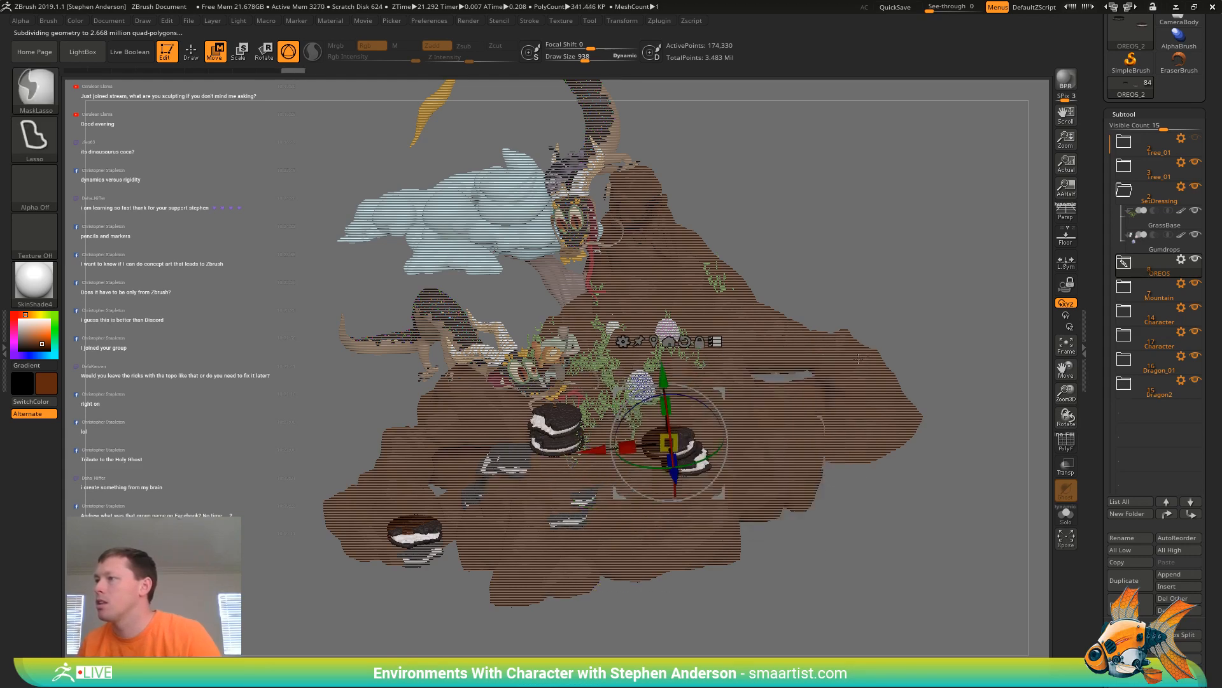
drag(700, 406, 665, 436)
key(ctrl+z)
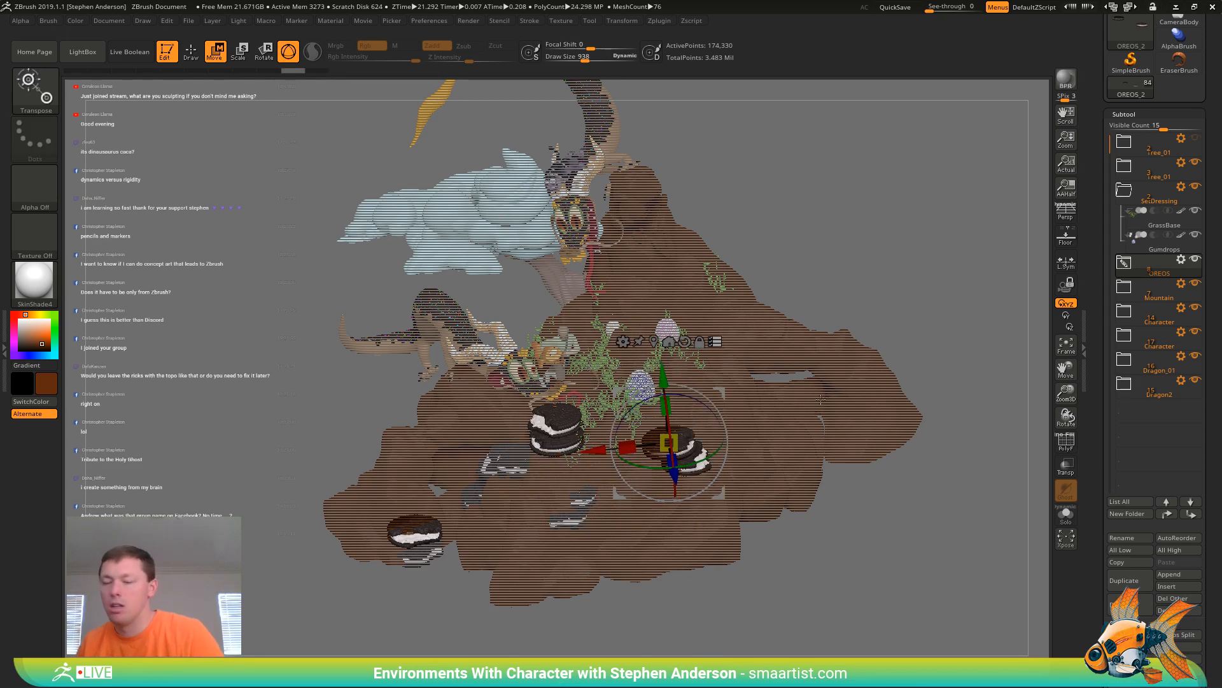
Invert the mask on the OREO7 subtool, try moving the cookies lower, and make OREOS_2 active again
alt+click(556, 423)
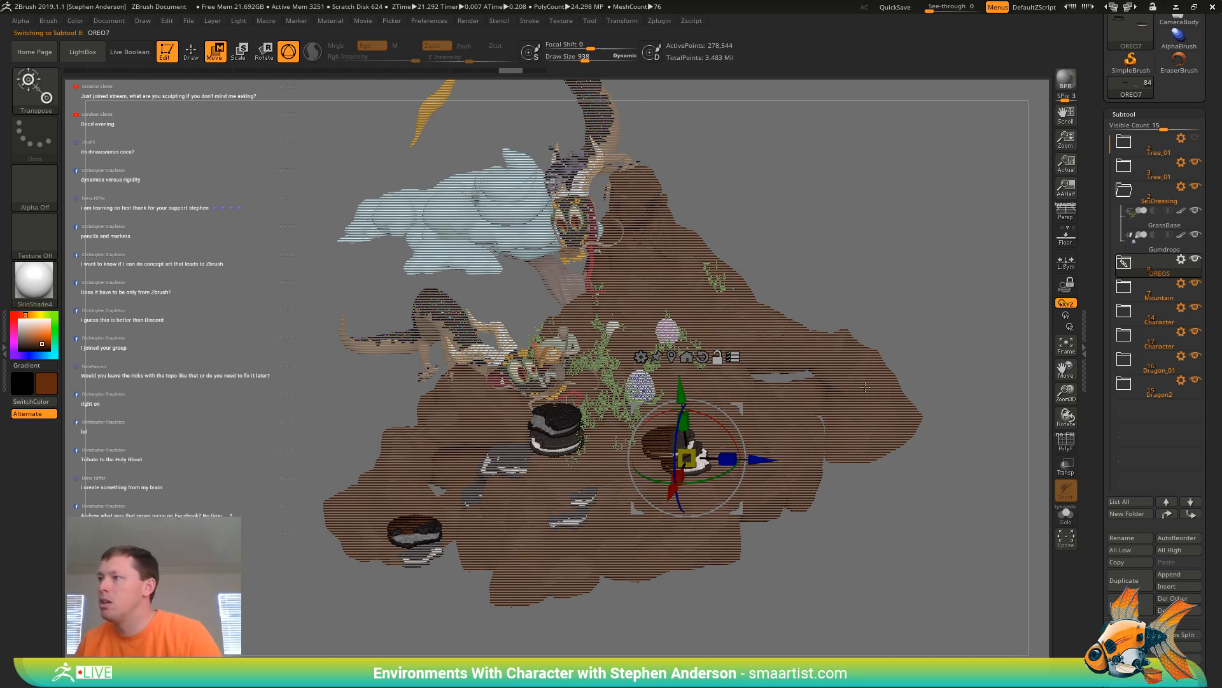
mouse_move(955, 247)
ctrl+mouse_down()
mouse_move(721, 232)
mouse_move(509, 388)
mouse_move(643, 440)
mouse_move(764, 433)
mouse_move(849, 363)
ctrl+mouse_up()
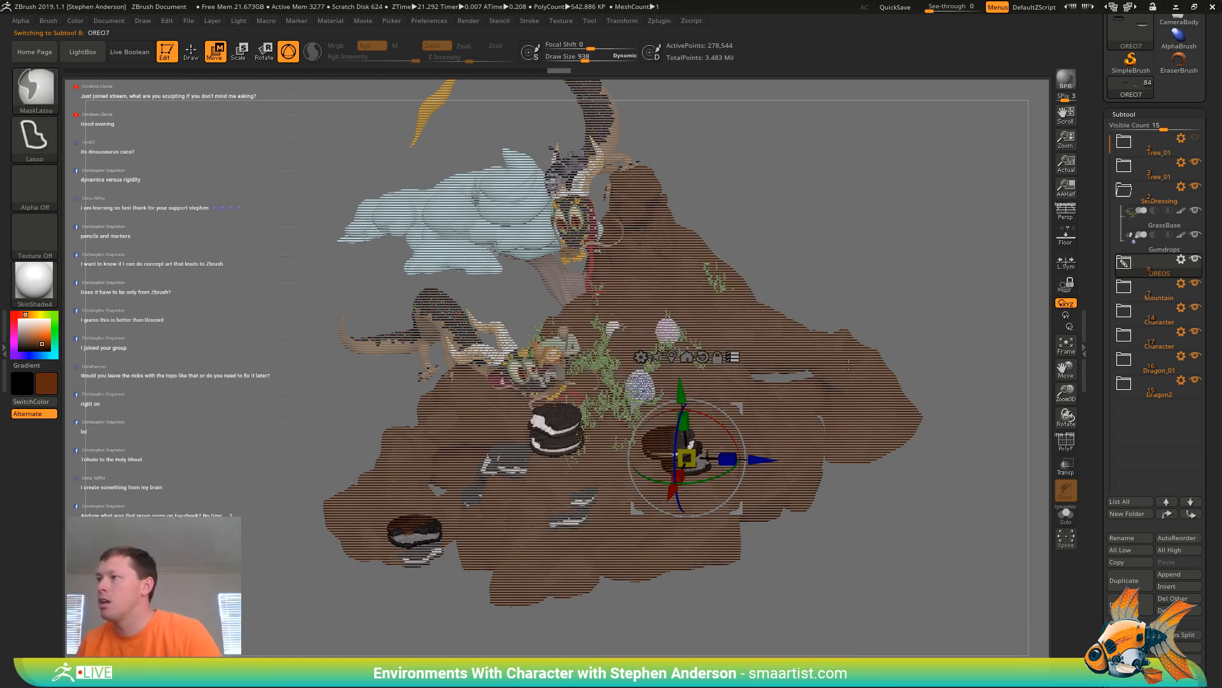
drag(750, 404, 713, 462)
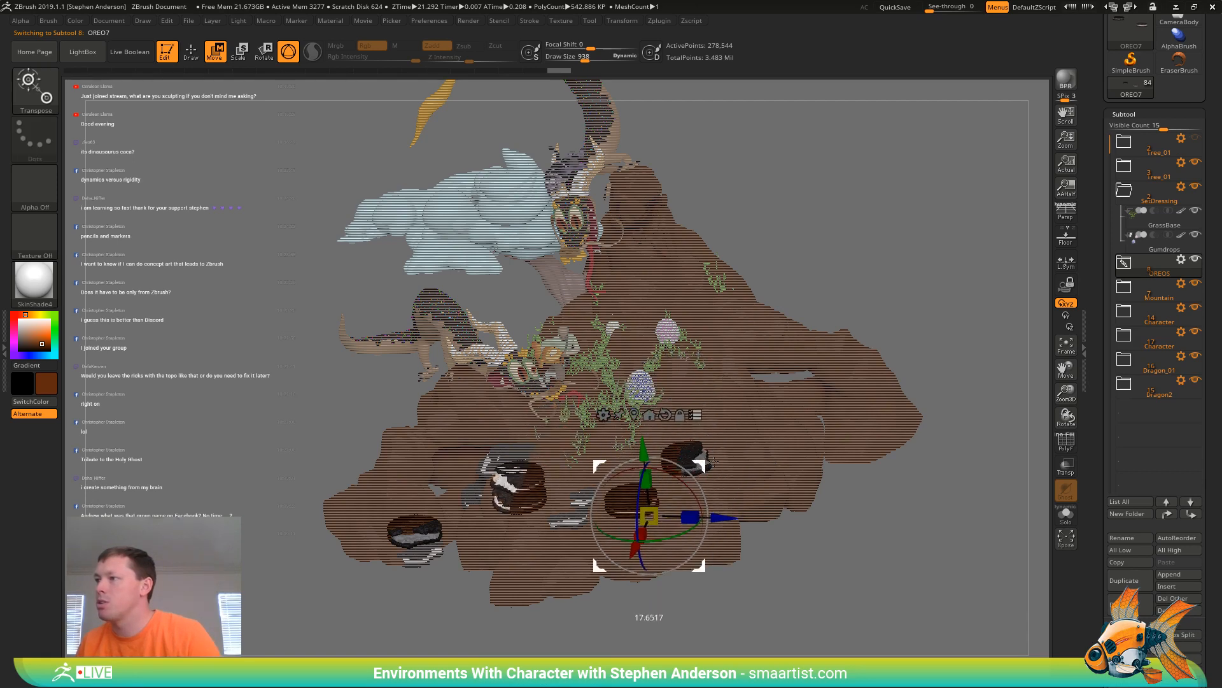
key(ctrl+z)
alt+drag(736, 407, 876, 292)
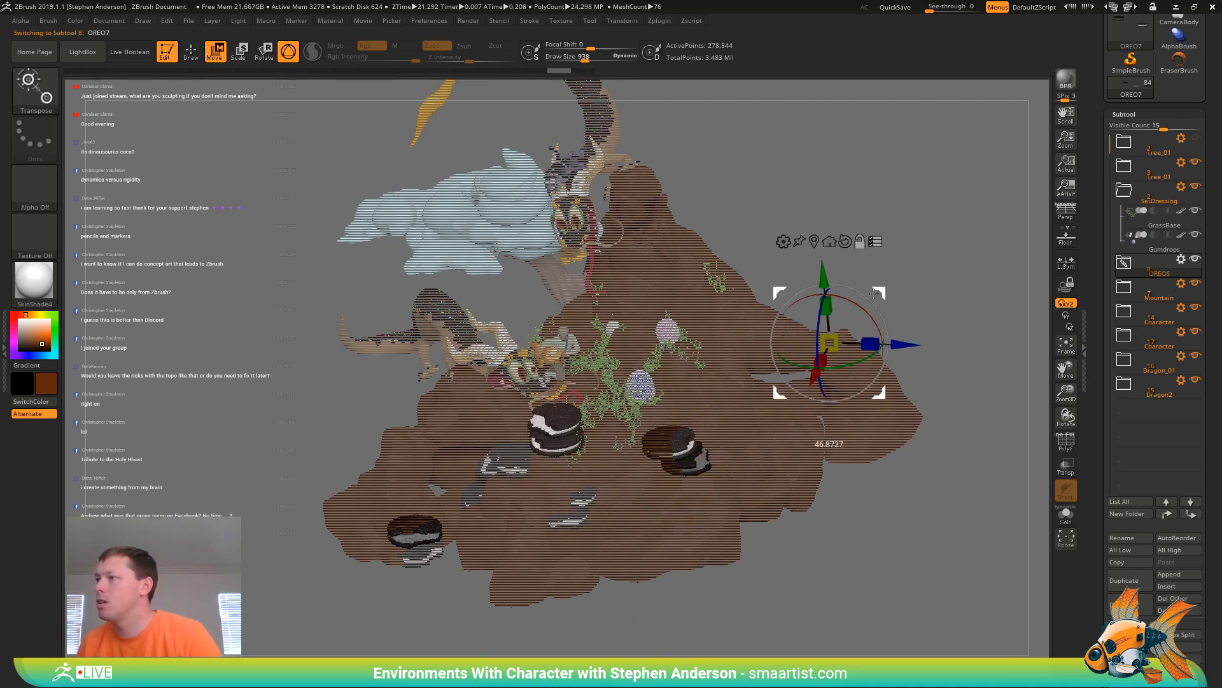
alt+click(691, 444)
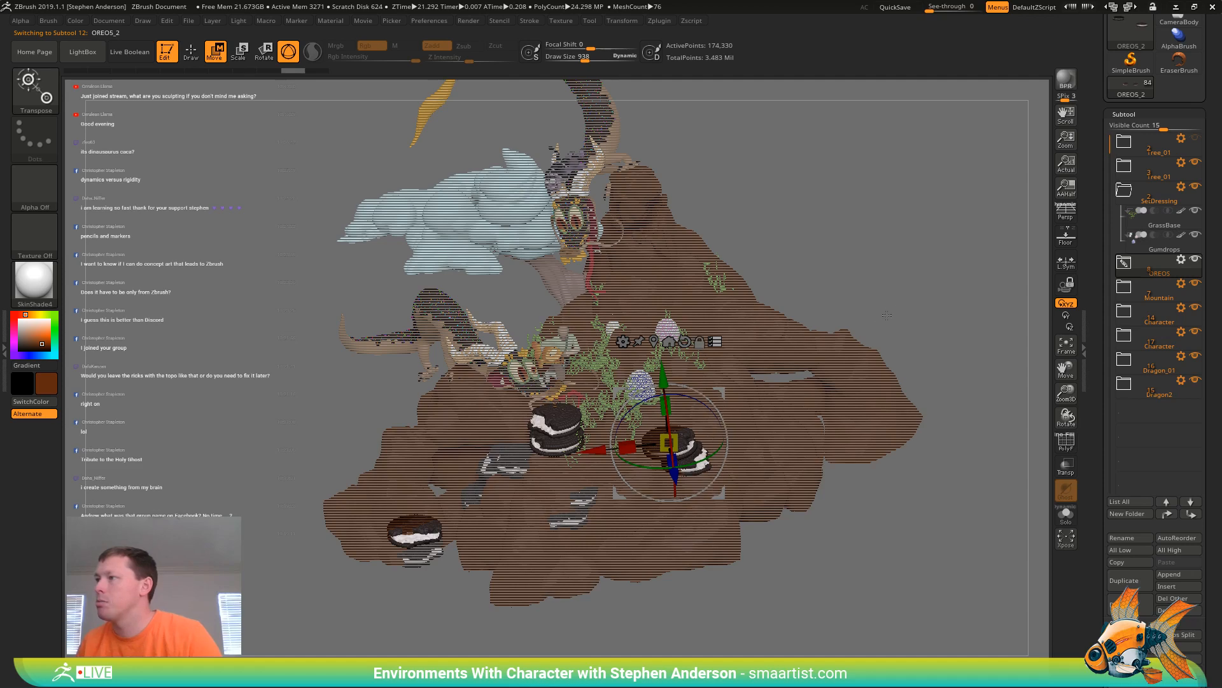
Adjust the OREOS_2 mask and move the cookie stack below the dragon's head down to the mountain's front base
key(ctrl)
ctrl+drag(923, 244, 288, 238)
ctrl+drag(638, 660, 691, 660)
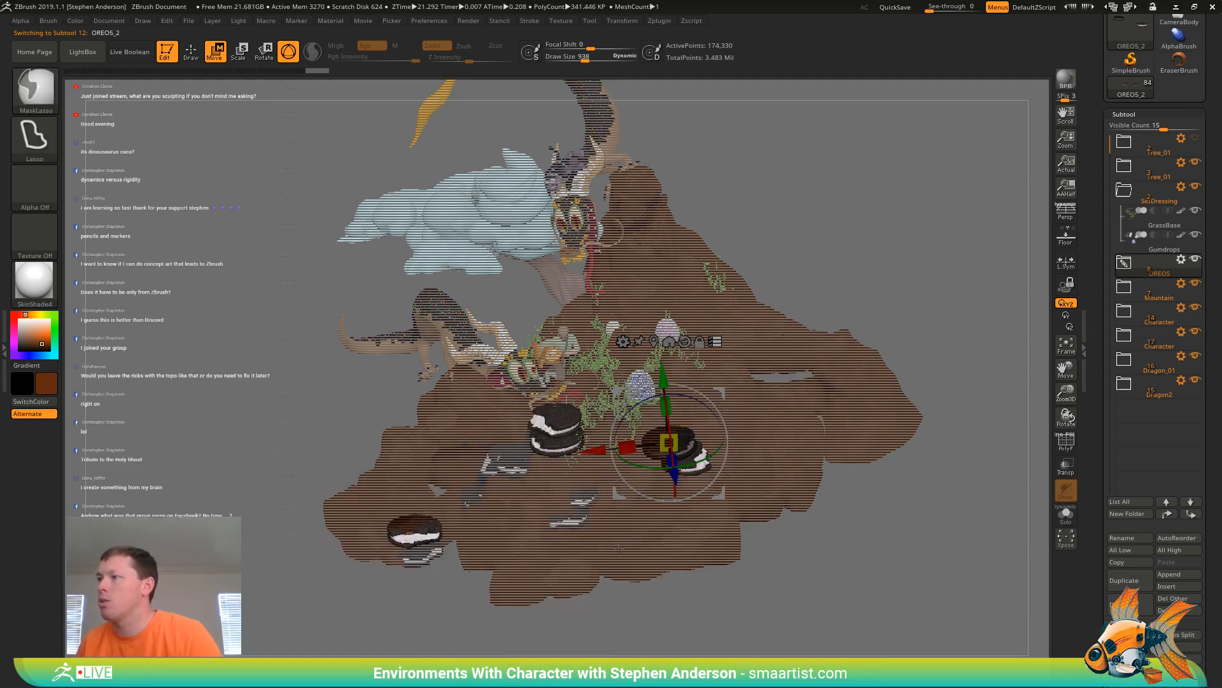
right_drag(759, 404, 723, 390)
drag(682, 459, 669, 494)
right_drag(739, 462, 433, 490)
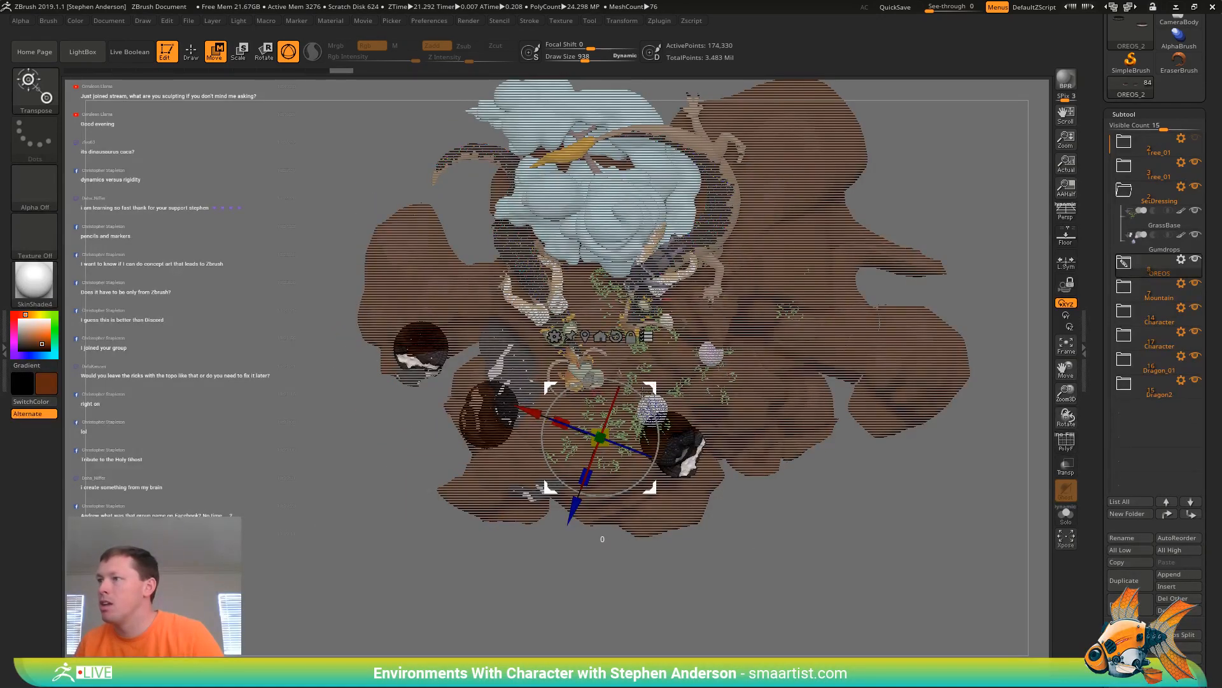
drag(611, 432, 580, 475)
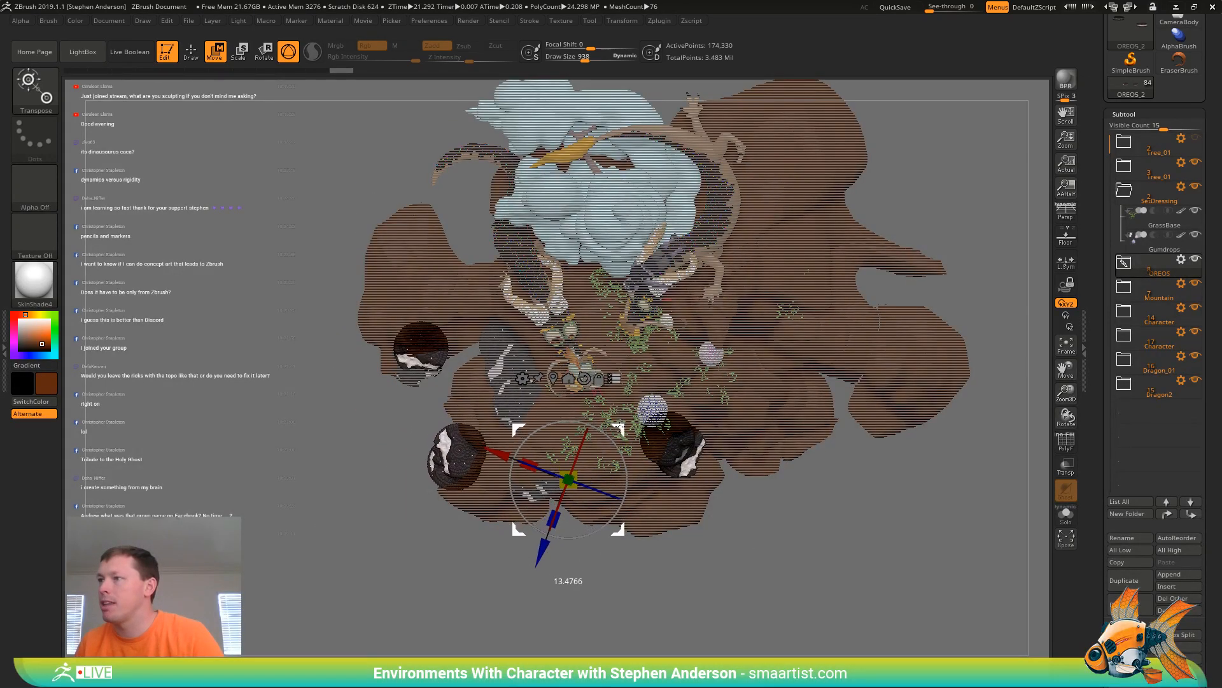
Fine-tune the moved stack's position against the mountain's base and raise it slightly
right_drag(503, 496, 516, 389)
right_drag(439, 464, 494, 471)
drag(496, 471, 524, 490)
right_drag(644, 431, 484, 428)
alt+right_drag(223, 418, 605, 417)
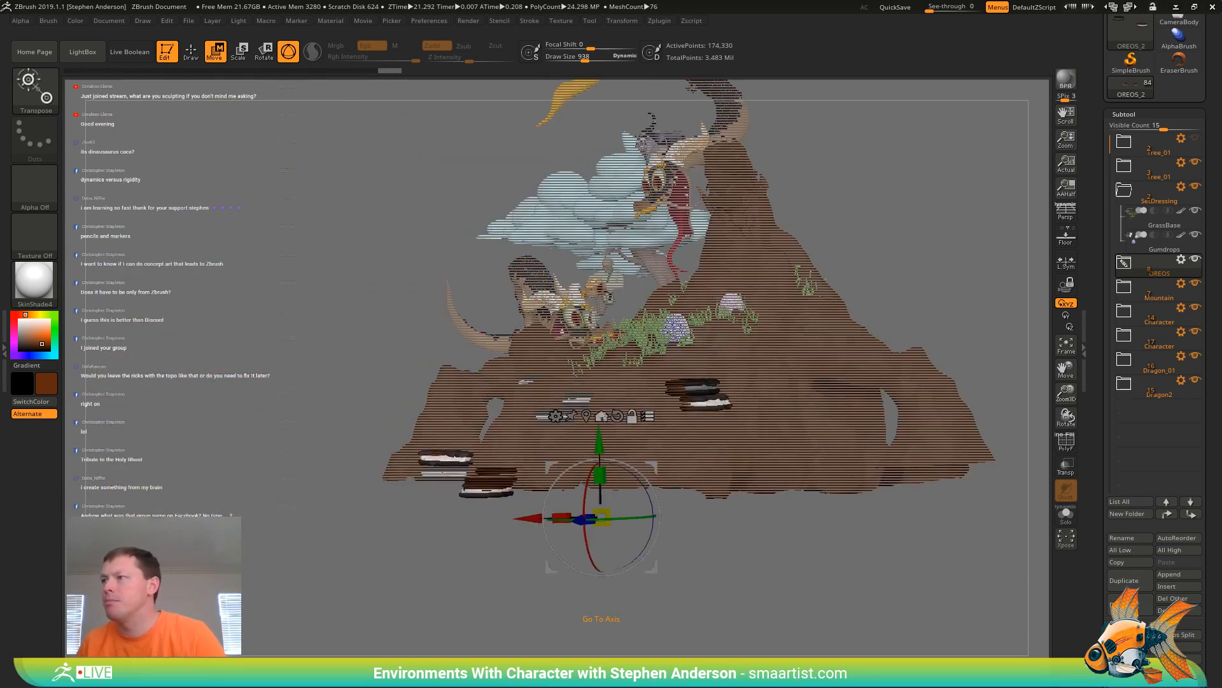
drag(596, 426, 597, 417)
mouse_move(541, 433)
right_down()
mouse_move(465, 445)
mouse_move(796, 372)
right_up()
Clear the cookie masks, compare the stack's height by undoing and redoing its last move, and return to Draw mode
key(ctrl)
key(ctrl+shift)
key(ctrl+shift)
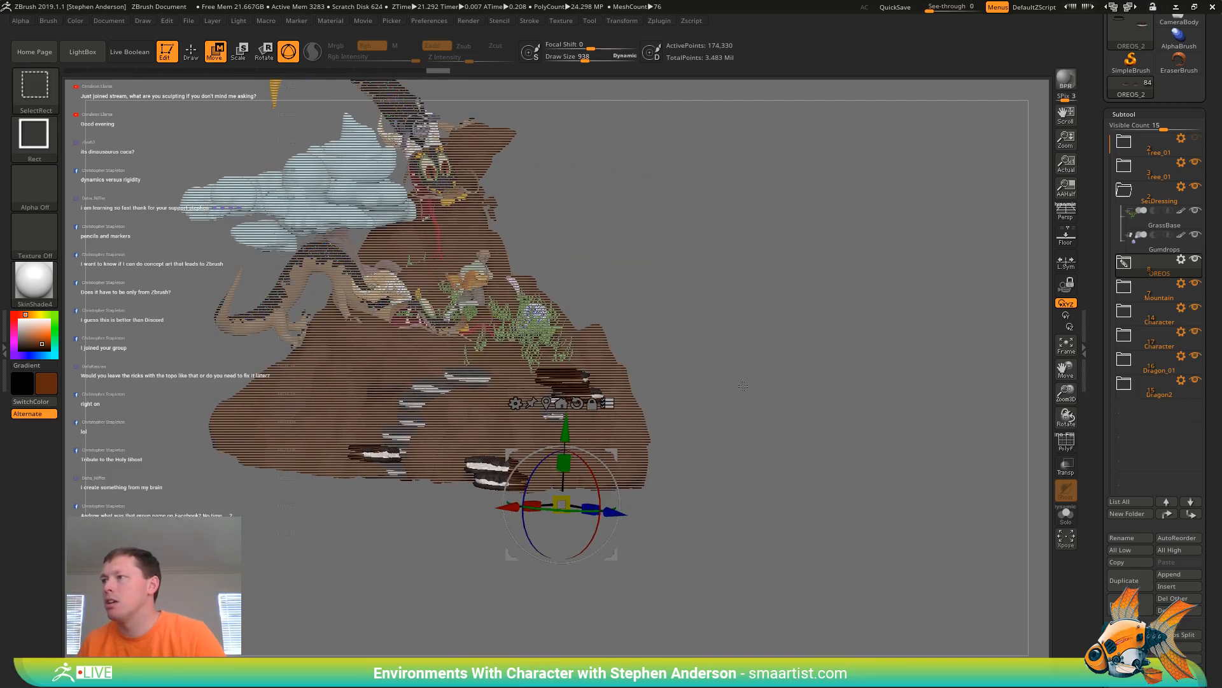
ctrl+shift+drag(779, 359, 821, 439)
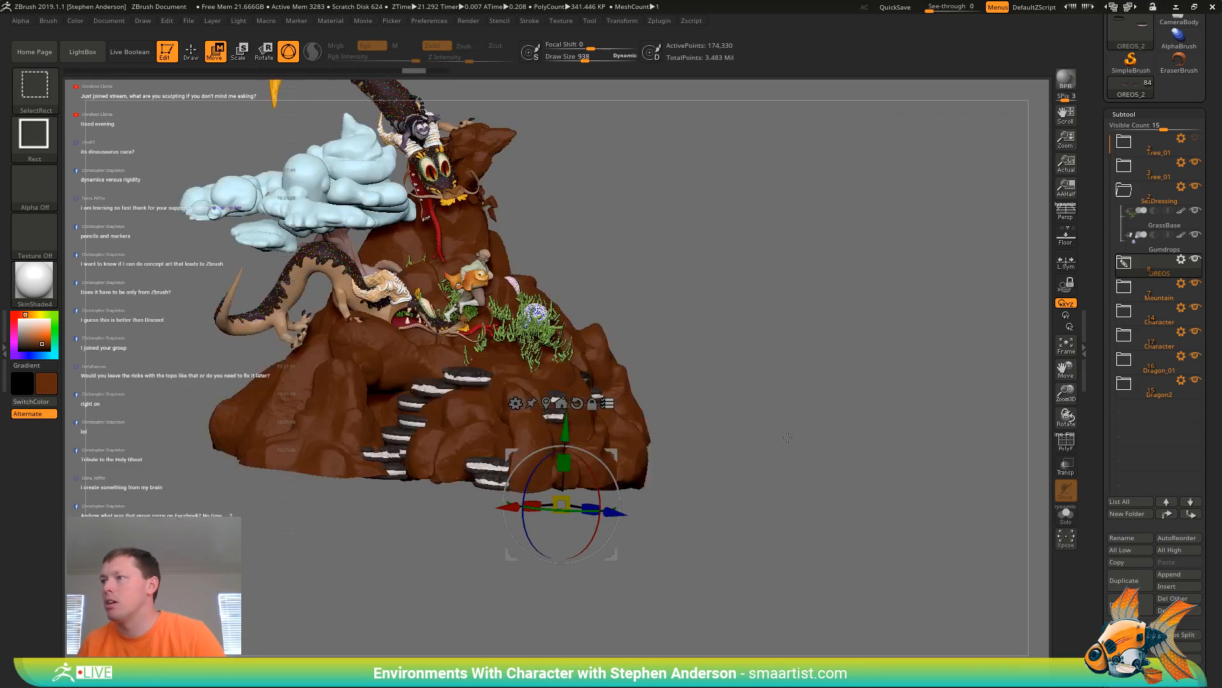
key(ctrl+z)
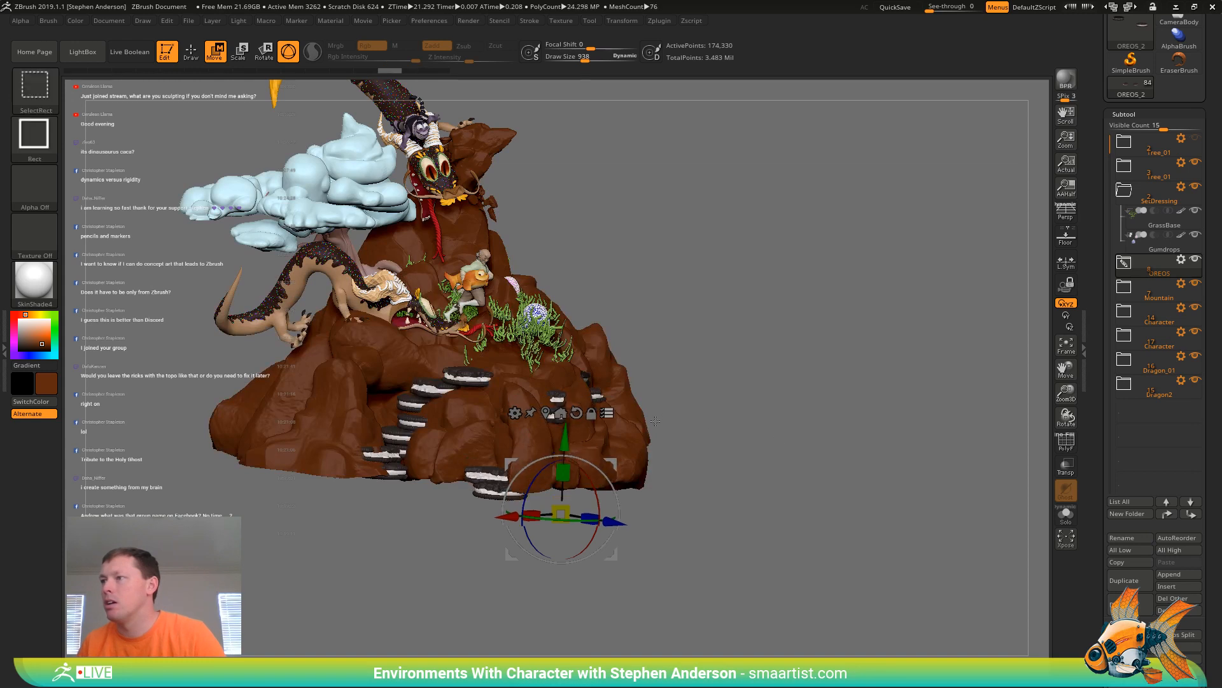
ctrl+click(657, 417)
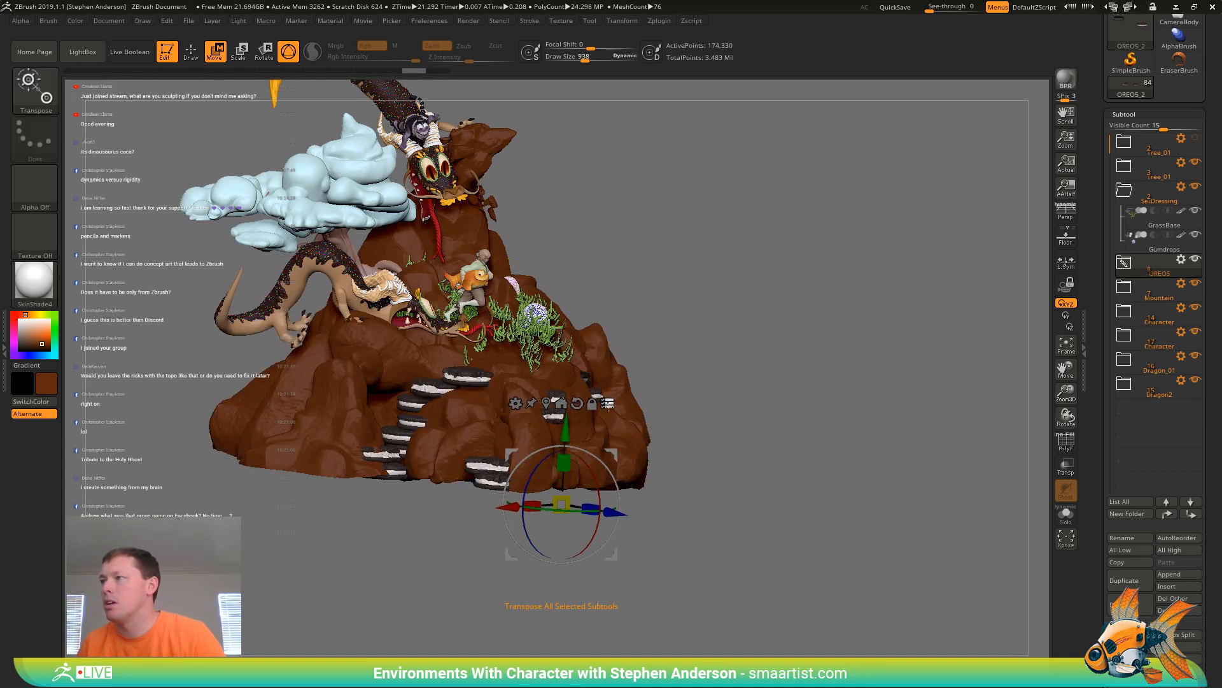
key(q)
Examine the rearranged cookie stacks across the whole mountain, comparing the scene with the GrassBase subtool hidden and shown
drag(732, 404, 616, 412)
alt+drag(723, 245, 745, 327)
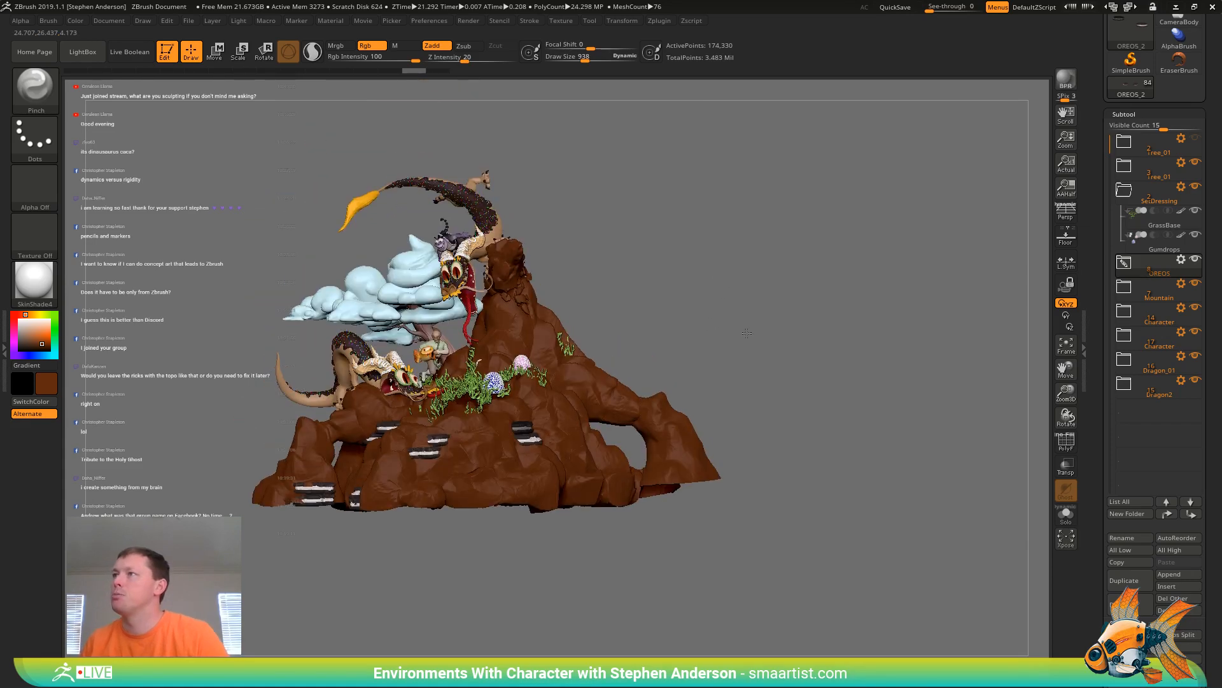
drag(671, 282, 836, 295)
mouse_move(533, 293)
ctrl+right_down()
mouse_move(595, 299)
mouse_move(593, 325)
ctrl+right_up()
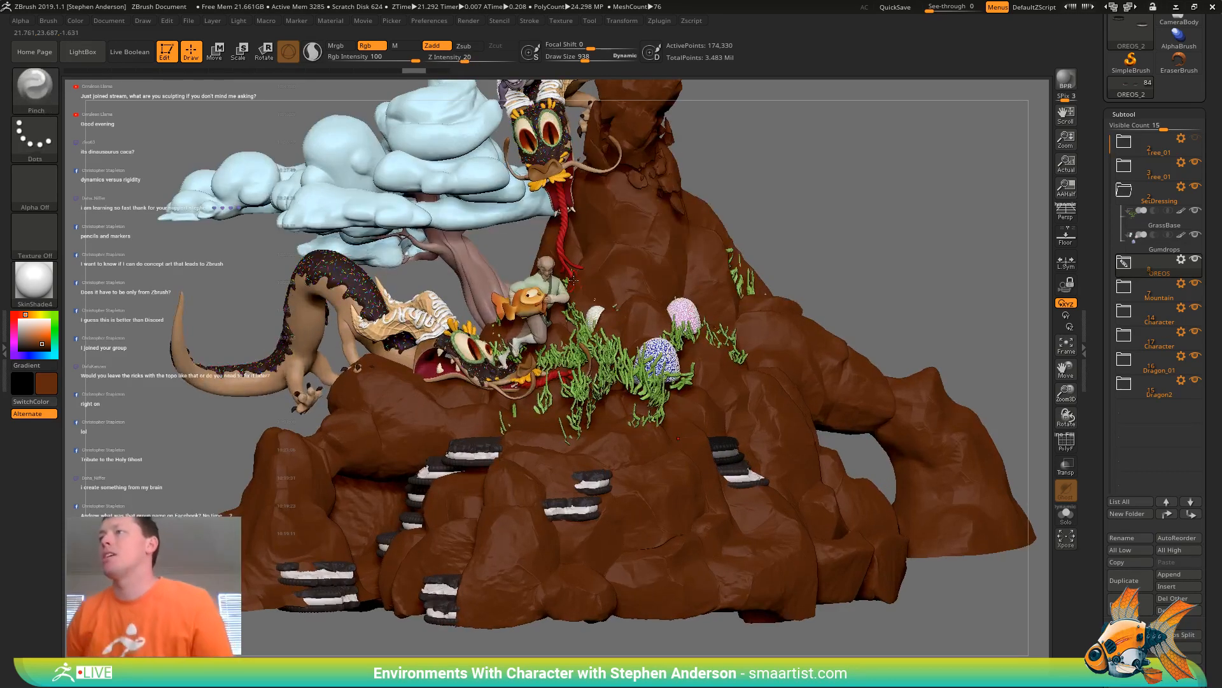
alt+drag(522, 264, 591, 338)
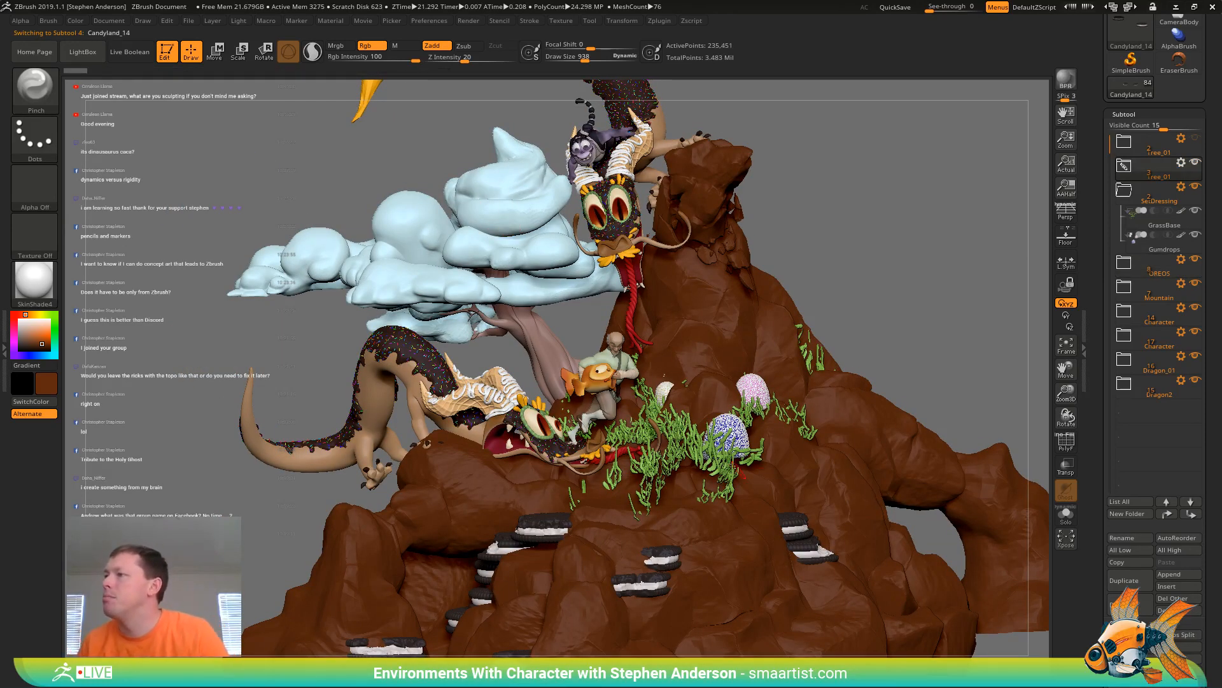
click(1195, 211)
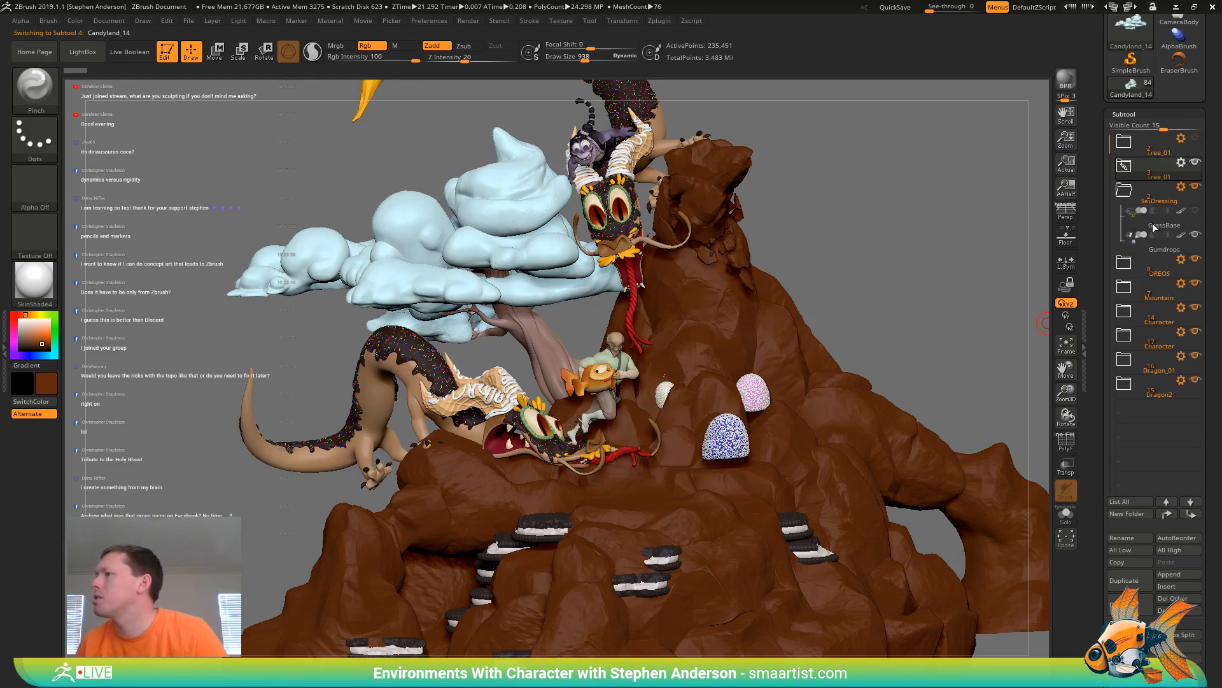
click(1195, 210)
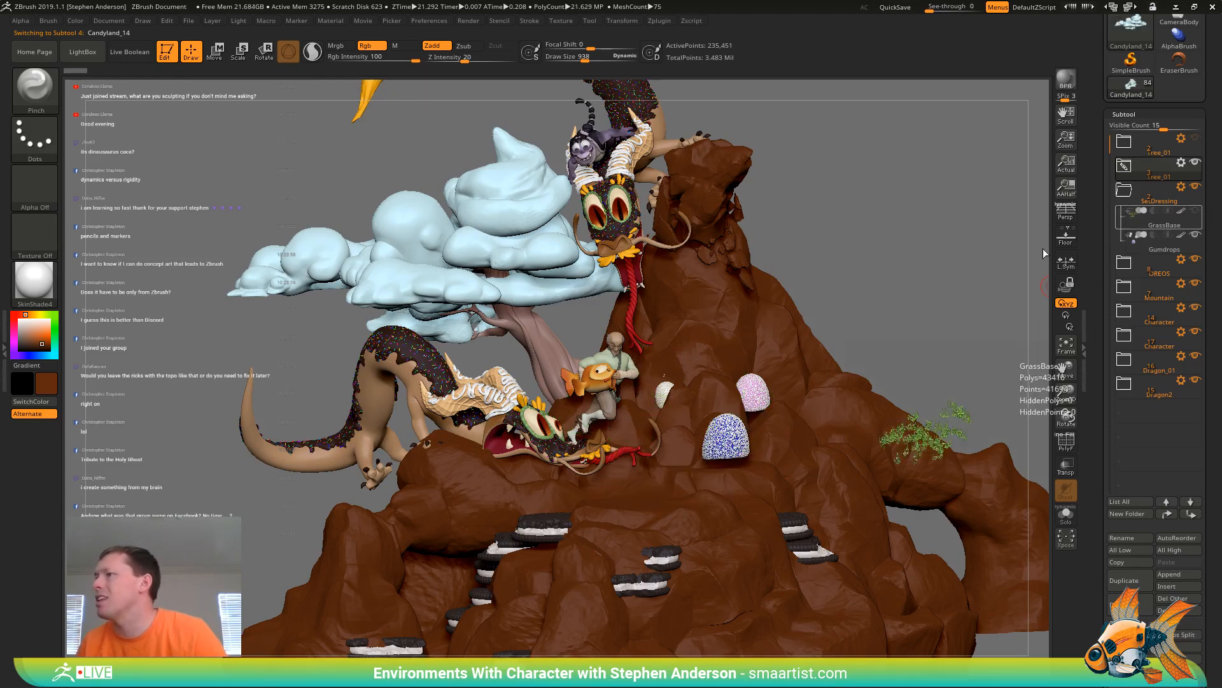
drag(976, 269, 929, 264)
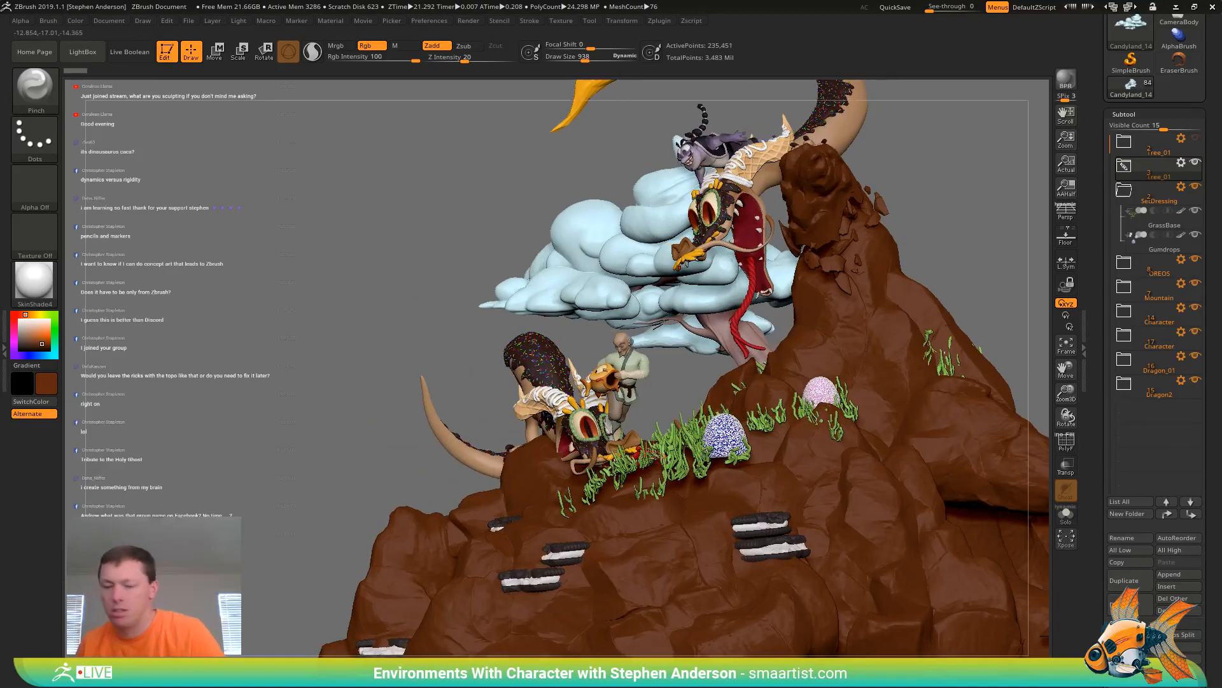
Choose the Move brush, disable its dynamic brush size and set the draw size to 252
key(b)
key(m)
key(v)
key(s)
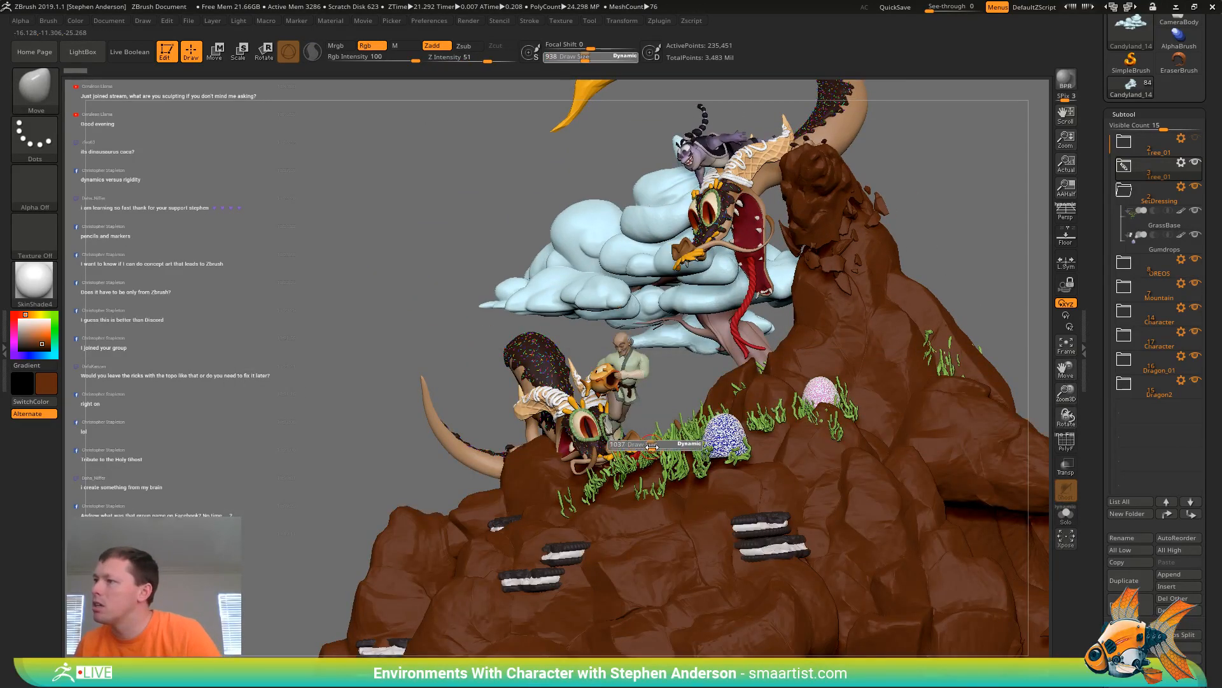
drag(652, 447, 713, 448)
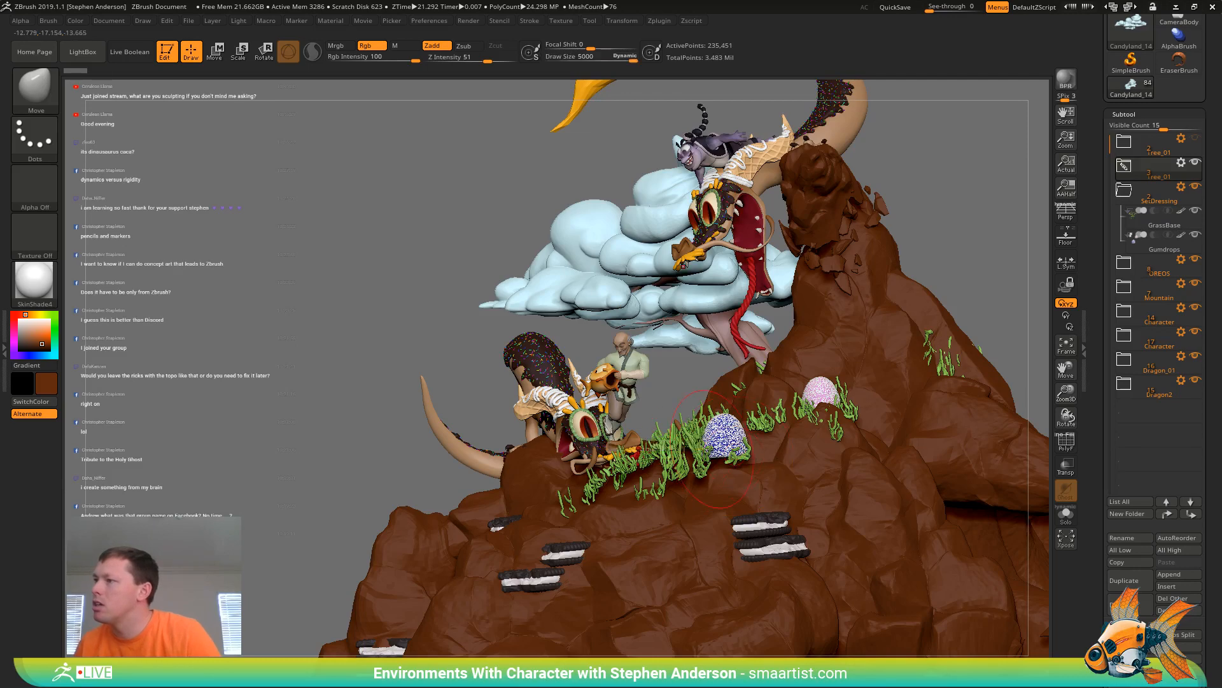
click(623, 58)
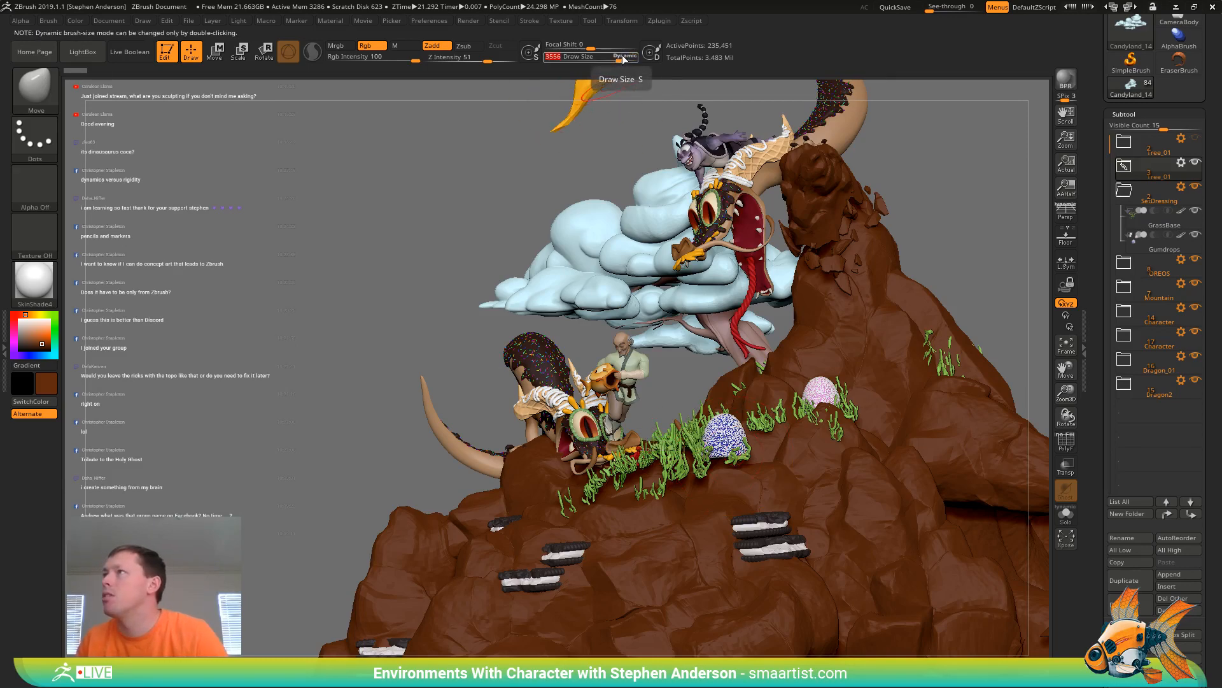
key(s)
drag(631, 405, 573, 406)
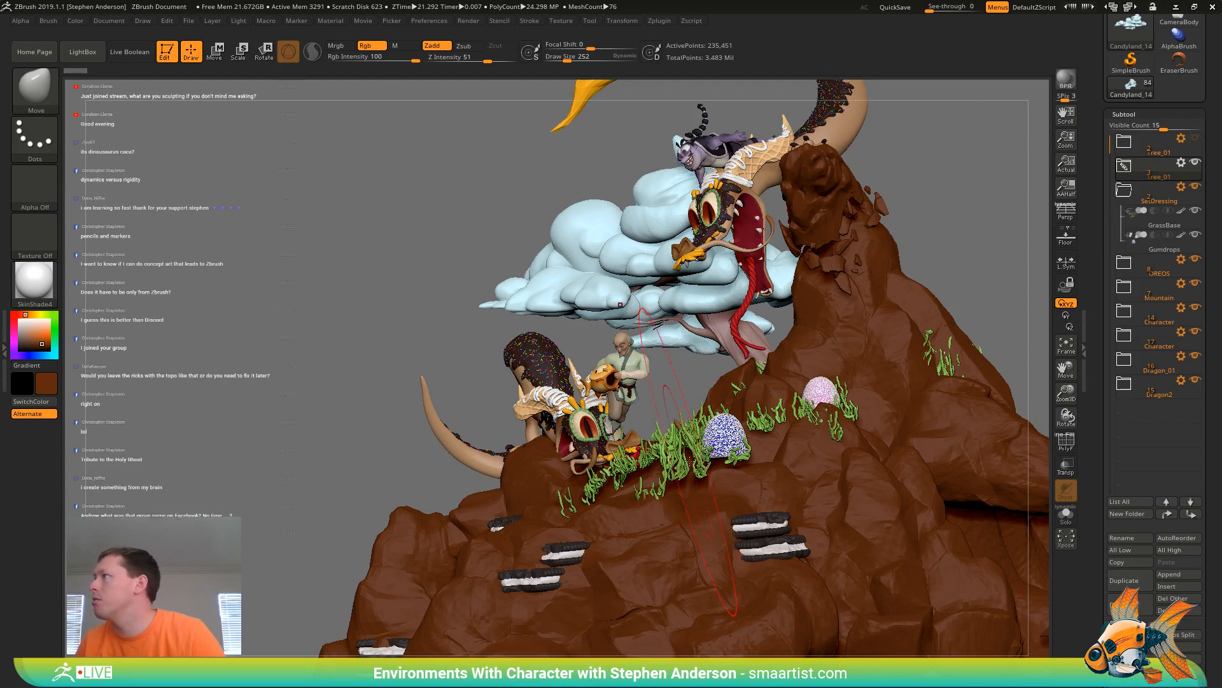
key(ctrl)
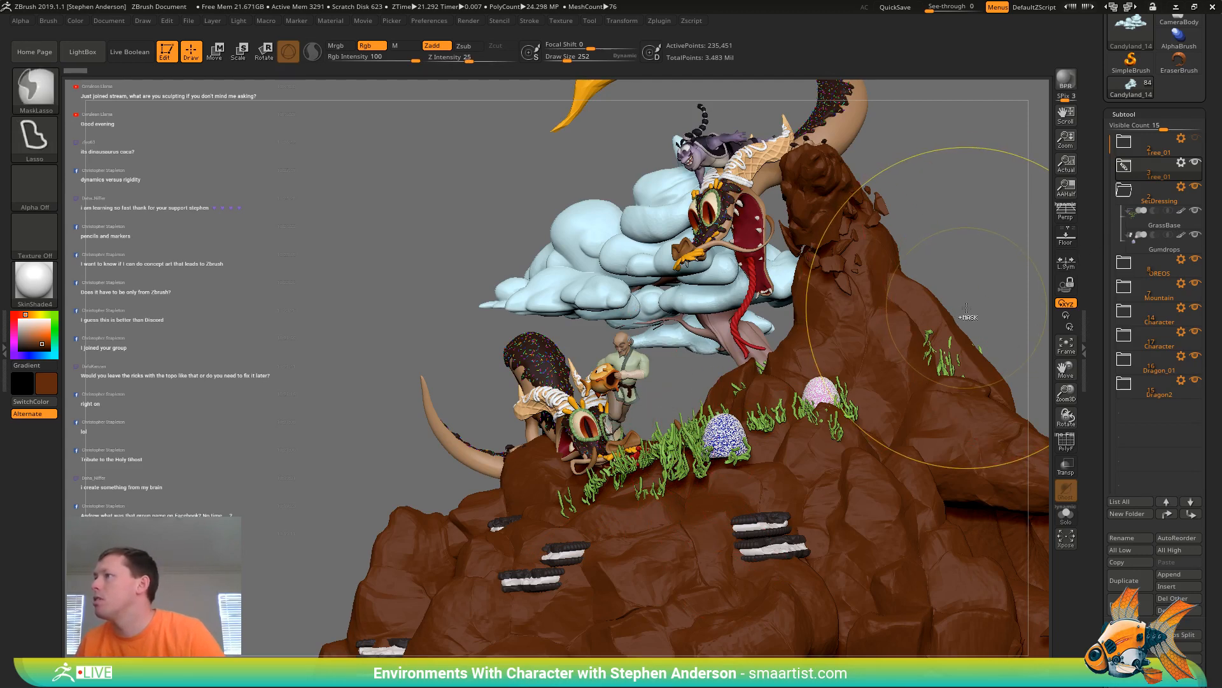
Activate the GrassBase subtool and nudge the grass in front of the lower dragon's head, reducing the Move brush's draw size to 145
click(1150, 224)
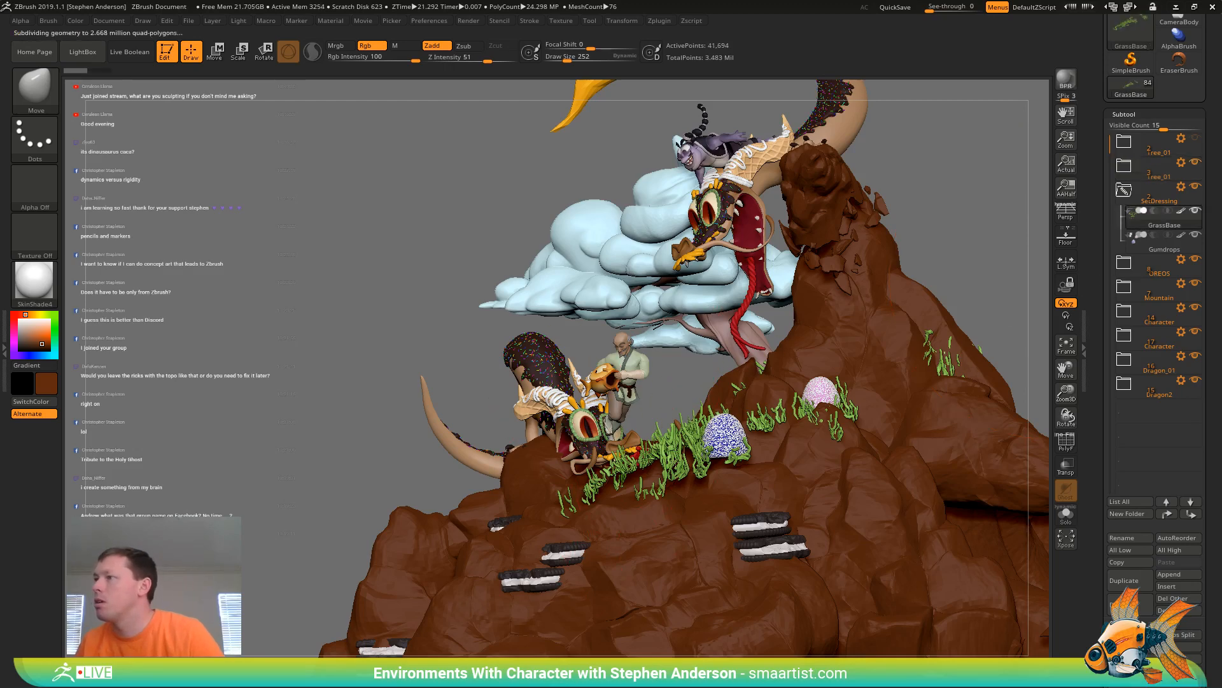
drag(675, 463, 675, 471)
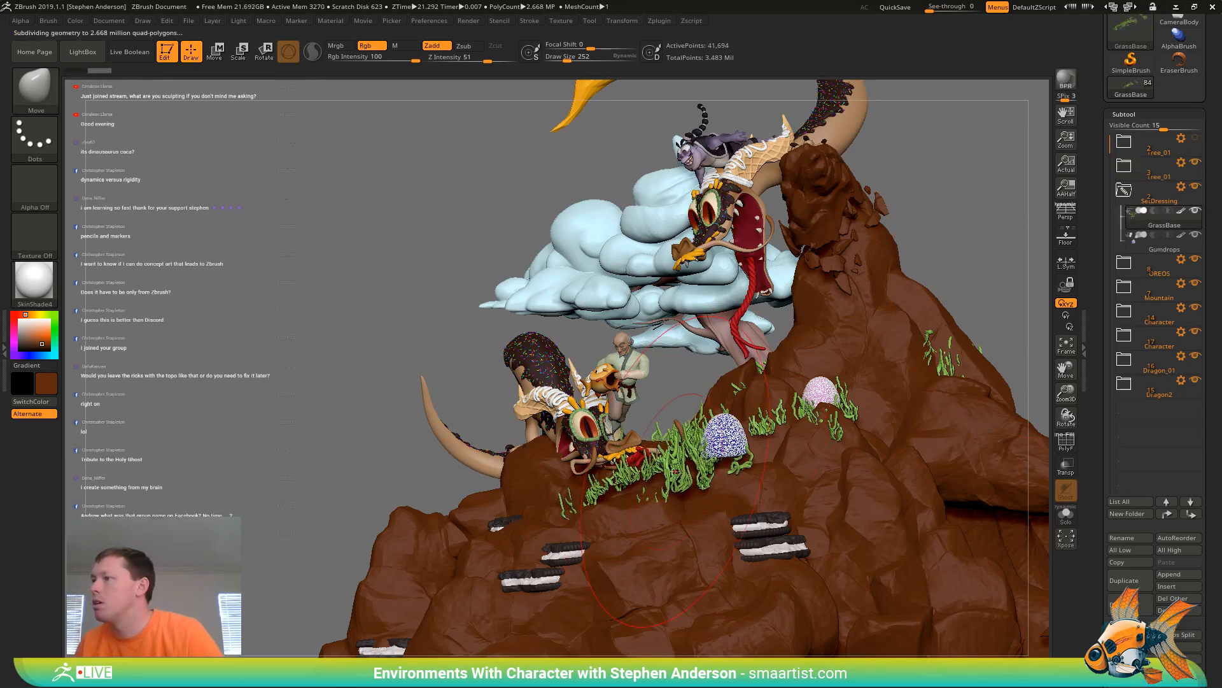
key(s)
click(665, 462)
drag(644, 490, 627, 485)
drag(701, 519, 706, 517)
Shift the grass around the blue-speckled gumdrop against the mountain surface, checking its placement from several angles
mouse_move(708, 475)
right_down()
mouse_move(732, 484)
mouse_move(739, 519)
mouse_move(697, 496)
right_up()
drag(693, 499, 732, 497)
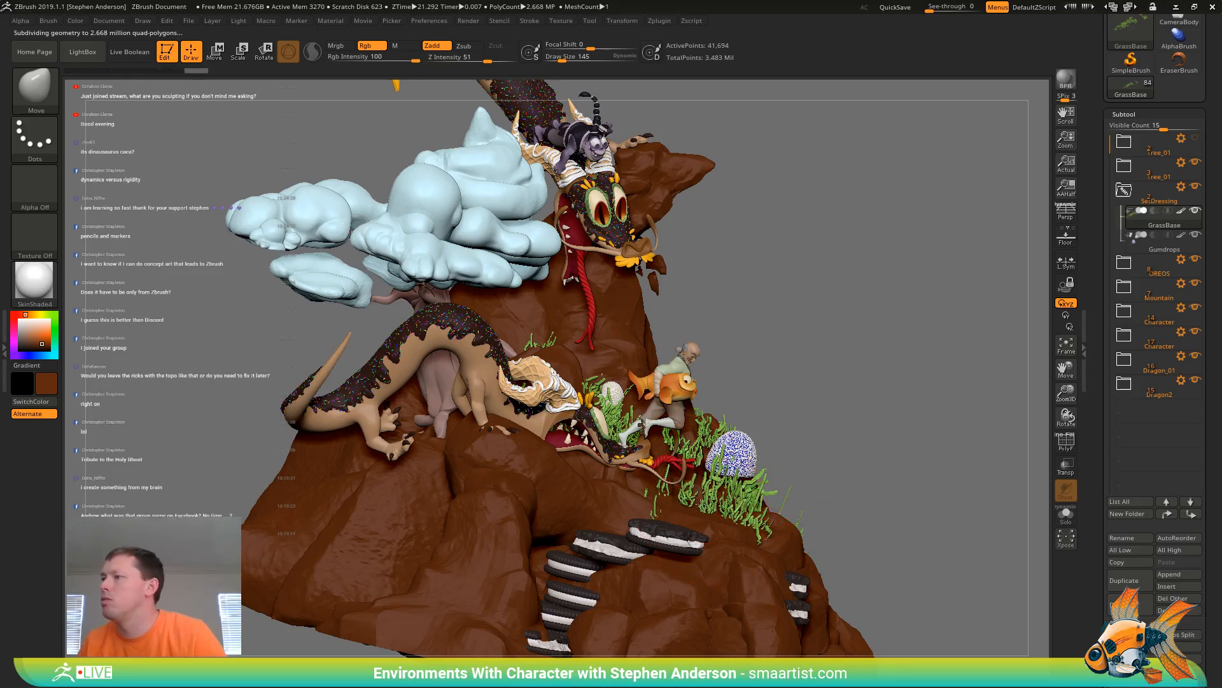
right_drag(688, 503, 625, 478)
mouse_move(787, 475)
mouse_down()
mouse_move(833, 468)
mouse_move(859, 437)
mouse_move(894, 446)
mouse_up()
right_drag(895, 449, 871, 439)
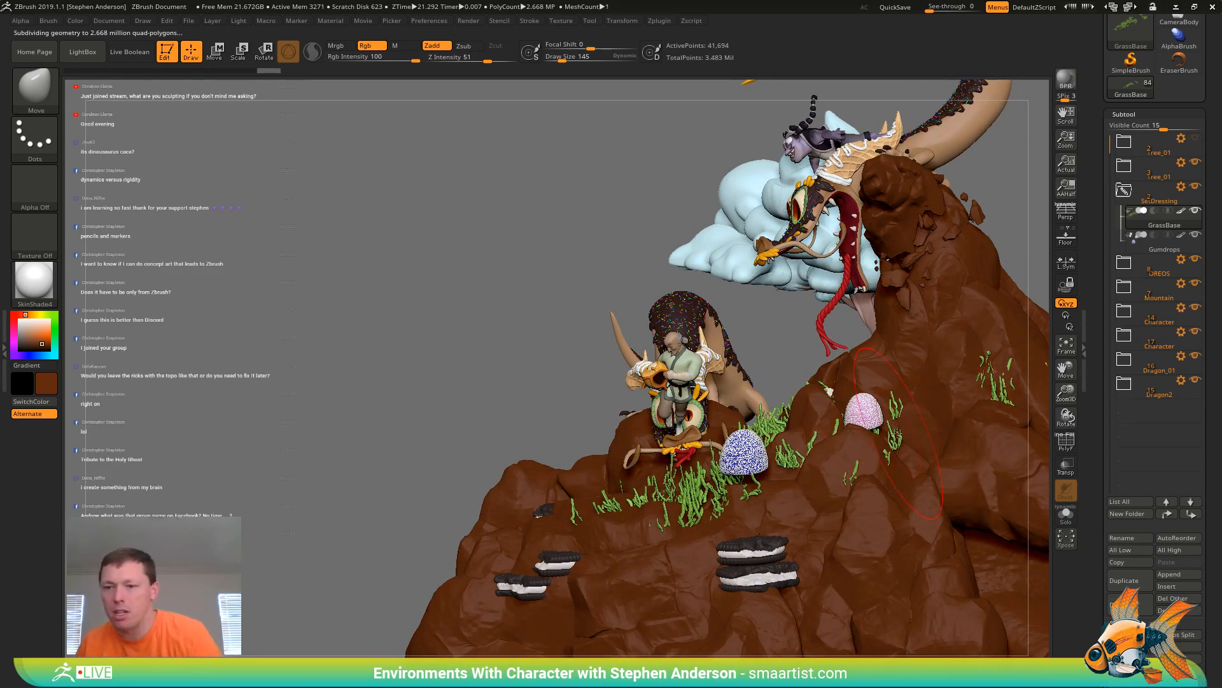
mouse_move(874, 443)
right_down()
mouse_move(891, 438)
mouse_move(923, 384)
mouse_move(661, 536)
right_up()
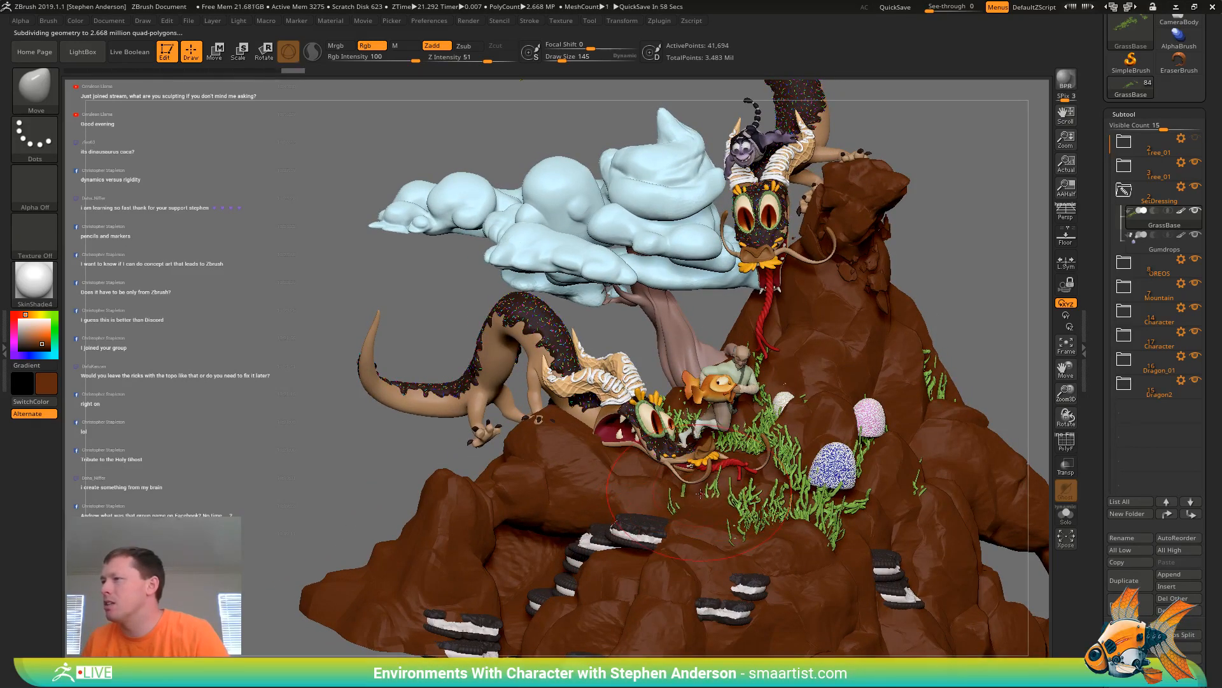
mouse_move(669, 500)
right_down()
mouse_move(672, 526)
mouse_move(705, 522)
mouse_move(691, 547)
right_up()
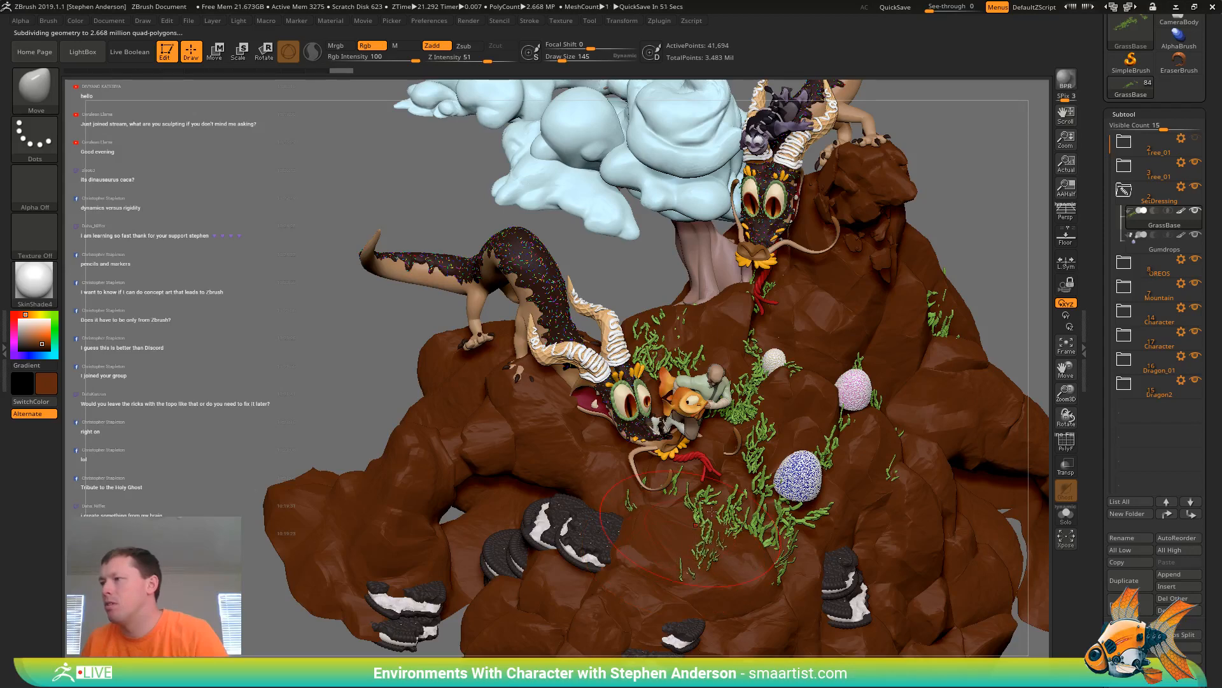
mouse_move(696, 524)
right_down()
mouse_move(691, 546)
mouse_move(693, 522)
right_up()
Refine the grass below the dragon's tongue and beside the gumdrops with the Move brush at draw size 76, comparing by undo and redo
key(s)
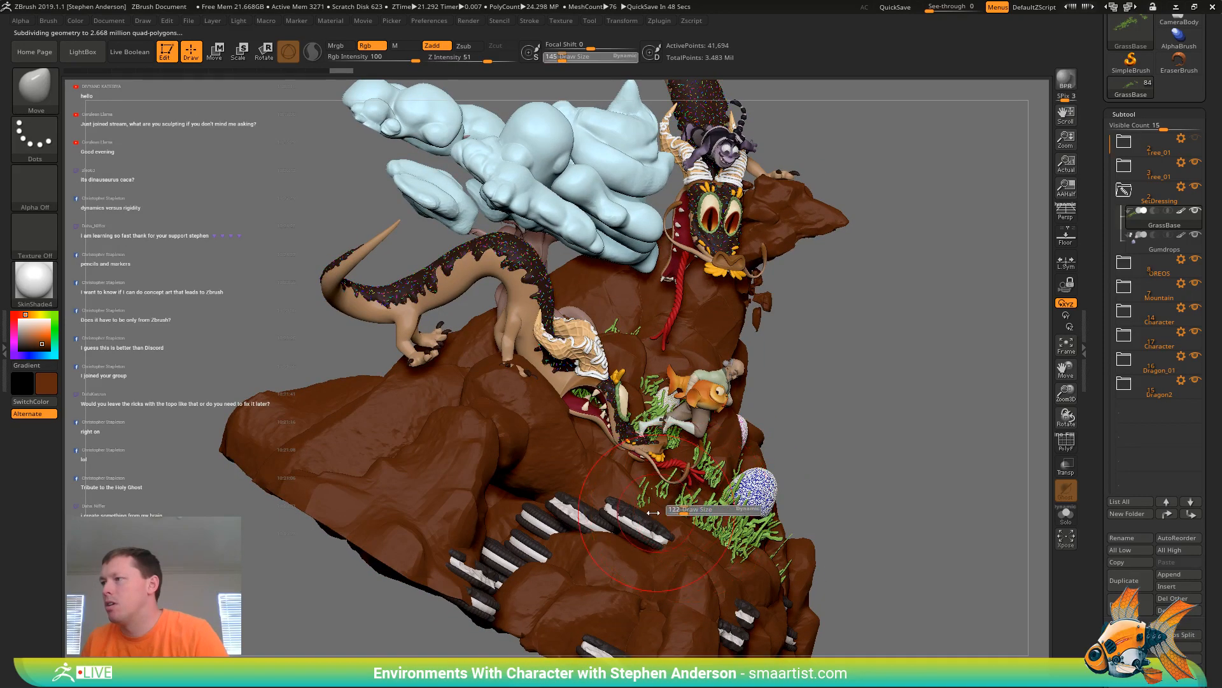
click(677, 511)
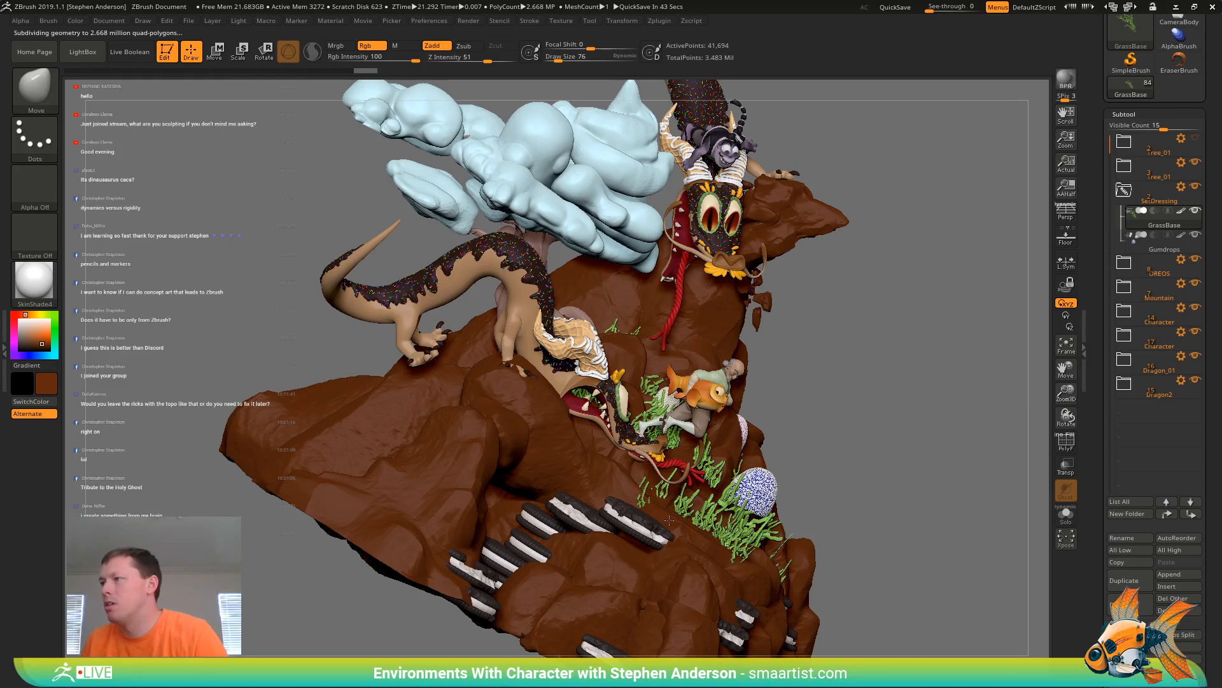
drag(687, 509, 678, 502)
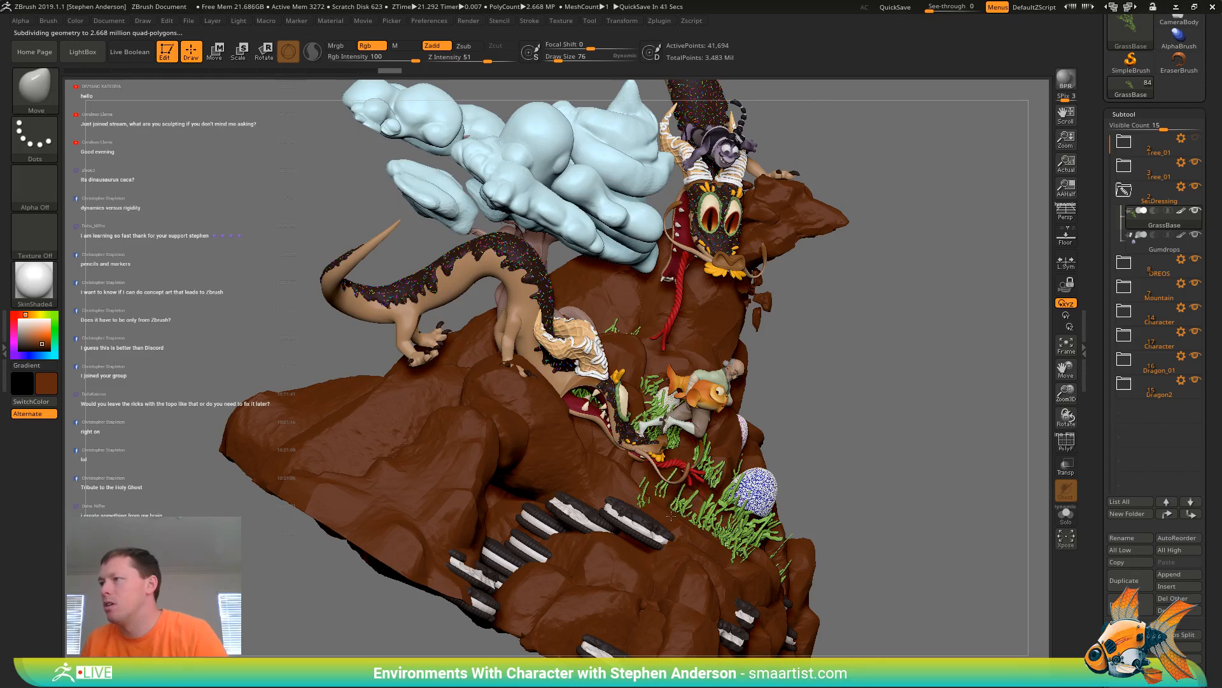
drag(687, 504, 713, 485)
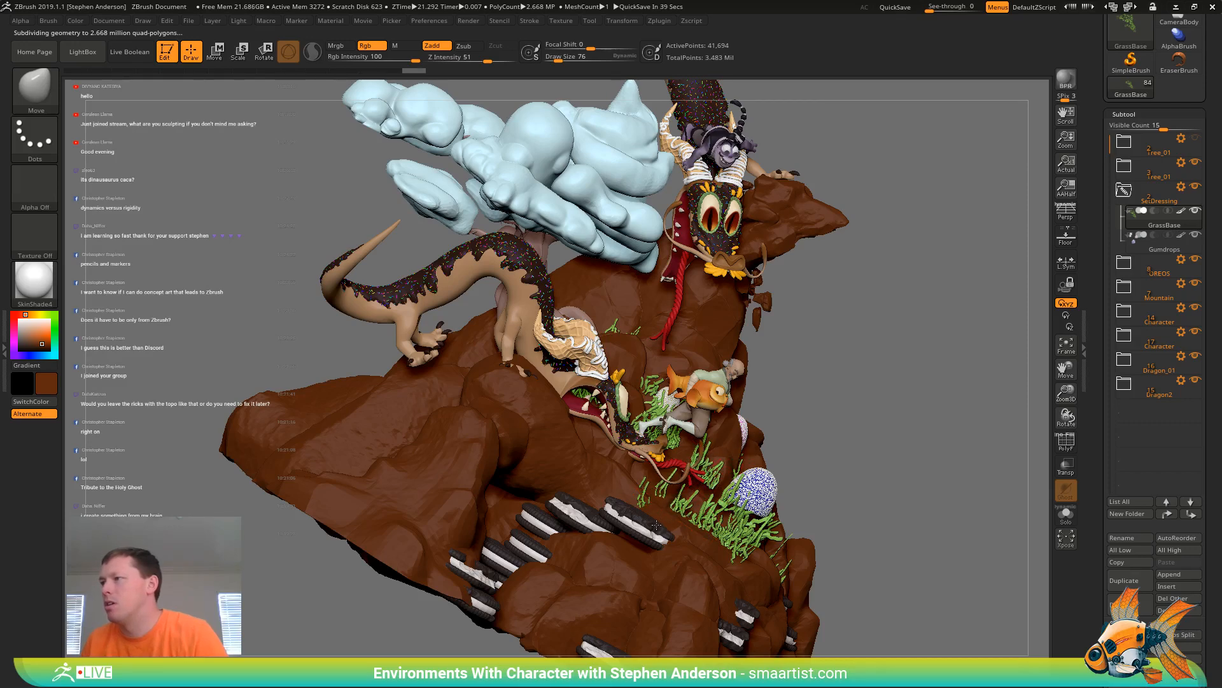
key(ctrl+z)
key(ctrl+shift+z)
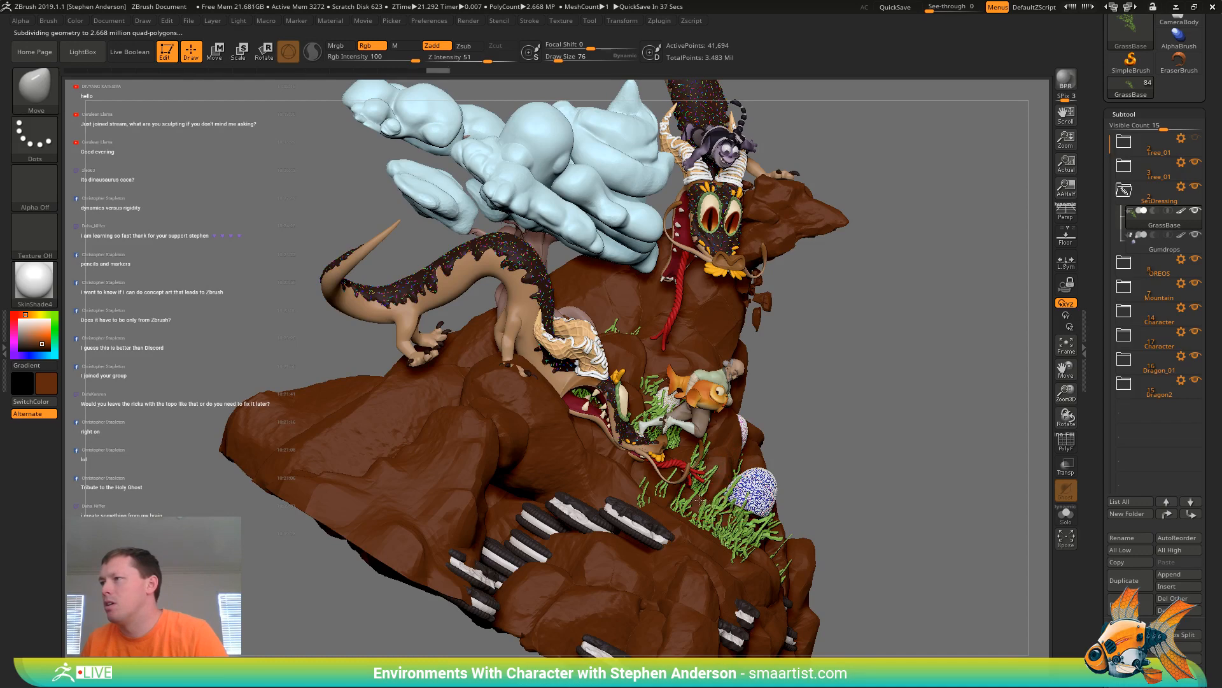
right_drag(700, 501, 776, 457)
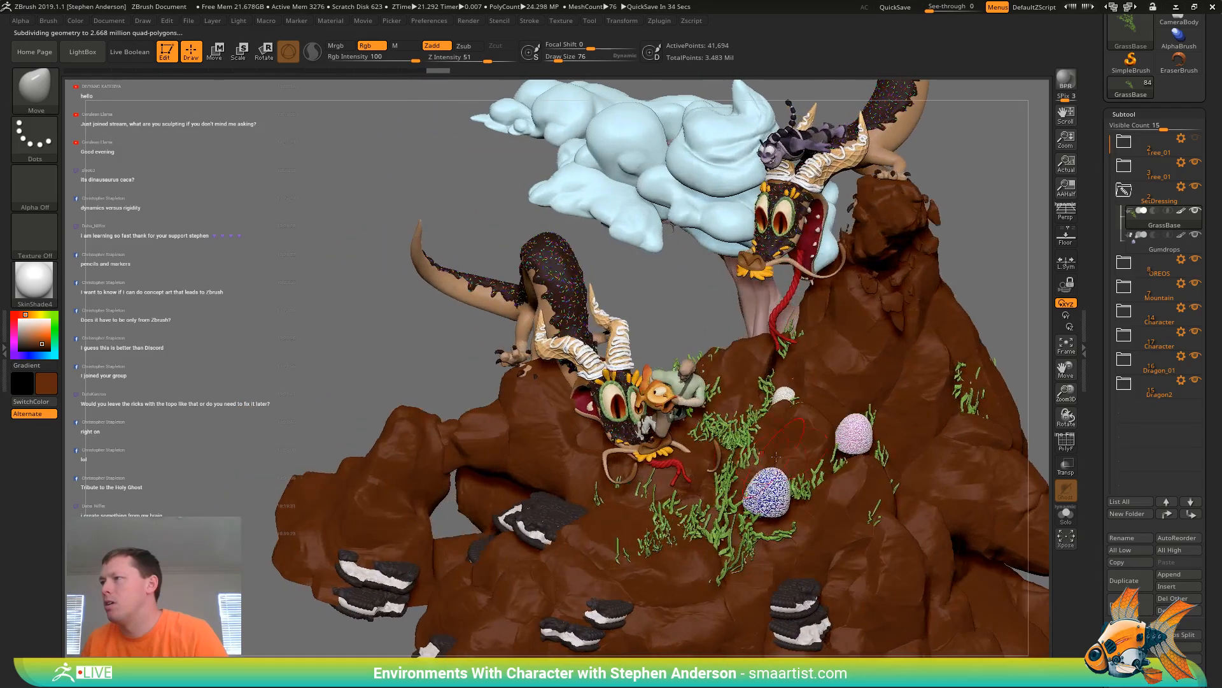
drag(722, 453, 753, 446)
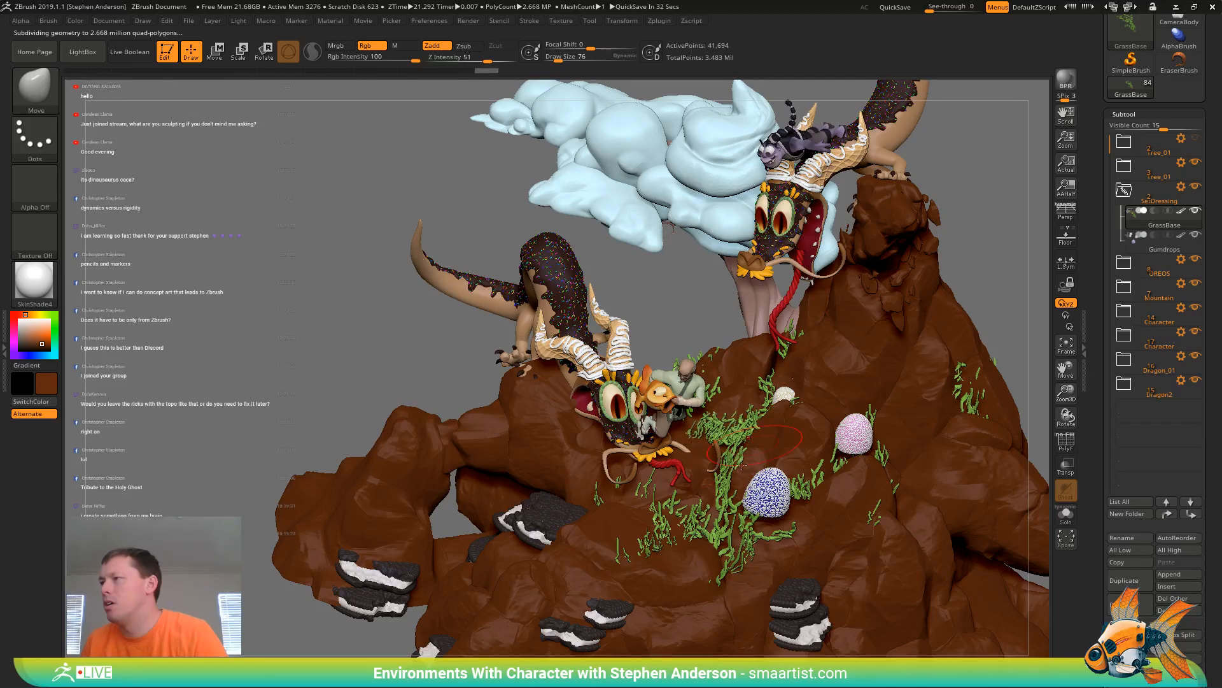
right_drag(753, 446, 741, 469)
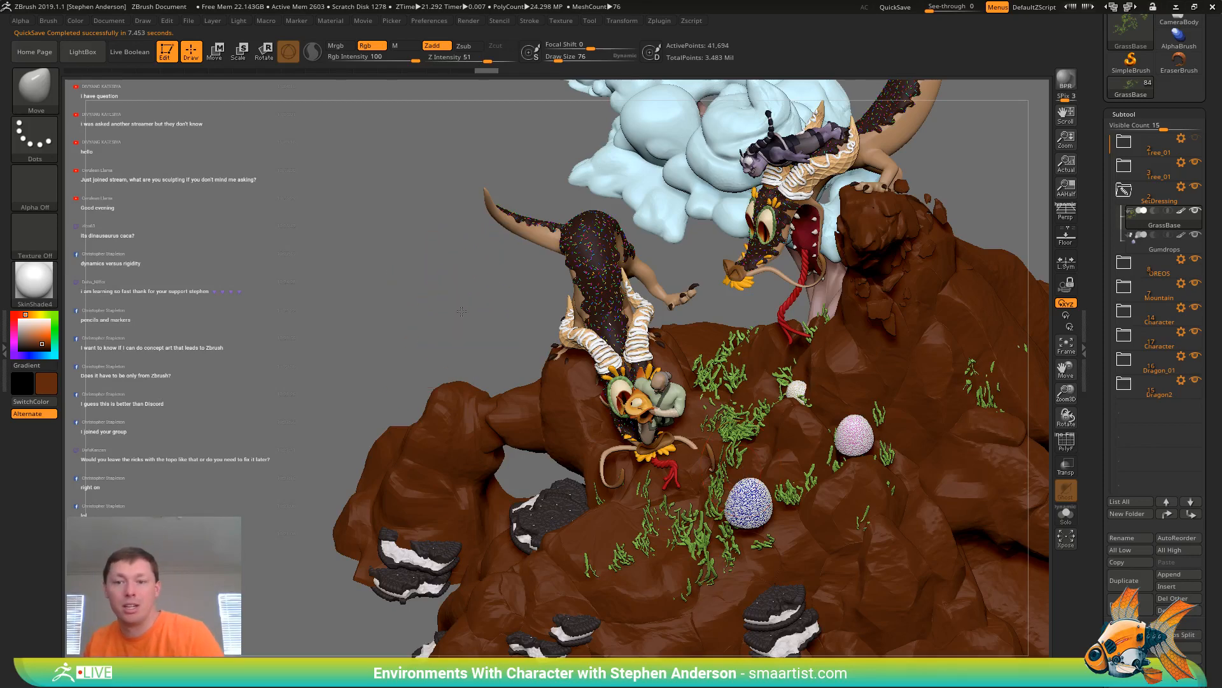
Activate the Gumdrops subtool with polyframe shown and, in Solo mode, mask all gumdrops except the large blue-speckled one
drag(461, 311, 883, 525)
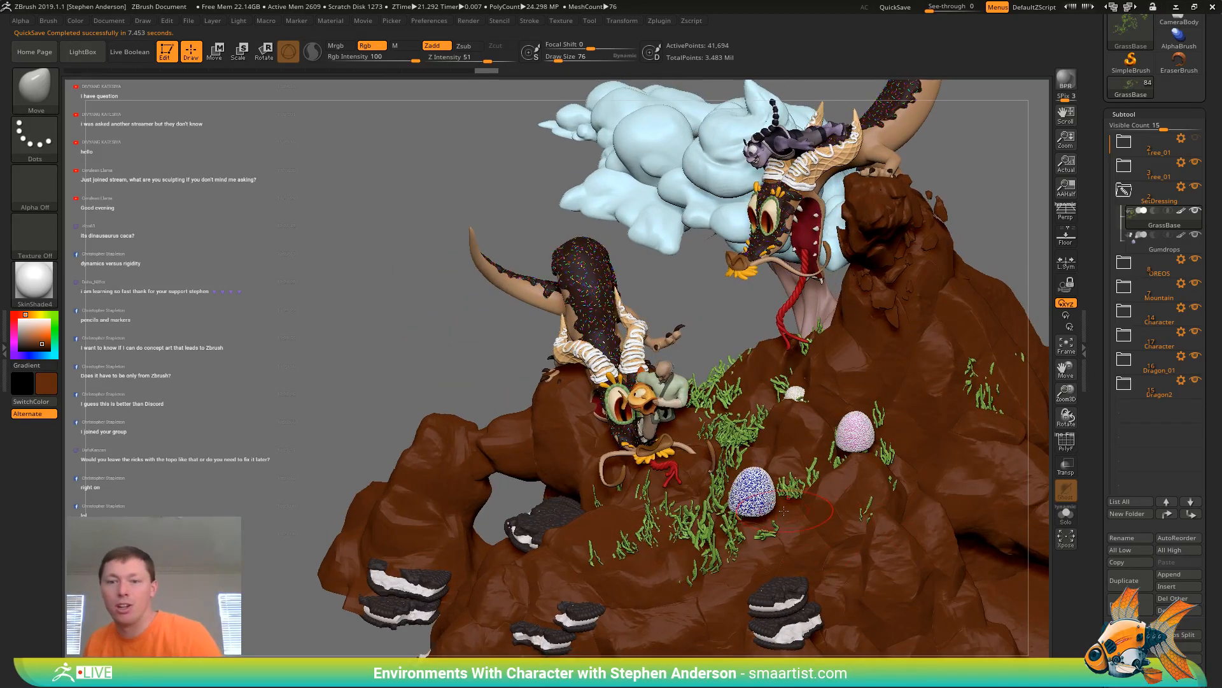
mouse_move(794, 498)
ctrl+right_down()
mouse_move(799, 515)
mouse_move(767, 481)
mouse_move(798, 527)
mouse_move(784, 490)
ctrl+right_up()
alt+click(762, 486)
key(shift+f)
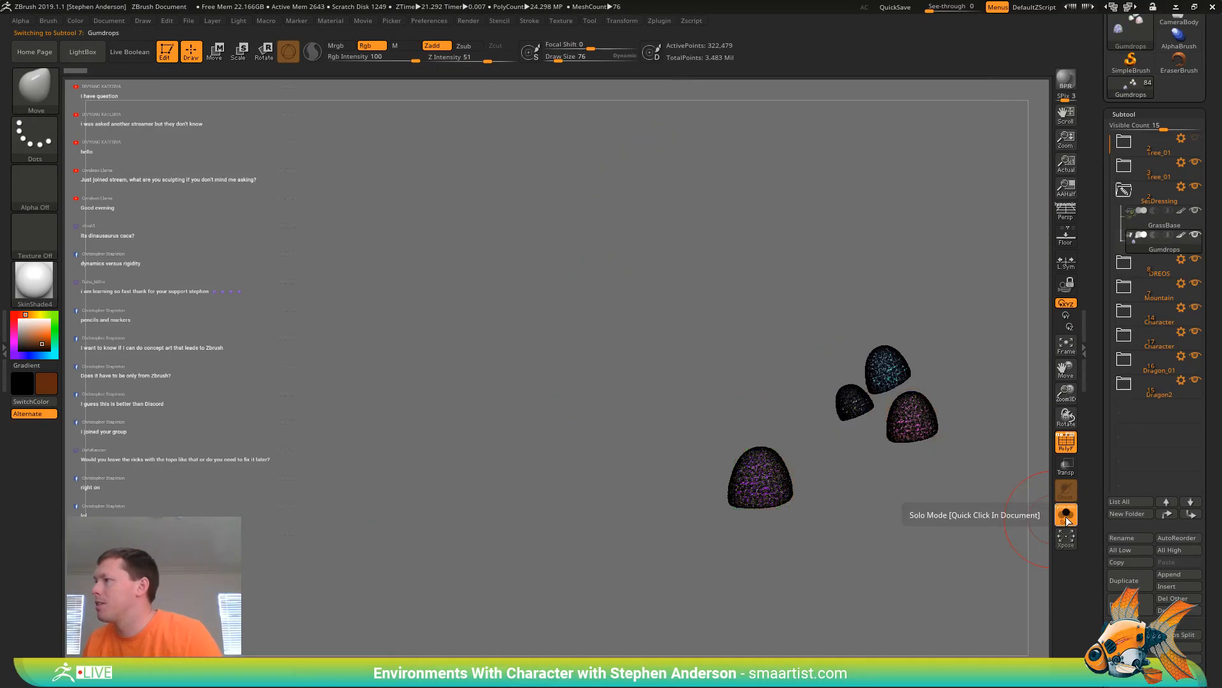
click(1058, 518)
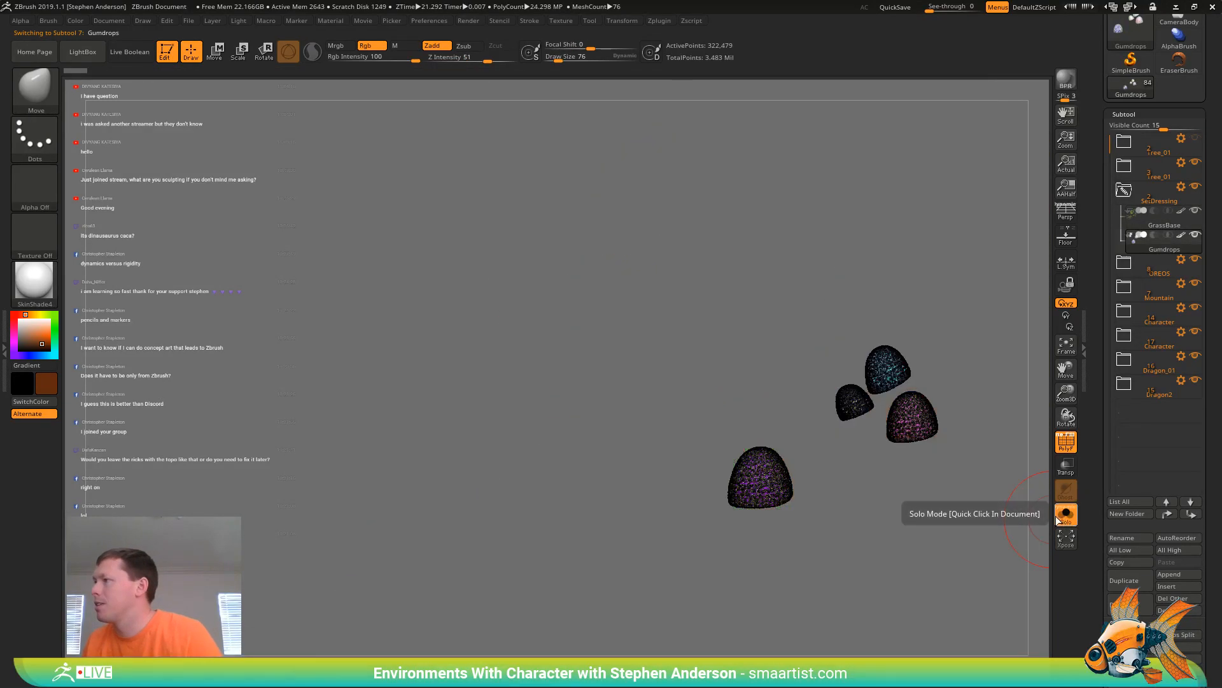
mouse_move(942, 479)
ctrl+mouse_down()
mouse_move(823, 474)
mouse_move(1047, 446)
mouse_move(1037, 433)
ctrl+mouse_up()
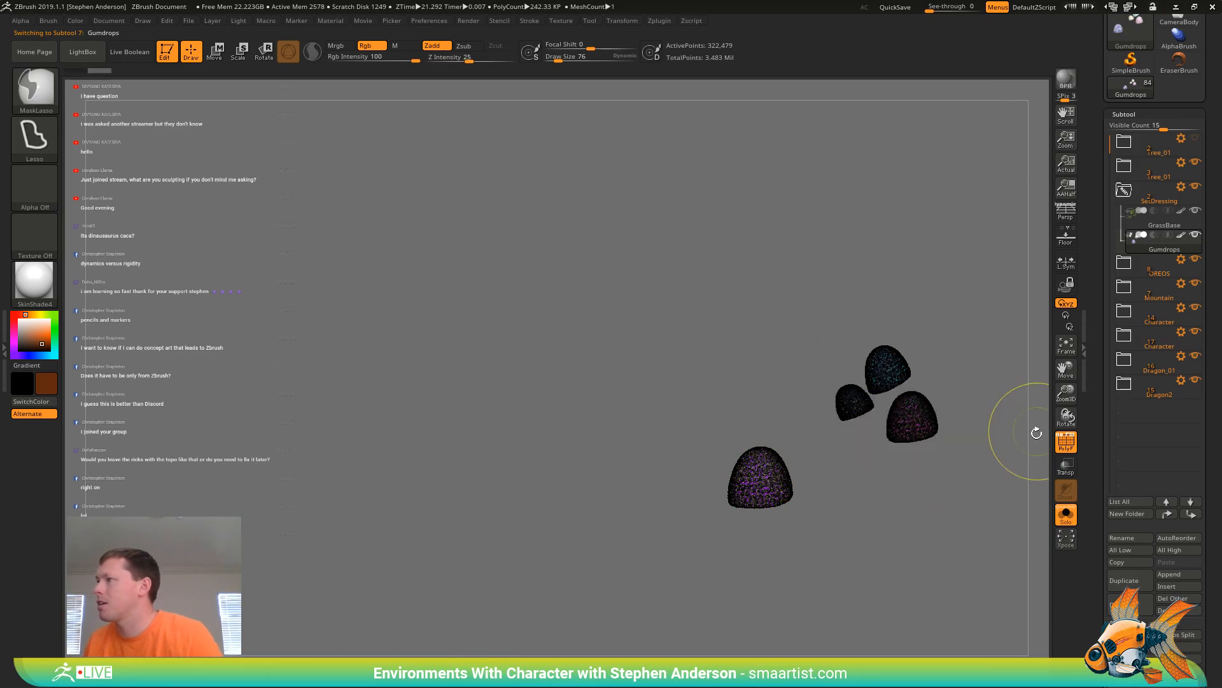
click(1066, 516)
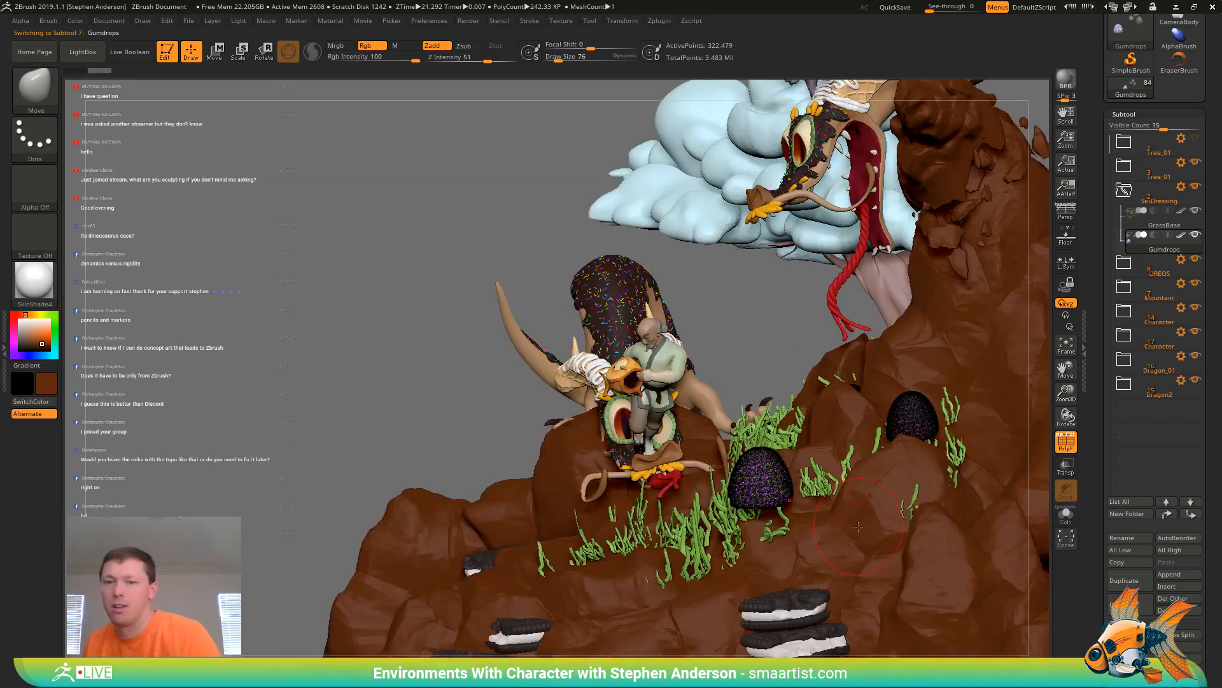
Move the blue-speckled gumdrop away from the grass onto the rock surface, hide the polyframe and return to Draw mode
key(w)
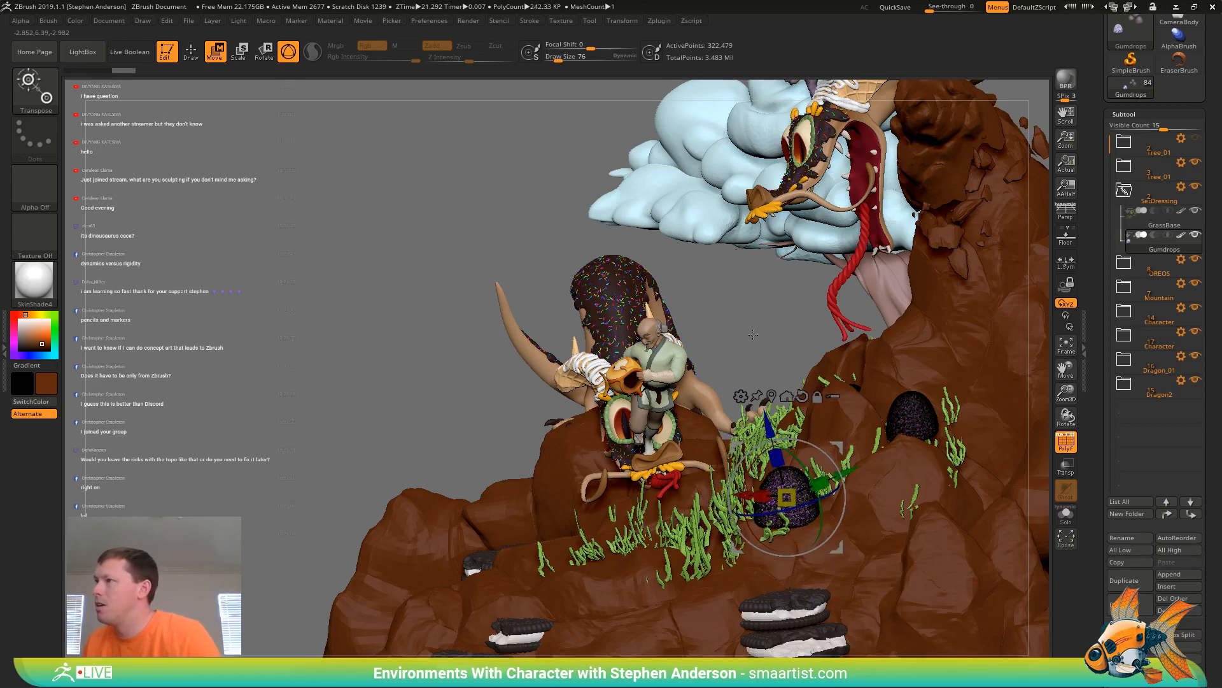
drag(844, 443, 802, 305)
drag(741, 336, 736, 385)
right_drag(735, 385, 827, 414)
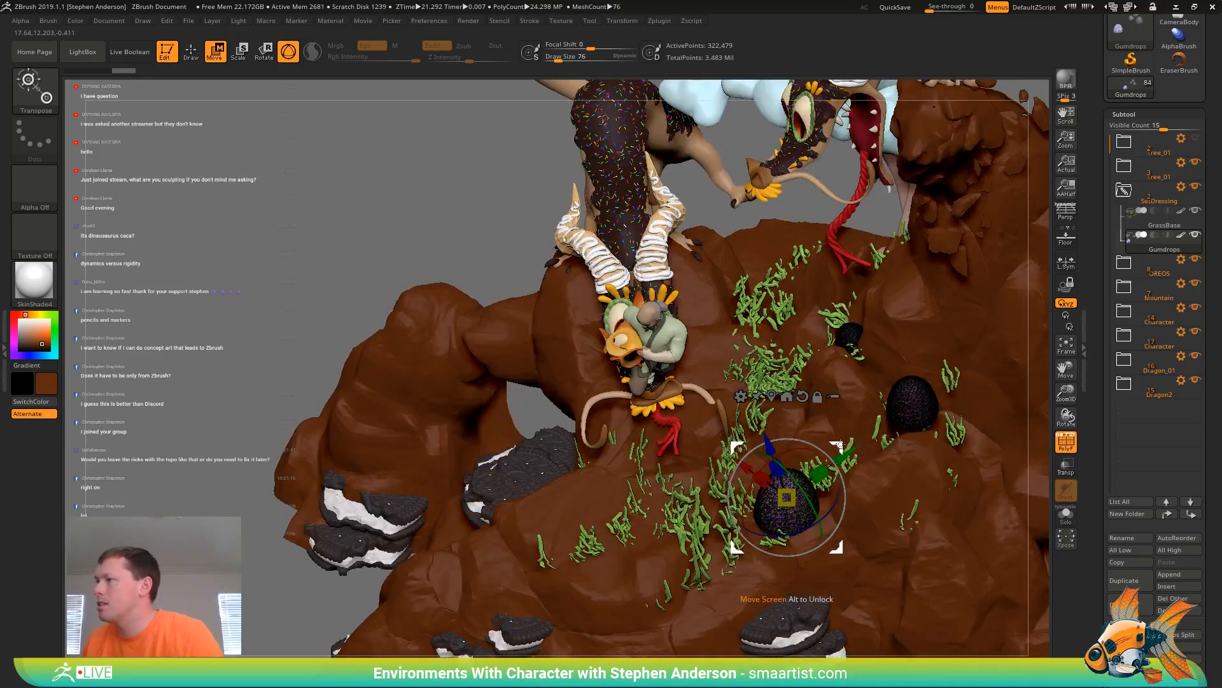
drag(840, 446, 852, 444)
key(shift+f)
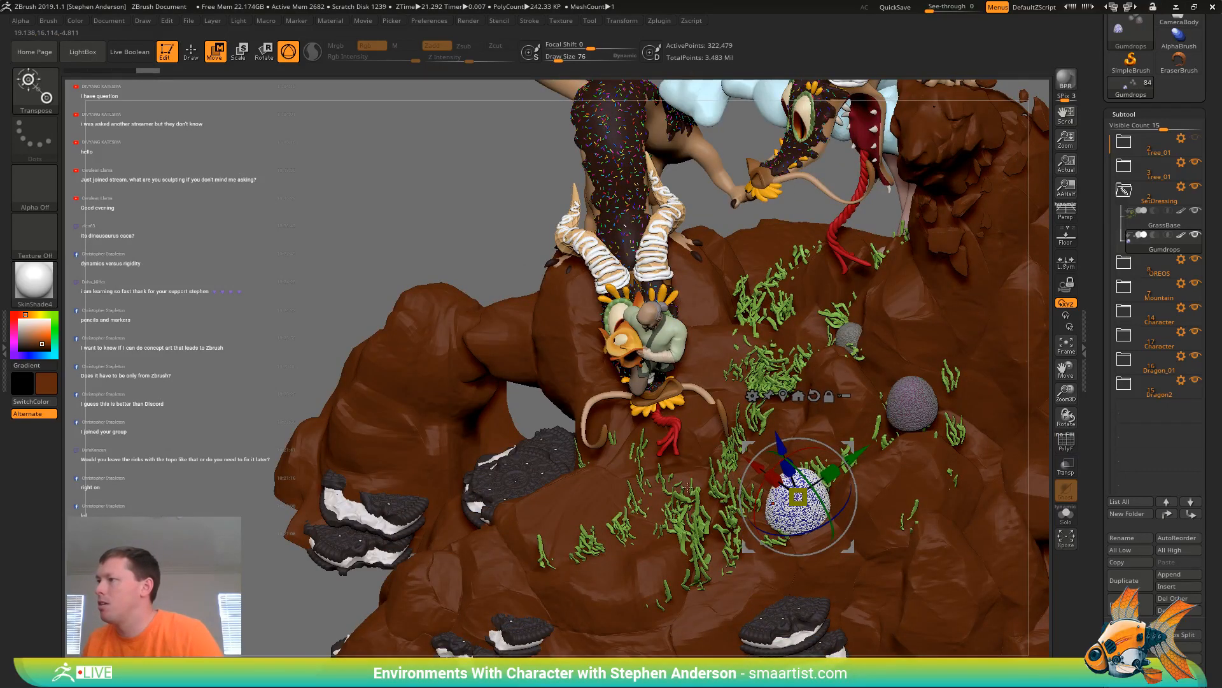
key(q)
Isolate the Gumdrops subtool, change the mask so only the pink gumdrop is unmasked, and show the whole scene again
right_drag(671, 503, 698, 439)
drag(709, 449, 769, 474)
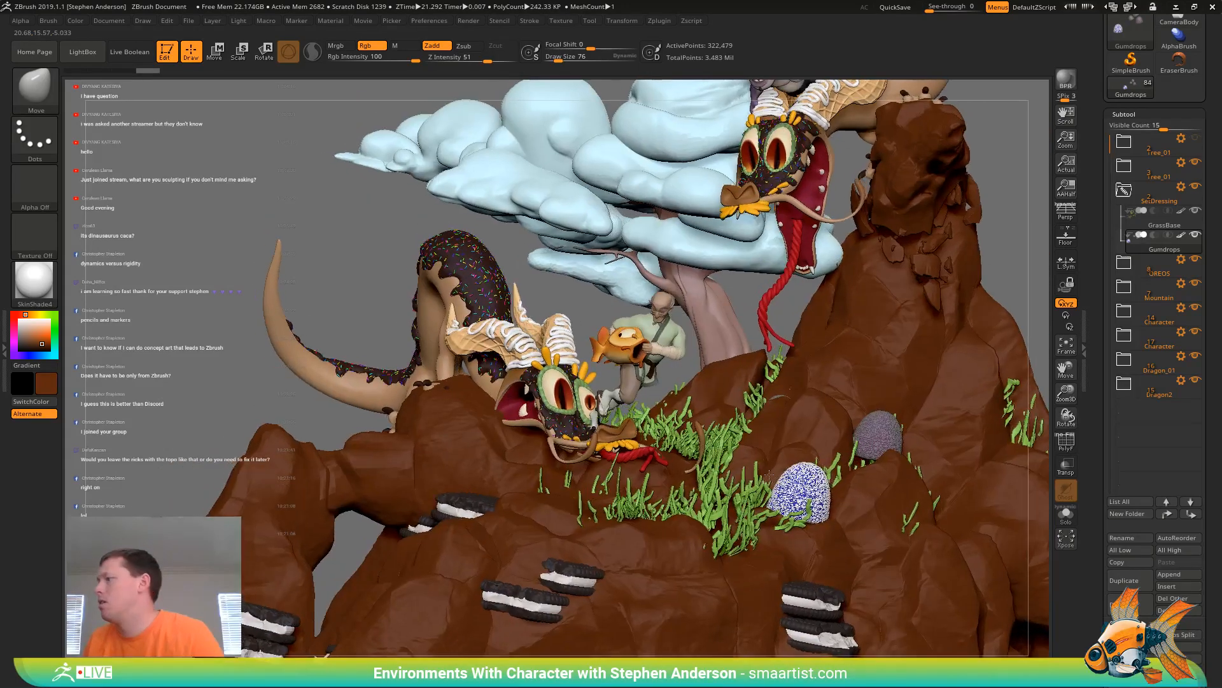
right_drag(769, 474, 886, 463)
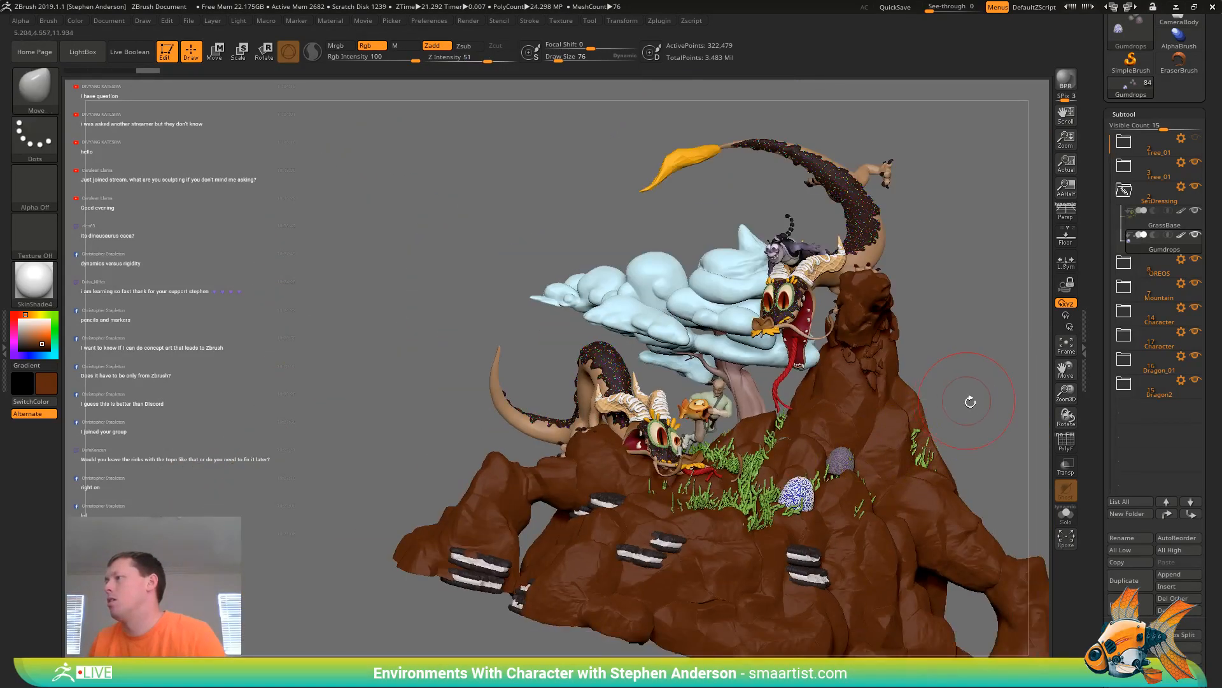
click(1066, 516)
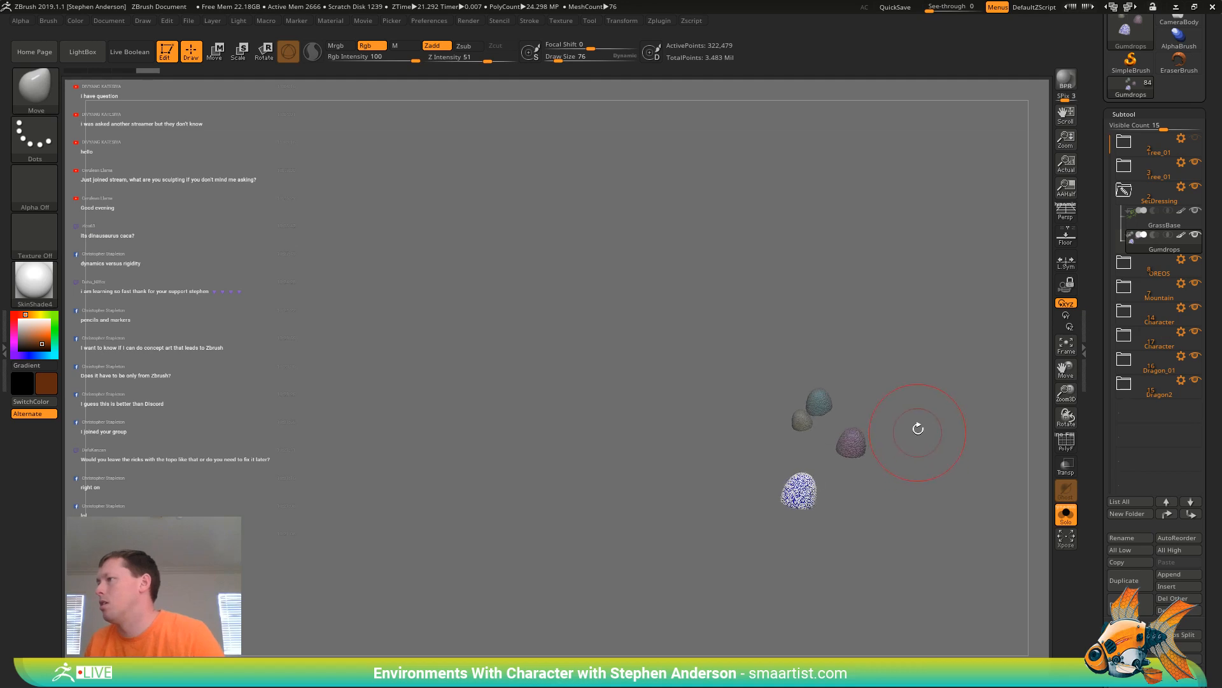
ctrl+drag(896, 421, 834, 427)
ctrl+drag(889, 486, 888, 487)
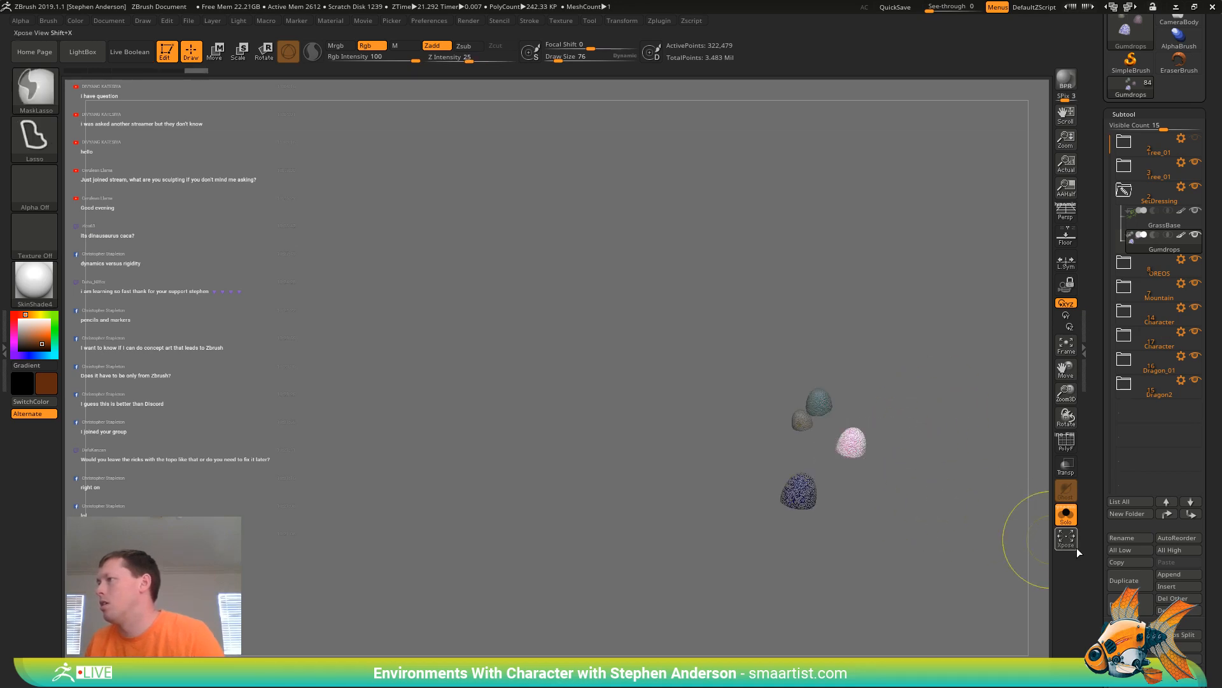
click(1066, 516)
Reposition the pink gumdrop on the slope behind the blue one, adjusting it from the front and from above
right_drag(901, 442, 846, 433)
key(w)
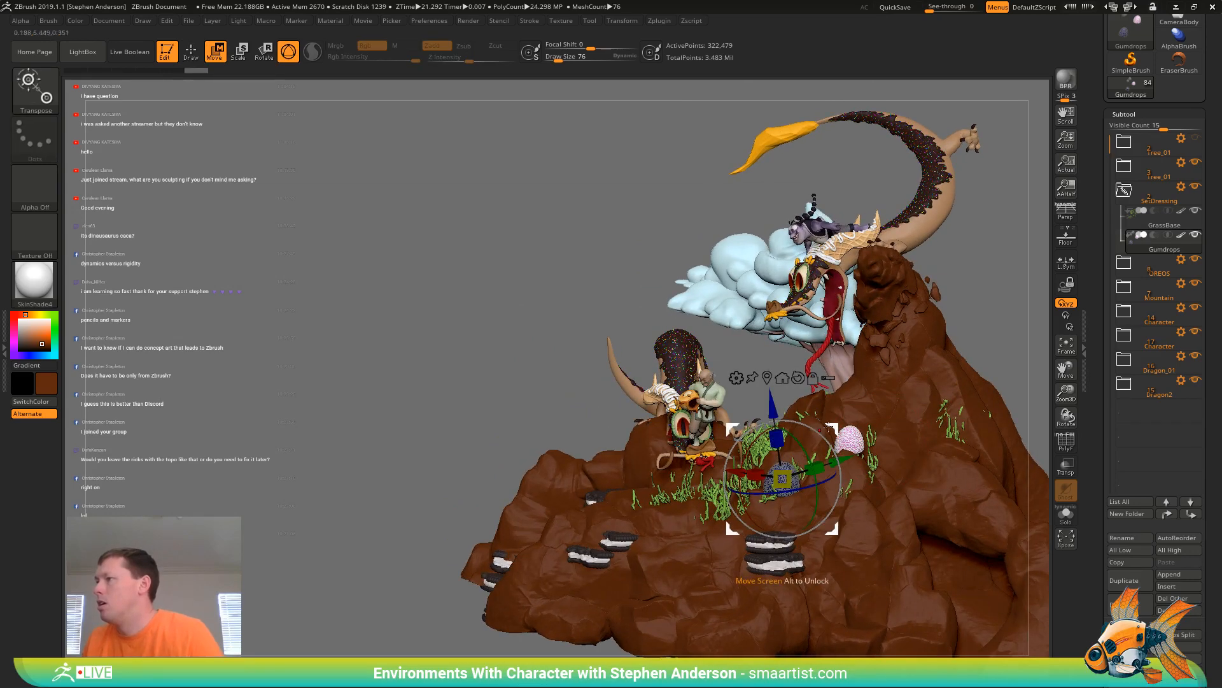
drag(833, 428, 841, 437)
right_drag(894, 447, 900, 494)
drag(850, 456, 855, 452)
right_drag(895, 433, 937, 415)
right_drag(995, 282, 1001, 326)
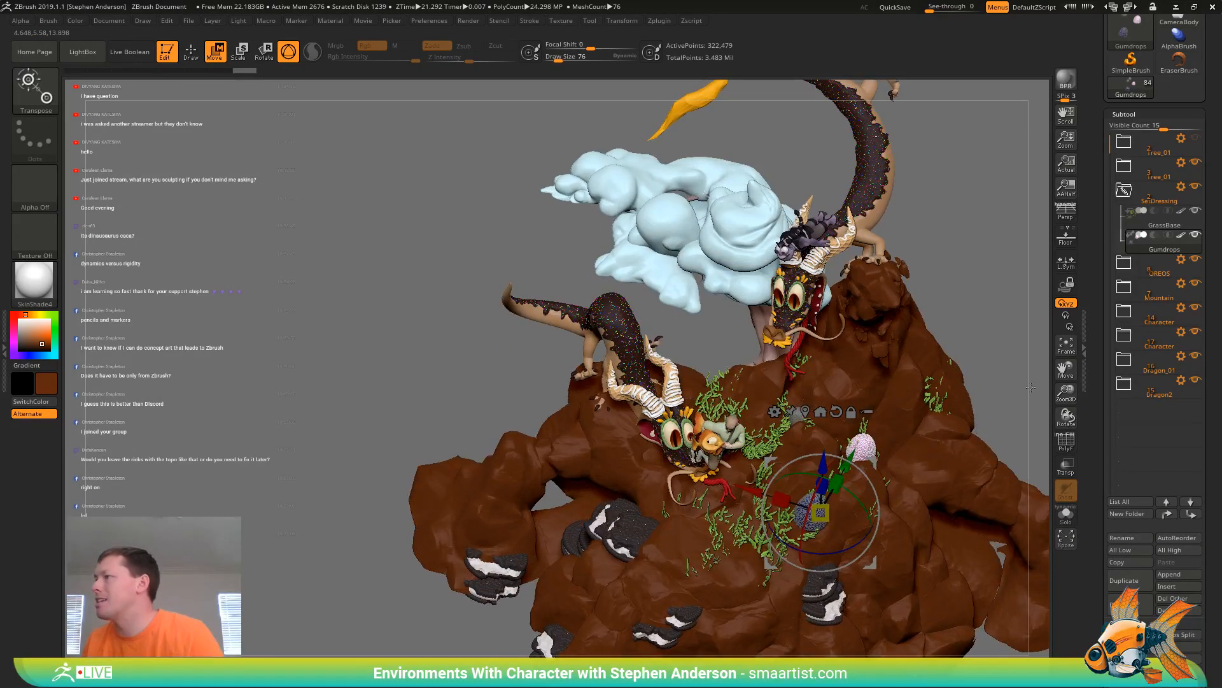
Change the mask so only the light-blue and white gumdrops are free, move them beside the front dragon's head, and return to Draw mode
mouse_move(1014, 349)
ctrl+mouse_down()
mouse_move(920, 334)
mouse_move(860, 382)
mouse_move(758, 516)
mouse_move(993, 408)
mouse_move(970, 329)
ctrl+mouse_up()
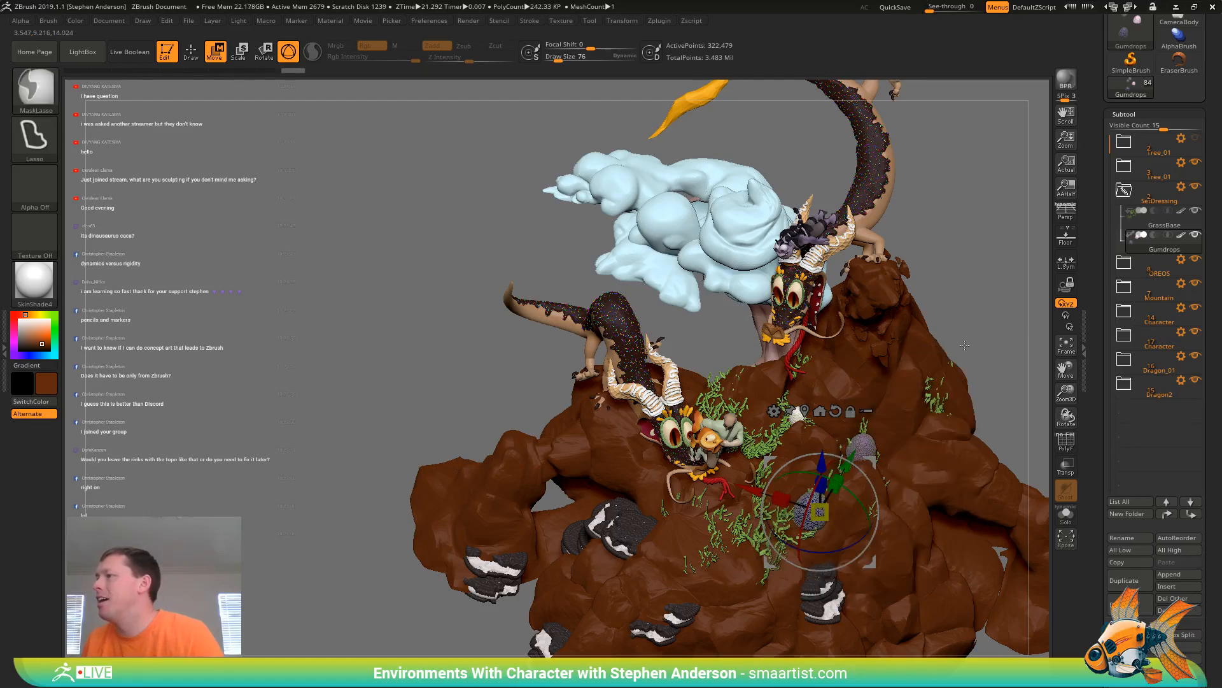
right_drag(971, 329, 936, 337)
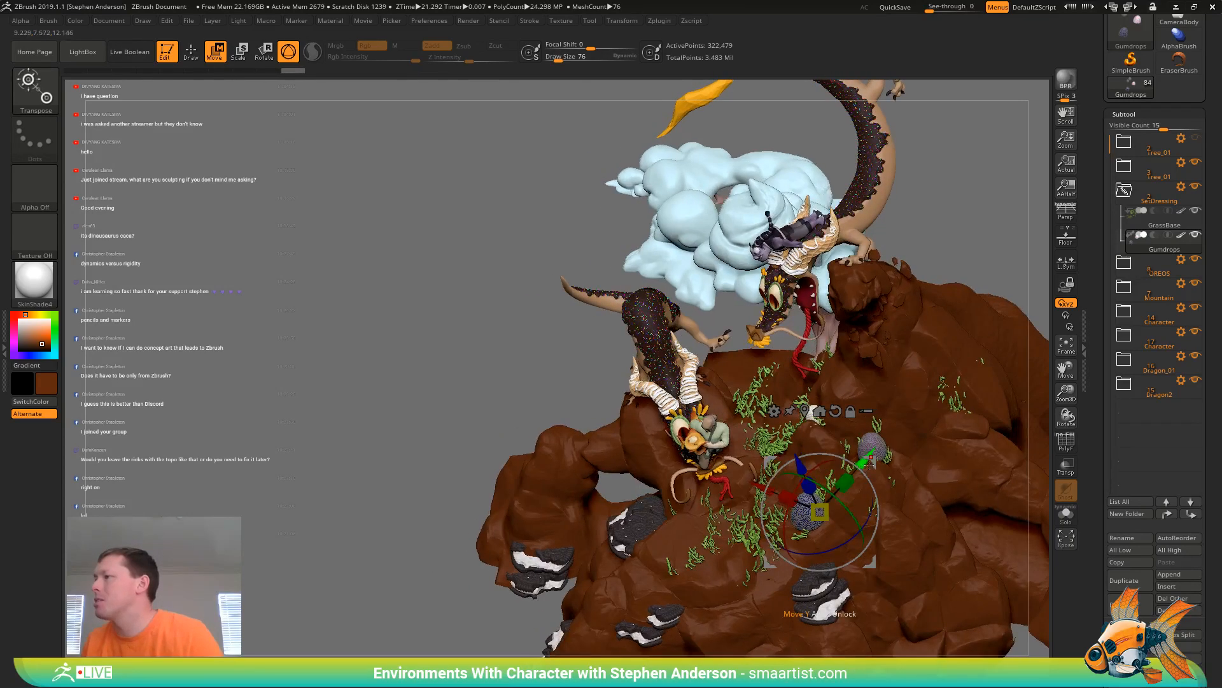
drag(873, 464, 824, 514)
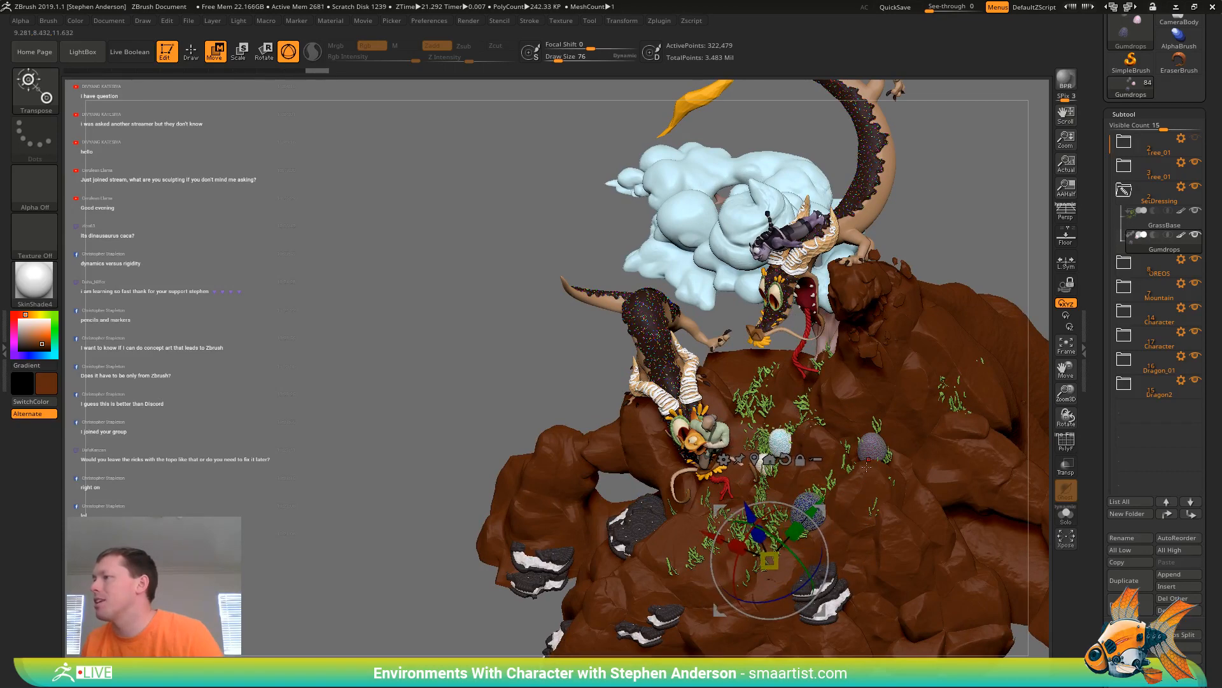
right_drag(835, 519, 863, 476)
drag(827, 590, 809, 576)
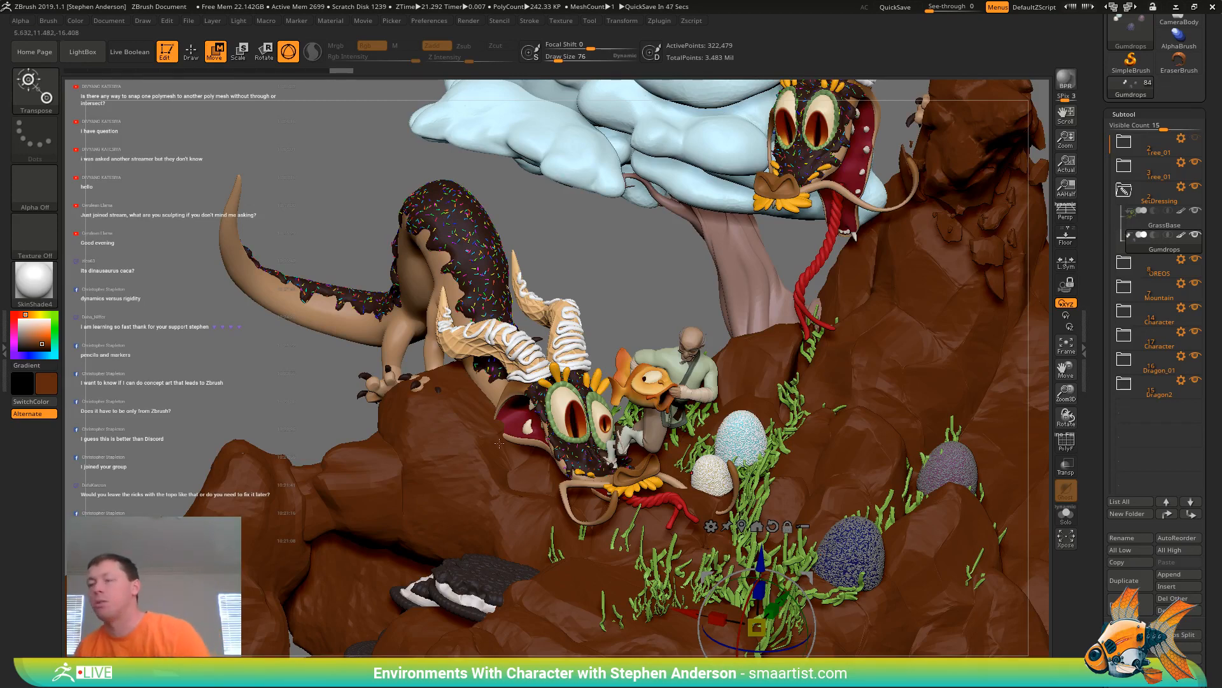
key(q)
ctrl+right_drag(540, 491, 508, 446)
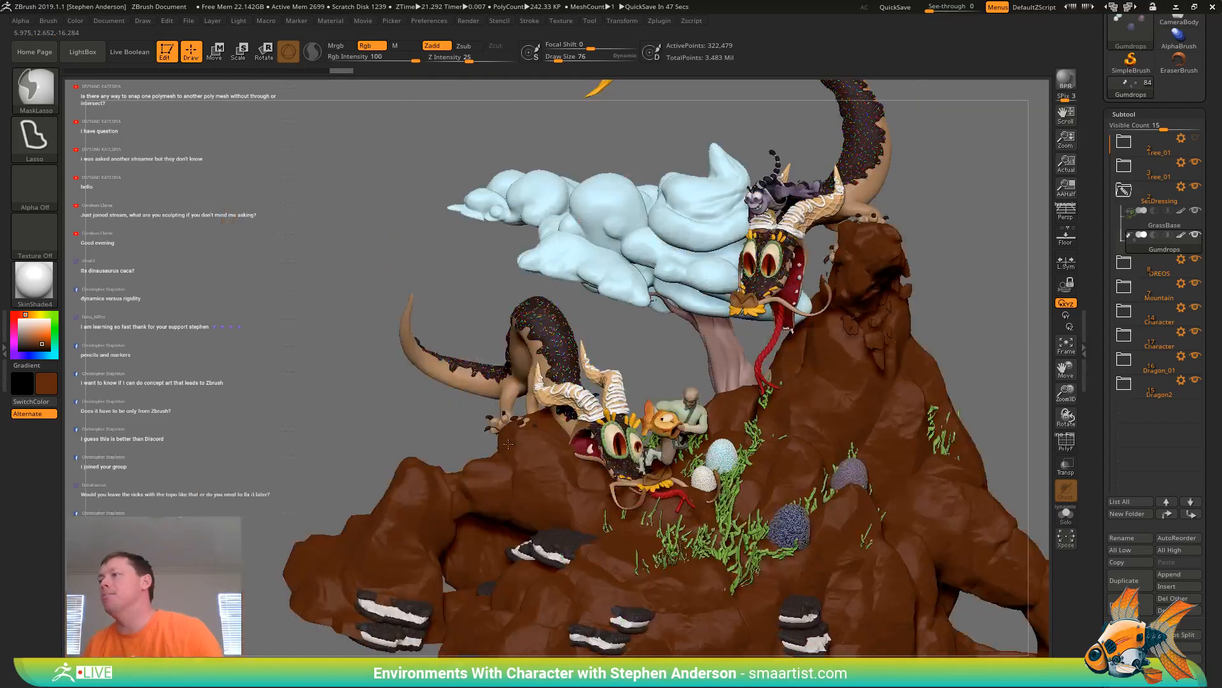
alt+right_drag(788, 426, 549, 350)
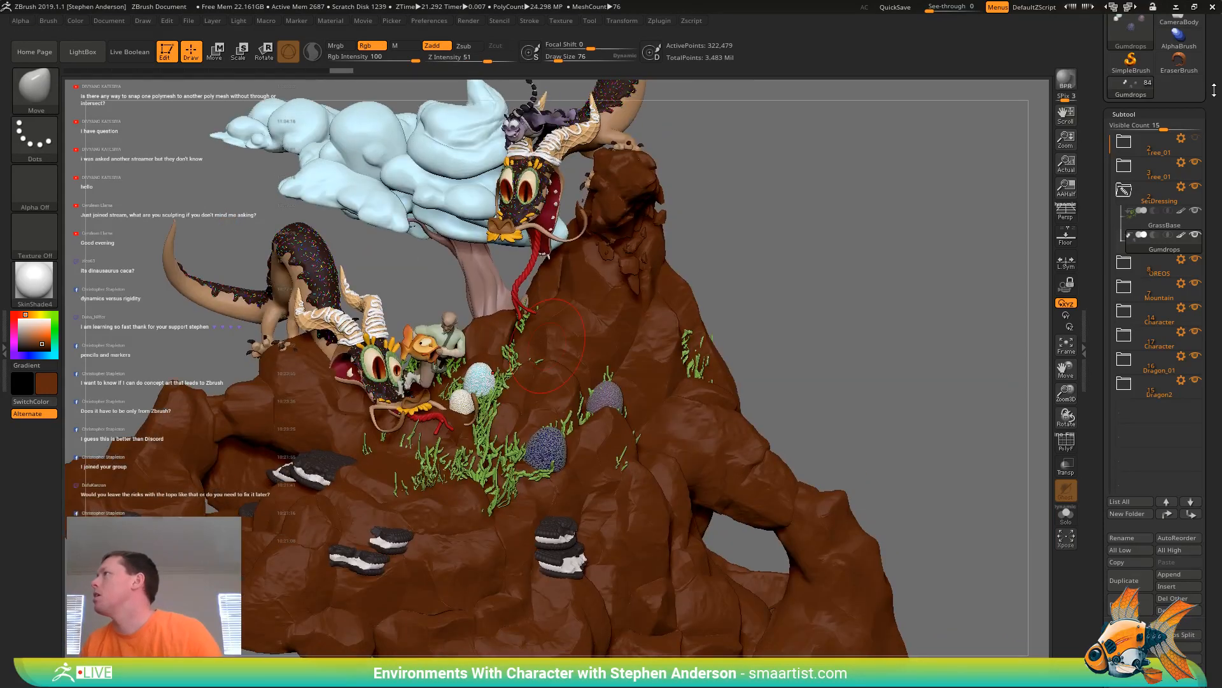
Switch to the CameraBody tool, activate its LensBase subtool and frame it with polyframe shown
drag(1216, 88, 1216, 127)
click(1178, 57)
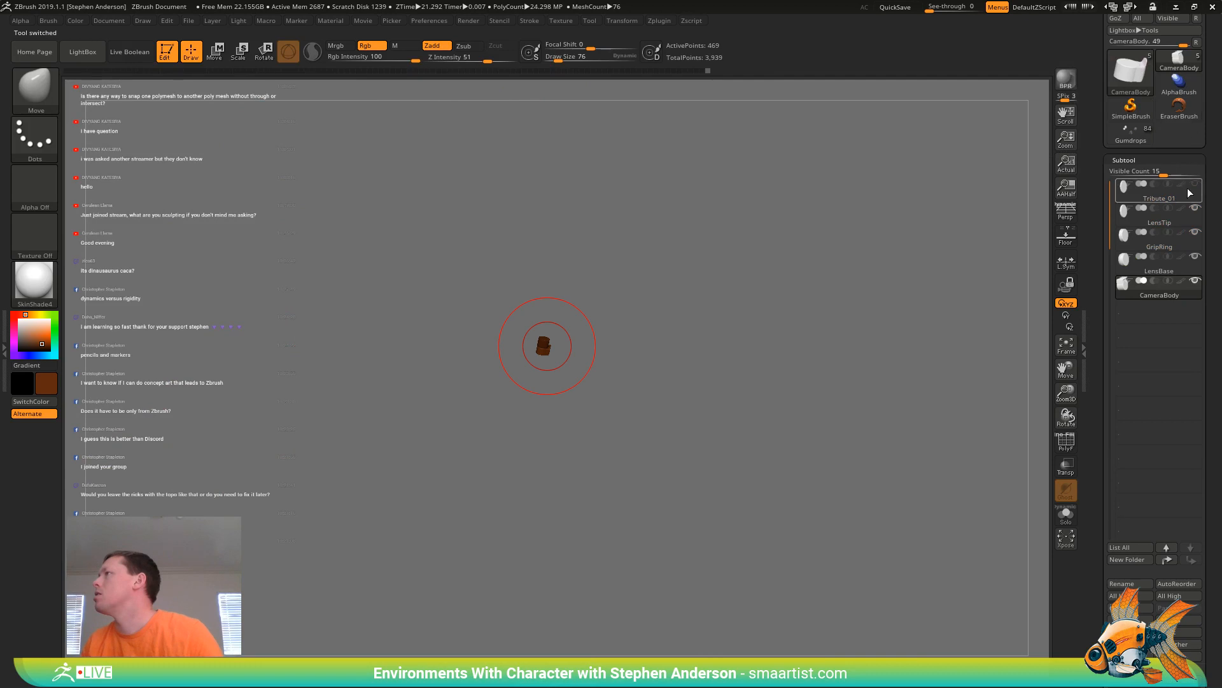
drag(1214, 305, 1213, 354)
click(1125, 335)
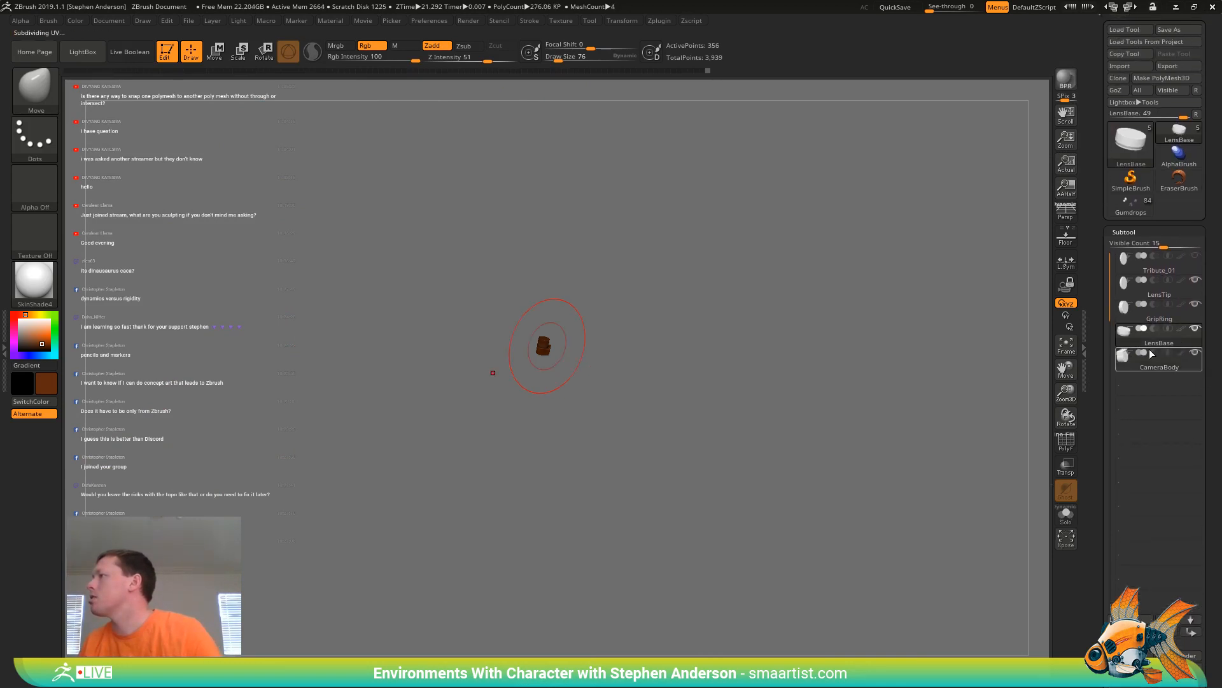
key(shift+f)
key(f)
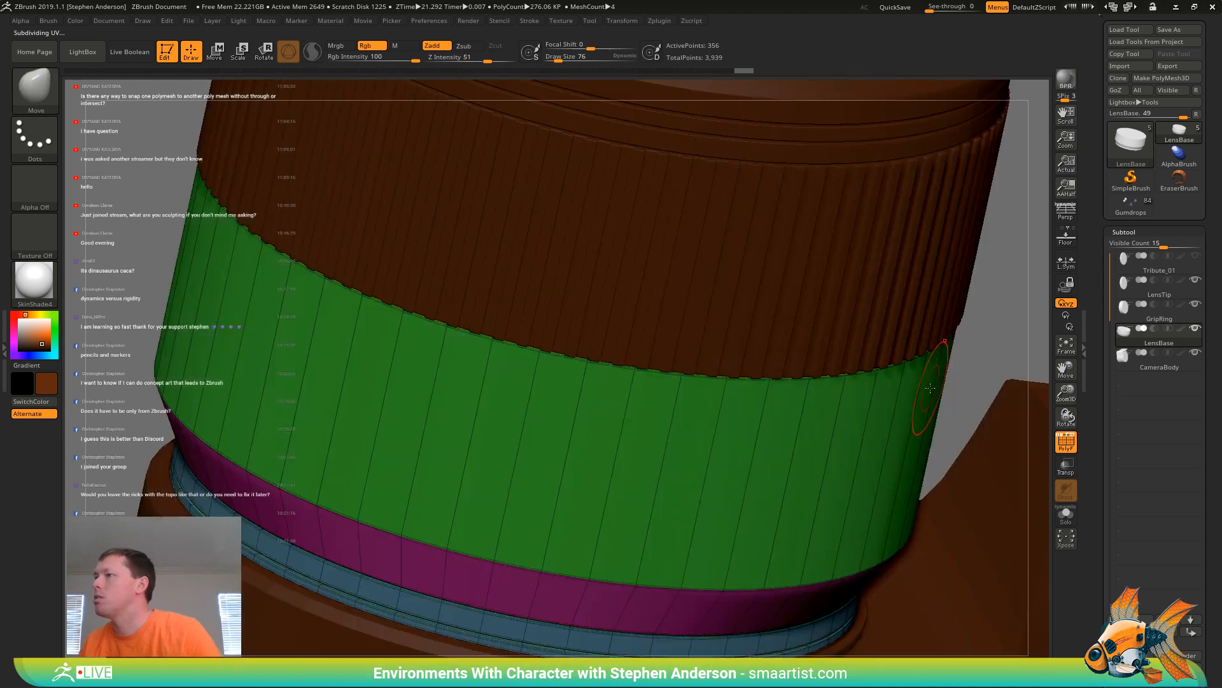
Make a separate PolyMesh3D from the LensBase subtool and turn its flat cap toward the view
ctrl+right_drag(931, 357, 872, 261)
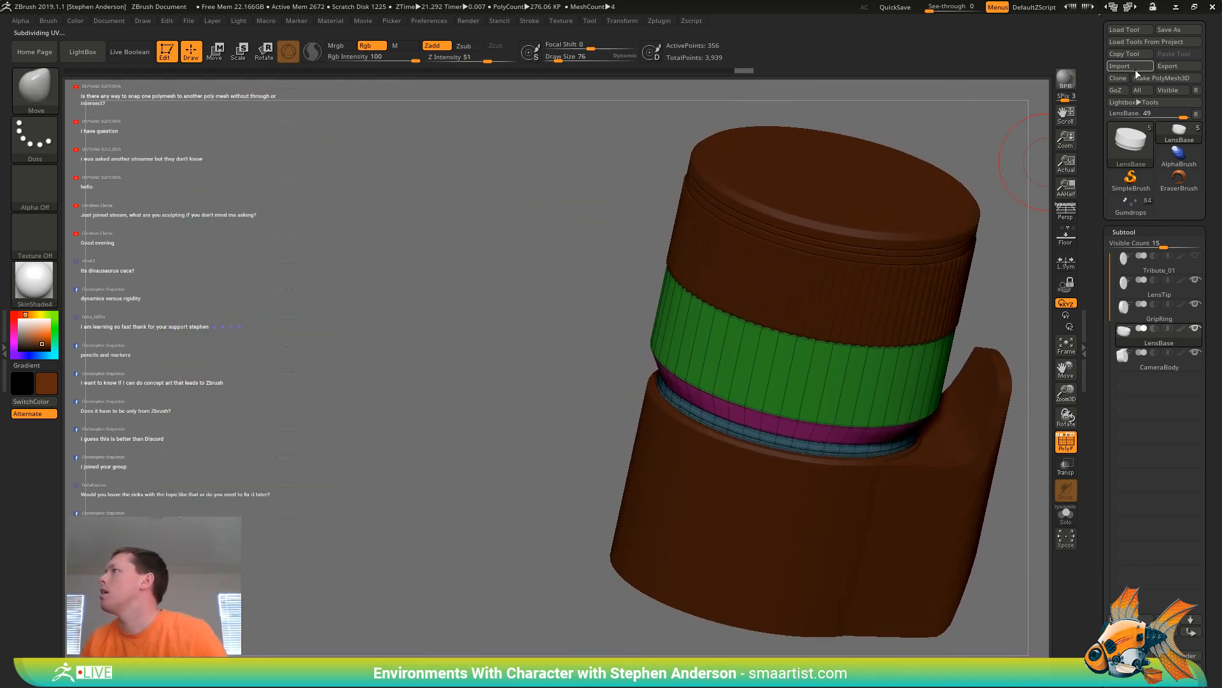
click(1146, 77)
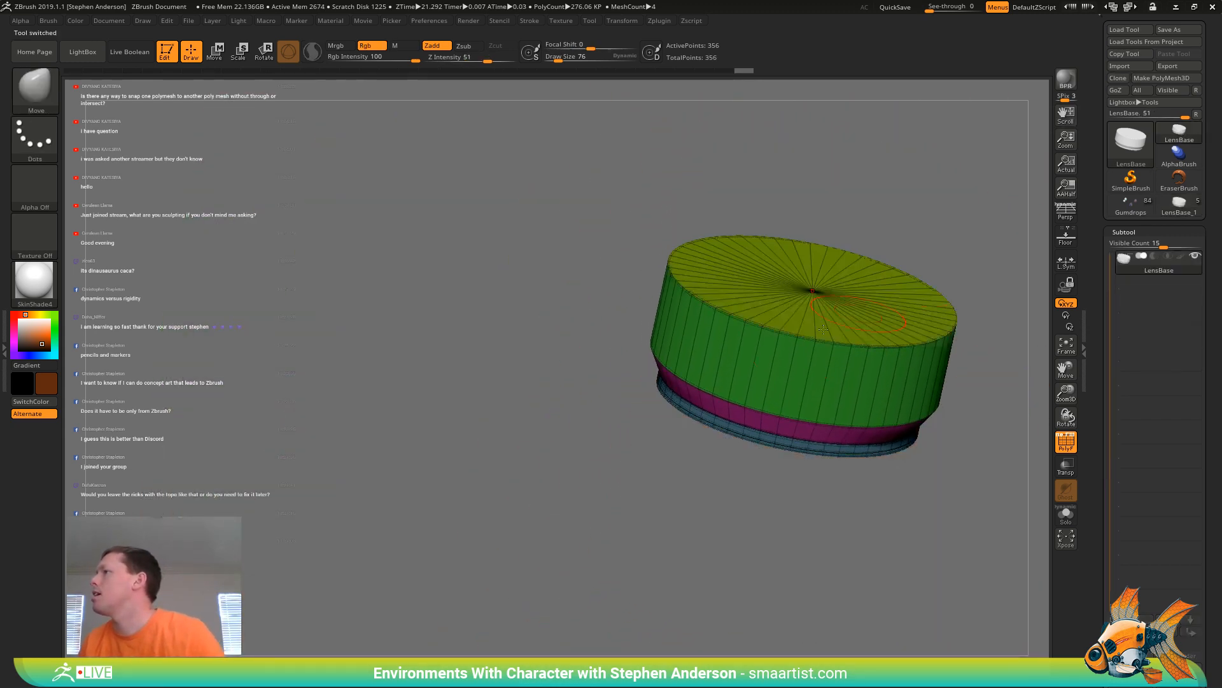
alt+right_drag(823, 329, 535, 410)
right_drag(530, 319, 522, 376)
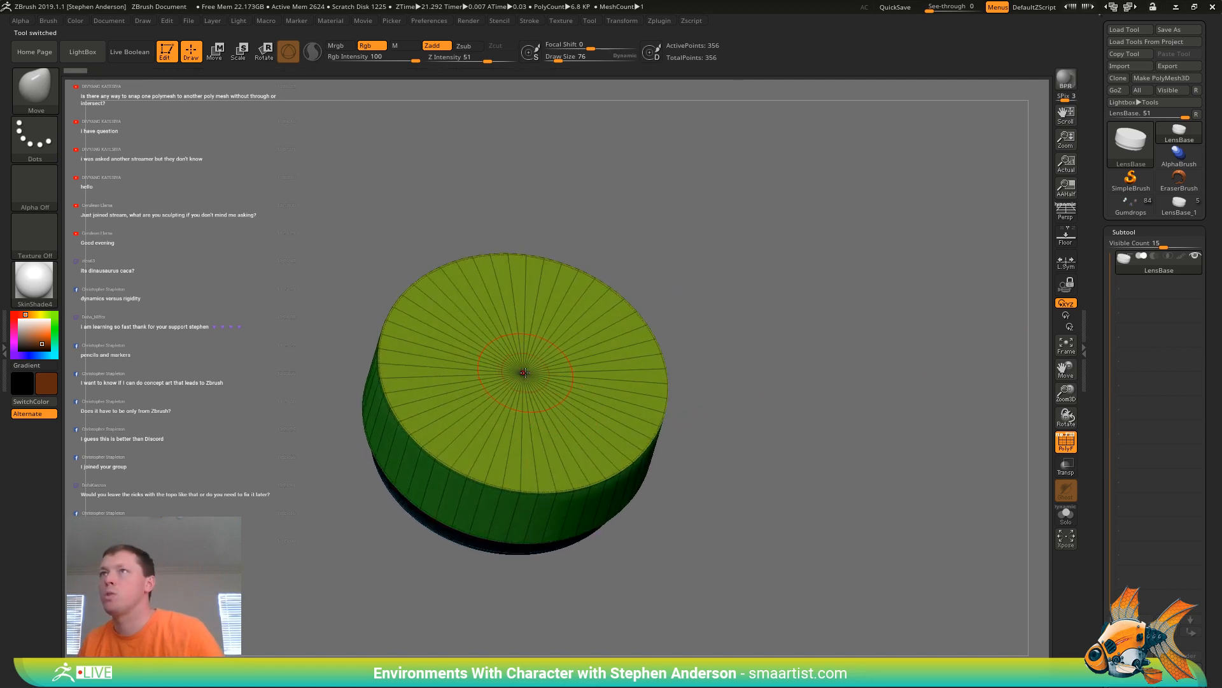
Choose the IMM Primitives insert-mesh brush with 12 meshes
key(b)
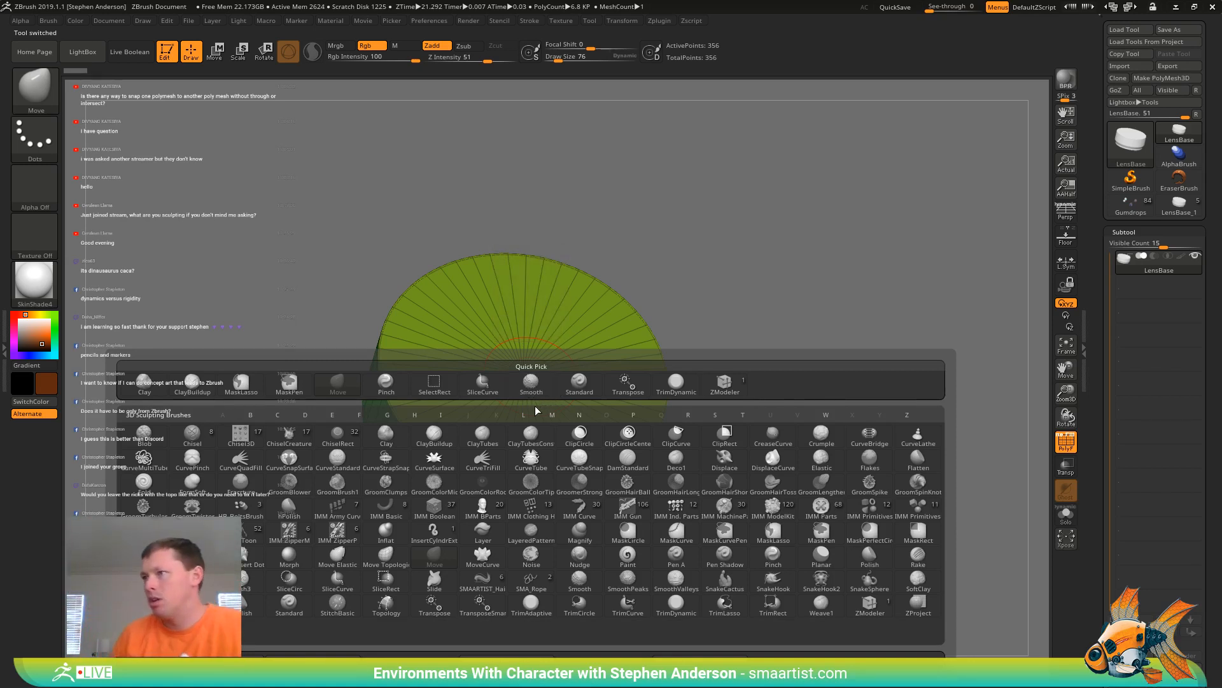
key(i)
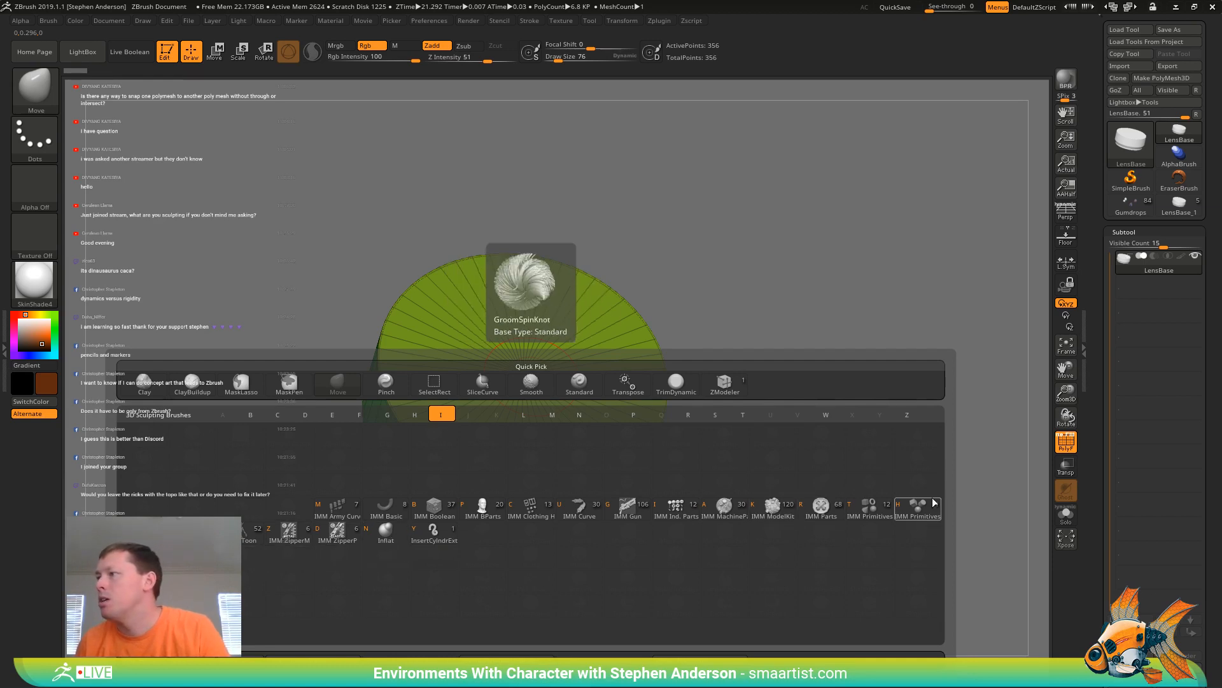
click(872, 506)
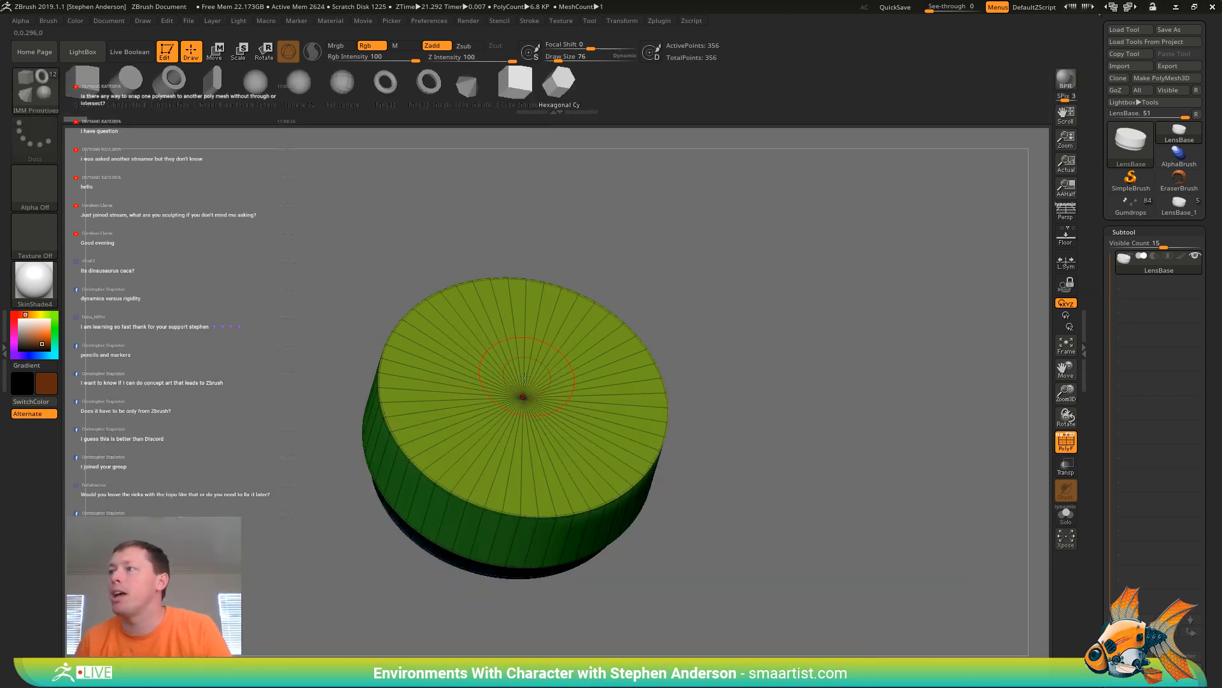
Insert a hexagonal cylinder at the centre of the LensBase cap, check its contact from the side, and undo the insertion
mouse_move(524, 378)
mouse_down()
mouse_move(851, 450)
mouse_move(879, 361)
mouse_move(906, 357)
mouse_up()
key(shift)
key(shift+f)
drag(843, 396, 809, 299)
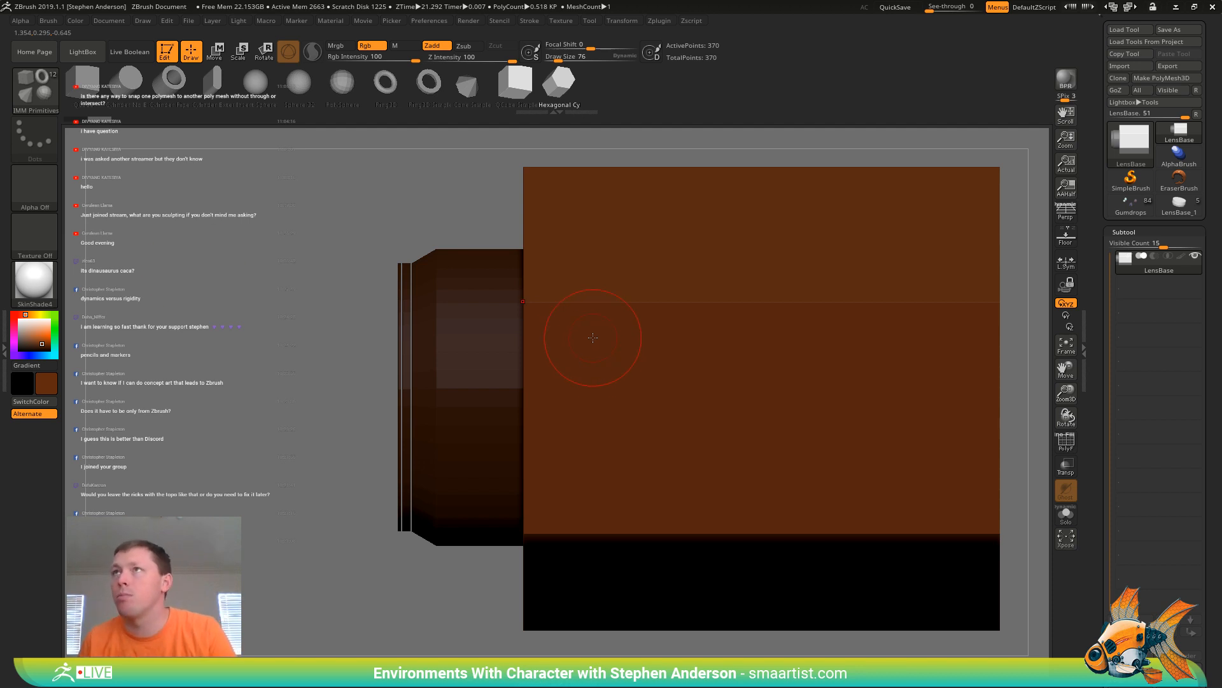
key(ctrl+z)
drag(672, 344, 540, 358)
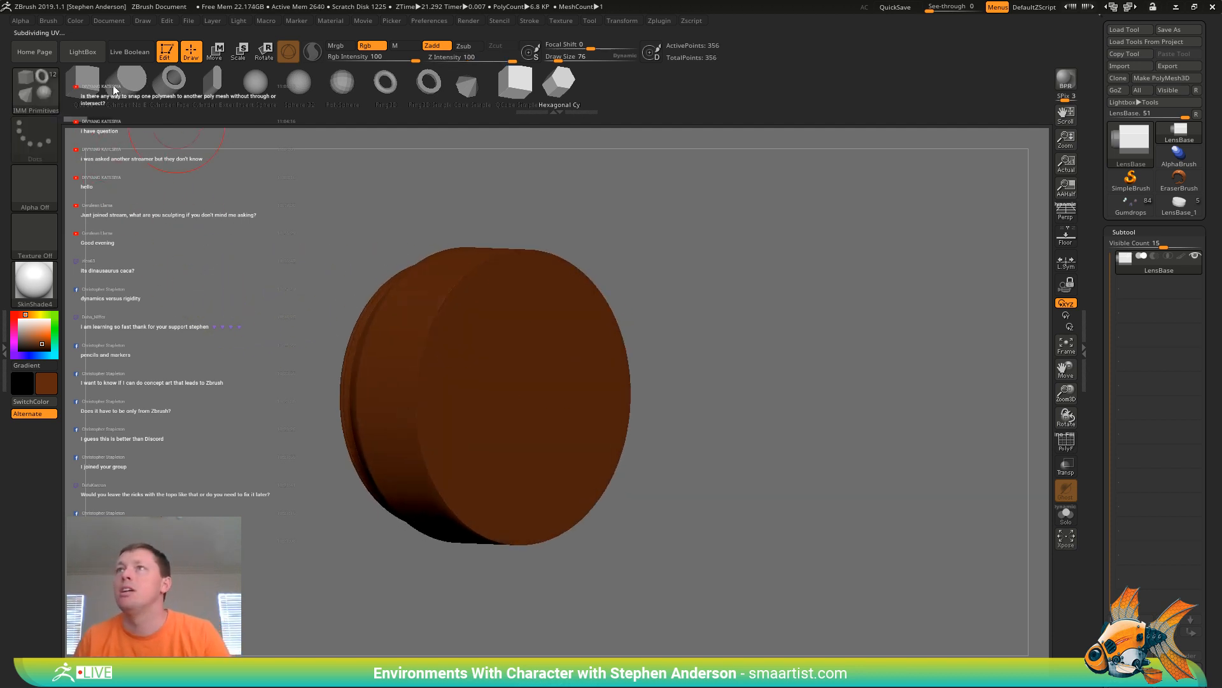
Select the Ring3D primitive for insertion and open the brush's Depth settings
click(45, 21)
key(shift)
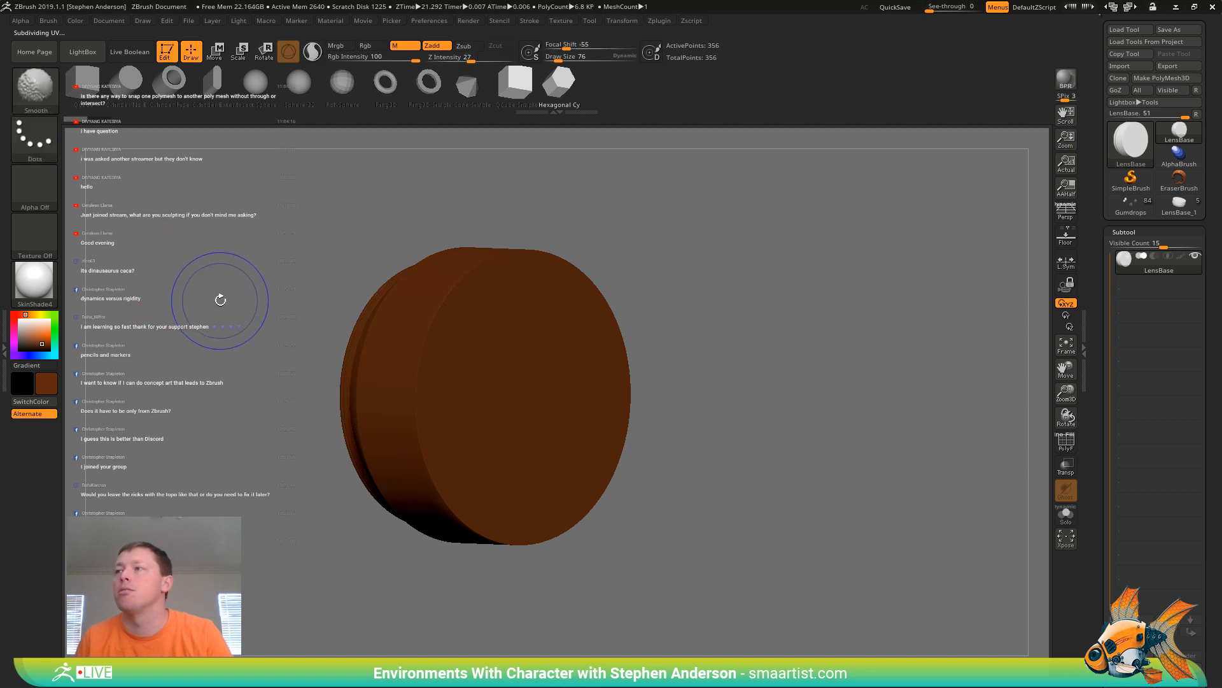
click(48, 21)
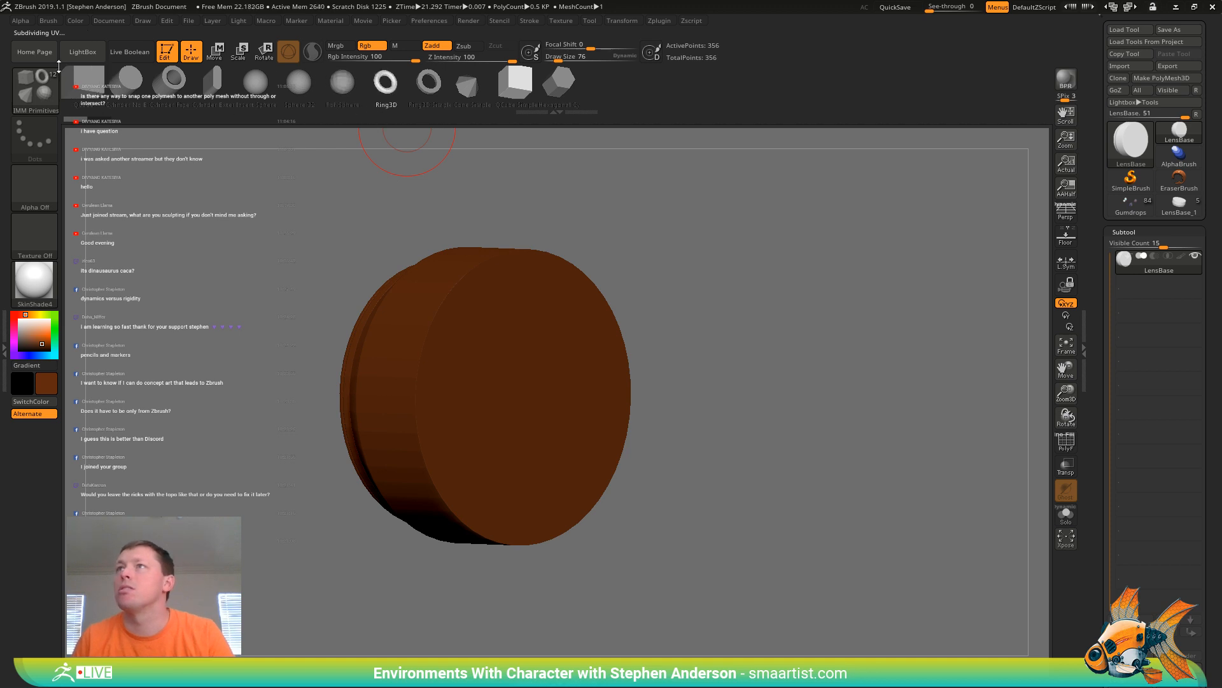
click(49, 20)
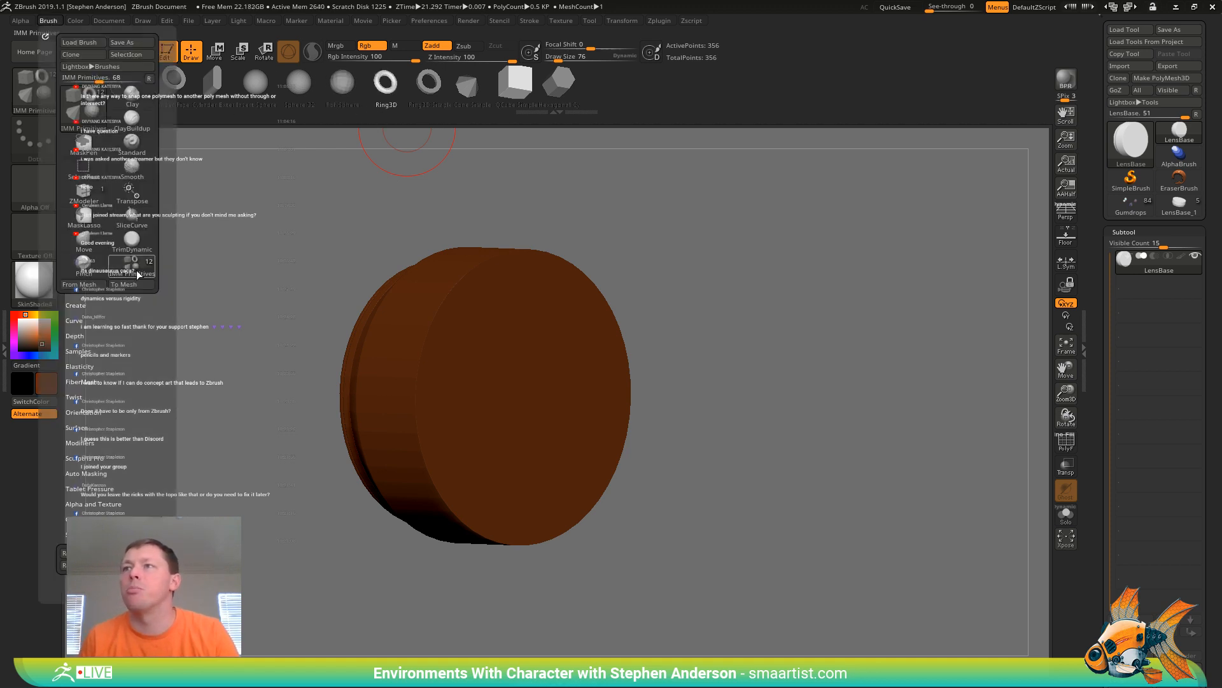
click(80, 336)
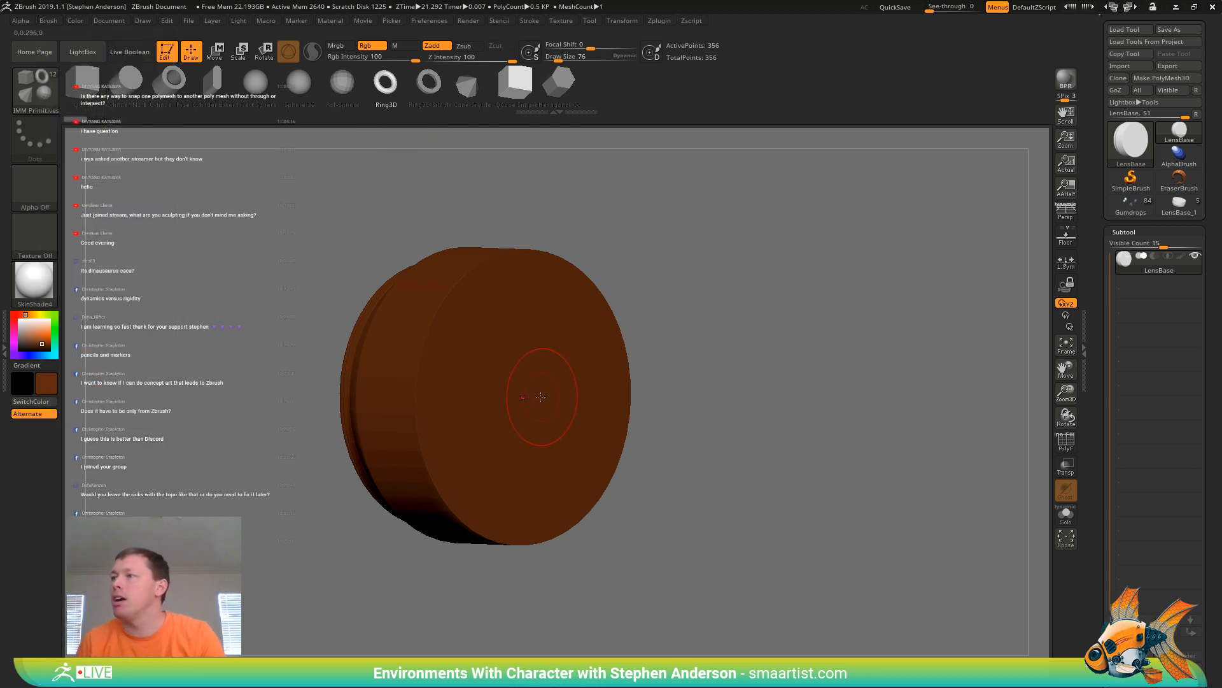
Insert a ring at the centre of the LensBase cap, check its contact from the side, and undo the insertion
drag(527, 395, 592, 446)
drag(719, 423, 783, 441)
ctrl+right_drag(666, 398, 666, 479)
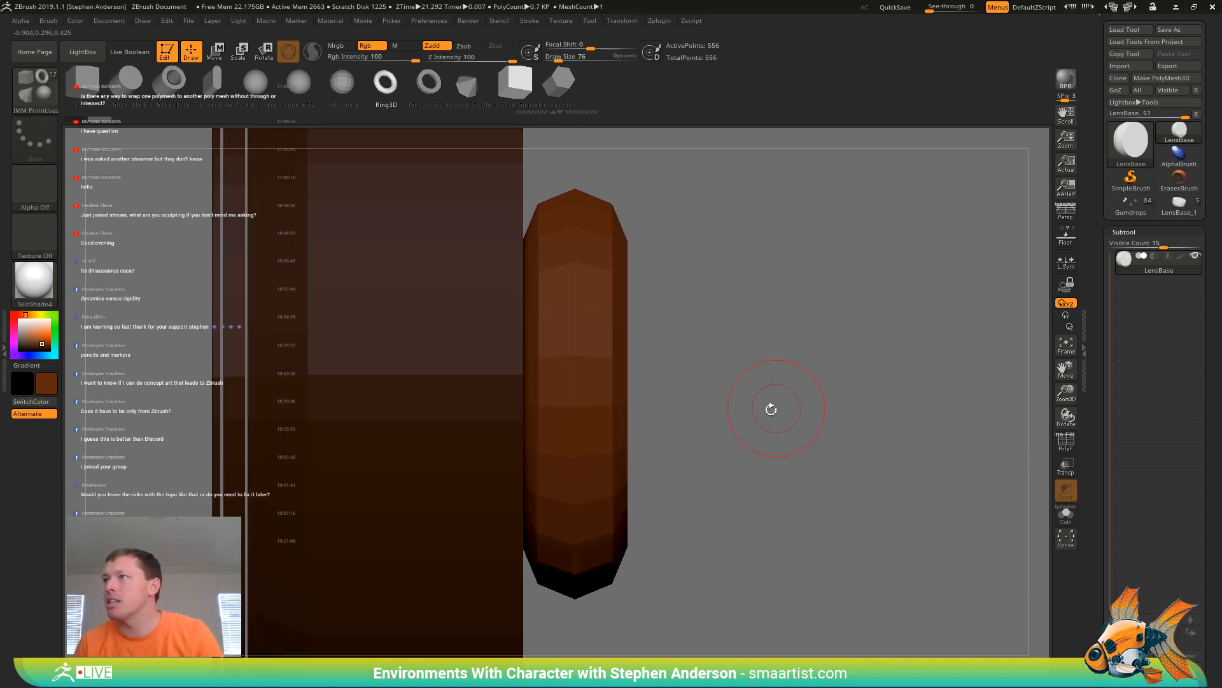
alt+right_drag(770, 408, 715, 447)
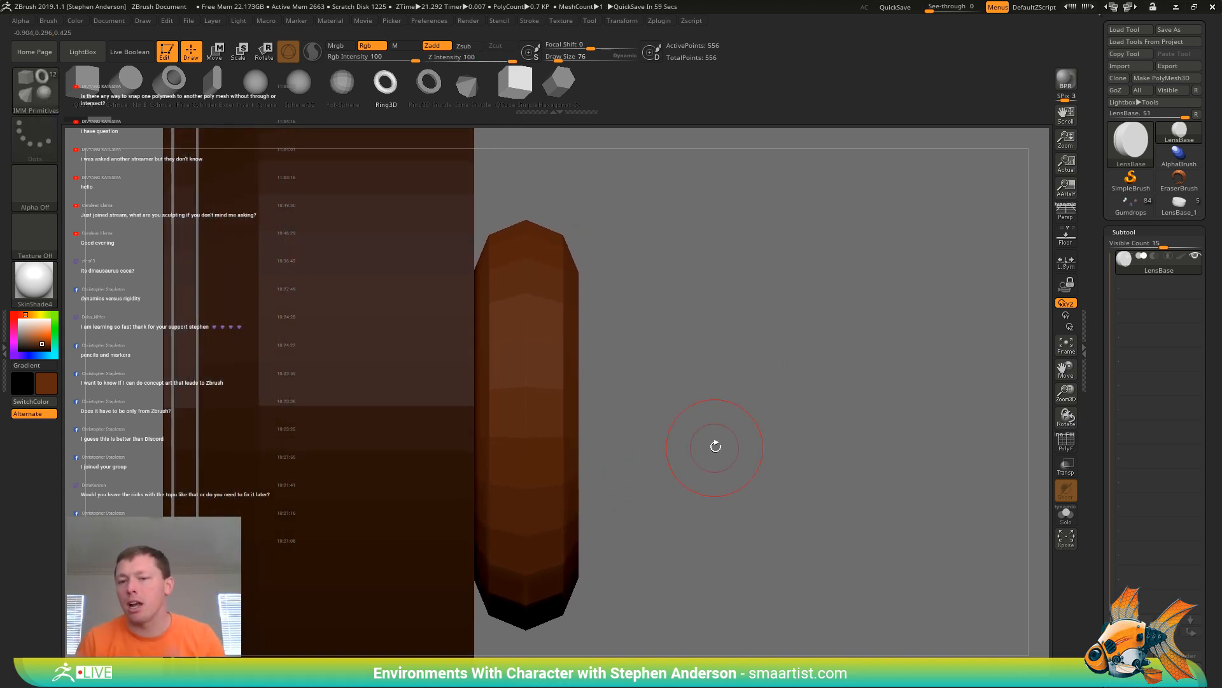
key(ctrl+z)
drag(674, 295, 629, 301)
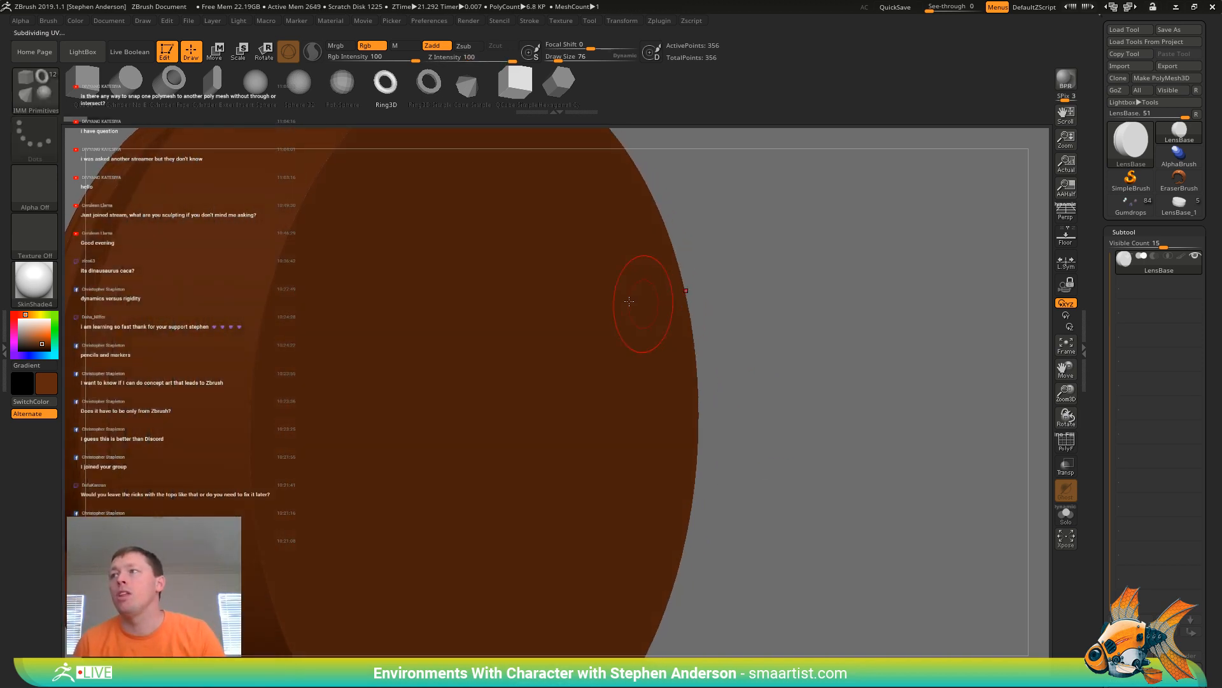
Adjust the brush's Imbed depth, insert a test ring on the cap to check the contact from the side, and undo it
click(48, 20)
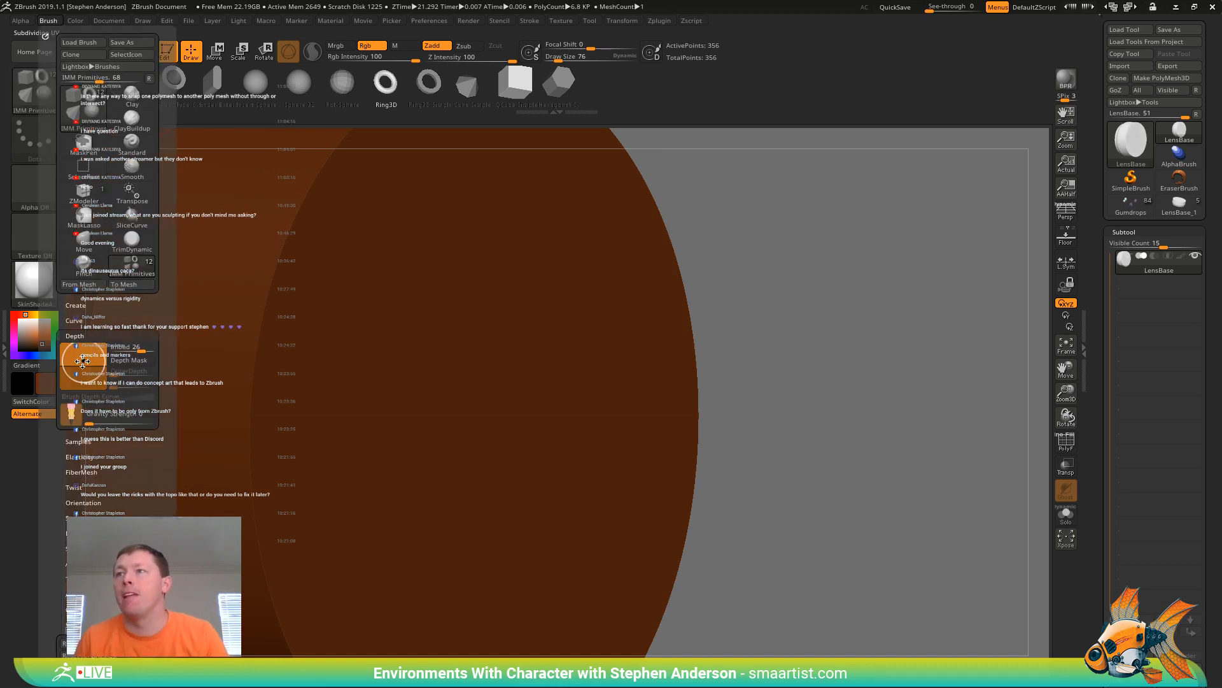
click(126, 348)
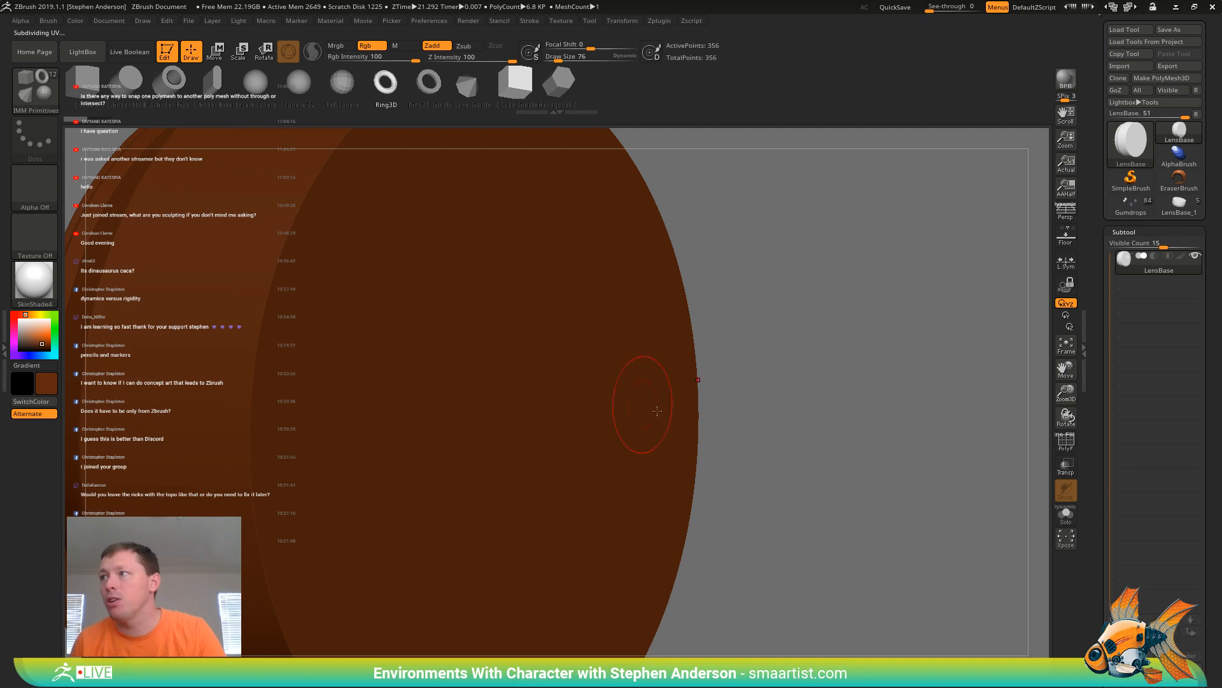
drag(505, 429, 604, 496)
shift+drag(802, 429, 824, 425)
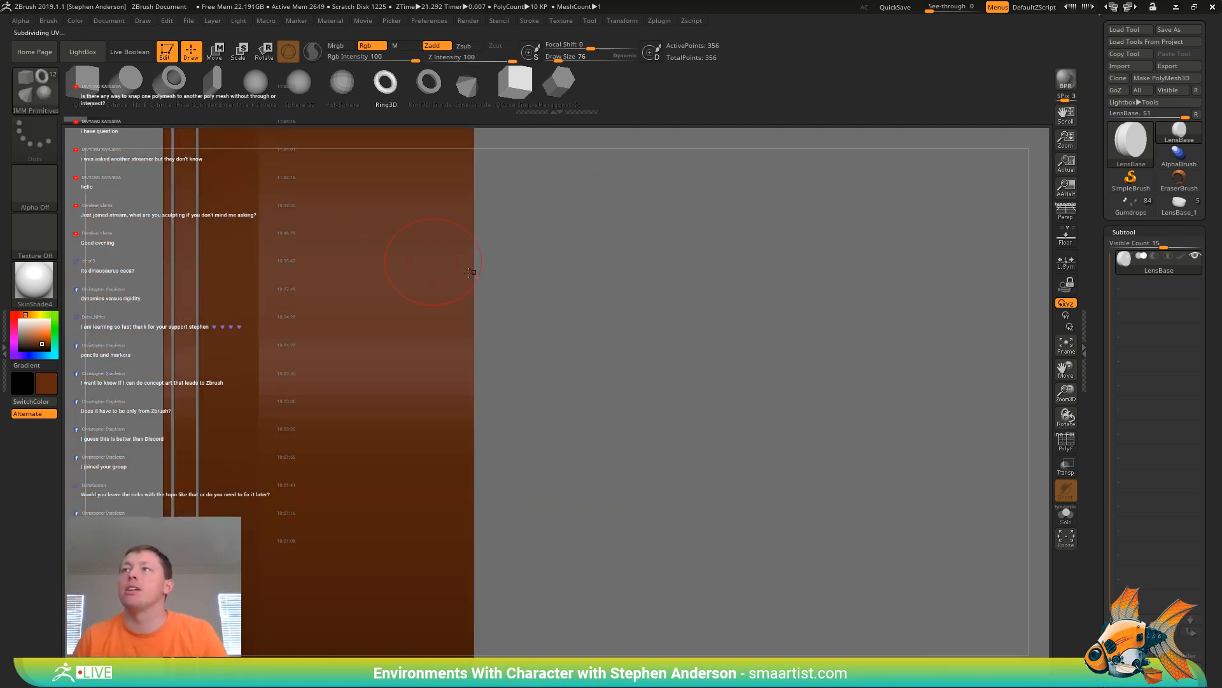
key(ctrl+z)
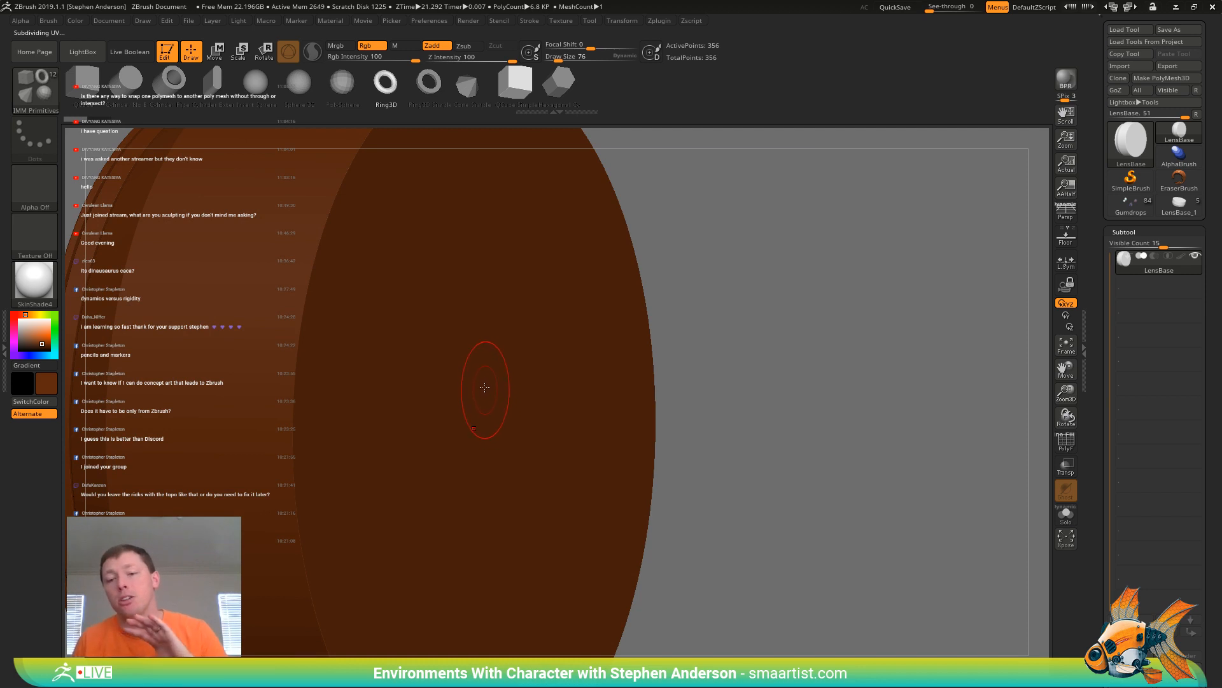
Revisit the brush's Imbed depth and insert a ring at the centre of the cap, viewing it from the side with the Move gizmo shown
click(49, 20)
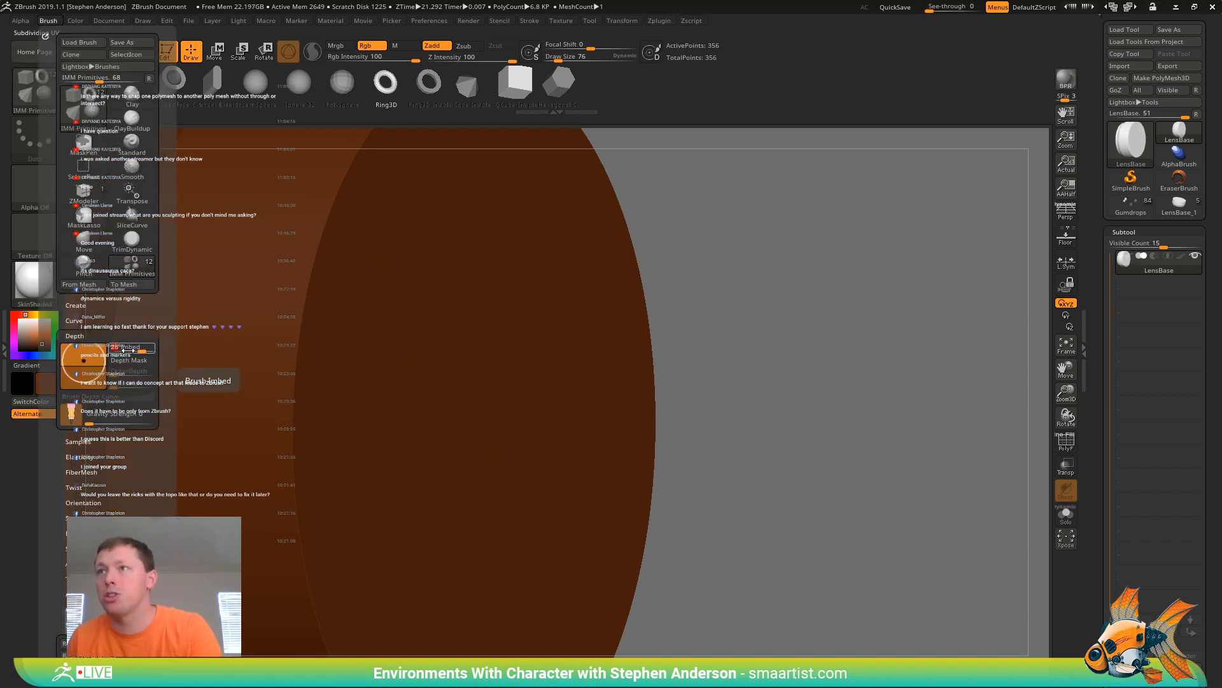
ctrl+right_drag(816, 415, 670, 405)
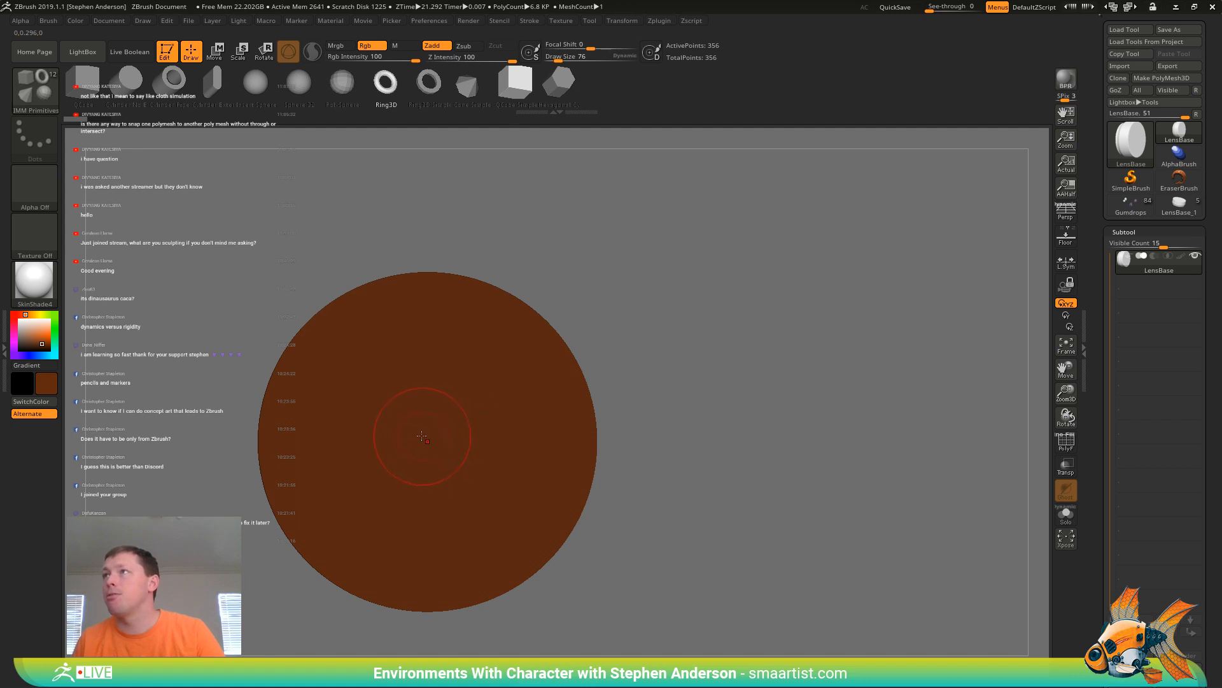
drag(430, 439, 536, 482)
right_drag(694, 451, 773, 448)
right_drag(660, 422, 652, 421)
key(w)
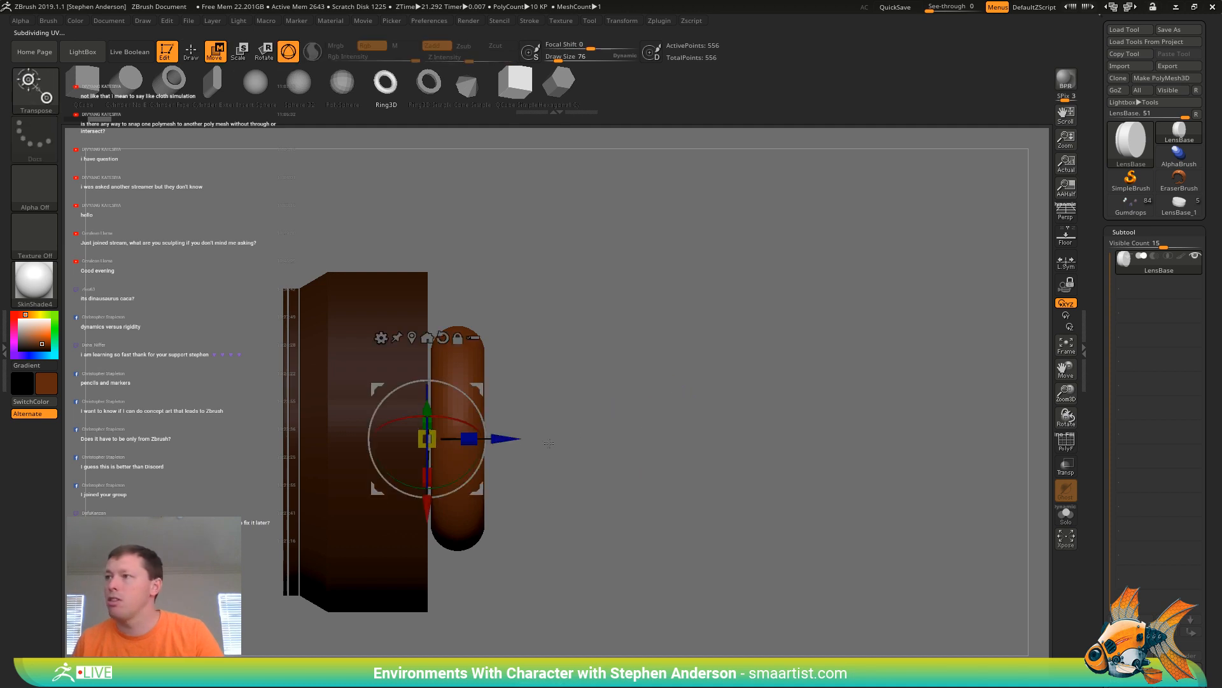
Turn dynamic subdivision off and on again to compare how the ring touches the cap
key(shift+d)
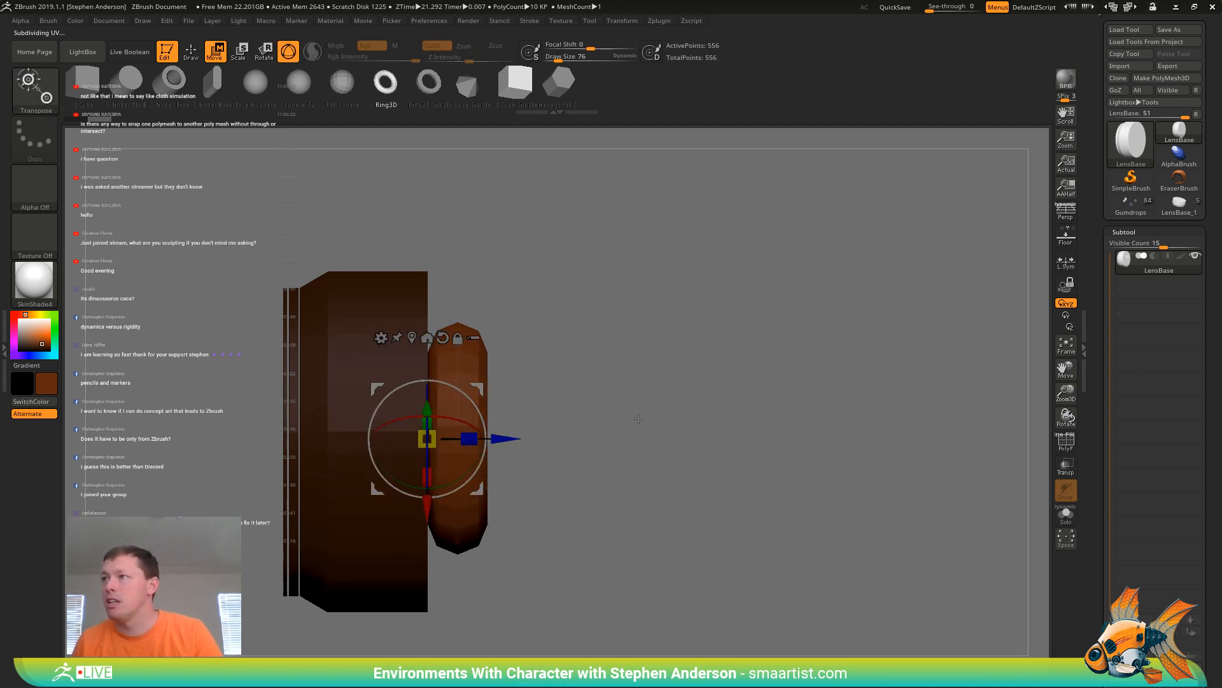
right_drag(640, 417, 659, 413)
key(d)
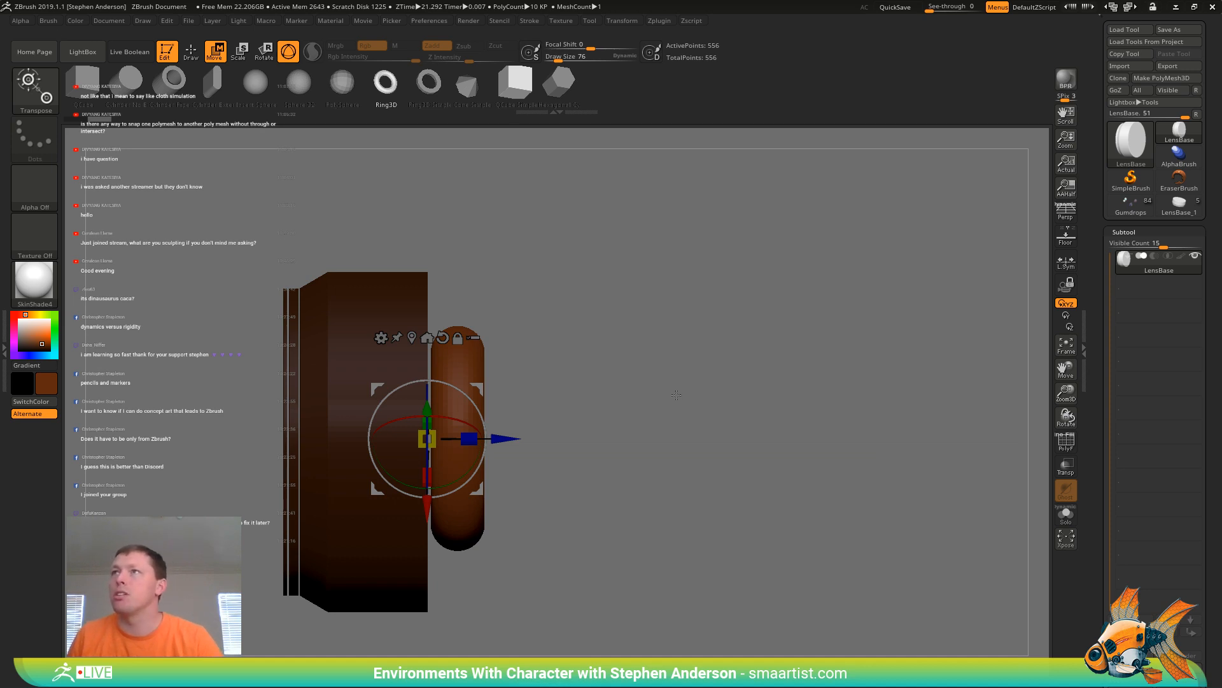
Duplicate the LensBase subtool and replace the copy with a QCube Simple primitive
mouse_move(715, 381)
mouse_down()
mouse_move(757, 383)
mouse_move(695, 377)
mouse_move(759, 398)
mouse_move(700, 423)
mouse_move(717, 426)
mouse_up()
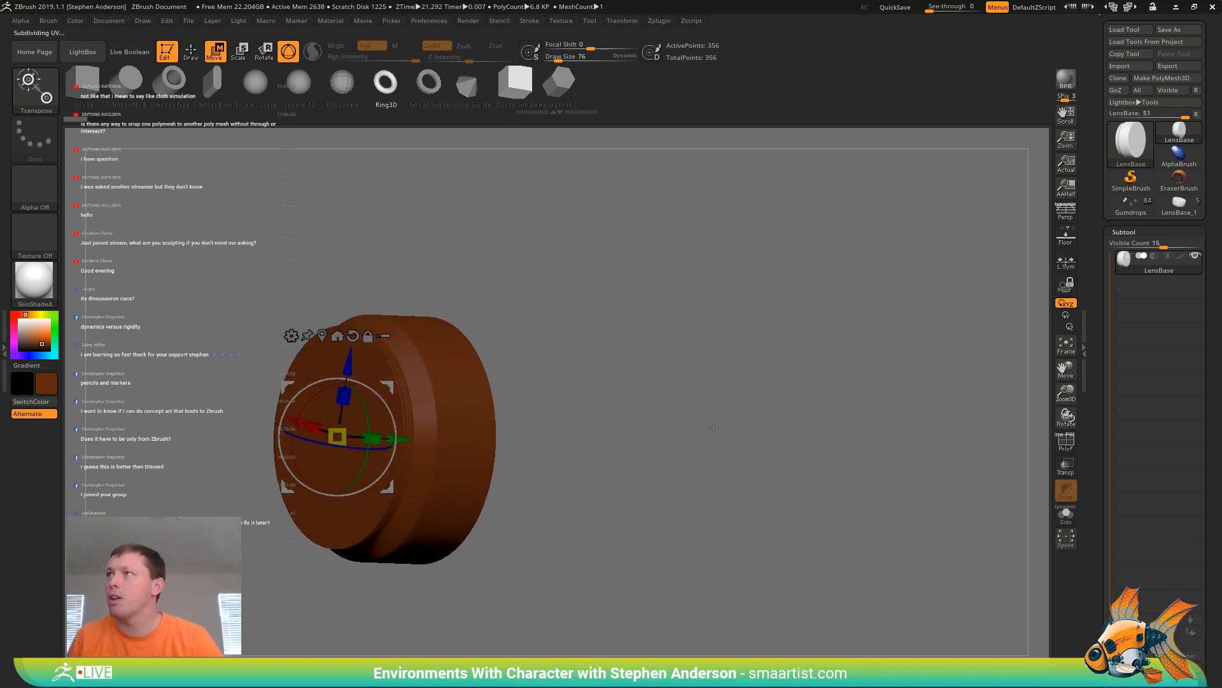
click(515, 81)
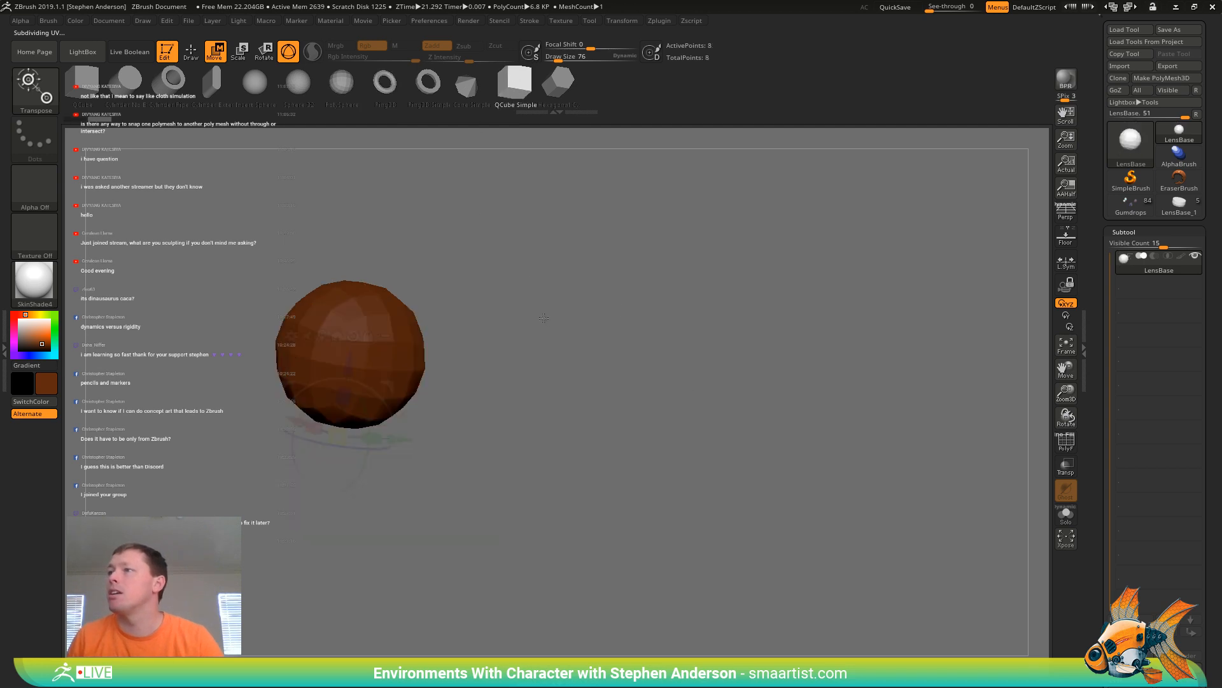
key(ctrl+z)
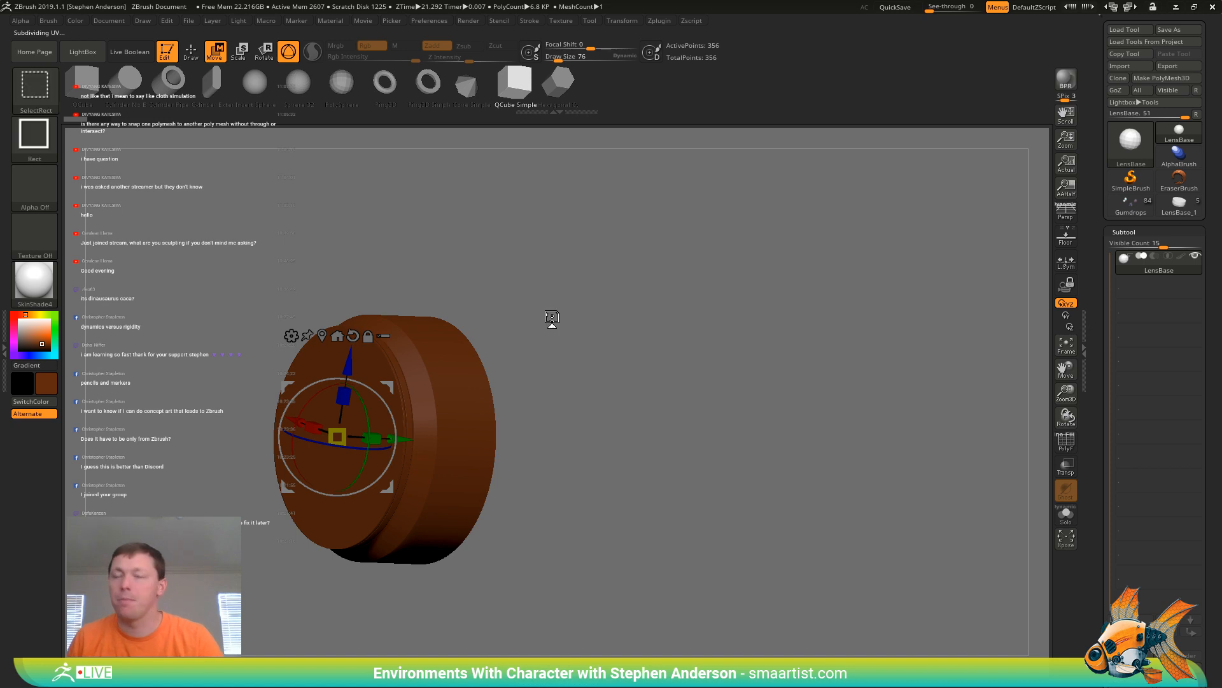
key(ctrl+shift+d)
click(514, 83)
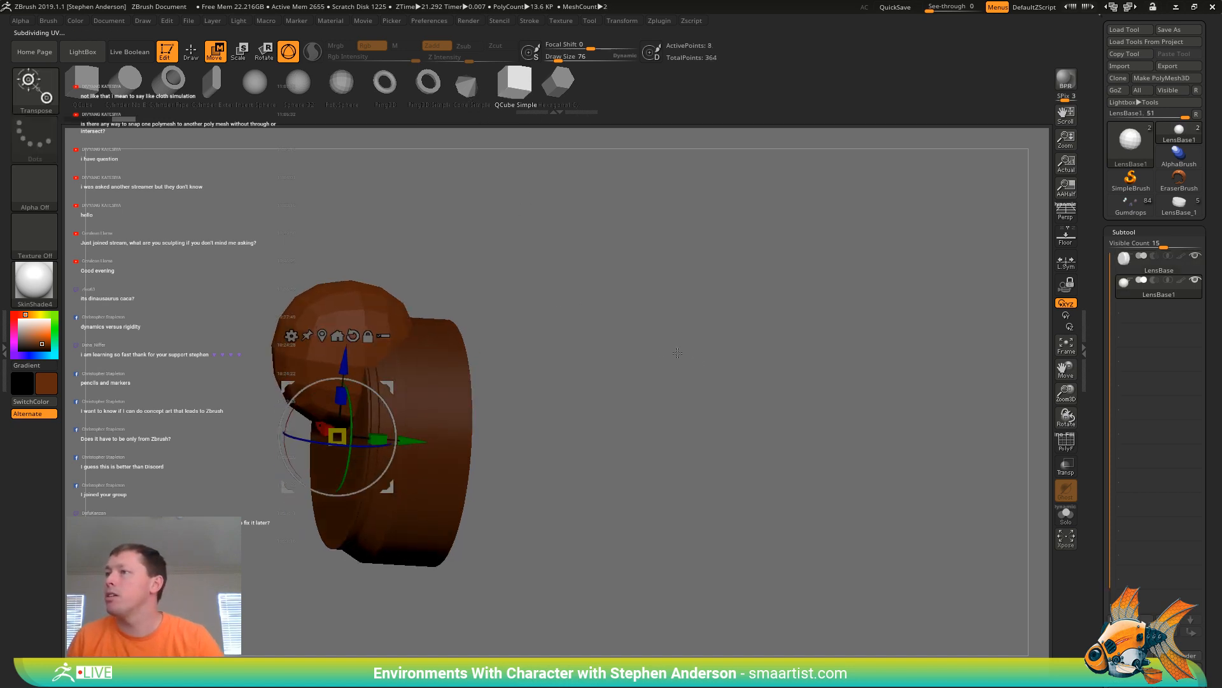
drag(561, 369, 592, 392)
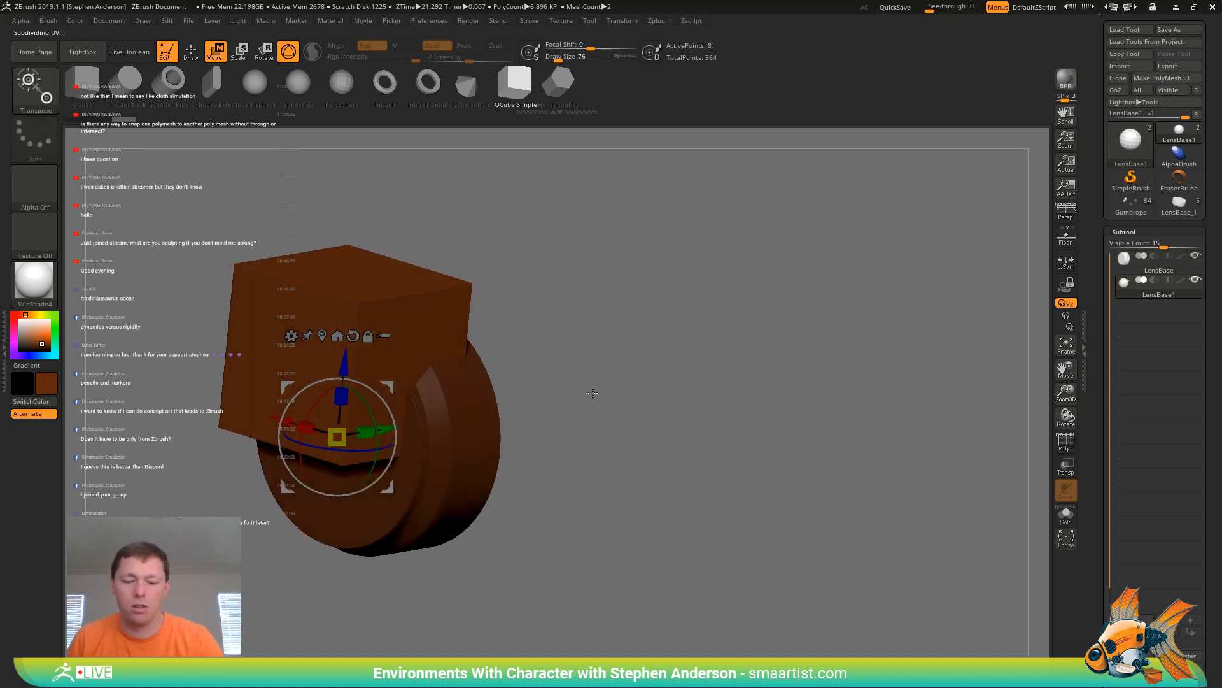
Subdivide the cube twice and delete its lower subdivision levels
key(ctrl+d)
key(ctrl+d)
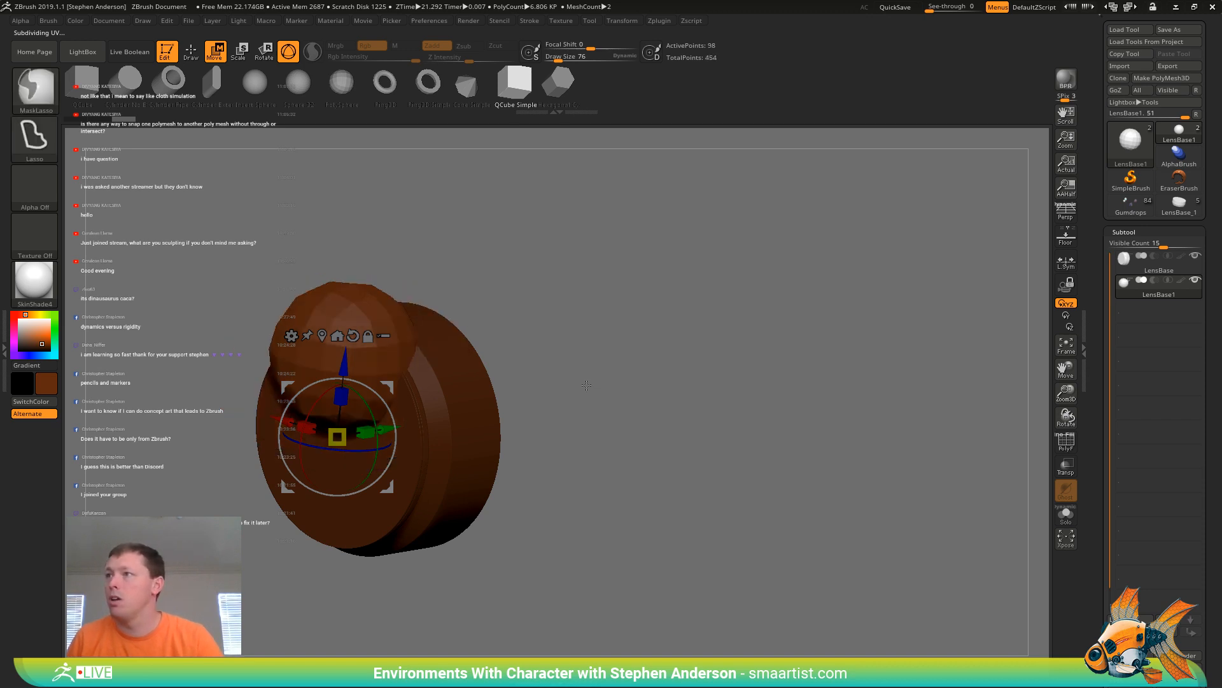
scroll(1210, 644, down, 5)
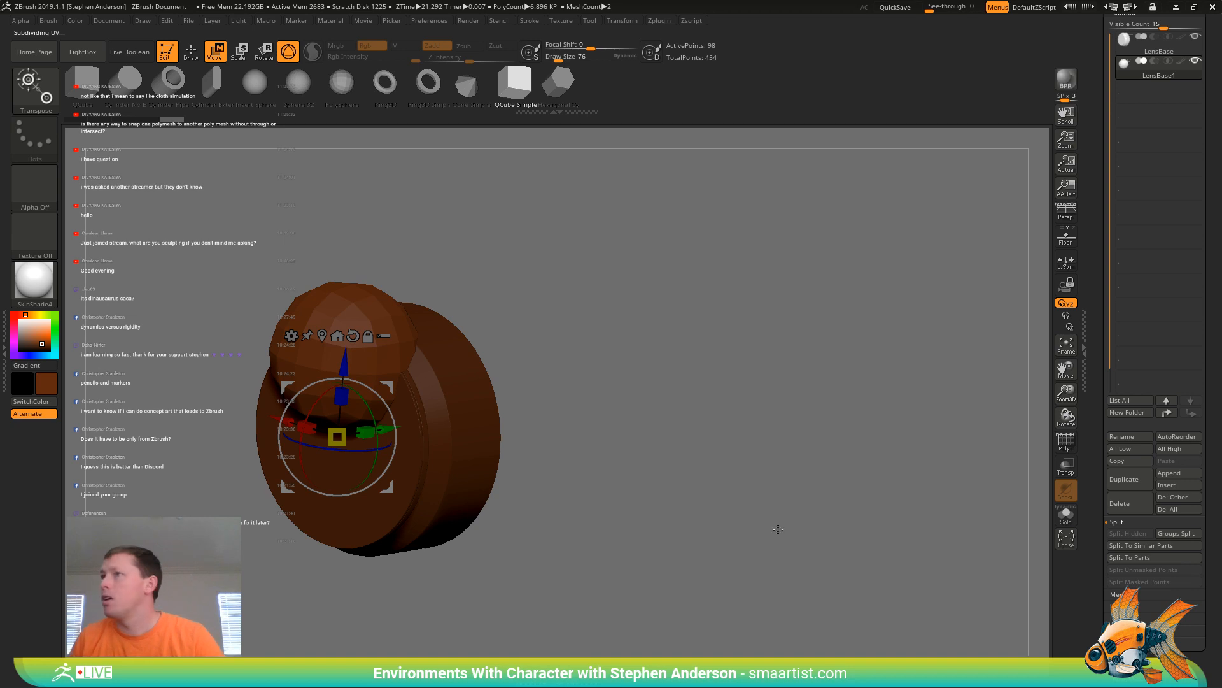
click(1127, 662)
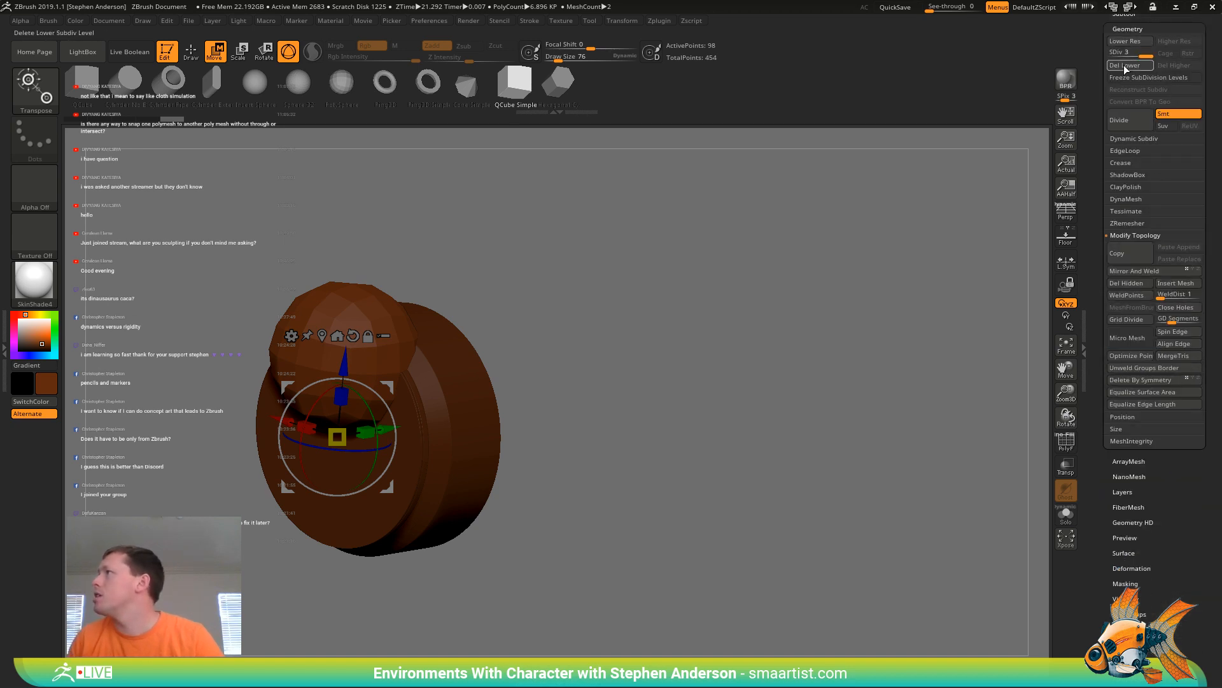
Move the rounded cube clear of the LensBase from a side view and delete the half that faces the cap
shift+drag(546, 314, 431, 338)
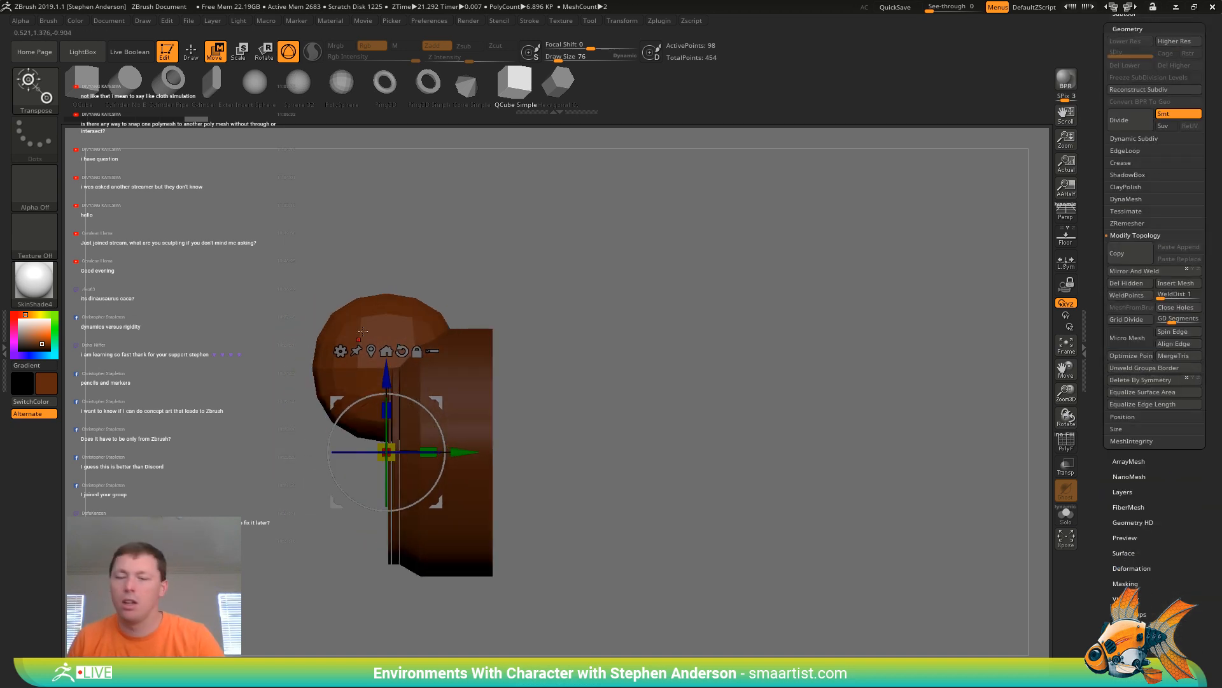
mouse_move(437, 402)
mouse_down()
mouse_move(354, 513)
mouse_move(334, 517)
mouse_up()
key(b)
key(m)
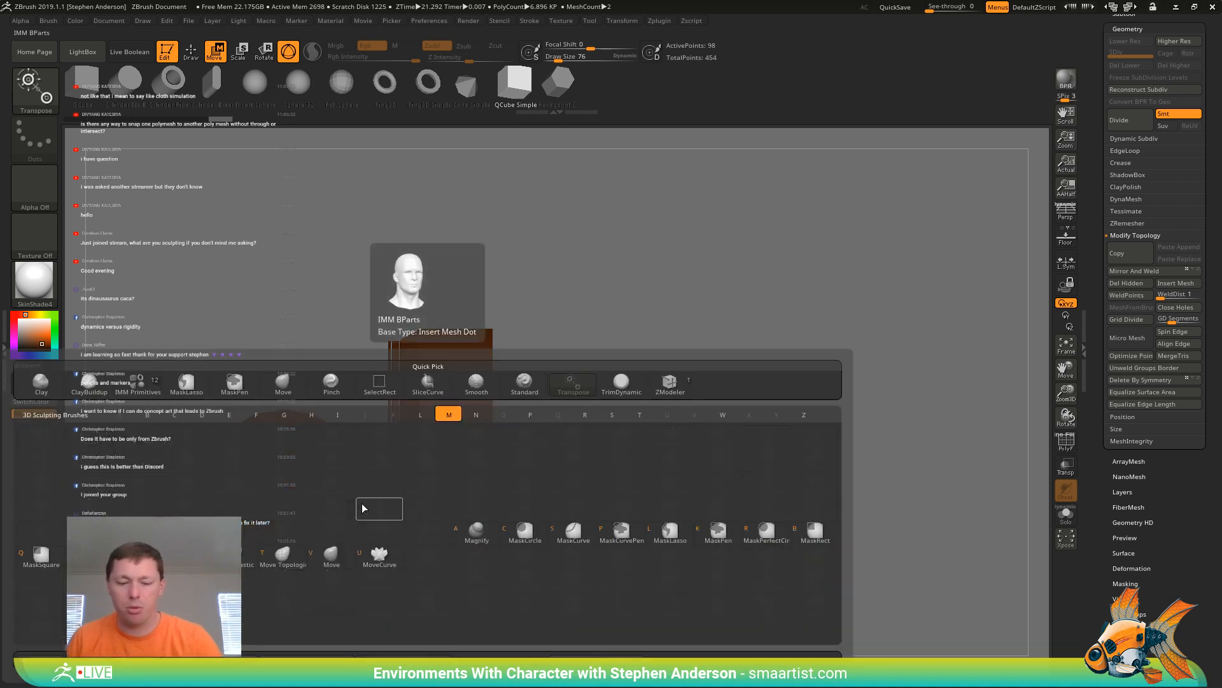
key(v)
mouse_move(298, 355)
ctrl+shift+mouse_down()
mouse_move(418, 472)
mouse_move(391, 518)
mouse_move(376, 601)
ctrl+shift+mouse_up()
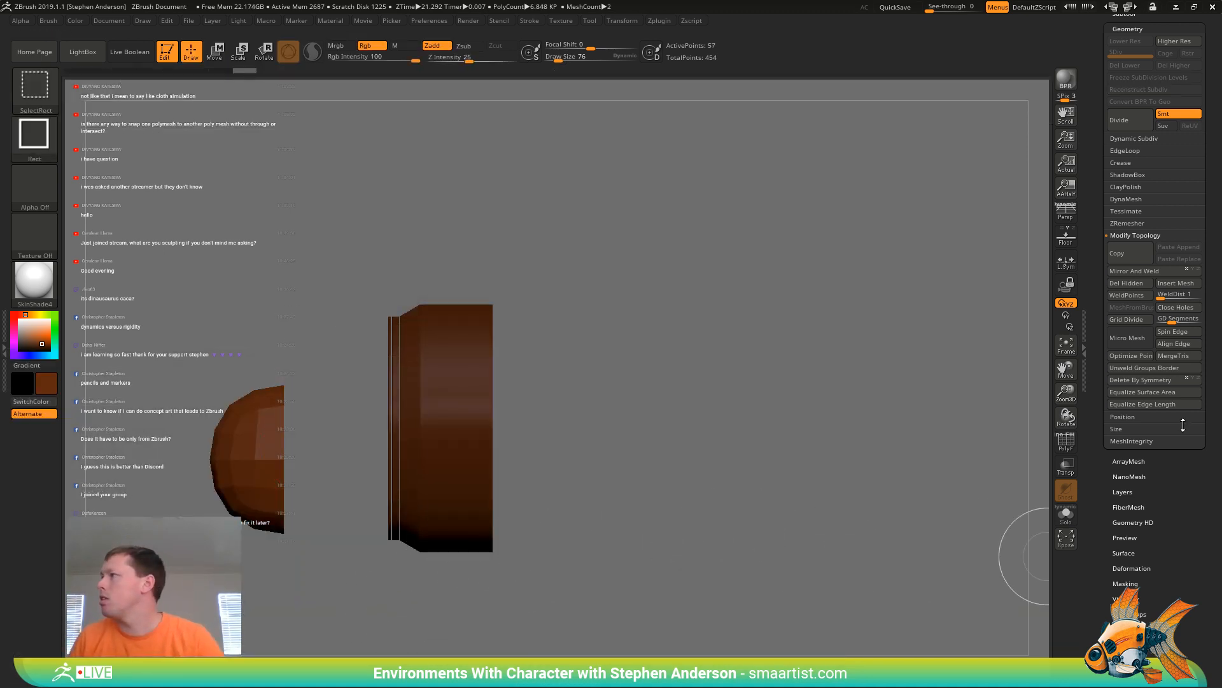
click(1125, 283)
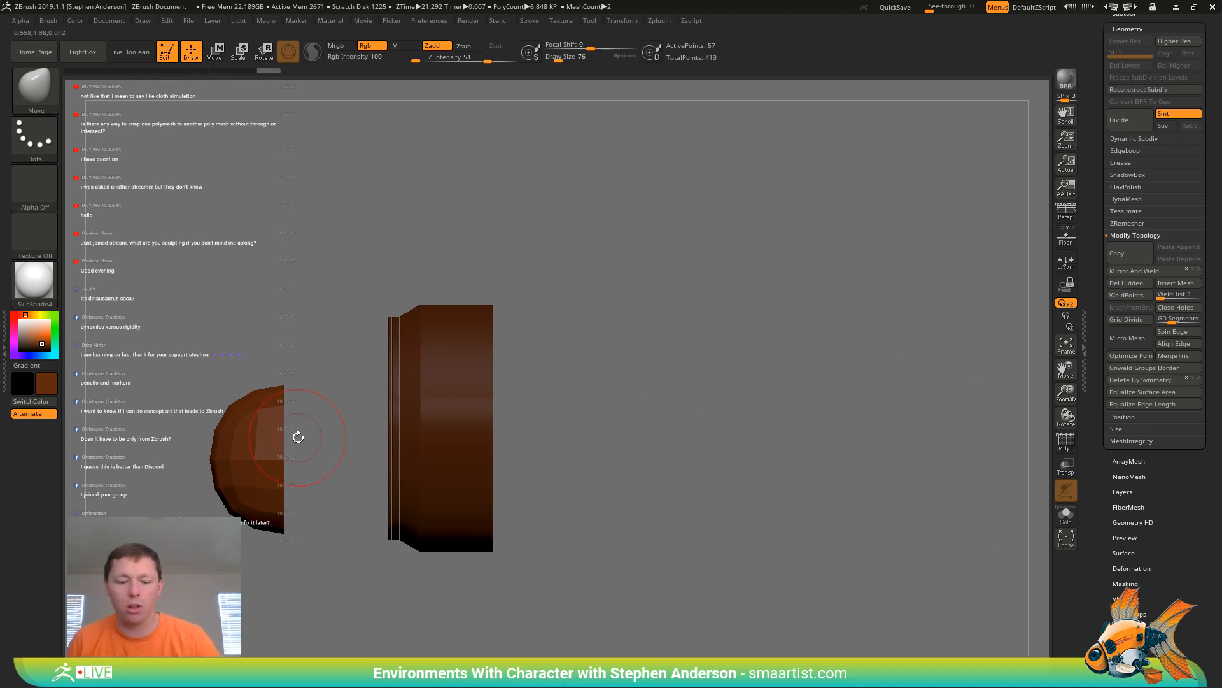
Enlarge the Move brush to Draw Size 327 and stretch the half dome into a broad shell in front of the LensBase
key(space)
mouse_move(298, 436)
mouse_down()
mouse_move(245, 458)
mouse_move(323, 477)
mouse_move(299, 476)
mouse_up()
key(s)
key(s)
drag(344, 439, 594, 425)
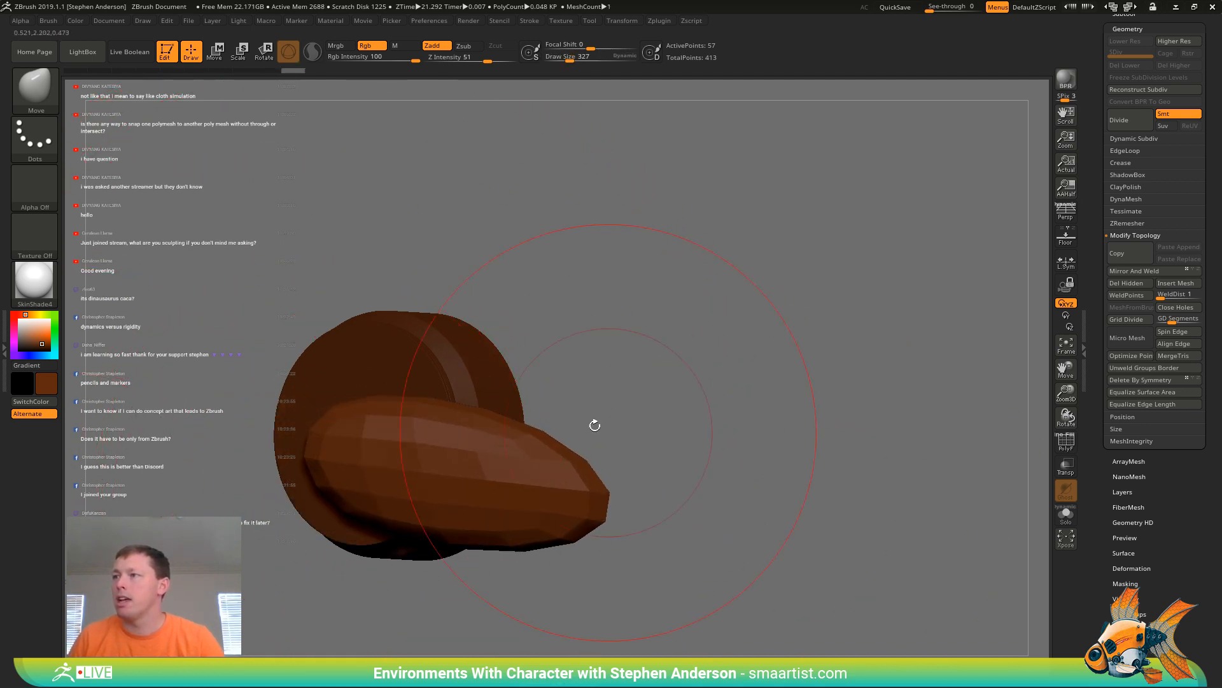
drag(455, 405, 563, 117)
drag(474, 499, 529, 684)
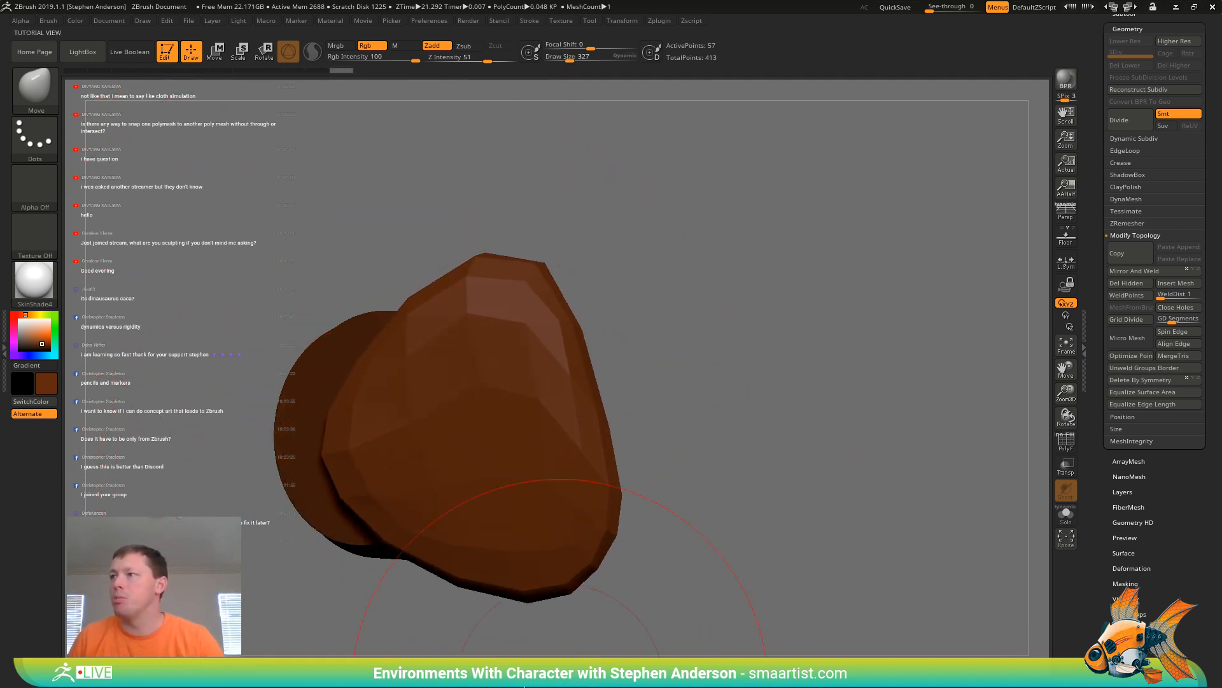
Reshape the shell's outer edges with further Move brush strokes to give it an irregular, curved outline
drag(599, 459, 662, 456)
drag(707, 494, 679, 287)
key(space)
drag(426, 408, 389, 426)
drag(607, 345, 589, 397)
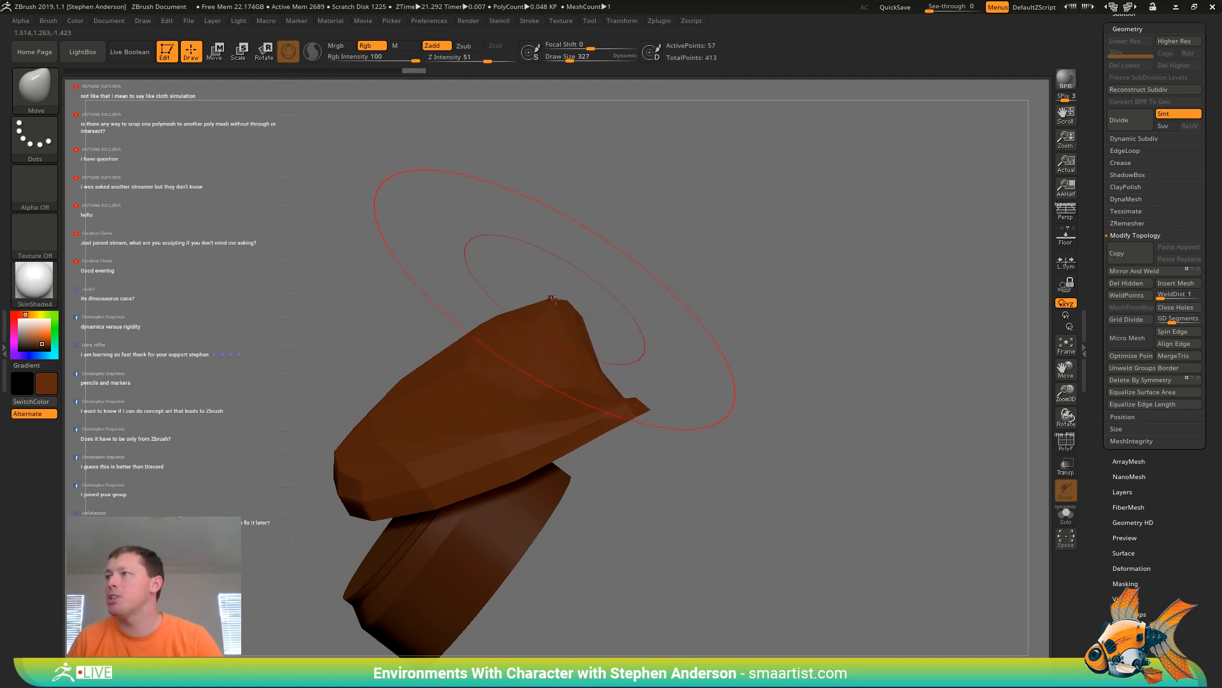
mouse_move(554, 300)
mouse_down()
mouse_move(485, 366)
mouse_move(503, 350)
mouse_move(583, 401)
mouse_move(619, 458)
mouse_move(617, 441)
mouse_up()
mouse_move(552, 407)
mouse_down()
mouse_move(687, 488)
mouse_move(906, 415)
mouse_up()
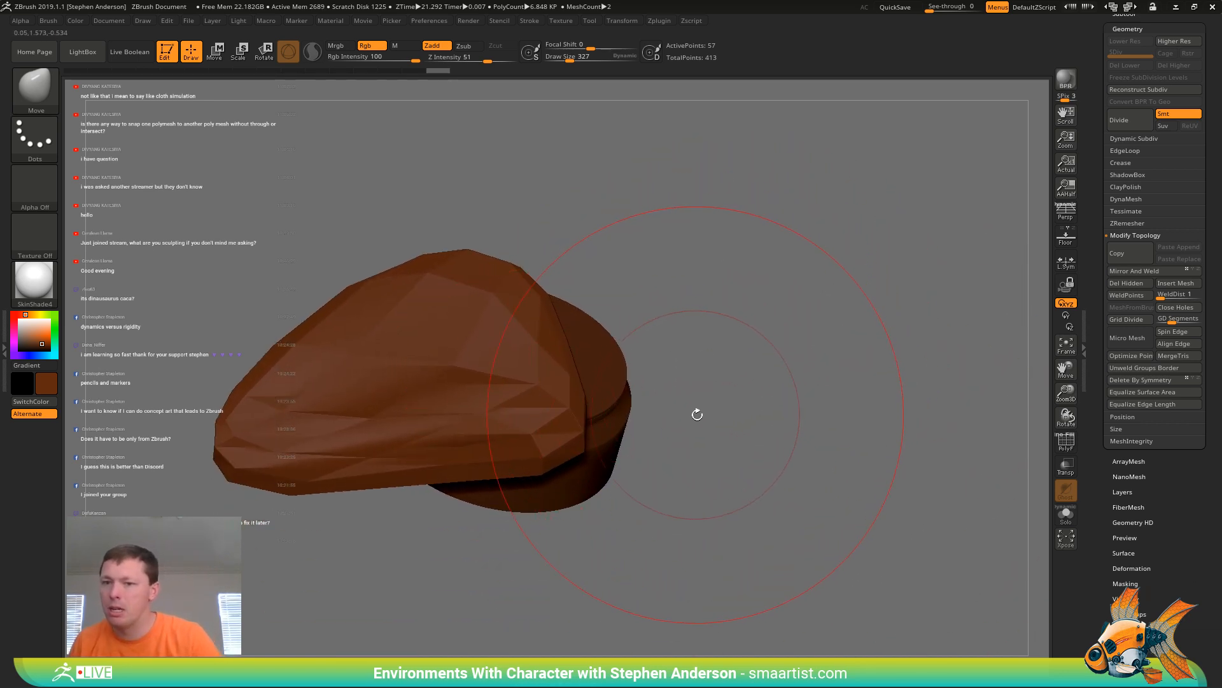
mouse_move(697, 414)
mouse_down()
mouse_move(794, 462)
mouse_move(738, 493)
mouse_move(694, 560)
mouse_move(668, 548)
mouse_up()
Find the MatchMaker brush in the brush library and select it for the shell
key(b)
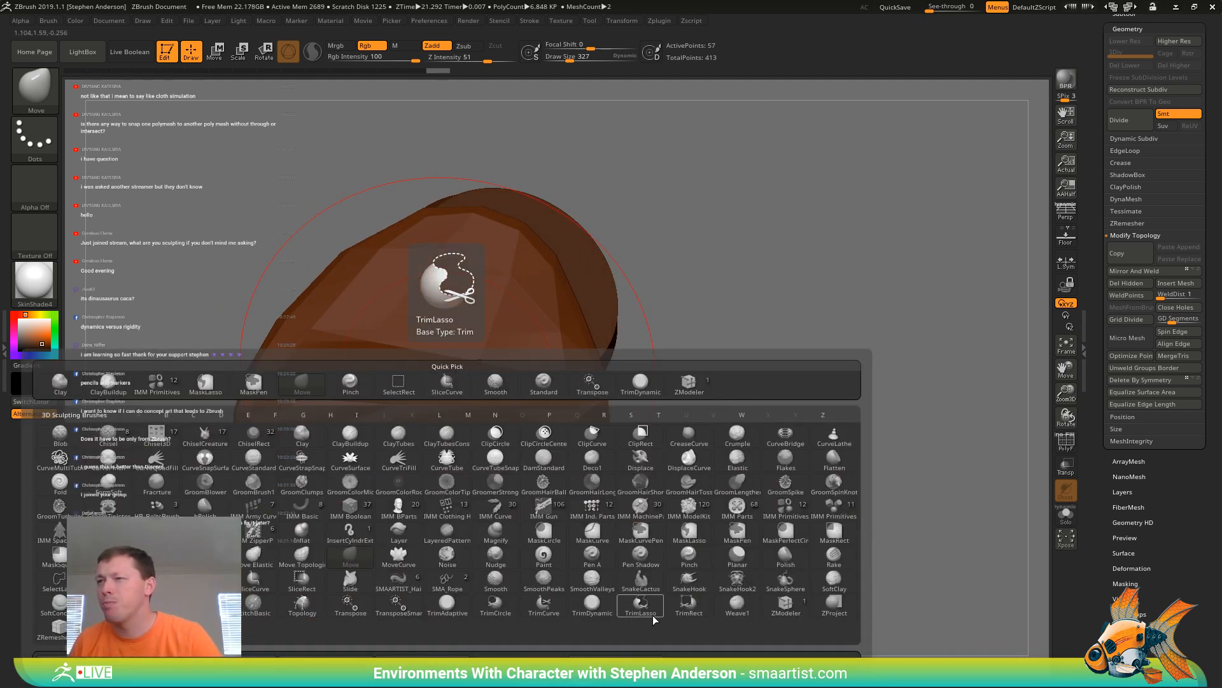
click(303, 604)
key(b)
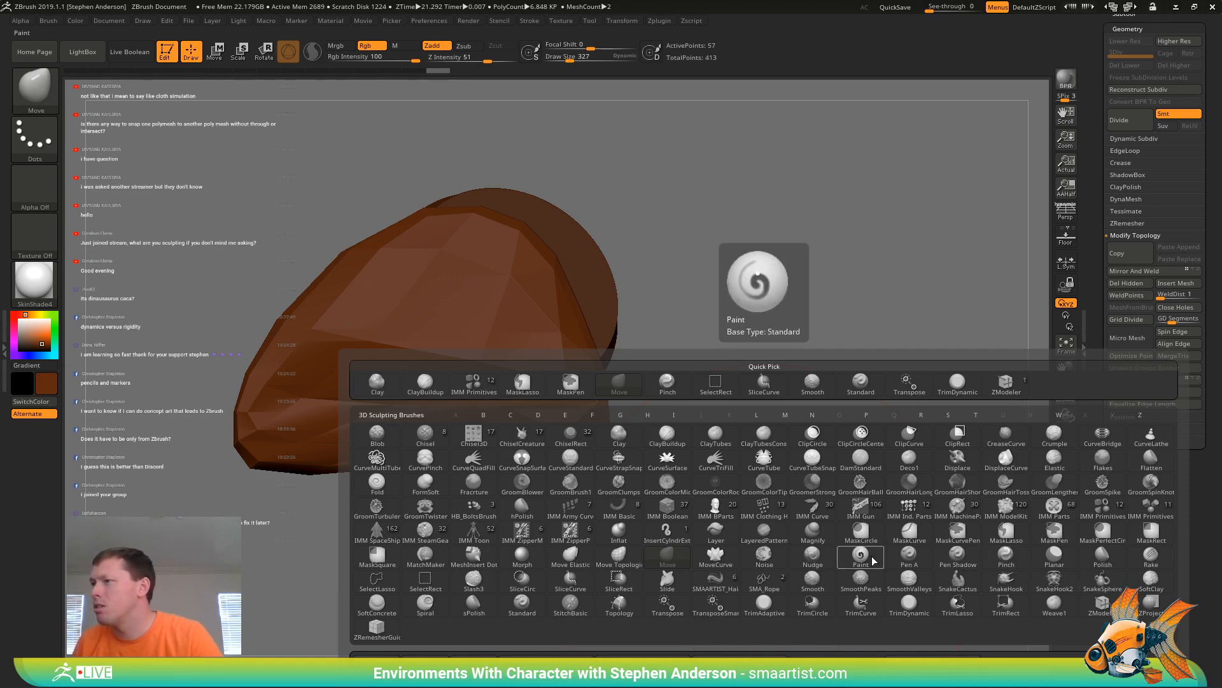
key(m)
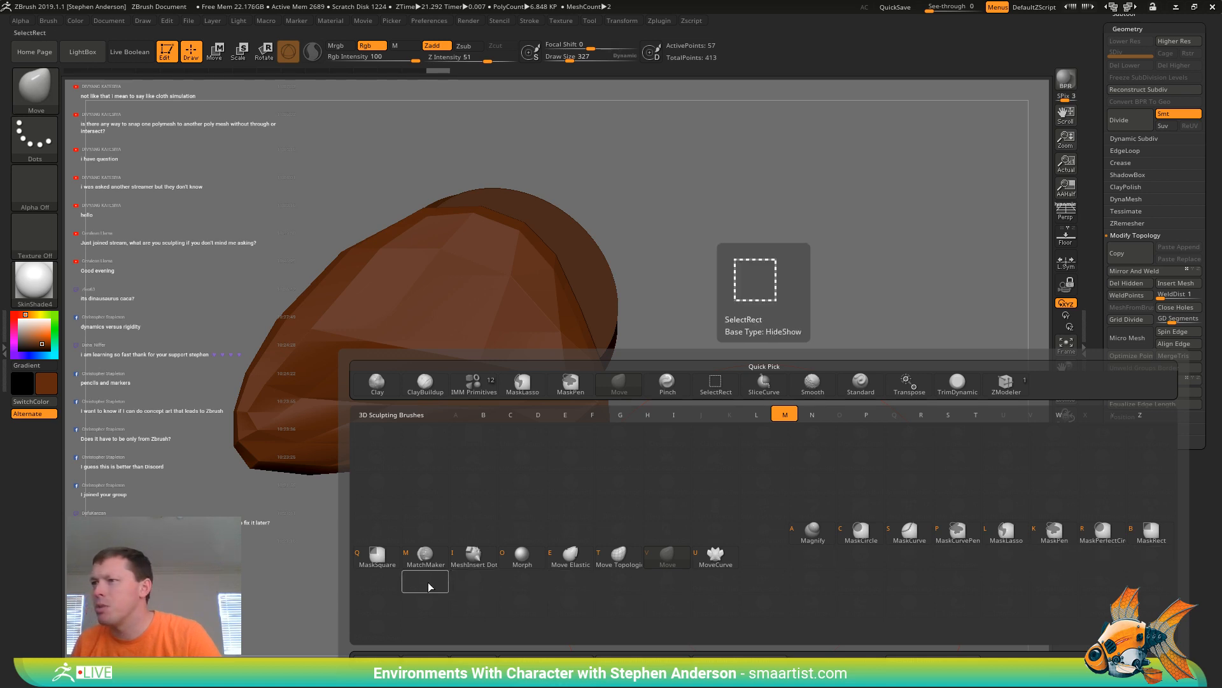
click(422, 560)
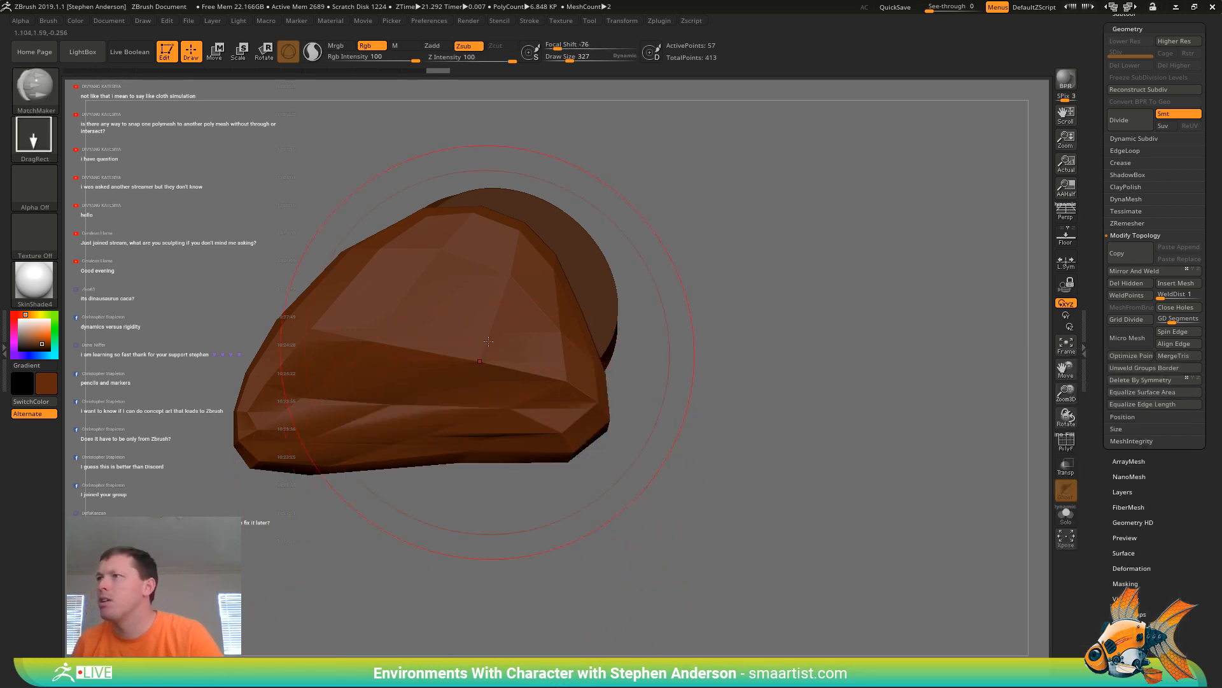
mouse_move(485, 349)
right_down()
mouse_move(409, 317)
mouse_move(516, 321)
right_up()
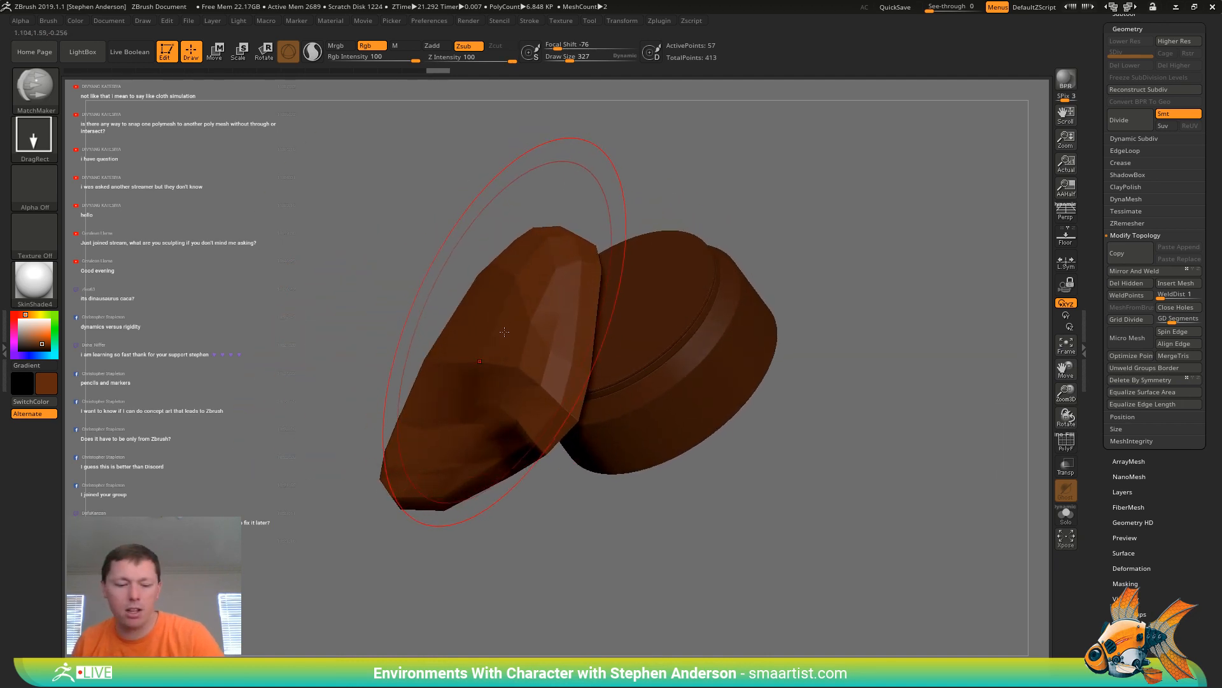
Give the open shell thickness with the ZModeler brush by extruding its polygons as an island
key(b)
key(z)
key(m)
click(513, 370)
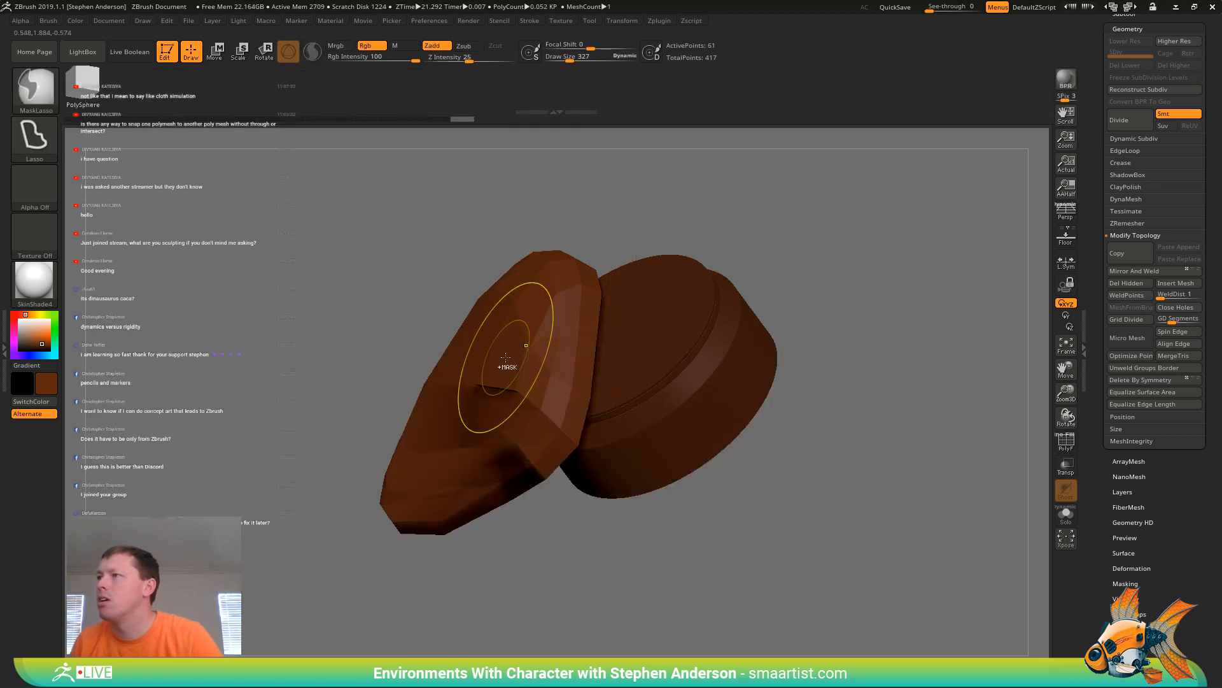
key(space)
click(567, 381)
drag(510, 369, 503, 354)
mouse_move(503, 354)
right_down()
mouse_move(568, 381)
mouse_move(488, 355)
right_up()
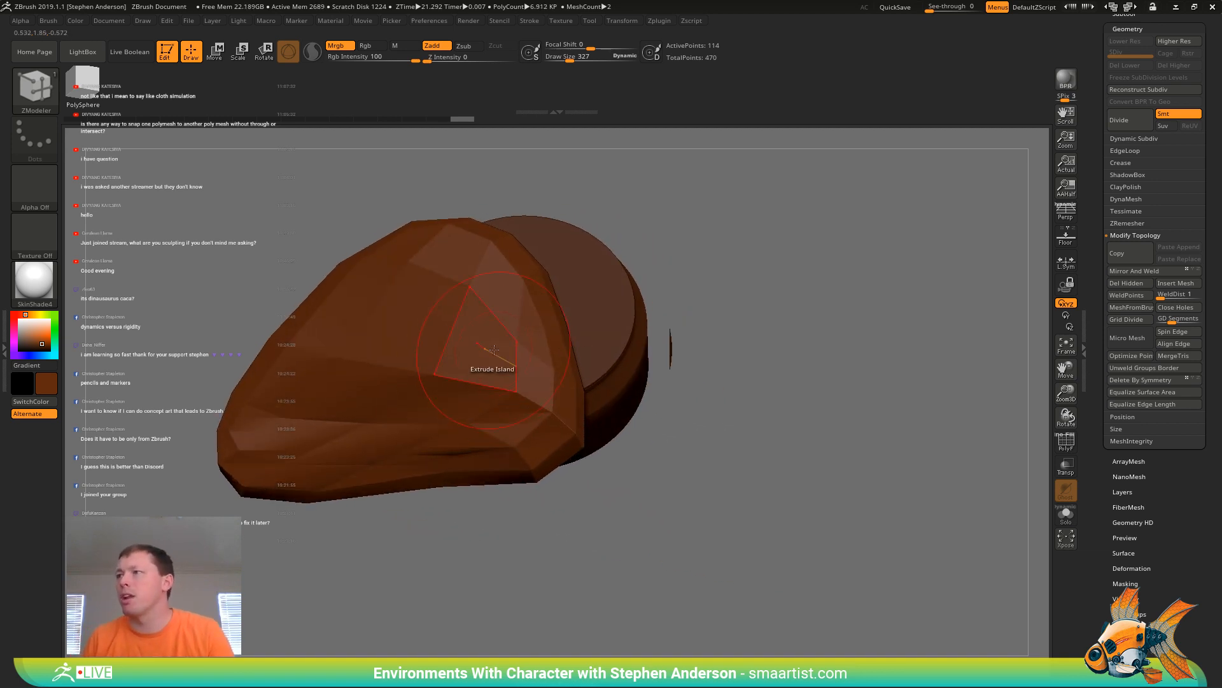
key(space)
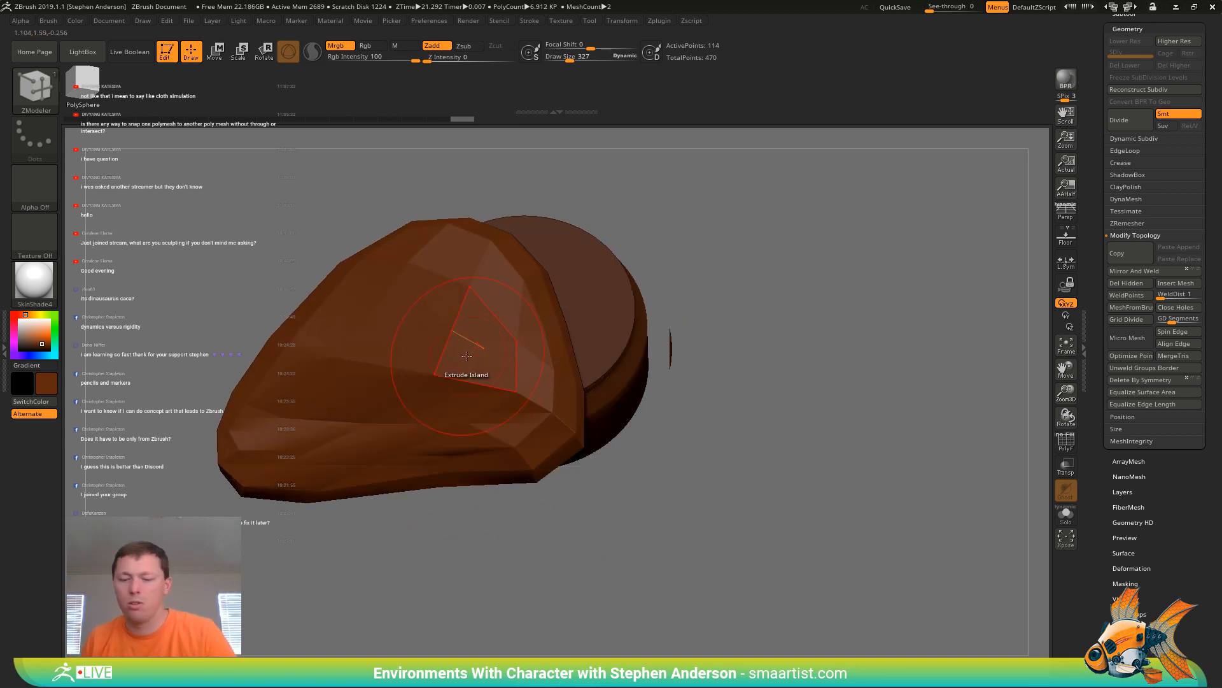
Select the MatchMaker brush with Draw Size 642, try matching the shell to the LensBase, and undo the attempt
key(b)
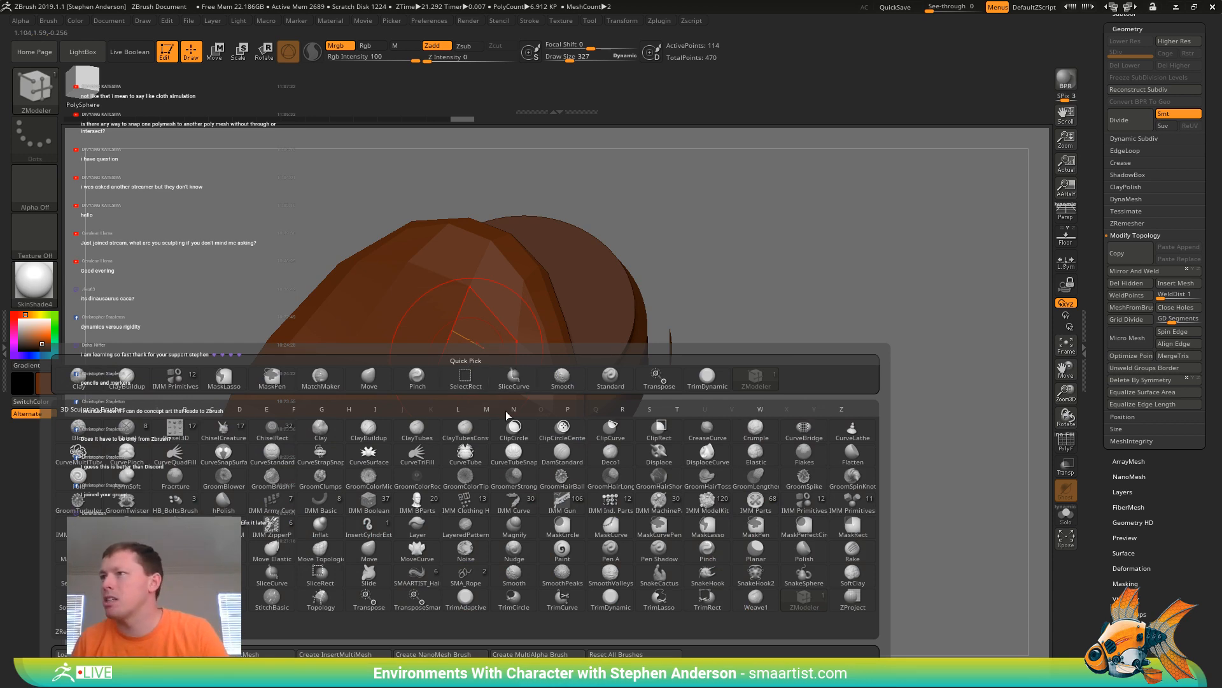
click(322, 383)
right_drag(526, 350, 528, 346)
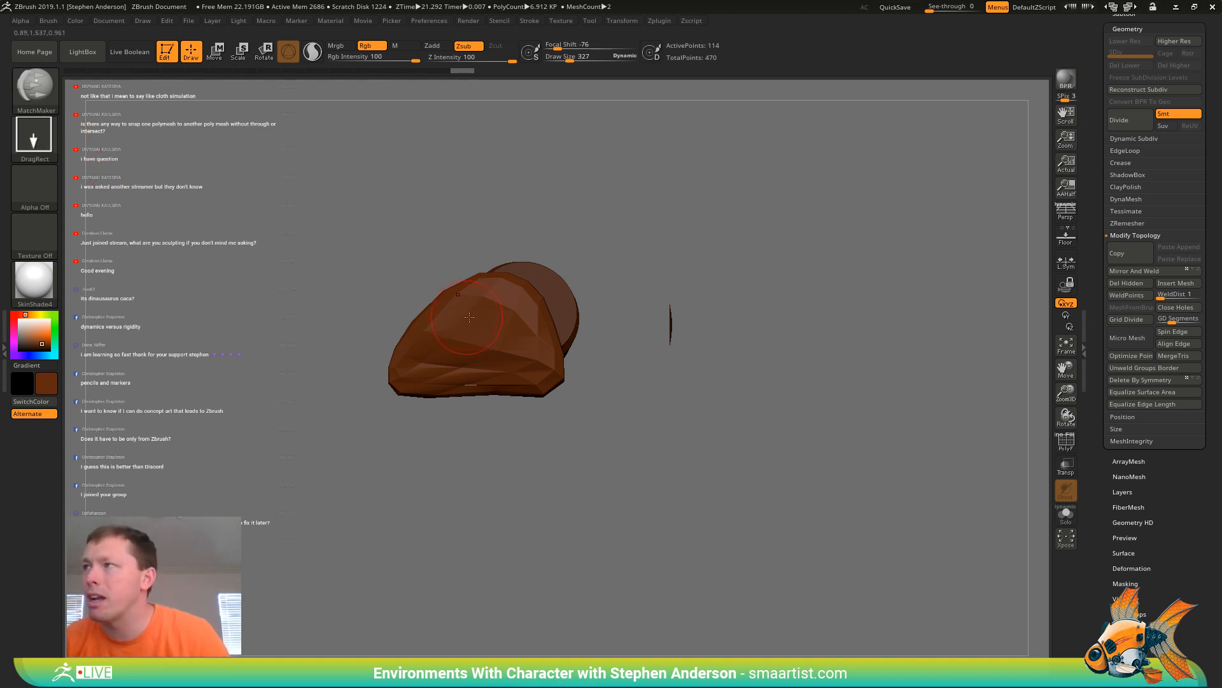
alt+right_drag(469, 317, 542, 388)
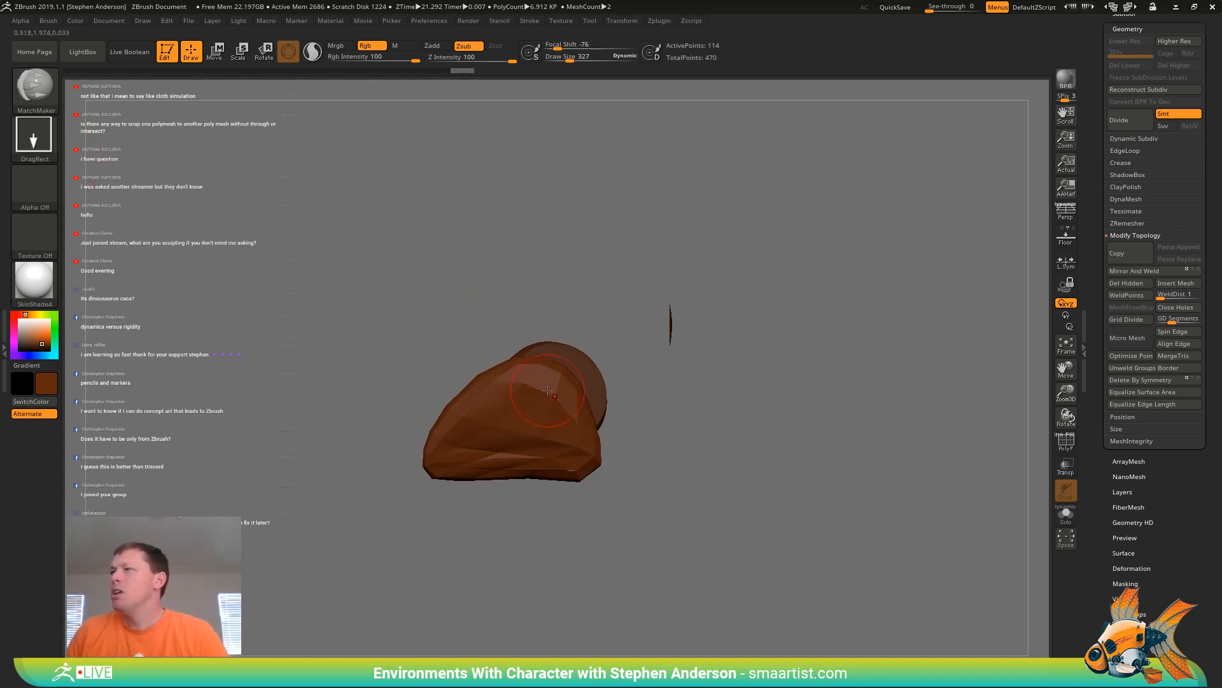
key(s)
drag(545, 393, 830, 477)
right_drag(913, 501, 807, 472)
key(ctrl+z)
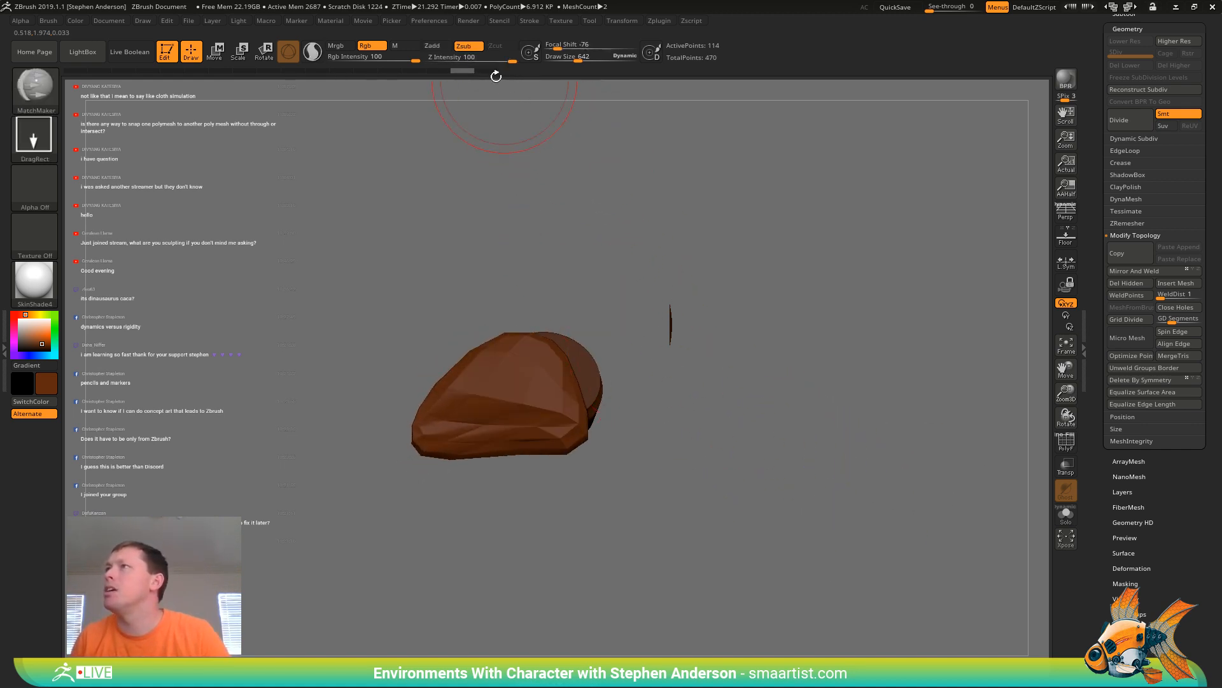
Rotate the shell relative to the LensBase cap with the Move gizmo and return to Draw mode
right_drag(517, 97, 548, 281)
key(w)
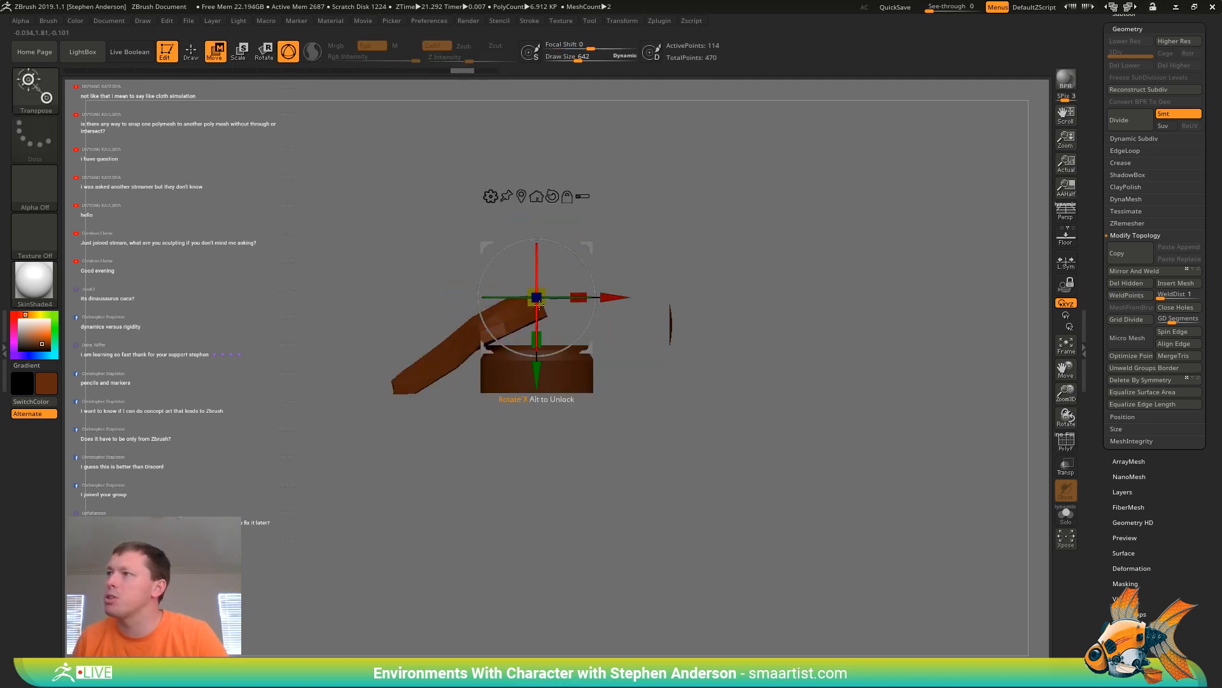
drag(587, 247, 589, 268)
mouse_move(592, 274)
right_down()
mouse_move(665, 359)
mouse_move(648, 417)
right_up()
key(q)
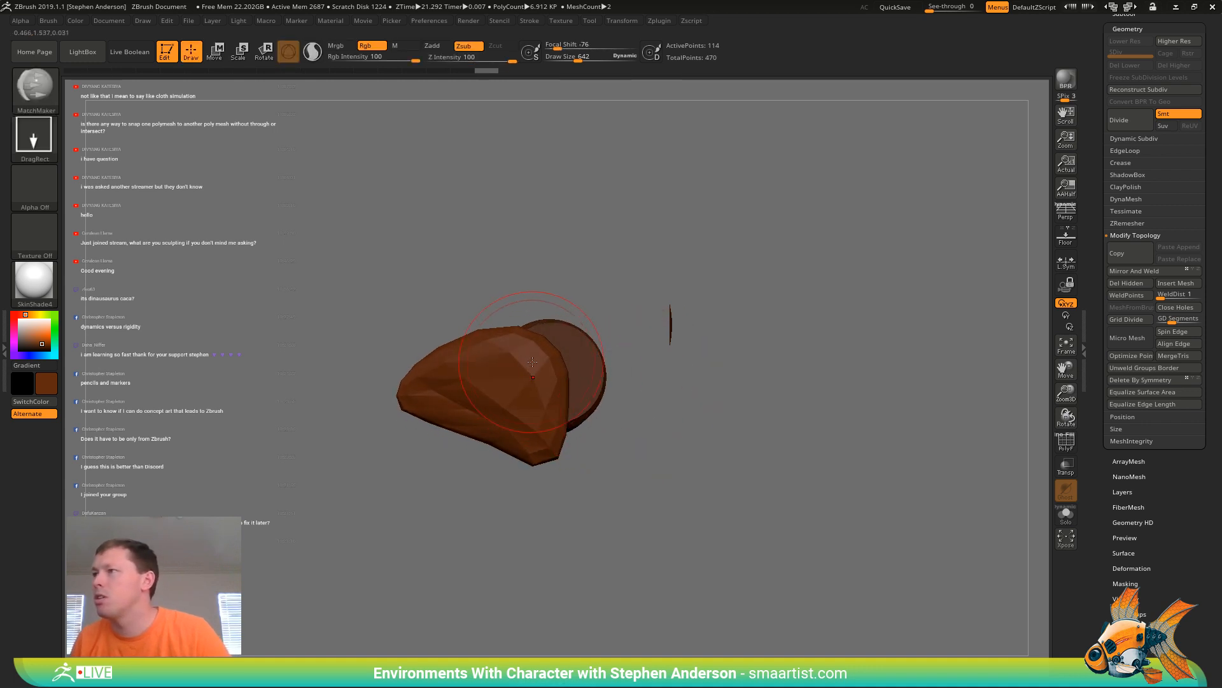
Try projecting the shell onto the LensBase with MatchMaker strokes from an angled view
mouse_move(676, 469)
right_down()
mouse_move(617, 442)
mouse_move(564, 390)
right_up()
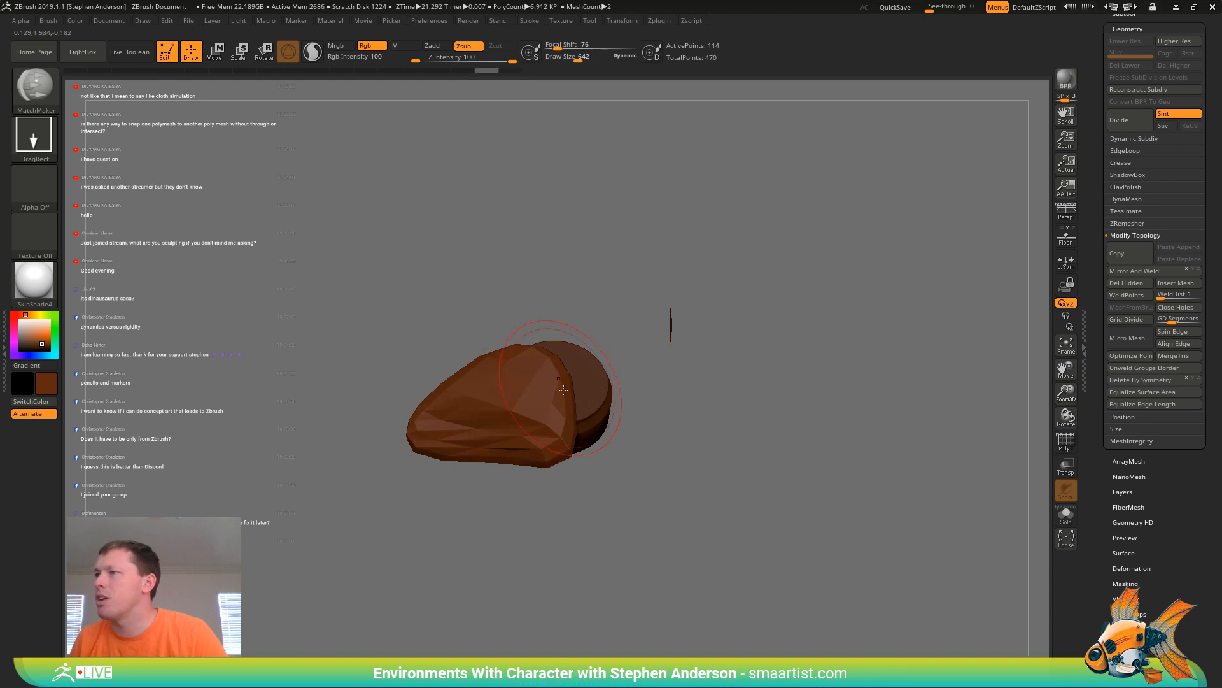
mouse_move(743, 485)
right_down()
mouse_move(809, 484)
mouse_move(822, 471)
mouse_move(563, 439)
mouse_move(599, 424)
mouse_move(541, 419)
right_up()
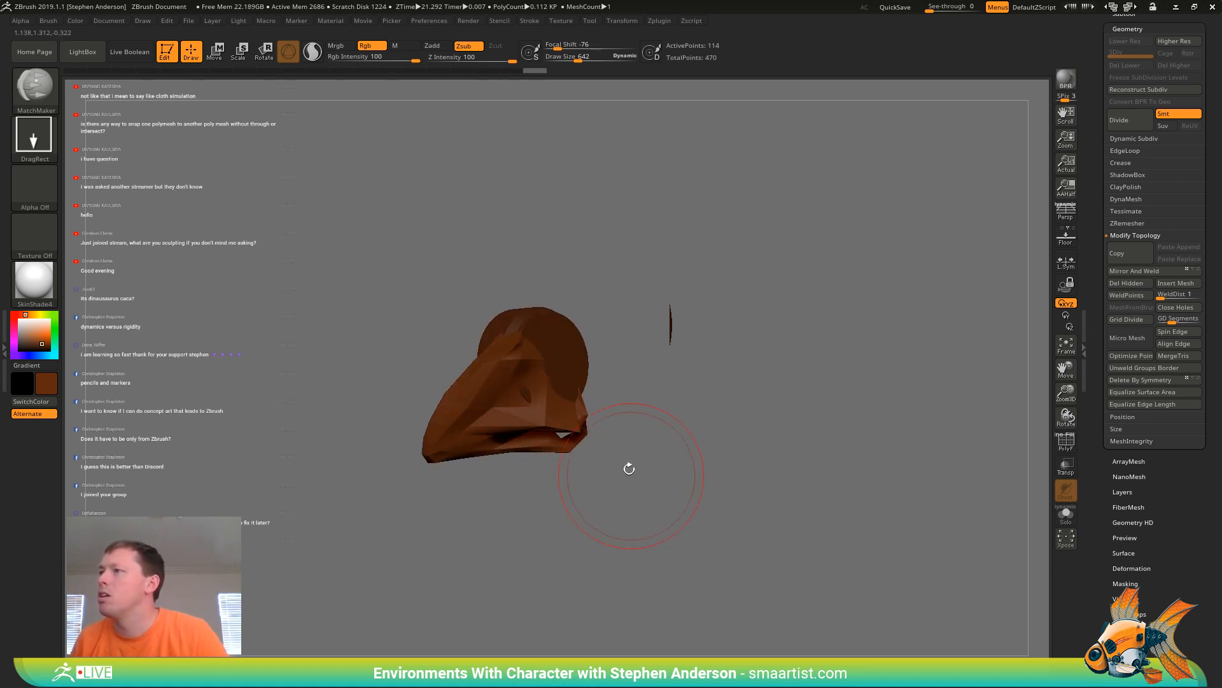
mouse_move(629, 468)
right_down()
mouse_move(675, 490)
mouse_move(602, 412)
mouse_move(639, 428)
mouse_move(663, 475)
mouse_move(643, 399)
mouse_move(726, 439)
mouse_move(621, 384)
mouse_move(535, 251)
mouse_move(505, 233)
mouse_move(510, 265)
mouse_move(483, 227)
mouse_move(529, 204)
right_up()
Activate the LensBase subtool with its polyframe shown and delete its hidden polygons, keeping the outer band, bevel and flat cap
alt+click(491, 229)
key(shift+f)
key(ctrl+shift+z)
key(ctrl+shift+z)
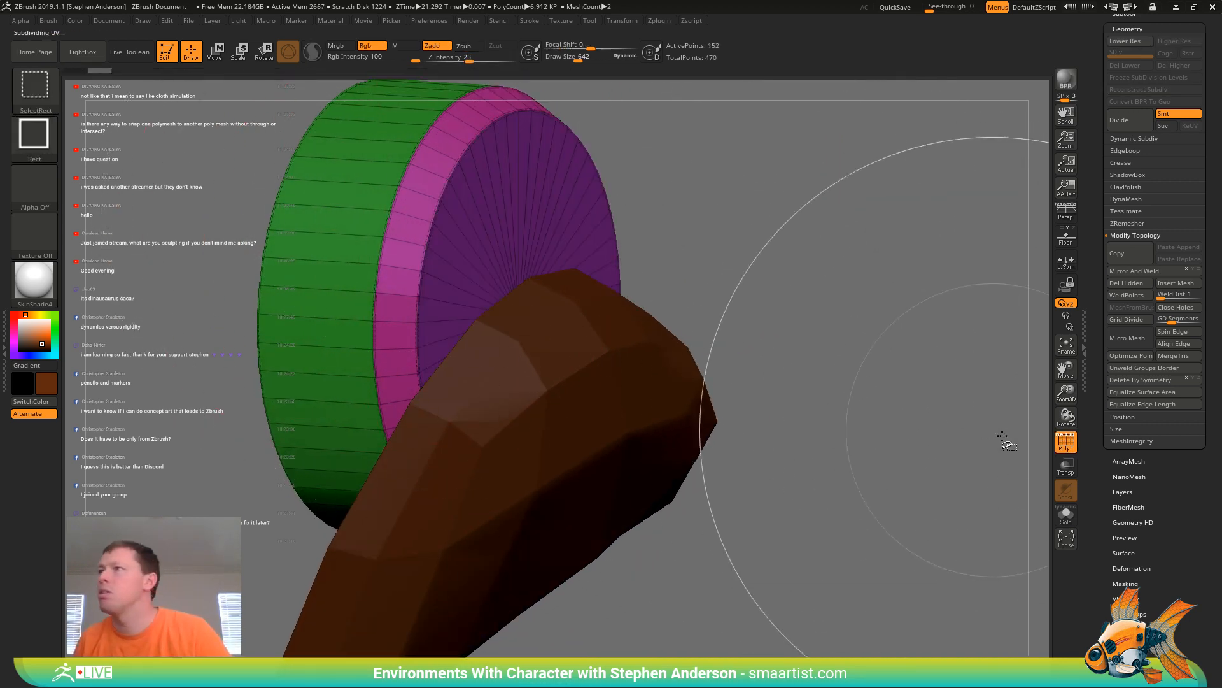
click(1128, 282)
right_drag(681, 376, 576, 417)
Activate the shell subtool and select the ZProject brush
alt+click(662, 433)
mouse_move(662, 433)
right_down()
mouse_move(621, 440)
mouse_move(750, 474)
mouse_move(776, 366)
mouse_move(757, 448)
mouse_move(678, 435)
mouse_move(695, 395)
mouse_move(688, 358)
mouse_move(735, 424)
right_up()
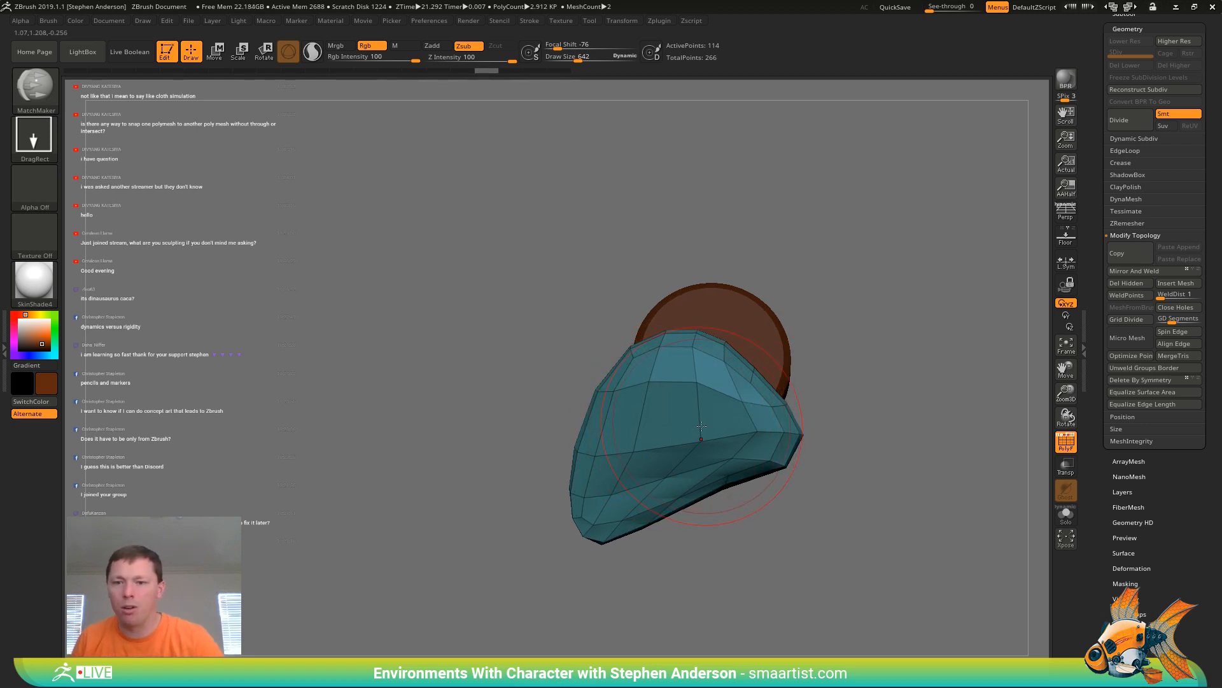
key(b)
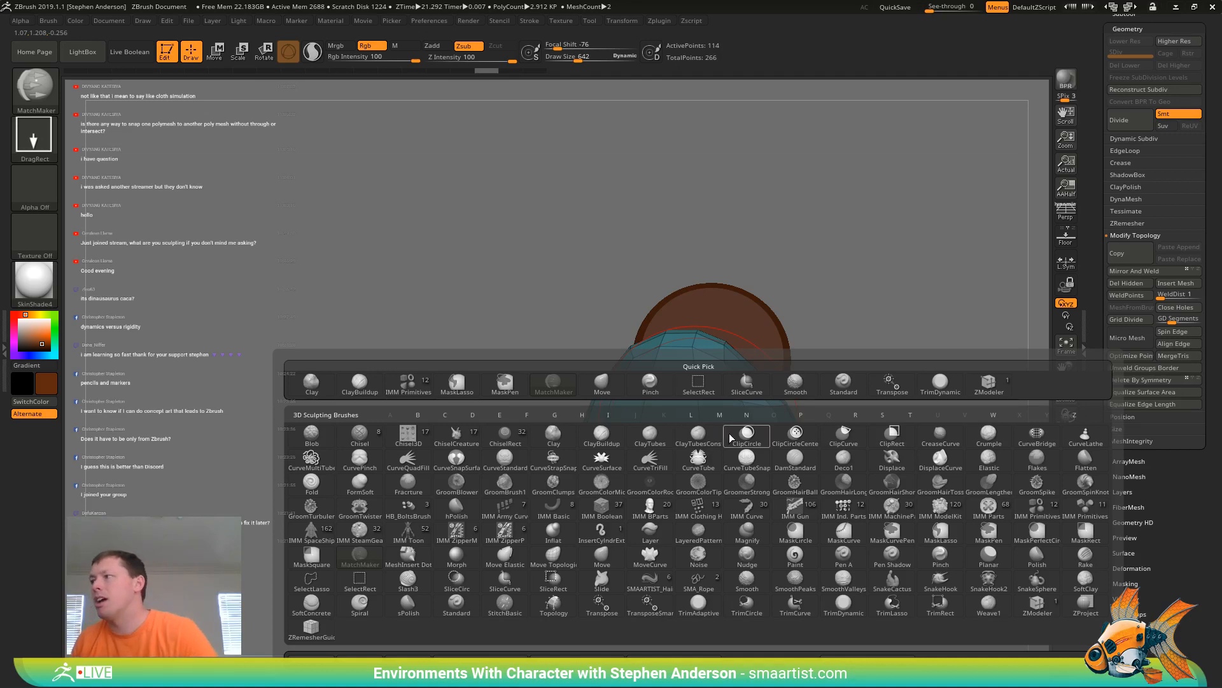
click(1086, 606)
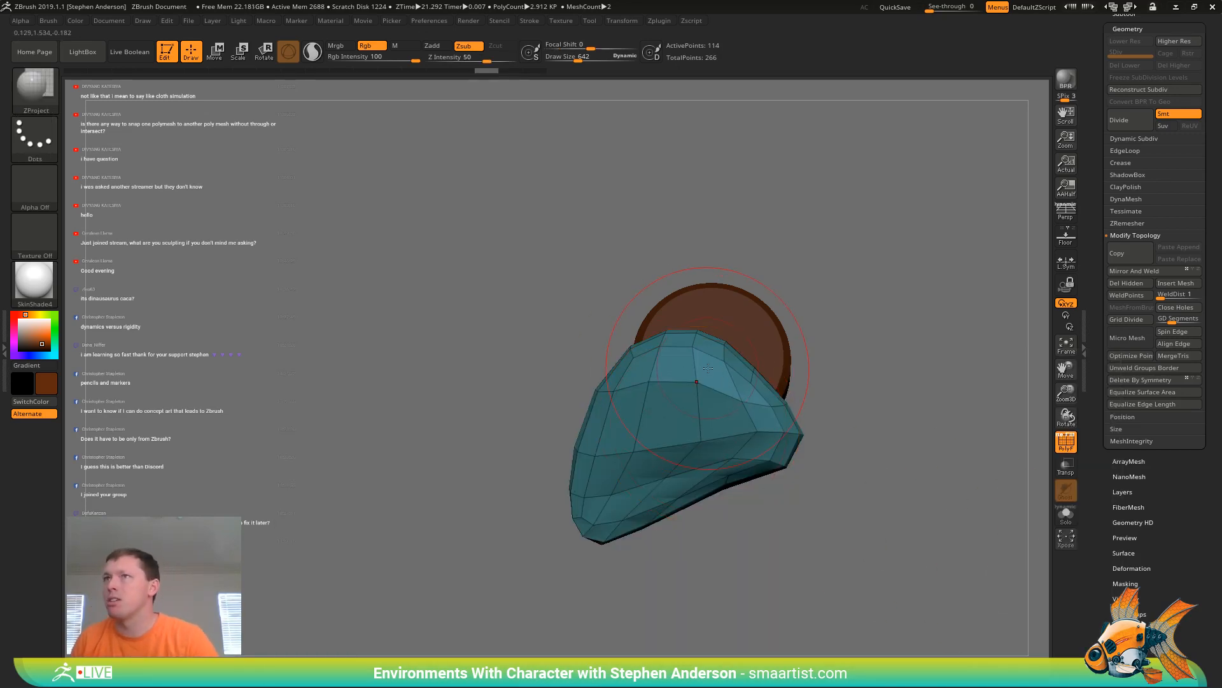
Try projecting the double-sided shell onto the LensBase cap with ZProject strokes over its upper half
drag(709, 380, 746, 398)
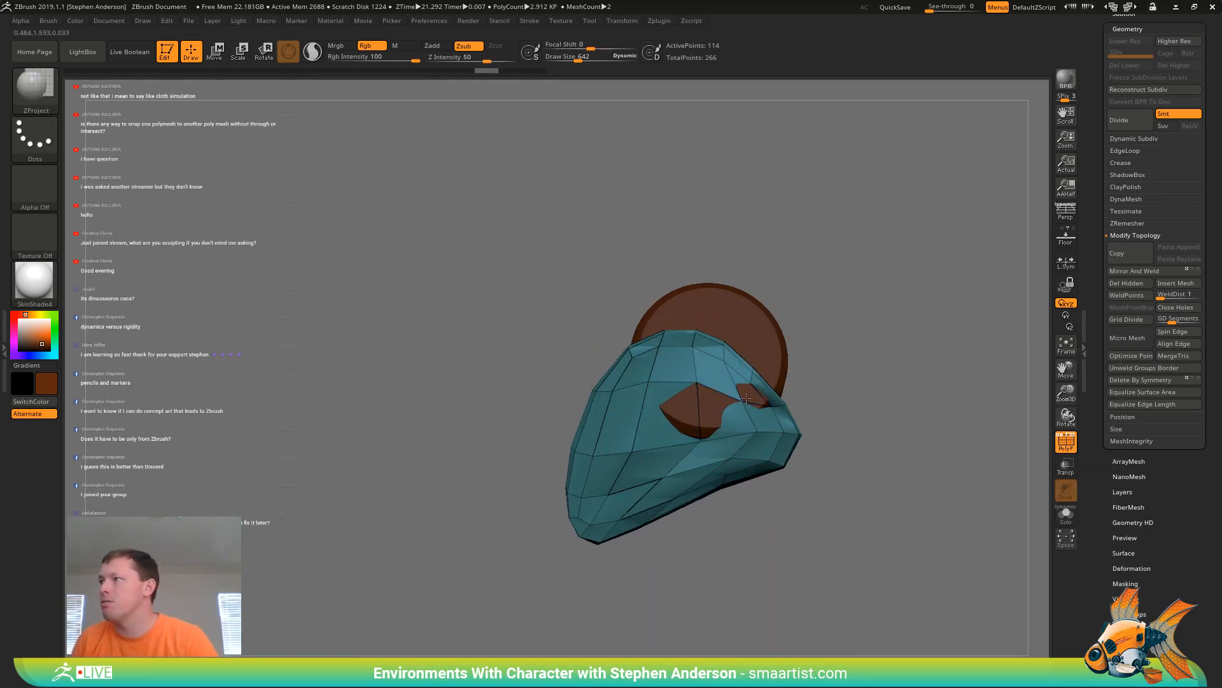
drag(678, 347, 710, 389)
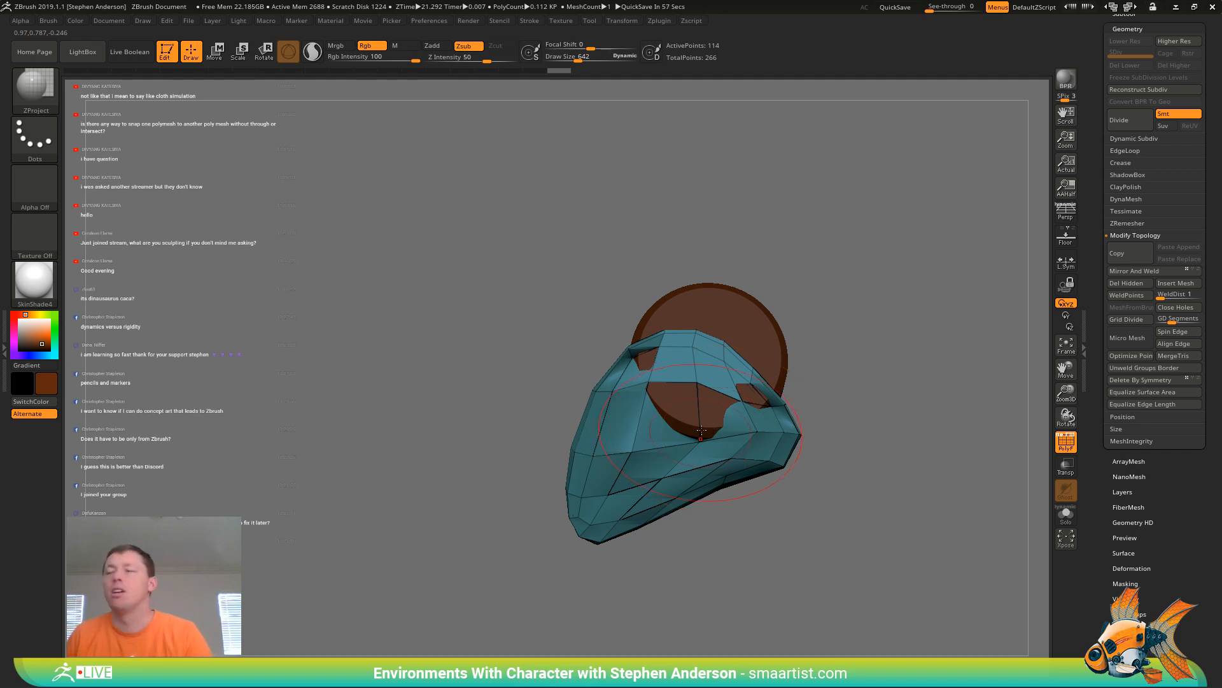
mouse_move(689, 400)
right_down()
mouse_move(739, 395)
mouse_move(670, 357)
mouse_move(678, 366)
right_up()
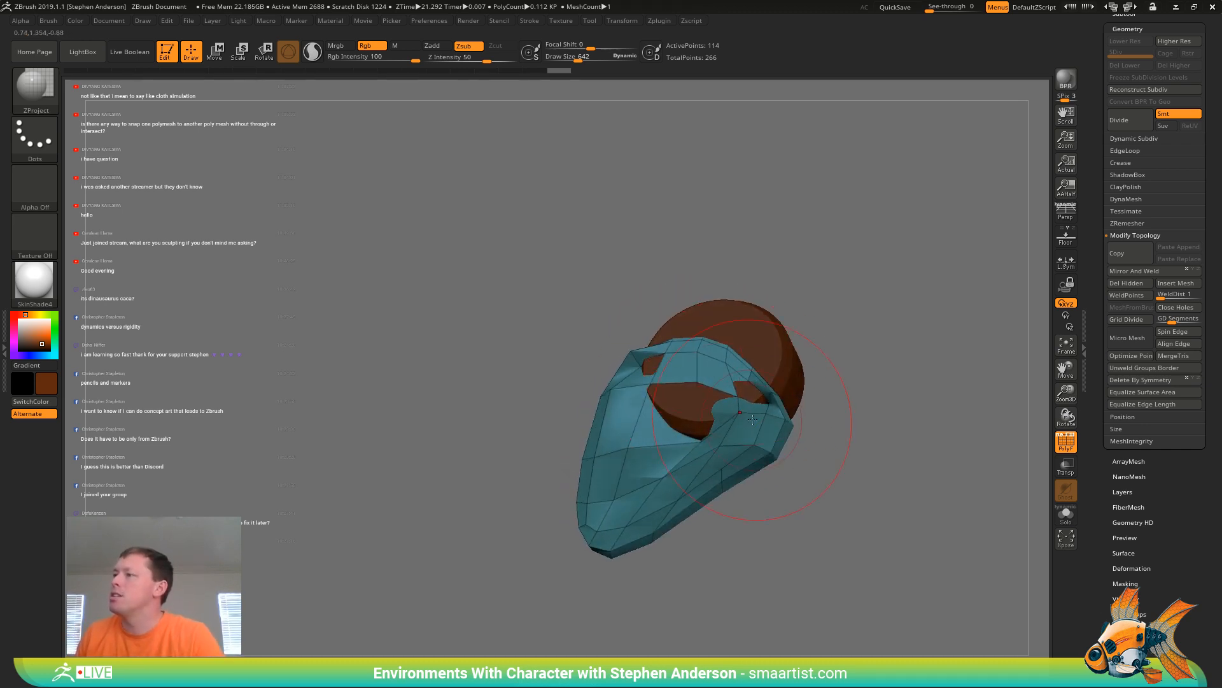
drag(758, 425, 805, 446)
mouse_move(678, 406)
right_down()
mouse_move(755, 470)
mouse_move(796, 465)
mouse_move(686, 422)
right_up()
Undo the projection strokes and step back through the history to the single-sided shell
key(ctrl+z)
key(ctrl+z)
key(ctrl+z)
key(ctrl+z)
key(ctrl+z)
key(ctrl+z)
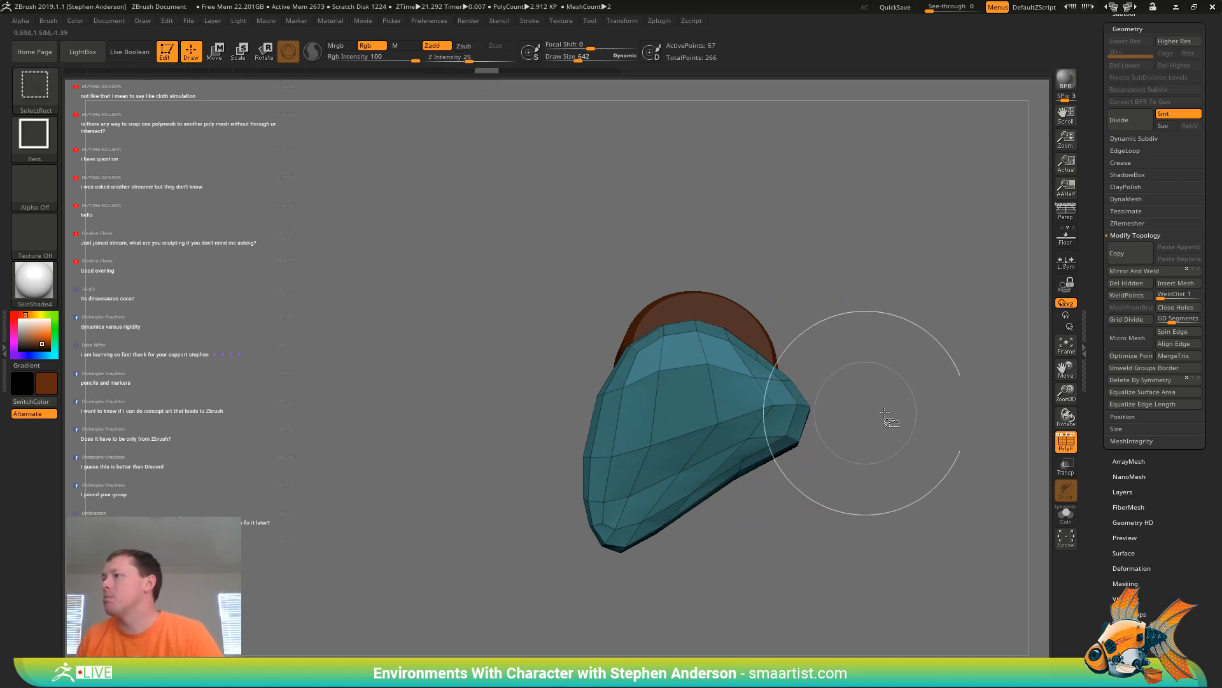
key(ctrl+z)
Project the single-sided shell onto the LensBase cap with several ZProject strokes from different view angles
right_drag(942, 389, 815, 398)
drag(662, 339, 807, 382)
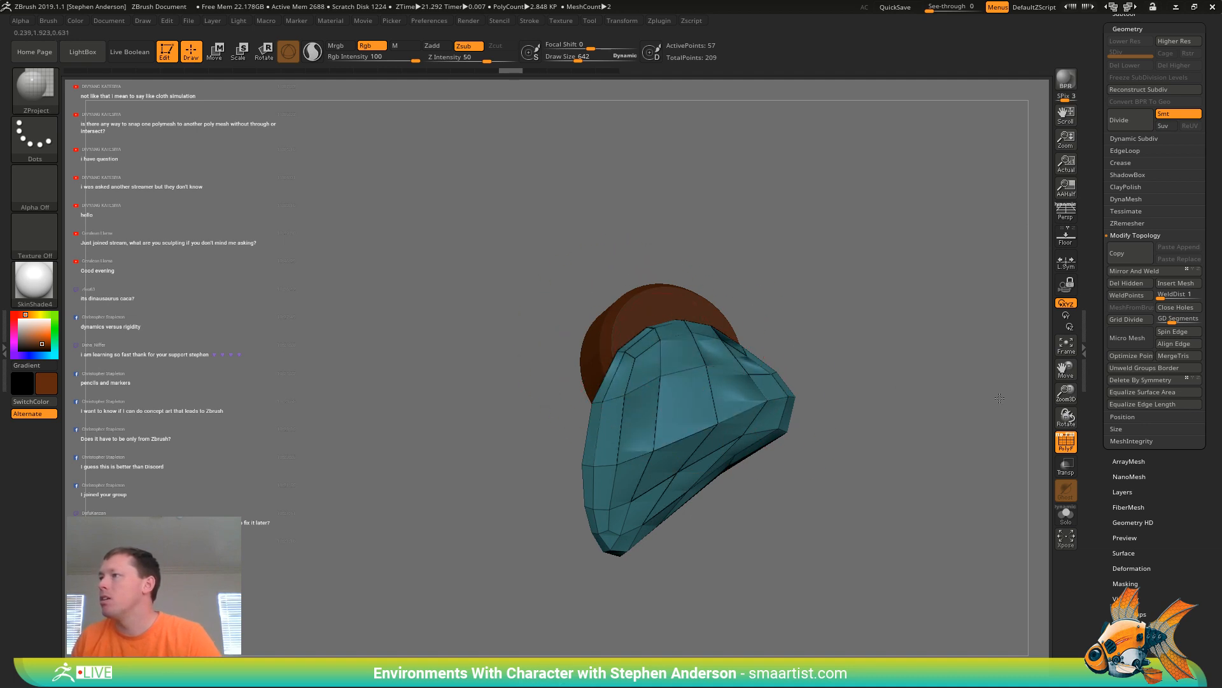
mouse_move(999, 398)
right_down()
mouse_move(854, 382)
mouse_move(841, 431)
mouse_move(876, 387)
mouse_move(747, 399)
mouse_move(720, 338)
right_up()
mouse_move(720, 338)
alt+mouse_down()
mouse_move(659, 398)
mouse_move(647, 439)
alt+mouse_up()
mouse_move(647, 439)
right_down()
mouse_move(757, 433)
mouse_move(620, 440)
mouse_move(710, 420)
right_up()
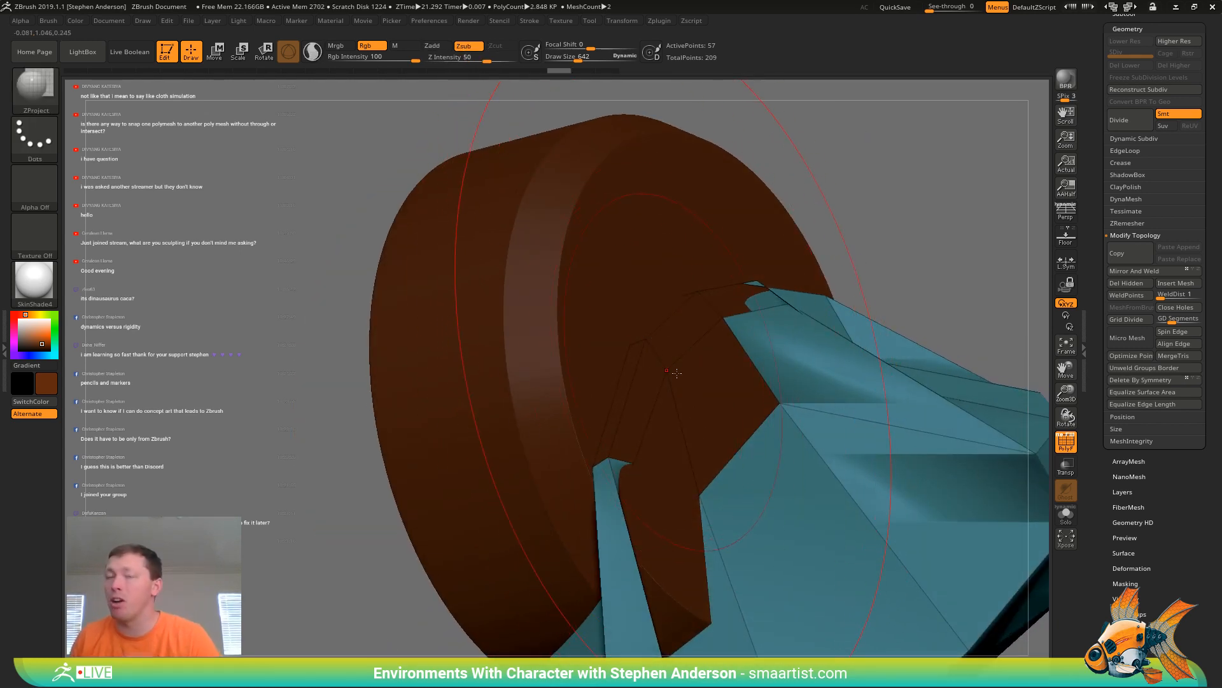
right_drag(667, 432, 602, 436)
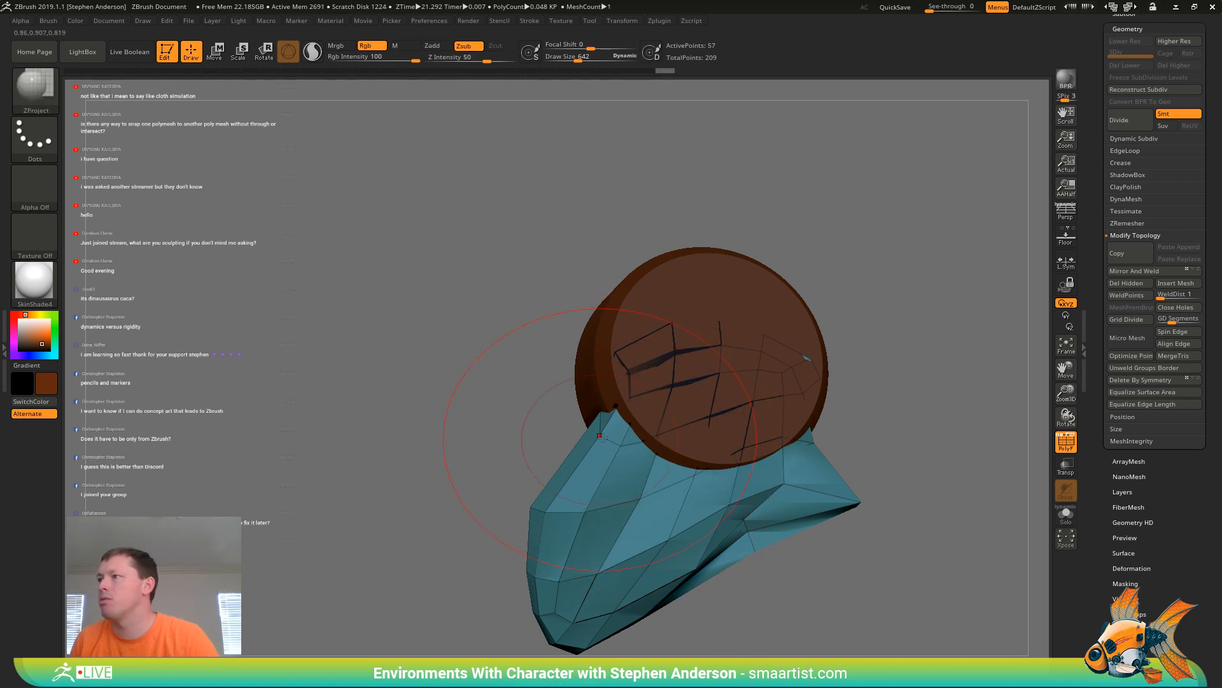
mouse_move(601, 437)
mouse_down()
mouse_move(666, 382)
mouse_move(613, 392)
mouse_move(661, 354)
mouse_up()
drag(759, 383, 751, 400)
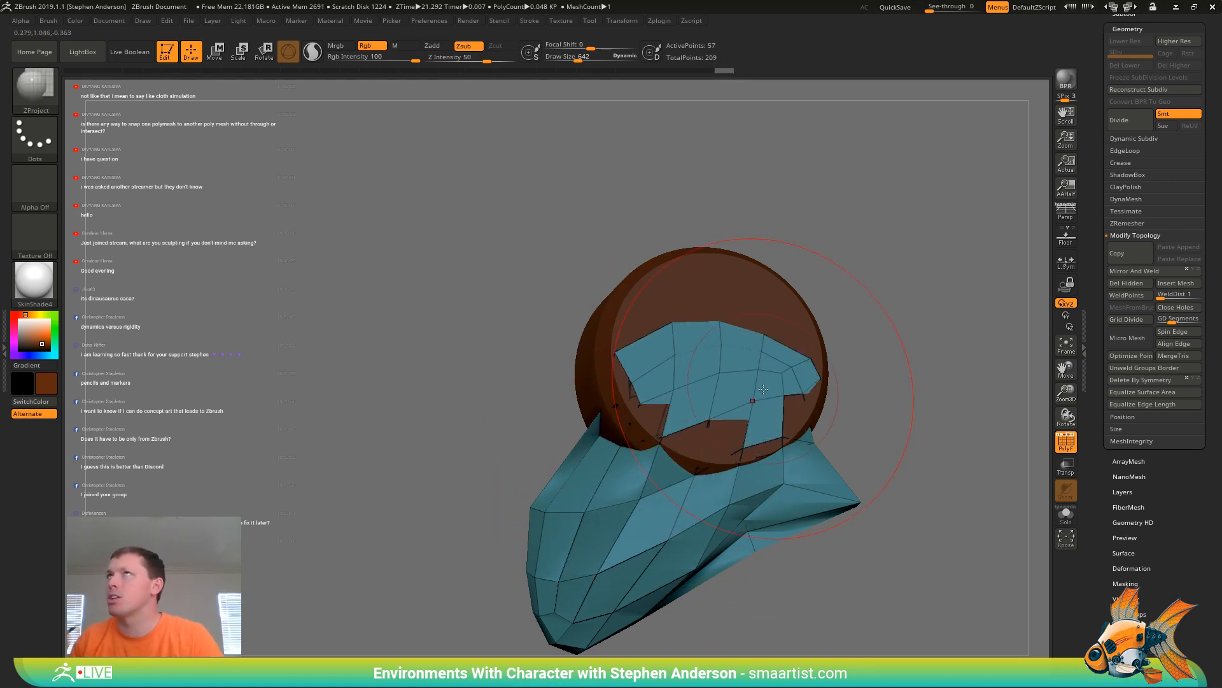
drag(876, 439, 750, 409)
Smooth the projected part of the shell where it crosses the cap and its lower rim
right_drag(789, 490, 815, 460)
shift+drag(815, 459, 773, 478)
right_drag(773, 477, 785, 448)
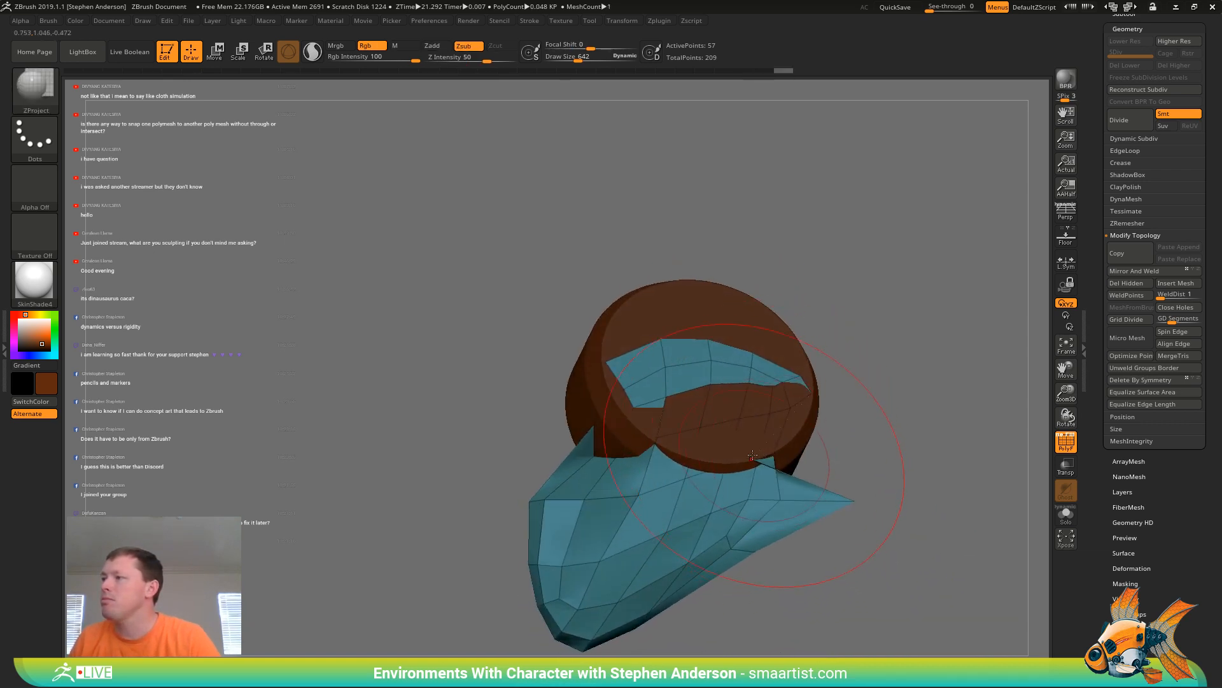
mouse_move(785, 448)
shift+mouse_down()
mouse_move(732, 451)
mouse_move(710, 410)
shift+mouse_up()
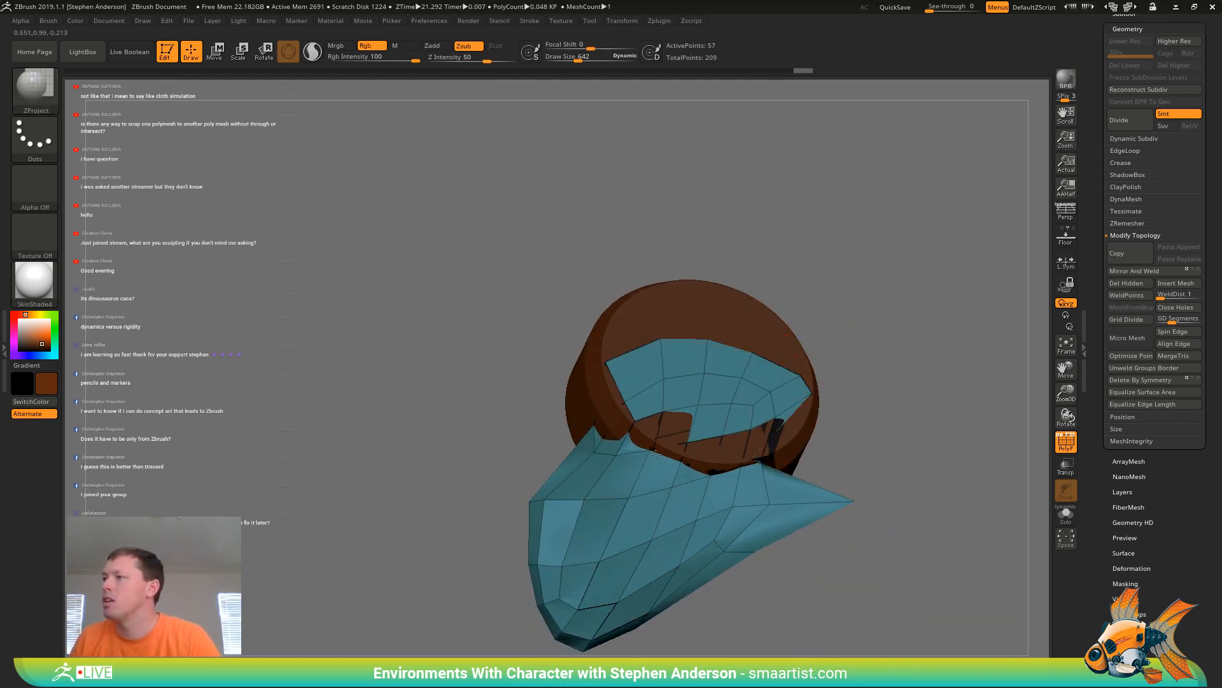
right_drag(691, 420, 755, 437)
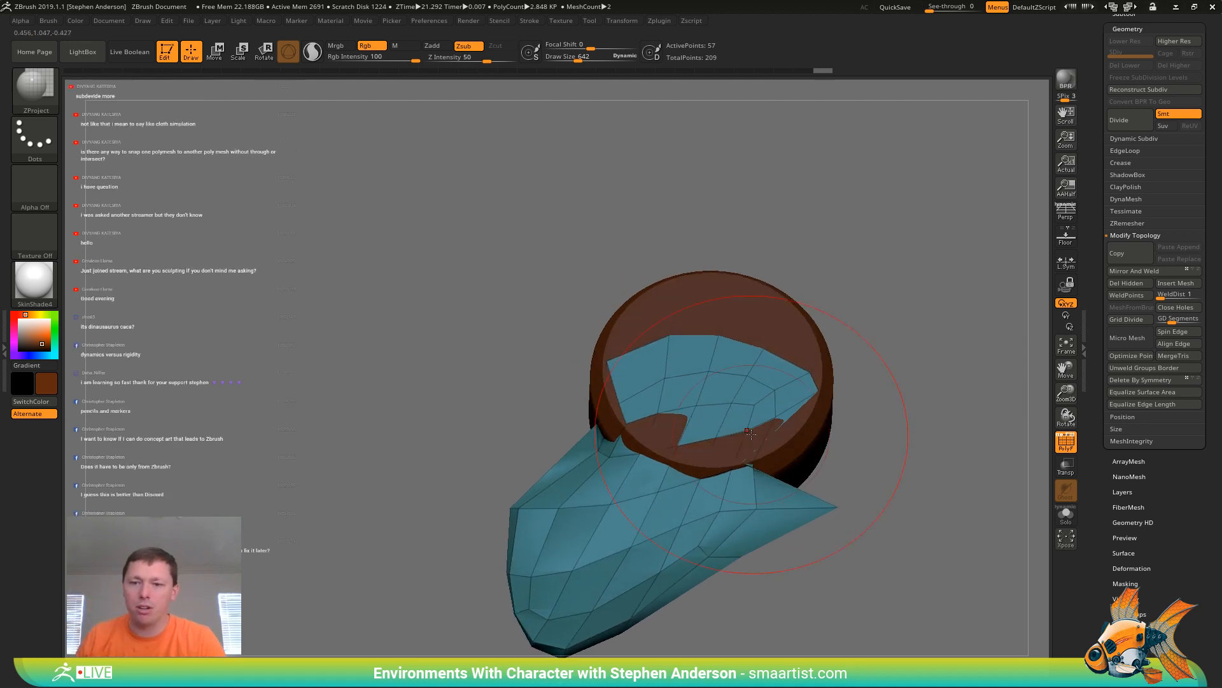
Subdivide the shell to level 3 and project it again along the cap's lower rim
key(ctrl+d)
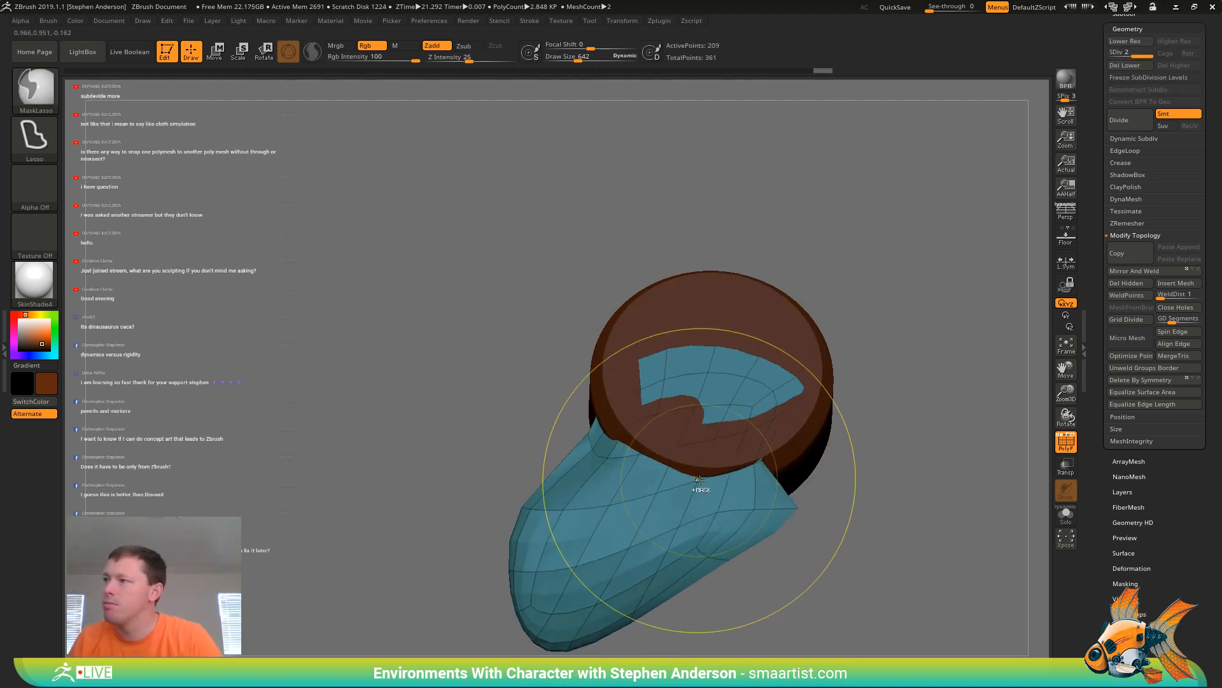
key(ctrl+d)
drag(639, 434, 754, 440)
right_drag(769, 443, 668, 450)
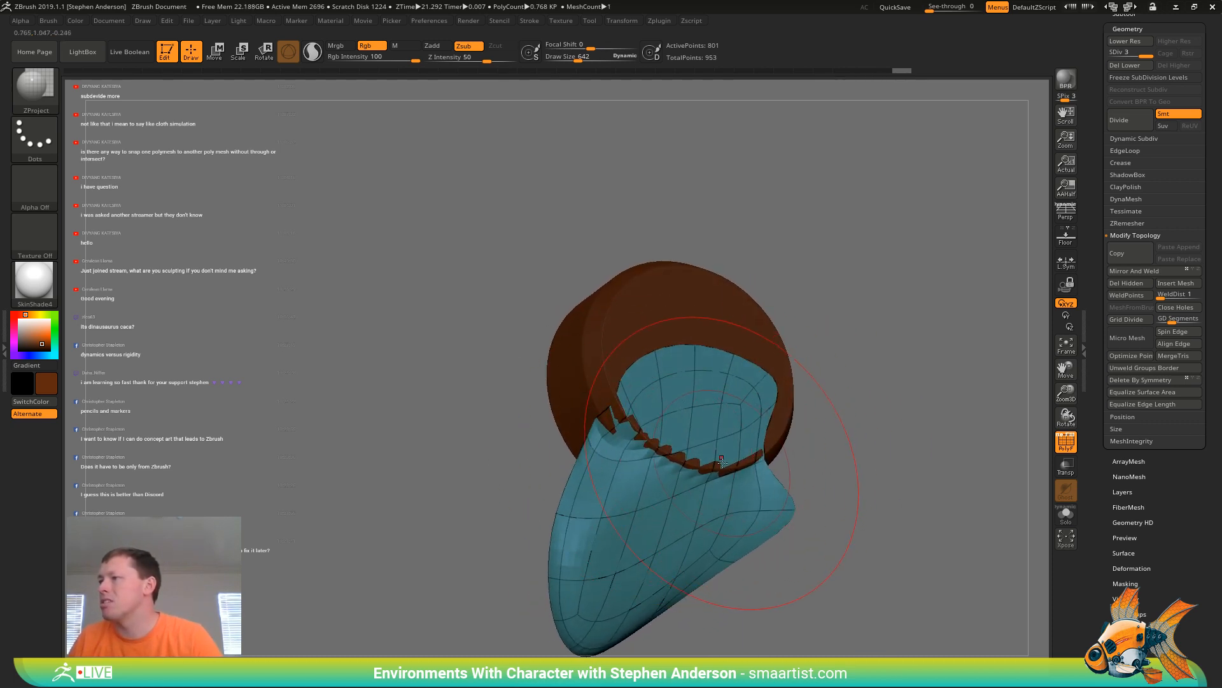
Subdivide the shell to level 4, then project and smooth the jagged intersection along the cap's bevel
key(ctrl+d)
drag(681, 456, 657, 446)
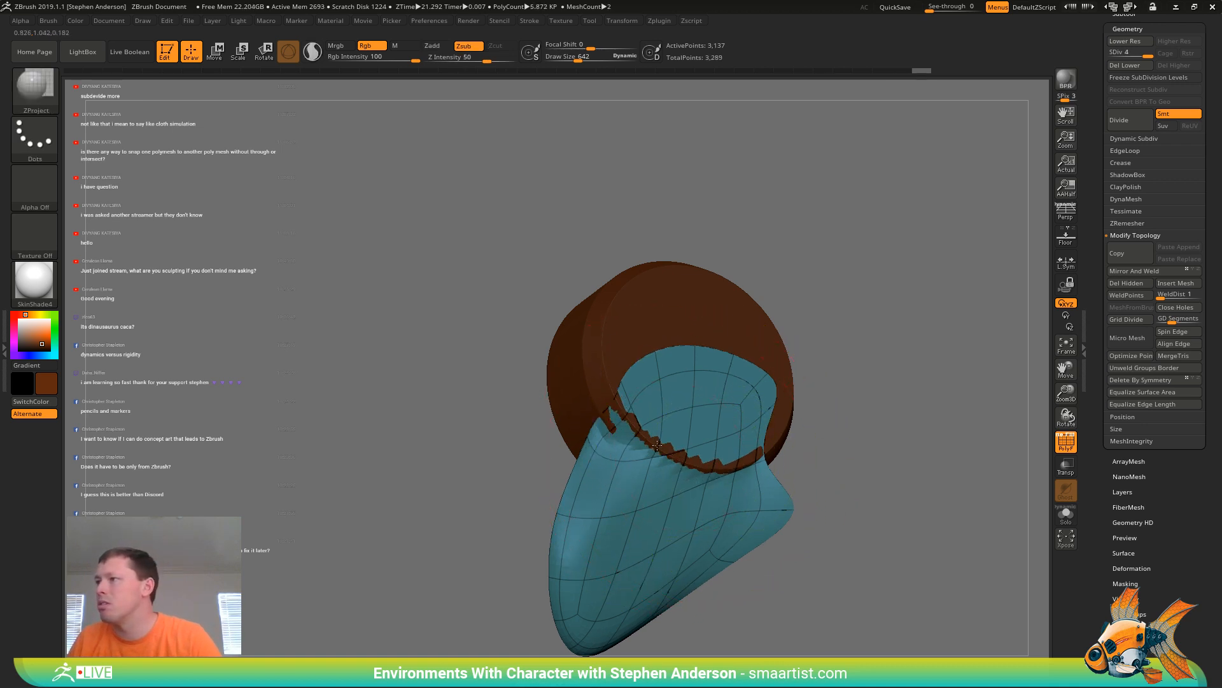
right_drag(697, 457, 704, 462)
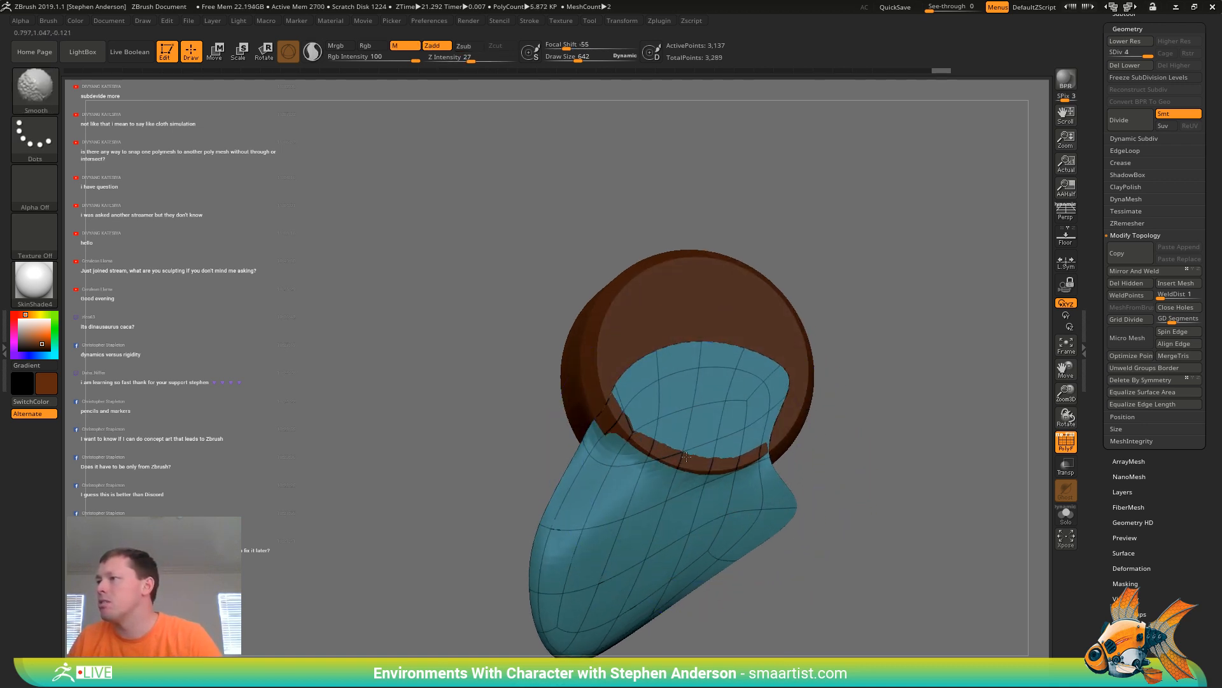
drag(704, 461, 663, 467)
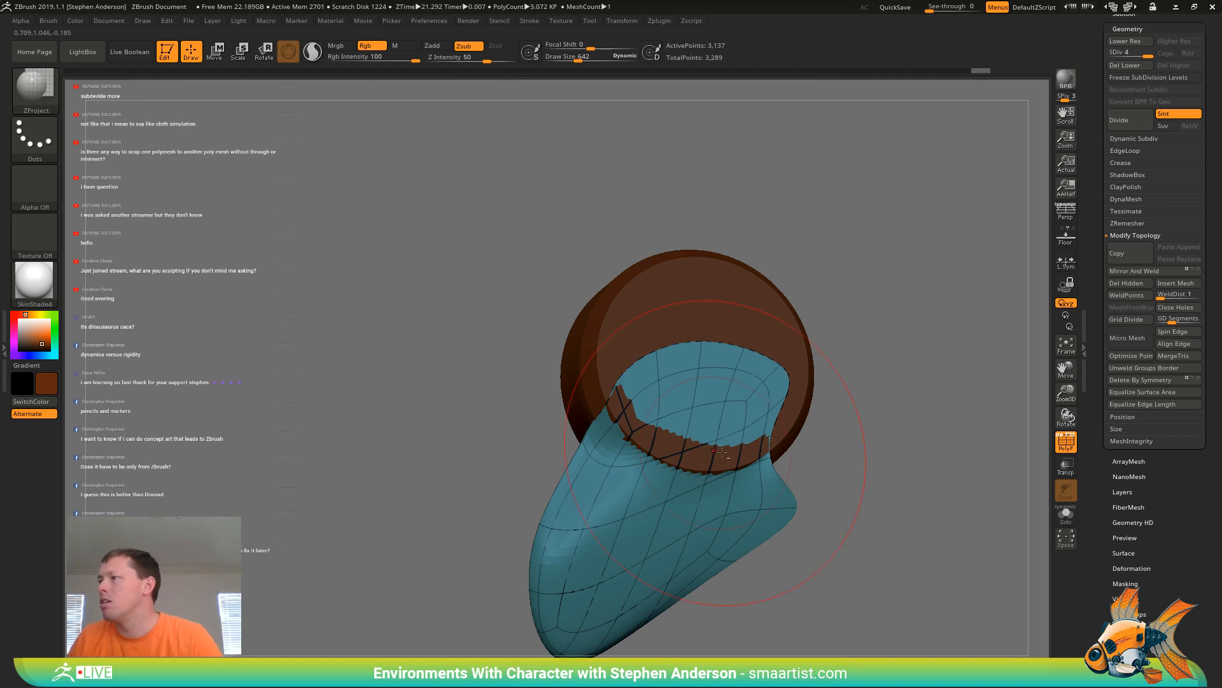
mouse_move(704, 443)
right_down()
mouse_move(662, 446)
mouse_move(745, 448)
mouse_move(712, 450)
mouse_move(739, 466)
right_up()
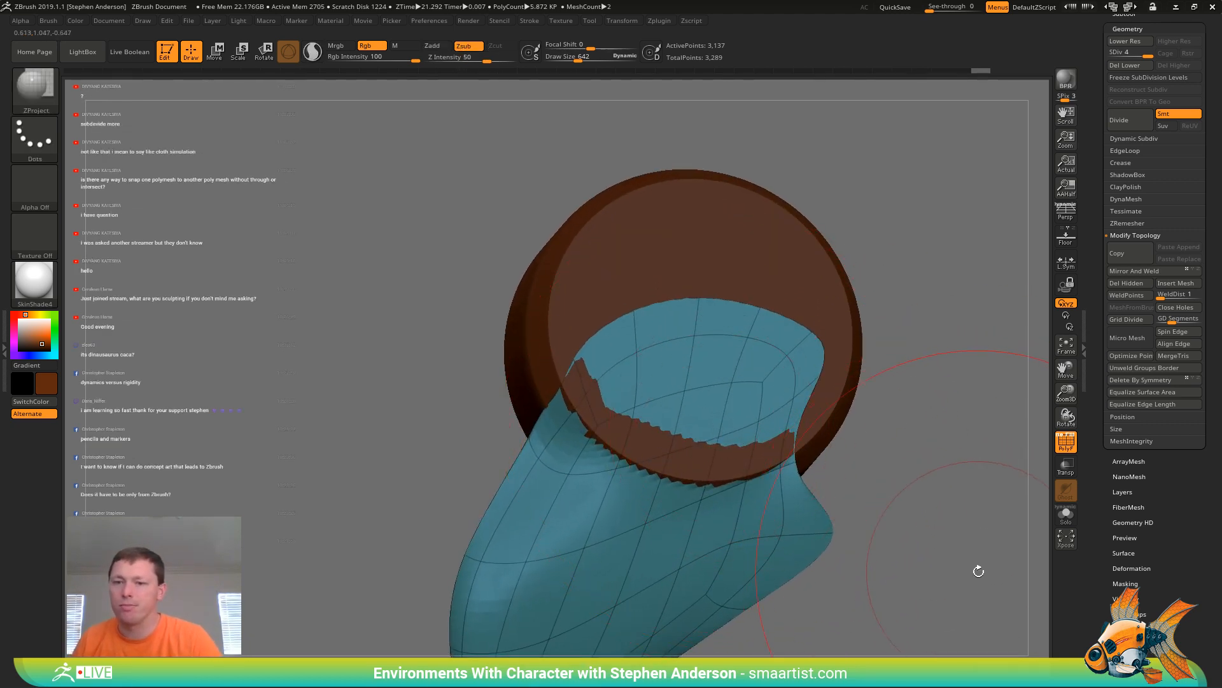
Isolate the shell and smooth its jagged crease with Draw Size 204 and Smooth Z Intensity 2
click(1066, 515)
mouse_move(1012, 504)
right_down()
mouse_move(728, 441)
mouse_move(701, 521)
mouse_move(716, 471)
right_up()
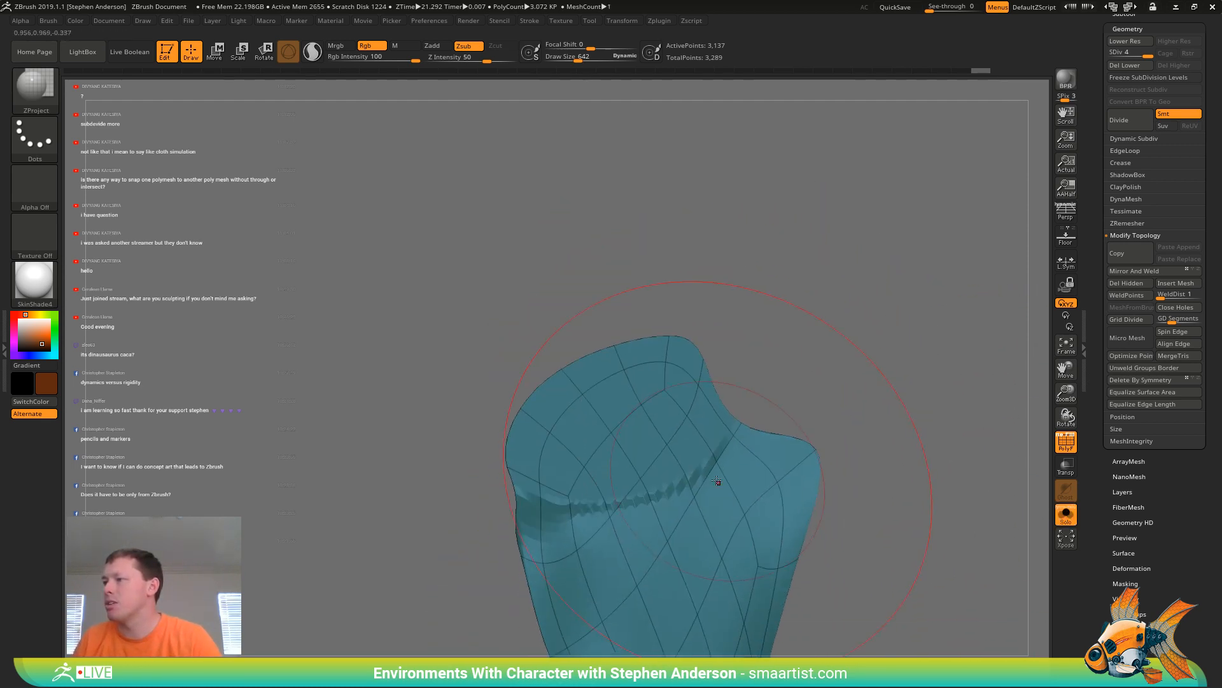
key(s)
drag(716, 471, 695, 471)
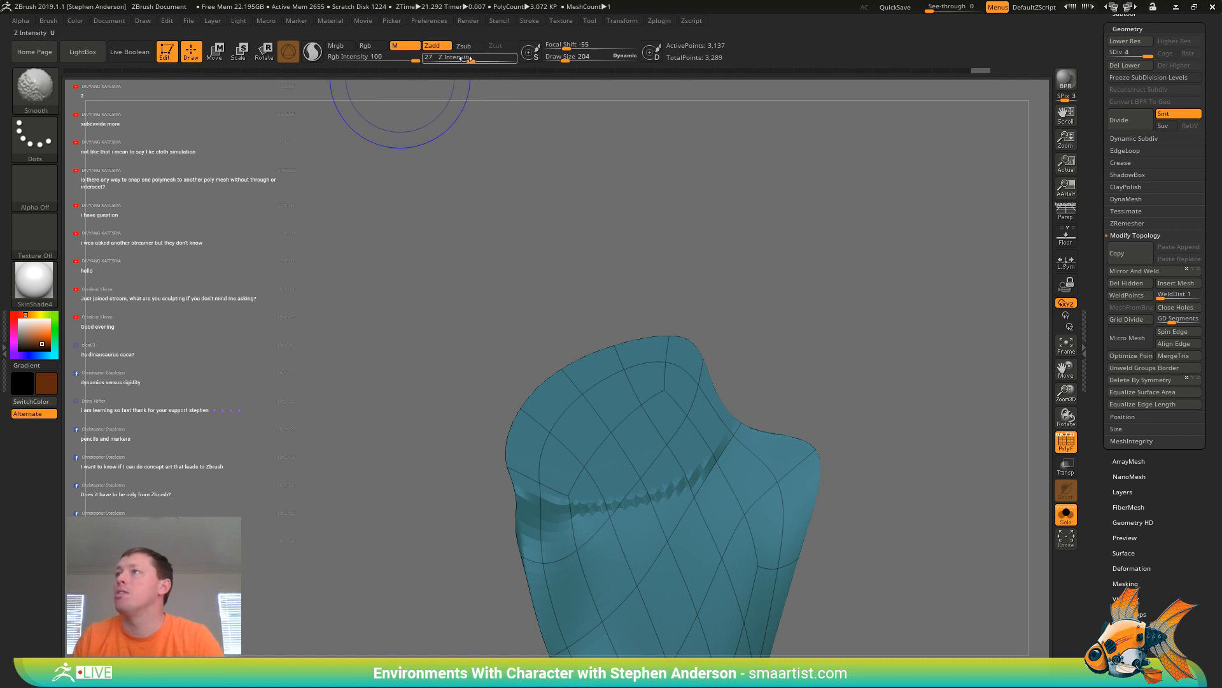
shift+drag(468, 58, 440, 60)
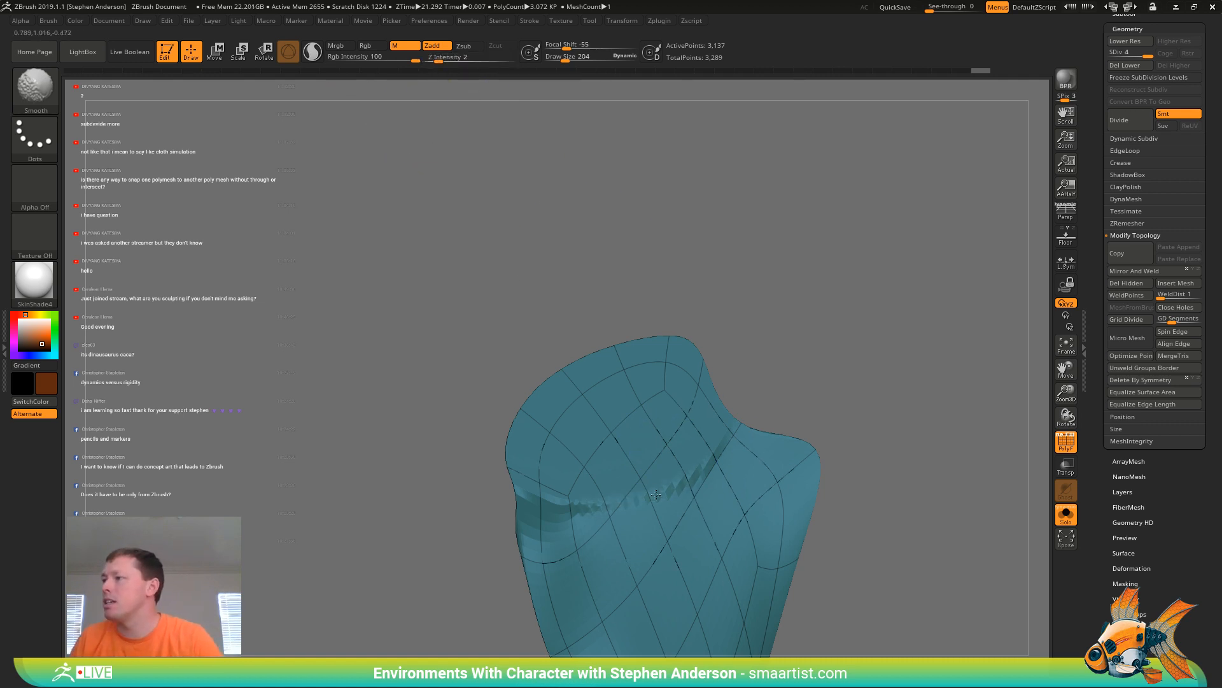
shift+drag(719, 459, 717, 459)
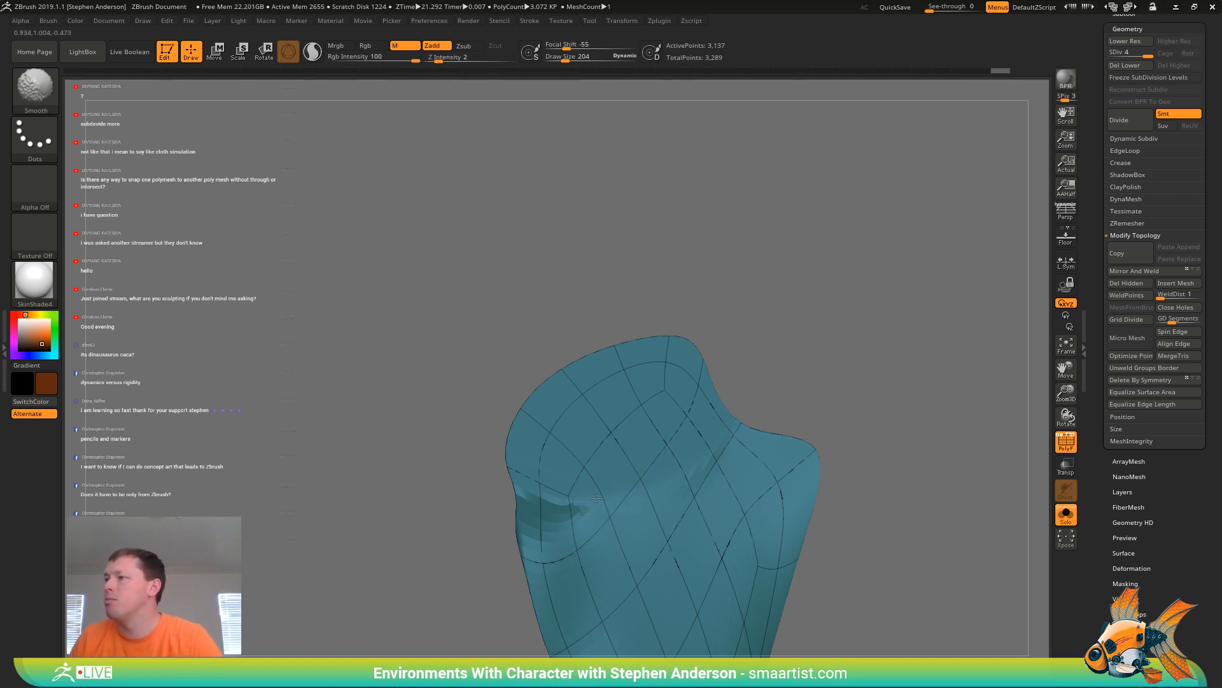
shift+drag(561, 516, 567, 513)
mouse_move(822, 424)
mouse_down()
mouse_move(847, 401)
mouse_move(834, 410)
mouse_up()
Hide the polyframe and select the Standard brush with Draw Size 102
key(shift+f)
mouse_move(900, 437)
mouse_down()
mouse_move(890, 399)
mouse_move(851, 493)
mouse_move(783, 491)
mouse_up()
ctrl+right_drag(746, 508, 730, 552)
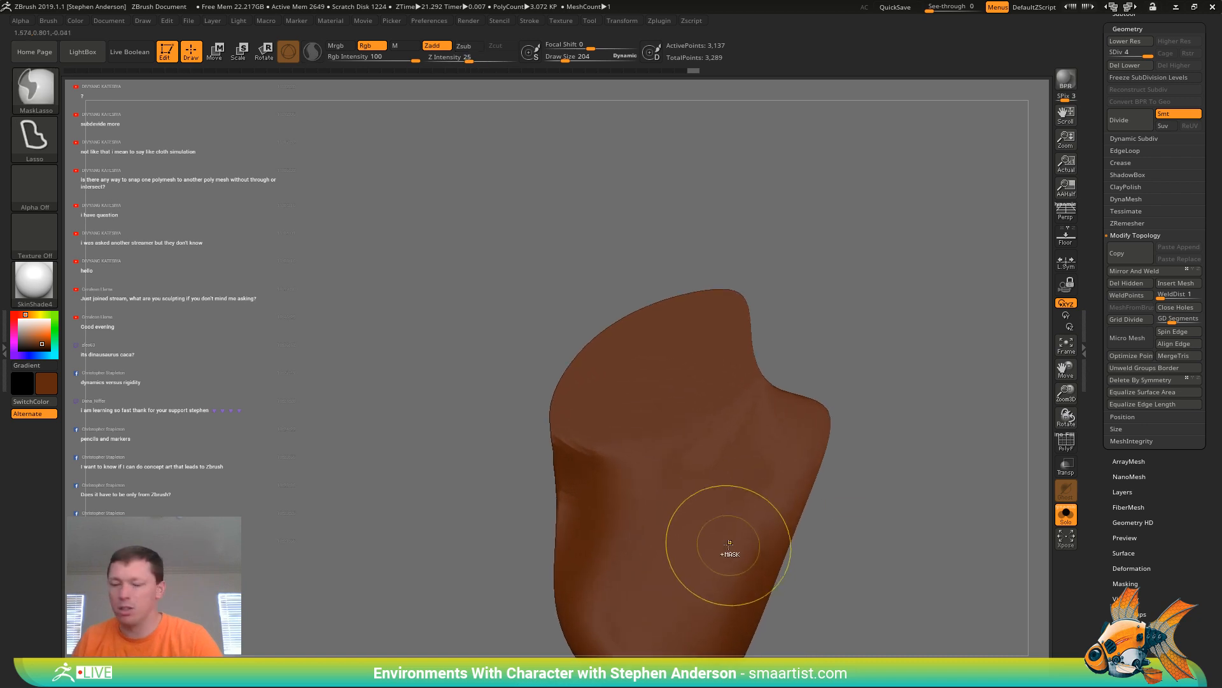
key(b)
key(s)
key(t)
key(s)
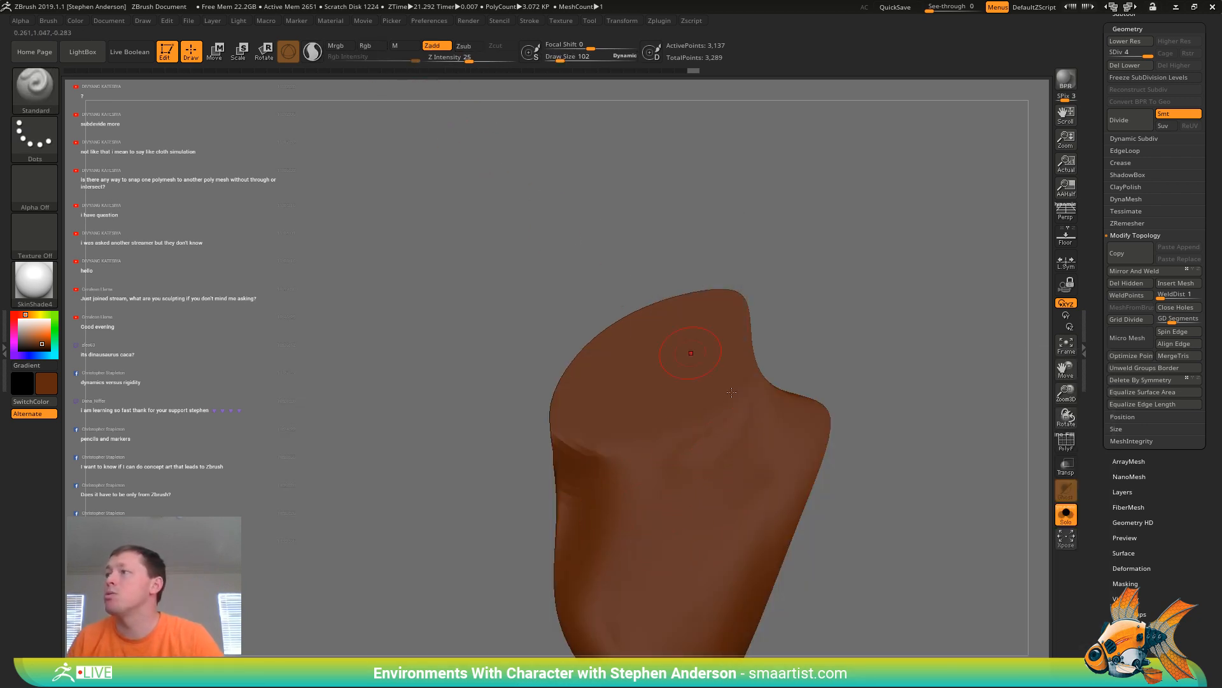
Sculpt long cloth folds running down from the shell's crease with the Standard brush
drag(704, 472, 642, 626)
right_drag(710, 475, 696, 543)
mouse_move(649, 463)
mouse_down()
mouse_move(589, 619)
mouse_move(622, 647)
mouse_up()
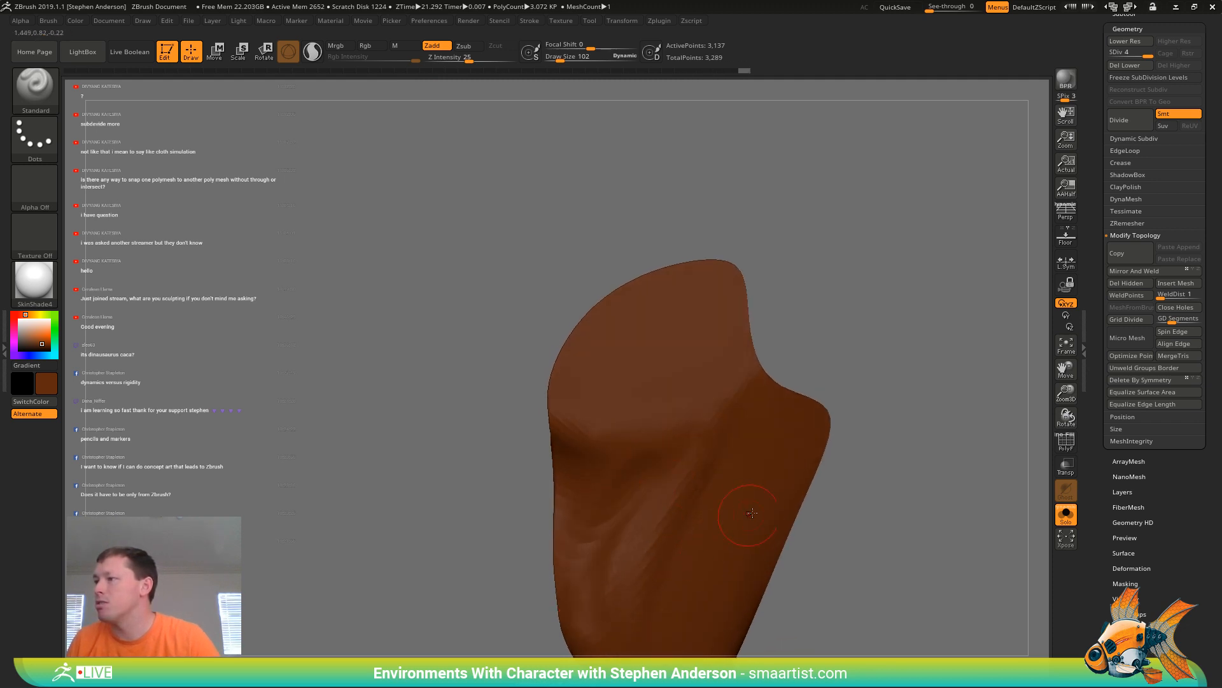
mouse_move(748, 512)
right_down()
mouse_move(721, 448)
mouse_move(750, 442)
mouse_move(764, 462)
mouse_move(709, 438)
right_up()
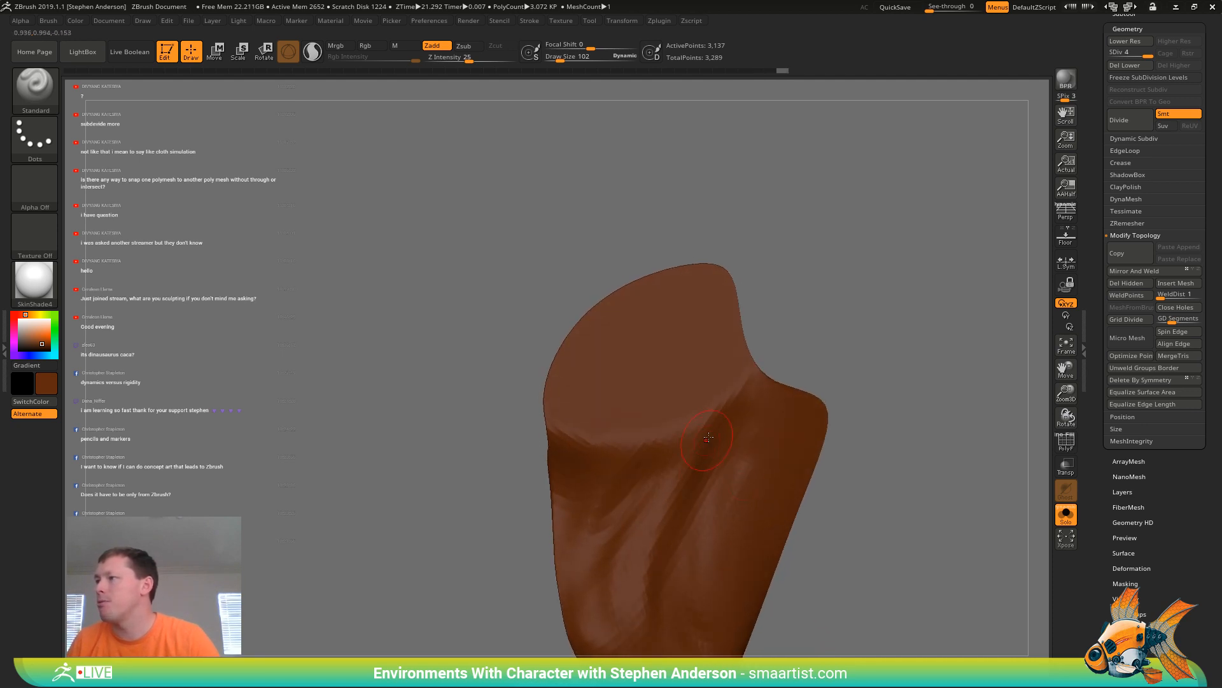
mouse_move(617, 482)
mouse_down()
mouse_move(562, 523)
mouse_move(599, 650)
mouse_up()
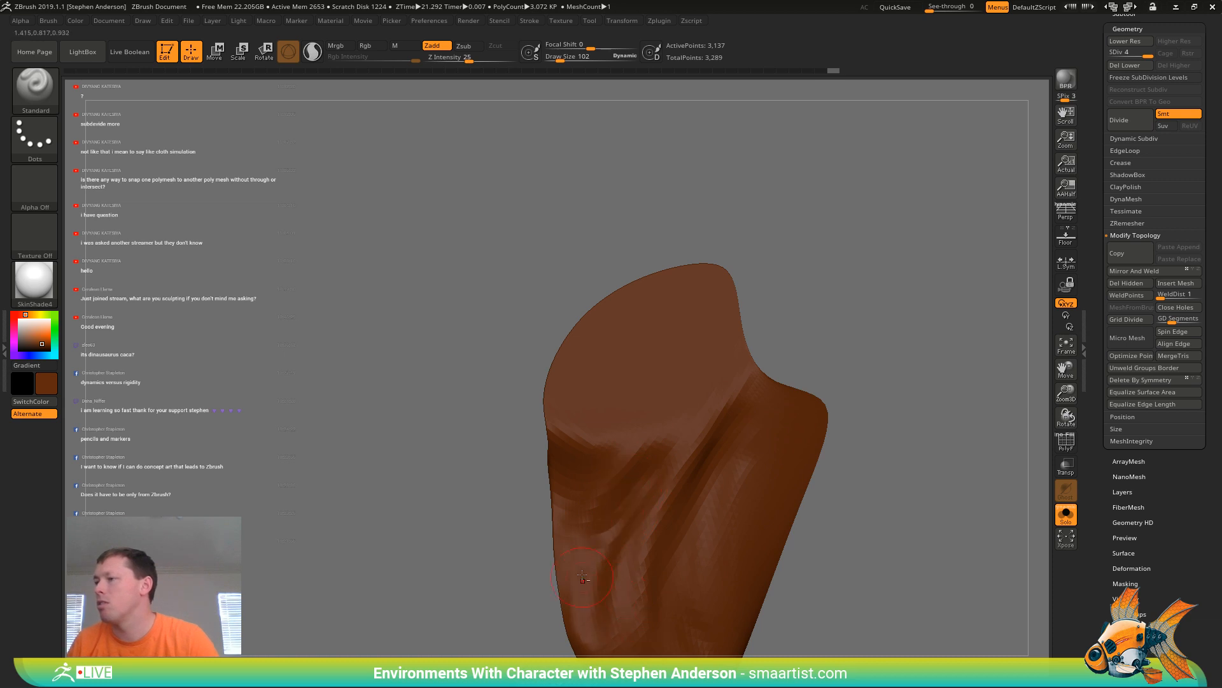
drag(582, 577, 567, 650)
Switch the material to StartupMaterial and turn the shell to inspect its folds
mouse_move(682, 496)
alt+right_down()
mouse_move(608, 359)
mouse_move(627, 439)
mouse_move(615, 436)
mouse_move(669, 449)
alt+right_up()
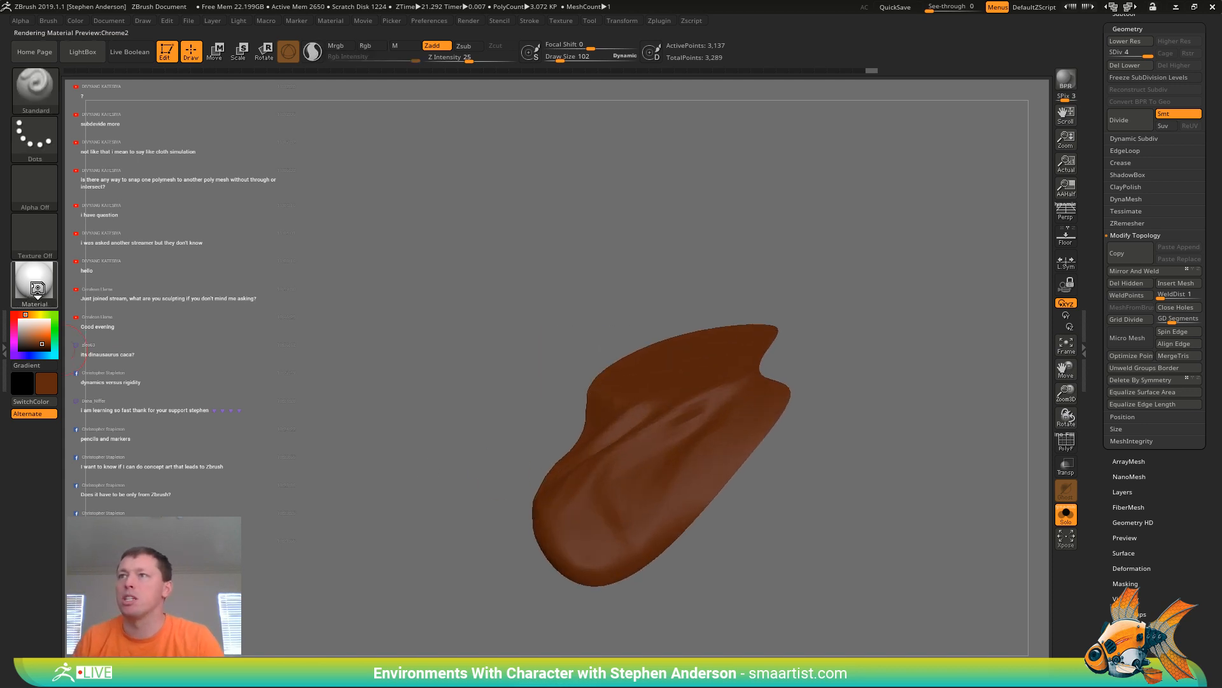
click(38, 288)
click(155, 298)
right_drag(794, 456, 670, 469)
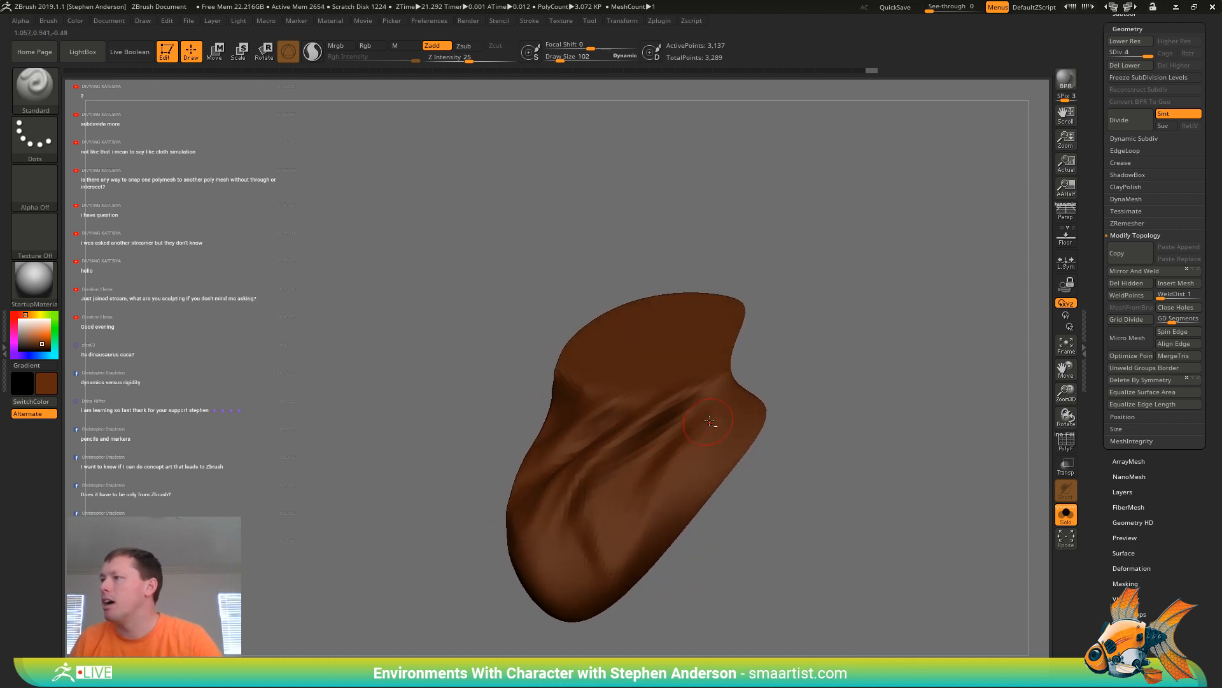
Sculpt additional folds from the notch down the shell's narrow side edge
drag(702, 454, 689, 479)
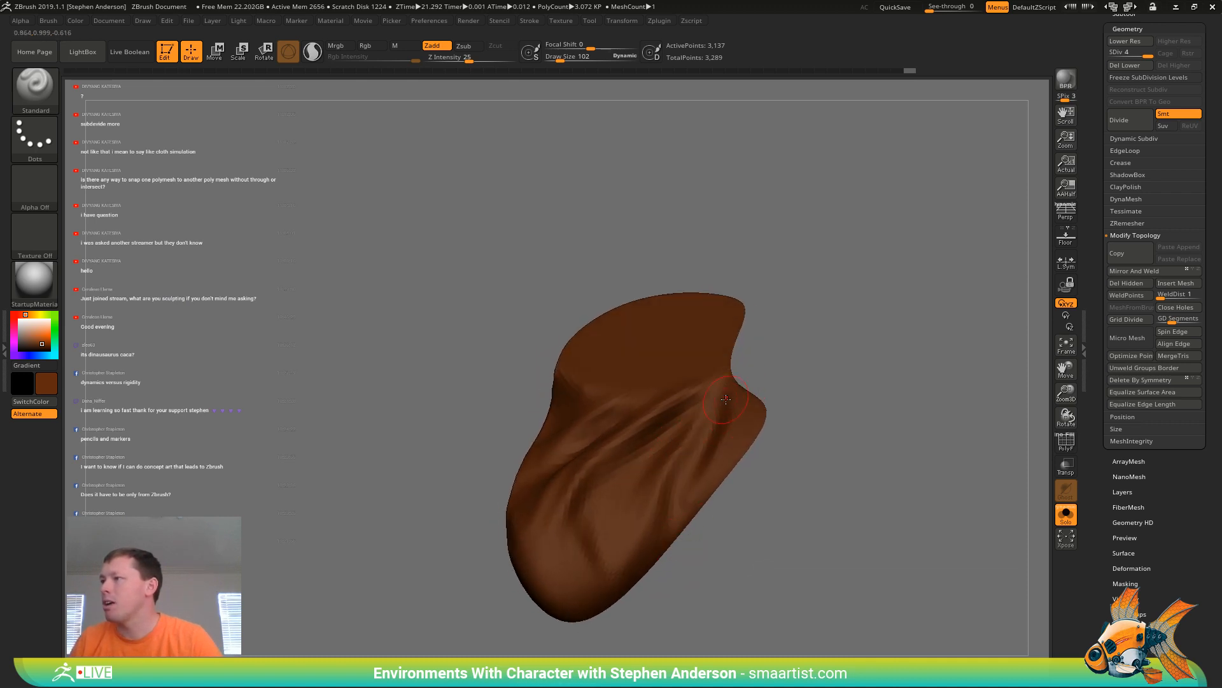
mouse_move(726, 400)
mouse_down()
mouse_move(683, 484)
mouse_move(704, 492)
mouse_up()
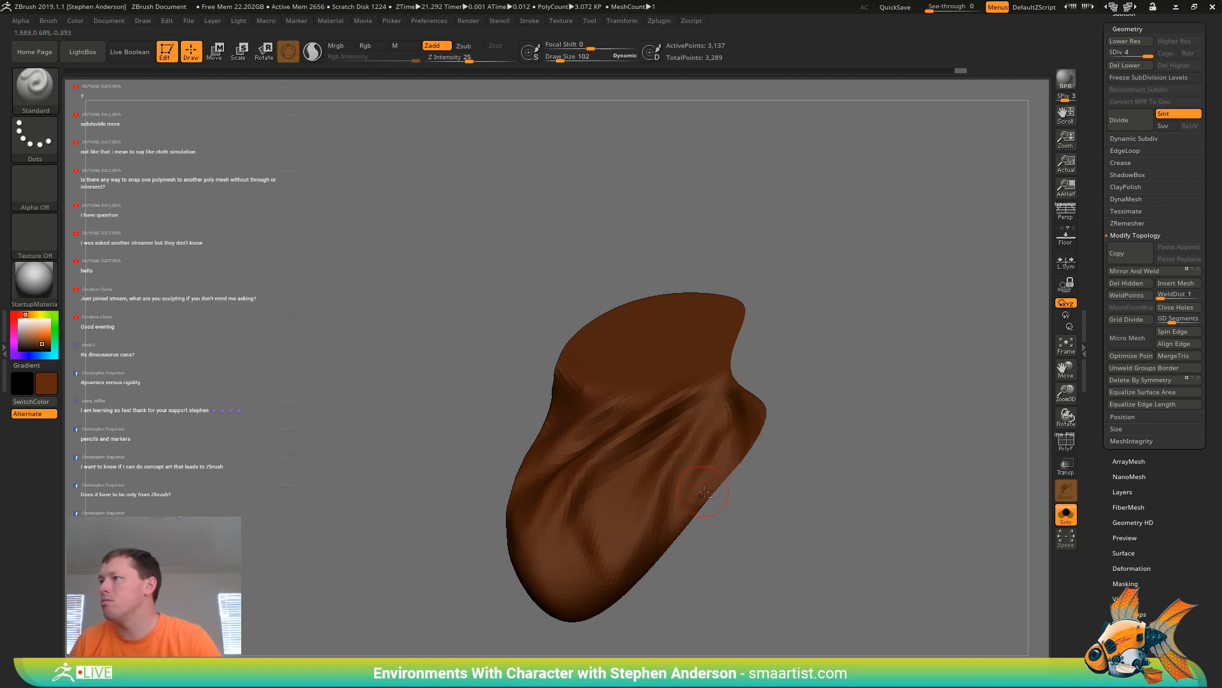
drag(733, 431, 705, 482)
Set the Smooth brush's Z Intensity to 13
key(shift)
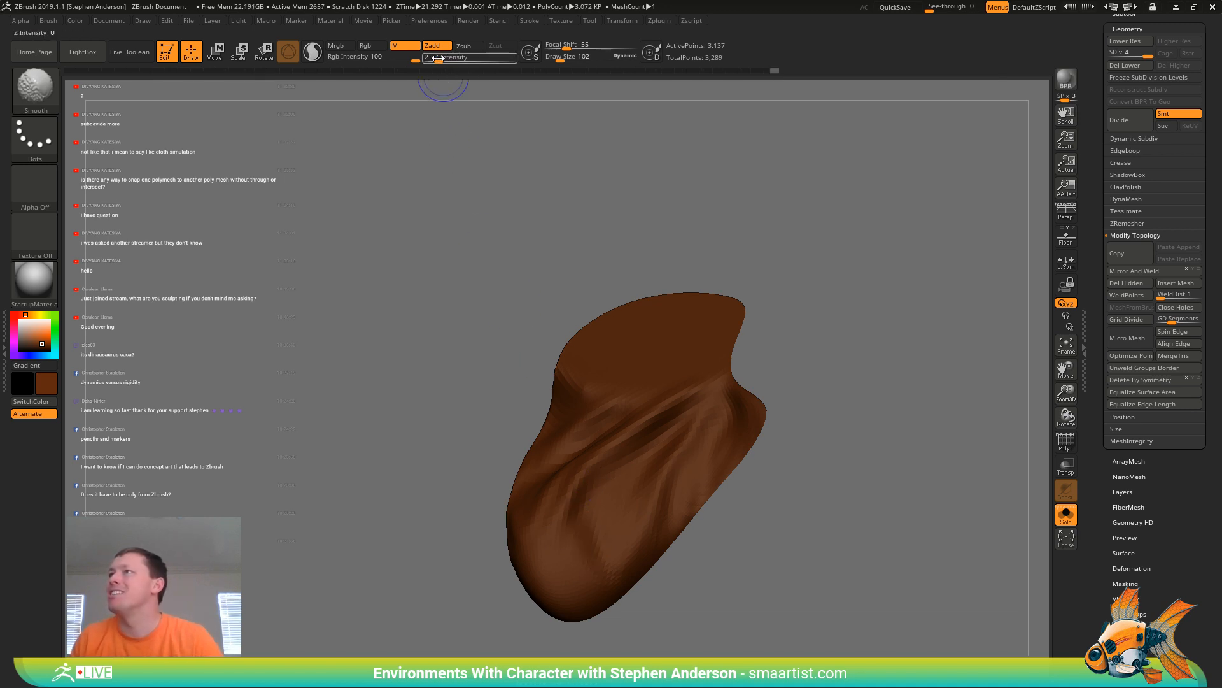
text(13)
key(Return)
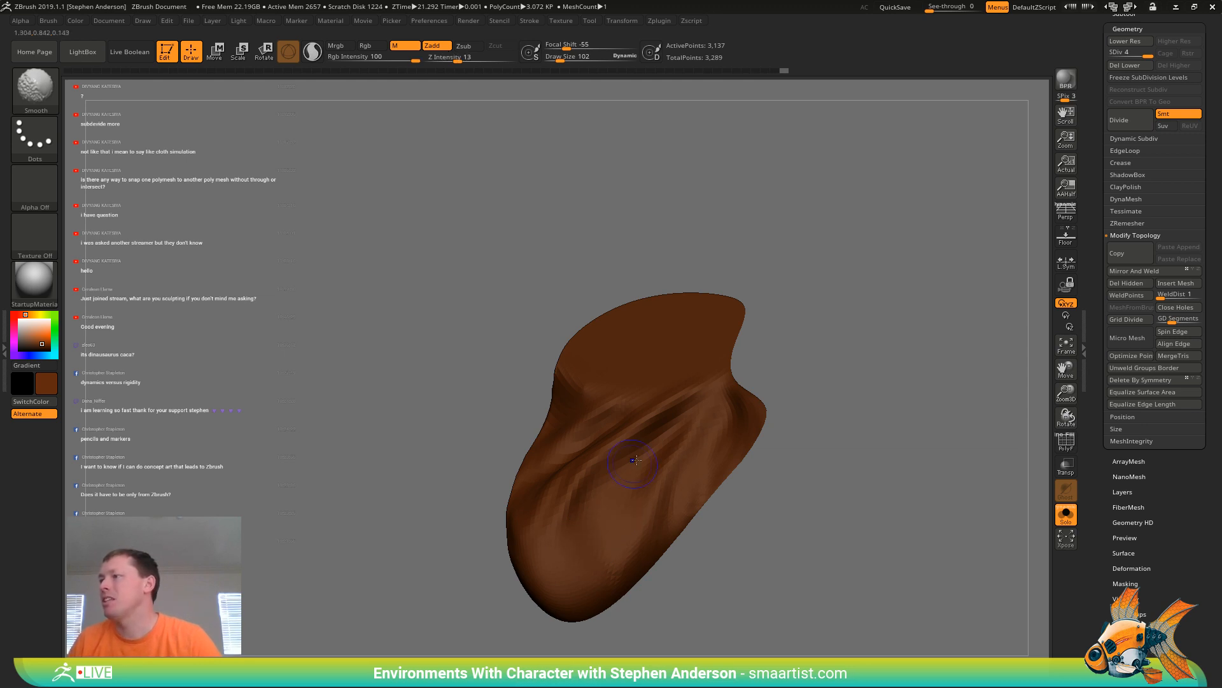
Sculpt further folds along the shell's lower end with the Standard brush and soften them with the Smooth brush
drag(582, 481, 565, 551)
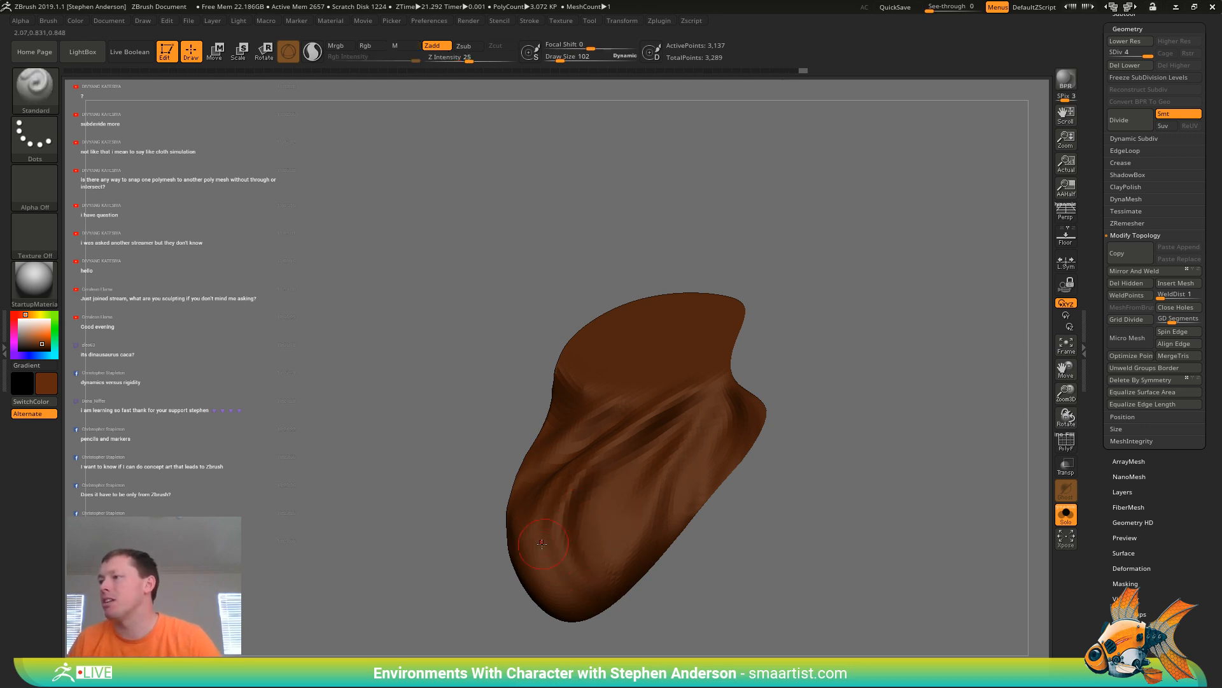
right_drag(573, 541, 559, 567)
mouse_move(558, 567)
mouse_down()
mouse_move(535, 516)
mouse_move(529, 560)
mouse_move(547, 484)
mouse_move(544, 501)
mouse_up()
key(shift)
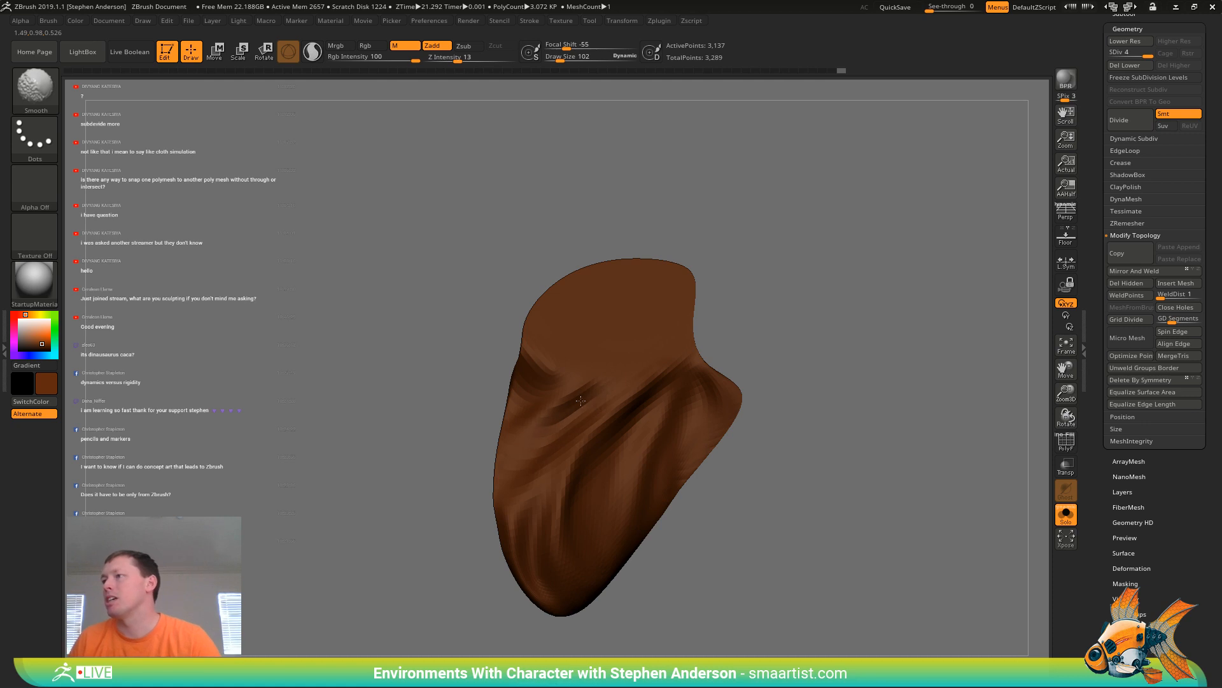
mouse_move(567, 373)
right_down()
mouse_move(581, 477)
mouse_move(632, 577)
right_up()
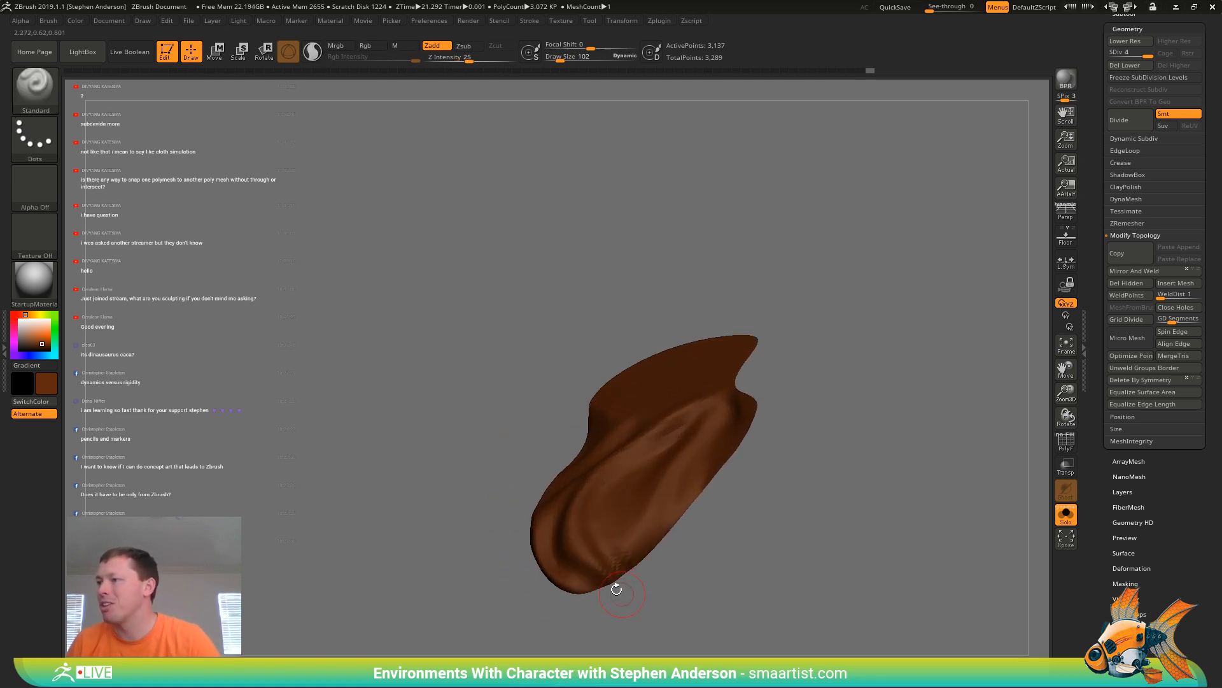
key(shift)
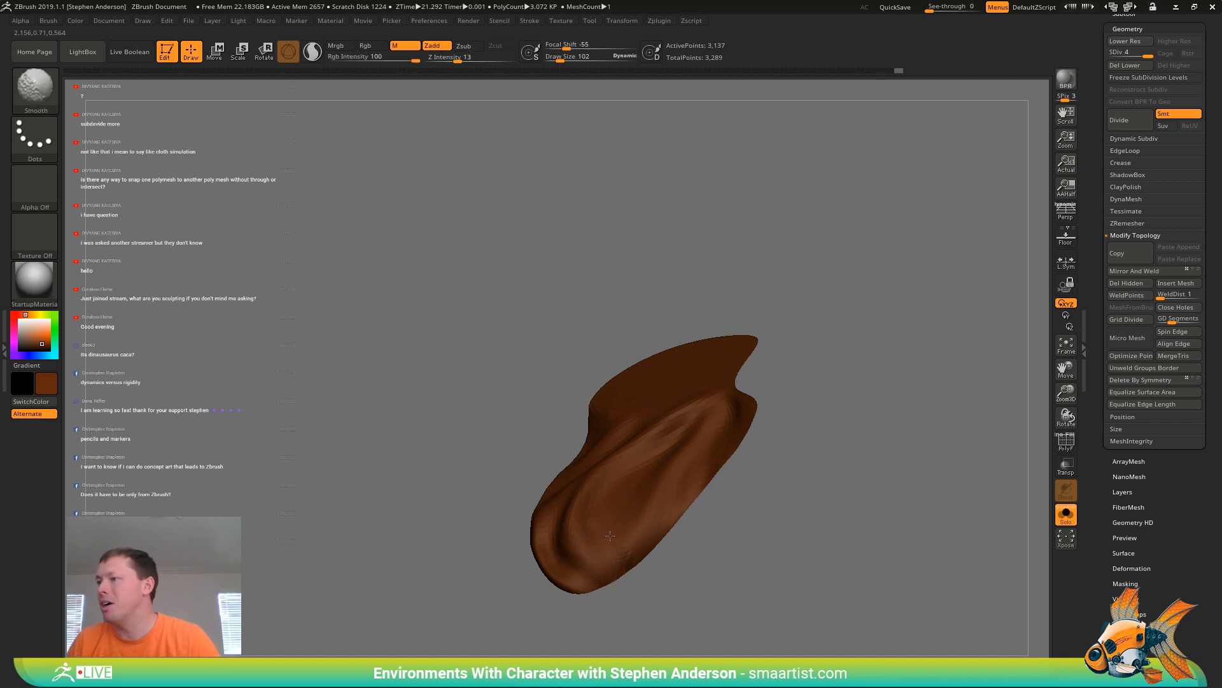
mouse_move(612, 507)
right_down()
mouse_move(659, 518)
mouse_move(788, 491)
right_up()
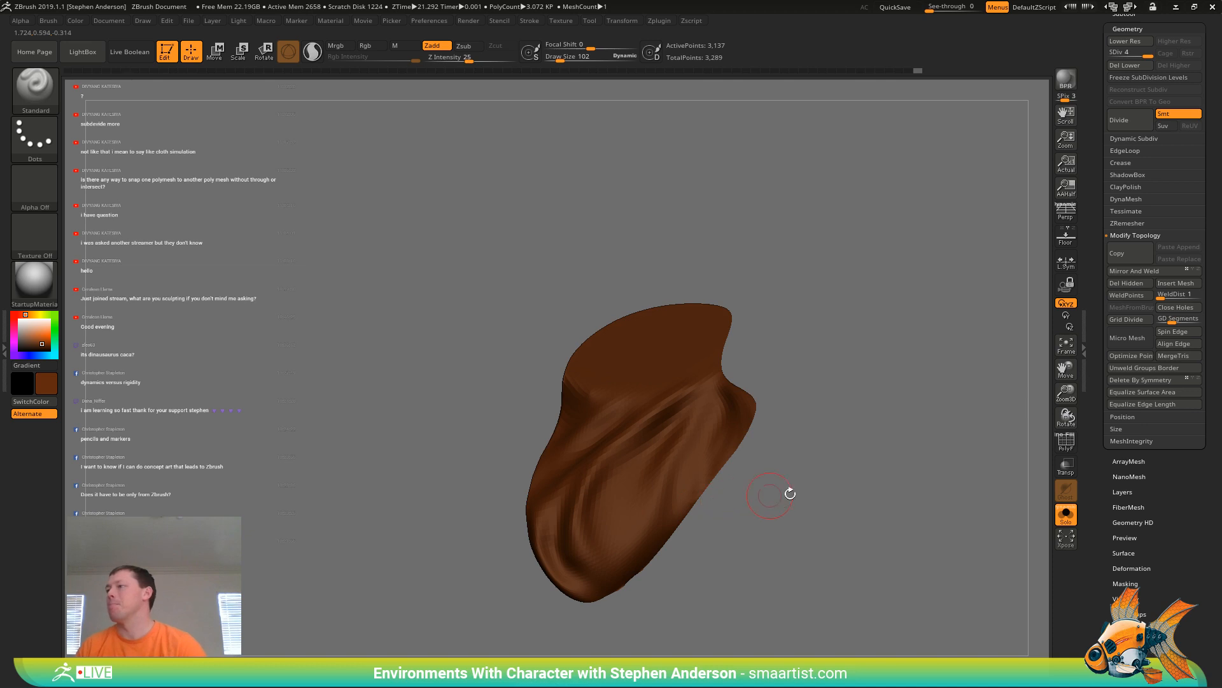
Show the disc again and project the shell's crease onto it with the ZProject brush at draw size 150
click(1066, 514)
ctrl+right_drag(643, 369, 626, 403)
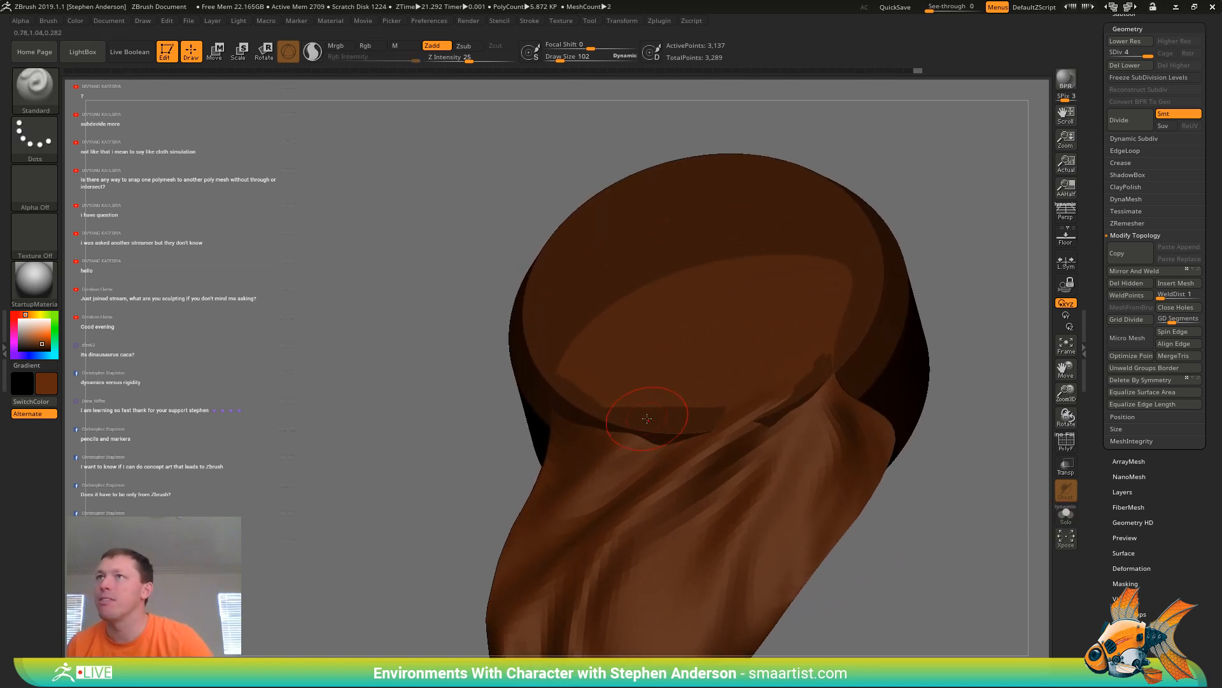
key(s)
drag(645, 418, 650, 418)
key(b)
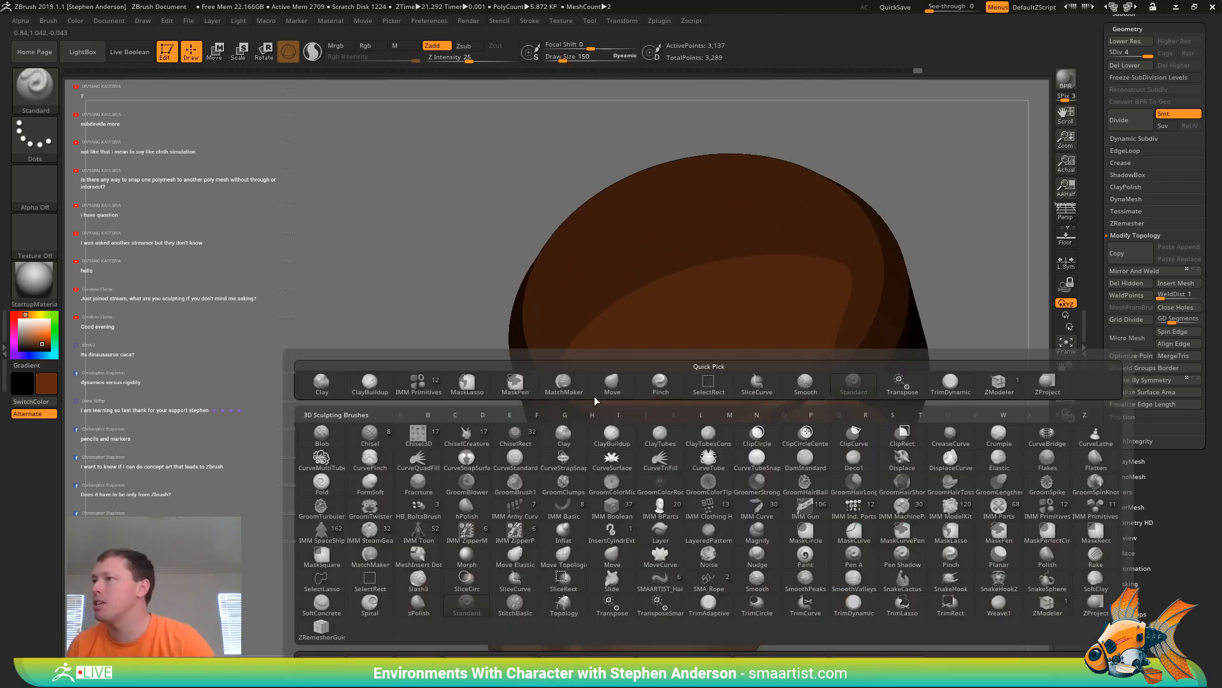
click(1047, 382)
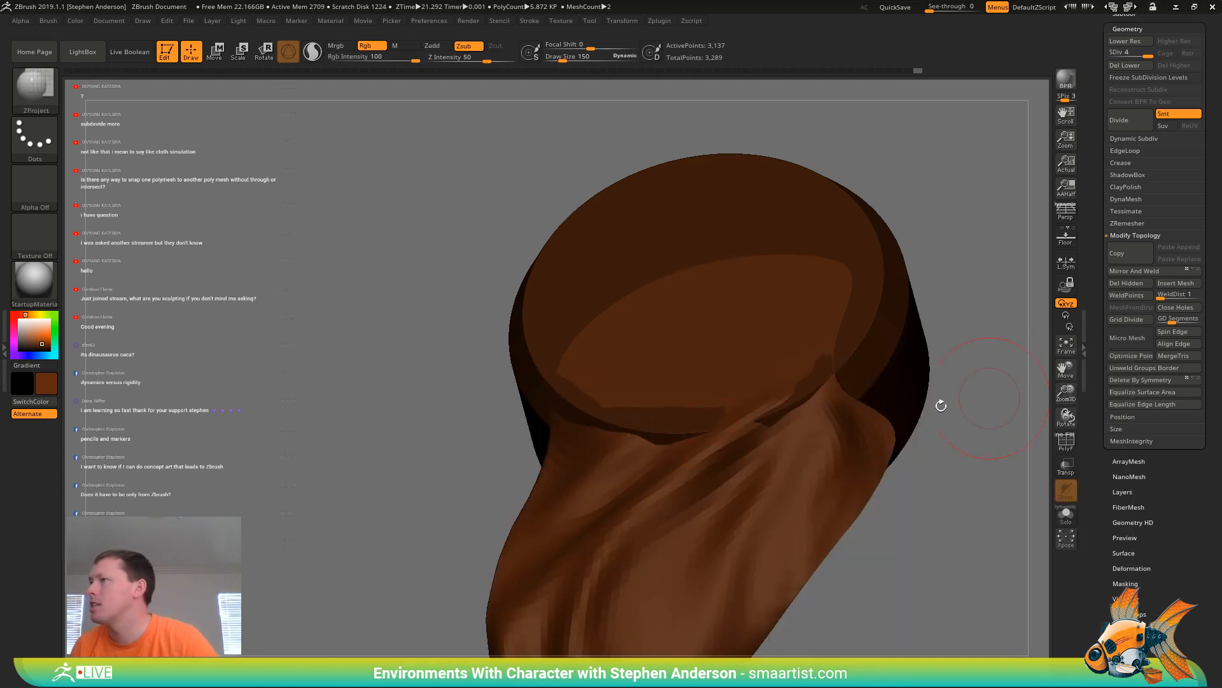
drag(681, 407, 650, 415)
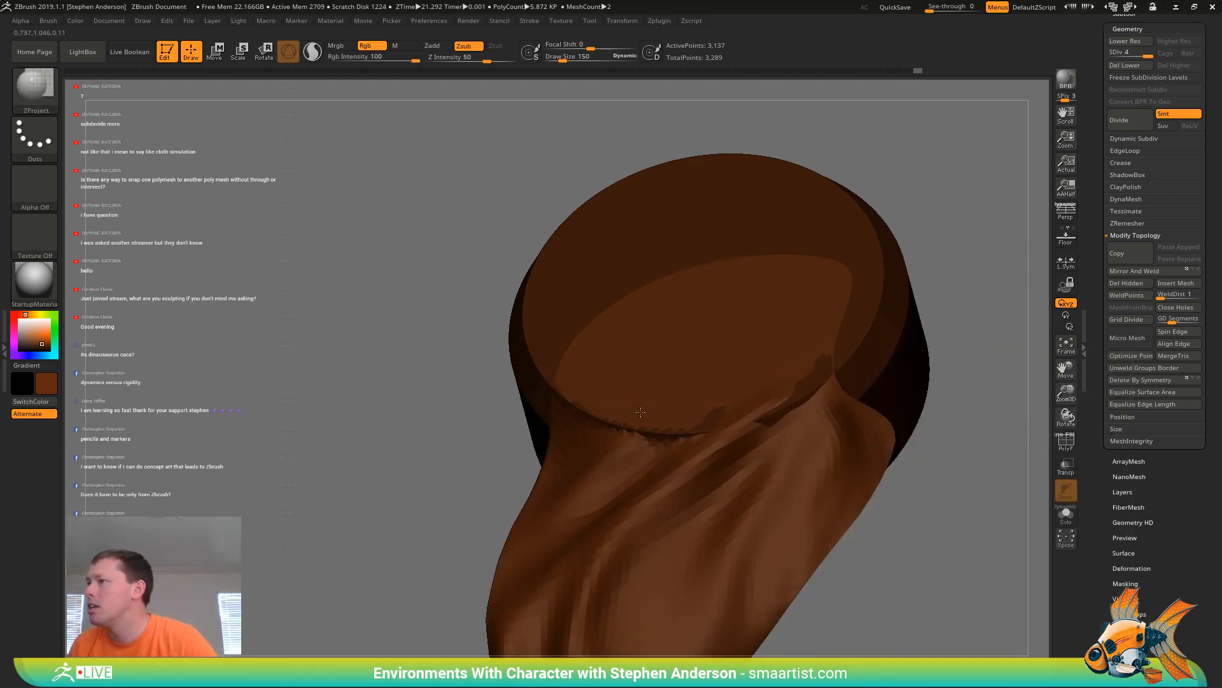
drag(773, 389, 806, 340)
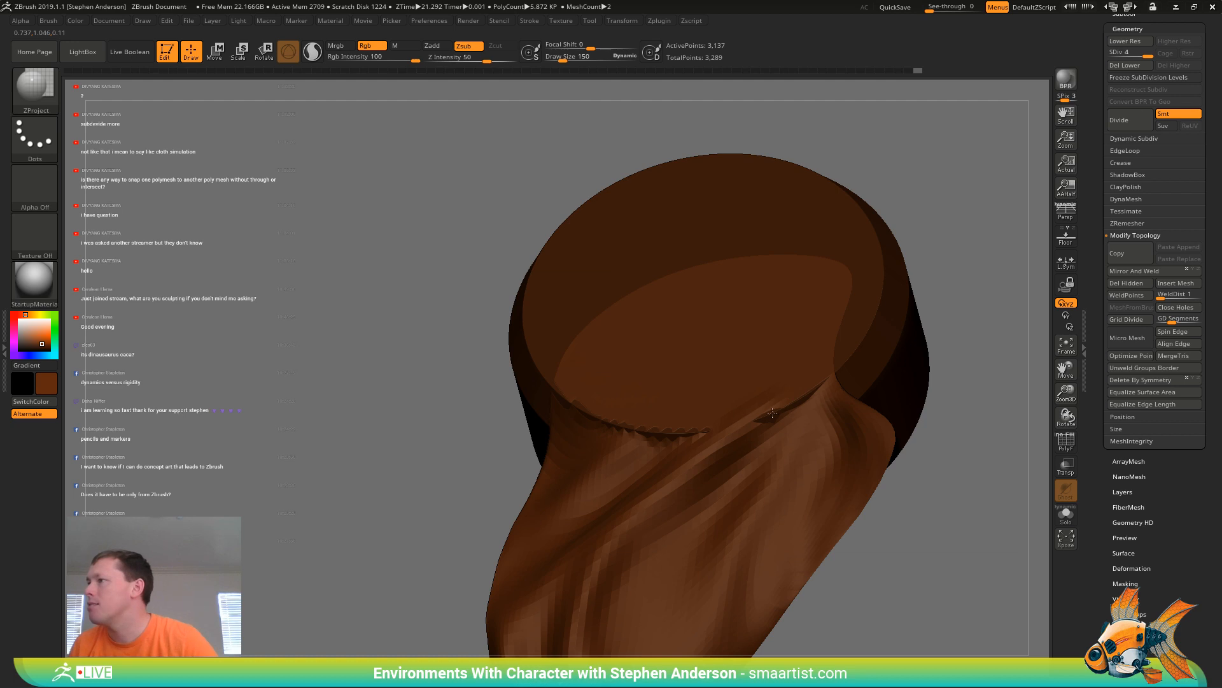
Delete the shell's lower subdivision levels and display its wireframe
key(b)
key(m)
key(v)
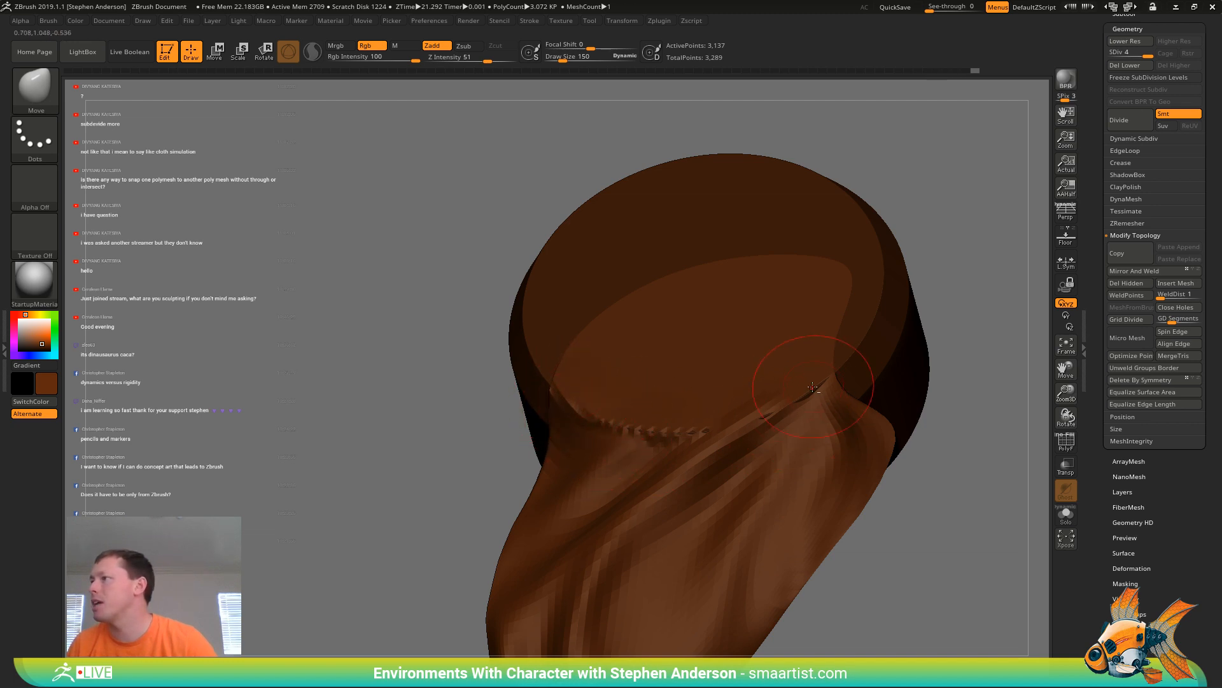
drag(955, 357, 979, 253)
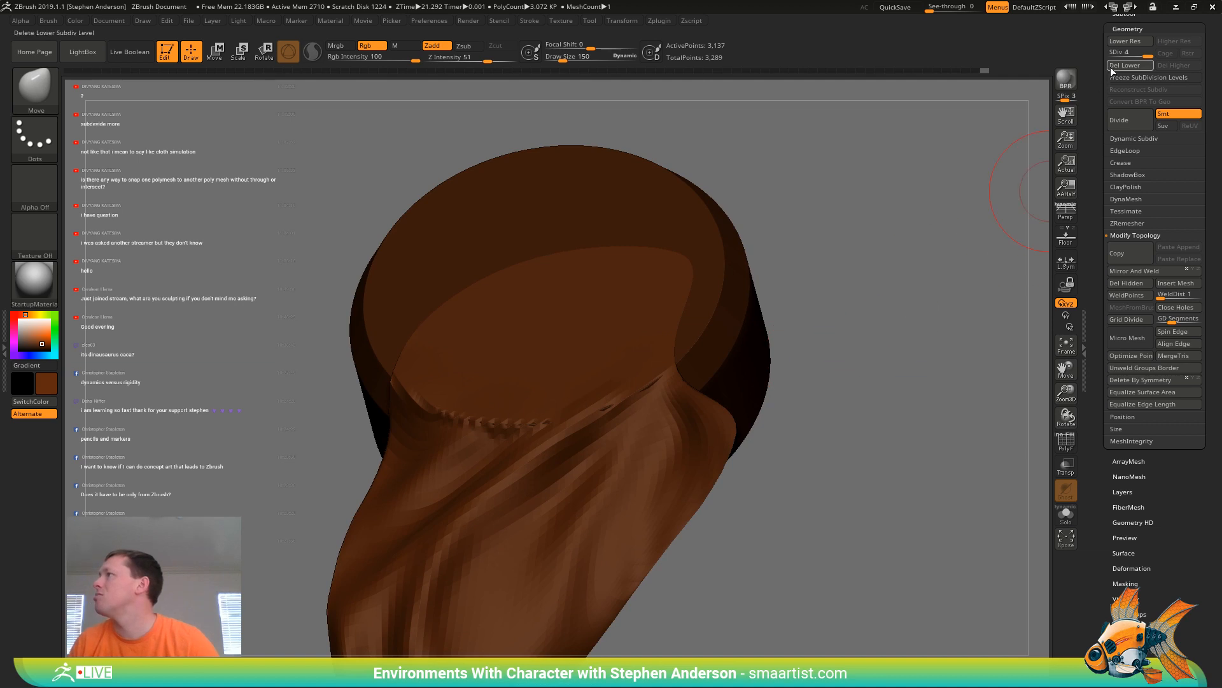
key(shift+f)
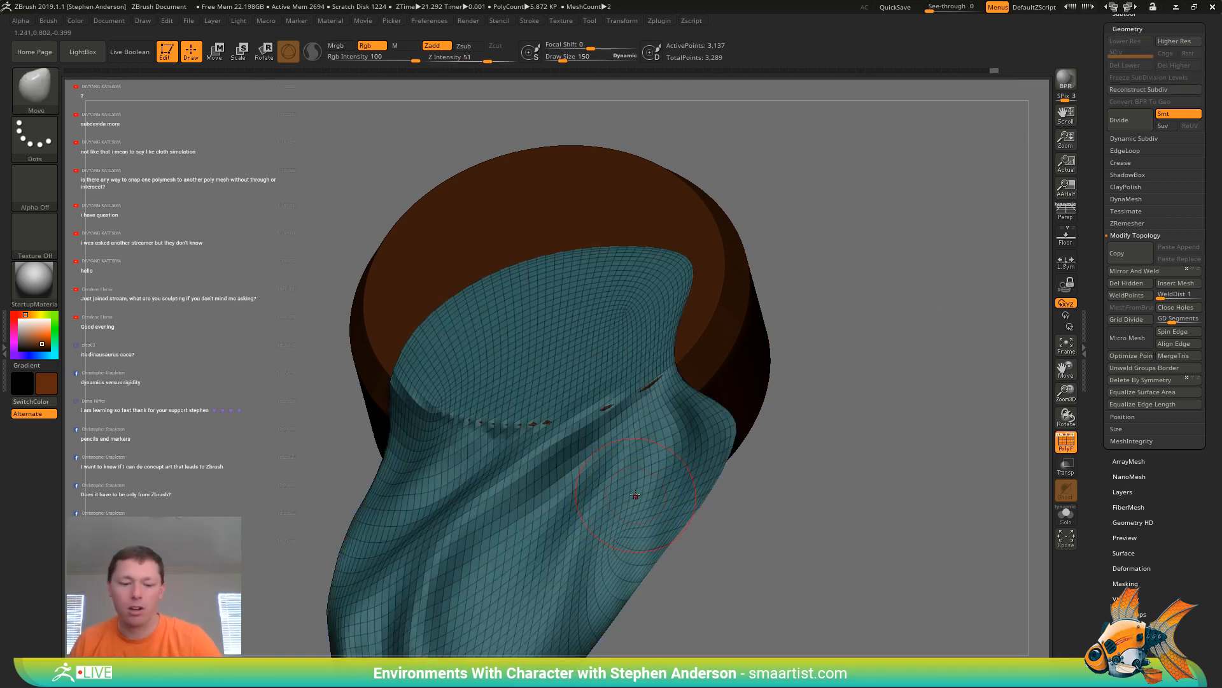
Thicken the whole shell with ZModeler's Extrude Island action and hide the wireframe
key(b)
key(z)
key(m)
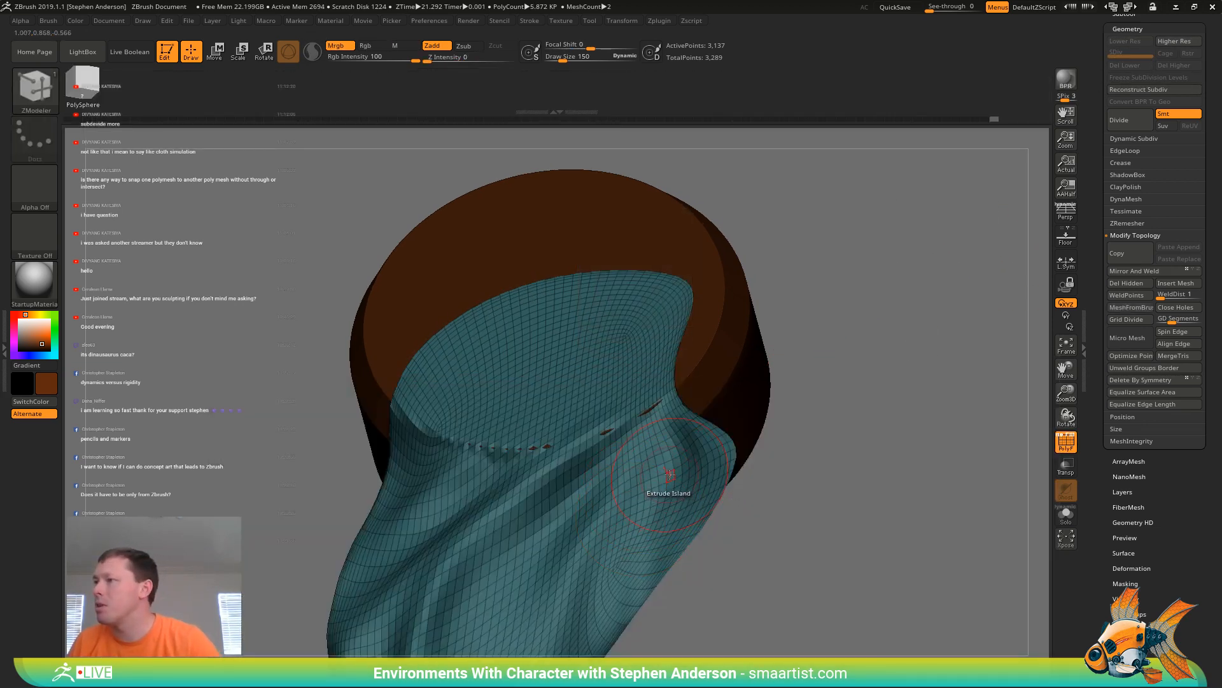
mouse_move(670, 474)
mouse_down()
mouse_move(741, 476)
mouse_move(633, 470)
mouse_move(695, 456)
mouse_move(676, 427)
mouse_move(567, 420)
mouse_up()
key(shift+f)
Smooth the jagged crease where the shell bends over the disc's edge, using draw size 73
key(s)
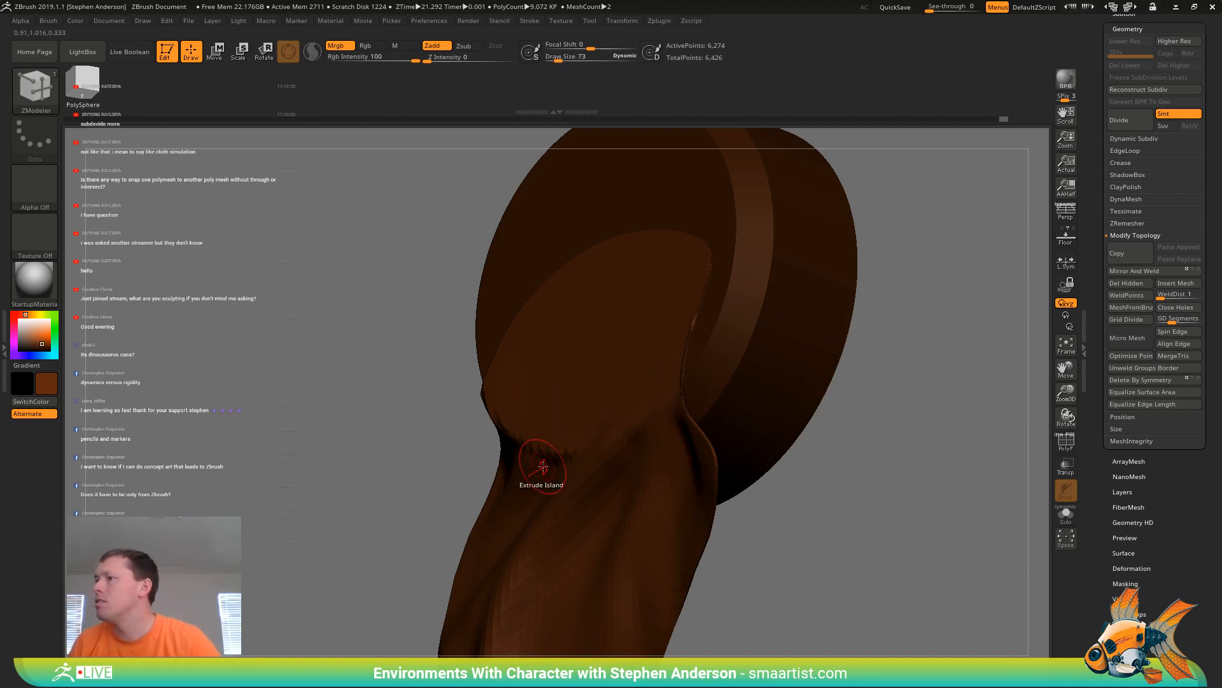
right_drag(539, 449, 582, 444)
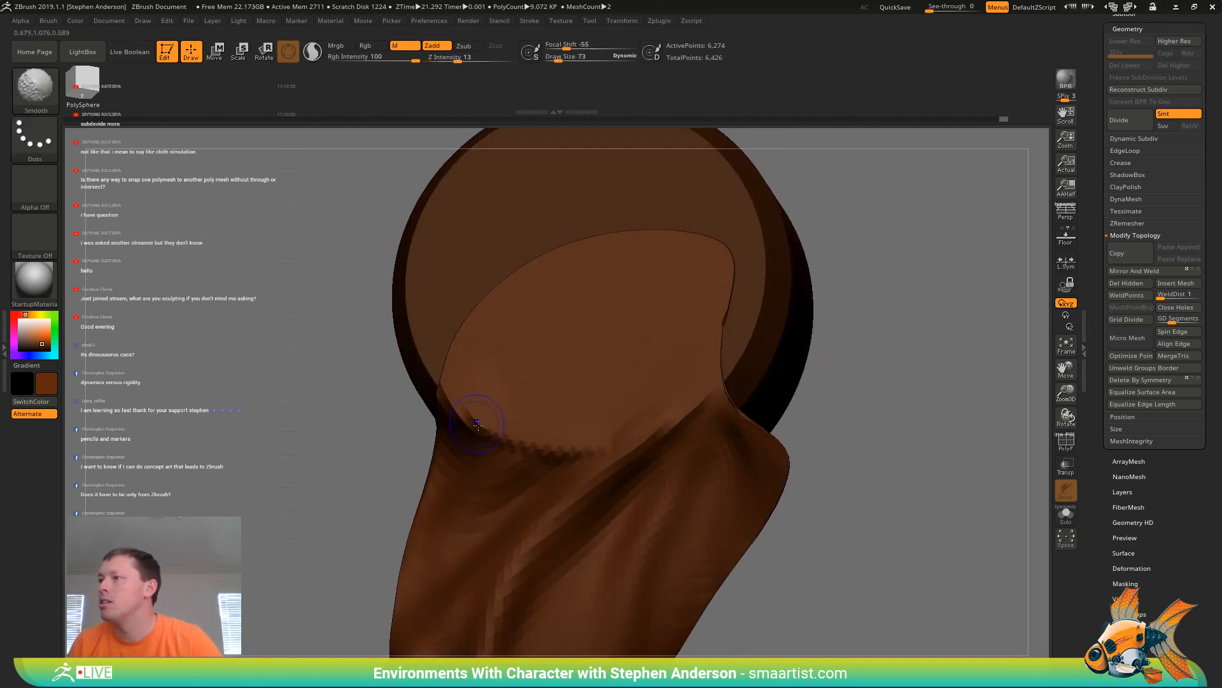
shift+drag(510, 439, 463, 400)
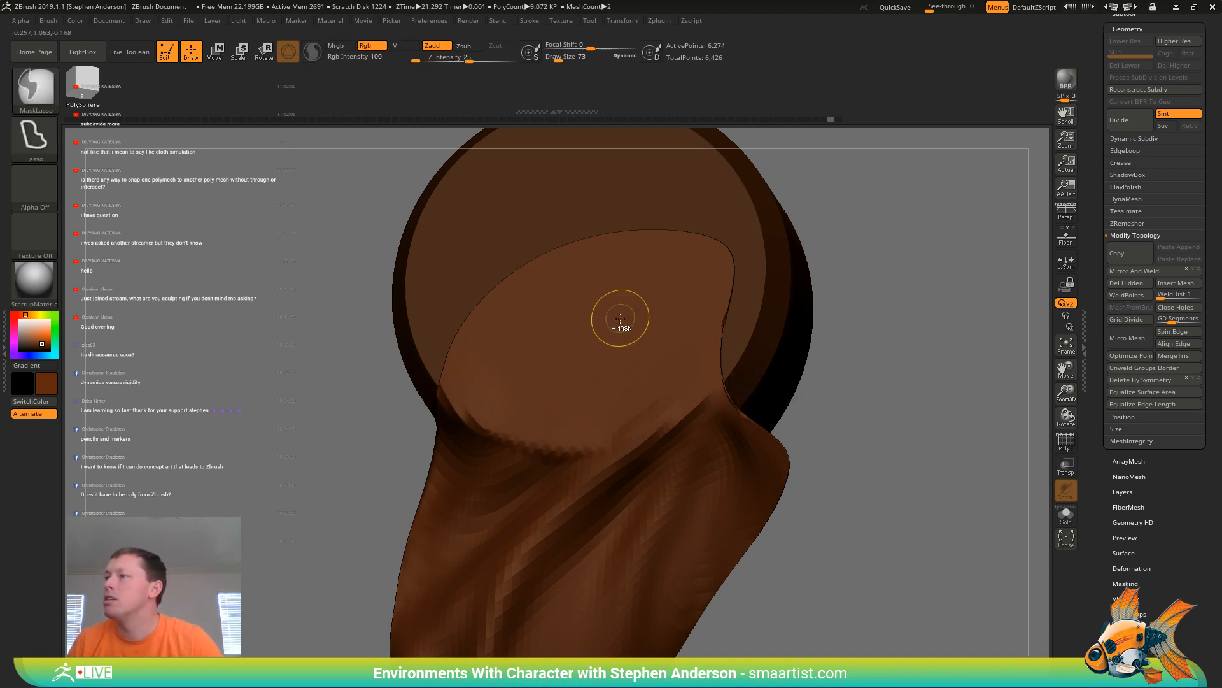
key(ctrl+z)
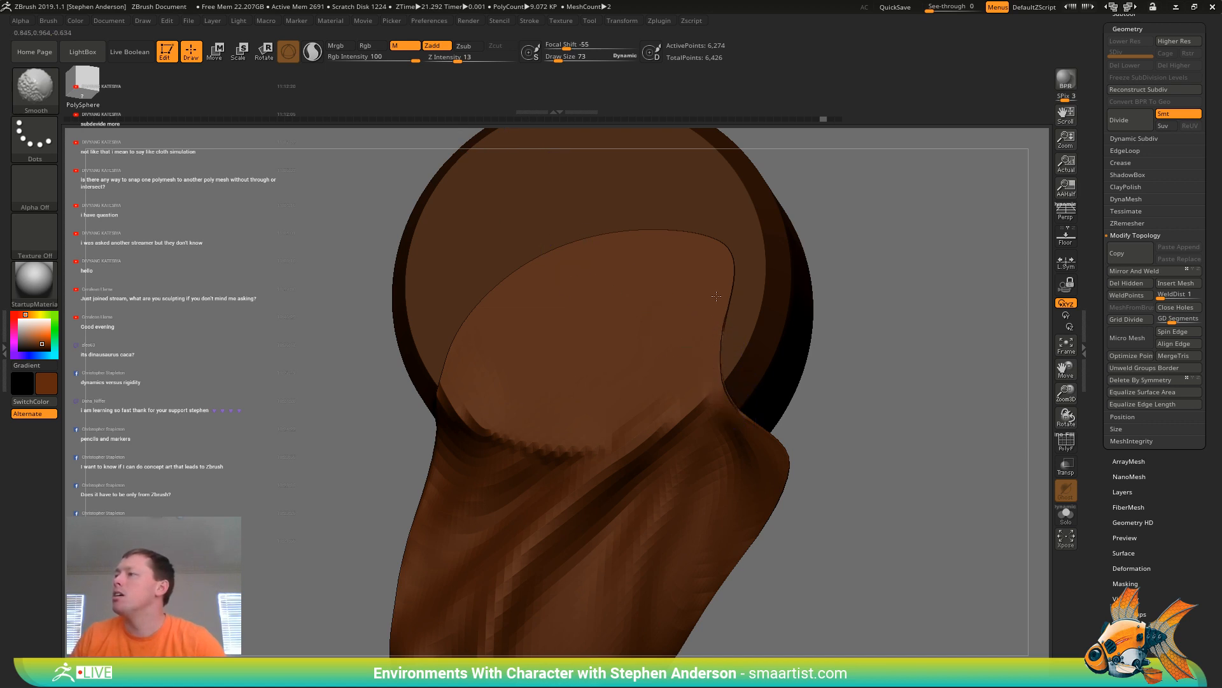
key(ctrl+shift+z)
Set the subtool list's Visible Count to 6 and open the subtool Project settings
mouse_move(731, 384)
ctrl+right_down()
mouse_move(769, 431)
mouse_move(768, 378)
ctrl+right_up()
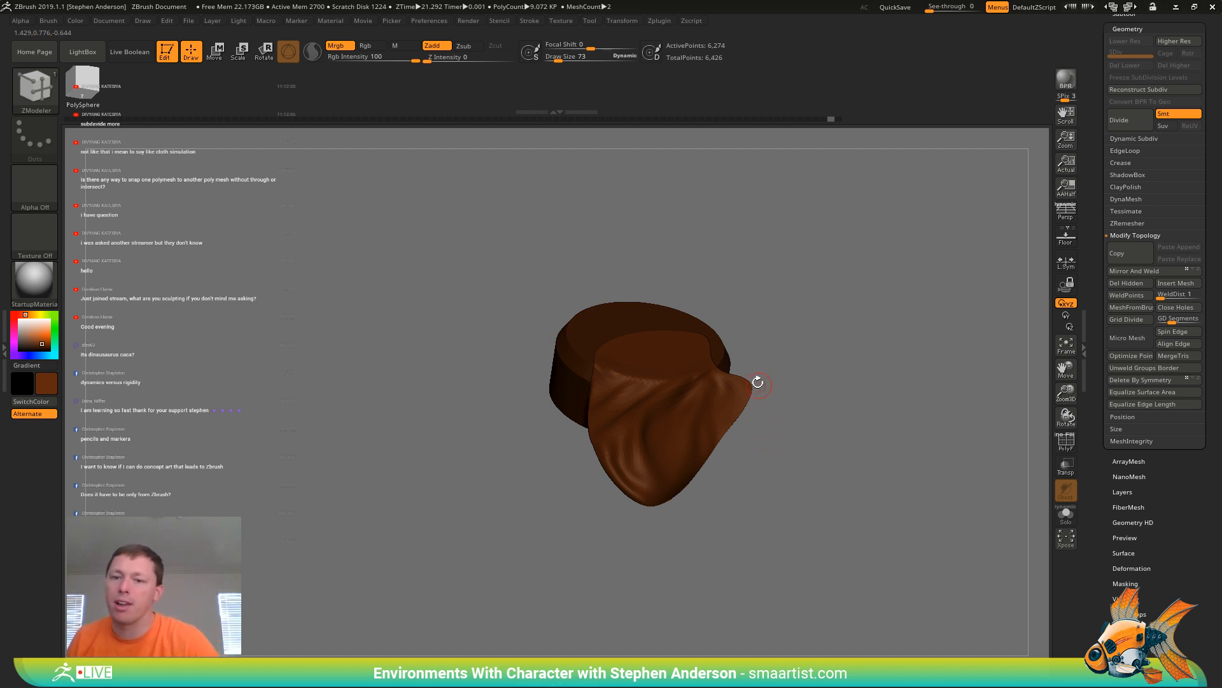
right_drag(758, 382, 754, 454)
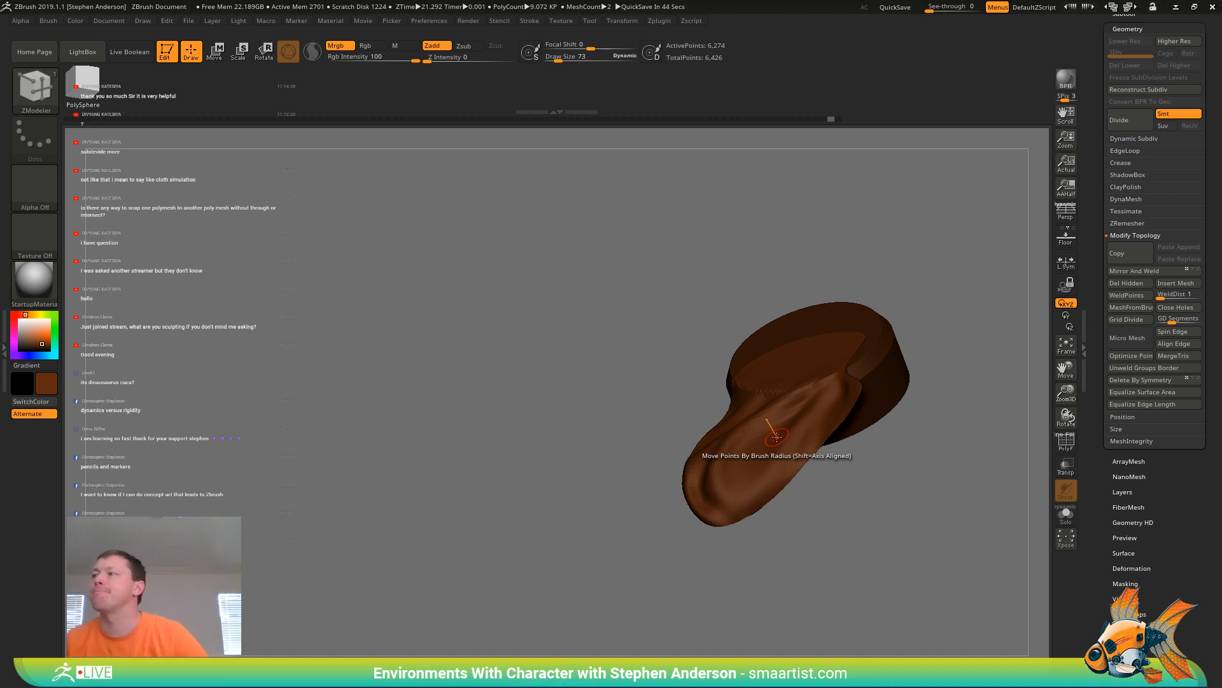
scroll(1219, 246, up, 5)
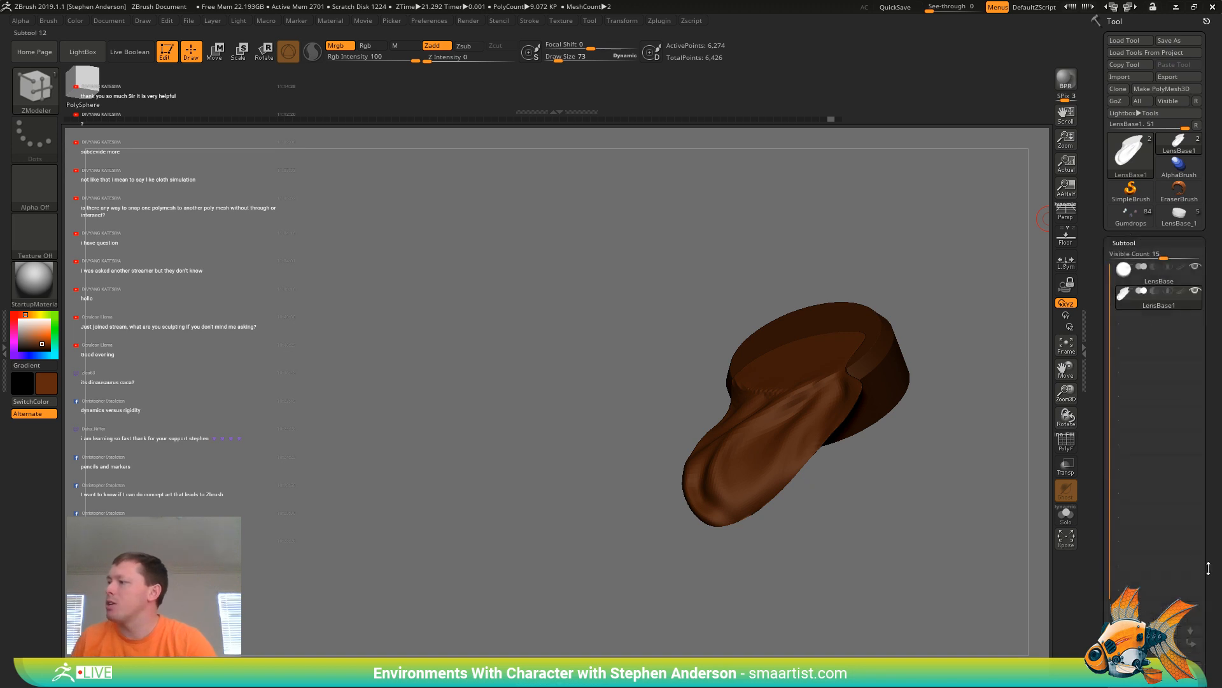
drag(1164, 256, 1130, 256)
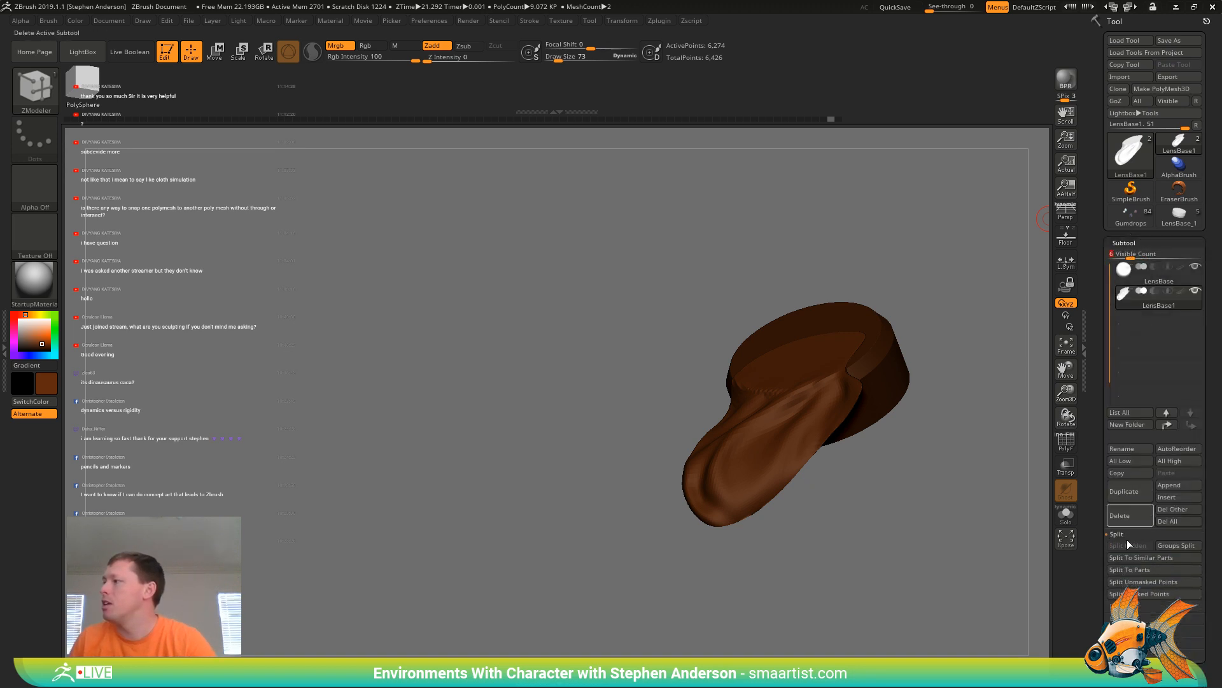
click(1121, 642)
drag(1214, 591, 1210, 549)
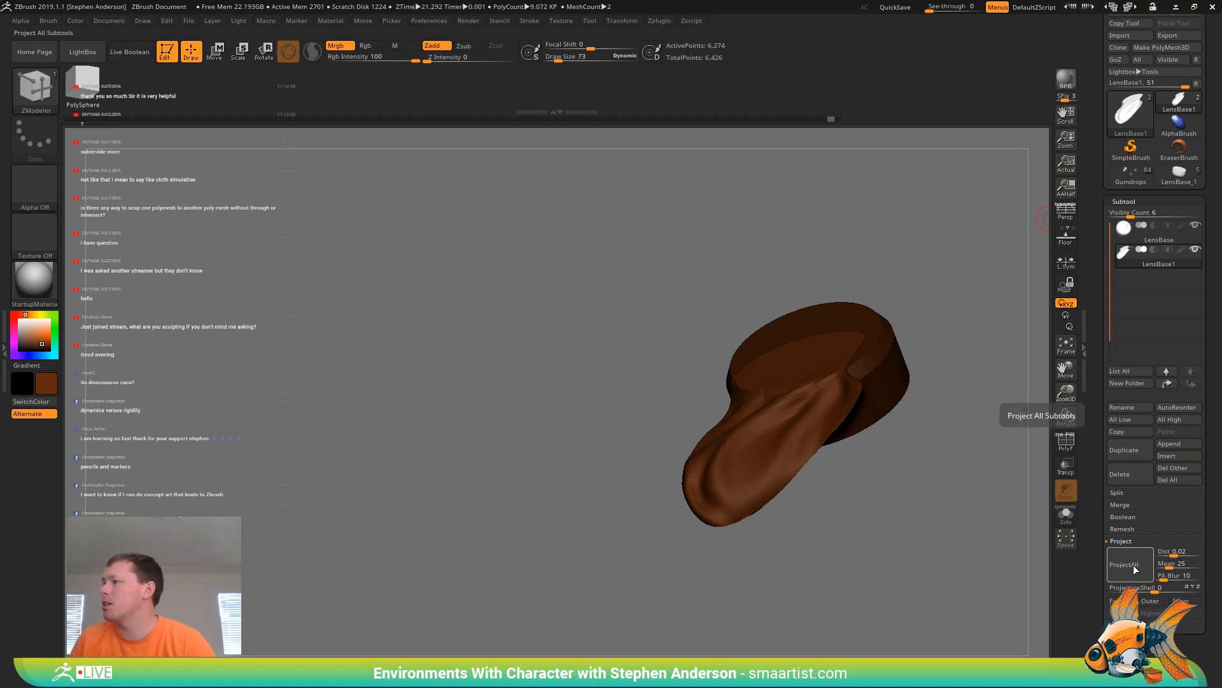
Try projecting the thickened shell onto the disc with ProjectAll, inspect its wireframe and undo the last change
click(1133, 565)
mouse_move(878, 445)
right_down()
mouse_move(846, 469)
mouse_move(800, 350)
mouse_move(800, 407)
mouse_move(741, 355)
mouse_move(799, 419)
mouse_move(789, 416)
mouse_move(817, 368)
mouse_move(703, 438)
mouse_move(800, 475)
mouse_move(773, 460)
right_up()
key(shift+f)
key(shift+f)
key(shift+f)
key(ctrl+z)
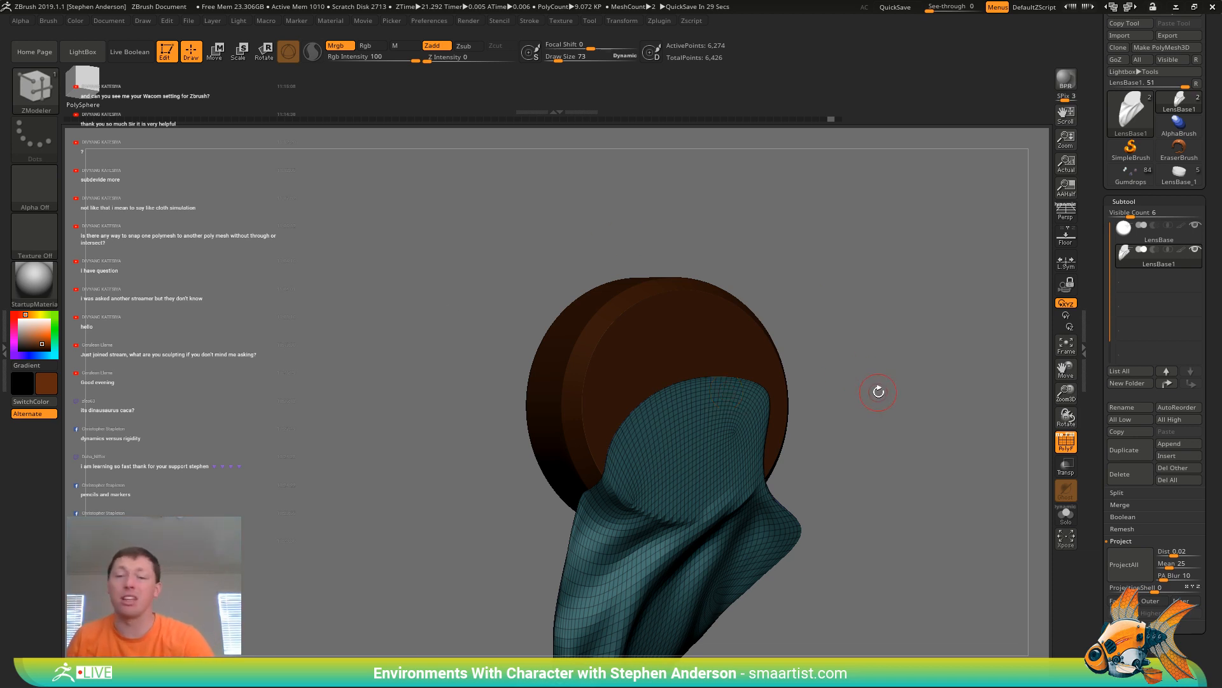
mouse_move(879, 391)
mouse_down()
mouse_move(867, 382)
mouse_move(881, 390)
mouse_up()
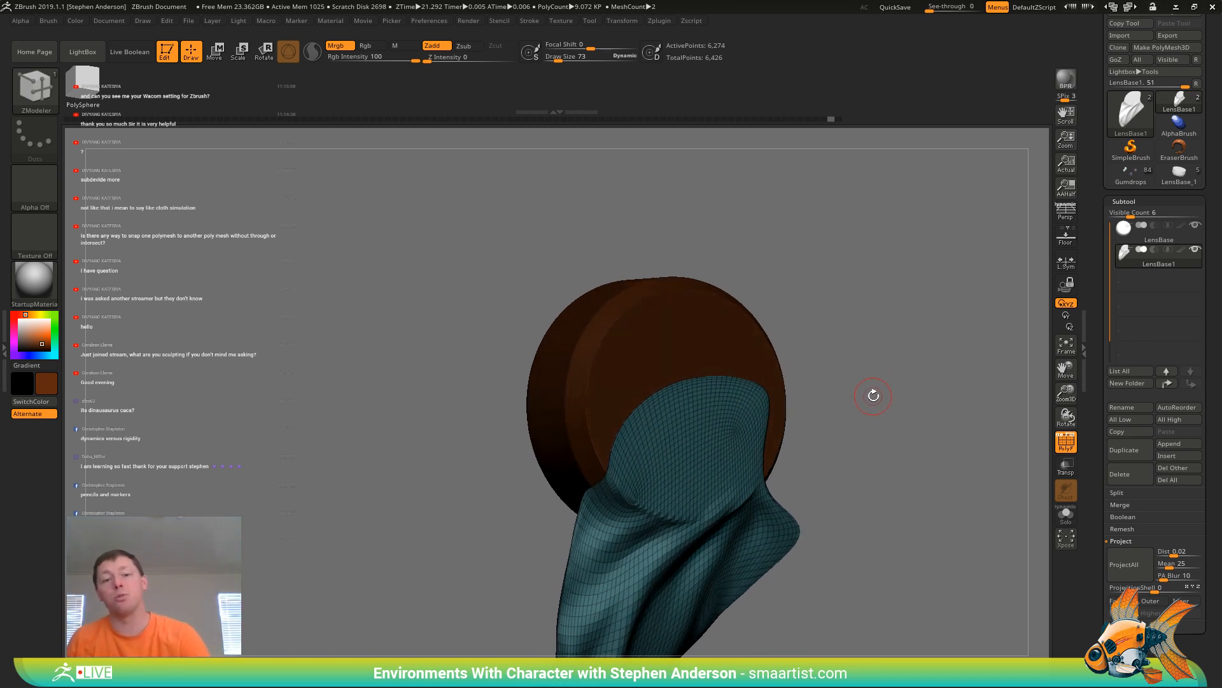
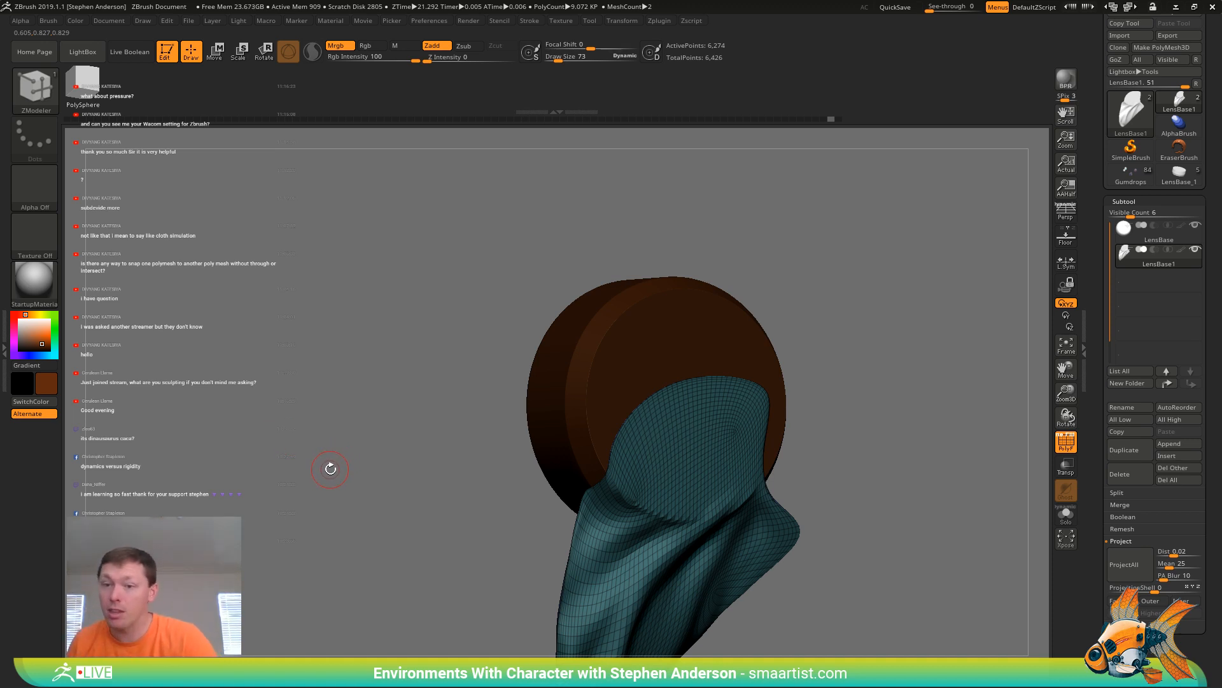
Switch back to the Gumdrops tool and frame the dragon head beside the character holding the fish
drag(863, 461, 1038, 373)
mouse_move(1127, 175)
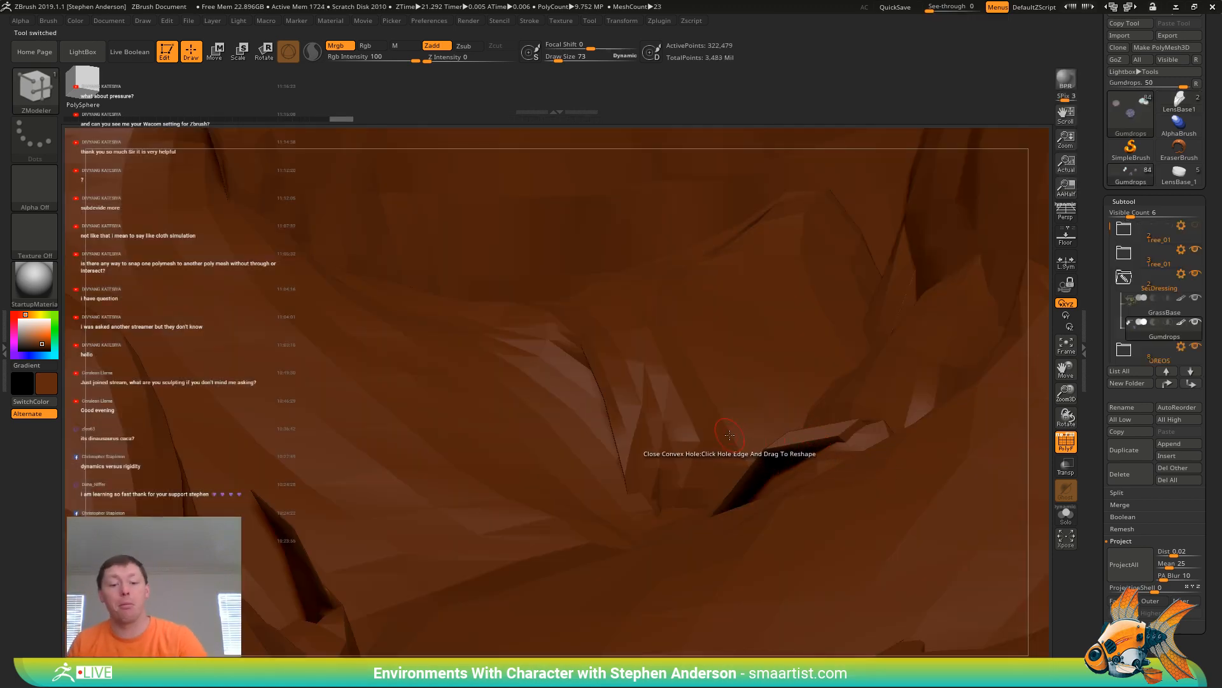
key(f)
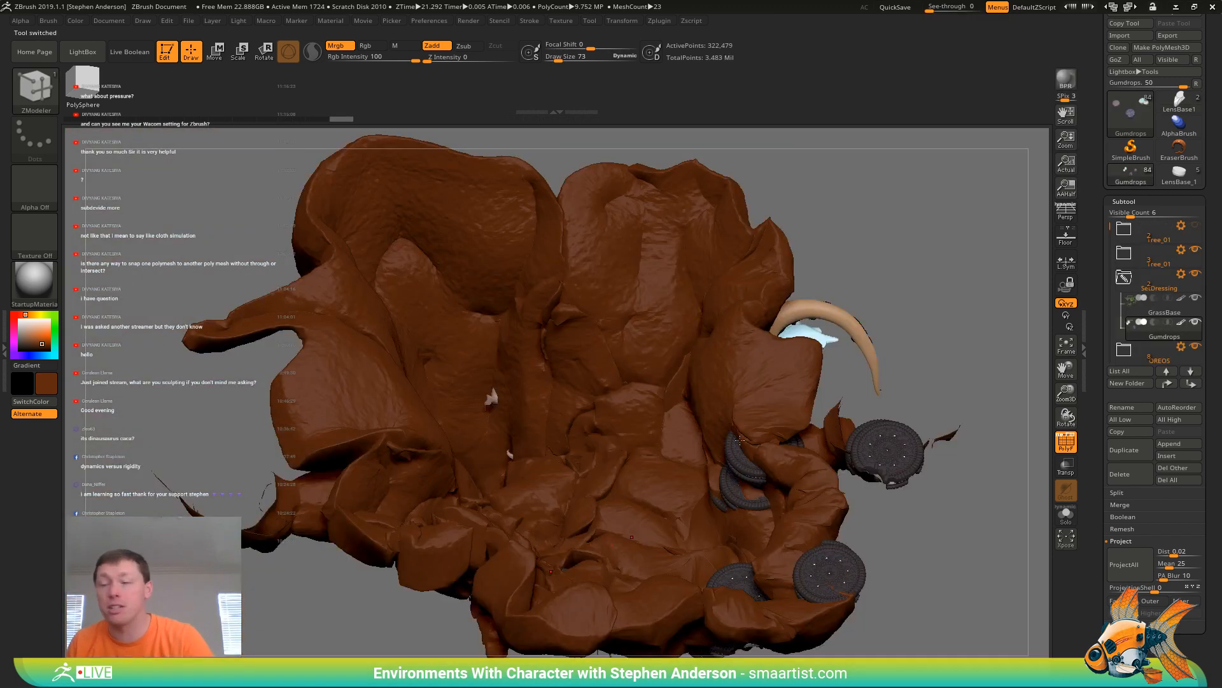
drag(899, 367, 560, 439)
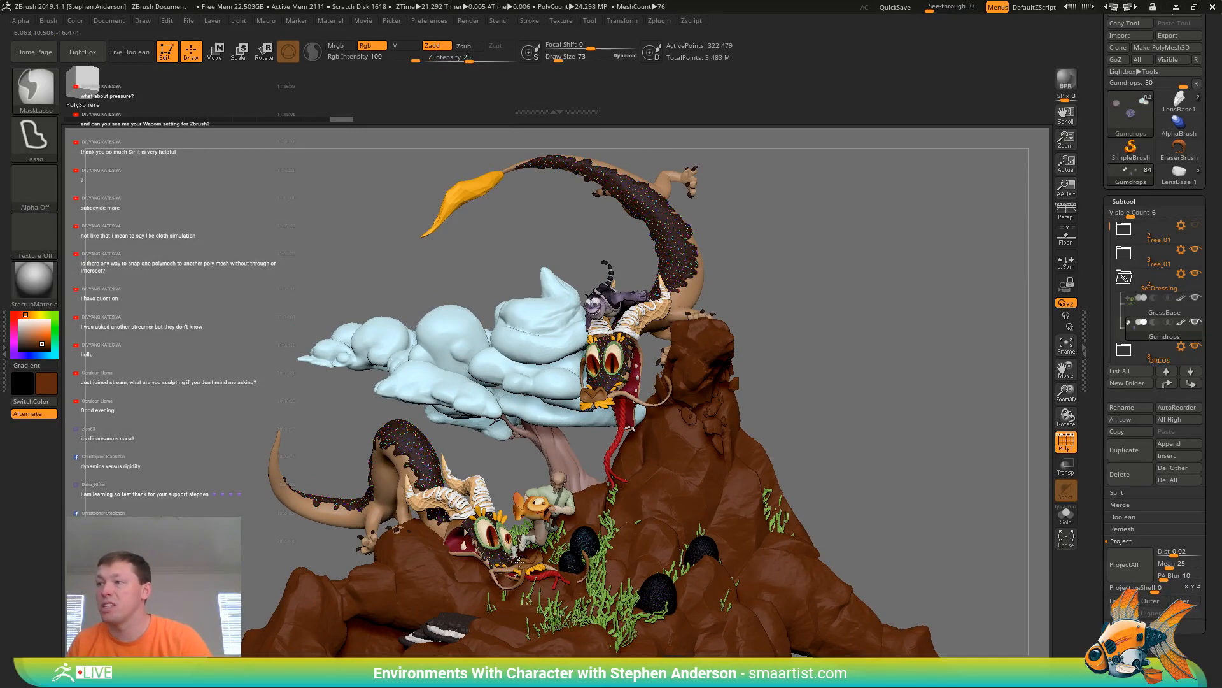
ctrl+right_drag(554, 440, 599, 637)
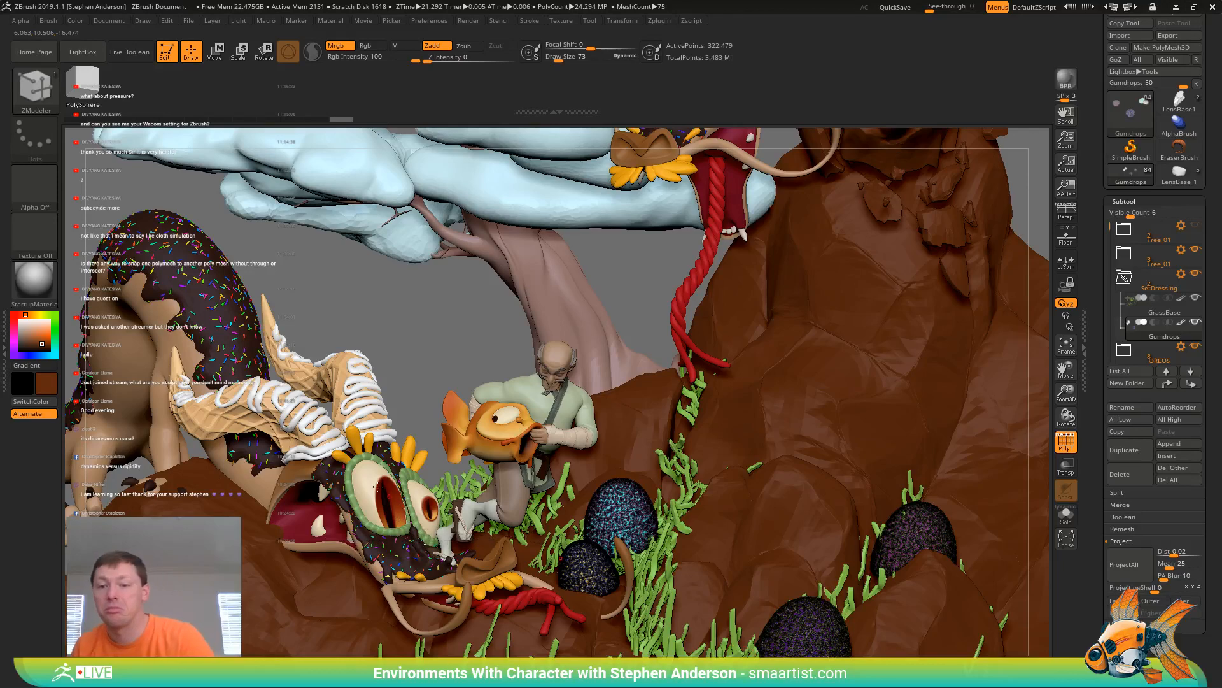
Select the lower dragon's large eye, isolate it and display its wireframe up close
alt+click(400, 509)
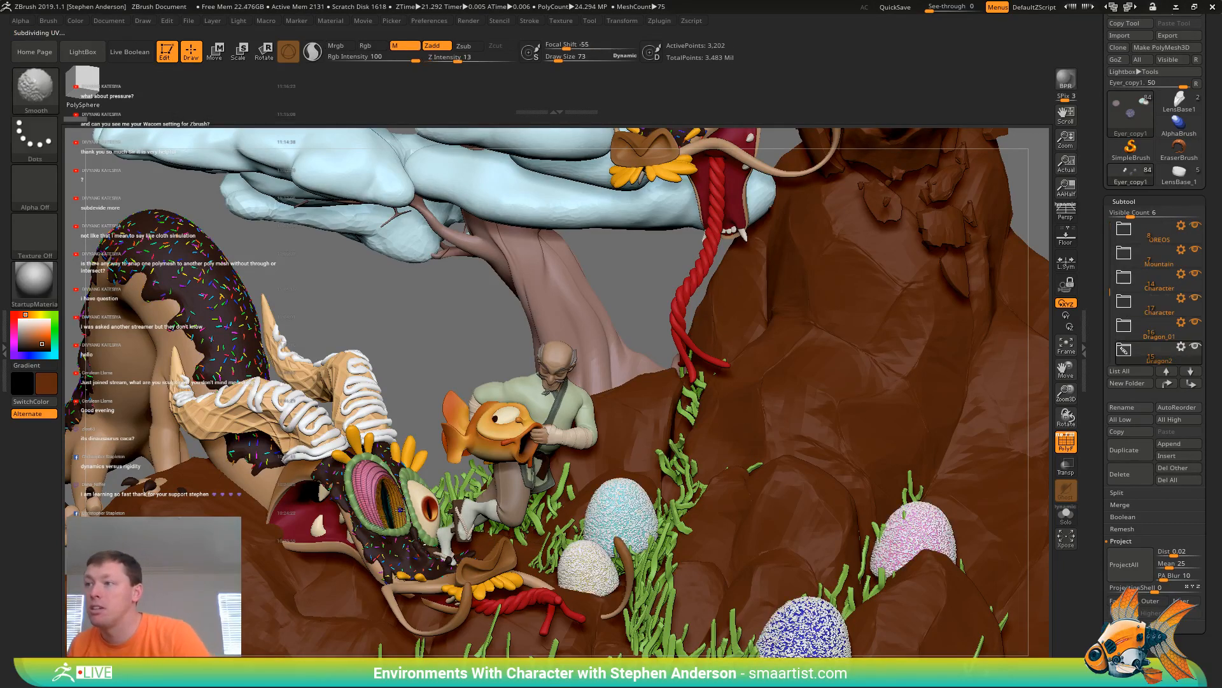
key(shift+f)
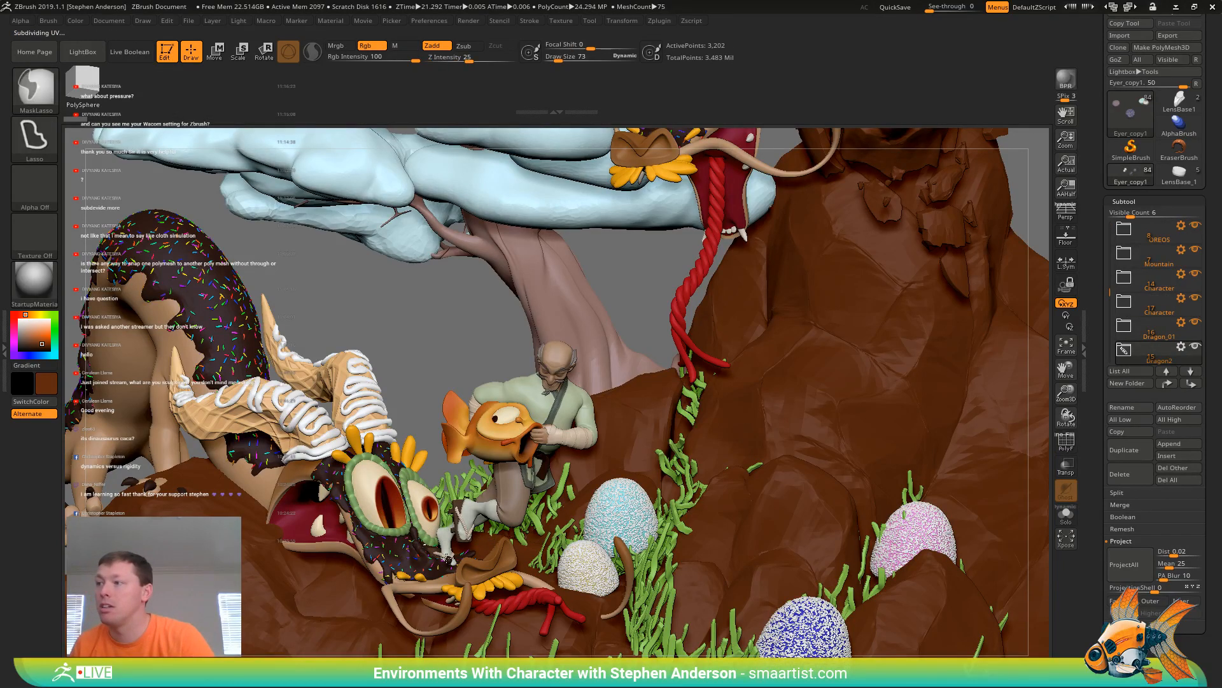
ctrl+right_drag(446, 559, 515, 599)
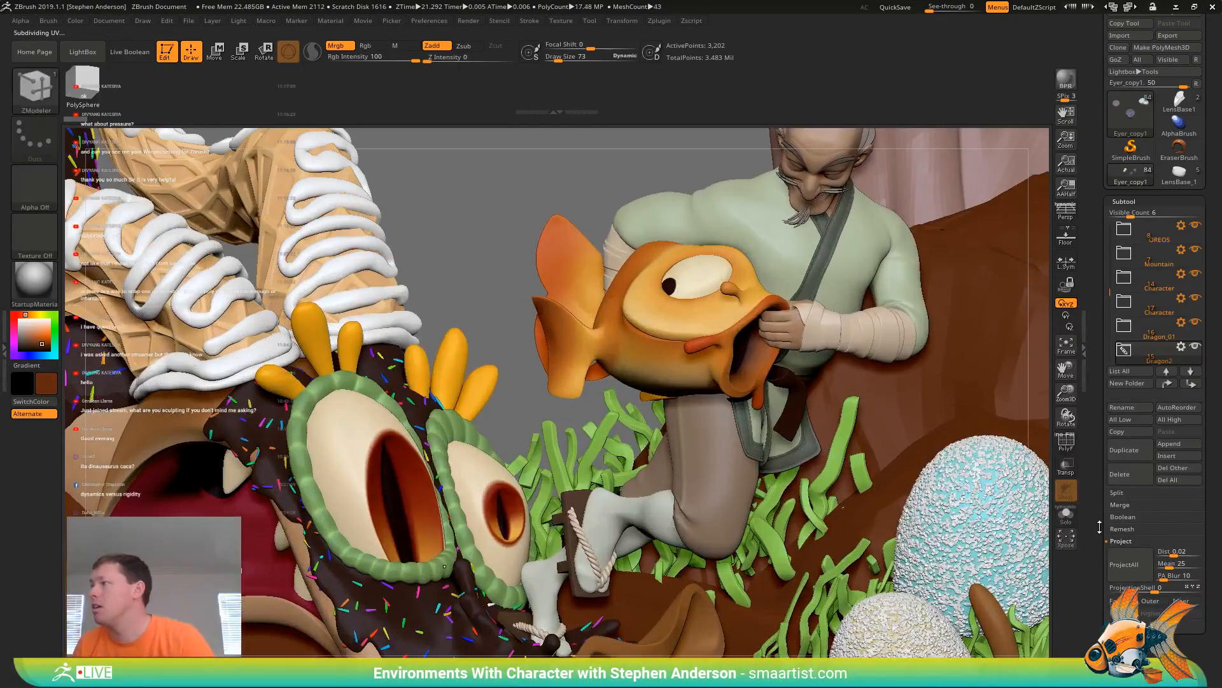
click(1066, 514)
mouse_move(424, 516)
alt+right_down()
mouse_move(498, 411)
mouse_move(505, 486)
mouse_move(482, 464)
mouse_move(479, 478)
mouse_move(517, 445)
mouse_move(506, 474)
mouse_move(527, 441)
mouse_move(539, 467)
alt+right_up()
key(shift+f)
Activate the ZModeler brush and open its edge actions on the seam between the eye's pupil and iris
key(w)
key(b)
key(z)
key(m)
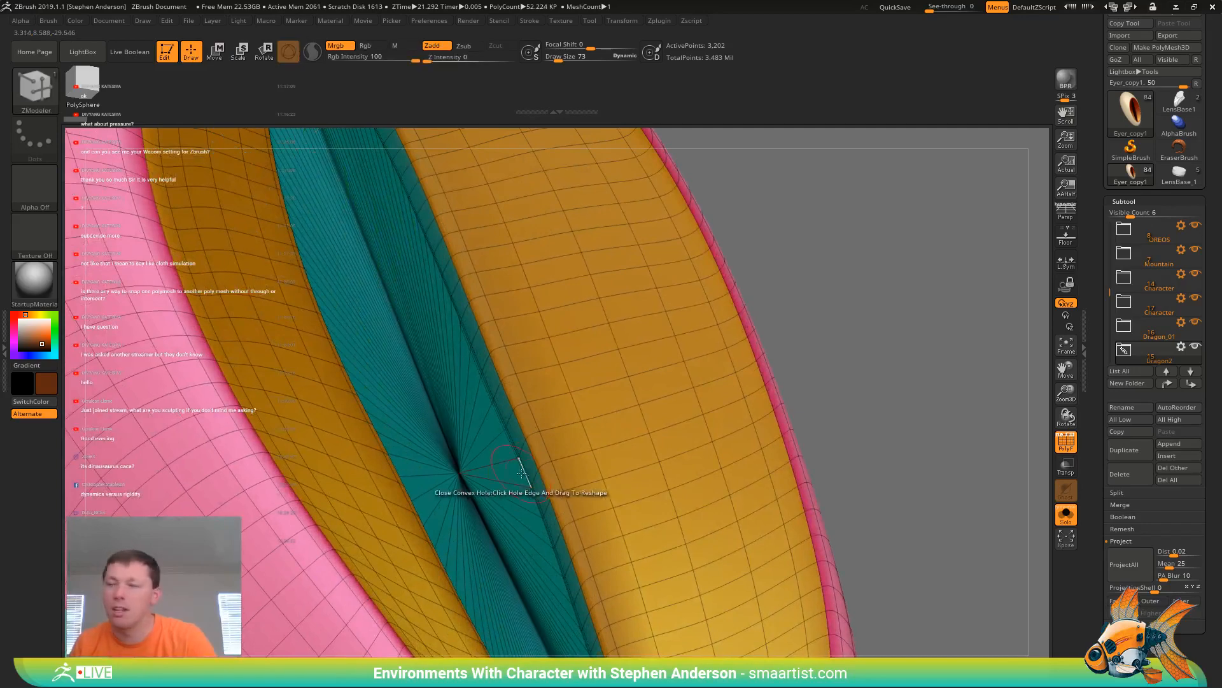
key(space)
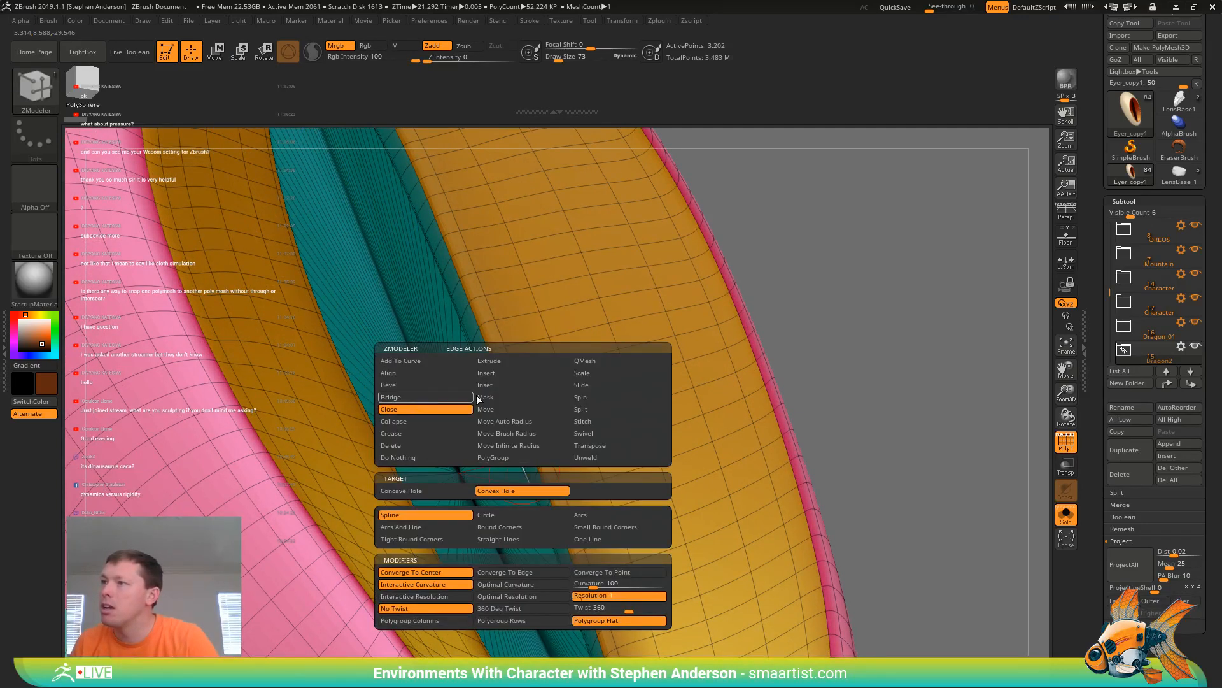
Remove all creases from the isolated eye mesh with UnCreaseAll
ctrl+right_drag(631, 423, 509, 439)
click(1124, 201)
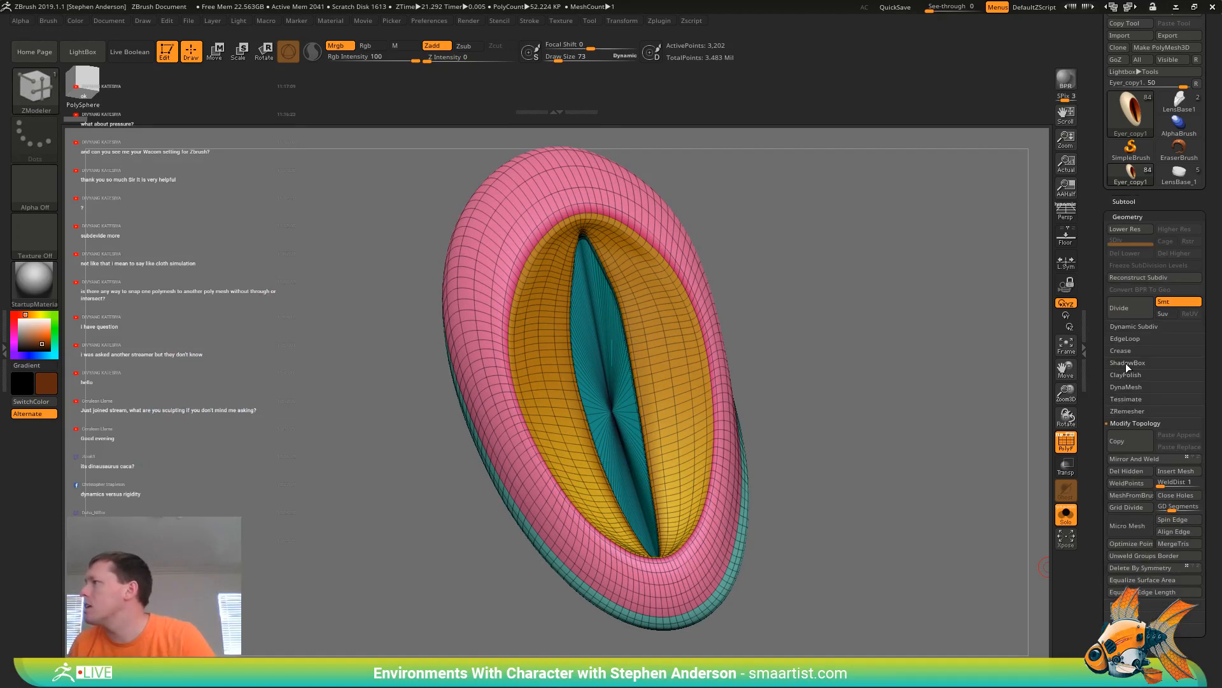
click(1121, 350)
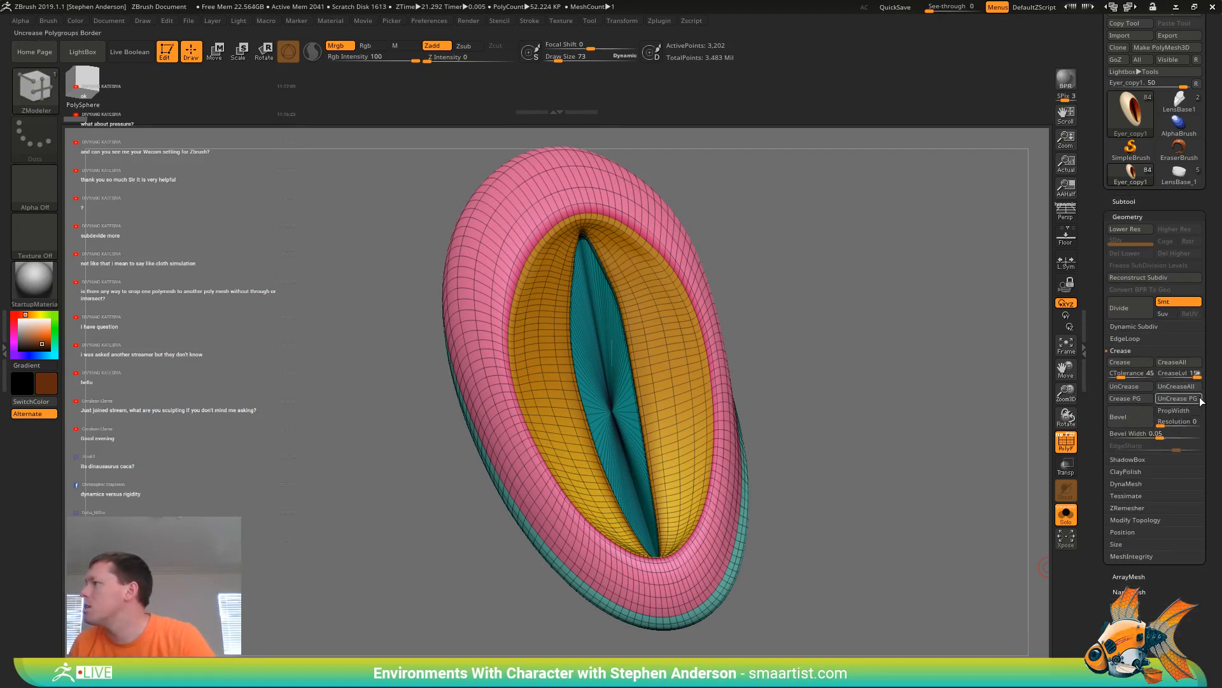
click(1166, 388)
Mask the white of the eye by polygroup, leaving the inner iris area unmasked, and return to Draw mode
mouse_move(643, 351)
ctrl+right_down()
mouse_move(688, 419)
mouse_move(669, 382)
mouse_move(676, 409)
mouse_move(623, 390)
mouse_move(779, 382)
ctrl+right_up()
key(w)
key(shift+f)
key(shift+f)
ctrl+click(621, 384)
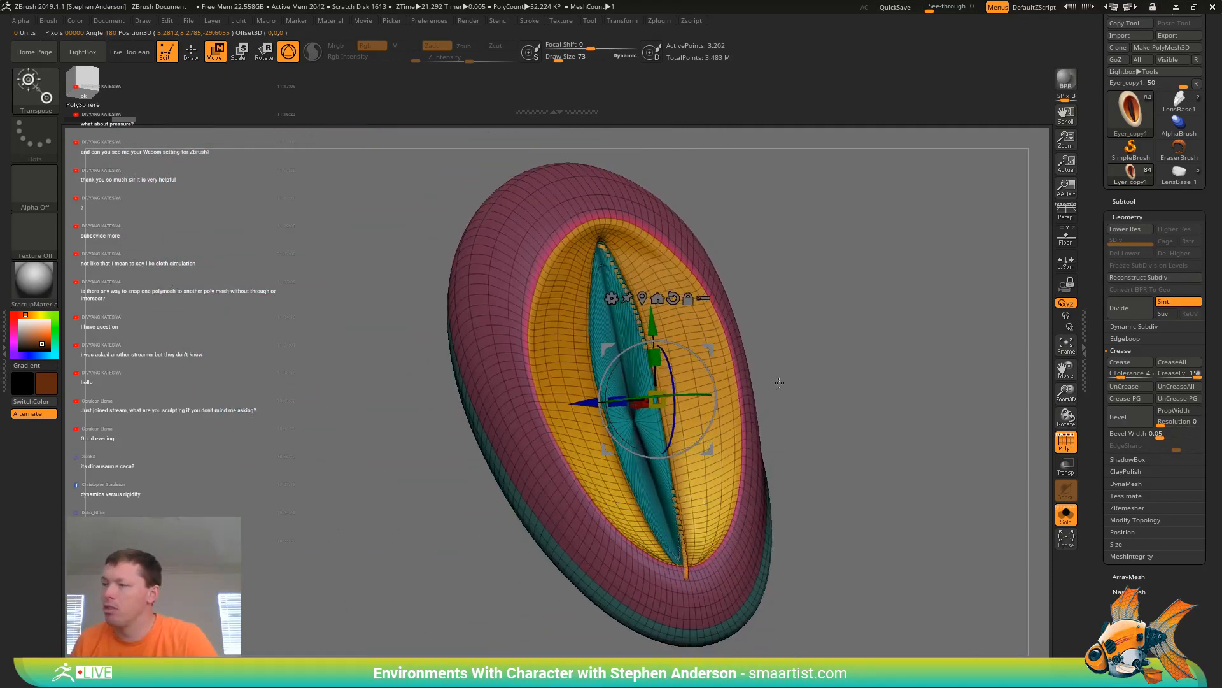
key(q)
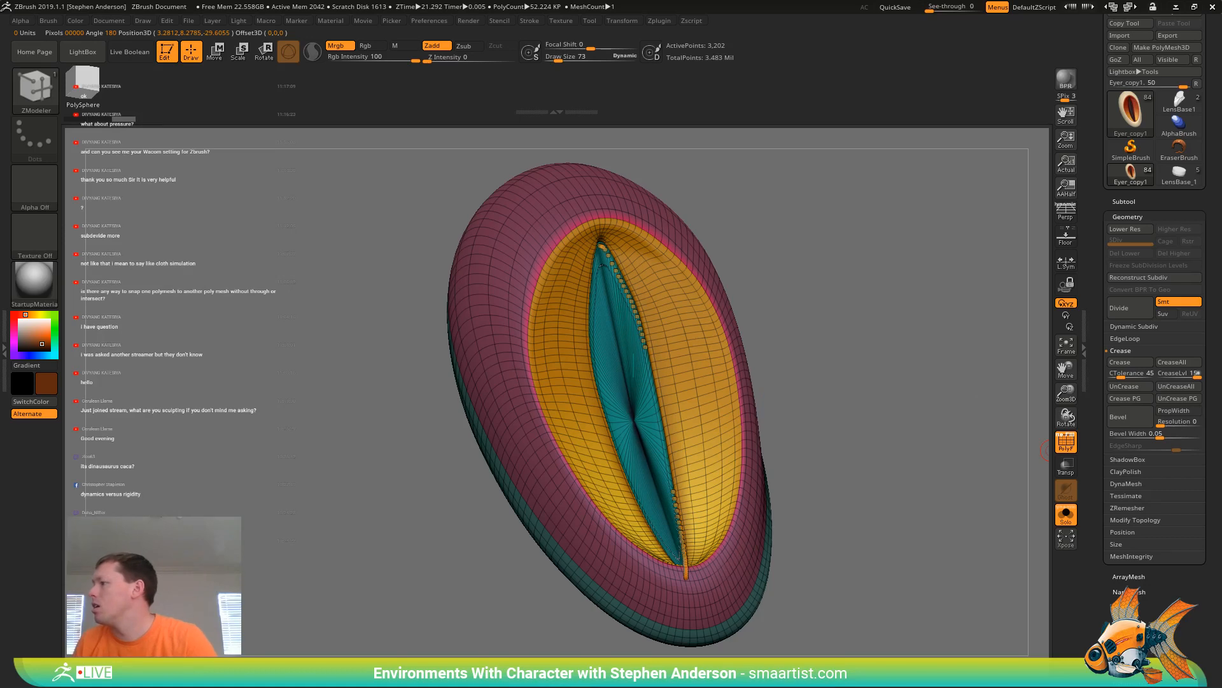
Apply the Polish deformation three times to the unmasked iris area
drag(1149, 667, 1148, 495)
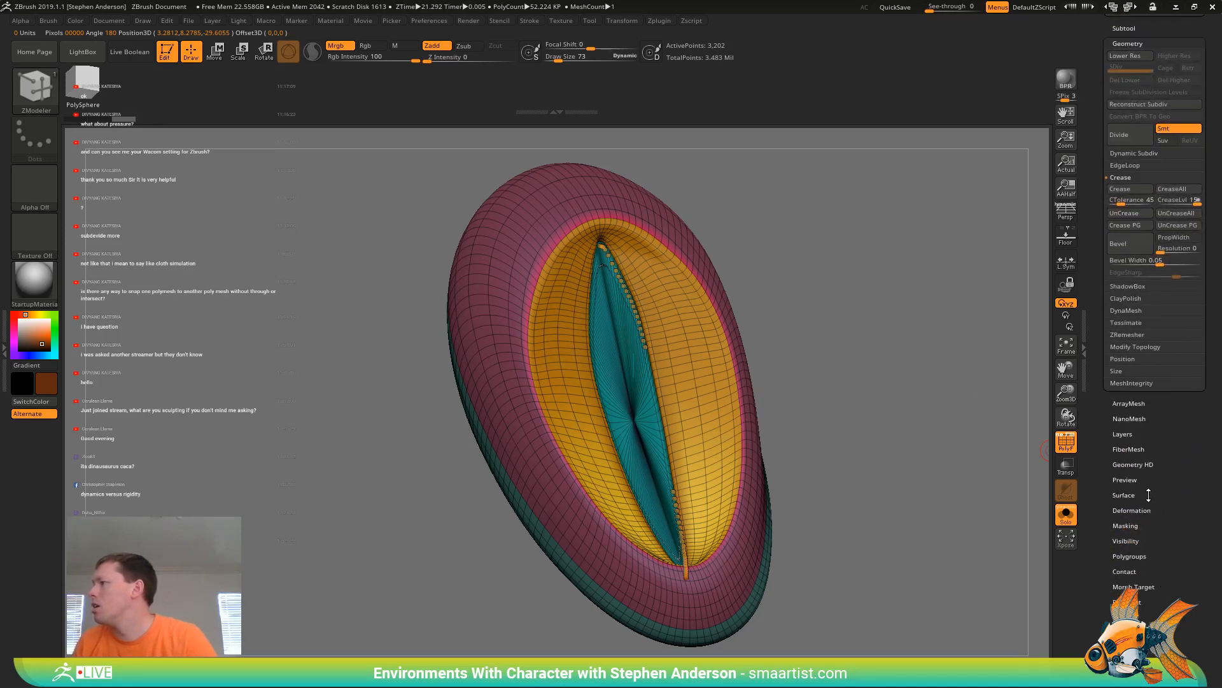
click(1135, 512)
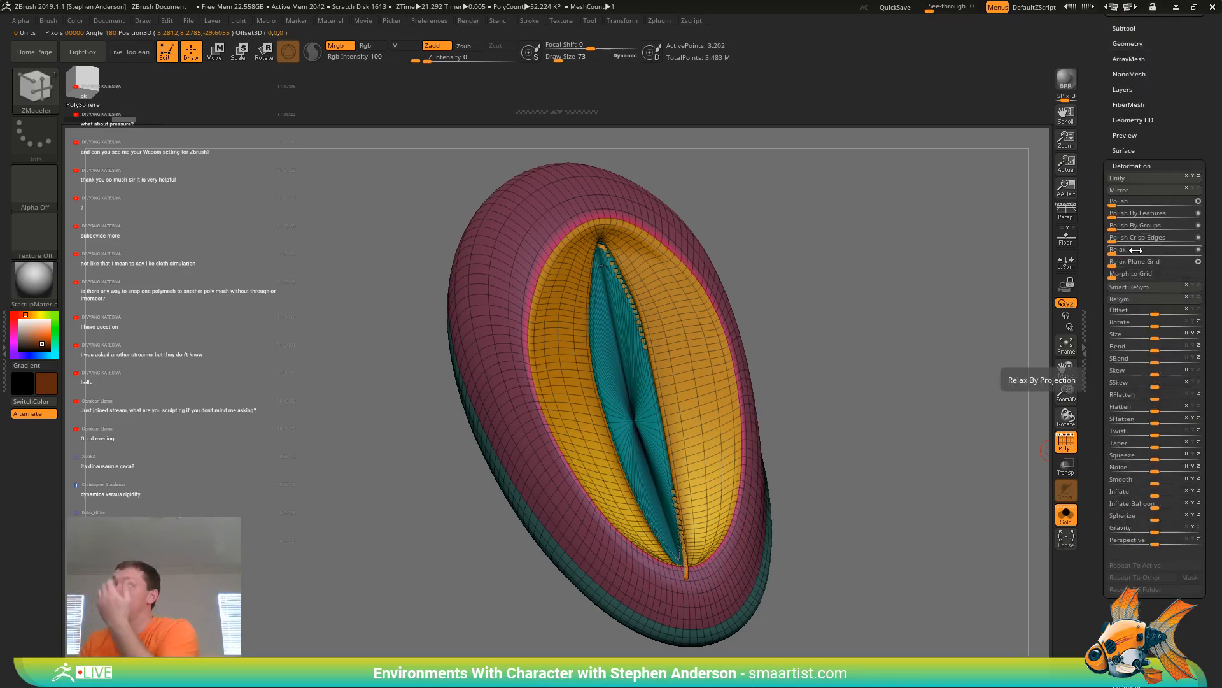
drag(1120, 203, 1200, 204)
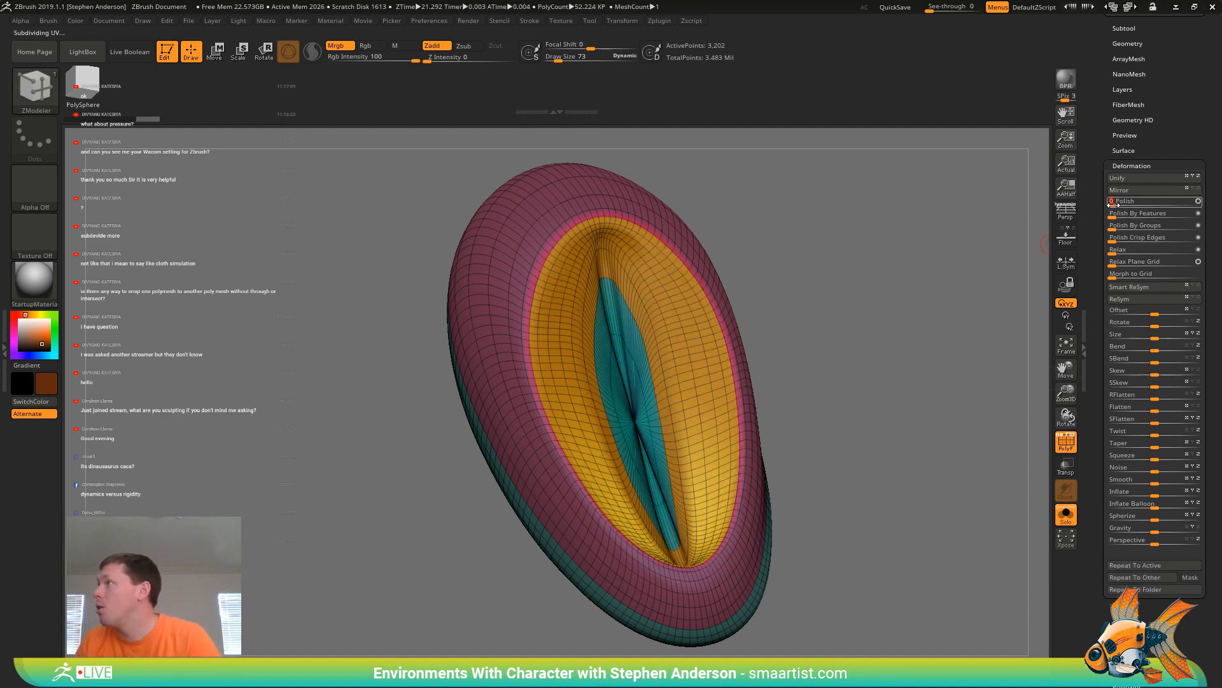
drag(1122, 203, 1200, 207)
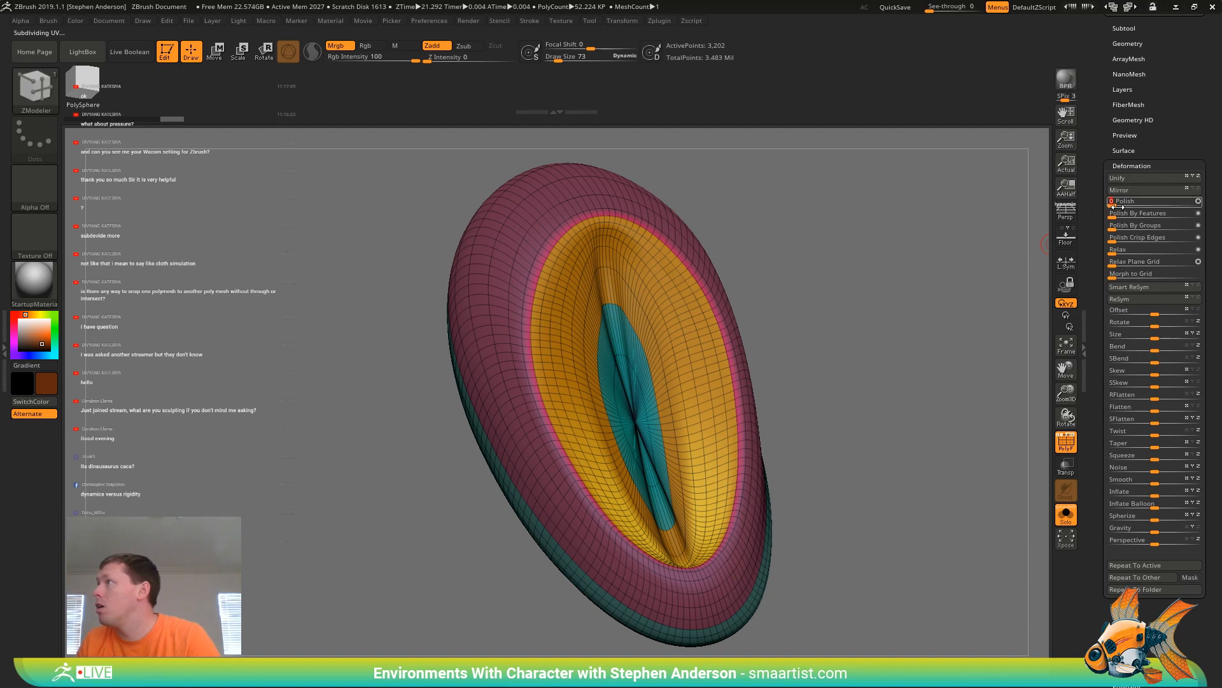
drag(1115, 203, 1216, 205)
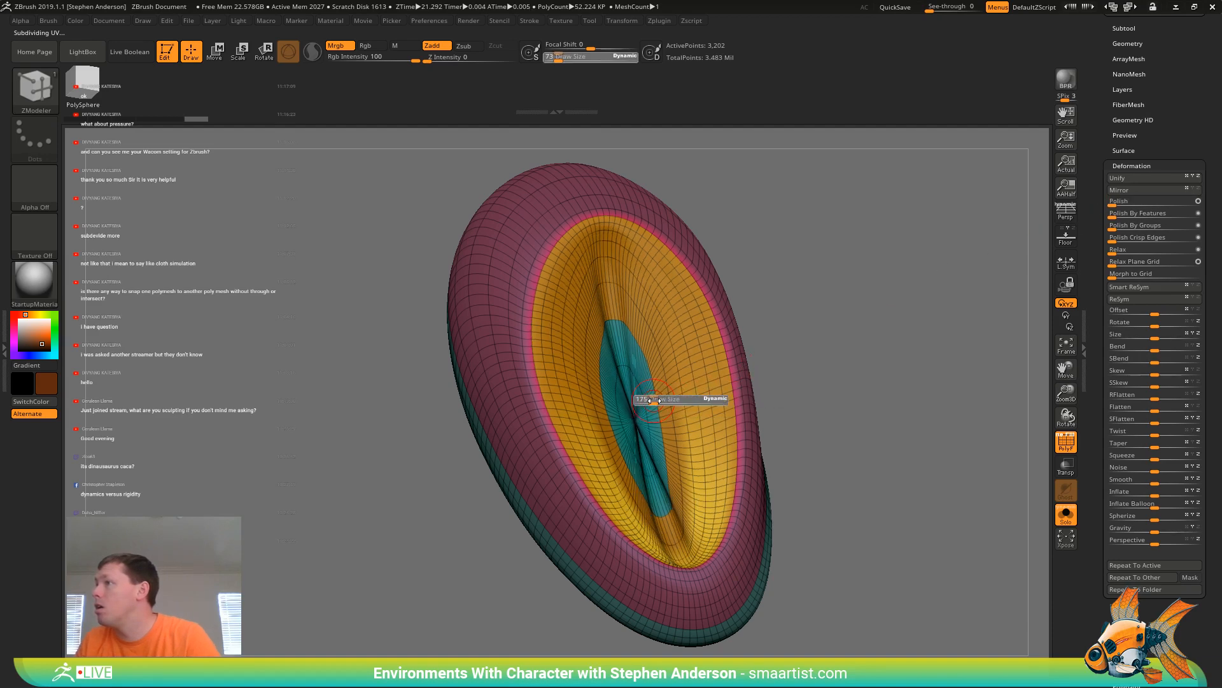
Smooth the iris and pupil with the Smooth brush at Draw Size 642 and Z Intensity 100
key(shift)
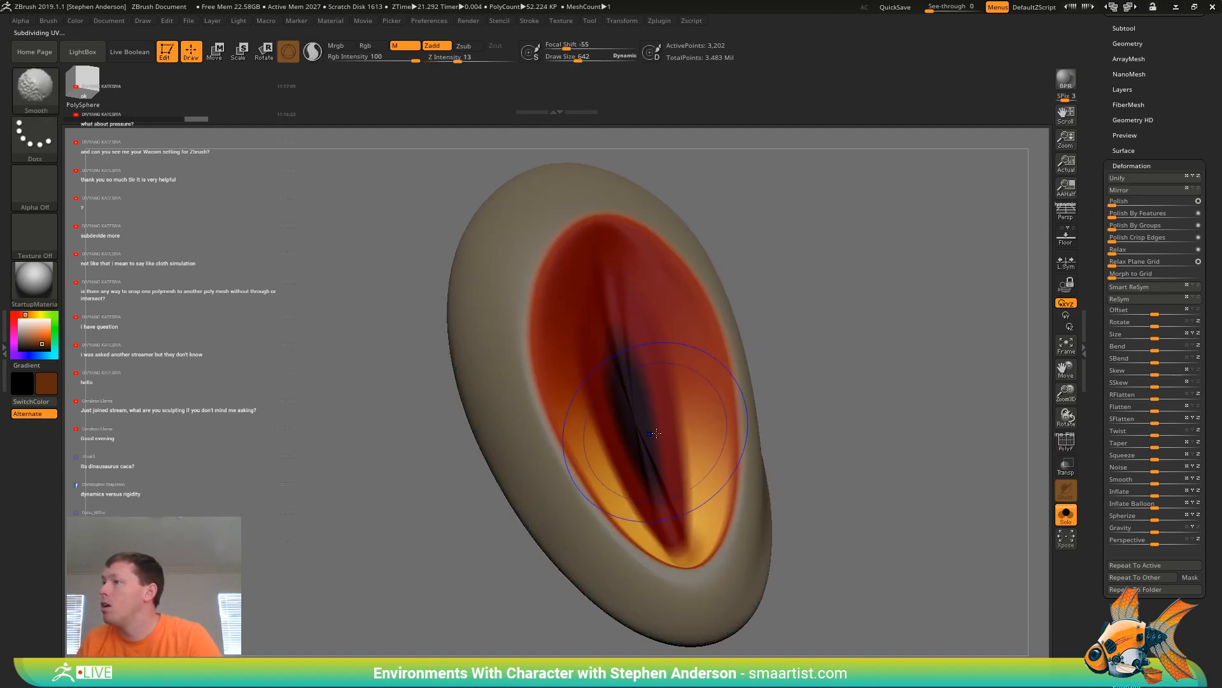
key(shift)
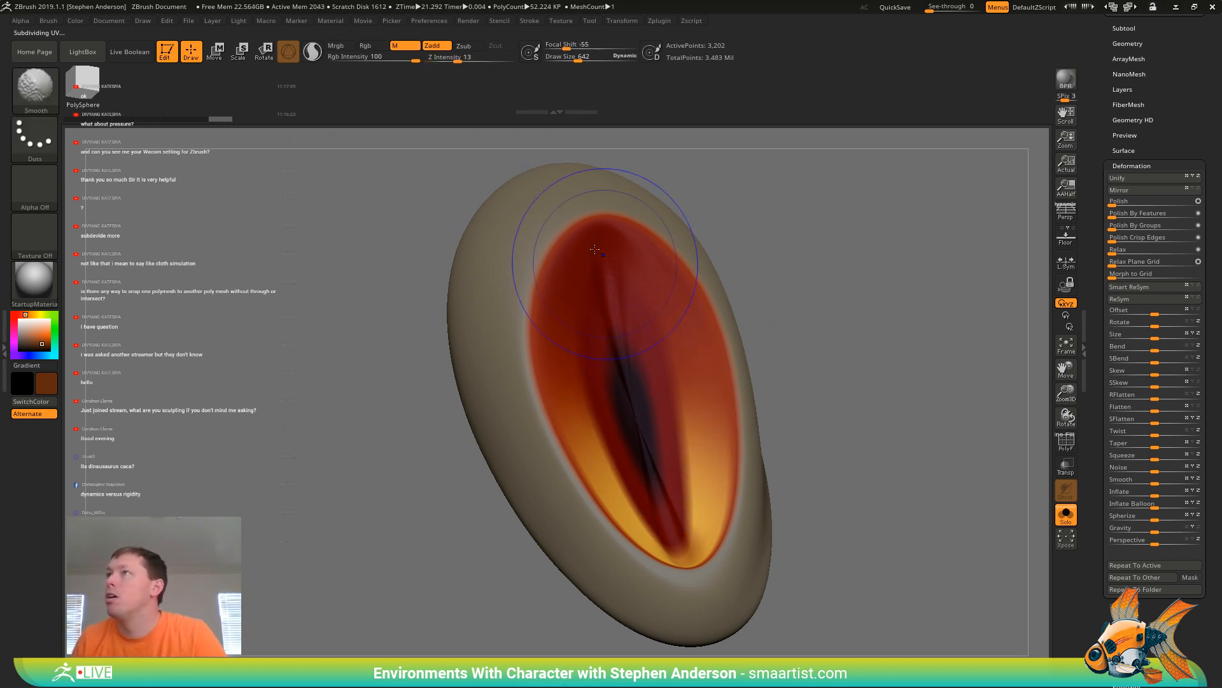
drag(457, 60, 515, 60)
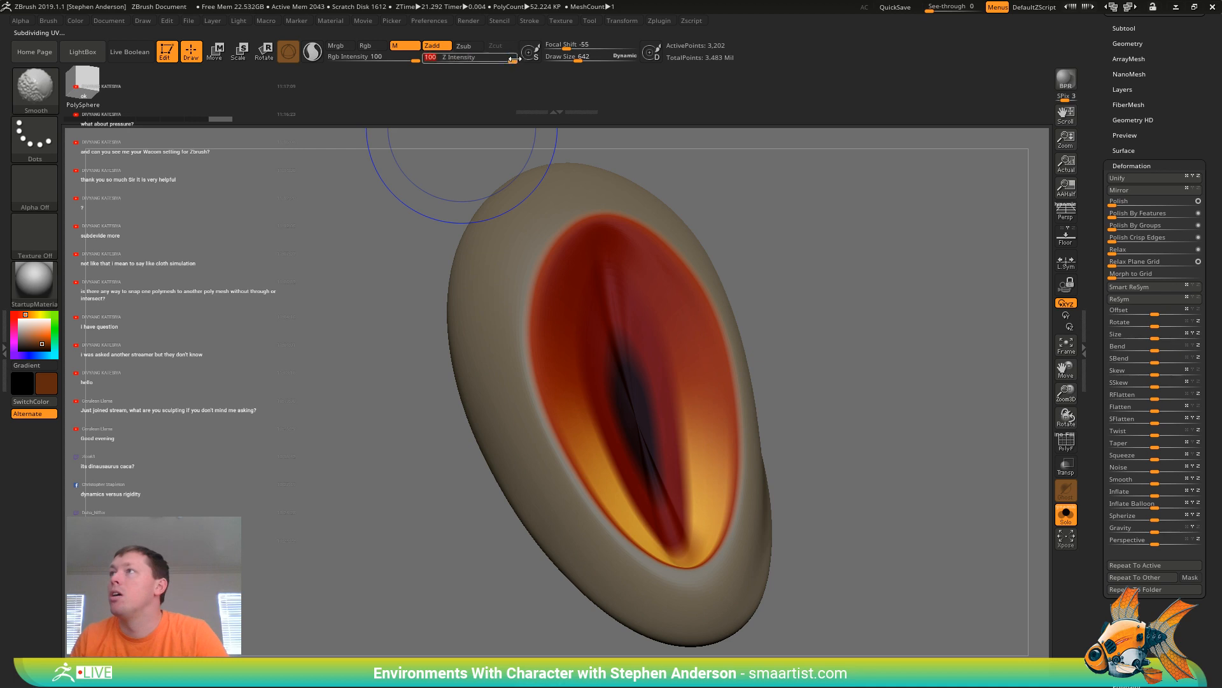
mouse_move(631, 396)
shift+mouse_down()
mouse_move(662, 503)
mouse_move(643, 459)
mouse_move(611, 248)
mouse_move(639, 278)
mouse_move(620, 485)
mouse_move(658, 503)
mouse_move(630, 445)
mouse_move(462, 368)
shift+mouse_up()
shift+drag(668, 534, 620, 405)
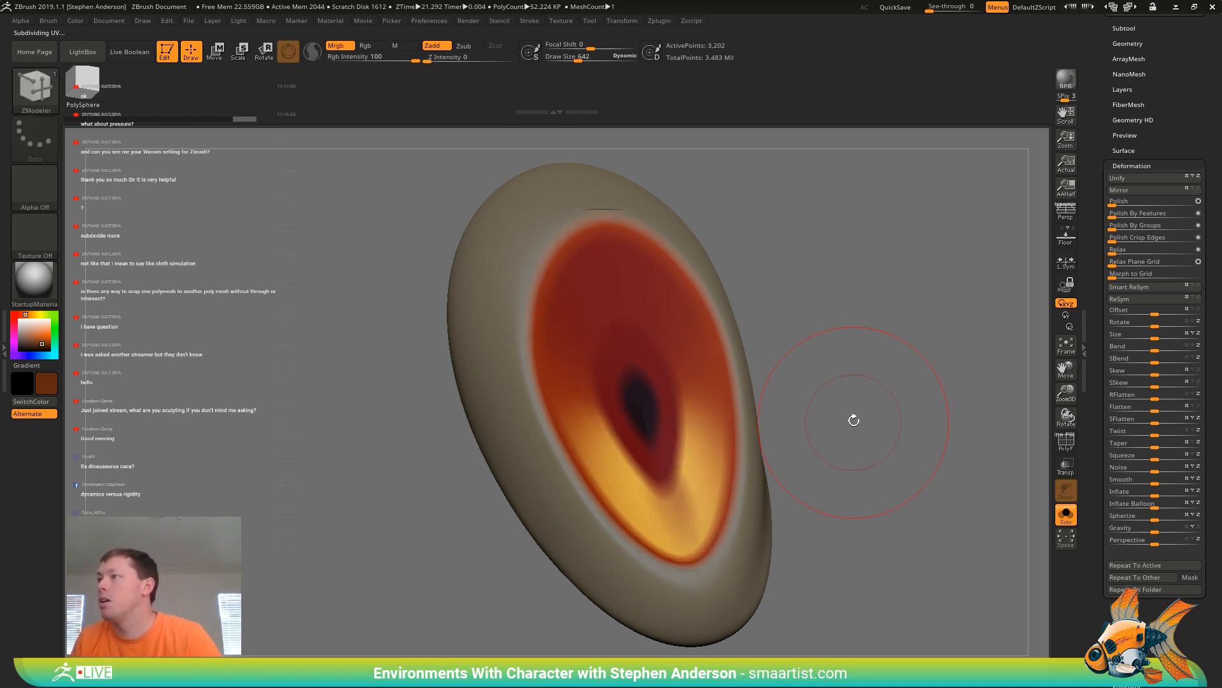
Expand the unmasked iris with Inflate and Inflate Balloon and even it out with Polish and smoothing strokes
drag(853, 417, 891, 417)
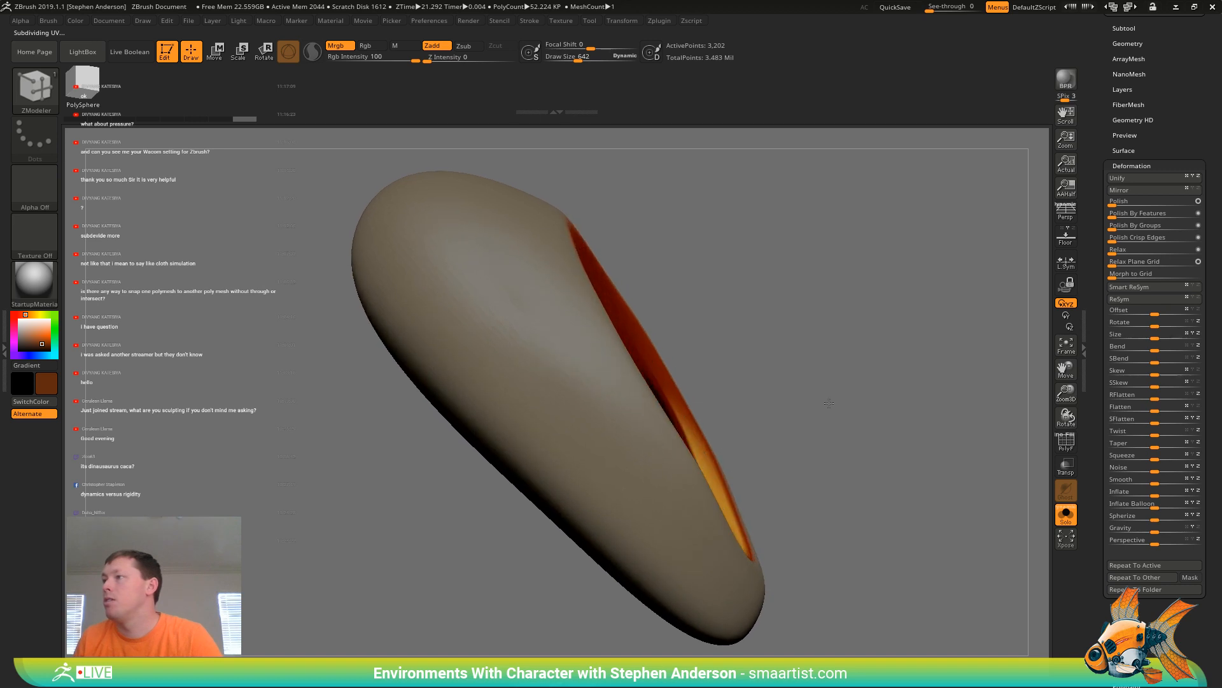
drag(1154, 494, 1160, 493)
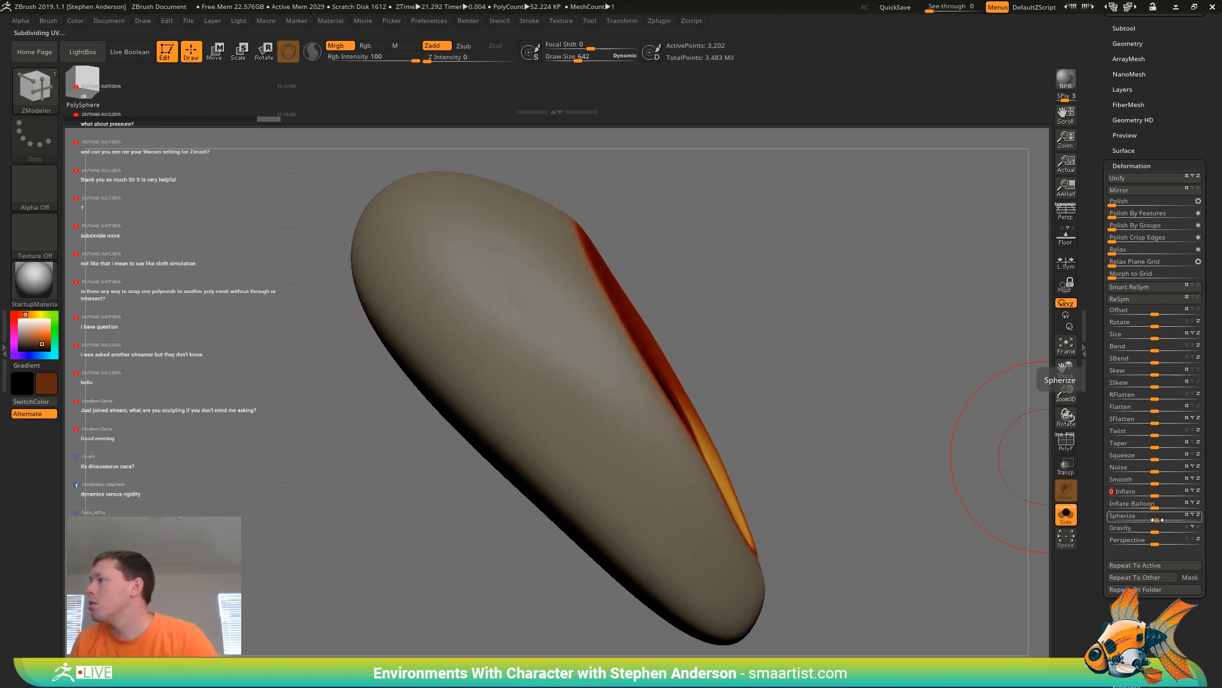
drag(1155, 503, 1179, 505)
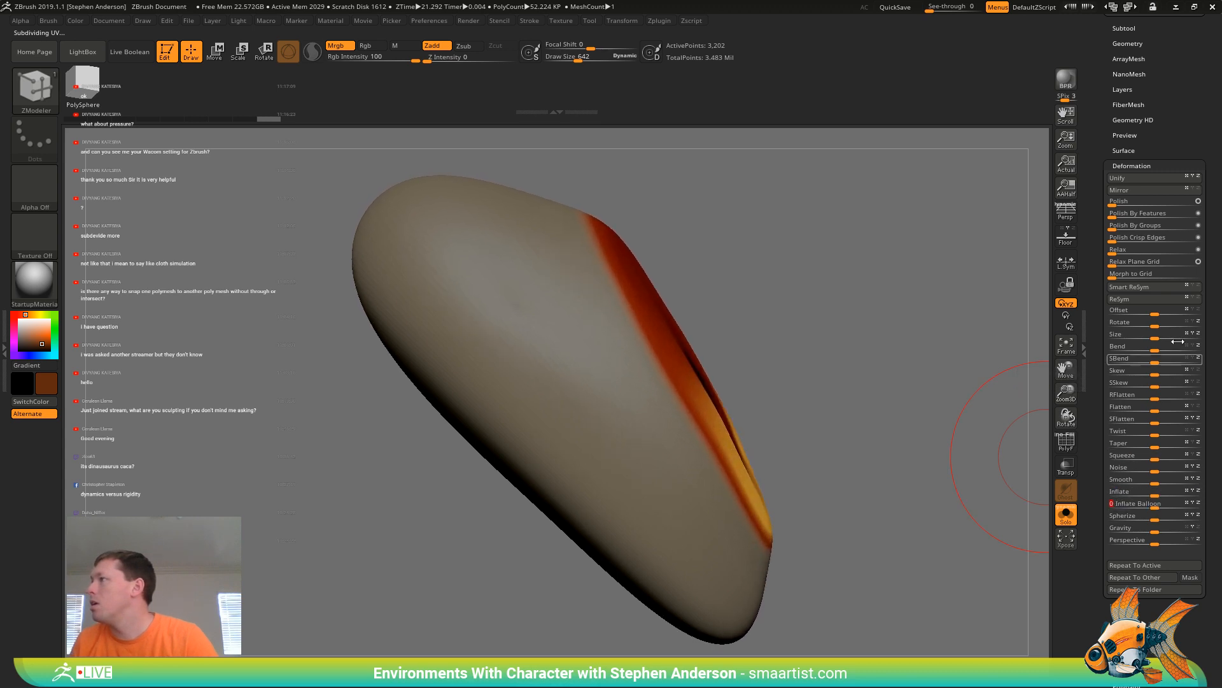
drag(722, 278, 999, 232)
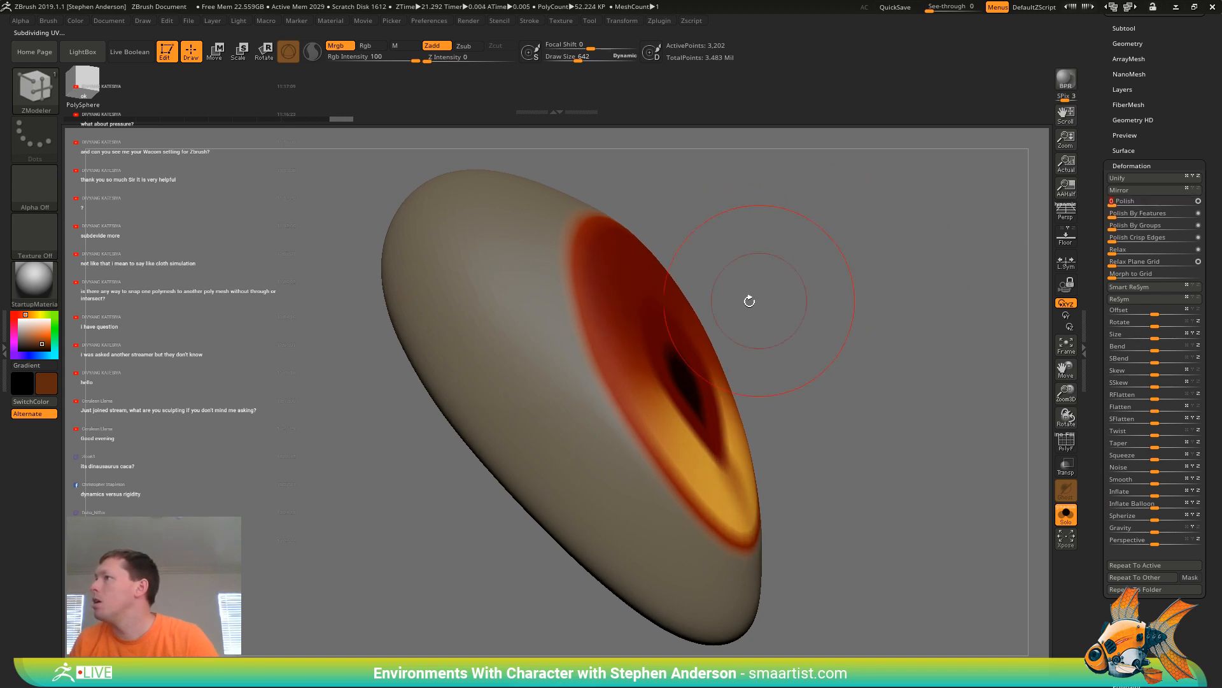
key(shift)
shift+drag(599, 310, 745, 382)
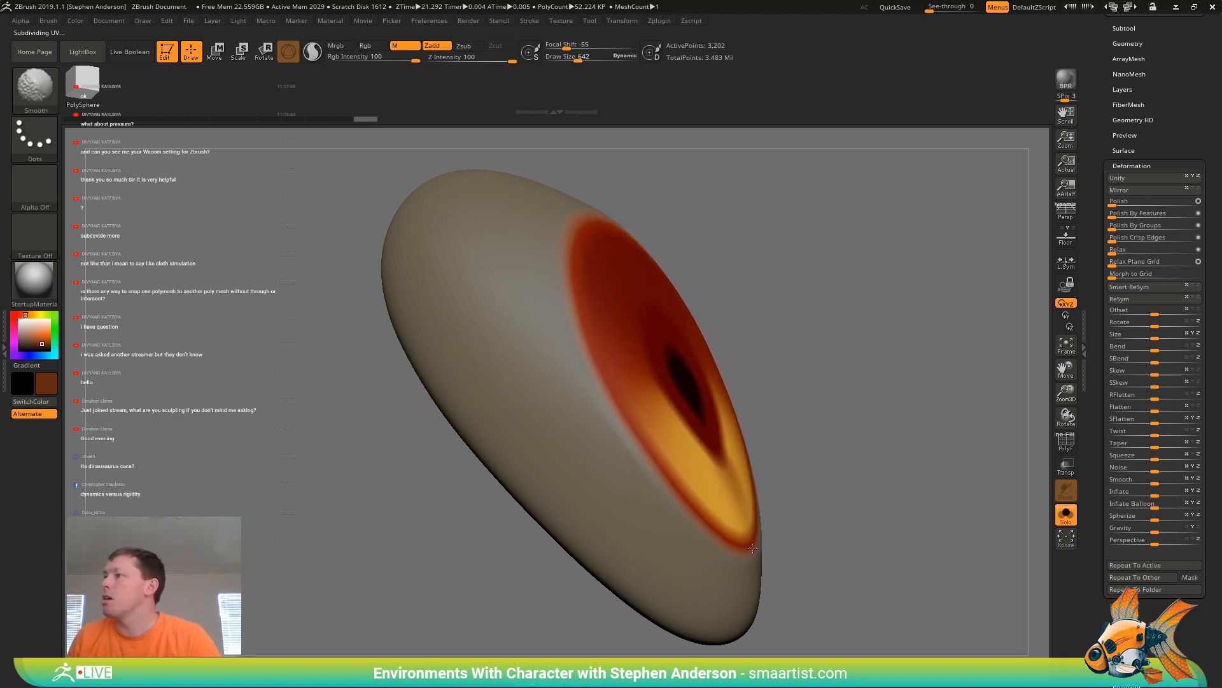
Clear the mask on the eye and leave solo mode to bring back the full dragon scene
mouse_move(825, 378)
mouse_down()
mouse_move(802, 374)
mouse_move(793, 353)
mouse_up()
key(shift+f)
key(shift+f)
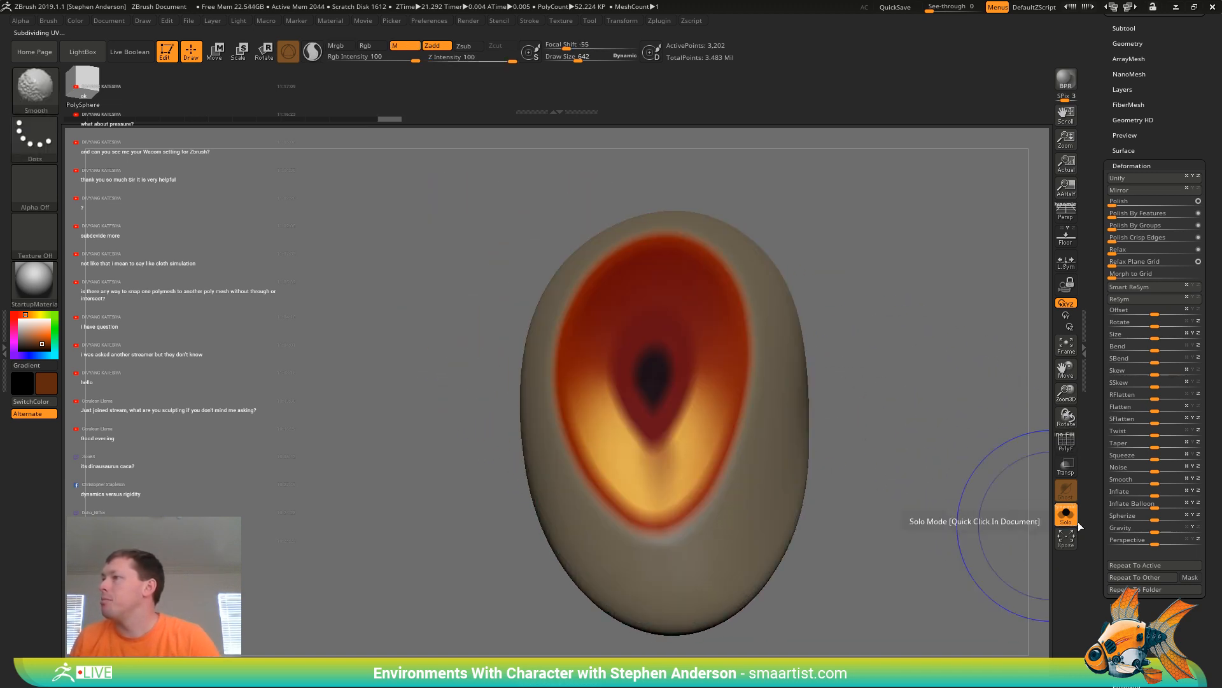
key(ctrl)
ctrl+drag(940, 538, 902, 518)
ctrl+right_drag(902, 518, 881, 449)
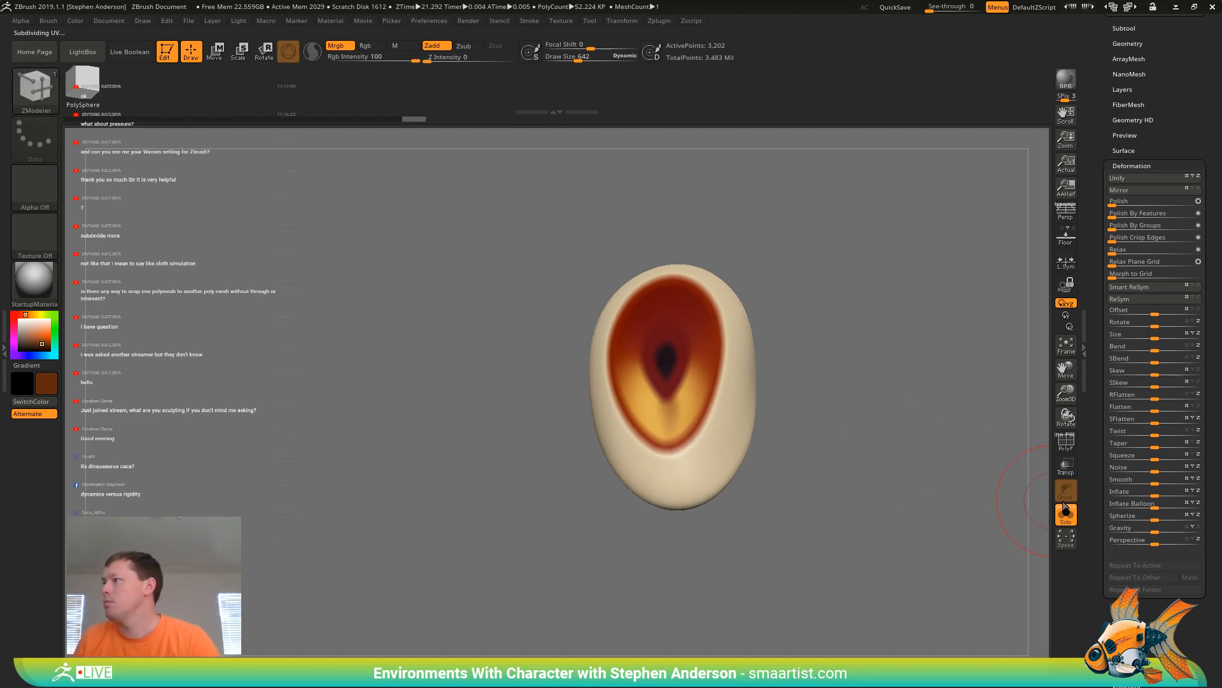
click(1066, 513)
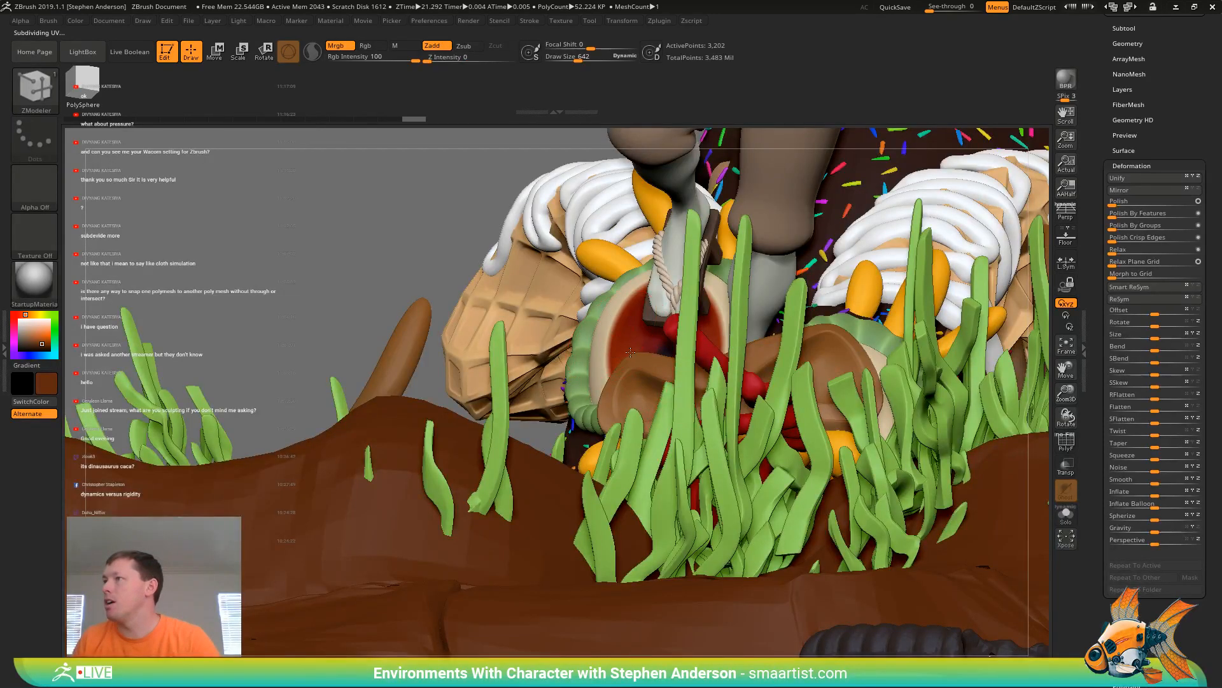
mouse_move(630, 352)
right_down()
mouse_move(662, 363)
mouse_move(644, 379)
mouse_move(687, 445)
right_up()
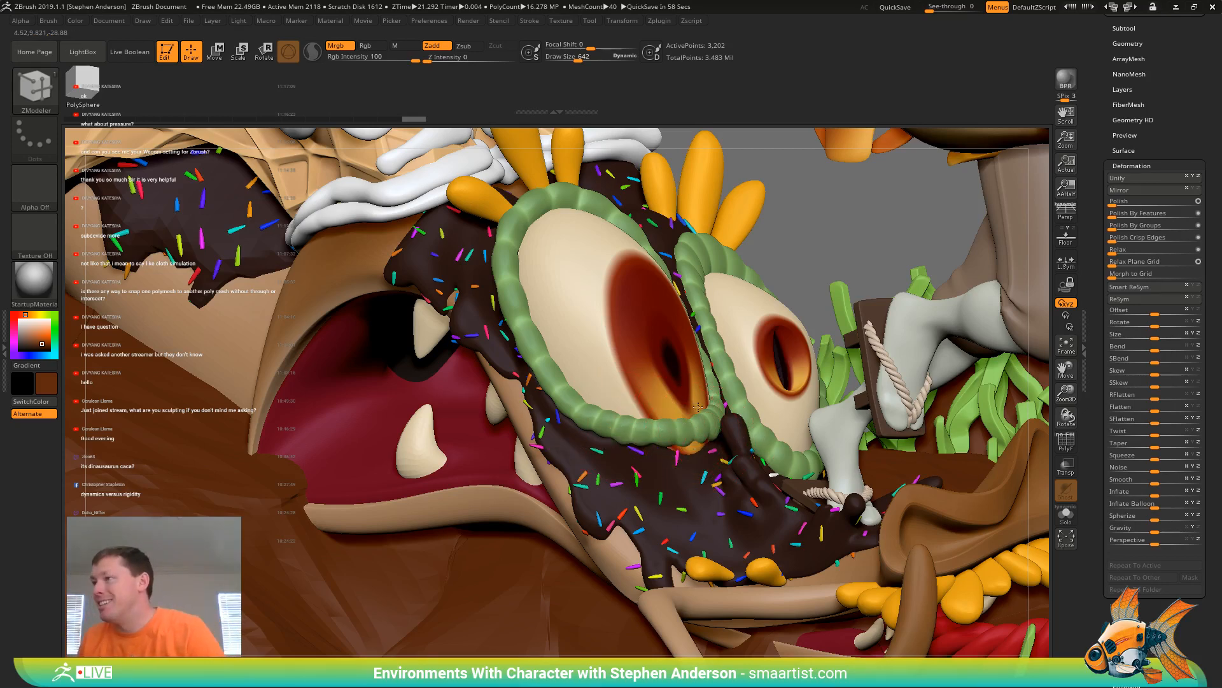
Use the Move brush to push the protruding lower tip of the large eye back inside the green rim
mouse_move(707, 400)
right_down()
mouse_move(696, 397)
mouse_move(717, 420)
right_up()
key(v)
key(F1)
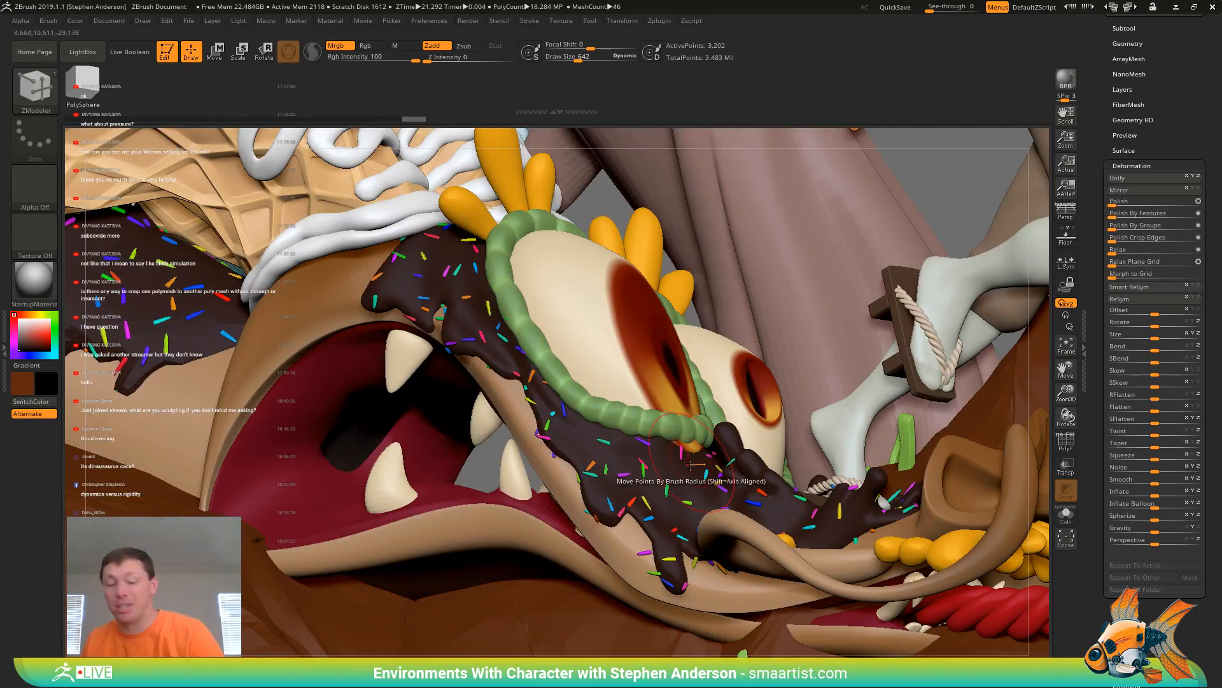
key(b)
key(m)
key(v)
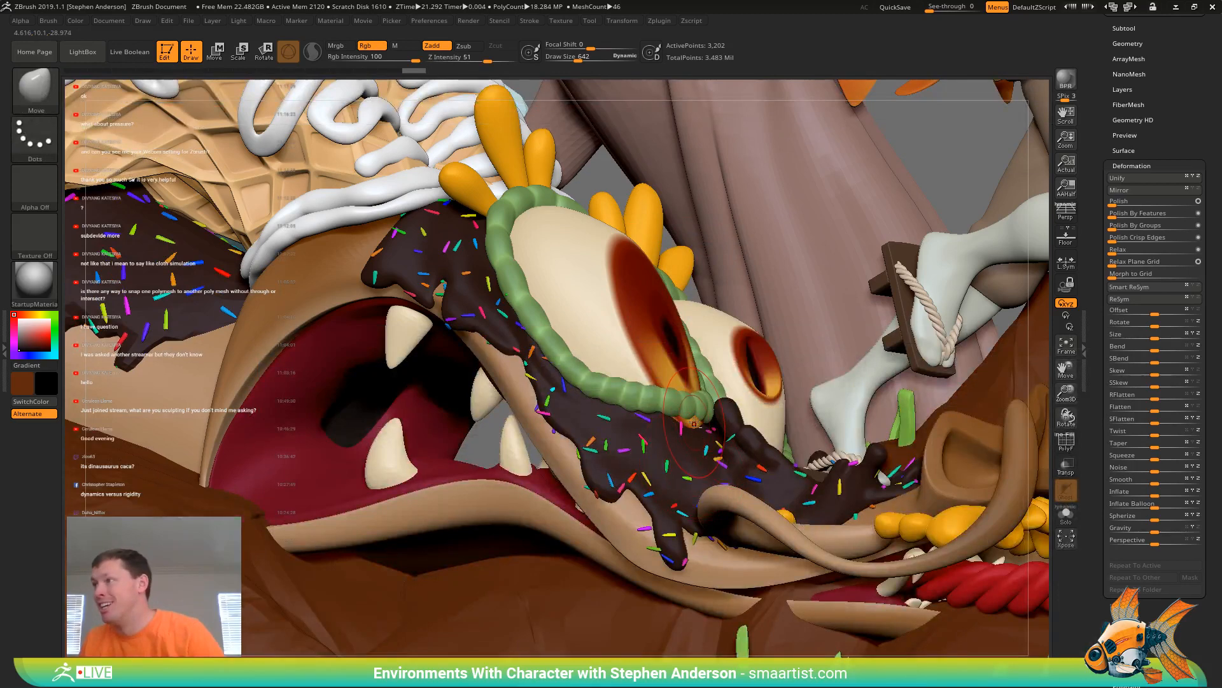
click(694, 401)
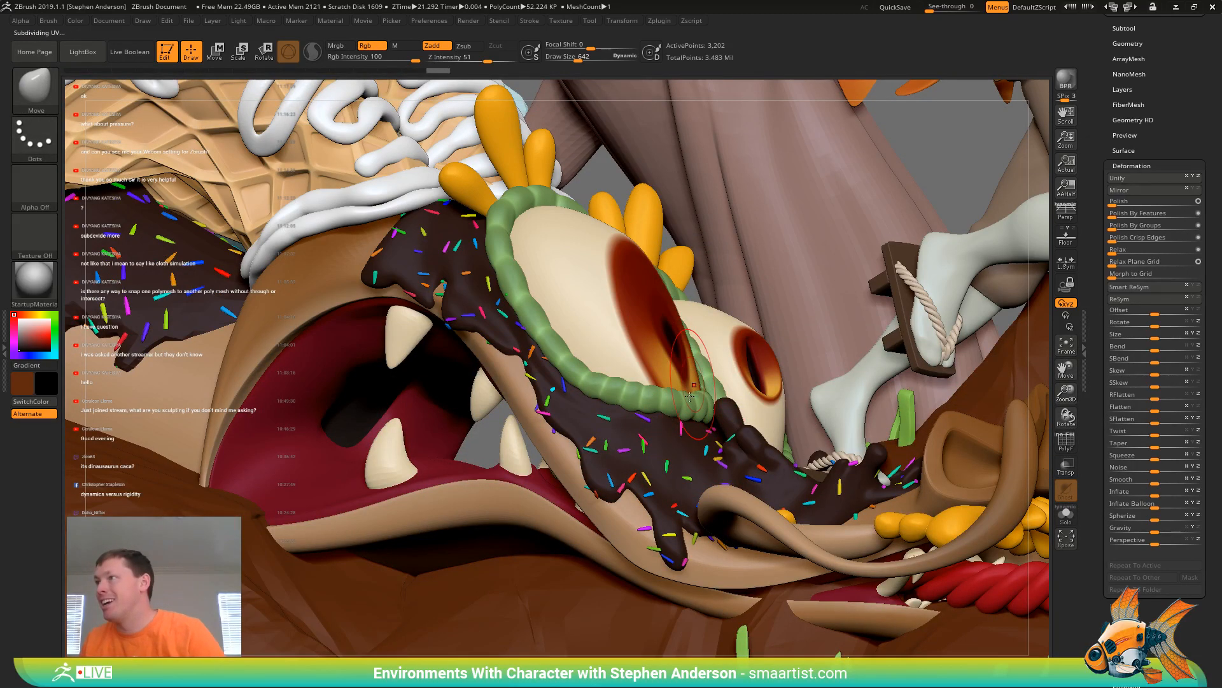
Set the Draw Size to 874 and smooth the large eye's iris and pupil in place
right_drag(689, 396, 726, 411)
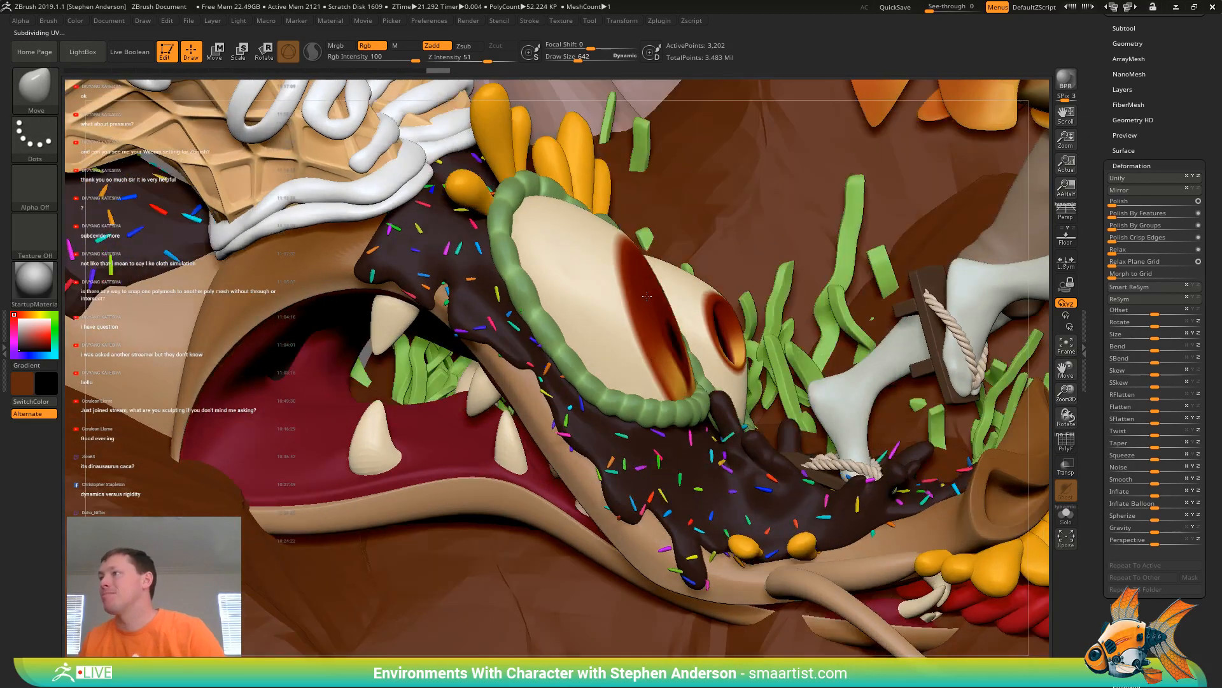
key(s)
drag(644, 301, 655, 301)
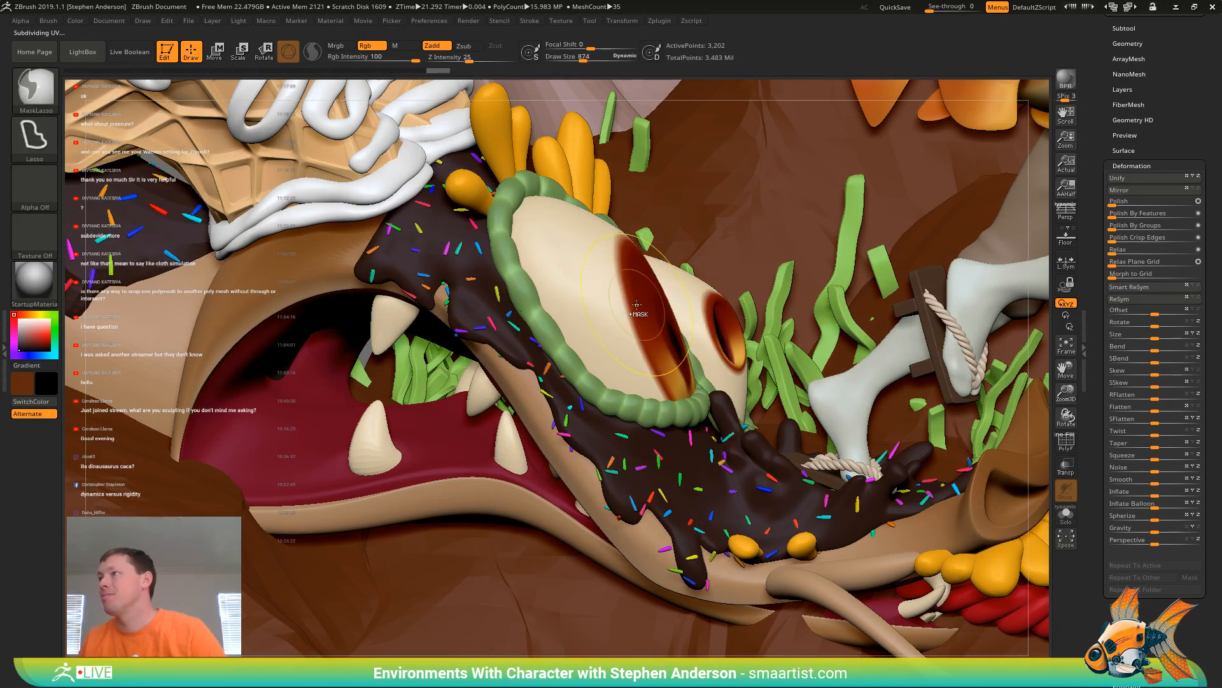
shift+drag(668, 348, 619, 264)
right_drag(661, 346, 656, 346)
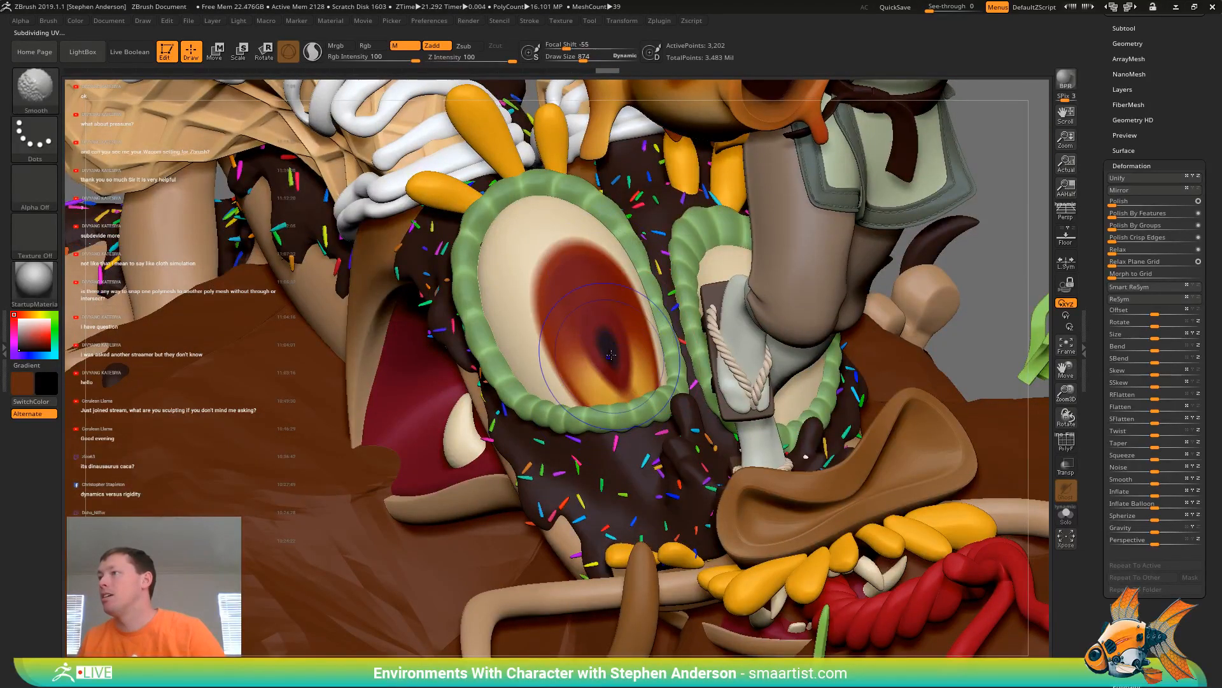
mouse_move(605, 322)
shift+mouse_down()
mouse_move(598, 331)
mouse_move(611, 266)
mouse_move(577, 284)
shift+mouse_up()
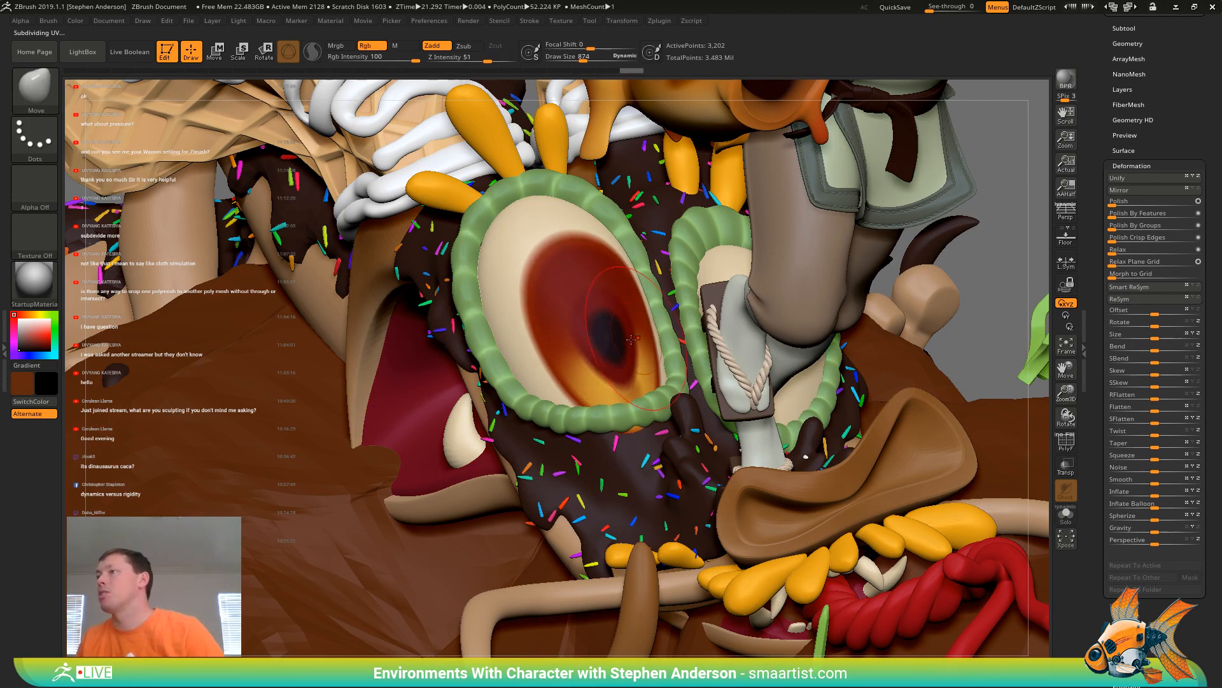
Select the dragon's smaller far eye and display its wireframe up close
right_drag(646, 340, 730, 322)
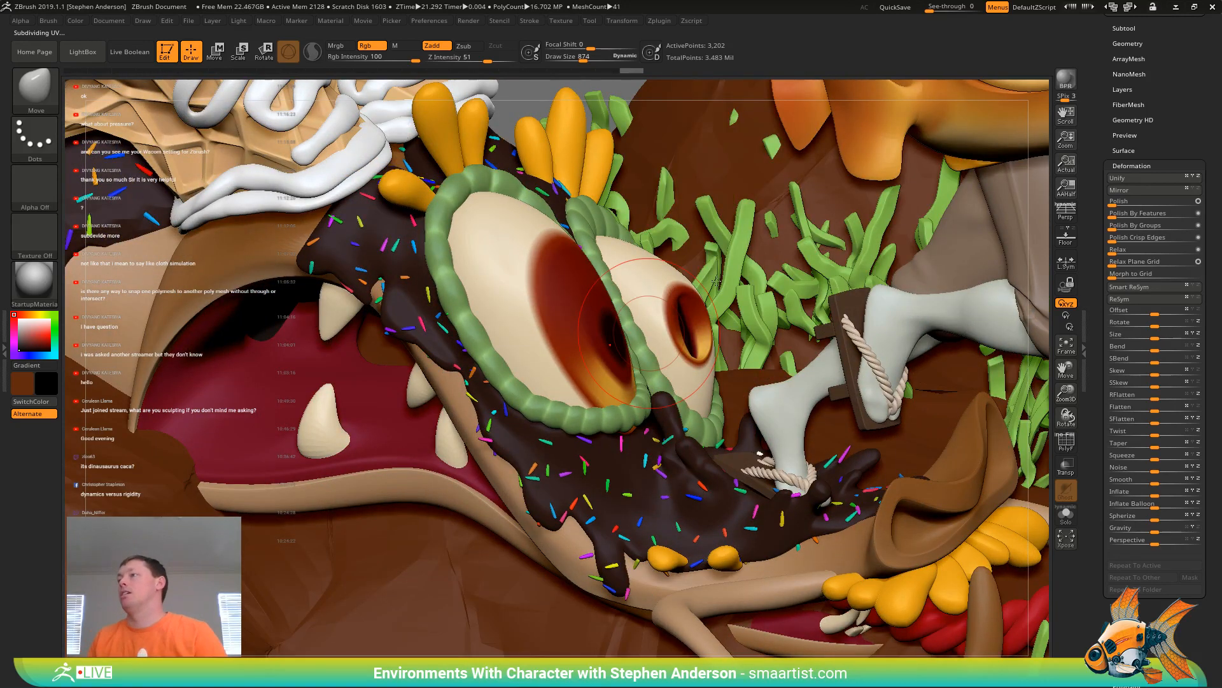
ctrl+right_drag(716, 281, 638, 376)
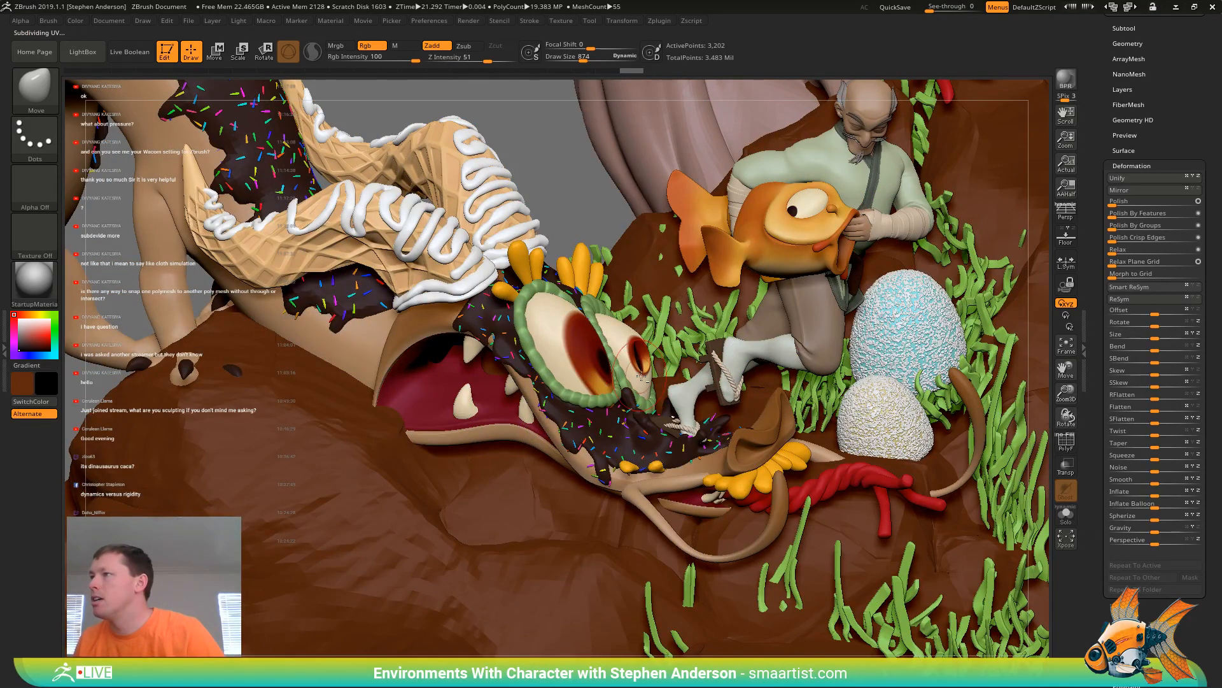
key(shift+f)
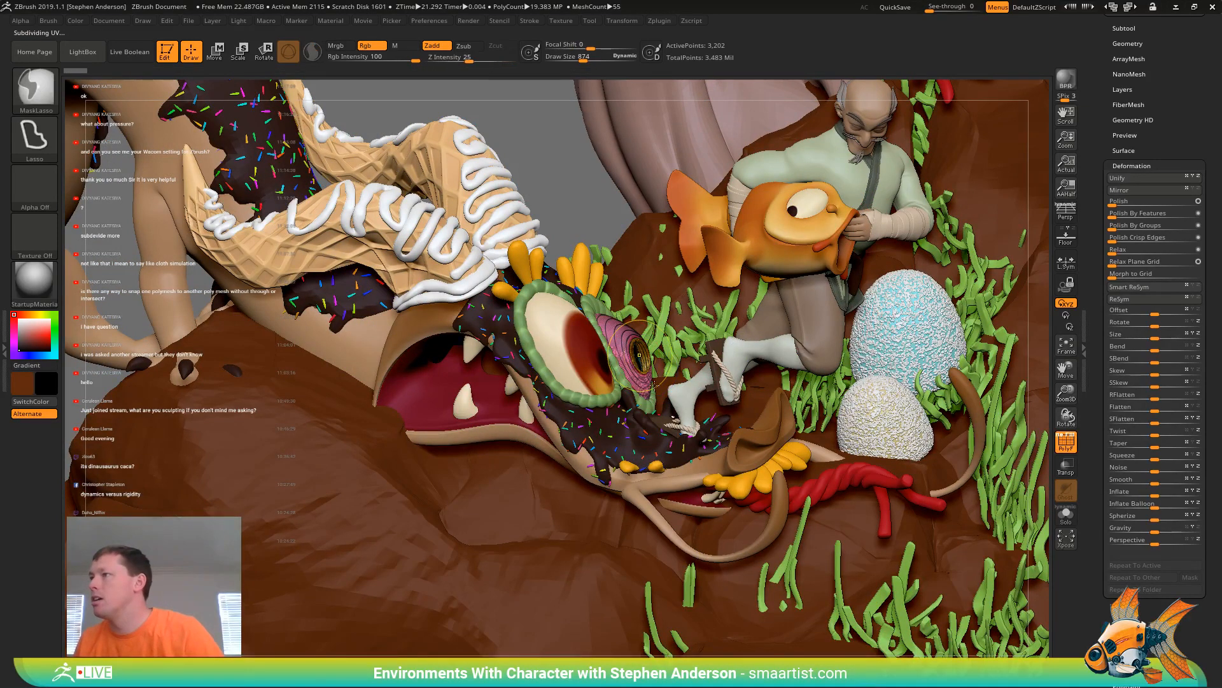
ctrl+right_drag(680, 416, 686, 429)
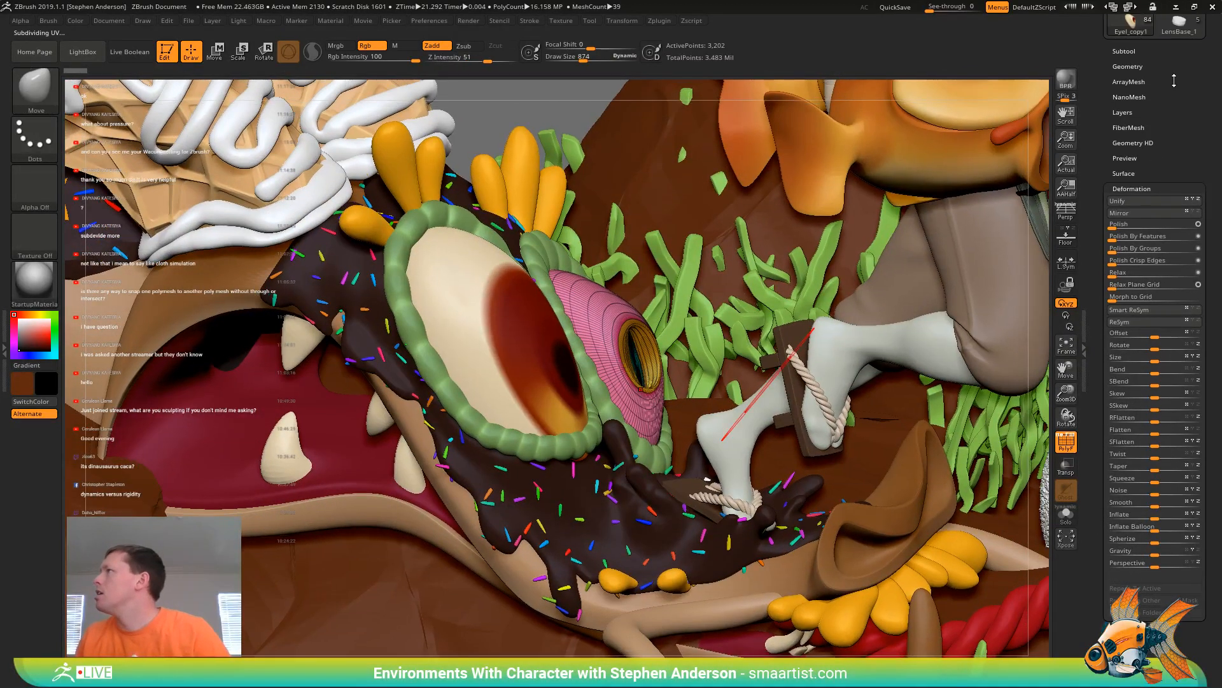
Remove all creases from the dragon's far eye and isolate it in solo mode
key(shift)
click(1127, 68)
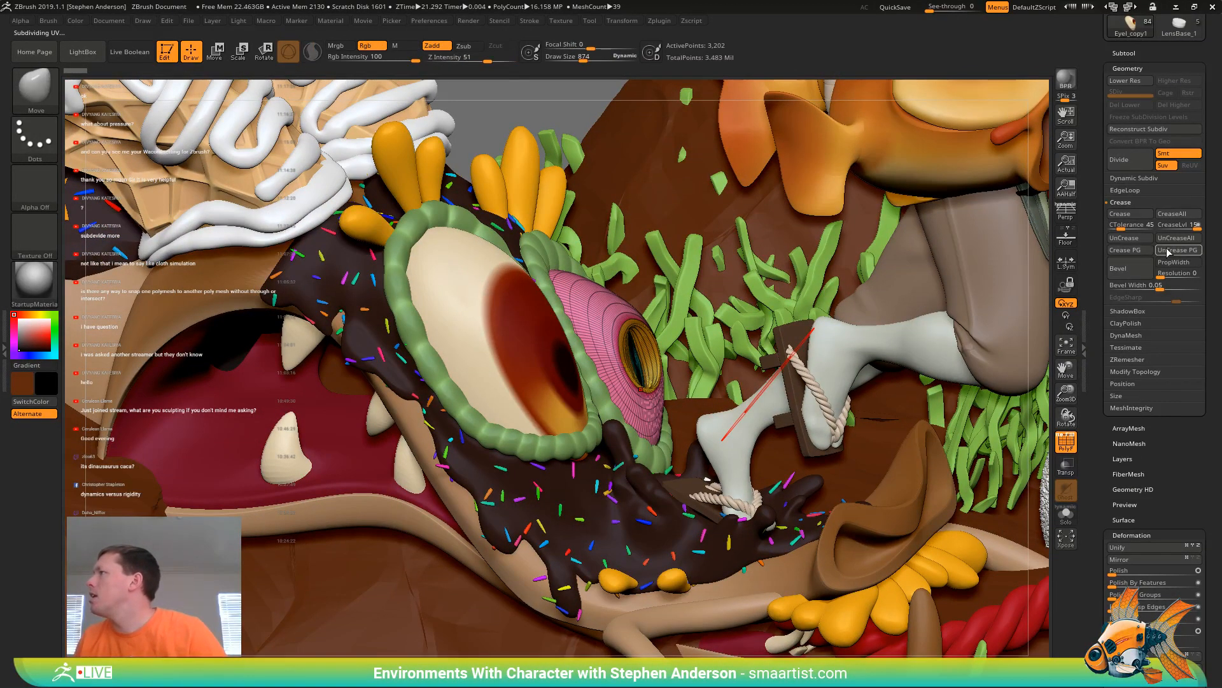
click(1184, 239)
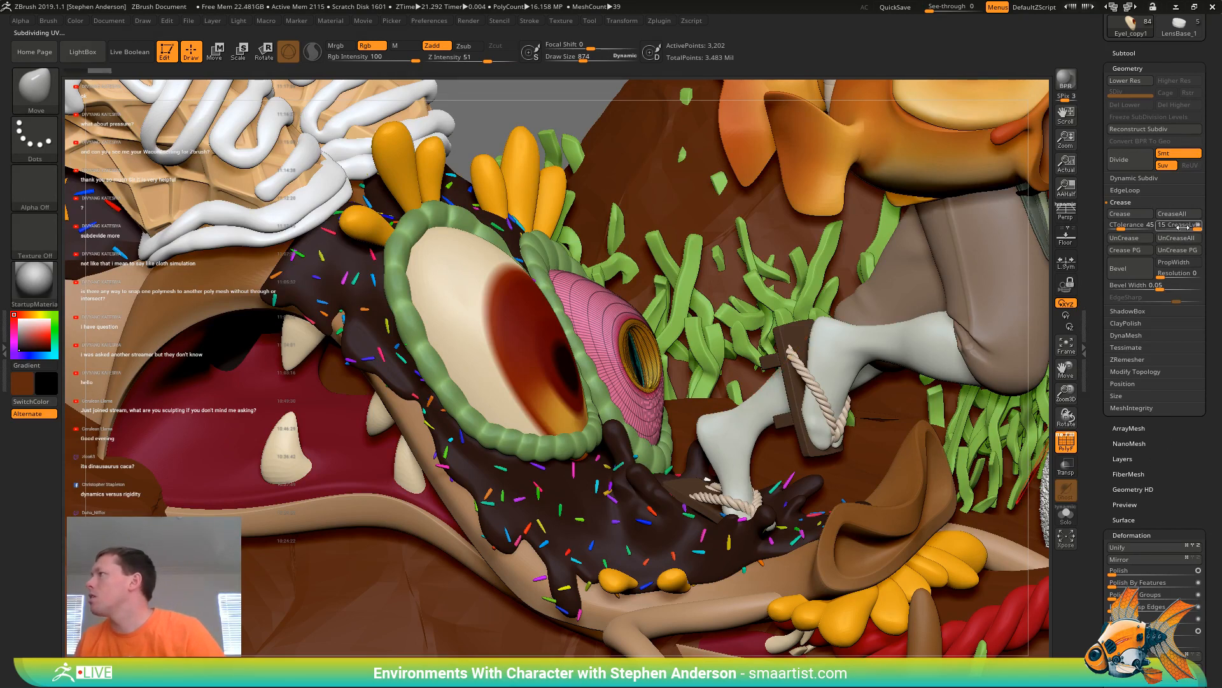
click(1067, 519)
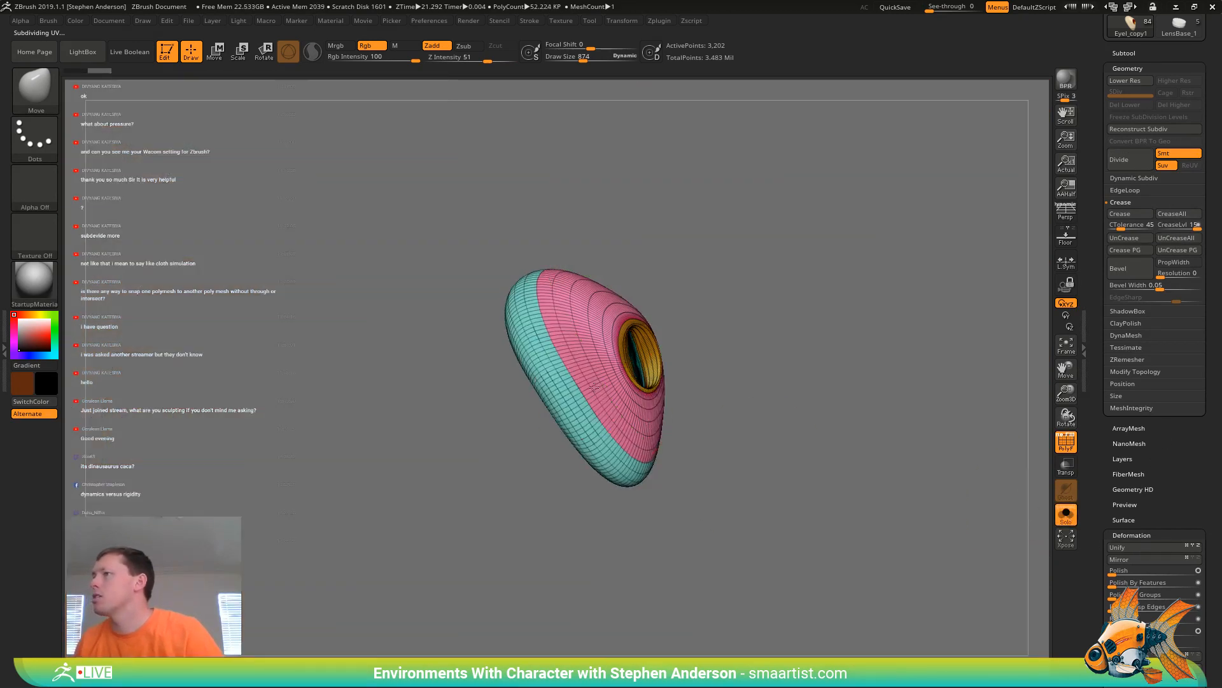
Mask everything on the far eye except the iris and pupil, soften the mask edge, and smooth out the sunken iris and slit pupil
right_drag(828, 509, 731, 349)
key(w)
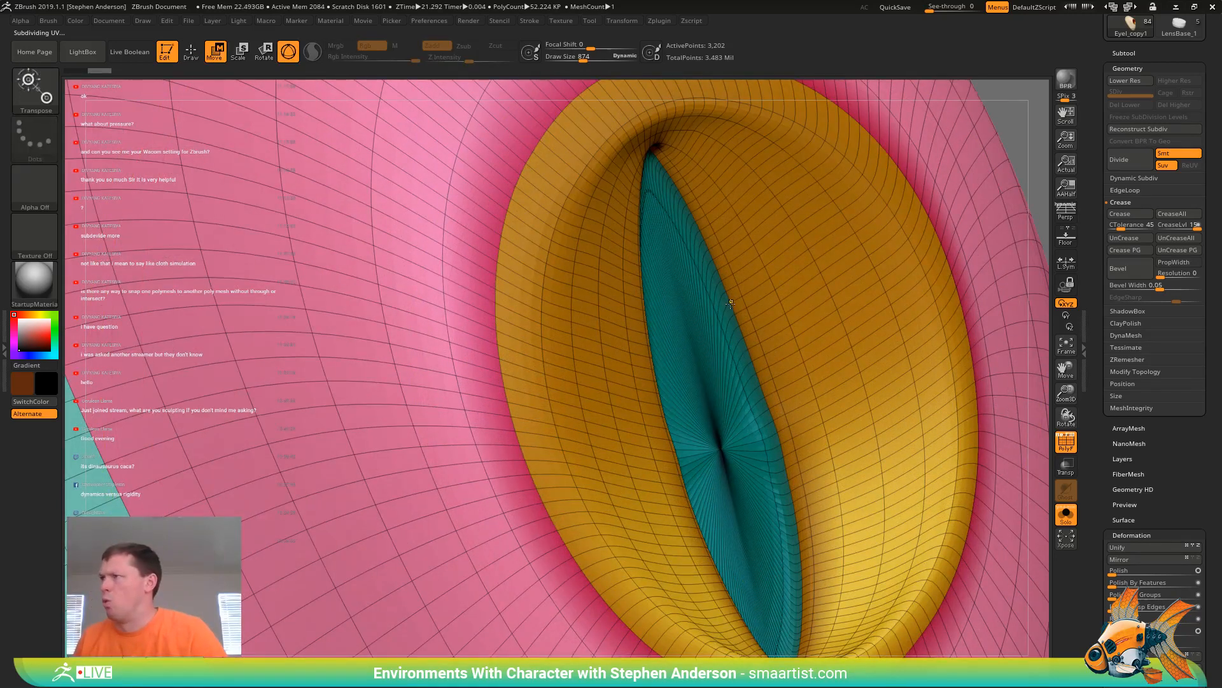
key(ctrl+i)
ctrl+right_drag(730, 304, 777, 376)
key(q)
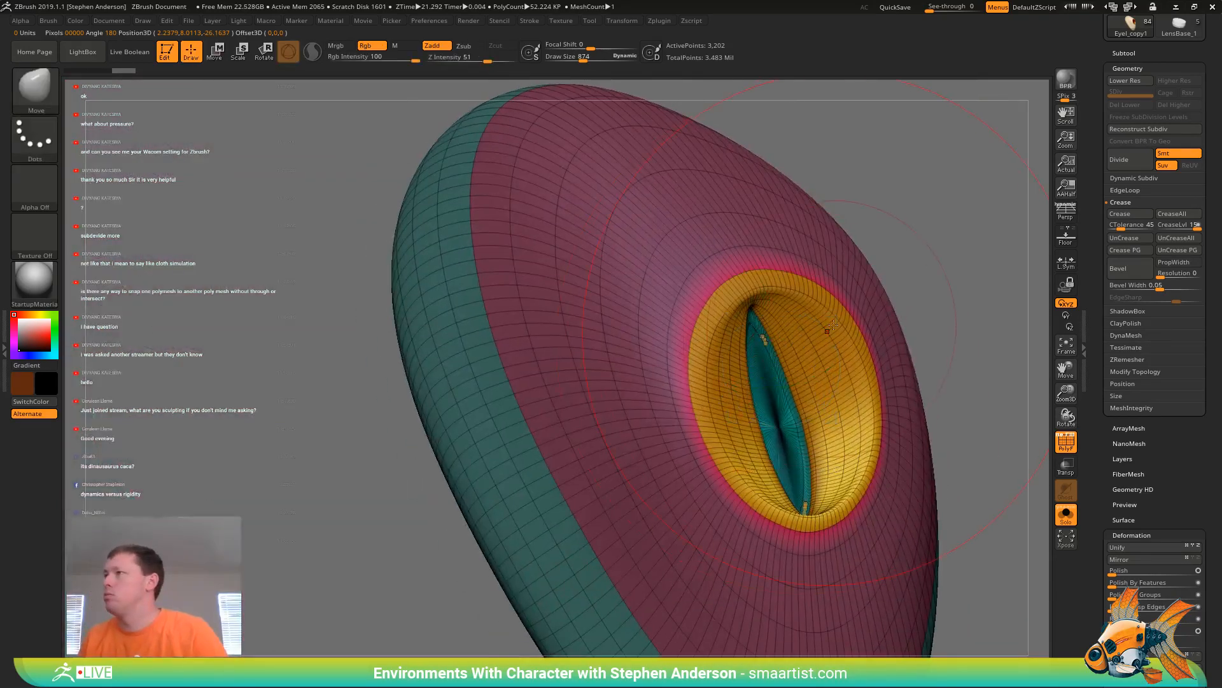
ctrl+click(818, 323)
ctrl+click(828, 326)
alt+right_drag(851, 341, 652, 335)
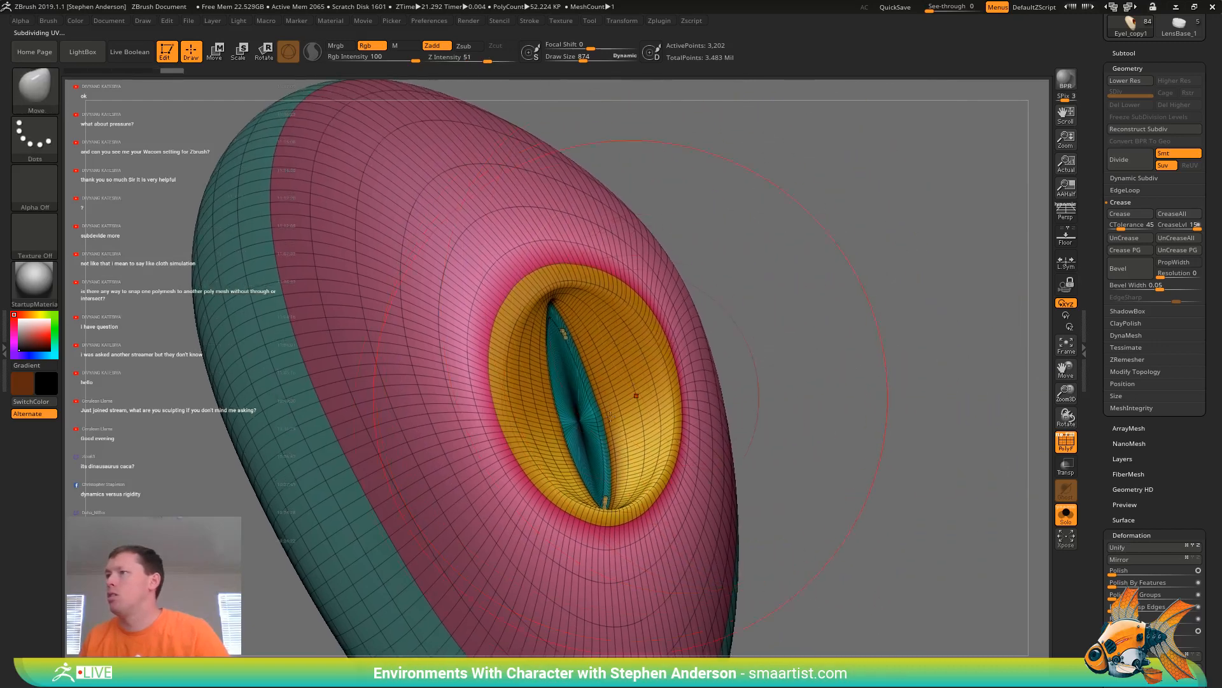
mouse_move(624, 465)
shift+mouse_down()
mouse_move(586, 382)
mouse_move(521, 294)
mouse_move(627, 439)
mouse_move(573, 484)
mouse_move(550, 452)
mouse_move(686, 417)
shift+mouse_up()
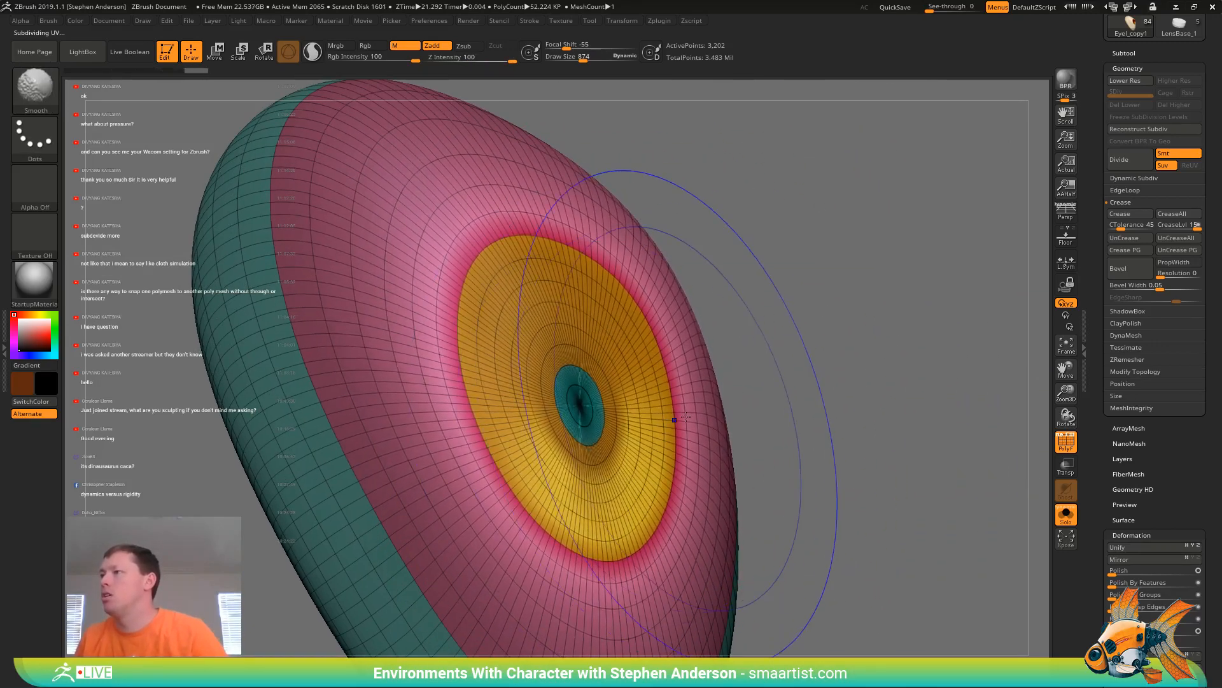
Hide the polyframe, smooth the iris and pupil of the isolated eye, and show the whole scene again
key(shift+f)
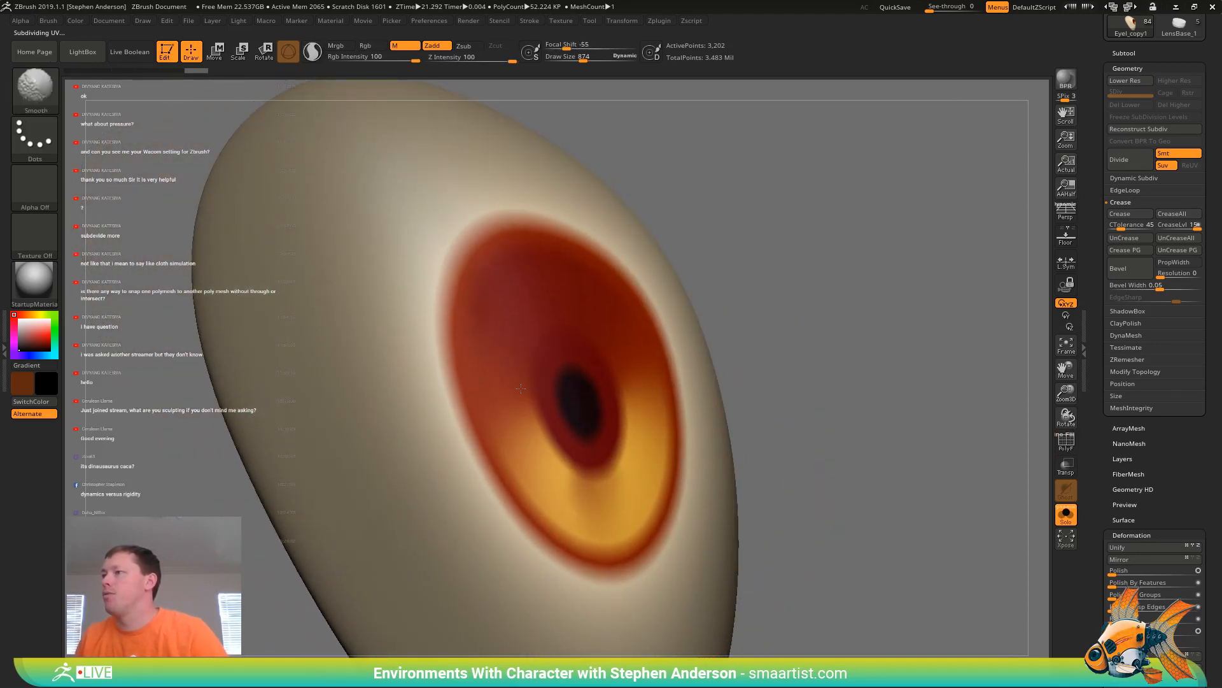
mouse_move(521, 388)
shift+mouse_down()
mouse_move(603, 529)
mouse_move(553, 557)
mouse_move(666, 306)
mouse_move(446, 357)
mouse_move(590, 382)
shift+mouse_up()
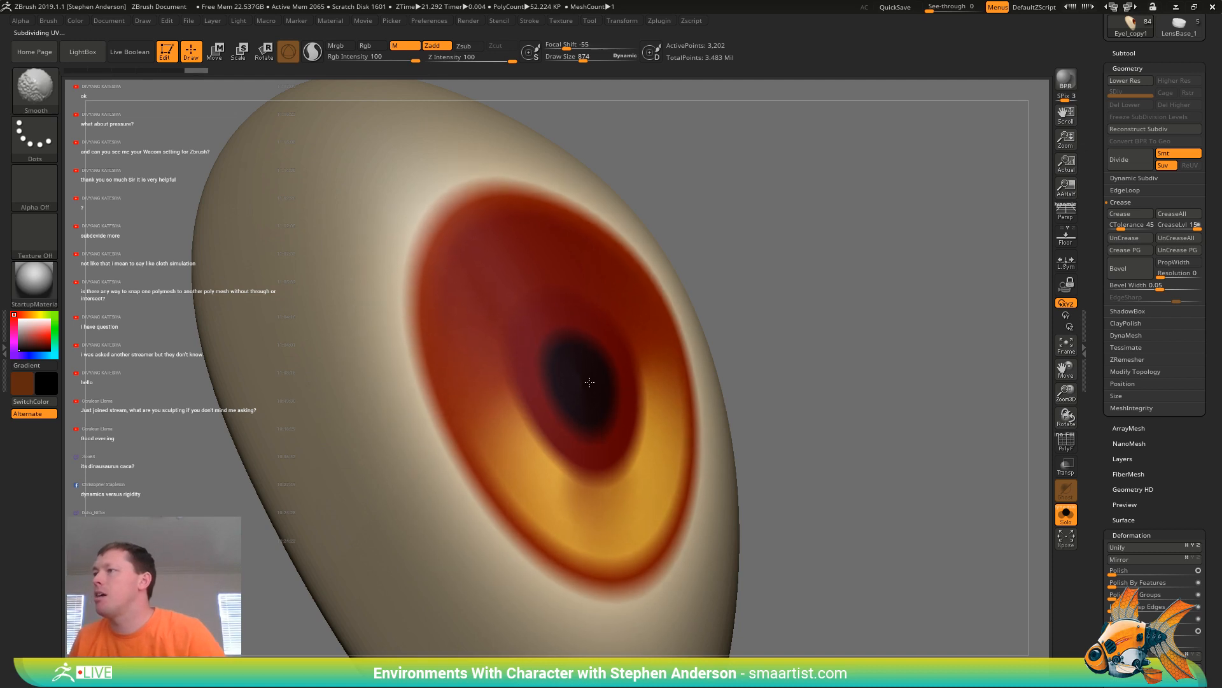
mouse_move(539, 418)
shift+mouse_down()
mouse_move(484, 210)
mouse_move(604, 223)
shift+mouse_up()
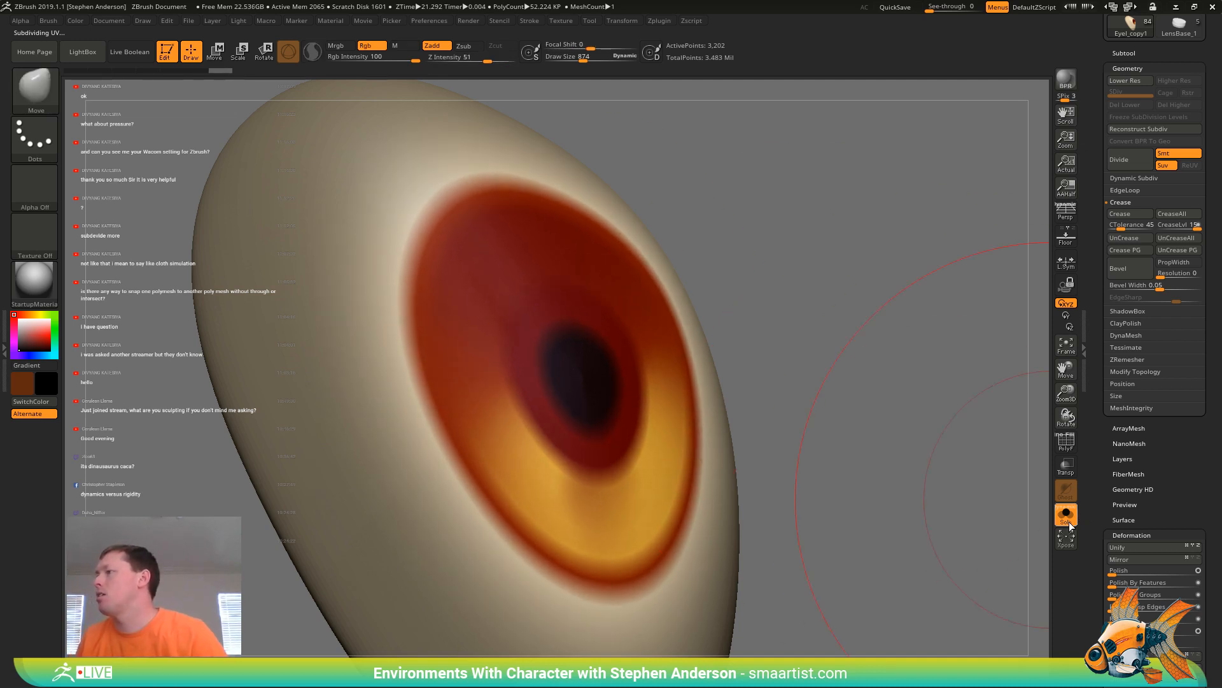
click(1068, 521)
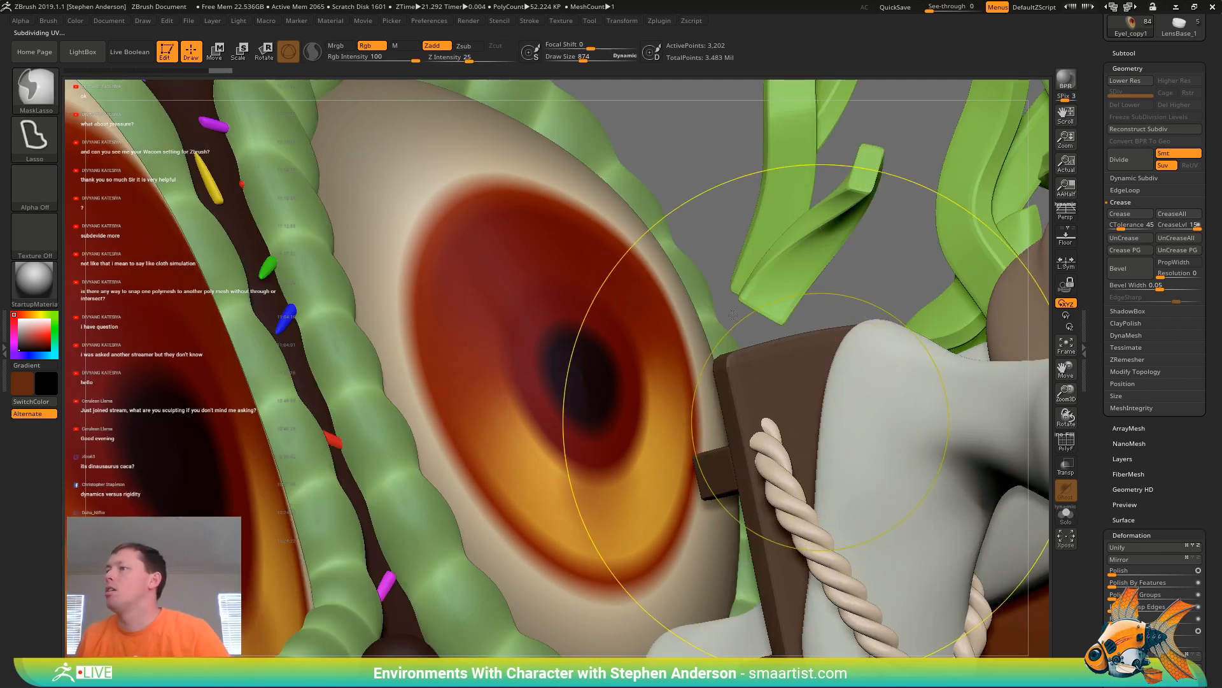
Sample the cream colour and fill both eyes of the lower dragon with it
mouse_move(733, 315)
ctrl+right_down()
mouse_move(712, 285)
mouse_move(599, 474)
mouse_move(604, 433)
mouse_move(636, 441)
mouse_move(616, 440)
mouse_move(596, 476)
mouse_move(532, 368)
mouse_move(529, 388)
ctrl+right_up()
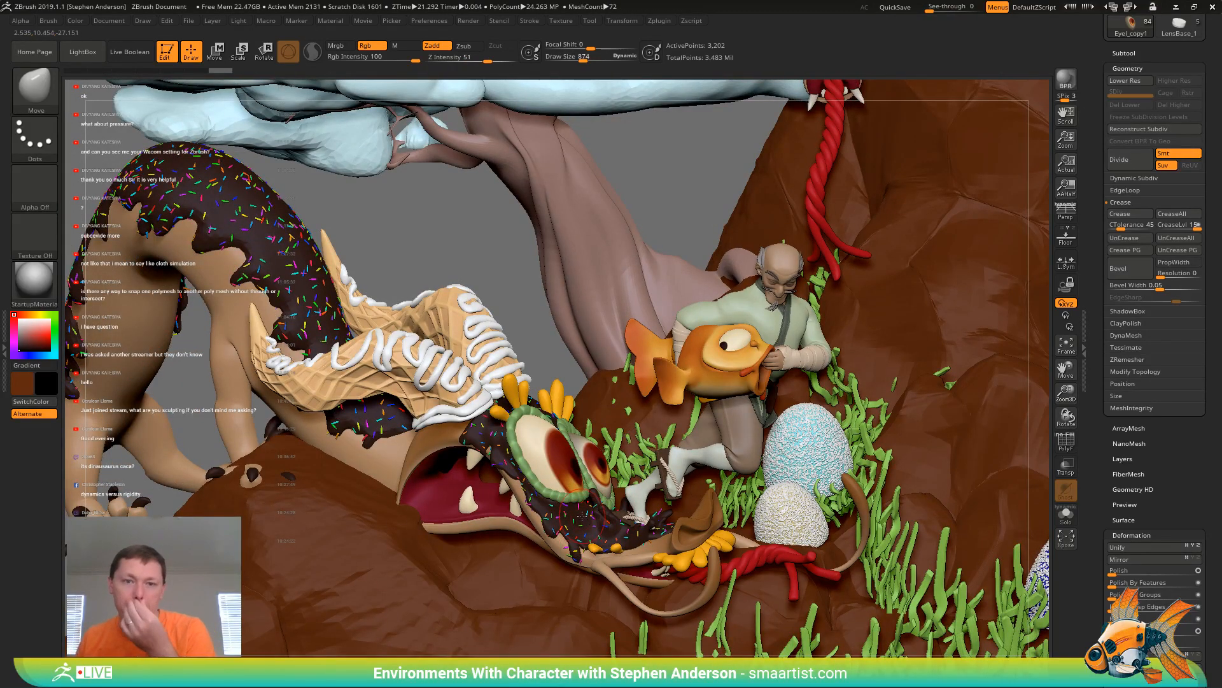
key(ctrl)
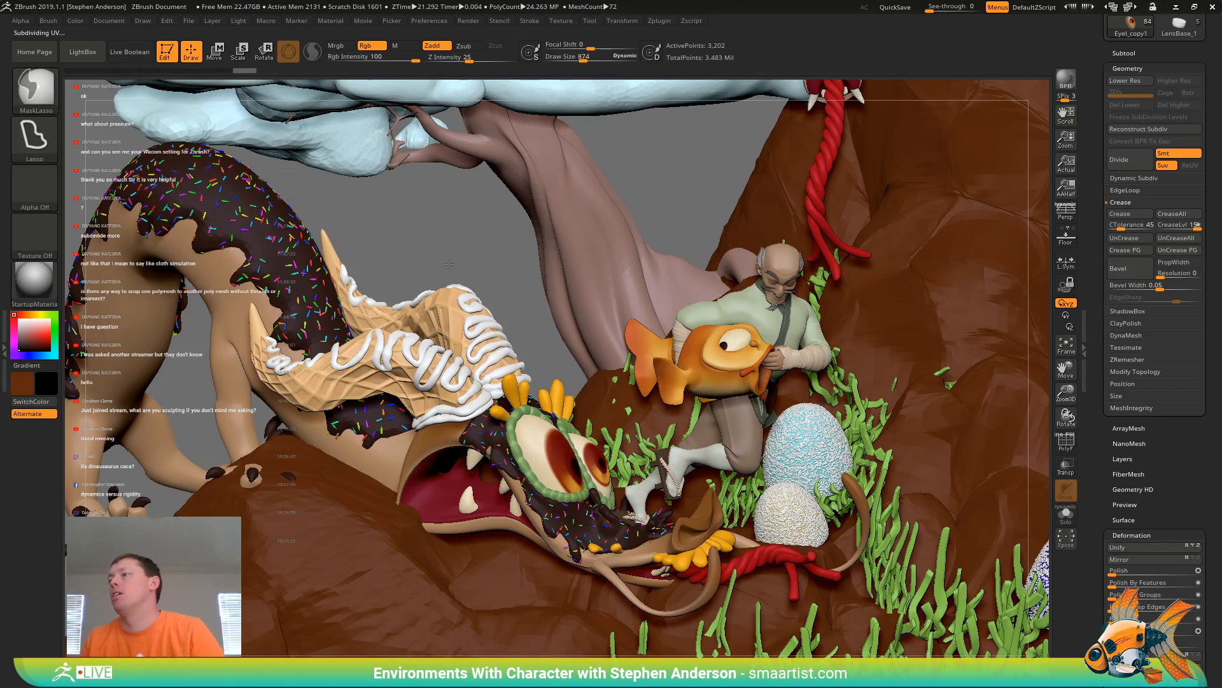
ctrl+right_drag(449, 264, 448, 263)
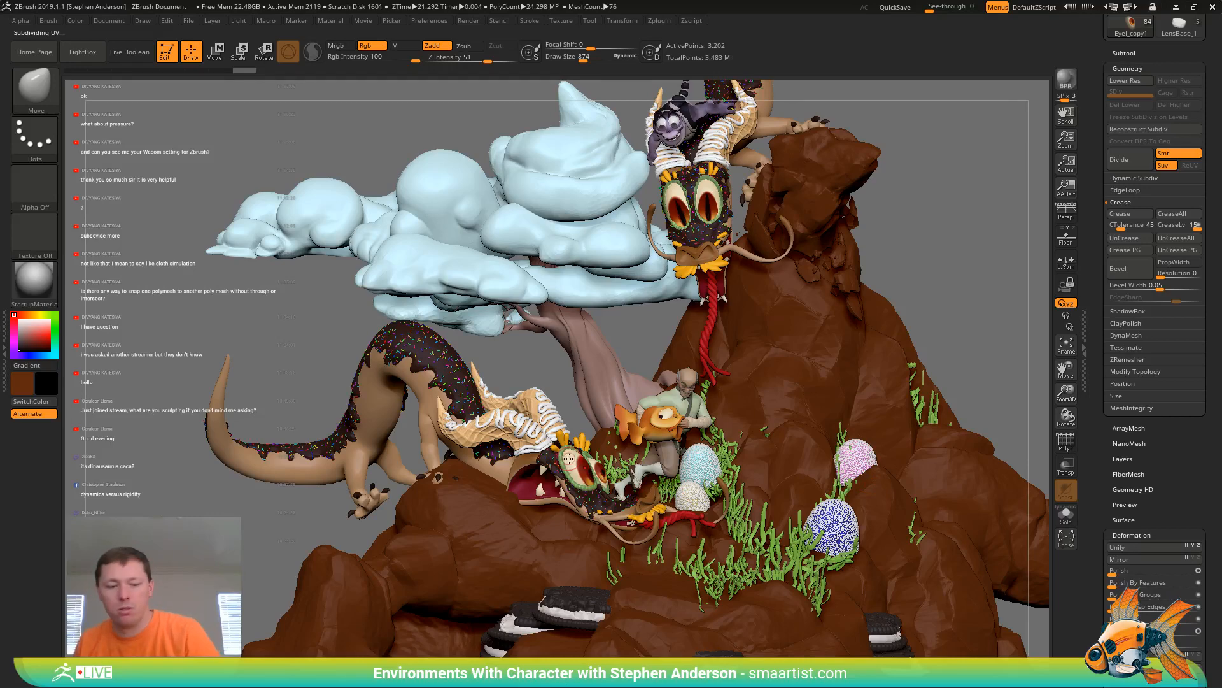
key(c)
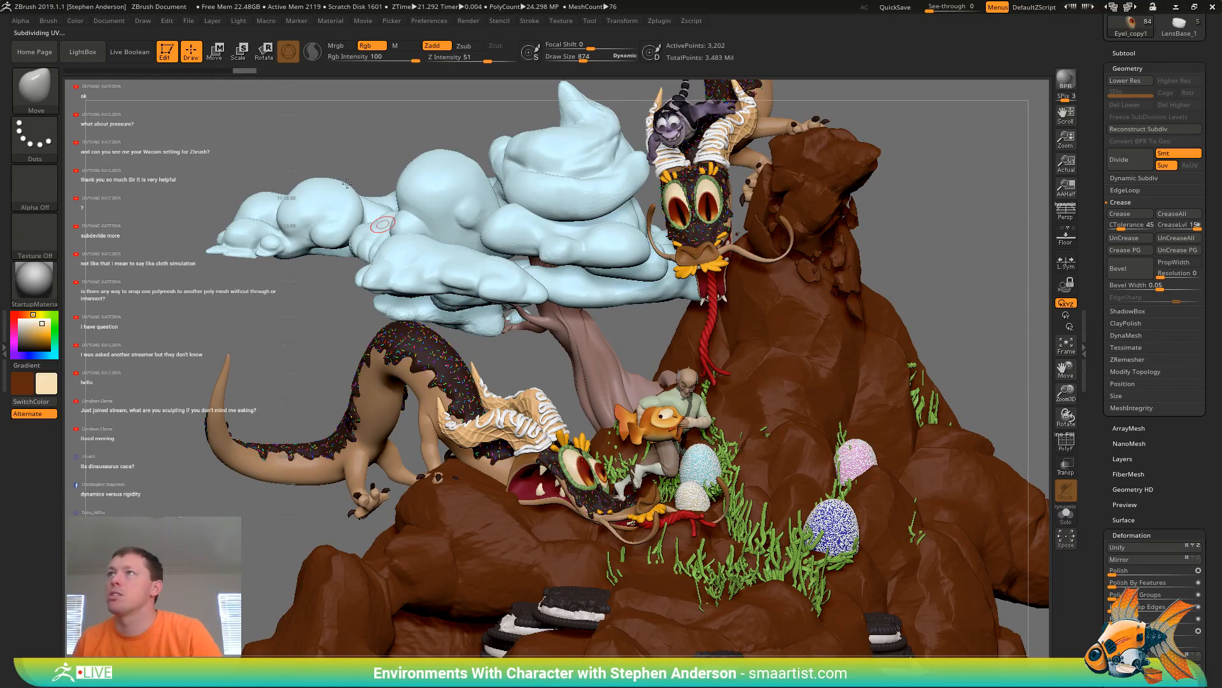
click(77, 20)
click(110, 248)
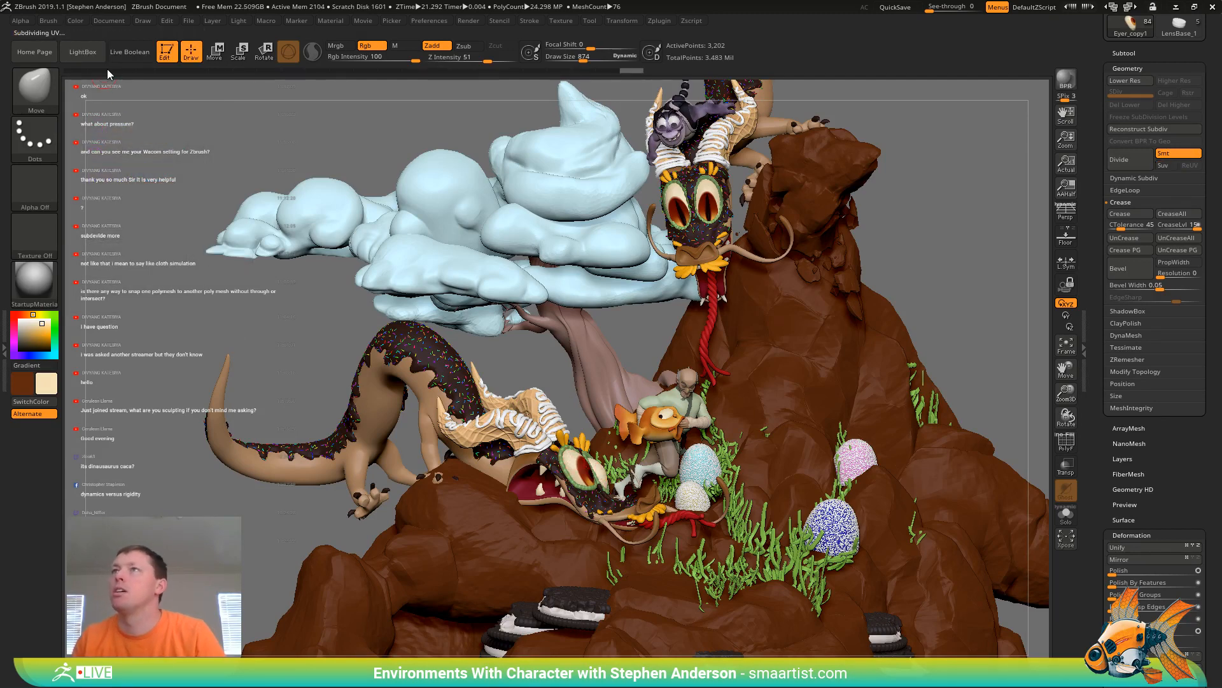
click(76, 21)
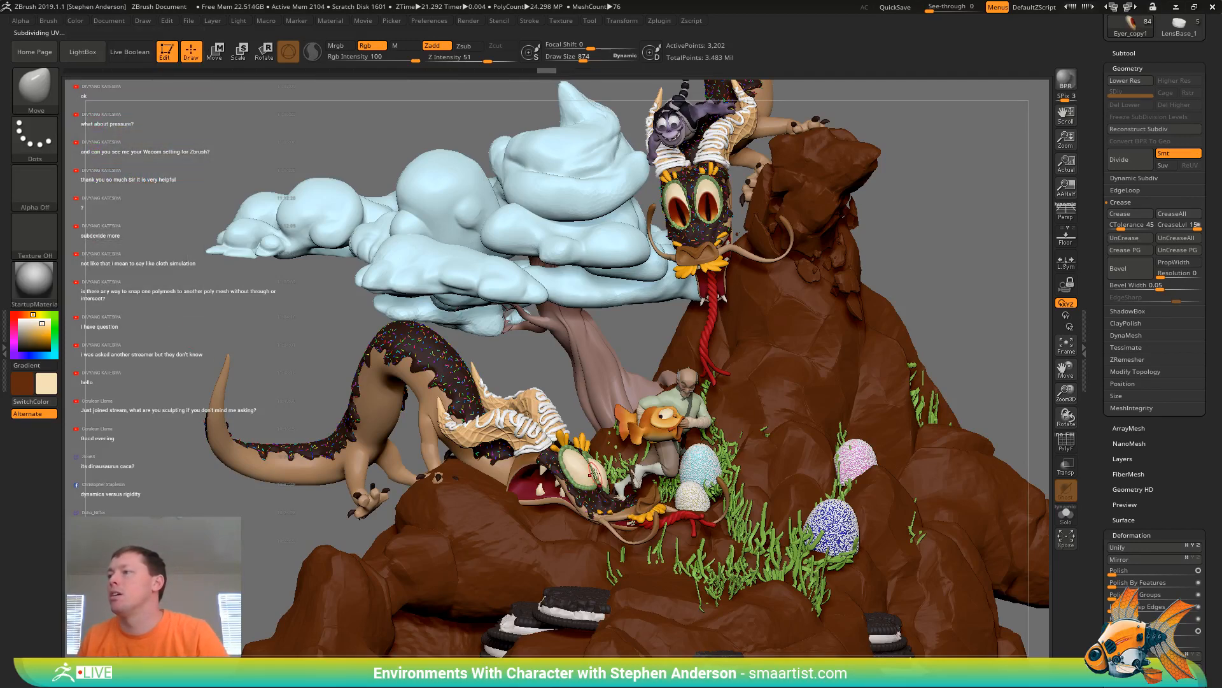
Select the upper dragon's eye subtool Candyland_18_copy3, isolate it and display its polyframe
right_drag(575, 476, 595, 482)
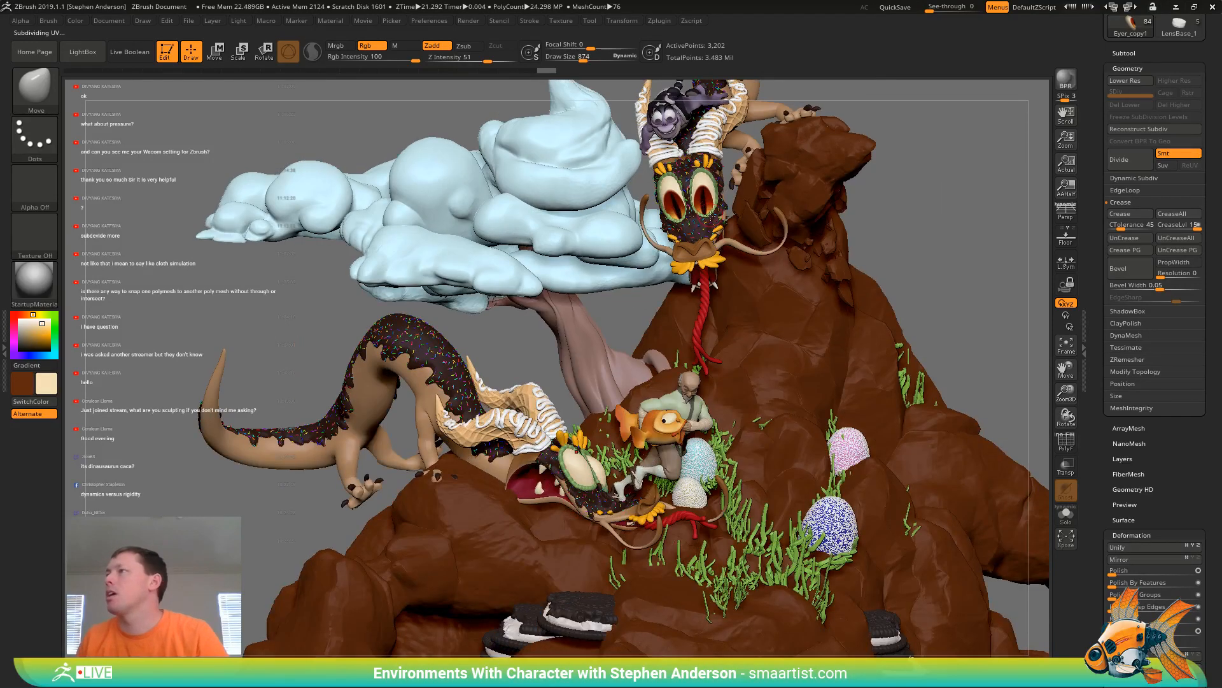
alt+right_drag(713, 192, 677, 246)
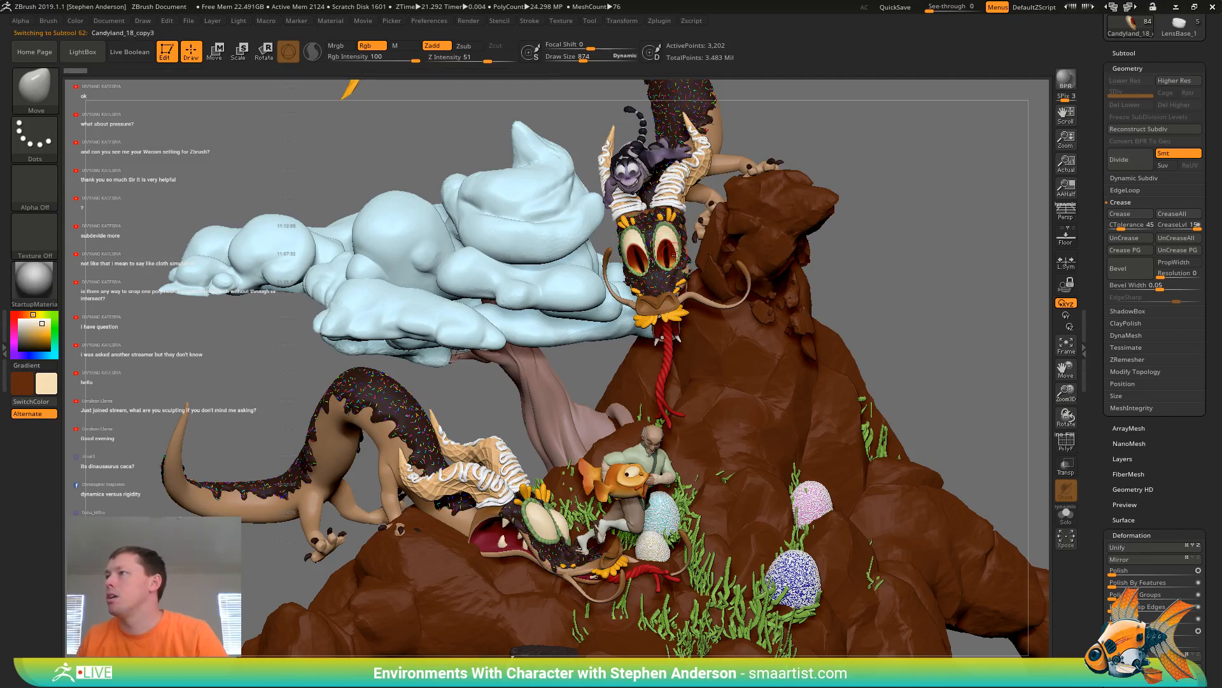
click(1066, 519)
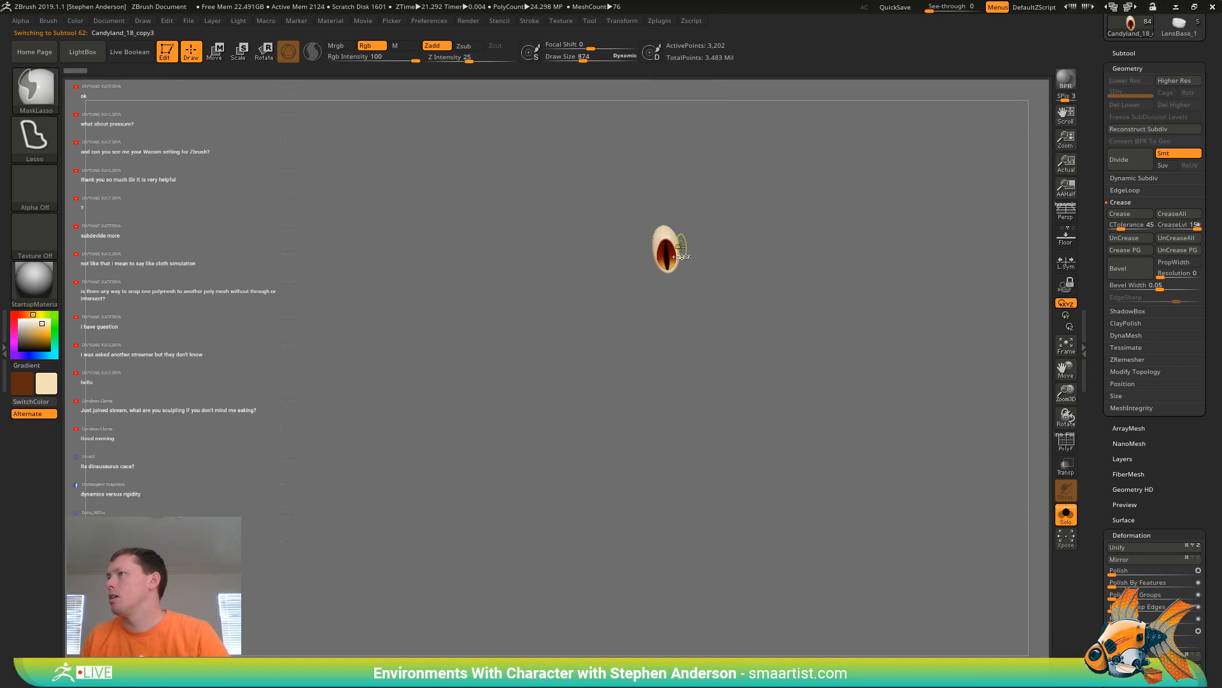
ctrl+right_drag(681, 254, 808, 544)
right_drag(613, 287, 682, 258)
key(shift+f)
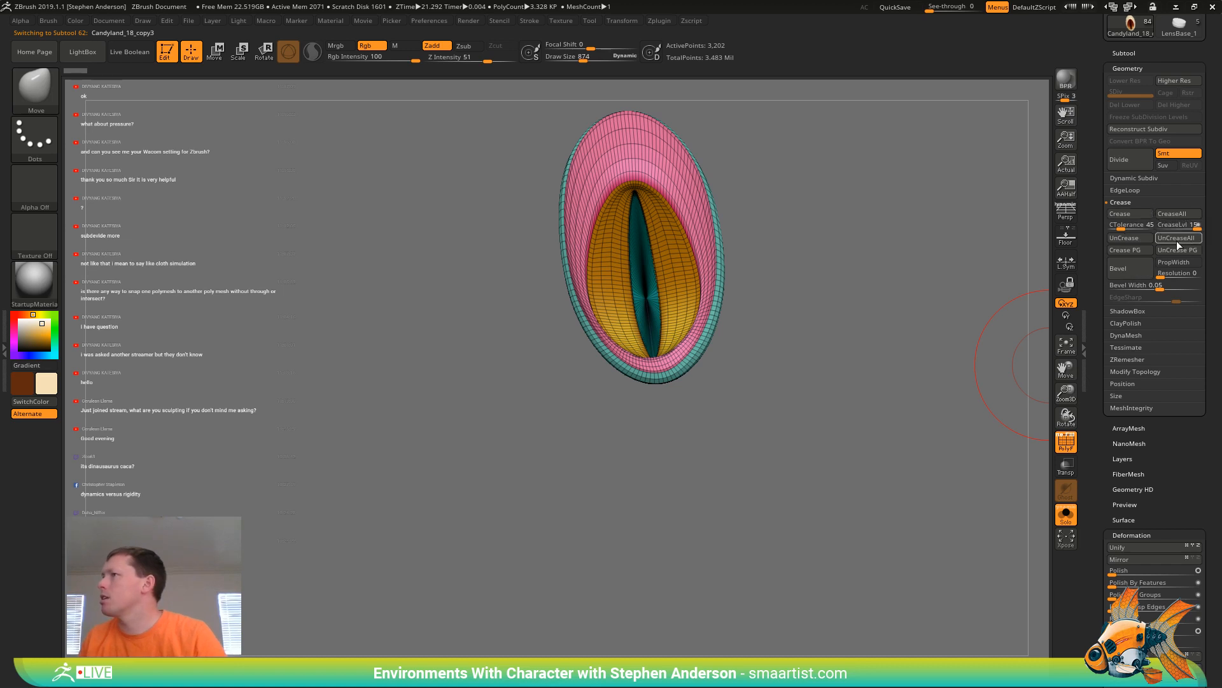
Mask the isolated eye so that only its iris and pupil stay editable
mouse_move(751, 306)
right_down()
mouse_move(773, 295)
mouse_move(730, 385)
right_up()
key(w)
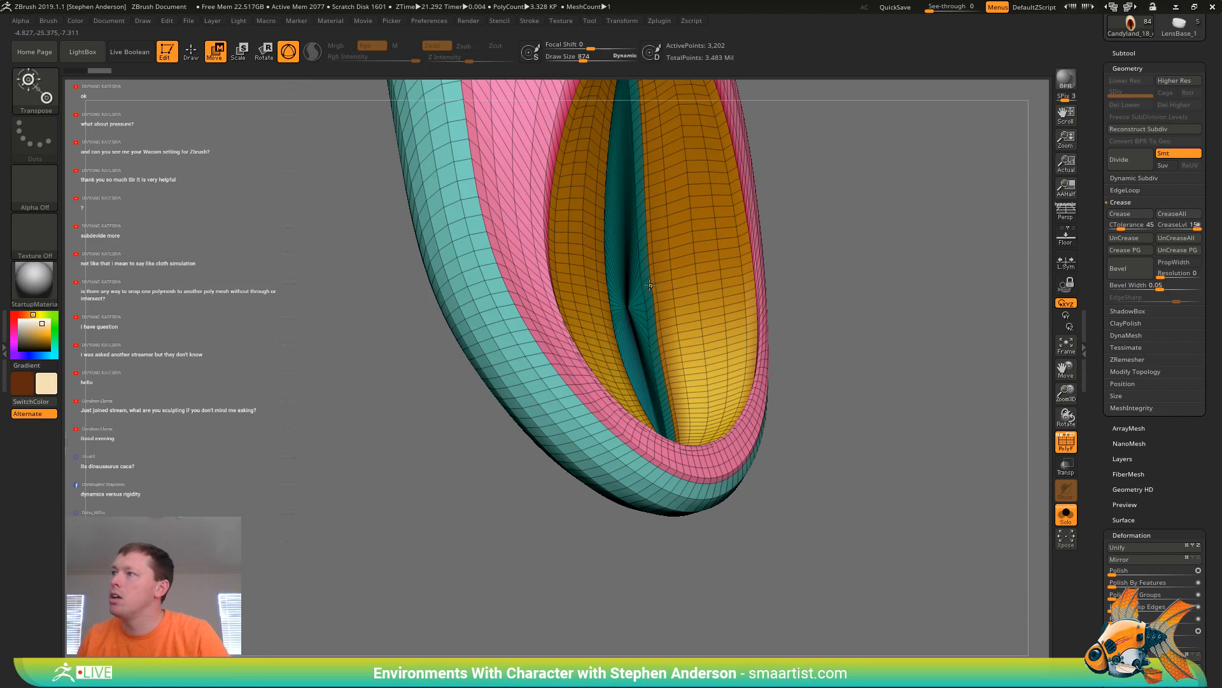
ctrl+click(650, 285)
key(q)
mouse_move(707, 343)
ctrl+right_down()
mouse_move(727, 261)
mouse_move(638, 345)
ctrl+right_up()
Try smoothing and polishing the unmasked iris and pupil area of the eye
shift+drag(638, 345, 645, 401)
key(ctrl+z)
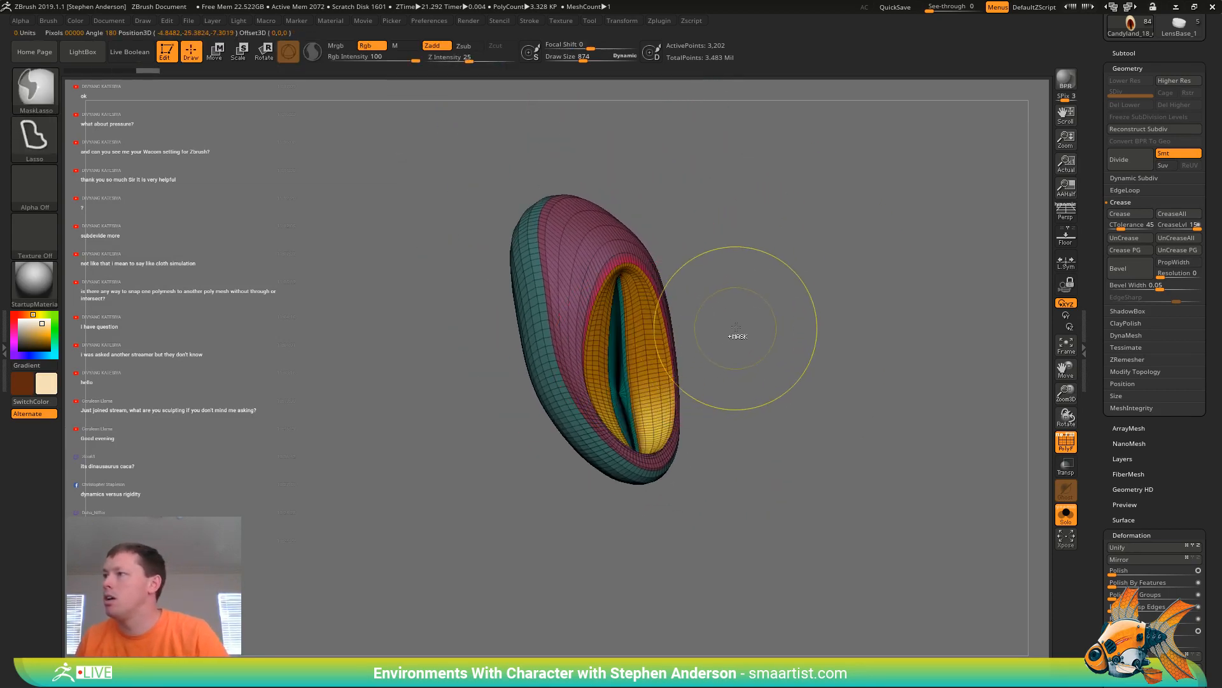
drag(1140, 570, 1220, 569)
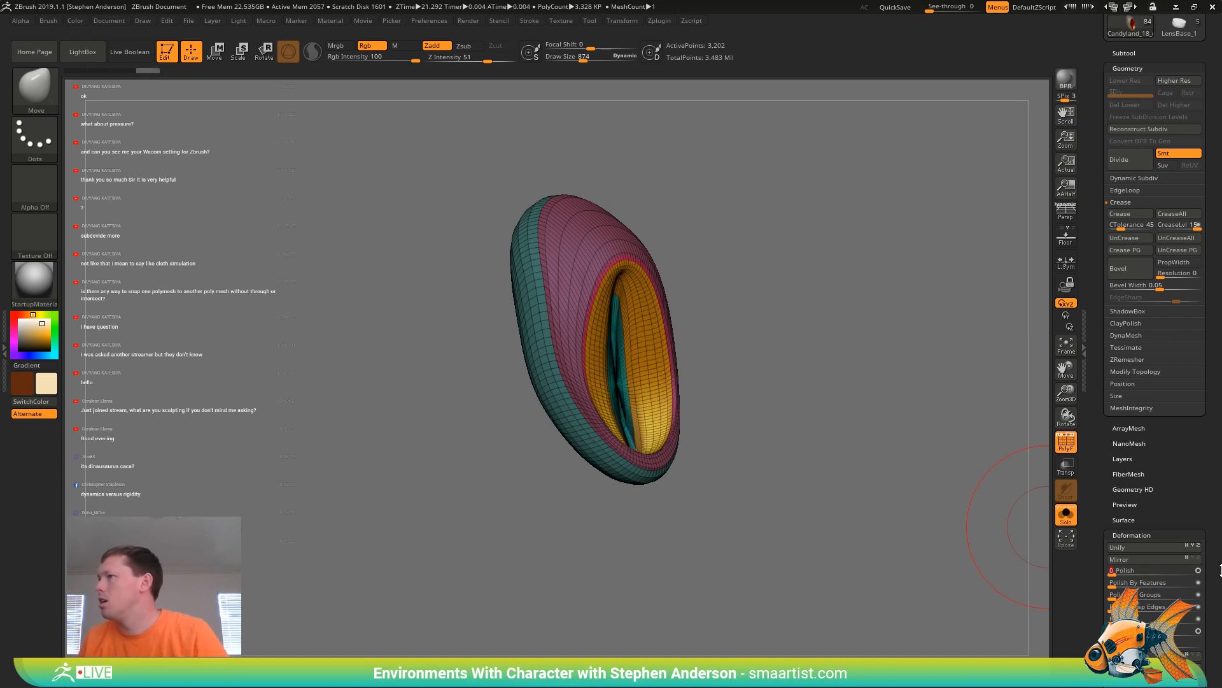
key(ctrl+z)
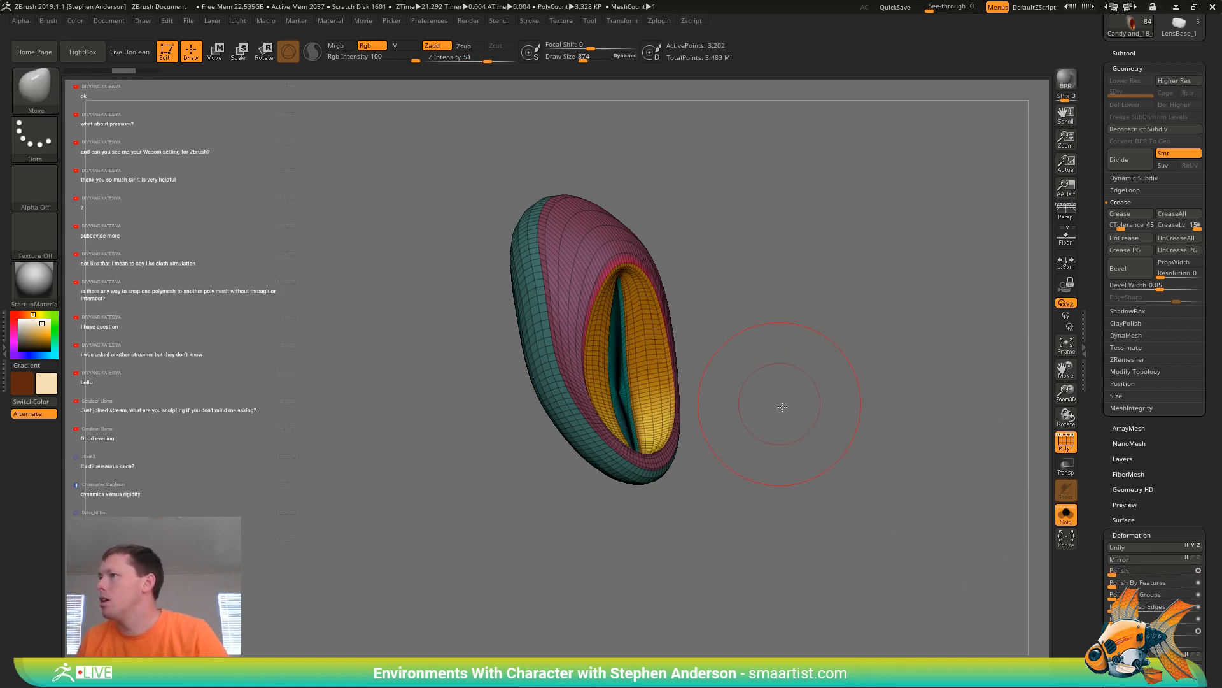
Inflate the unmasked iris and pupil with Inflate Balloon, hide the polyframe and smooth out the pupil slit
right_drag(783, 403, 804, 428)
scroll(1203, 652, down, 7)
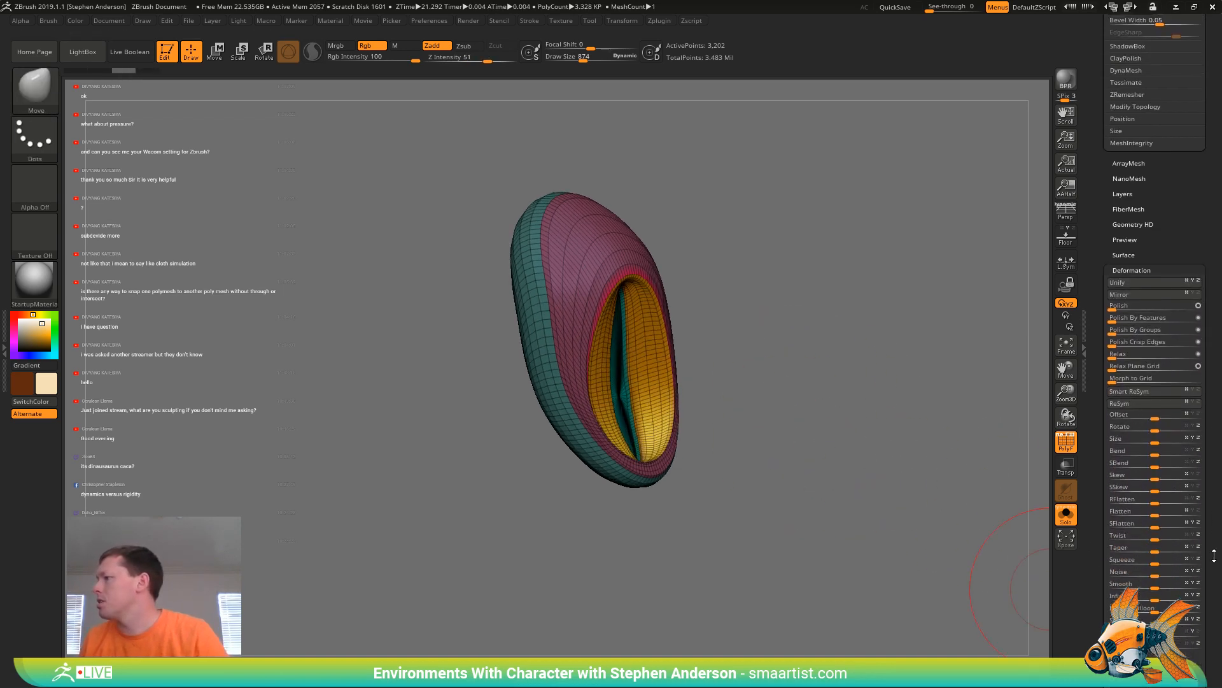
drag(1157, 609, 1176, 609)
mouse_move(767, 457)
right_down()
mouse_move(741, 459)
mouse_move(753, 496)
mouse_move(777, 449)
mouse_move(688, 382)
right_up()
key(shift+f)
key(shift)
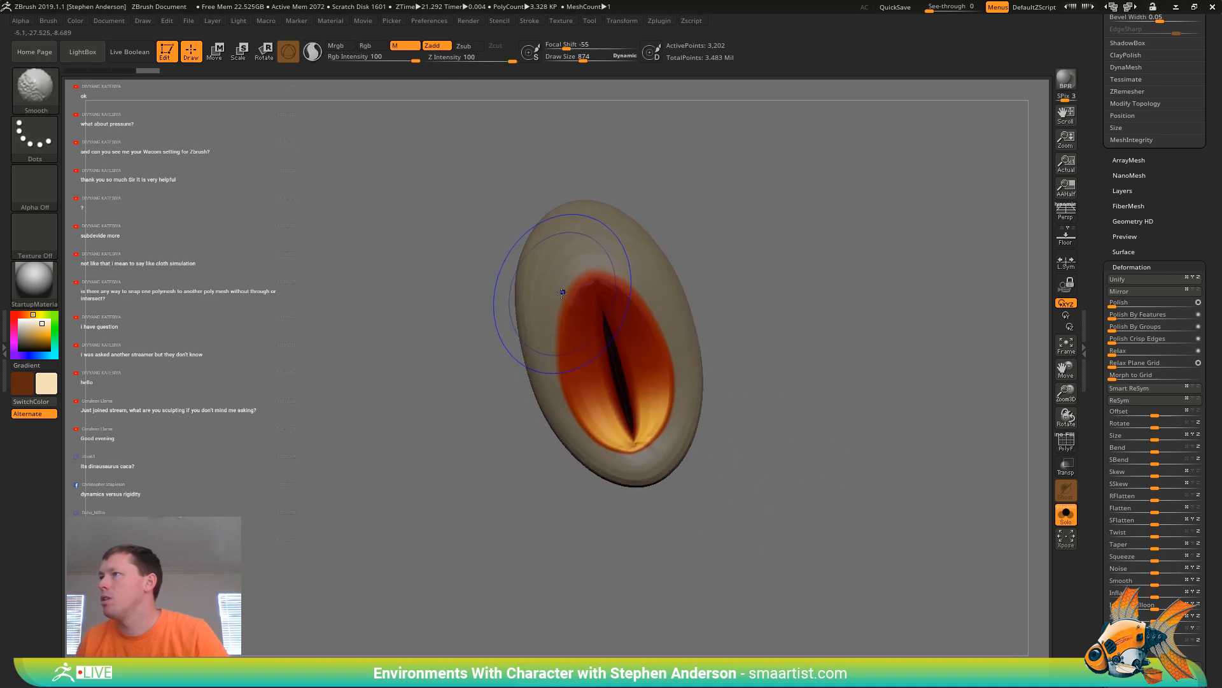
shift+drag(601, 313, 630, 420)
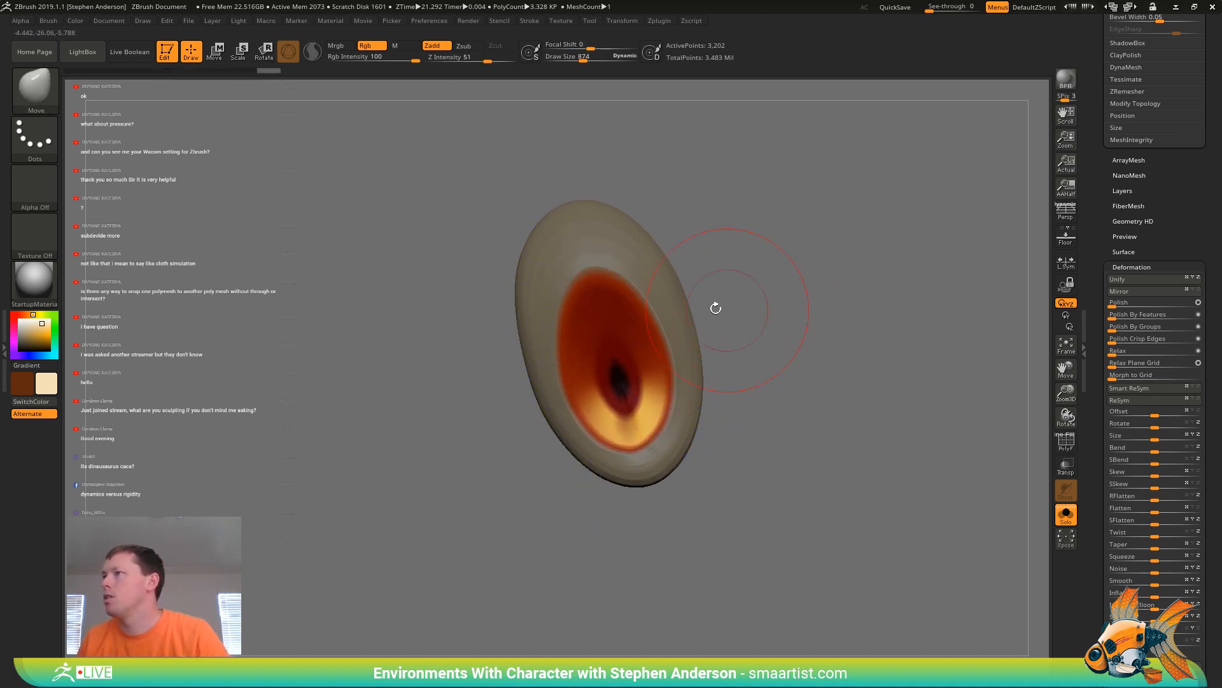
Push the iris area outward with Inflate Balloon, apply Polish at 100 and smooth the bulge into the eye's curve
mouse_move(710, 306)
mouse_down()
mouse_move(742, 316)
mouse_move(706, 328)
mouse_move(716, 324)
mouse_up()
drag(1156, 608, 1208, 607)
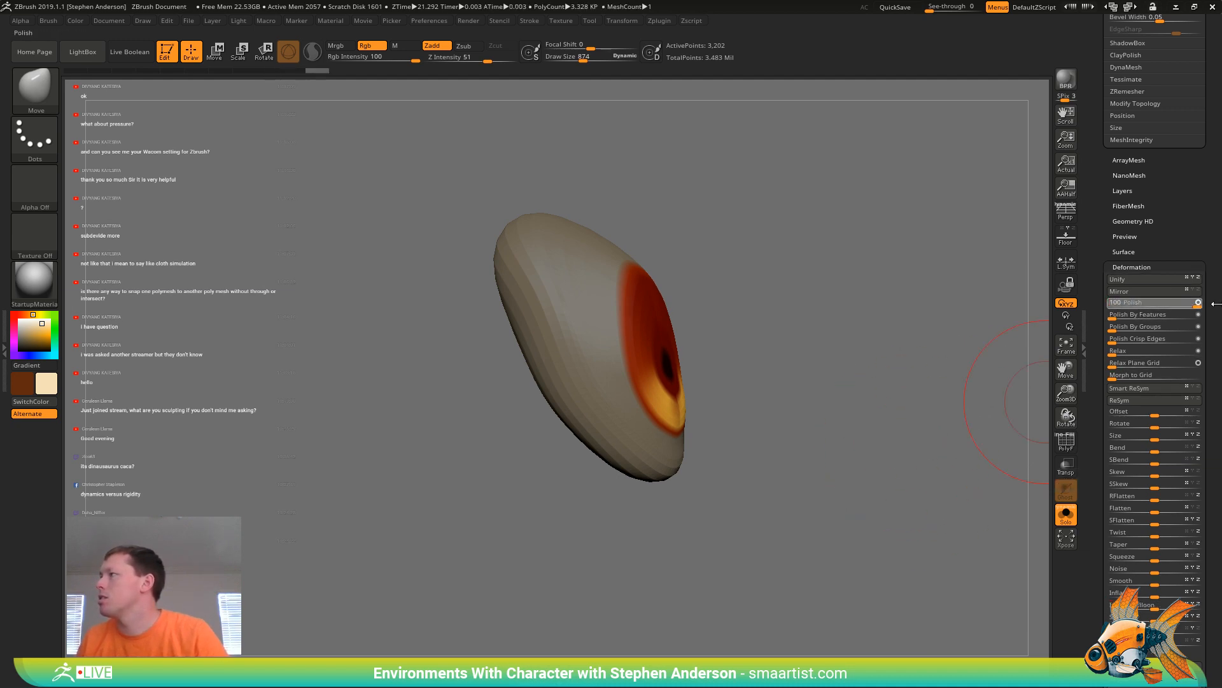
drag(894, 336, 605, 367)
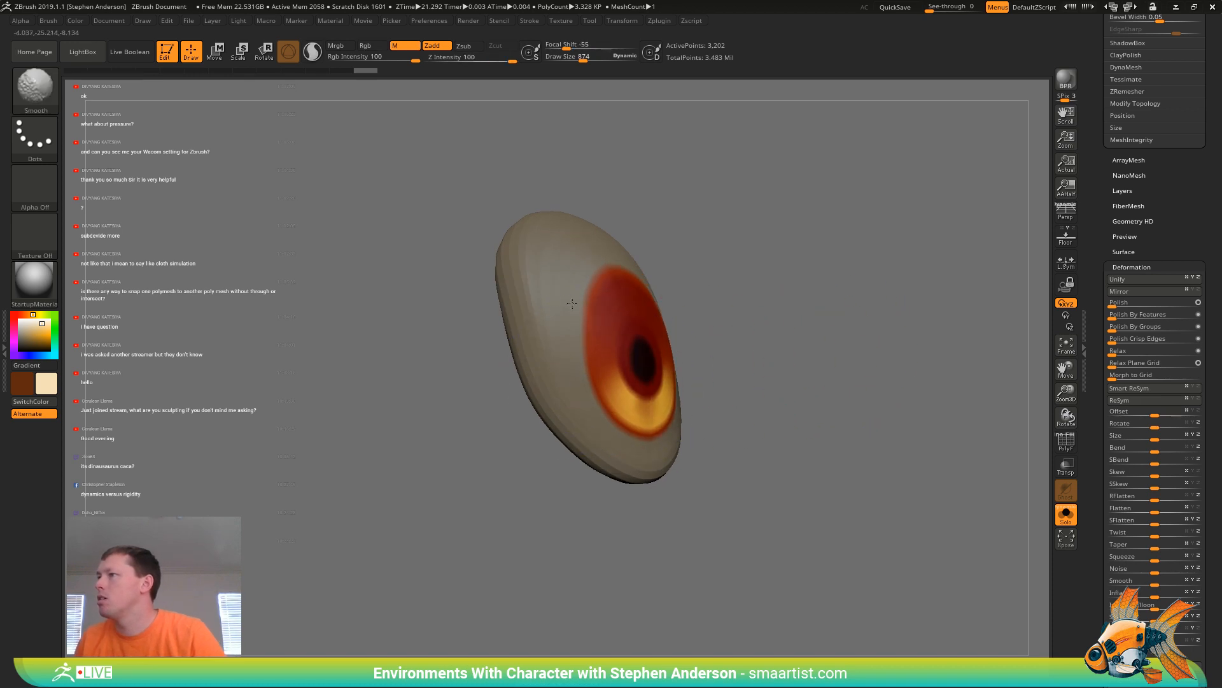
key(shift+f)
mouse_move(777, 357)
mouse_down()
mouse_move(802, 332)
mouse_move(631, 356)
mouse_up()
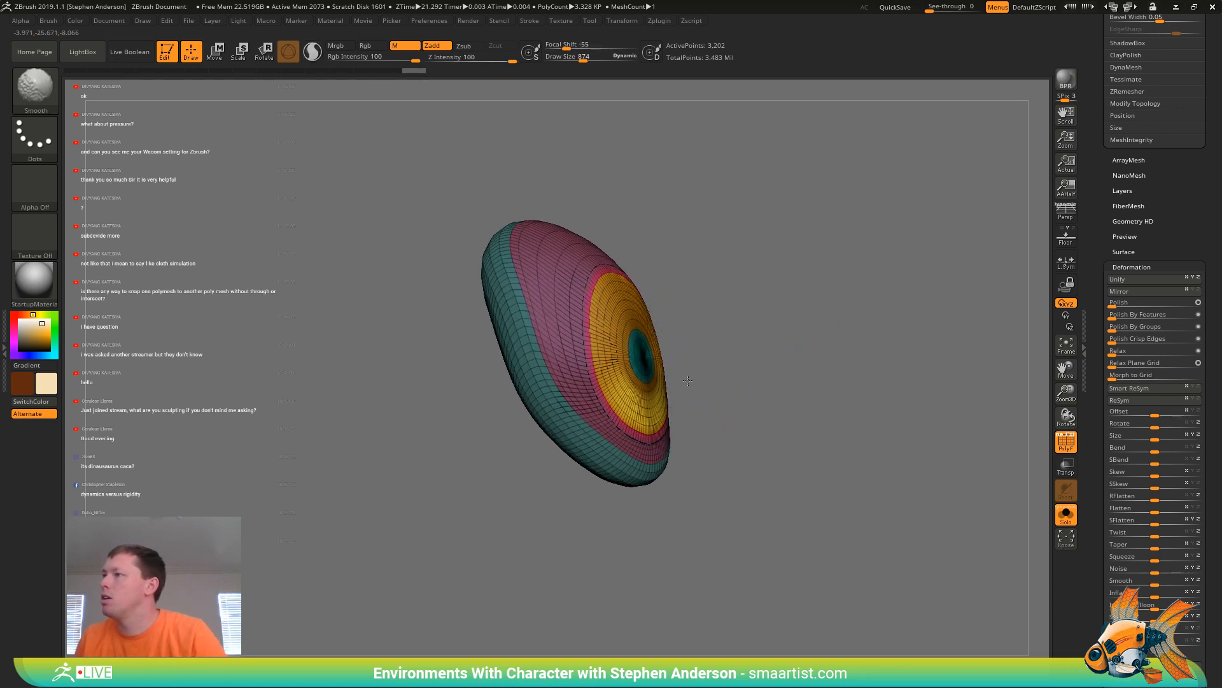
drag(692, 360, 825, 318)
key(shift+f)
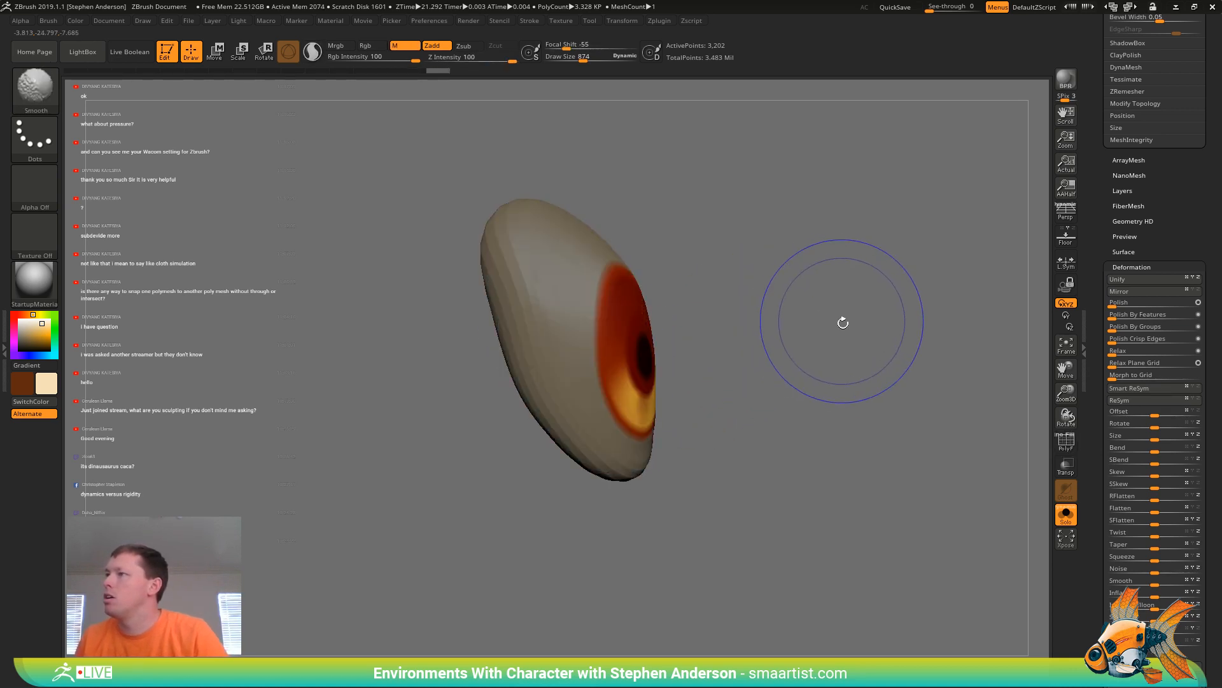
Leave the isolated view and fill the upper dragon's smoothed eye with the cream colour
click(1066, 513)
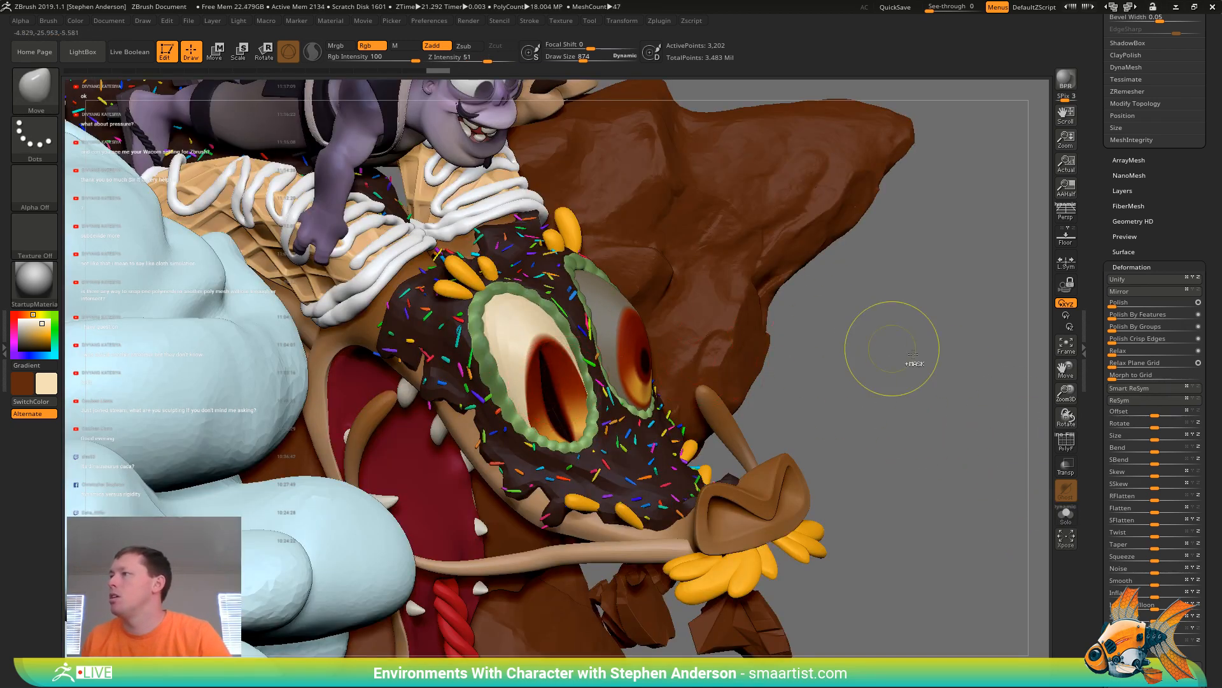
click(75, 21)
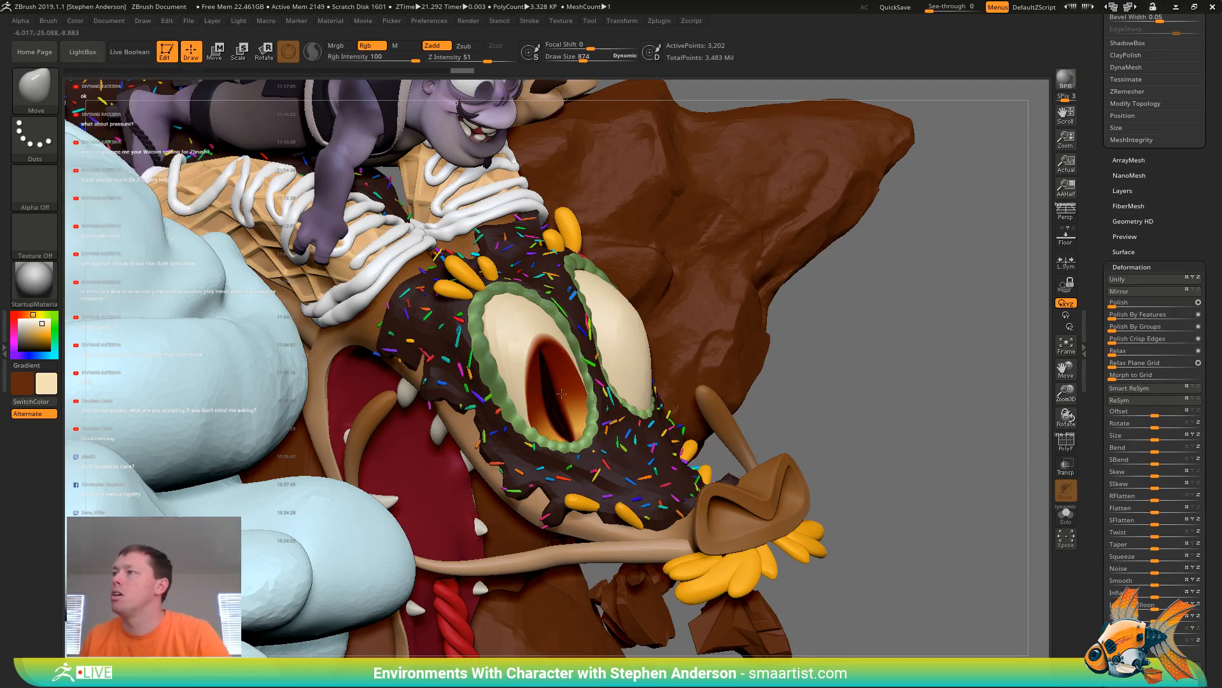
drag(879, 324, 669, 328)
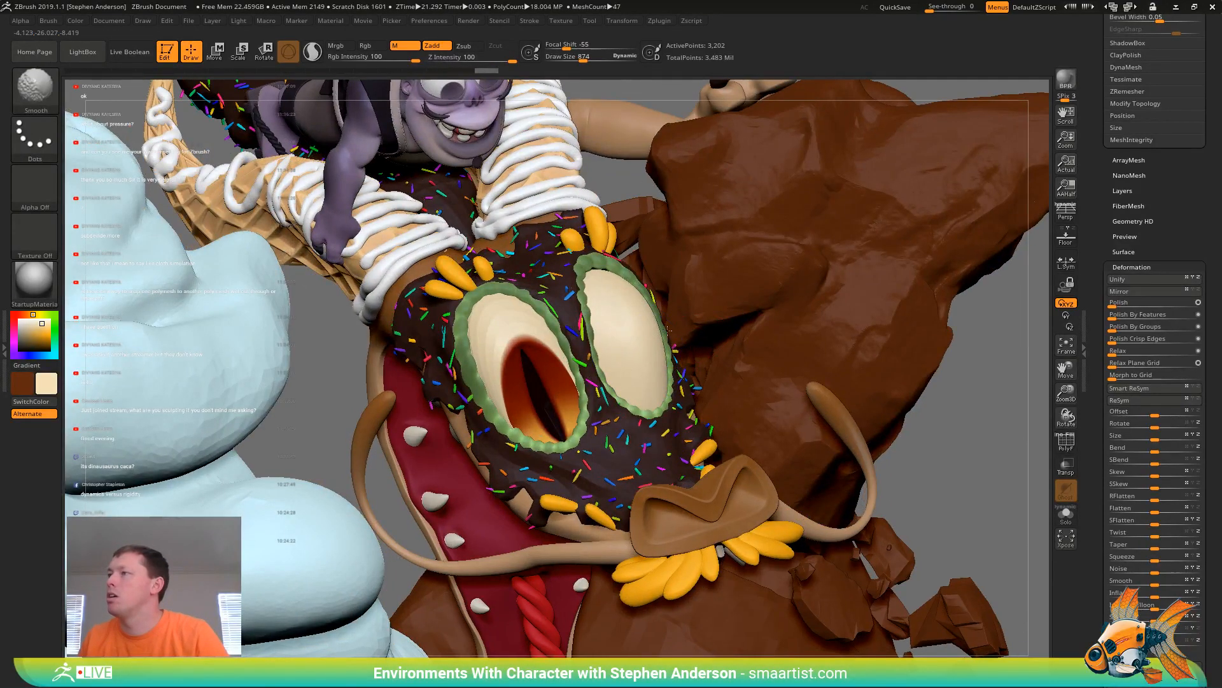
Select the upper dragon's other eye and fill it with the cream colour R 244, G 224, B 184
mouse_move(554, 390)
mouse_down()
mouse_move(649, 386)
mouse_move(620, 384)
mouse_up()
alt+click(500, 327)
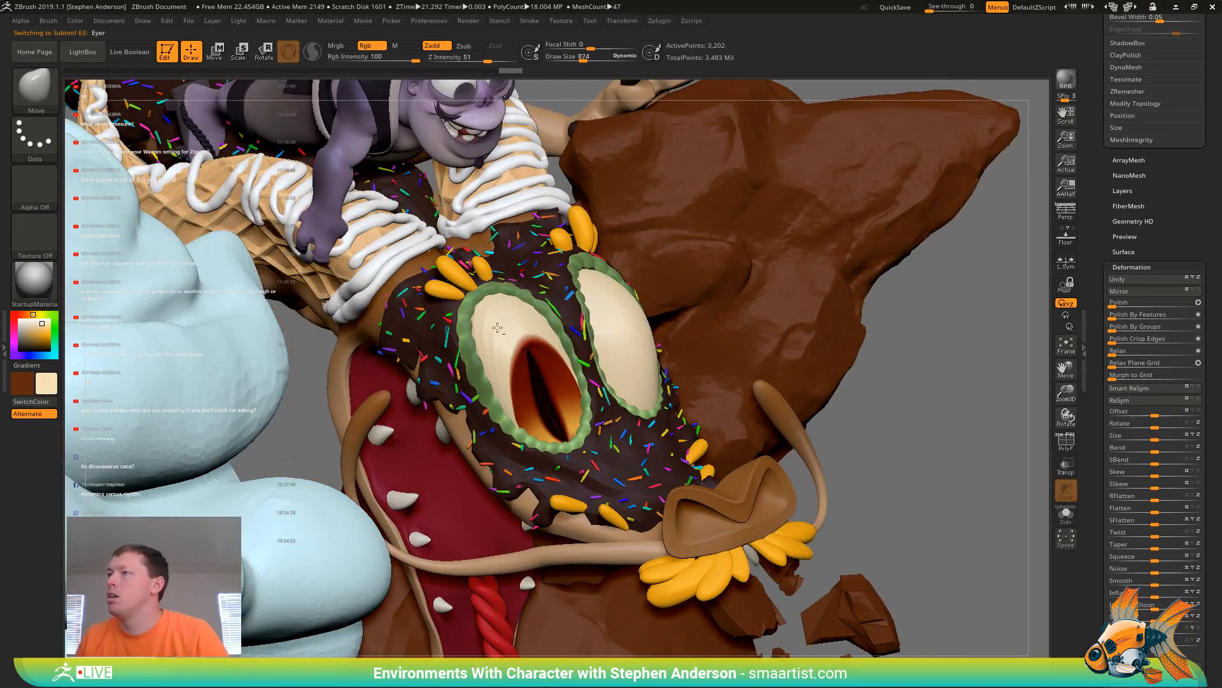
key(shift+f)
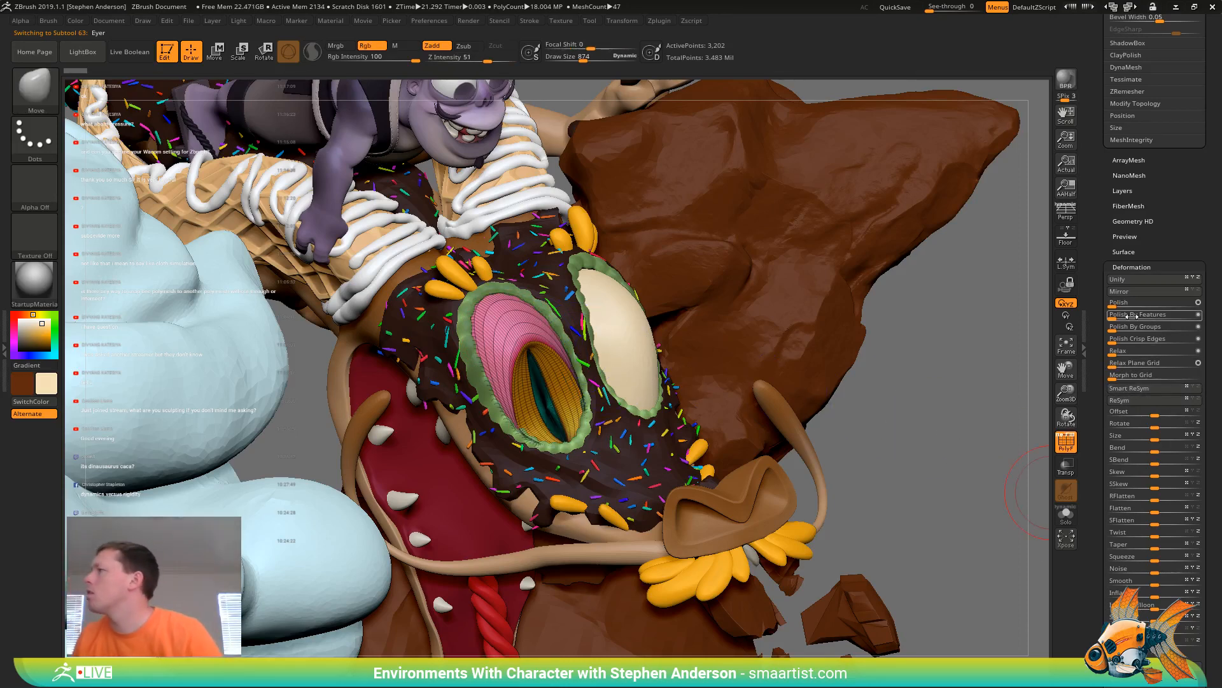
scroll(1149, 164, up, 5)
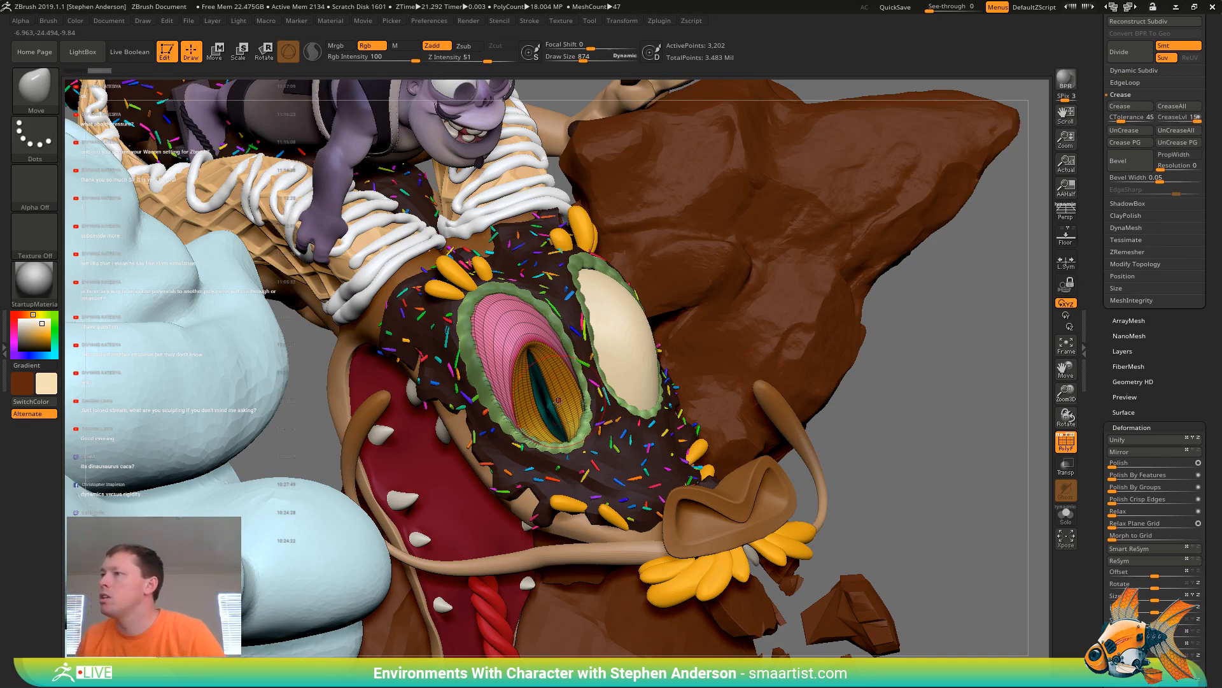
ctrl+right_drag(540, 384, 637, 468)
click(75, 21)
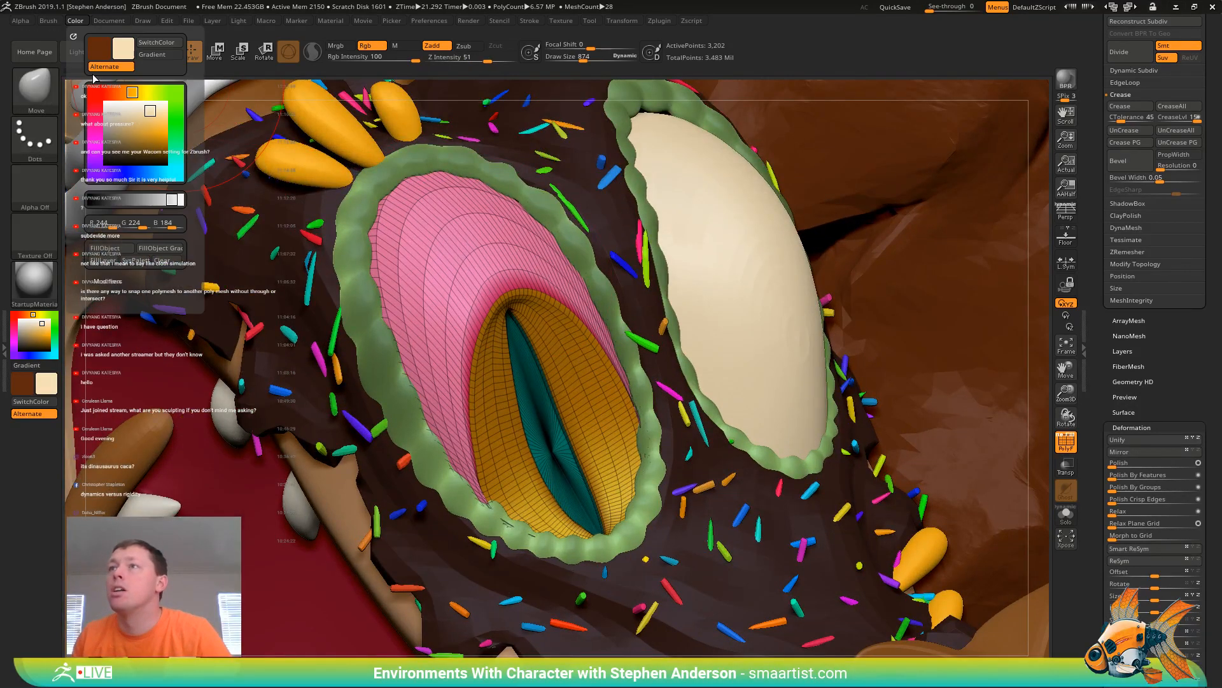
click(116, 247)
key(shift+f)
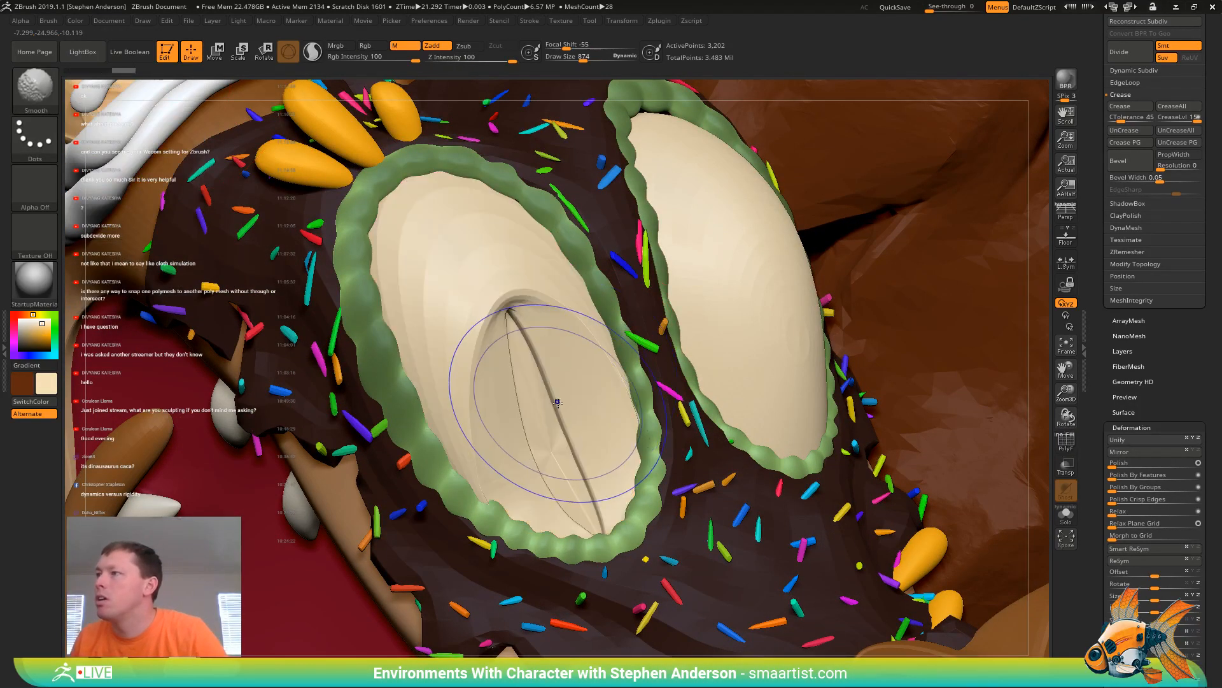
Mask this eye except for its iris and pupil, and smooth away the recessed pupil slit
key(w)
ctrl+click(551, 393)
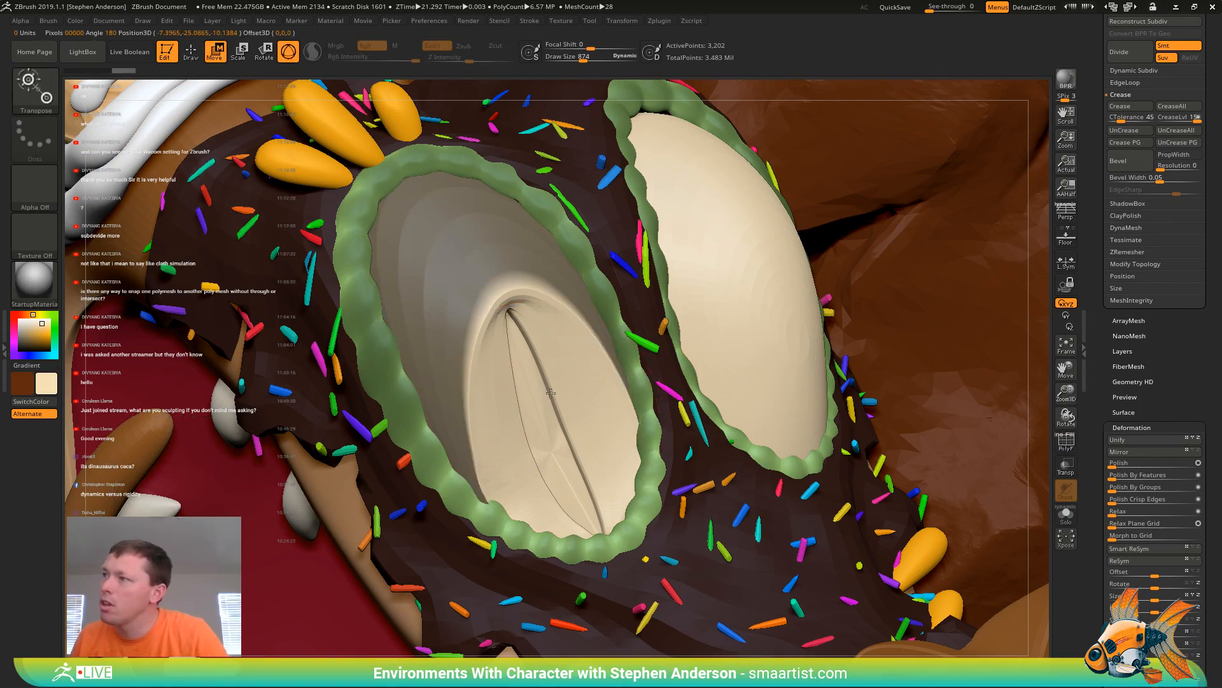
key(q)
mouse_move(501, 363)
shift+mouse_down()
mouse_move(560, 414)
mouse_move(586, 510)
mouse_move(532, 448)
mouse_move(545, 453)
mouse_move(567, 404)
mouse_move(557, 473)
shift+mouse_up()
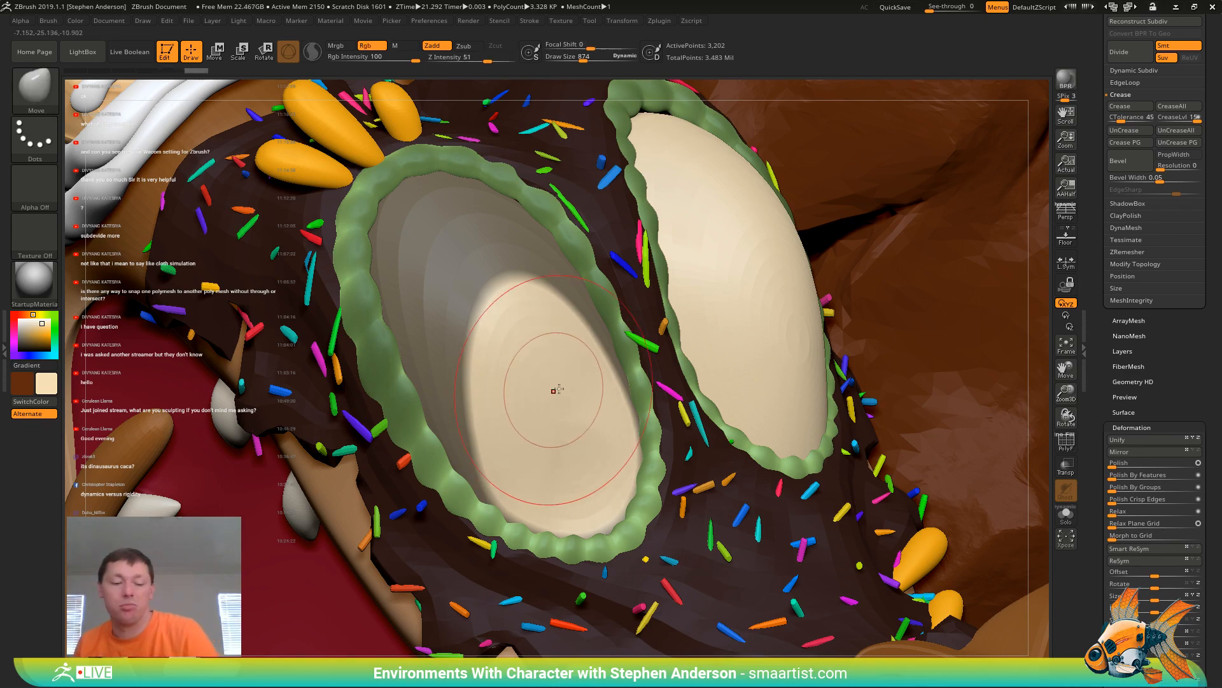
Push the iris area of this eye outward with Inflate Balloon at 41, clear the mask and smooth the bulge into the eye's curve
right_drag(566, 394, 594, 399)
drag(1218, 642, 1217, 562)
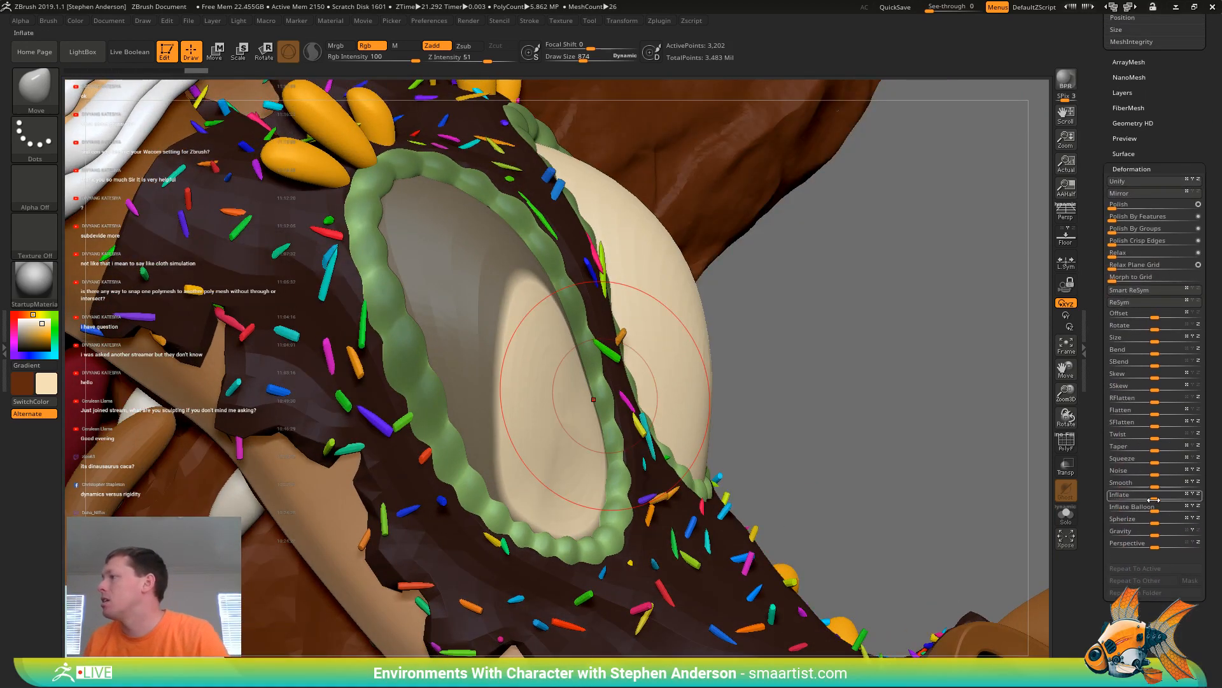
drag(1154, 511, 1172, 510)
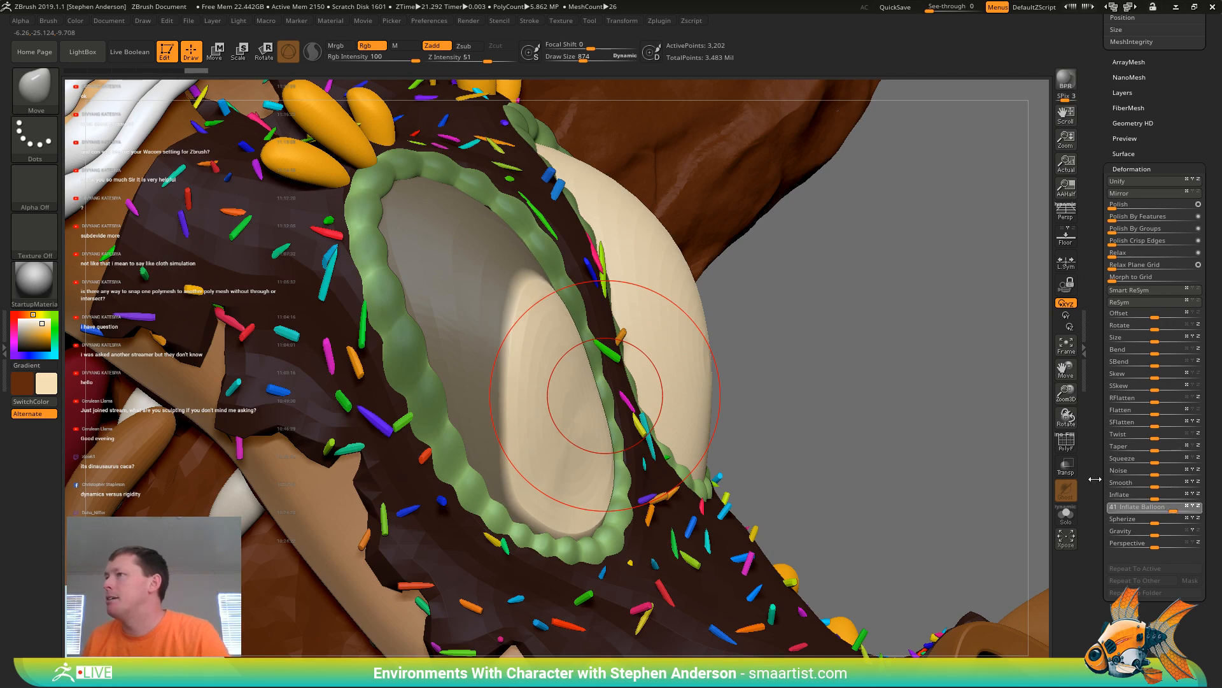
ctrl+click(483, 361)
ctrl+click(483, 361)
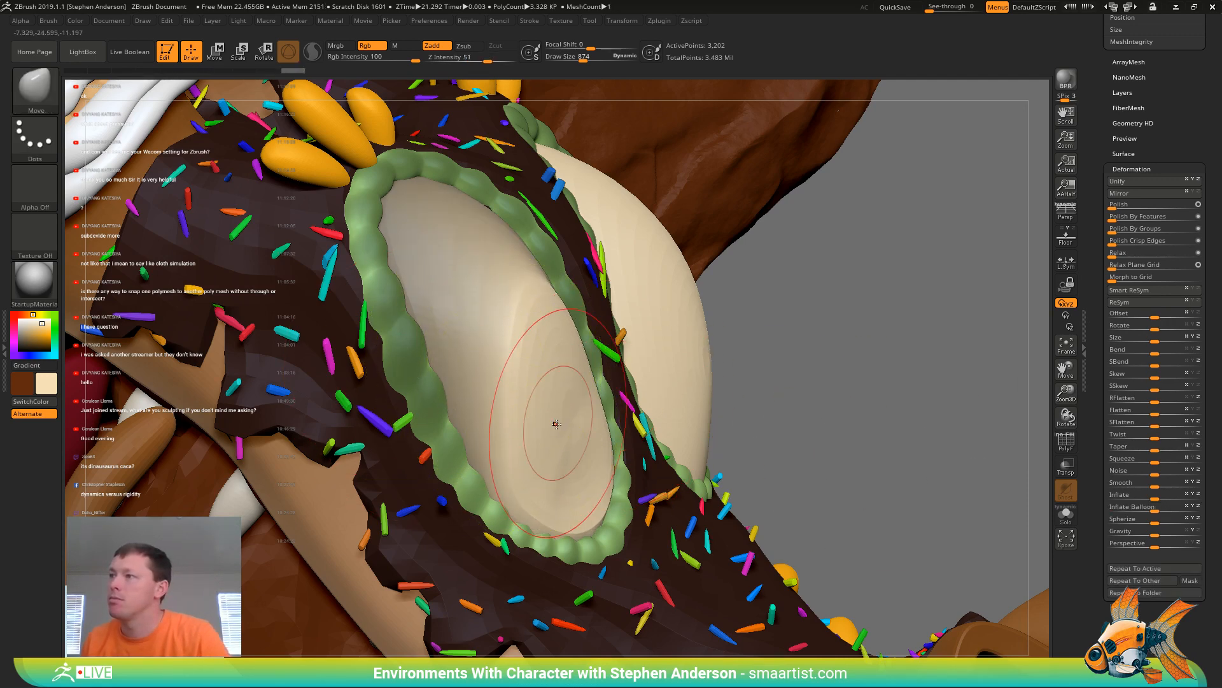
mouse_move(557, 423)
shift+mouse_down()
mouse_move(538, 452)
mouse_move(565, 383)
shift+mouse_up()
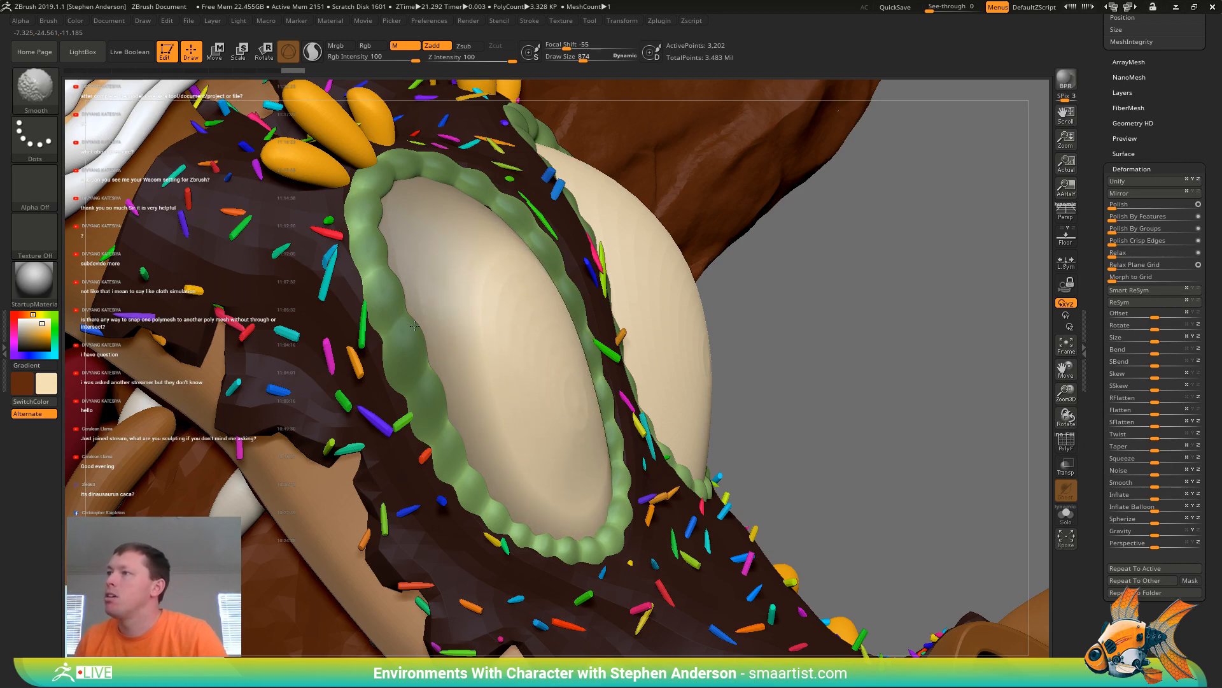
Smooth the remaining unevenness on the surfaces of both of the upper dragon's eyes
ctrl+right_drag(815, 338, 795, 346)
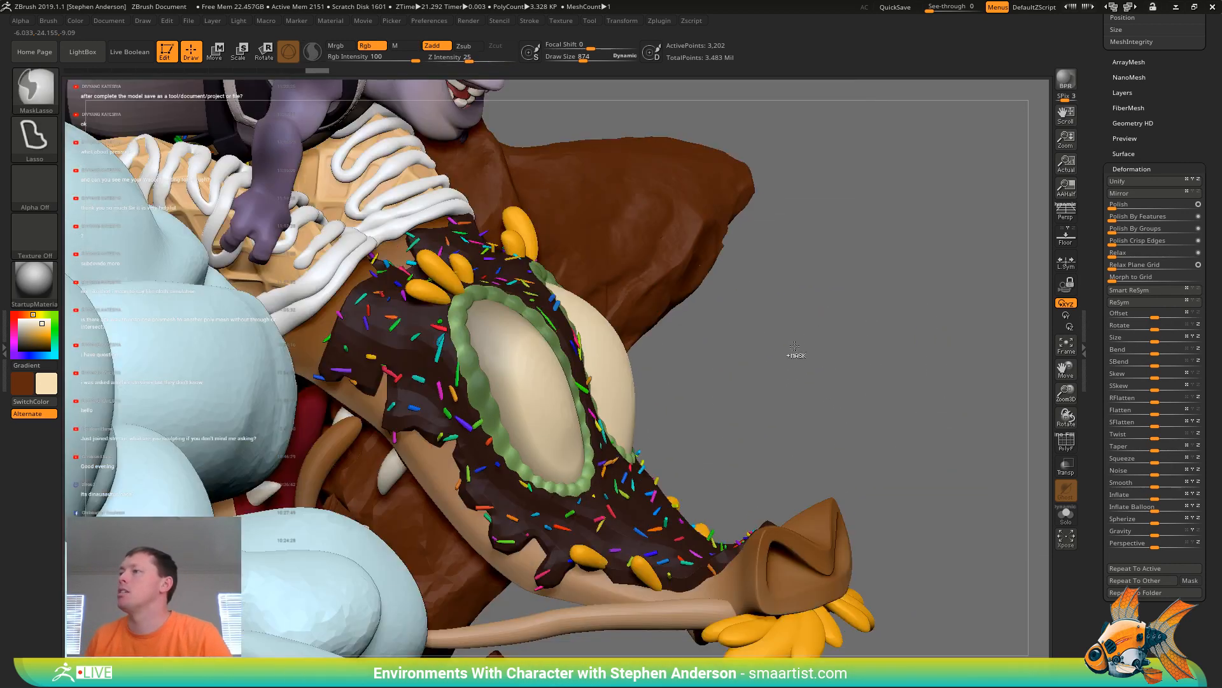
ctrl+drag(778, 333, 753, 414)
mouse_move(559, 420)
right_down()
mouse_move(546, 451)
mouse_move(545, 438)
right_up()
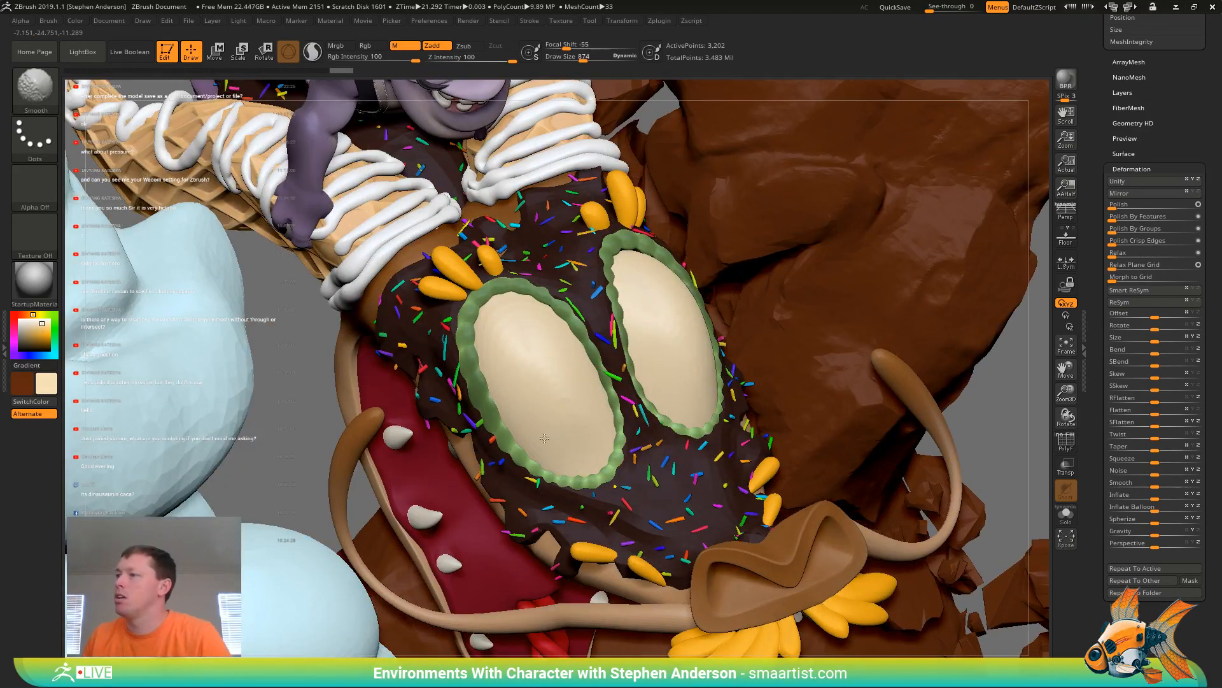
shift+drag(526, 383, 564, 433)
mouse_move(546, 425)
shift+mouse_down()
mouse_move(562, 401)
mouse_move(586, 434)
mouse_move(541, 365)
mouse_move(579, 427)
mouse_move(566, 453)
shift+mouse_up()
right_drag(559, 373, 554, 355)
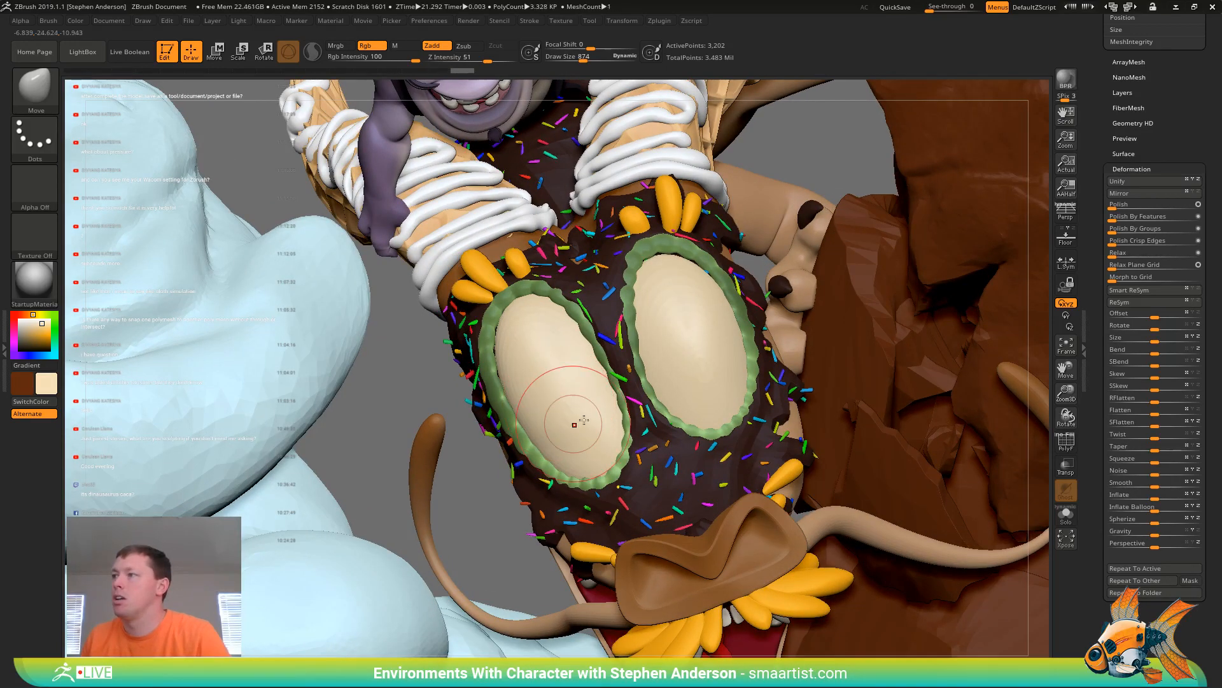
mouse_move(557, 420)
shift+mouse_down()
mouse_move(573, 395)
mouse_move(532, 379)
shift+mouse_up()
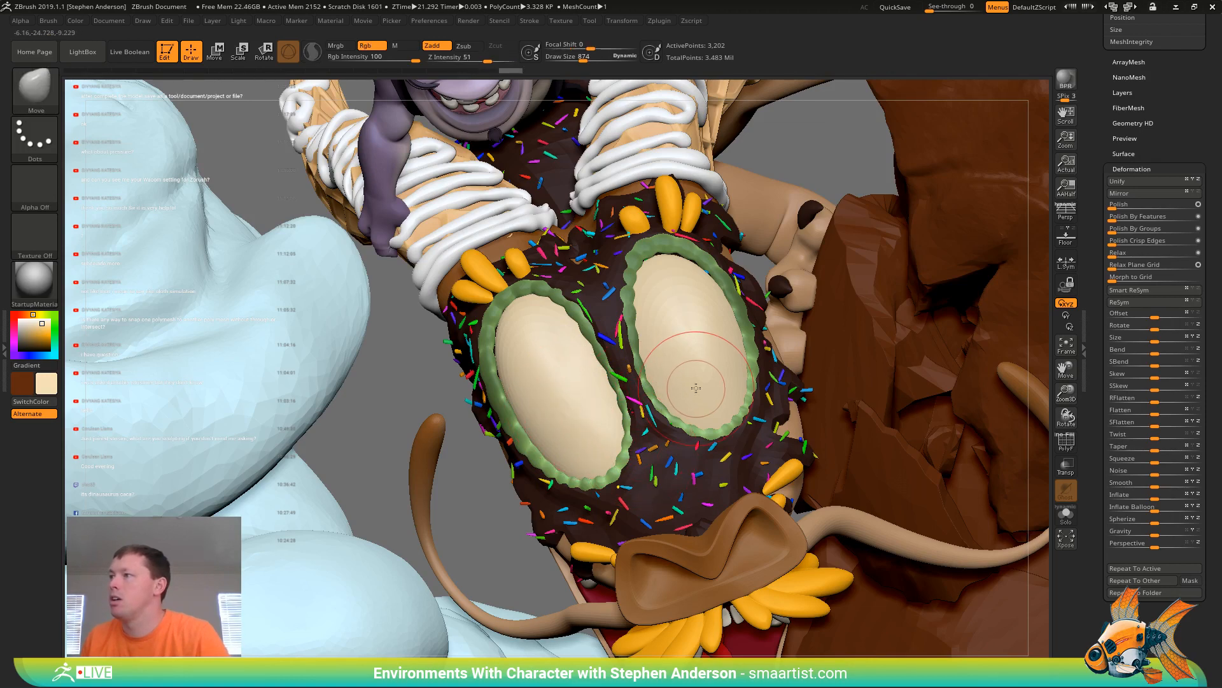
alt+click(703, 366)
shift+drag(699, 370, 691, 368)
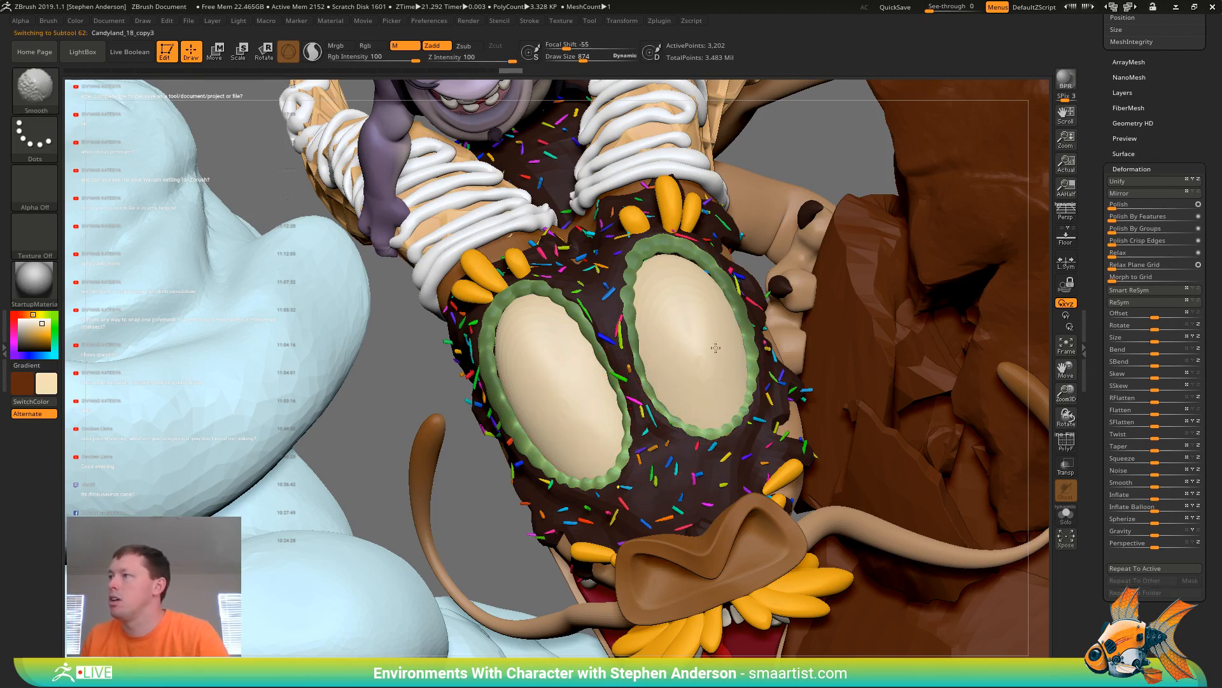
Switch to the Standard brush with a draw size of 469 and subdivide both of the upper dragon's eyes once
mouse_move(718, 385)
ctrl+right_down()
mouse_move(692, 324)
mouse_move(637, 390)
mouse_move(653, 403)
mouse_move(691, 309)
ctrl+right_up()
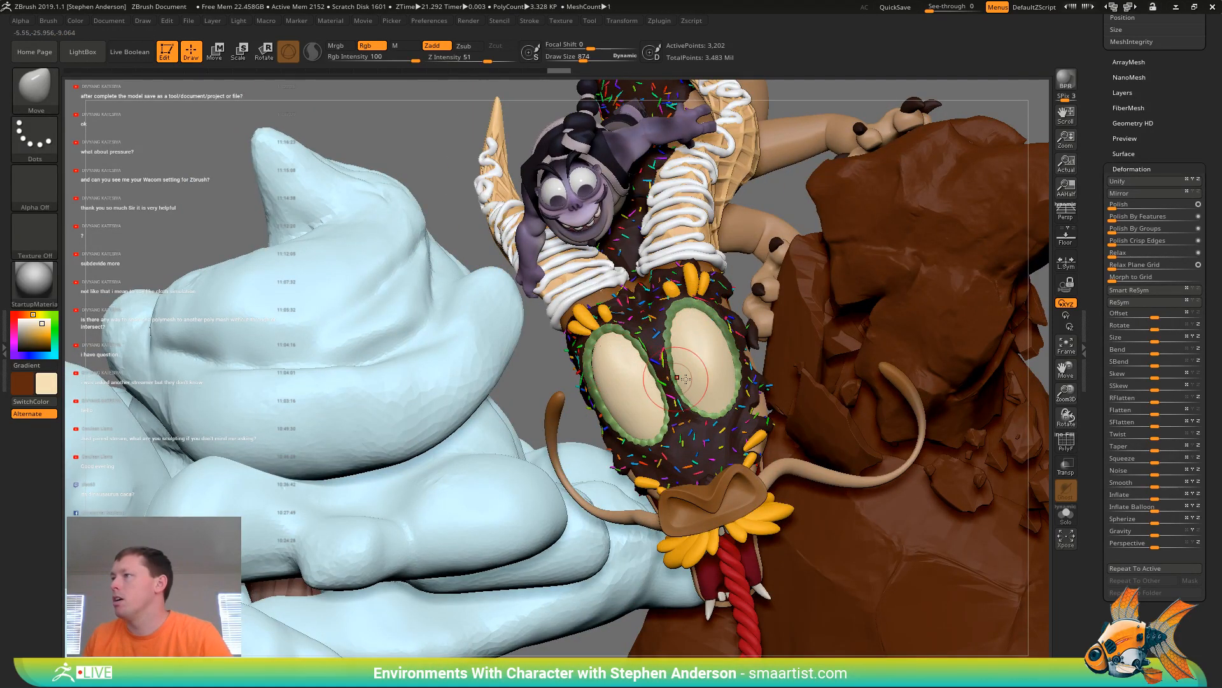
mouse_move(703, 362)
right_down()
mouse_move(713, 347)
mouse_move(705, 359)
mouse_move(579, 252)
right_up()
key(f)
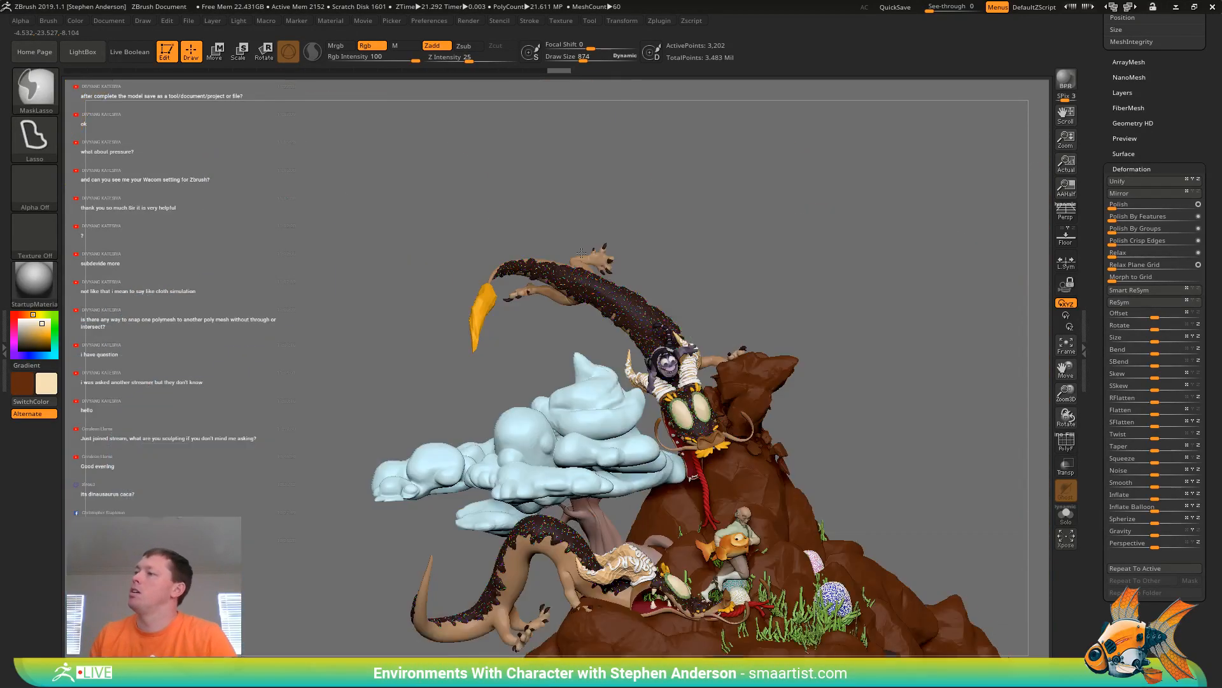
mouse_move(762, 321)
alt+right_down()
mouse_move(757, 288)
mouse_move(770, 463)
mouse_move(641, 362)
alt+right_up()
key(b)
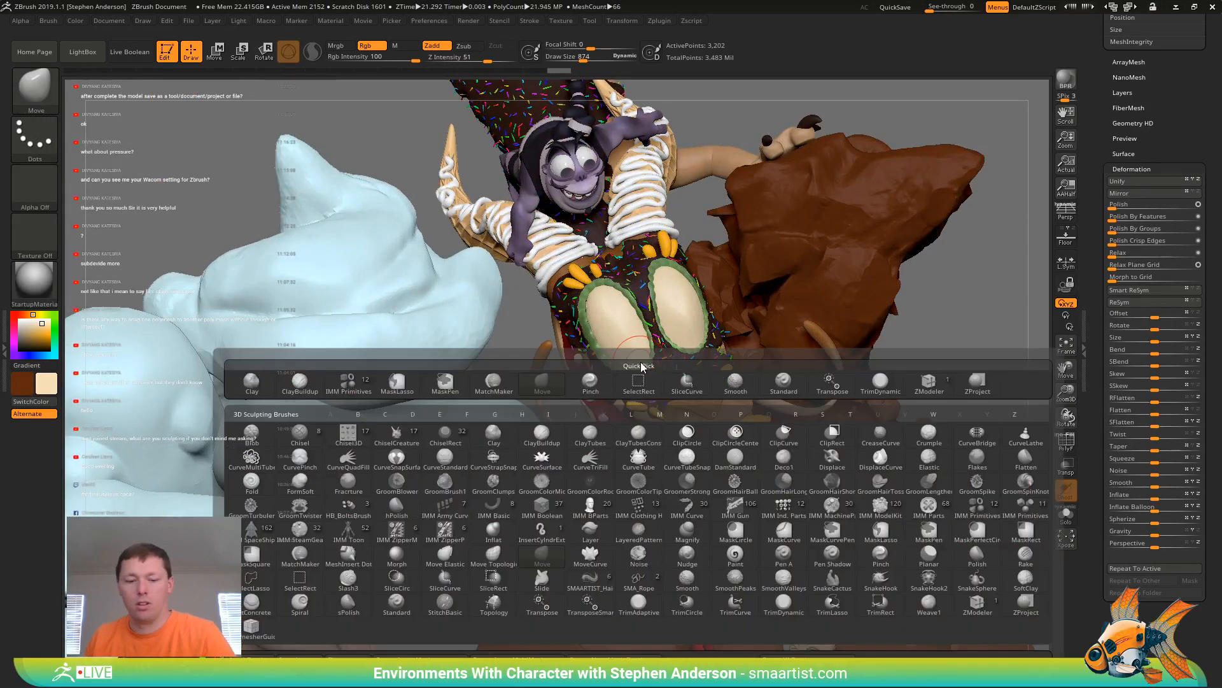
key(s)
key(t)
key(s)
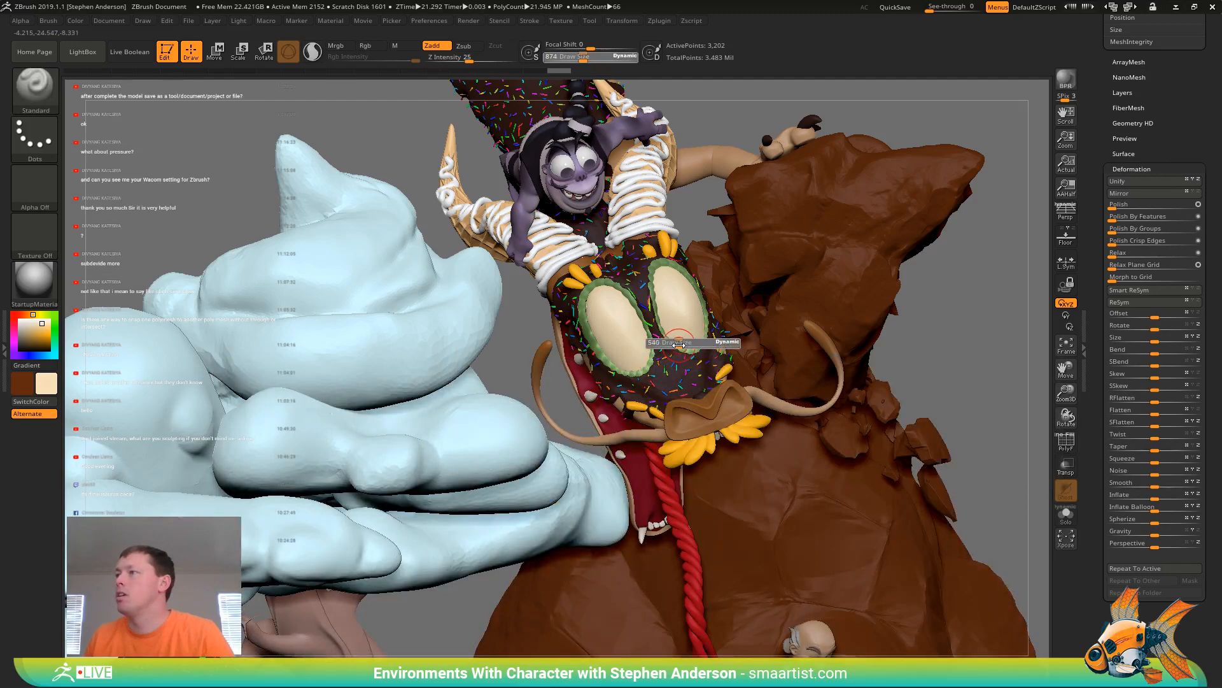
drag(686, 344, 689, 351)
key(ctrl)
alt+click(691, 354)
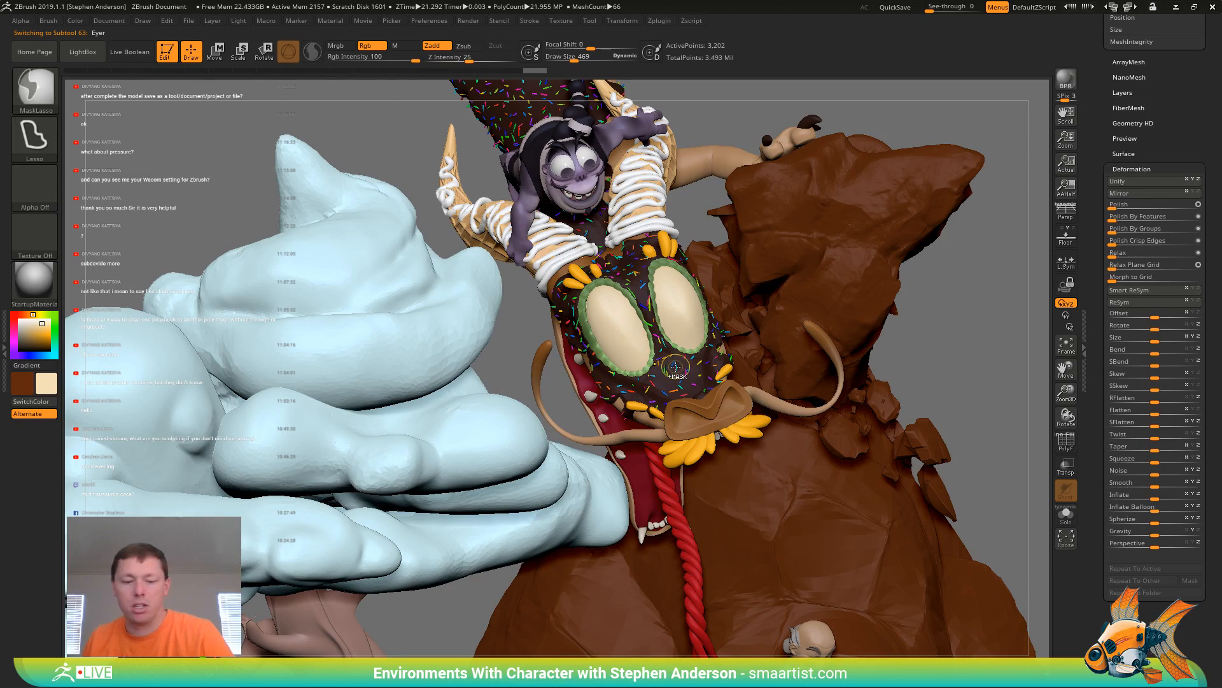
key(ctrl+d)
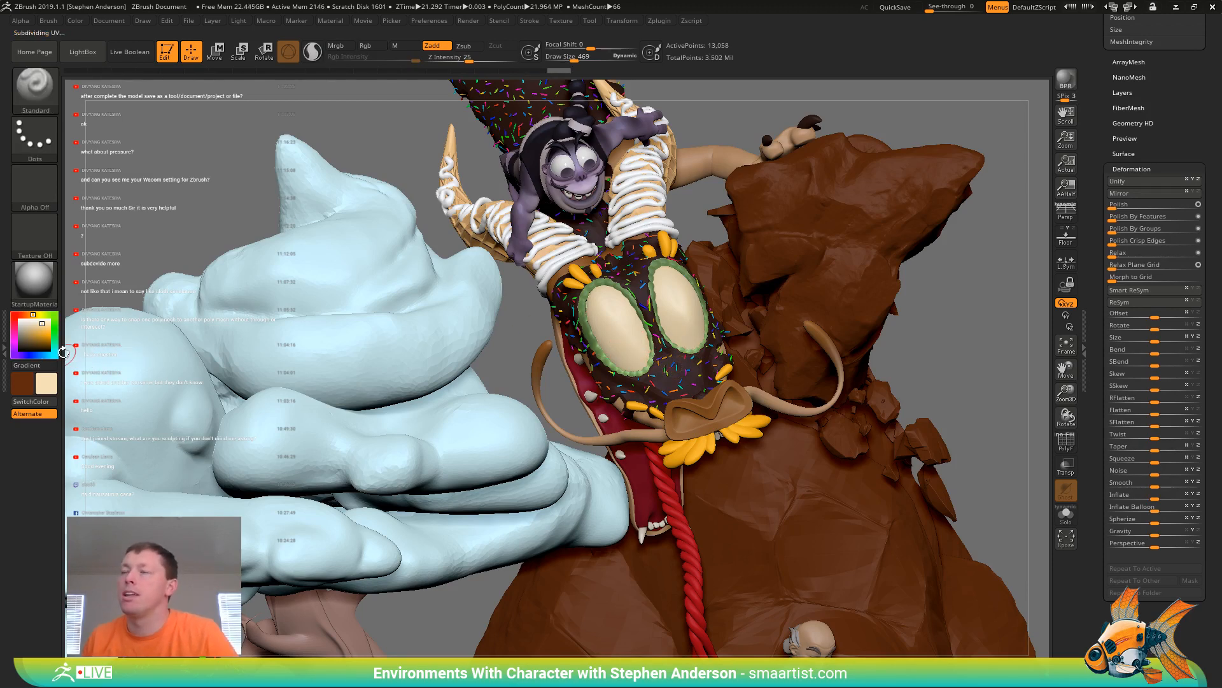
Set the brush to colour only with Rgb on and Zadd off, and paint a dark brown pupil near the lower end of each upper dragon eye
click(29, 344)
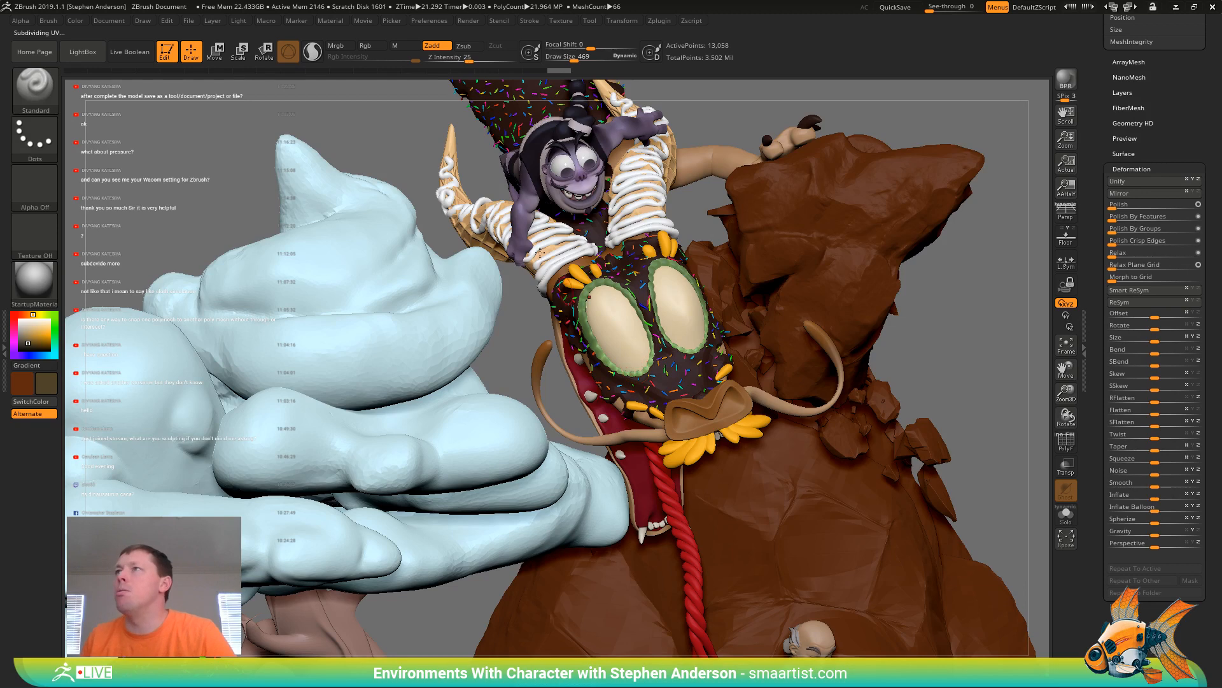
click(364, 45)
click(433, 45)
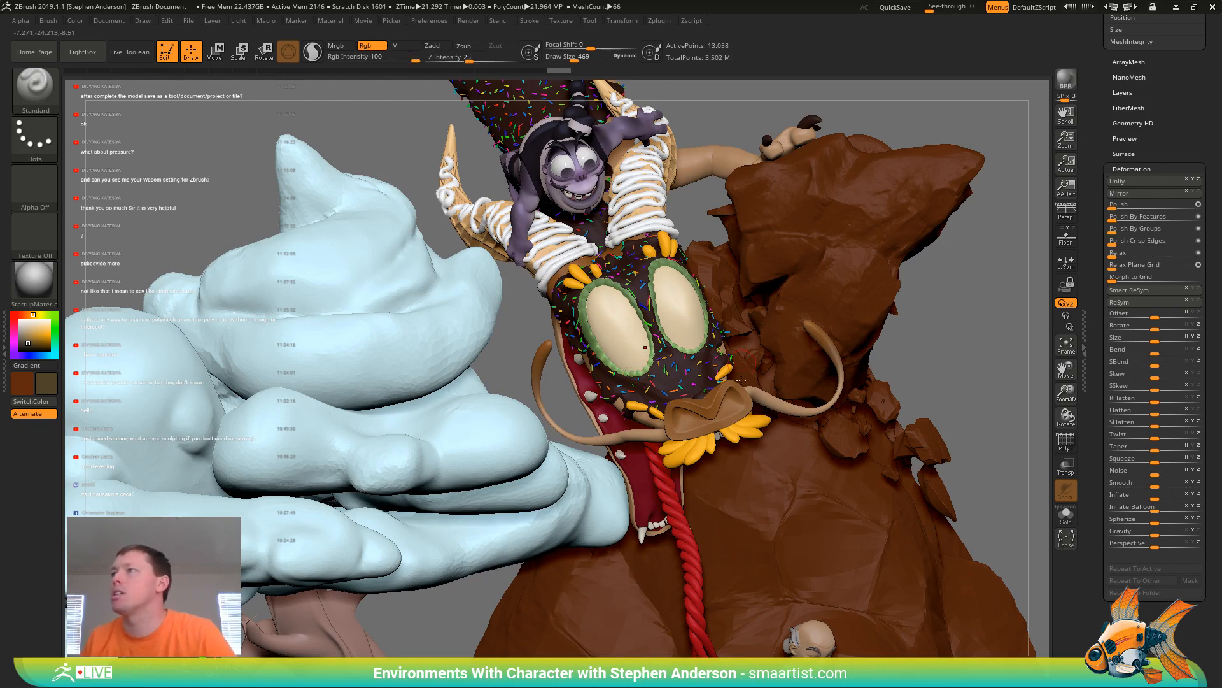
mouse_move(645, 347)
mouse_down()
mouse_move(634, 357)
mouse_move(643, 366)
mouse_up()
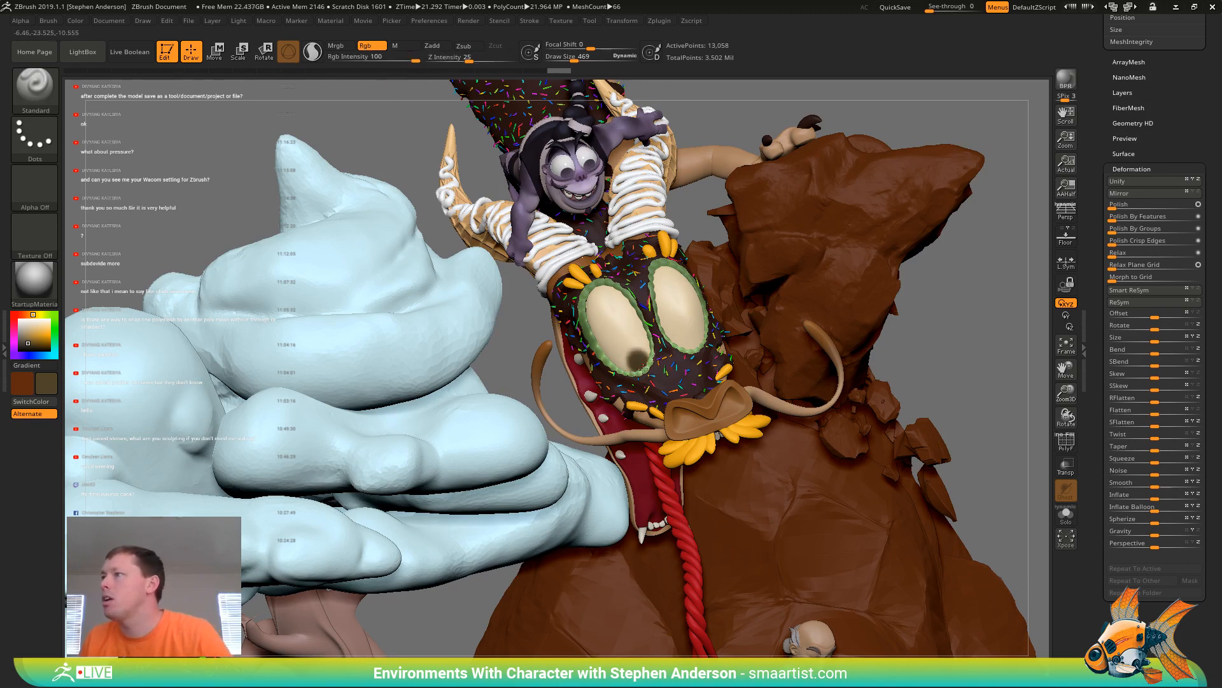
alt+click(690, 343)
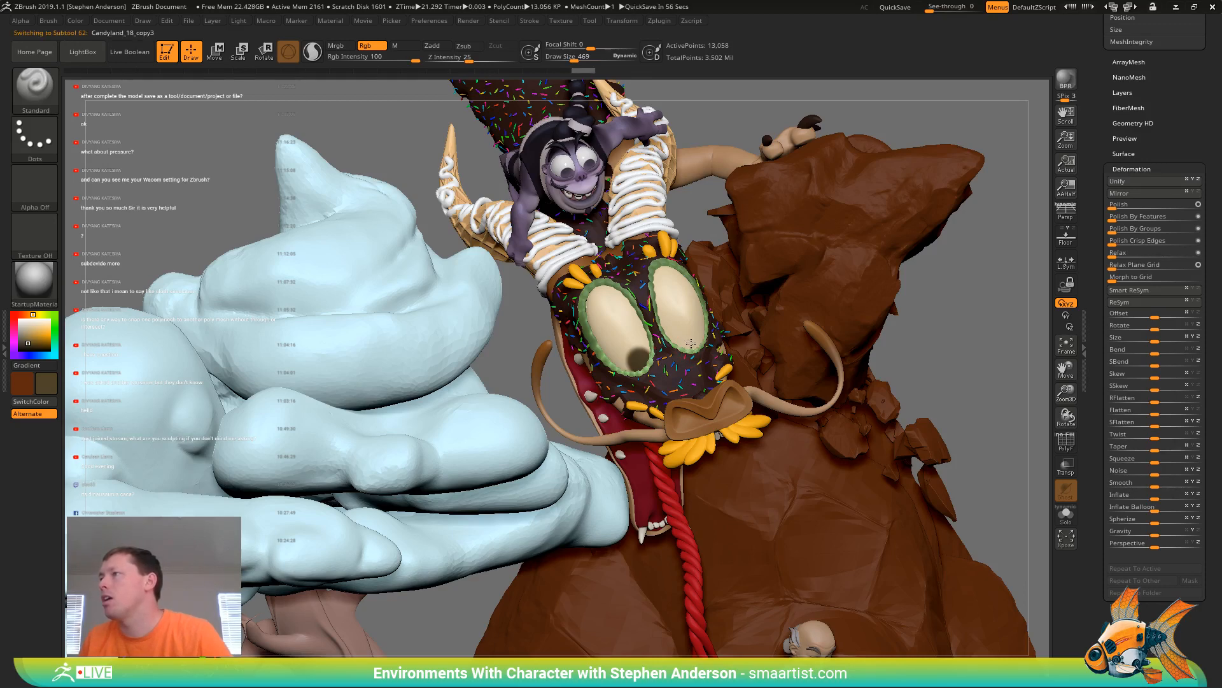
click(688, 342)
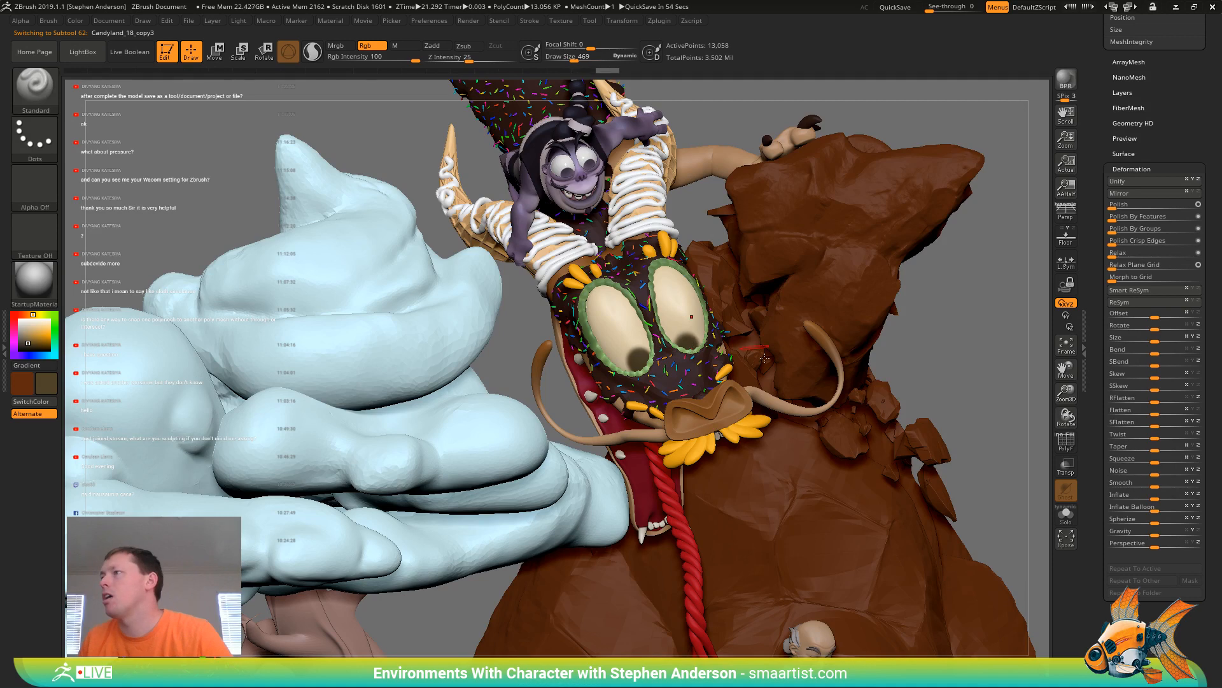
key(ctrl)
mouse_move(704, 339)
ctrl+right_down()
mouse_move(912, 381)
mouse_move(741, 432)
mouse_move(754, 455)
ctrl+right_up()
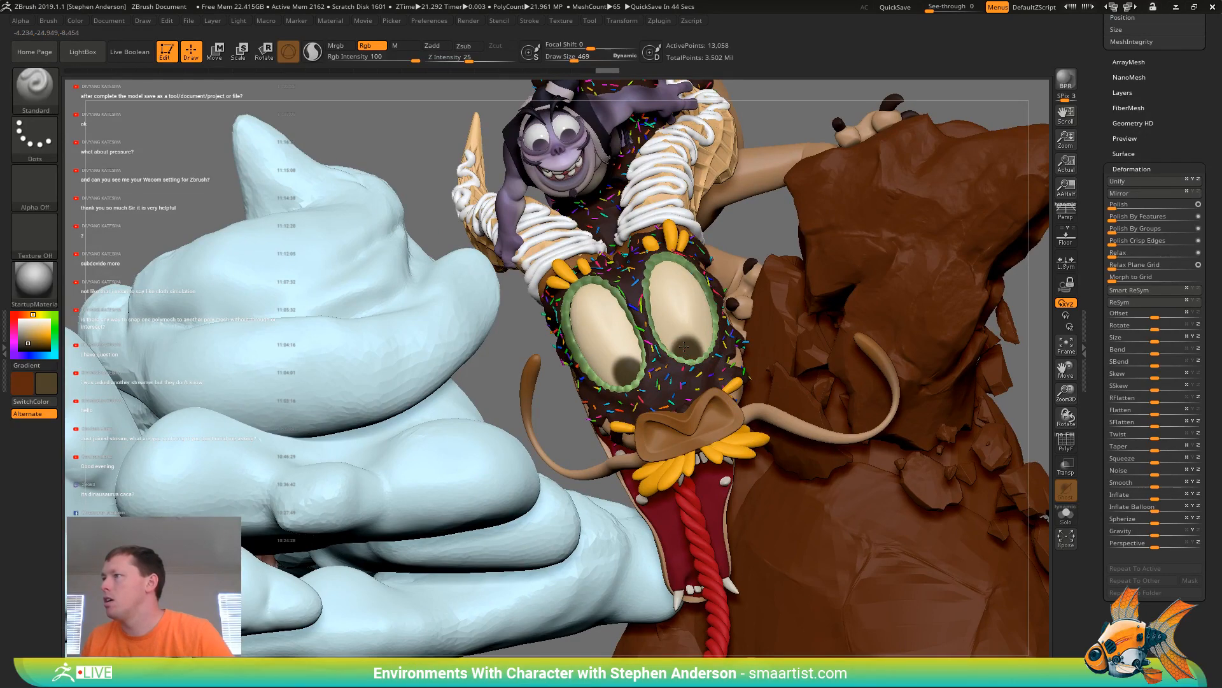
drag(684, 346, 686, 354)
Subdivide the lower dragon's two eyes and paint a dark brown pupil on each of them
mouse_move(629, 388)
ctrl+right_down()
mouse_move(640, 306)
mouse_move(836, 338)
mouse_move(832, 291)
ctrl+right_up()
alt+click(621, 475)
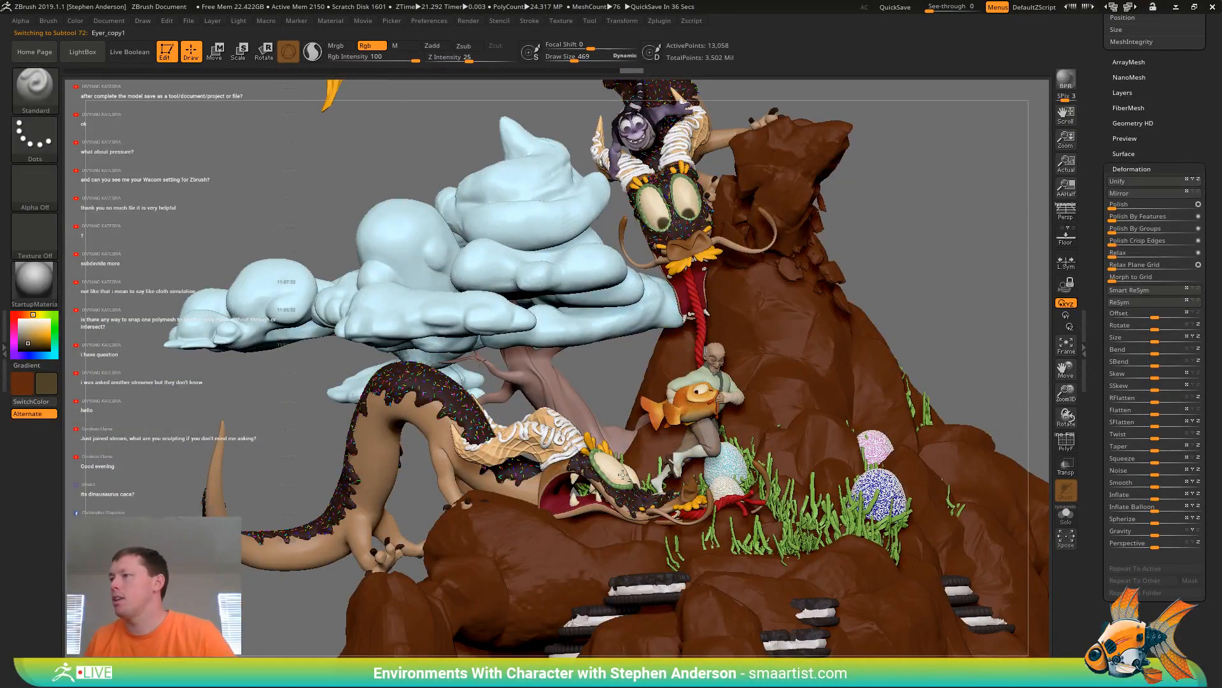
right_drag(751, 439, 632, 477)
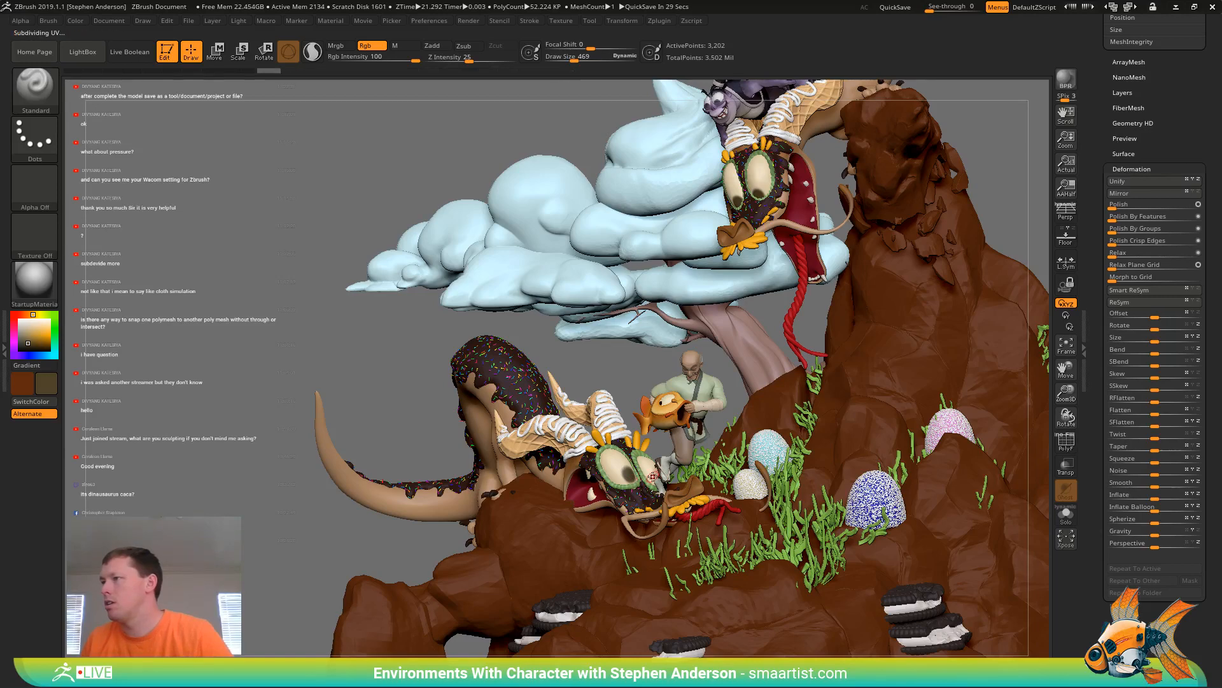
right_drag(649, 475, 666, 490)
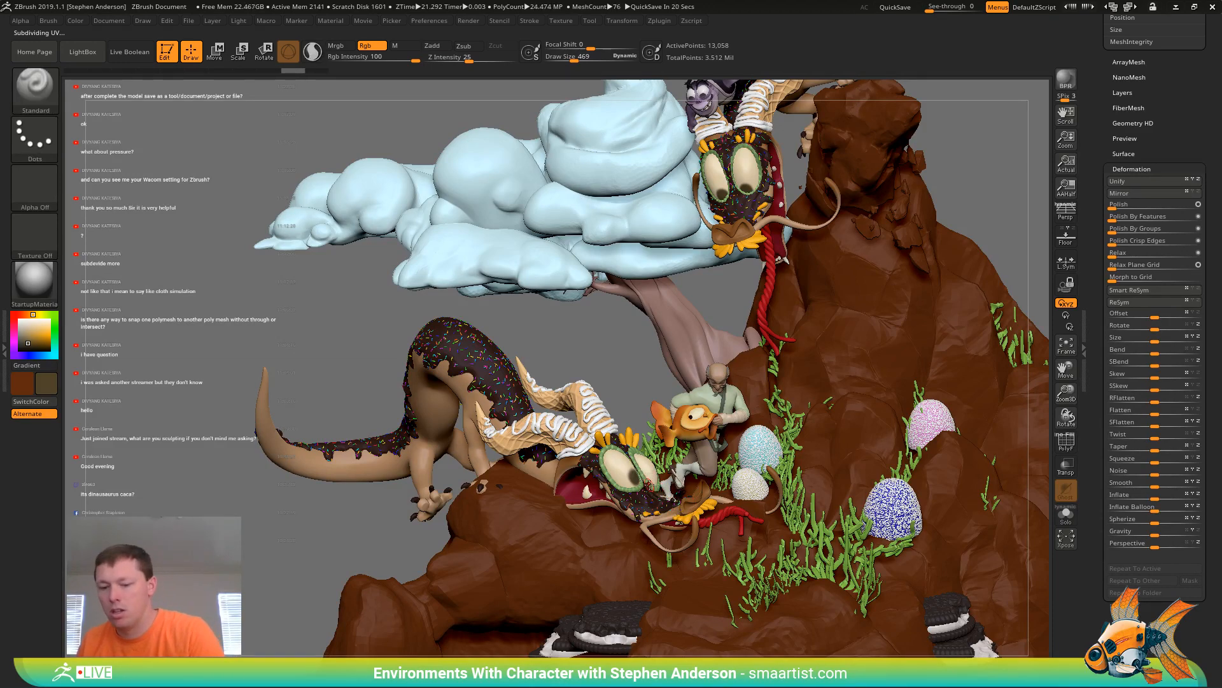
key(ctrl)
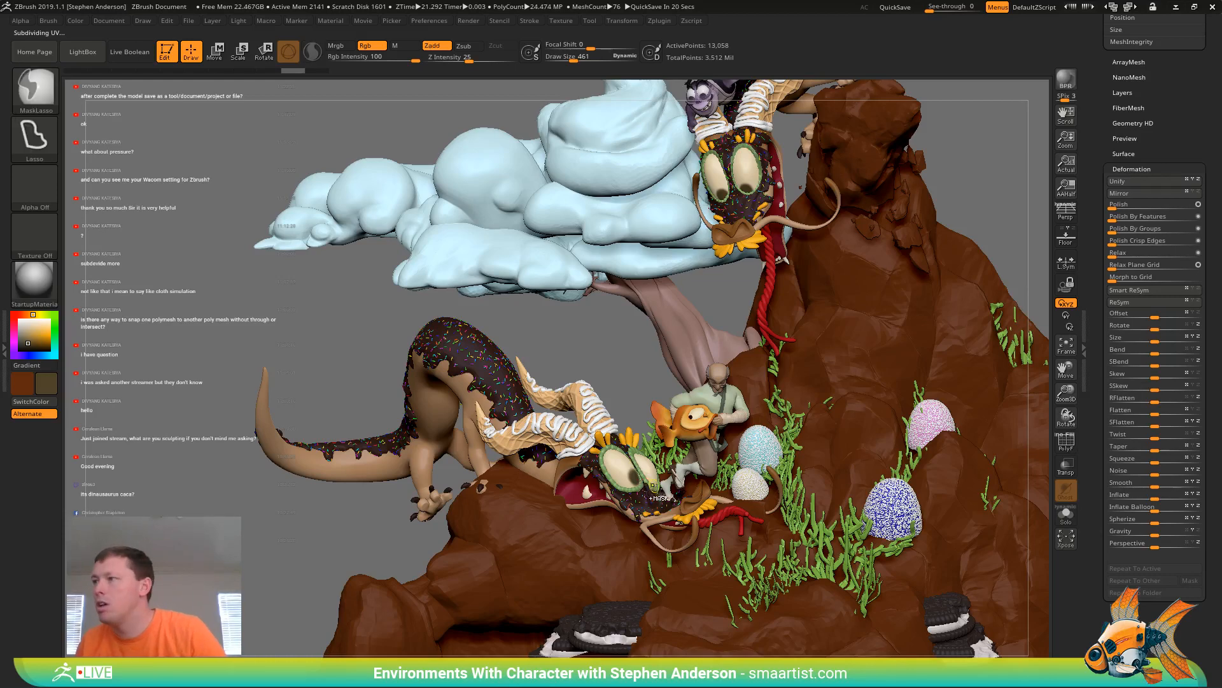
key(ctrl+d)
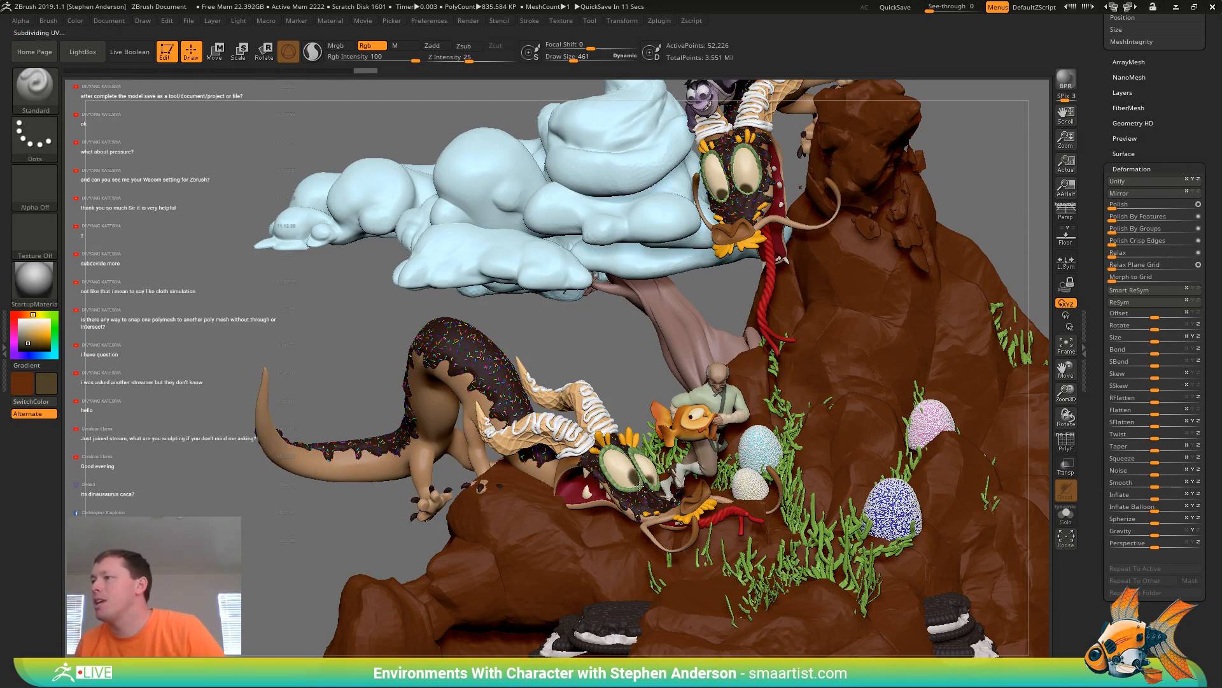
key(ctrl+d)
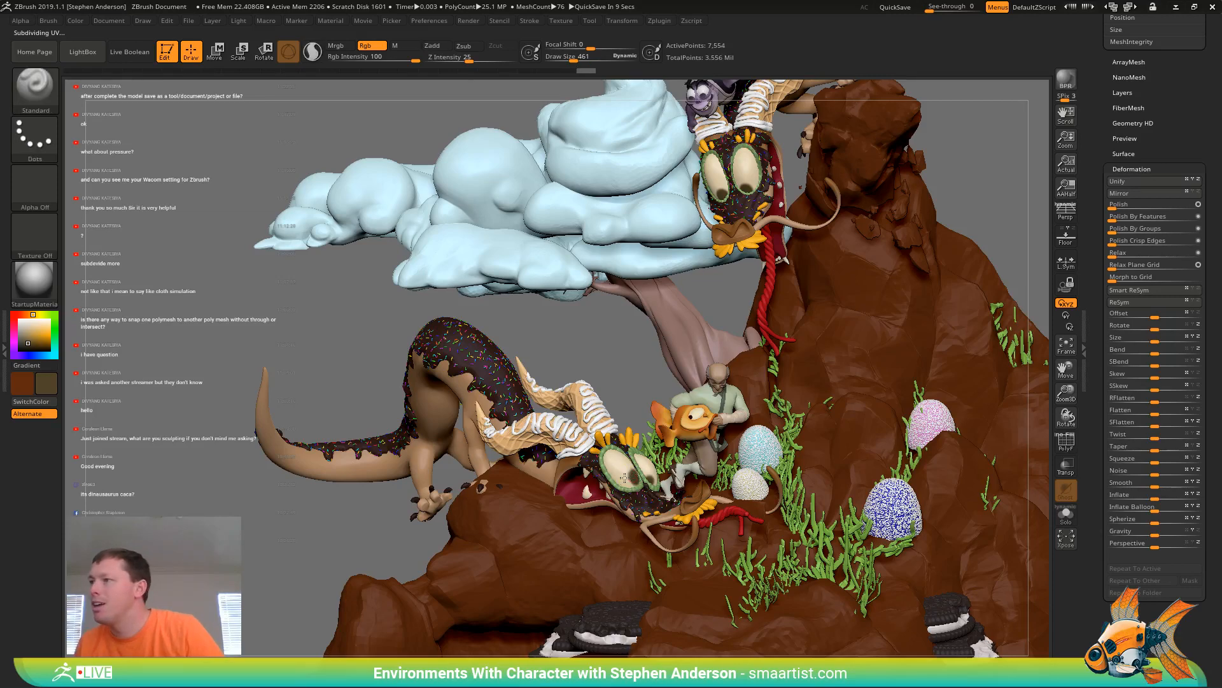
right_drag(624, 477, 634, 475)
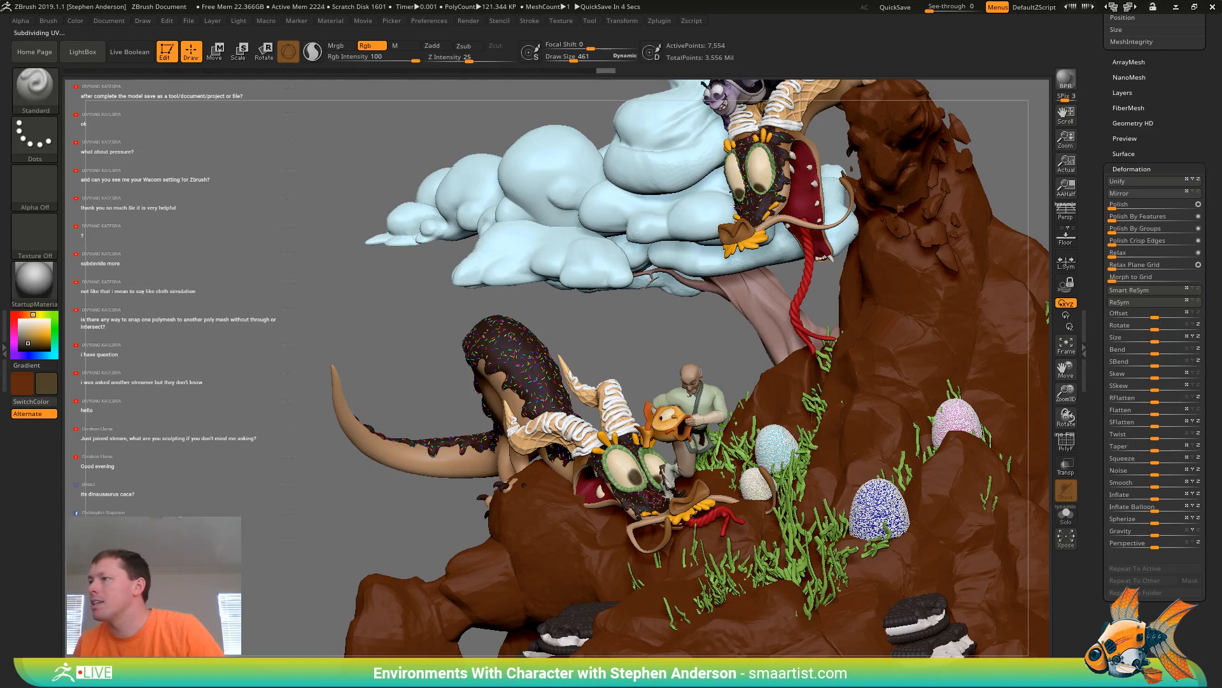
right_drag(647, 489, 692, 523)
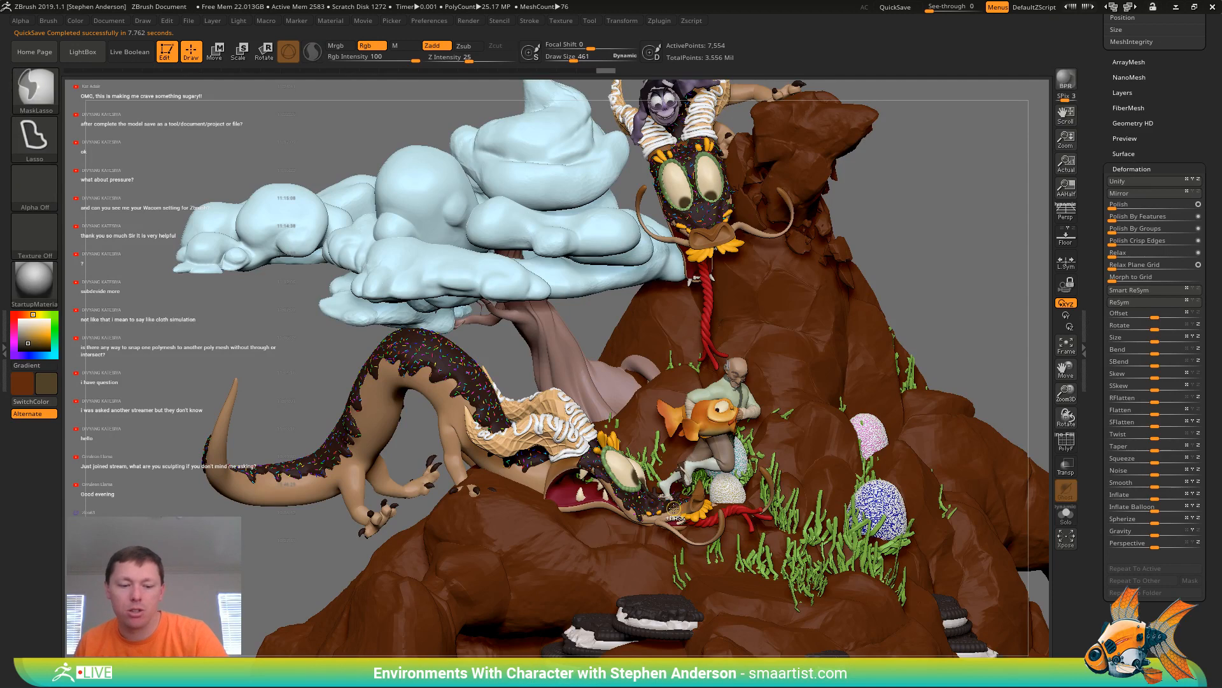
Save the tool as Candyland_21 in the _CandyLand folder, replacing the existing file
key(ctrl+s)
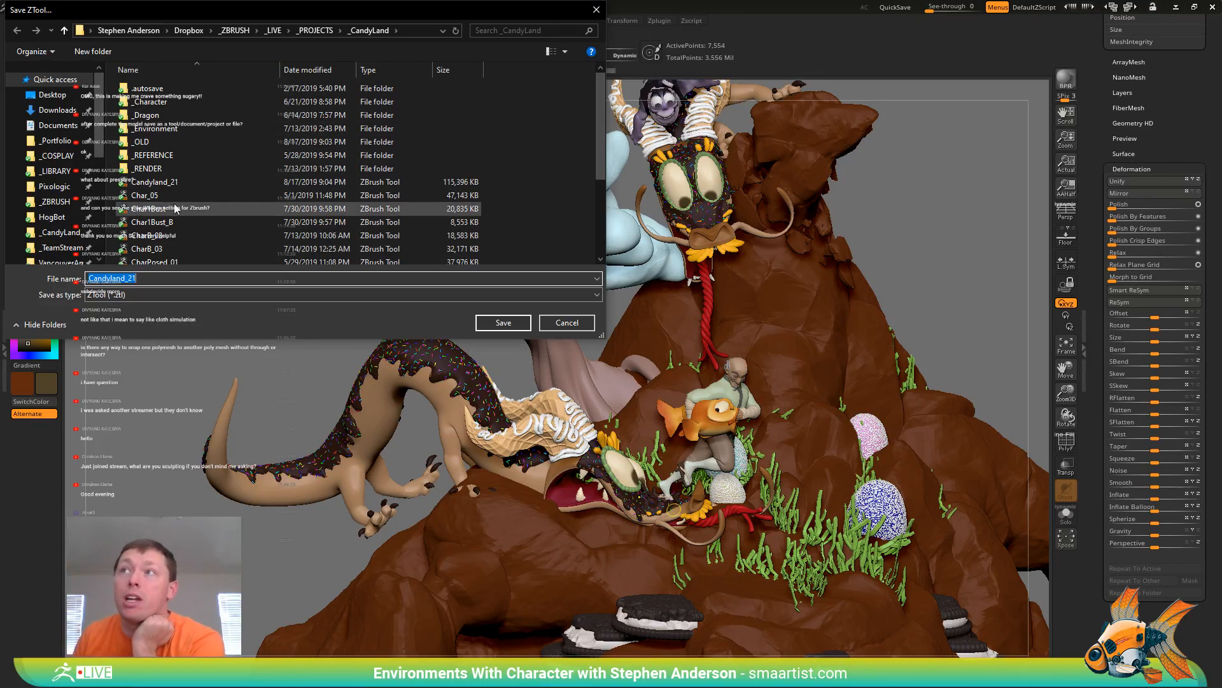
key(Return)
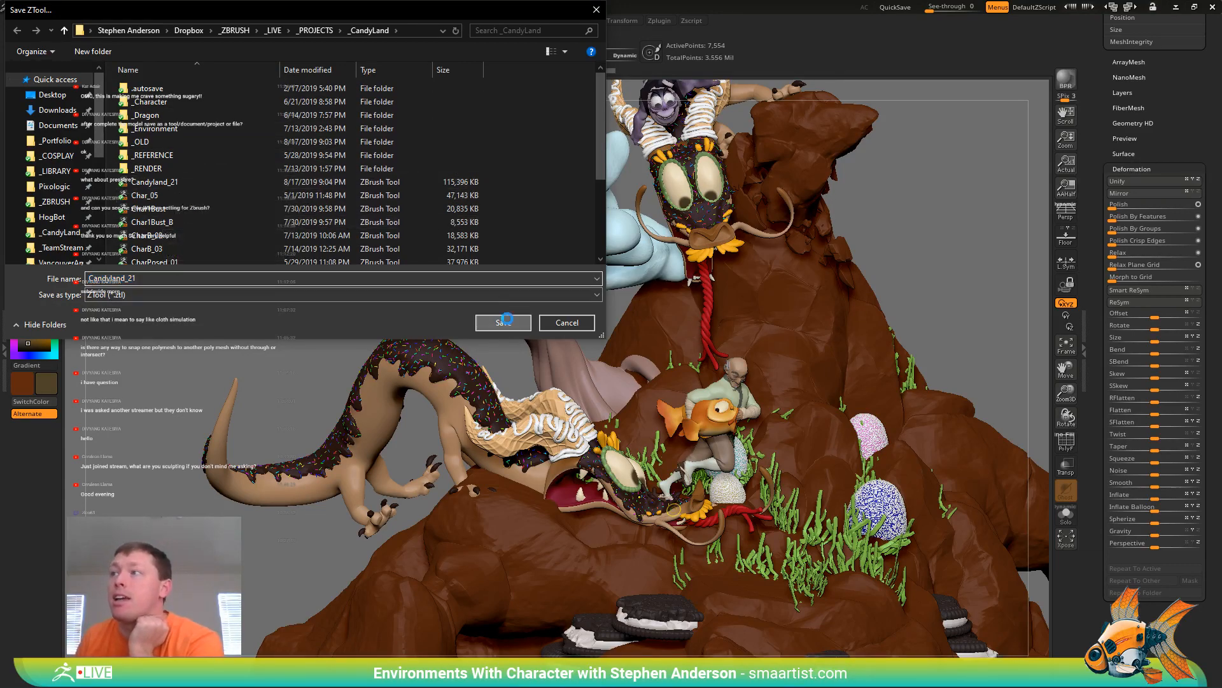
click(649, 341)
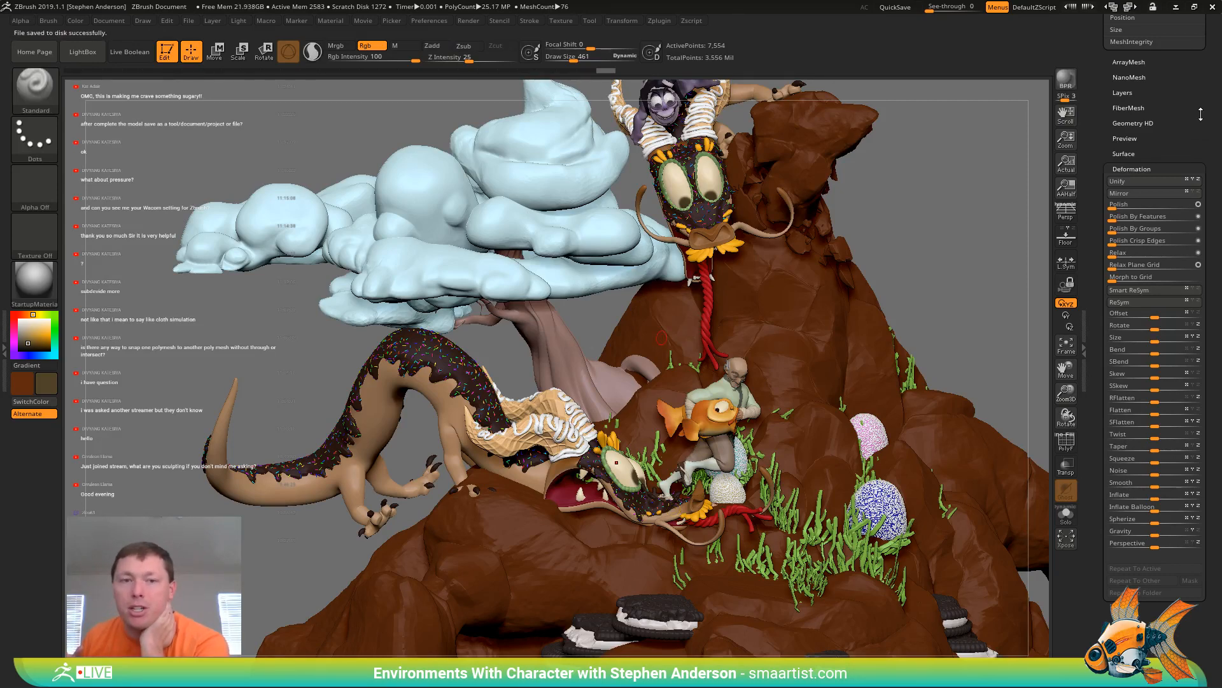
drag(1213, 79, 1191, 270)
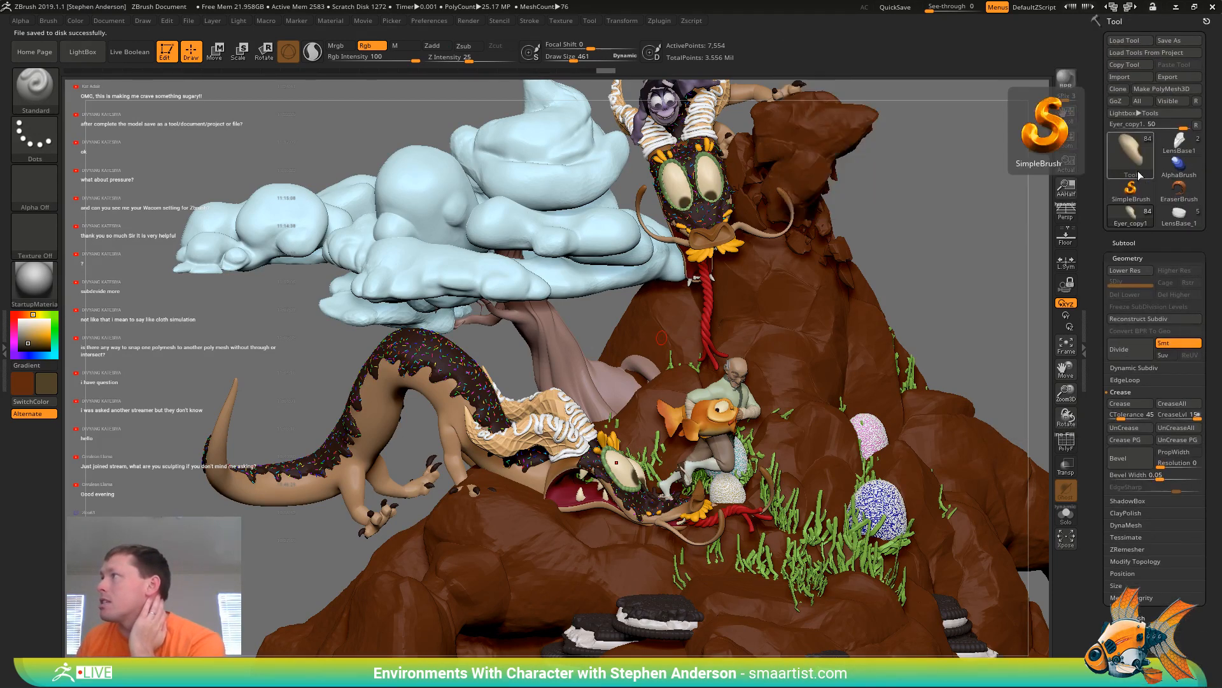
mouse_move(1166, 150)
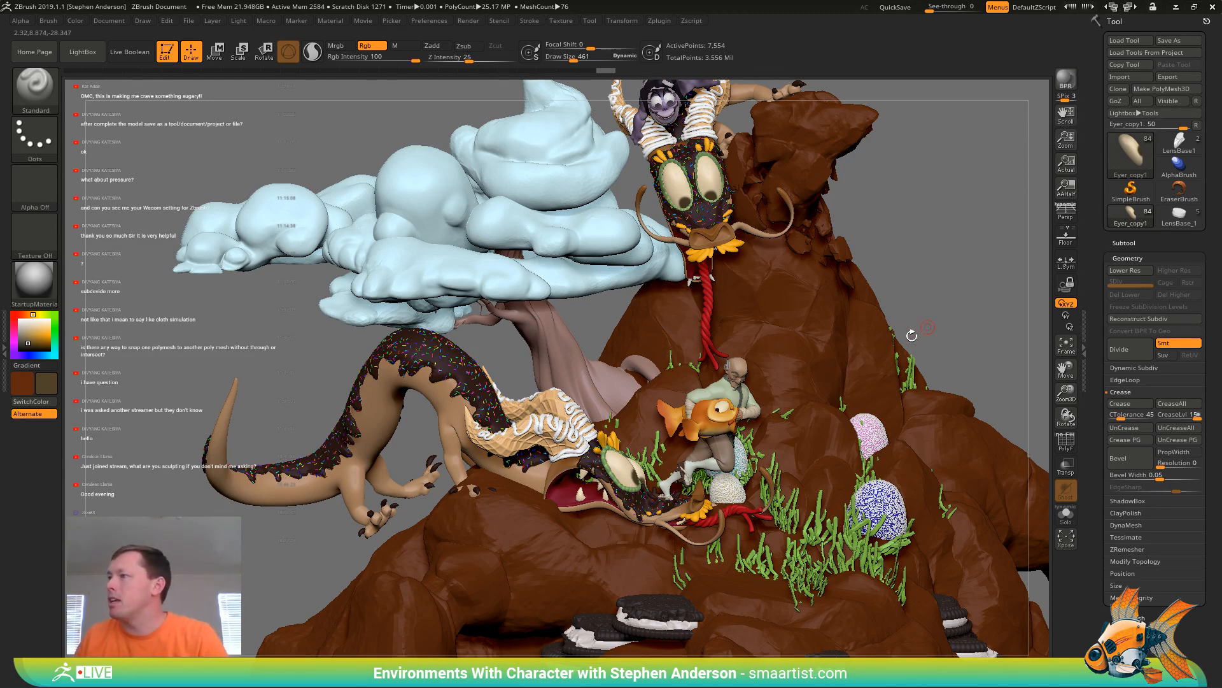
key(ctrl)
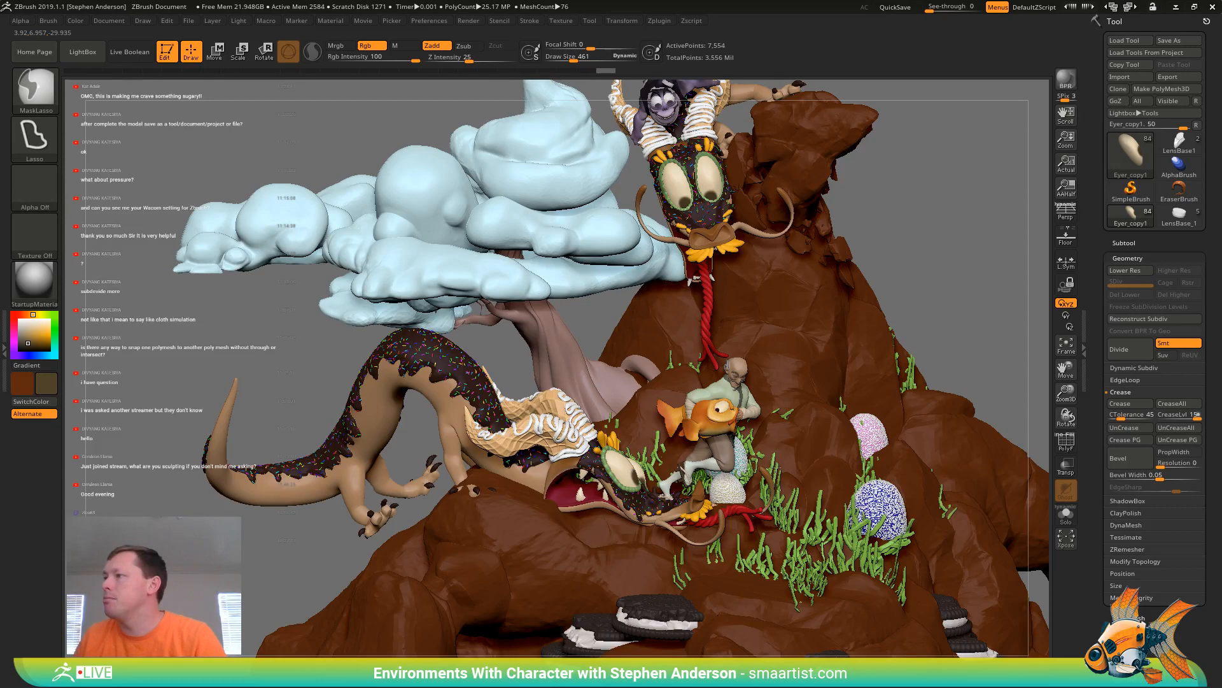
Select the lower dragon's body mesh, show its polyframe and isolate it in Solo mode
ctrl+right_drag(775, 467, 775, 522)
ctrl+right_drag(774, 467, 835, 366)
alt+click(828, 336)
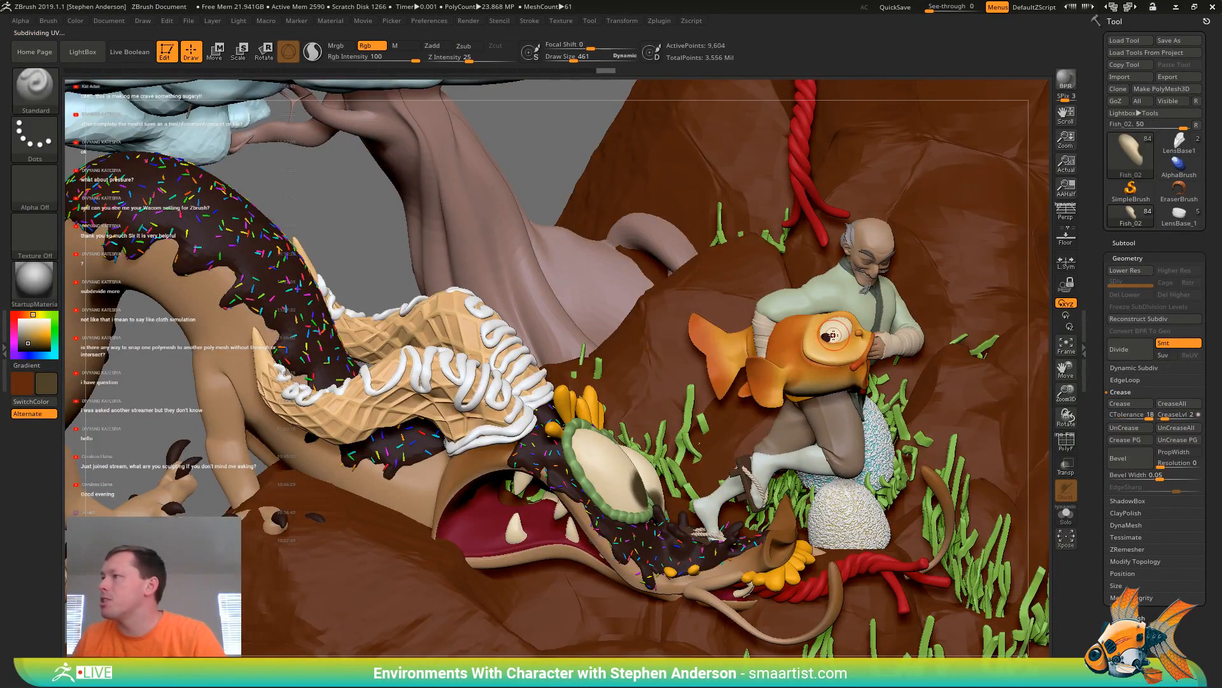
right_drag(819, 336, 836, 338)
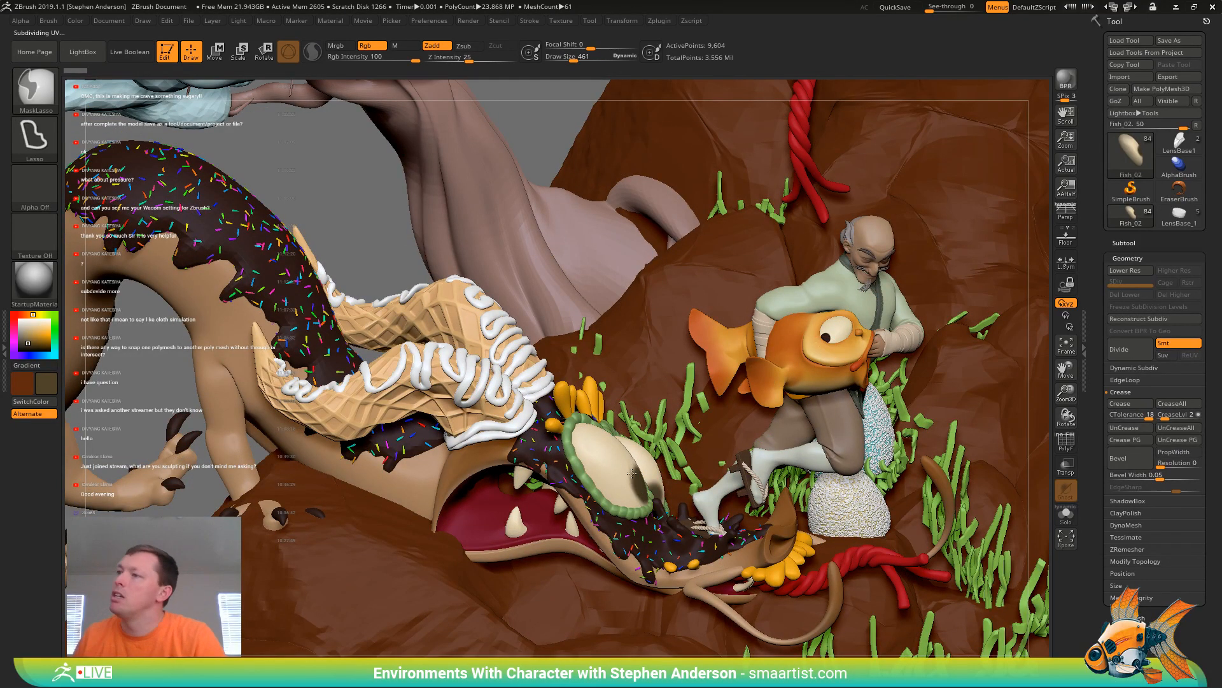
right_drag(643, 489, 604, 439)
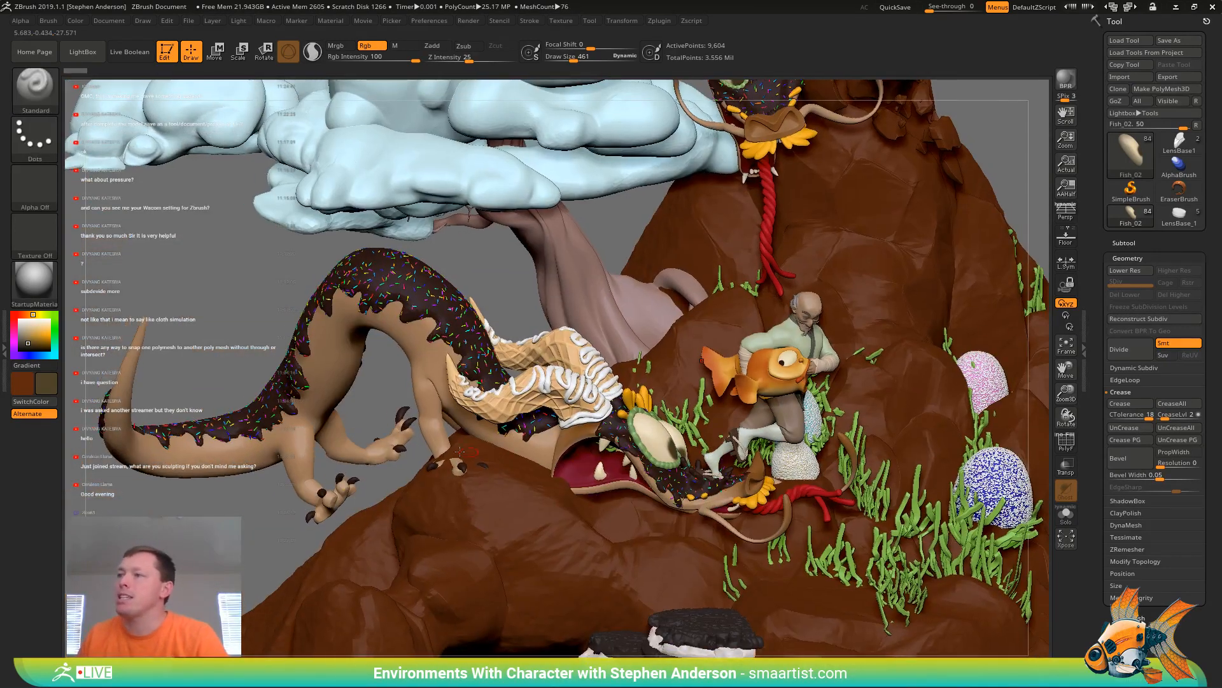
alt+click(441, 442)
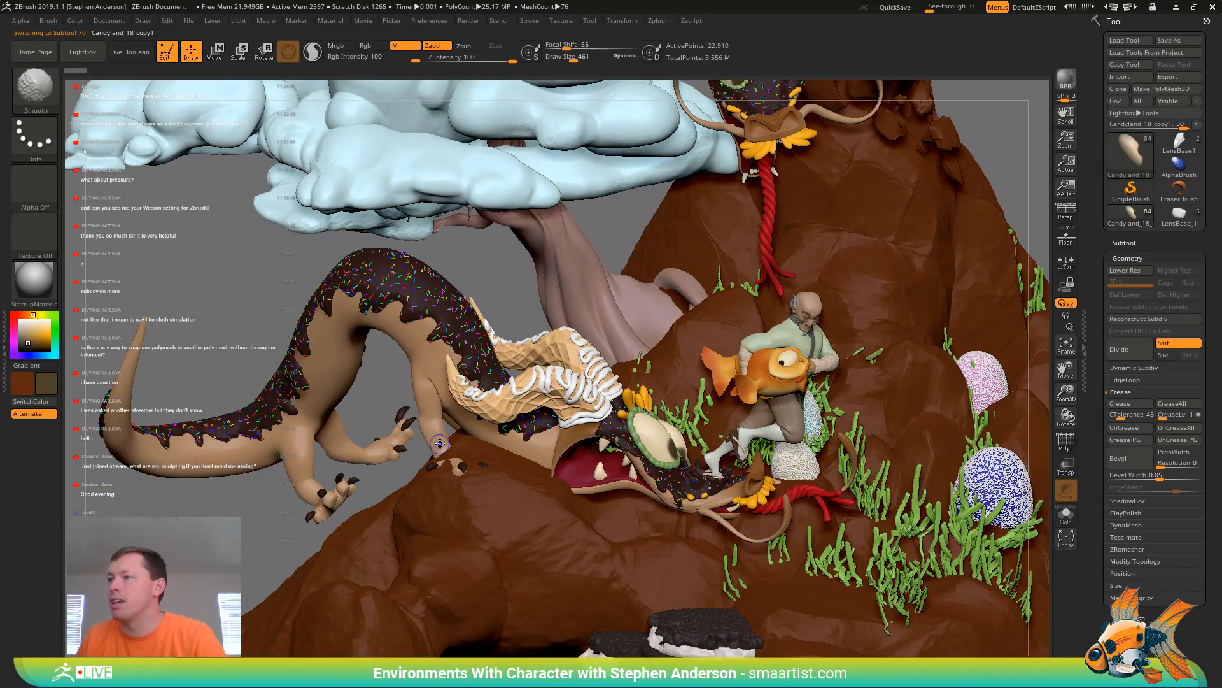
key(shift+f)
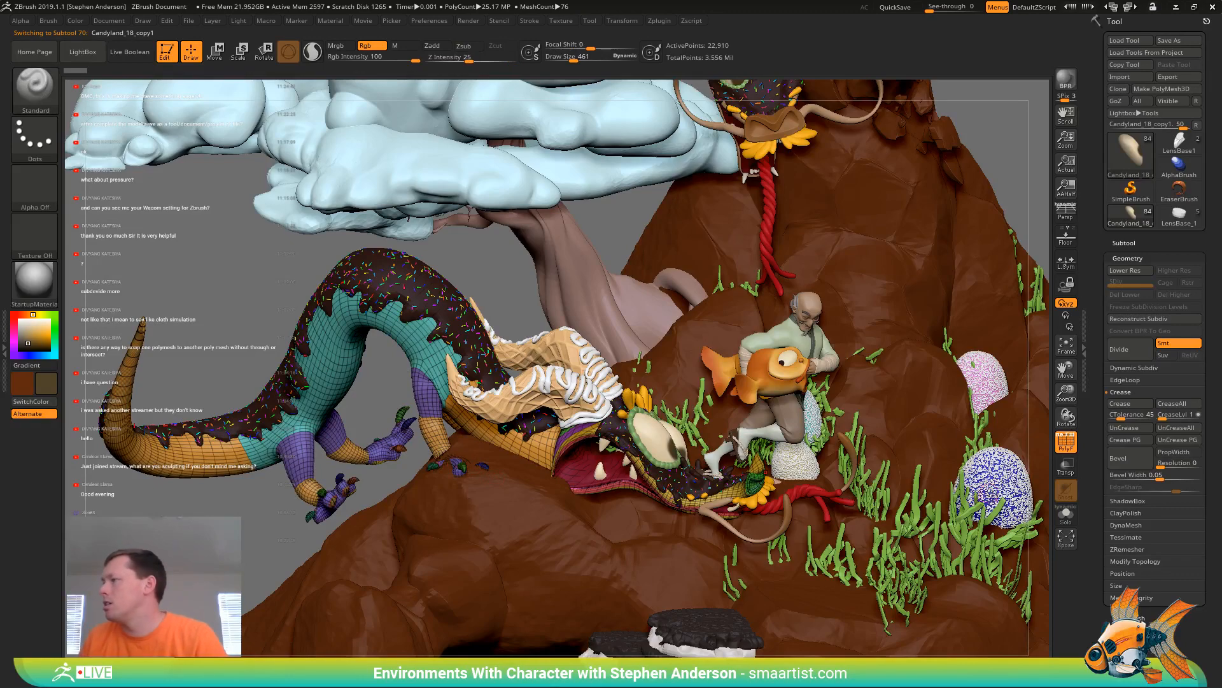
click(1068, 524)
mouse_move(520, 440)
right_down()
mouse_move(458, 470)
mouse_move(468, 446)
mouse_move(486, 467)
mouse_move(471, 475)
mouse_move(491, 470)
right_up()
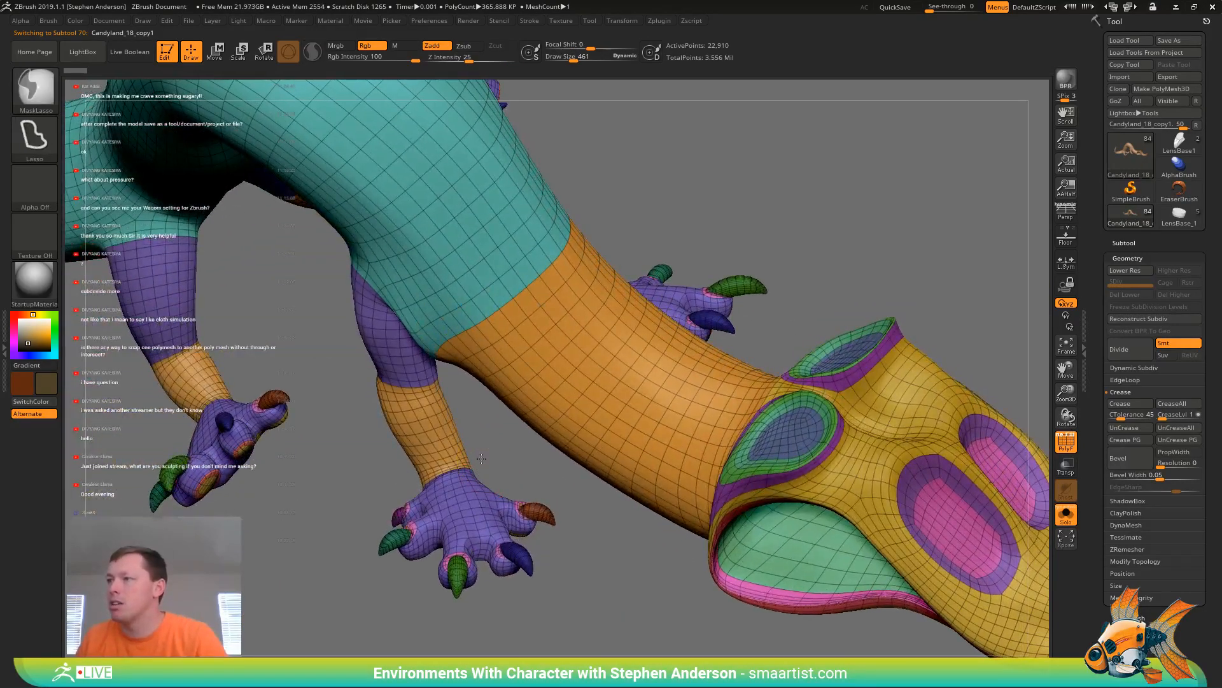
Lasso-mask the lower dragon's near front paw, leaving the rest of the body unmasked
mouse_move(557, 504)
ctrl+mouse_down()
mouse_move(490, 630)
mouse_move(328, 484)
mouse_move(325, 508)
ctrl+mouse_up()
ctrl+click(325, 535)
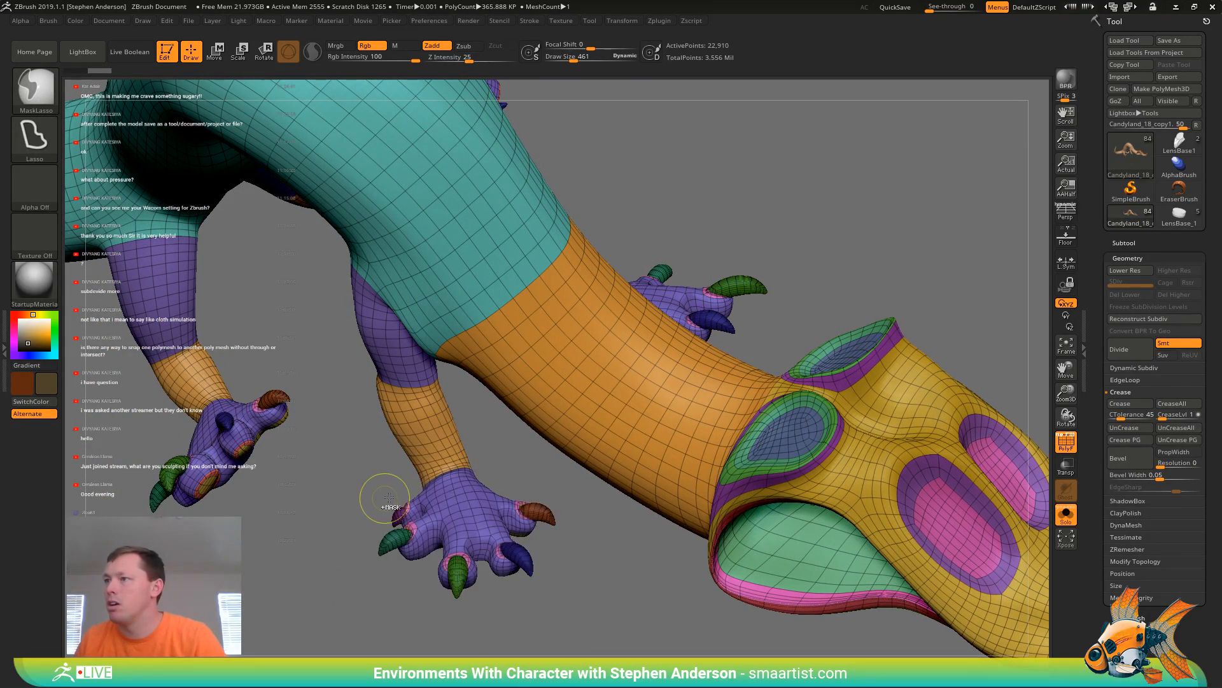
mouse_move(398, 485)
ctrl+mouse_down()
mouse_move(570, 627)
mouse_move(595, 503)
mouse_move(521, 458)
mouse_move(493, 460)
ctrl+mouse_up()
drag(357, 572, 458, 535)
ctrl+drag(438, 483, 463, 476)
ctrl+click(633, 322)
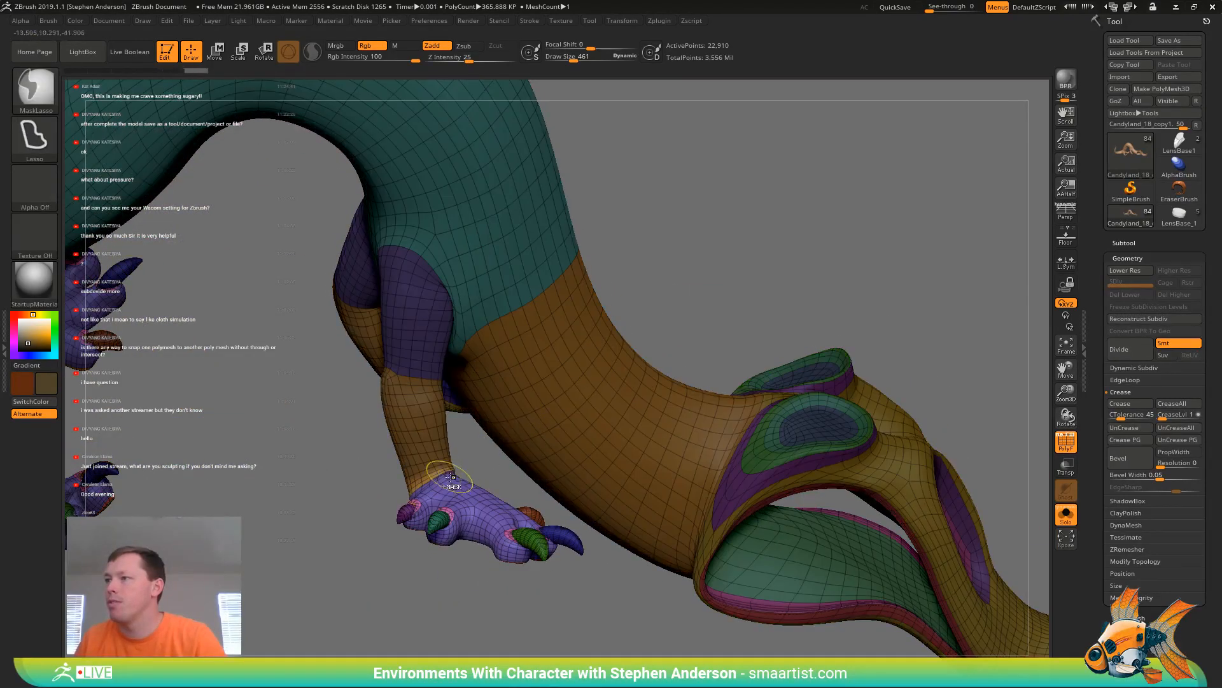
ctrl+click(688, 305)
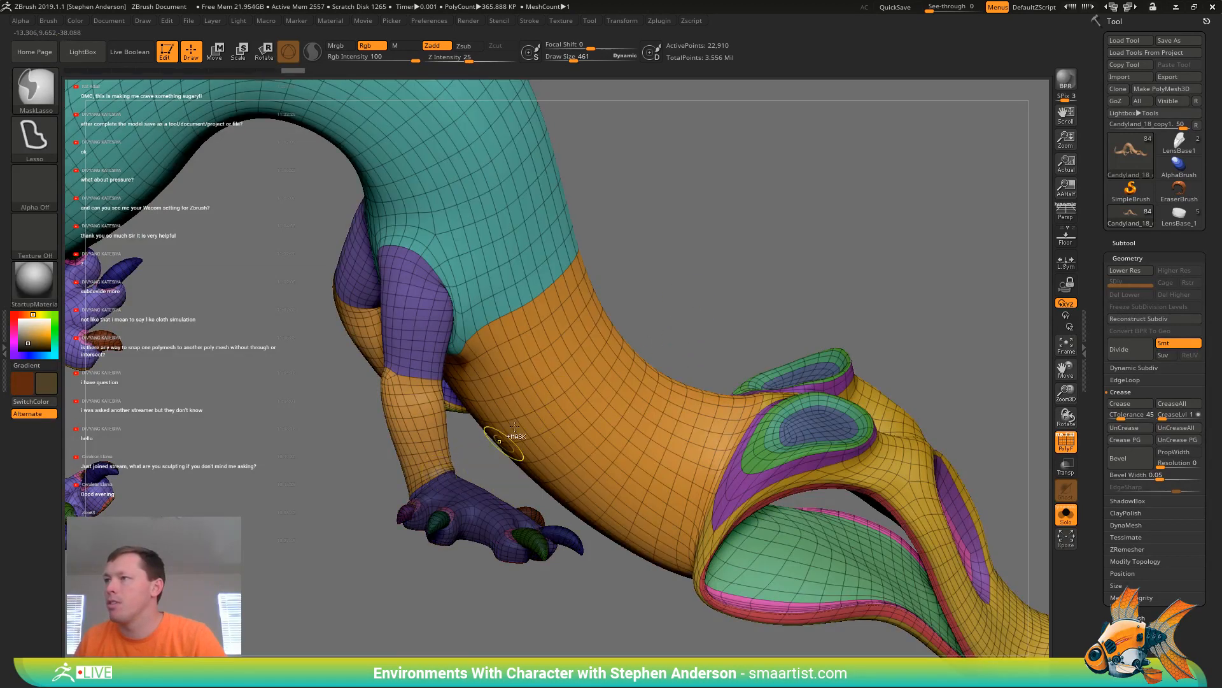
Isolate the lower-leg polygroup, mask the near front leg's lower section and show the full body again
drag(483, 445, 416, 443)
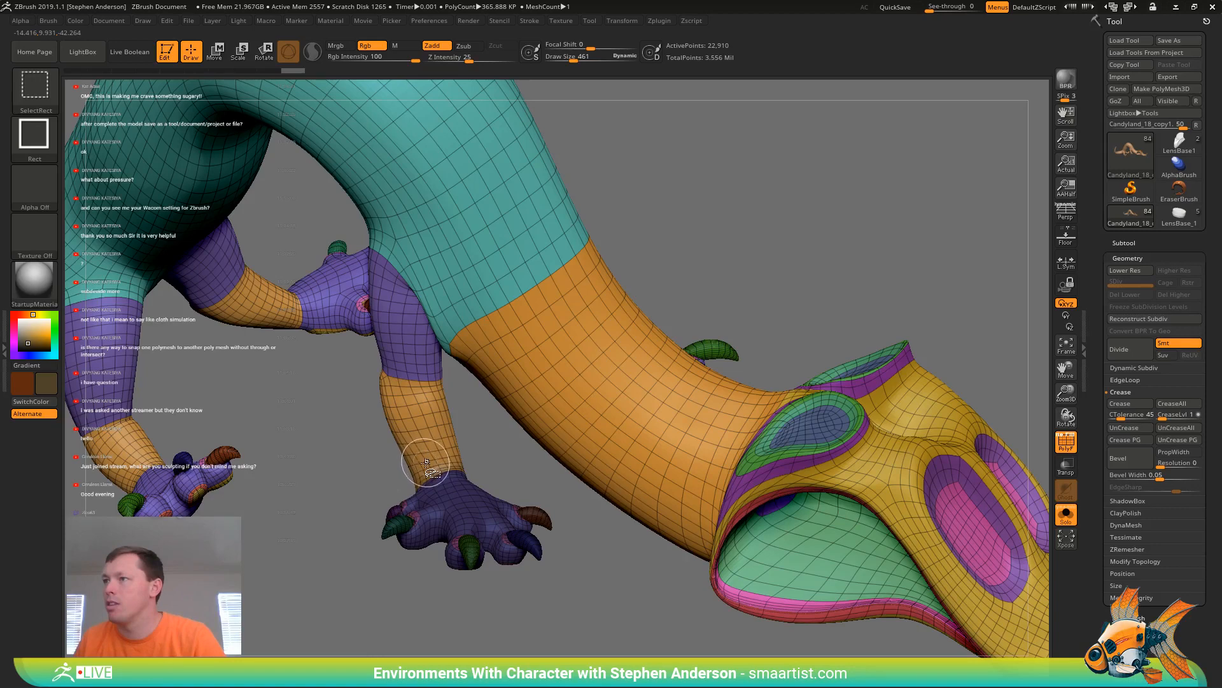
ctrl+shift+click(425, 462)
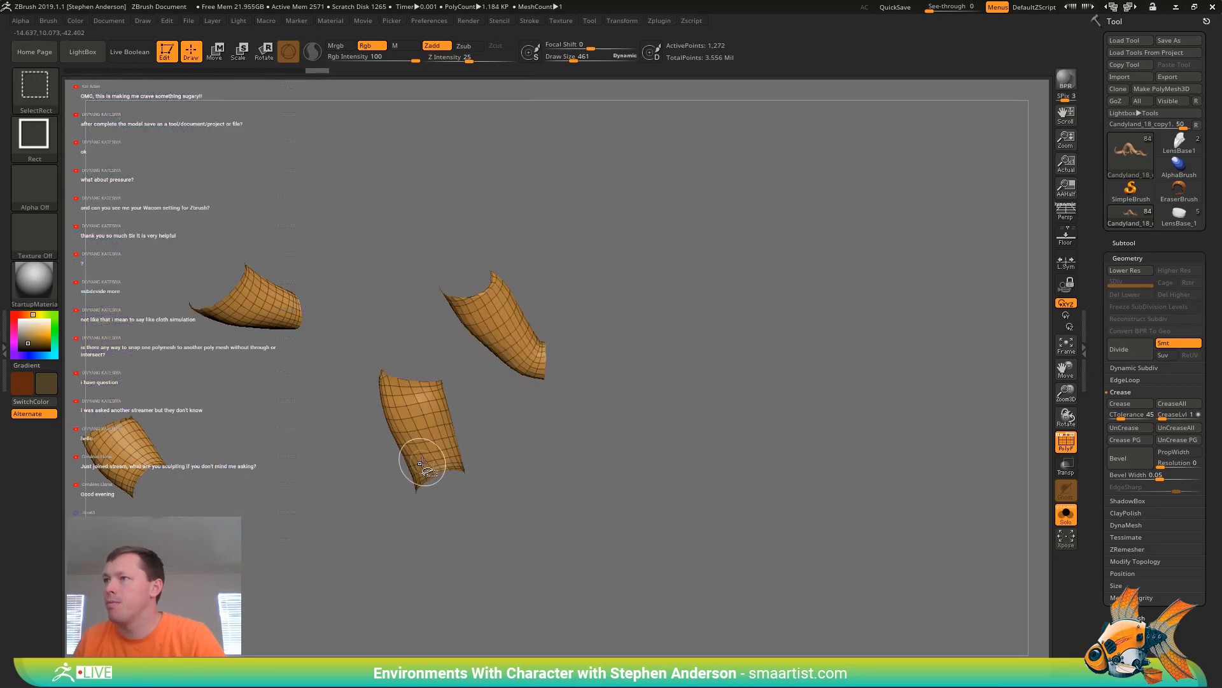
key(ctrl)
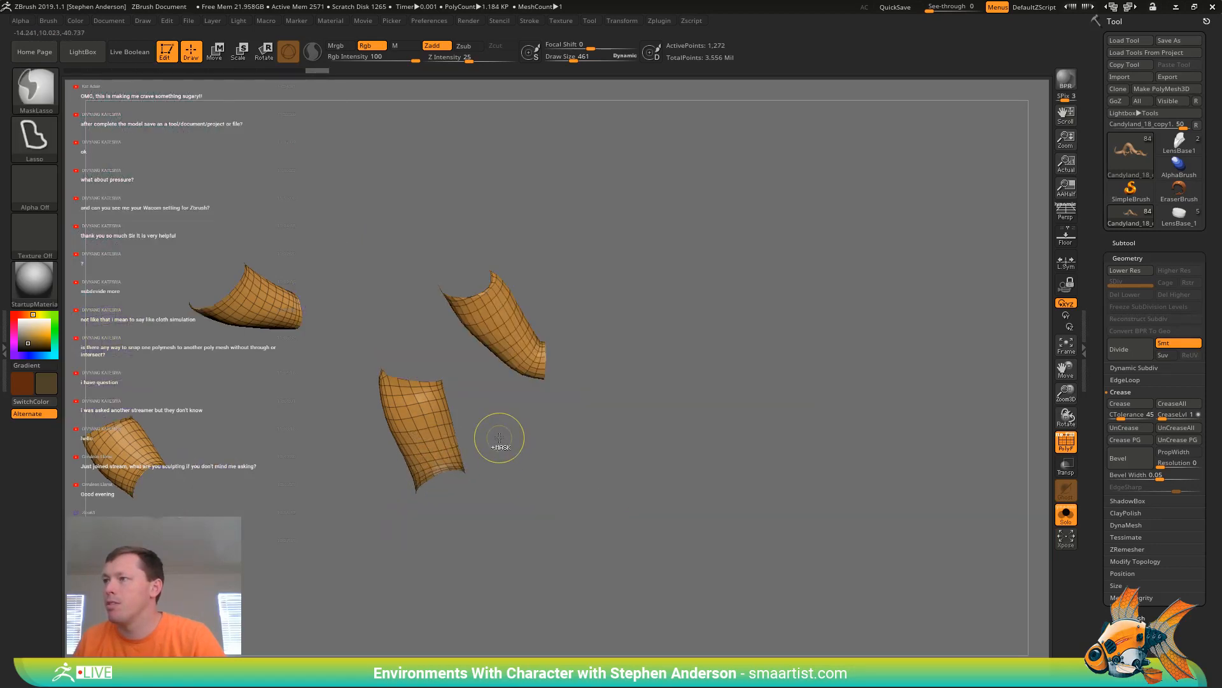
mouse_move(438, 362)
ctrl+mouse_down()
mouse_move(333, 425)
mouse_move(559, 546)
ctrl+mouse_up()
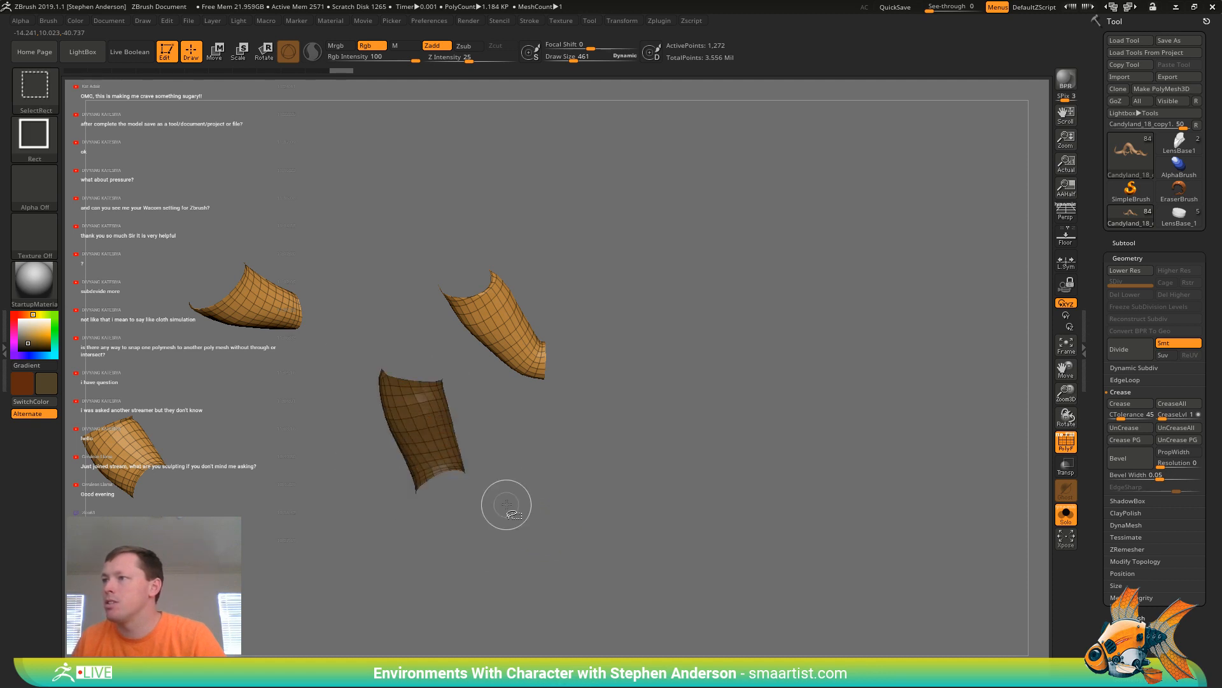
ctrl+shift+click(506, 505)
Isolate the upper-leg polygroup, mask the same front leg's upper section and unhide the whole body
ctrl+shift+click(401, 351)
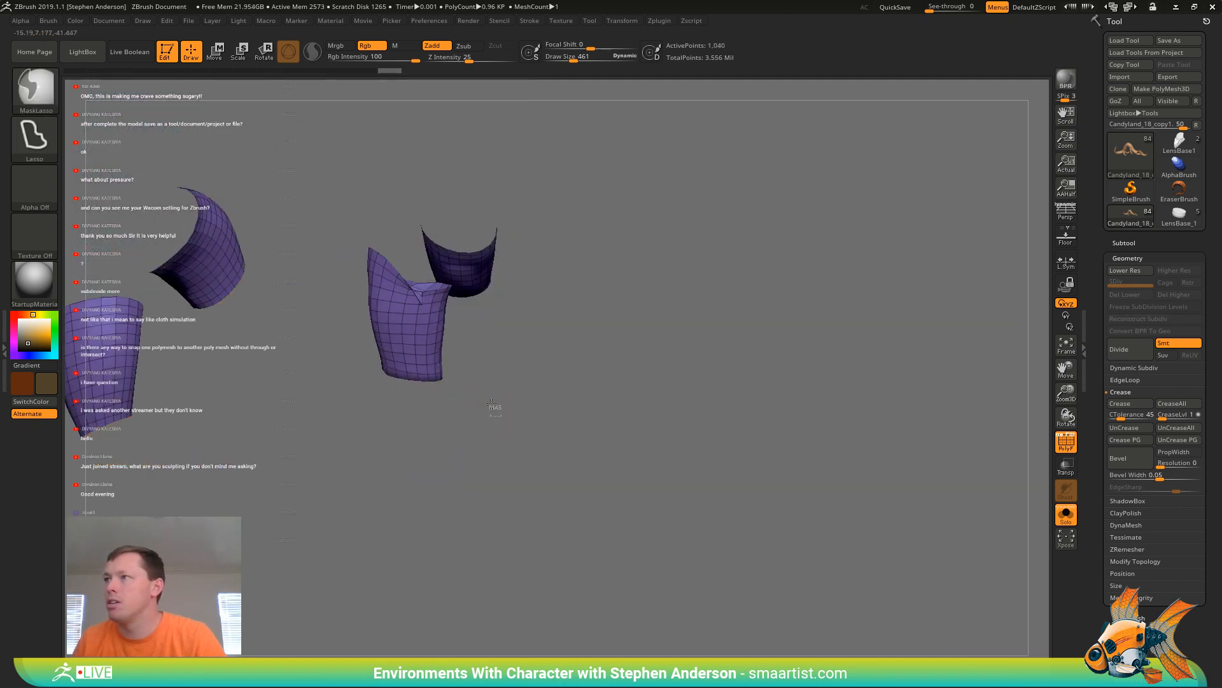
mouse_move(493, 405)
ctrl+mouse_down()
mouse_move(445, 320)
mouse_move(328, 300)
mouse_move(494, 344)
mouse_move(477, 356)
mouse_move(505, 371)
mouse_move(433, 251)
ctrl+mouse_up()
ctrl+shift+click(499, 295)
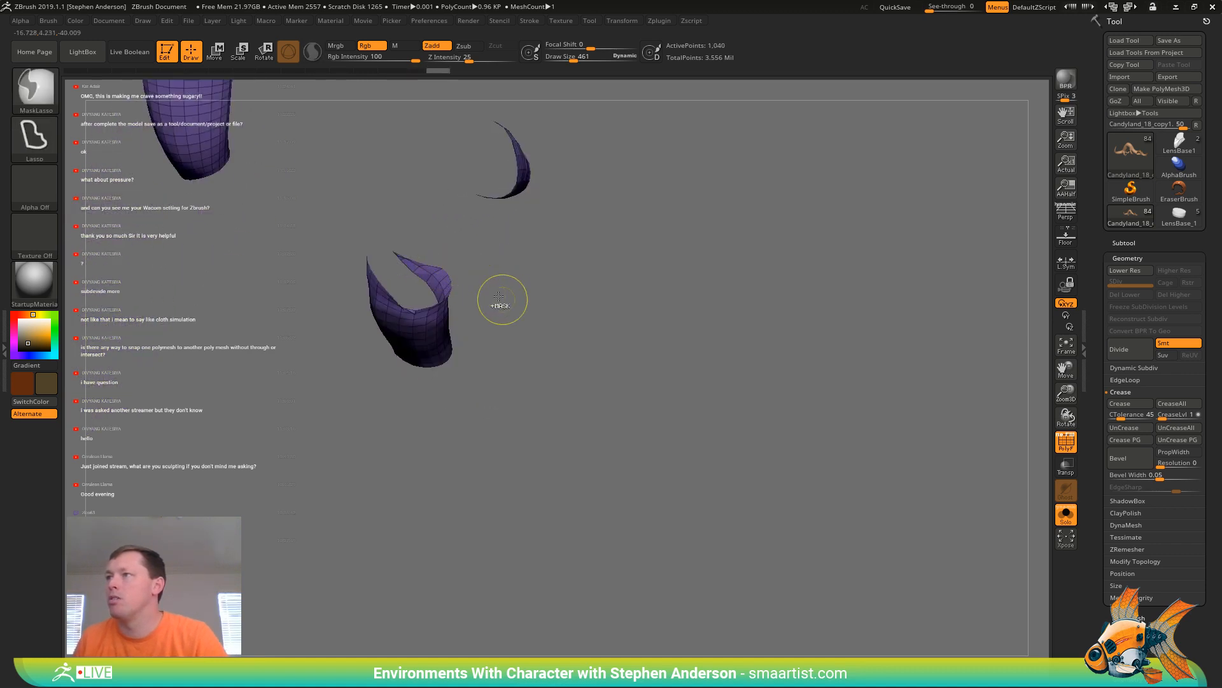
mouse_move(503, 295)
ctrl+mouse_down()
mouse_move(361, 234)
mouse_move(521, 484)
ctrl+mouse_up()
ctrl+shift+click(503, 469)
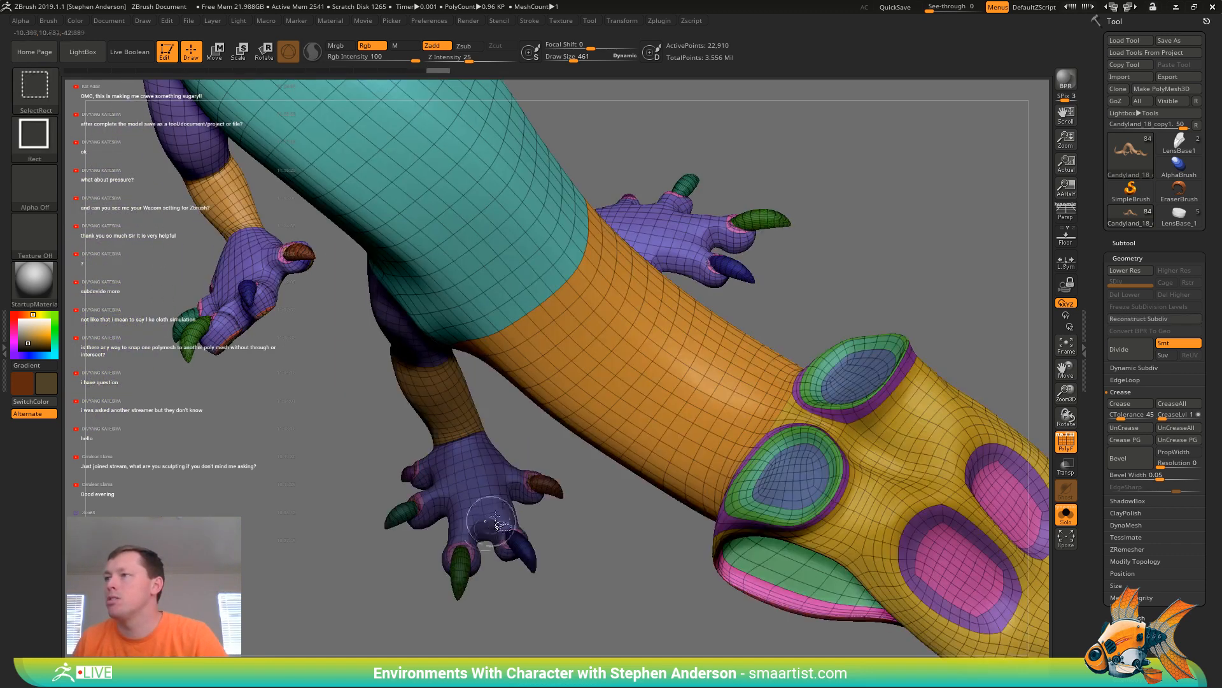
Invert the mask so only the near front leg and paw are editable, and bring the rest of the scene back
mouse_move(517, 430)
ctrl+mouse_down()
mouse_move(344, 420)
mouse_move(573, 630)
mouse_move(522, 445)
ctrl+mouse_up()
drag(521, 522, 405, 374)
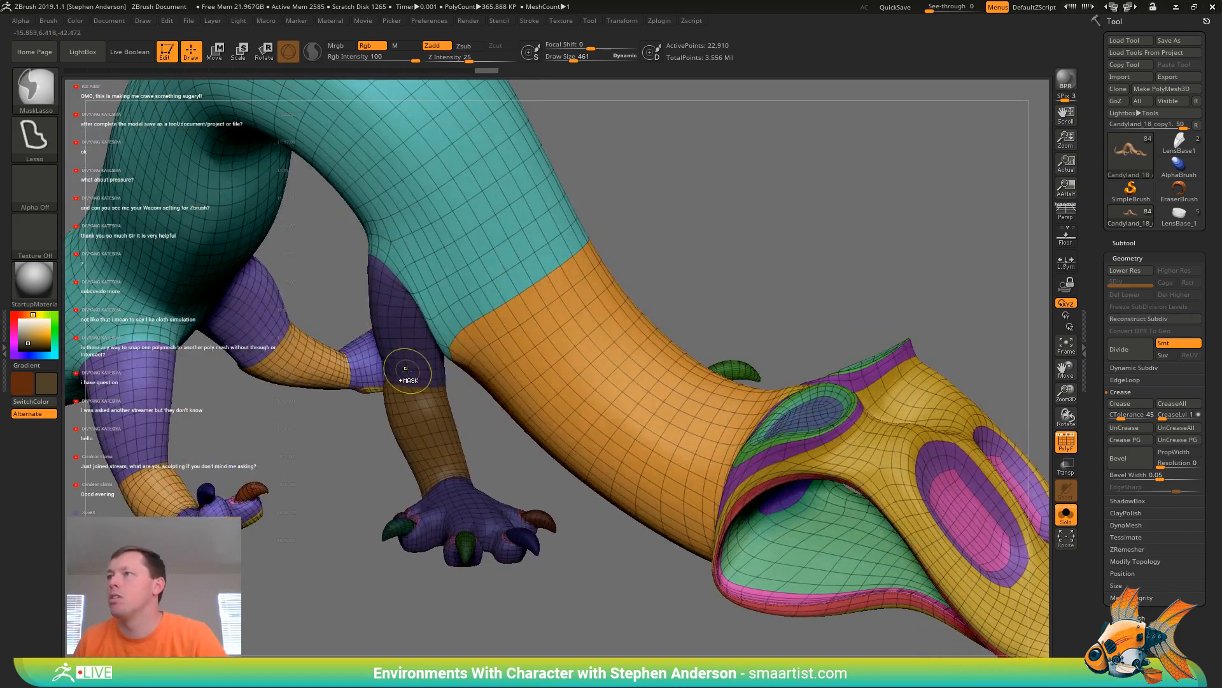
ctrl+click(329, 456)
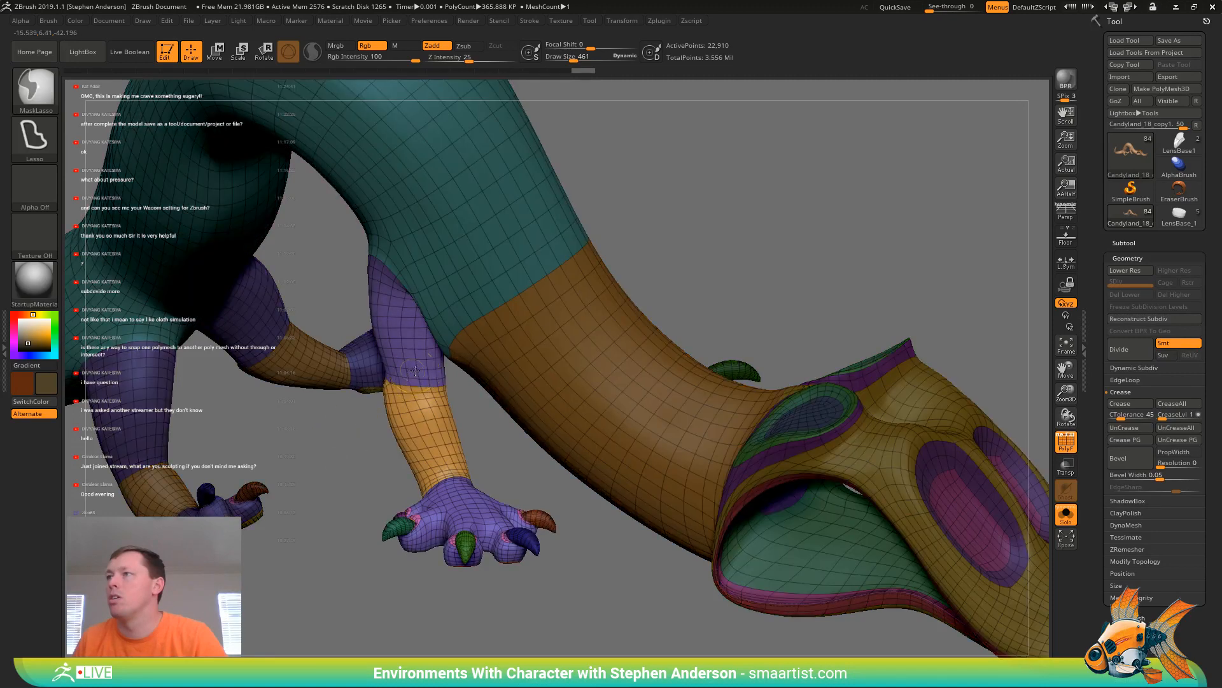
ctrl+click(359, 450)
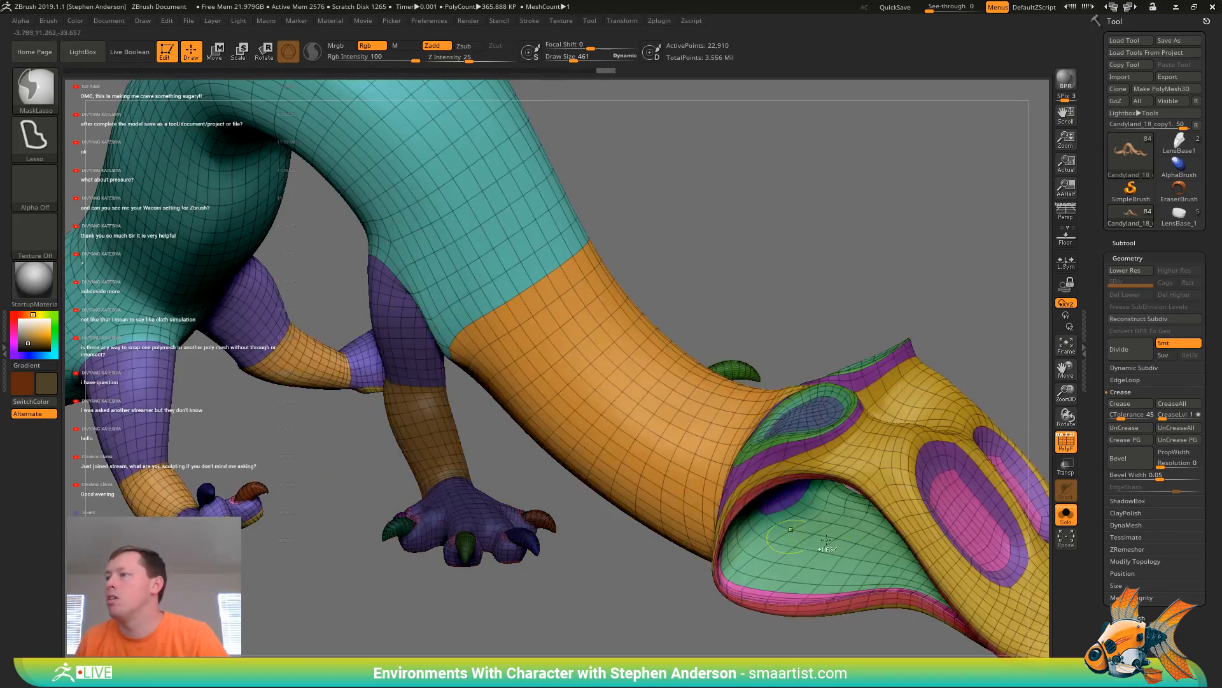
ctrl+click(739, 346)
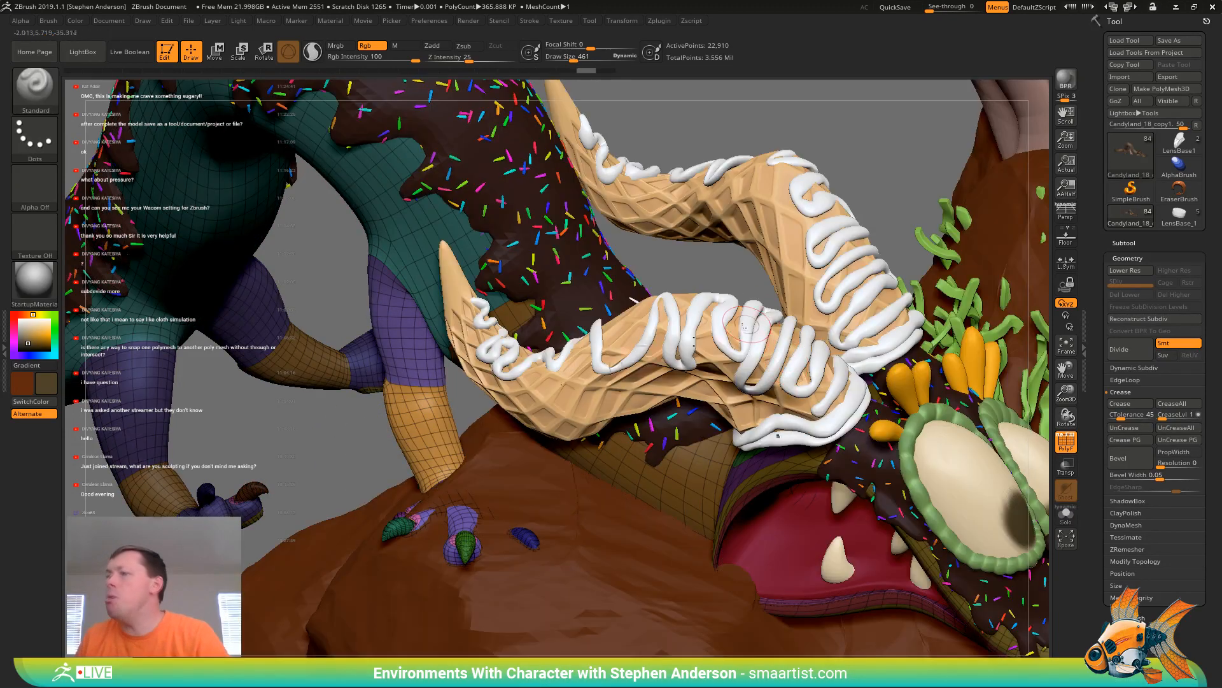
Move the unmasked front leg up with the gizmo so its paw sits on top of the chocolate rock
key(w)
click(426, 418)
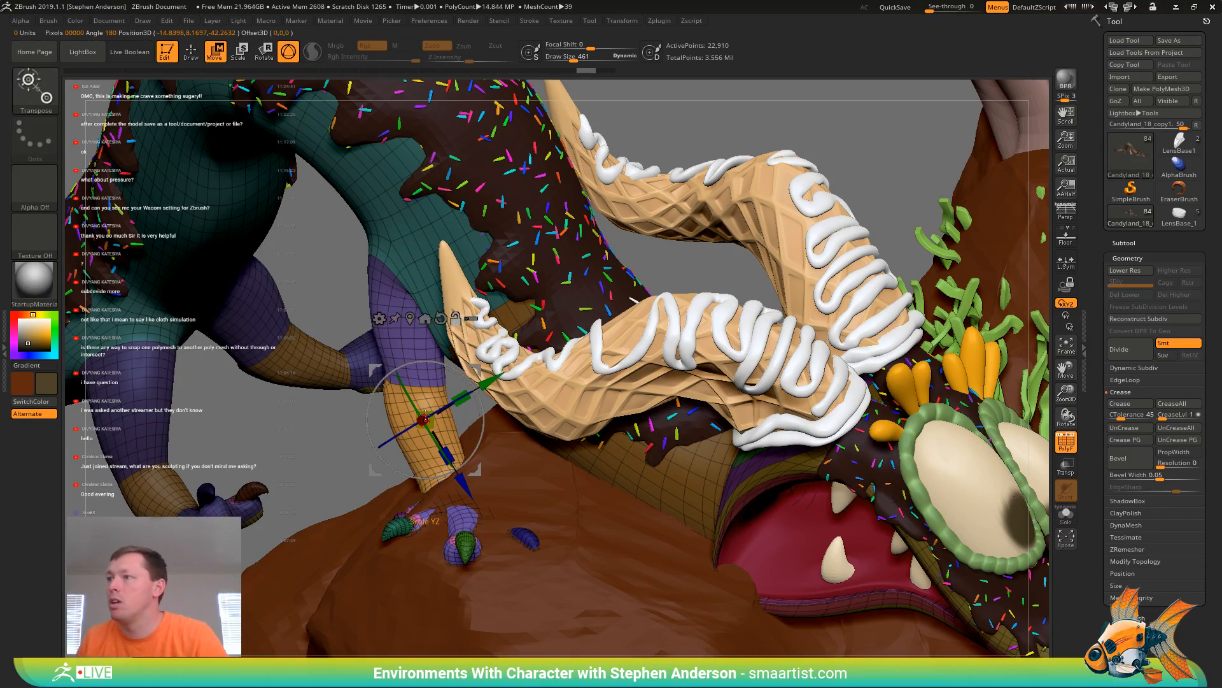
right_drag(550, 422, 399, 485)
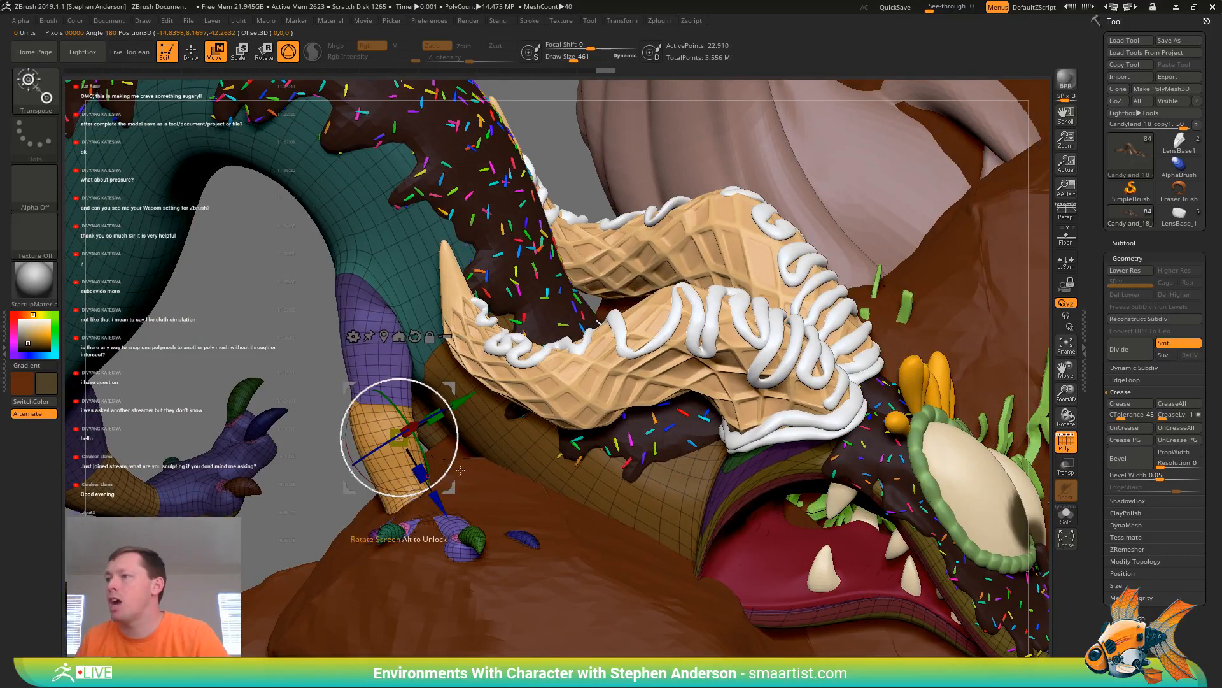
drag(452, 487, 451, 471)
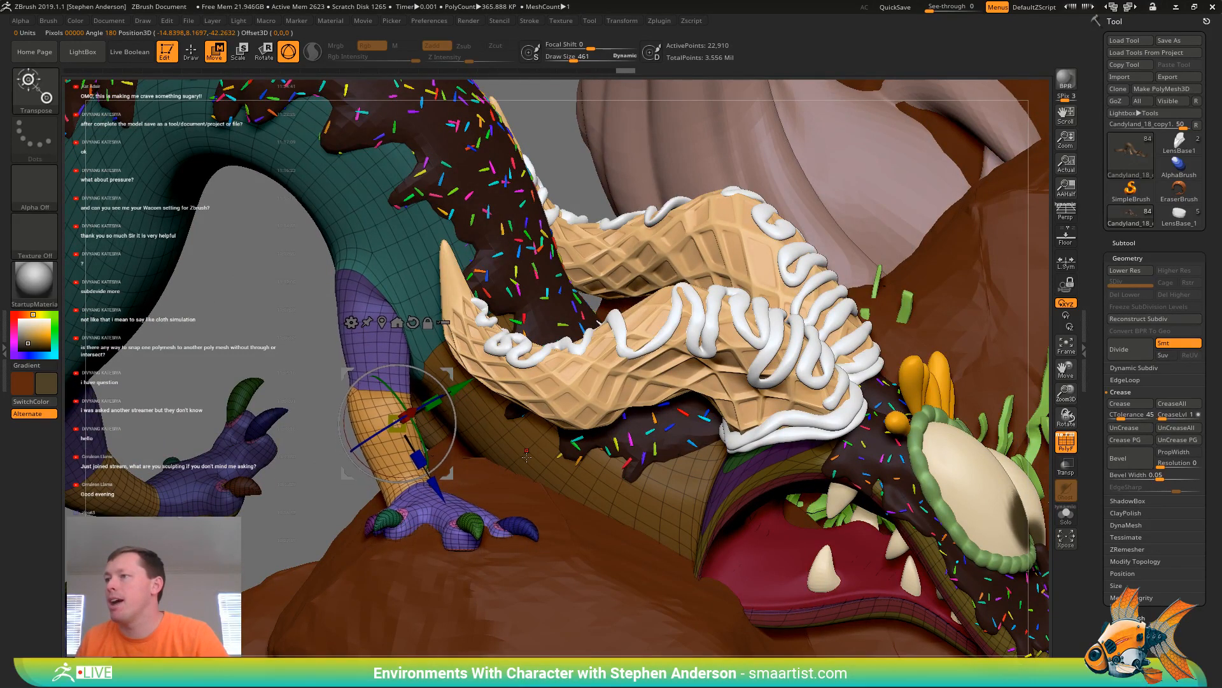
right_drag(512, 469, 513, 472)
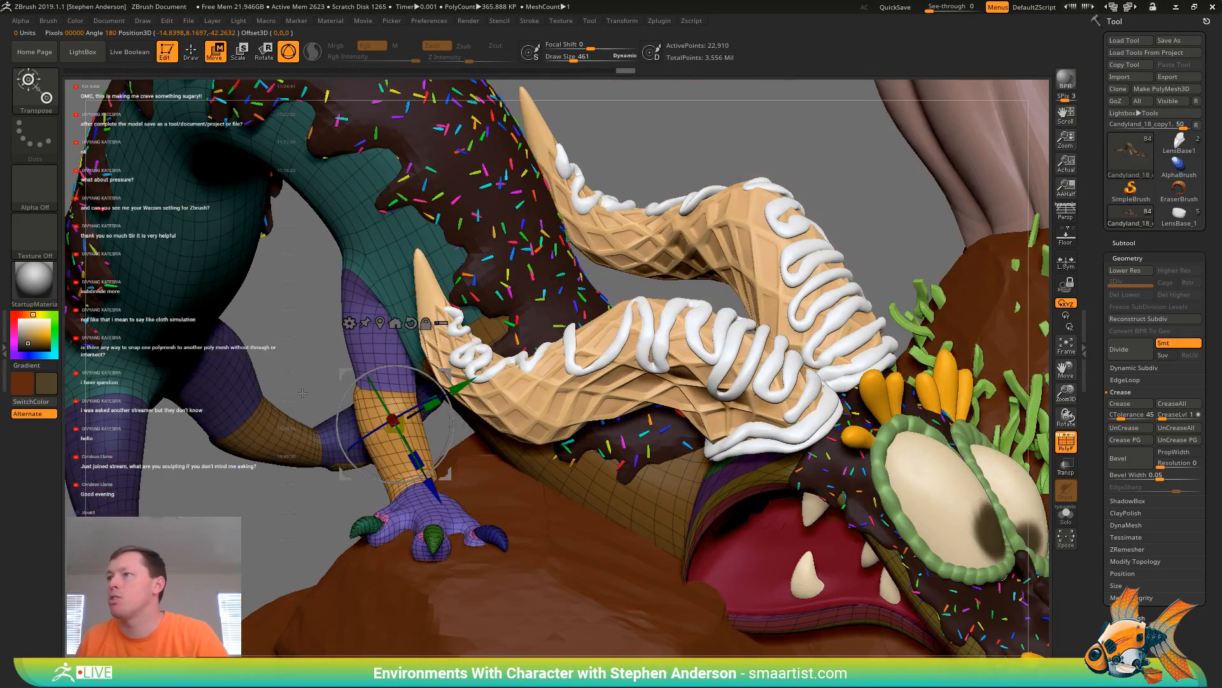
right_drag(302, 393, 309, 383)
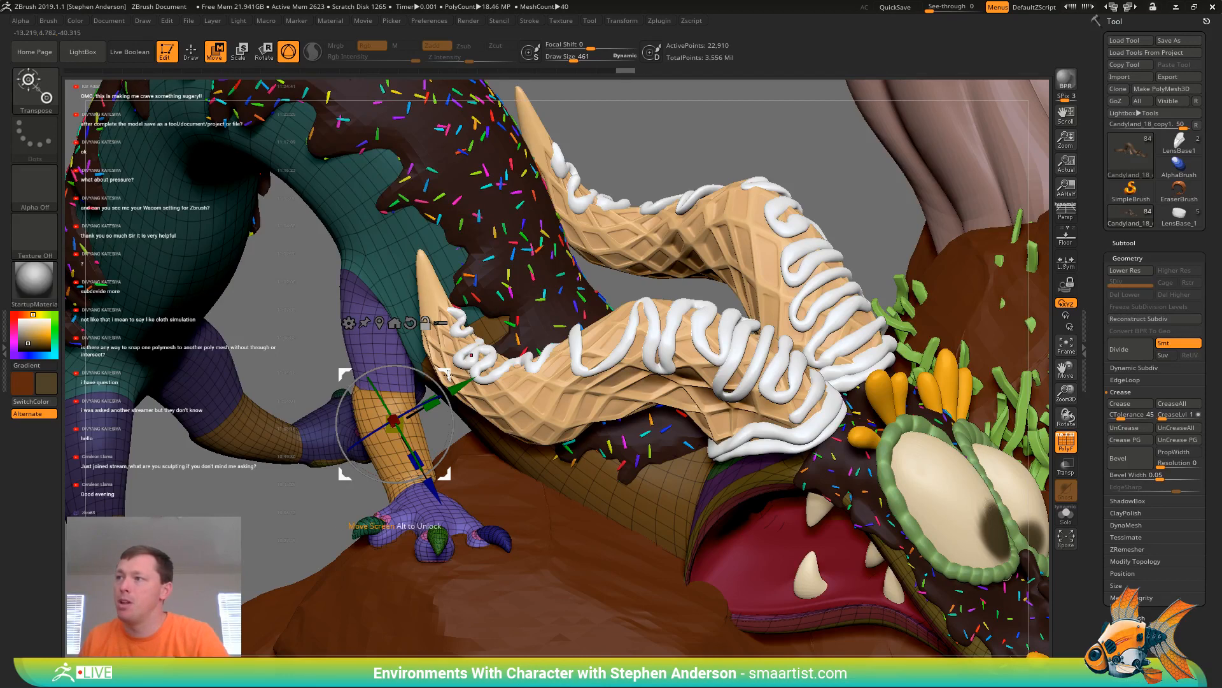
Unlock the gizmo and reposition it at the joint between the front leg's upper and lower sections
click(379, 323)
click(394, 395)
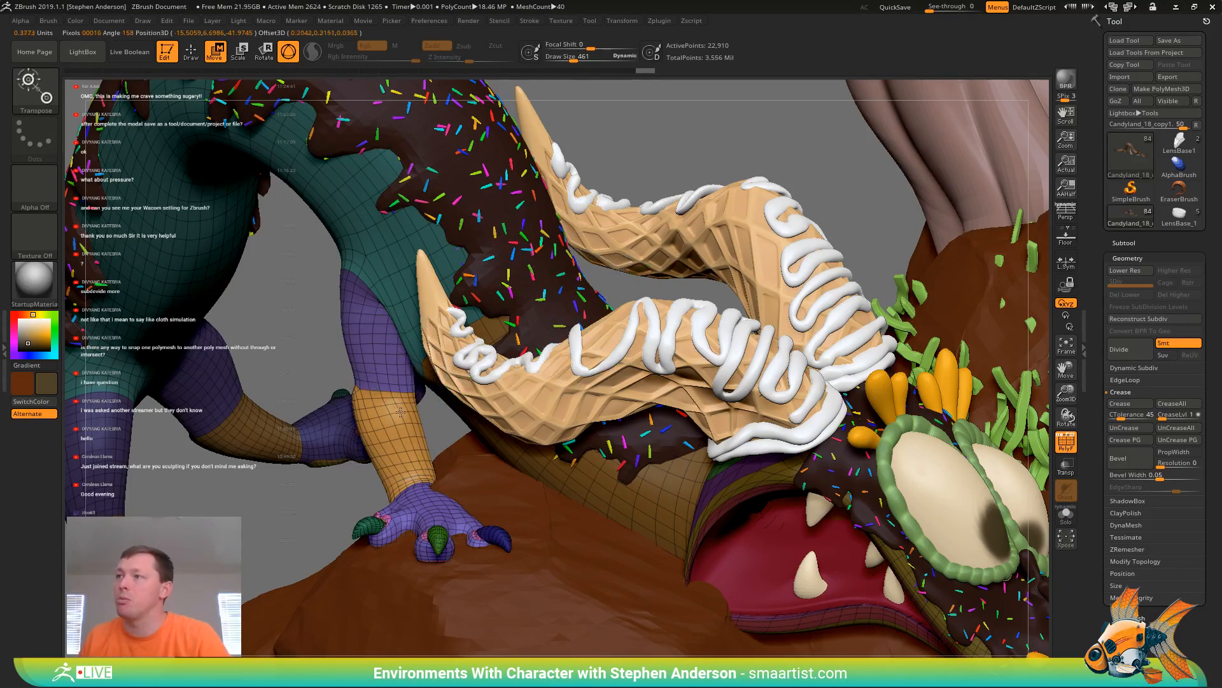
key(ctrl)
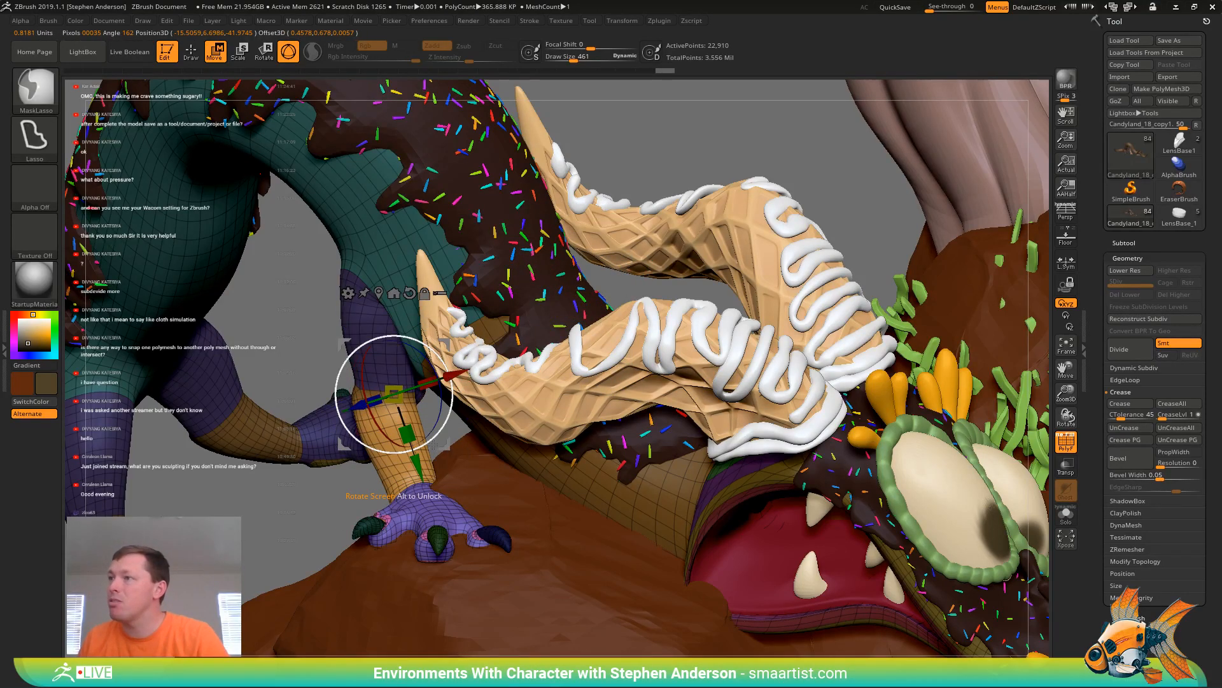
key(ctrl)
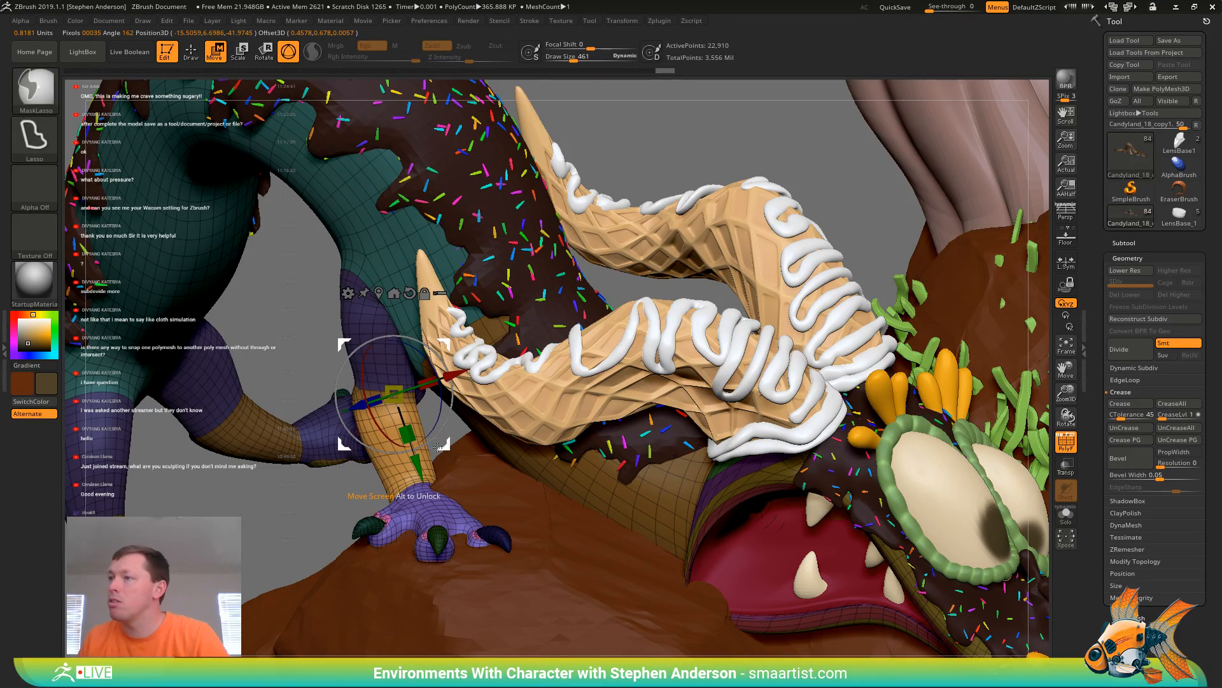
drag(423, 449, 439, 472)
click(1070, 520)
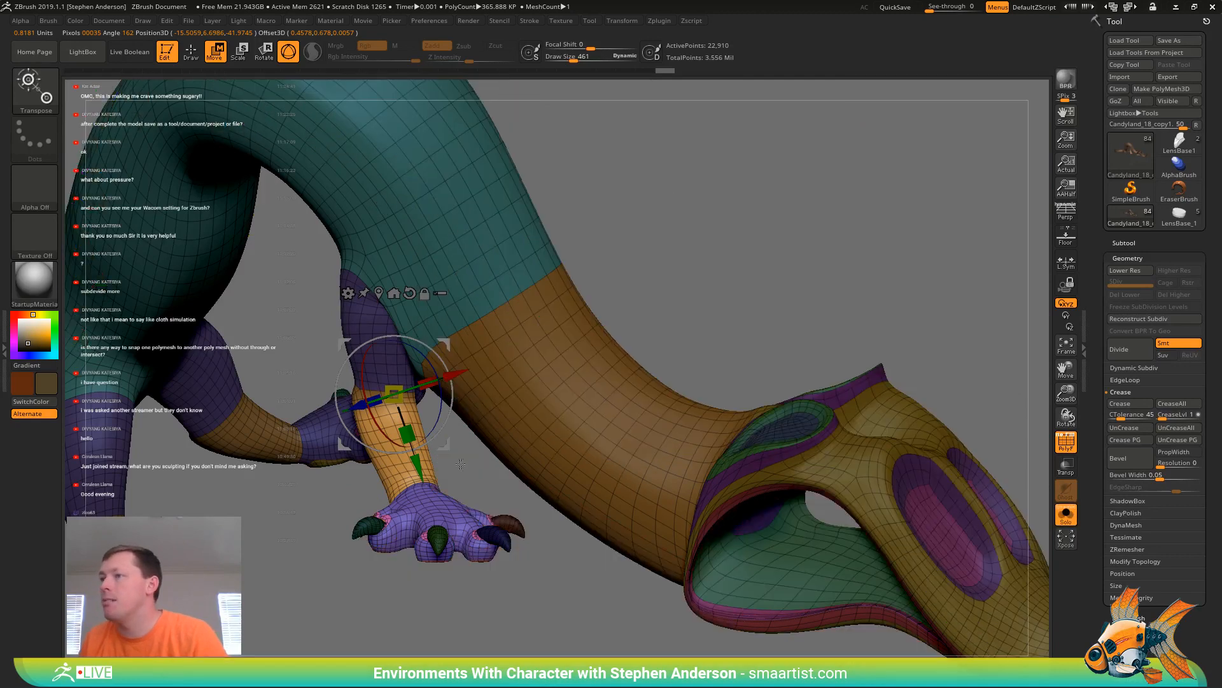
key(ctrl)
mouse_move(548, 531)
ctrl+mouse_down()
mouse_move(439, 589)
mouse_move(327, 535)
mouse_move(445, 492)
mouse_move(477, 608)
mouse_move(307, 508)
mouse_move(382, 489)
mouse_move(547, 511)
mouse_move(891, 500)
ctrl+mouse_up()
key(ctrl+z)
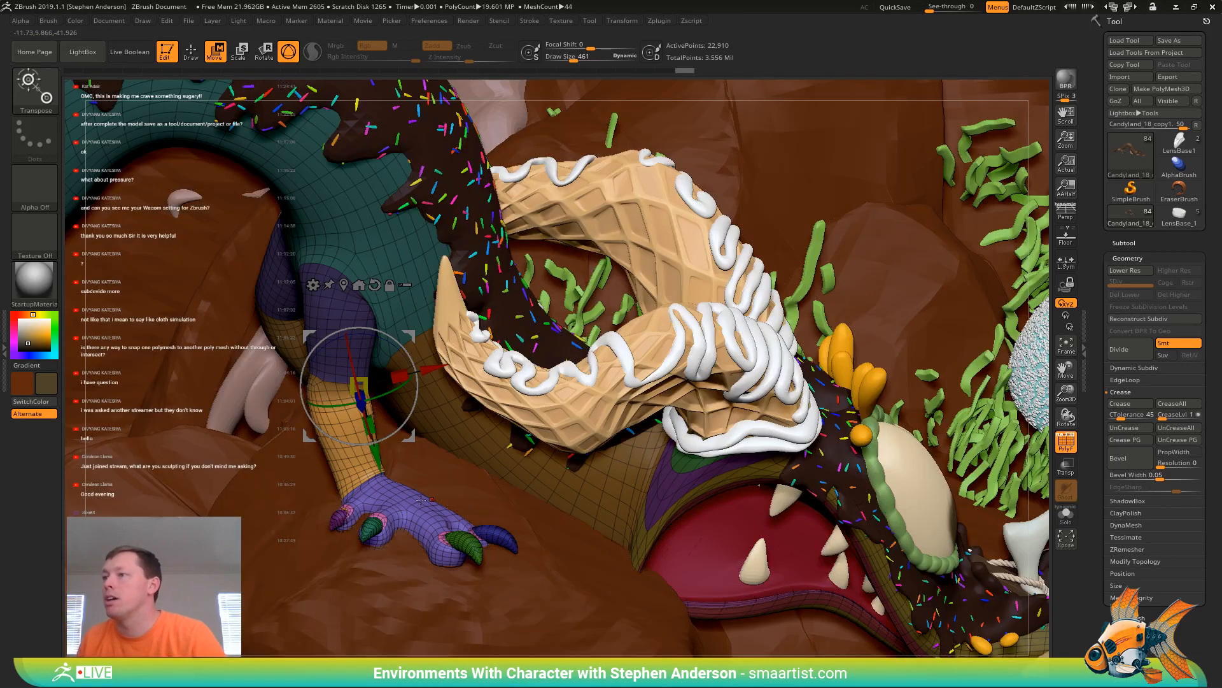
Rotate the lower front leg and paw about the joint and nudge them into place on the chocolate rock
right_drag(420, 499, 382, 490)
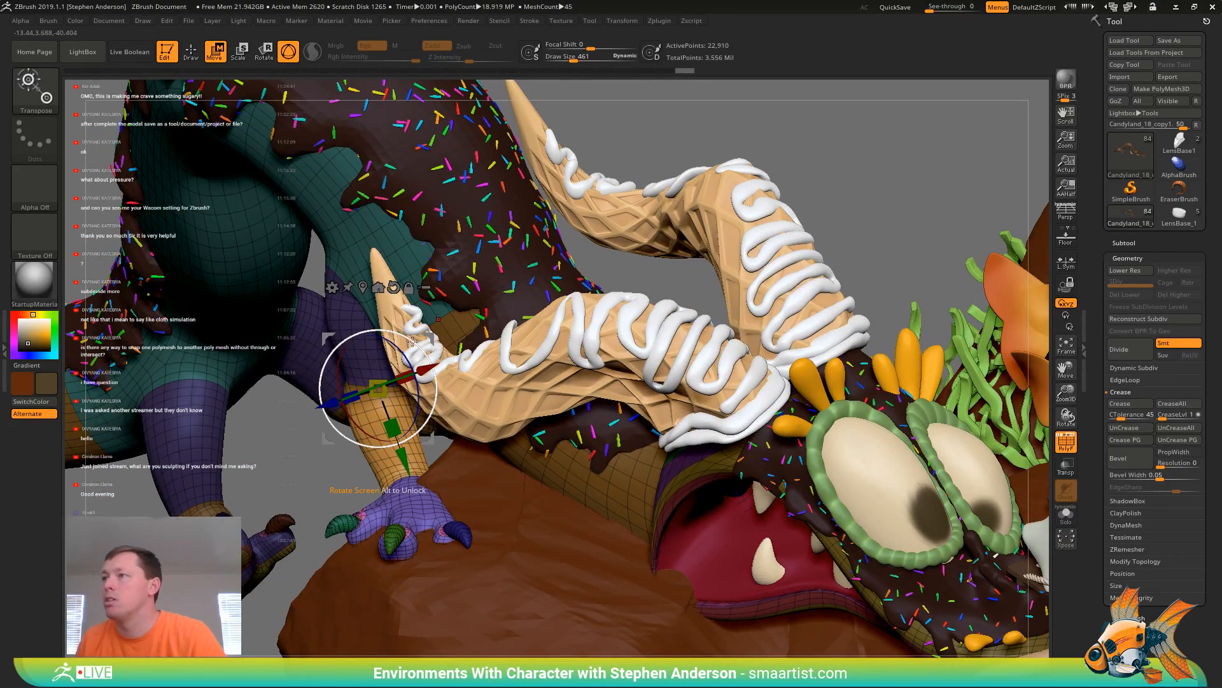
drag(411, 337, 432, 342)
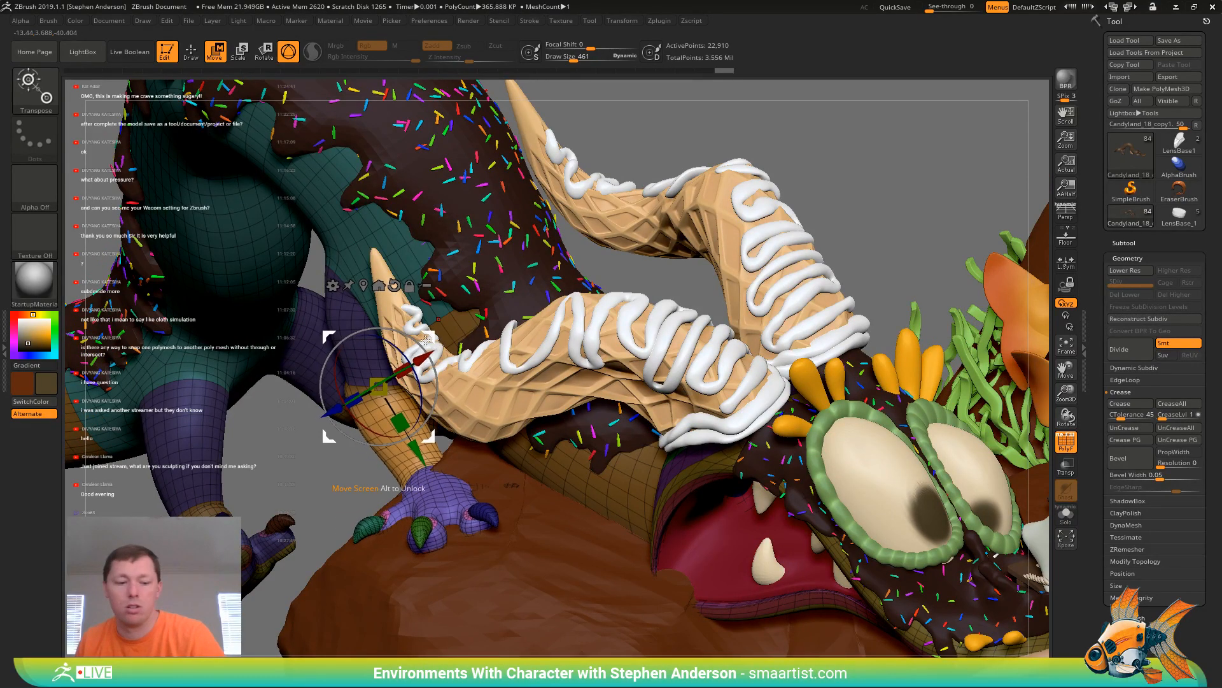
key(q)
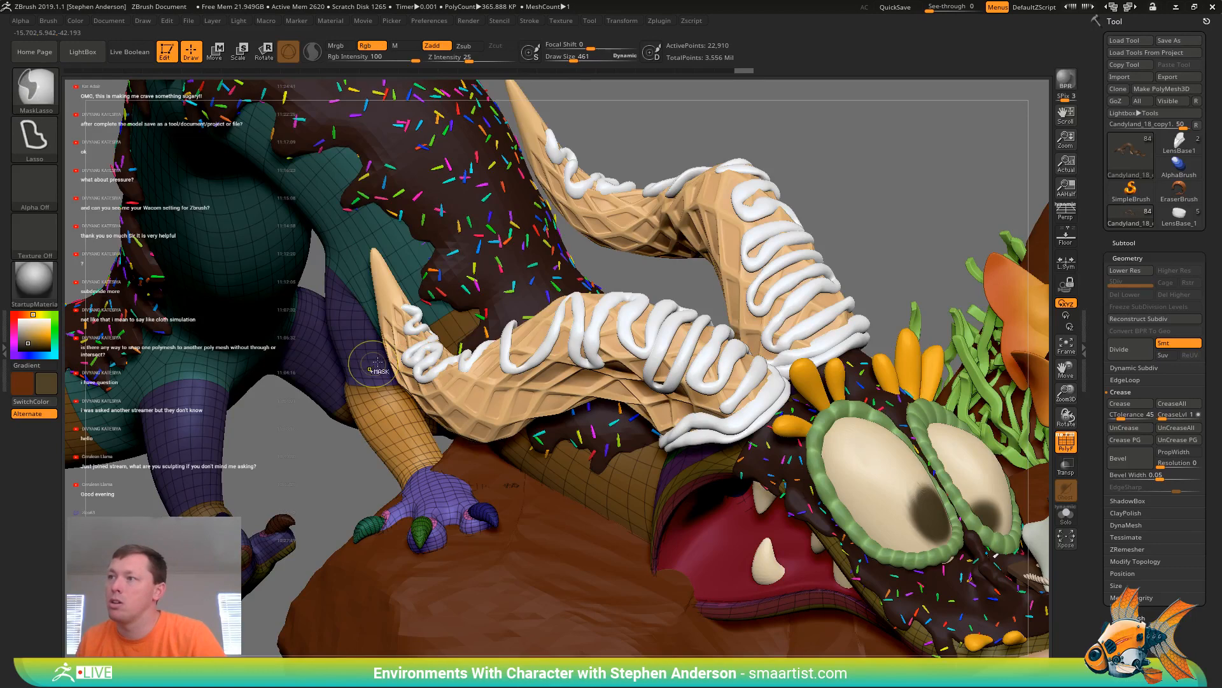
key(w)
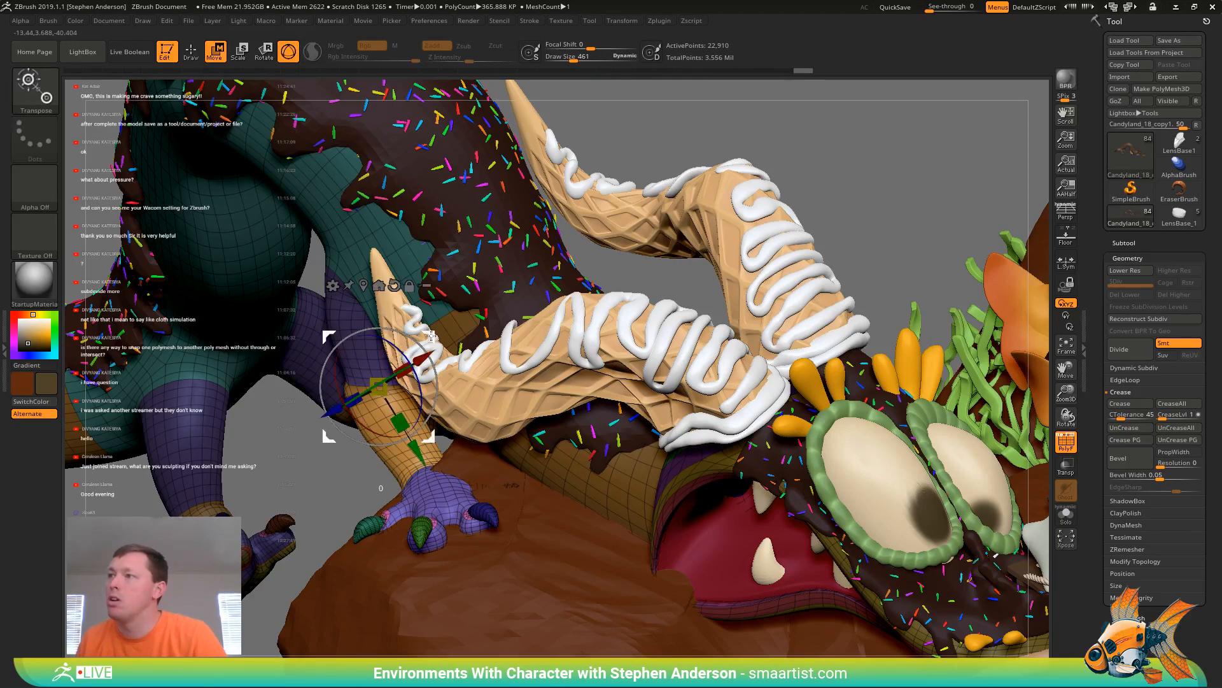
drag(431, 335, 430, 331)
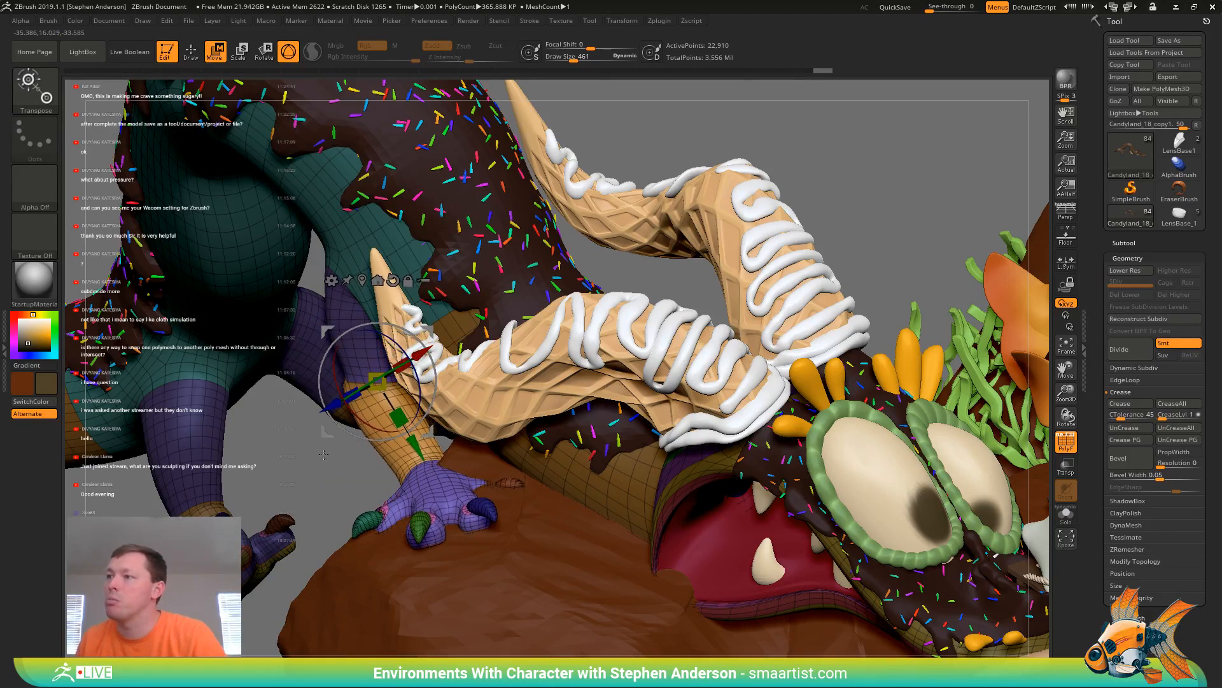
Refine the mask around the lower front leg and nudge the unmasked lower leg and paw on the chocolate rock
mouse_move(328, 474)
mouse_down()
mouse_move(324, 448)
mouse_move(446, 245)
mouse_move(549, 353)
mouse_up()
key(q)
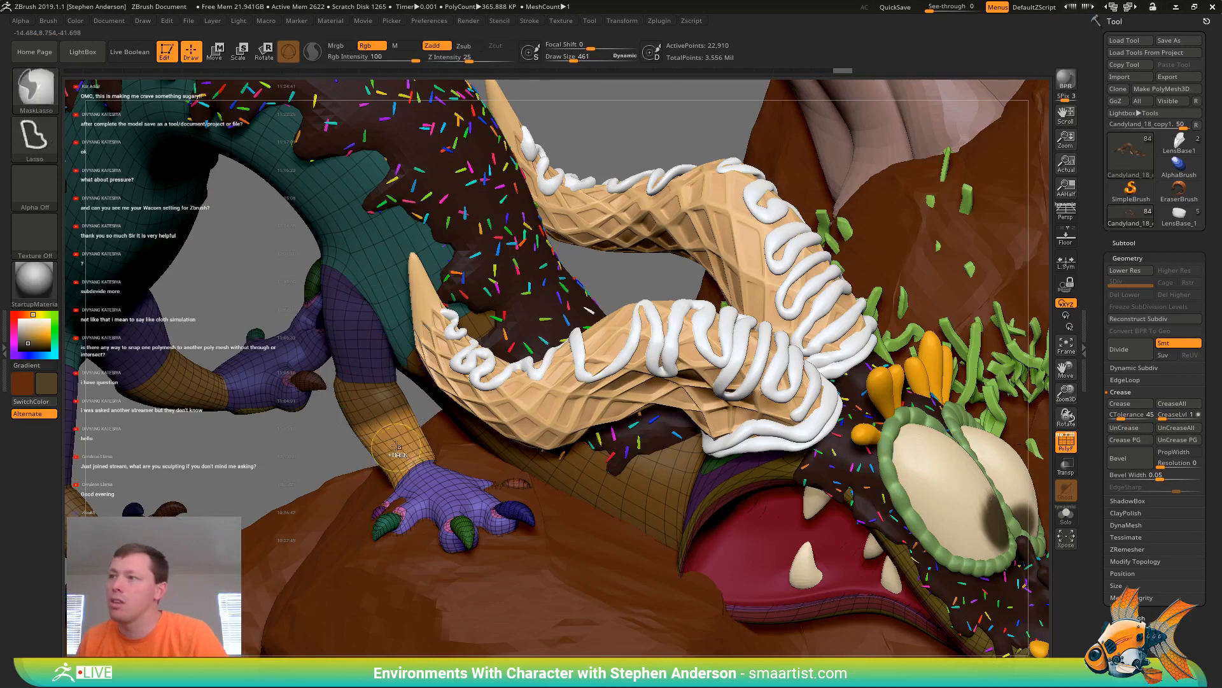
ctrl+drag(300, 445, 390, 420)
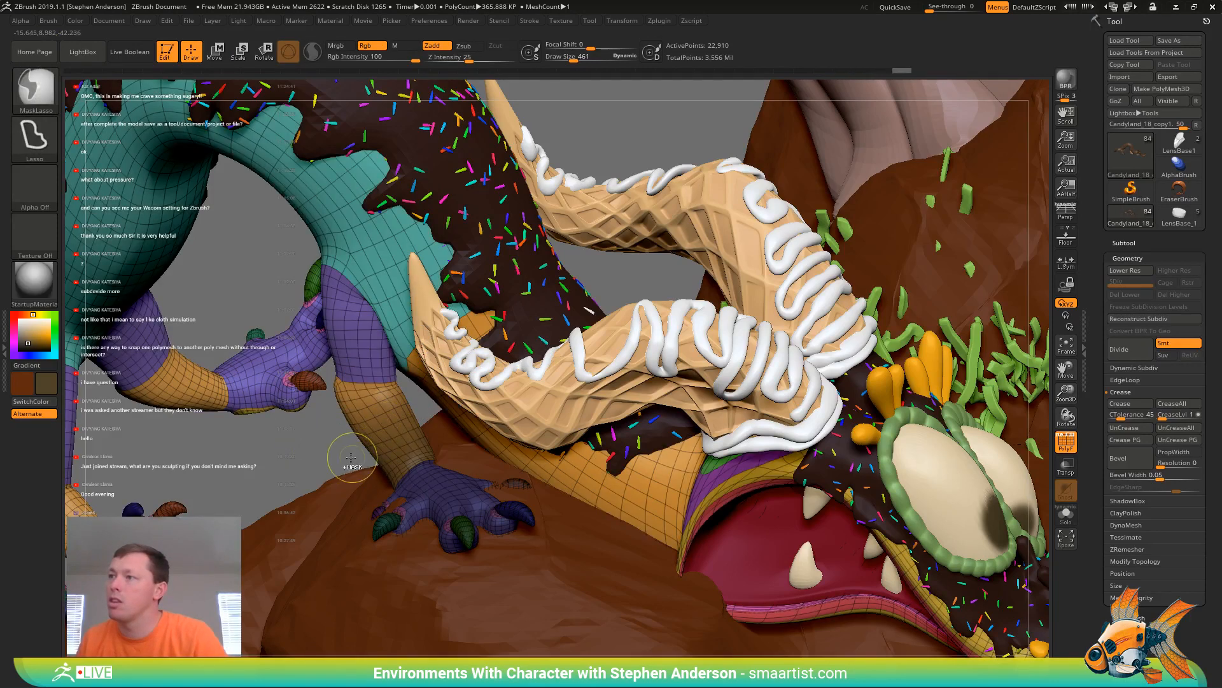
ctrl+click(277, 451)
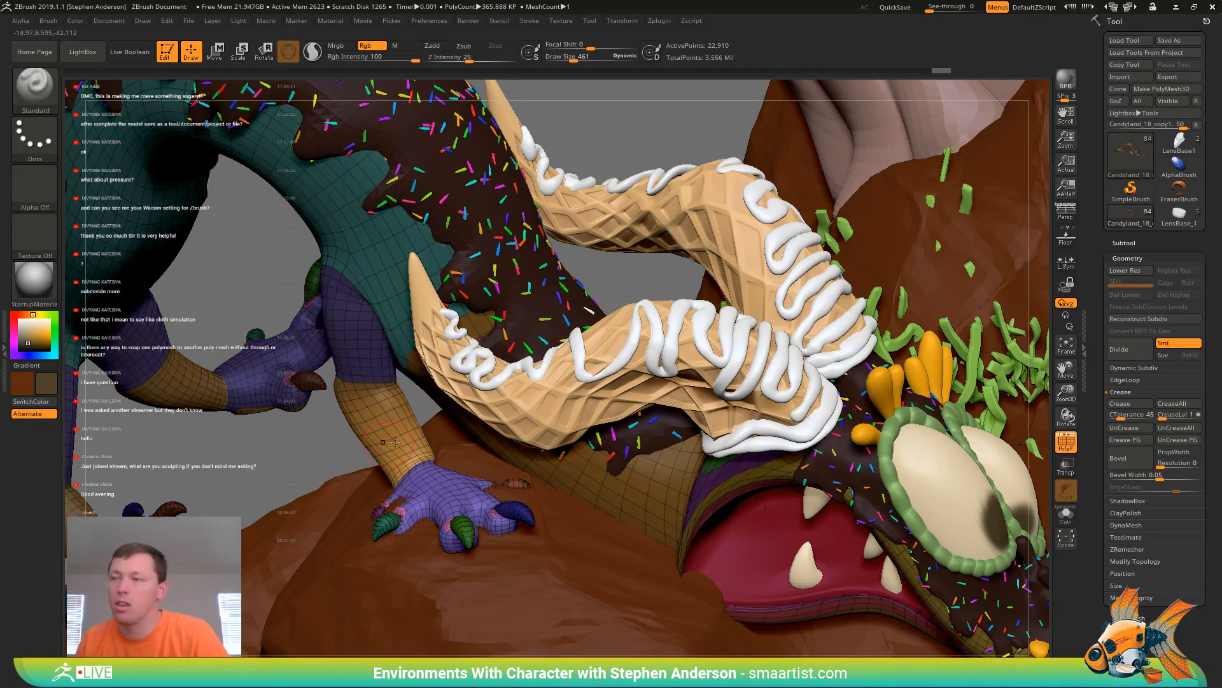
key(w)
drag(430, 429, 479, 434)
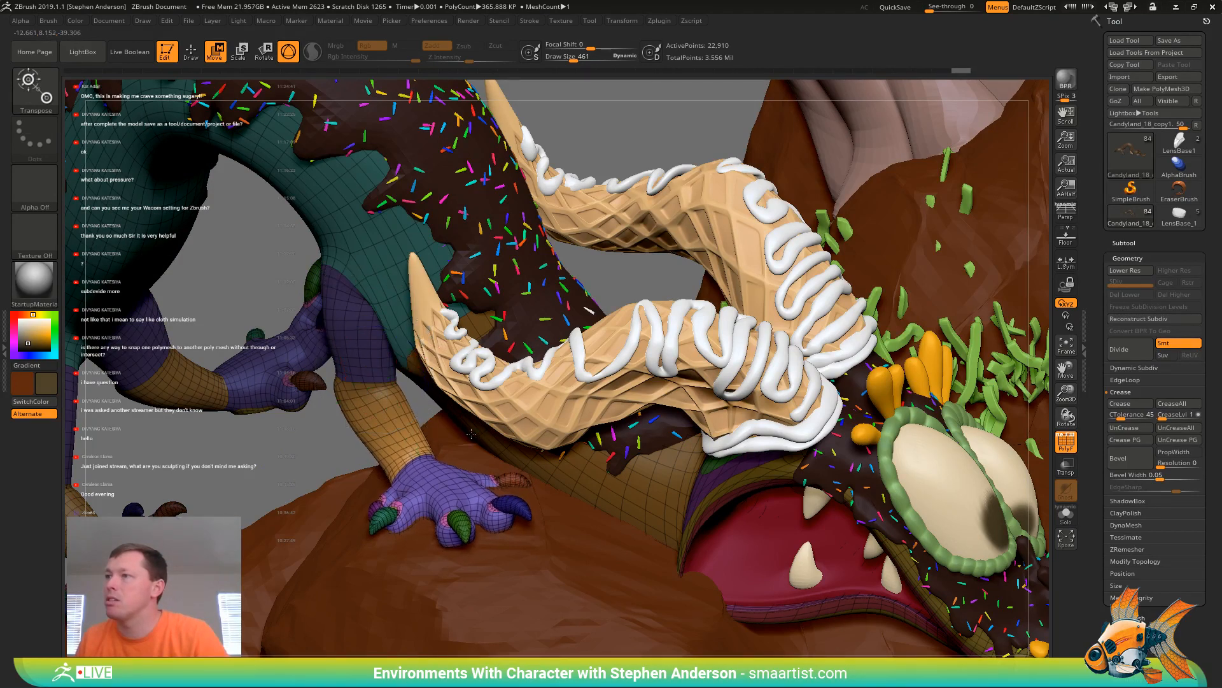
right_drag(471, 434, 447, 479)
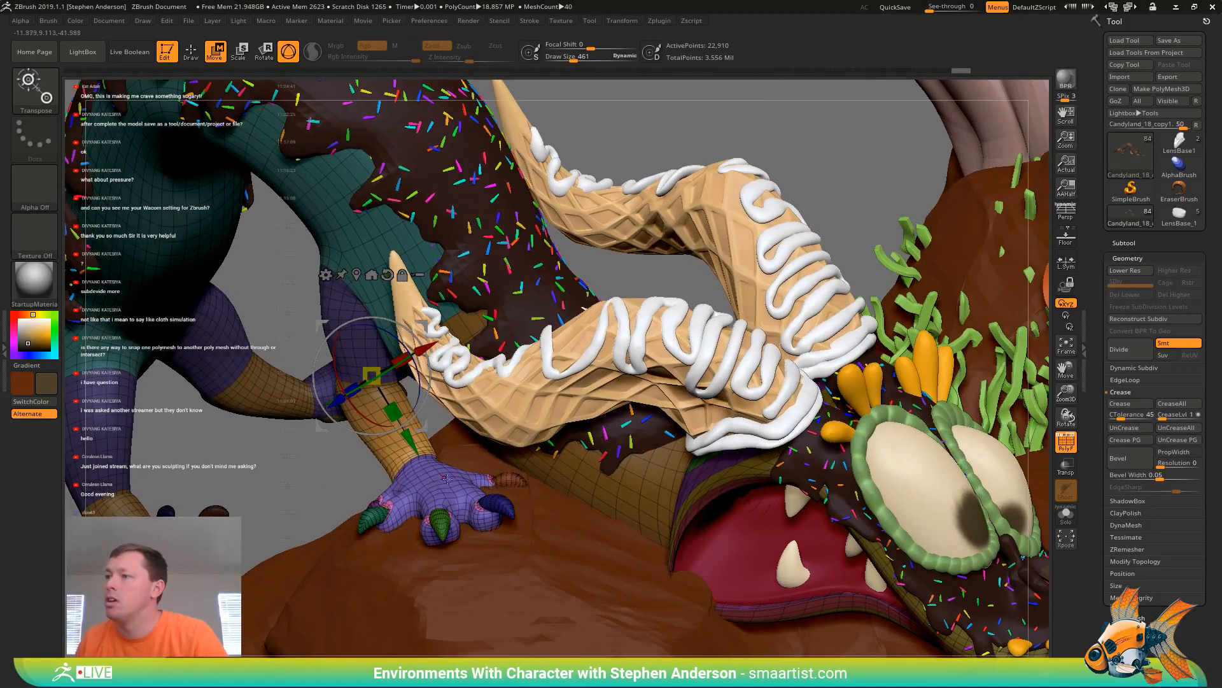
Lasso-mask the lower front leg down to the wrist so only the paw remains editable
mouse_move(362, 474)
ctrl+shift+mouse_down()
mouse_move(237, 433)
mouse_move(538, 321)
mouse_move(558, 382)
mouse_move(543, 380)
ctrl+shift+mouse_up()
key(ctrl)
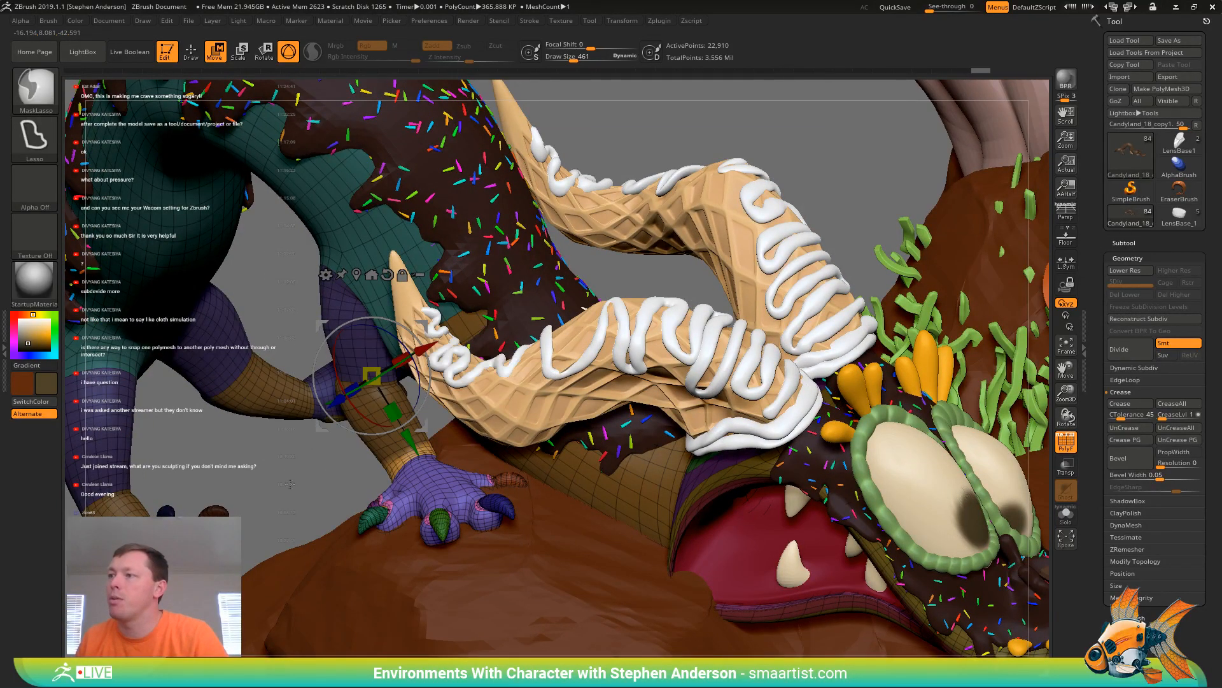
ctrl+click(290, 484)
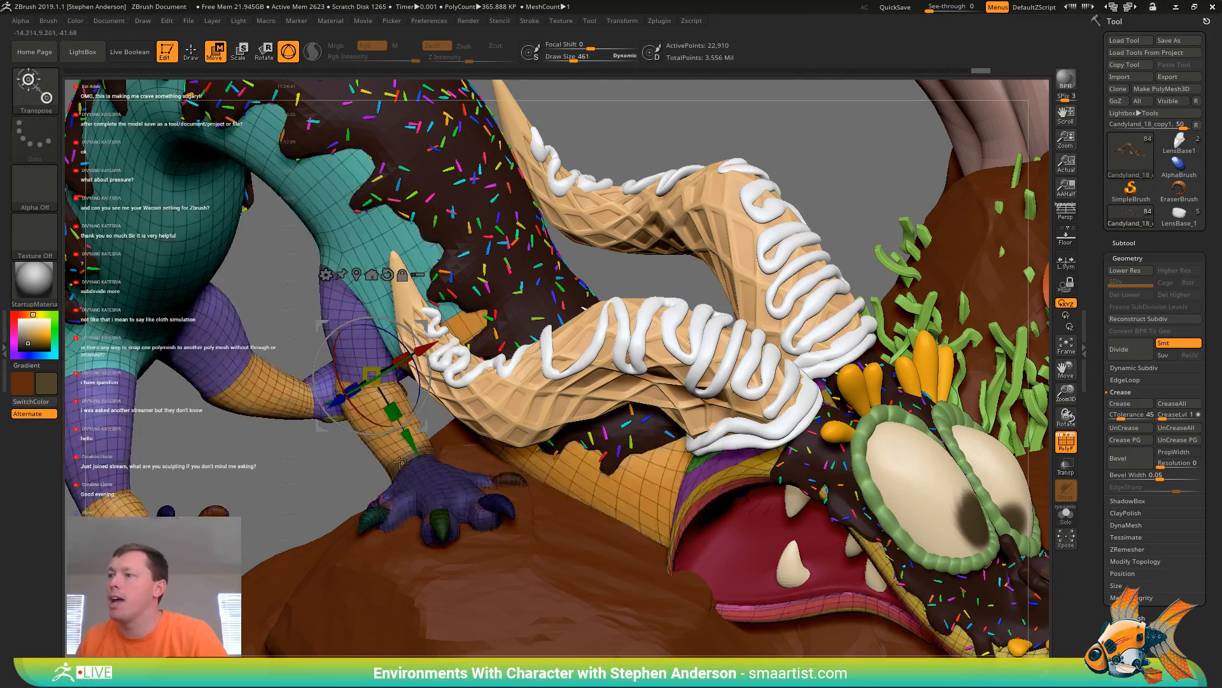
ctrl+click(314, 486)
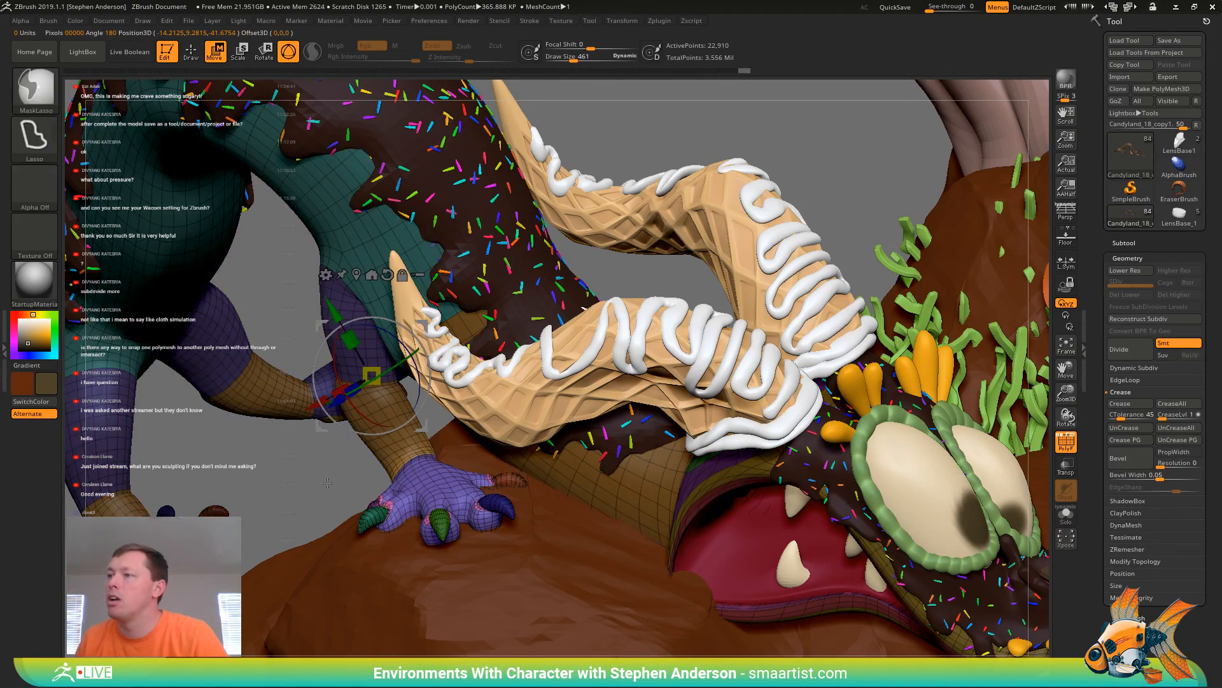
Reposition the gizmo at the front leg's wrist and rotate the paw to sit on the chocolate rock
alt+drag(425, 325, 450, 414)
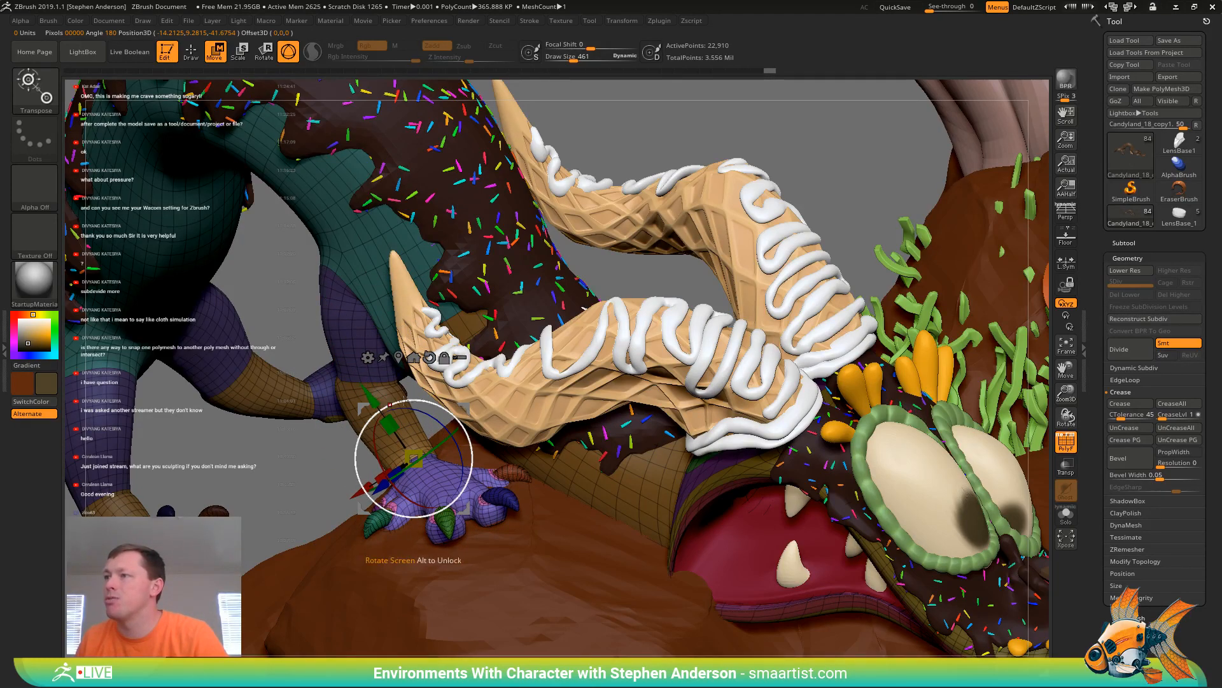
drag(426, 415, 442, 408)
right_drag(553, 436, 453, 507)
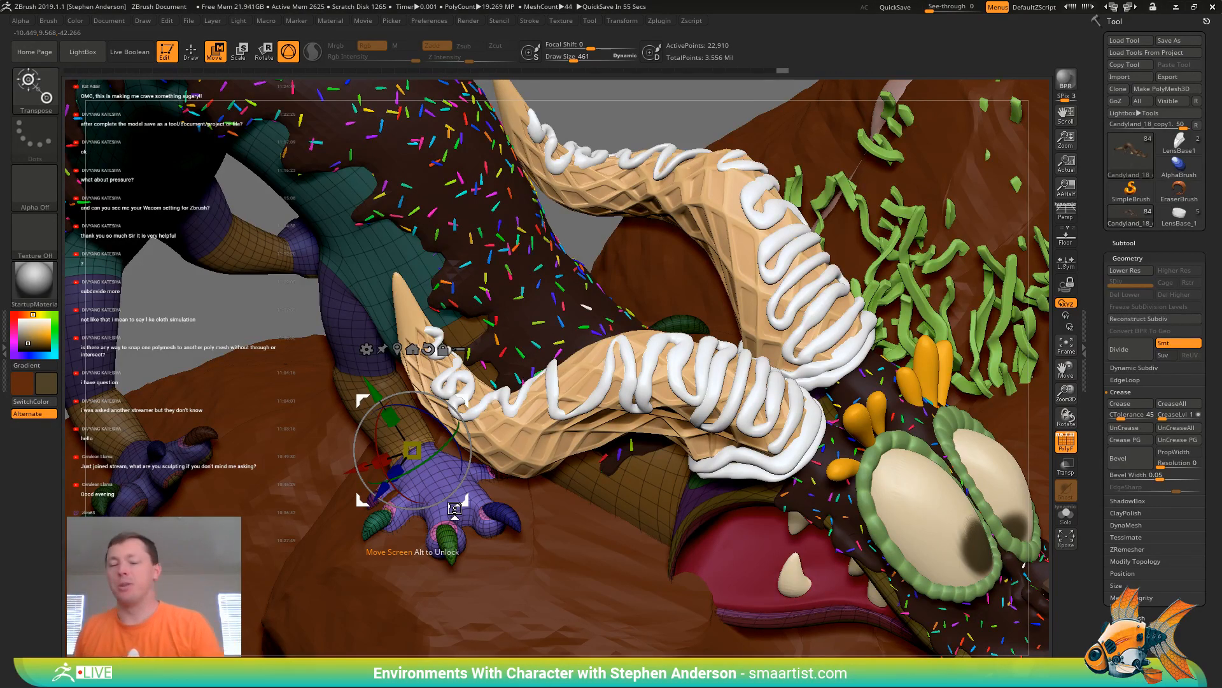
right_drag(493, 506, 459, 485)
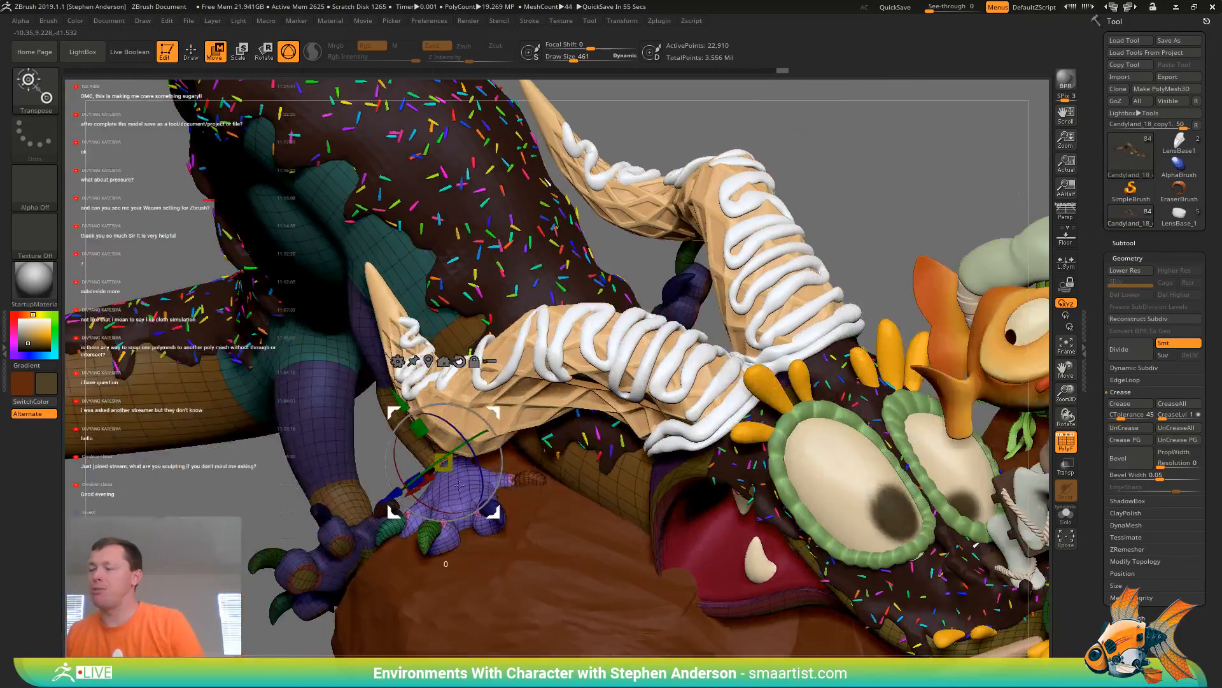
Isolate the dragon body, mask all but the paw's inner toe, place the gizmo at the toe's base, and restore the scene
click(1067, 517)
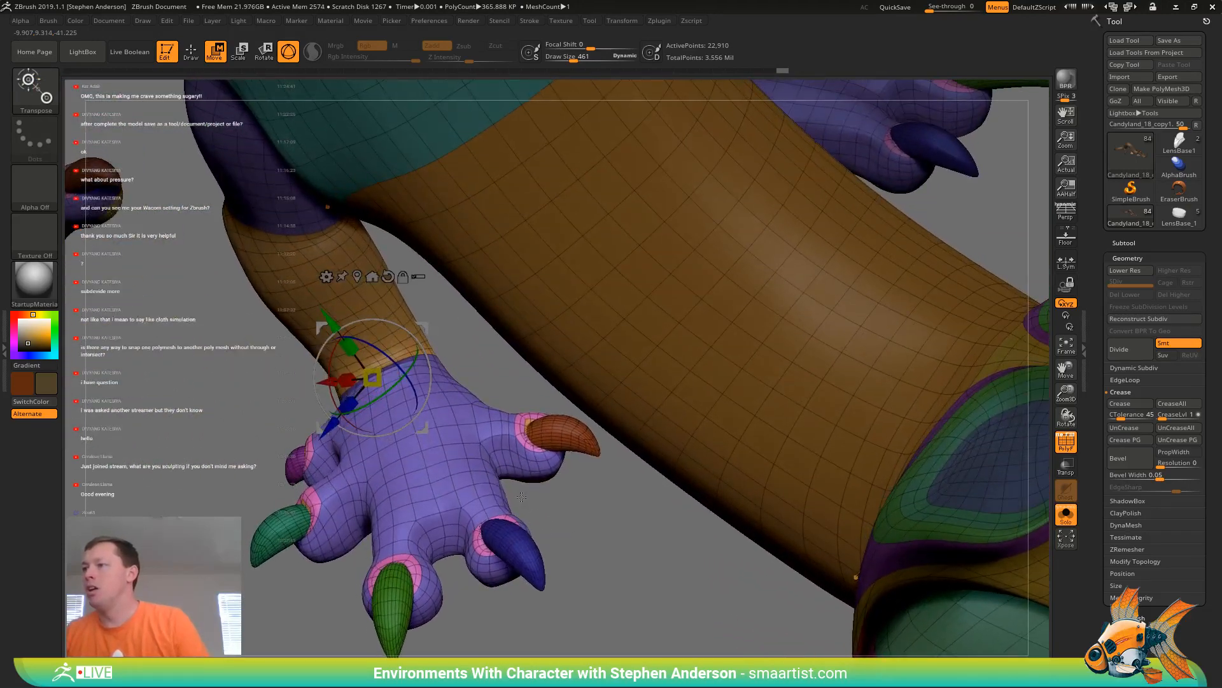
mouse_move(521, 496)
ctrl+mouse_down()
mouse_move(583, 627)
mouse_move(244, 649)
mouse_move(70, 388)
mouse_move(347, 293)
mouse_move(468, 277)
ctrl+mouse_up()
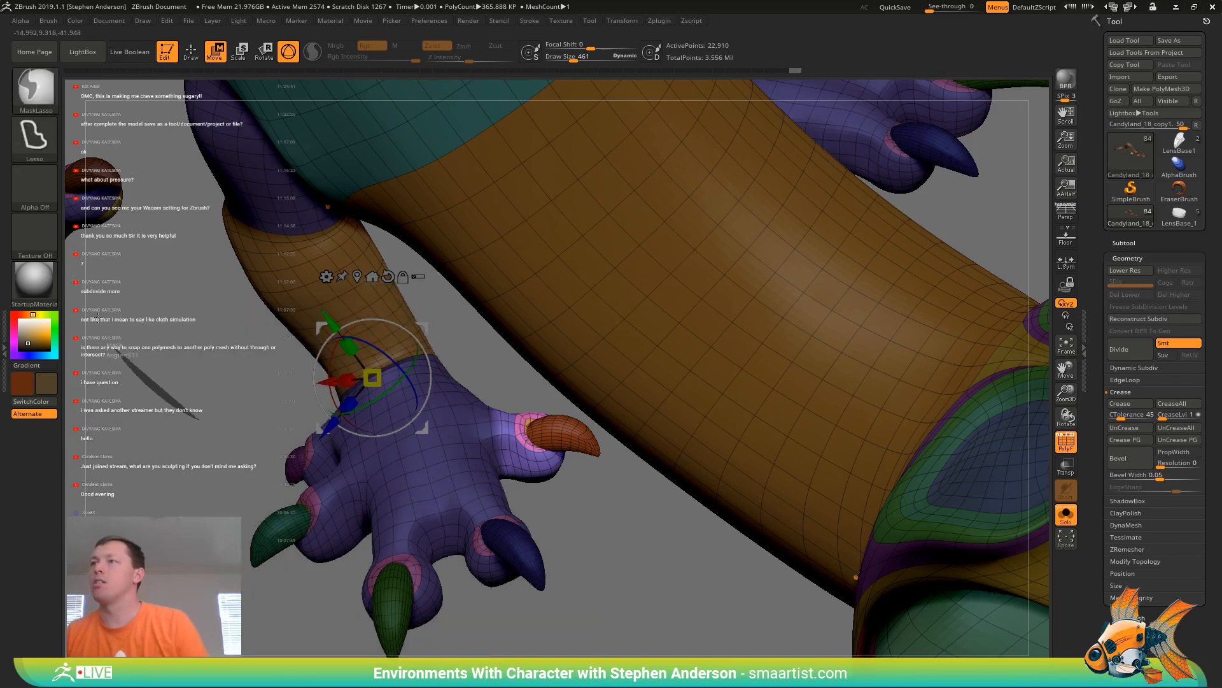
mouse_move(96, 316)
ctrl+mouse_down()
mouse_move(627, 280)
mouse_move(204, 420)
mouse_move(191, 500)
ctrl+mouse_up()
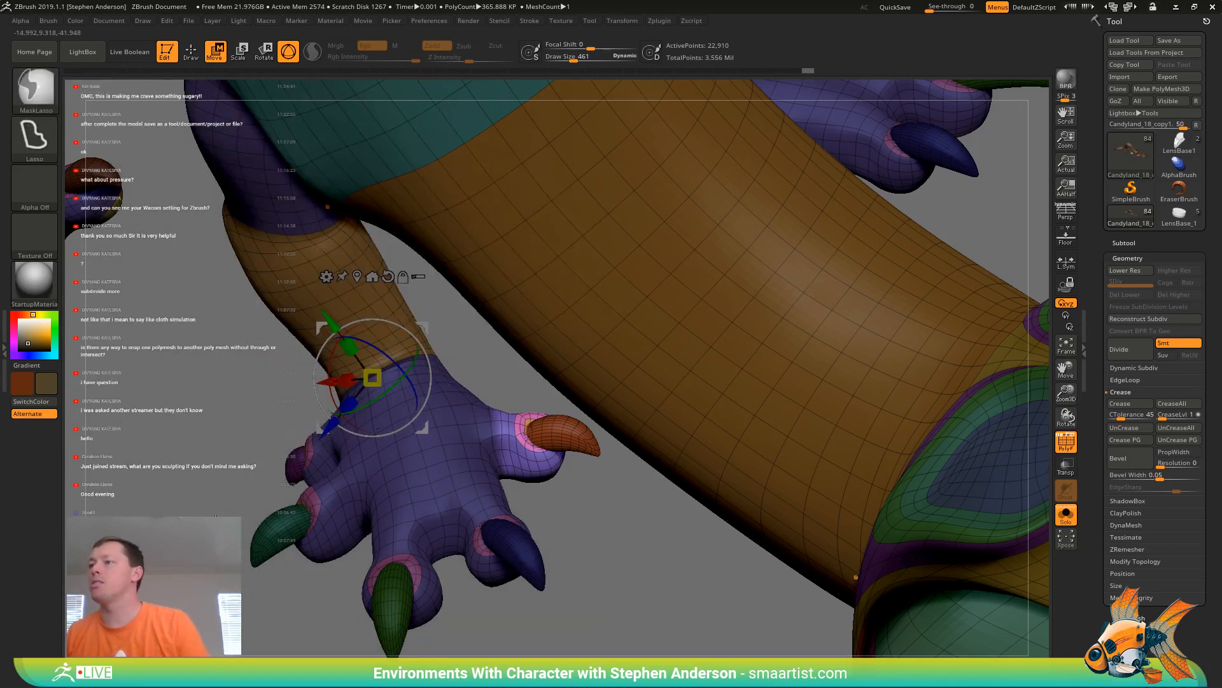
click(495, 433)
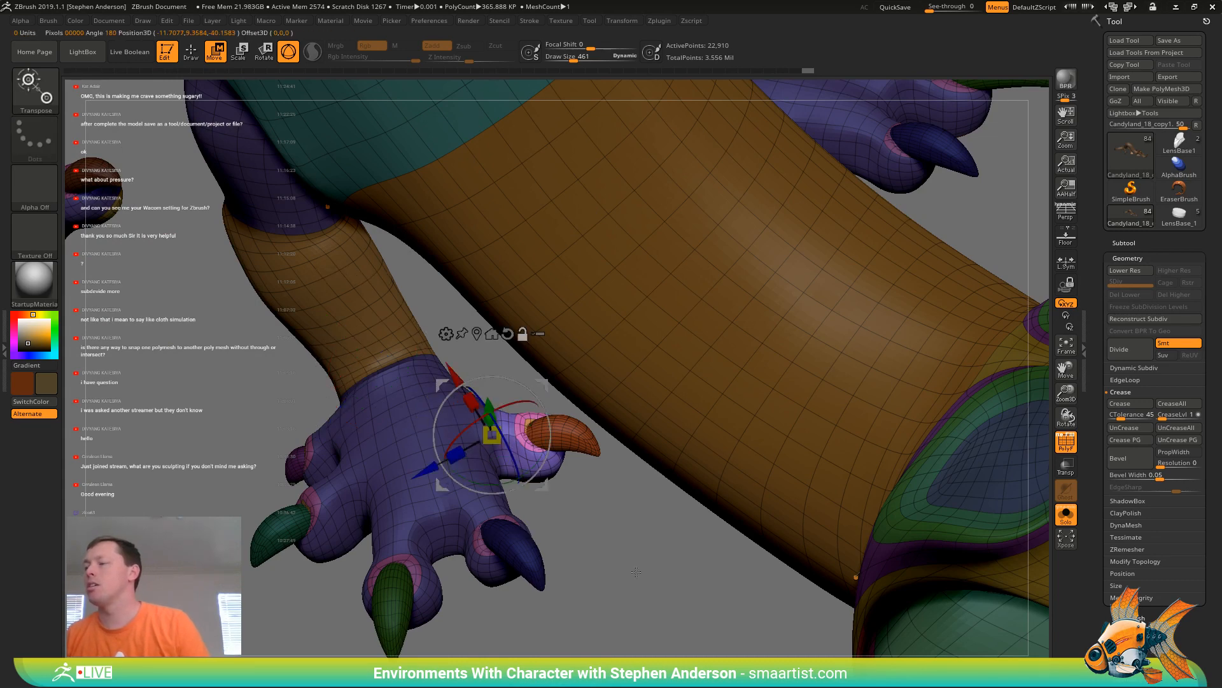
click(1074, 522)
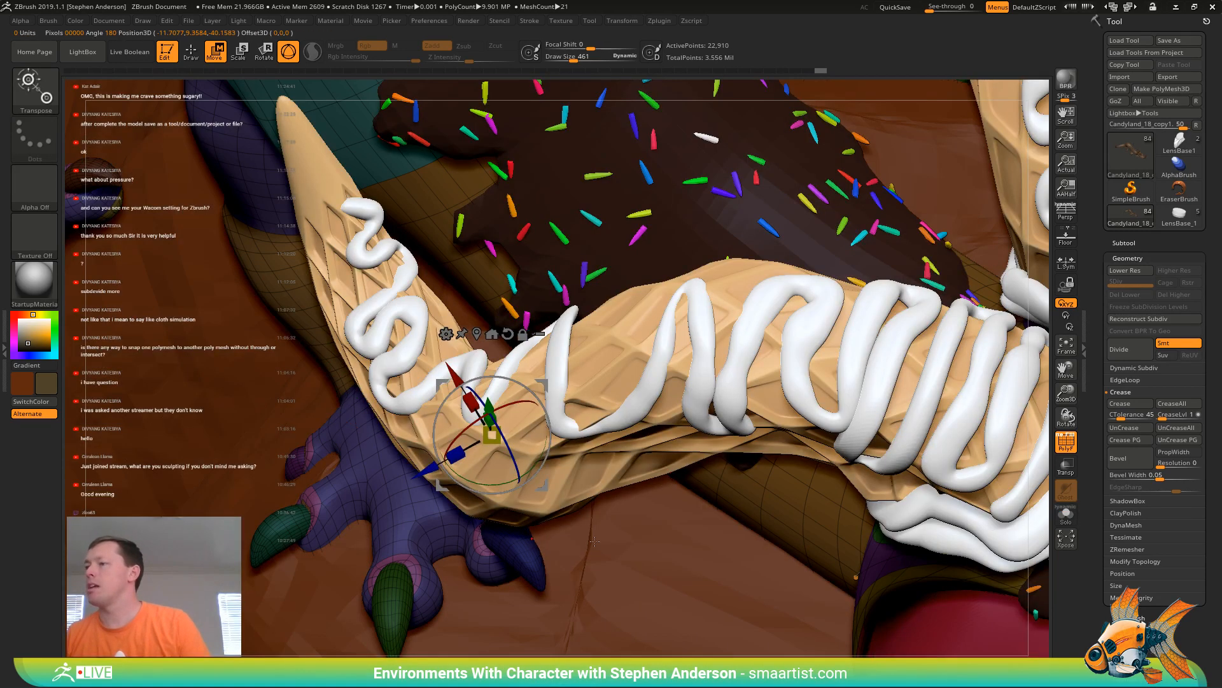
Rotate the paw's inner toe with the gizmo so it follows the rock's surface
drag(524, 573, 513, 536)
right_drag(513, 536, 523, 512)
key(q)
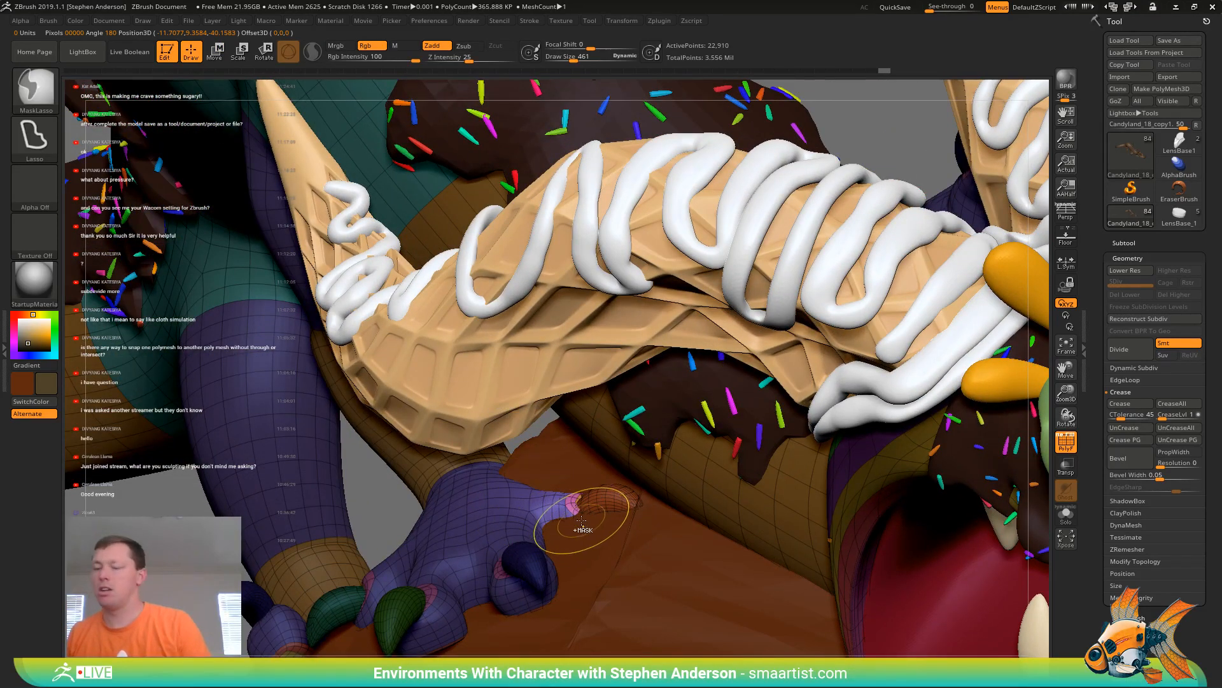
key(w)
right_drag(588, 532, 581, 495)
drag(594, 449, 582, 425)
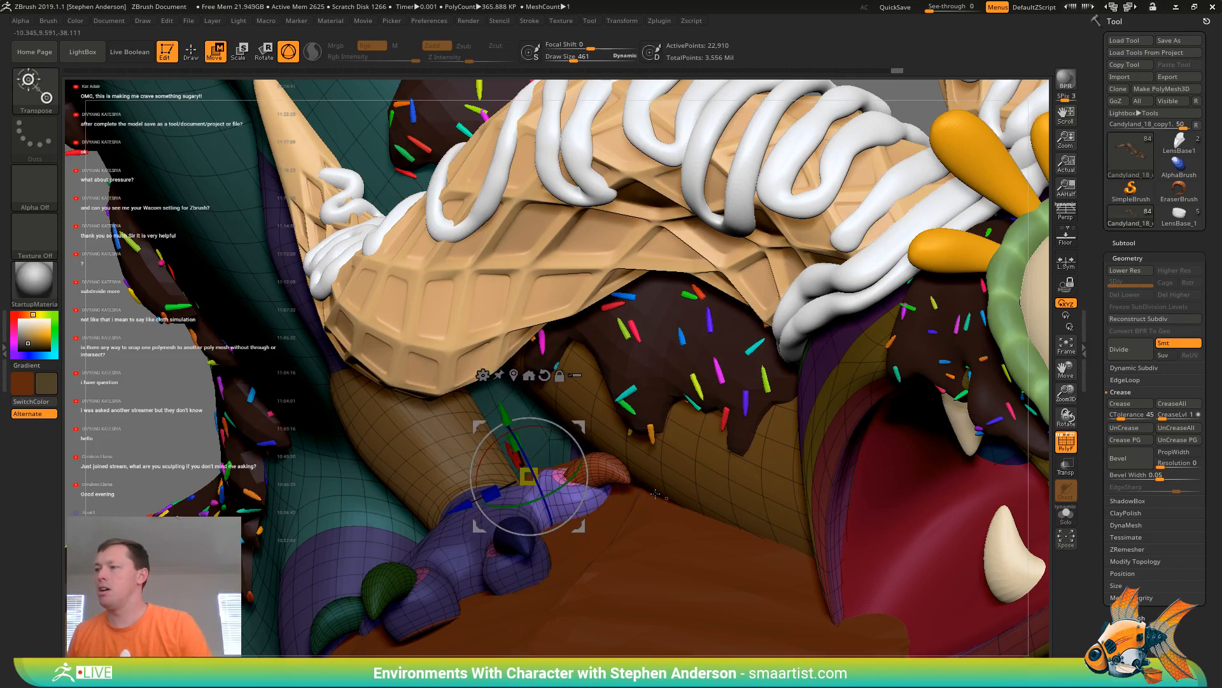
right_drag(663, 508, 499, 398)
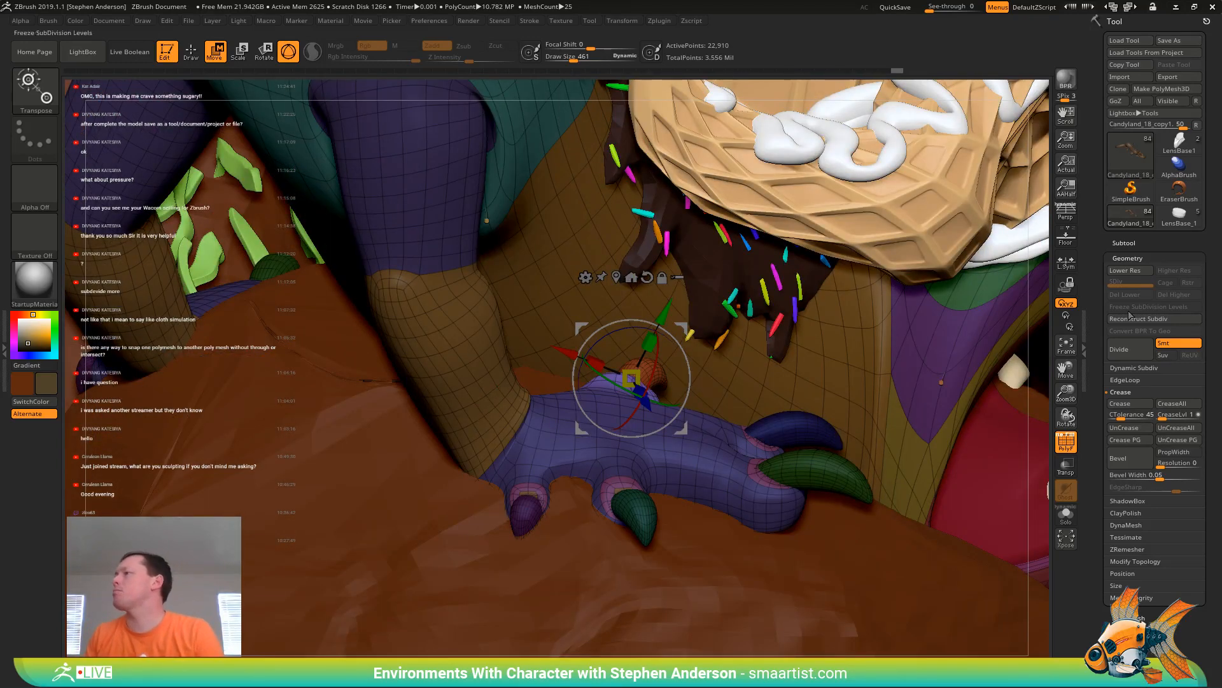
Isolate the dragon body, clear the mask, and adjust the front leg's elbow using the Move brush at draw size 874
click(1058, 514)
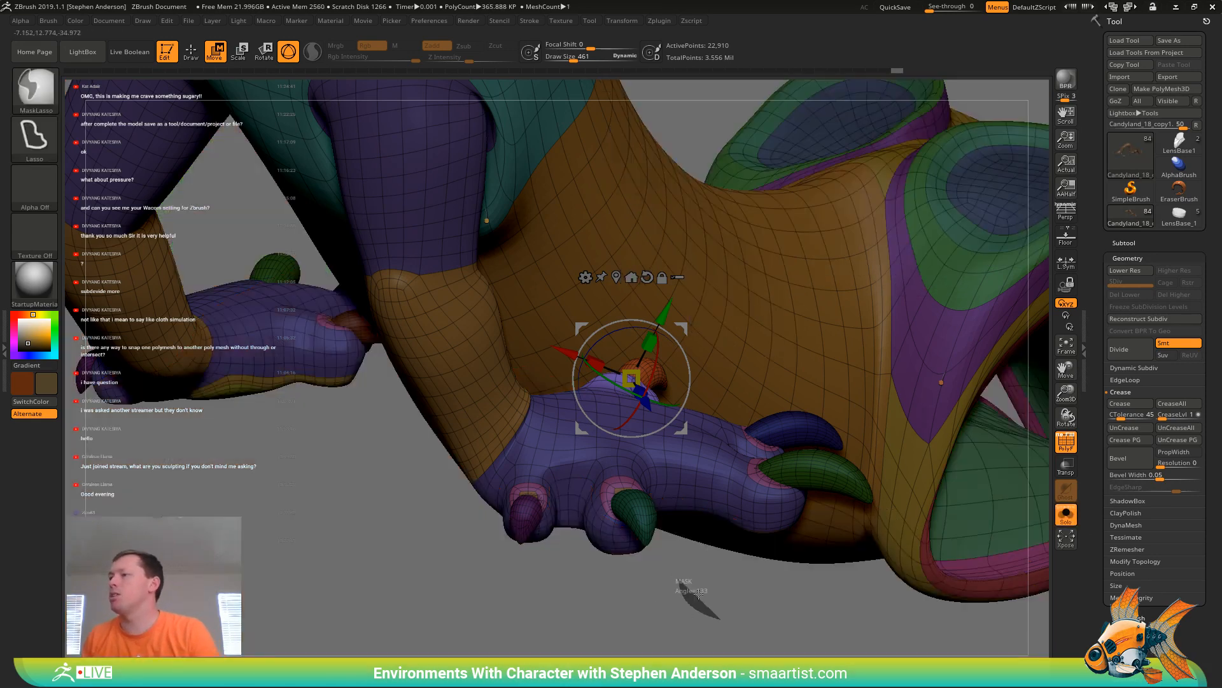
key(b)
key(m)
key(v)
key(q)
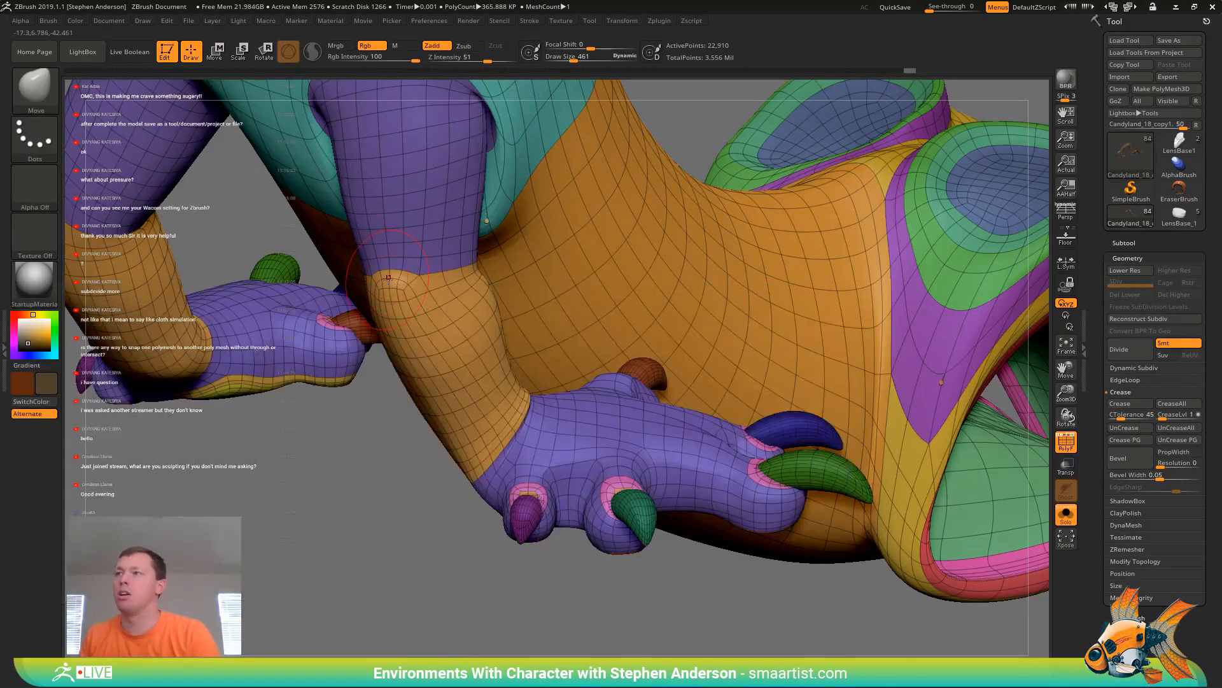
key(s)
drag(388, 279, 398, 285)
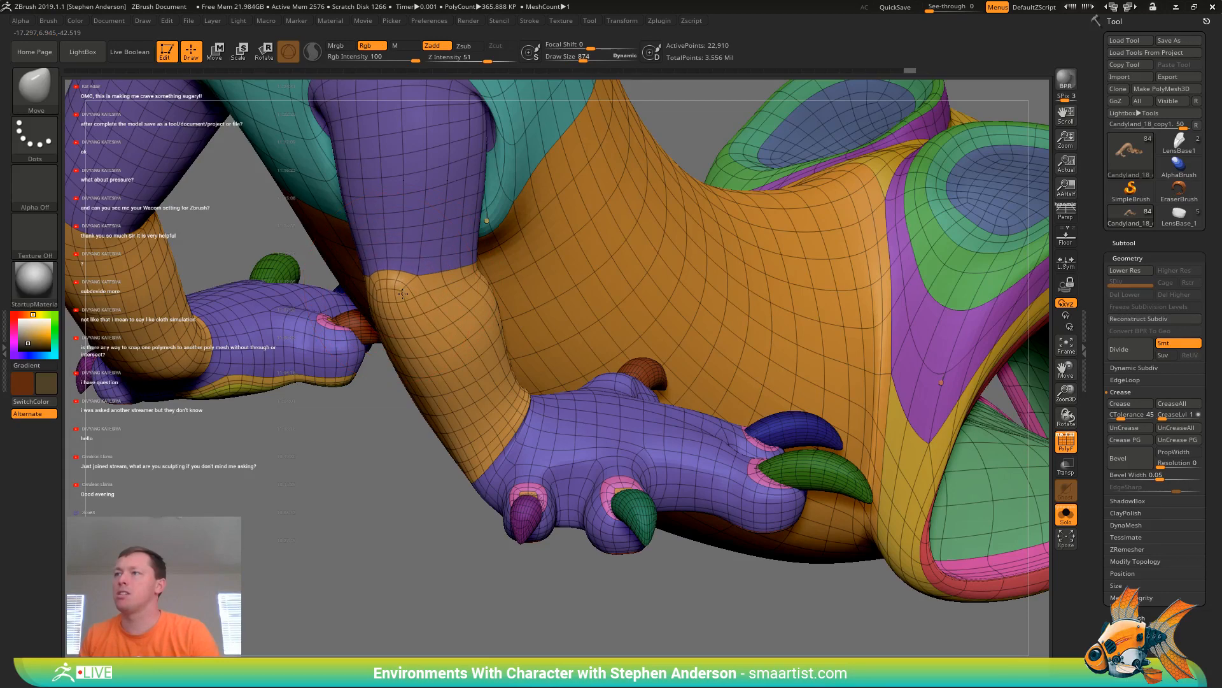
right_drag(430, 292, 399, 245)
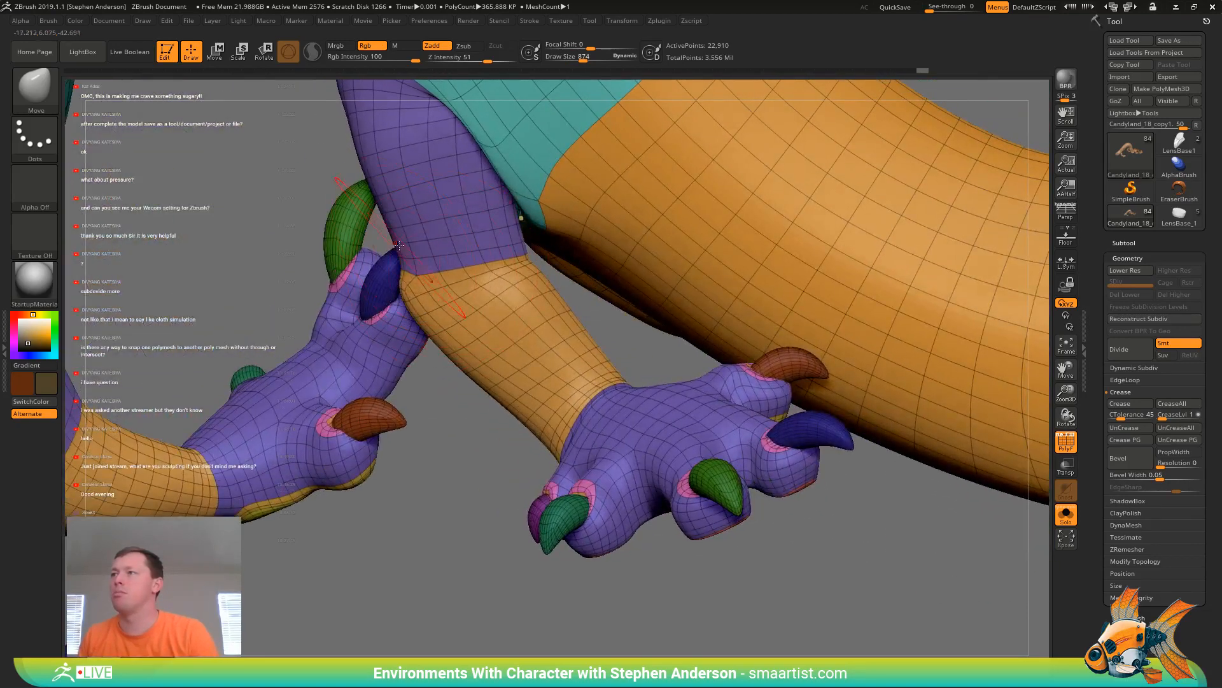
drag(392, 237, 390, 238)
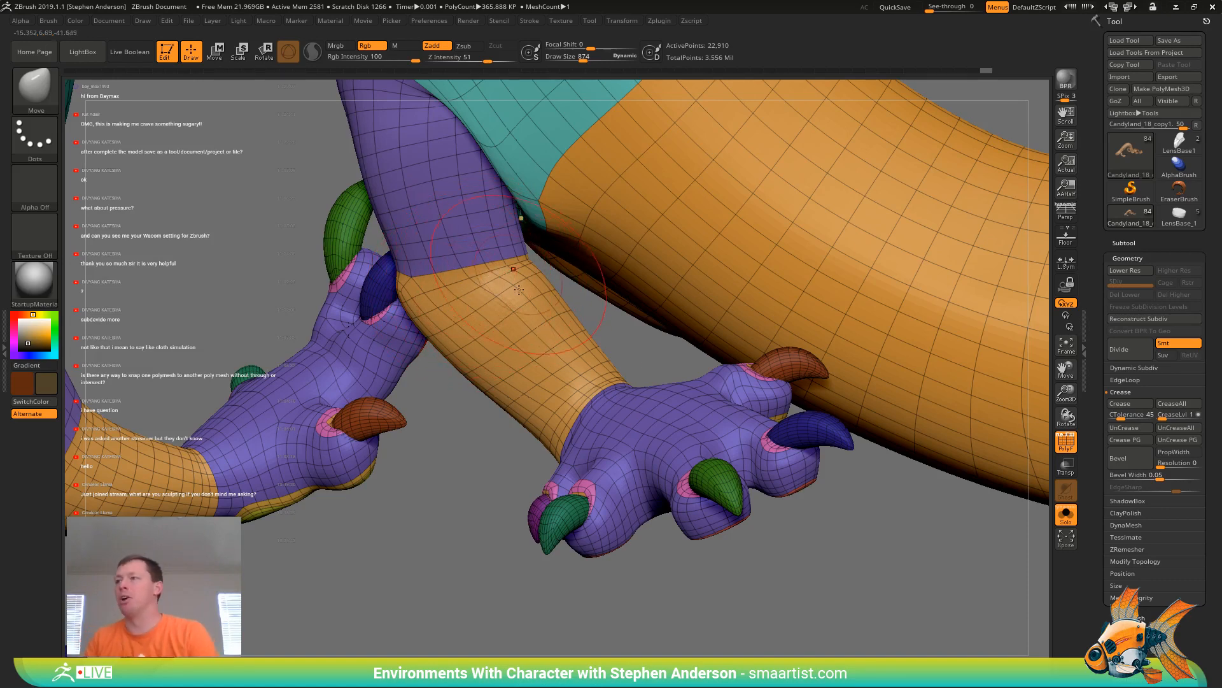
right_drag(575, 408, 959, 471)
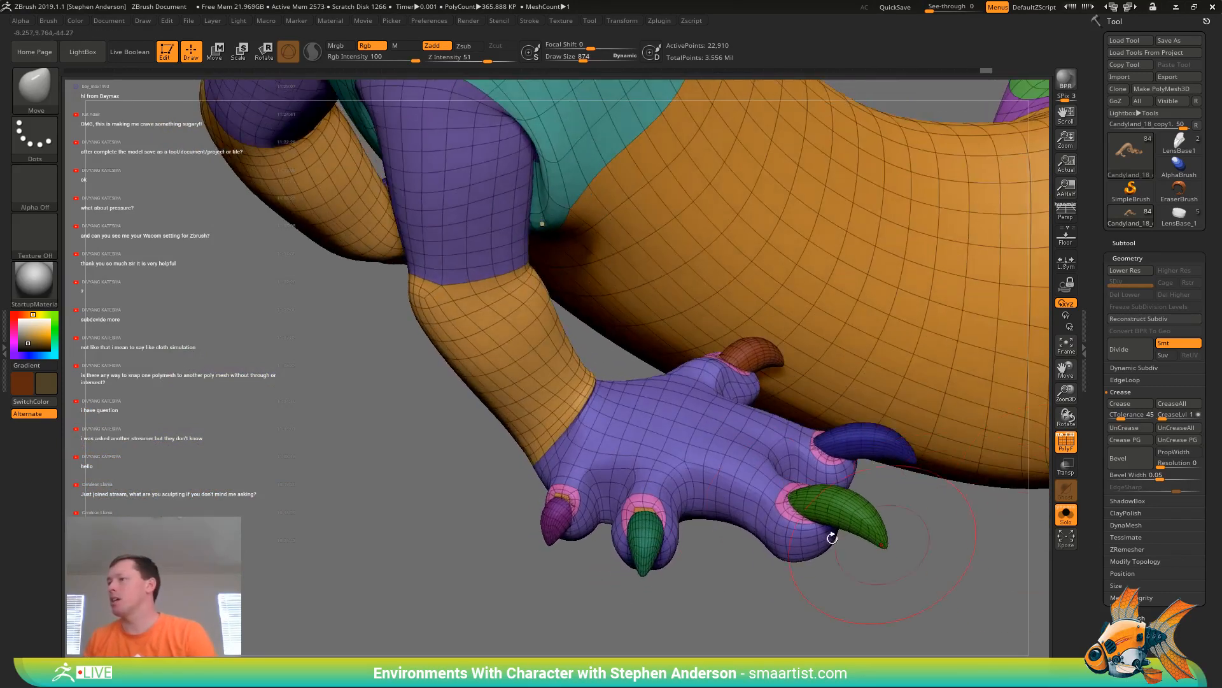
right_drag(832, 538, 698, 541)
Mask the dragon body except for the paw's two outer toes, and bring back the rest of the scene
mouse_move(708, 546)
ctrl+mouse_down()
mouse_move(634, 449)
mouse_move(519, 443)
mouse_move(623, 636)
mouse_move(706, 573)
mouse_move(731, 582)
ctrl+mouse_up()
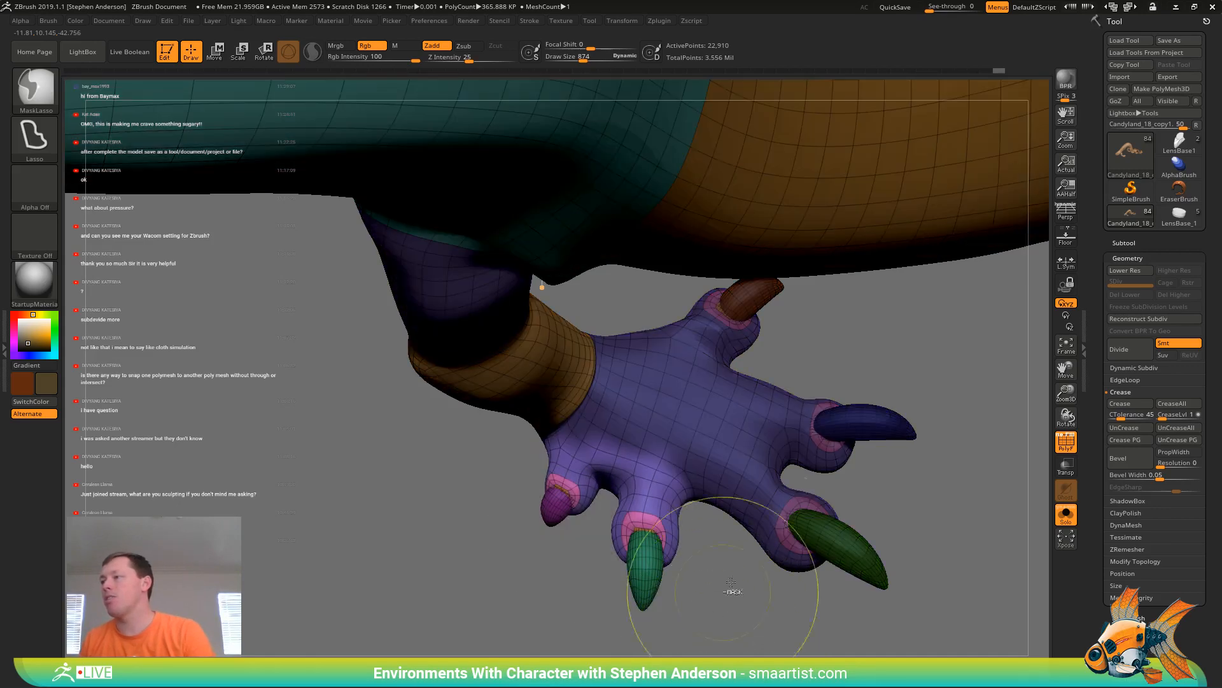
ctrl+click(724, 604)
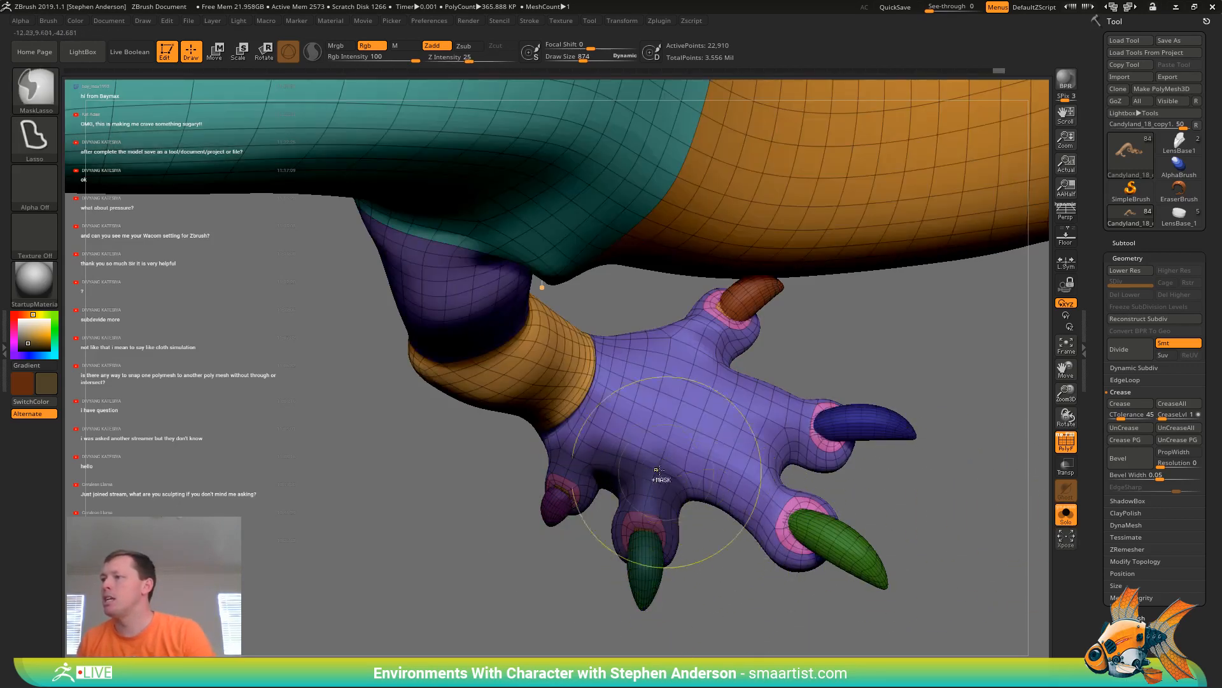
ctrl+click(700, 522)
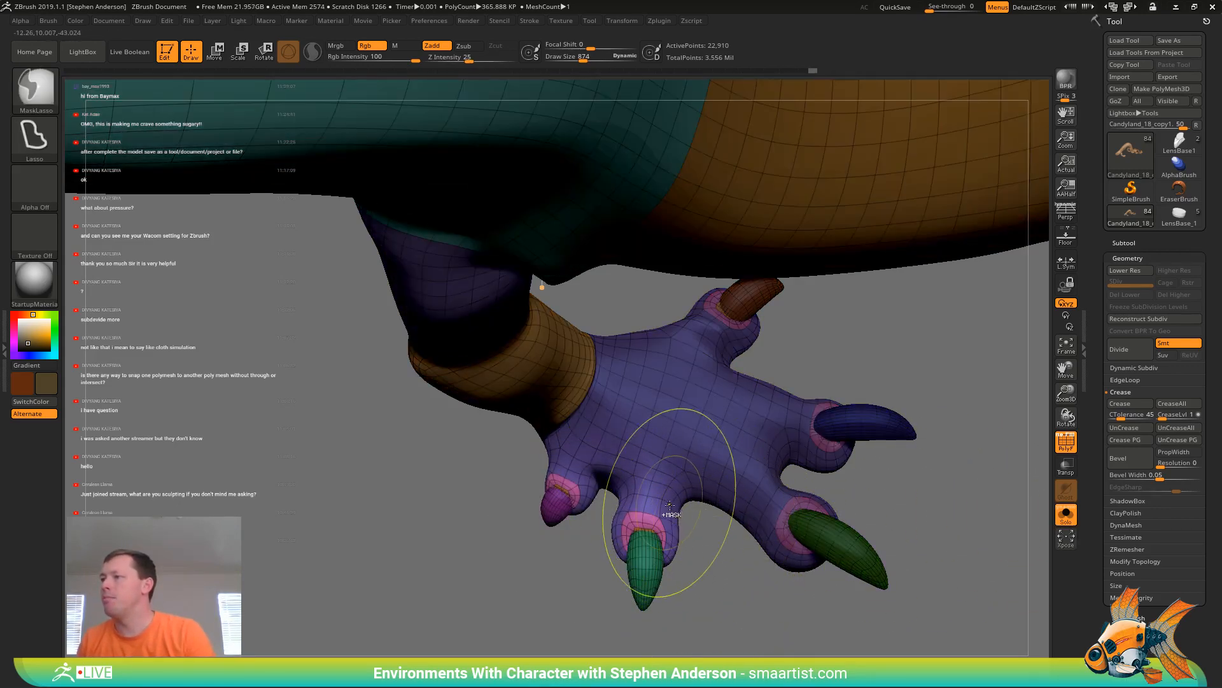
click(1059, 522)
Place the gizmo on the outer toes and reposition them to rest on the chocolate rock
mouse_move(643, 526)
right_down()
mouse_move(652, 474)
mouse_move(661, 547)
mouse_move(654, 520)
mouse_move(649, 535)
right_up()
key(w)
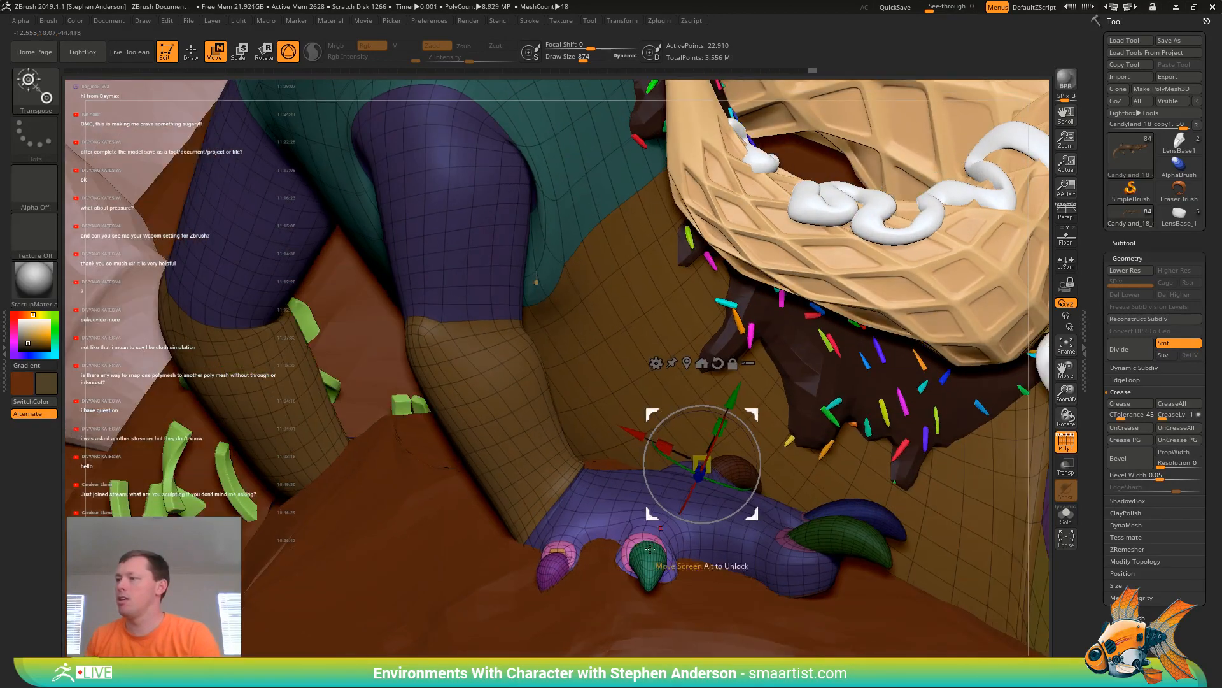
alt+click(647, 544)
drag(642, 491, 645, 473)
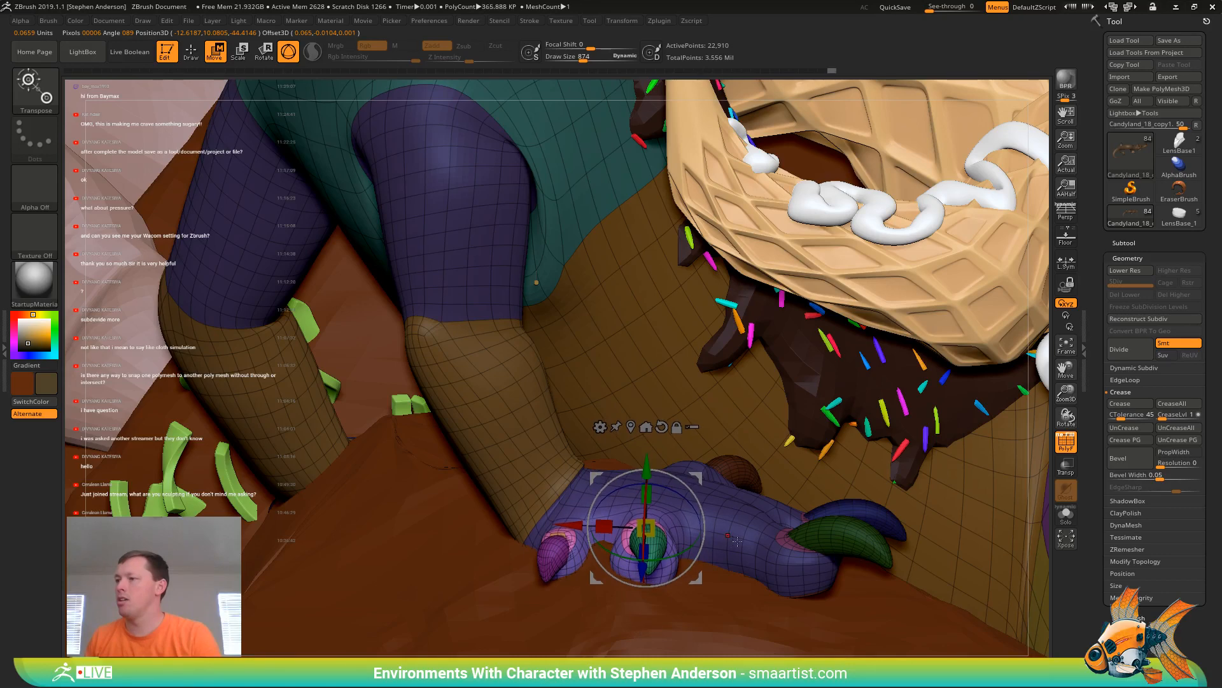
right_drag(653, 503, 874, 489)
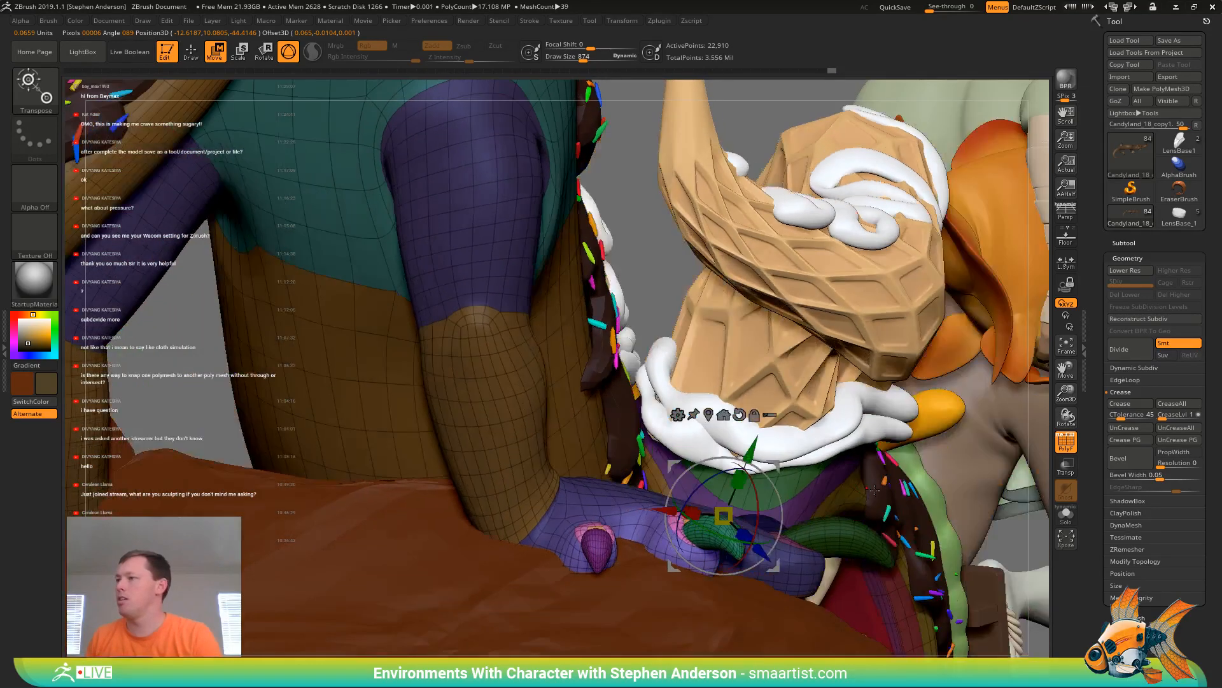
Select the chocolate rock and push its surface down beneath the paw's heel using the Move brush at draw size 1783
alt+click(645, 632)
key(b)
click(594, 590)
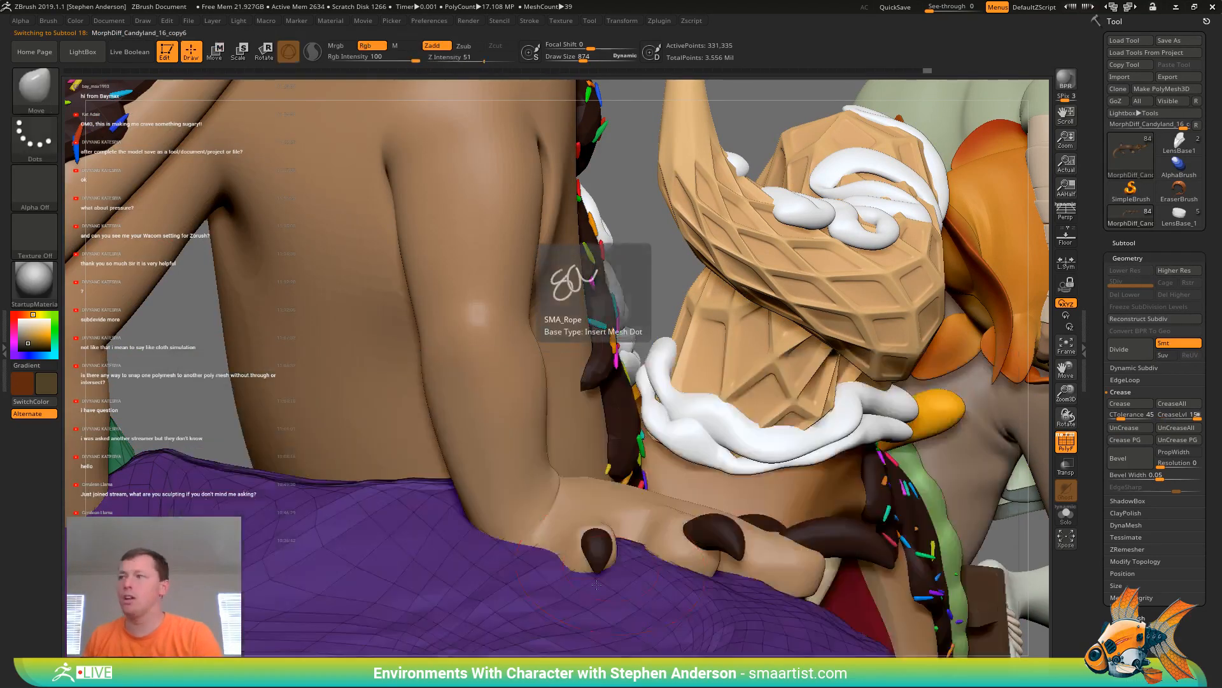
key(ctrl)
key(b)
key(m)
key(v)
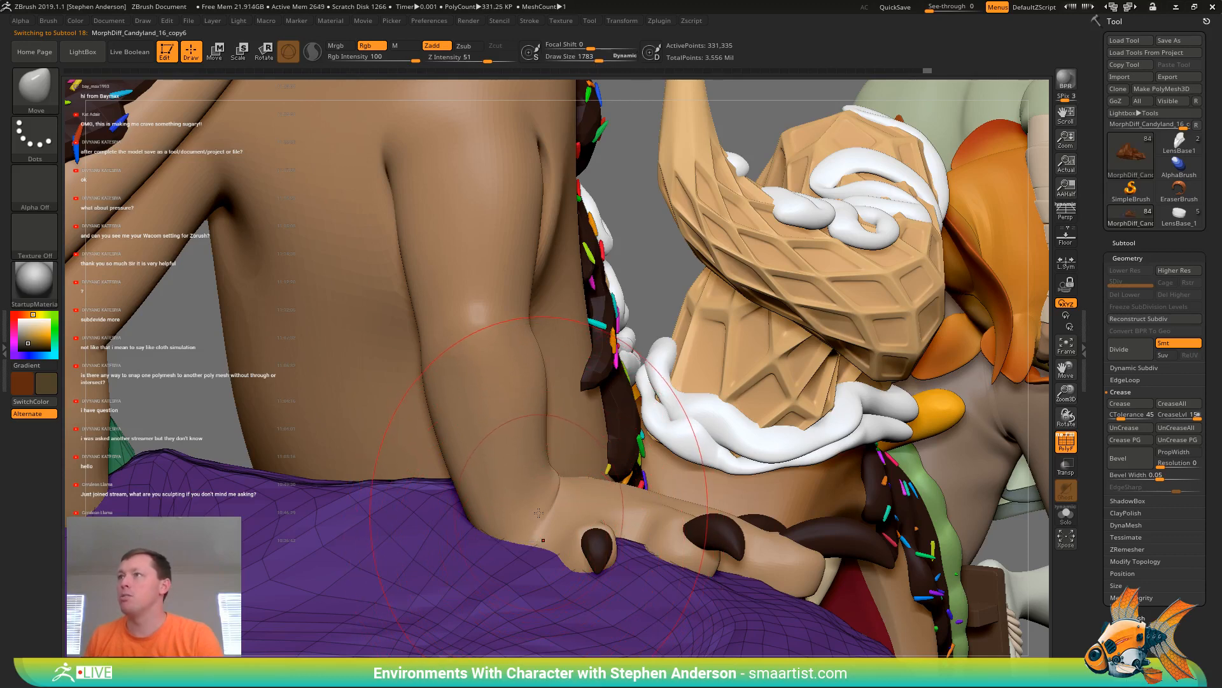
drag(539, 512, 545, 549)
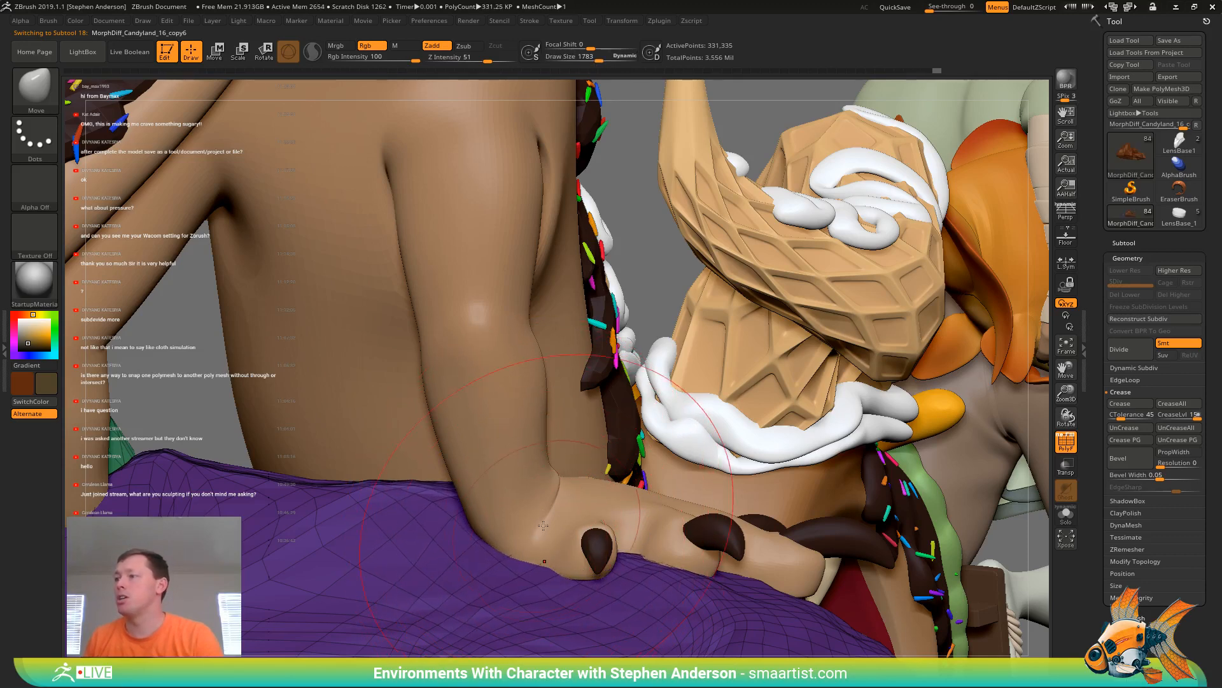
Reduce the Move brush's draw size to 1129 and shape the rock's surface under the paw's toes
right_drag(543, 524, 716, 555)
key(s)
drag(684, 554, 435, 549)
drag(676, 561, 678, 589)
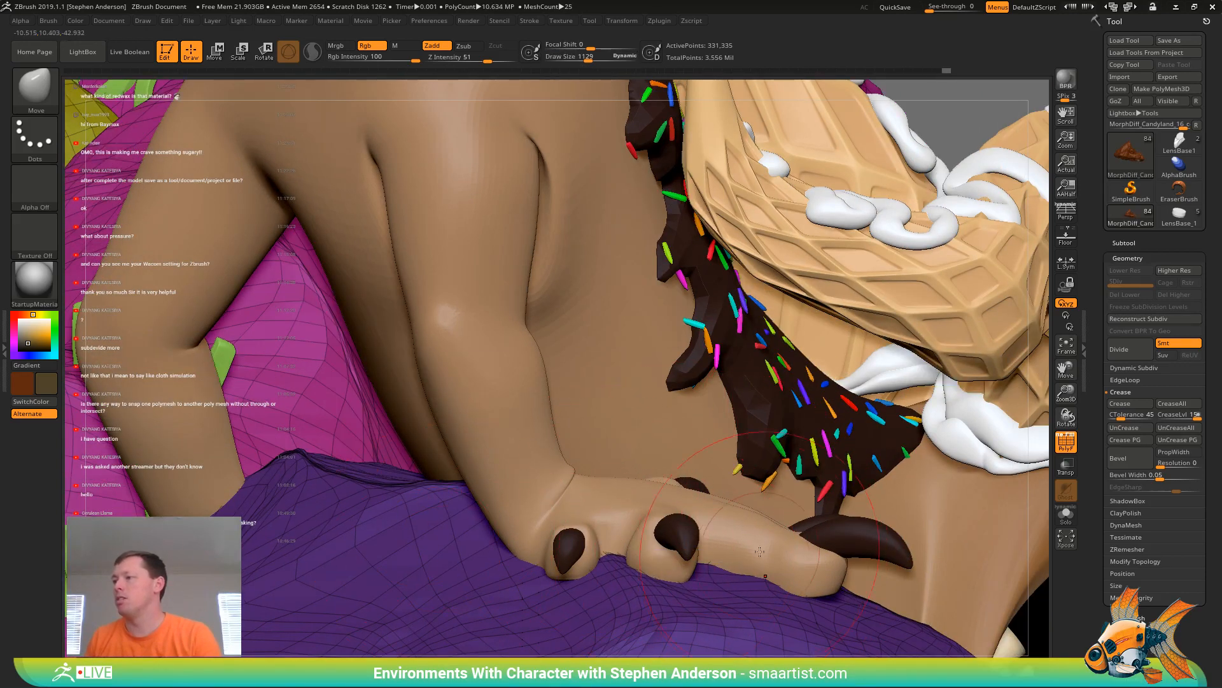
Adjust the chocolate rock's surface beneath the paw's outer toes with the Move brush
drag(743, 558, 743, 572)
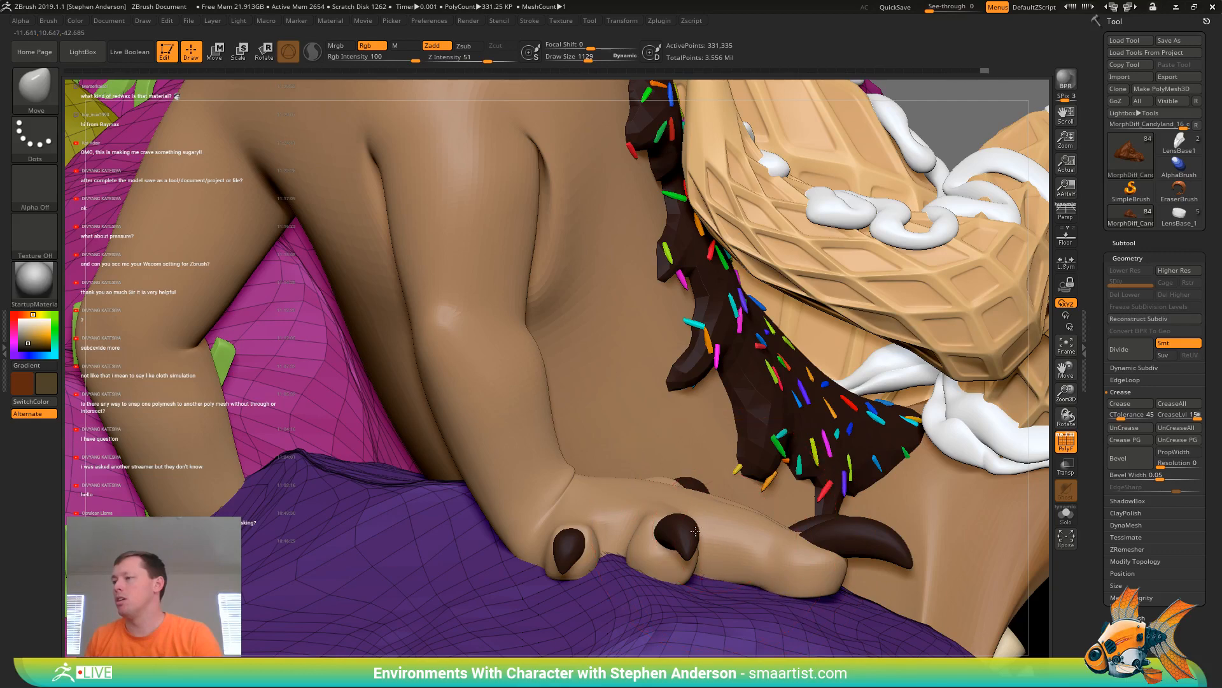
mouse_move(715, 530)
right_down()
mouse_move(656, 533)
mouse_move(754, 539)
mouse_move(713, 484)
mouse_move(675, 510)
mouse_move(803, 606)
mouse_move(931, 511)
right_up()
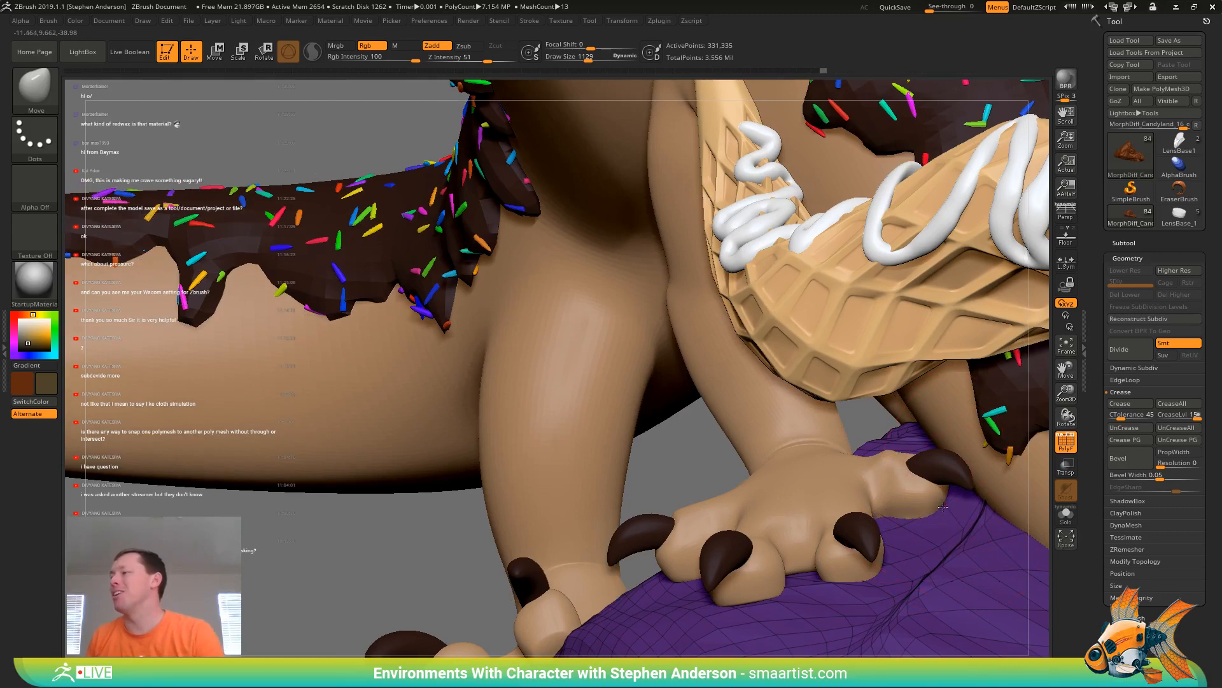
mouse_move(945, 528)
right_down()
mouse_move(987, 543)
mouse_move(777, 513)
right_up()
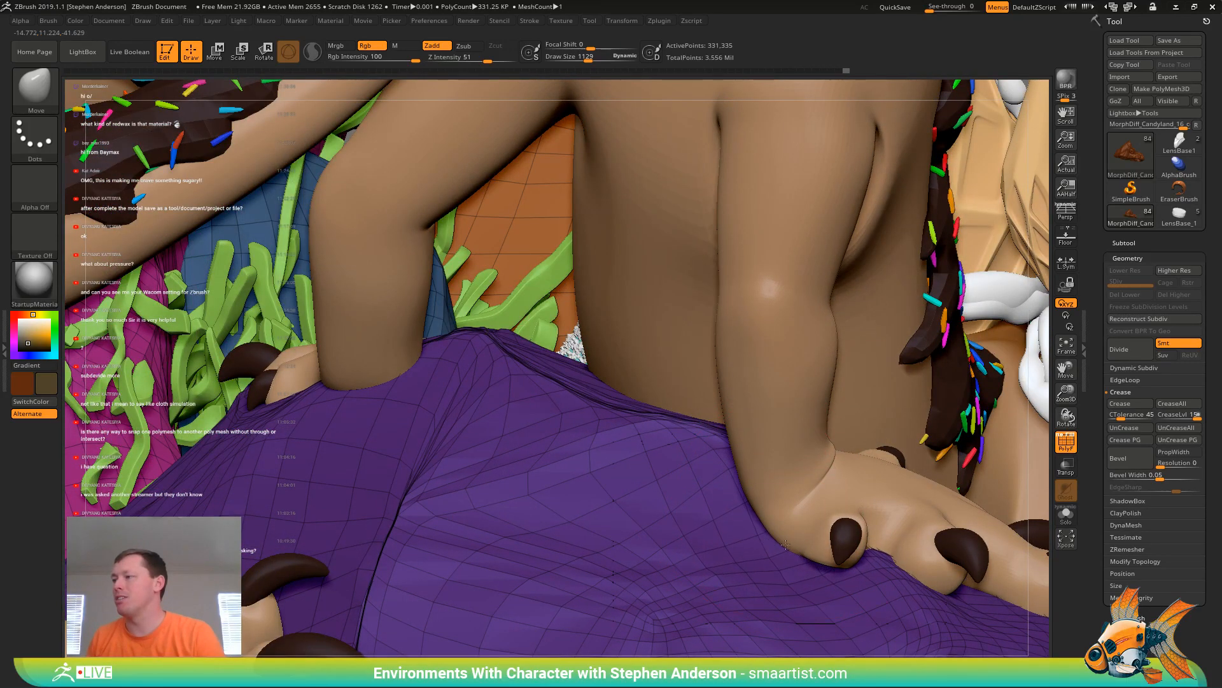
Reduce the Move brush's draw size to 403 and refine the chocolate rock's surface around the paw's heel
right_drag(819, 561, 834, 576)
key(s)
drag(834, 576, 817, 576)
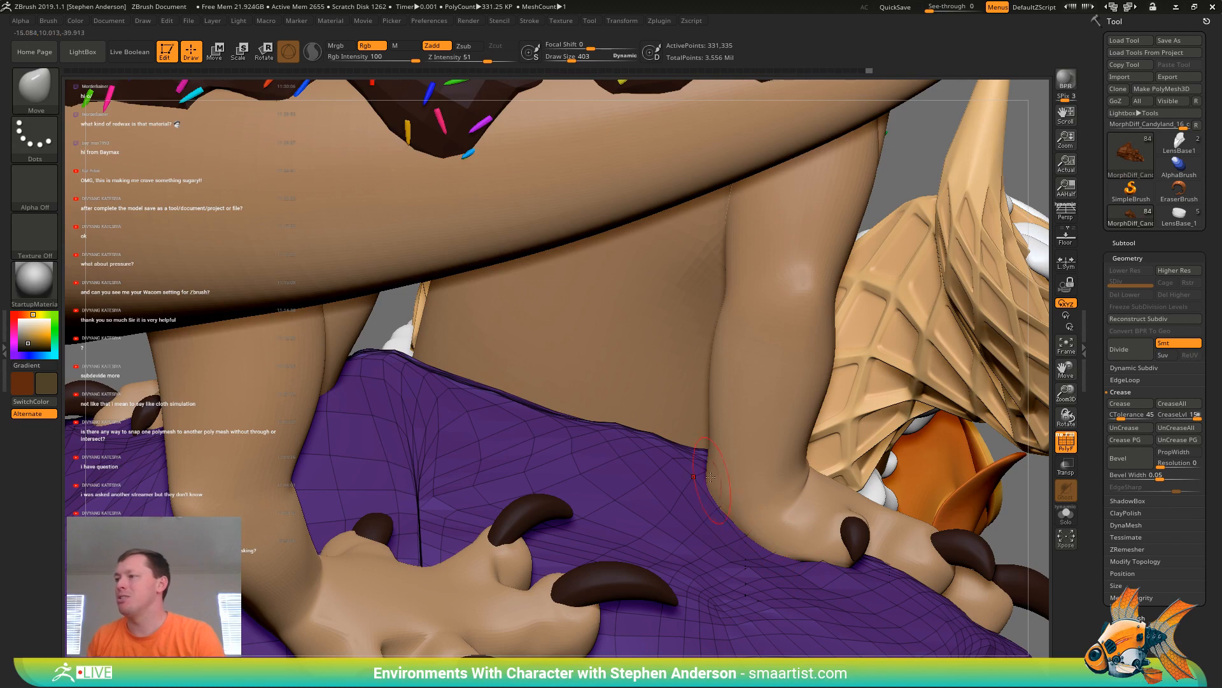
right_drag(732, 508, 660, 526)
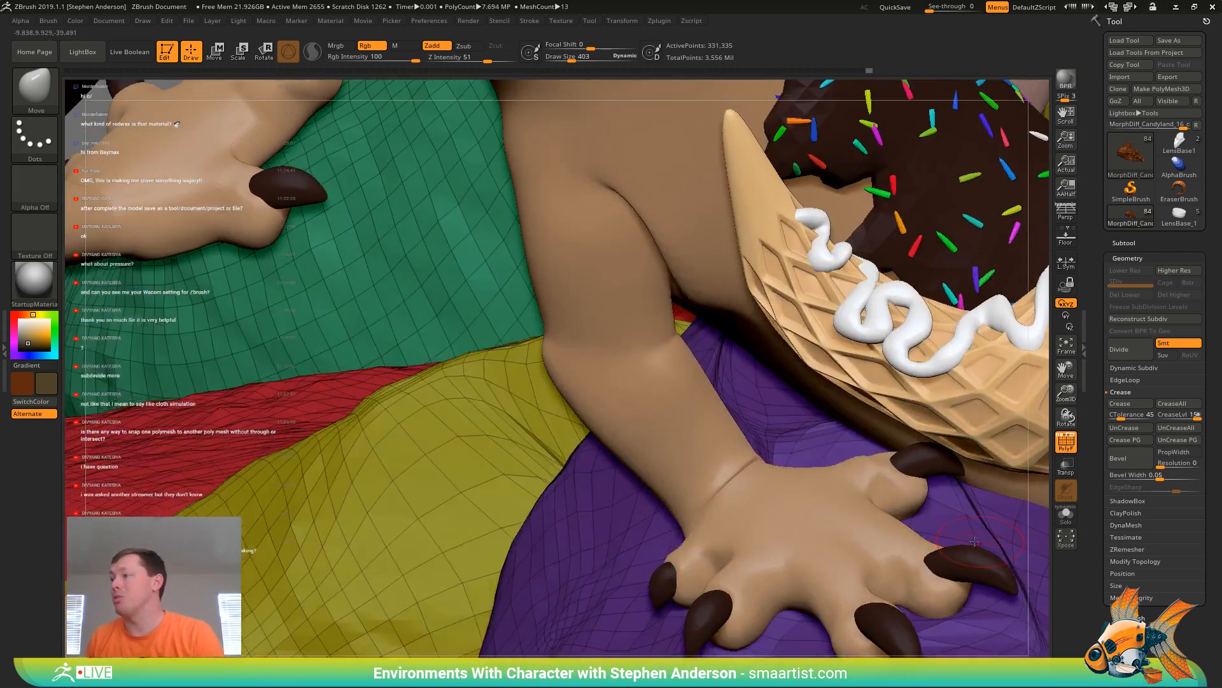
Hide the OREOS, SetDressing and Tree_01 subtool folders and collapse the SetDressing folder
key(ctrl)
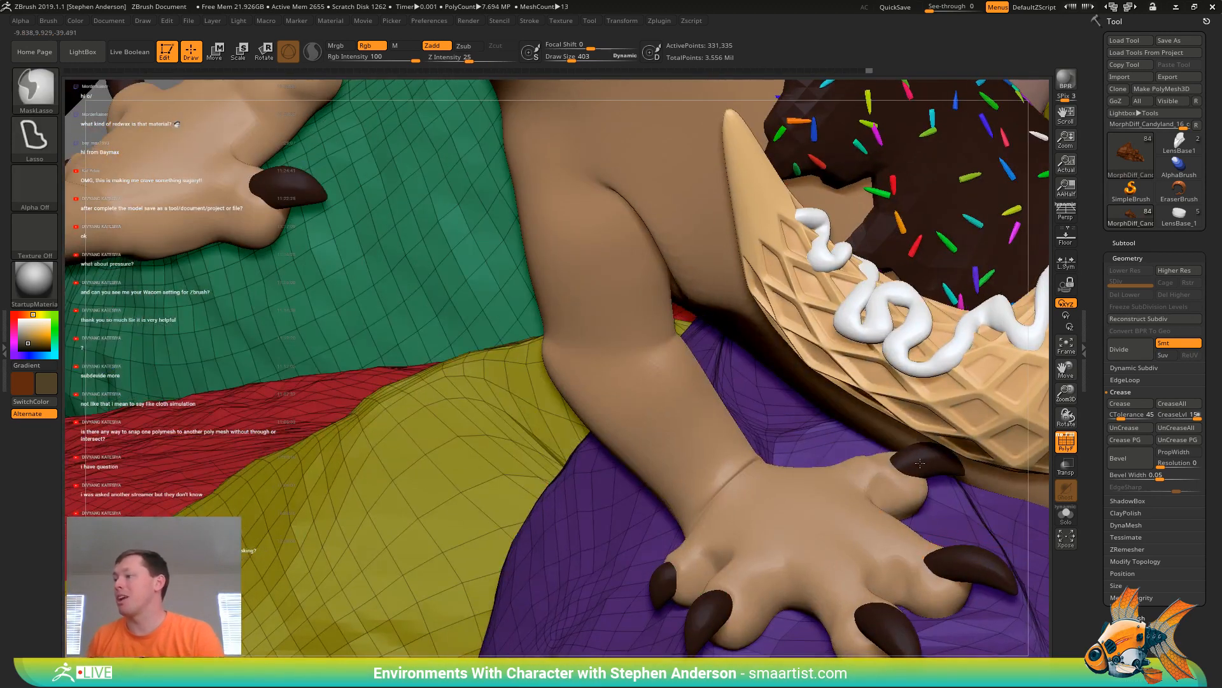
ctrl+right_drag(915, 459, 846, 439)
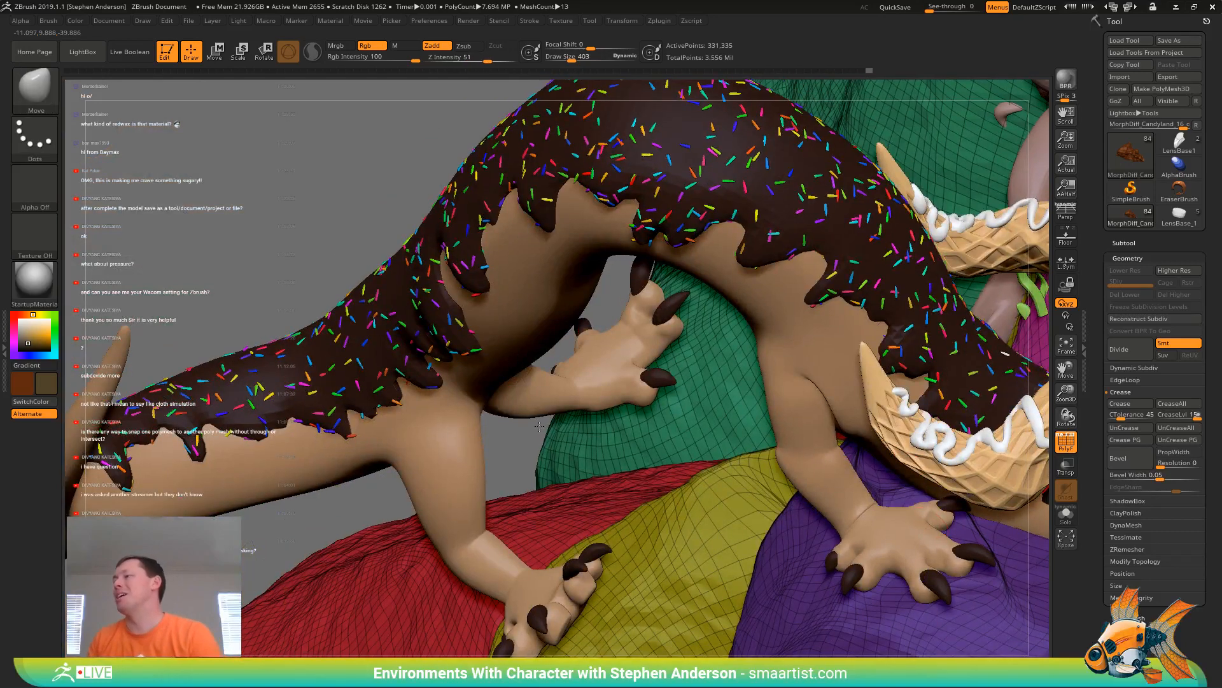
mouse_move(653, 437)
alt+right_down()
mouse_move(535, 428)
mouse_move(768, 503)
alt+right_up()
alt+right_drag(864, 526, 460, 457)
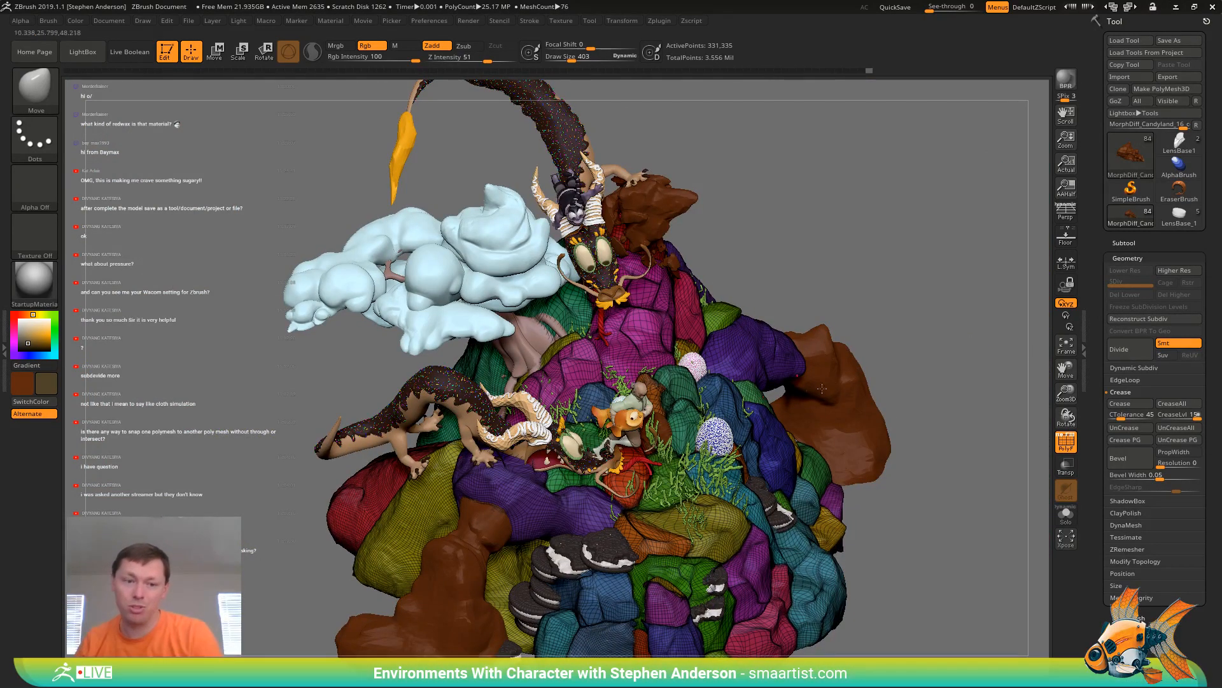
click(1124, 243)
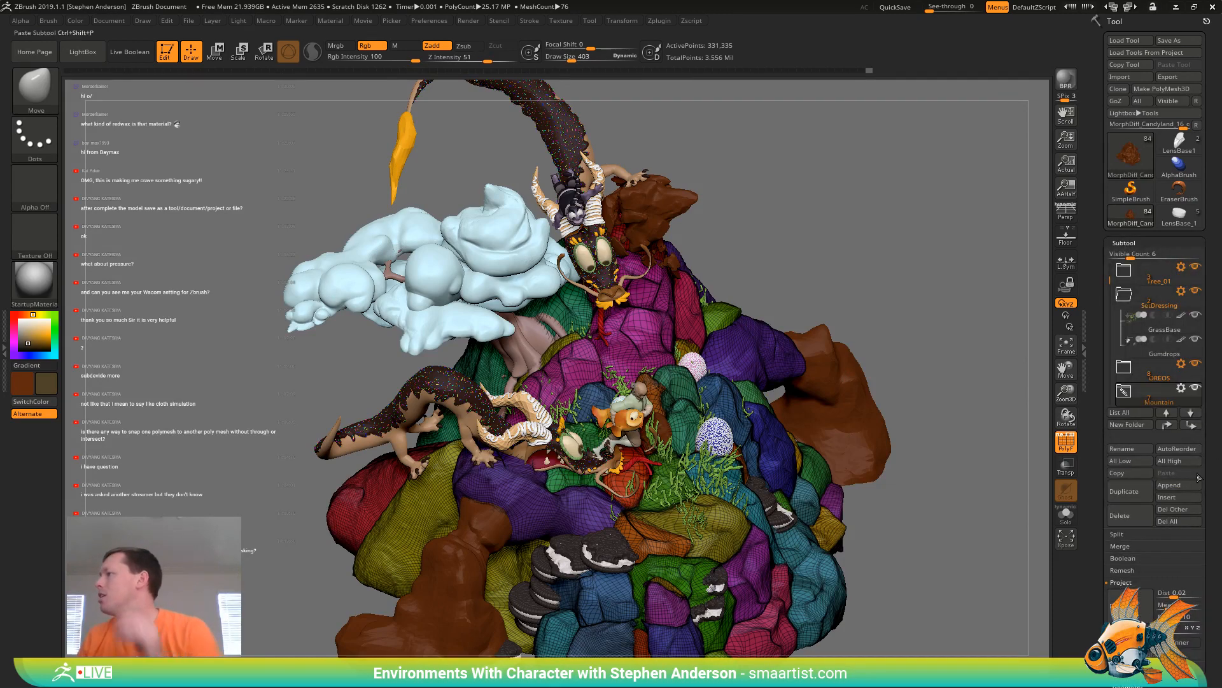
click(1196, 379)
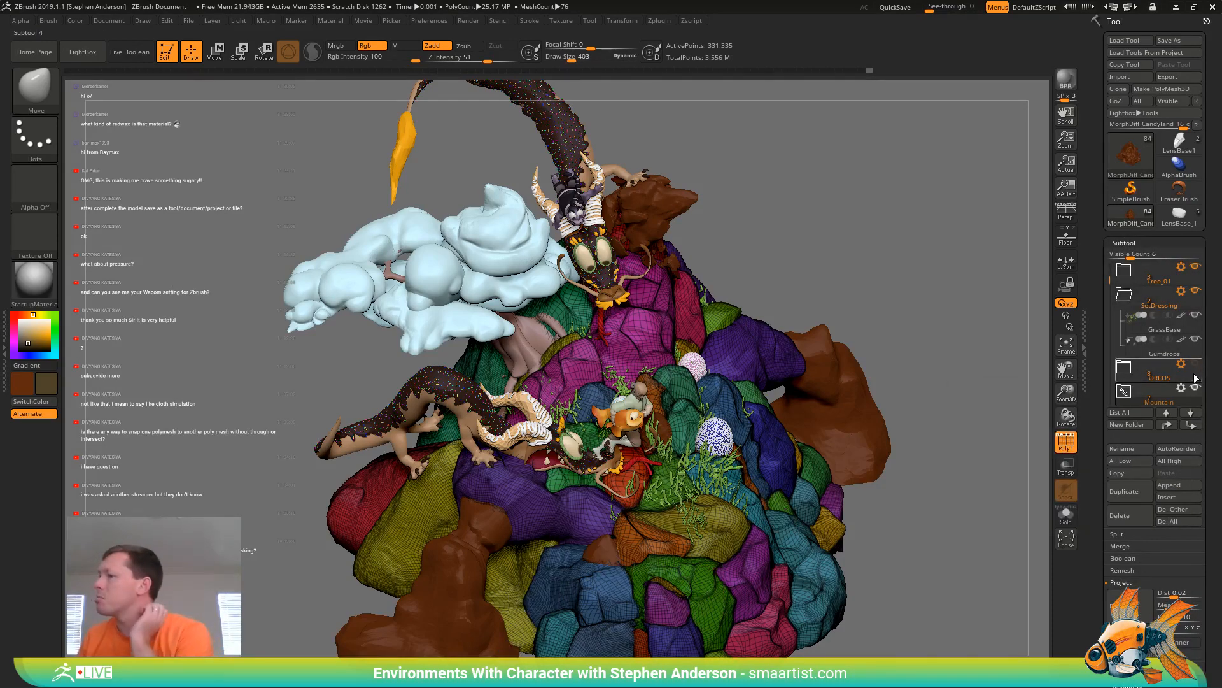
click(1195, 292)
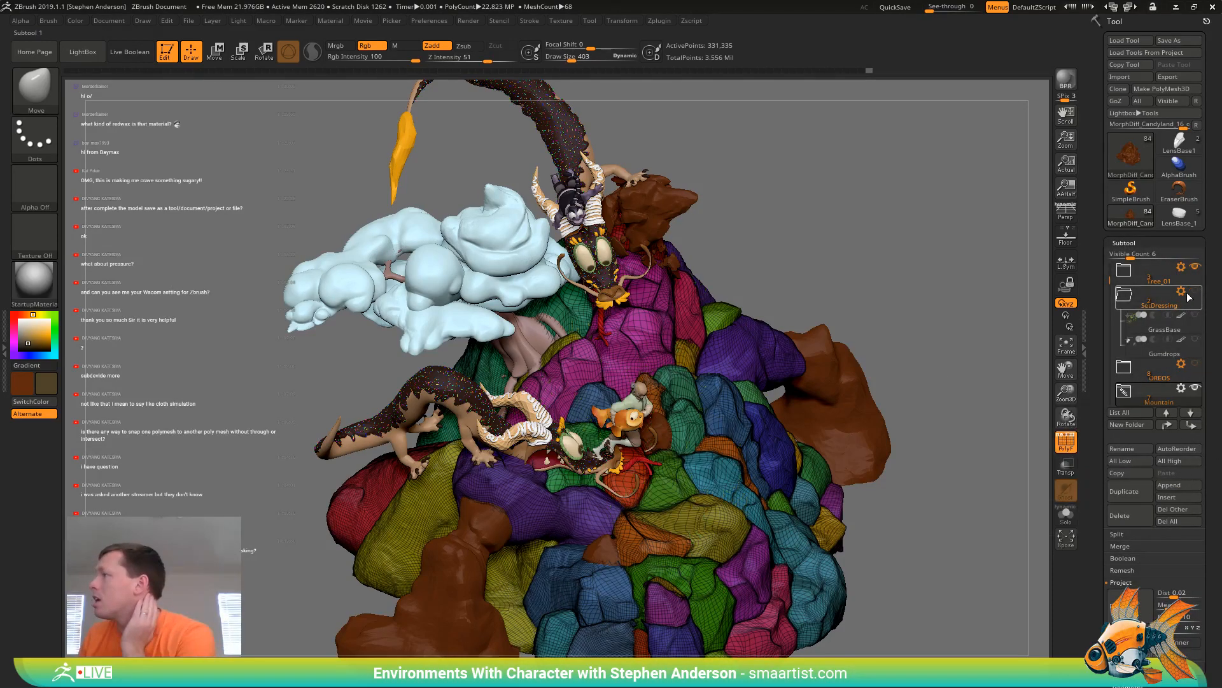
click(1126, 298)
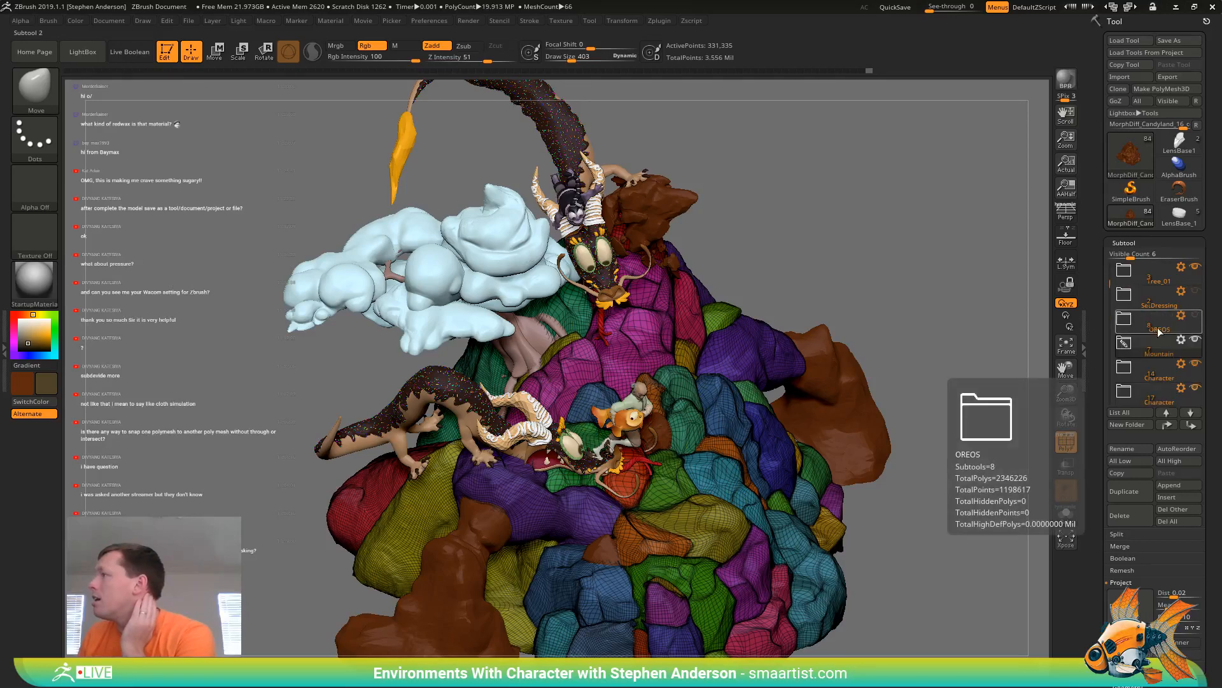
click(1195, 267)
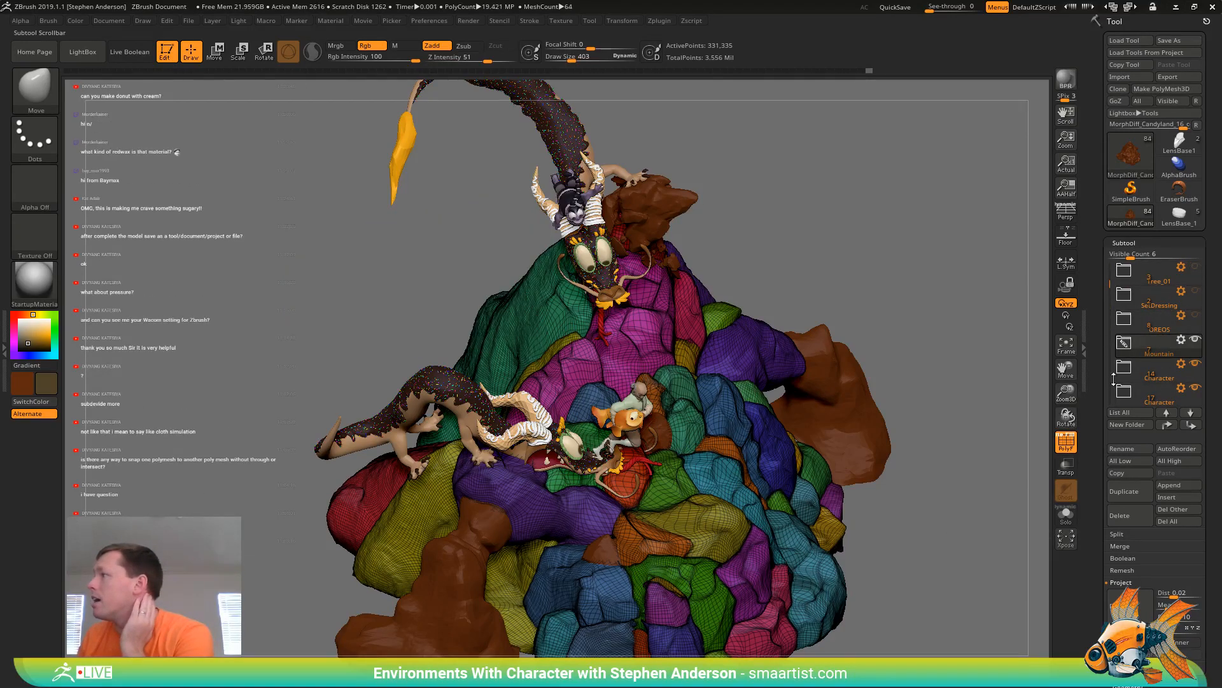
Hide both Character folders and the Dragon_01 folder, keeping the Mountain and Dragon2 folders displayed
click(1196, 388)
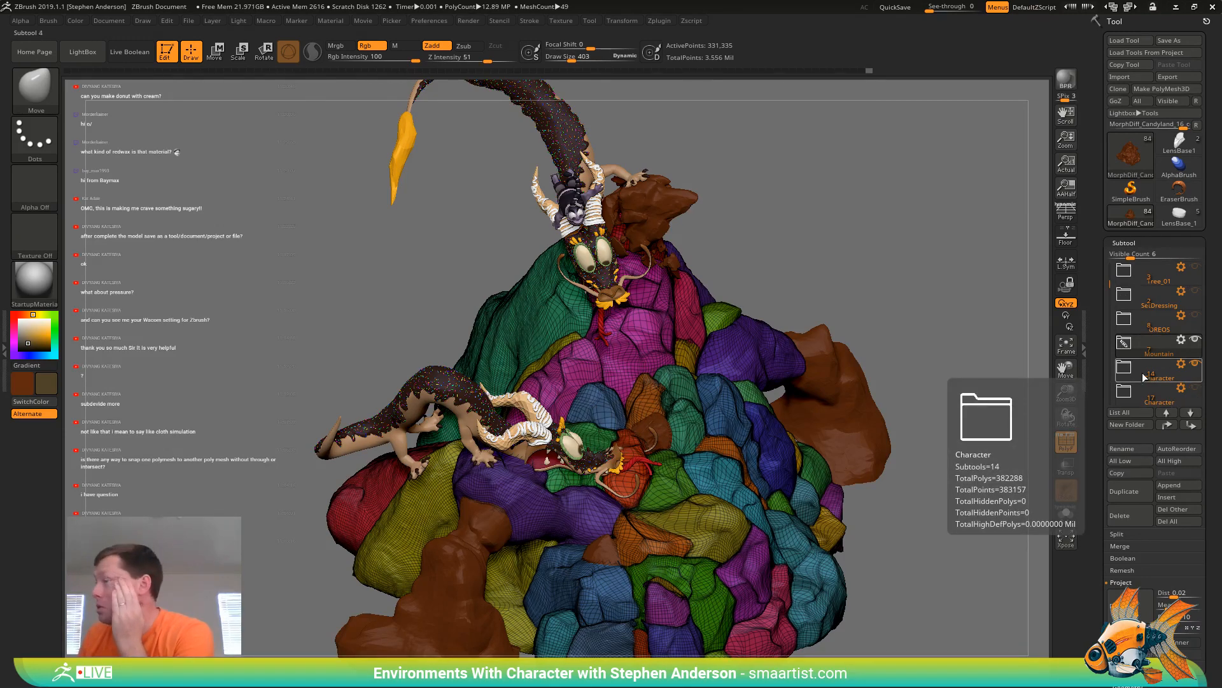
drag(1112, 281, 1112, 330)
click(1196, 343)
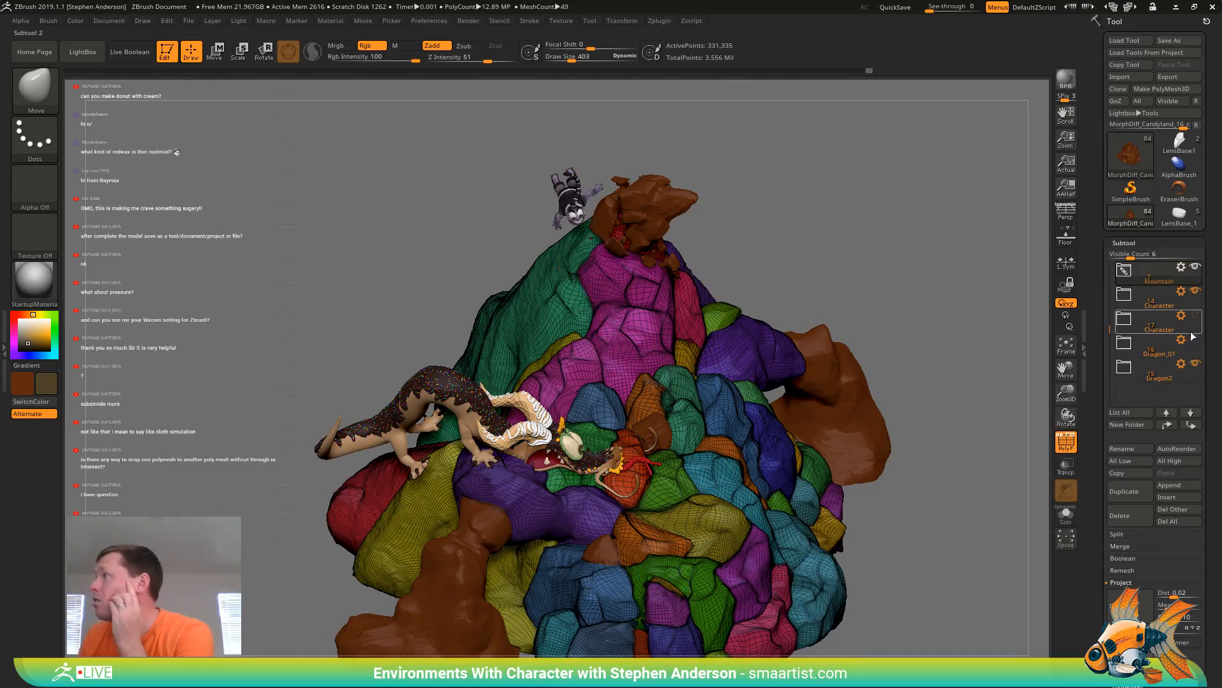
click(1195, 291)
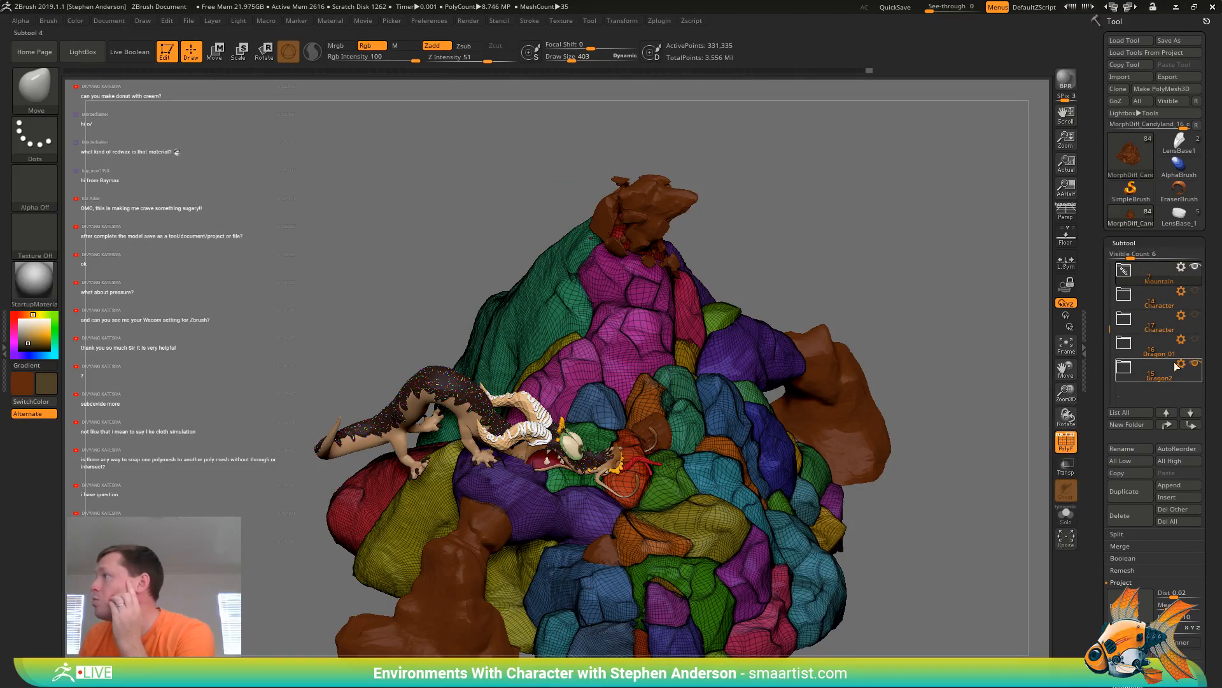
Set the Move brush's draw size to 3248 and shape the mountain's surface beneath the lower dragon's head
drag(834, 248, 694, 261)
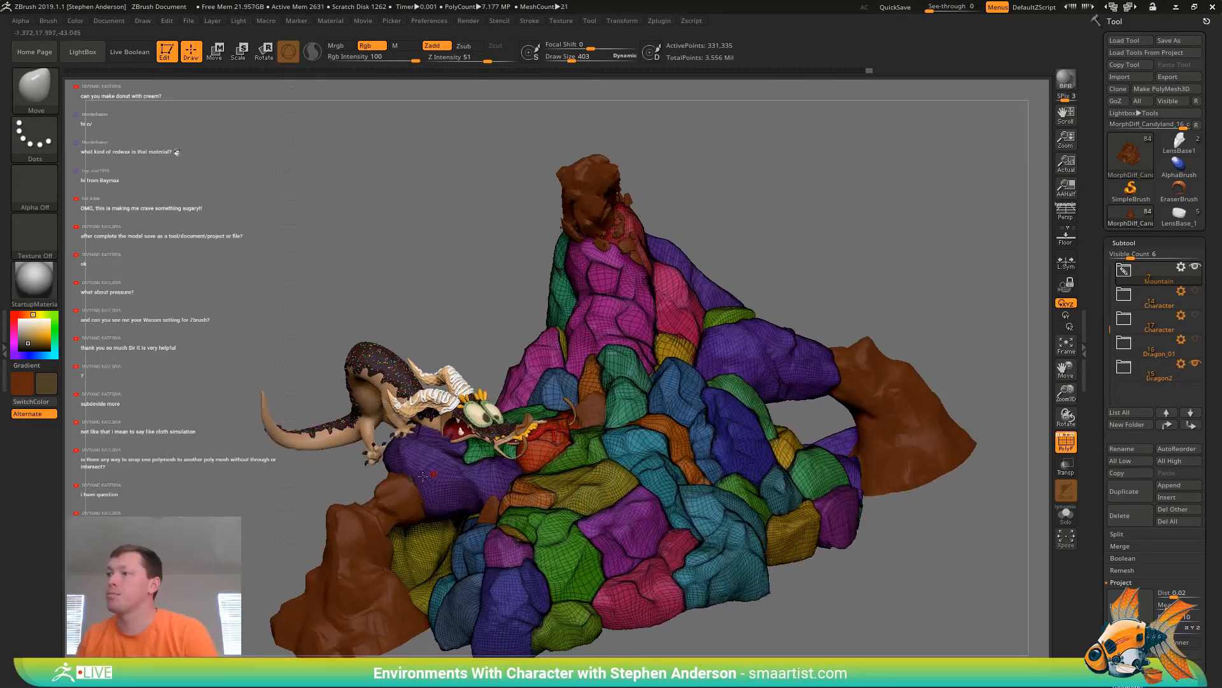
mouse_move(599, 439)
ctrl+right_down()
mouse_move(592, 502)
mouse_move(622, 515)
ctrl+right_up()
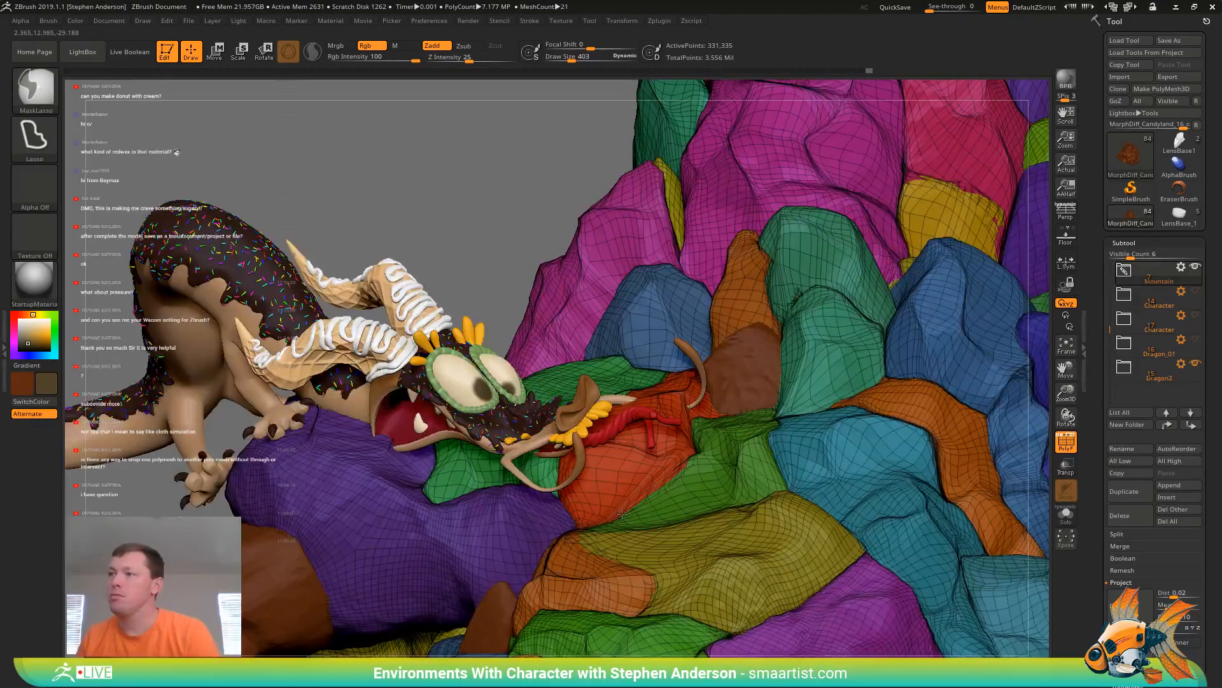
ctrl+right_drag(367, 348, 371, 425)
key(s)
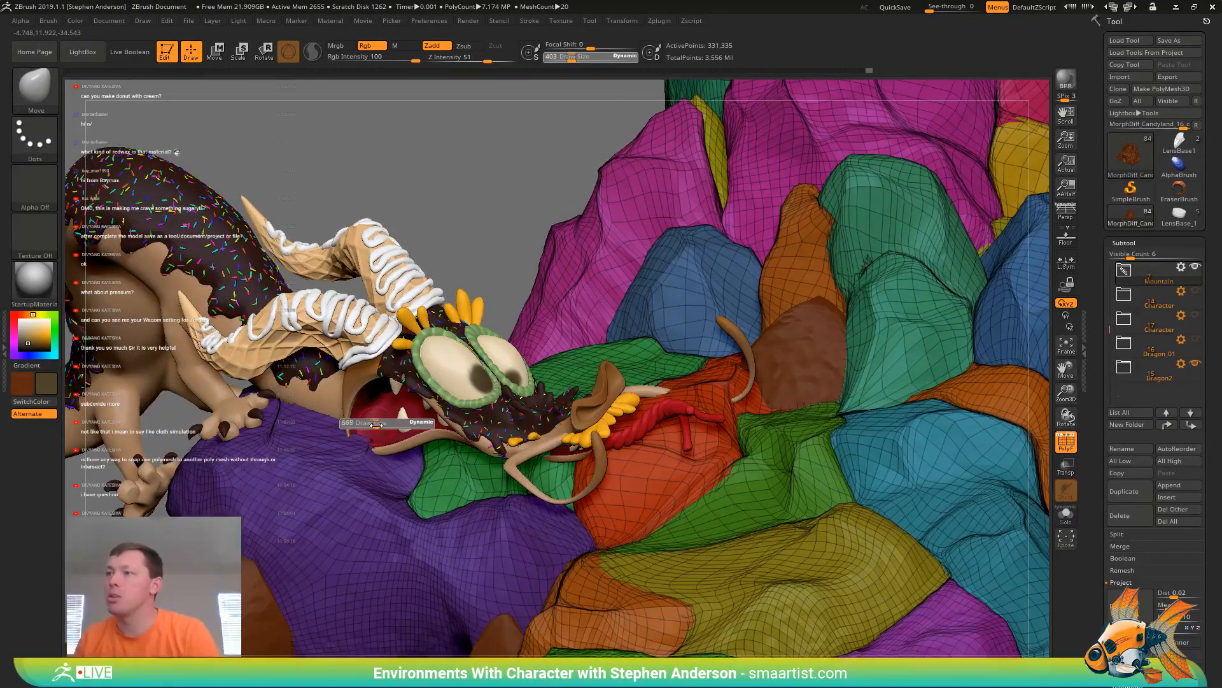
drag(414, 427, 380, 437)
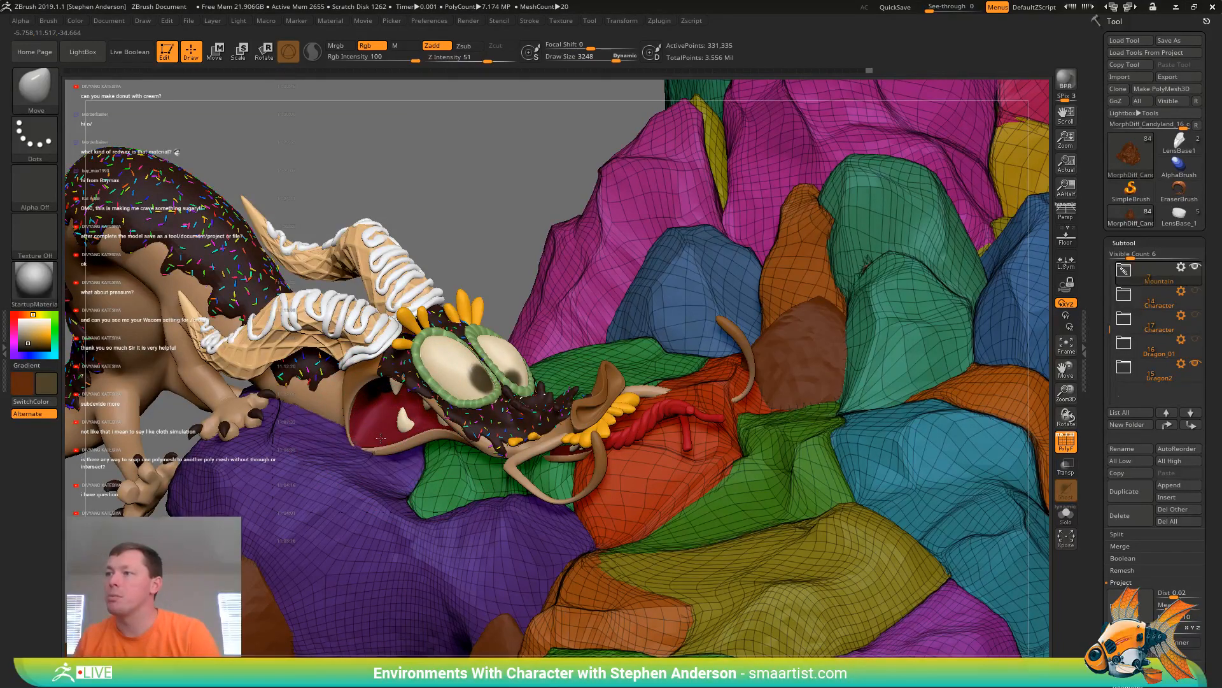
right_drag(431, 441, 593, 385)
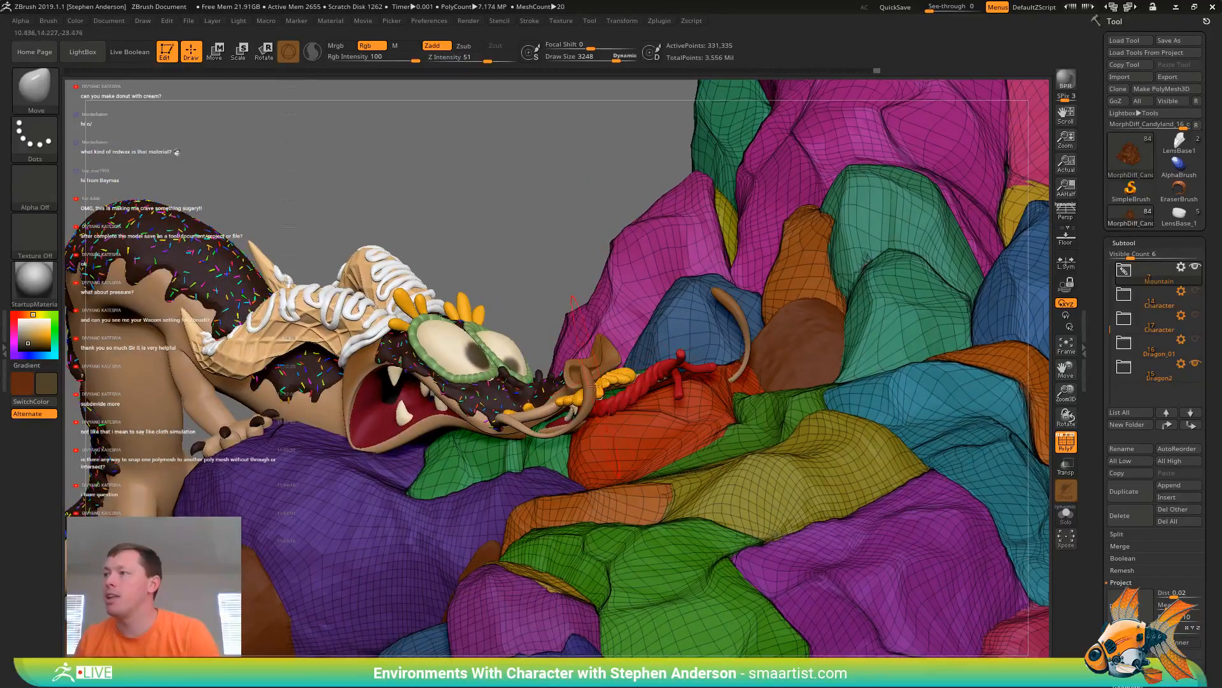
drag(546, 410, 558, 430)
right_drag(572, 433, 569, 339)
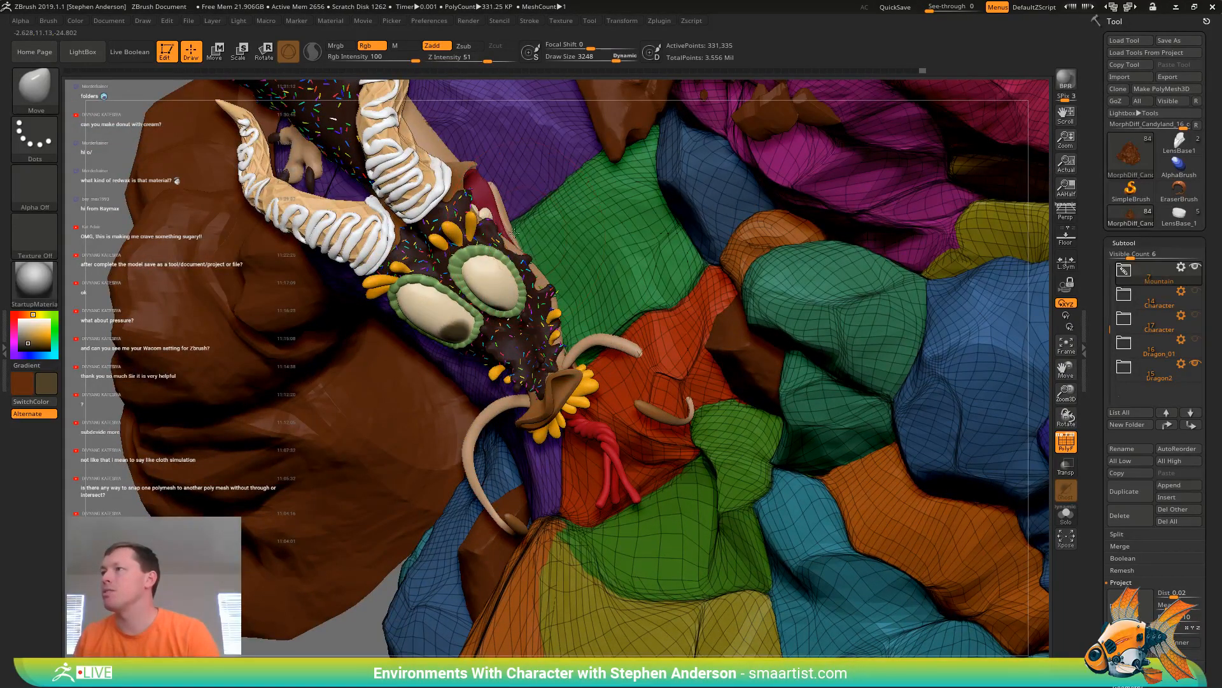
Shape the mountain's rock between the lower dragon's front paw and its open jaw using the Move brush
right_drag(522, 230, 477, 187)
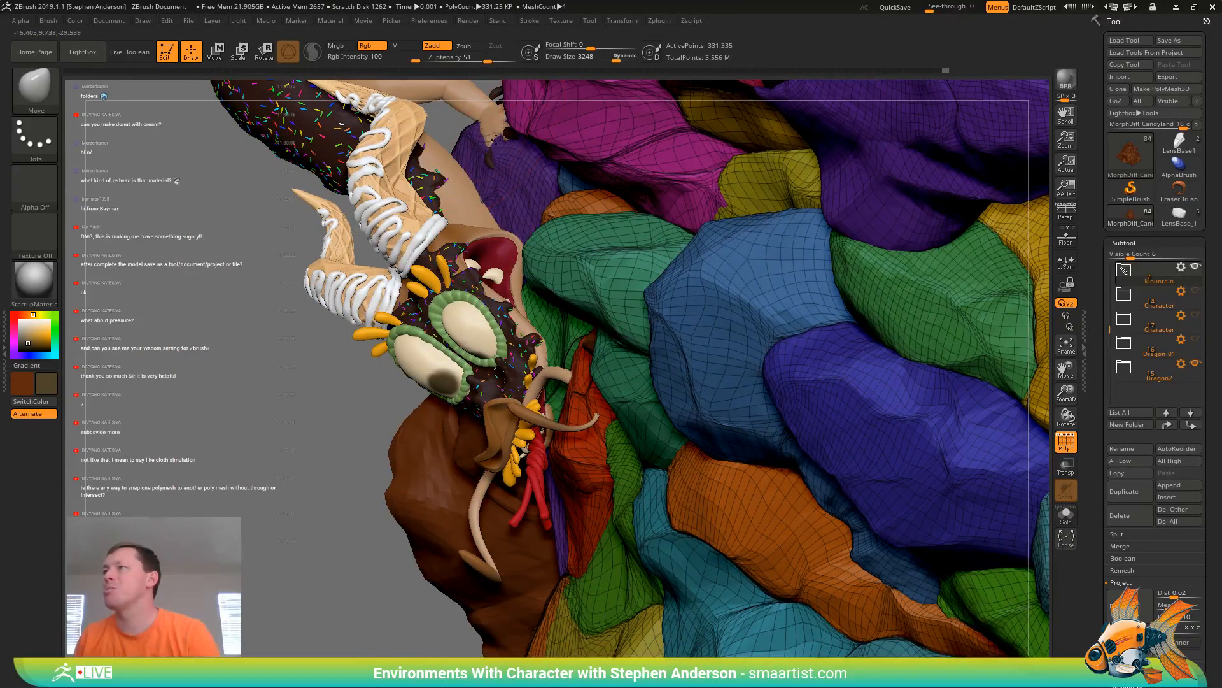
right_drag(515, 153, 476, 130)
drag(466, 122, 453, 120)
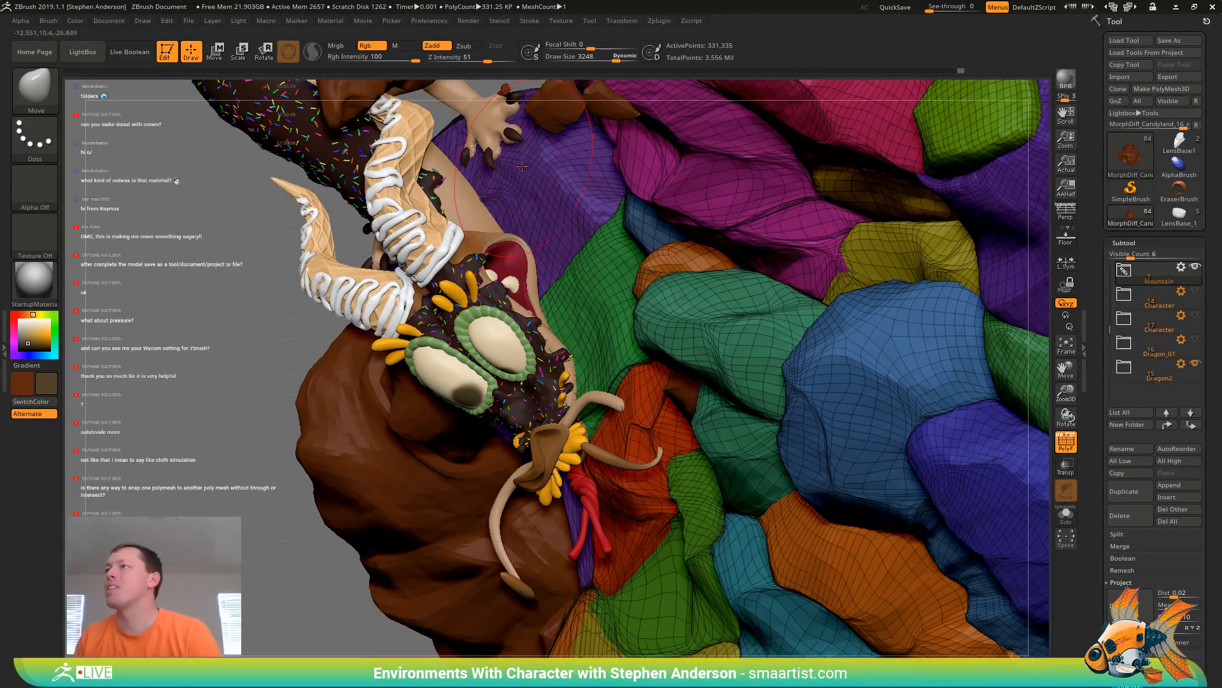
mouse_move(531, 157)
right_down()
mouse_move(558, 166)
mouse_move(562, 128)
mouse_move(784, 288)
mouse_move(719, 424)
mouse_move(625, 440)
mouse_move(660, 410)
mouse_move(510, 457)
right_up()
Reduce the Move brush's draw size to 2037 and refine the rock beneath the dragon's jaw and between its front legs
key(s)
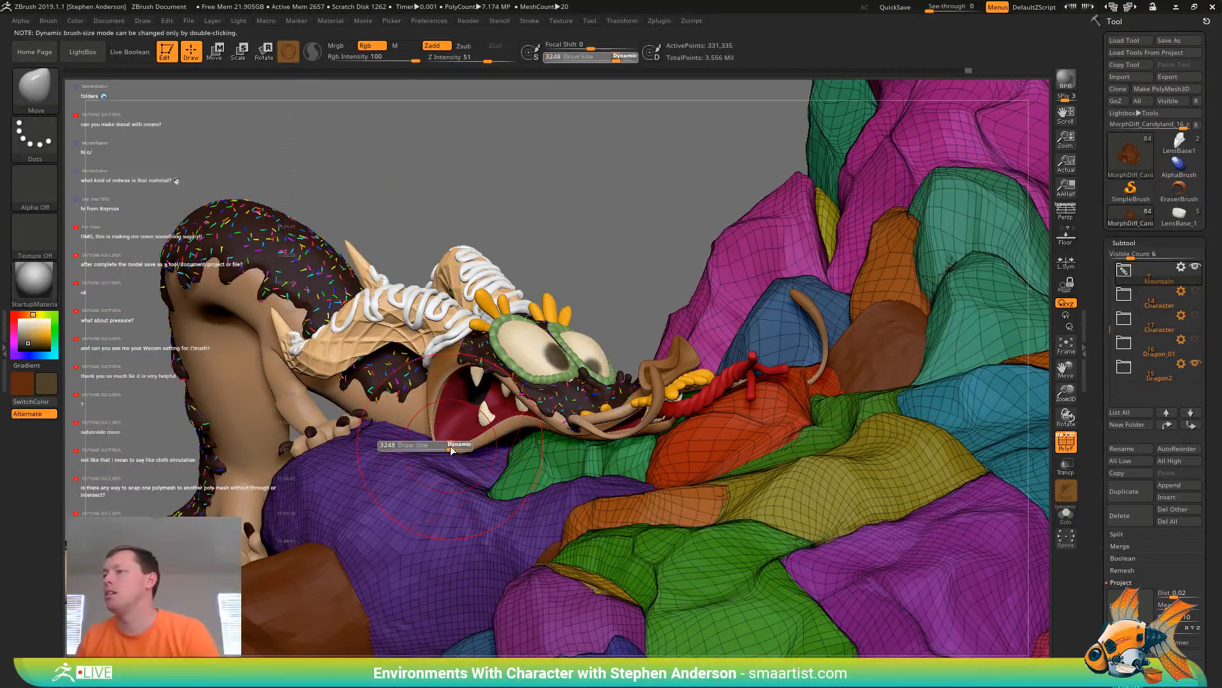
drag(418, 449, 396, 448)
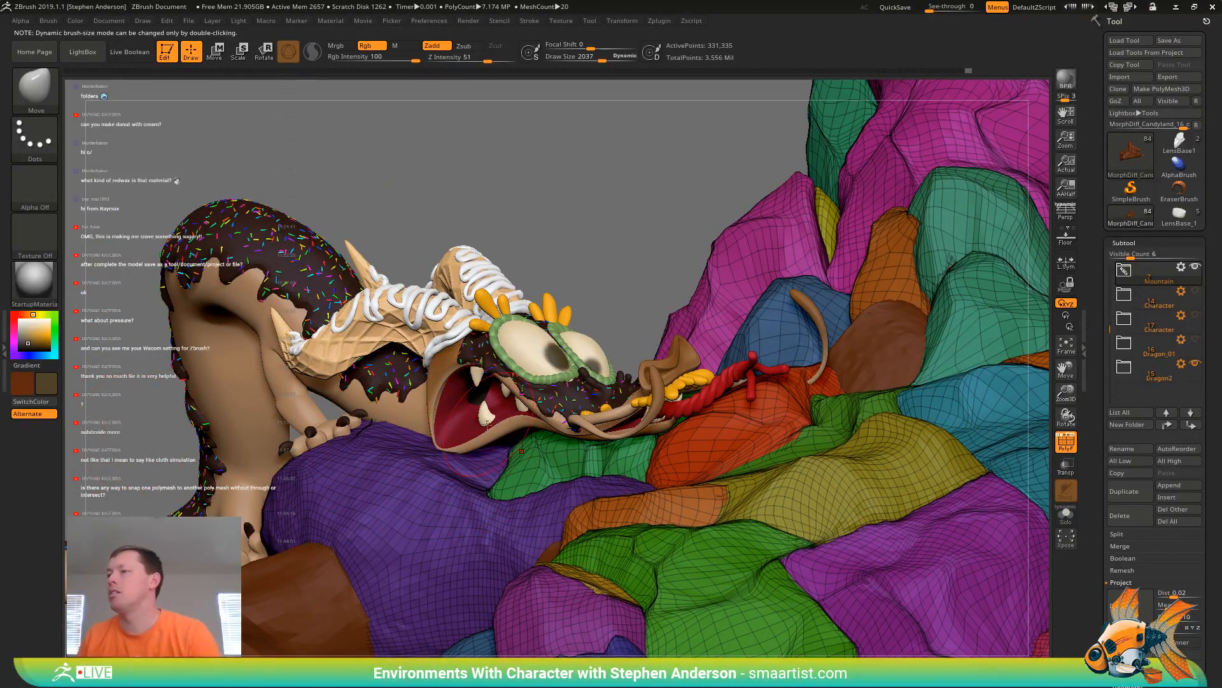
right_drag(487, 422, 360, 423)
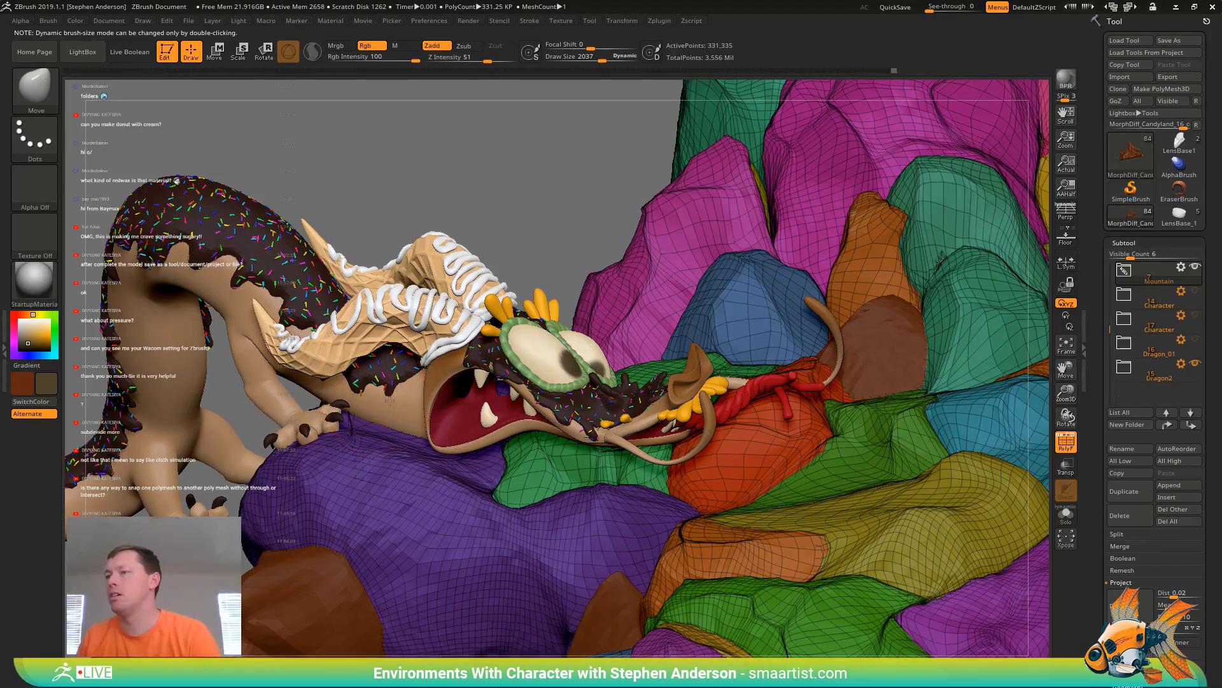
right_drag(389, 401, 345, 433)
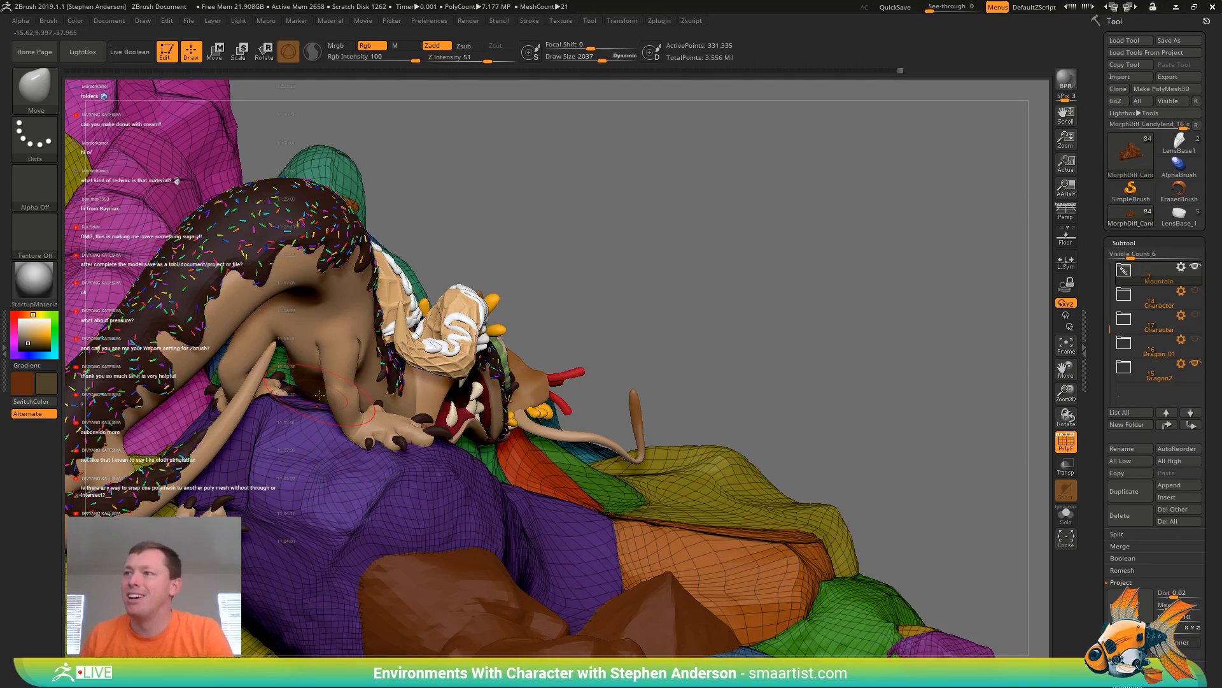
right_drag(308, 415, 333, 402)
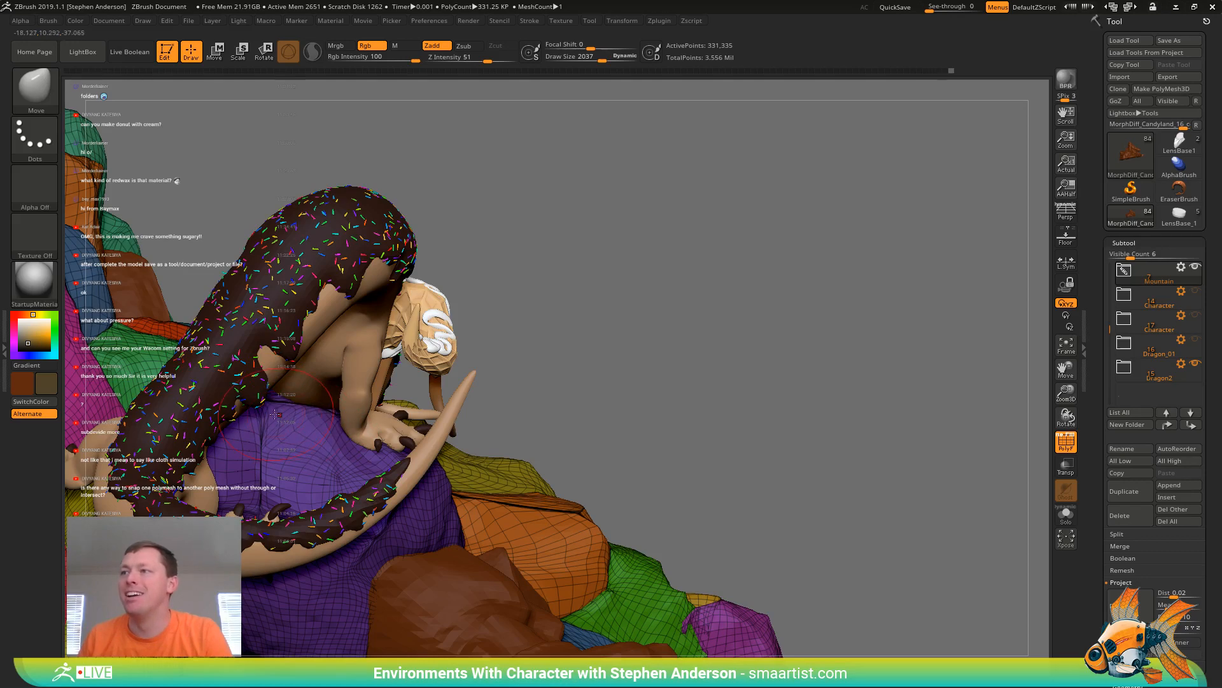
right_drag(280, 418, 542, 438)
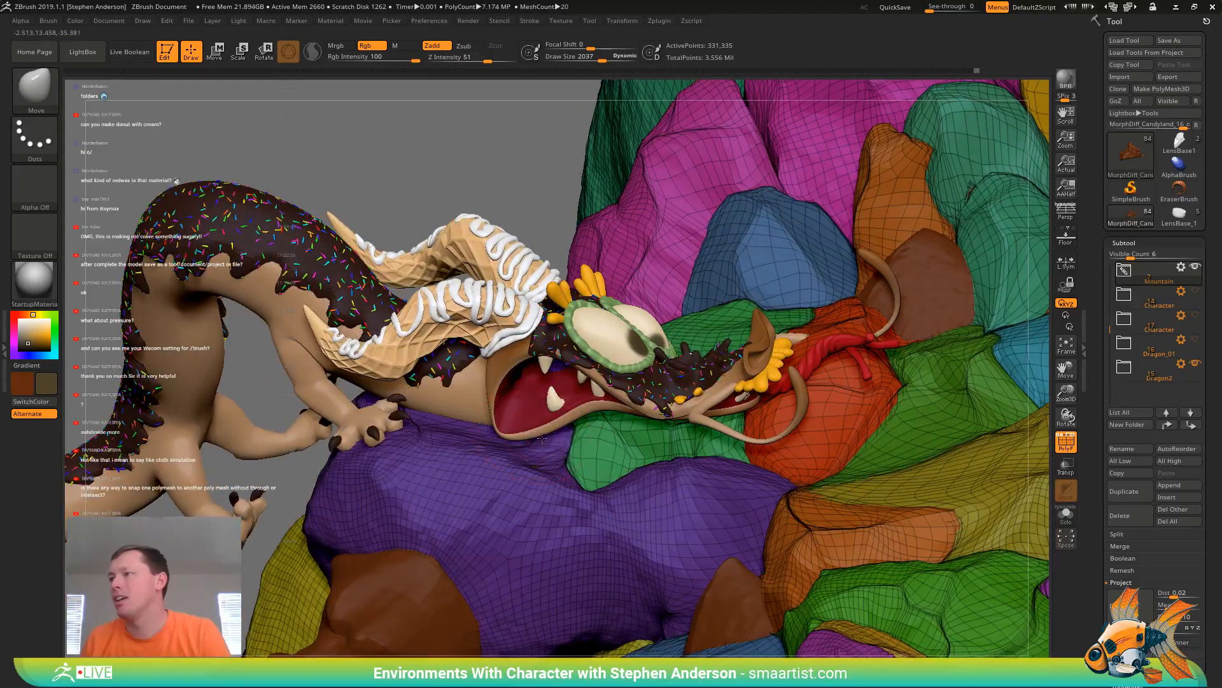
Select the lower dragon's whiskers, isolate them with the wireframe displayed, and mask all but the outer end of one whisker
key(shift+f)
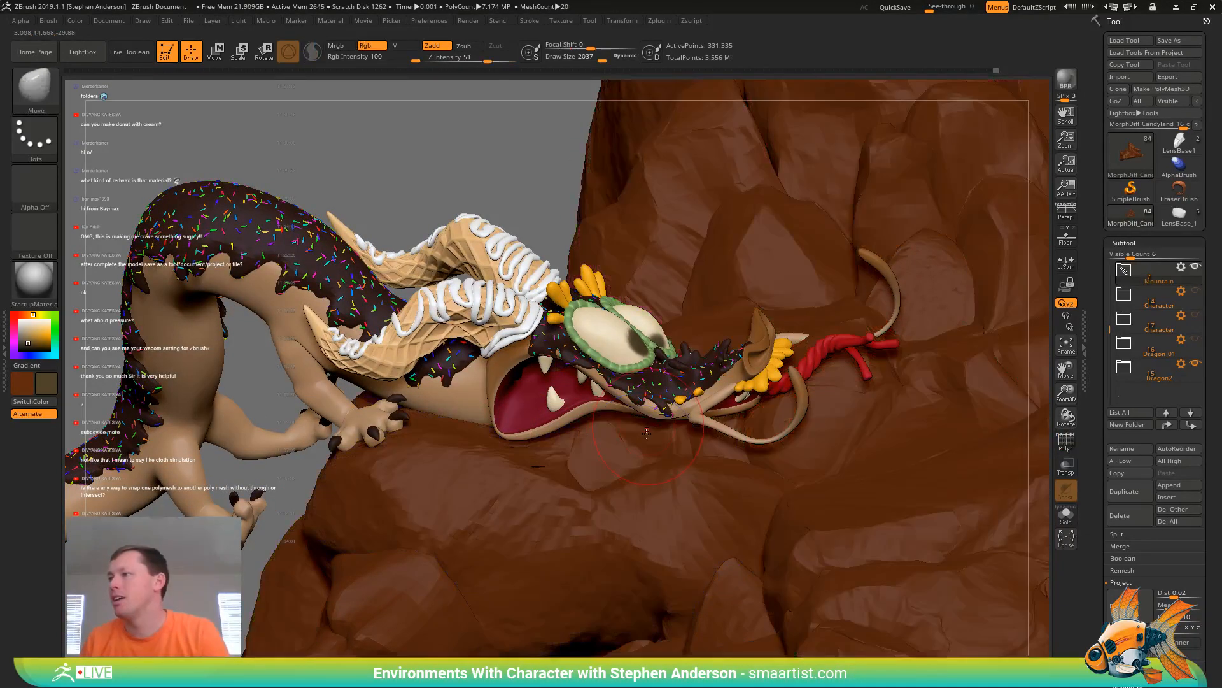
right_drag(601, 433, 807, 364)
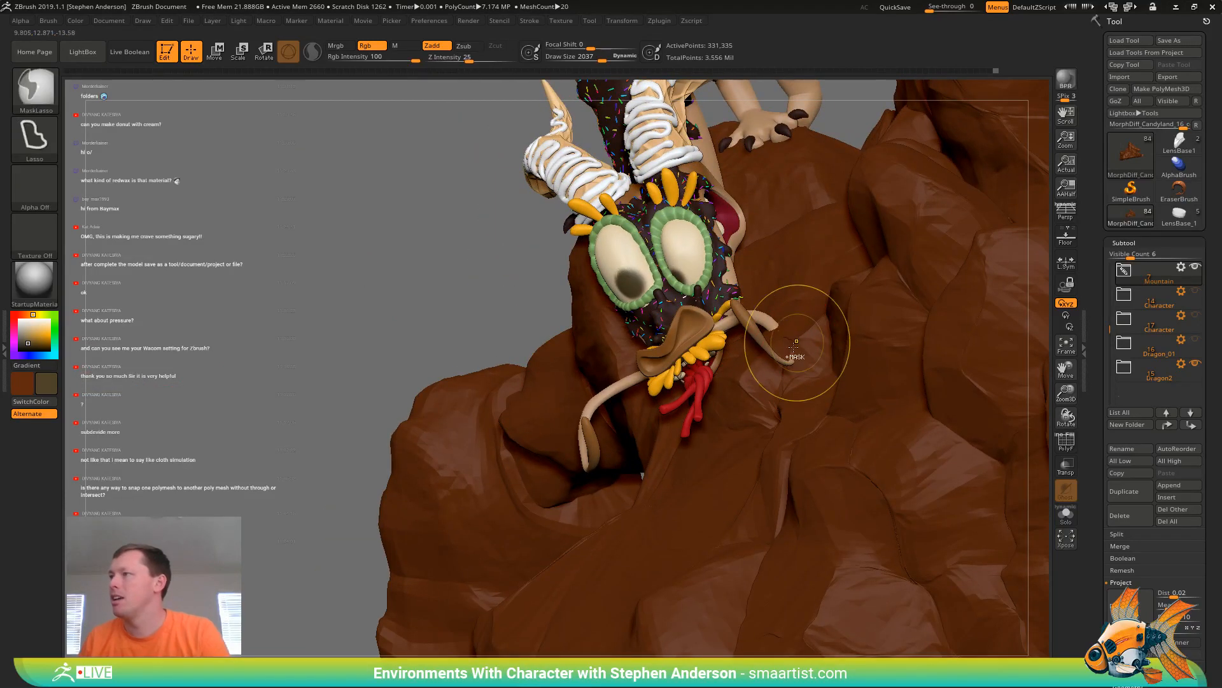
right_drag(788, 359, 749, 333)
alt+click(749, 336)
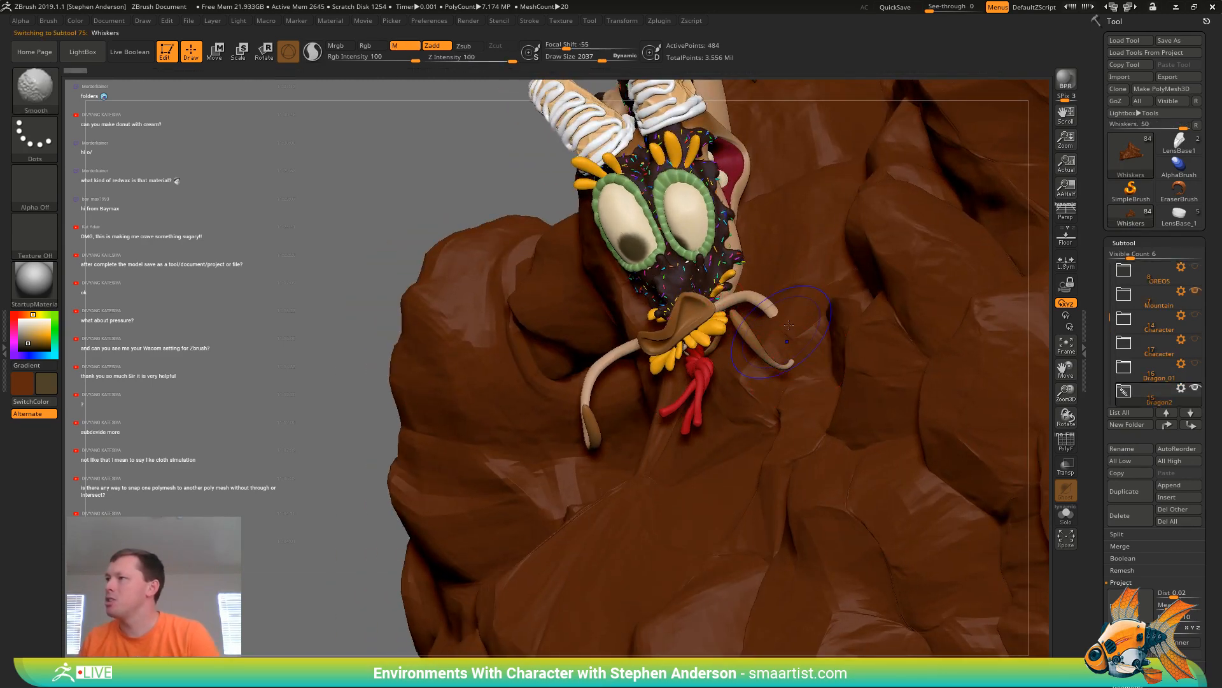
key(shift+f)
mouse_move(782, 331)
right_down()
mouse_move(798, 362)
mouse_move(960, 386)
right_up()
click(1067, 519)
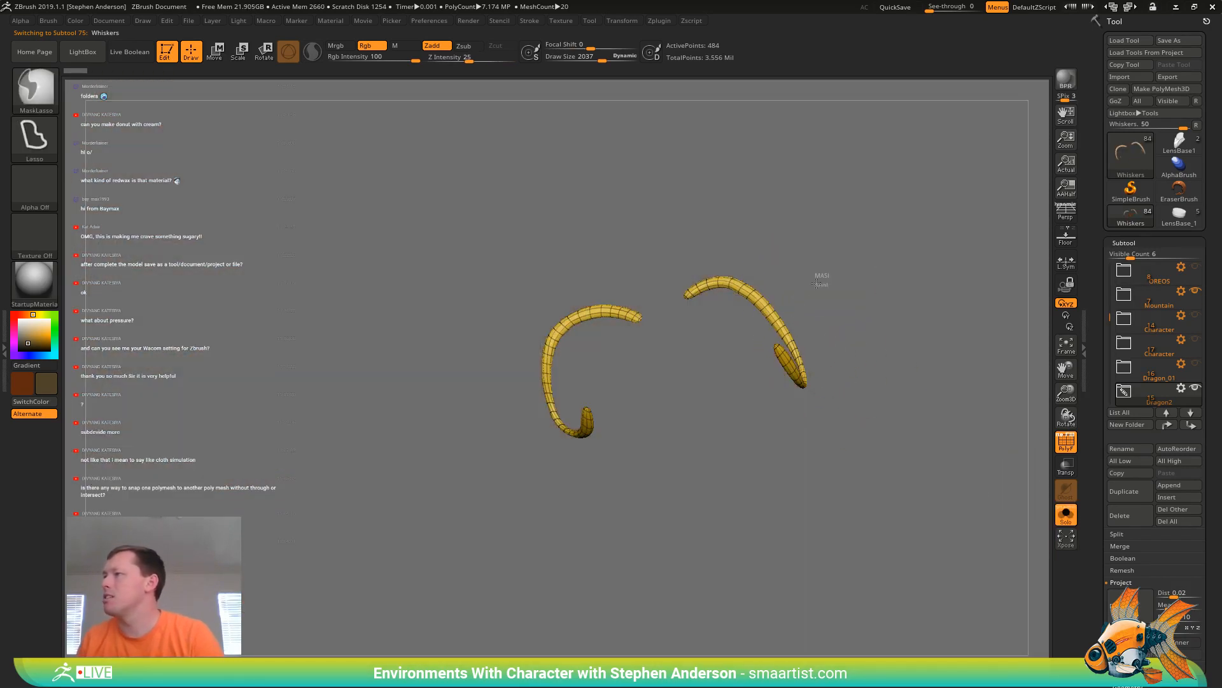
mouse_move(786, 311)
ctrl+mouse_down()
mouse_move(699, 389)
mouse_move(968, 457)
mouse_move(975, 446)
ctrl+mouse_up()
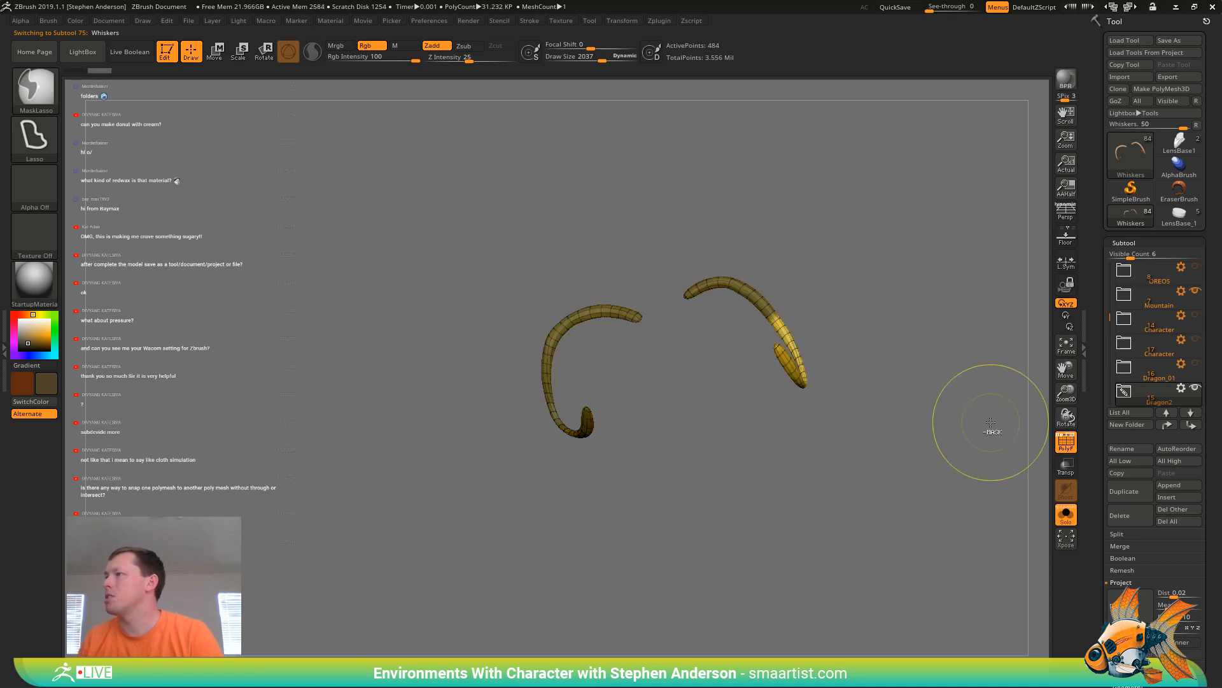
Soften the mask's edge on the whiskers and leave only the outer end of one whisker unmasked
ctrl+click(780, 325)
ctrl+click(777, 326)
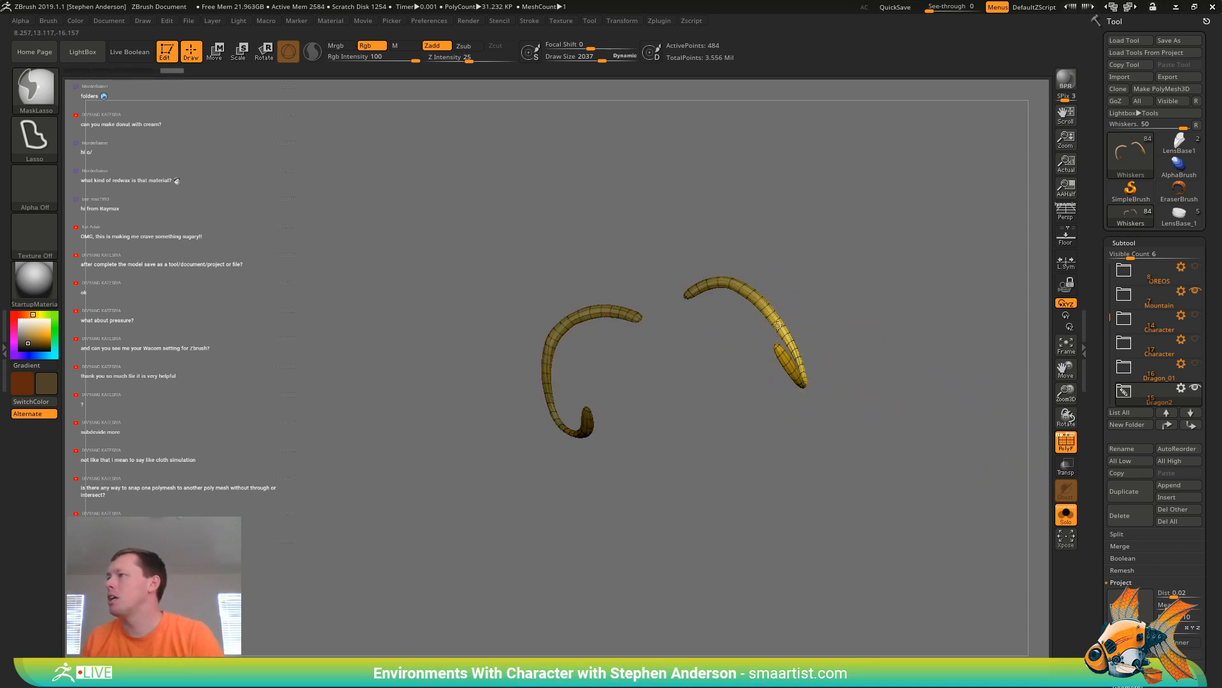
ctrl+click(777, 325)
ctrl+click(812, 308)
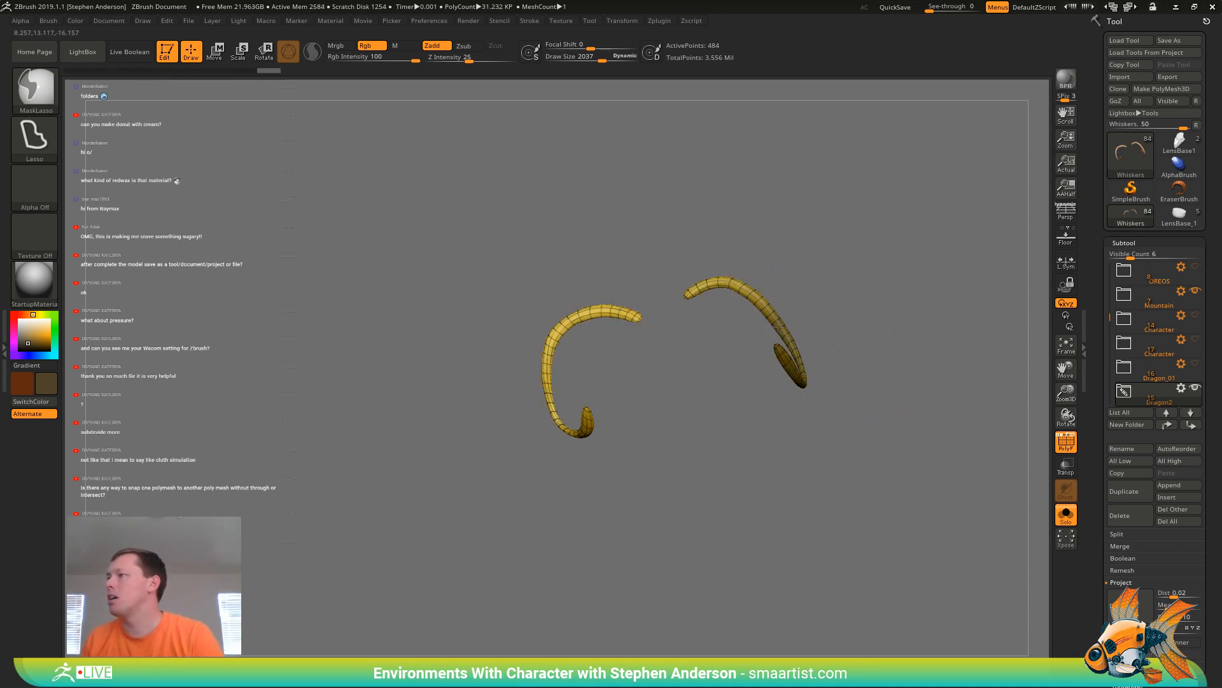
ctrl+click(828, 322)
Place the Rotate gizmo on the partly unmasked whisker and bring the rest of the visible scene back from isolation
key(r)
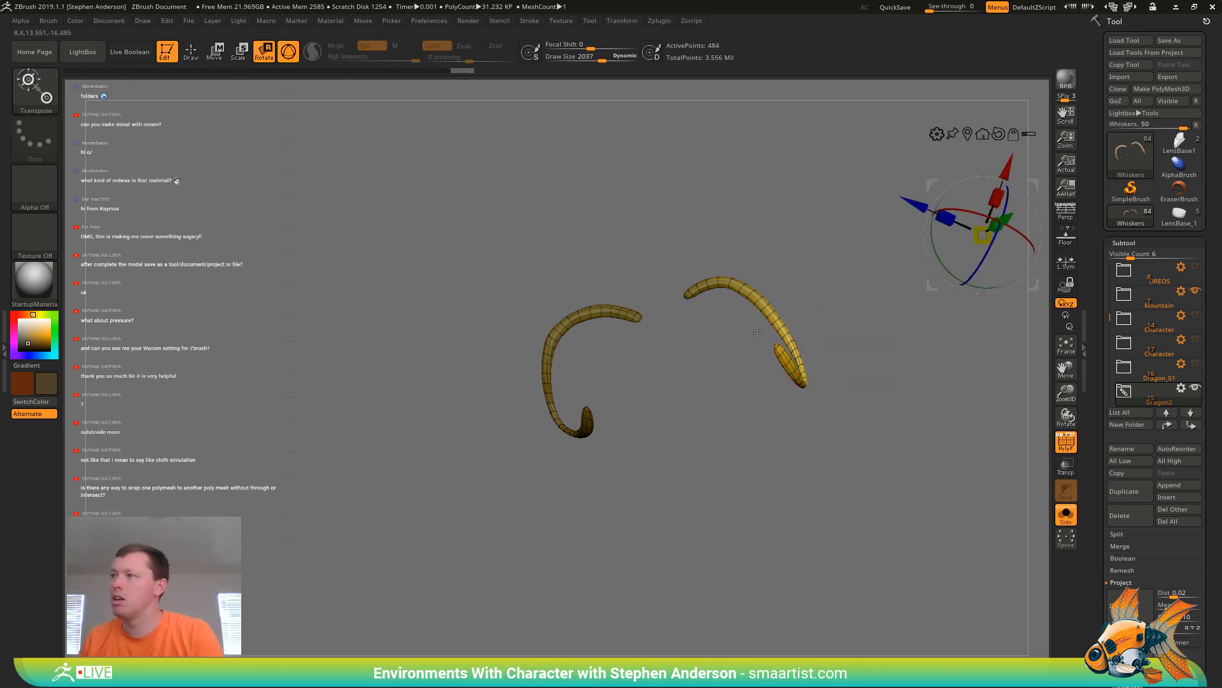
alt+click(736, 286)
drag(754, 382, 1042, 504)
click(1066, 514)
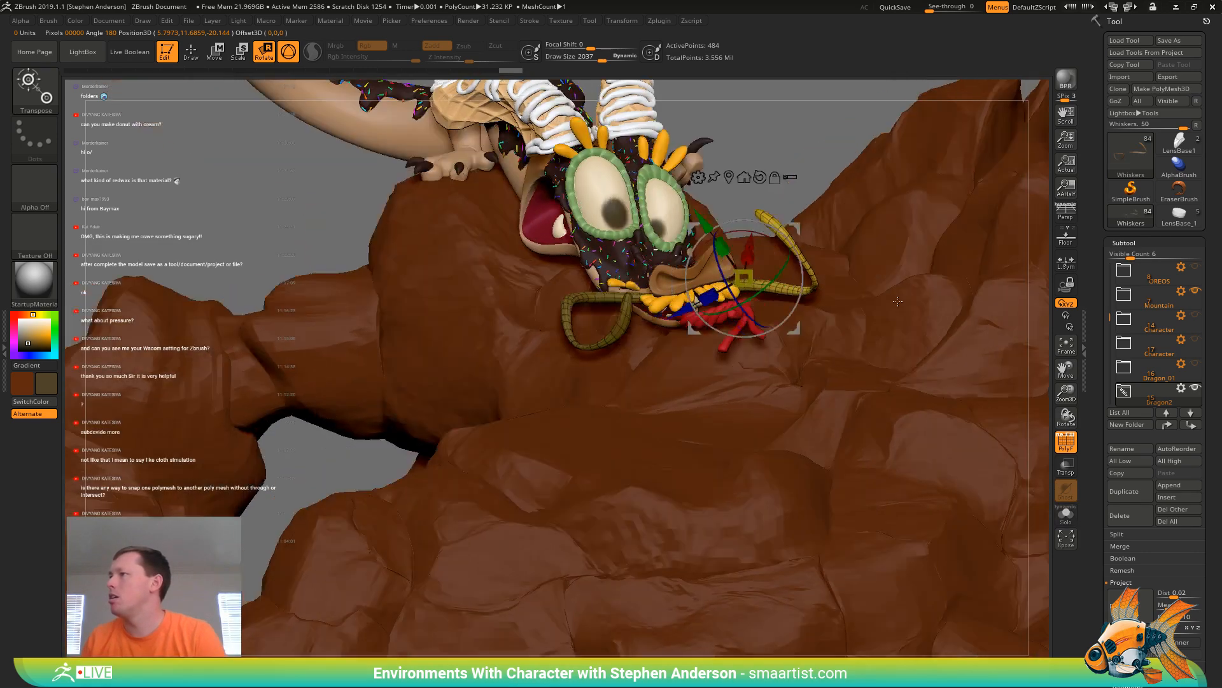
drag(897, 301, 965, 228)
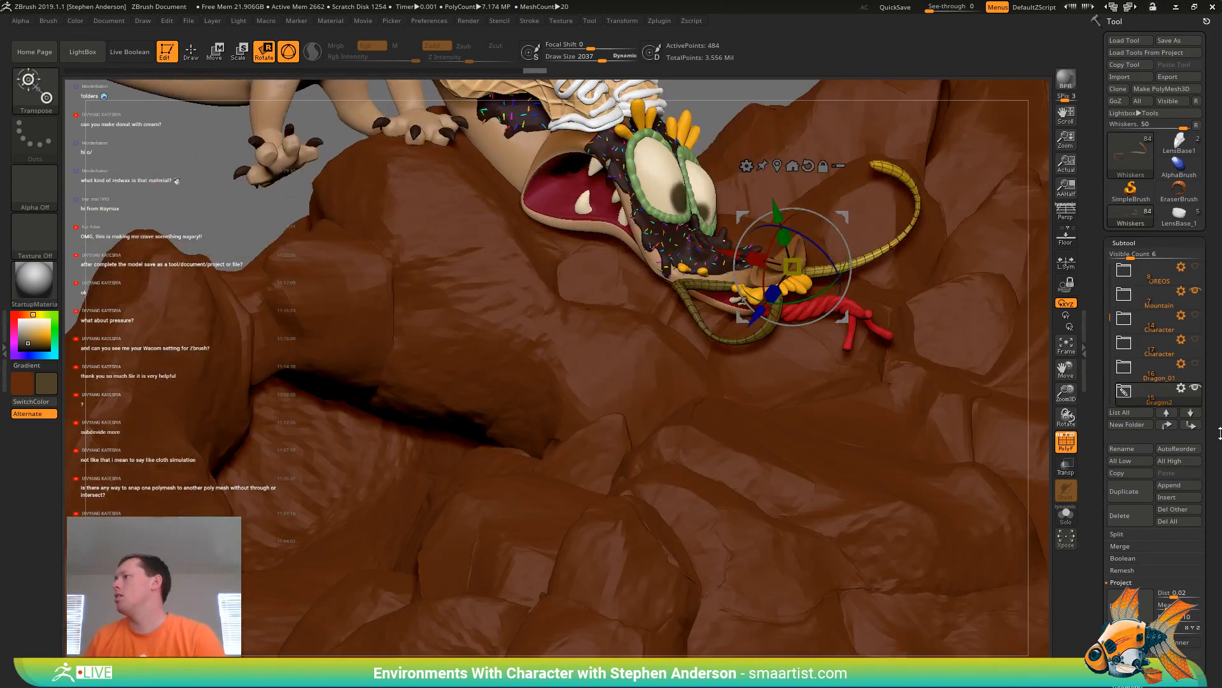
Show both Character folders around the lower dragon, then hide the wireframe and return to Draw mode with the Move brush
click(1194, 315)
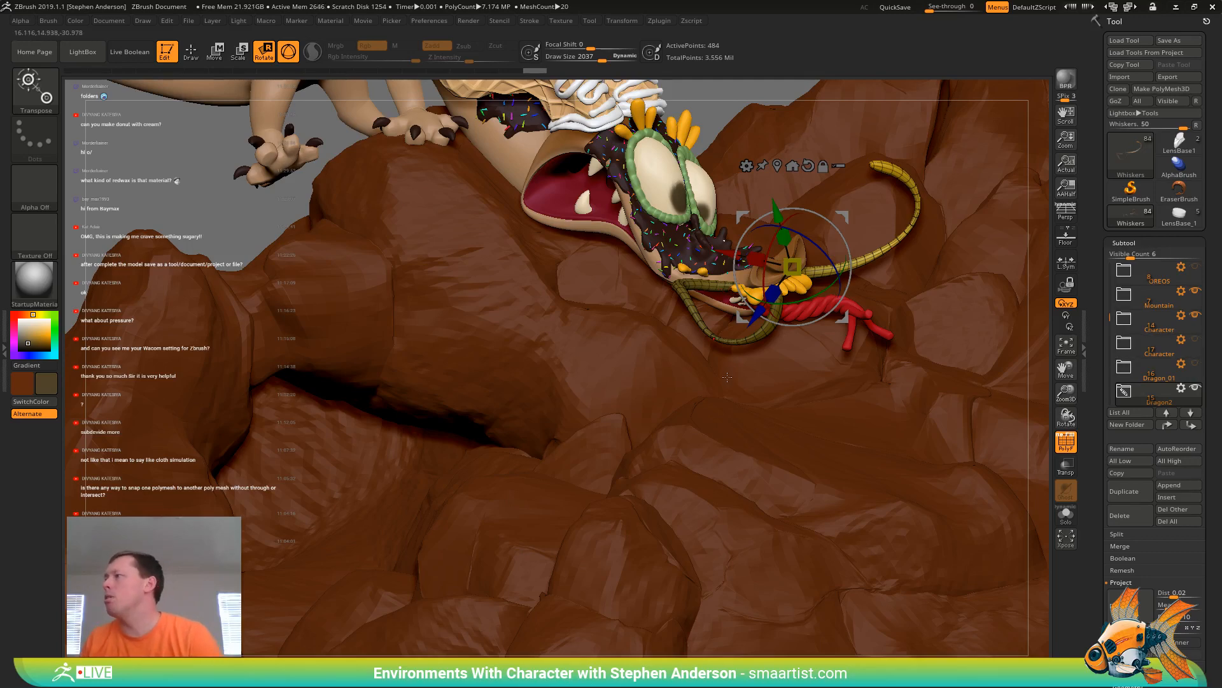
click(1195, 339)
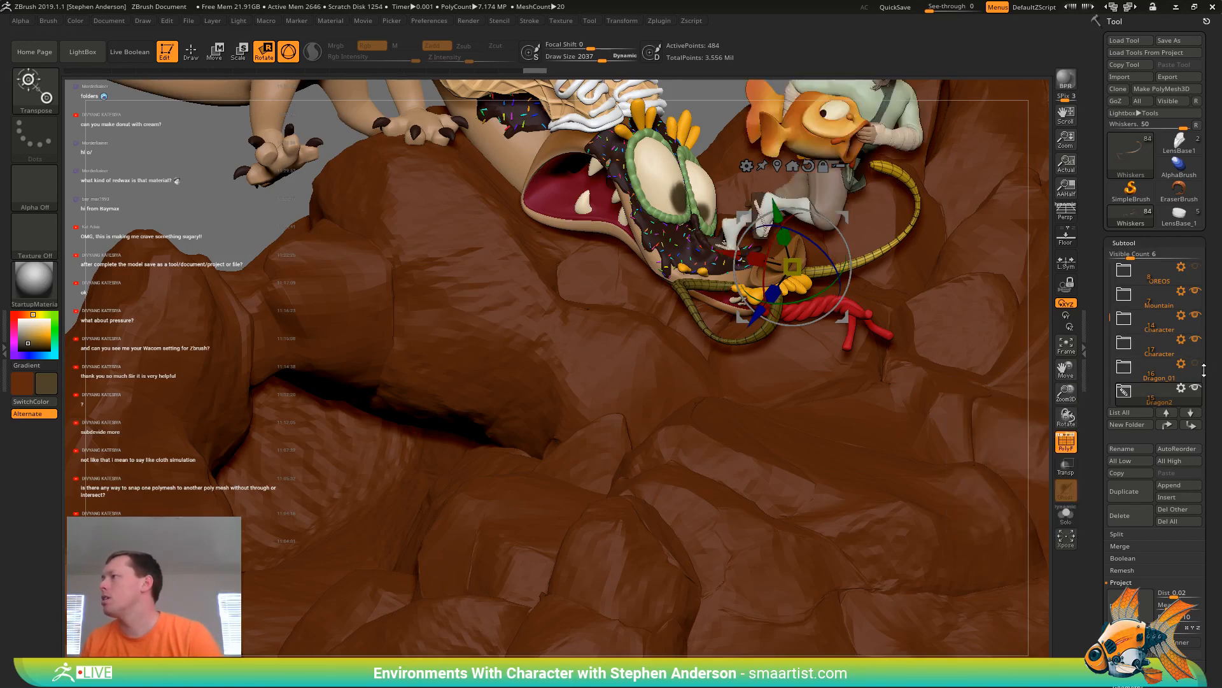
alt+drag(881, 393, 846, 481)
right_drag(896, 358, 883, 342)
drag(782, 327, 777, 331)
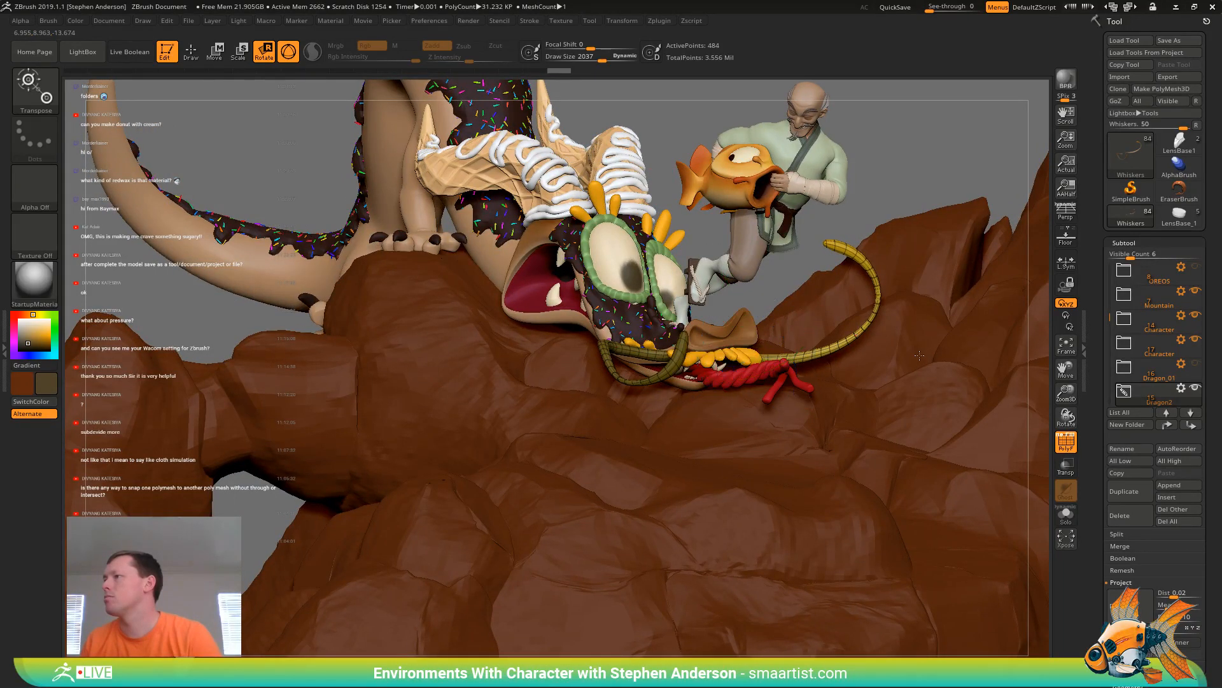
mouse_move(897, 318)
right_down()
mouse_move(910, 376)
mouse_move(929, 380)
right_up()
key(q)
mouse_move(868, 426)
right_down()
mouse_move(892, 395)
mouse_move(850, 236)
mouse_move(719, 287)
mouse_move(781, 304)
mouse_move(790, 274)
mouse_move(689, 354)
mouse_move(721, 320)
mouse_move(708, 310)
mouse_move(783, 298)
right_up()
key(ctrl)
key(ctrl)
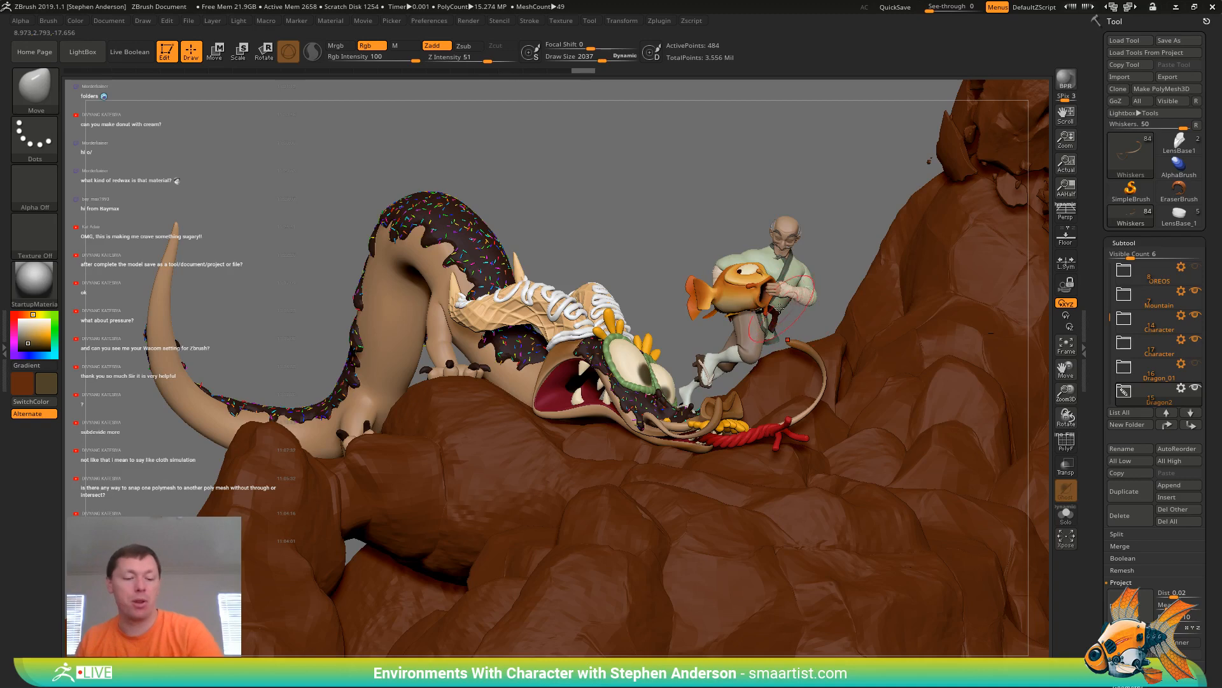
mouse_move(770, 326)
ctrl+right_down()
mouse_move(745, 272)
mouse_move(652, 319)
ctrl+right_up()
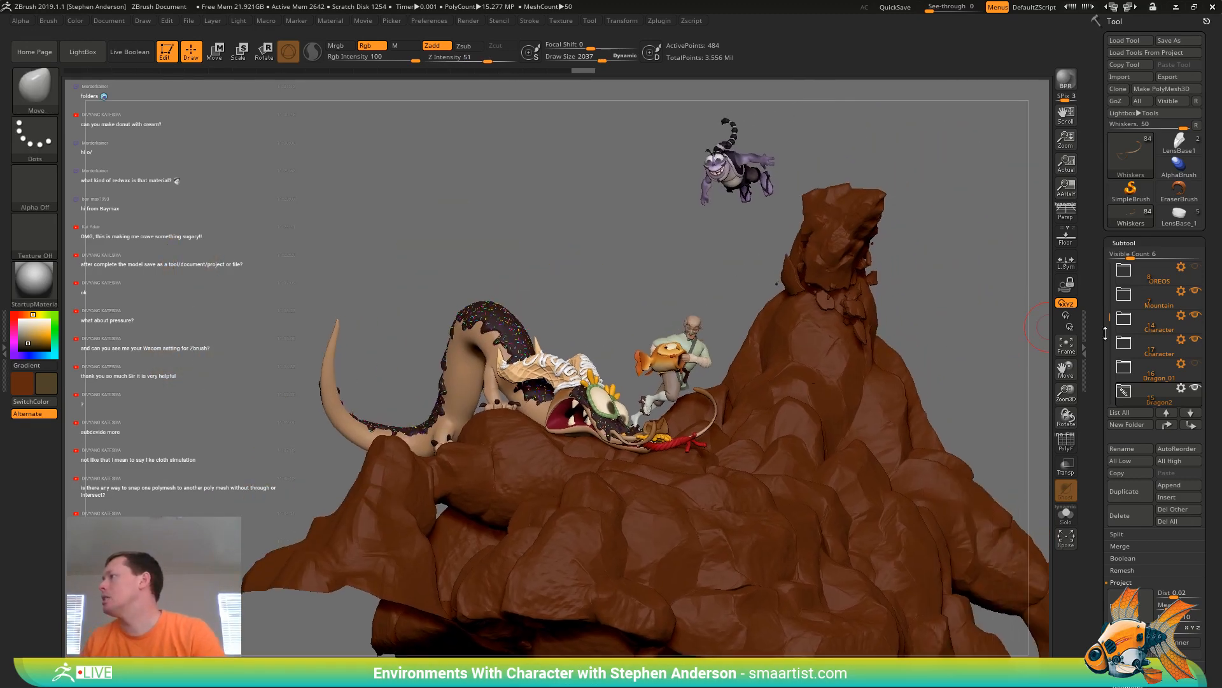
Show the Dragon_01, OREOS, SetDressing and one Tree_01 folder in the scene
click(1196, 364)
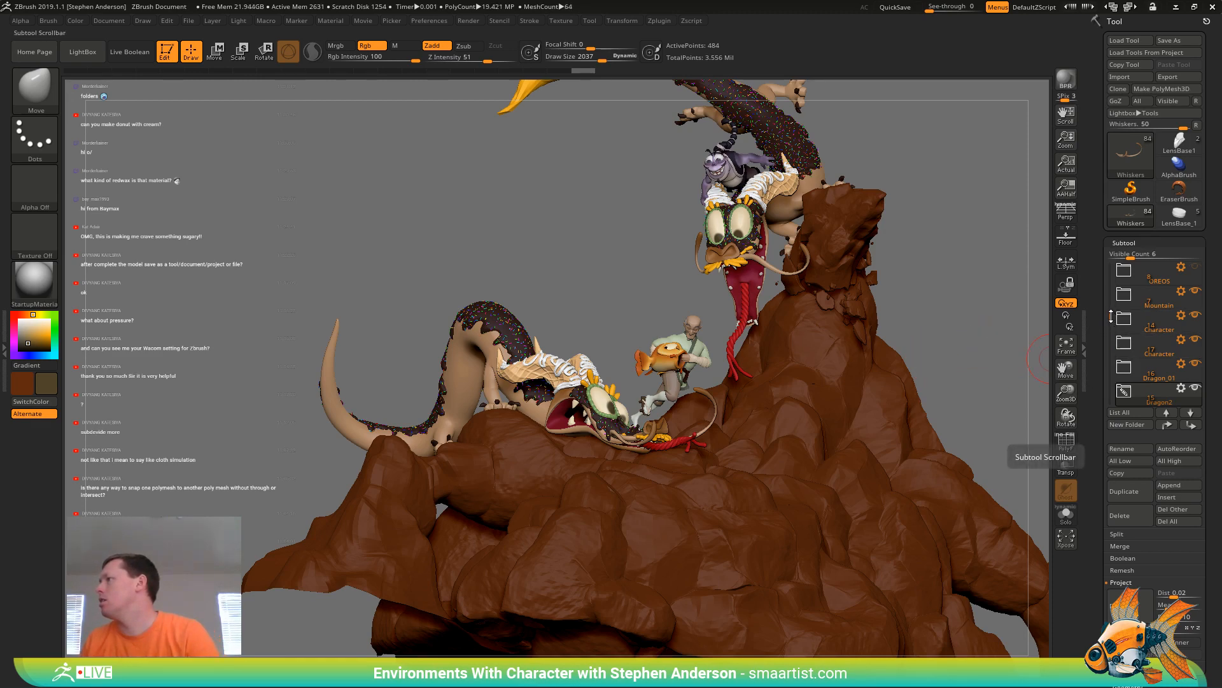
click(1196, 266)
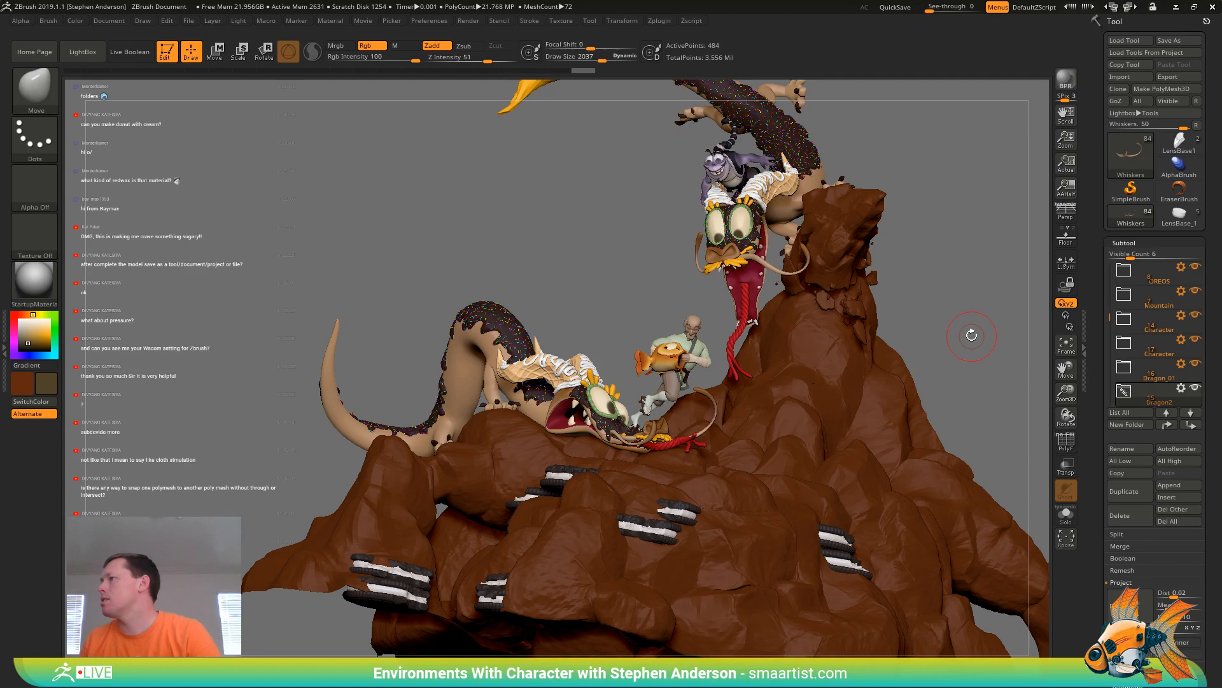
drag(972, 334, 1012, 367)
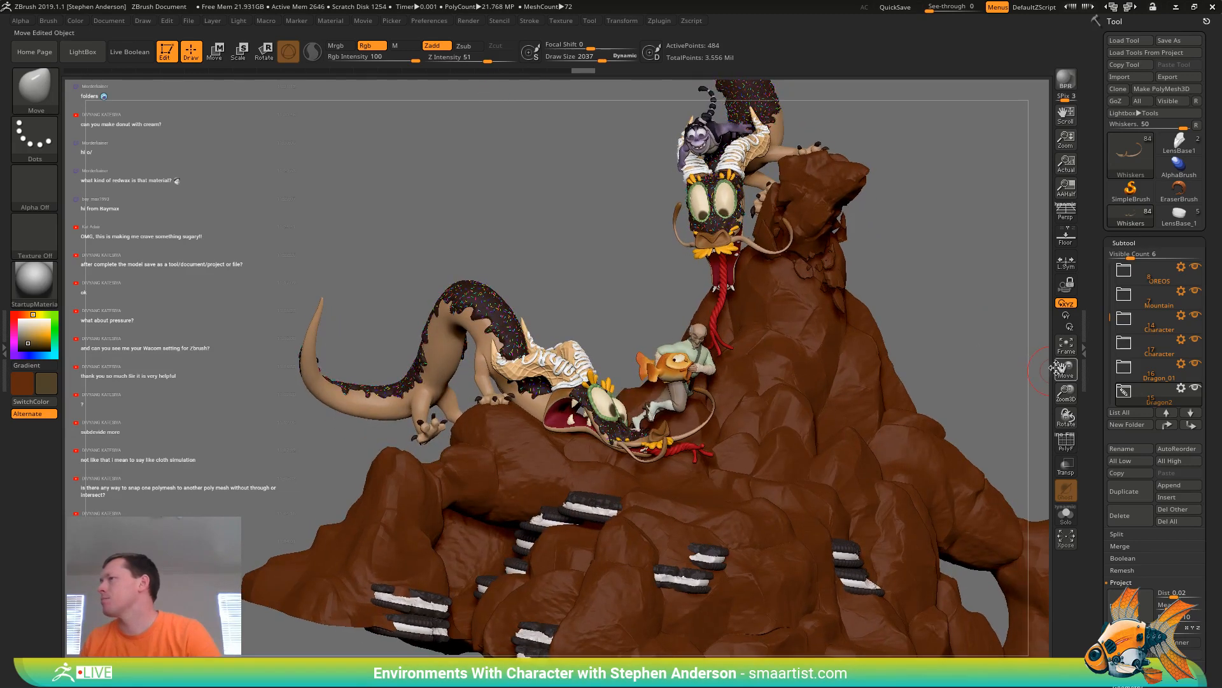
drag(1110, 314, 1119, 270)
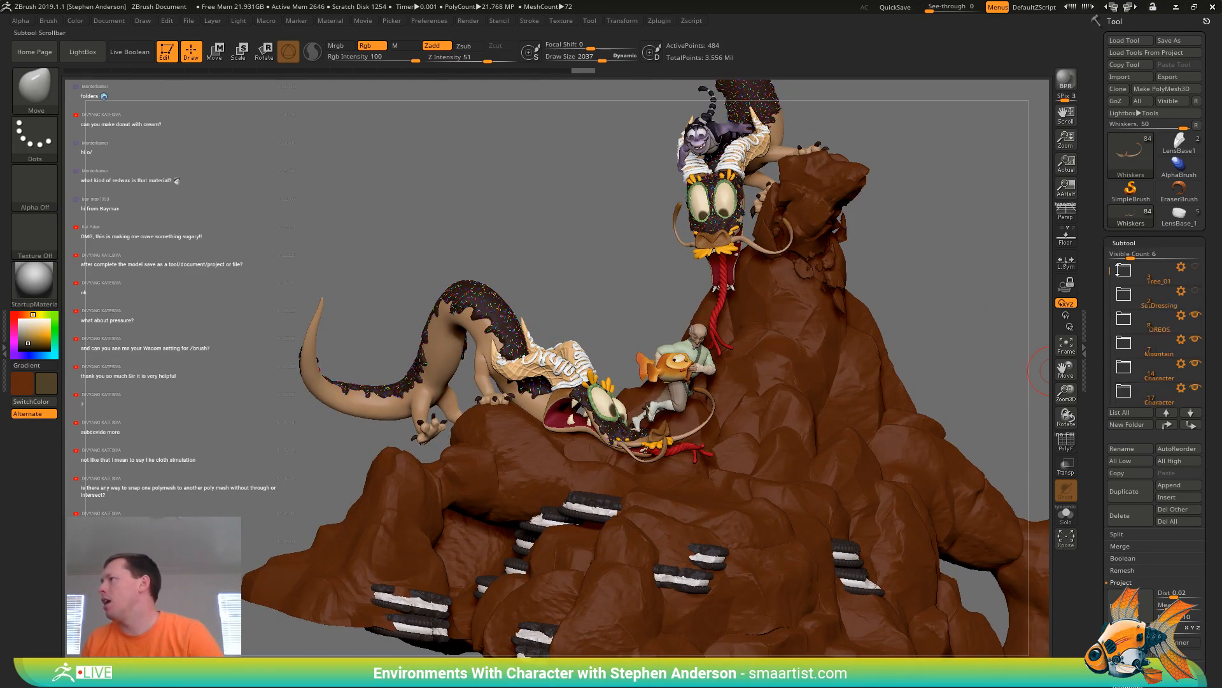
click(1197, 316)
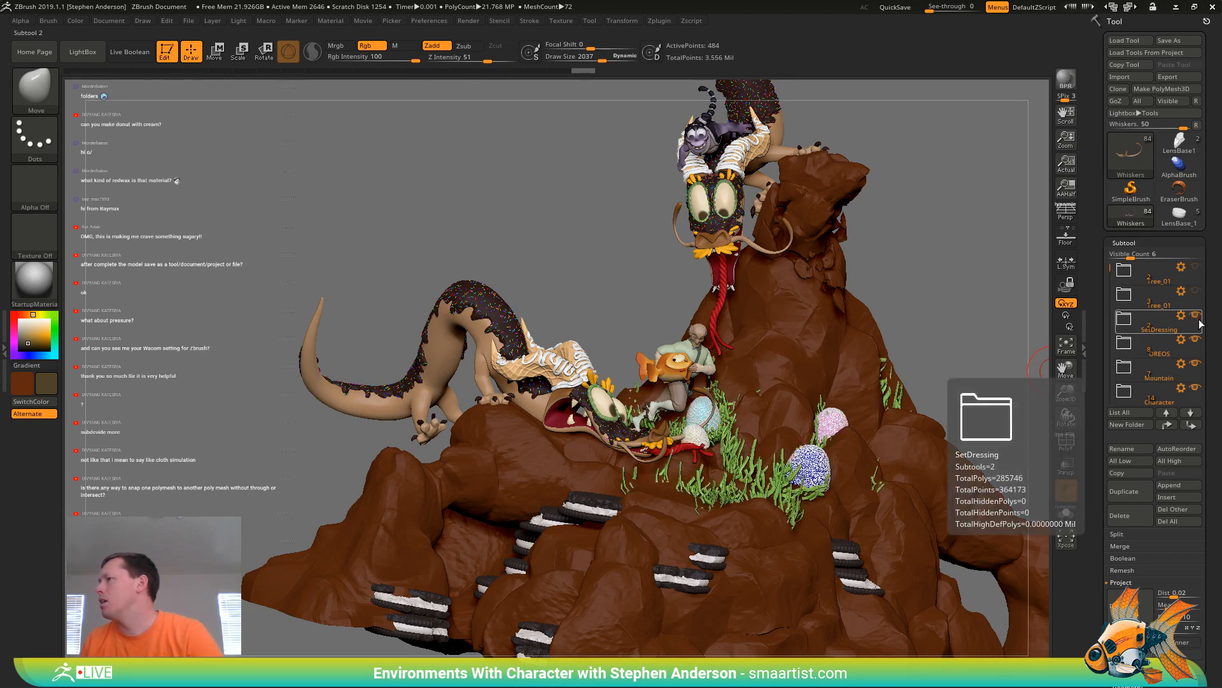
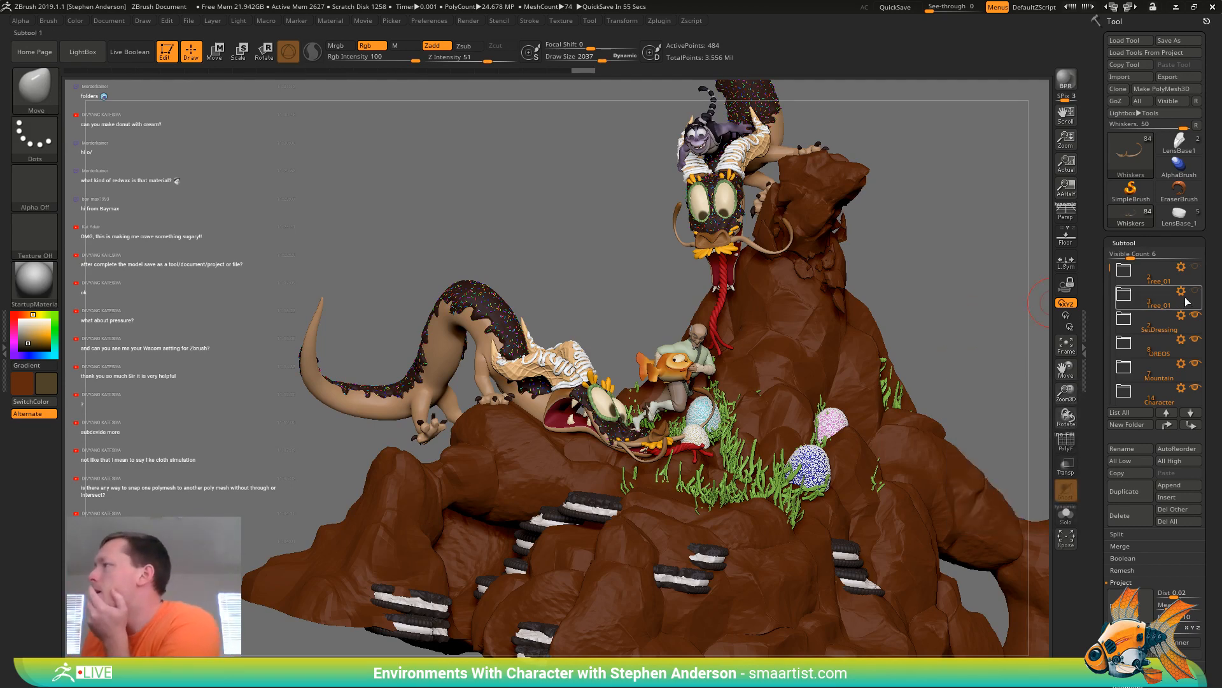
click(1197, 295)
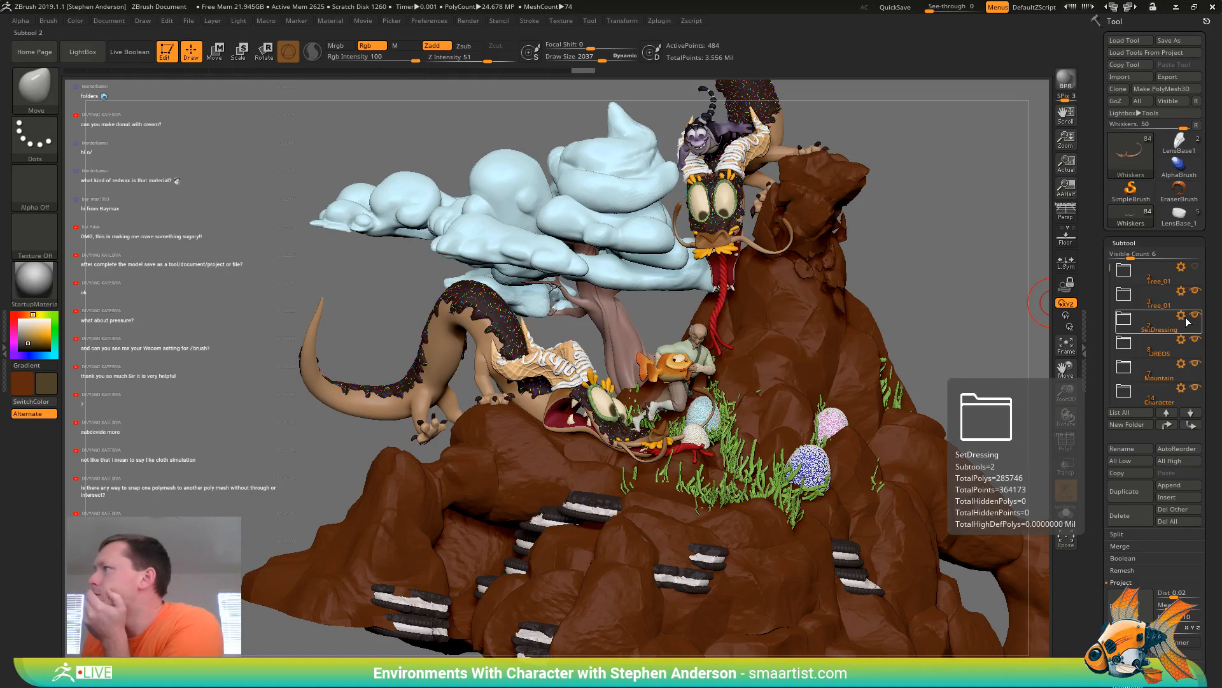
click(1198, 287)
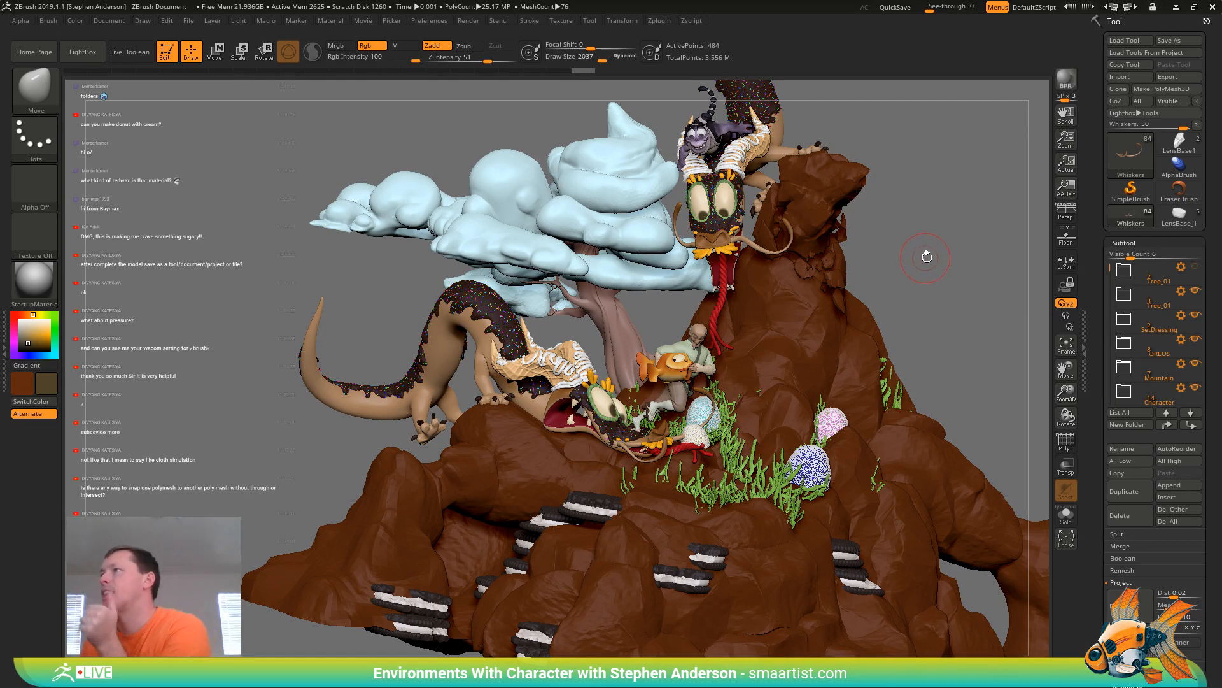
Select one eye of the upper dragon and isolate it, framed on its dark pupil
drag(933, 263, 924, 258)
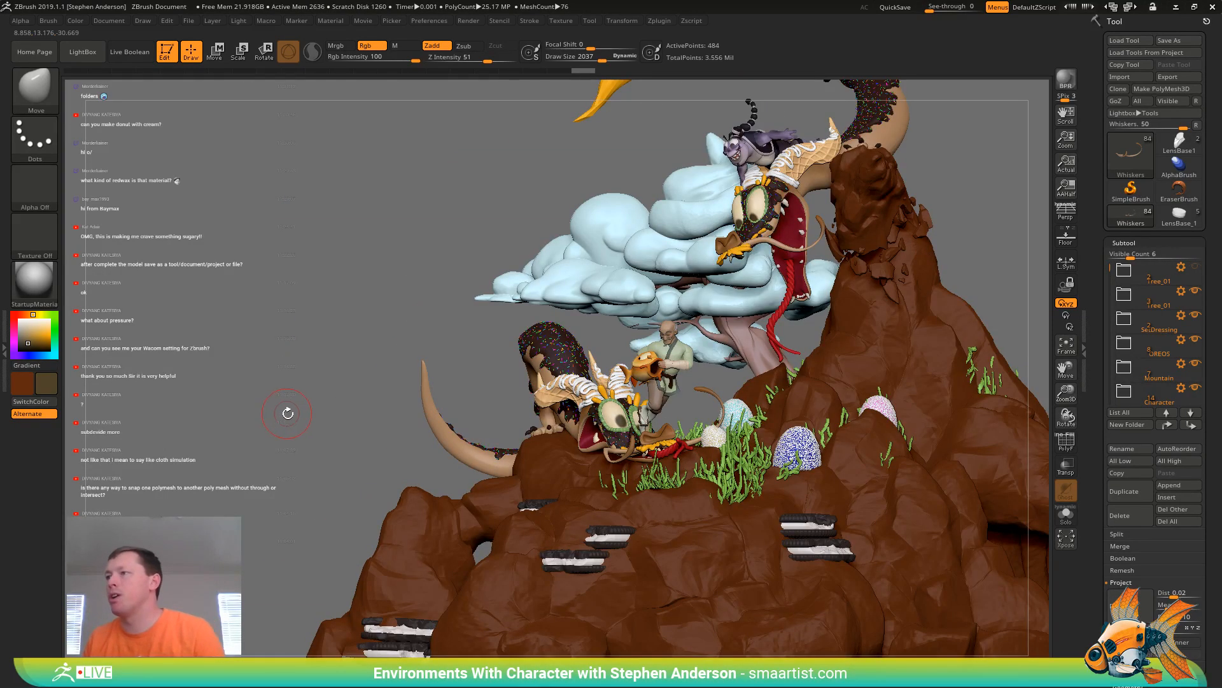
drag(307, 415, 798, 240)
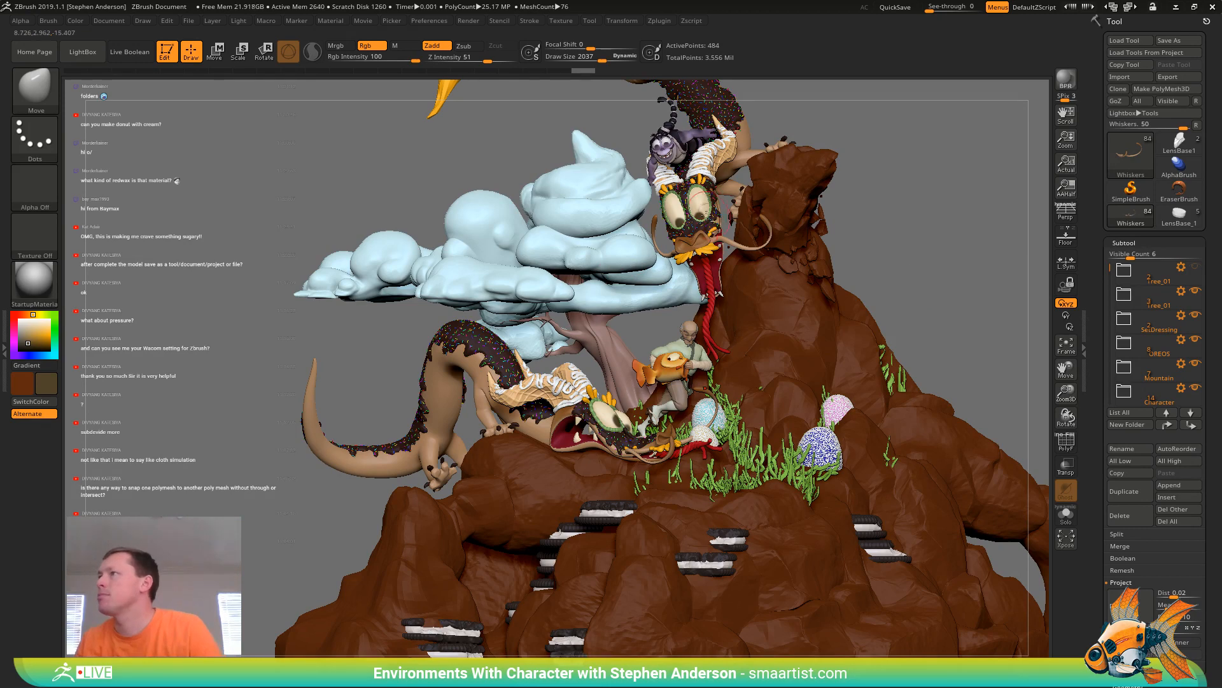
alt+click(699, 213)
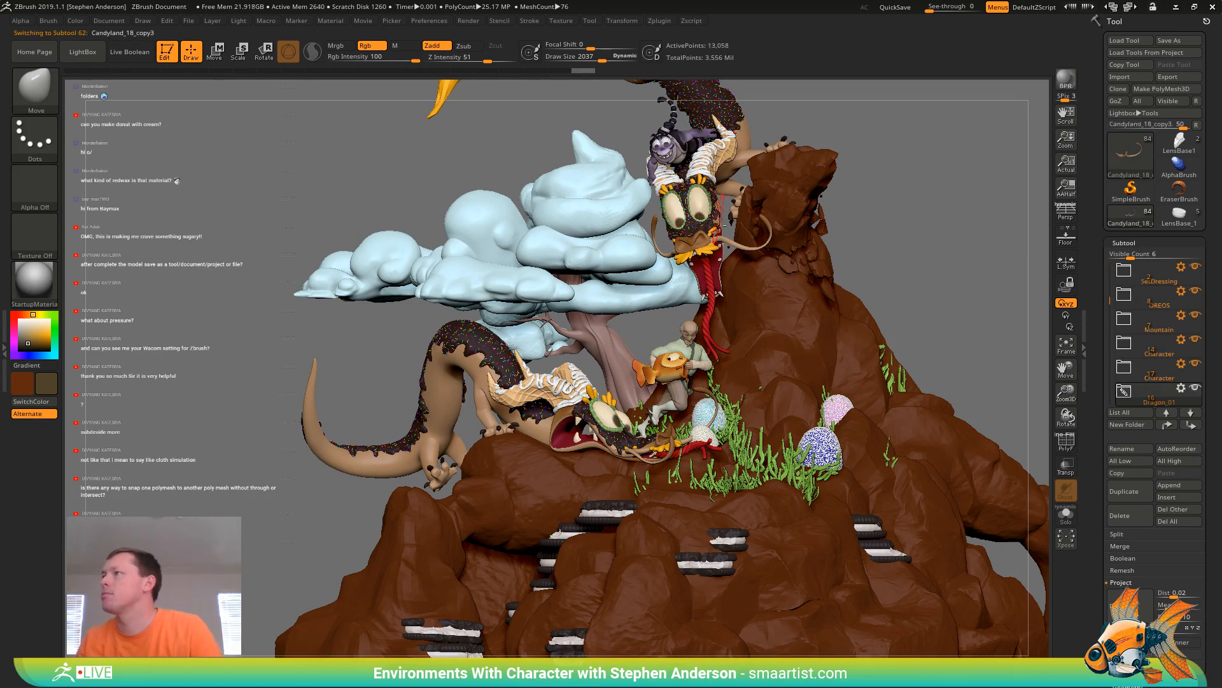
click(1066, 515)
key(f)
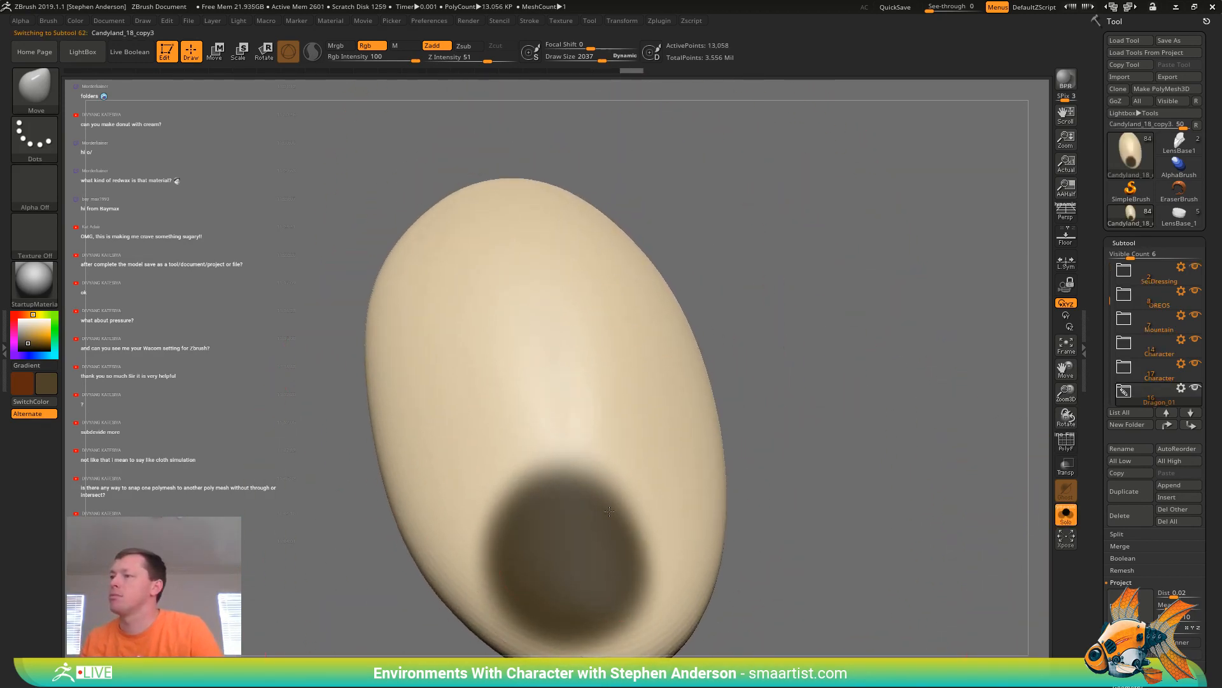
alt+right_drag(610, 512, 613, 391)
Choose an orange paint colour and the Standard brush at draw size 235, and try painting over the eye's pupil
click(47, 331)
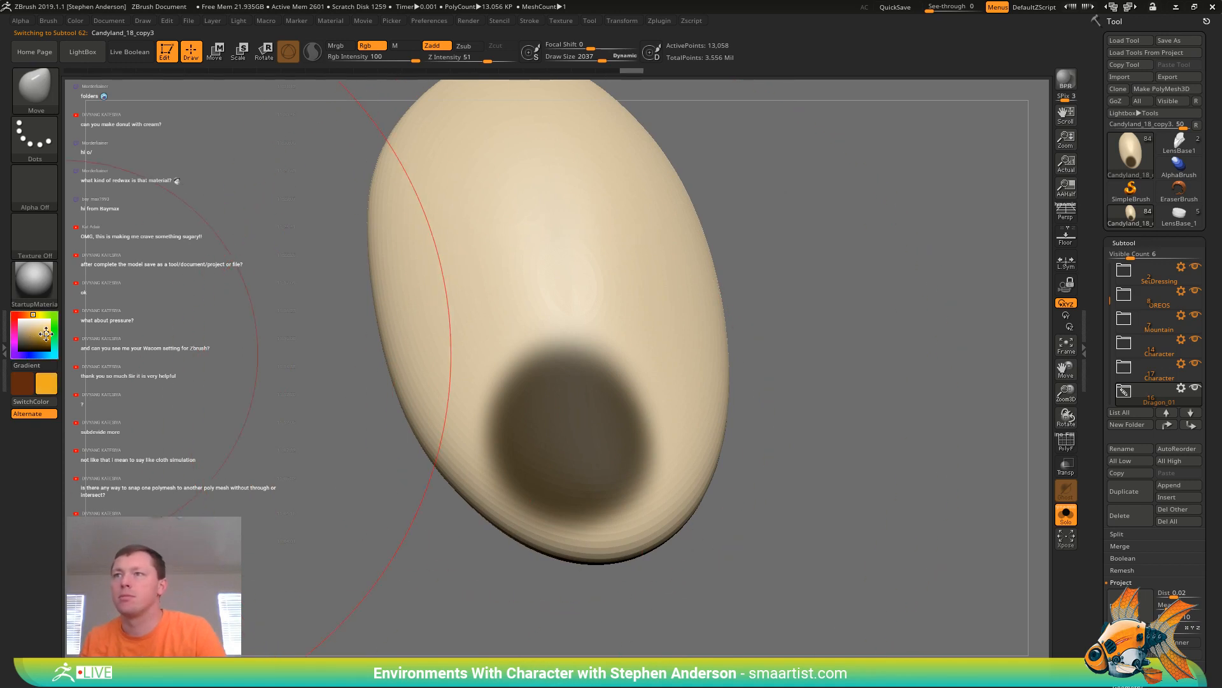
click(30, 315)
key(s)
mouse_move(560, 440)
mouse_down()
mouse_move(522, 440)
mouse_move(551, 414)
mouse_move(597, 425)
mouse_move(585, 473)
mouse_move(557, 414)
mouse_move(611, 428)
mouse_move(528, 479)
mouse_move(573, 405)
mouse_up()
key(b)
key(s)
key(t)
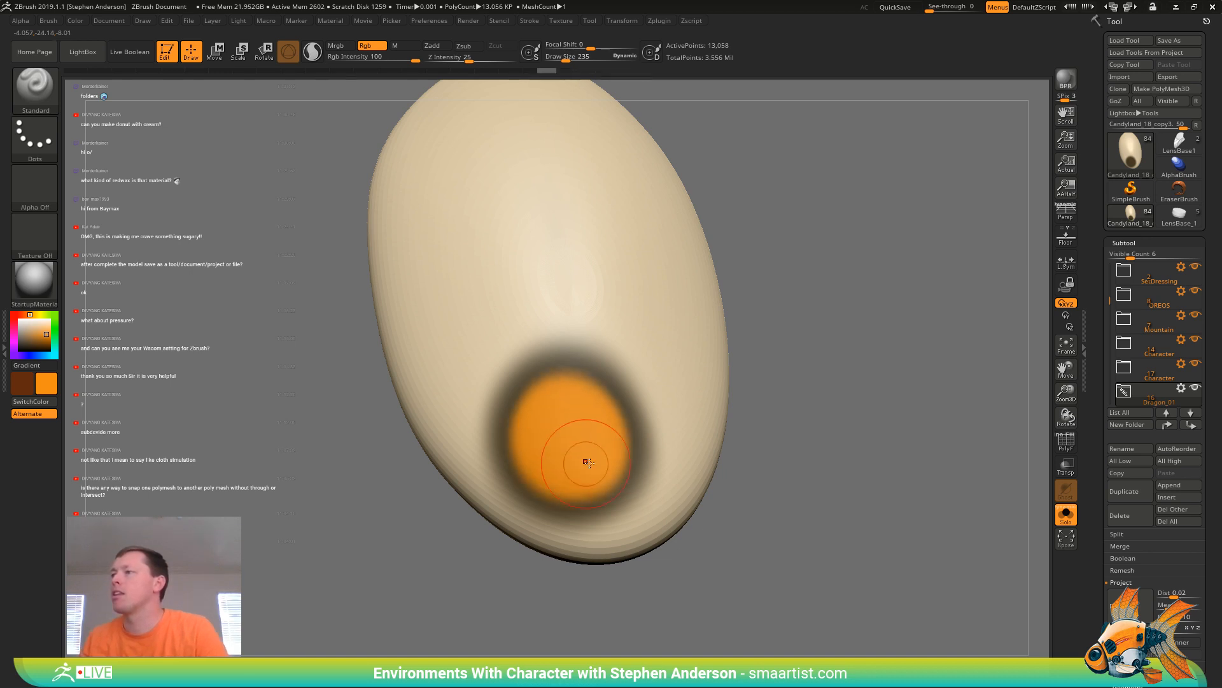
key(ctrl+z)
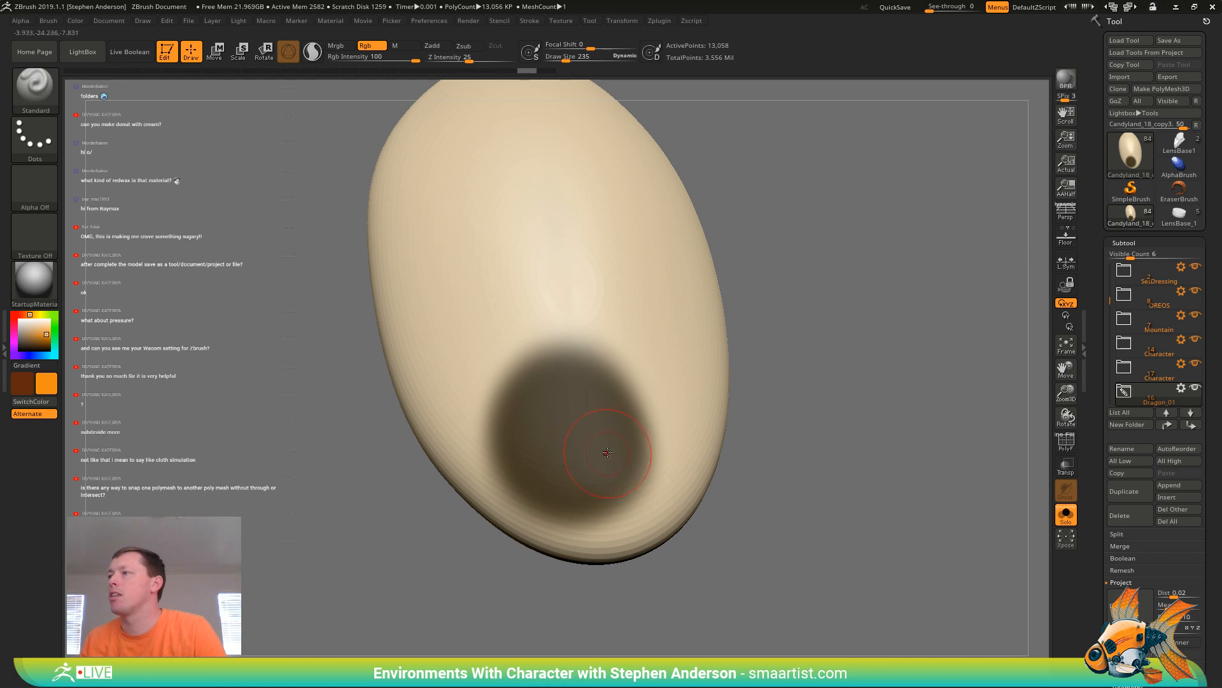
Paint an orange iris ring around the pupil's dark centre and bring the rest of the dragon back into view
drag(517, 408, 515, 441)
drag(621, 422, 608, 398)
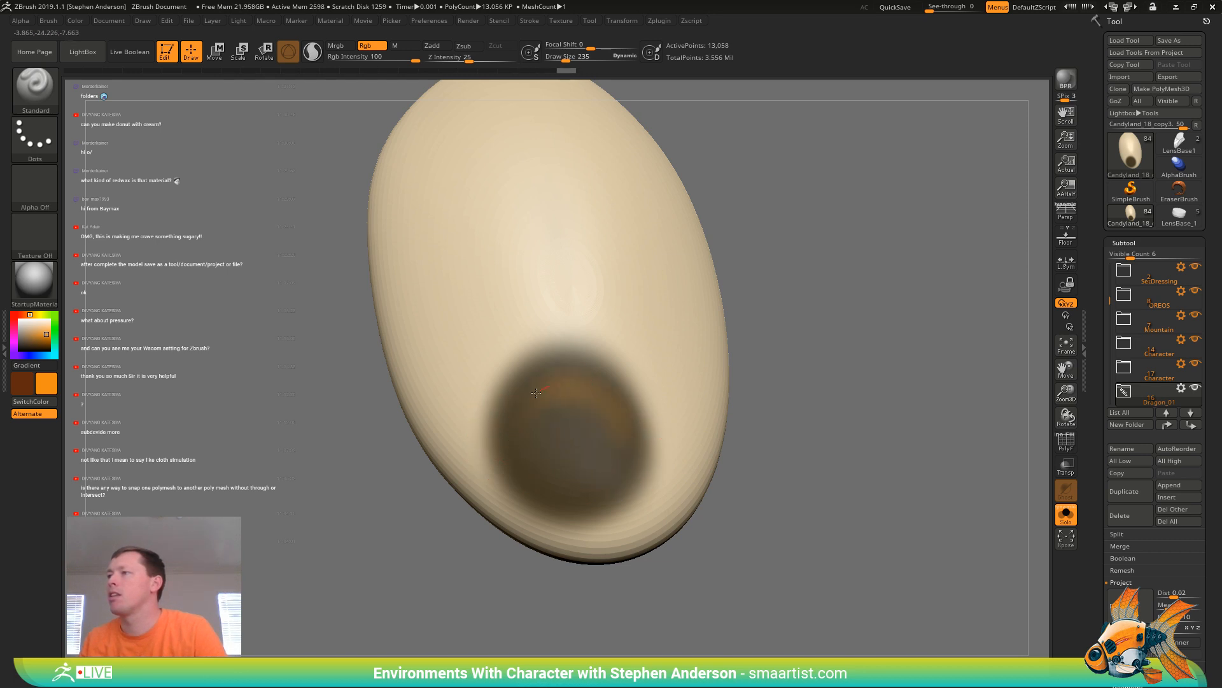
mouse_move(509, 471)
mouse_down()
mouse_move(573, 484)
mouse_move(636, 459)
mouse_move(546, 484)
mouse_move(503, 477)
mouse_move(616, 464)
mouse_move(573, 477)
mouse_move(564, 499)
mouse_move(622, 491)
mouse_move(538, 491)
mouse_move(624, 455)
mouse_move(531, 425)
mouse_move(611, 459)
mouse_up()
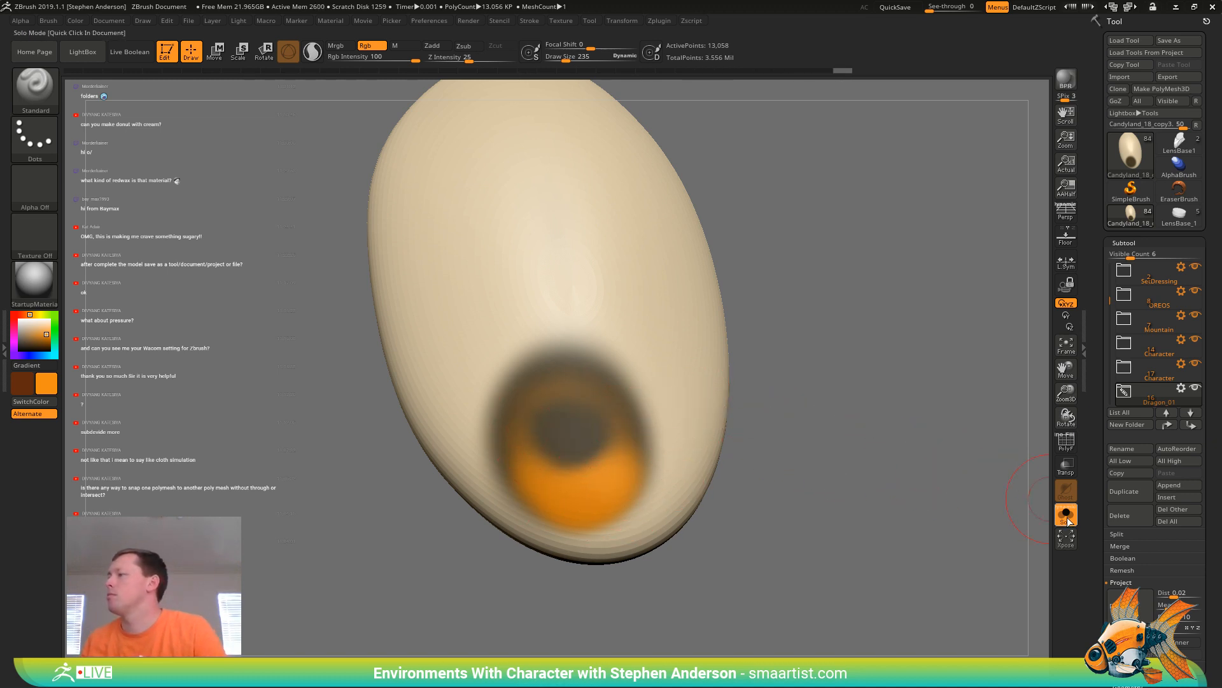
click(1066, 537)
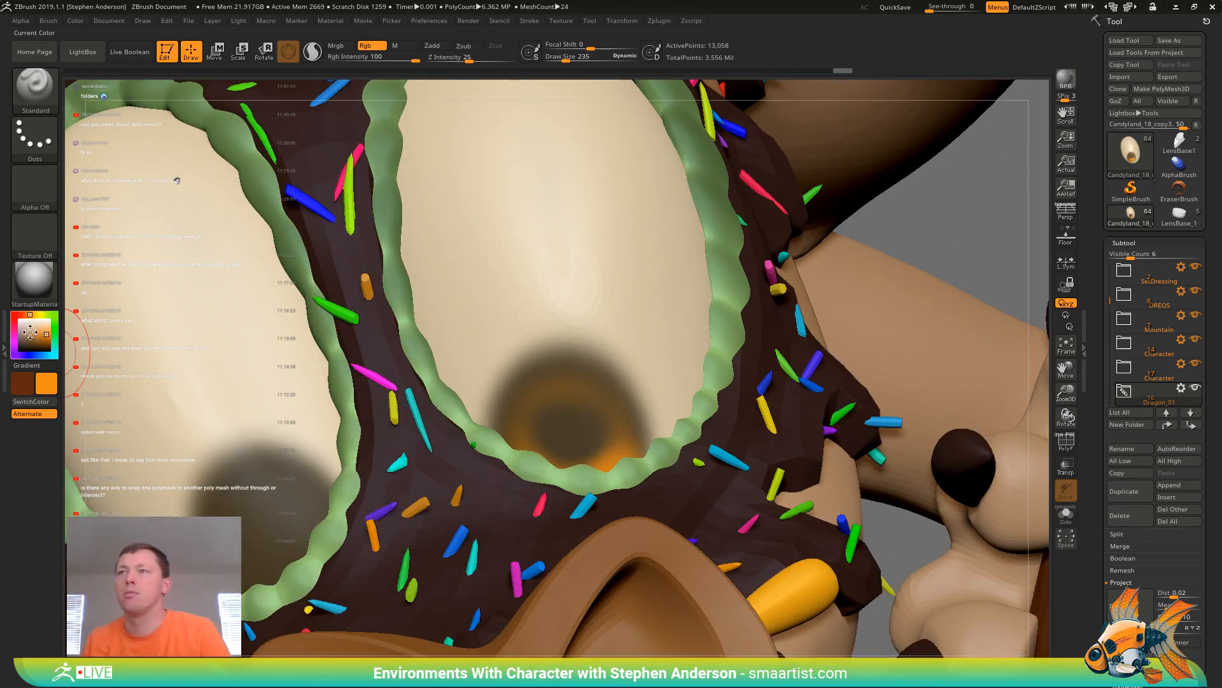
Try a red-orange on the iris and change the paint colour to a dark, muted red
drag(26, 315, 22, 315)
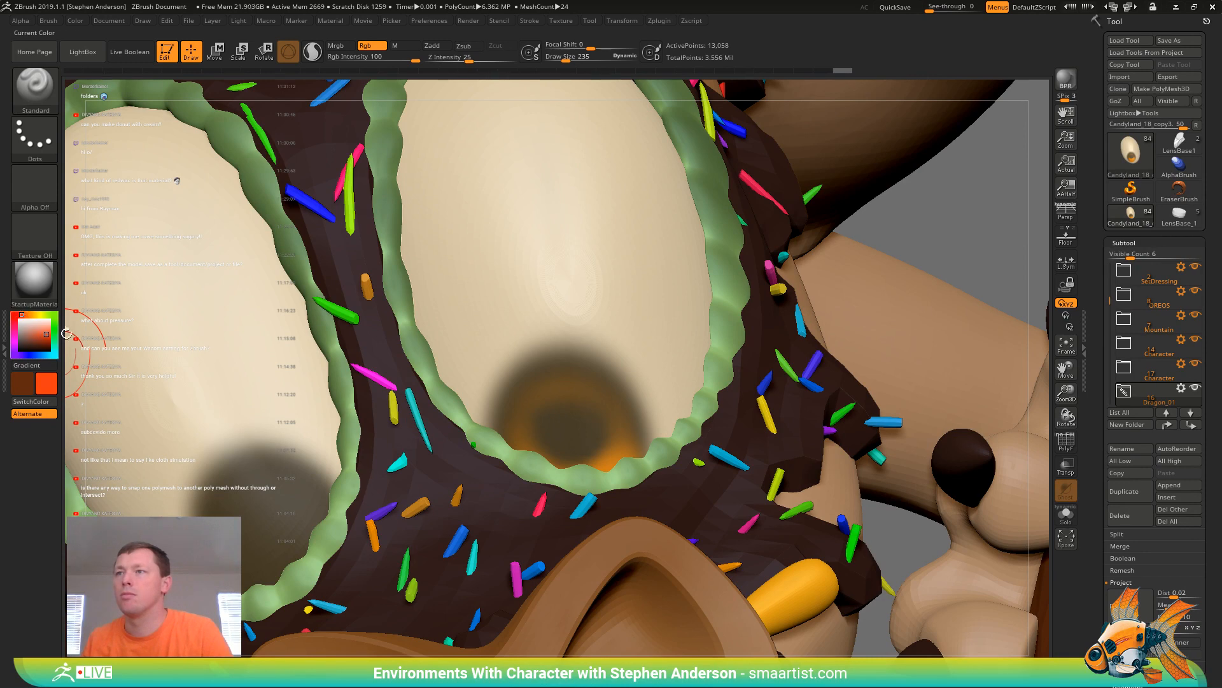
mouse_move(516, 423)
mouse_down()
mouse_move(616, 424)
mouse_move(524, 414)
mouse_up()
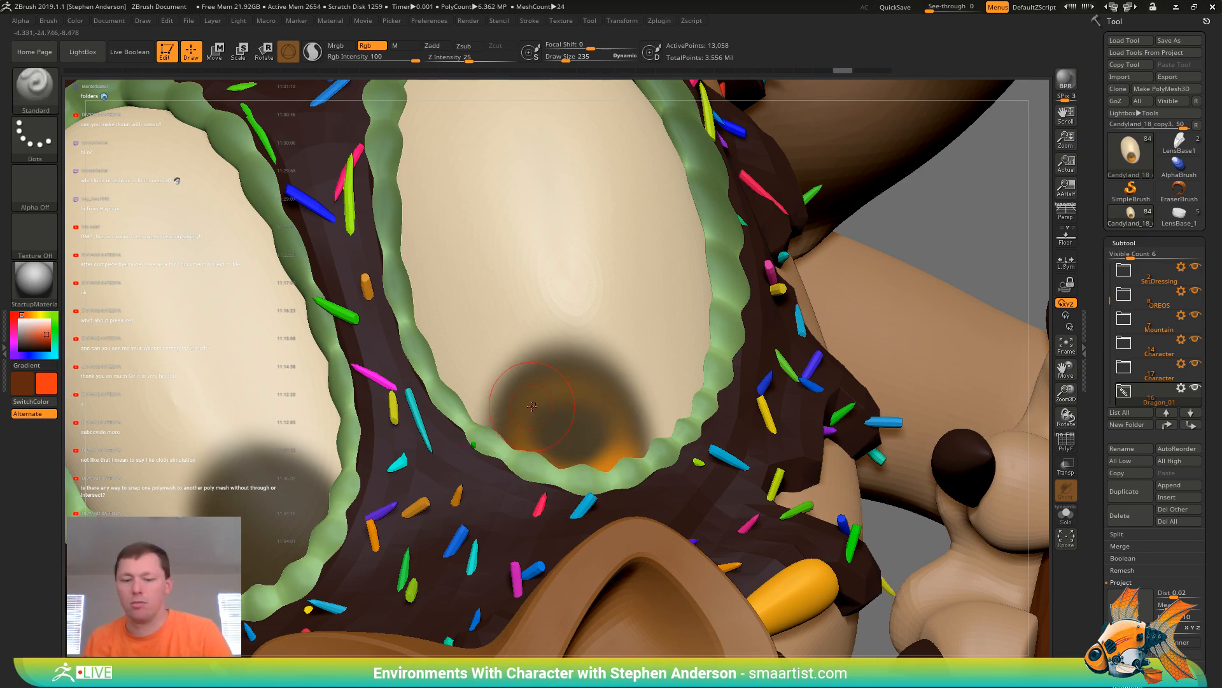
key(c)
drag(26, 316, 14, 314)
click(33, 340)
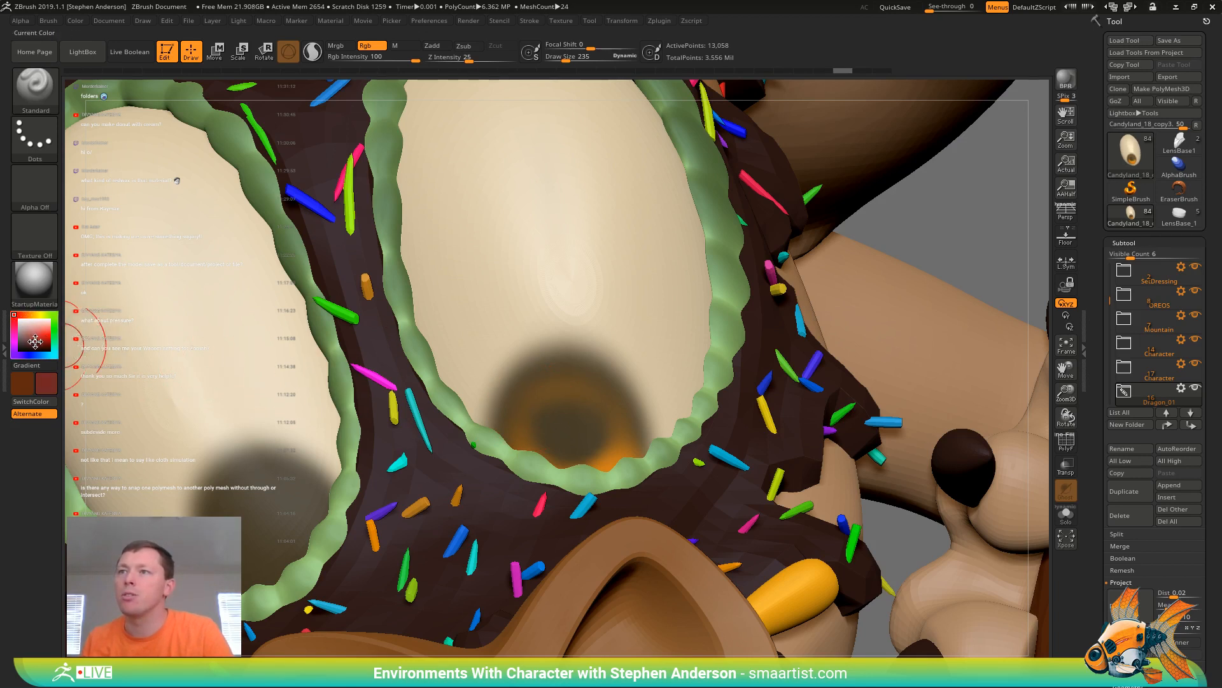
drag(17, 314, 23, 314)
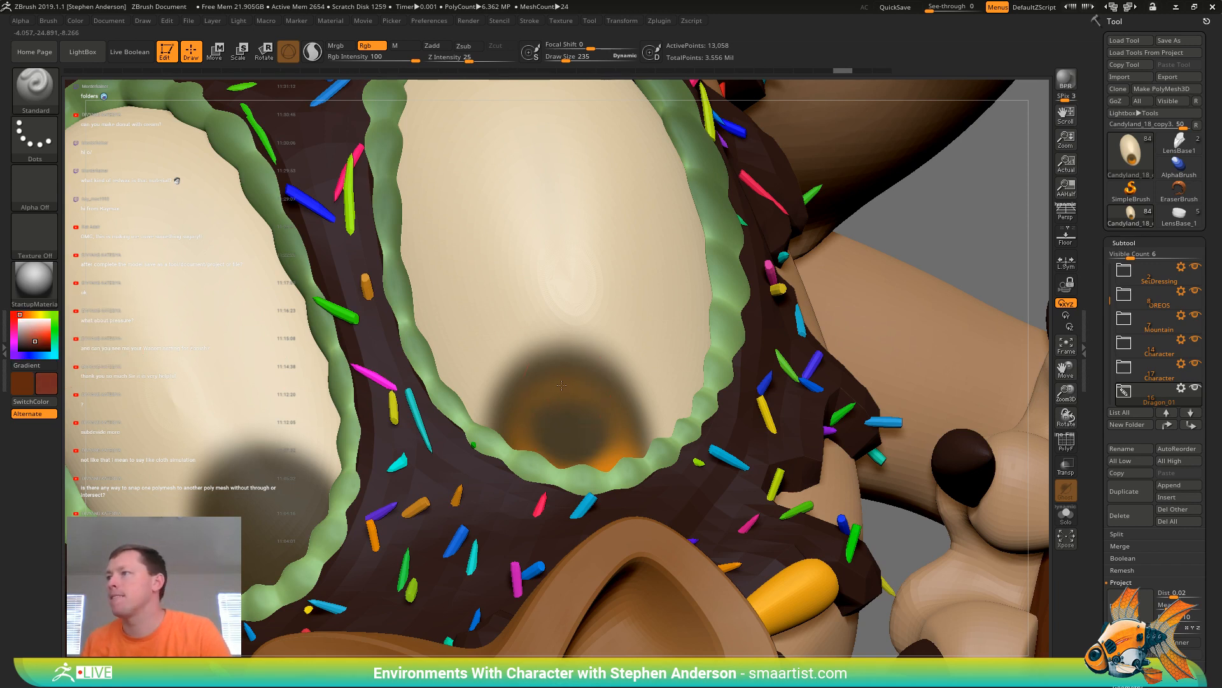
Paint dark red over the orange iris ring and blend its centre with the sampled dark brown of the pupil
drag(593, 400, 539, 399)
mouse_move(609, 421)
mouse_down()
mouse_move(605, 439)
mouse_move(565, 458)
mouse_move(594, 458)
mouse_up()
key(c)
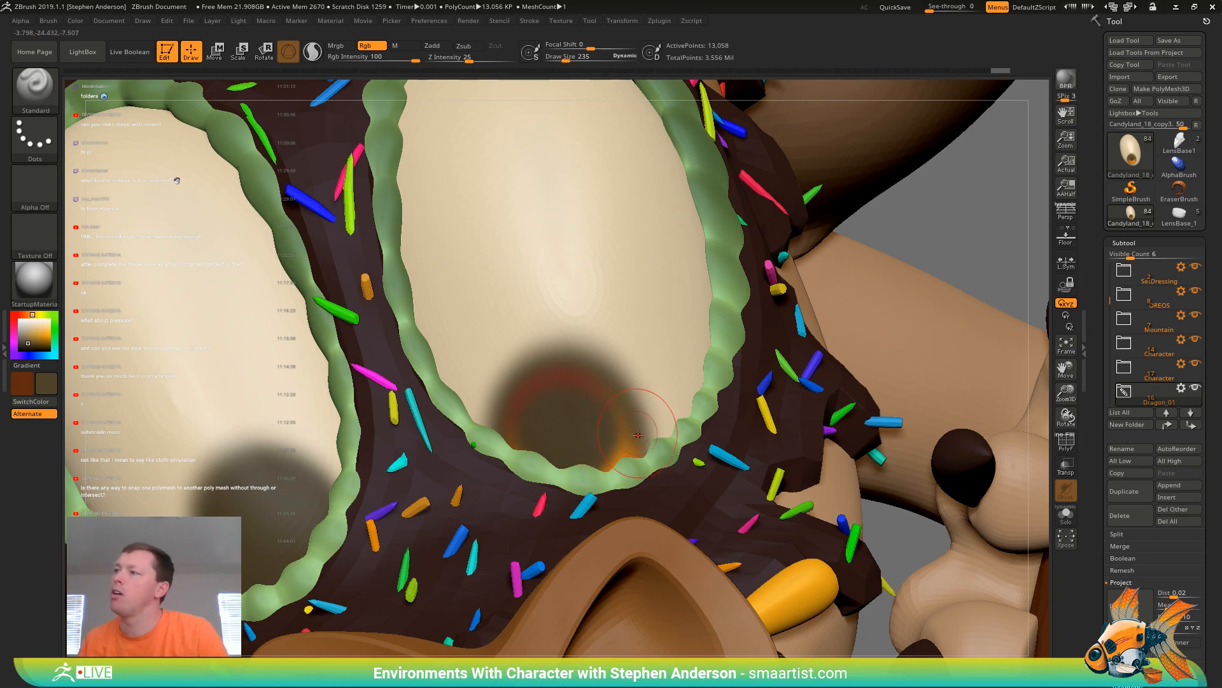
ctrl+right_drag(565, 338, 560, 328)
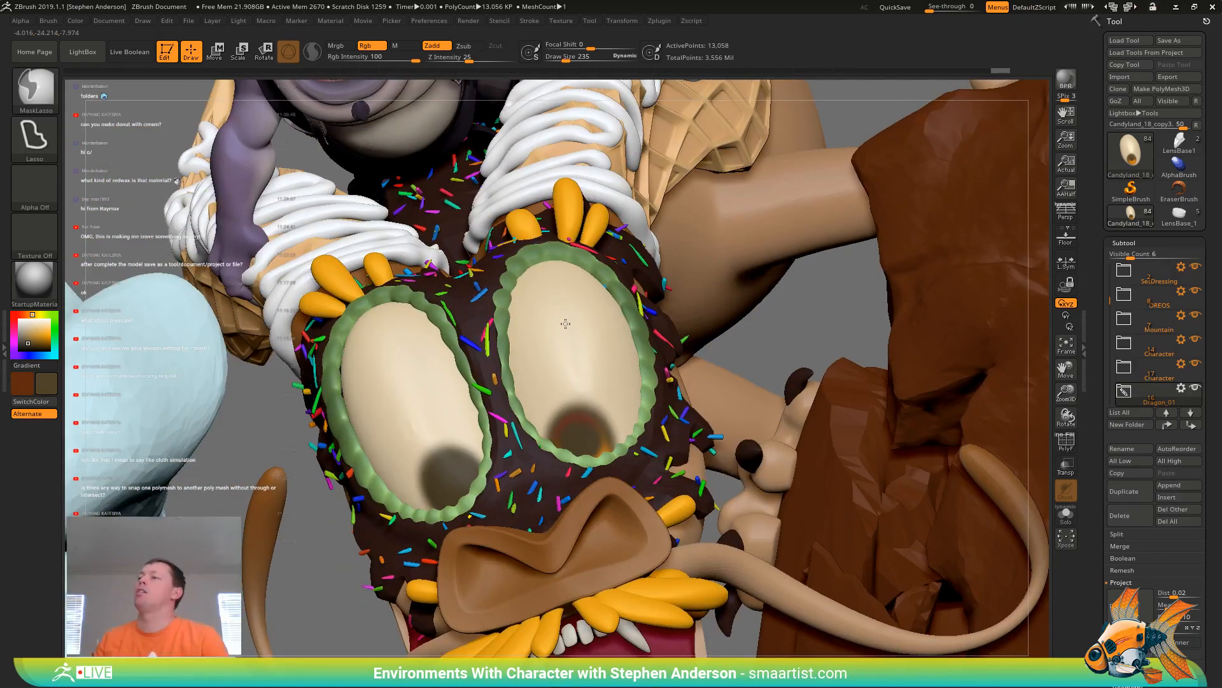
ctrl+right_drag(535, 410, 701, 404)
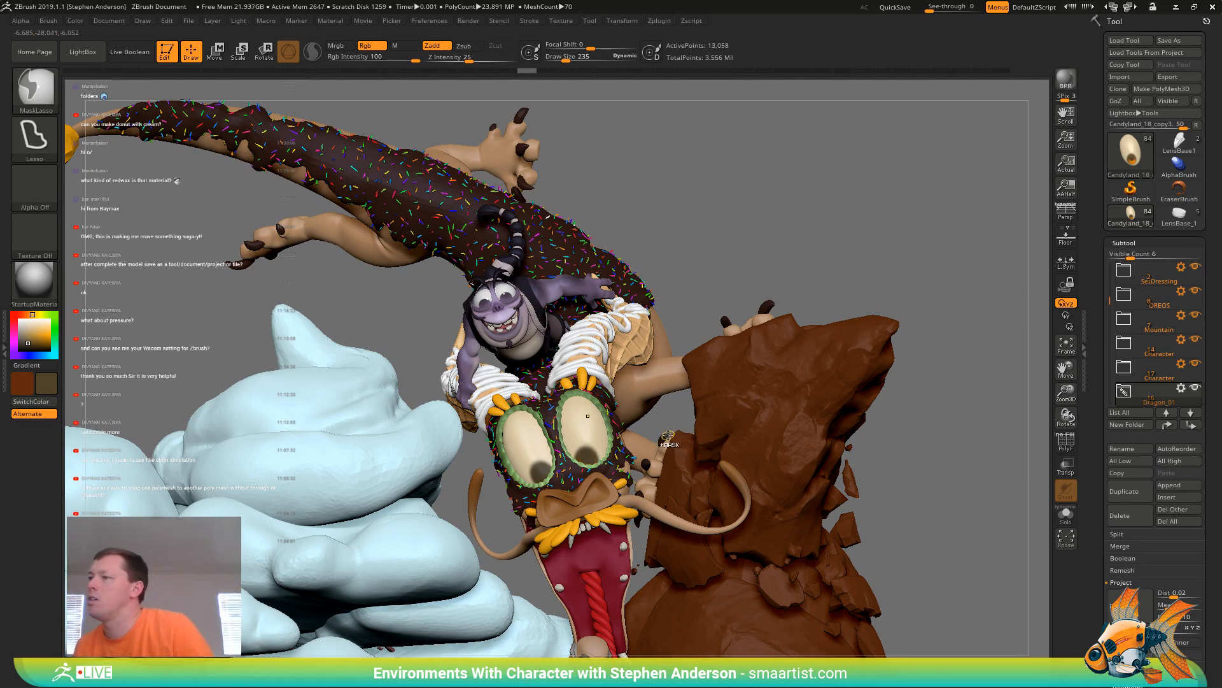
Set the Standard brush's draw size to 148, choose a near-white colour and paint a small highlight on the upper dragon's right-hand pupil
ctrl+right_drag(585, 453, 685, 540)
key(s)
click(595, 459)
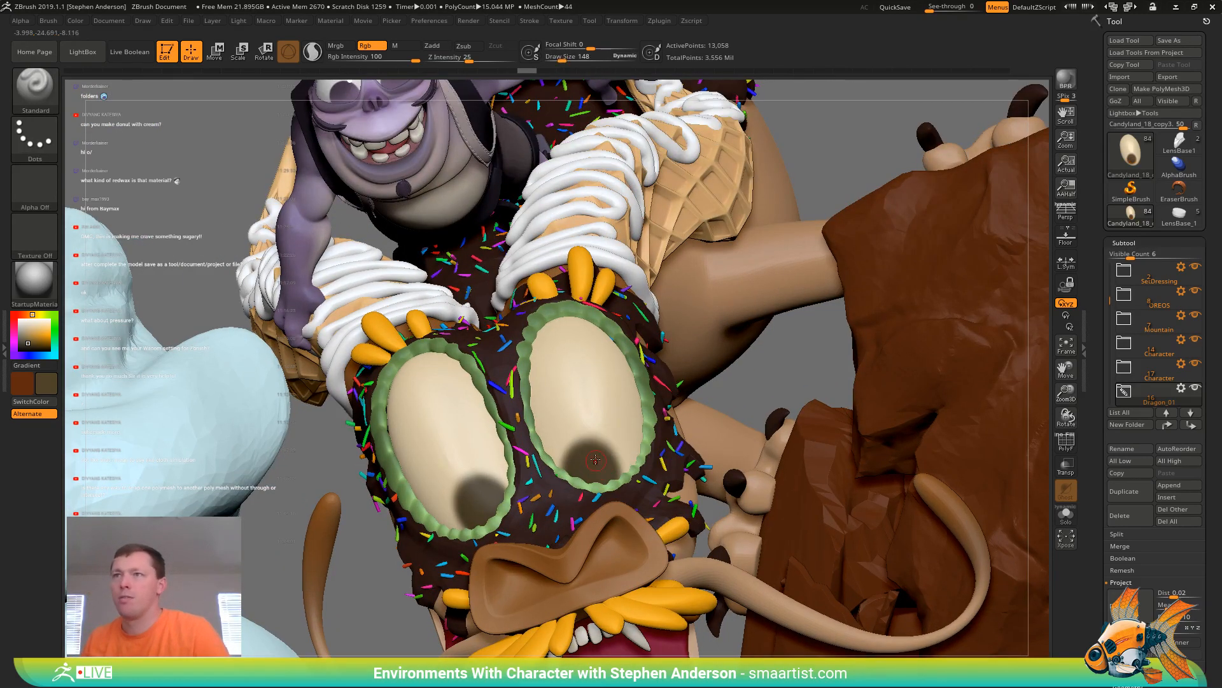
drag(28, 329, 23, 322)
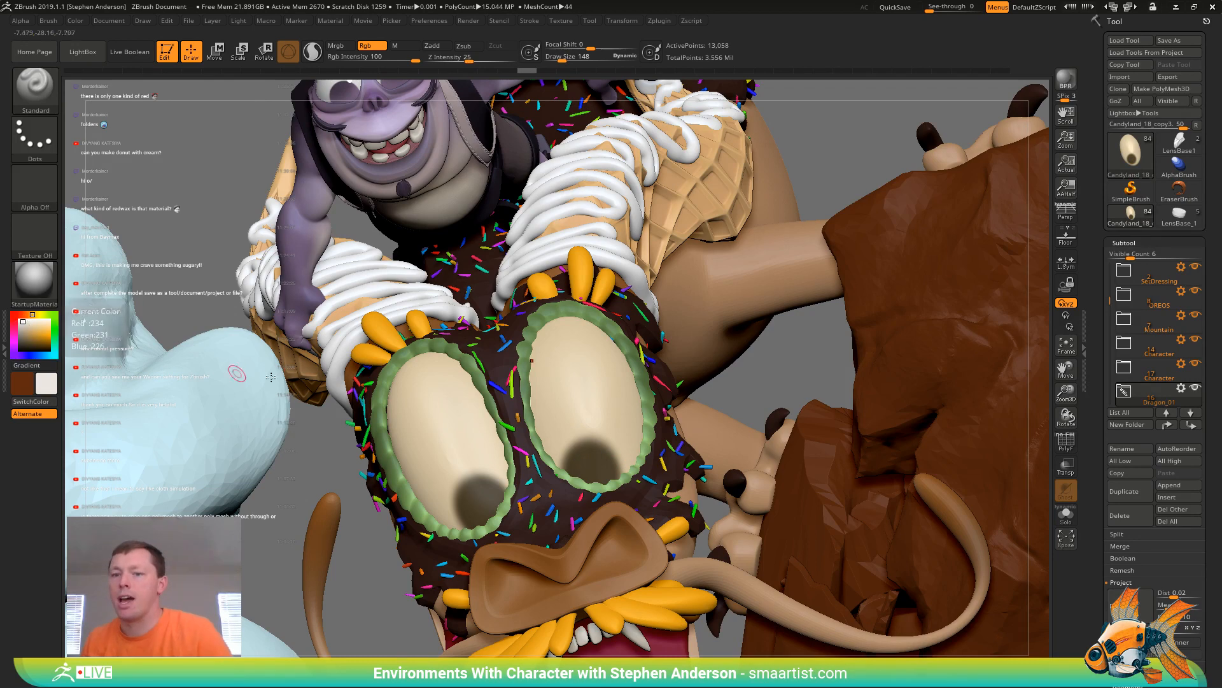
click(599, 452)
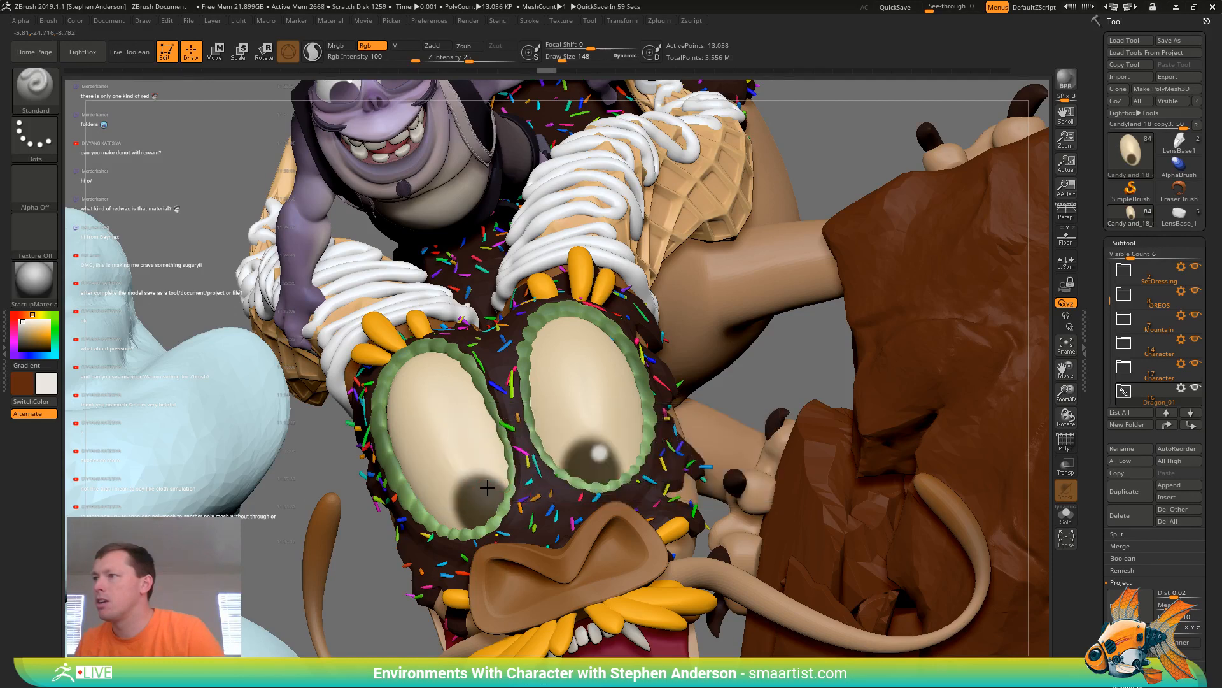
Select the upper dragon's left-hand eye, try a small near-white highlight on its pupil and undo it
alt+click(486, 487)
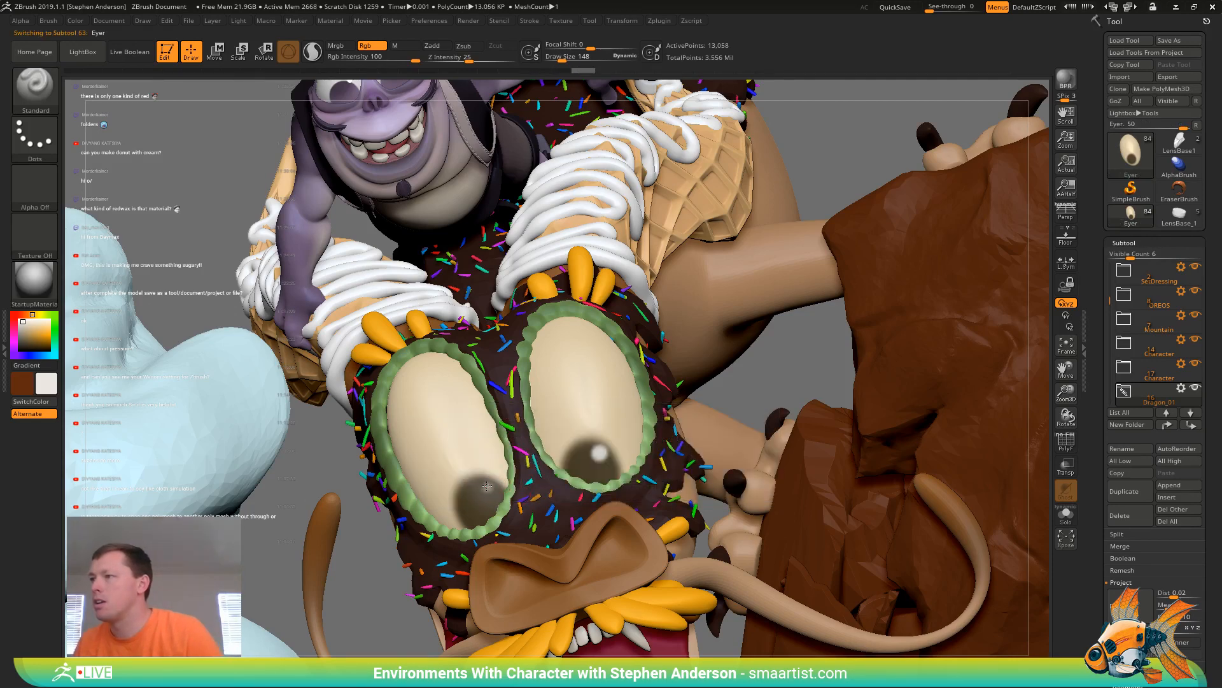
ctrl+right_drag(639, 485, 549, 258)
alt+right_drag(903, 431, 952, 292)
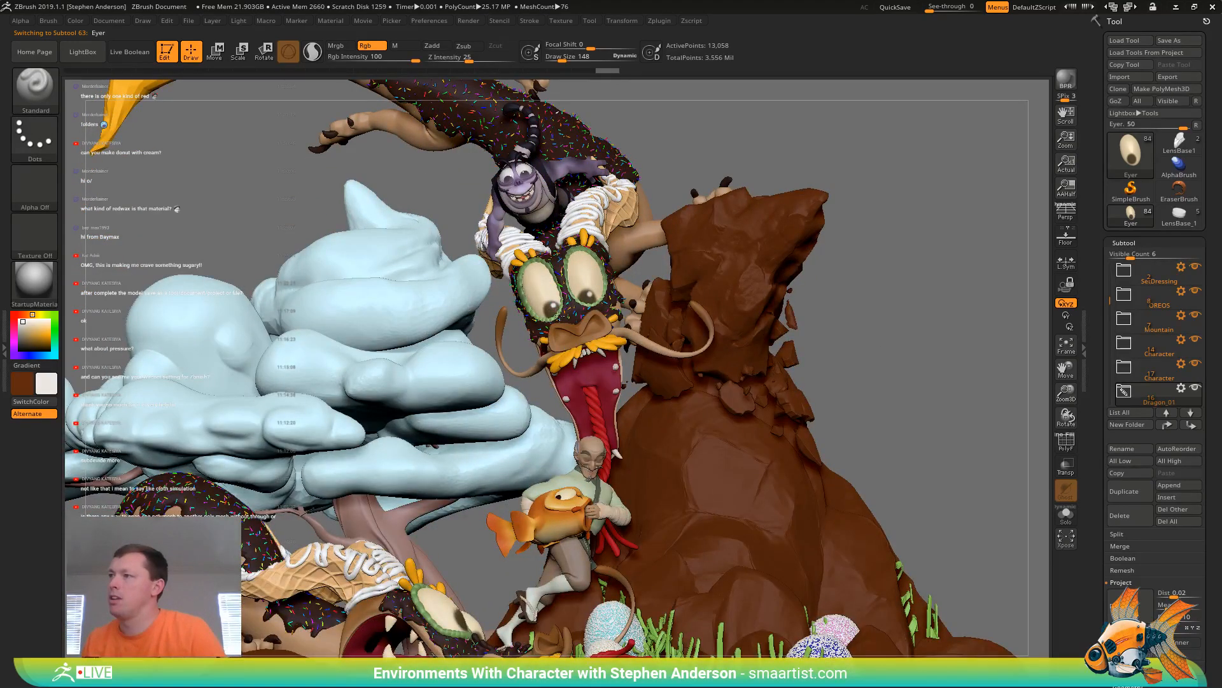
mouse_move(557, 314)
right_down()
mouse_move(569, 316)
mouse_move(559, 328)
right_up()
key(ctrl)
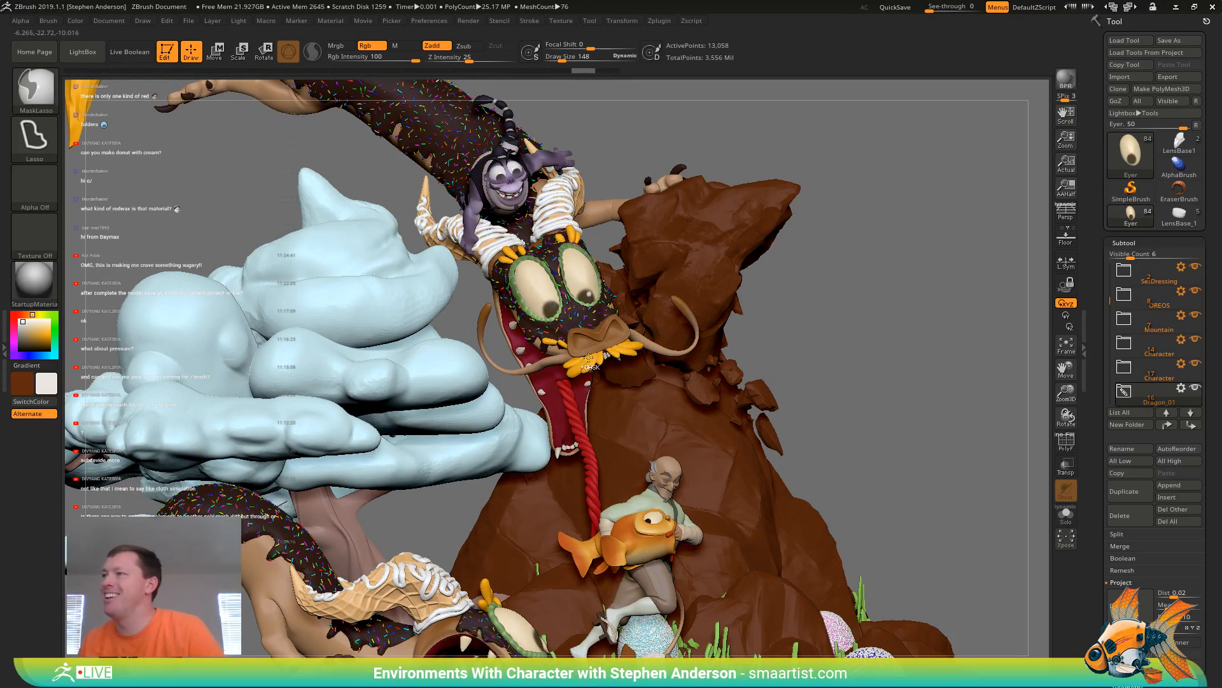
key(ctrl+z)
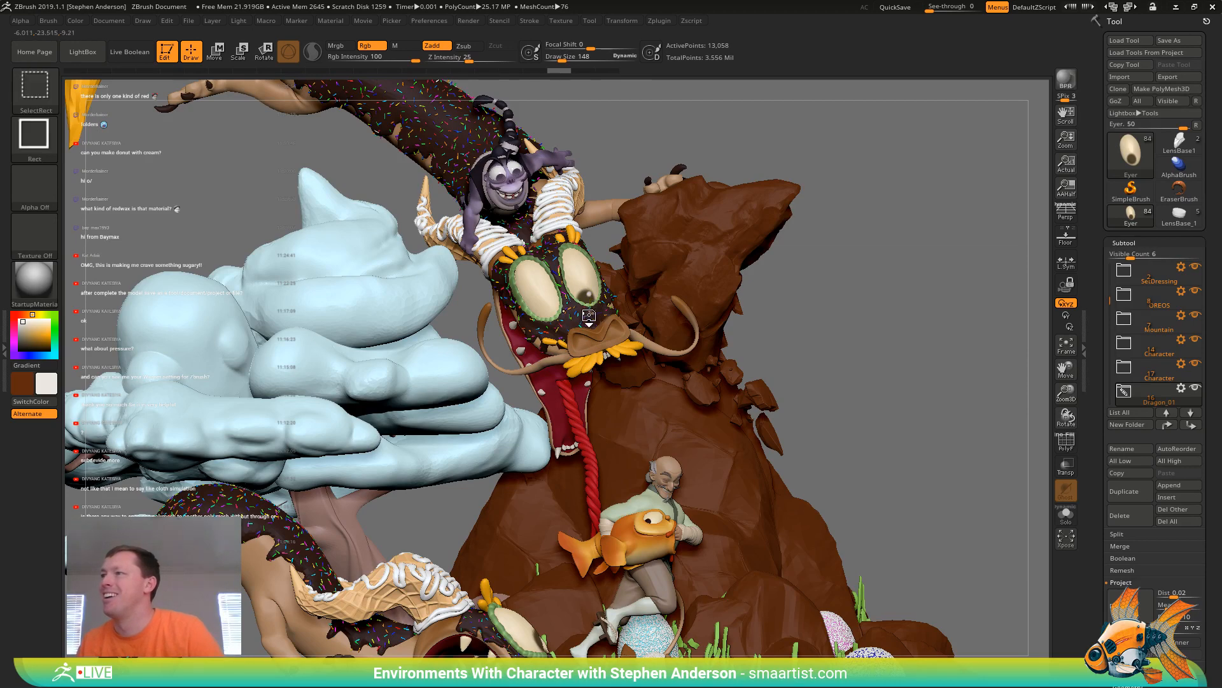
key(ctrl+shift+z)
key(ctrl+shift+z)
key(ctrl+shift+z)
Paint a larger near-white highlight at the upper edge of the upper dragon's left-hand pupil
ctrl+right_drag(620, 389, 580, 284)
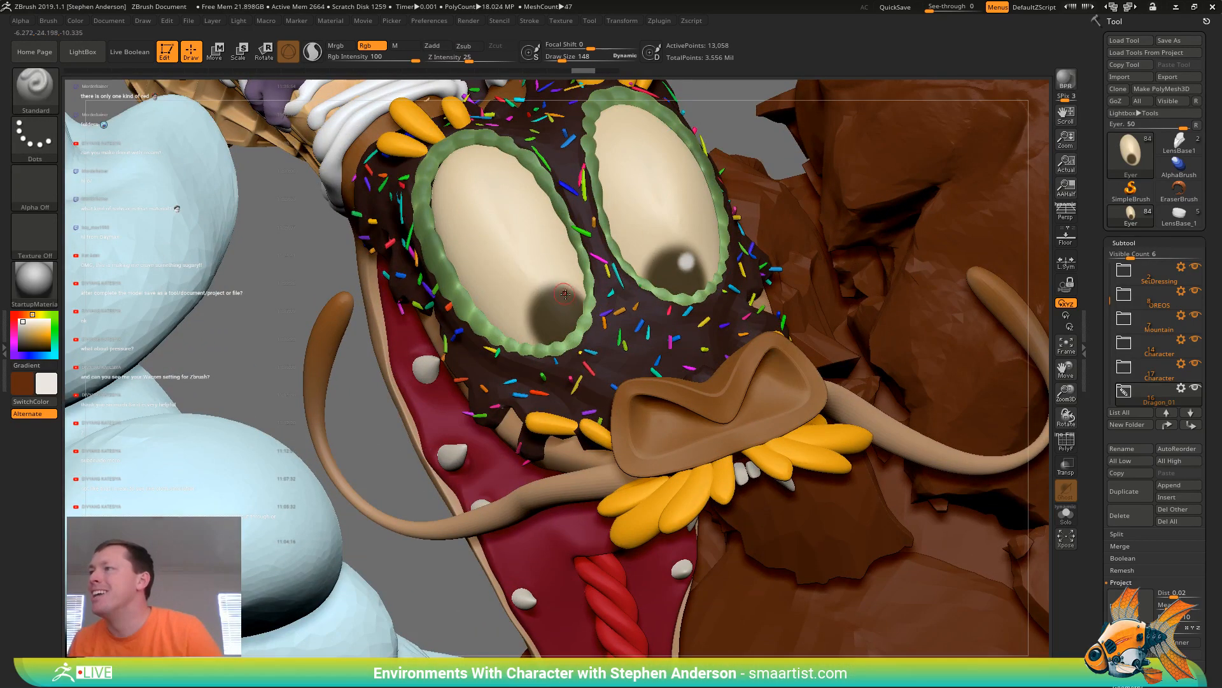
drag(560, 291, 565, 288)
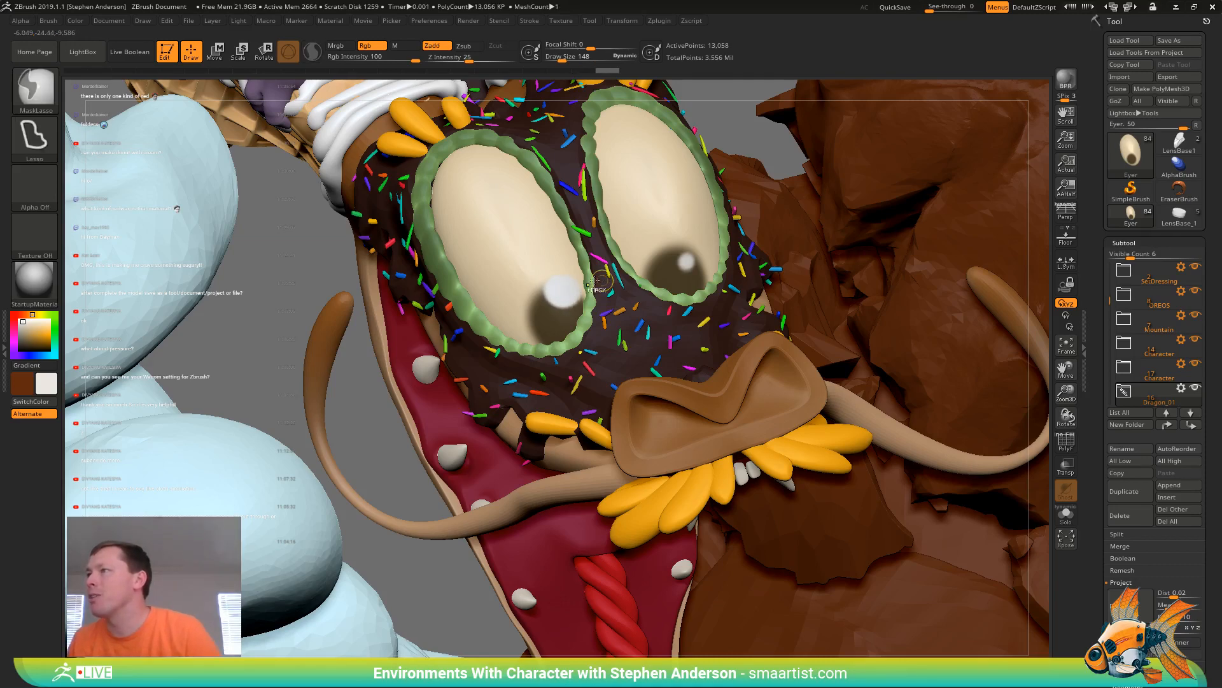
key(ctrl+z)
drag(561, 283, 573, 280)
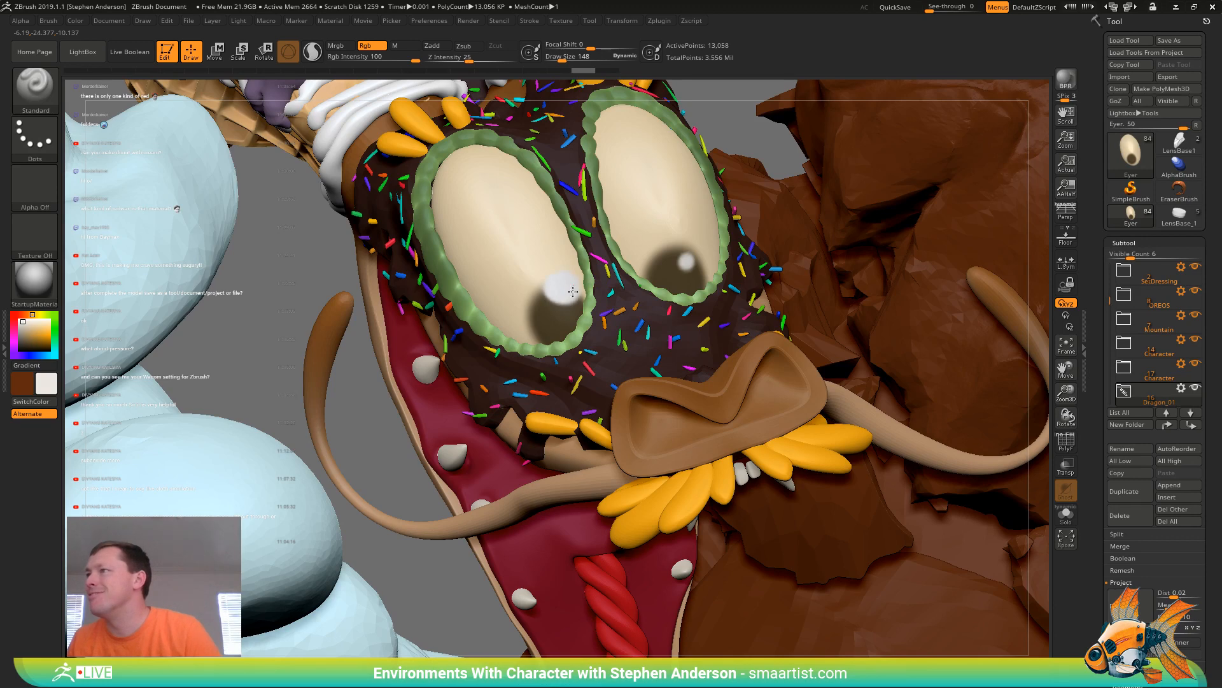
Select the upper dragon's right-hand eye, enlarge its pupil highlight and review the effect across the scene
alt+click(688, 259)
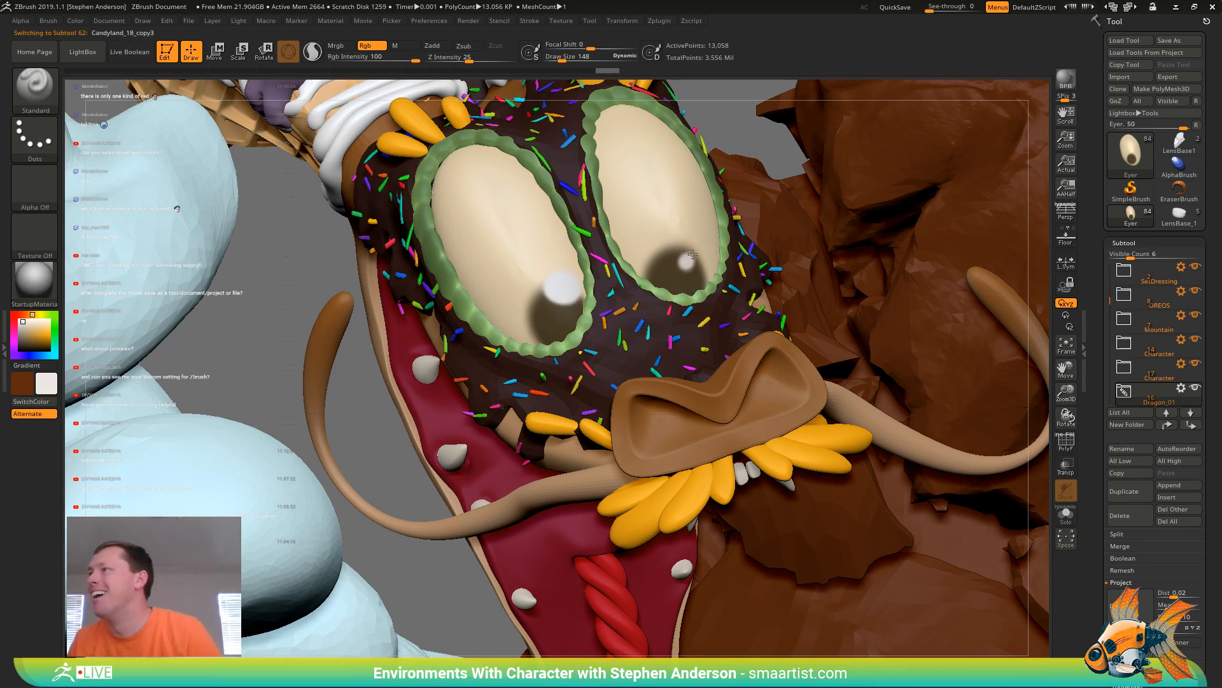
drag(686, 260, 688, 247)
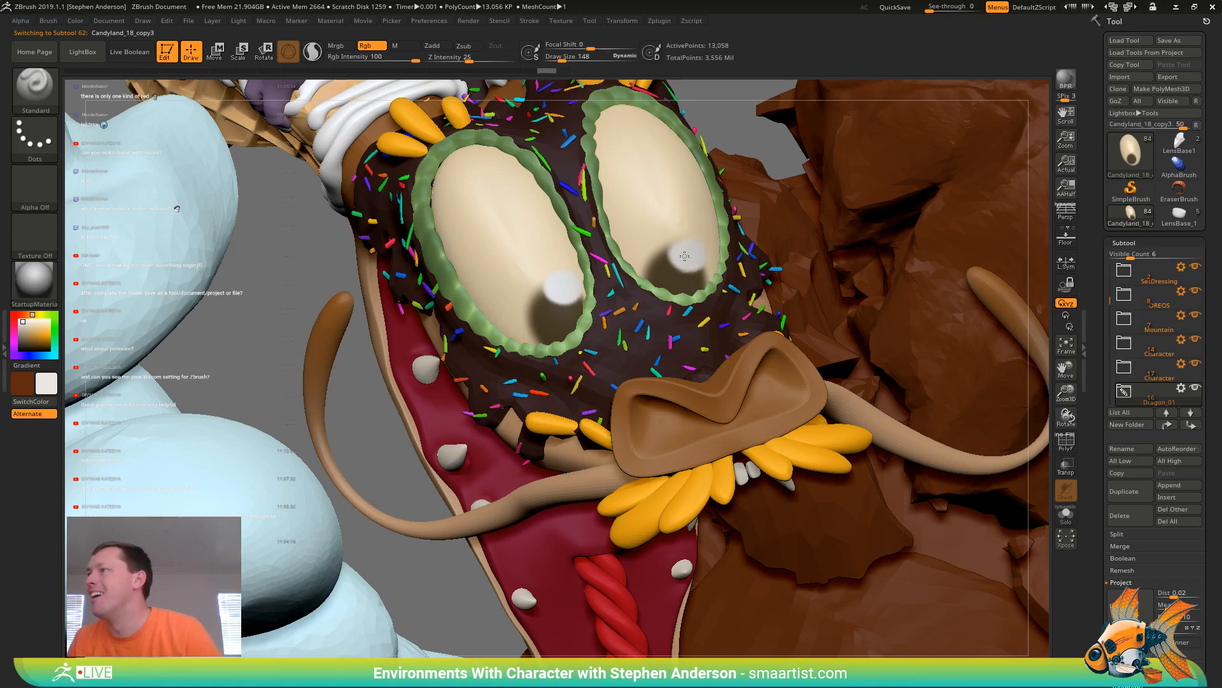
key(ctrl)
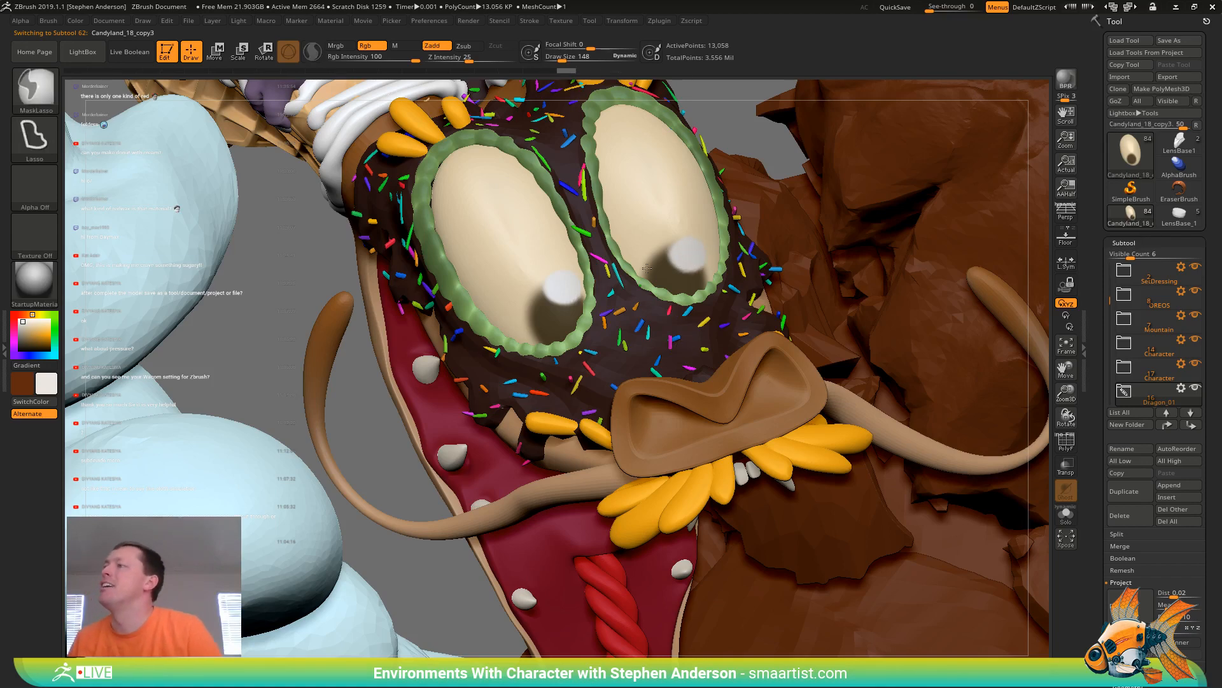
ctrl+right_drag(623, 215, 588, 96)
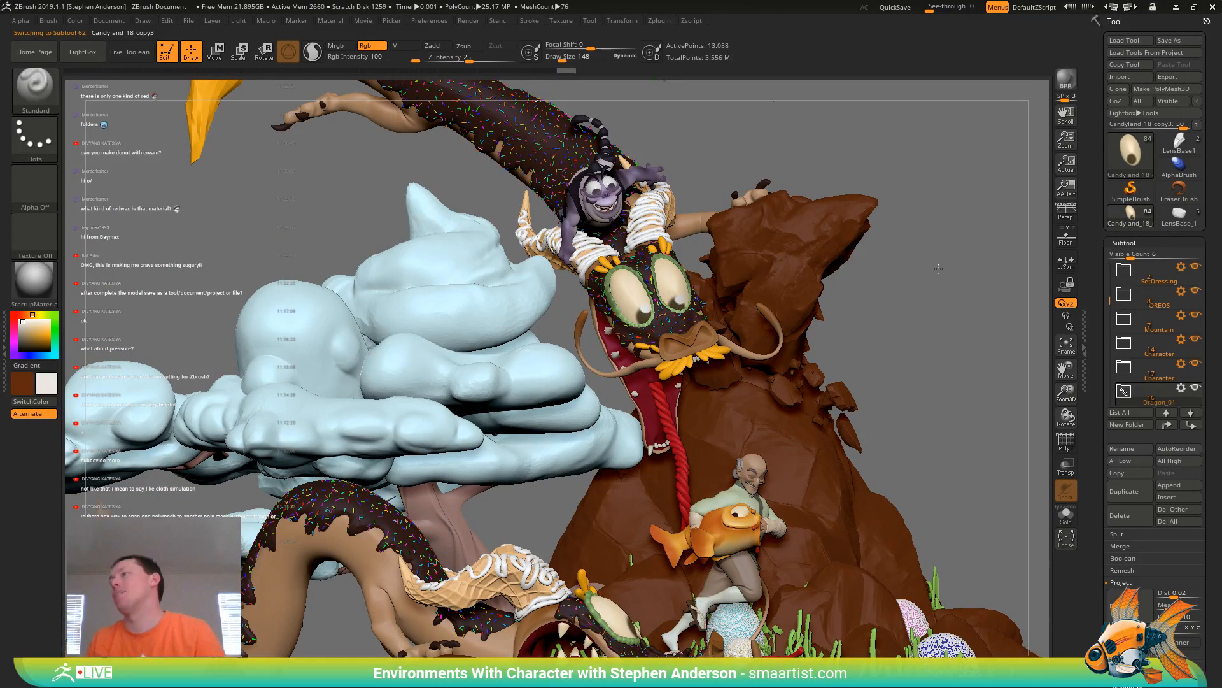
right_drag(938, 268, 941, 242)
mouse_move(656, 219)
right_down()
mouse_move(646, 217)
mouse_move(674, 219)
right_up()
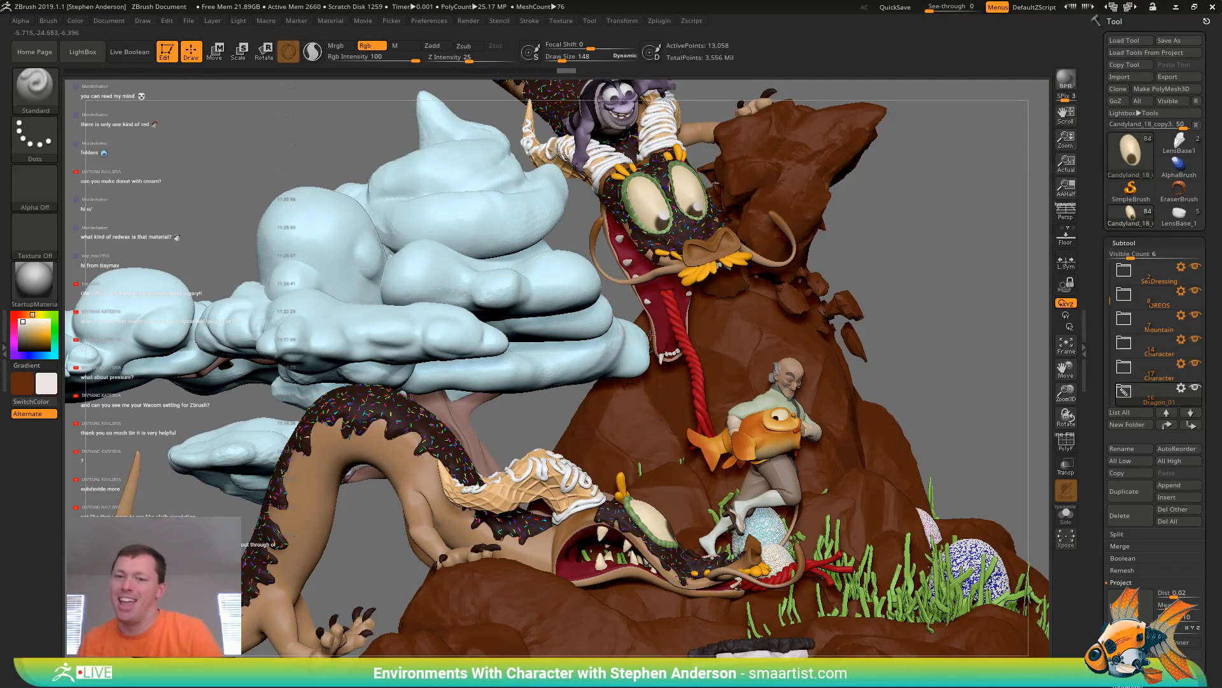
key(ctrl)
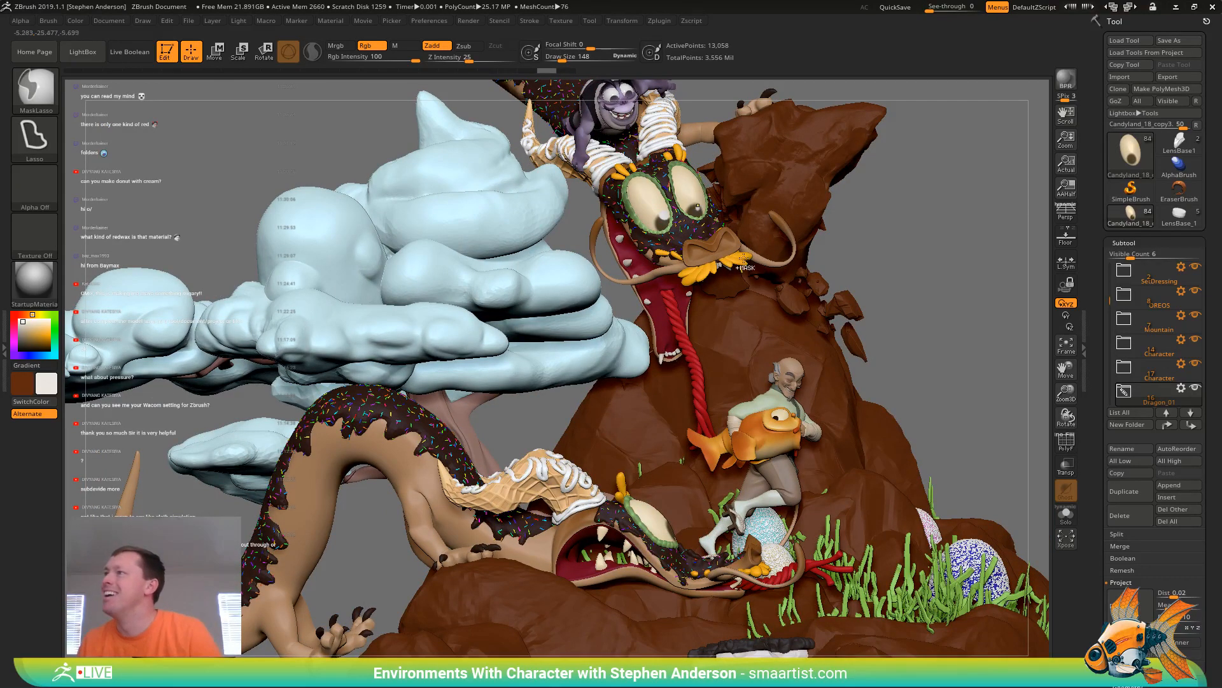
Repaint the near-white highlights on both of the upper dragon's eyes, closer to the centre of each pupil
ctrl+right_drag(752, 296, 688, 208)
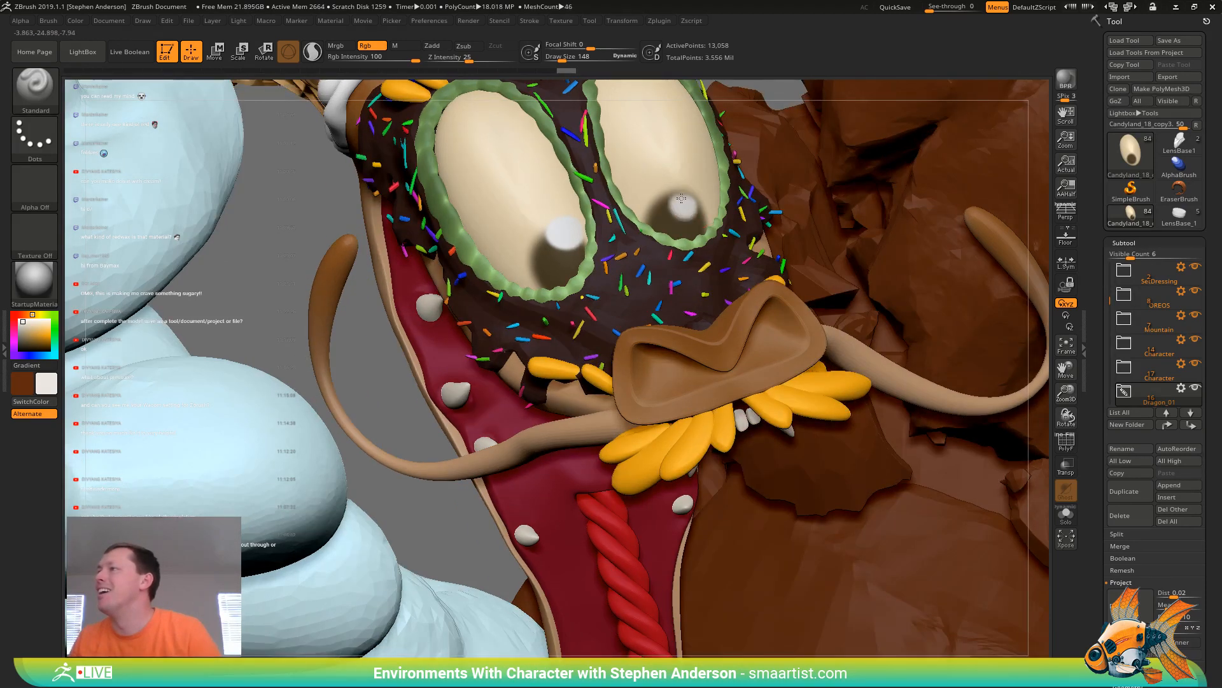
alt+click(568, 243)
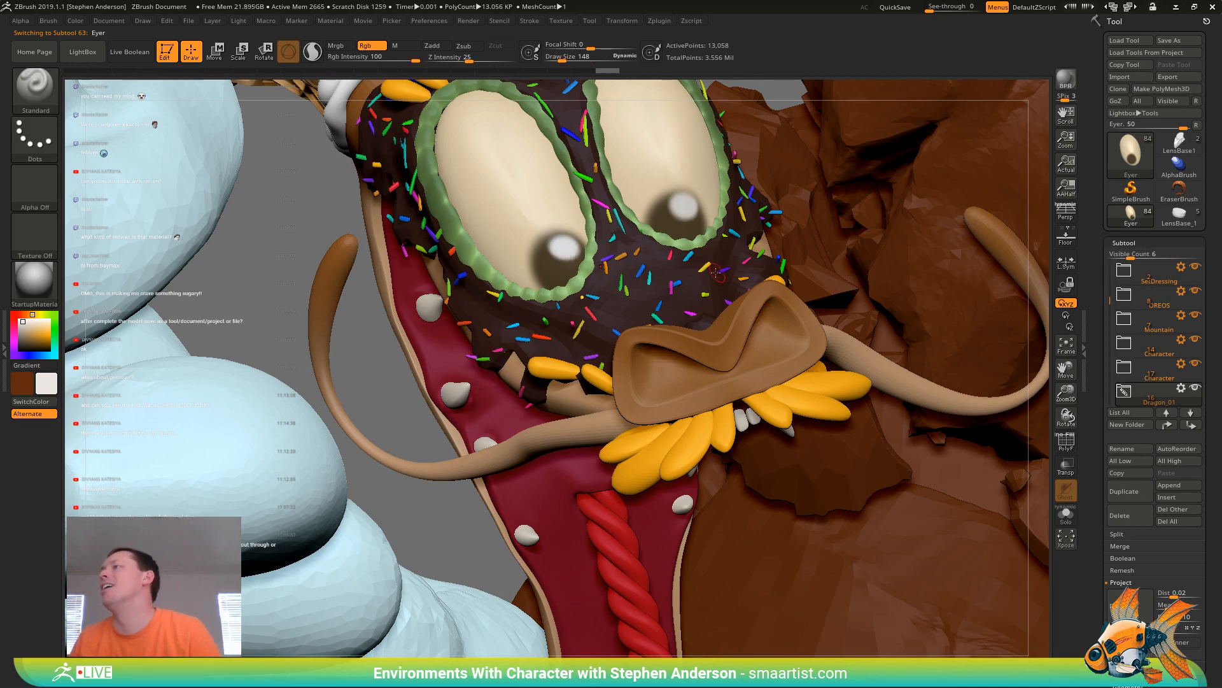
key(ctrl)
ctrl+right_drag(654, 184, 612, 128)
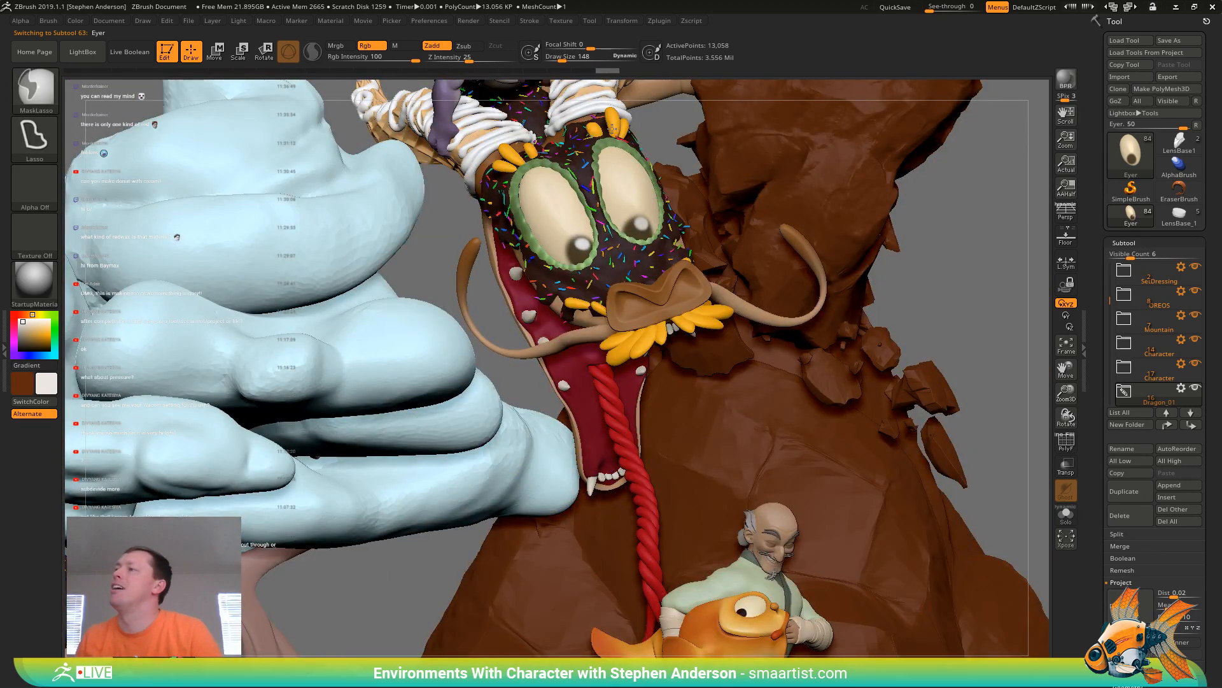
ctrl+right_drag(613, 128, 935, 387)
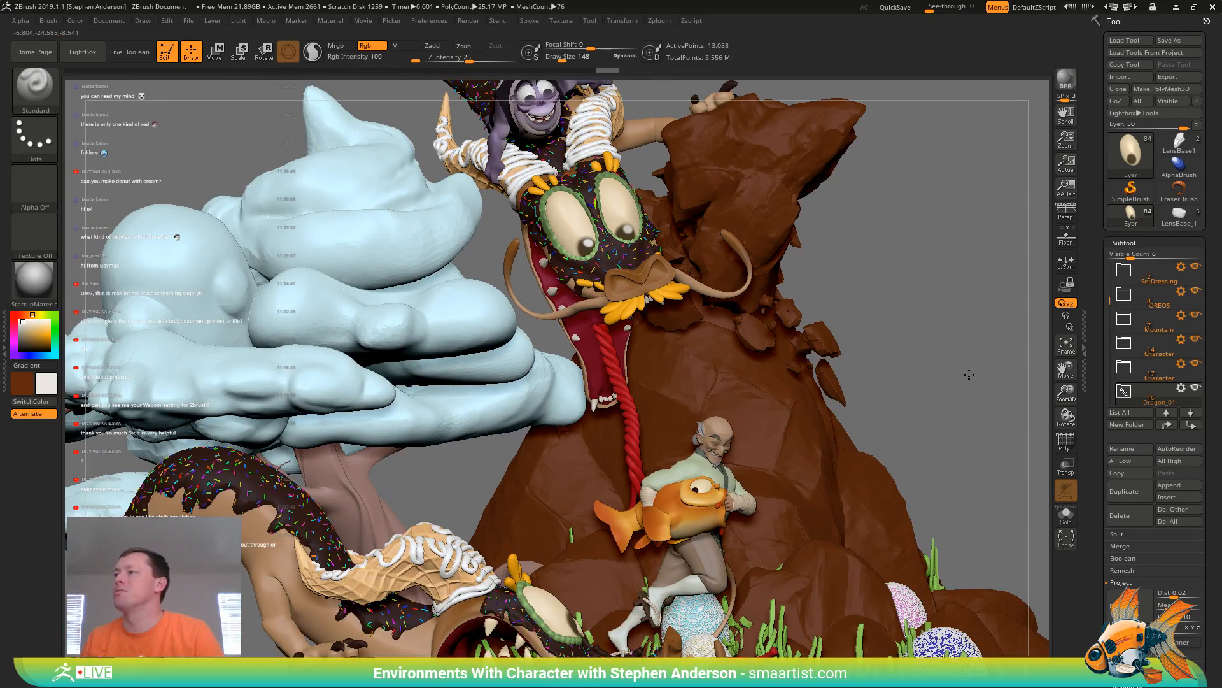
Select the lower dragon's left-hand eye, subdivide it and try a near-white highlight on its pupil
drag(968, 375, 560, 517)
alt+click(406, 517)
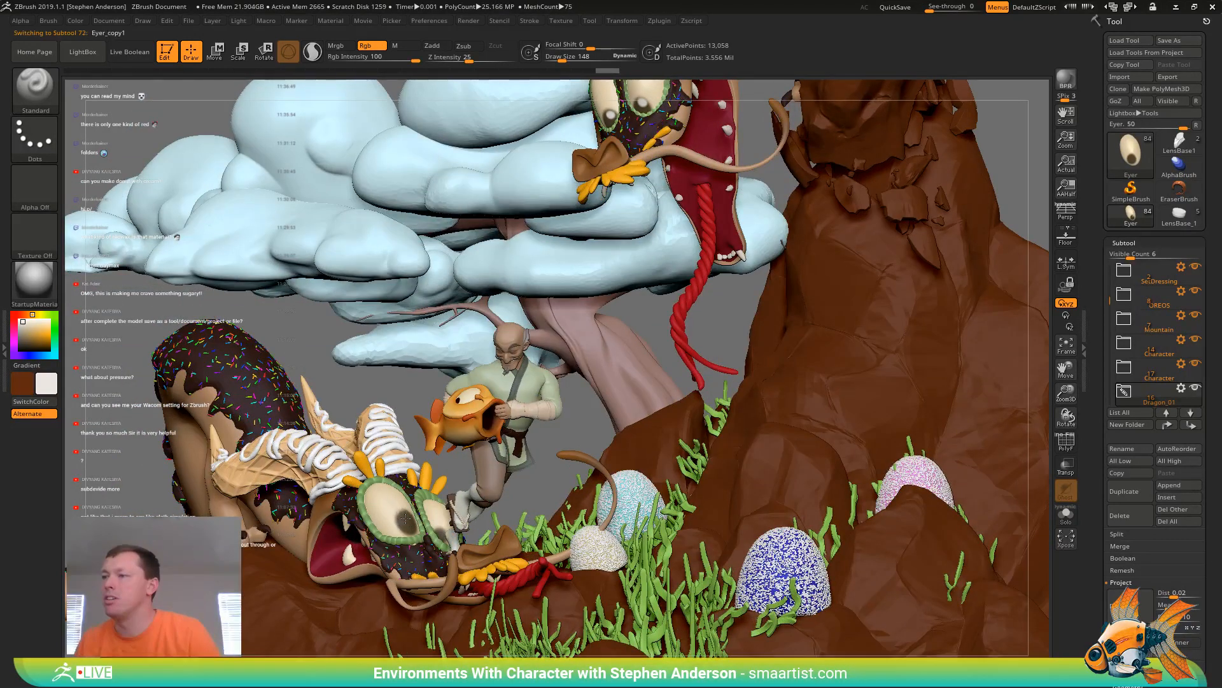
key(ctrl)
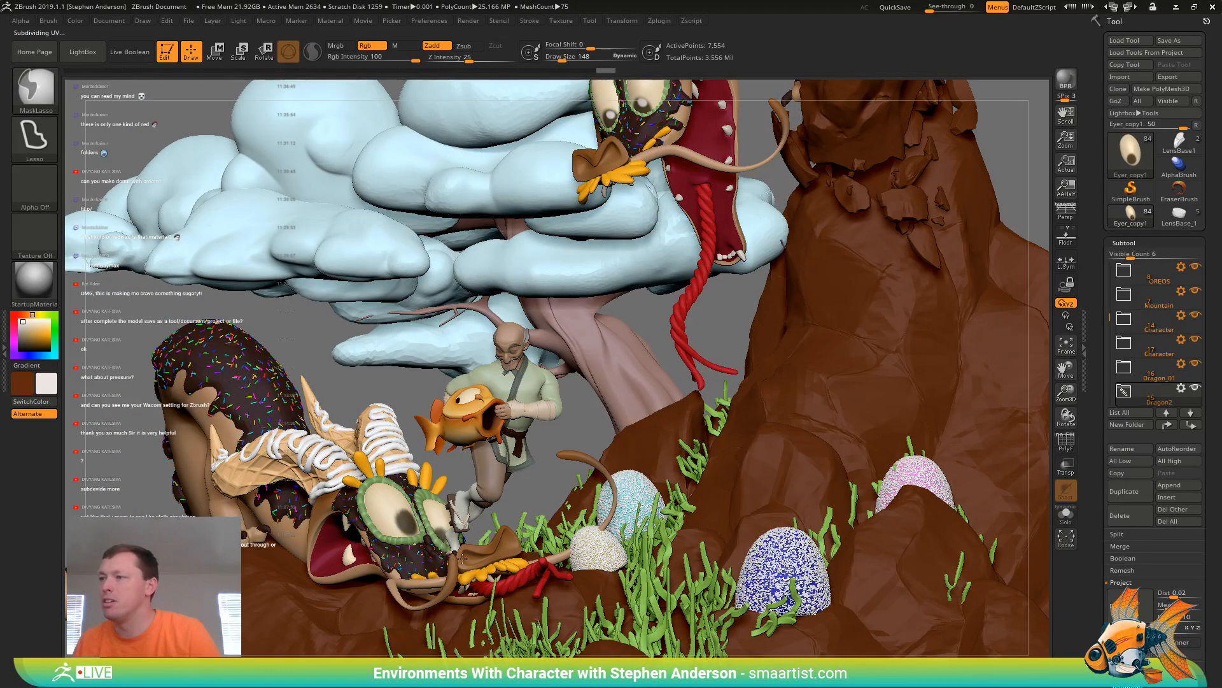
ctrl+right_drag(462, 558, 474, 568)
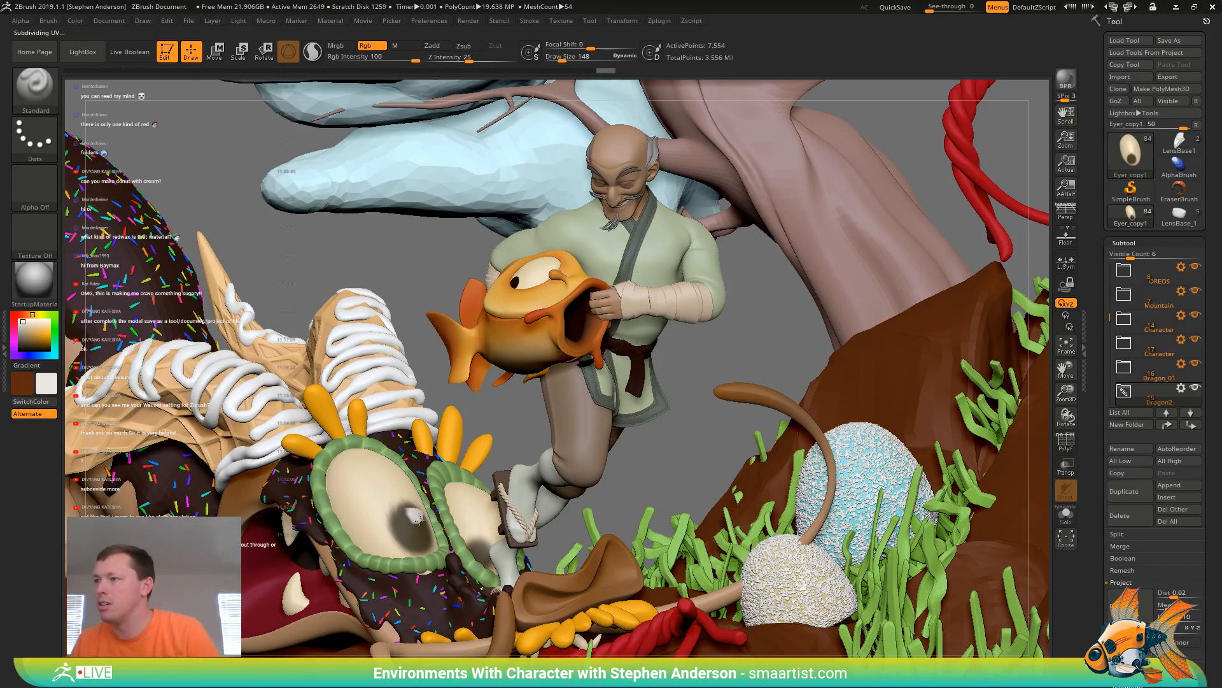
ctrl+right_drag(418, 541, 314, 237)
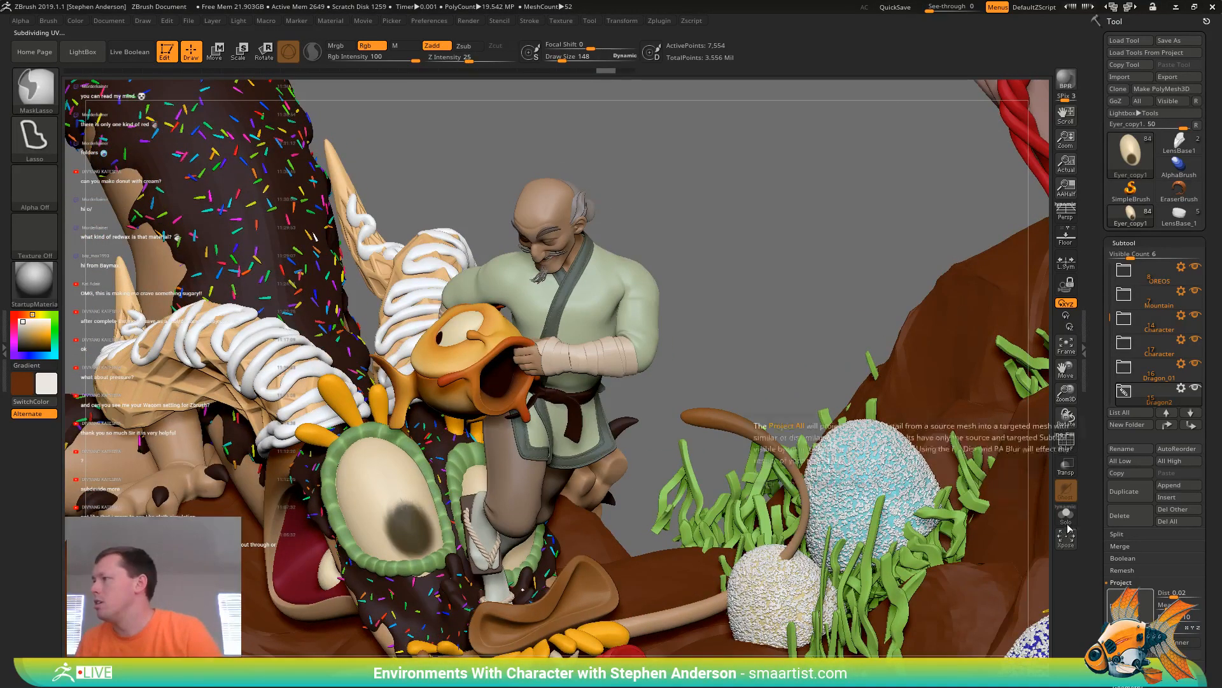
Isolate the lower dragon's eye with Solo and try painting the highlight on its pupil at close range
click(1066, 514)
ctrl+right_drag(399, 518, 439, 556)
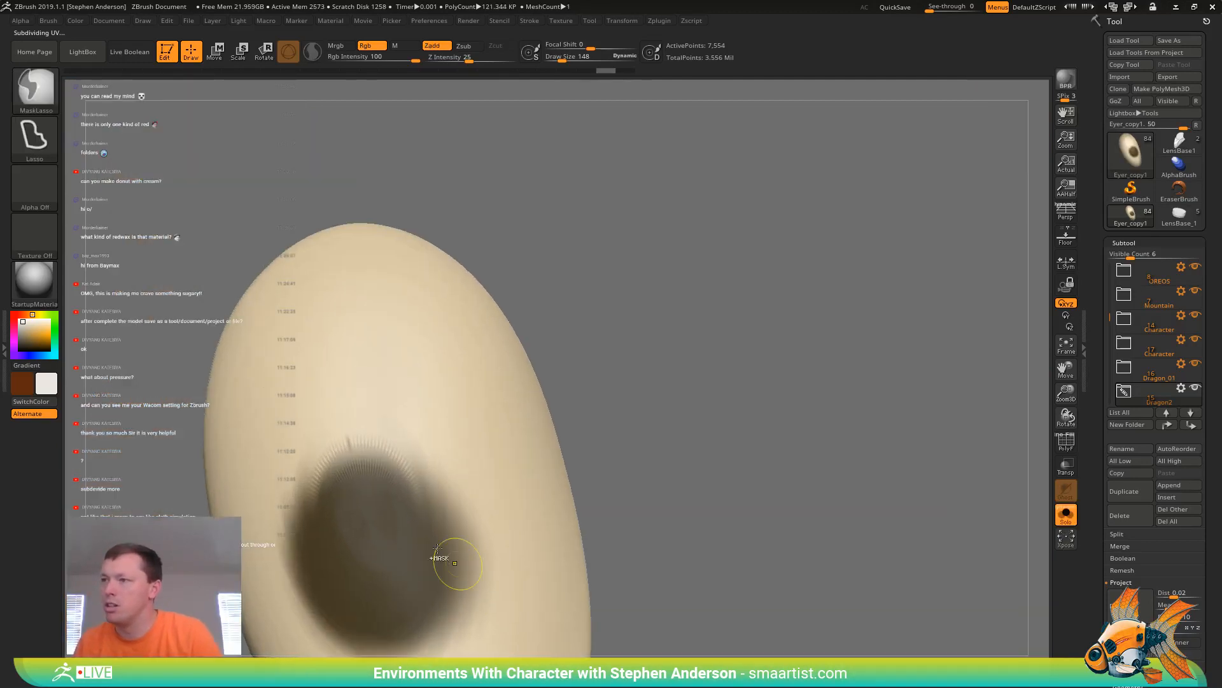
mouse_move(401, 510)
right_down()
mouse_move(382, 432)
mouse_move(392, 502)
right_up()
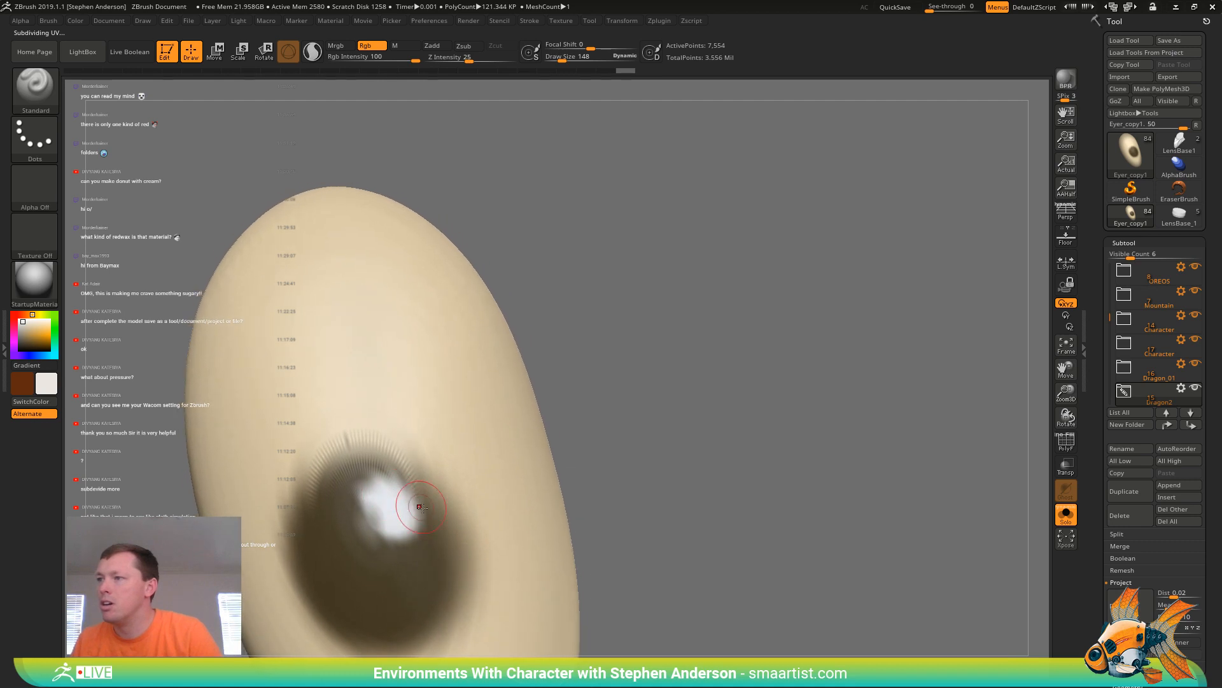
ctrl+drag(392, 503, 445, 526)
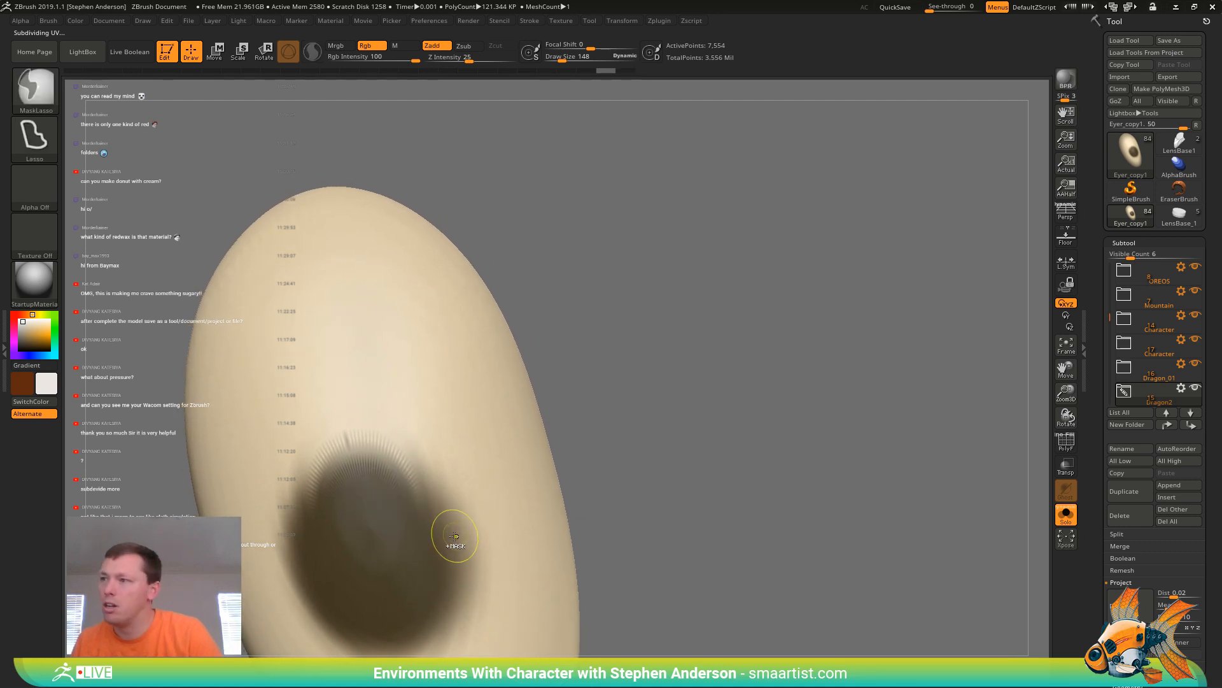
Try a further subdivision of the isolated eye, then undo back to its original low-resolution mesh
key(ctrl+d)
key(shift+f)
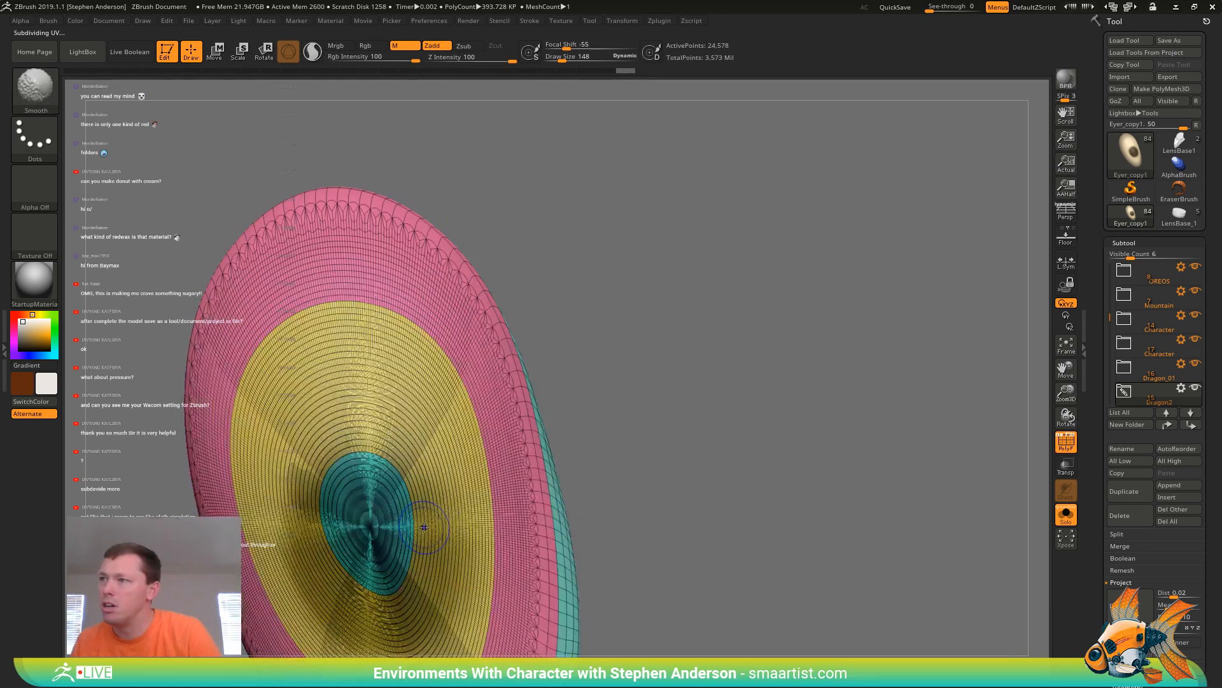
key(shift+f)
key(ctrl+z)
key(ctrl+z)
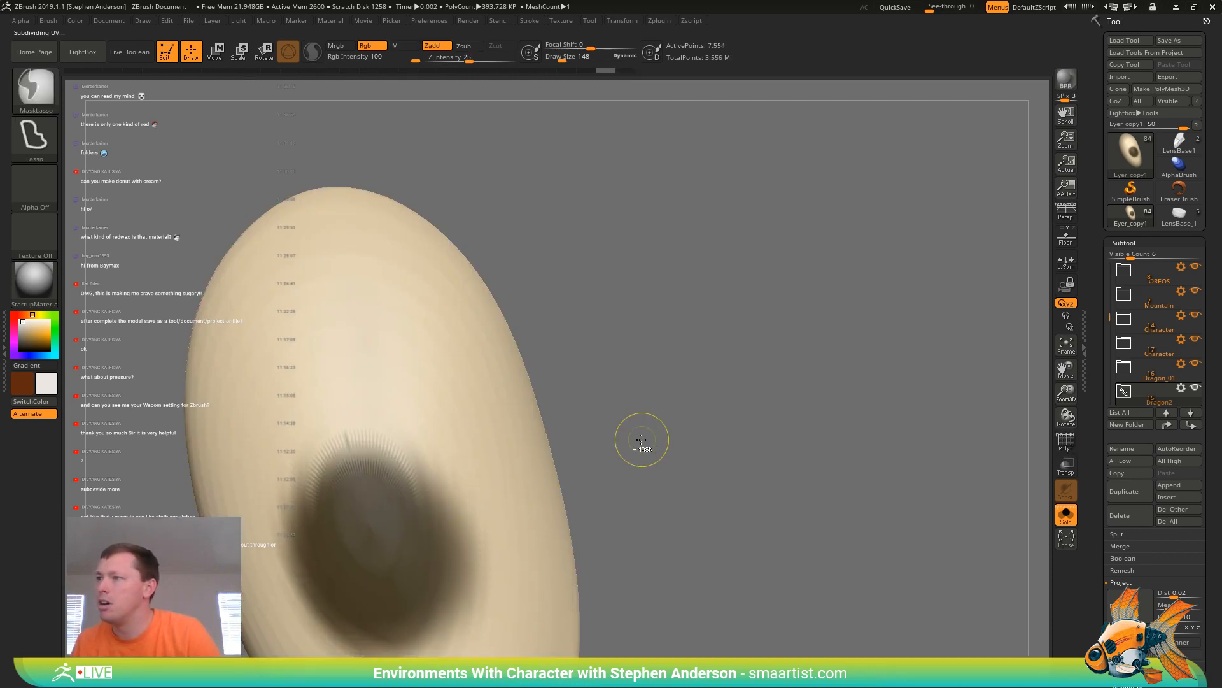
key(ctrl+z)
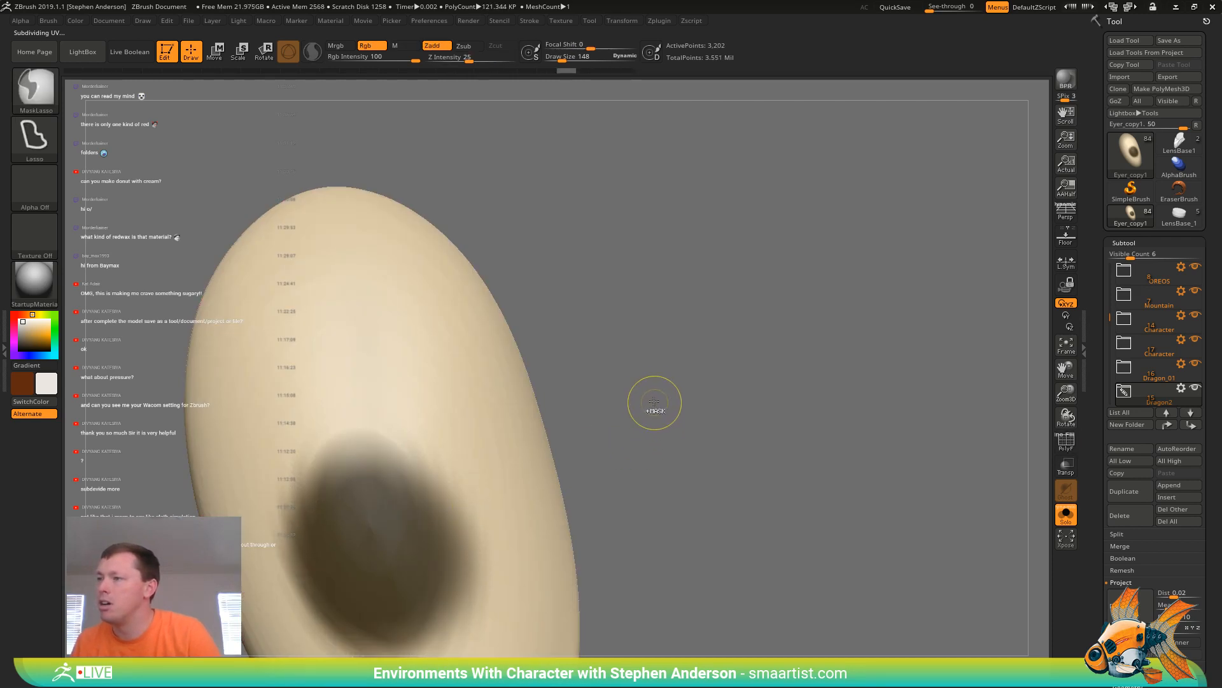
Subdivide the isolated eye again and paint a near-white highlight on the upper part of its pupil
key(ctrl+shift+z)
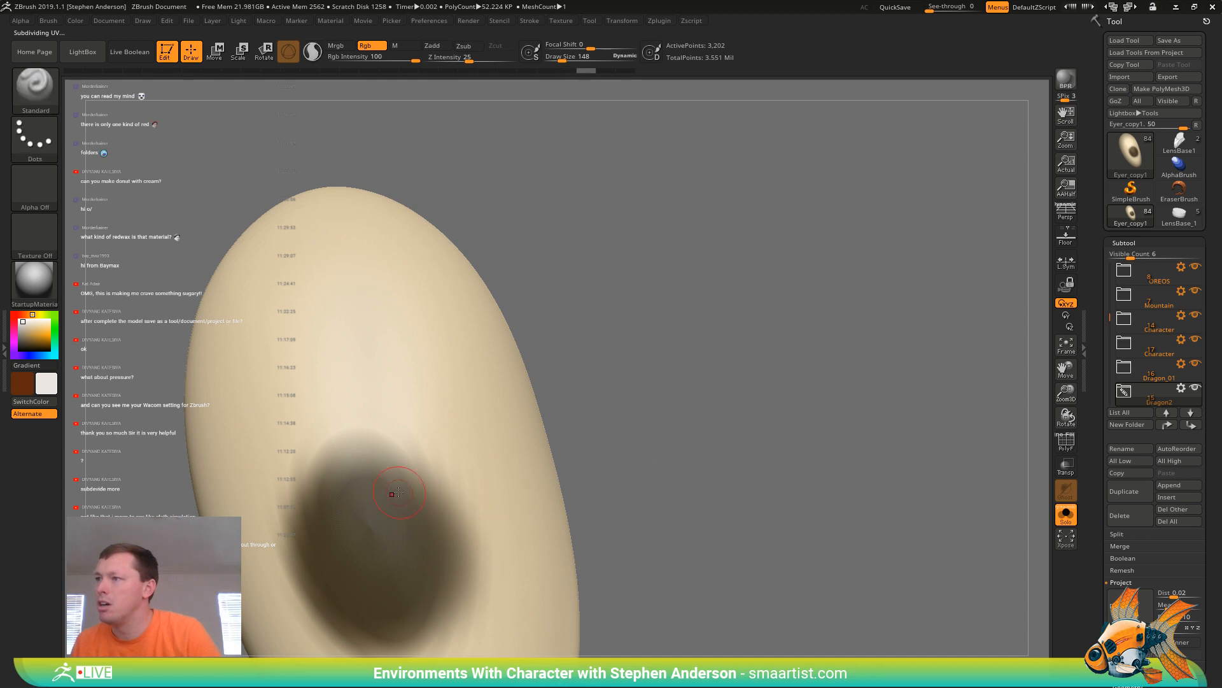
key(ctrl+shift+z)
key(ctrl+shift+z)
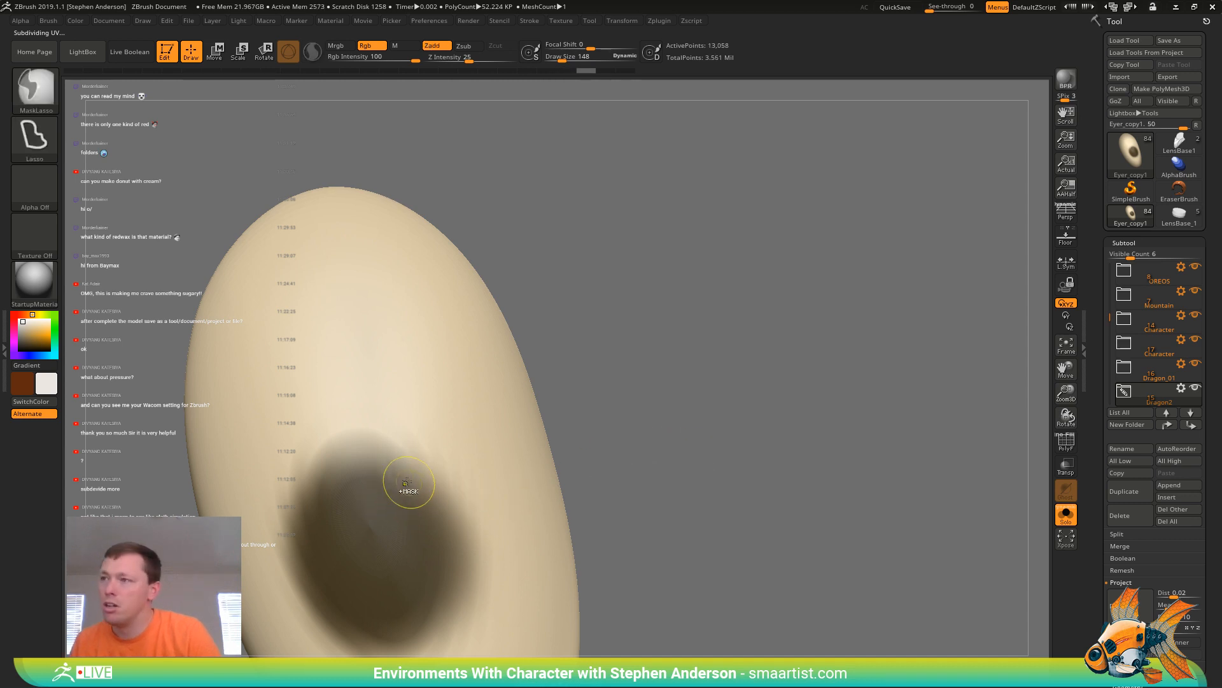
key(shift+f)
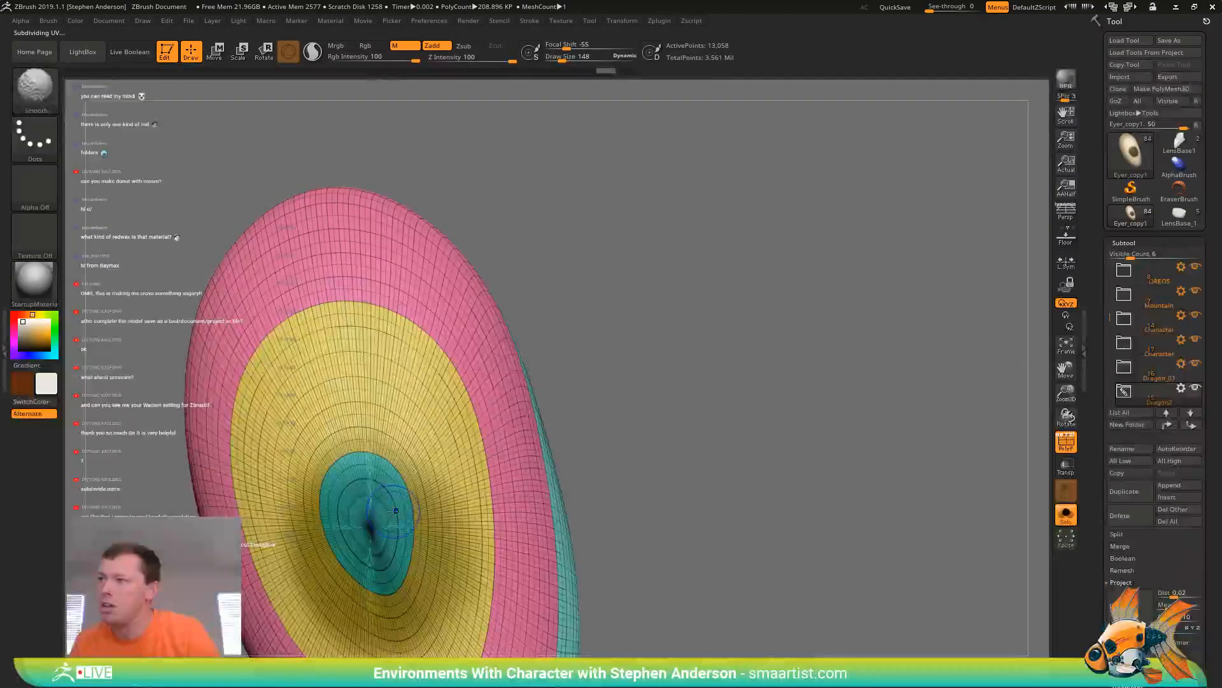
key(shift+f)
mouse_move(404, 486)
mouse_down()
mouse_move(382, 475)
mouse_move(413, 497)
mouse_move(384, 495)
mouse_move(376, 481)
mouse_up()
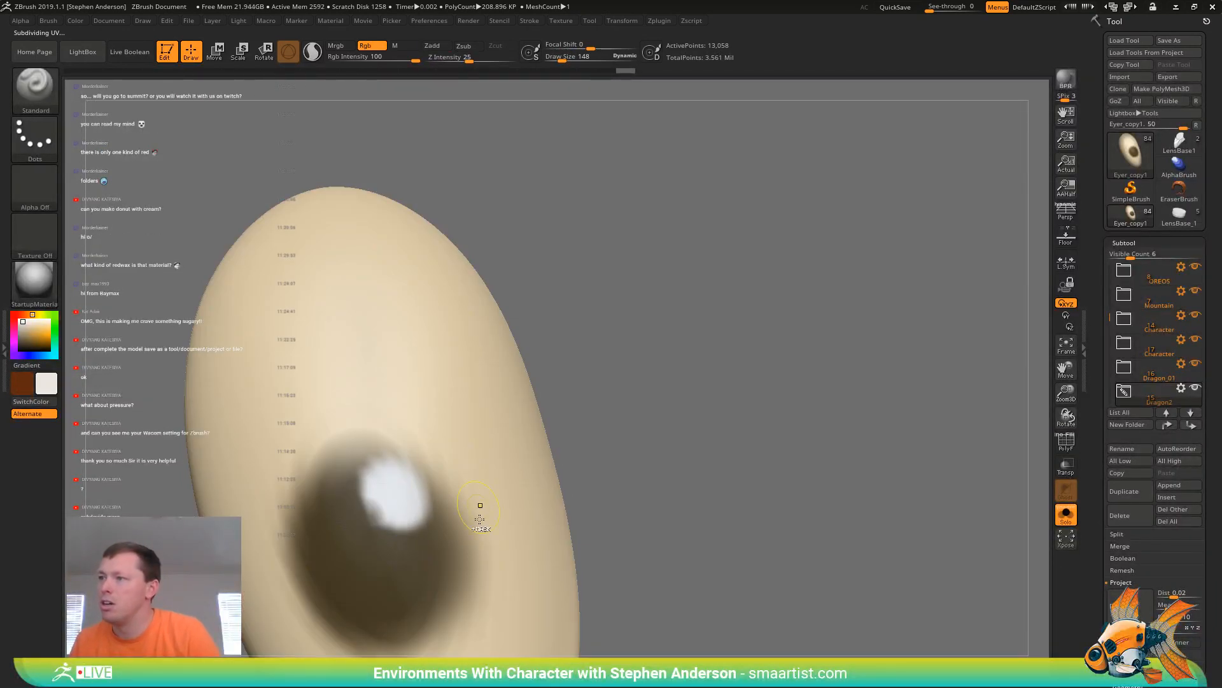
ctrl+right_drag(480, 513, 415, 399)
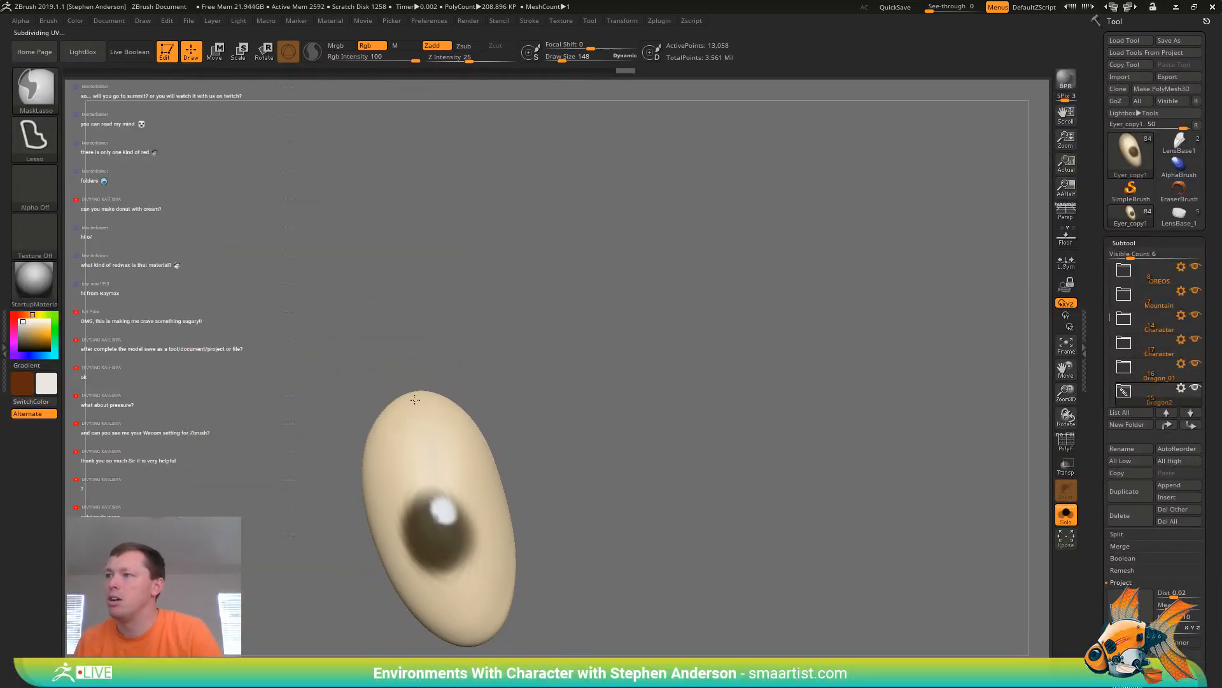
Turn off Solo and select the lower dragon's other eye at its higher subdivision level
click(1066, 514)
right_drag(594, 515, 579, 537)
key(d)
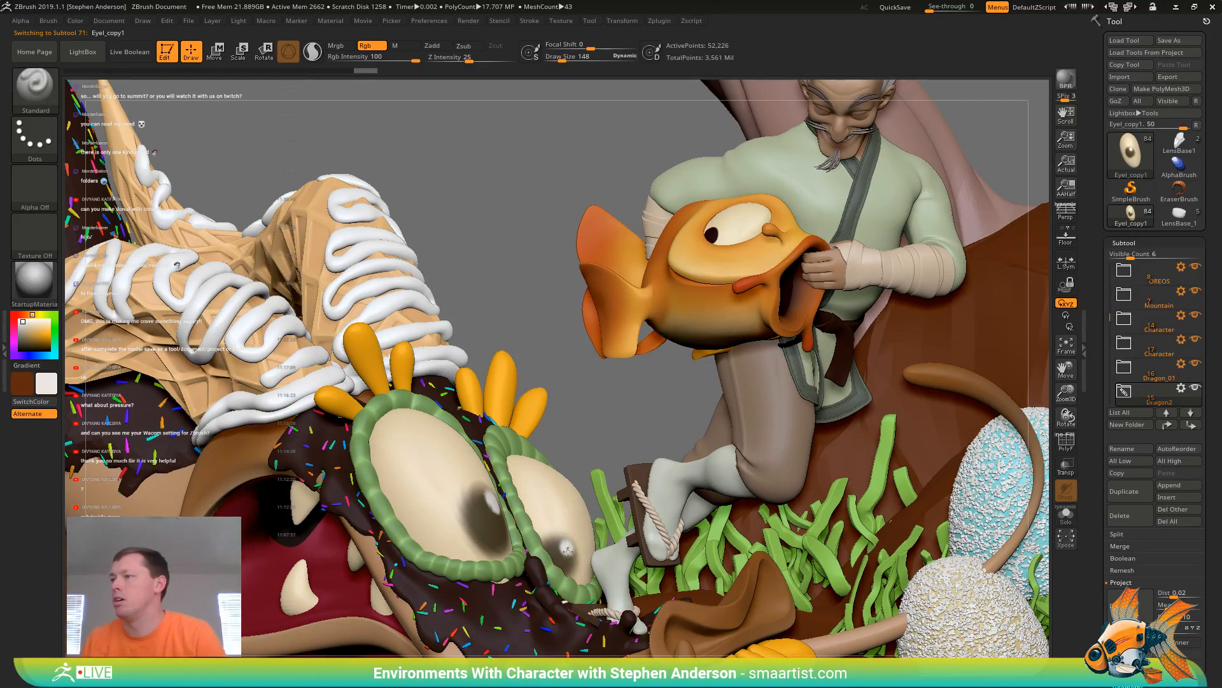
key(ctrl)
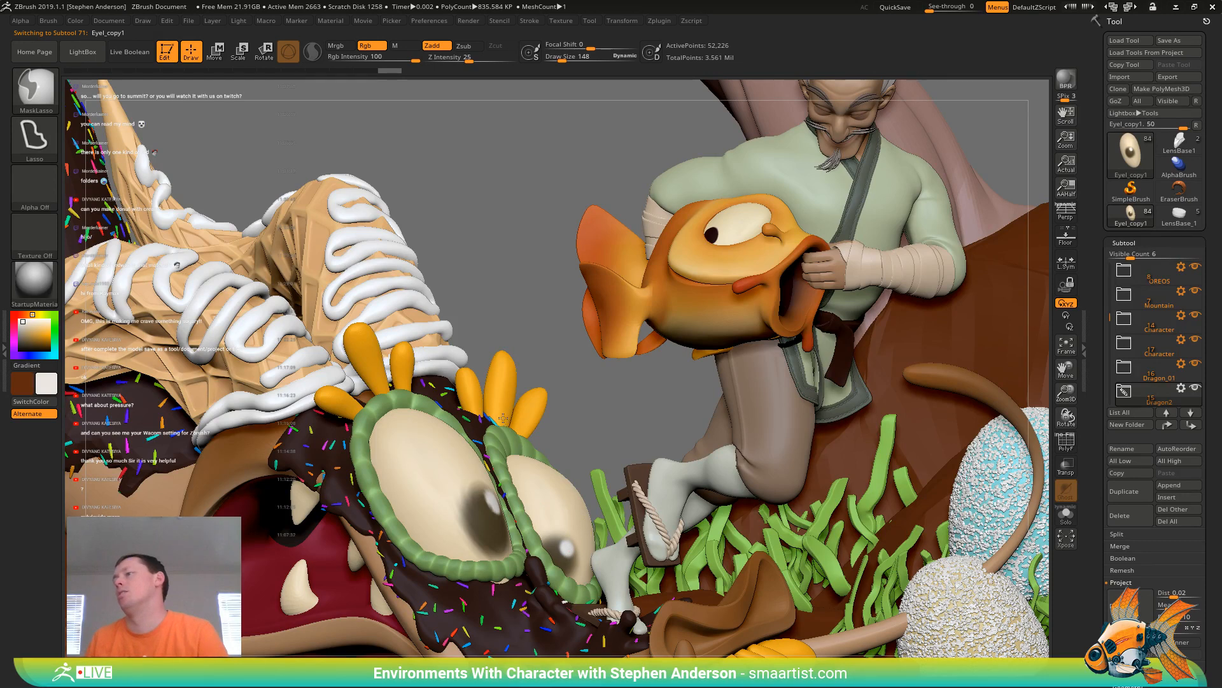
Examine the whole scene from several angles, checking the painted eyes of both dragons at different distances
right_drag(503, 417, 565, 461)
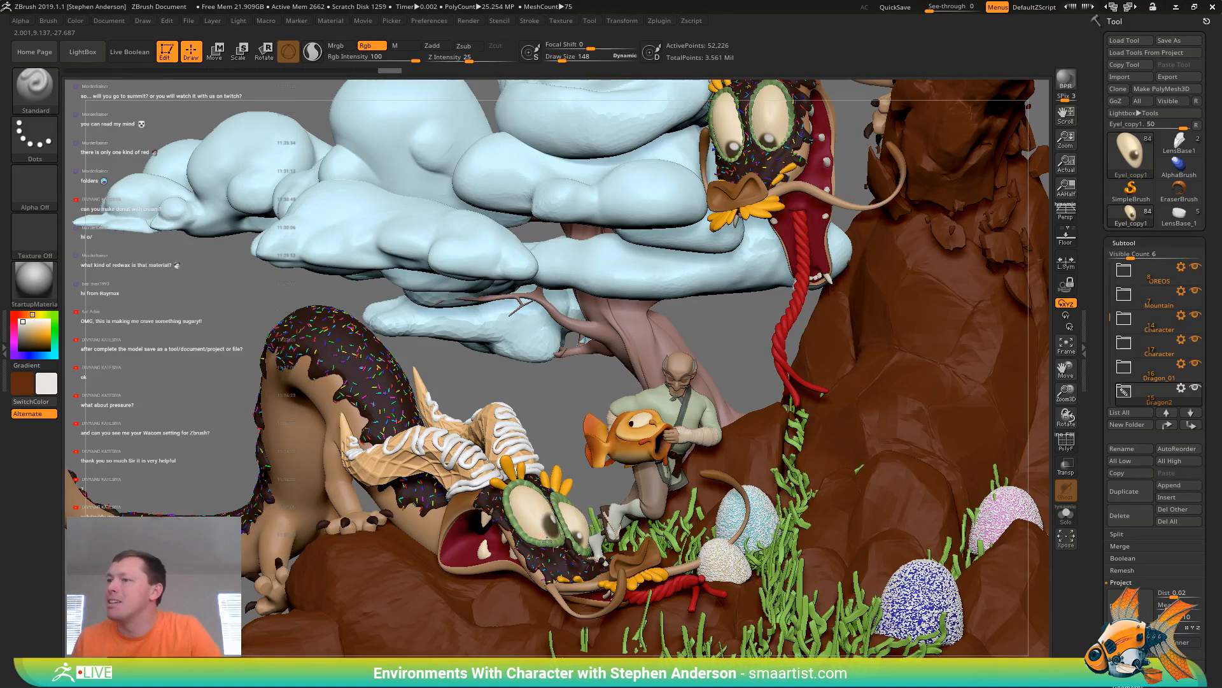
right_drag(548, 541, 569, 545)
key(ctrl)
ctrl+right_drag(212, 424, 213, 356)
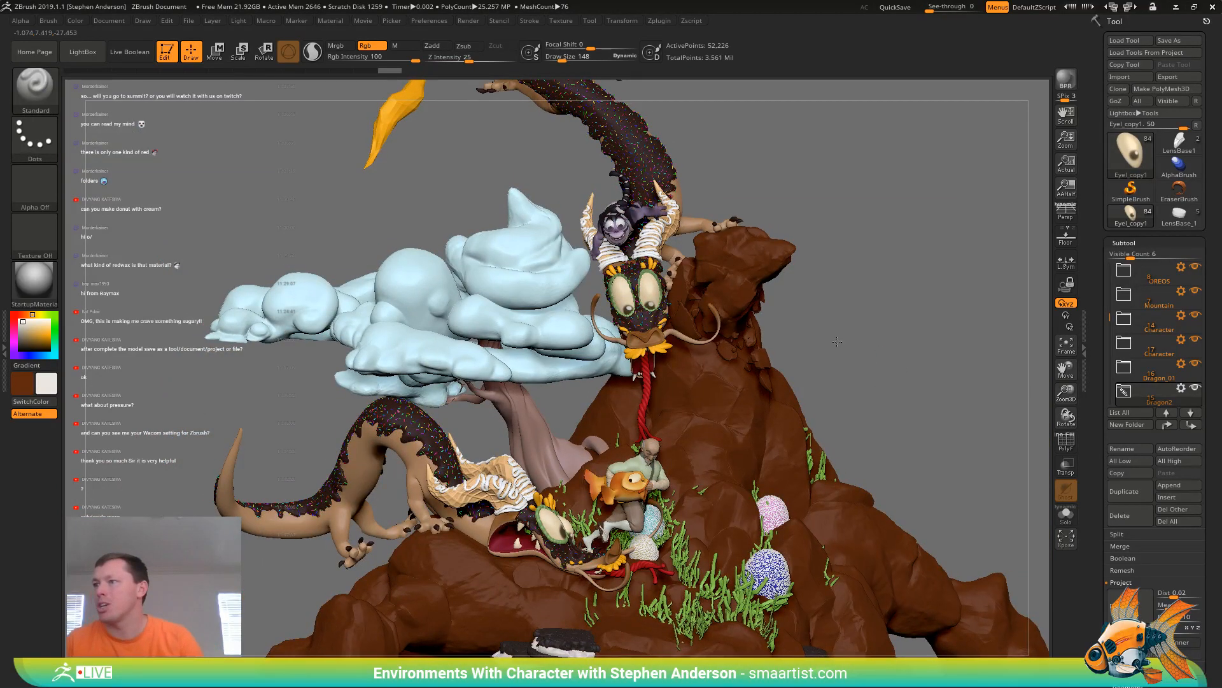
alt+right_drag(837, 341, 802, 314)
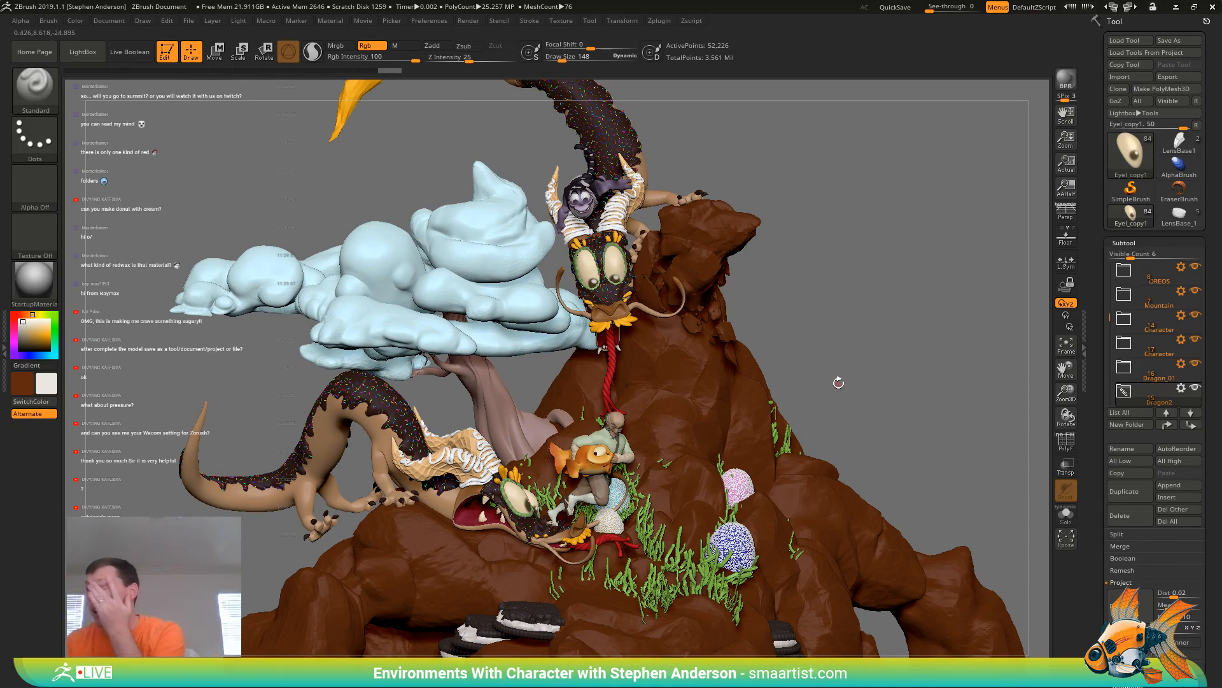
mouse_move(854, 353)
right_down()
mouse_move(885, 355)
mouse_move(870, 346)
right_up()
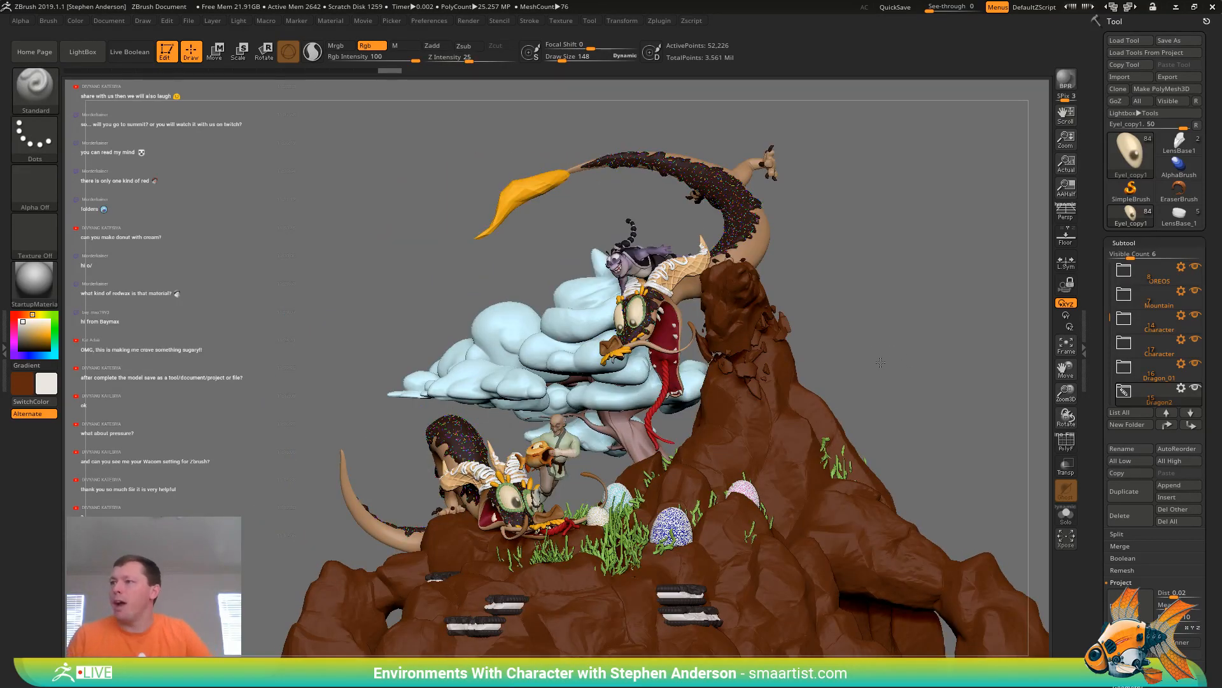
right_drag(881, 362, 890, 356)
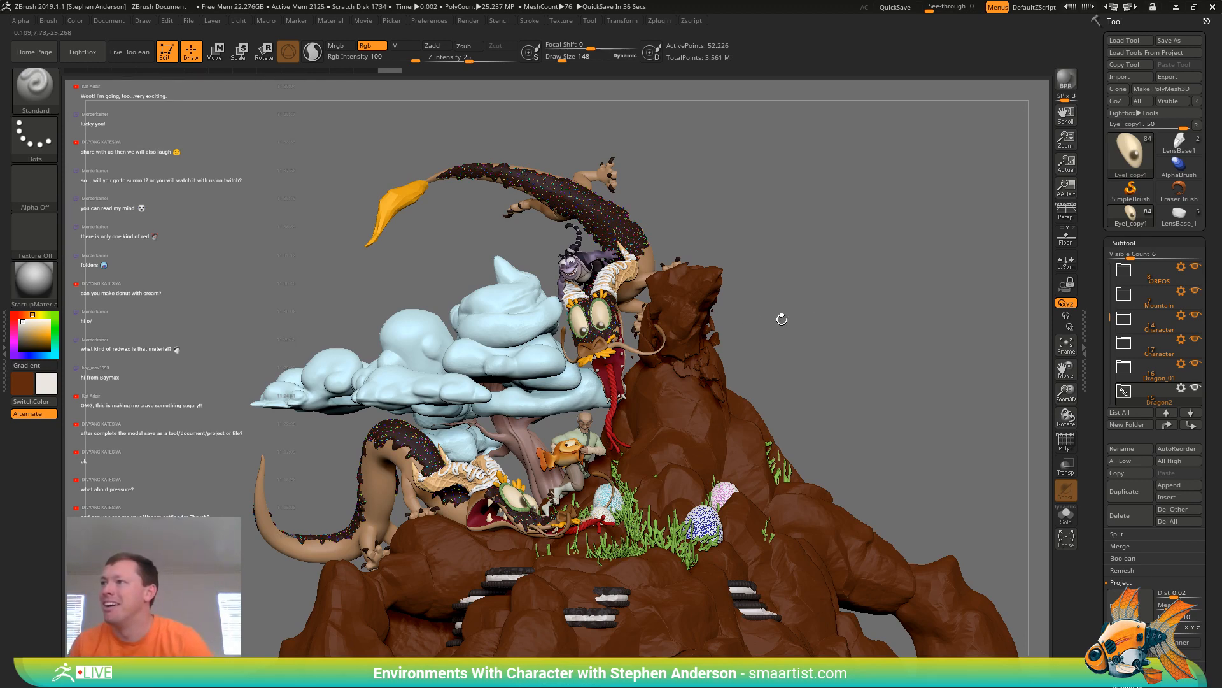
mouse_move(791, 329)
mouse_down()
mouse_move(809, 337)
mouse_move(780, 338)
mouse_up()
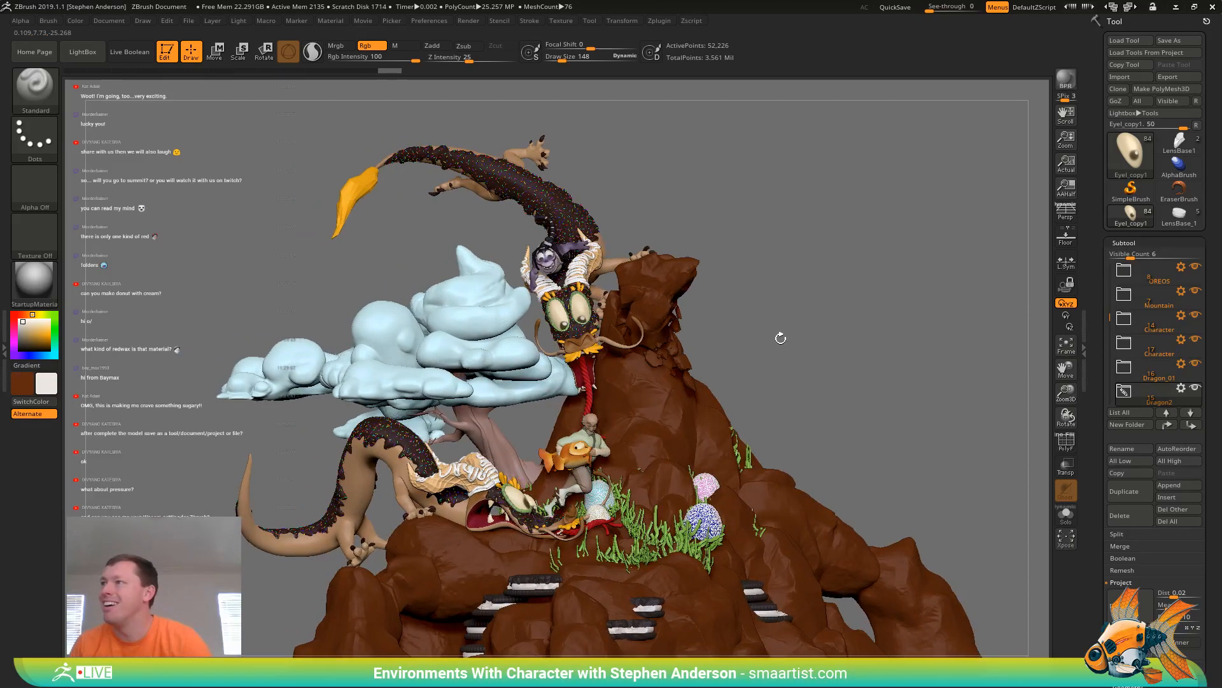
ctrl+right_drag(557, 262, 643, 299)
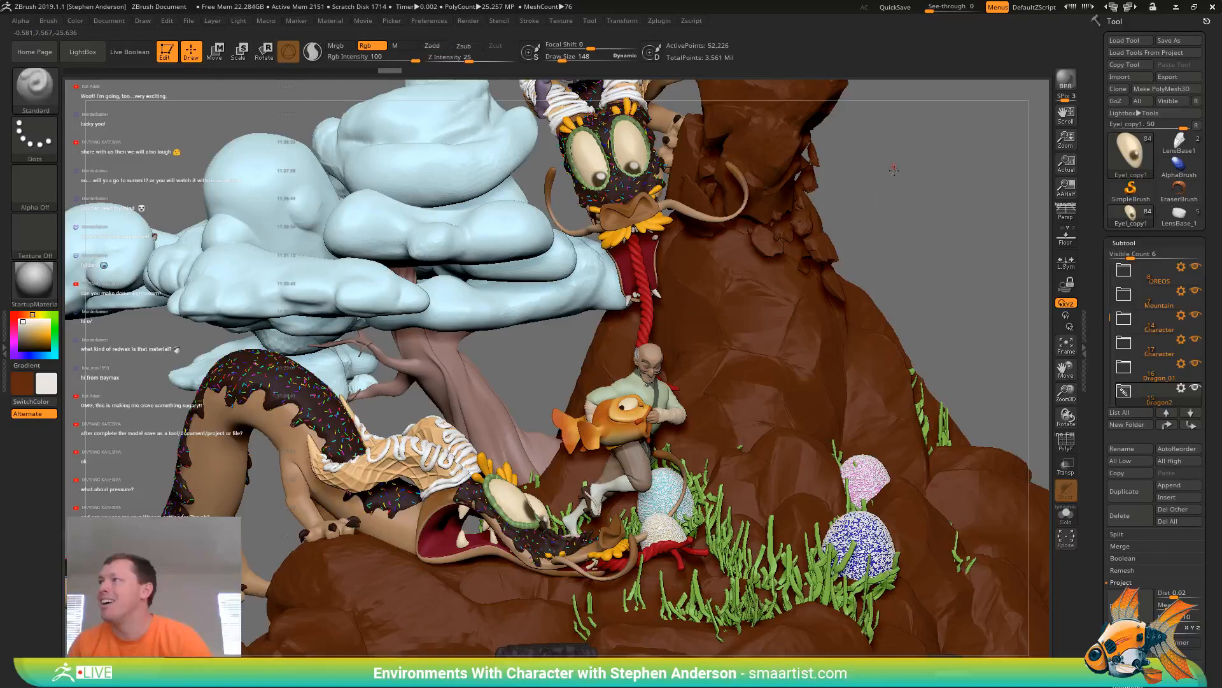
mouse_move(871, 227)
alt+right_down()
mouse_move(890, 322)
mouse_move(723, 462)
mouse_move(697, 422)
mouse_move(718, 435)
alt+right_up()
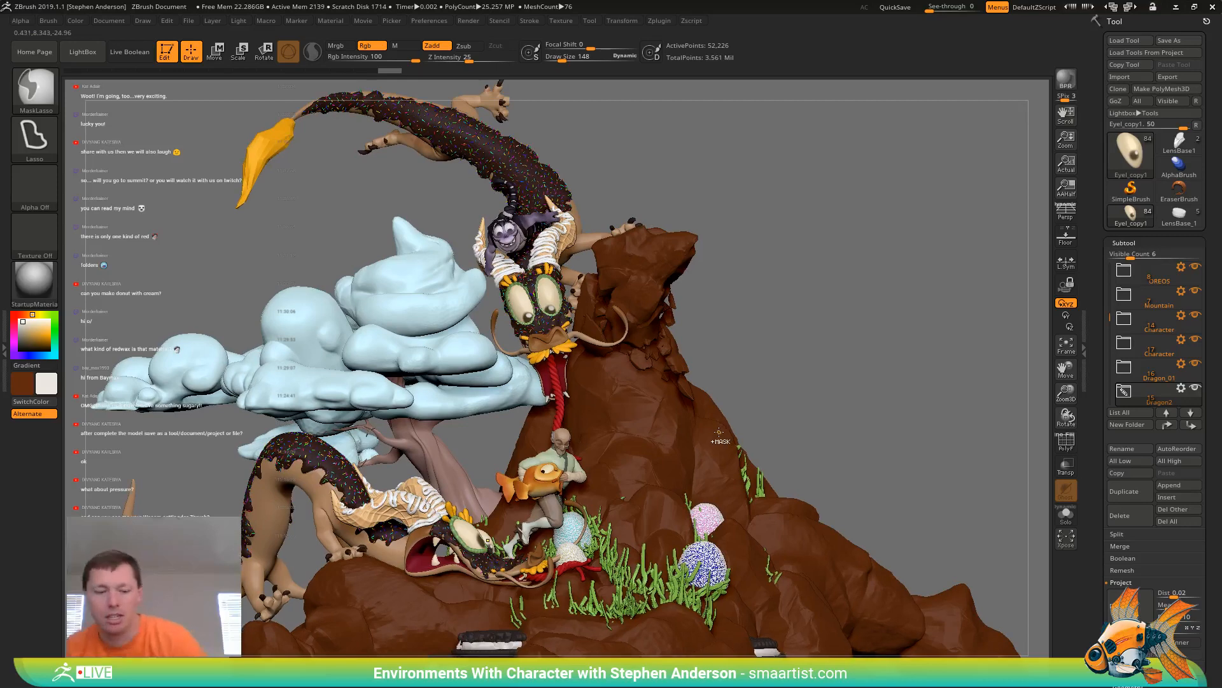
Save the tool as Candyland_21, replacing the existing file
key(ctrl+shift+t)
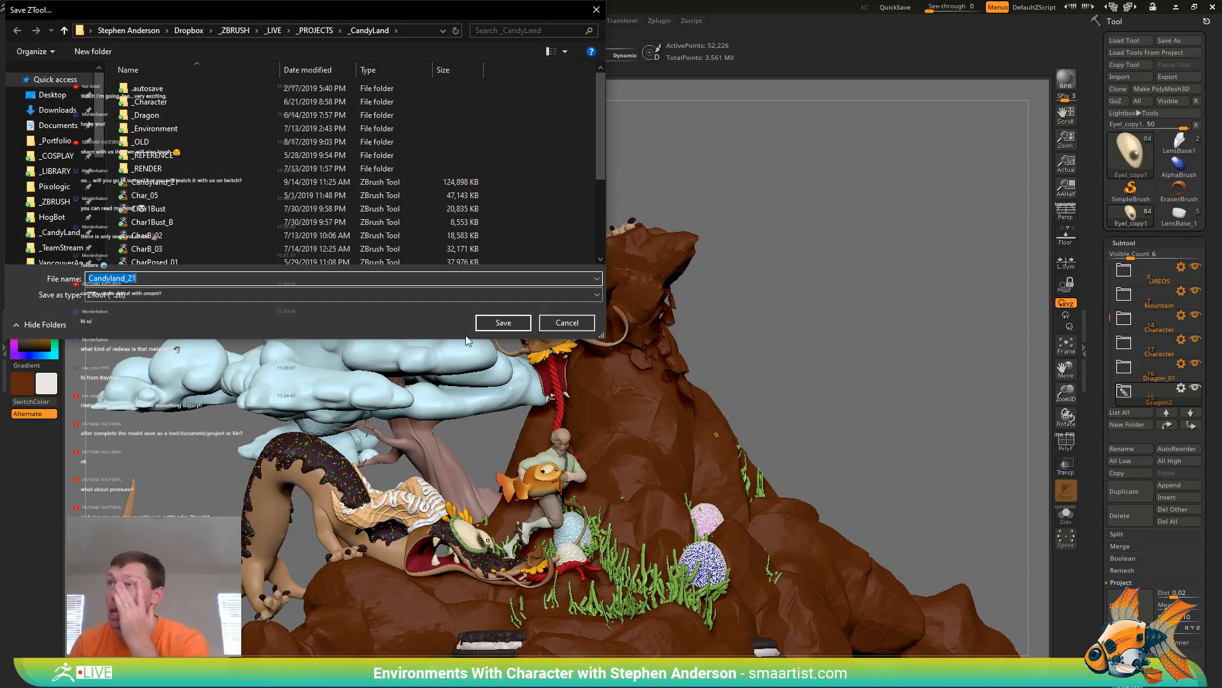
click(493, 324)
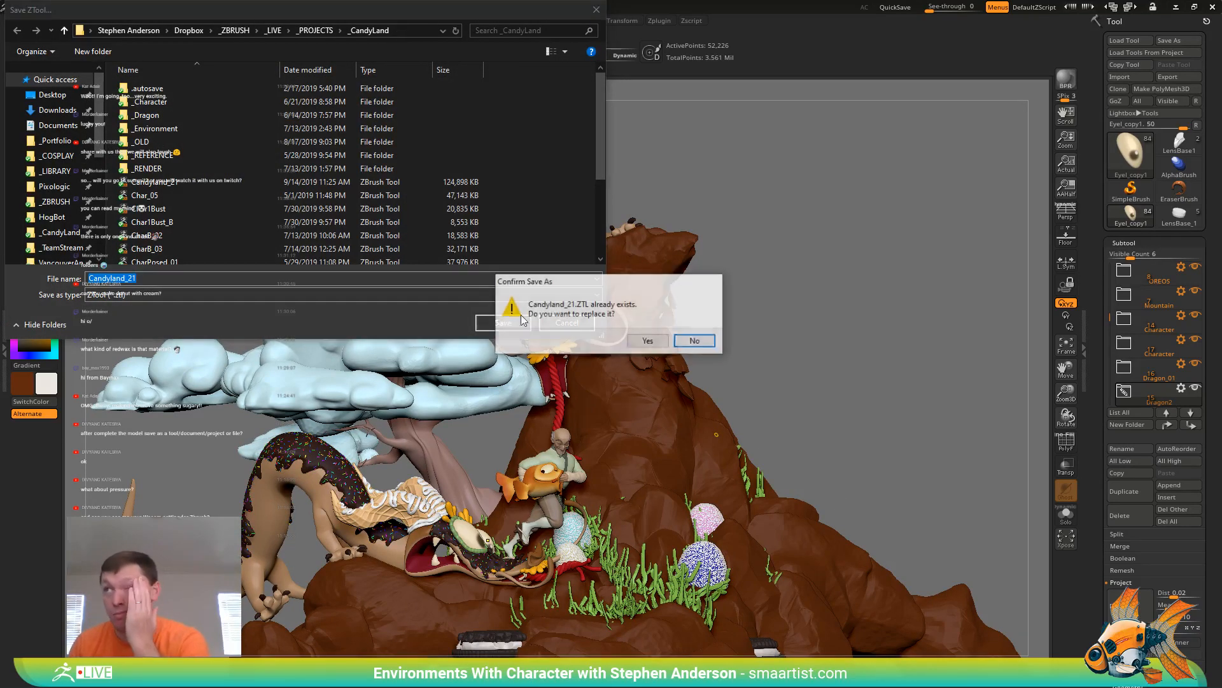
click(658, 343)
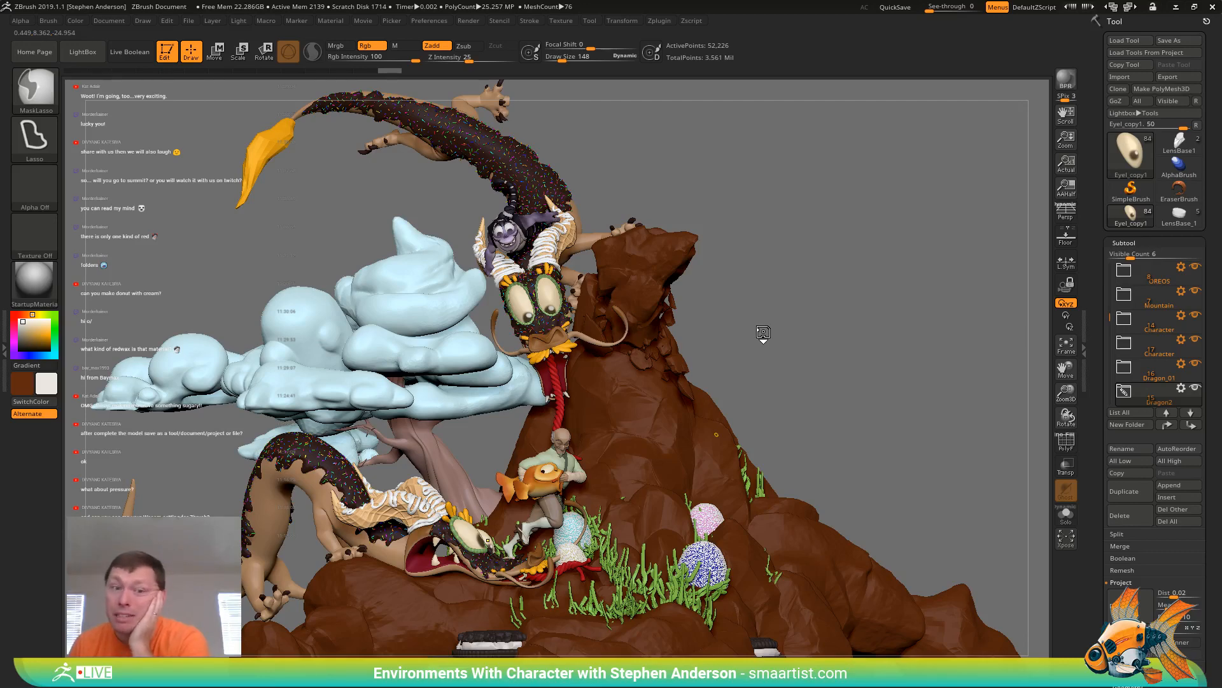
key(ctrl+s)
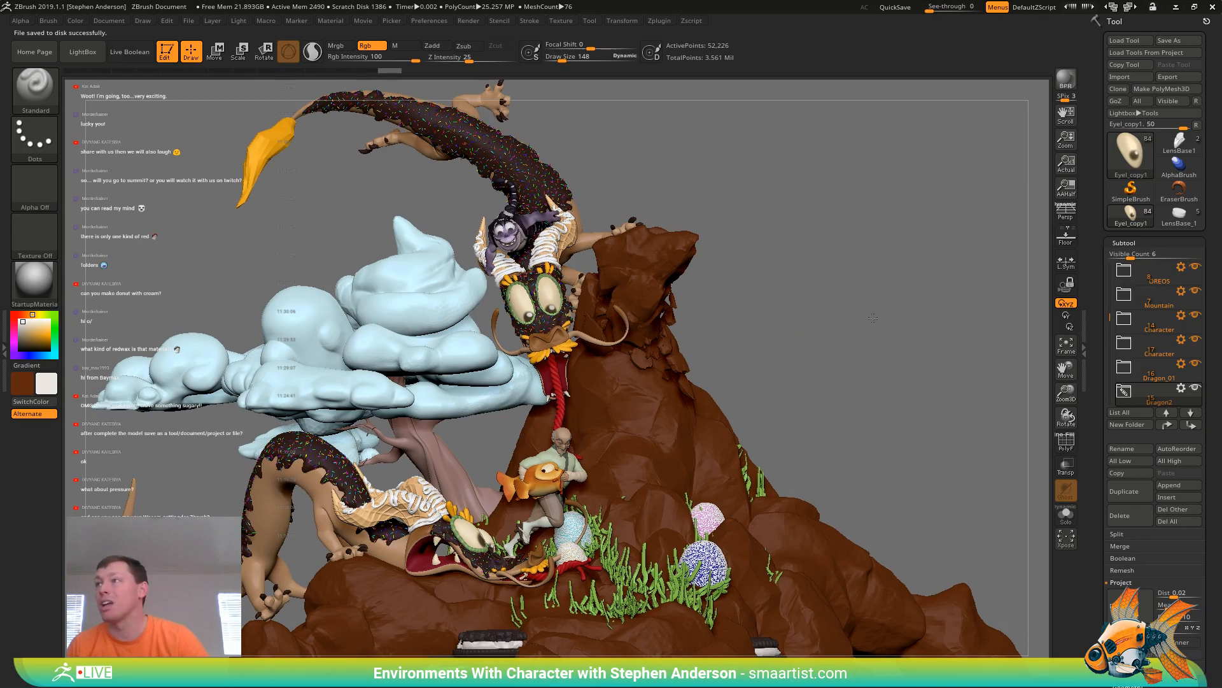
Preview the scene on the zoomed-out canvas and return the document to actual size
drag(873, 317, 885, 328)
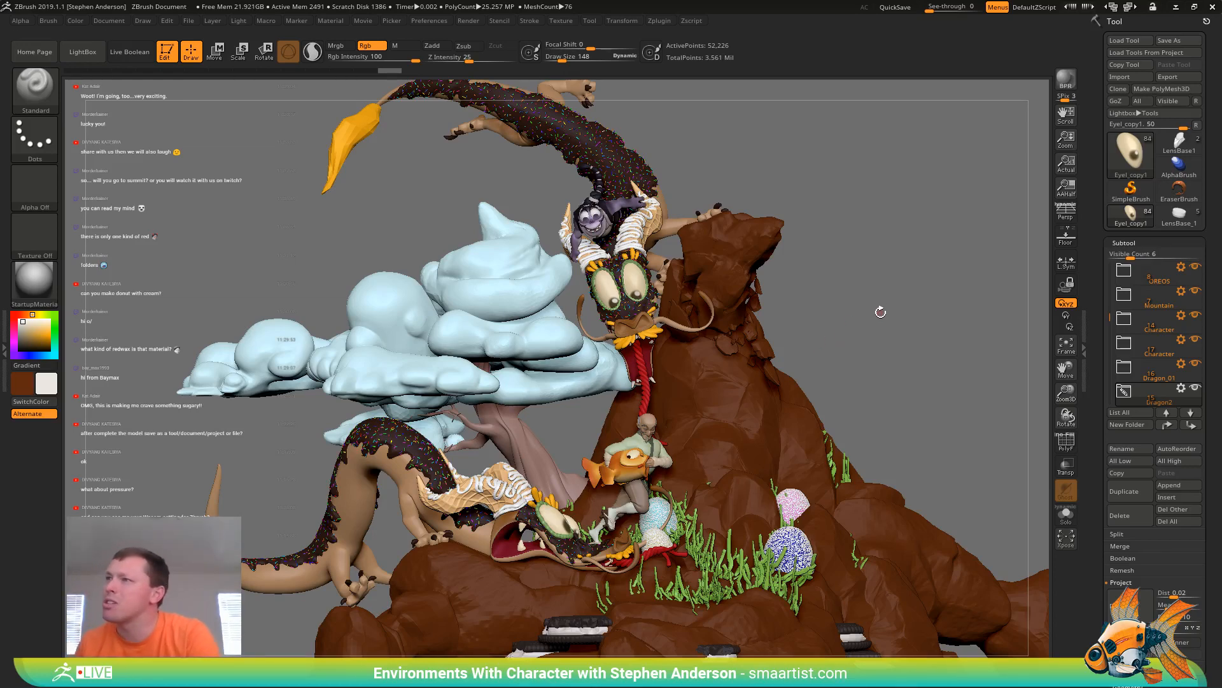
drag(876, 311, 815, 314)
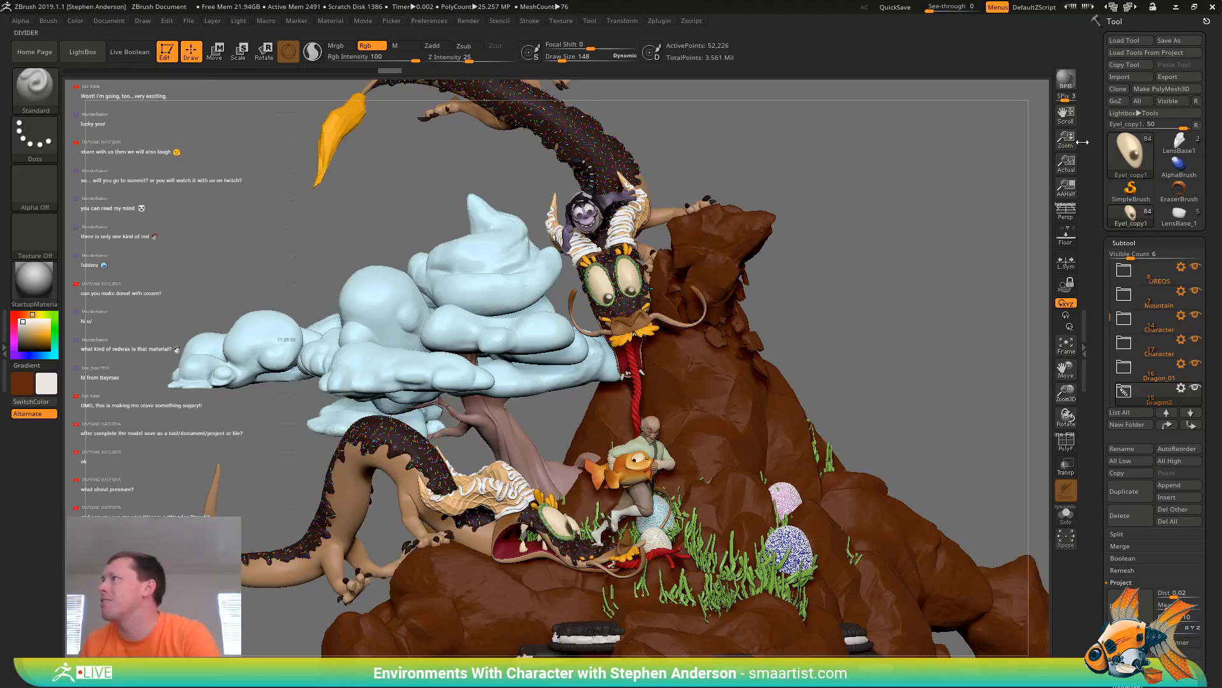
drag(1066, 139, 1039, 77)
drag(739, 361, 720, 359)
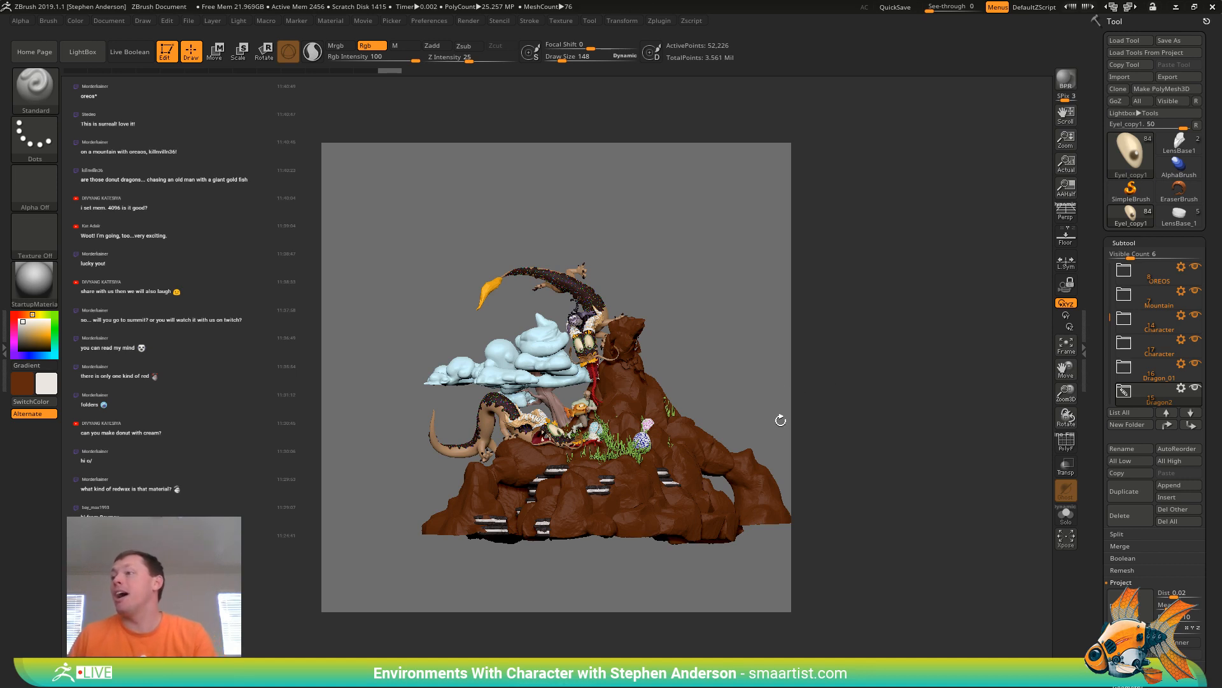
drag(1064, 115, 1087, 106)
click(1067, 164)
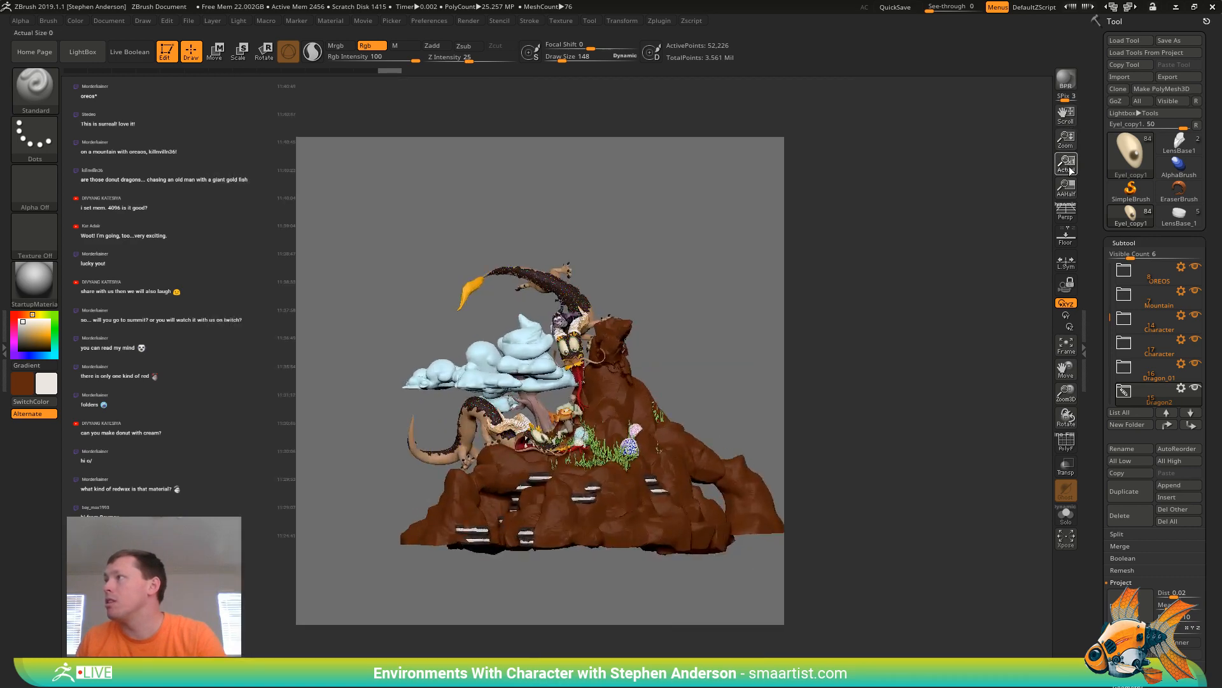
click(1068, 166)
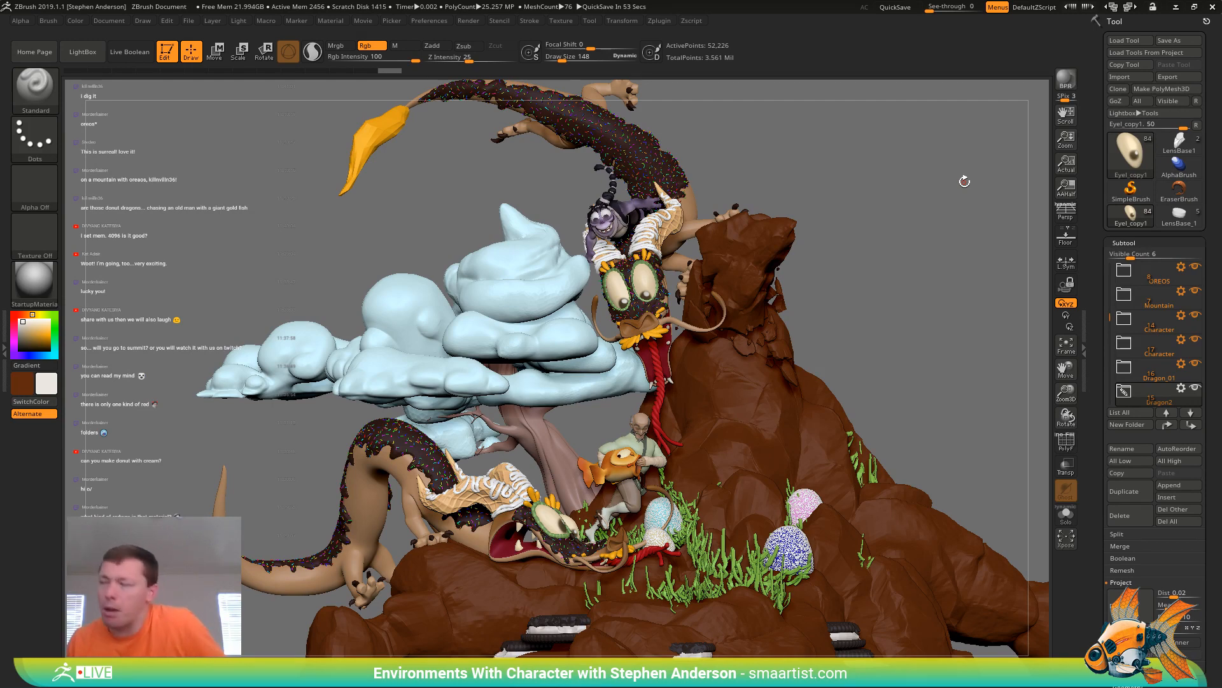
Zoom the document out to its full canvas and turn on perspective, framing the dragons, cloud and mountain inside it
mouse_move(1066, 140)
mouse_down()
mouse_move(1067, 127)
mouse_move(1067, 140)
mouse_up()
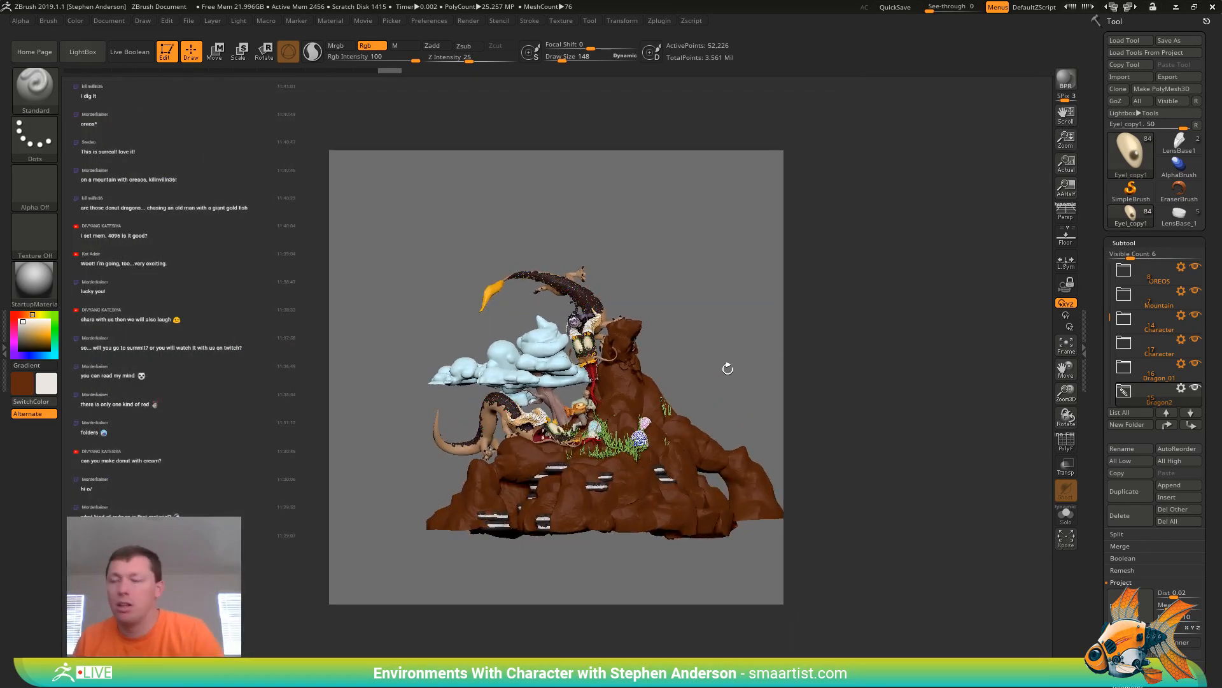
mouse_move(728, 369)
mouse_down()
mouse_move(693, 355)
mouse_move(714, 368)
mouse_up()
key(p)
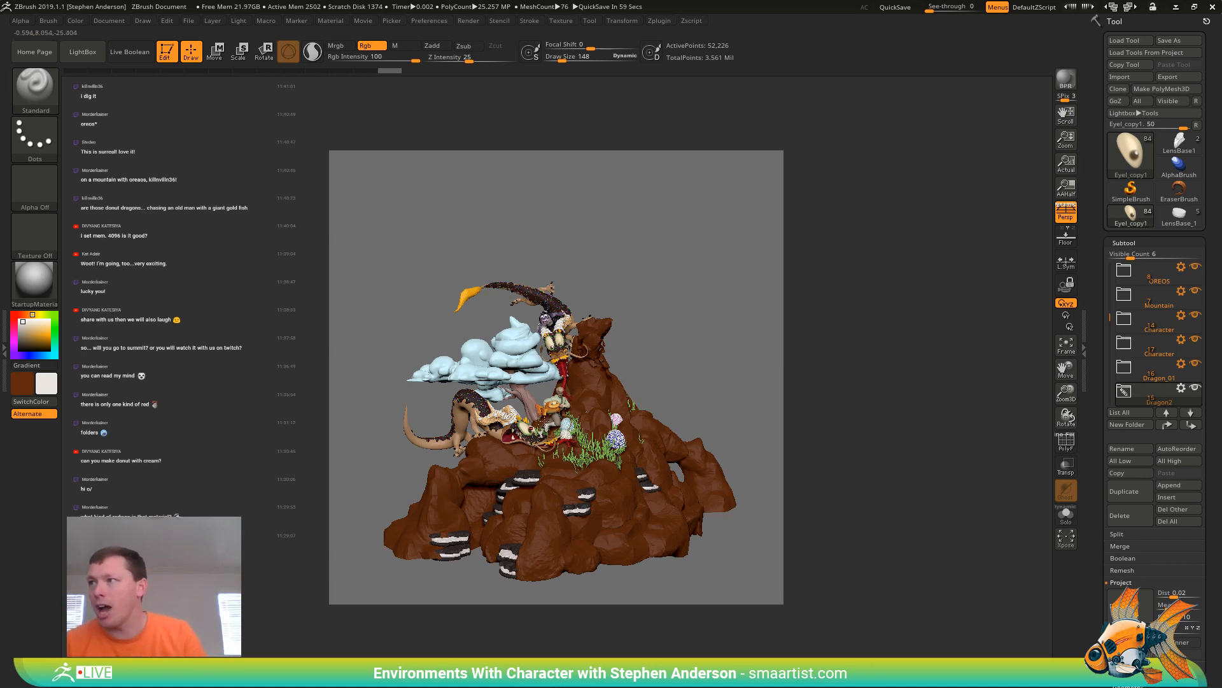
mouse_move(541, 421)
ctrl+right_down()
mouse_move(559, 426)
mouse_move(538, 430)
ctrl+right_up()
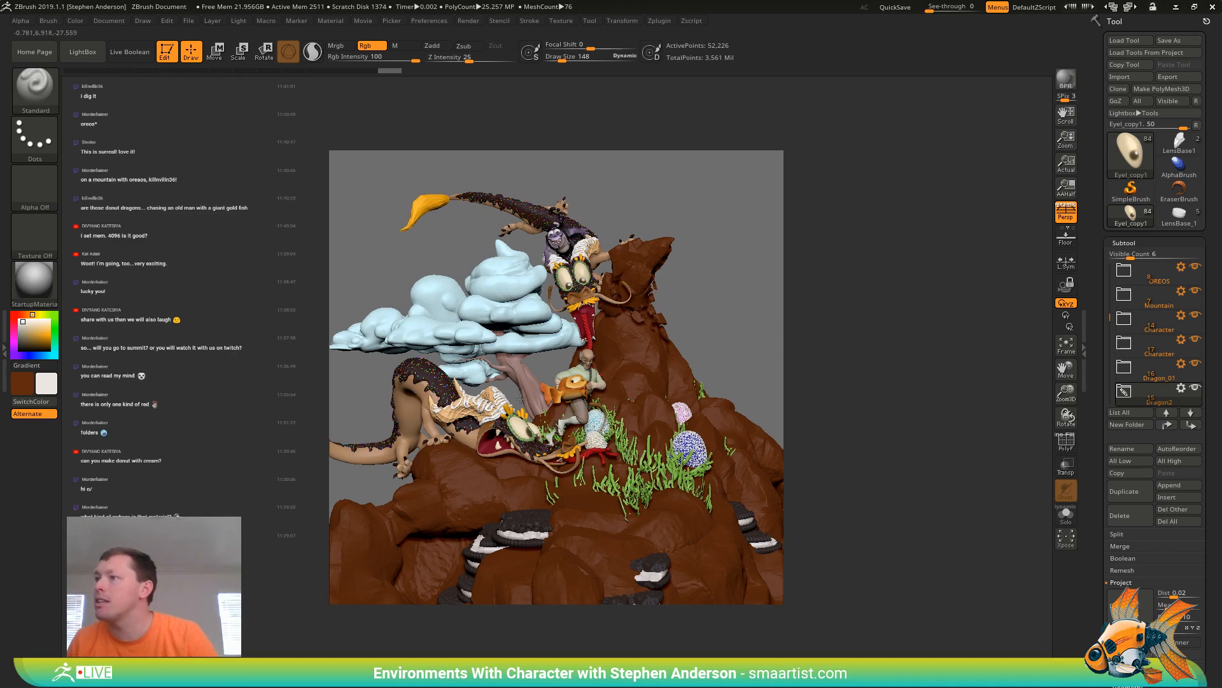
right_drag(521, 398, 568, 395)
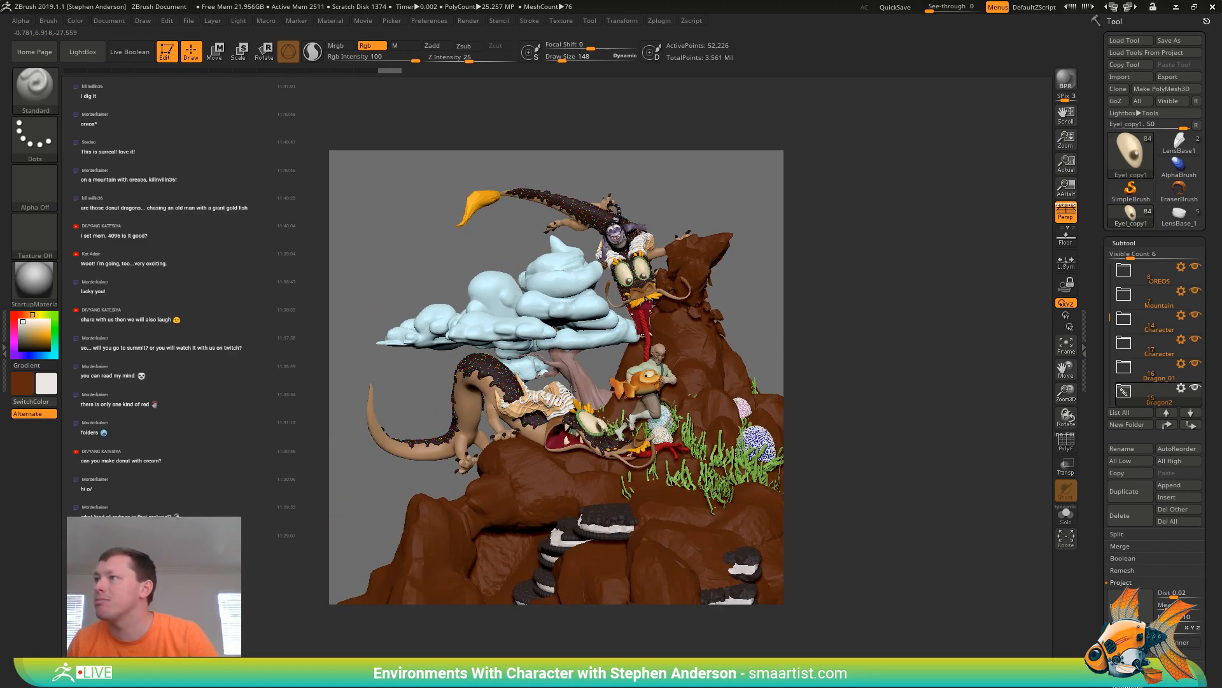
right_drag(571, 390, 601, 403)
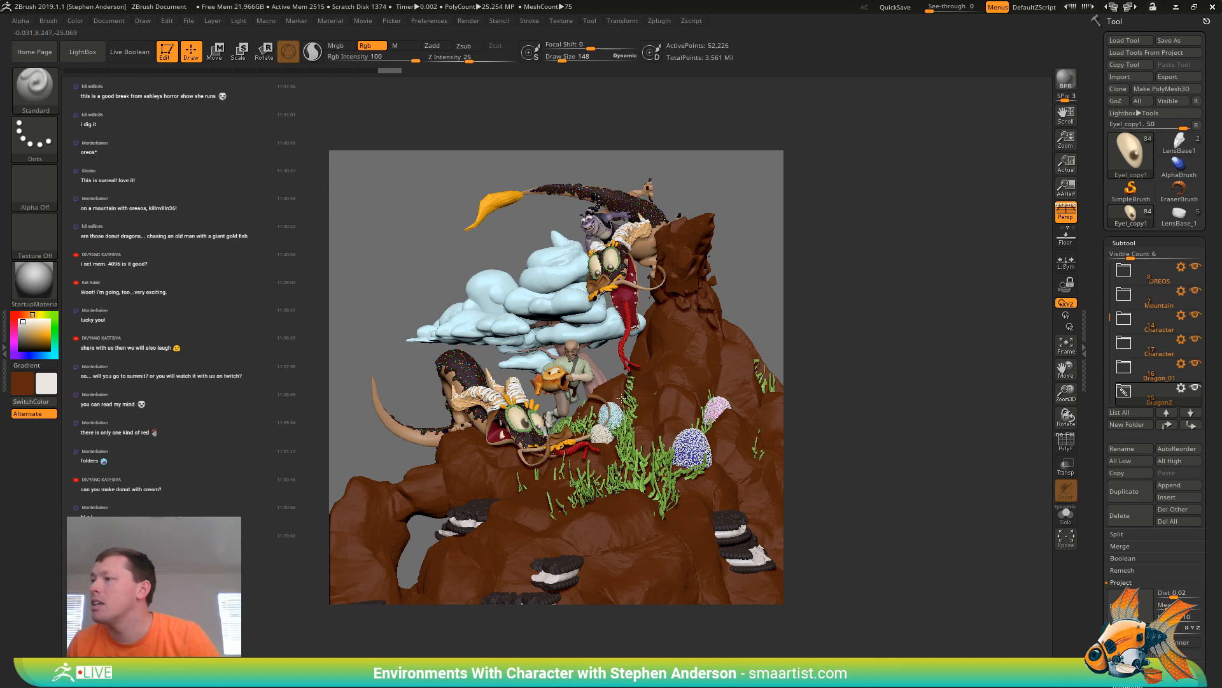
mouse_move(621, 398)
right_down()
mouse_move(604, 400)
mouse_move(621, 414)
mouse_move(610, 365)
right_up()
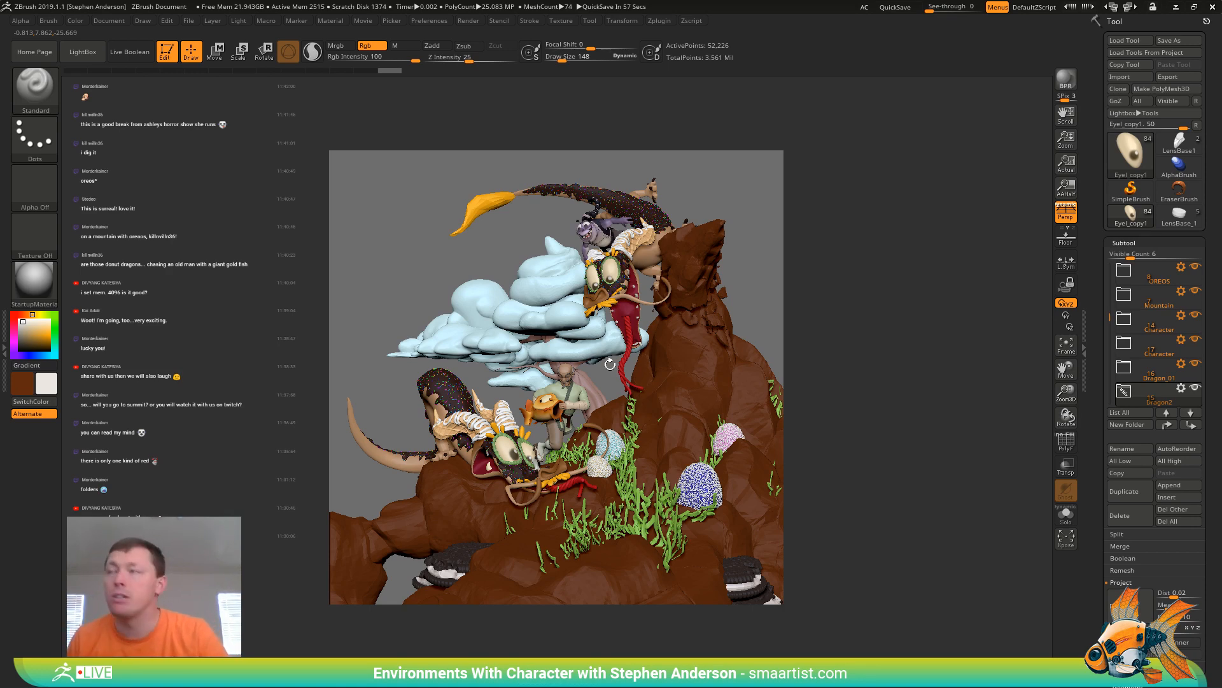
Show the movie timeline and store the current view as a camera keyframe at about 1.72 seconds
click(363, 21)
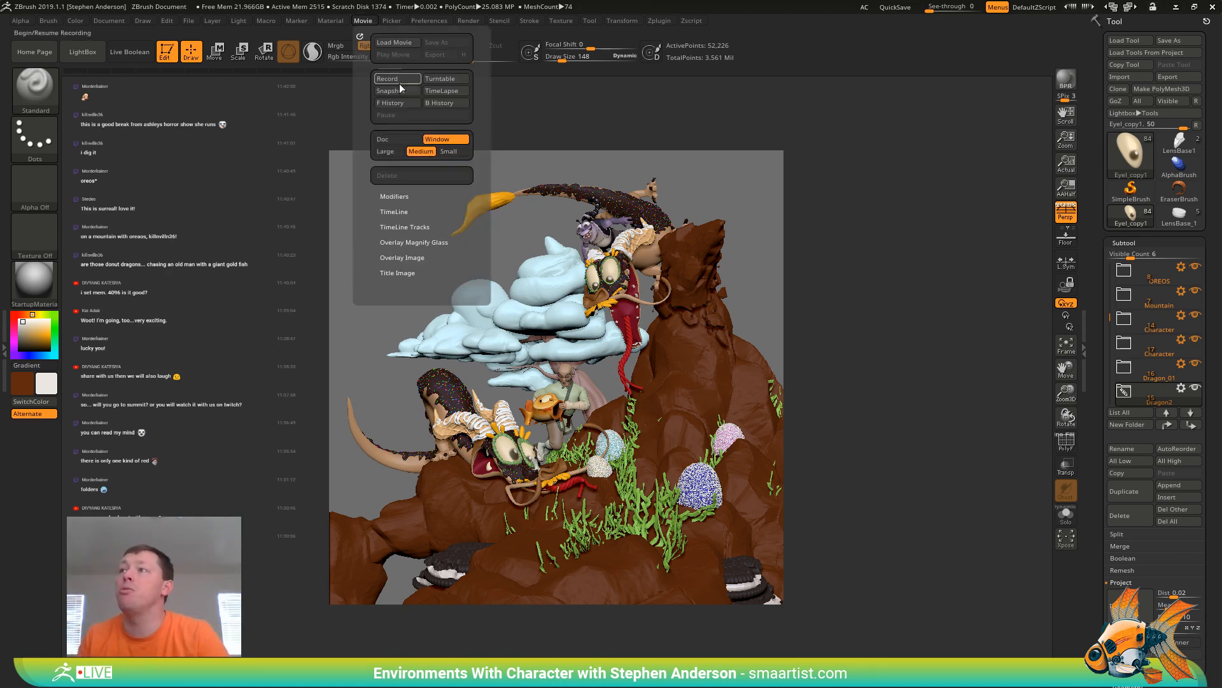
click(401, 211)
click(402, 236)
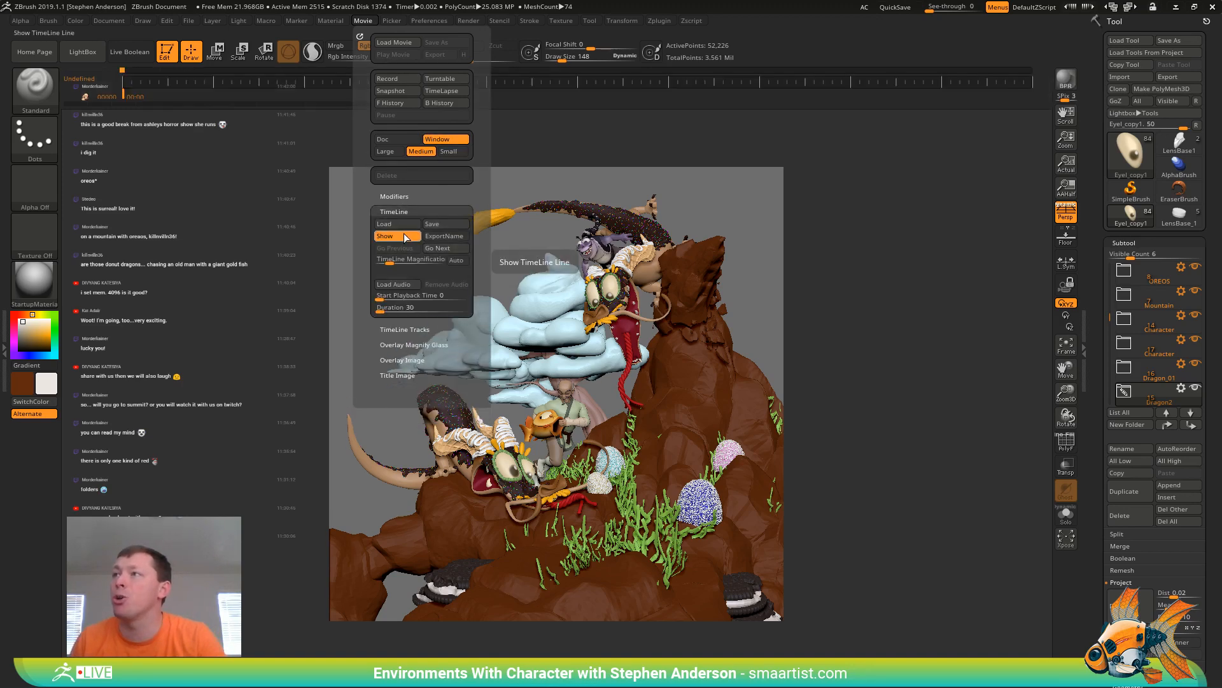
click(210, 80)
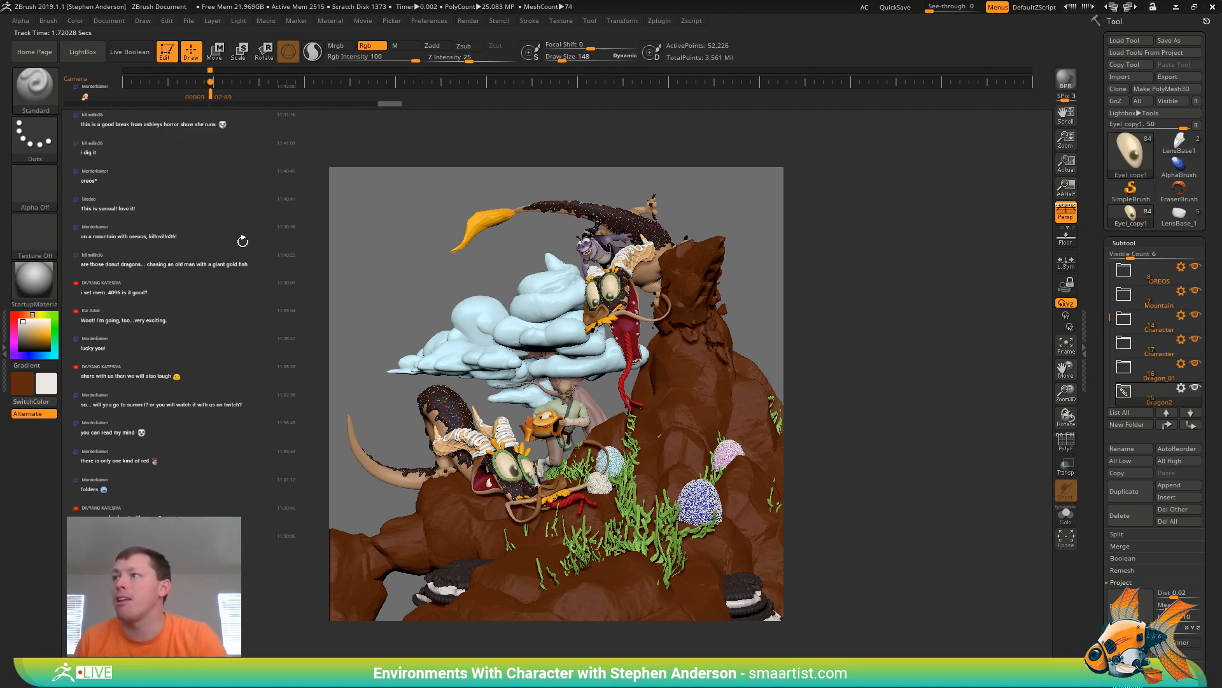
Orbit away from the stored view and recall it through the camera keyframe on the timeline
drag(212, 263, 204, 262)
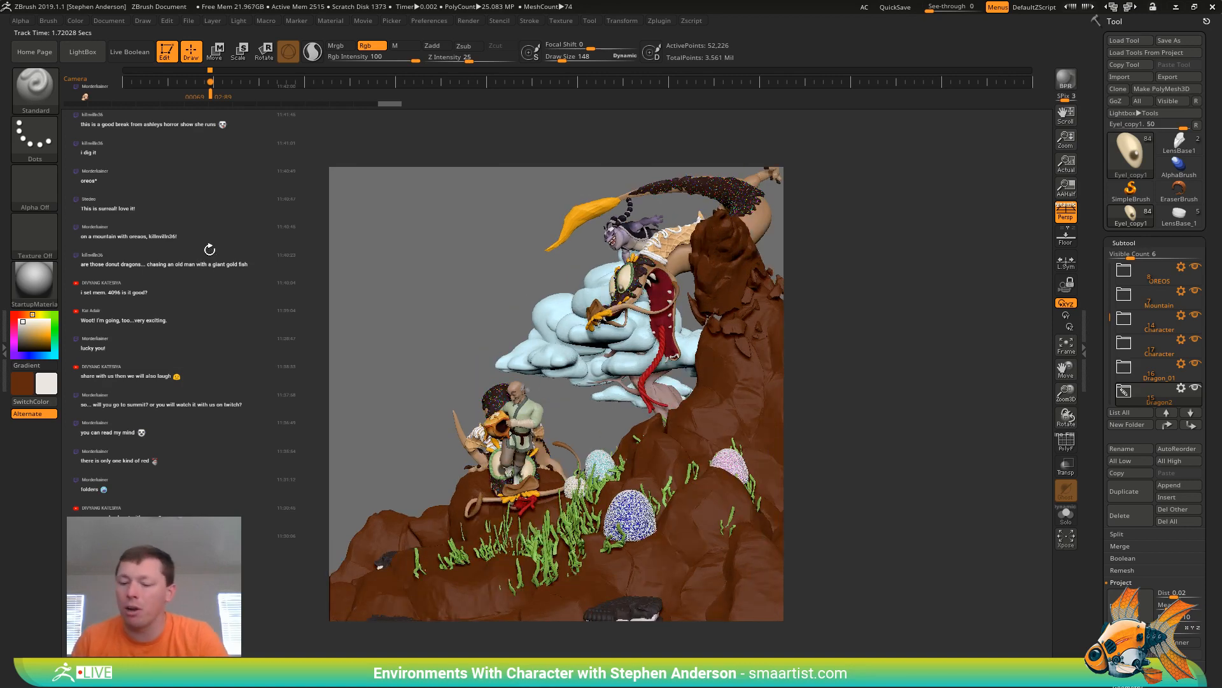
key(Left)
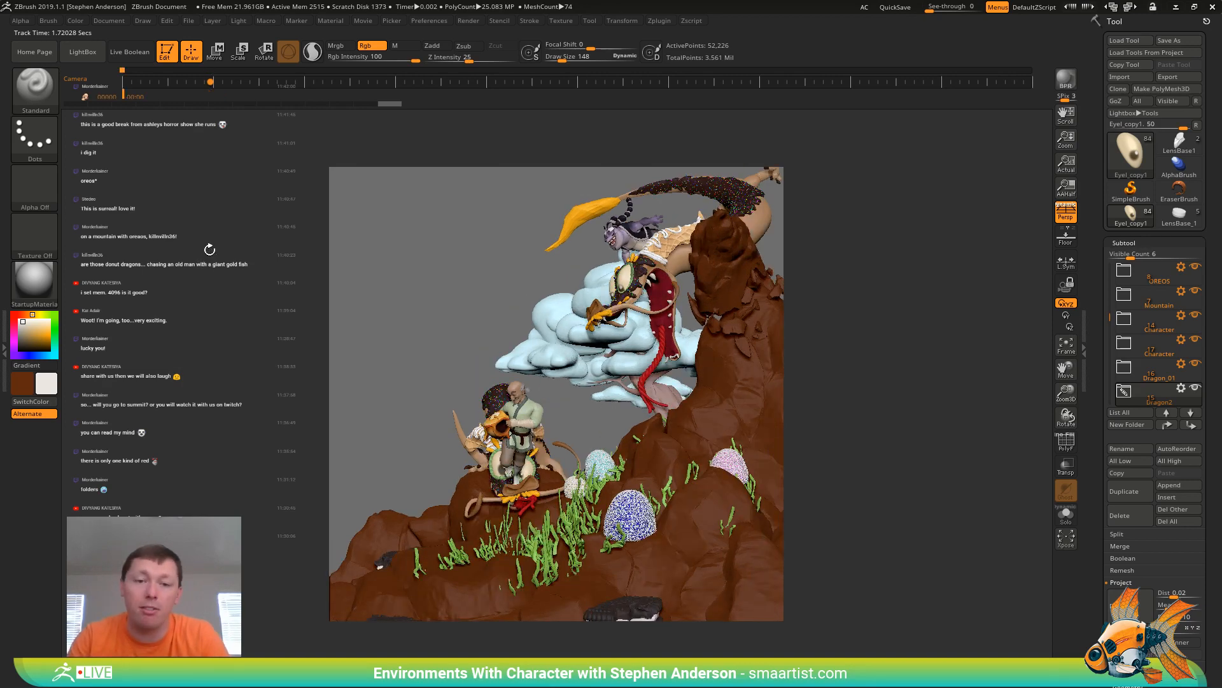
key(Right)
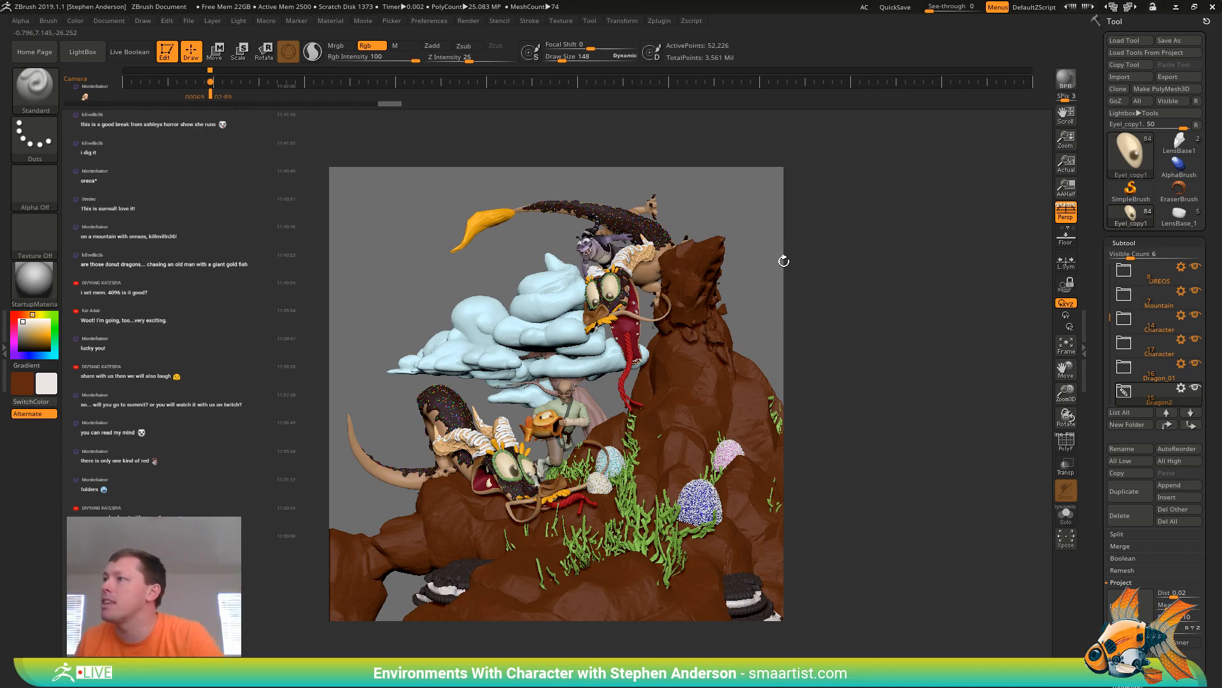
Frame a close view behind the lower dragon's open mouth towards the running man and store it as a camera keyframe at about 3.79 seconds
drag(787, 283, 717, 309)
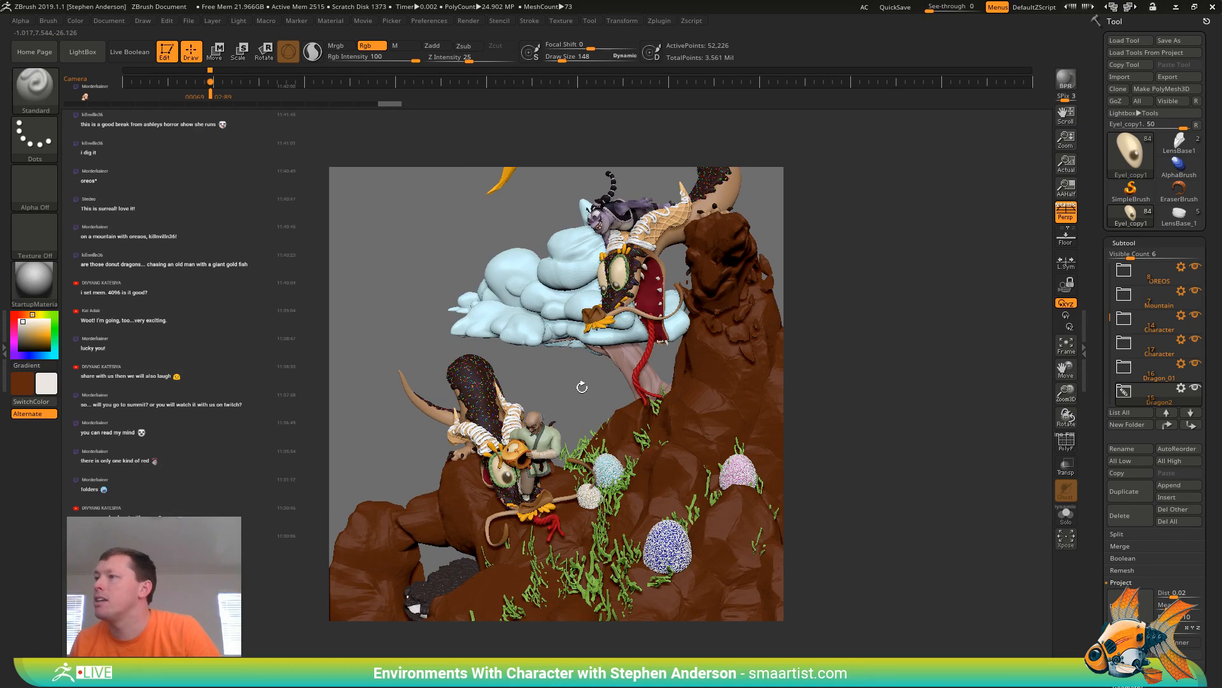
mouse_move(577, 395)
mouse_down()
mouse_move(534, 399)
mouse_move(728, 191)
mouse_move(721, 282)
mouse_move(816, 219)
mouse_move(798, 191)
mouse_move(766, 371)
mouse_move(533, 479)
mouse_move(597, 510)
mouse_up()
mouse_move(598, 512)
ctrl+right_down()
mouse_move(751, 388)
mouse_move(753, 400)
mouse_move(752, 366)
ctrl+right_up()
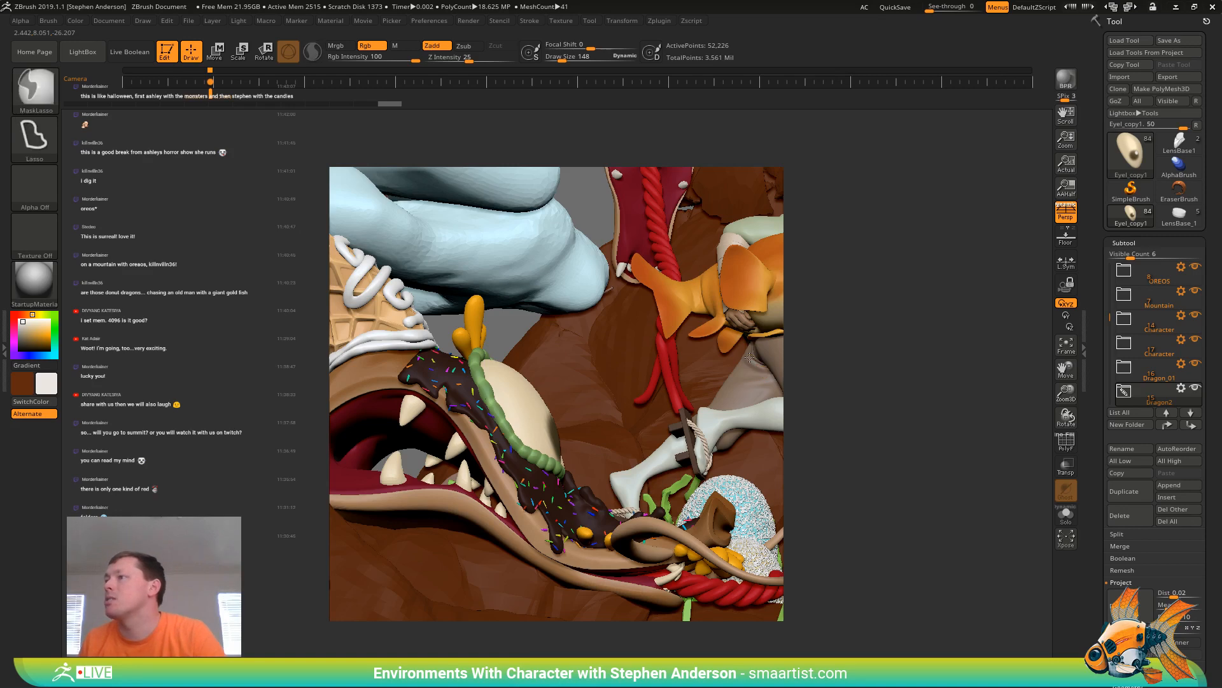
mouse_move(758, 366)
ctrl+right_down()
mouse_move(750, 357)
mouse_move(539, 469)
ctrl+right_up()
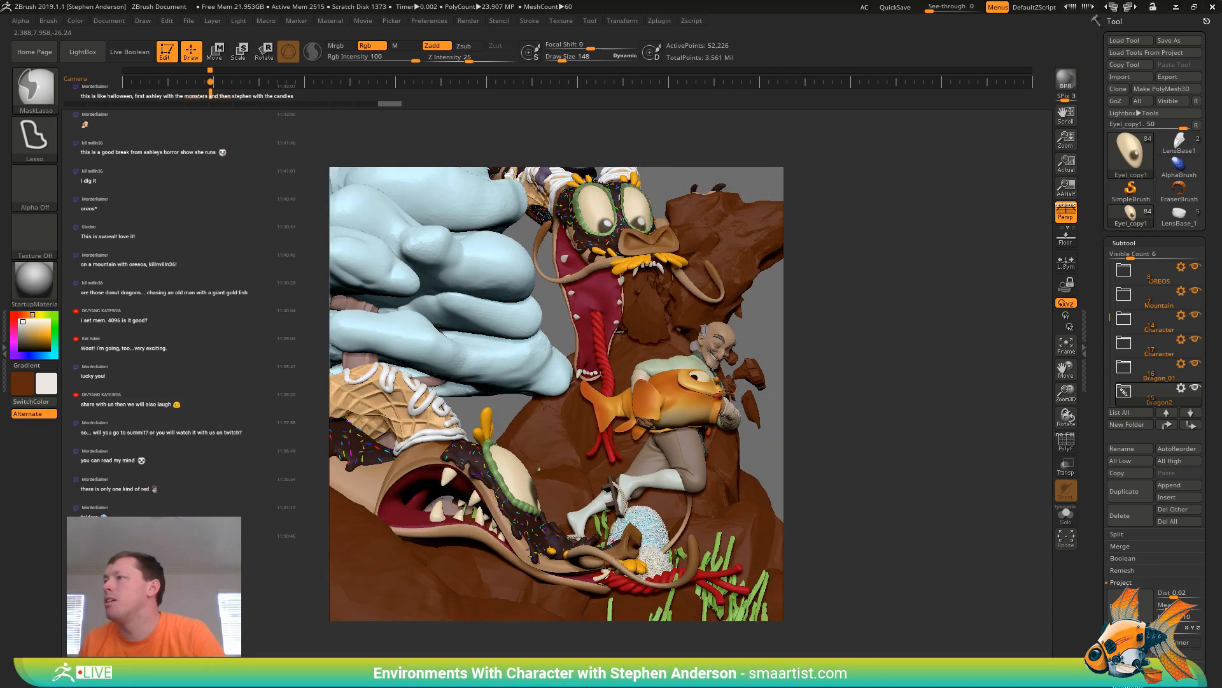
ctrl+right_drag(724, 392, 715, 392)
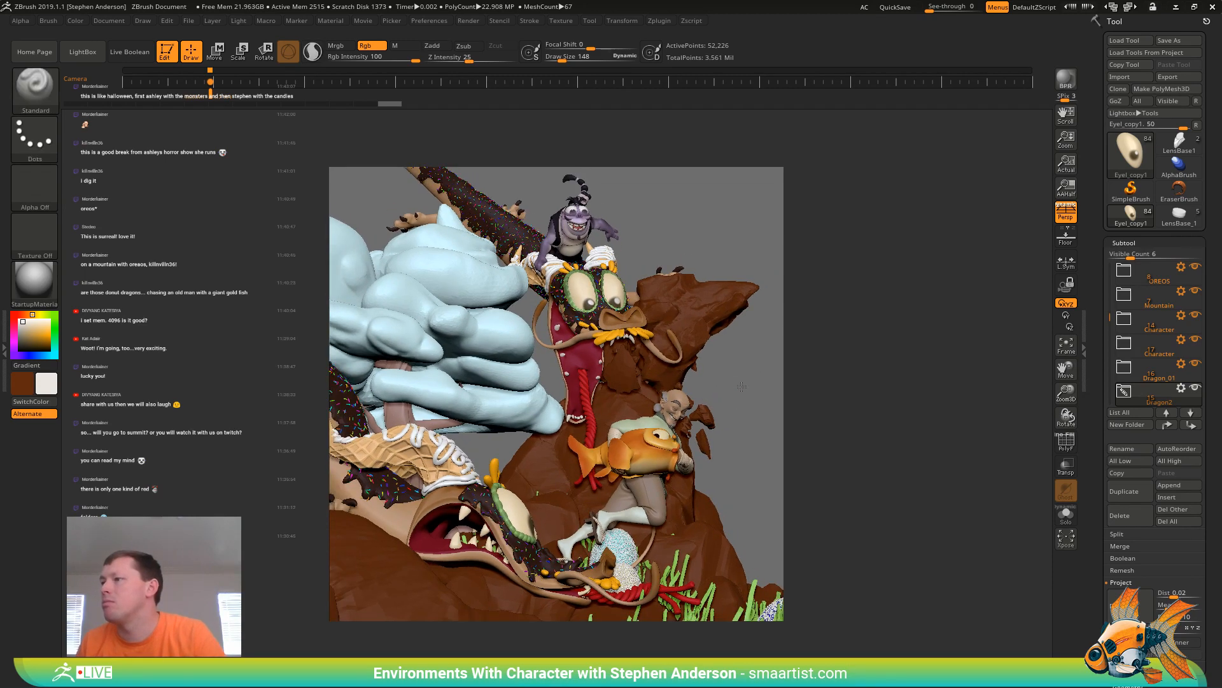
right_drag(744, 387, 740, 385)
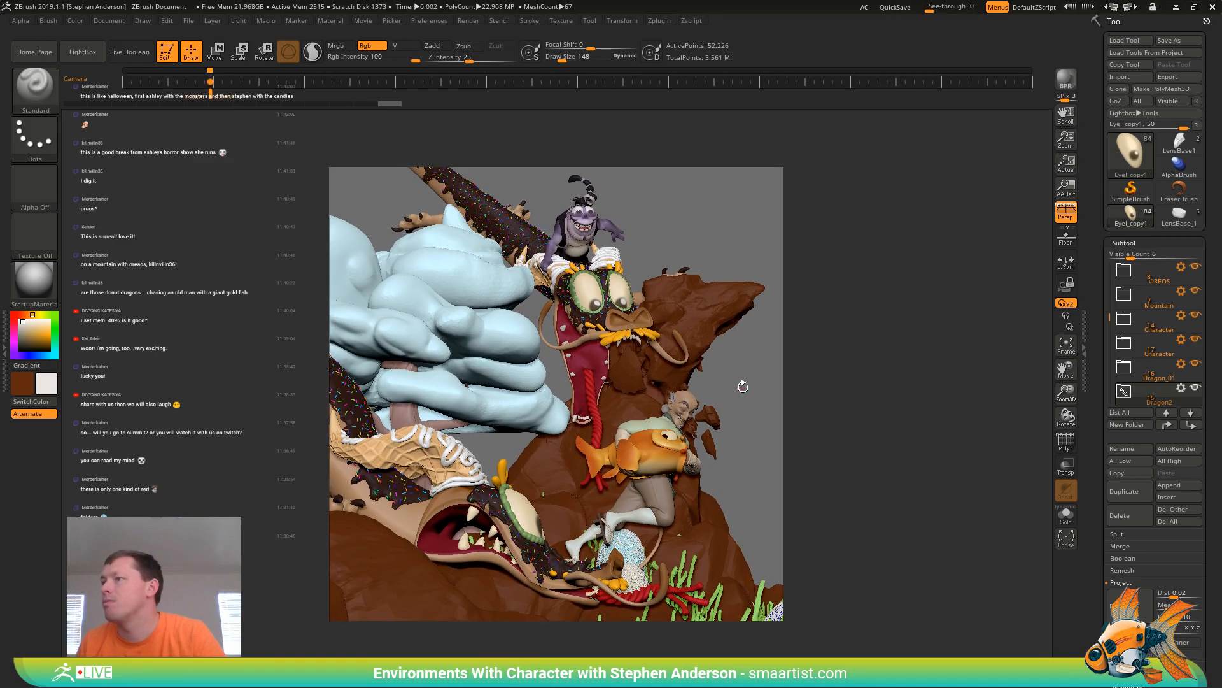
click(237, 81)
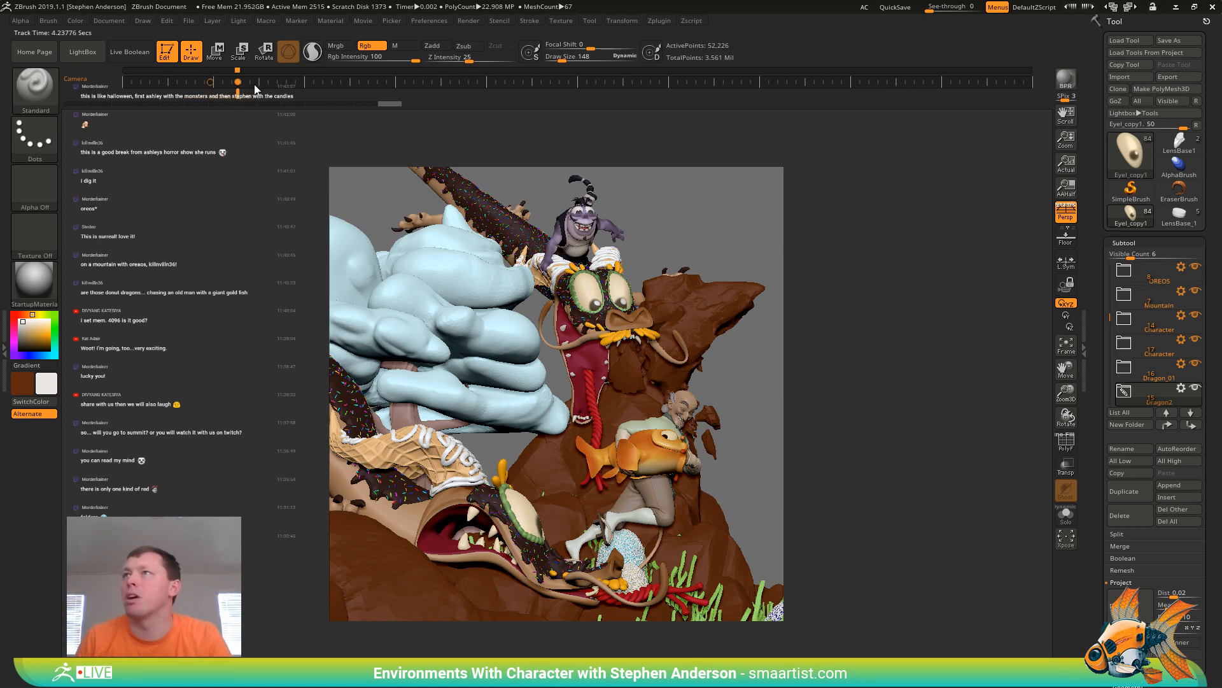
Try the camera focal length presets 85, 24 and 18, and lower the focal length to 0.15708 mm
click(1067, 220)
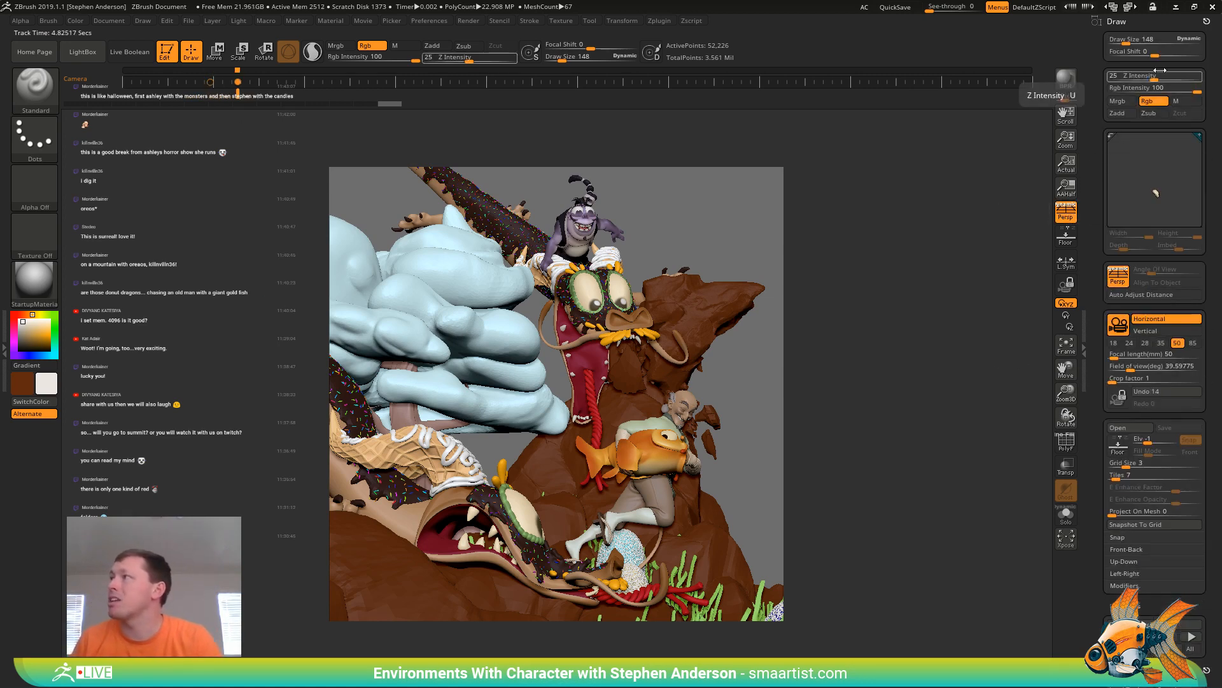
click(1193, 342)
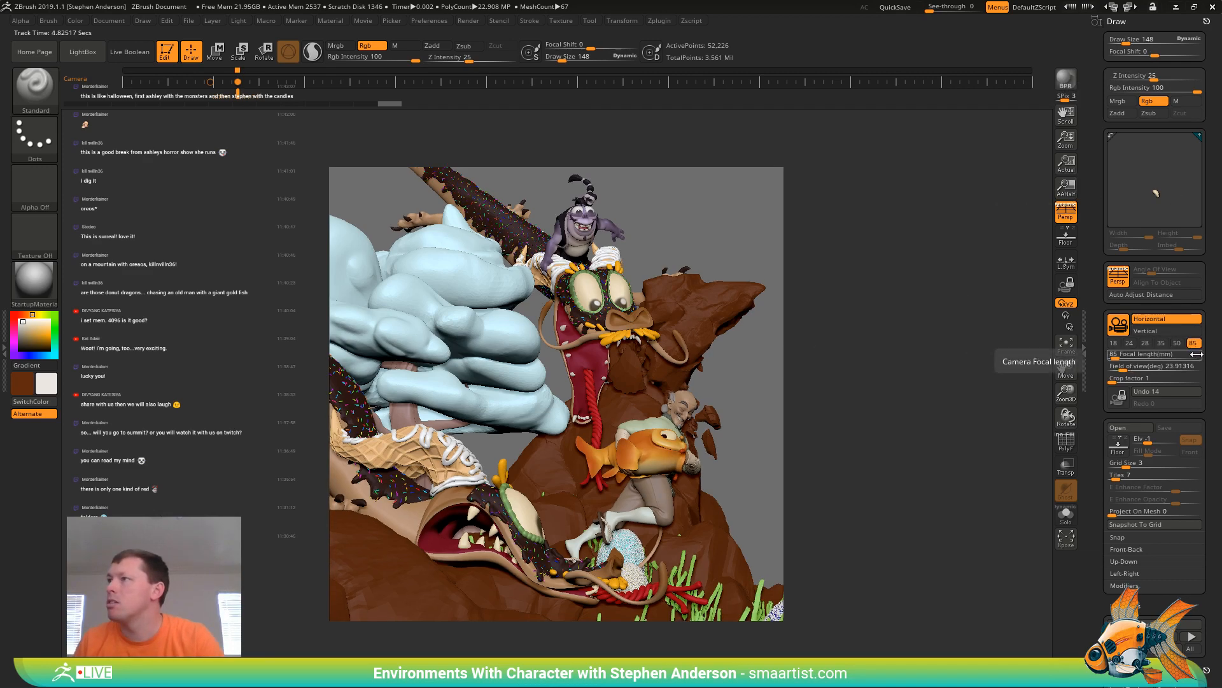
click(1130, 343)
click(1114, 343)
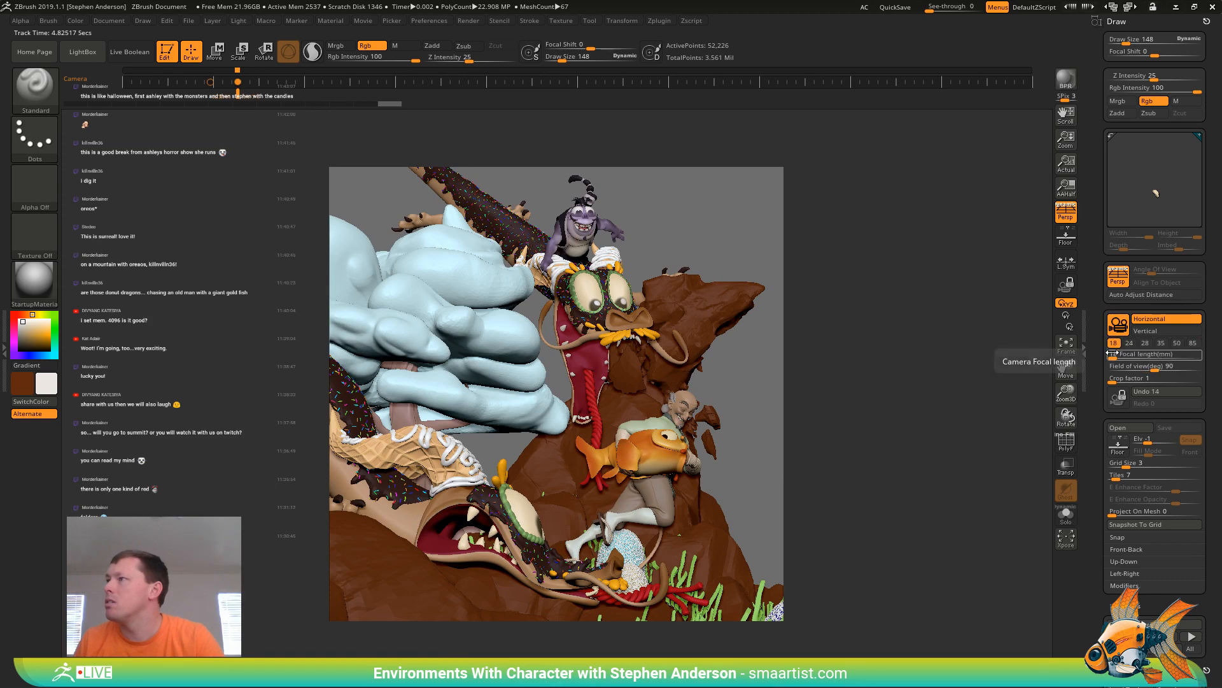
drag(1115, 357, 1086, 356)
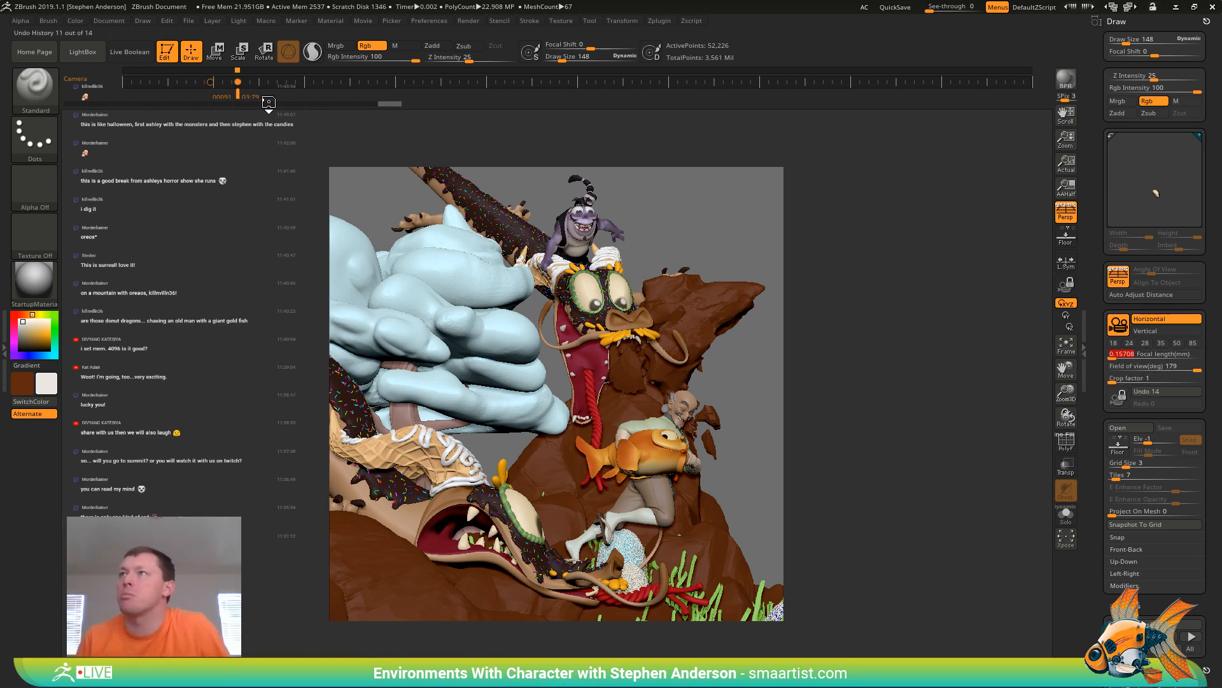
Frame a frontal view of both dragons, the cloud and the running man and store it as a camera keyframe at about 4.46 seconds
click(248, 82)
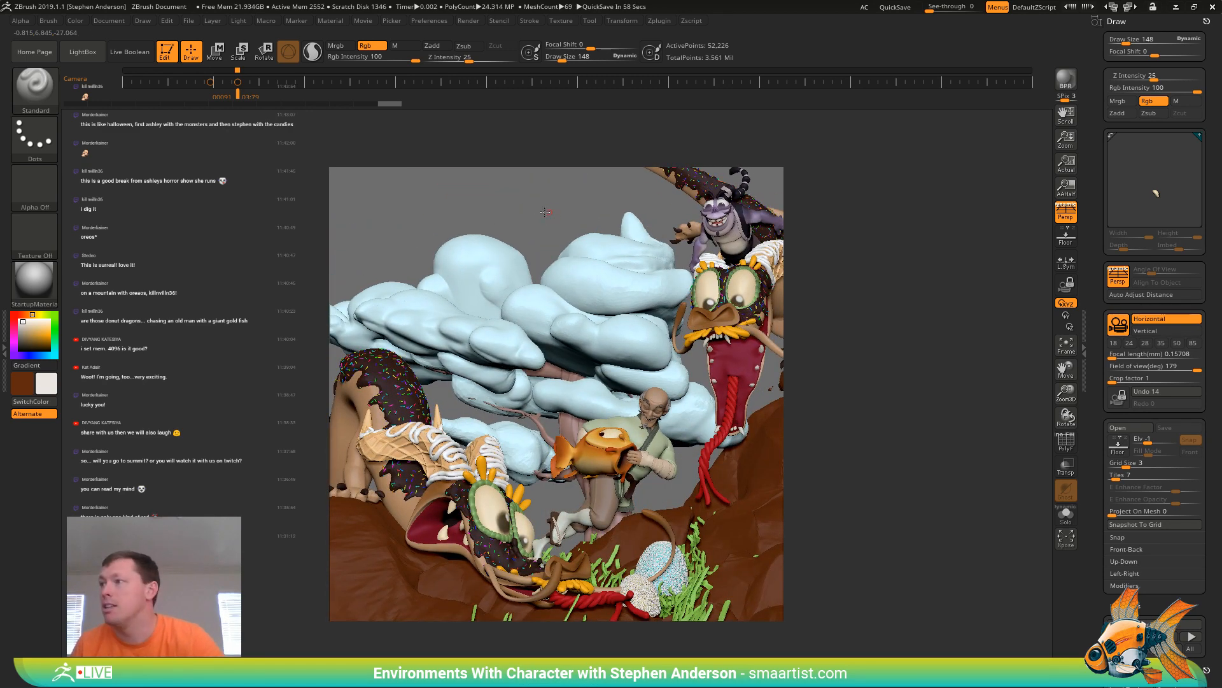
mouse_move(541, 211)
mouse_down()
mouse_move(504, 211)
mouse_move(532, 217)
mouse_up()
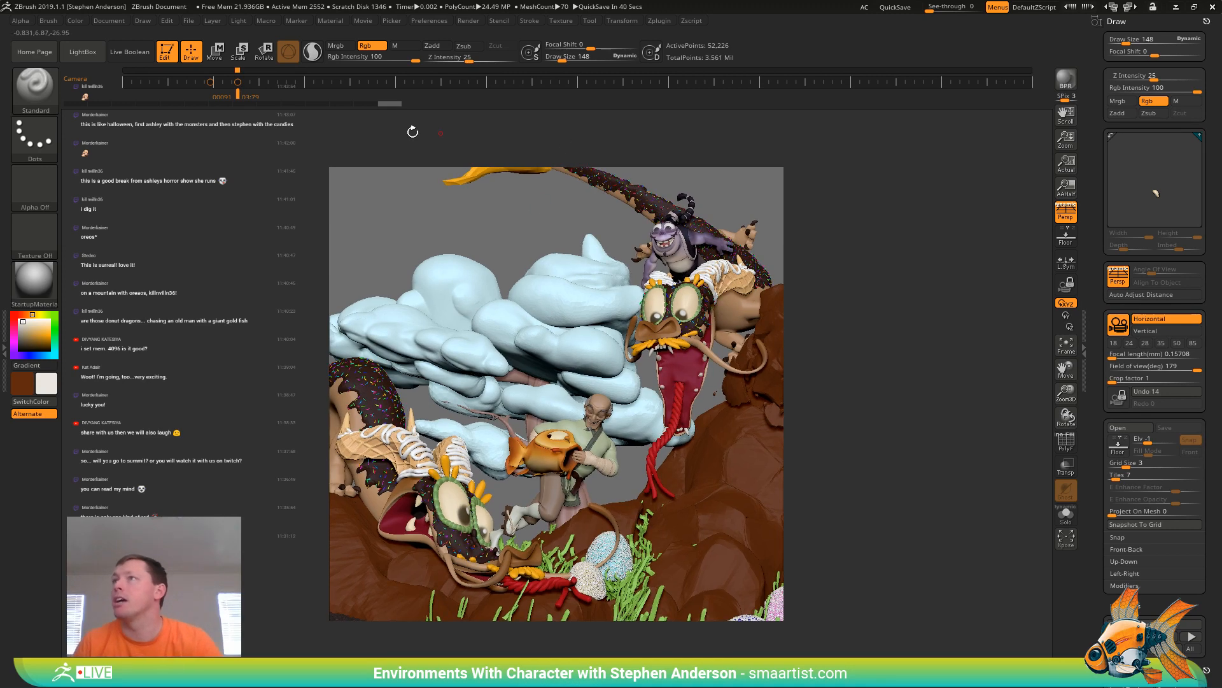
click(258, 82)
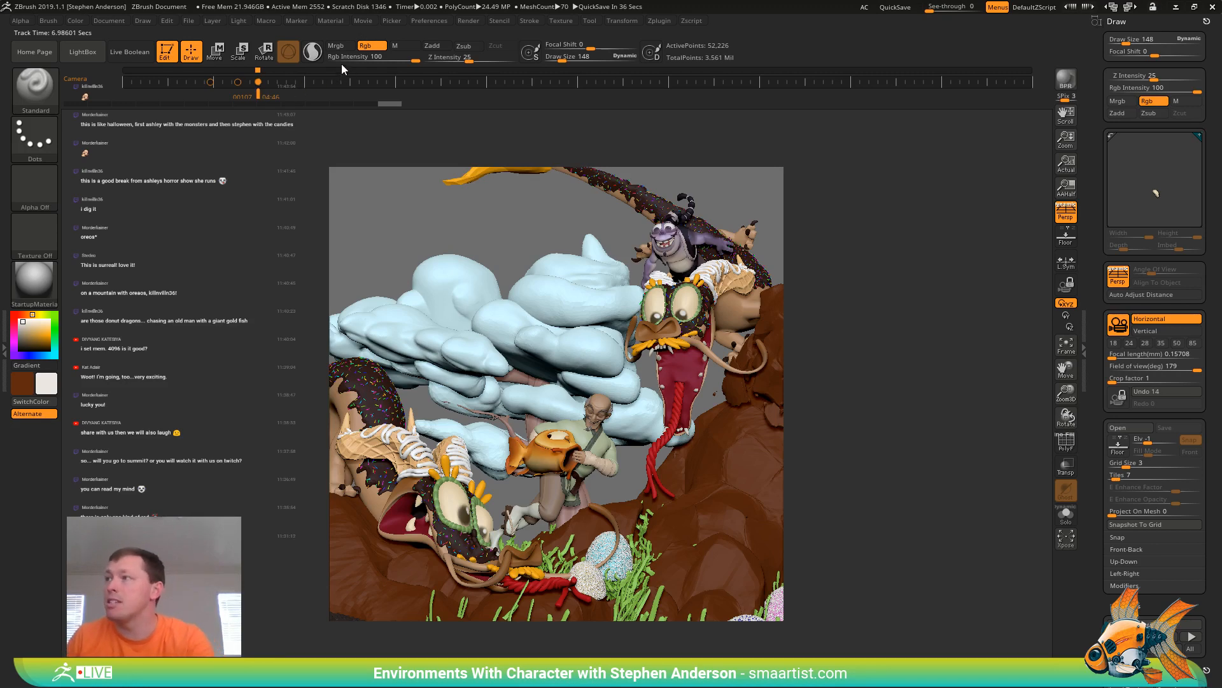
Recall the first camera view and move the last keyframe between the other two, at about 3.37 seconds
key(Left)
key(Left)
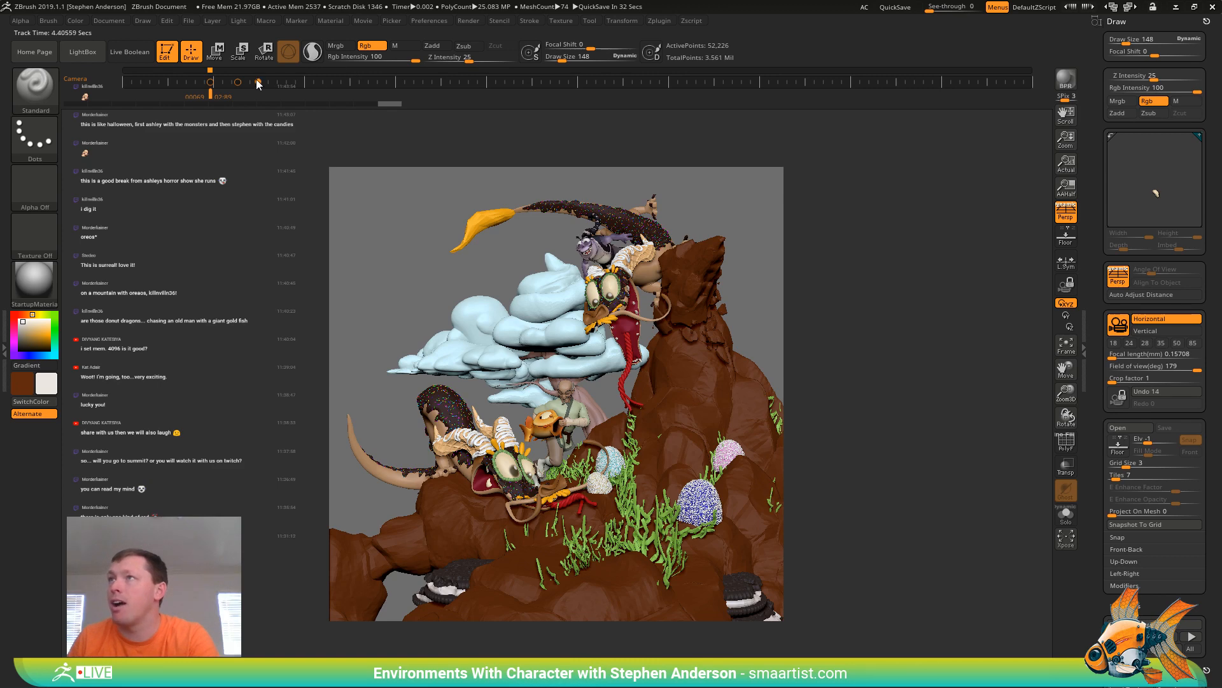
click(281, 101)
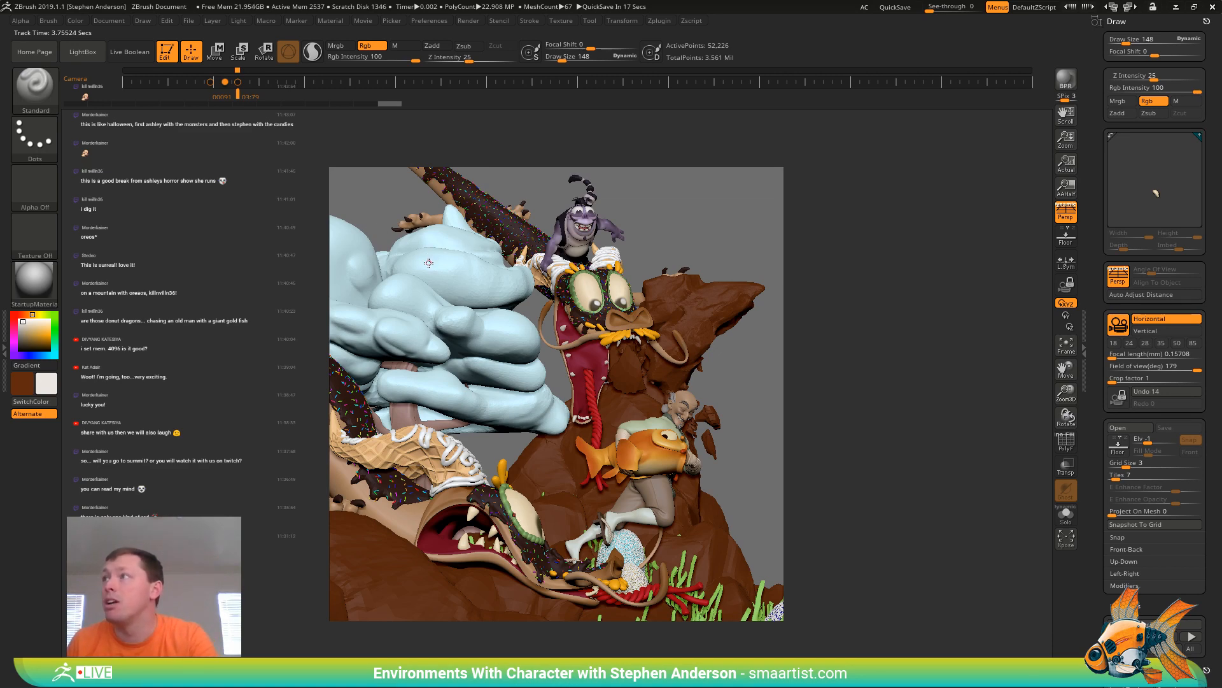
Step through the stored camera keyframes and settle on the middle one with the frontal view of the dragons
key(Left)
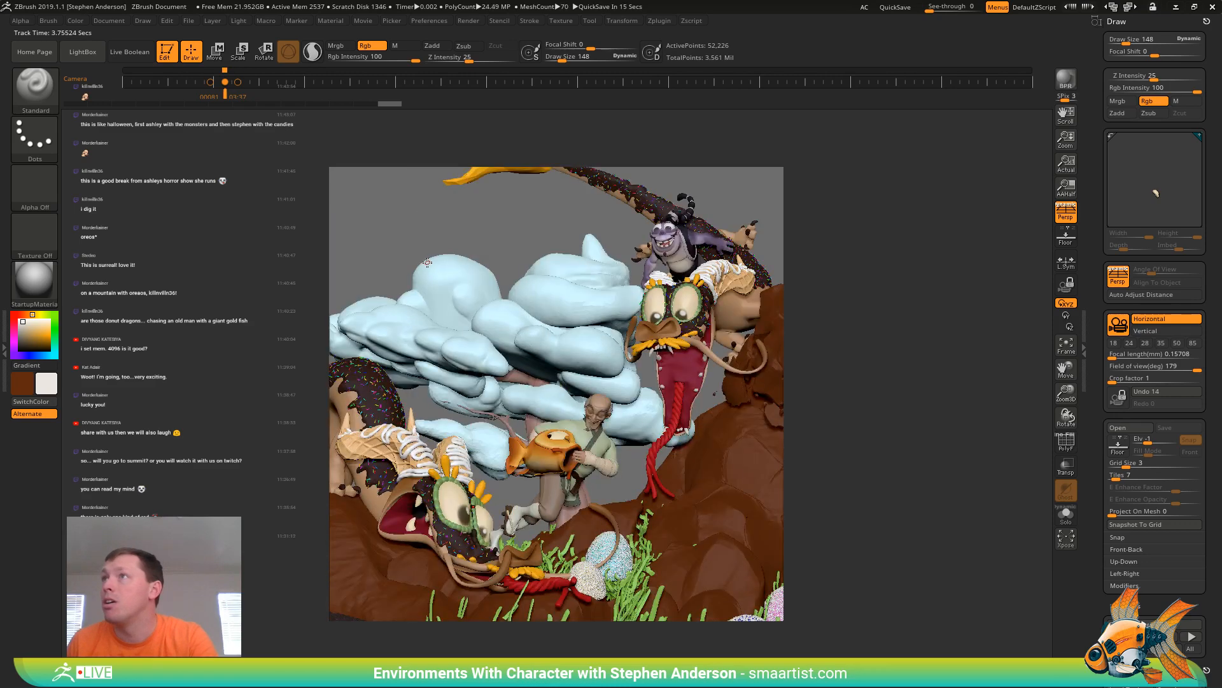
key(Left)
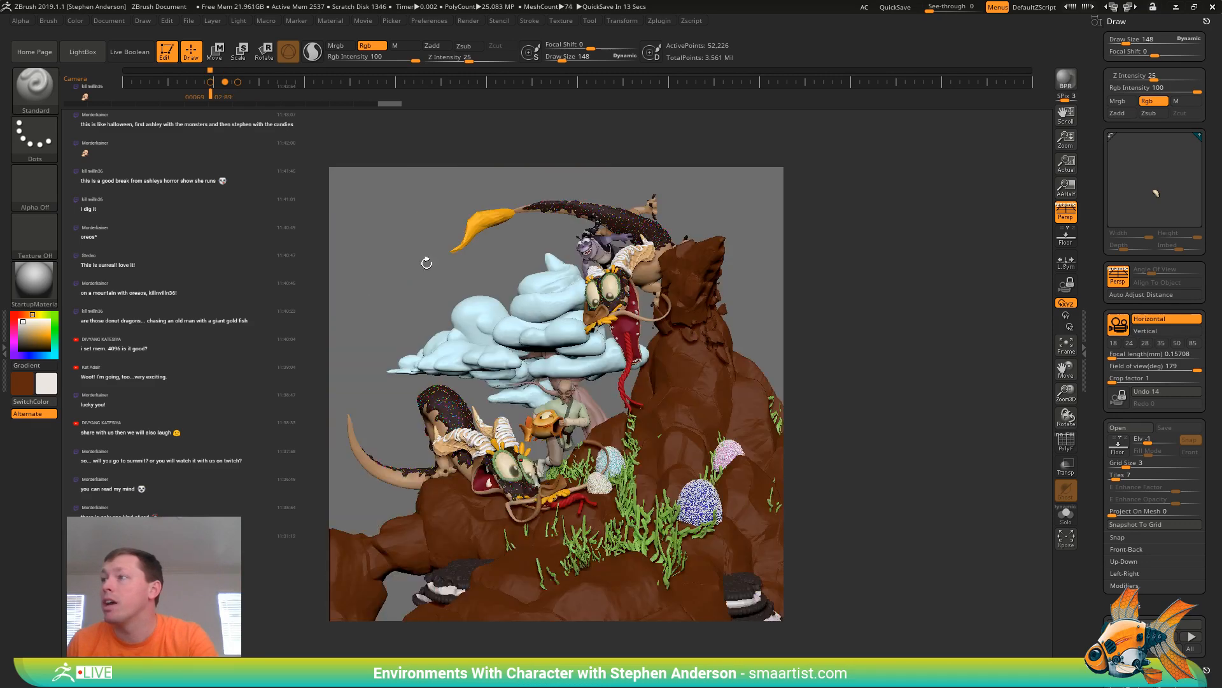
key(Right)
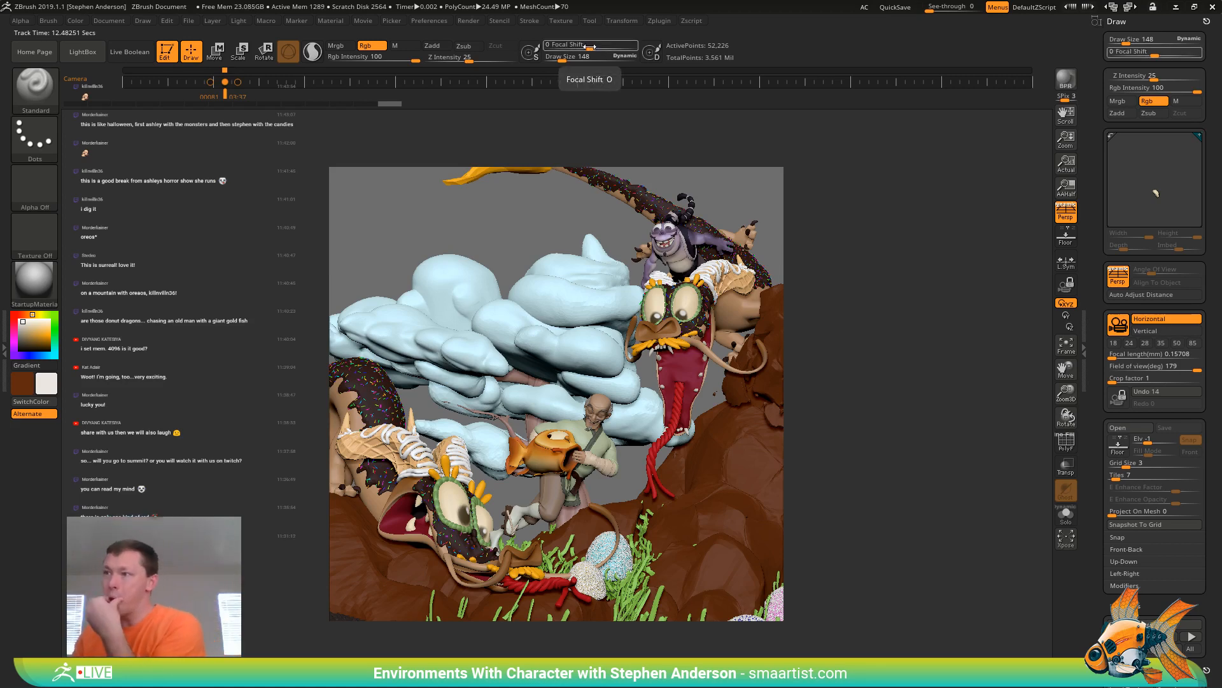
Set the BPR shadow's floor strength and global strength both to 0.5
click(462, 21)
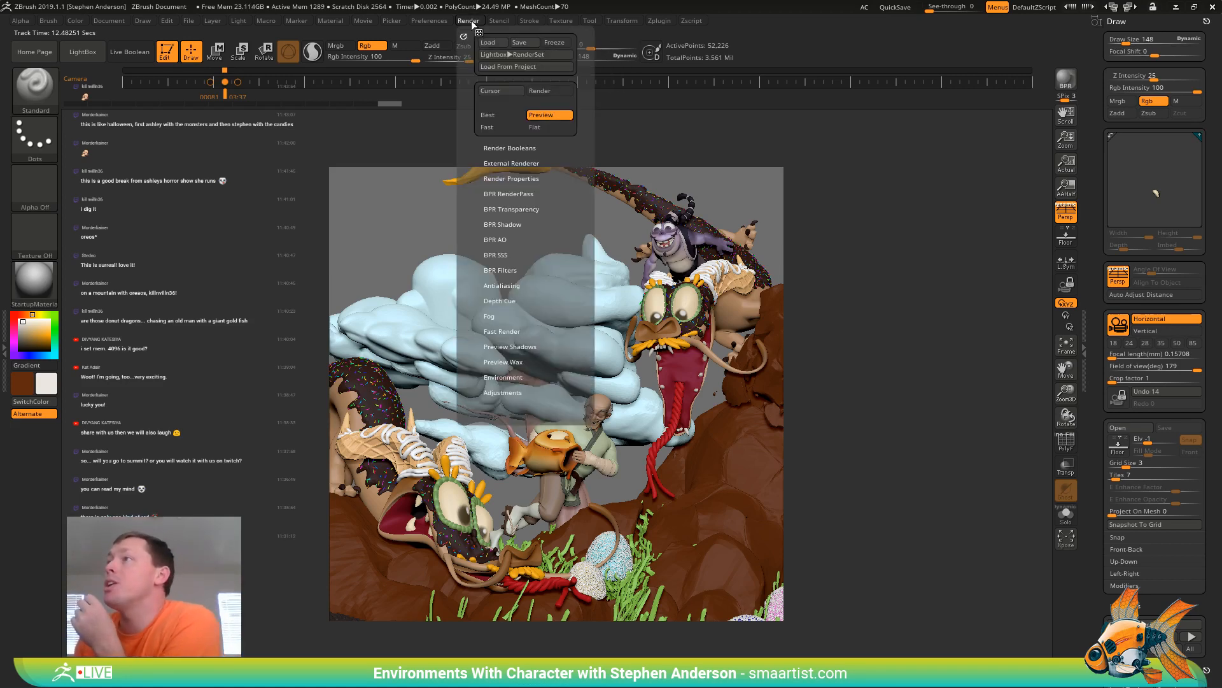
click(503, 224)
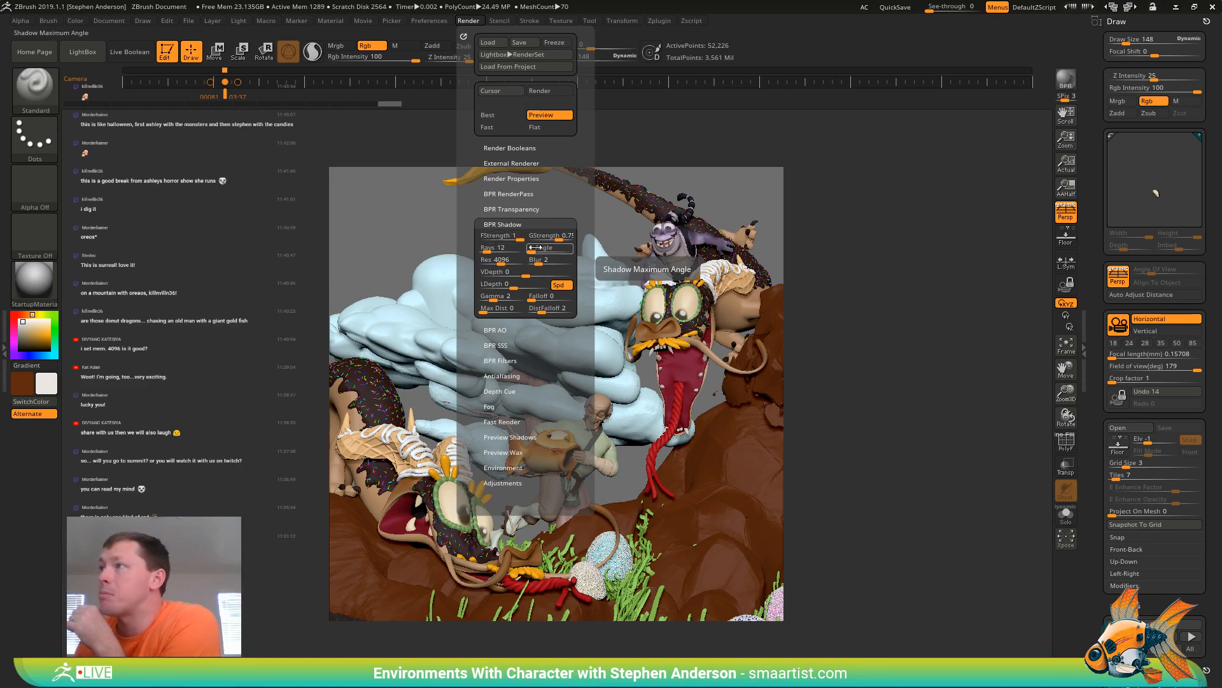
click(507, 235)
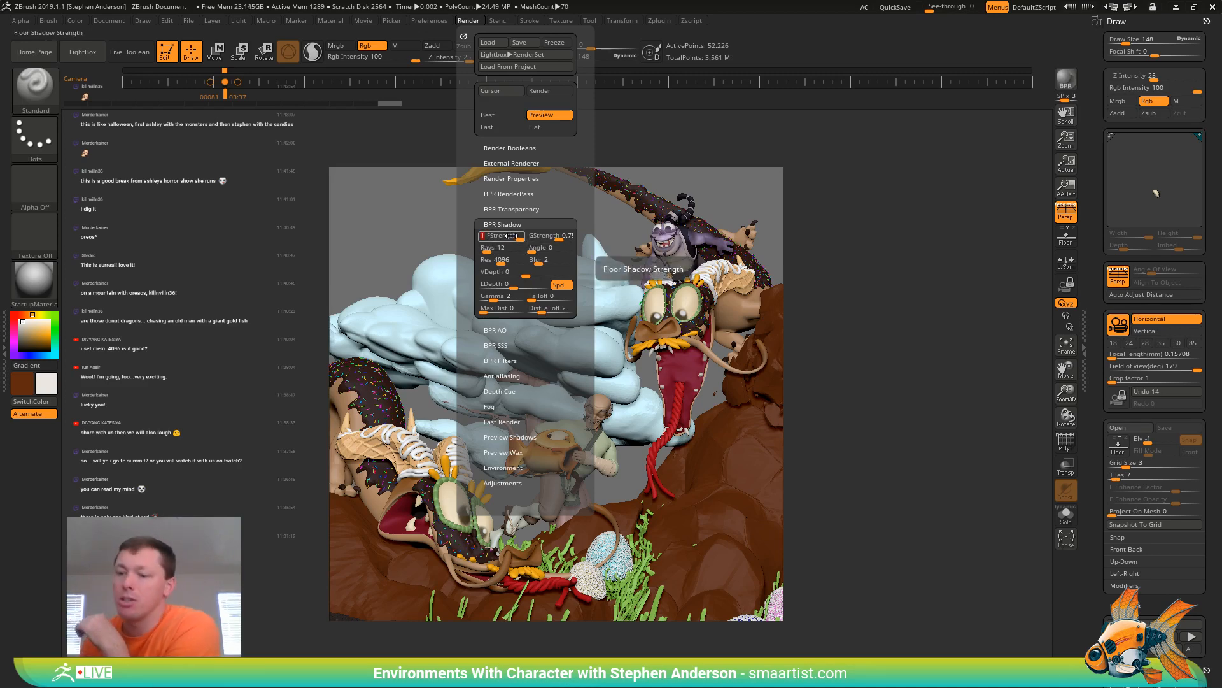
text(0.5)
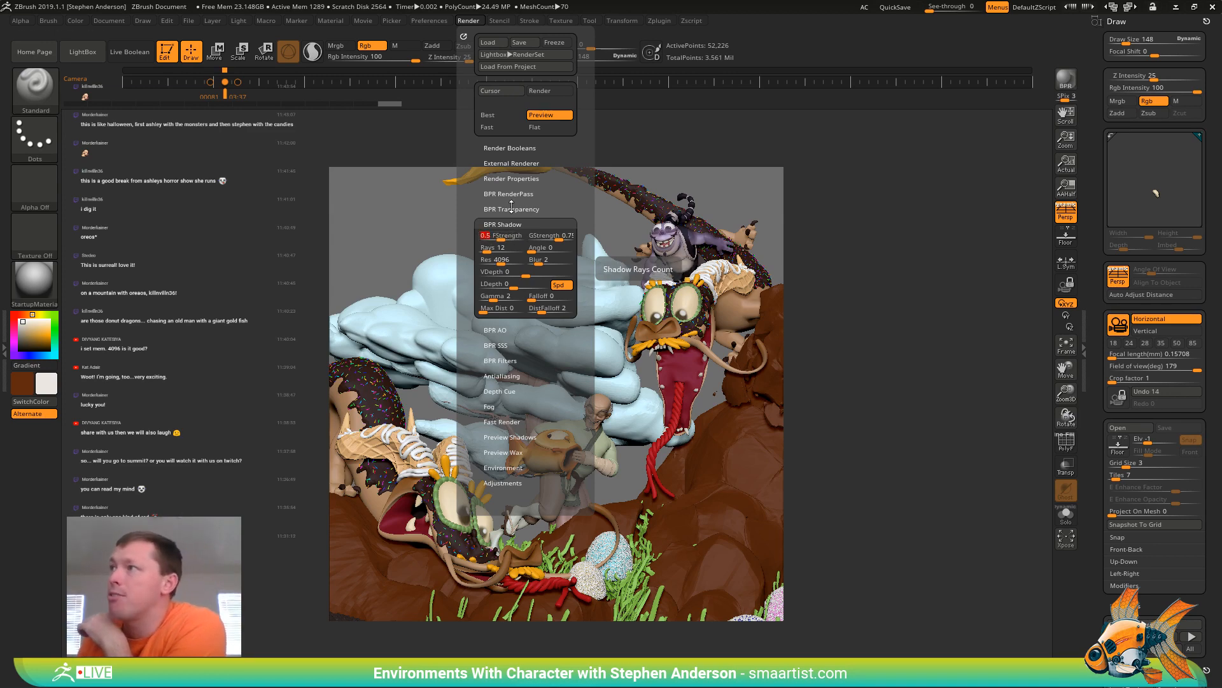
key(Return)
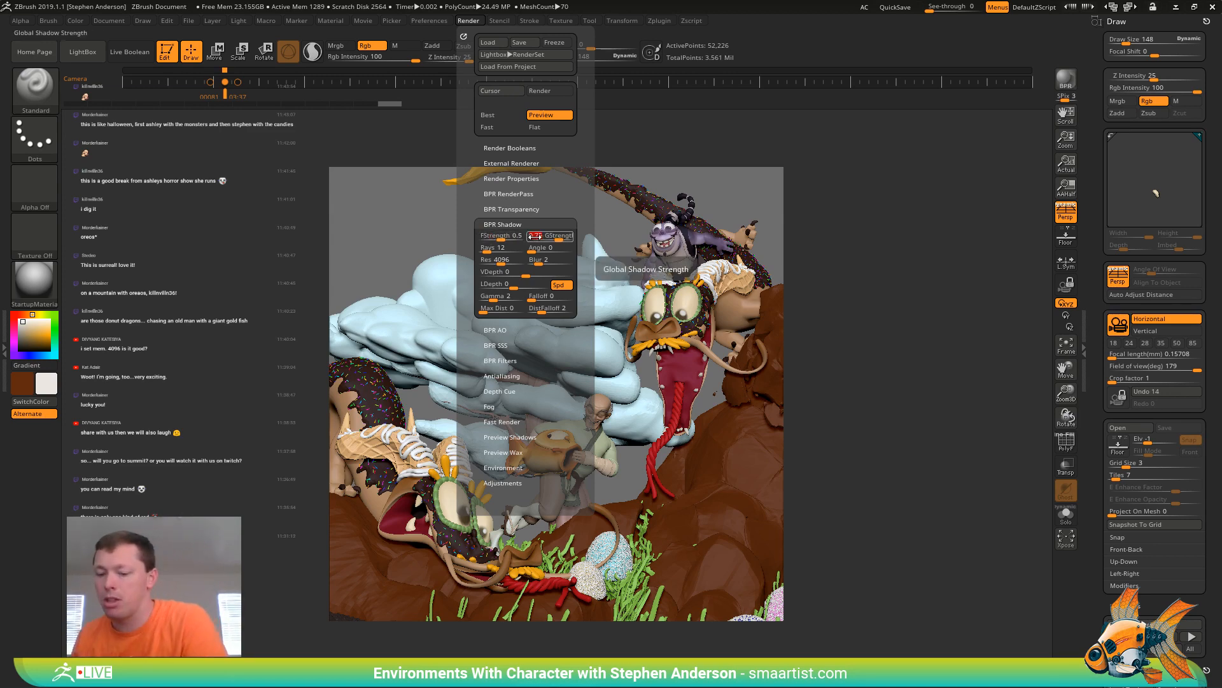
click(535, 236)
text(0.5)
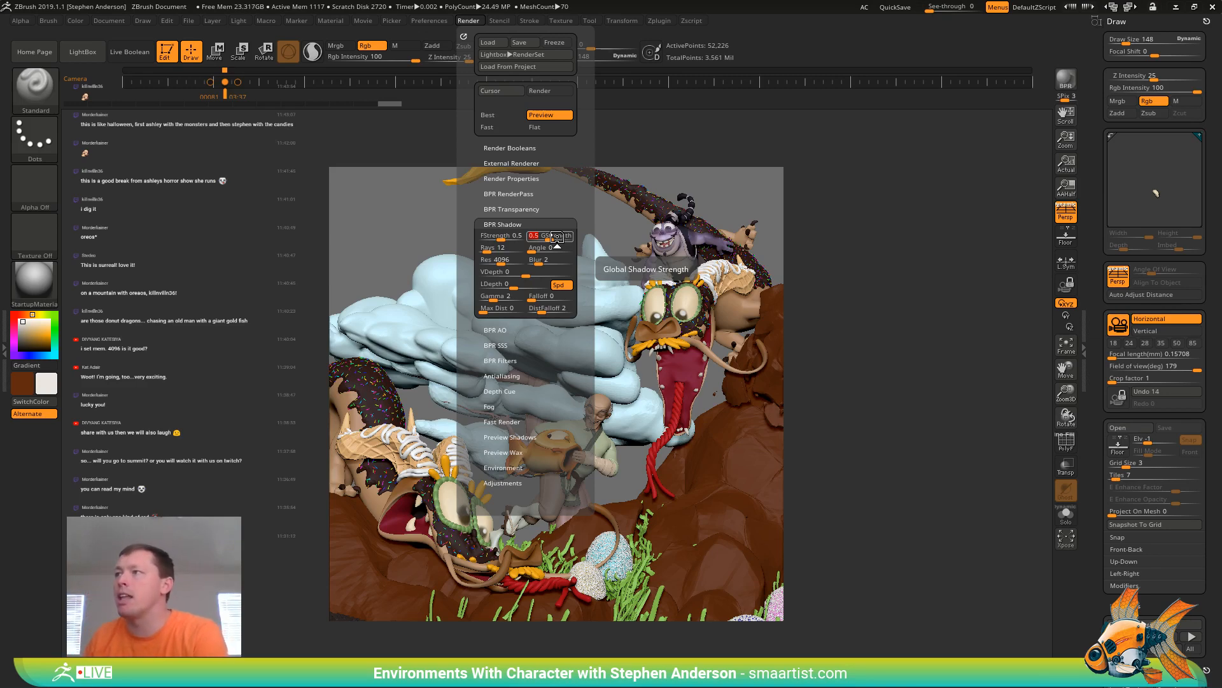
Set the BPR shadow rays to 30 and the shadow angle to 15
click(490, 247)
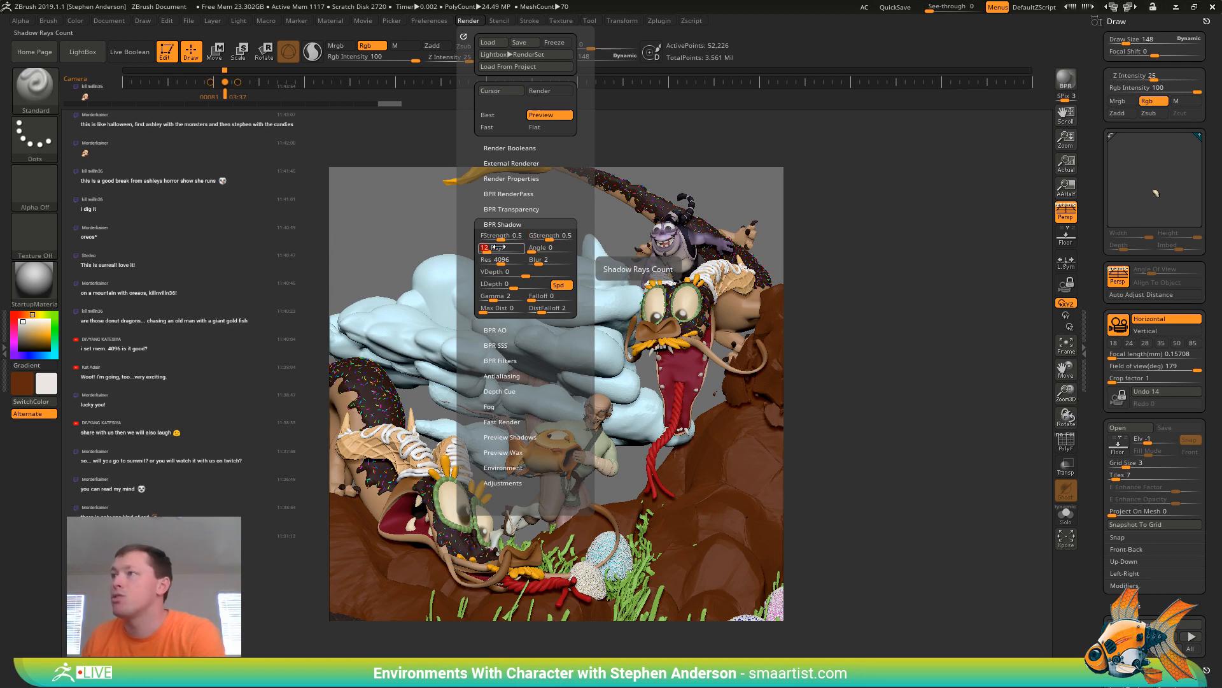
text(30)
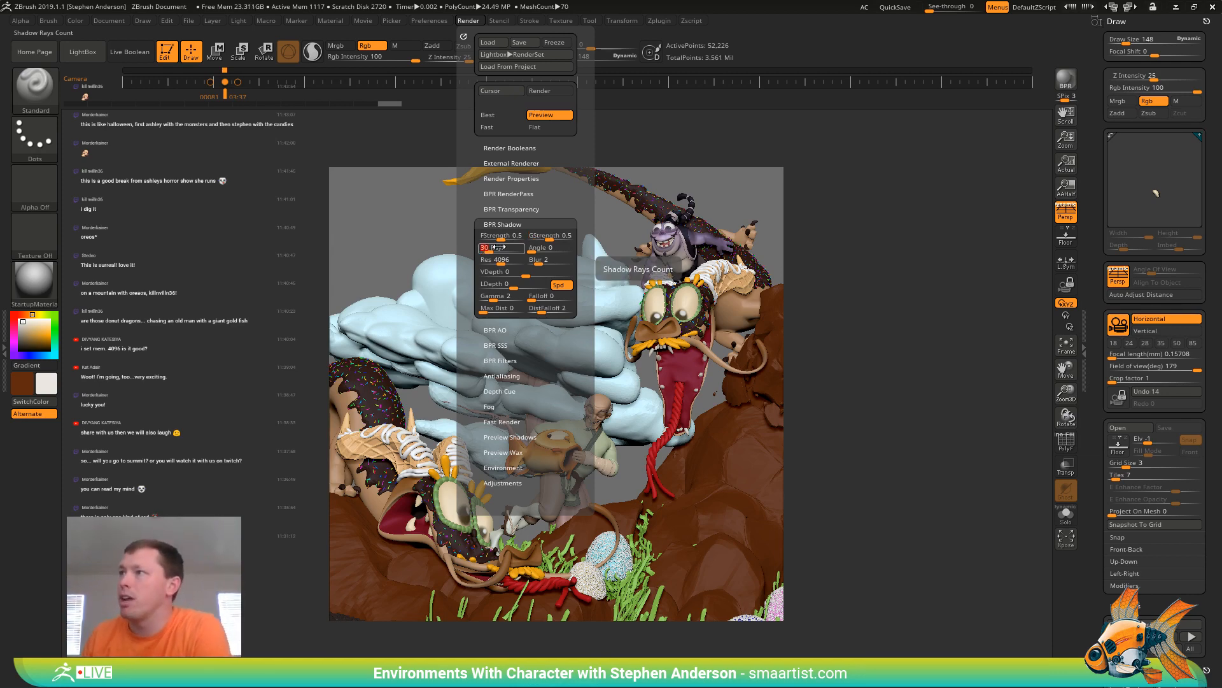
click(533, 247)
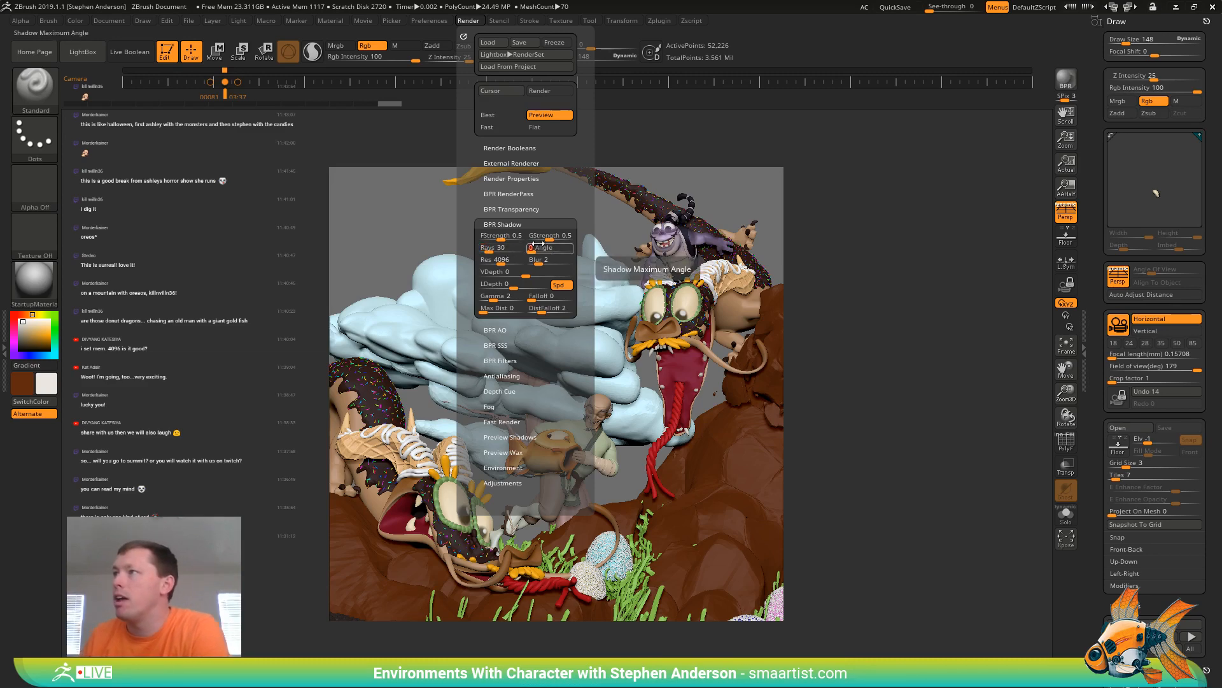
text(15)
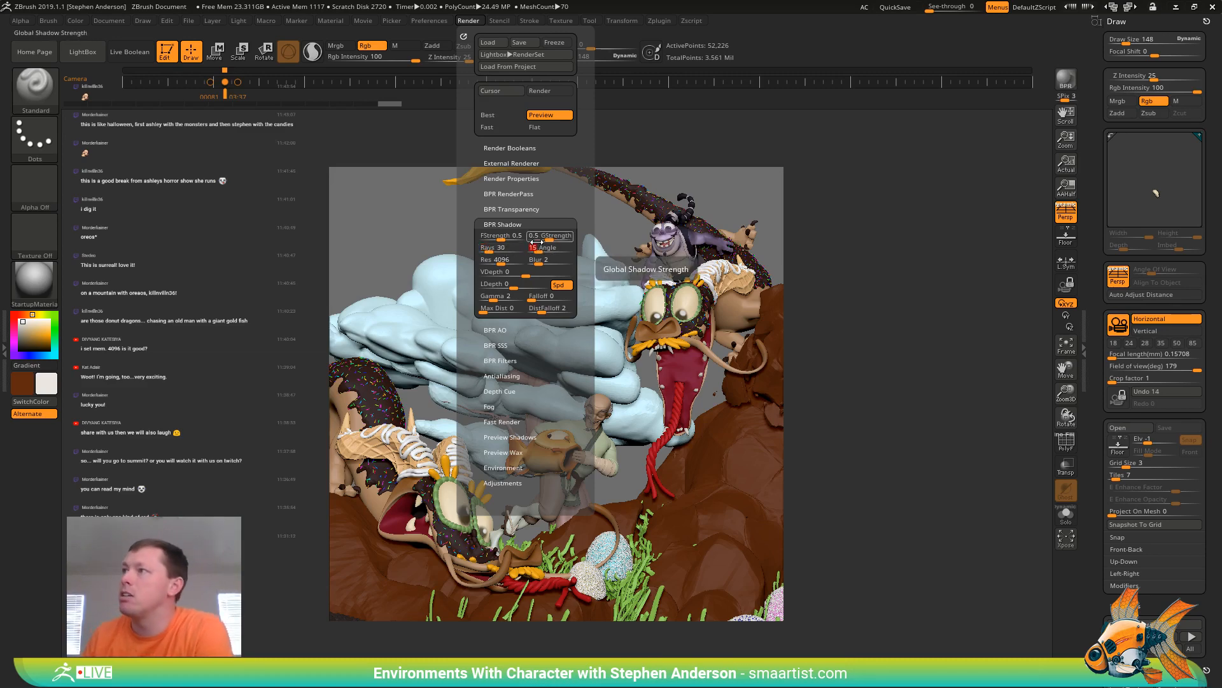
key(Return)
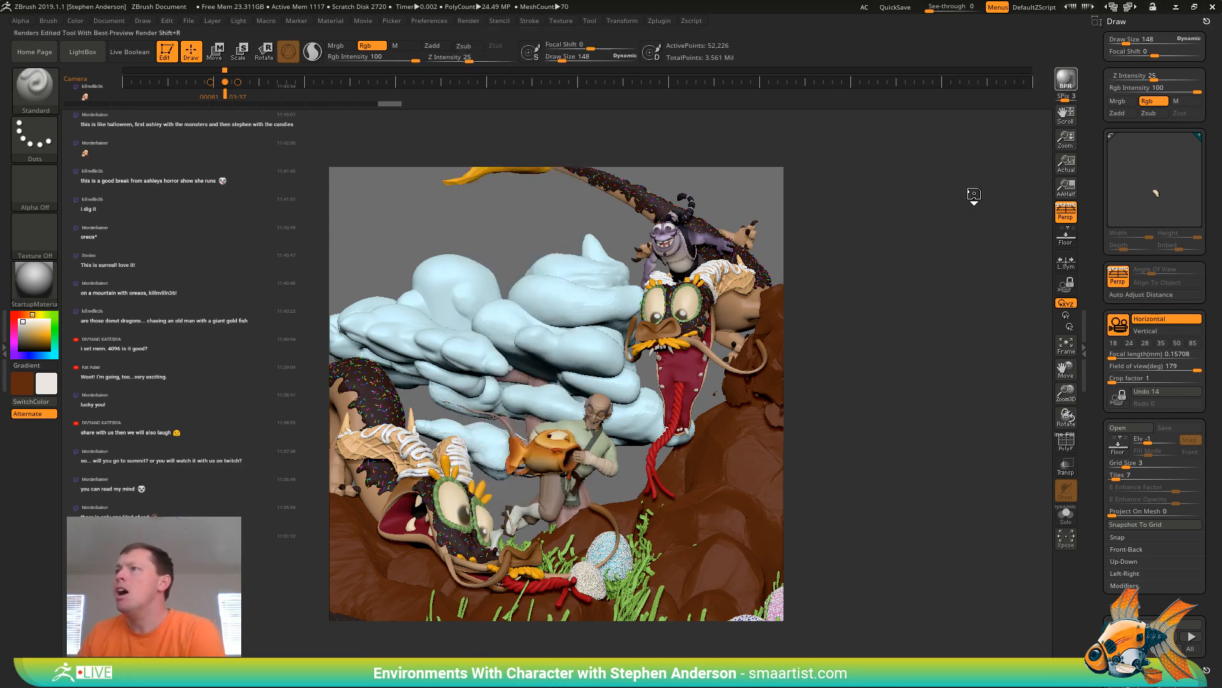
Render the frontal camera view with BPR and enlarge the rendered document to inspect the shadows
key(shift+r)
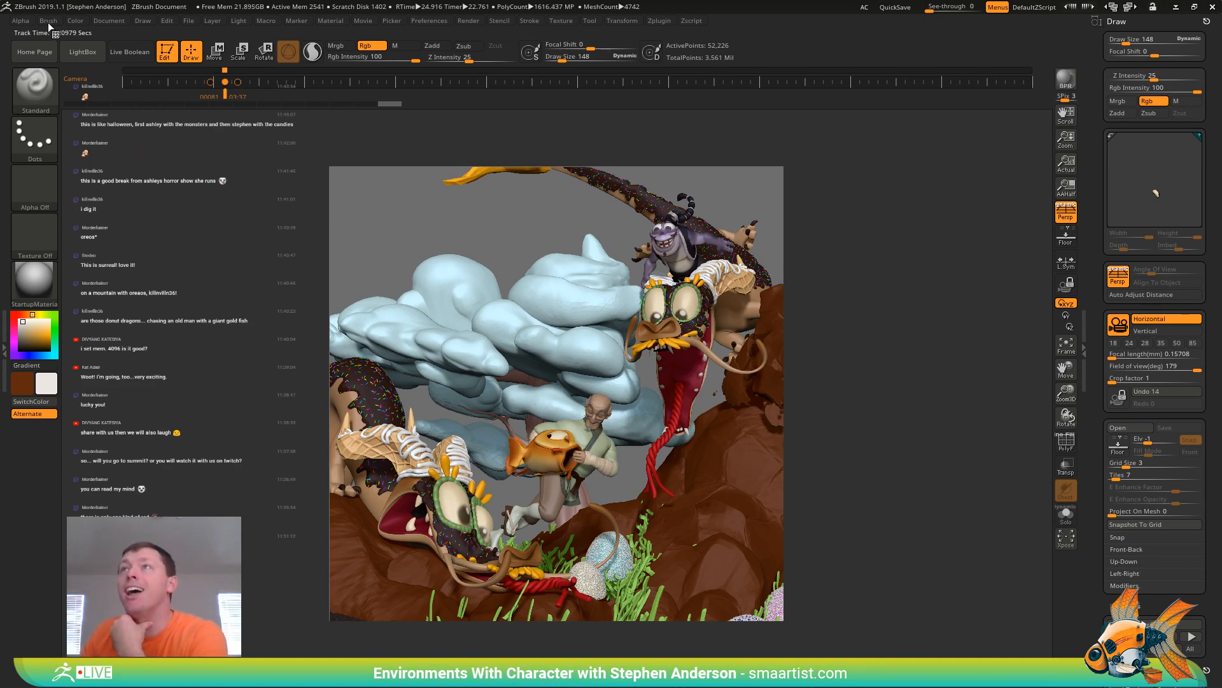
click(107, 21)
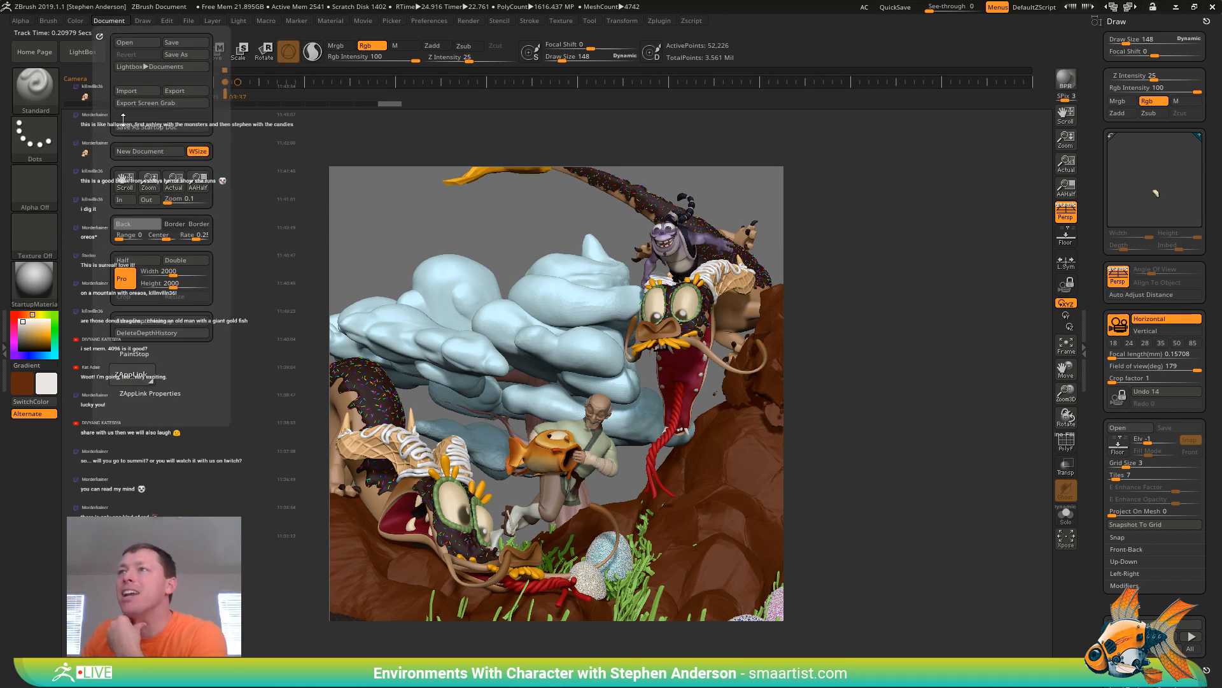
click(111, 21)
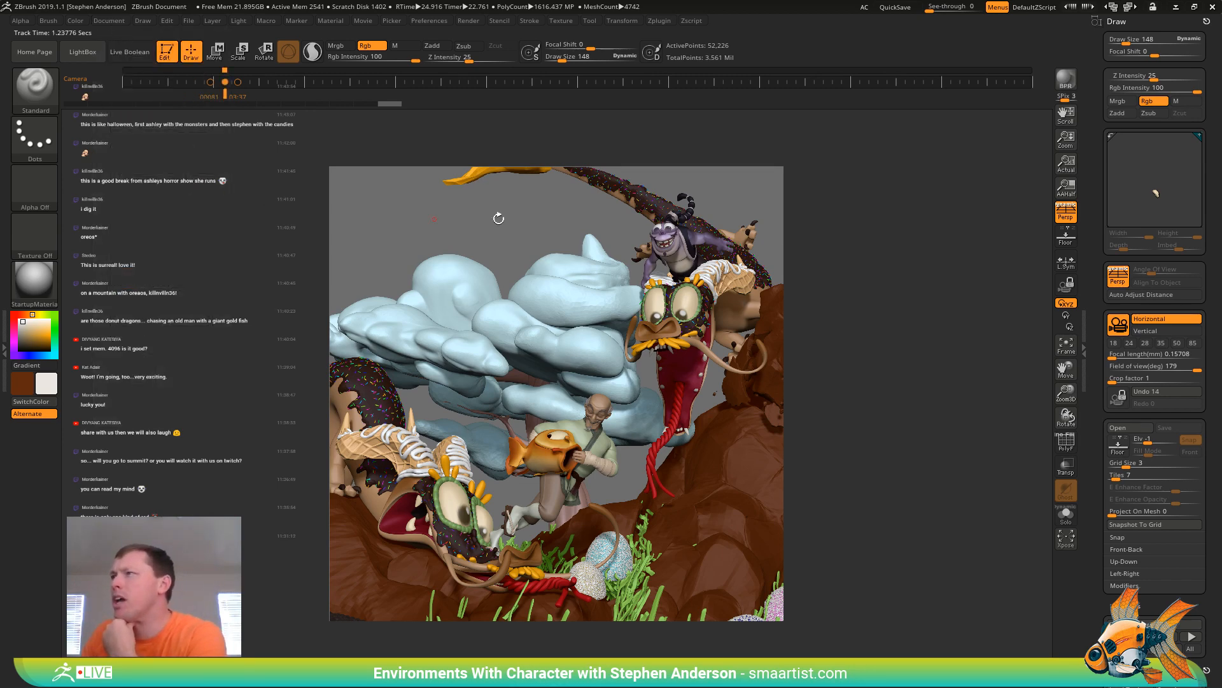
drag(1066, 137, 1067, 146)
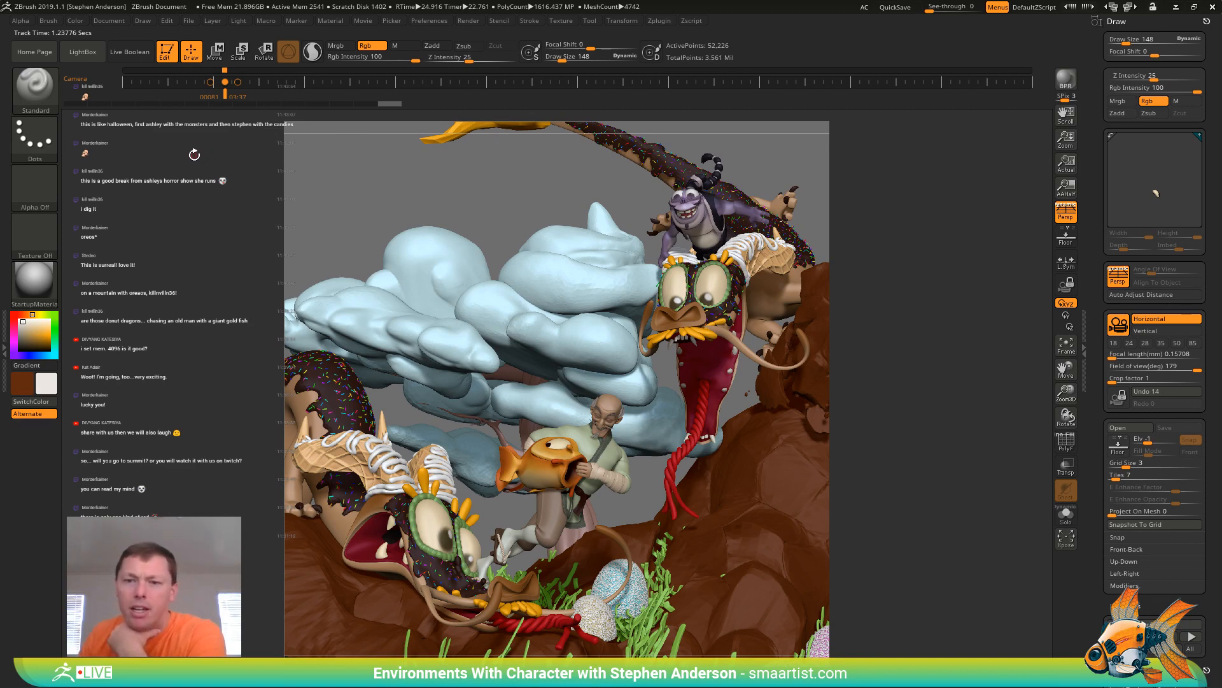
drag(1066, 115, 1132, 121)
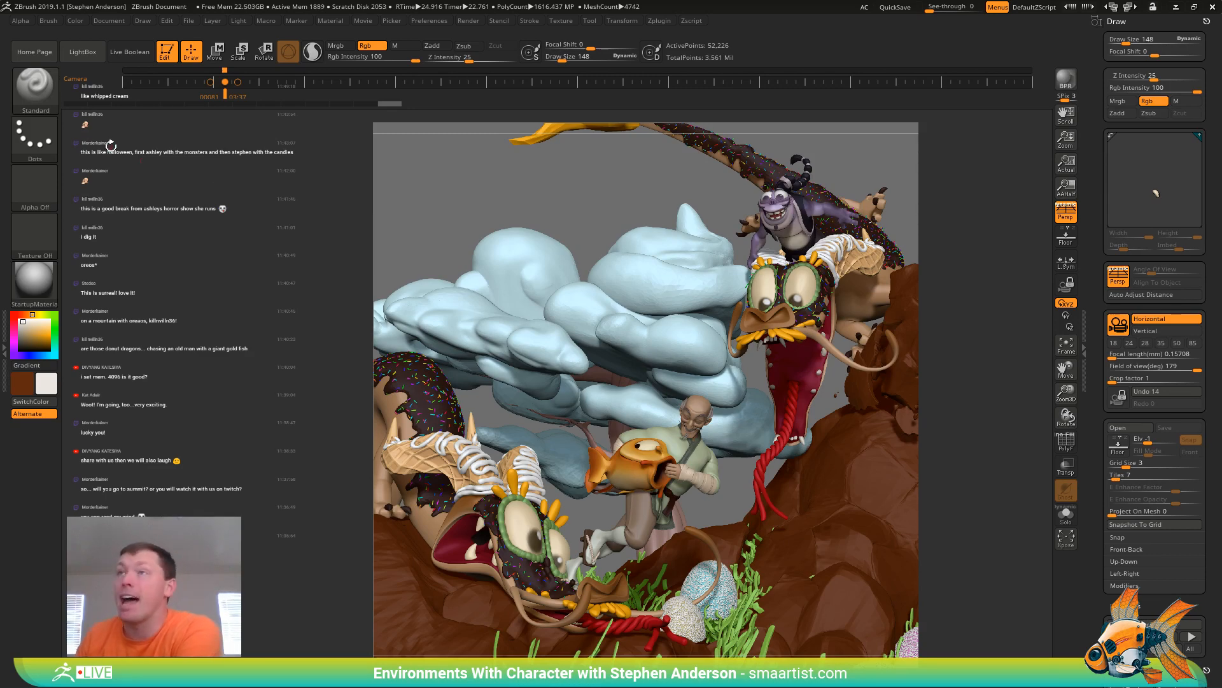
Load the CandyShade5 material file from the _CandyLand folder into the ColorizeGlow material slot
click(39, 290)
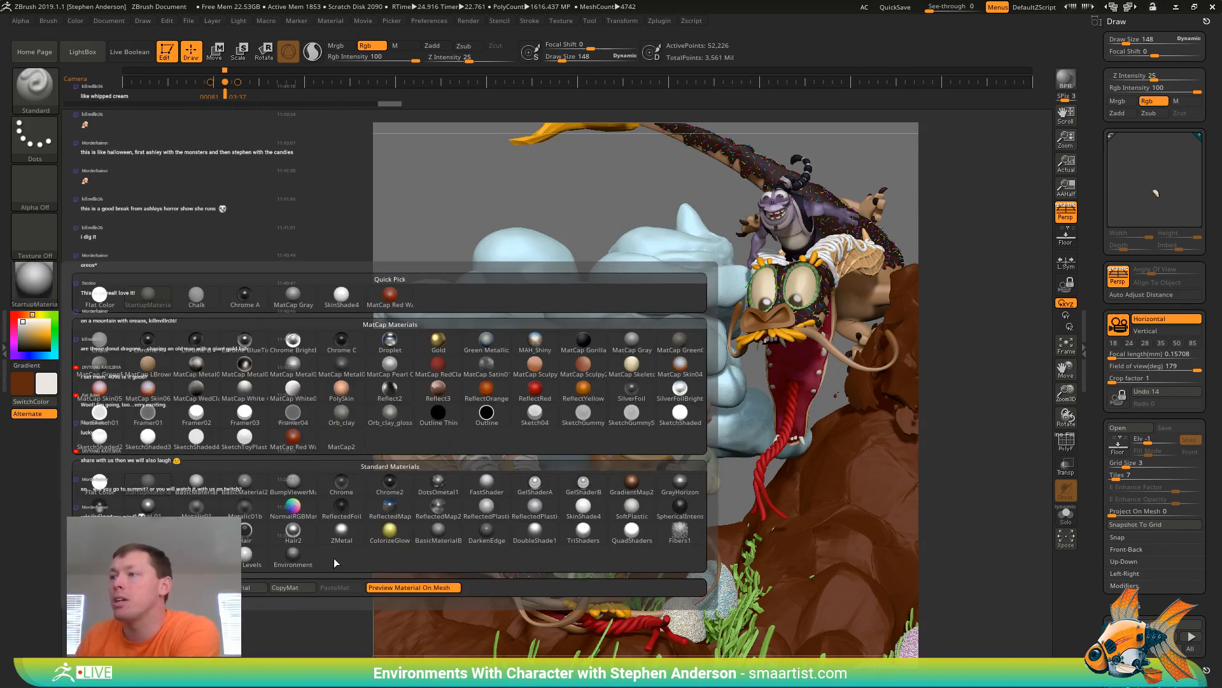
mouse_move(491, 489)
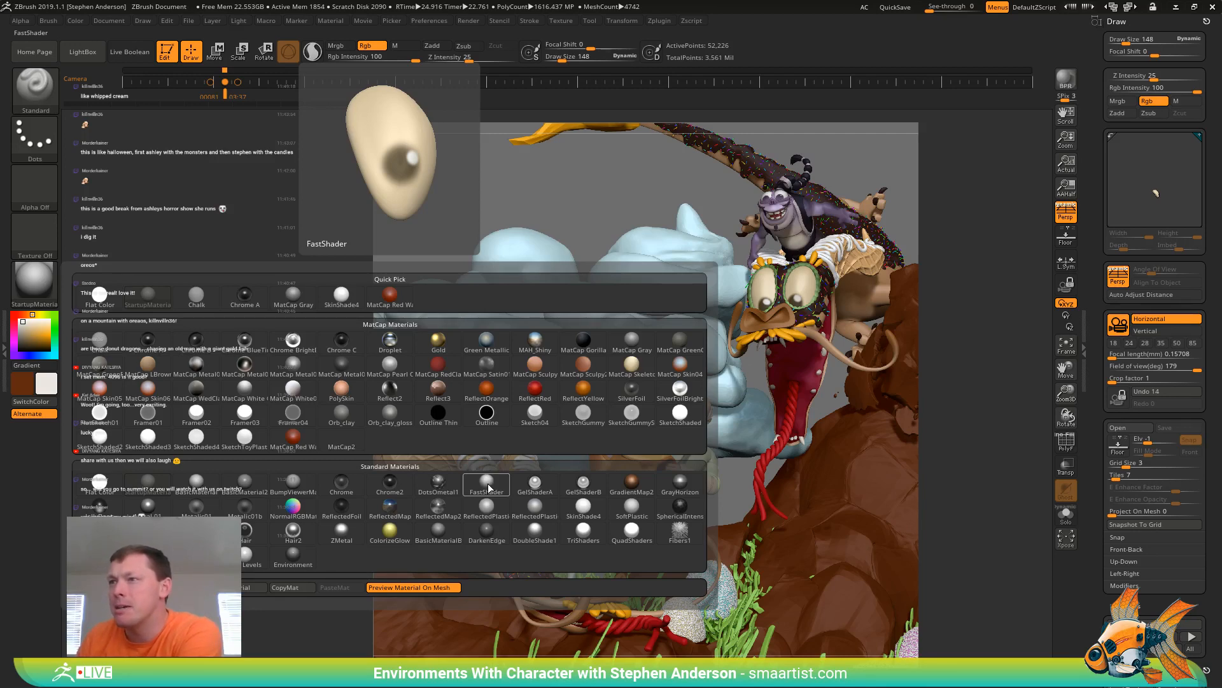
mouse_move(437, 495)
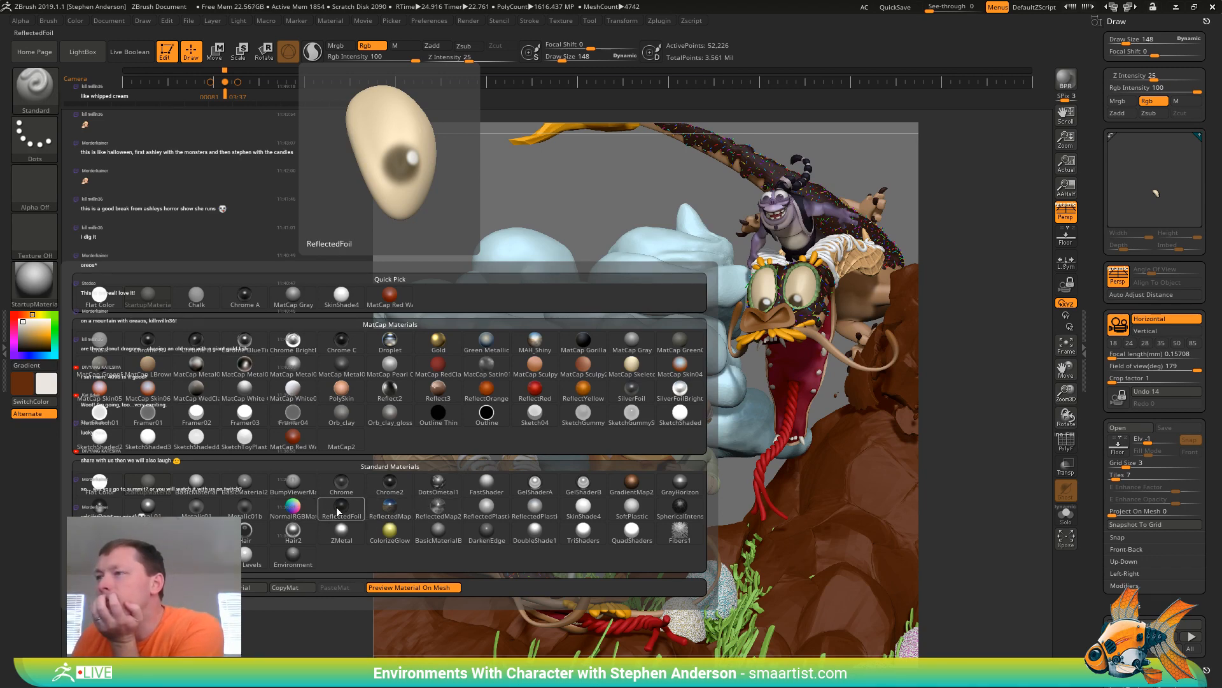
click(391, 530)
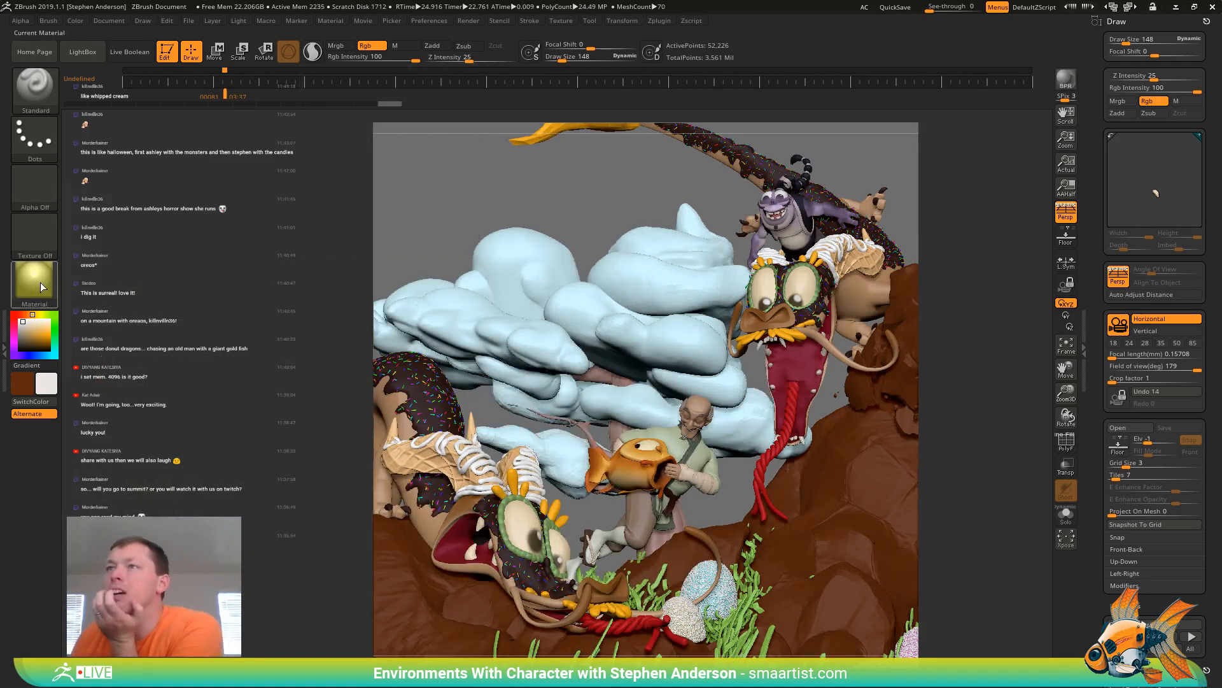
click(40, 282)
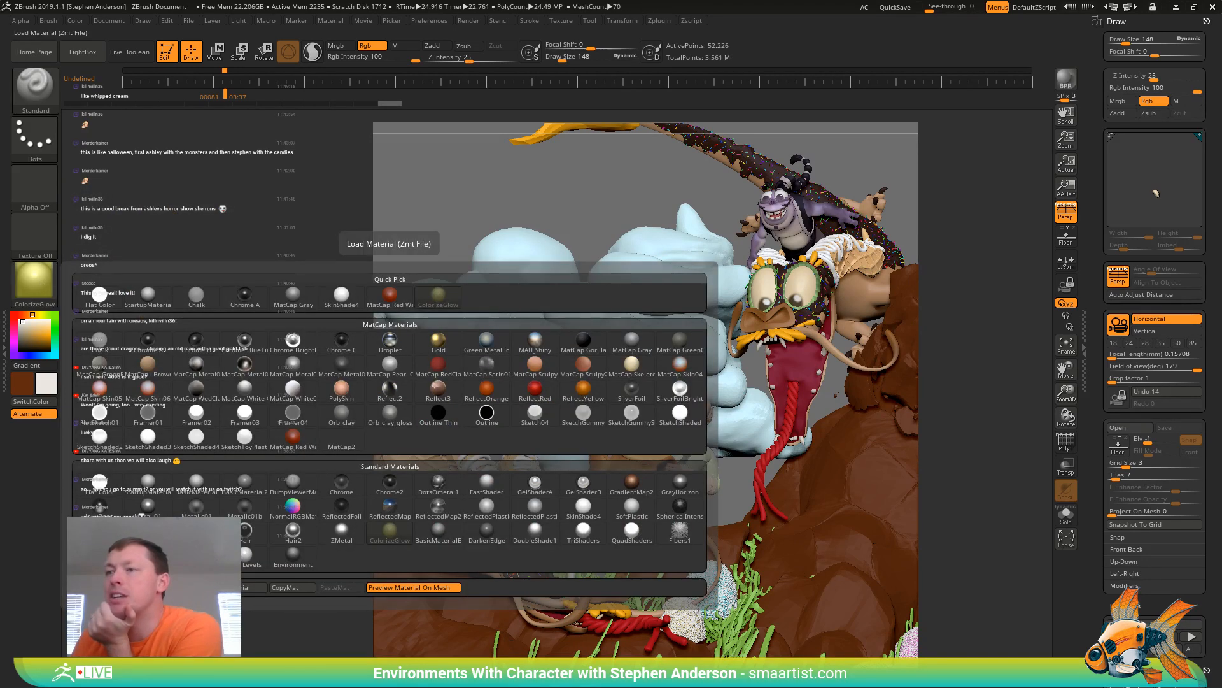
click(97, 586)
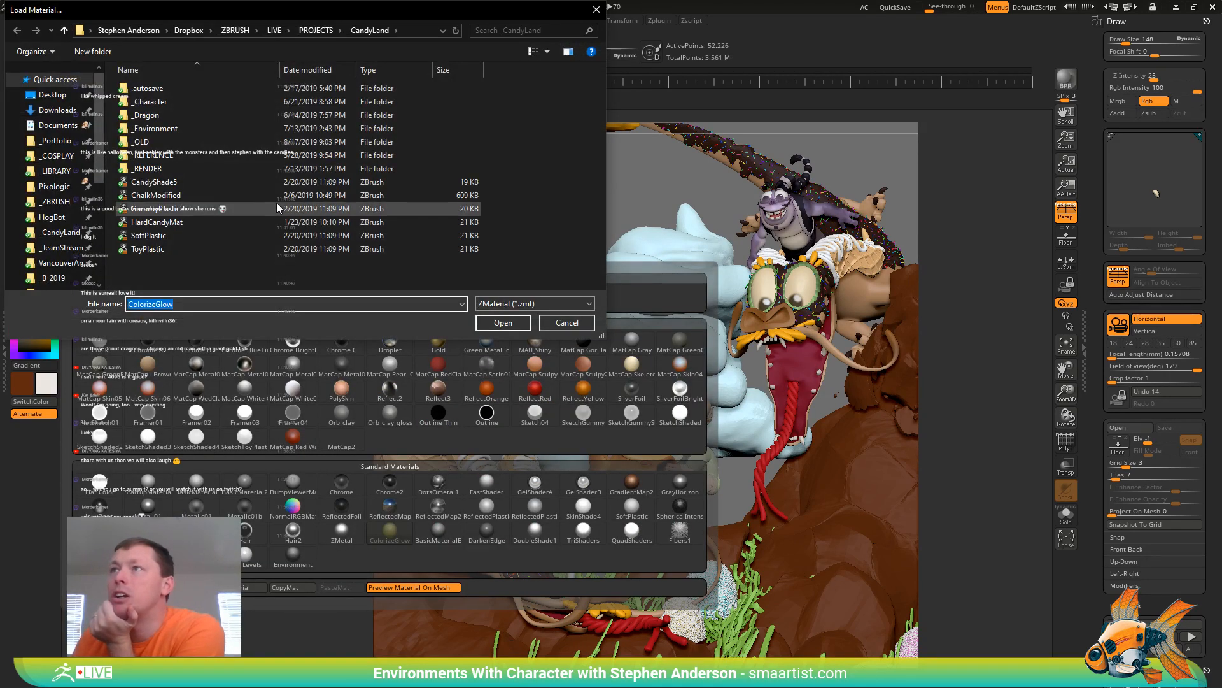
click(195, 179)
click(503, 322)
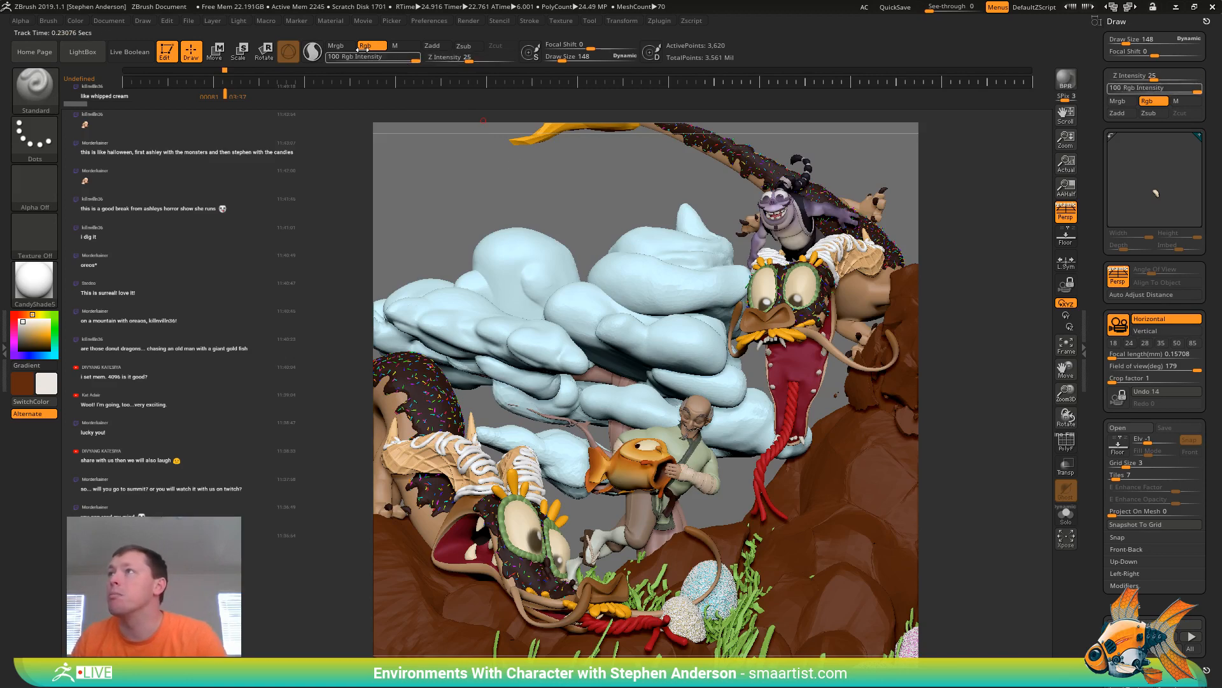
Switch painting to material only and fill the dragon's red tongue with the CandyShade5 material
click(396, 45)
click(75, 20)
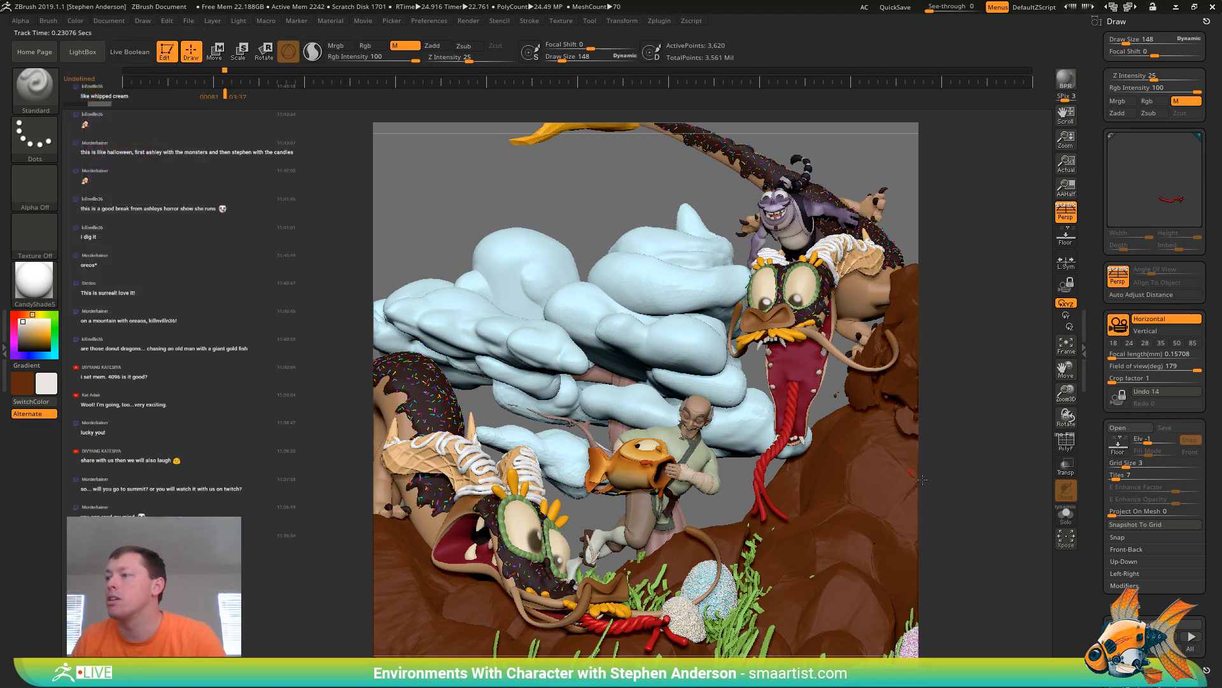
Try filling the blue cloud subtool with the CandyShade5 material and undo that fill
alt+click(772, 445)
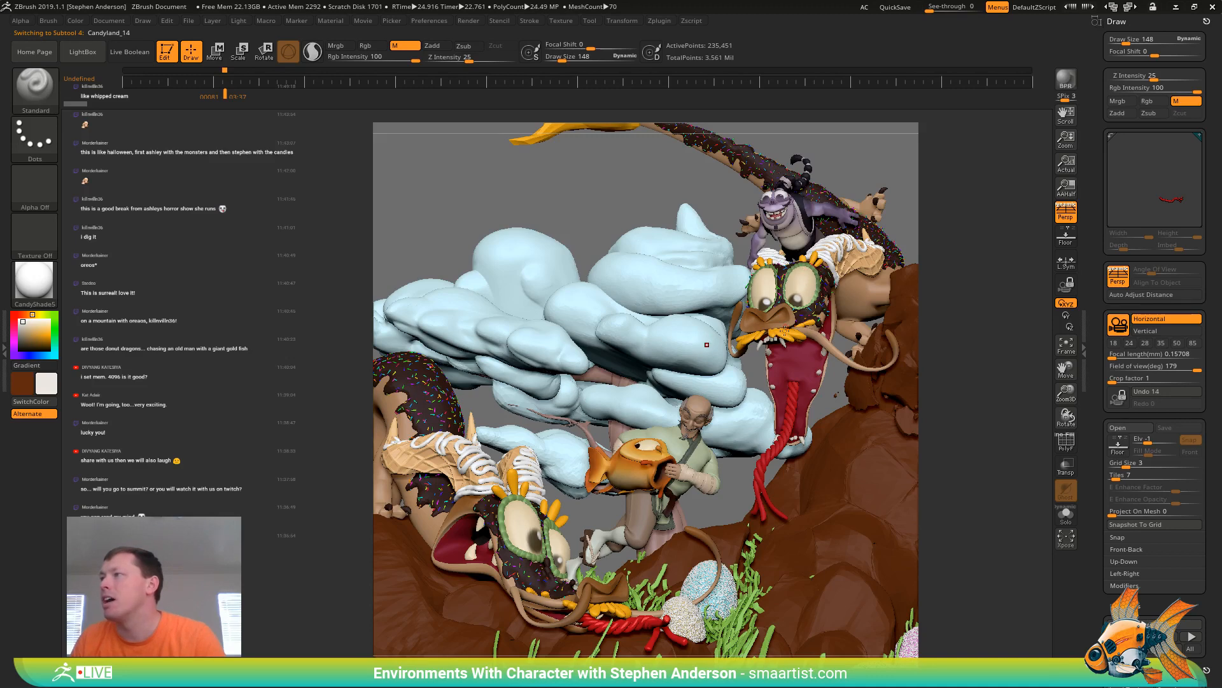
click(75, 20)
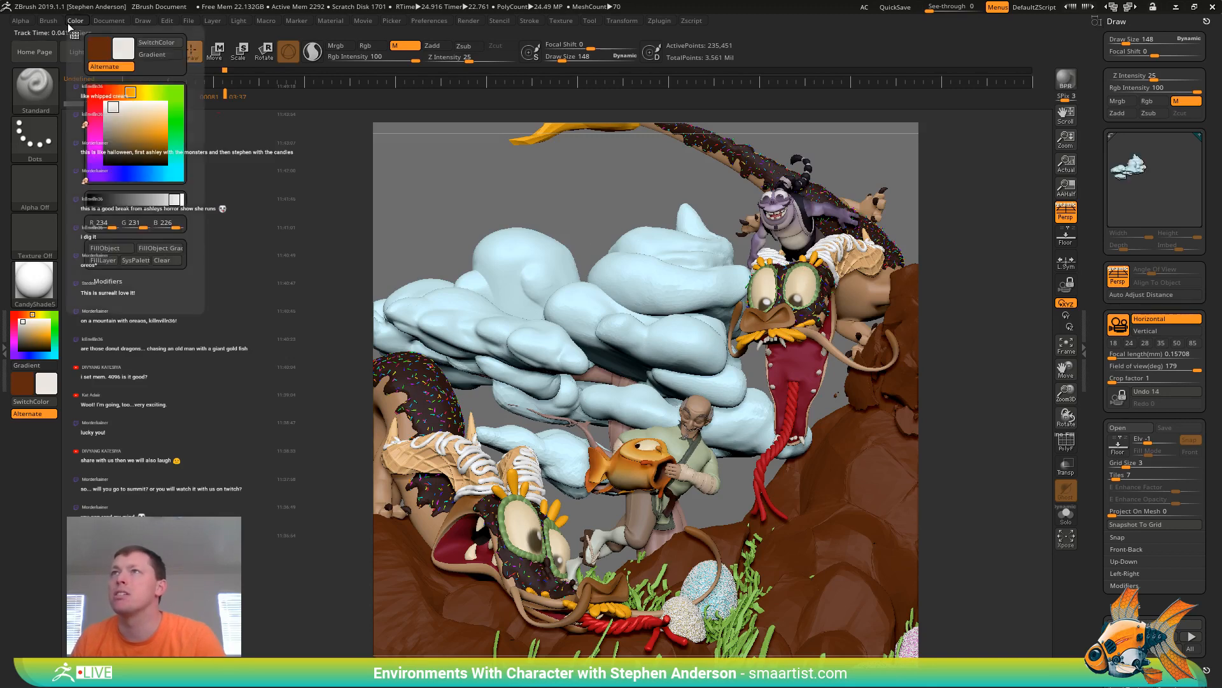
click(105, 248)
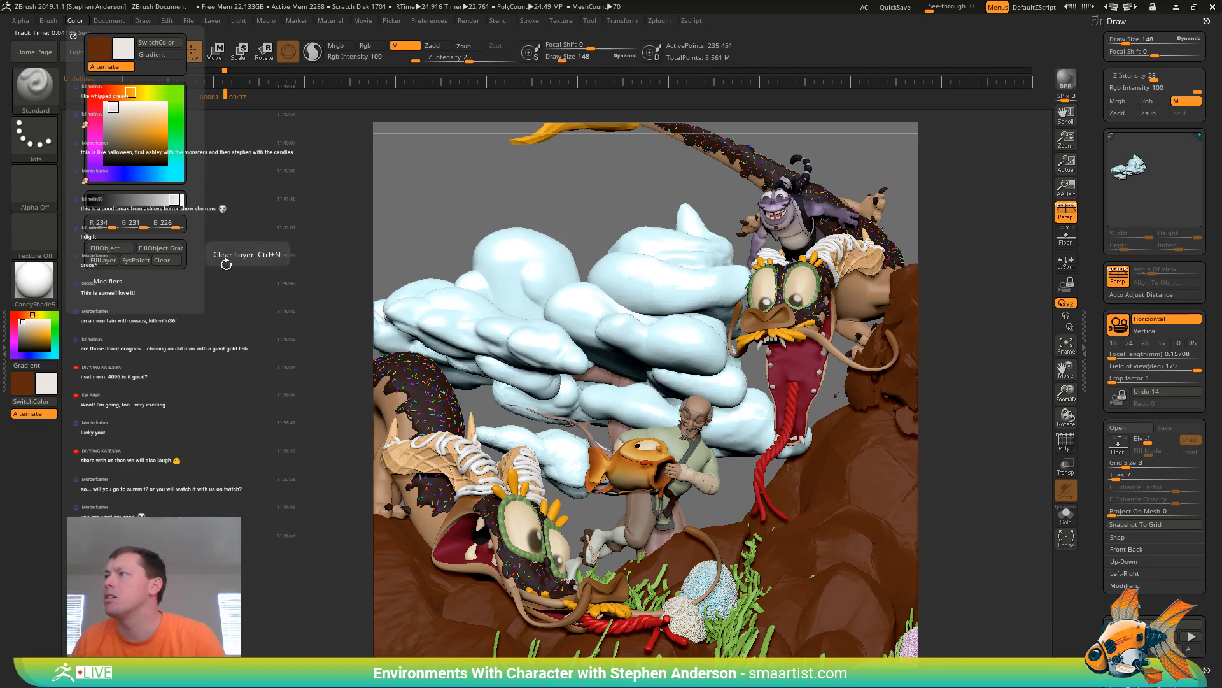
key(ctrl)
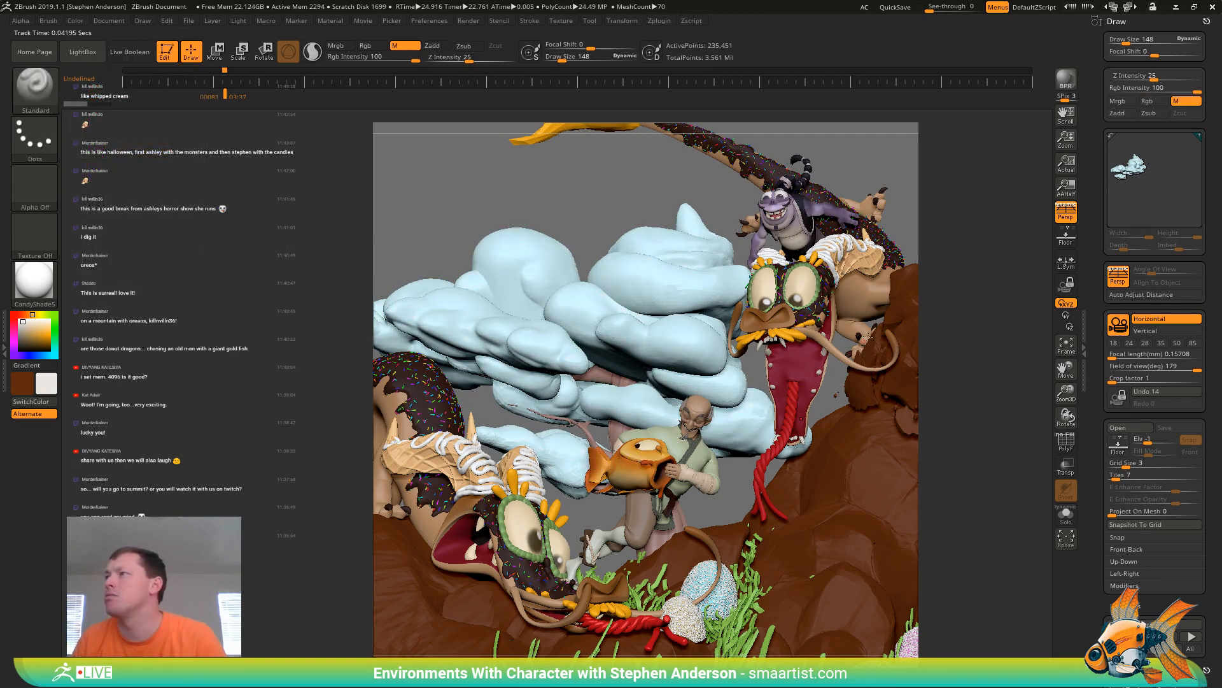
Fill the yellow whiskers of both dragons with the CandyShade5 material
alt+click(787, 334)
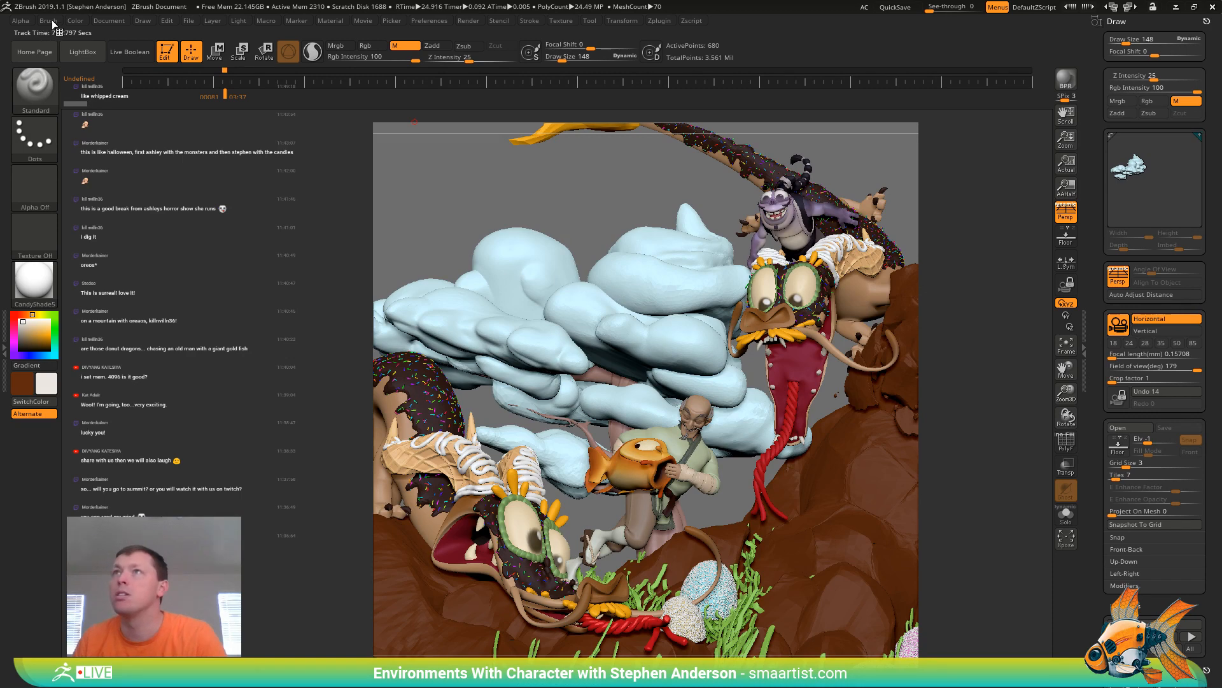
click(76, 20)
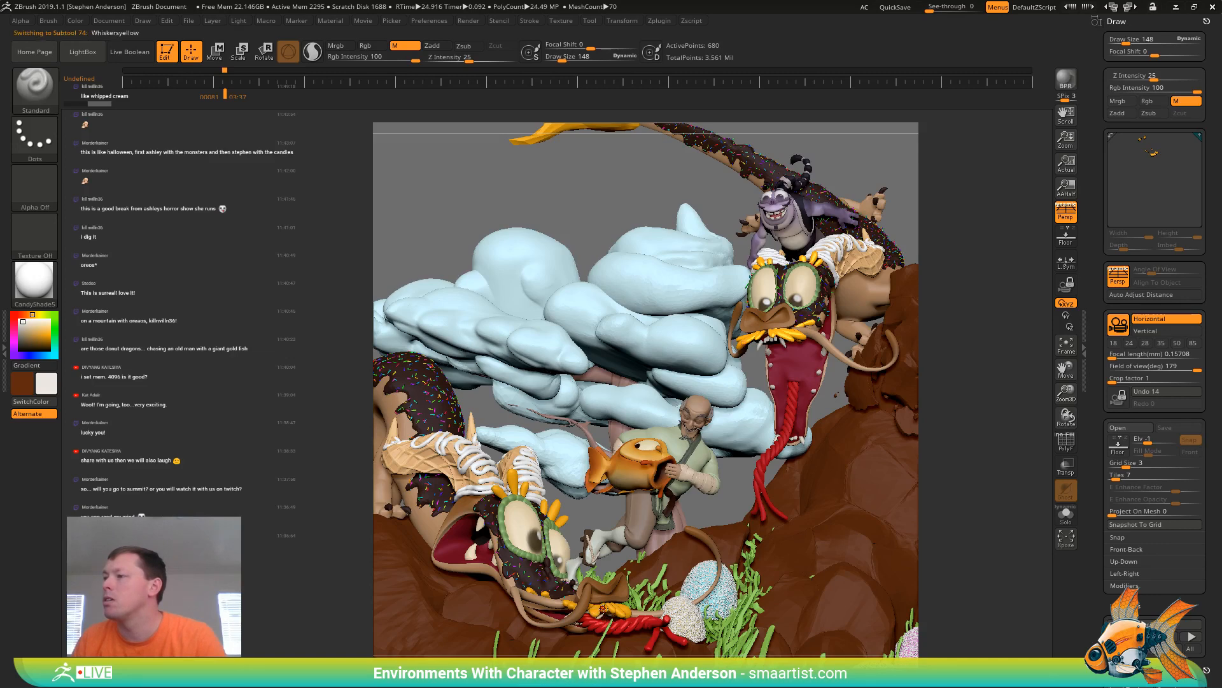
click(77, 20)
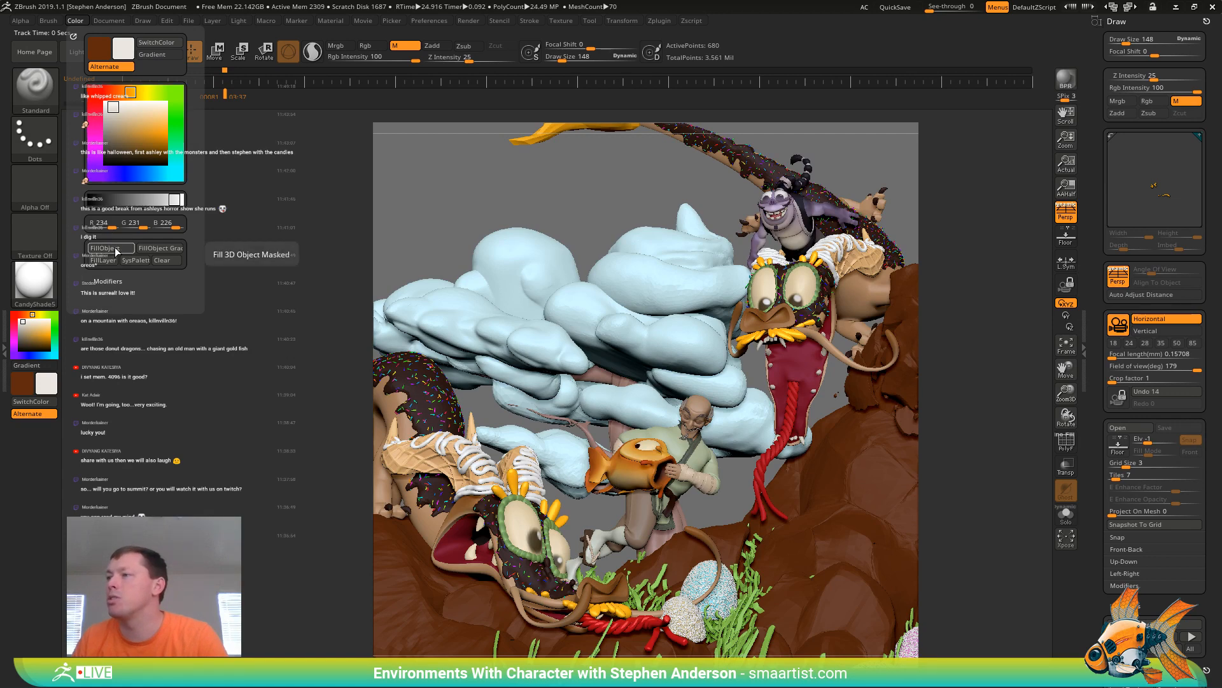
Fill both eyeballs of the lower dragon and both eyeballs of the upper dragon with the CandyShade5 material
alt+click(533, 531)
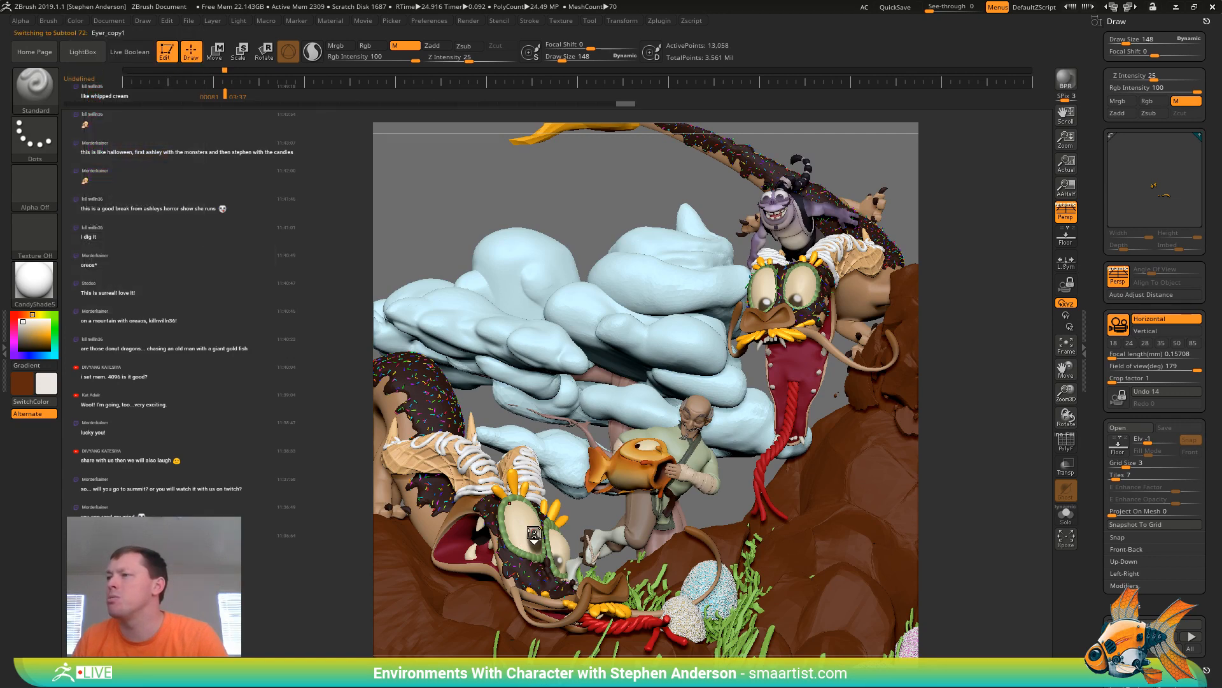
click(75, 20)
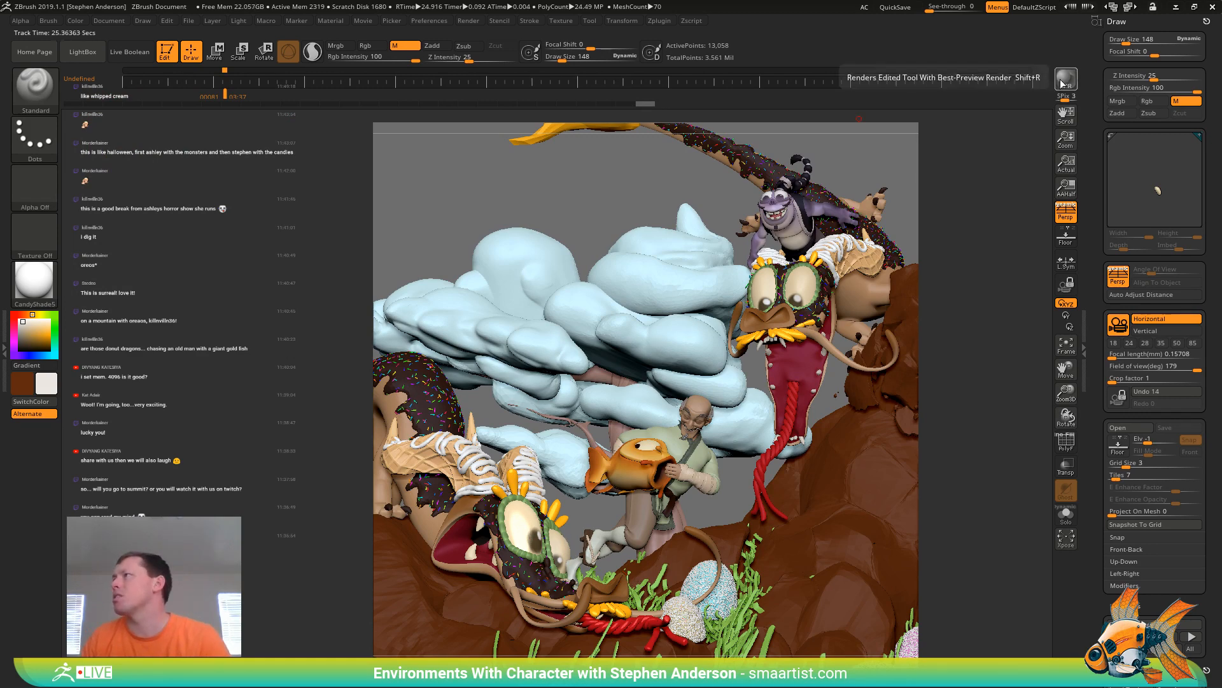
alt+click(804, 291)
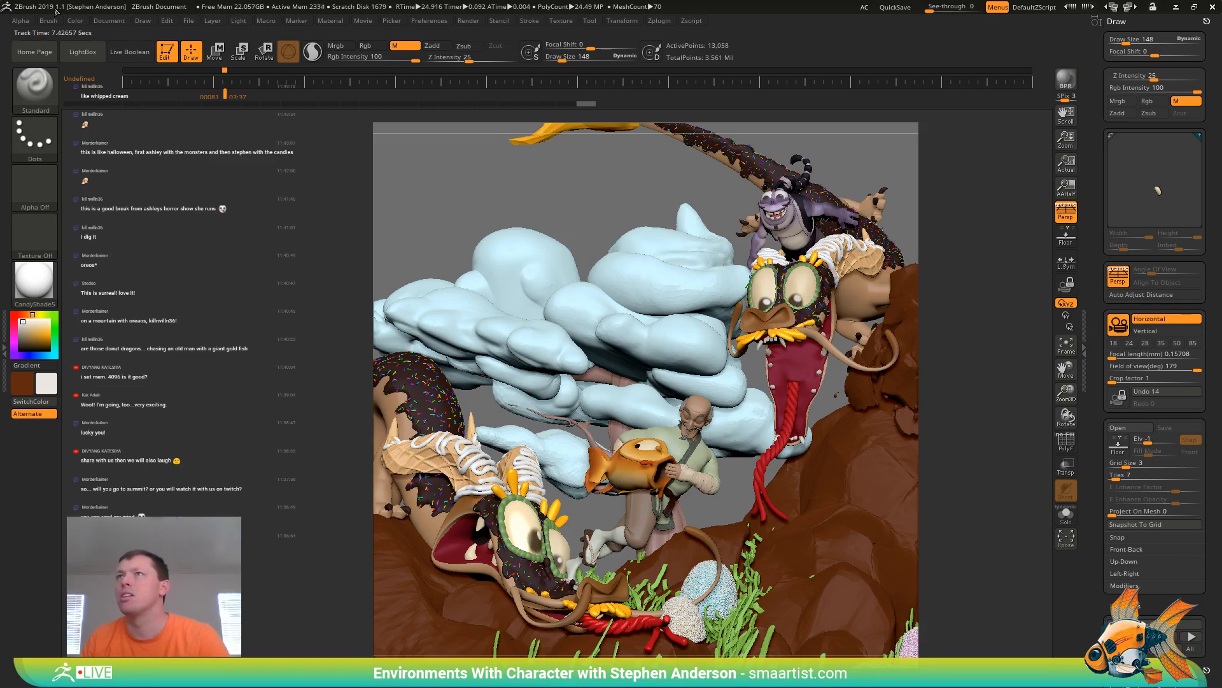
click(75, 20)
click(104, 248)
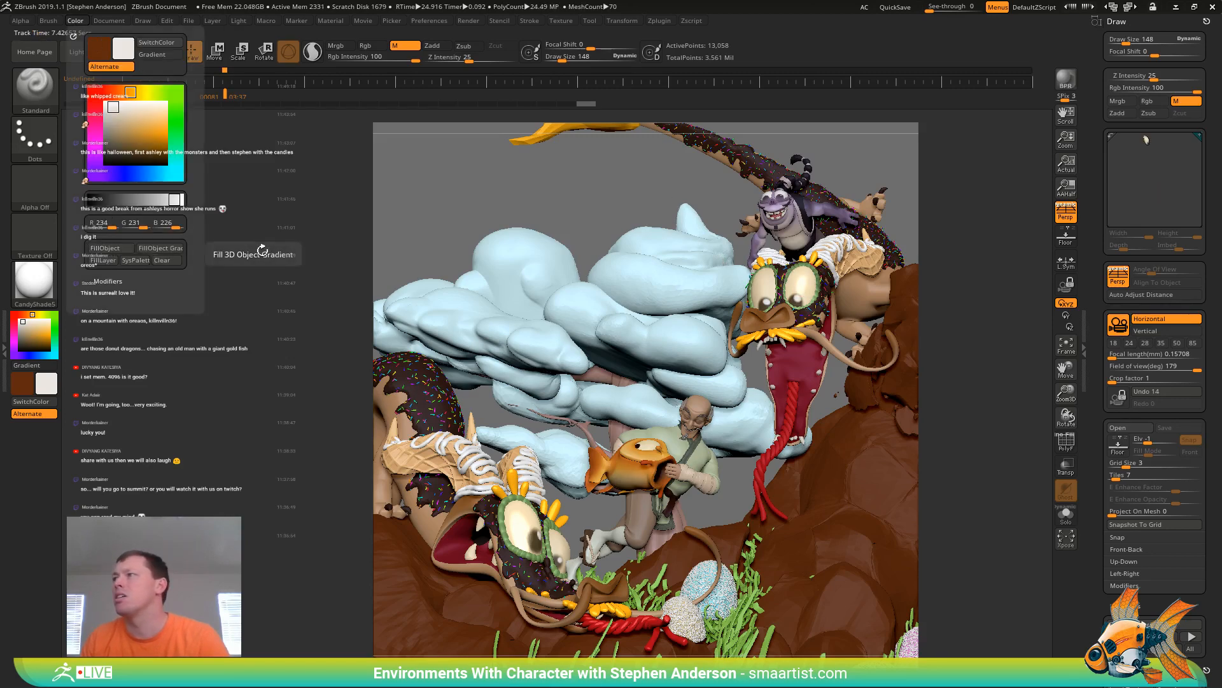
alt+click(764, 291)
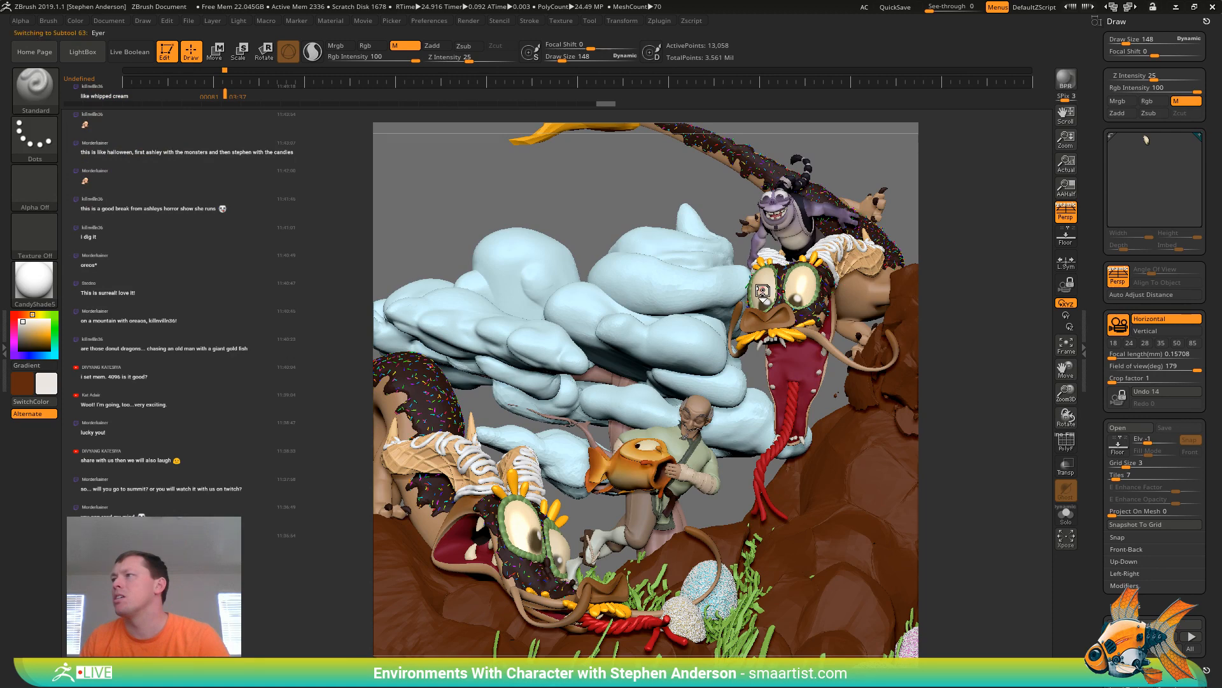
click(75, 20)
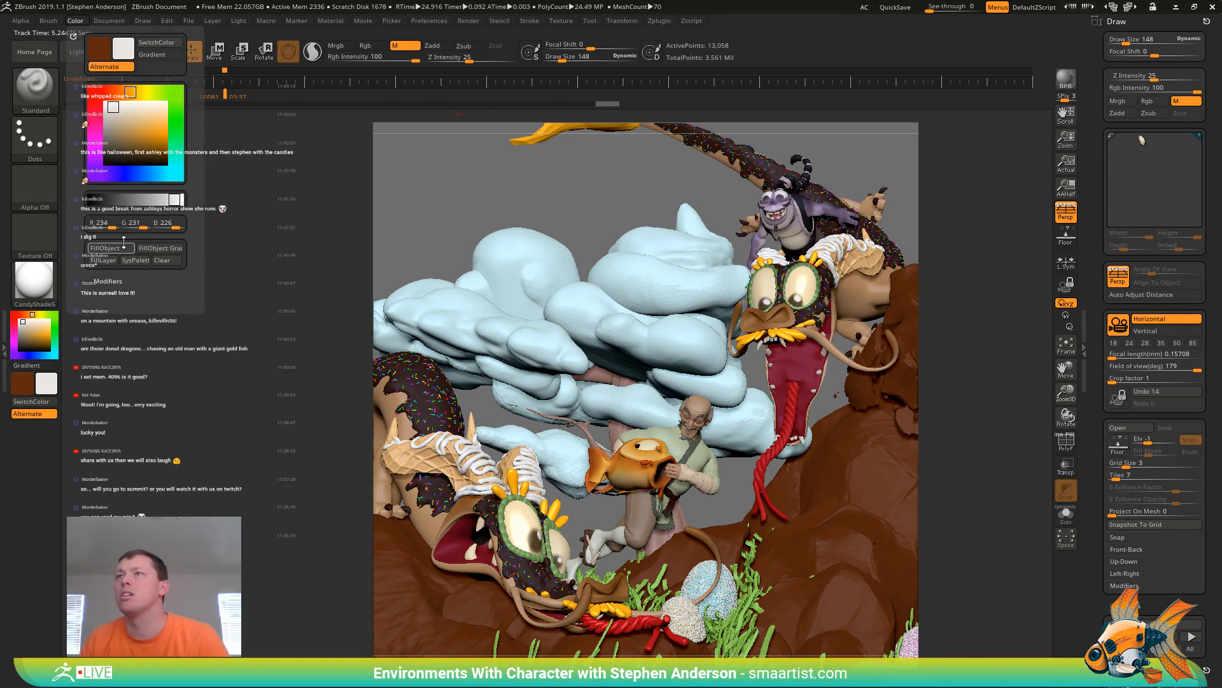
click(105, 248)
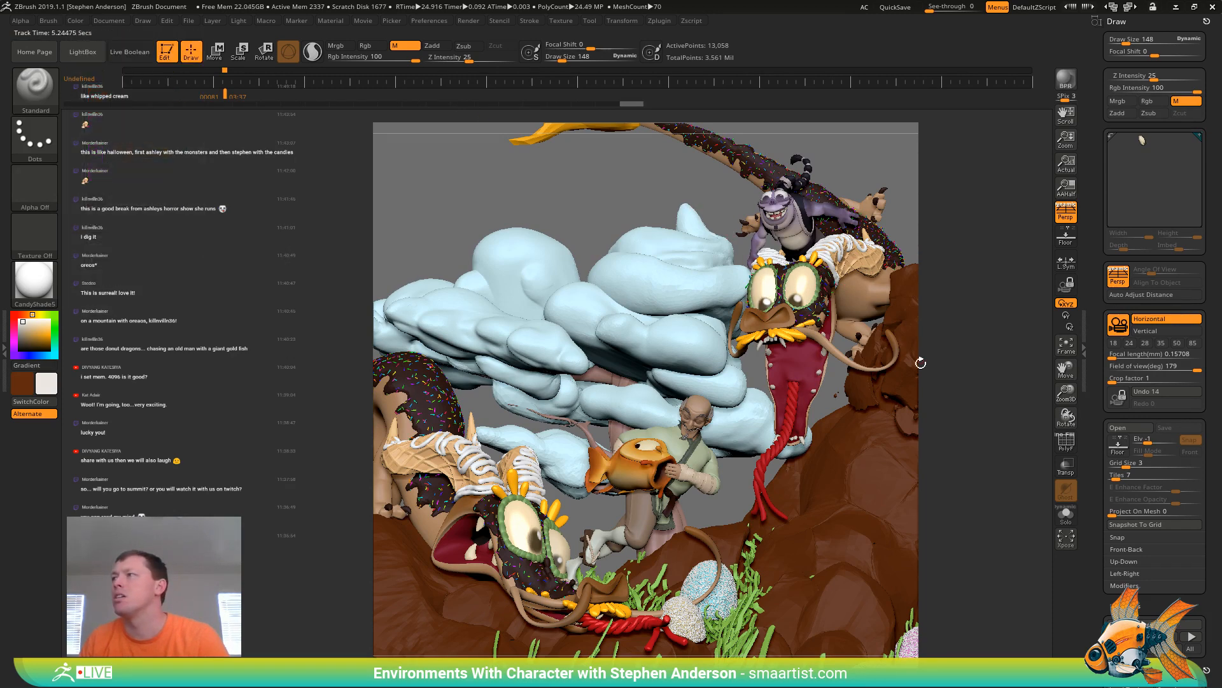
alt+click(558, 550)
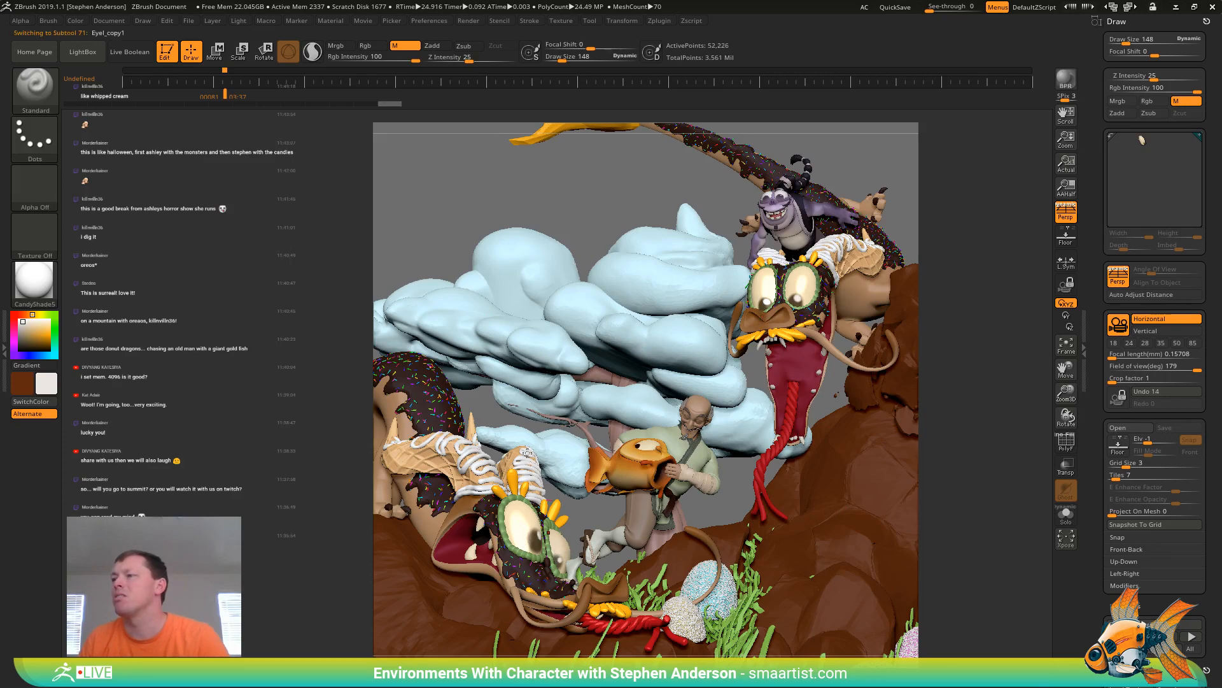
click(72, 21)
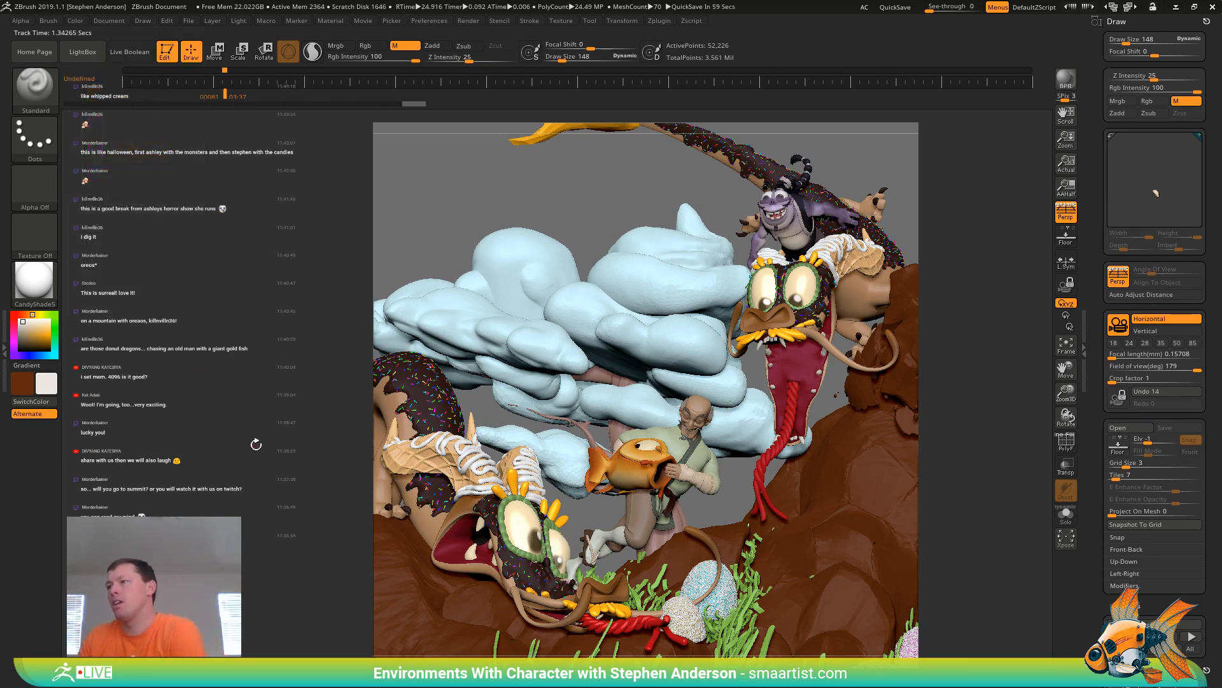
Fill the white horn frosting on the lower and upper dragons with the CandyShade5 material
alt+click(469, 459)
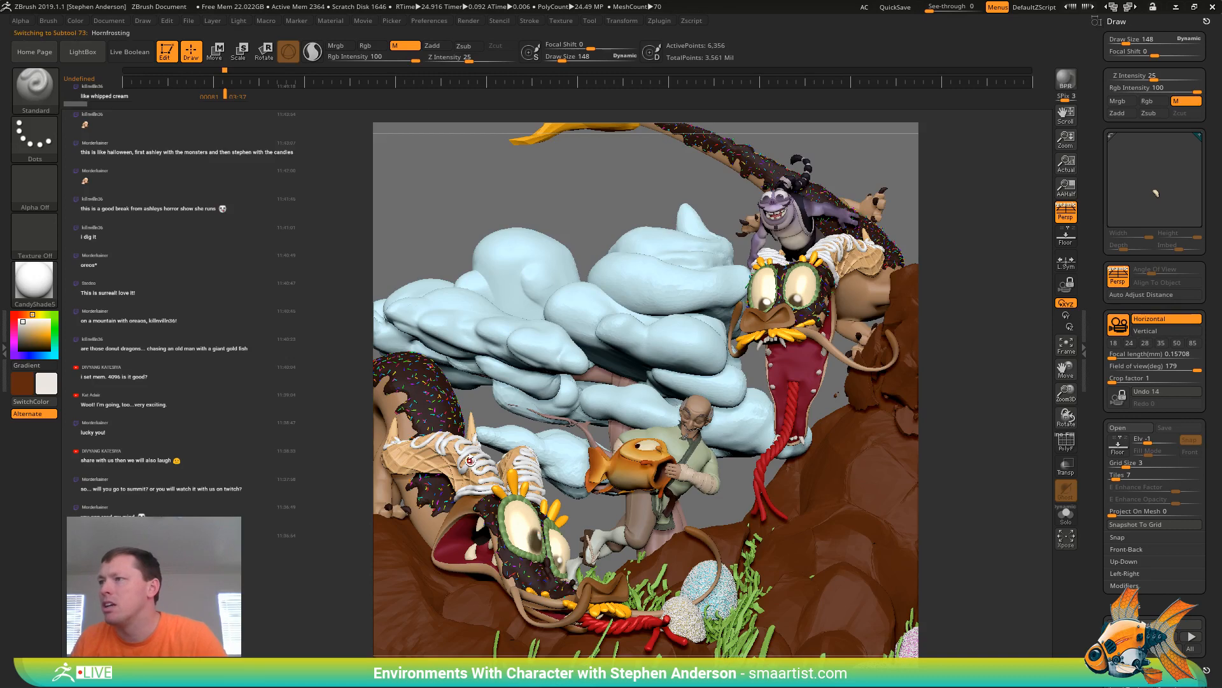
click(74, 20)
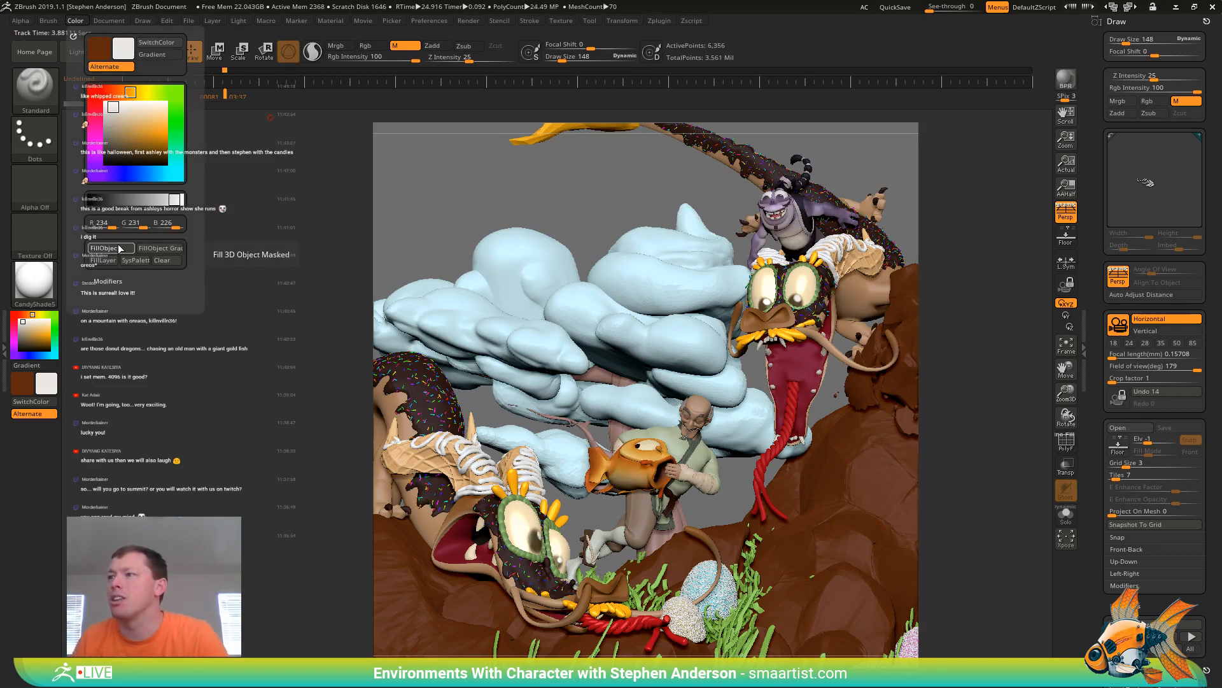
click(119, 248)
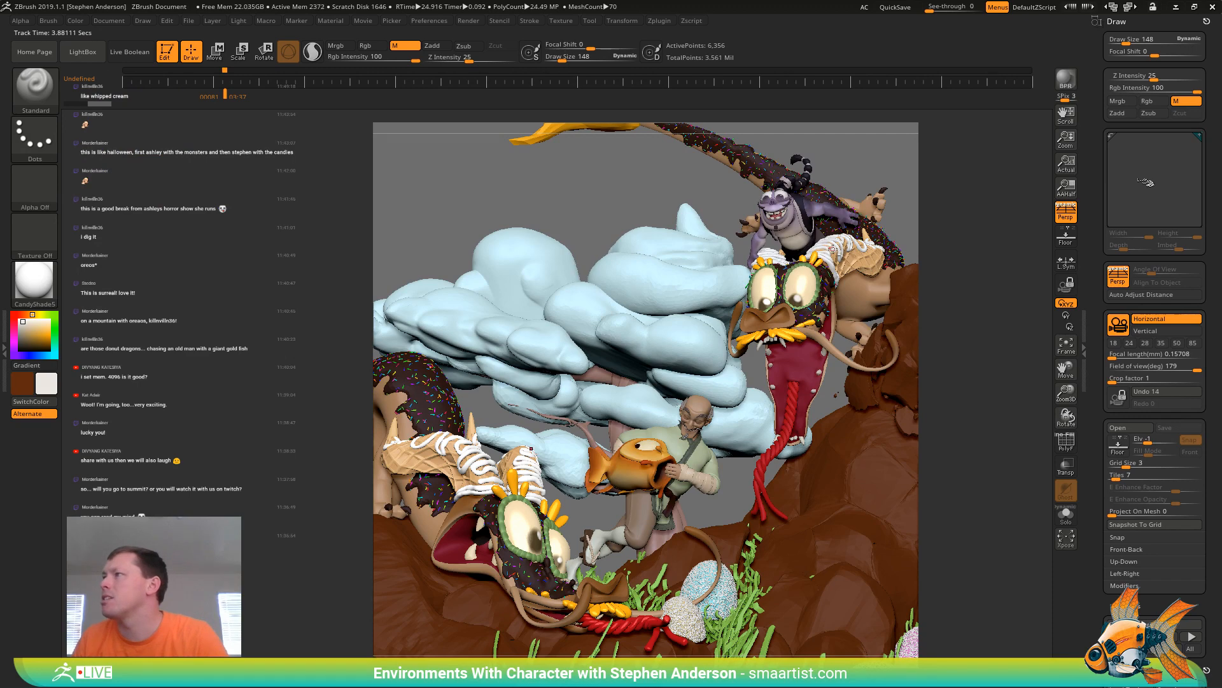
alt+click(834, 252)
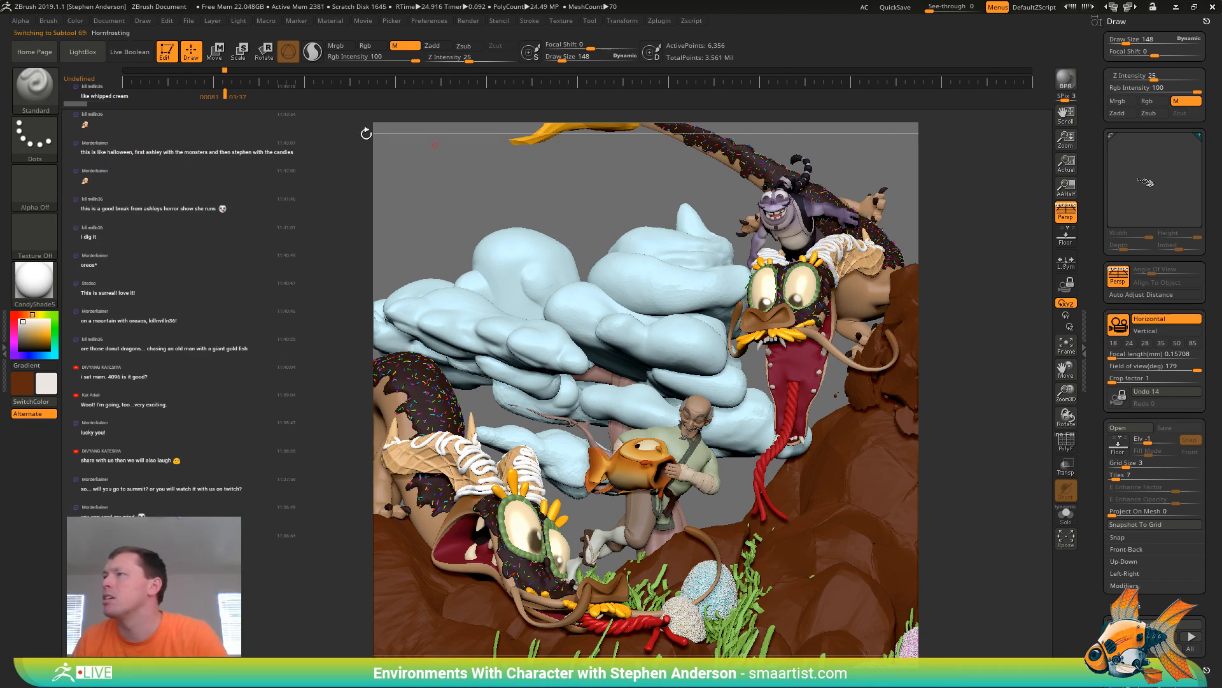
click(72, 19)
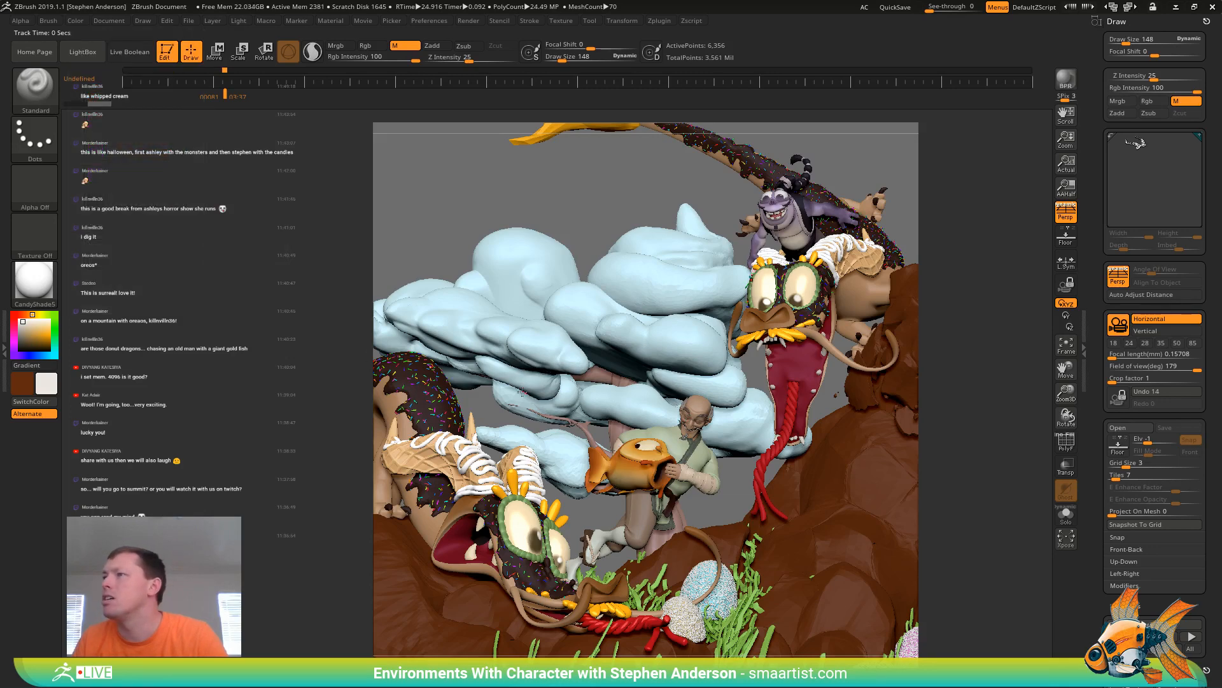
Select the Sprinkles subtool on the dragon's chocolate coating and fill it with the CandyShade5 material
alt+click(438, 396)
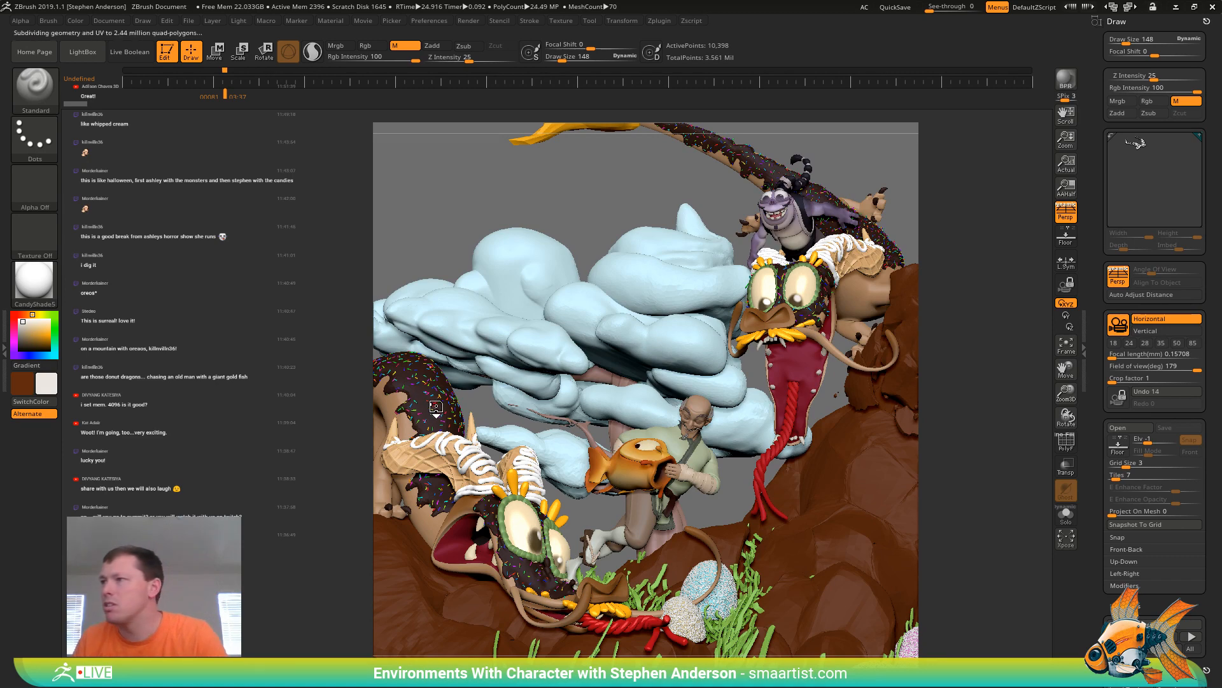
key(n)
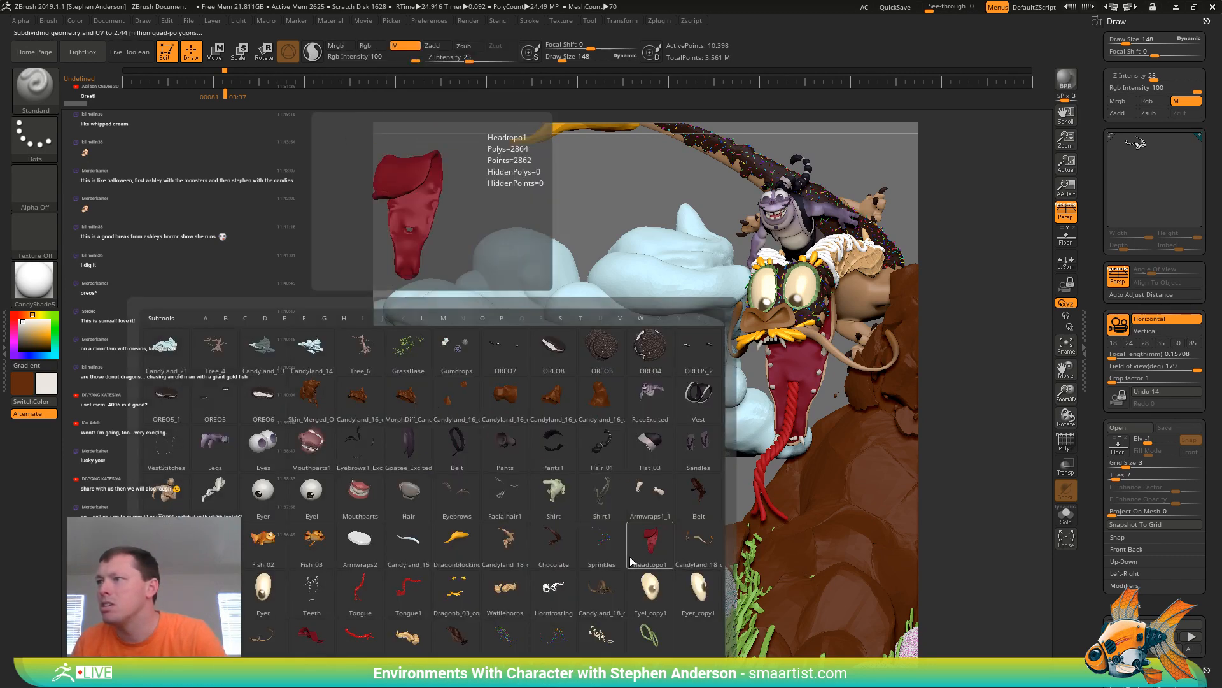
click(609, 546)
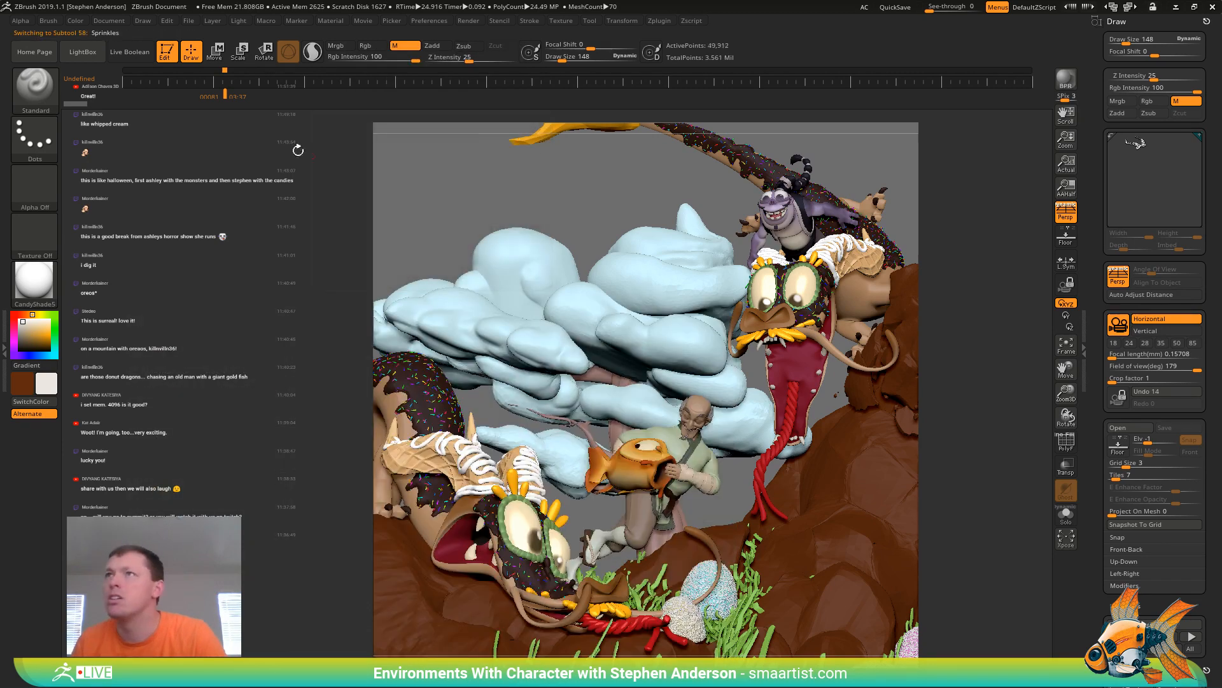
click(75, 20)
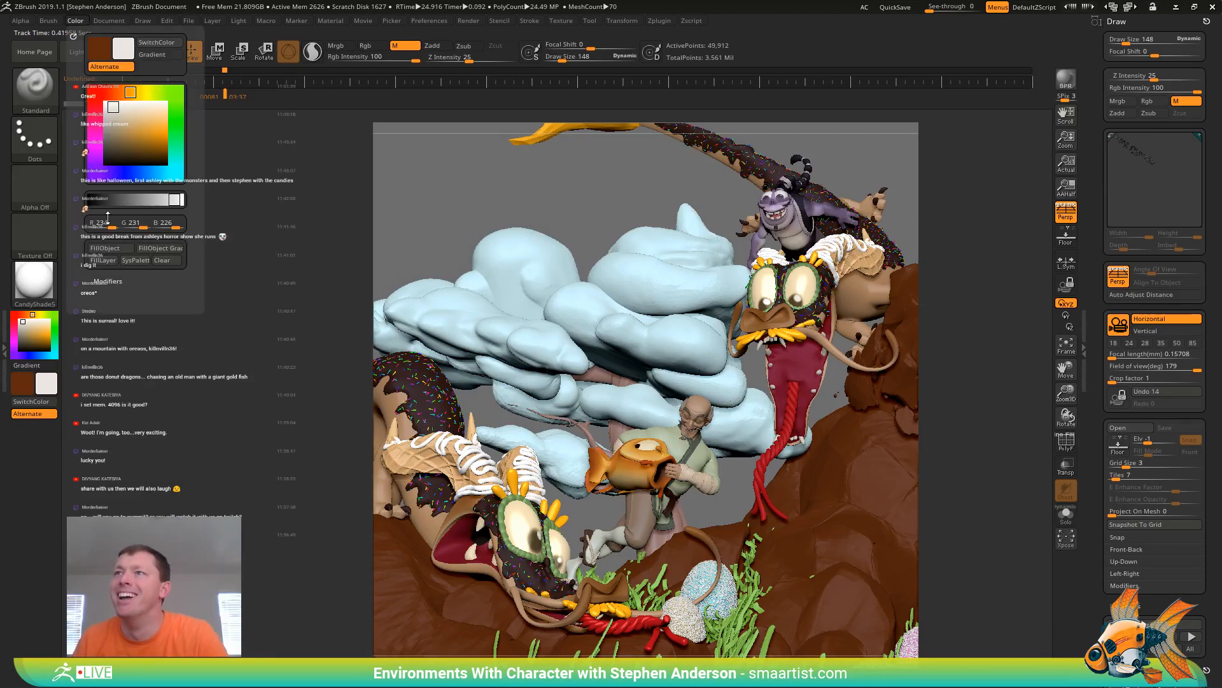
click(117, 249)
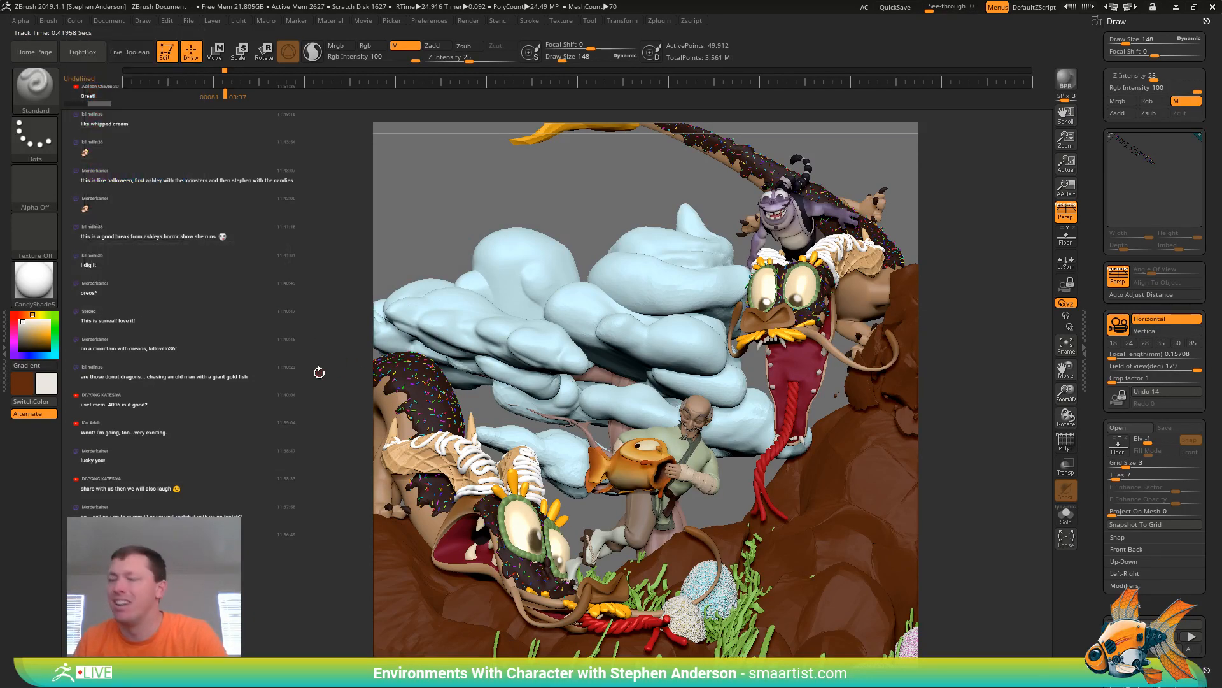
Fill the Bodysprinkles subtool and the lower dragon's sprinkles with the CandyShade5 material
key(n)
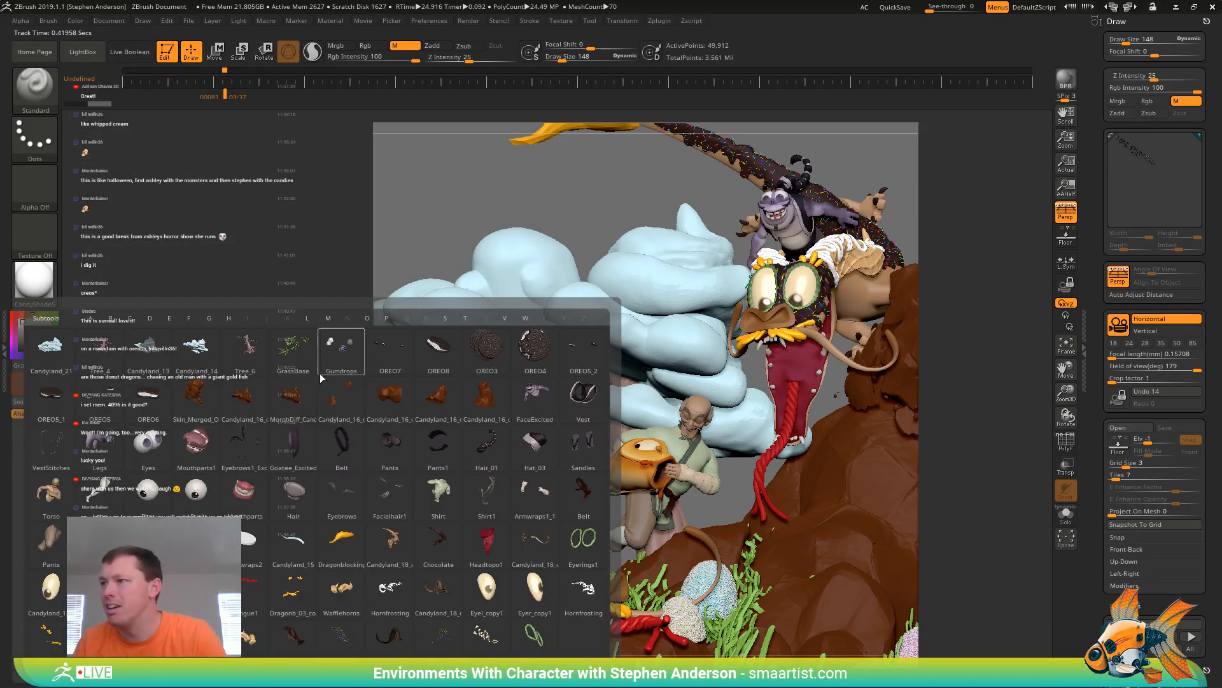
click(441, 633)
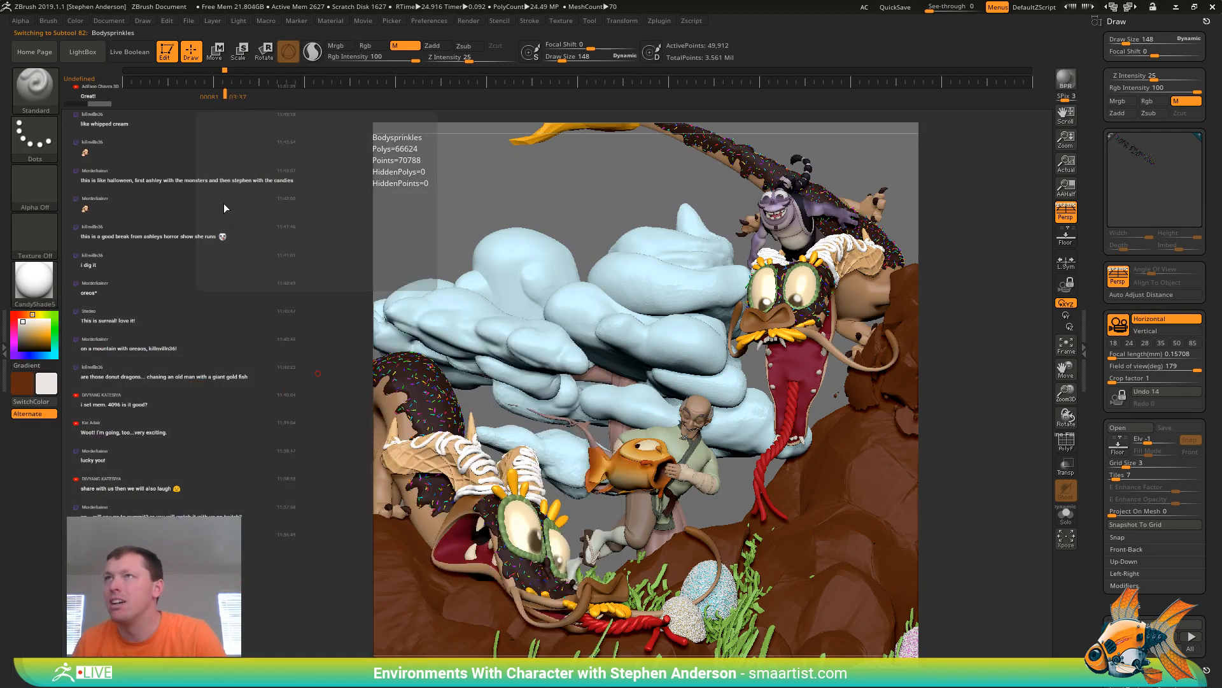
click(75, 21)
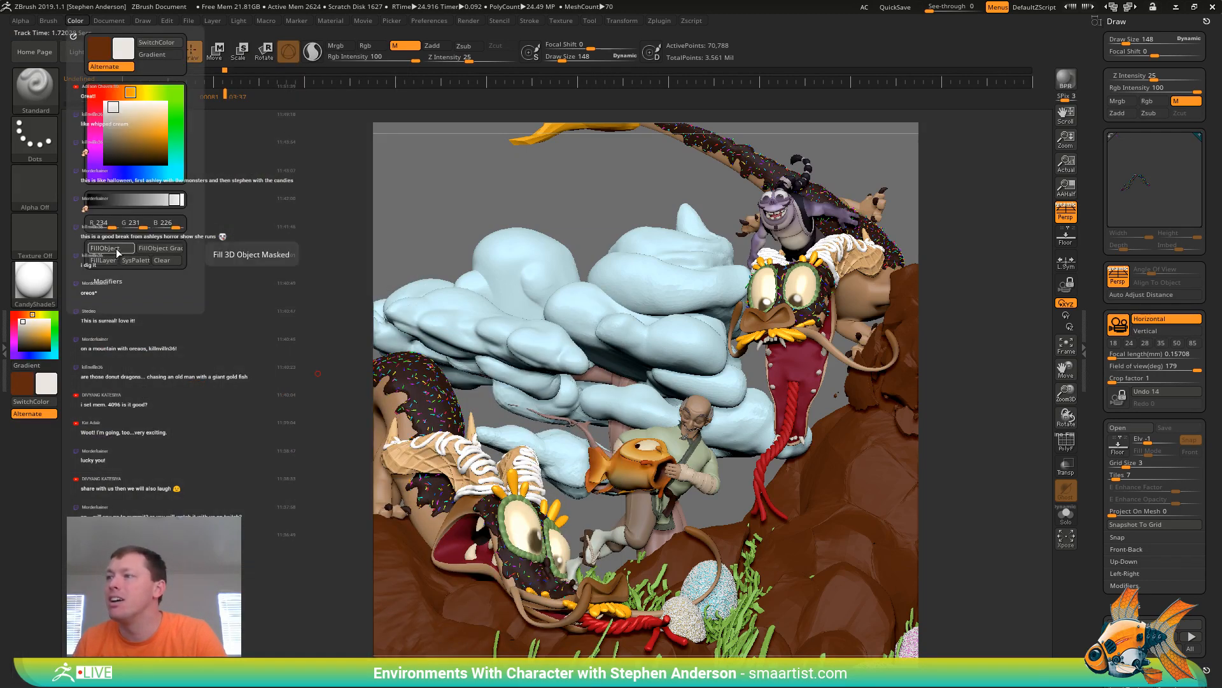
click(115, 248)
key(n)
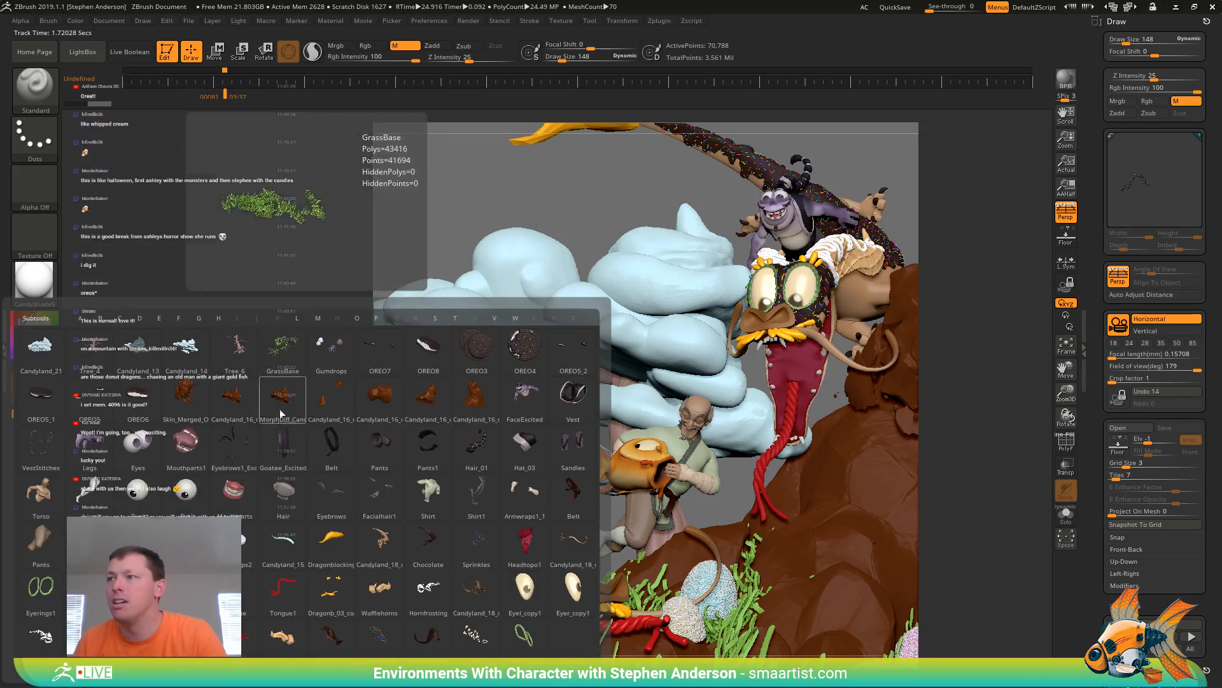
click(381, 648)
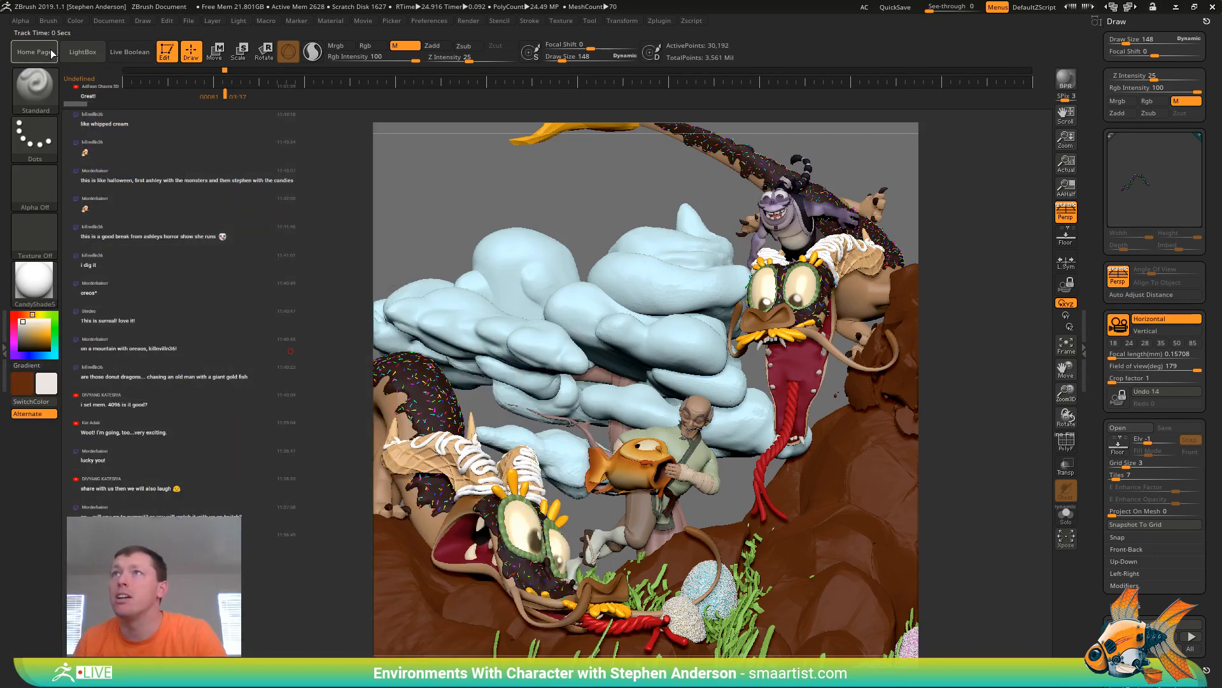
click(75, 20)
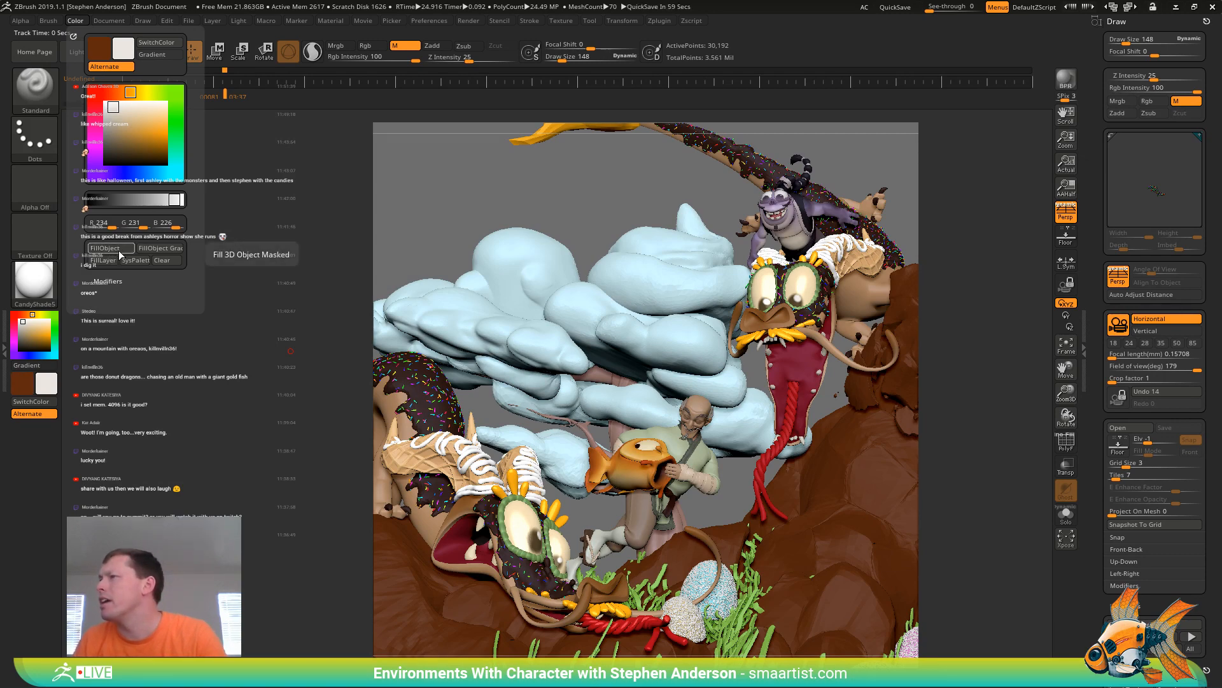
Fill the upper dragon's red tongue and the teeth of both dragons with the CandyShade5 material
alt+click(759, 473)
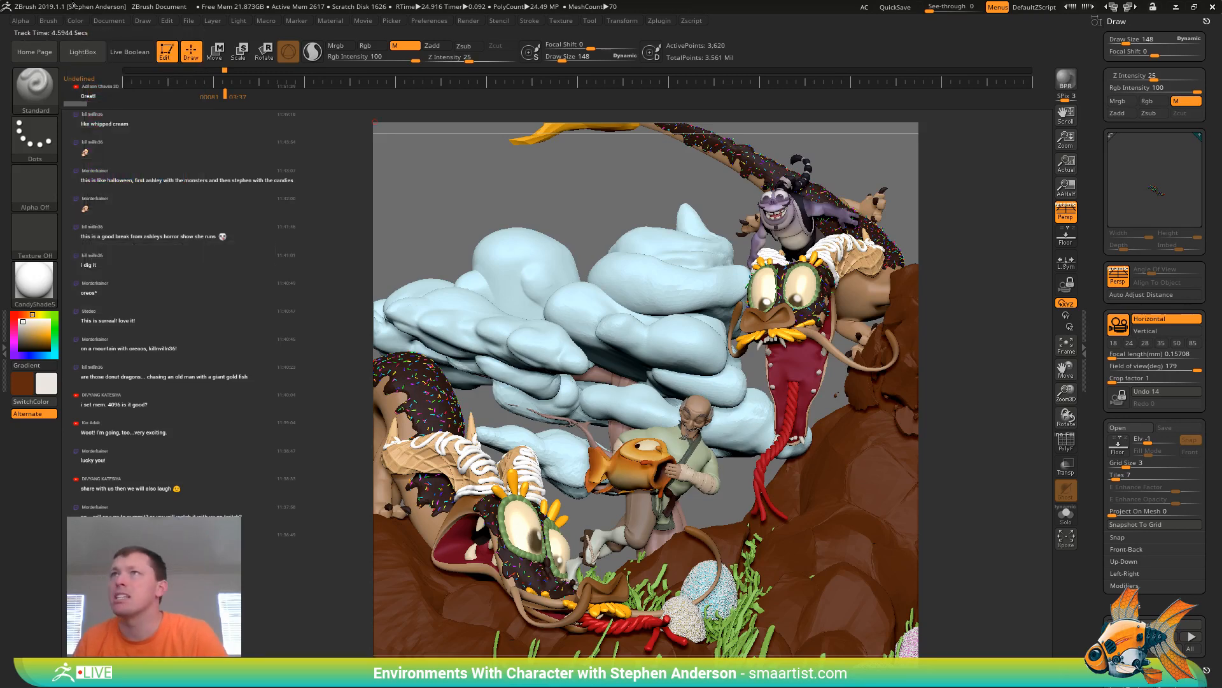
click(75, 21)
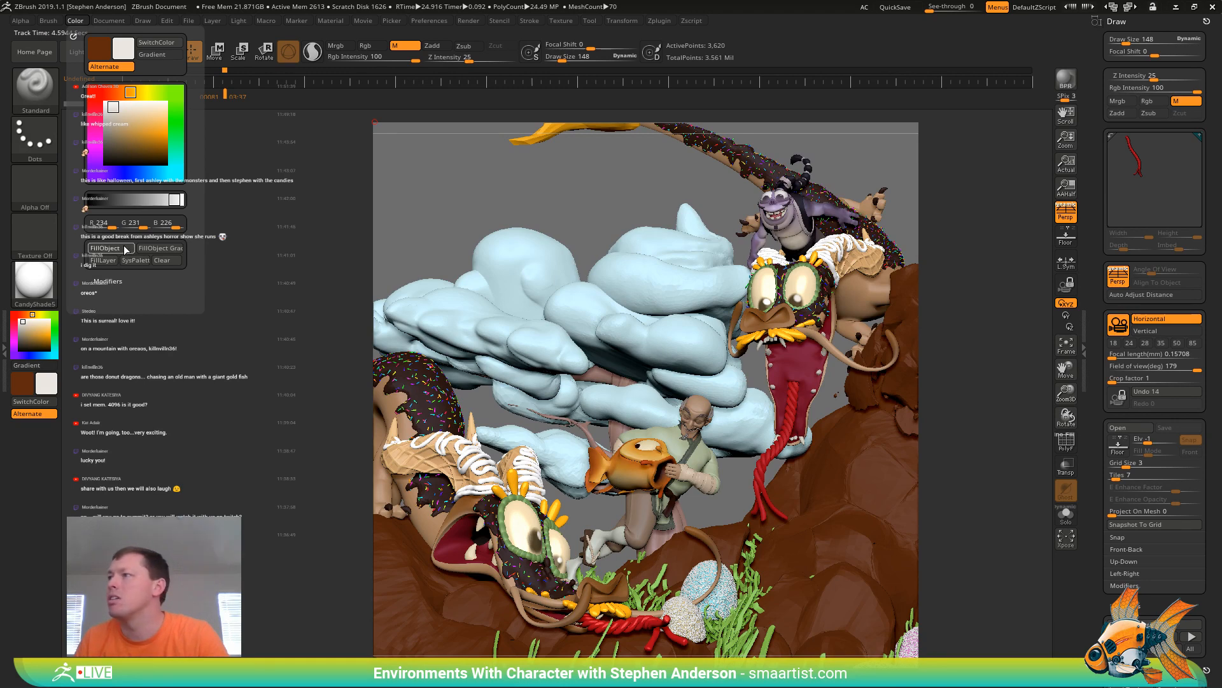
alt+click(801, 441)
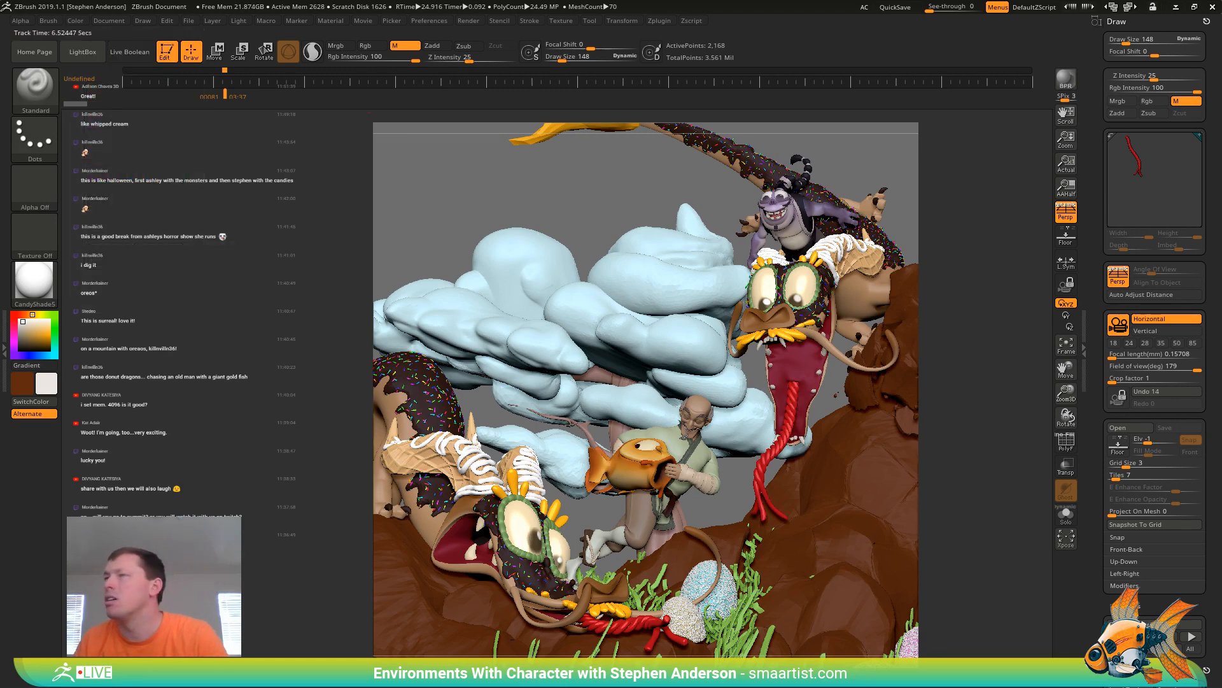
click(74, 21)
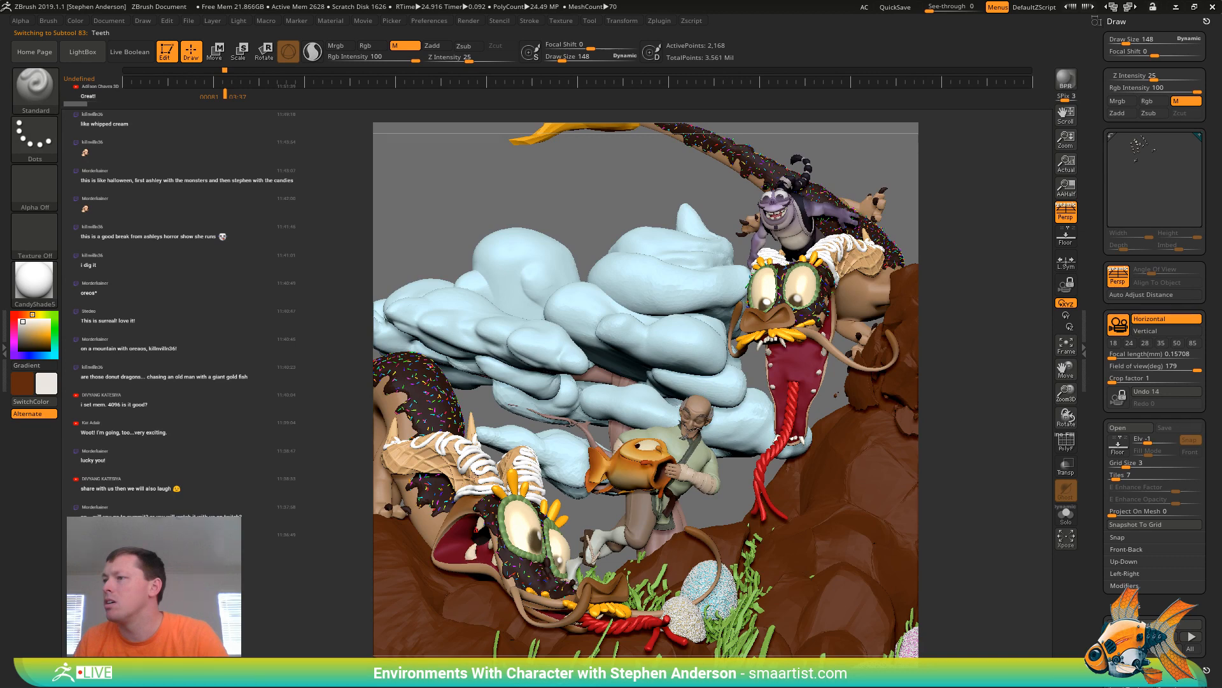
click(74, 21)
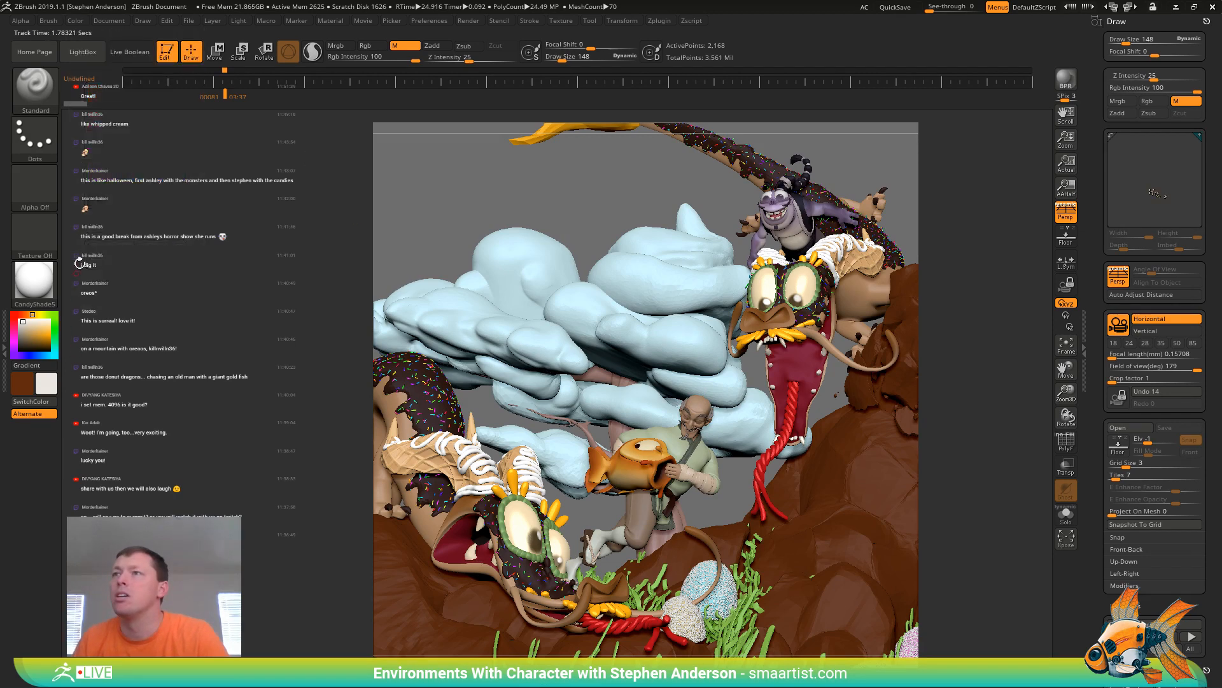
click(74, 21)
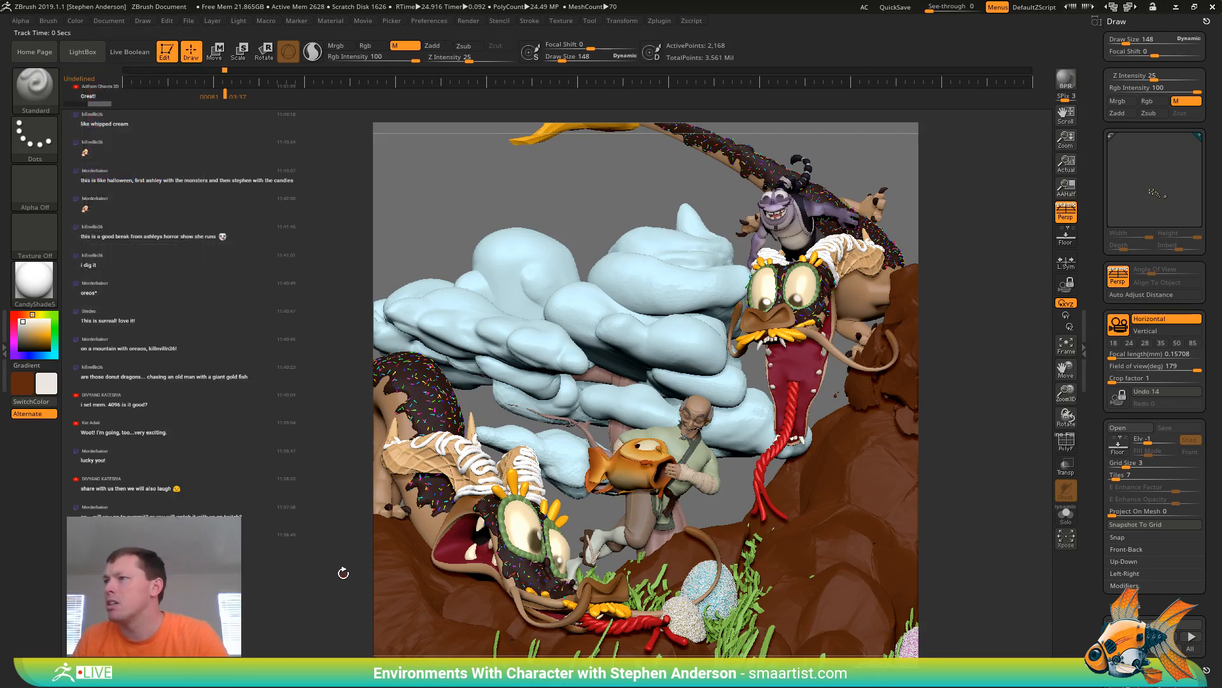
Select the goldfish held by the old man and fill it with the CandyShade5 material
alt+click(629, 468)
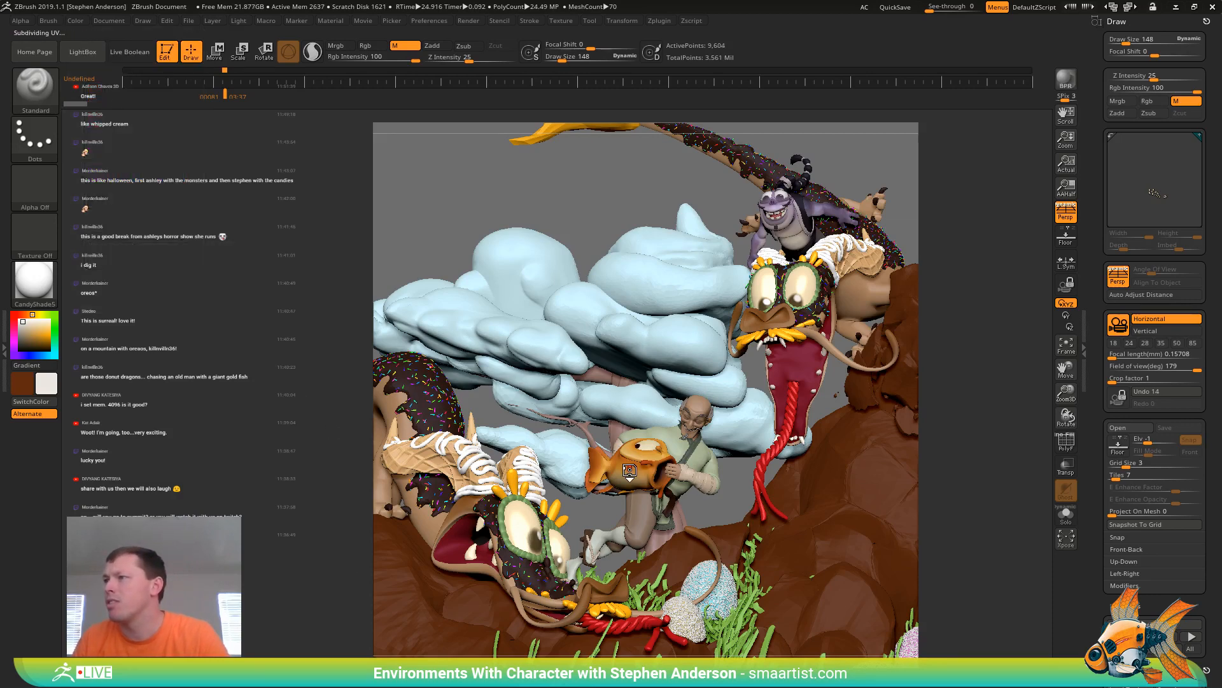
click(77, 19)
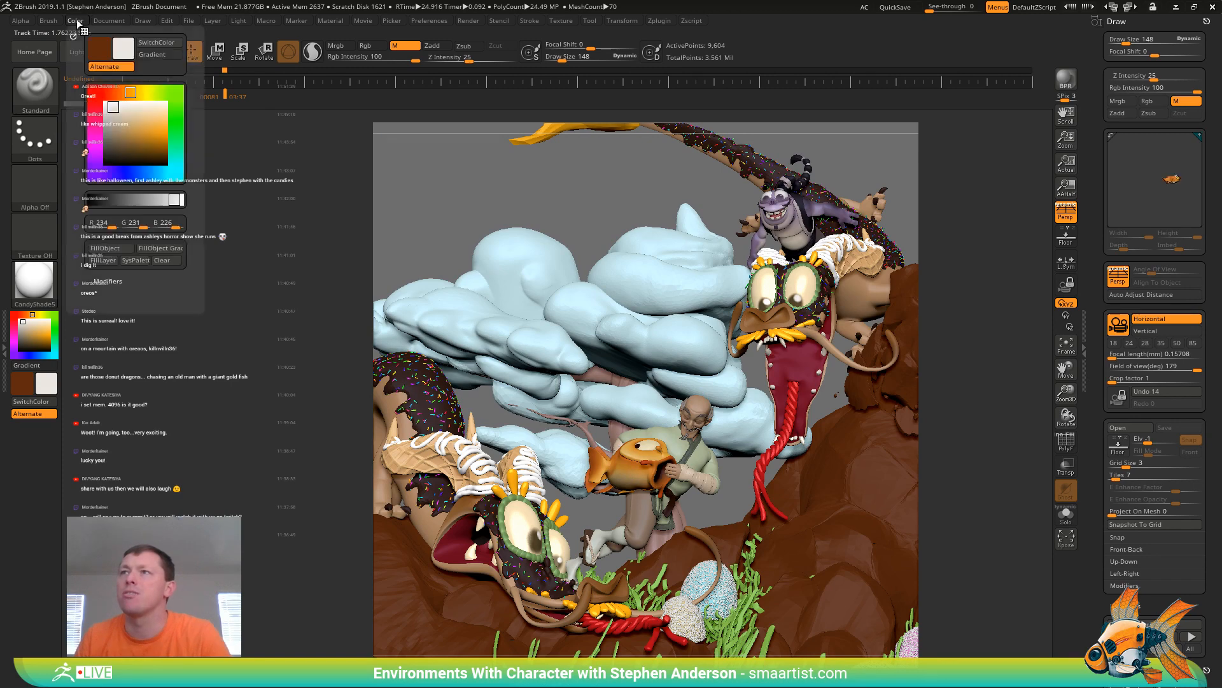
click(120, 247)
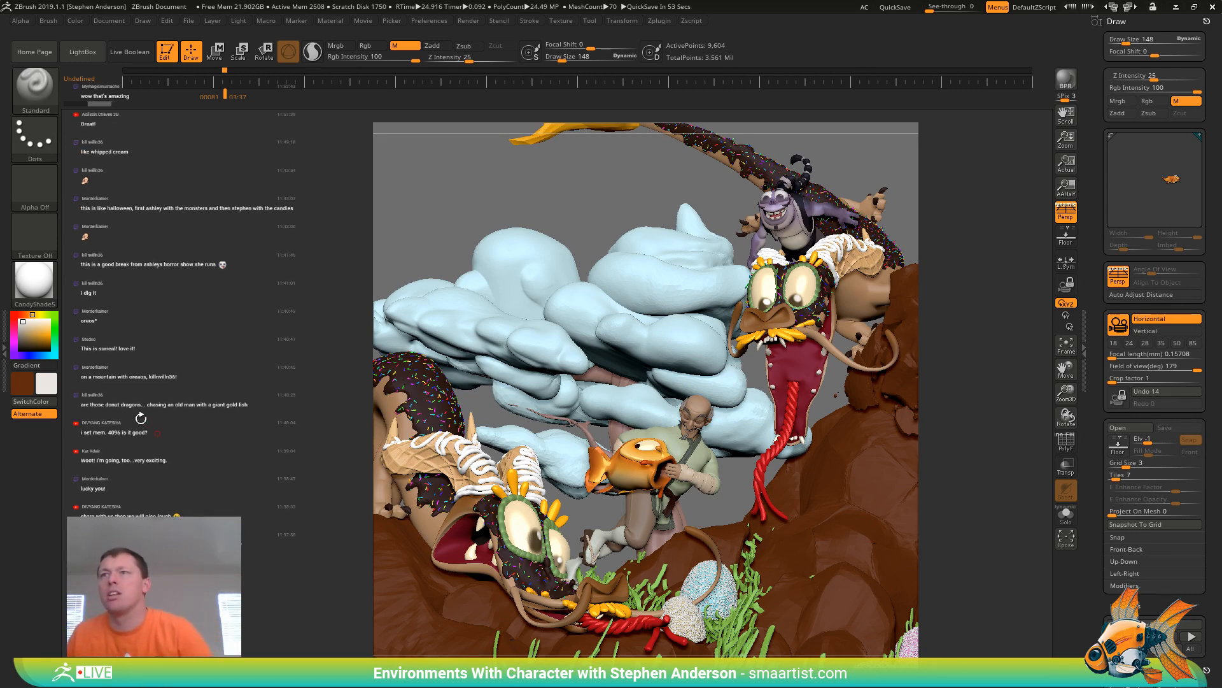
Choose the Hair material and load the GummyPlastic2 material file from the _CandyLand folder in its place
mouse_move(33, 285)
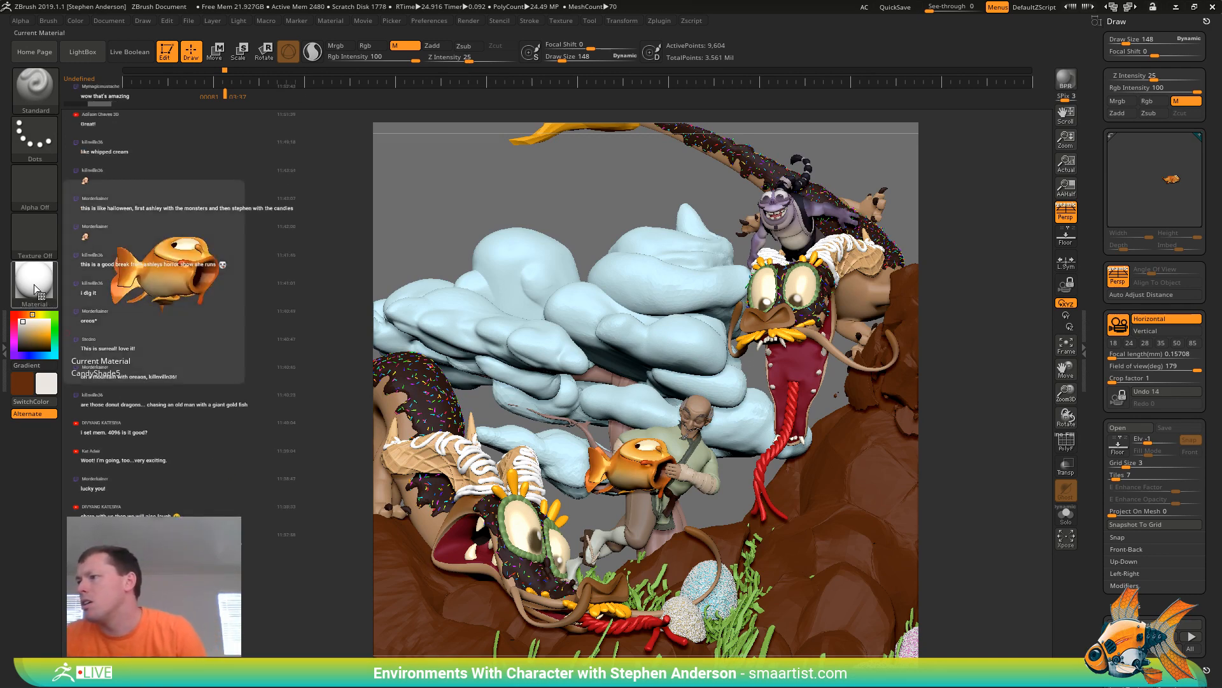
click(33, 284)
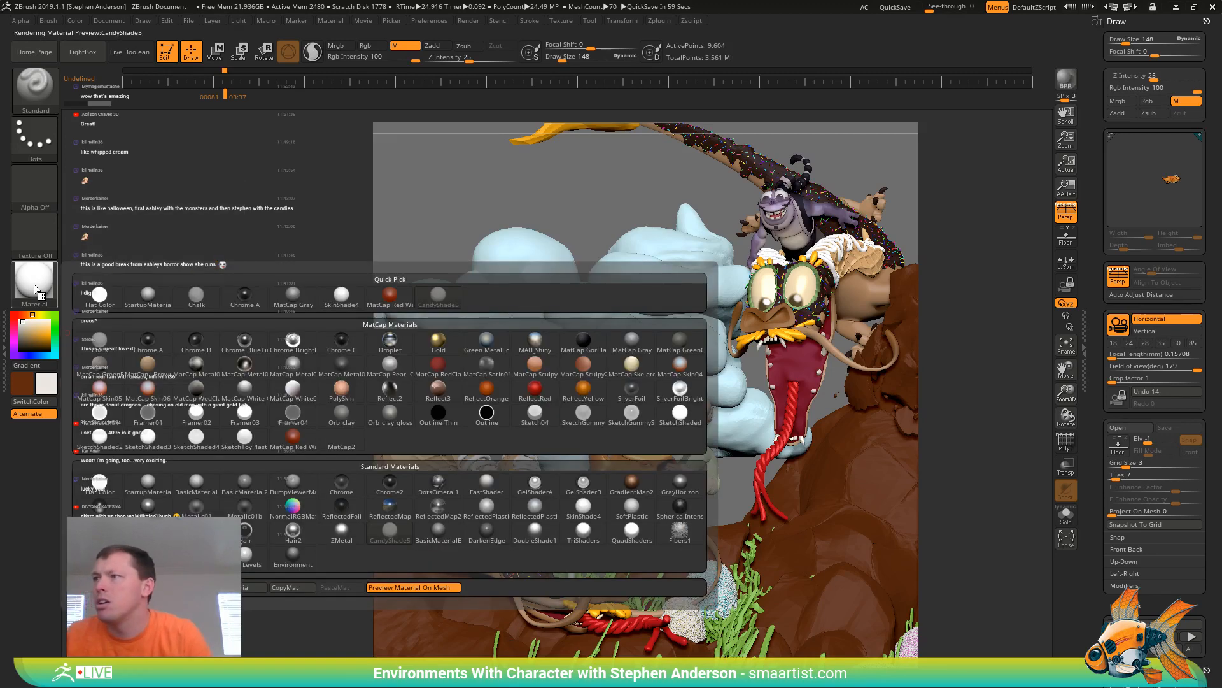
click(33, 284)
click(31, 289)
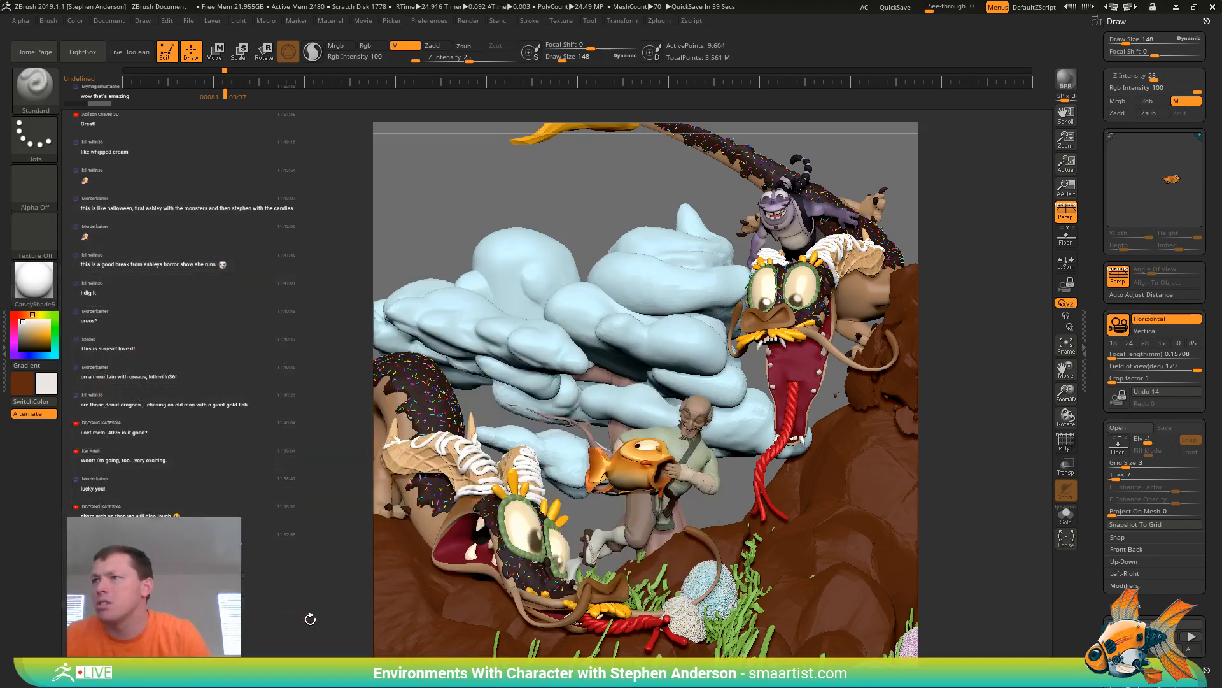
click(33, 284)
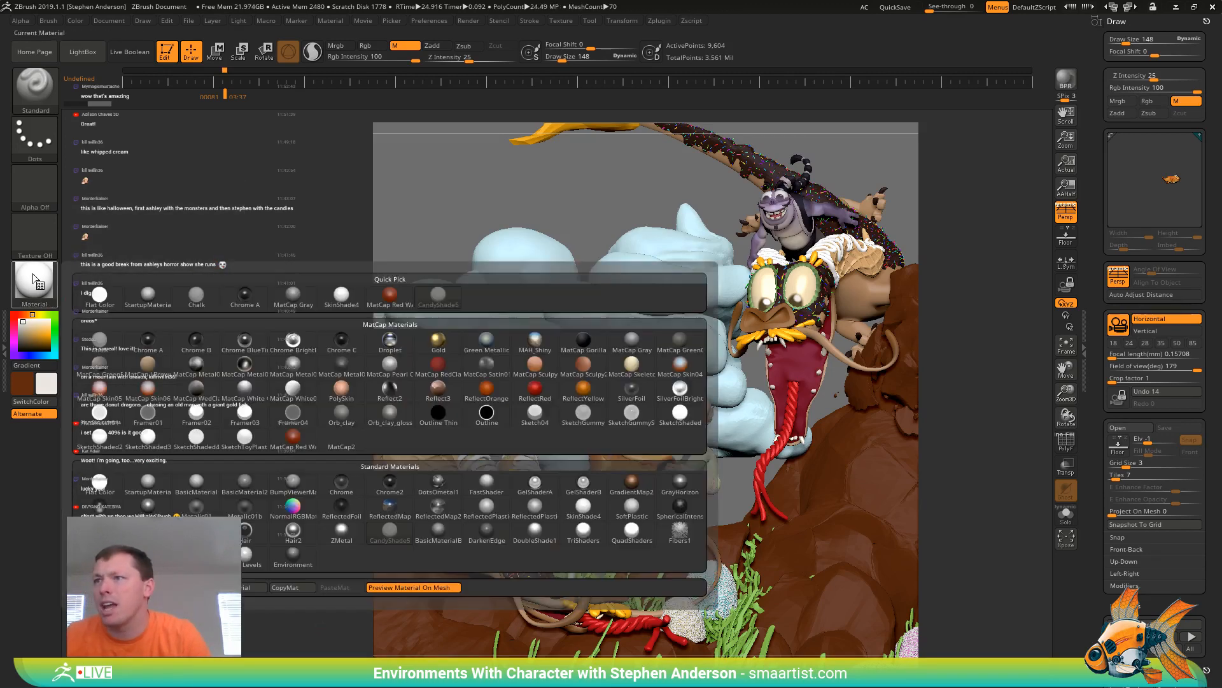
click(244, 540)
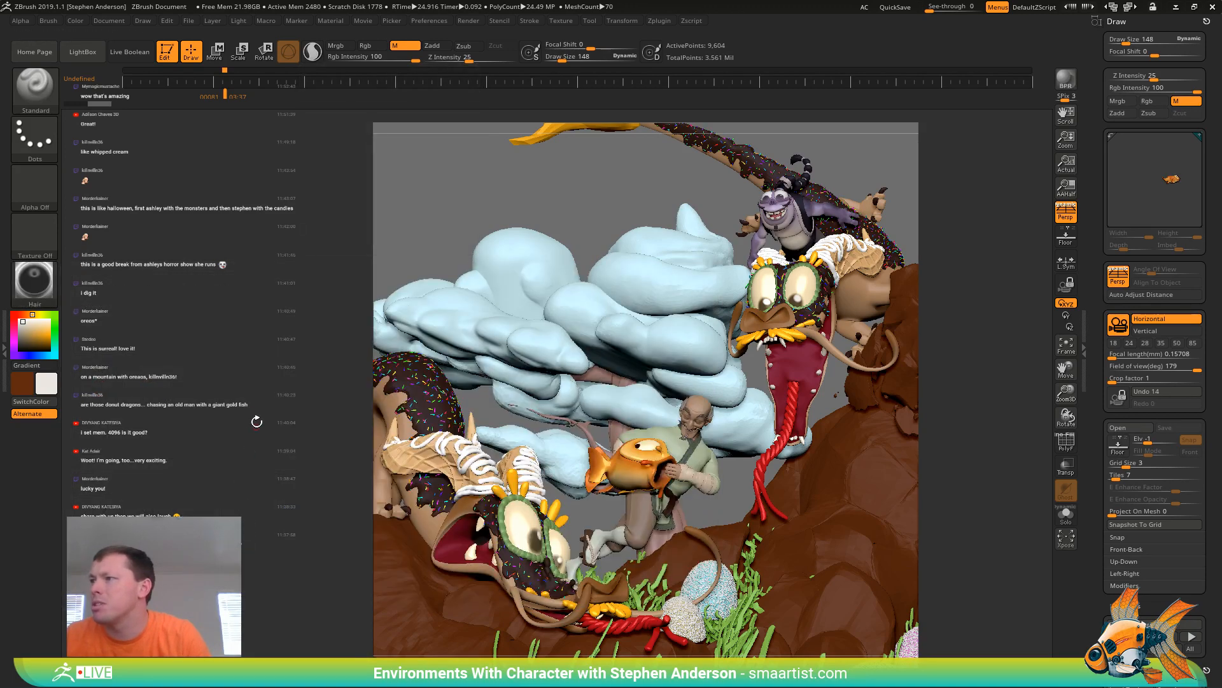
click(32, 300)
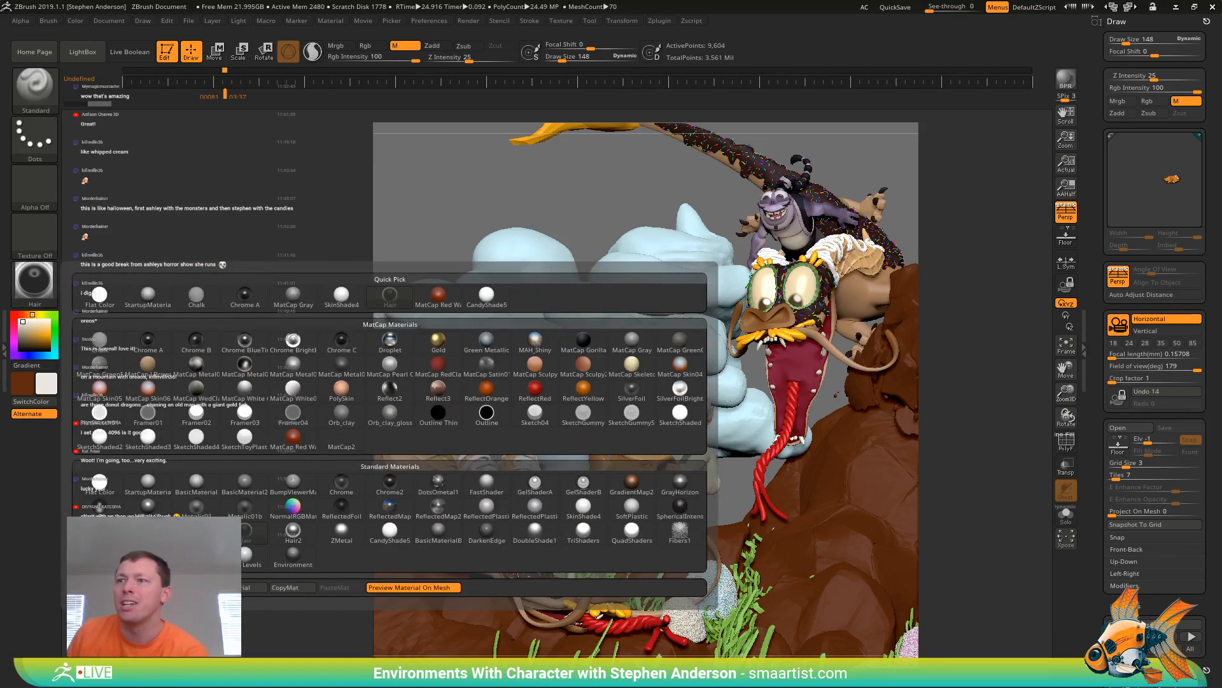
click(99, 587)
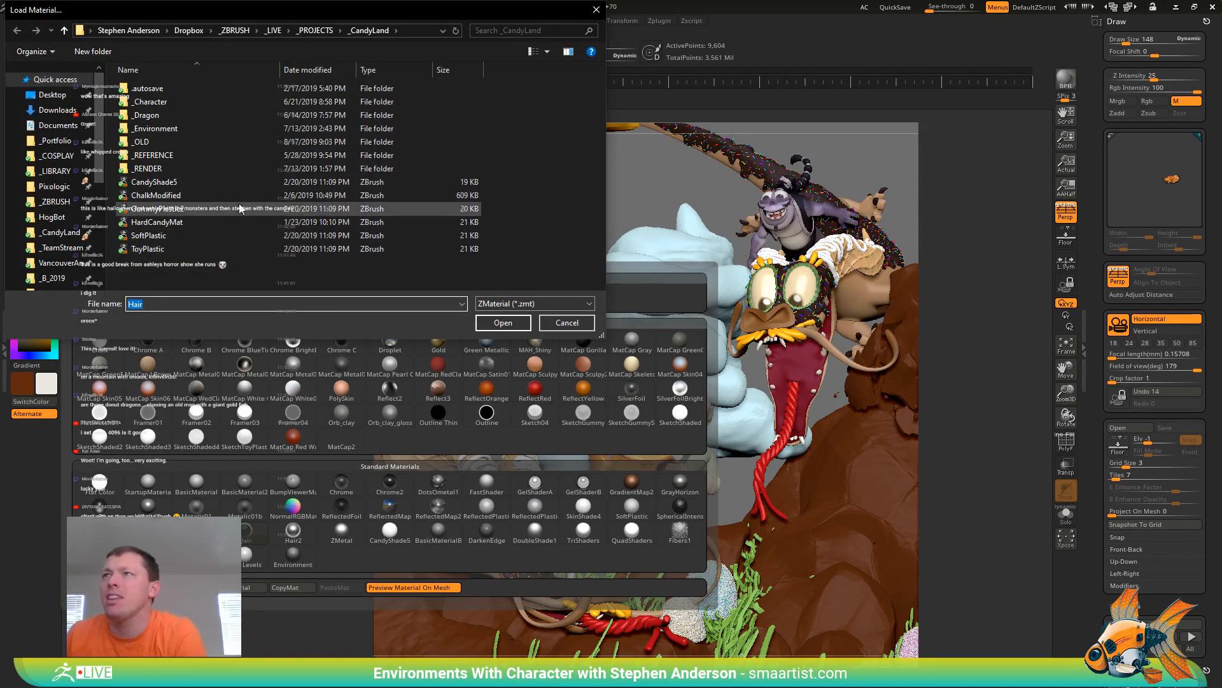
click(201, 212)
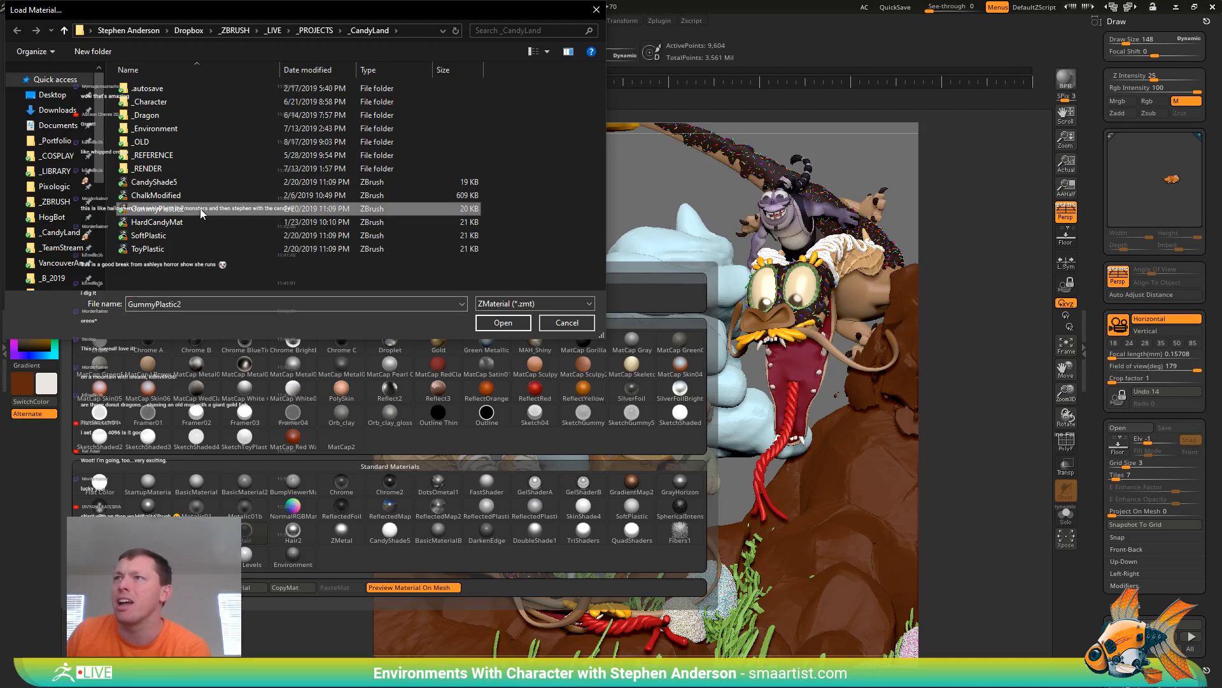
click(504, 322)
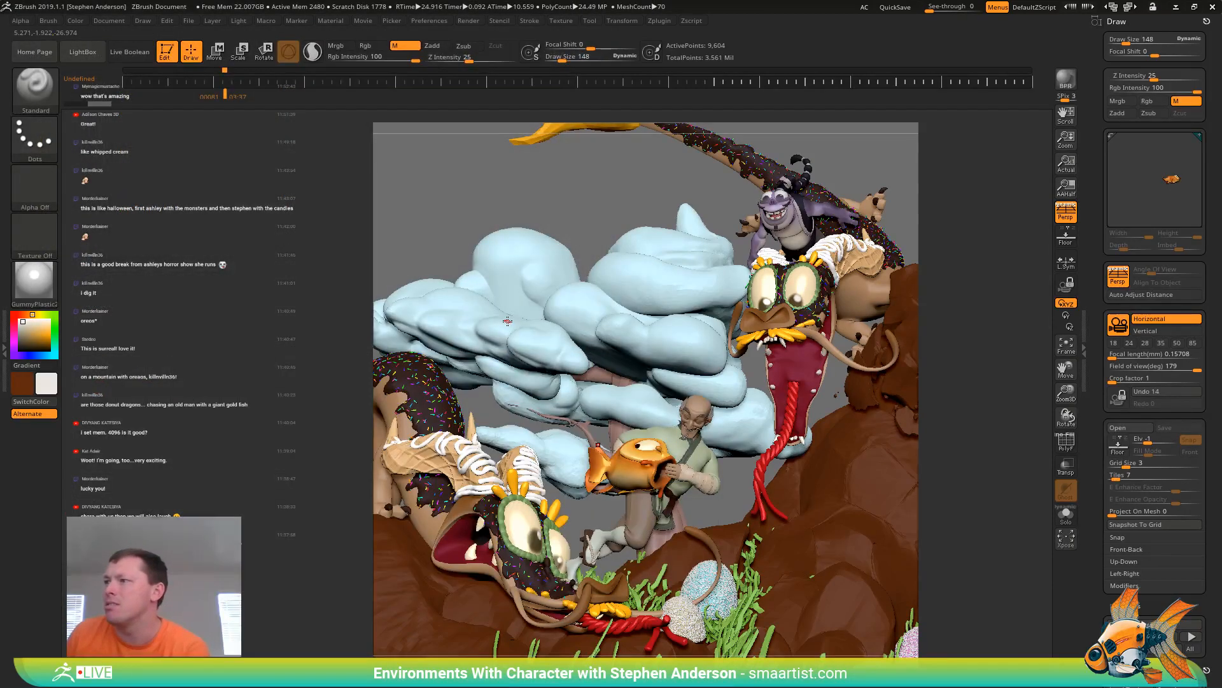
Fill the lower dragon's eyeball subtool Eyer_copy1 with the GummyPlastic2 material
alt+click(531, 530)
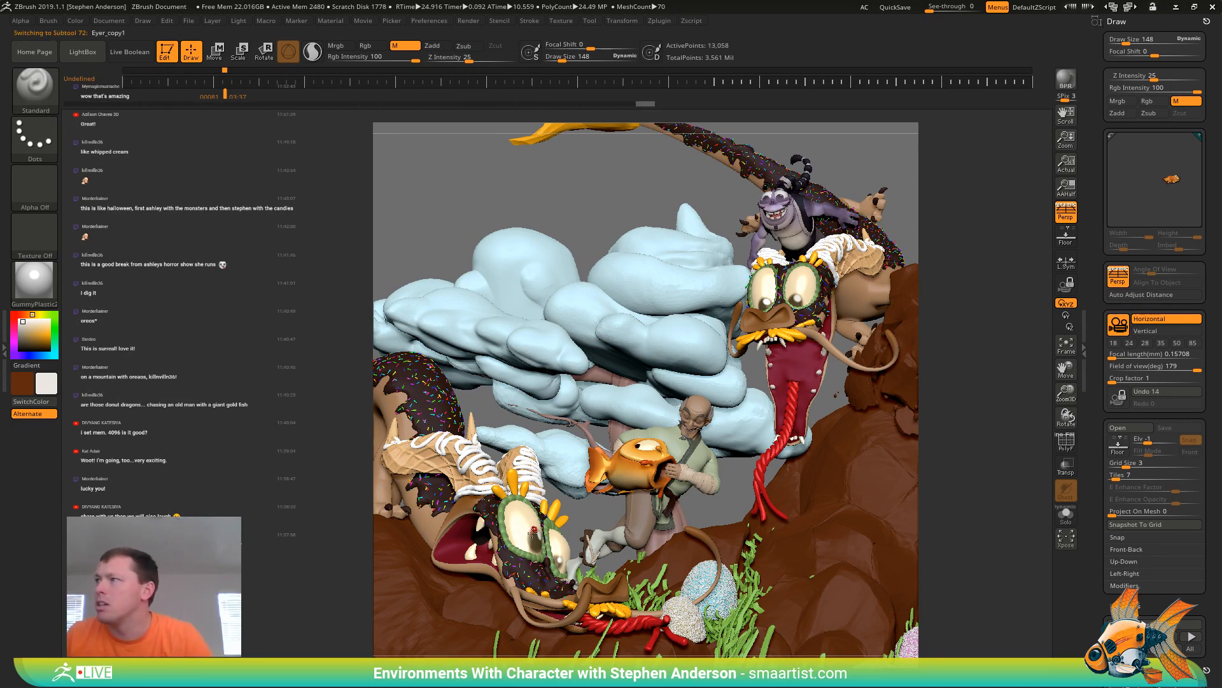
click(76, 21)
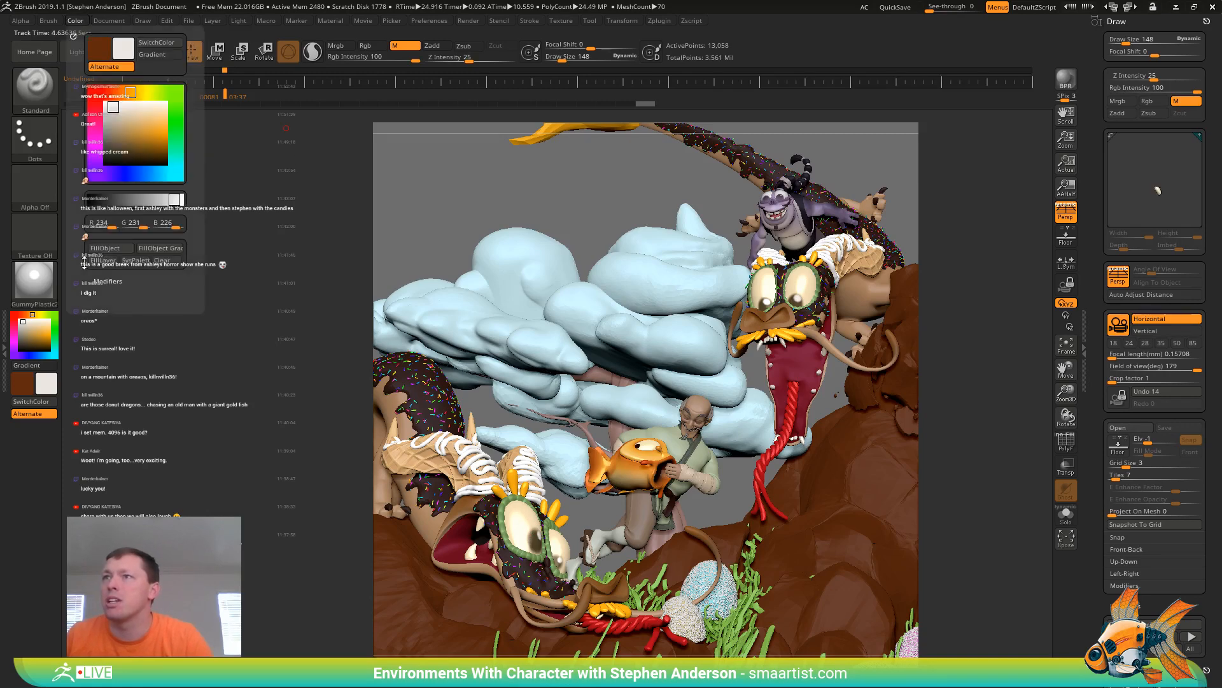
click(112, 255)
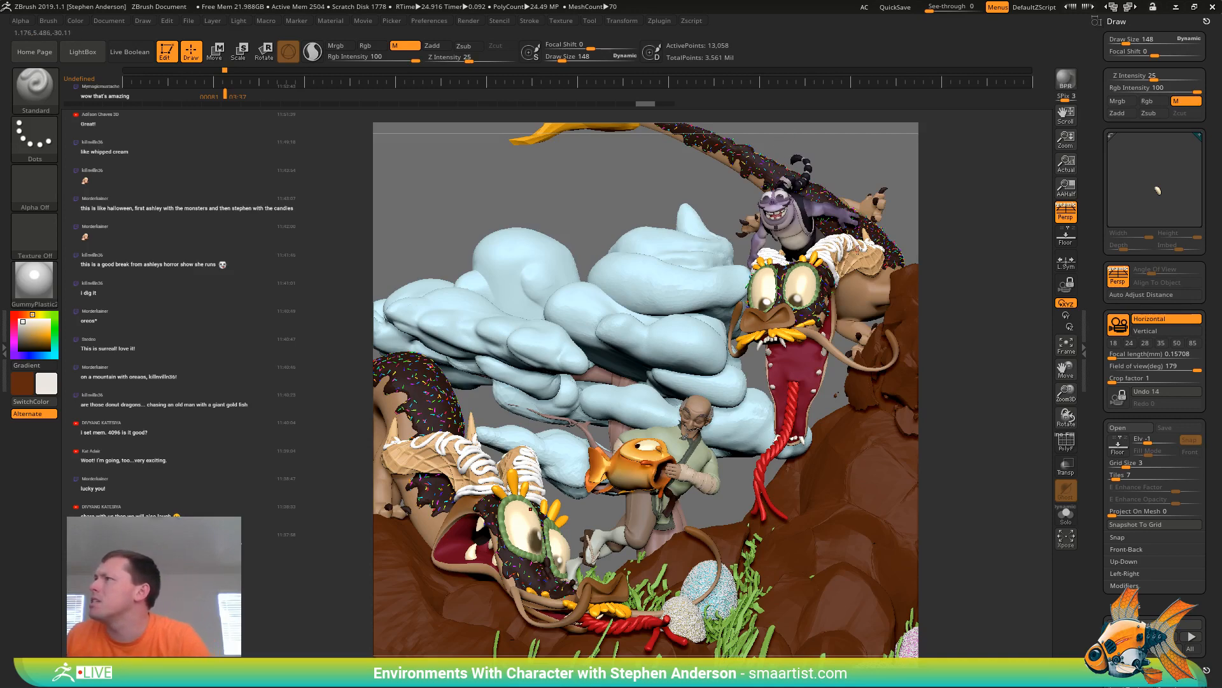
click(48, 292)
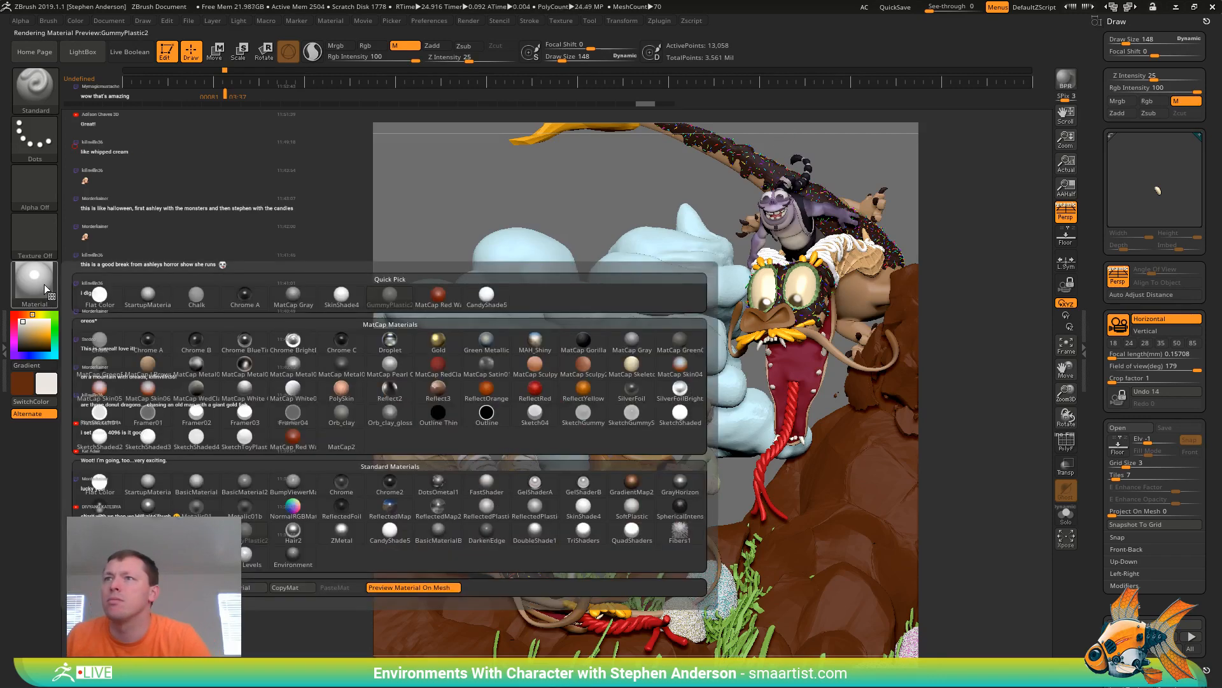
click(34, 280)
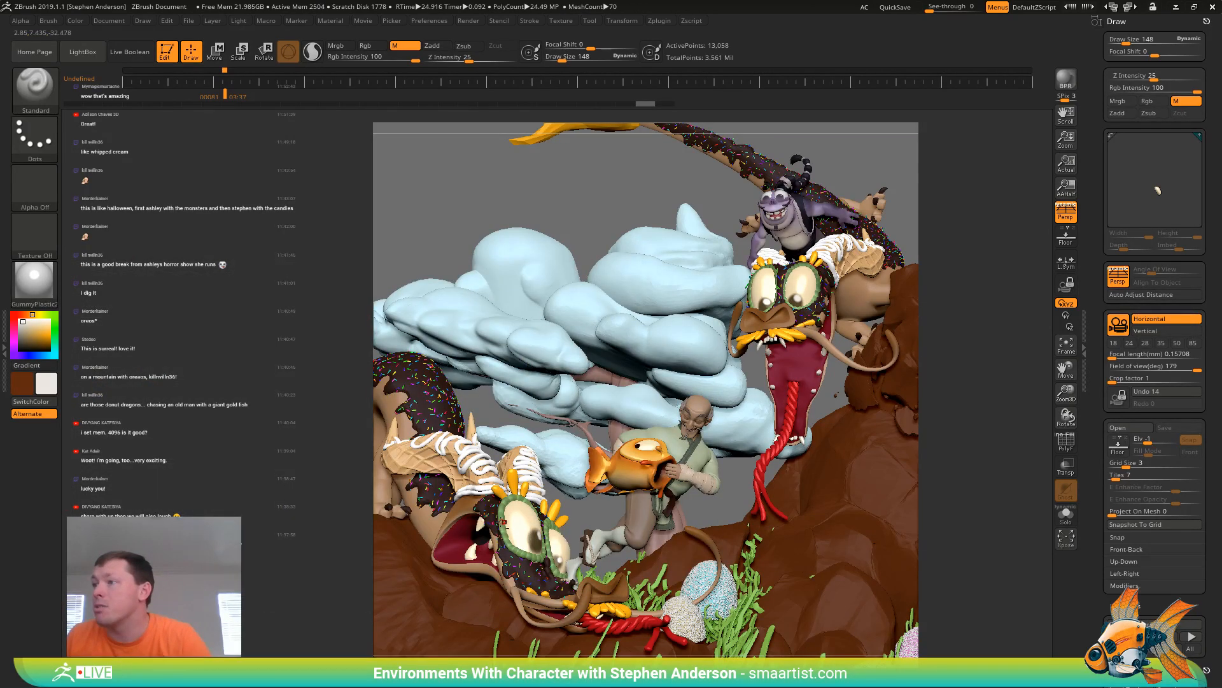
Fill the green eye rings of the lower dragon and the upper dragon with the GummyPlastic2 material
alt+click(503, 520)
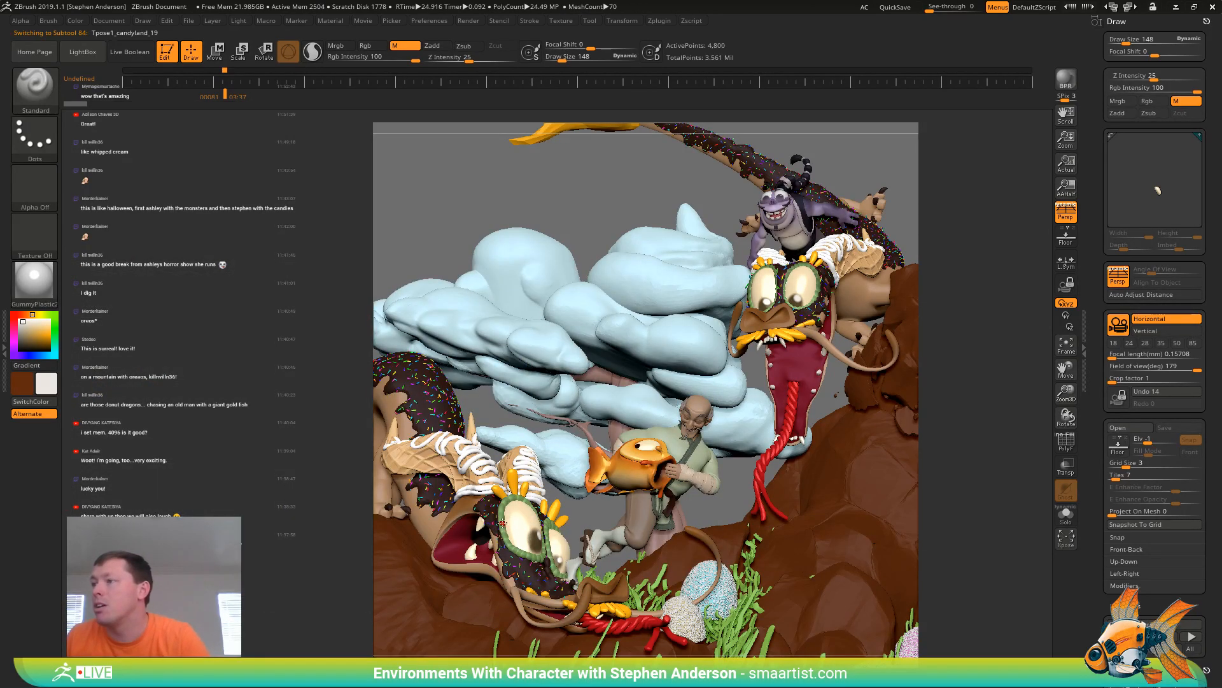
click(74, 17)
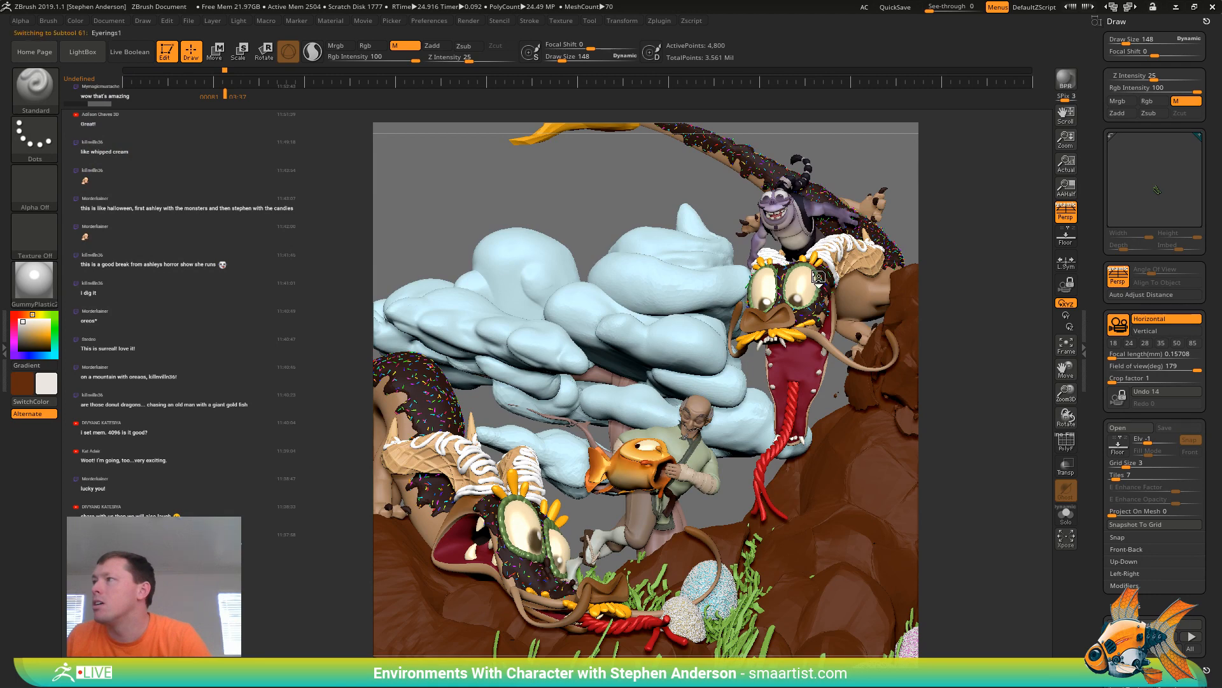
click(69, 20)
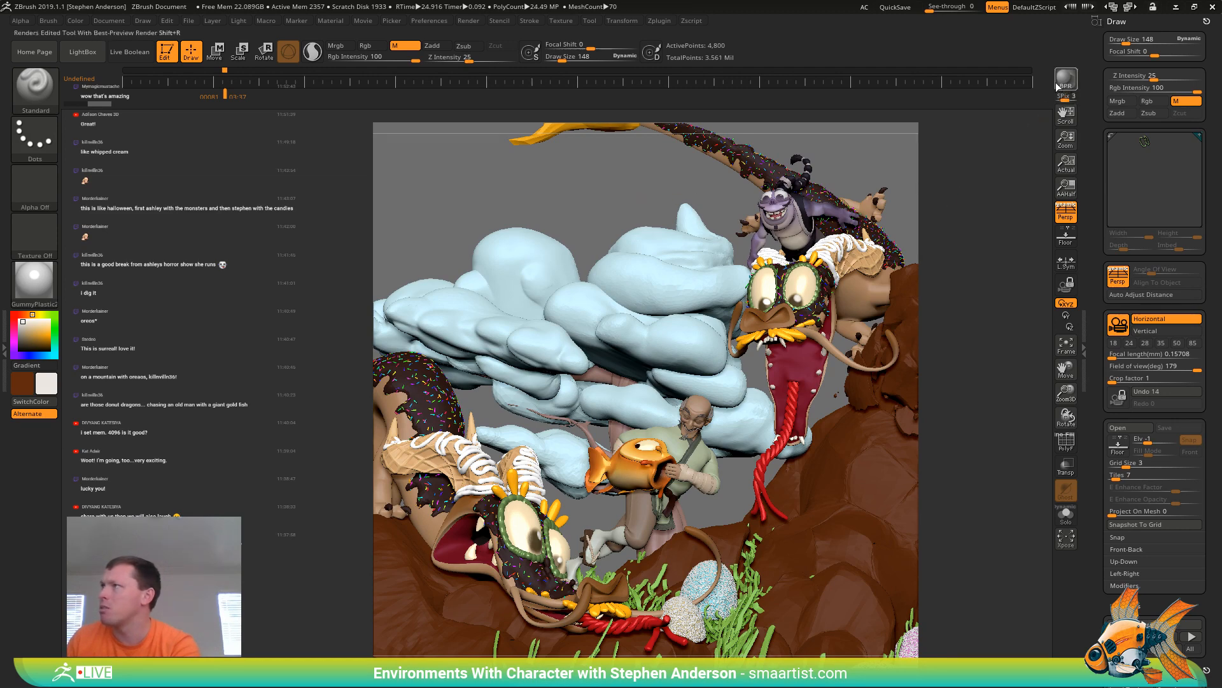
Save the ZTool as Candyland_21 in the _CandyLand folder, replacing the existing file
key(ctrl+s)
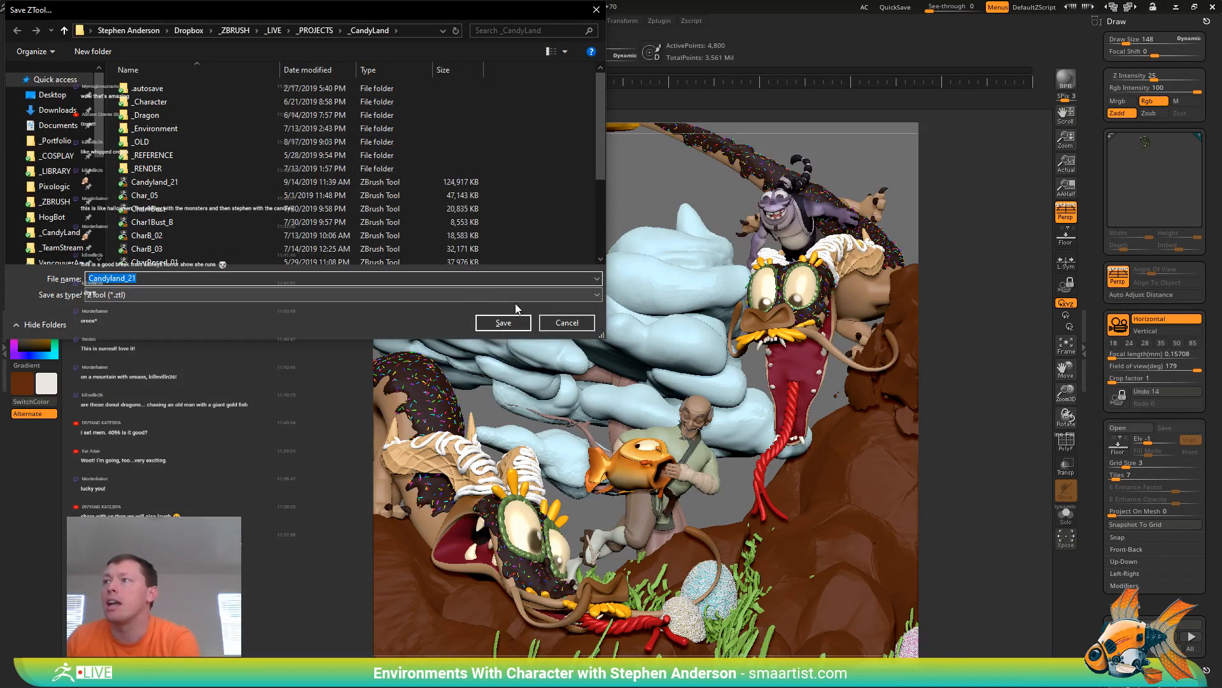
click(497, 323)
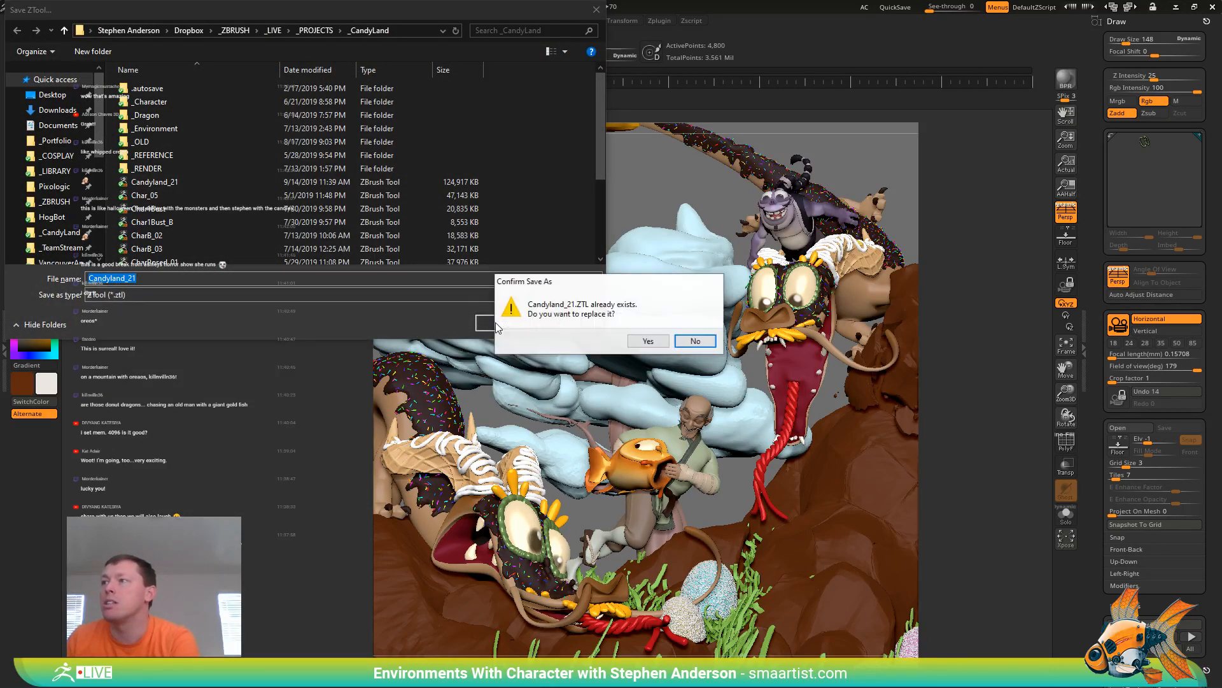
click(648, 340)
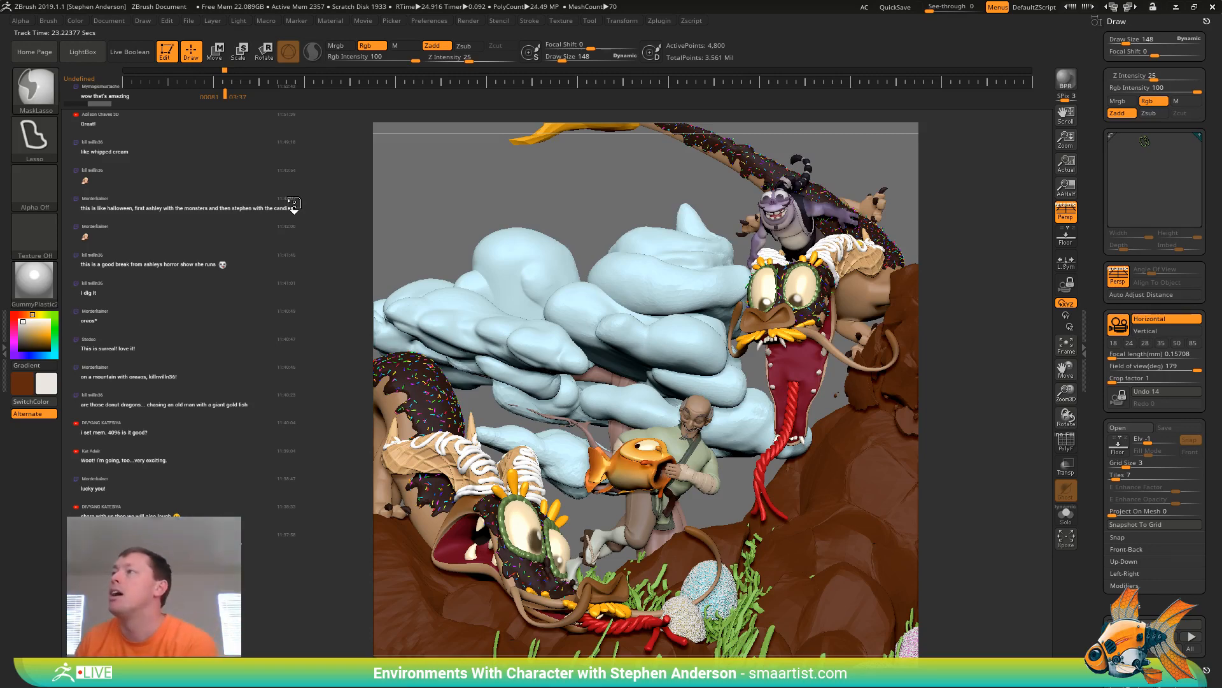
key(ctrl+s)
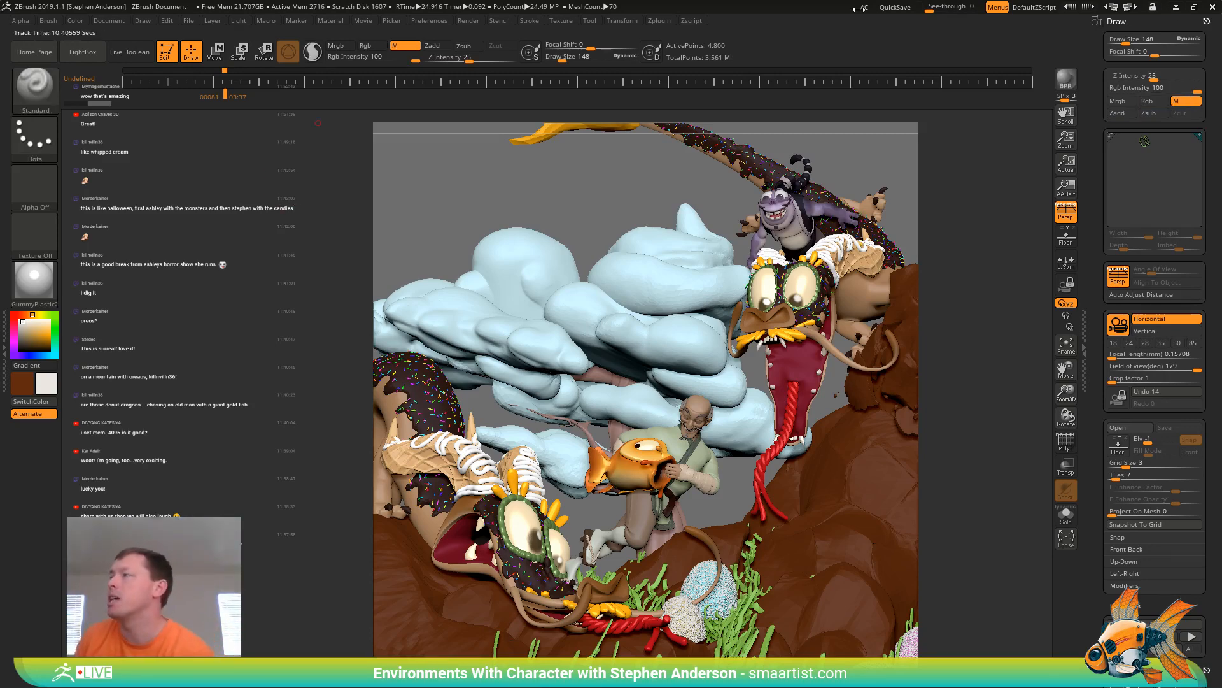
Lock the camera and render the current view of the scene with BPR
click(1067, 81)
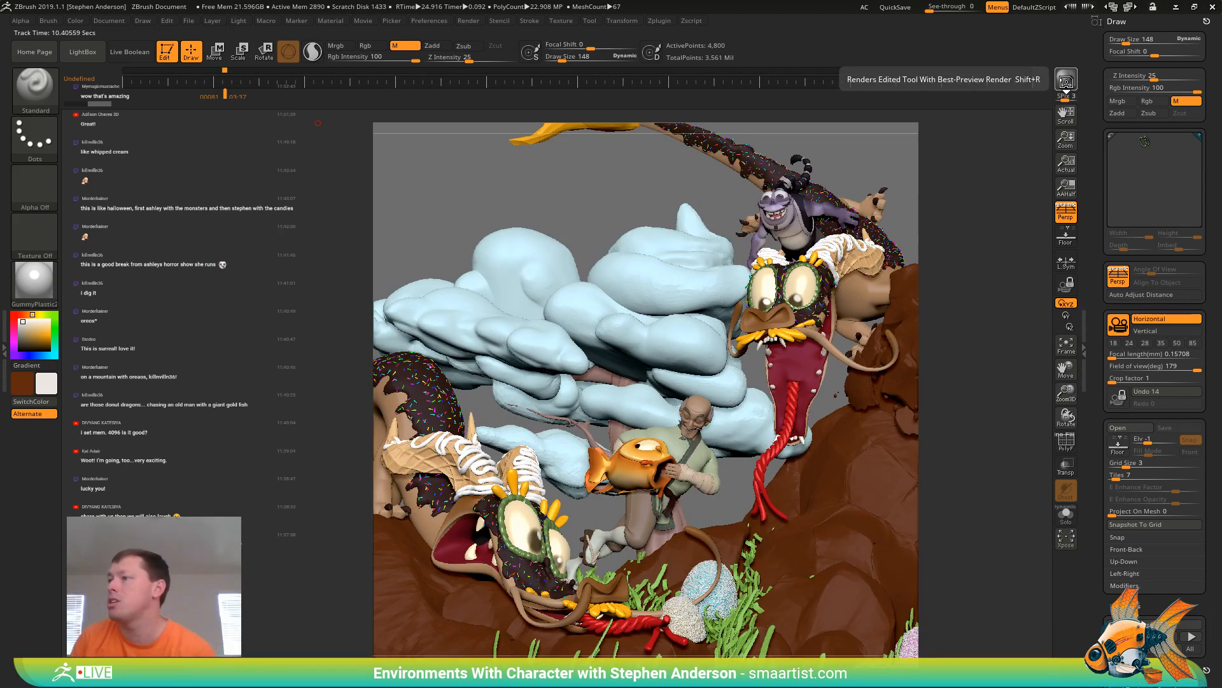
click(1067, 284)
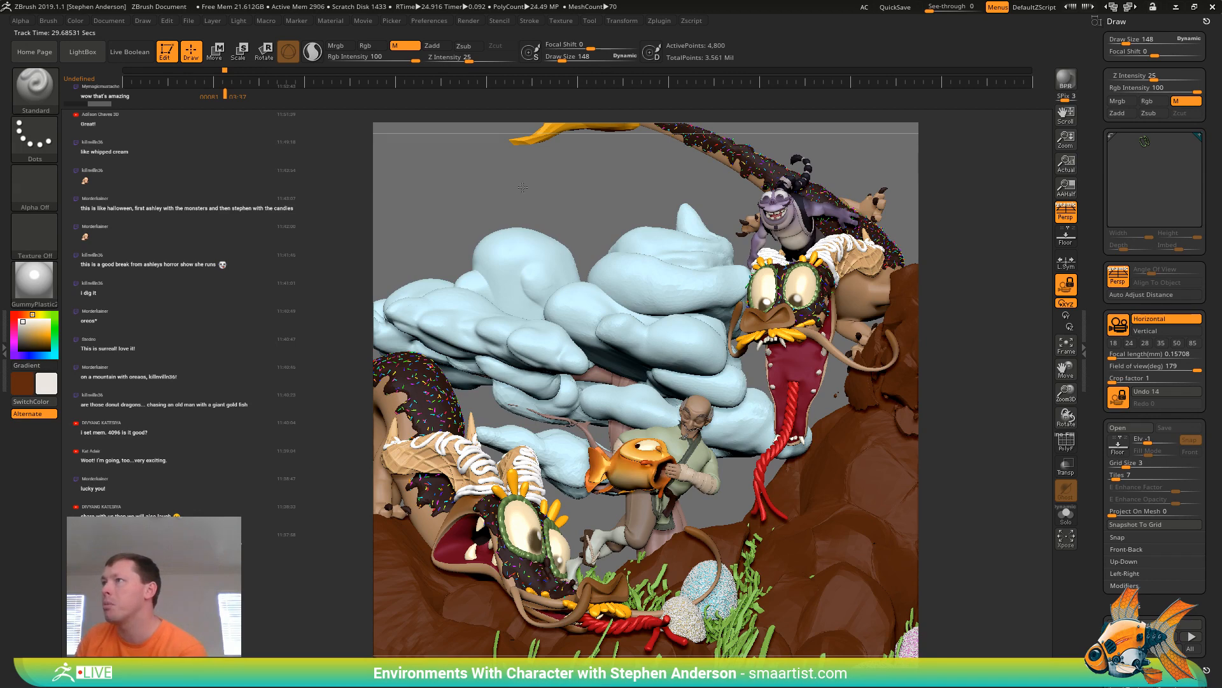
click(1067, 83)
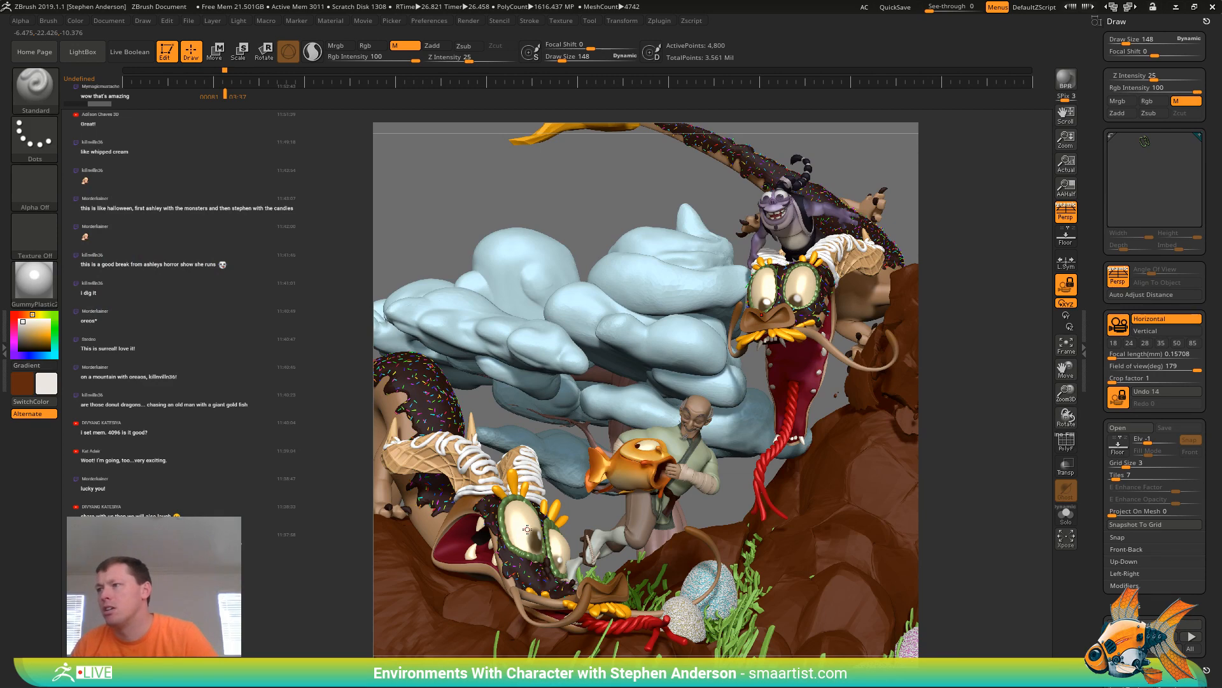
Select the lower dragon's Eyer_copy1 eye subtool and fill it with the ToyPlastic material
click(41, 284)
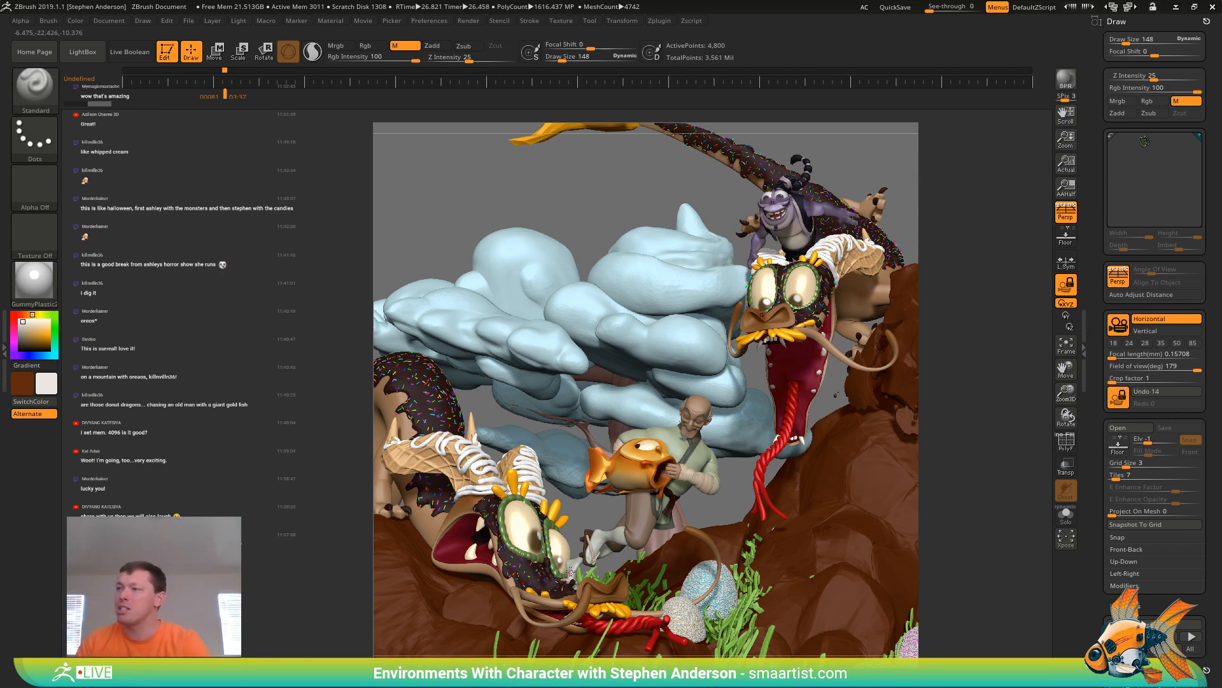
alt+click(532, 526)
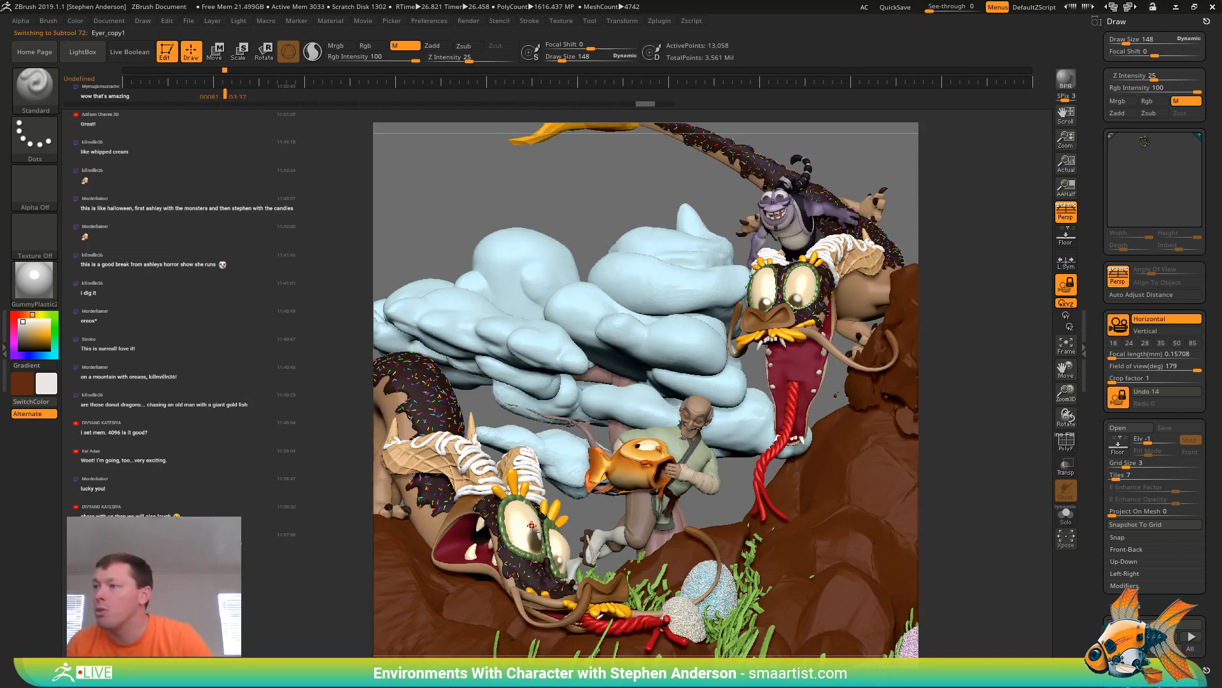
click(40, 266)
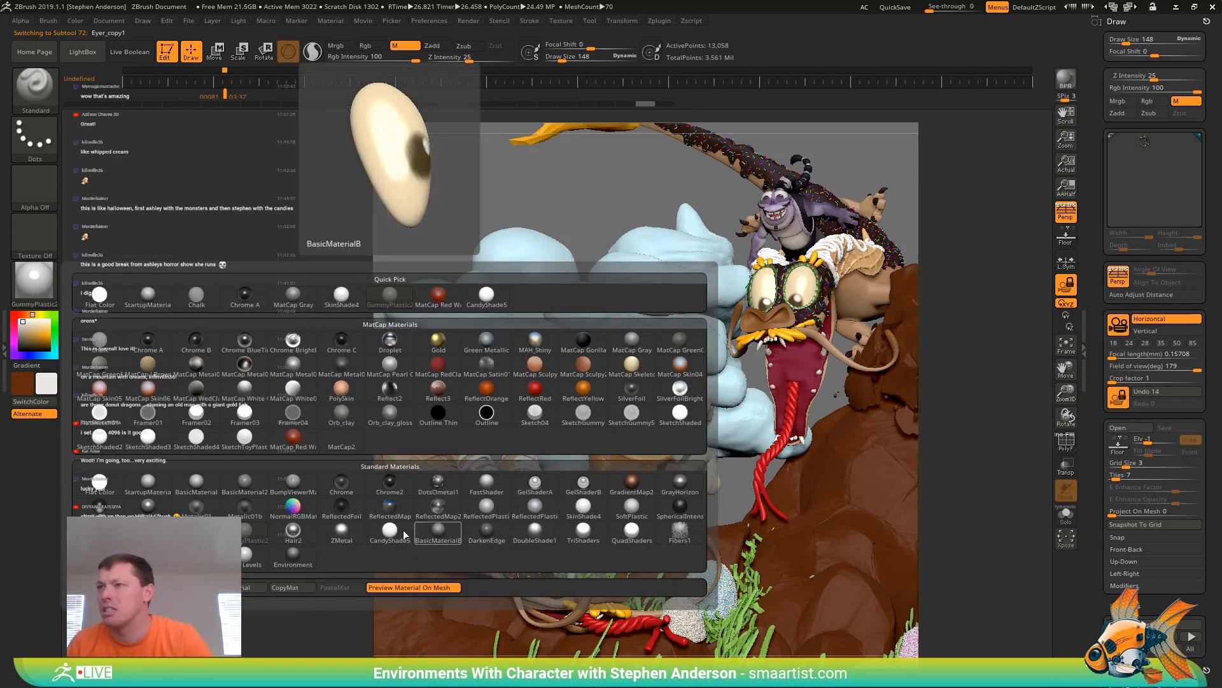
click(244, 530)
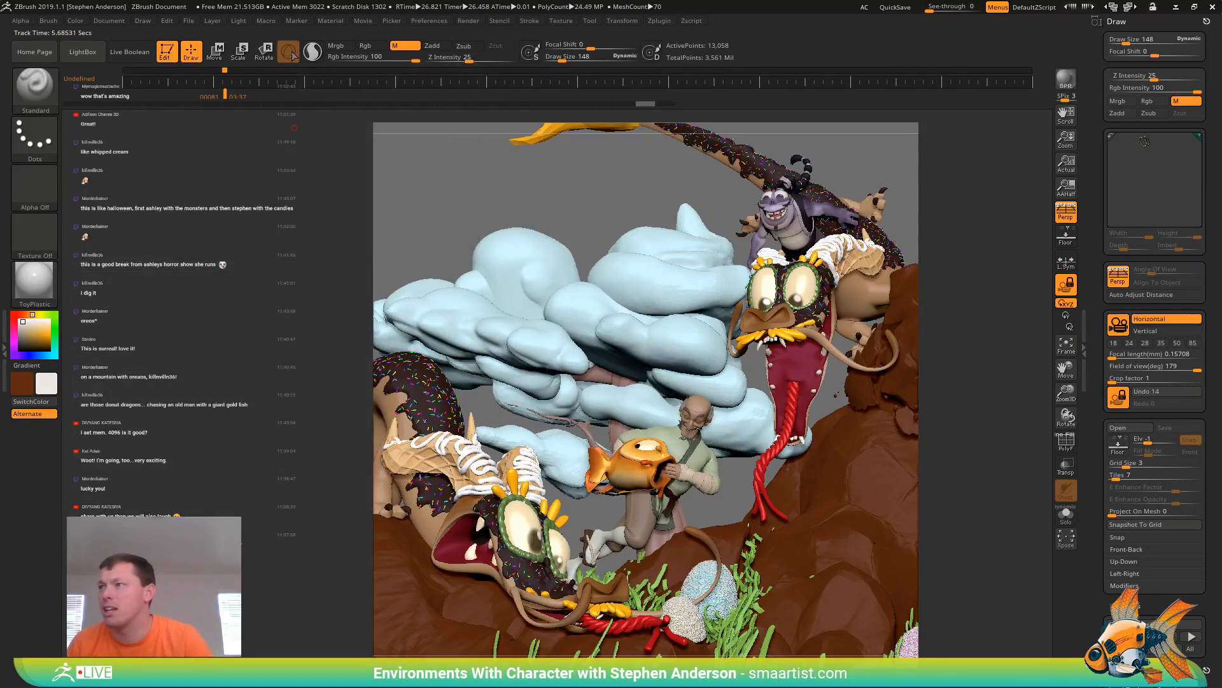
click(75, 20)
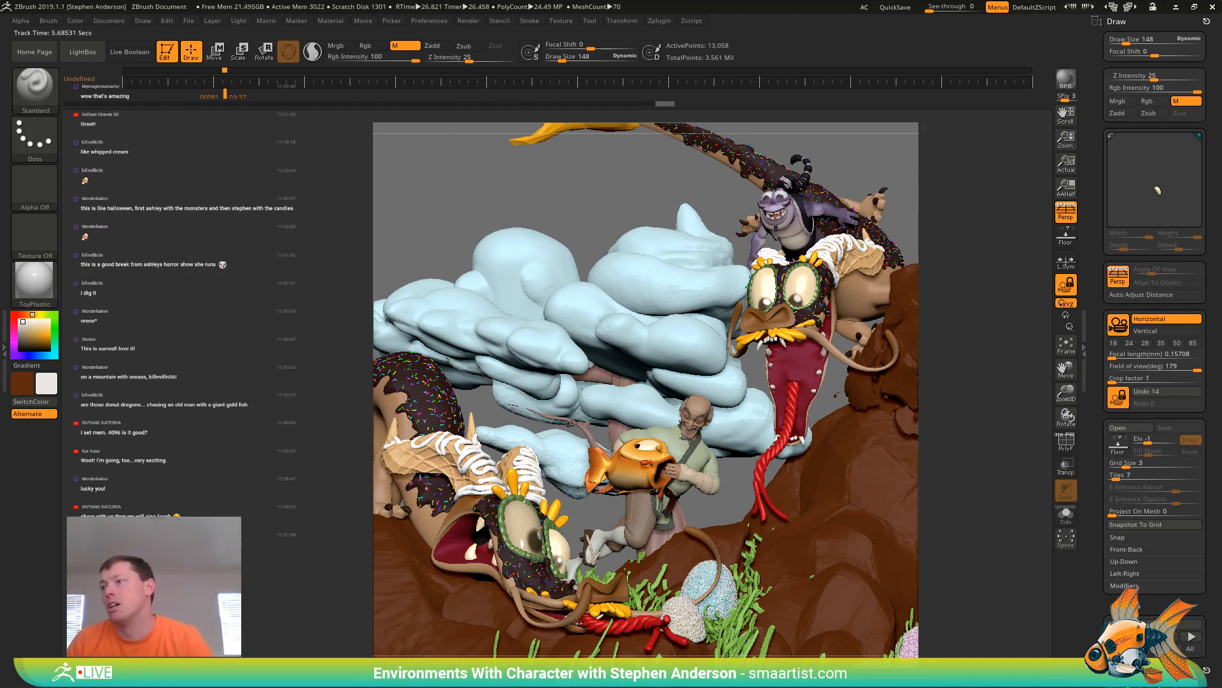
Compare standard materials on the lower dragon's eye and fill it with GummyPlastic2
click(36, 280)
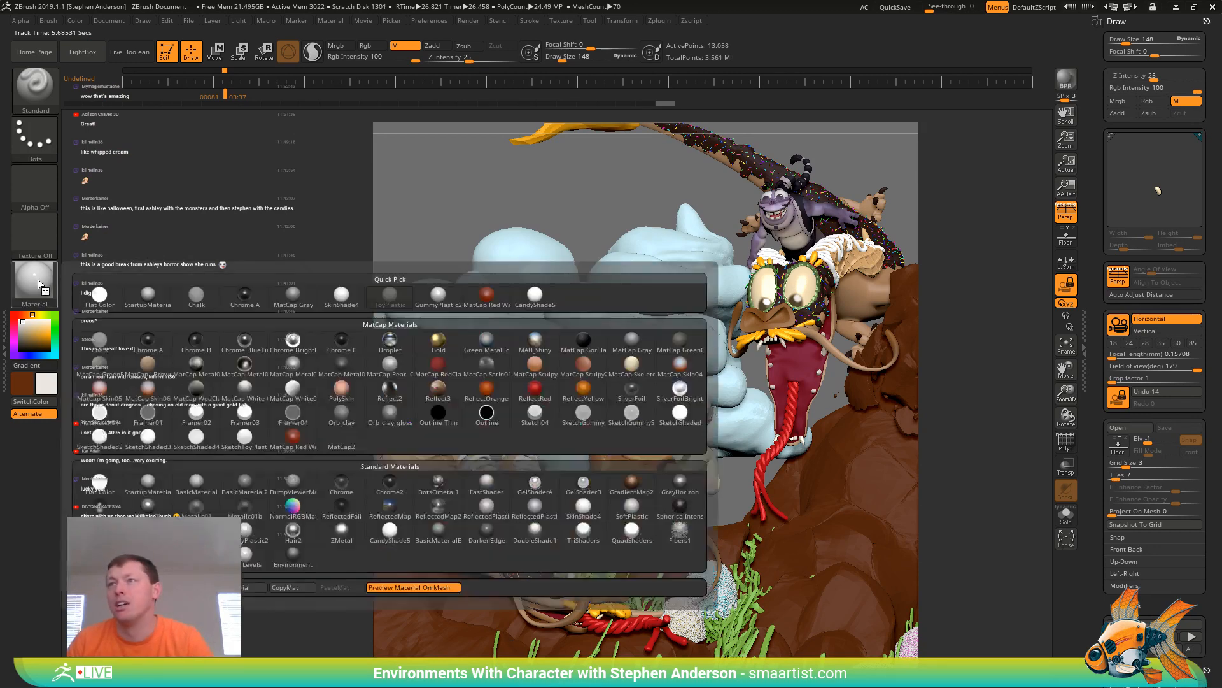
mouse_move(539, 543)
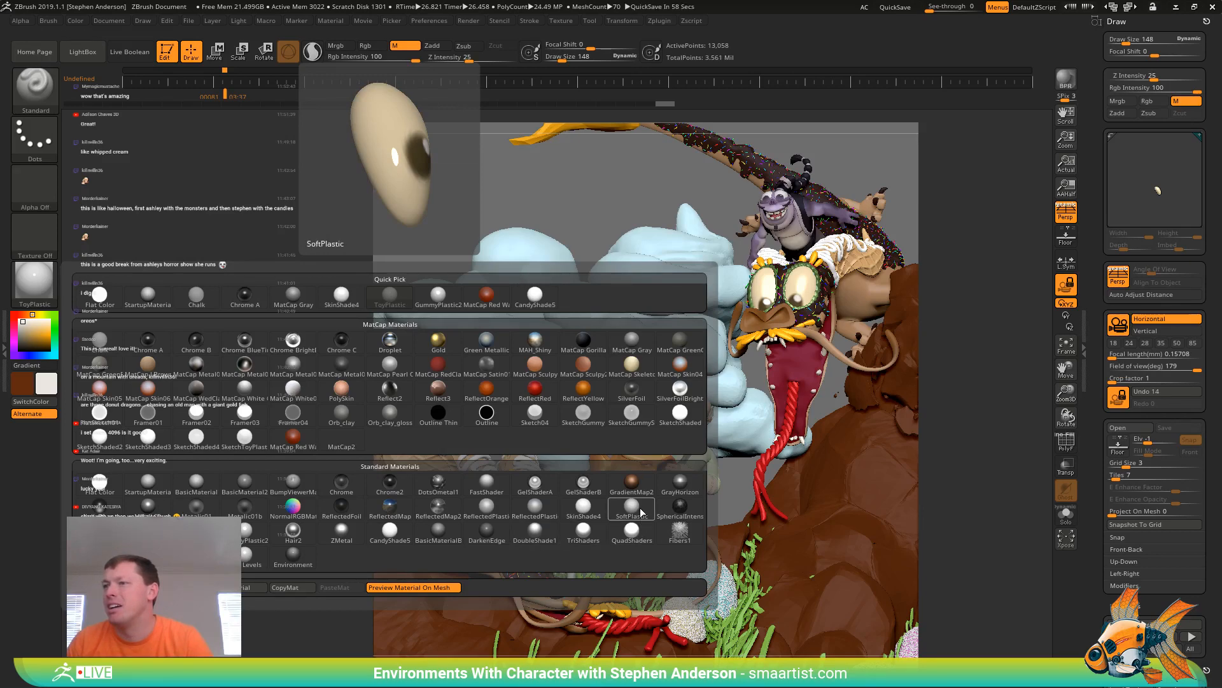
click(252, 532)
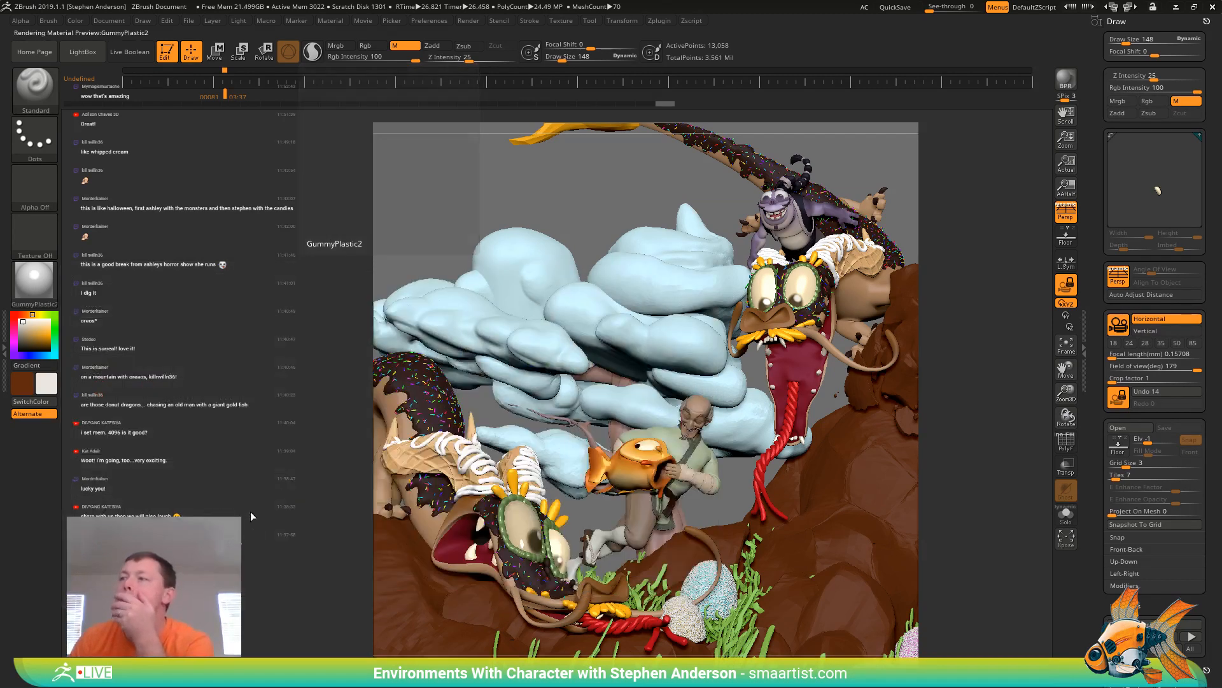
click(75, 19)
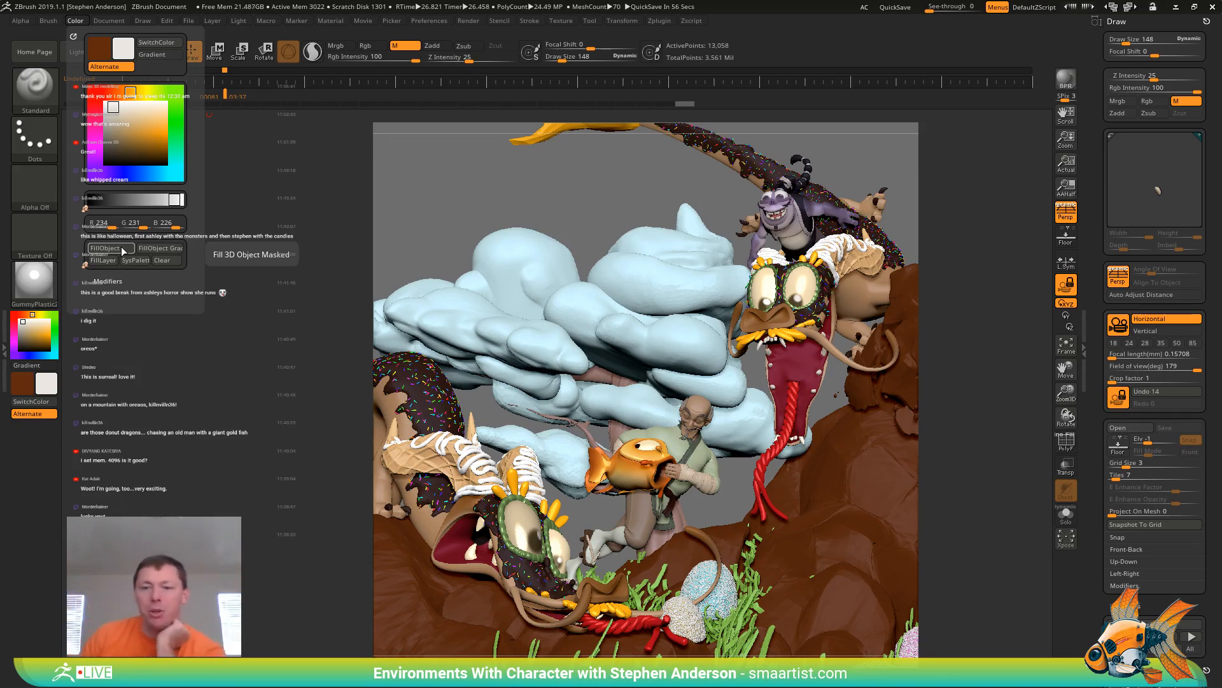
click(123, 251)
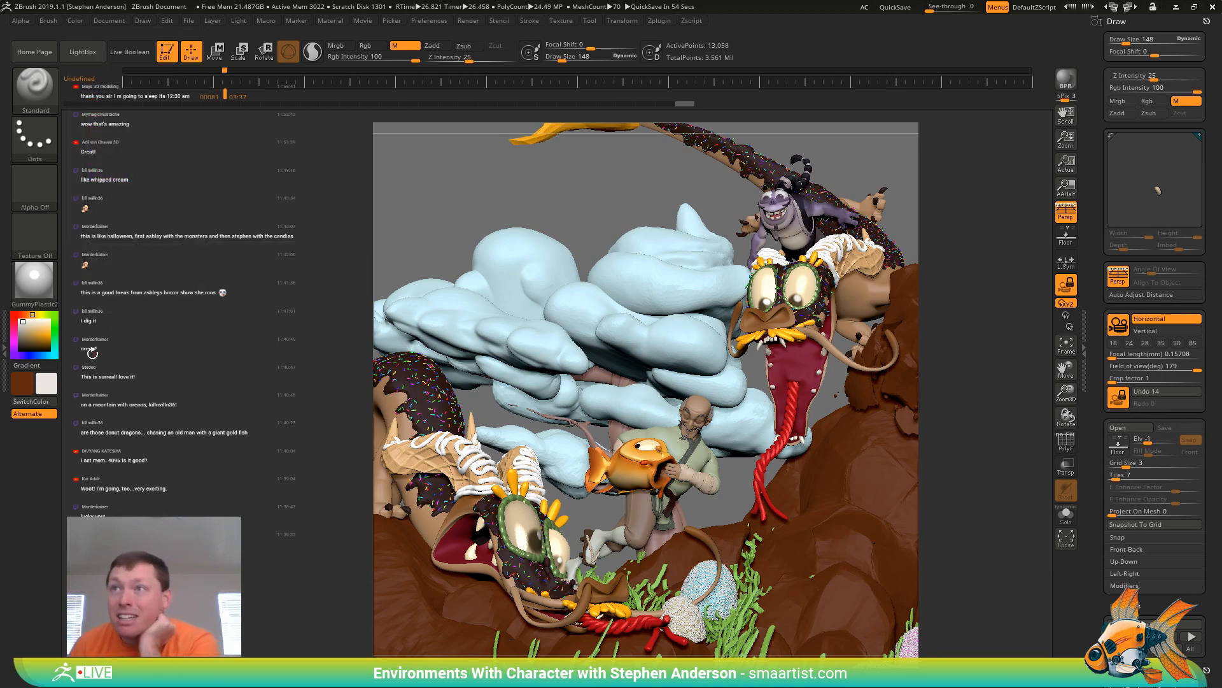
Fill the lower dragon's selected eye with the SkinShade4 material
click(43, 284)
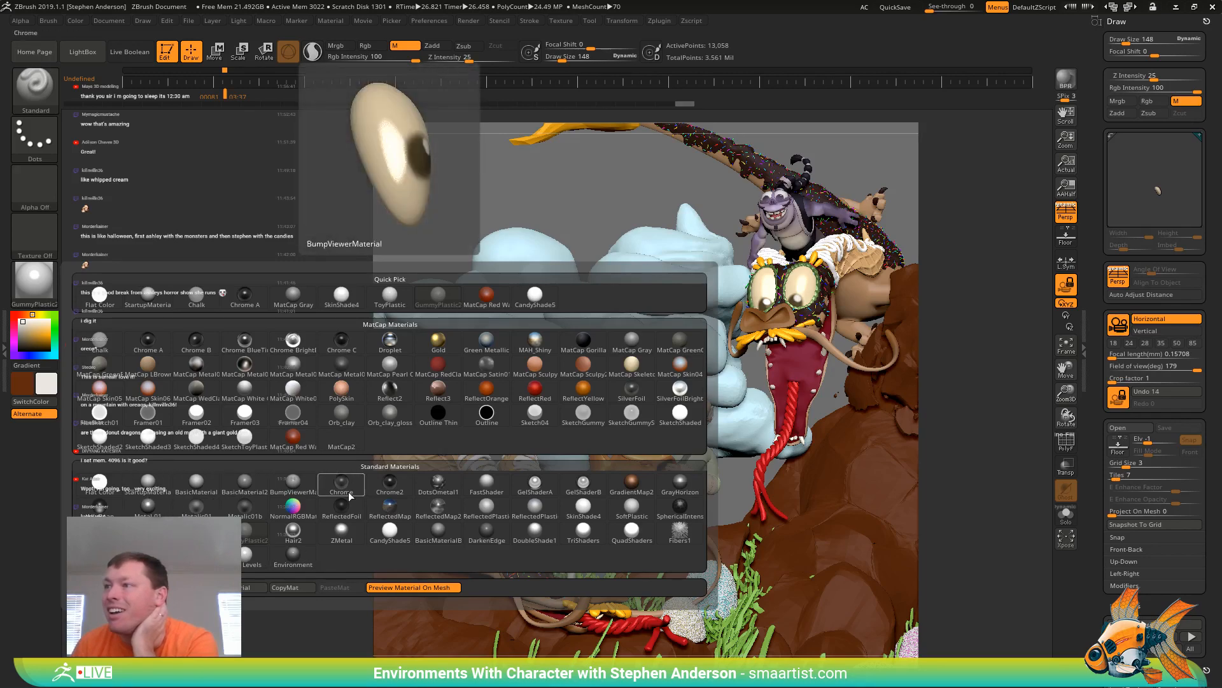
click(582, 507)
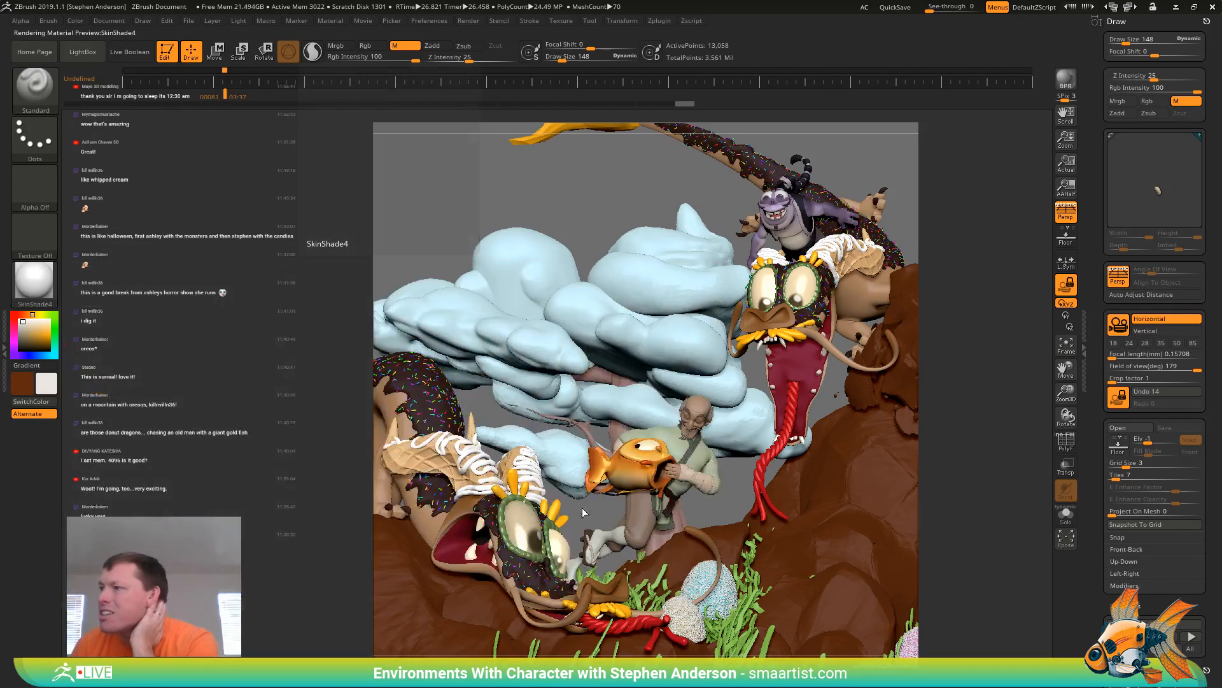
click(78, 20)
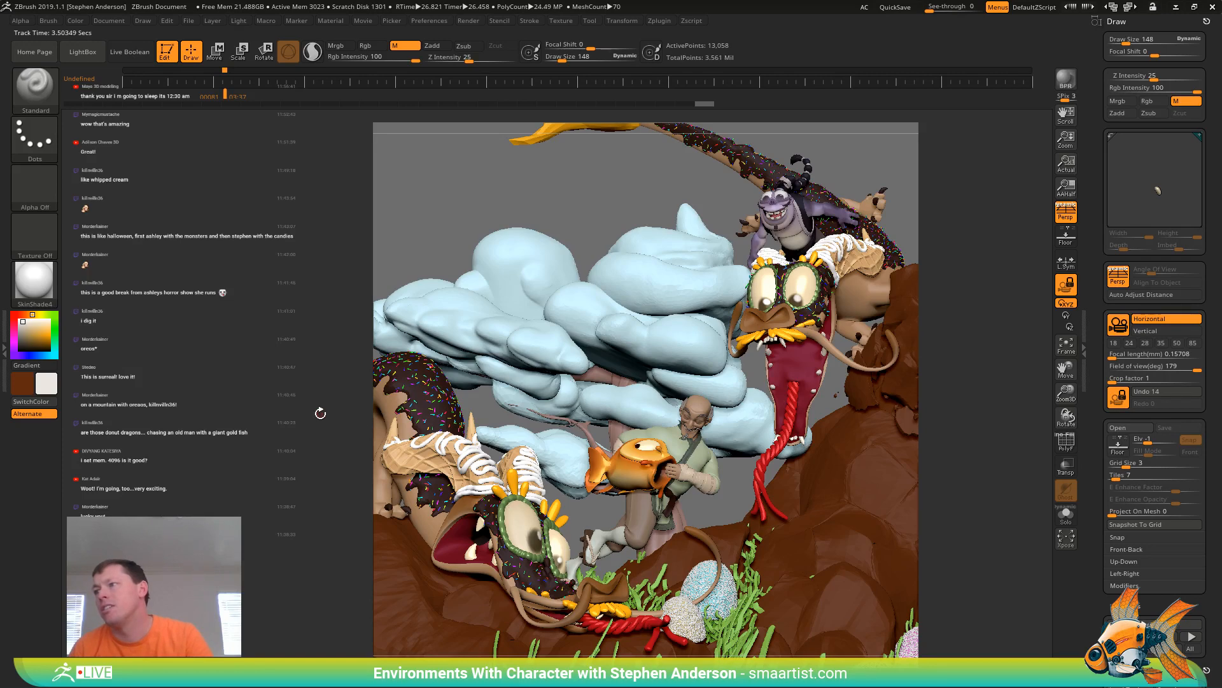
click(30, 288)
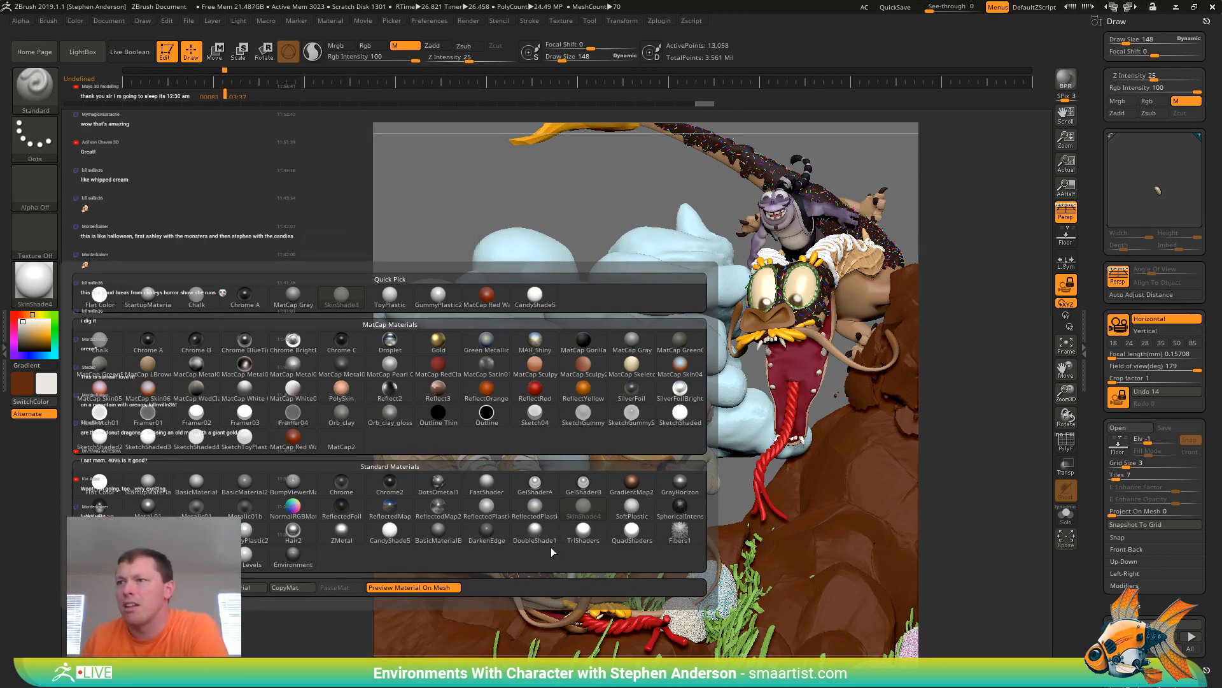
mouse_move(256, 535)
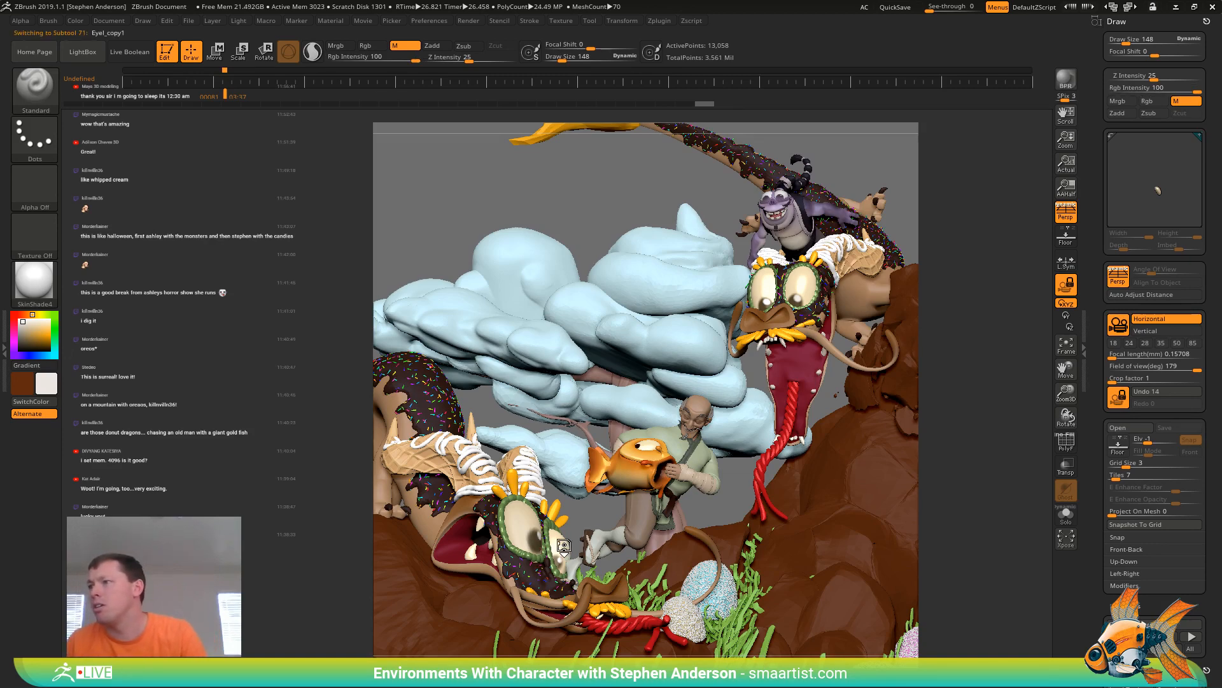
Fill the lower dragon's other eye and both eyes of the upper dragon with the SkinShade4 material
key(d)
click(75, 21)
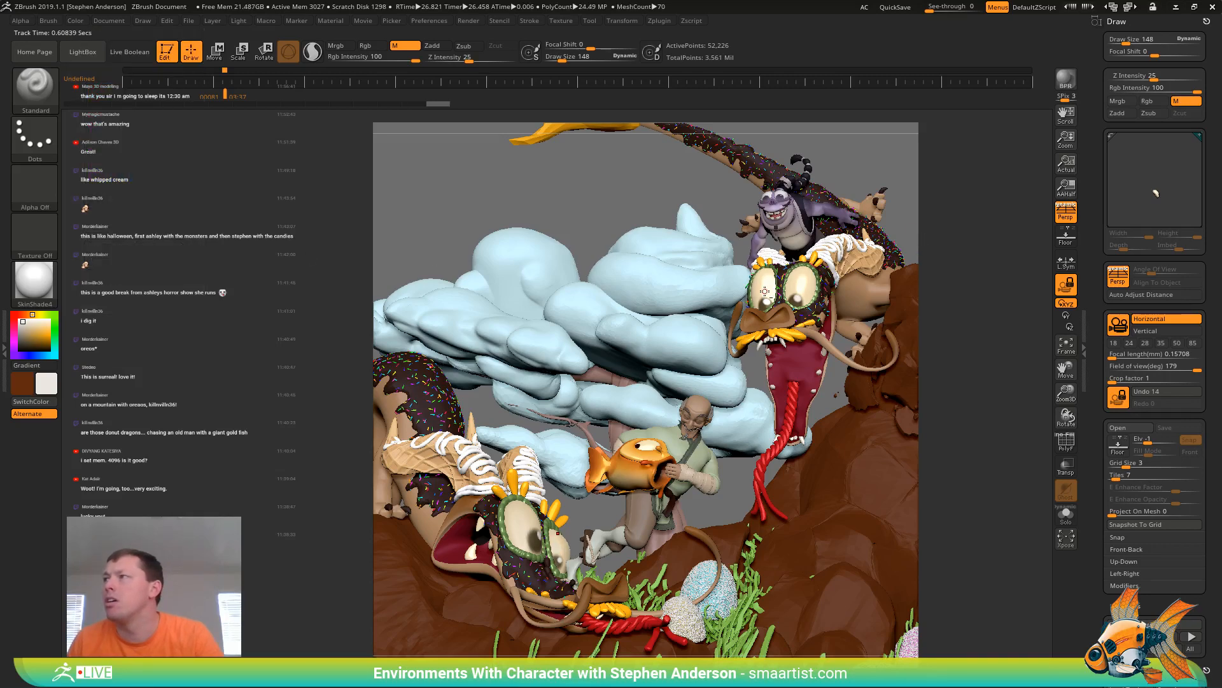
key(shift+d)
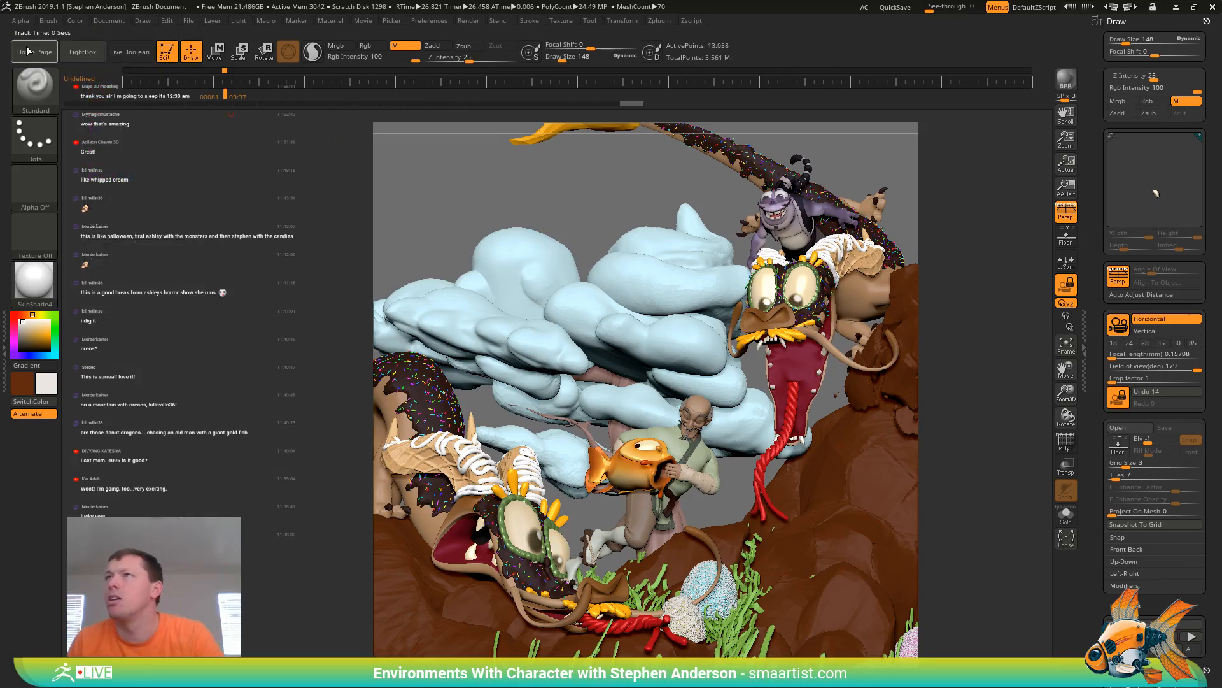
click(75, 21)
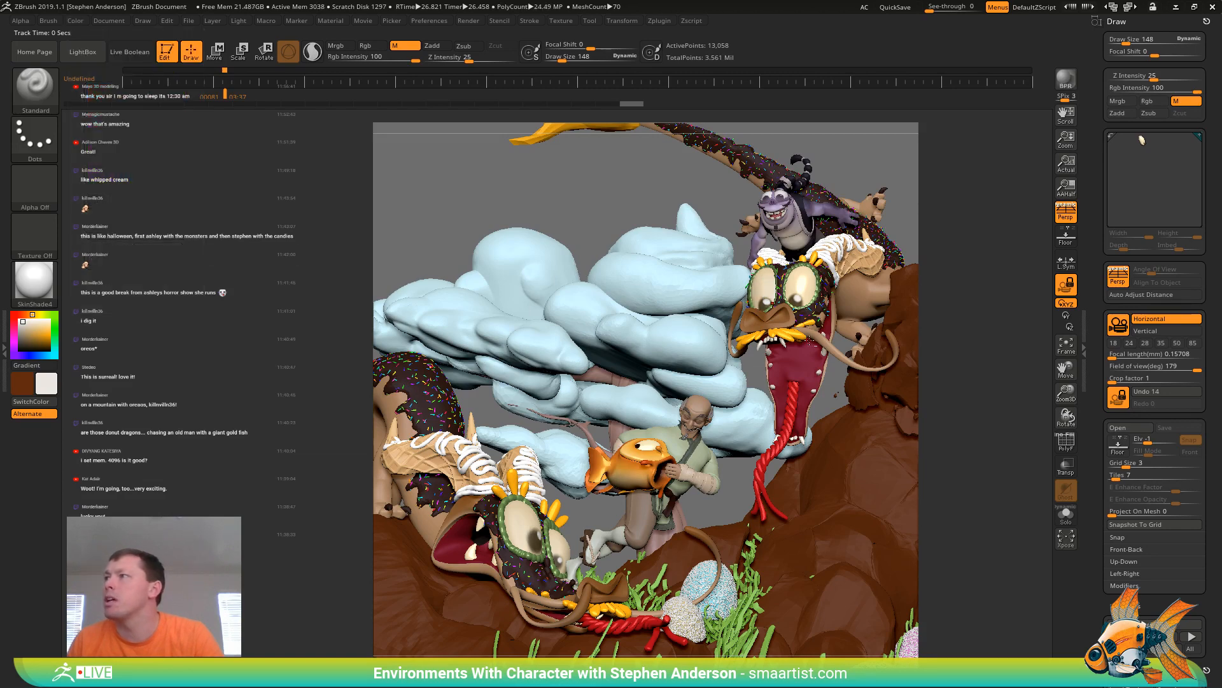
click(77, 21)
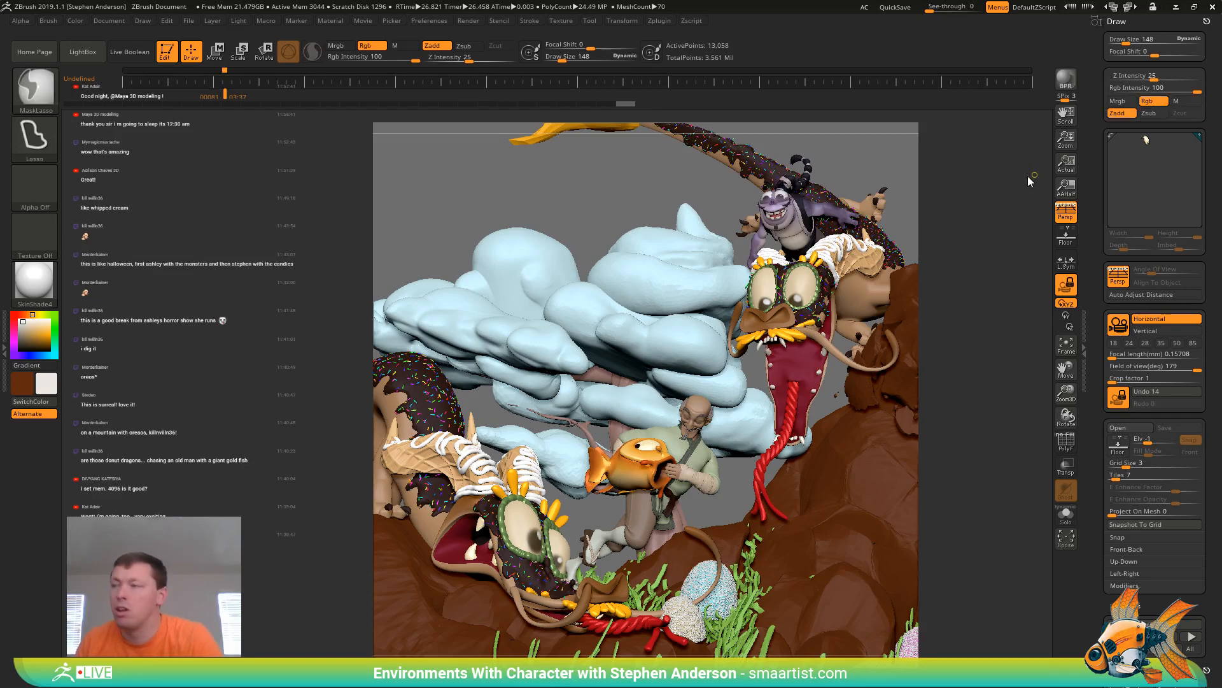
Save the ZTool as Candyland_21 in the _CandyLand folder, replacing the existing file
key(ctrl+s)
click(503, 323)
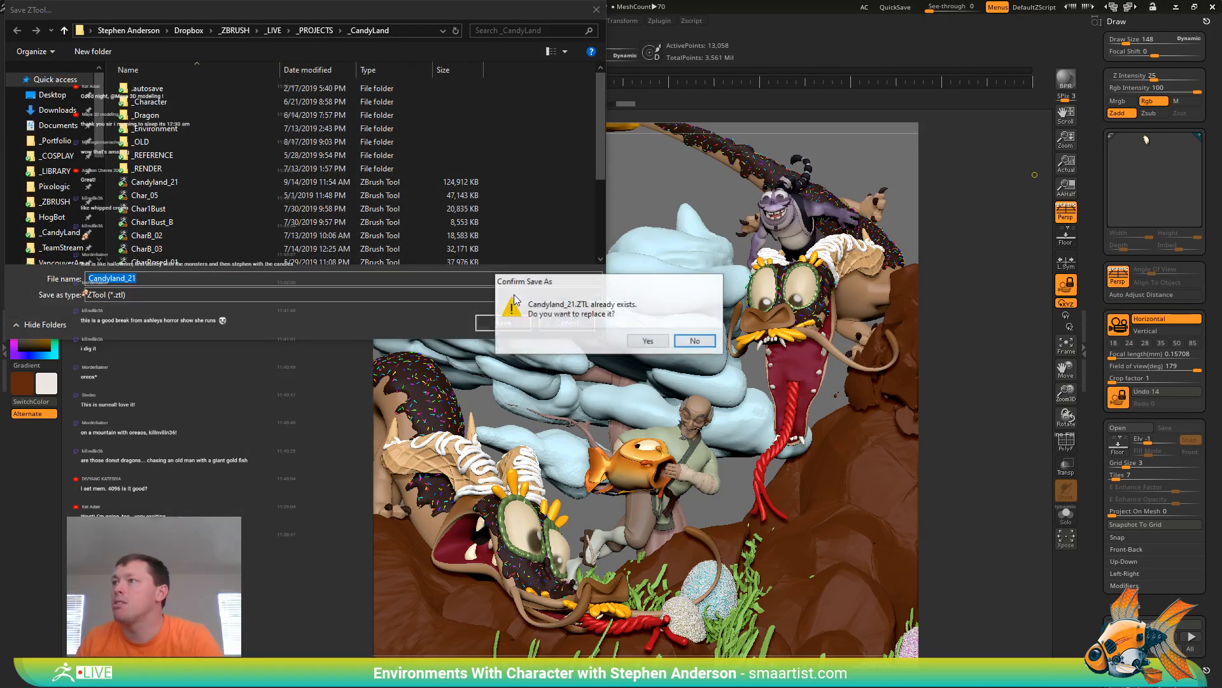
click(648, 340)
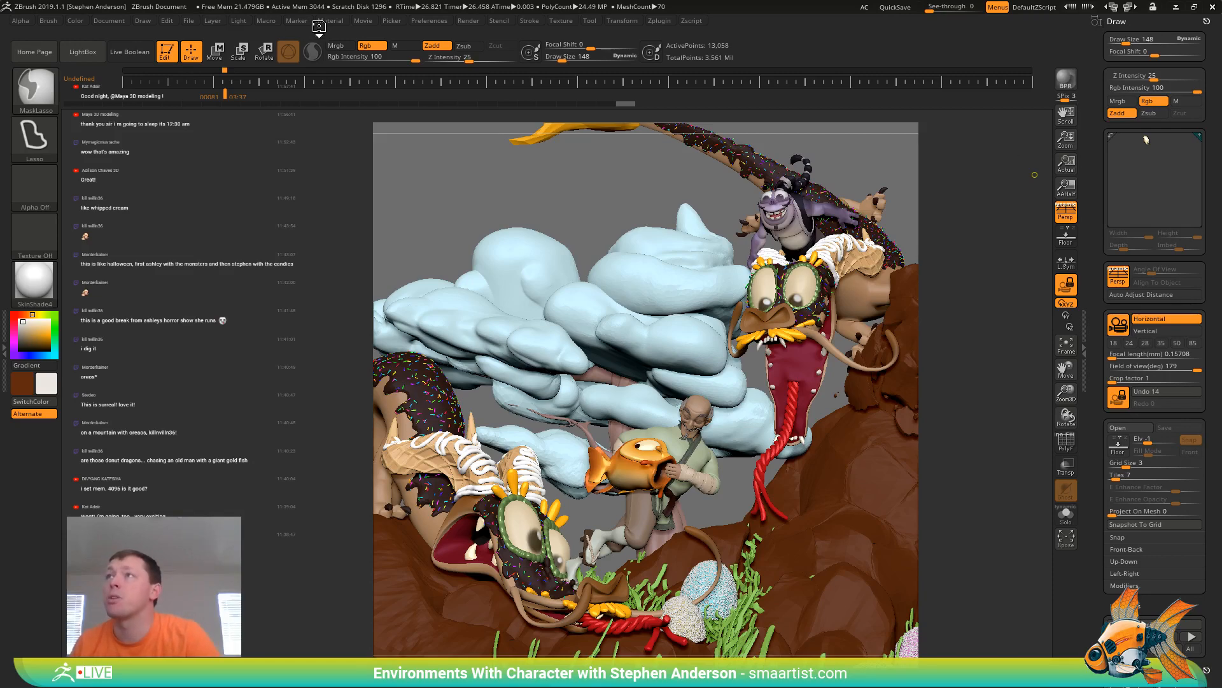
Save the movie timeline as Views7 in the _CandyLand folder, overwriting the existing file
click(363, 21)
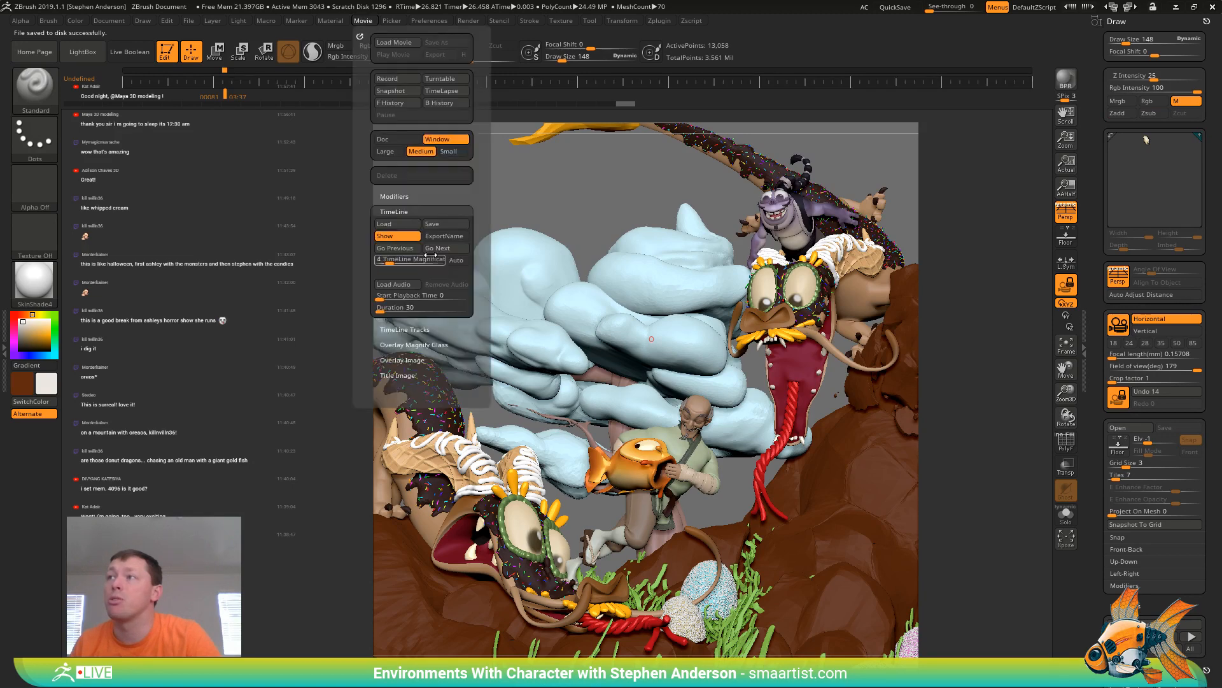
click(441, 225)
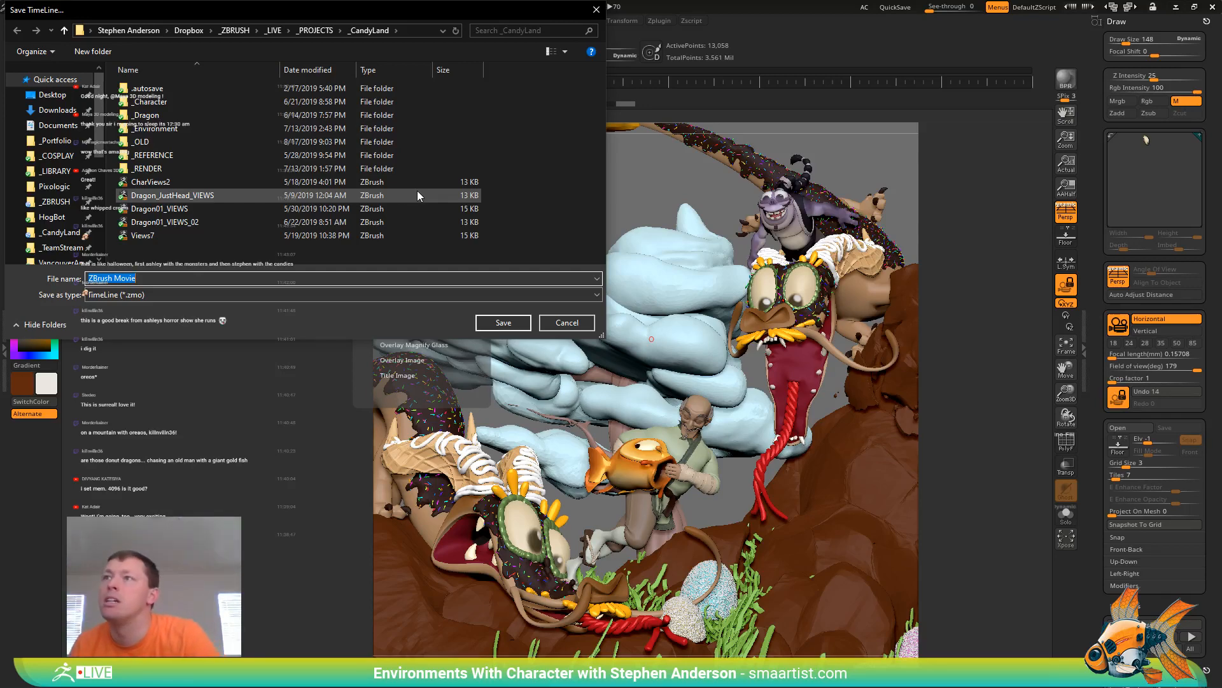
click(158, 240)
click(126, 278)
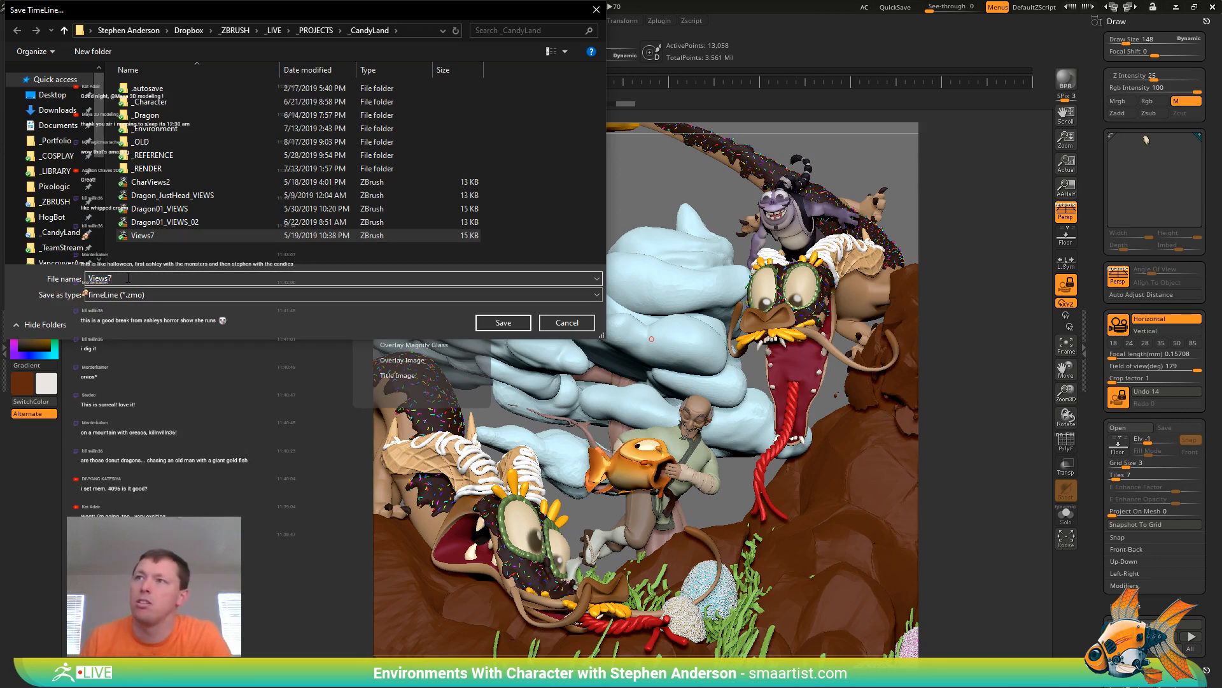
click(487, 323)
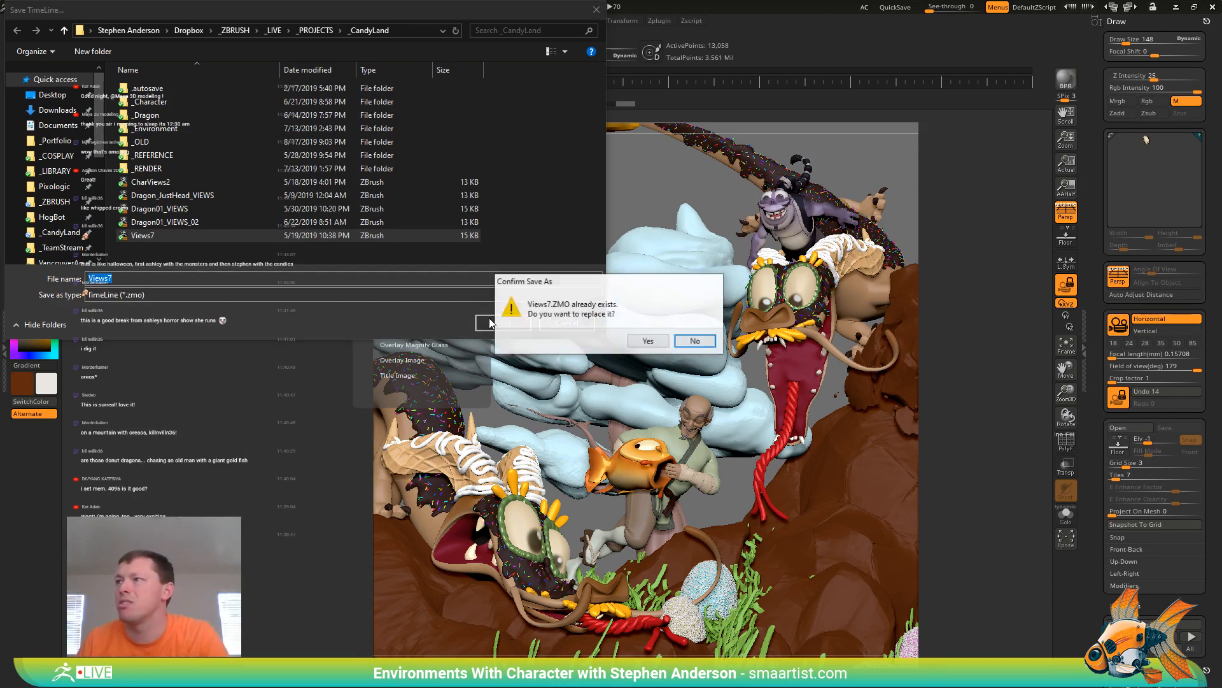
click(648, 342)
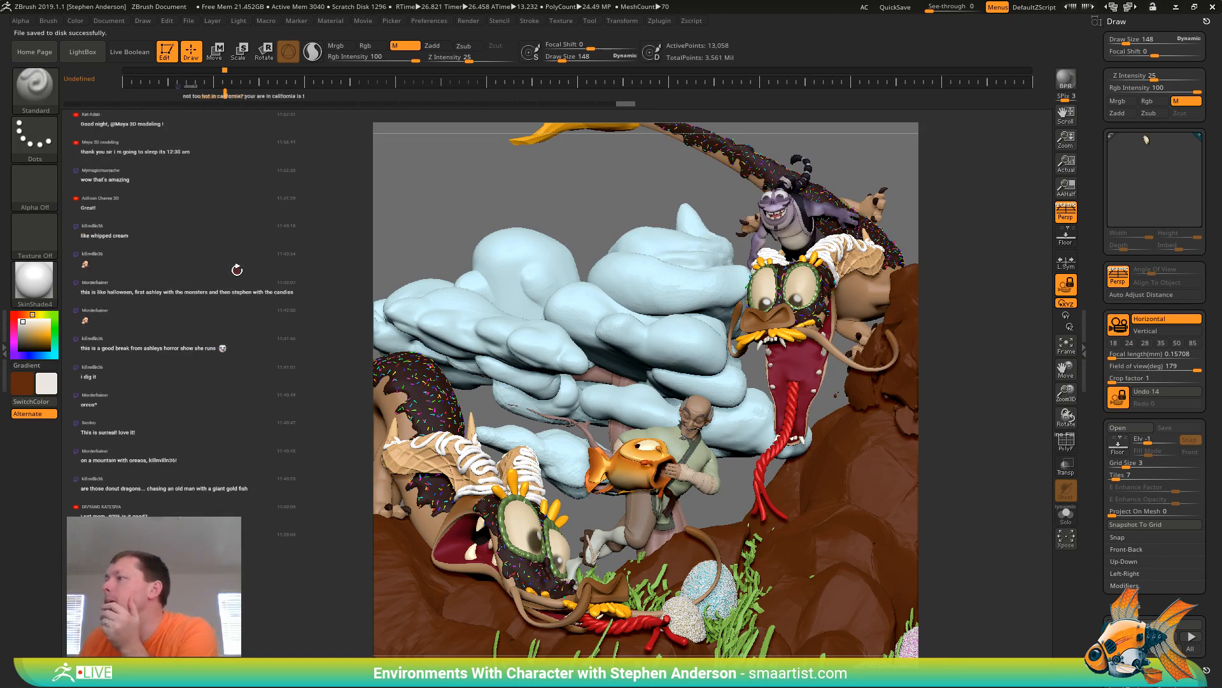
Enable Sss in the render properties
click(470, 21)
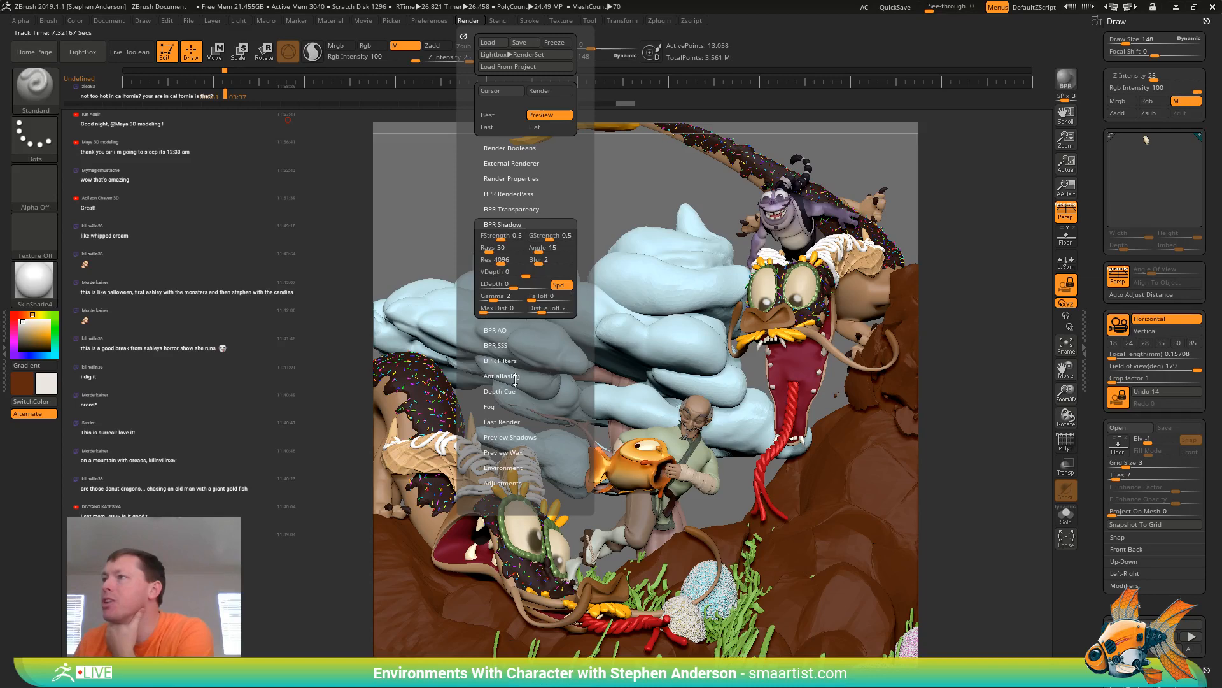
click(528, 179)
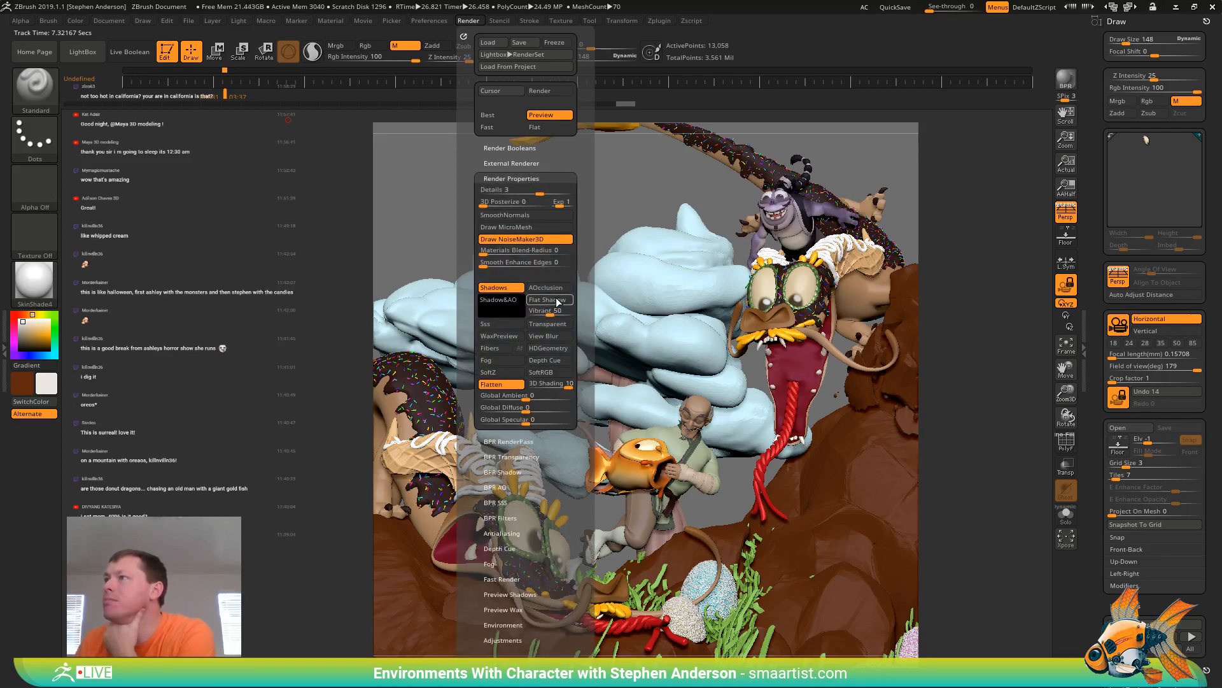
click(500, 324)
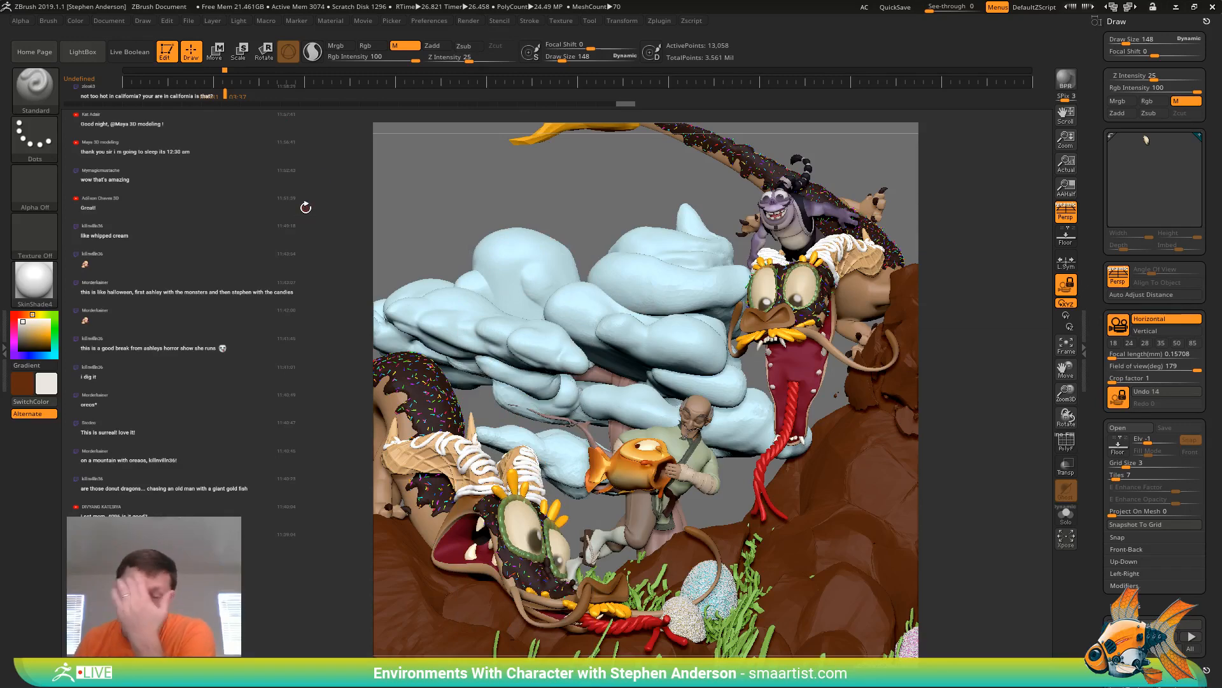
Dock the Material palette beside the canvas and expand the SkinShade4 material's modifiers to review its shader settings
click(35, 280)
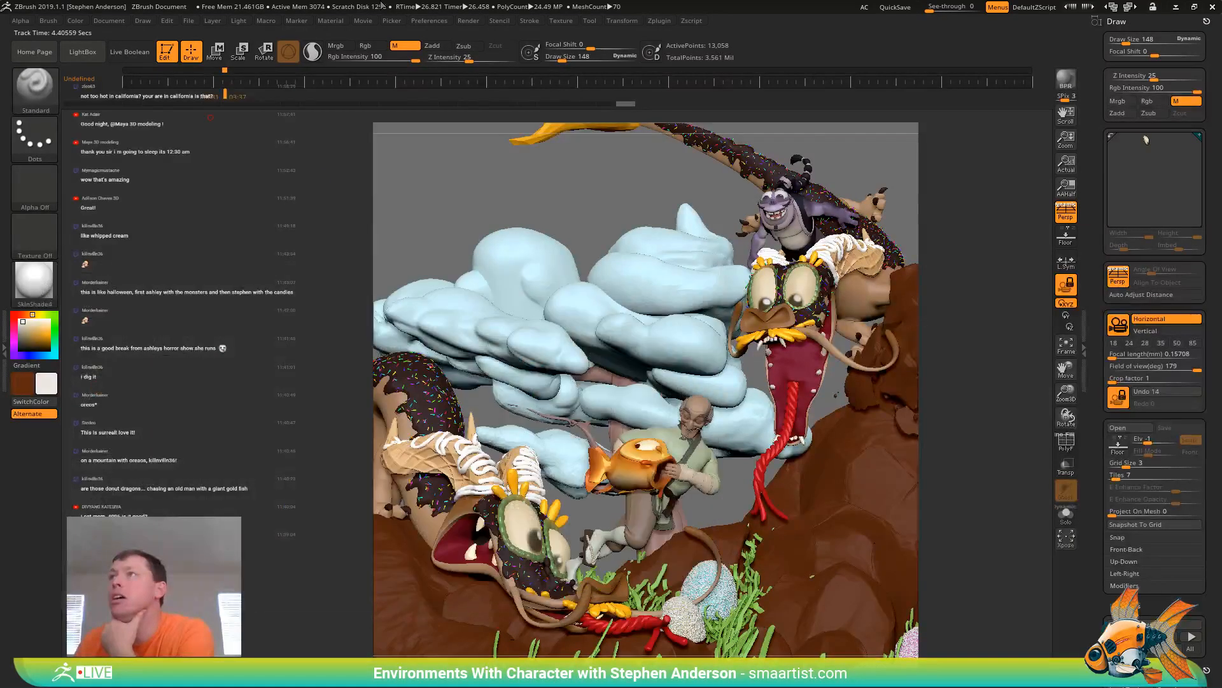
click(338, 21)
click(321, 30)
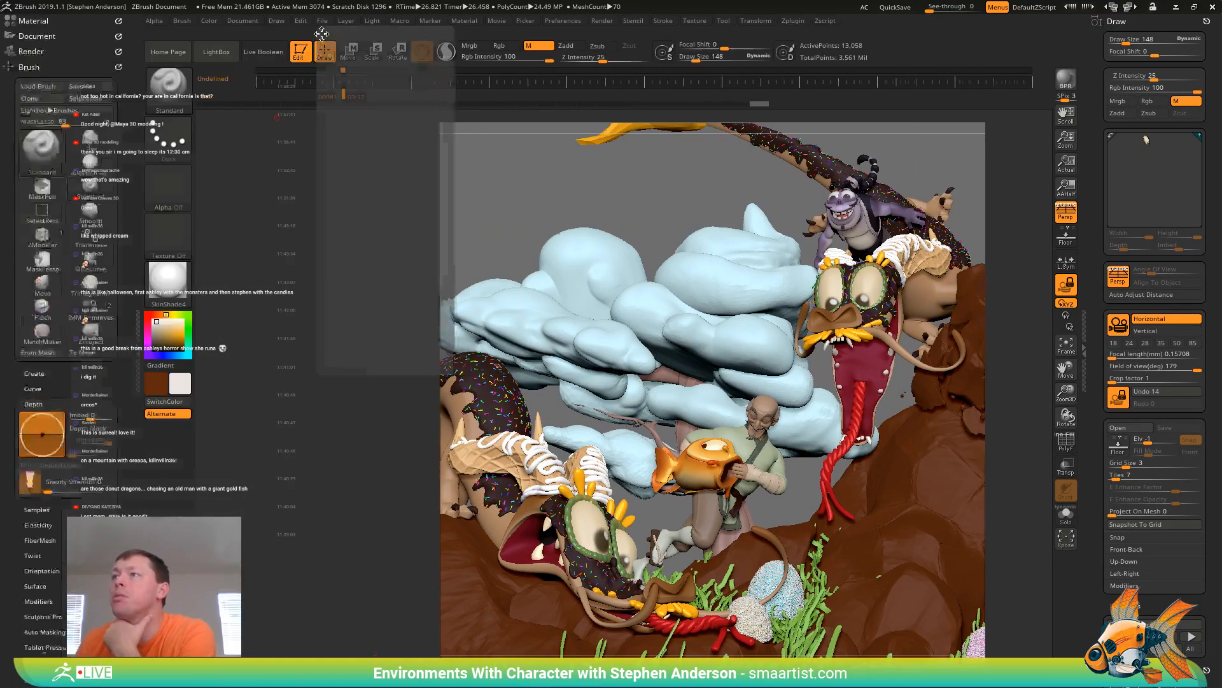
click(32, 386)
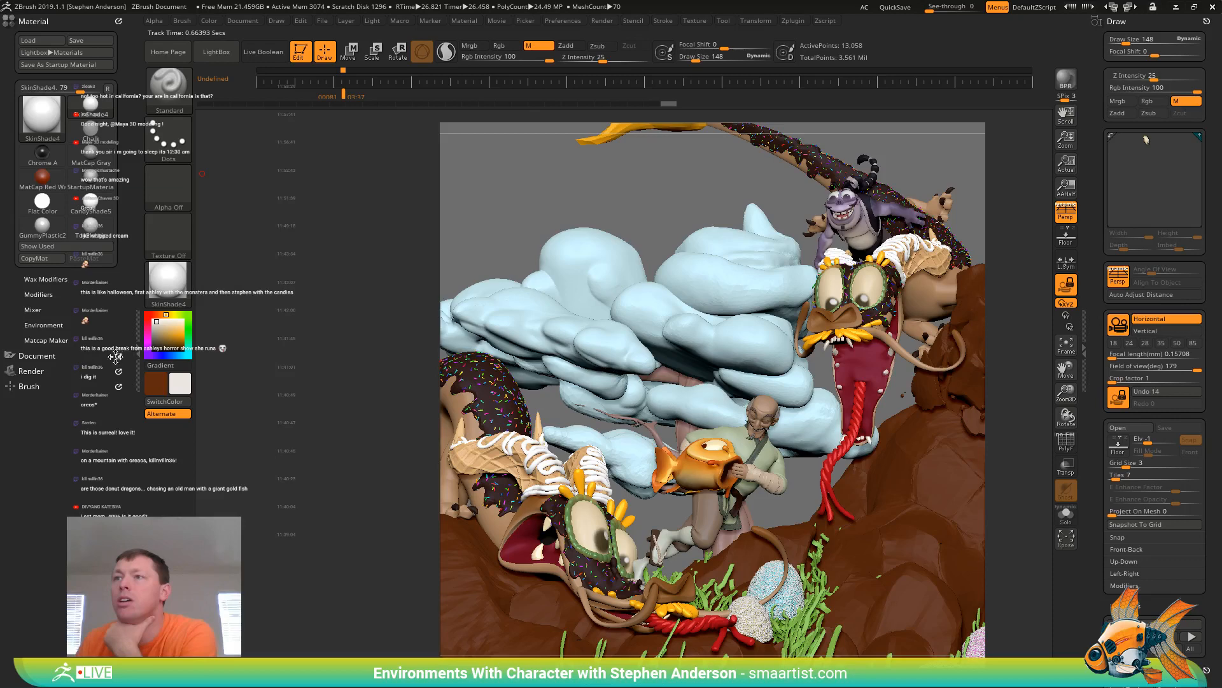
click(49, 294)
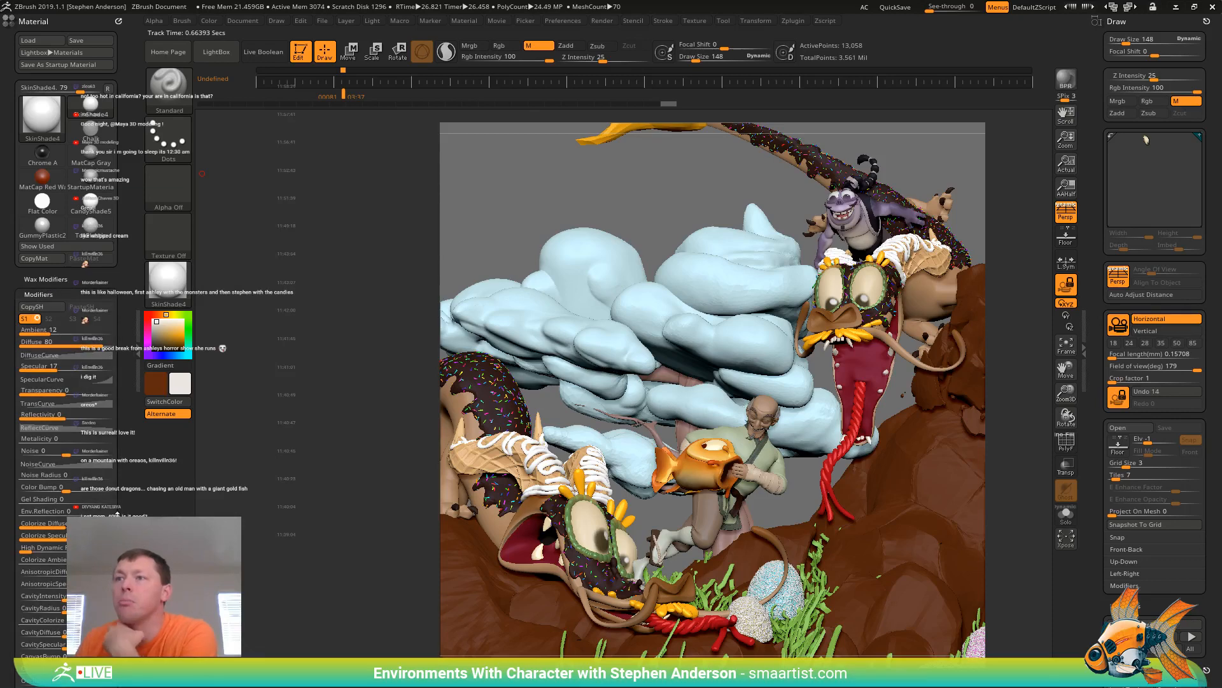
drag(130, 522, 136, 444)
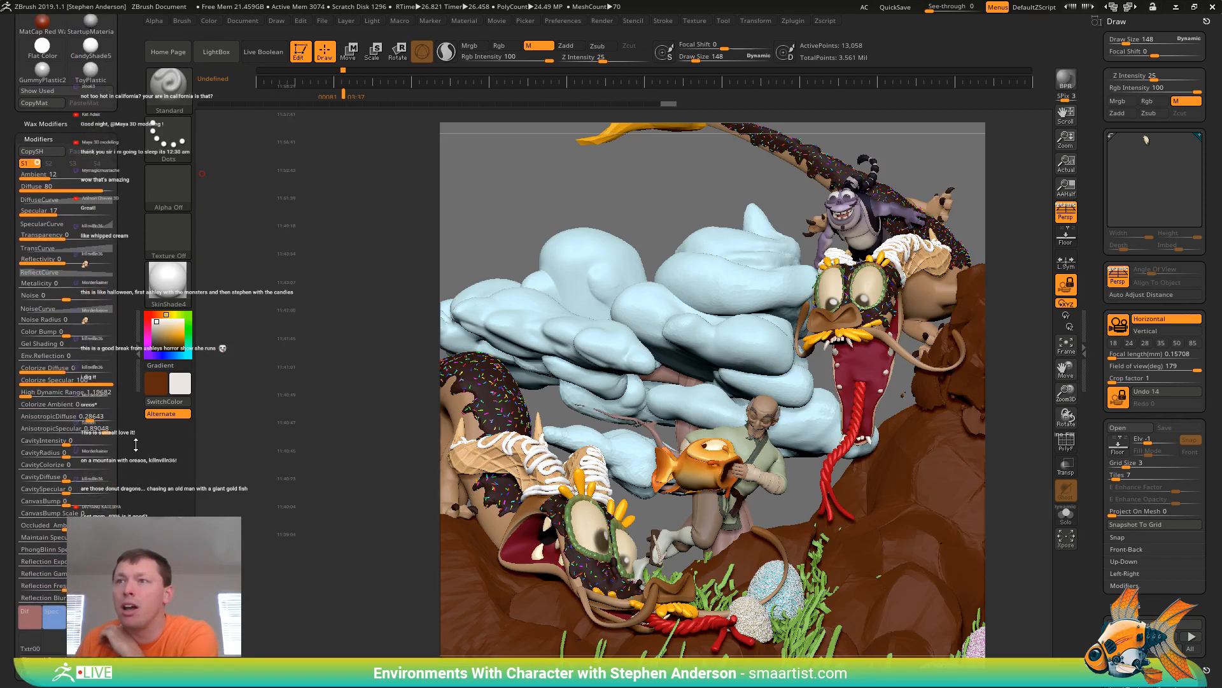
drag(136, 444, 128, 452)
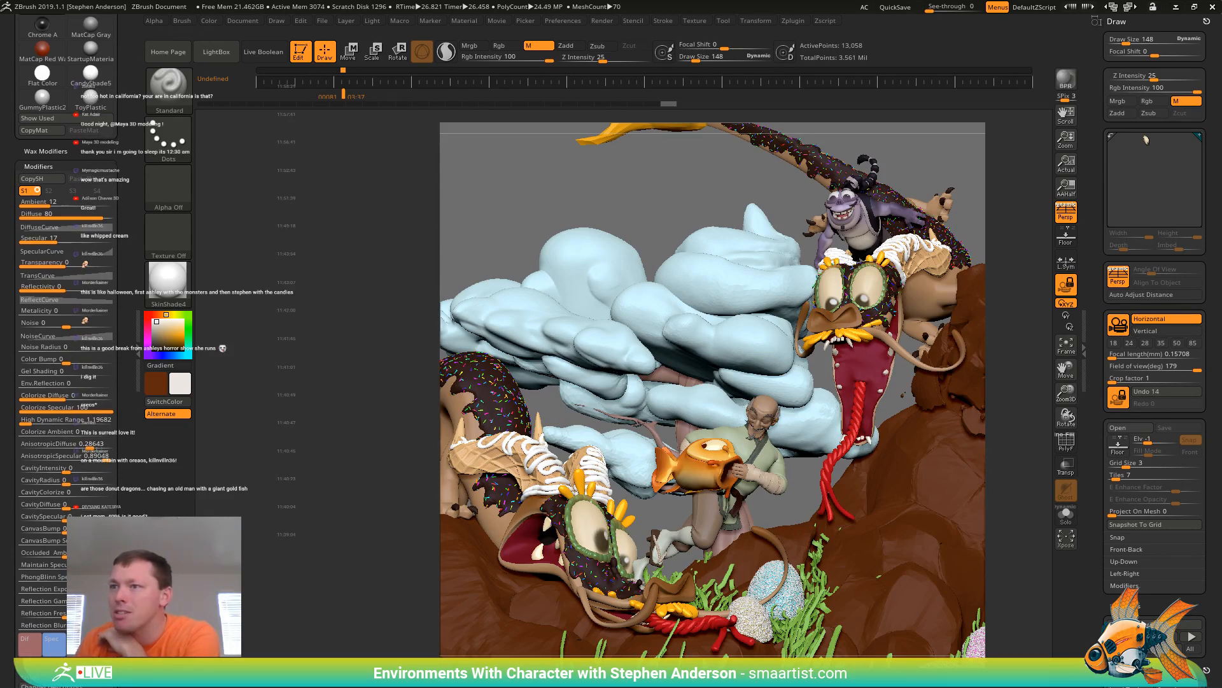
Expand the SkinShade4 material's Wax Modifiers and set Wax Strength to 78
drag(134, 551, 131, 516)
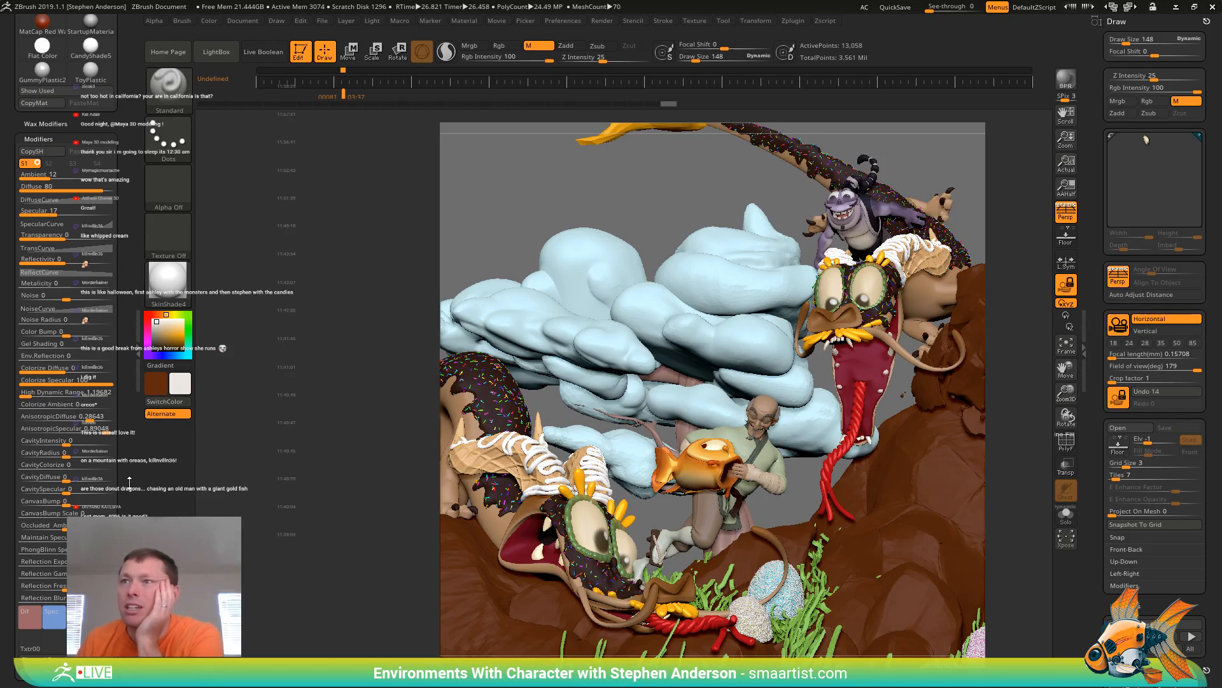
drag(128, 482, 129, 479)
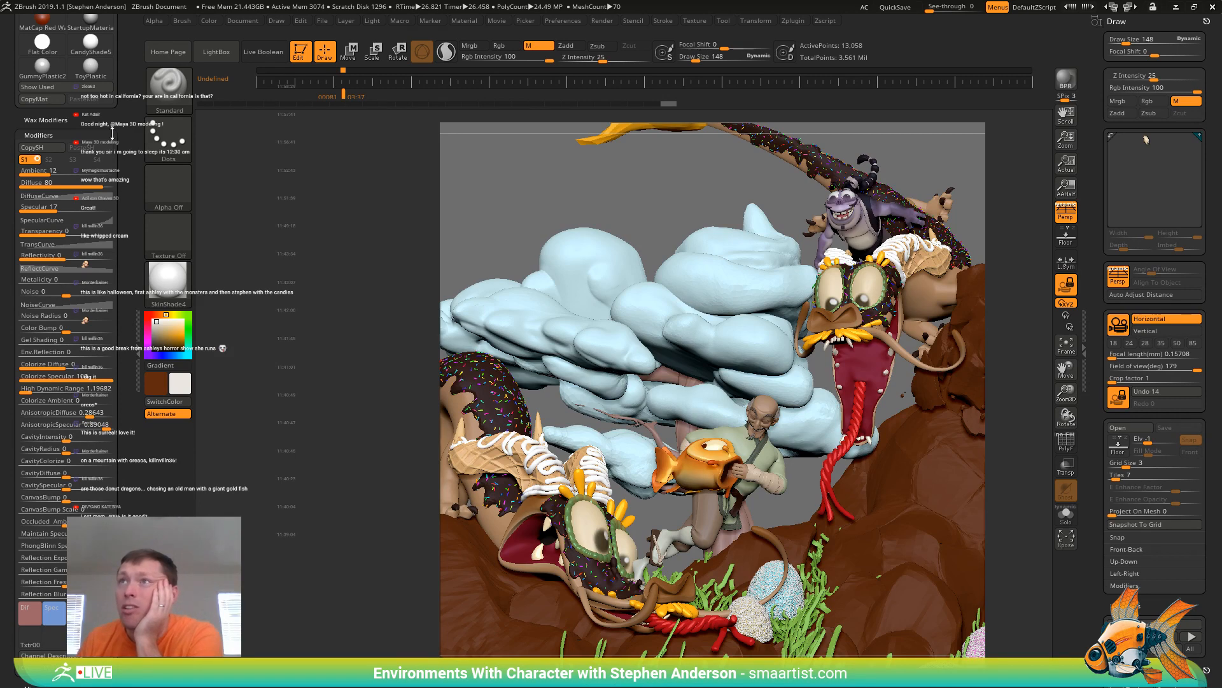
click(49, 120)
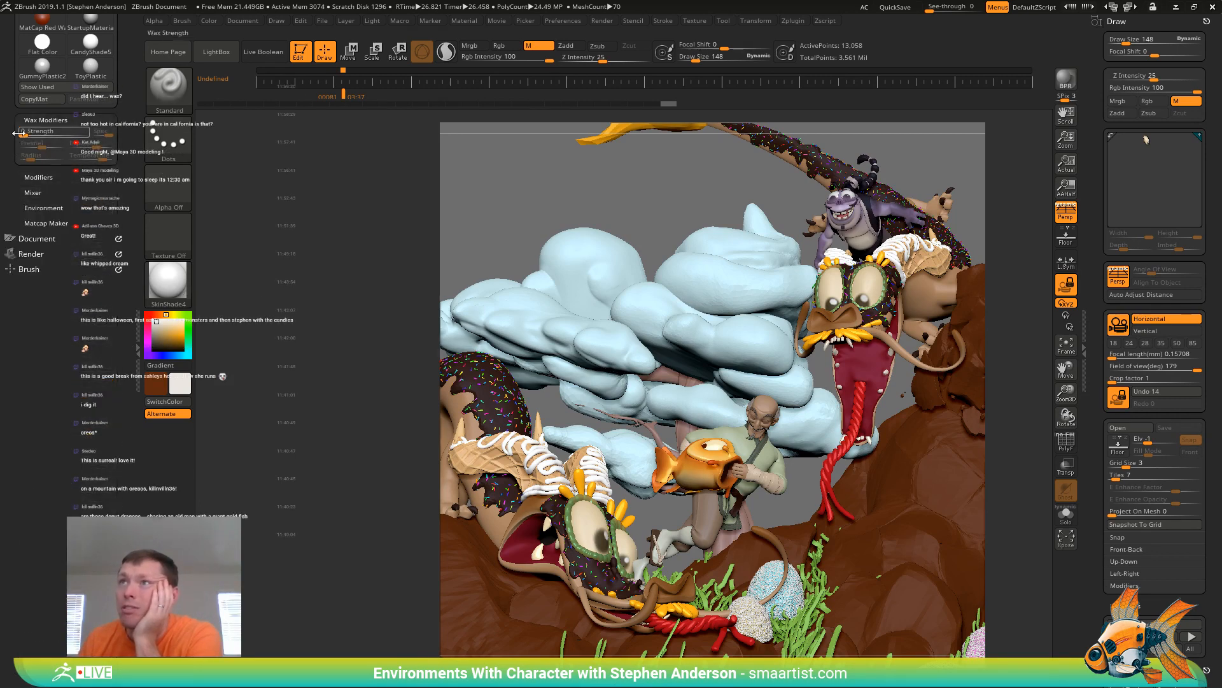
drag(23, 134, 47, 135)
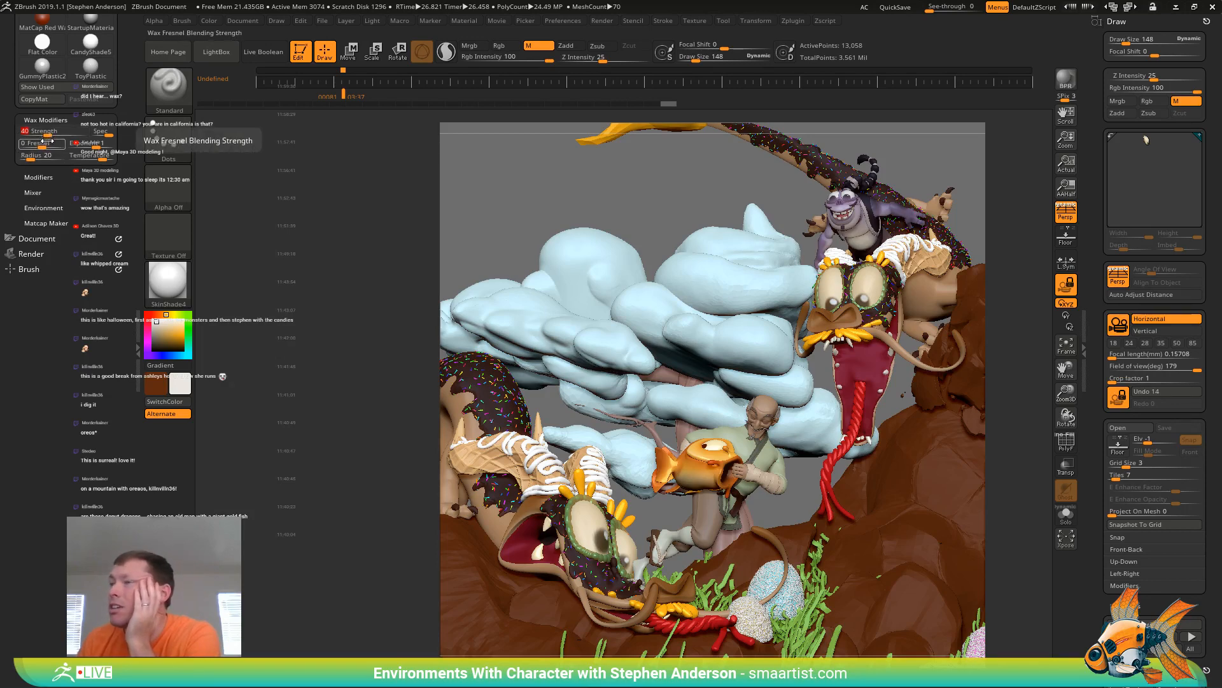
drag(46, 136, 39, 136)
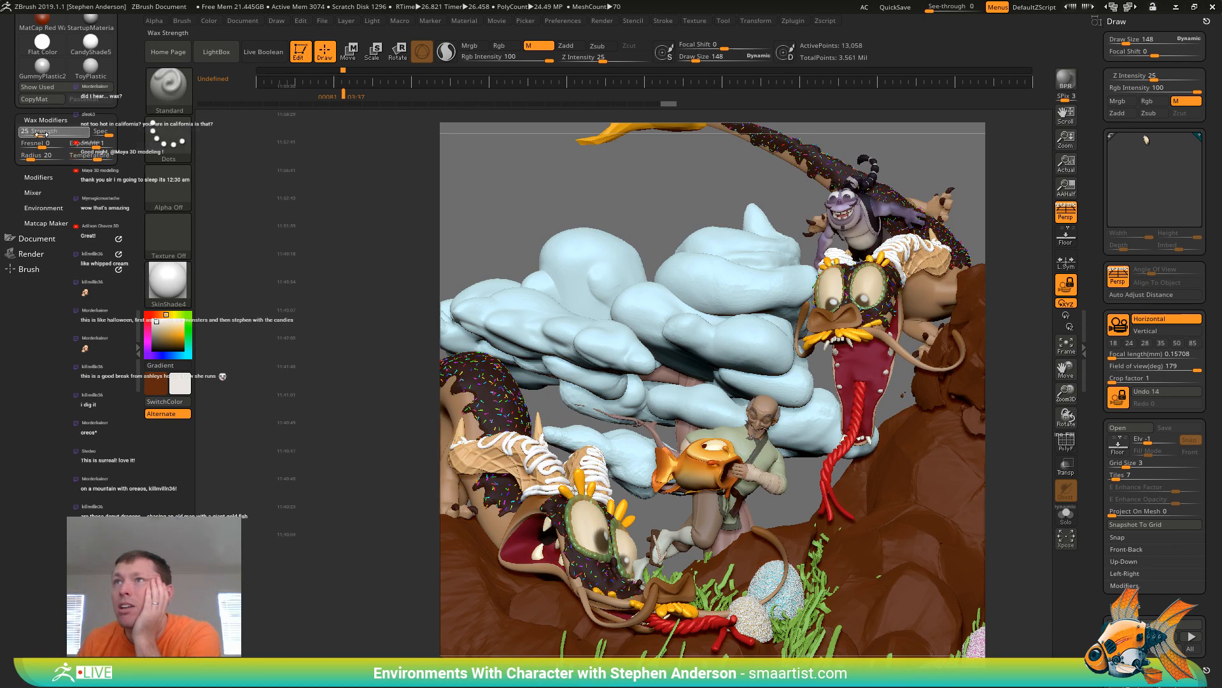
drag(50, 134, 72, 134)
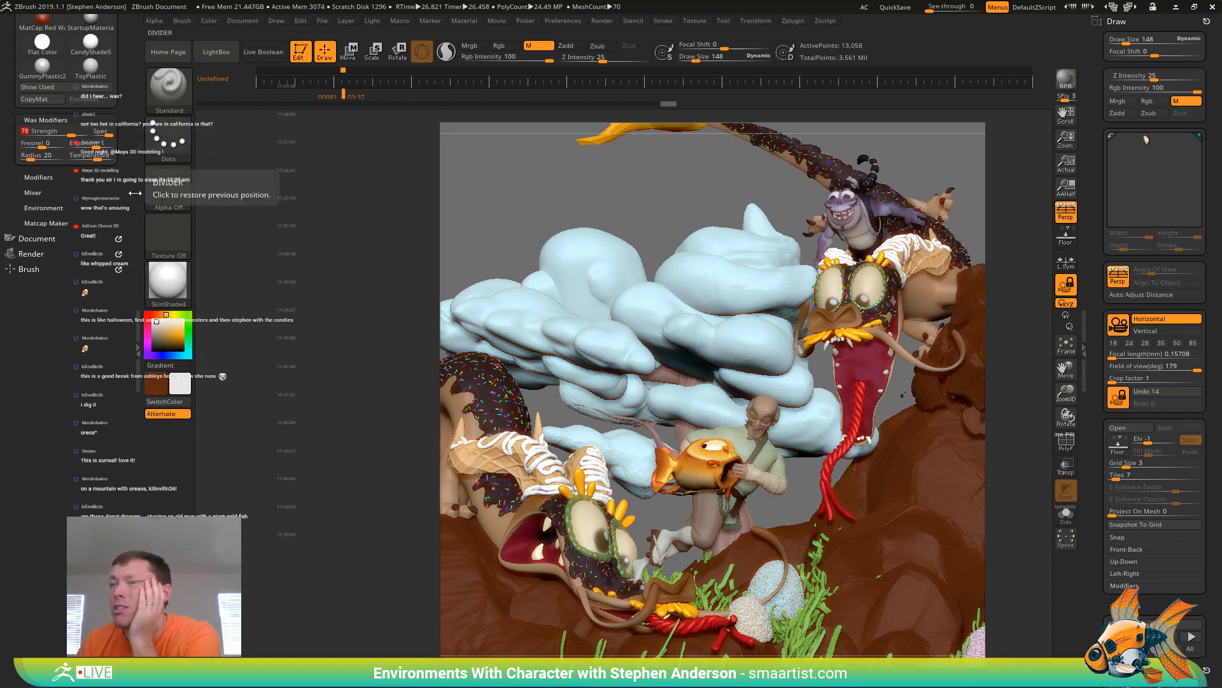
Try both extremes of the Wax Temperature, set it to 100, and run a BPR render of the scene
drag(98, 160, 115, 161)
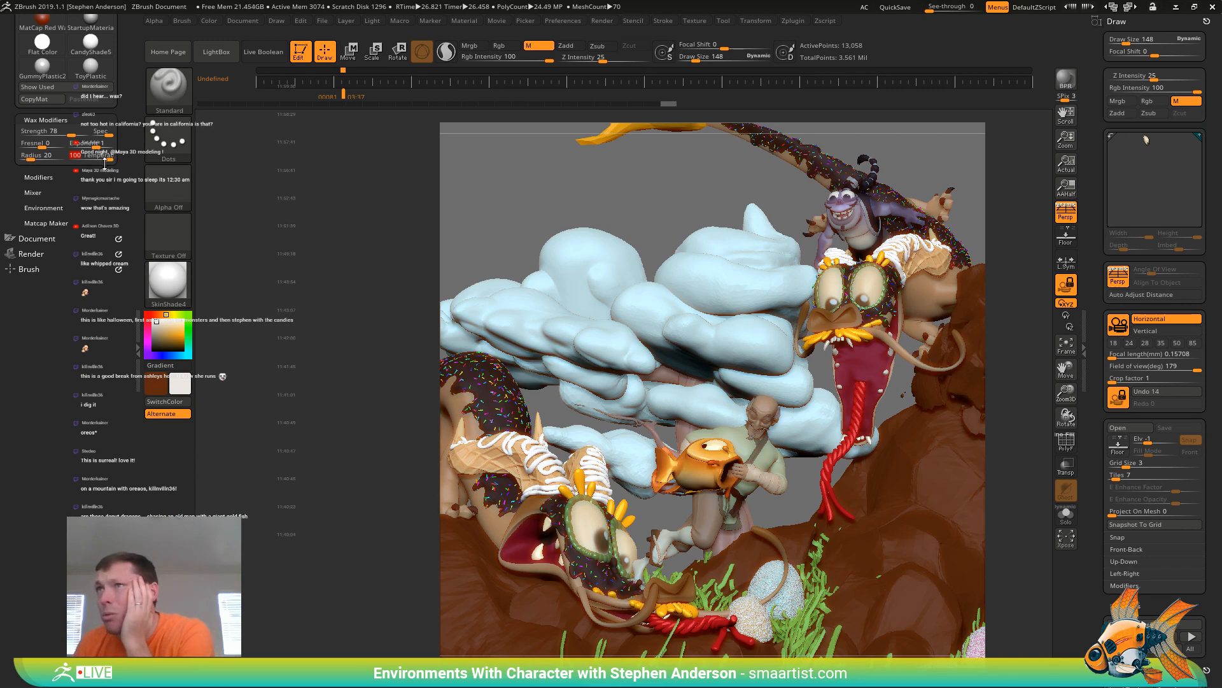
drag(108, 159, 59, 163)
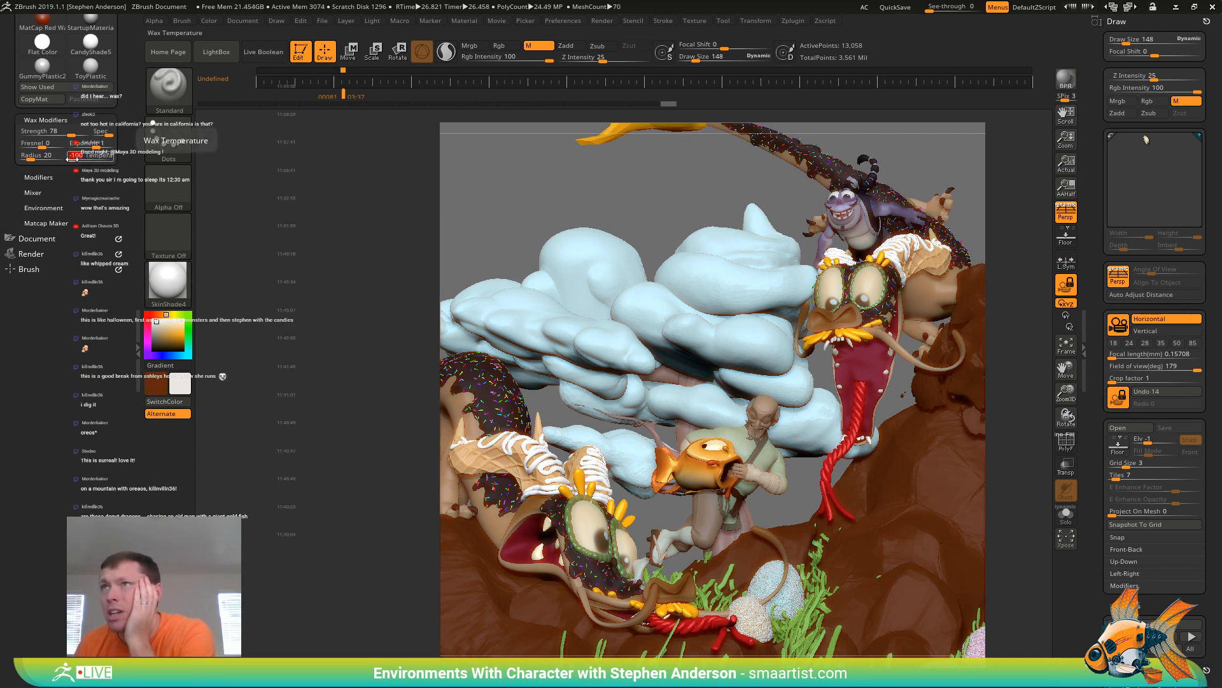
drag(72, 159, 118, 160)
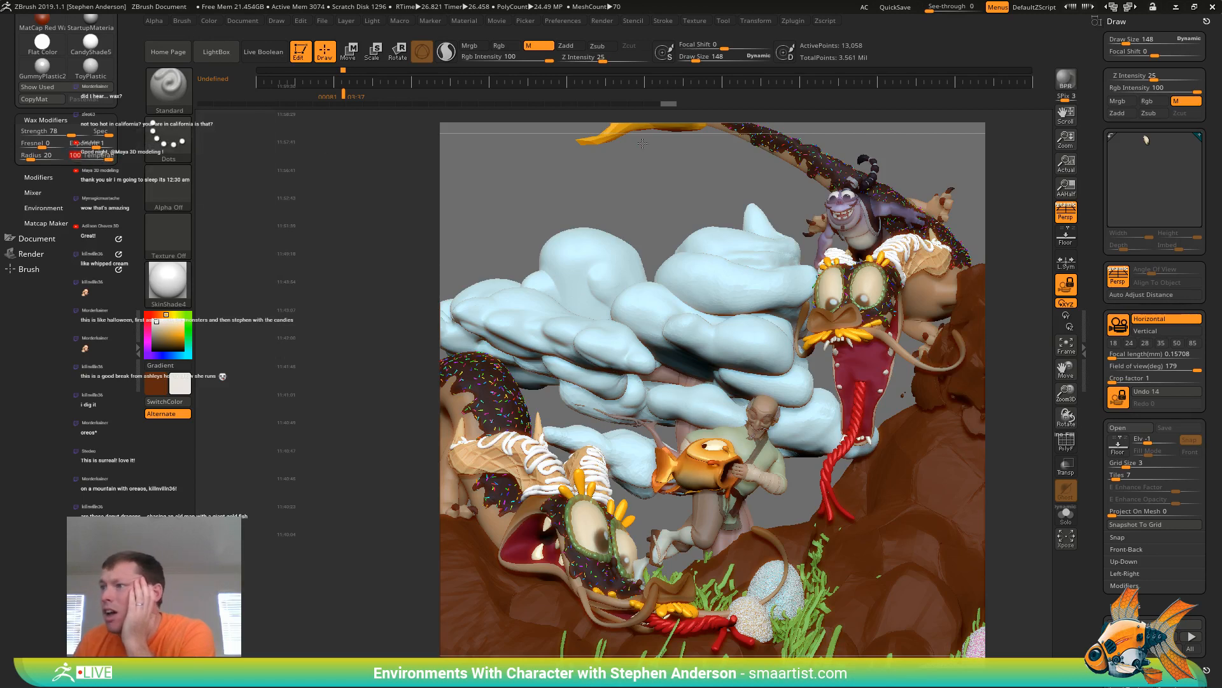
click(1067, 81)
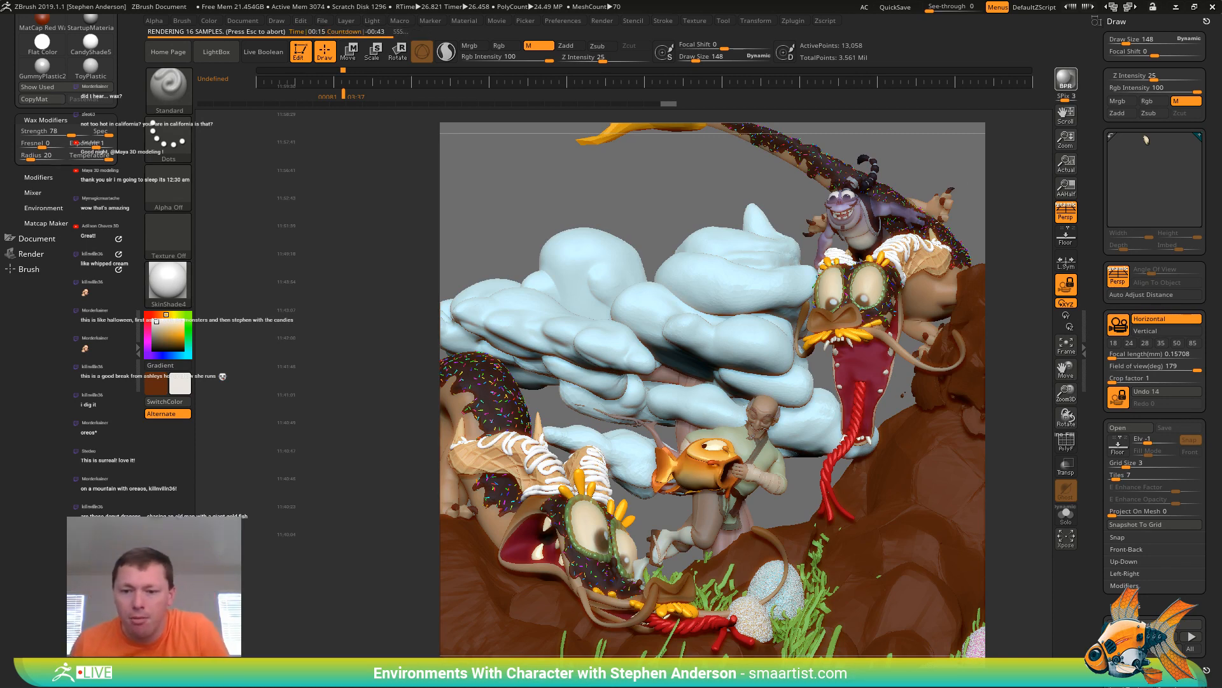
Switch to the Photos app to show the DesignTheme_04.jpg image, and return to ZBrush
key(alt+Tab)
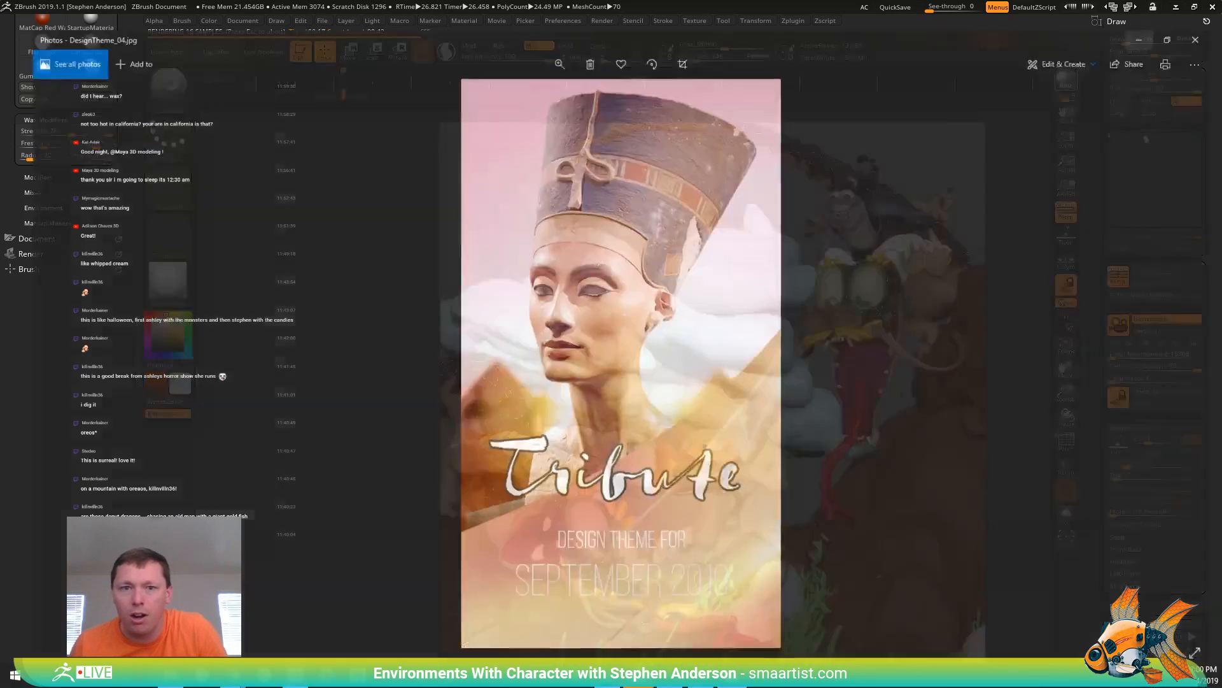
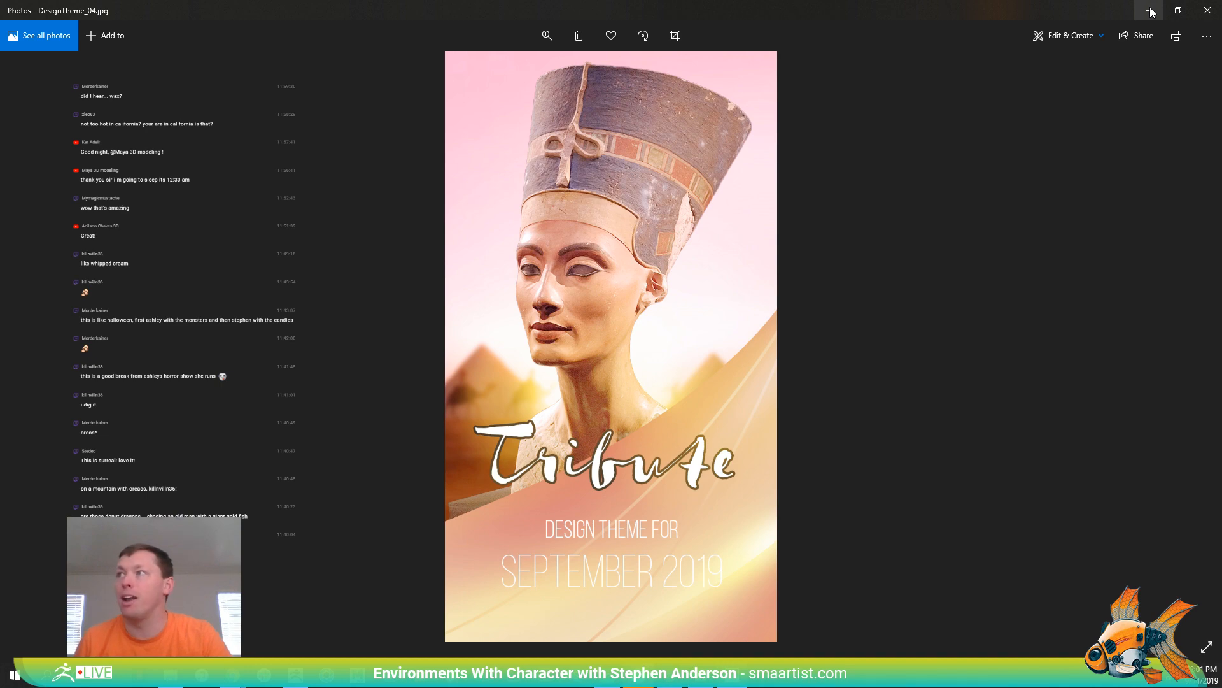
click(1151, 11)
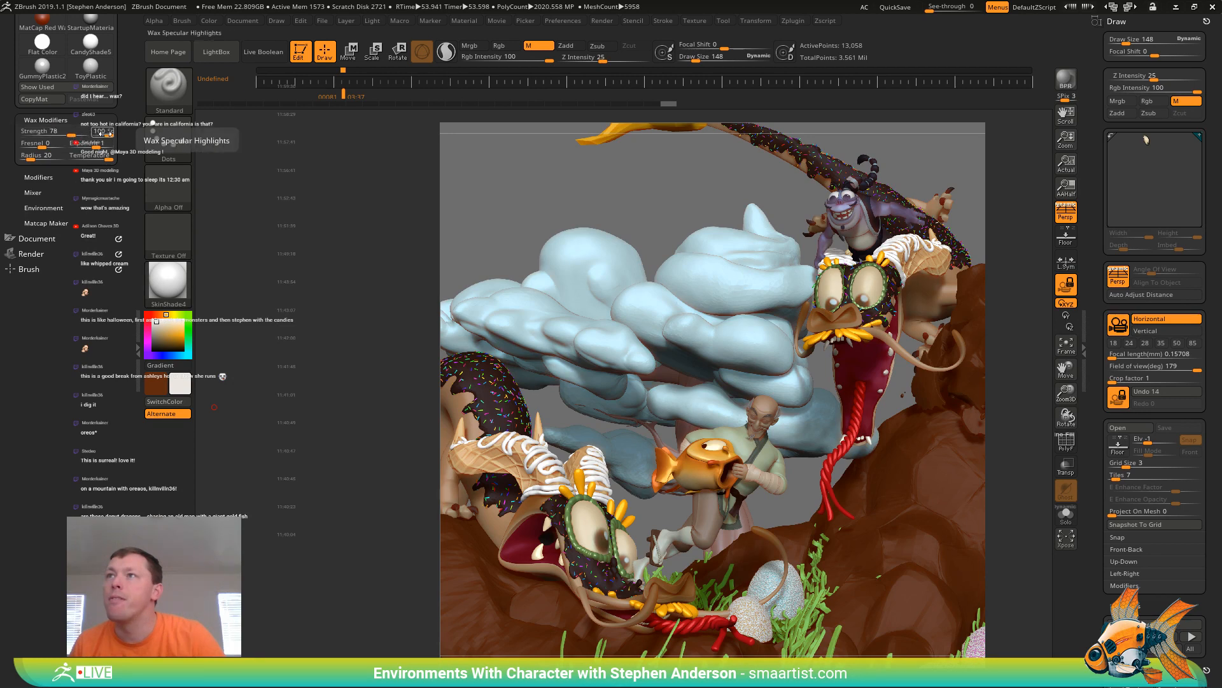
Set Wax Exponent to 5, Fresnel to 100 and Radius to 62, lower Spec and Temperature, and run a BPR render
mouse_move(108, 133)
mouse_down()
mouse_move(98, 147)
mouse_move(113, 147)
mouse_up()
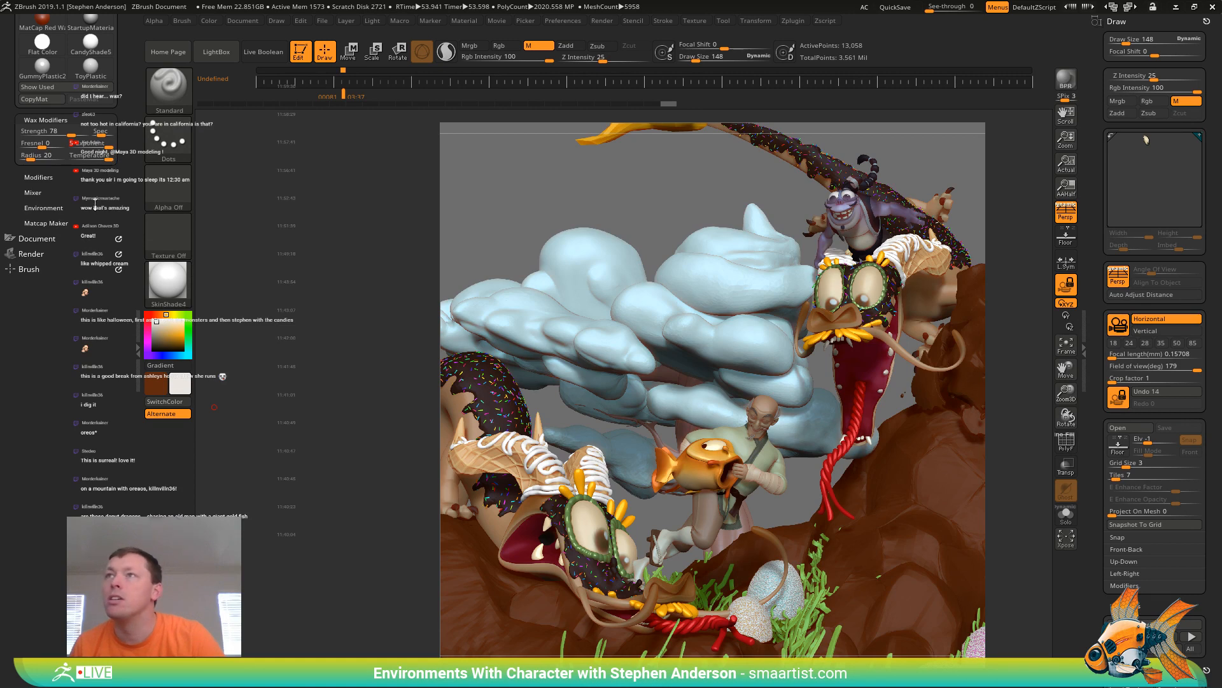
mouse_move(45, 147)
mouse_down()
mouse_move(65, 147)
mouse_move(47, 161)
mouse_up()
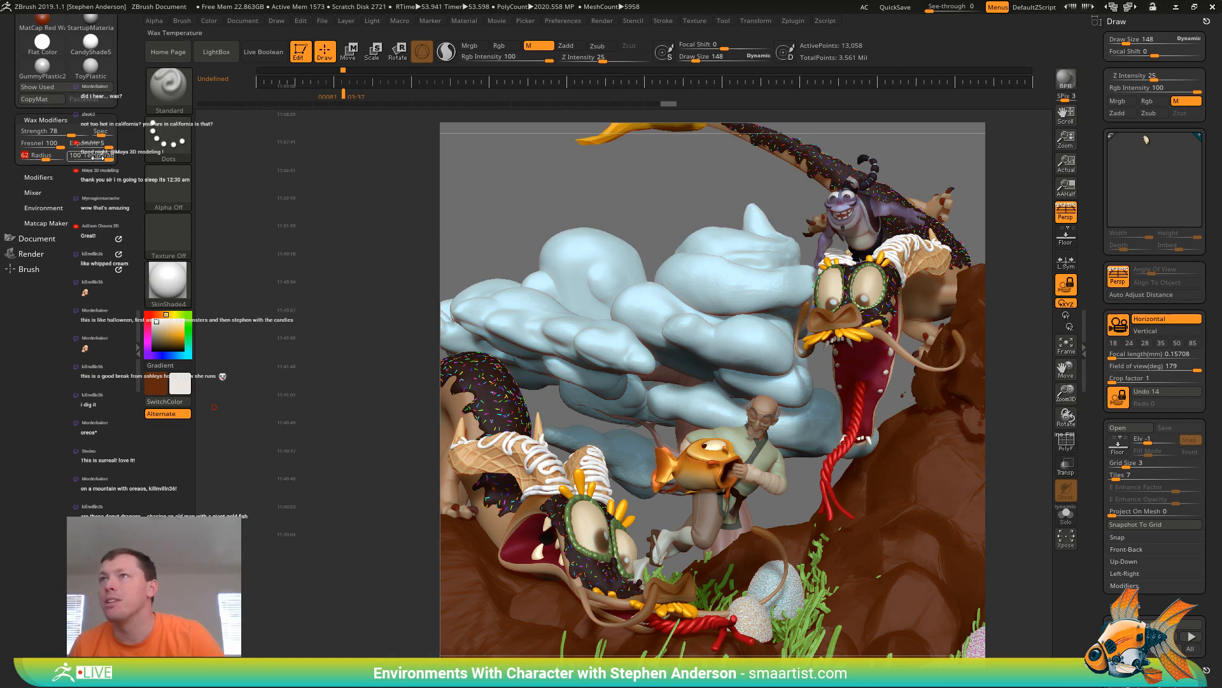
drag(102, 159, 69, 163)
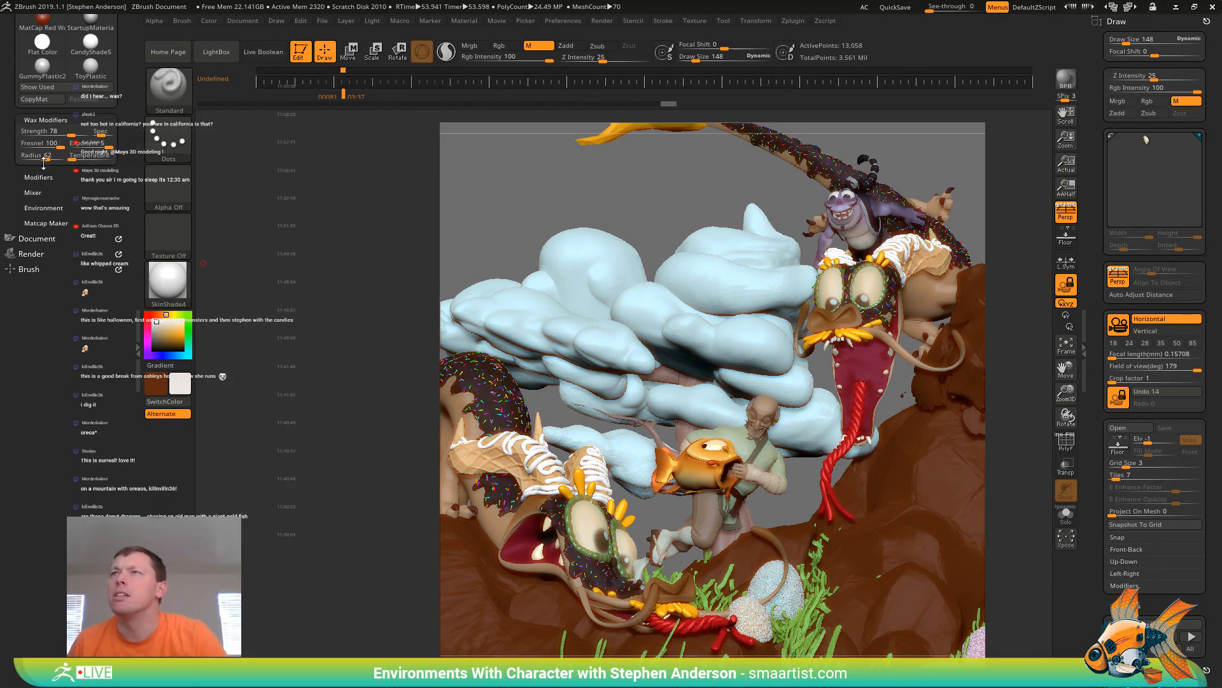
click(1066, 78)
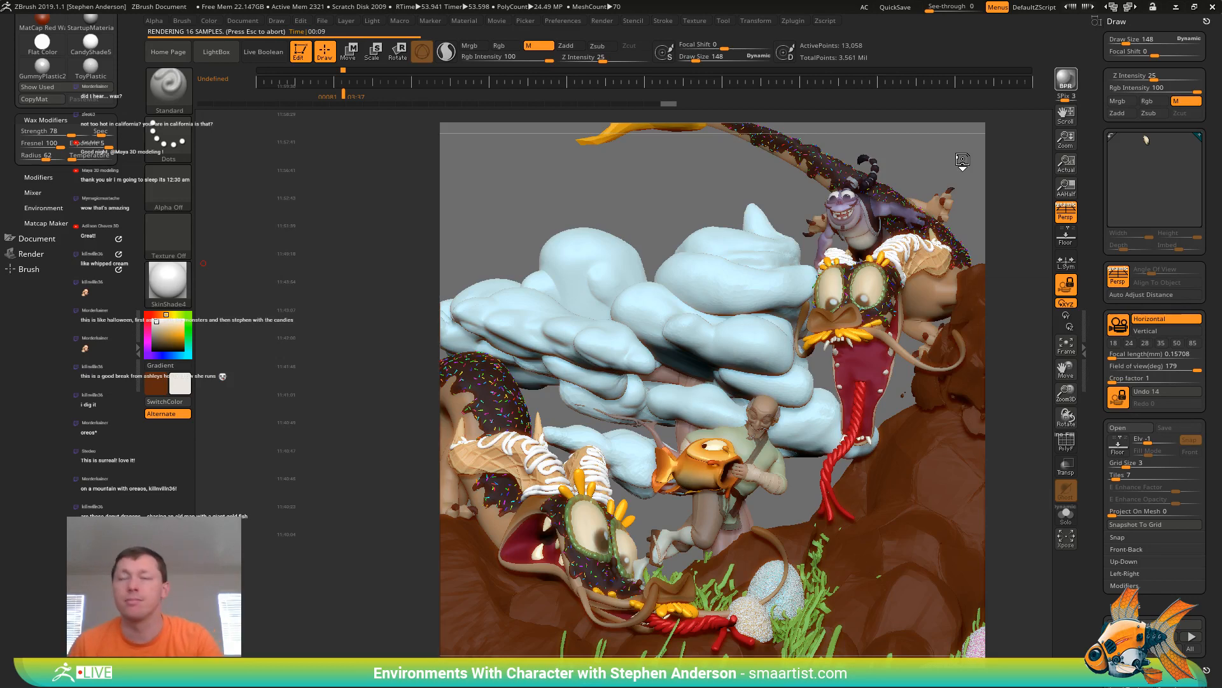
Enable Reuse Existing Maps for the BPR render passes, inspect the pass thumbnails, and render the scene with BPR again
click(593, 19)
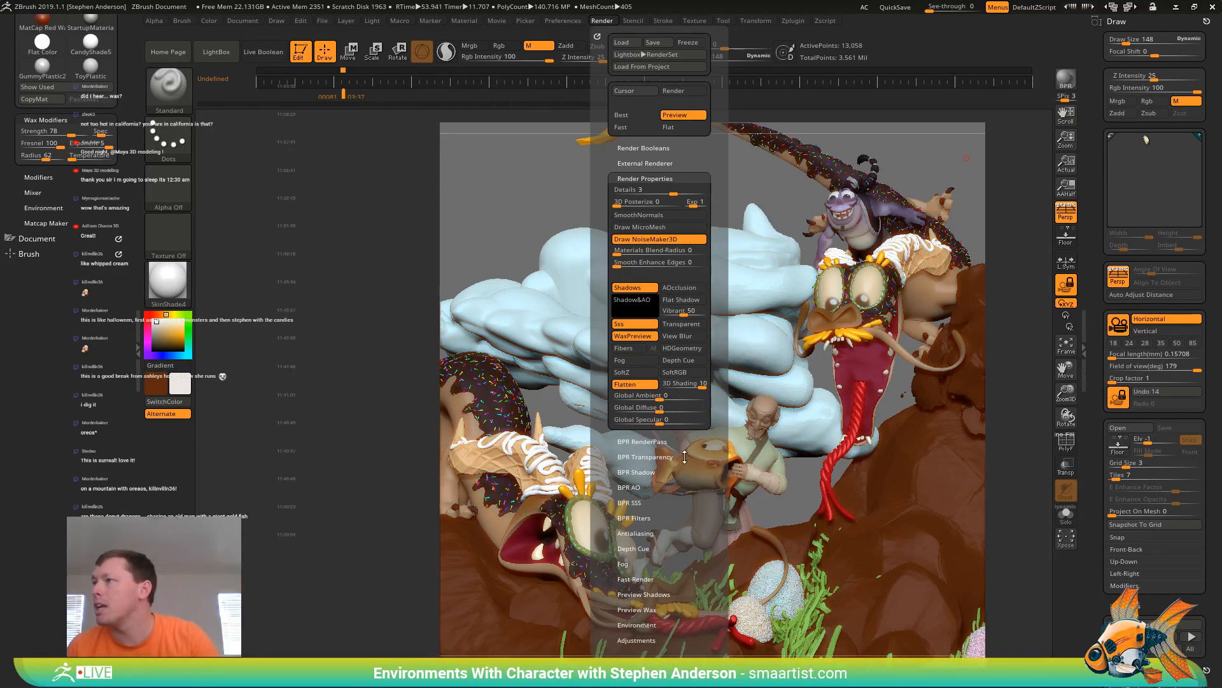
click(604, 20)
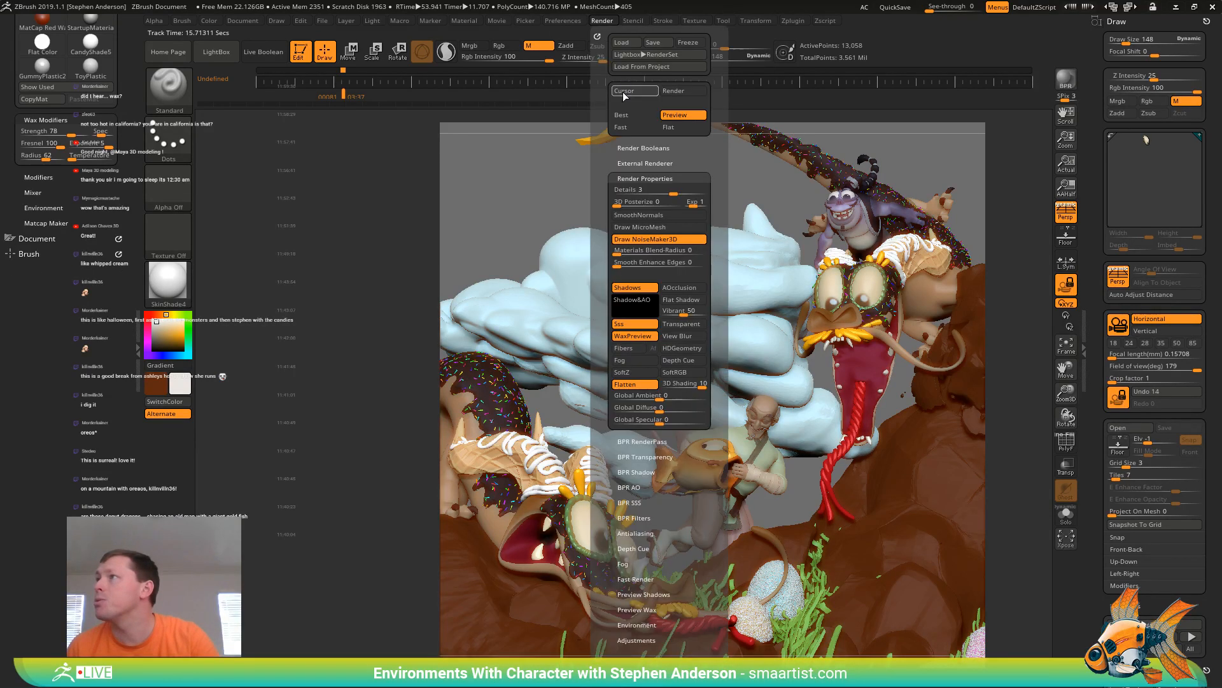
click(641, 441)
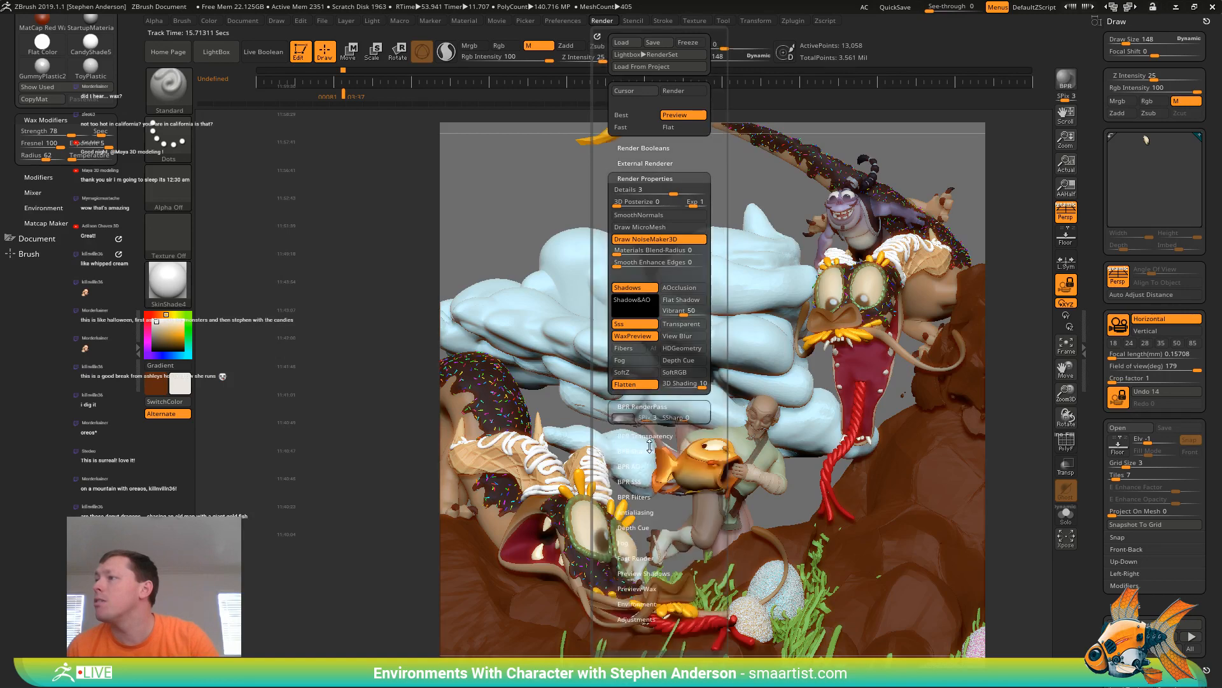
click(667, 278)
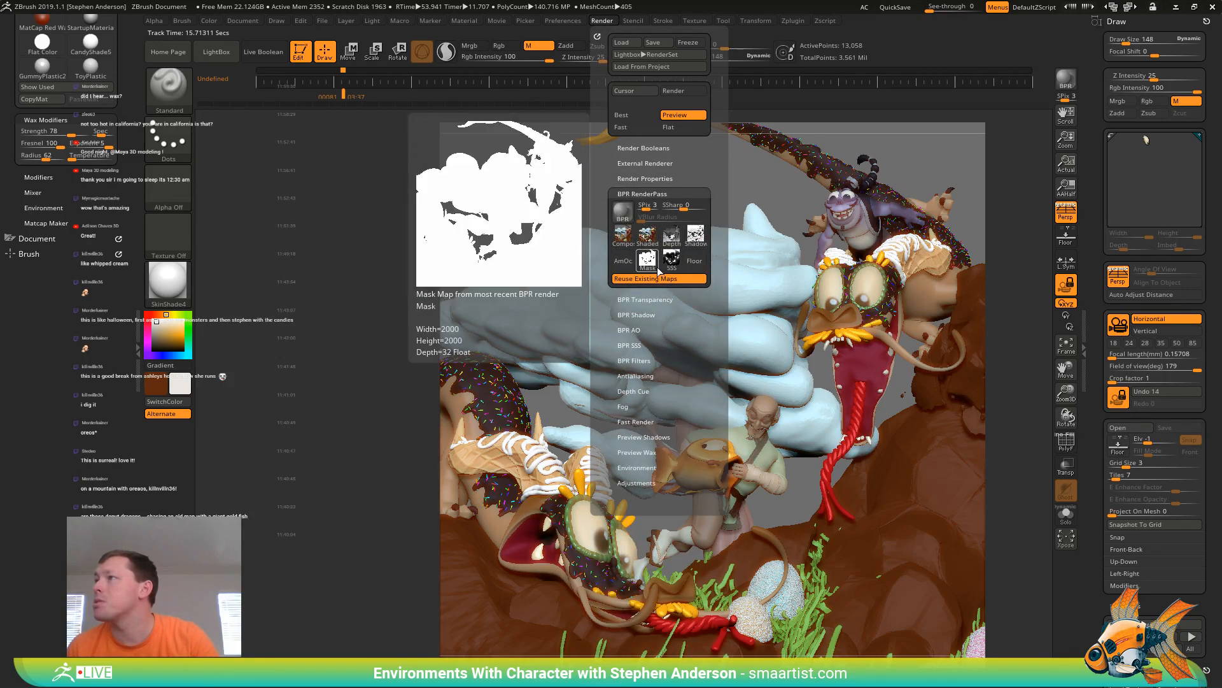
mouse_move(676, 242)
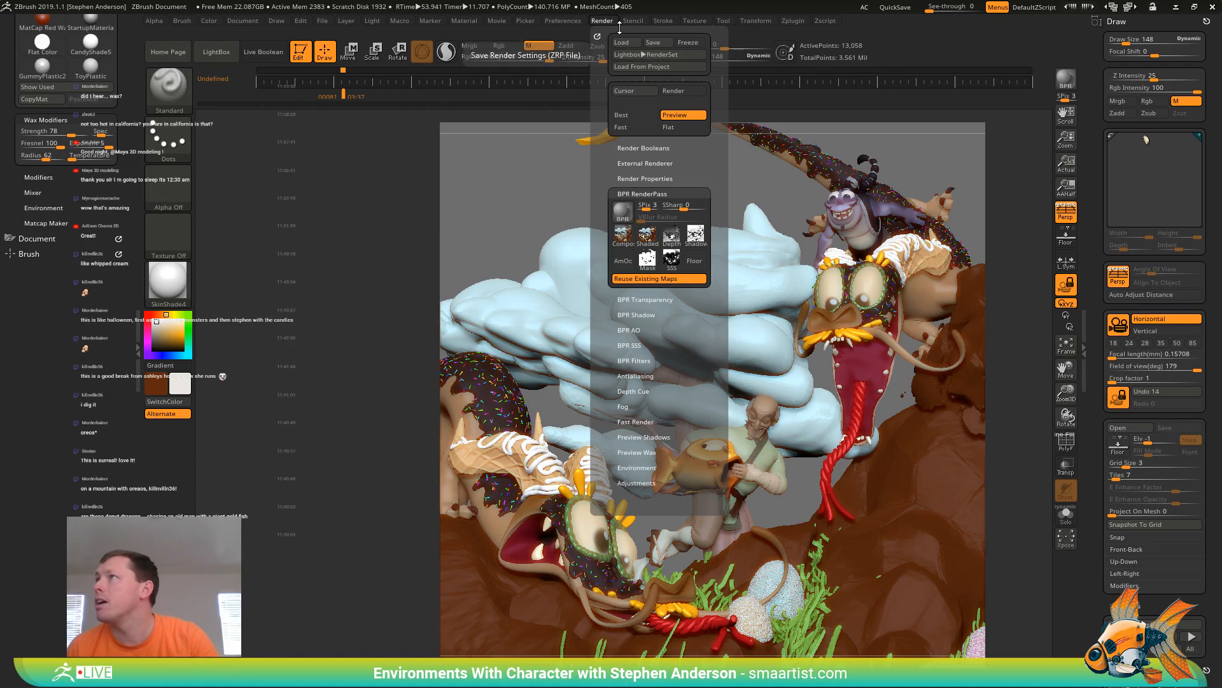
click(1065, 84)
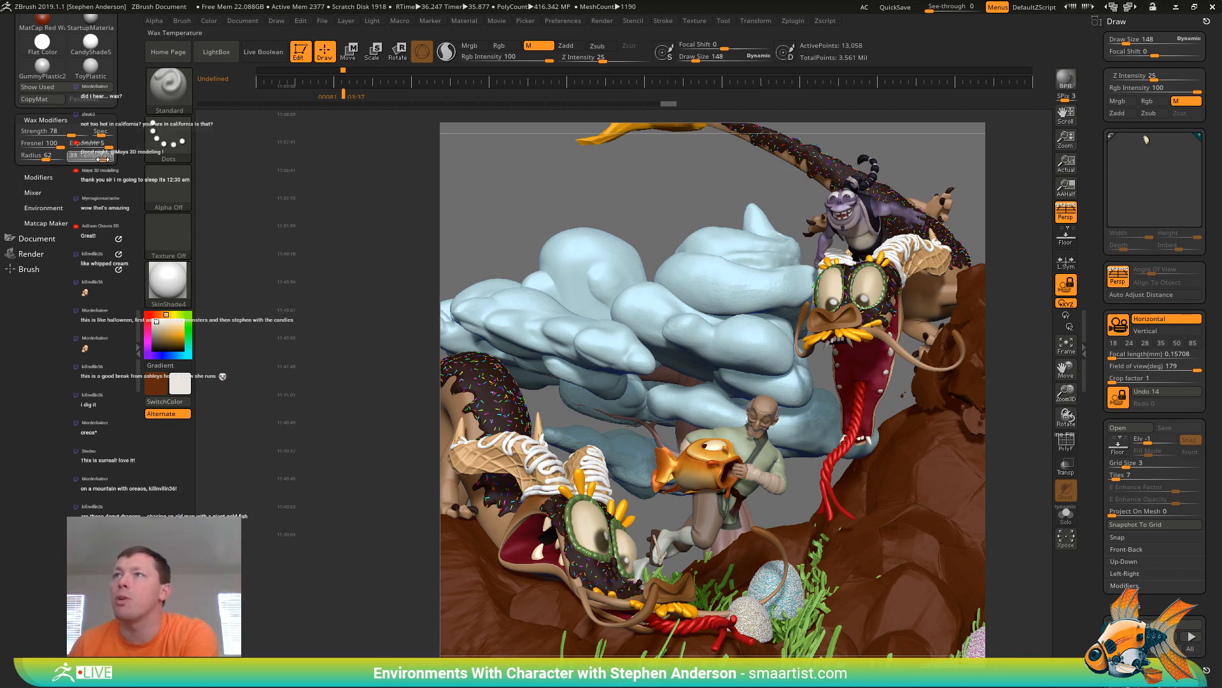
Set Wax Temperature to 22 and Wax Fresnel to 0, and rerun the BPR render
drag(104, 157, 73, 158)
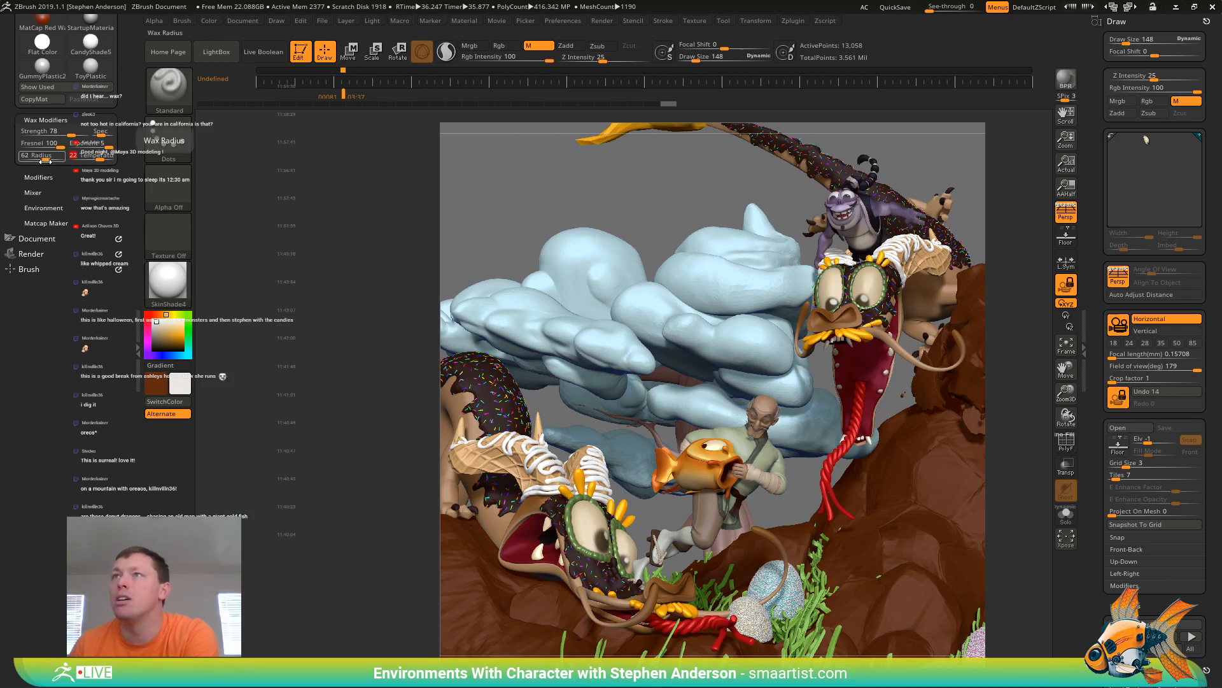
drag(48, 143, 43, 149)
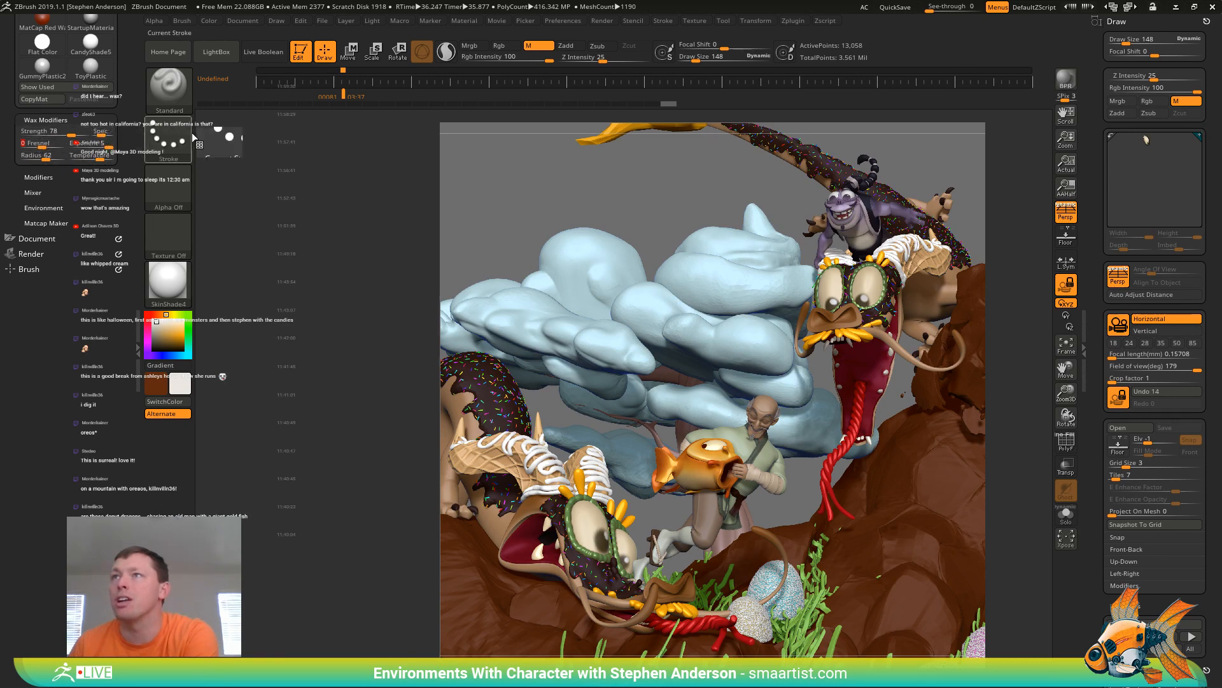
click(1072, 84)
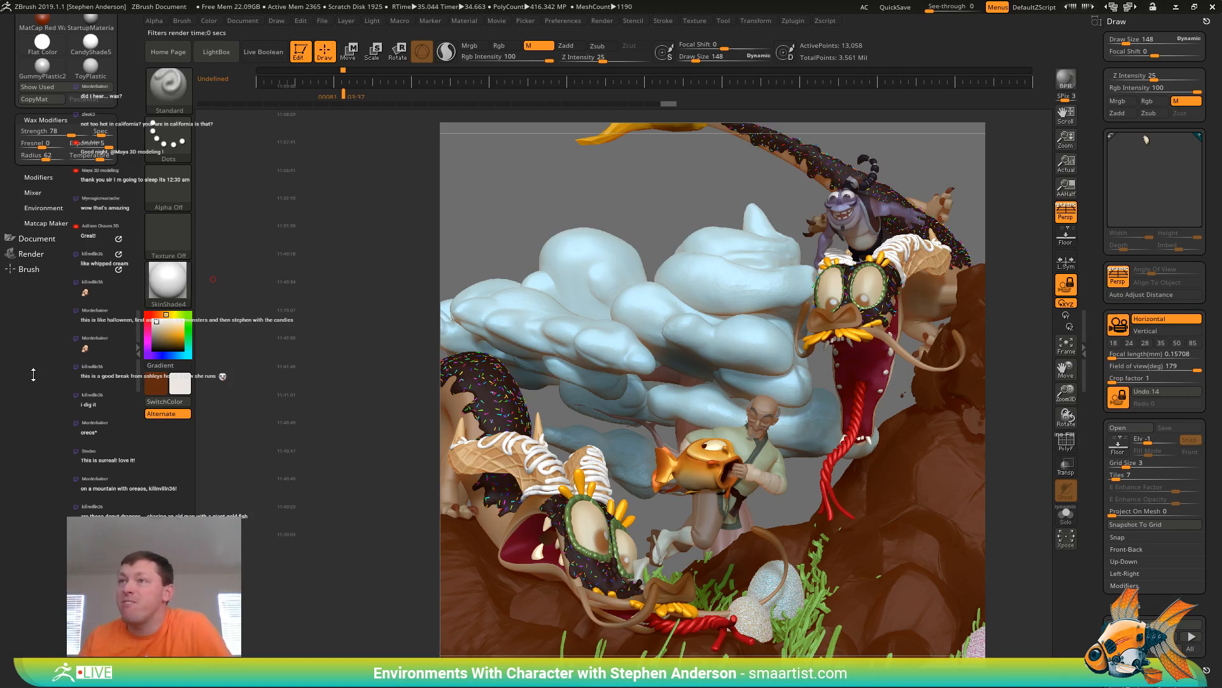
Set Wax Exponent to 1 and Wax Radius to 10, and render the scene with BPR
click(97, 145)
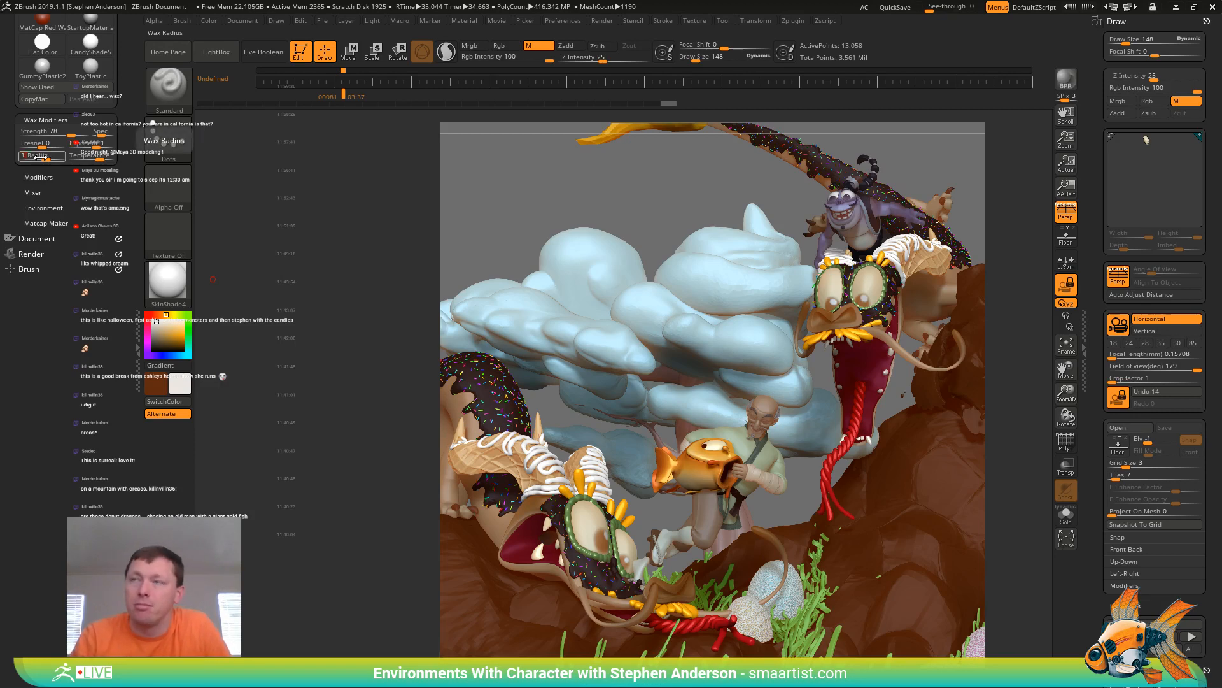
drag(35, 155, 12, 157)
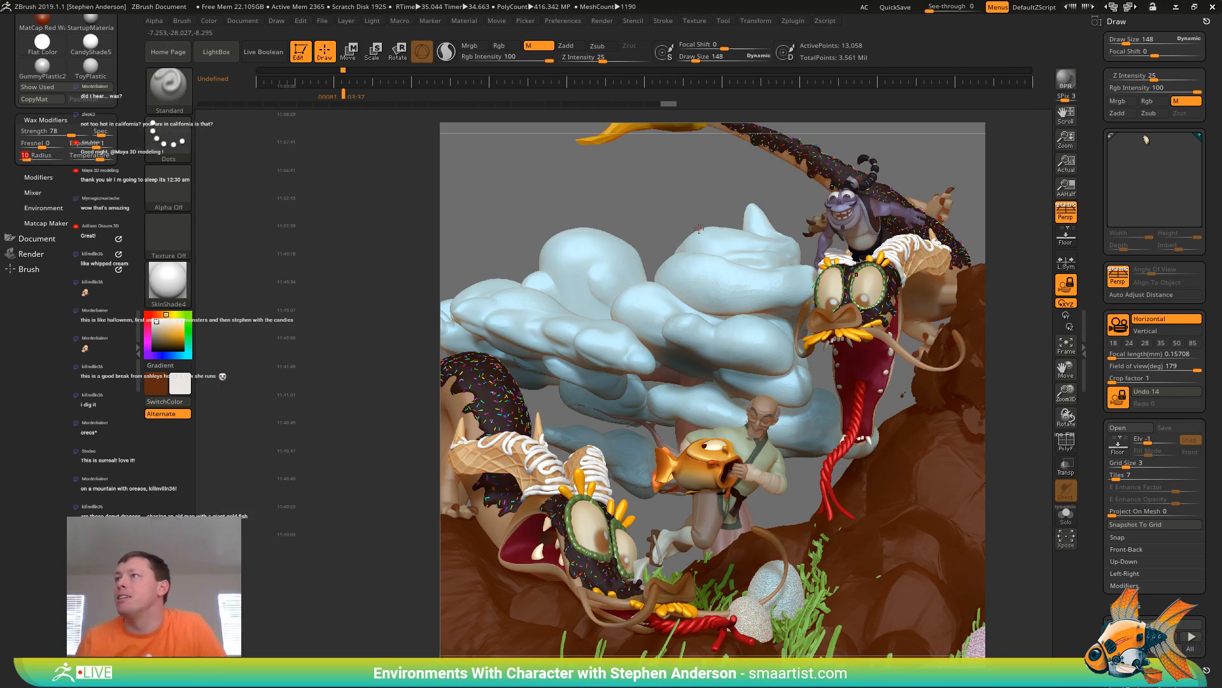
key(shift+r)
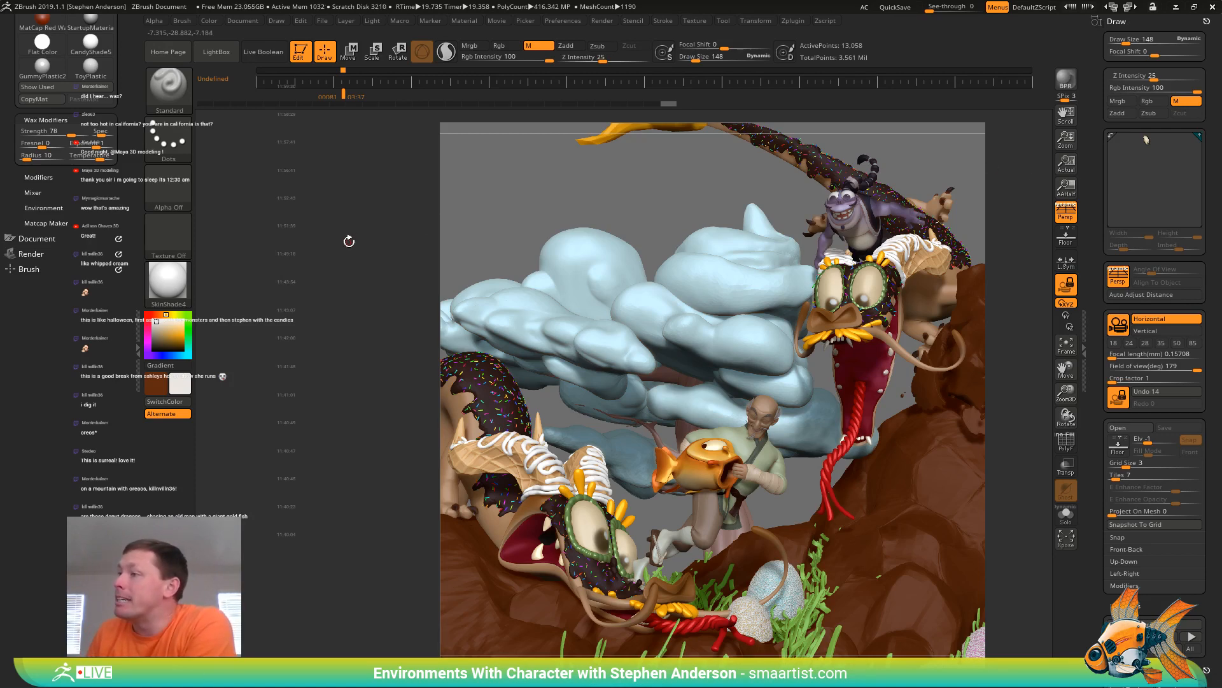
Set the SkinShade4 material's Wax Radius to 3 and Wax Strength to 50
click(28, 254)
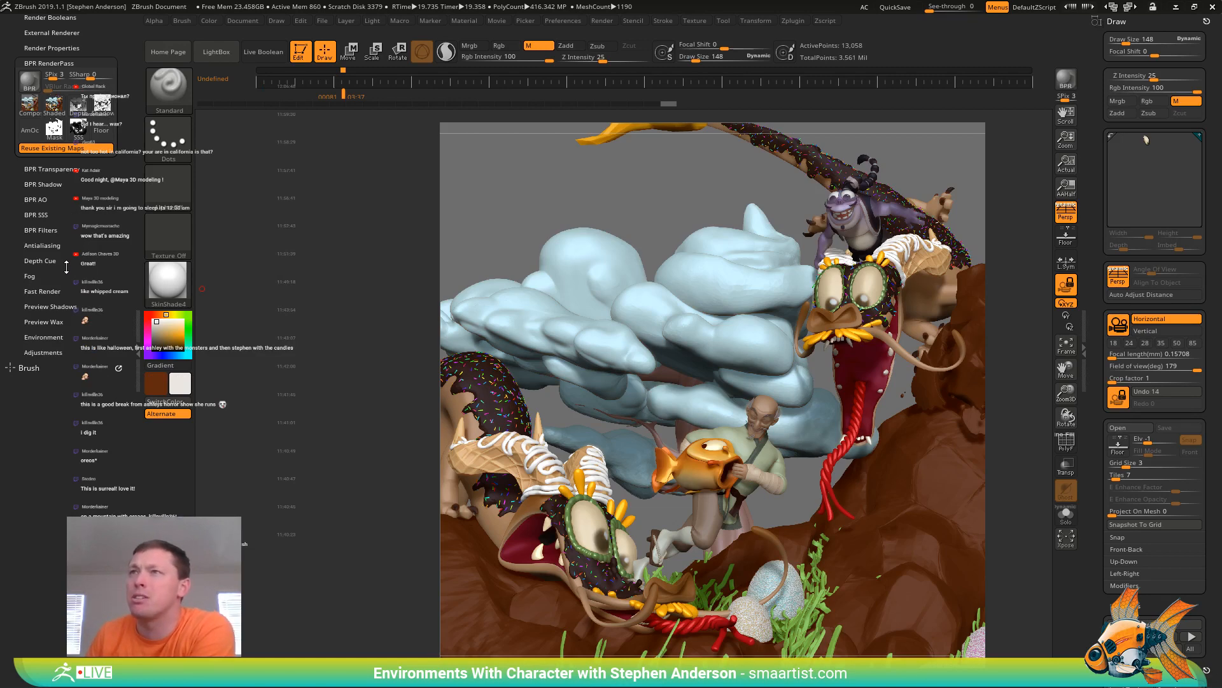
scroll(66, 267, up, 5)
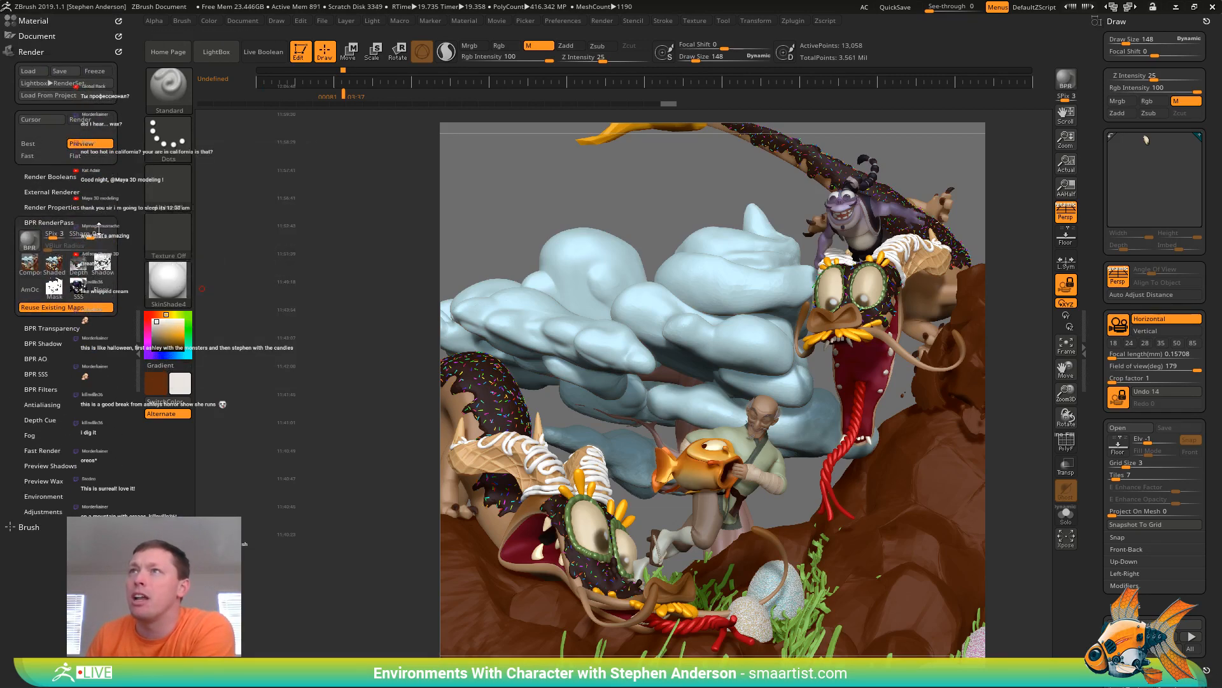
click(33, 21)
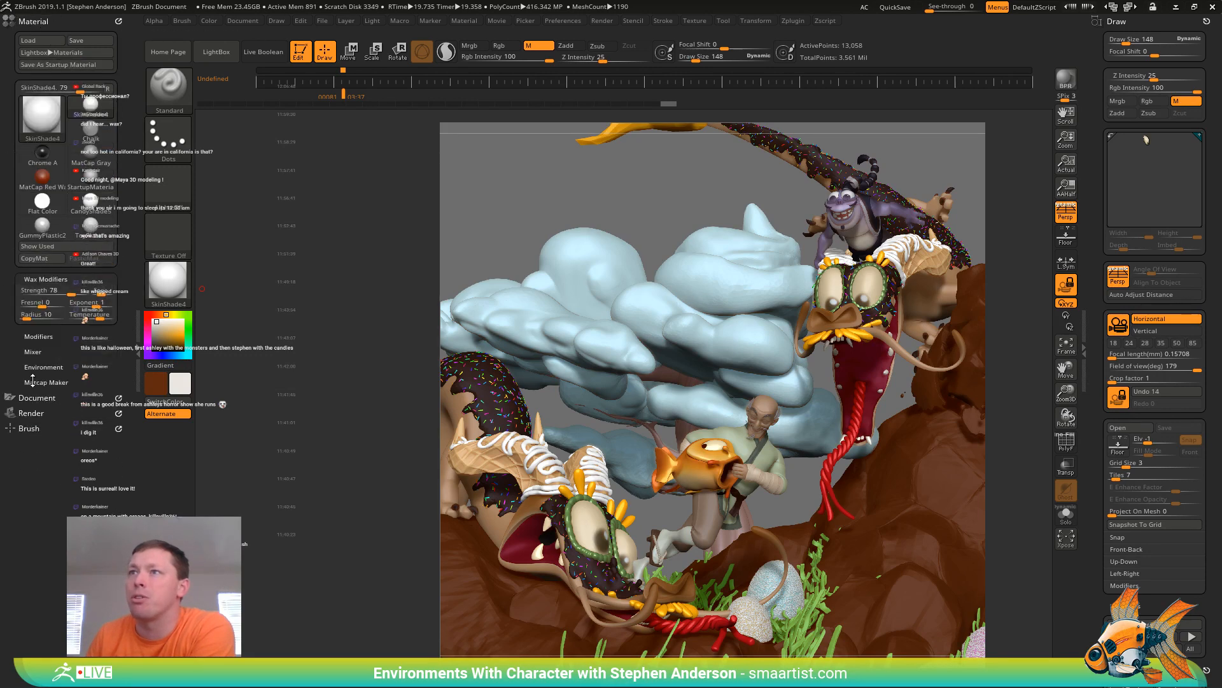
click(29, 314)
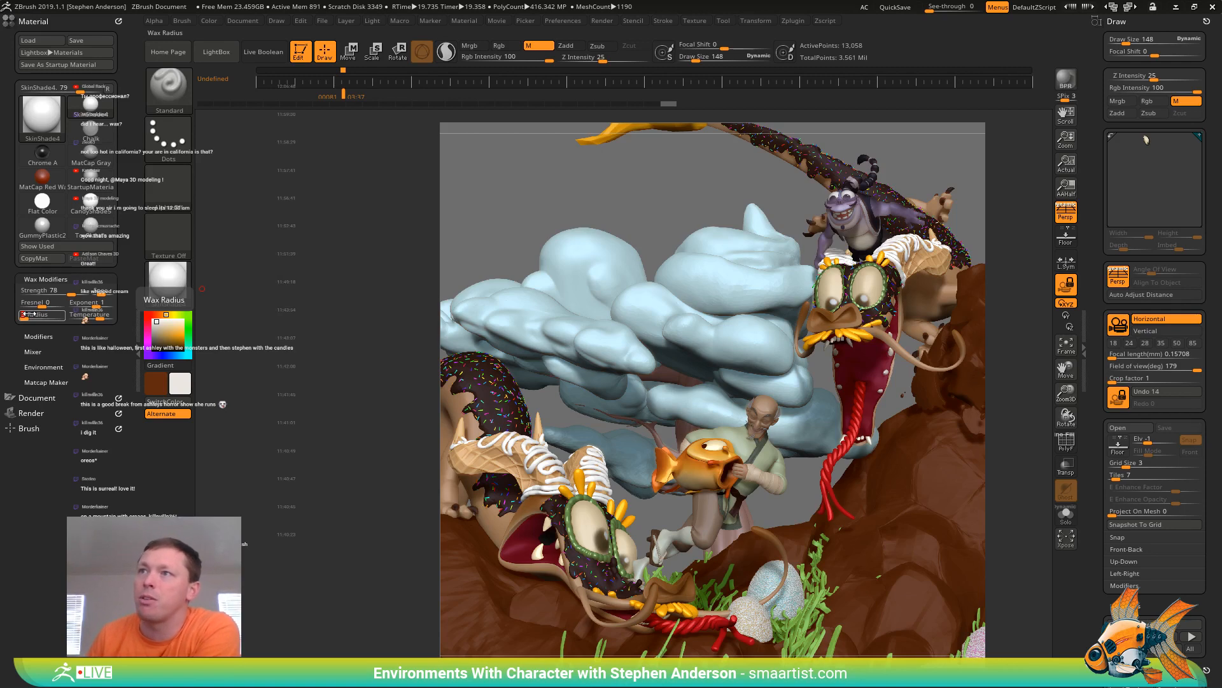
text(3)
key(Return)
click(54, 290)
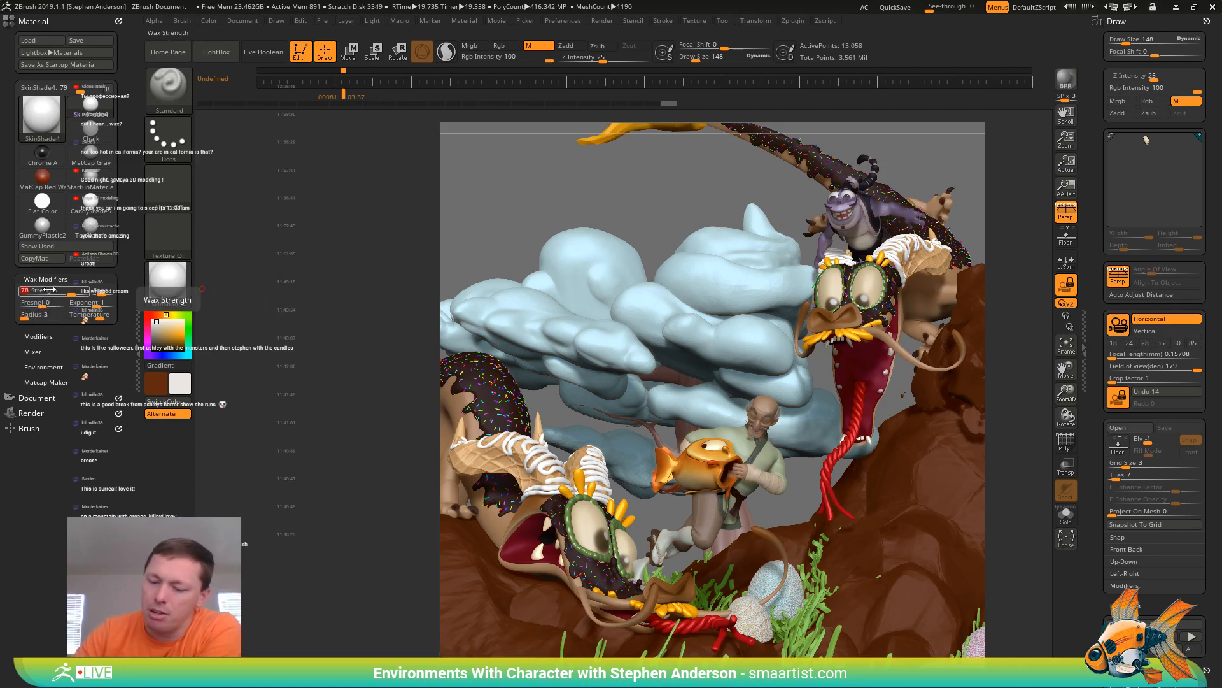
text(50)
key(Return)
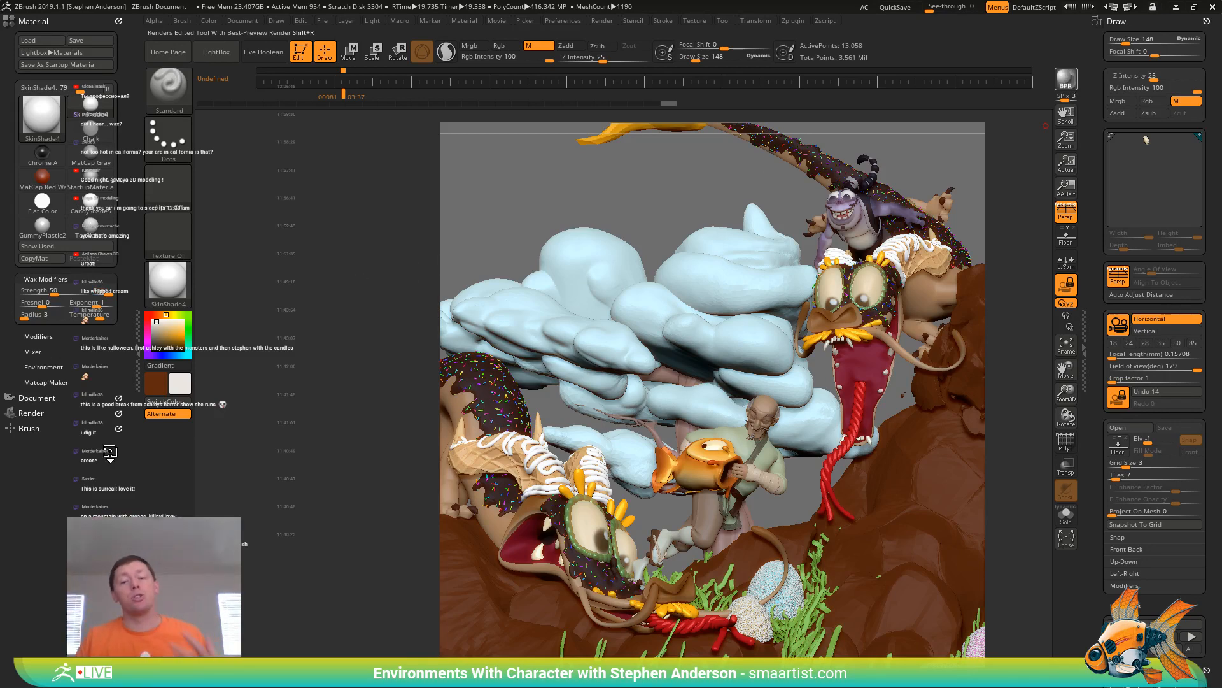
Render the scene with BPR and enable filter F1 in the BPR Filters
key(shift+r)
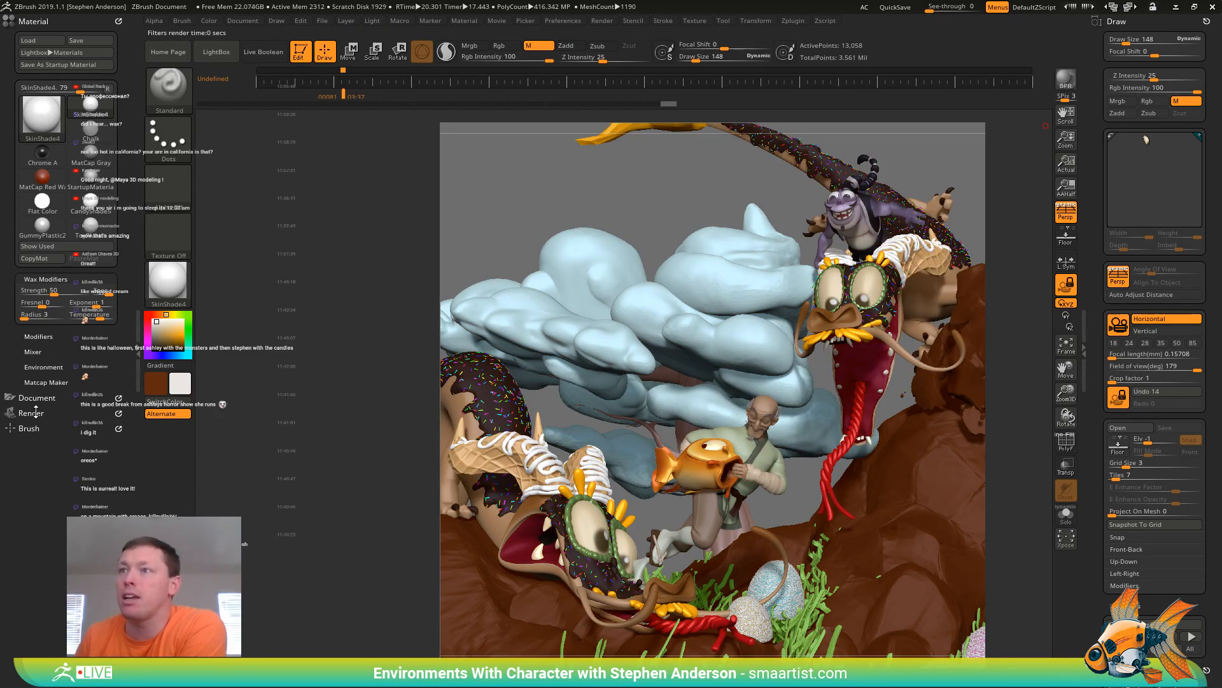
click(36, 411)
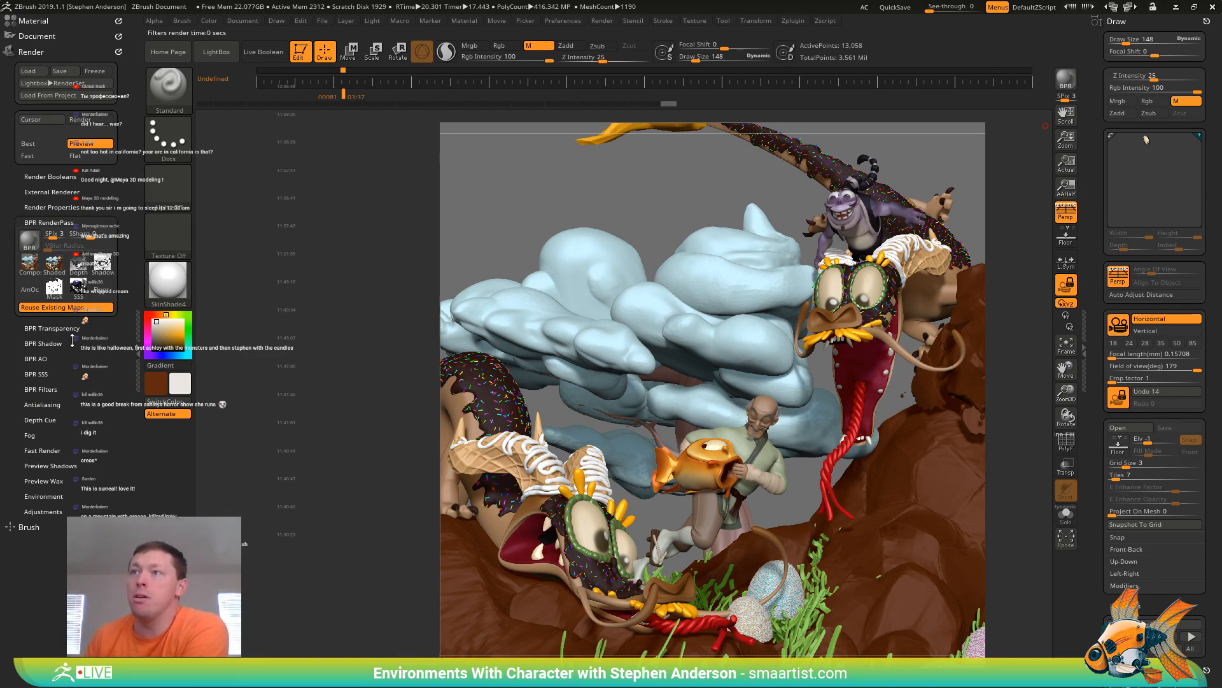
click(51, 389)
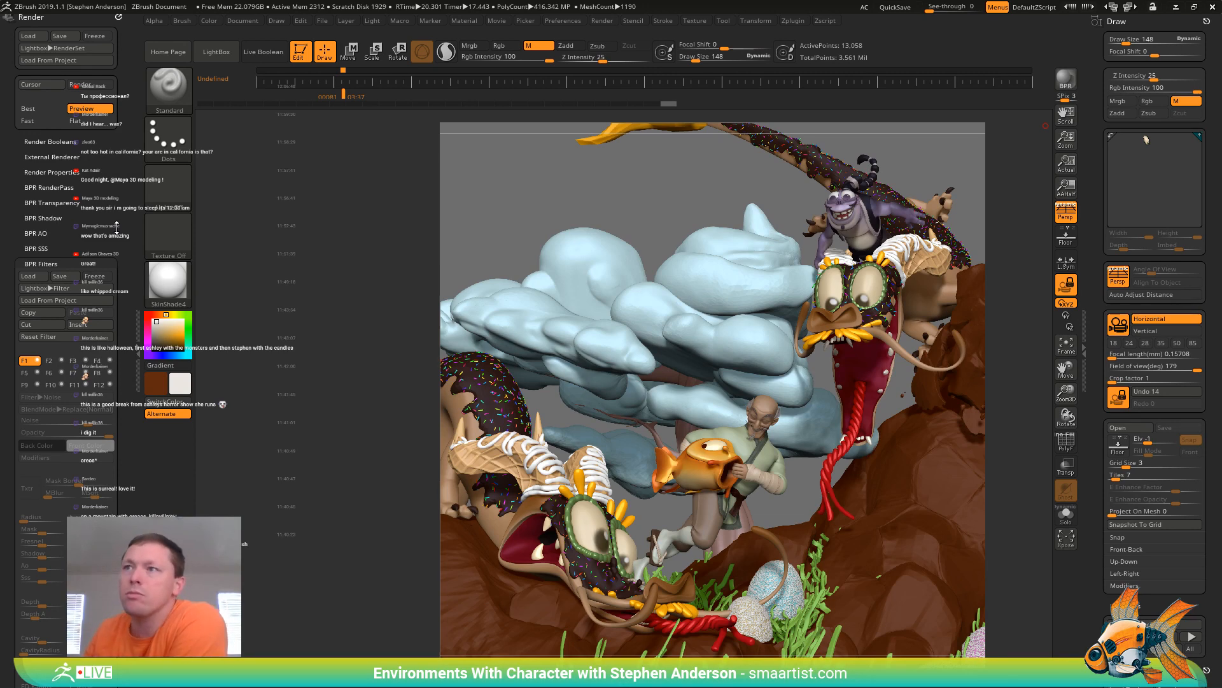
click(37, 361)
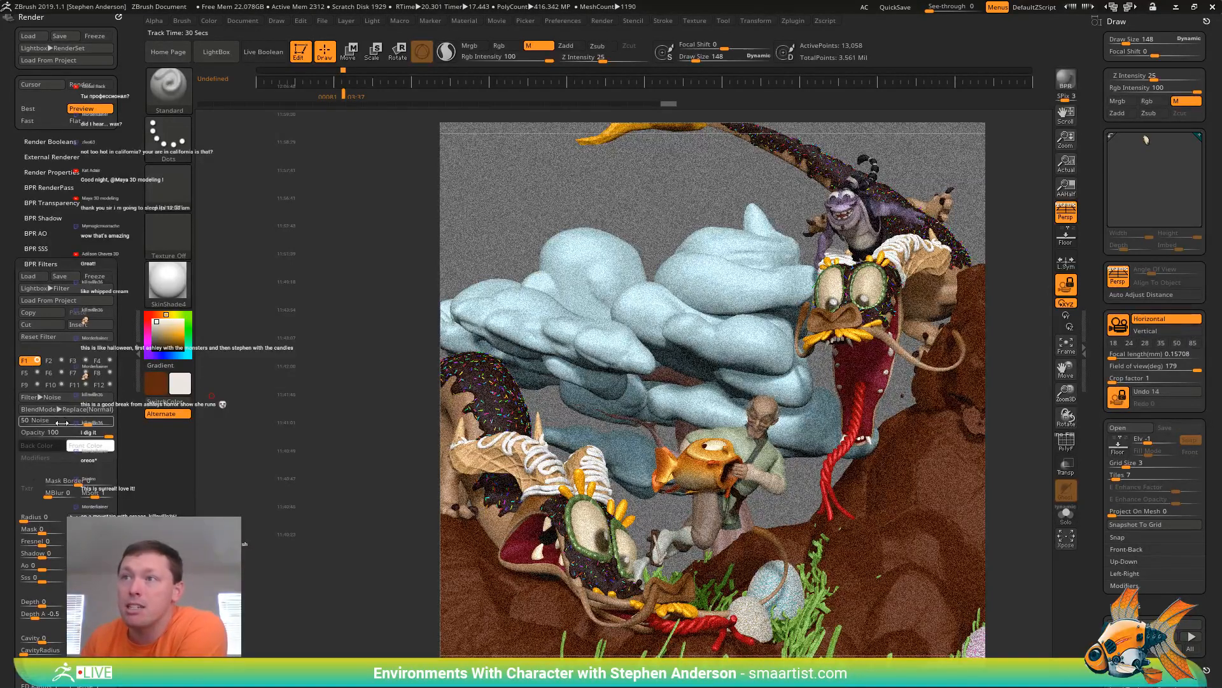
Change filter F1 to the Orton type and set its strength to -100
click(81, 399)
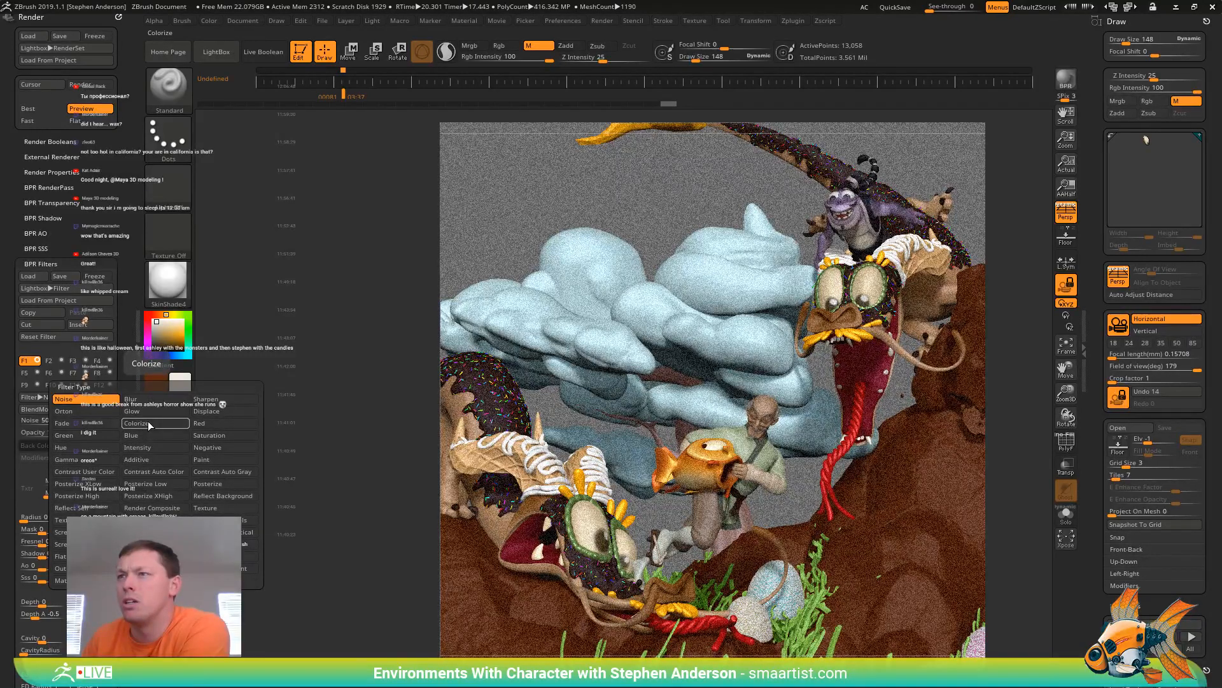
click(98, 411)
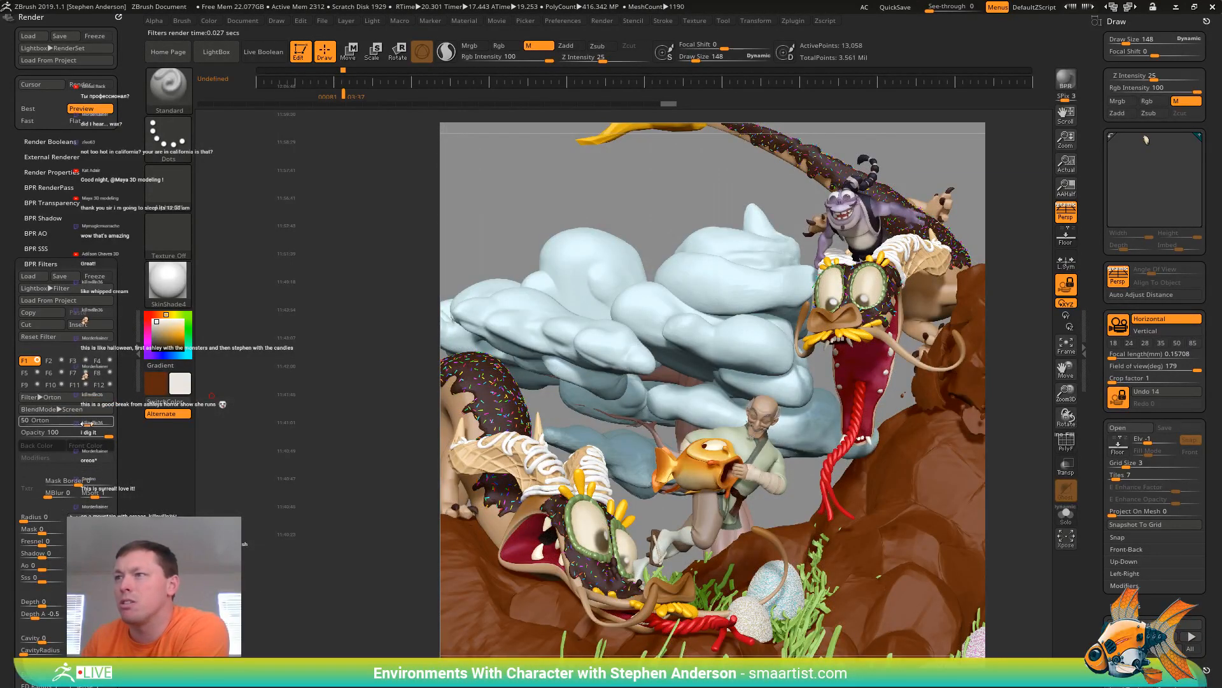
drag(74, 422, 6, 424)
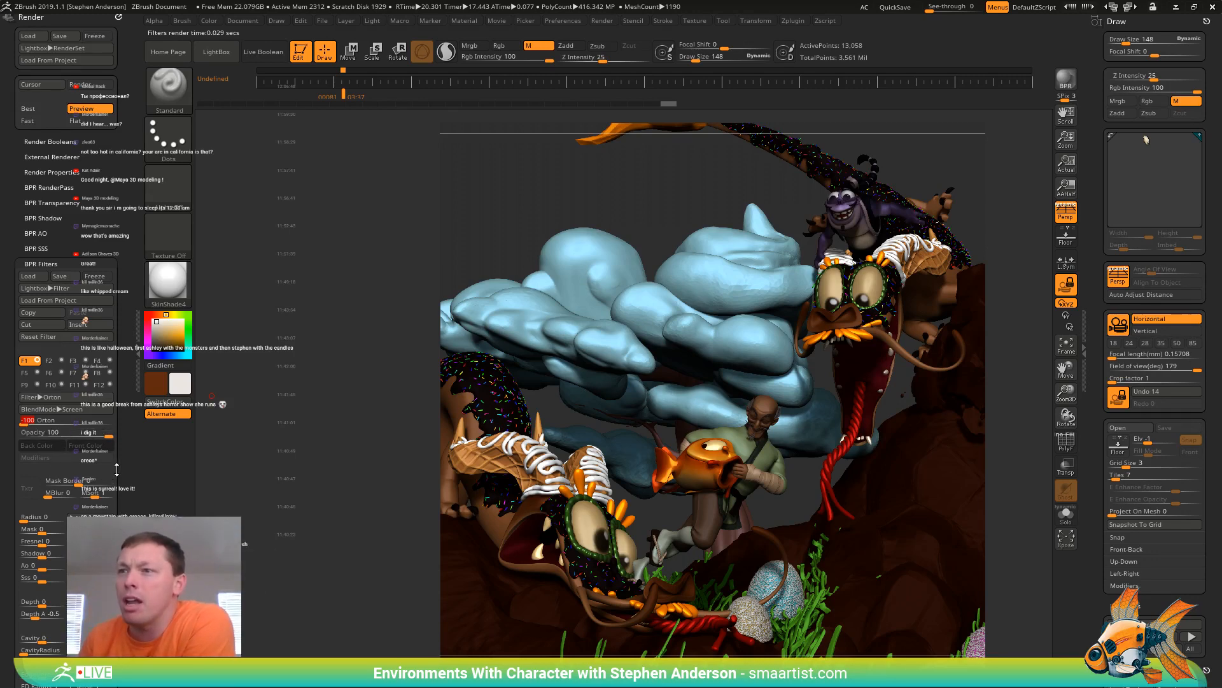
click(91, 410)
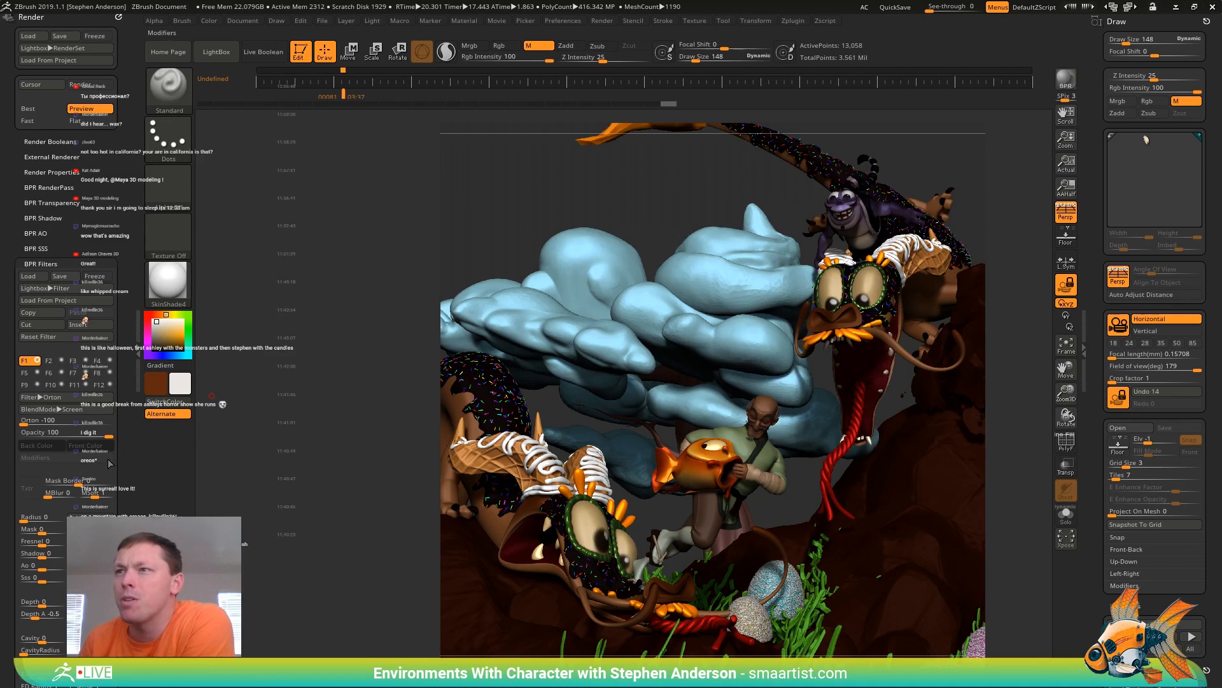
Try modulating the Orton filter by depth with Depth at 1 and 0.35849, and return Depth to 0
drag(110, 480, 134, 382)
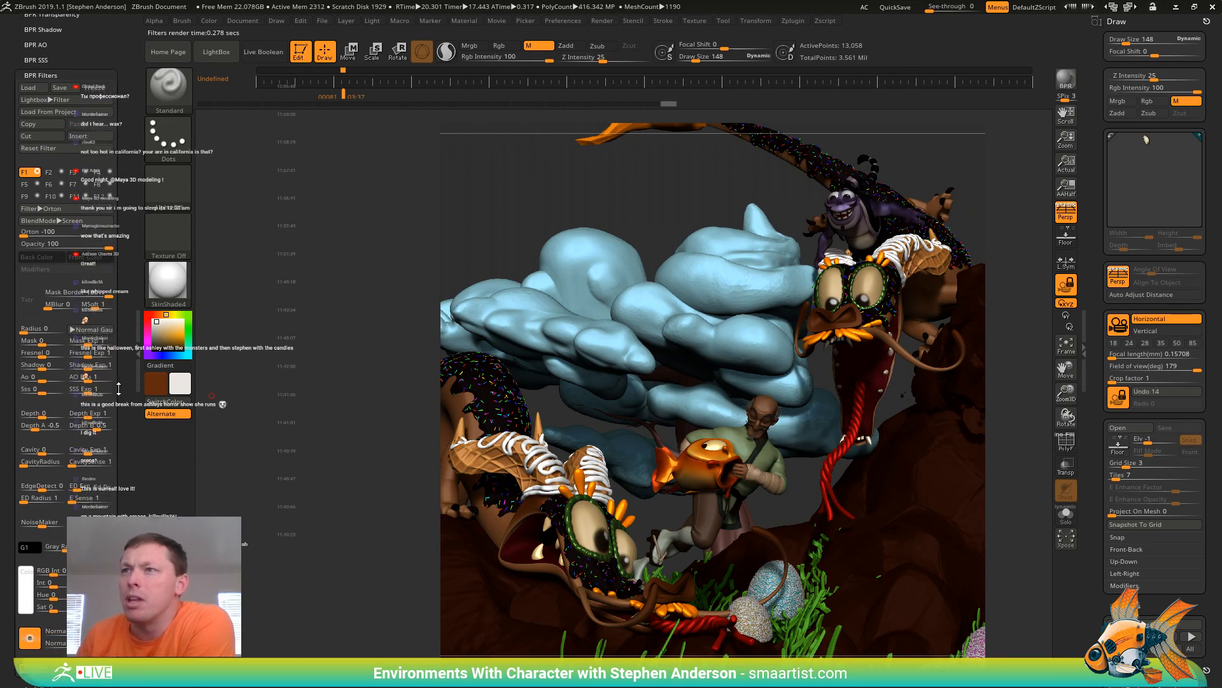
drag(46, 418, 47, 417)
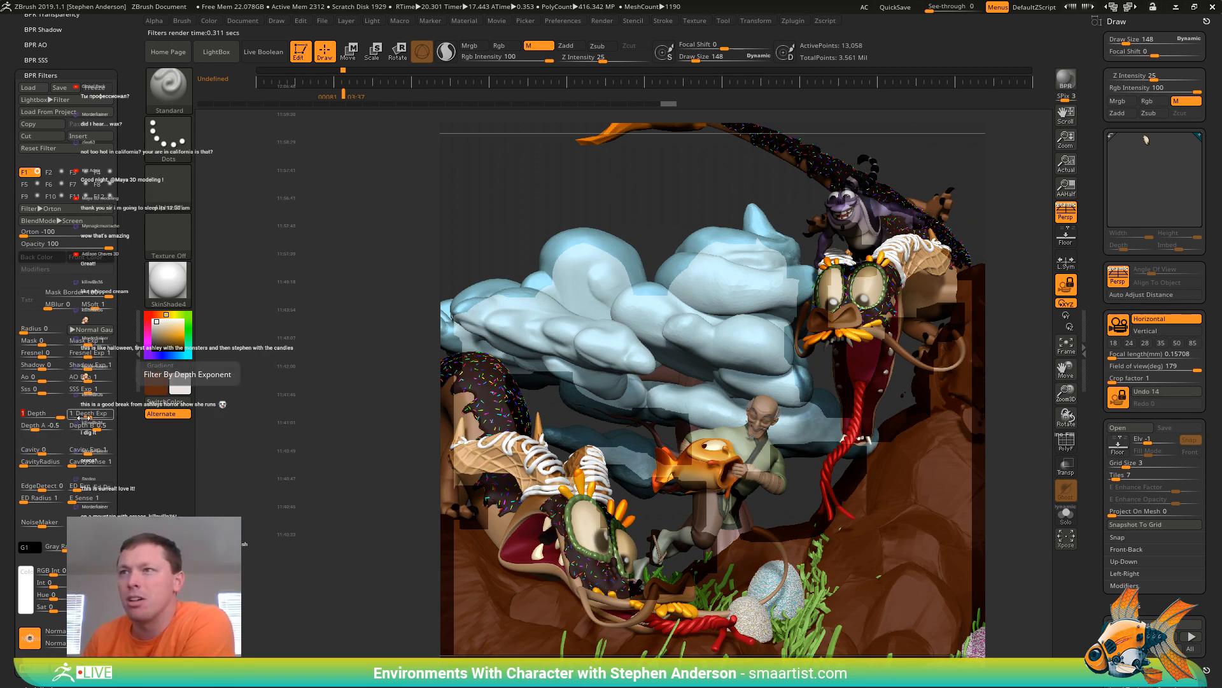
mouse_move(50, 425)
mouse_down()
mouse_move(28, 430)
mouse_move(106, 427)
mouse_move(27, 428)
mouse_move(59, 417)
mouse_up()
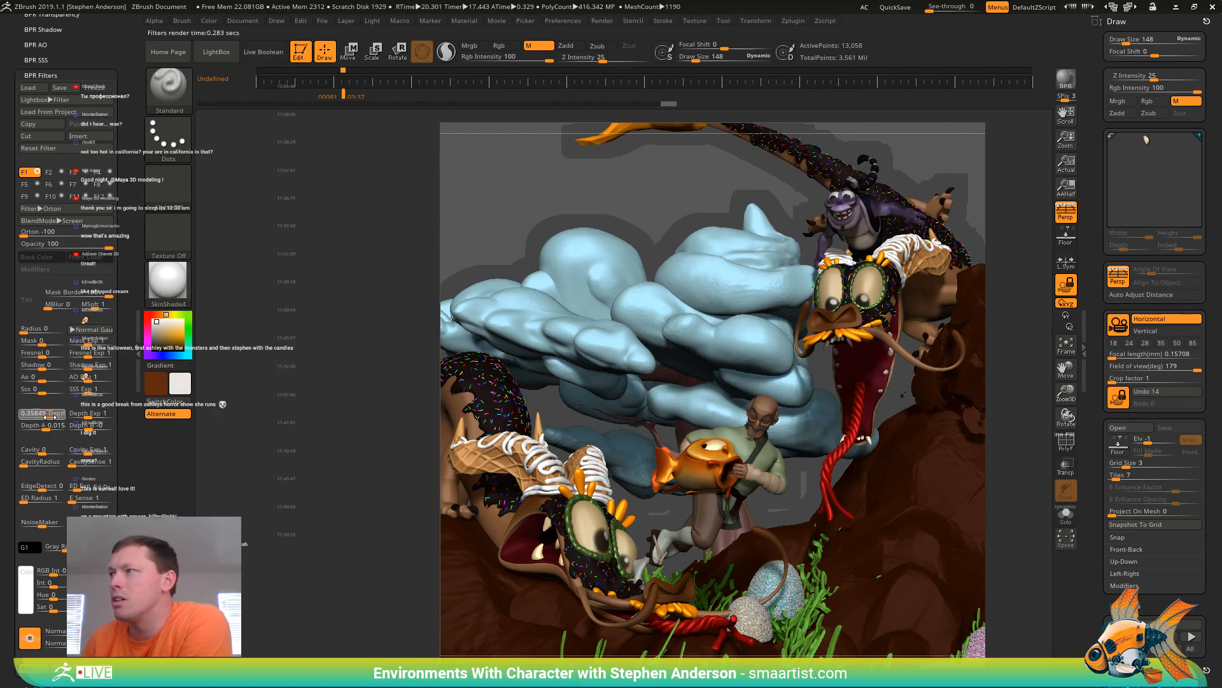
click(51, 417)
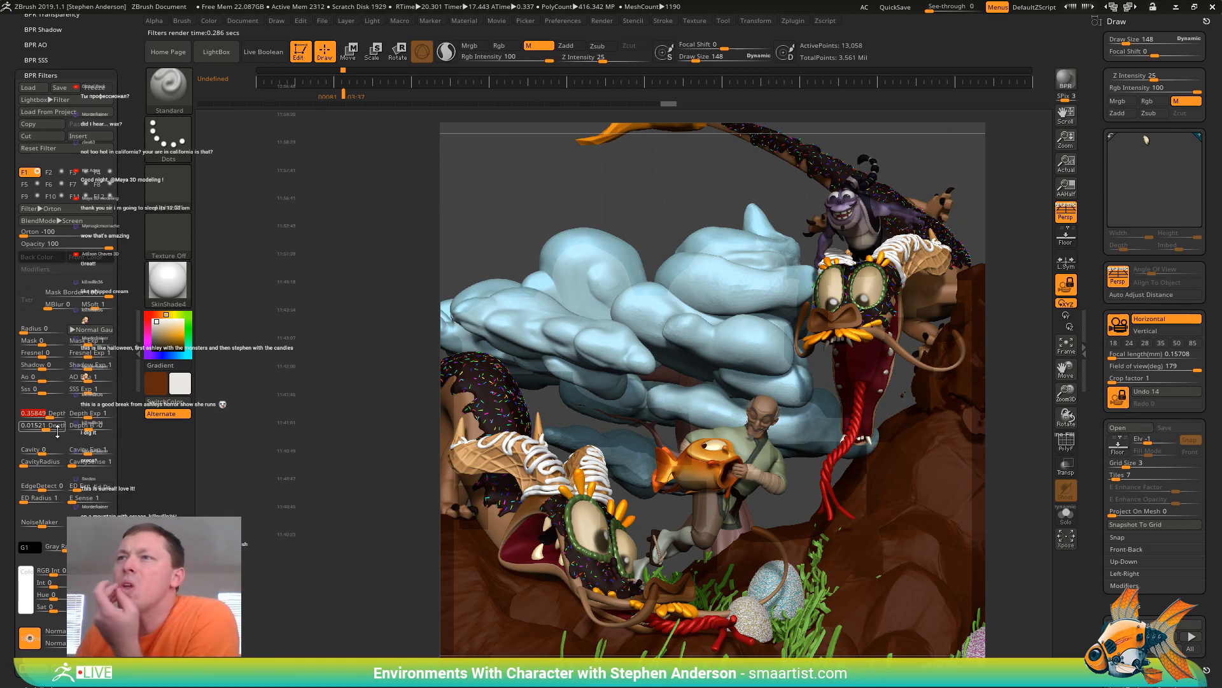
text(0)
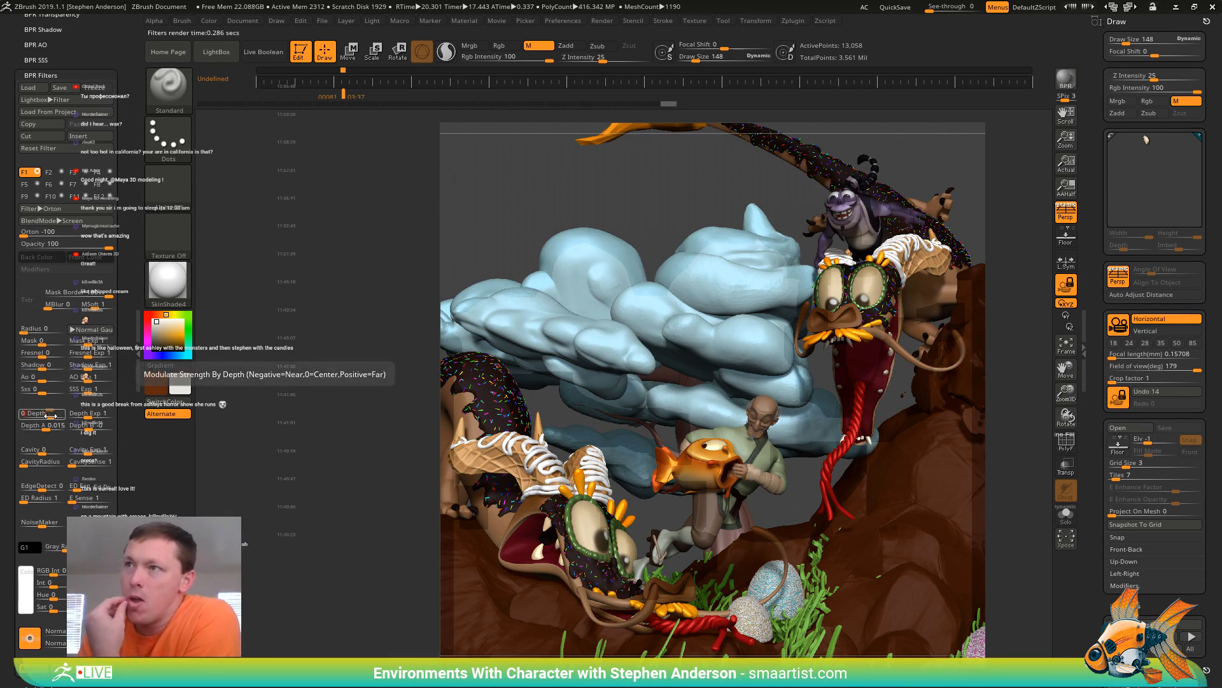
key(Return)
Set filter F1's Depth A to 50 and Depth B to about -42.8
click(42, 425)
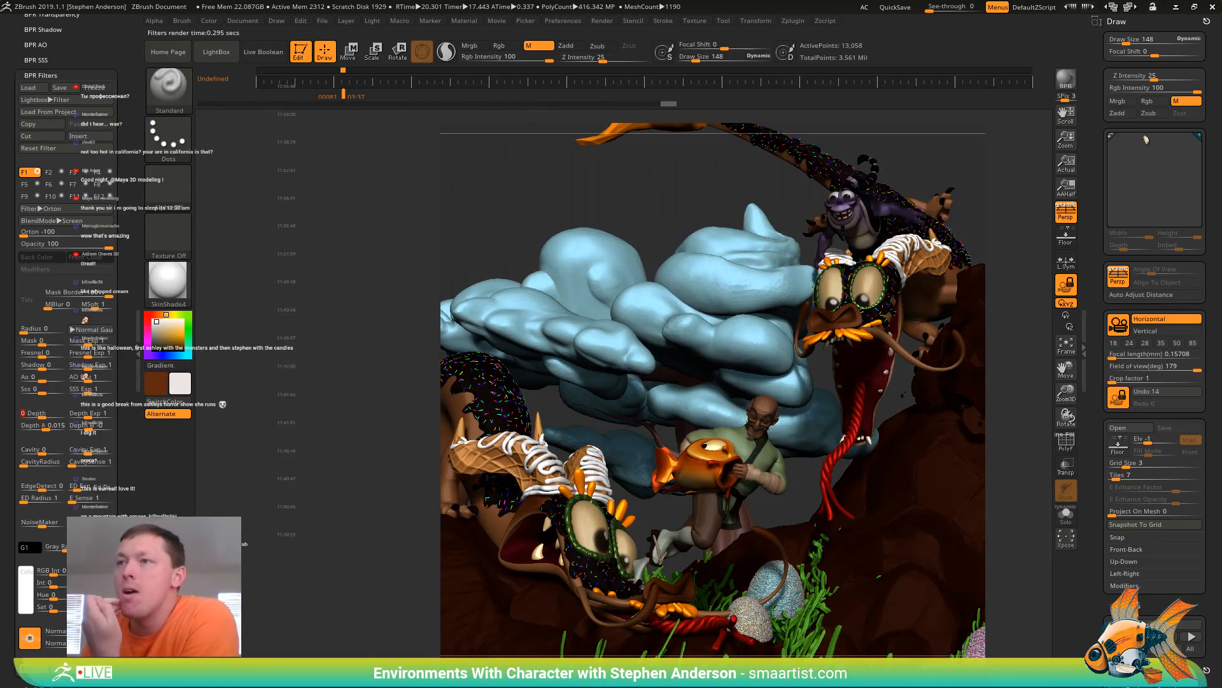
text(0.00396)
drag(44, 430, 92, 432)
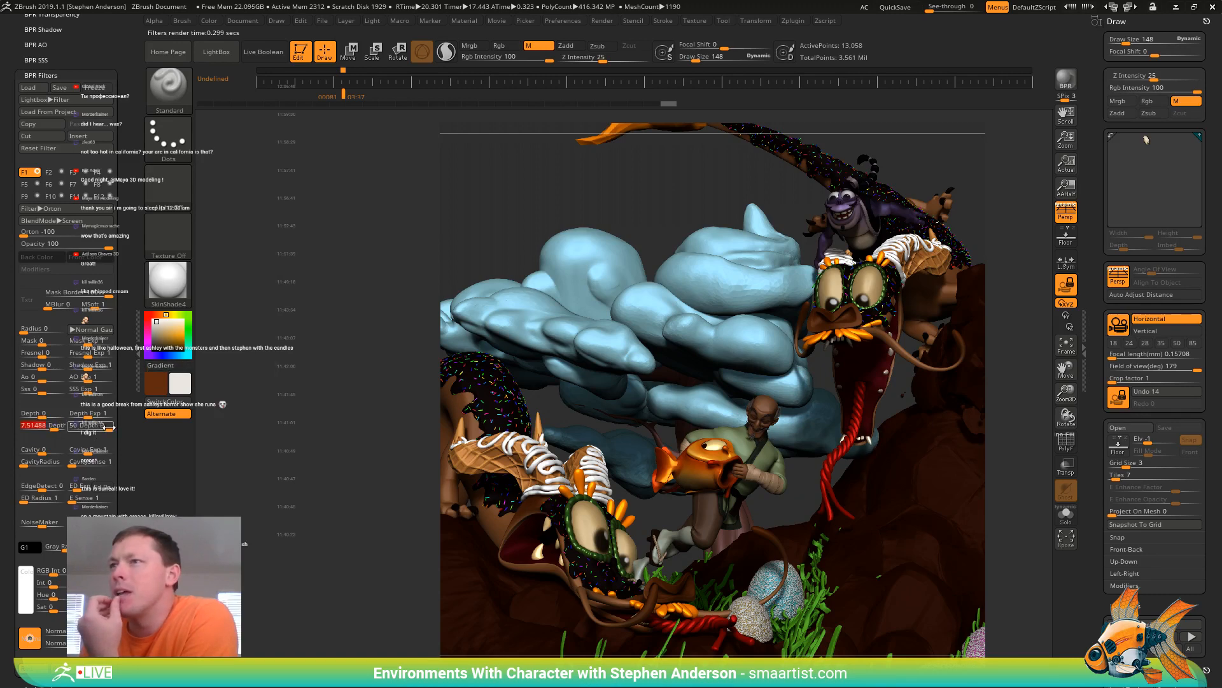
click(92, 431)
key(Return)
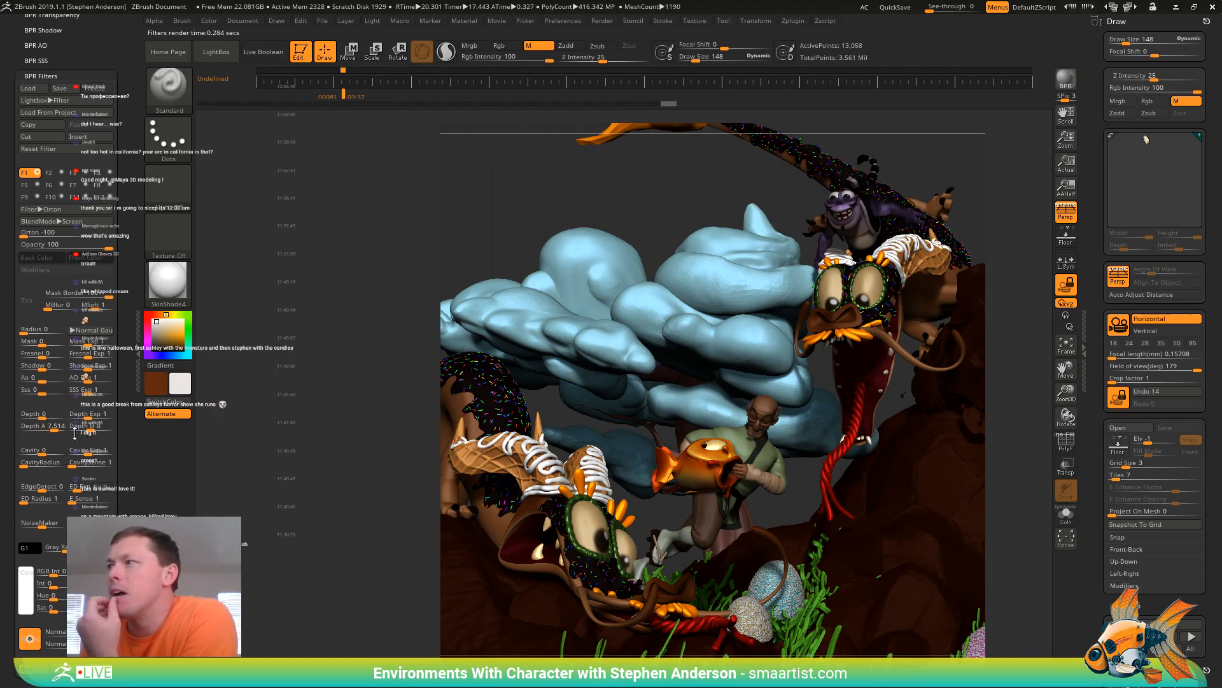
drag(76, 438, 48, 454)
click(78, 432)
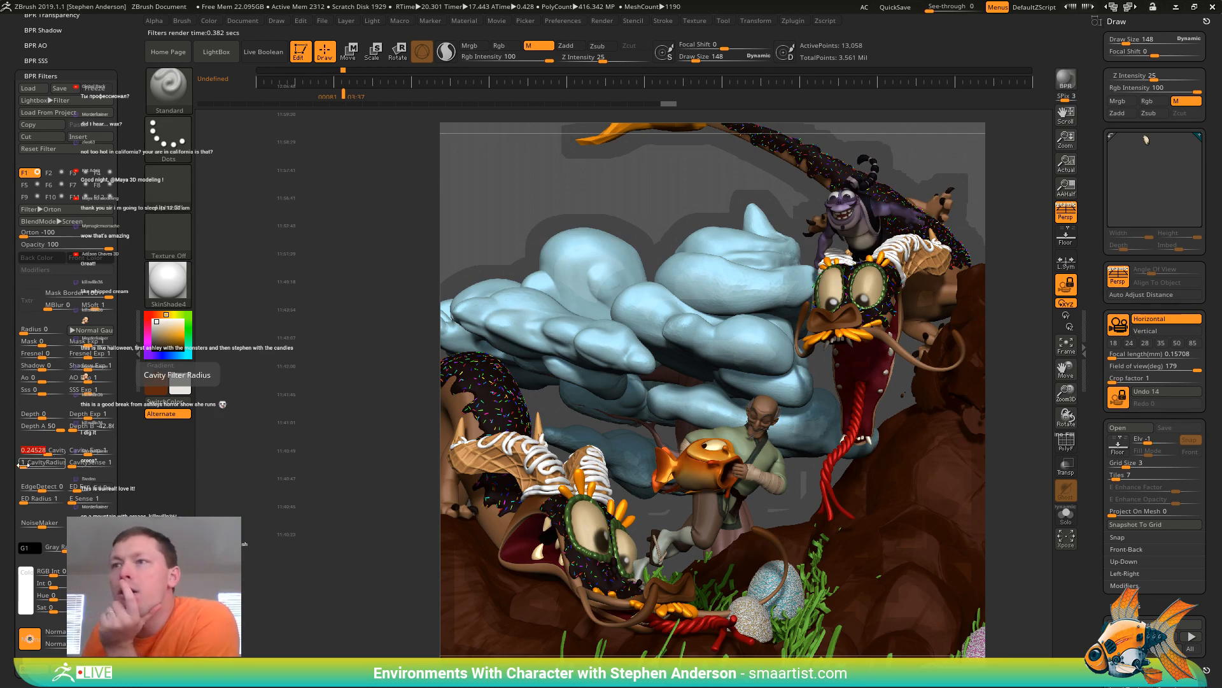
Set filter F1's Cavity Radius to 31, Cavity Sense to about 63 and Cavity strength to about 0.849
drag(26, 465, 45, 465)
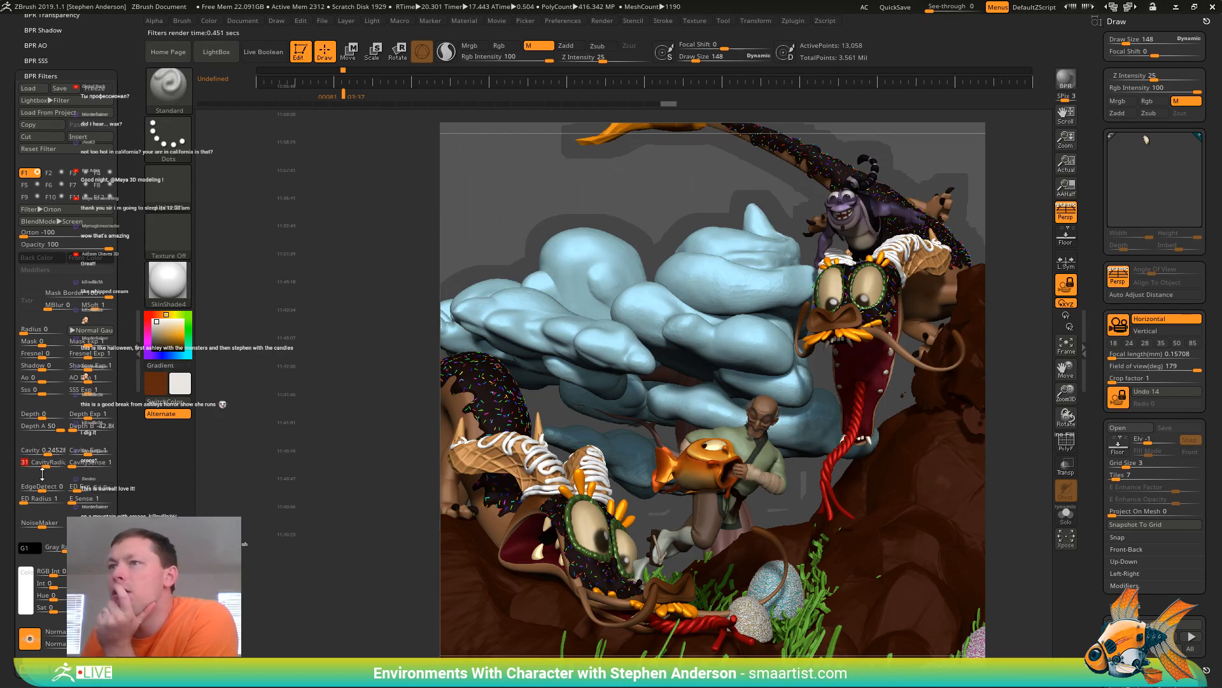
drag(79, 466, 95, 465)
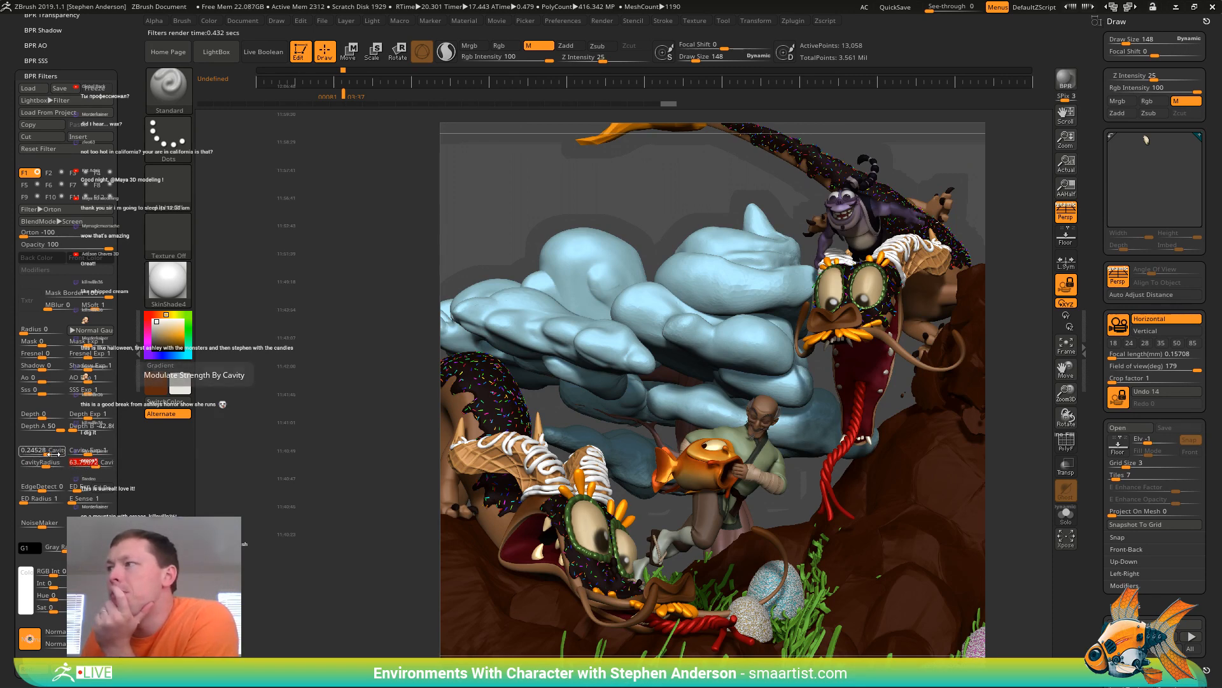
drag(54, 453, 45, 453)
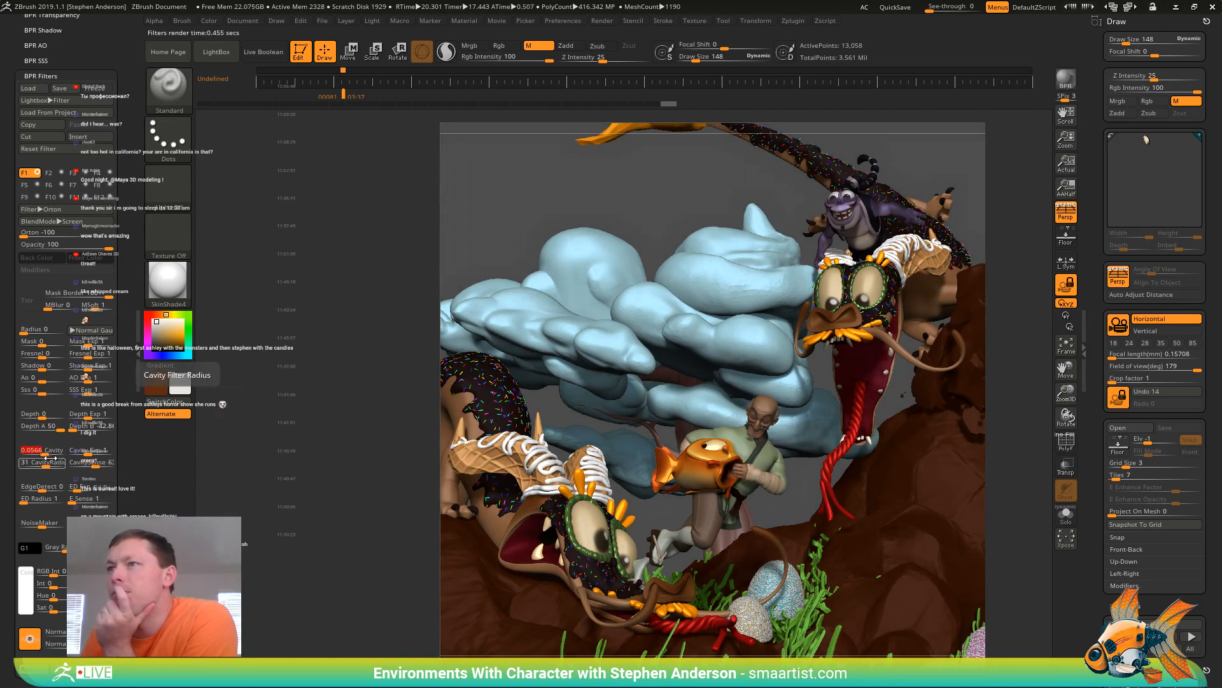
drag(42, 454, 58, 453)
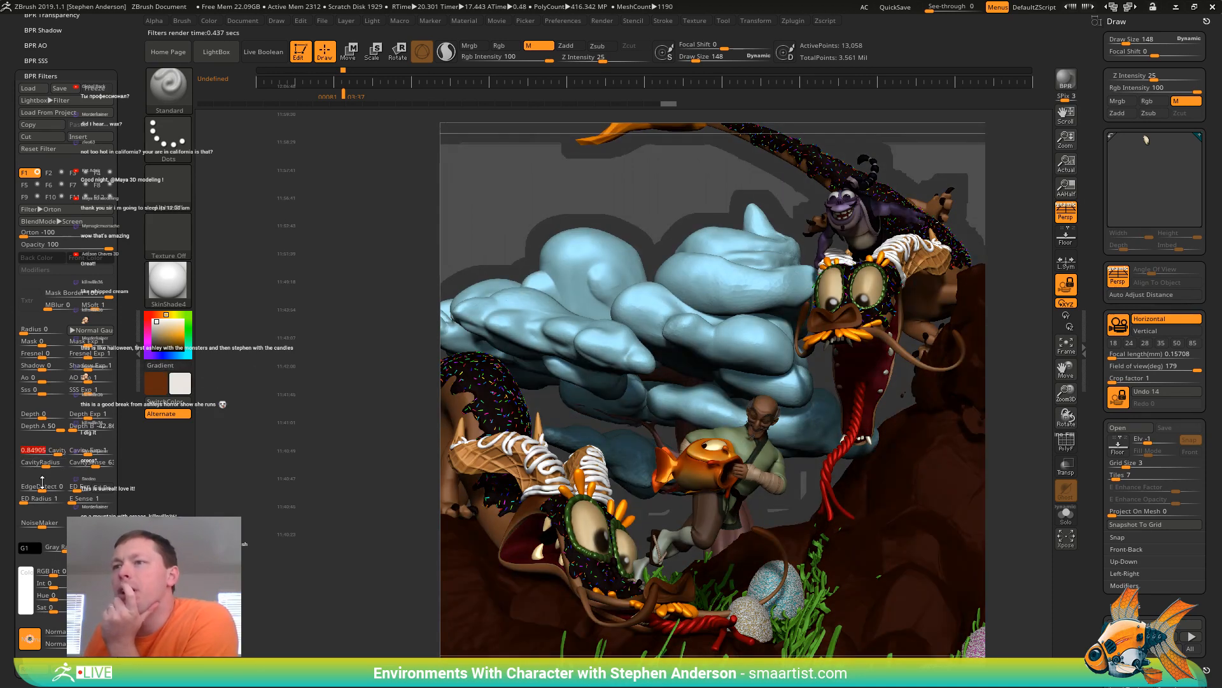
Switch filter F1 to Outline Cavity with a filter Radius of 19, and inspect the outlines on the characters up close
click(72, 212)
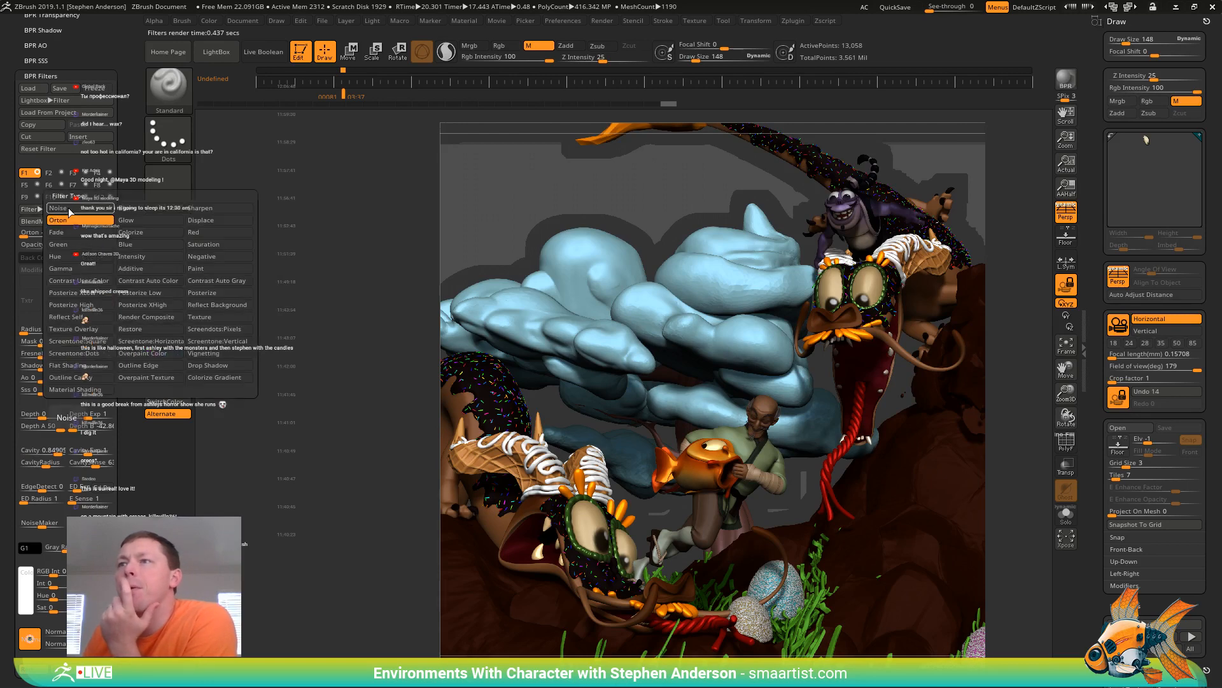
click(97, 380)
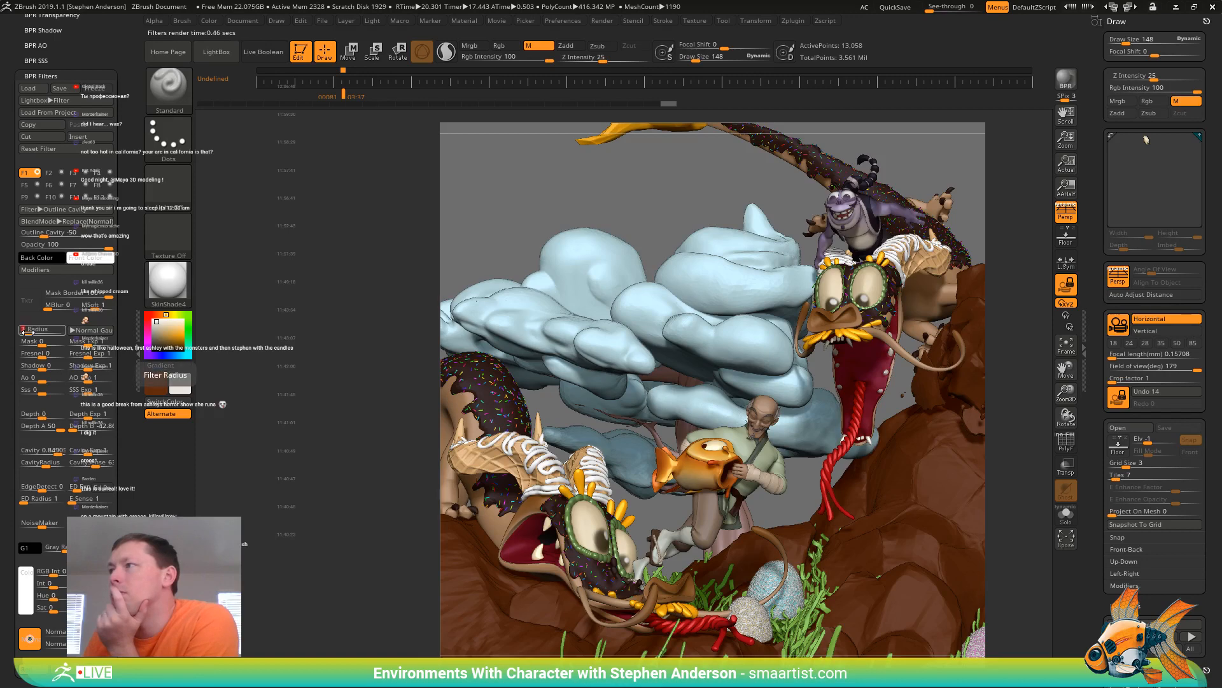
mouse_move(23, 341)
mouse_down()
mouse_move(53, 332)
mouse_move(35, 335)
mouse_up()
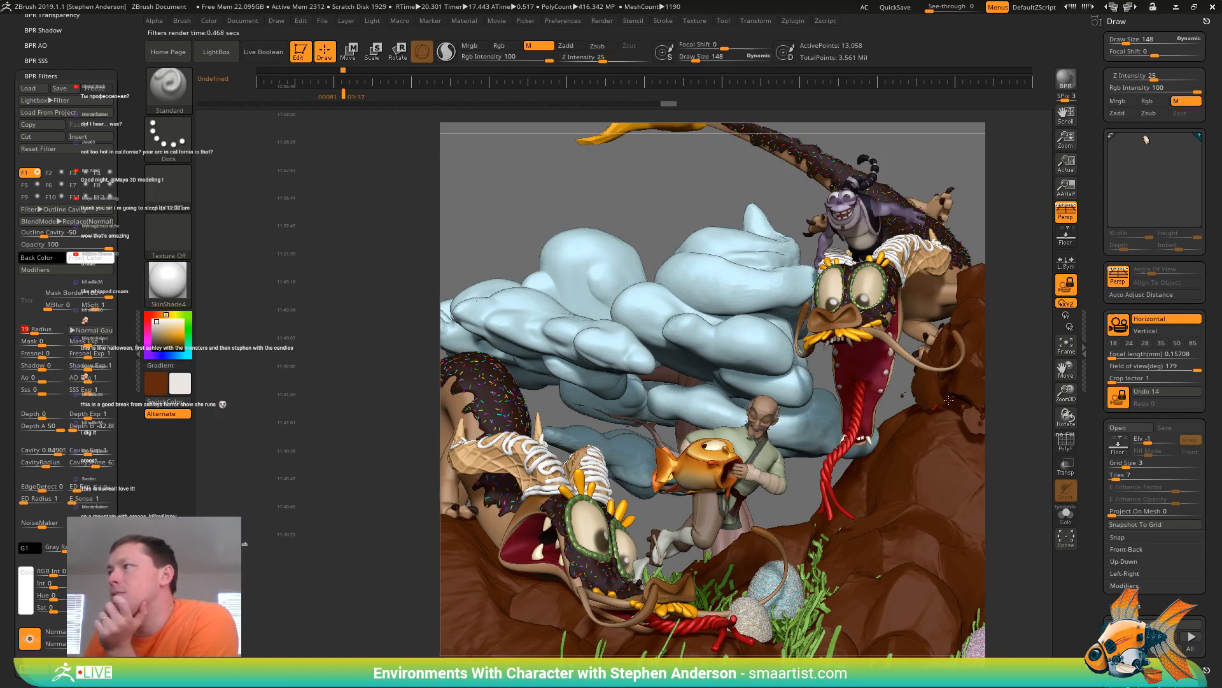
click(1067, 162)
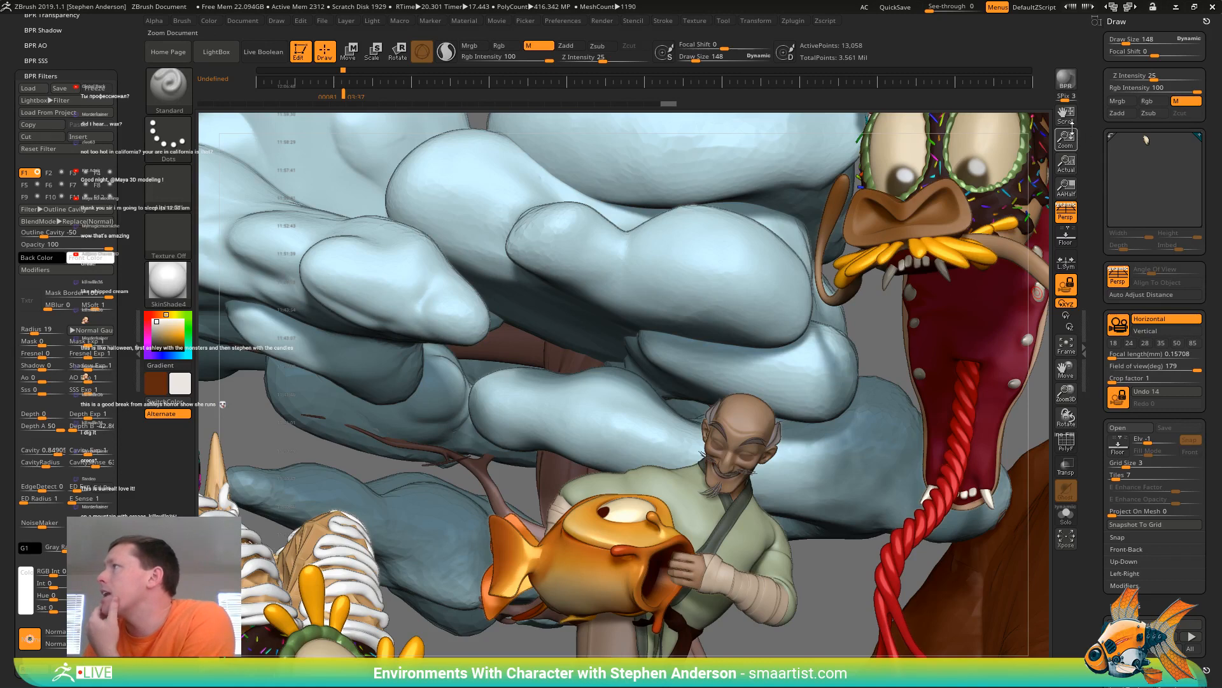
drag(1066, 137, 1122, 115)
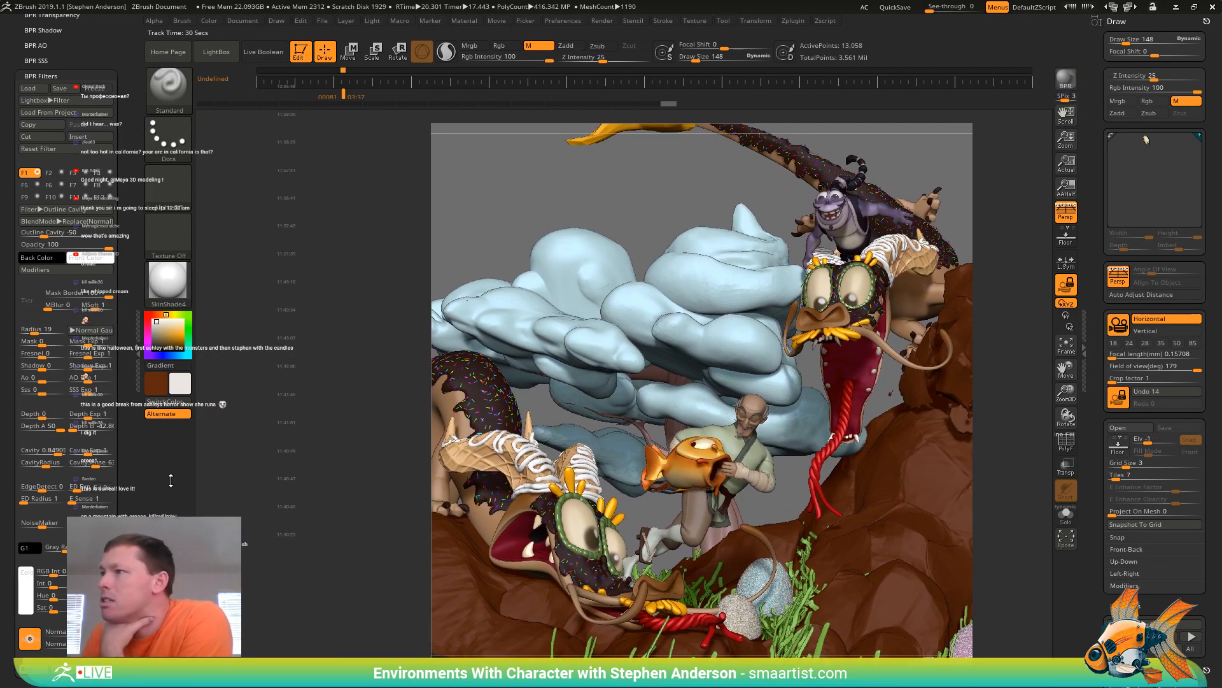
Change the Outline Cavity filter's Back Color from black to a muted pinkish purple
click(50, 258)
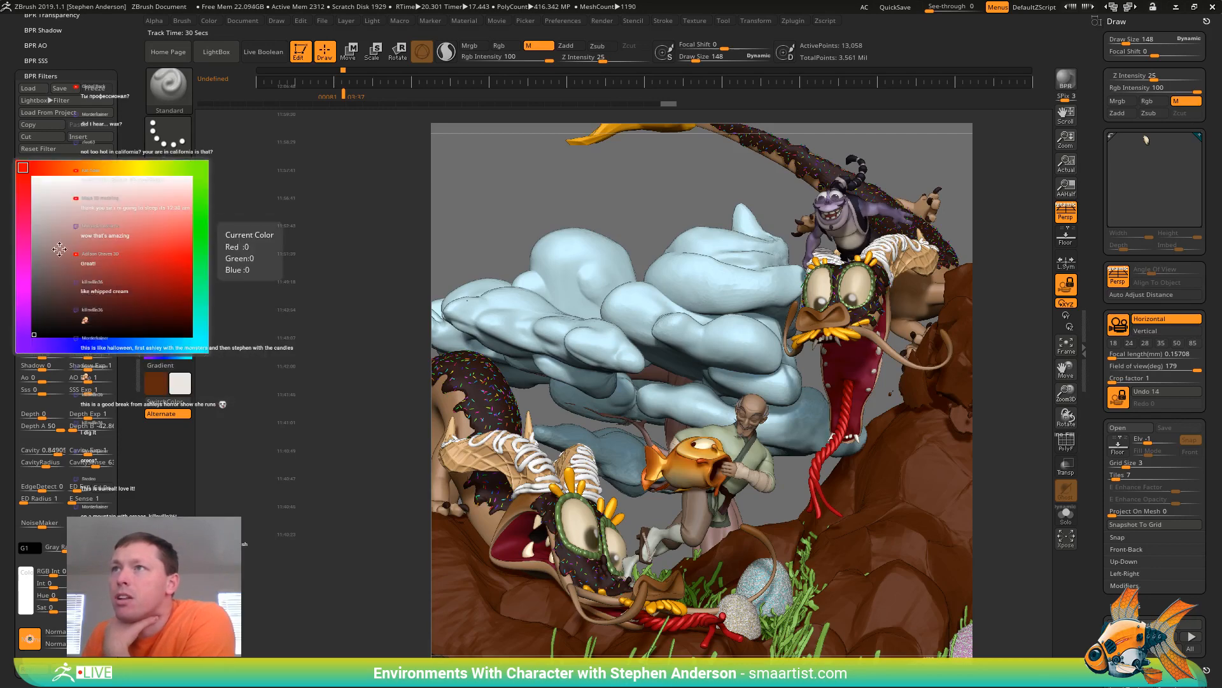
click(136, 261)
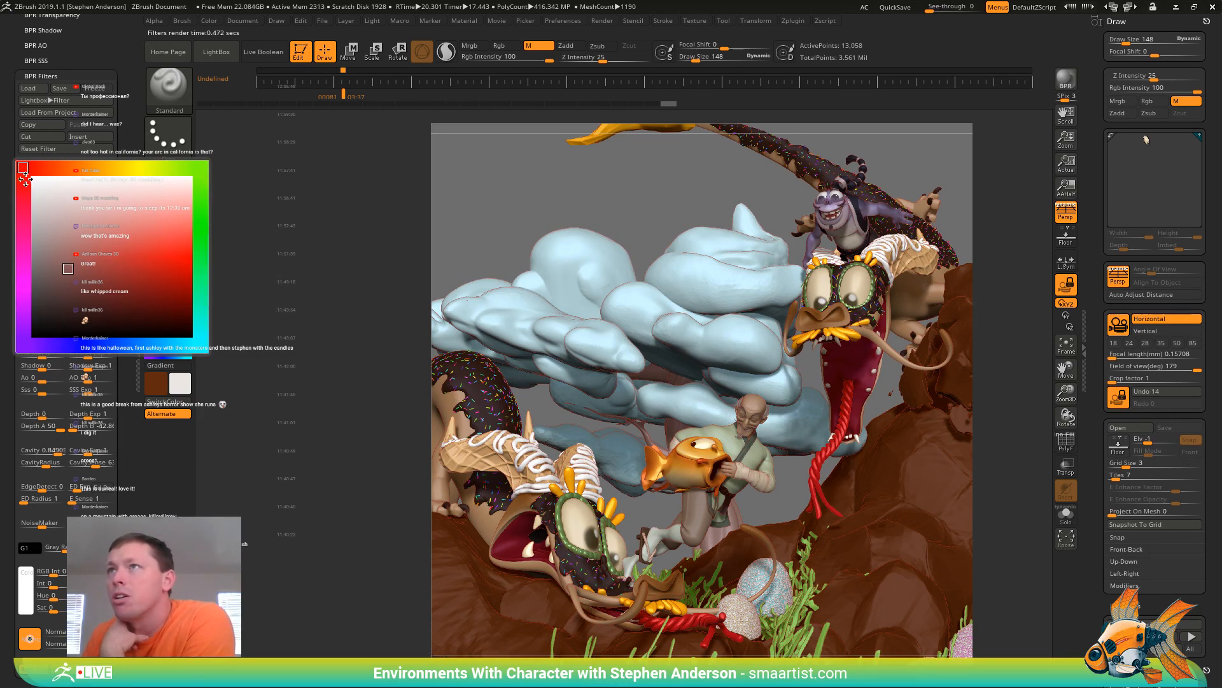
drag(26, 179, 23, 250)
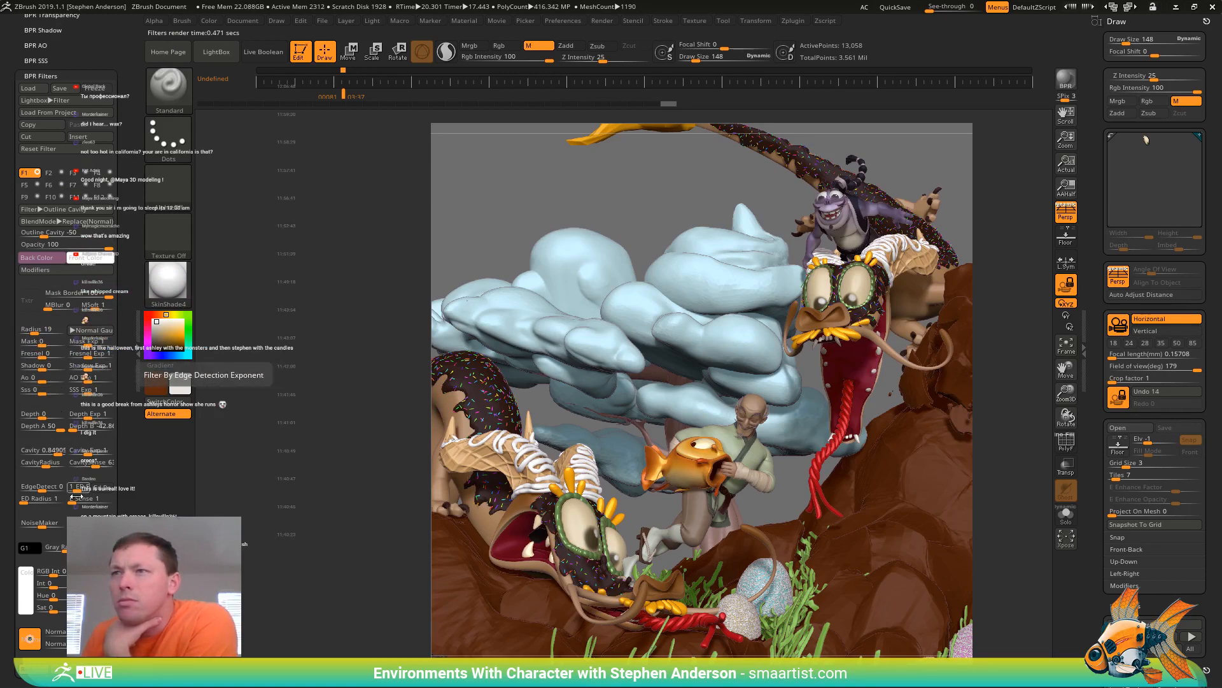
Test the Outline Cavity filter's Depth modulation at 1, and set it to -1
drag(49, 418, 61, 417)
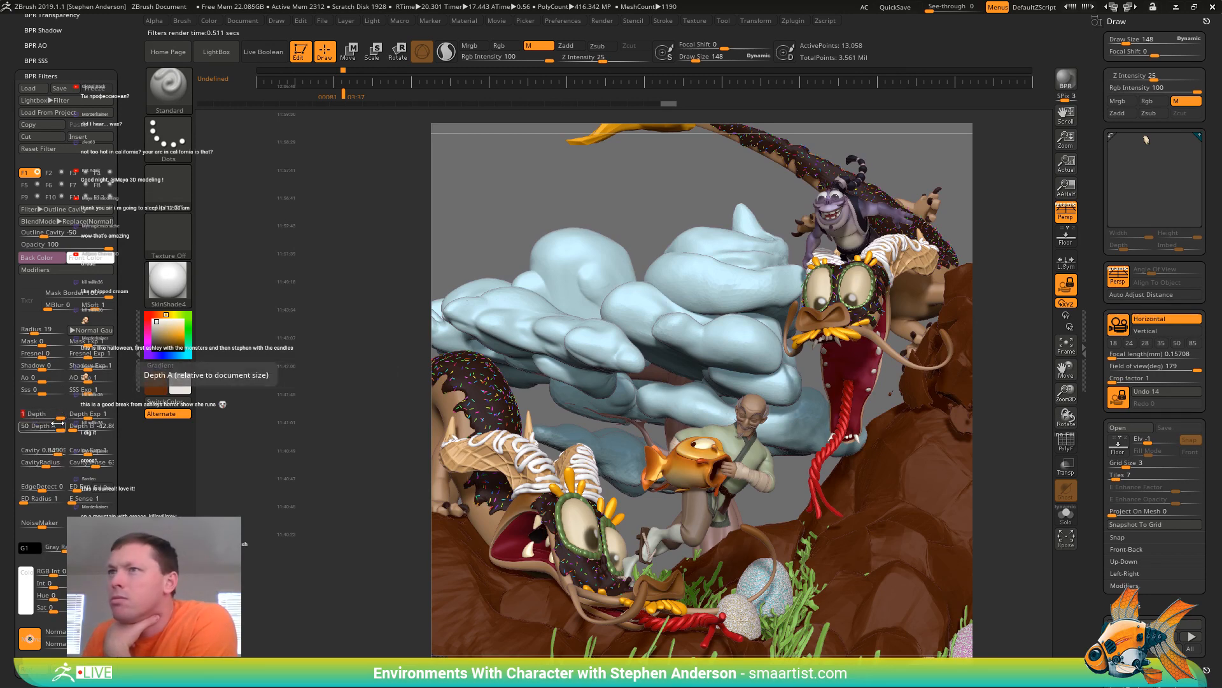
drag(59, 415, 15, 417)
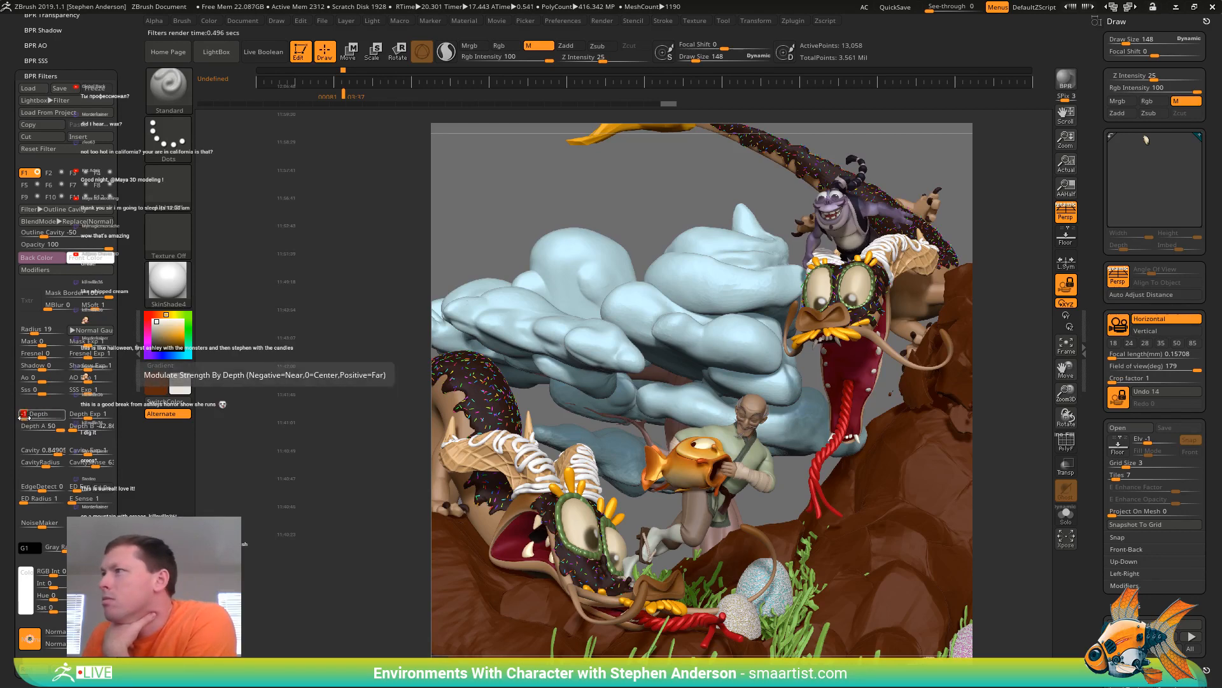
click(56, 259)
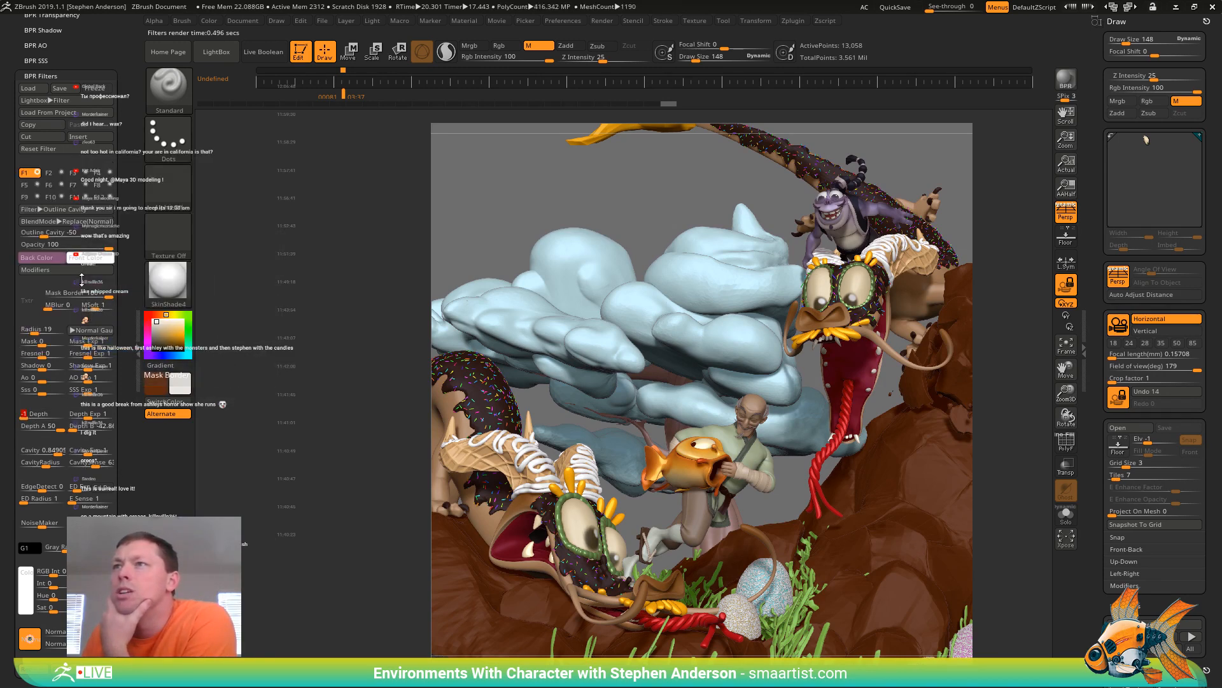
Enable Interior Cavity alongside Exterior Cavity in the filter modifiers and set the modifier's Cavity Radius to 3
click(81, 270)
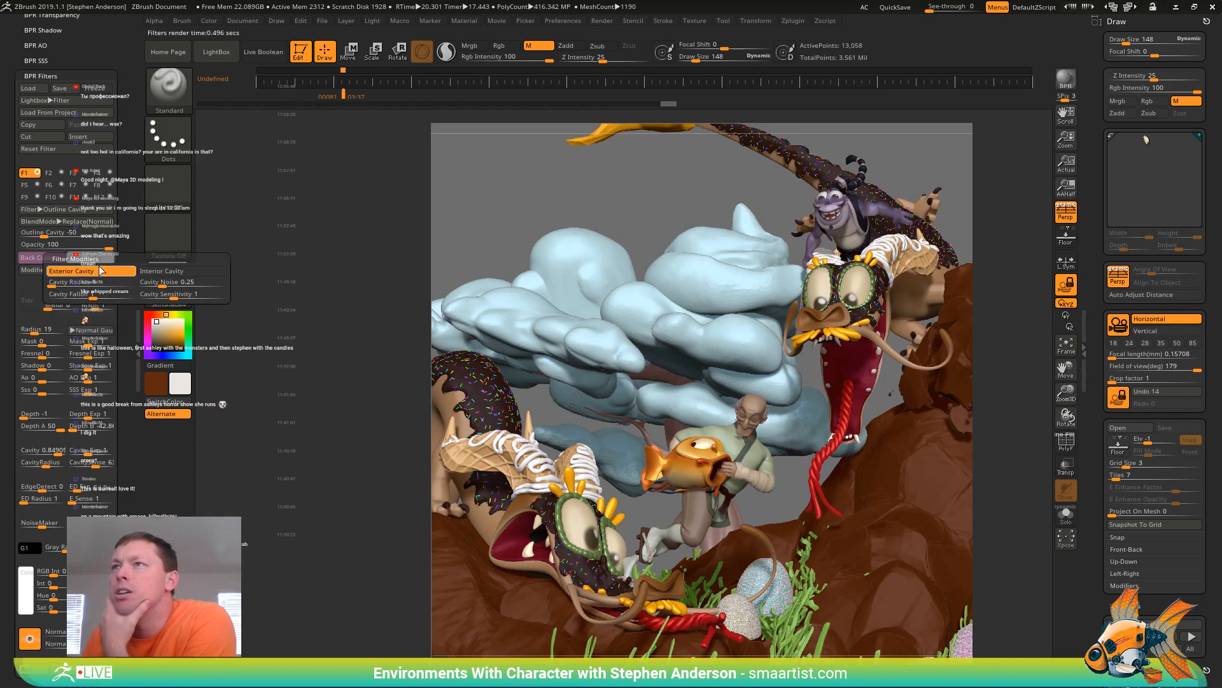
click(161, 273)
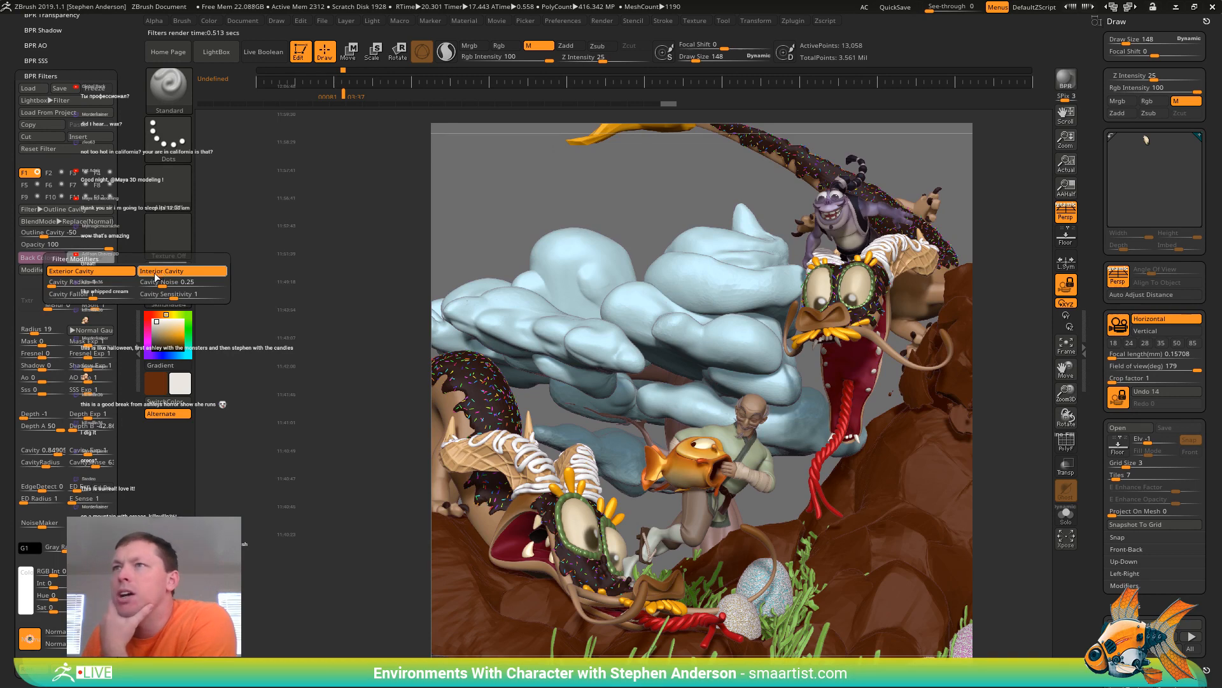
drag(54, 286, 67, 286)
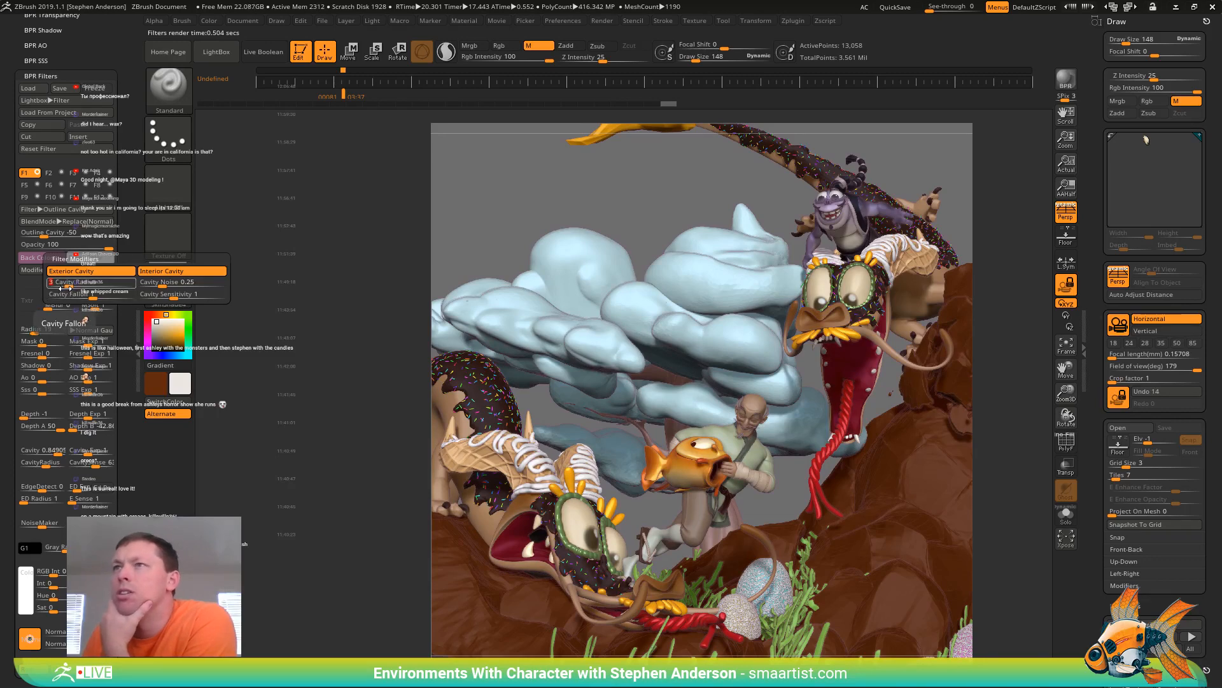
Fine-tune the cavity modifiers of filter F1 and darken its Back Color to a very dark purple
drag(66, 287, 60, 286)
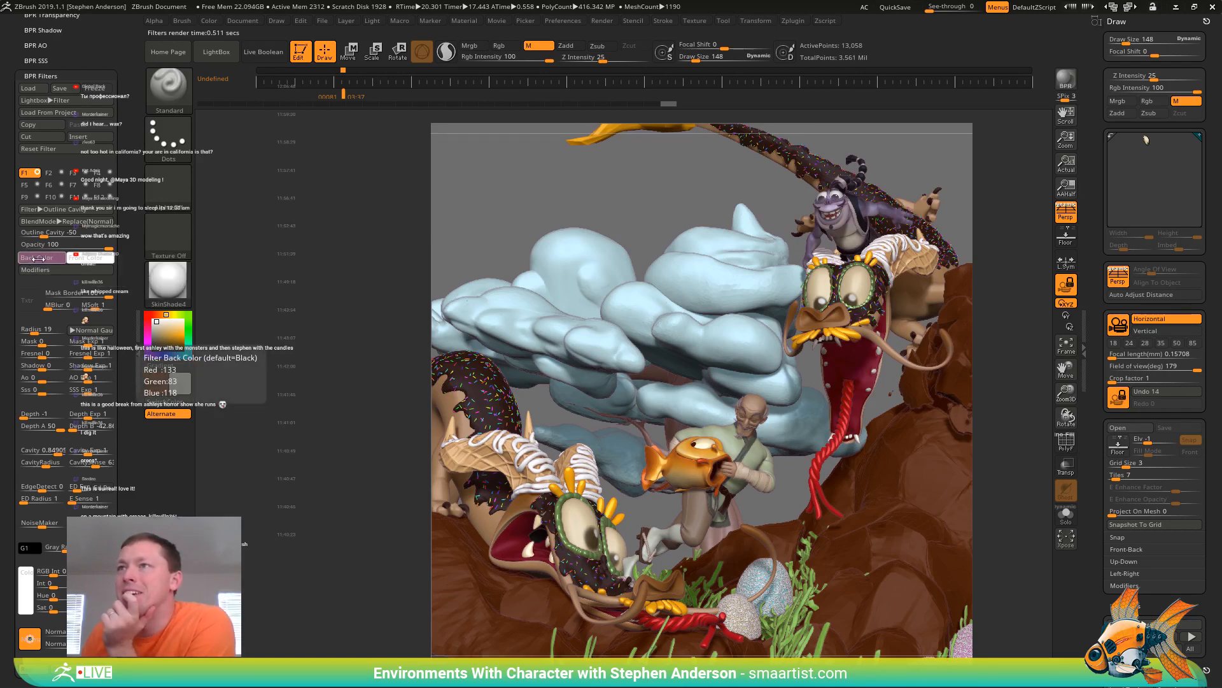
click(25, 258)
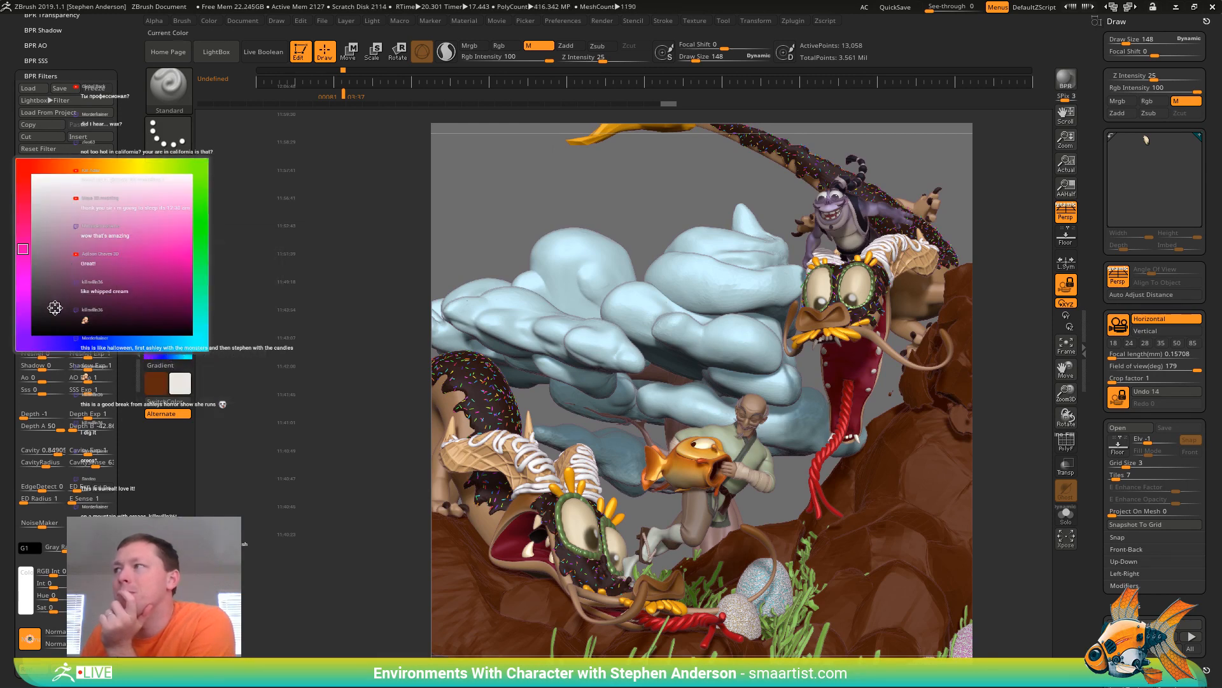
drag(55, 307, 58, 310)
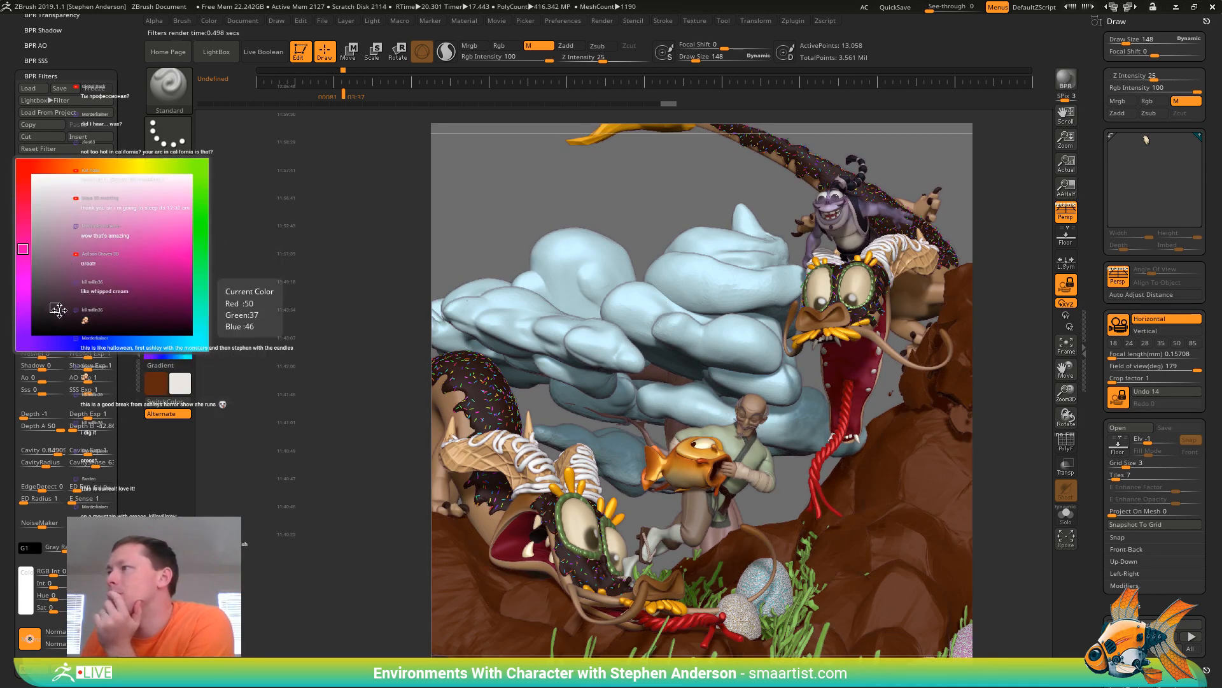
click(181, 326)
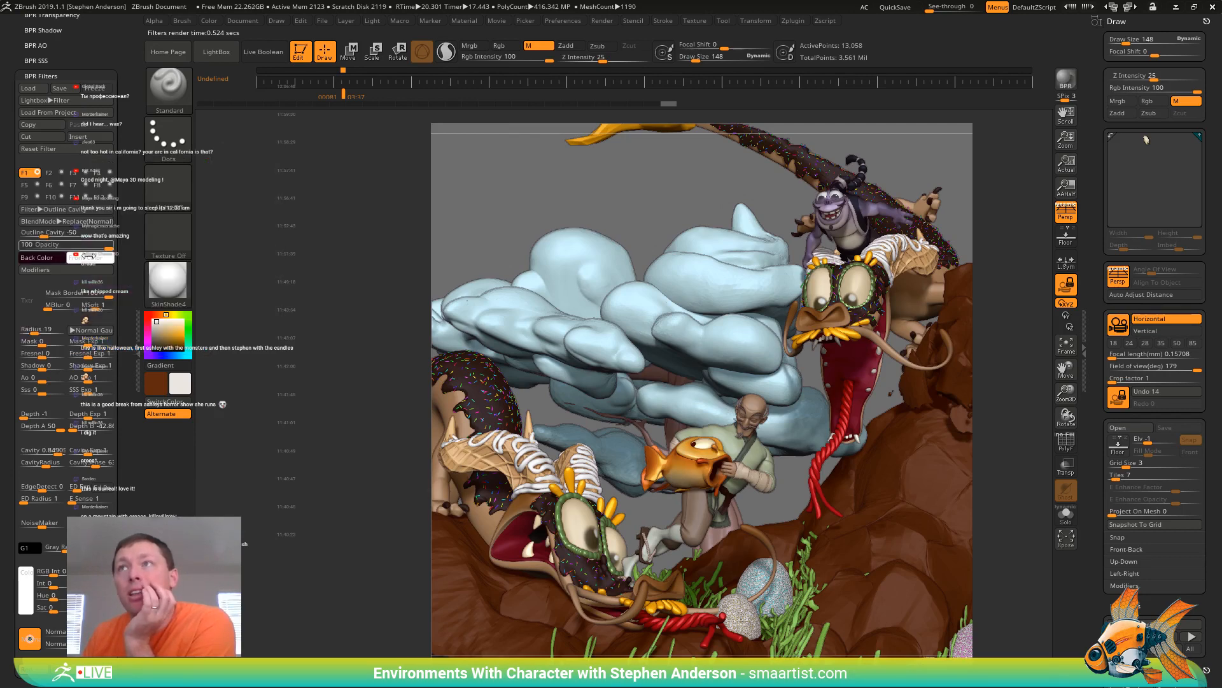
Readjust the Outline Cavity filter's cavity modifiers and change its Front Color from white to a dark pinkish purple
click(43, 270)
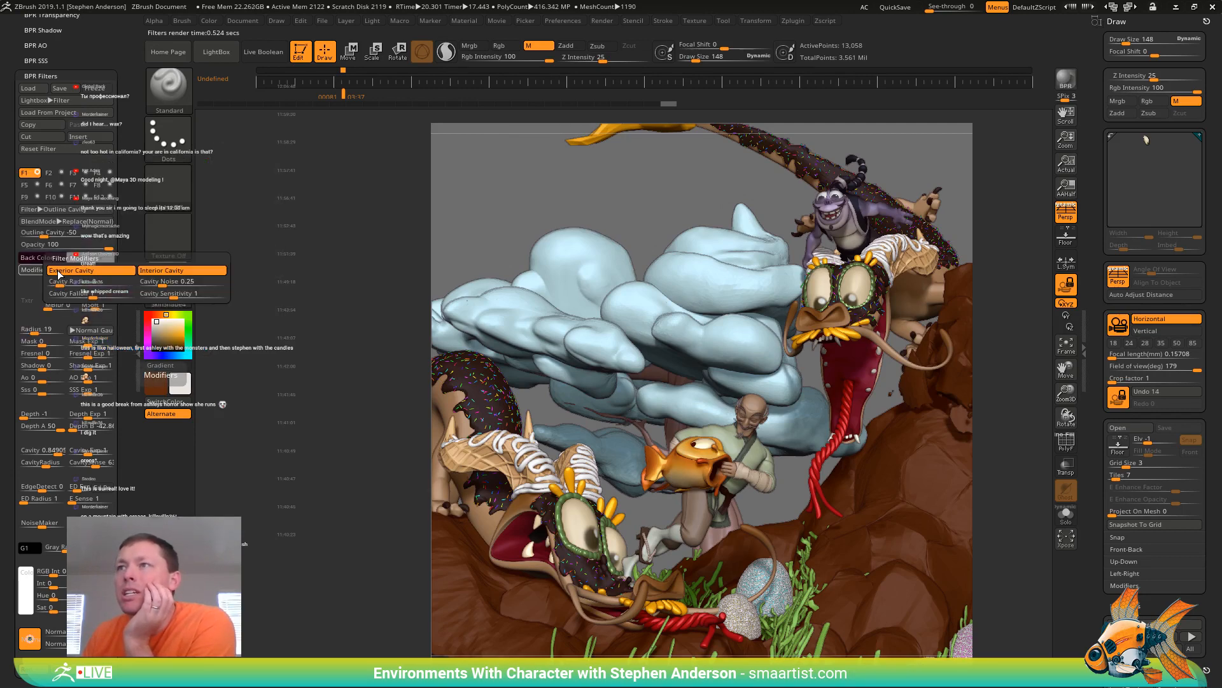
drag(62, 286, 69, 286)
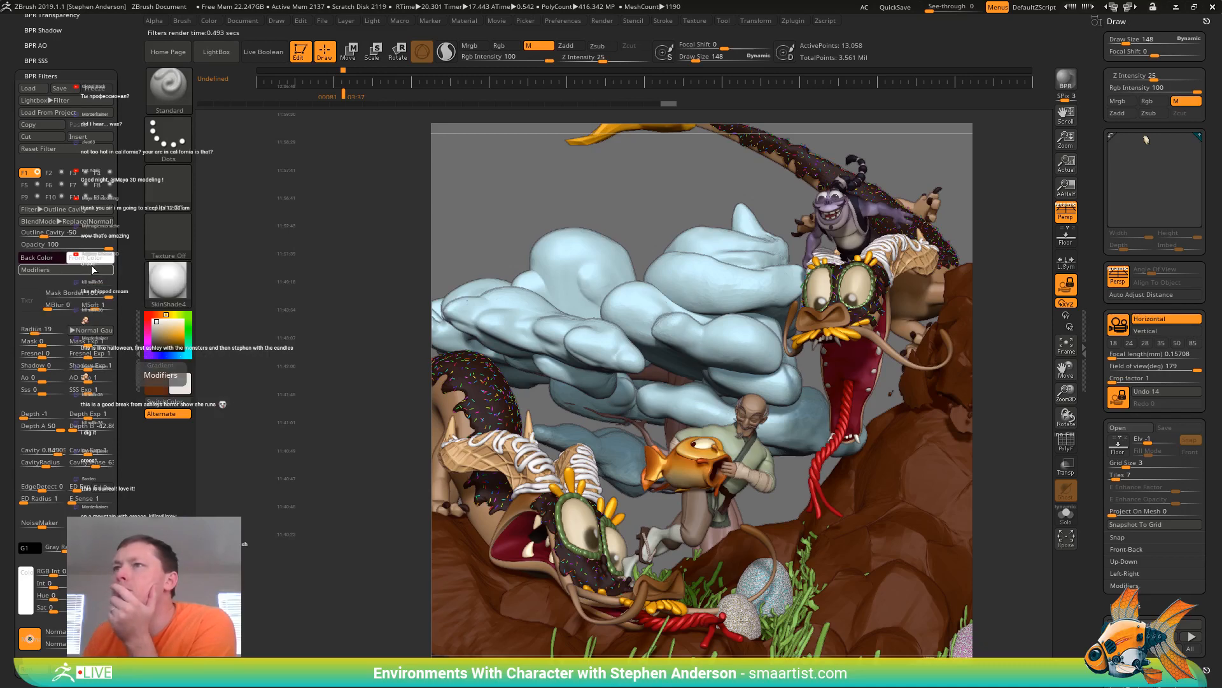
click(92, 257)
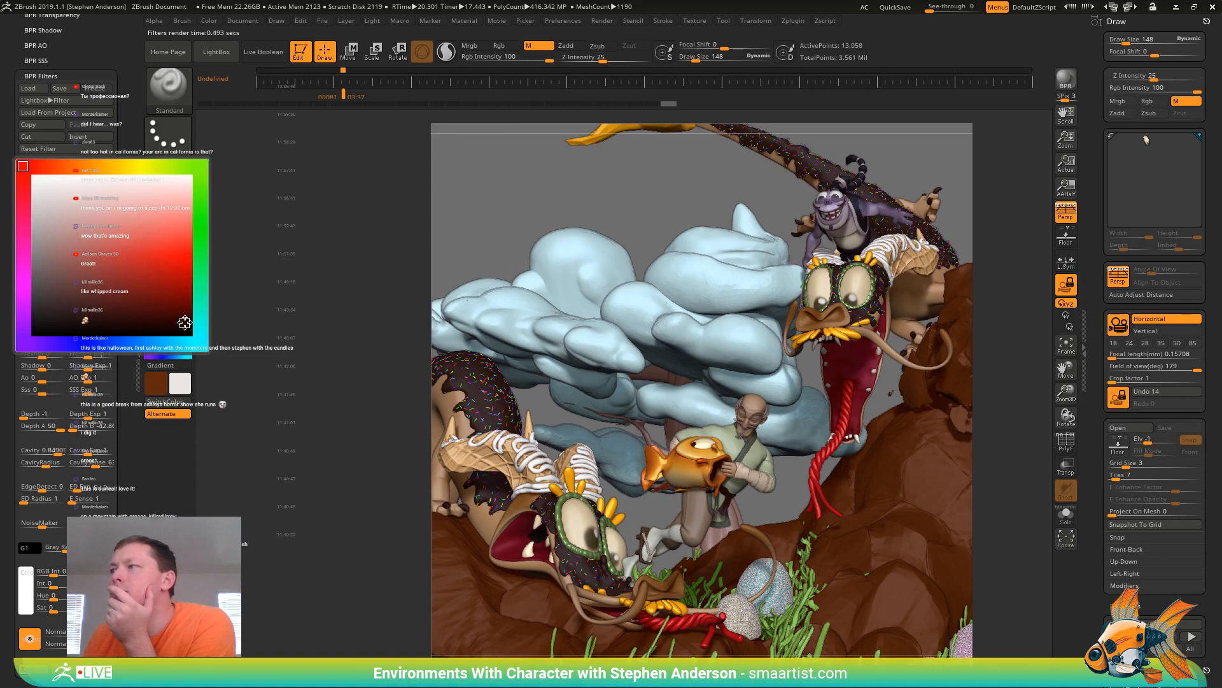
mouse_move(184, 322)
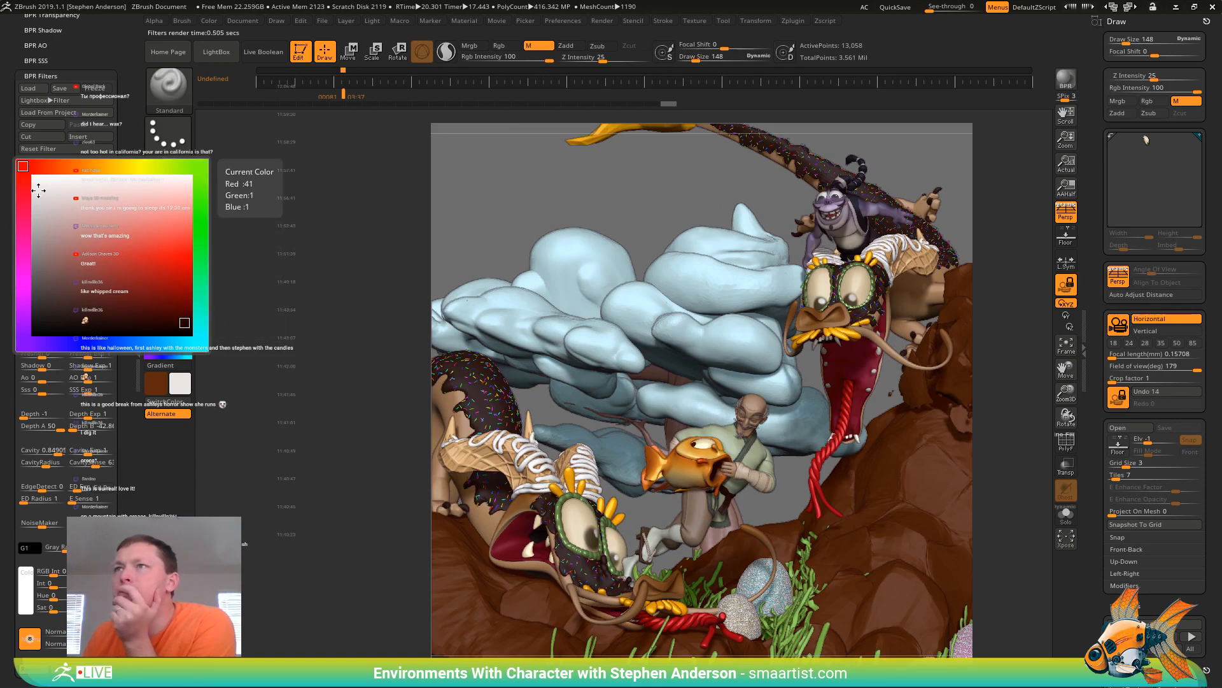
click(20, 262)
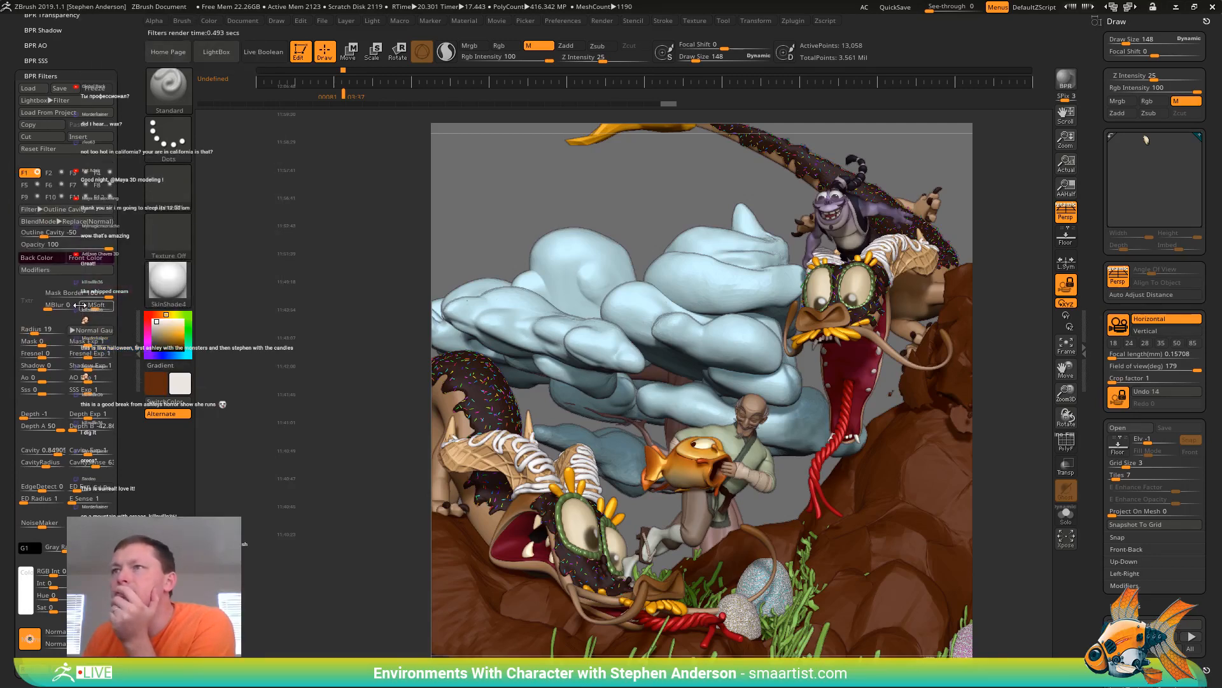
Try the Gaussian LUM type for the Outline Cavity filter's radius, and return it to Normal Gaussian
click(100, 331)
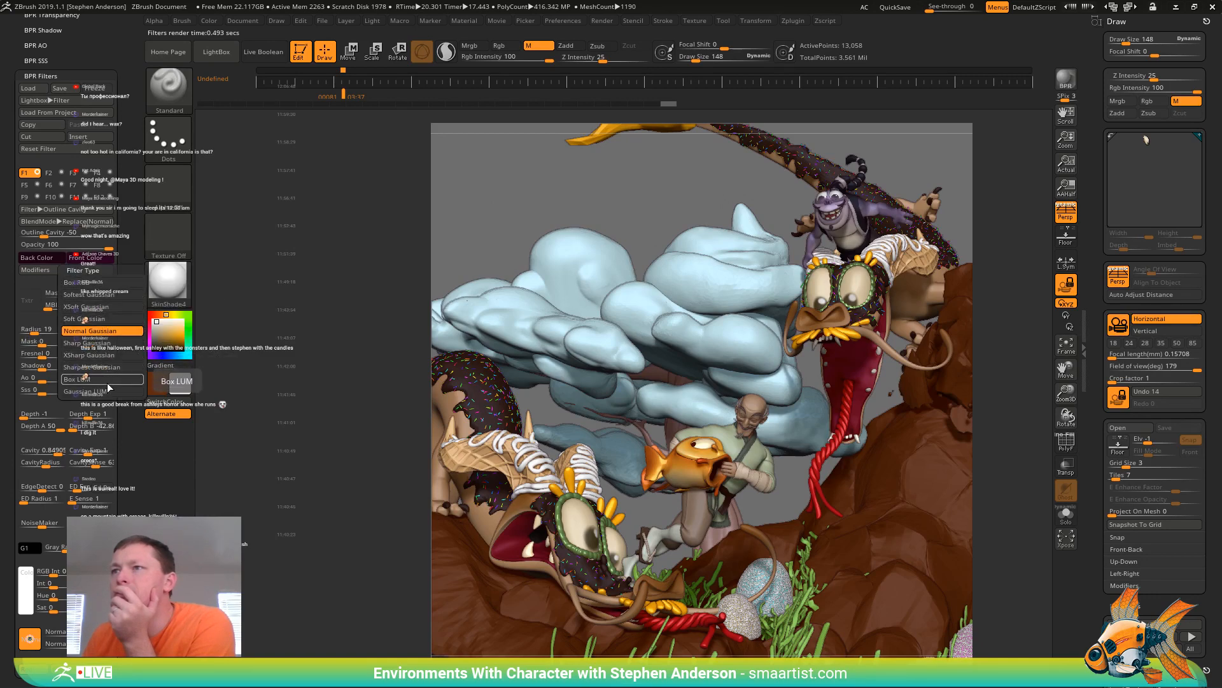
click(121, 391)
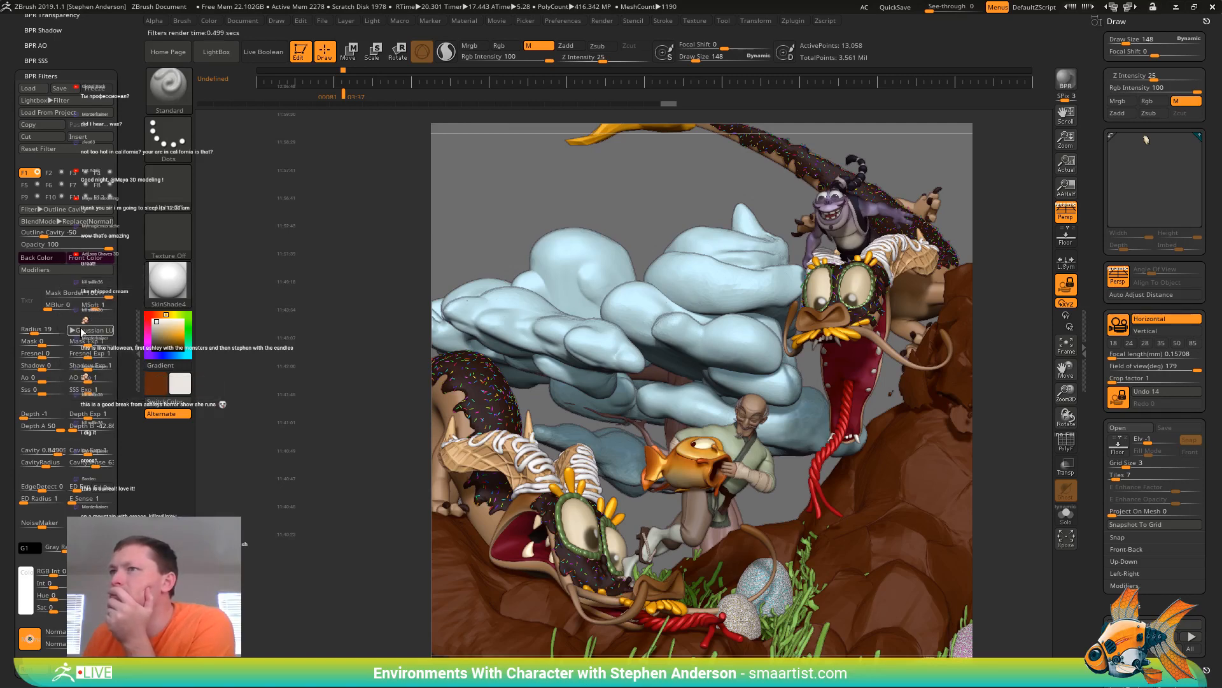
click(98, 330)
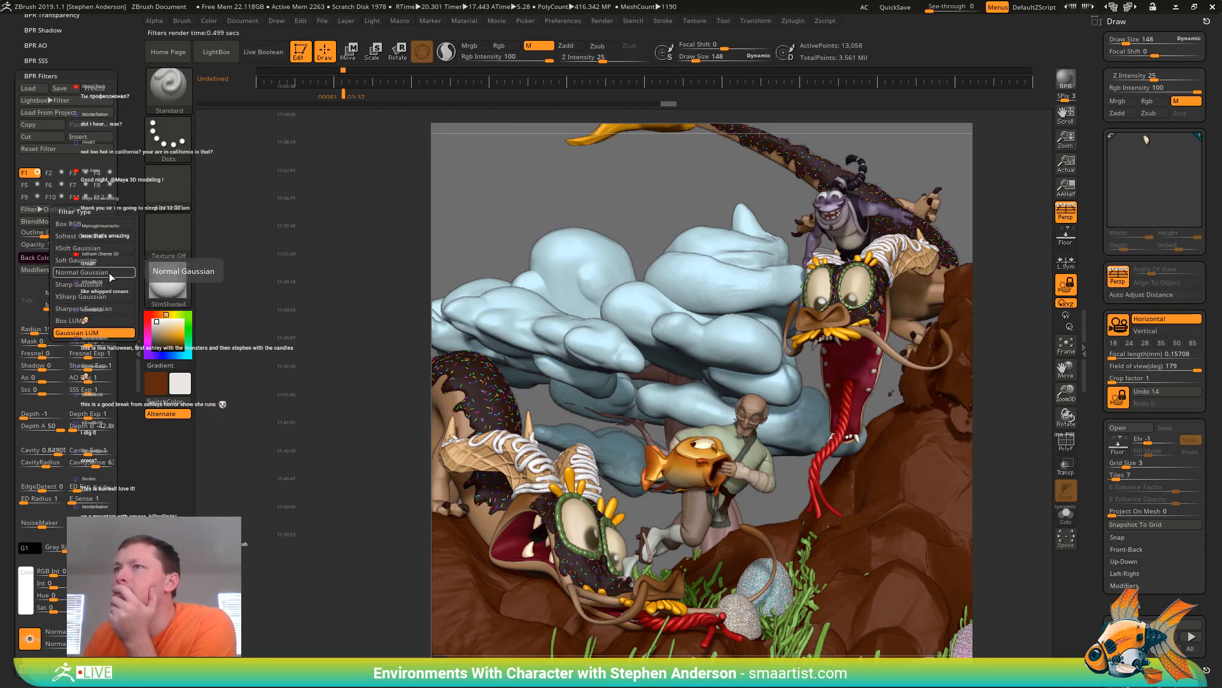
click(111, 272)
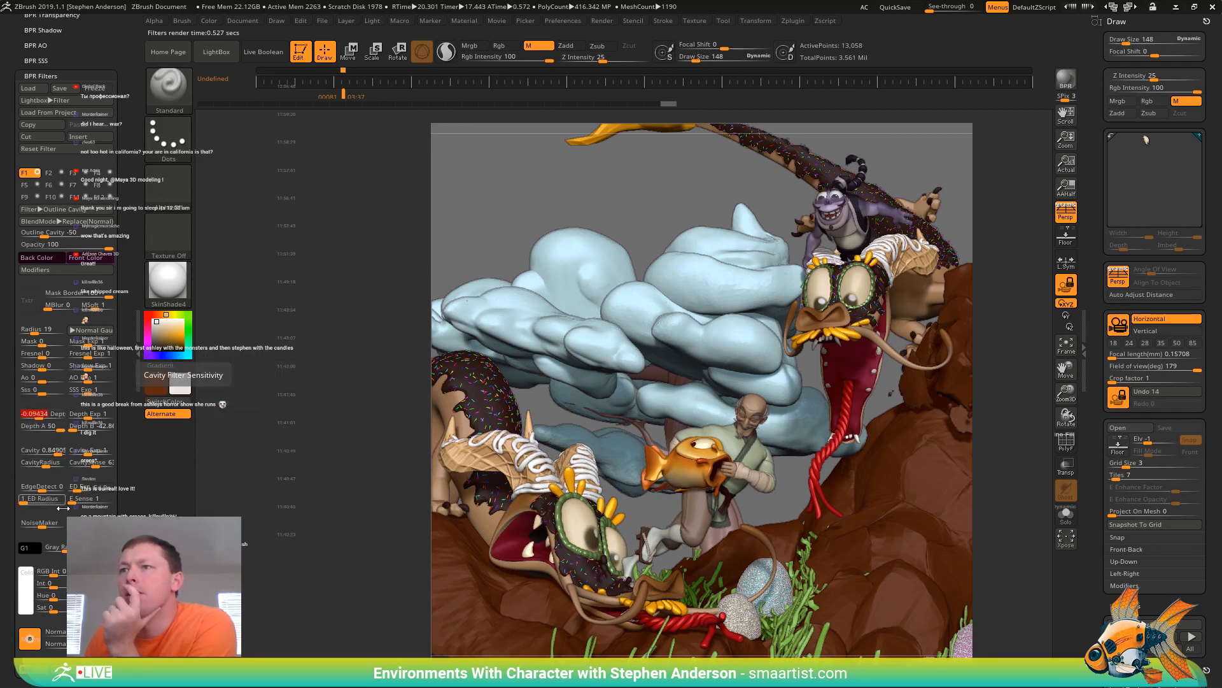
Test the Outline Cavity filter's EdgeDetect modulation at about 0.92, and set it back to 0
drag(42, 493, 59, 487)
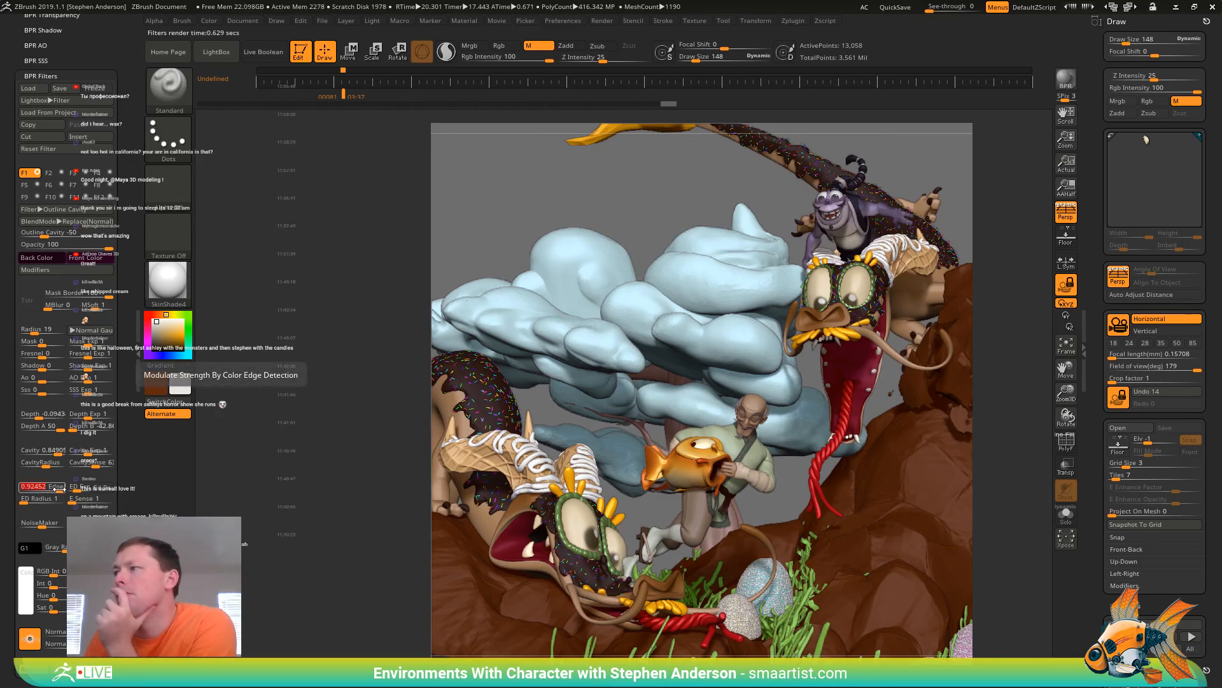
mouse_move(55, 490)
mouse_down()
mouse_move(26, 489)
mouse_move(38, 490)
mouse_up()
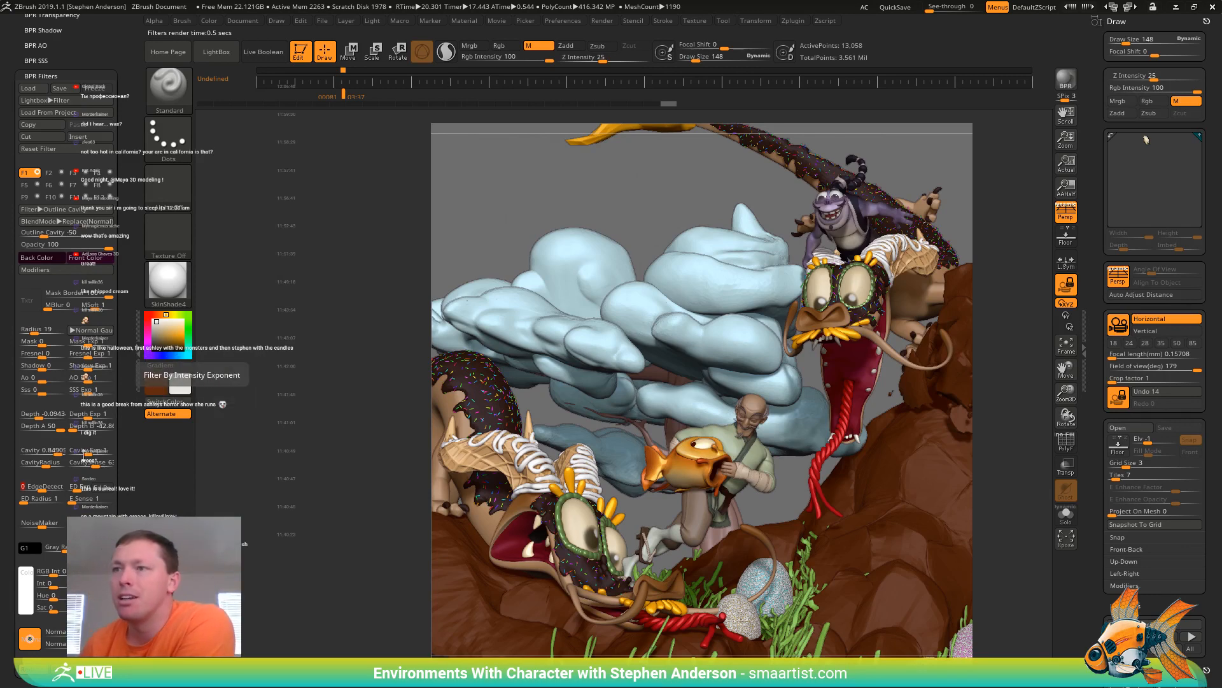
Try Overpaint Color as filter F2 and test its strength at 100 with the render viewed at actual size
click(60, 173)
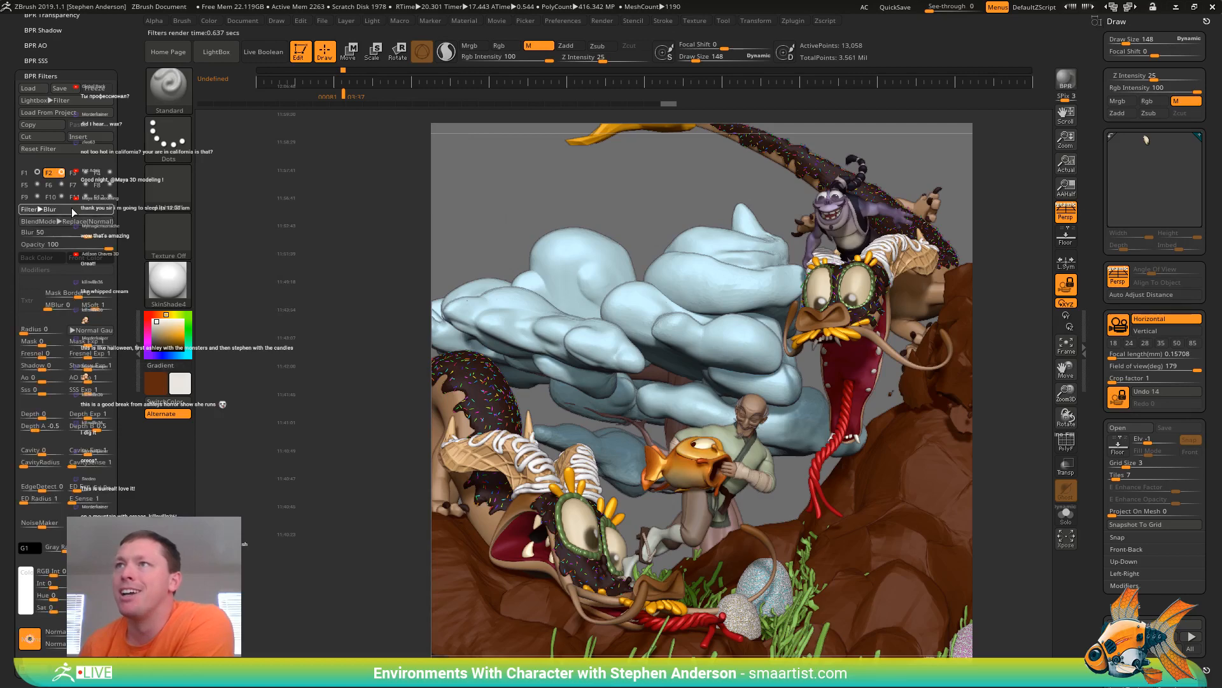
click(30, 209)
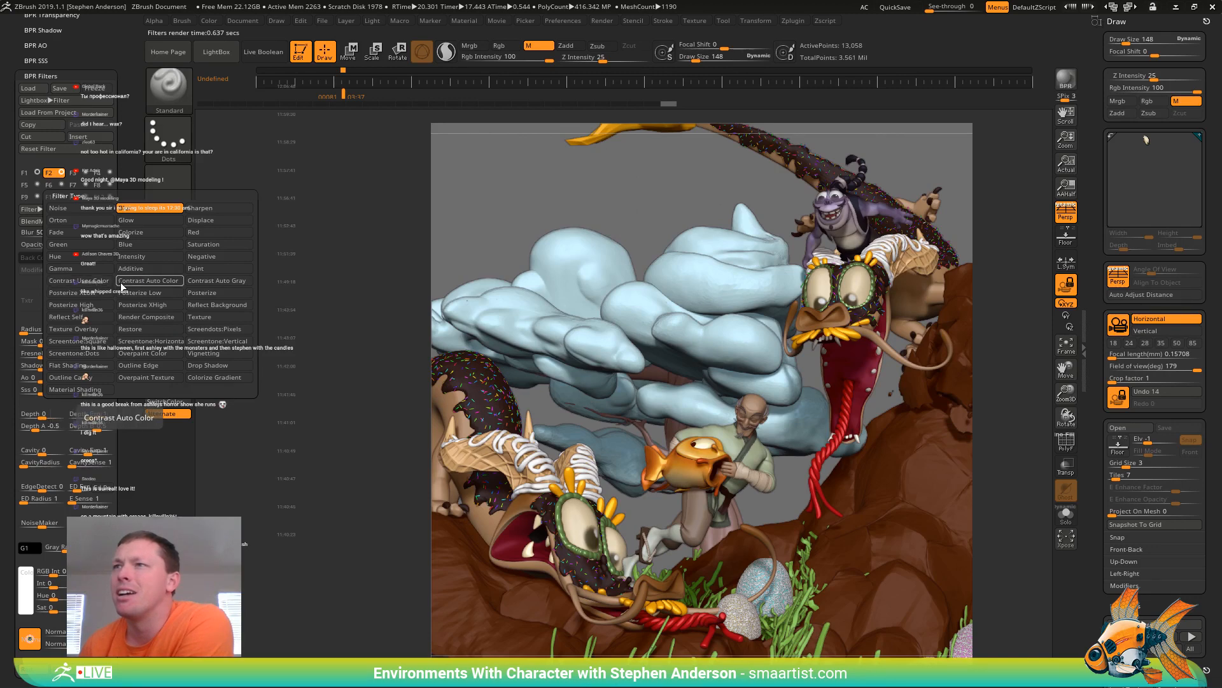
click(151, 353)
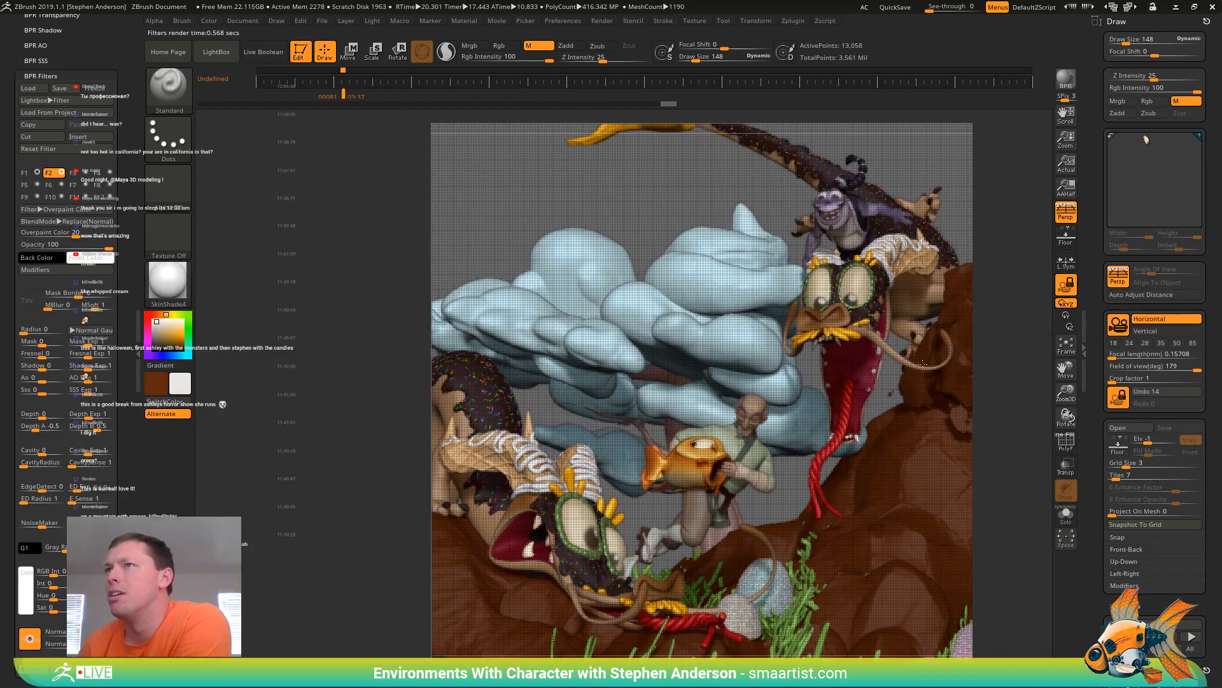
click(1070, 170)
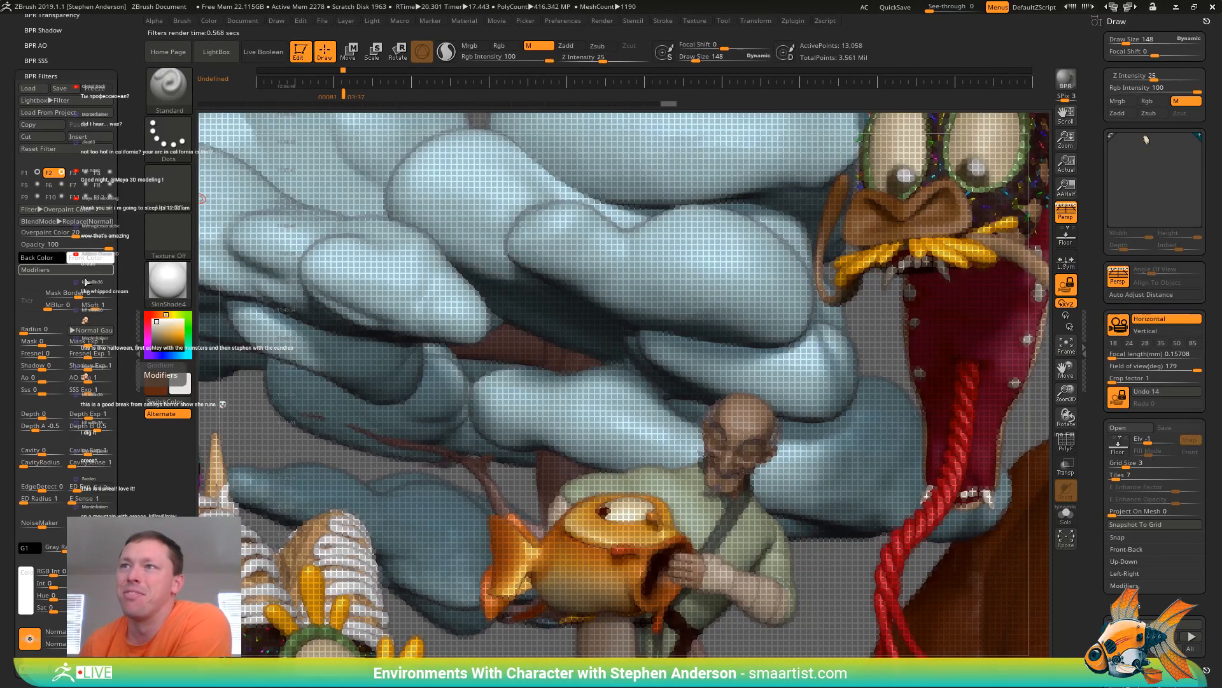
drag(75, 233, 112, 233)
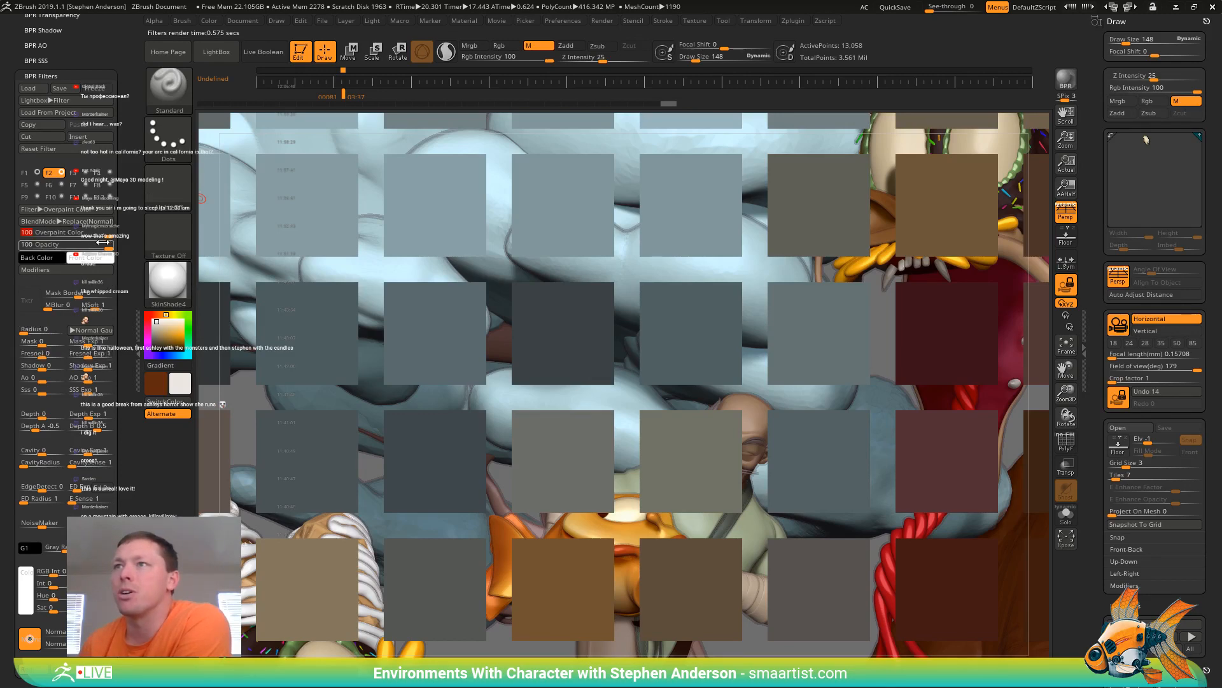
click(66, 270)
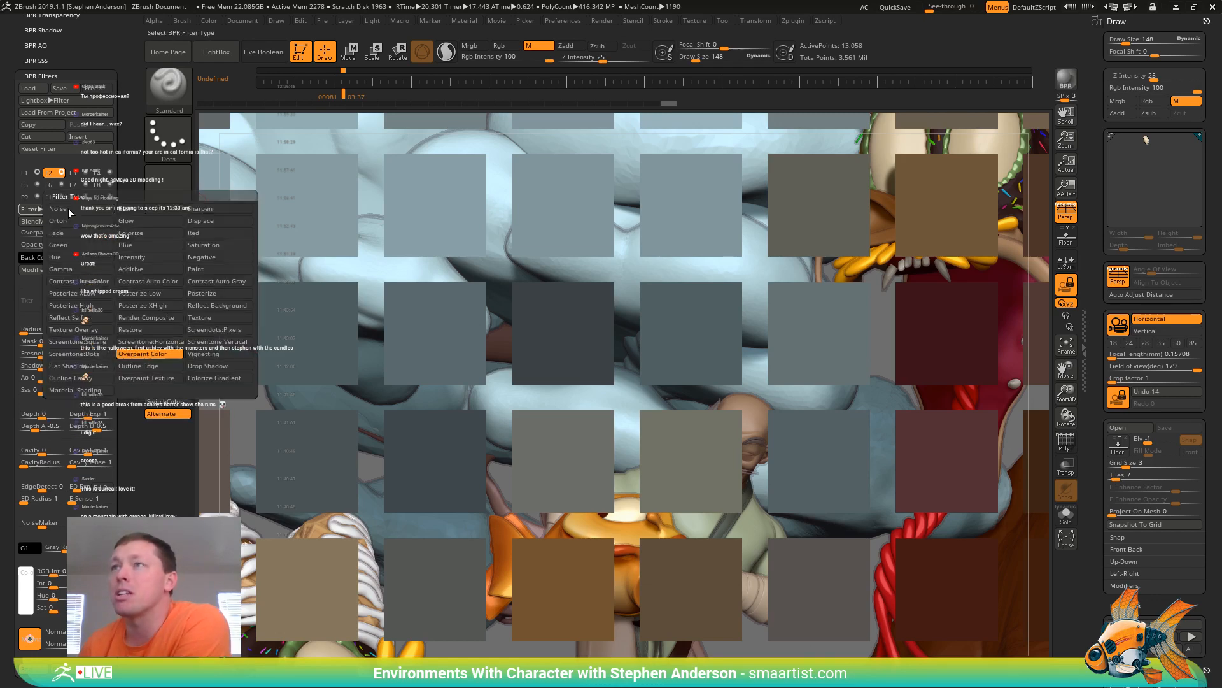
Change filter F2 to Flat Shading, and move the Outline Cavity filter from F1 to F2 so it follows the flat shading
click(38, 209)
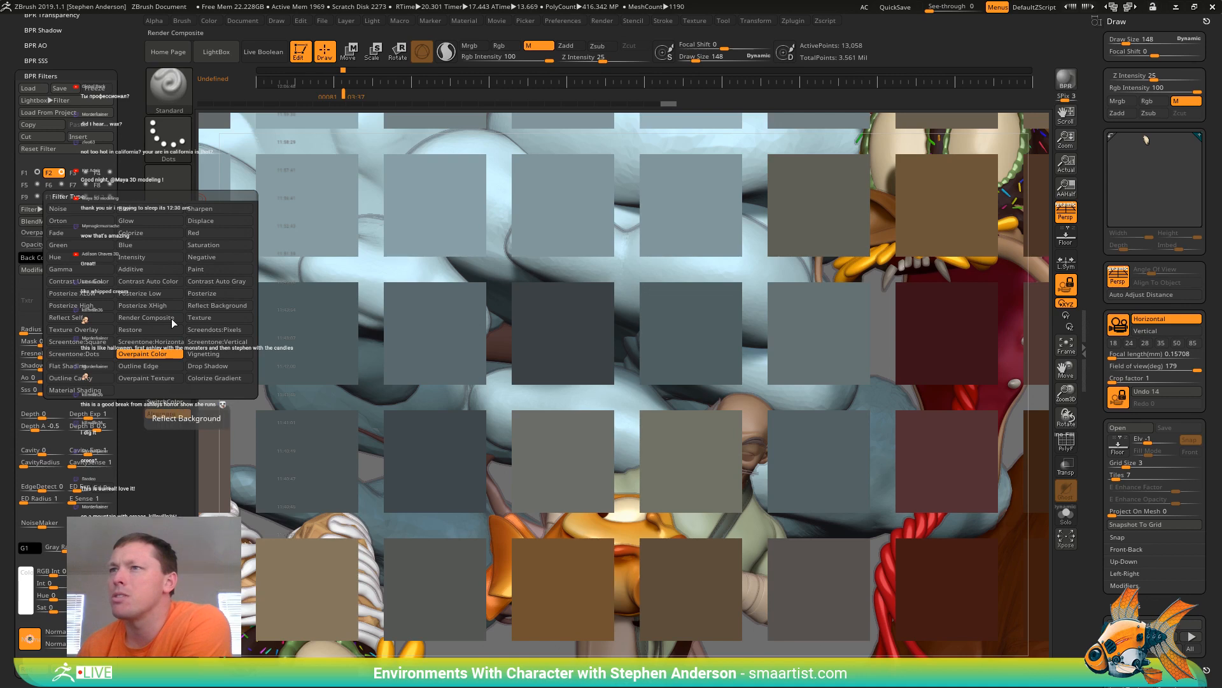
click(88, 368)
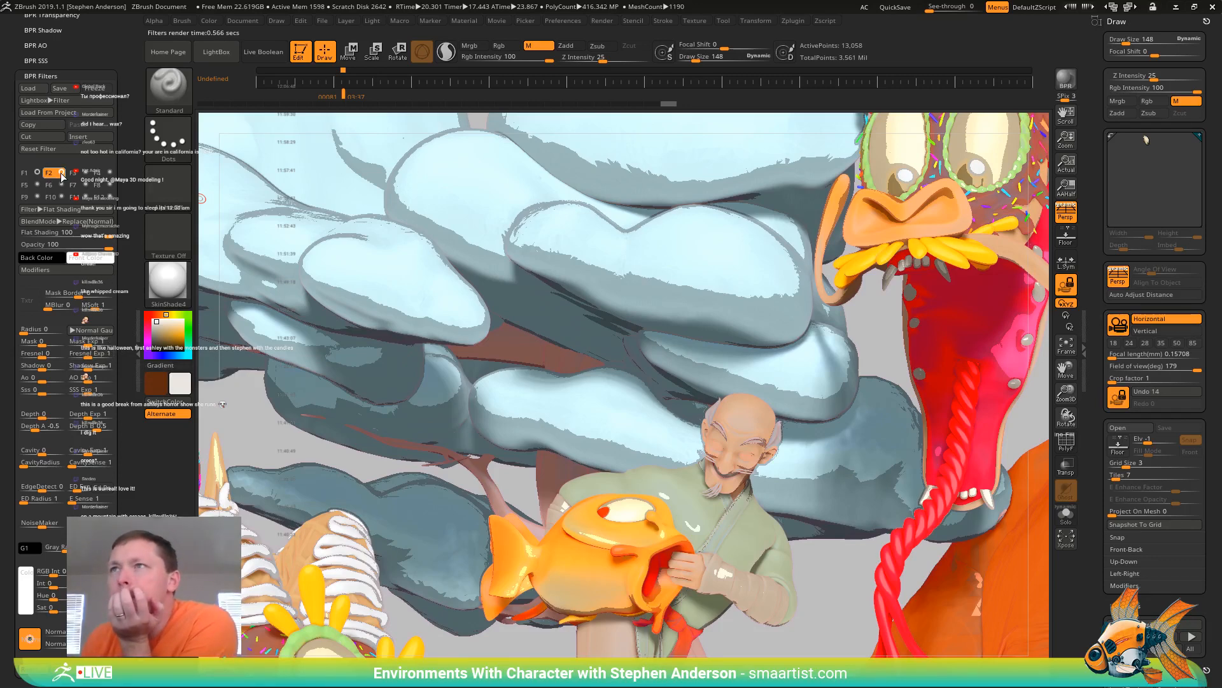
click(29, 174)
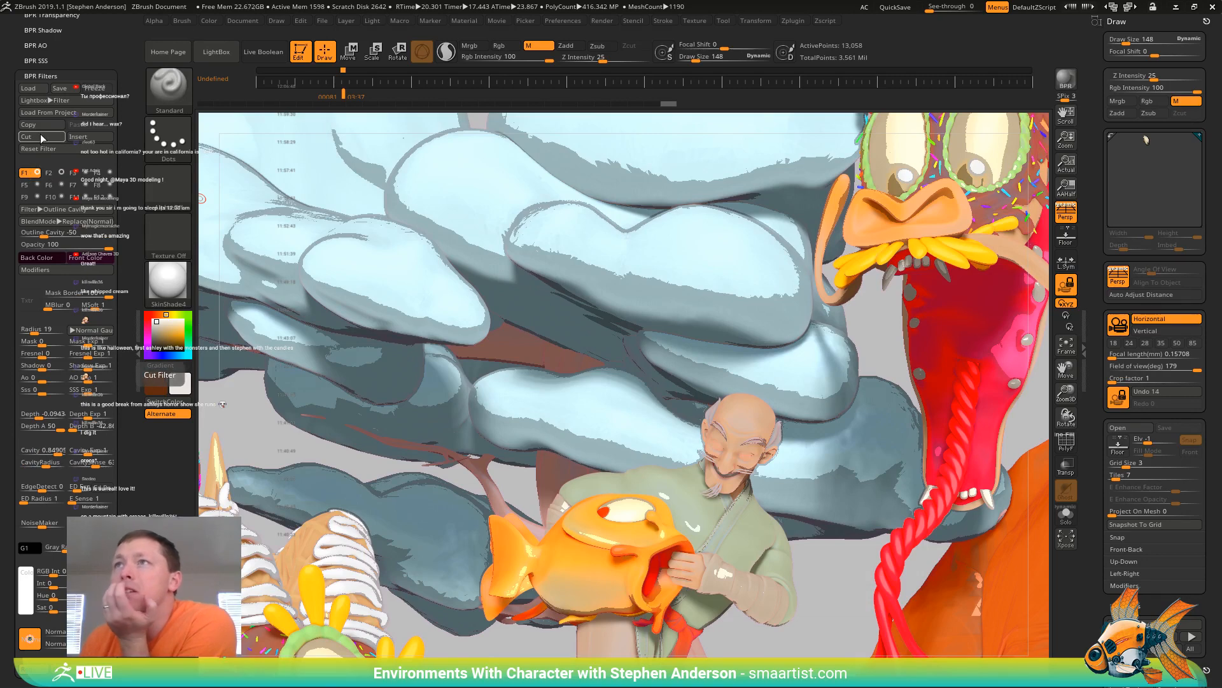
click(72, 173)
click(73, 173)
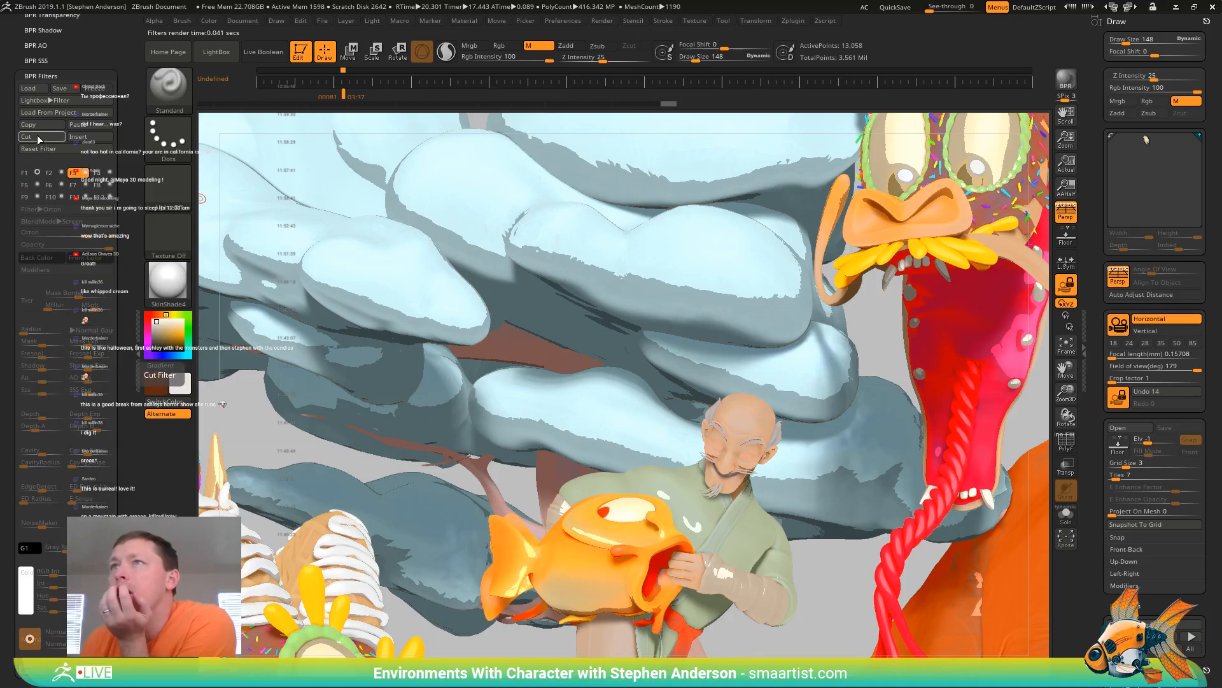
click(59, 173)
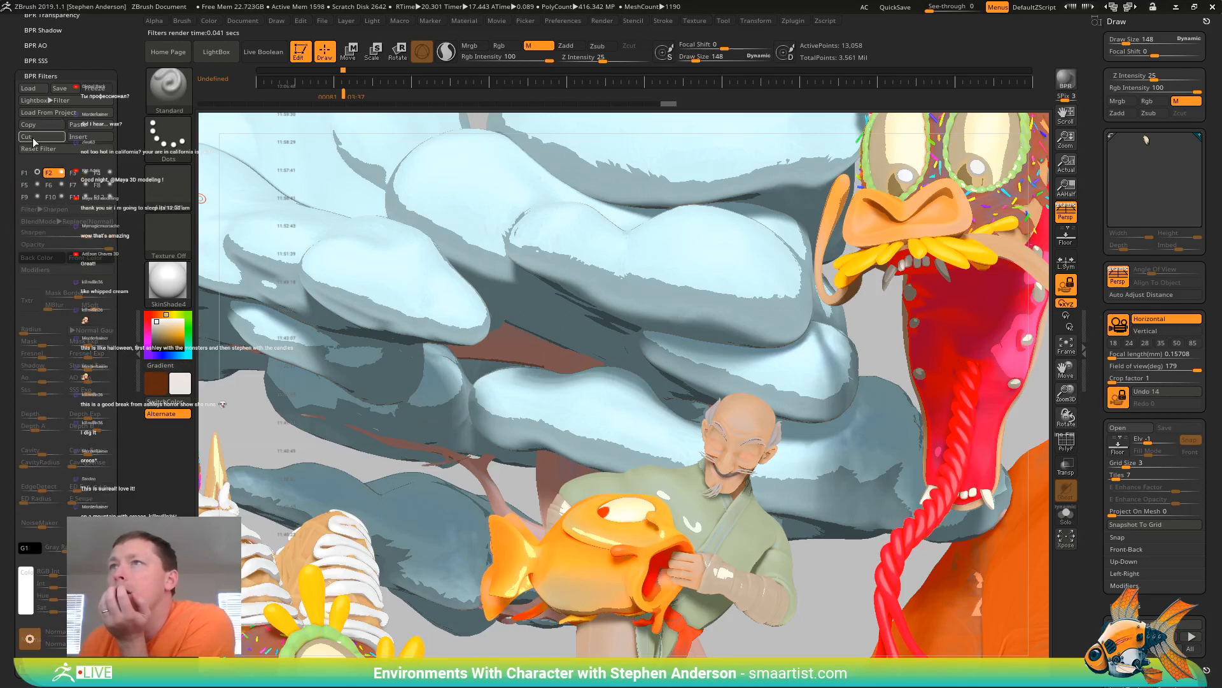
click(93, 124)
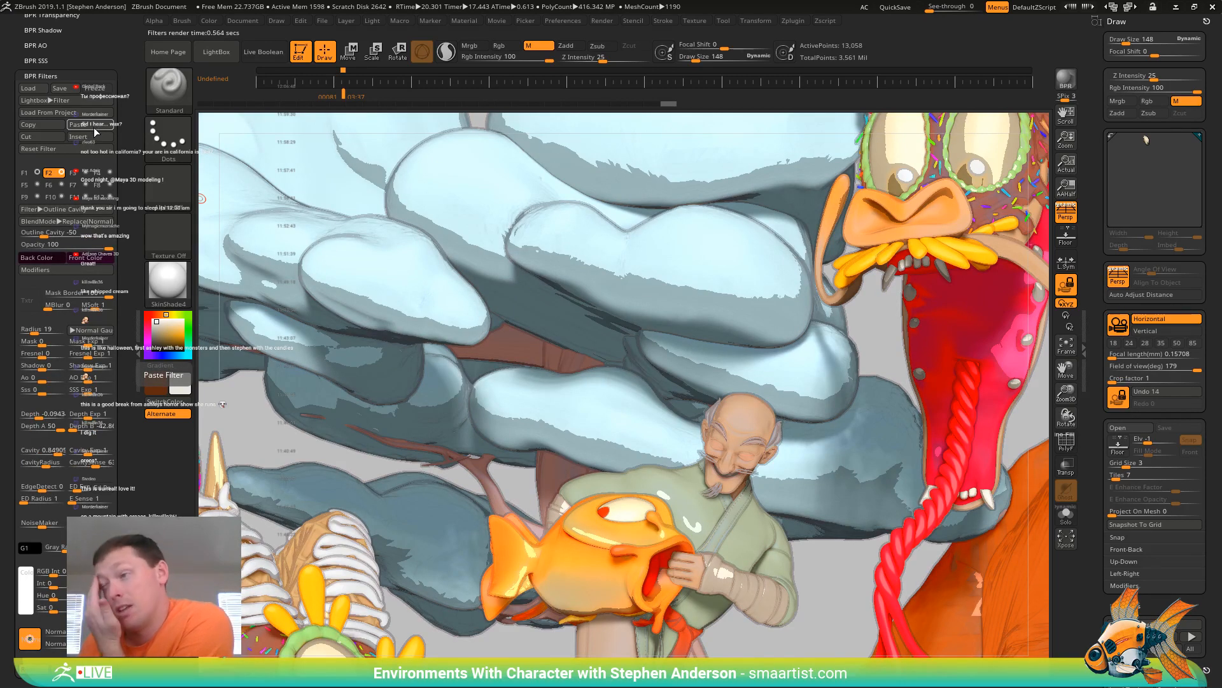
Try the Lighten blend mode on the Flat Shading filter in F1
click(27, 174)
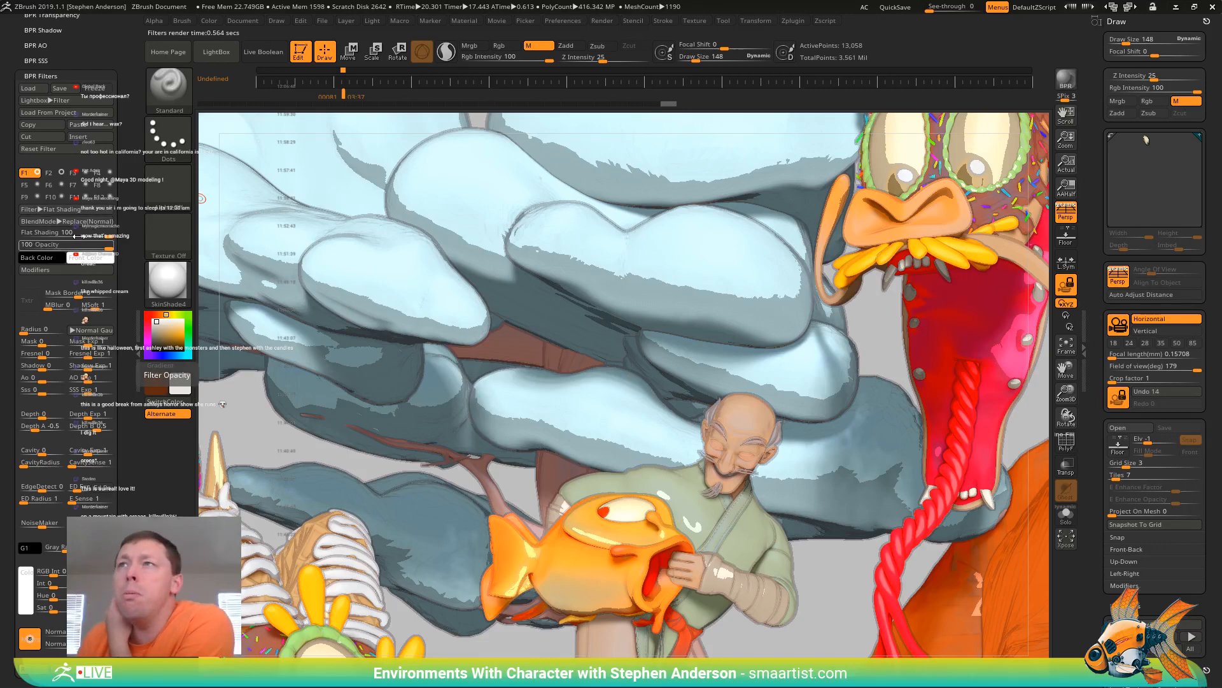
click(89, 221)
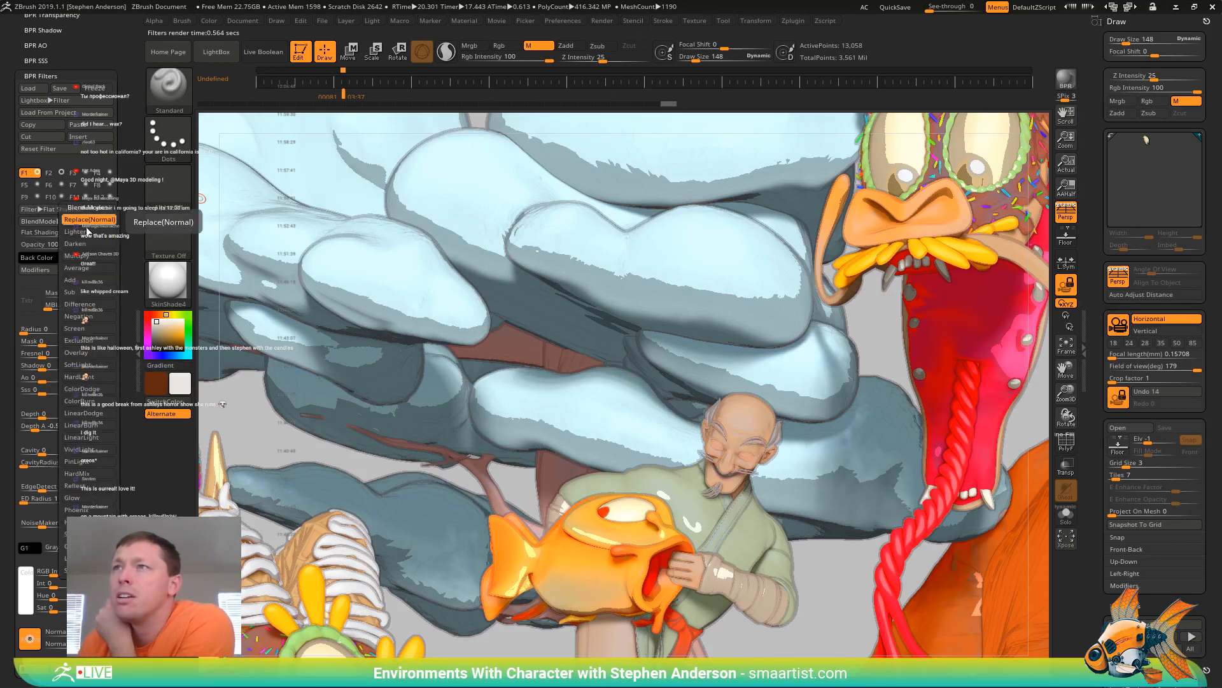
click(91, 233)
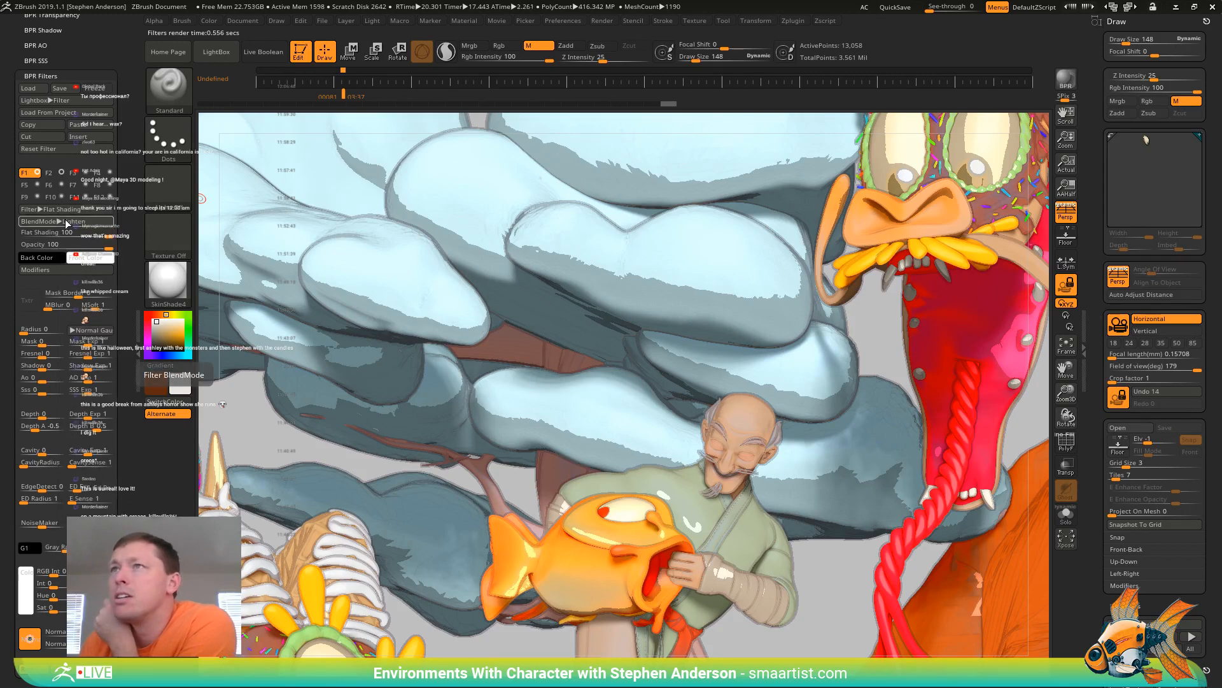
Switch filter F1 from Flat Shading to Posterize and set its strength to 100
click(76, 210)
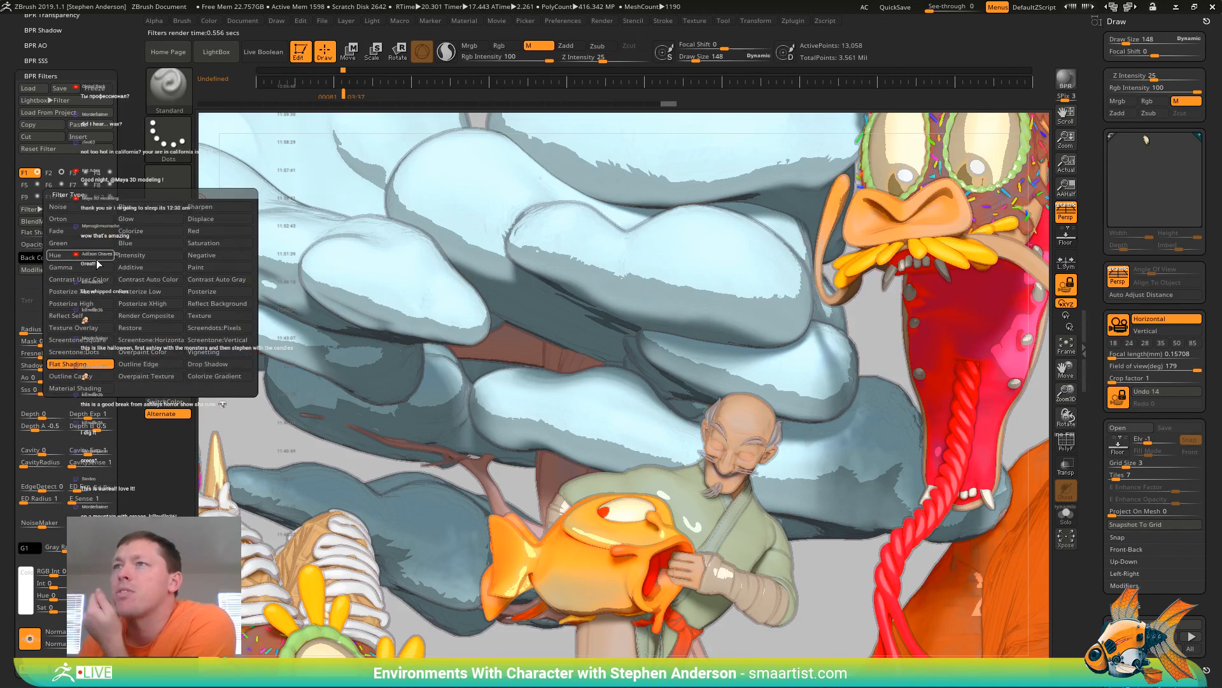
click(227, 292)
key(space)
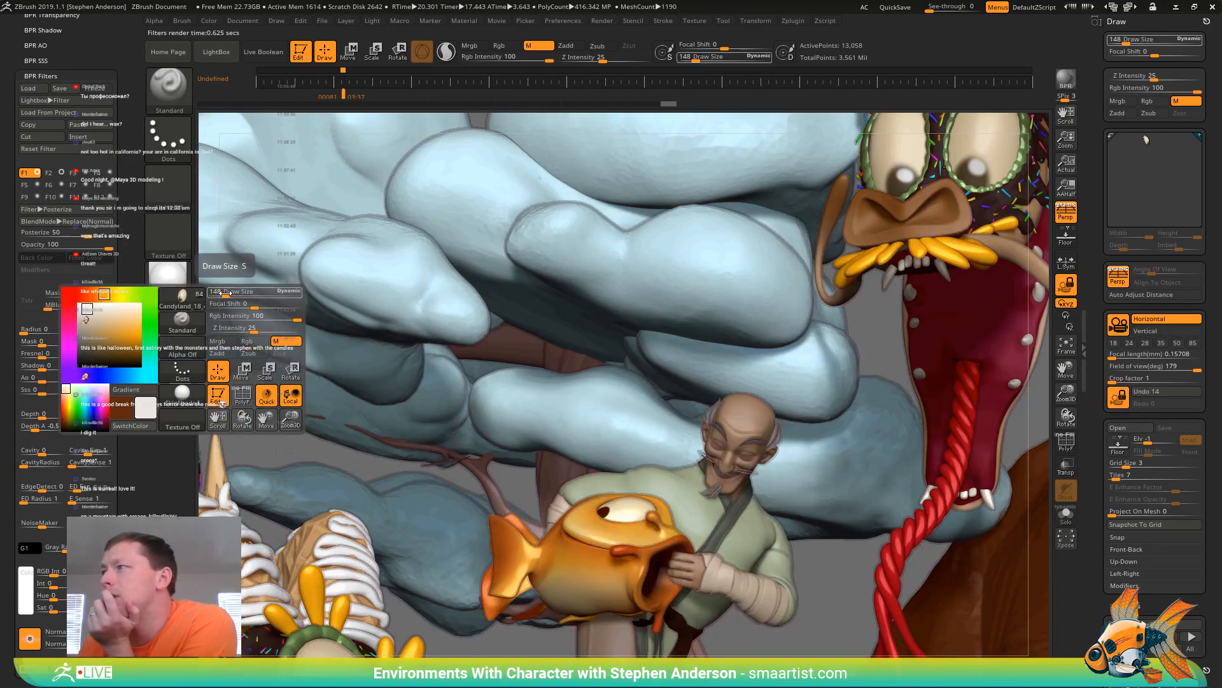
drag(38, 232, 126, 236)
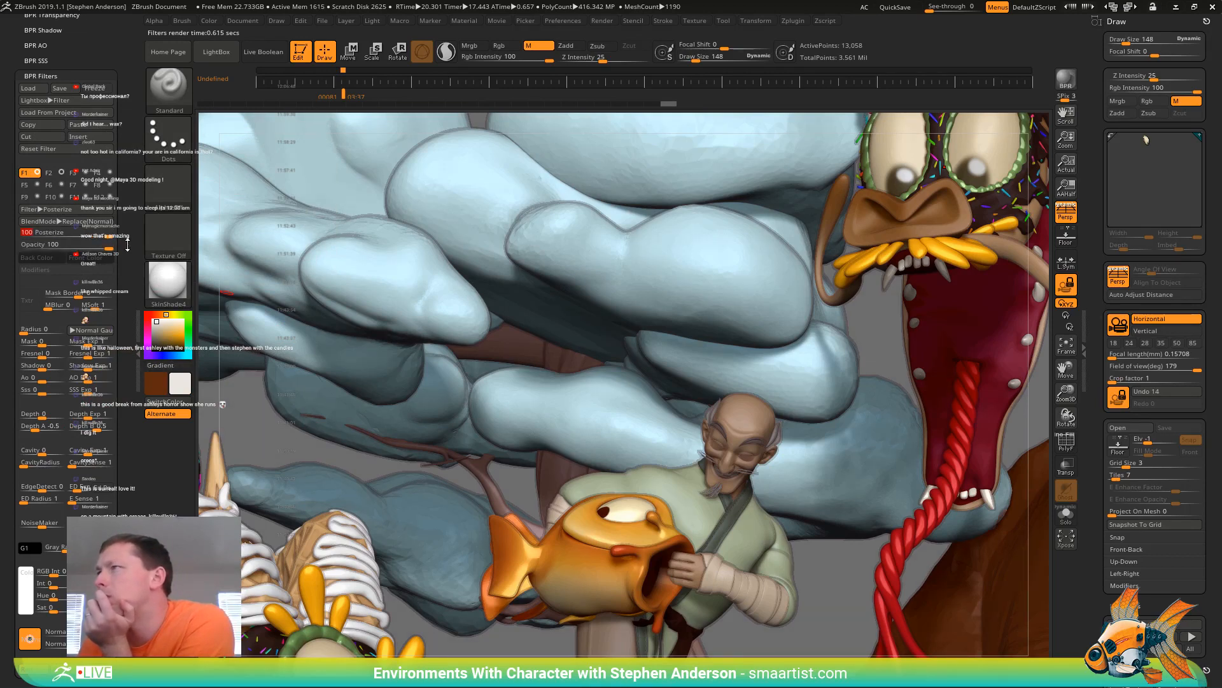
Set the strength of the Outline Cavity filter in F2 to -100
click(55, 175)
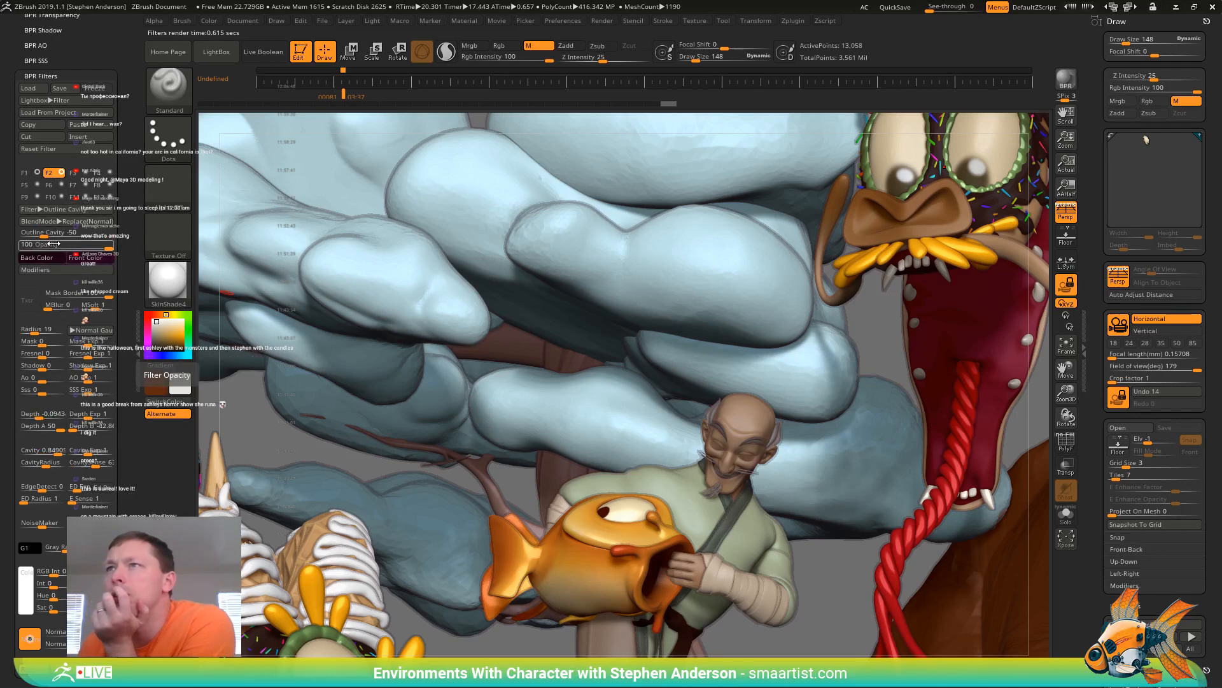
drag(44, 236, 8, 238)
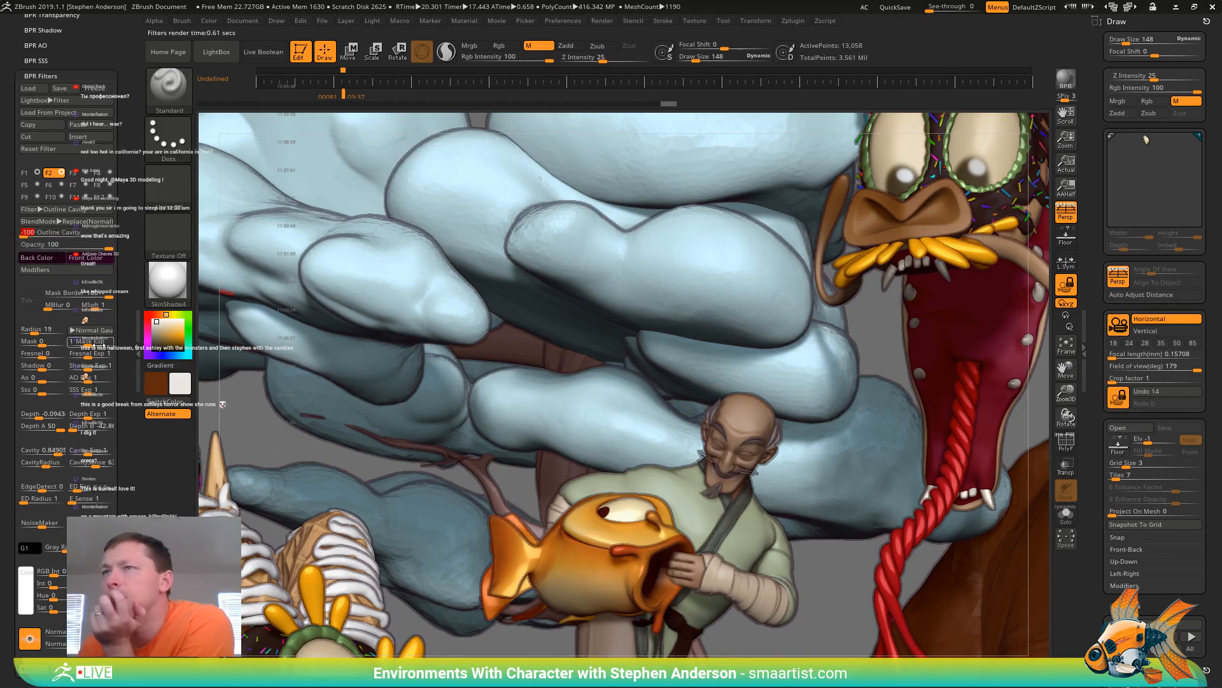
Set the Outline Cavity filter's Radius to 5 and its Cavity Radius modifier to 1
click(35, 328)
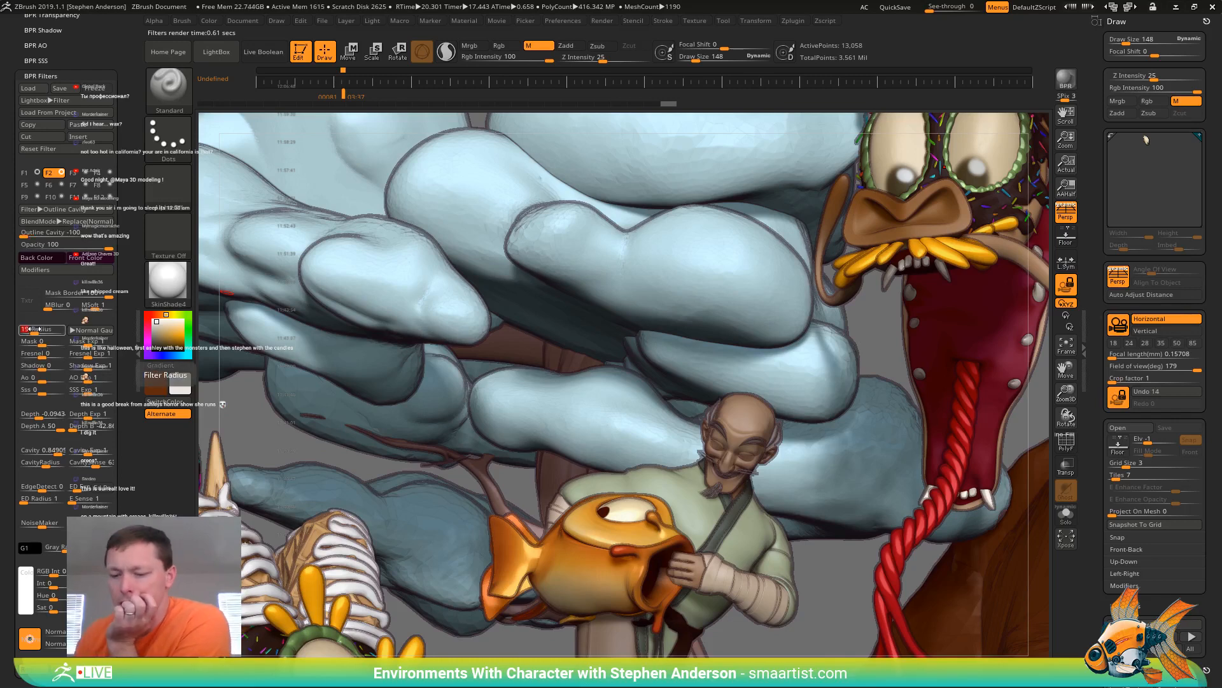
text(5)
key(Return)
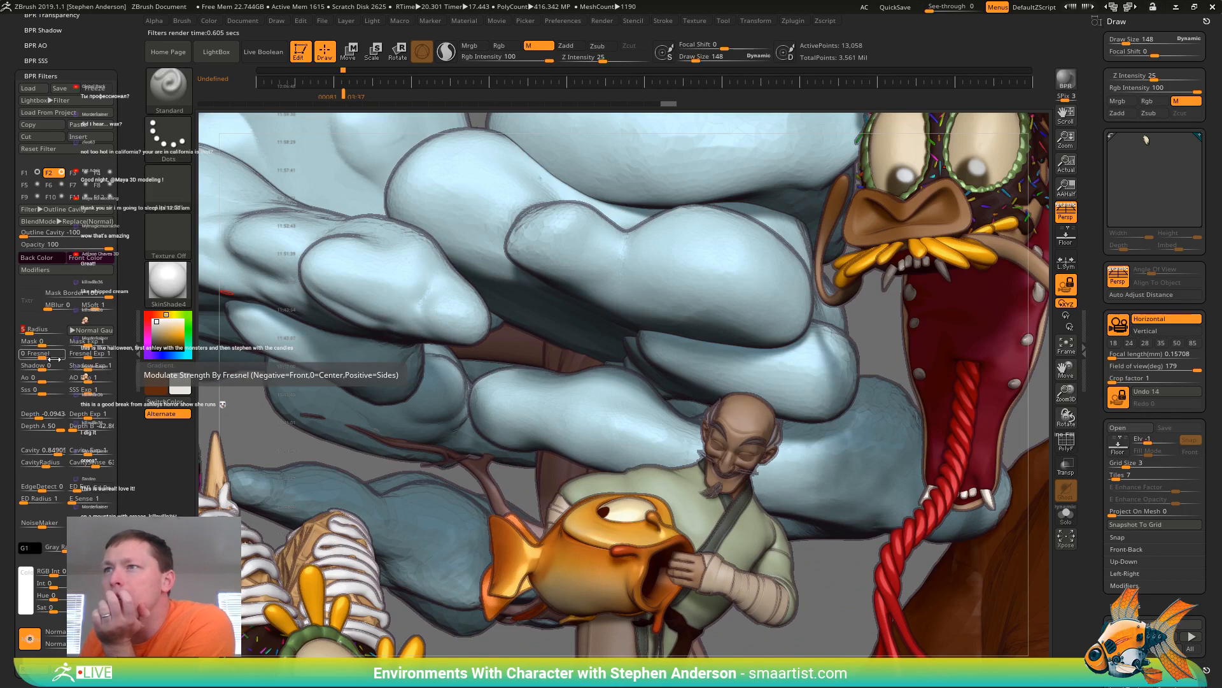
click(70, 269)
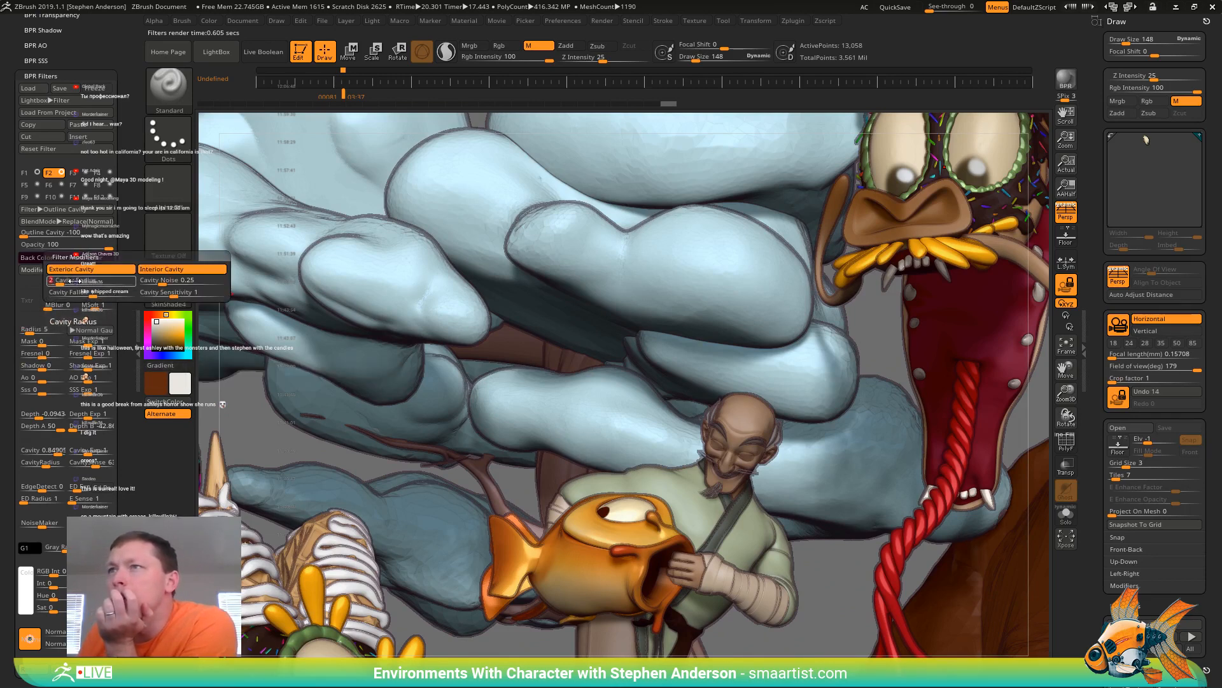
click(75, 281)
key(Return)
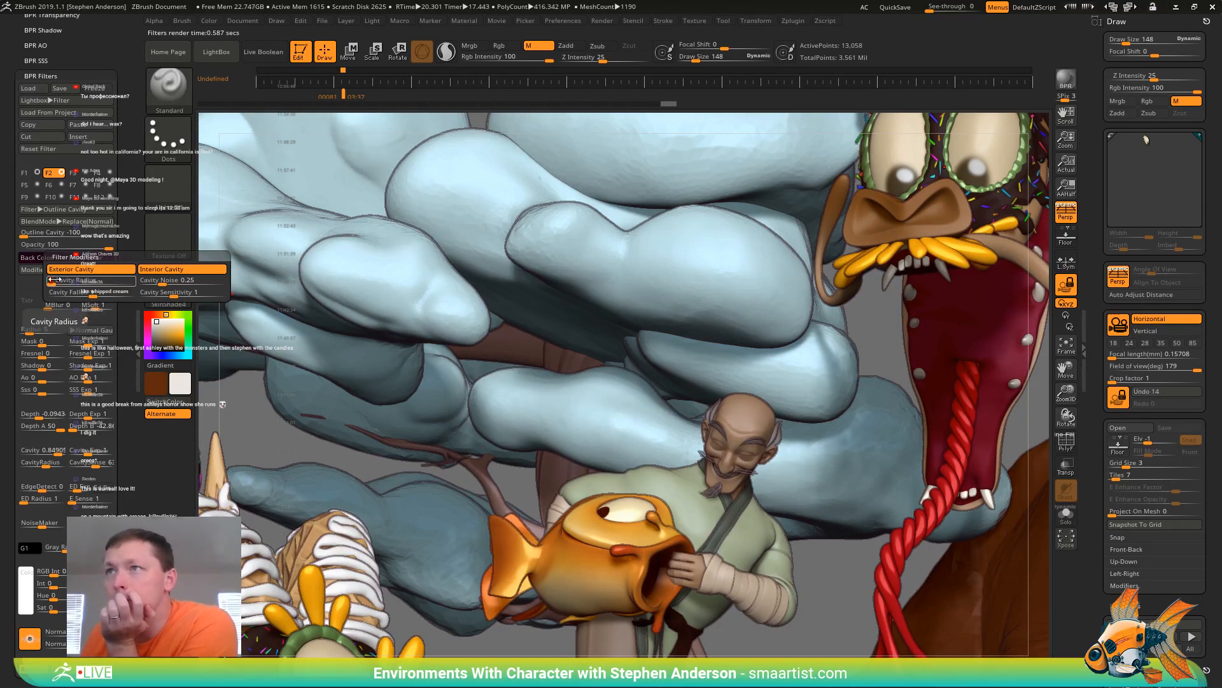
click(56, 280)
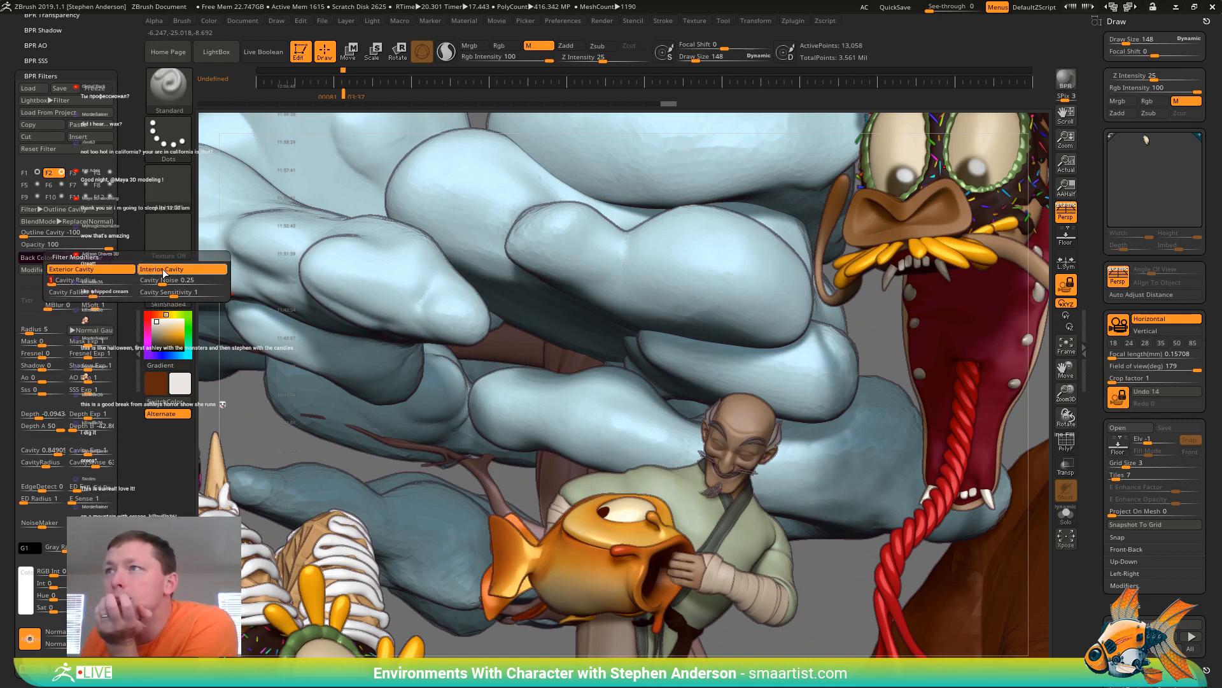
Set the Outline Cavity filter's Cavity Sensitivity modifier to 0.75
drag(175, 296, 167, 297)
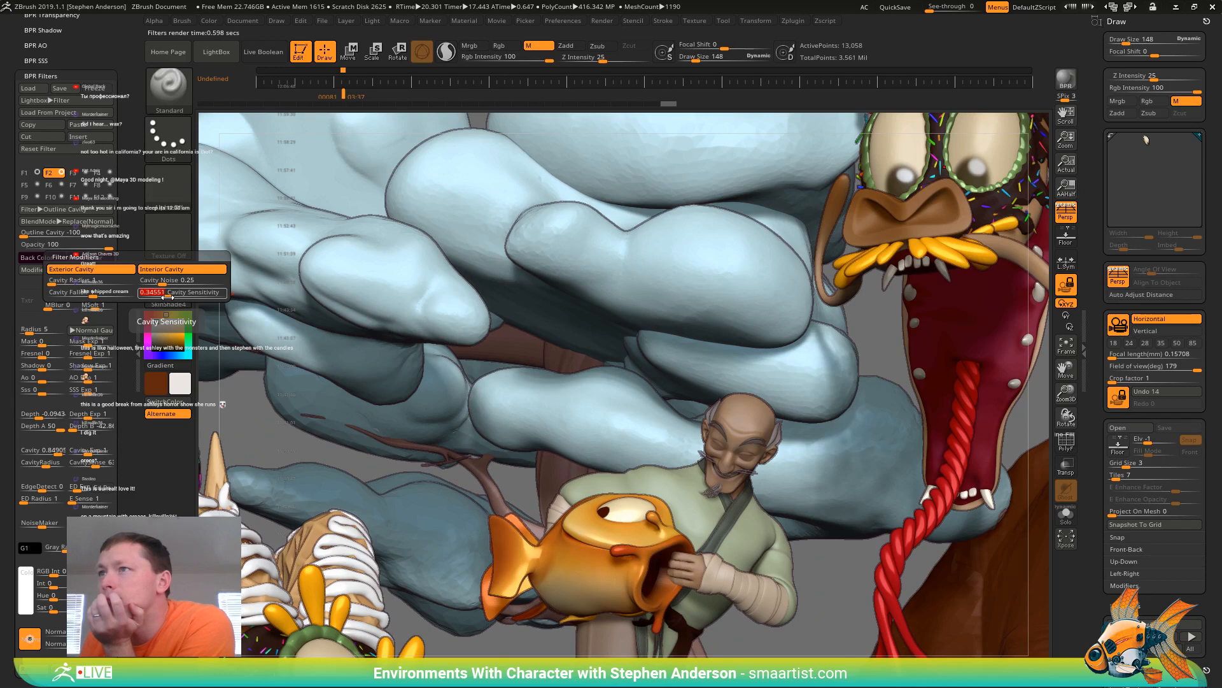
text(1)
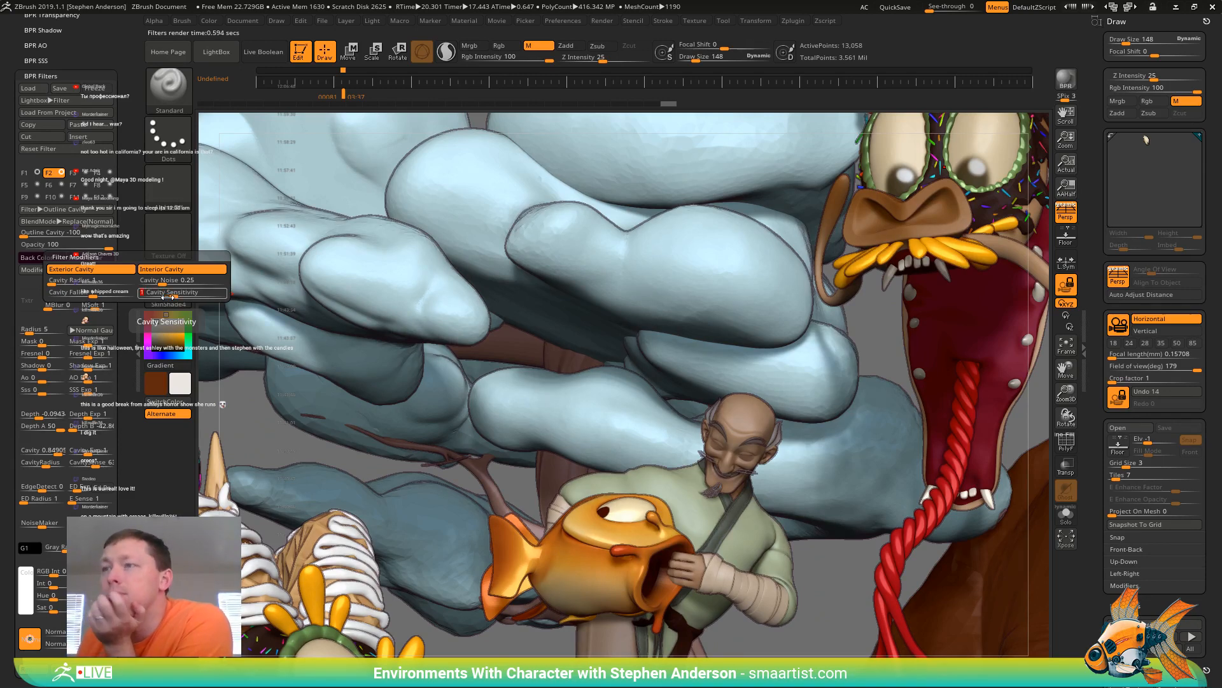
text(0.75)
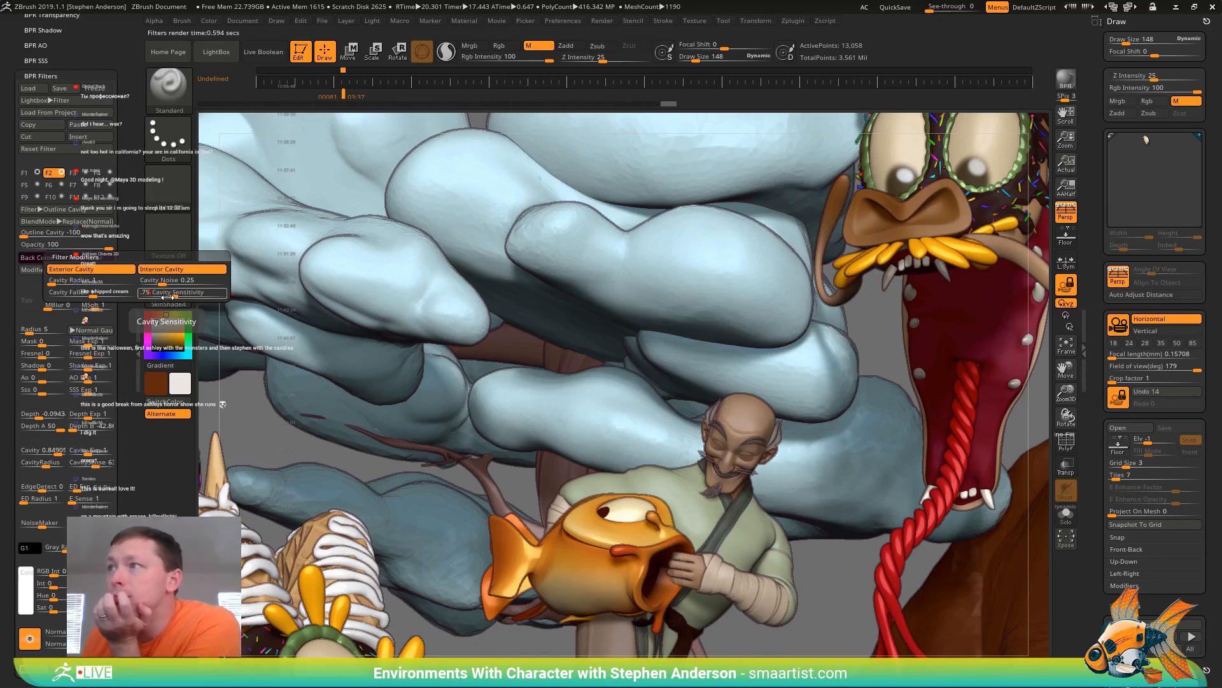
key(Return)
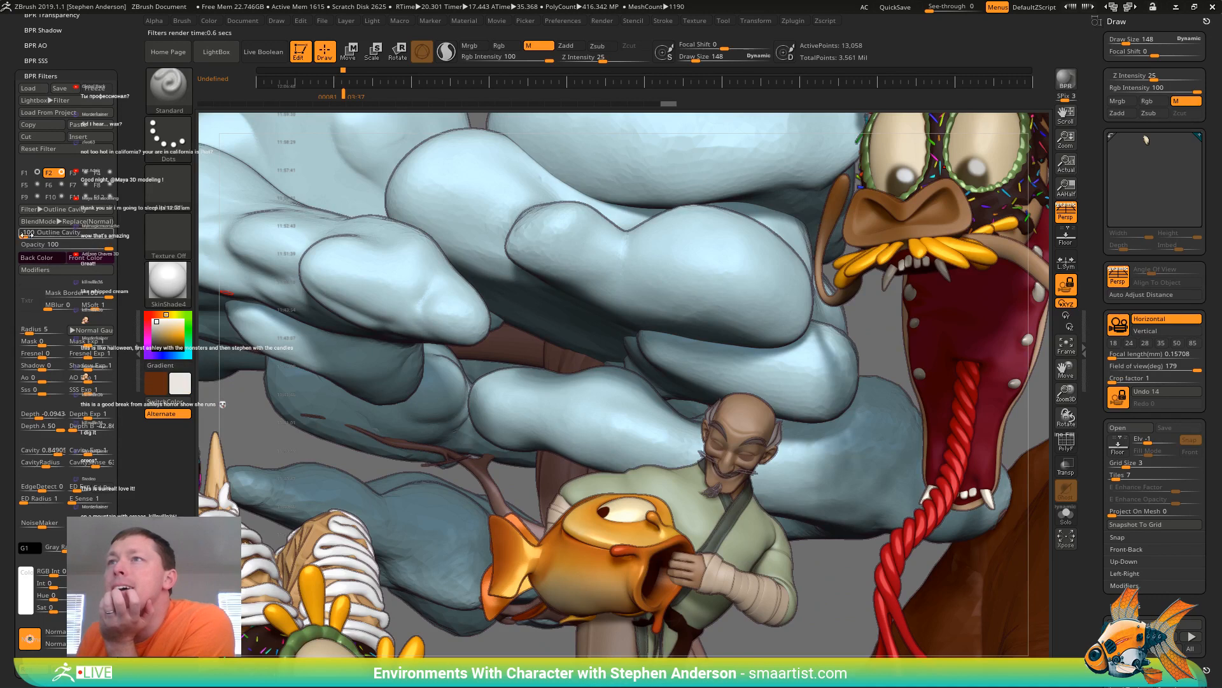
Try a strength of 100 and a Depth modulation of 0 on the Outline Cavity filter in F2
drag(45, 233, 128, 229)
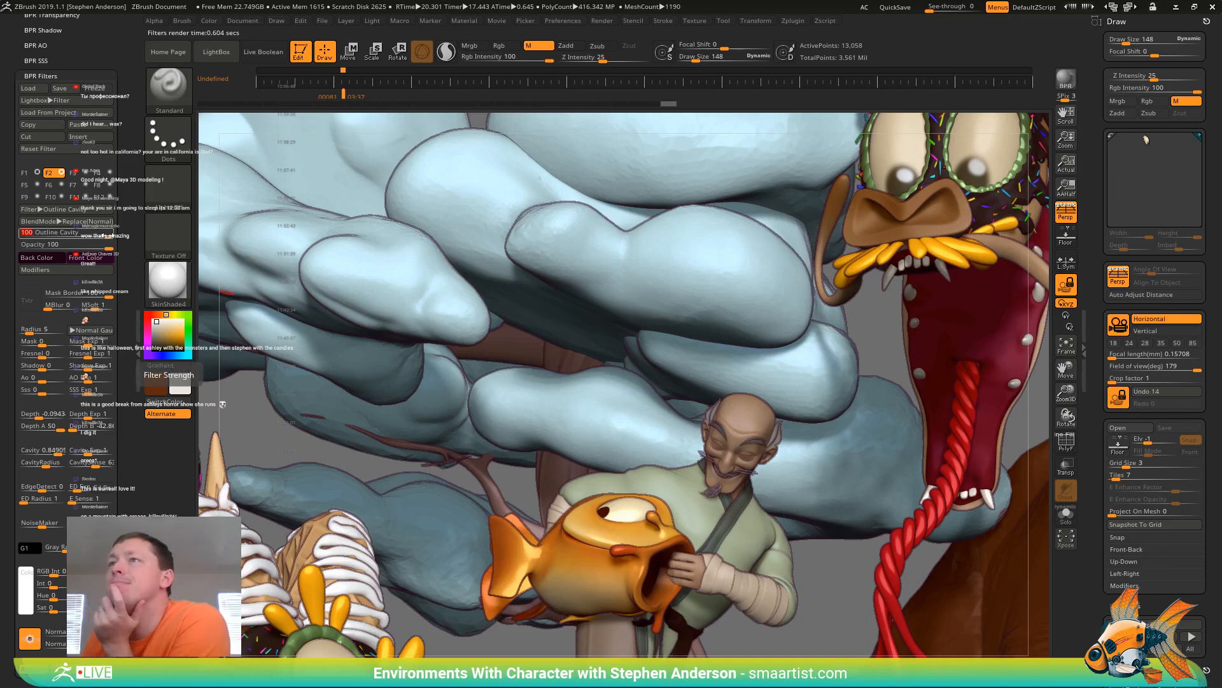
drag(105, 235, 5, 235)
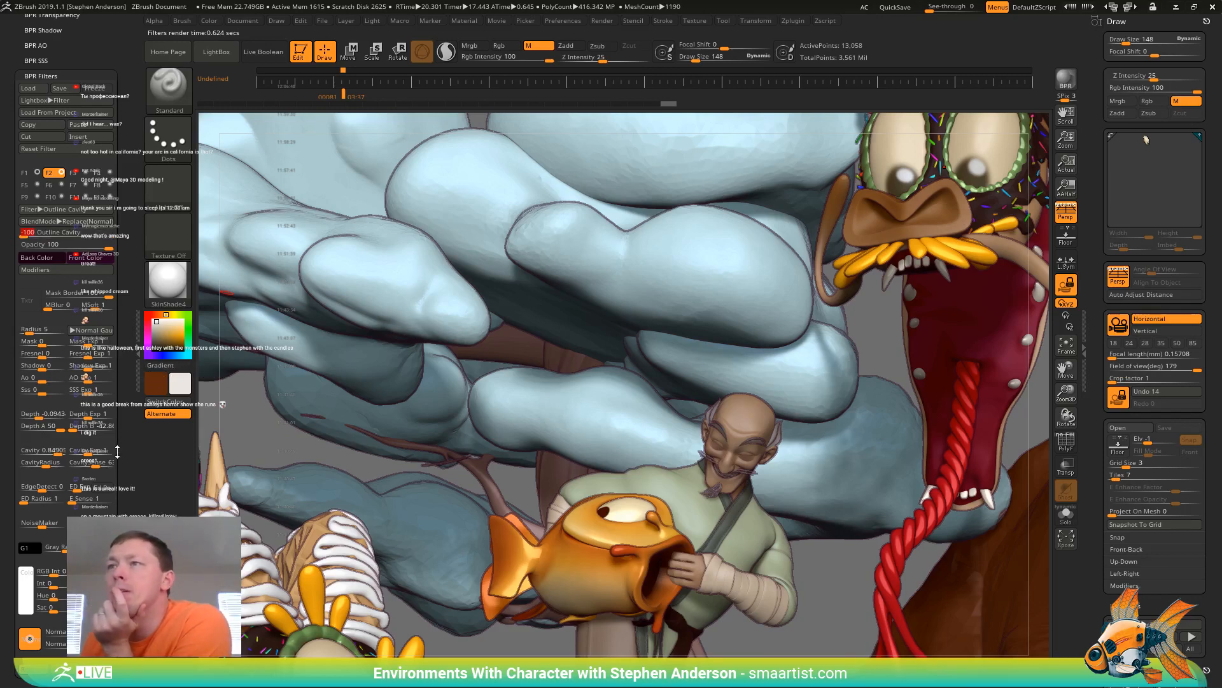
click(39, 417)
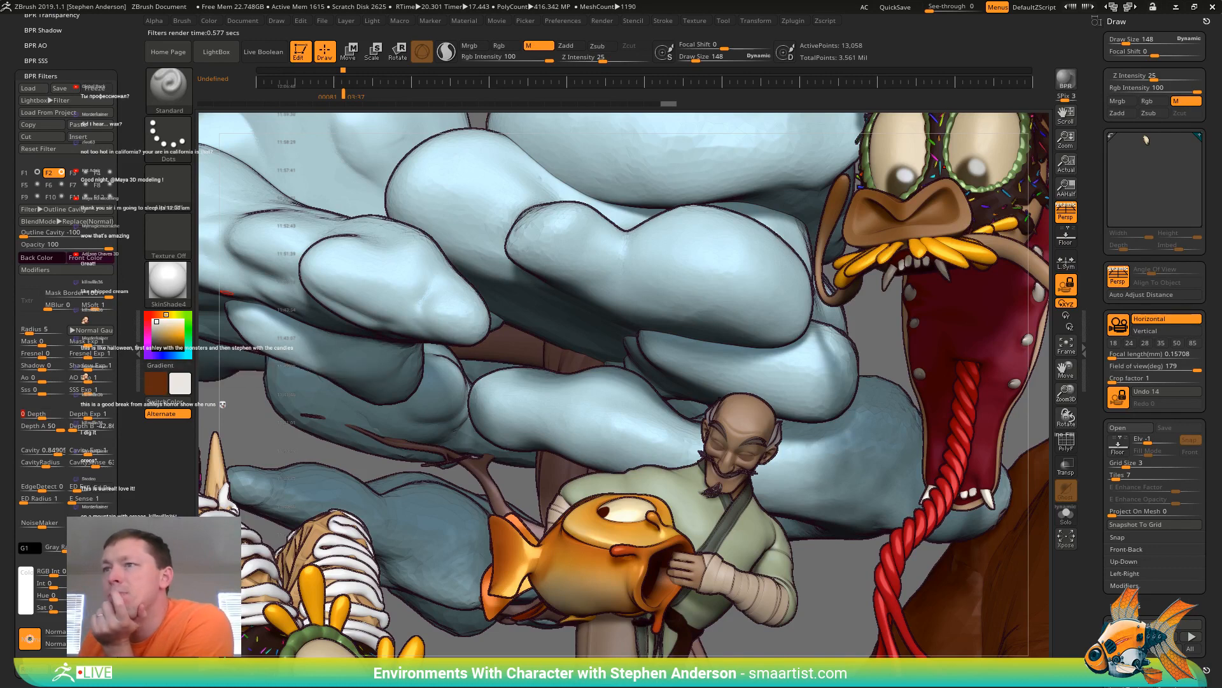
mouse_move(40, 417)
mouse_down()
mouse_move(26, 417)
mouse_move(43, 416)
mouse_move(42, 431)
mouse_move(35, 419)
mouse_up()
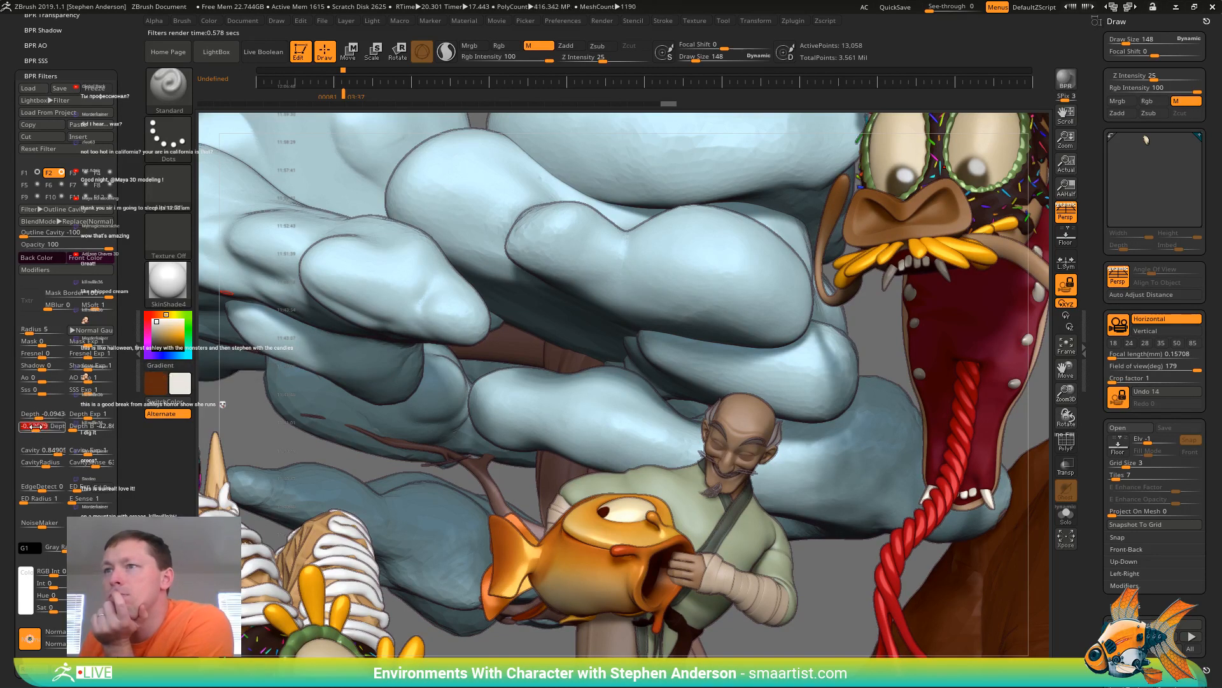
Set both Depth A and Depth B of the Outline Cavity filter to 0
click(35, 425)
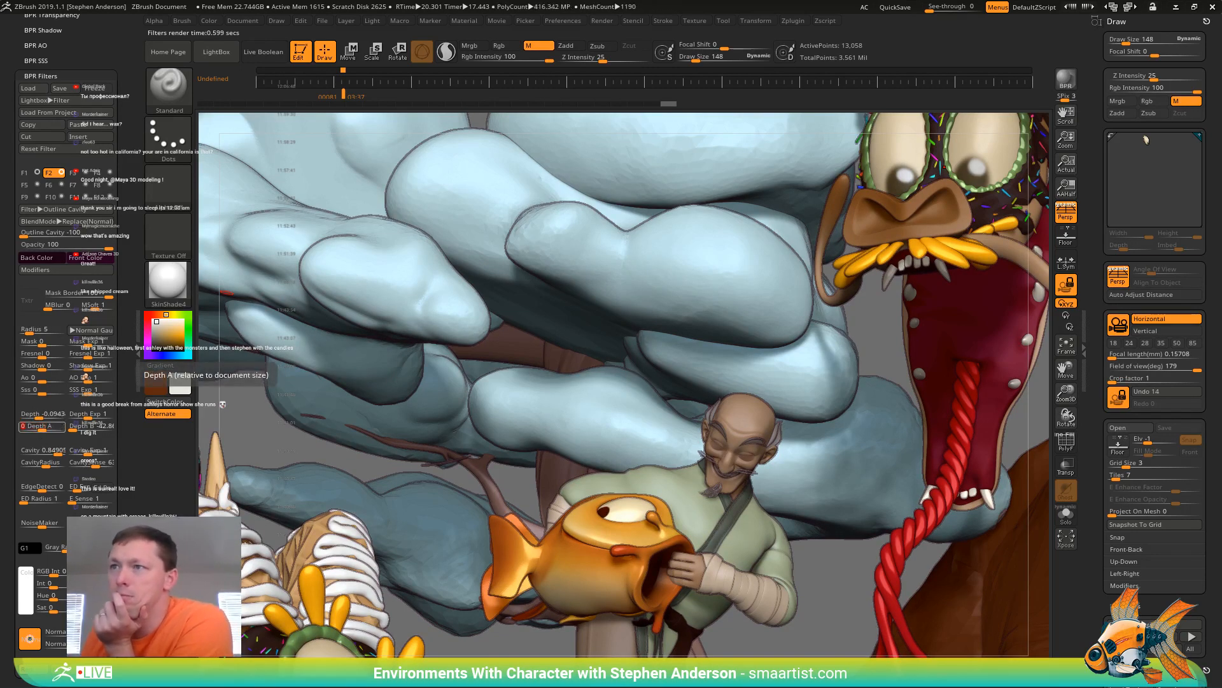
click(77, 427)
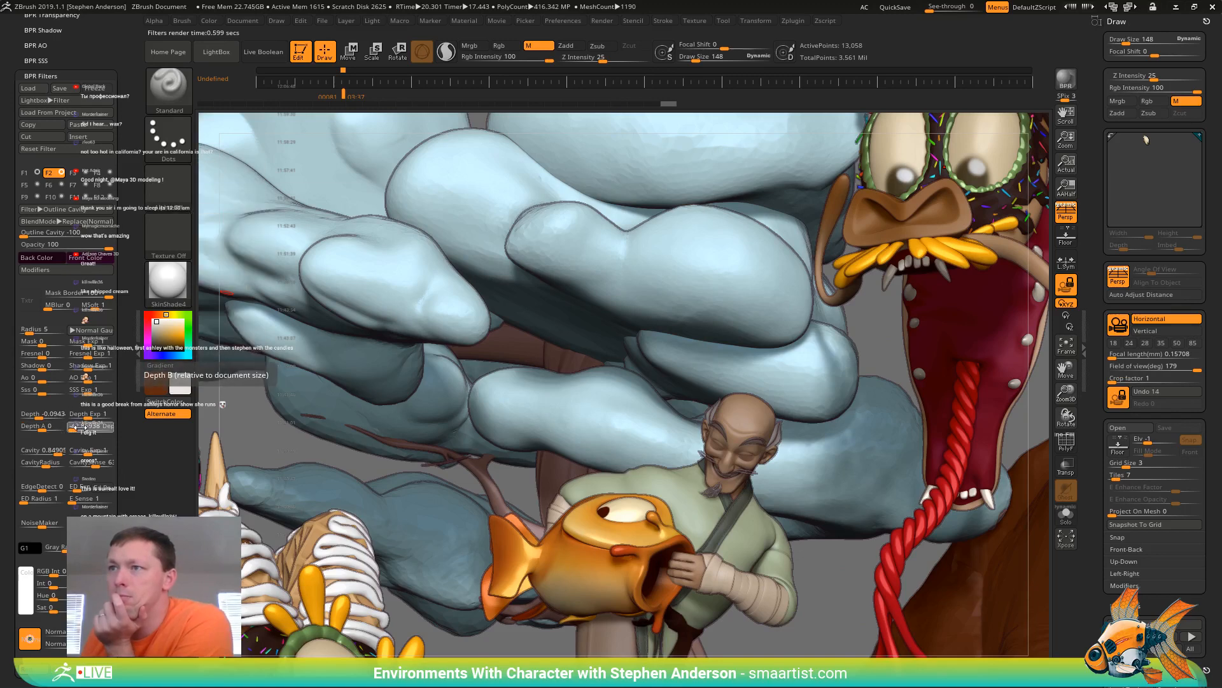
text(0)
key(Return)
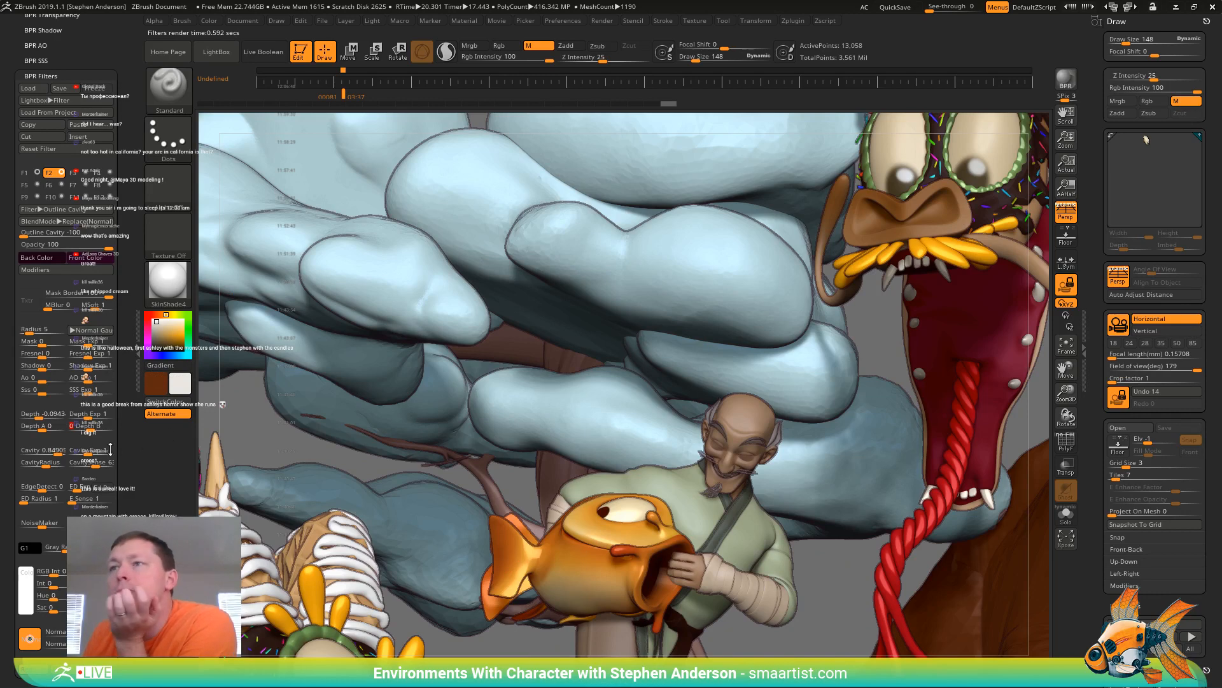
Set the Outline Cavity filter's Depth modulation to -0.84905
click(49, 428)
click(27, 415)
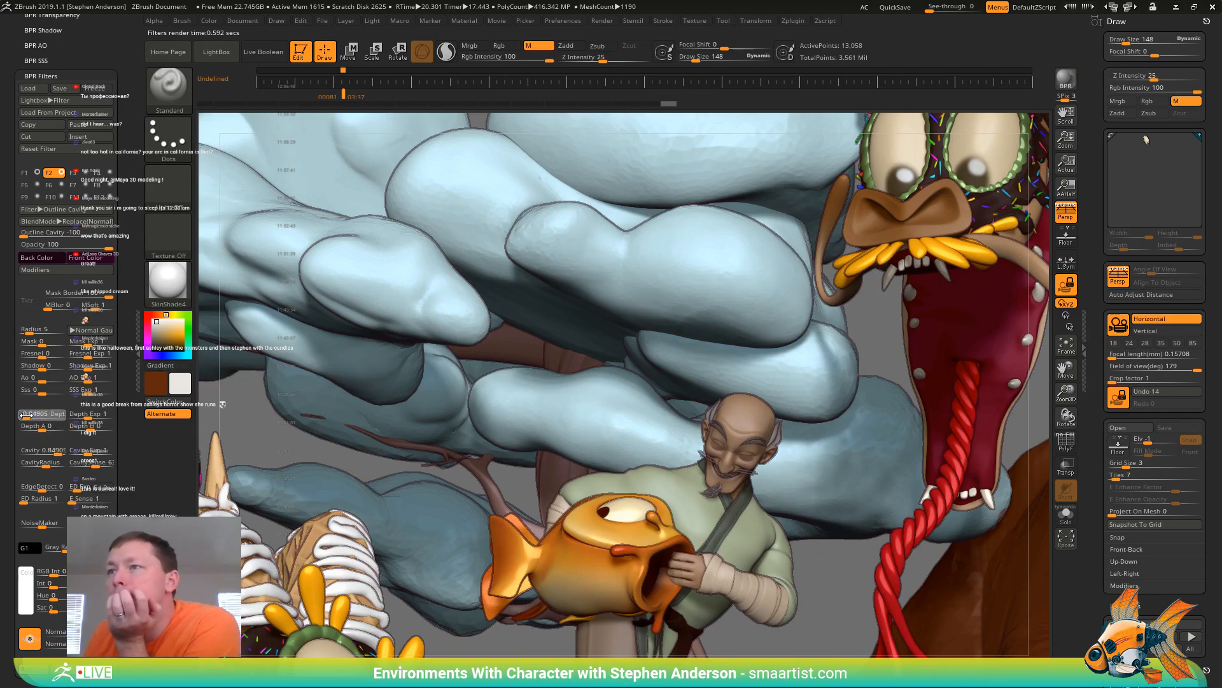
key(Home)
text(-)
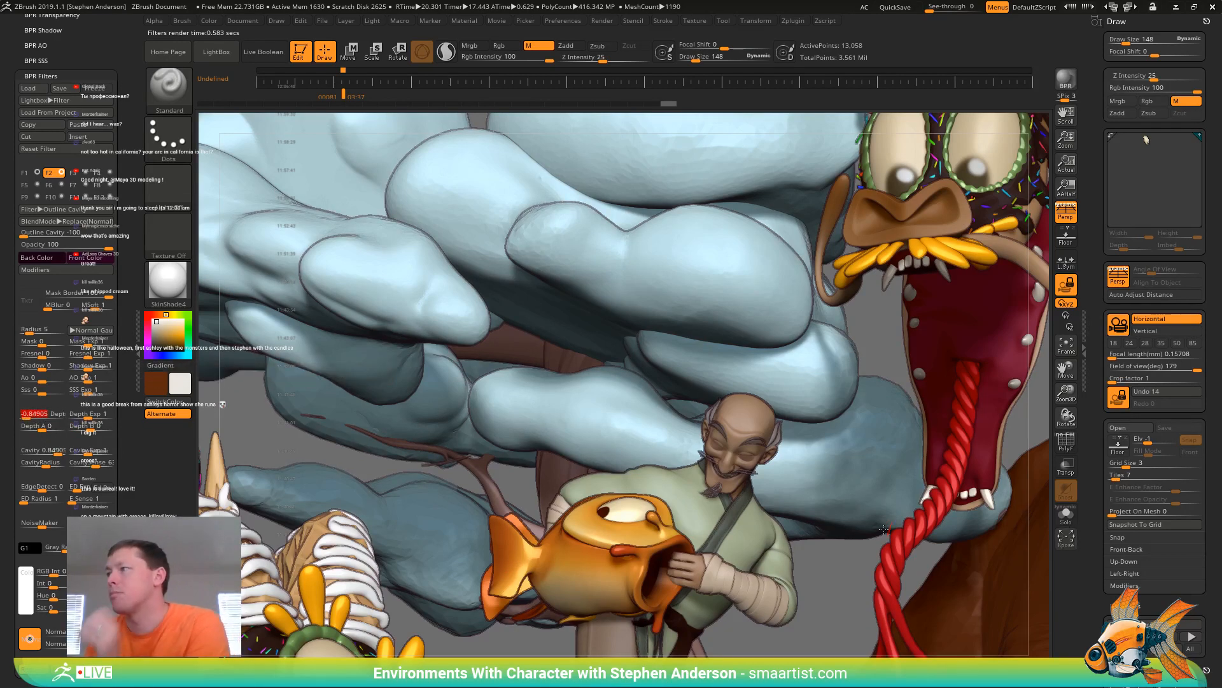
Run a fresh BPR render of the scene with the current filters, framed on the wider composition
key(ctrl)
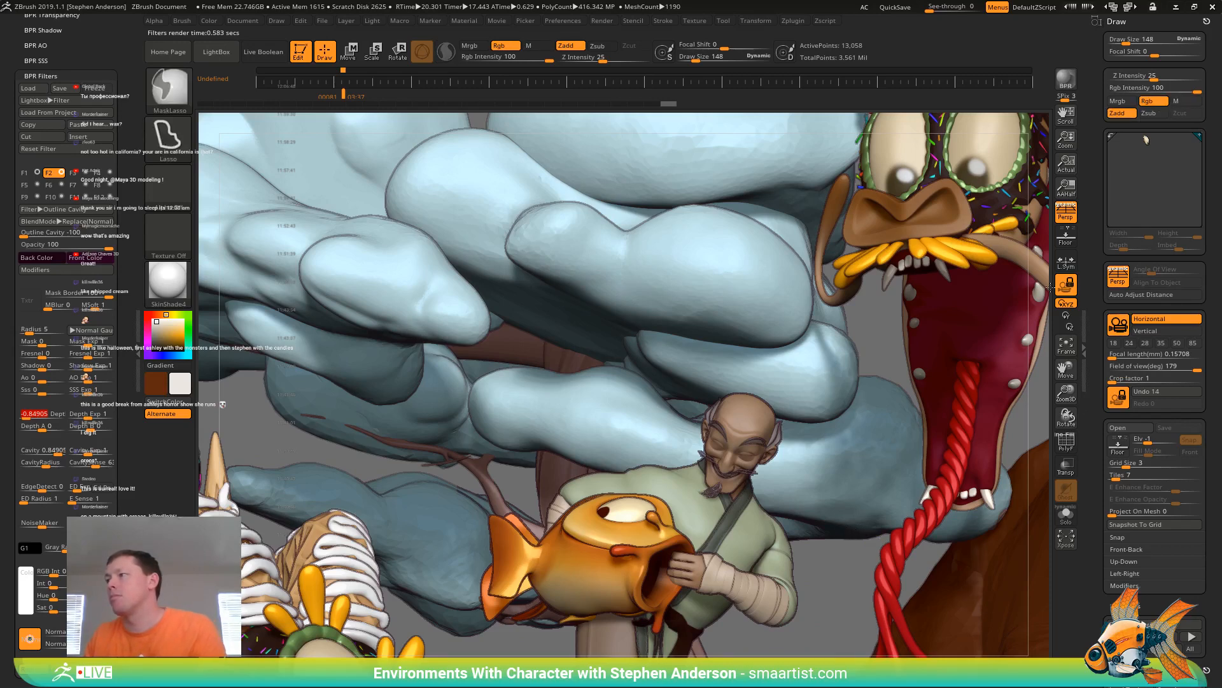
click(1049, 288)
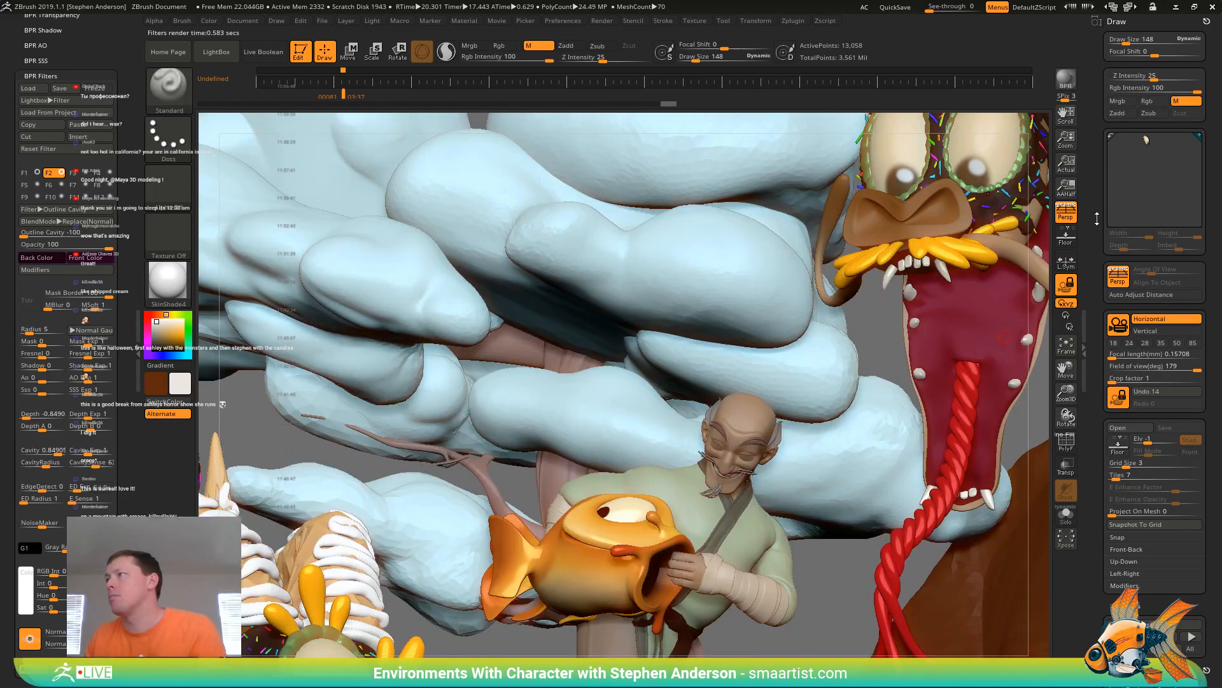
click(1072, 81)
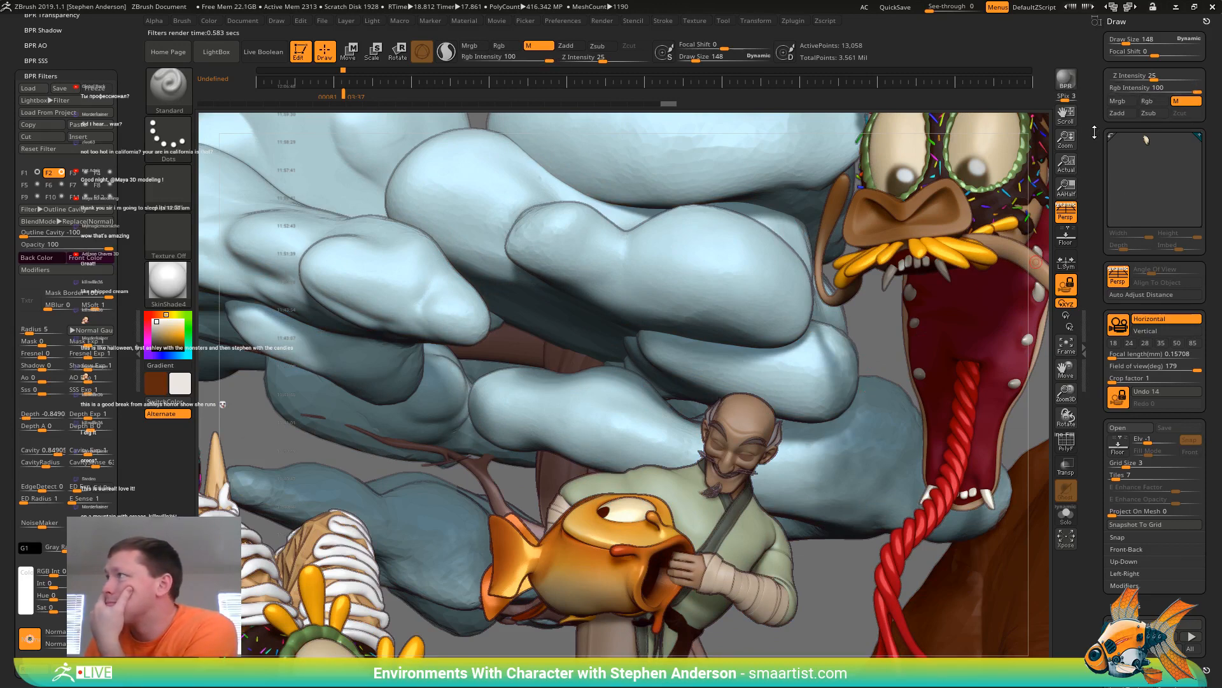
drag(1066, 137, 1067, 83)
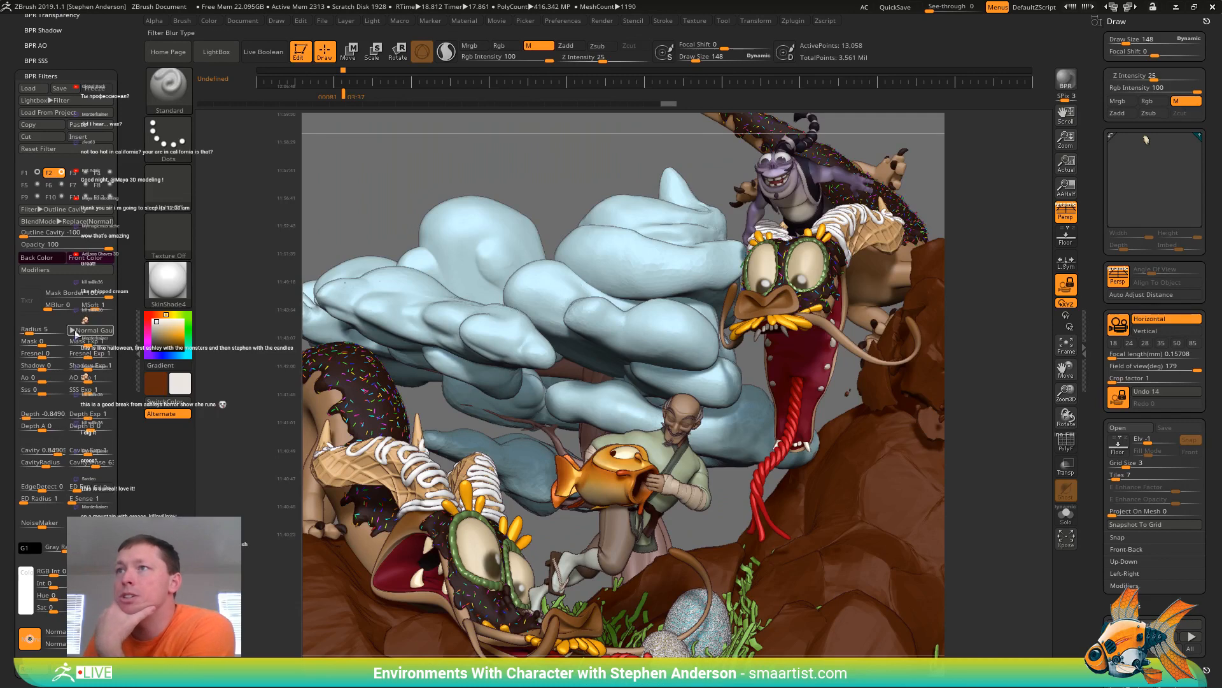
Check the Outline Cavity filter's front color and set its back color to black
click(89, 258)
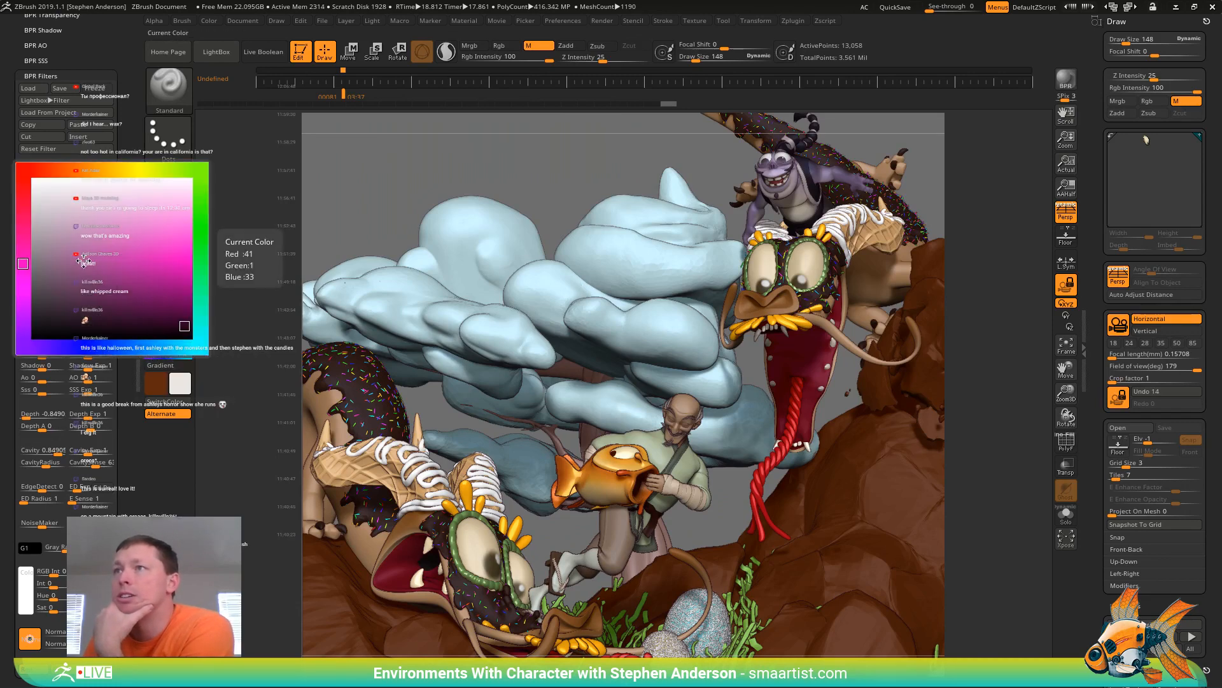
click(183, 331)
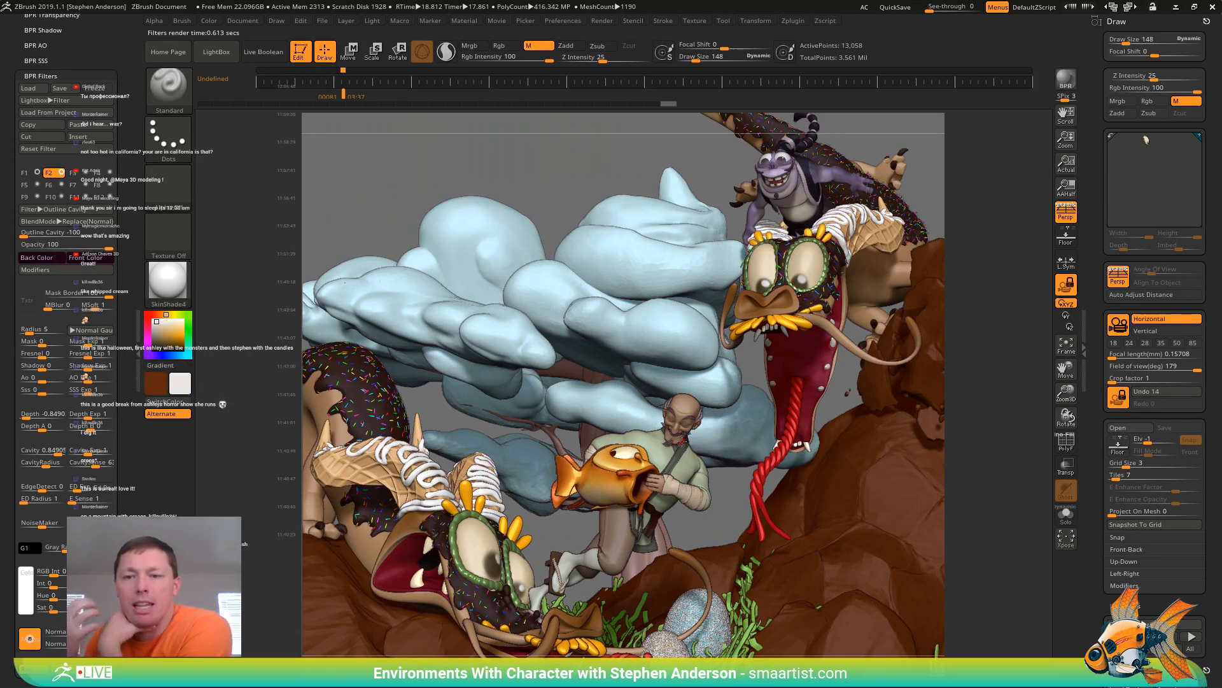
click(45, 258)
click(66, 224)
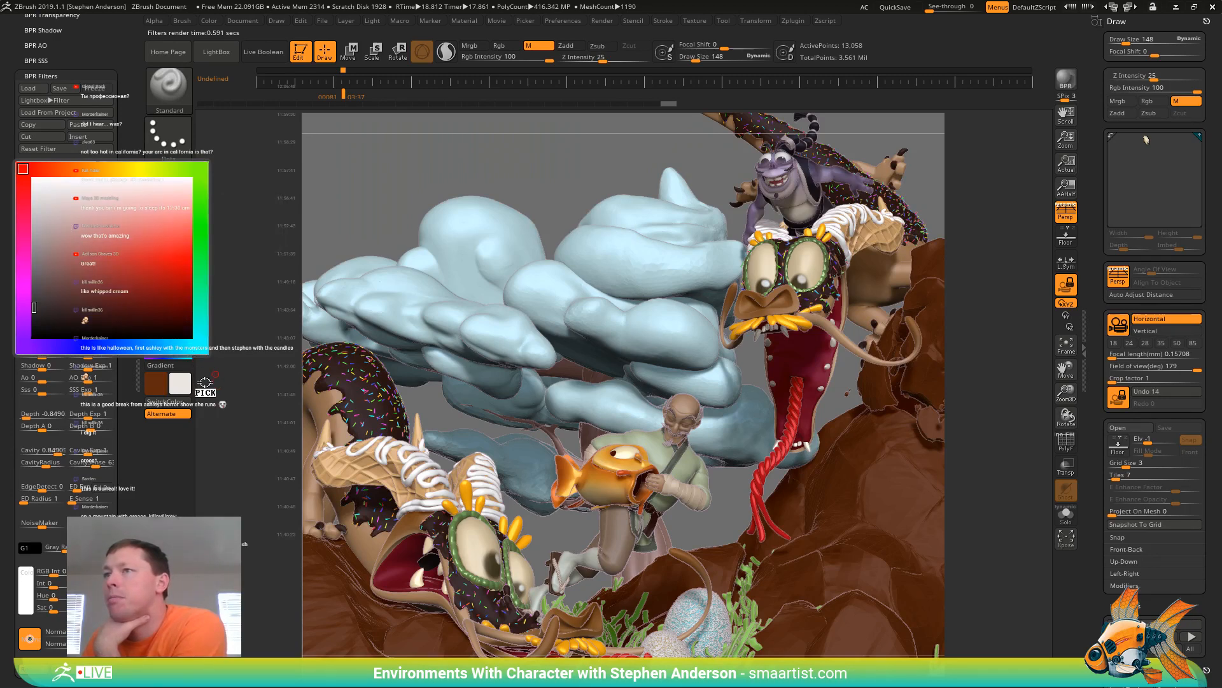
click(166, 333)
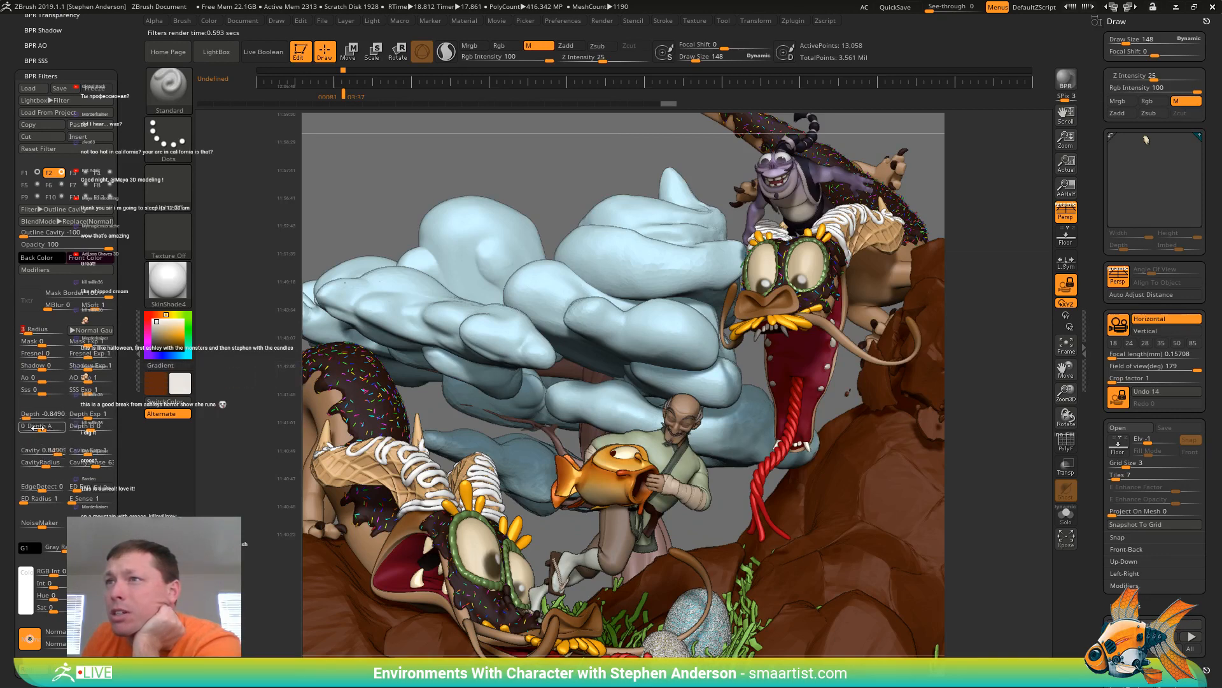
Try a Depth modulation of -1 with Depth A at about -1.23 on the Outline Cavity filter
drag(37, 415, 13, 420)
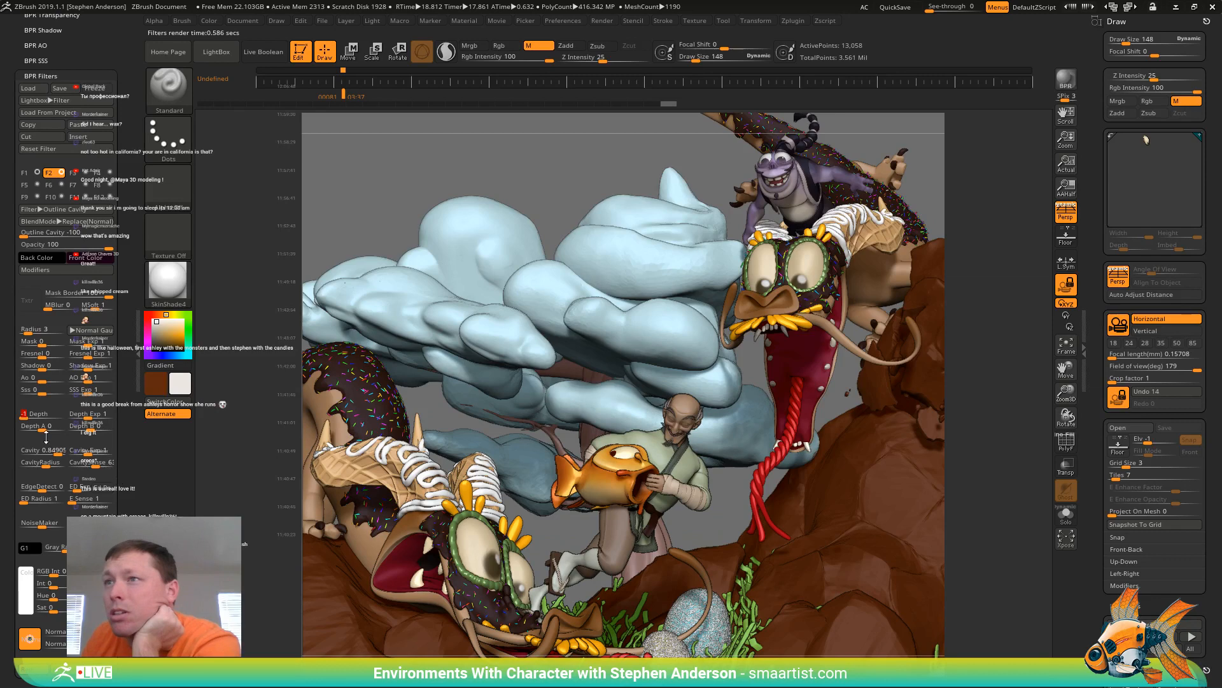
drag(39, 430, 42, 431)
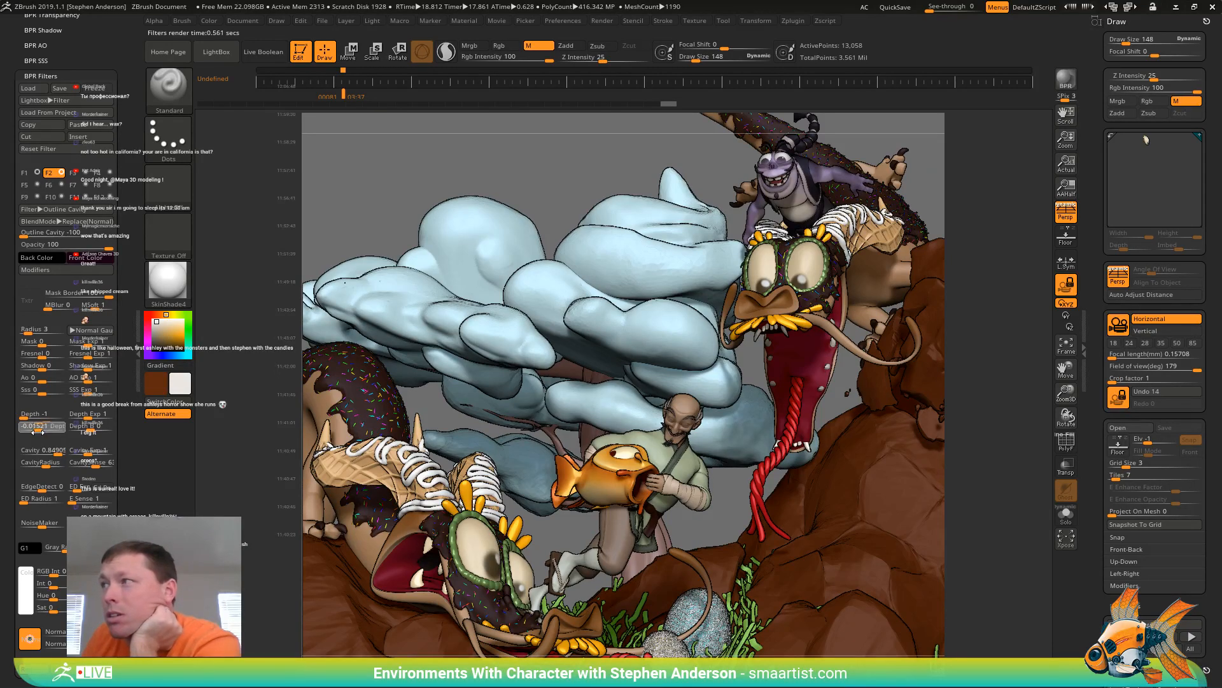
click(38, 432)
drag(38, 432, 34, 431)
click(33, 430)
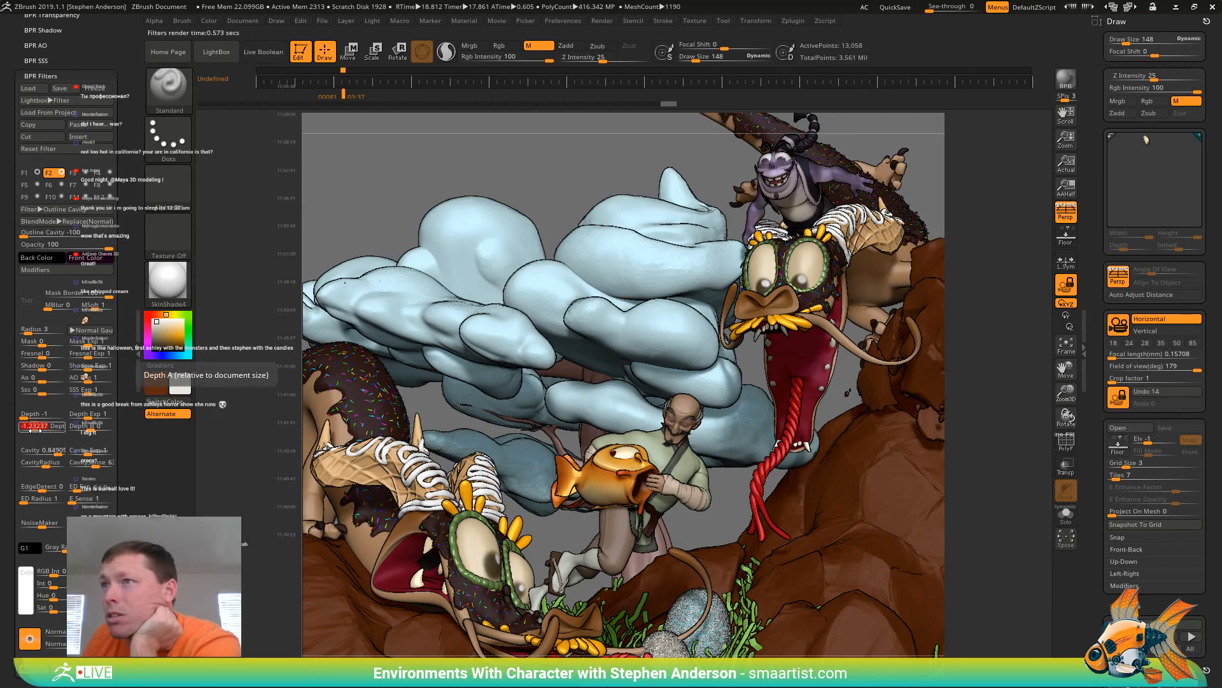
Set the Outline Cavity filter's Depth A and Depth modulation to 0
text(0)
key(Return)
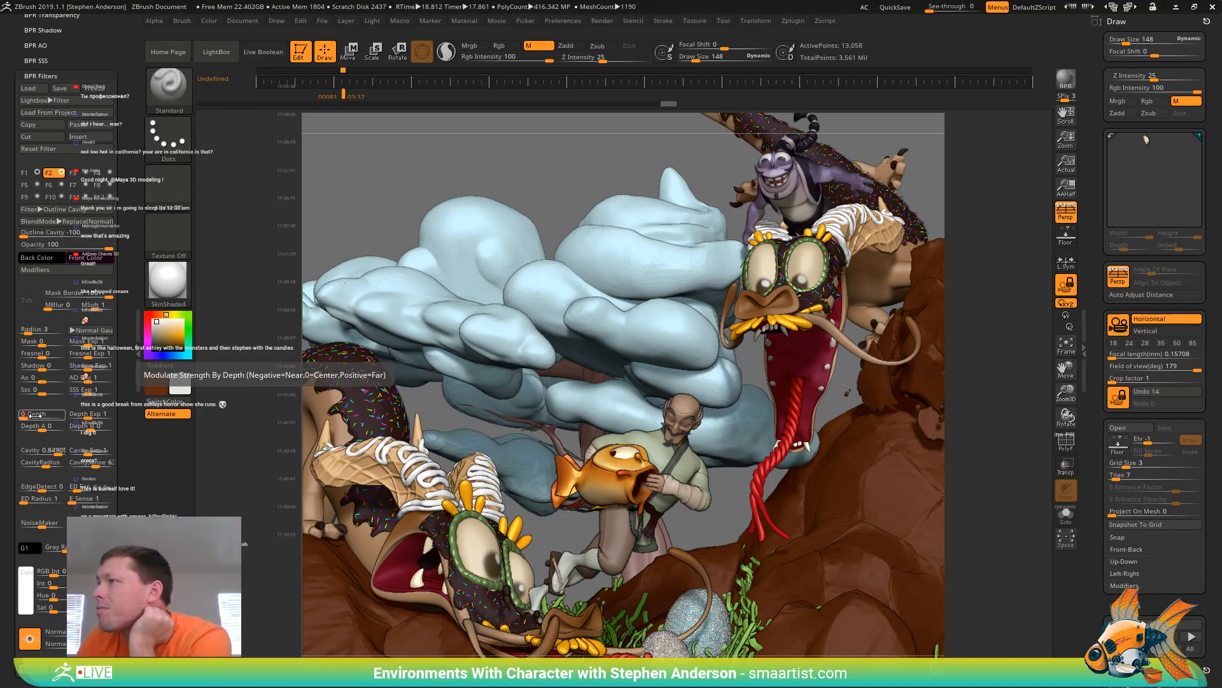
click(35, 414)
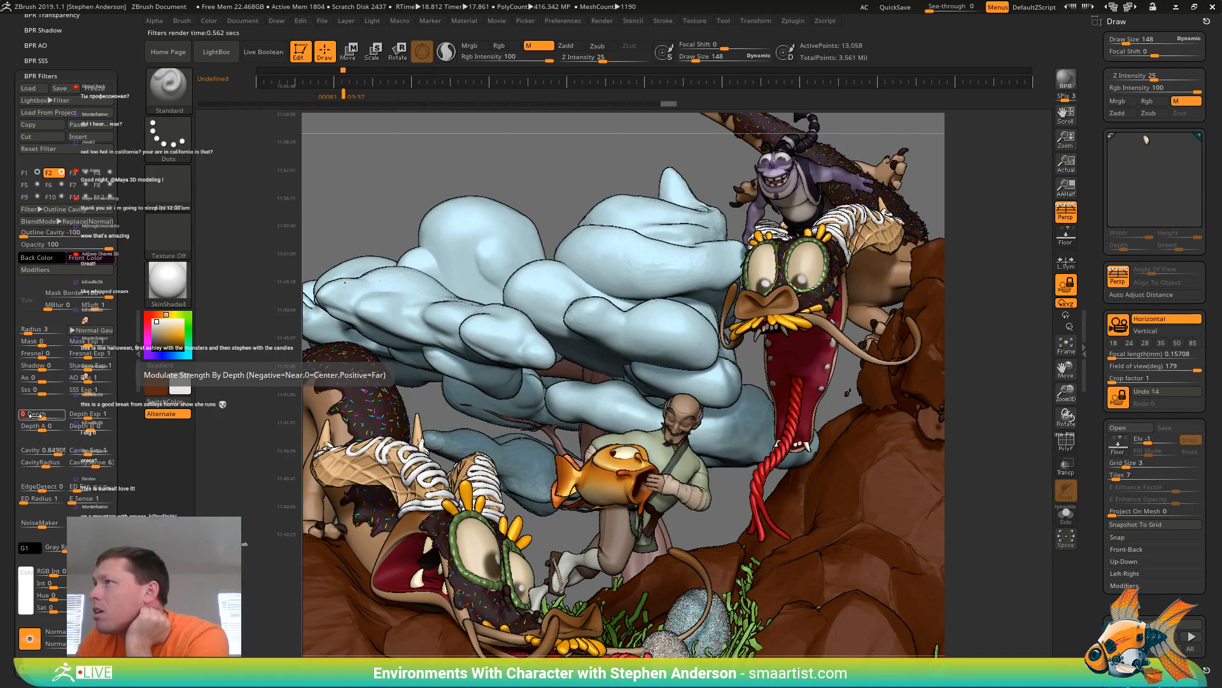
Change the Outline Cavity filter's back color to gray, and switch off F2 in favor of the Posterize filter in F1
click(57, 257)
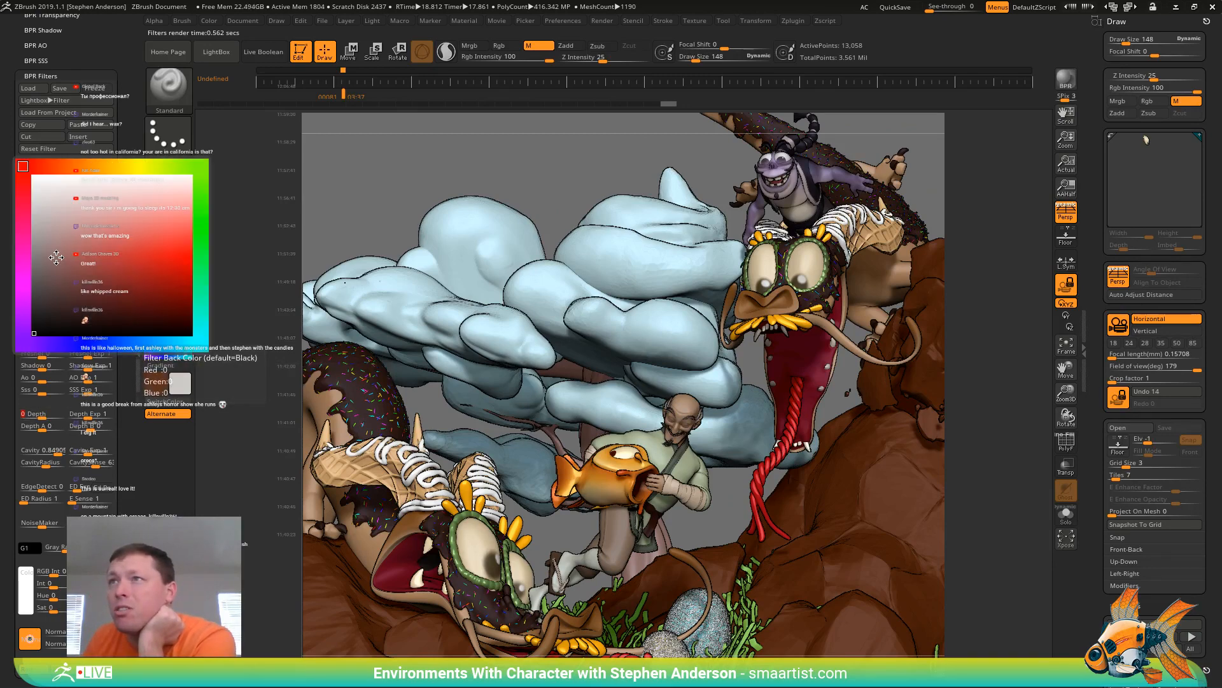
click(37, 297)
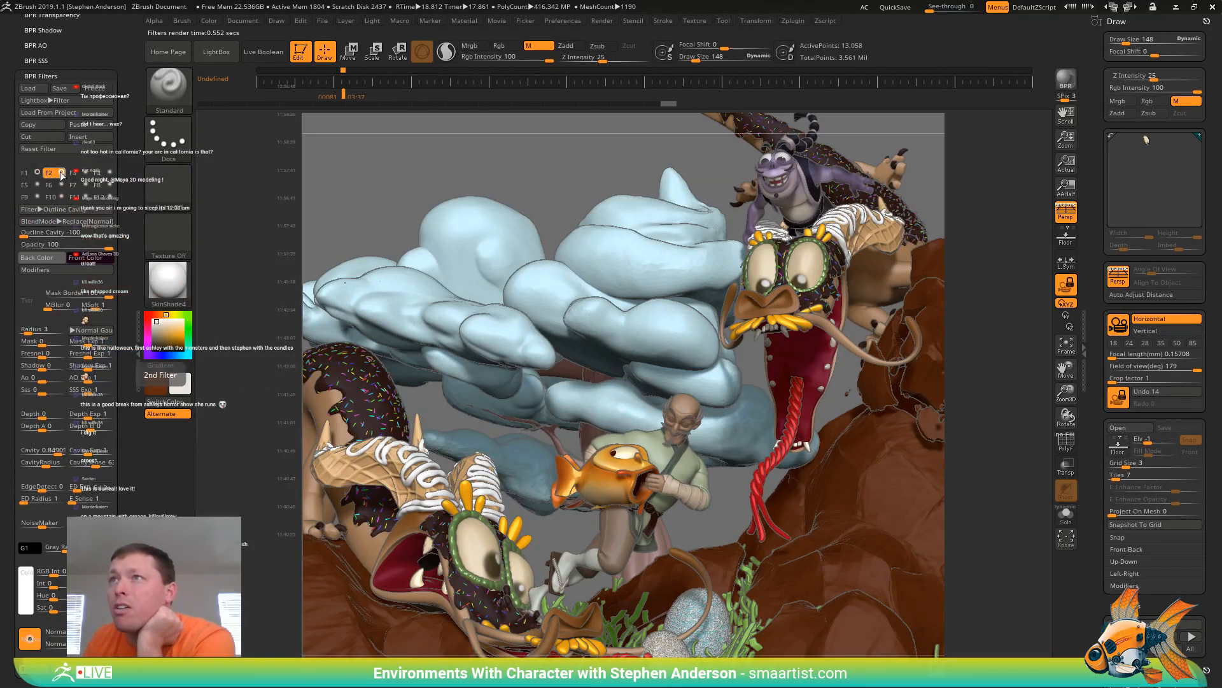
click(62, 173)
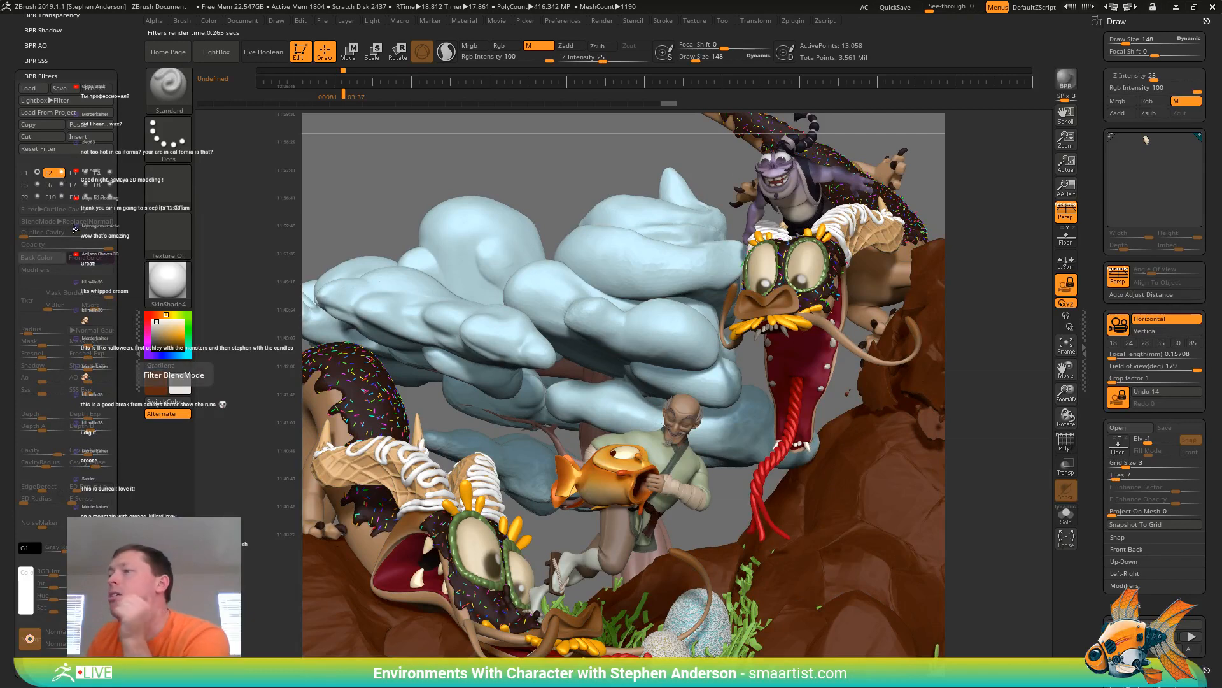
click(24, 172)
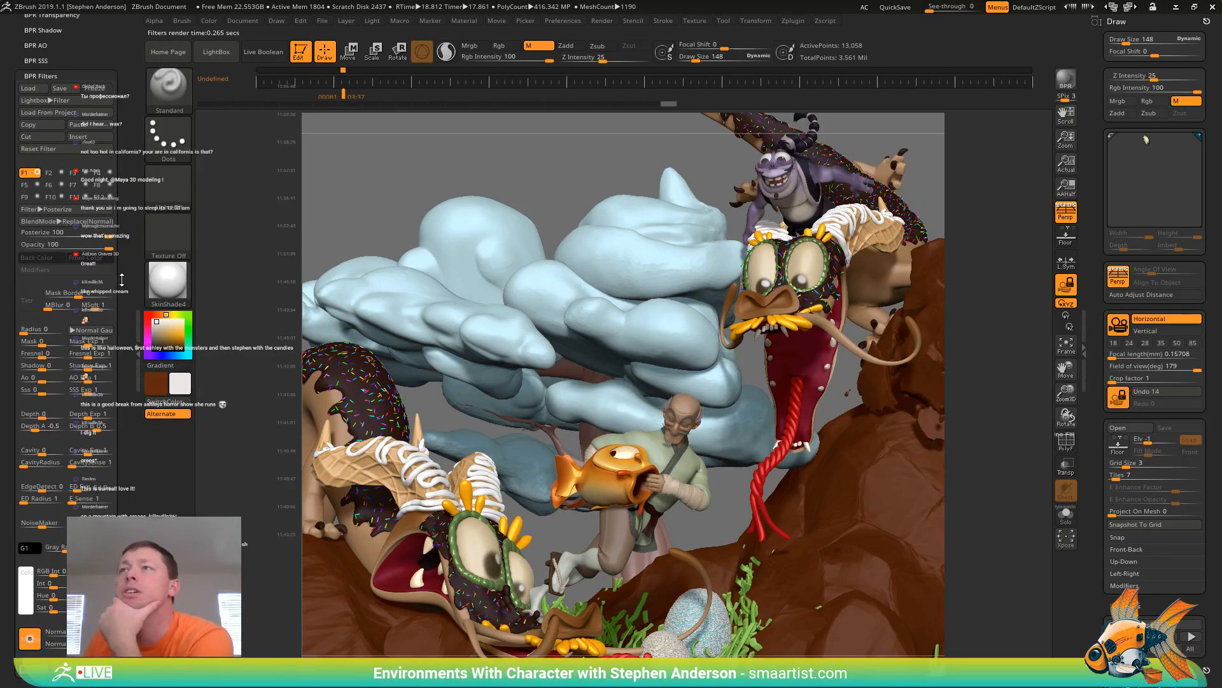
Compare the Posterize XHigh, Posterize High, Posterize XLow and Posterize filter types in F1
click(79, 209)
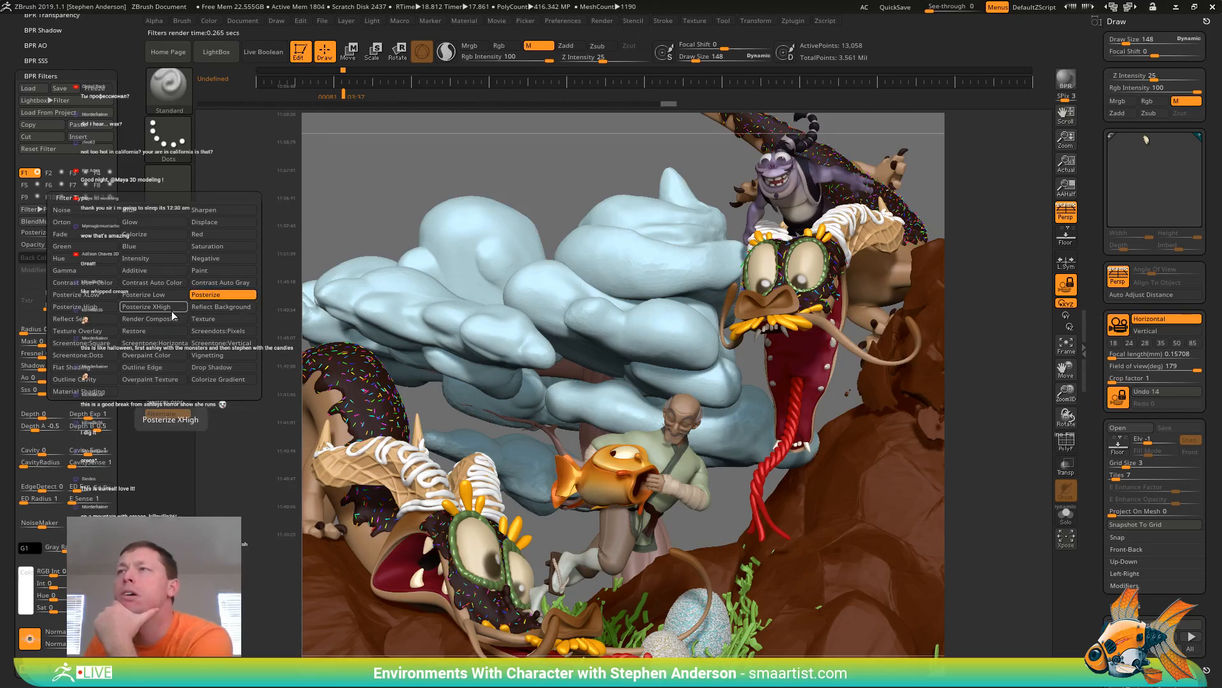
click(144, 307)
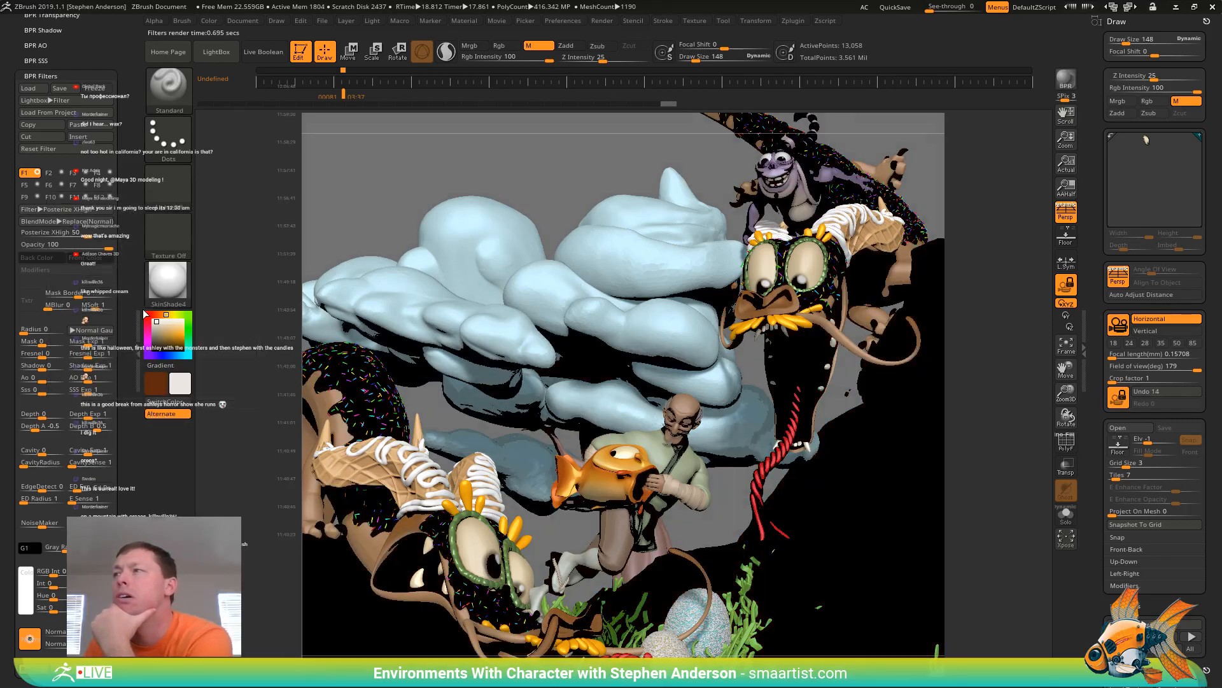
click(63, 209)
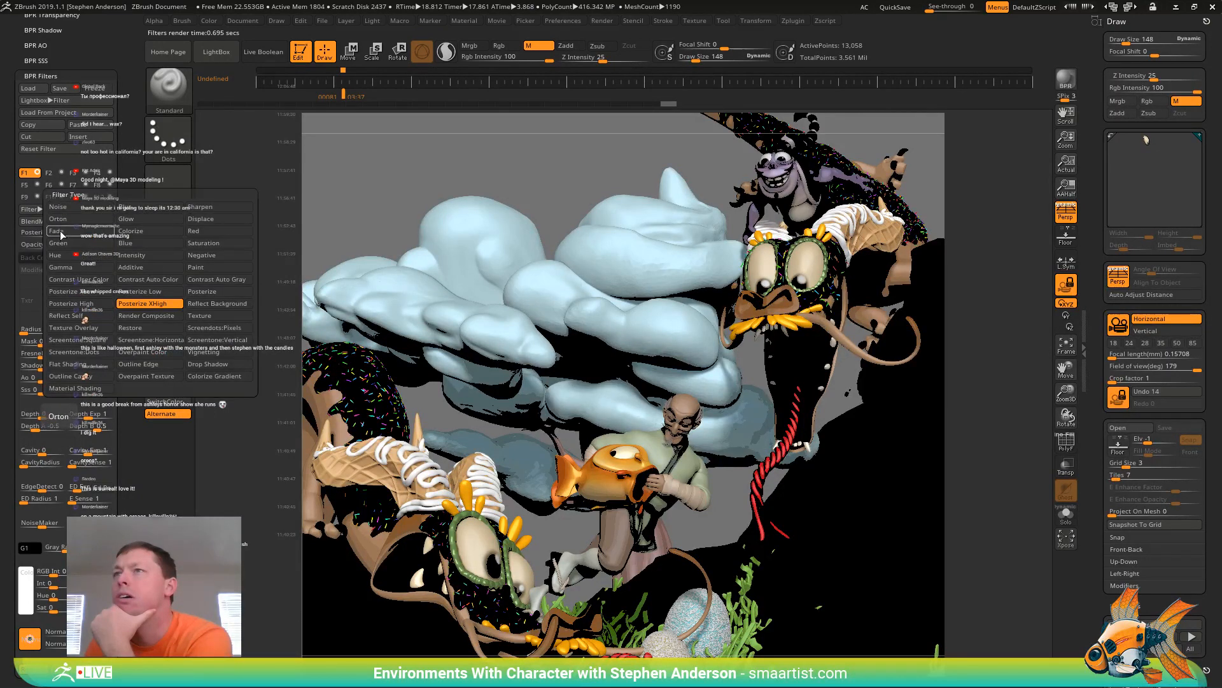
click(89, 305)
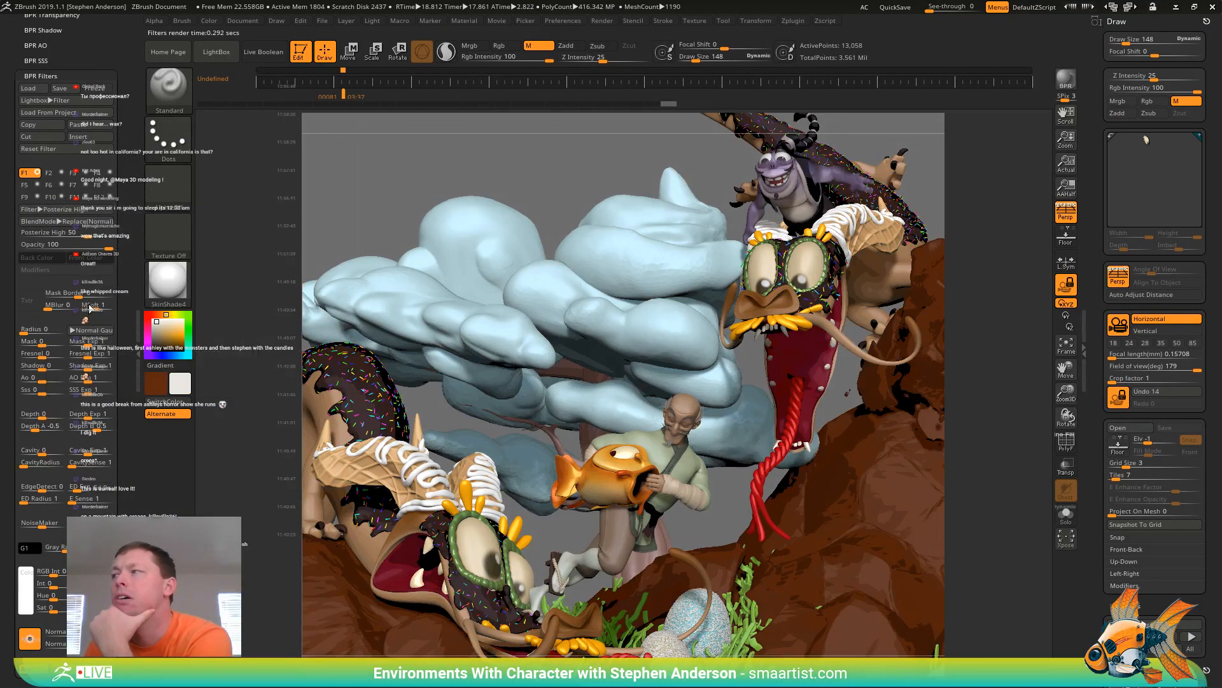
click(66, 214)
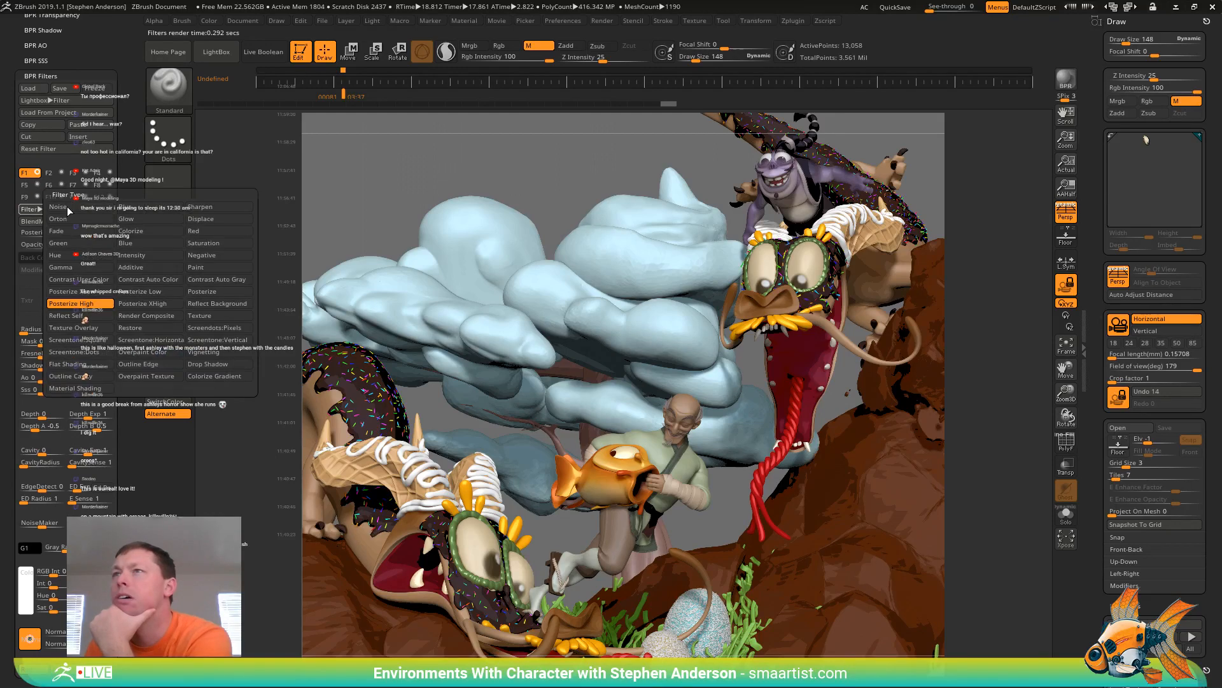
click(97, 292)
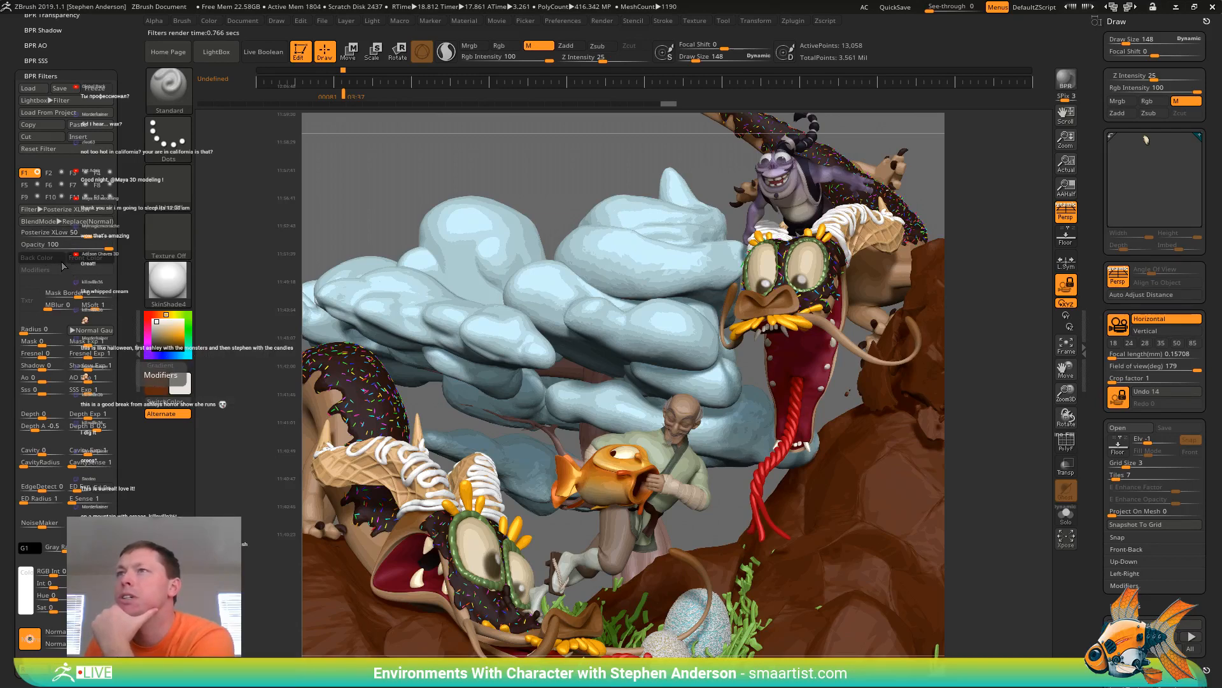
click(75, 208)
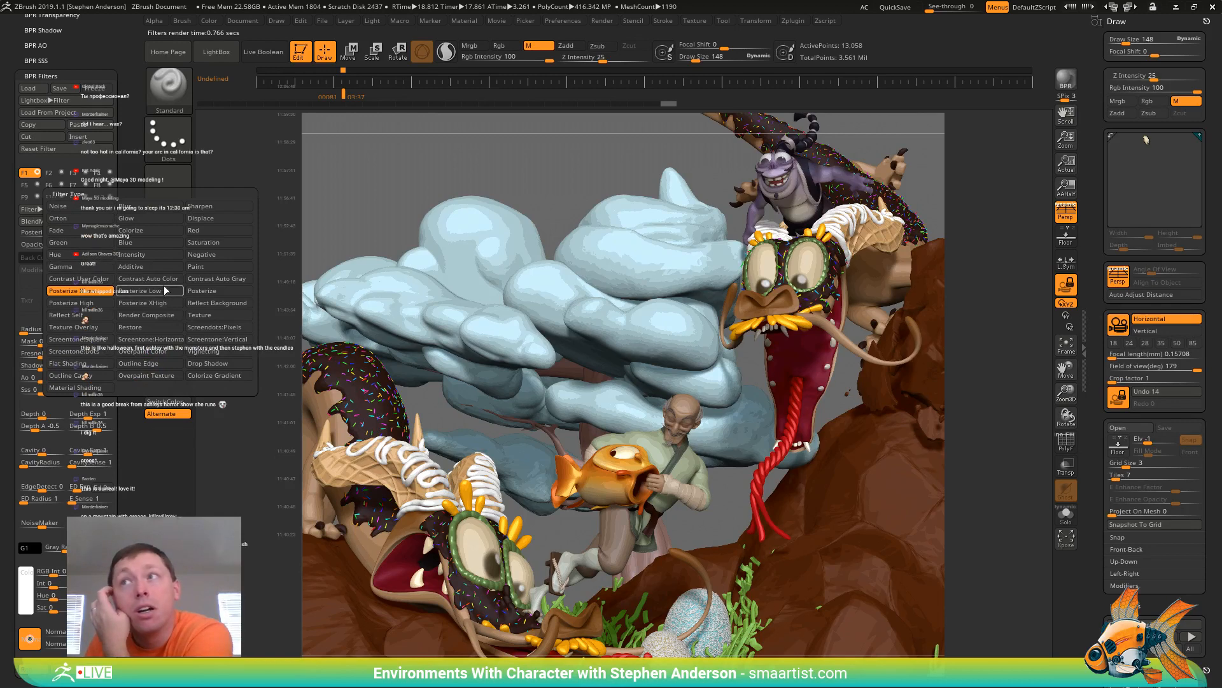
click(208, 288)
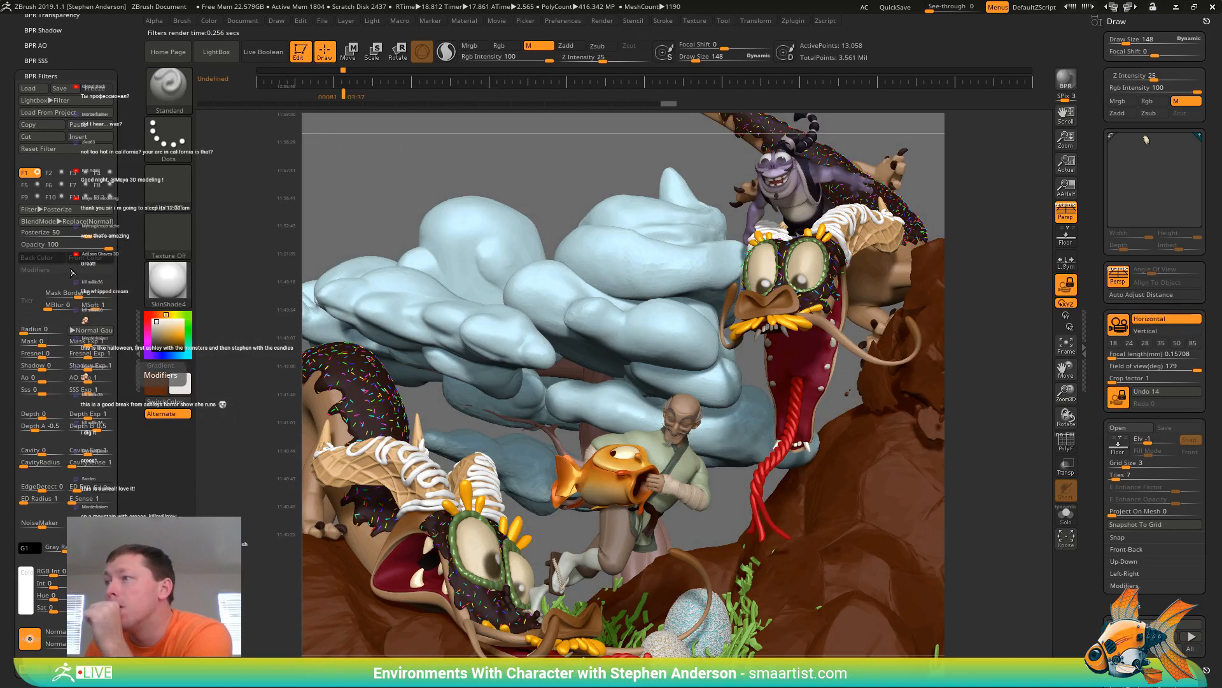
Try the Render Composite filter type in F1
click(73, 209)
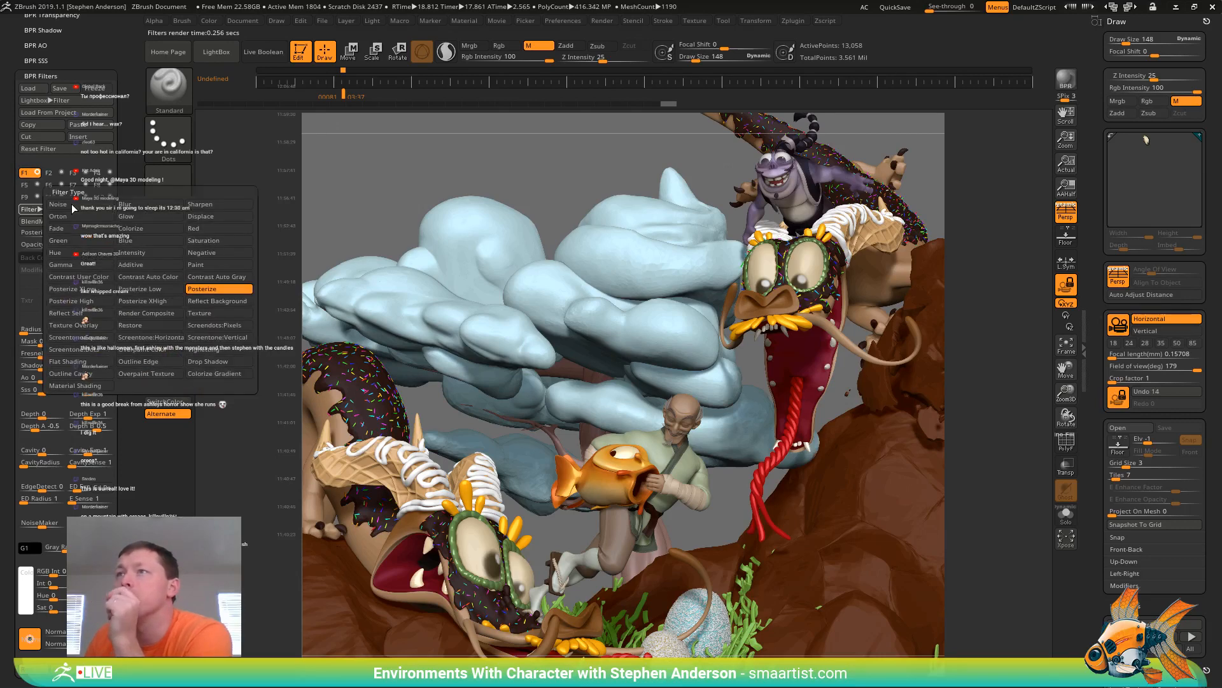
click(157, 314)
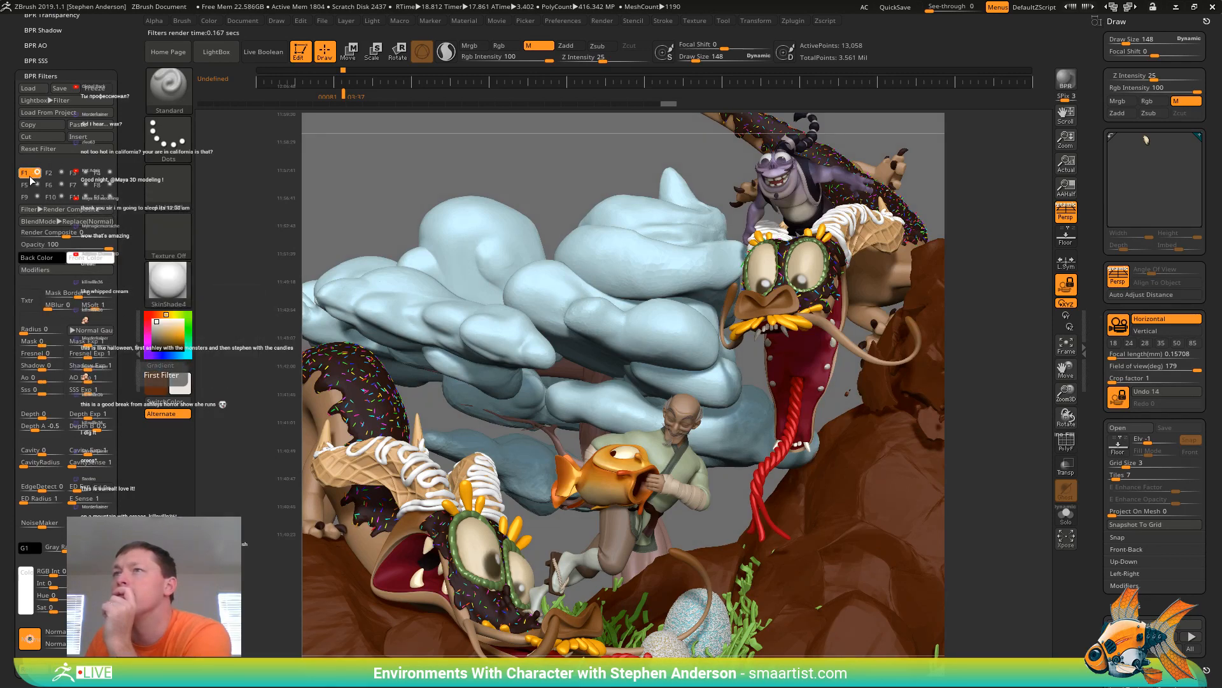
click(35, 270)
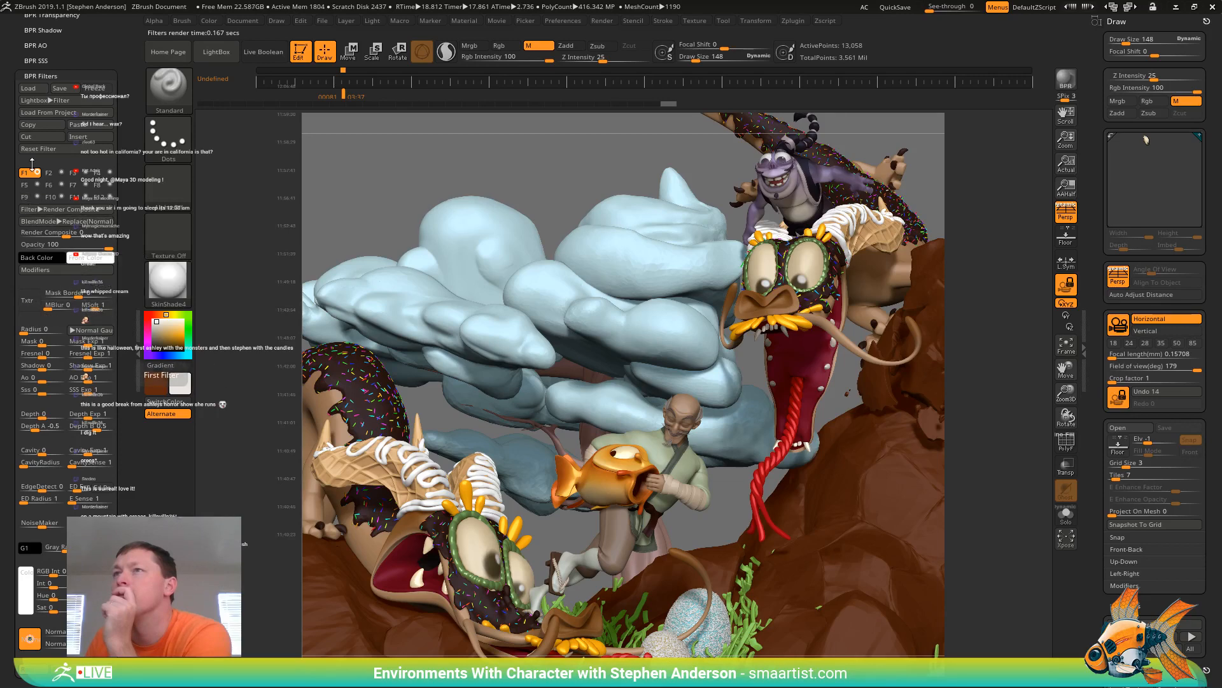
Change filter F1 to the Fade type with a Depth modulation of -1
click(50, 212)
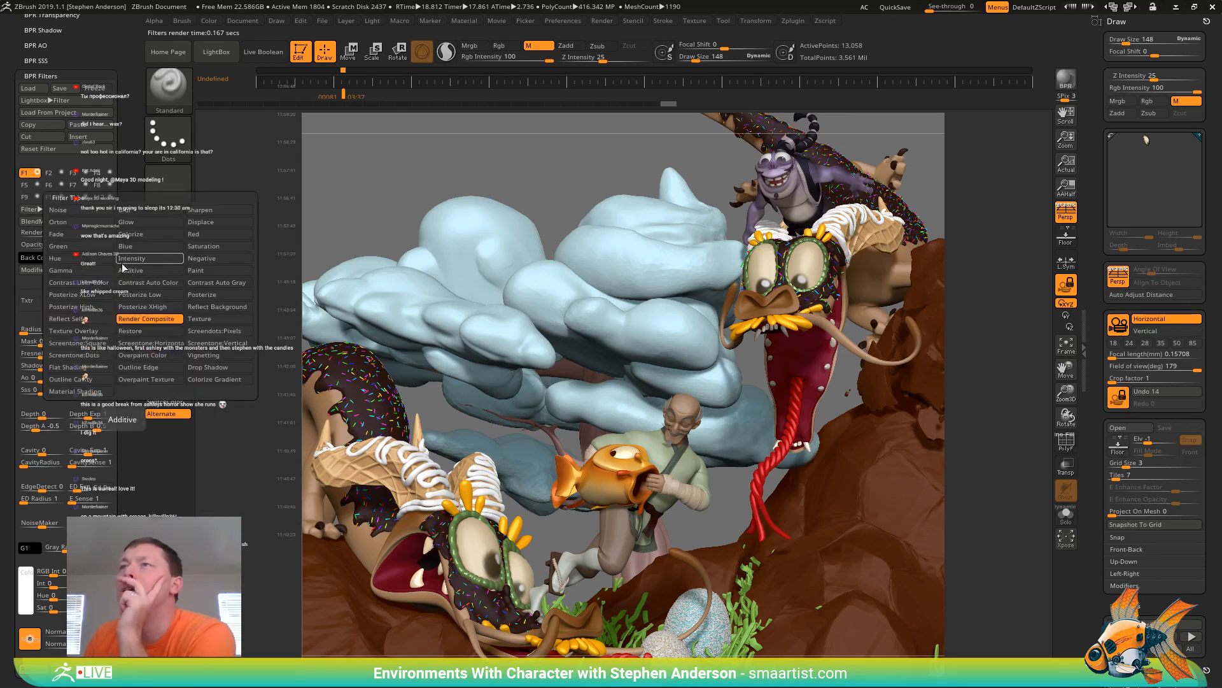
click(87, 235)
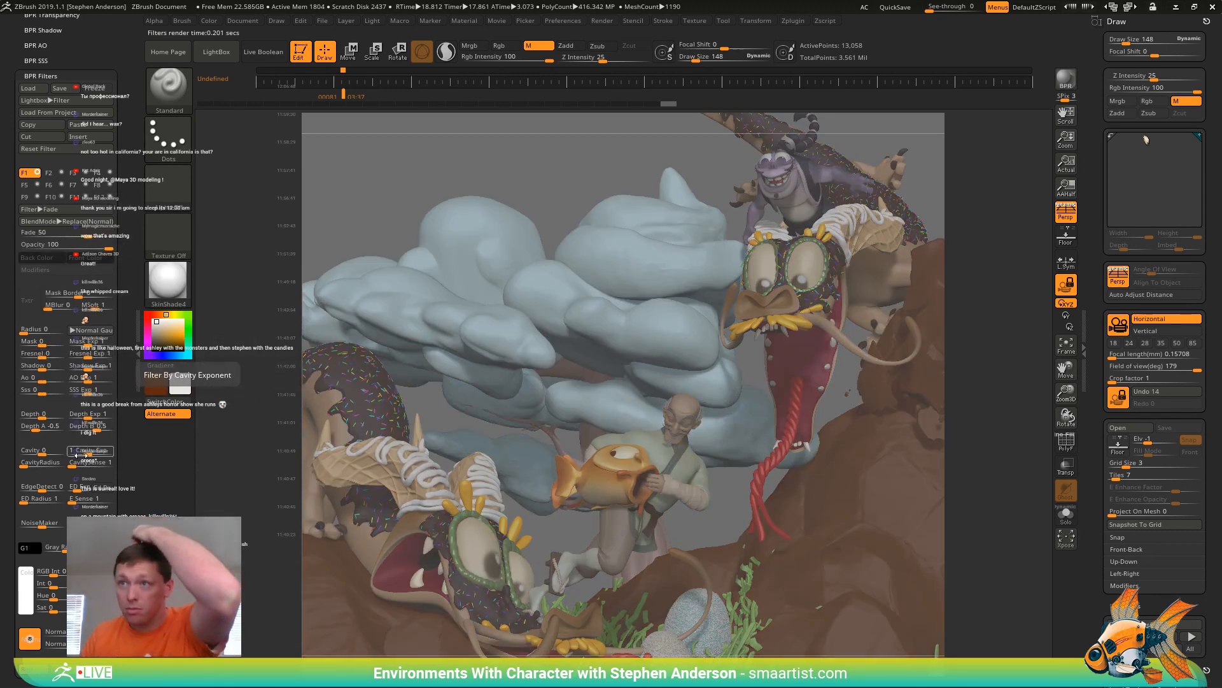
drag(41, 414, 21, 421)
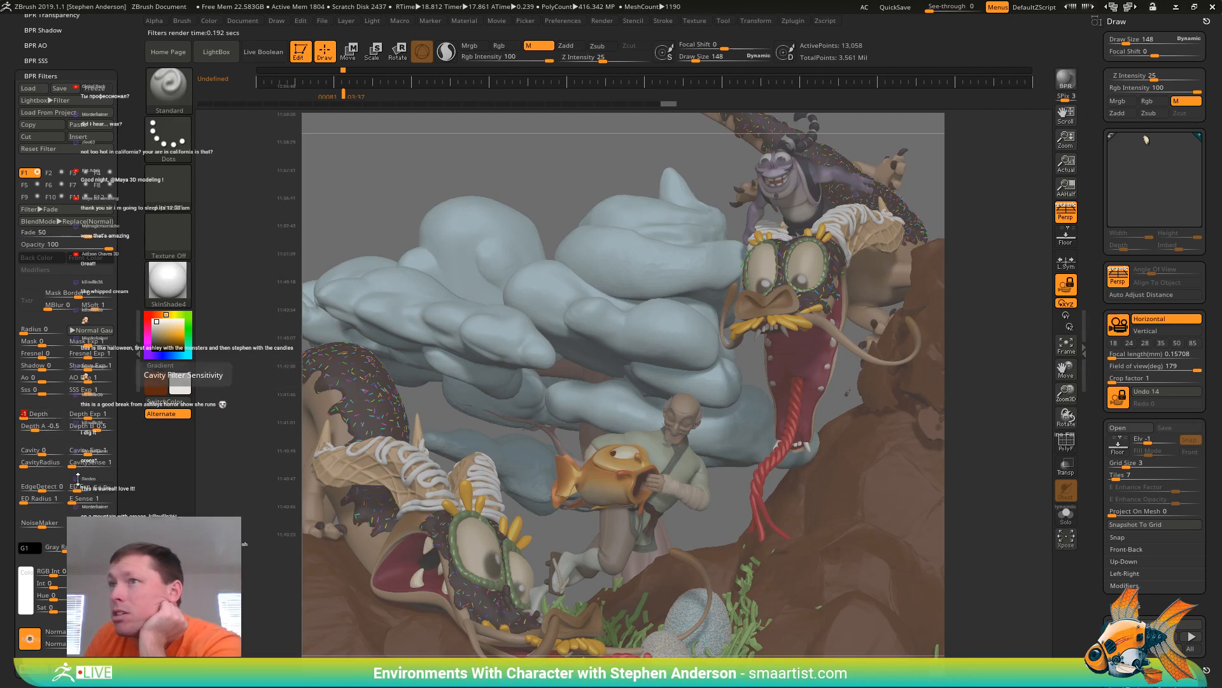
Set the Fade filter's Depth A and Depth B to 0
click(38, 426)
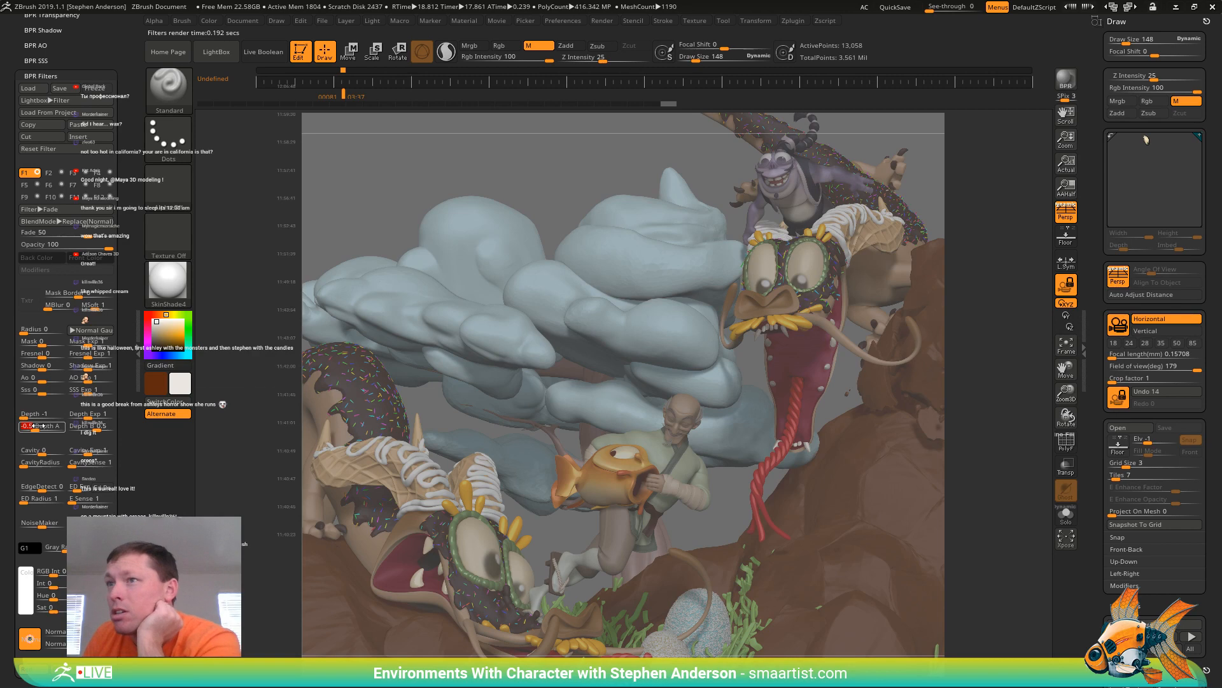
text(0)
key(Return)
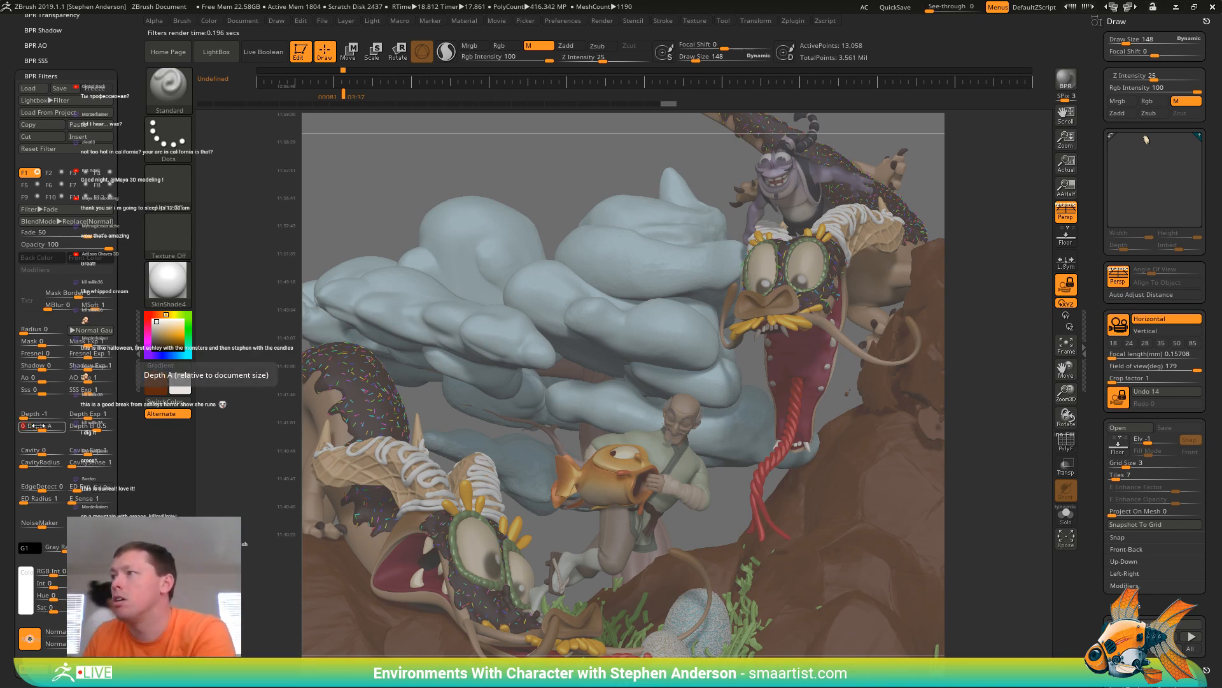
click(82, 425)
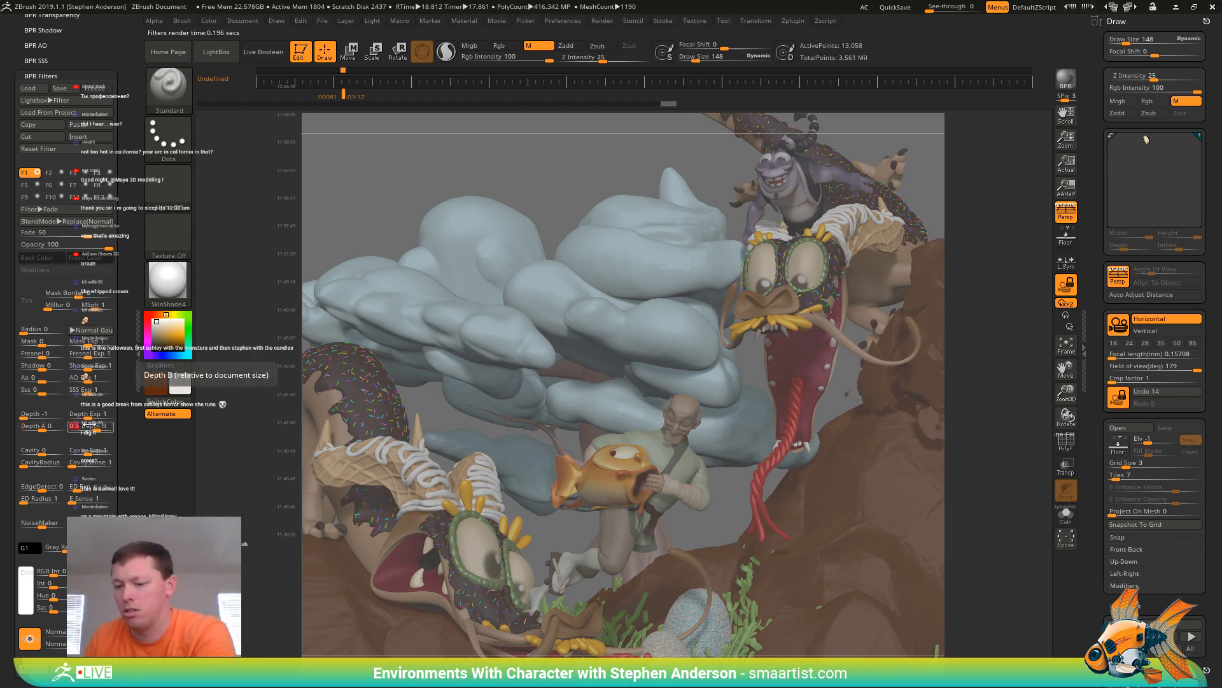
key(Return)
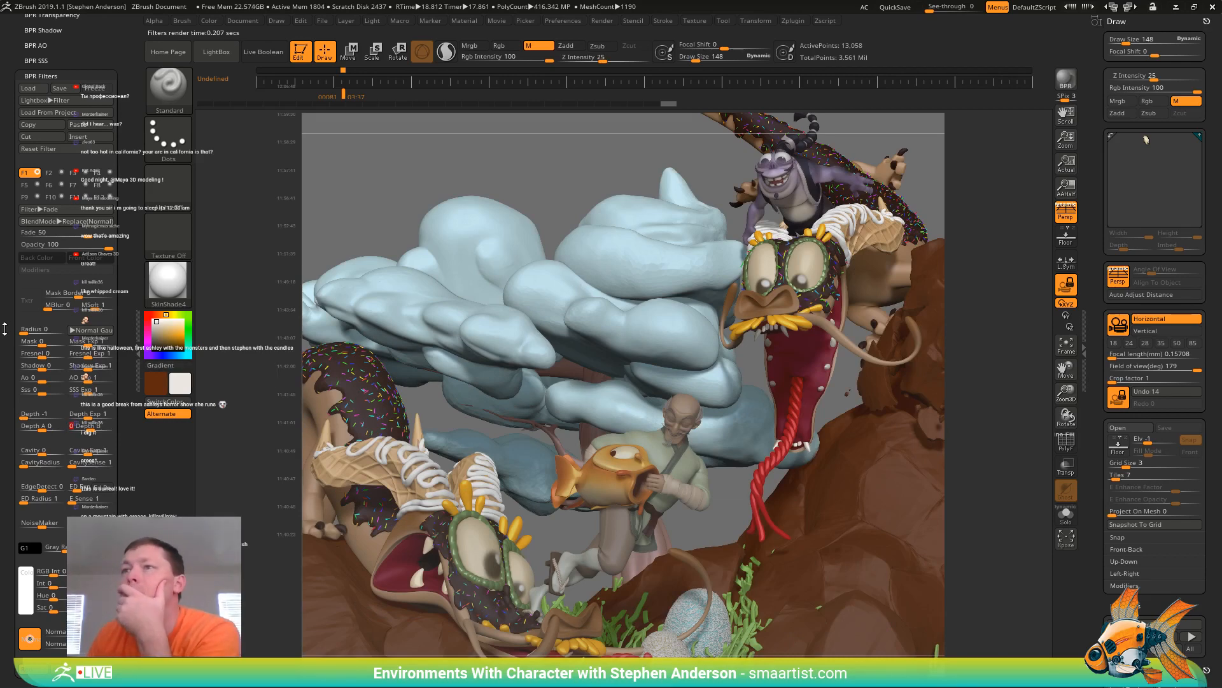
Set the Fade filter's Depth modulation to 1
click(42, 414)
text(0)
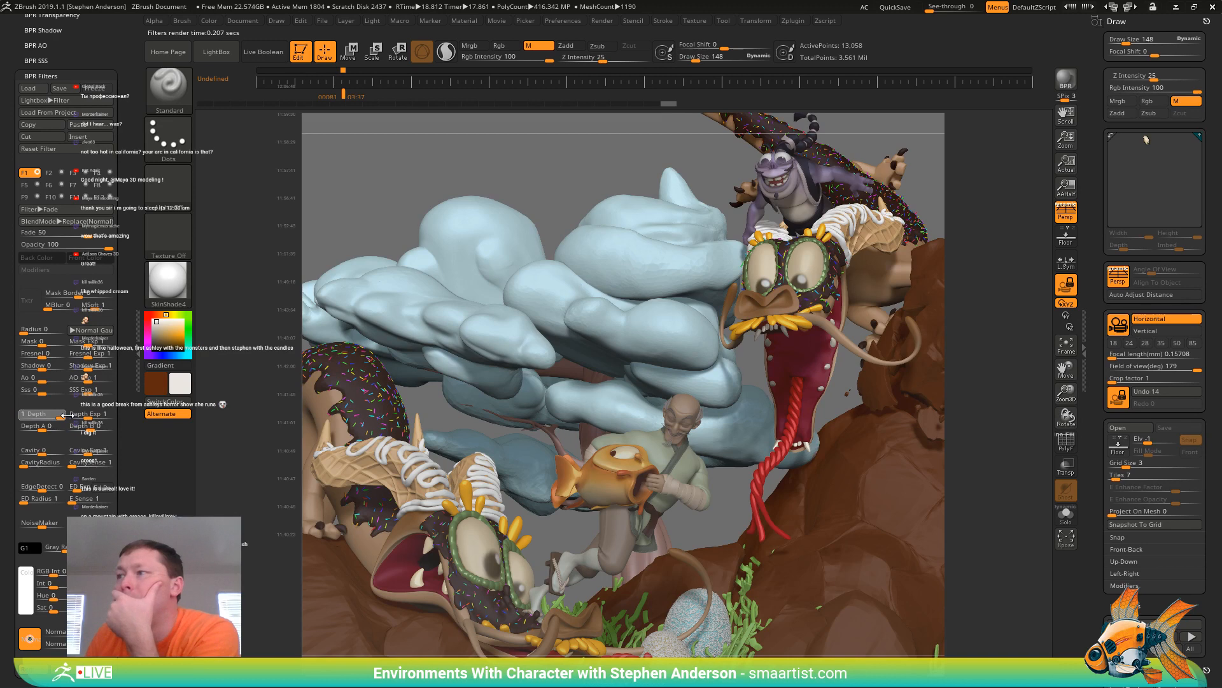
click(69, 415)
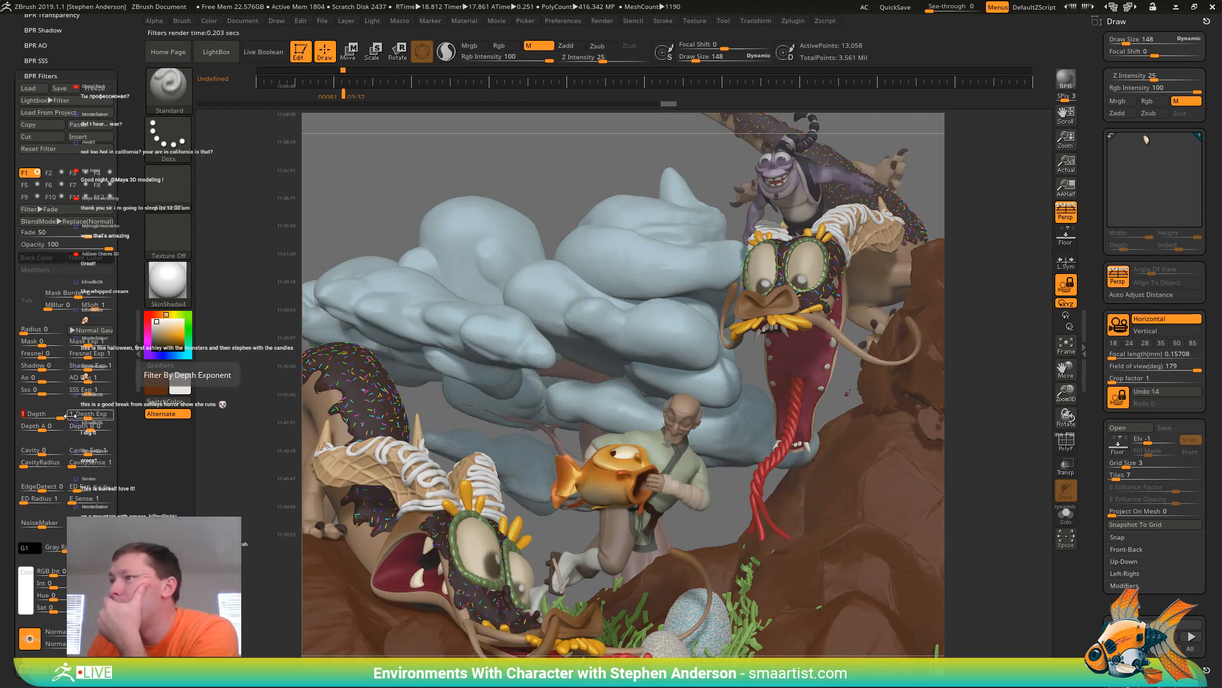
Try a Fade strength of 100 and an opacity of 81, and settle on strength 55 with opacity 100
click(91, 233)
text(95)
key(Return)
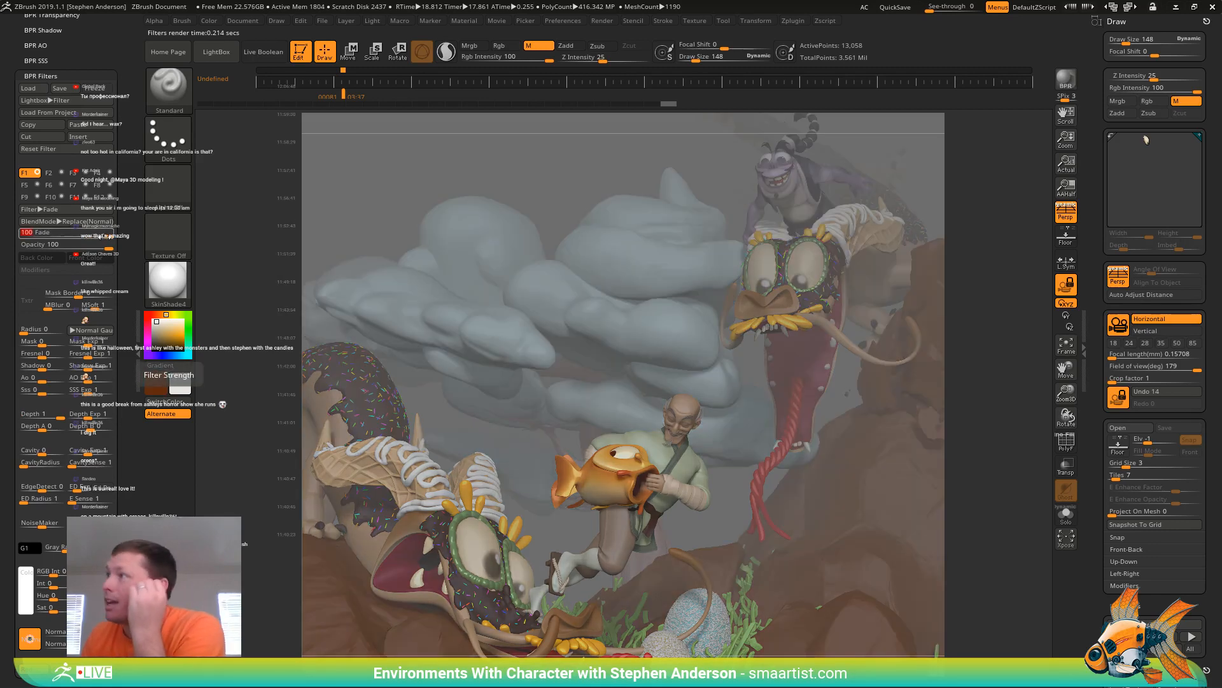
click(97, 241)
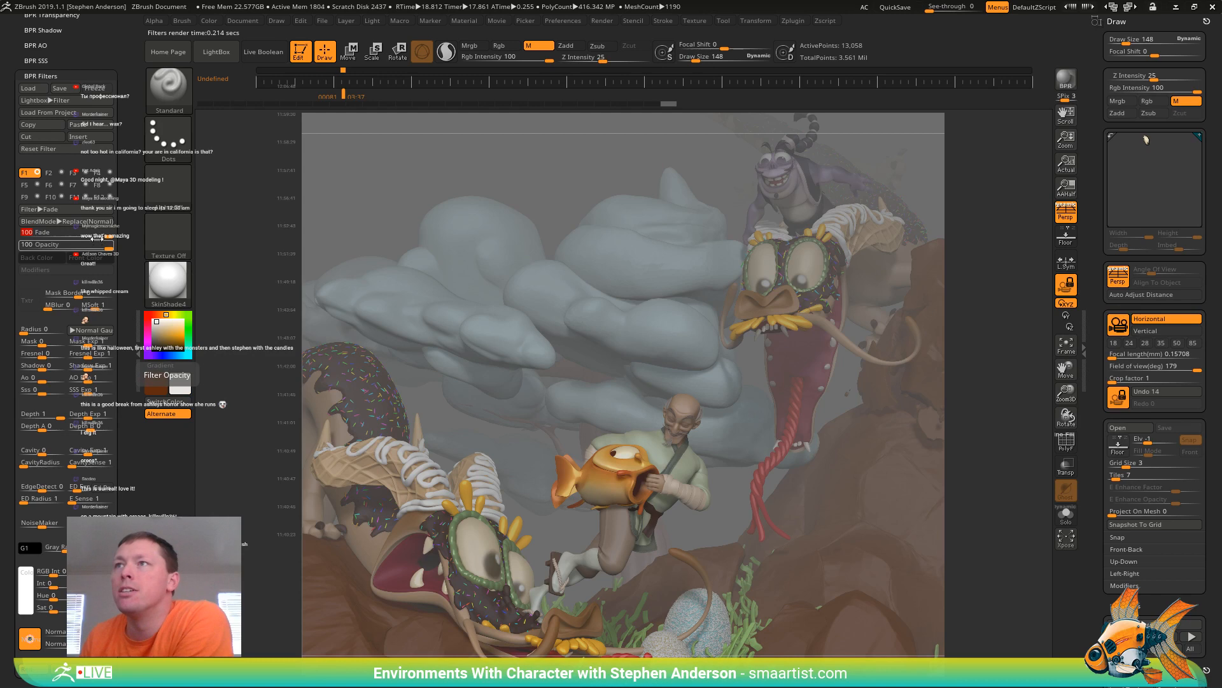
click(96, 248)
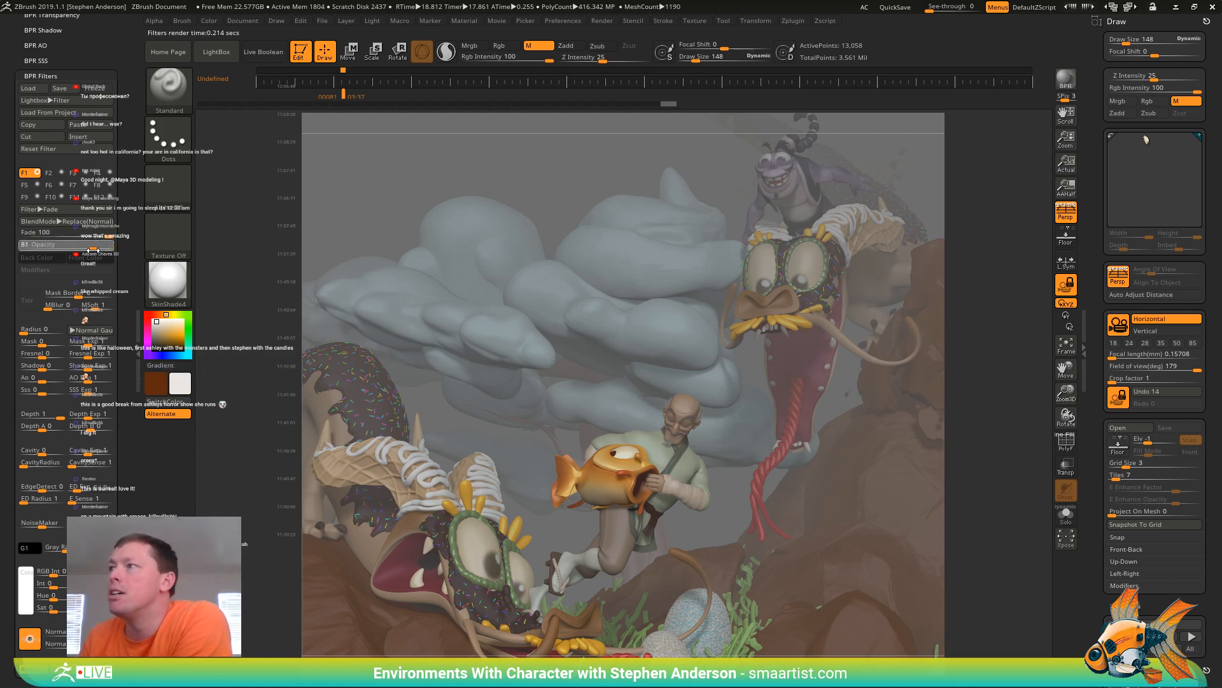
mouse_move(93, 250)
mouse_down()
mouse_move(116, 248)
mouse_move(92, 236)
mouse_up()
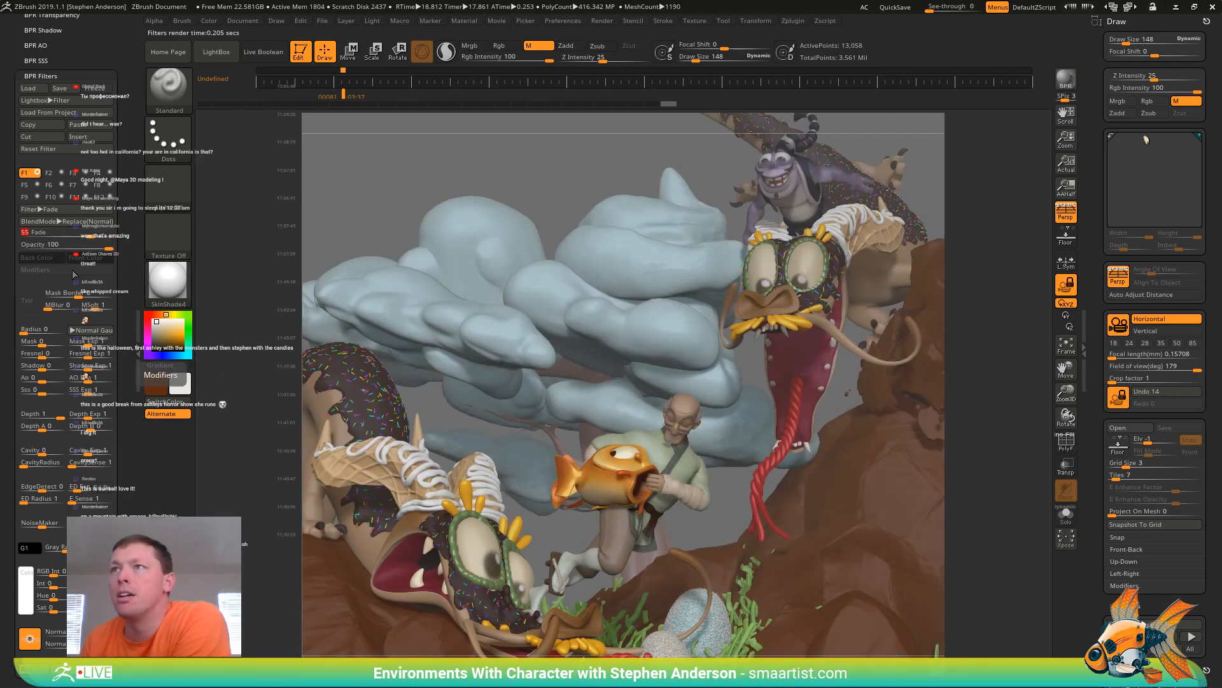
Try the Lighten and Add blend modes on the Fade filter, and return it to Replace(Normal)
click(89, 221)
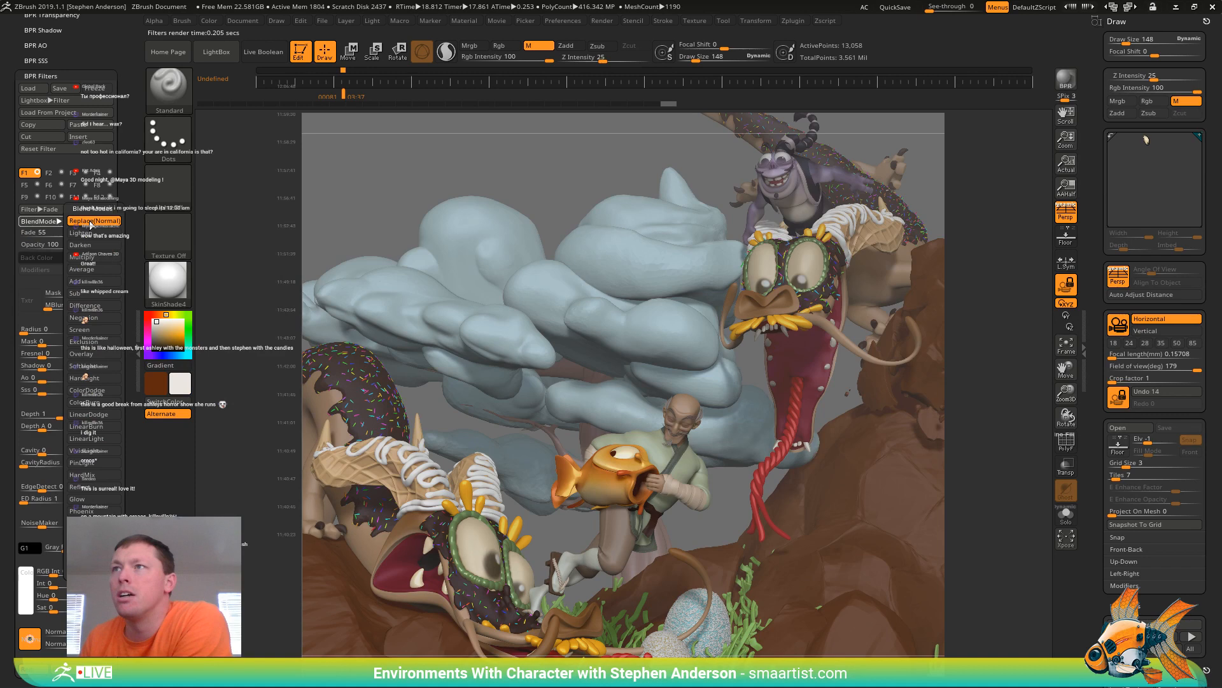
click(93, 233)
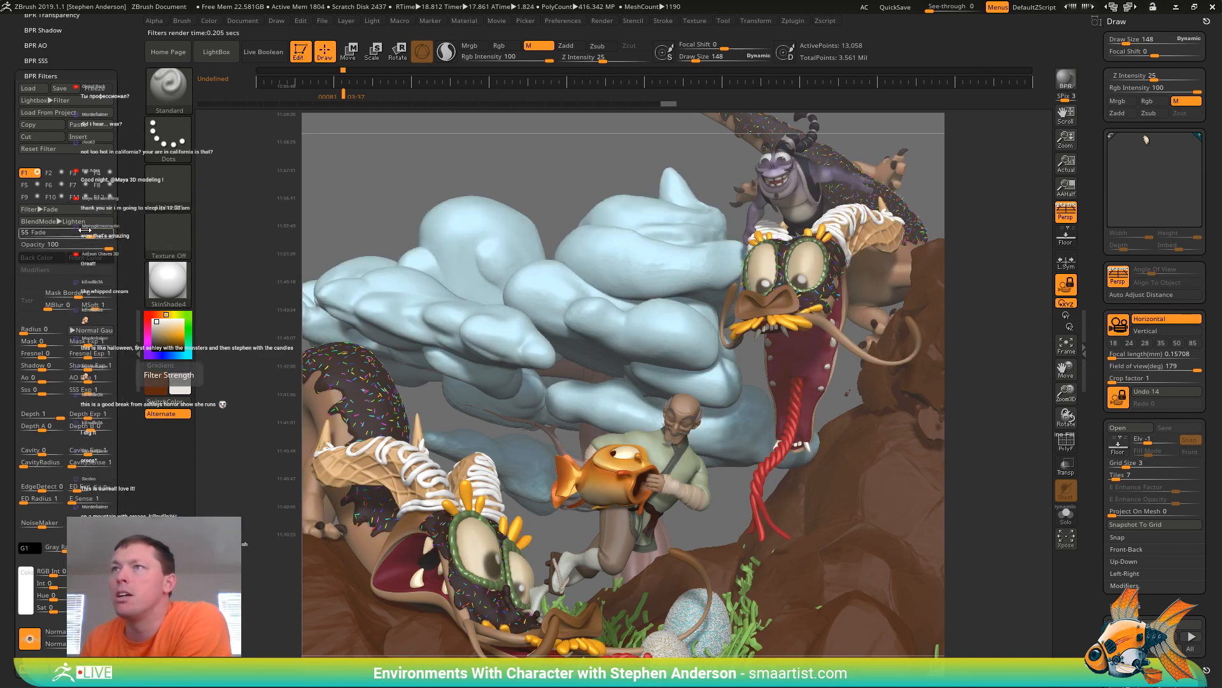
click(92, 221)
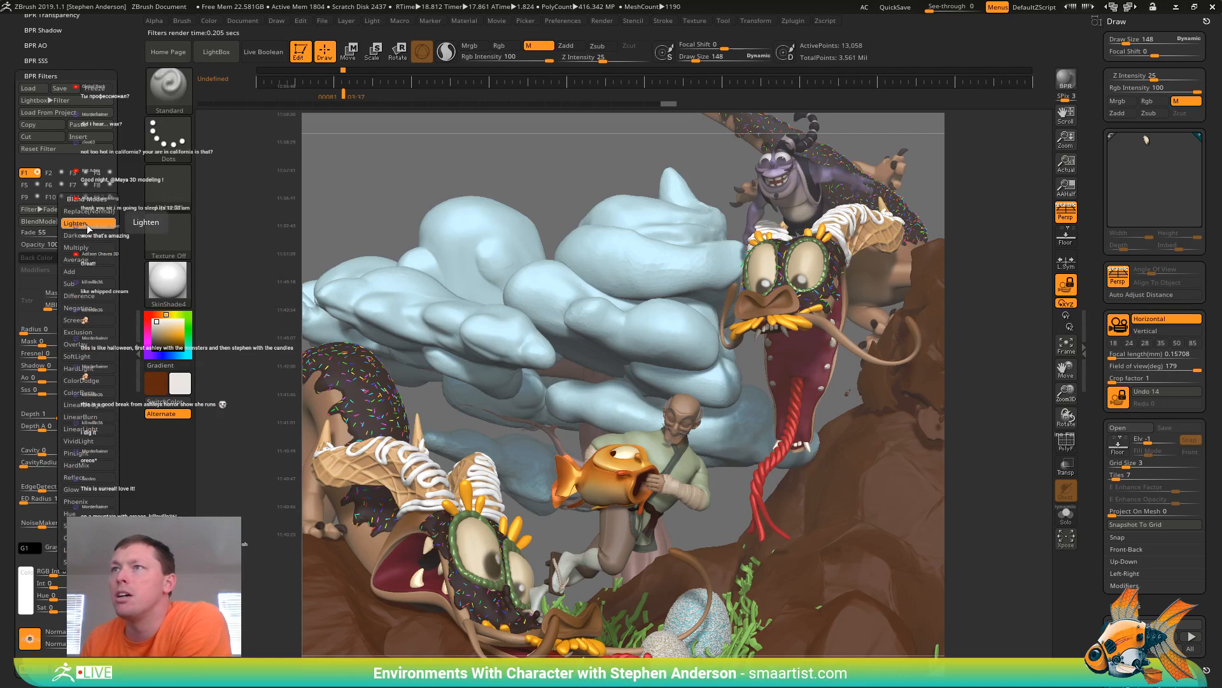
click(92, 275)
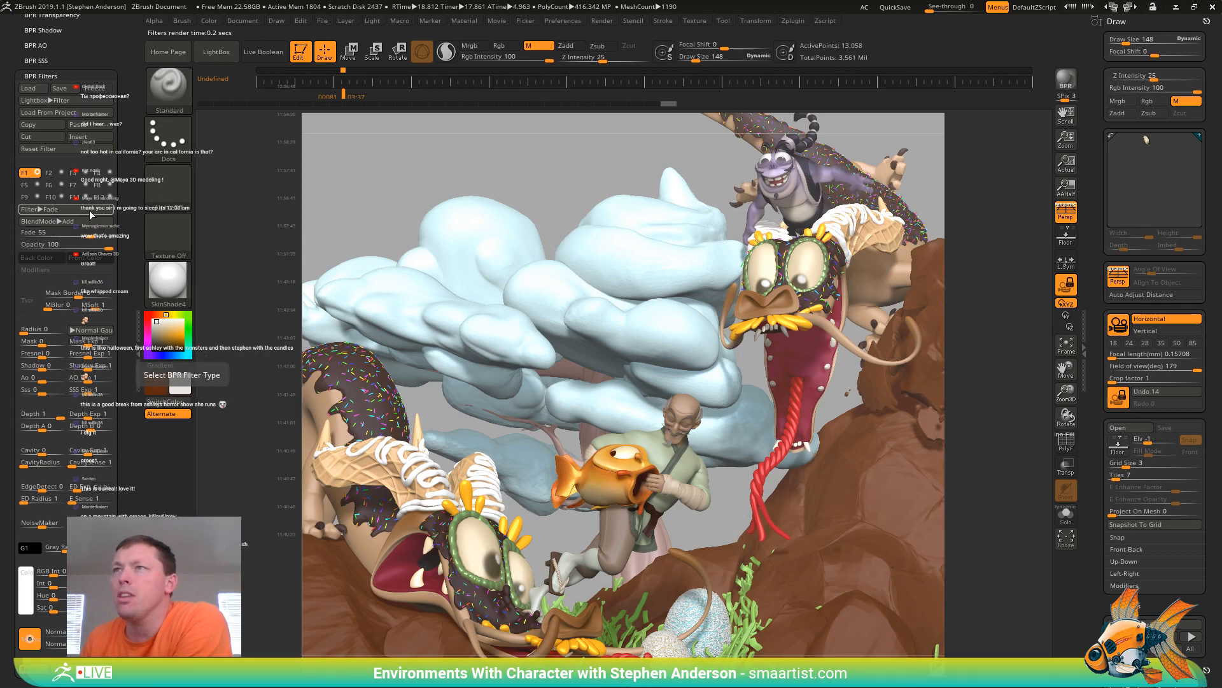
click(90, 221)
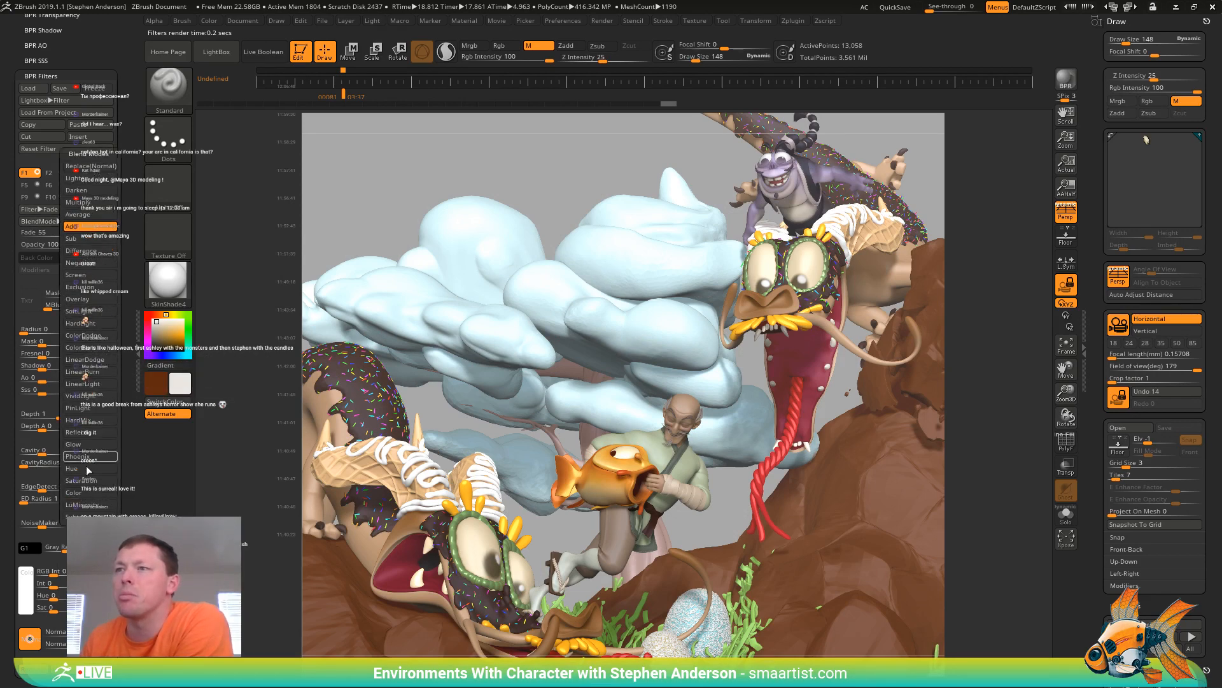
click(92, 168)
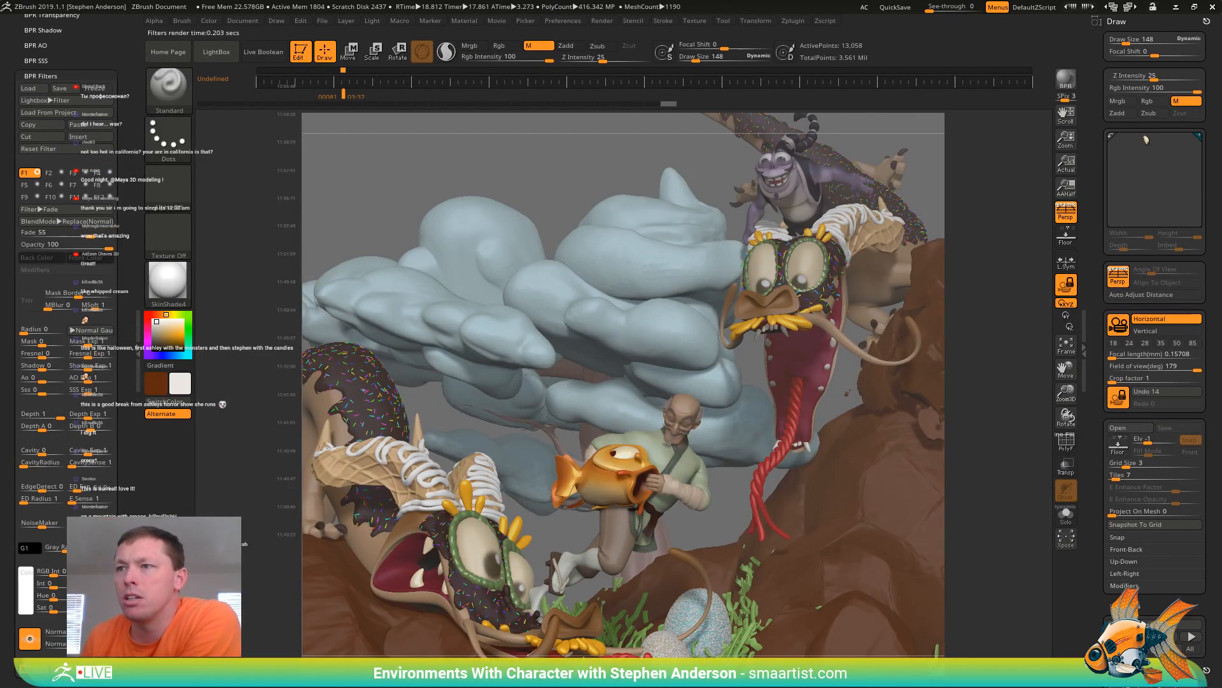
click(26, 576)
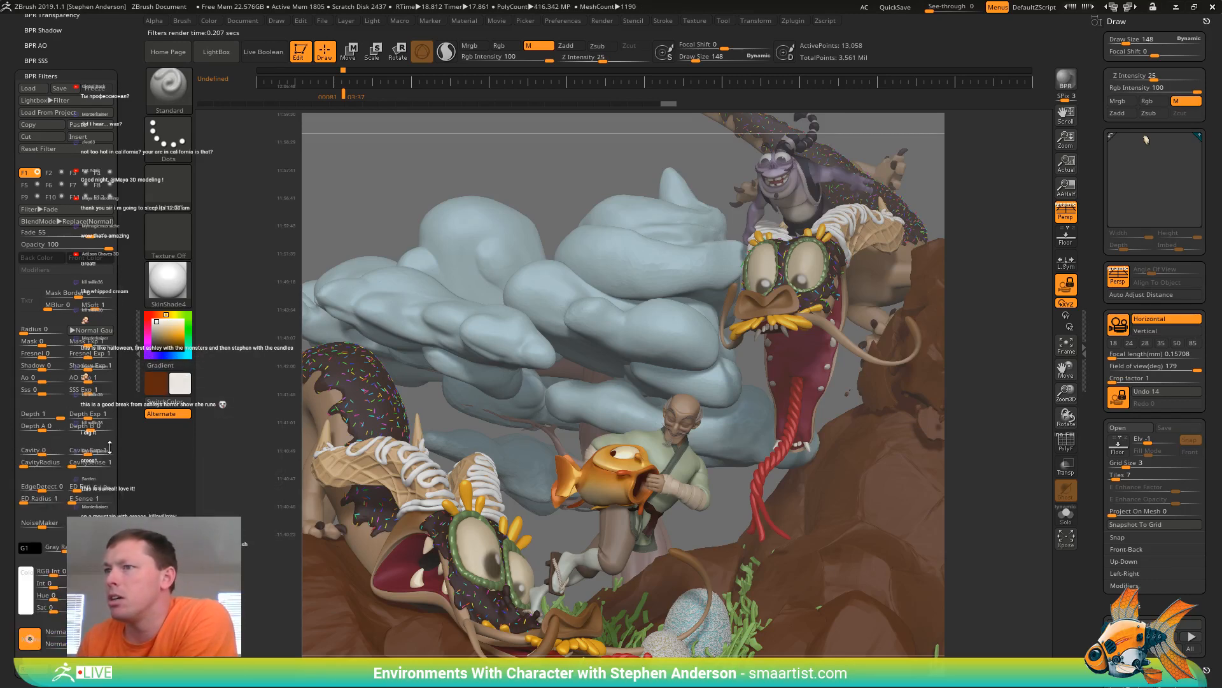
click(26, 576)
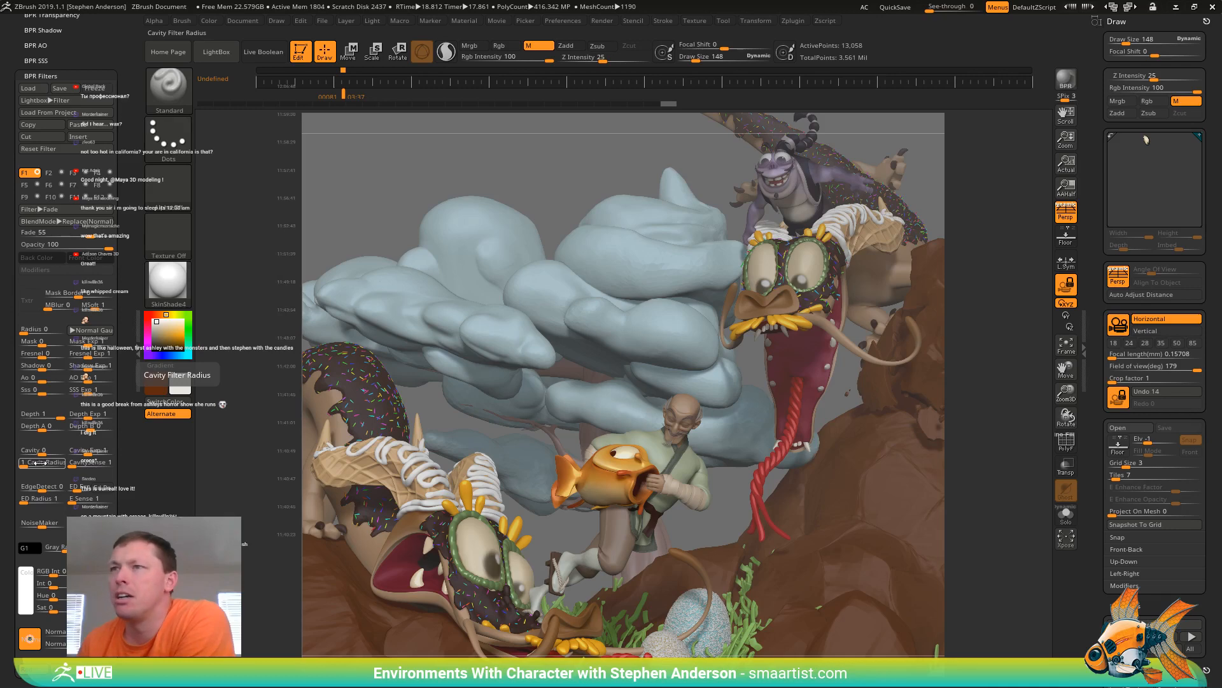
Set the Fade filter's depth exponent to 2, keeping Depth modulation at 1
drag(61, 417, 55, 418)
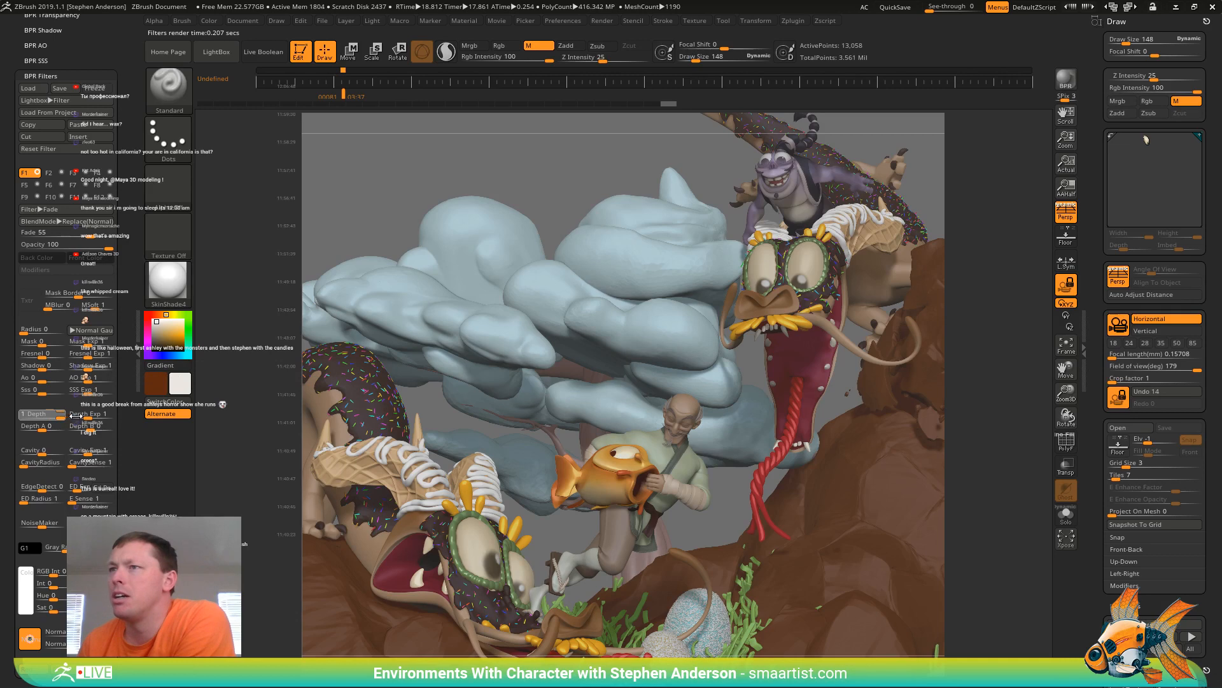
mouse_move(73, 415)
mouse_down()
mouse_move(112, 416)
mouse_move(72, 416)
mouse_move(90, 419)
mouse_up()
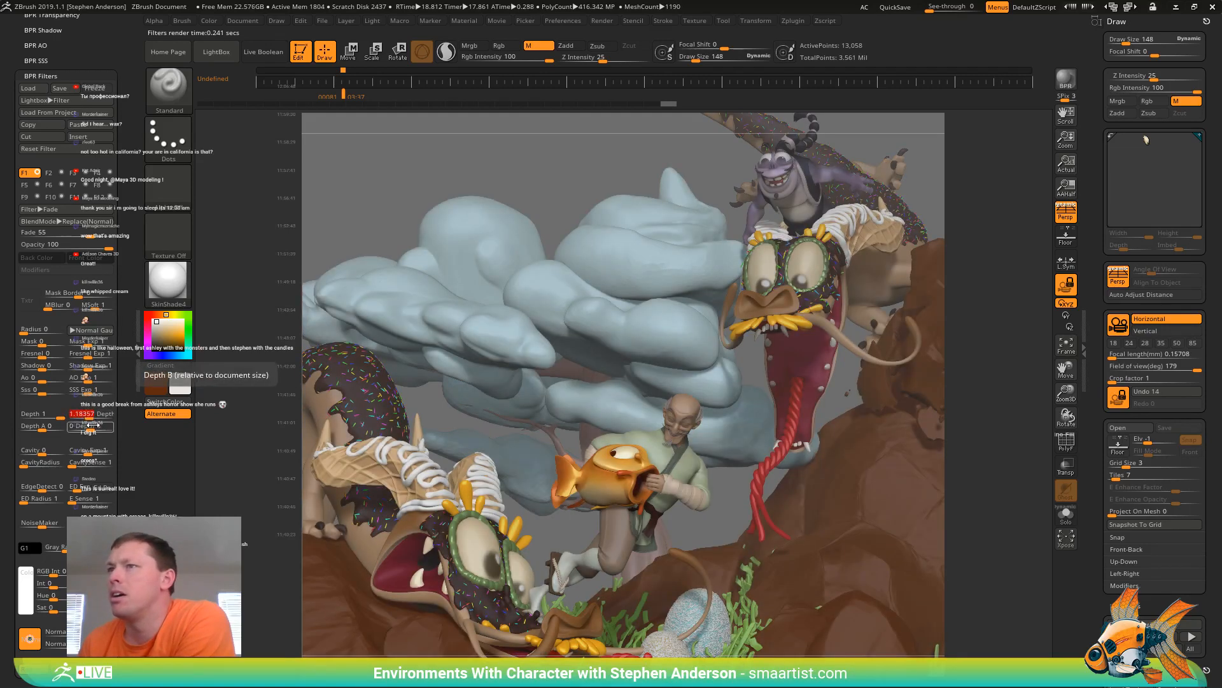
text(2)
key(Return)
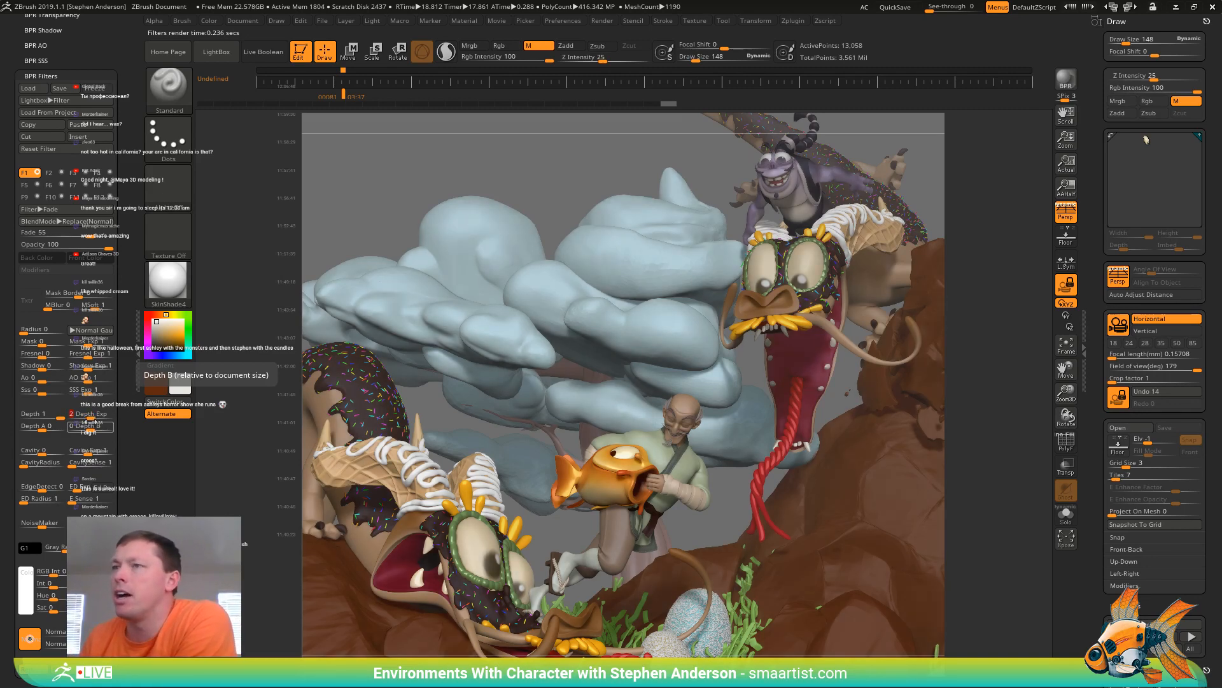
Set the Fade filter's depth exponent to 5
click(74, 414)
text(5)
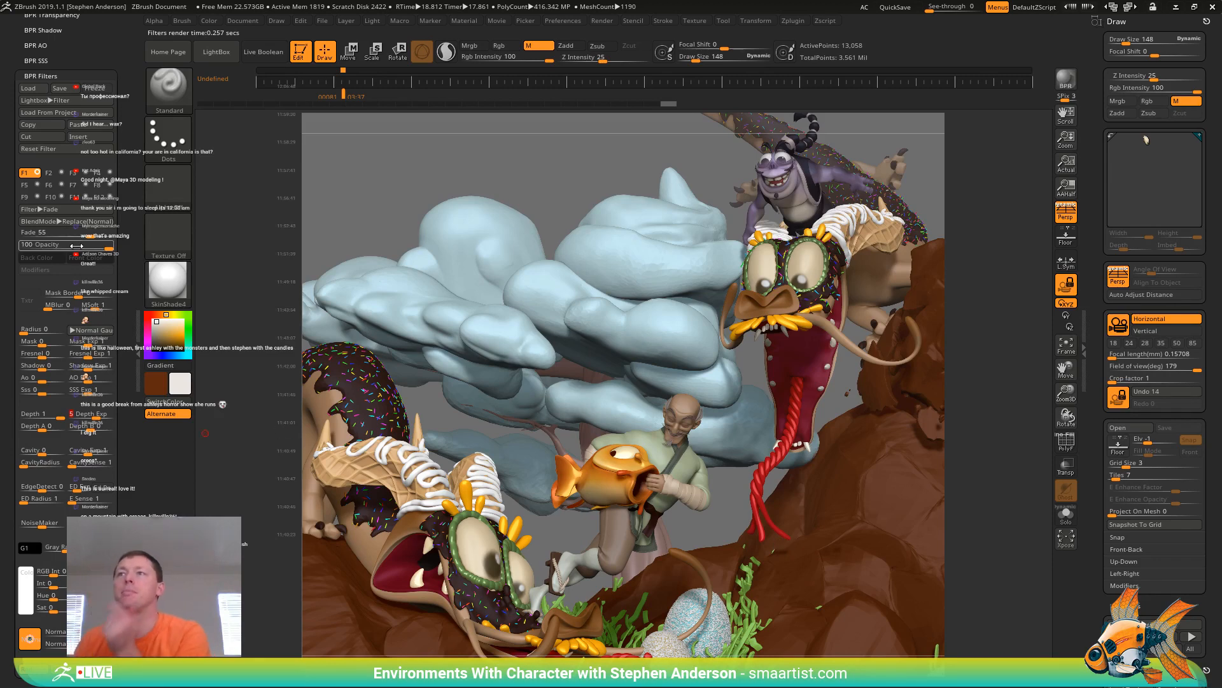
Preview the Outline Cavity filter in the second filter slot, and switch it off again
click(62, 172)
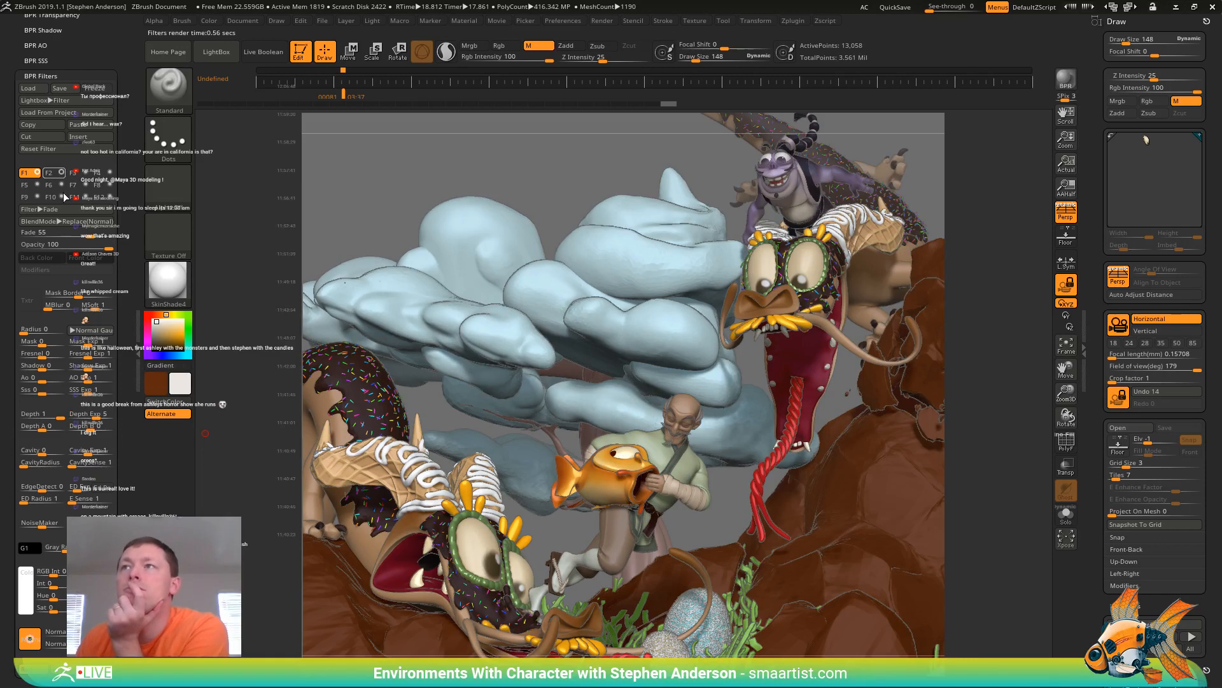
click(51, 173)
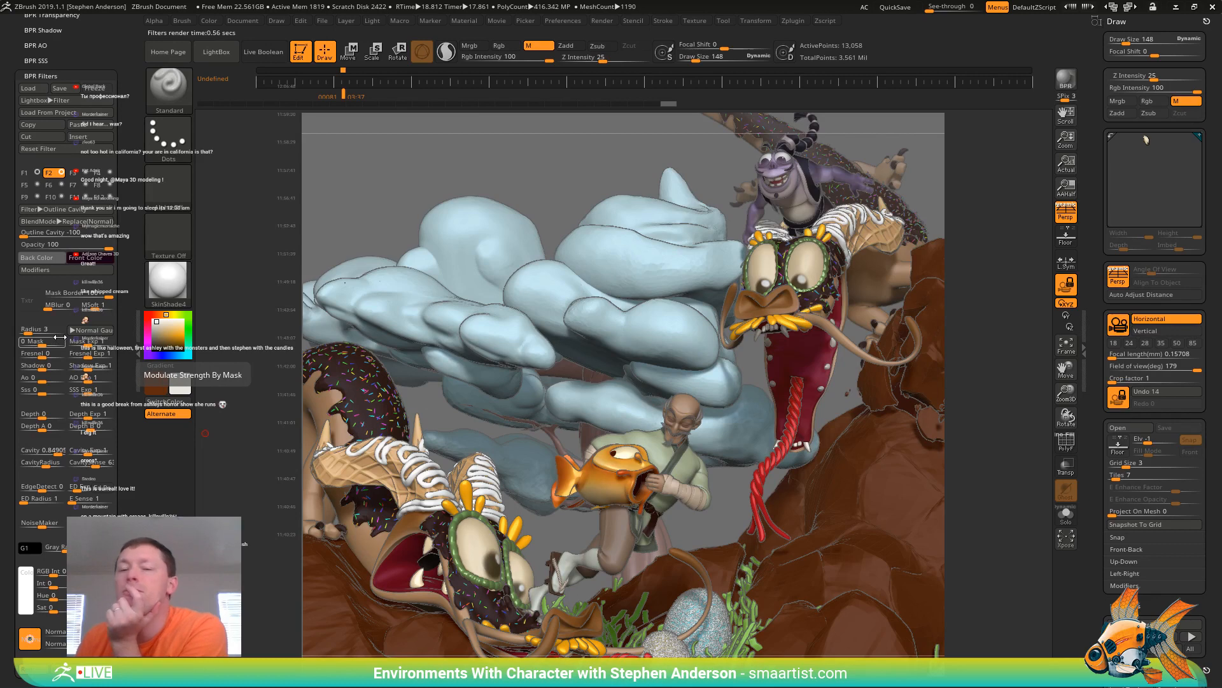
click(79, 210)
click(63, 172)
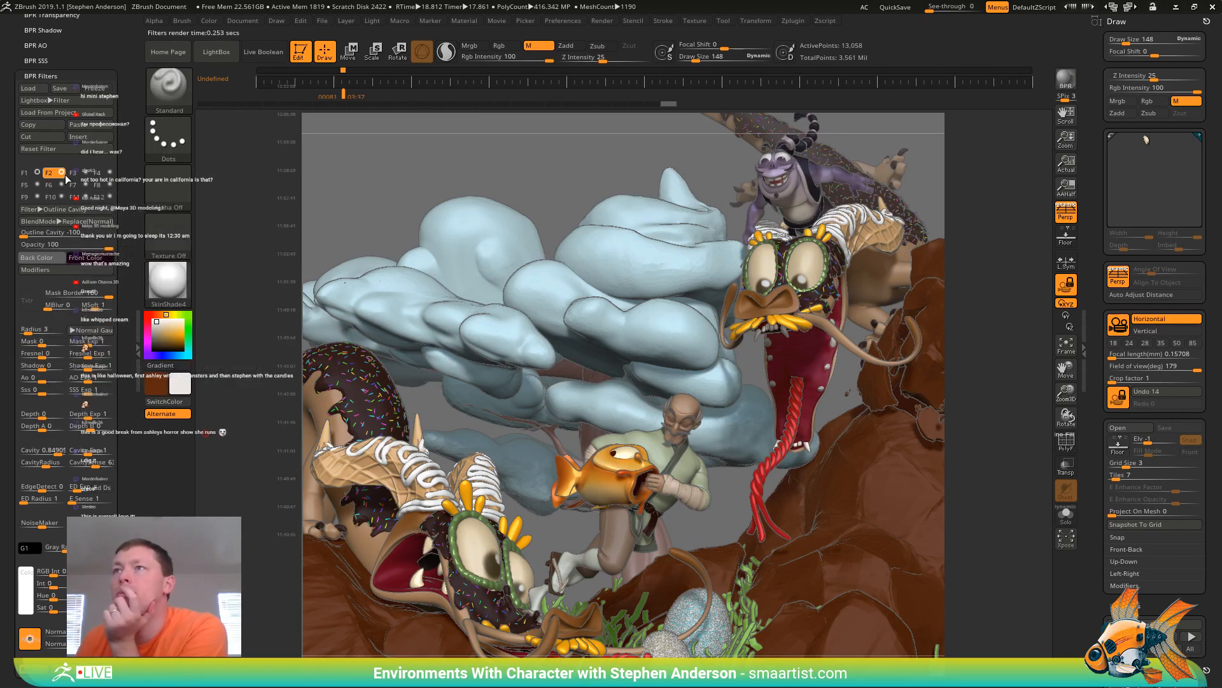
click(84, 188)
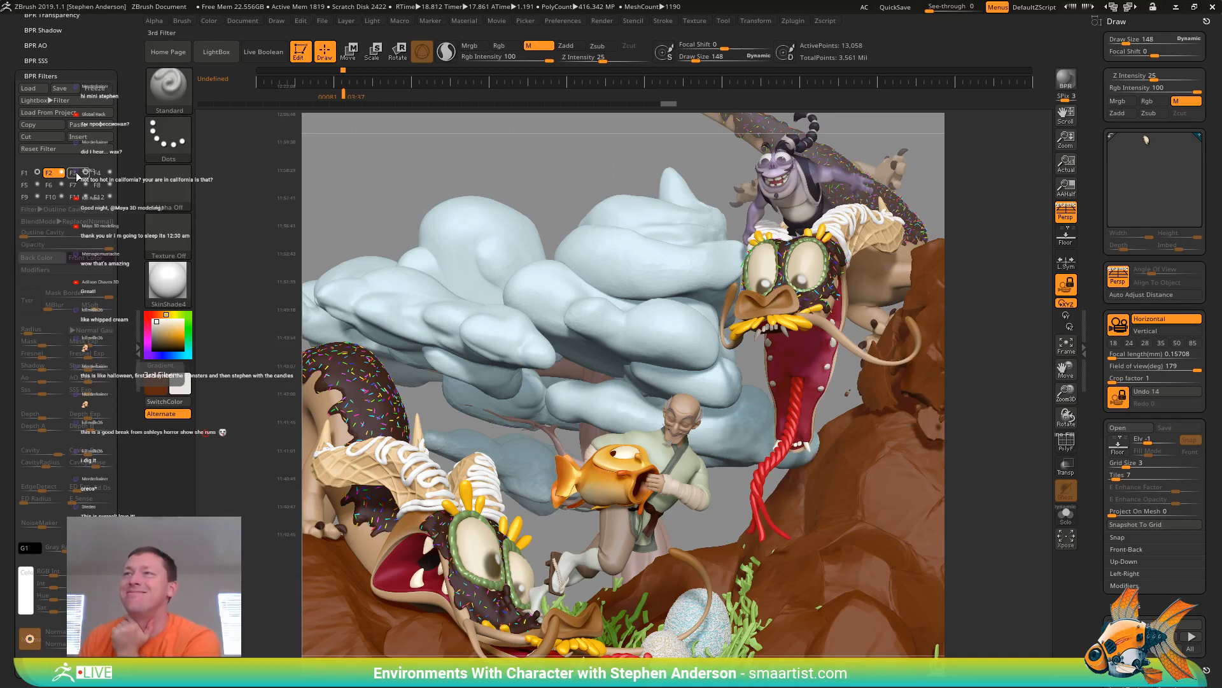
Enable the Orton filter in the third filter slot and set its radius to 13
click(73, 173)
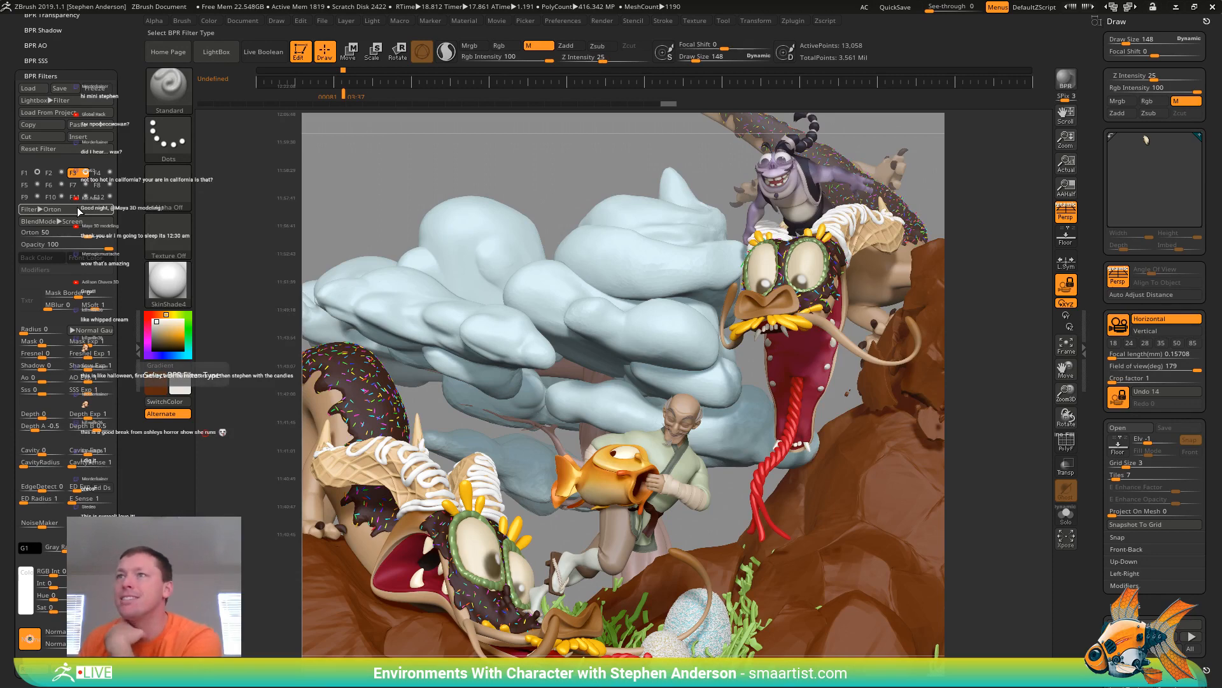
mouse_move(23, 333)
mouse_down()
mouse_move(40, 334)
mouse_move(30, 333)
mouse_up()
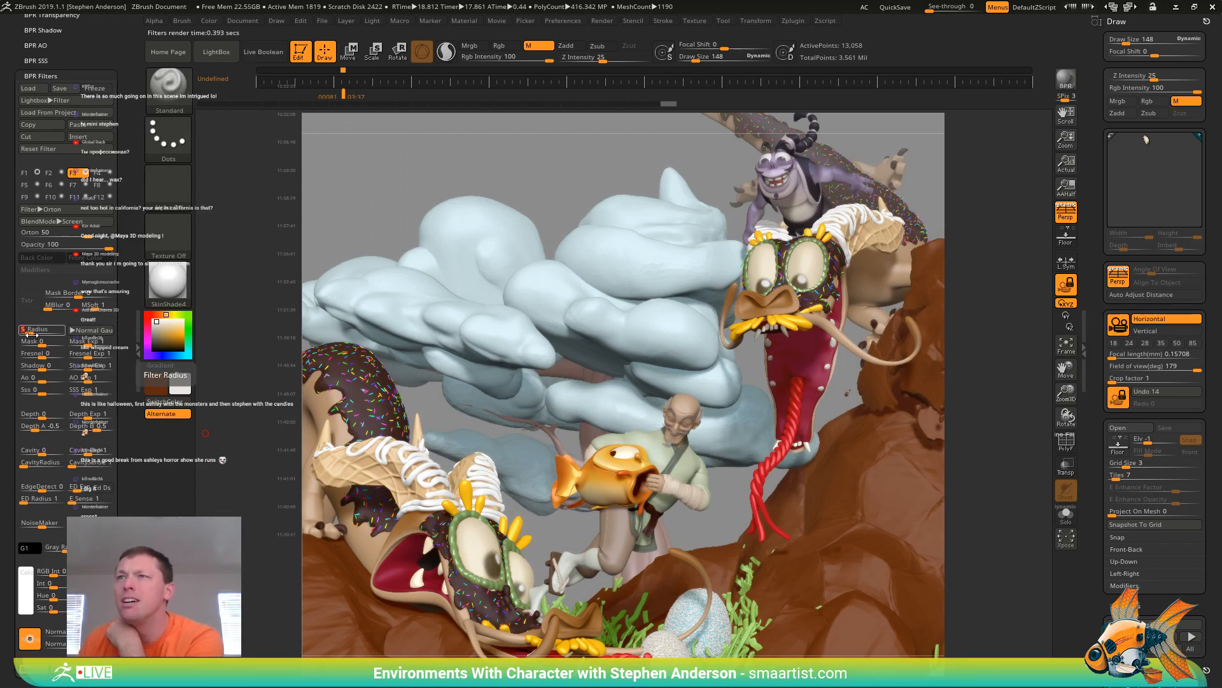
drag(30, 332, 32, 334)
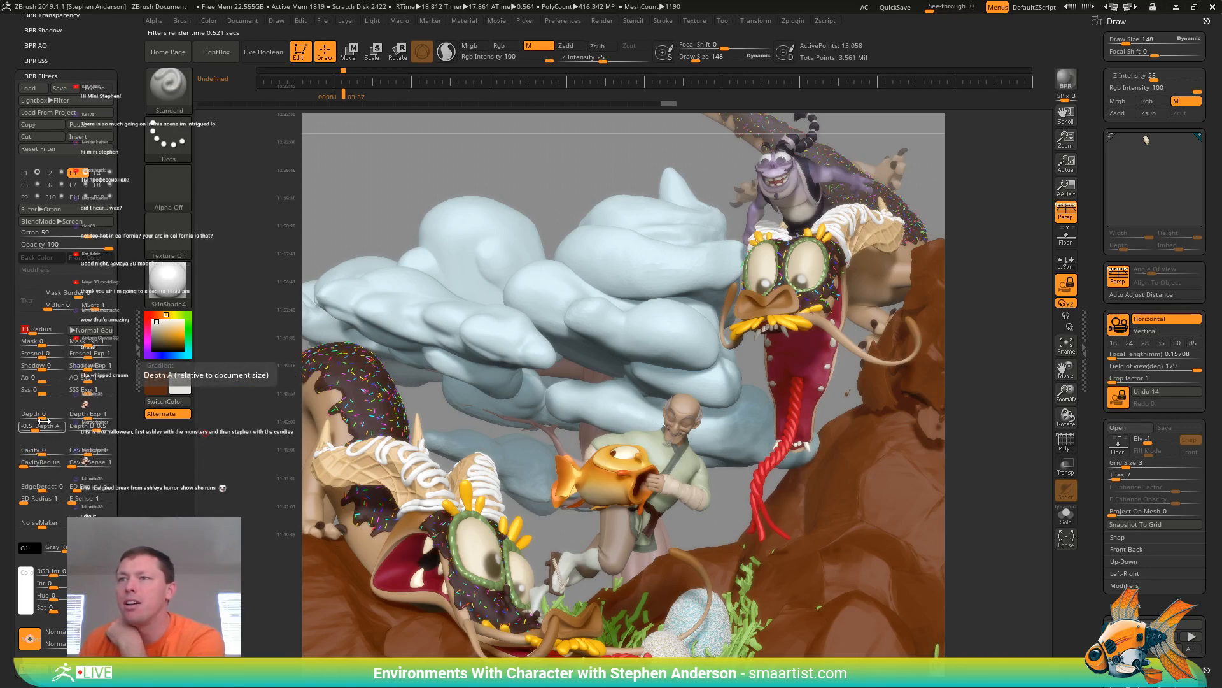
Try both extremes of the Orton filter's Depth modulation, and settle on 0.5849
drag(39, 417, 13, 421)
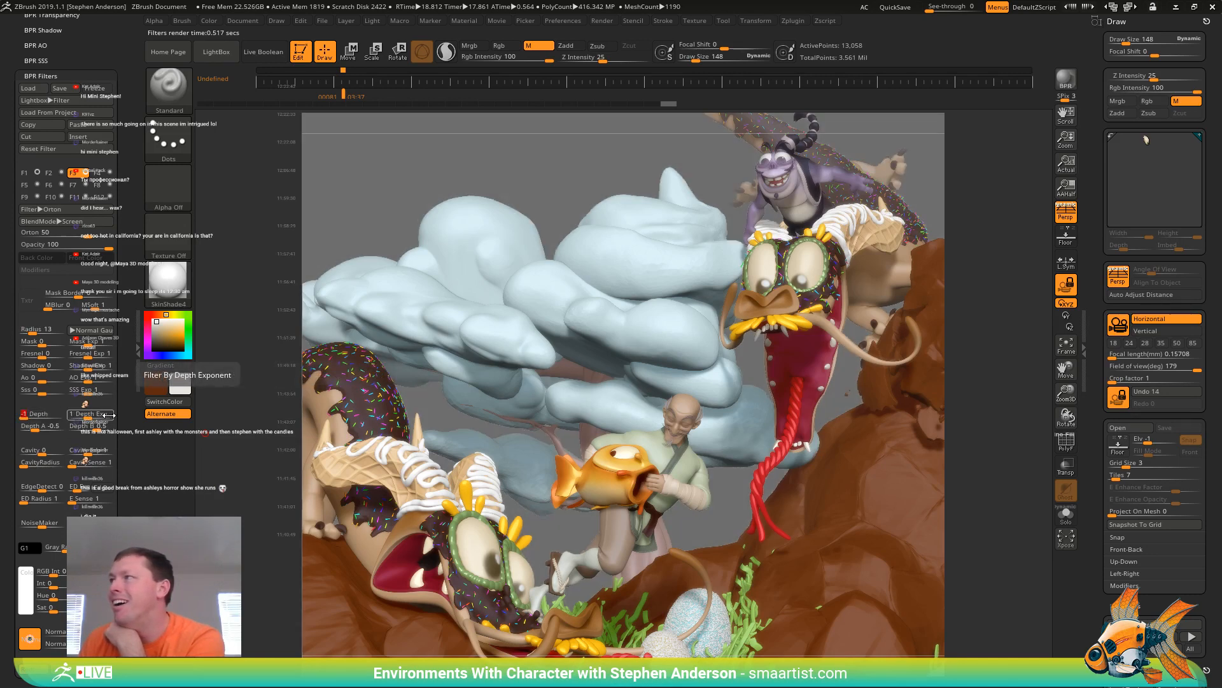
drag(38, 417, 74, 417)
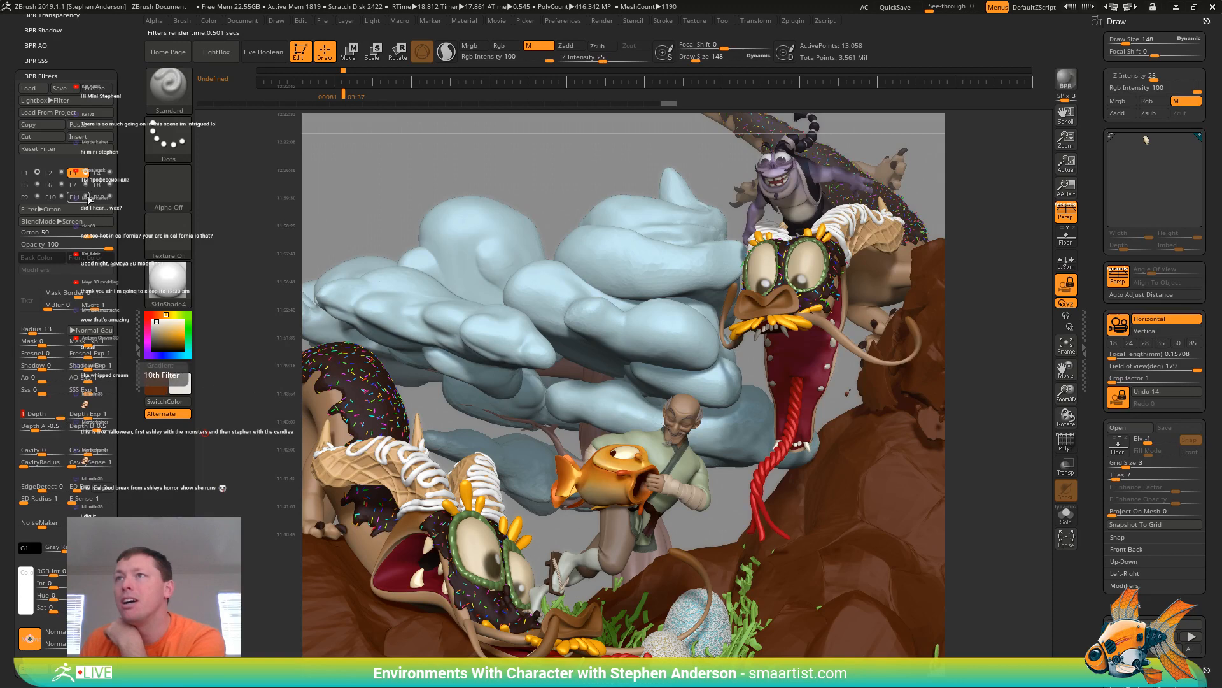
click(89, 174)
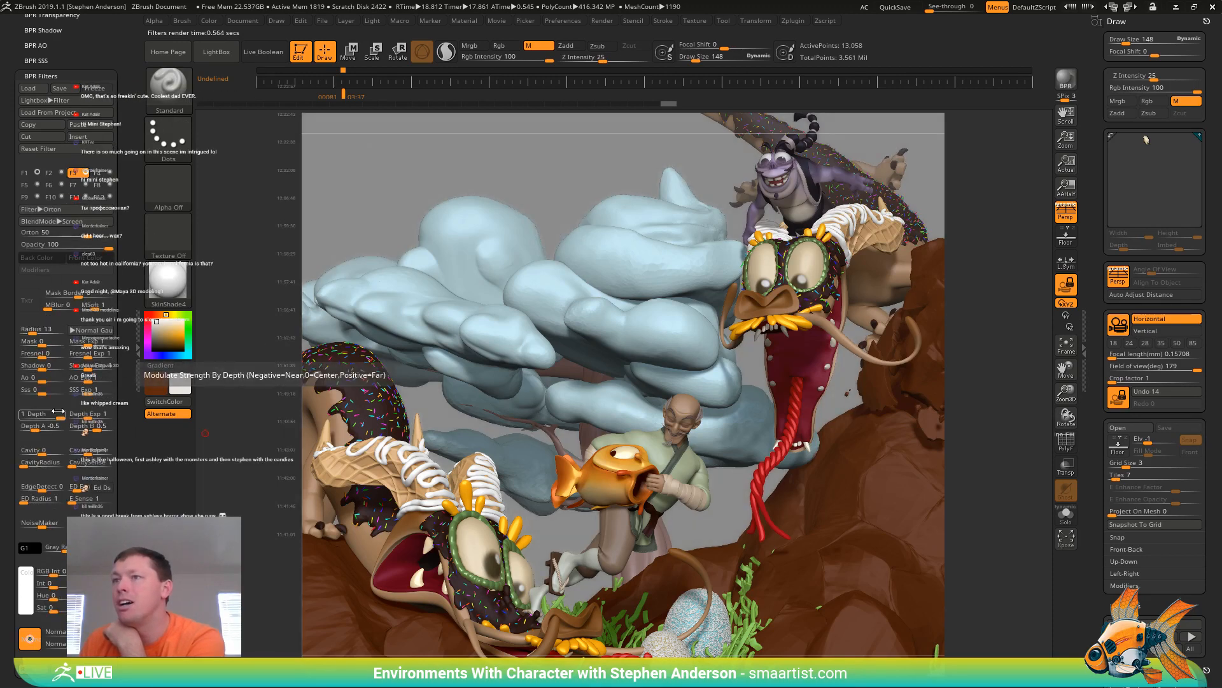
drag(59, 415, 52, 418)
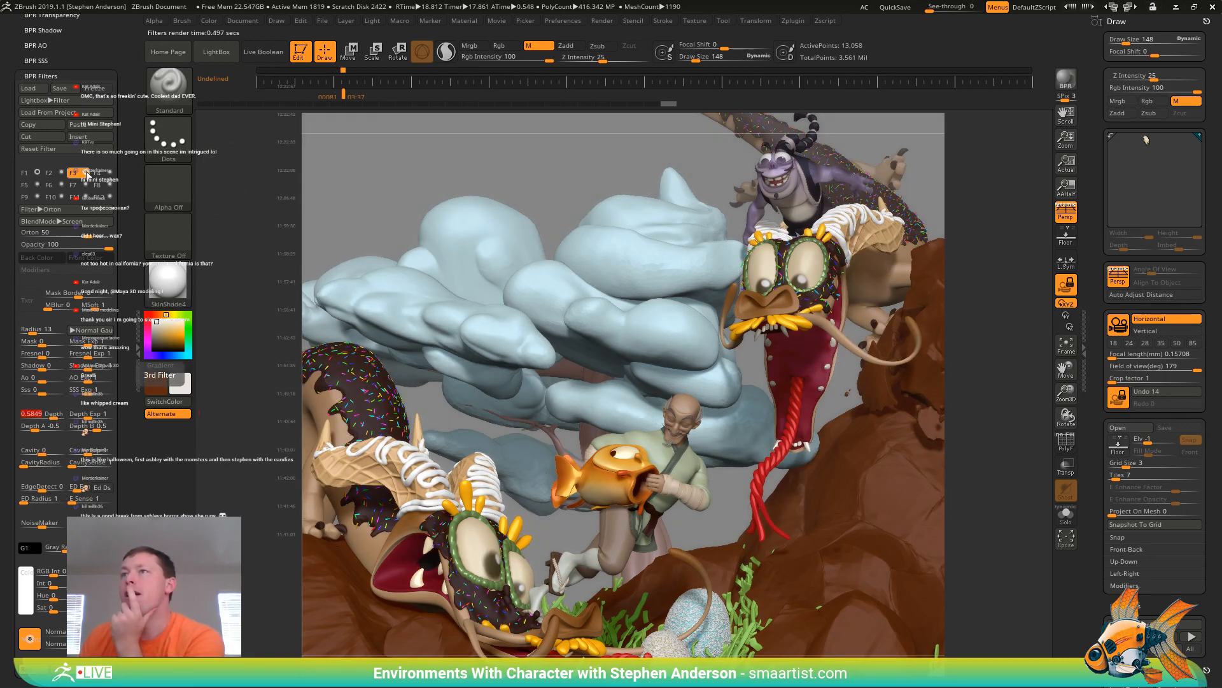
Toggle the Orton filter off and on to compare the render with and without it
click(86, 172)
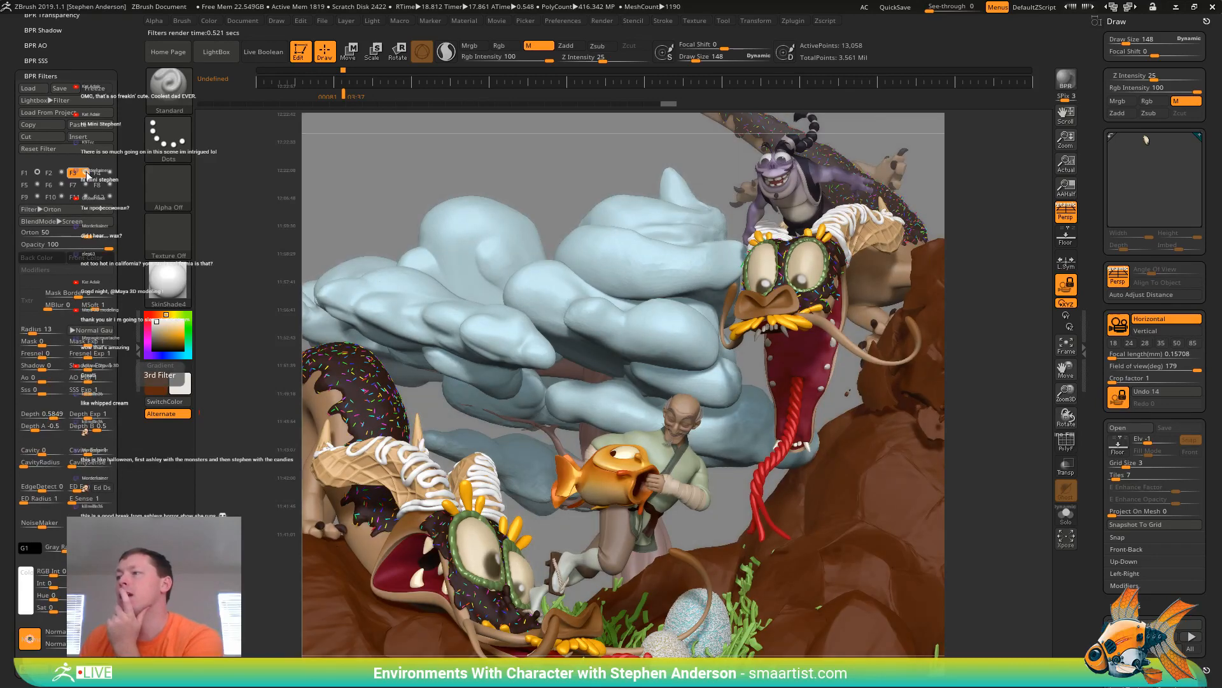
click(86, 173)
click(86, 172)
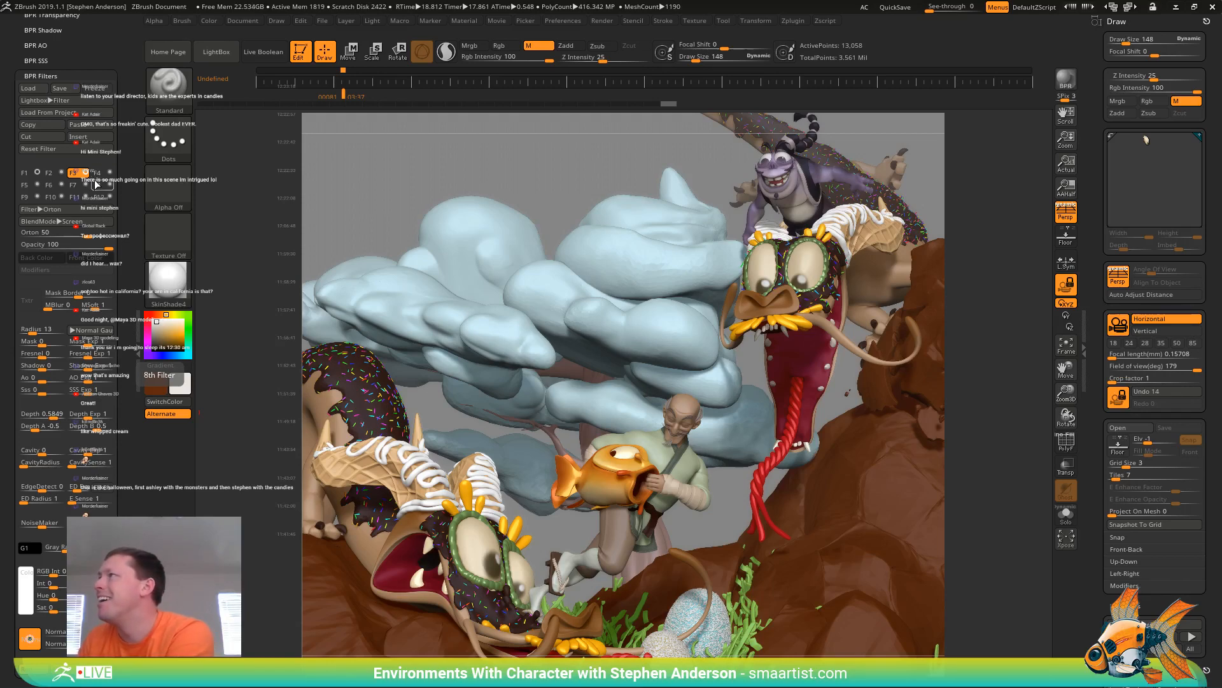
Remove the Draw palette from its tray and dock the Render palette there, below the collapsed Tool palette
click(1206, 23)
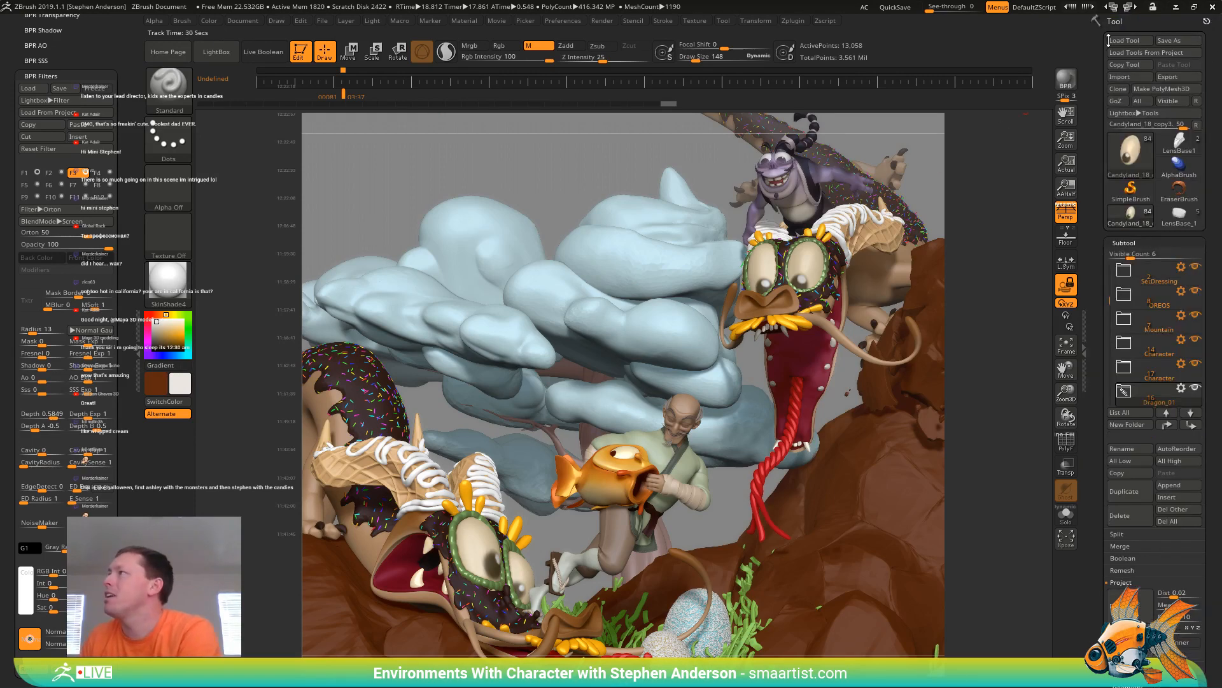
click(1128, 19)
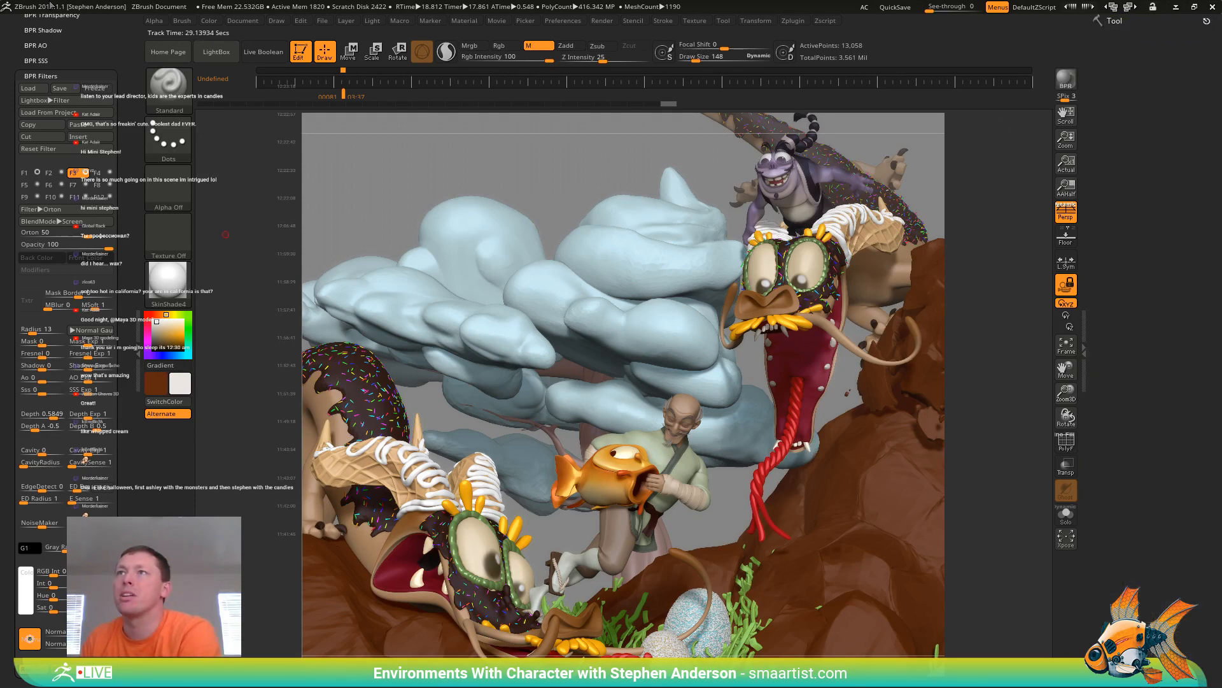
scroll(72, 50, up, 5)
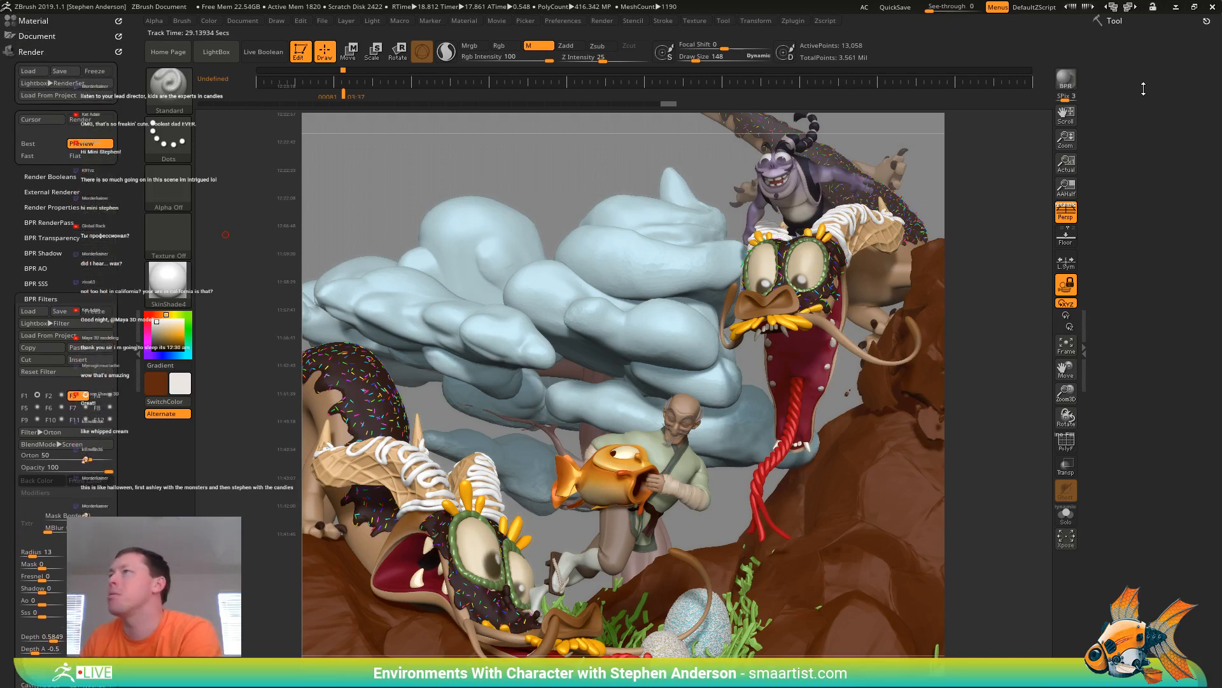
drag(118, 51, 1189, 29)
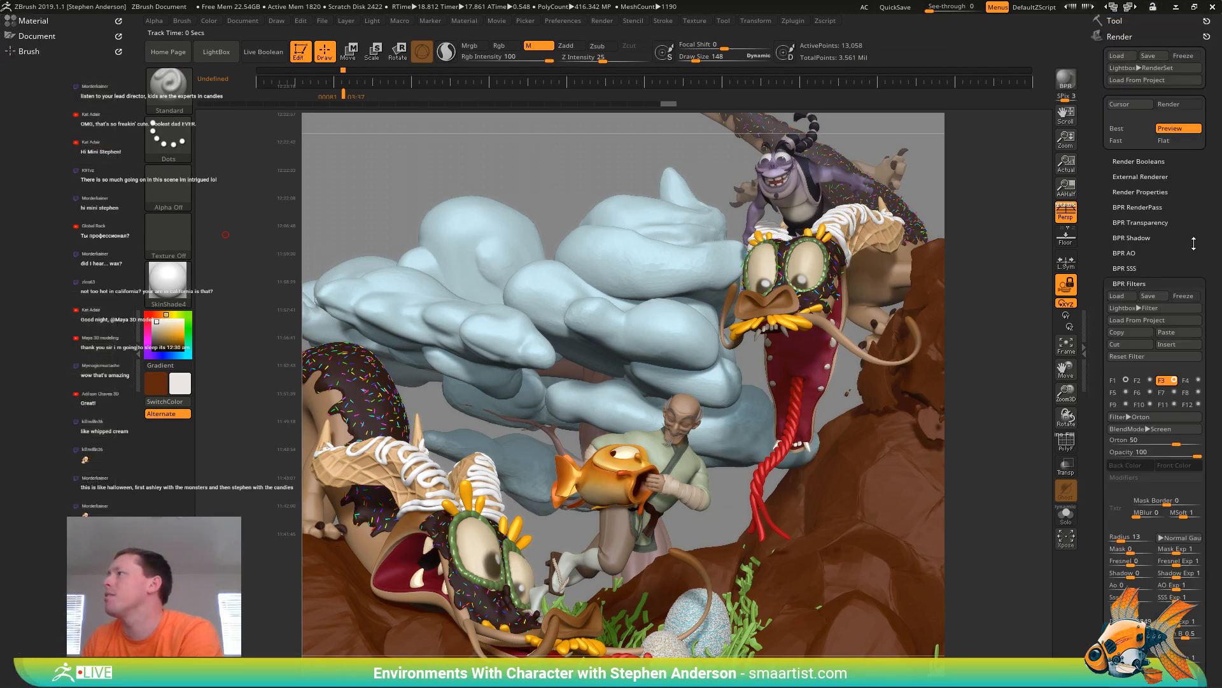
drag(1193, 243, 1192, 219)
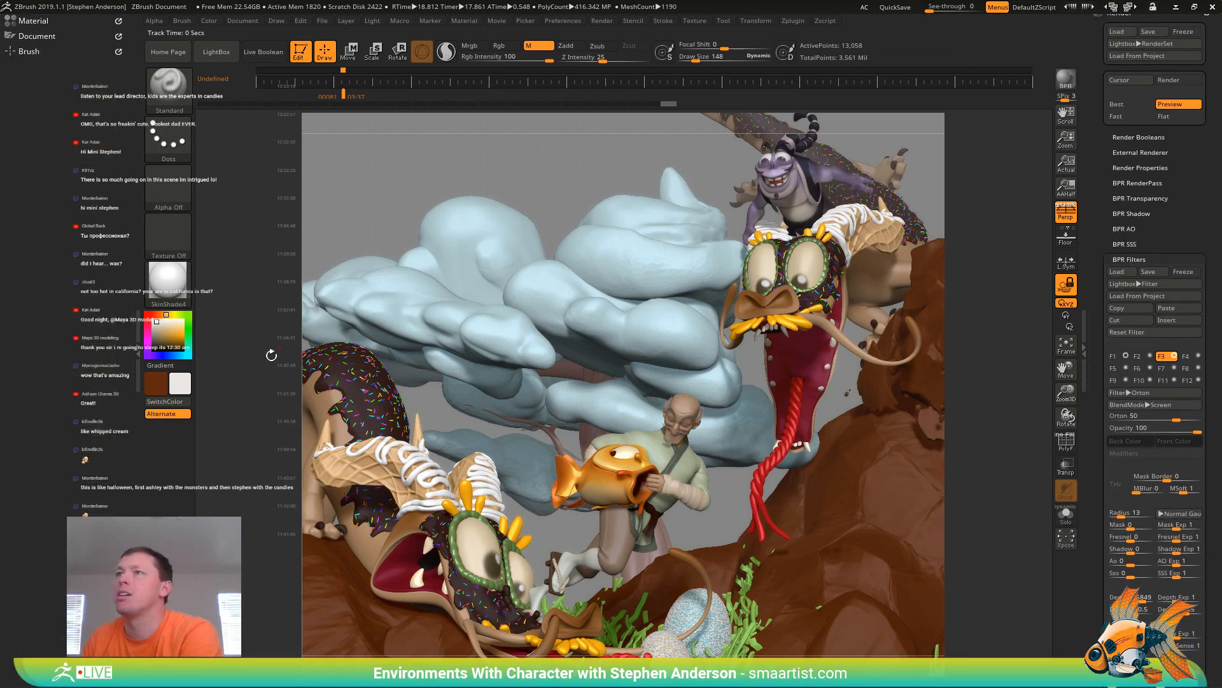
Close the tray holding the Material, Document and Brush palettes, and recentre the document in the viewport
click(137, 350)
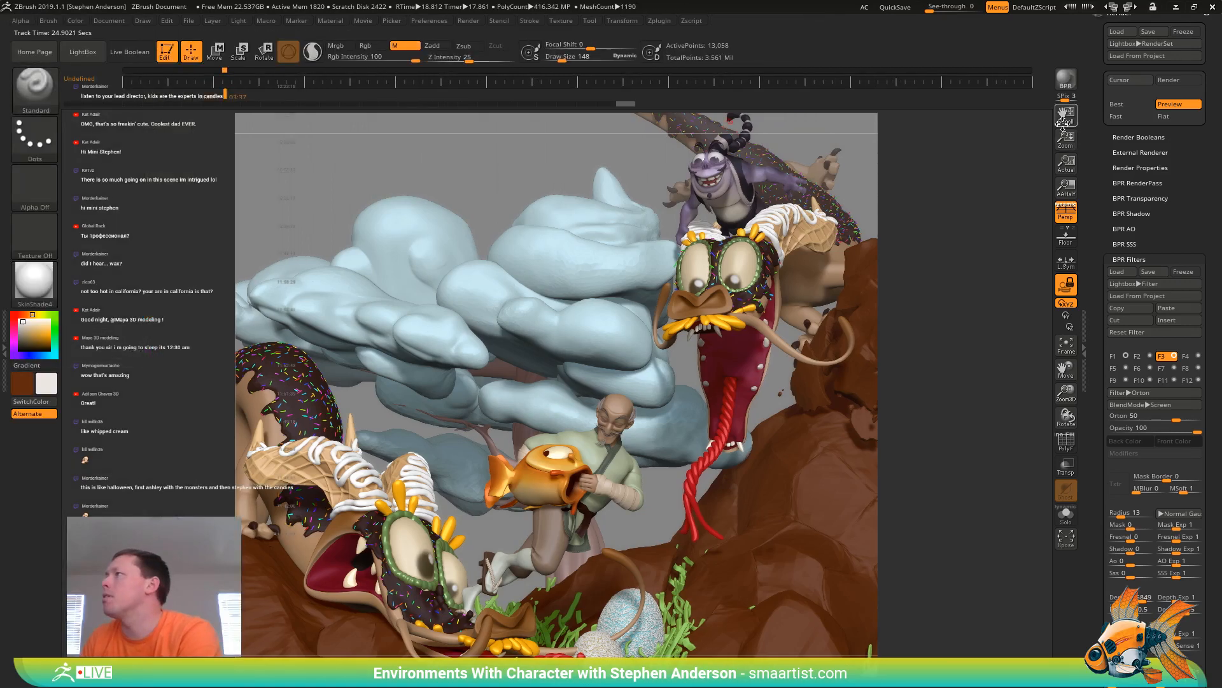
drag(1066, 114, 1111, 119)
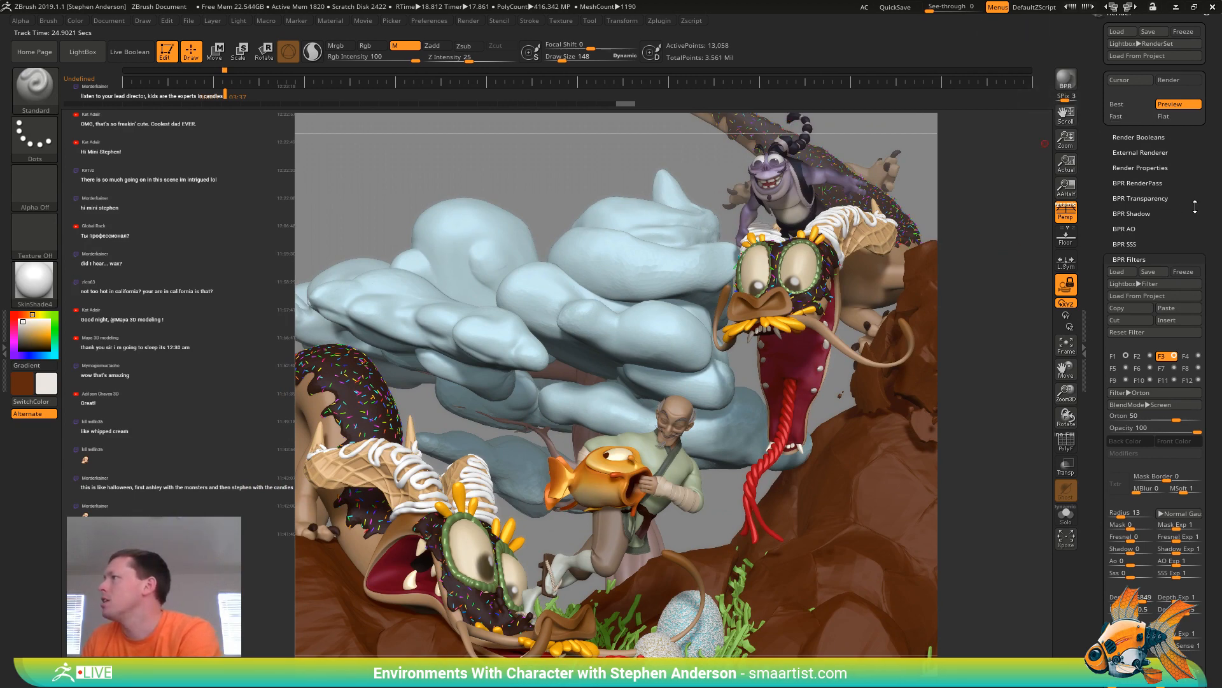
Enable the fourth filter slot and change its type from Glow to Flat Shading
scroll(1195, 207, down, 3)
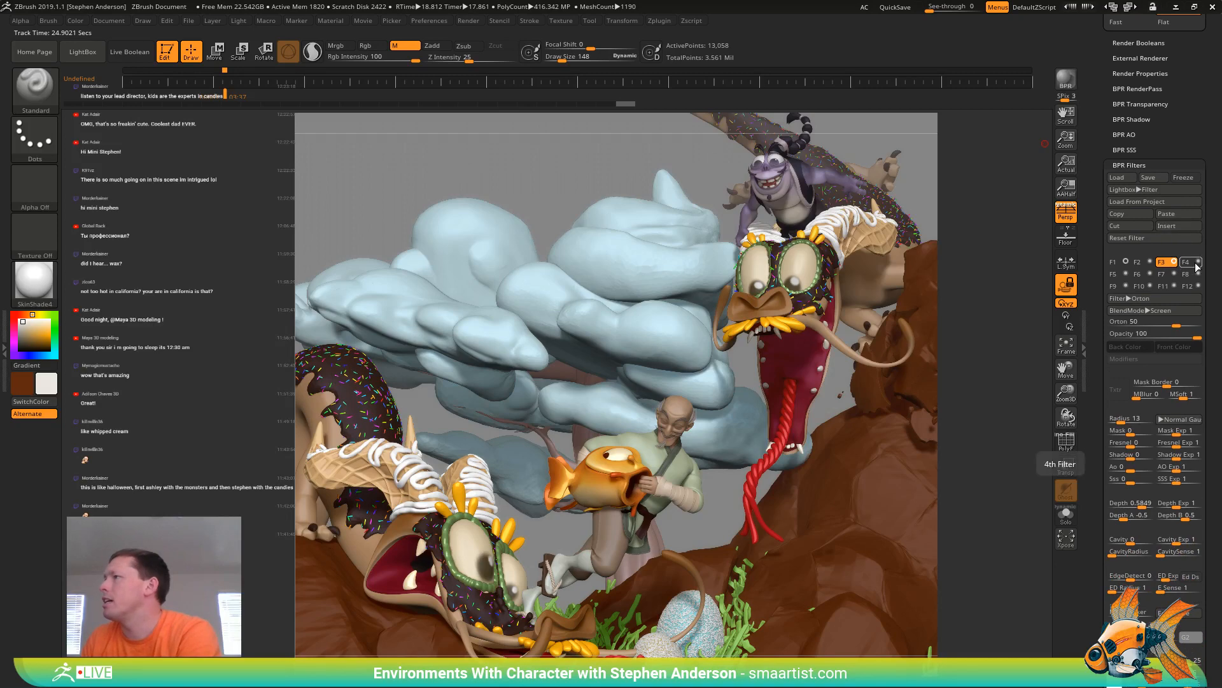
click(1196, 265)
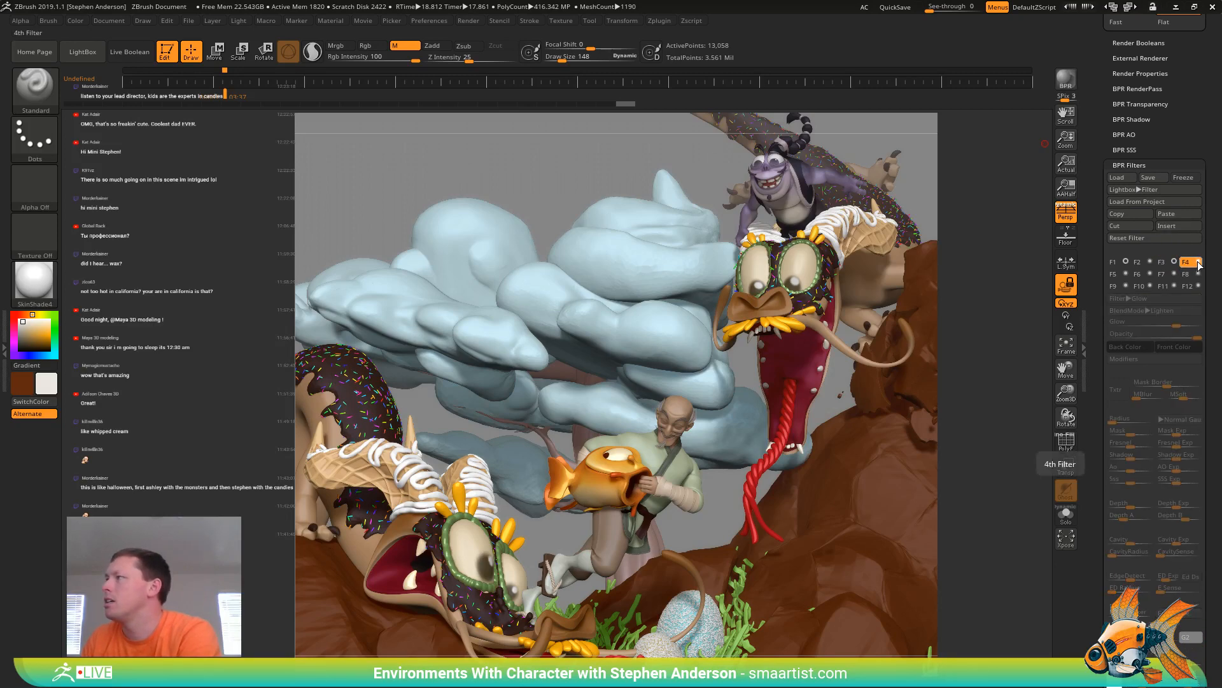
click(1199, 262)
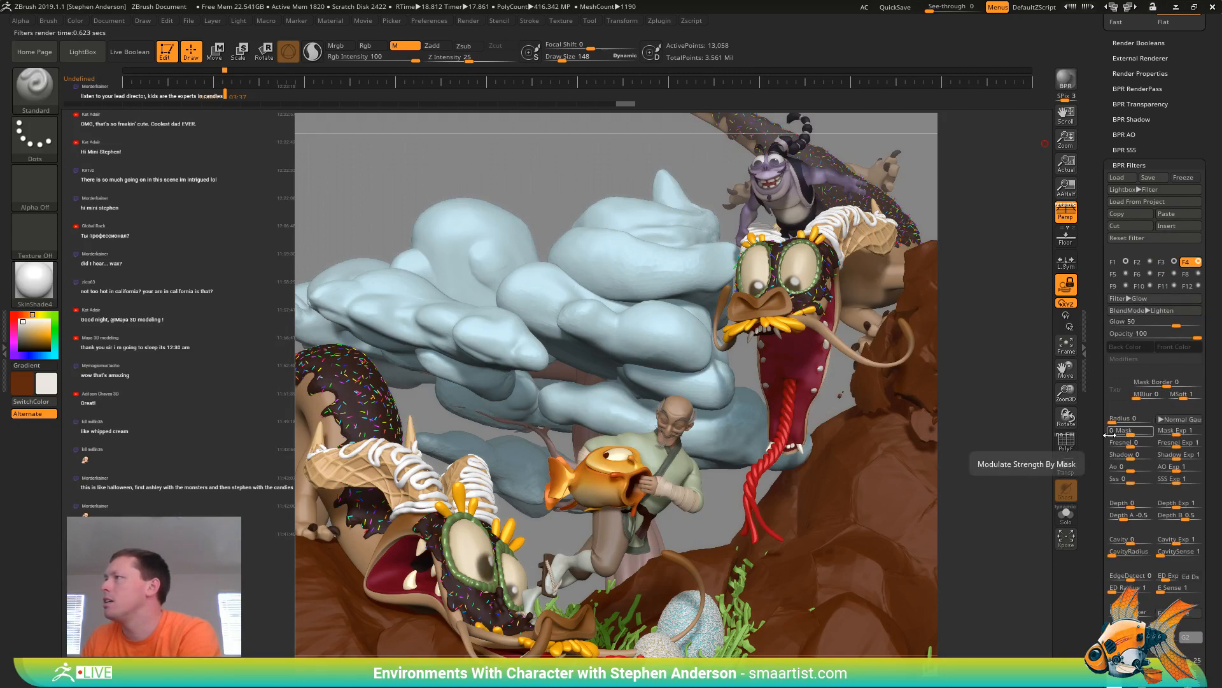
click(1159, 296)
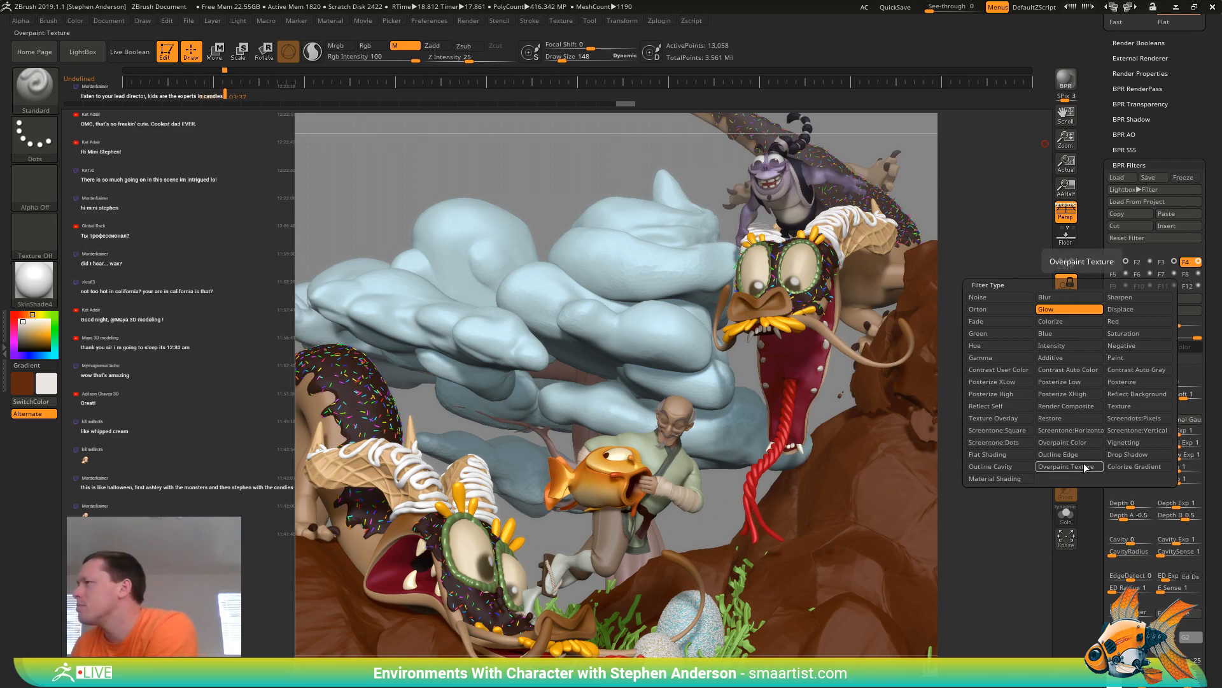
click(1021, 457)
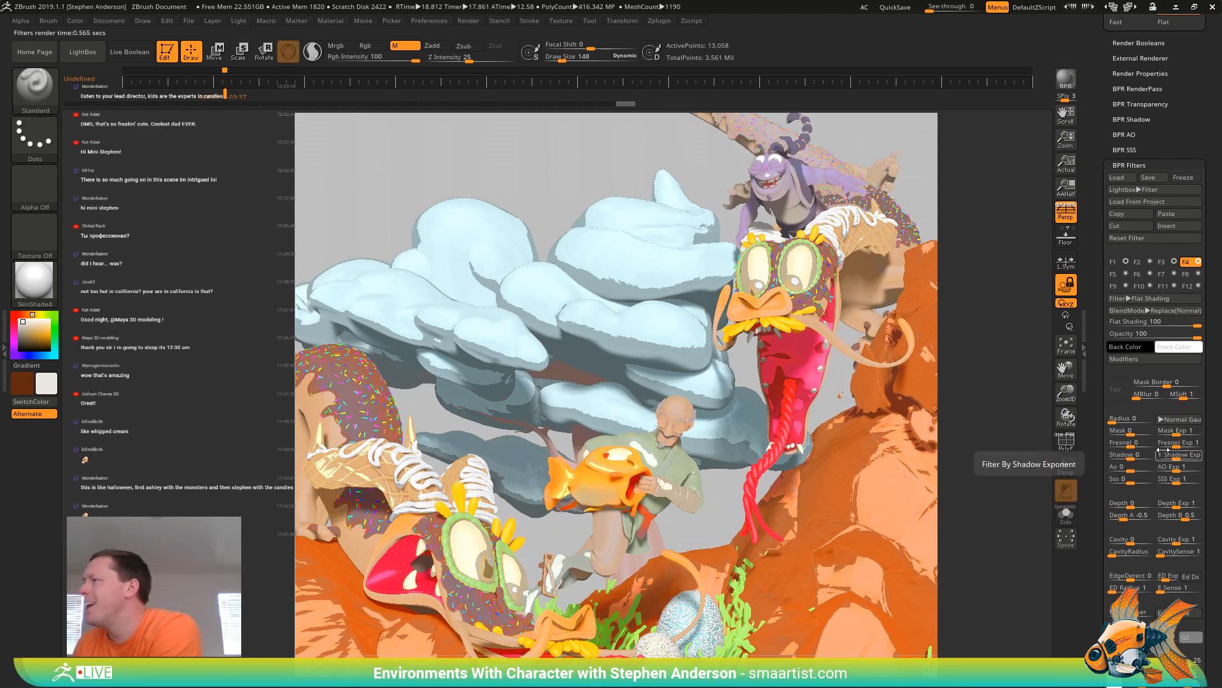
Try radius values of 24 and 200 on the Flat Shading filter, and return the radius to 0
drag(1112, 421, 1125, 422)
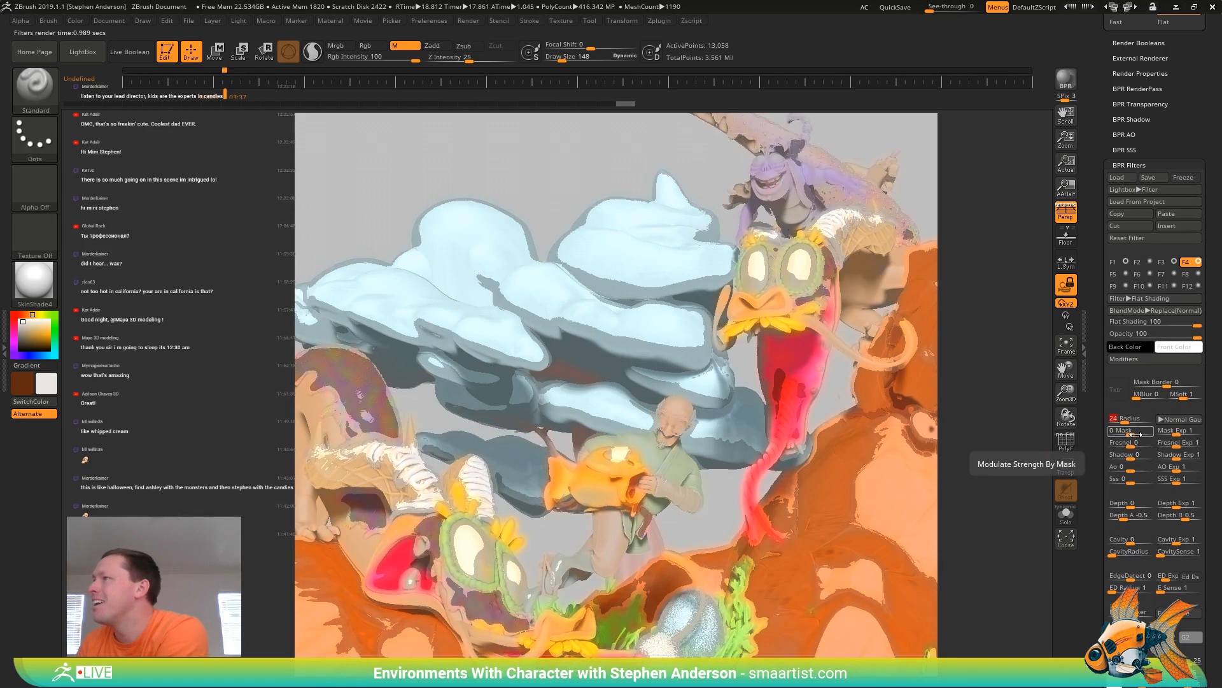
drag(1131, 421, 1144, 421)
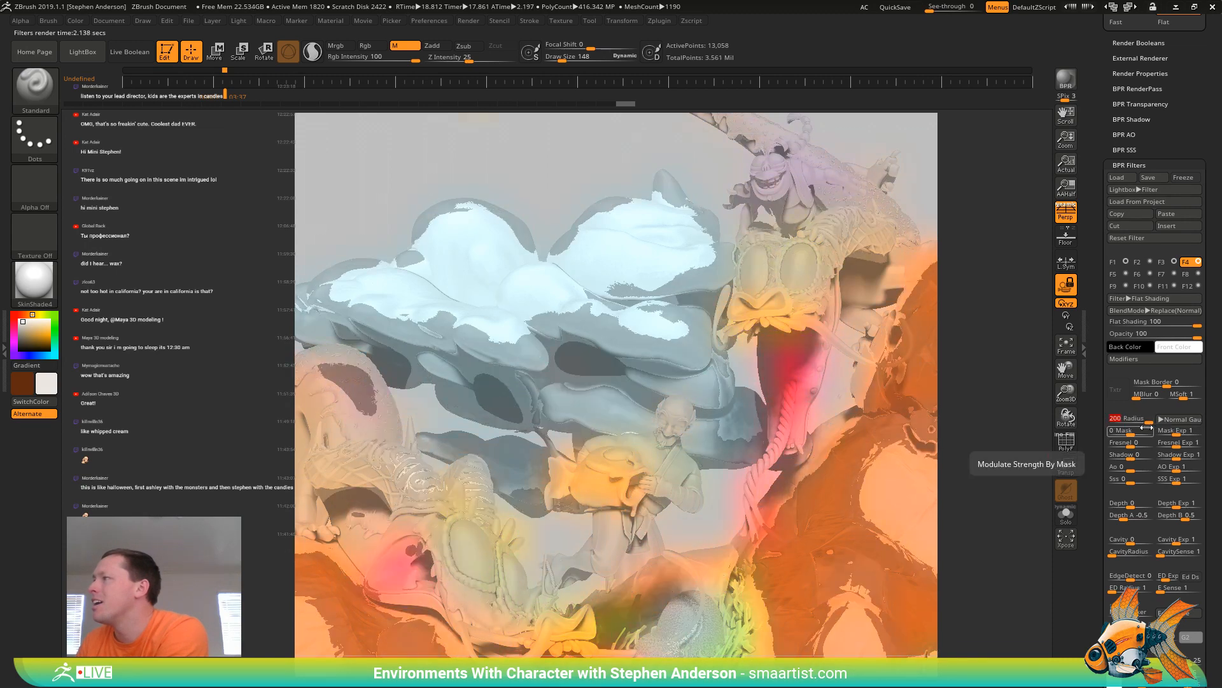
drag(1146, 420, 1106, 427)
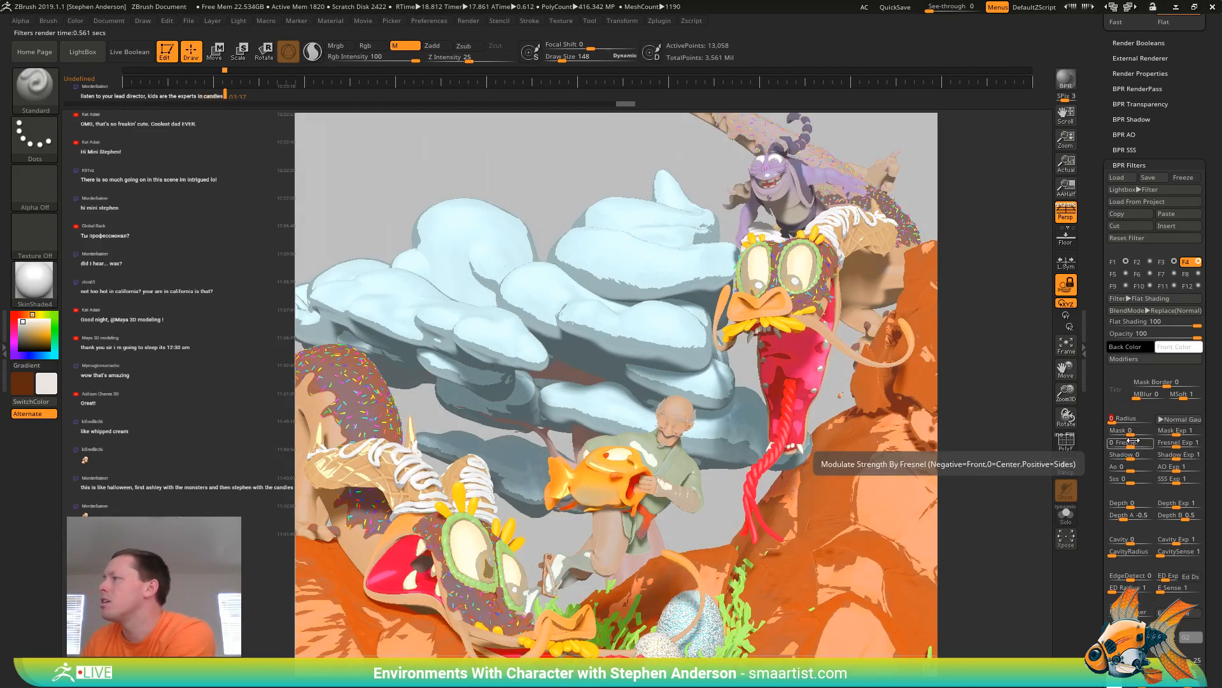
Set the Flat Shading filter's Mask modulation to 1, and try negative and positive Depth modulation, settling on 0.92452
drag(1130, 433, 1156, 433)
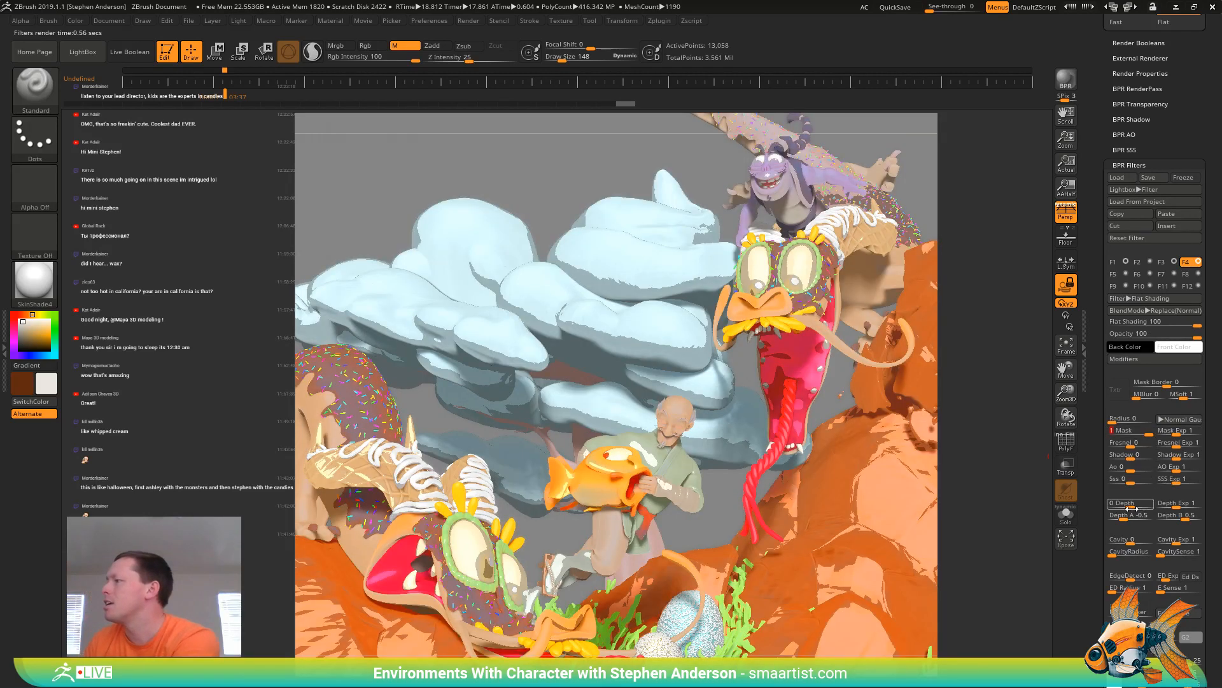
drag(1130, 504, 1118, 505)
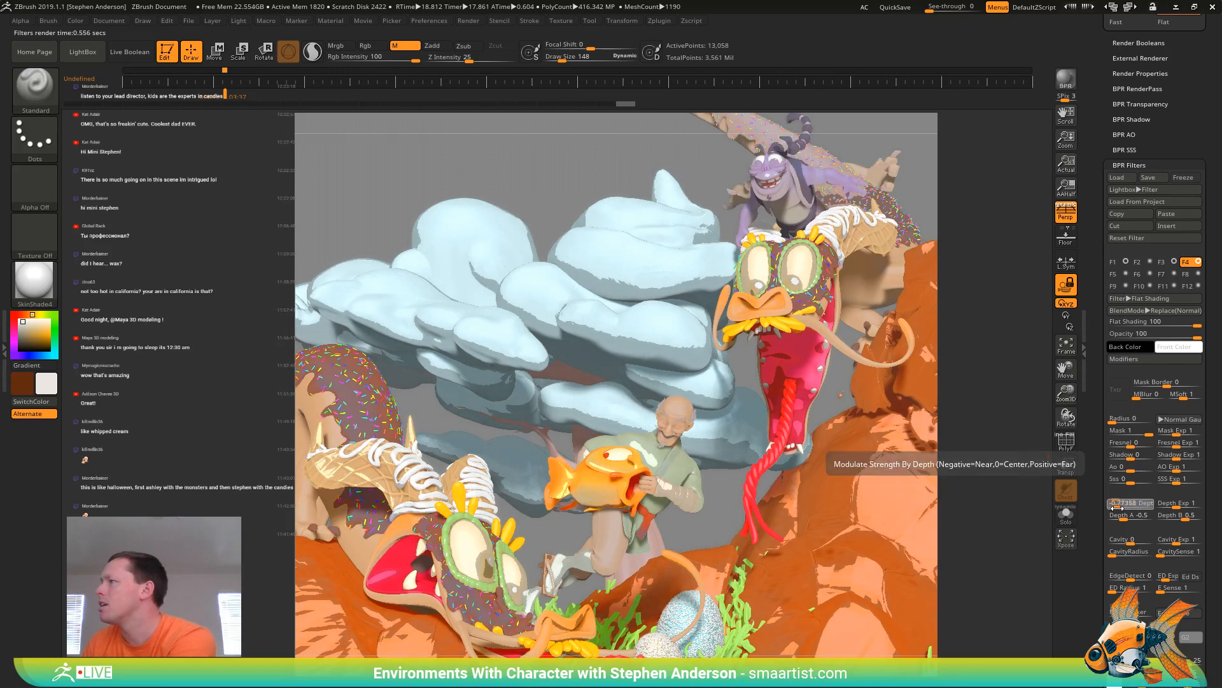
drag(1112, 506, 1145, 507)
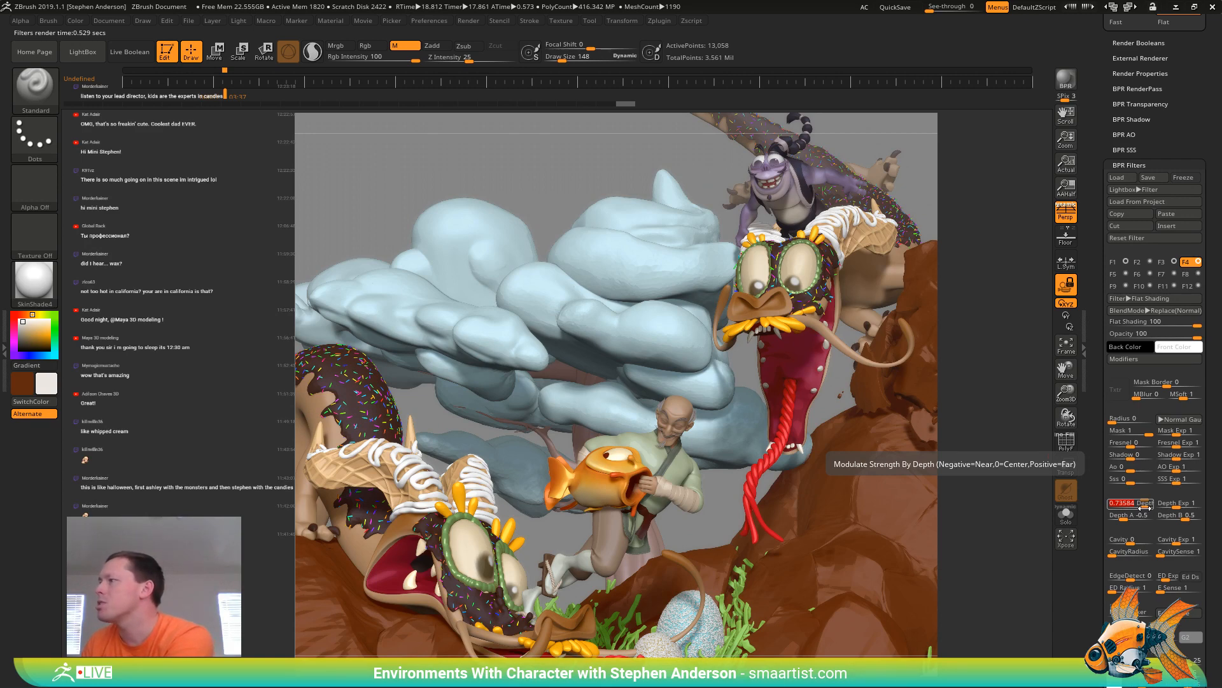
drag(1144, 507, 1141, 508)
click(1143, 509)
drag(1144, 506, 1145, 506)
click(1148, 507)
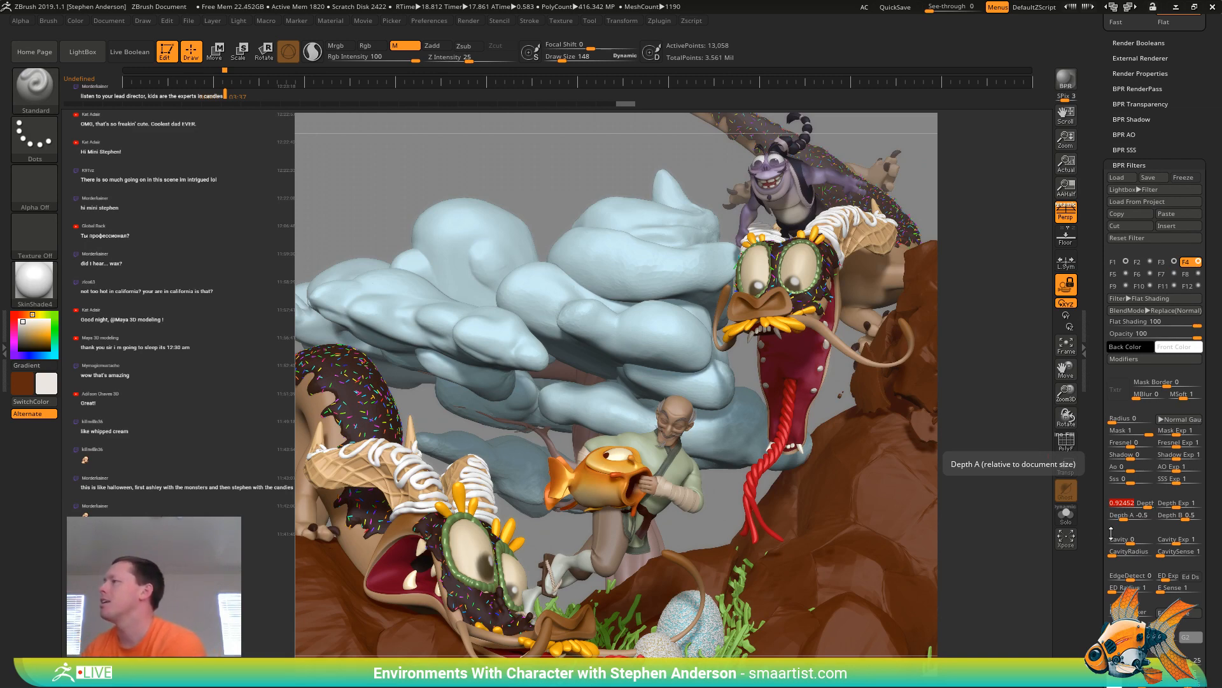
Enable the fifth filter slot, set its Depth modulation to 0.62264, and change its type from Displace to Blur
click(1116, 274)
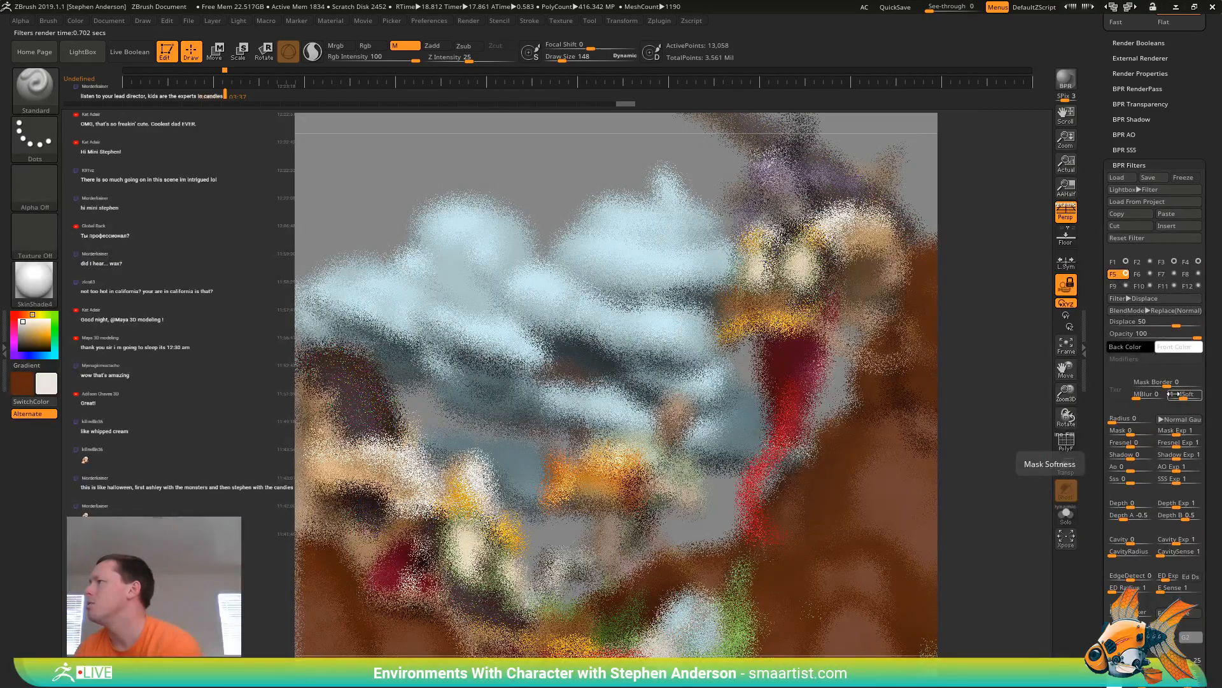
click(1167, 299)
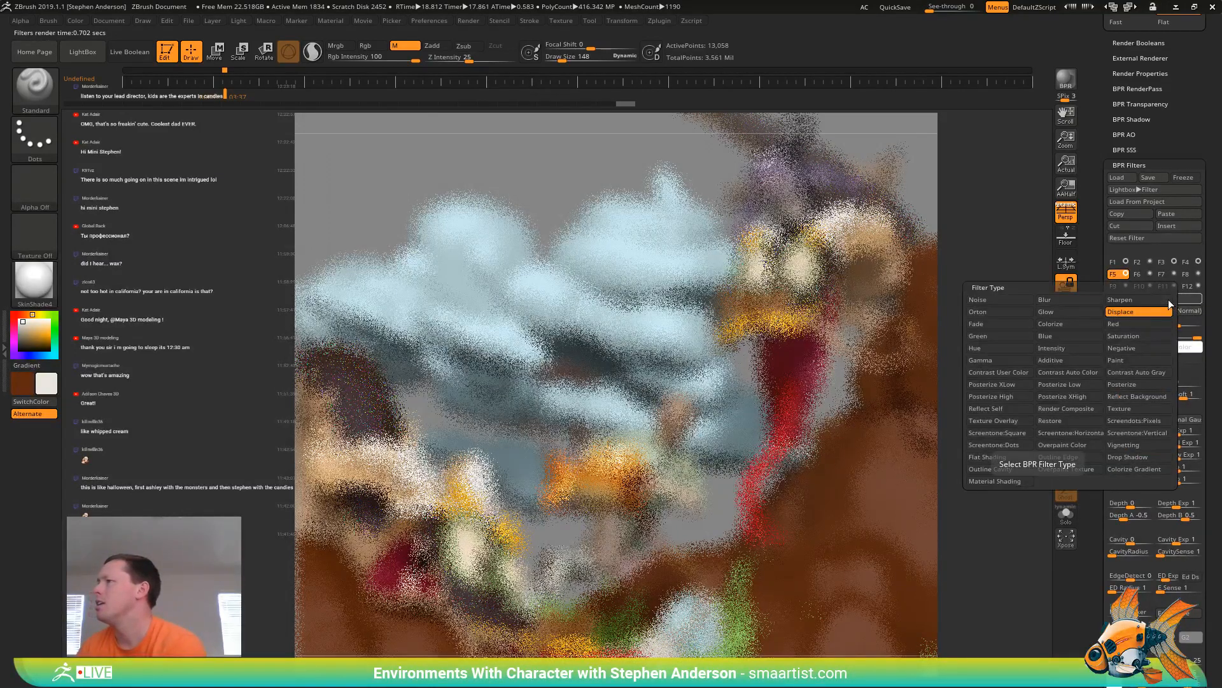
click(1120, 505)
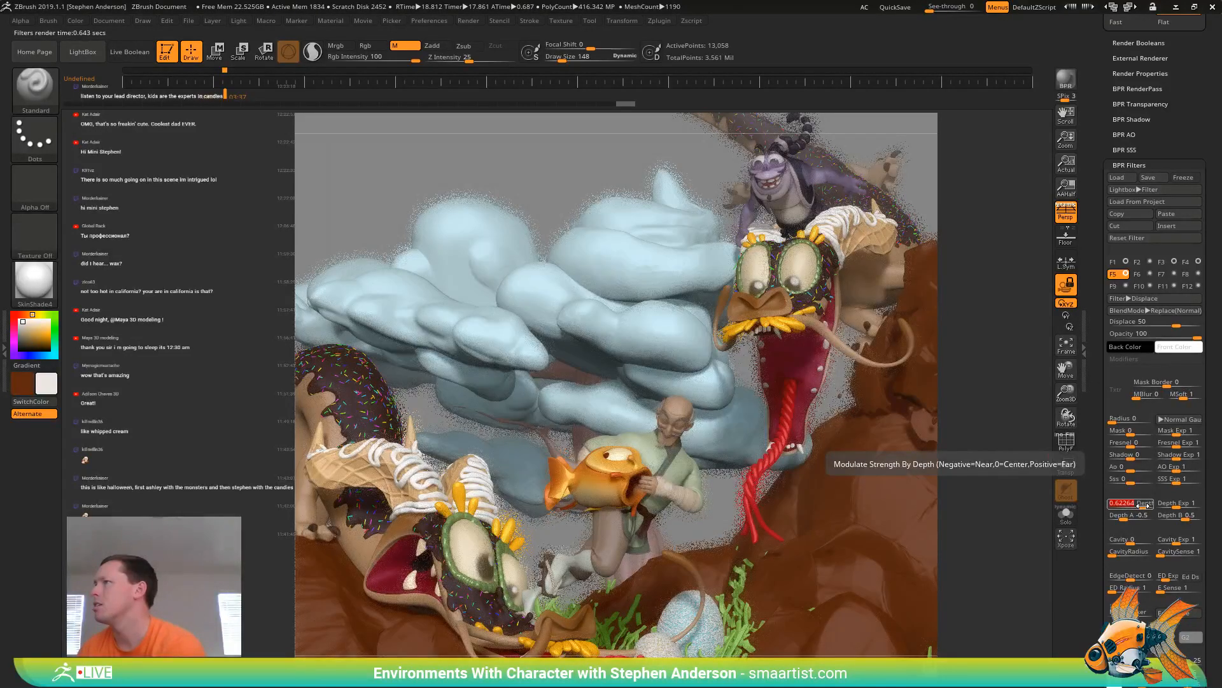
click(1172, 296)
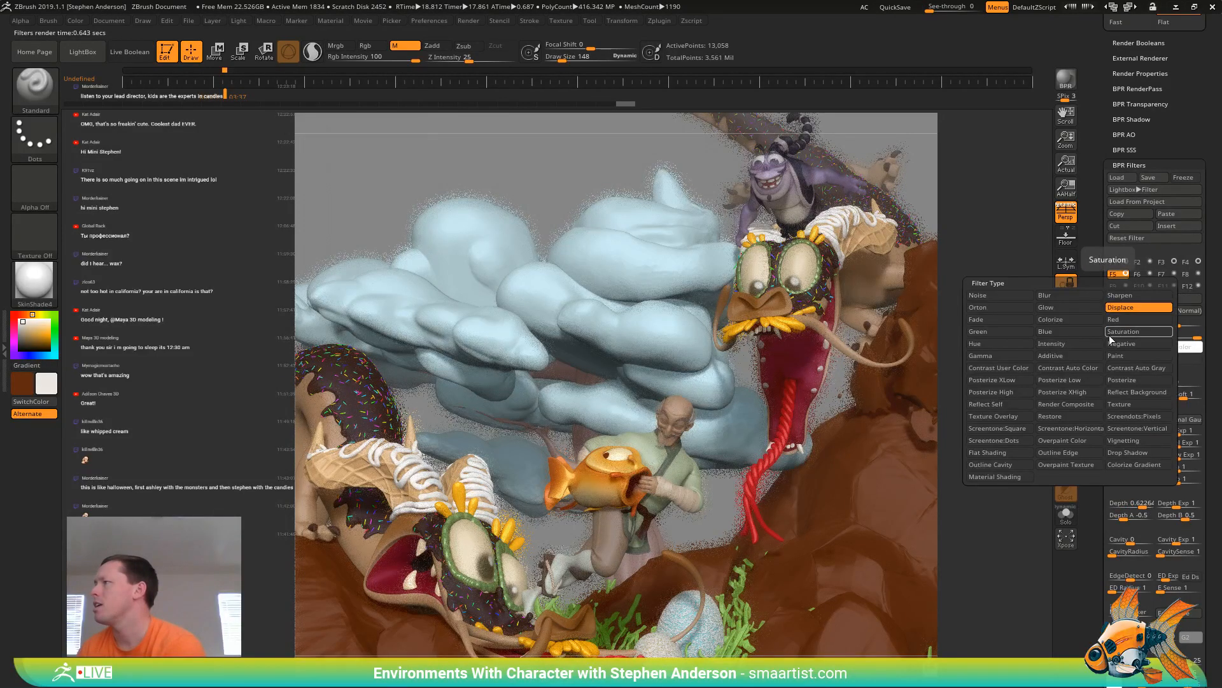
click(1047, 292)
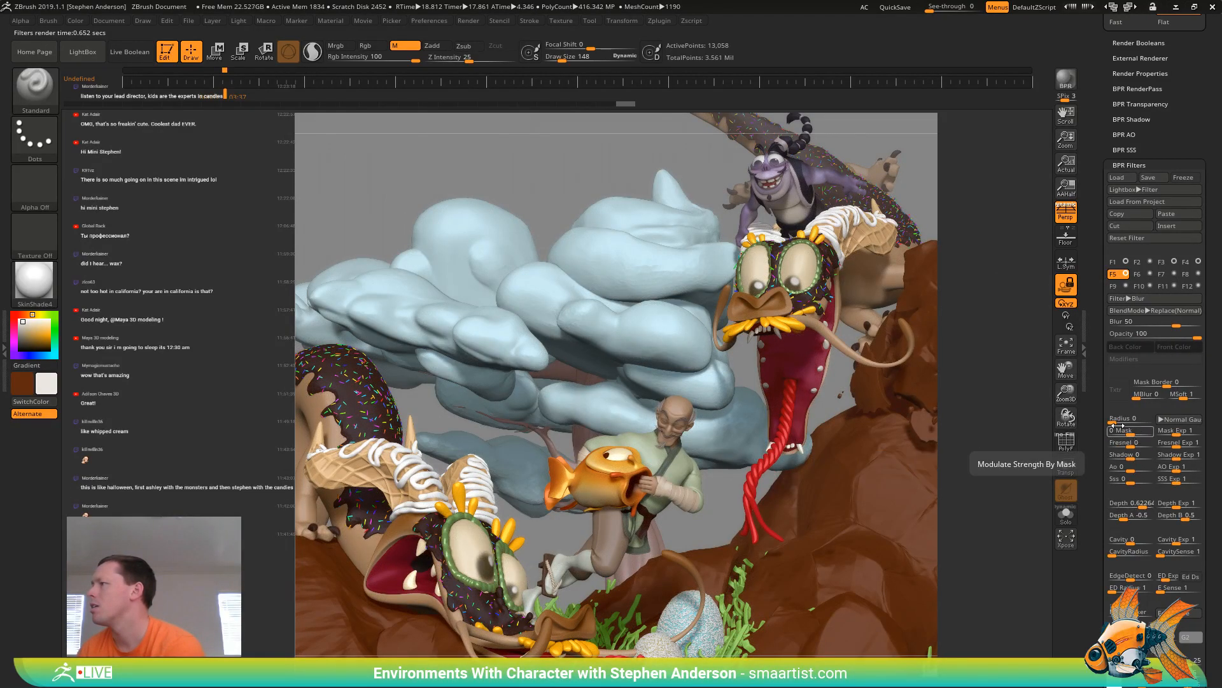
Try radius values of 31 and 200 on the Blur filter, settling on 77
drag(1114, 422, 1126, 423)
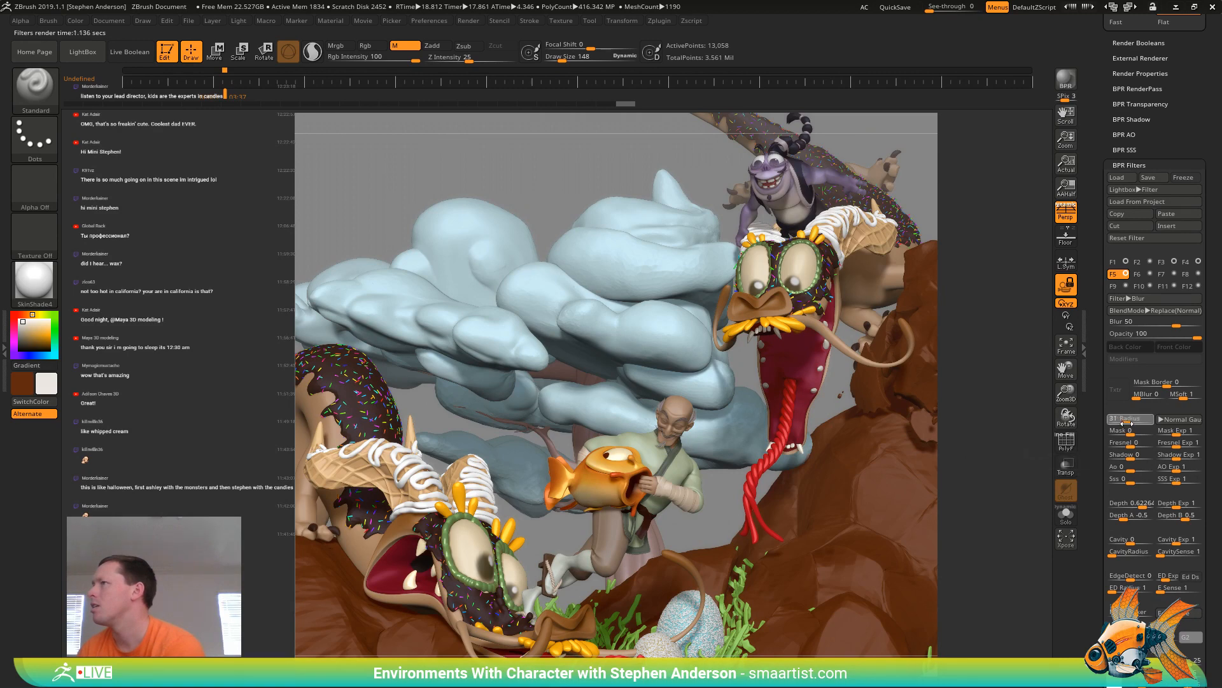
drag(1126, 424, 1140, 420)
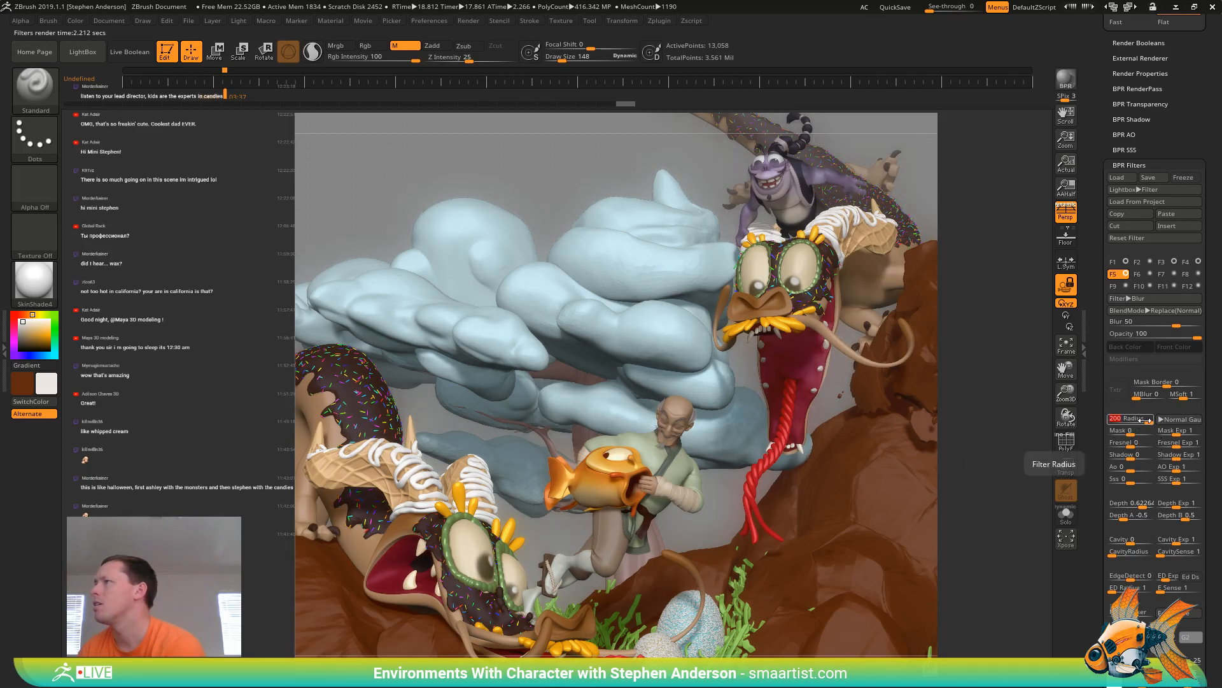
drag(1143, 420, 1135, 421)
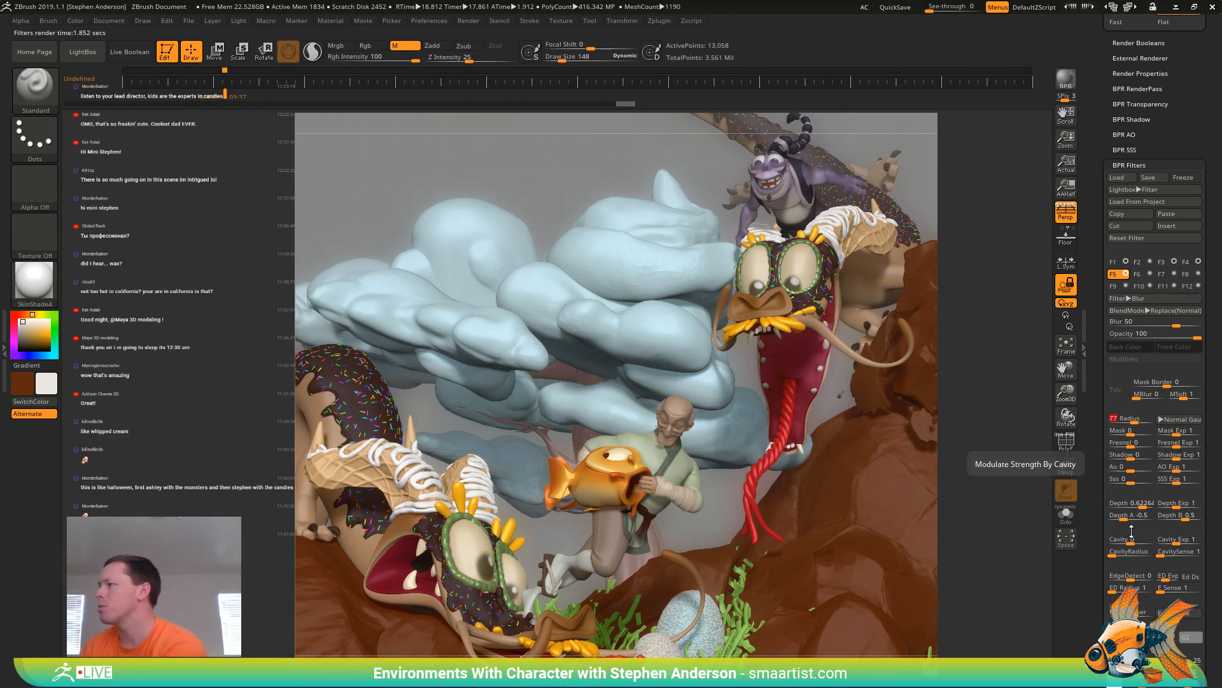
Try lower Depth modulation values on the Blur filter, and raise Depth to 1
drag(1144, 507, 1139, 507)
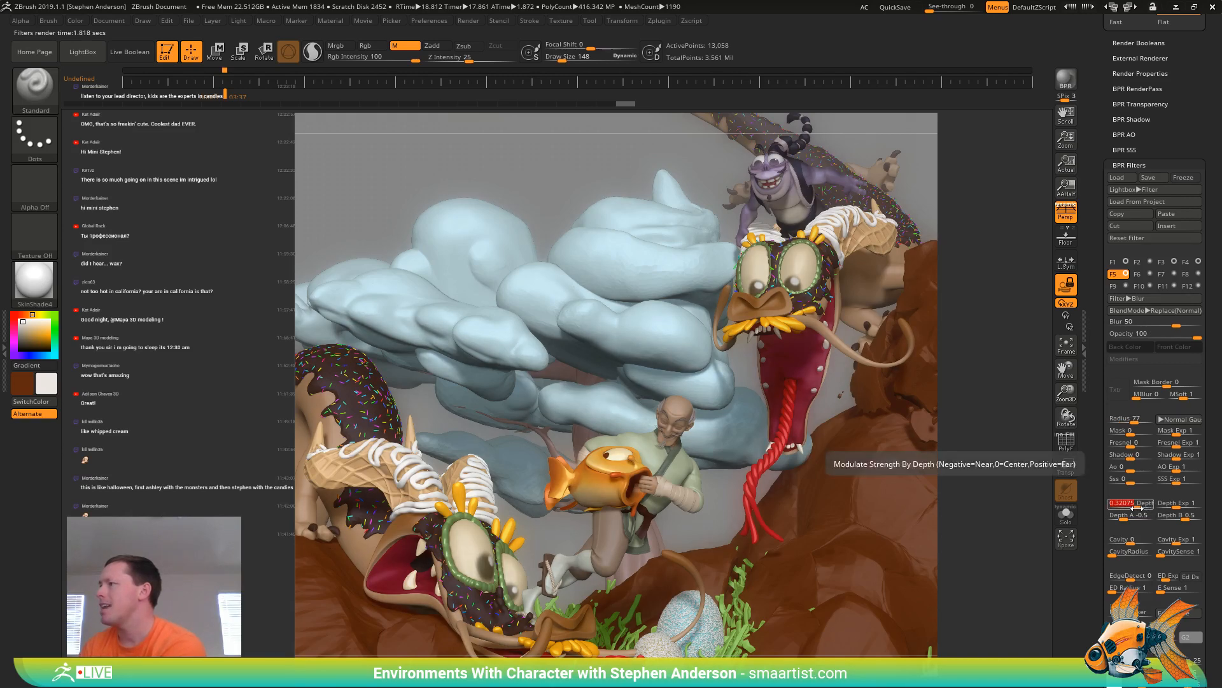
drag(1136, 508, 1133, 507)
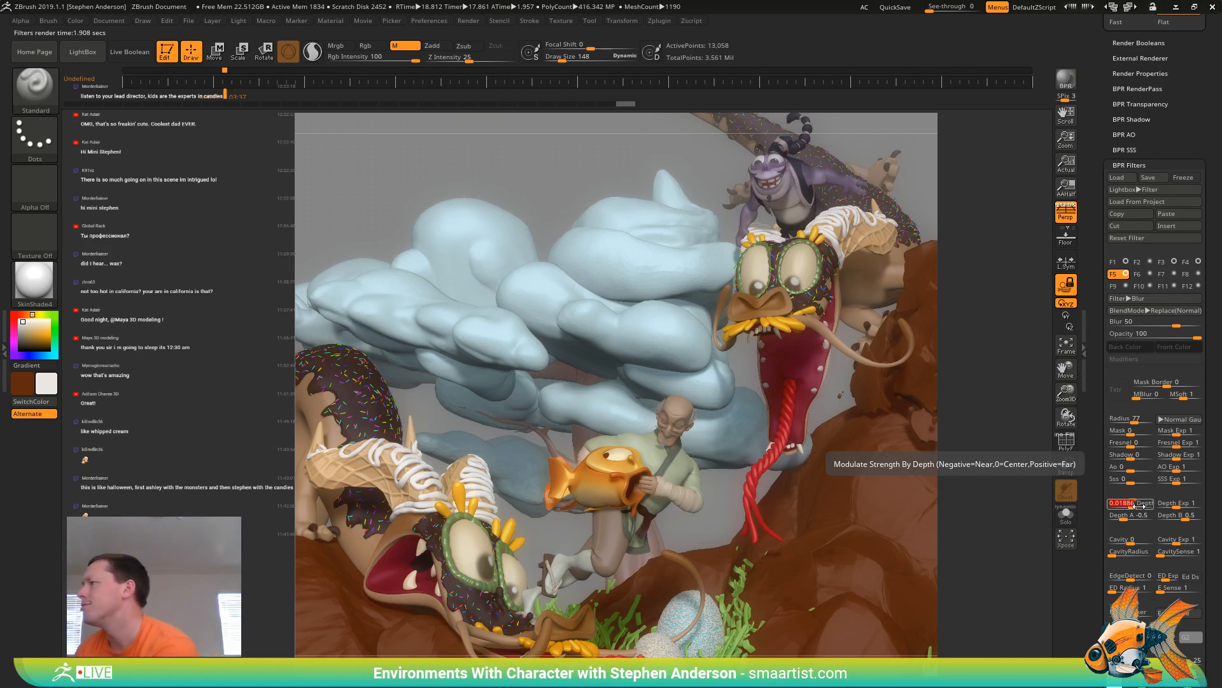
drag(1135, 508, 1139, 507)
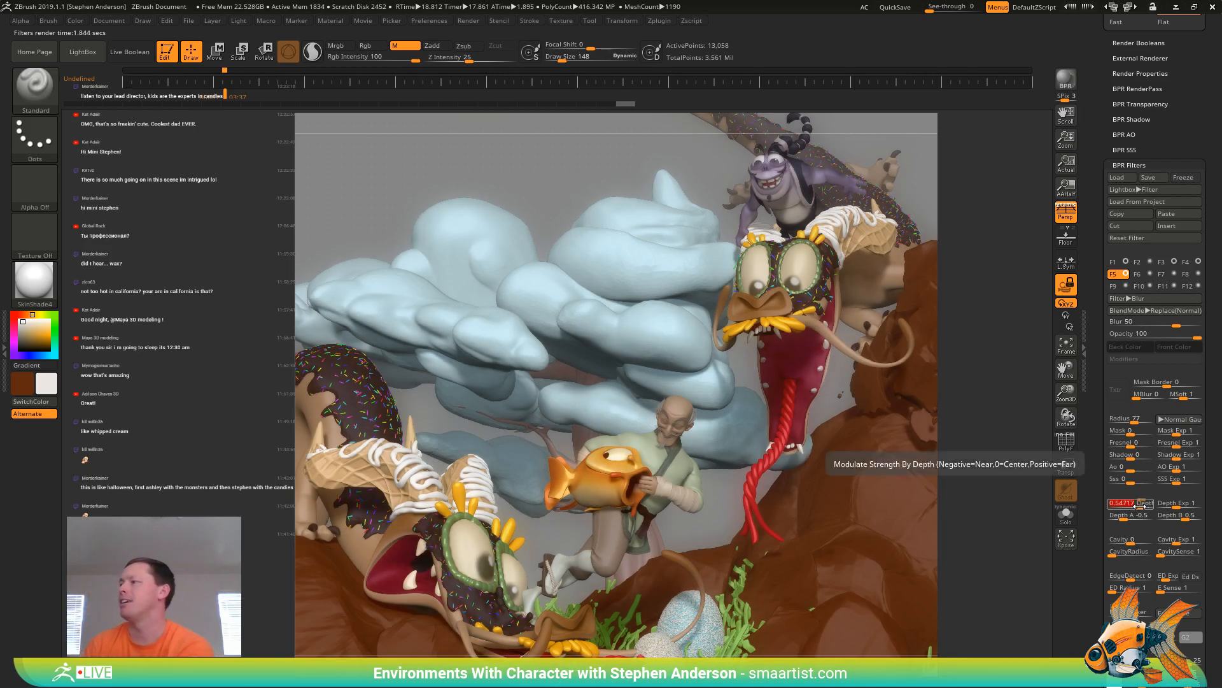
drag(1140, 506, 1147, 507)
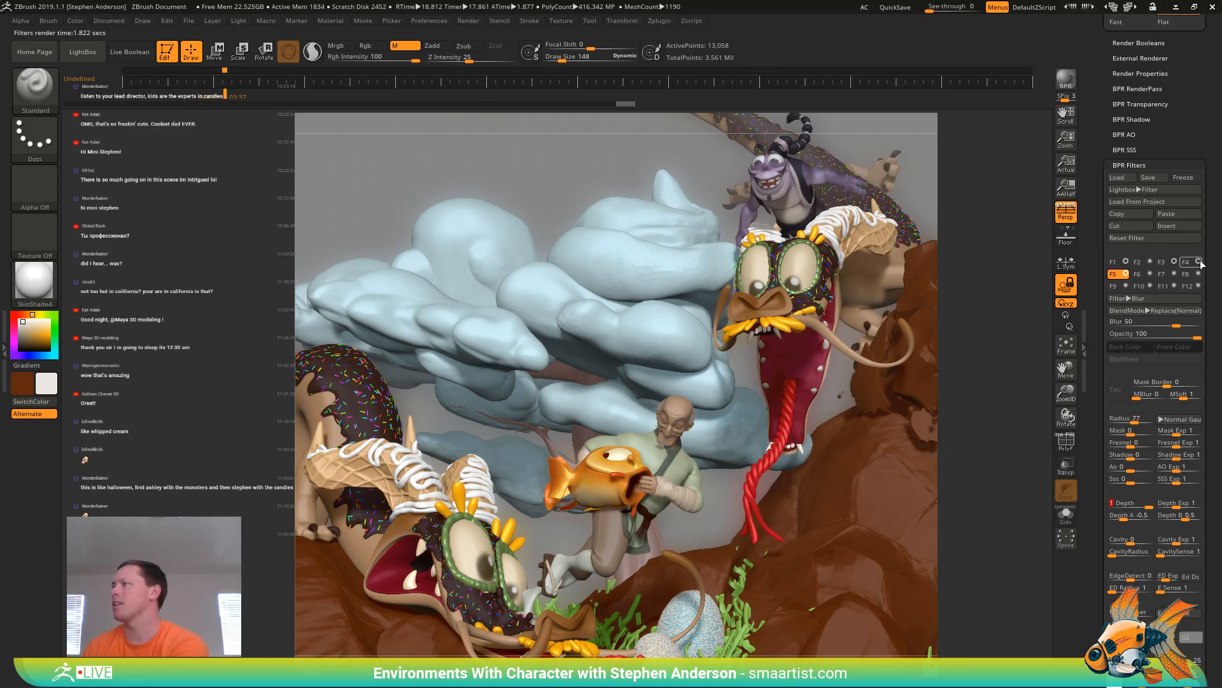
Toggle the fifth filter off and on to compare the render with and without the blur
click(1126, 274)
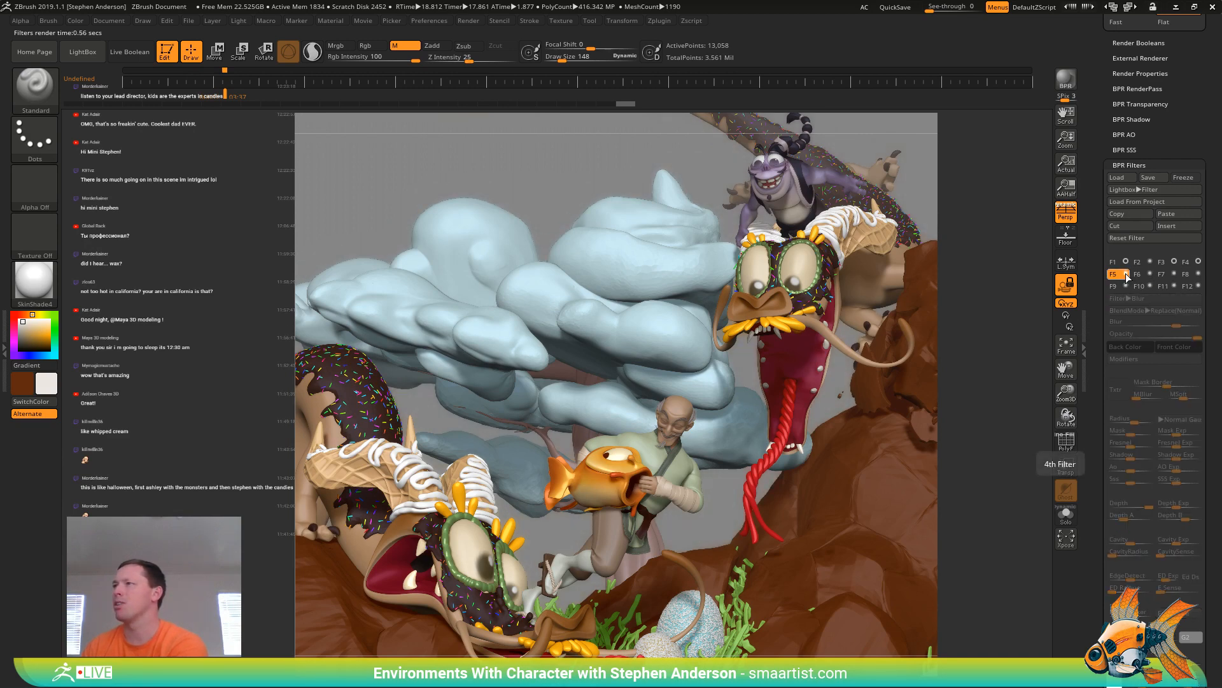
click(1126, 274)
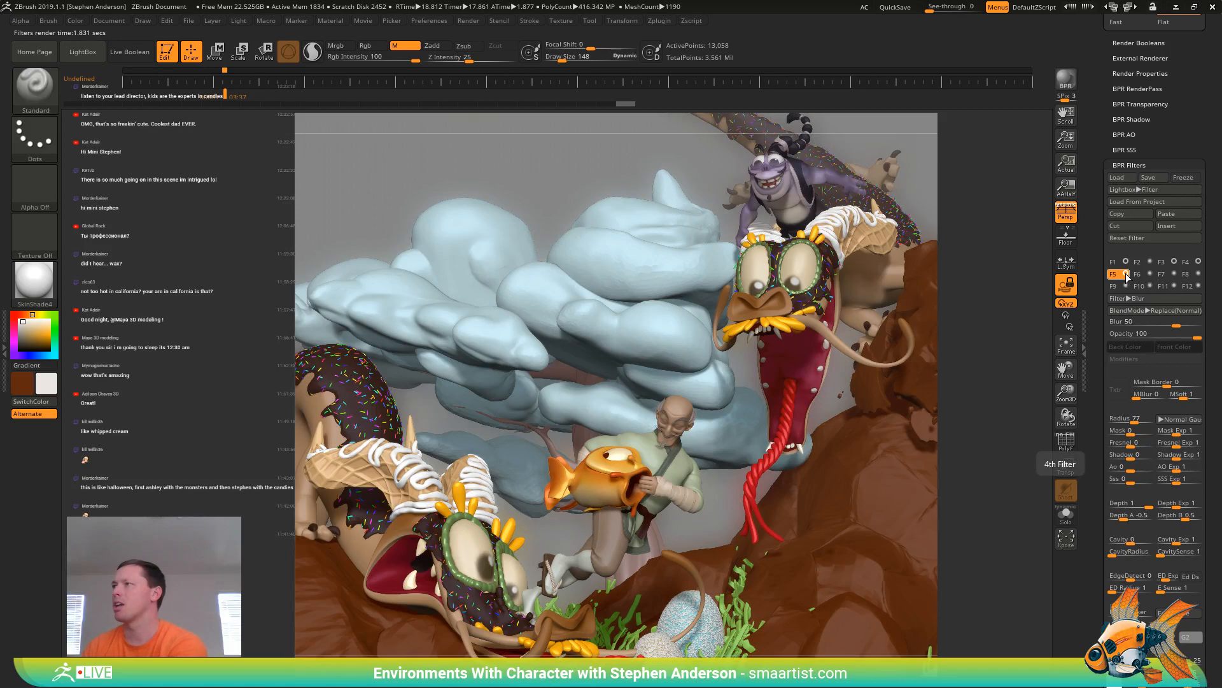
click(1125, 274)
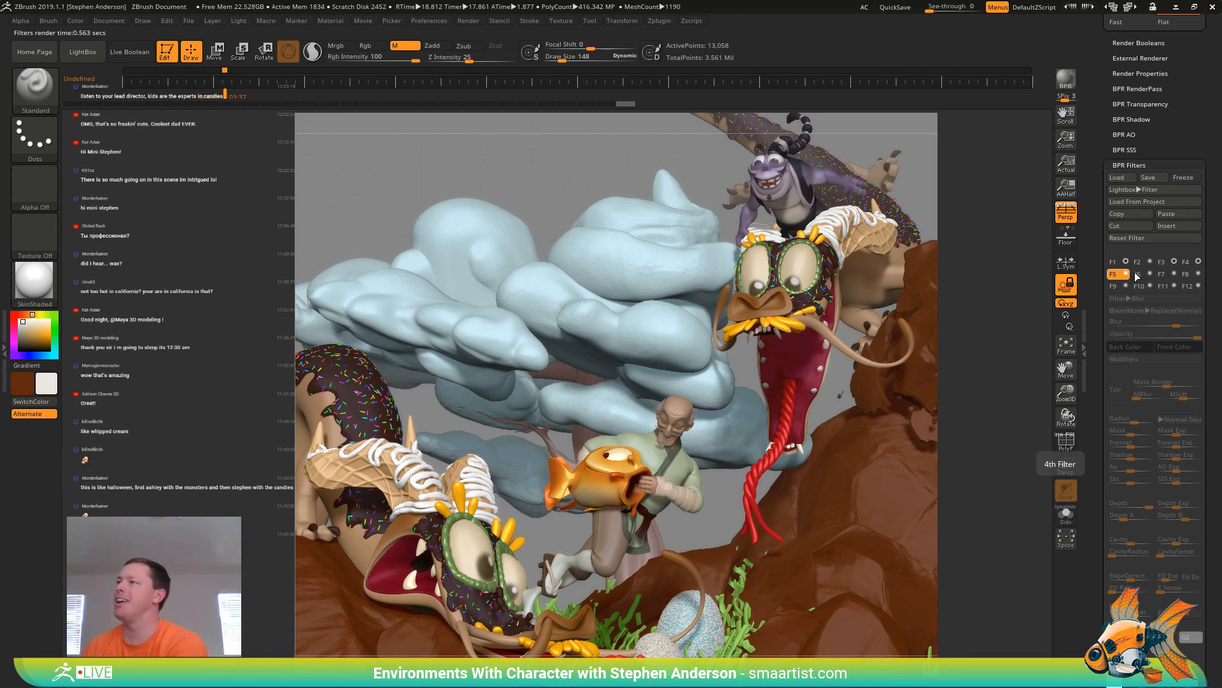
click(1136, 275)
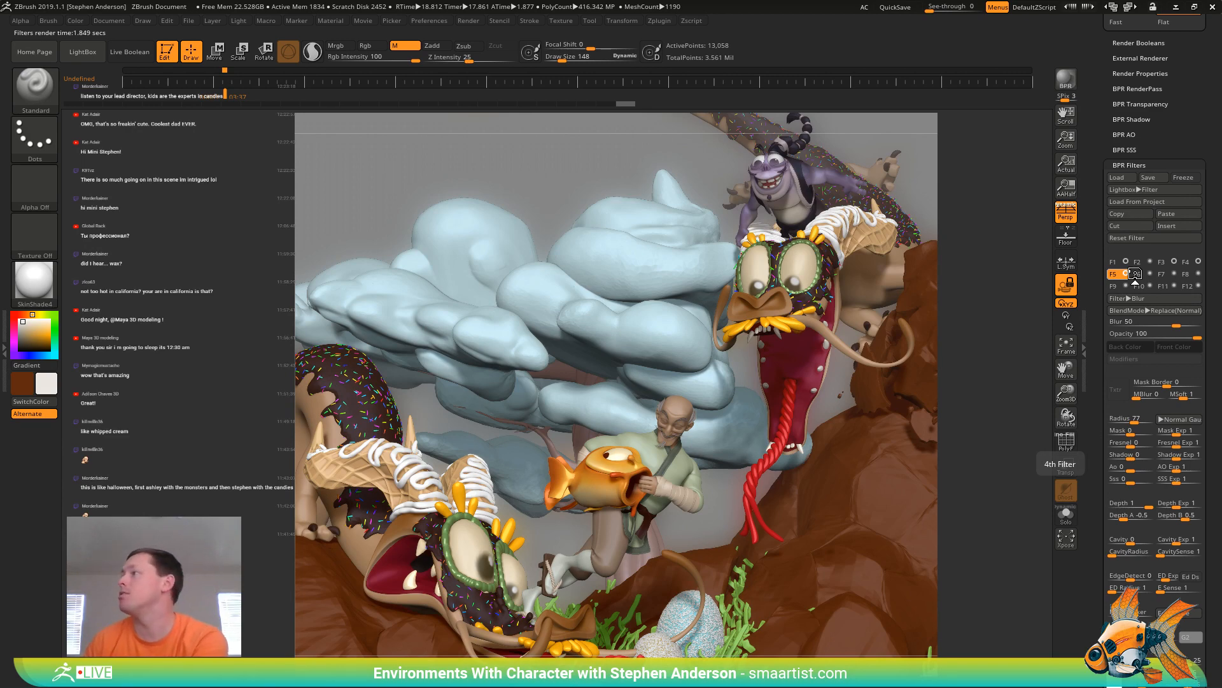
Change the fifth filter's type to Screentone:Dots and set its Depth modulation to 0
click(1155, 298)
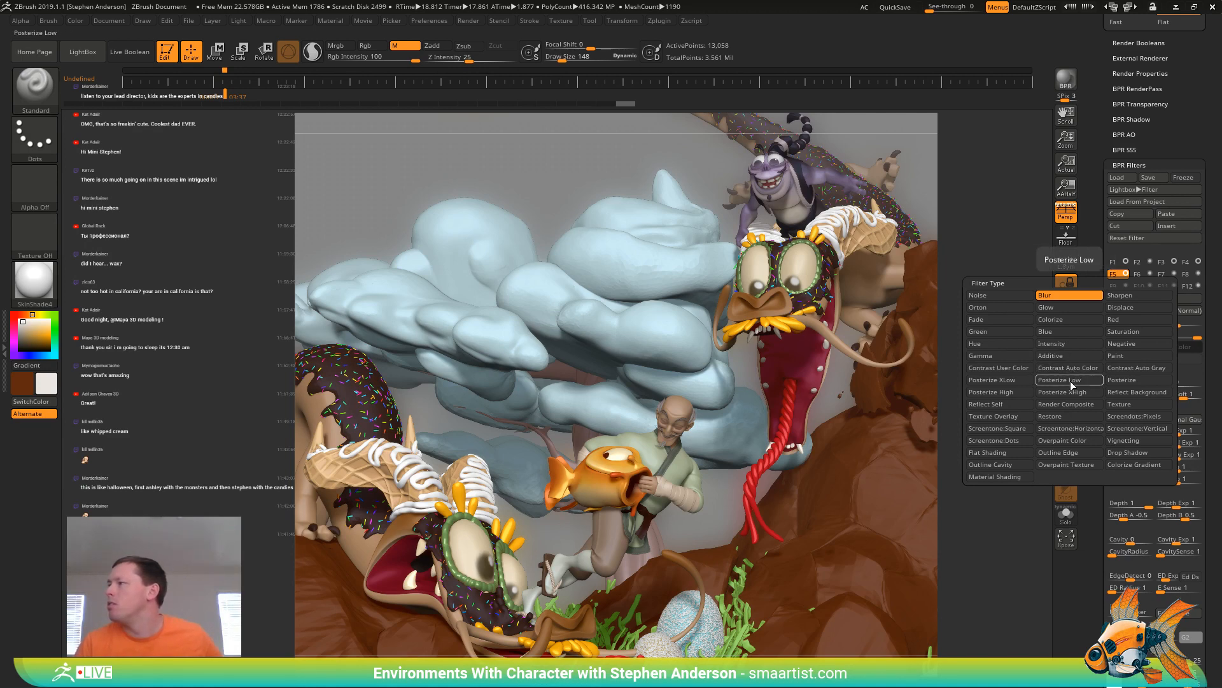
click(998, 440)
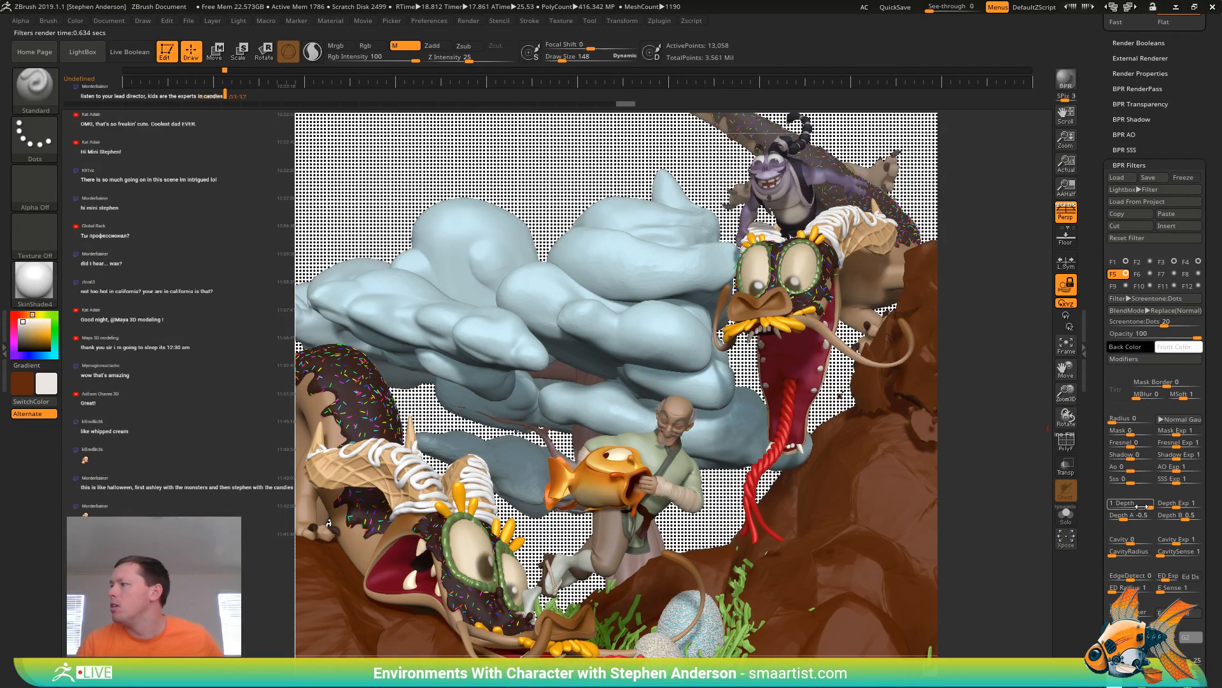
drag(1141, 506, 1129, 513)
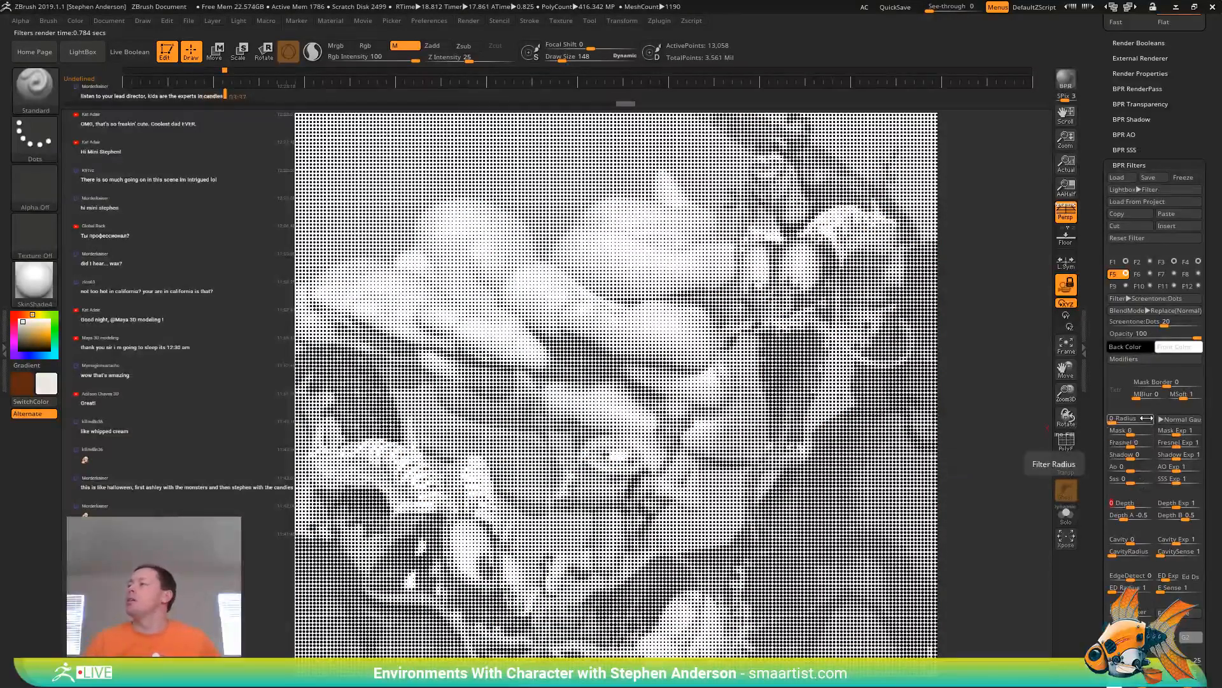
Try larger radius values up to 200 on the Screentone:Dots filter, and bring the radius down to 1
drag(1114, 422, 1122, 422)
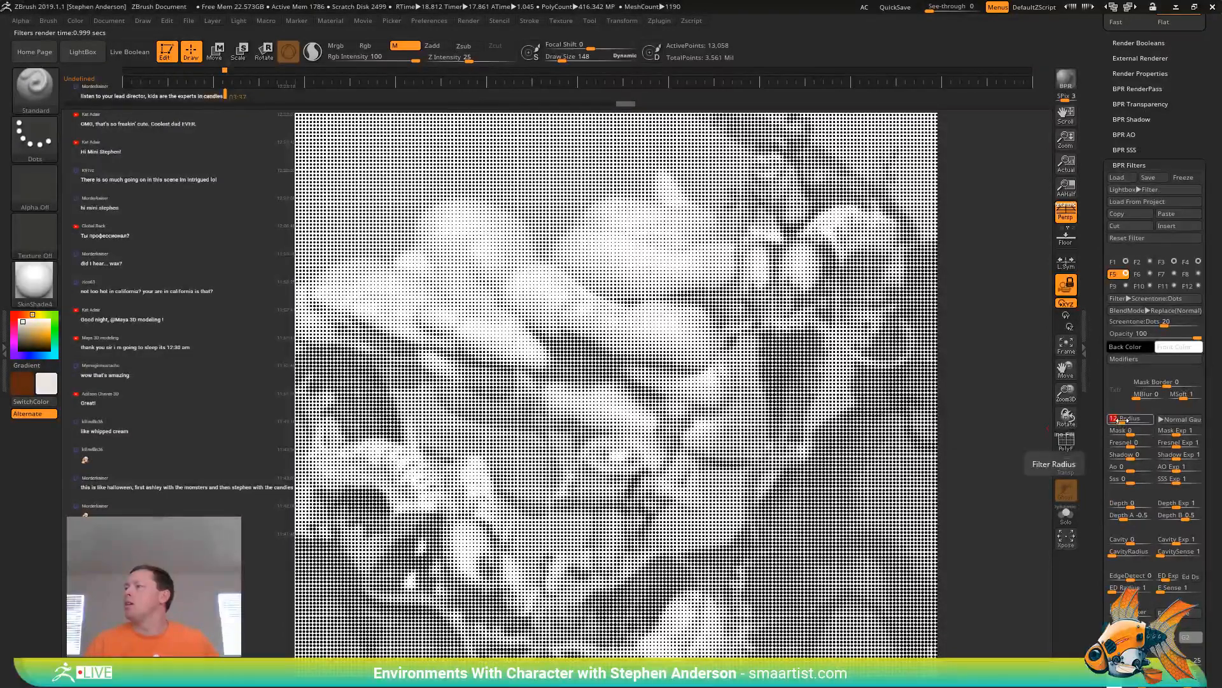
drag(1122, 420, 1152, 418)
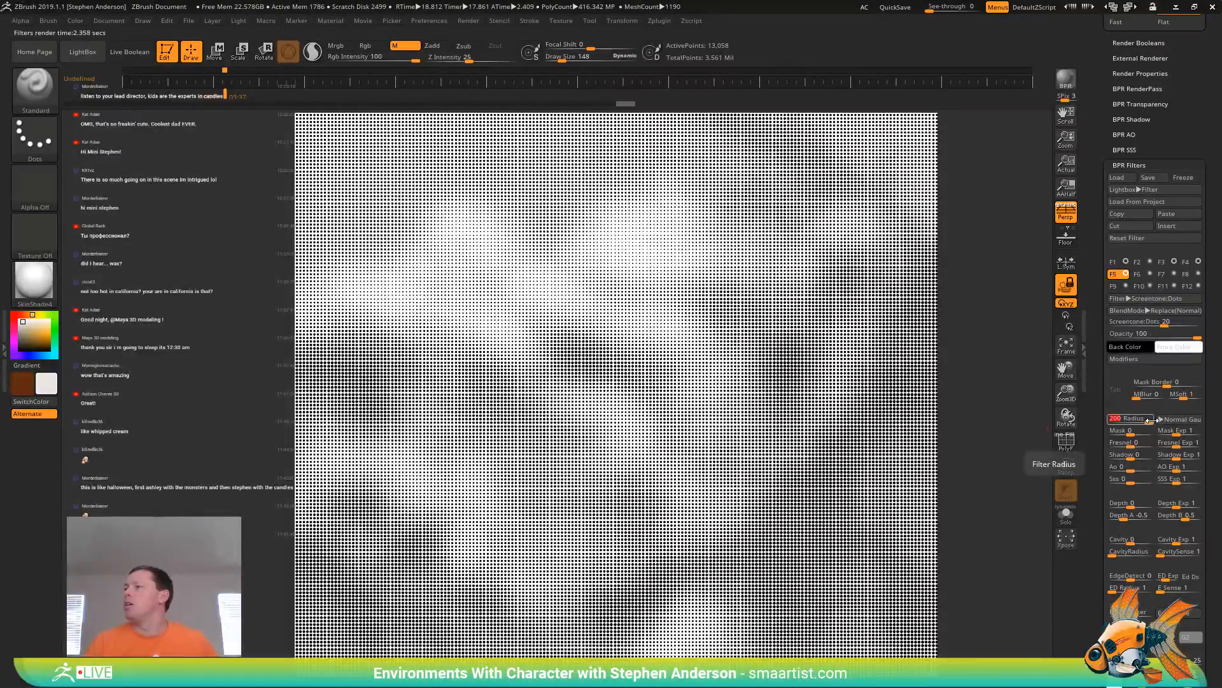
click(1146, 420)
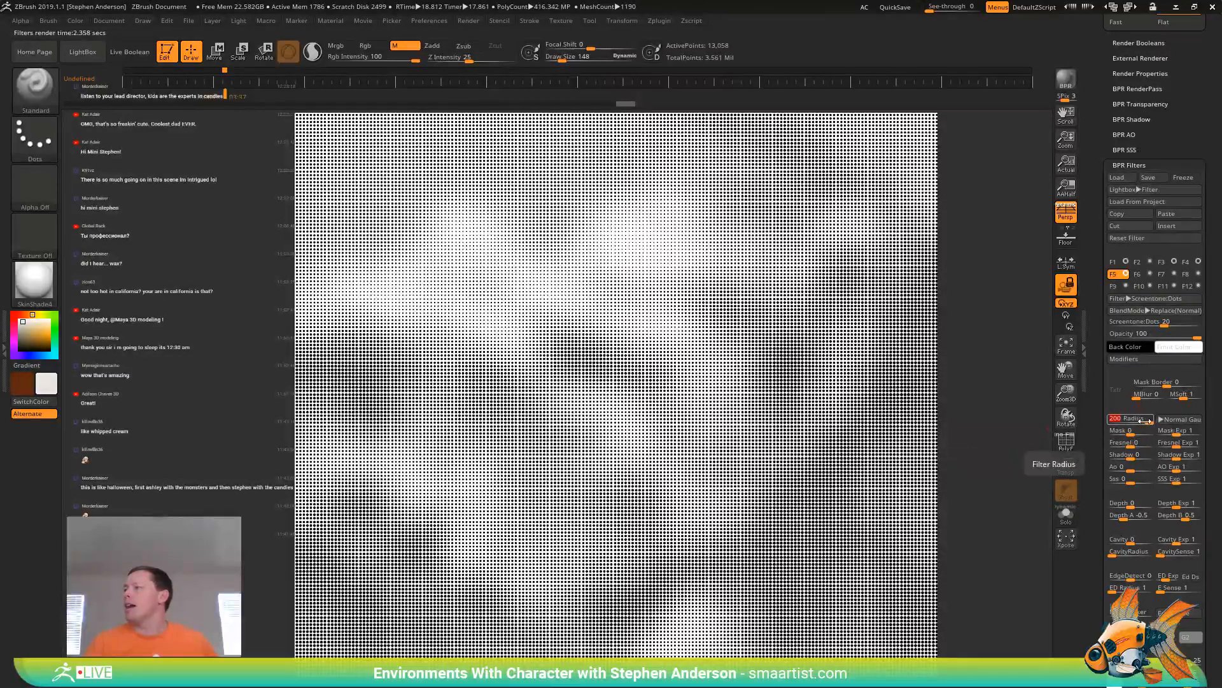
drag(1146, 422, 1120, 424)
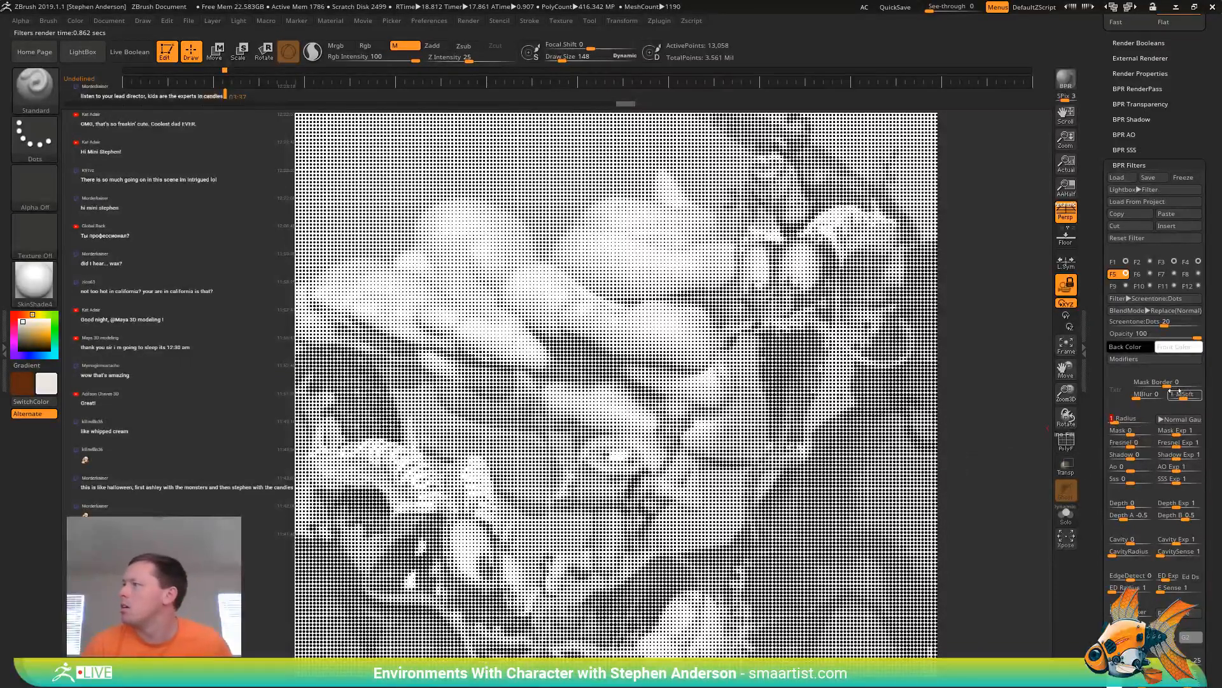
Try the Outer Transparent modifier on the Screentone:Dots filter, and switch to Match Color Intensity
click(1166, 360)
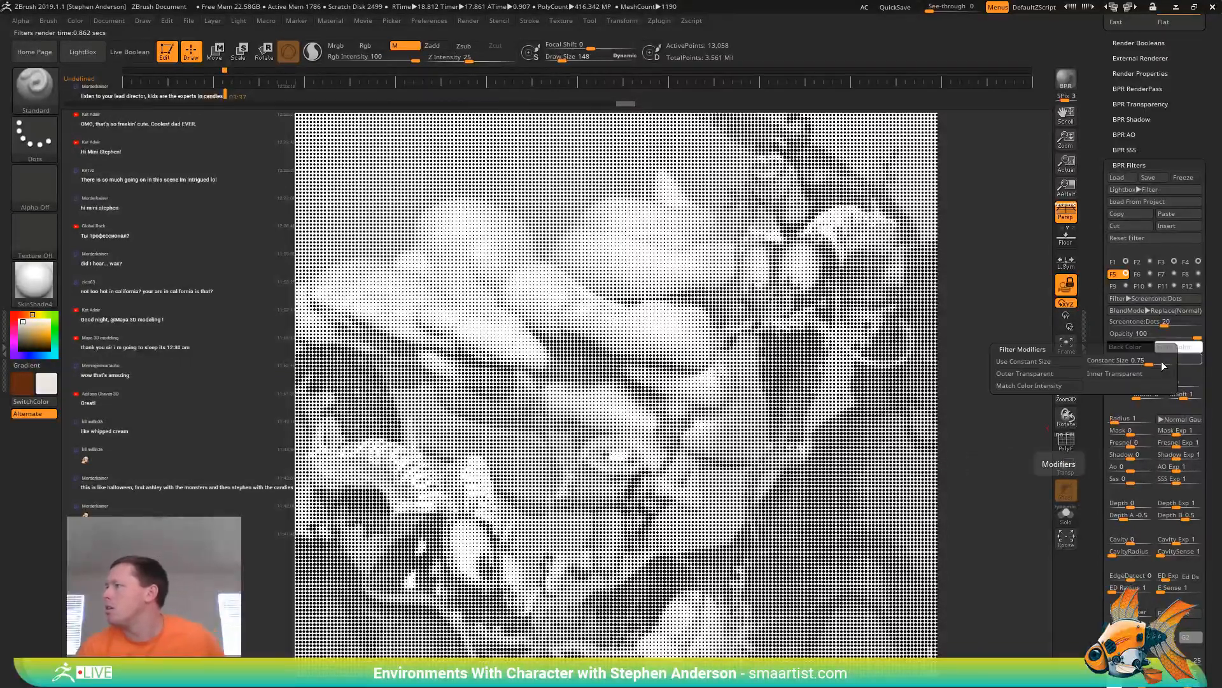
click(1067, 378)
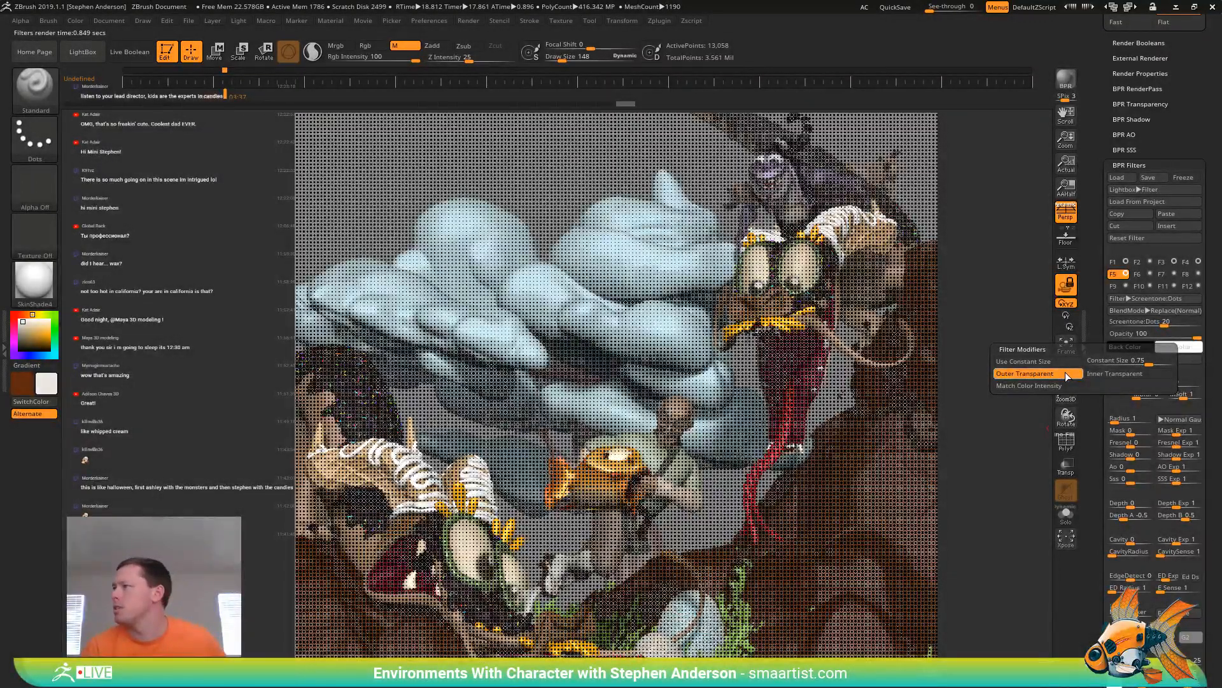
click(1059, 386)
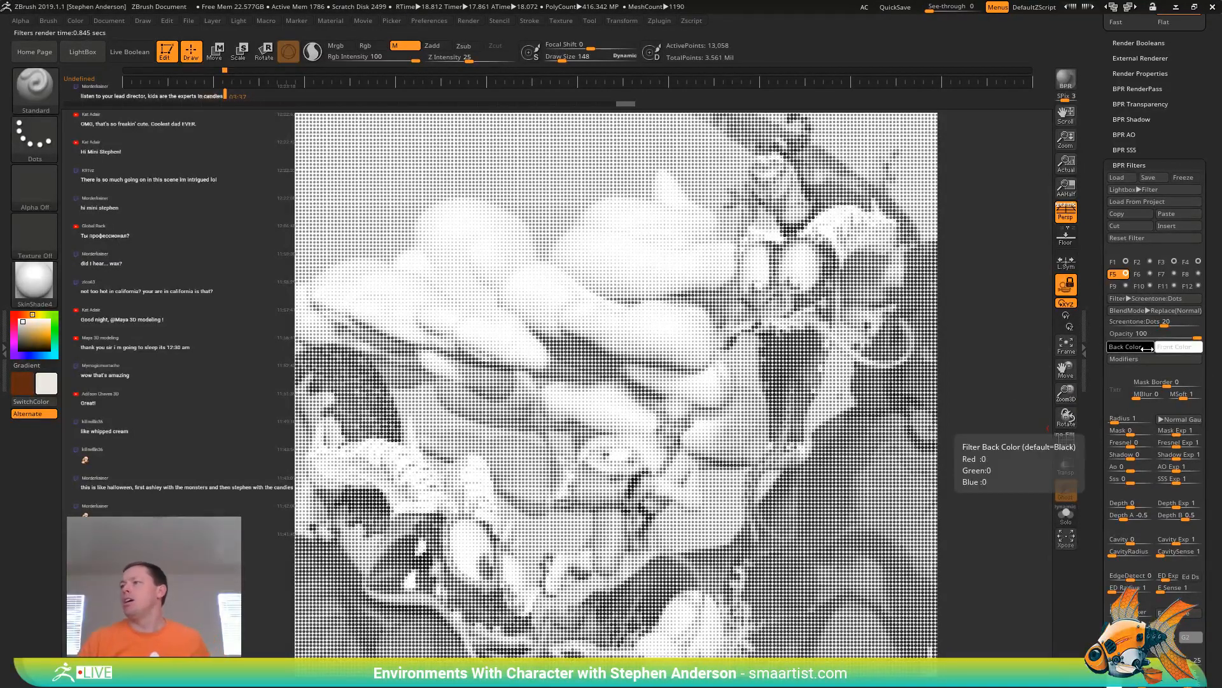
Change the Screentone:Dots filter's Back Color from black to a darkened purple
click(1129, 348)
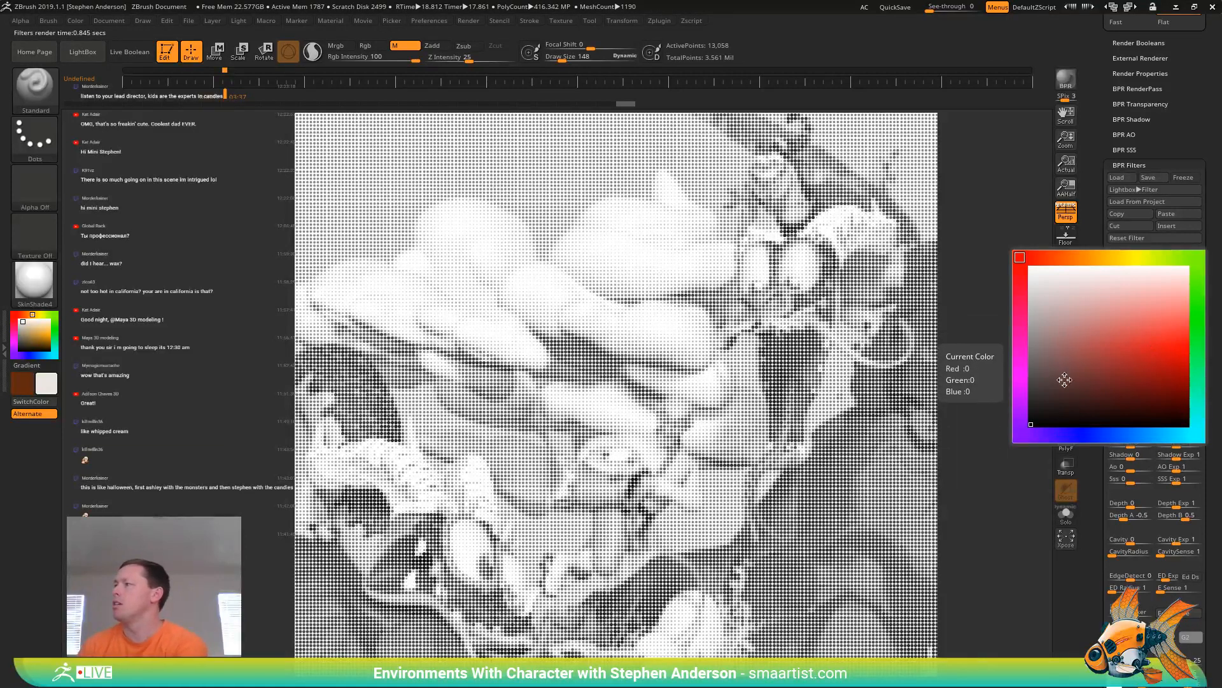
click(1129, 346)
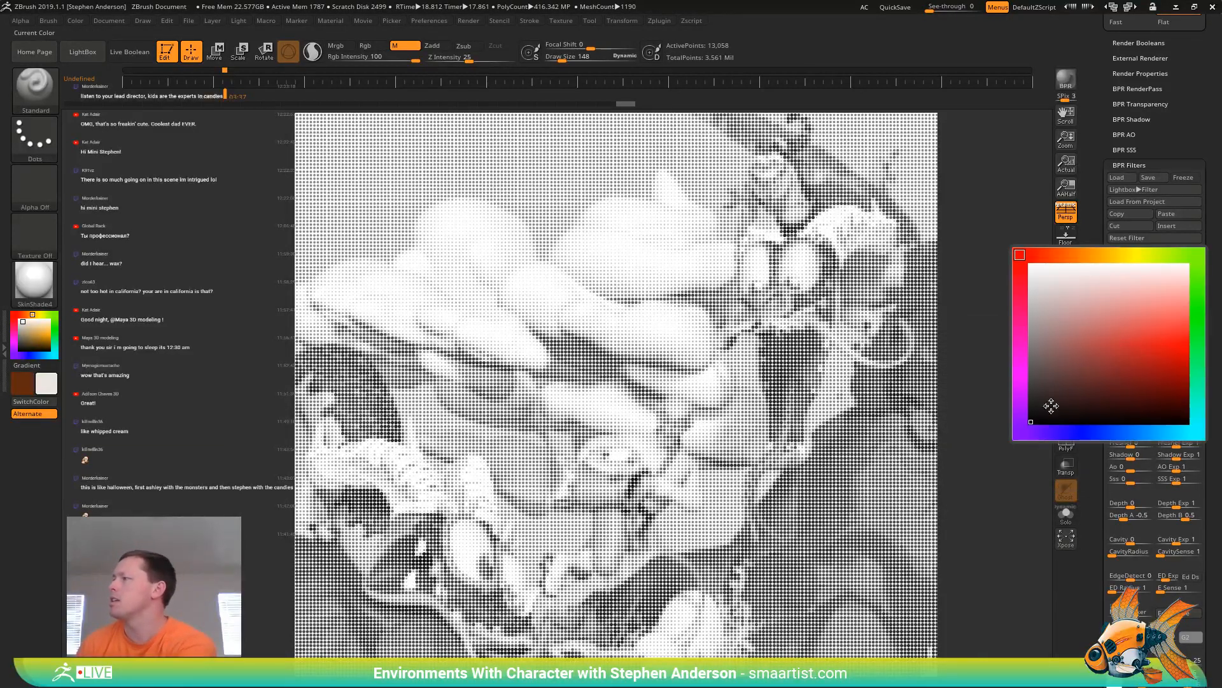
click(1020, 420)
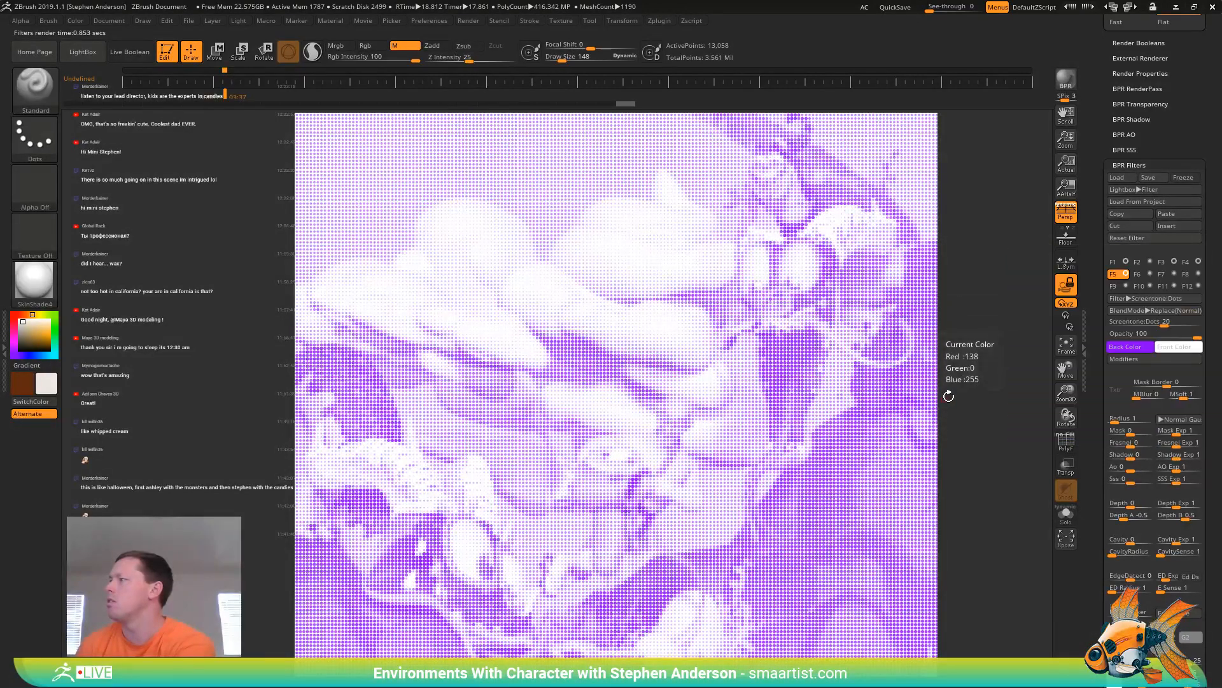
click(1124, 346)
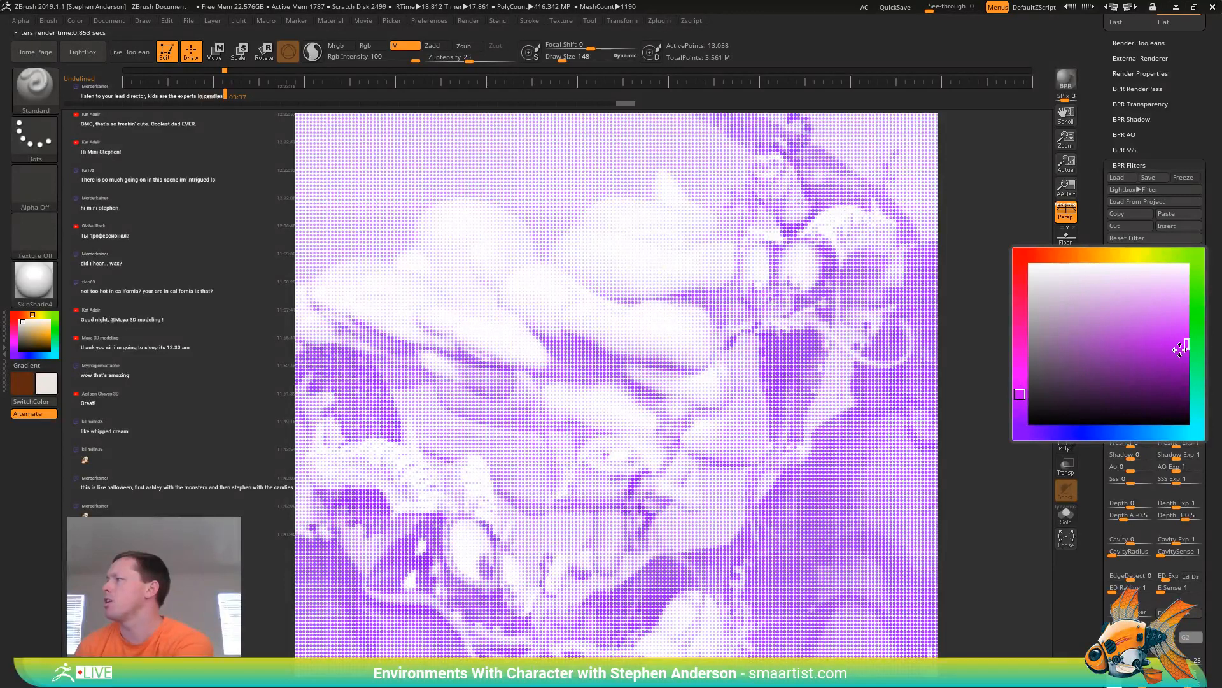
click(1172, 357)
click(1167, 373)
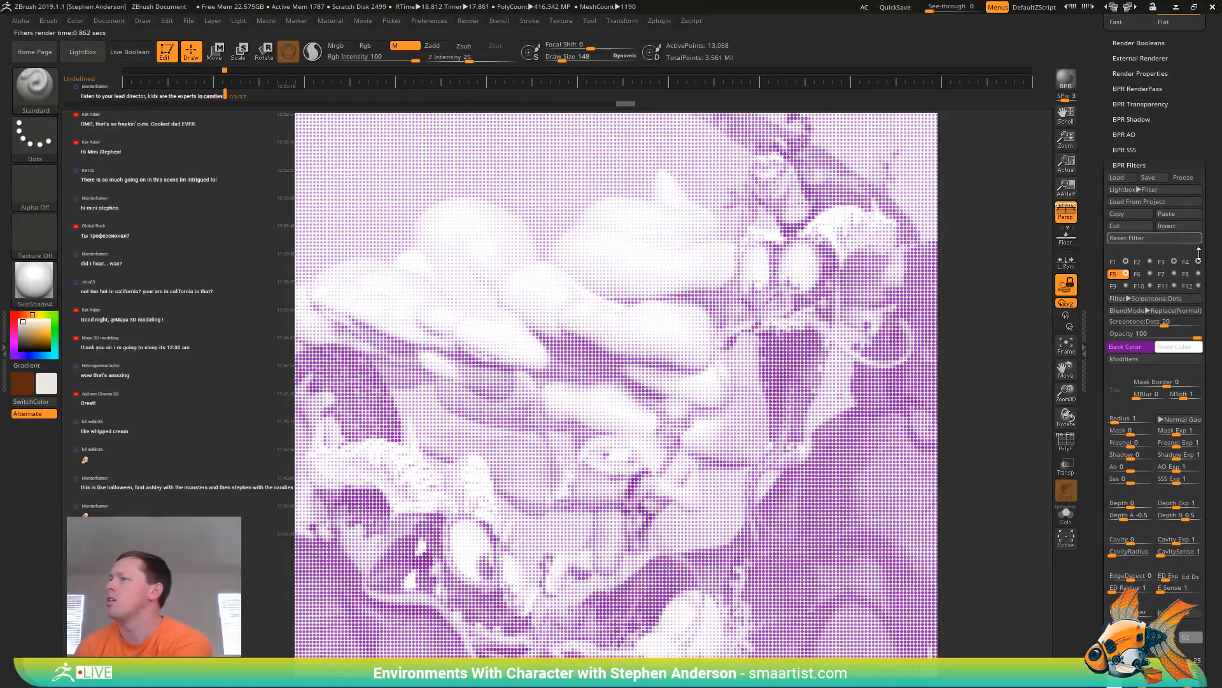
Try the Multiply blend mode on the Screentone:Dots filter, and change it to Overlay
click(1176, 312)
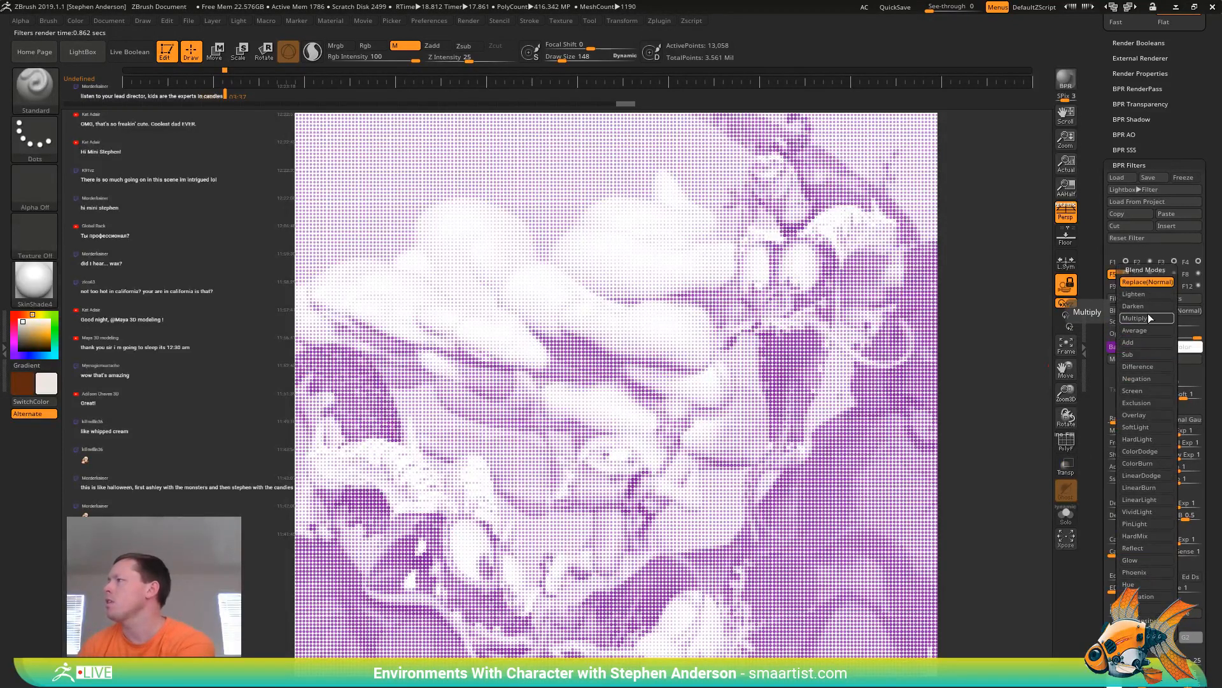
click(1148, 314)
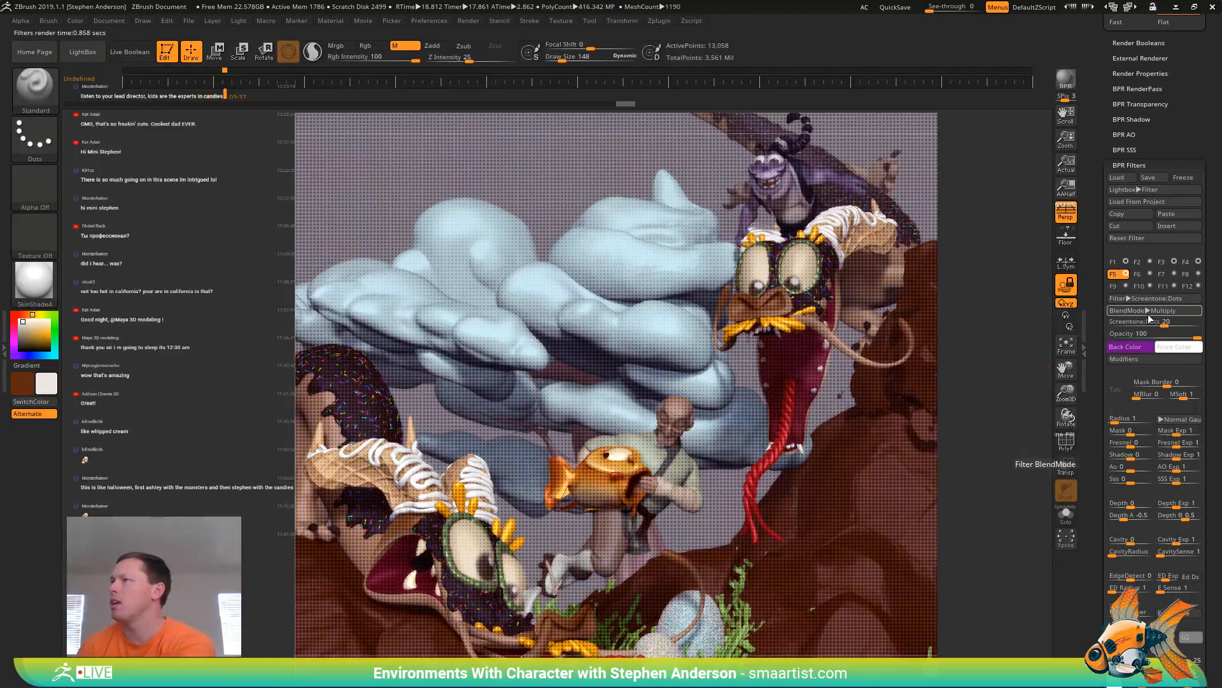
click(1184, 312)
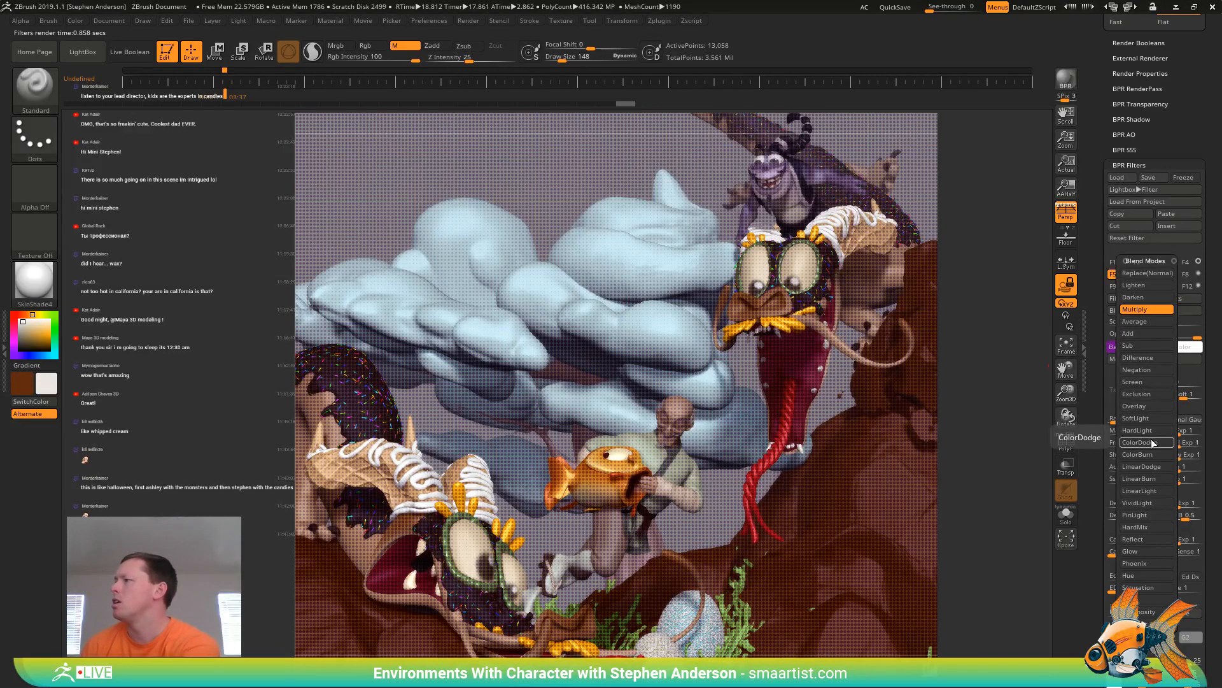
click(1151, 406)
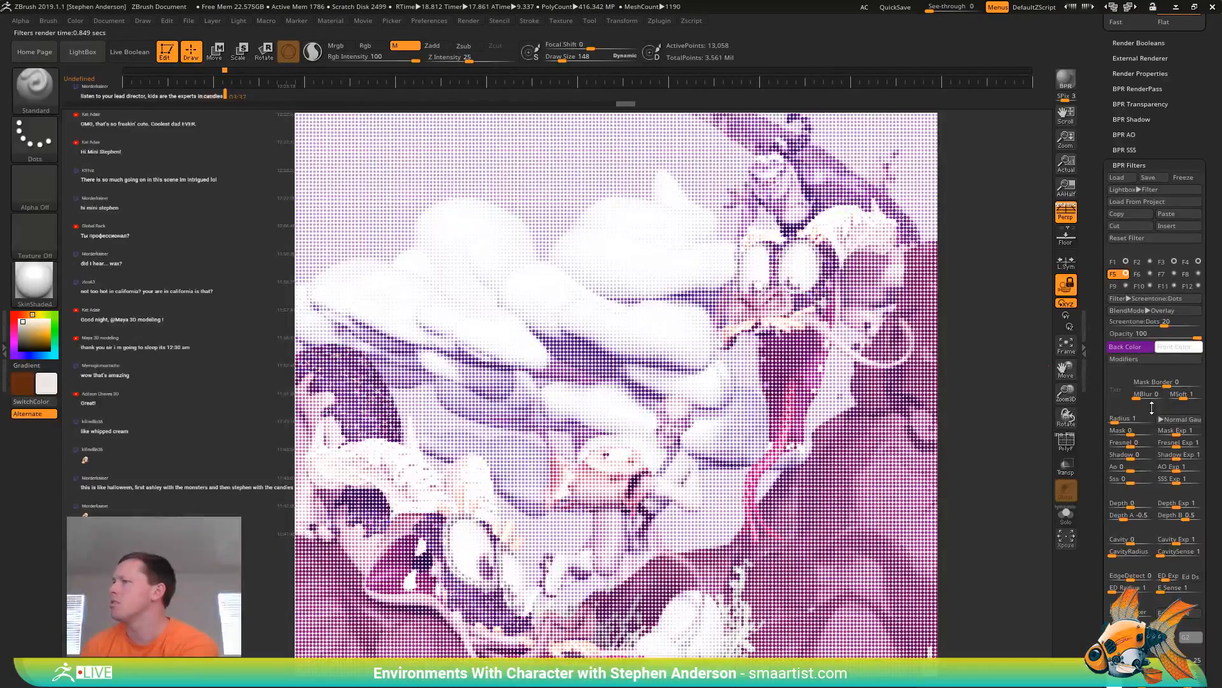
Change the Screentone:Dots filter's Front Color to a mid grey and compare the image with the filter off and on
click(1185, 349)
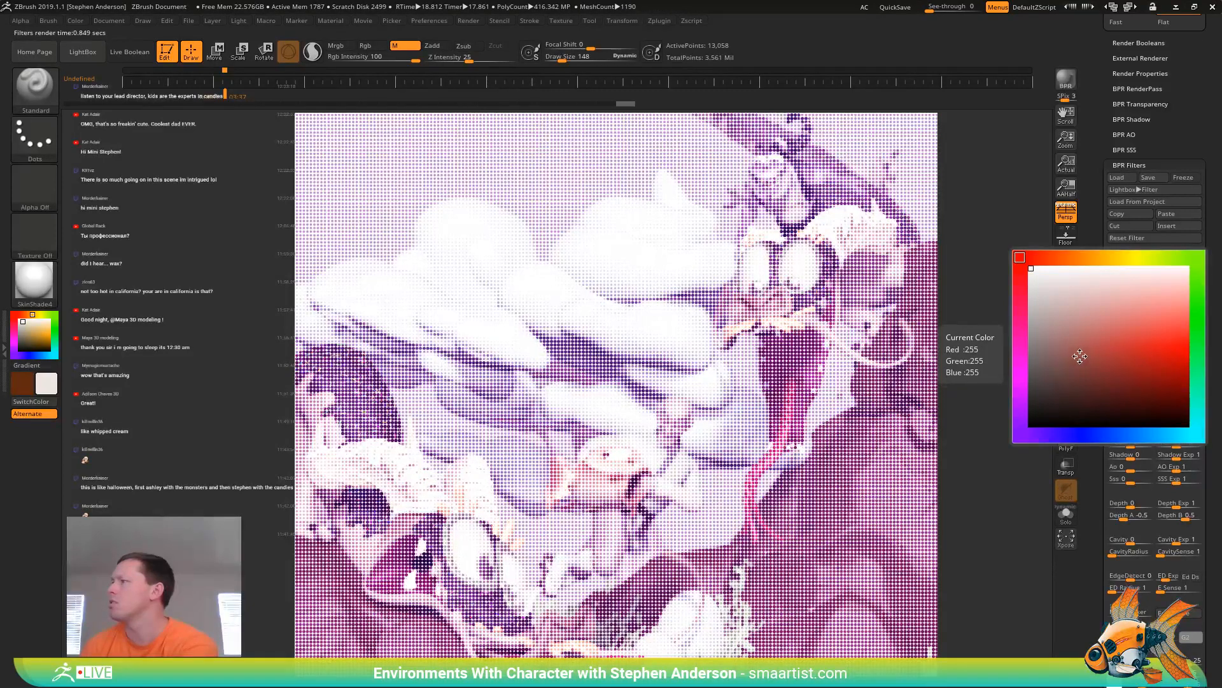
click(1171, 345)
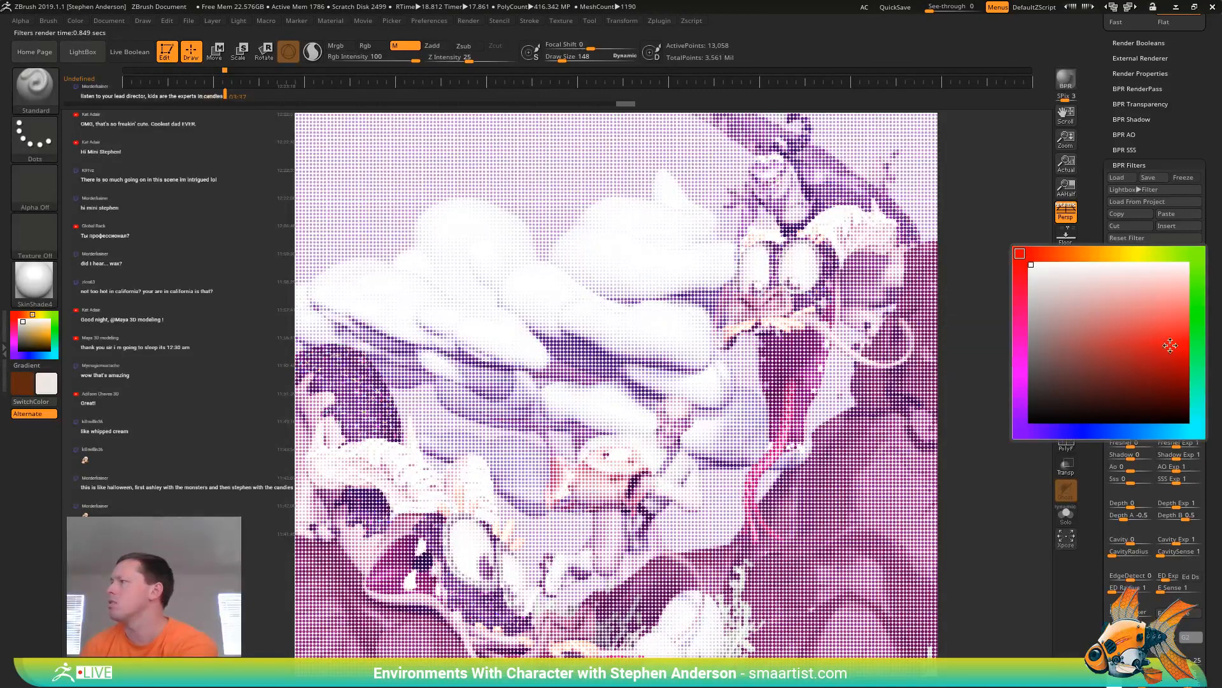
drag(1072, 349, 1021, 344)
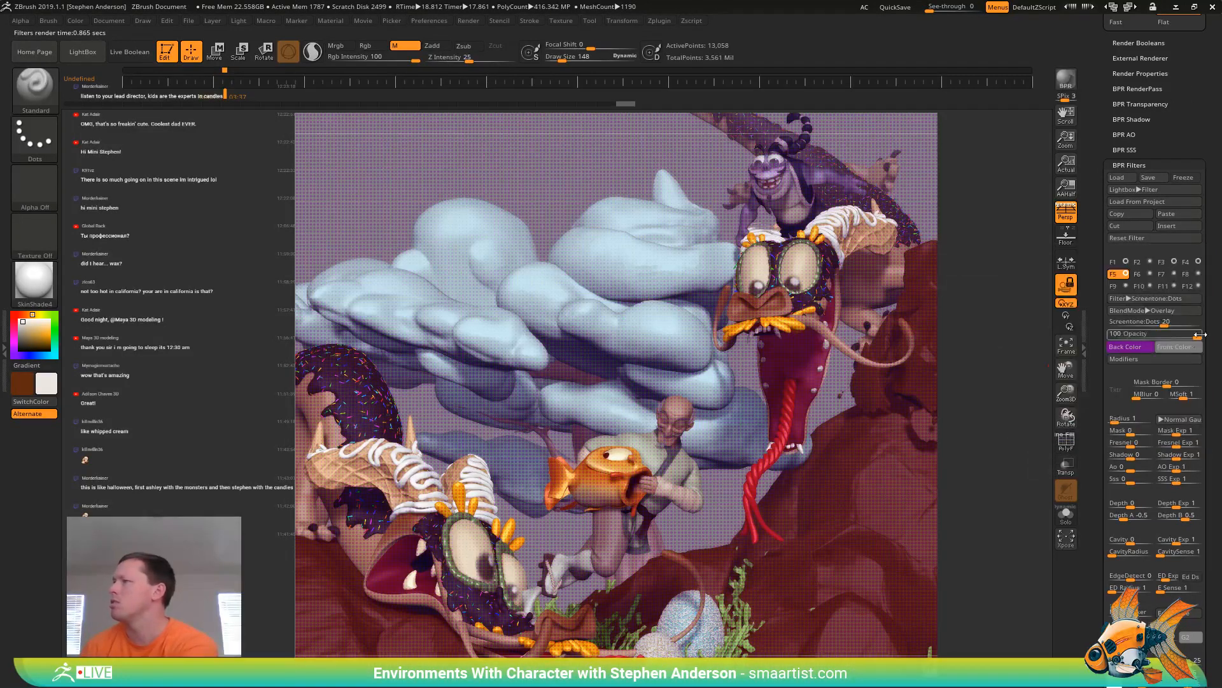
click(1126, 274)
click(1126, 274)
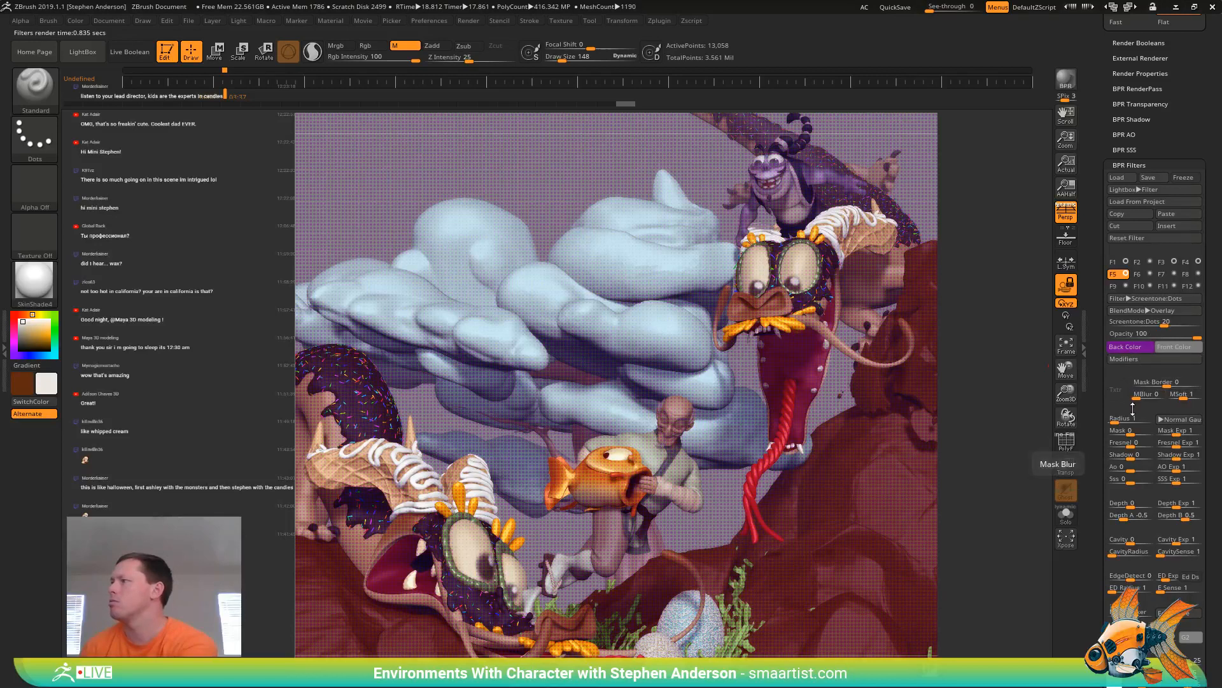
Set the fifth filter's radius to 0 and change its type from Screentone:Dots to Screentone:Horizontal
drag(1123, 419, 1105, 422)
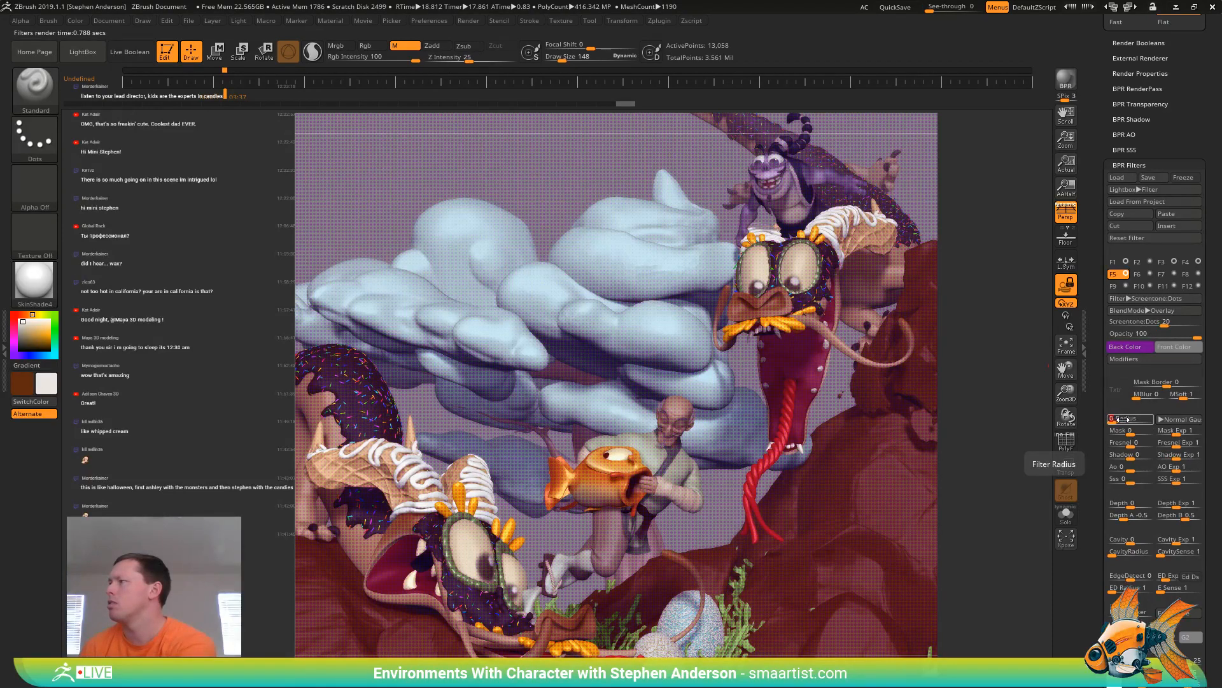
click(1146, 358)
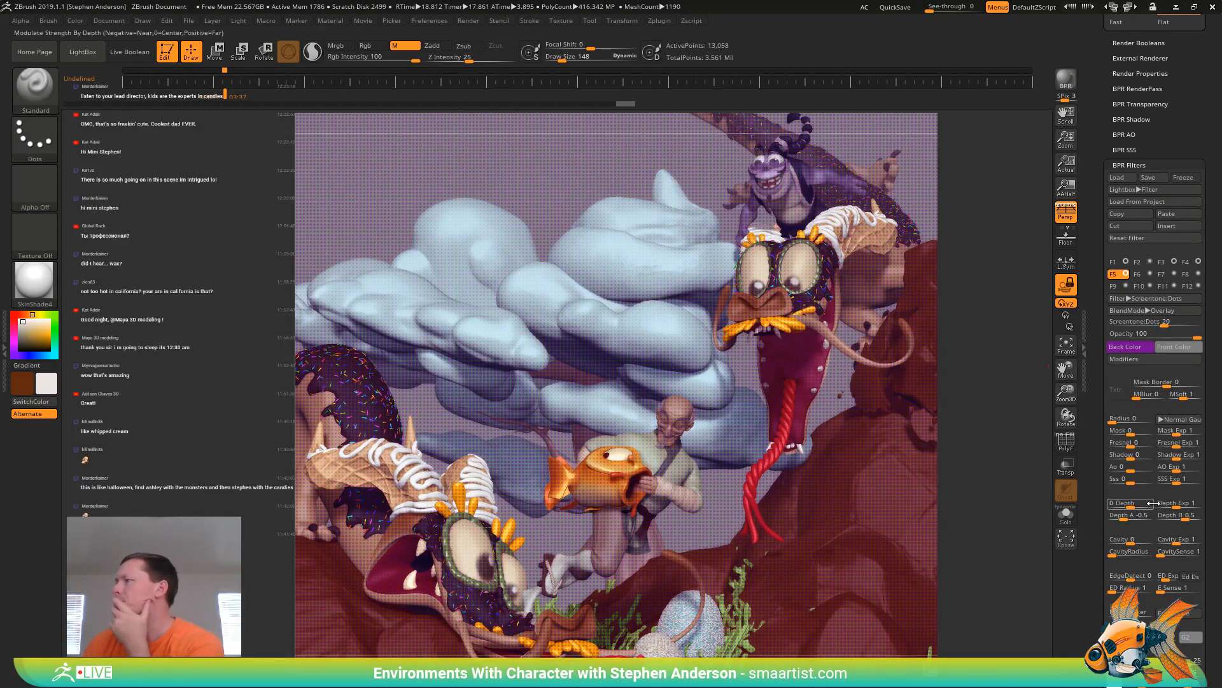
click(1172, 298)
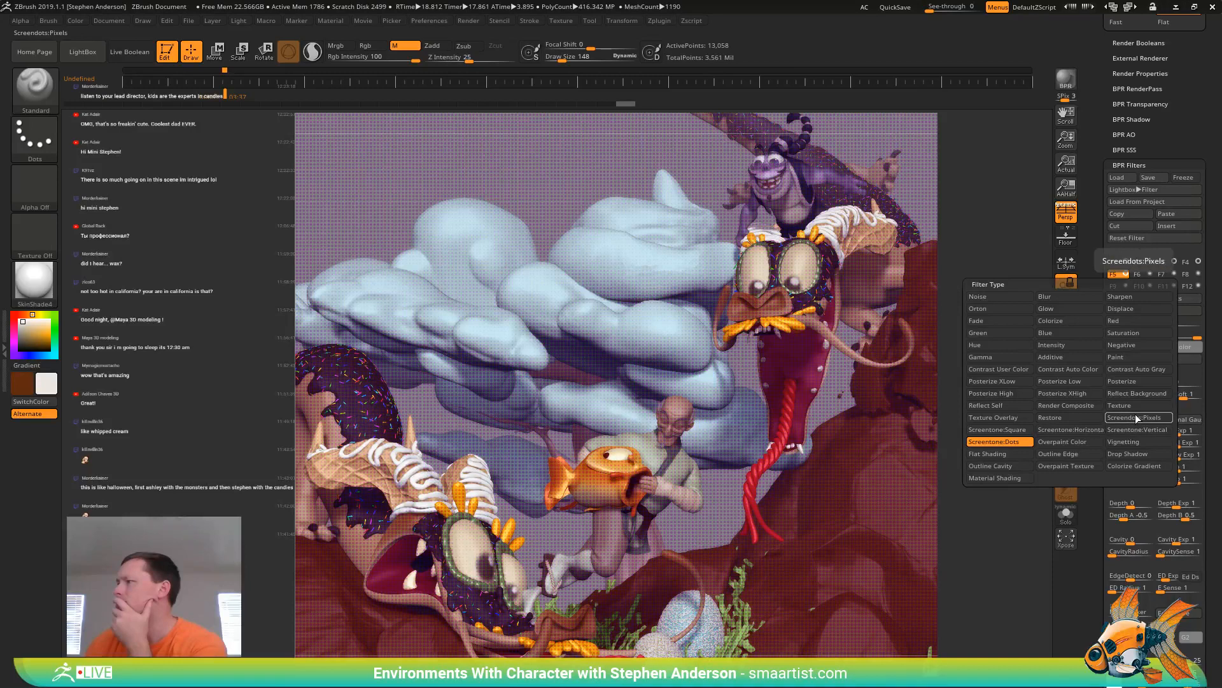
click(1092, 430)
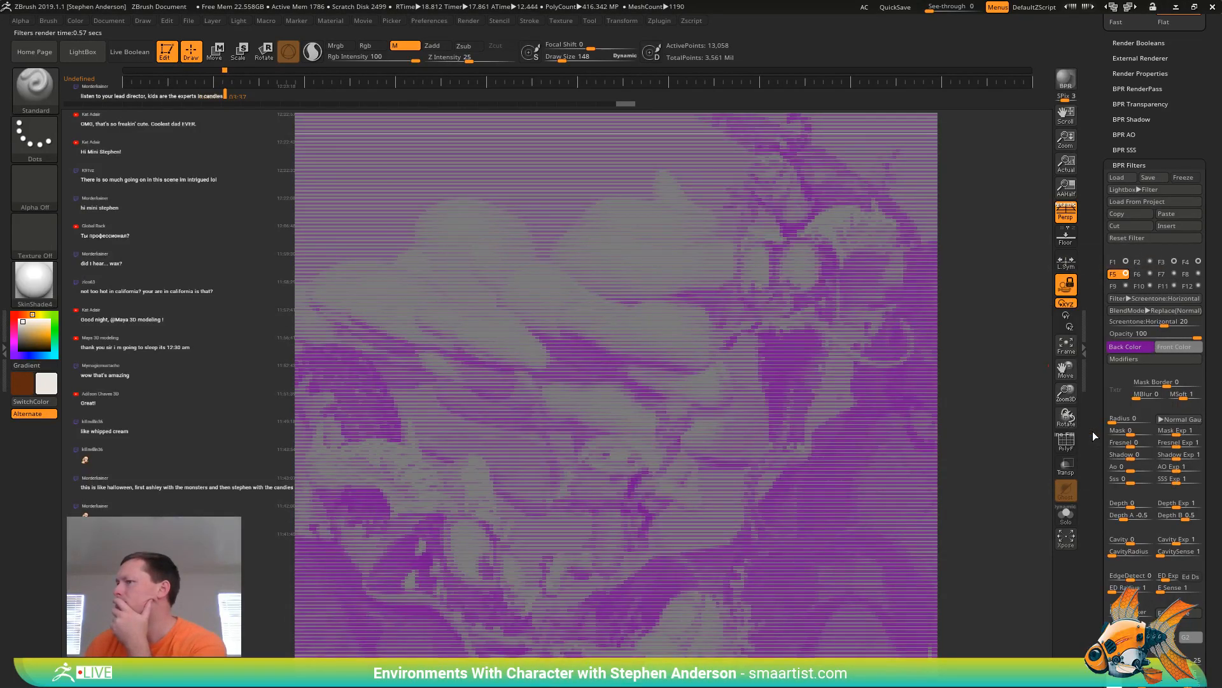
Try a white Front Color and Multiply blending on the Screentone:Horizontal filter, and disable the filter
click(1180, 347)
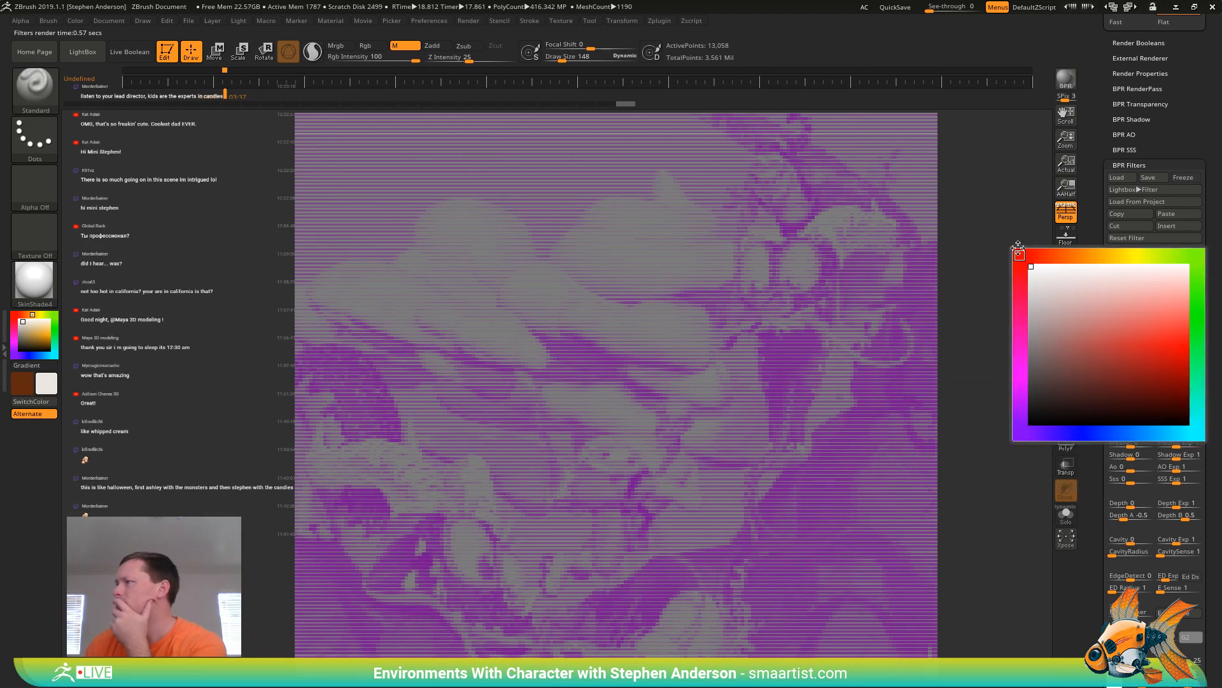
drag(1018, 248, 1019, 248)
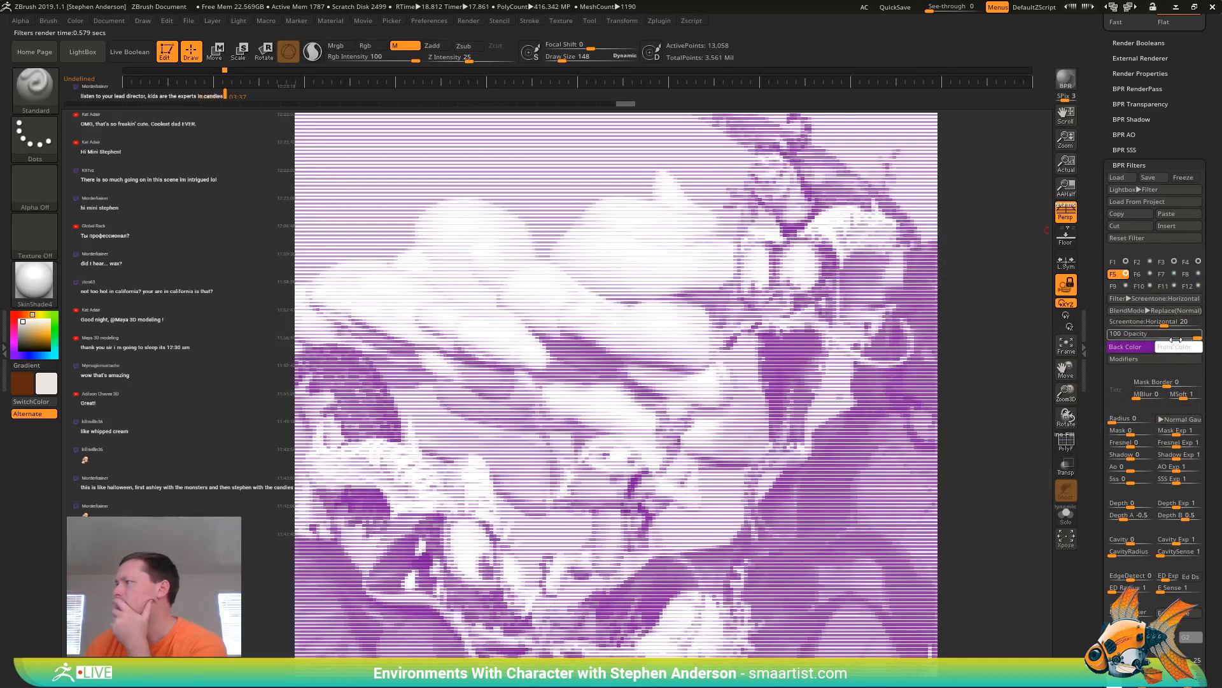
click(1153, 310)
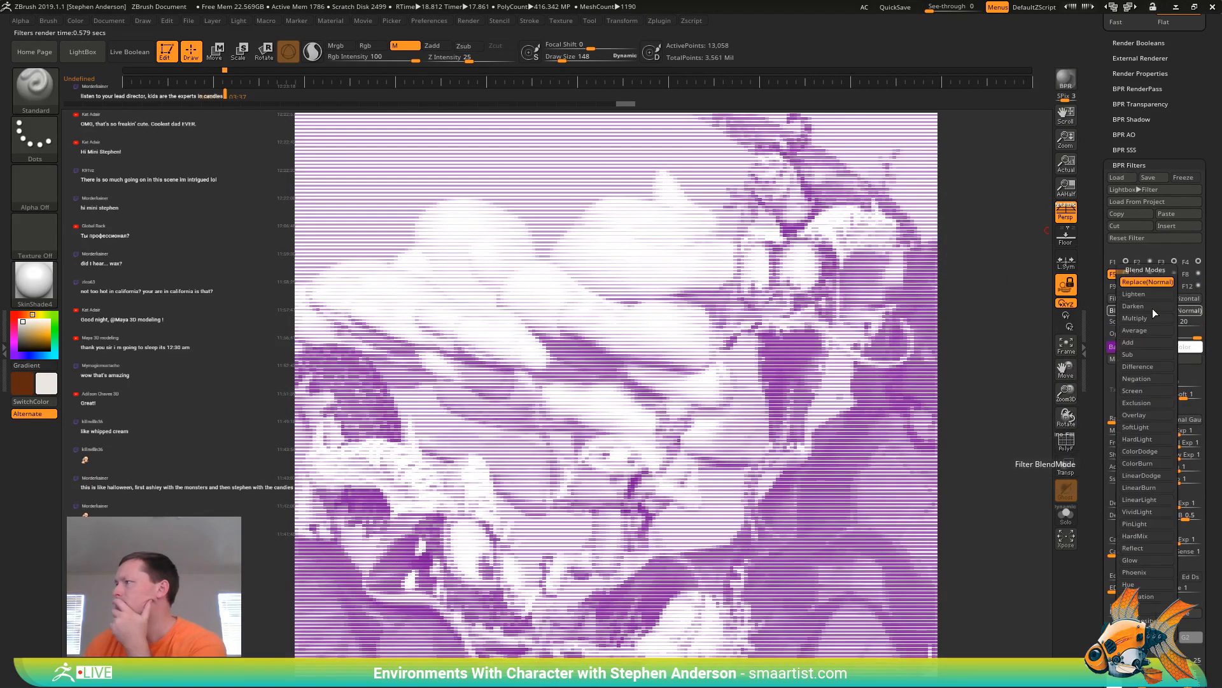
click(1140, 321)
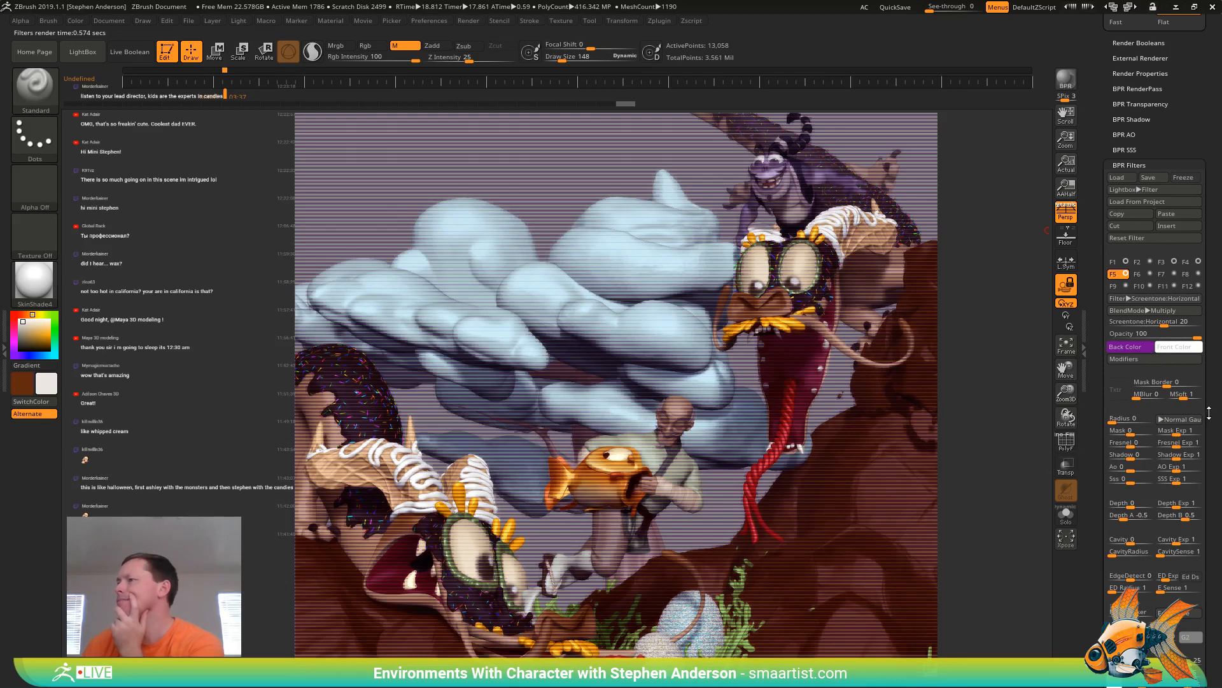
click(1126, 275)
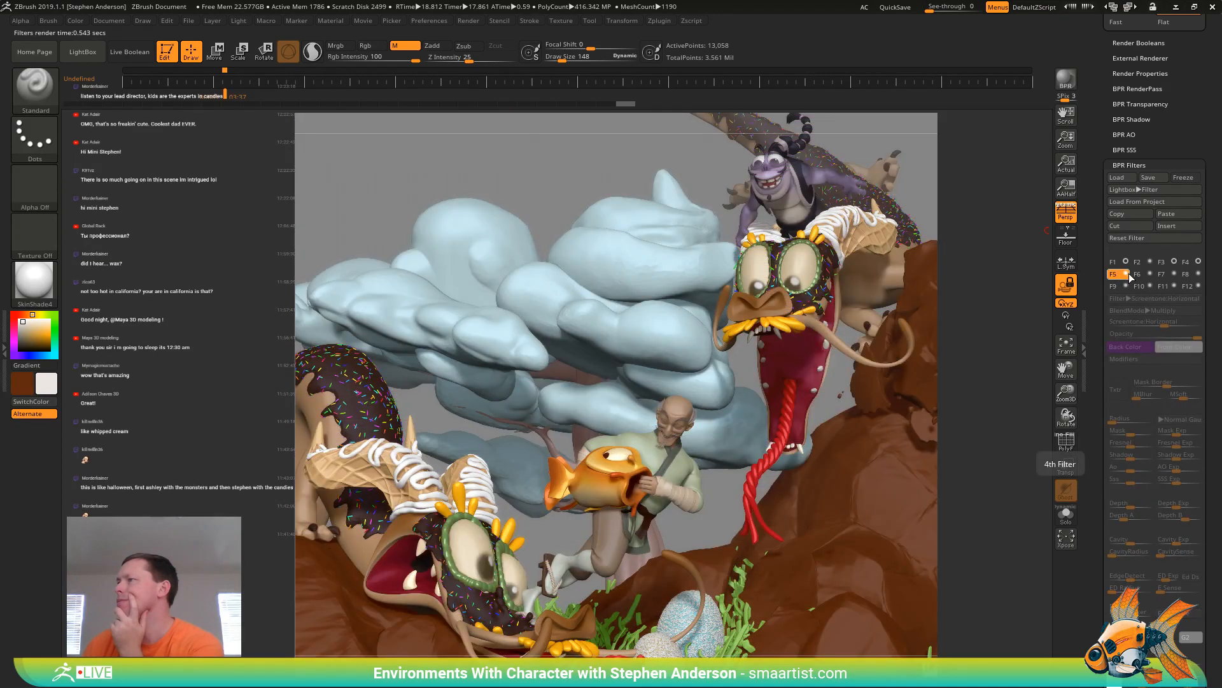
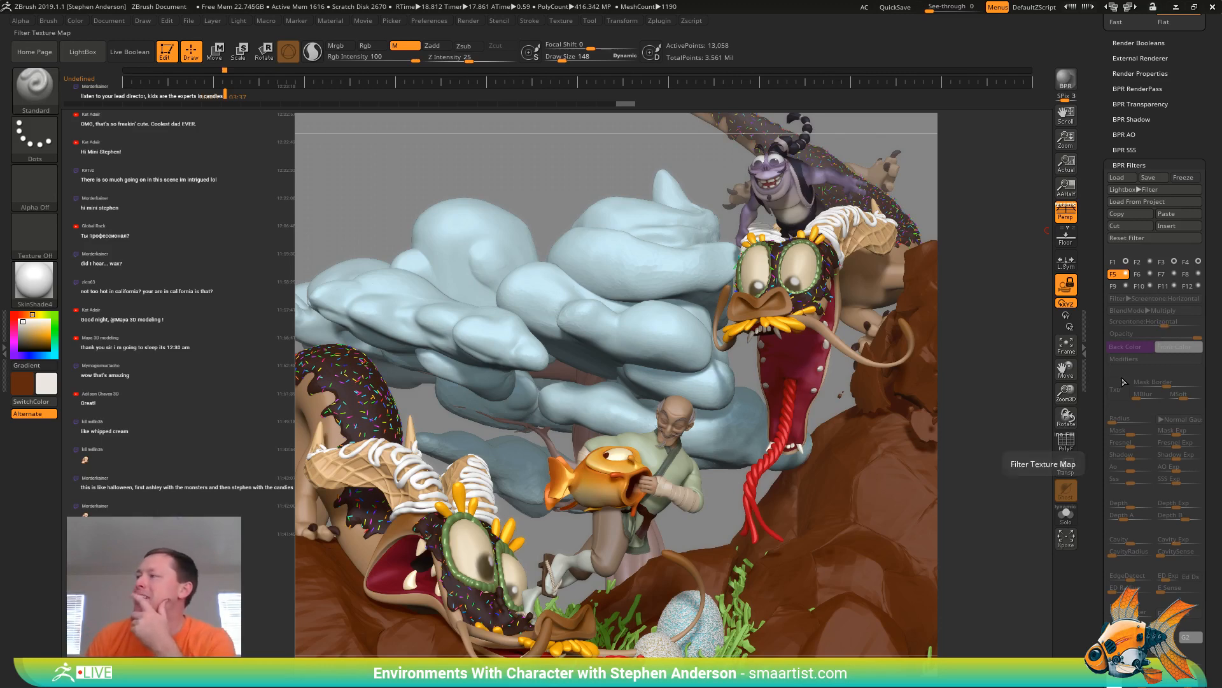
Compare the render with the Fade filter in the first slot switched off and on
click(1118, 264)
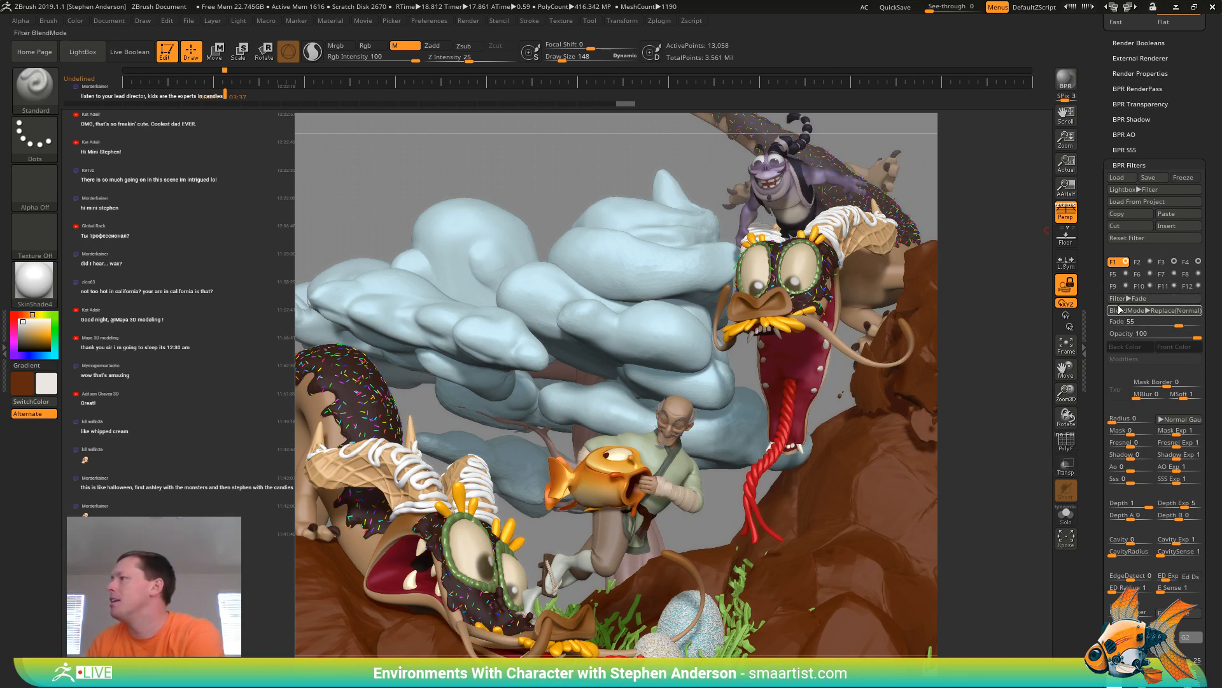
click(1125, 264)
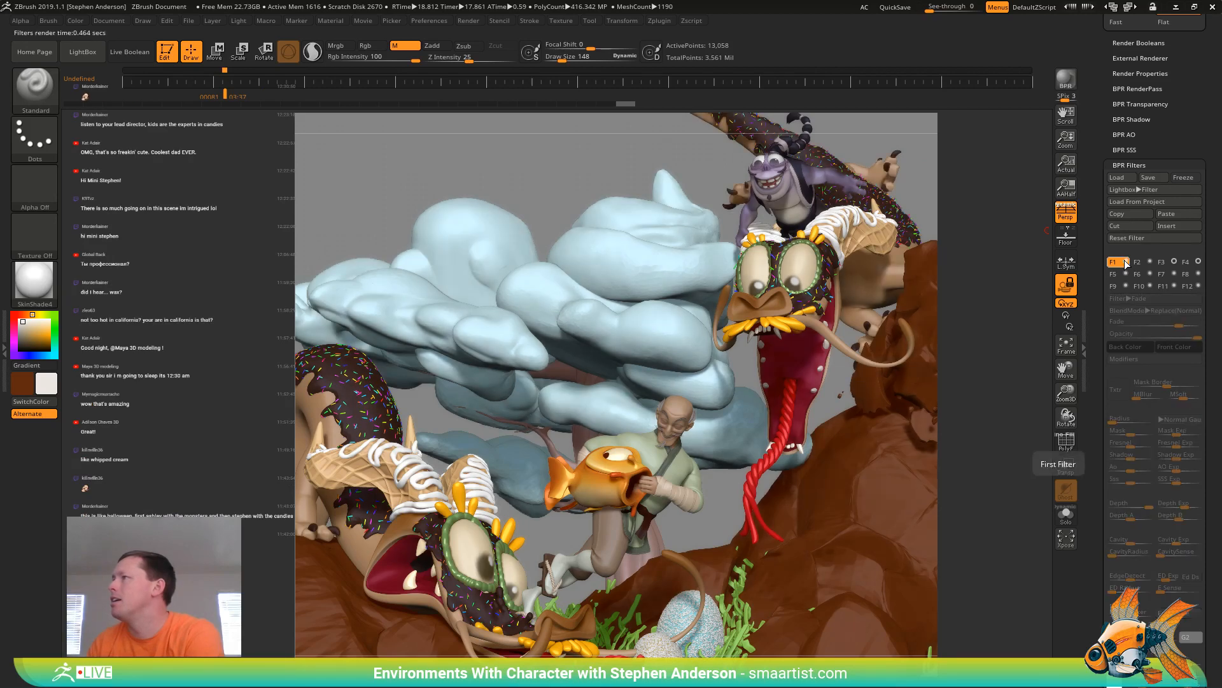
click(1126, 264)
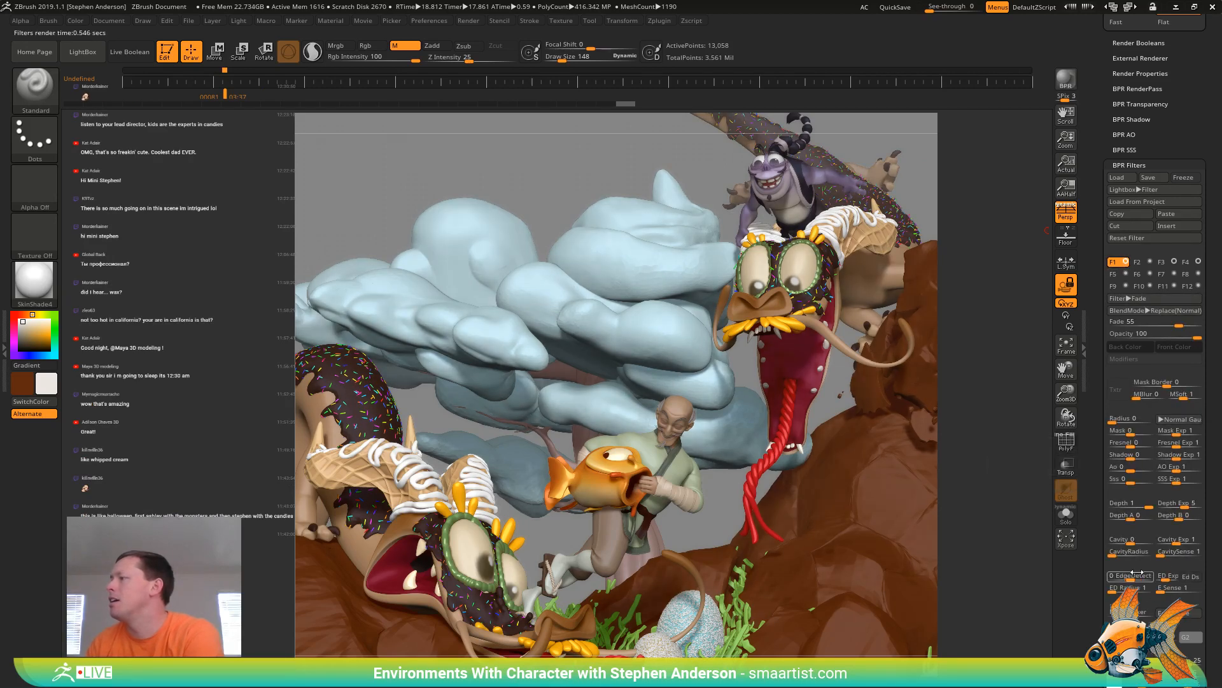
Try Depth A values of 0.5 and -0.5 and another Depth B on the Fade filter, and return both to 0
drag(1138, 524, 1127, 519)
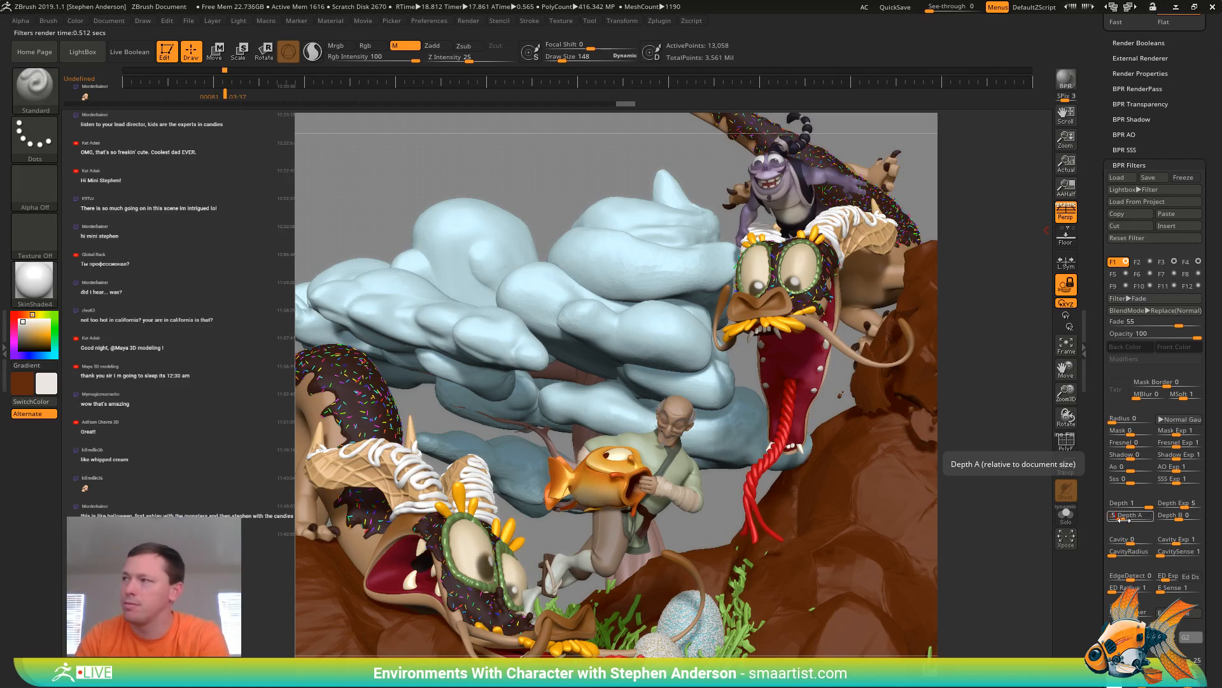
key(Return)
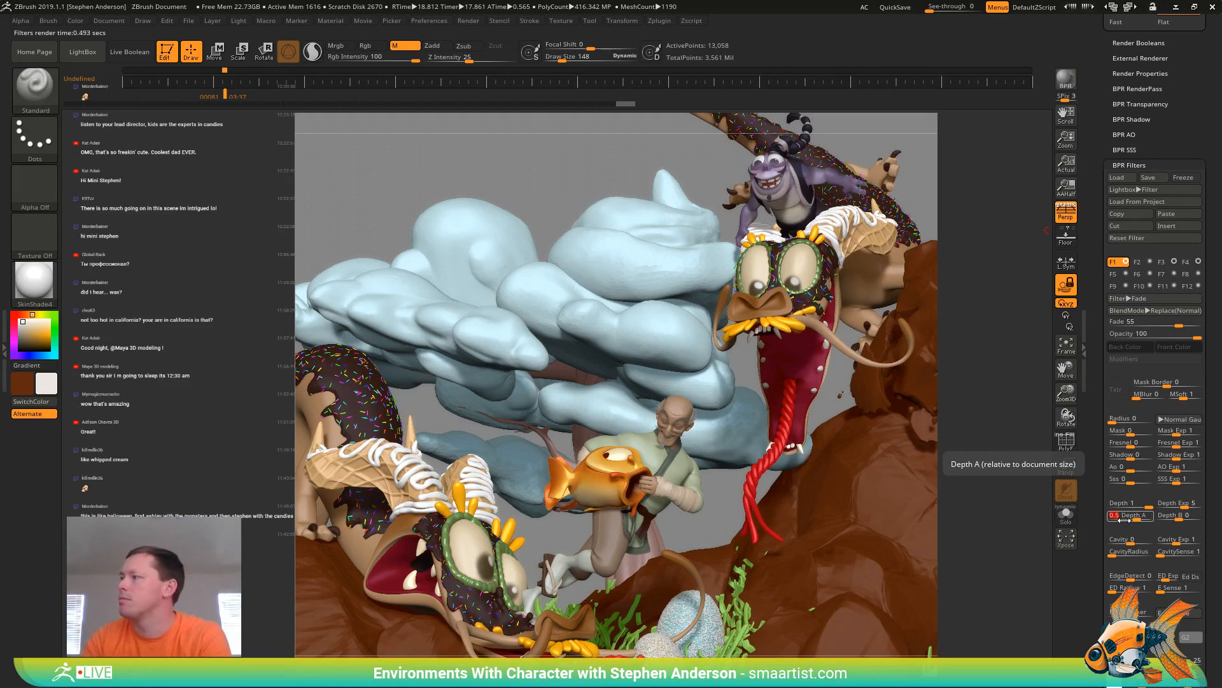
text(-.5)
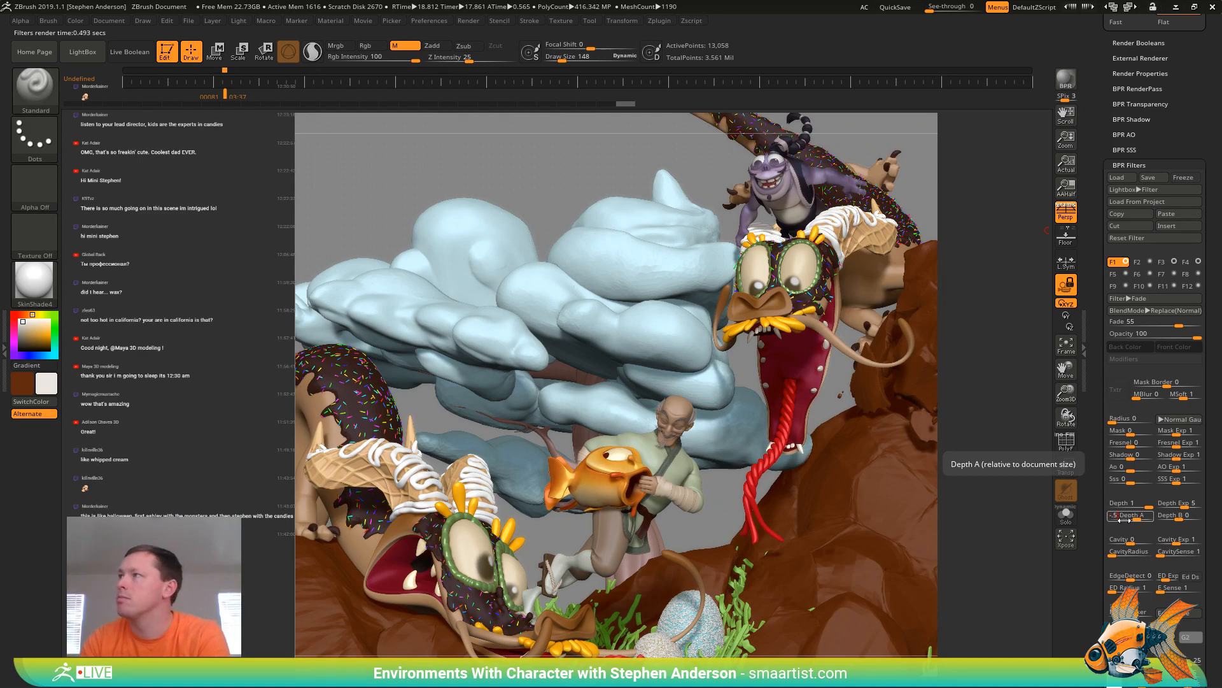
key(Return)
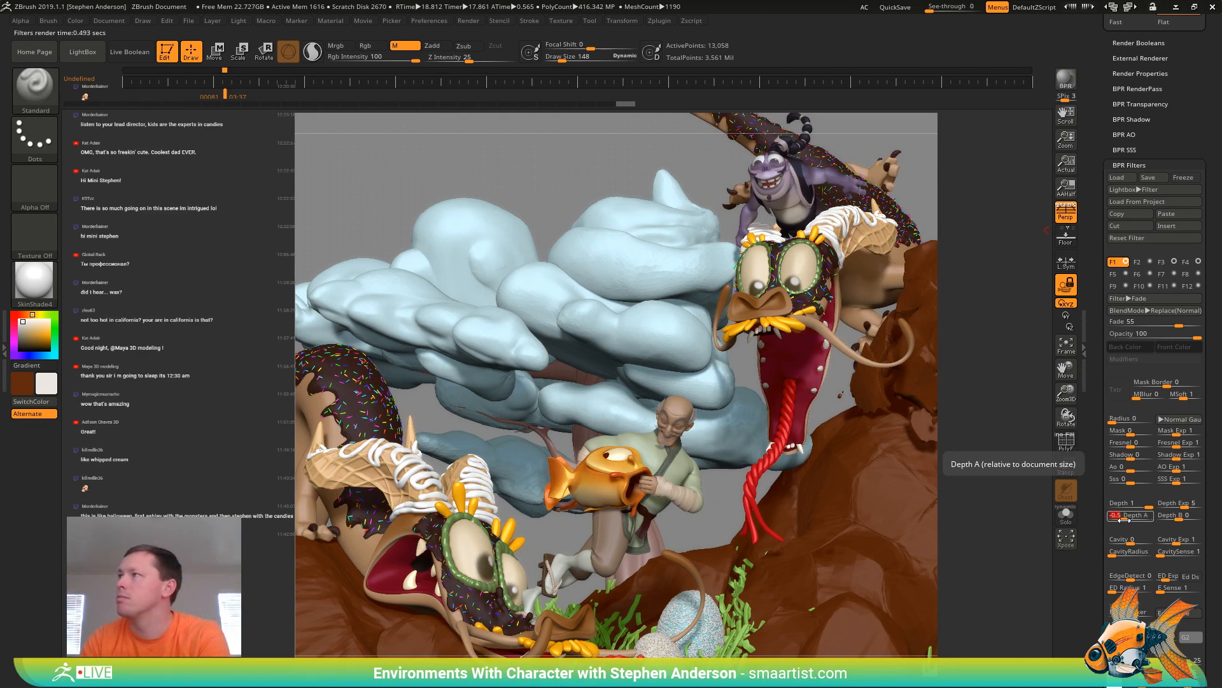
click(1172, 517)
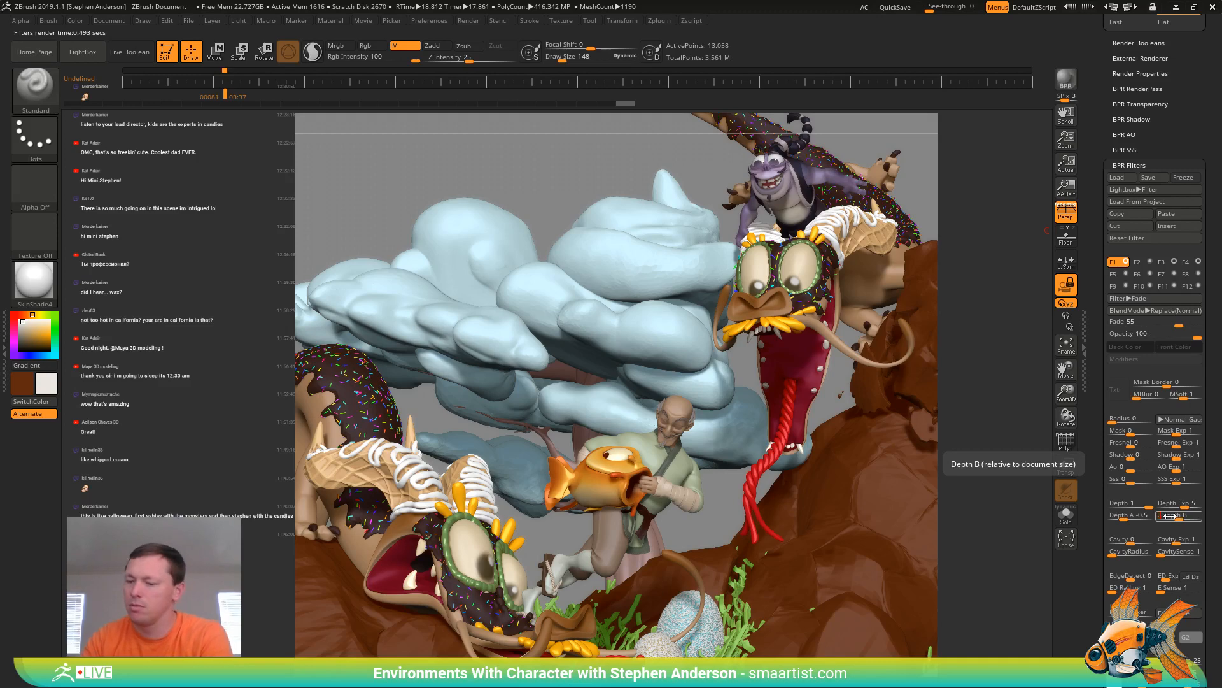
text(-.5)
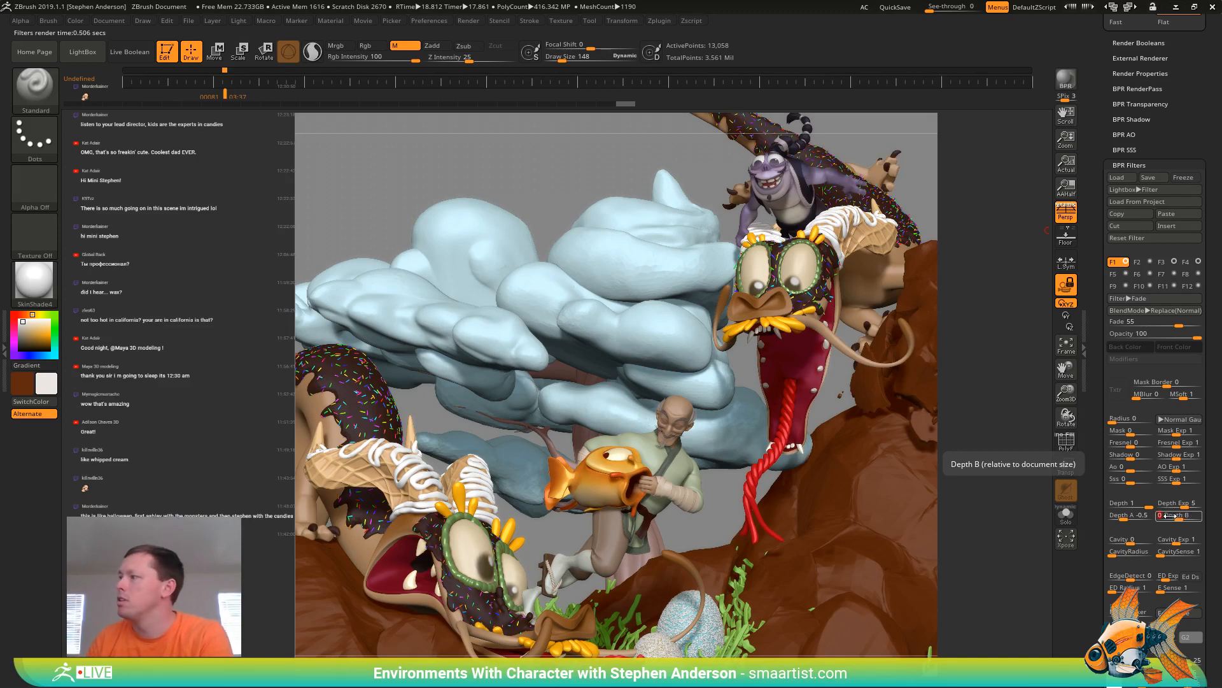
key(Return)
click(1123, 515)
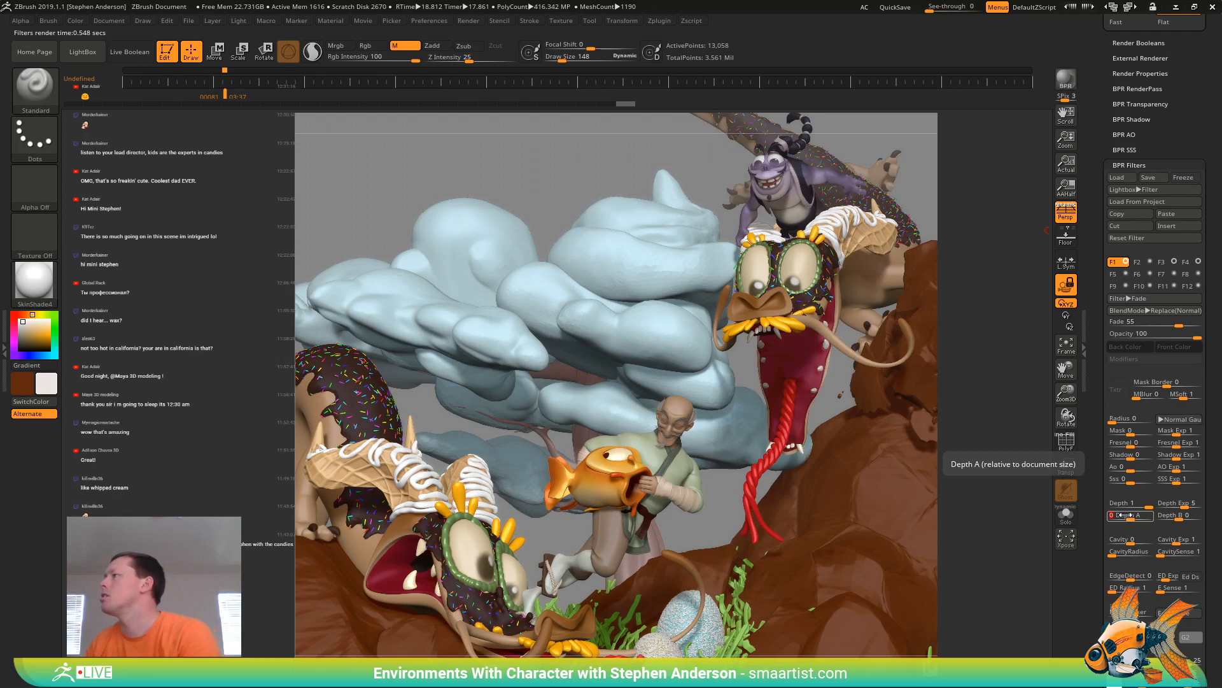
Compare the render with the Orton filter in the third slot switched off and on
click(1167, 262)
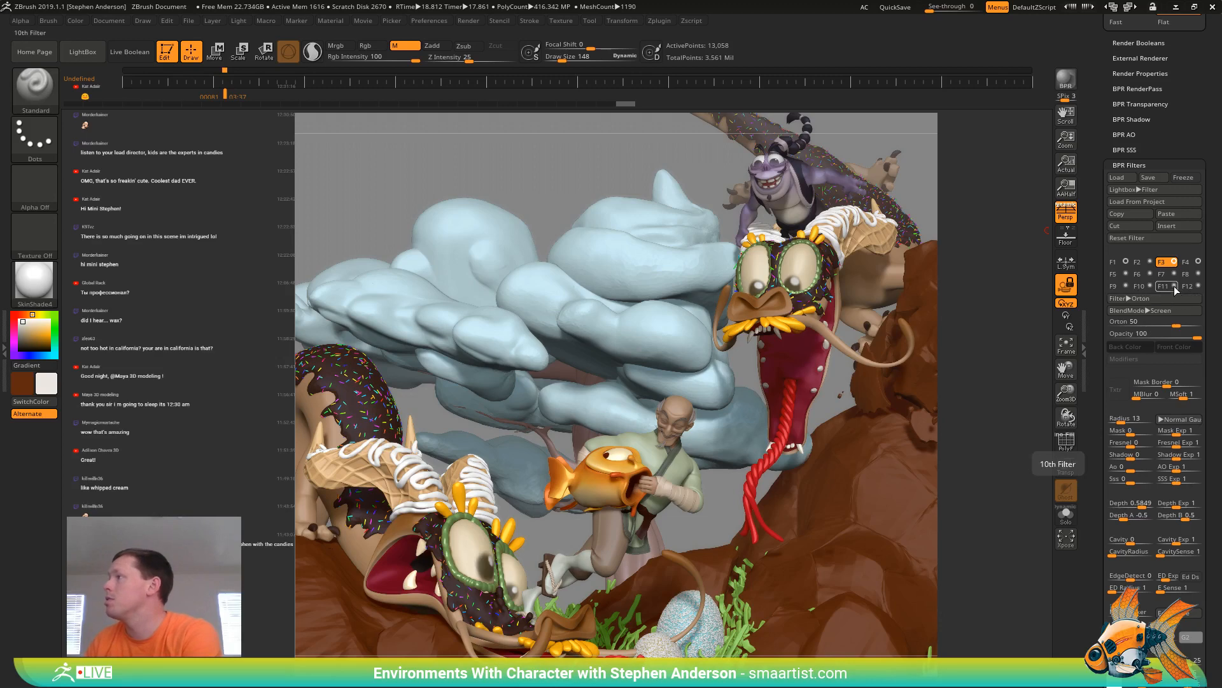
click(1175, 262)
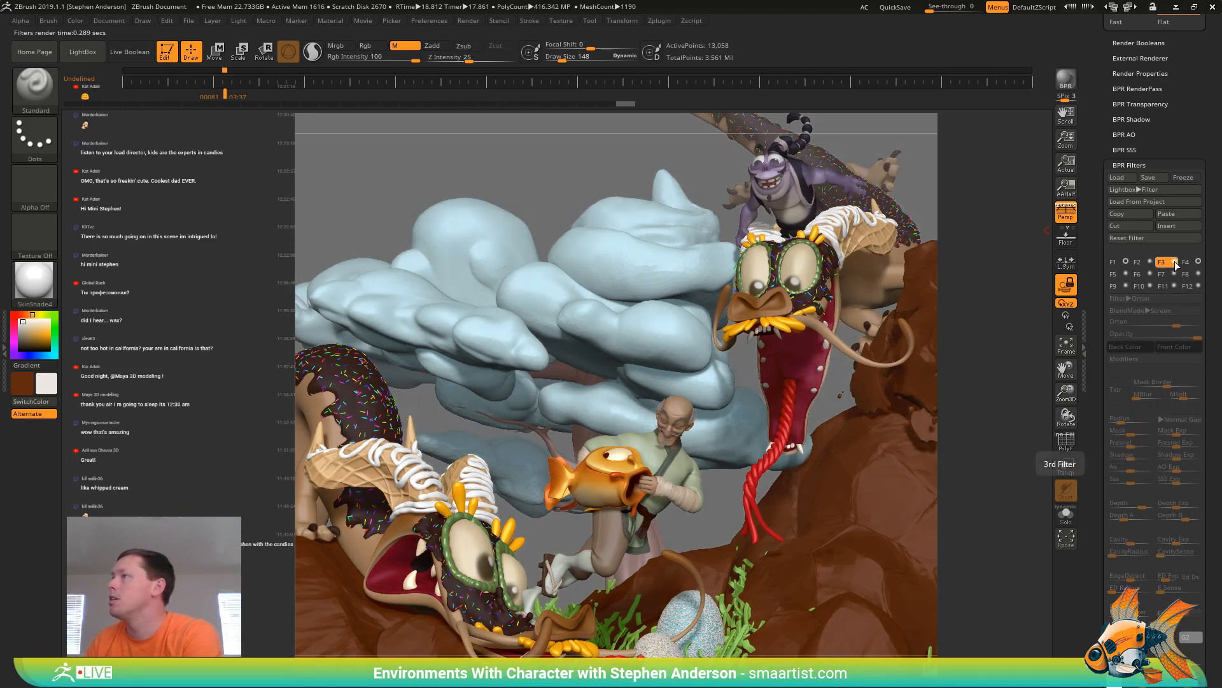
click(1175, 262)
click(1176, 262)
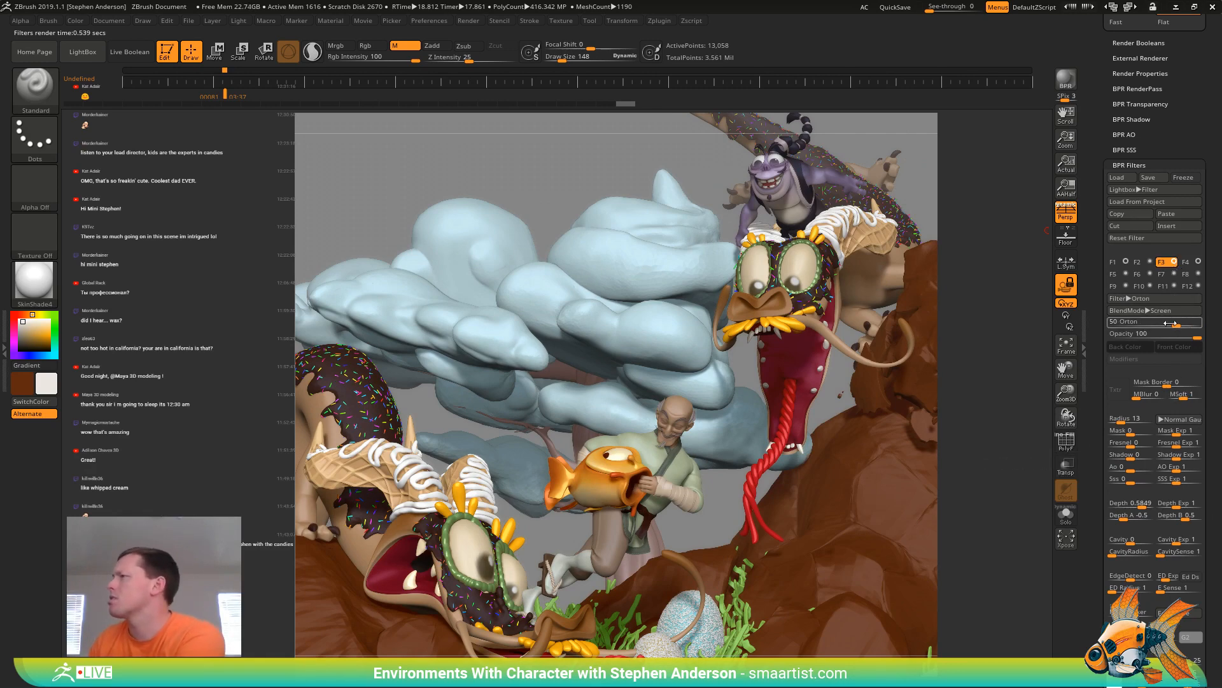
Raise the Orton filter's strength to 100 and compare the image with the filter off and on
drag(1176, 326, 1186, 326)
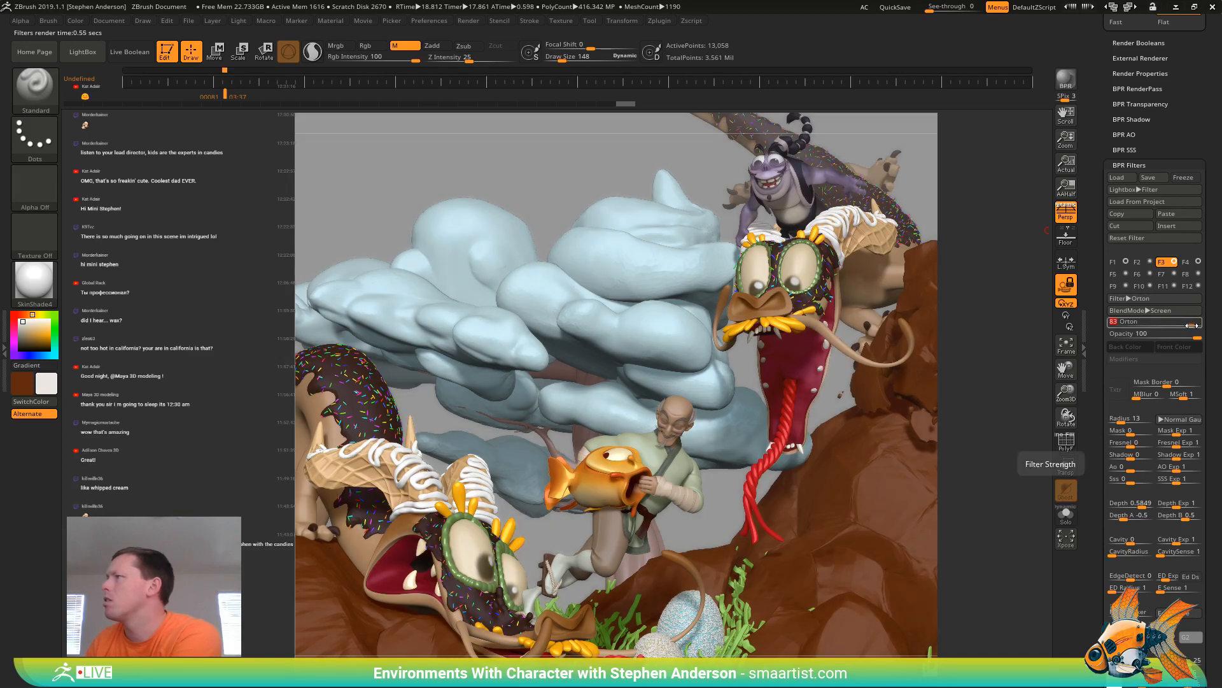
drag(1191, 324, 1208, 326)
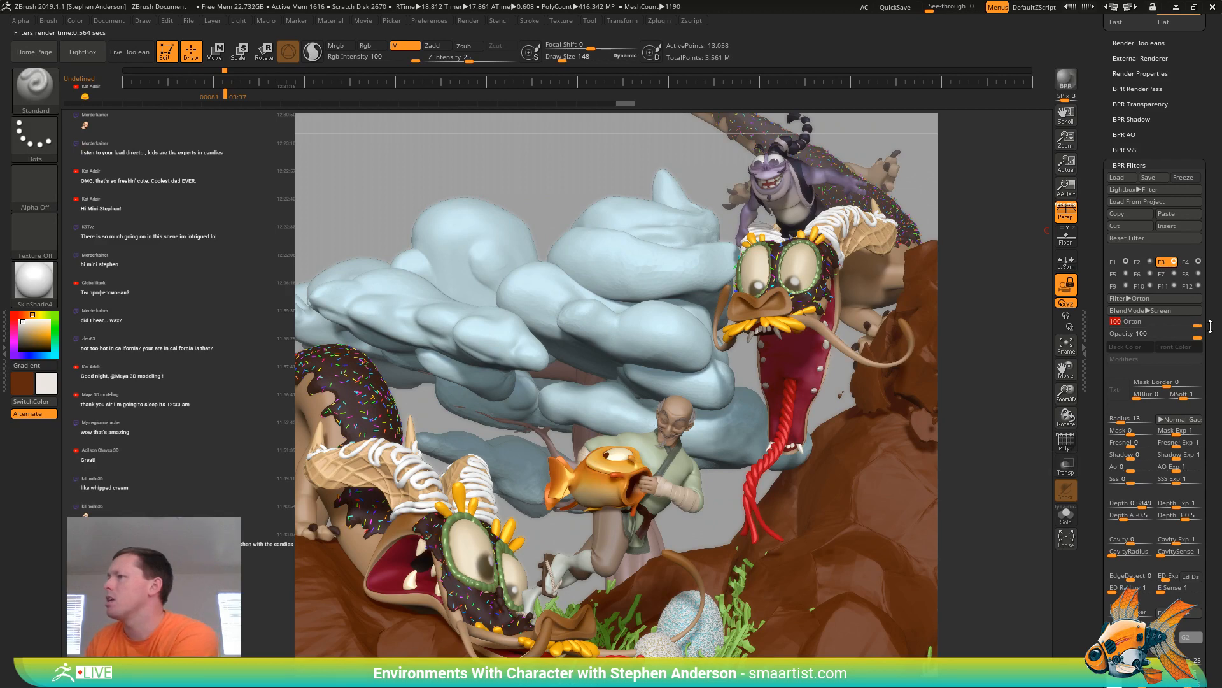
click(1175, 262)
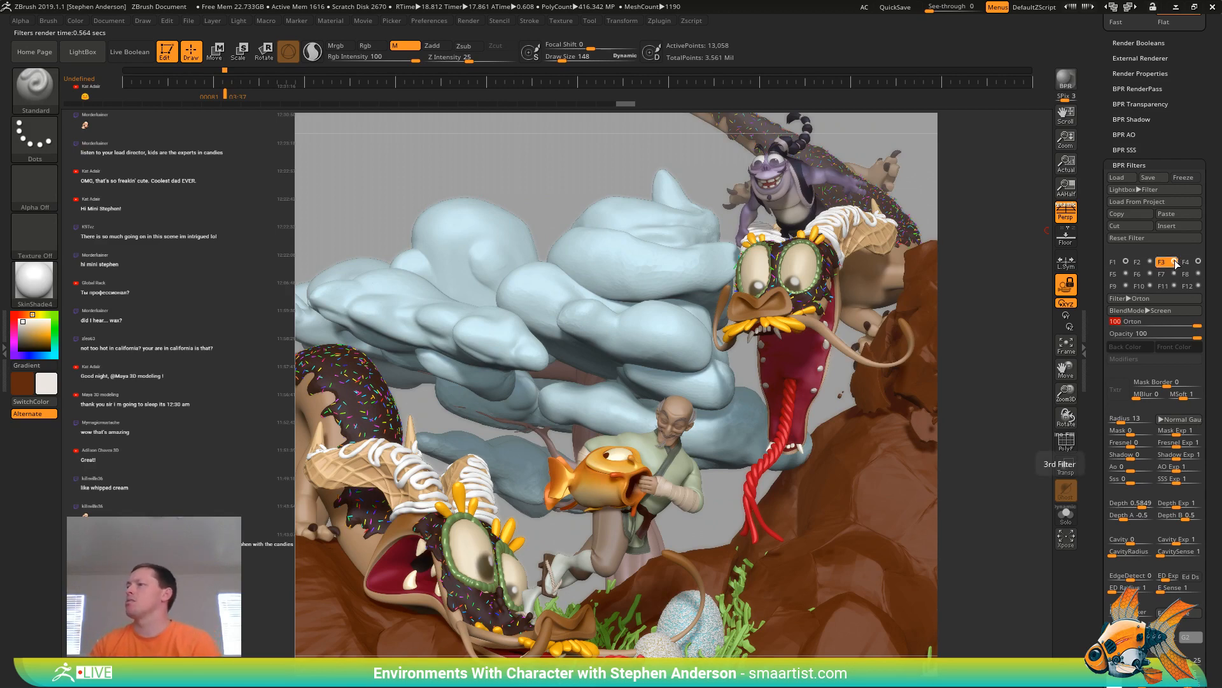
click(1174, 262)
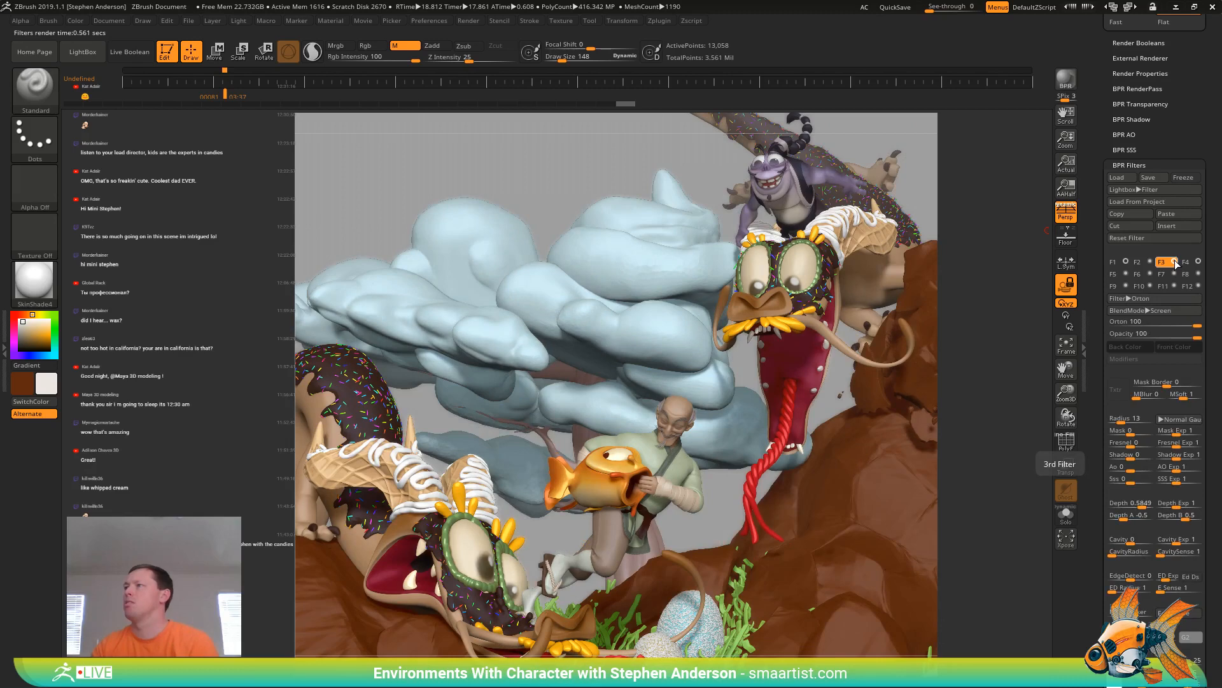
click(1174, 262)
click(1174, 262)
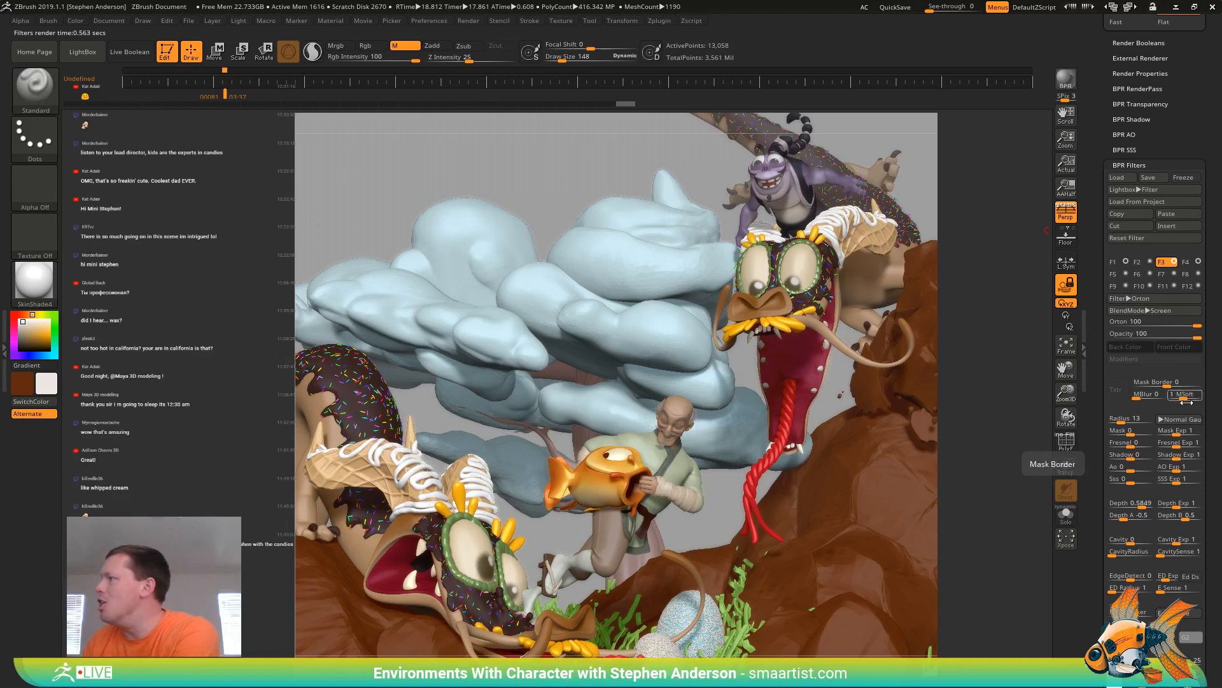
Compare the render with the Flat Shading filter in the fourth slot switched off and on
click(1185, 262)
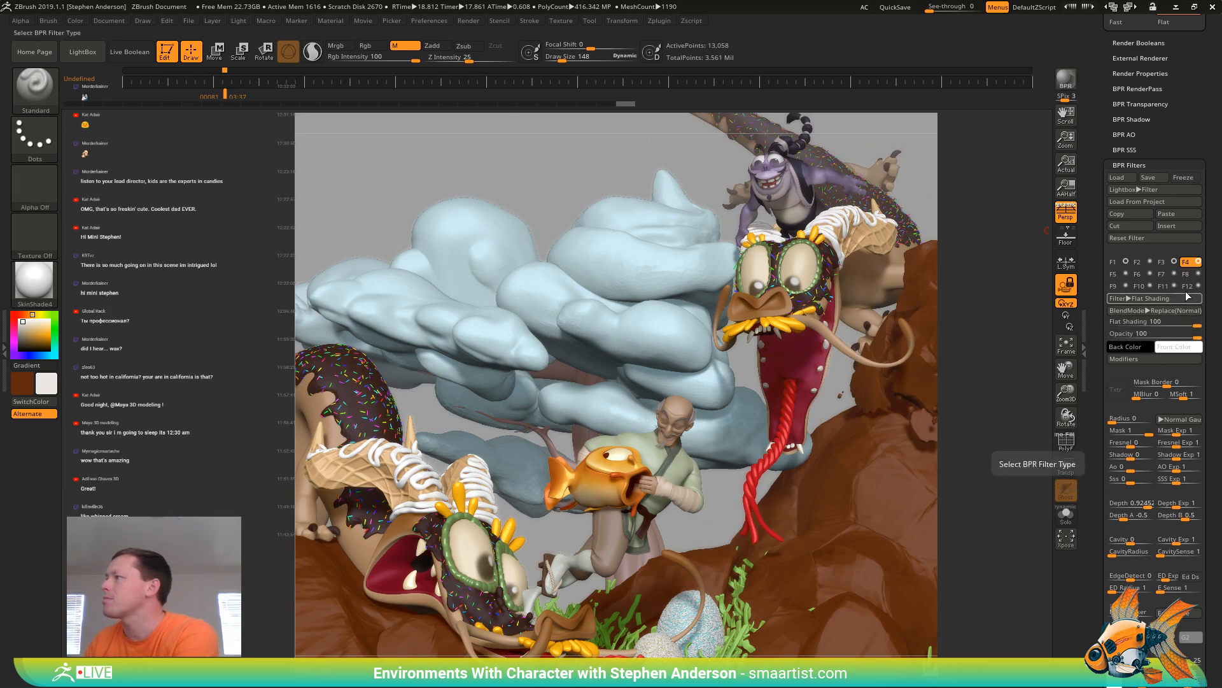
click(1199, 261)
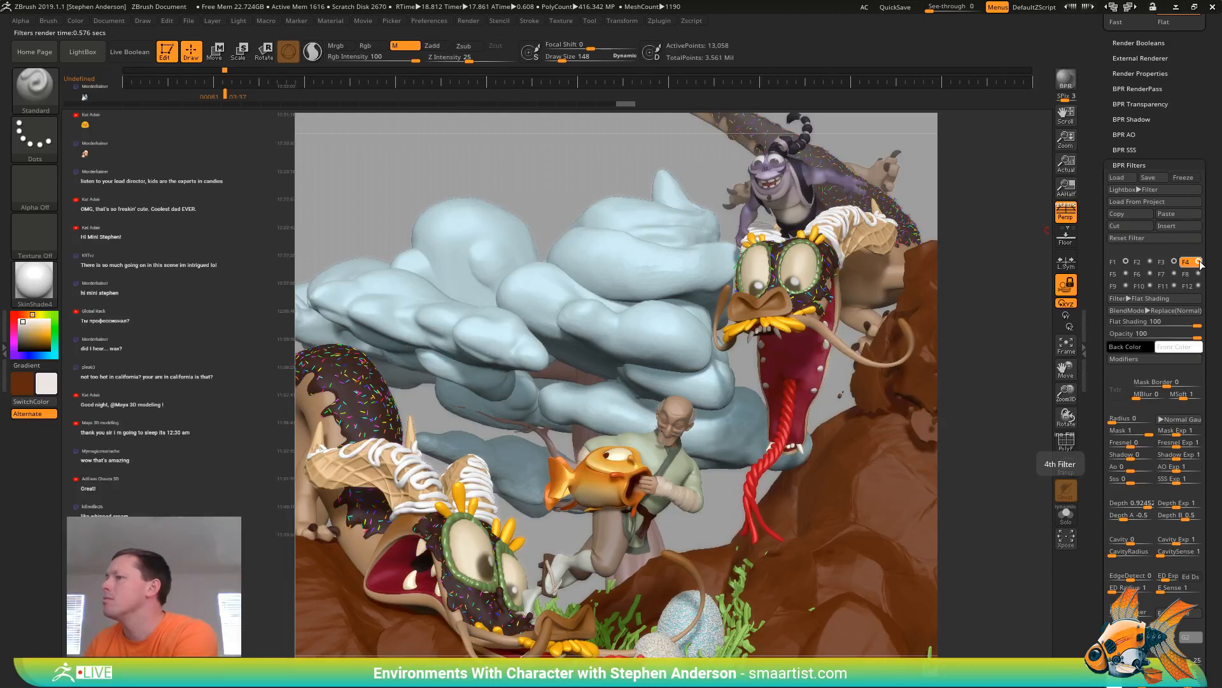
click(1199, 261)
click(1199, 261)
click(1198, 262)
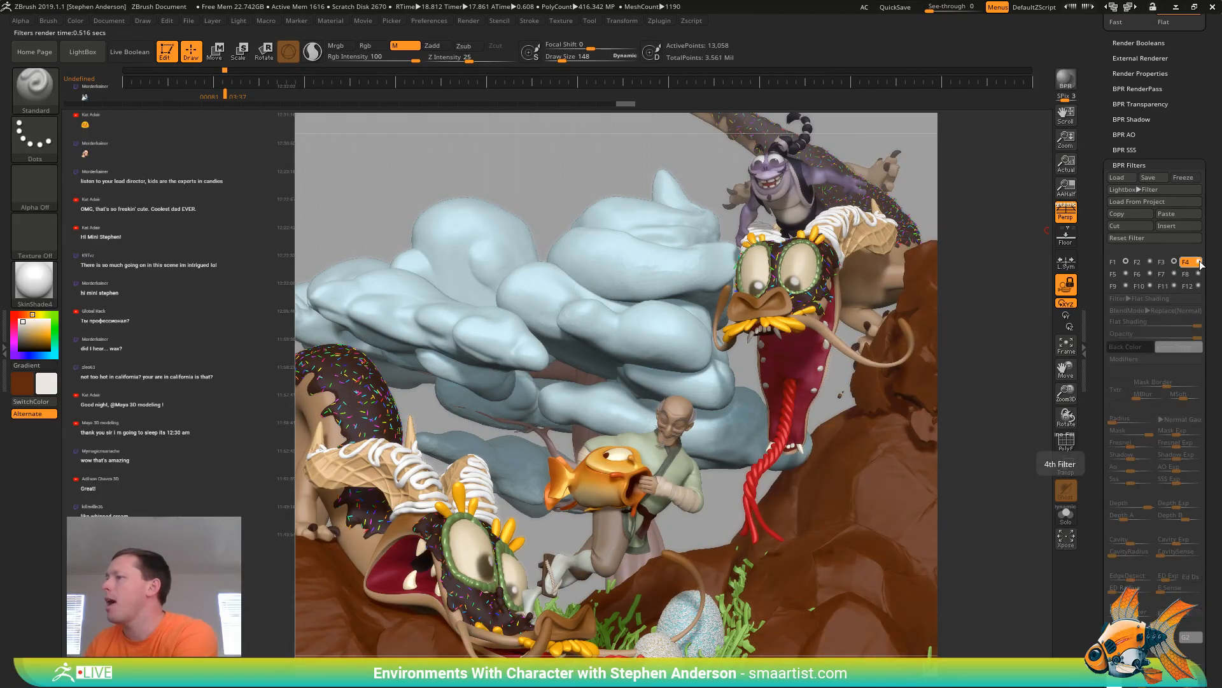
Switch the Flat Shading filter in the fourth slot back on and activate the fifth filter slot
click(1199, 261)
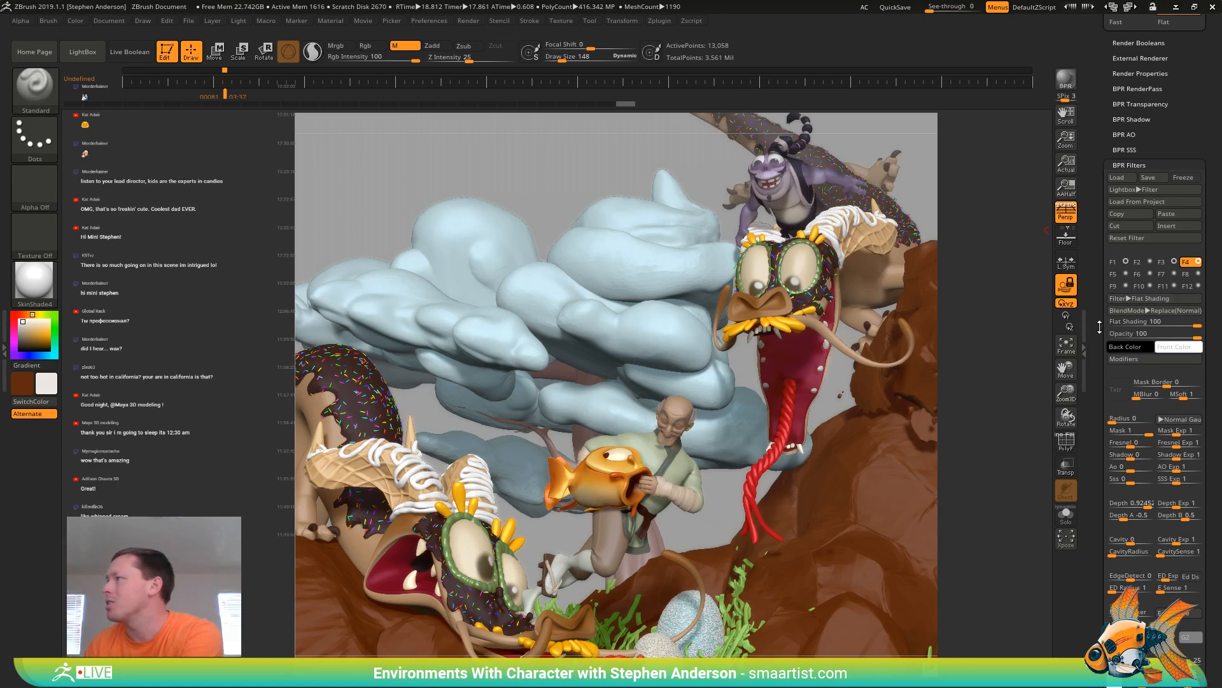
click(1112, 274)
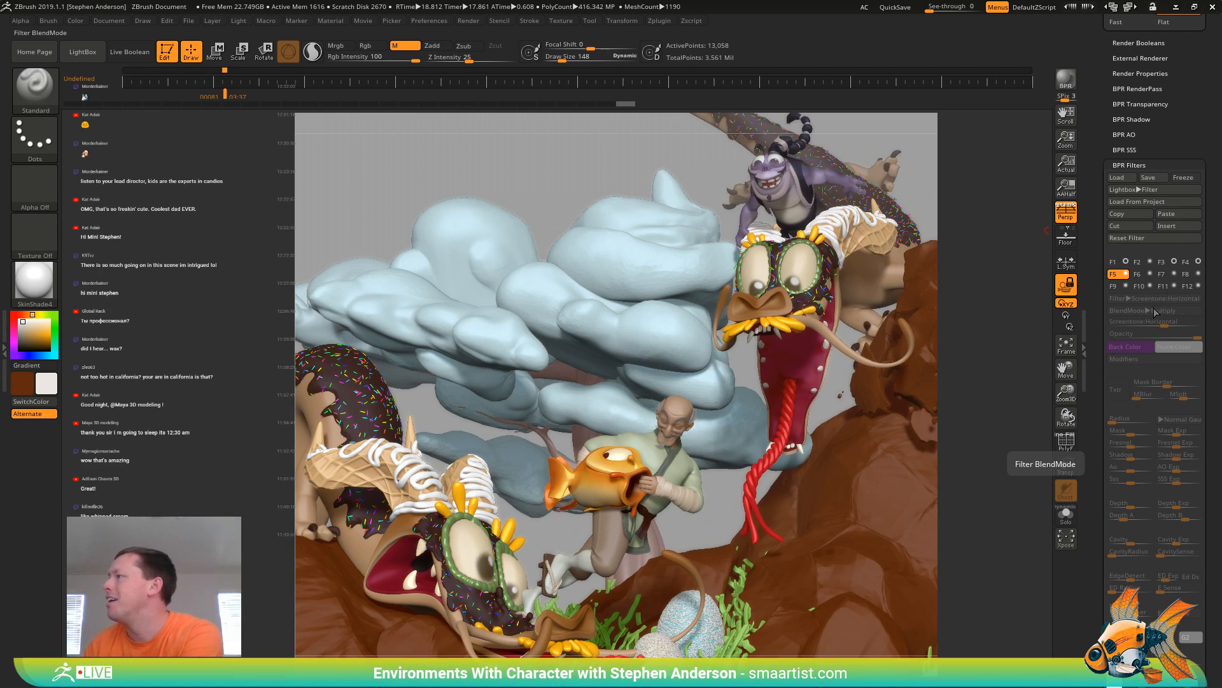
click(1127, 274)
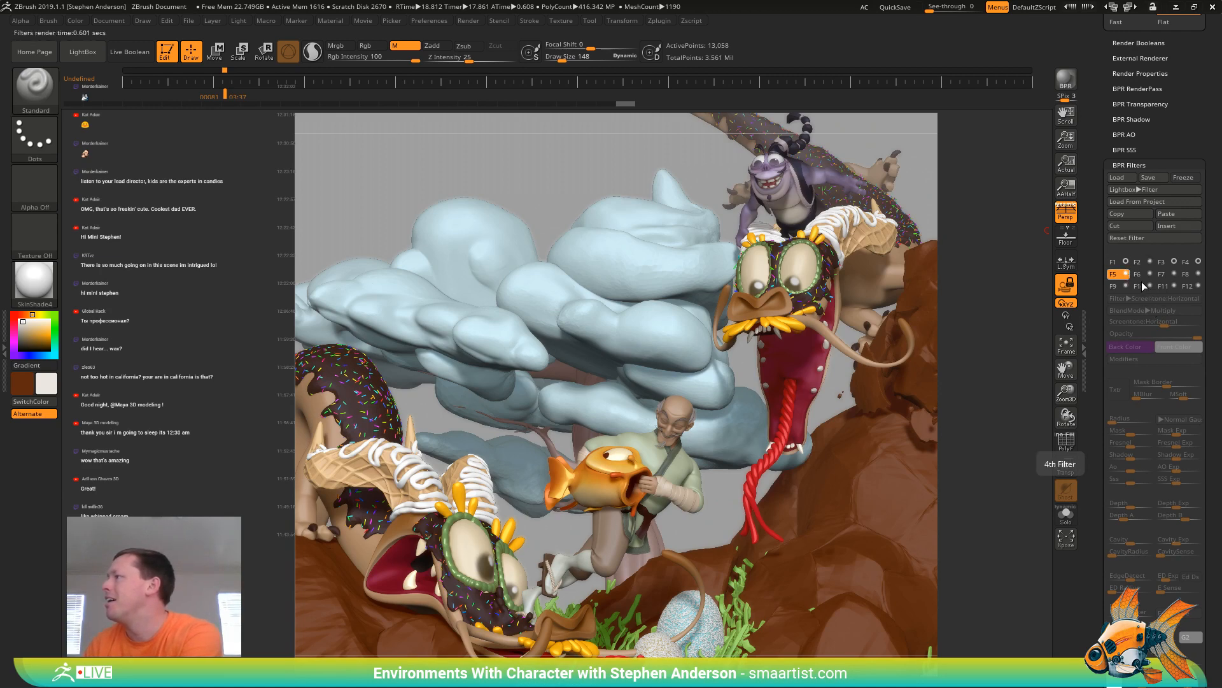
Change the fifth filter's type to Displace and set its back color to black
click(1168, 299)
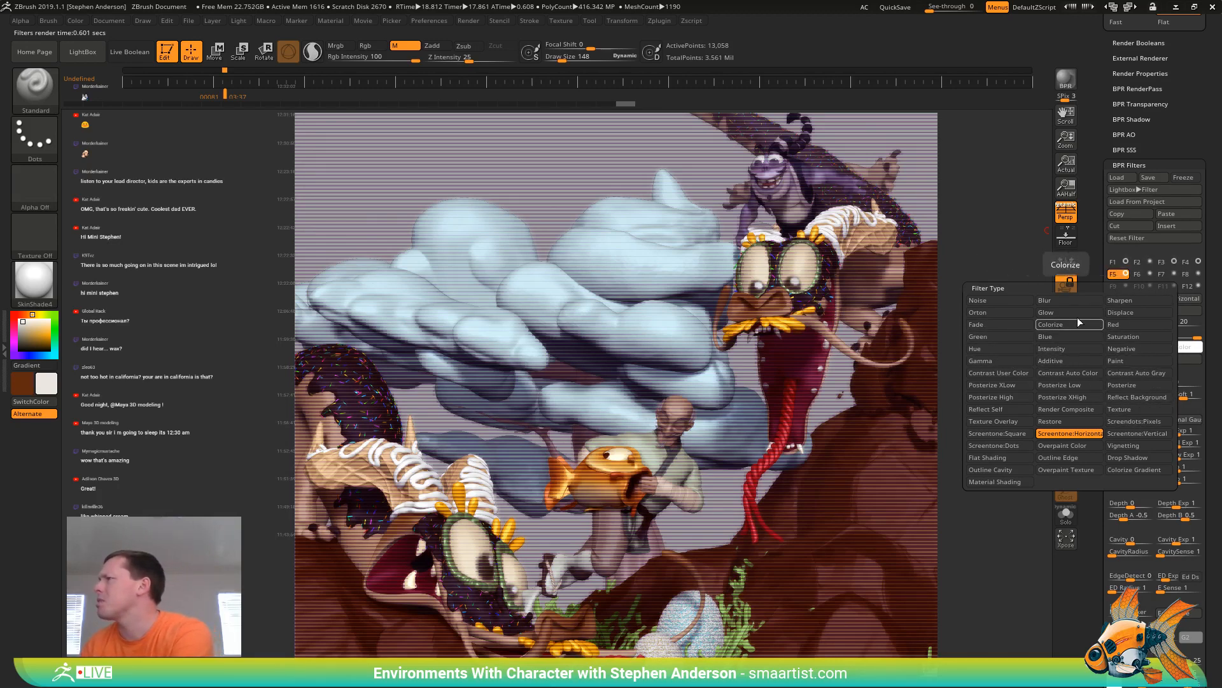
click(1128, 316)
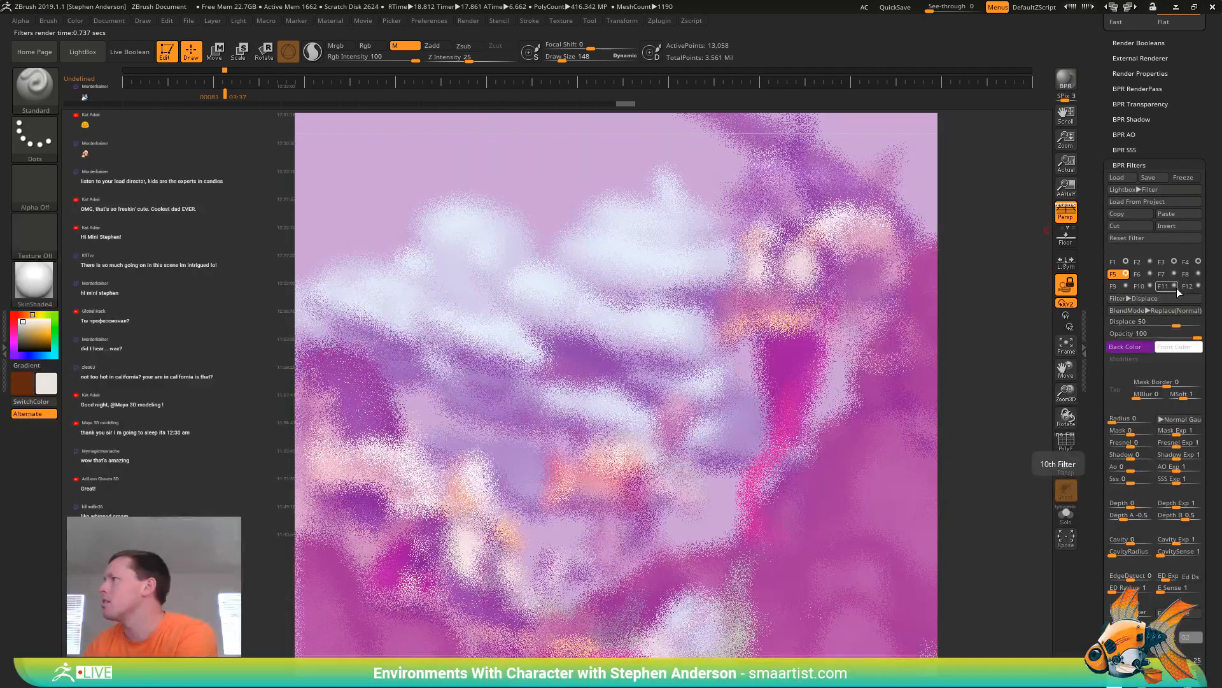
click(1125, 347)
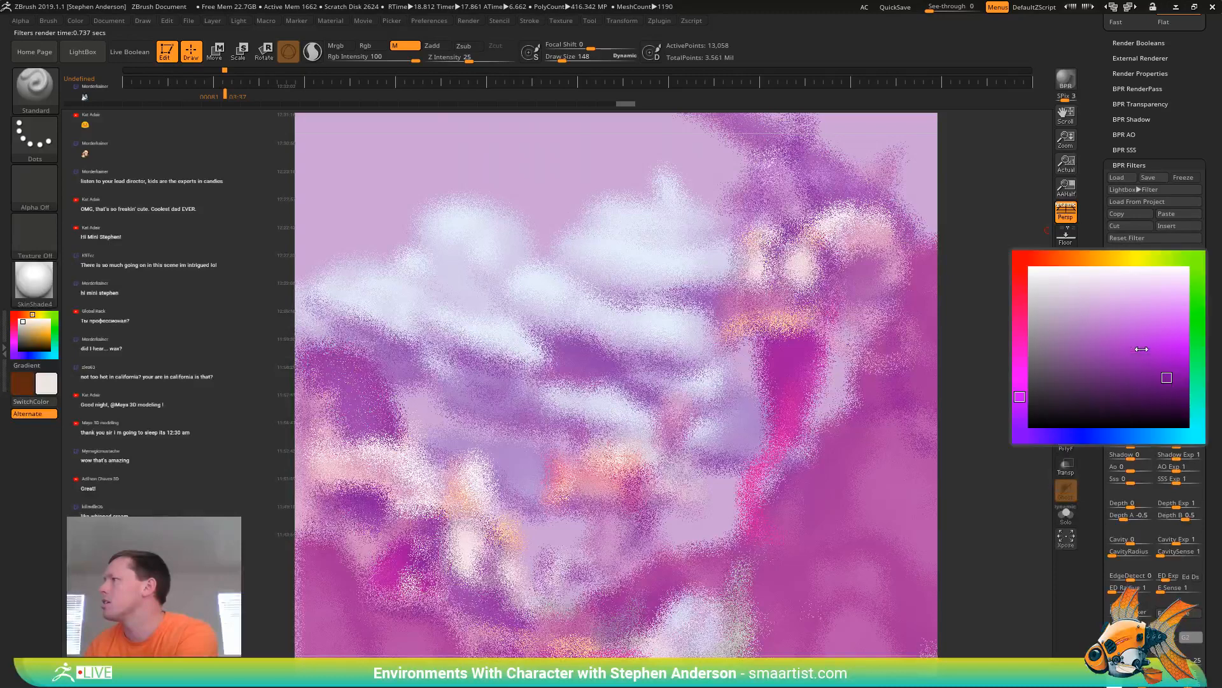
drag(1067, 368, 1016, 447)
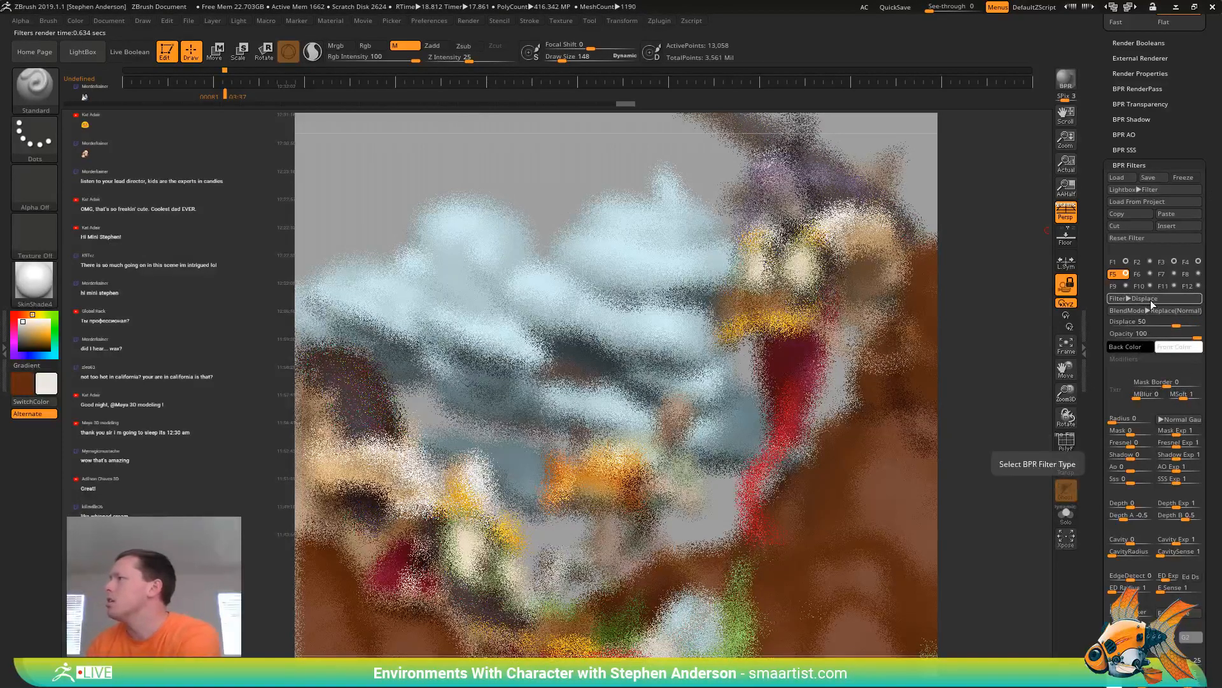
Lower the Displace filter's strength to 21 and set its blend mode to Overlay
mouse_move(1165, 324)
mouse_down()
mouse_move(1200, 325)
mouse_move(1159, 328)
mouse_up()
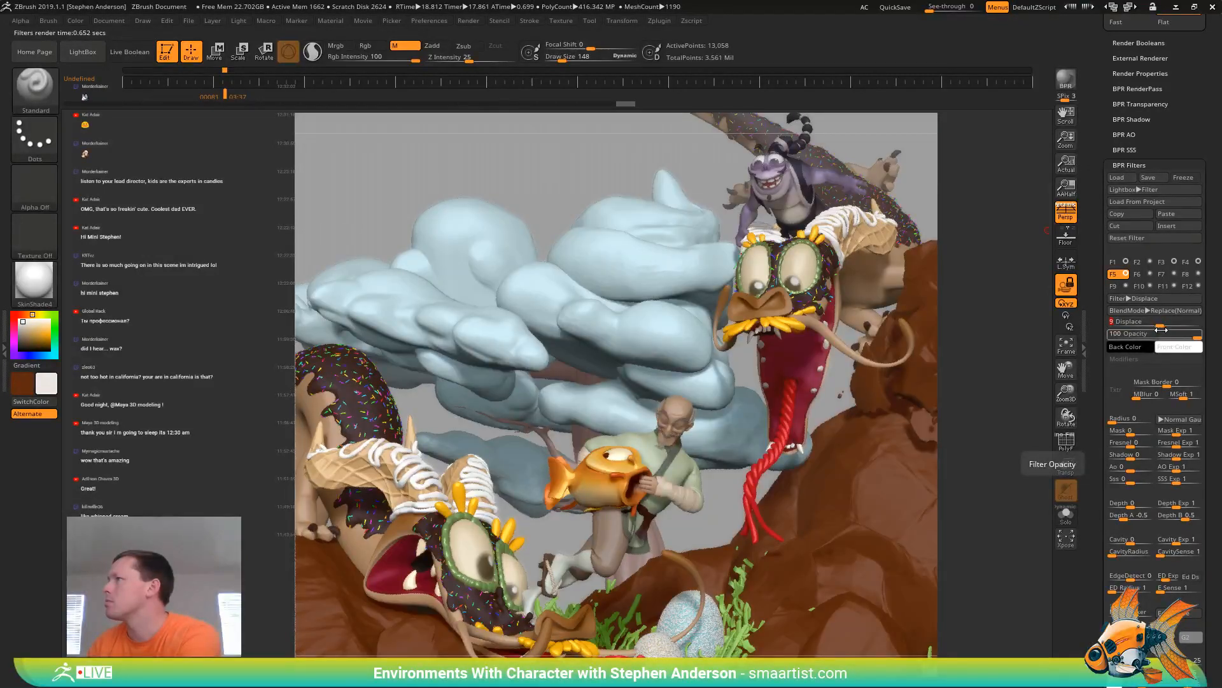
drag(1163, 325, 1166, 323)
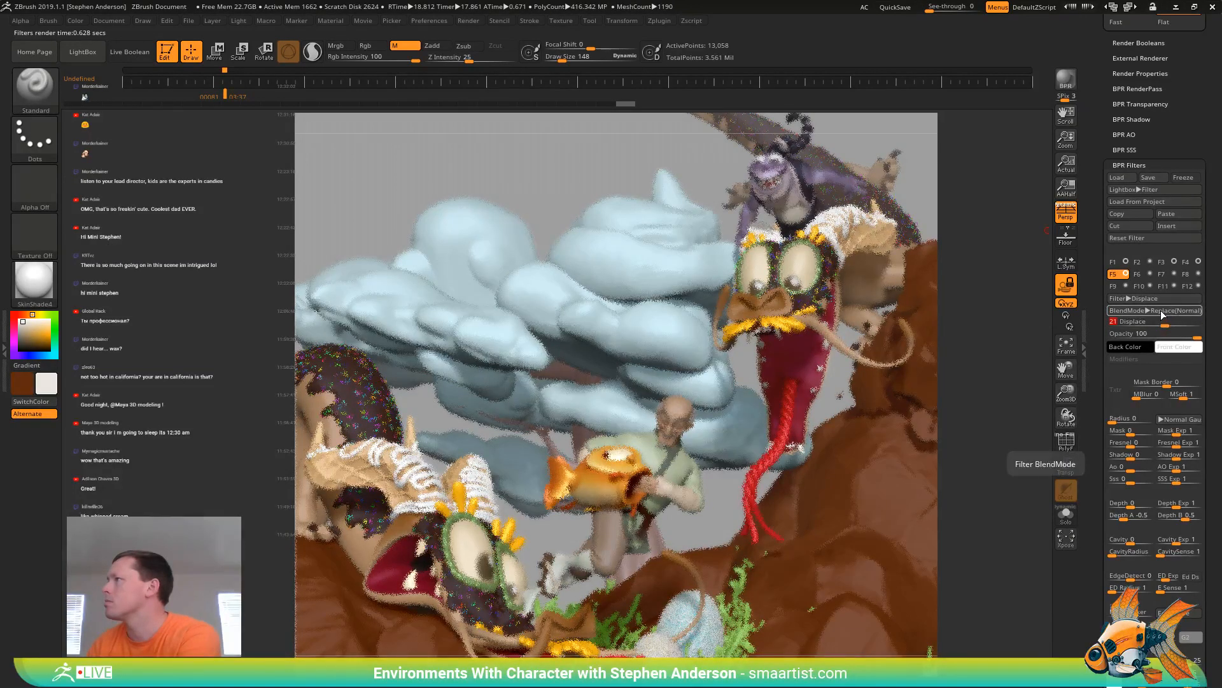
click(1160, 311)
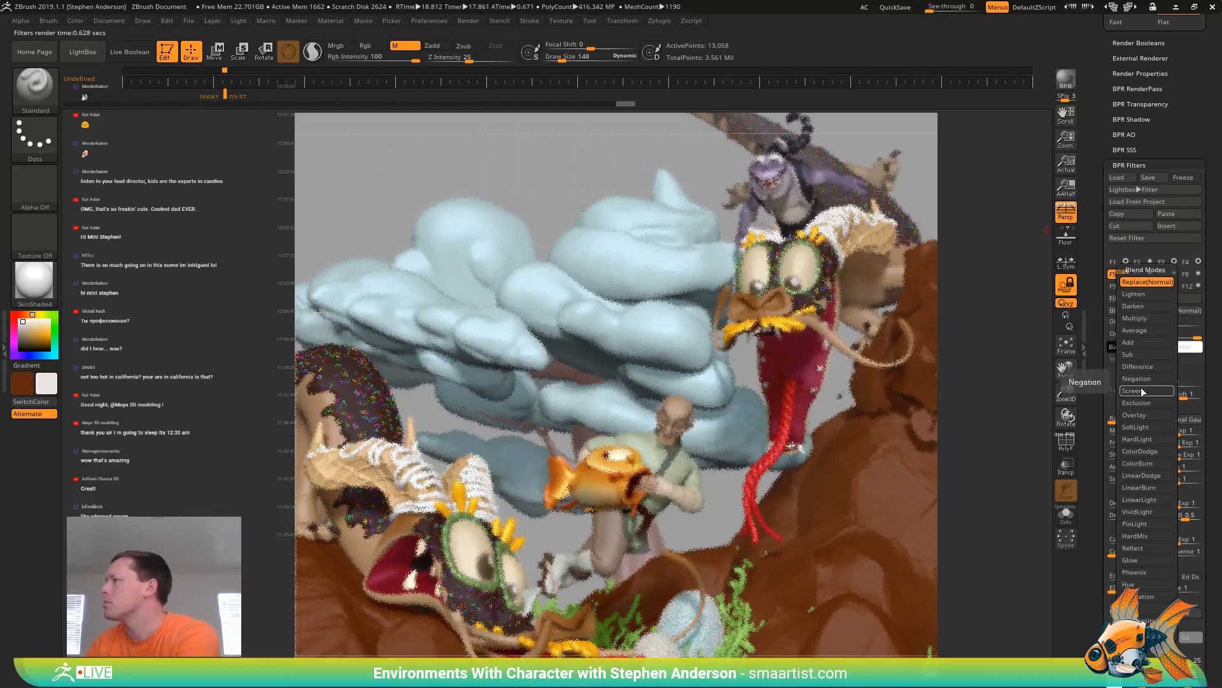
click(1141, 414)
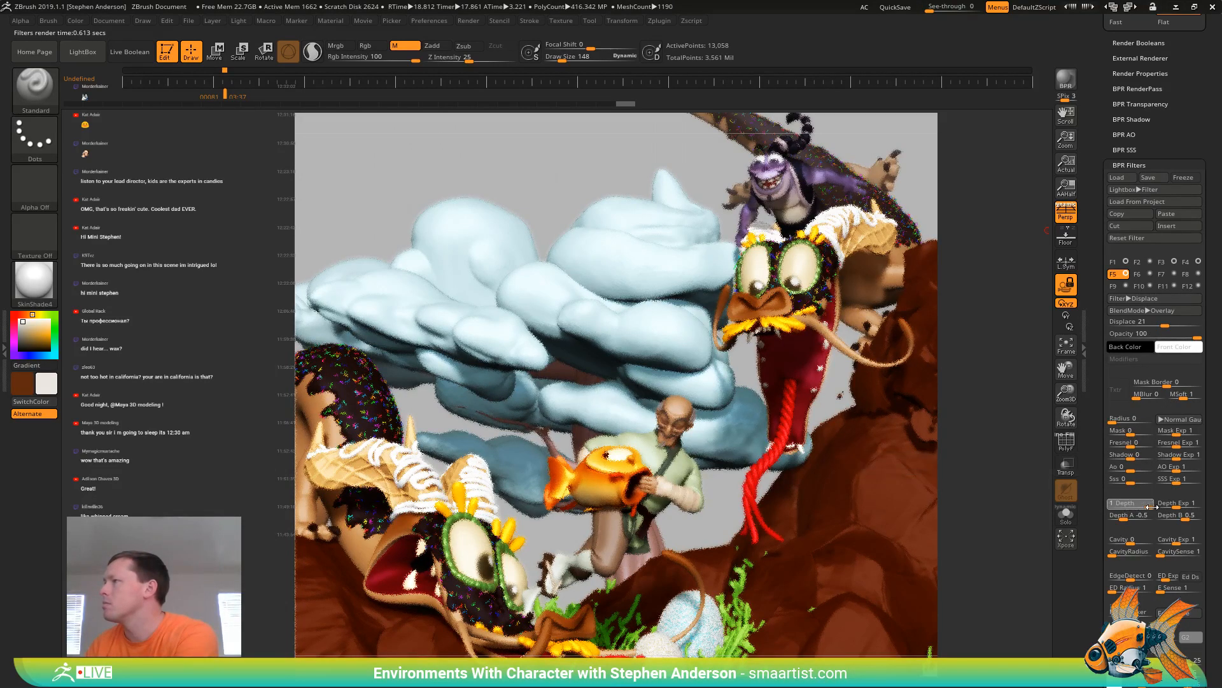
Set the Displace filter's radius to 2 and its depth modulation to about 0.245
click(1151, 504)
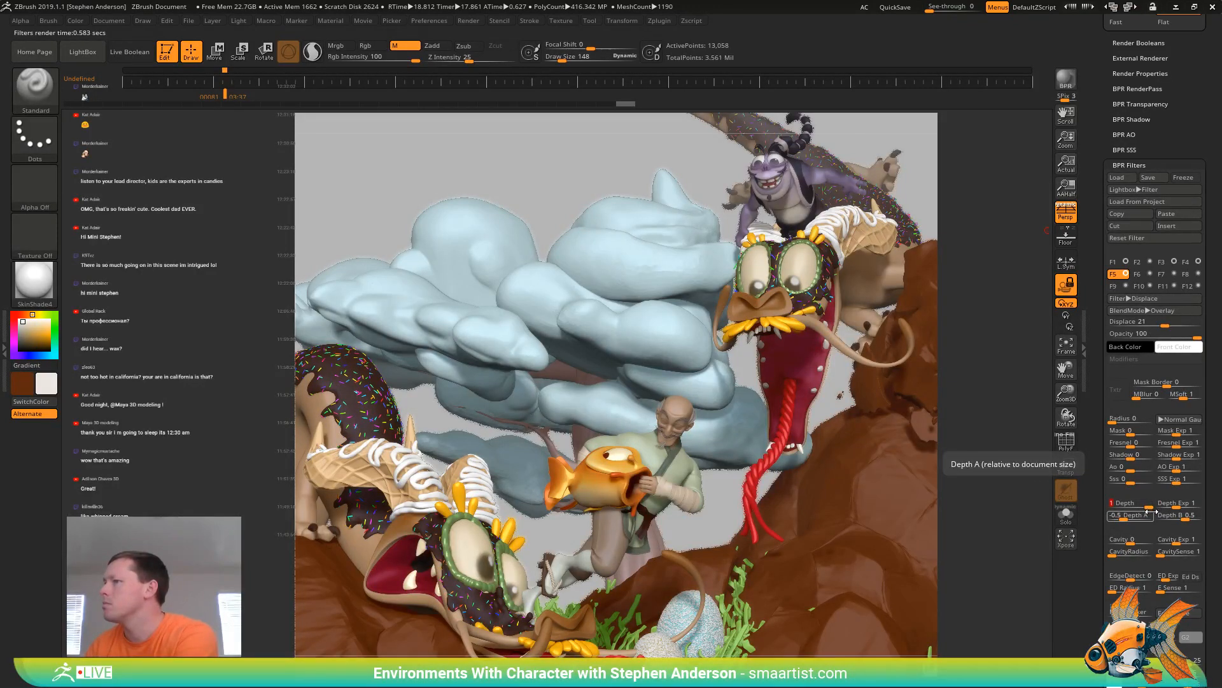
drag(1143, 505, 1144, 505)
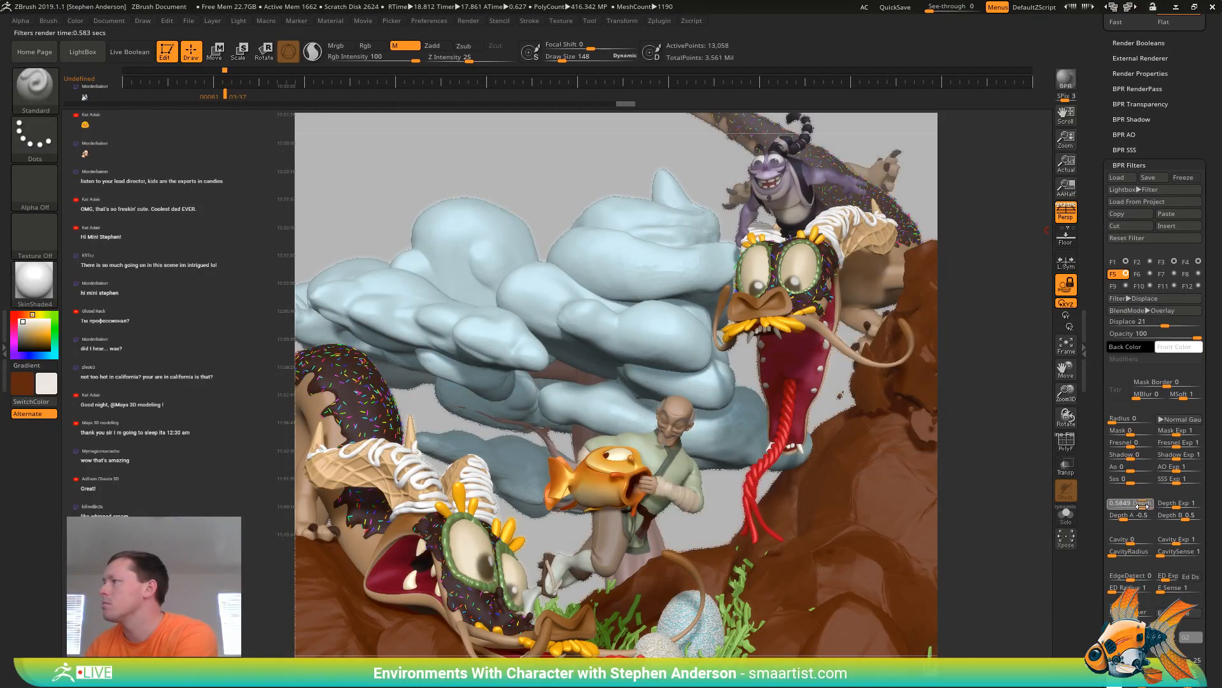
click(1115, 420)
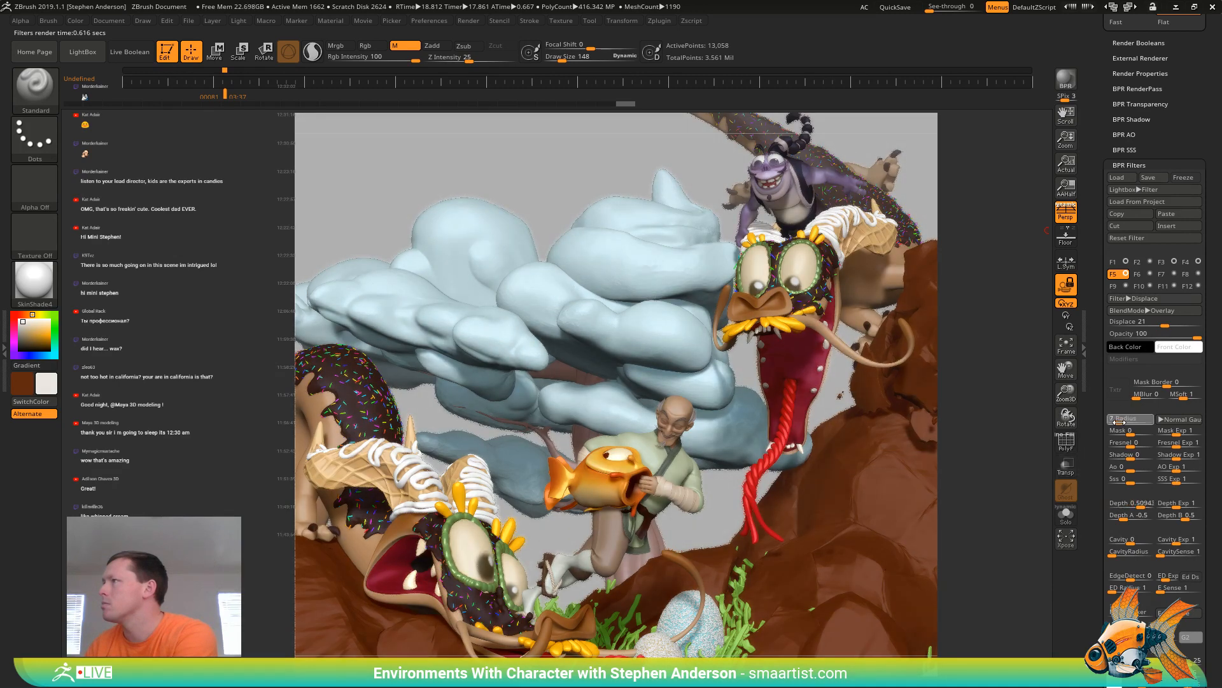
click(1121, 428)
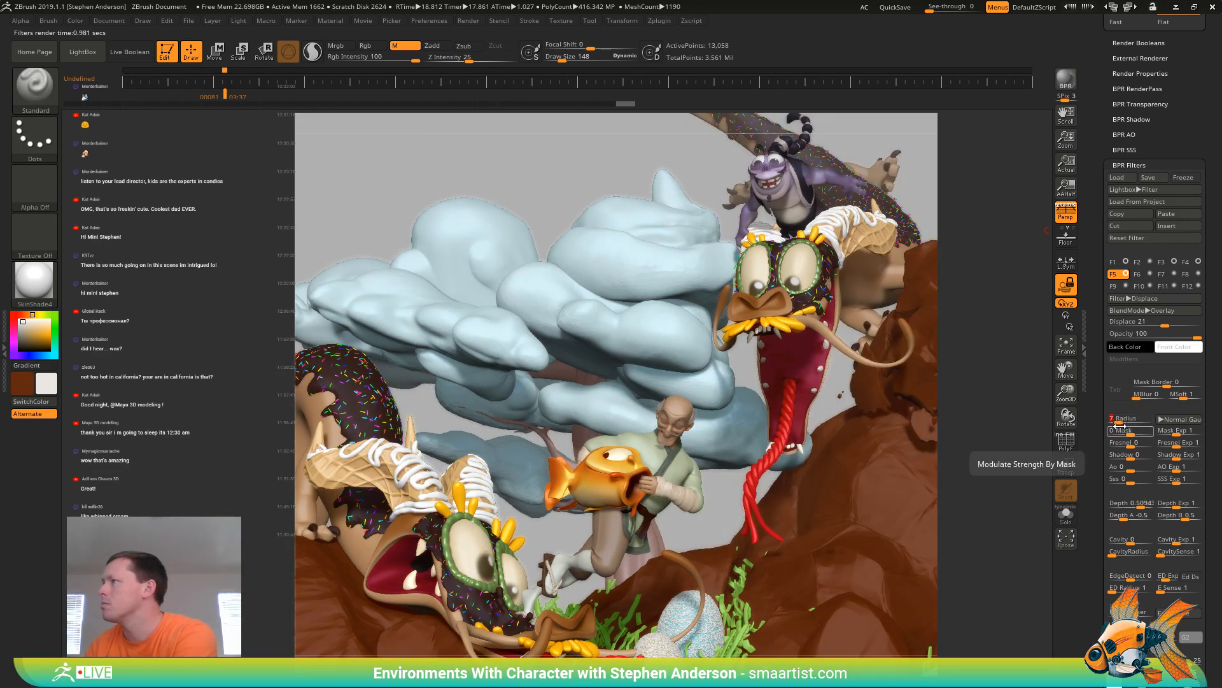
text(2)
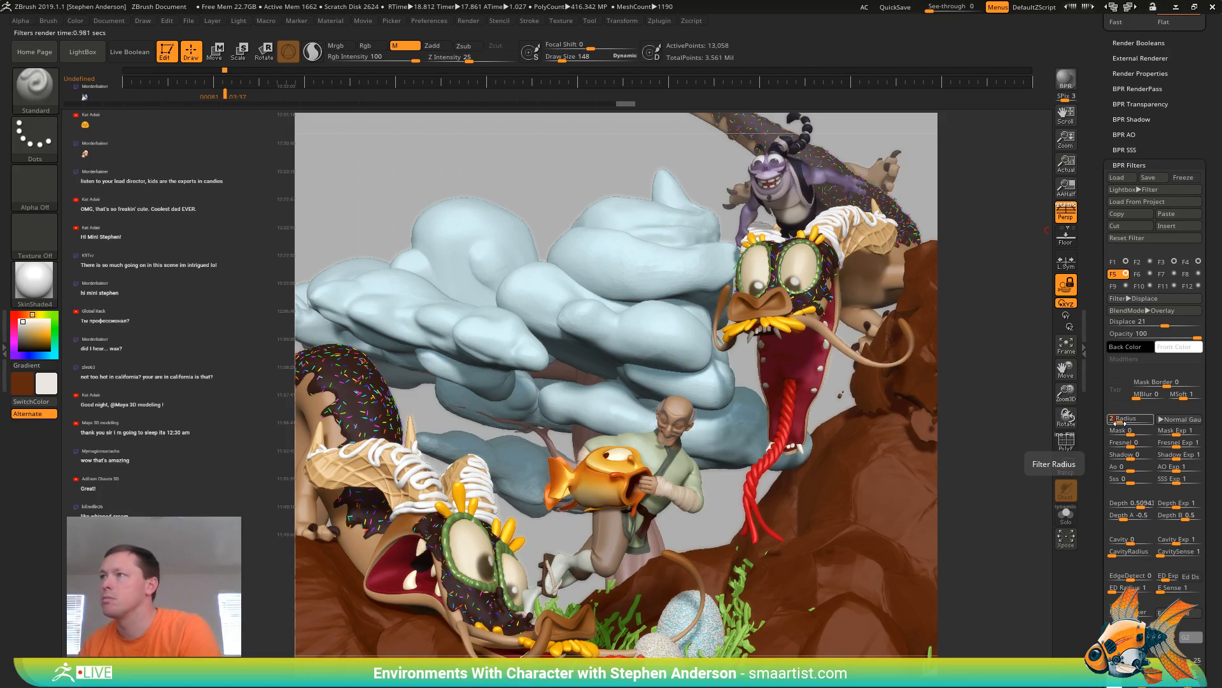
click(1126, 455)
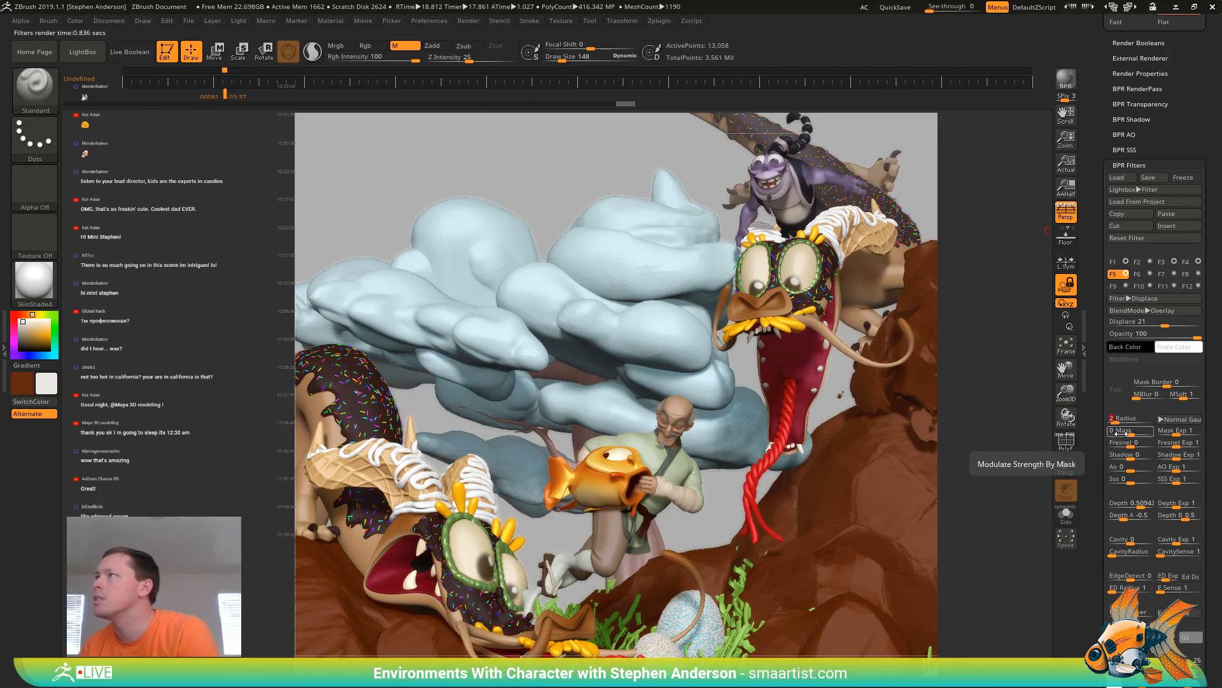
drag(1141, 506, 1136, 507)
click(1137, 507)
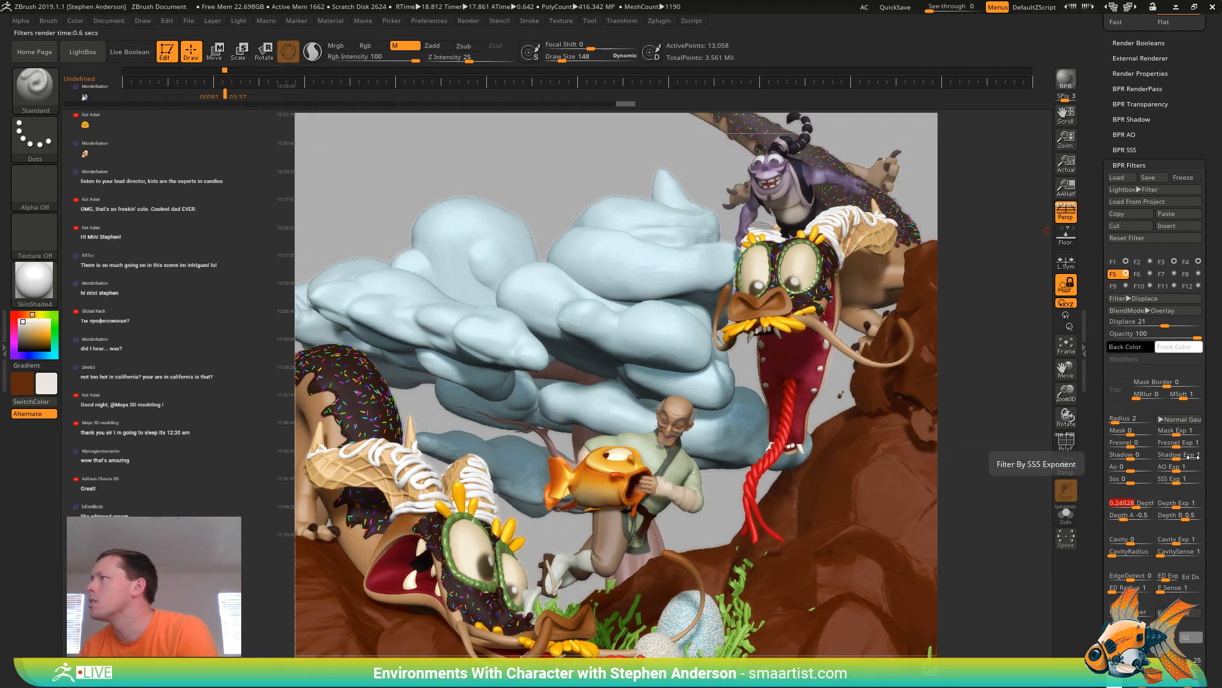
Compare the render with the Displace filter in the fifth slot switched off and on
click(1126, 274)
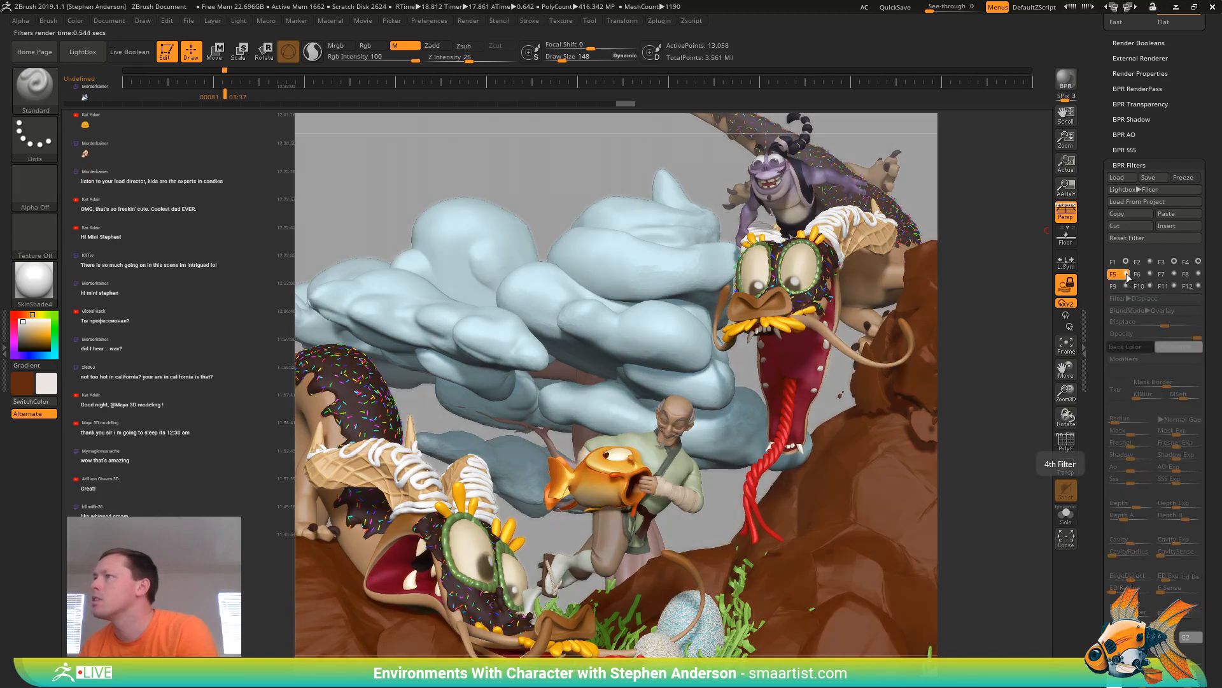
click(1127, 275)
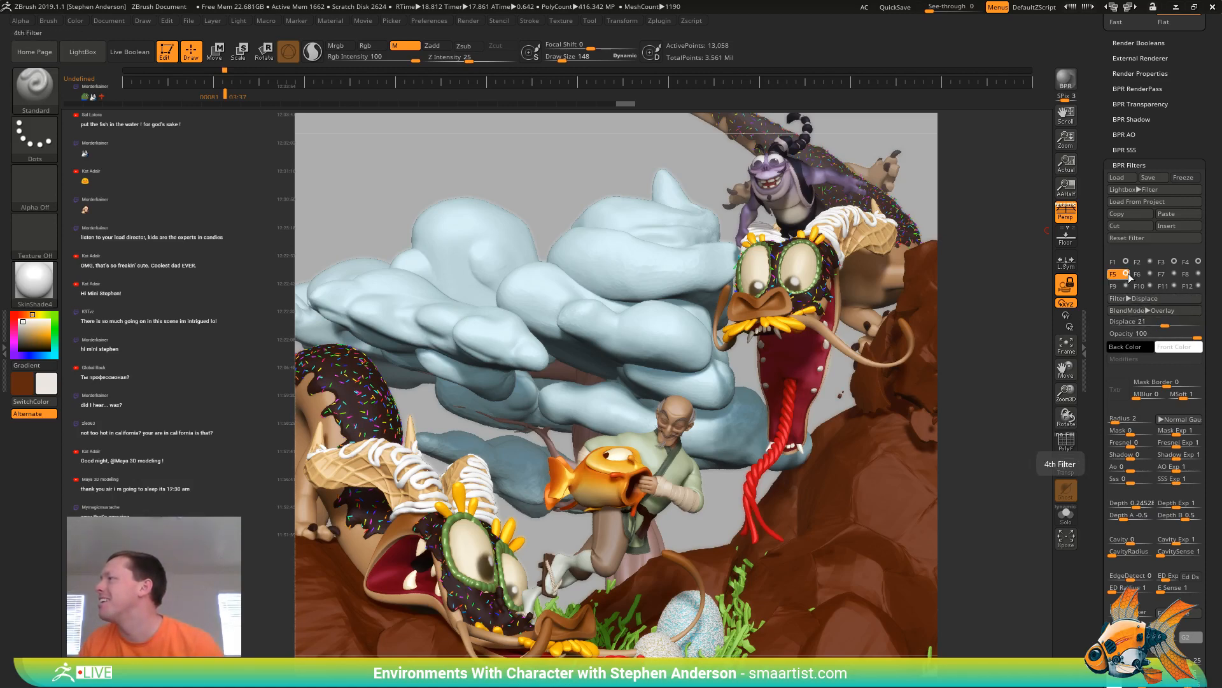
click(1127, 274)
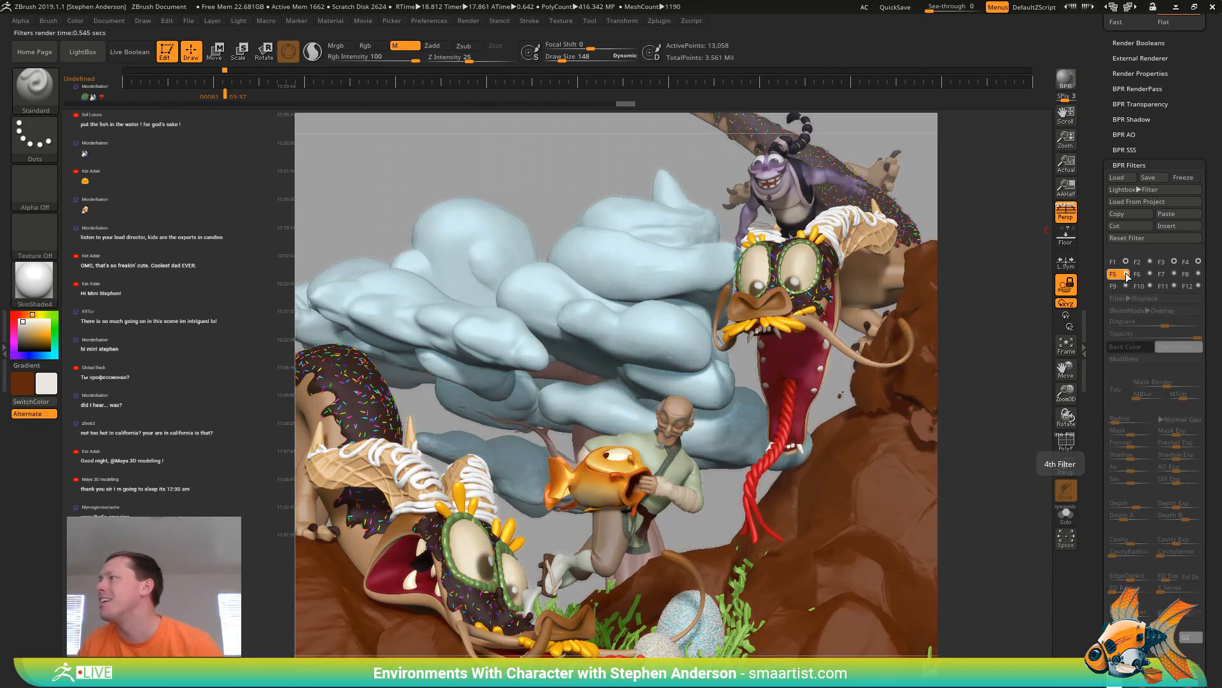
Try the Glow and PinLight blend modes on the Displace filter and compare the PinLight version off and on
click(1178, 312)
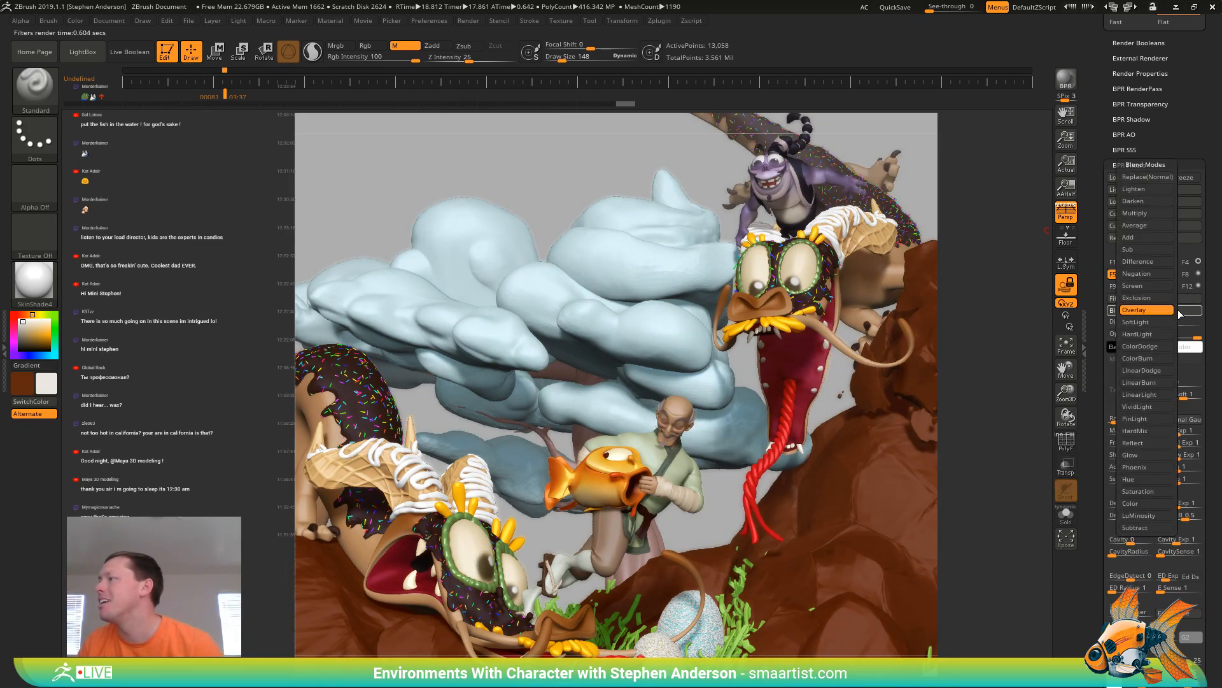
click(1136, 456)
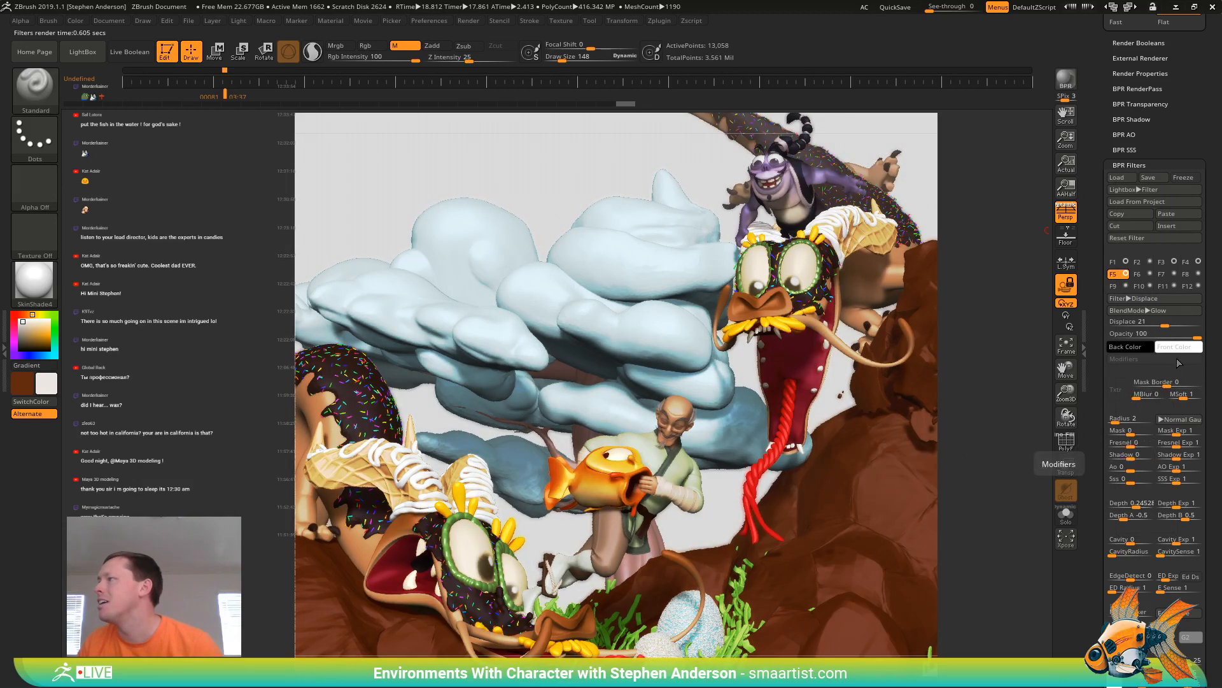
click(1160, 310)
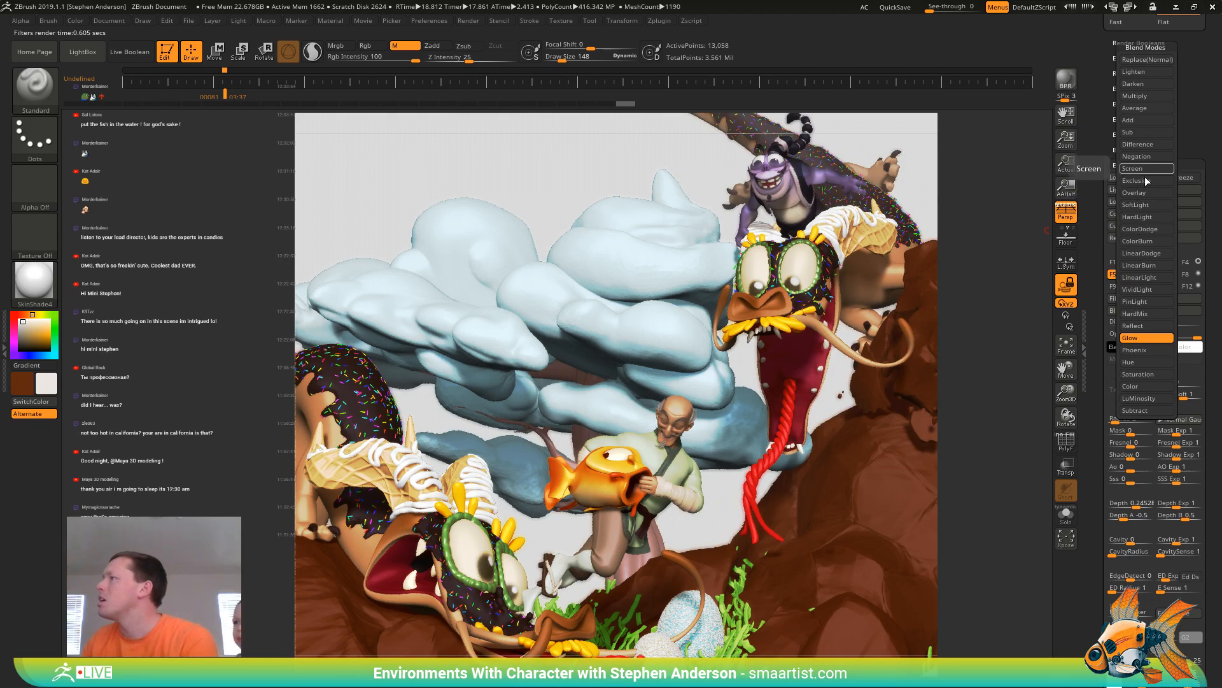
click(1147, 300)
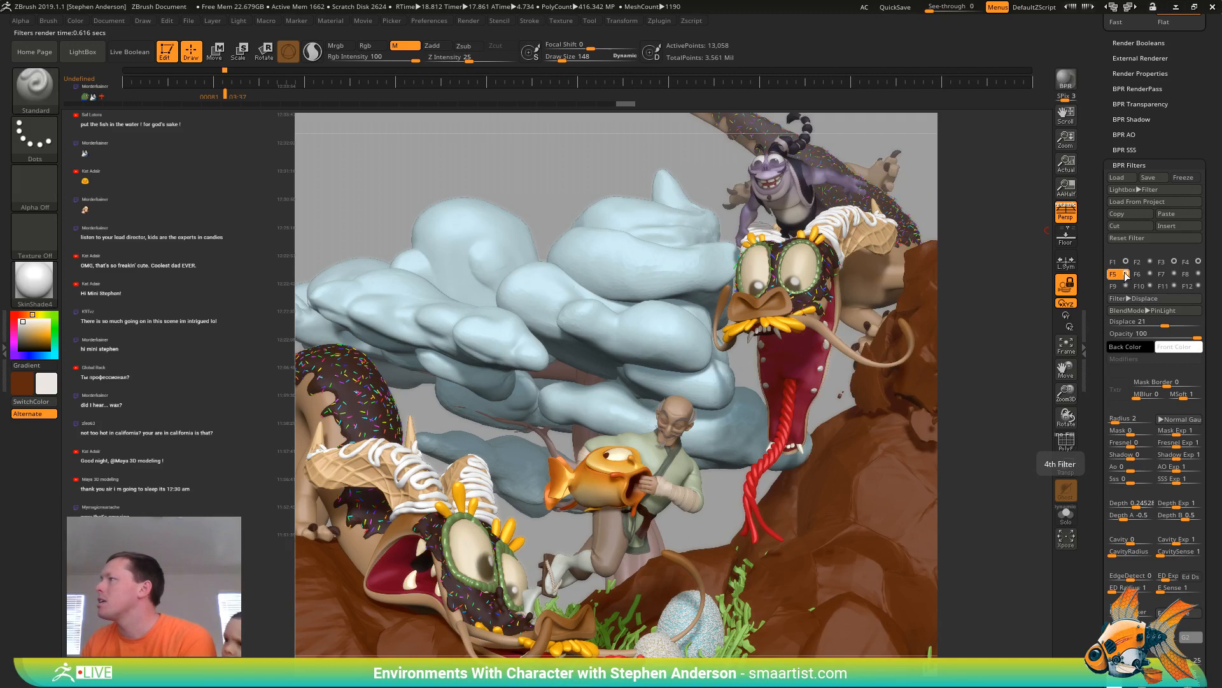
click(1127, 275)
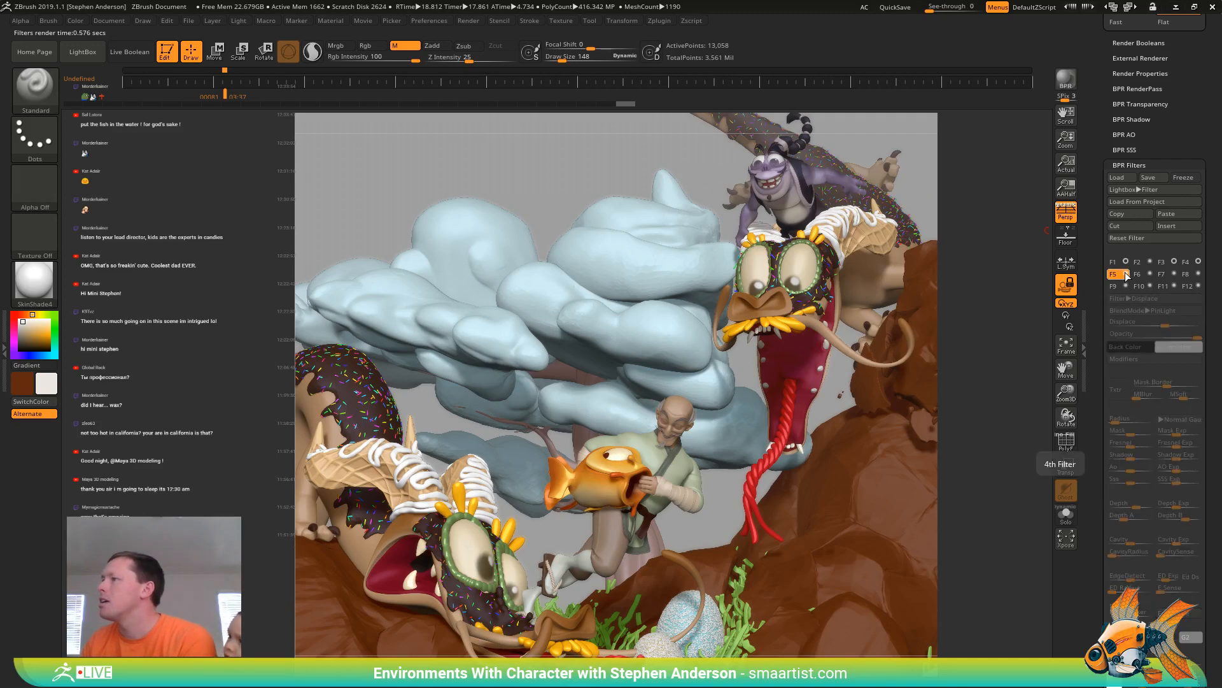
click(1127, 274)
Try the Phoenix blend mode on the Displace filter and switch it to SoftLight
click(1160, 311)
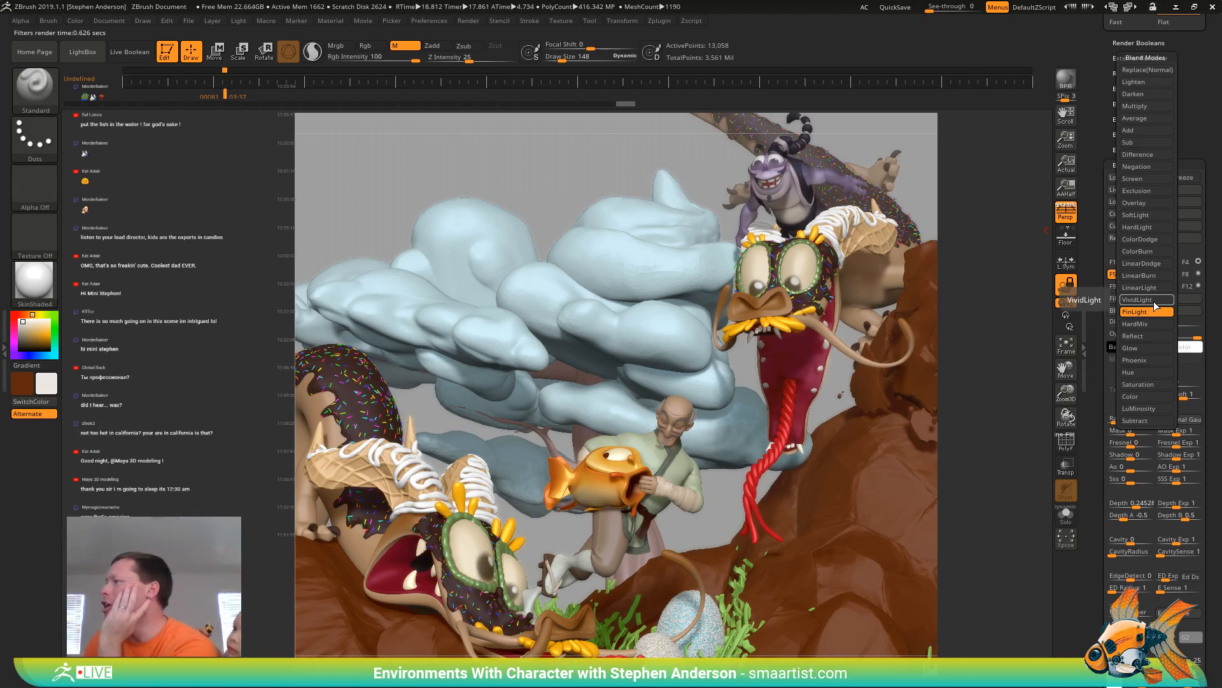
click(1148, 359)
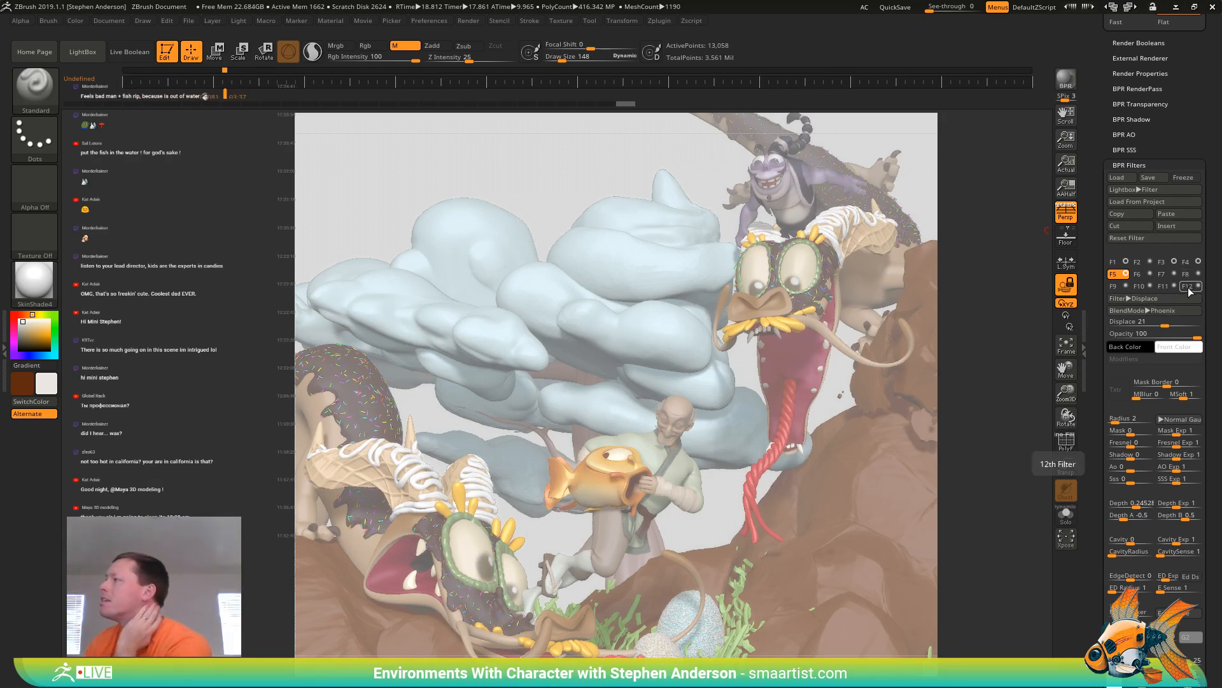
click(1173, 311)
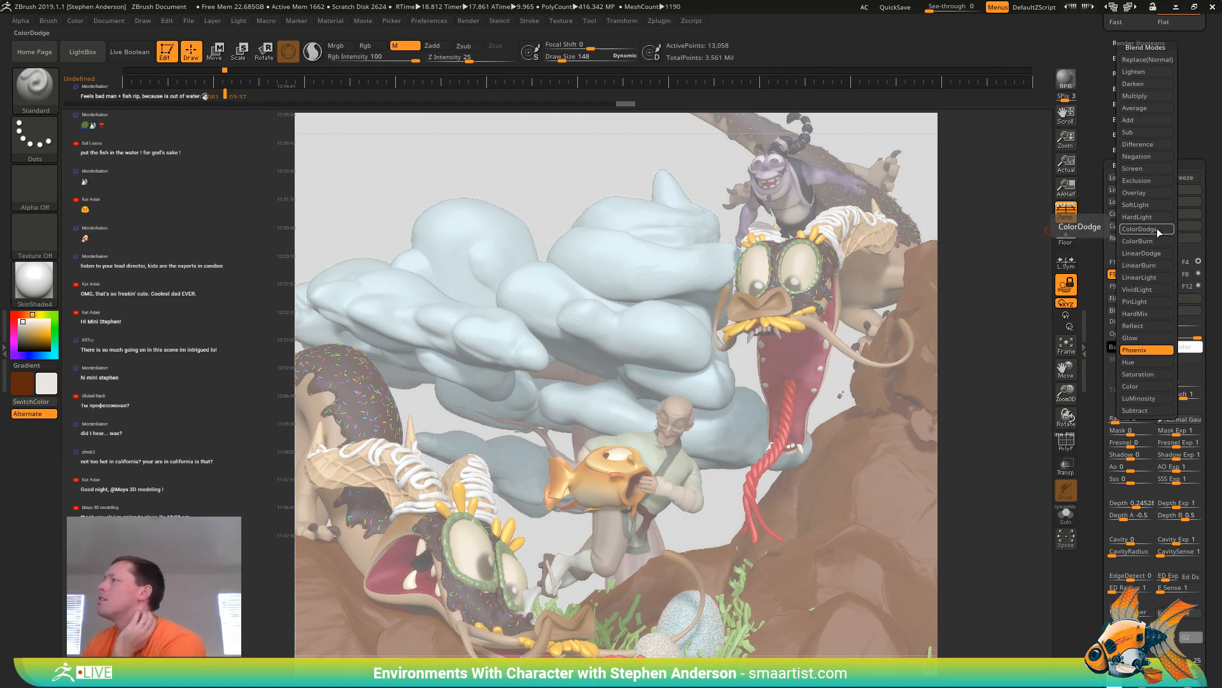
click(1158, 208)
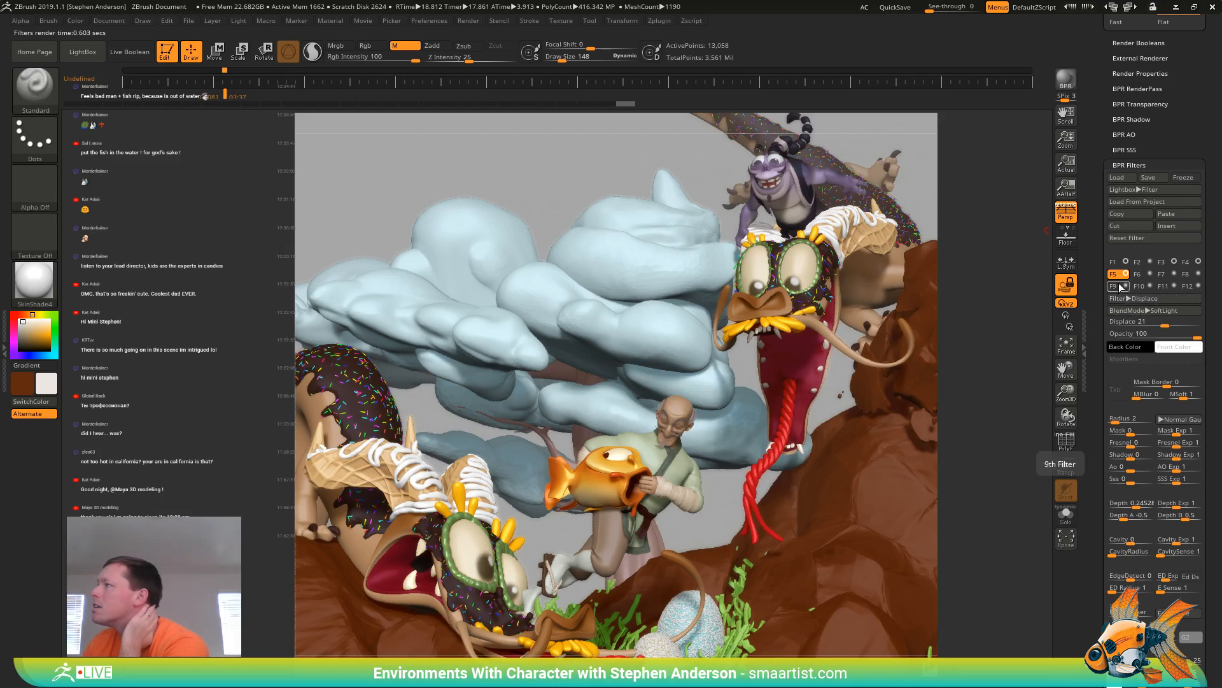
Compare the image with the SoftLight Displace filter switched off and on, and review the wider composition
click(1127, 274)
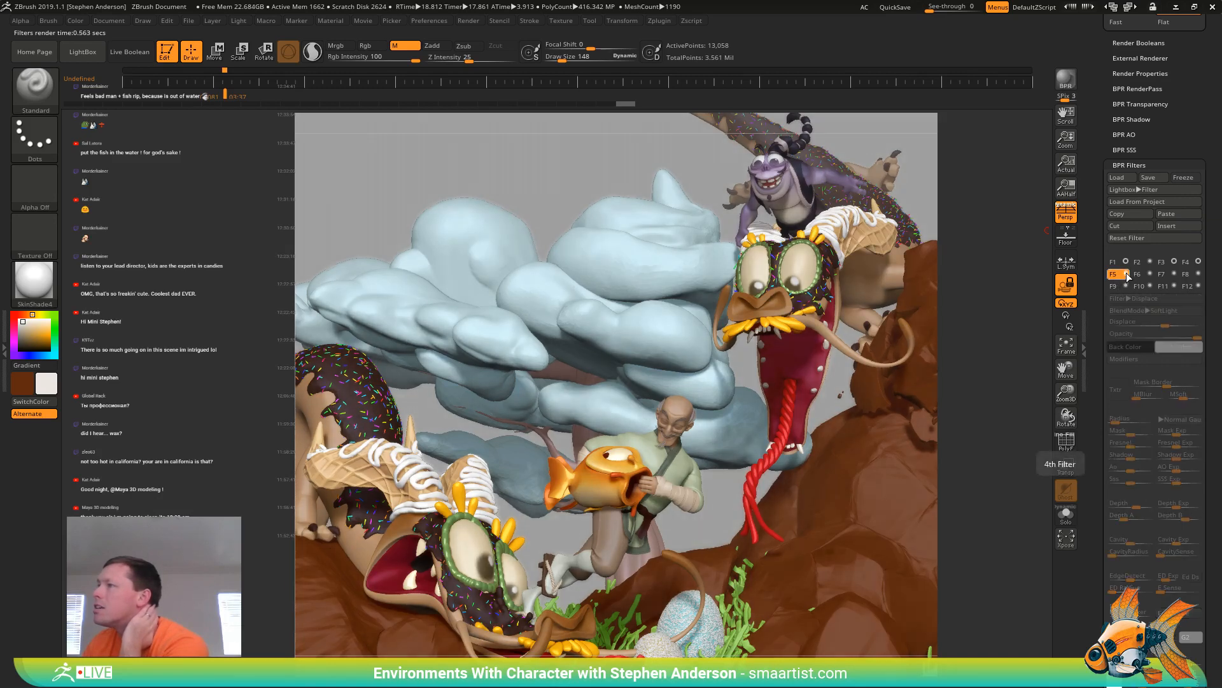
click(1127, 274)
click(1126, 274)
click(1127, 274)
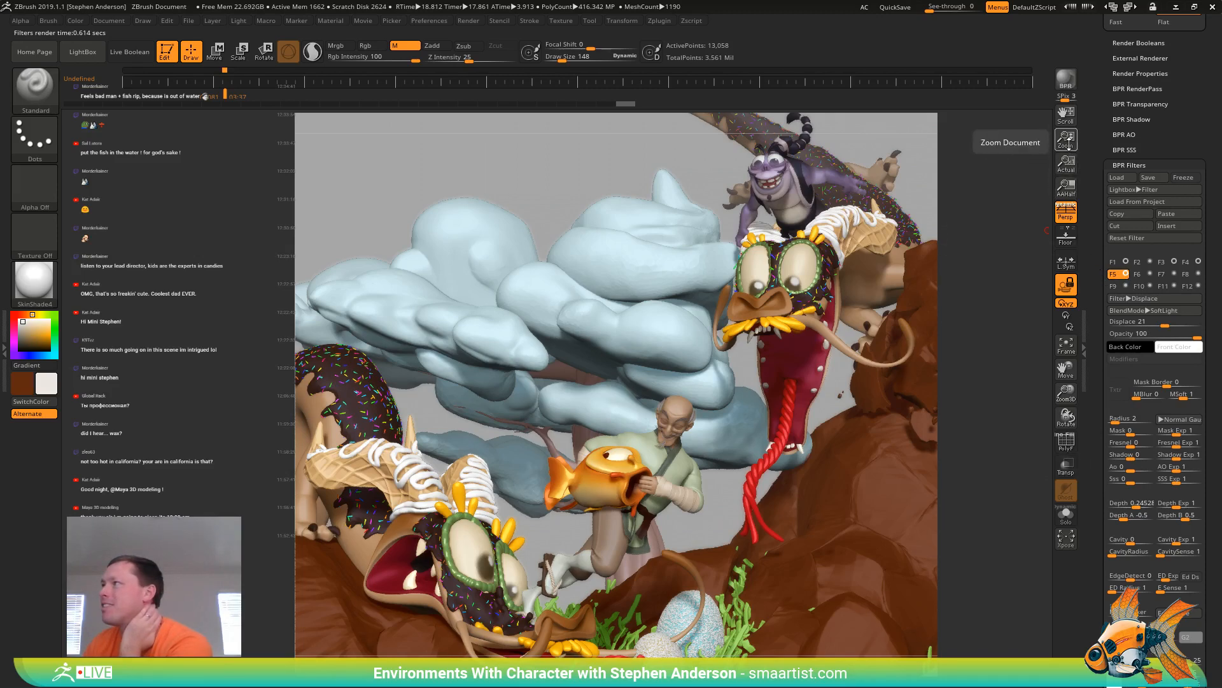
drag(1067, 139, 1077, 125)
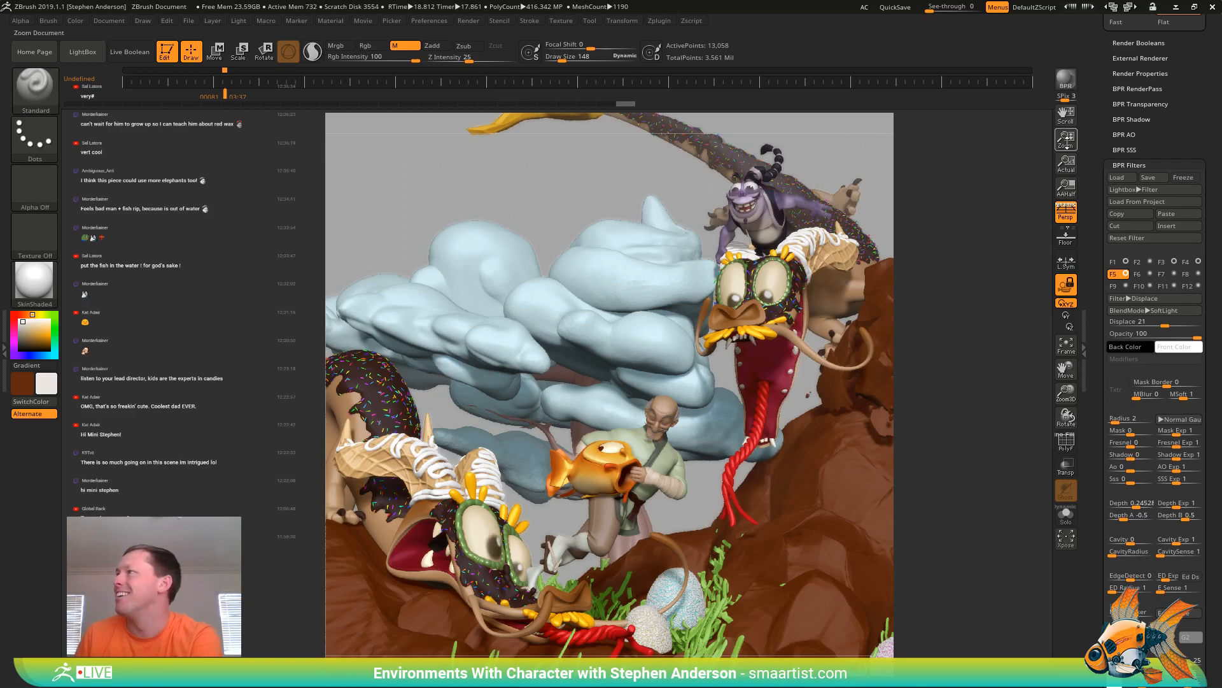
drag(1067, 138, 1067, 138)
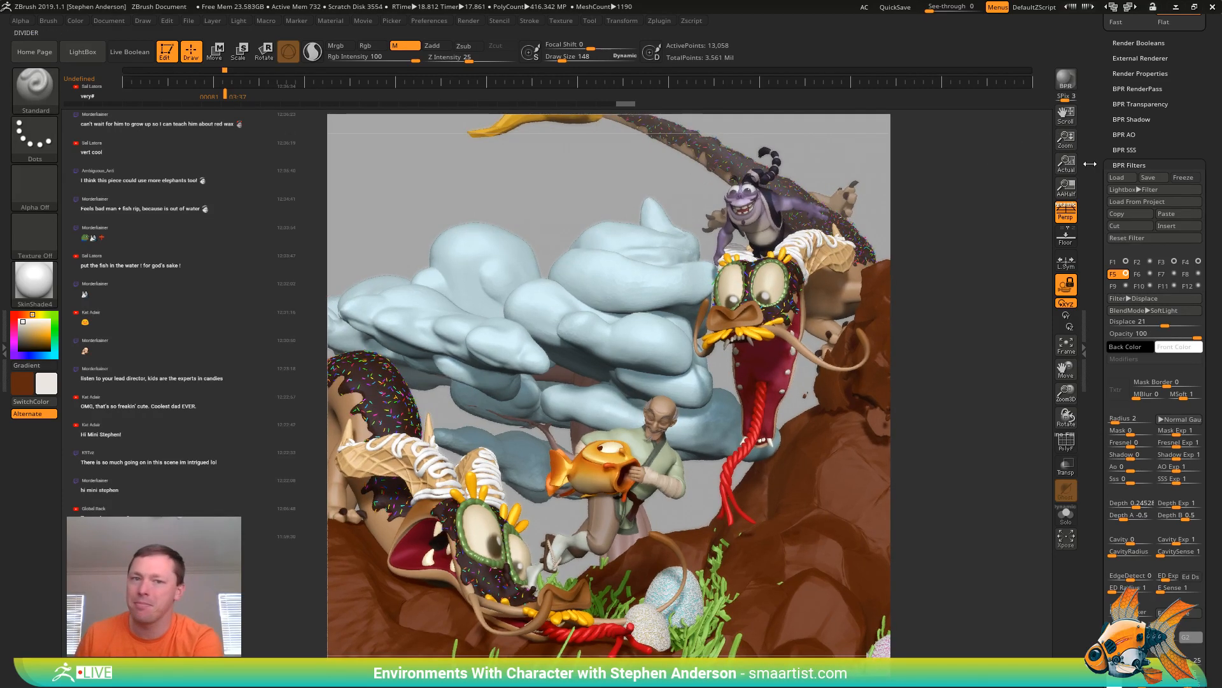
drag(1066, 115, 1135, 118)
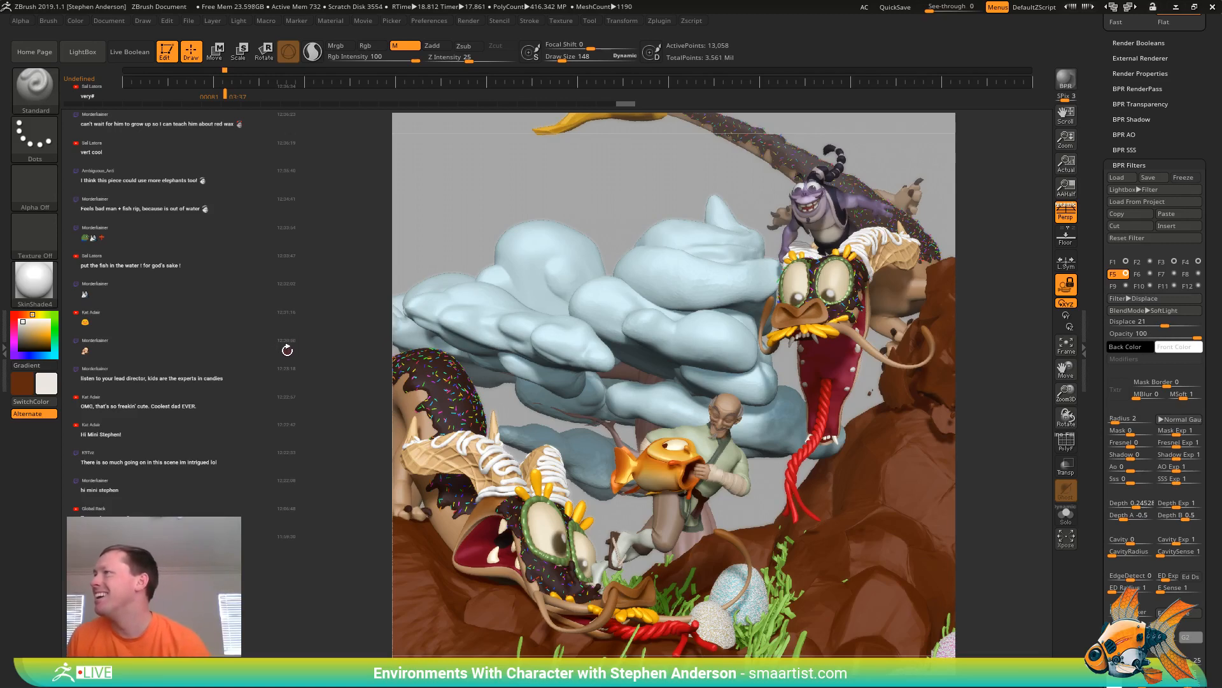
Examine the filtered render at actual size, from the old man and fish up to the purple rider, and as a whole composition
click(1066, 163)
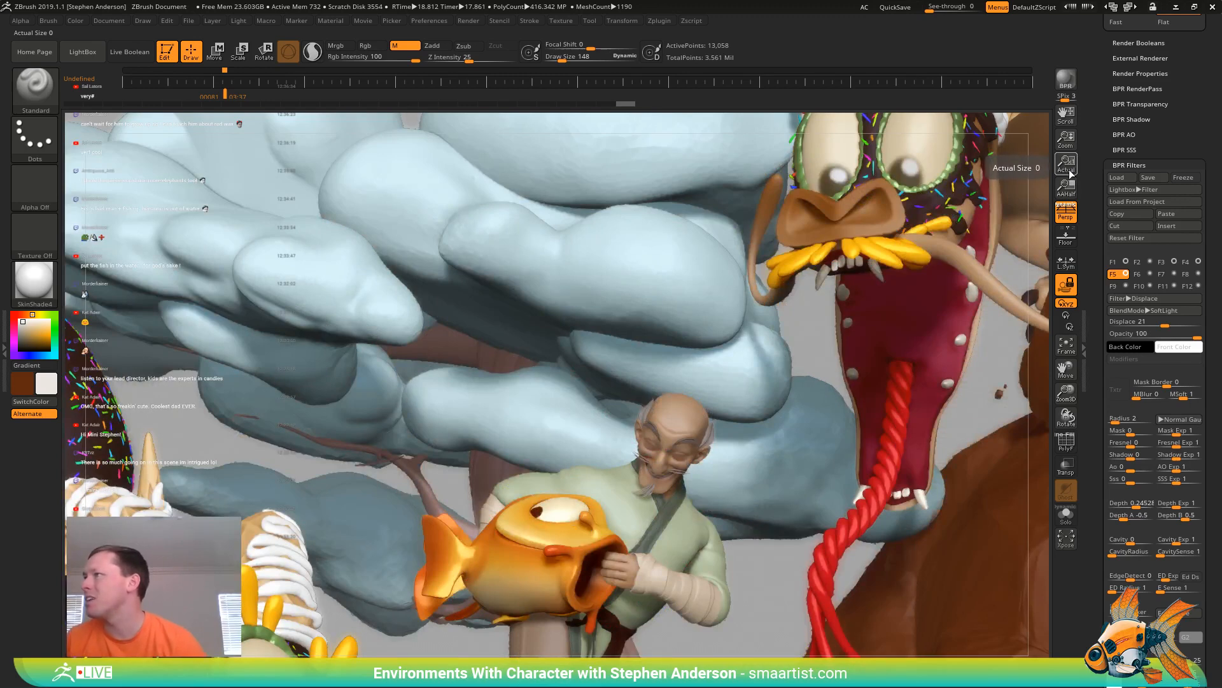
drag(1065, 114, 1020, 268)
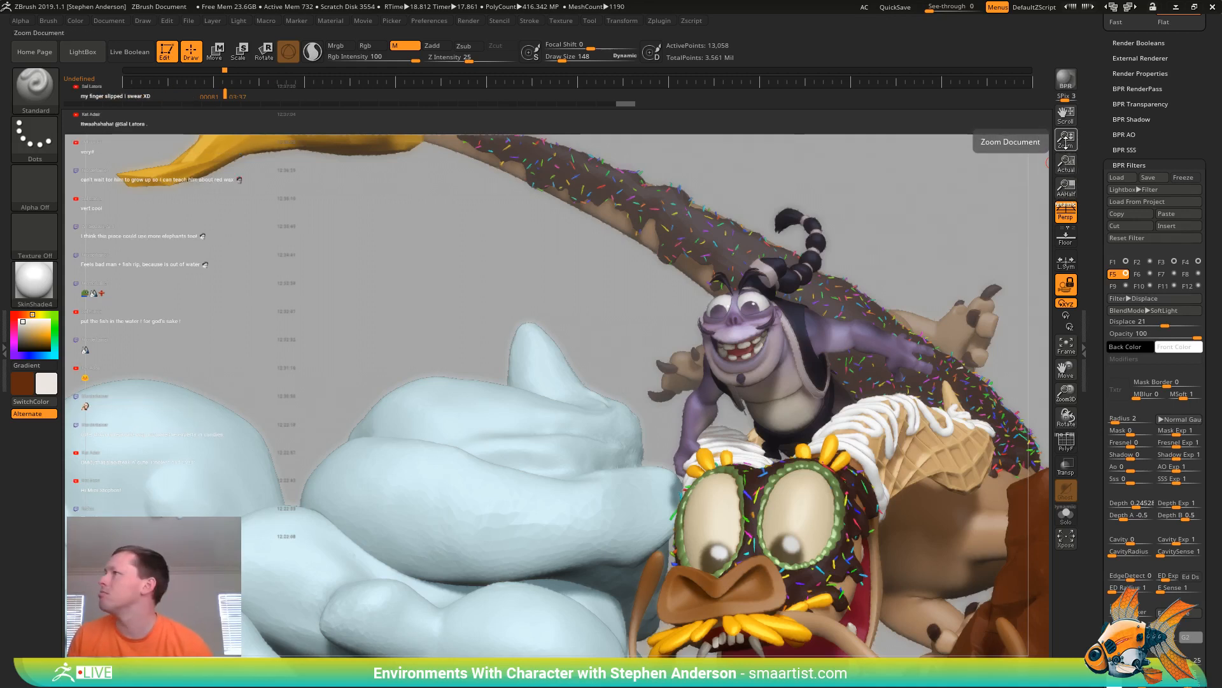
click(1067, 167)
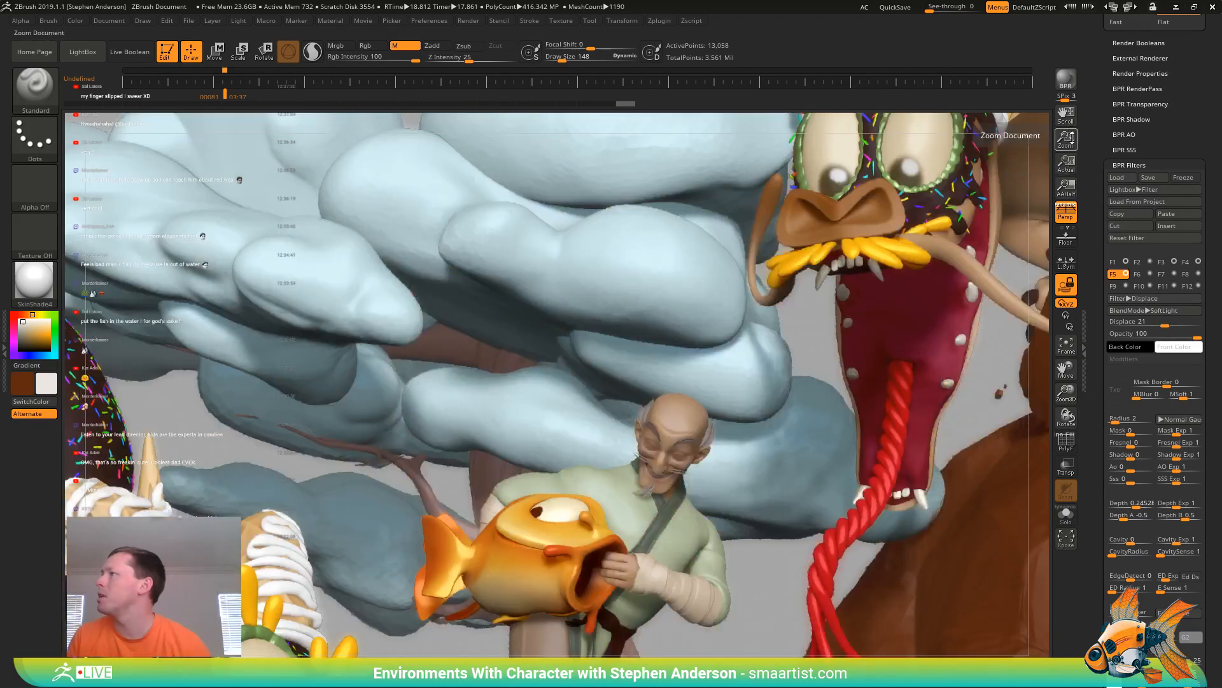
drag(1067, 138, 1151, 113)
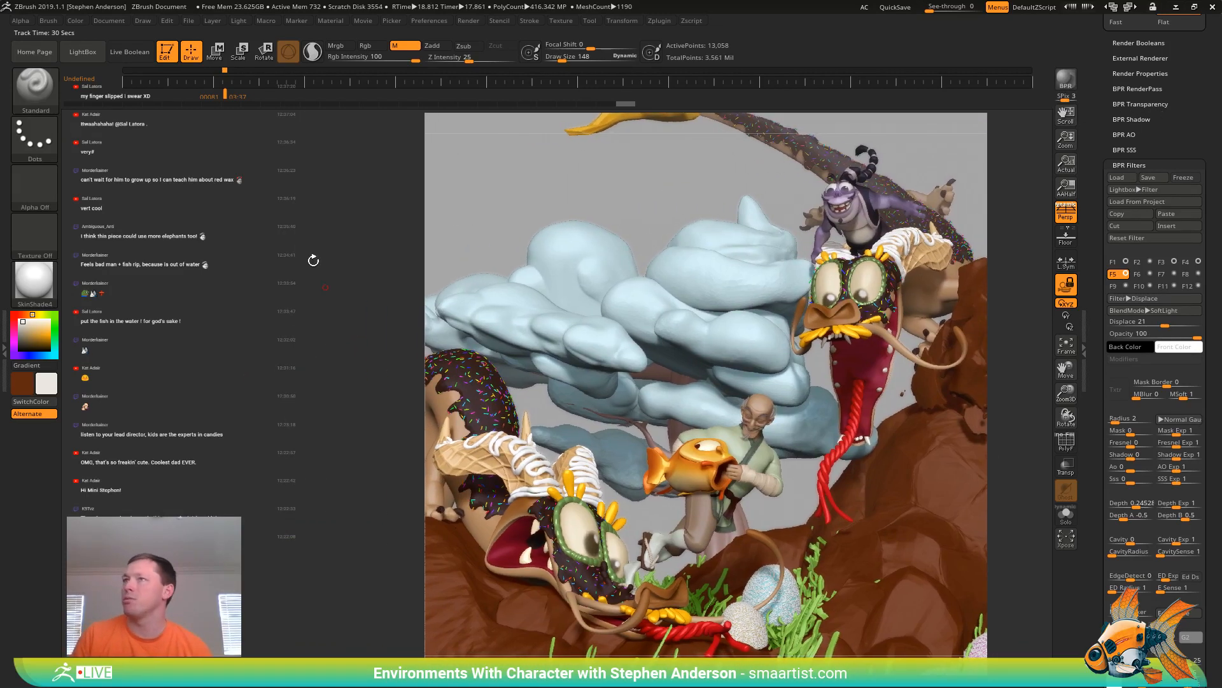
Start exporting the document as an image and choose JPEG as the file type
click(109, 21)
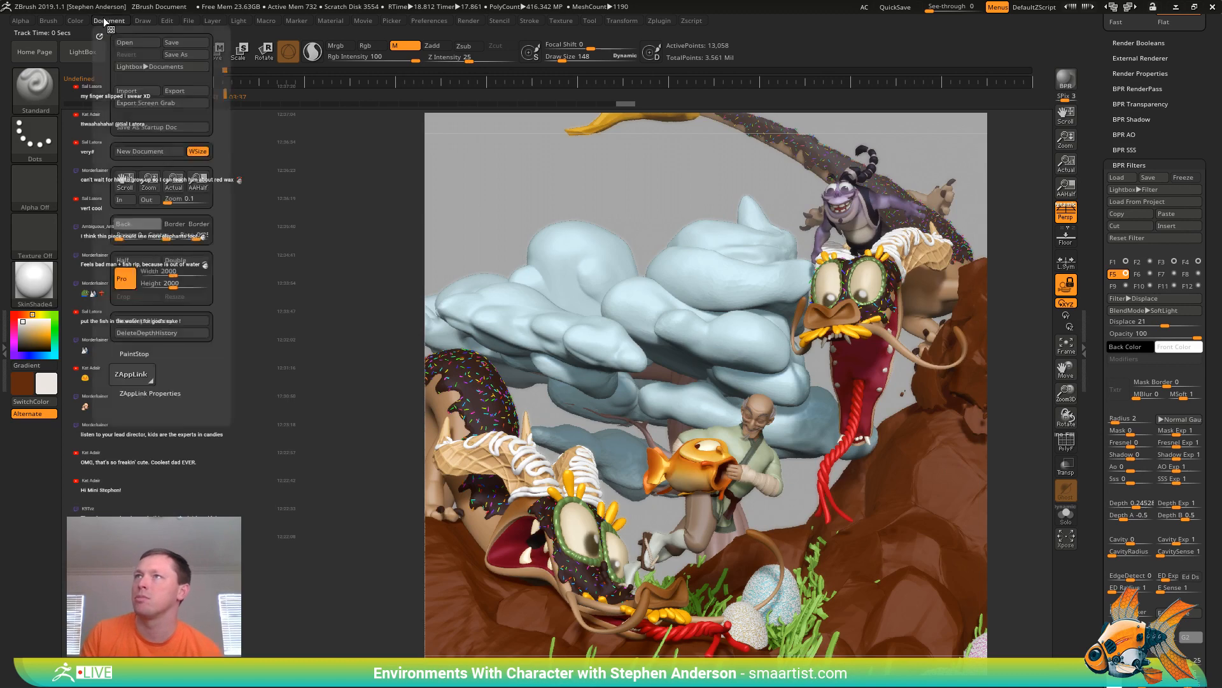
click(187, 91)
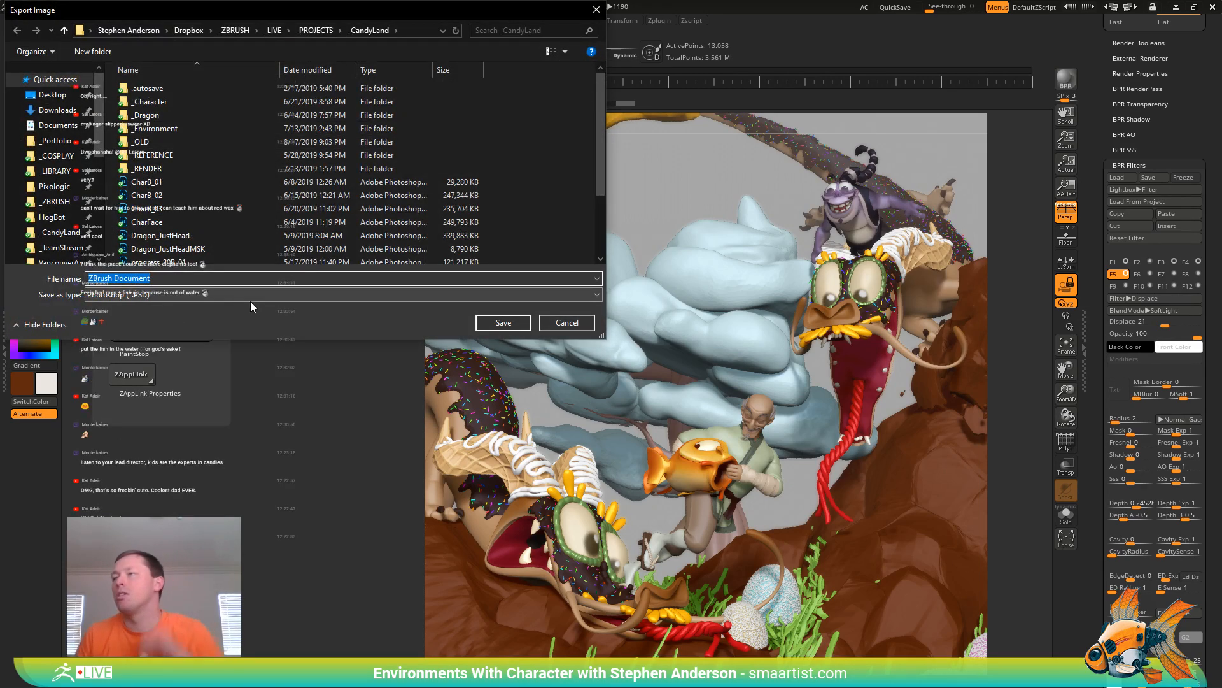
click(283, 296)
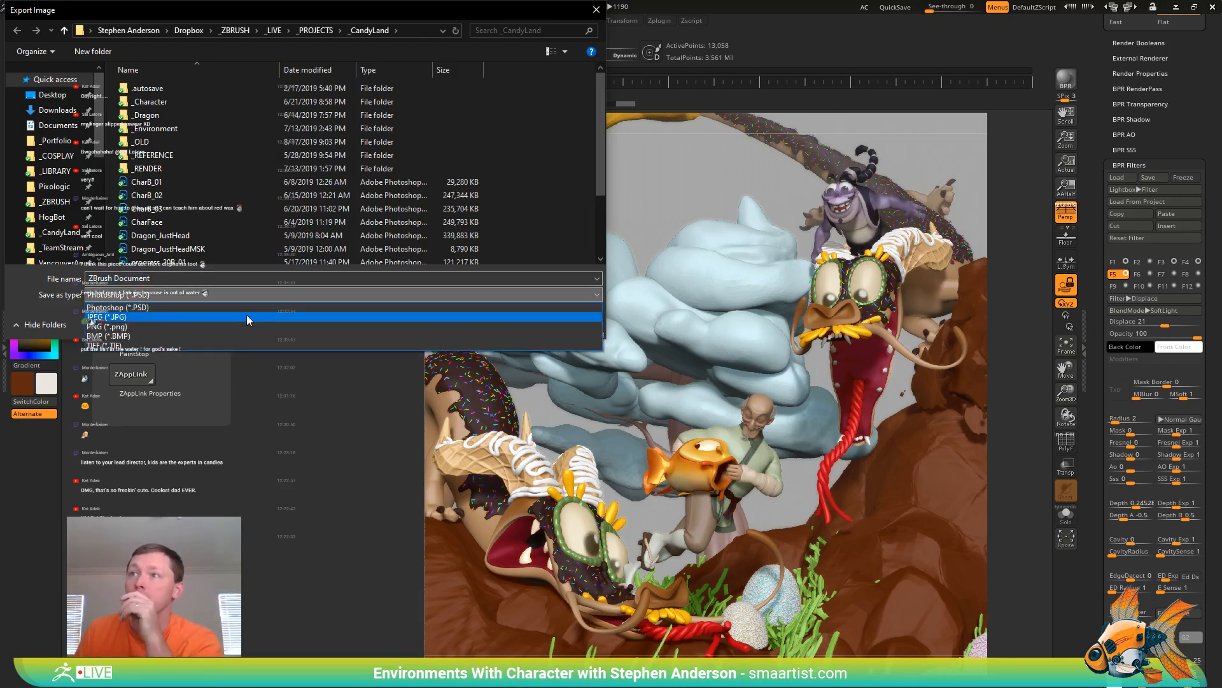
click(245, 316)
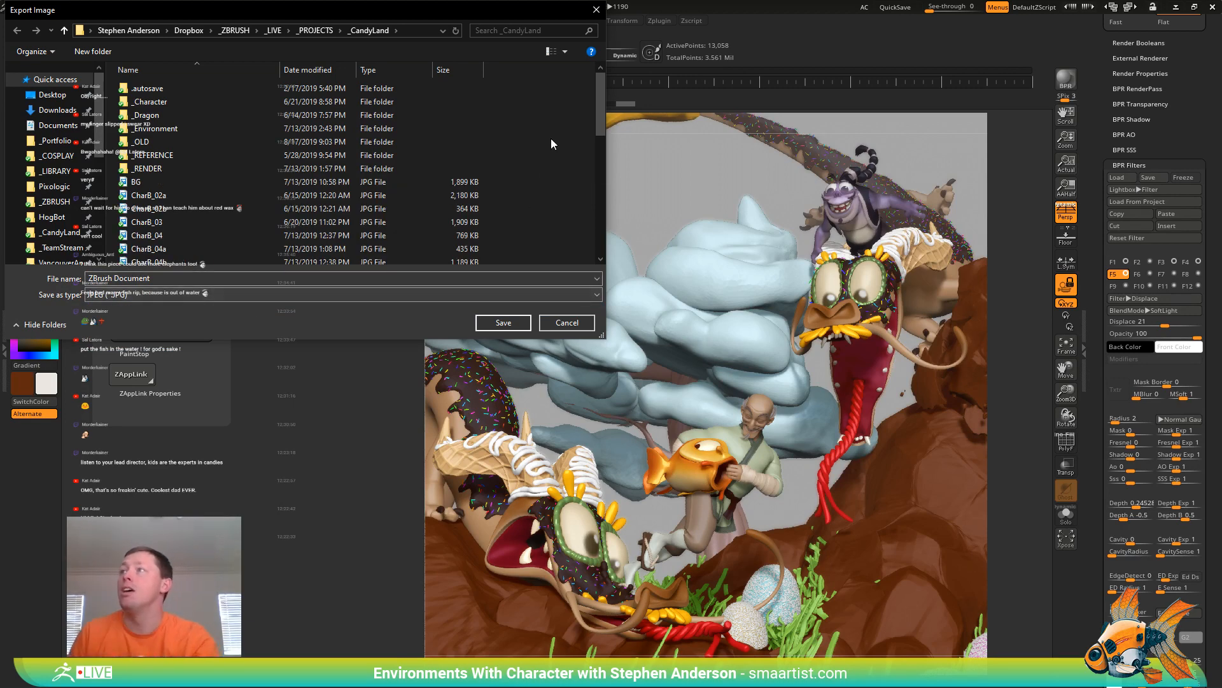
Name the exported image Progress_21, based on the earlier progress file names, save it in the _CandyLand folder and confirm the export
drag(597, 109, 578, 156)
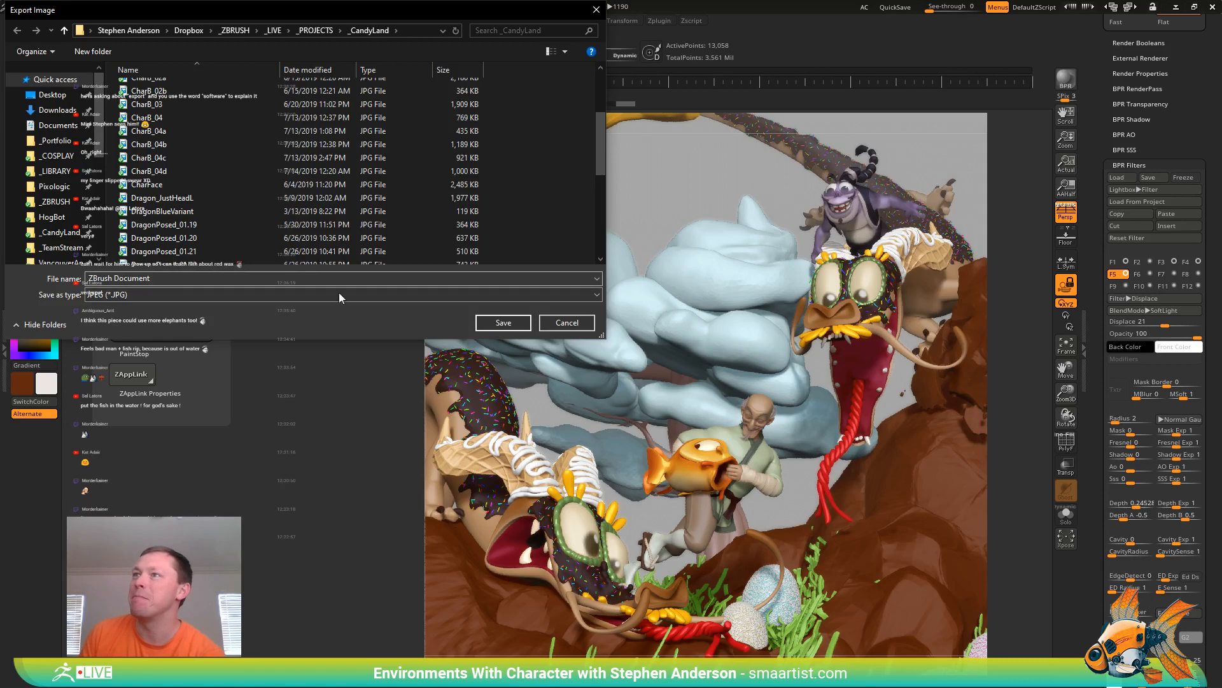
drag(601, 161, 604, 256)
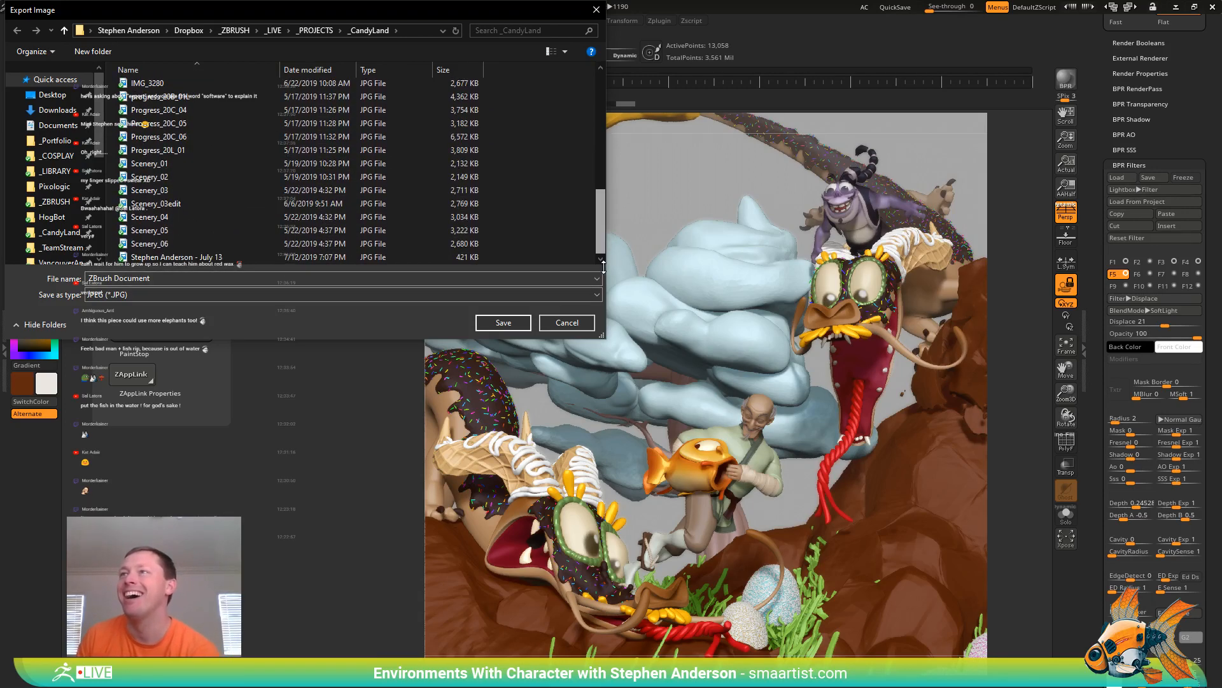
click(174, 149)
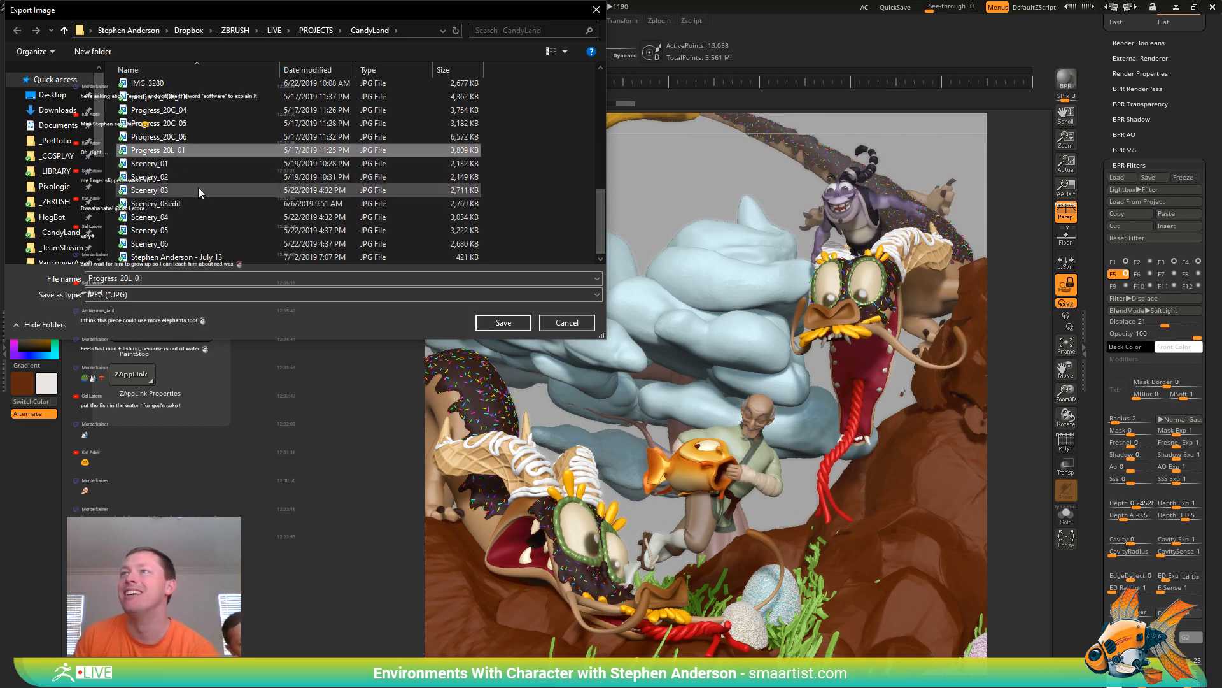
drag(144, 280, 125, 278)
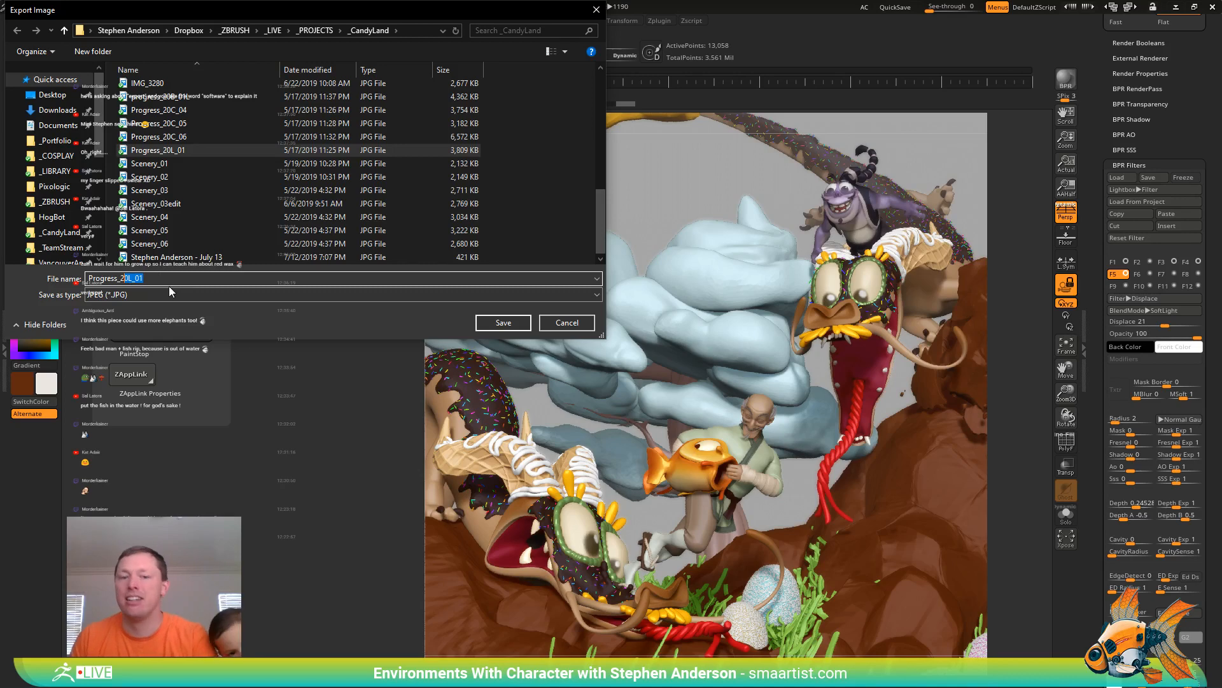
text(1)
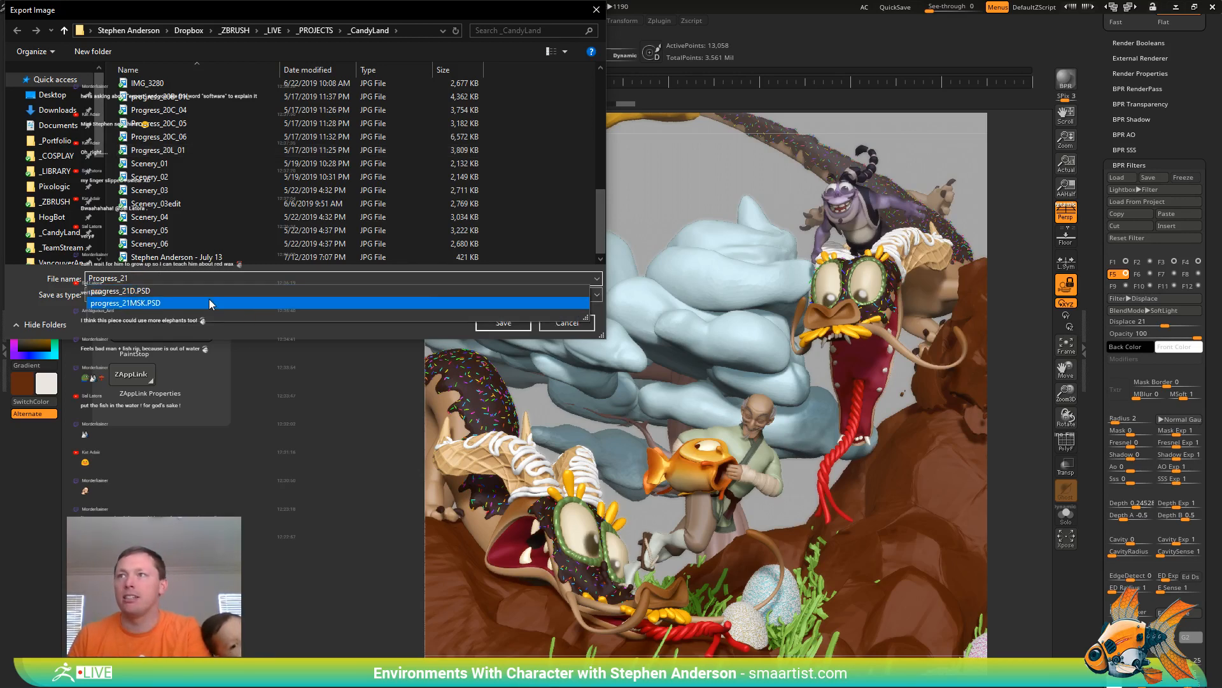
click(457, 330)
click(503, 323)
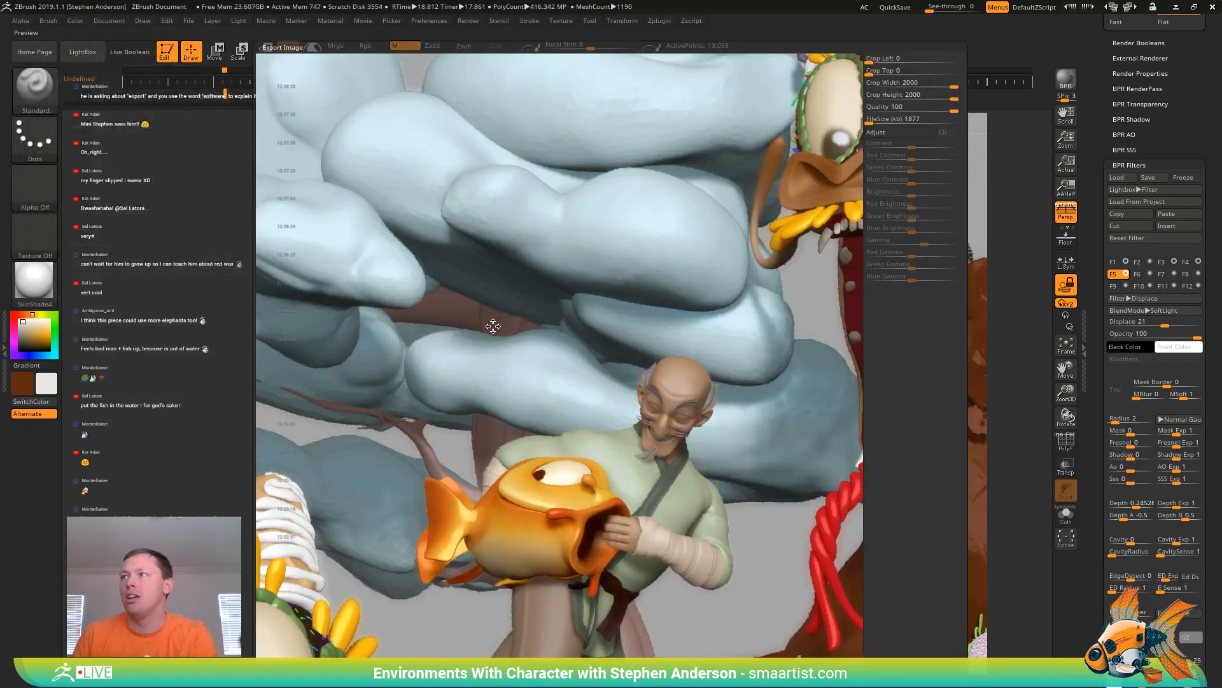
click(611, 664)
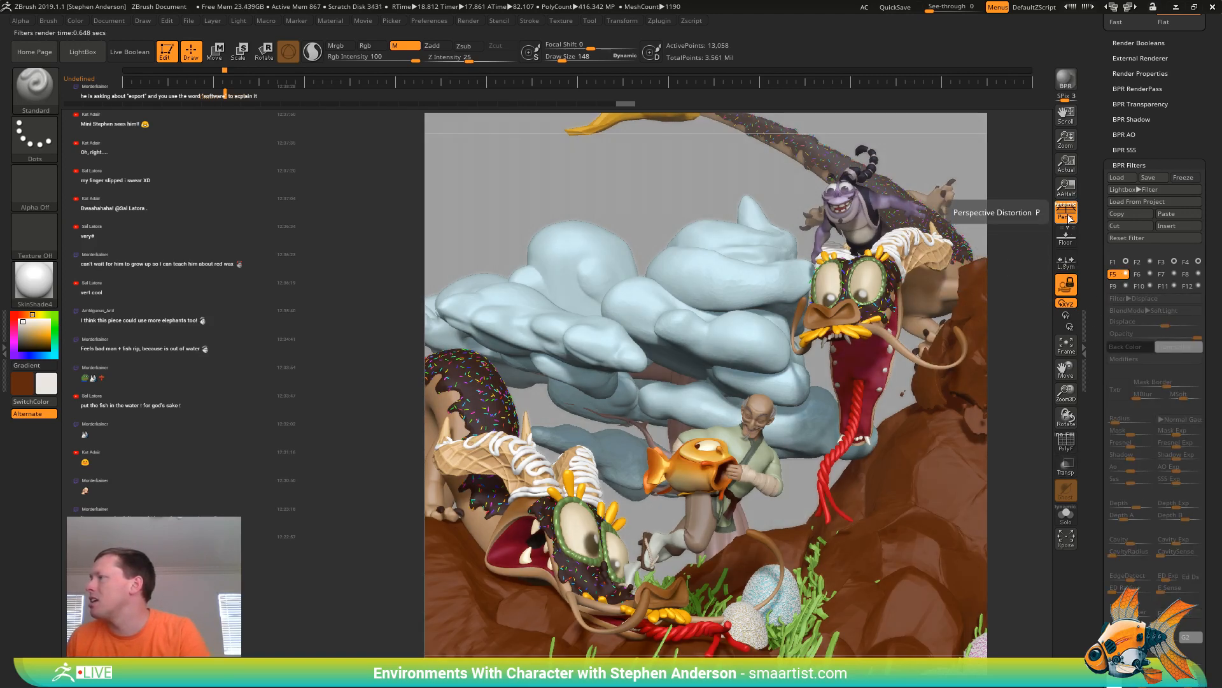
Compare the render with the fourth and third BPR filters switched off and on, at actual size and in a wider view
click(1068, 165)
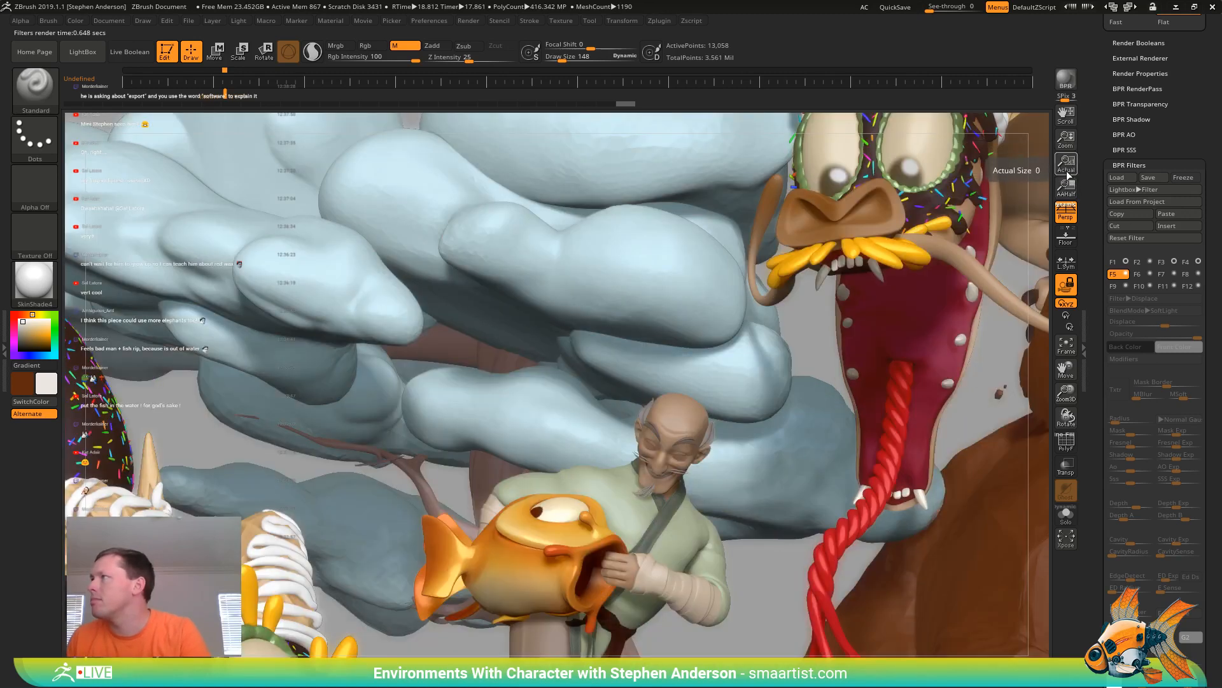
click(1198, 262)
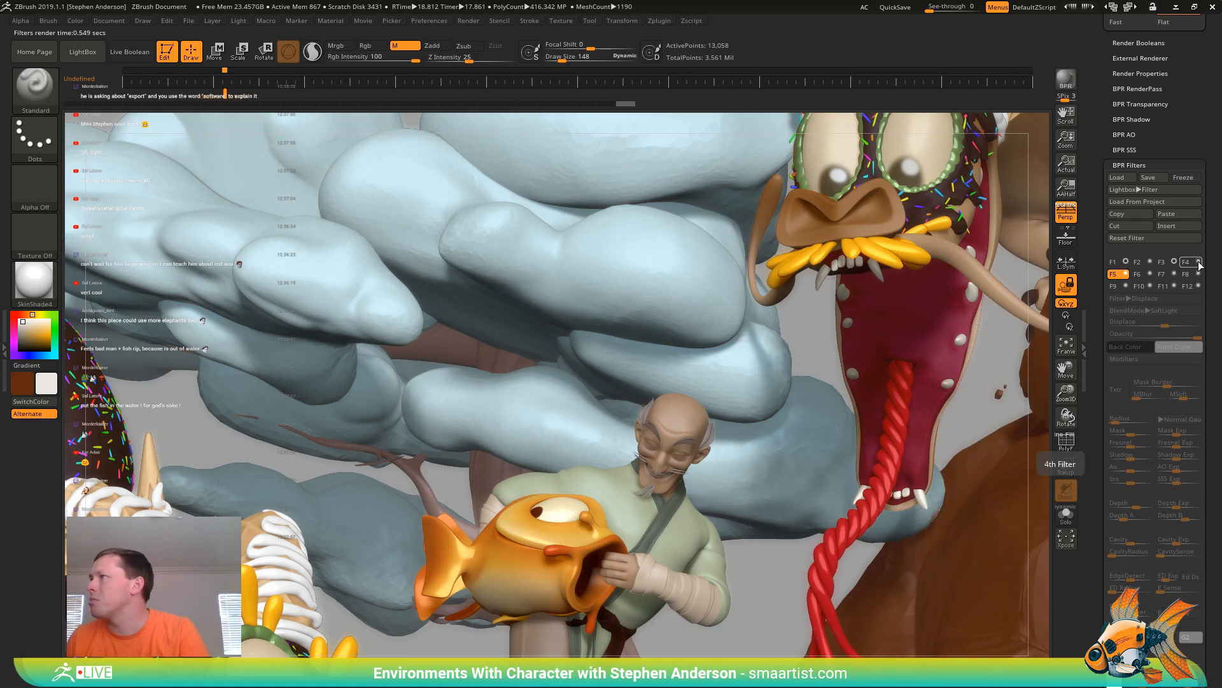
mouse_move(1065, 137)
mouse_down()
mouse_move(1039, 89)
mouse_move(1067, 154)
mouse_up()
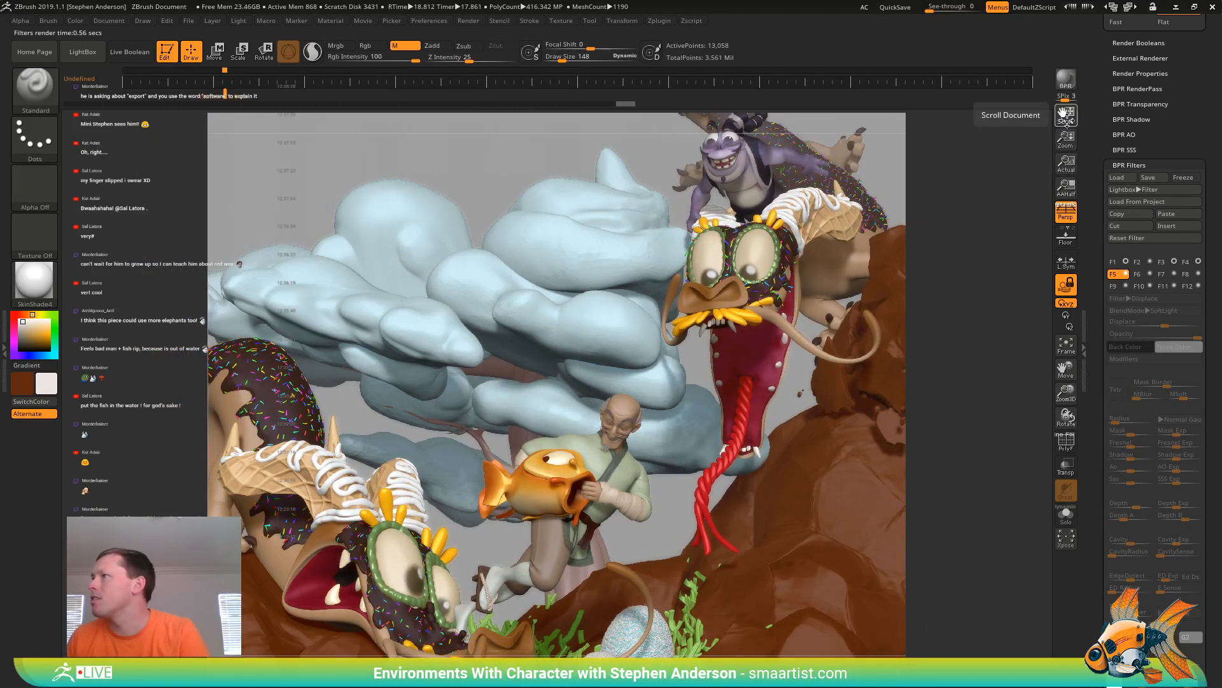
drag(1065, 116, 1067, 180)
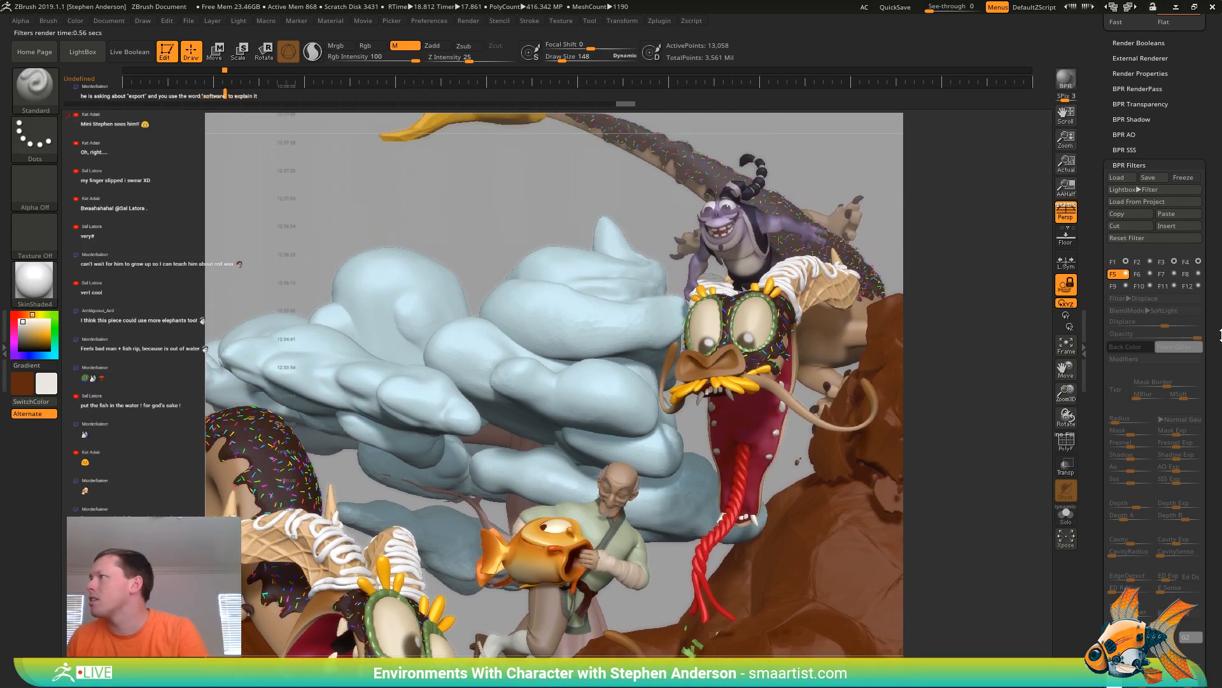
click(1175, 263)
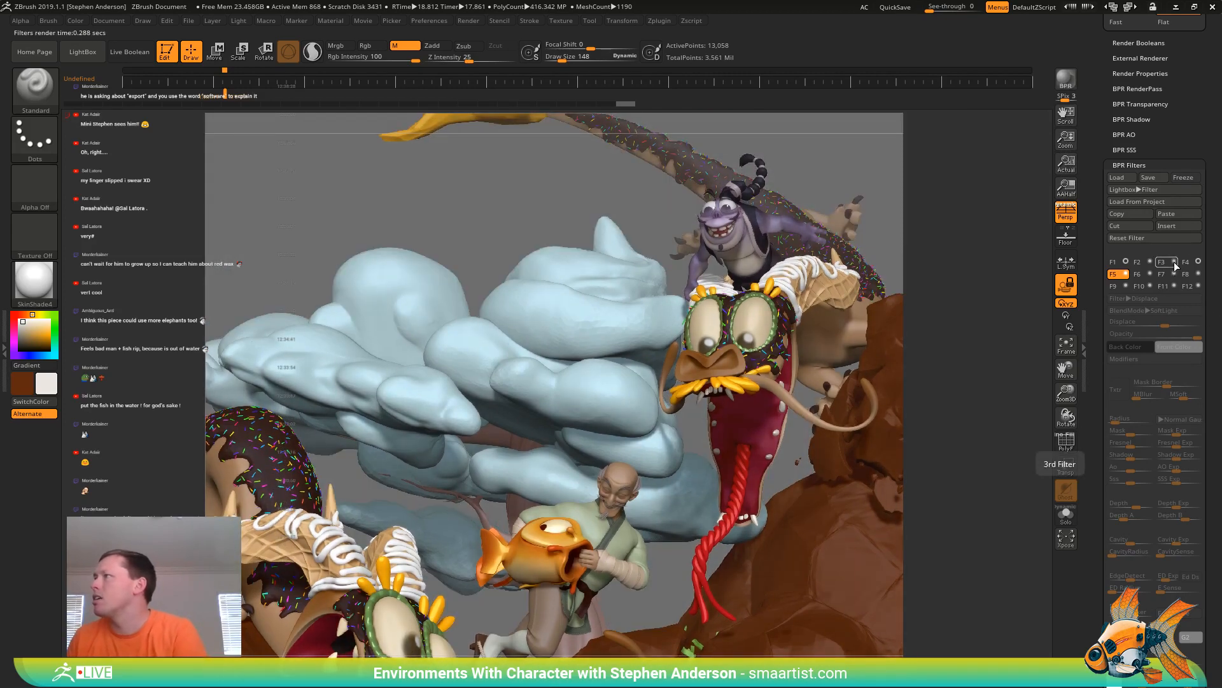
click(1172, 262)
Compare the image with the first filter off and on, and switch off the remaining BPR filters
click(1126, 262)
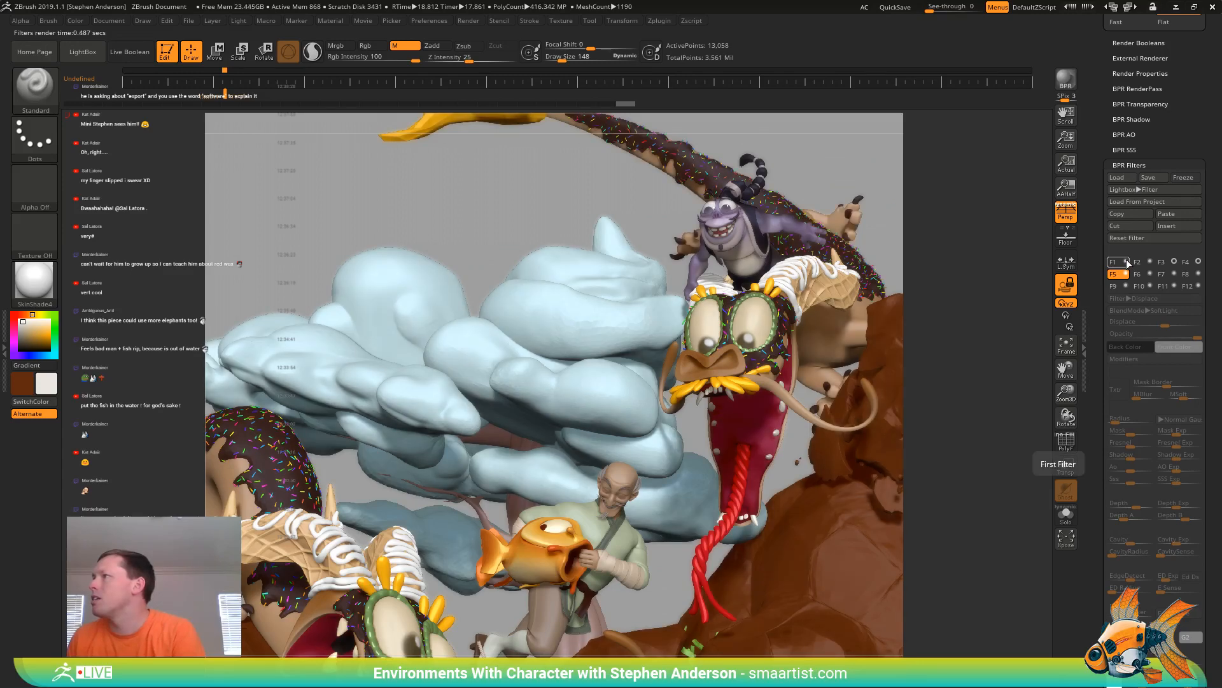
click(1127, 261)
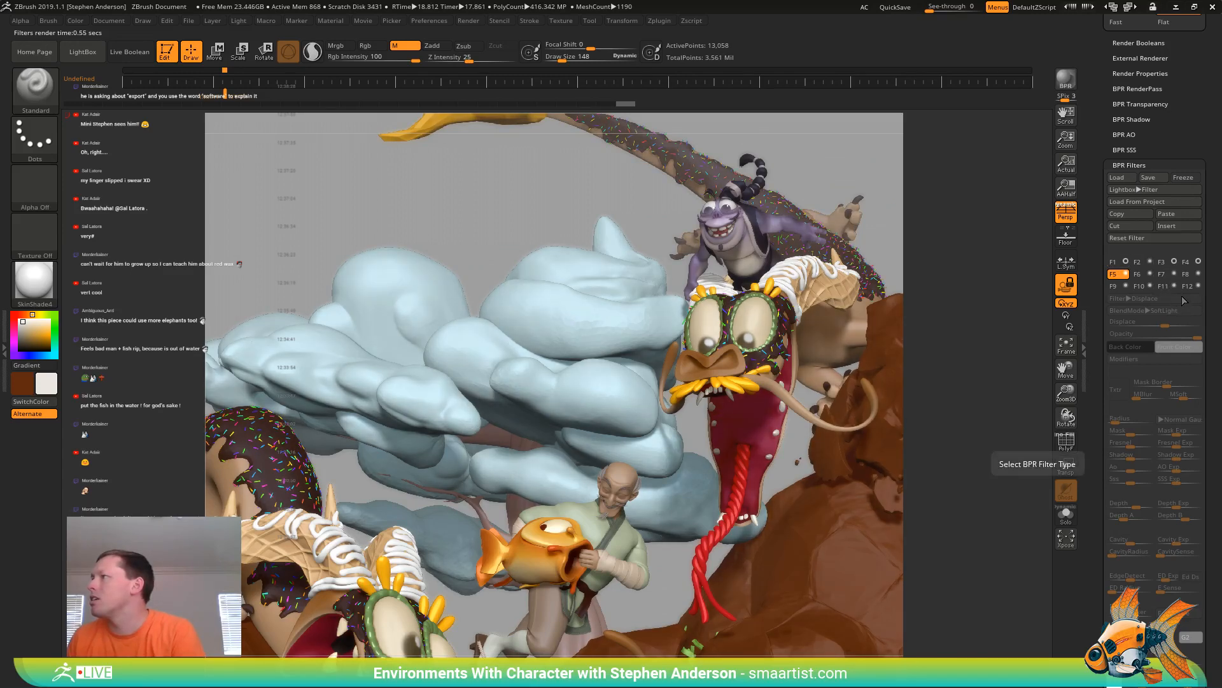
click(1198, 262)
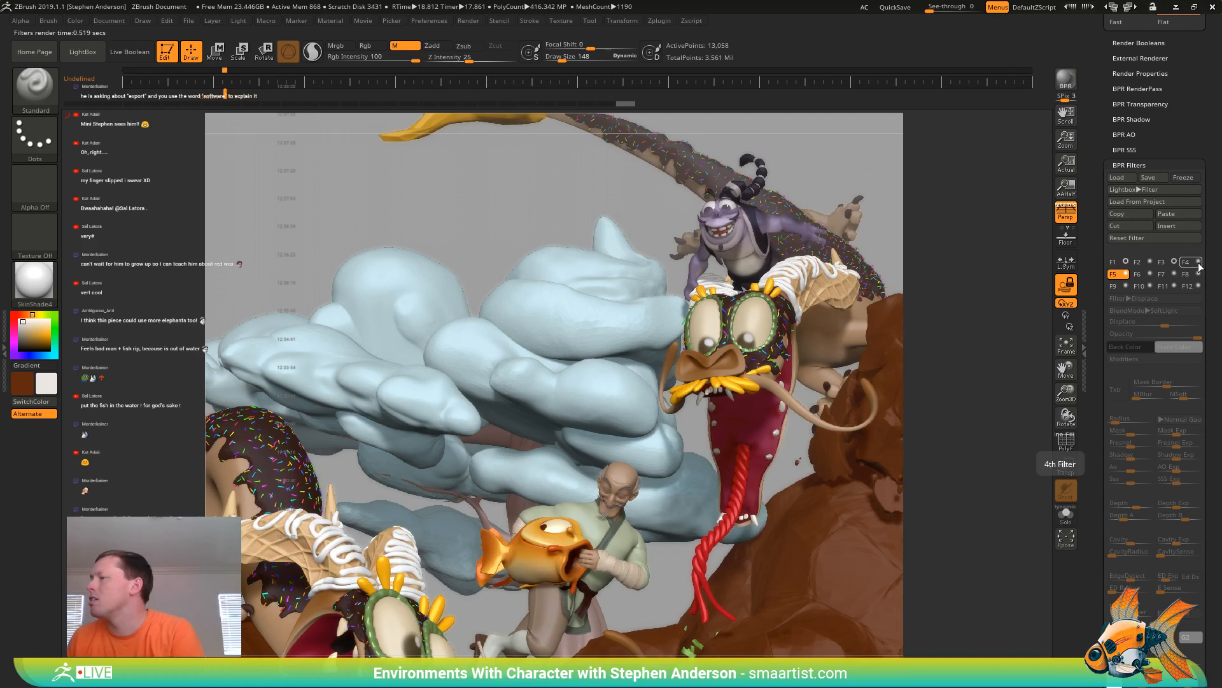
click(1174, 261)
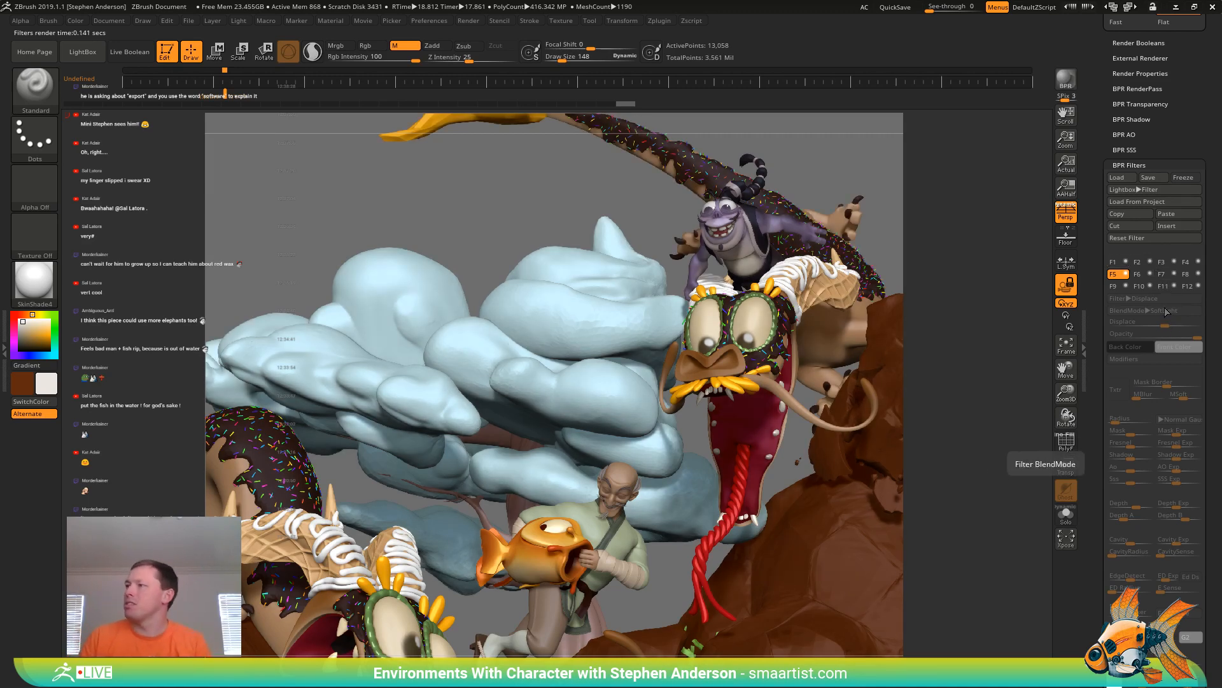
click(468, 20)
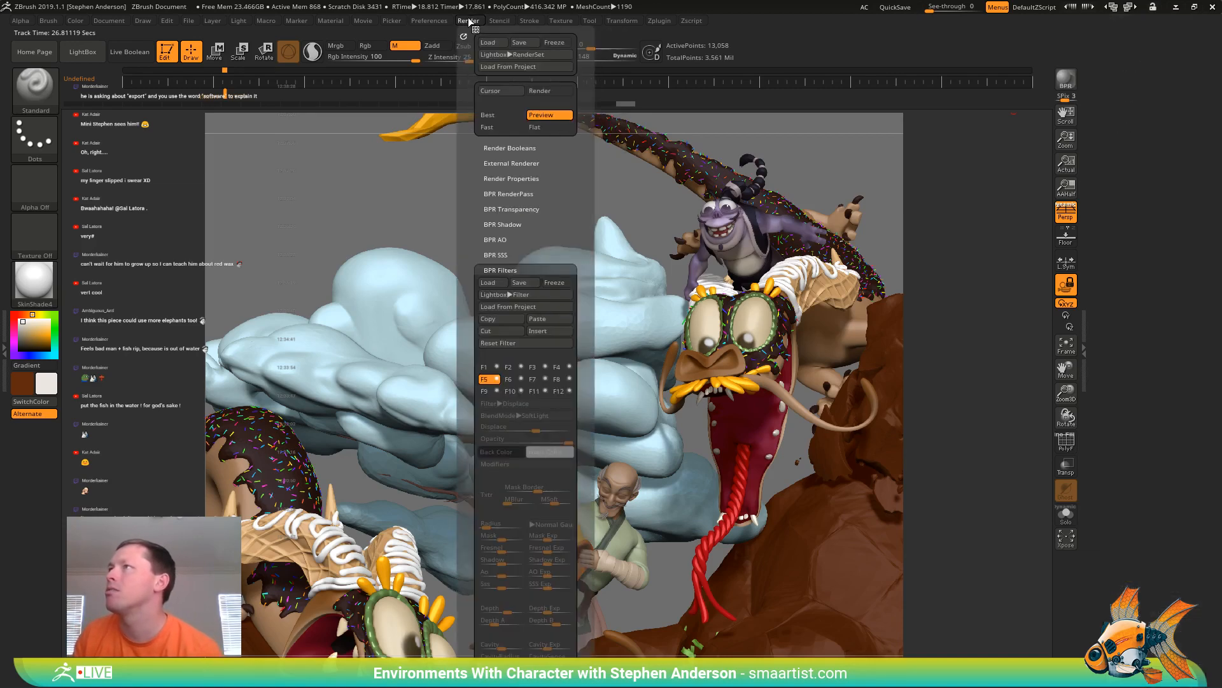
click(464, 36)
click(1138, 163)
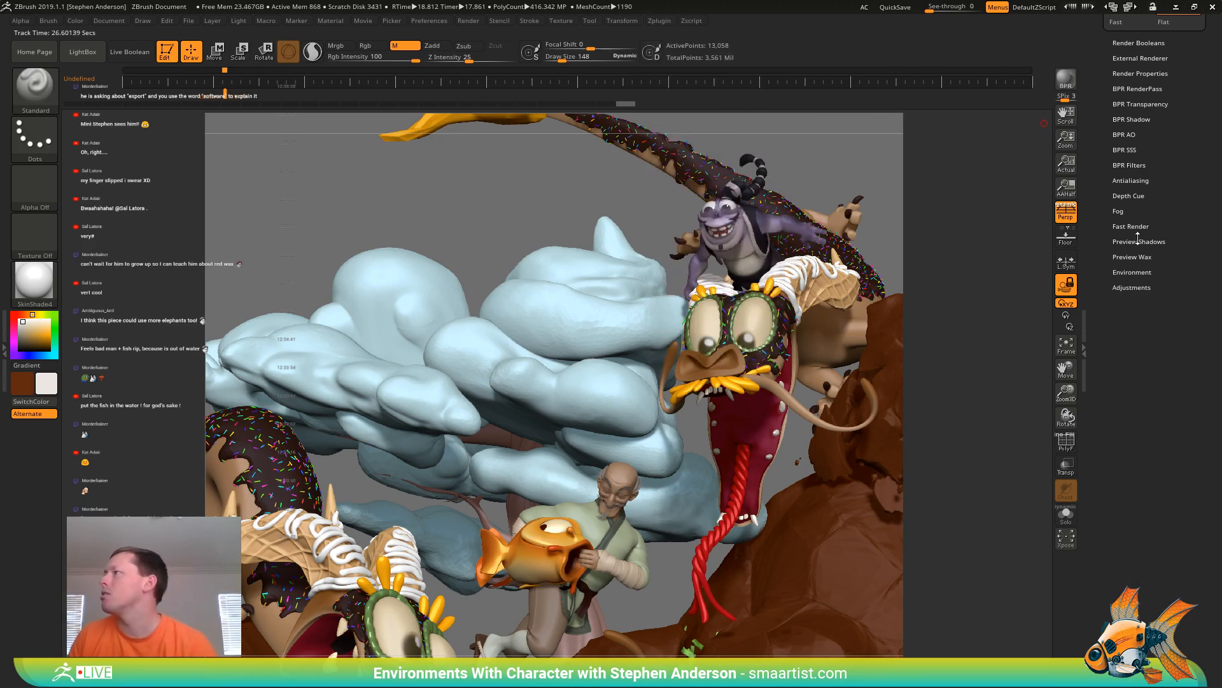
click(1138, 166)
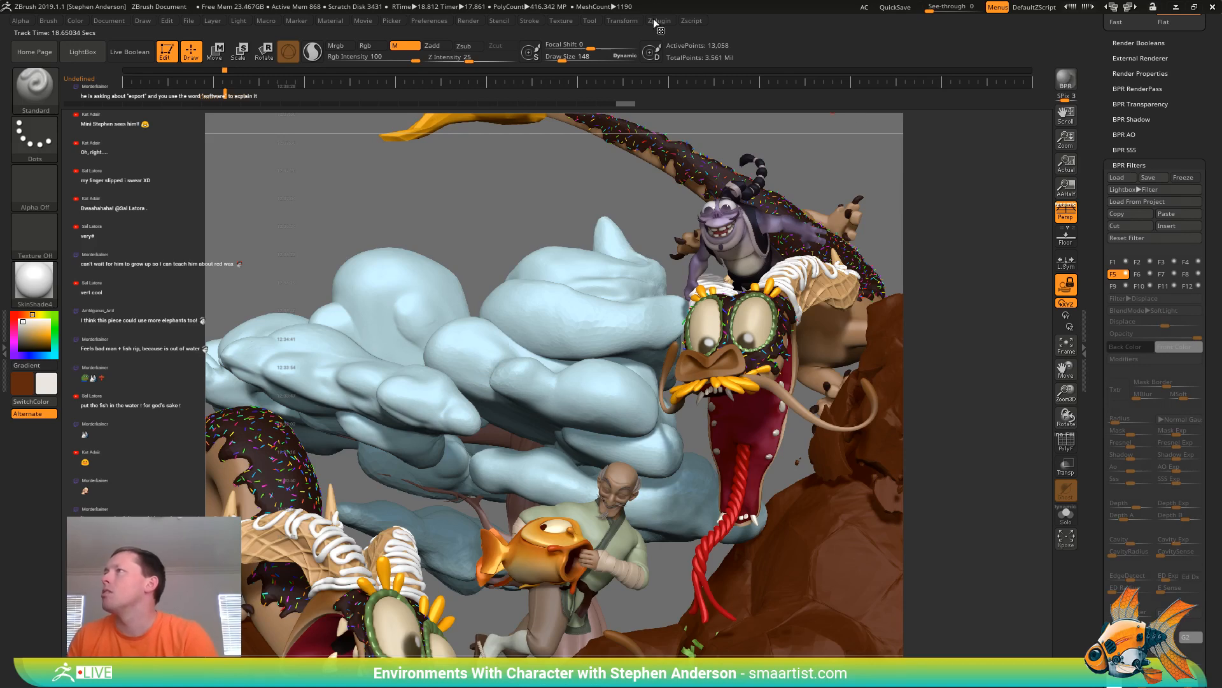
Send the scene's render passes to Photoshop CC with the ZBrush To Photoshop plugin, leaving SubtoolMasks switched off
mouse_move(659, 21)
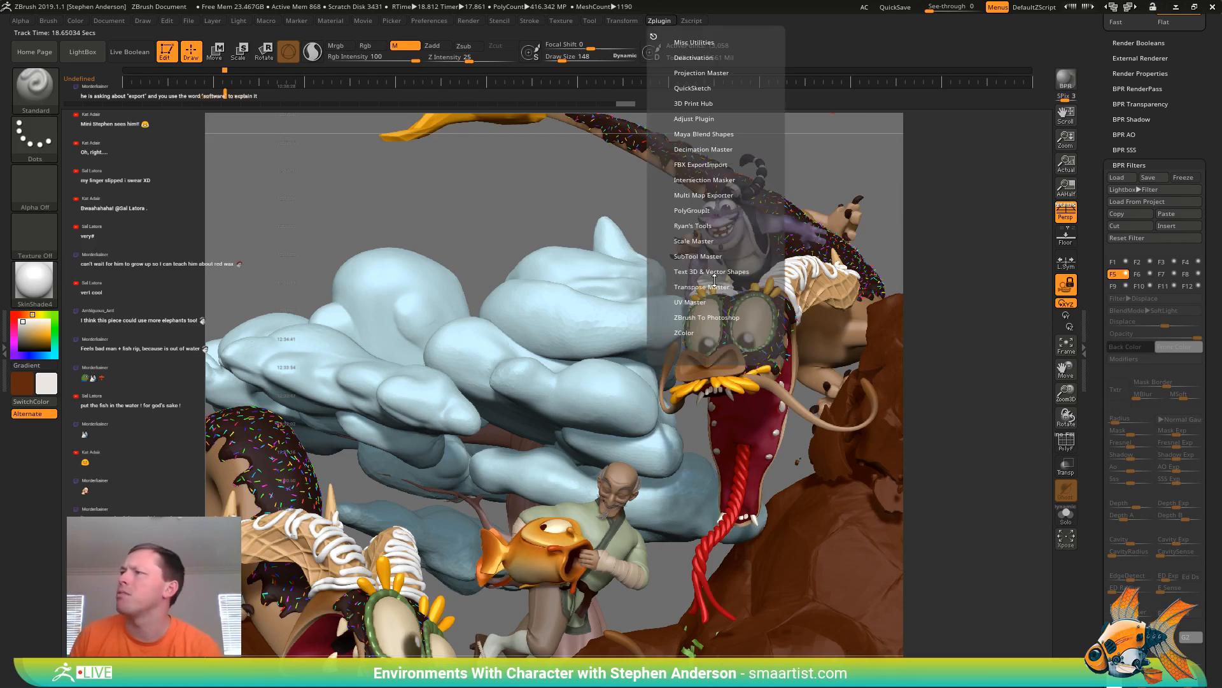
click(711, 317)
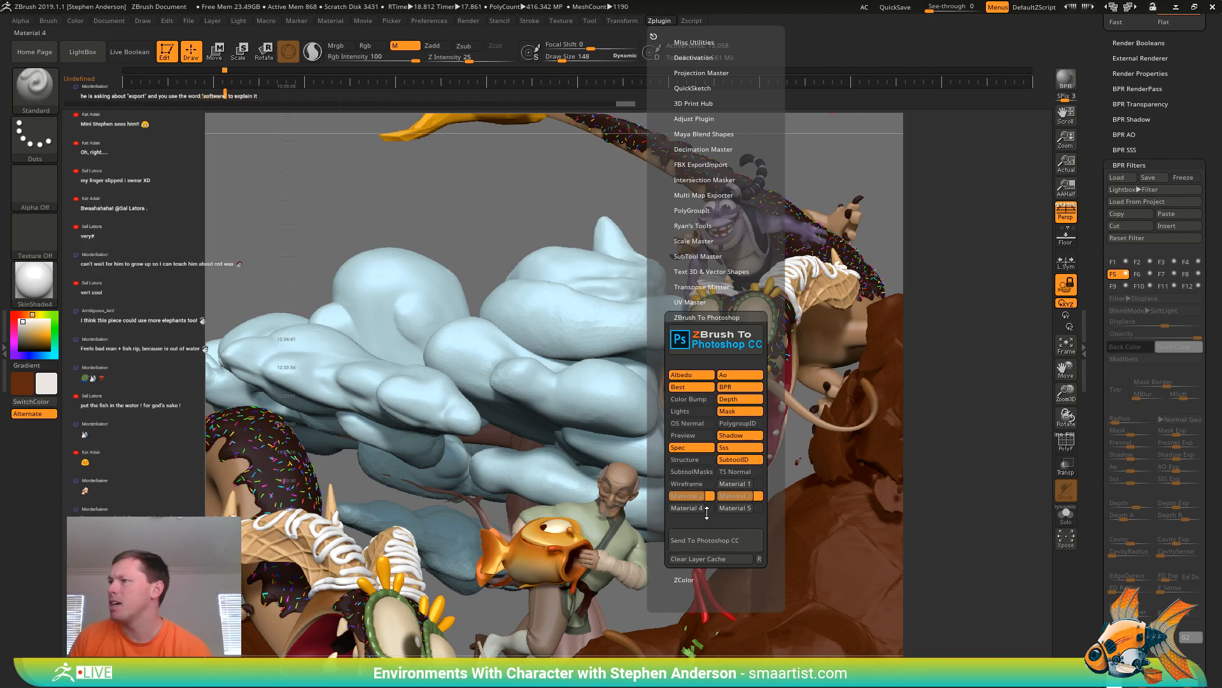
click(691, 471)
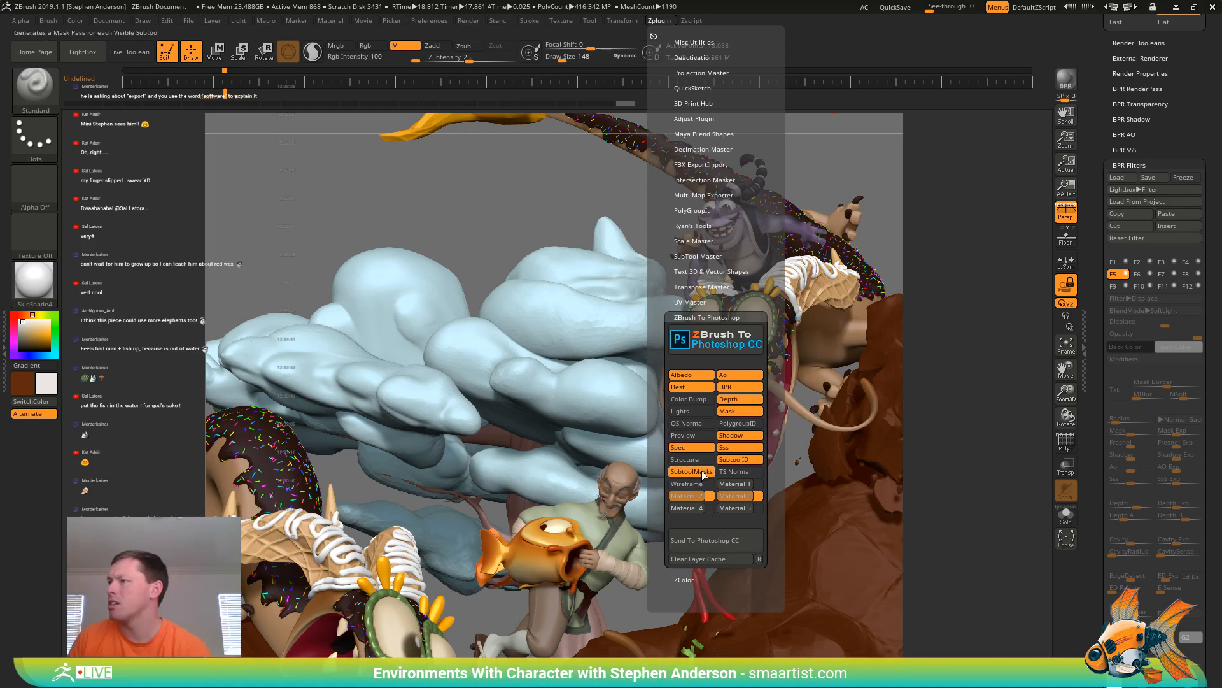
click(691, 471)
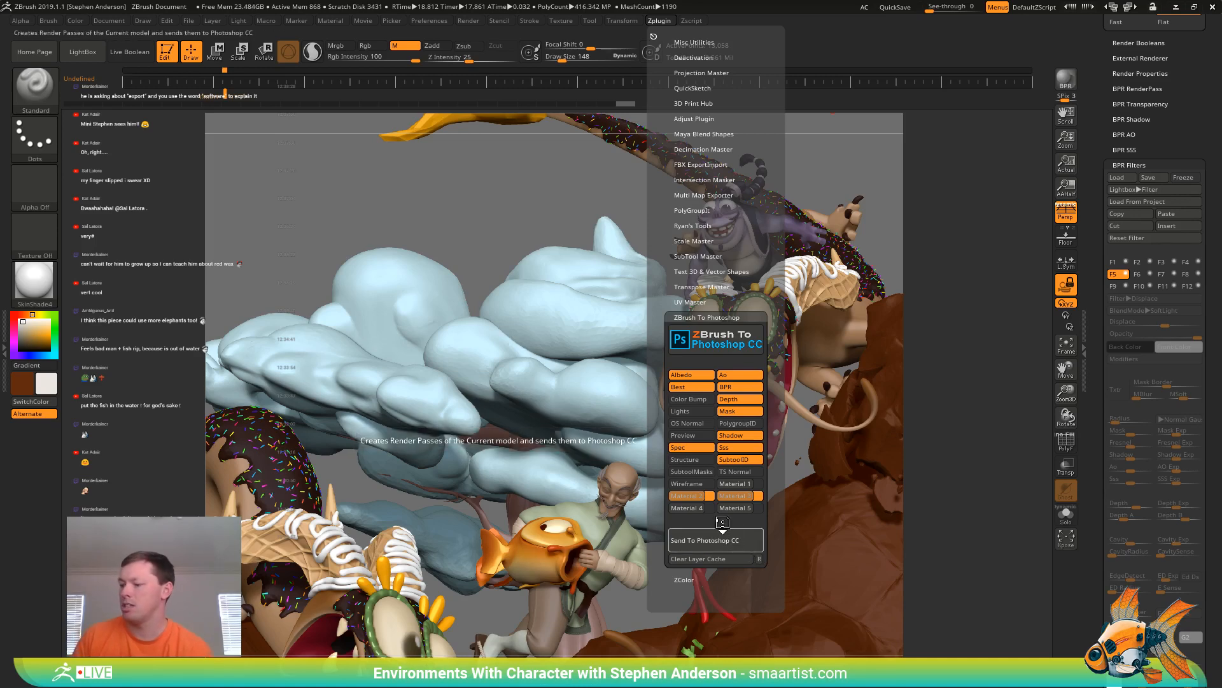
click(721, 523)
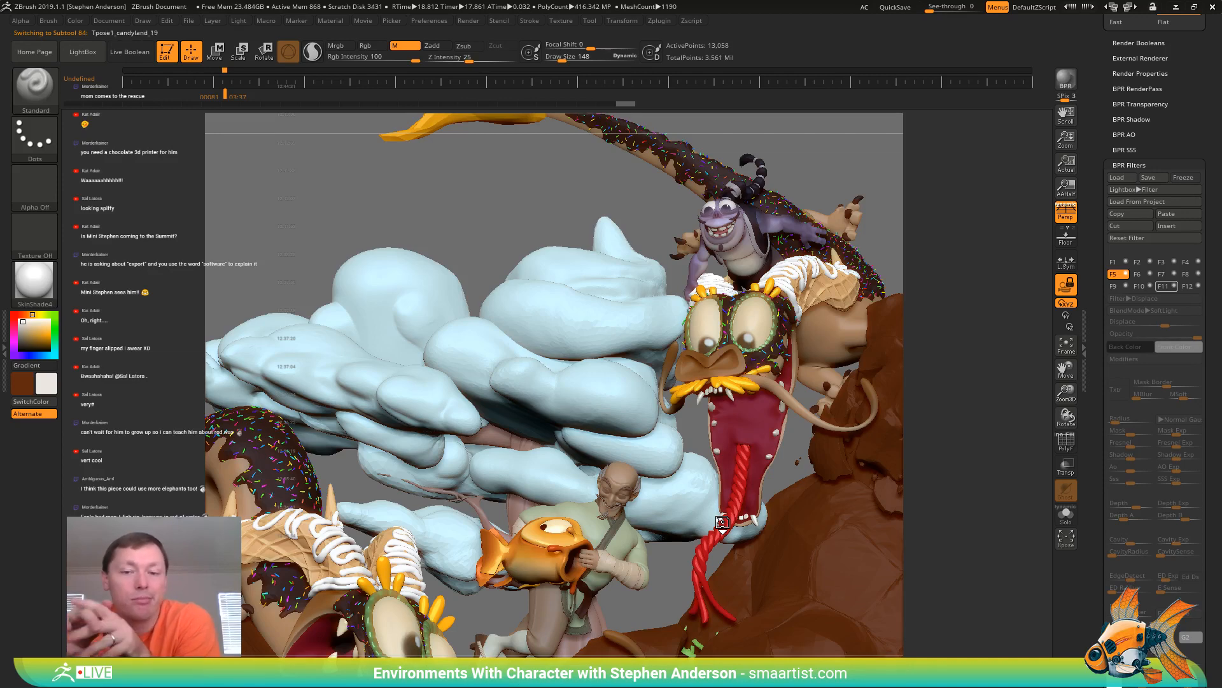
alt+click(722, 522)
alt+click(722, 522)
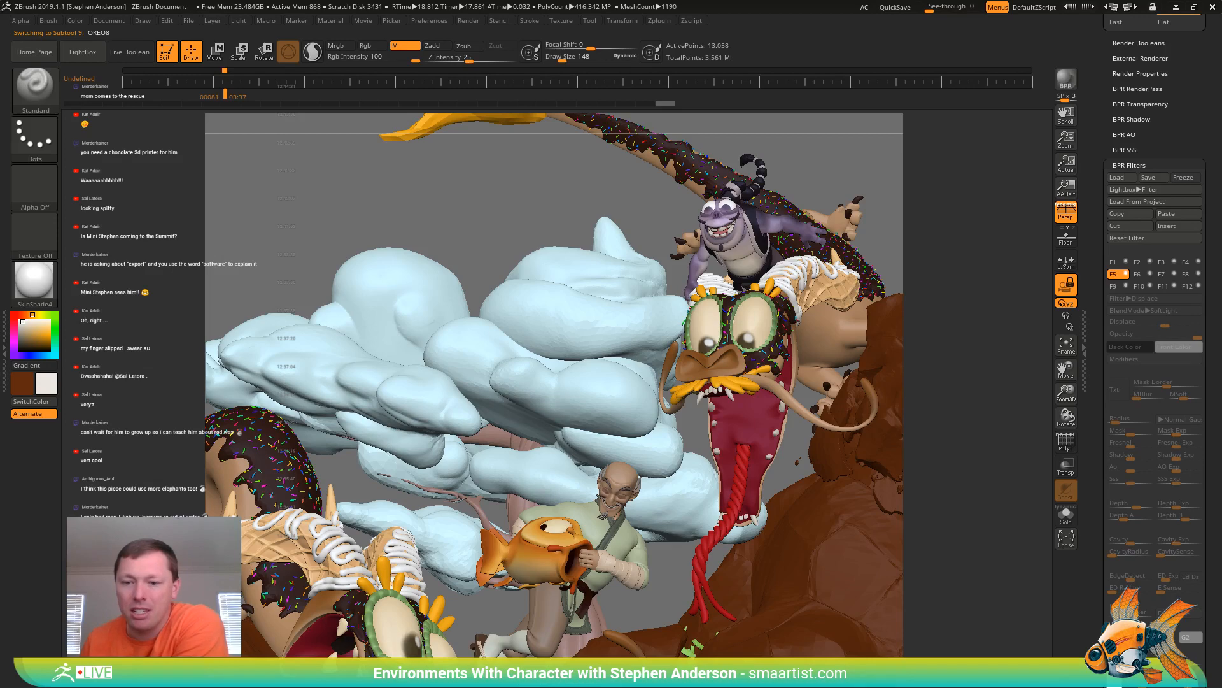
View DesignTheme_04.jpg in Photos, return to ZBrush and dismiss the file error dialog
key(alt+Tab)
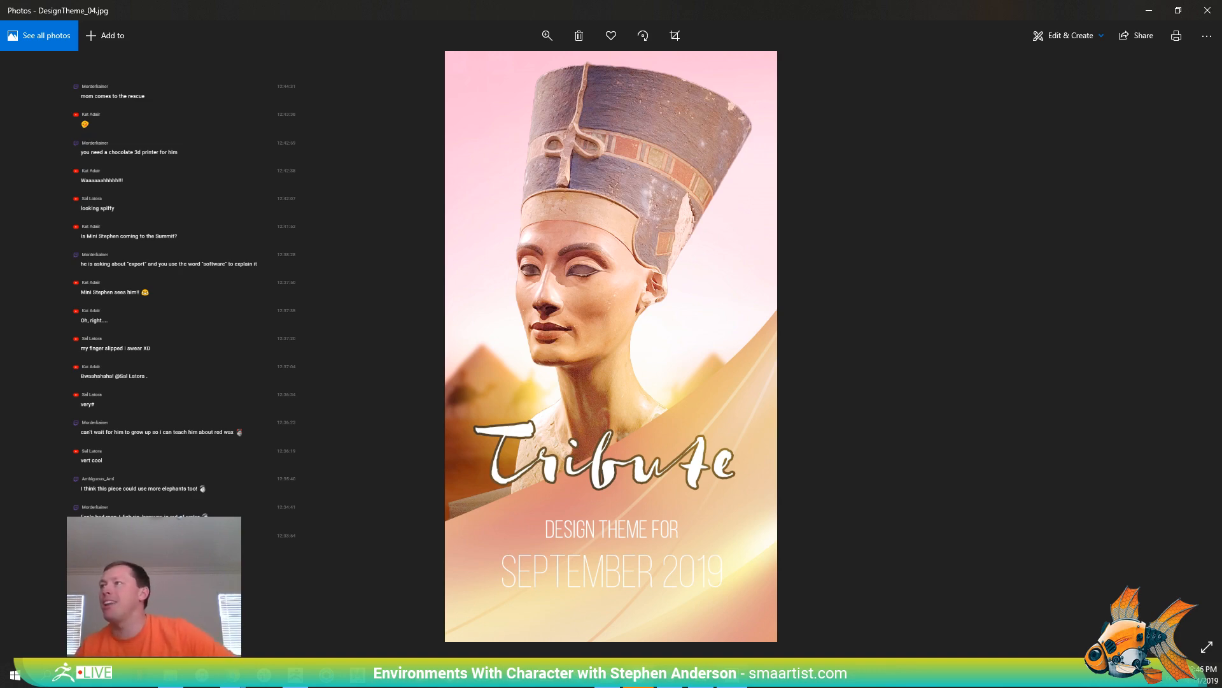
click(1149, 10)
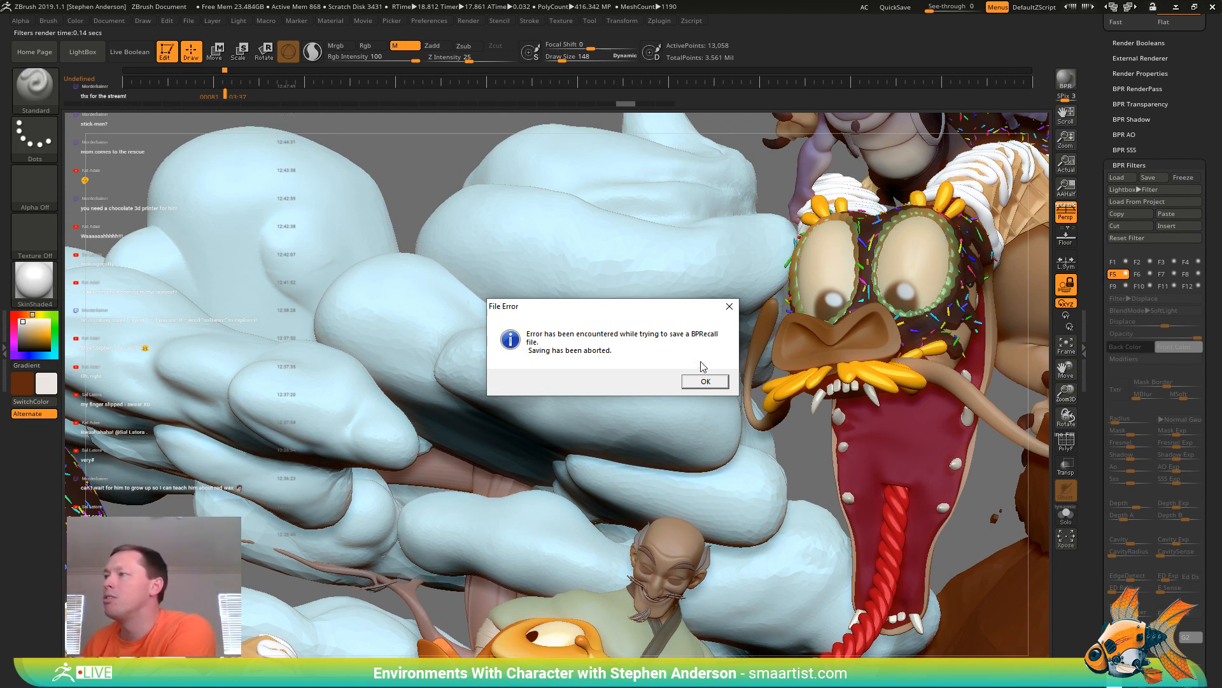
click(705, 380)
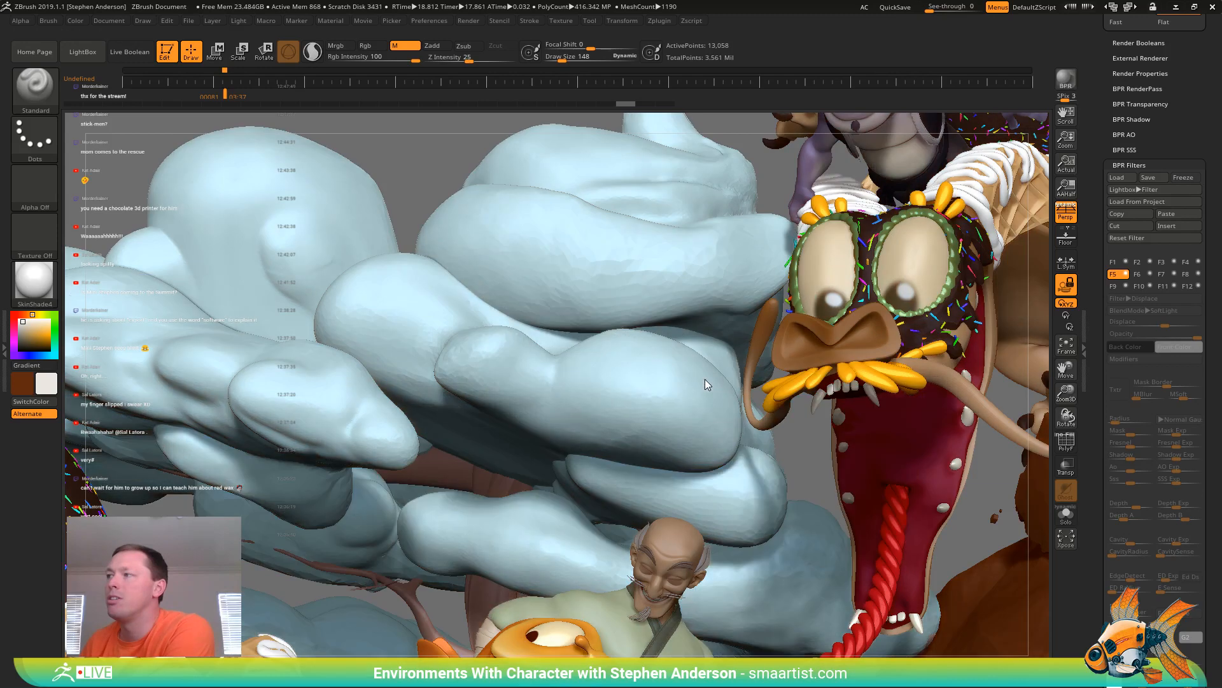